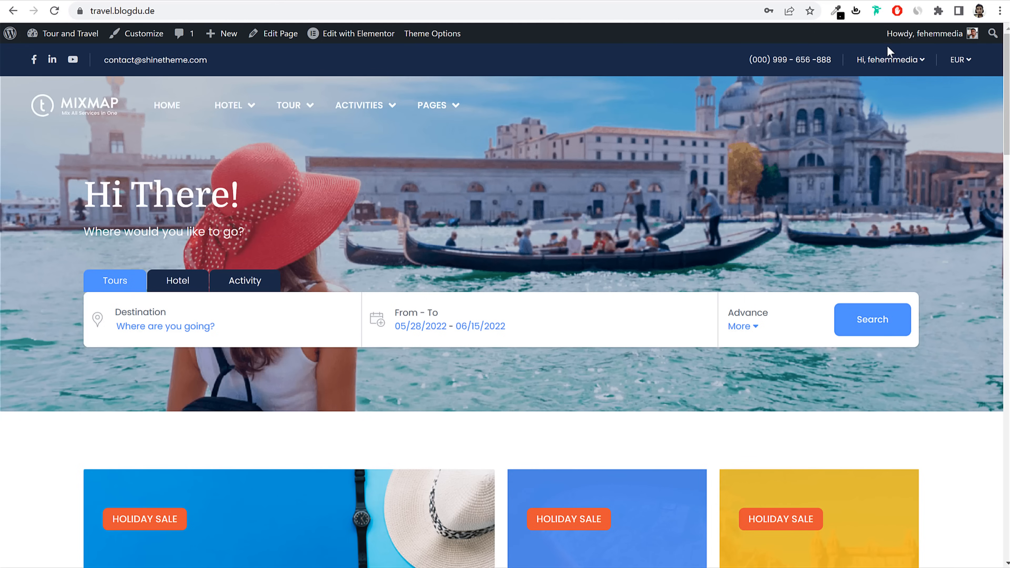
# - Scroll past Special Offers and the Top Destinations grid, including Wilmington, to the Trending Hotel listings
pyautogui.moveTo(960, 68)
pyautogui.scroll(-2, 1008, 72)
pyautogui.moveTo(1008, 72); pyautogui.dragTo(1008, 123)
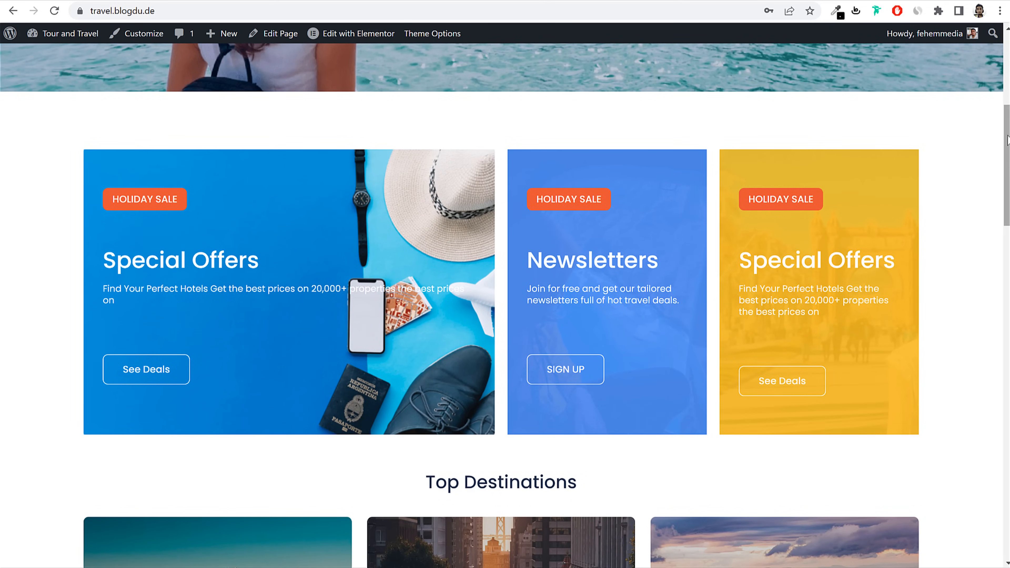
pyautogui.moveTo(1006, 145); pyautogui.dragTo(1006, 241)
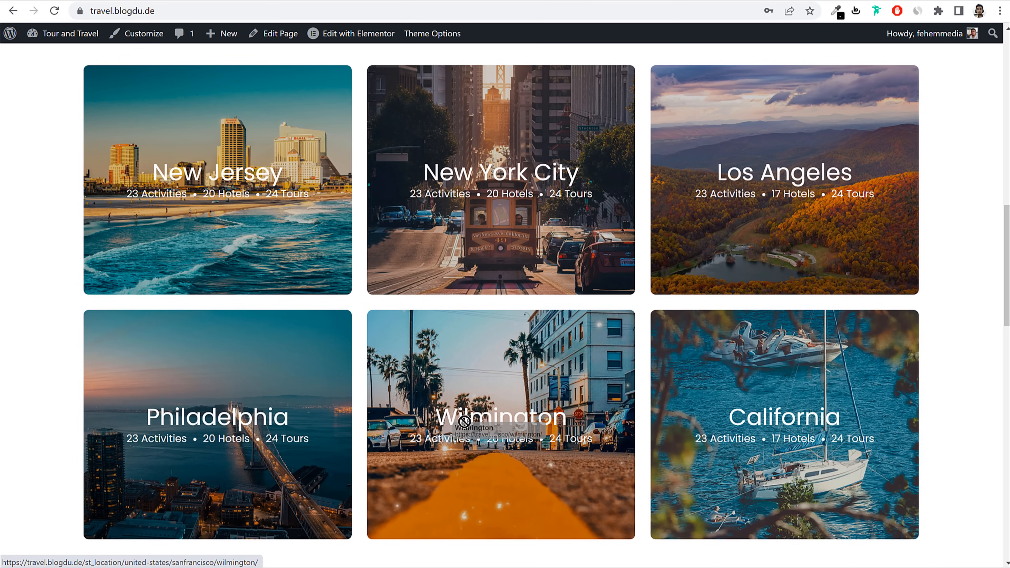
pyautogui.moveTo(421, 400); pyautogui.dragTo(605, 457)
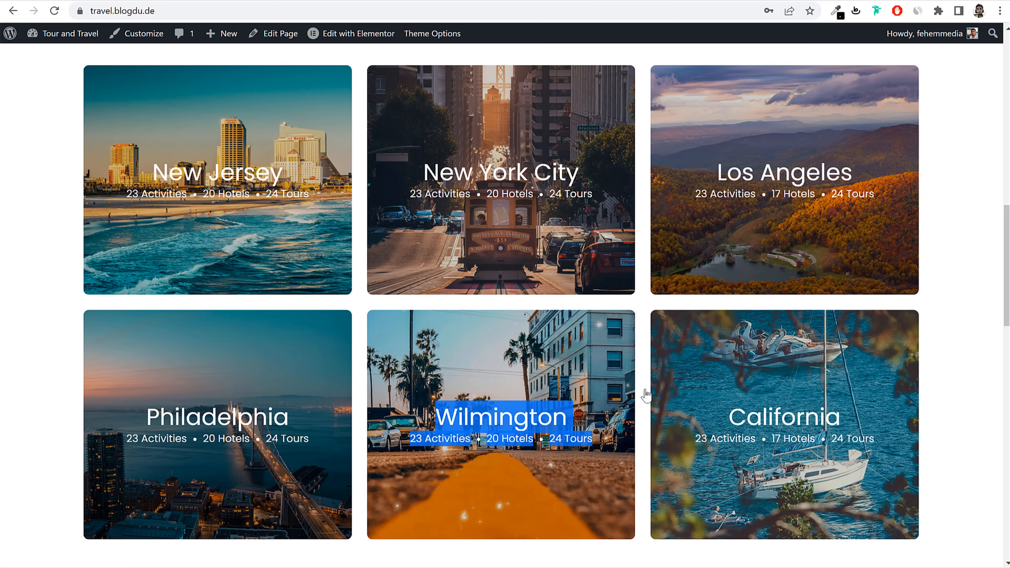
pyautogui.moveTo(1008, 230); pyautogui.dragTo(1008, 351)
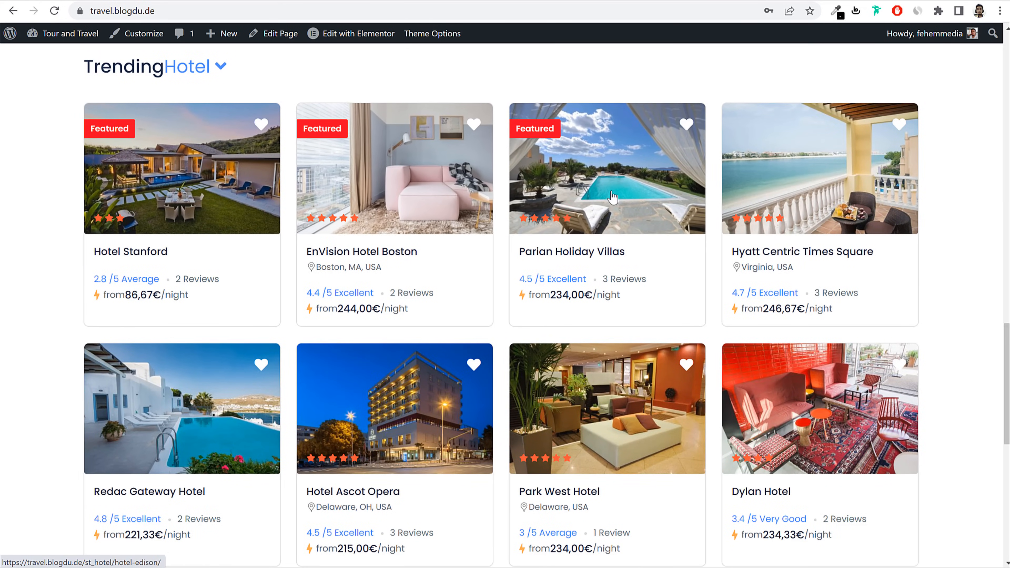
pyautogui.click(220, 68)
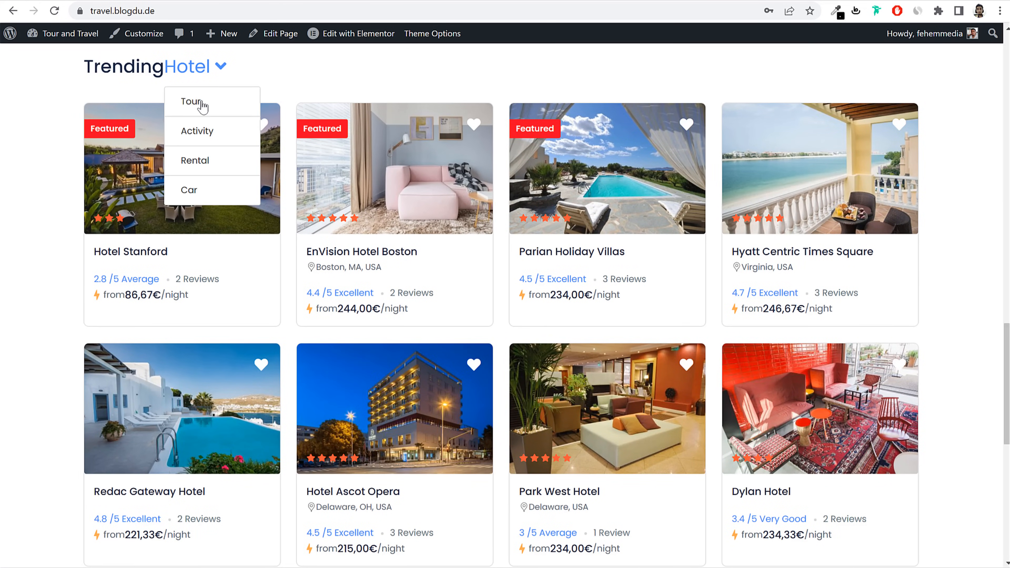
pyautogui.click(192, 102)
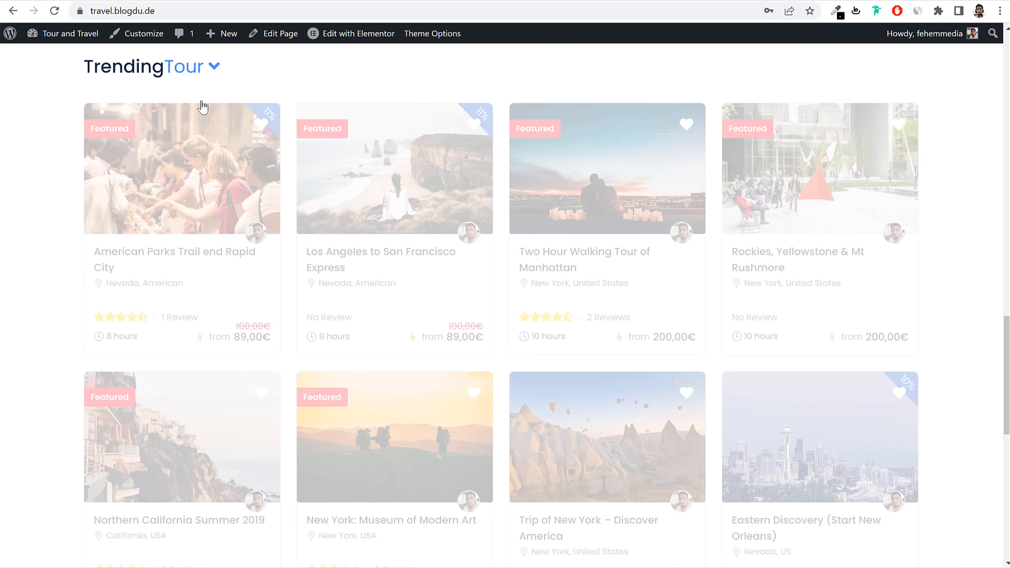
pyautogui.click(210, 67)
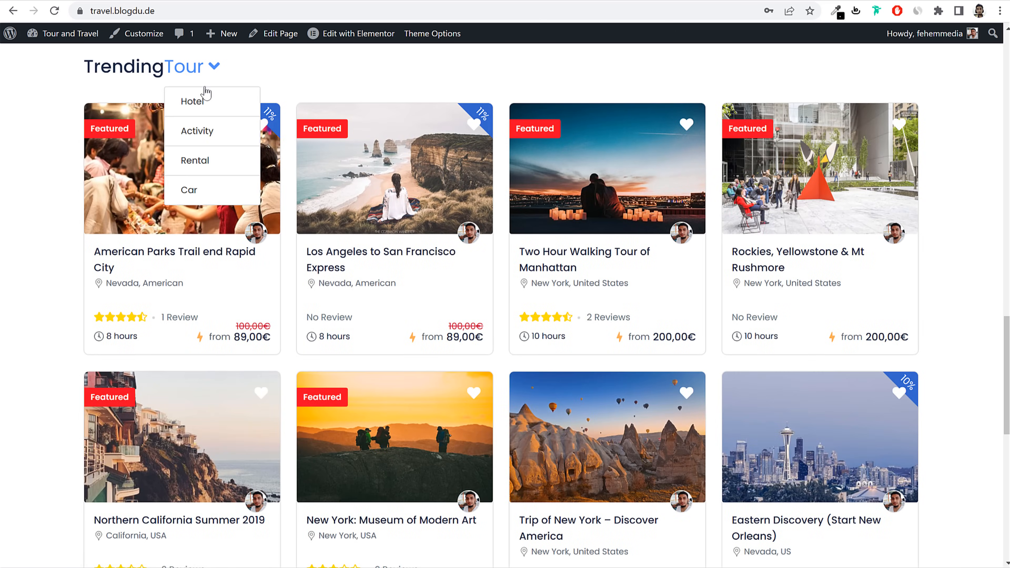
pyautogui.click(206, 135)
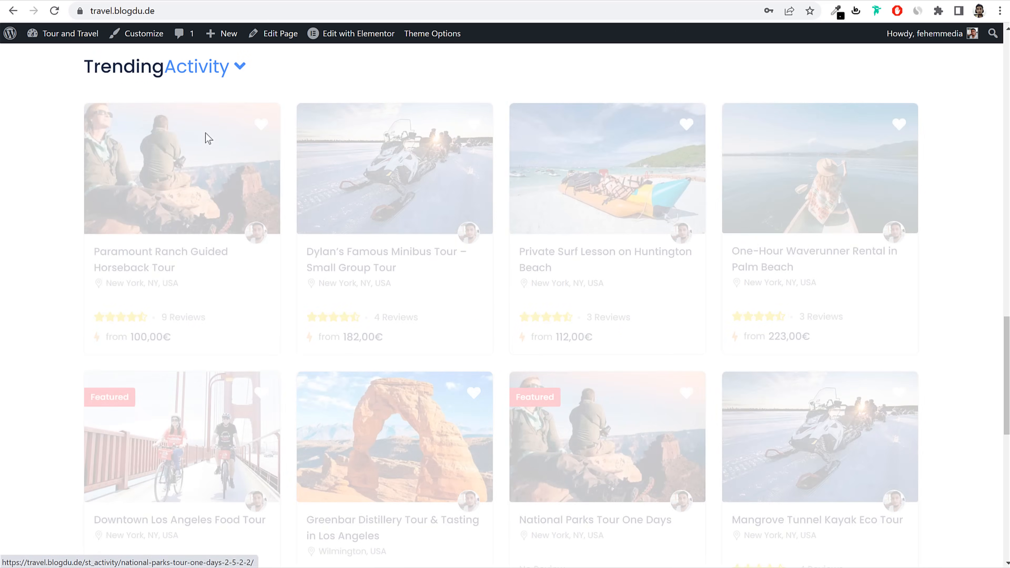
pyautogui.moveTo(1006, 342); pyautogui.dragTo(1008, 42)
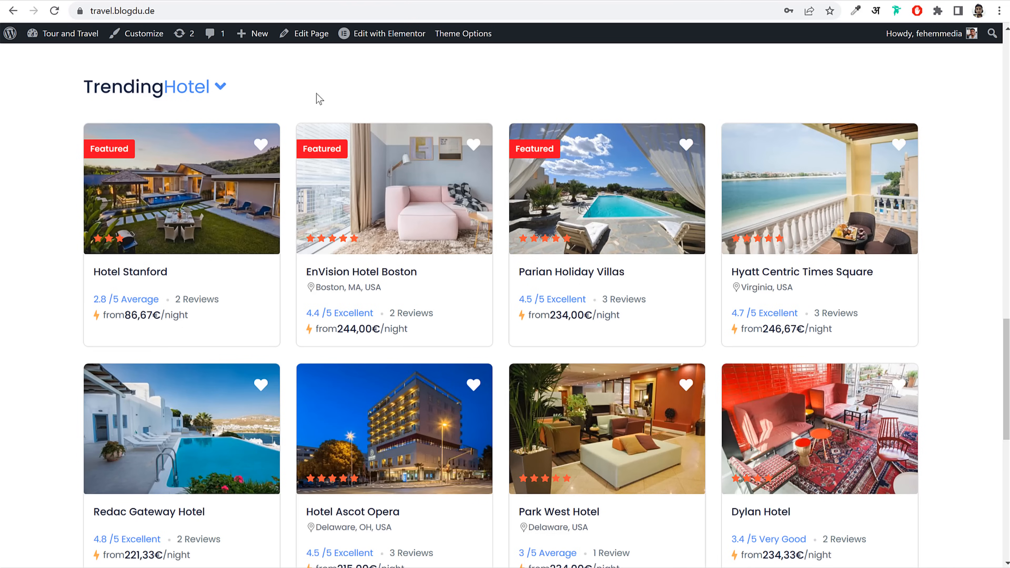
# - Open the Hotel Stanford page, then view and close its location map
pyautogui.click(161, 274)
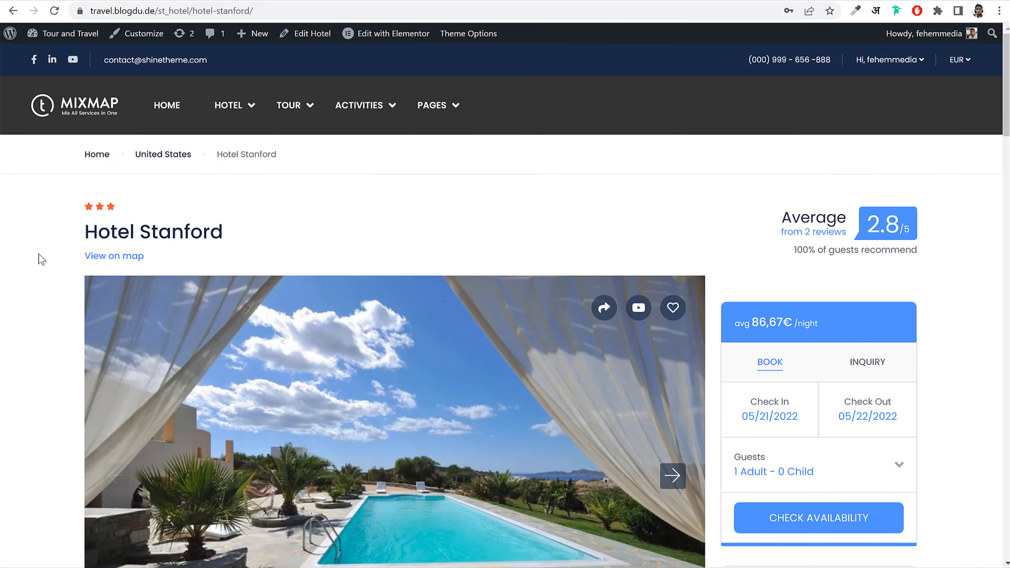
pyautogui.click(136, 256)
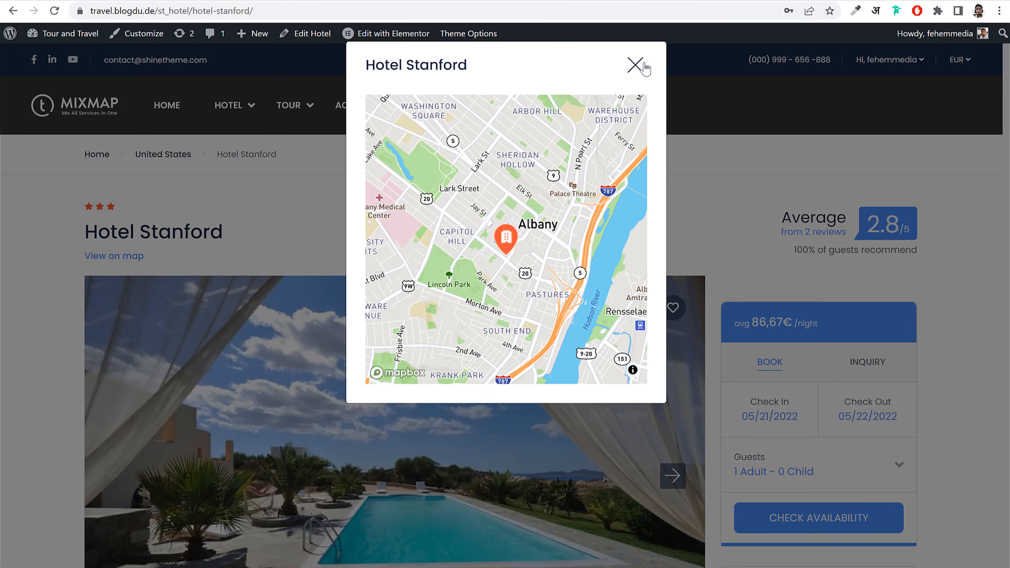
pyautogui.click(643, 74)
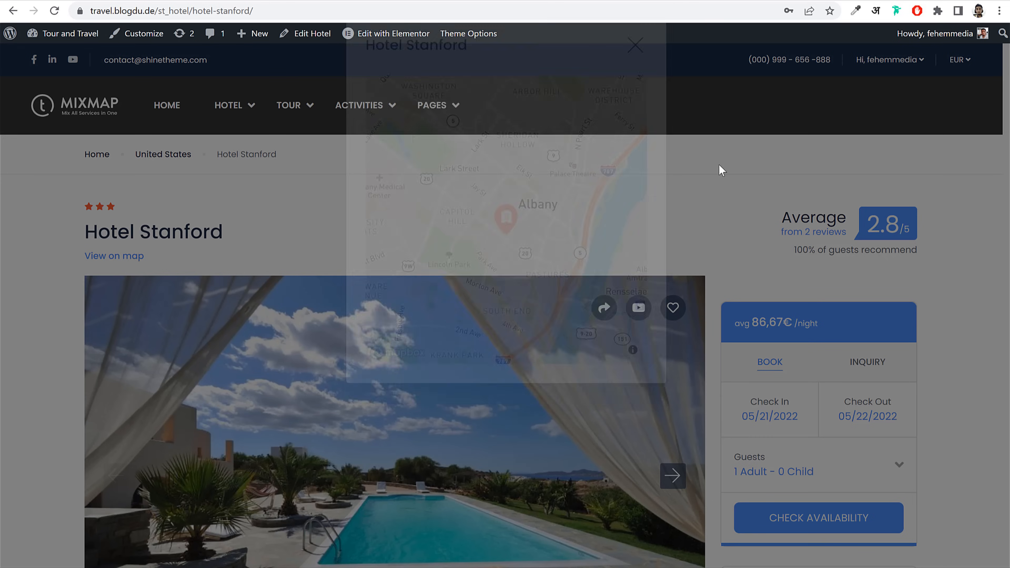
# - Advance the Hotel Stanford gallery twice to the white-villa pool photo
pyautogui.moveTo(798, 252); pyautogui.dragTo(921, 257)
pyautogui.click(885, 251)
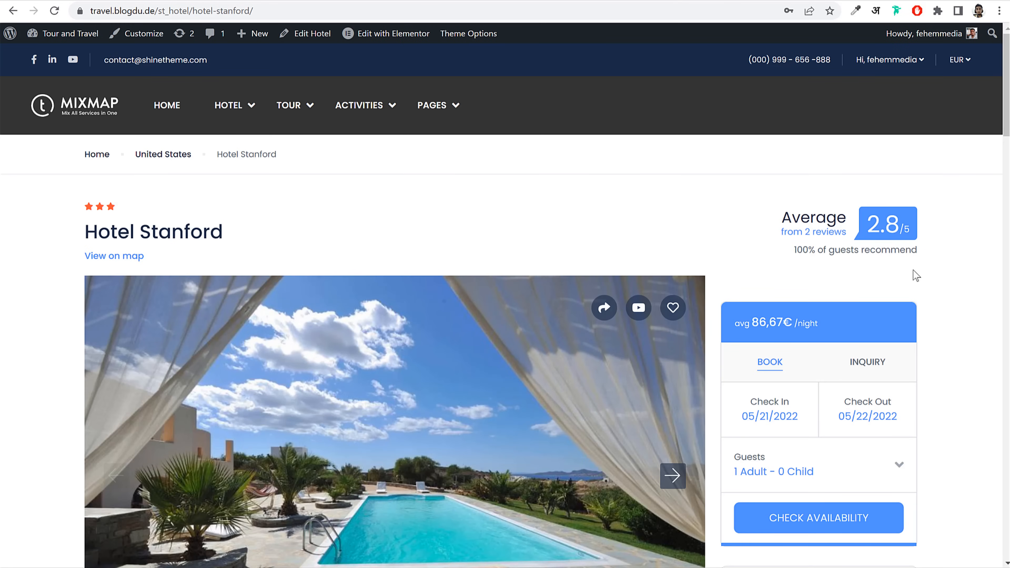
pyautogui.scroll(-5, 913, 270)
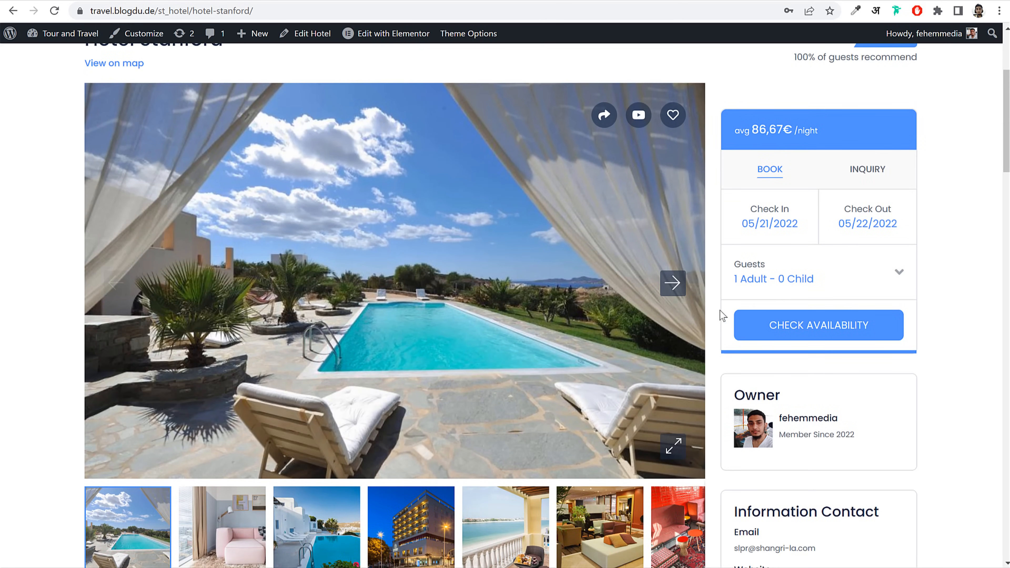
pyautogui.click(673, 282)
pyautogui.click(673, 283)
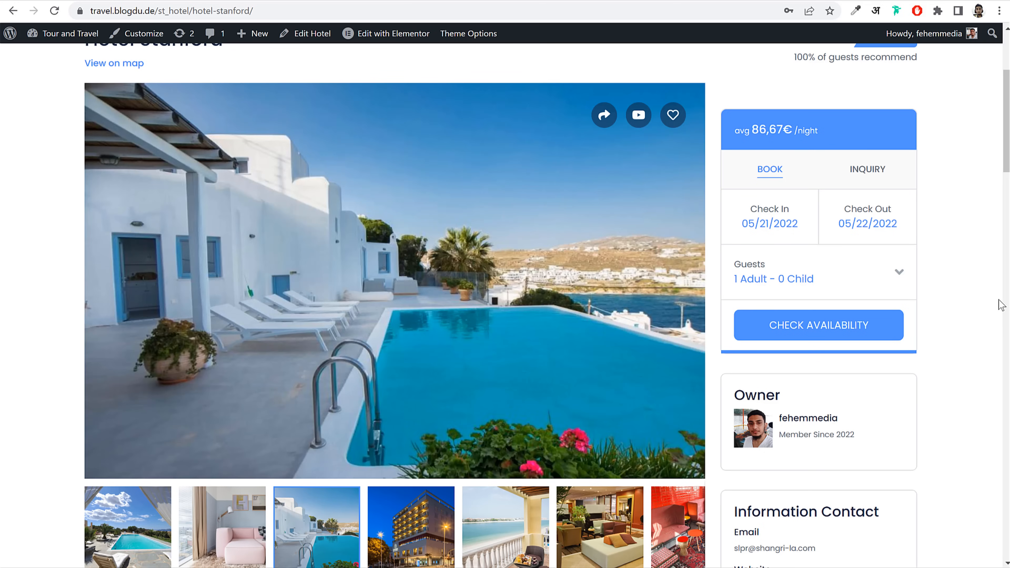
pyautogui.scroll(-8, 1001, 305)
pyautogui.scroll(10, 1001, 306)
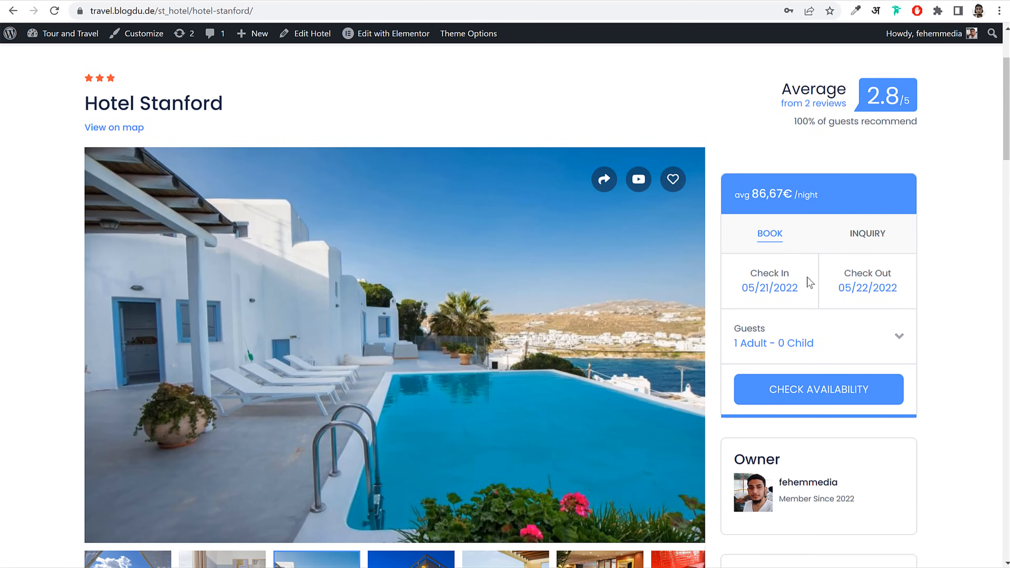
# - Book Hotel Stanford from May 23 to May 29, 2022 for 2 adults
pyautogui.click(764, 286)
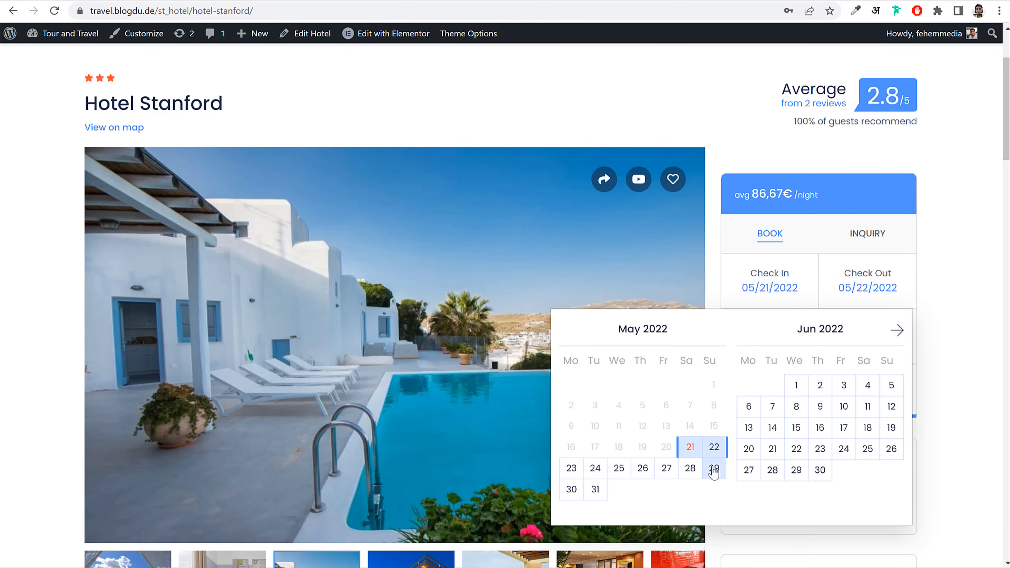
pyautogui.click(572, 468)
pyautogui.click(714, 468)
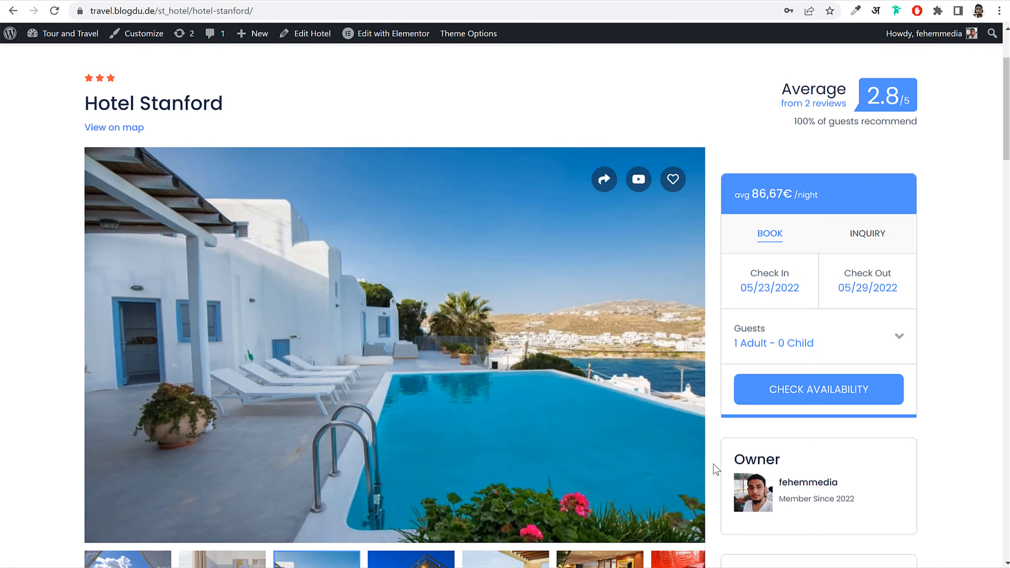
pyautogui.click(792, 356)
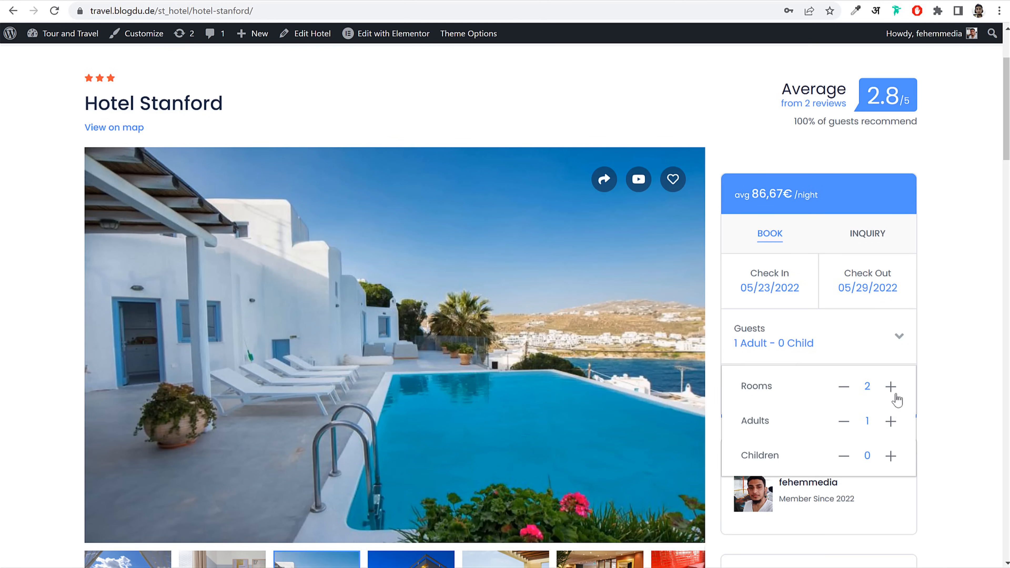
pyautogui.click(890, 422)
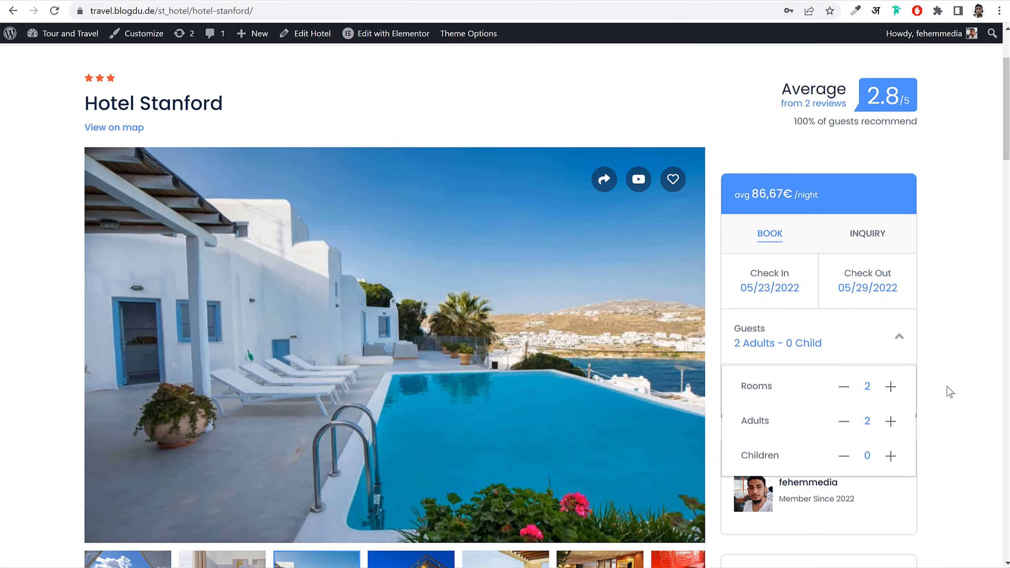
# - Recheck the dates and guest counts, then switch the booking box to the Inquiry form
pyautogui.doubleClick(761, 189)
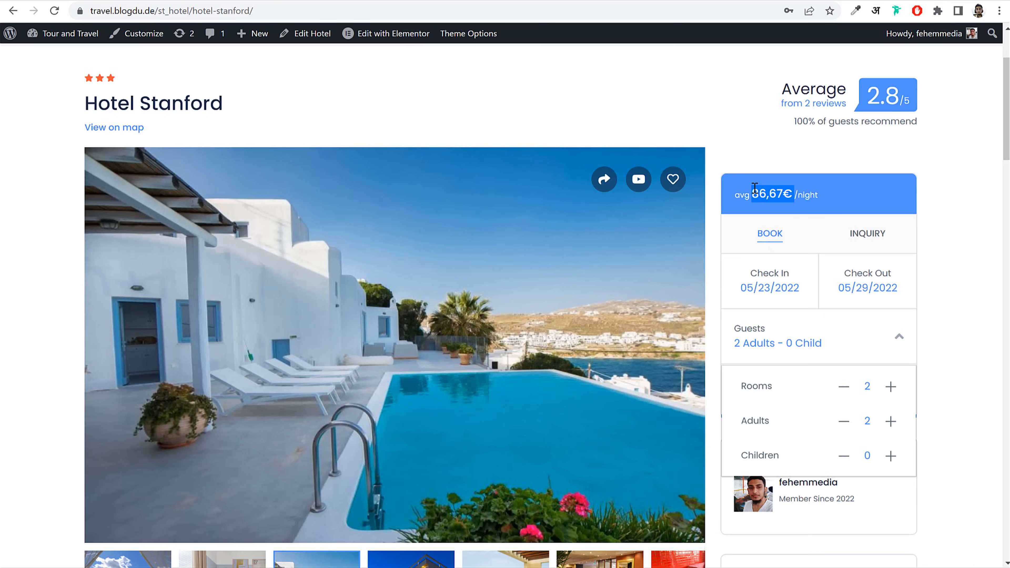
pyautogui.click(777, 295)
pyautogui.click(939, 312)
pyautogui.click(862, 341)
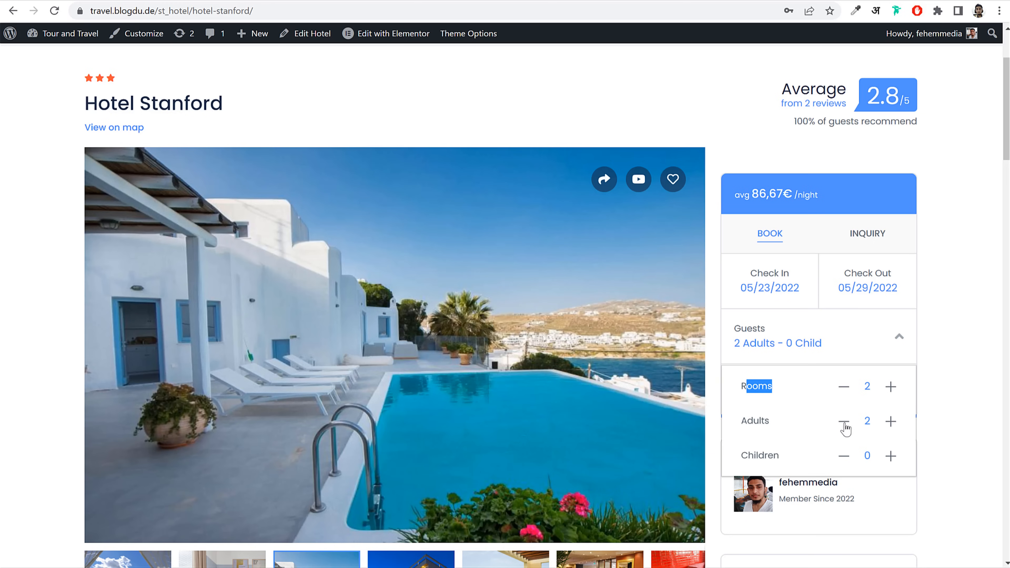
pyautogui.click(941, 382)
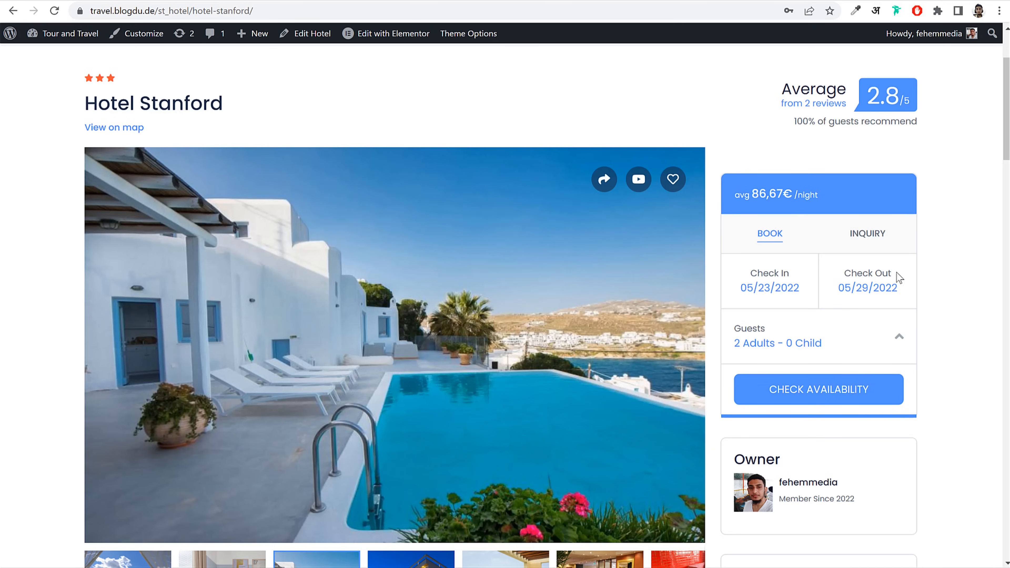
pyautogui.click(869, 237)
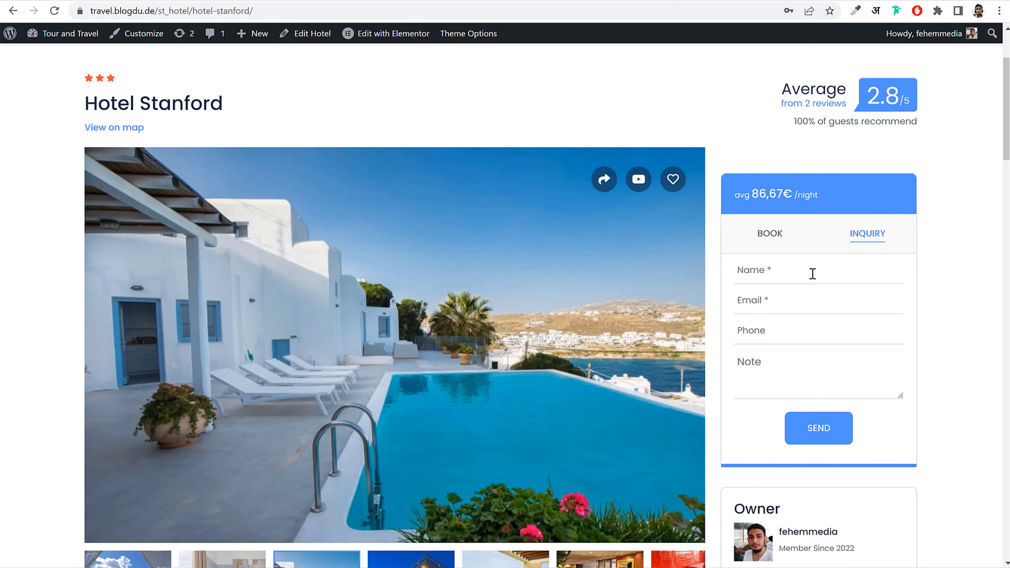
# - Scroll through the description, 12:00 pm check-in/out rules, and the Family Suite, Standard Room and Superior Penthouse rooms
pyautogui.scroll(-10, 964, 326)
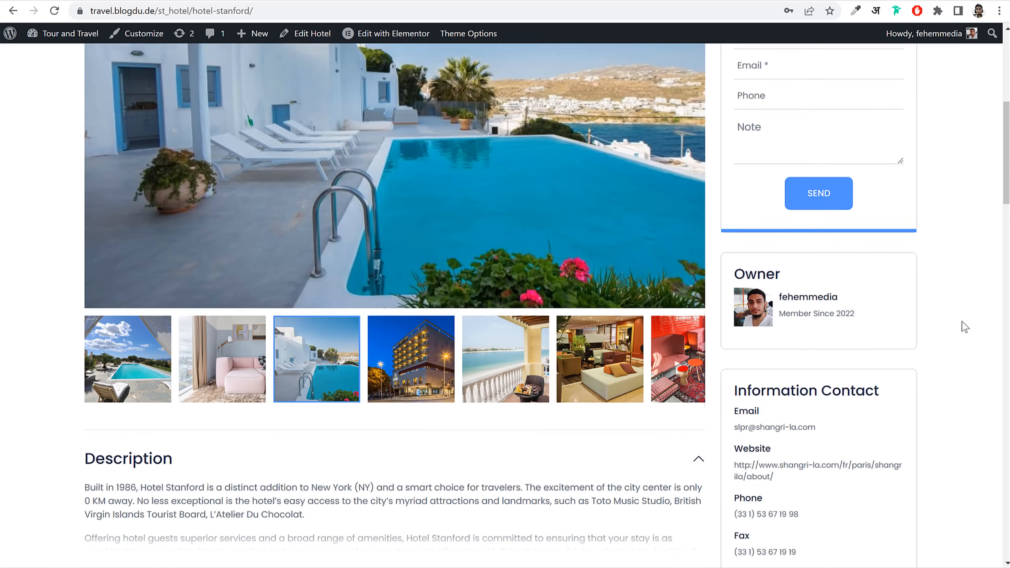
pyautogui.scroll(2, 817, 201)
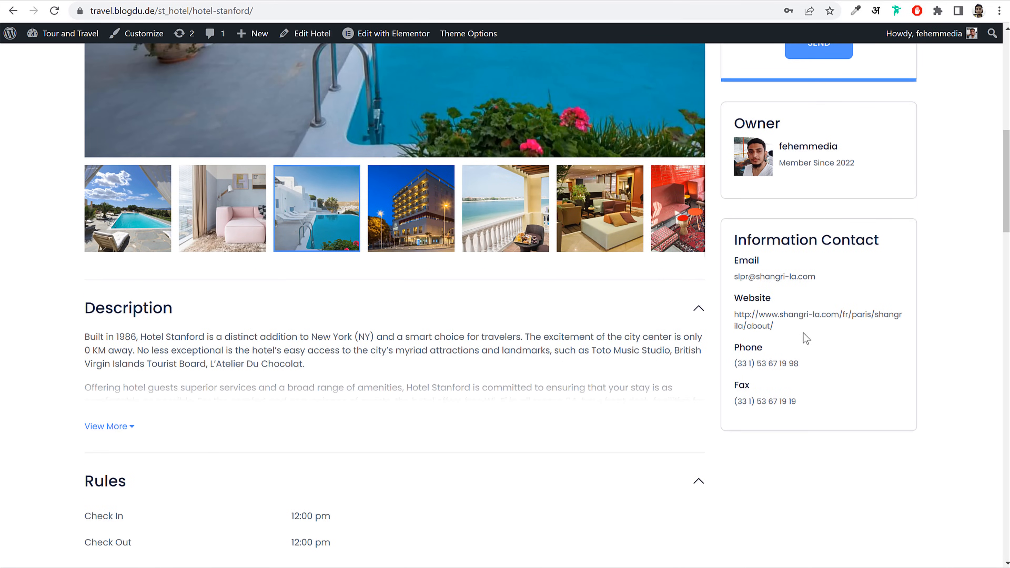
pyautogui.scroll(-1, 483, 329)
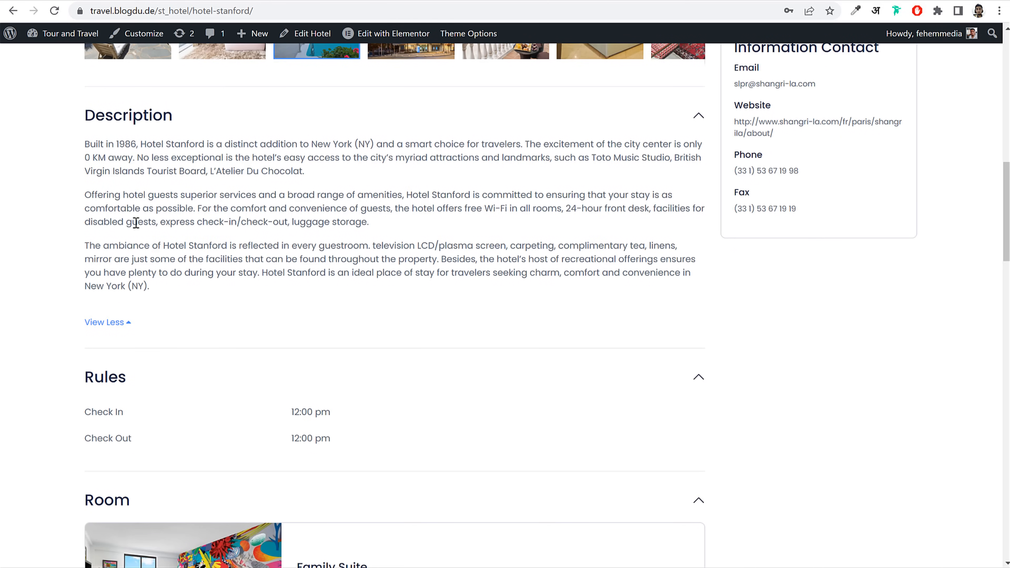
pyautogui.scroll(-8, 444, 323)
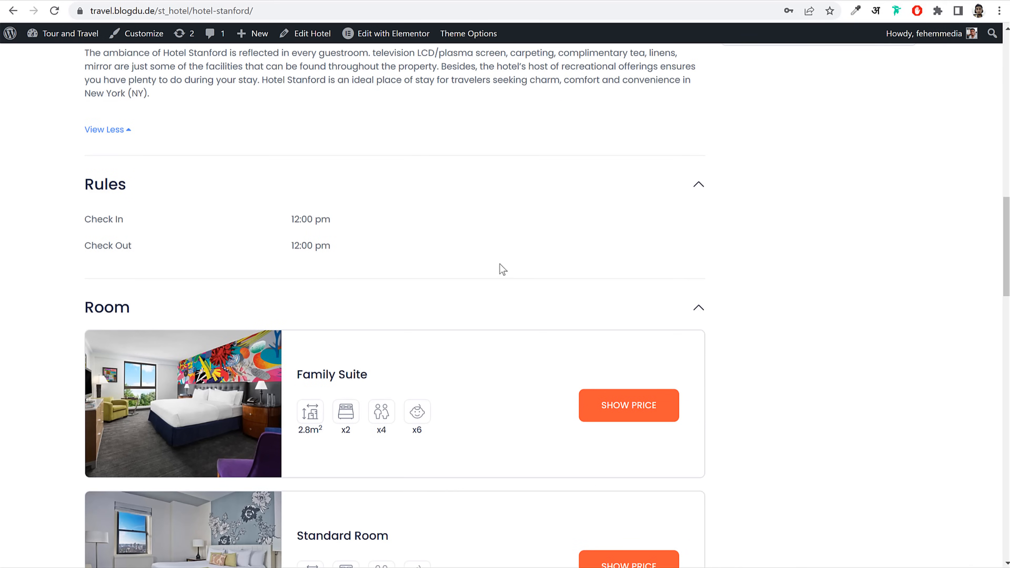
pyautogui.scroll(-7, 371, 273)
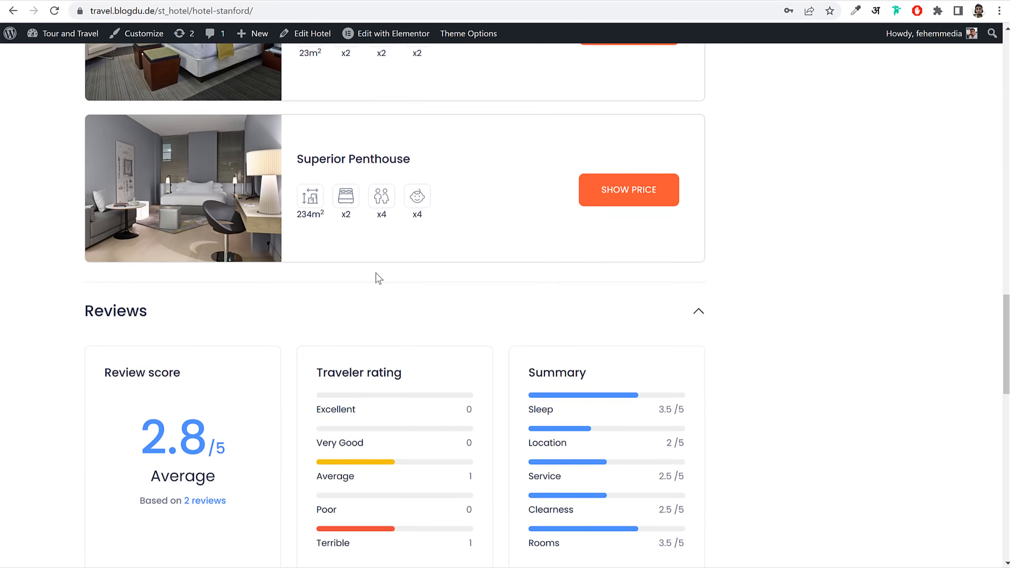
pyautogui.scroll(7, 376, 275)
pyautogui.scroll(2, 387, 288)
pyautogui.scroll(-3, 390, 286)
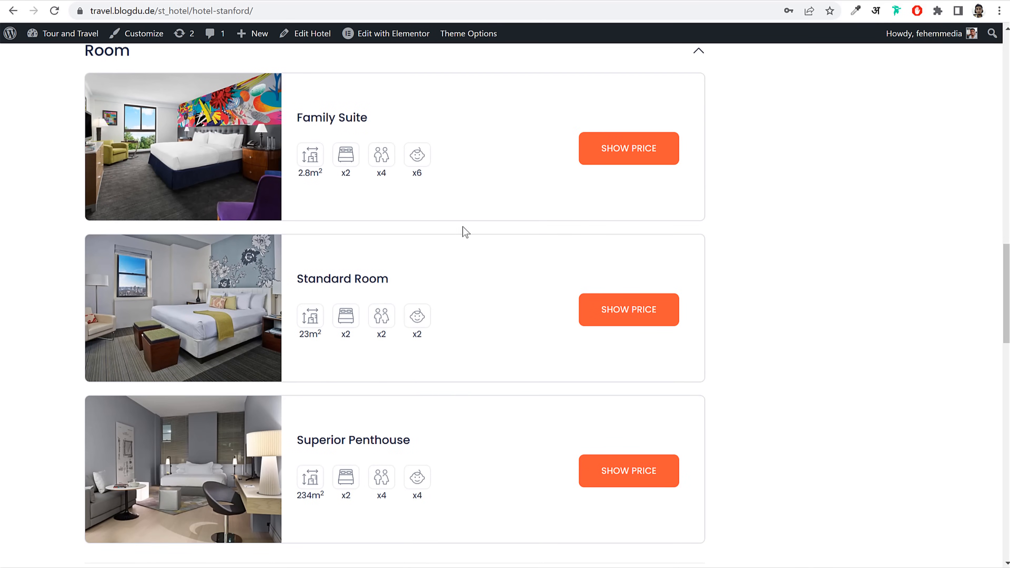
pyautogui.click(345, 119)
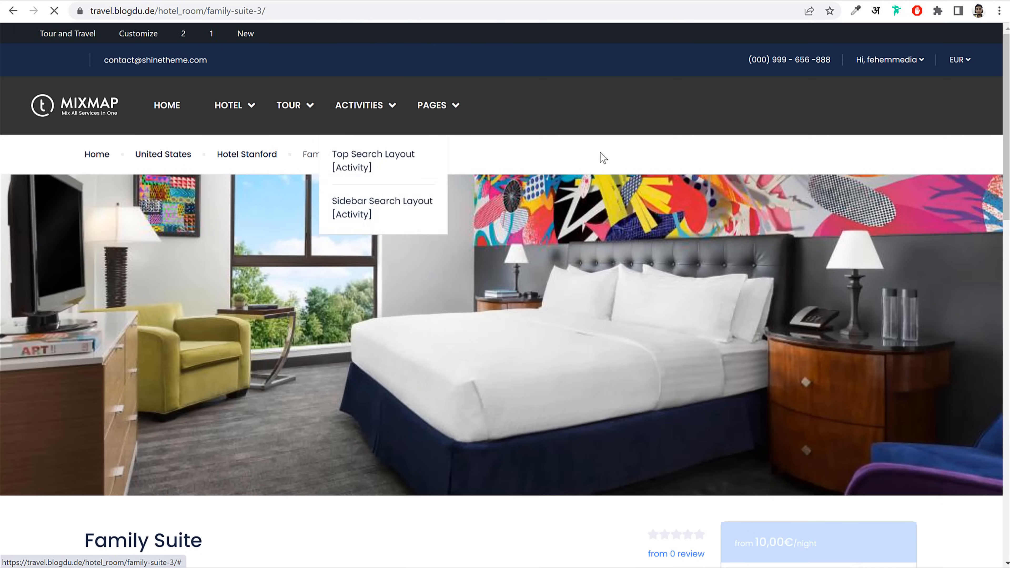
pyautogui.scroll(-13, 828, 338)
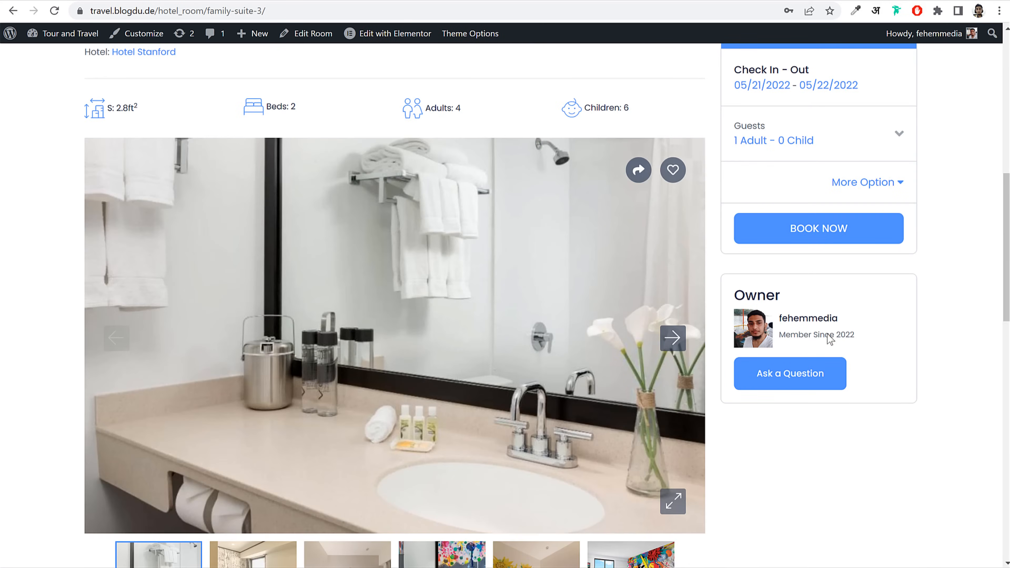
pyautogui.scroll(5, 829, 338)
pyautogui.moveTo(142, 302); pyautogui.dragTo(91, 303)
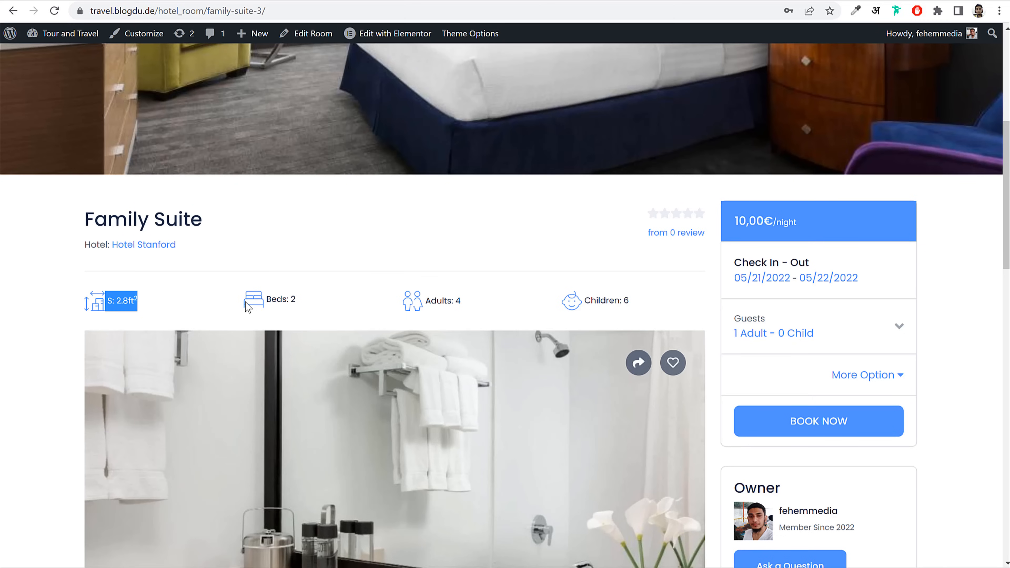
pyautogui.moveTo(277, 299); pyautogui.dragTo(415, 304)
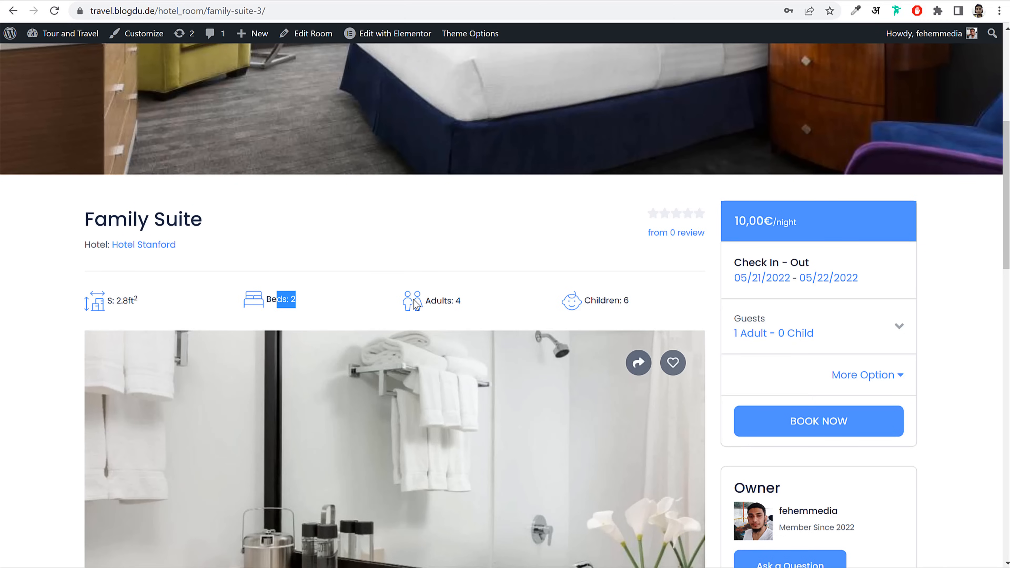
pyautogui.tripleClick(435, 300)
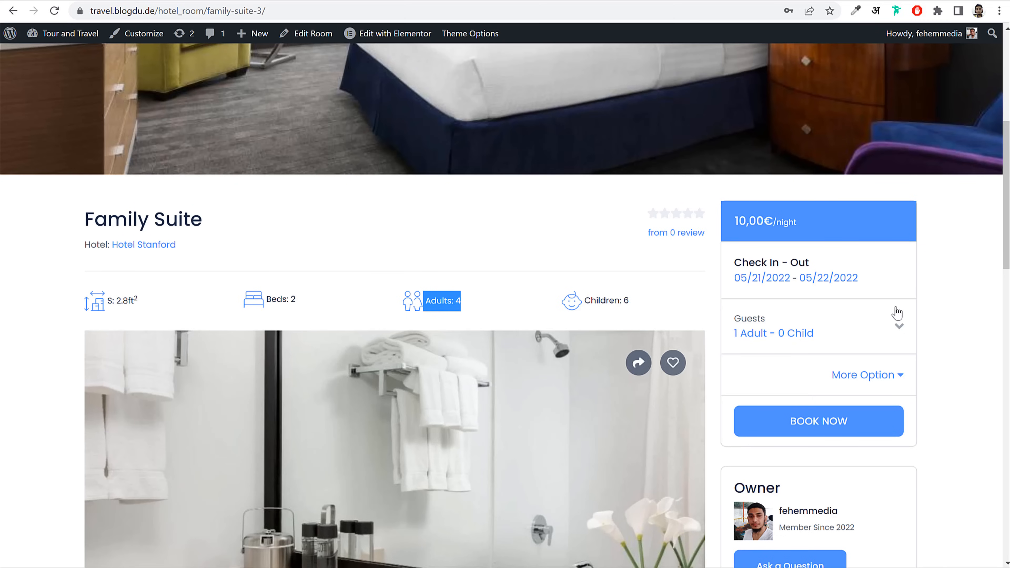
pyautogui.scroll(-3, 871, 265)
pyautogui.moveTo(788, 92); pyautogui.dragTo(730, 90)
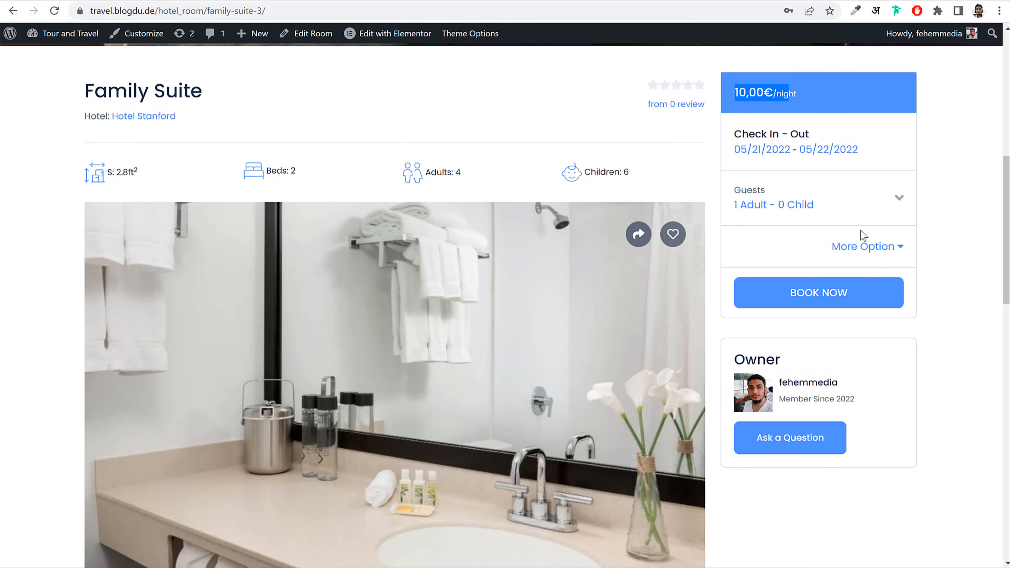
pyautogui.click(889, 249)
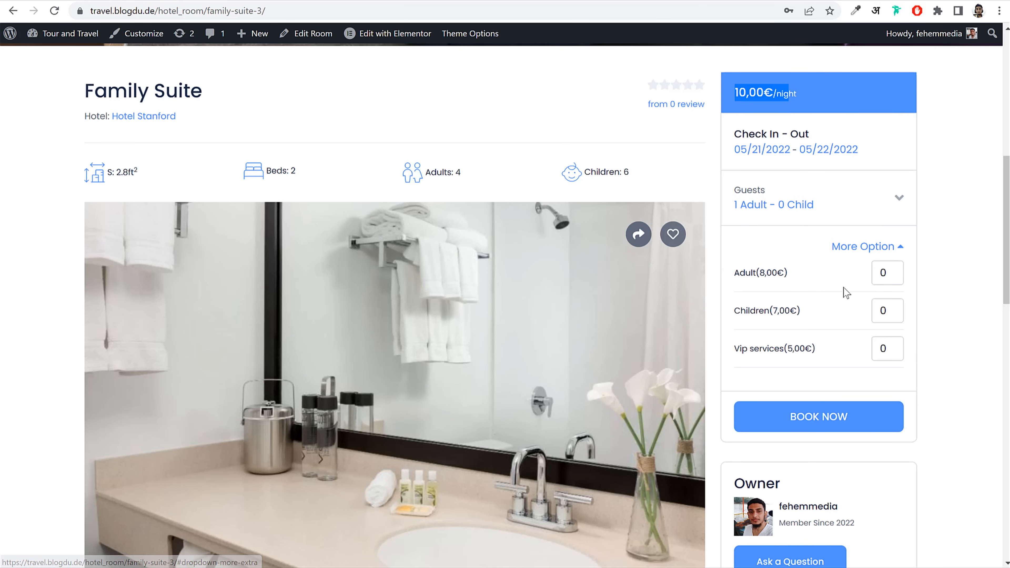
pyautogui.click(877, 349)
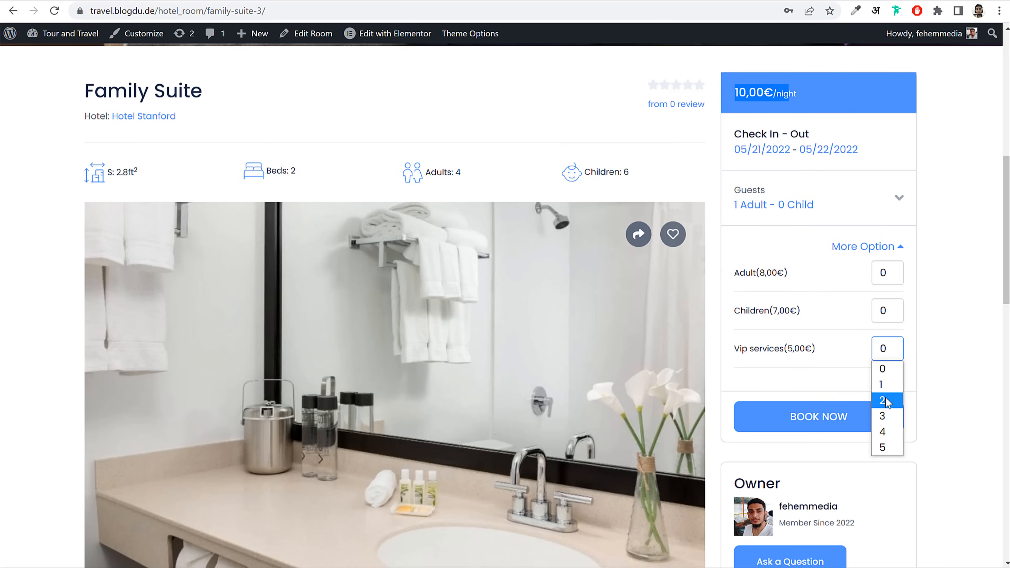
pyautogui.click(891, 409)
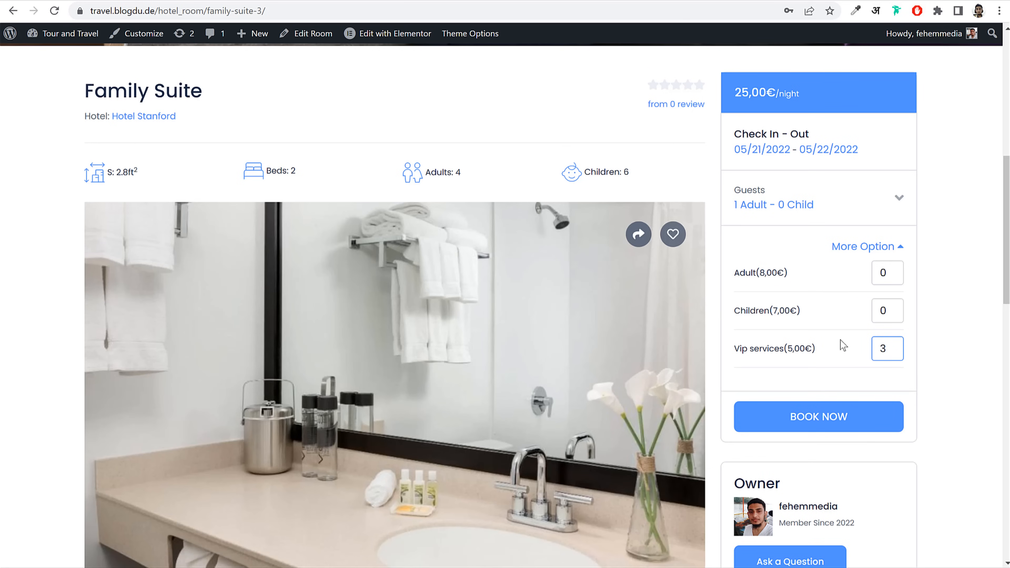
pyautogui.scroll(-3, 620, 284)
pyautogui.click(678, 221)
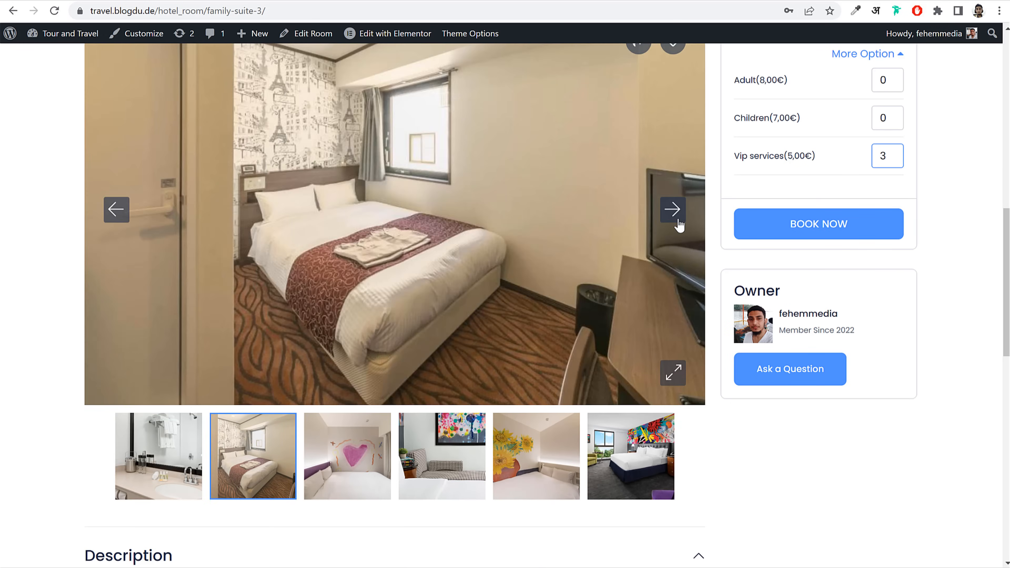
pyautogui.click(679, 224)
pyautogui.click(684, 235)
pyautogui.scroll(3, 679, 231)
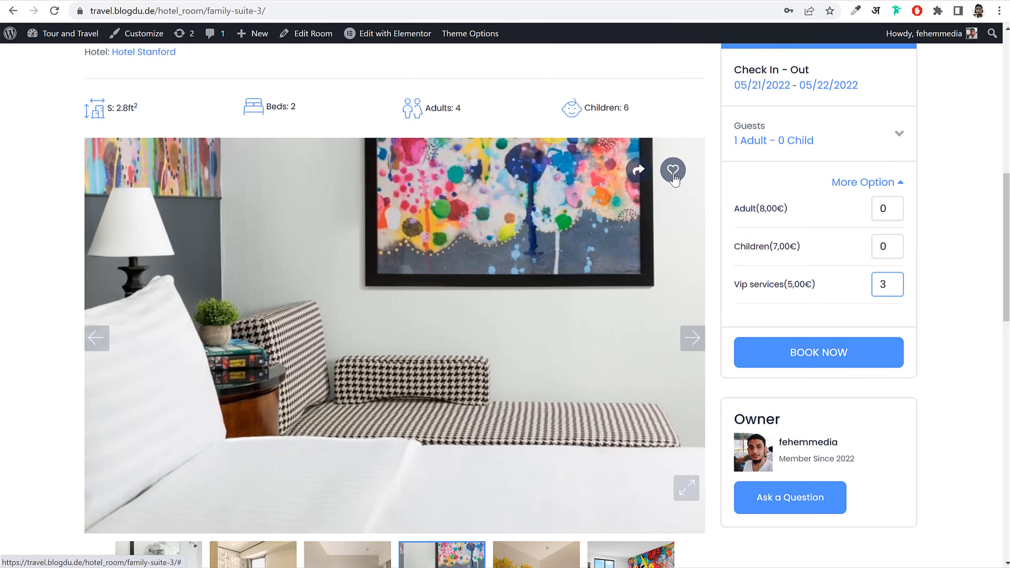
pyautogui.scroll(-8, 878, 294)
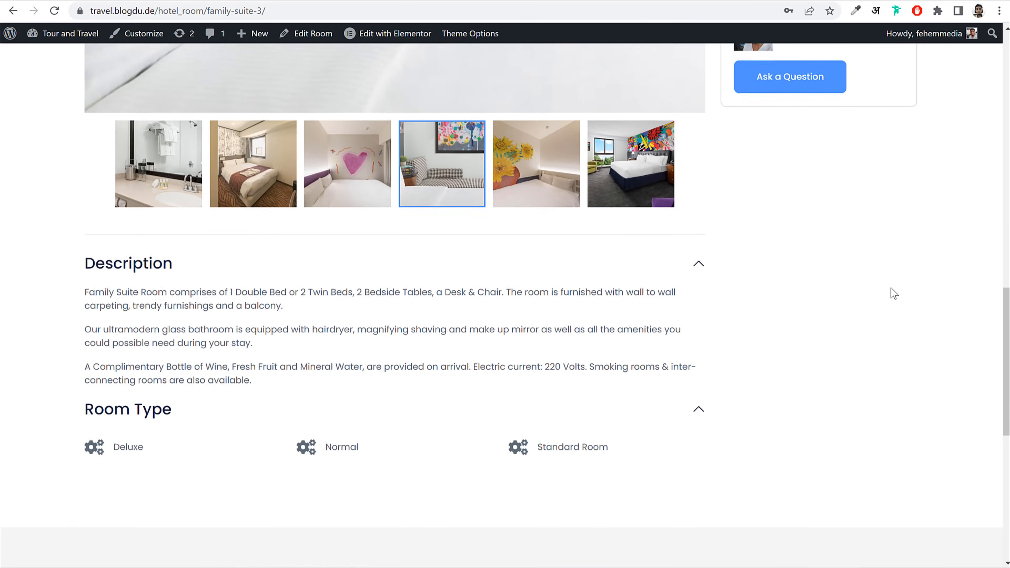
pyautogui.scroll(2, 891, 288)
pyautogui.click(799, 182)
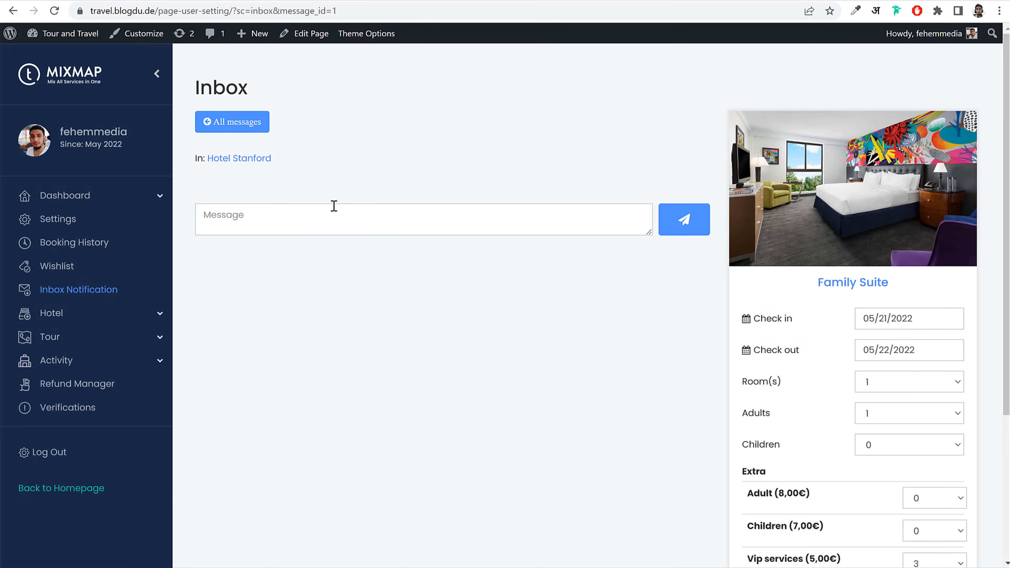
pyautogui.click(334, 206)
pyautogui.hotkey('alt', 'Left')
pyautogui.scroll(-5, 880, 302)
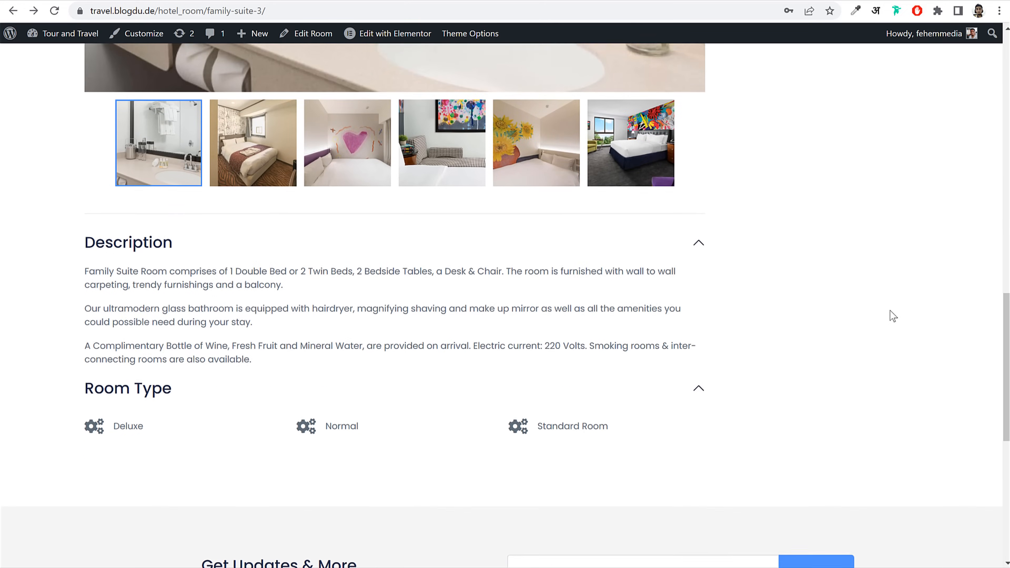
# - Switch the home page's Trending section to tours and open the American Parks Trail end Rapid City tour
pyautogui.scroll(-6, 890, 316)
pyautogui.scroll(3, 830, 325)
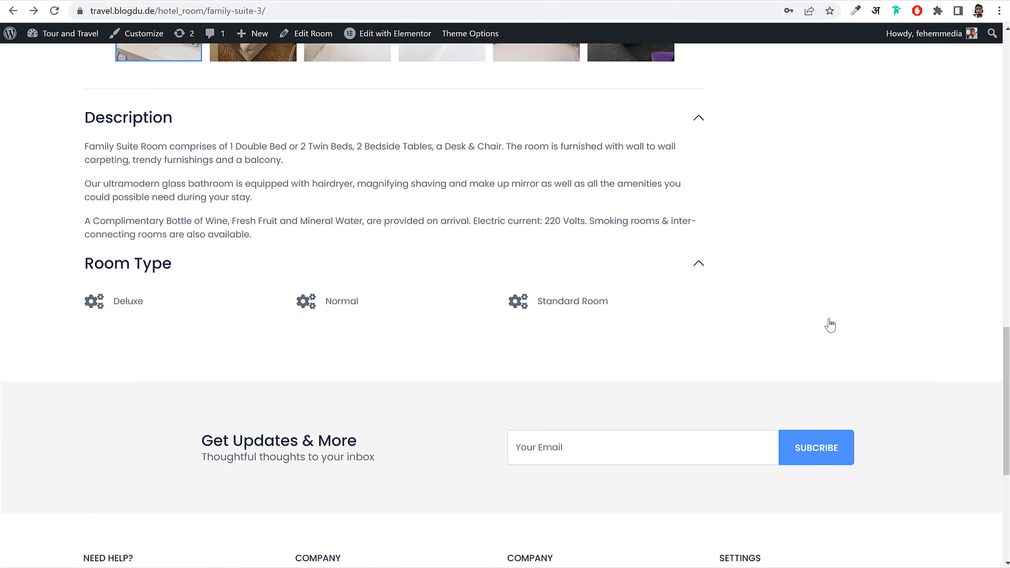
pyautogui.scroll(1, 830, 324)
pyautogui.scroll(15, 688, 330)
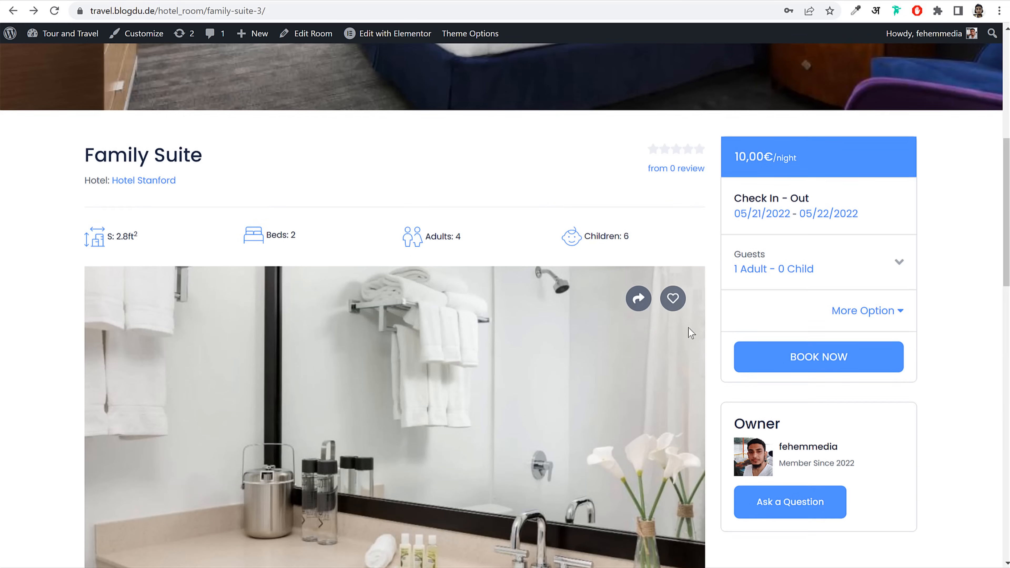
pyautogui.scroll(3, 568, 206)
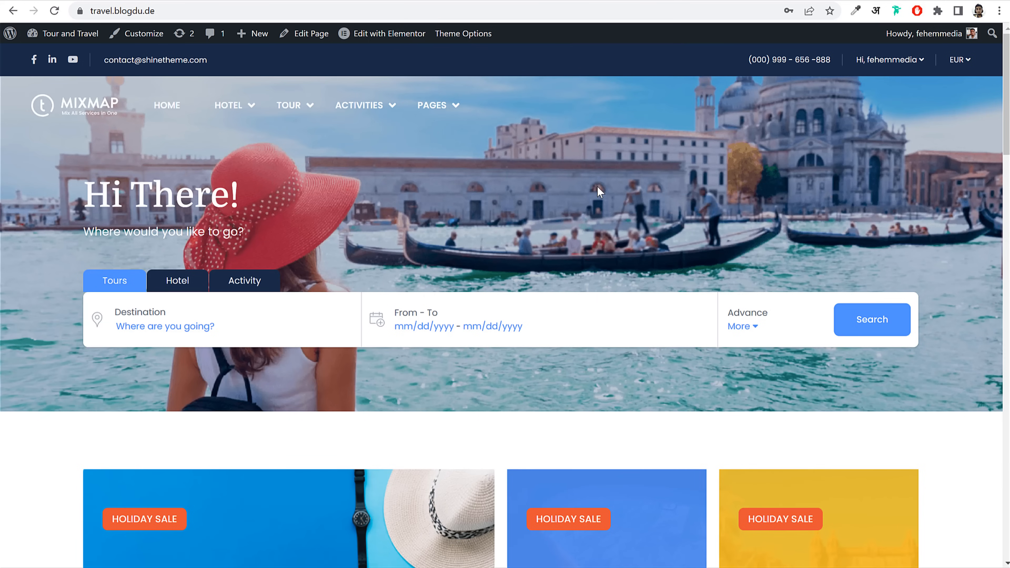
pyautogui.scroll(-20, 598, 192)
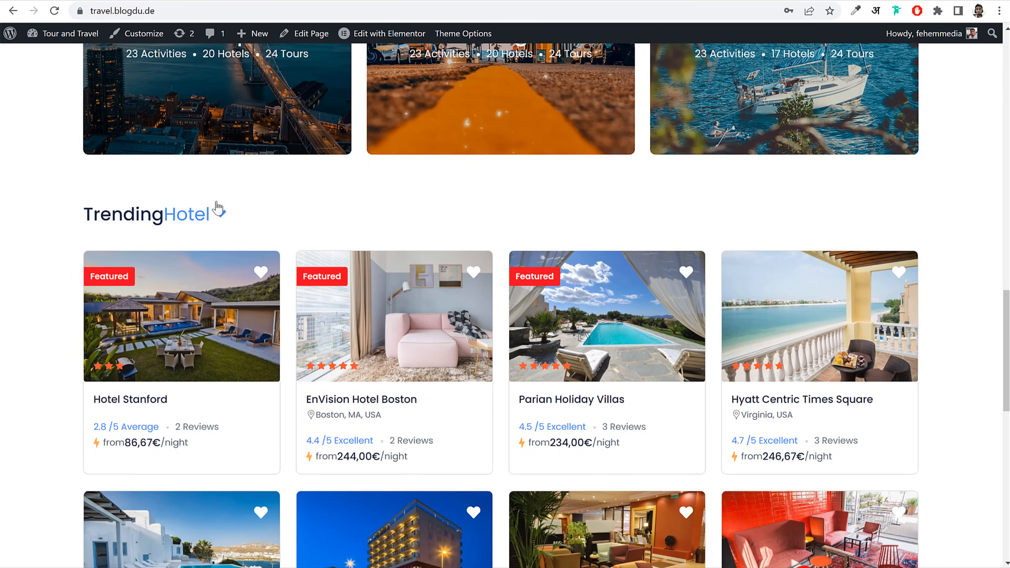
pyautogui.click(218, 211)
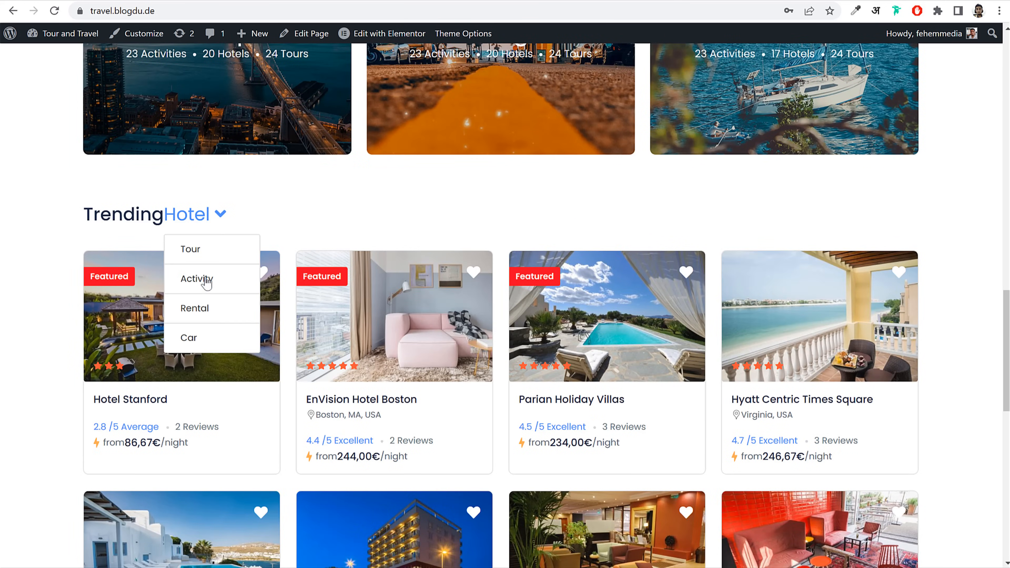
pyautogui.click(201, 262)
pyautogui.scroll(-2, 221, 254)
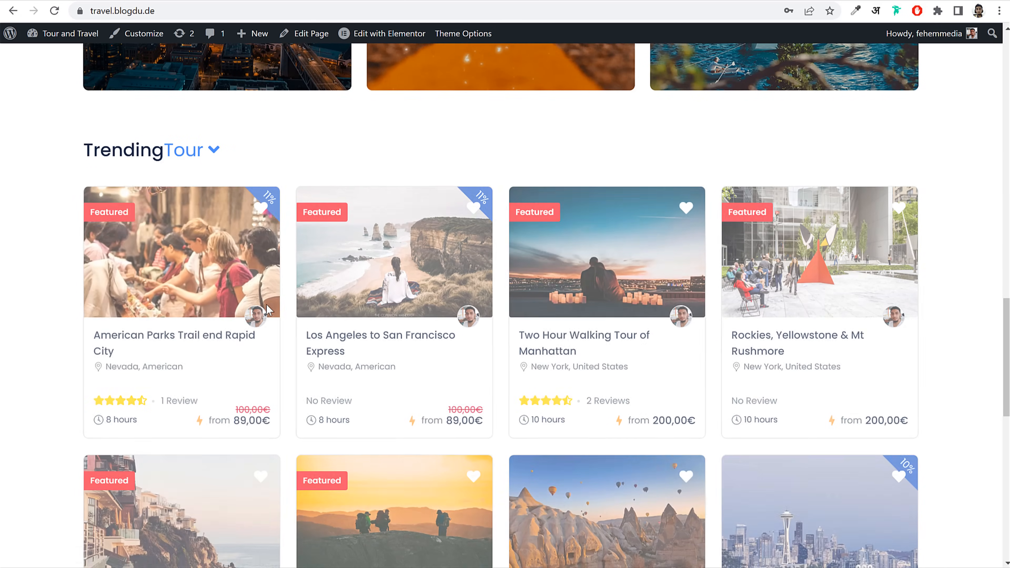
pyautogui.click(190, 342)
# - Review the American Parks Trail tour's location, duration, highlights and Included/Excluded details
pyautogui.scroll(-5, 754, 326)
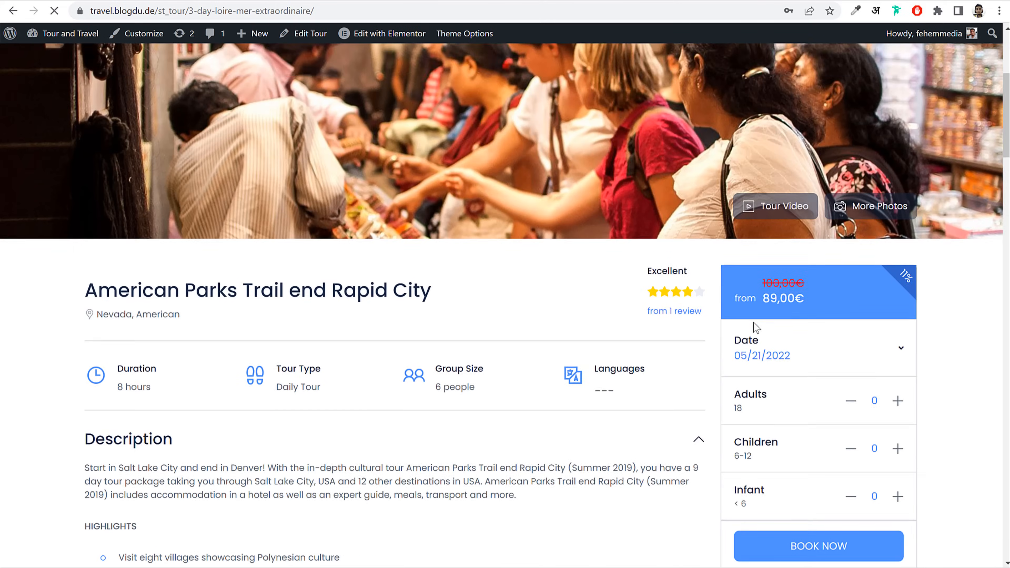
pyautogui.scroll(-5, 282, 189)
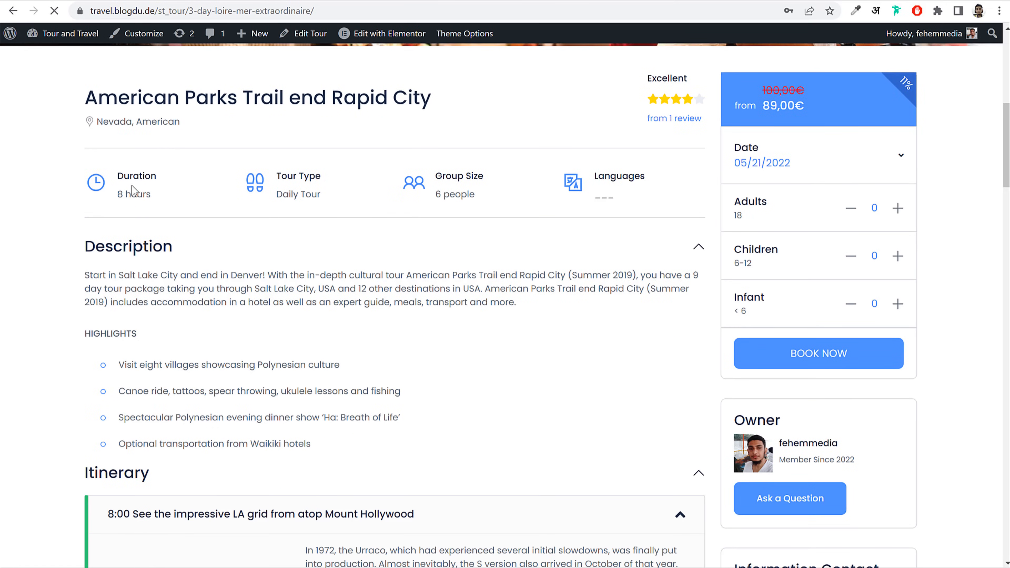
pyautogui.moveTo(178, 121); pyautogui.dragTo(119, 127)
pyautogui.click(141, 138)
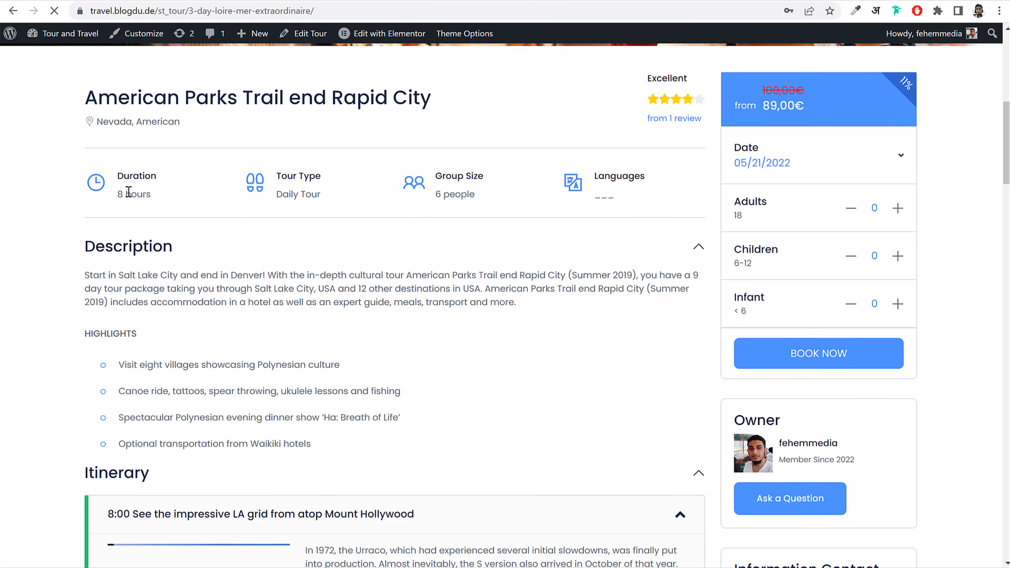
pyautogui.moveTo(118, 172)
pyautogui.mouseDown()
pyautogui.moveTo(158, 189)
pyautogui.moveTo(115, 173)
pyautogui.mouseUp()
pyautogui.click(156, 191)
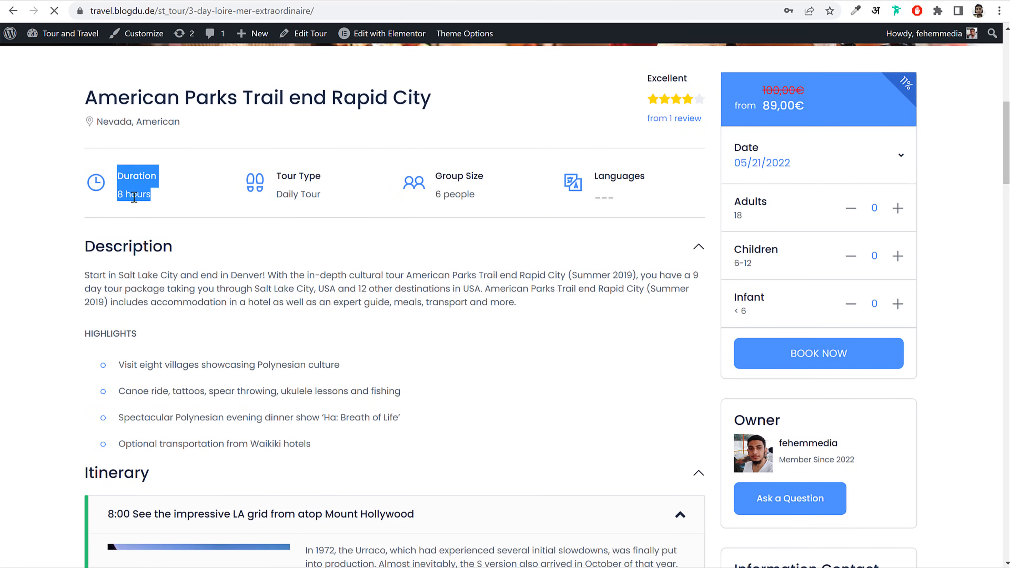
pyautogui.click(143, 197)
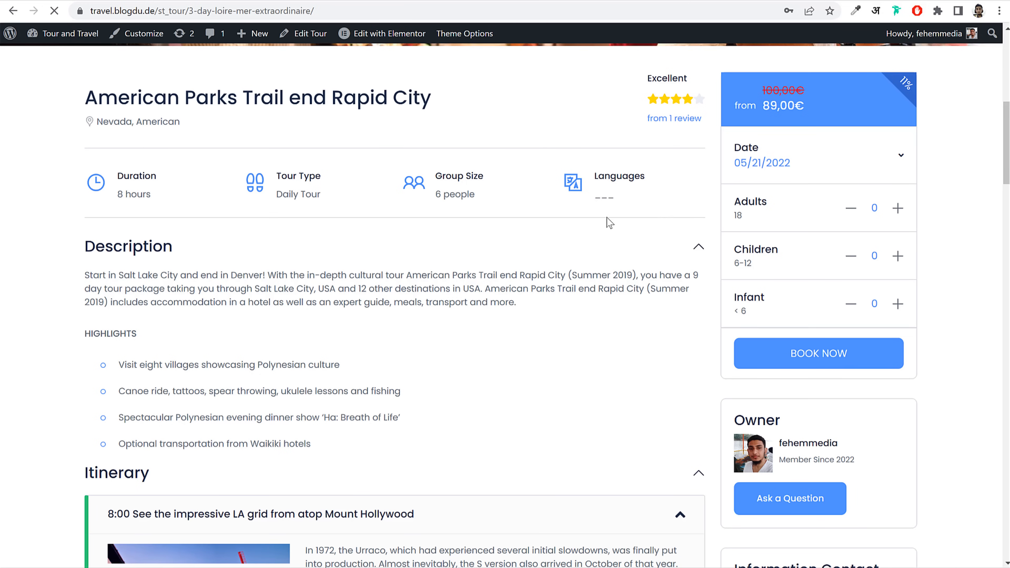
pyautogui.scroll(-5, 223, 218)
pyautogui.moveTo(121, 170); pyautogui.dragTo(382, 267)
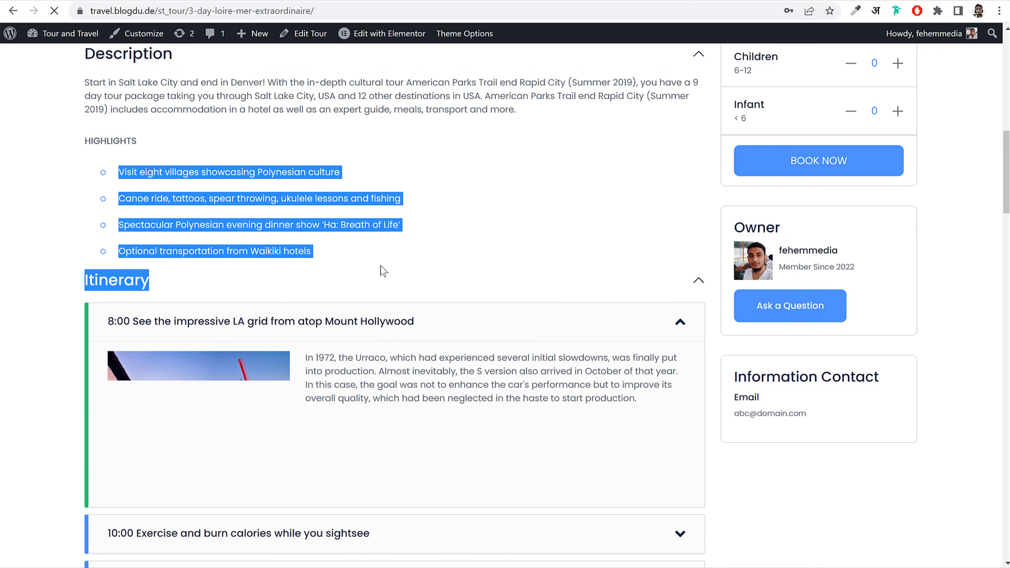
pyautogui.click(382, 267)
pyautogui.scroll(-5, 102, 141)
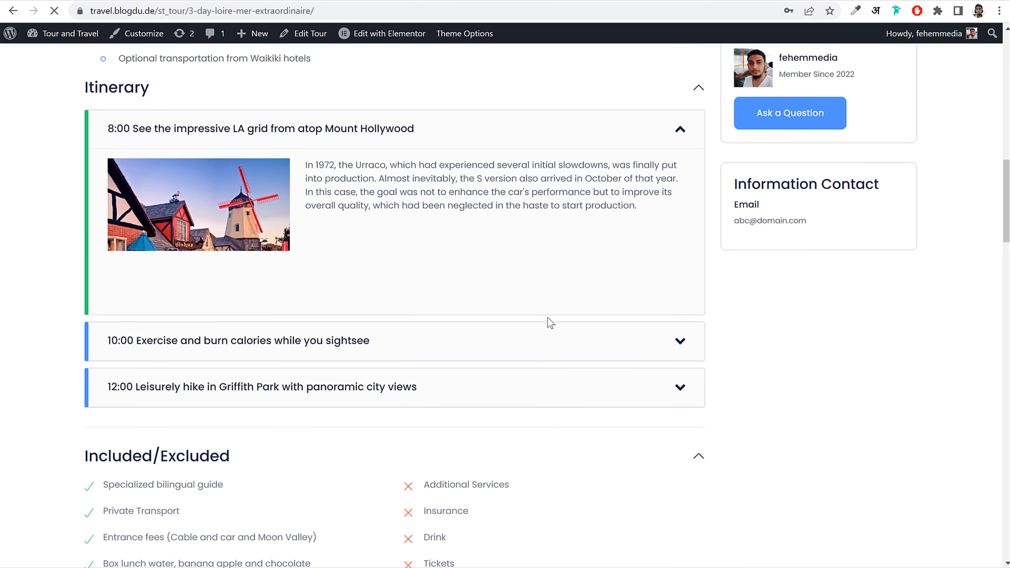
pyautogui.scroll(-5, 826, 268)
pyautogui.moveTo(84, 137); pyautogui.dragTo(248, 142)
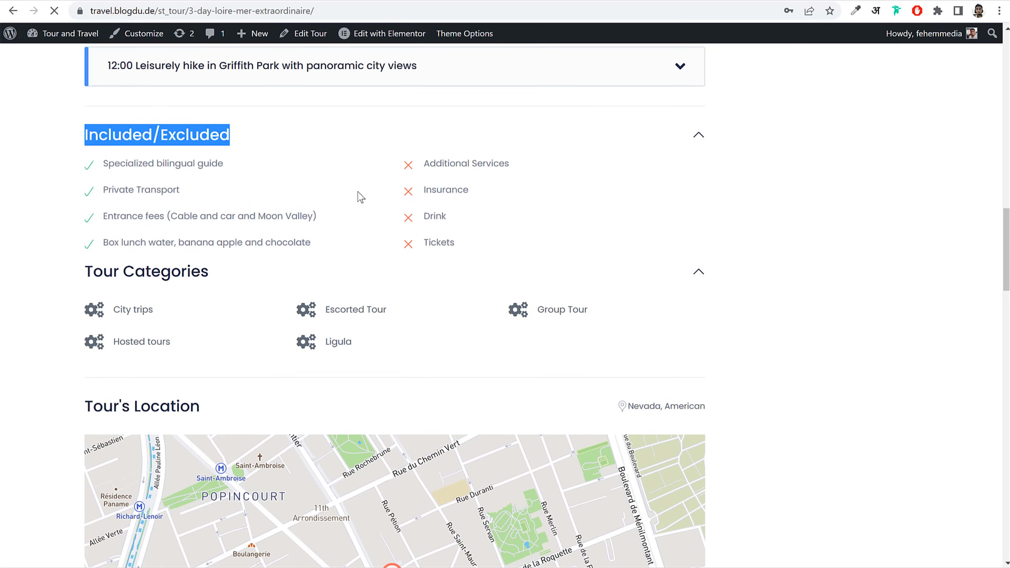
# - Expand the FAQs on initial slowdowns and 'The haste to start production', then scroll back up
pyautogui.scroll(-5, 395, 356)
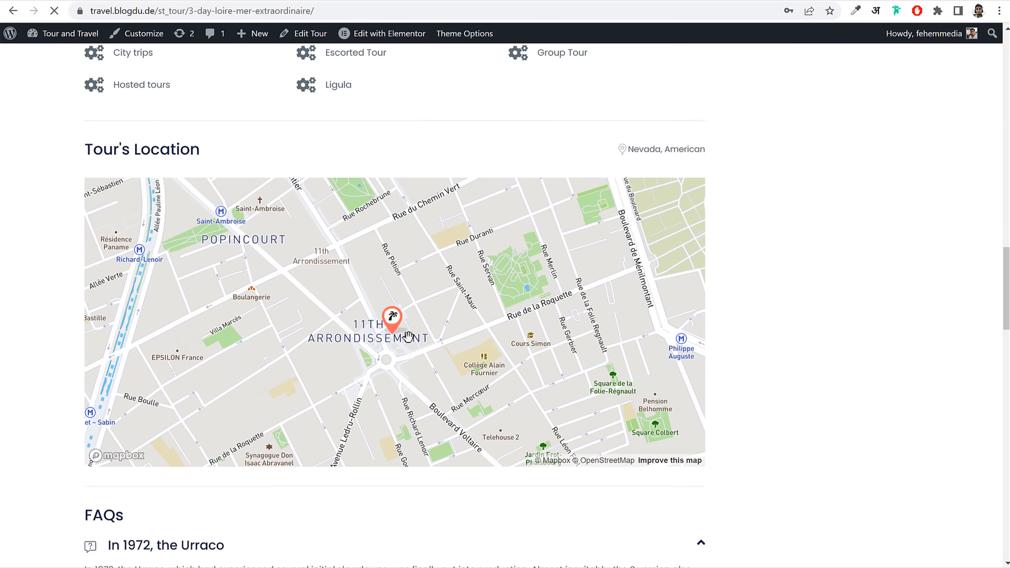
pyautogui.scroll(-3, 823, 356)
pyautogui.scroll(-1, 375, 294)
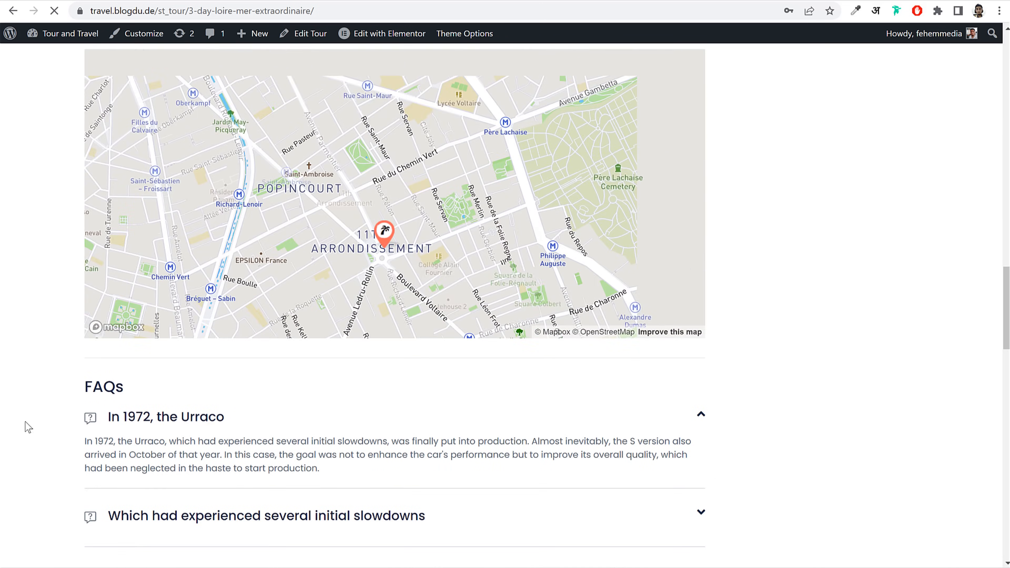
pyautogui.scroll(-5, 113, 257)
pyautogui.click(142, 258)
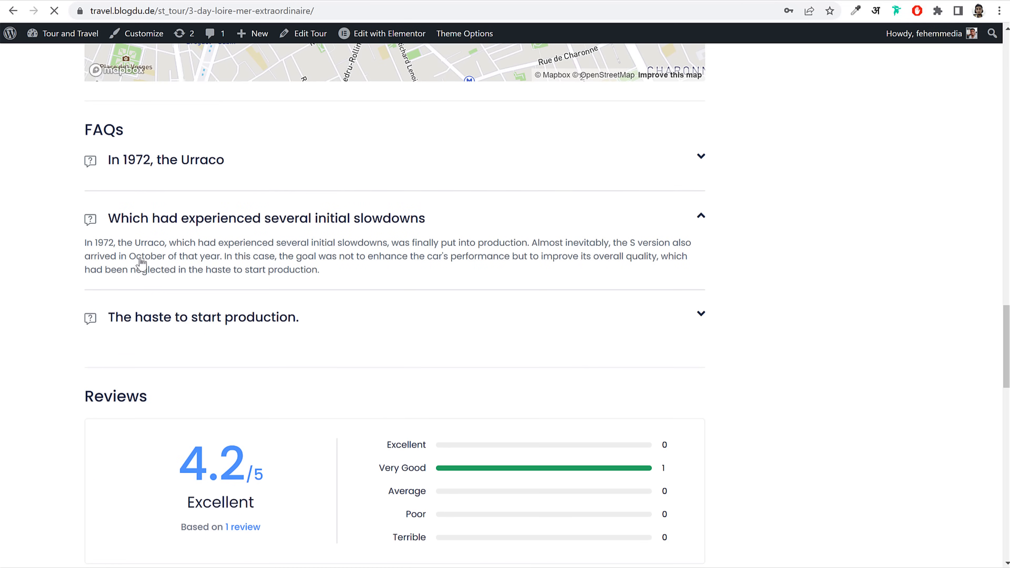
pyautogui.click(142, 323)
pyautogui.scroll(-6, 718, 364)
pyautogui.scroll(15, 718, 363)
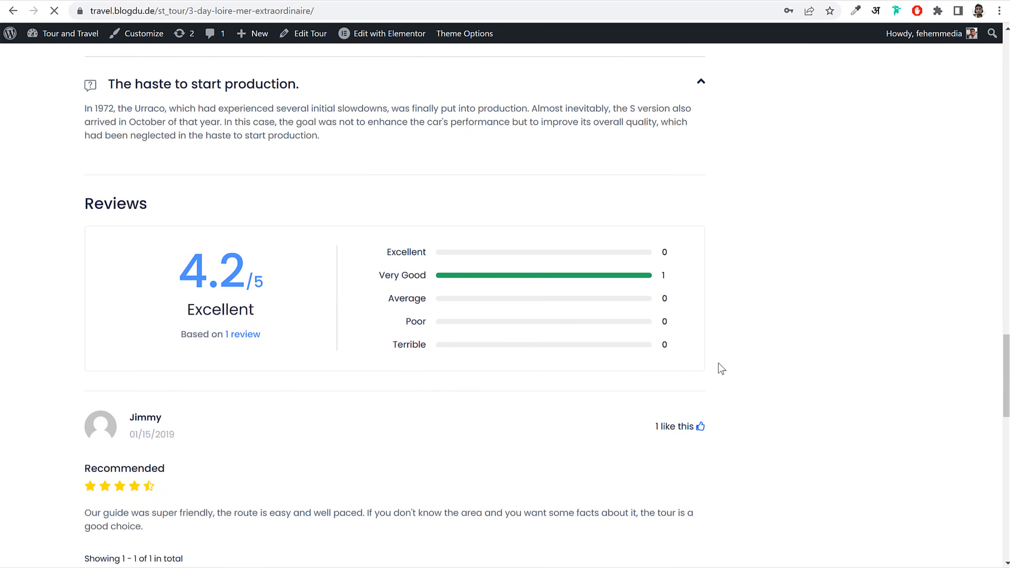
pyautogui.scroll(6, 721, 369)
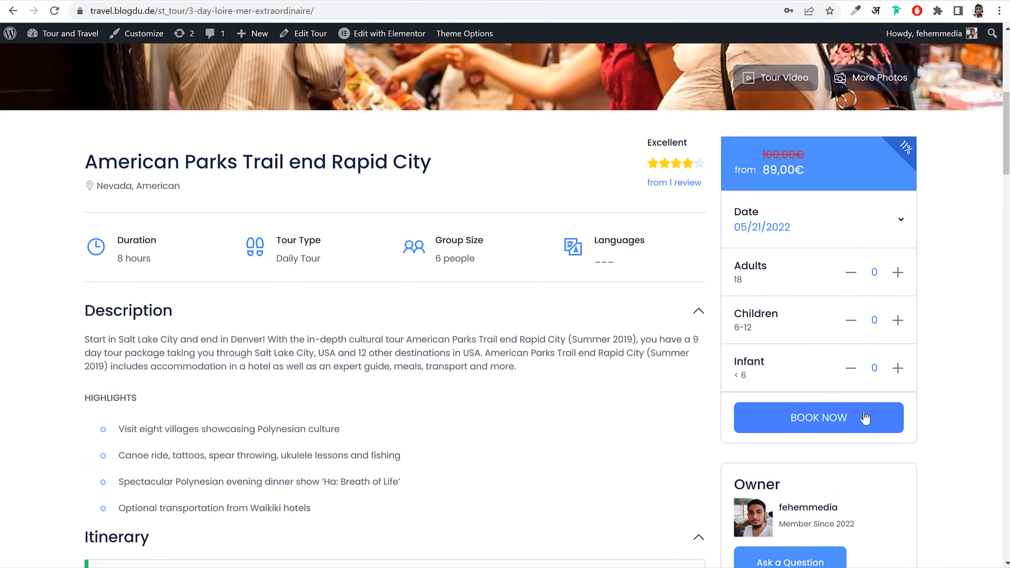
pyautogui.scroll(8, 936, 364)
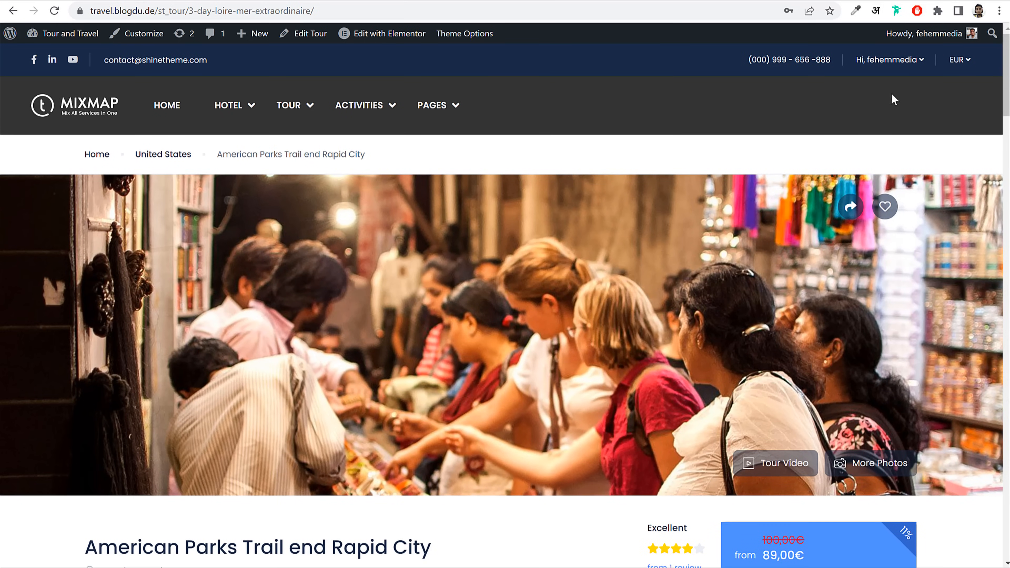
# - Open the user Dashboard from the account menu and expand the Hotel sidebar options
pyautogui.moveTo(903, 63)
pyautogui.click(871, 84)
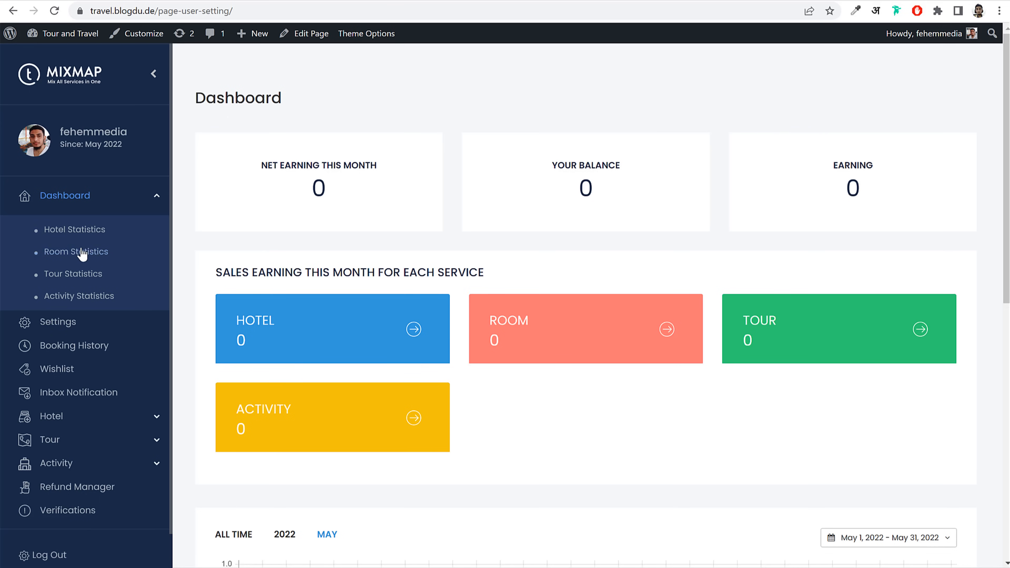
pyautogui.click(90, 423)
# - Browse the Add new hotel form, then open the Hotel Inventory list
pyautogui.click(67, 350)
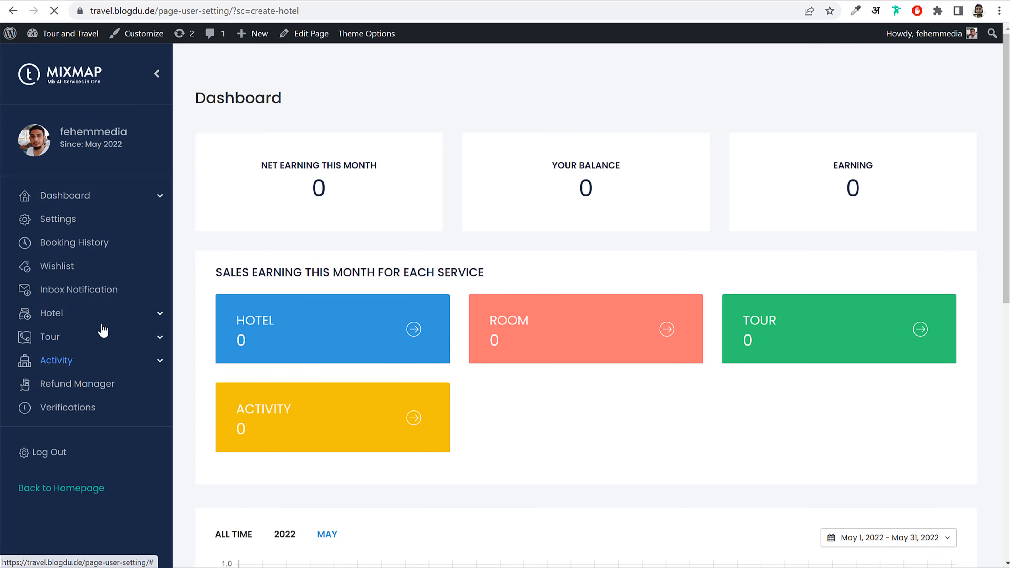
pyautogui.scroll(-5, 556, 352)
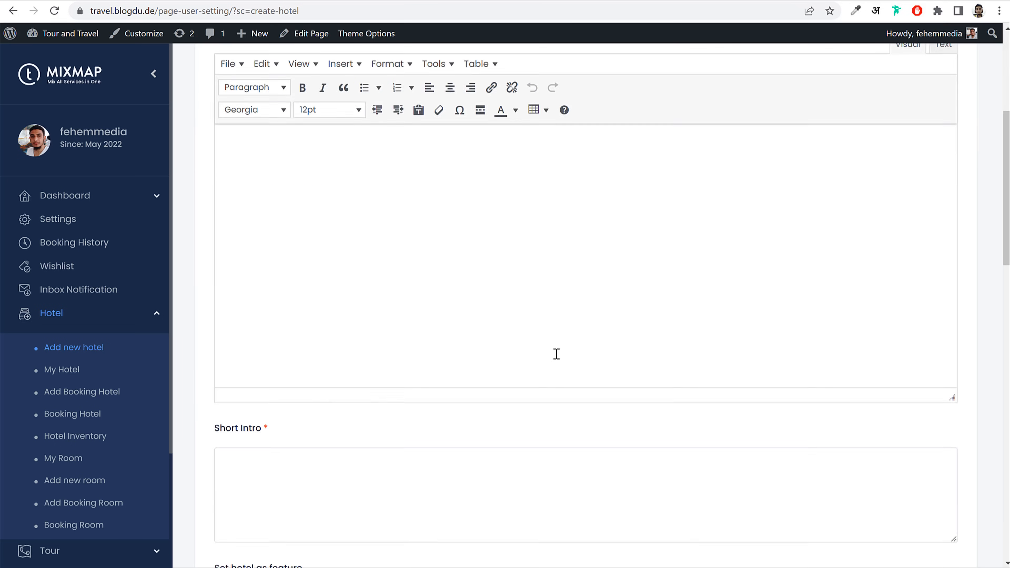
pyautogui.scroll(-20, 556, 353)
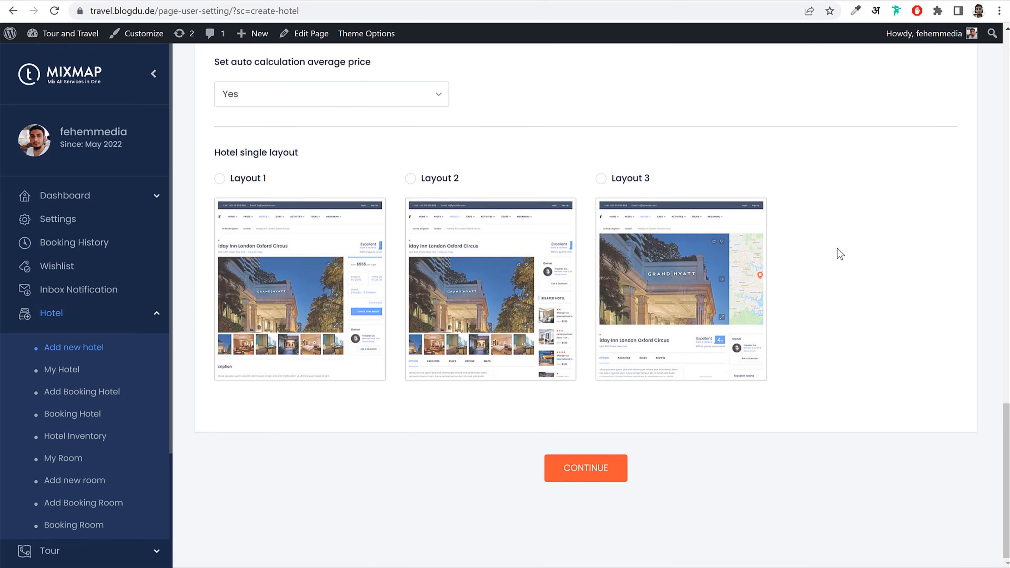
pyautogui.scroll(20, 849, 349)
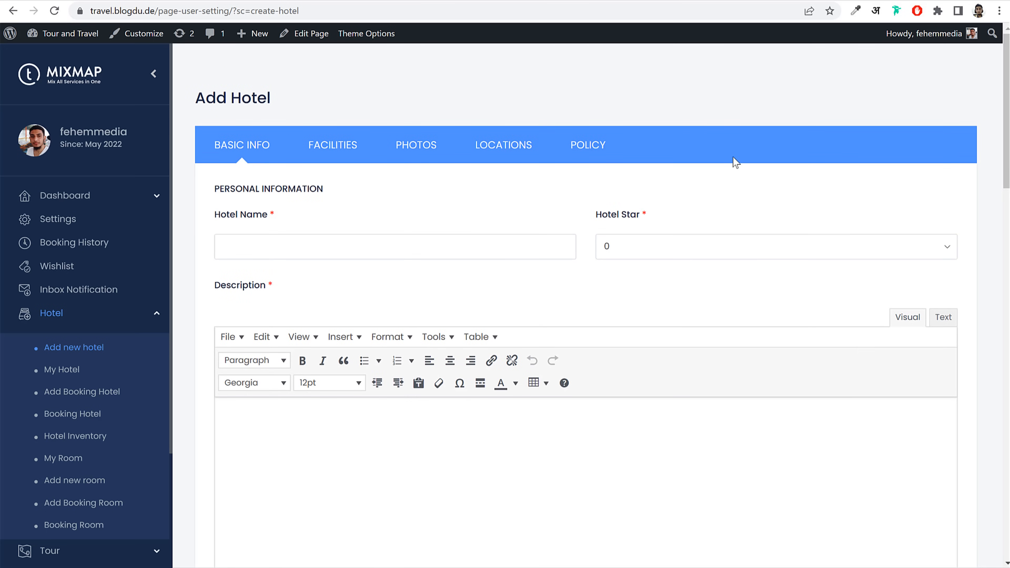
pyautogui.scroll(-20, 770, 257)
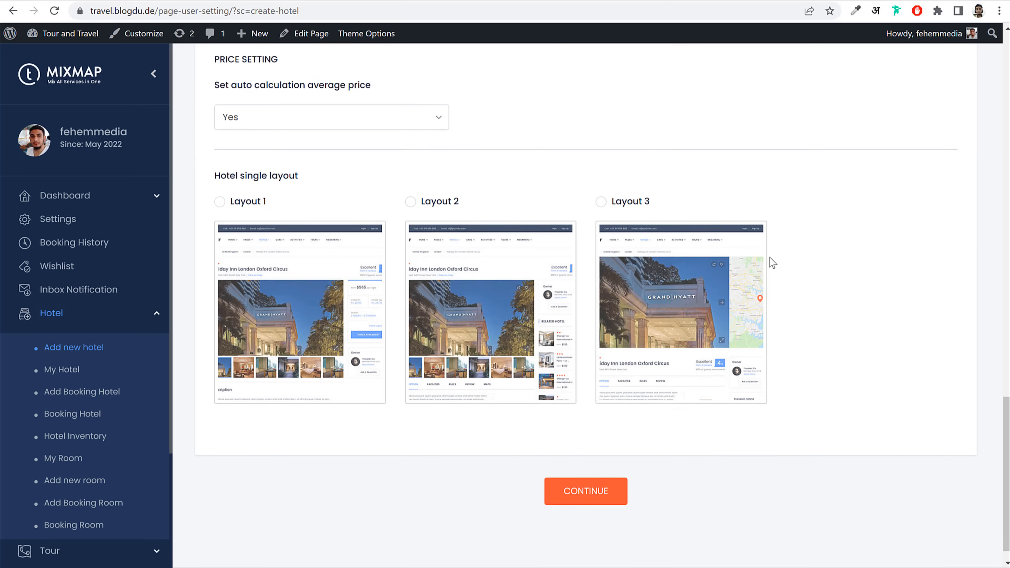
pyautogui.scroll(-1, 187, 397)
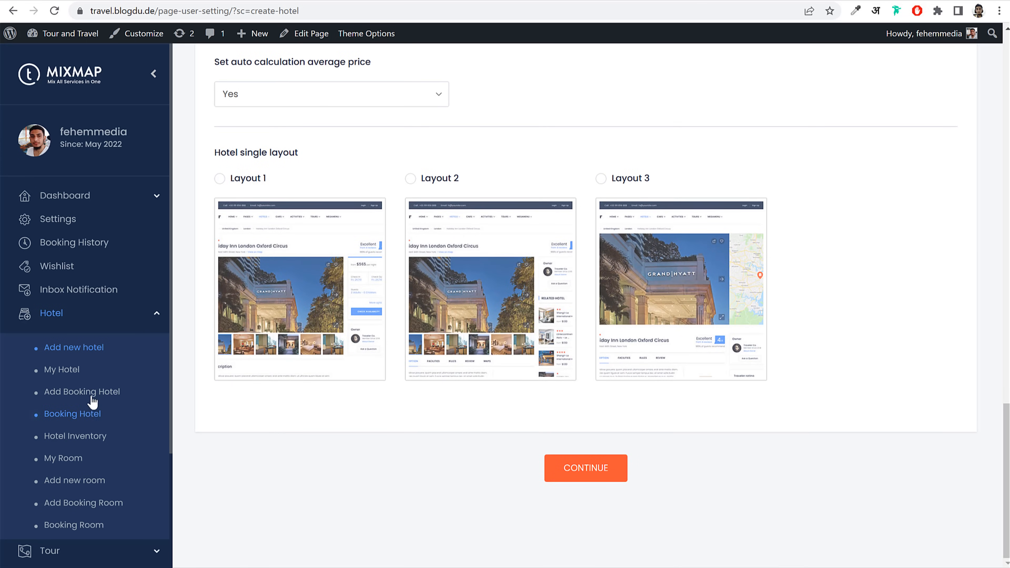
pyautogui.click(75, 436)
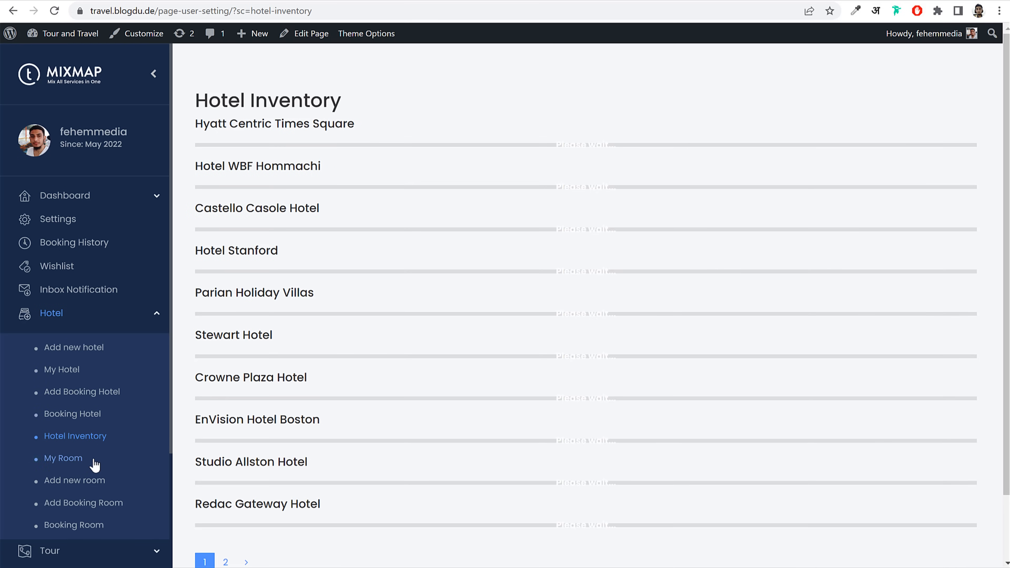
pyautogui.scroll(-1, 96, 469)
pyautogui.moveTo(452, 341)
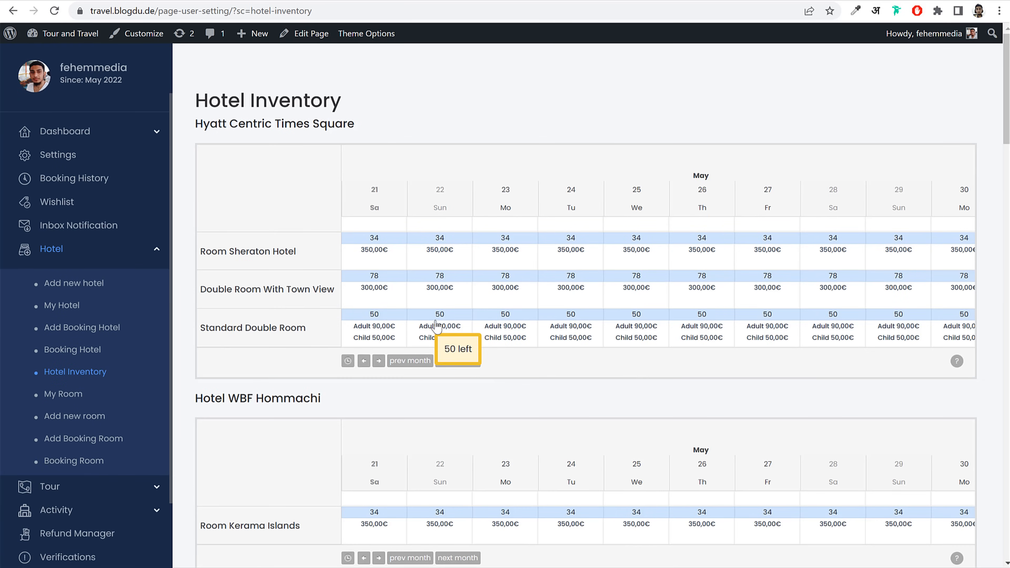
pyautogui.moveTo(437, 245)
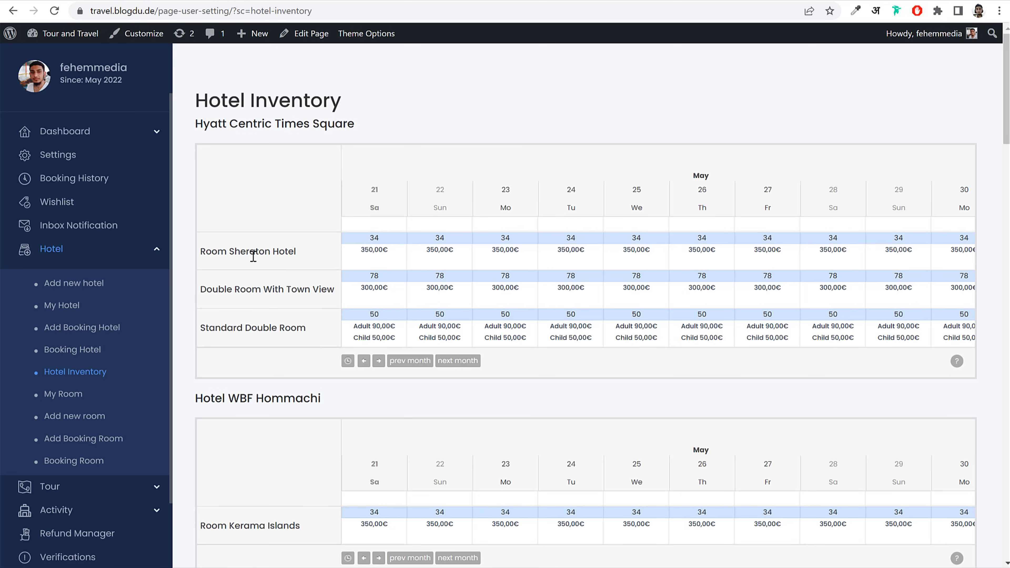
pyautogui.moveTo(373, 244)
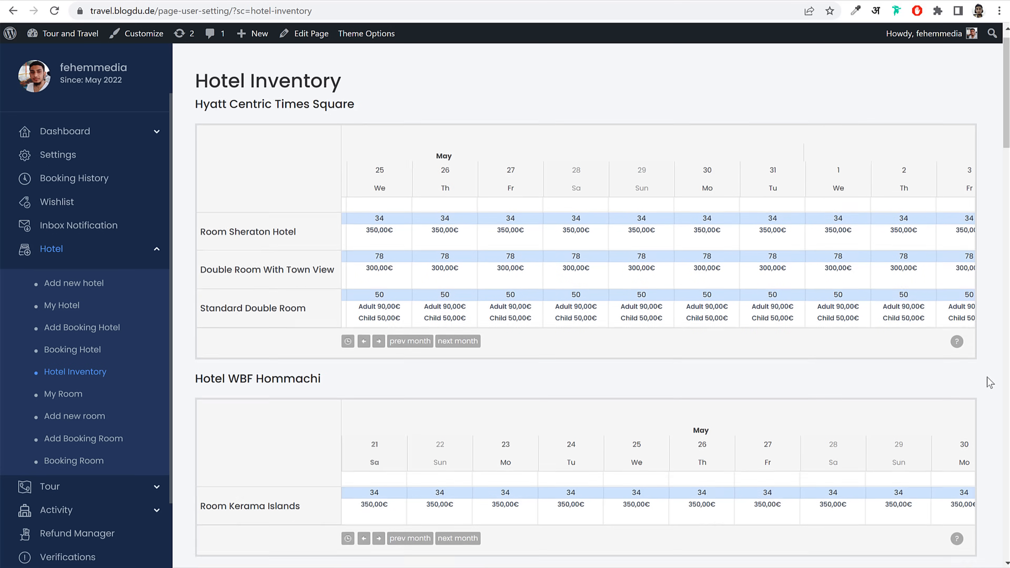
pyautogui.scroll(-15, 983, 378)
pyautogui.scroll(-20, 989, 382)
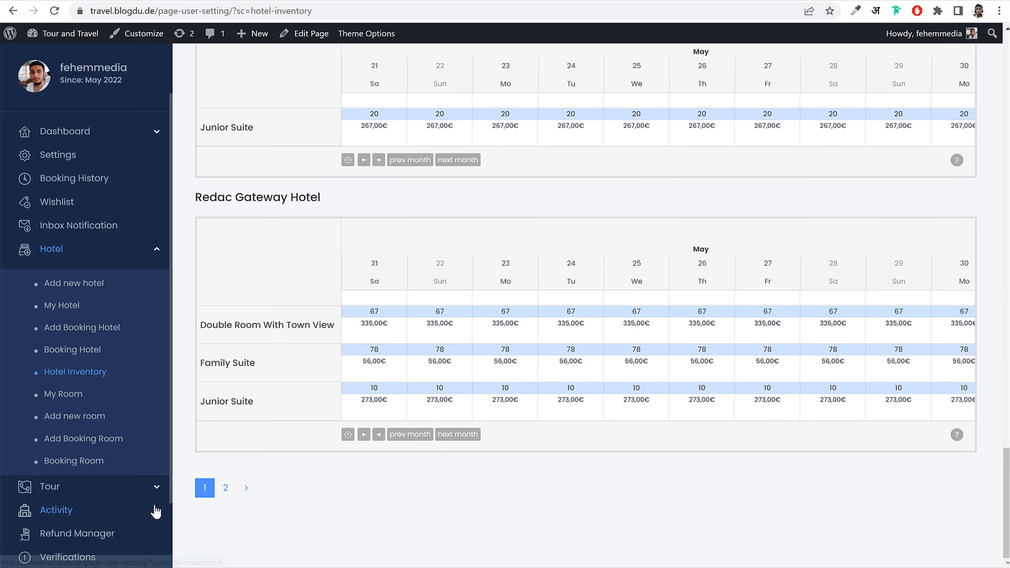
pyautogui.scroll(20, 484, 513)
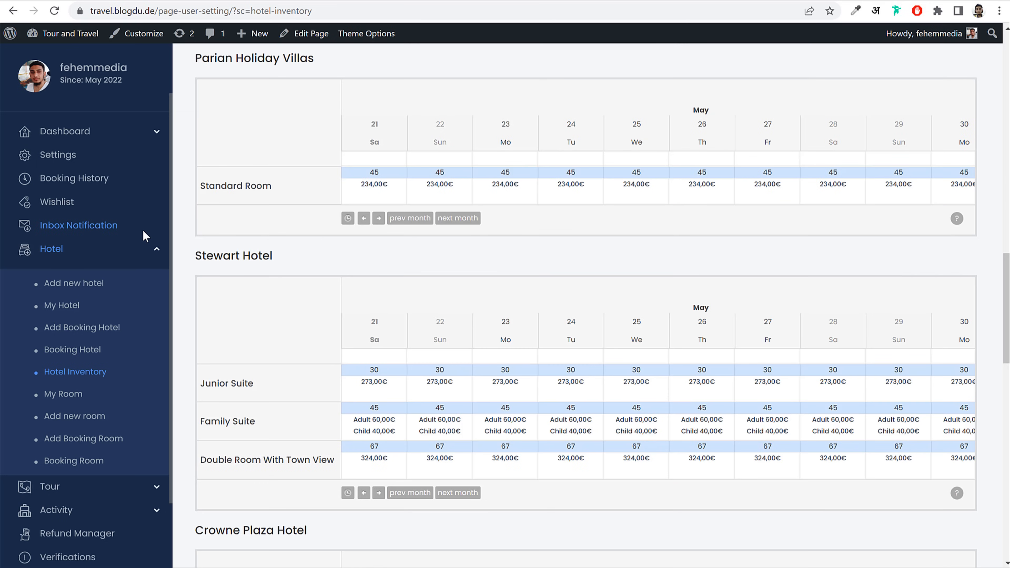
# - Check the single hotel conversation in Inbox Notification, then return home via the MIXMAP logo
pyautogui.click(92, 226)
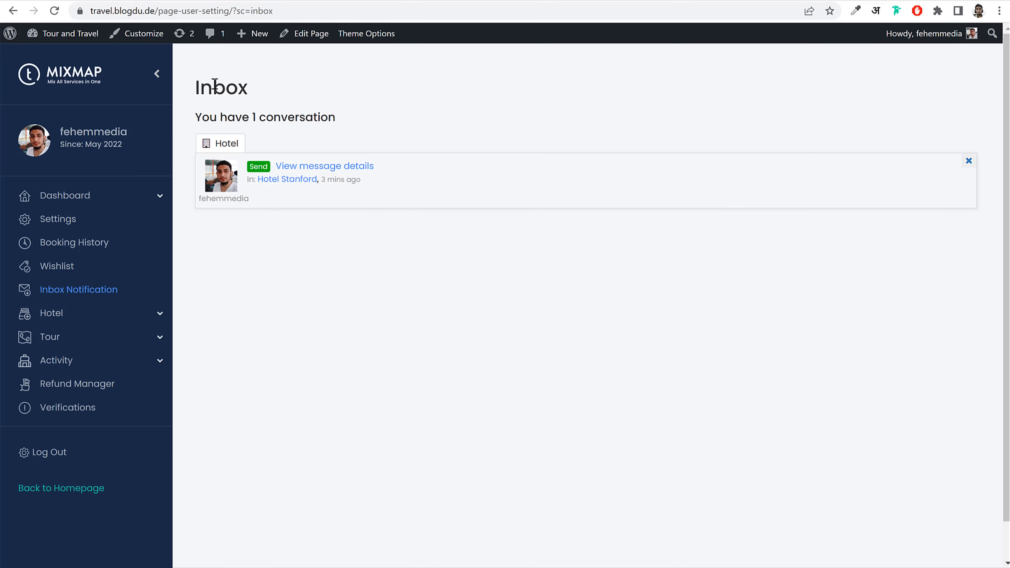
pyautogui.click(77, 79)
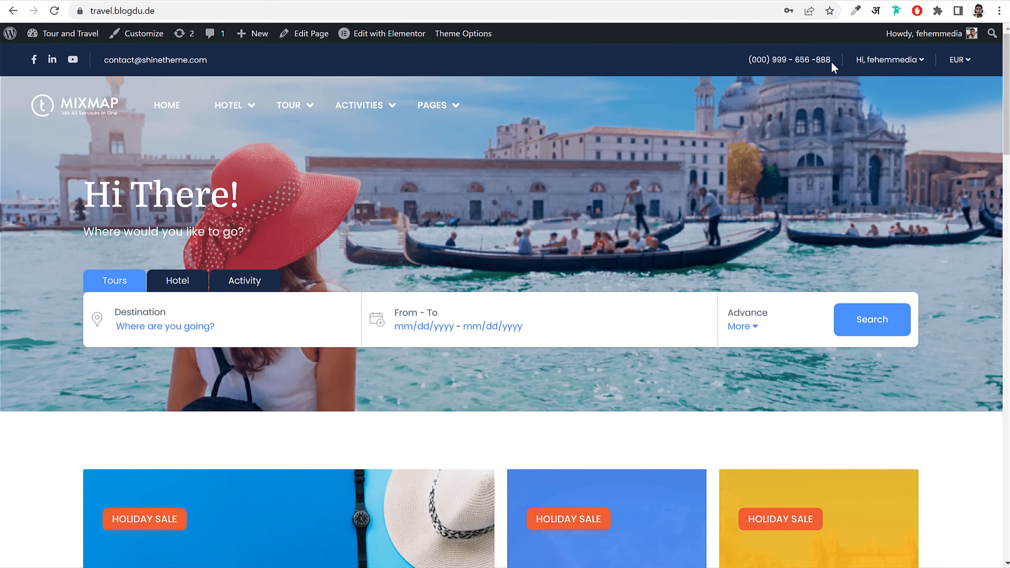
pyautogui.moveTo(960, 61)
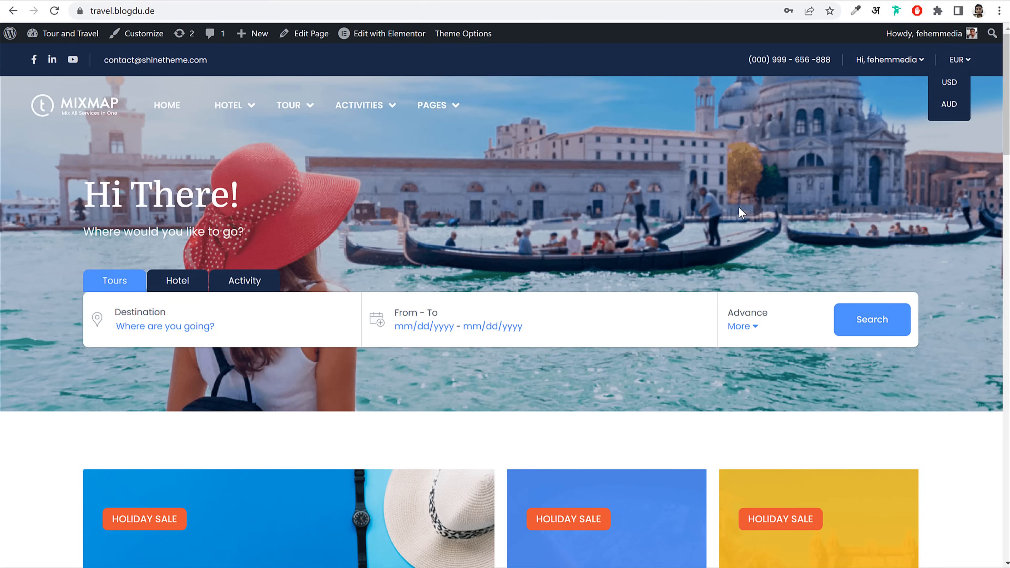
pyautogui.click(745, 201)
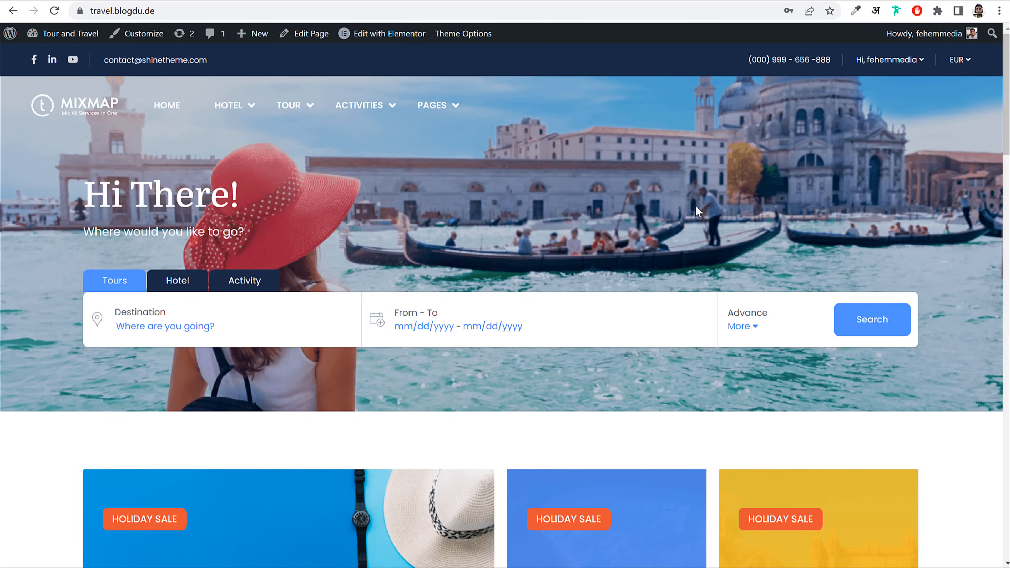
# - Try the Tours, Hotel and Activity search tabs and set the destination to Los Angeles, United States
pyautogui.click(184, 284)
pyautogui.click(240, 284)
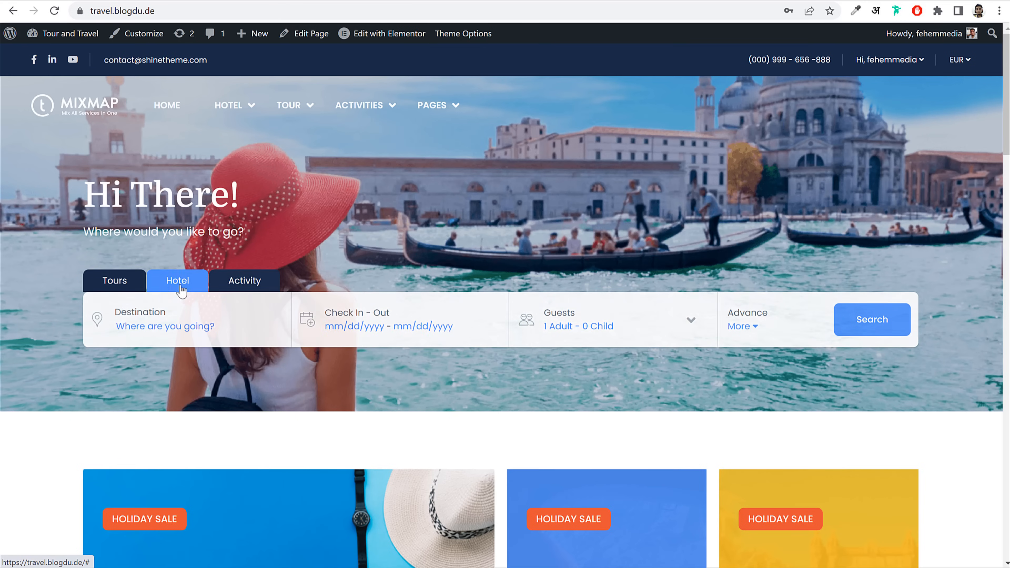
pyautogui.click(133, 284)
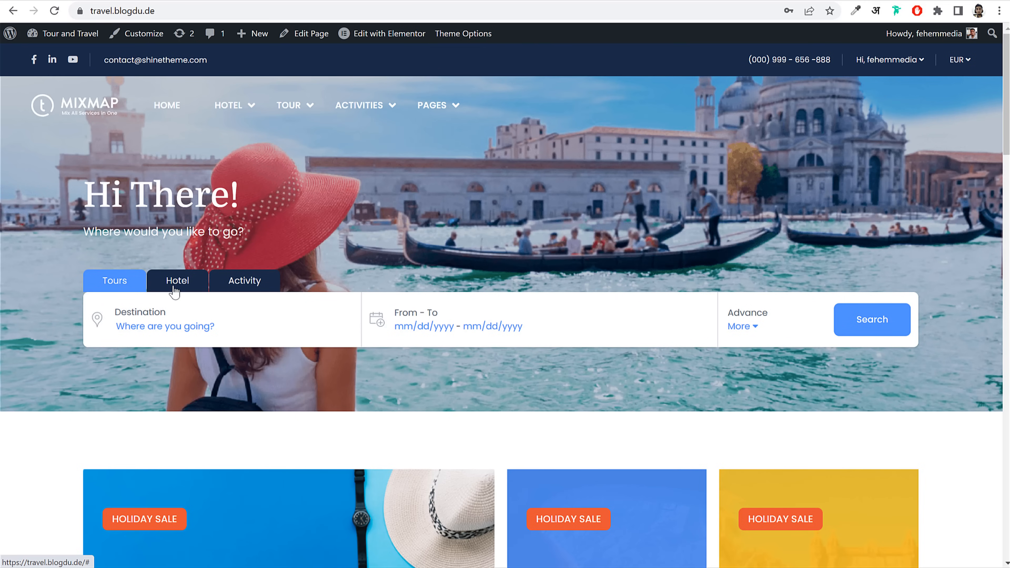
pyautogui.click(183, 284)
pyautogui.click(227, 284)
pyautogui.click(119, 283)
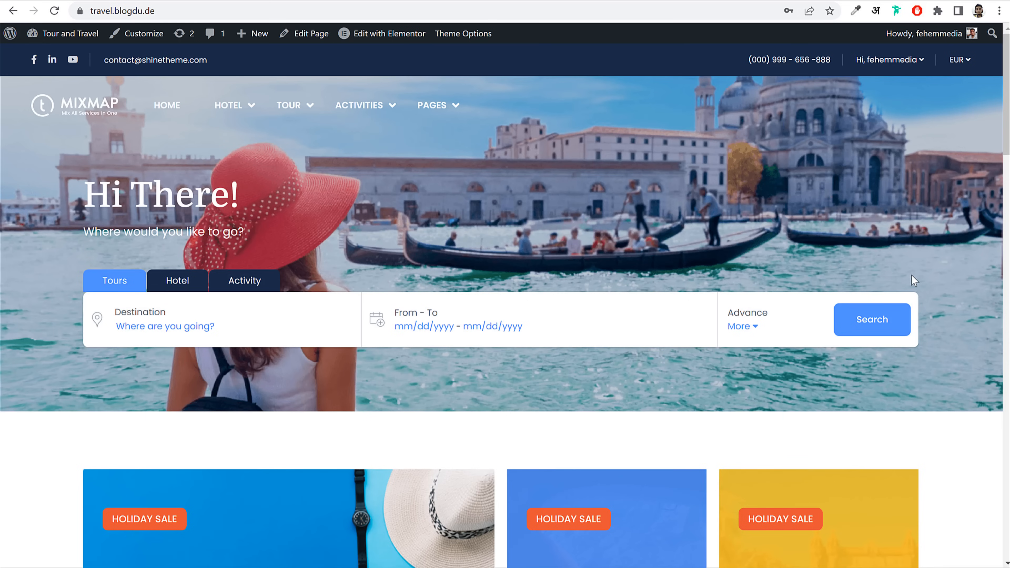
pyautogui.click(230, 328)
pyautogui.scroll(-3, 195, 477)
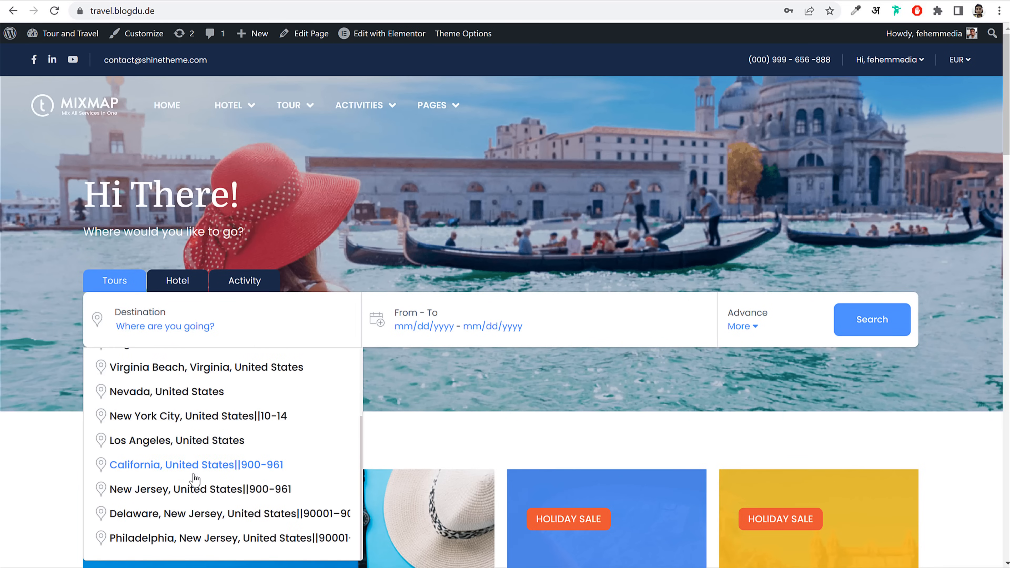
pyautogui.click(188, 441)
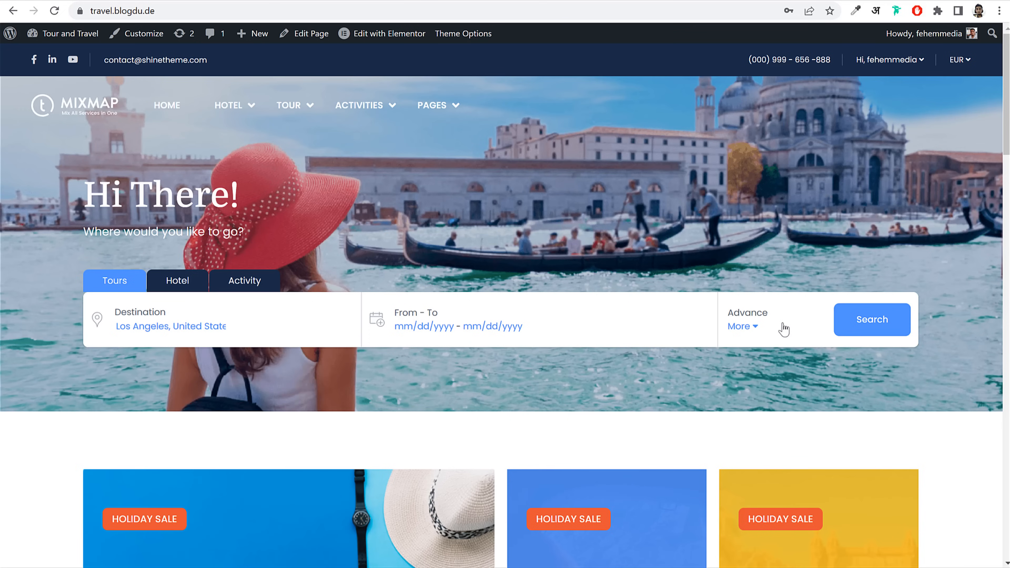
# - Show the More filters price options for tours, hotels and activities, ending on Tours
pyautogui.click(751, 328)
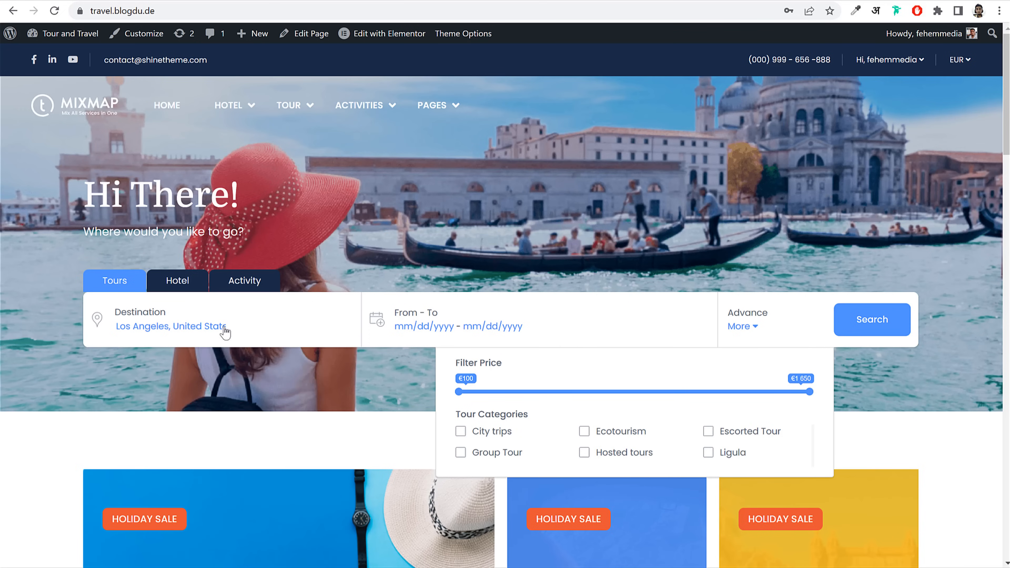
pyautogui.click(177, 281)
pyautogui.click(742, 326)
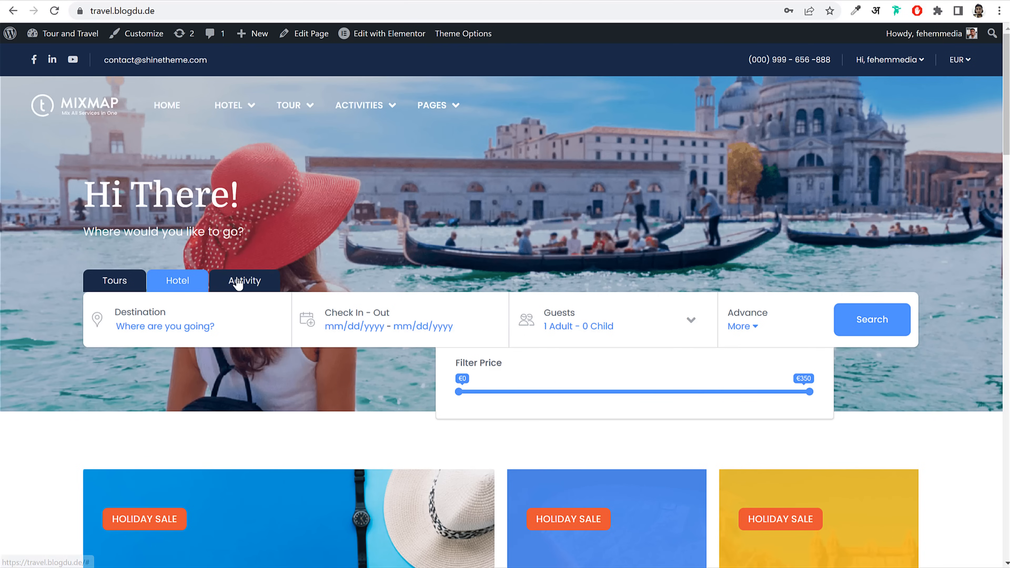
pyautogui.click(237, 283)
pyautogui.click(746, 328)
pyautogui.click(136, 287)
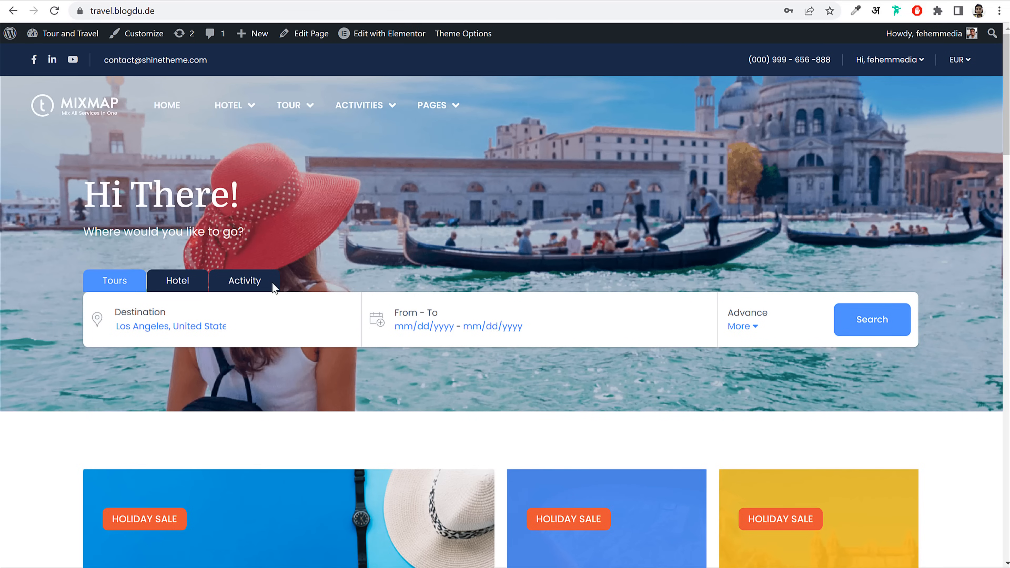
# - Scroll down to the Top Destinations grid
pyautogui.scroll(-8, 797, 341)
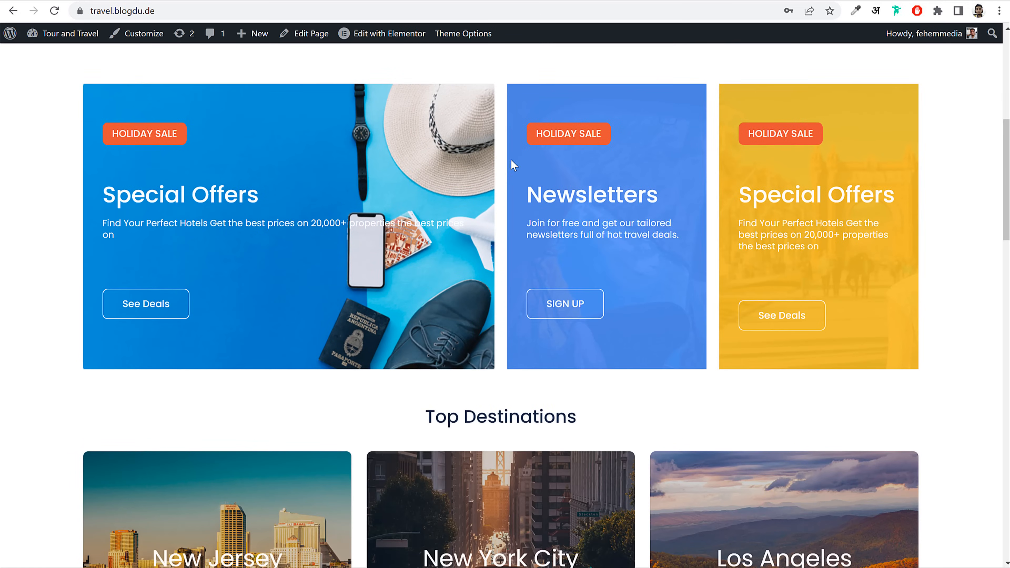
pyautogui.scroll(-8, 881, 248)
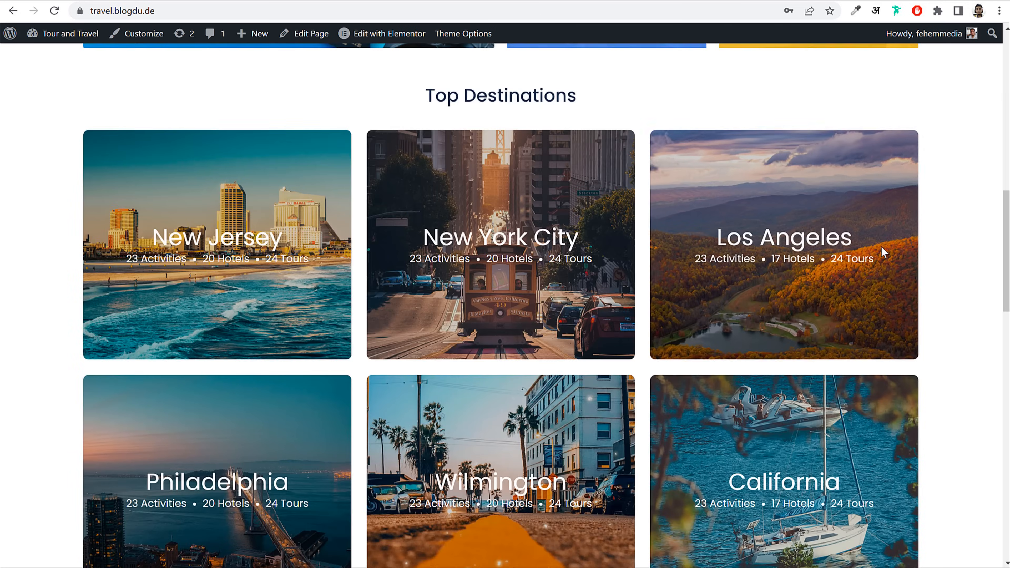
pyautogui.scroll(11, 881, 250)
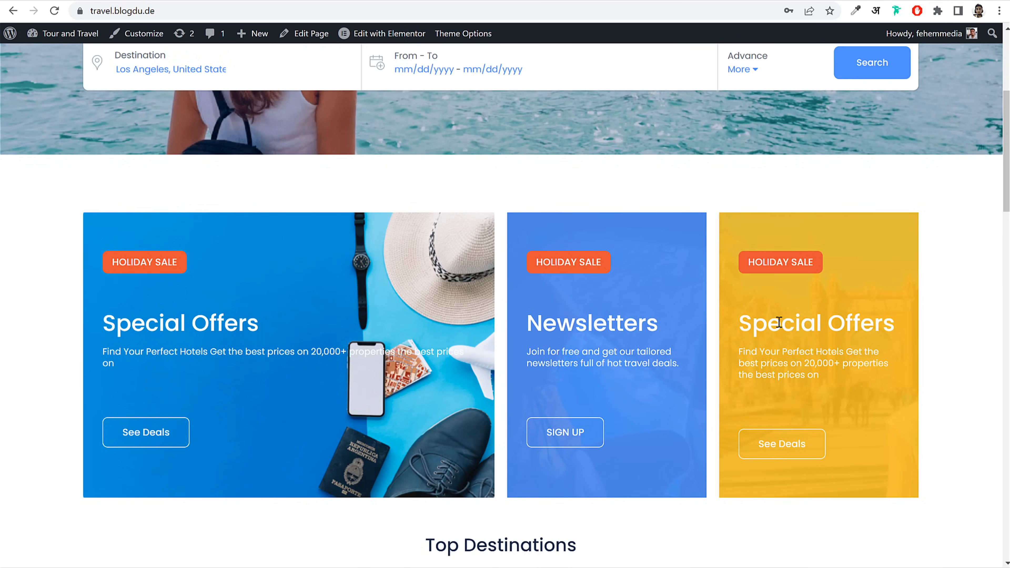
pyautogui.scroll(-2, 835, 429)
pyautogui.scroll(-10, 943, 388)
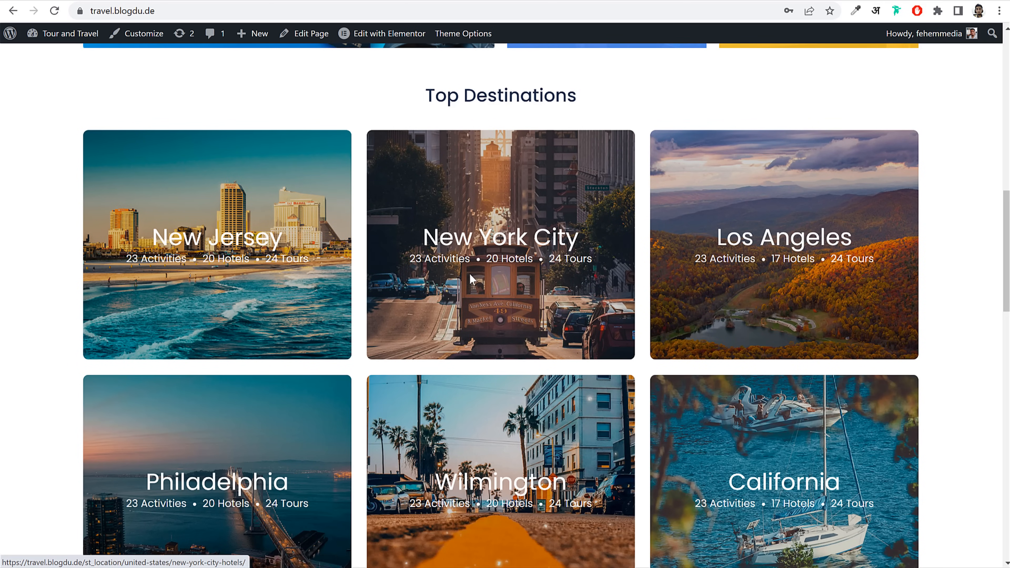
# - Open the New Jersey hotel results, browse them, then return to the travel site's home page
pyautogui.click(484, 248)
pyautogui.scroll(-10, 771, 296)
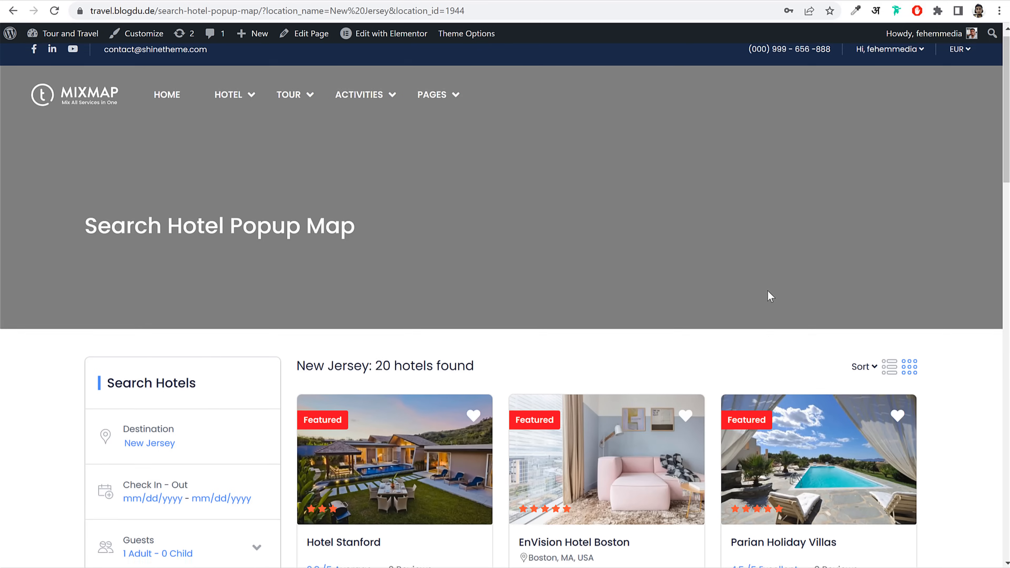
pyautogui.scroll(-7, 769, 297)
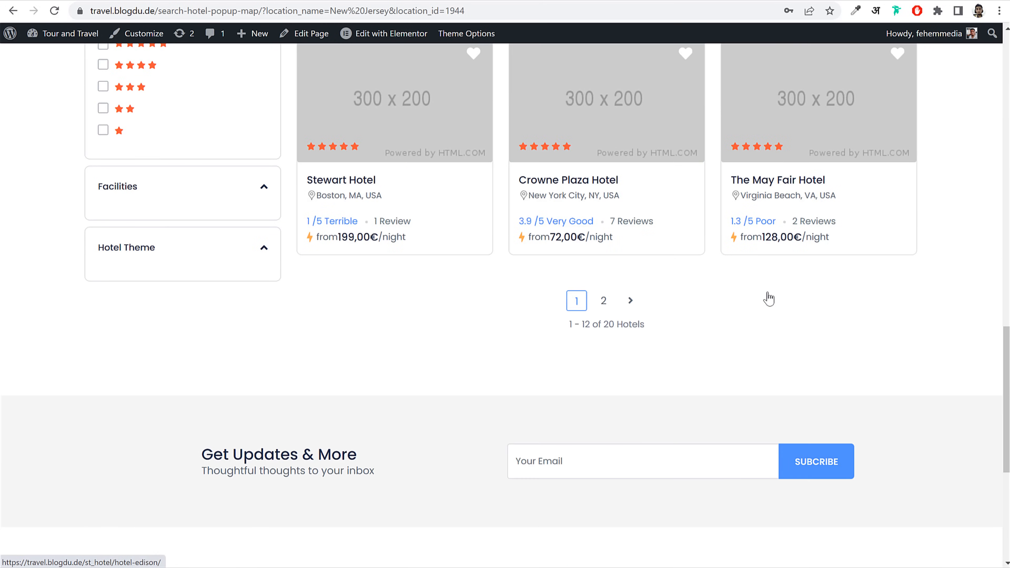
pyautogui.scroll(11, 766, 296)
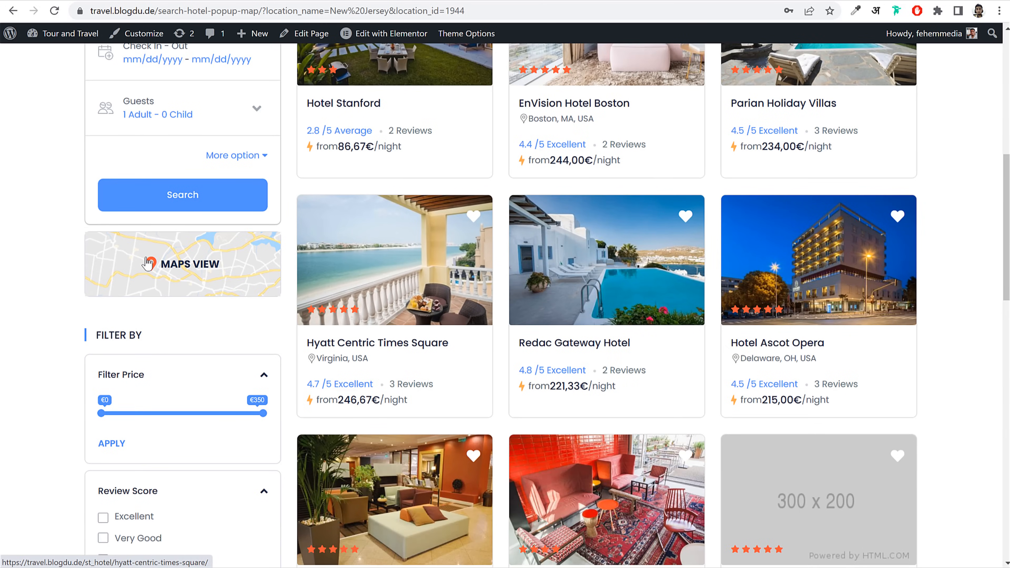
pyautogui.hotkey('alt', 'Left')
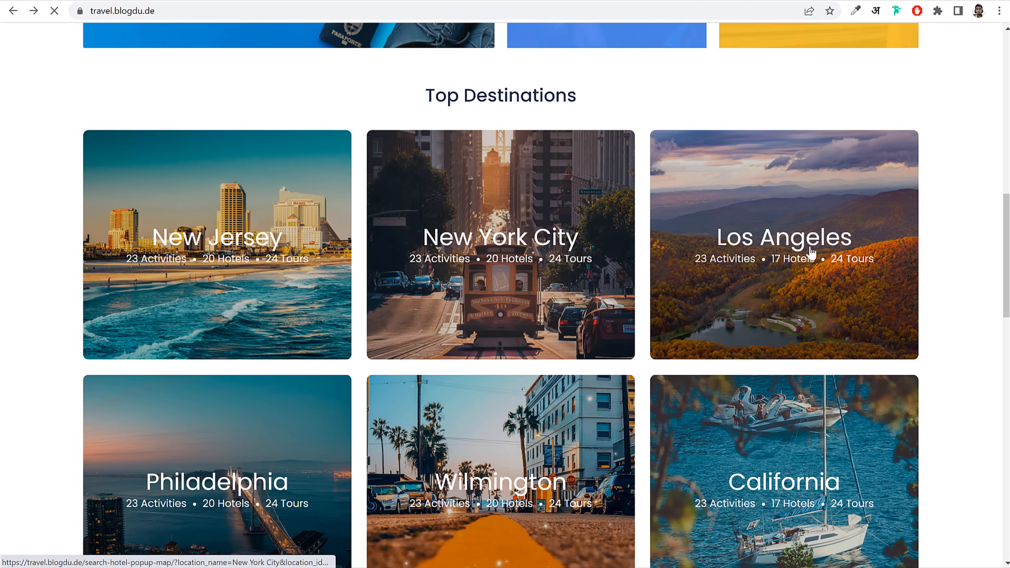
# - Switch the home page's Trending section from hotels to Activity and browse it
pyautogui.scroll(-9, 941, 330)
pyautogui.scroll(-2, 942, 333)
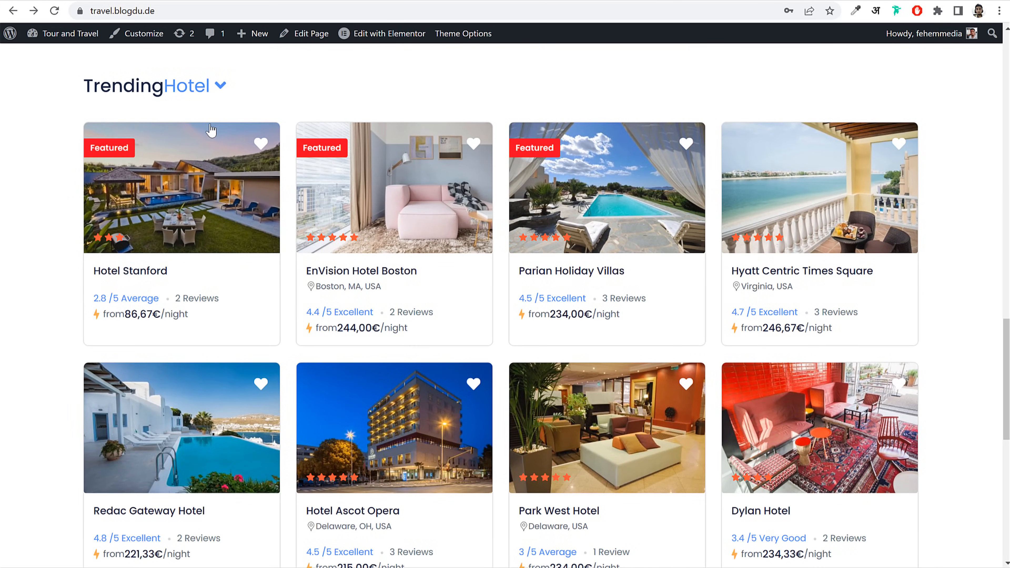
pyautogui.click(219, 86)
pyautogui.click(198, 149)
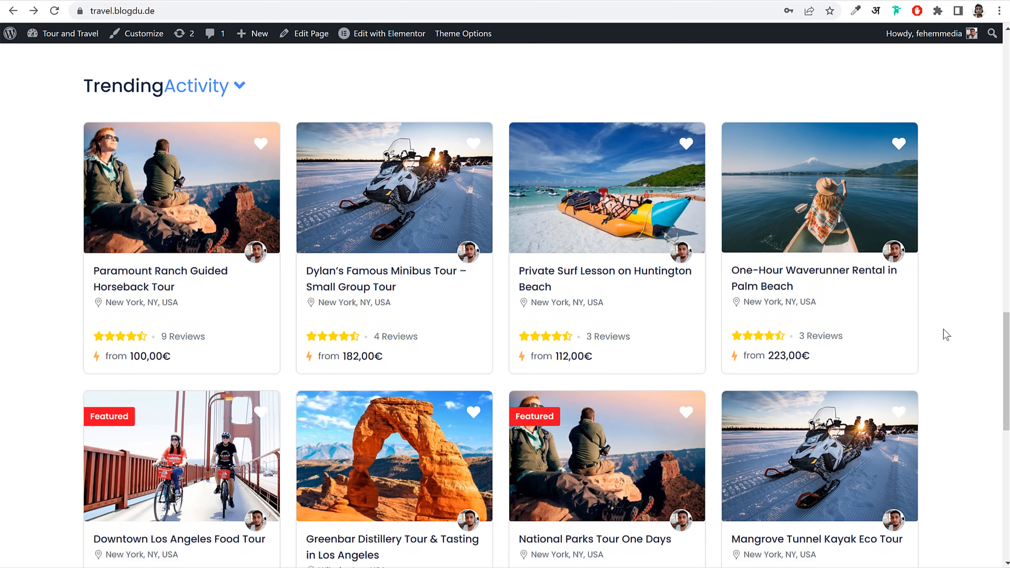
pyautogui.scroll(-10, 942, 328)
pyautogui.scroll(6, 942, 328)
pyautogui.scroll(5, 942, 328)
# - Show trending Tours, switch back to Hotels, and open the Hotel Stanford page
pyautogui.click(237, 85)
pyautogui.click(203, 159)
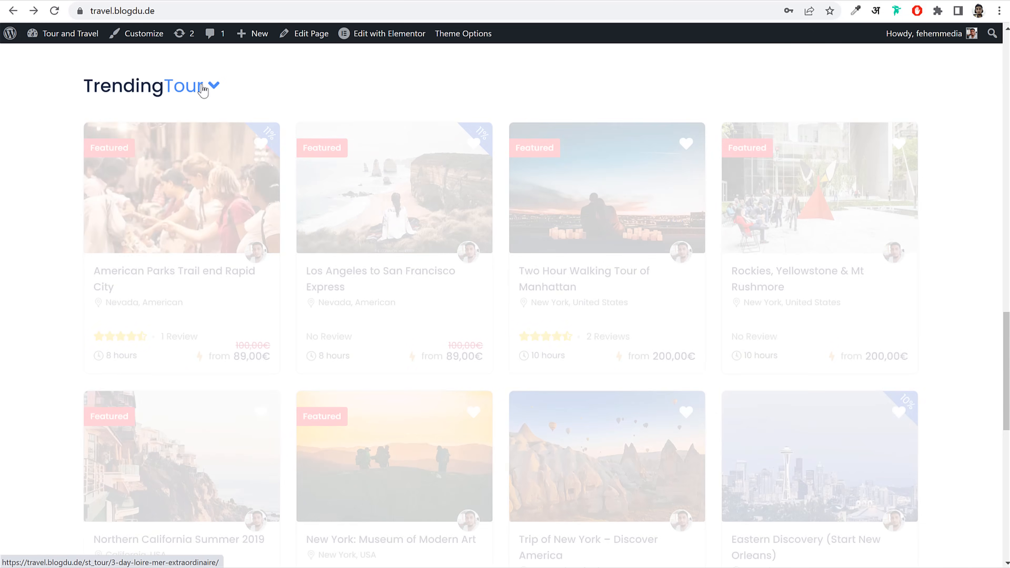
pyautogui.click(213, 86)
pyautogui.click(192, 123)
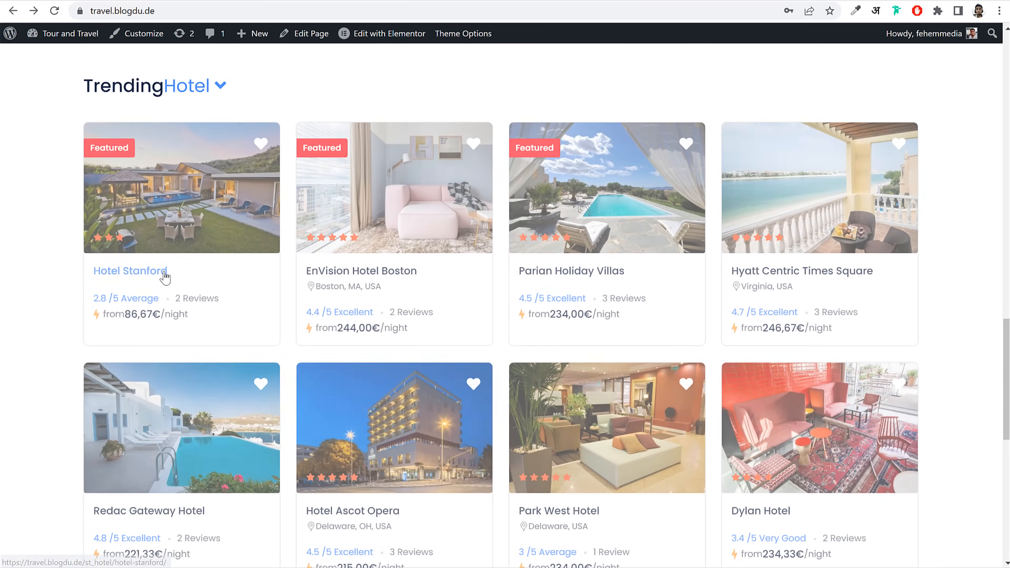
pyautogui.click(165, 273)
# - Show Hotel Stanford's room prices and open the Standard Room details
pyautogui.scroll(-20, 785, 312)
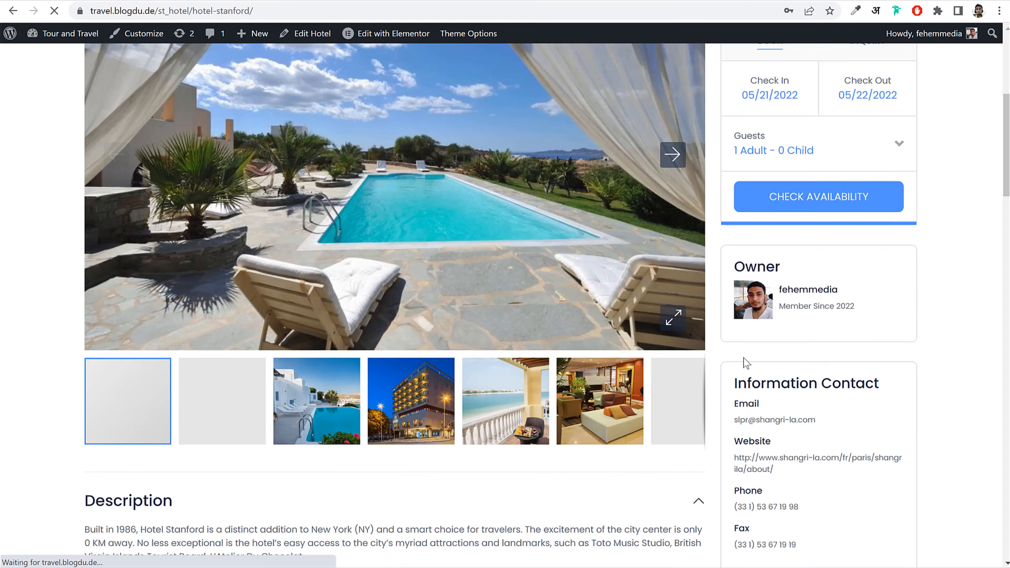
pyautogui.click(643, 424)
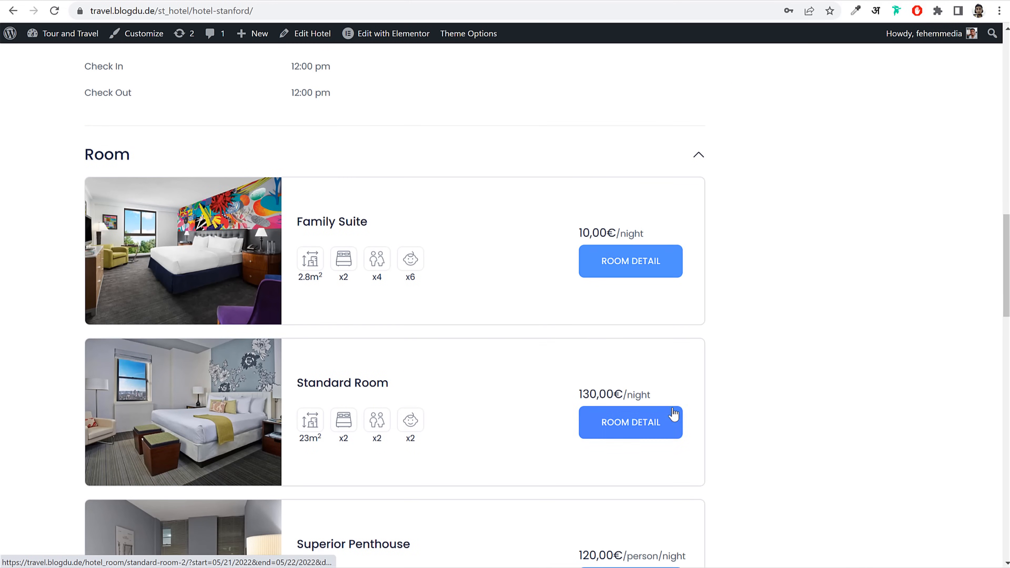
pyautogui.scroll(-2, 647, 413)
pyautogui.click(628, 363)
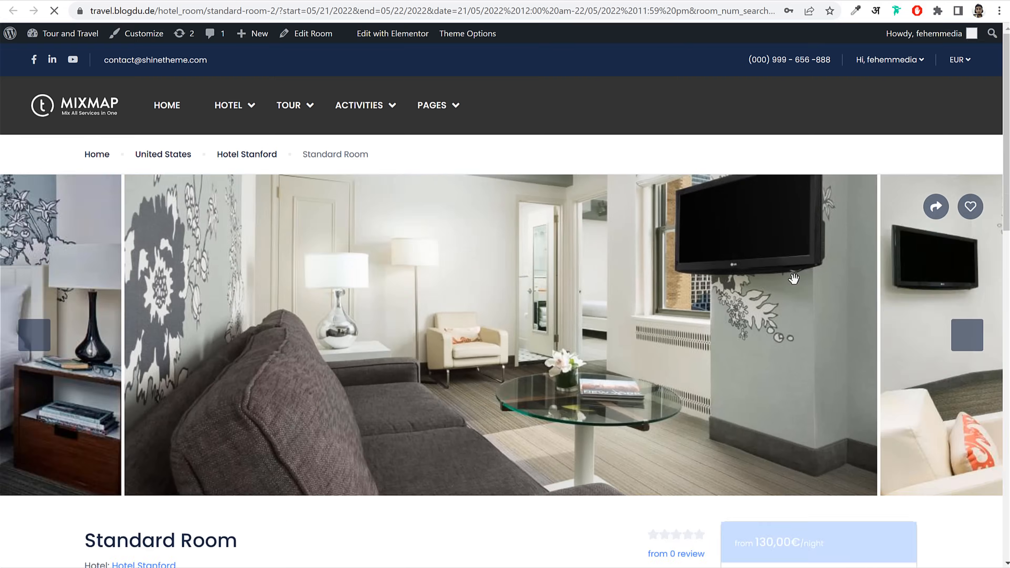
pyautogui.scroll(-9, 780, 316)
# - Book the Standard Room for 25–28 May with one Vip services extra
pyautogui.click(835, 214)
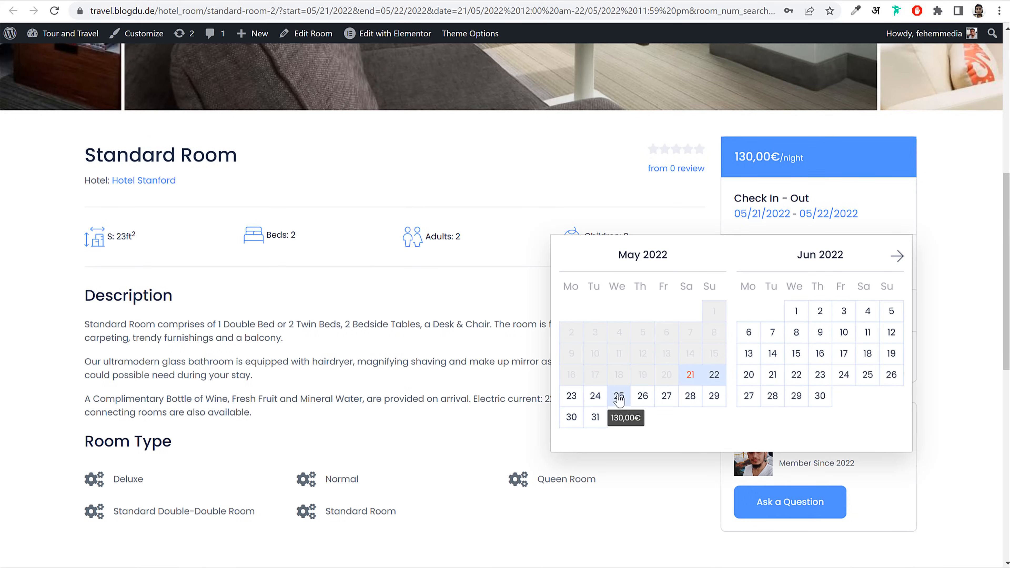
pyautogui.click(619, 395)
pyautogui.click(691, 396)
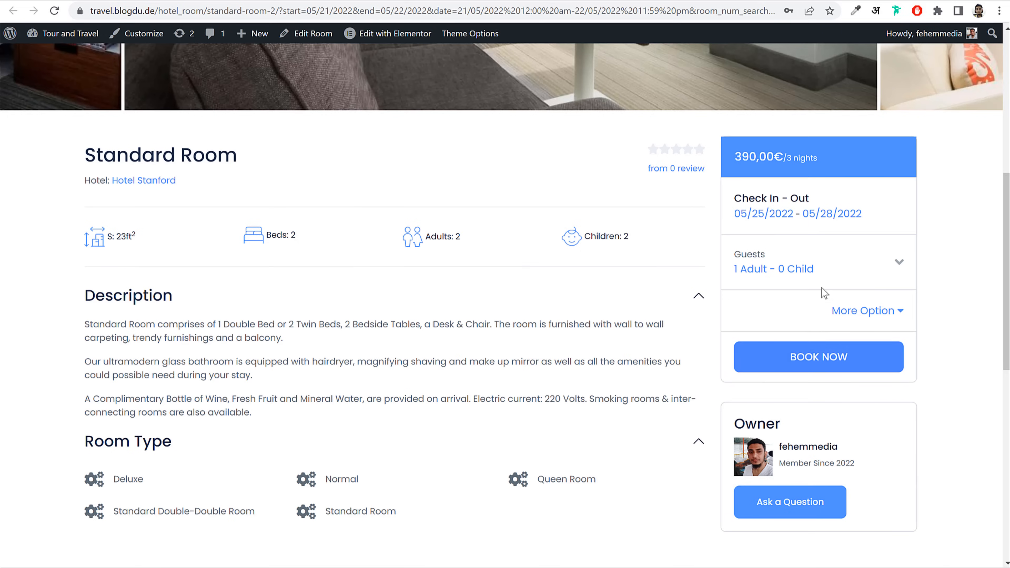
pyautogui.click(896, 315)
pyautogui.click(886, 417)
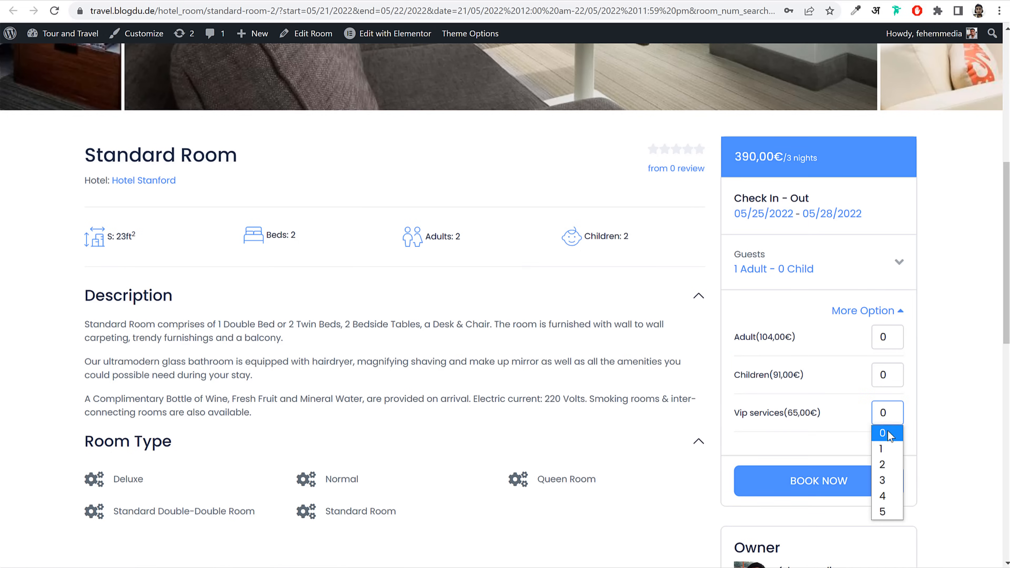
pyautogui.click(885, 456)
pyautogui.click(851, 481)
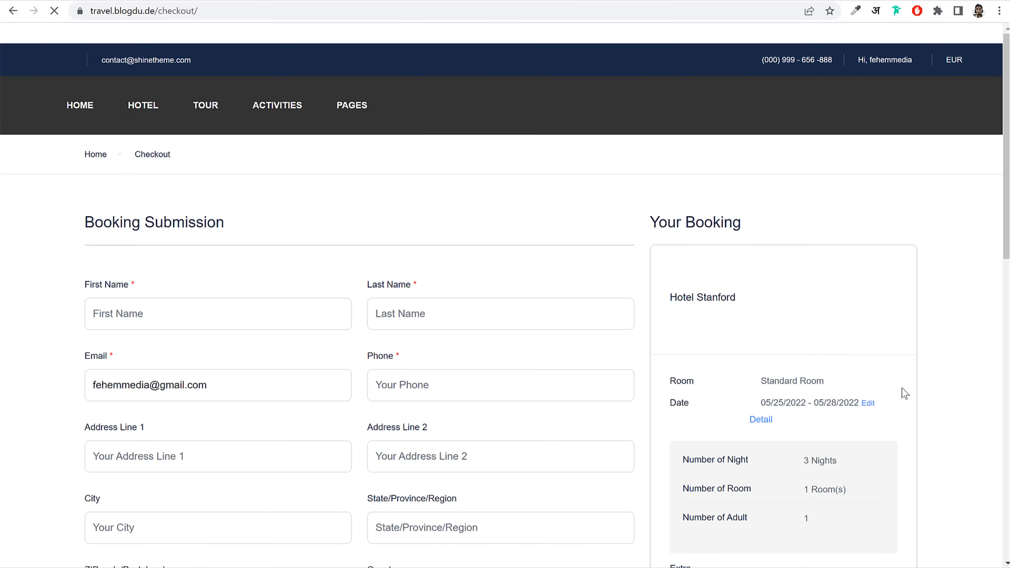
pyautogui.scroll(-15, 379, 361)
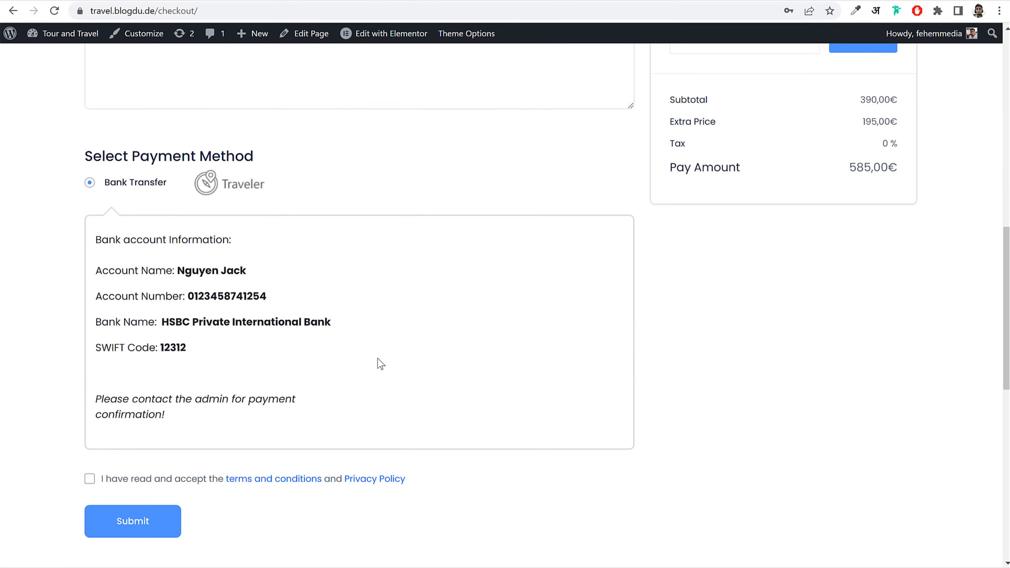
pyautogui.scroll(10, 377, 359)
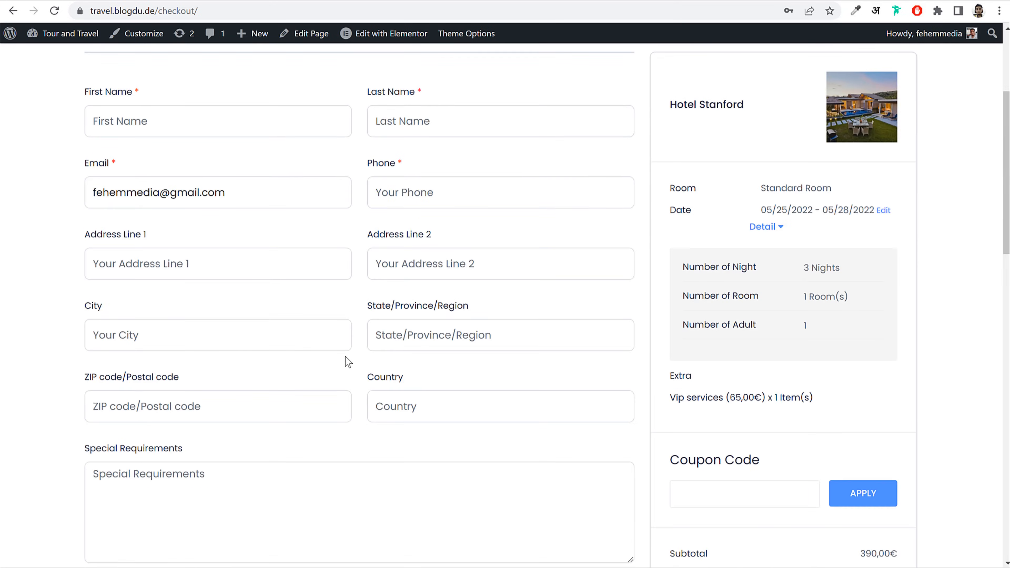
pyautogui.scroll(5, 345, 357)
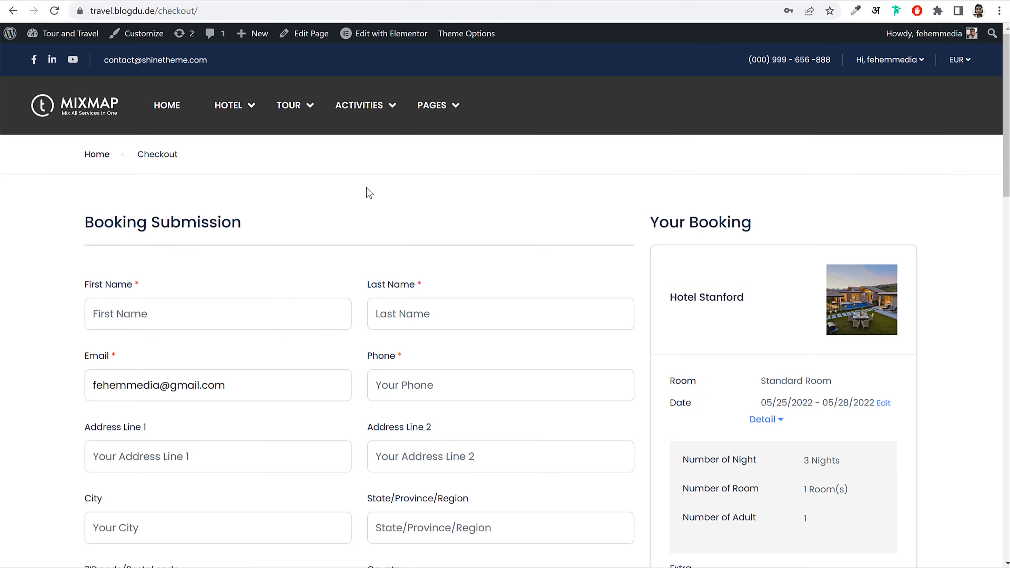
# - View the HOTEL > Search Hotel Full Map page
pyautogui.moveTo(247, 119)
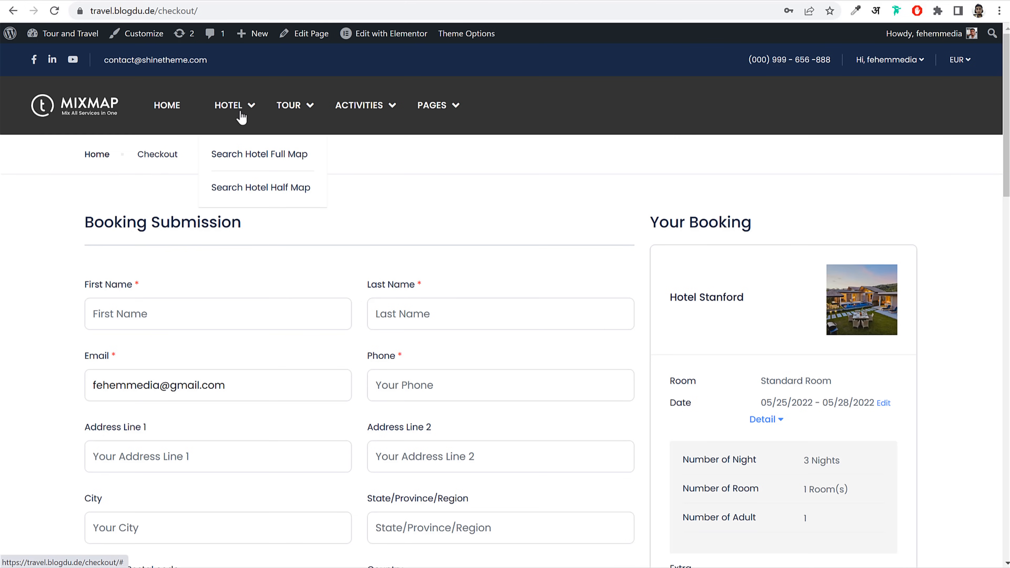
pyautogui.click(238, 172)
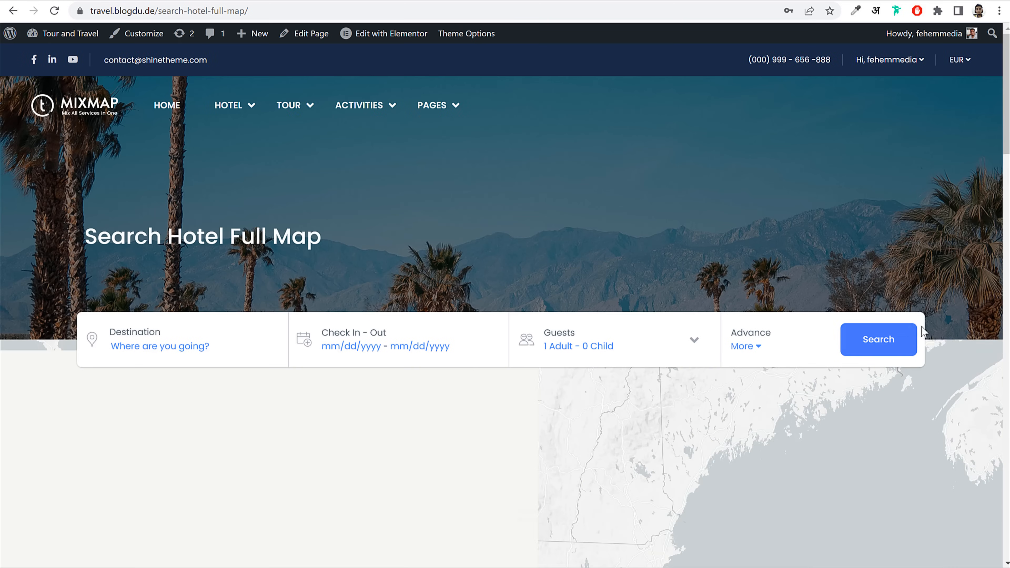
pyautogui.scroll(-10, 922, 326)
pyautogui.scroll(10, 485, 142)
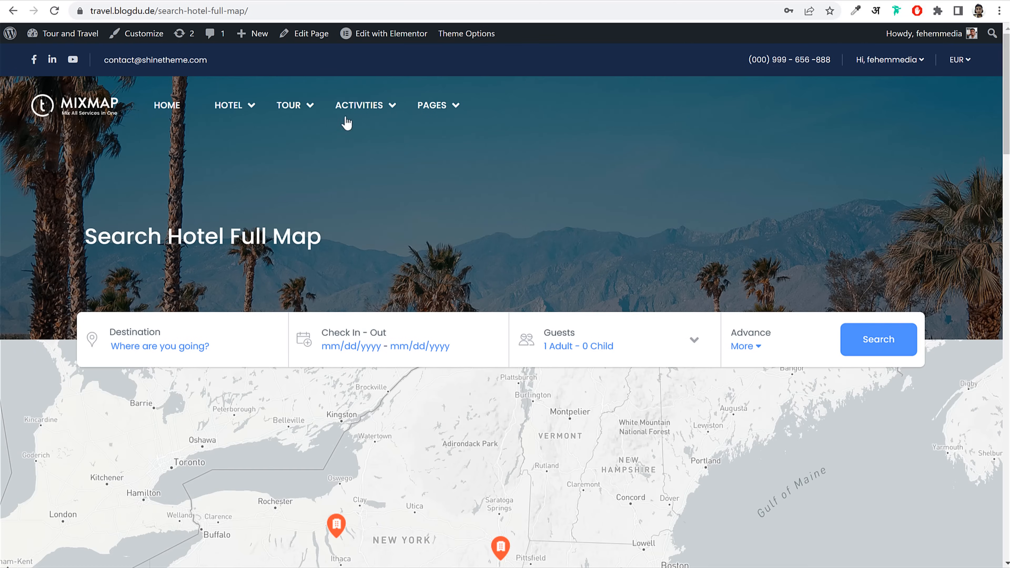
# - View the TOUR > Sidebar Search Layout [Tour] page
pyautogui.moveTo(288, 103)
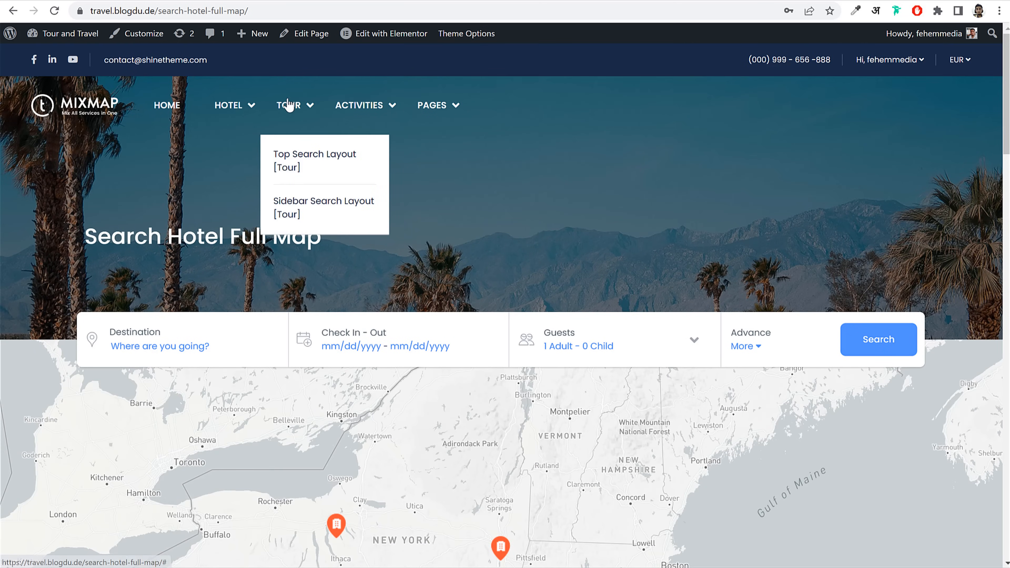
pyautogui.click(313, 214)
pyautogui.scroll(-15, 708, 239)
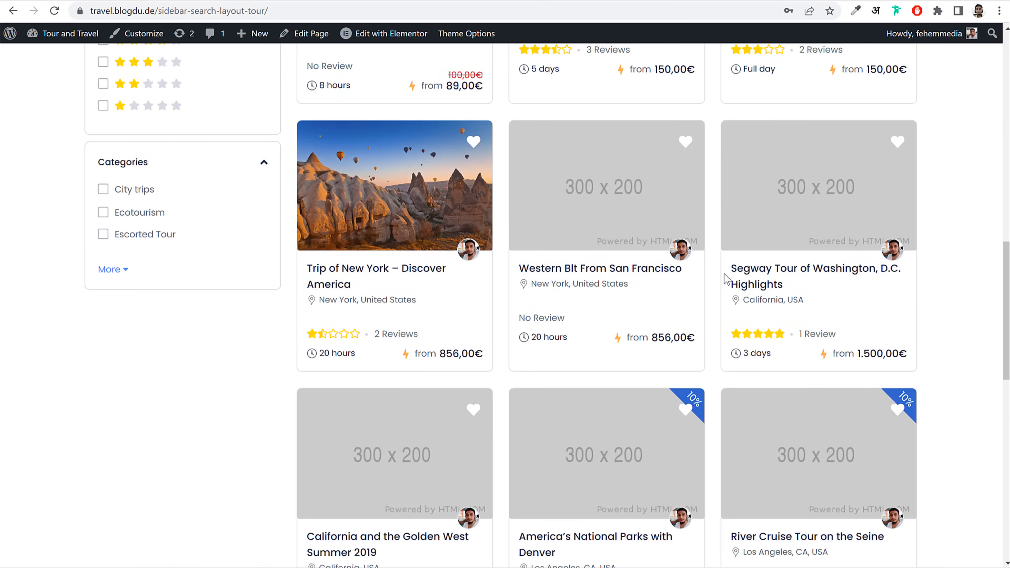
pyautogui.scroll(15, 725, 274)
# - Open PAGES > About Us and scroll through its Our Story section
pyautogui.moveTo(452, 105)
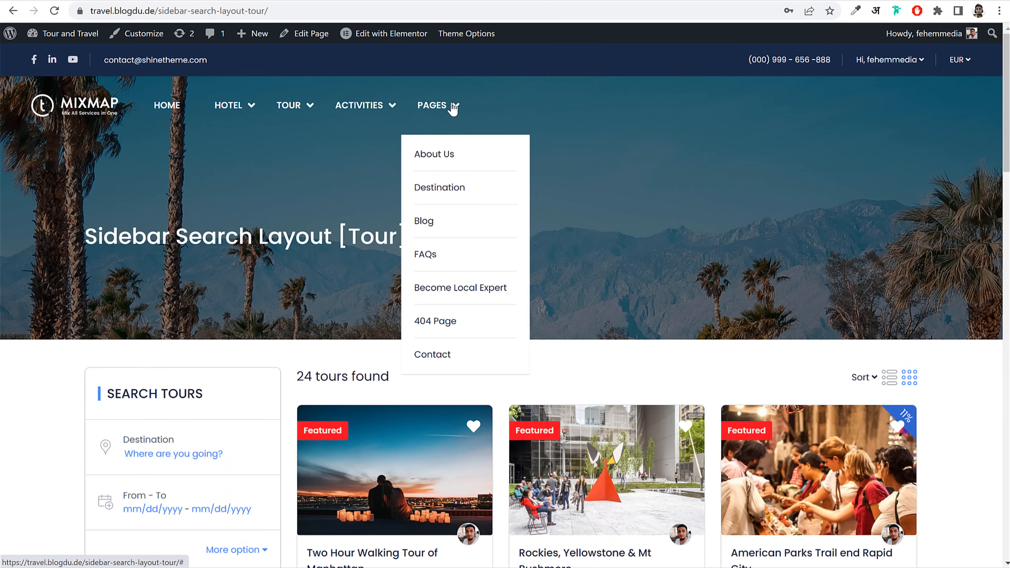
pyautogui.click(435, 159)
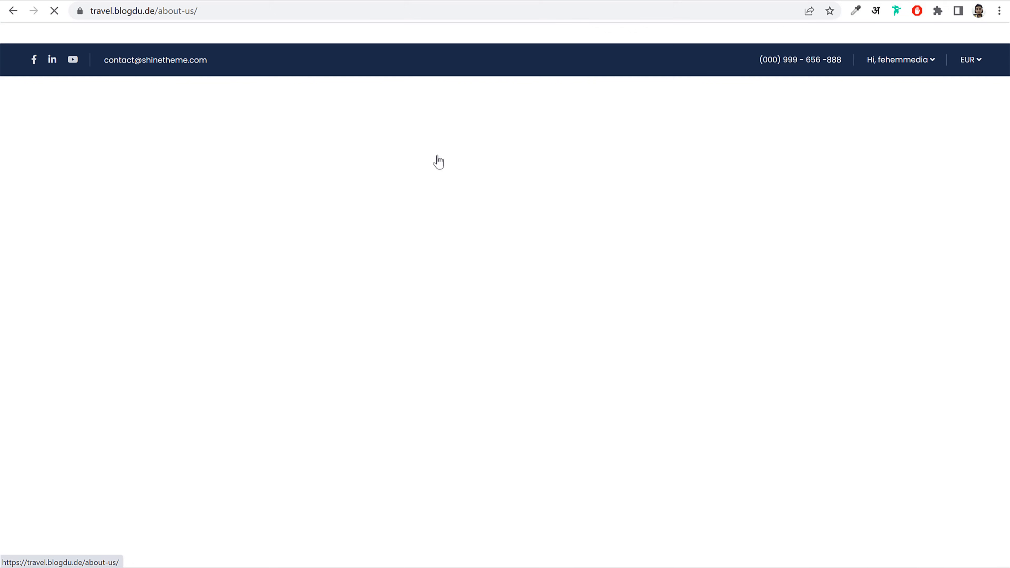
pyautogui.scroll(-20, 471, 223)
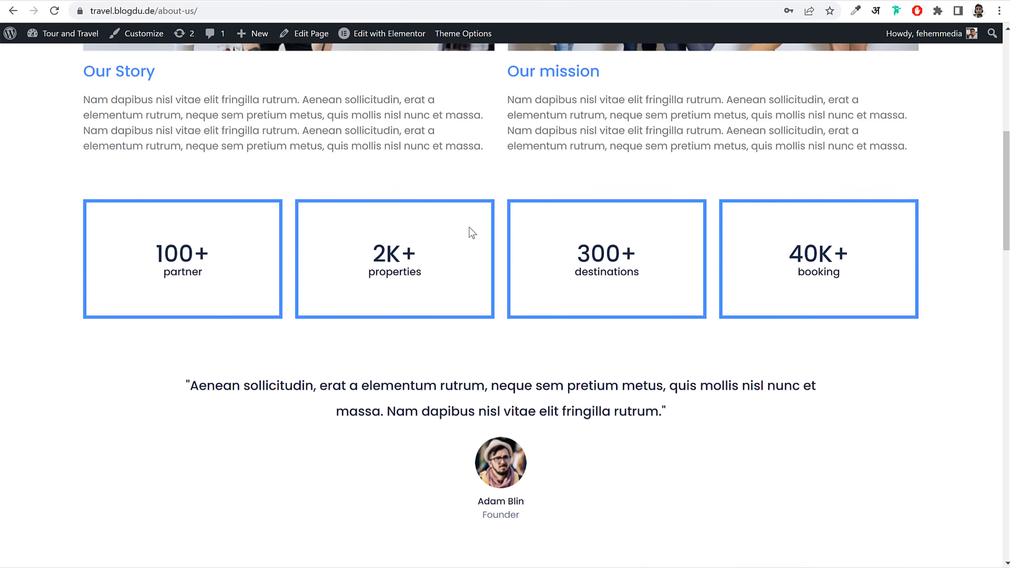
pyautogui.scroll(-15, 469, 228)
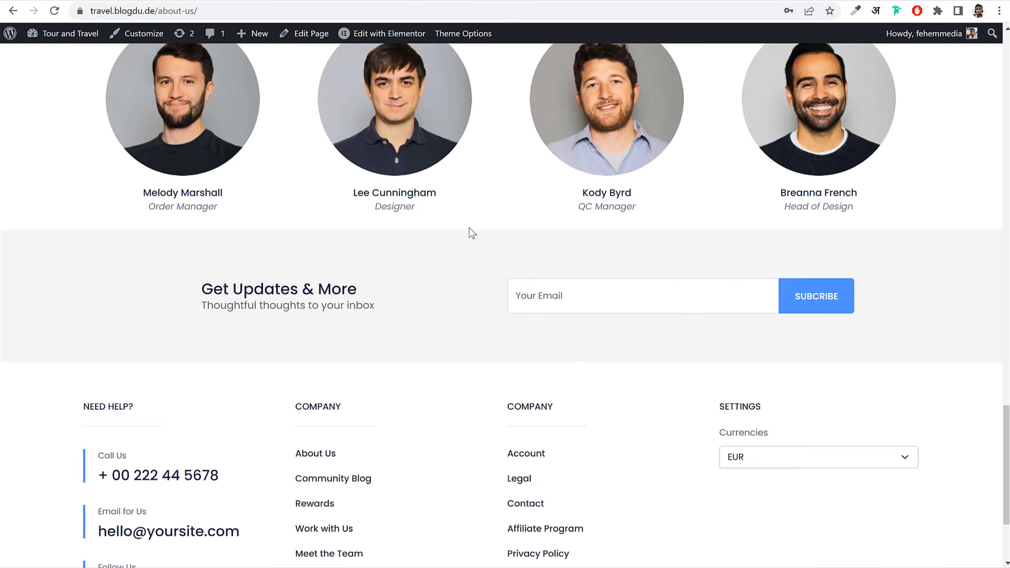
pyautogui.scroll(20, 469, 228)
# - On the Become Local Expert page, choose Partner User in the Register form, then close it
pyautogui.moveTo(441, 115)
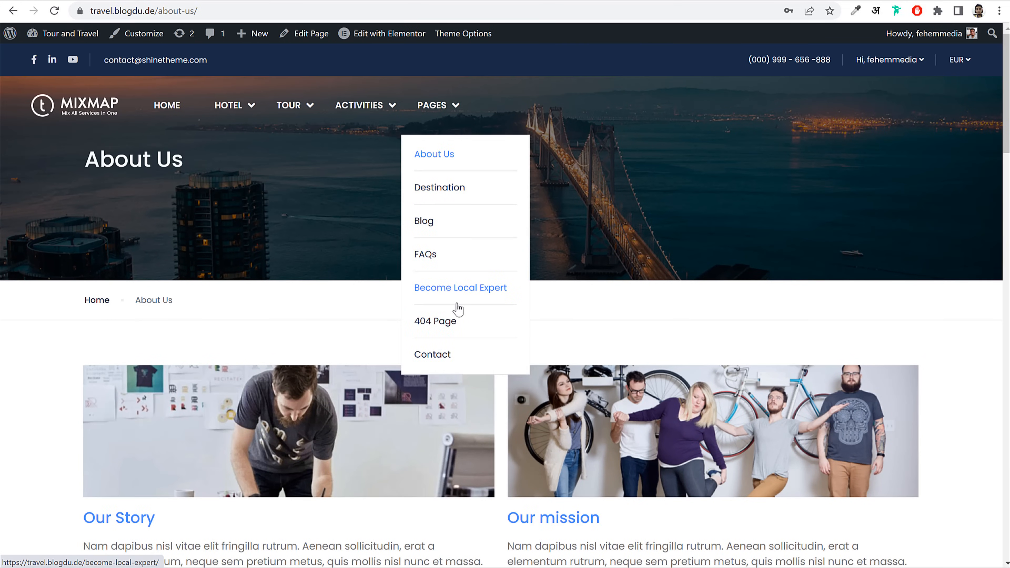
pyautogui.click(458, 294)
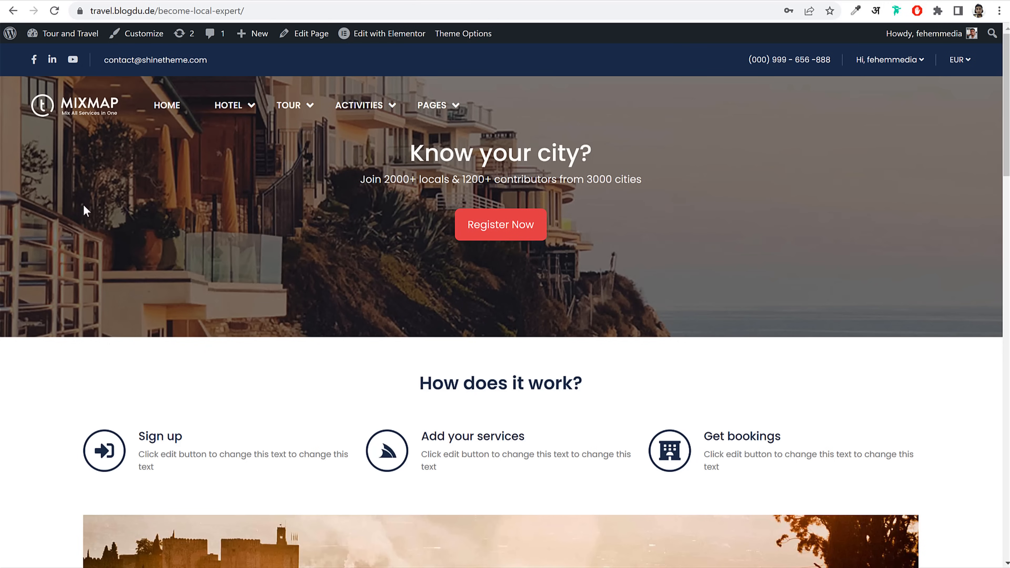
pyautogui.click(476, 235)
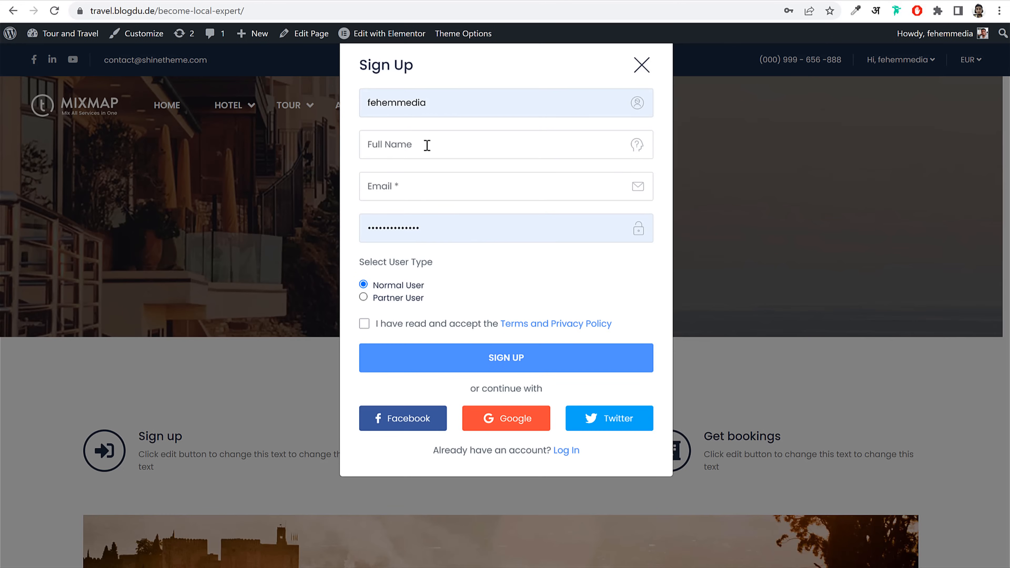
pyautogui.click(363, 297)
pyautogui.moveTo(425, 299); pyautogui.dragTo(373, 298)
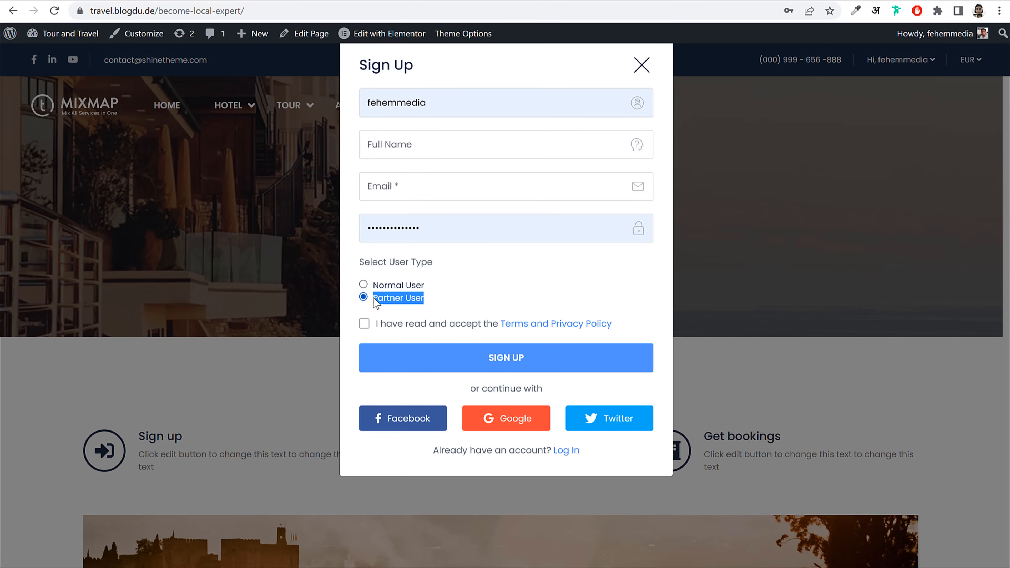
pyautogui.click(813, 285)
# - Return to the MIXMAP home page via the site logo
pyautogui.scroll(-20, 831, 303)
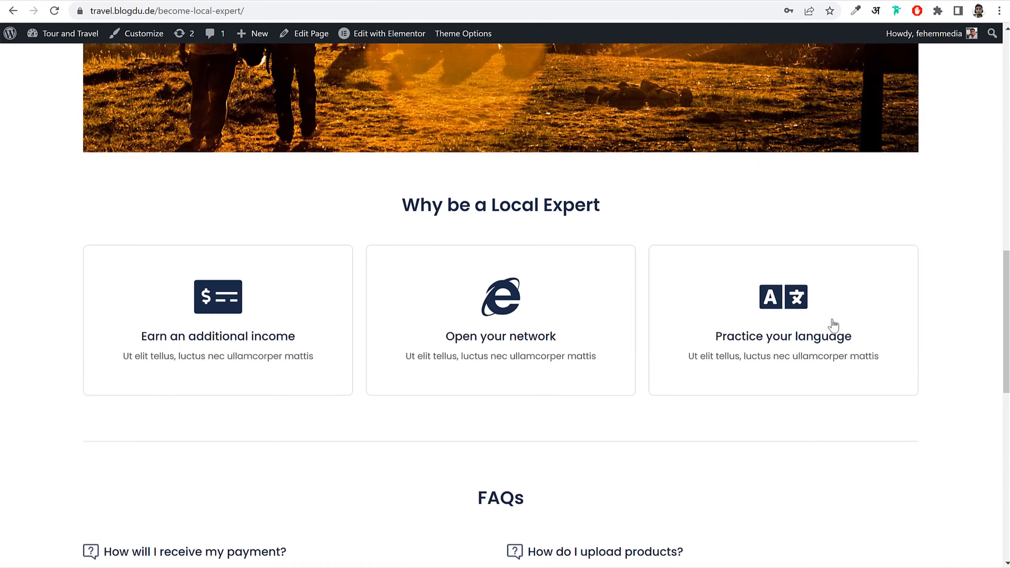
pyautogui.scroll(20, 832, 320)
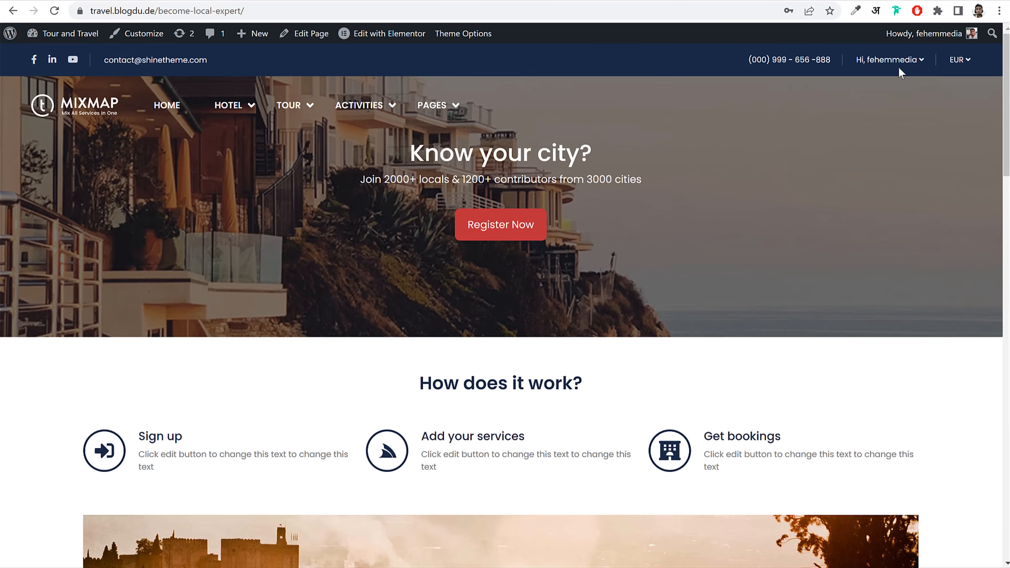
pyautogui.click(71, 105)
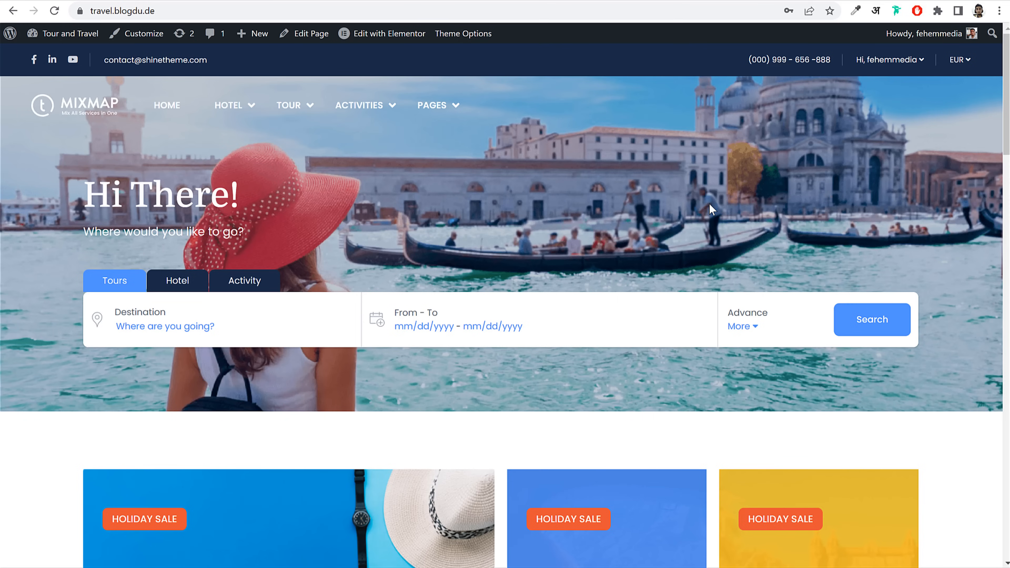
# - Scroll down and back up the travel site's home page
pyautogui.scroll(-5, 719, 229)
pyautogui.scroll(-20, 722, 235)
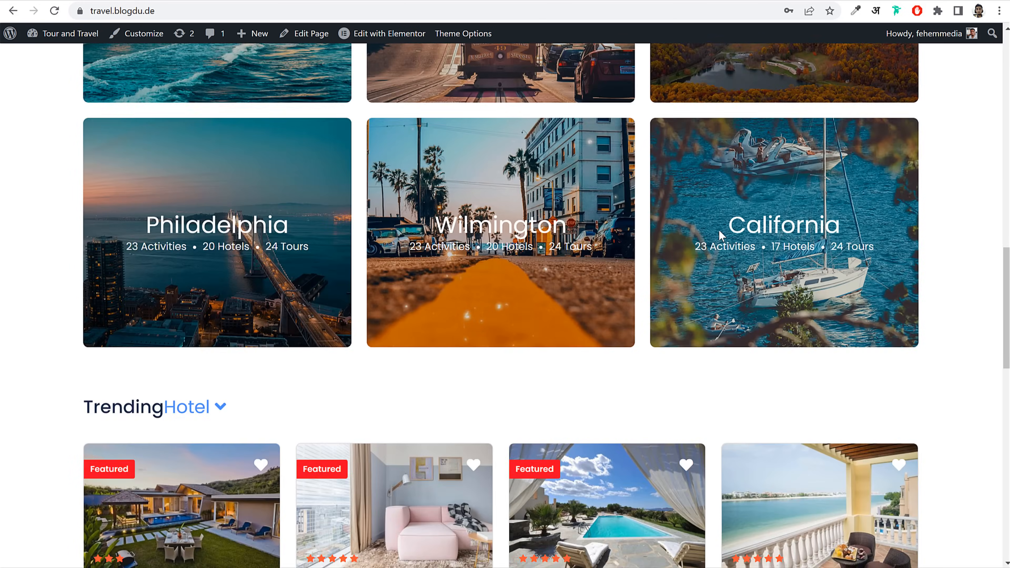
pyautogui.scroll(20, 674, 291)
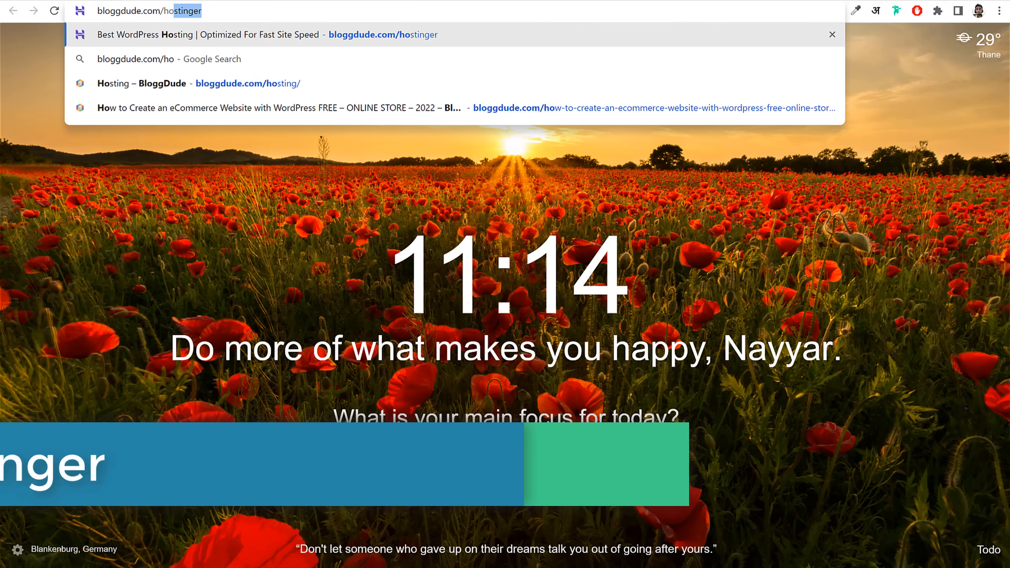
# - Load the Hostinger link and highlight 'WordPress Hosting' in the page headline
pyautogui.press('Return')
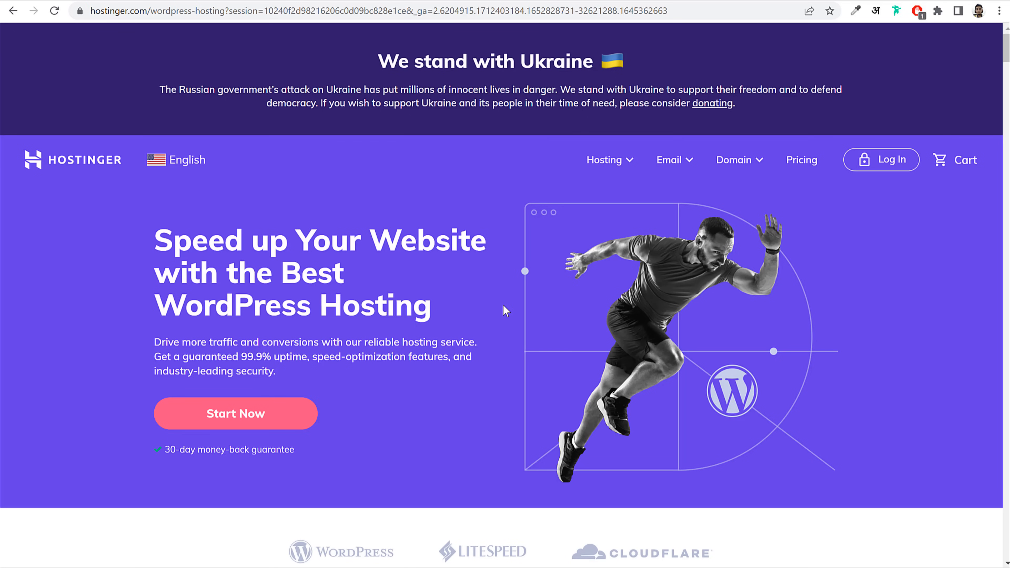
pyautogui.moveTo(138, 306); pyautogui.dragTo(463, 298)
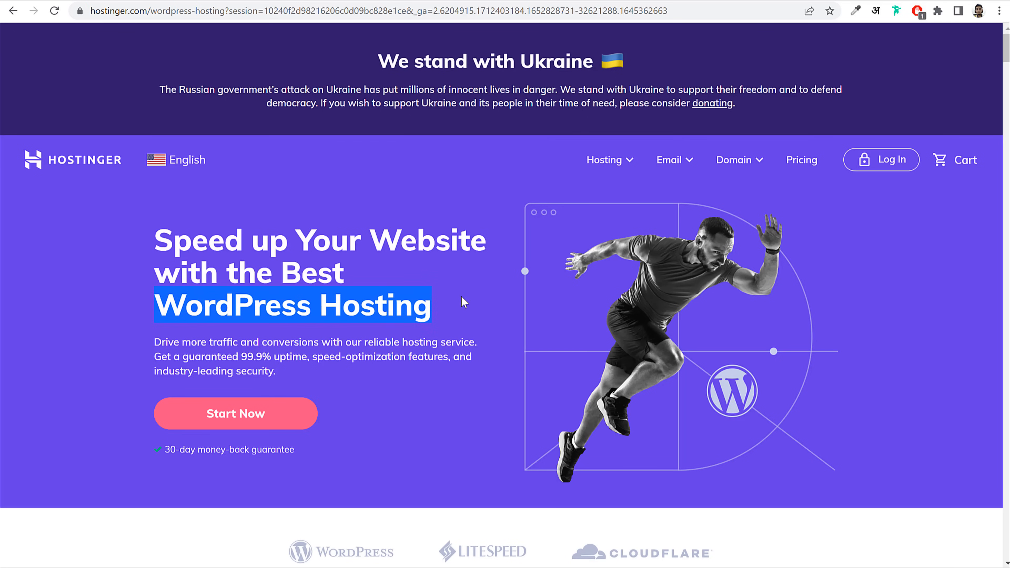
pyautogui.moveTo(313, 304); pyautogui.dragTo(142, 307)
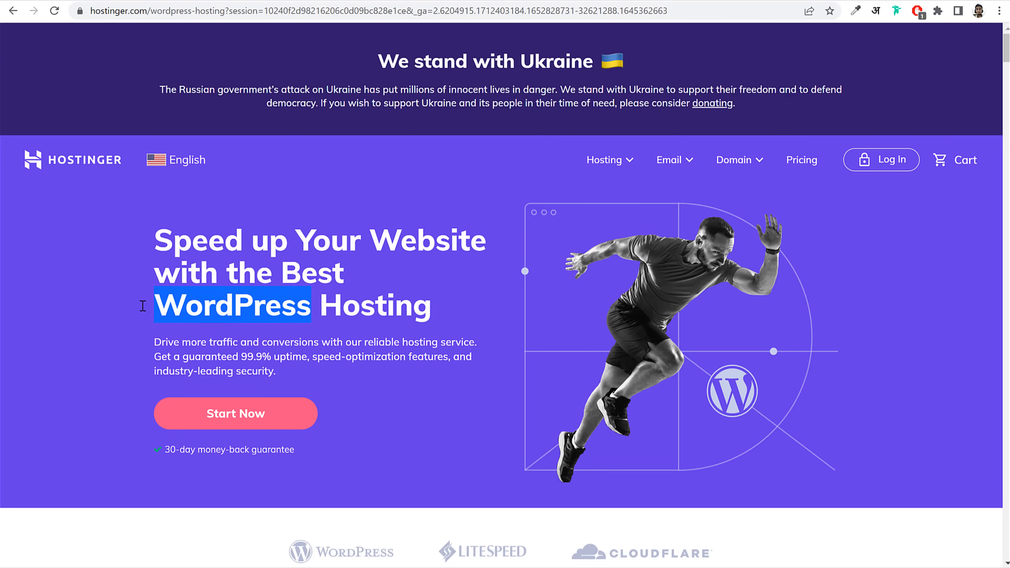
pyautogui.click(213, 317)
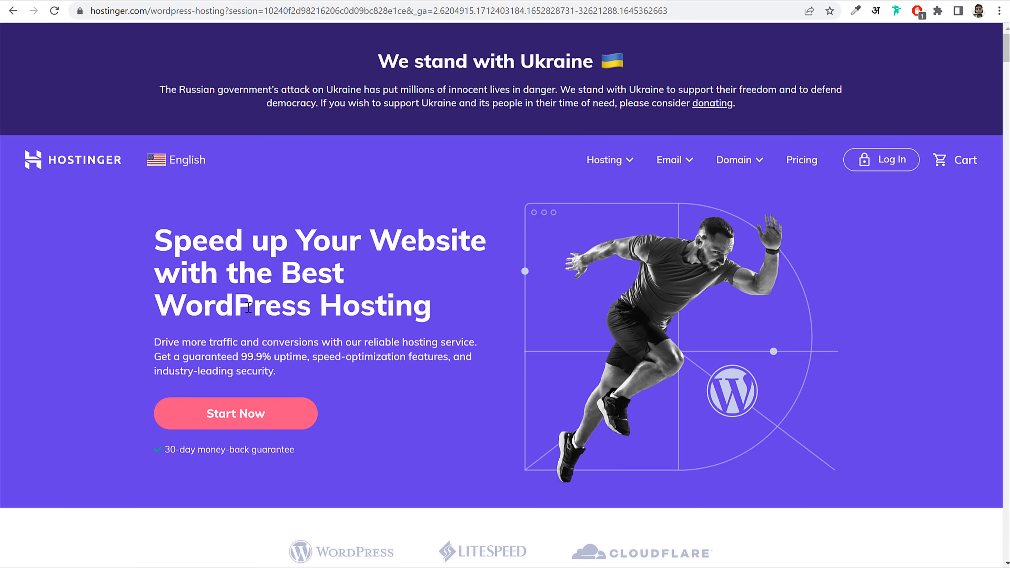
pyautogui.moveTo(151, 307); pyautogui.dragTo(450, 316)
# - Highlight the WordPress Starter plan name and its 3.99 price on the plan cards
pyautogui.scroll(-12, 845, 304)
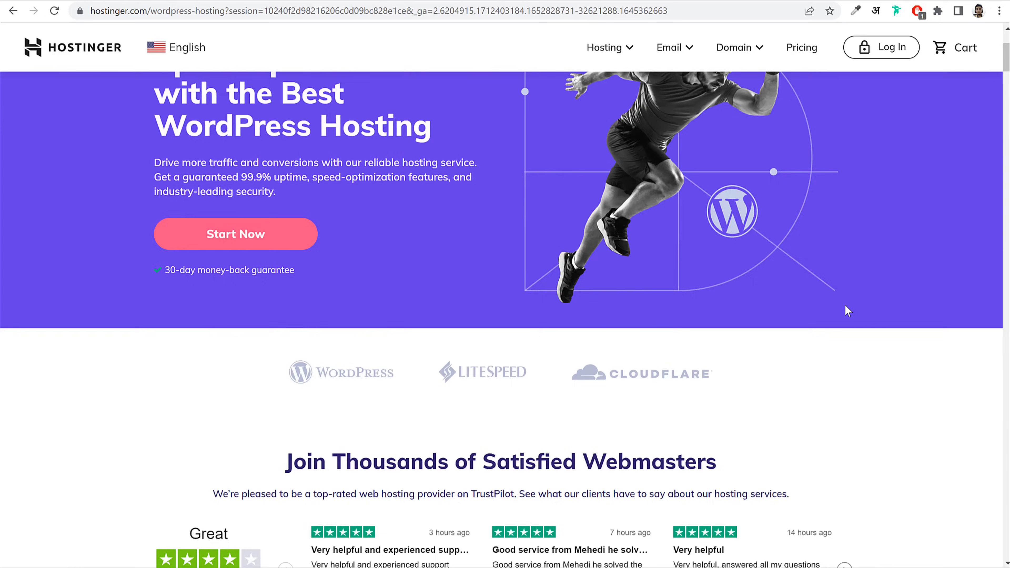
pyautogui.scroll(6, 846, 305)
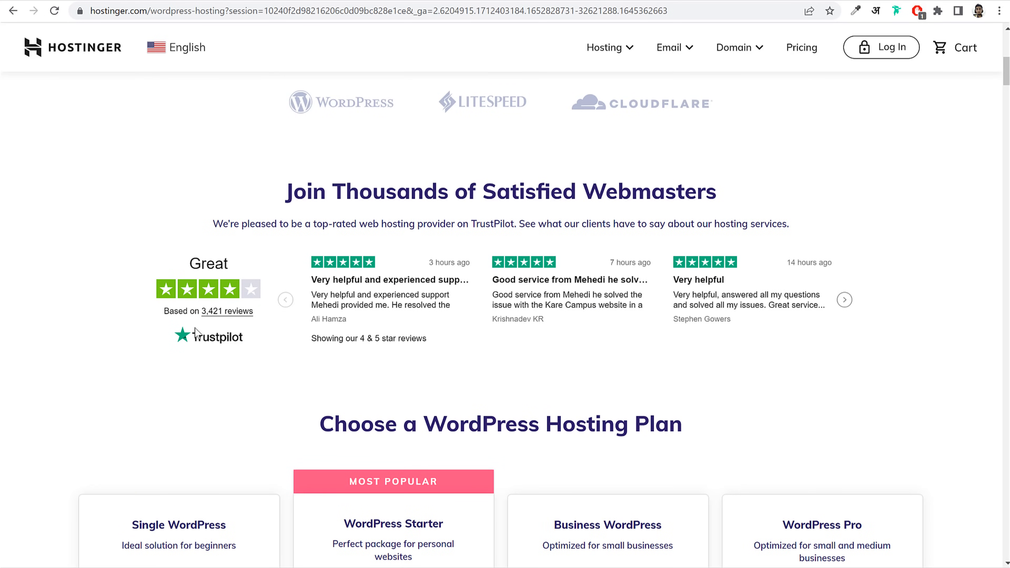
pyautogui.scroll(4, 577, 306)
pyautogui.scroll(-11, 712, 354)
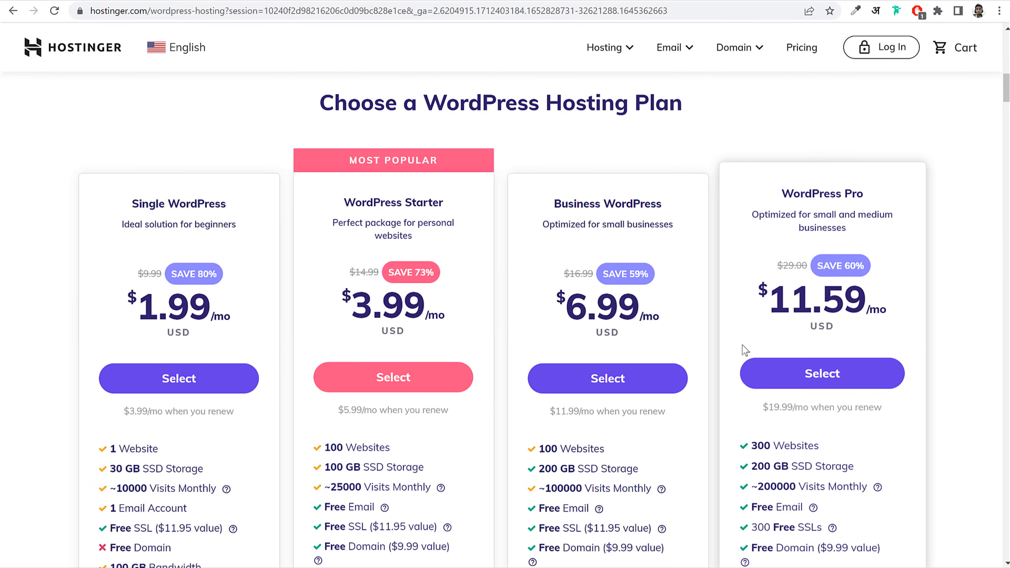
pyautogui.scroll(2, 742, 345)
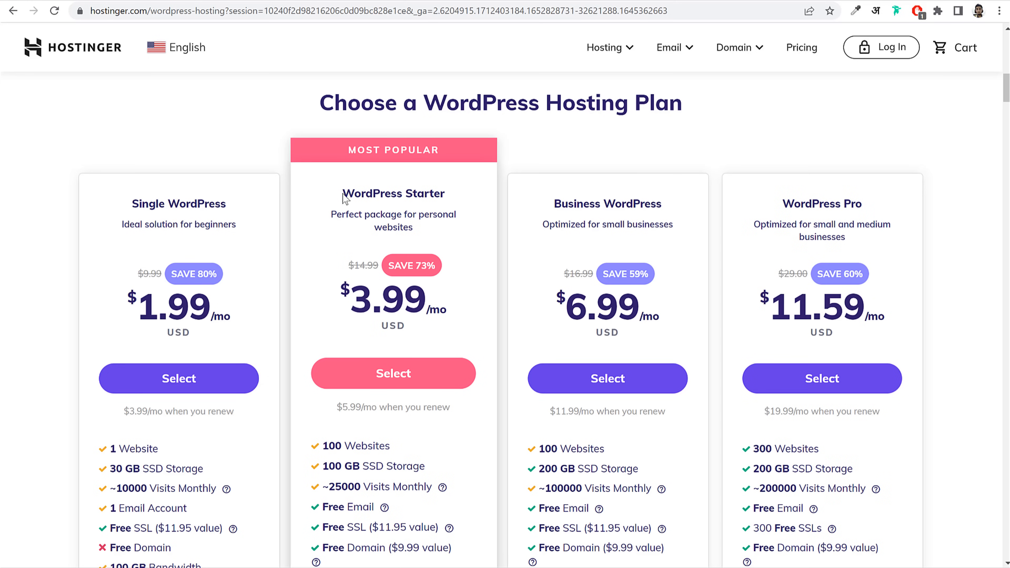
pyautogui.moveTo(344, 195); pyautogui.dragTo(446, 195)
pyautogui.click(457, 197)
pyautogui.scroll(-2, 485, 287)
pyautogui.scroll(-8, 481, 286)
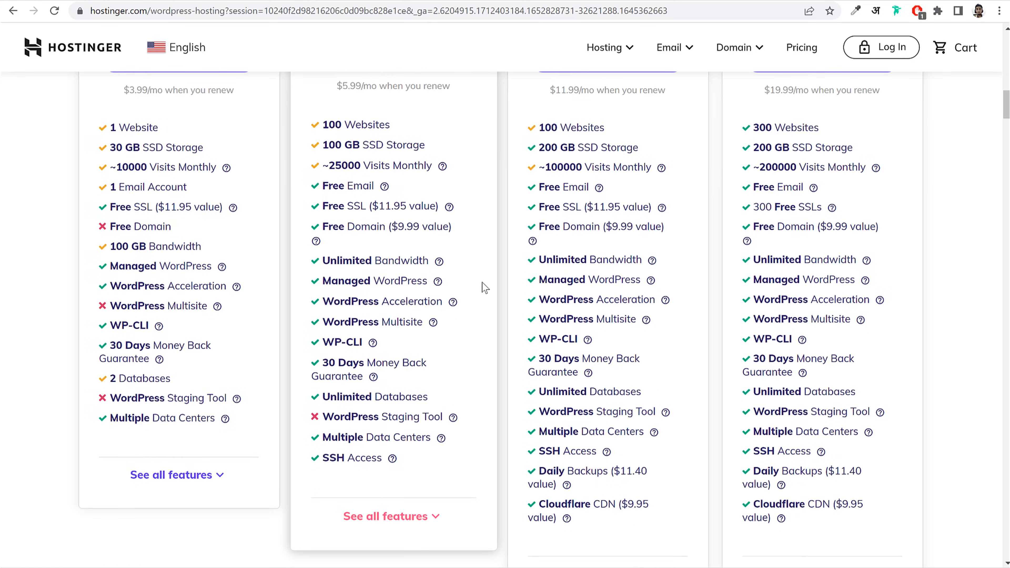
pyautogui.scroll(6, 451, 255)
pyautogui.doubleClick(419, 175)
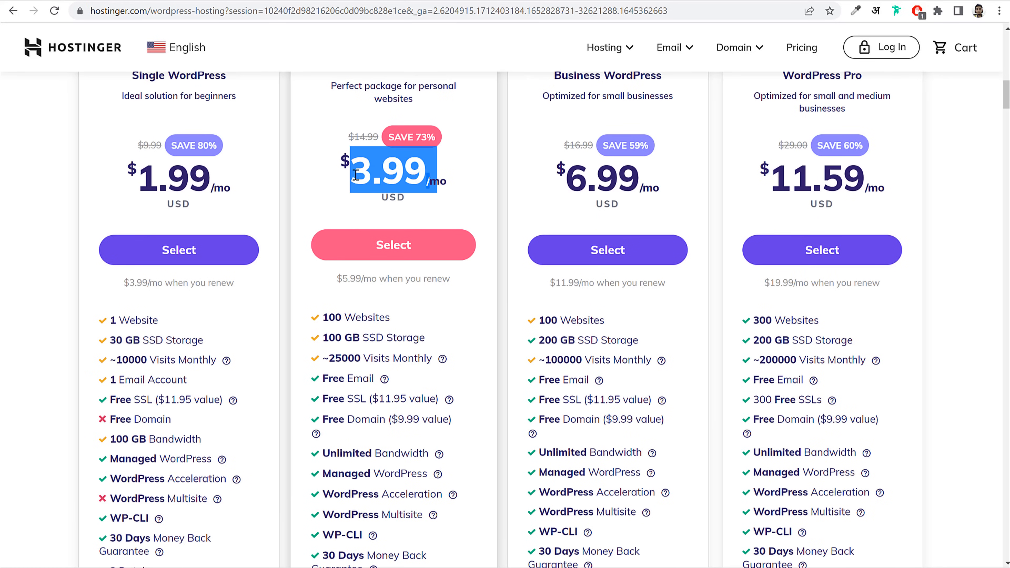
pyautogui.click(363, 191)
# - Highlight the Starter plan's 100 Websites and 100 GB SSD Storage features
pyautogui.moveTo(391, 317); pyautogui.dragTo(323, 317)
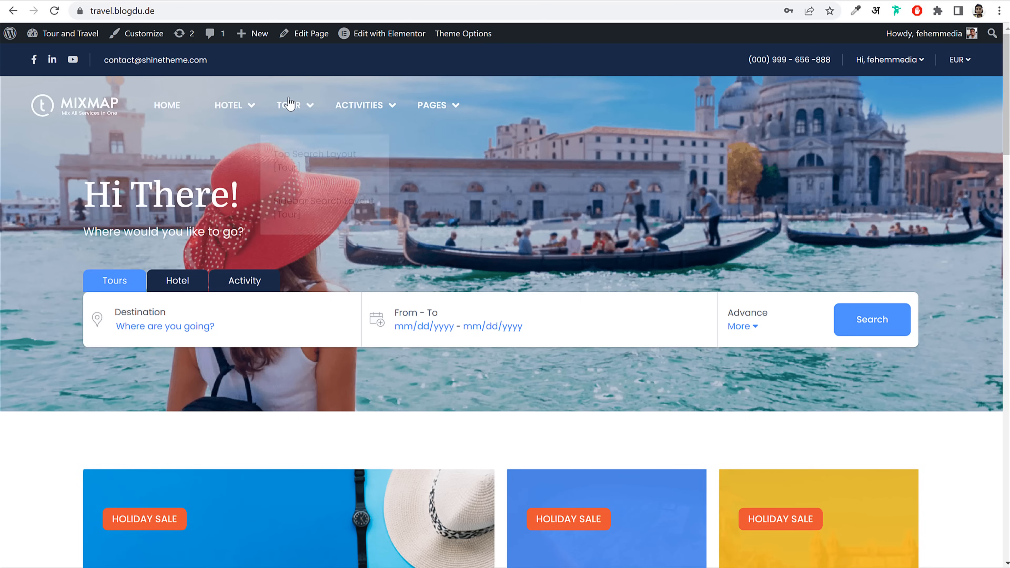
pyautogui.moveTo(468, 118)
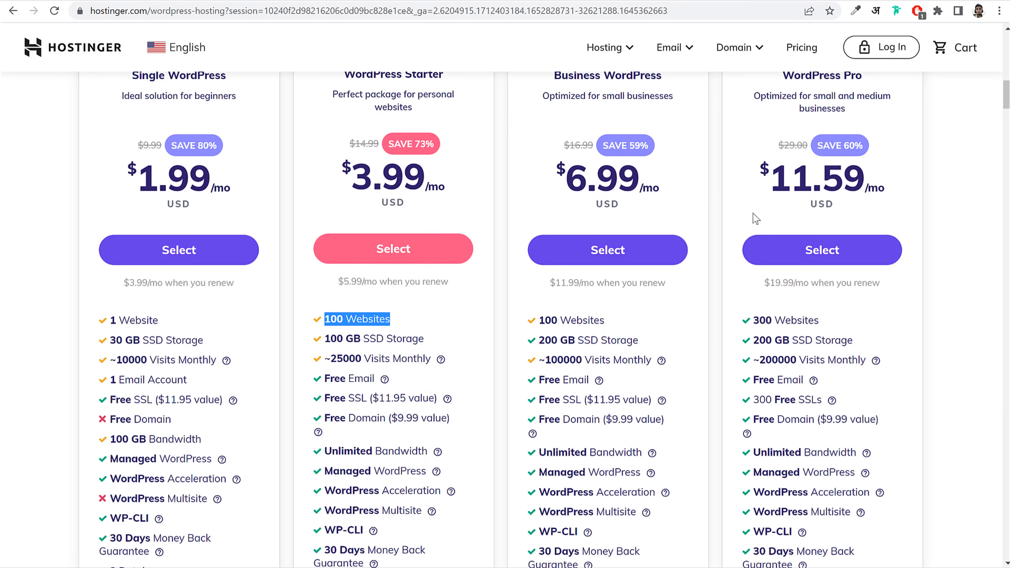
pyautogui.scroll(2, 934, 250)
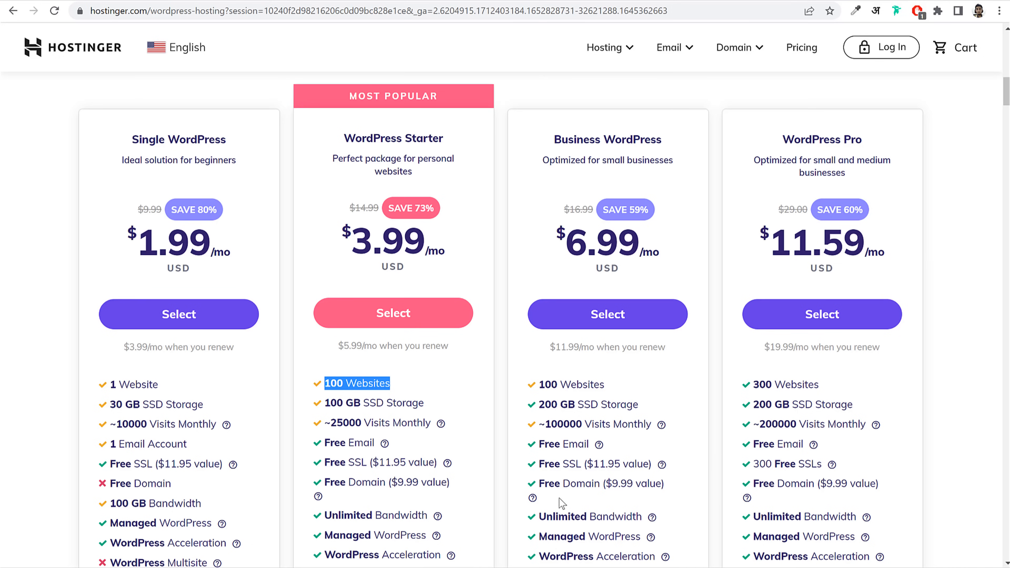
pyautogui.click(415, 394)
pyautogui.moveTo(441, 383); pyautogui.dragTo(320, 383)
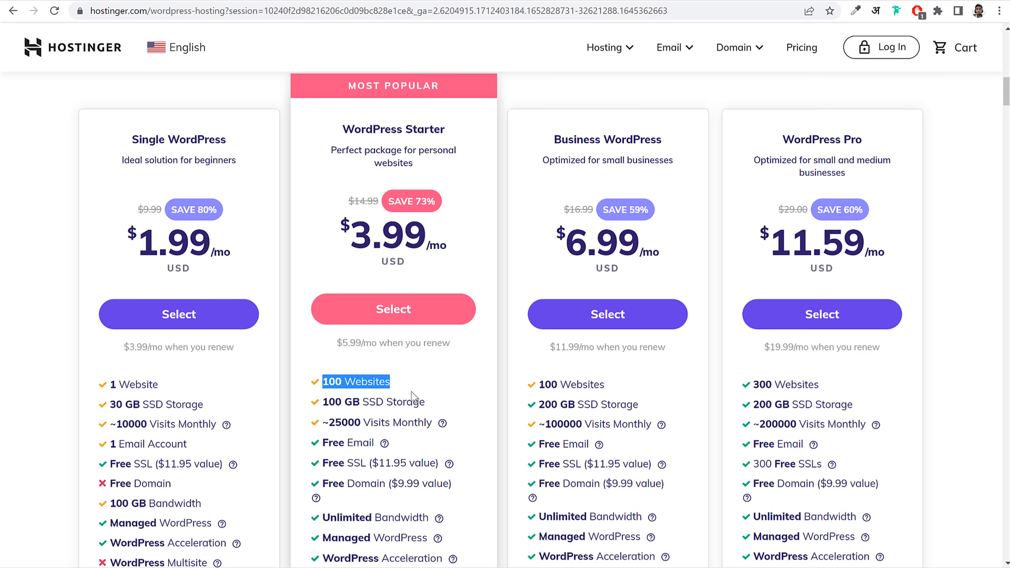
pyautogui.moveTo(427, 403); pyautogui.dragTo(316, 405)
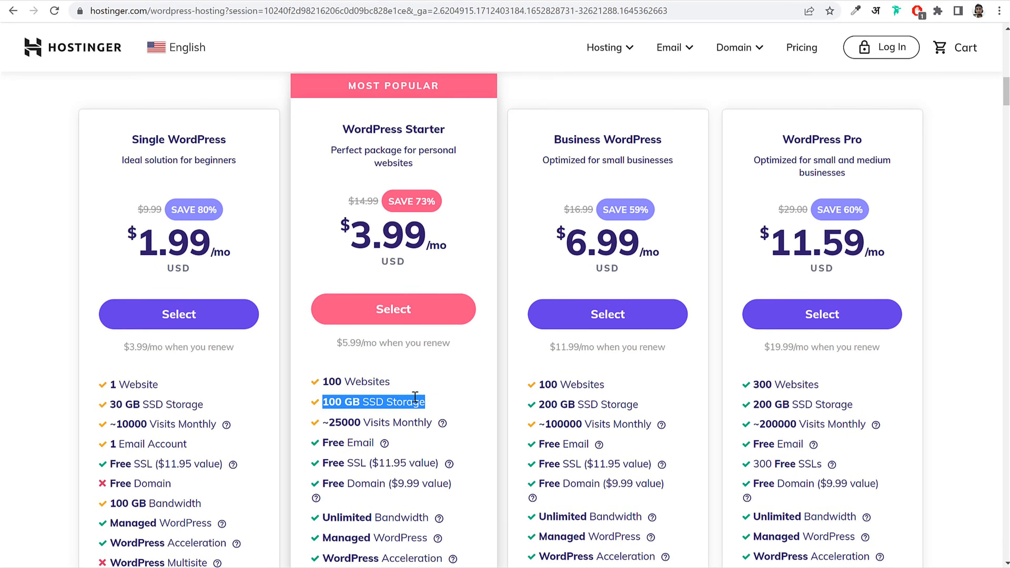
pyautogui.moveTo(441, 403); pyautogui.dragTo(366, 406)
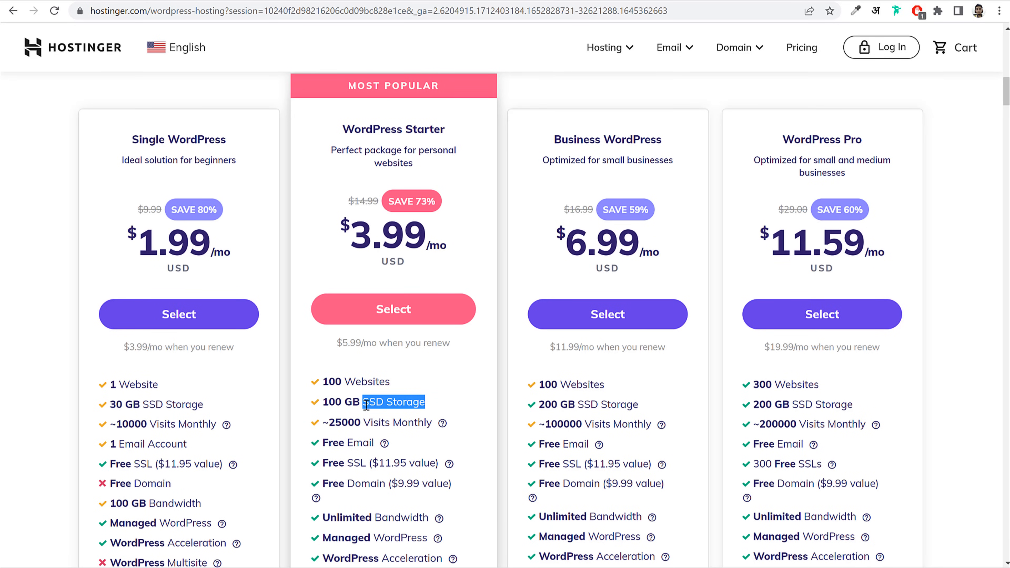
pyautogui.click(366, 406)
pyautogui.moveTo(435, 405); pyautogui.dragTo(366, 407)
pyautogui.moveTo(322, 402); pyautogui.dragTo(362, 402)
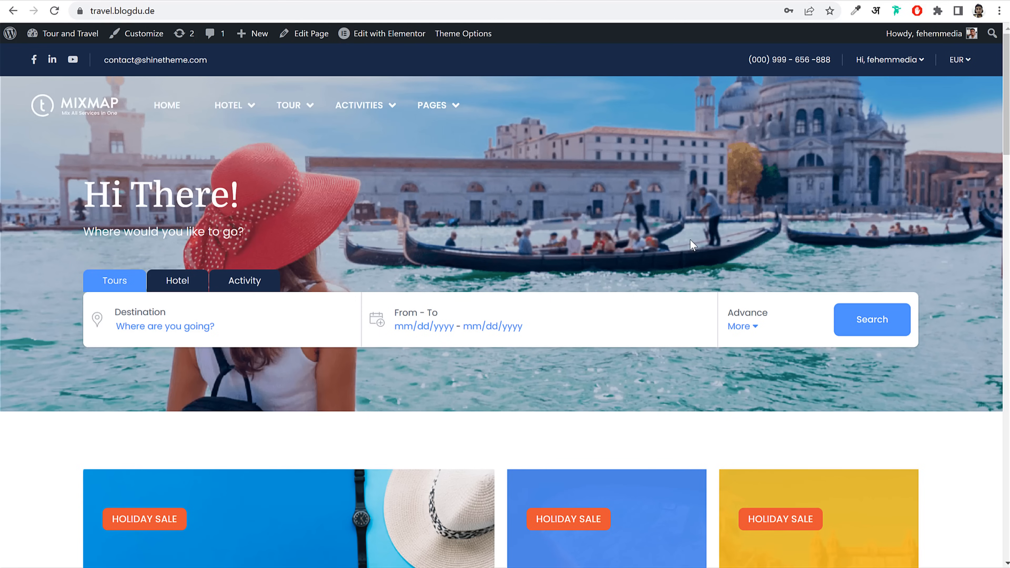
pyautogui.scroll(-20, 914, 446)
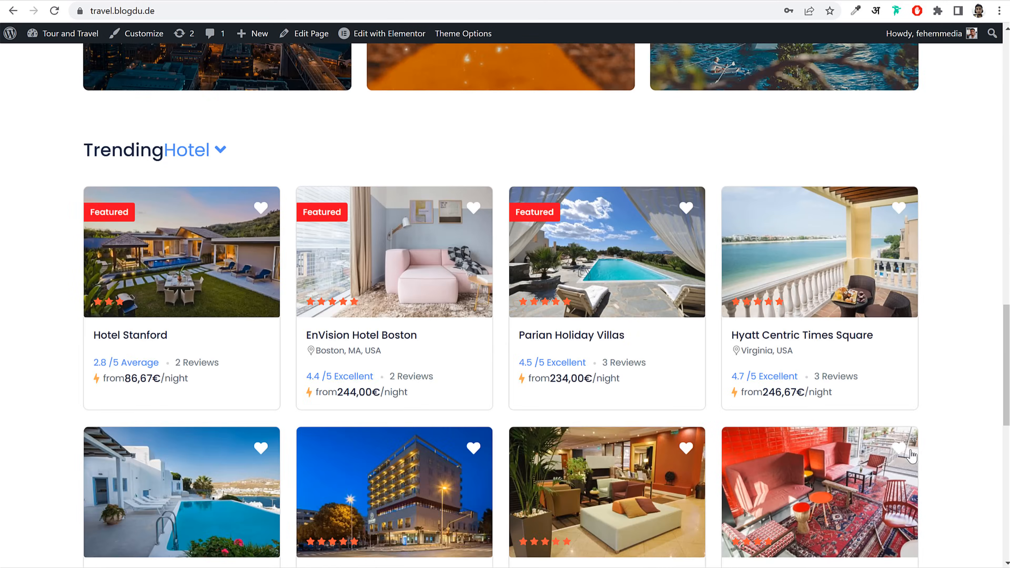
pyautogui.scroll(5, 719, 453)
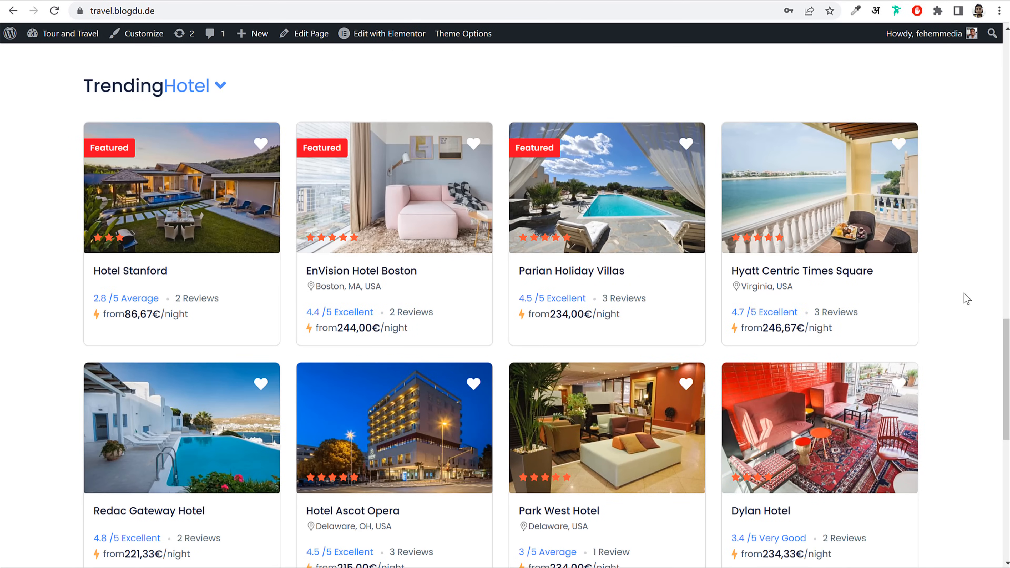
pyautogui.scroll(20, 975, 304)
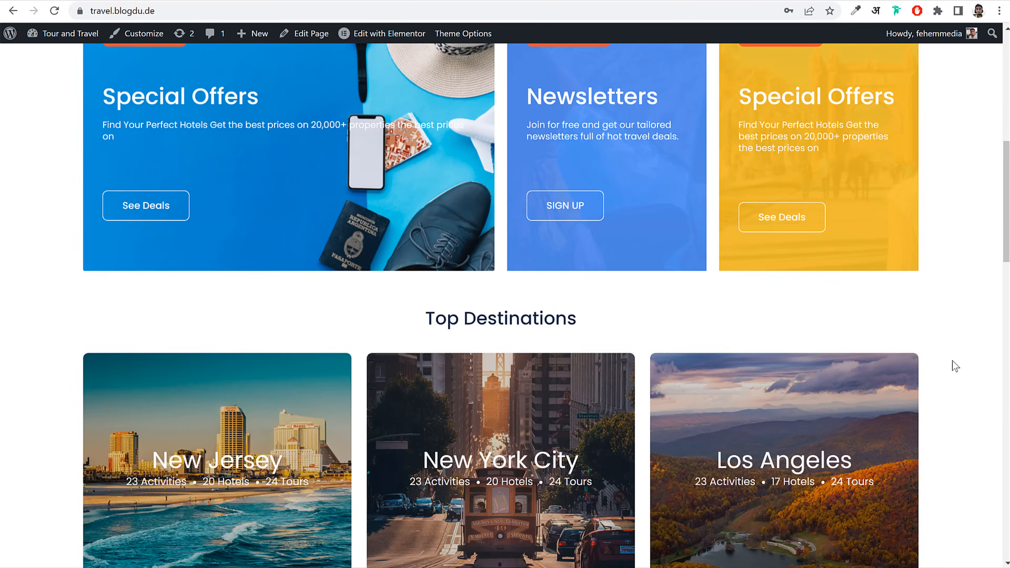
pyautogui.scroll(2, 956, 365)
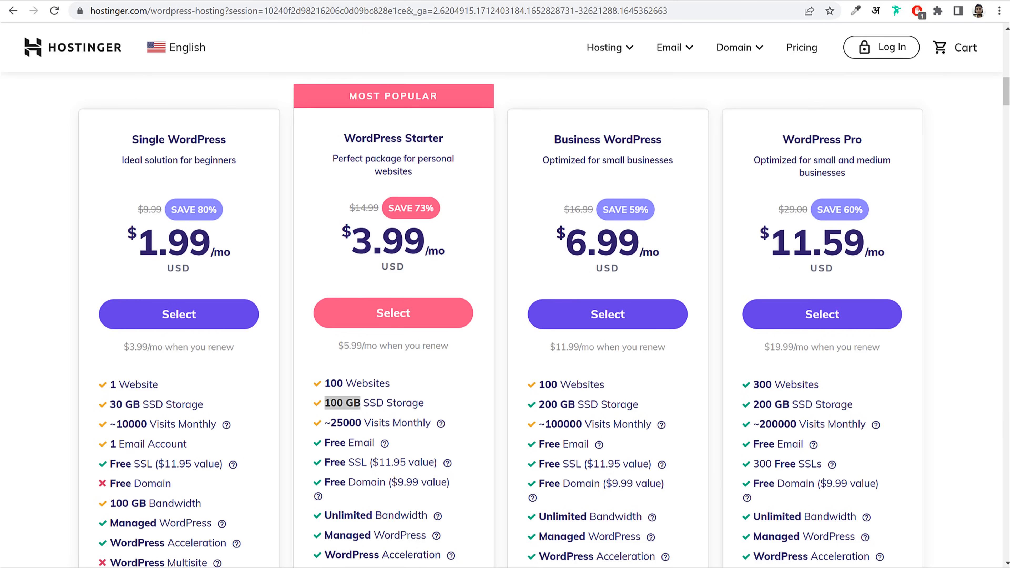
pyautogui.moveTo(323, 402); pyautogui.dragTo(360, 403)
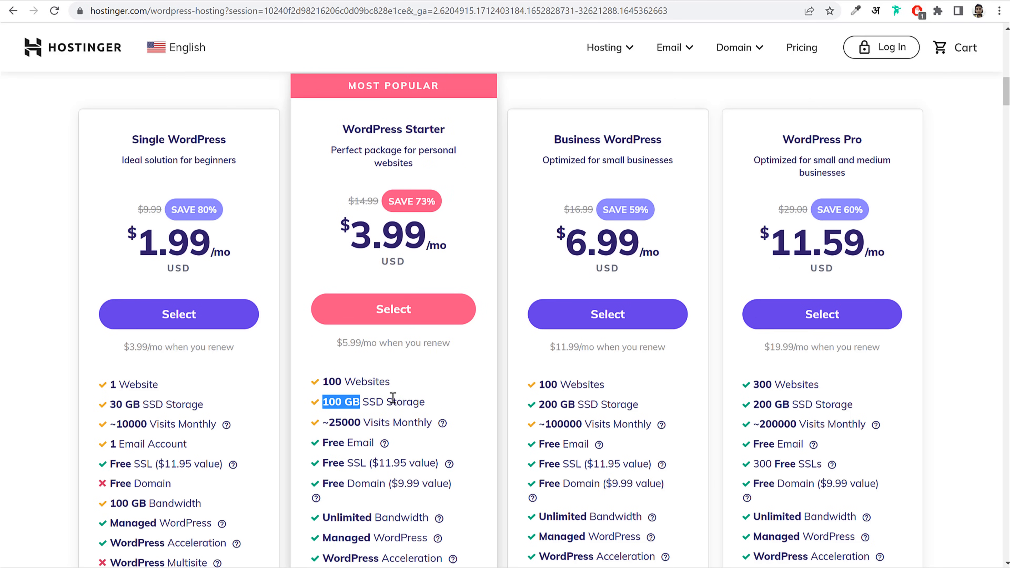
pyautogui.scroll(-3, 473, 386)
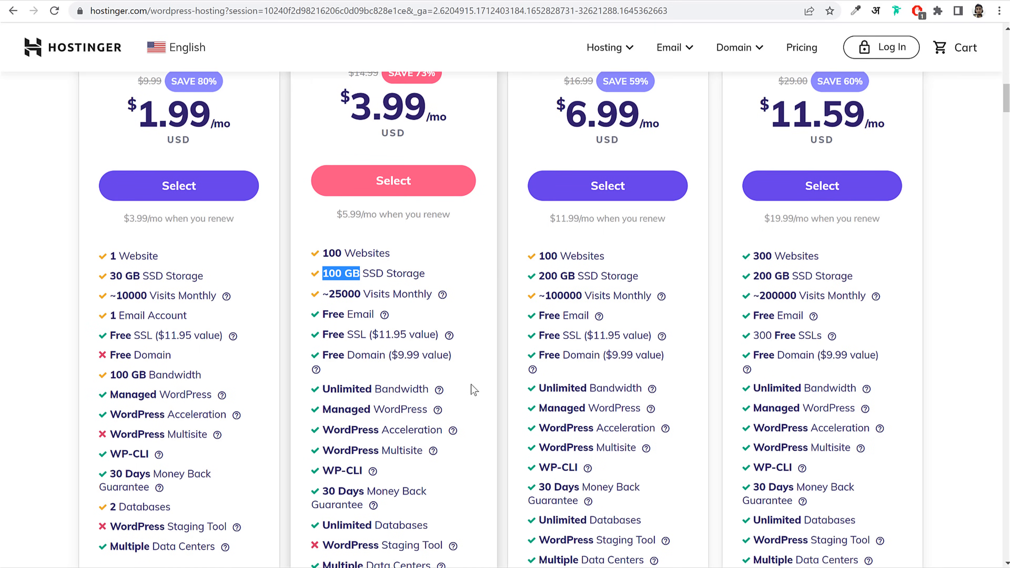
pyautogui.scroll(-2, 482, 375)
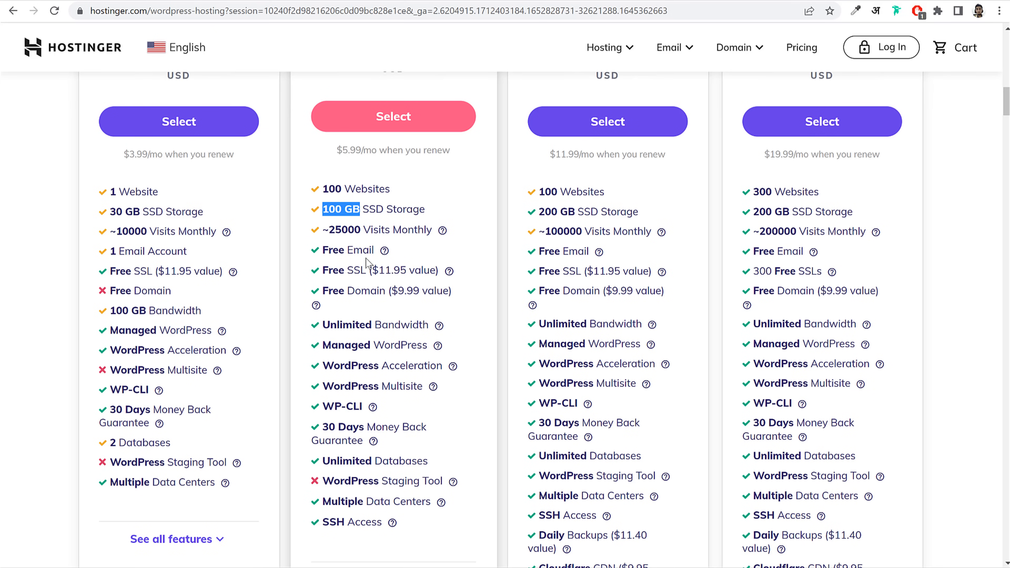
pyautogui.doubleClick(368, 251)
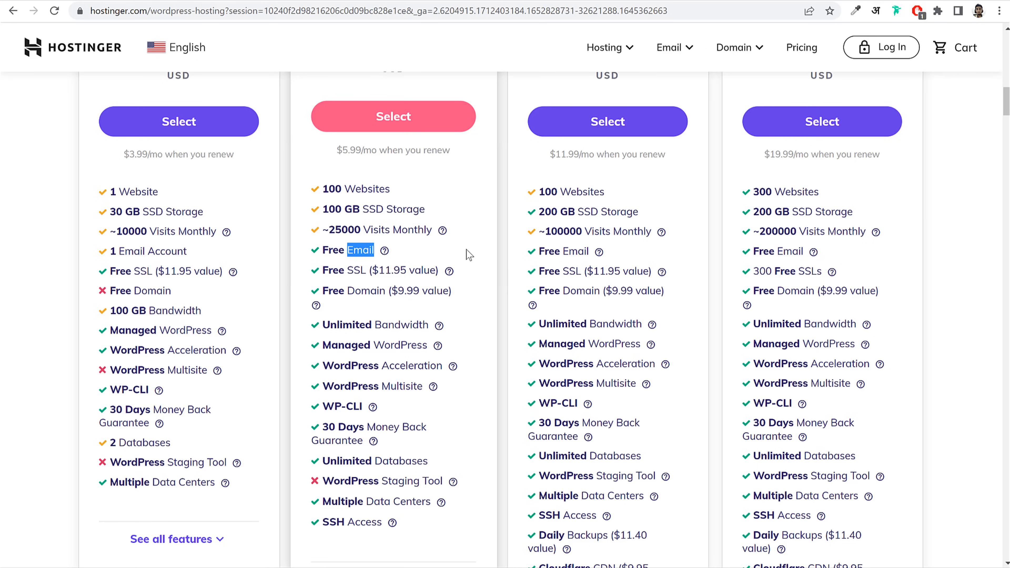
pyautogui.doubleClick(364, 274)
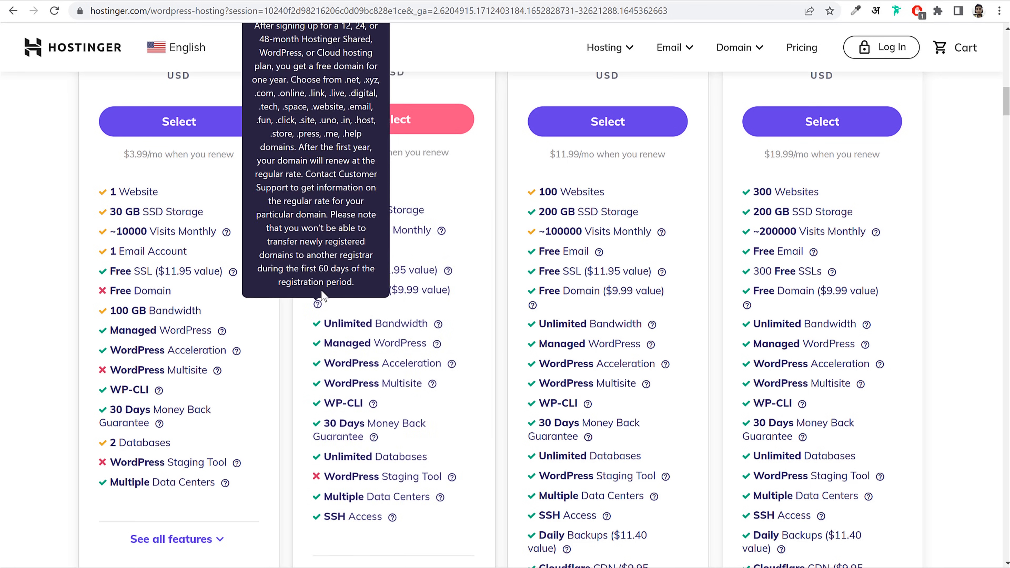
pyautogui.moveTo(322, 290); pyautogui.dragTo(380, 287)
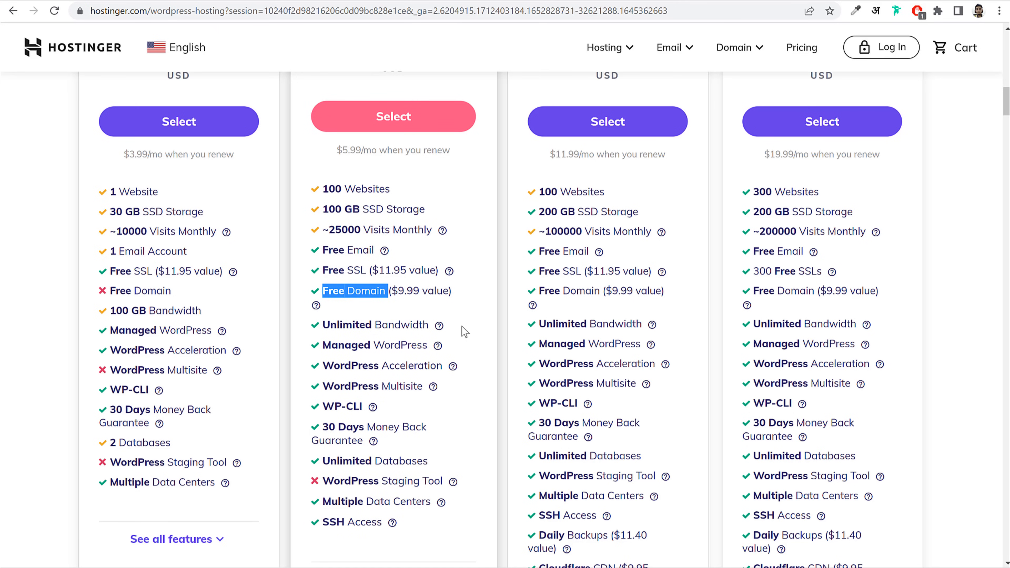
pyautogui.scroll(-3, 464, 332)
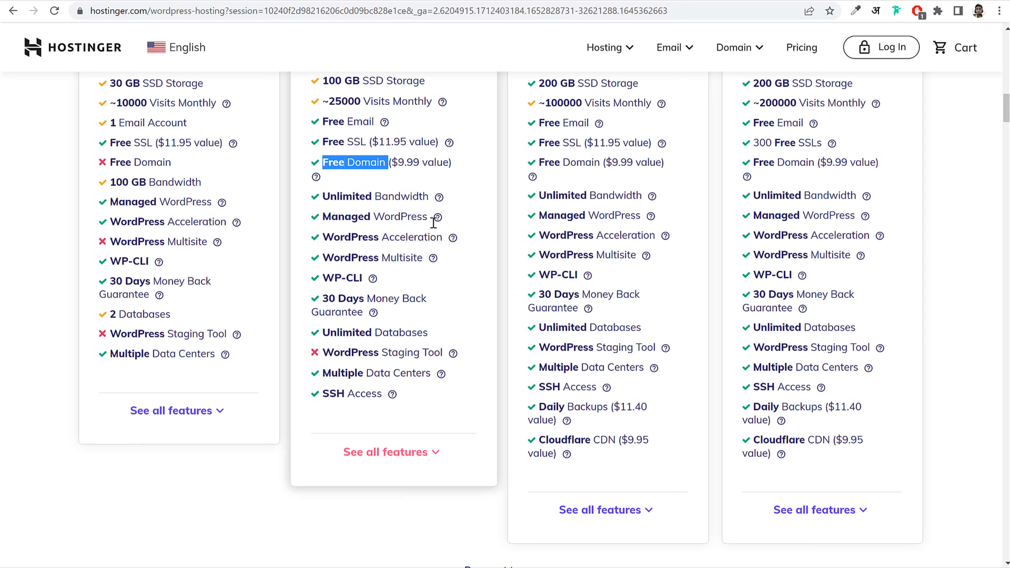
pyautogui.moveTo(454, 239)
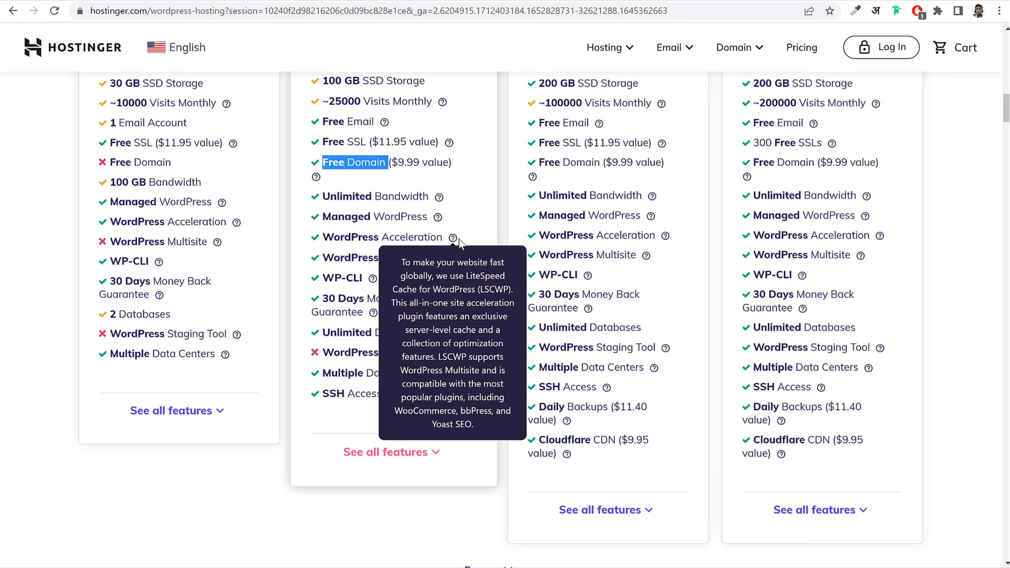
pyautogui.scroll(2, 400, 361)
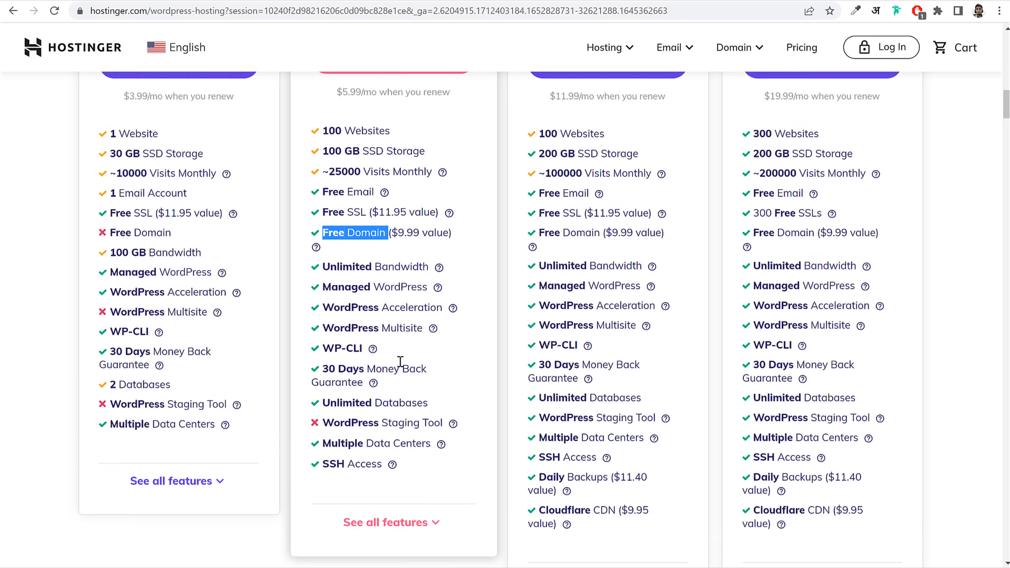
pyautogui.scroll(8, 400, 362)
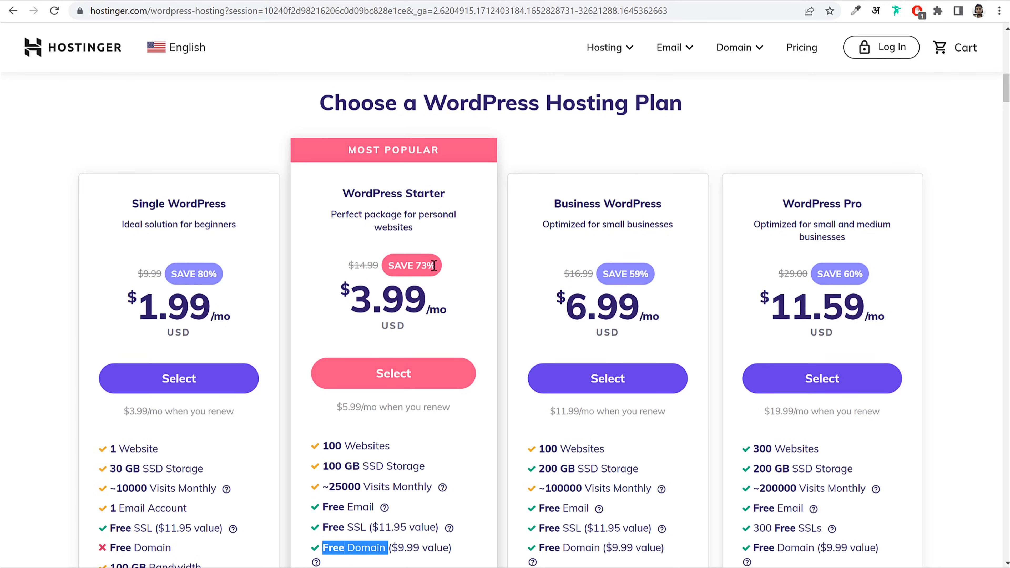
# - Choose WordPress Starter for checkout and highlight 'a period' in the Choose a period heading
pyautogui.click(410, 382)
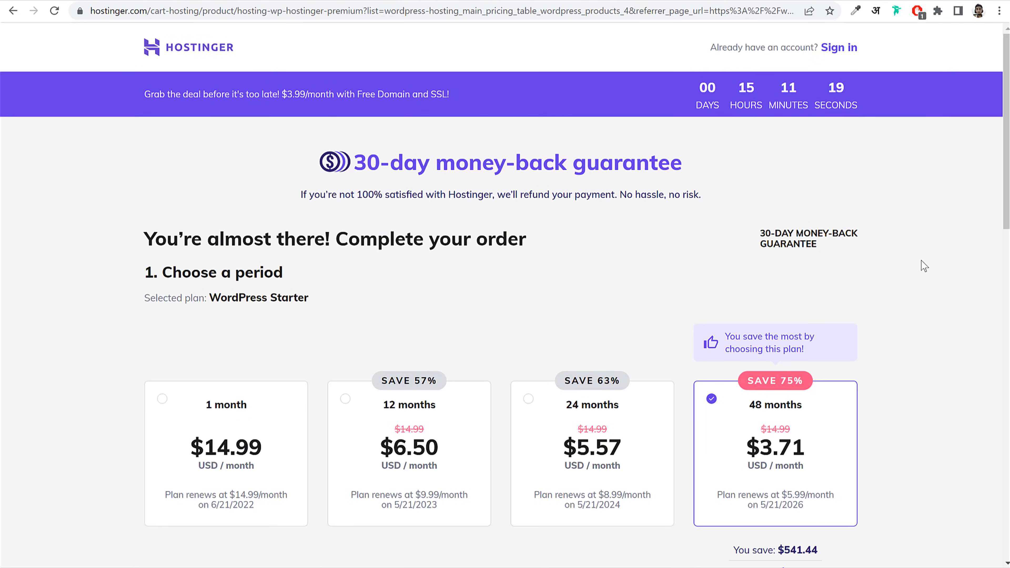
pyautogui.scroll(-15, 900, 318)
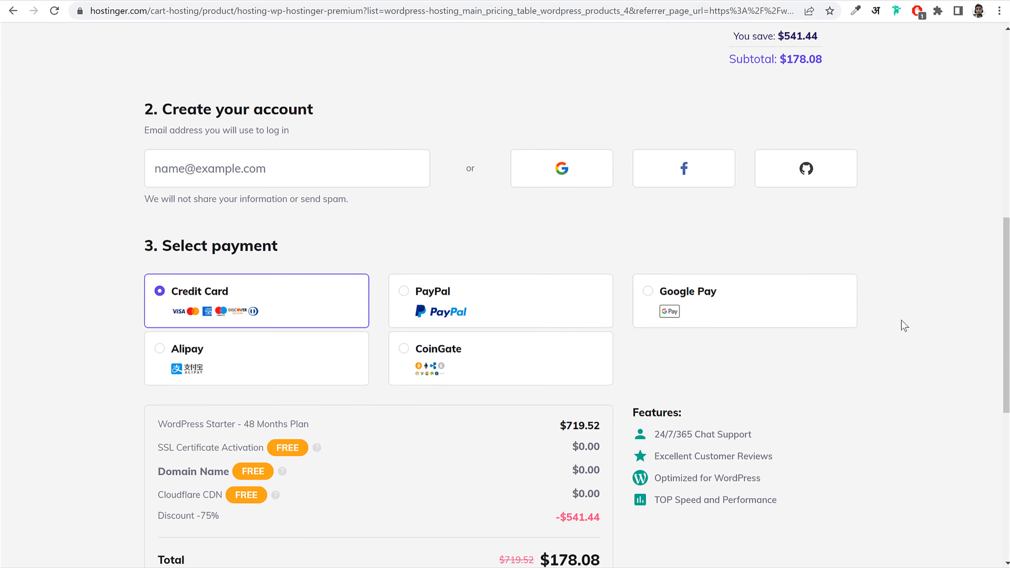
pyautogui.scroll(3, 744, 285)
pyautogui.moveTo(117, 179); pyautogui.dragTo(327, 182)
pyautogui.click(350, 216)
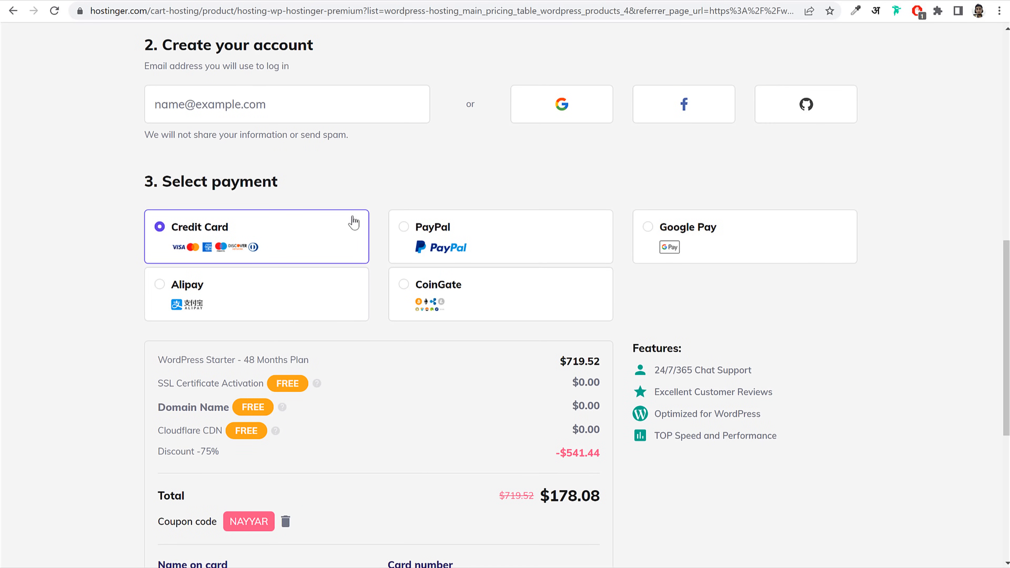
pyautogui.scroll(10, 351, 218)
pyautogui.scroll(-5, 858, 250)
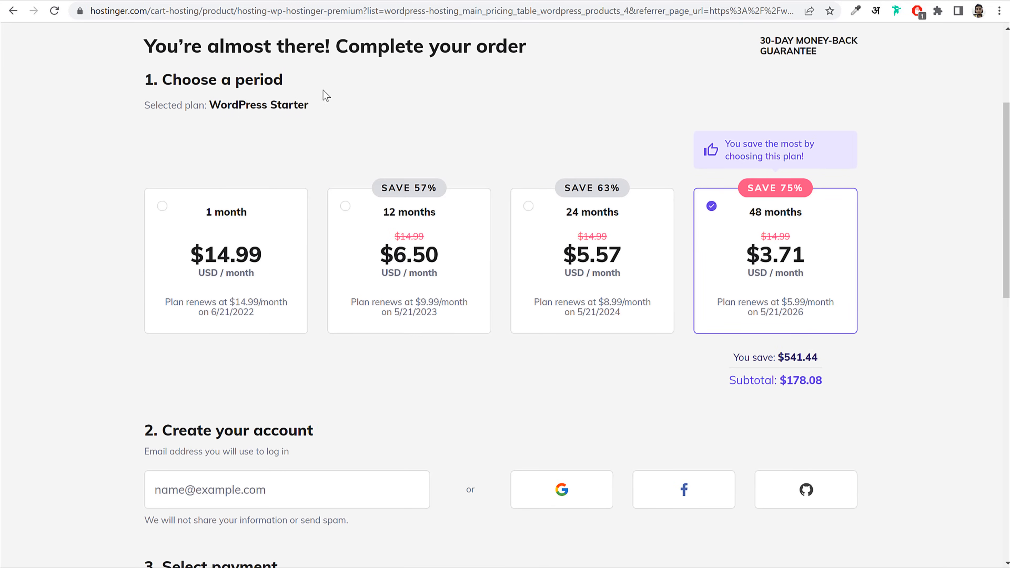
pyautogui.moveTo(284, 79); pyautogui.dragTo(184, 78)
pyautogui.click(180, 79)
pyautogui.moveTo(296, 84); pyautogui.dragTo(221, 79)
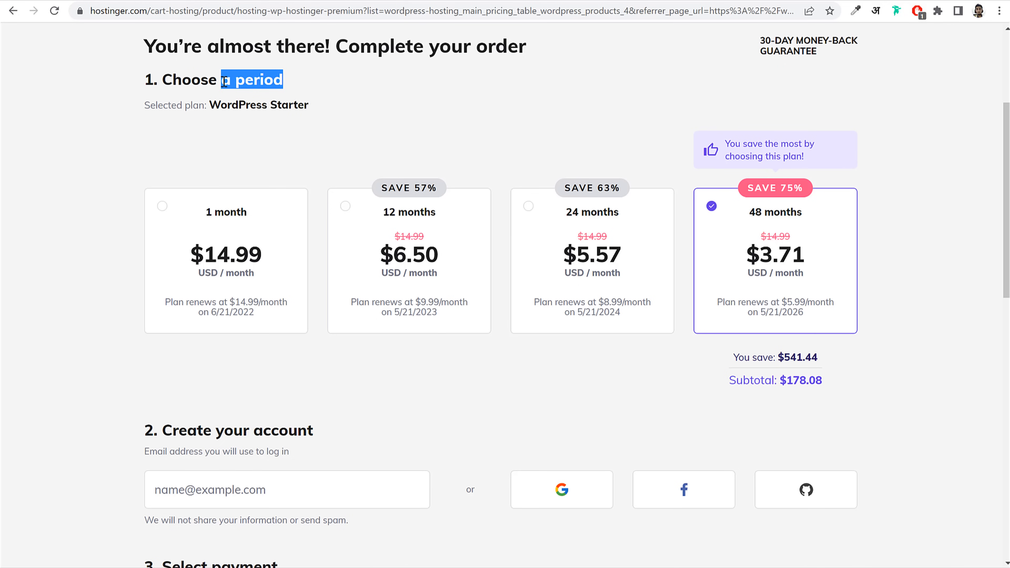
# - Compare the period prices ($14.99, $6.50 per month), then select the 24-month period
pyautogui.click(361, 211)
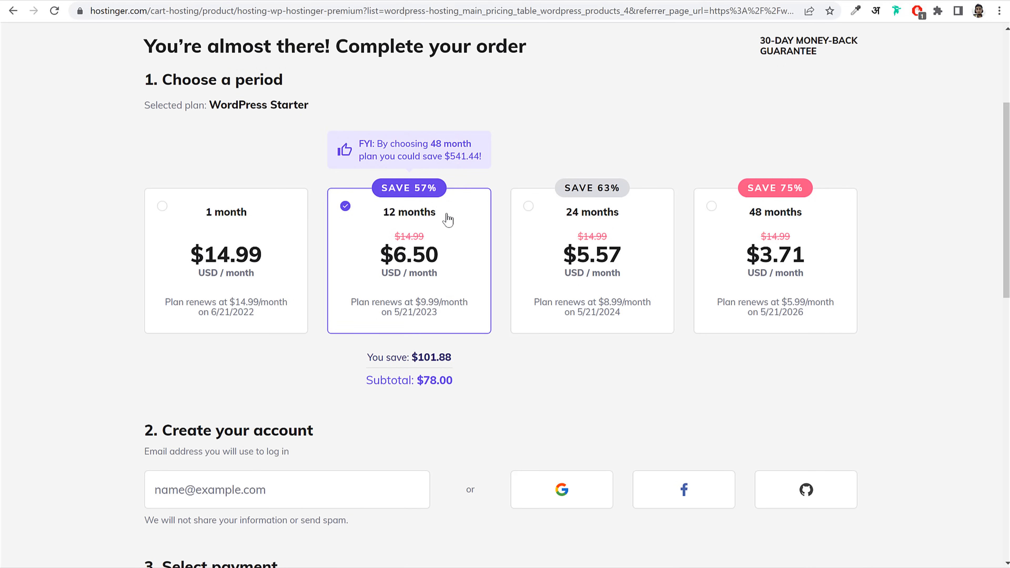
pyautogui.tripleClick(393, 219)
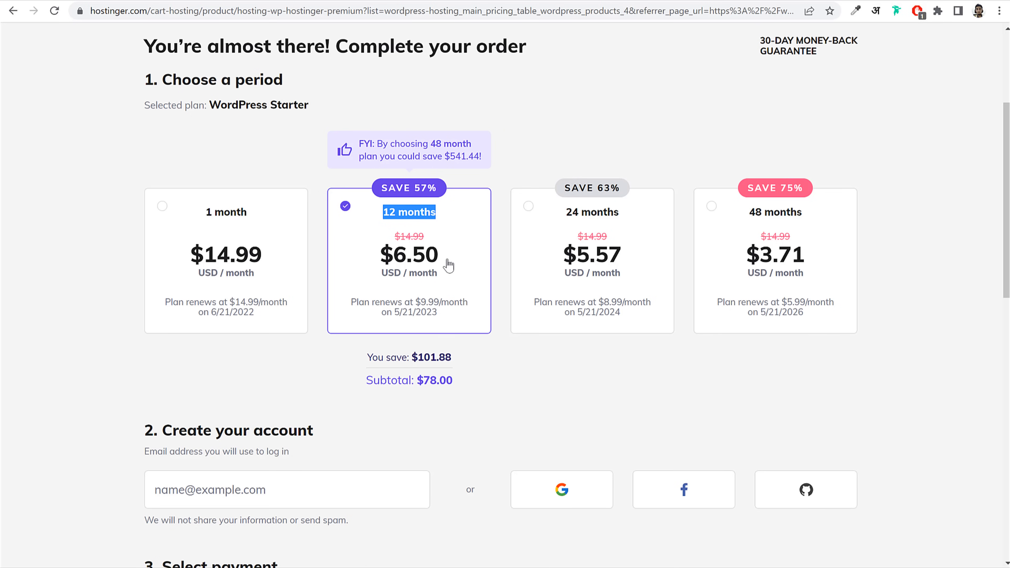
pyautogui.click(251, 261)
pyautogui.tripleClick(251, 266)
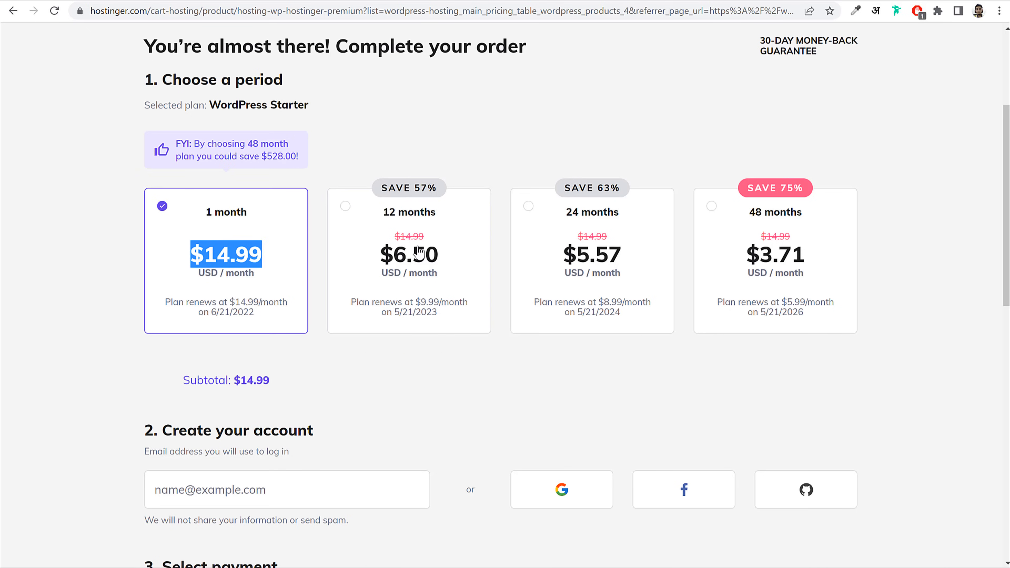
pyautogui.click(420, 228)
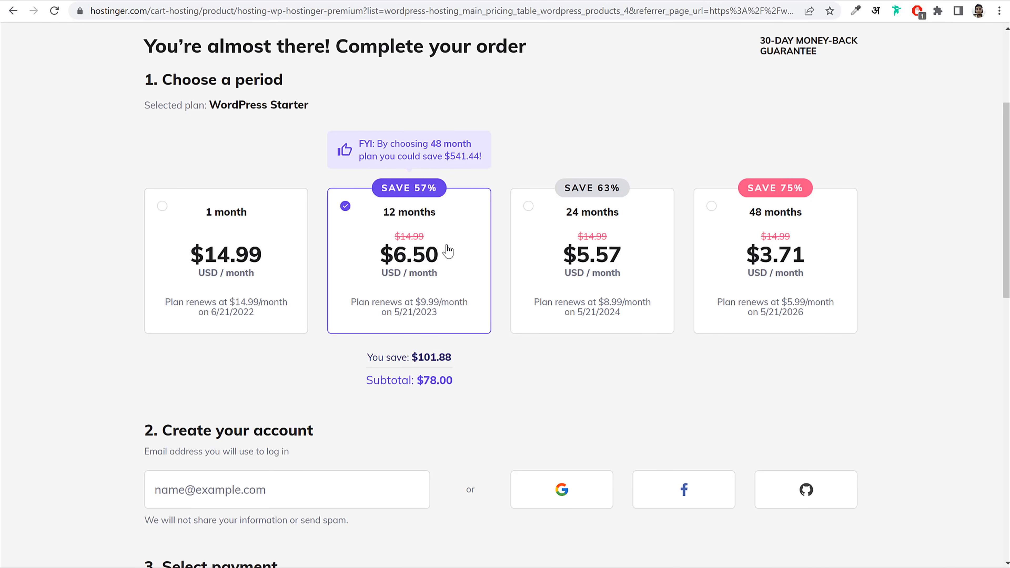
pyautogui.tripleClick(436, 262)
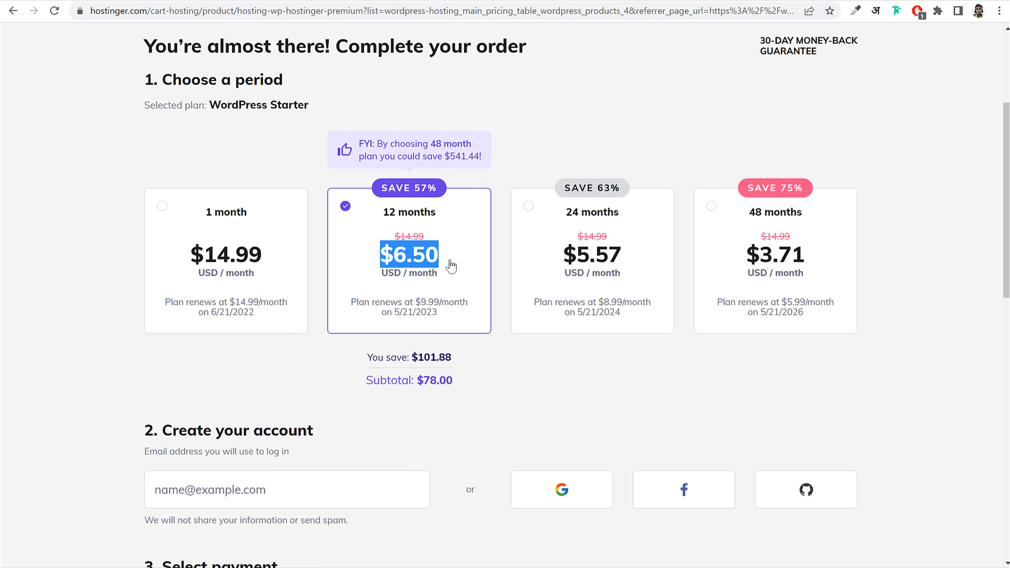
pyautogui.click(642, 243)
pyautogui.moveTo(630, 218); pyautogui.dragTo(562, 218)
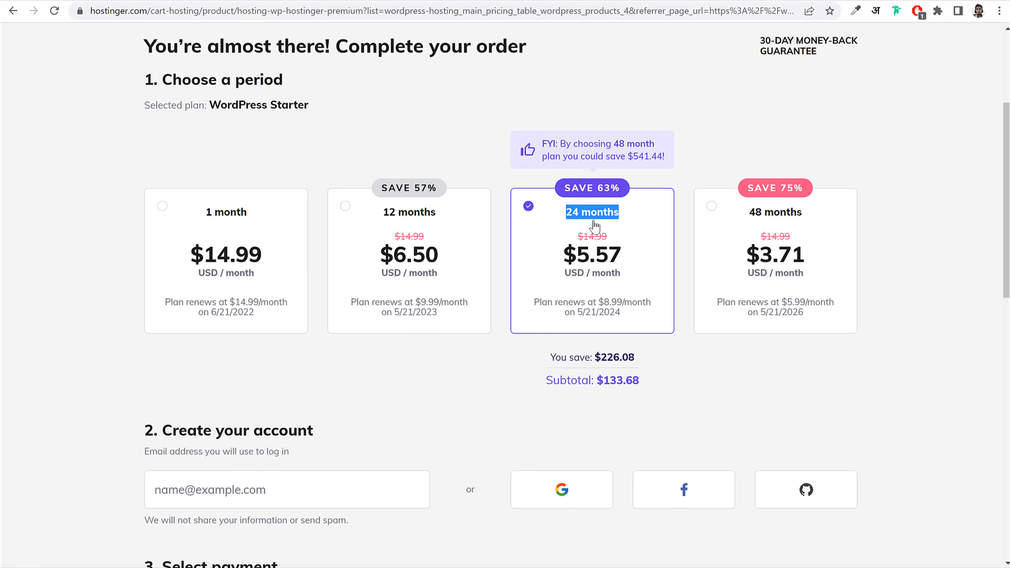
# - Highlight the 24-month option's $5.57 monthly price and renewal terms
pyautogui.moveTo(602, 208); pyautogui.dragTo(565, 216)
pyautogui.moveTo(628, 255); pyautogui.dragTo(557, 256)
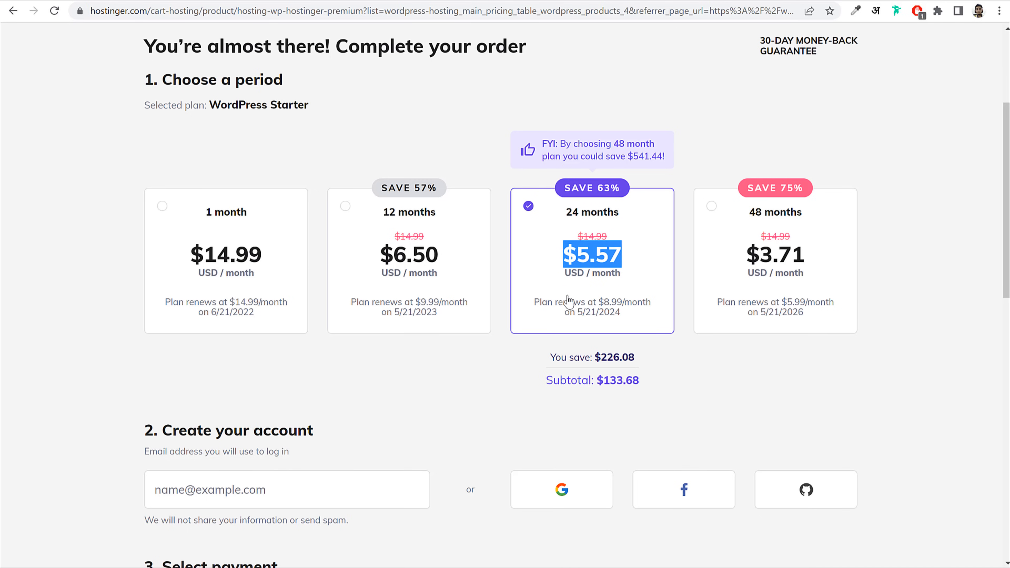
pyautogui.moveTo(627, 317)
pyautogui.mouseDown()
pyautogui.moveTo(554, 318)
pyautogui.moveTo(629, 306)
pyautogui.mouseUp()
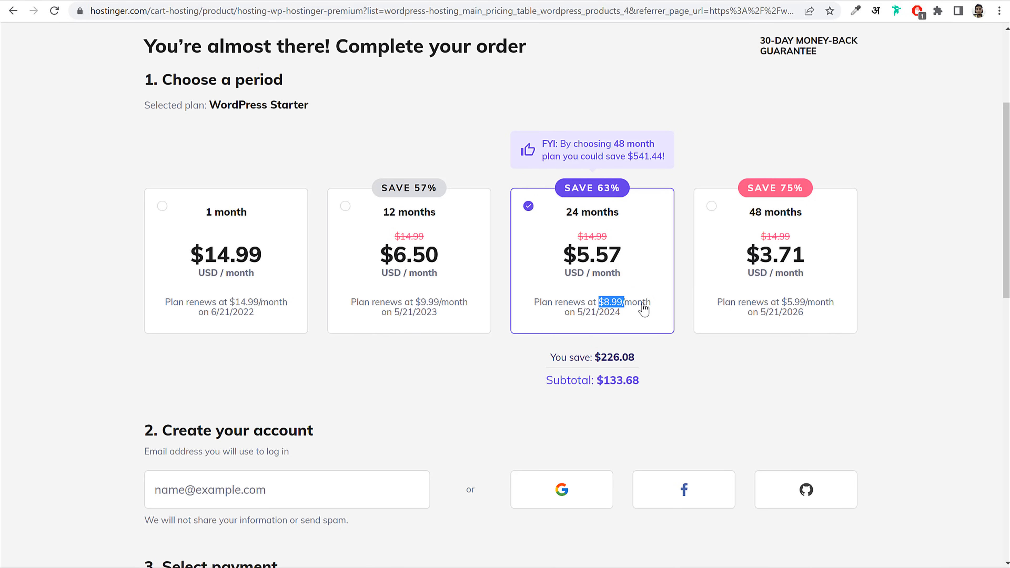
# - Toggle between 12 and 24 months, noting the $133.68 subtotal, and settle on 12 months
pyautogui.click(435, 225)
pyautogui.moveTo(436, 215); pyautogui.dragTo(381, 217)
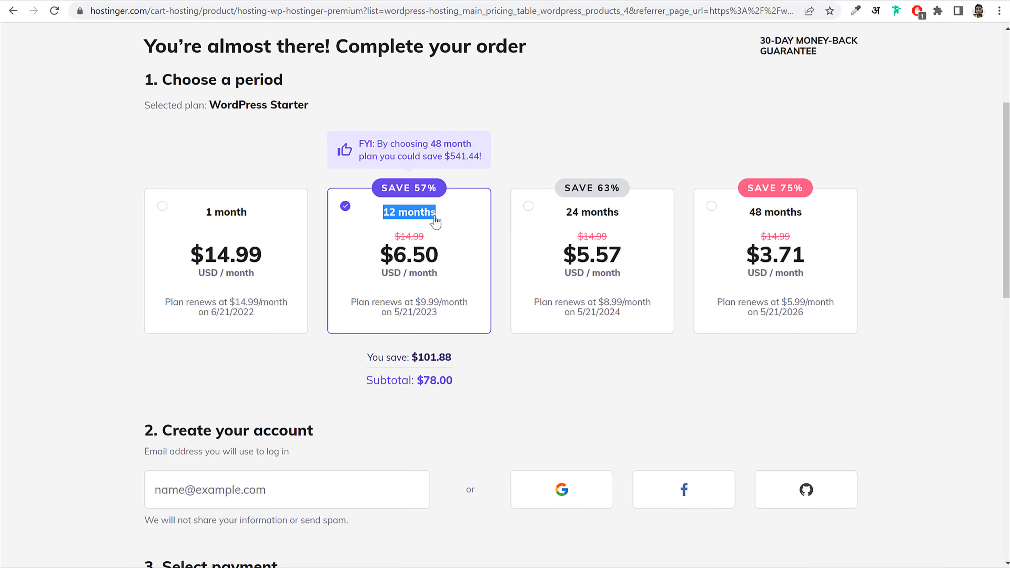
pyautogui.click(638, 217)
pyautogui.moveTo(633, 218); pyautogui.dragTo(563, 223)
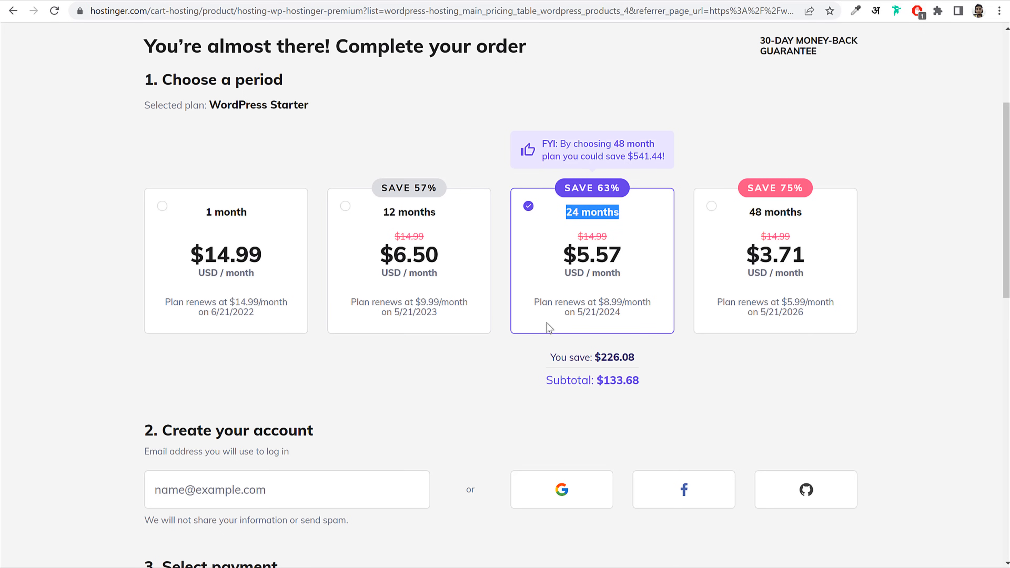
pyautogui.moveTo(651, 385); pyautogui.dragTo(531, 389)
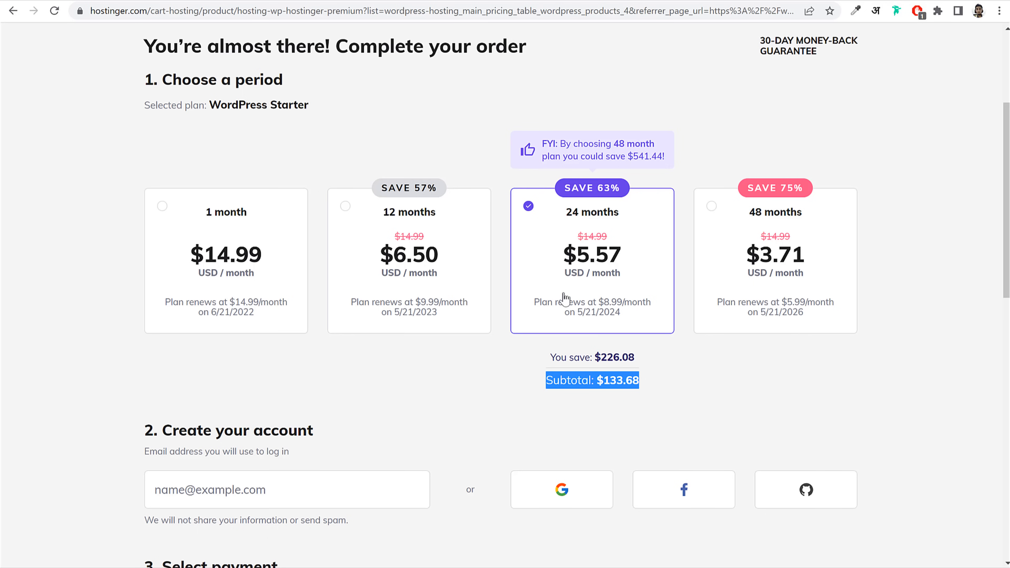
pyautogui.click(411, 256)
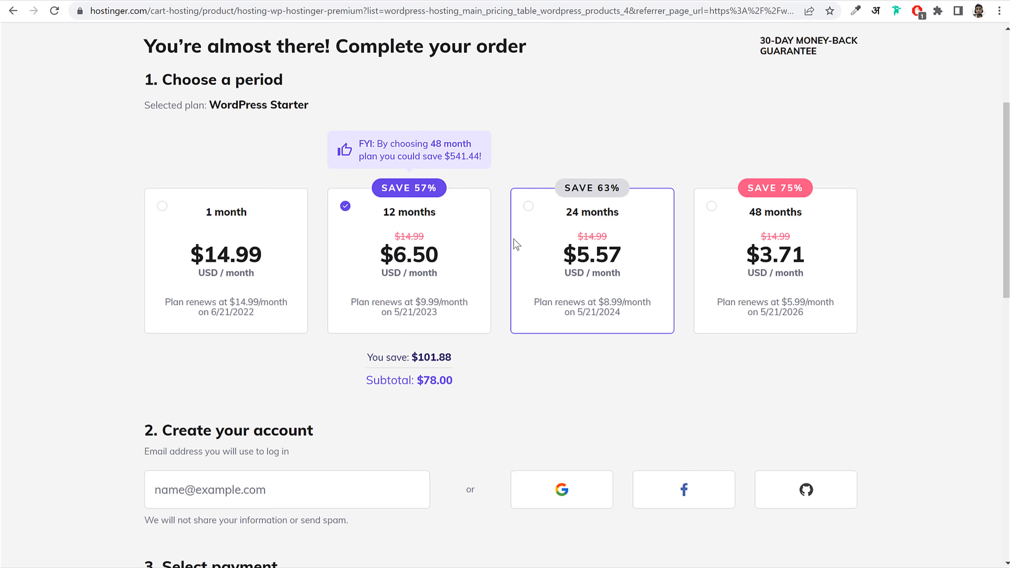
# - Select the account email field, then try PayPal, Alipay, CoinGate and Google Pay
pyautogui.scroll(-4, 871, 357)
pyautogui.scroll(-3, 835, 343)
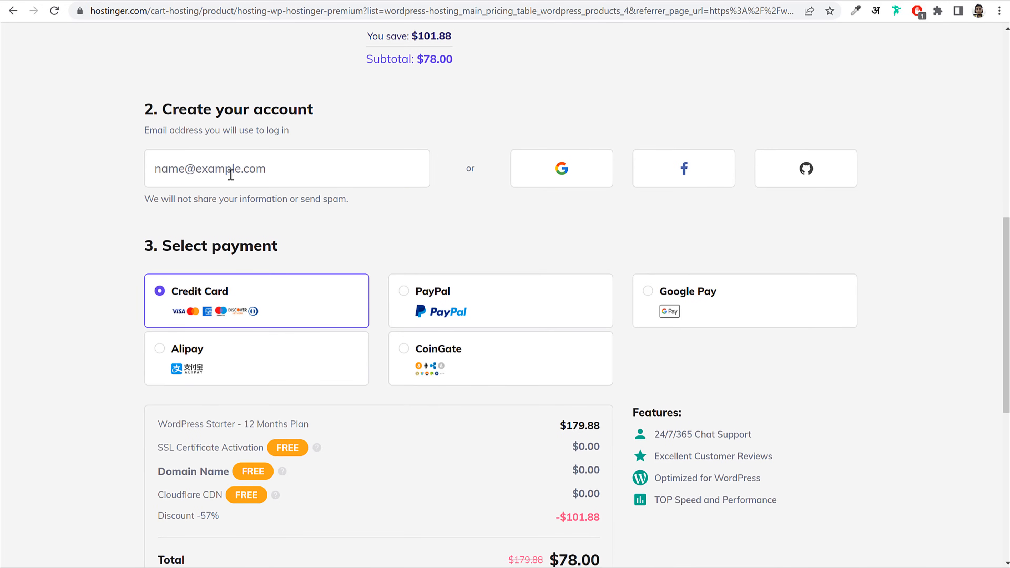
pyautogui.click(235, 157)
pyautogui.scroll(-5, 769, 262)
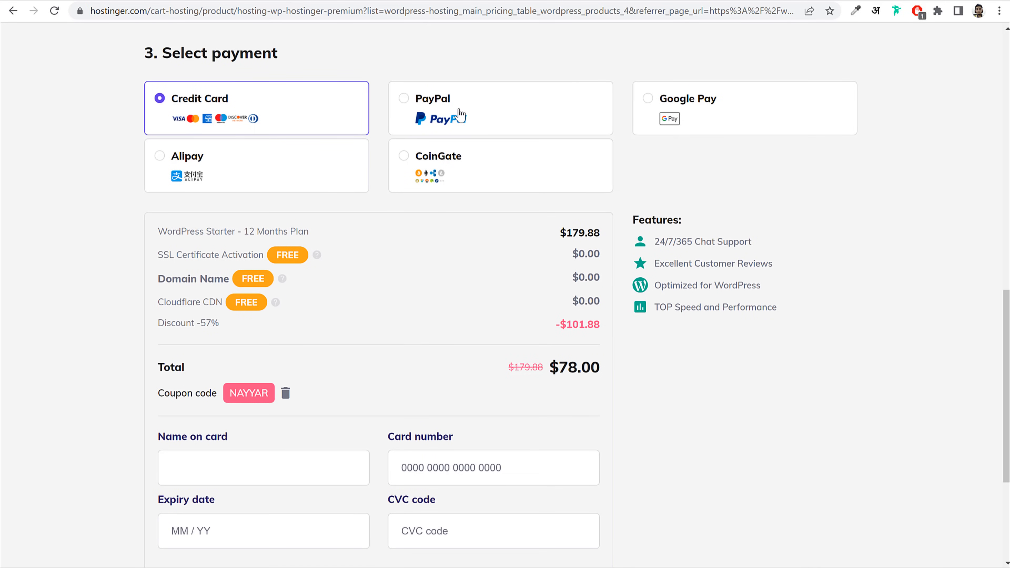
pyautogui.click(457, 117)
pyautogui.click(293, 158)
pyautogui.click(469, 165)
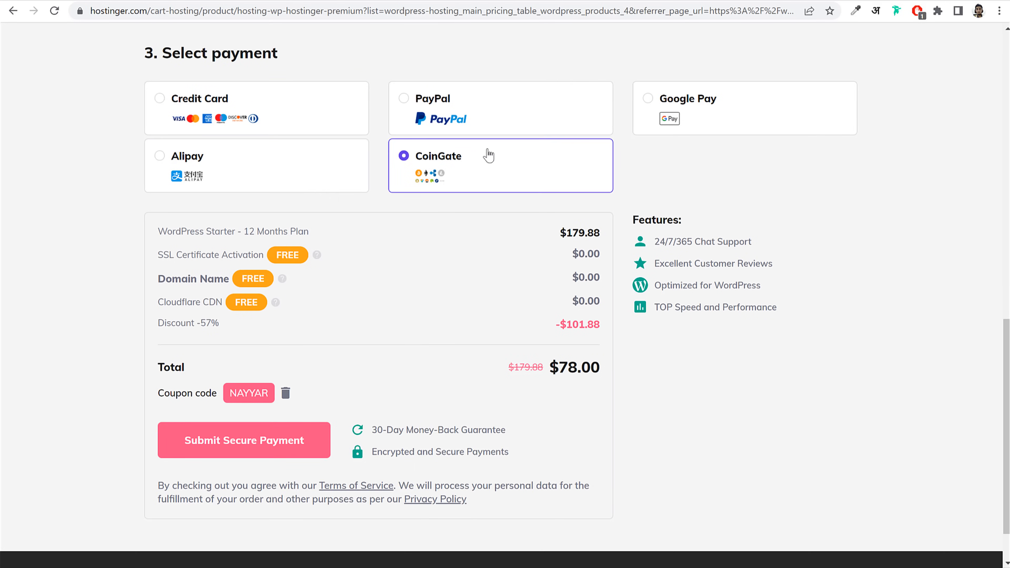
pyautogui.click(708, 127)
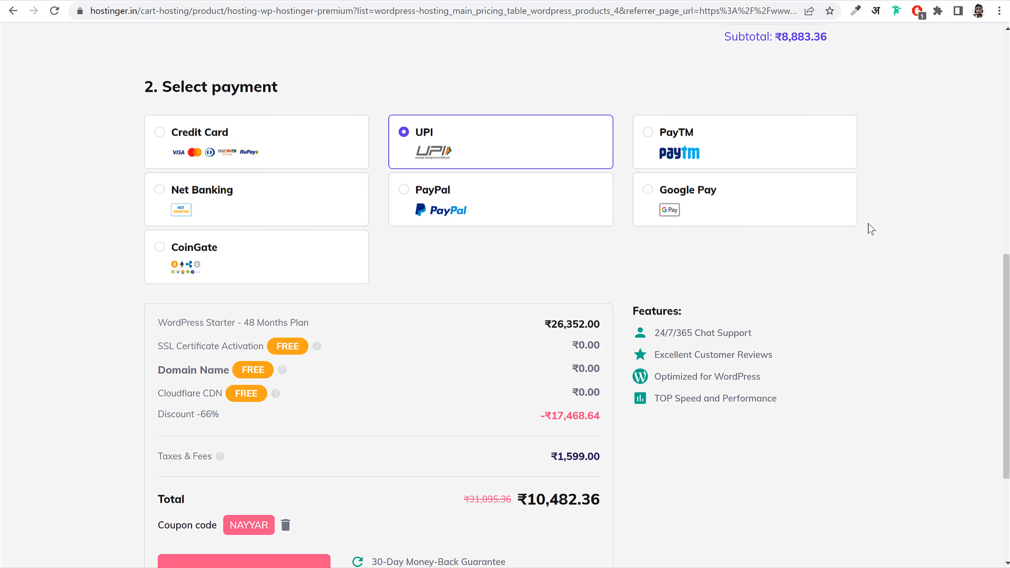
# - Try credit card, UPI, Net Banking, PayPal and Google Pay, finally selecting PayTM
pyautogui.click(247, 158)
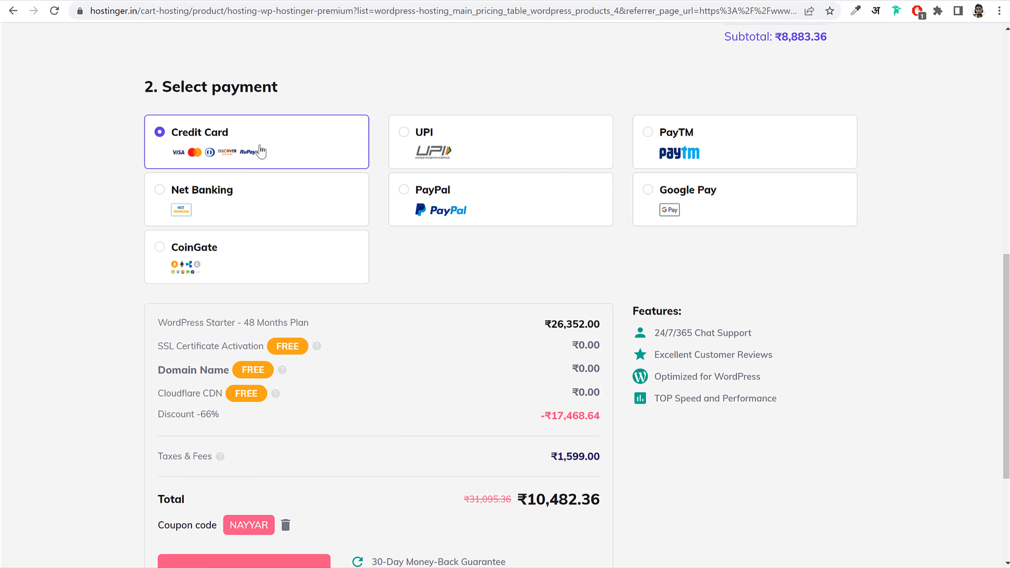
pyautogui.click(420, 150)
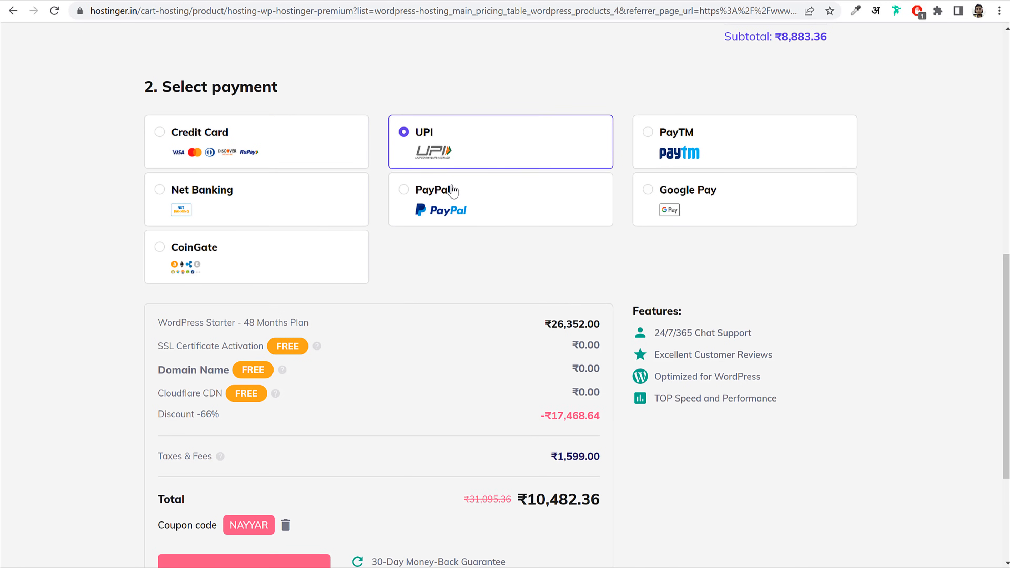
pyautogui.click(235, 204)
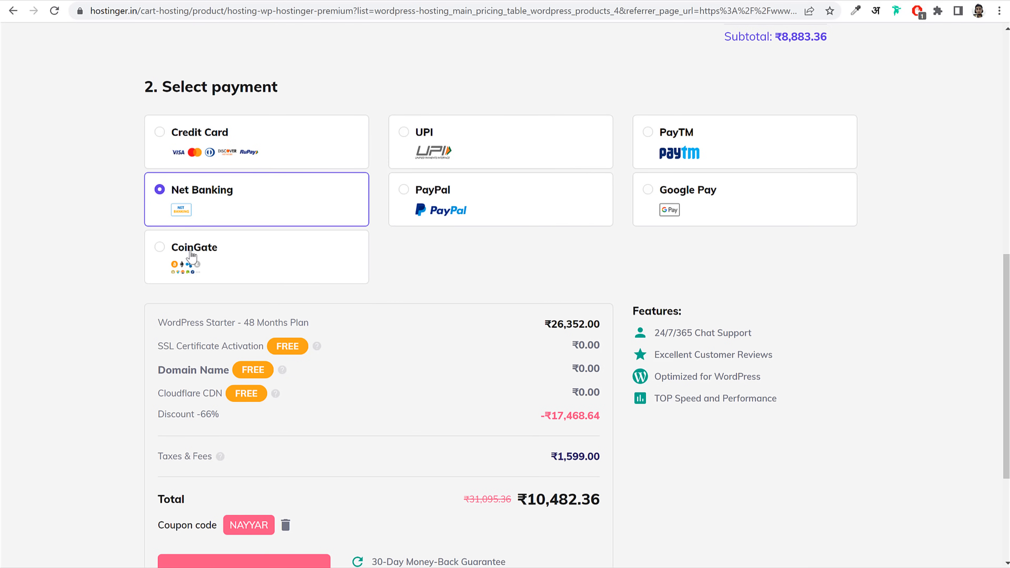
pyautogui.click(483, 206)
pyautogui.click(692, 208)
pyautogui.click(693, 151)
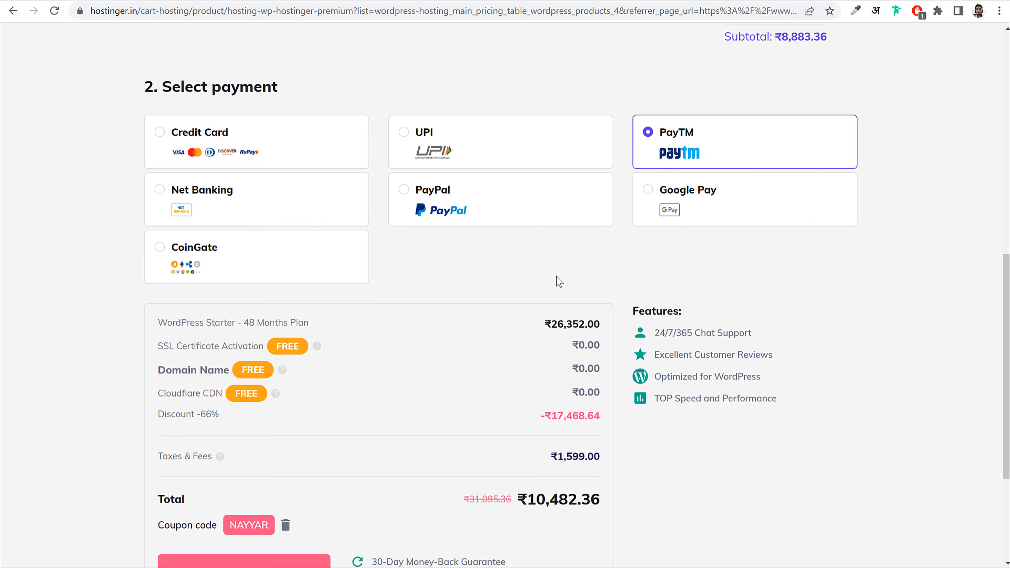
pyautogui.scroll(-4, 560, 282)
pyautogui.moveTo(156, 333); pyautogui.dragTo(241, 332)
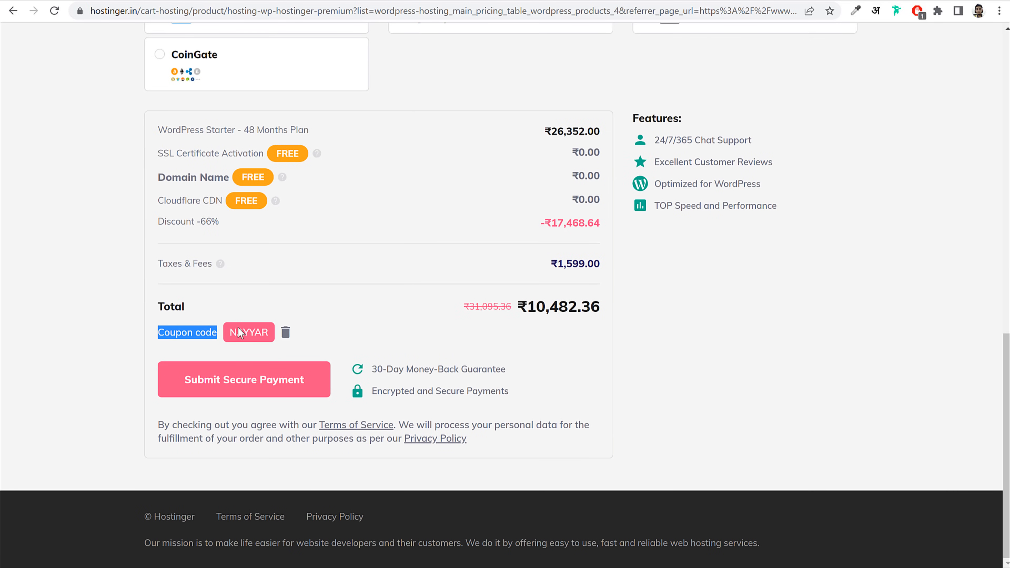
# - Remove the applied coupon and switch the order to the 12-month period
pyautogui.click(285, 333)
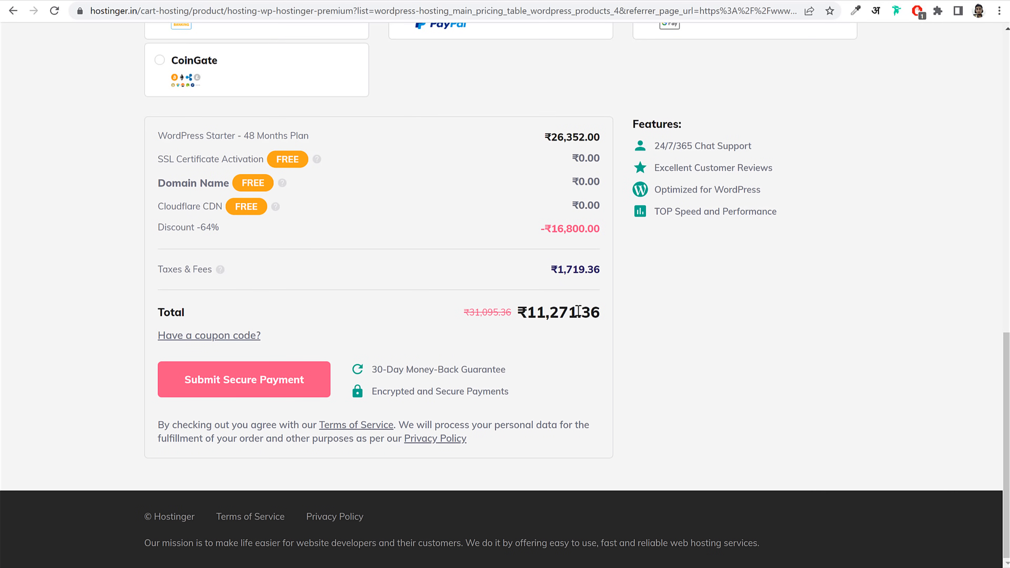
pyautogui.scroll(15, 578, 310)
pyautogui.click(423, 422)
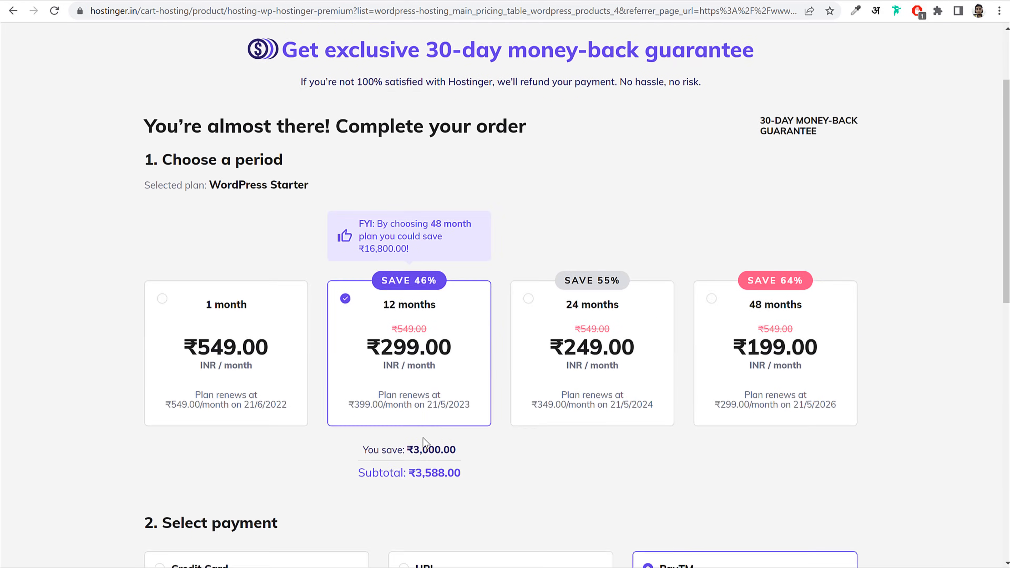
pyautogui.scroll(-15, 424, 441)
pyautogui.moveTo(578, 315); pyautogui.dragTo(536, 317)
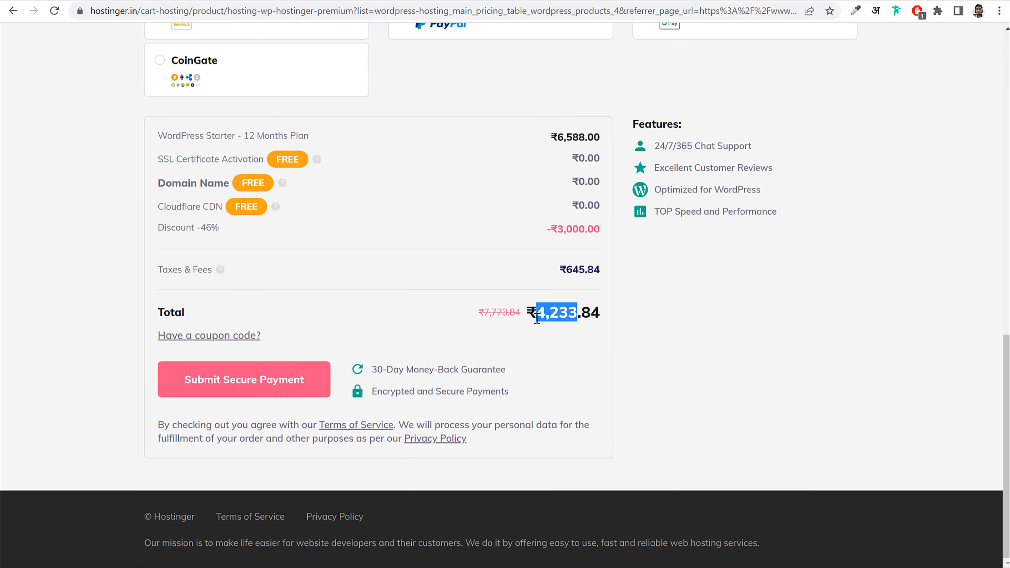
# - Enter and apply the coupon code, bringing the total to ₹3,937.47
pyautogui.click(235, 336)
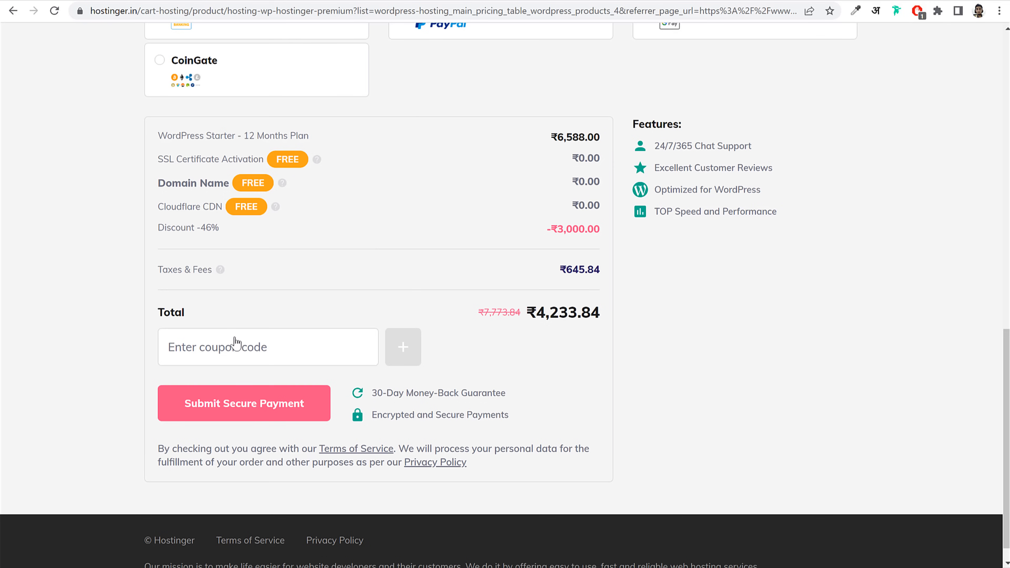
pyautogui.click(273, 343)
pyautogui.write('NAYYAR')
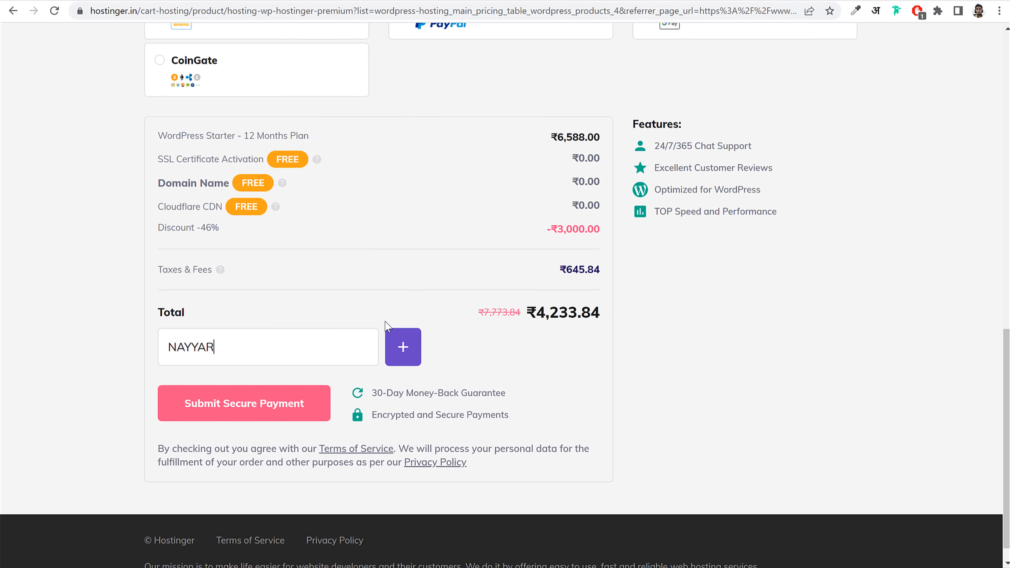
pyautogui.click(402, 346)
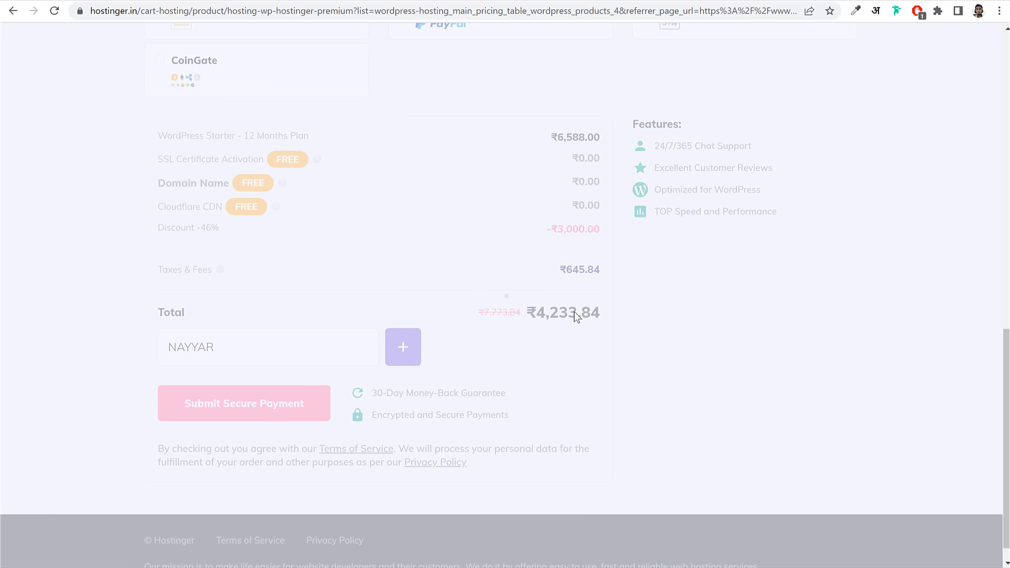
pyautogui.moveTo(533, 313); pyautogui.dragTo(578, 315)
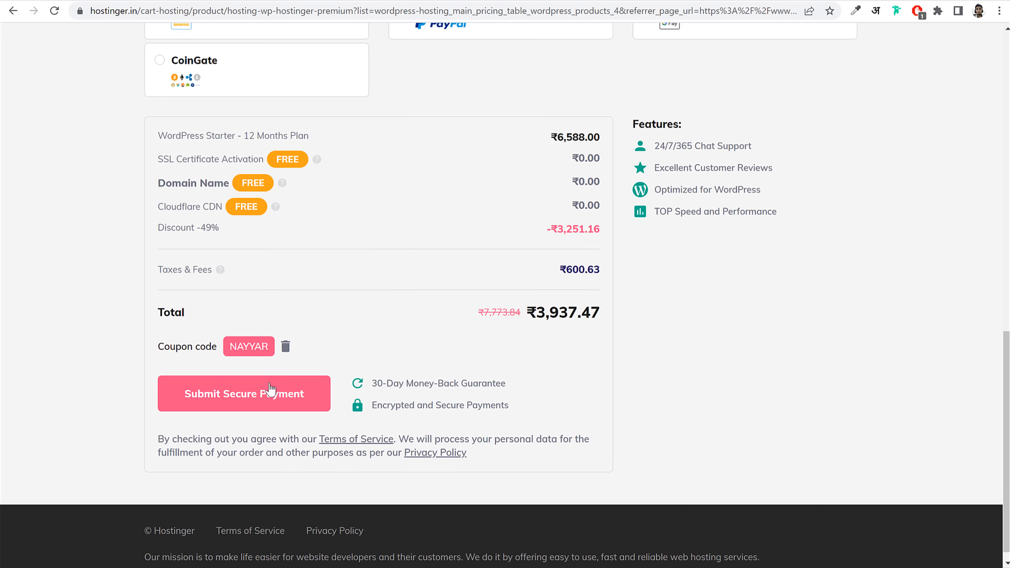
# - Pay for the hosting order and confirm a new account password
pyautogui.click(245, 402)
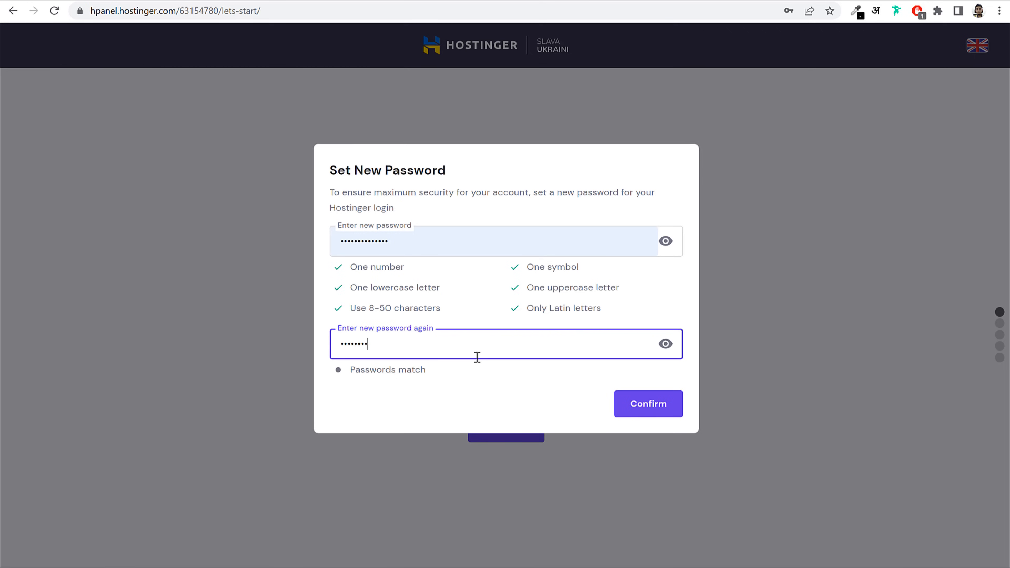
pyautogui.write('••••••••')
pyautogui.click(647, 410)
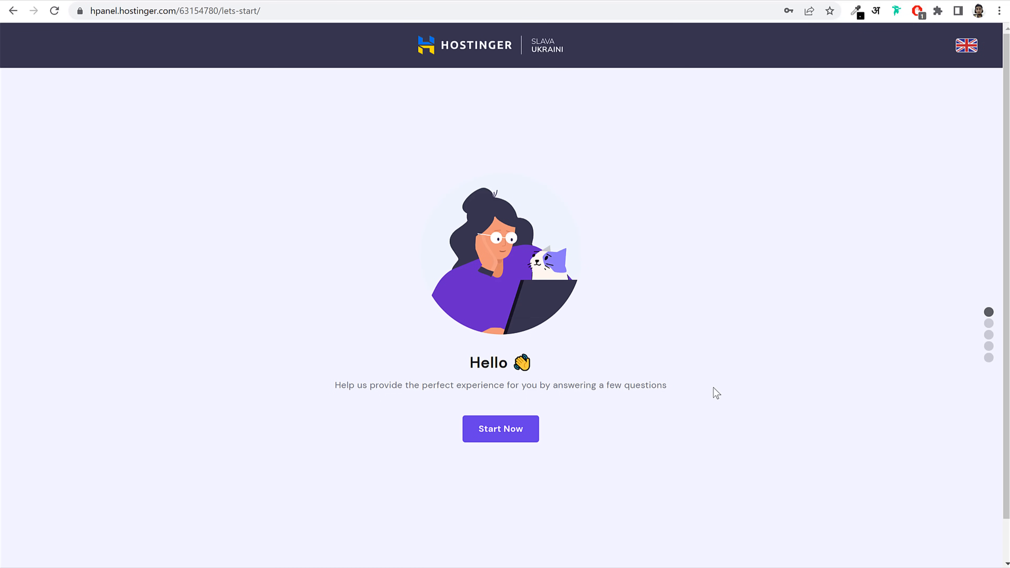
# - Answer the onboarding survey: a business website for Myself, skipping the experience question
pyautogui.click(498, 431)
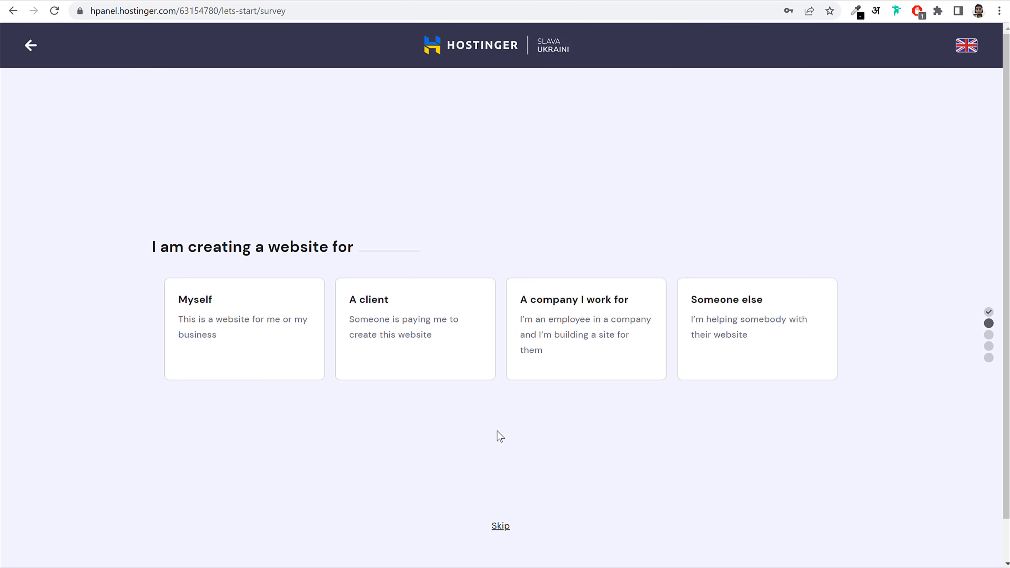
pyautogui.click(248, 353)
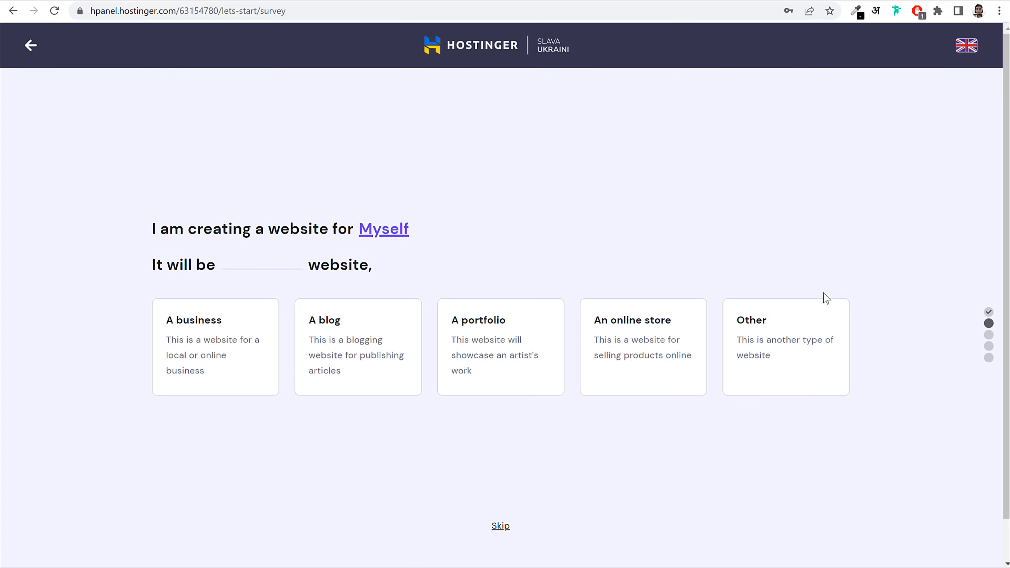
pyautogui.click(224, 344)
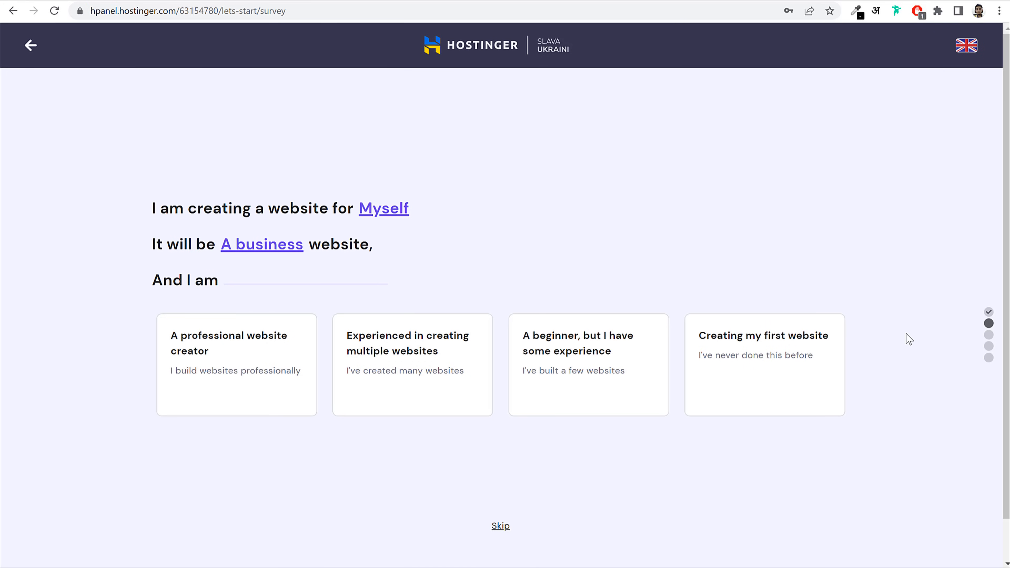
pyautogui.click(501, 526)
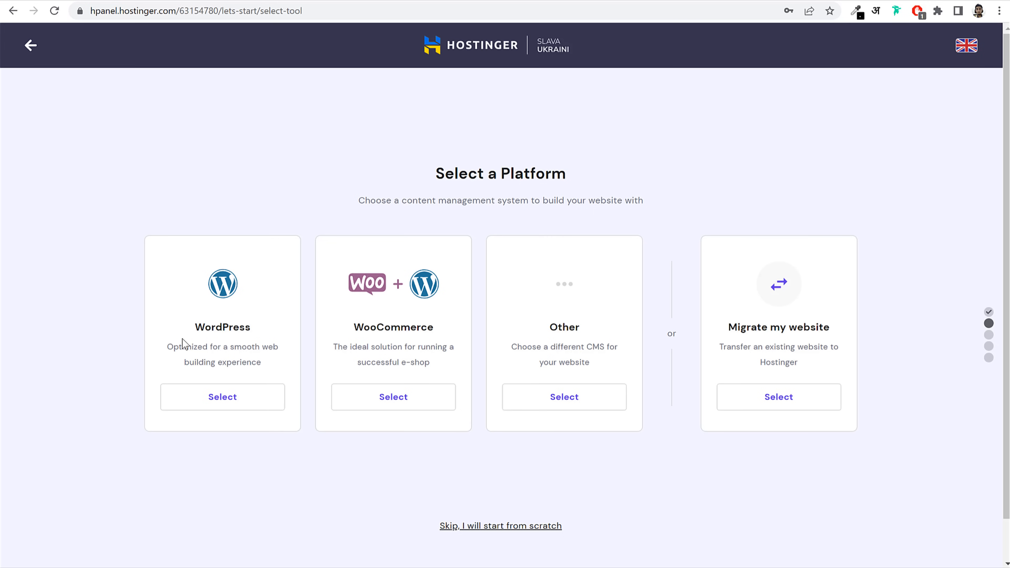
# - Choose WordPress as the platform and set its administrator password
pyautogui.click(240, 398)
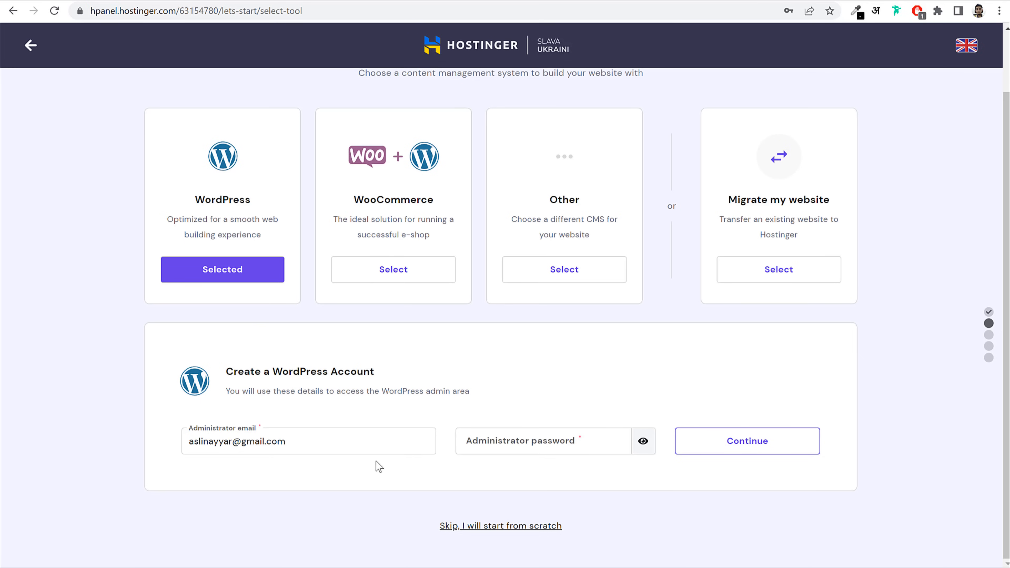
pyautogui.click(570, 445)
pyautogui.write('••••••••••')
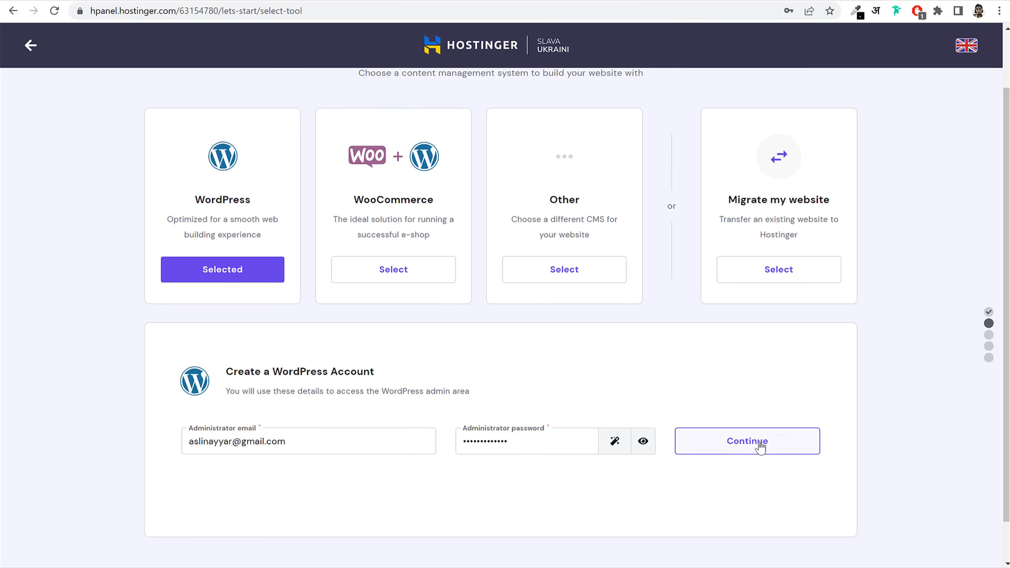
pyautogui.click(757, 448)
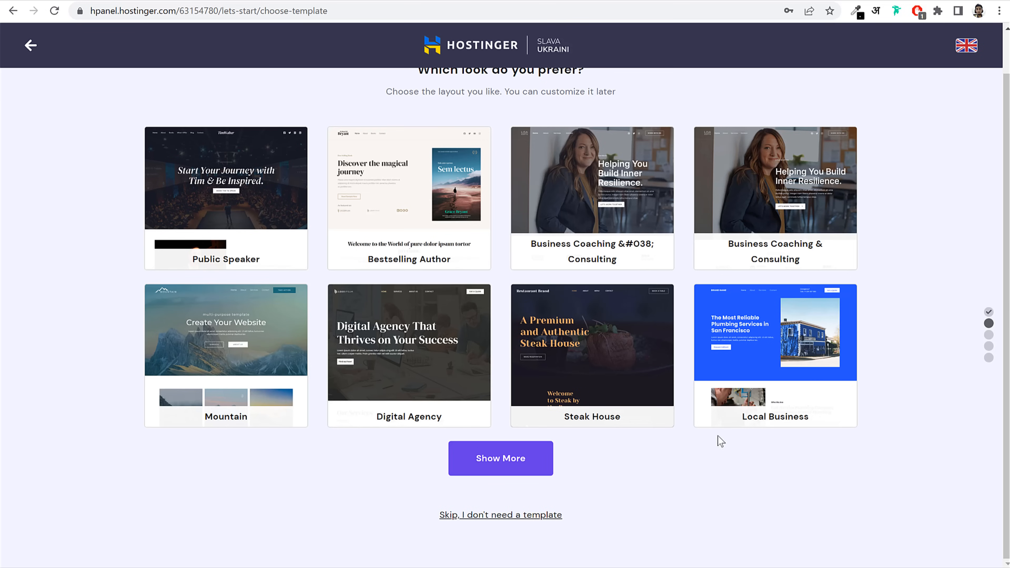
pyautogui.click(496, 518)
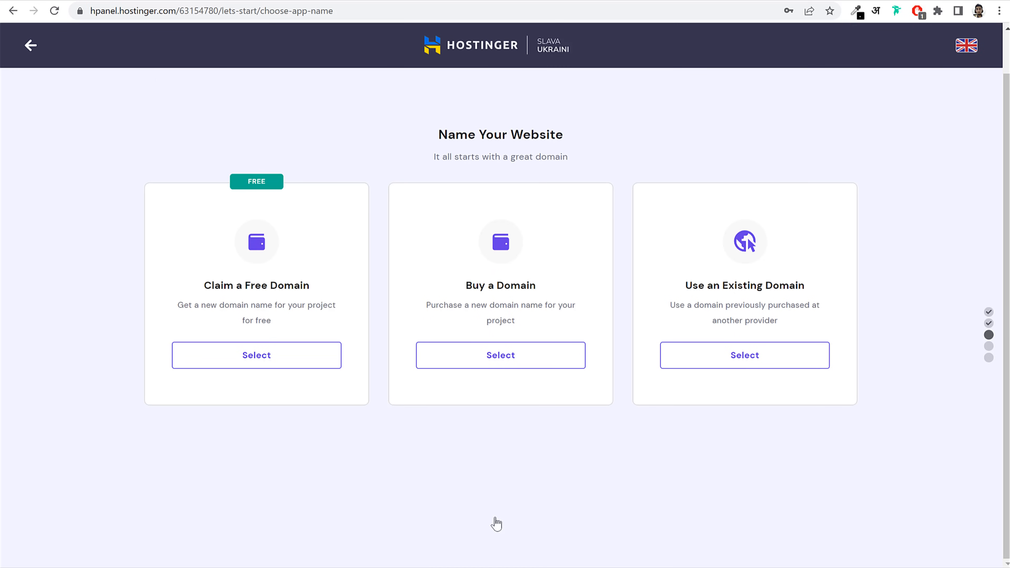
pyautogui.click(306, 358)
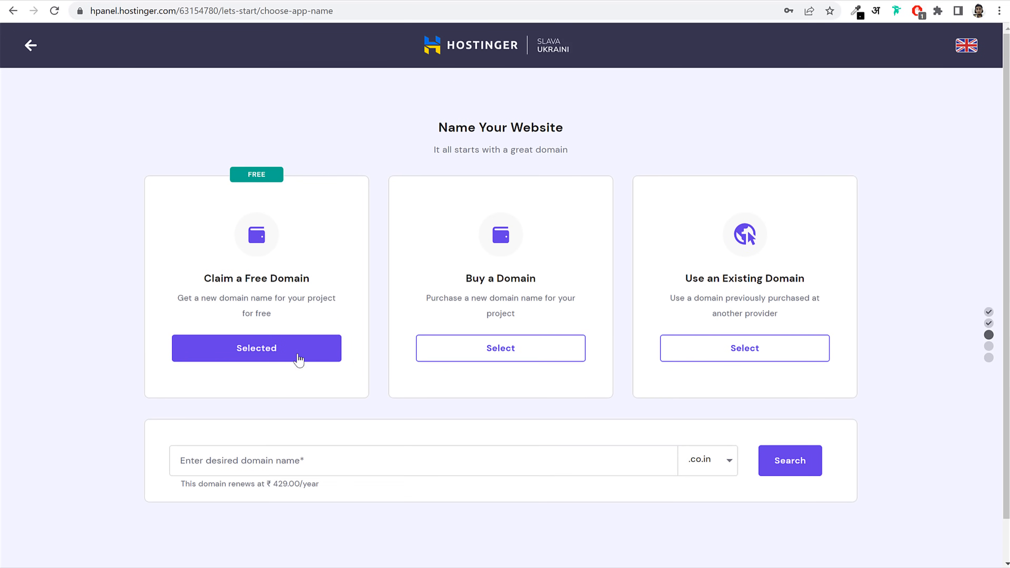
pyautogui.click(353, 459)
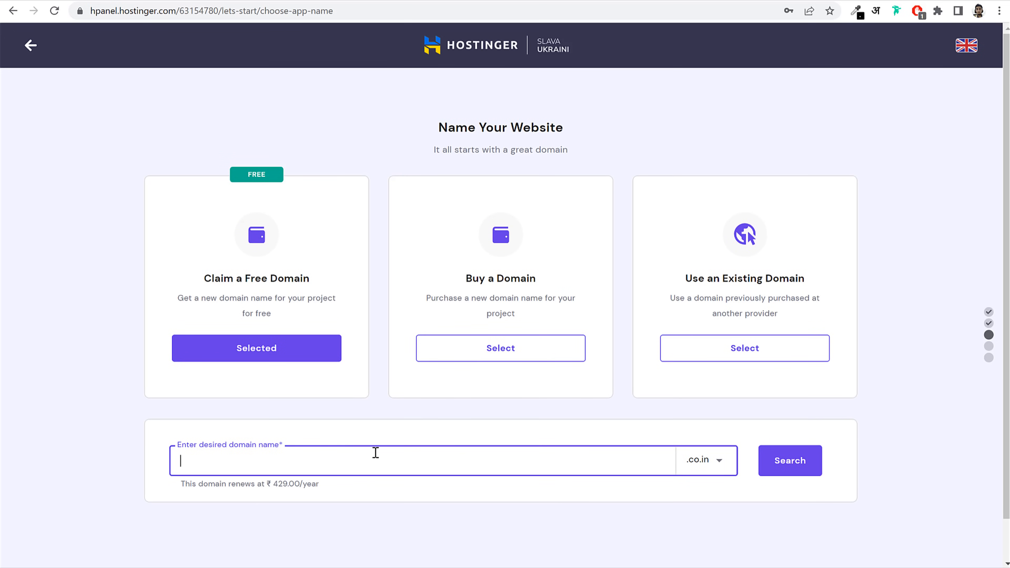
# - Keep the .co.in extension, check availability, then choose Use an Existing Domain instead
pyautogui.click(720, 460)
pyautogui.scroll(-2, 879, 487)
pyautogui.scroll(-1, 878, 487)
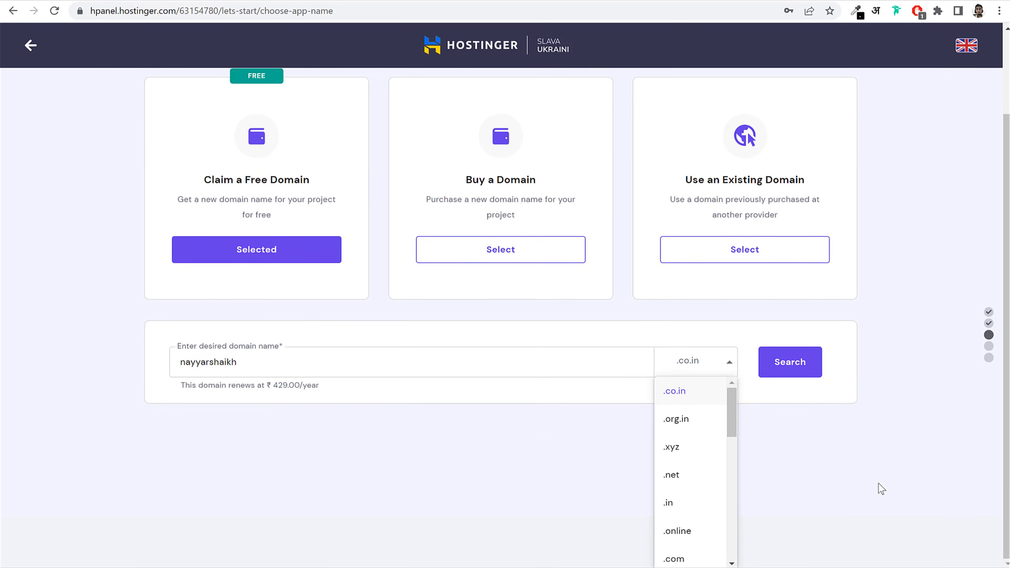
pyautogui.moveTo(732, 402); pyautogui.dragTo(731, 382)
pyautogui.scroll(-10, 699, 455)
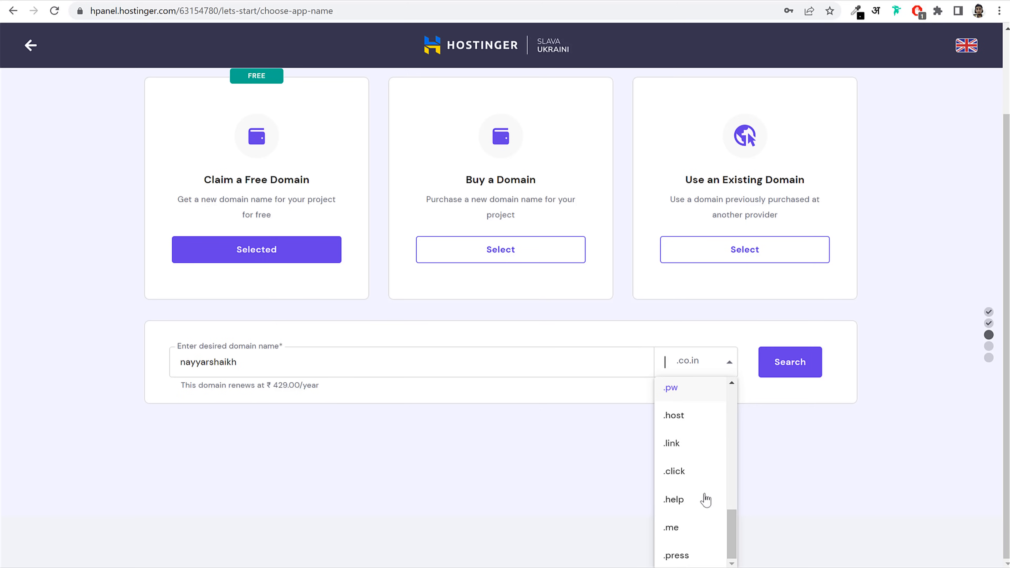
pyautogui.scroll(3, 707, 524)
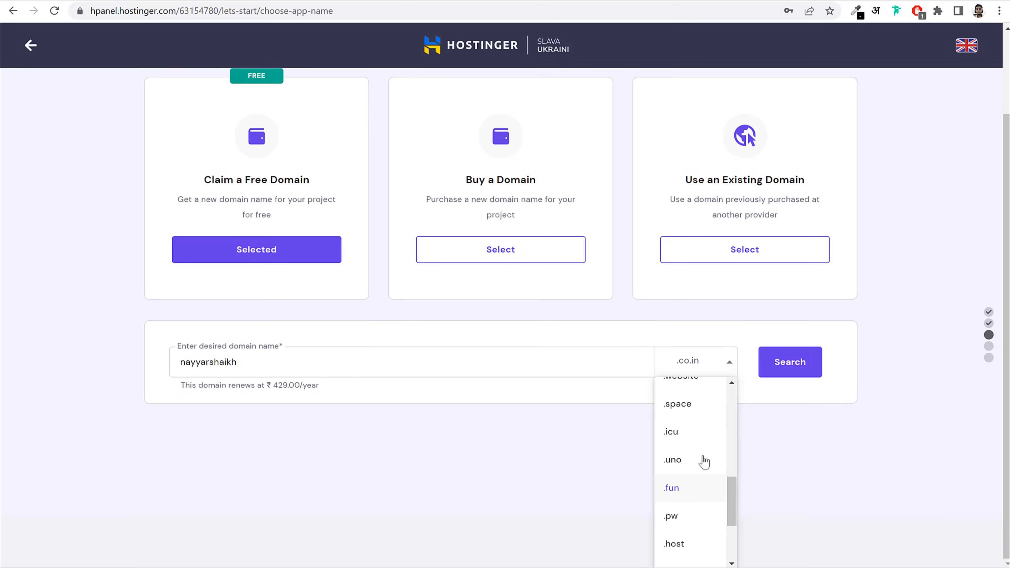
pyautogui.click(701, 364)
pyautogui.click(789, 426)
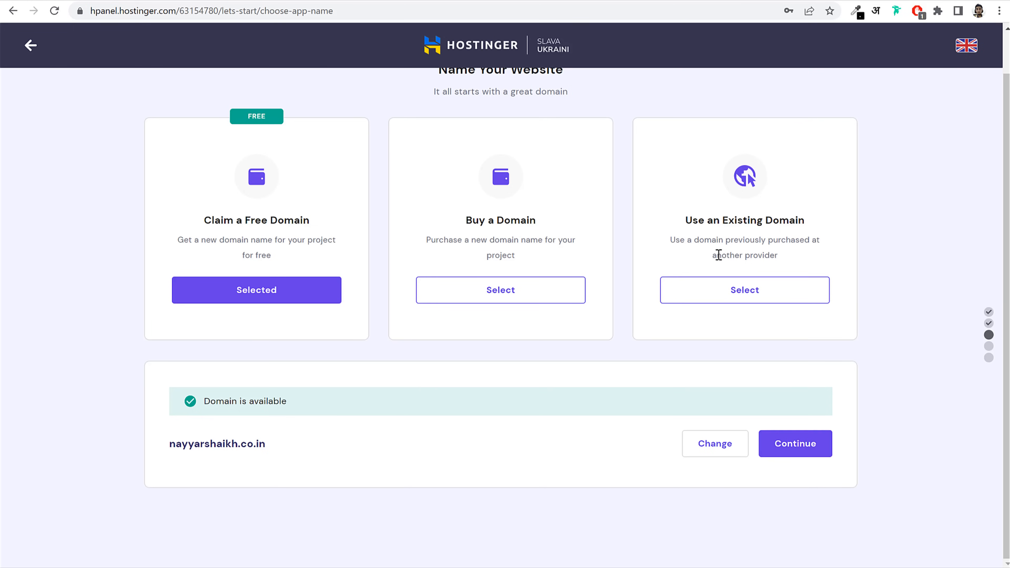
pyautogui.click(732, 296)
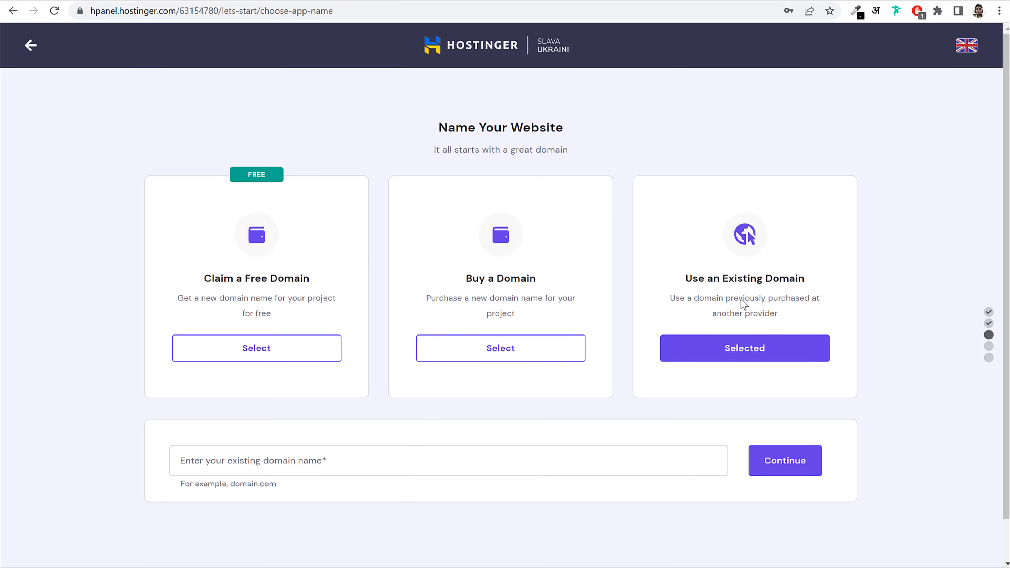
# - Enter blogdu.de as the existing domain and continue to the setup summary
pyautogui.click(366, 453)
pyautogui.write('blogdu.de')
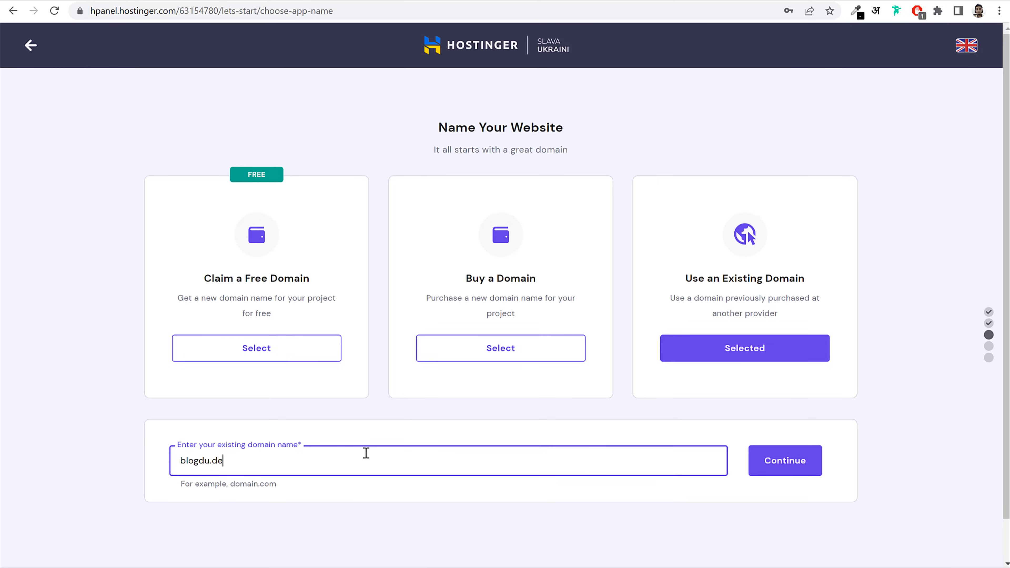
pyautogui.press('Return')
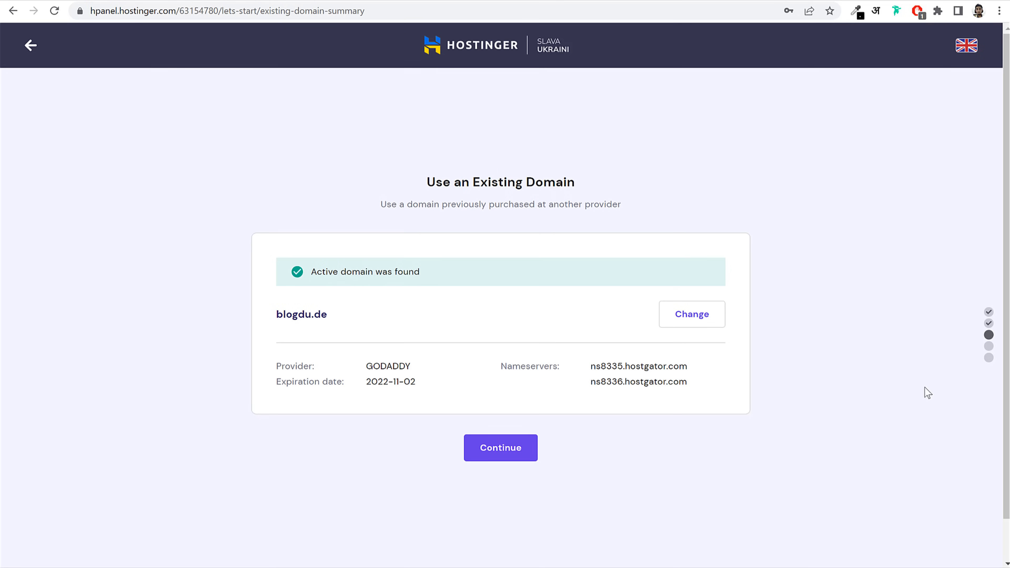
pyautogui.click(508, 457)
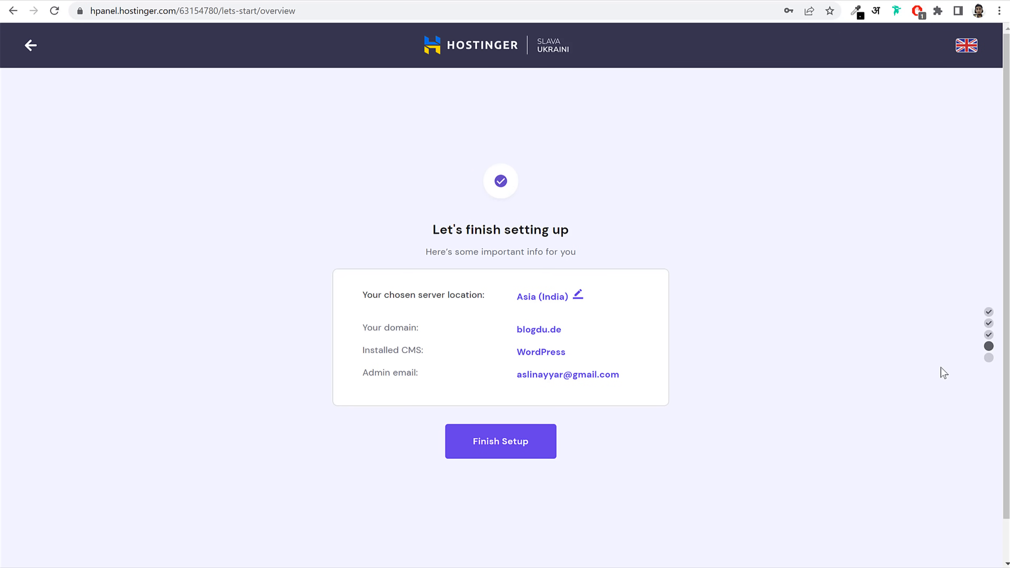
# - Keep the server location at Asia (India), finish setup, and return to the hPanel home
pyautogui.click(578, 296)
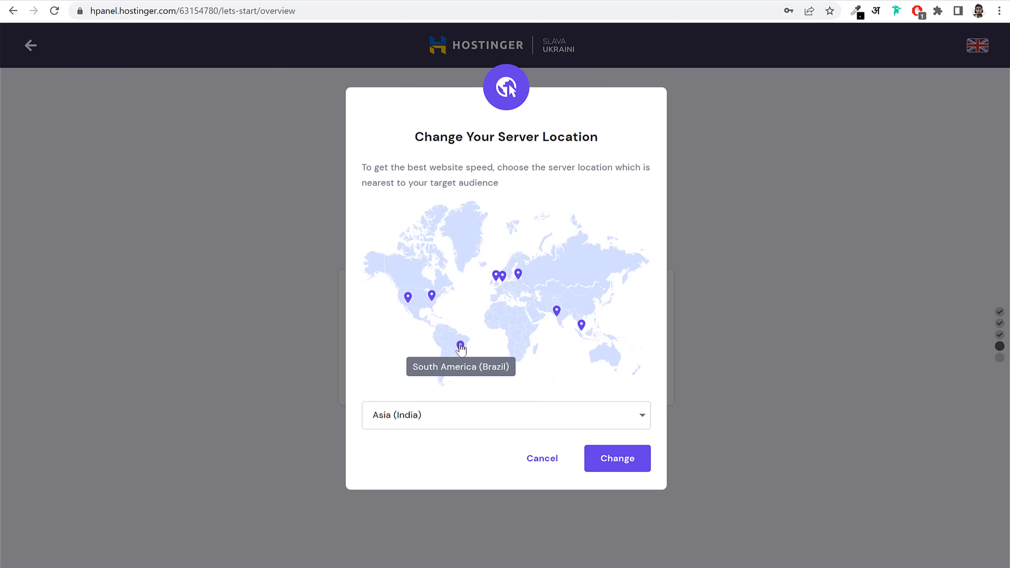
pyautogui.click(495, 420)
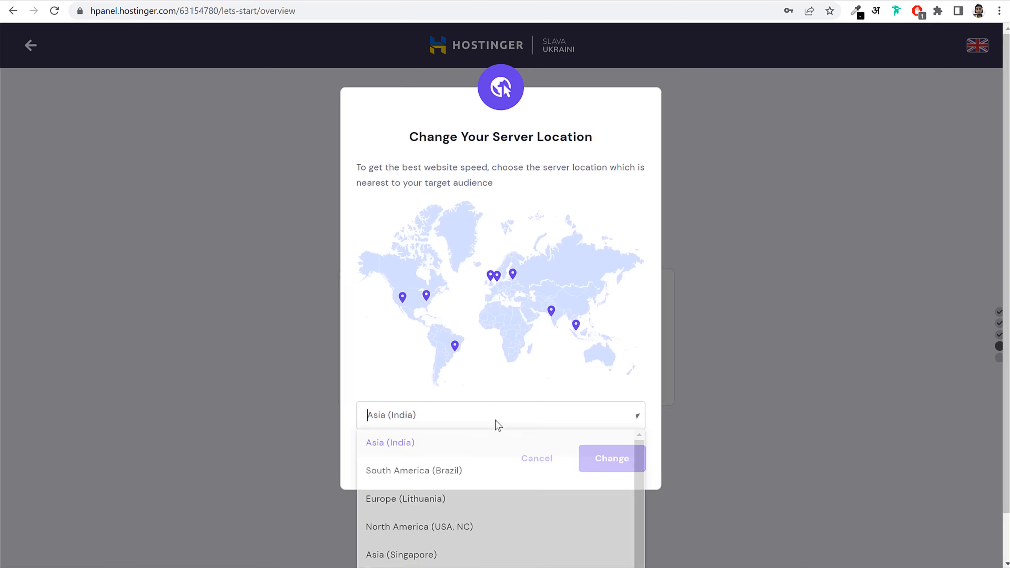
pyautogui.scroll(-1, 462, 474)
pyautogui.scroll(1, 445, 449)
pyautogui.click(444, 449)
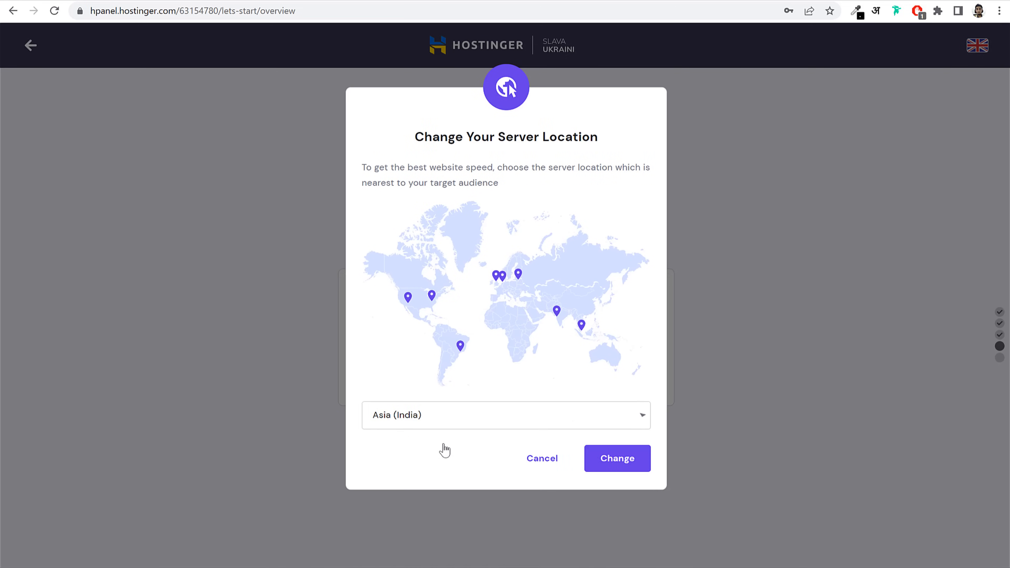
pyautogui.click(548, 463)
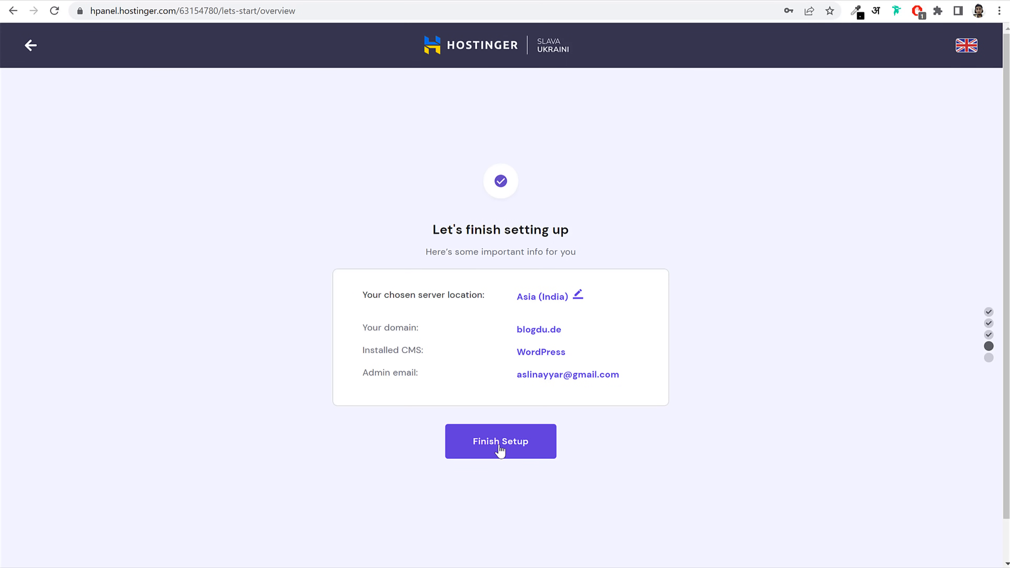
pyautogui.click(512, 445)
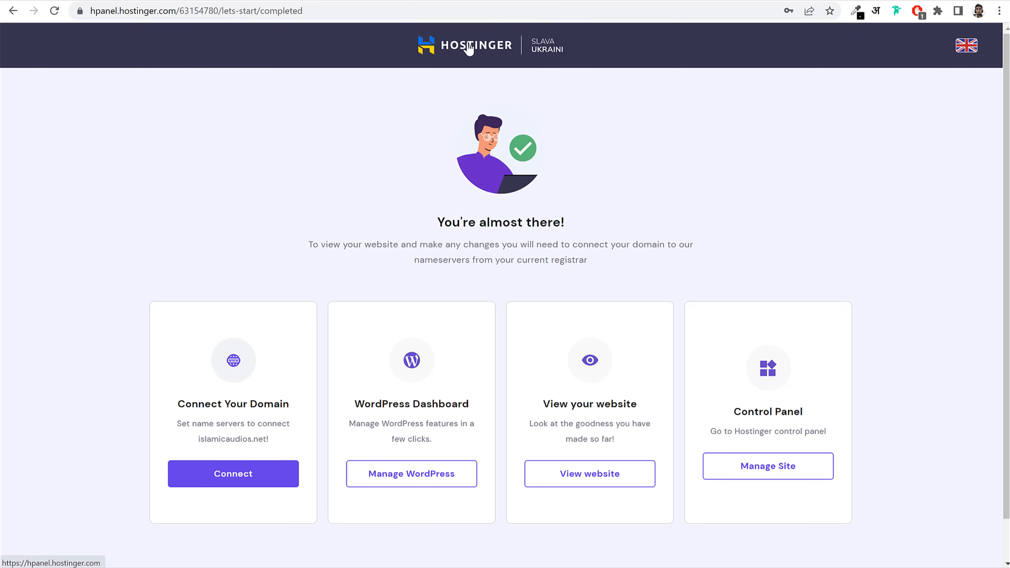
pyautogui.click(473, 47)
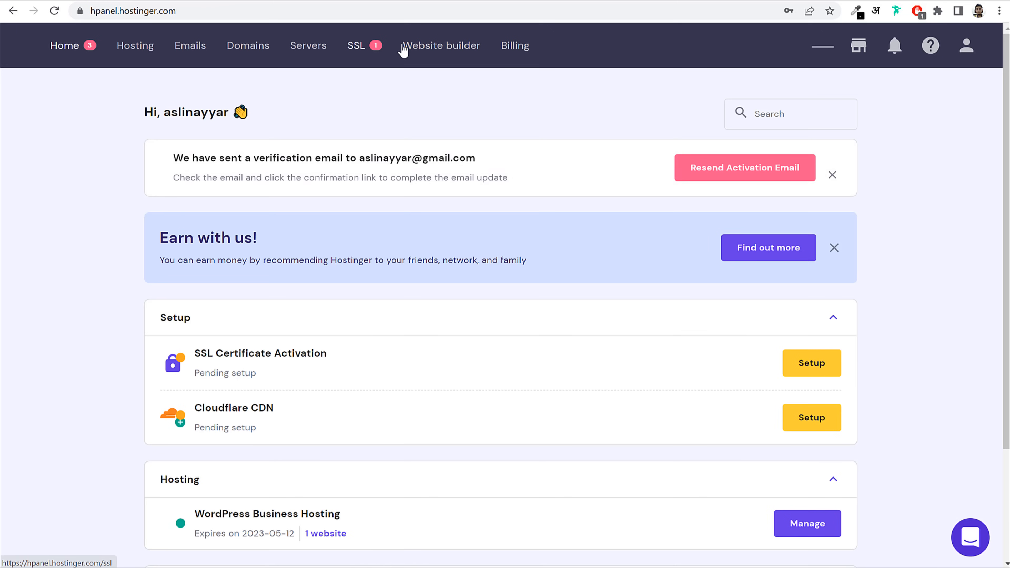
# - Open the blogdu.de hosting account via Manage in the Hosting list
pyautogui.click(236, 15)
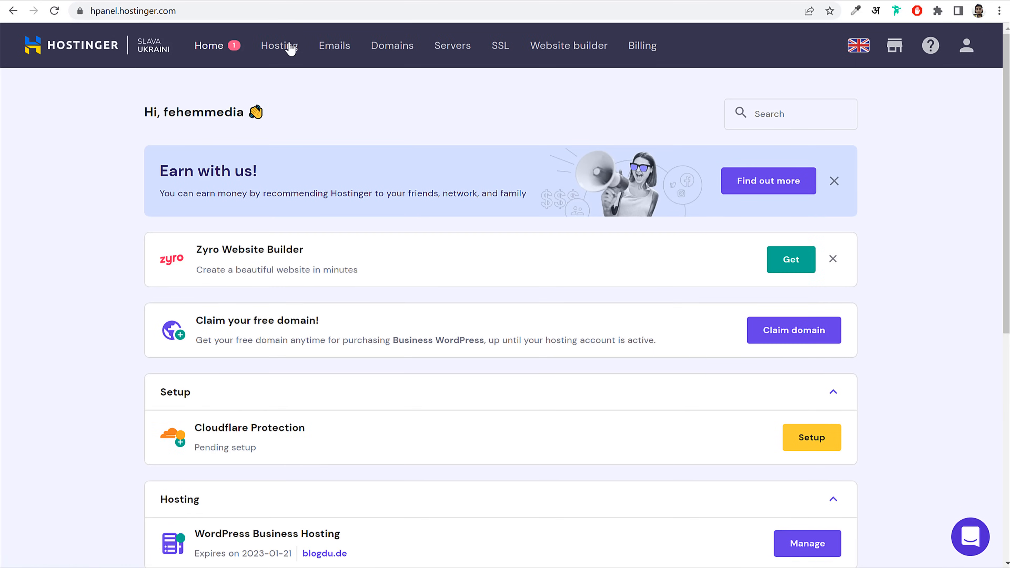
pyautogui.click(278, 45)
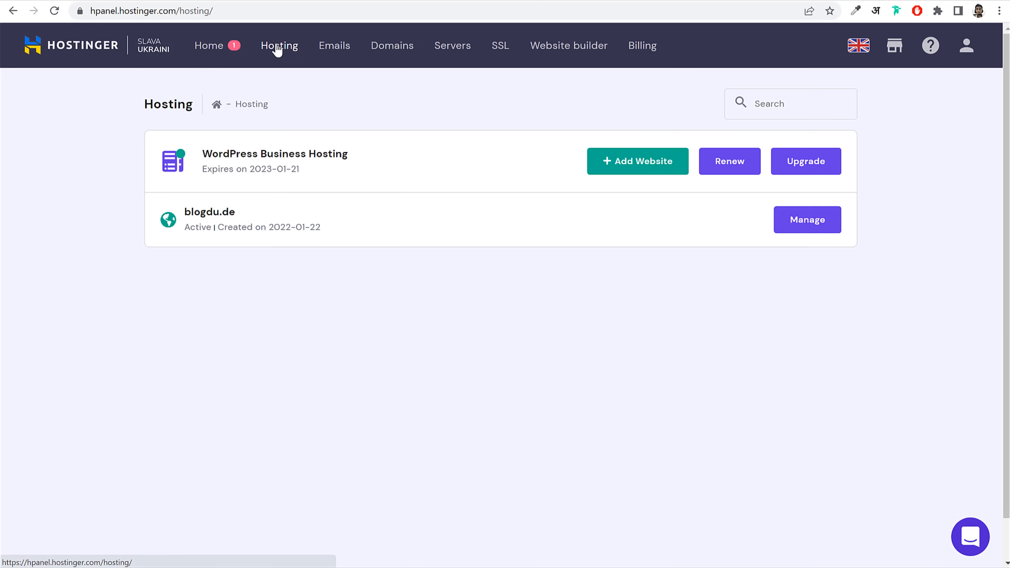
pyautogui.click(791, 230)
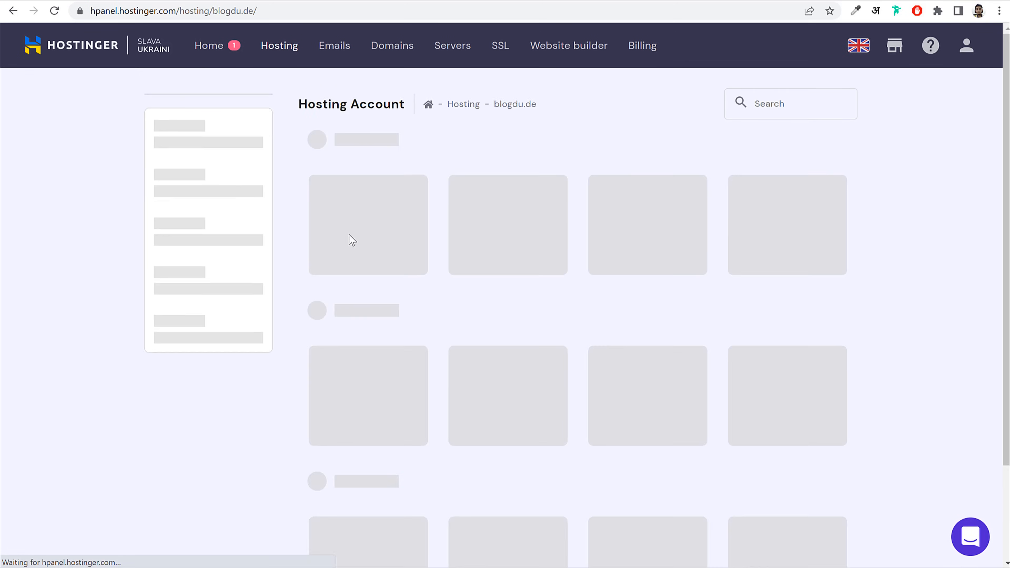
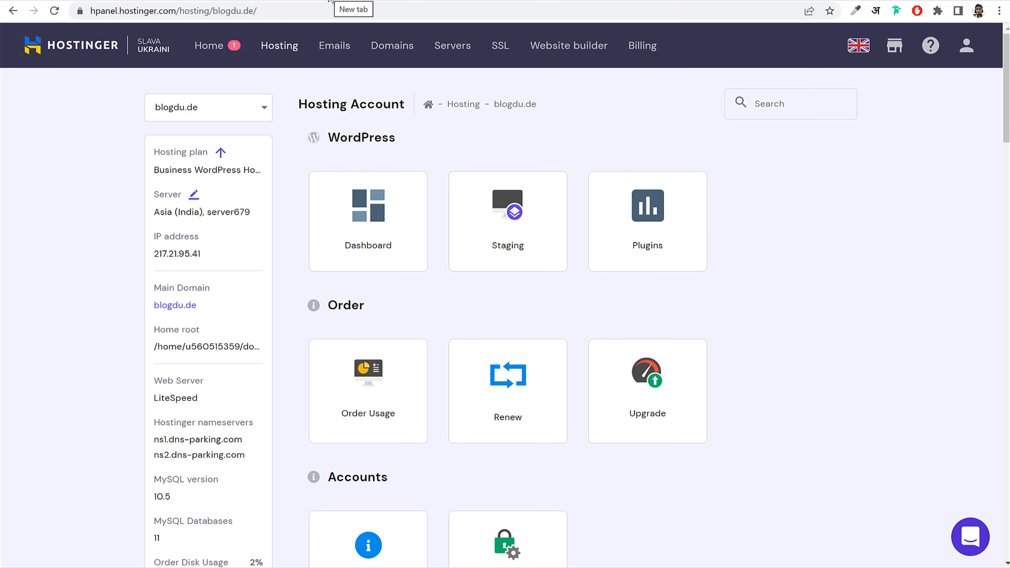
# - From My Products in GoDaddy, open Manage DNS for the blogdu.de domain
pyautogui.click(759, 184)
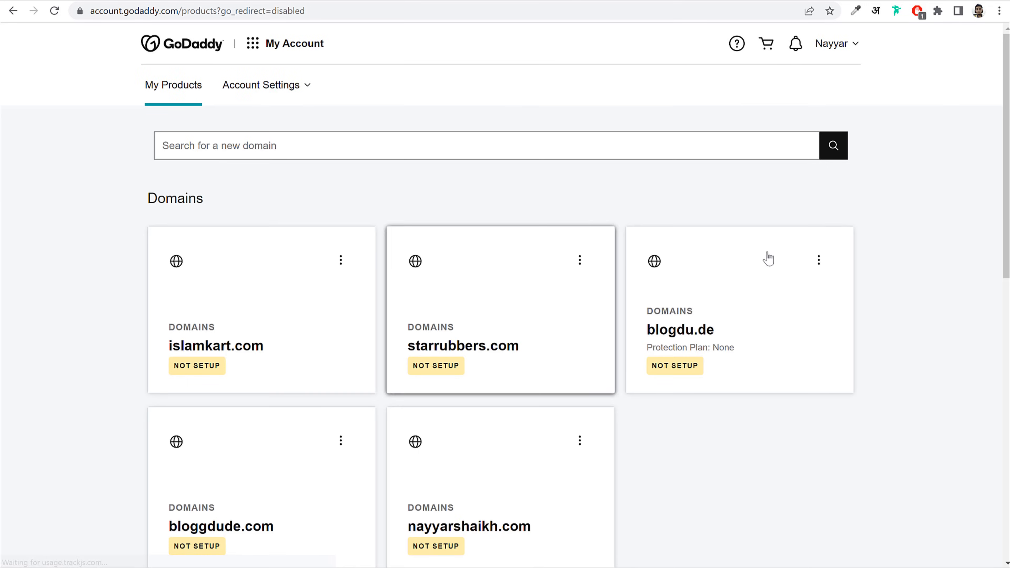
pyautogui.scroll(-3, 970, 250)
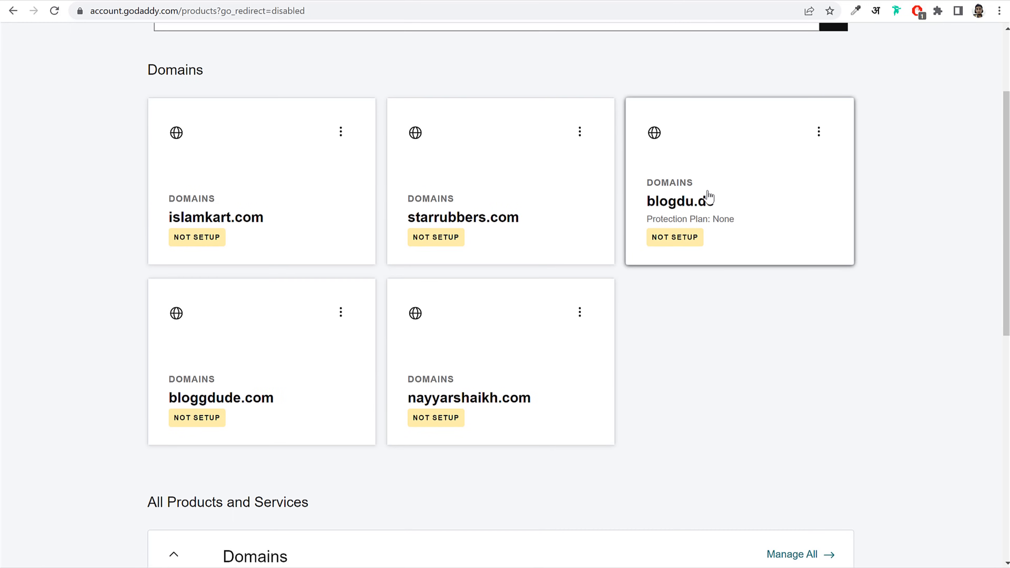
pyautogui.scroll(3, 712, 215)
pyautogui.click(819, 260)
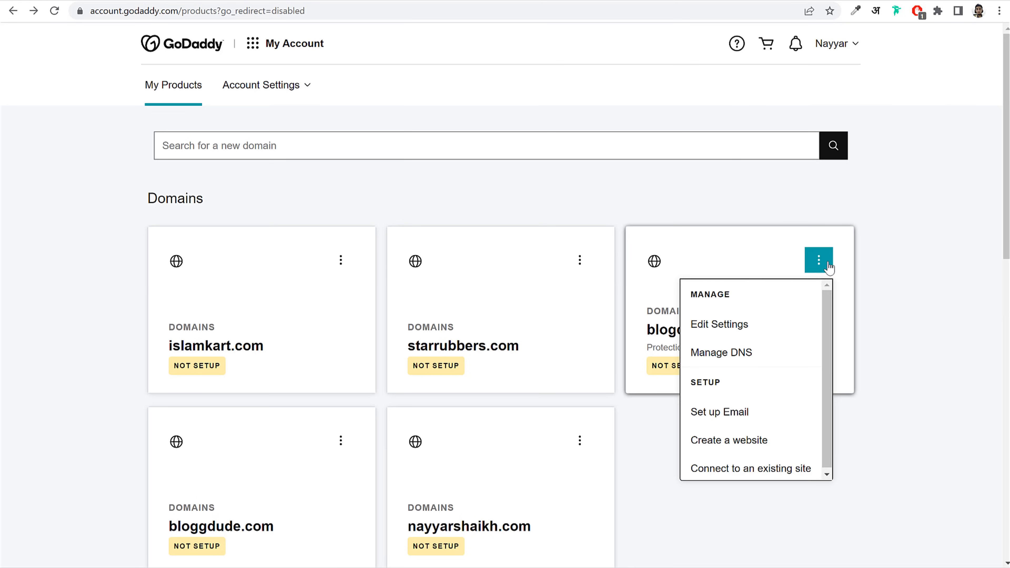
pyautogui.click(742, 357)
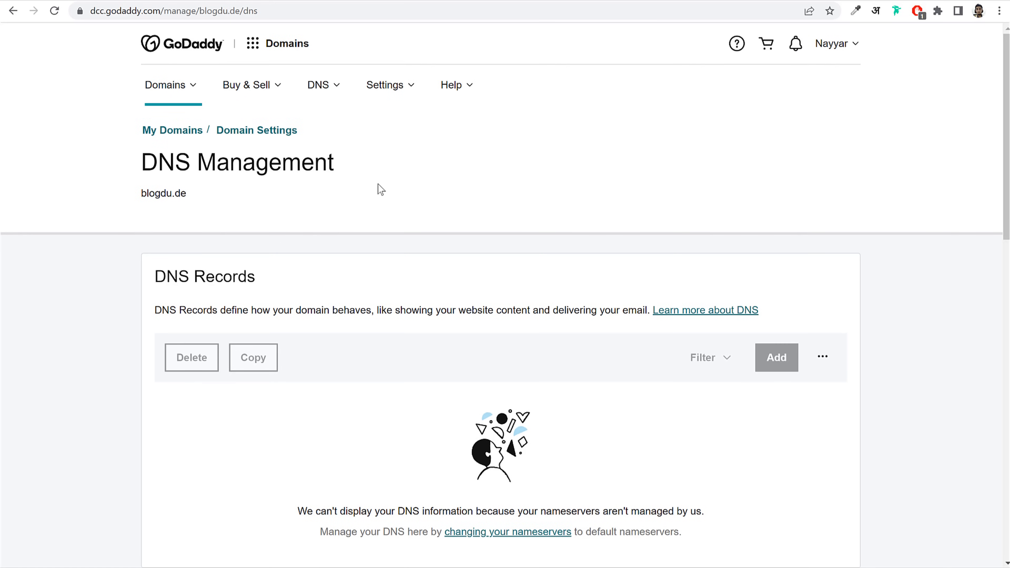
# - Switch blogdu.de to custom nameservers and clear both existing nameserver values
pyautogui.scroll(-13, 694, 235)
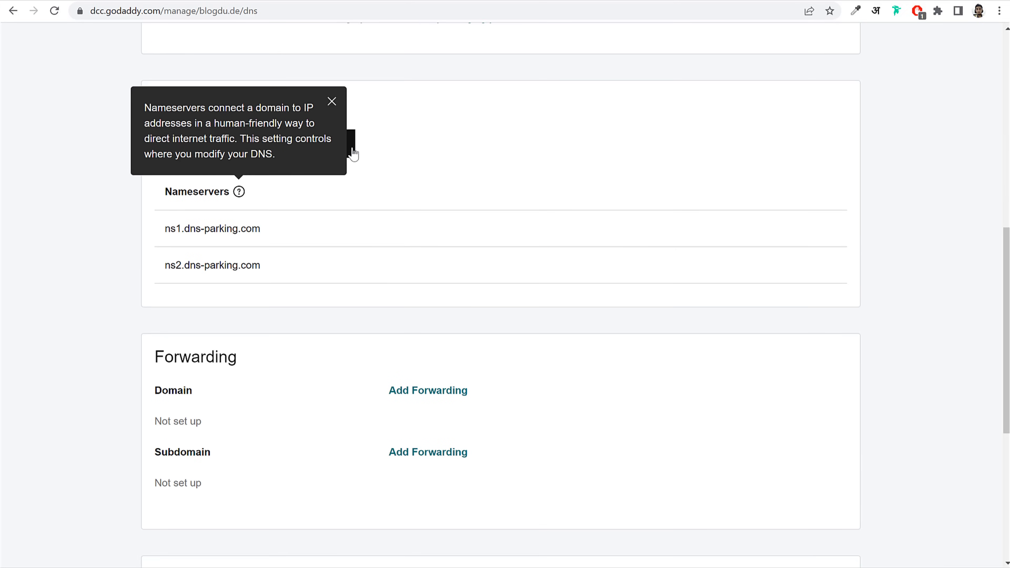
pyautogui.click(353, 154)
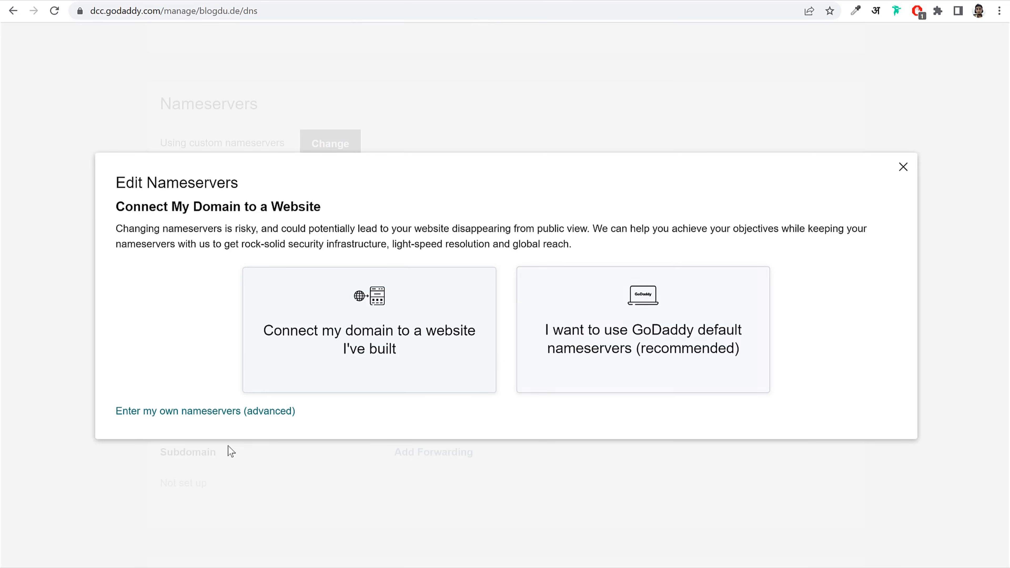
pyautogui.moveTo(111, 413); pyautogui.dragTo(327, 415)
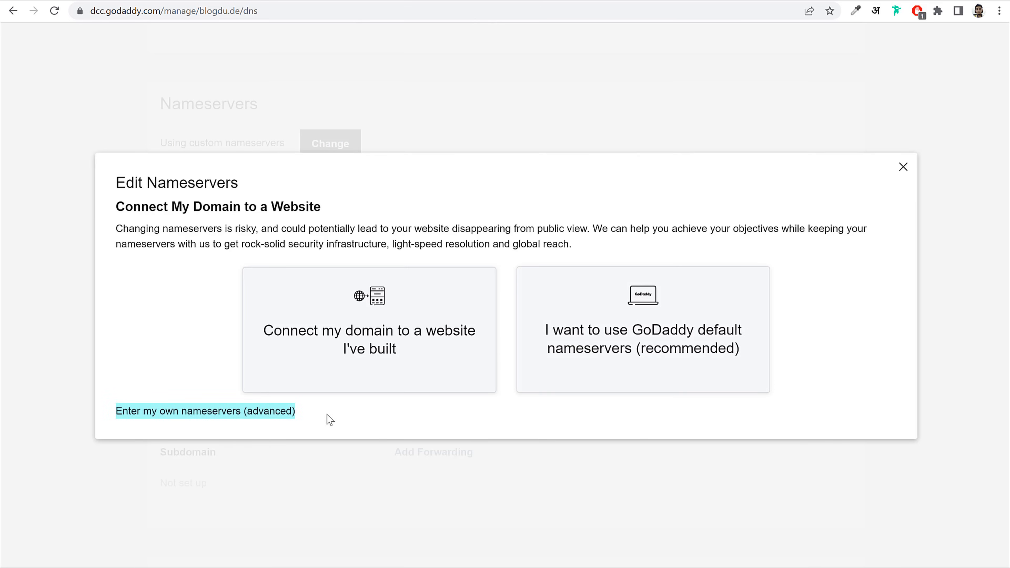
pyautogui.click(327, 414)
pyautogui.click(227, 414)
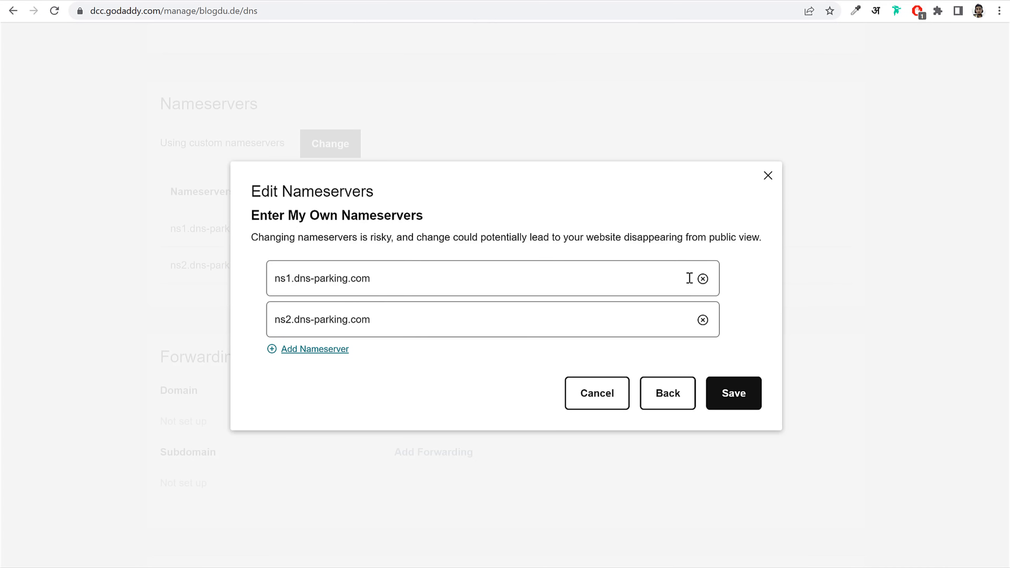
pyautogui.click(702, 278)
pyautogui.click(703, 320)
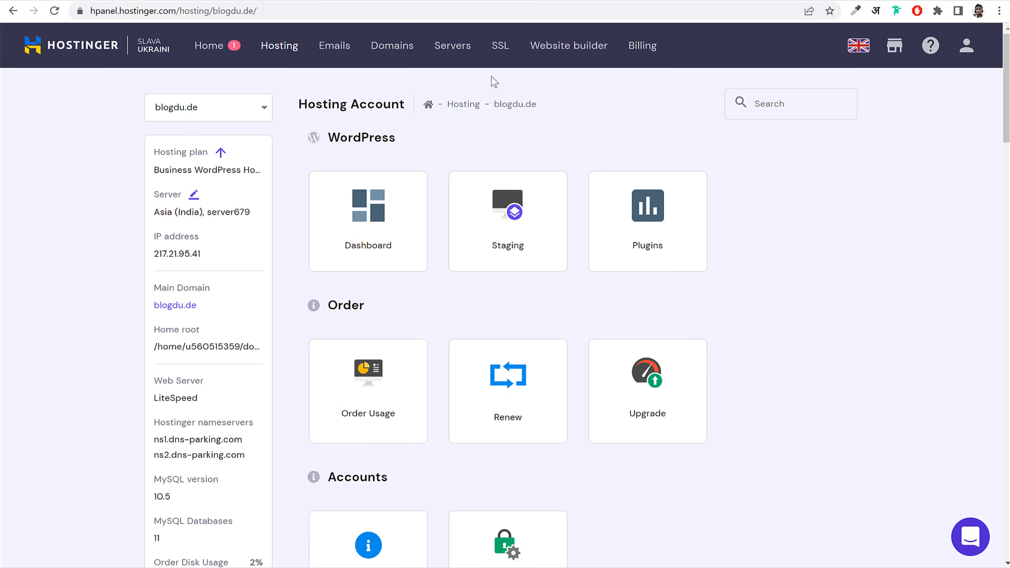
# - Copy Hostinger's first nameserver, ns1.dns-parking.com, into GoDaddy's Nameserver 1 field
pyautogui.click(231, 1)
pyautogui.scroll(-2, 738, 269)
pyautogui.scroll(-3, 547, 273)
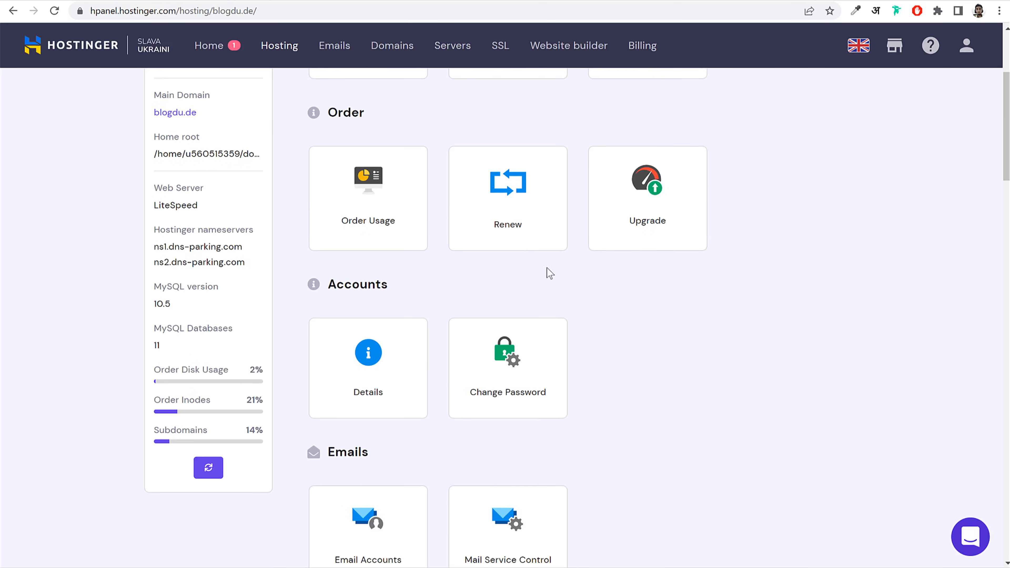
pyautogui.moveTo(152, 250); pyautogui.dragTo(254, 254)
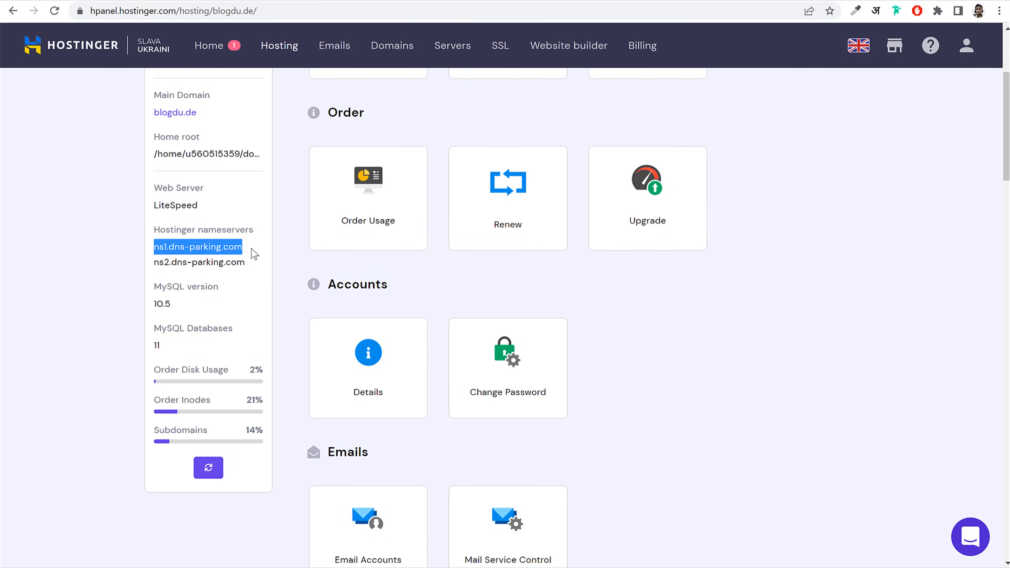
pyautogui.hotkey('ctrl', 'c')
pyautogui.hotkey('ctrl', 'Tab')
pyautogui.click(379, 277)
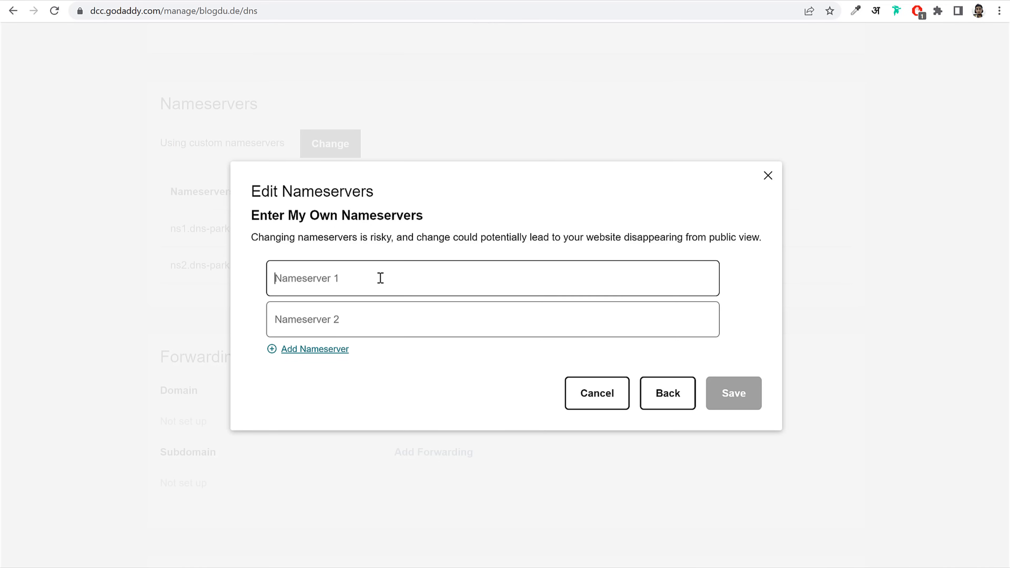
pyautogui.hotkey('ctrl', 'v')
# - Put ns2.dns-parking.com into Nameserver 2, save, dismiss the chat popup, and return to hPanel
pyautogui.hotkey('ctrl', 'shift', 'Tab')
pyautogui.moveTo(245, 263); pyautogui.dragTo(157, 265)
pyautogui.click(365, 6)
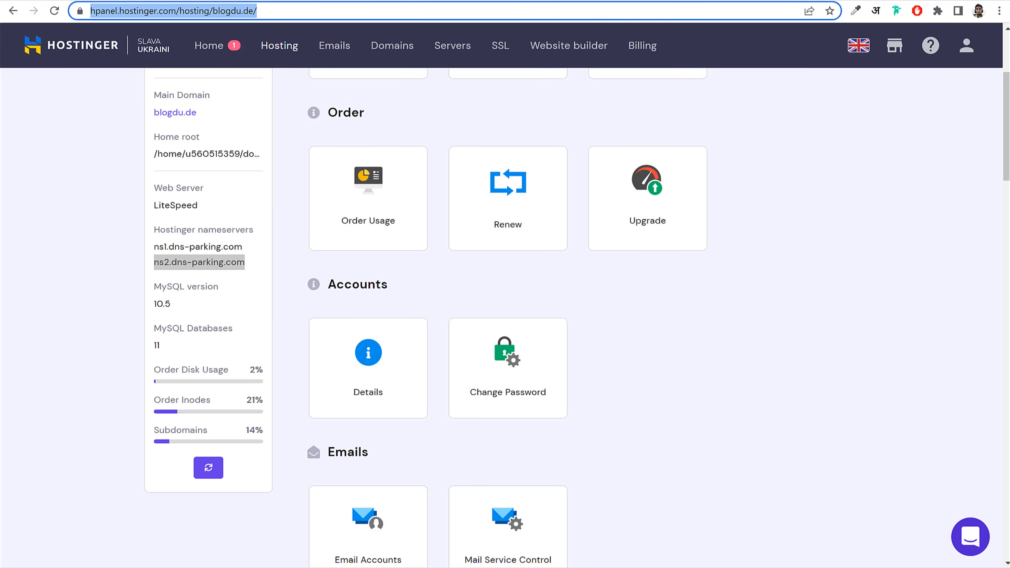
pyautogui.hotkey('ctrl', 'Tab')
pyautogui.click(396, 334)
pyautogui.hotkey('ctrl', 'v')
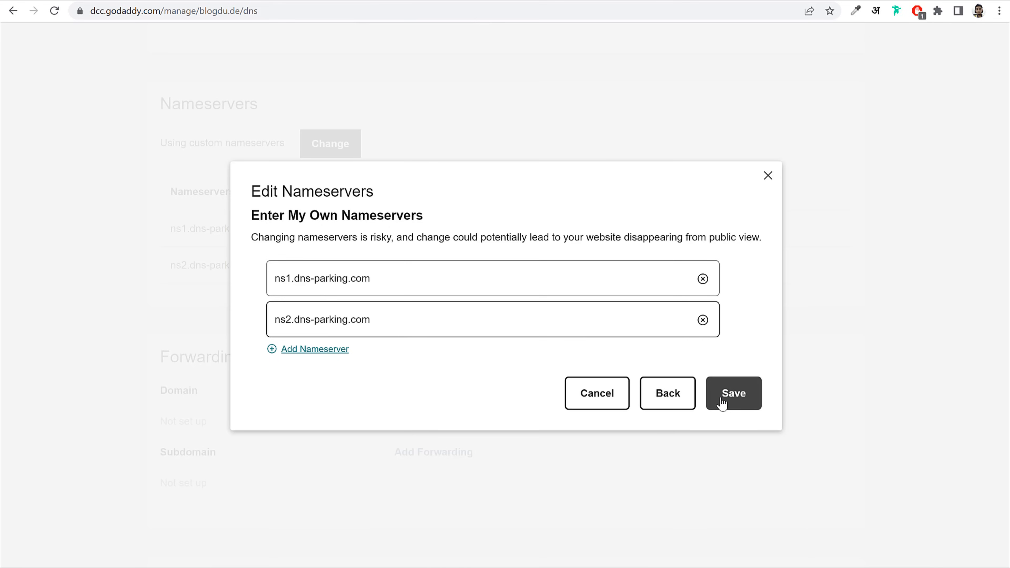
pyautogui.click(768, 176)
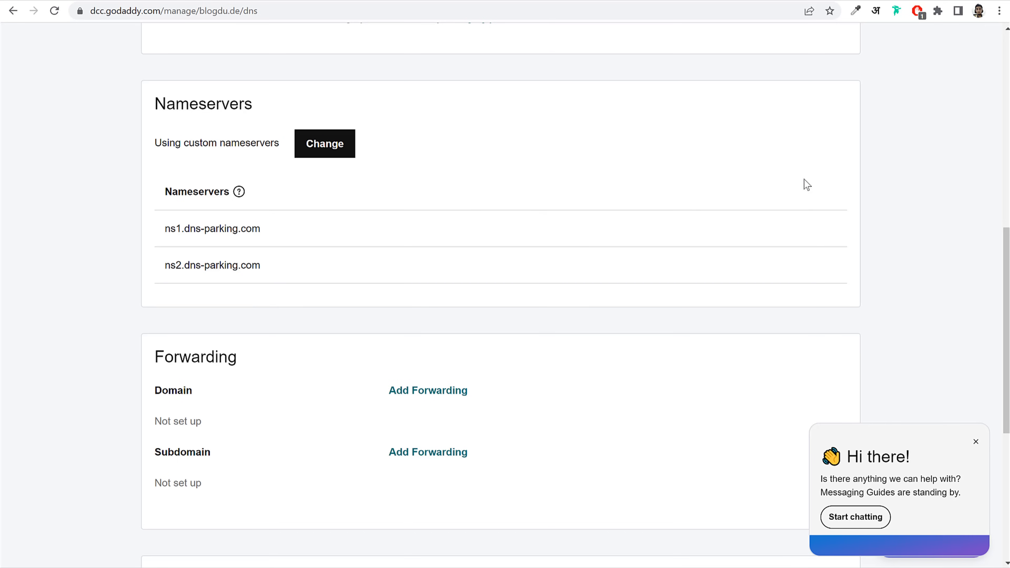
pyautogui.click(975, 442)
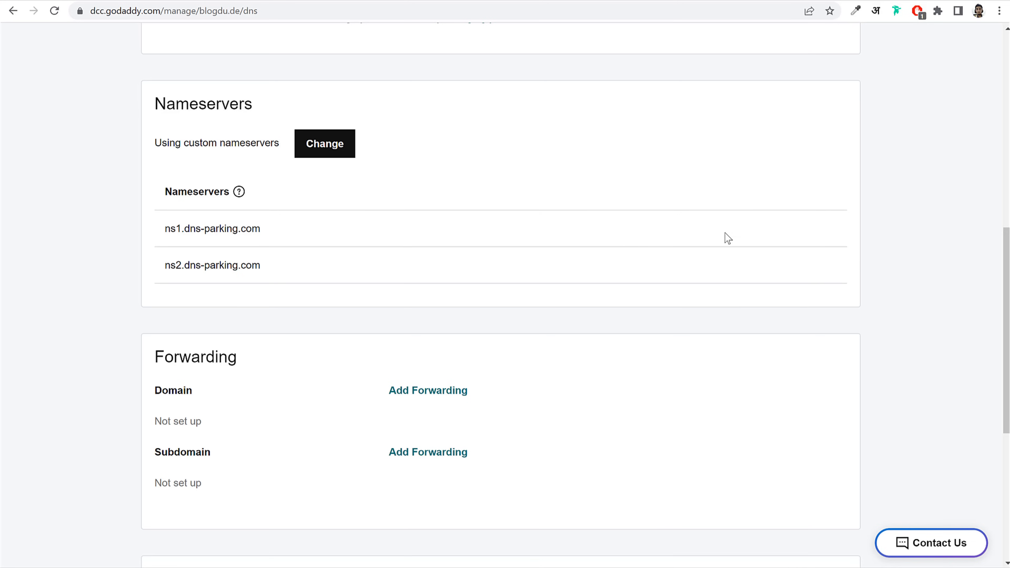
pyautogui.click(280, 2)
# - Open the blogdu.de WordPress dashboard in hPanel and confirm the SSL Certificate is Enabled
pyautogui.click(792, 282)
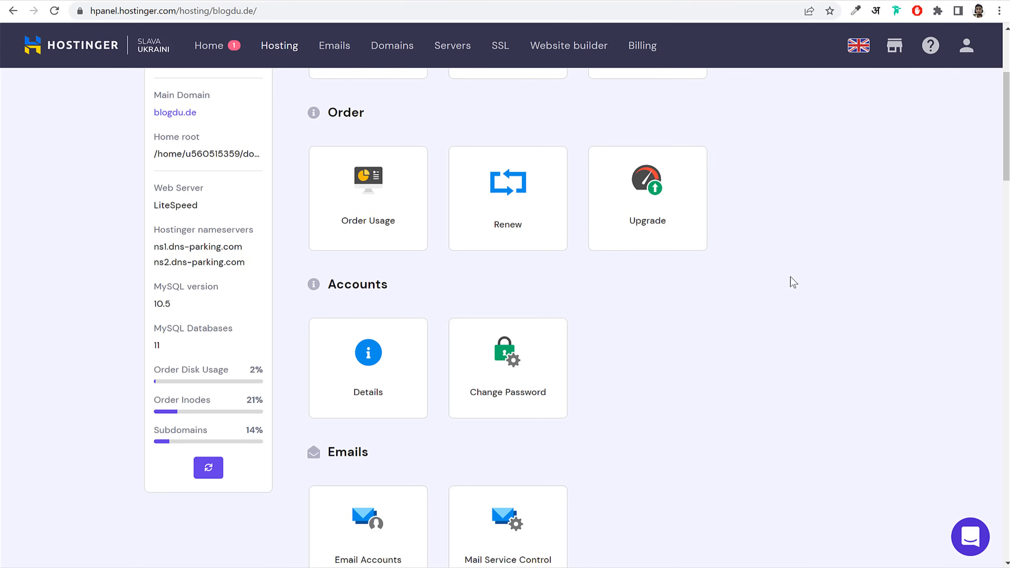
pyautogui.scroll(5, 781, 335)
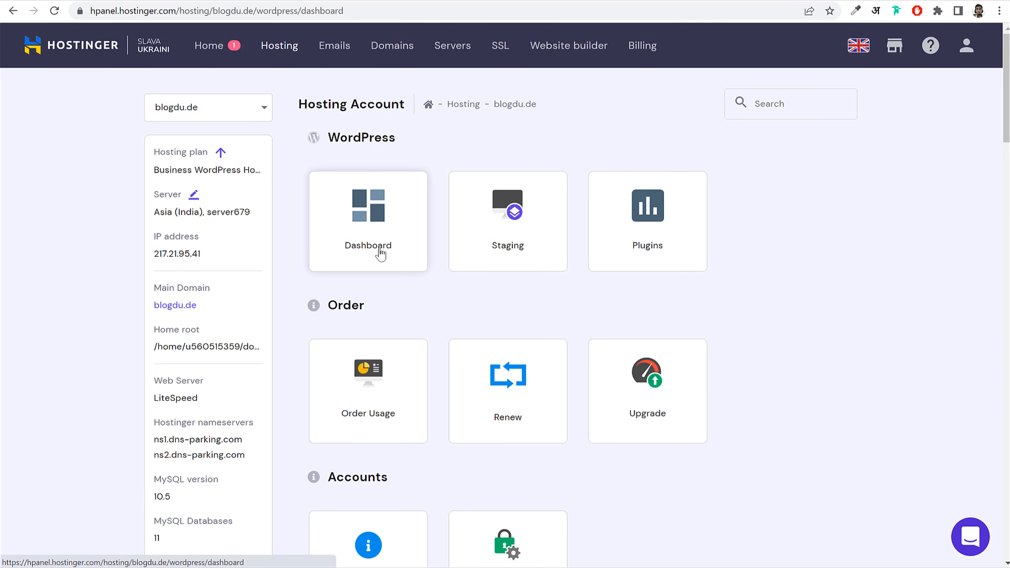
pyautogui.click(373, 219)
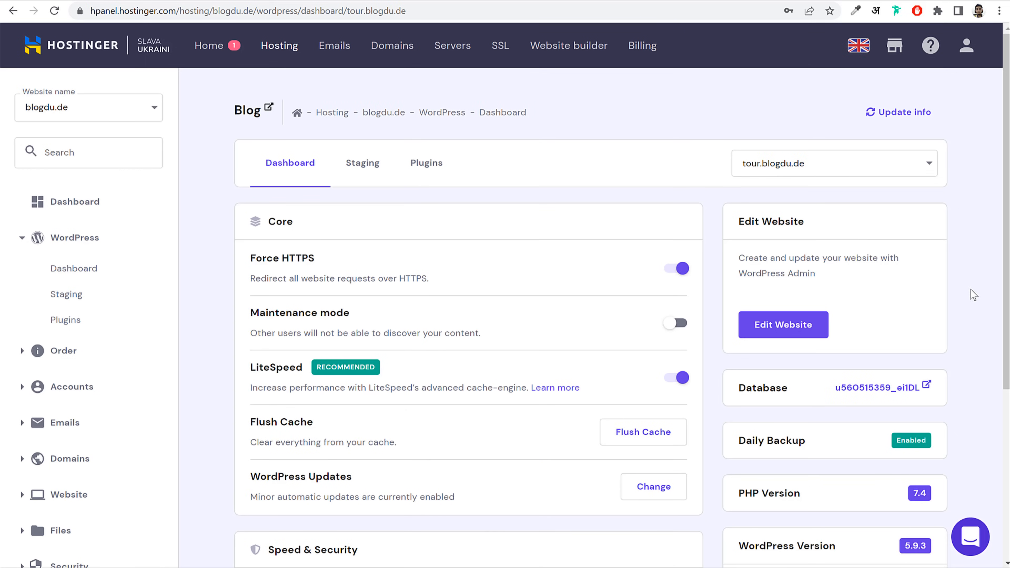
pyautogui.scroll(-5, 597, 280)
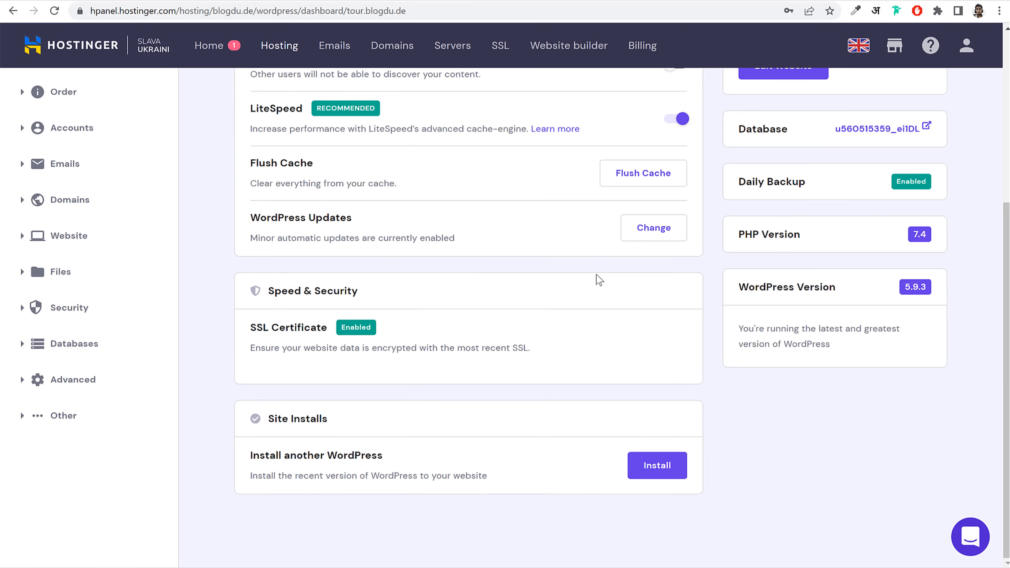
pyautogui.doubleClick(252, 327)
pyautogui.moveTo(294, 327); pyautogui.dragTo(369, 324)
pyautogui.click(337, 331)
pyautogui.click(355, 327)
pyautogui.doubleClick(348, 327)
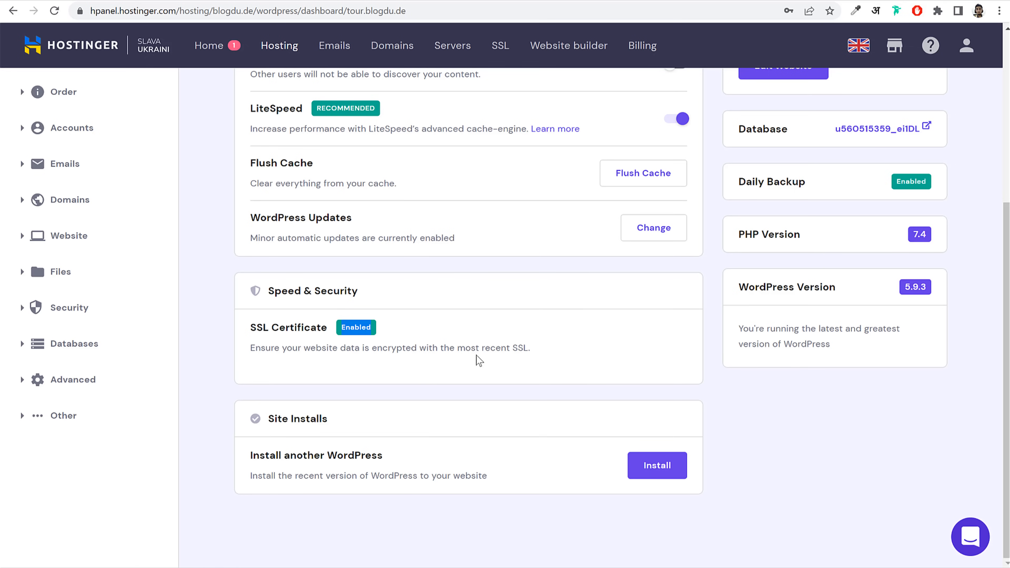
# - Review the Force HTTPS and LiteSpeed settings and the site's connection security details
pyautogui.scroll(6, 479, 361)
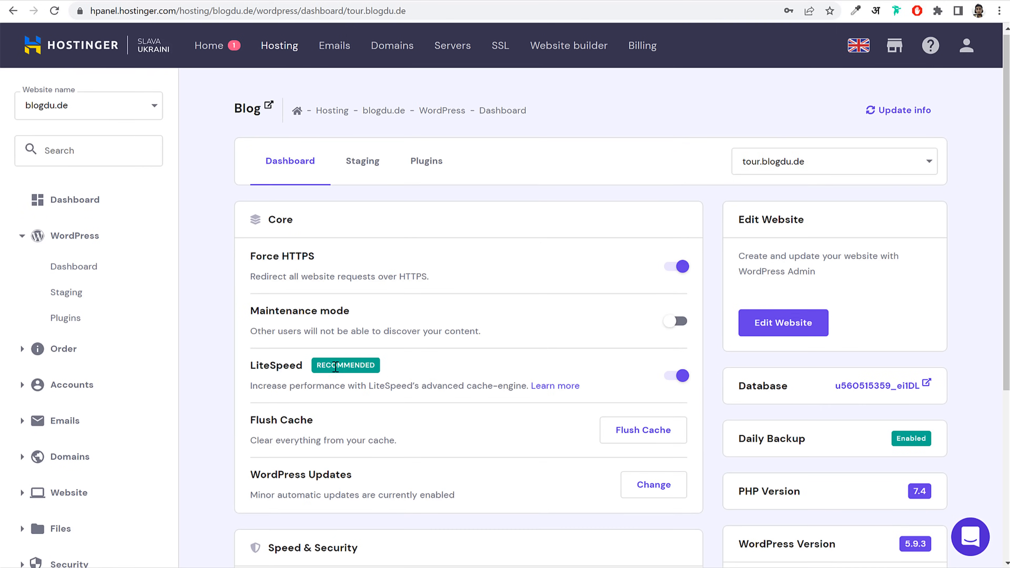
pyautogui.moveTo(250, 365); pyautogui.dragTo(289, 365)
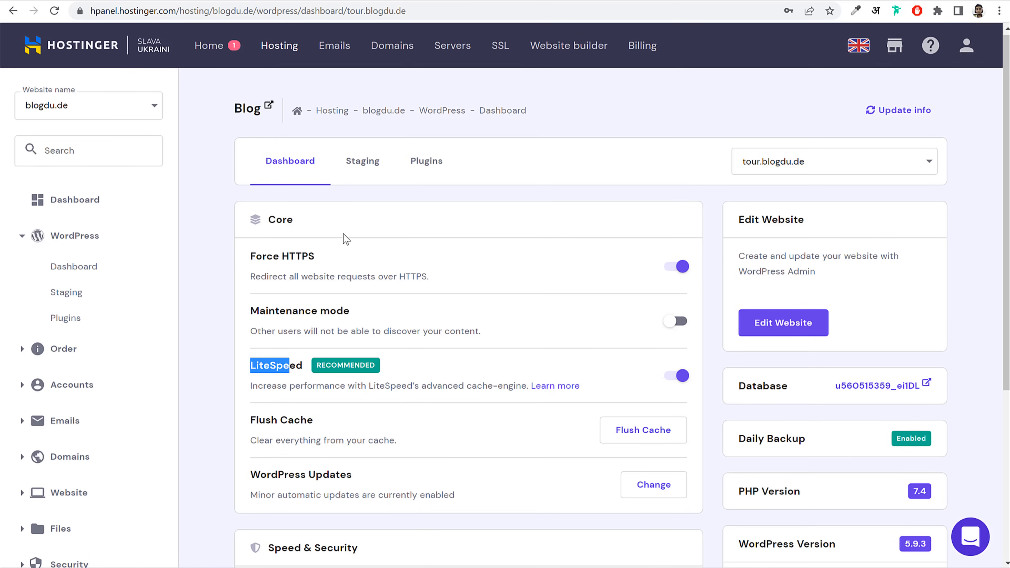
pyautogui.moveTo(247, 256); pyautogui.dragTo(343, 265)
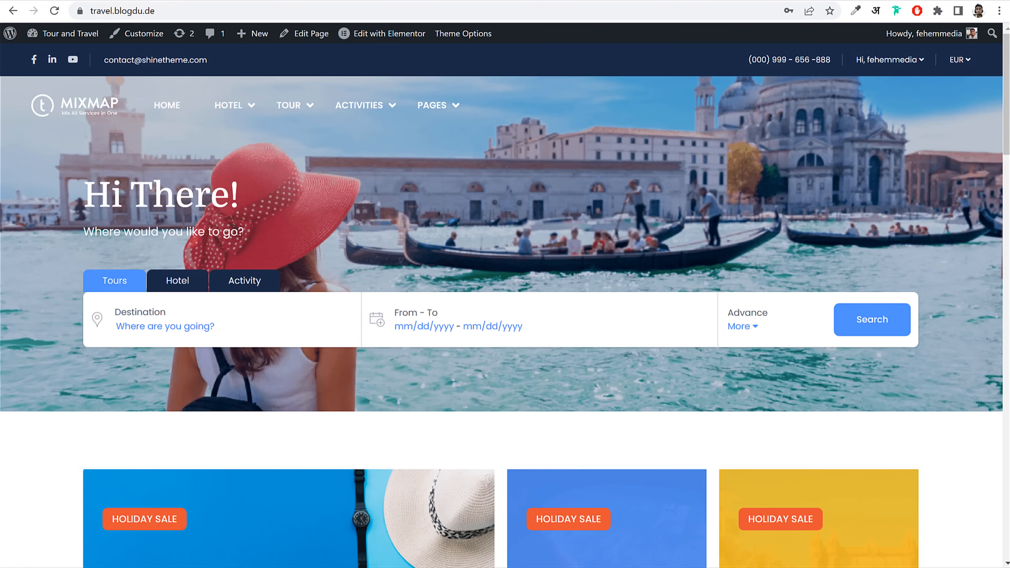
pyautogui.click(80, 12)
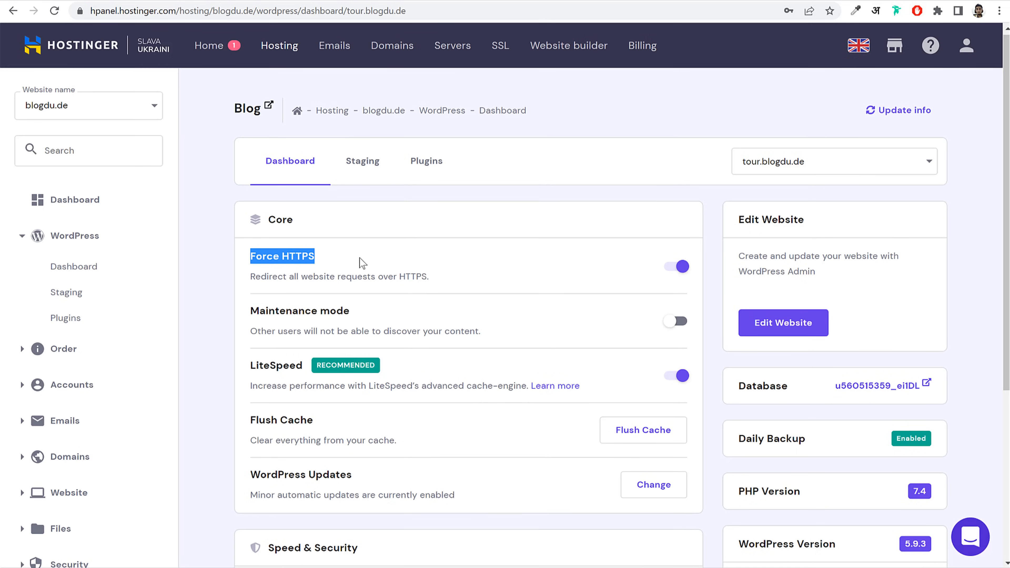
pyautogui.moveTo(346, 261); pyautogui.dragTo(310, 256)
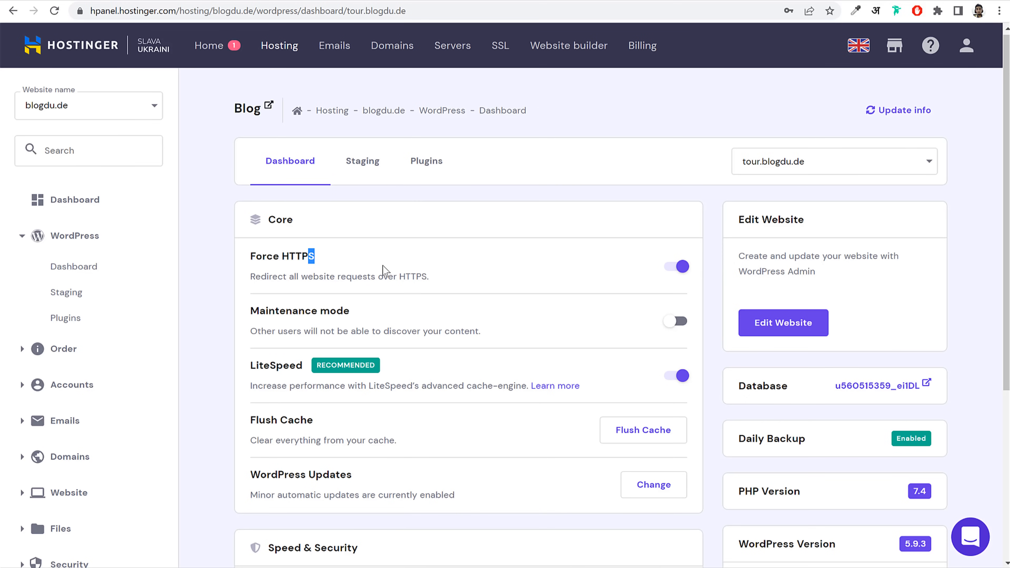
pyautogui.moveTo(237, 262); pyautogui.dragTo(322, 257)
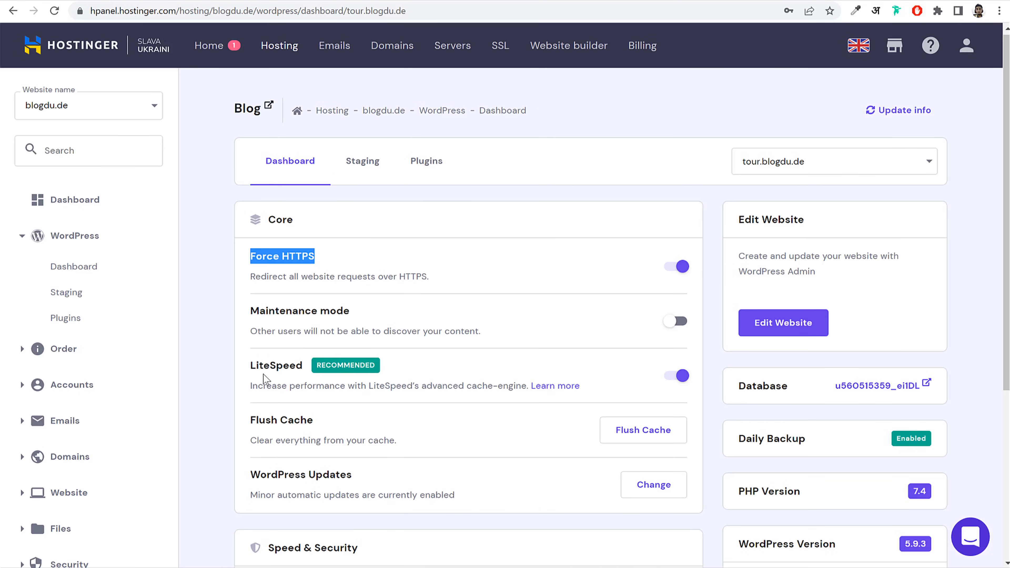
pyautogui.moveTo(248, 366); pyautogui.dragTo(326, 368)
pyautogui.scroll(-6, 548, 397)
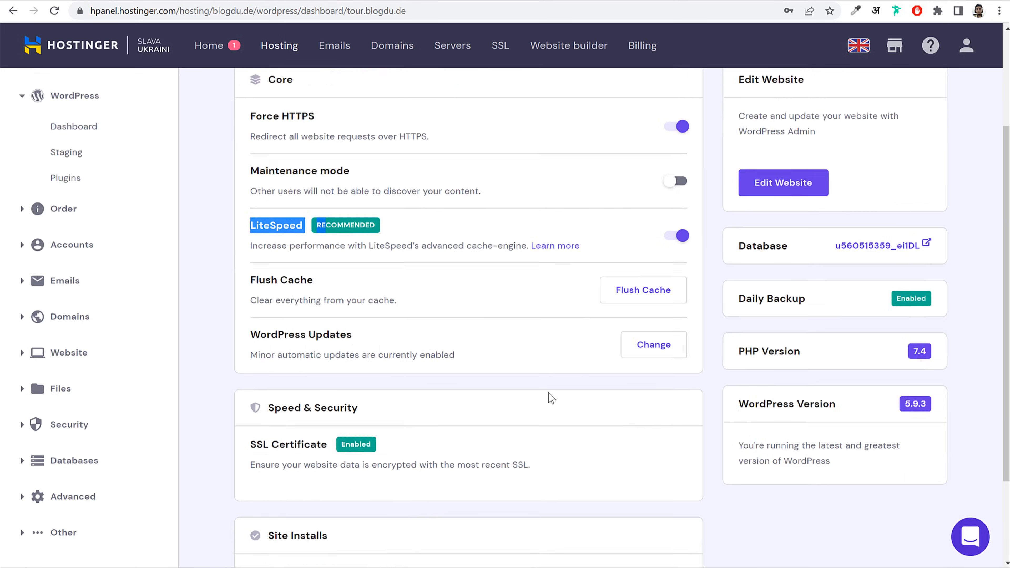
pyautogui.moveTo(253, 336); pyautogui.dragTo(336, 337)
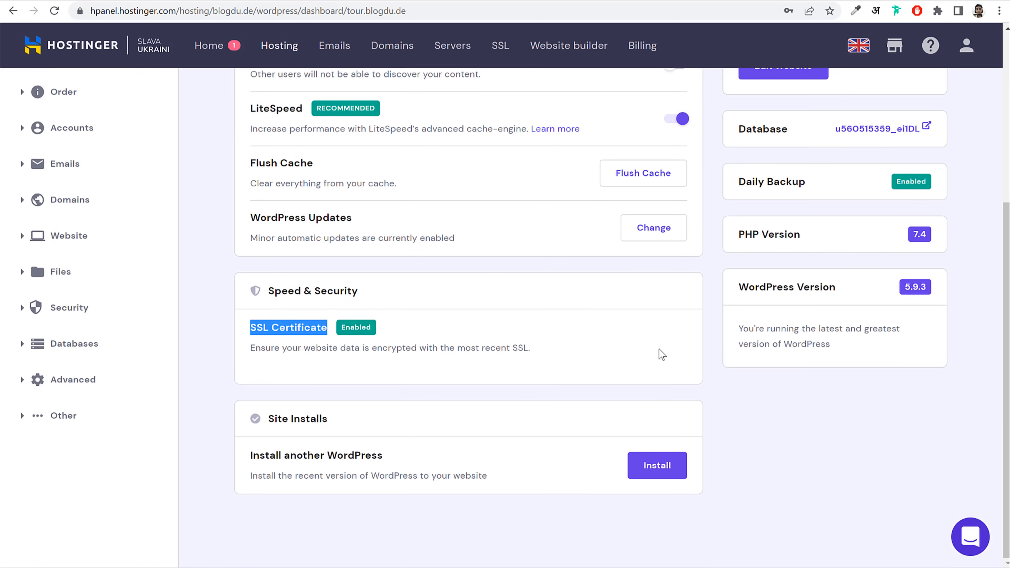
pyautogui.scroll(6, 658, 355)
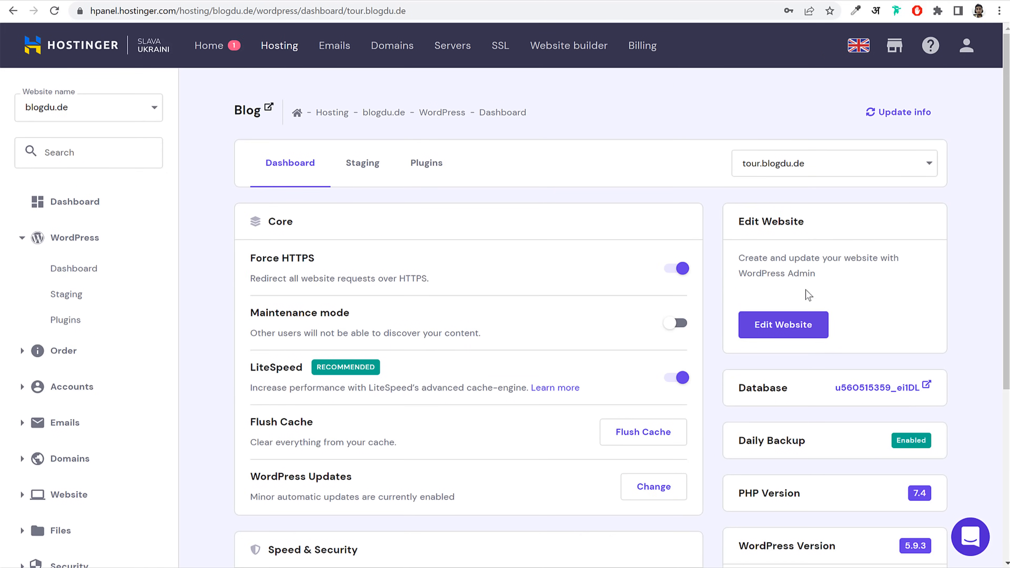
# - Open the WordPress admin, exit the AIOSEO setup wizard, and go to the Dashboard
pyautogui.click(768, 327)
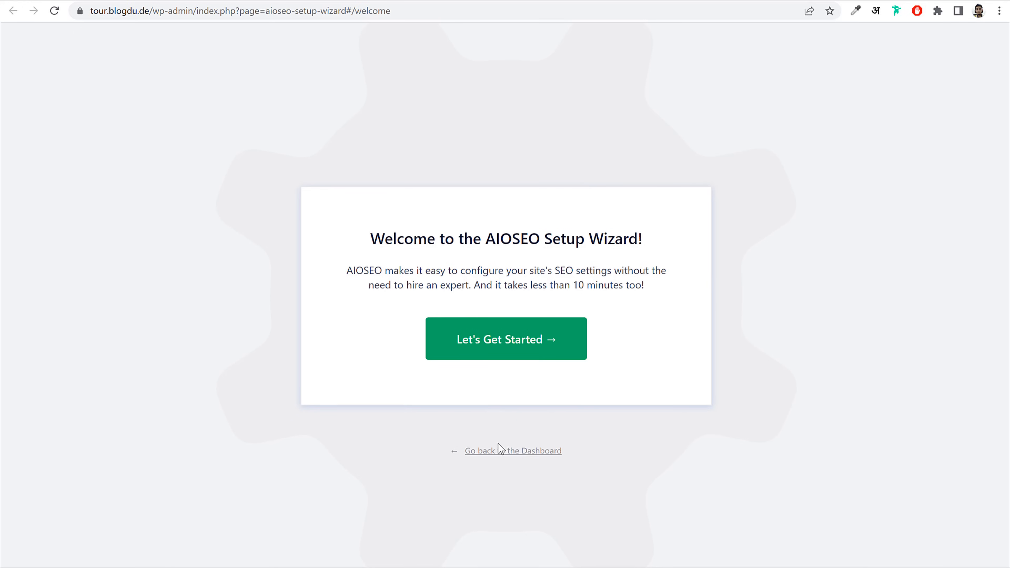
pyautogui.click(517, 458)
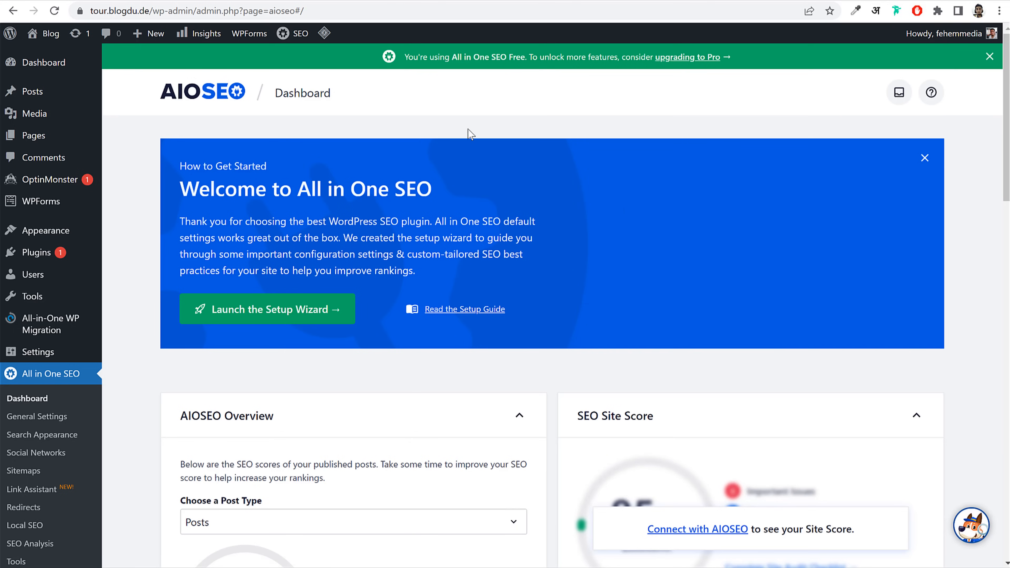
pyautogui.moveTo(63, 63)
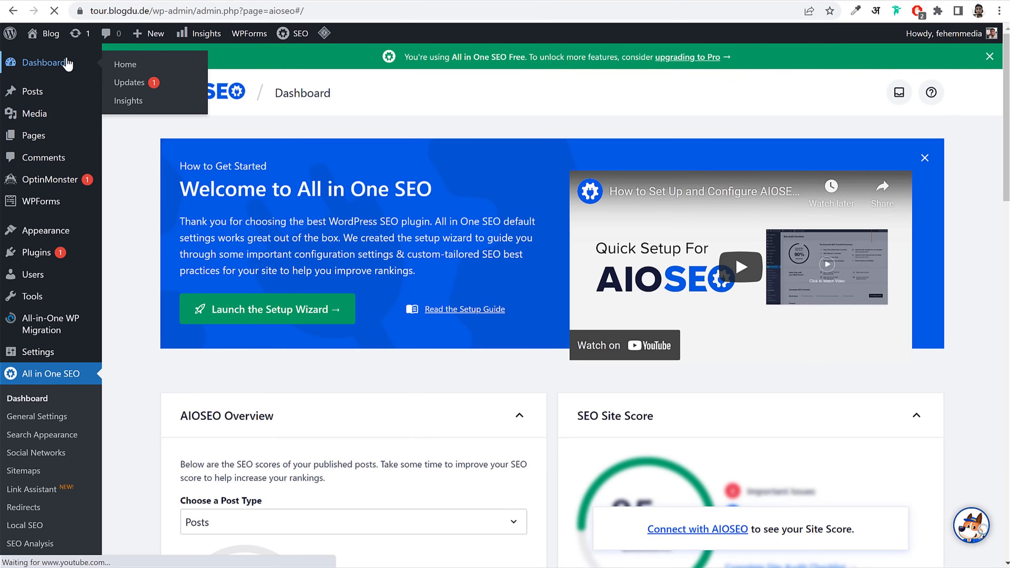
pyautogui.click(32, 63)
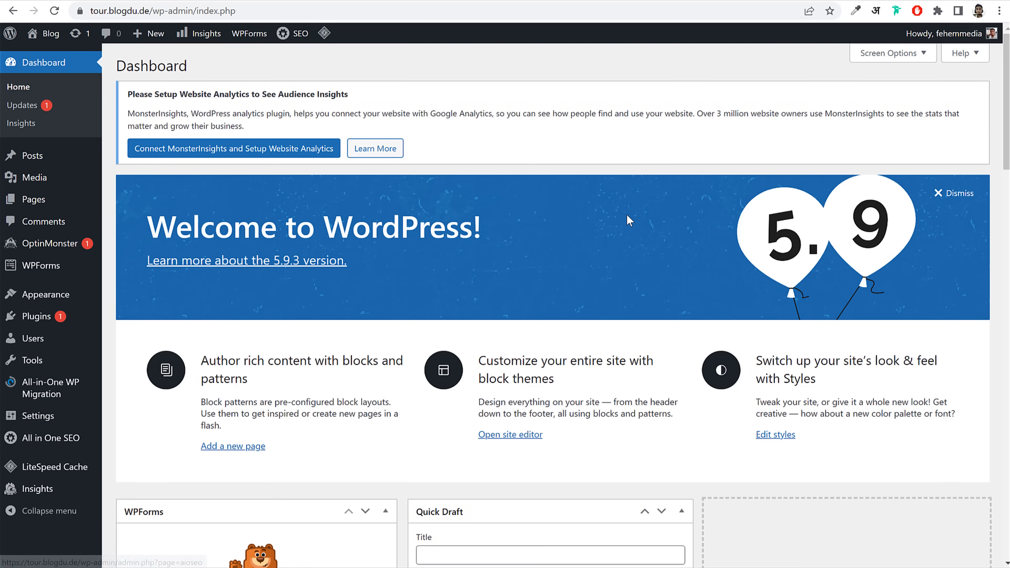
pyautogui.scroll(-12, 633, 233)
pyautogui.scroll(12, 637, 199)
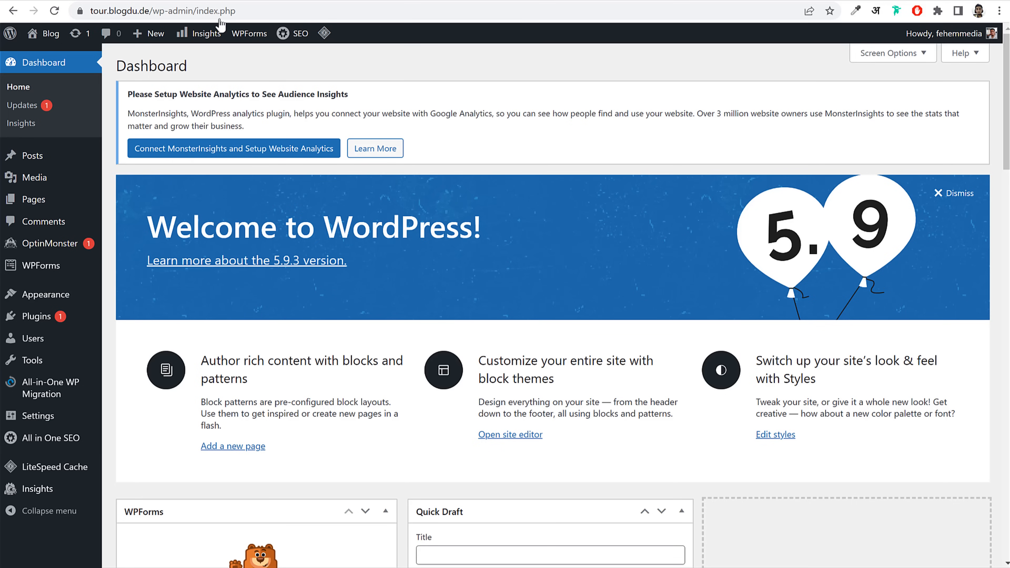
# - Reload the admin at tour.blogdu.de/wp-admin/ by removing index.php from the address
pyautogui.click(233, 1)
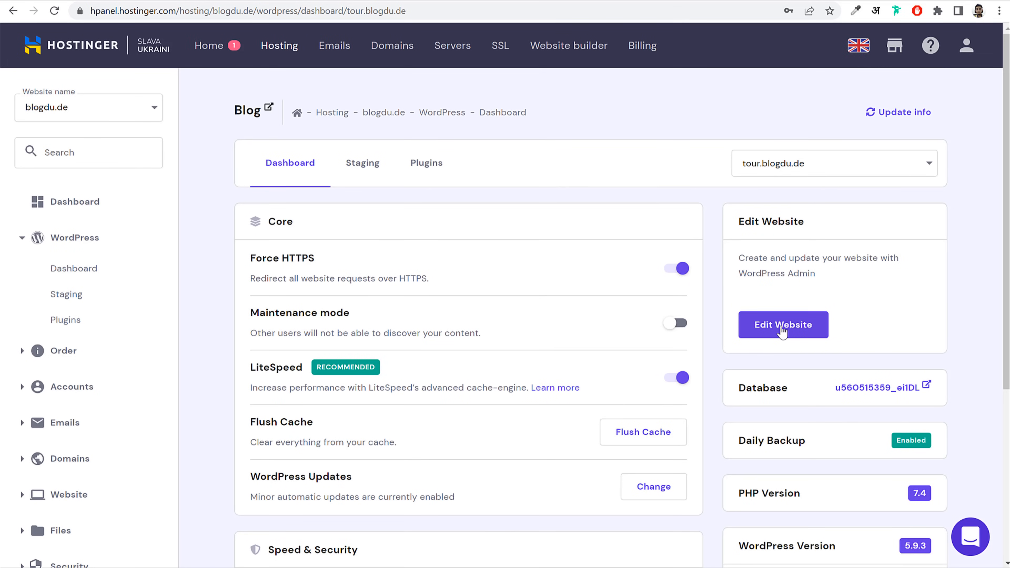
pyautogui.click(223, 1)
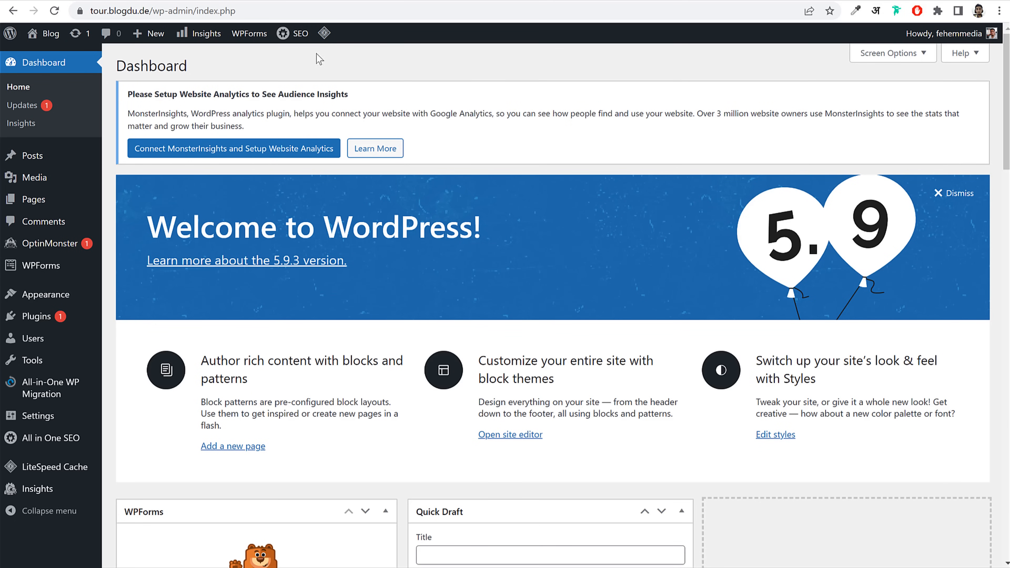
pyautogui.doubleClick(207, 11)
pyautogui.press('BackSpace')
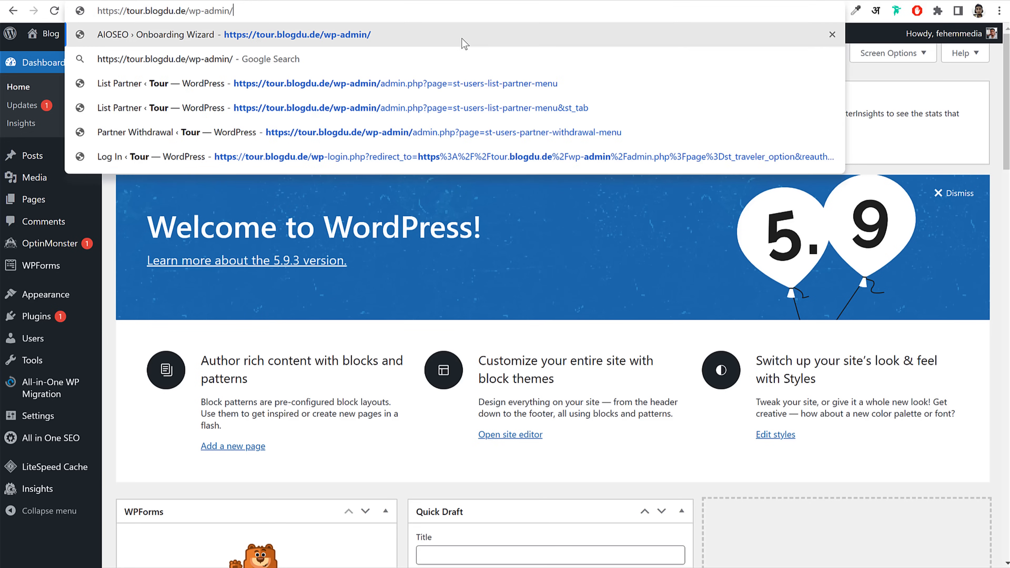
pyautogui.press('Return')
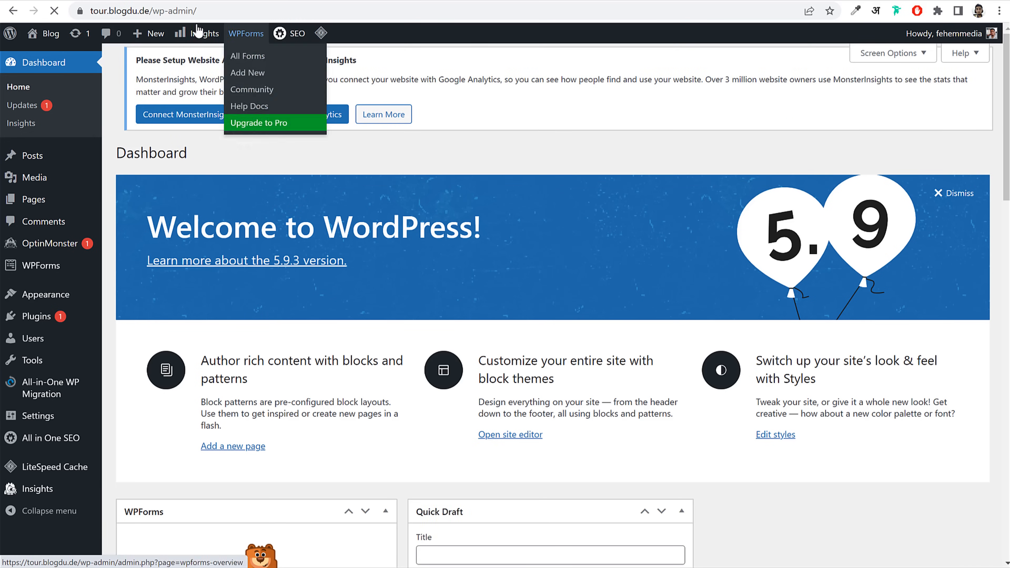
pyautogui.doubleClick(207, 11)
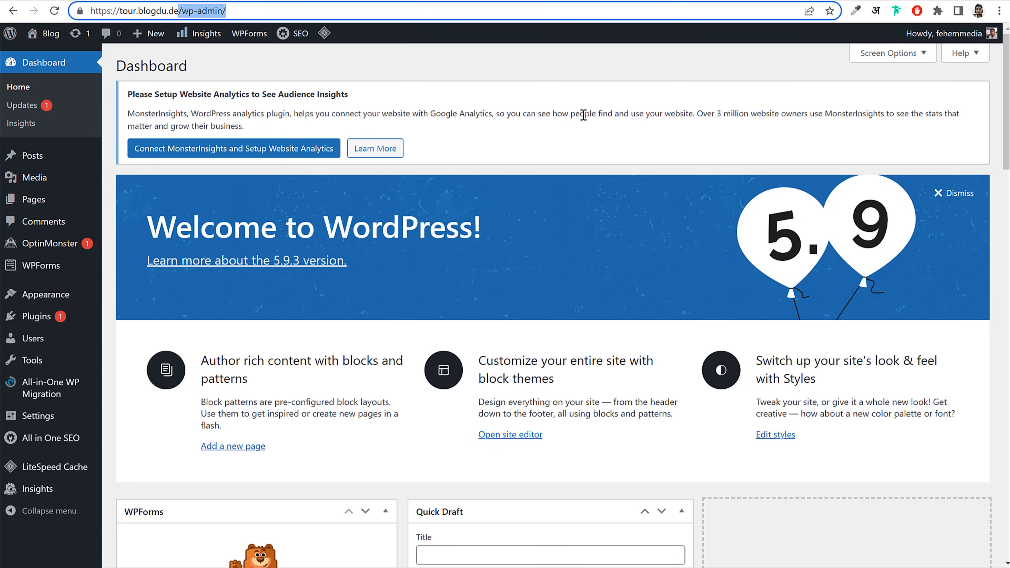
pyautogui.click(592, 115)
pyautogui.scroll(-15, 590, 419)
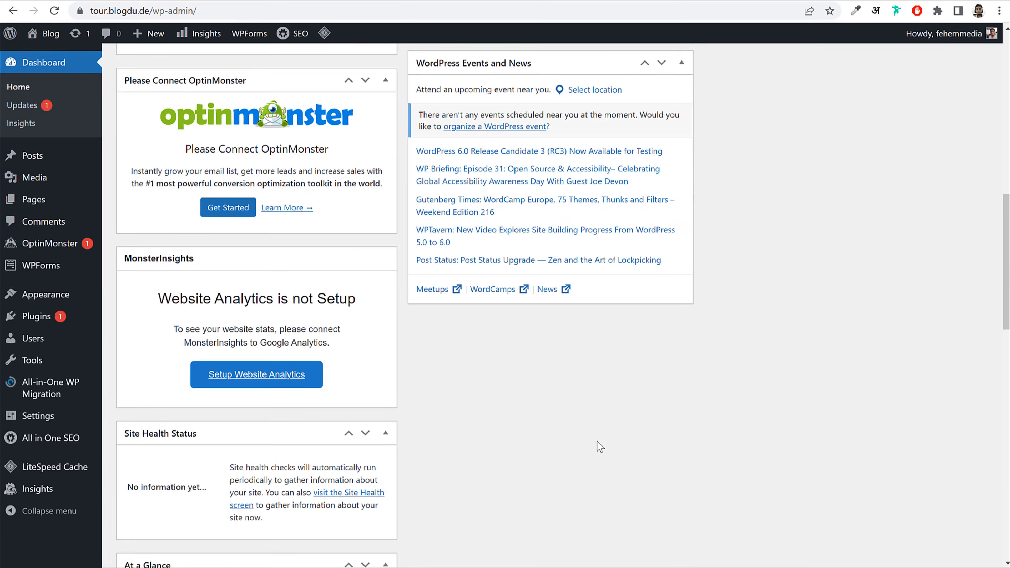
pyautogui.scroll(-6, 405, 311)
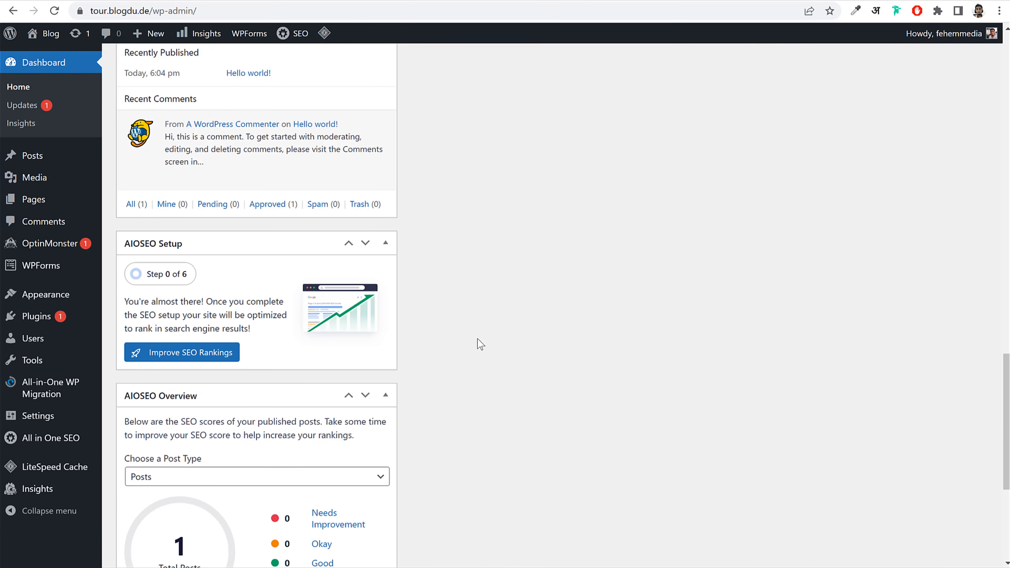
pyautogui.scroll(-4, 473, 346)
pyautogui.scroll(15, 469, 354)
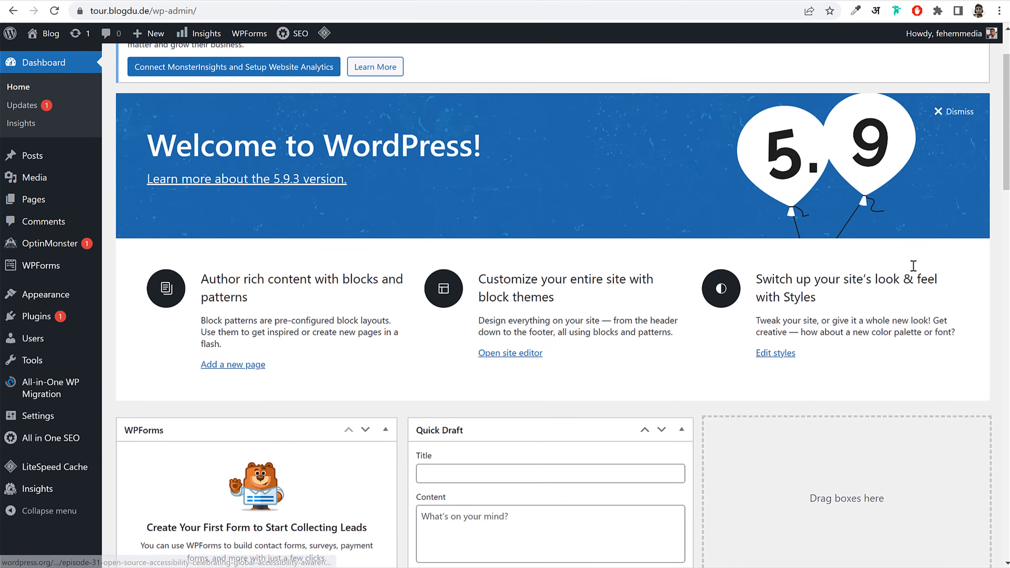
# - Dismiss the Welcome panel and hide the WPForms, OptinMonster, MonsterInsights and Site Health boxes
pyautogui.click(959, 111)
pyautogui.scroll(2, 735, 210)
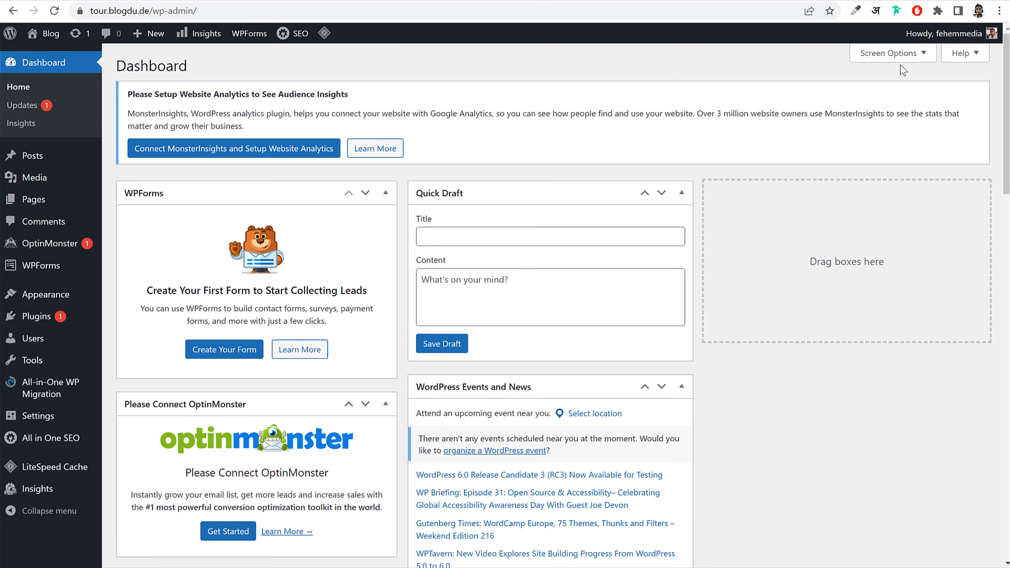
pyautogui.click(887, 60)
pyautogui.click(168, 110)
pyautogui.click(205, 112)
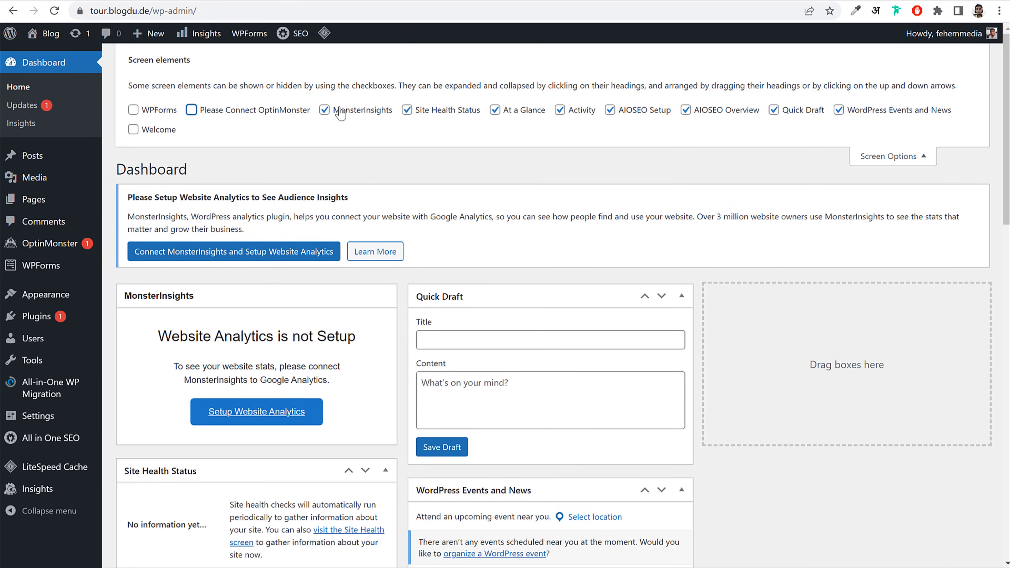
pyautogui.click(341, 113)
pyautogui.click(407, 110)
# - Hide At a Glance, Activity, Quick Draft, Events and News and both AIOSEO boxes, then view Posts
pyautogui.click(494, 110)
pyautogui.click(560, 109)
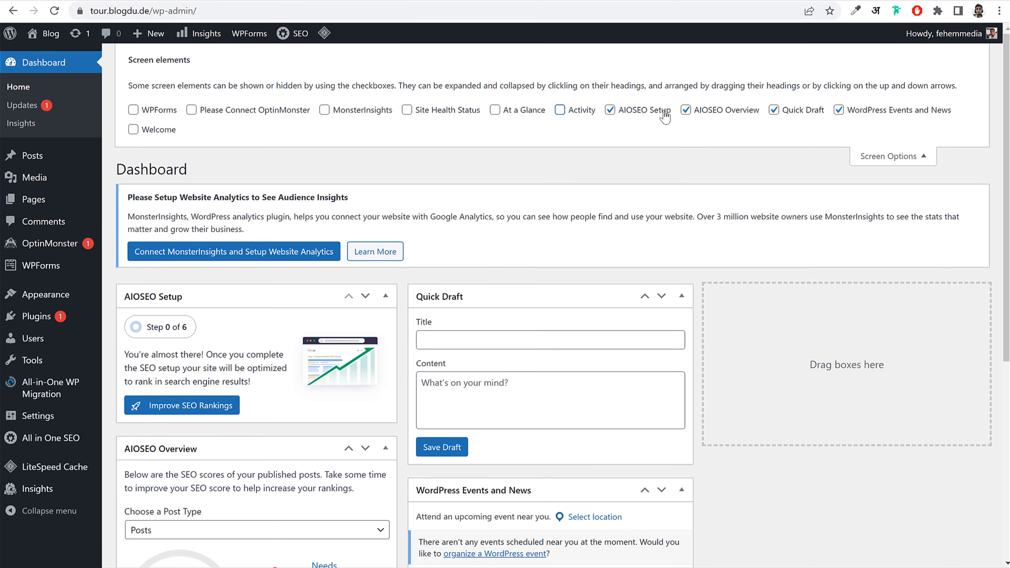
pyautogui.click(774, 111)
pyautogui.click(838, 110)
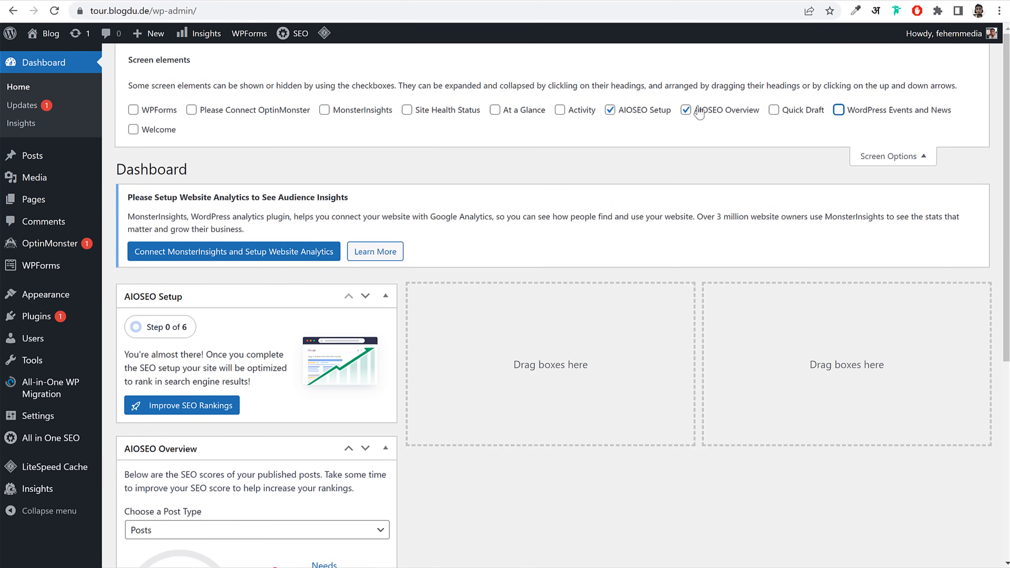
pyautogui.click(700, 113)
pyautogui.click(609, 109)
pyautogui.click(869, 157)
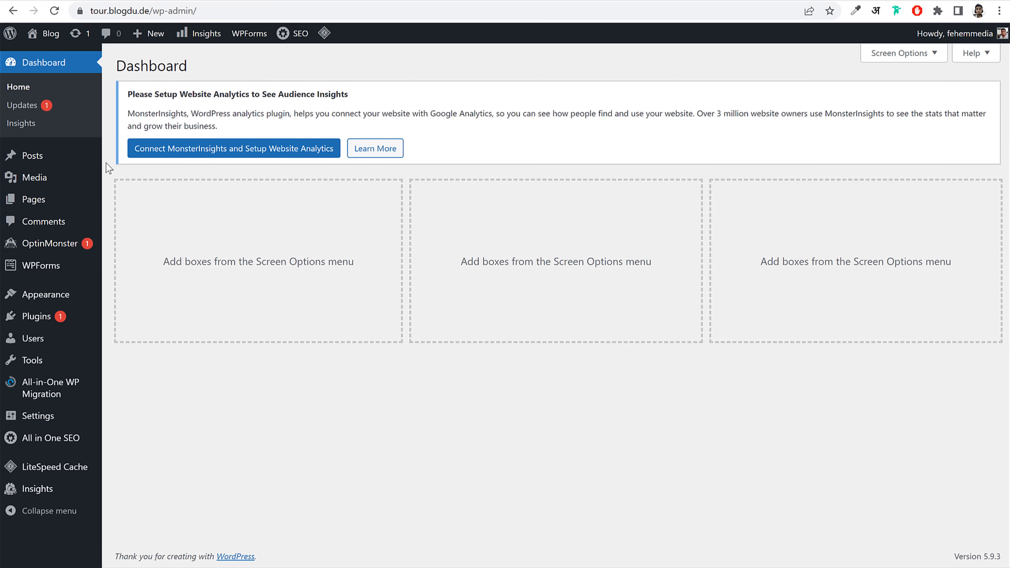
pyautogui.click(38, 156)
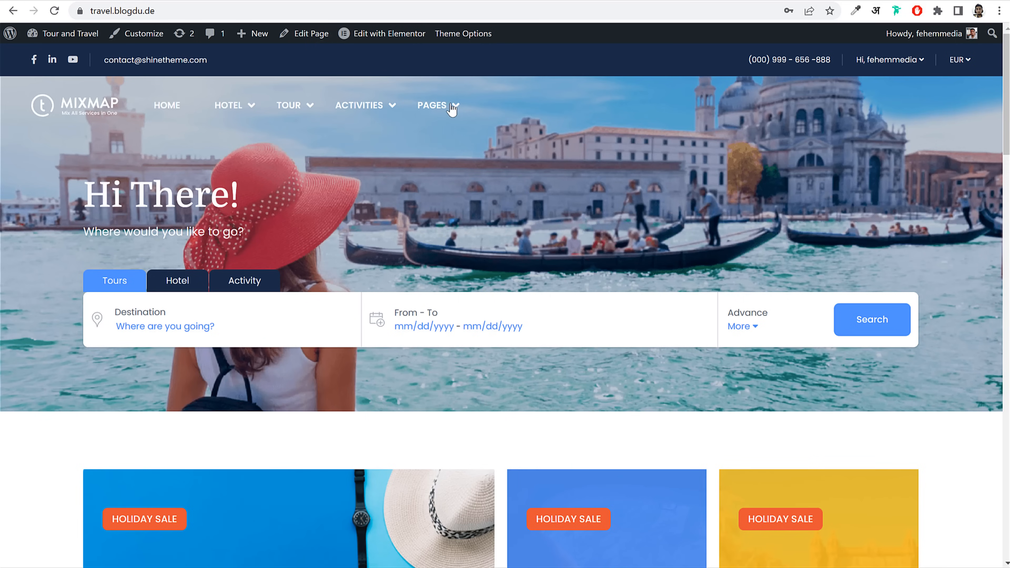
# - Preview the travel site's Blog page on the front end
pyautogui.moveTo(451, 105)
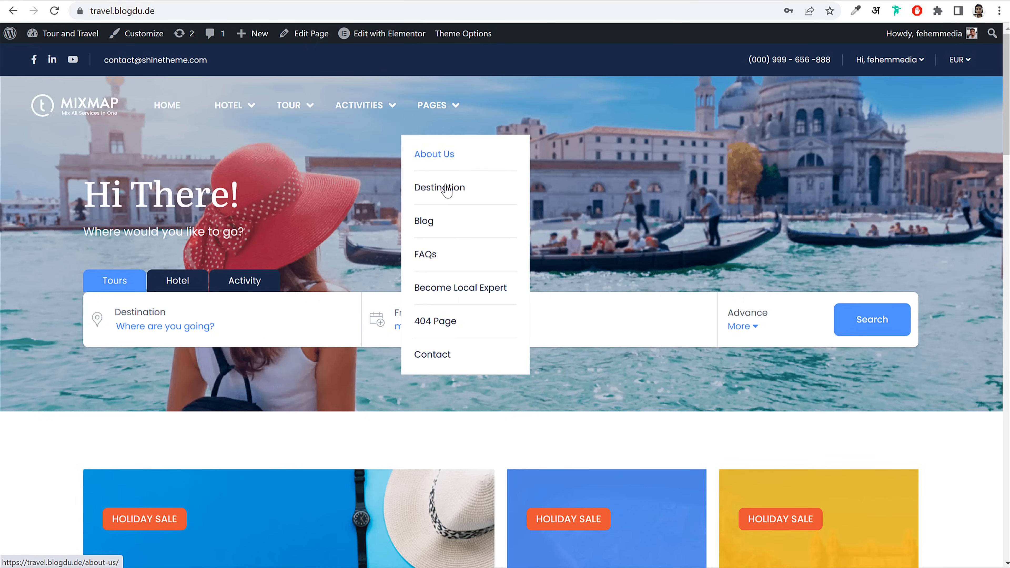
pyautogui.click(447, 222)
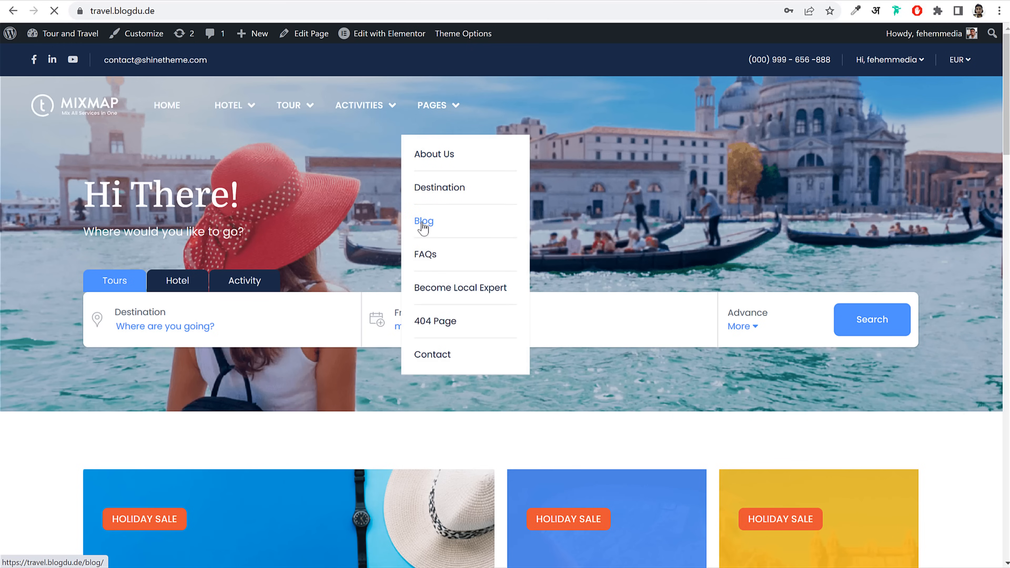
pyautogui.scroll(-15, 672, 285)
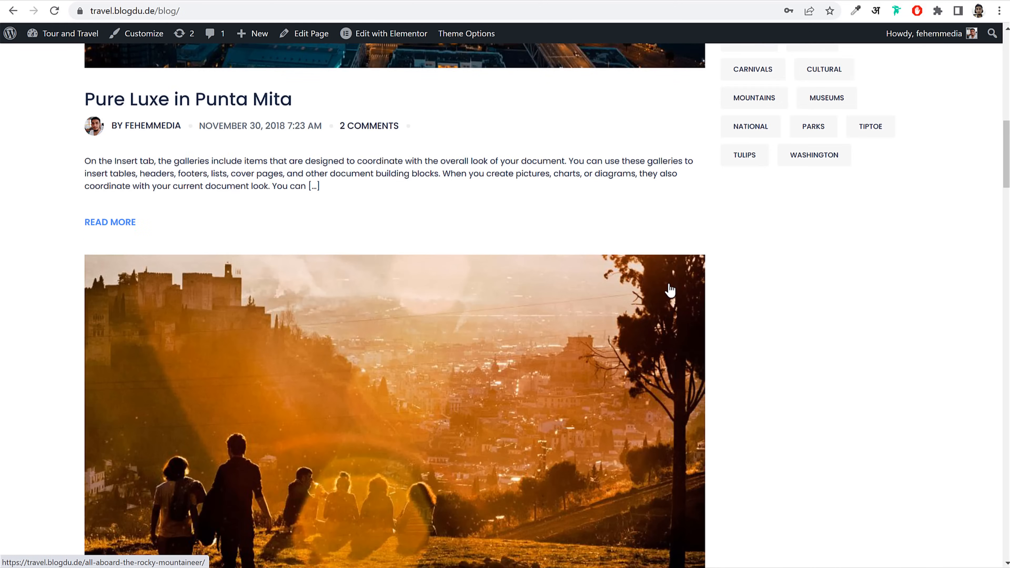
pyautogui.scroll(20, 667, 297)
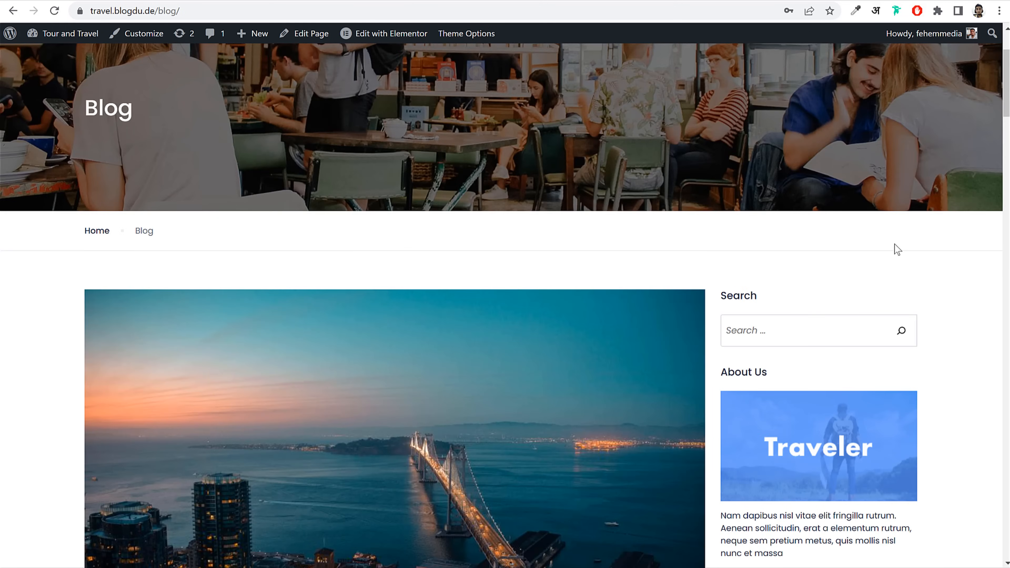
pyautogui.scroll(-15, 894, 244)
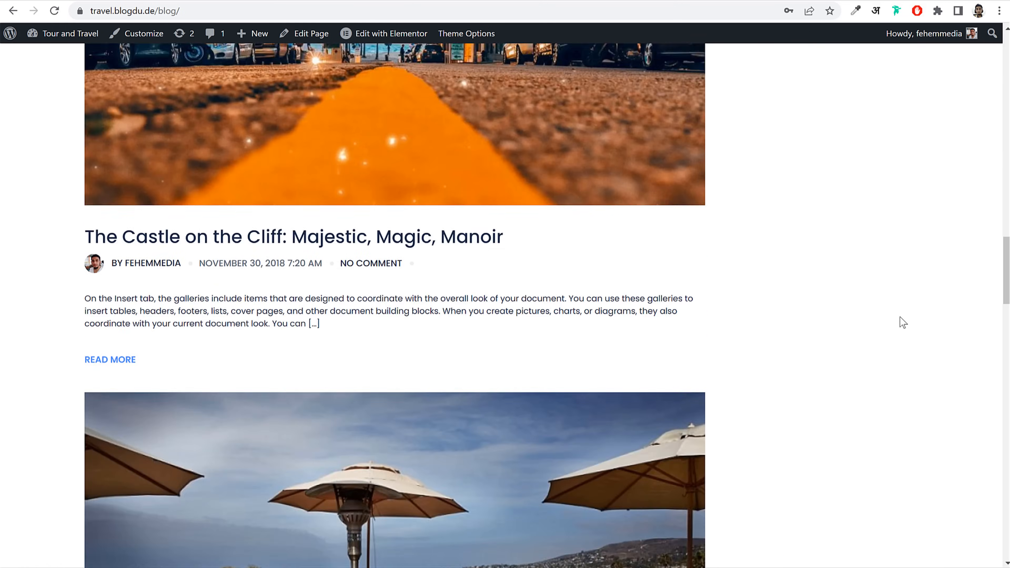
pyautogui.scroll(-20, 900, 317)
pyautogui.scroll(10, 900, 317)
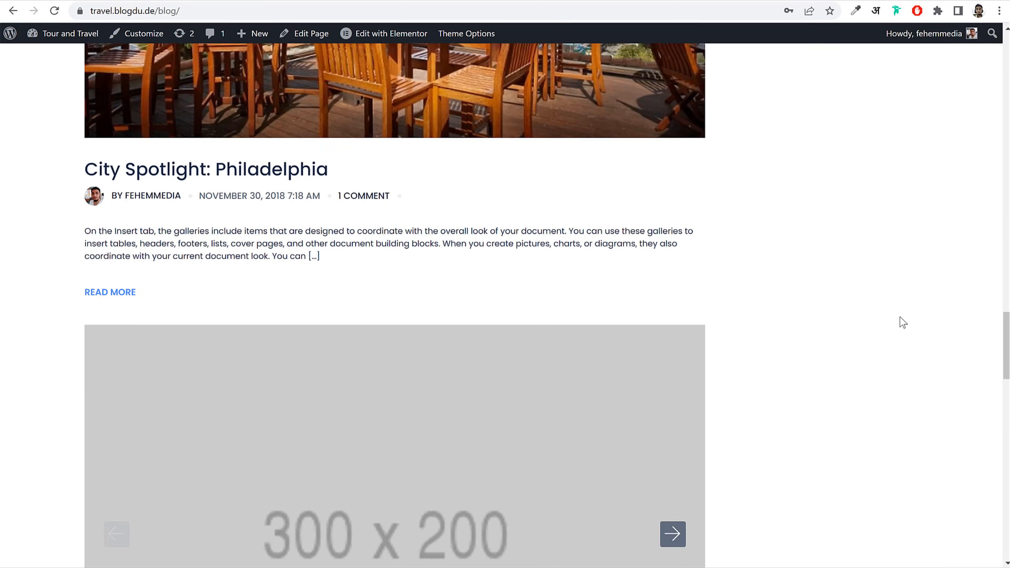
pyautogui.scroll(15, 899, 317)
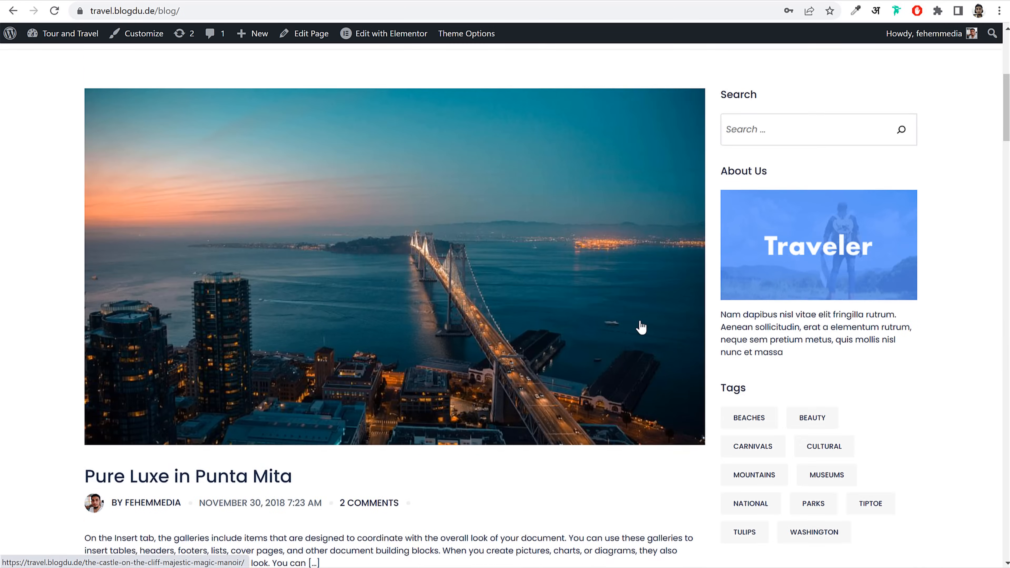
pyautogui.scroll(8, 641, 327)
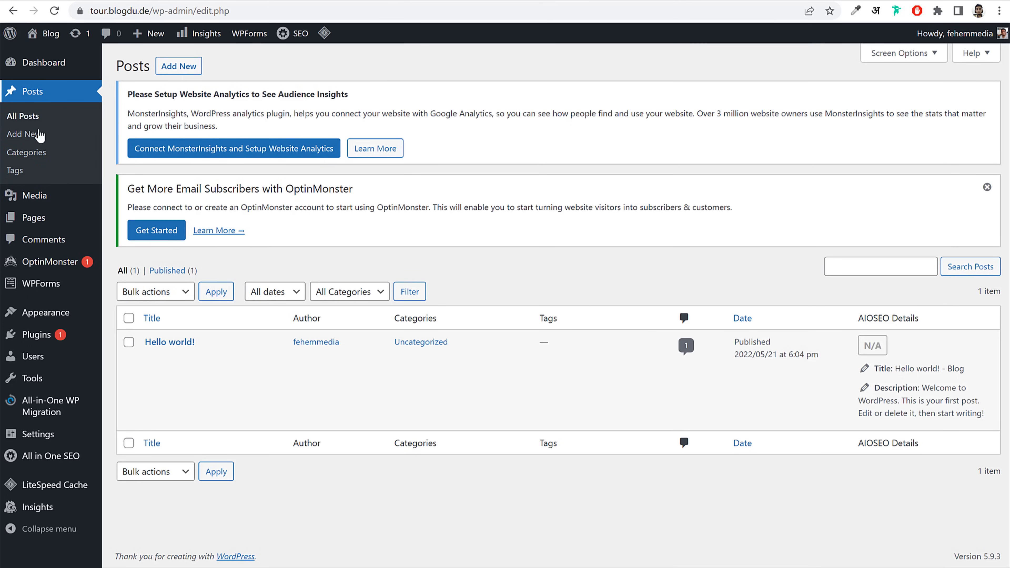
# - Check the still-empty Media Library, then go back to the previous page
pyautogui.click(35, 195)
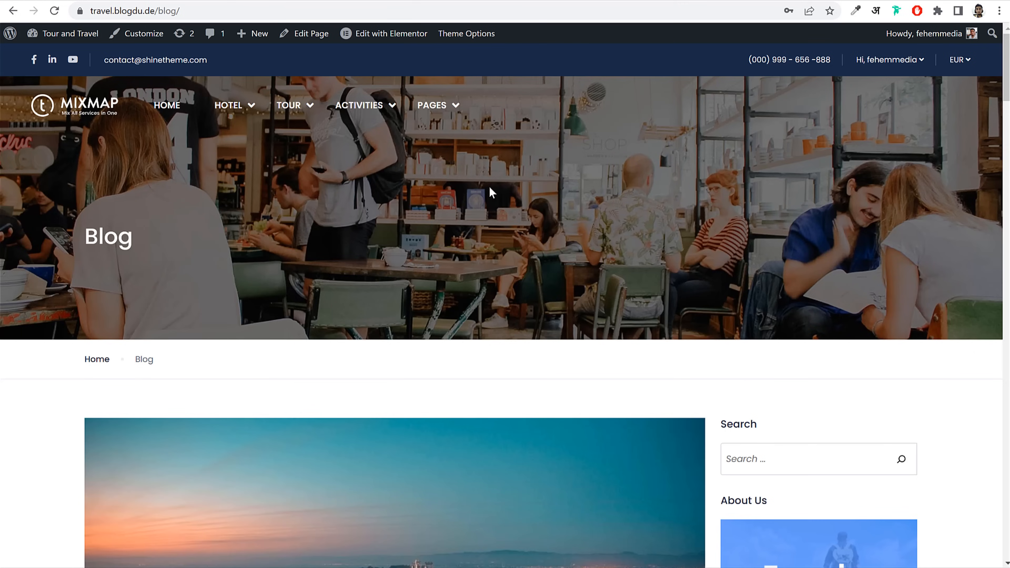
pyautogui.scroll(-6, 492, 192)
pyautogui.hotkey('alt', 'Left')
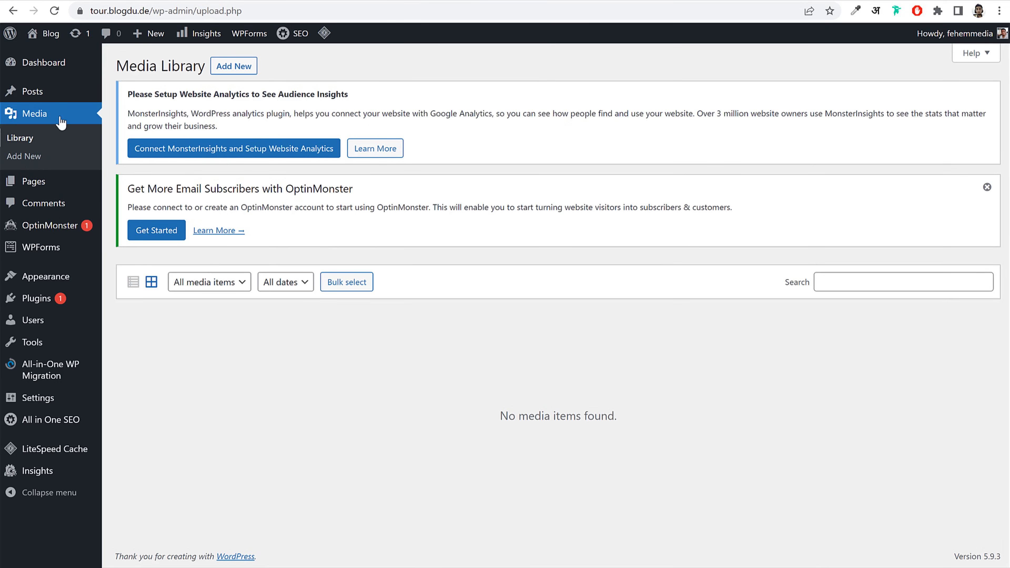
# - Look over the Pages list with Privacy Policy and Sample Page, then go to Themes
pyautogui.click(73, 180)
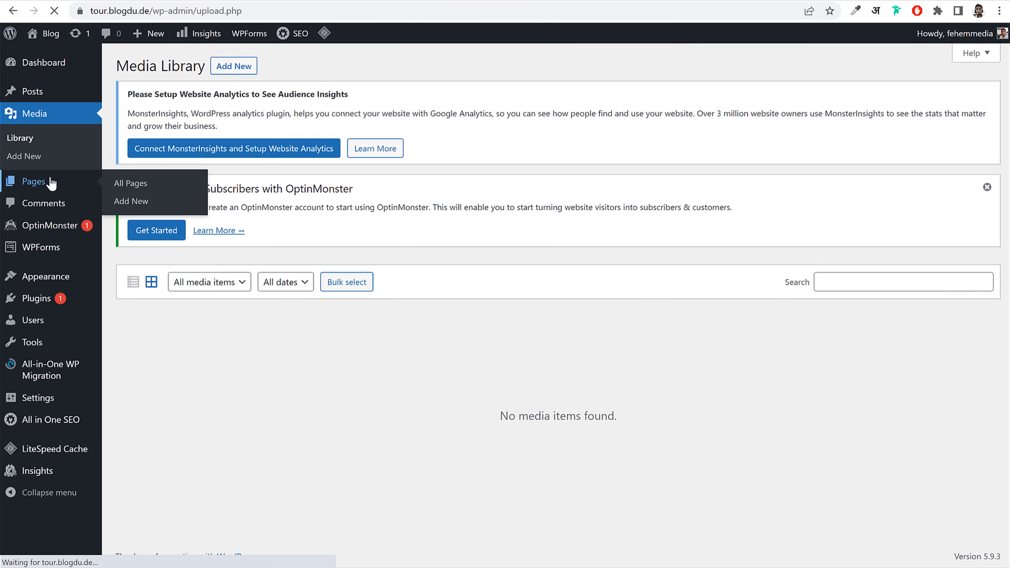
pyautogui.scroll(-1, 579, 277)
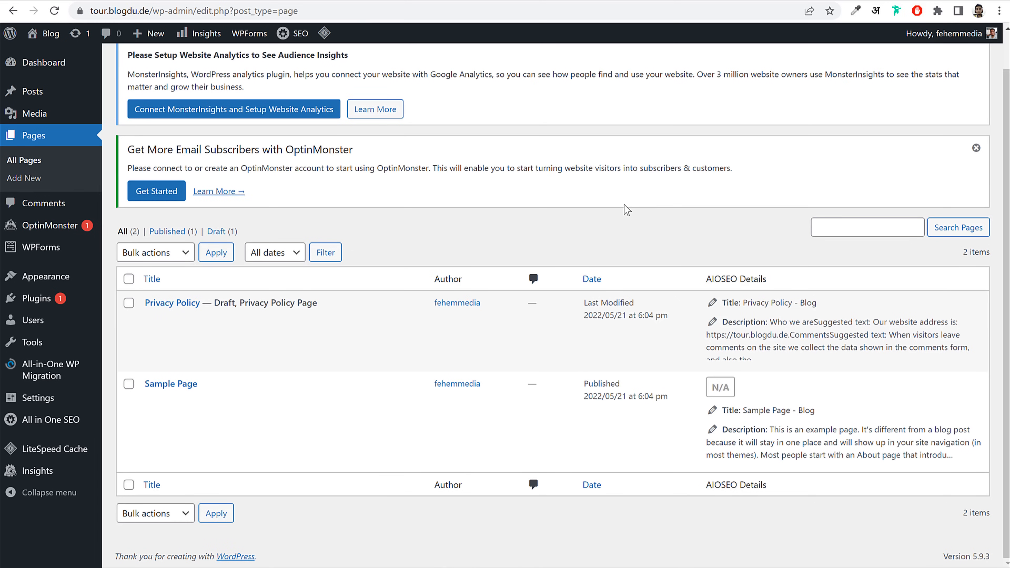
pyautogui.click(49, 276)
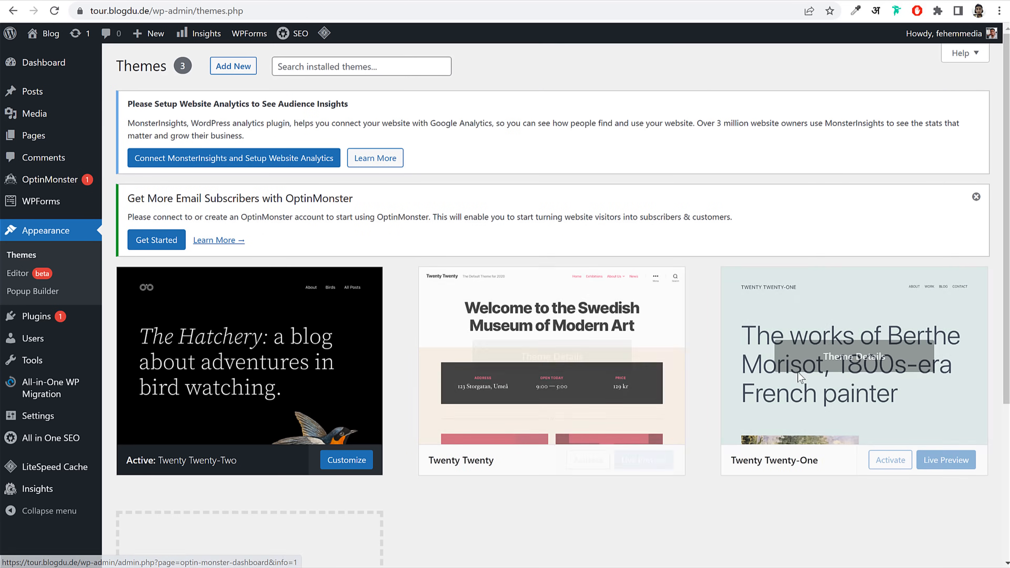
# - Note Twenty Twenty-Two as the active theme and open the live site in a new tab
pyautogui.scroll(-3, 813, 371)
pyautogui.scroll(3, 813, 372)
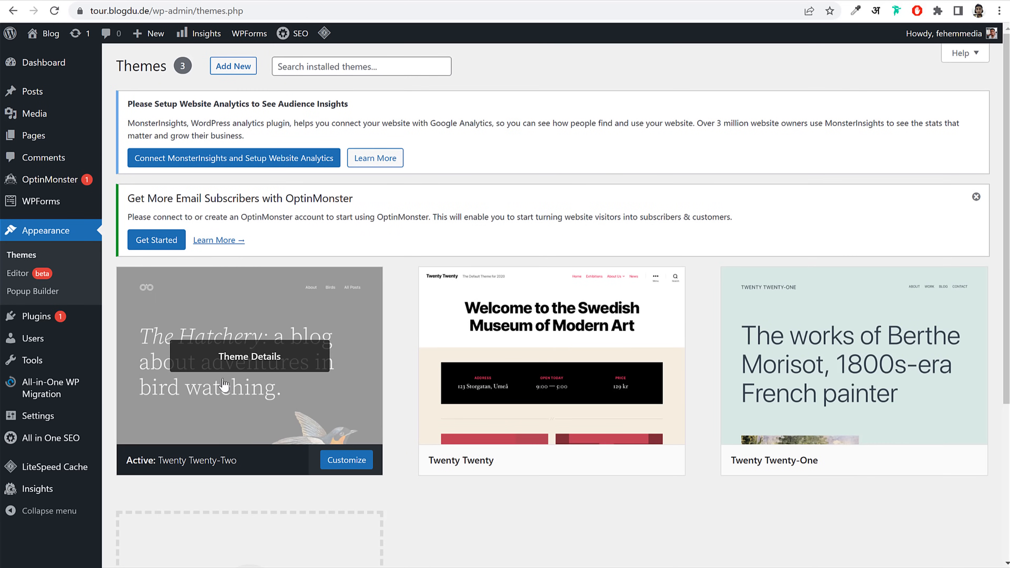
pyautogui.moveTo(158, 468); pyautogui.dragTo(345, 506)
pyautogui.click(345, 506)
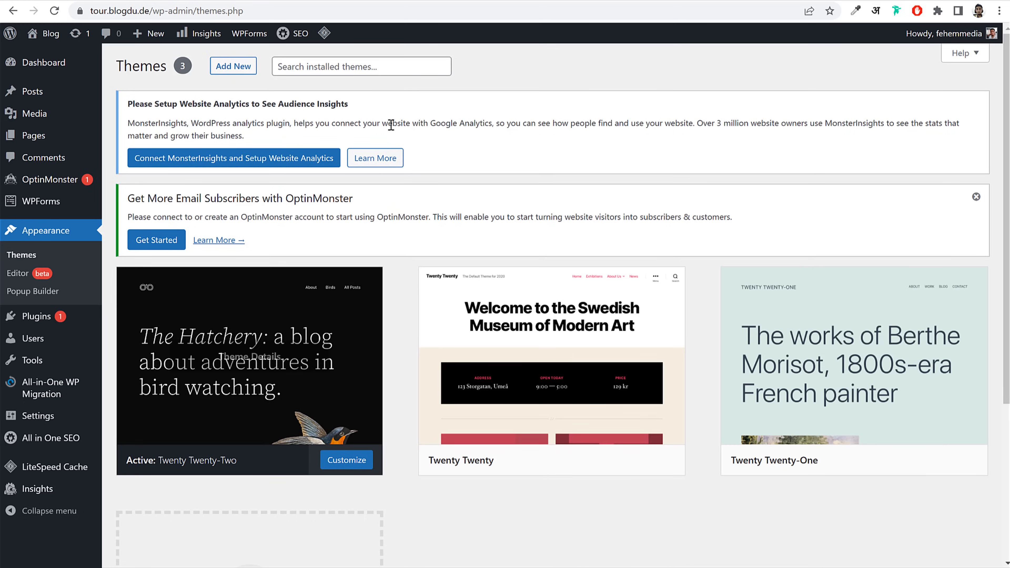
pyautogui.rightClick(37, 34)
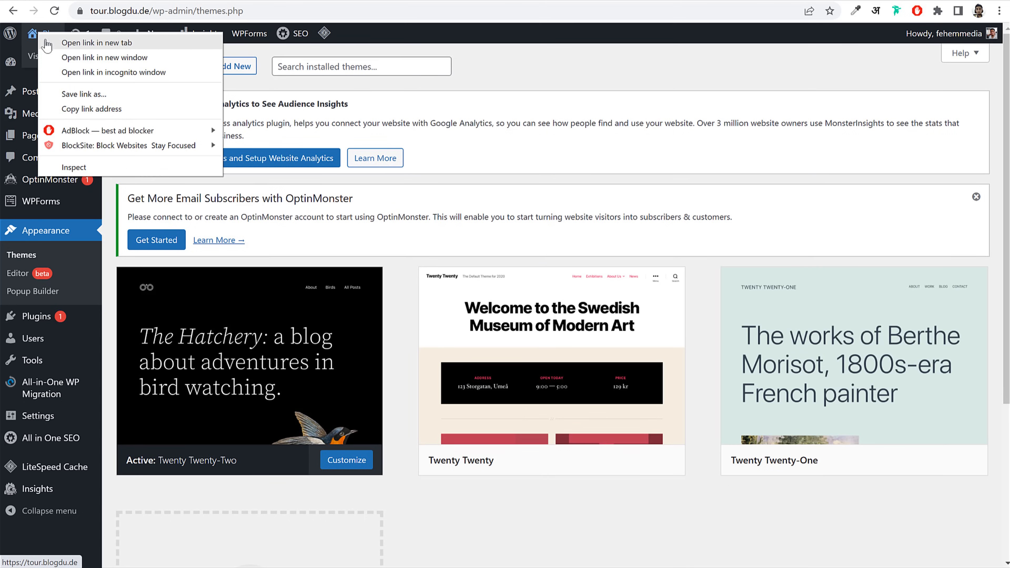
pyautogui.click(45, 44)
pyautogui.click(517, 1)
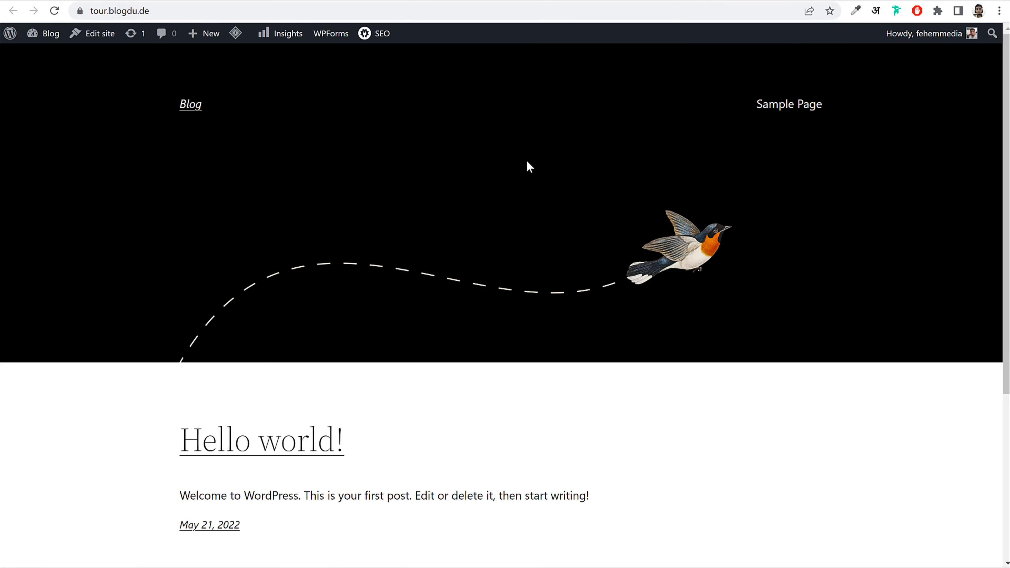
pyautogui.scroll(-1, 684, 354)
pyautogui.scroll(-3, 687, 359)
pyautogui.scroll(4, 686, 360)
# - Activate the Twenty Twenty theme and reload the live site to see its new design
pyautogui.click(396, 1)
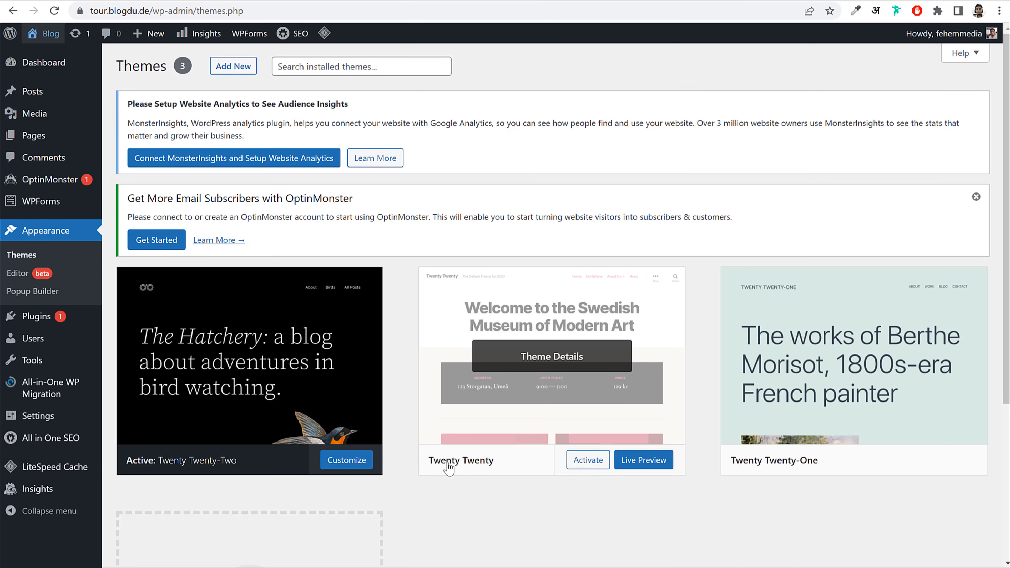
pyautogui.click(588, 460)
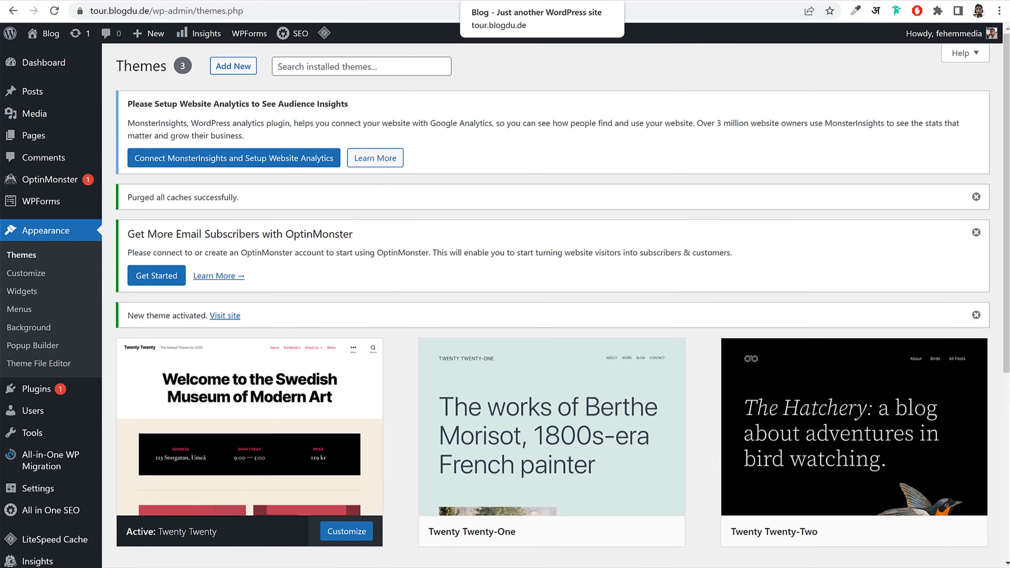
pyautogui.click(540, 2)
pyautogui.click(540, 8)
pyautogui.press('Return')
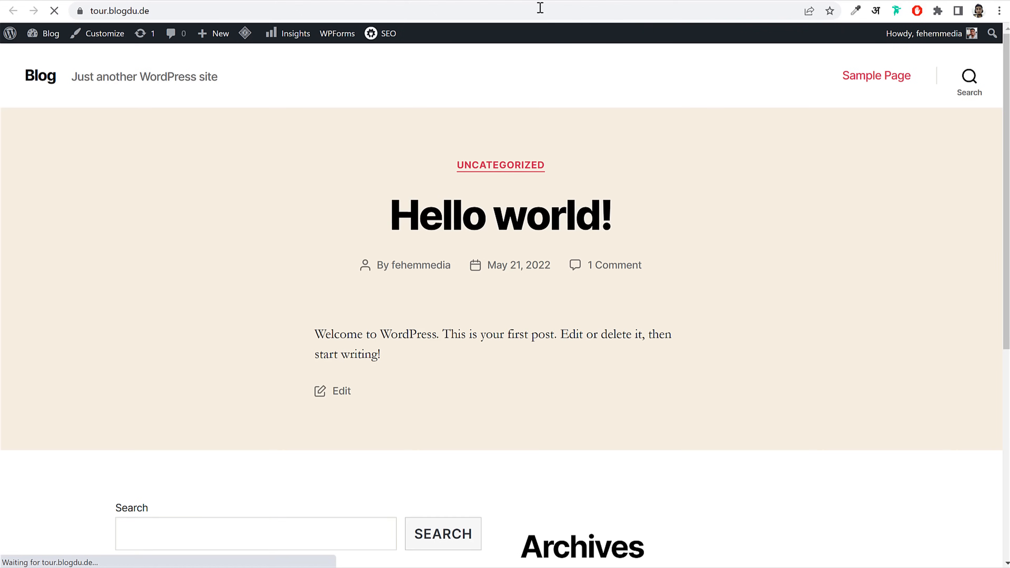
pyautogui.scroll(-9, 565, 292)
pyautogui.scroll(6, 565, 297)
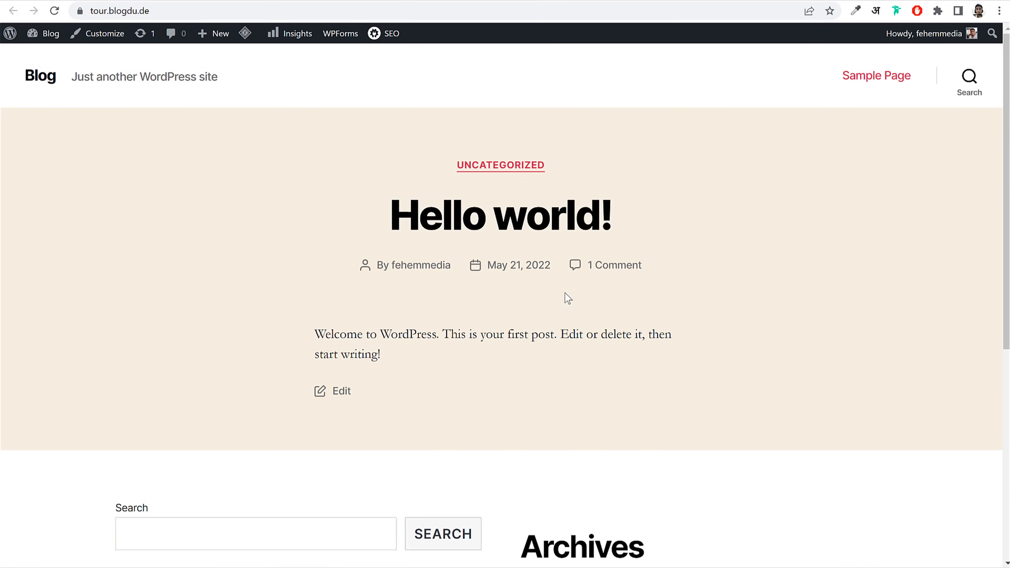
pyautogui.click(411, 2)
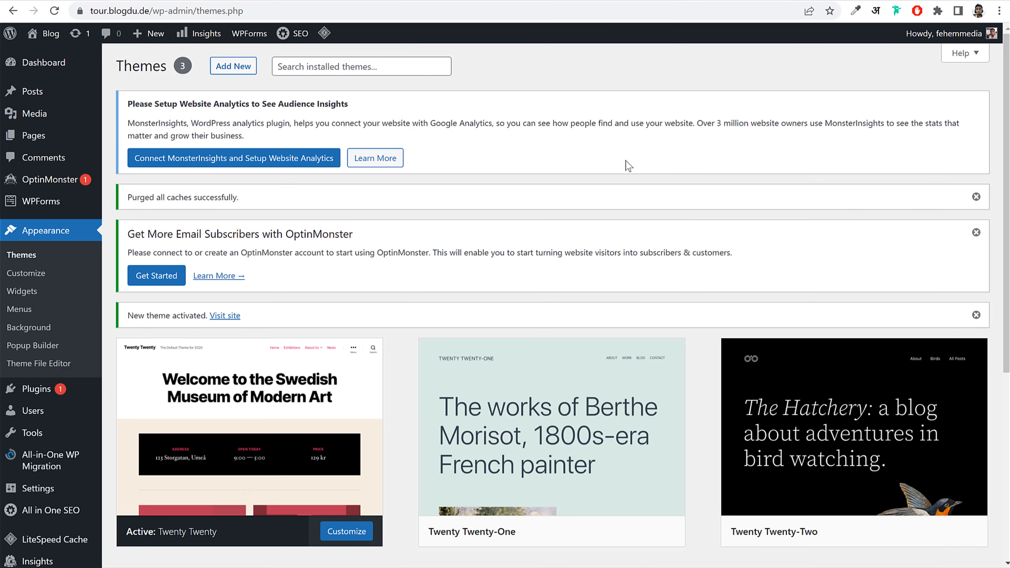
# - Delete Twenty Twenty-One and then Twenty Twenty-Two from their theme details, confirming each deletion
pyautogui.scroll(-5, 623, 191)
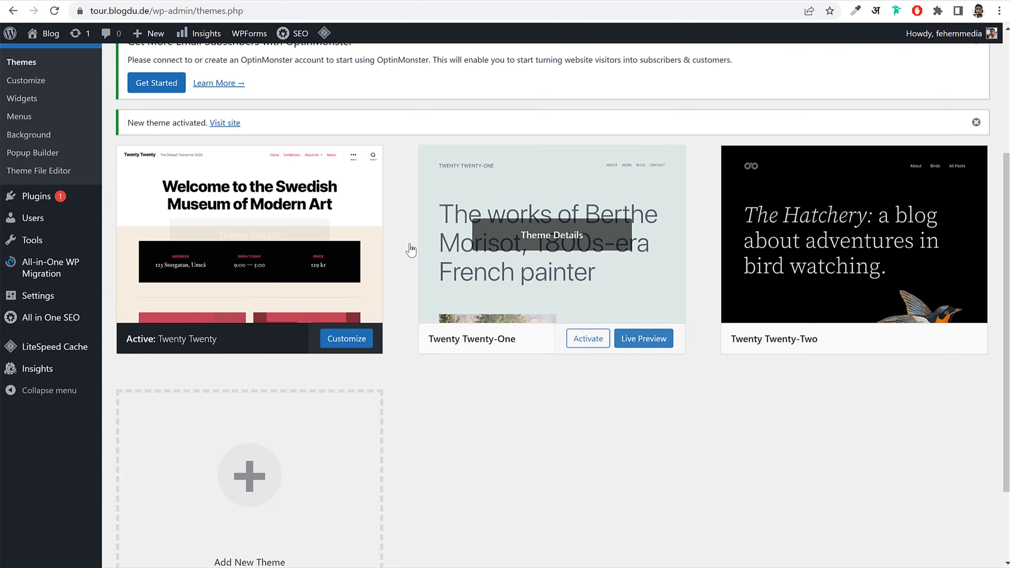
pyautogui.click(510, 224)
pyautogui.click(962, 537)
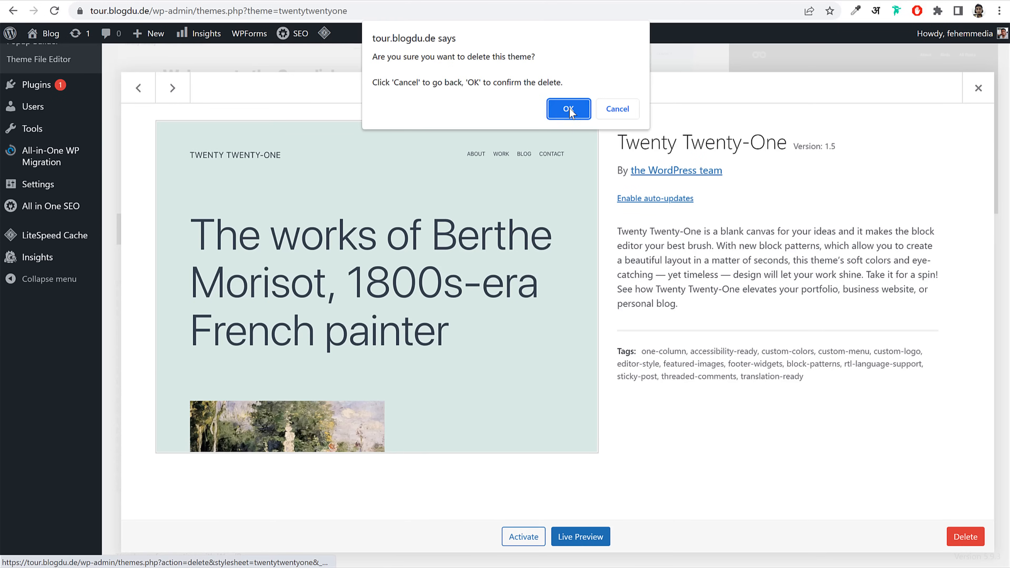
pyautogui.click(572, 109)
pyautogui.click(562, 350)
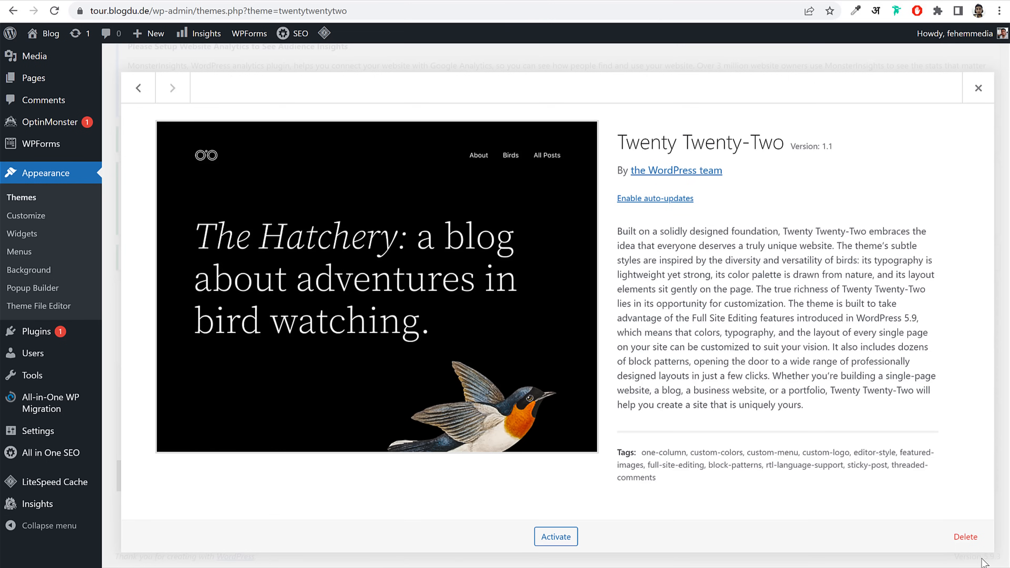
pyautogui.click(964, 536)
pyautogui.click(571, 109)
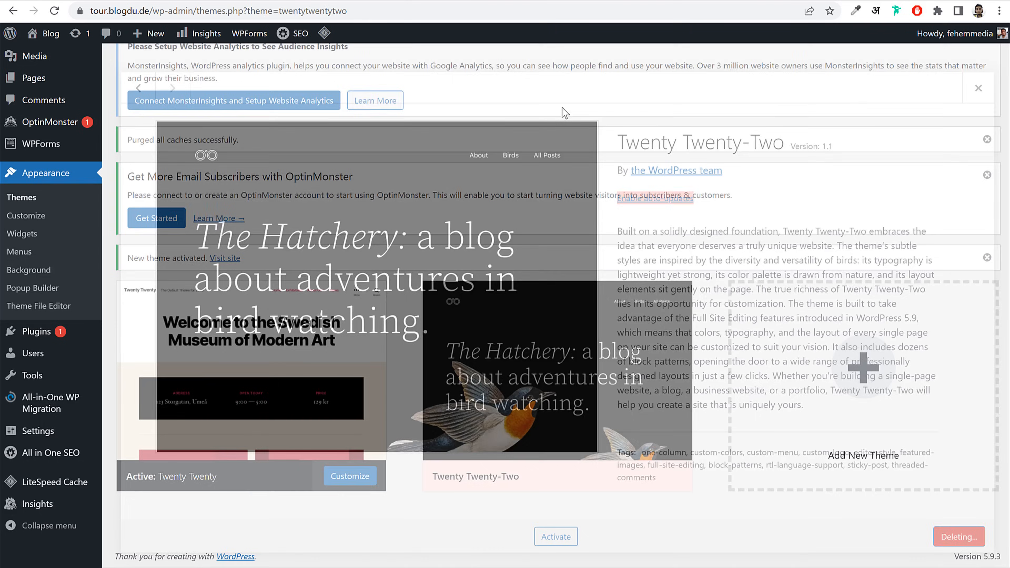
pyautogui.moveTo(621, 171); pyautogui.dragTo(756, 174)
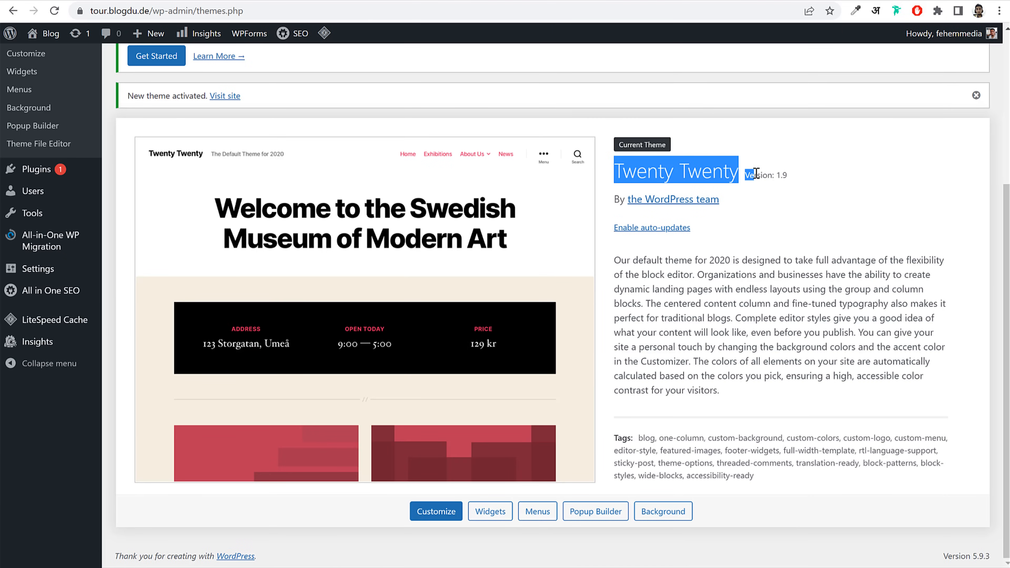
pyautogui.click(819, 166)
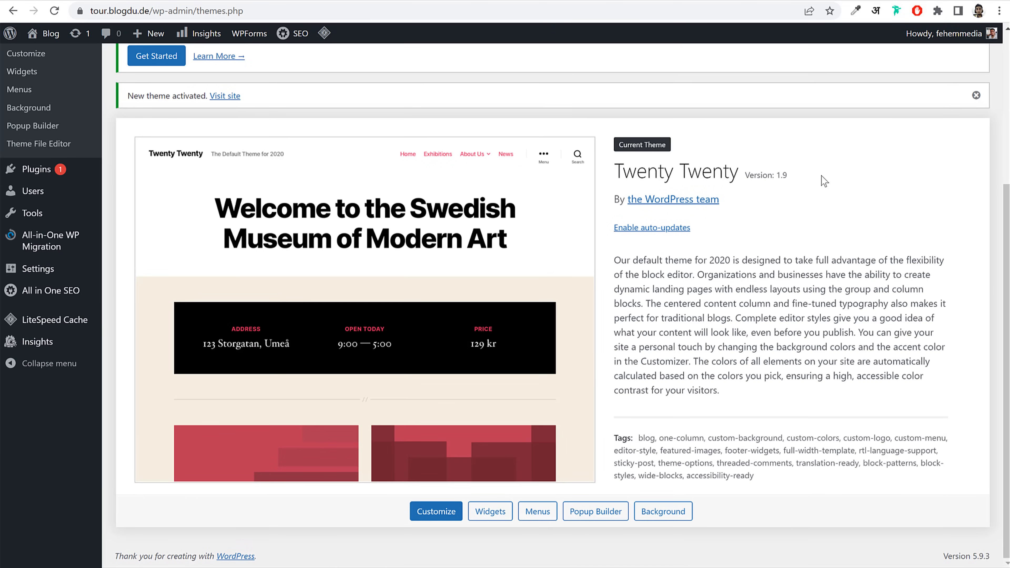
pyautogui.scroll(5, 815, 190)
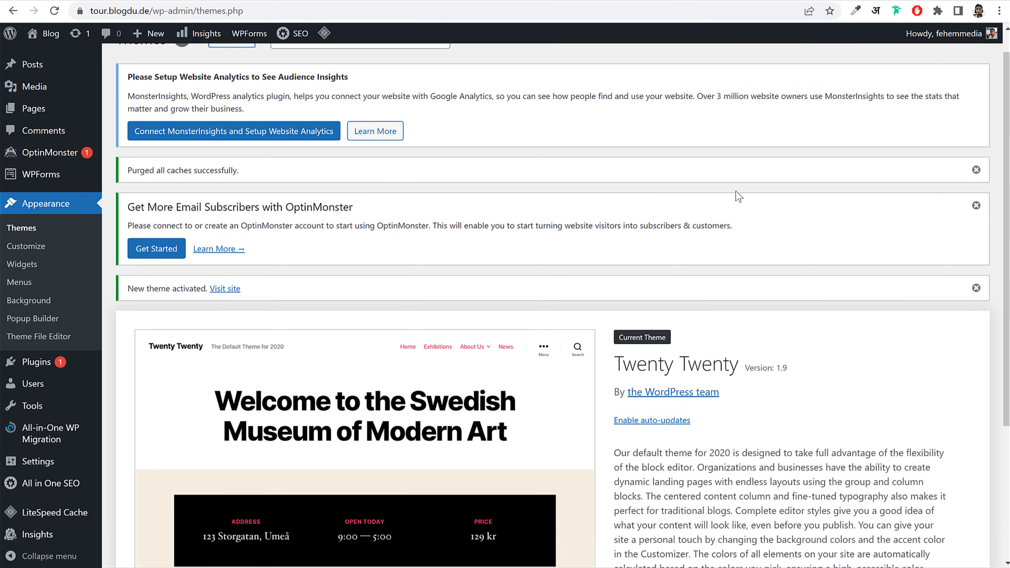
# - Open Installed Plugins and review the list, including Akismet Anti-Spam and All in One SEO
pyautogui.click(57, 363)
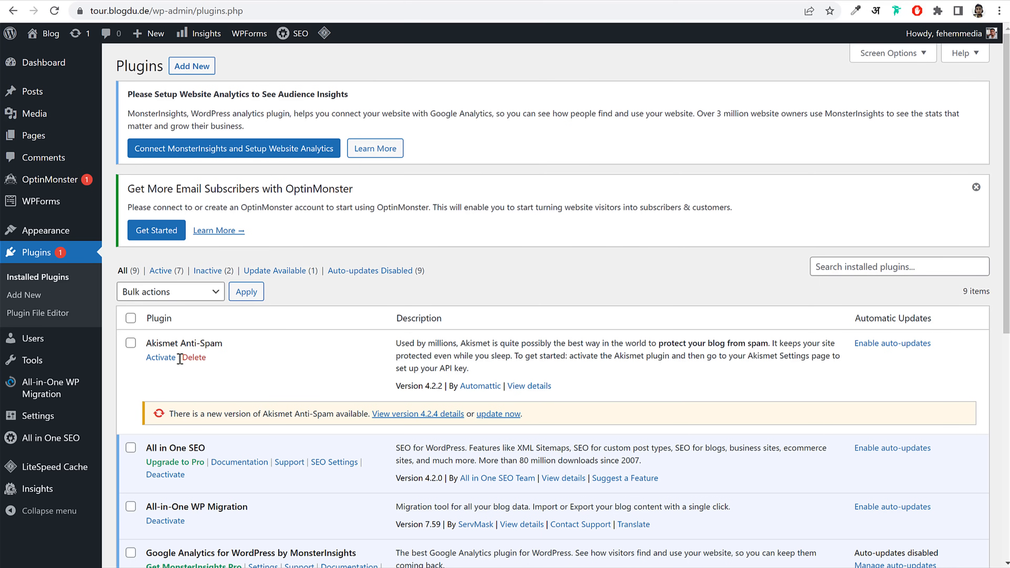
pyautogui.moveTo(140, 343); pyautogui.dragTo(250, 345)
pyautogui.click(250, 345)
pyautogui.moveTo(144, 343); pyautogui.dragTo(217, 343)
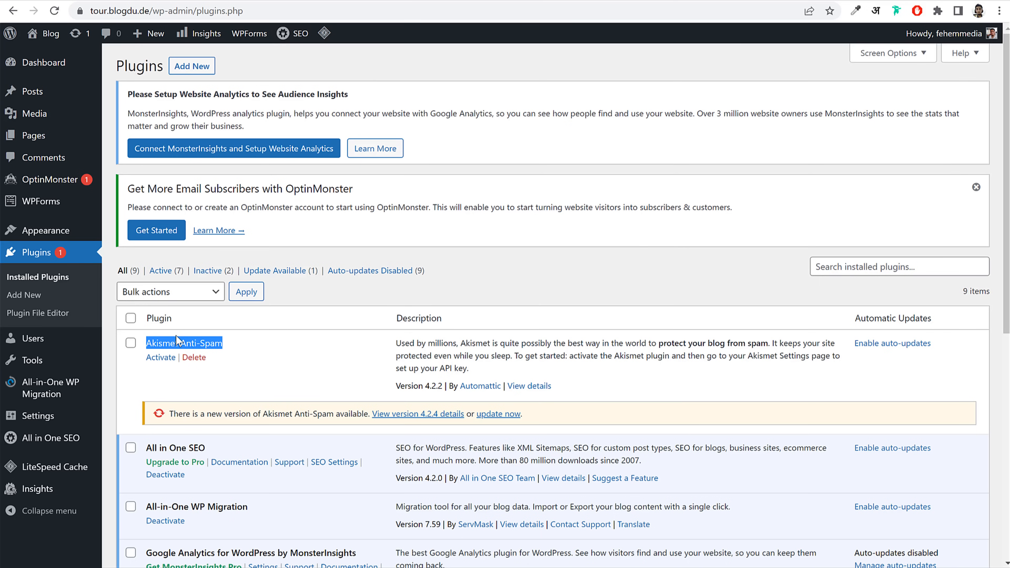
pyautogui.scroll(-5, 350, 395)
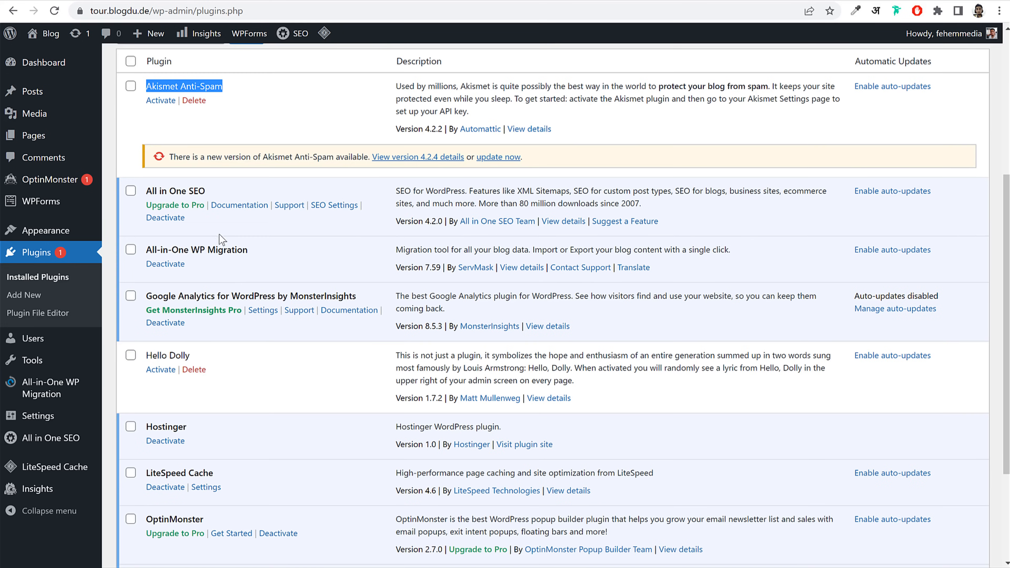
pyautogui.moveTo(206, 191); pyautogui.dragTo(140, 188)
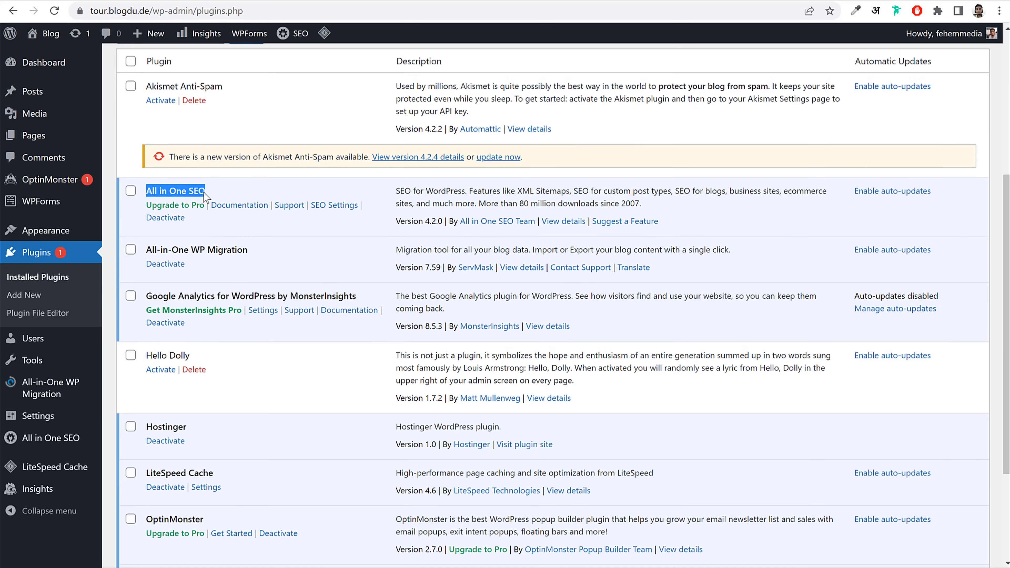
pyautogui.moveTo(204, 192); pyautogui.dragTo(194, 192)
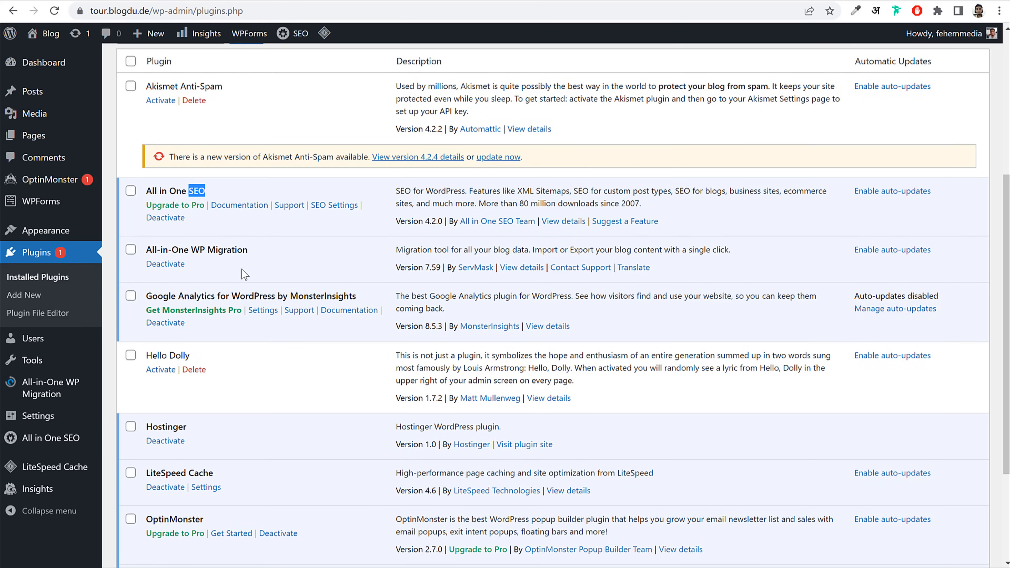
pyautogui.scroll(-3, 231, 358)
pyautogui.scroll(8, 257, 391)
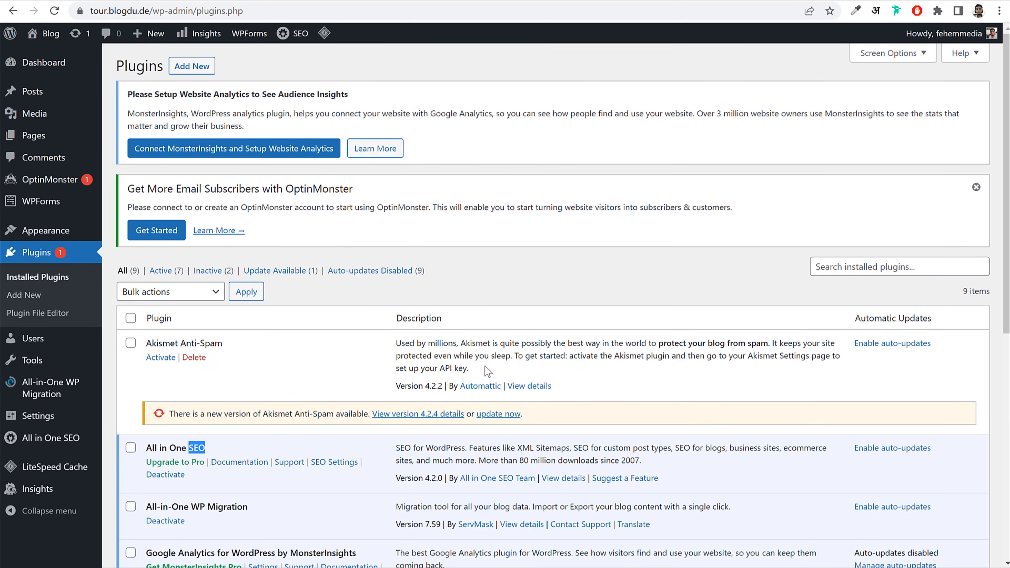
pyautogui.scroll(-6, 487, 371)
pyautogui.scroll(4, 177, 265)
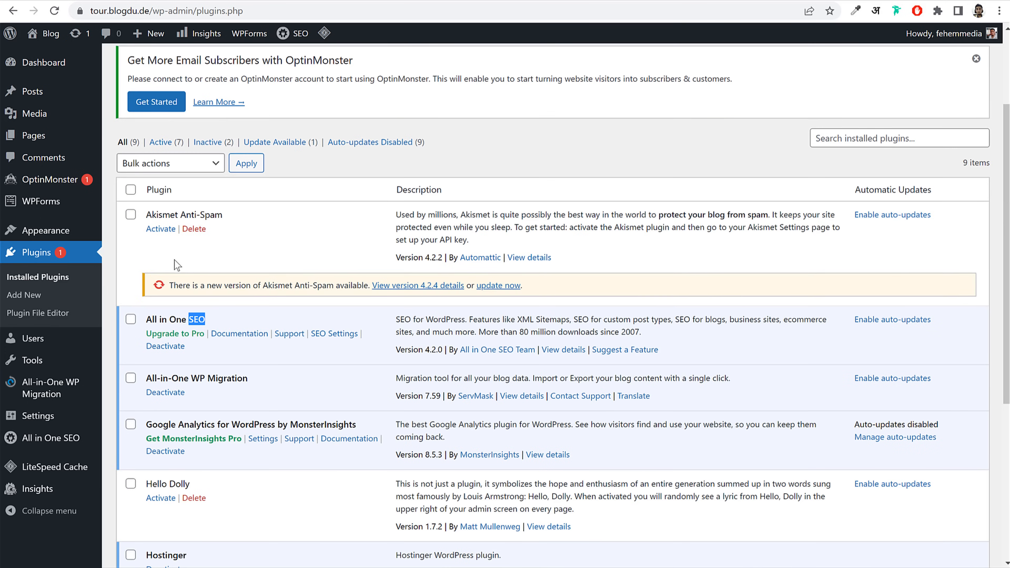
# - Tick the header checkbox so all nine plugins are selected for a bulk action
pyautogui.click(131, 190)
pyautogui.click(130, 214)
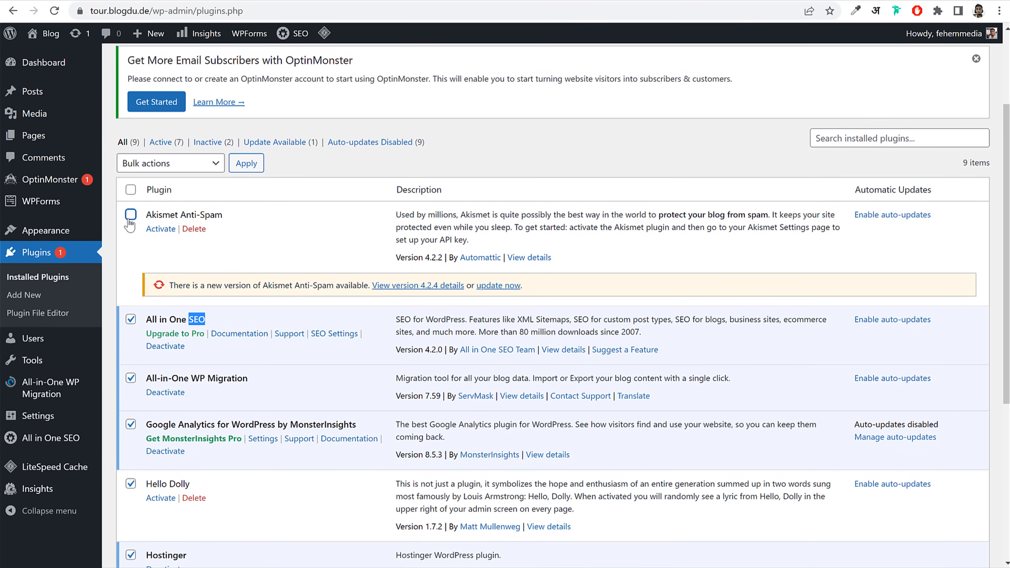
pyautogui.click(131, 321)
pyautogui.click(131, 190)
# - Bulk-deactivate all the selected plugins
pyautogui.scroll(-5, 198, 356)
pyautogui.scroll(5, 188, 191)
pyautogui.click(171, 163)
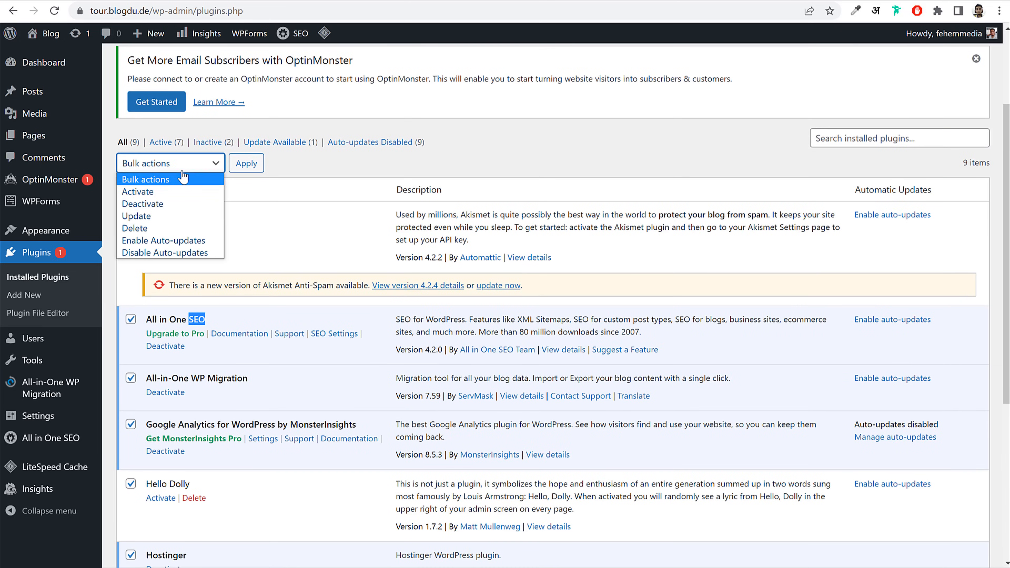
pyautogui.click(173, 206)
pyautogui.click(232, 168)
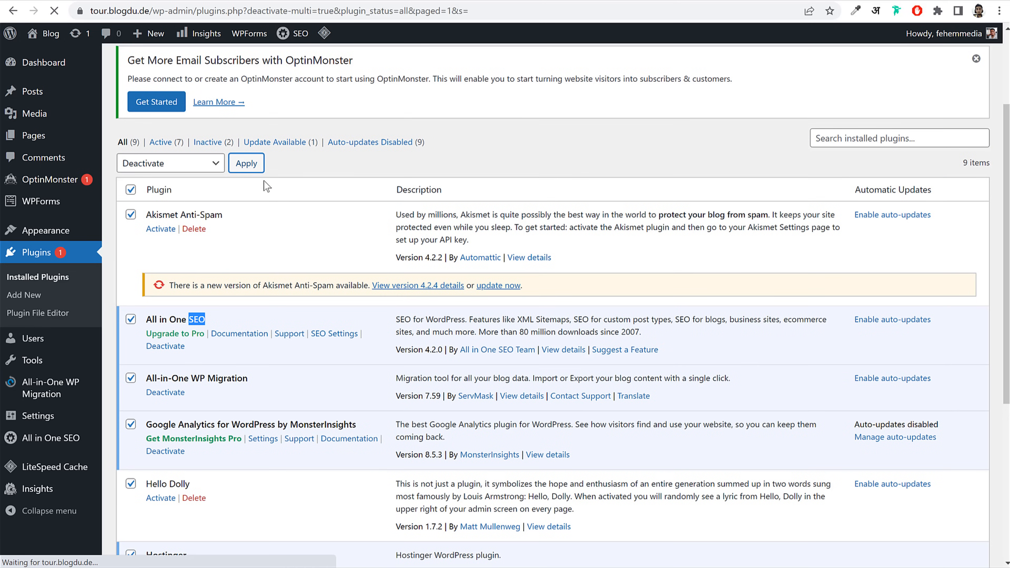
# - Select every plugin in the list except LiteSpeed Cache
pyautogui.scroll(-4, 664, 302)
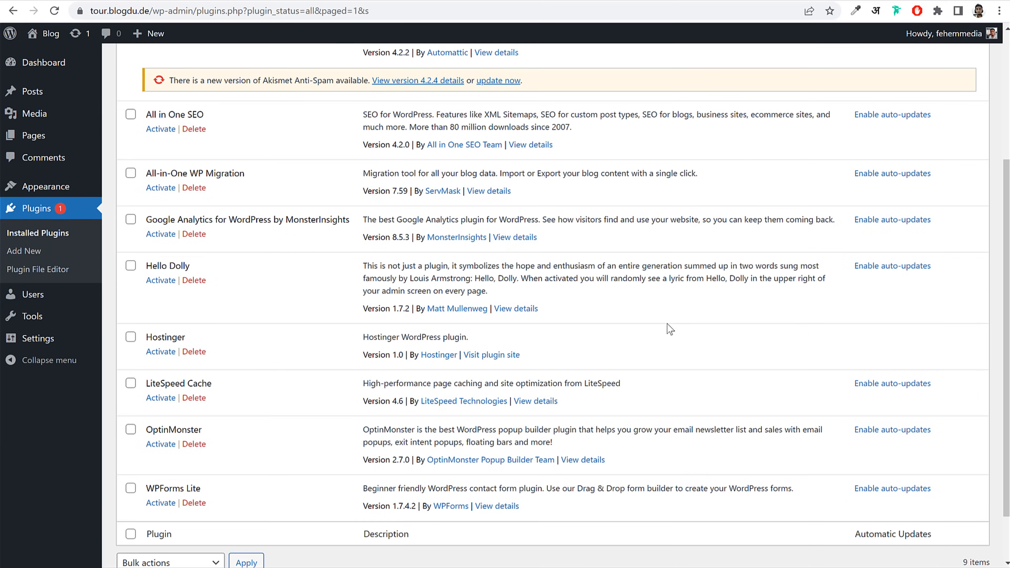
pyautogui.scroll(3, 253, 343)
pyautogui.click(131, 113)
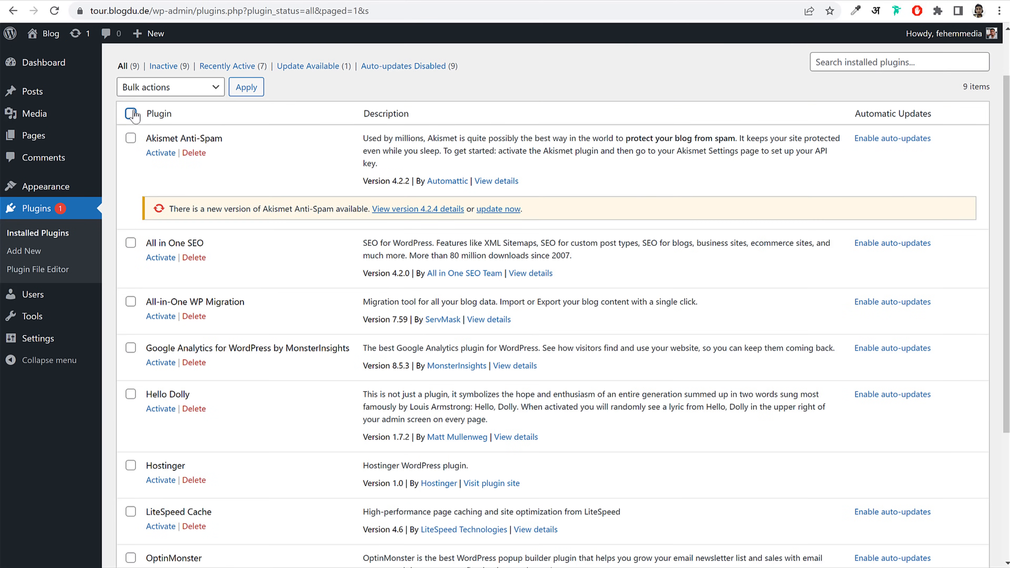
pyautogui.scroll(-4, 465, 315)
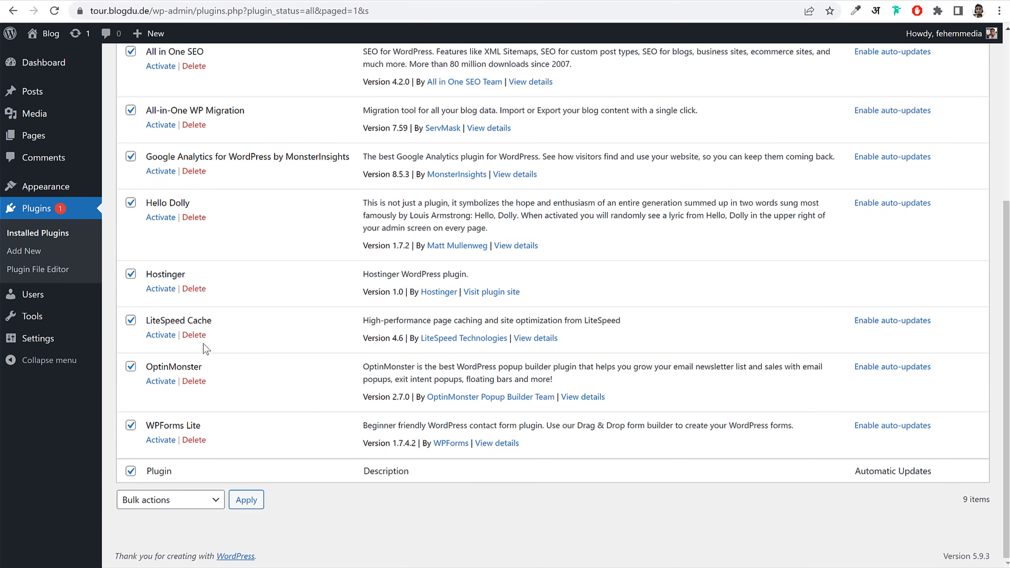
pyautogui.click(131, 321)
pyautogui.moveTo(213, 321); pyautogui.dragTo(152, 323)
pyautogui.scroll(5, 254, 332)
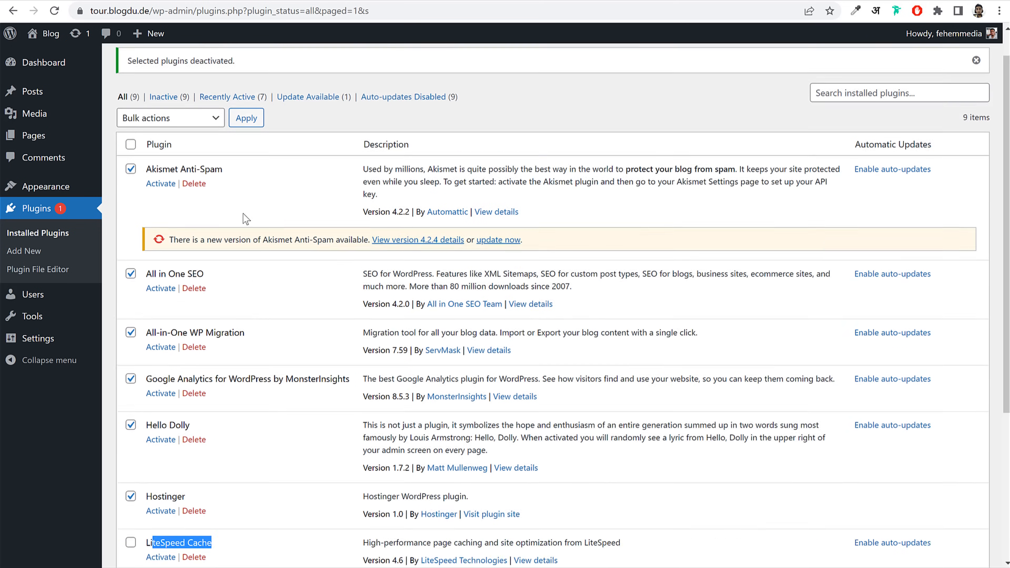
pyautogui.scroll(-5, 272, 311)
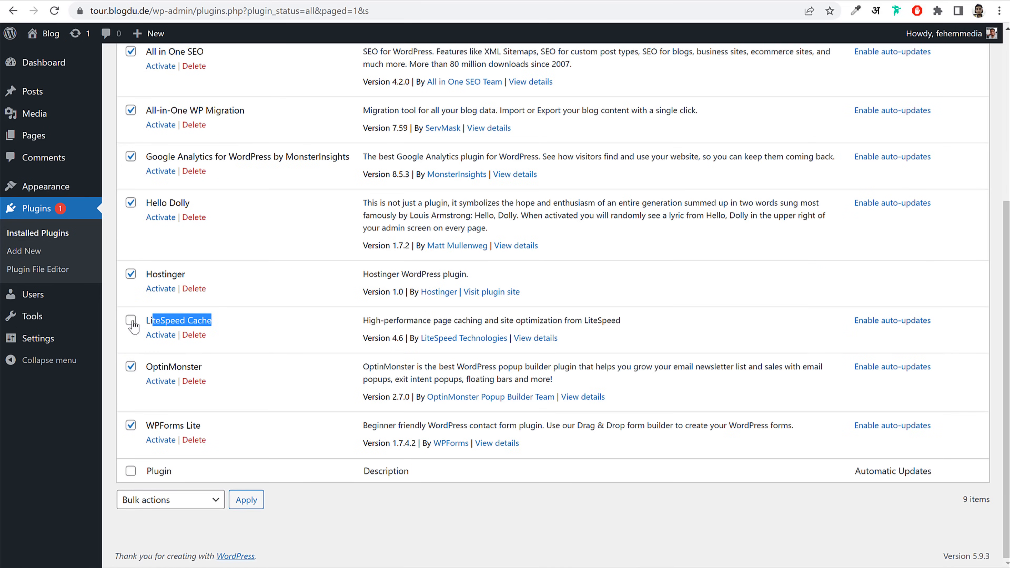
pyautogui.scroll(5, 194, 350)
# - Bulk-delete the checked plugins and confirm removing their data
pyautogui.click(163, 153)
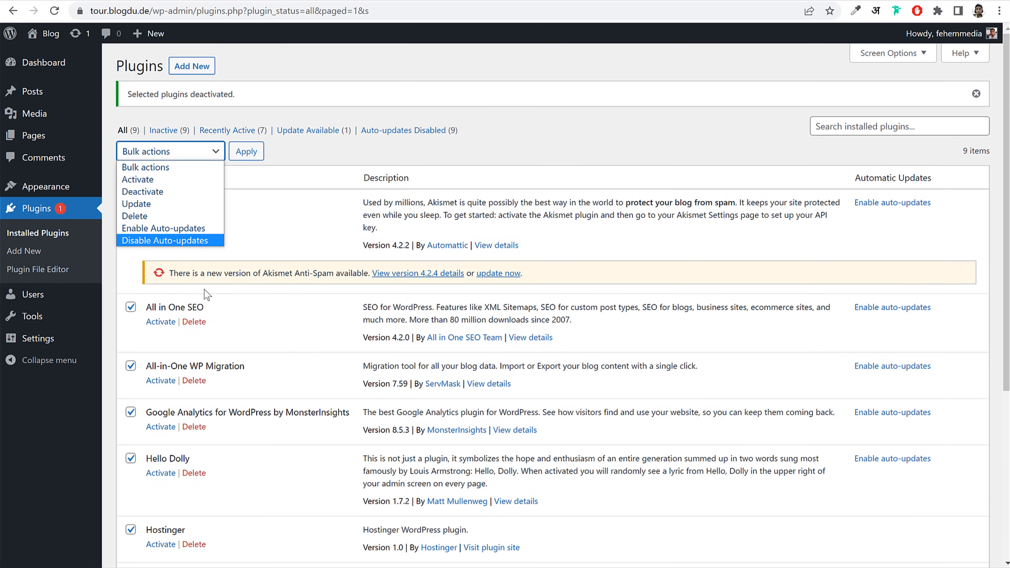
pyautogui.click(163, 215)
pyautogui.click(246, 151)
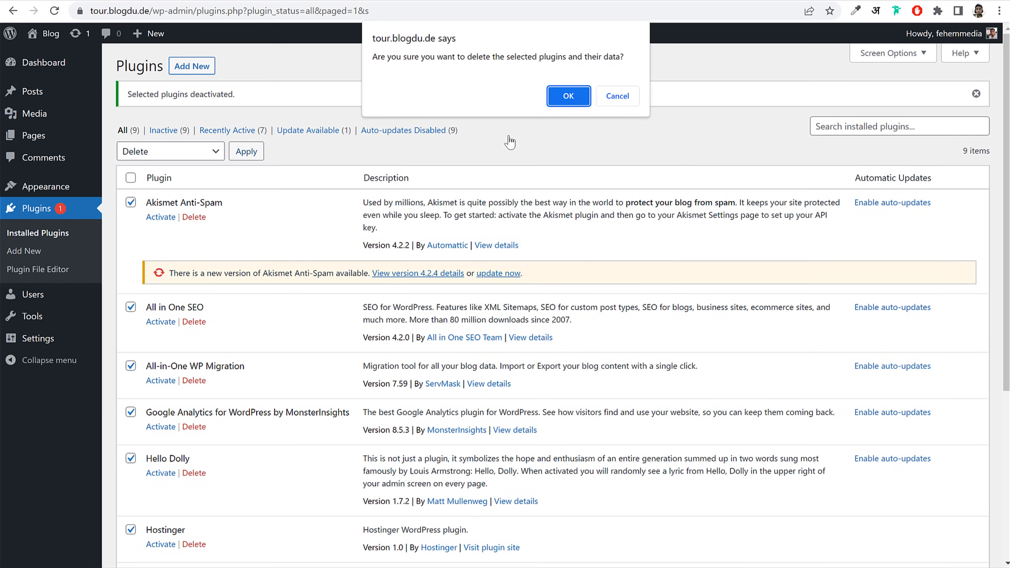
pyautogui.click(567, 97)
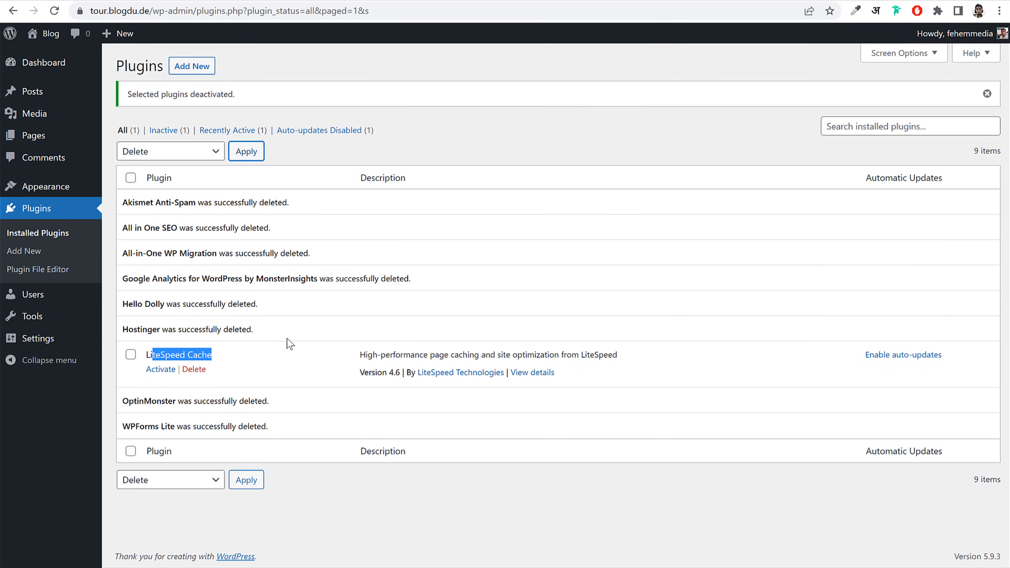
# - Reload the plugins list, then activate LiteSpeed Cache and deactivate it again
pyautogui.click(157, 361)
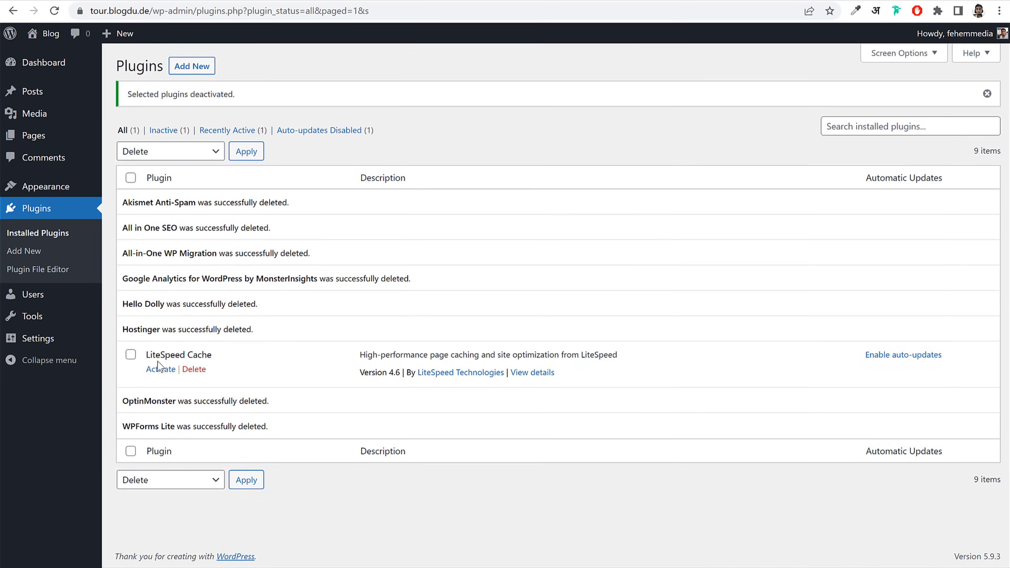
pyautogui.moveTo(166, 354); pyautogui.dragTo(226, 354)
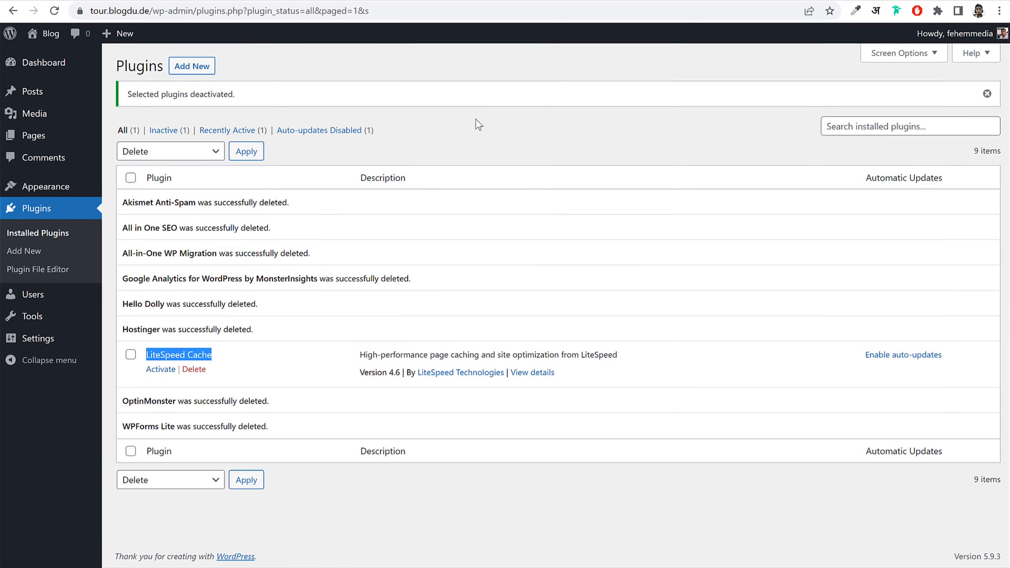
pyautogui.click(38, 208)
pyautogui.click(160, 181)
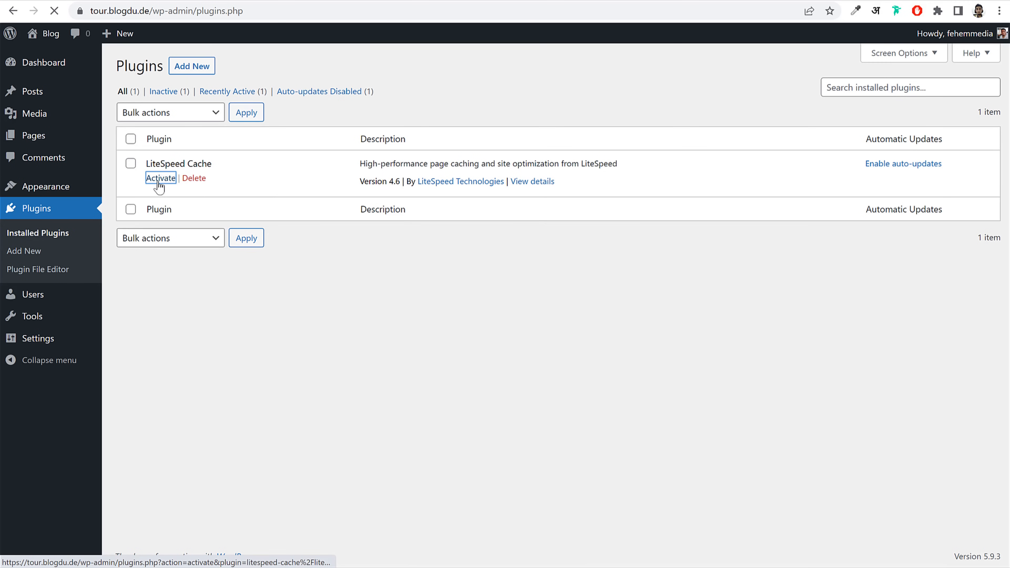
pyautogui.click(167, 253)
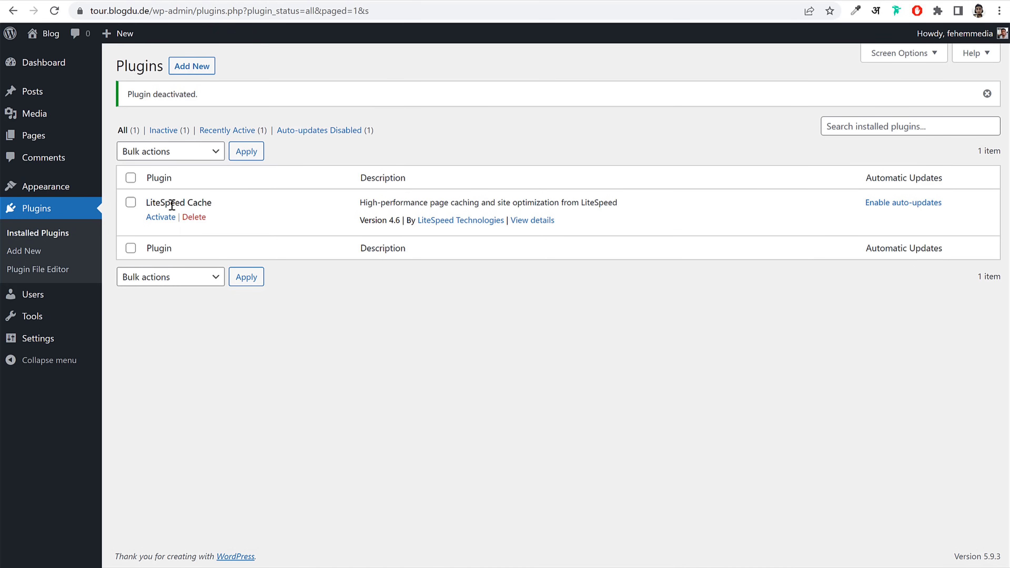
# - In General settings, set the site title to Traveler and the tagline to Hotel Booking Site
pyautogui.click(39, 340)
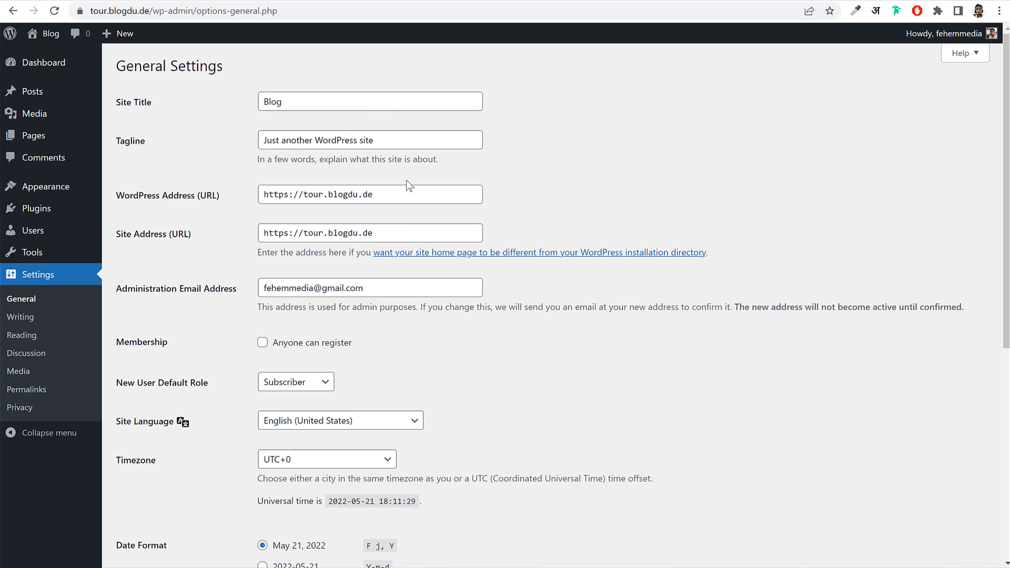
pyautogui.doubleClick(306, 106)
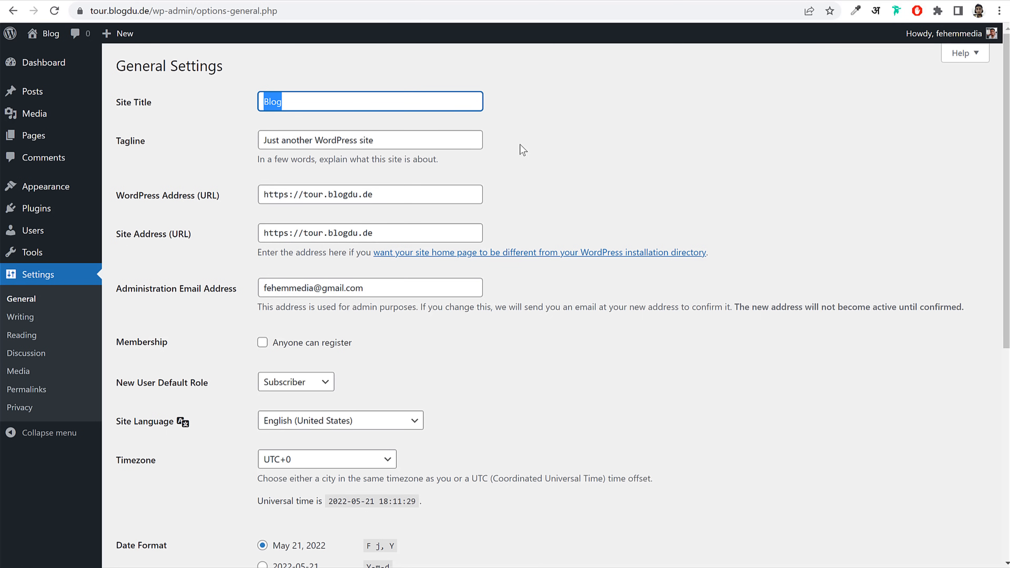
pyautogui.write('Travler')
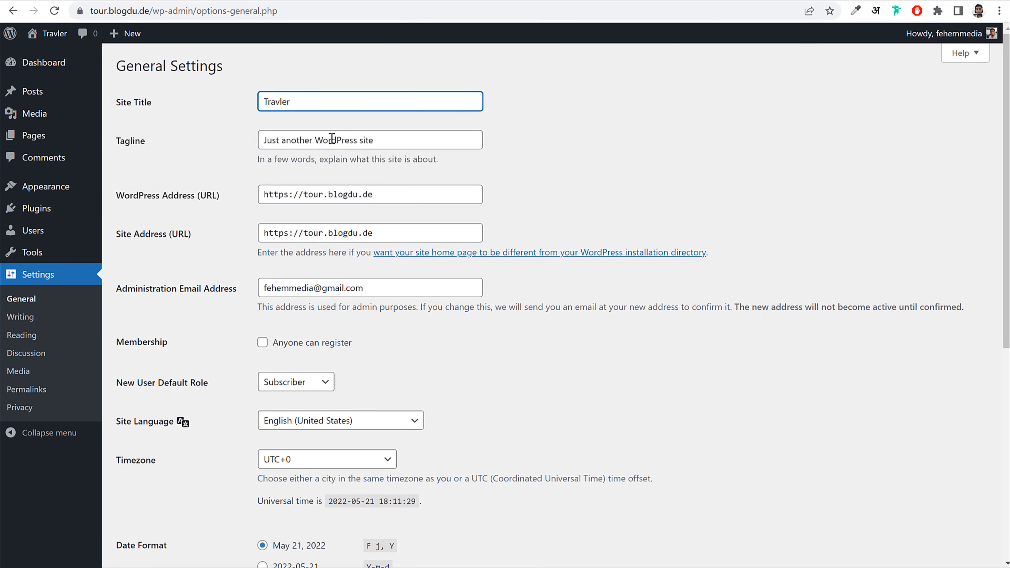
pyautogui.rightClick(278, 111)
pyautogui.click(288, 112)
pyautogui.press('Tab')
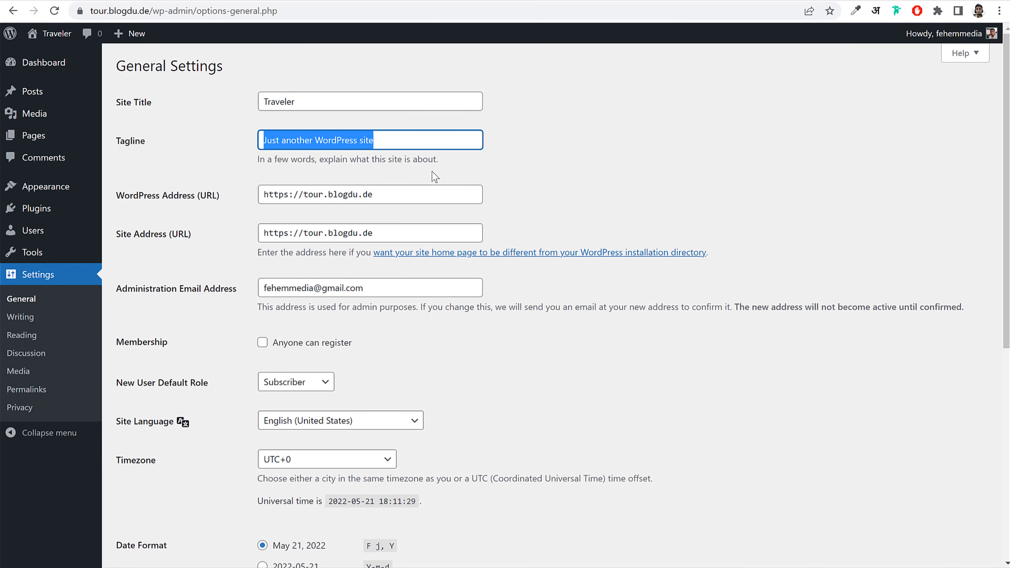
pyautogui.write('Hotel Booking Site')
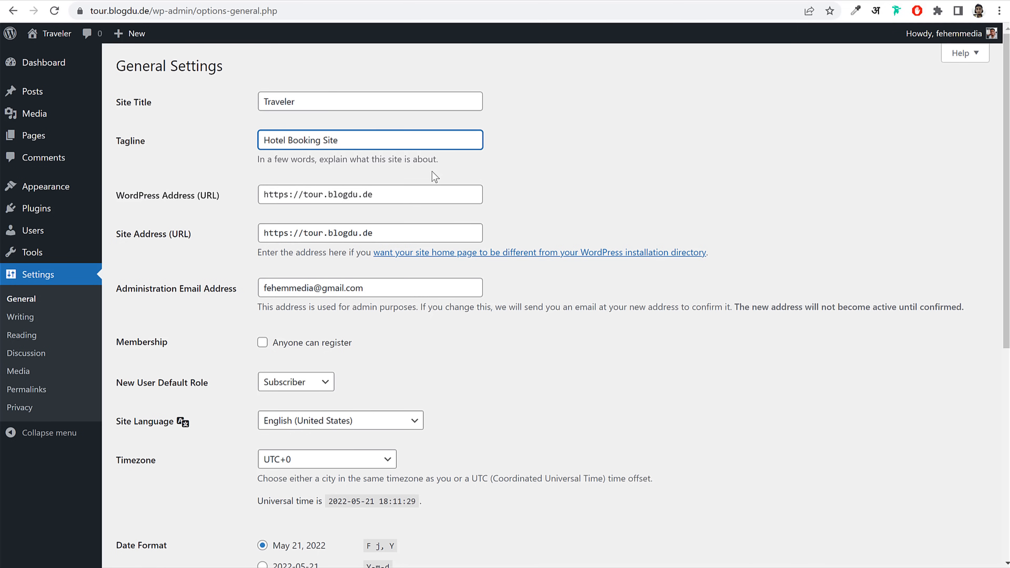
pyautogui.scroll(-1, 518, 207)
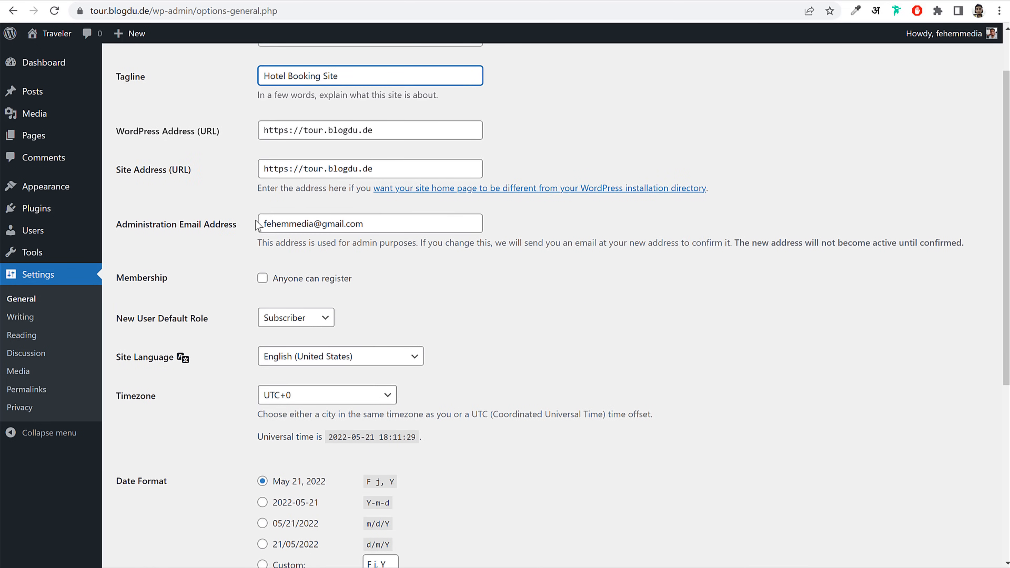
# - Turn on Anyone can register for site membership
pyautogui.tripleClick(374, 222)
pyautogui.scroll(-2, 346, 202)
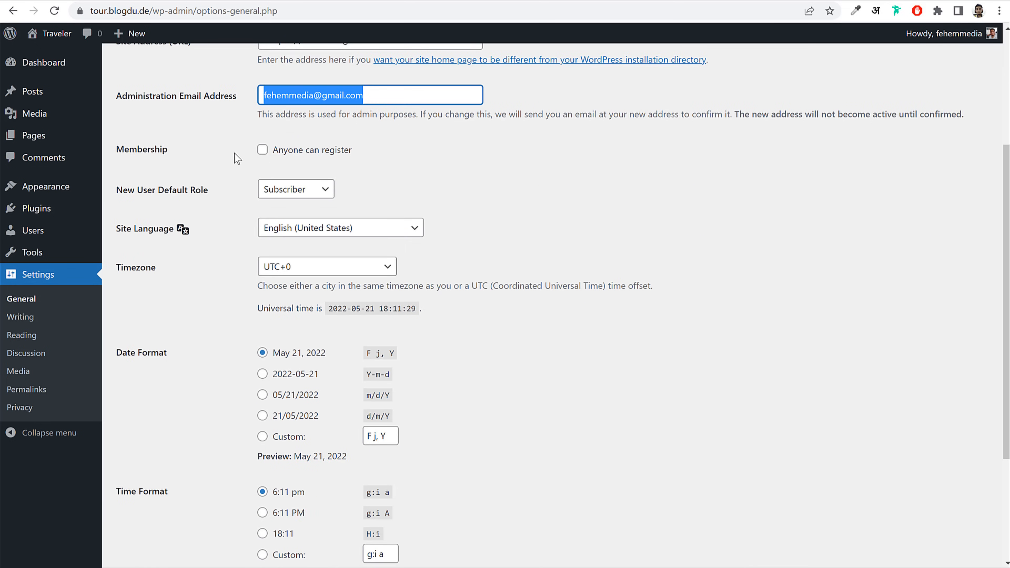
pyautogui.moveTo(171, 153); pyautogui.dragTo(122, 151)
pyautogui.click(263, 151)
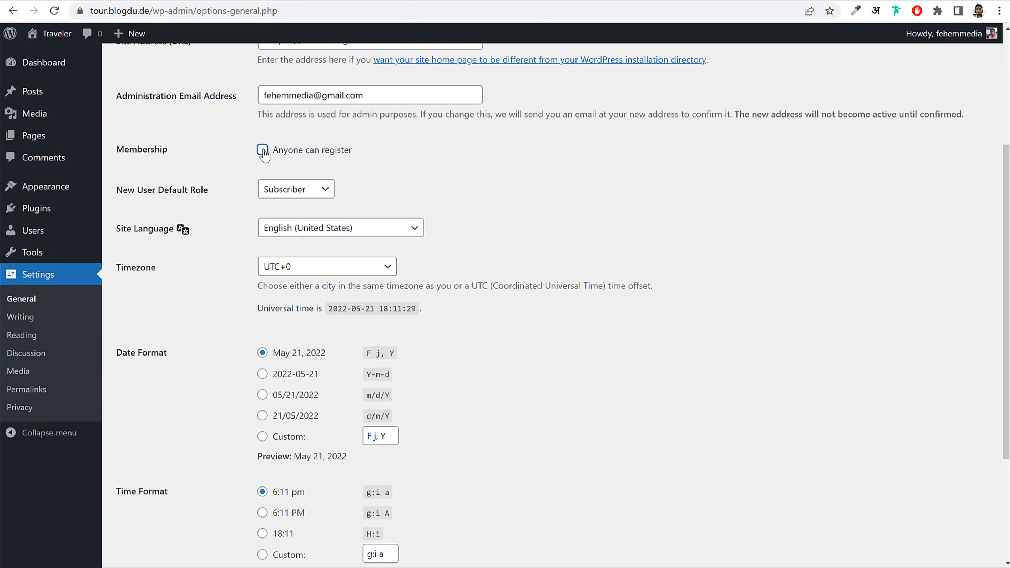
pyautogui.moveTo(382, 154); pyautogui.dragTo(268, 156)
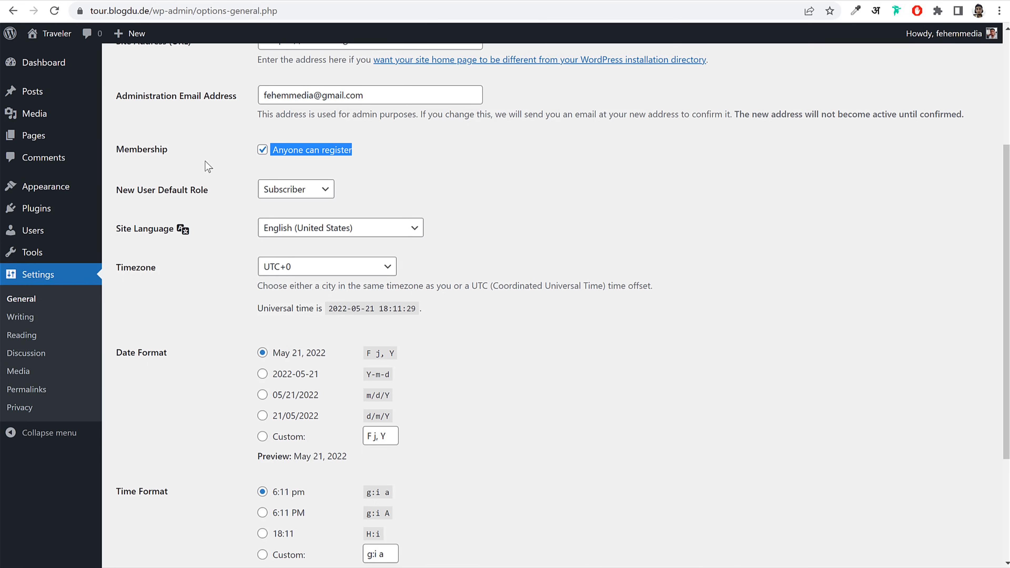
# - Set the timezone to Kolkata and save the general settings
pyautogui.scroll(-1, 483, 227)
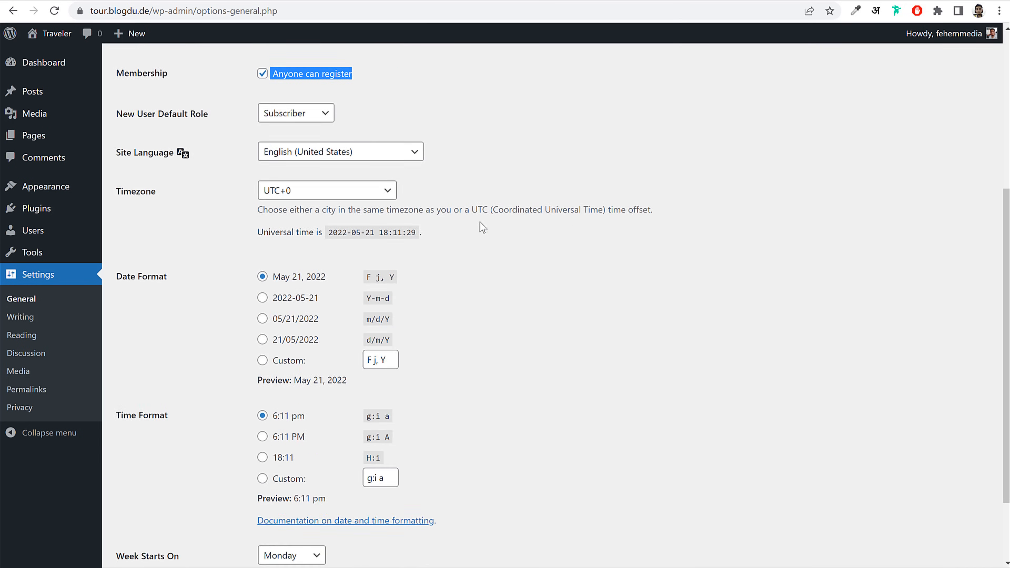
pyautogui.scroll(-1, 483, 228)
pyautogui.click(318, 137)
pyautogui.write('kolkata')
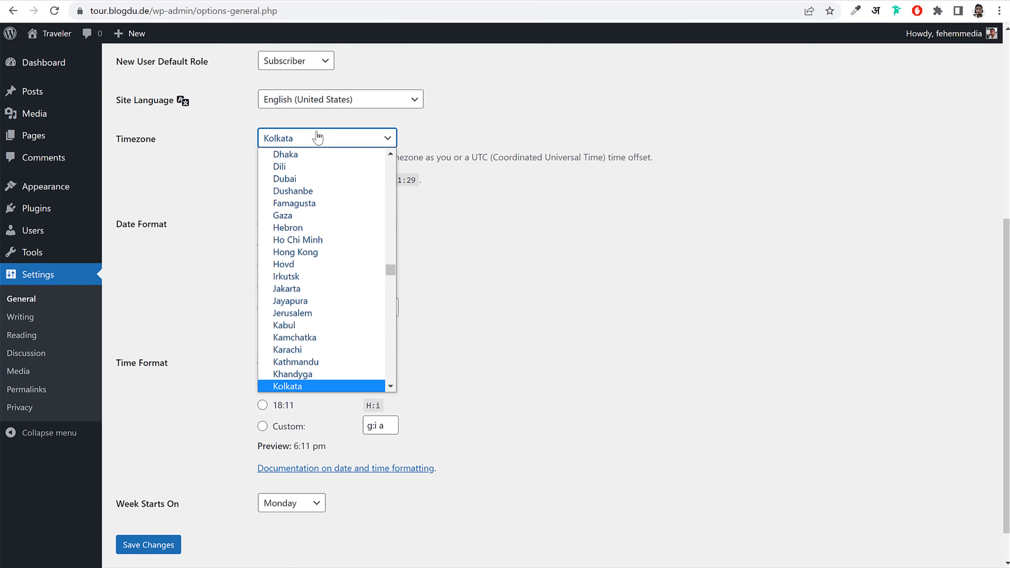
pyautogui.press('Return')
pyautogui.click(485, 155)
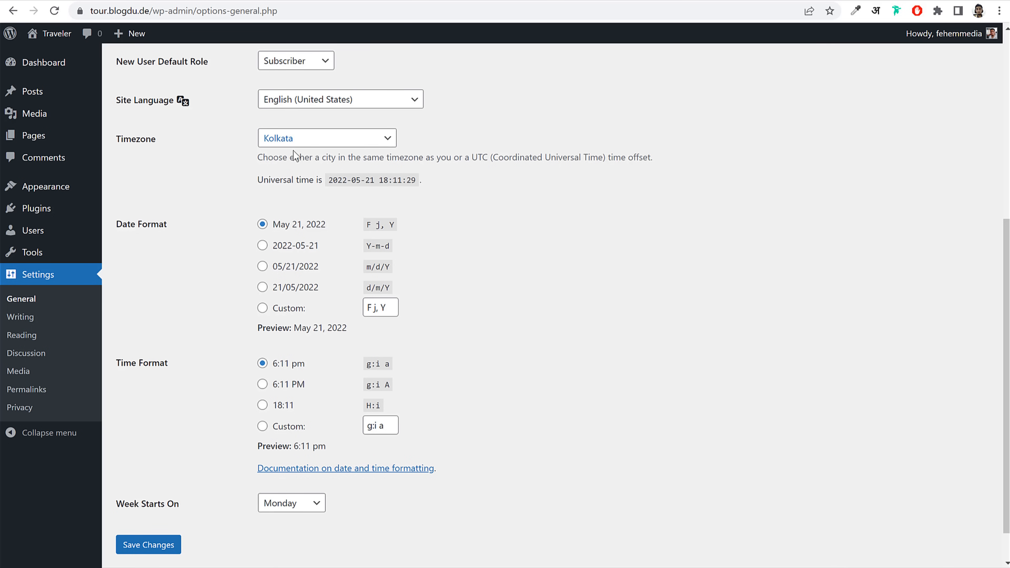
pyautogui.click(142, 545)
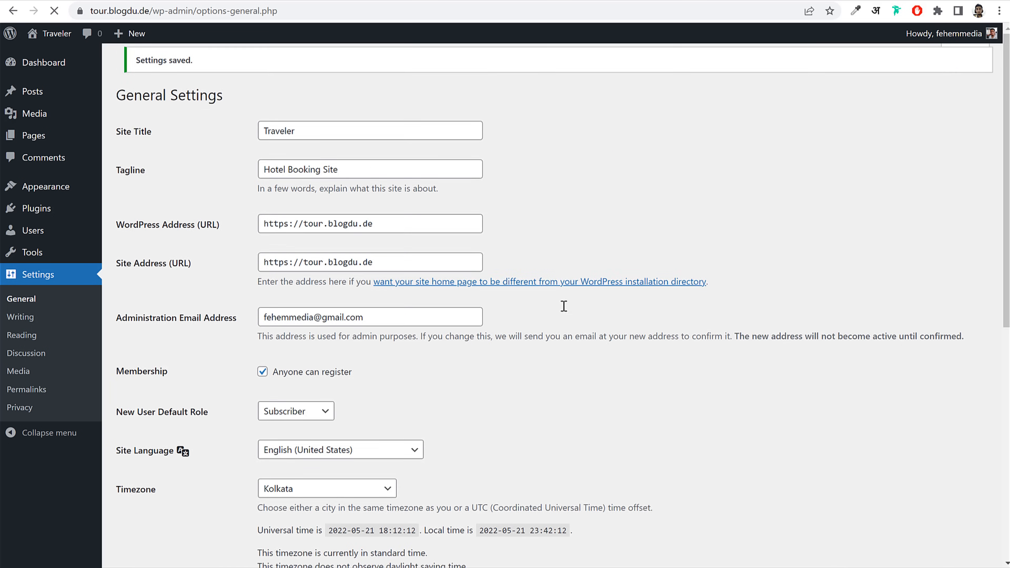
pyautogui.click(38, 391)
# - Switch permalinks to the Post name structure, save, and return to the Dashboard
pyautogui.scroll(-1, 223, 352)
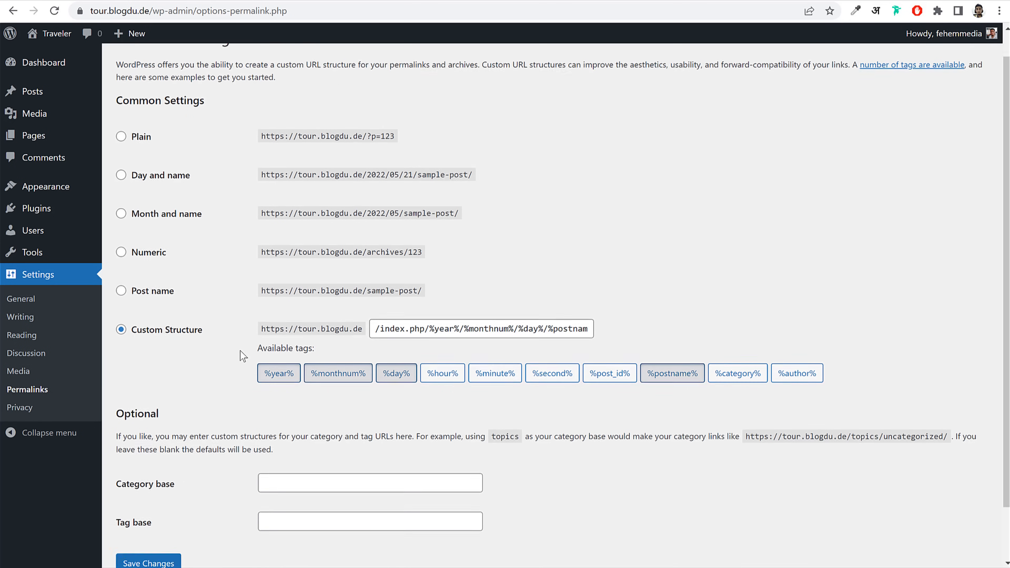
pyautogui.scroll(-2, 240, 351)
pyautogui.scroll(2, 278, 239)
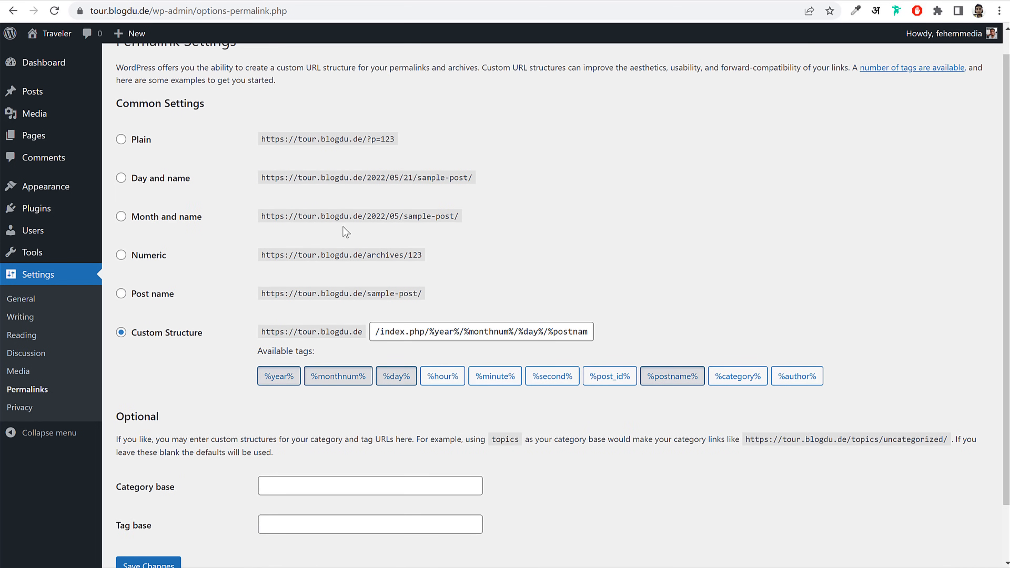
pyautogui.click(161, 302)
pyautogui.doubleClick(160, 303)
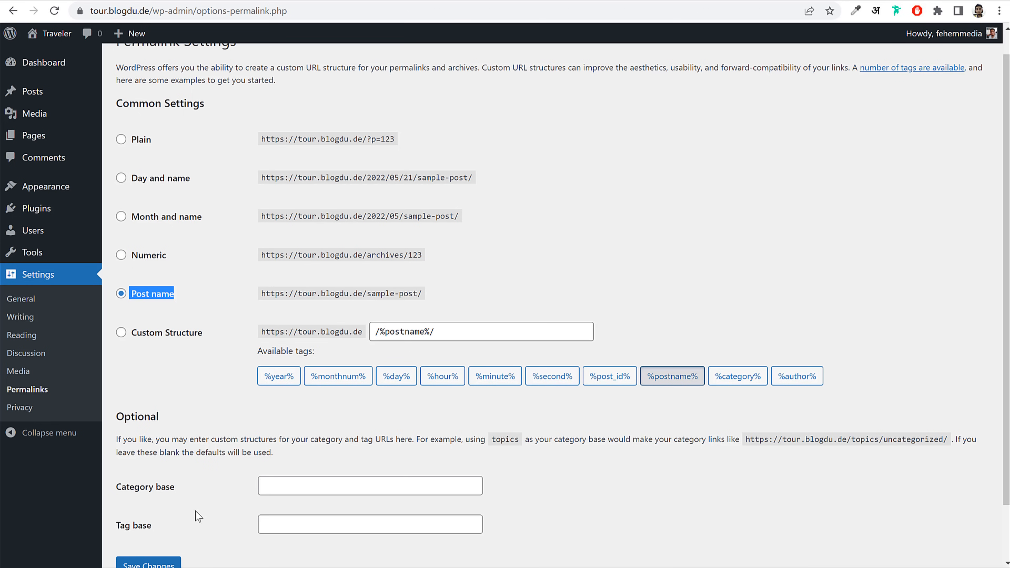
pyautogui.click(167, 563)
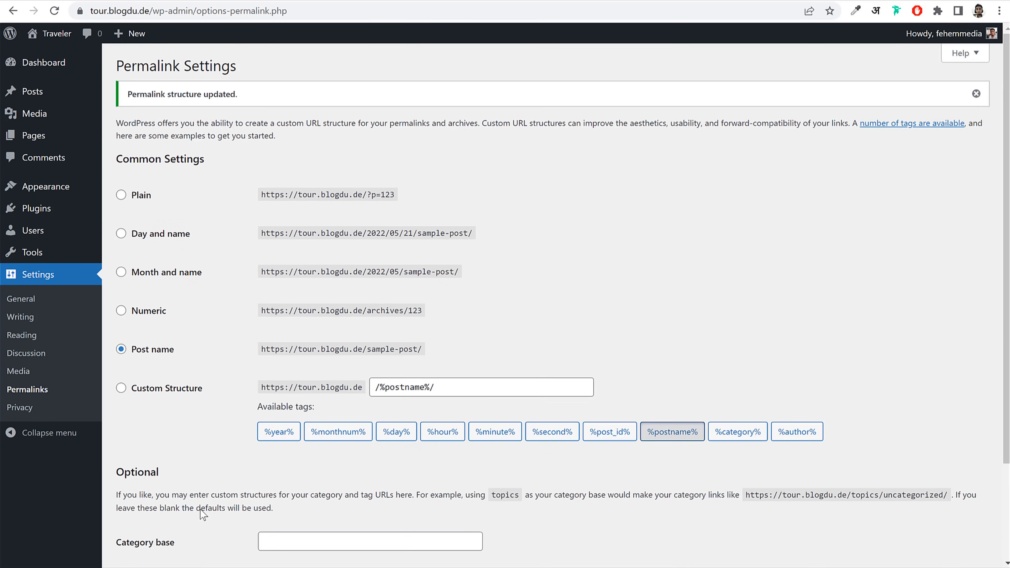
pyautogui.click(32, 63)
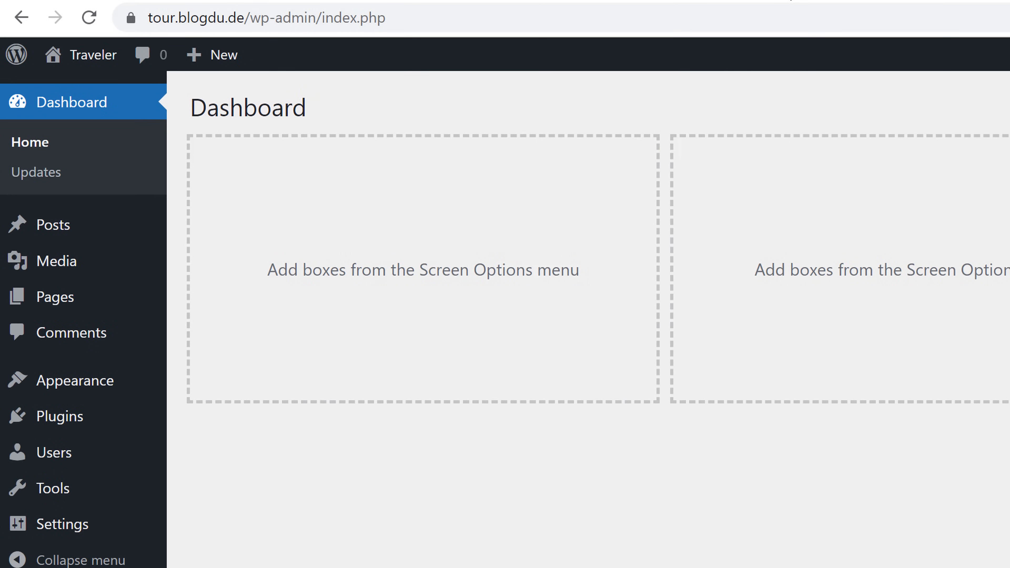
# - In a new tab, go to bloggdude.com/traveler to reach the Traveler theme's ThemeForest page
pyautogui.hotkey('ctrl', 't')
pyautogui.write('bloggdude.com/t')
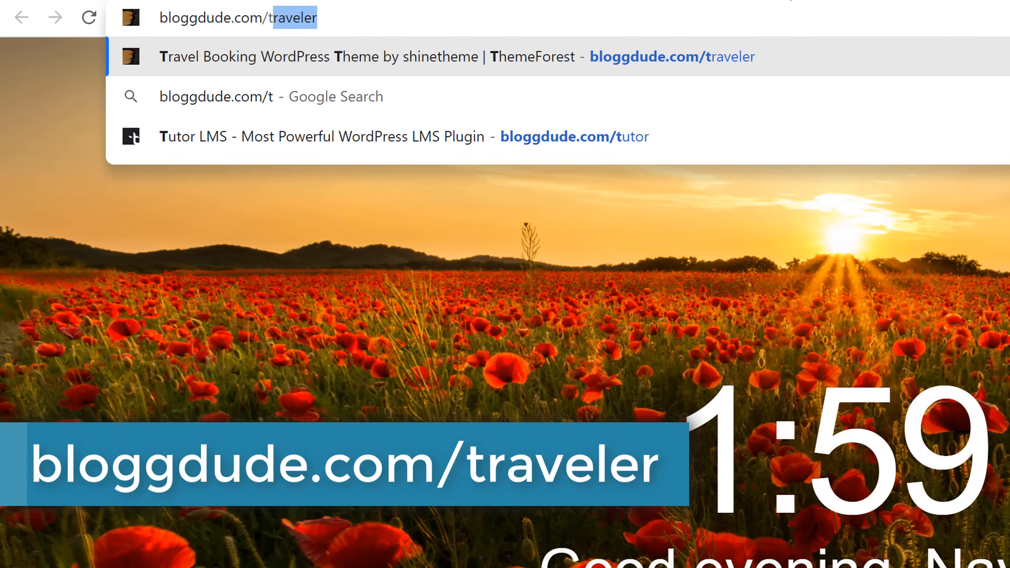
pyautogui.write('r')
pyautogui.press('Return')
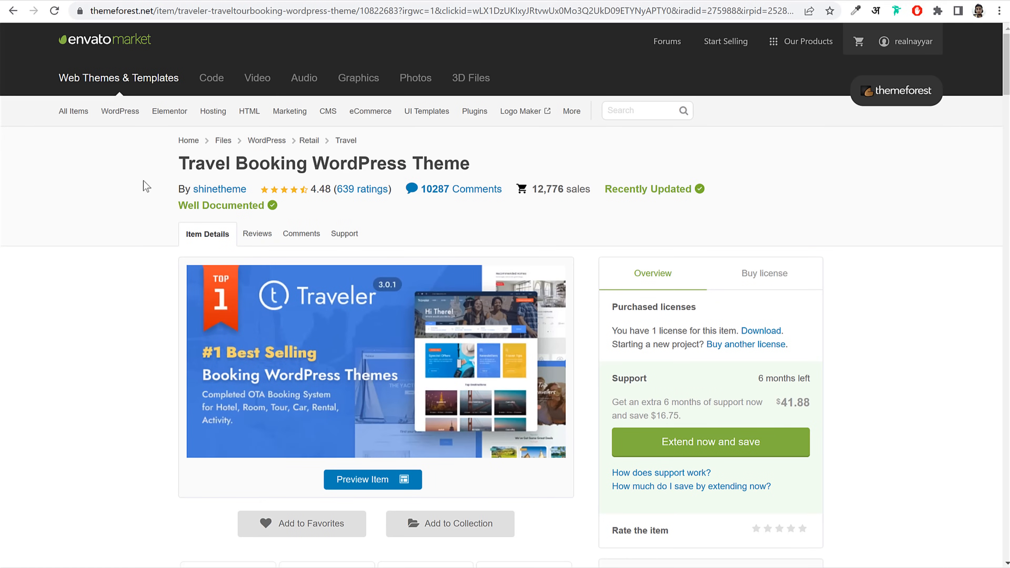
pyautogui.moveTo(444, 163); pyautogui.dragTo(501, 176)
# - Browse the Travel Booking WordPress Theme's ThemeForest page
pyautogui.click(508, 172)
pyautogui.scroll(-4, 859, 327)
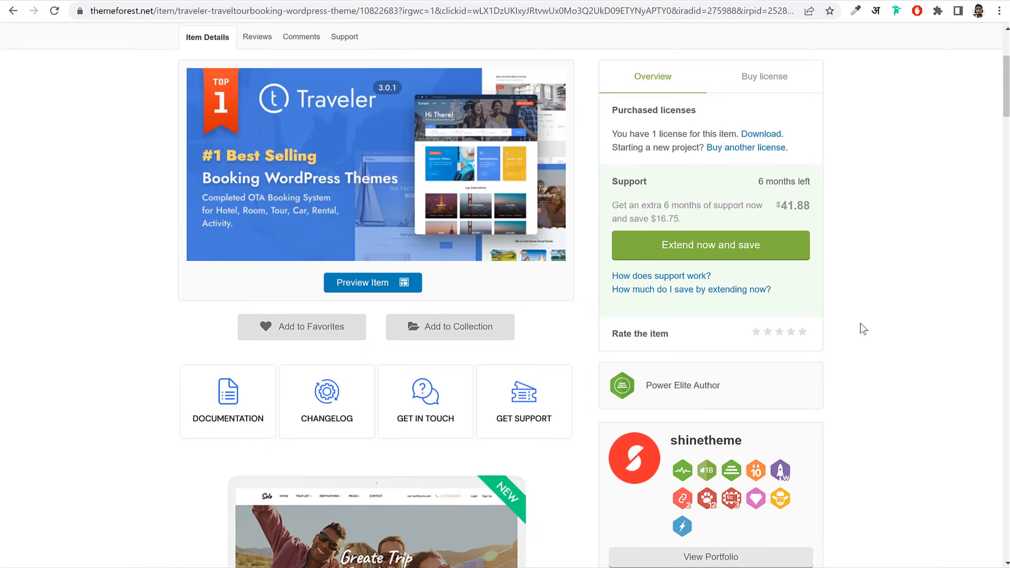
pyautogui.scroll(3, 858, 328)
pyautogui.scroll(1, 859, 329)
pyautogui.moveTo(573, 186); pyautogui.dragTo(531, 188)
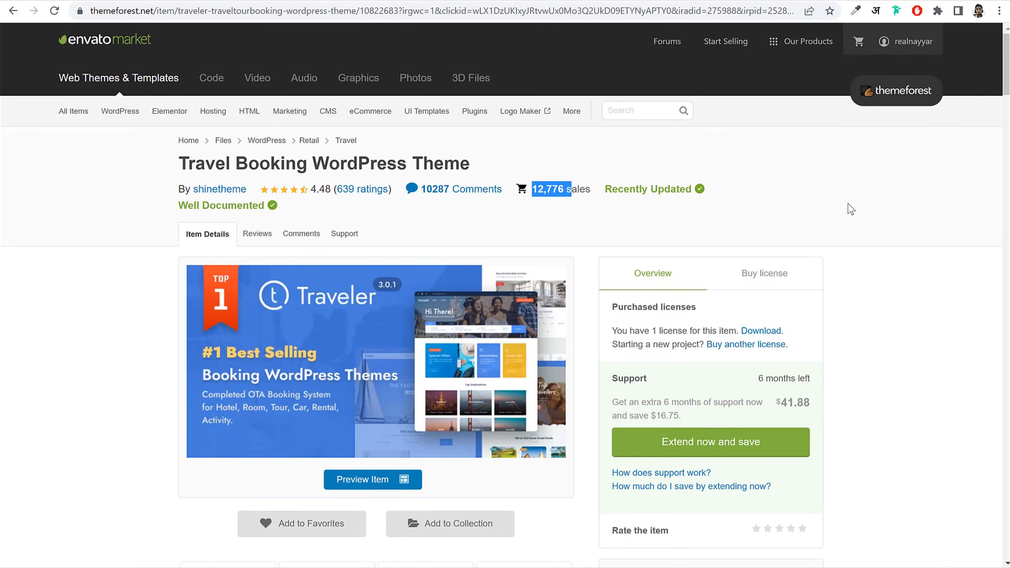
pyautogui.scroll(-6, 895, 299)
pyautogui.scroll(-20, 895, 299)
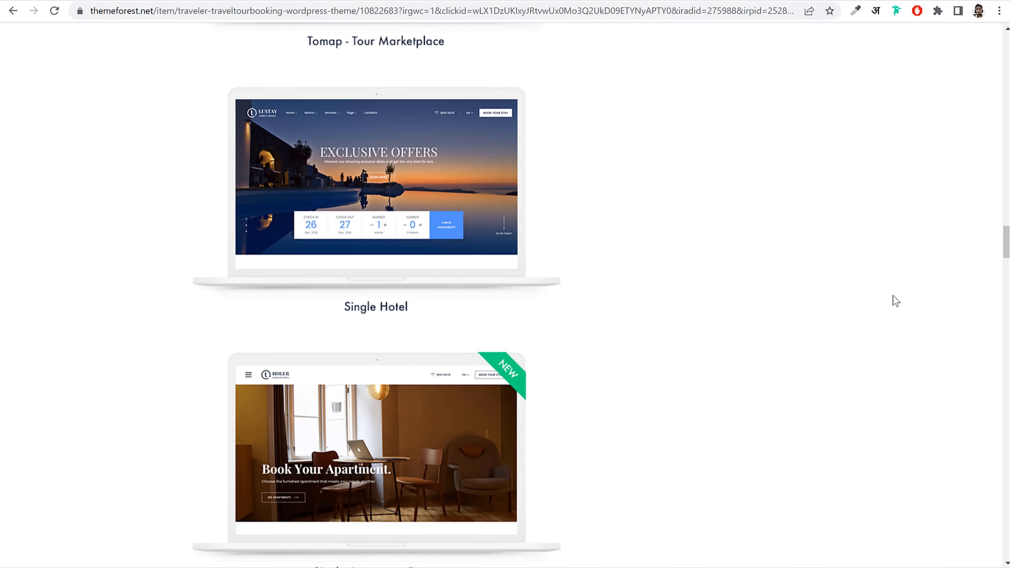
pyautogui.scroll(20, 892, 295)
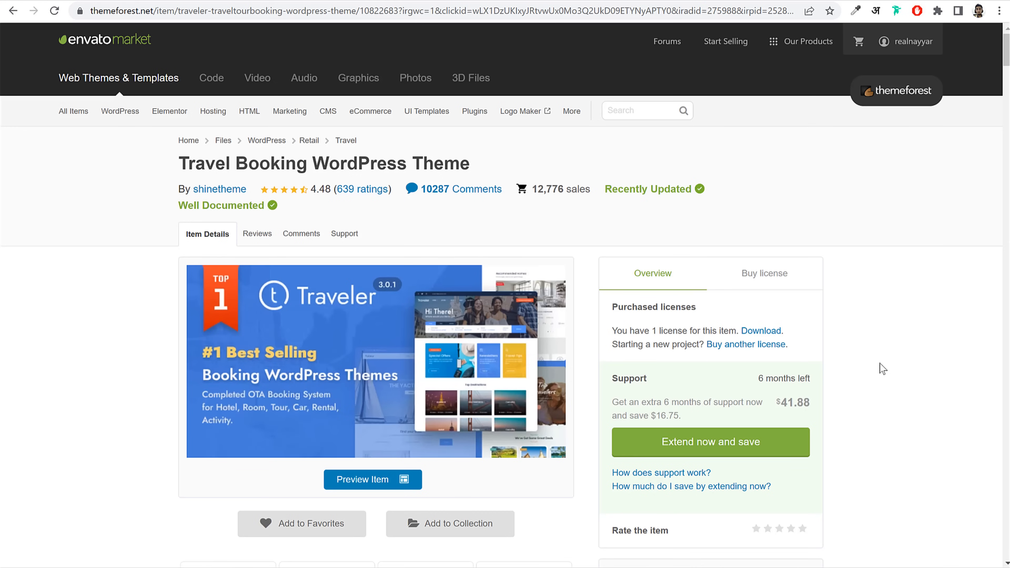
# - Check the license options: the $79 price and its 6 months of support
pyautogui.click(778, 283)
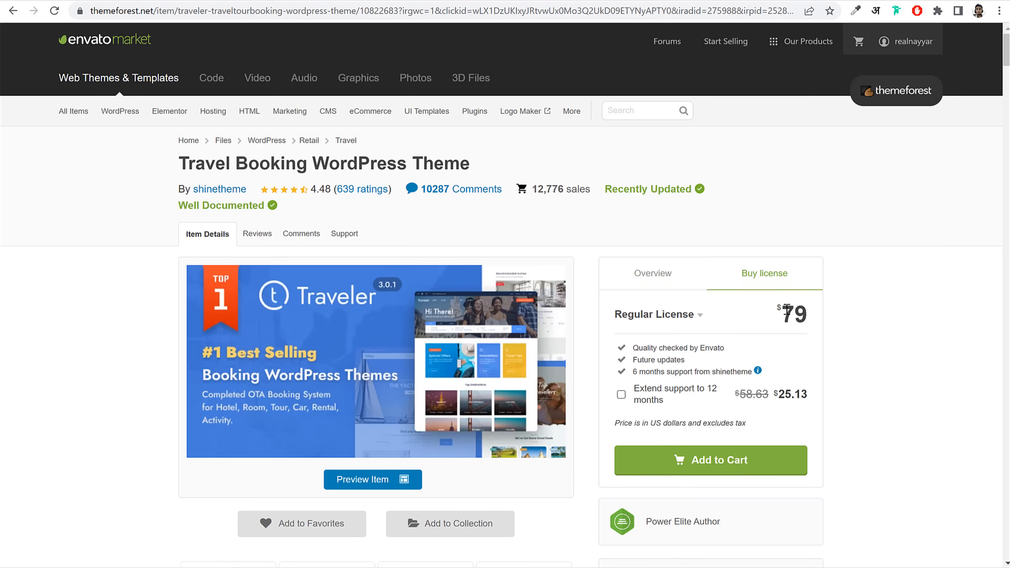
pyautogui.moveTo(778, 308); pyautogui.dragTo(805, 315)
pyautogui.click(805, 314)
pyautogui.moveTo(803, 317); pyautogui.dragTo(778, 321)
pyautogui.click(838, 308)
pyautogui.moveTo(633, 374); pyautogui.dragTo(754, 372)
pyautogui.click(880, 364)
# - From Downloads, get only the installable WordPress file of the Travel Booking theme
pyautogui.click(618, 287)
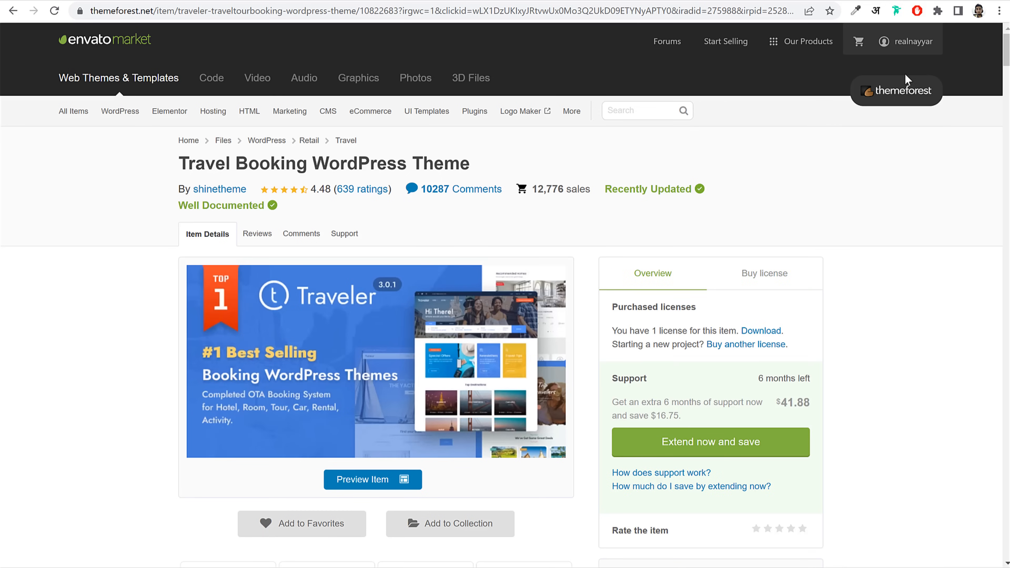
pyautogui.moveTo(899, 44)
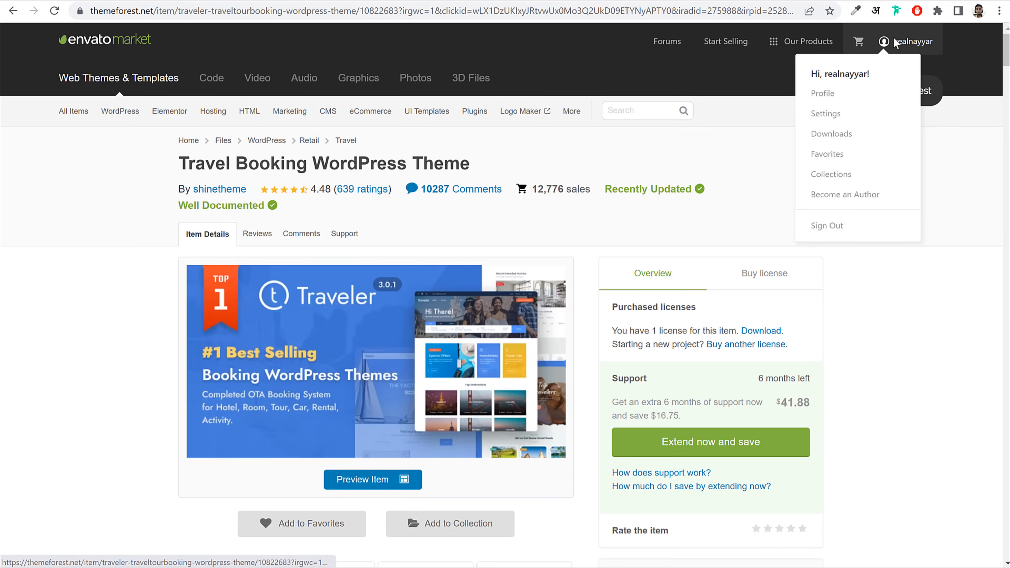
pyautogui.click(835, 139)
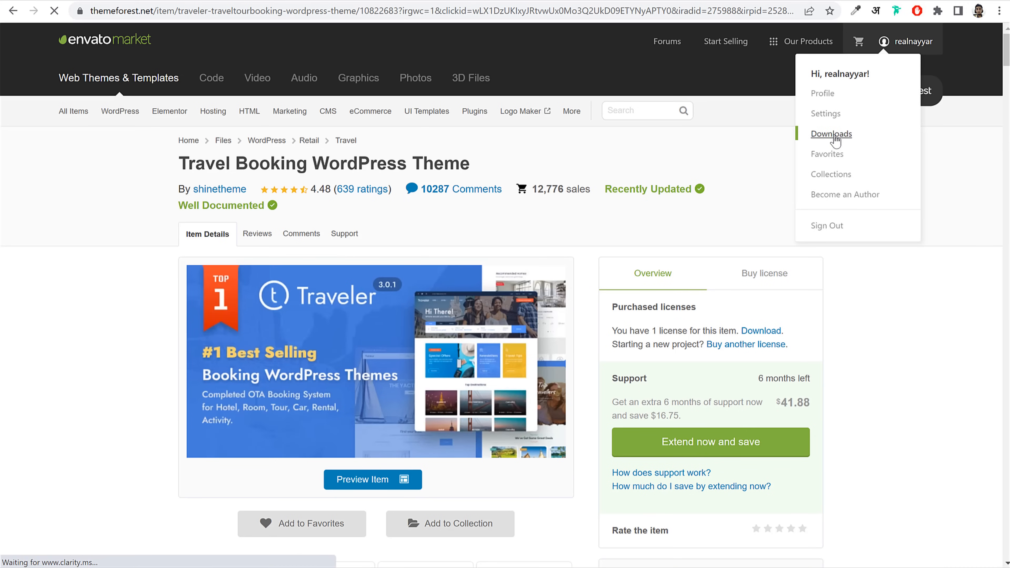
pyautogui.scroll(-10, 859, 334)
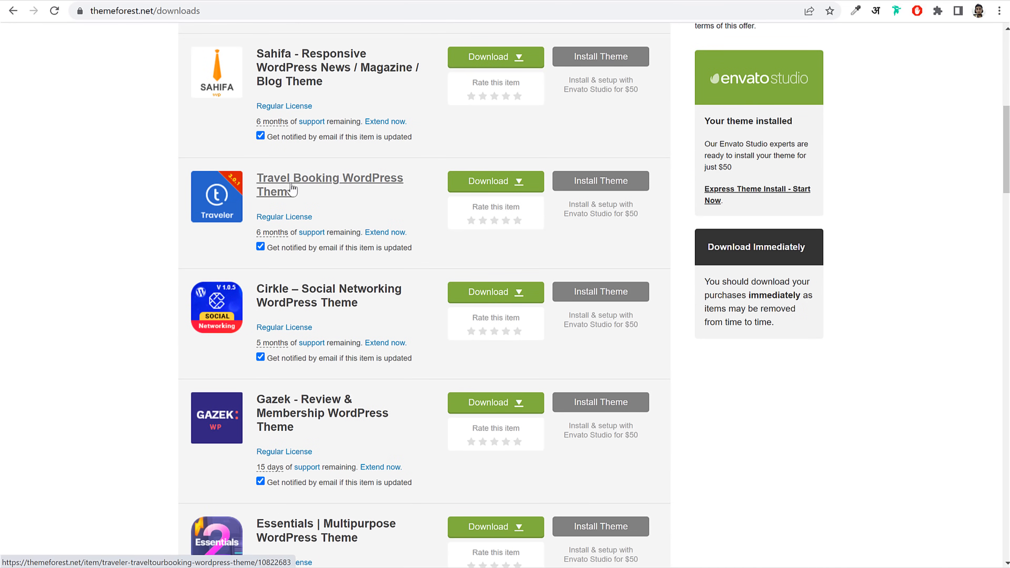
pyautogui.click(490, 183)
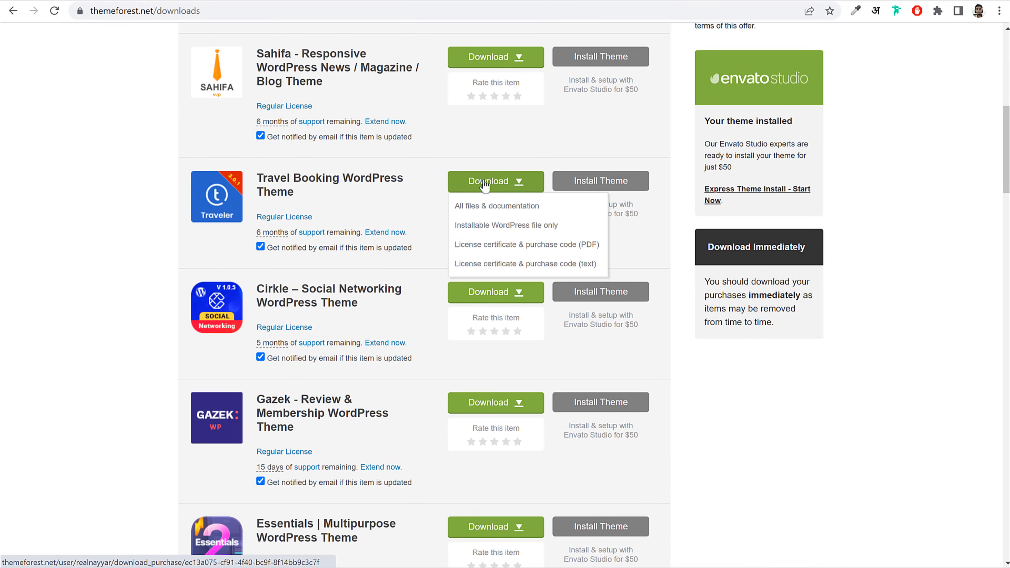
pyautogui.click(502, 228)
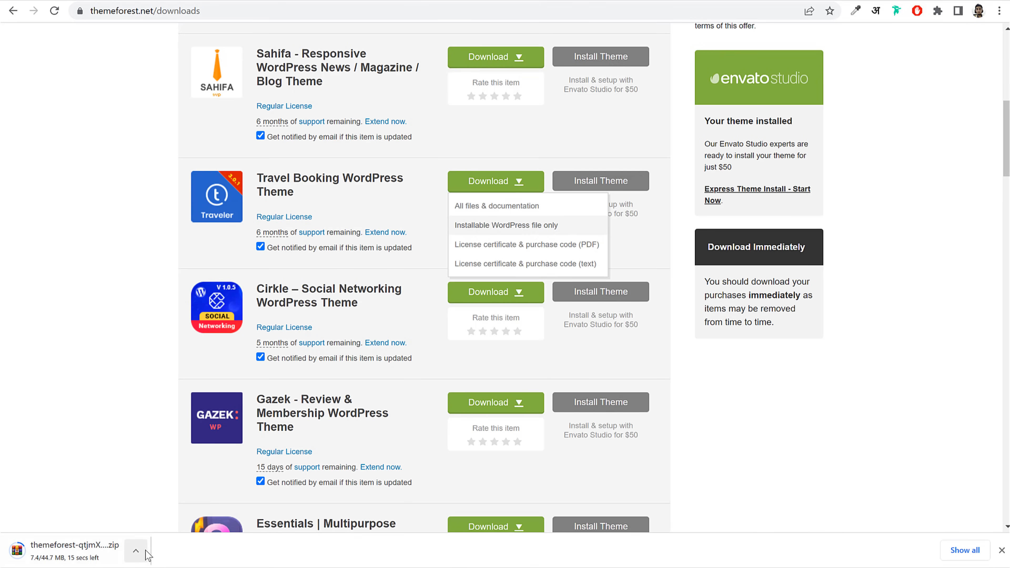
pyautogui.click(374, 1)
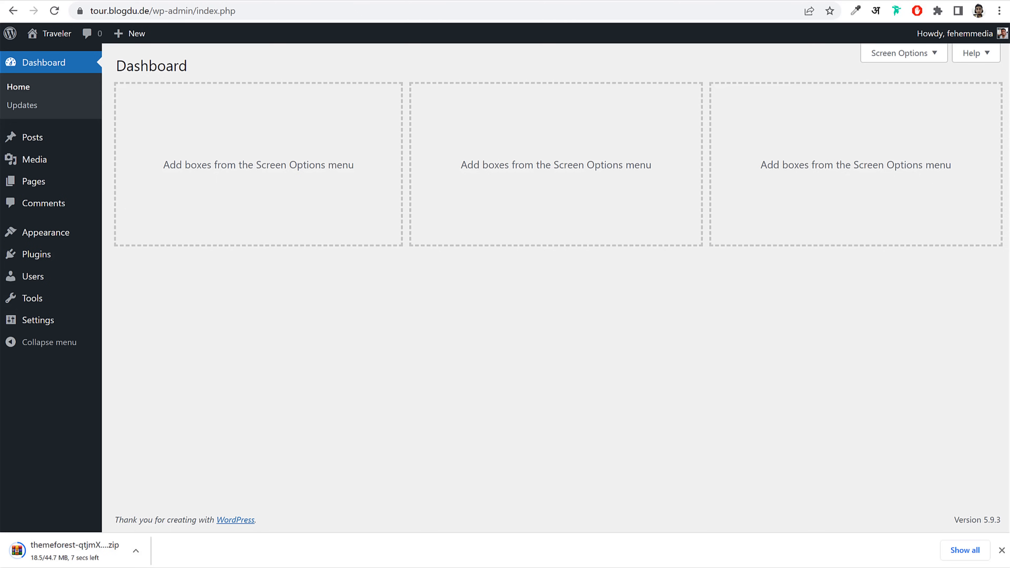
# - Upload the downloaded Traveler theme zip, install it, and activate it
pyautogui.click(82, 230)
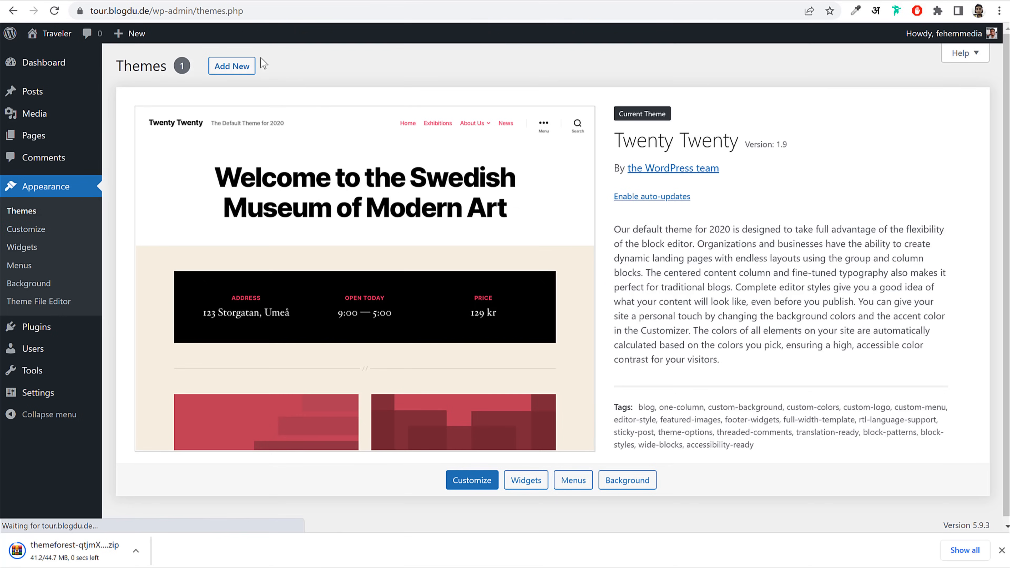
pyautogui.click(233, 65)
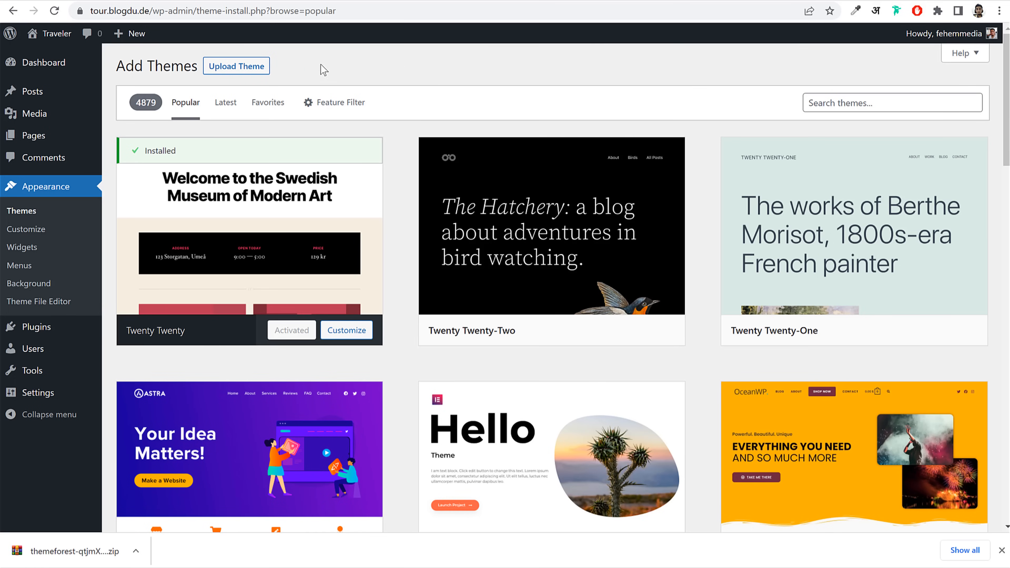
pyautogui.click(243, 75)
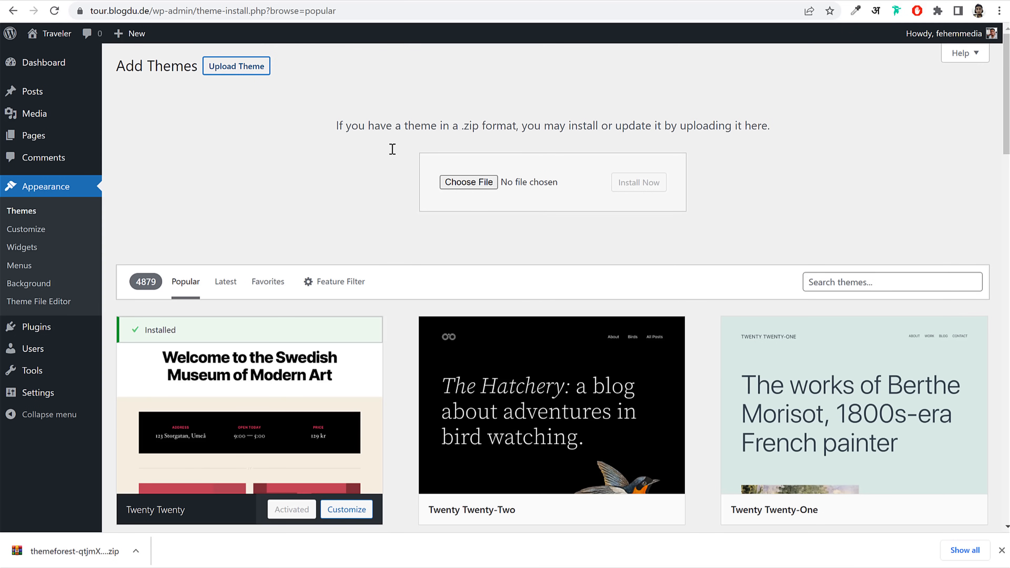
pyautogui.click(468, 183)
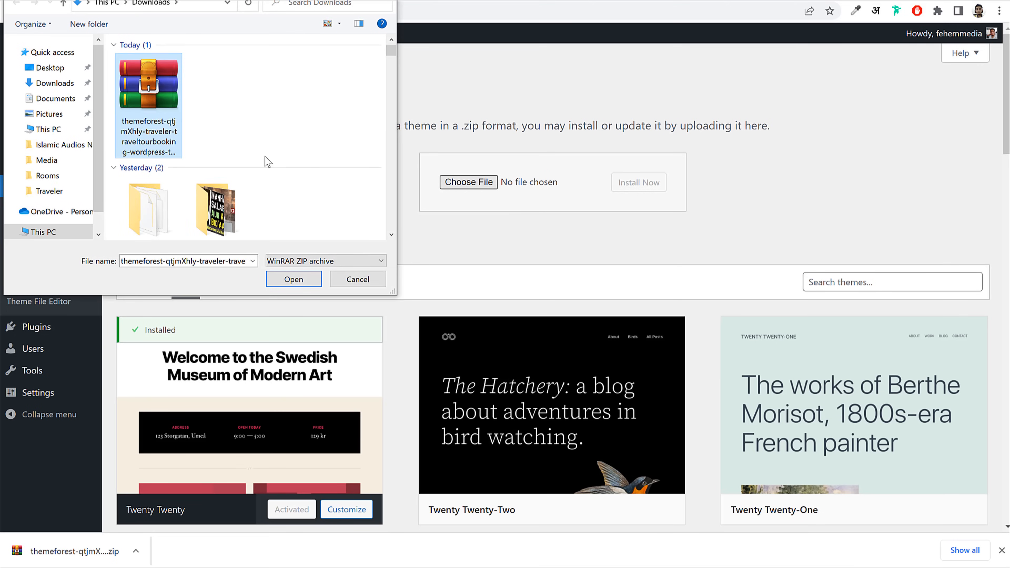
pyautogui.click(293, 278)
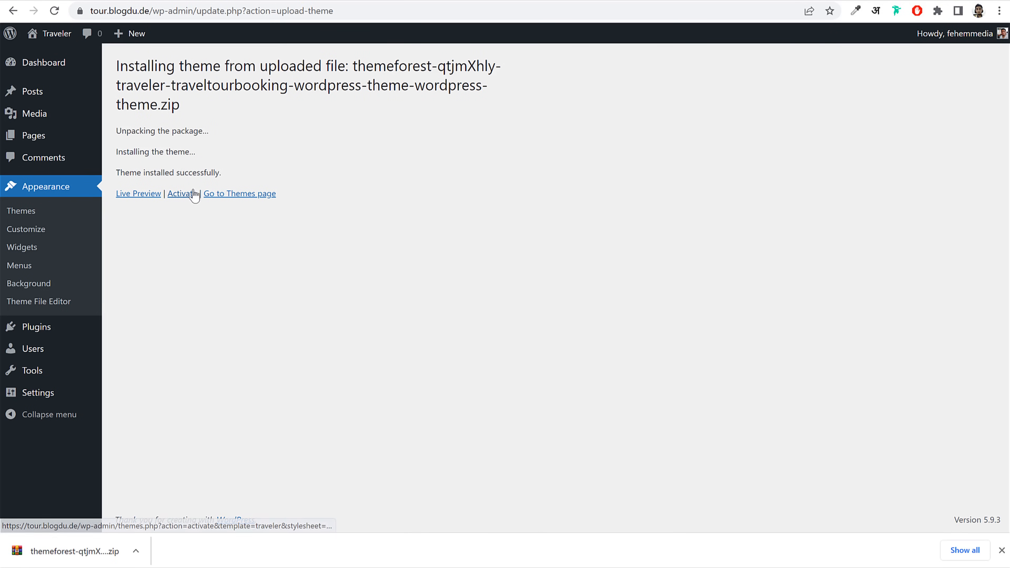
pyautogui.click(182, 197)
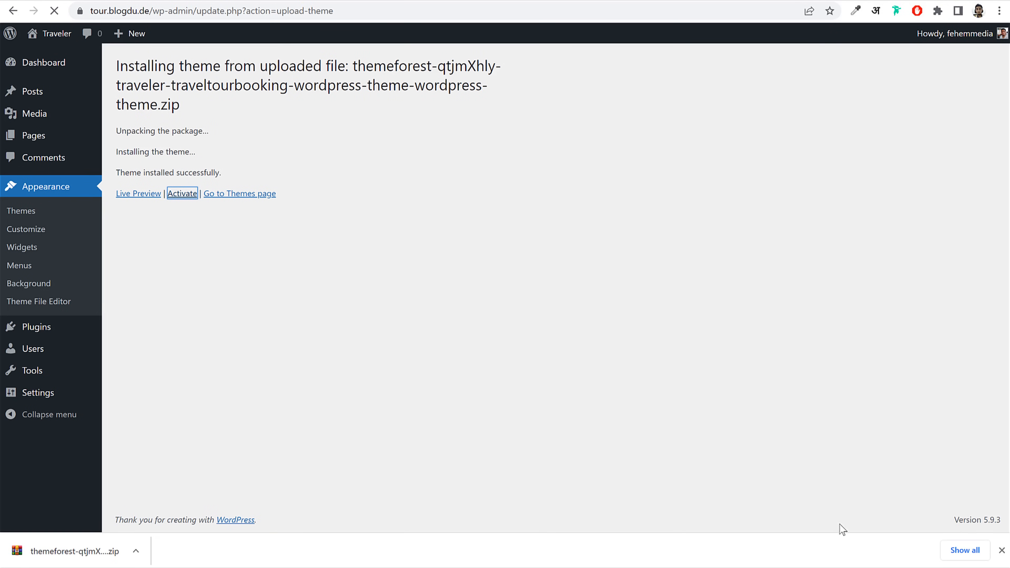
pyautogui.click(1001, 551)
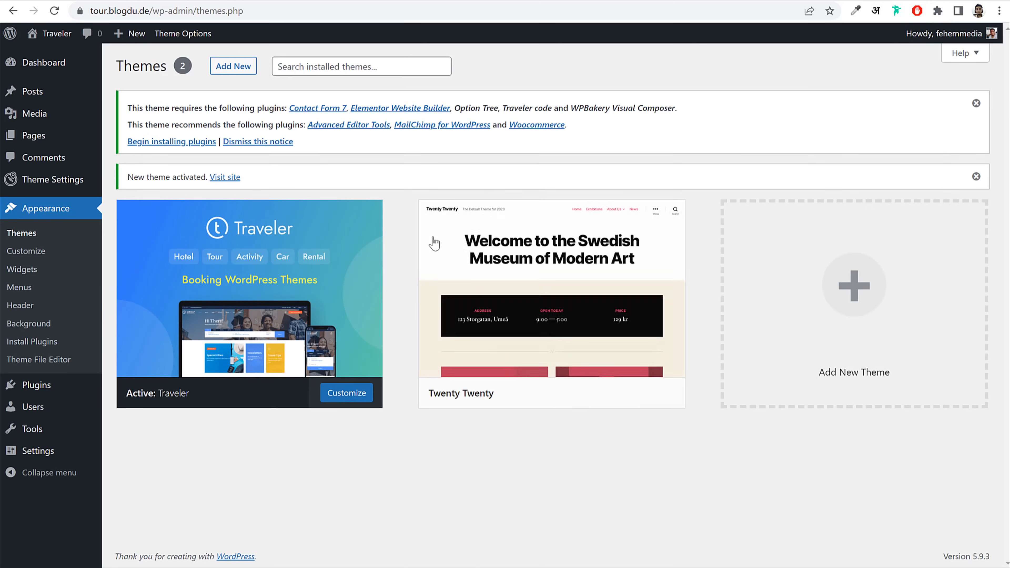
# - Delete the Twenty Twenty theme
pyautogui.click(529, 287)
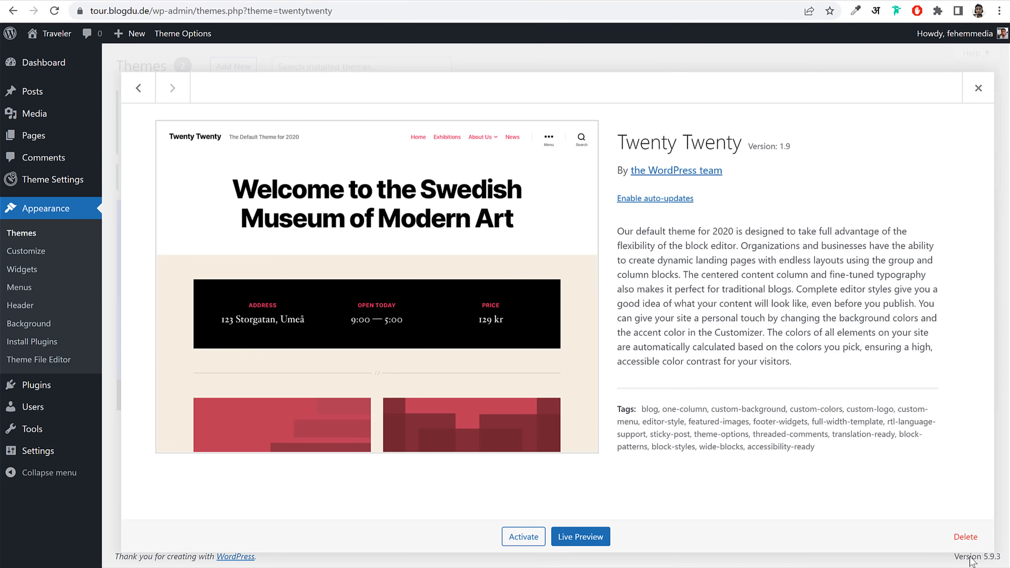
pyautogui.click(966, 537)
pyautogui.click(572, 107)
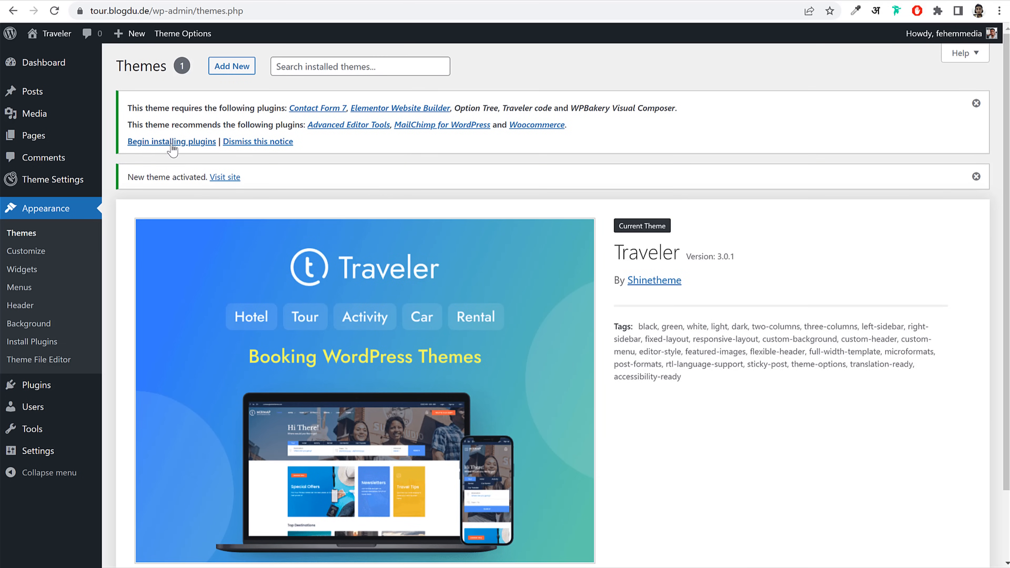
# - Bulk-install all eight plugins required by the Traveler theme
pyautogui.click(170, 149)
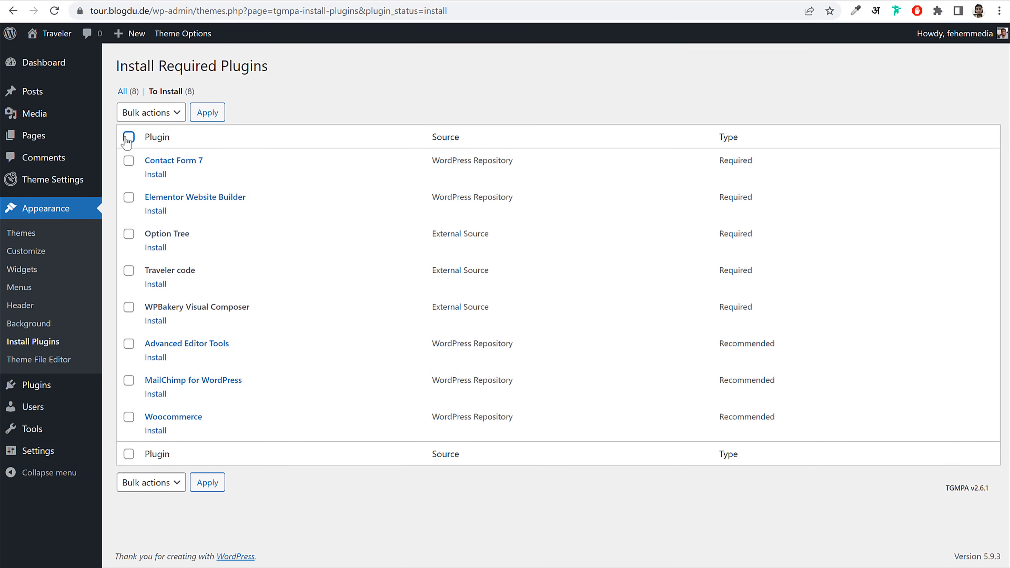
pyautogui.click(128, 138)
pyautogui.click(129, 417)
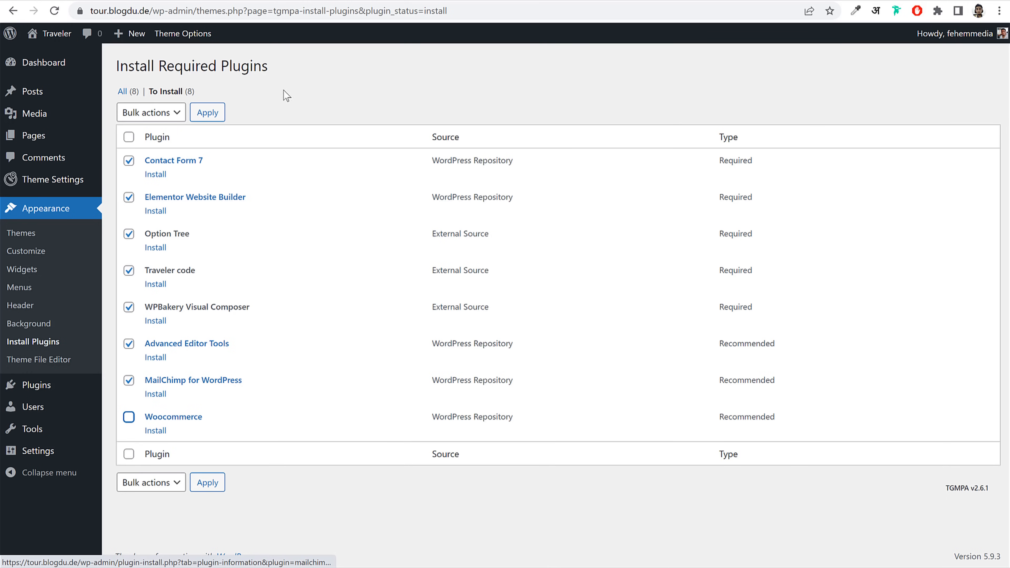
pyautogui.click(155, 113)
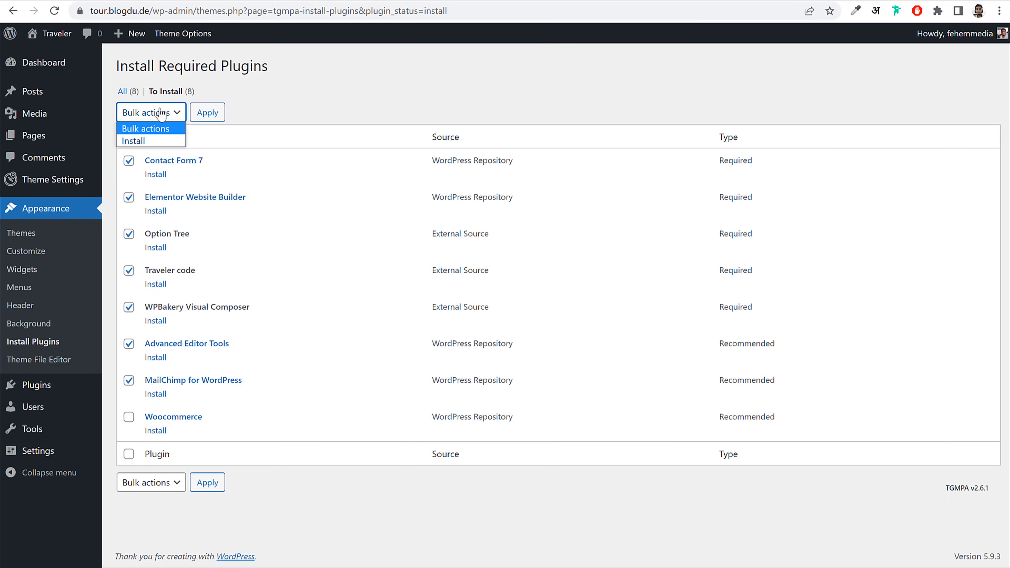
pyautogui.click(159, 146)
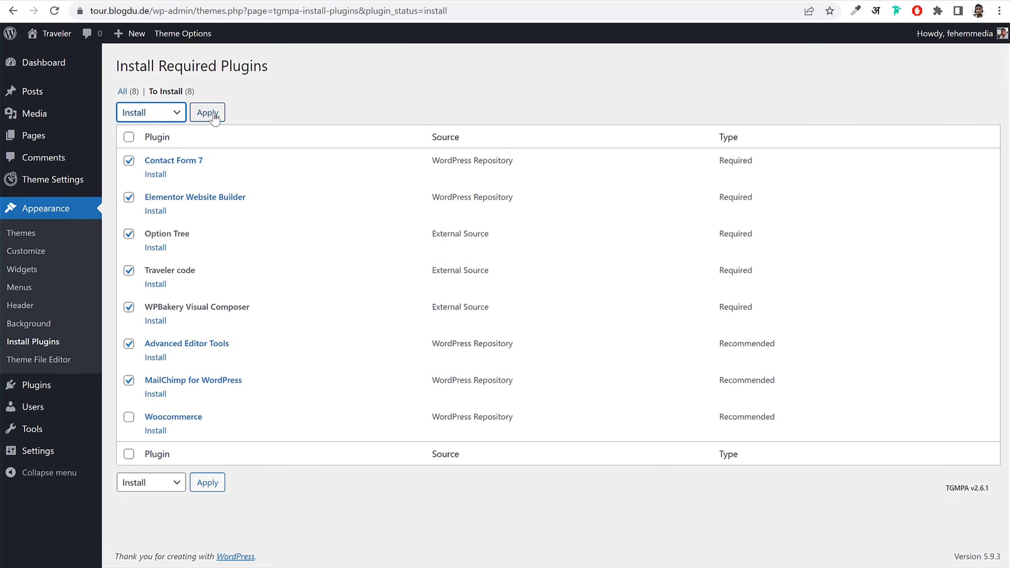
pyautogui.click(129, 417)
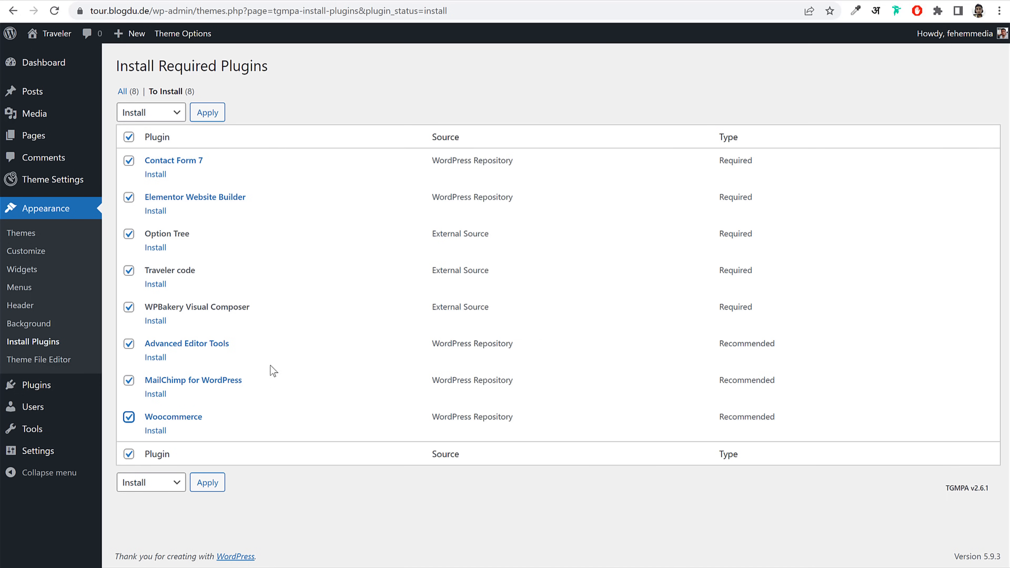
pyautogui.click(207, 113)
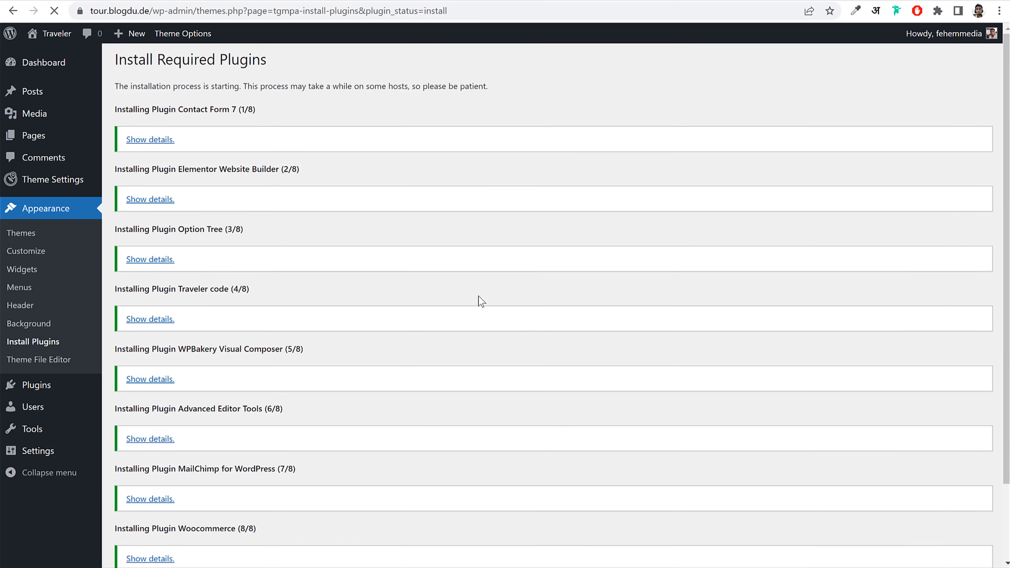
pyautogui.scroll(-2, 481, 301)
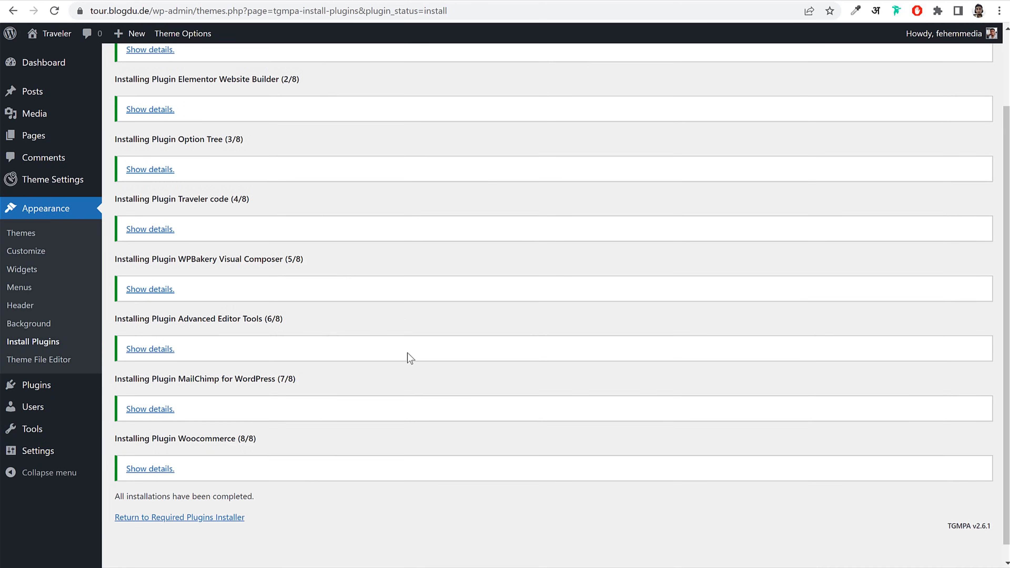
pyautogui.scroll(-1, 407, 352)
# - Bulk-activate all eight installed required plugins
pyautogui.click(153, 502)
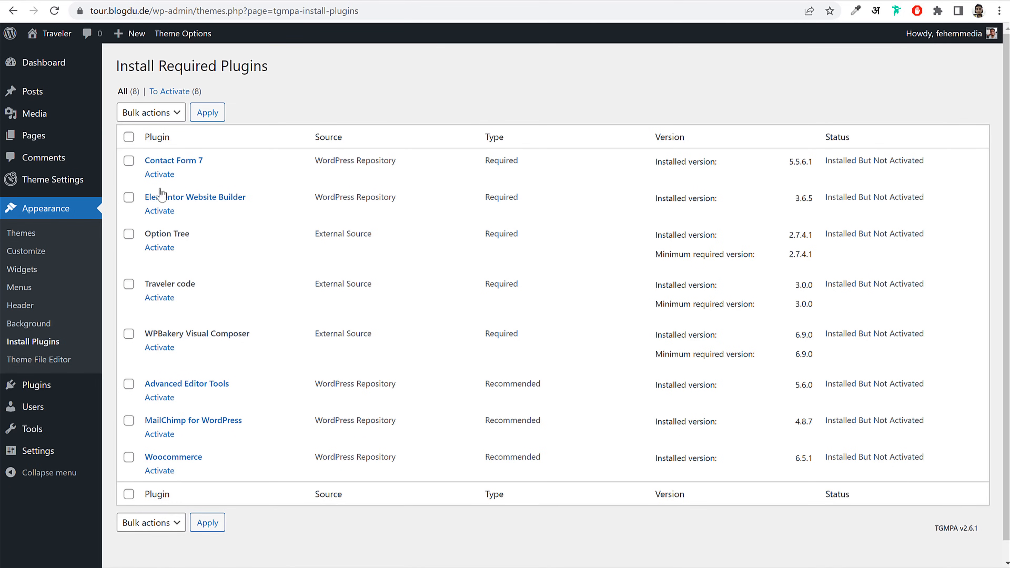
pyautogui.click(128, 137)
pyautogui.click(153, 114)
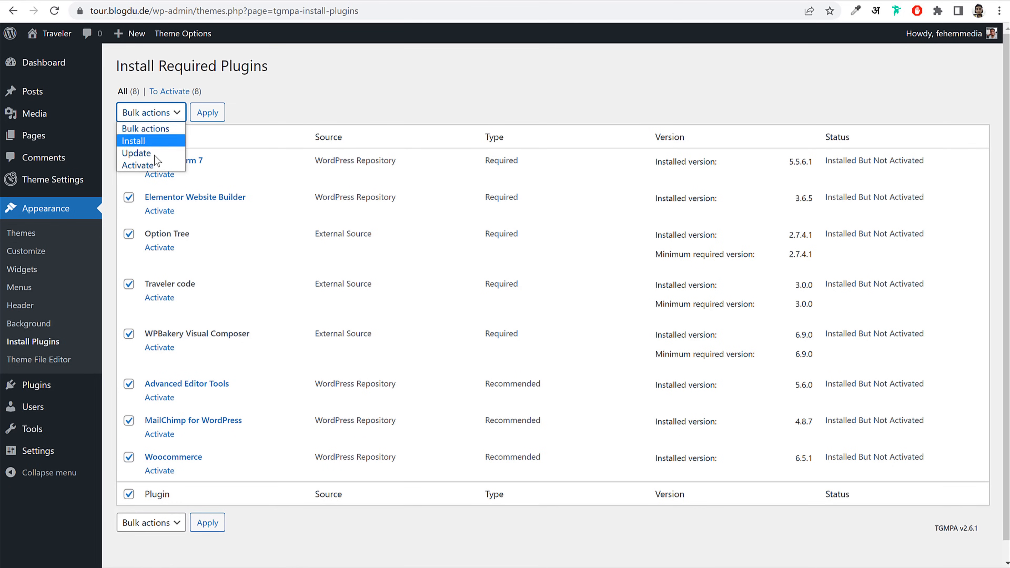
pyautogui.click(155, 165)
pyautogui.click(207, 112)
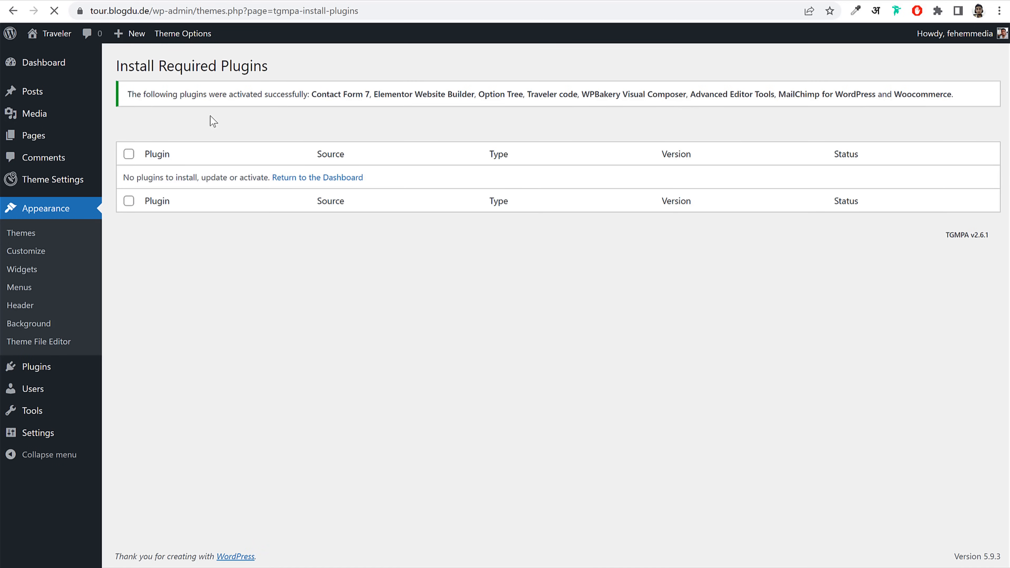
pyautogui.click(36, 372)
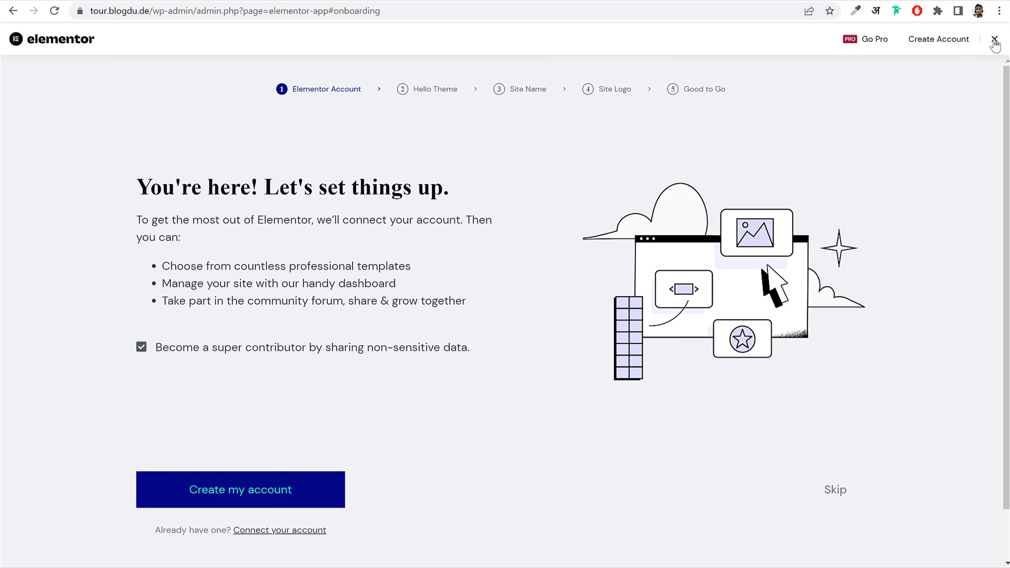
# - Skip the Elementor account connection and hide the WooCommerce Setup and Elementor Overview dashboard boxes
pyautogui.click(839, 491)
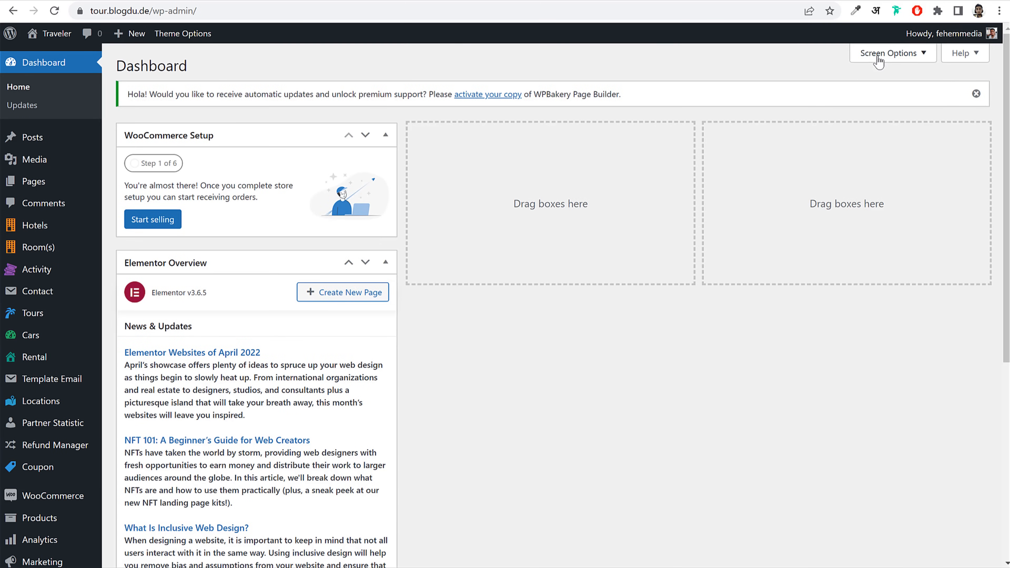
pyautogui.click(879, 56)
pyautogui.click(212, 114)
pyautogui.click(237, 110)
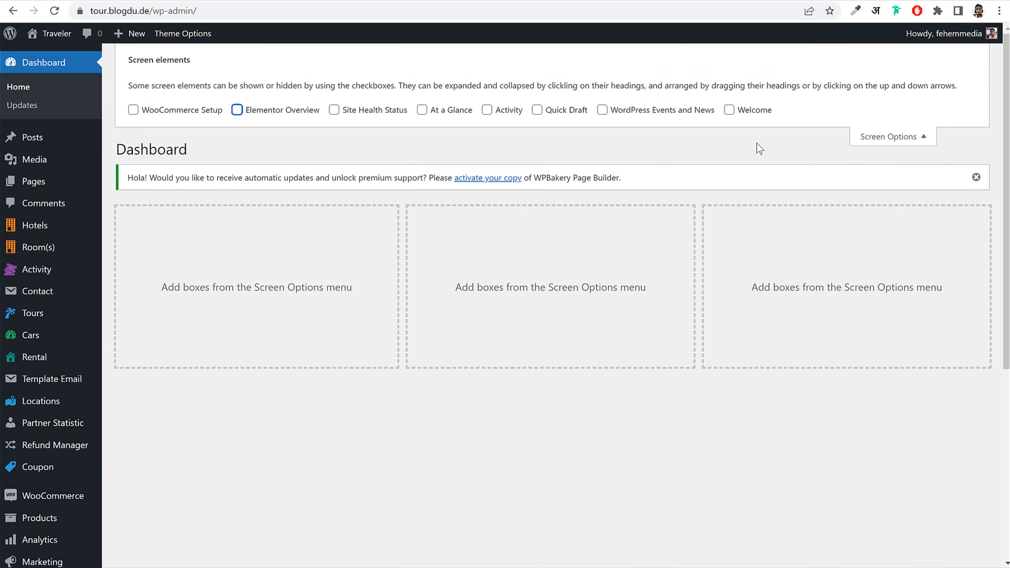
pyautogui.click(891, 137)
pyautogui.scroll(-7, 56, 466)
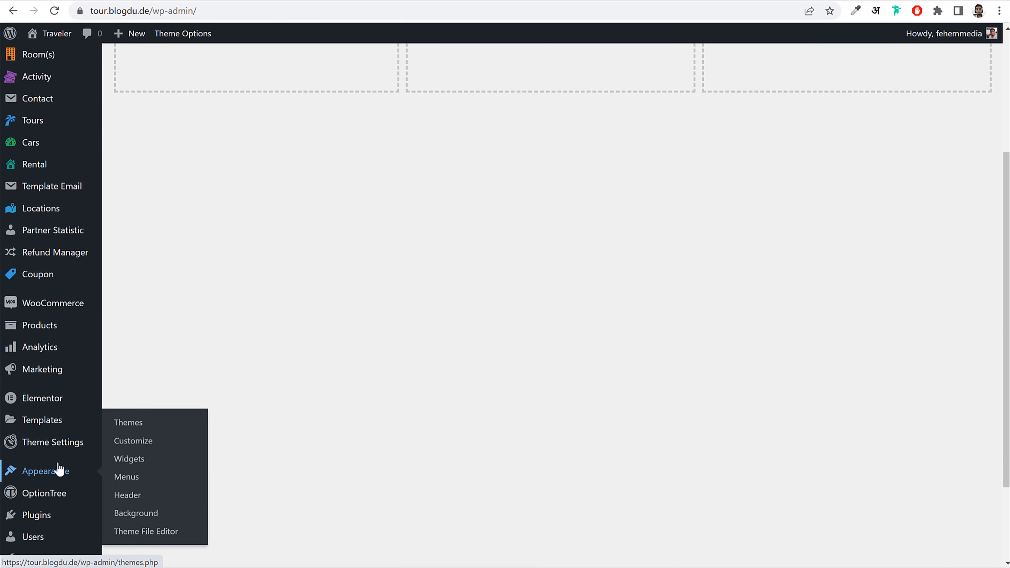
# - Review the installed plugins, open the Pages list, and check the live site's account menu
pyautogui.click(52, 406)
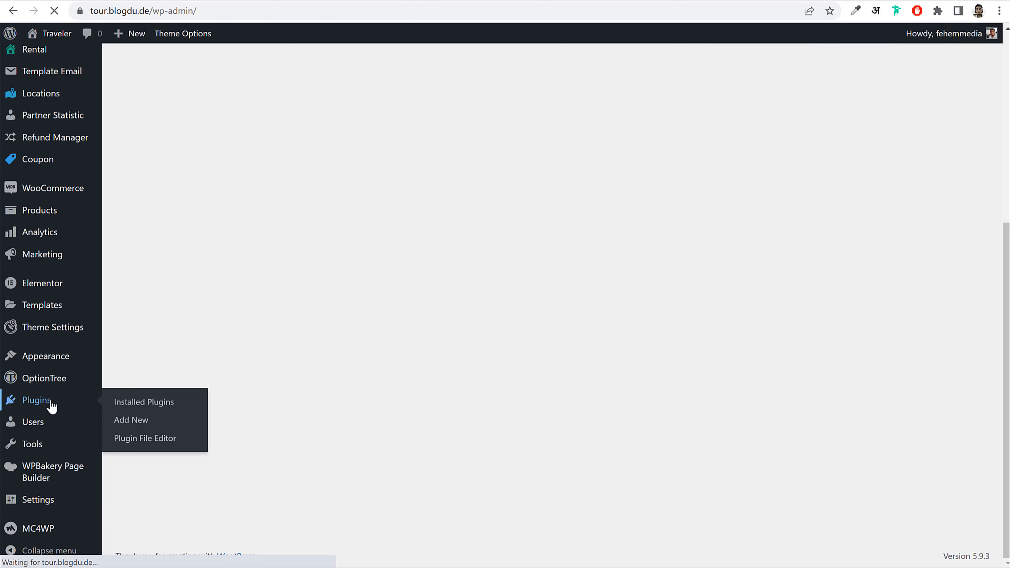
pyautogui.scroll(-10, 462, 300)
pyautogui.scroll(8, 470, 287)
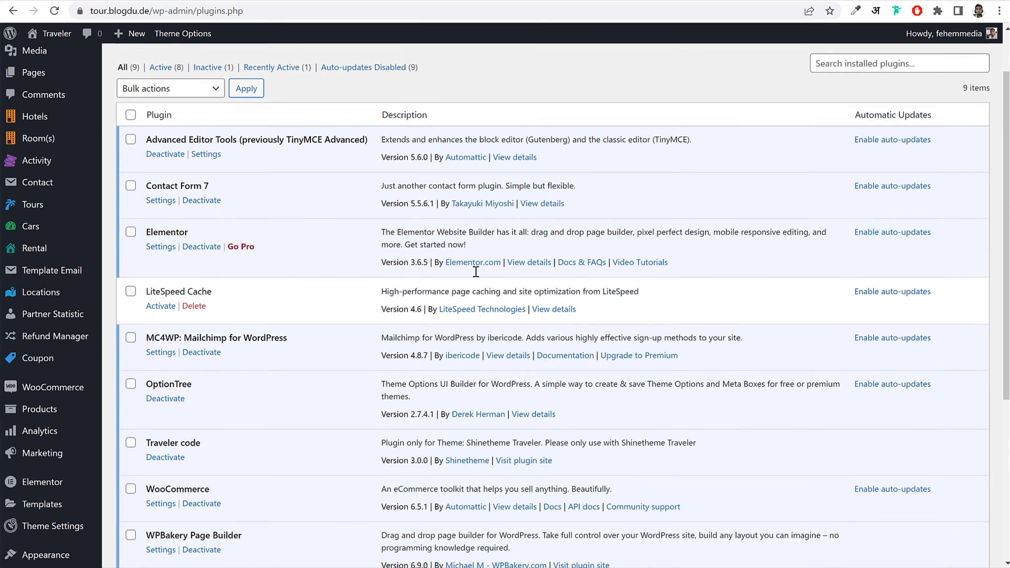
pyautogui.scroll(2, 475, 272)
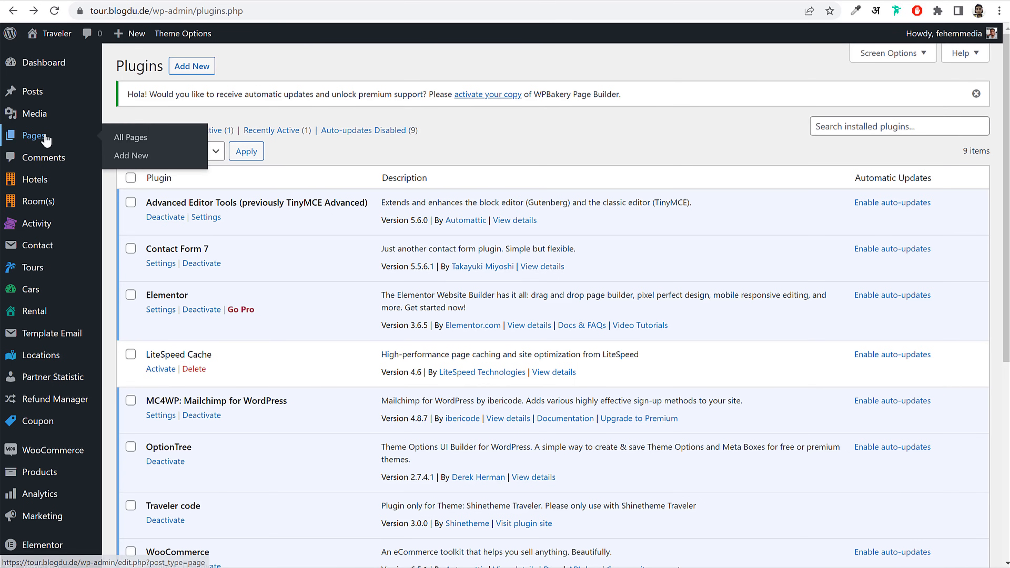
pyautogui.click(36, 135)
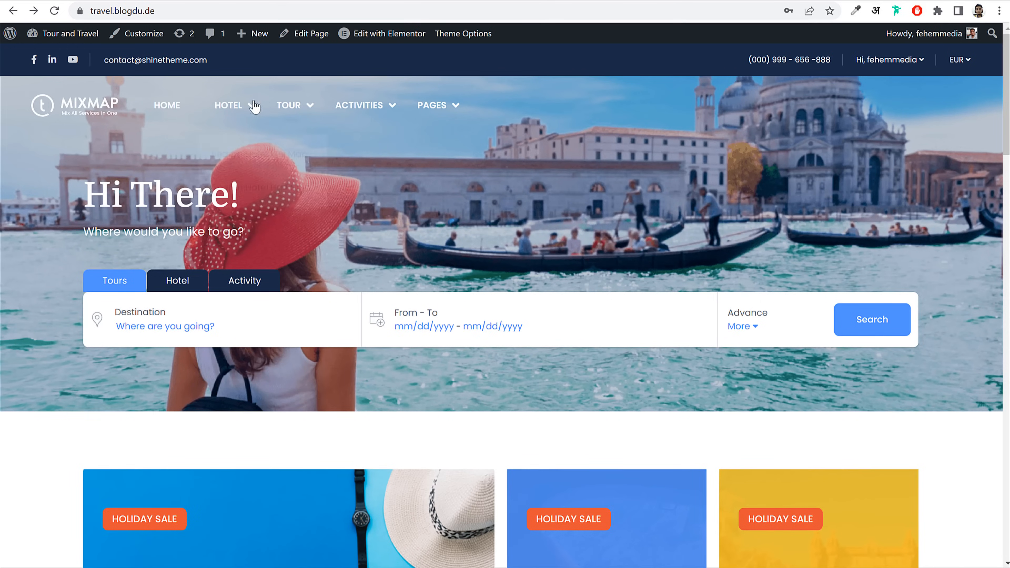
pyautogui.click(909, 61)
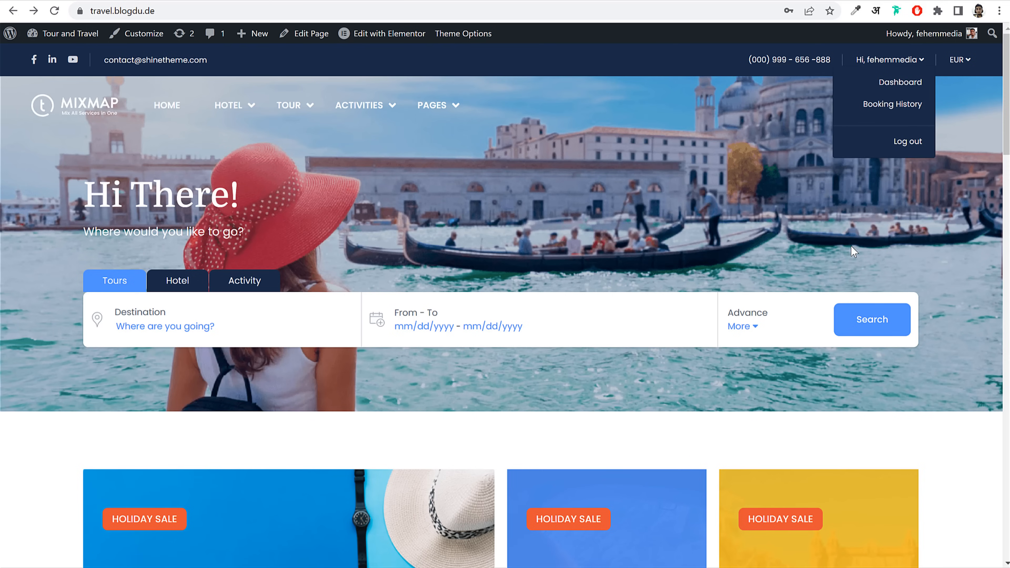
pyautogui.click(568, 199)
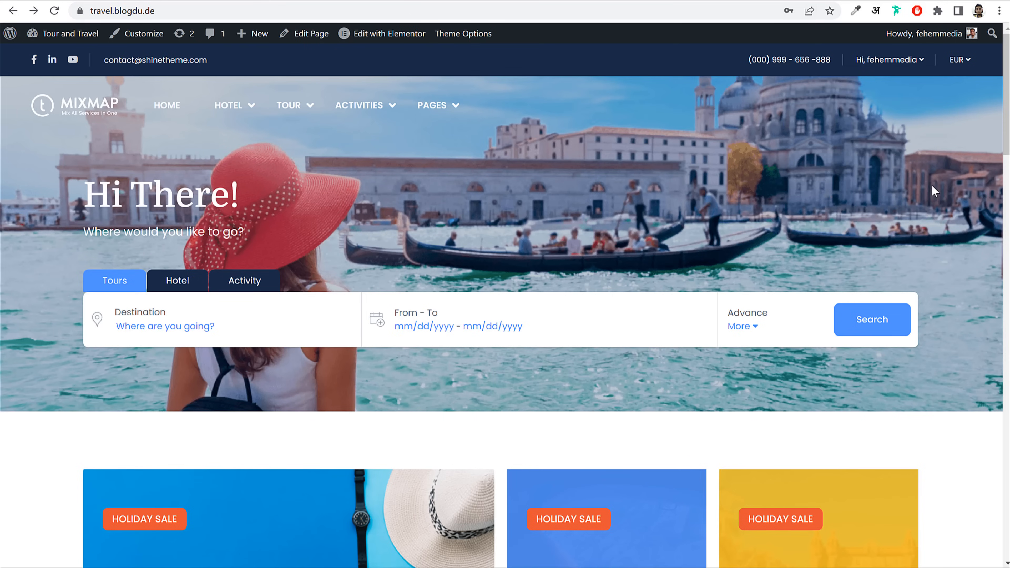
pyautogui.click(268, 2)
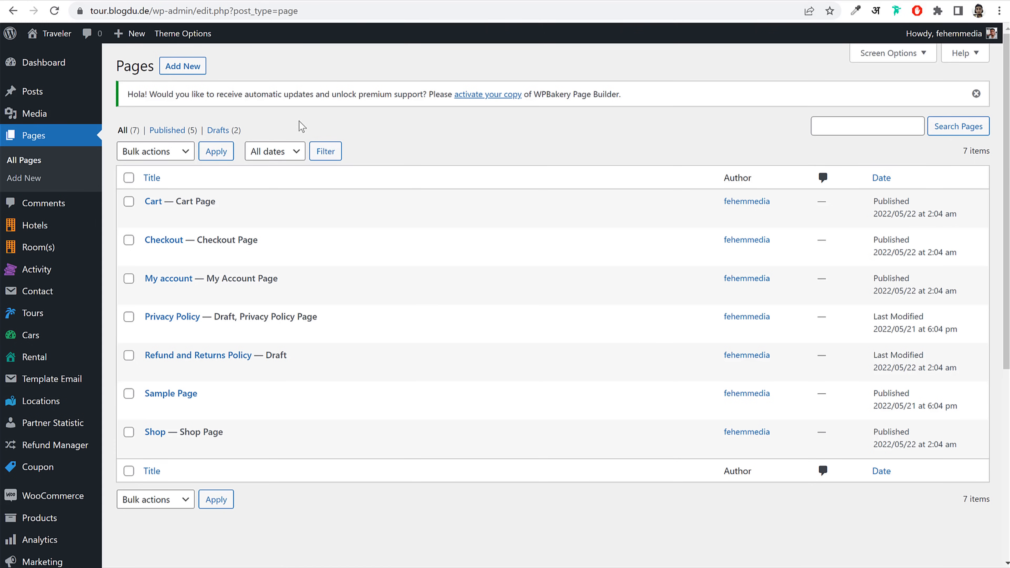
# - Start a new page and title it 'Home'
pyautogui.click(184, 69)
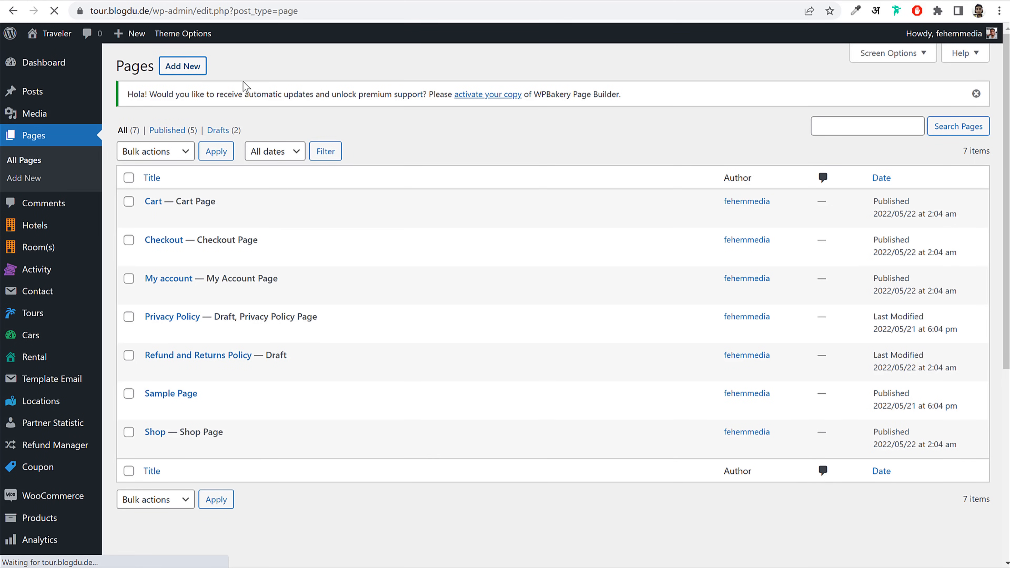
pyautogui.click(93, 1)
pyautogui.scroll(-1, 198, 271)
pyautogui.scroll(1, 198, 271)
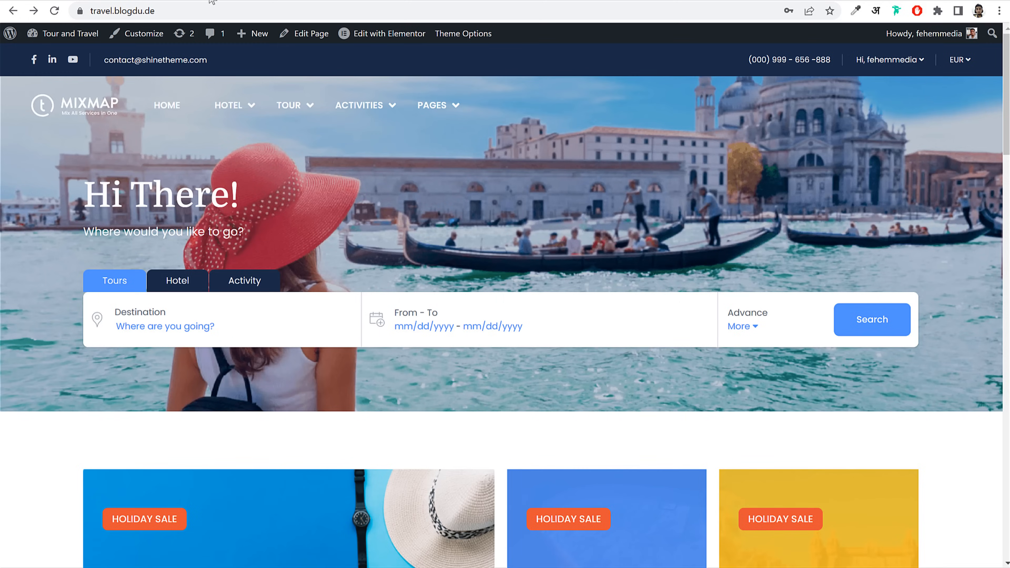
pyautogui.click(211, 1)
pyautogui.click(589, 127)
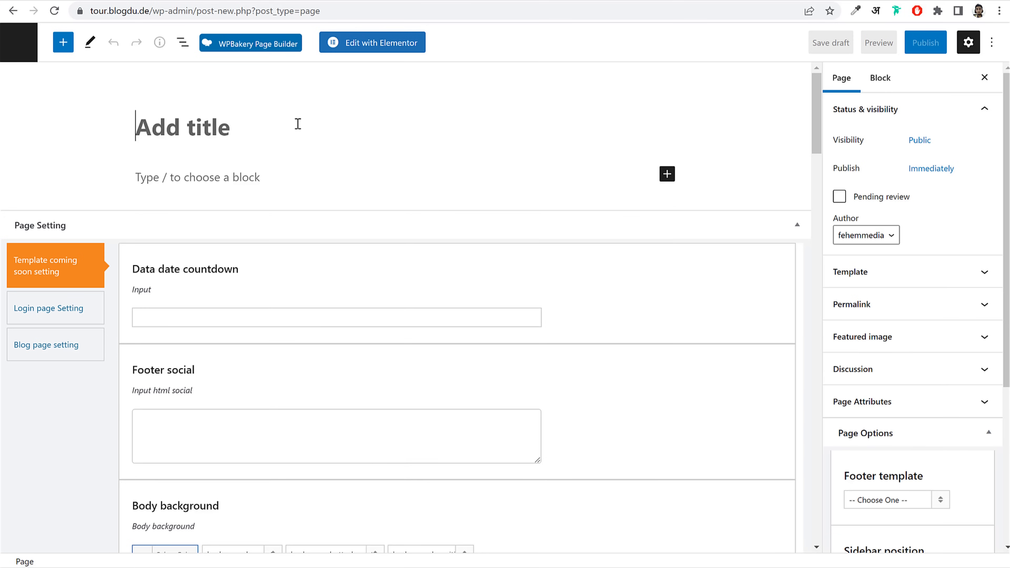
pyautogui.write('Home')
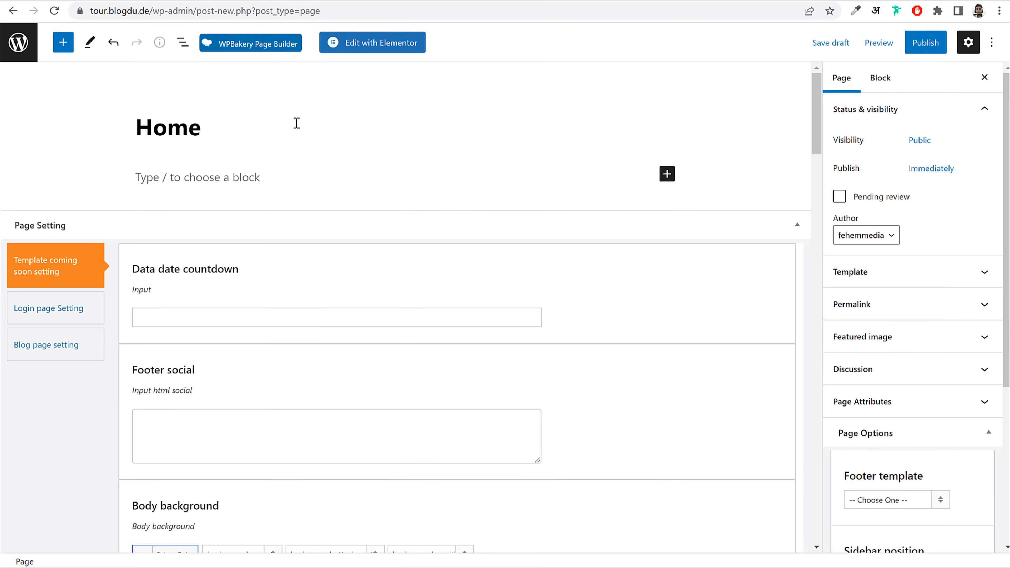
pyautogui.hotkey('ctrl', 'a')
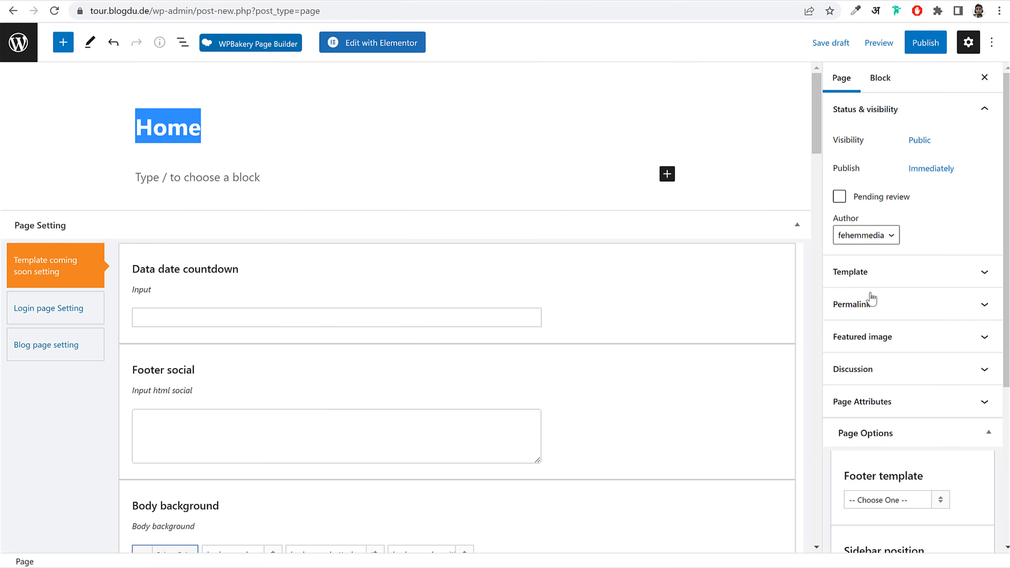
# - Give the Home page the Blank template and publish it
pyautogui.click(900, 273)
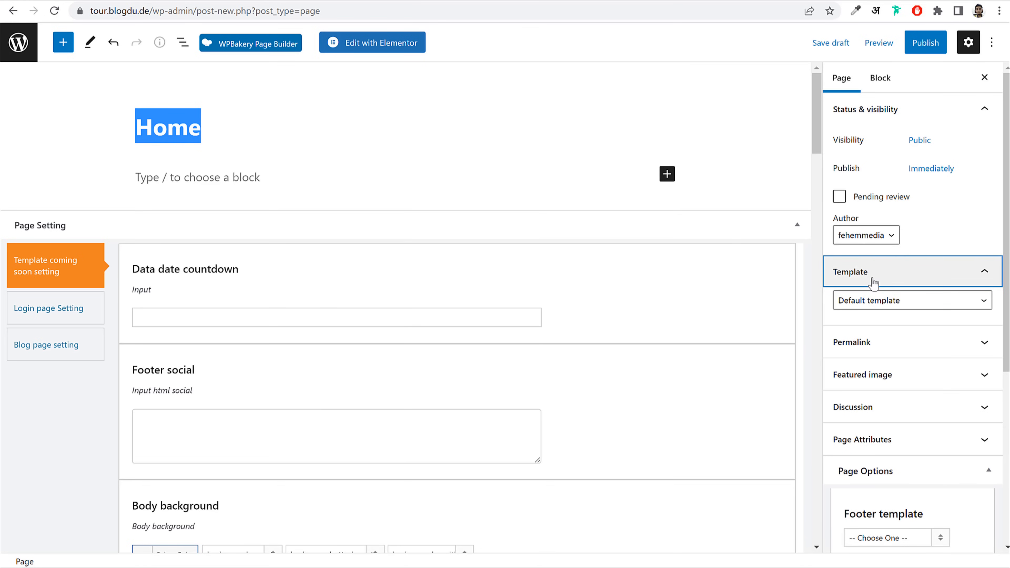
pyautogui.click(892, 305)
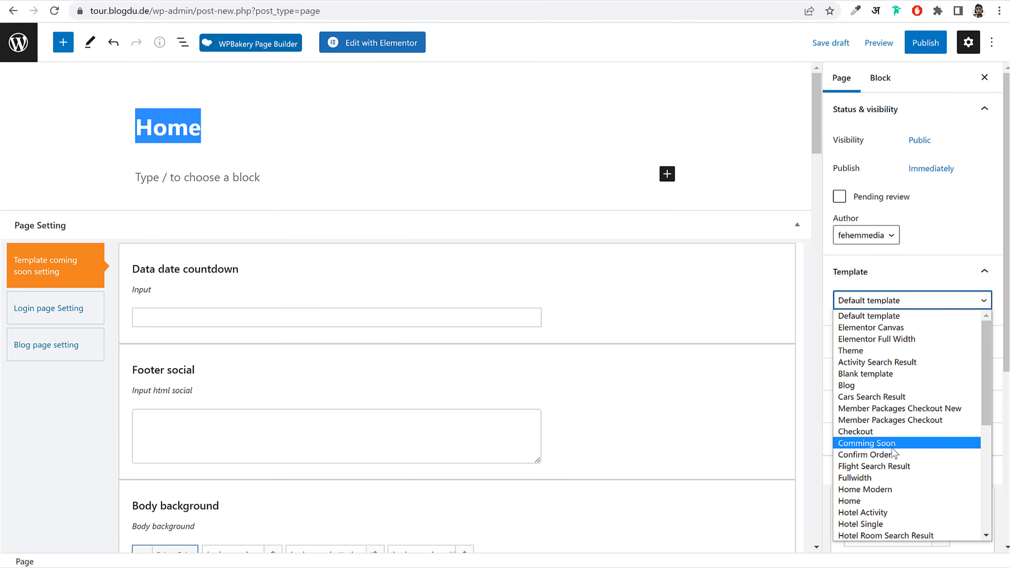
pyautogui.click(877, 375)
pyautogui.click(932, 42)
pyautogui.click(889, 46)
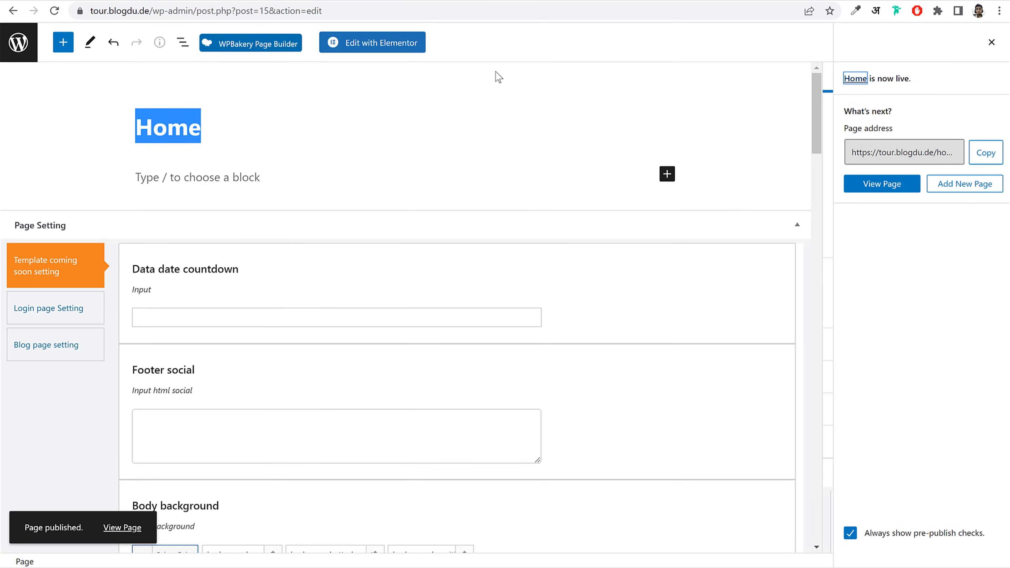
pyautogui.click(496, 60)
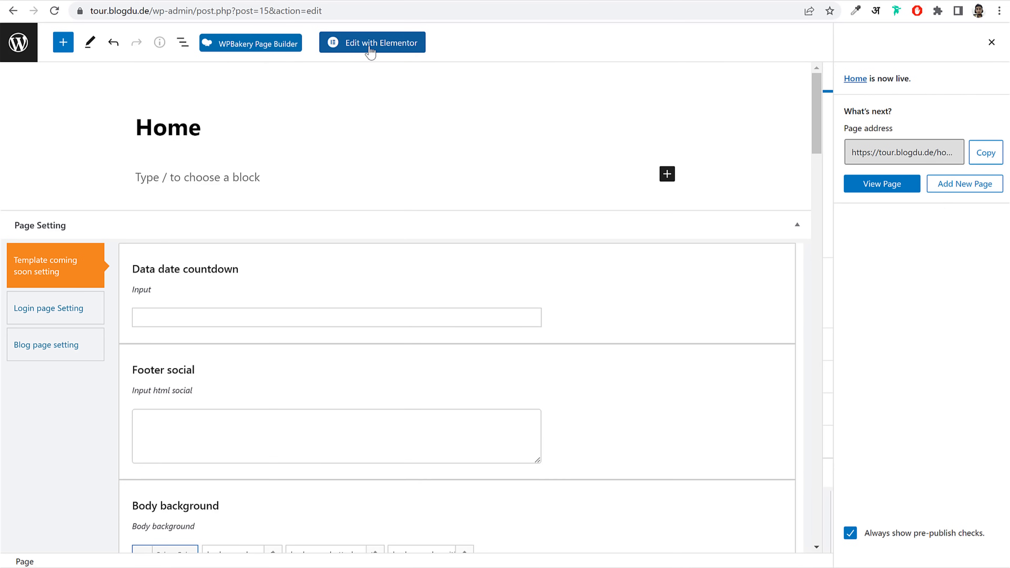
# - Review the Pages list, noting Home alongside the Cart, My Account and Shop pages
pyautogui.click(18, 41)
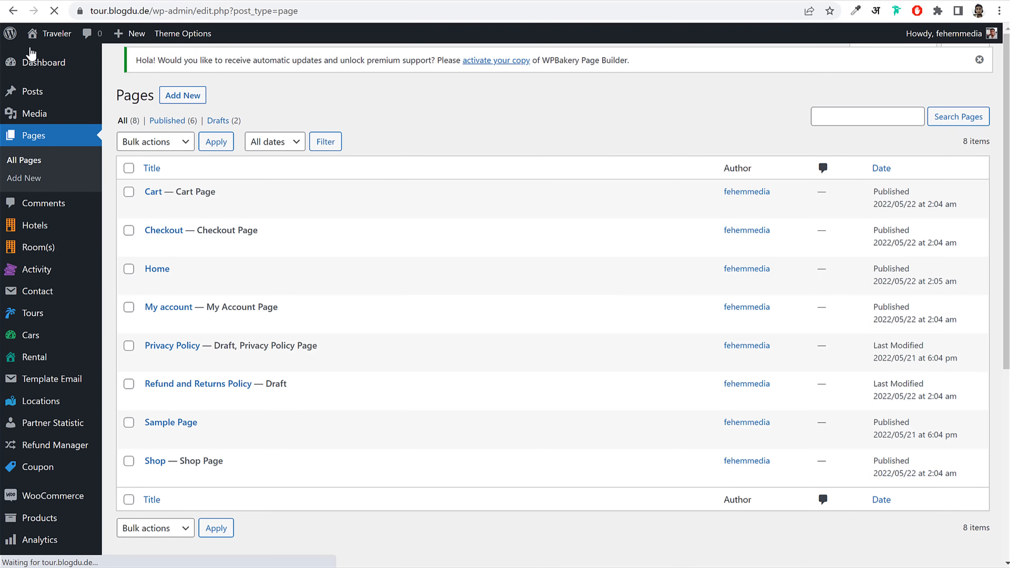
pyautogui.scroll(-3, 313, 288)
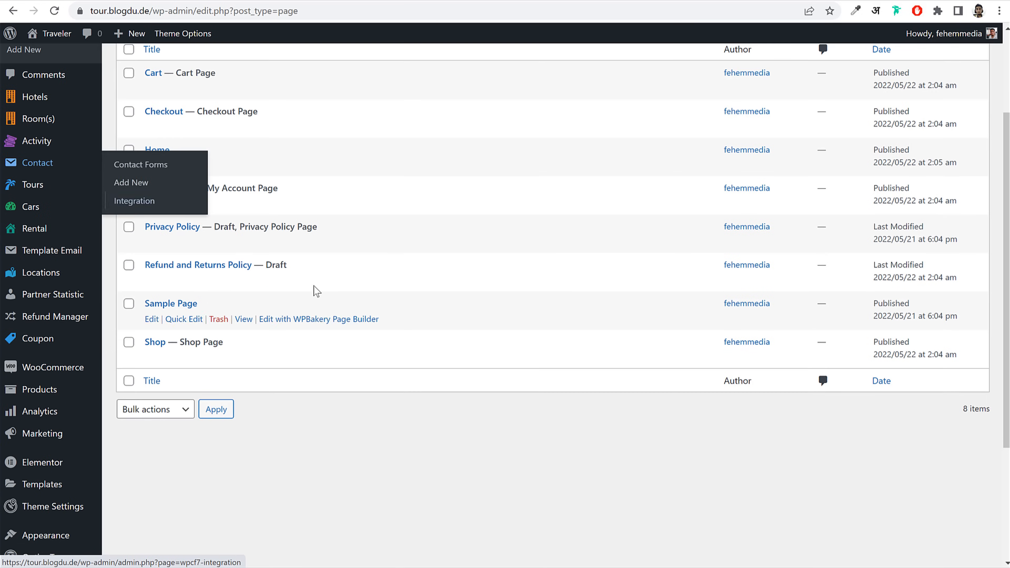
pyautogui.scroll(-4, 403, 275)
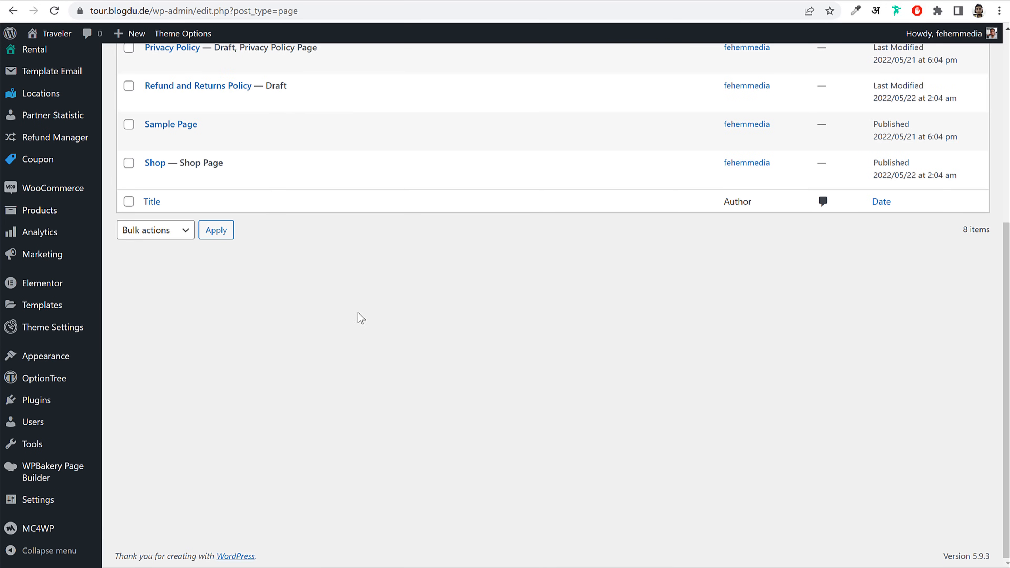
pyautogui.scroll(6, 361, 318)
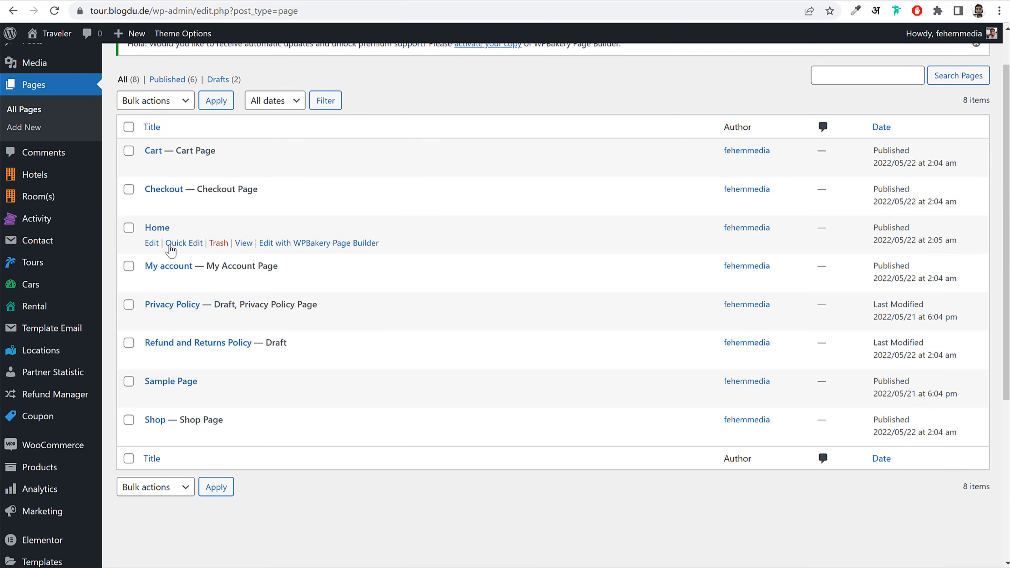
pyautogui.moveTo(169, 229); pyautogui.dragTo(152, 230)
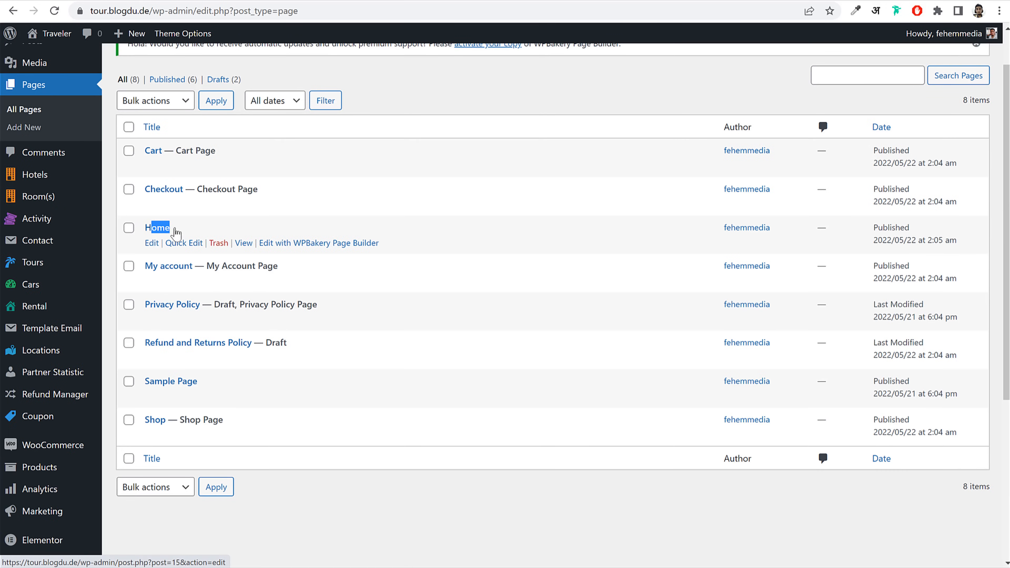
pyautogui.click(218, 225)
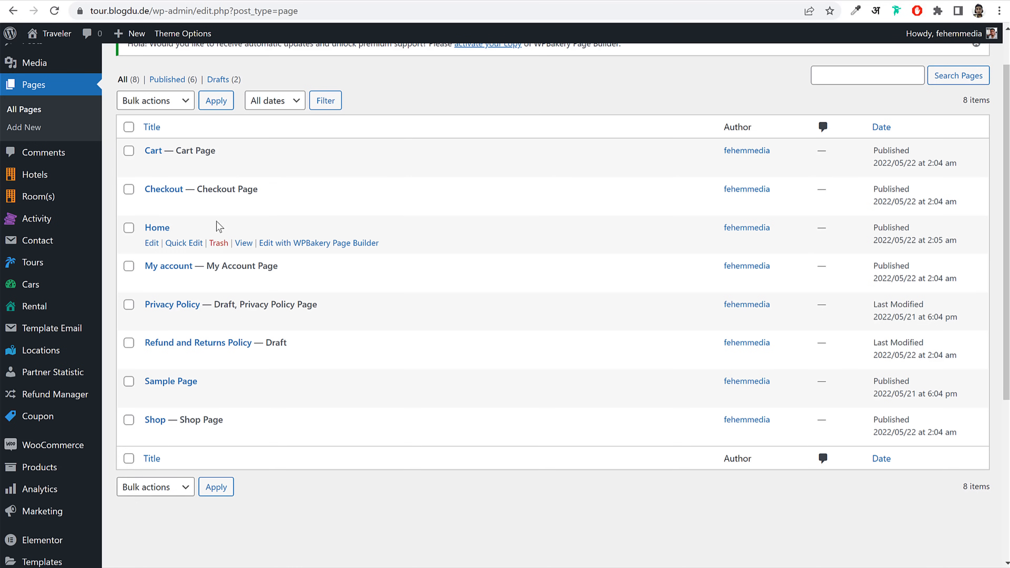
pyautogui.moveTo(165, 153)
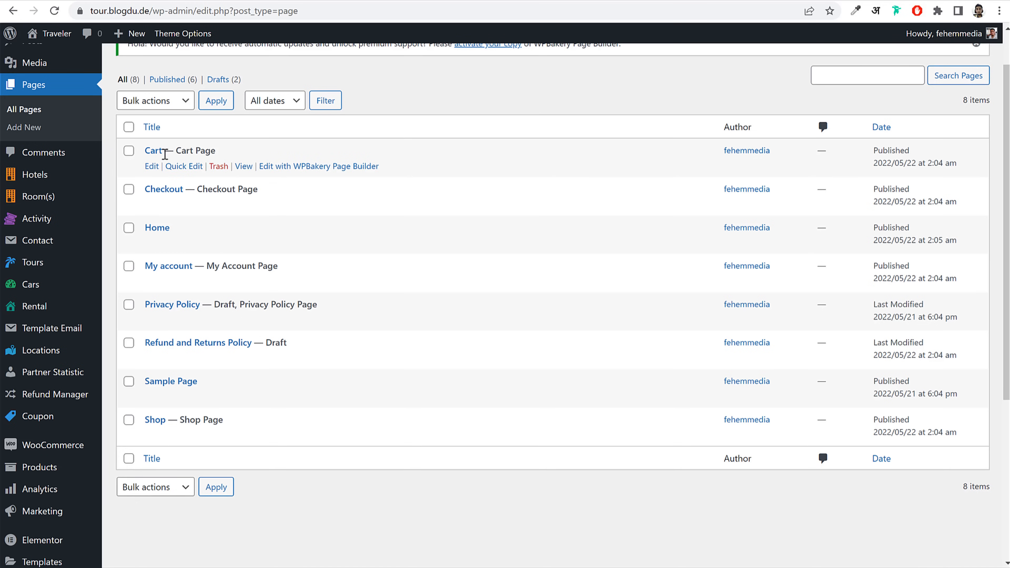
pyautogui.moveTo(145, 153); pyautogui.dragTo(209, 151)
pyautogui.click(204, 147)
pyautogui.click(210, 151)
pyautogui.moveTo(277, 266); pyautogui.dragTo(208, 266)
pyautogui.moveTo(224, 419); pyautogui.dragTo(179, 420)
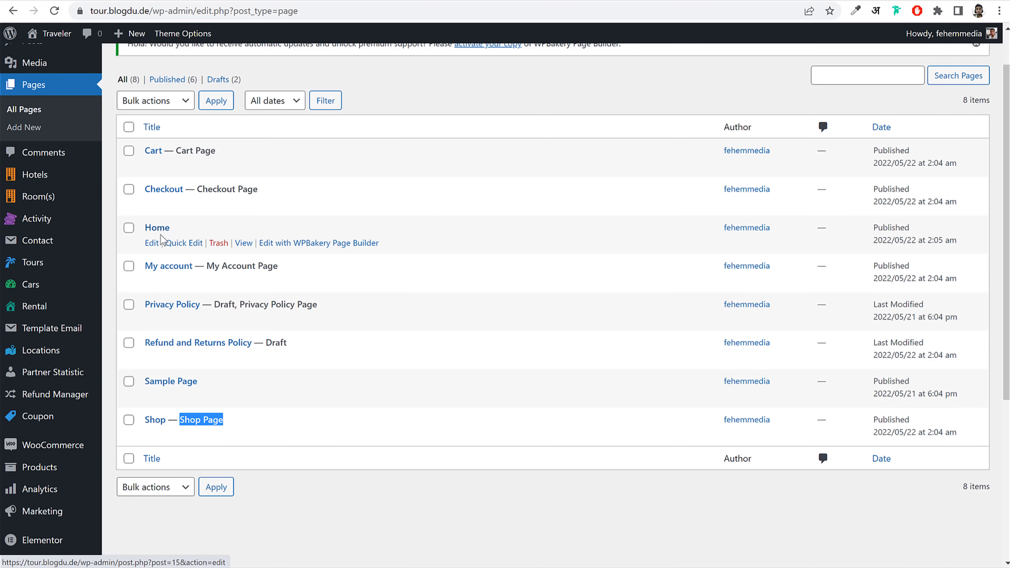
pyautogui.scroll(-5, 503, 303)
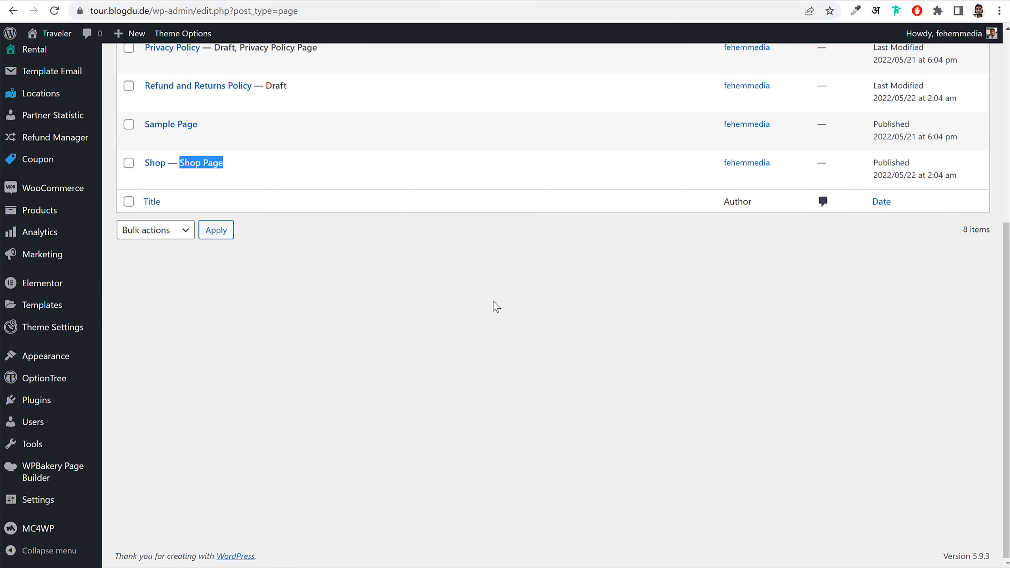
# - Set the Reading settings homepage to the static page Home, save, and confirm its Front Page label
pyautogui.moveTo(33, 506)
pyautogui.click(133, 408)
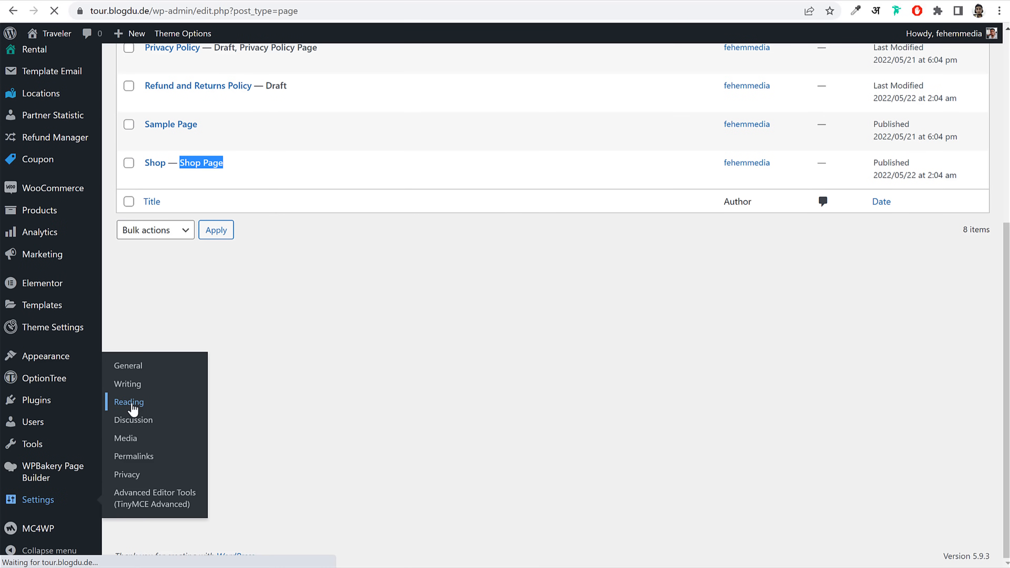
pyautogui.moveTo(125, 135); pyautogui.dragTo(211, 135)
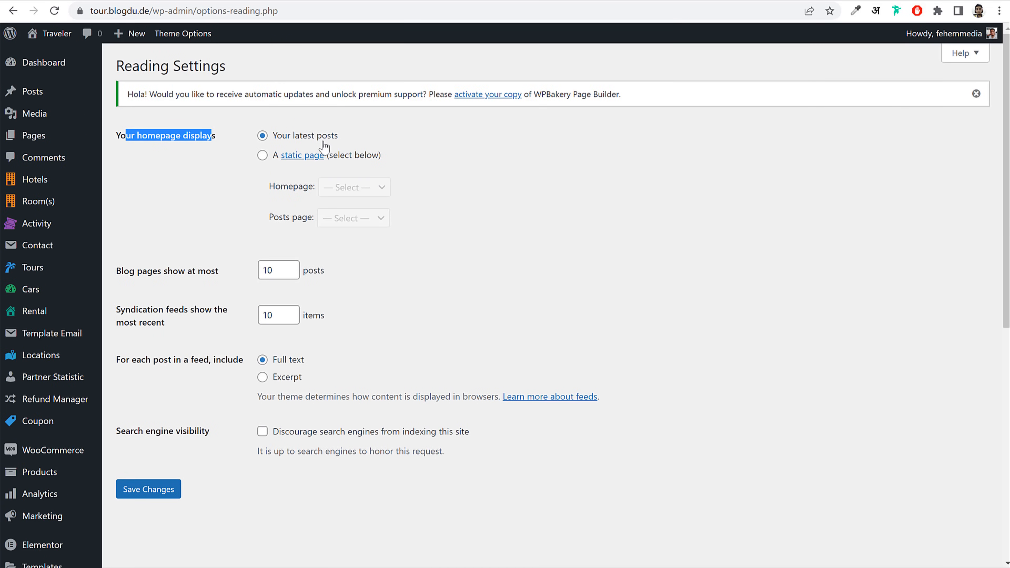
pyautogui.click(261, 157)
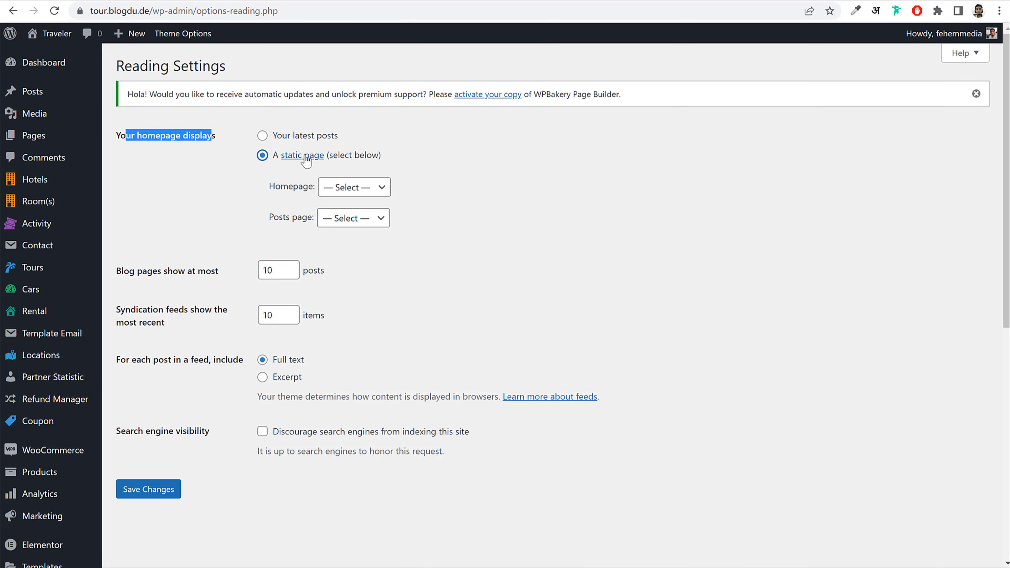
pyautogui.moveTo(271, 187); pyautogui.dragTo(316, 187)
pyautogui.click(344, 187)
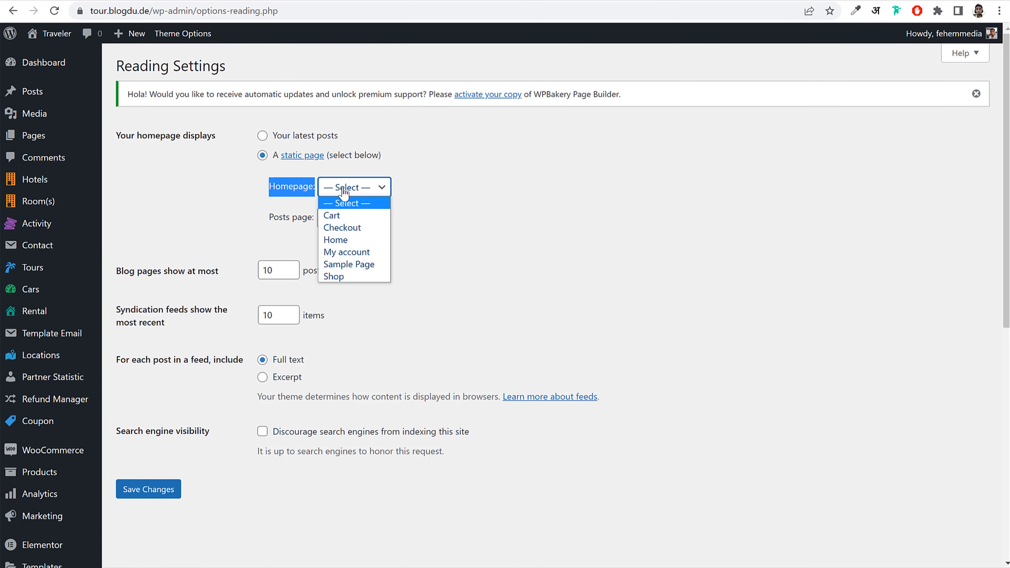
pyautogui.click(342, 240)
pyautogui.click(147, 493)
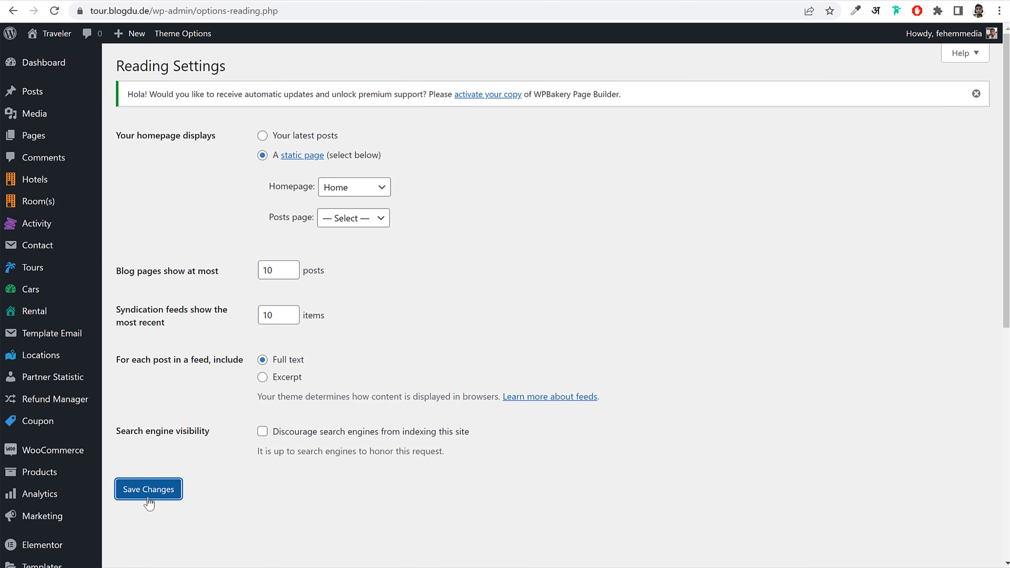
pyautogui.click(56, 140)
pyautogui.moveTo(229, 277); pyautogui.dragTo(176, 278)
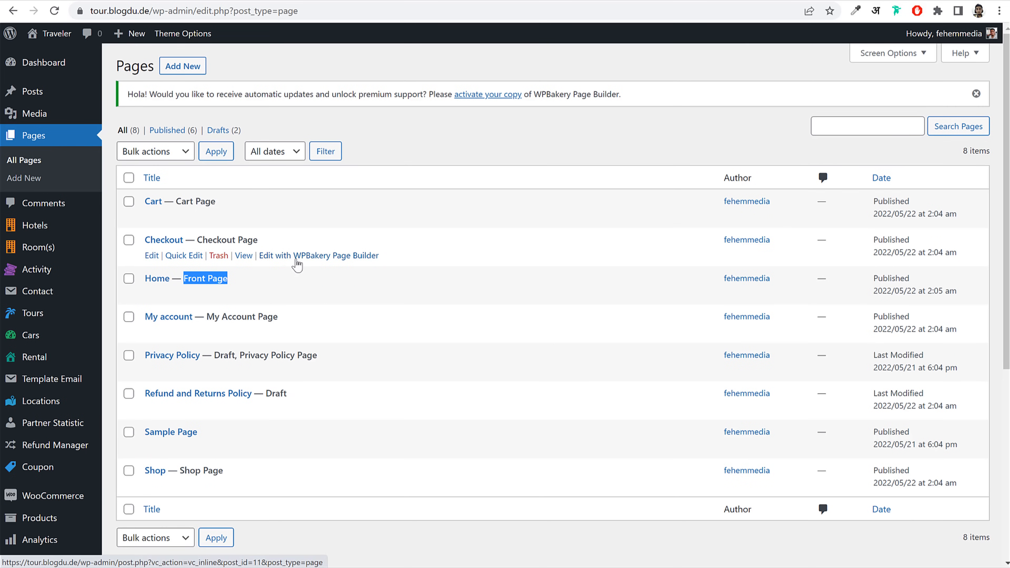
# - Deactivate the WPBakery Page Builder plugin in Installed Plugins
pyautogui.scroll(-5, 32, 415)
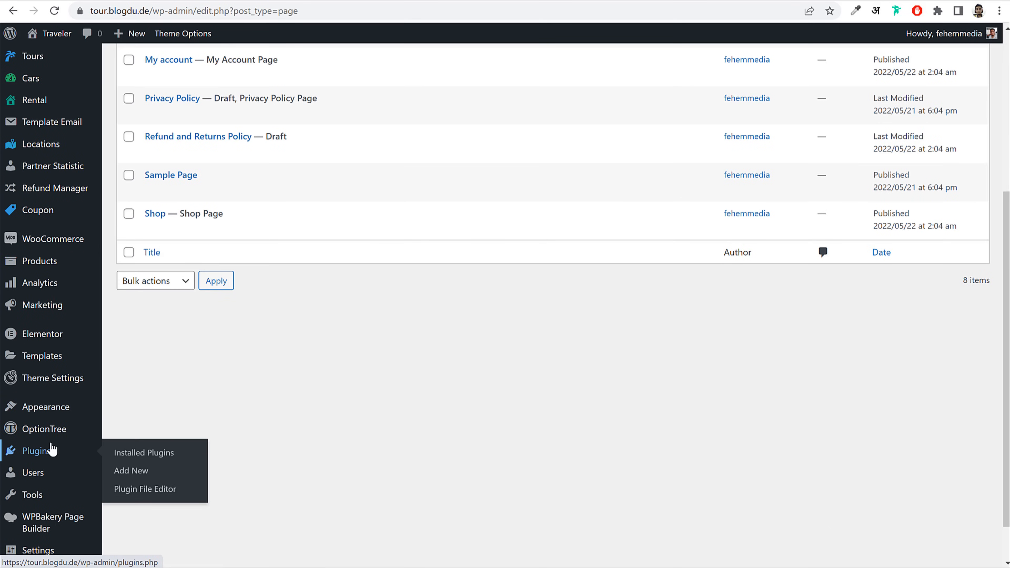
pyautogui.click(48, 448)
pyautogui.scroll(-6, 424, 198)
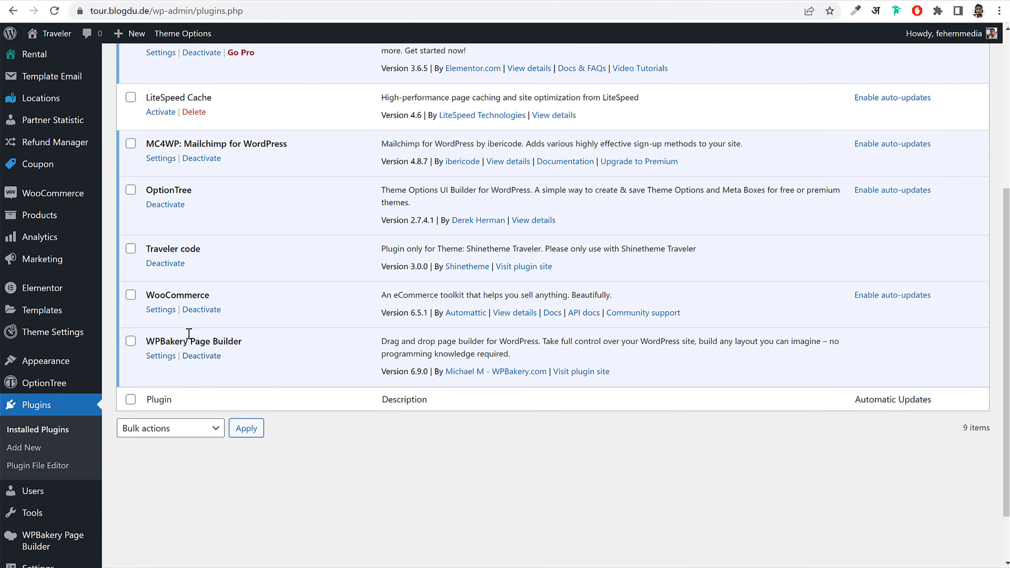
pyautogui.click(202, 356)
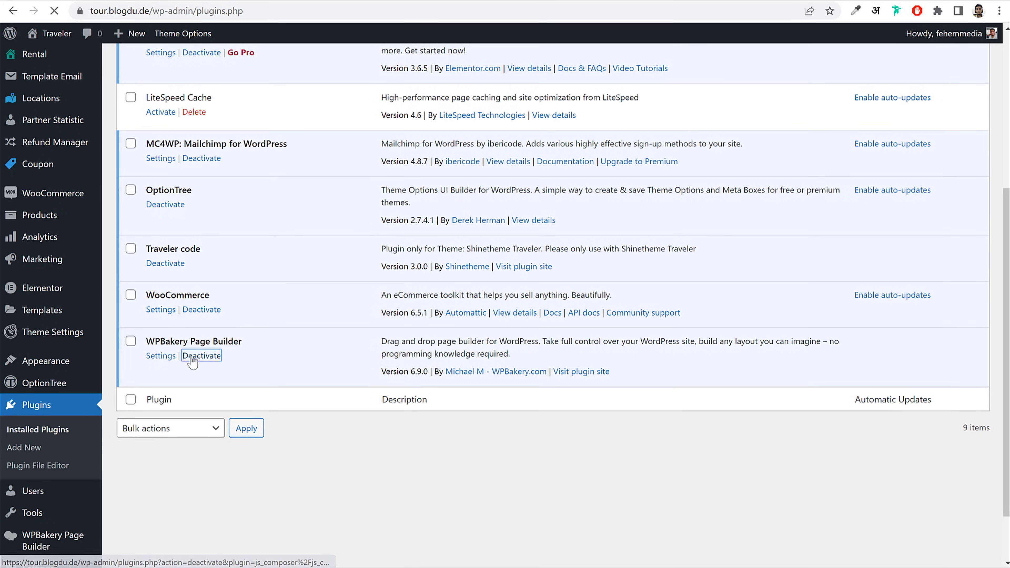
pyautogui.scroll(-1, 239, 339)
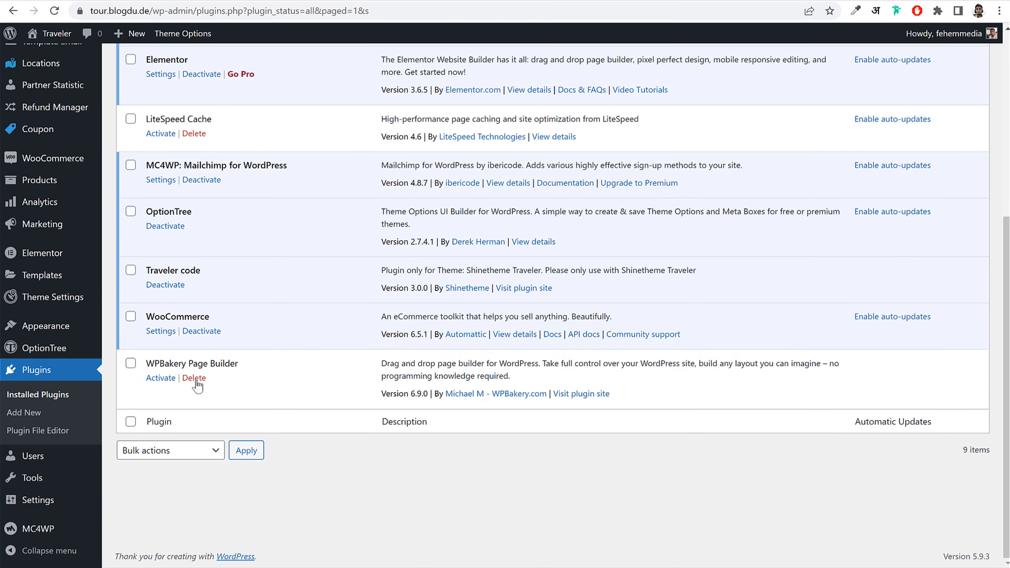
pyautogui.click(193, 378)
pyautogui.click(568, 73)
# - Deactivate the WooCommerce plugin
pyautogui.scroll(7, 277, 388)
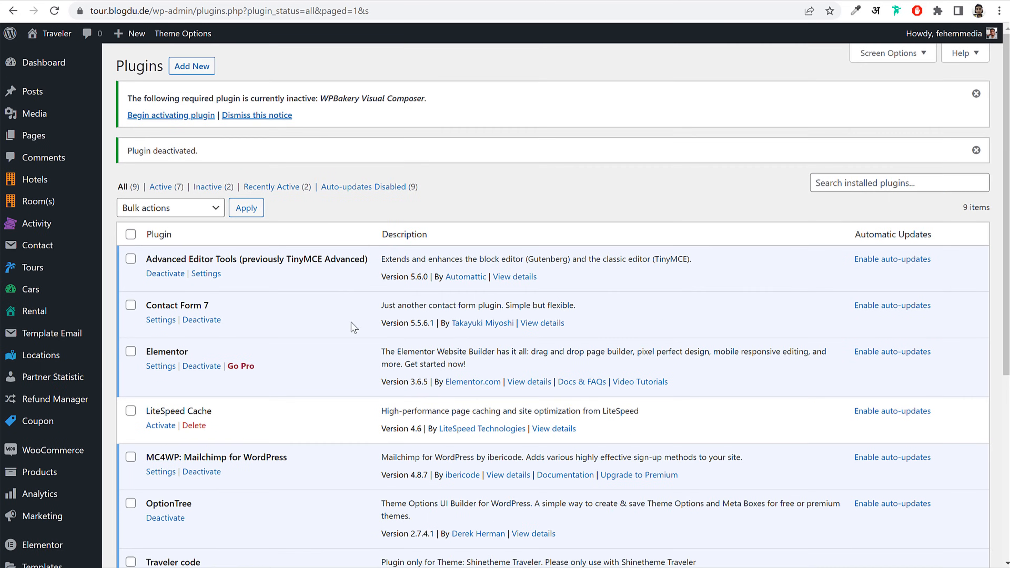
pyautogui.scroll(-6, 351, 322)
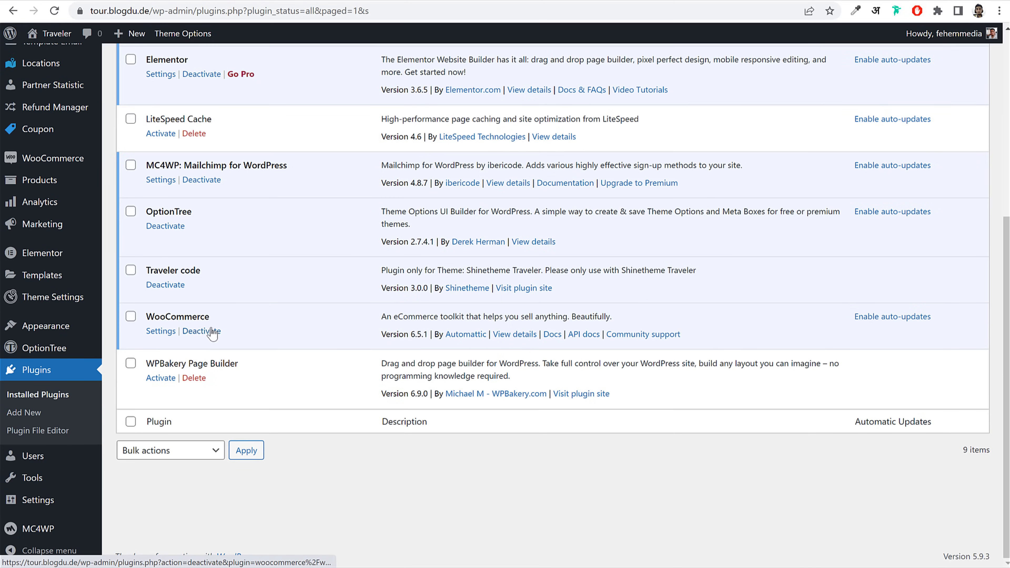
pyautogui.click(201, 330)
pyautogui.scroll(-5, 281, 330)
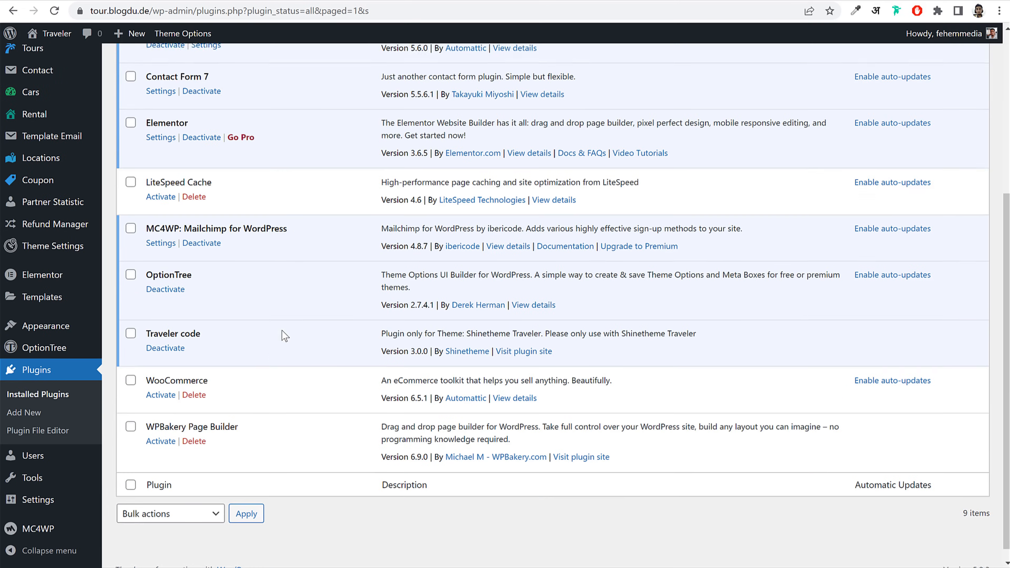
pyautogui.scroll(5, 230, 366)
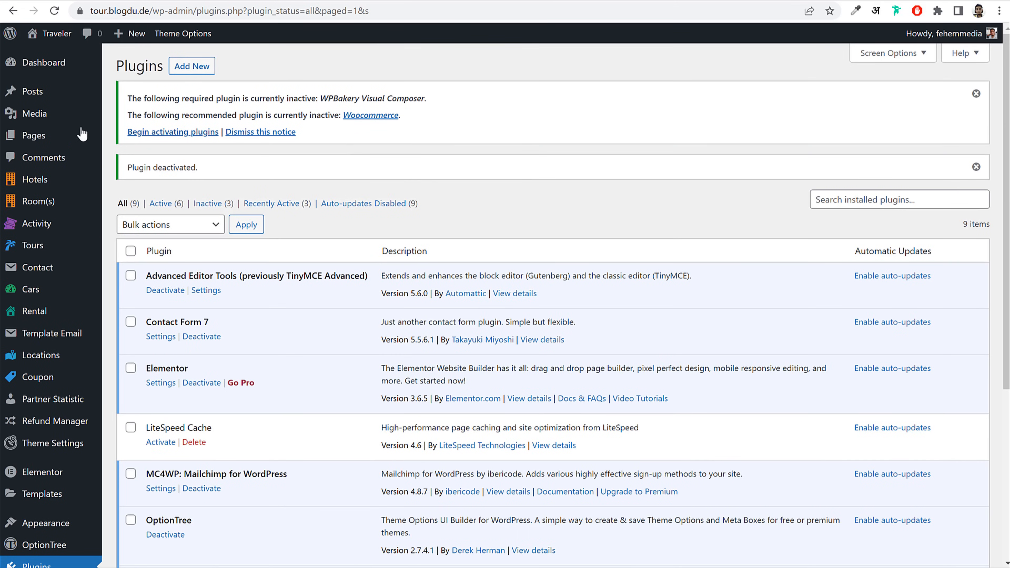
pyautogui.click(47, 136)
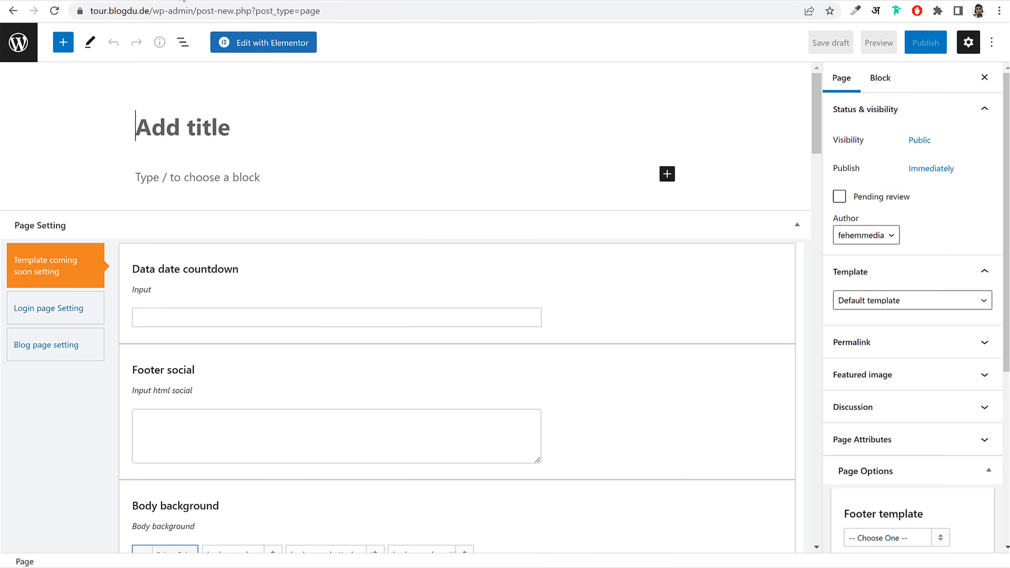
# - Title the new page 'Dashboard'
pyautogui.click(111, 1)
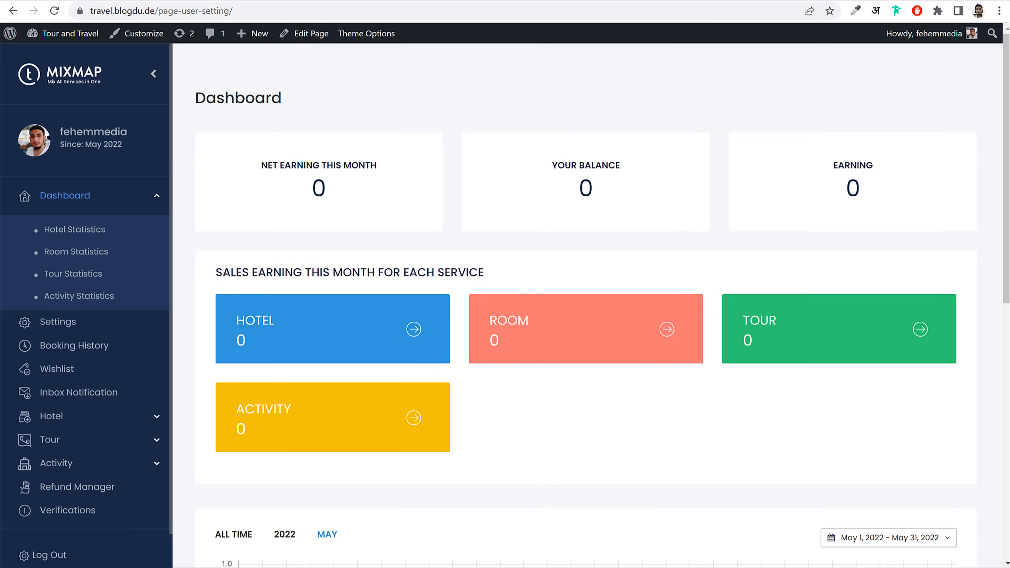
pyautogui.click(230, 1)
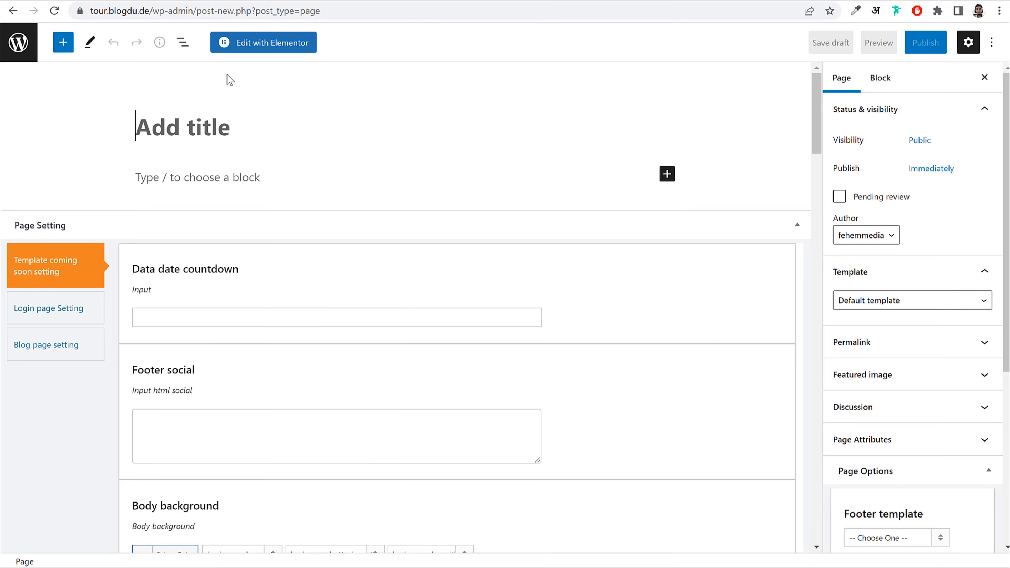
pyautogui.write('Dah')
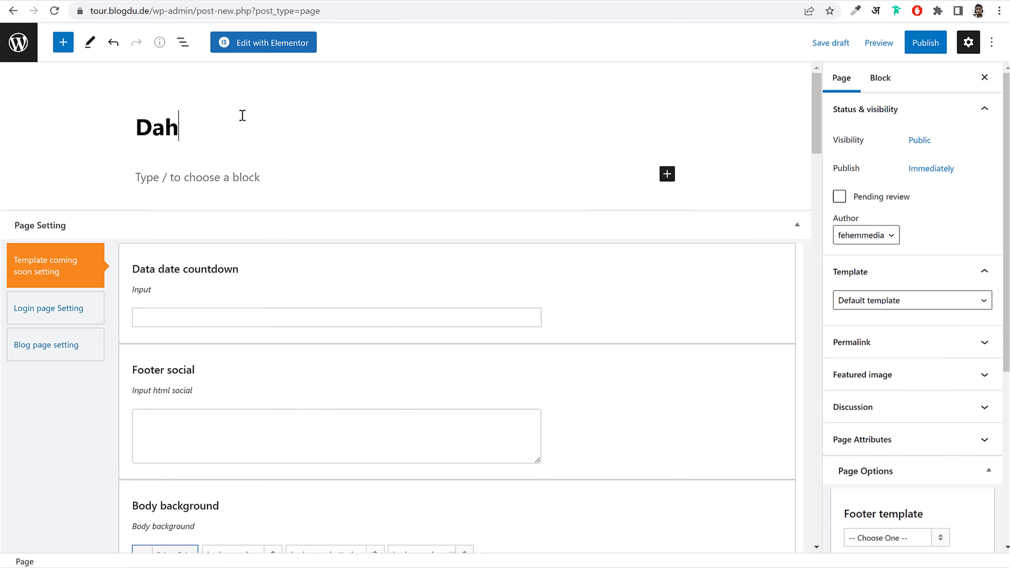
pyautogui.press('BackSpace')
pyautogui.write('shboard')
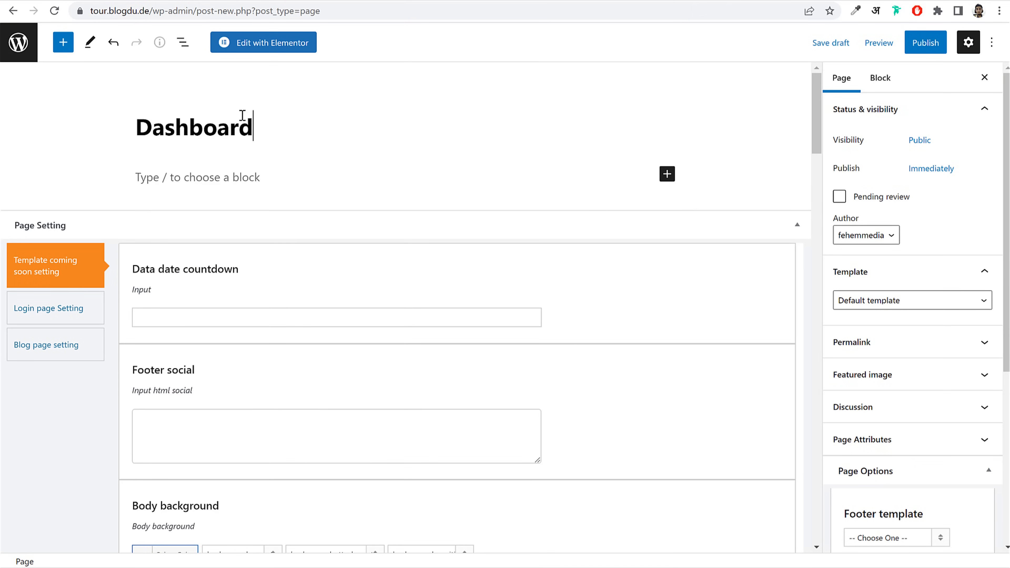
# - Apply the User Dashboard template, publish the page, and return to the Pages list
pyautogui.scroll(-3, 895, 293)
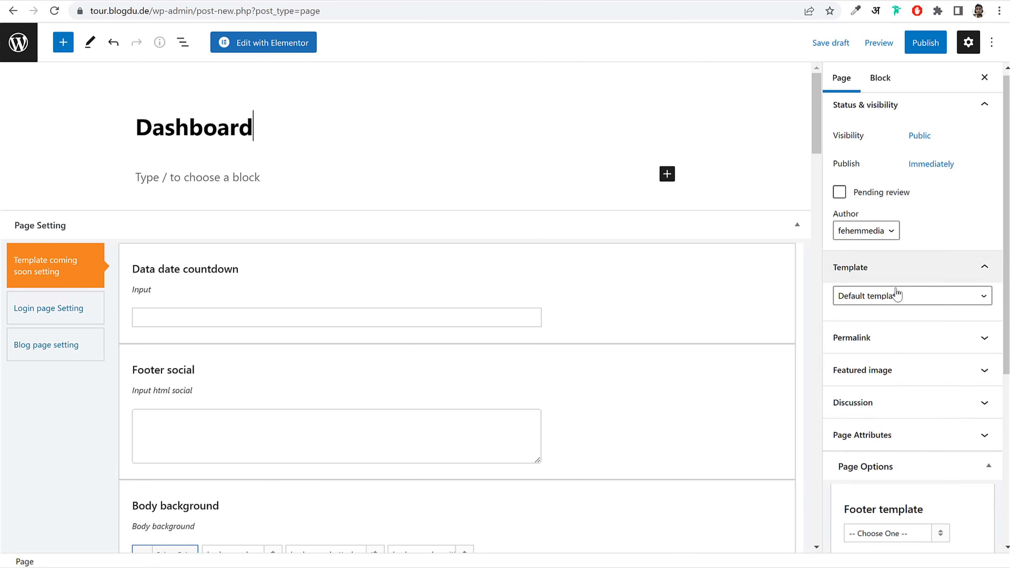
pyautogui.click(907, 178)
pyautogui.press('u')
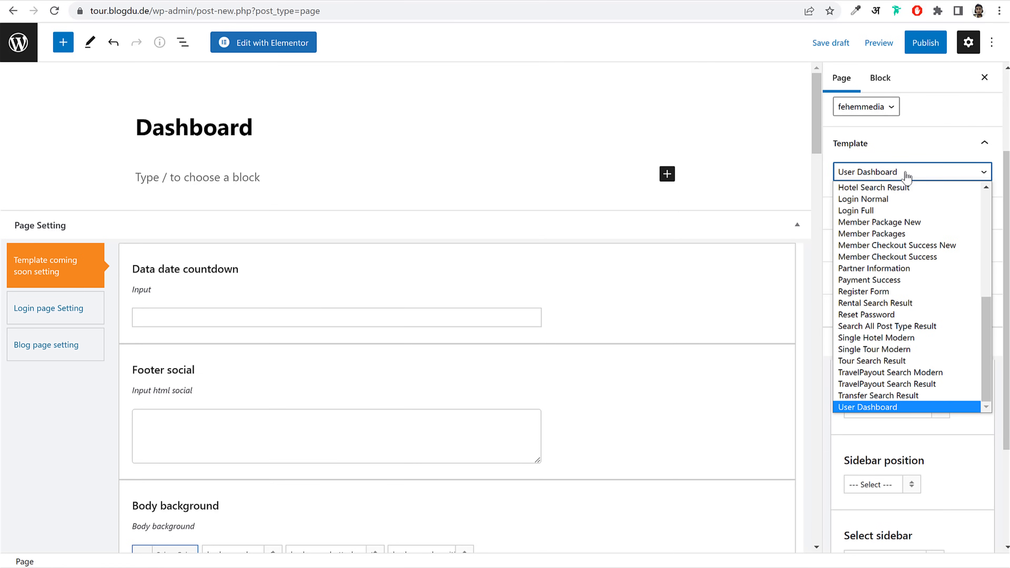
pyautogui.press('Return')
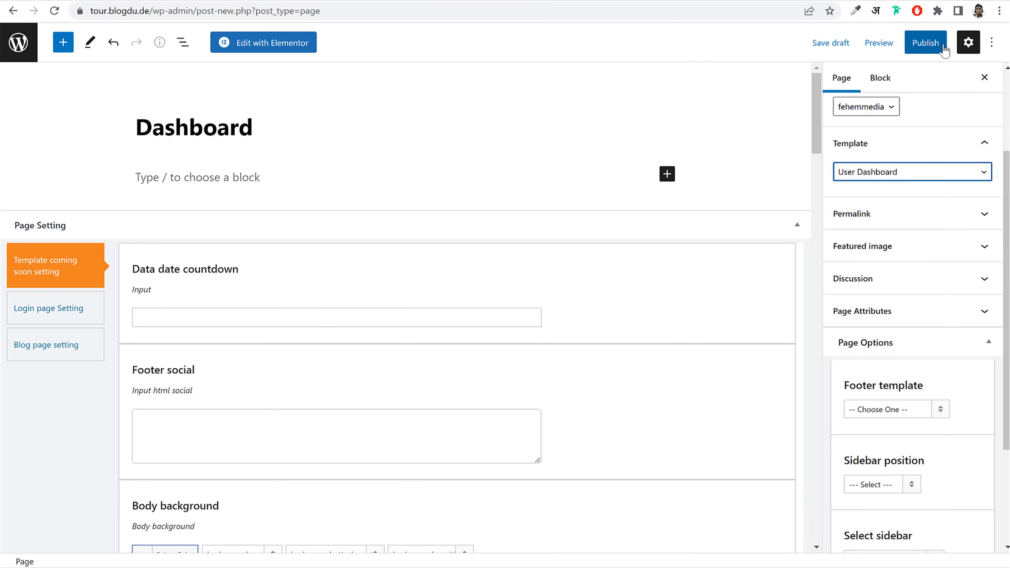
pyautogui.click(926, 43)
pyautogui.click(893, 44)
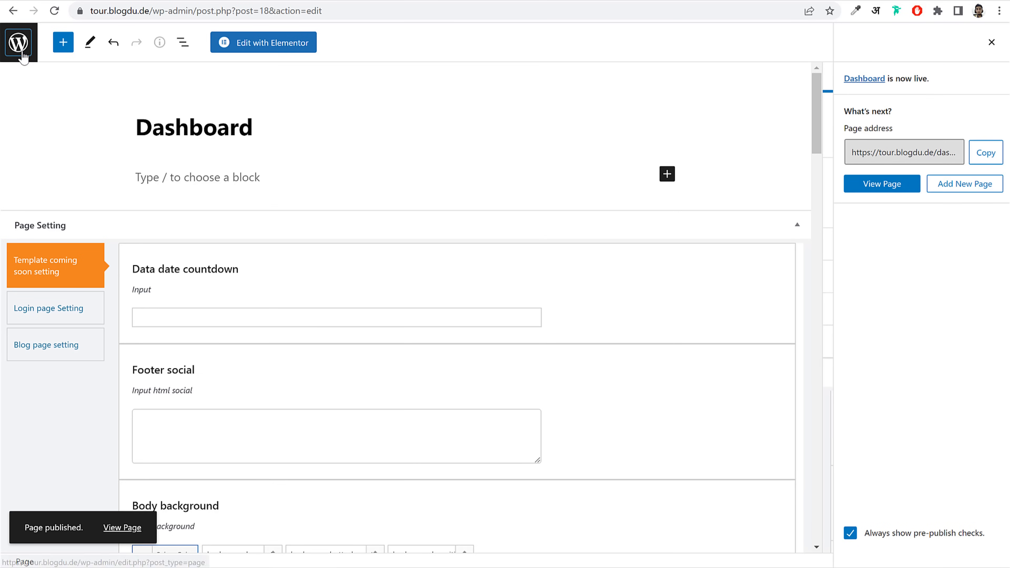
pyautogui.click(19, 42)
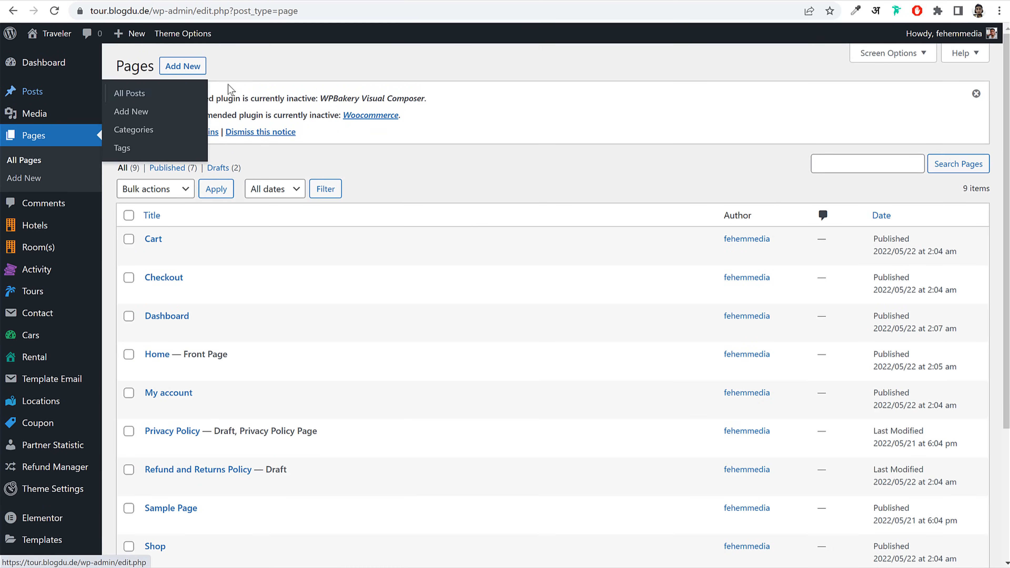
# - Create a new page titled 'Register' using the Register Form template
pyautogui.click(193, 68)
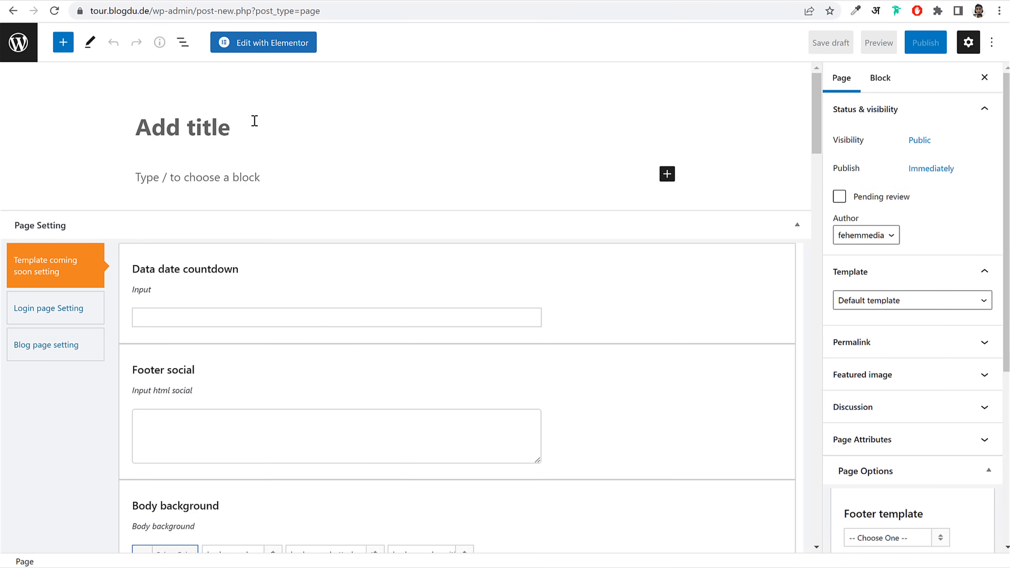
pyautogui.write('Register')
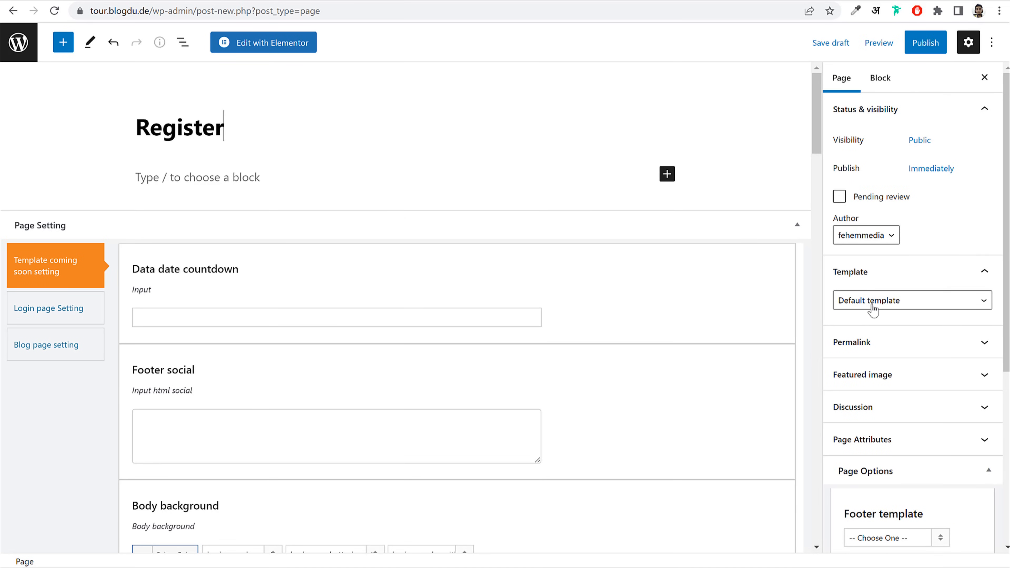
pyautogui.scroll(-3, 879, 286)
pyautogui.click(889, 173)
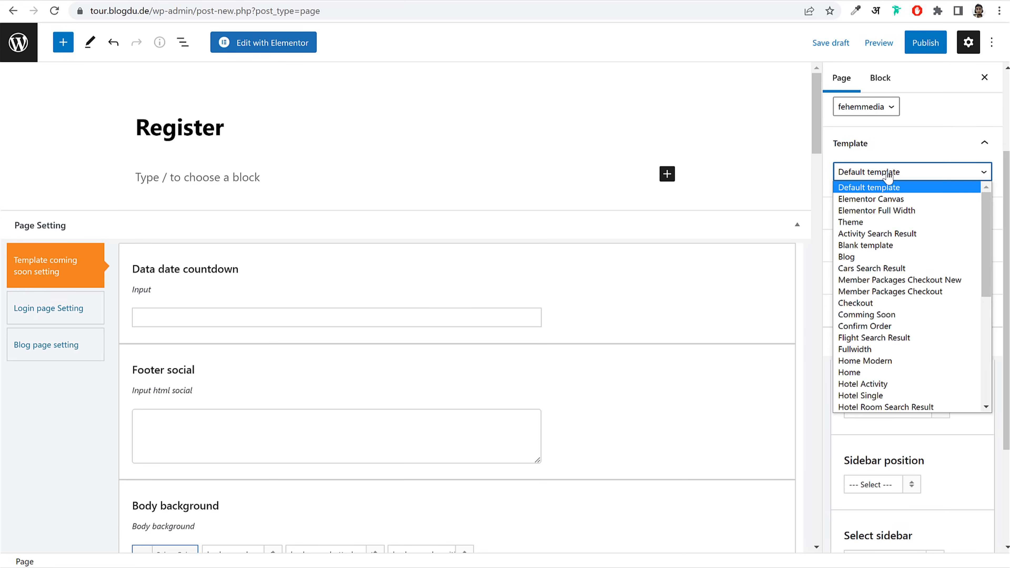
pyautogui.press('r')
pyautogui.click(889, 176)
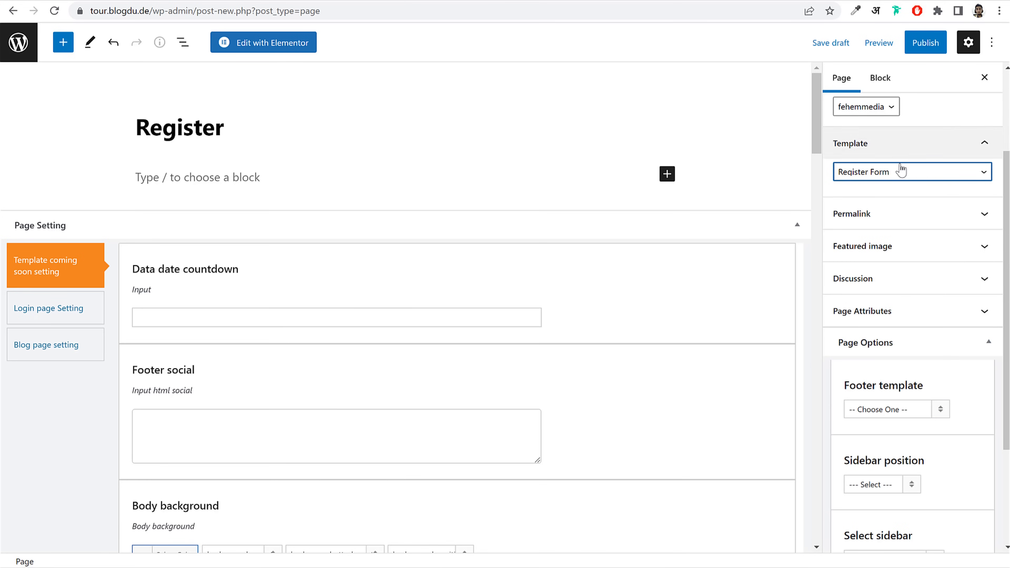
# - Publish the Register page and start another blank page
pyautogui.click(935, 44)
pyautogui.click(895, 44)
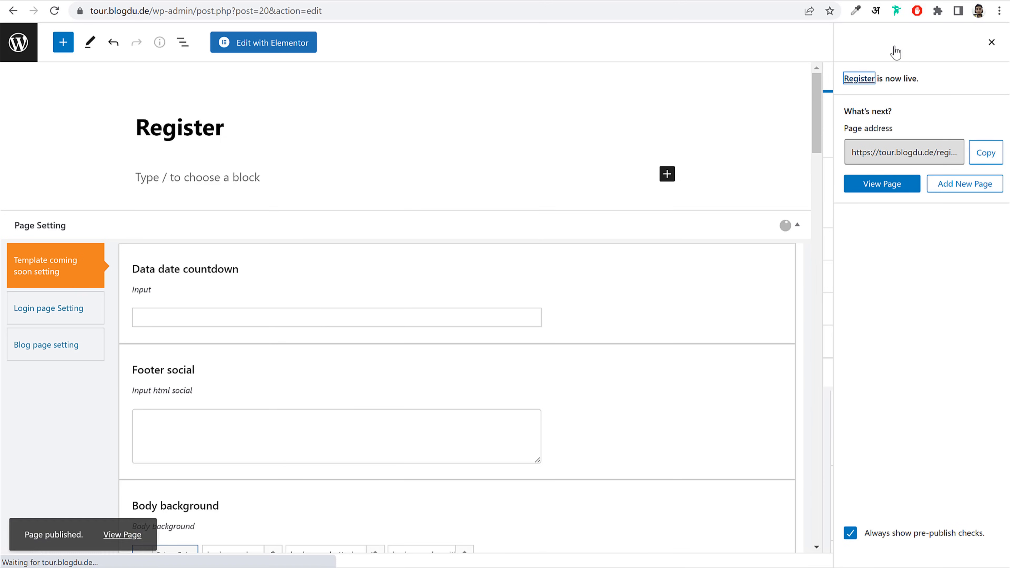
pyautogui.click(18, 48)
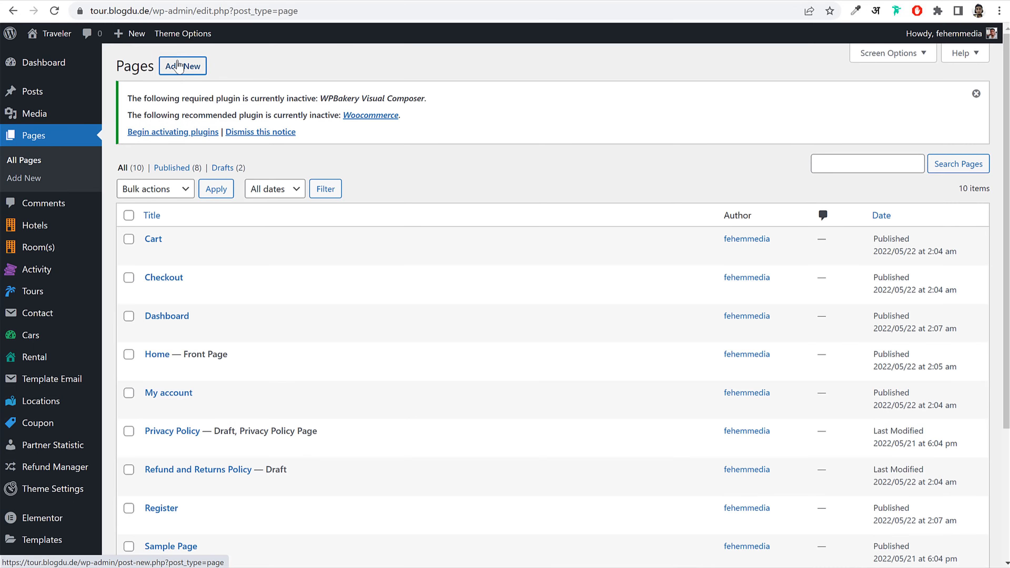
pyautogui.click(178, 65)
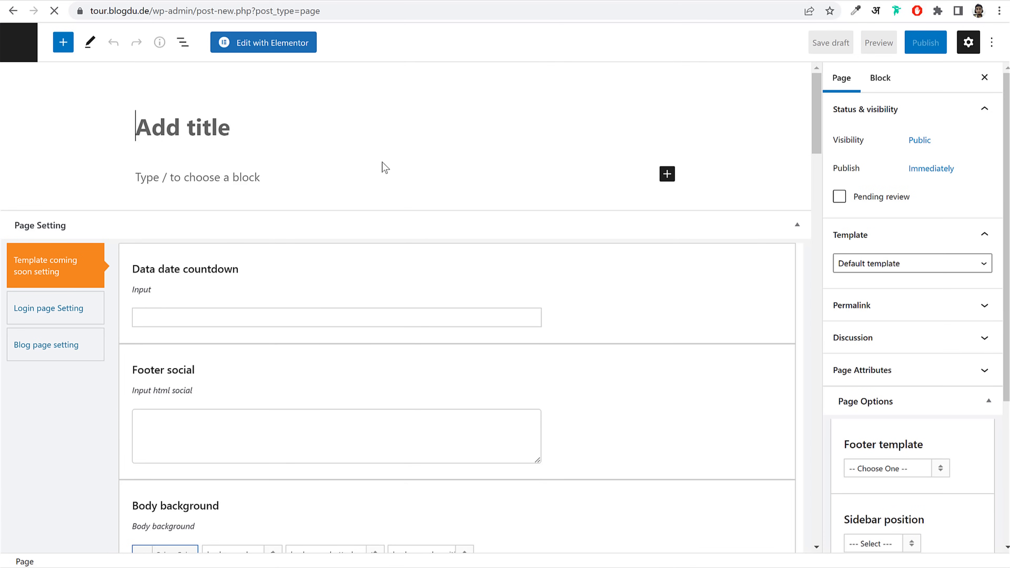
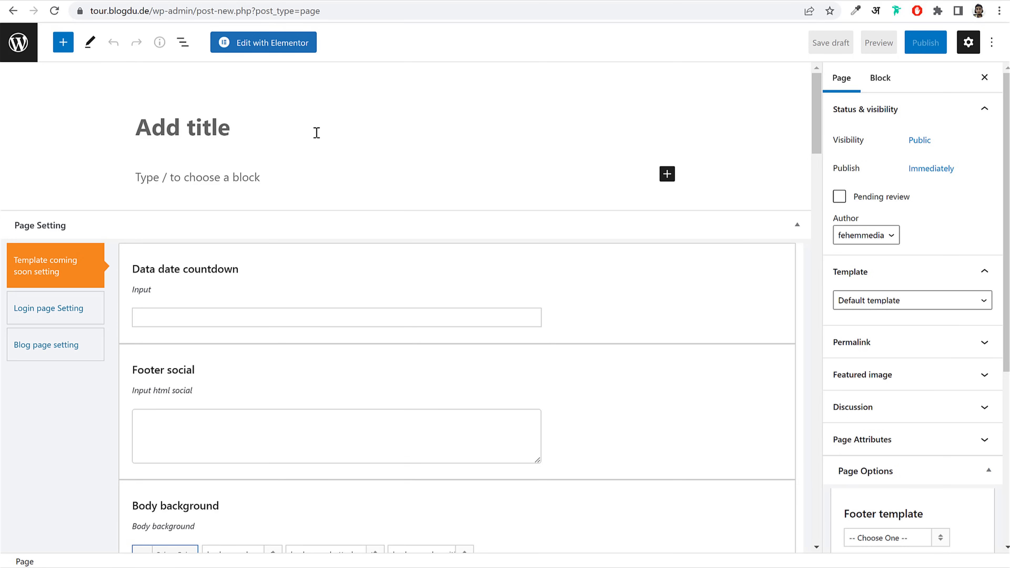
# - Publish a 'Booking Success' page using the Payment Success template
pyautogui.write('B')
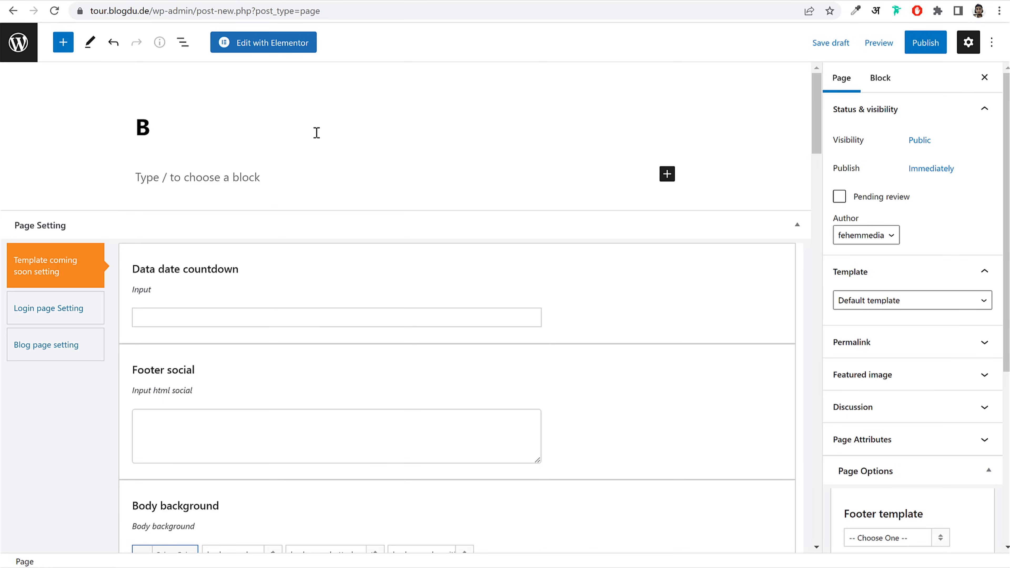
pyautogui.write('ooking Su')
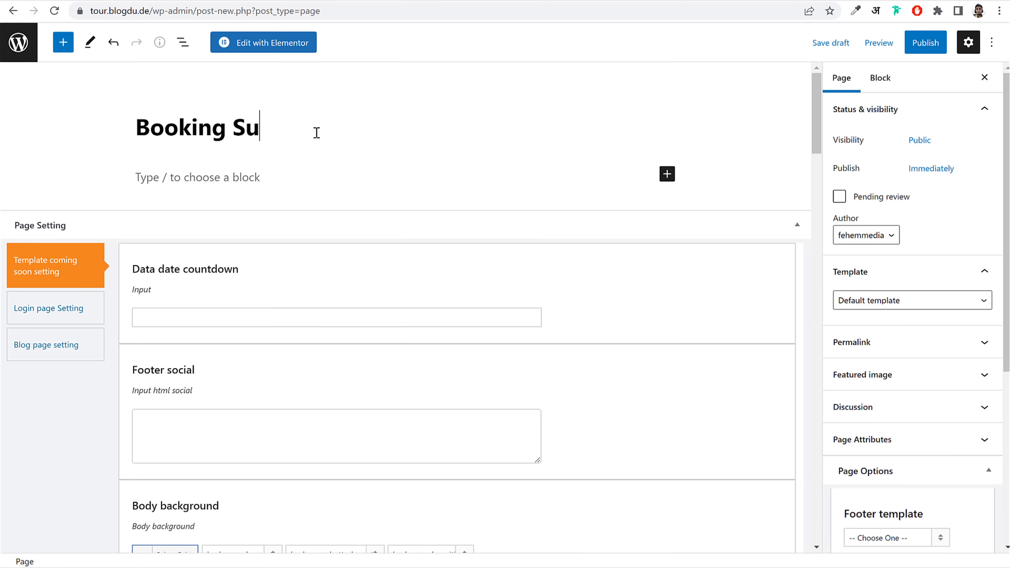
pyautogui.write('ceess')
pyautogui.press('BackSpace')
pyautogui.press('BackSpace')
pyautogui.press('BackSpace')
pyautogui.write('cess')
pyautogui.click(867, 307)
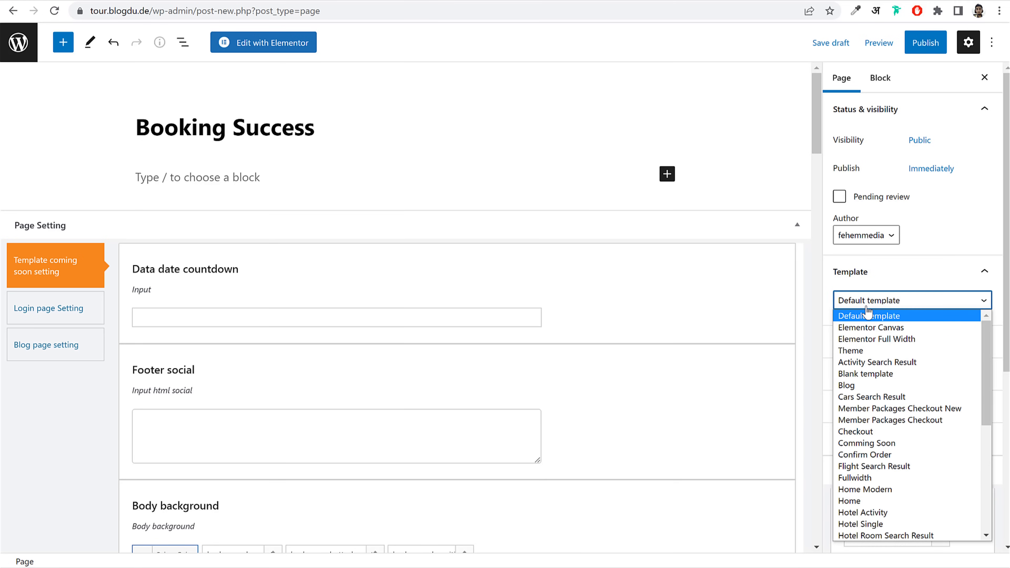
pyautogui.write('pay')
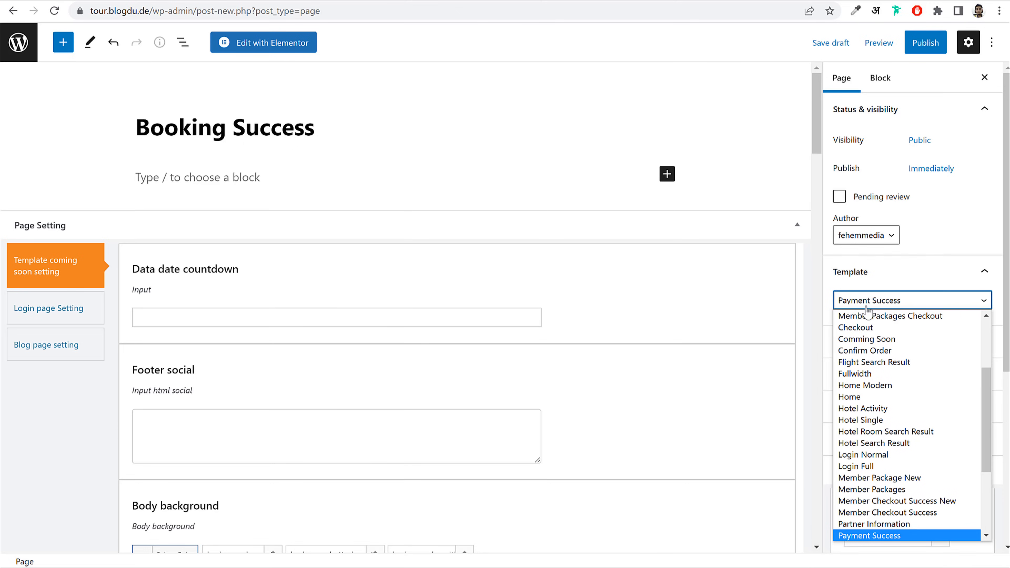
pyautogui.click(895, 537)
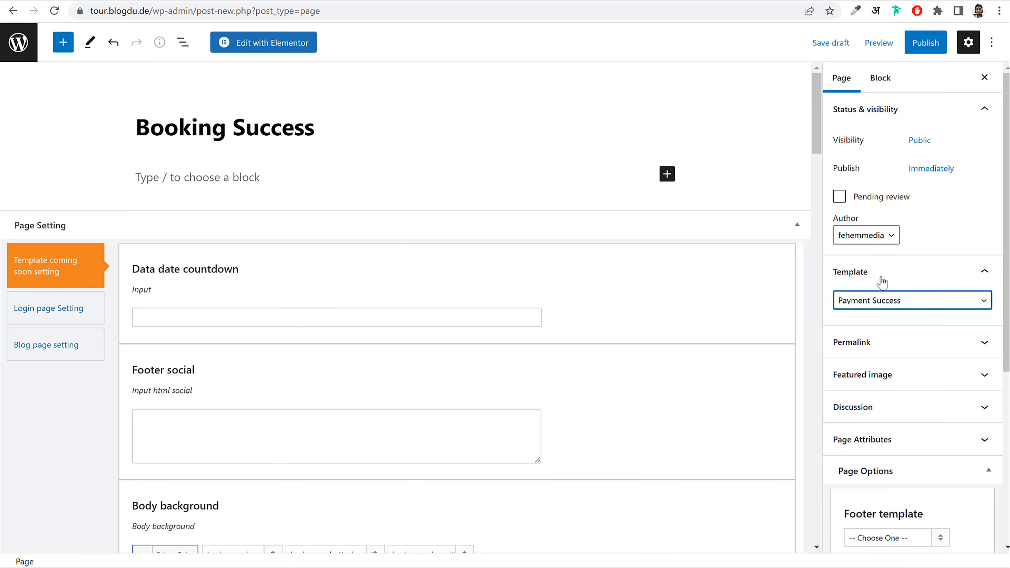
pyautogui.click(915, 55)
pyautogui.click(881, 55)
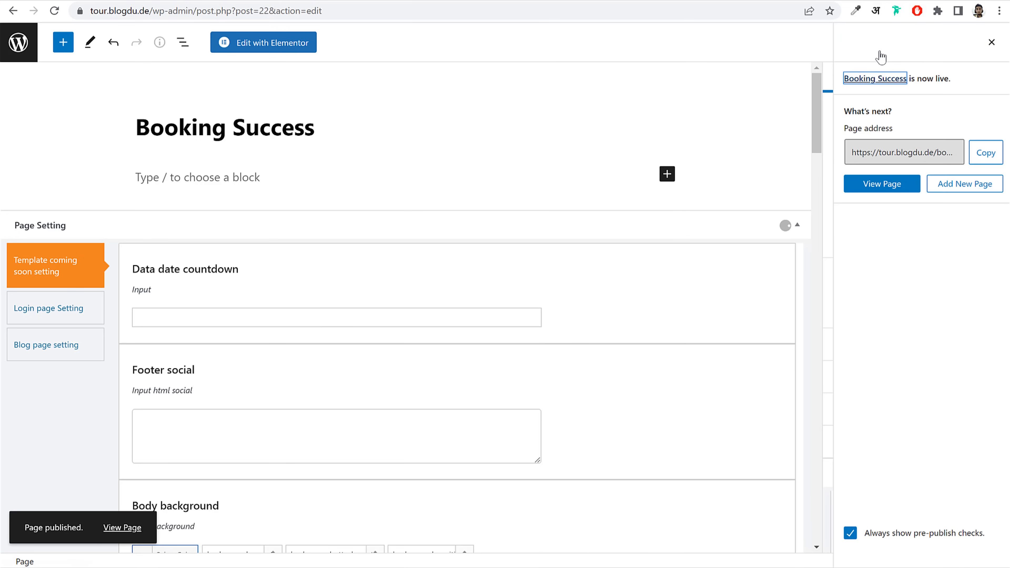
pyautogui.click(20, 44)
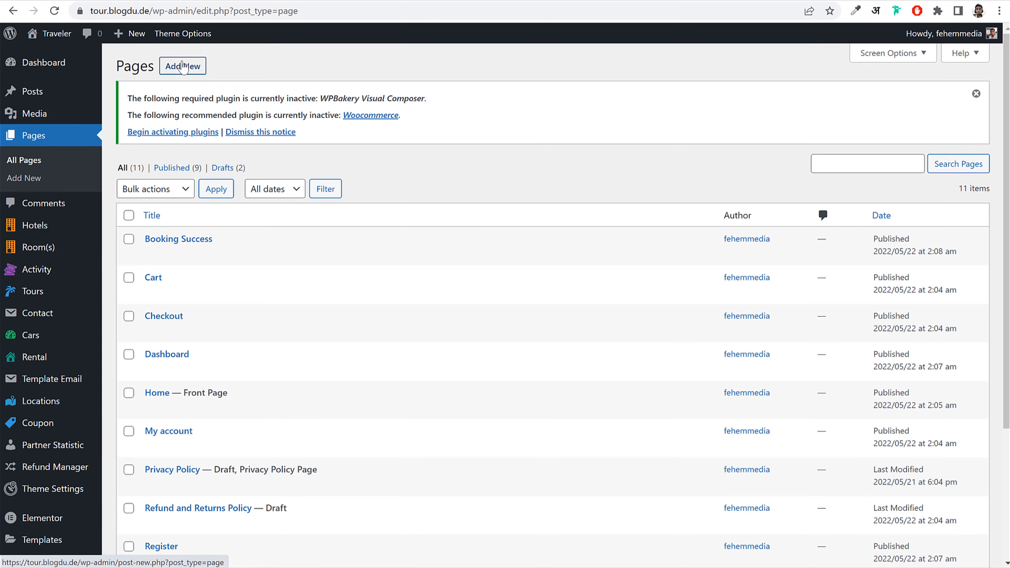
# - Create and publish an 'Order Confirm' page with the Confirm Order template
pyautogui.click(183, 67)
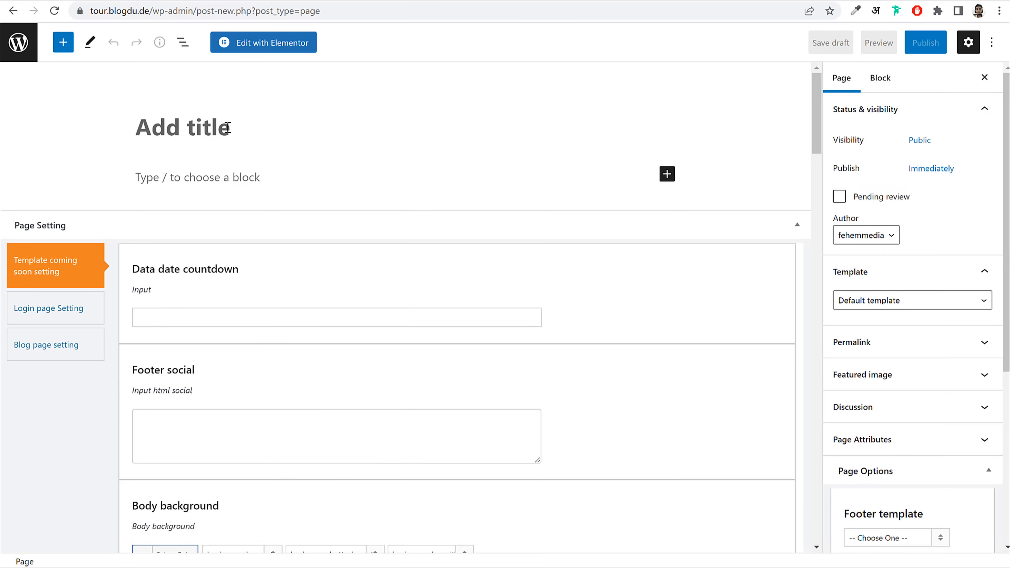
pyautogui.write('Order Confir,,m')
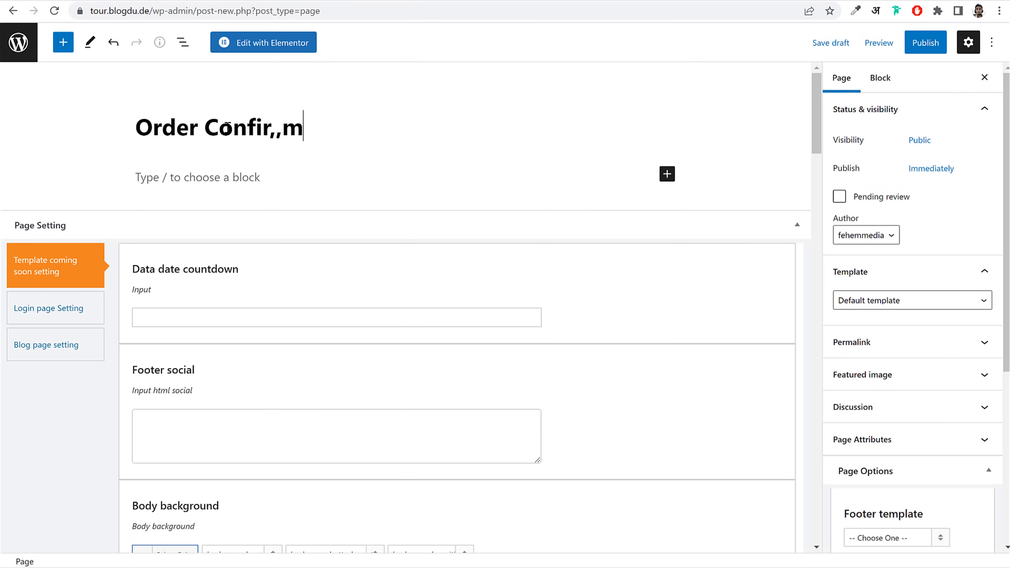
pyautogui.press('BackSpace')
pyautogui.press('BackSpace')
pyautogui.write('m')
pyautogui.press('BackSpace')
pyautogui.press('BackSpace')
pyautogui.write('m')
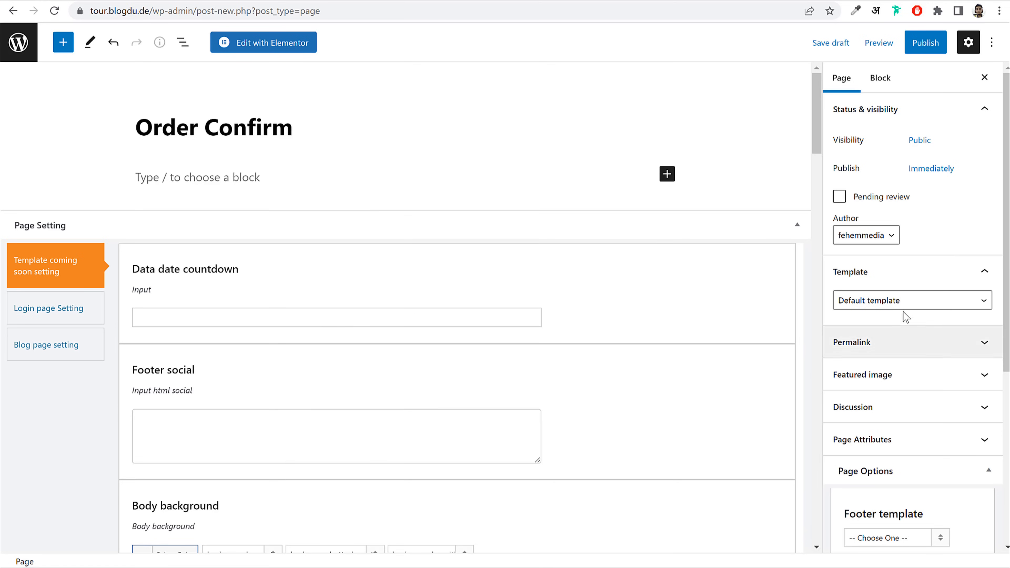
pyautogui.click(904, 301)
pyautogui.write('con')
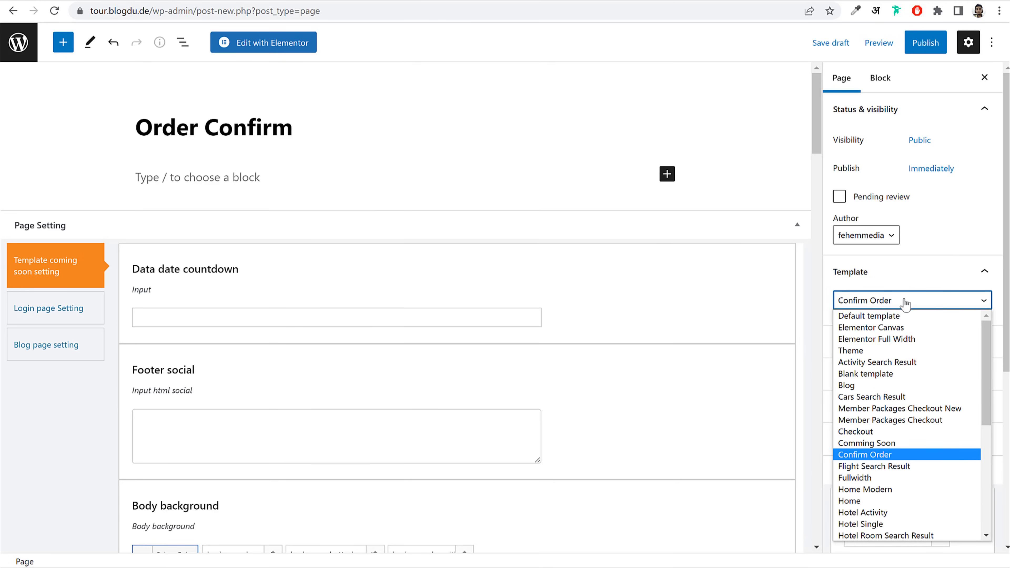
pyautogui.press('Return')
pyautogui.click(906, 59)
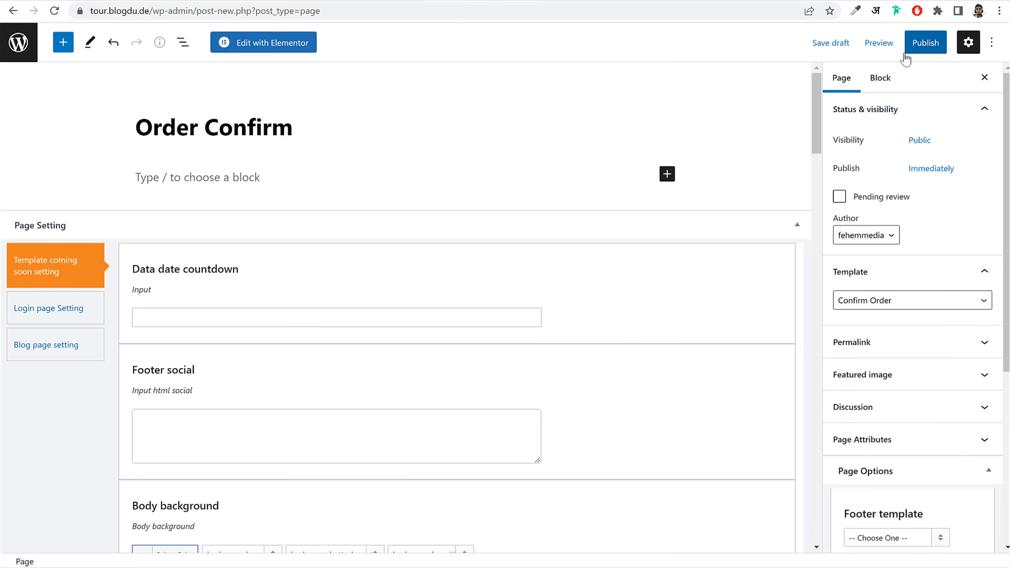
pyautogui.click(915, 50)
pyautogui.click(879, 41)
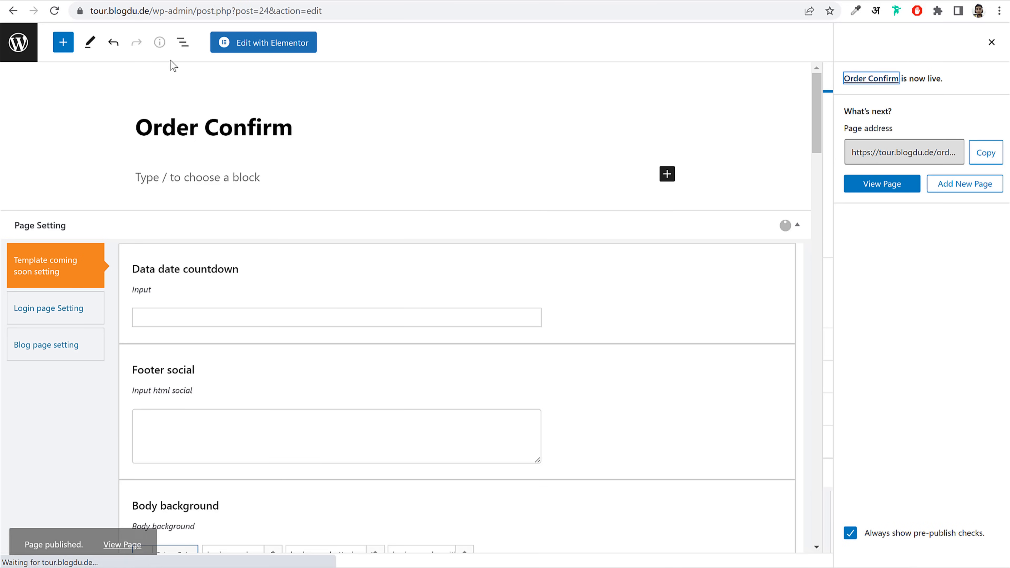
pyautogui.click(24, 50)
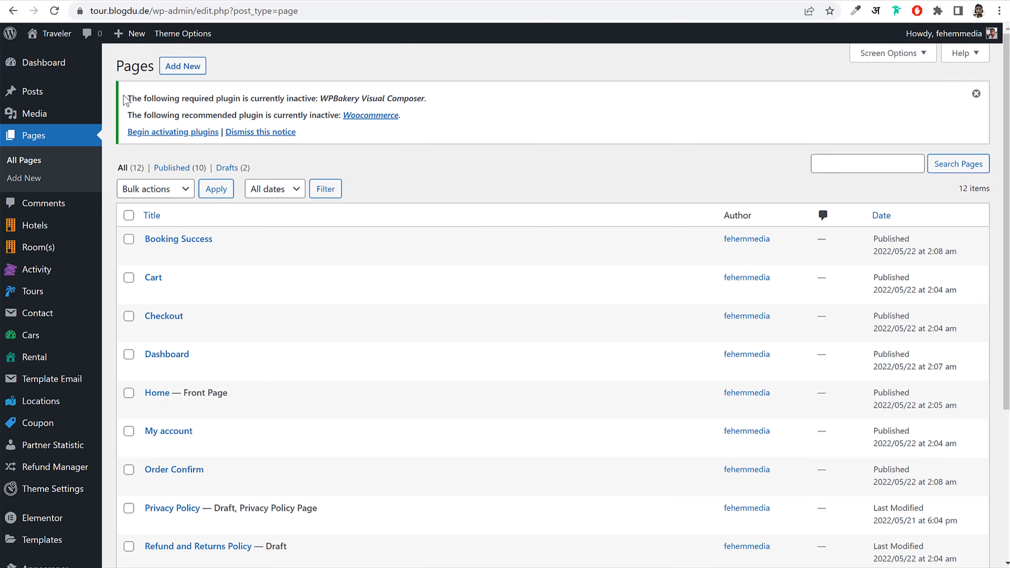
# - Retitle the existing Checkout page to 'Checkout 2'
pyautogui.click(183, 65)
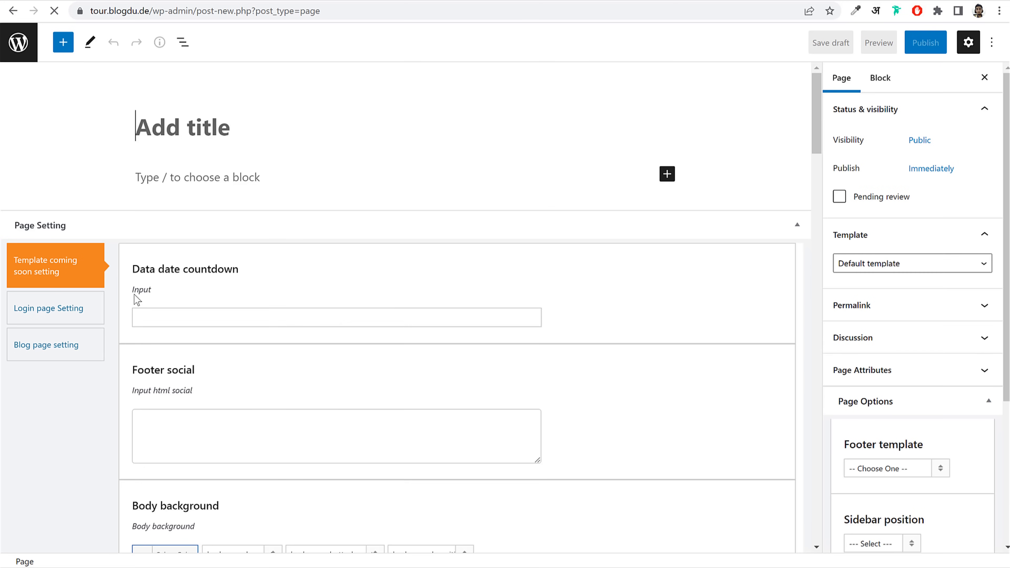
pyautogui.hotkey('alt', 'Left')
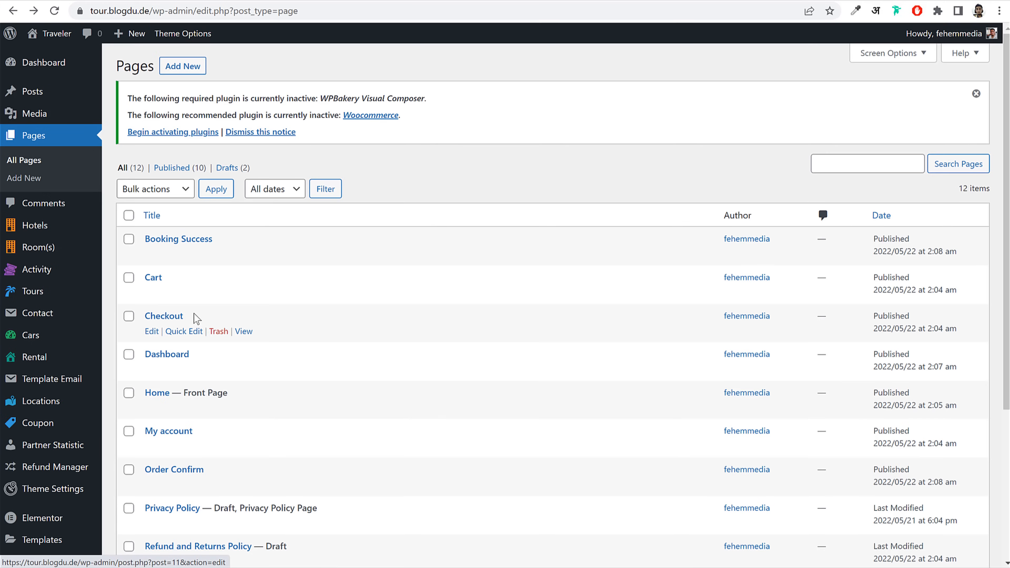
pyautogui.moveTo(195, 318); pyautogui.dragTo(148, 322)
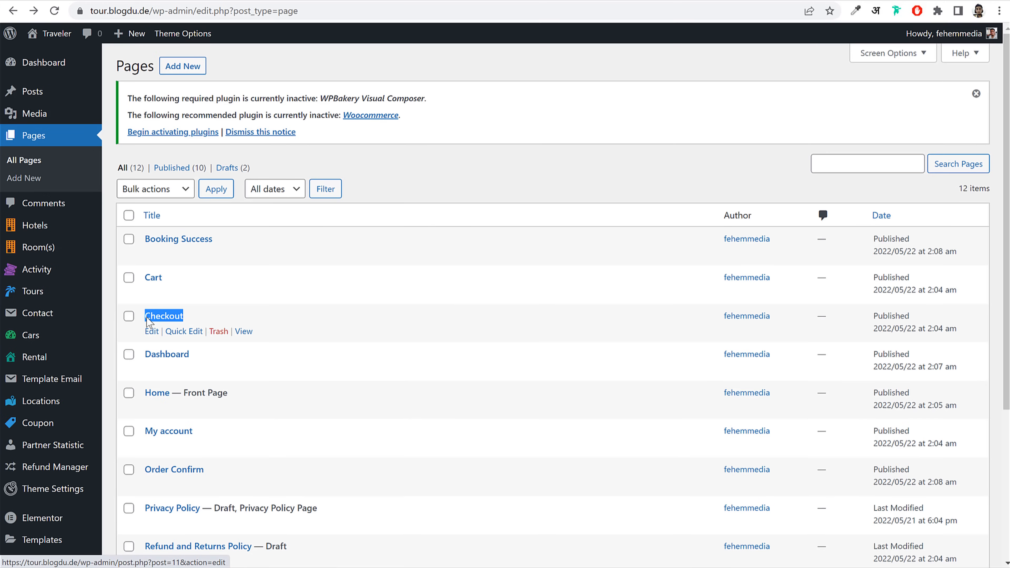
pyautogui.click(151, 331)
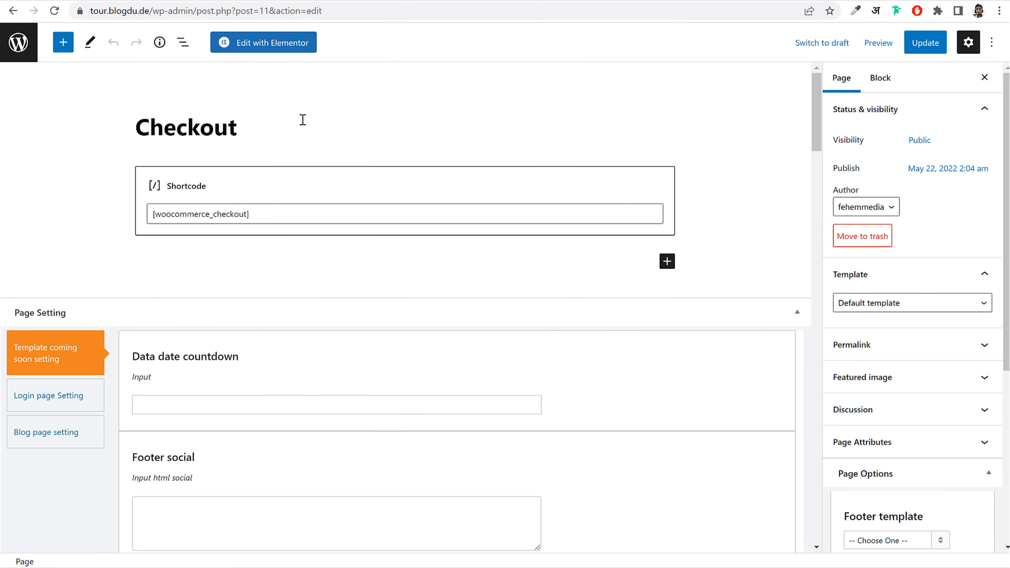
pyautogui.write('2')
pyautogui.scroll(-3, 898, 278)
# - Set that page's URL slug to checkout-2 and update it
pyautogui.click(908, 227)
pyautogui.click(902, 263)
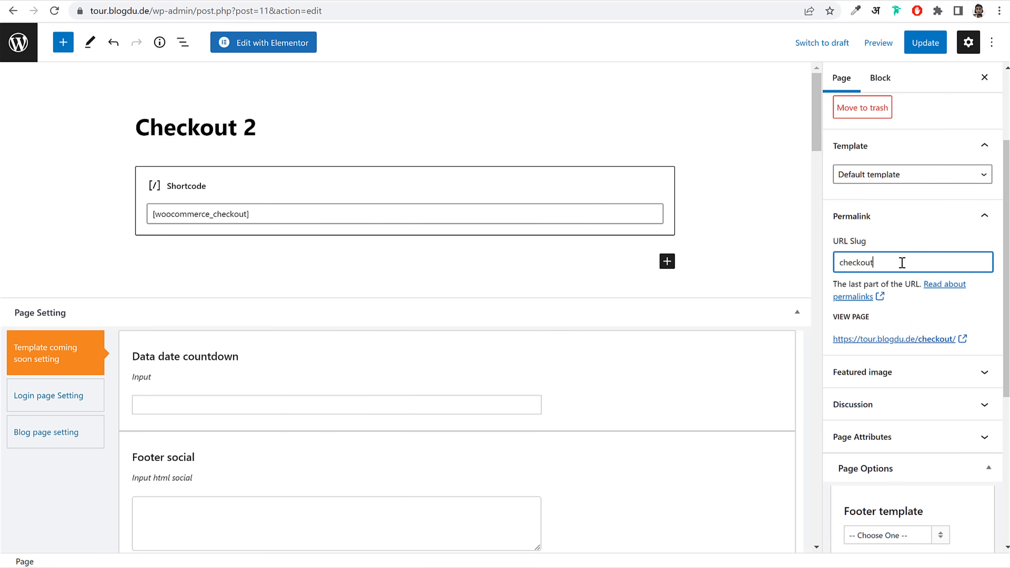
pyautogui.write('-3')
pyautogui.press('BackSpace')
pyautogui.write('2')
pyautogui.click(909, 47)
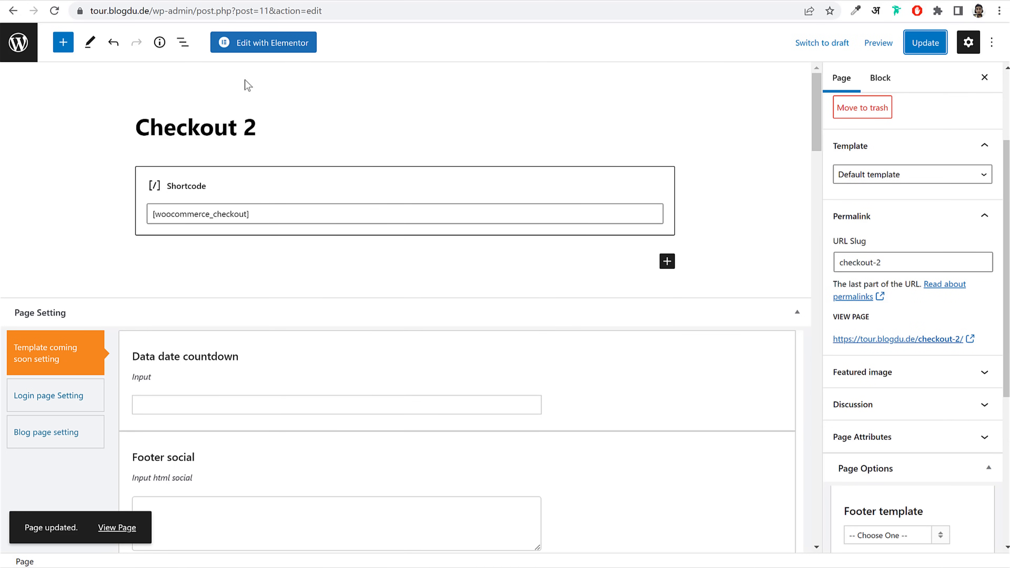
pyautogui.click(19, 42)
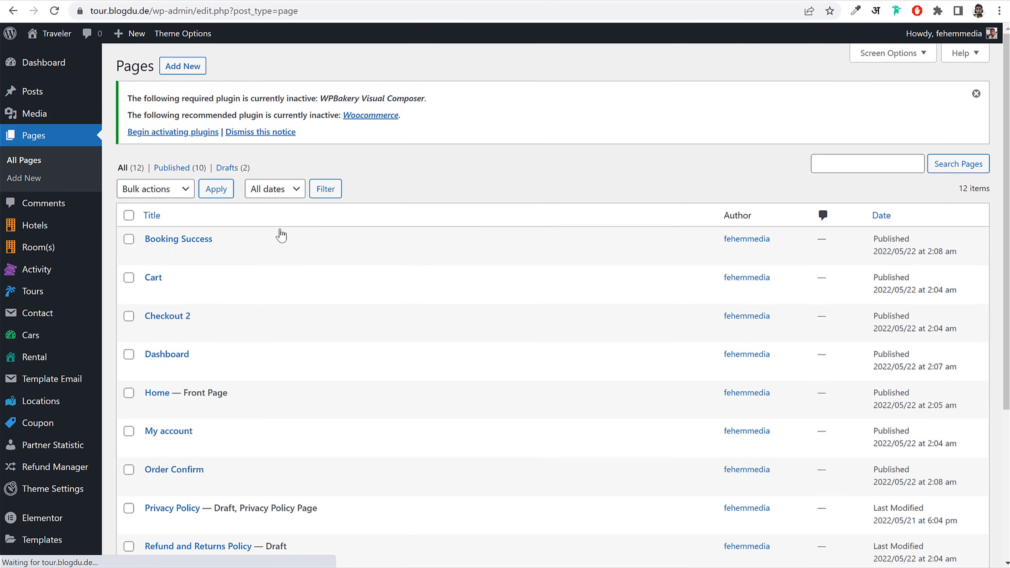
# - Publish a new 'Checkout' page using the Checkout template
pyautogui.click(183, 66)
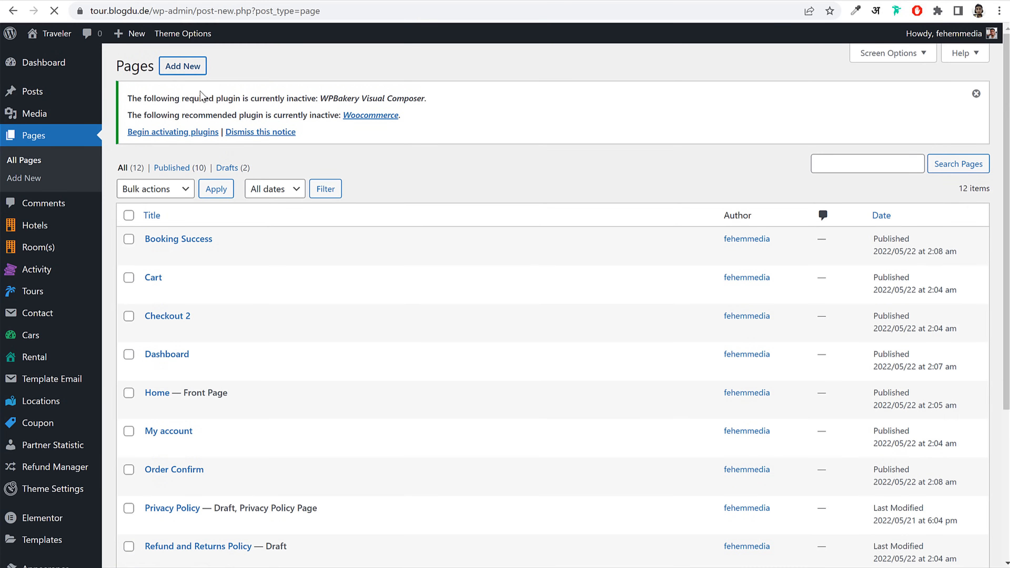
pyautogui.write('Check')
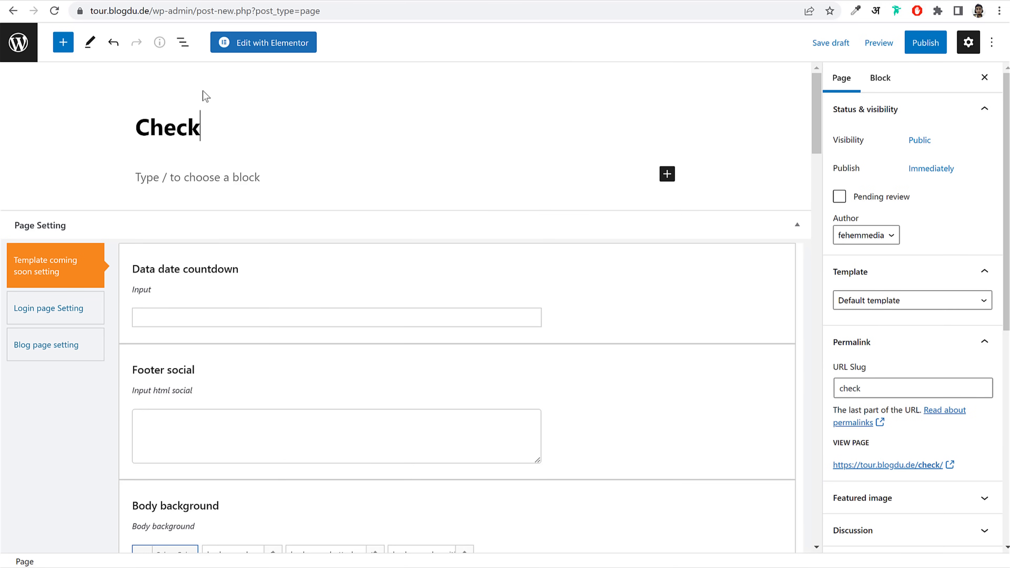
pyautogui.write('outy')
pyautogui.press('BackSpace')
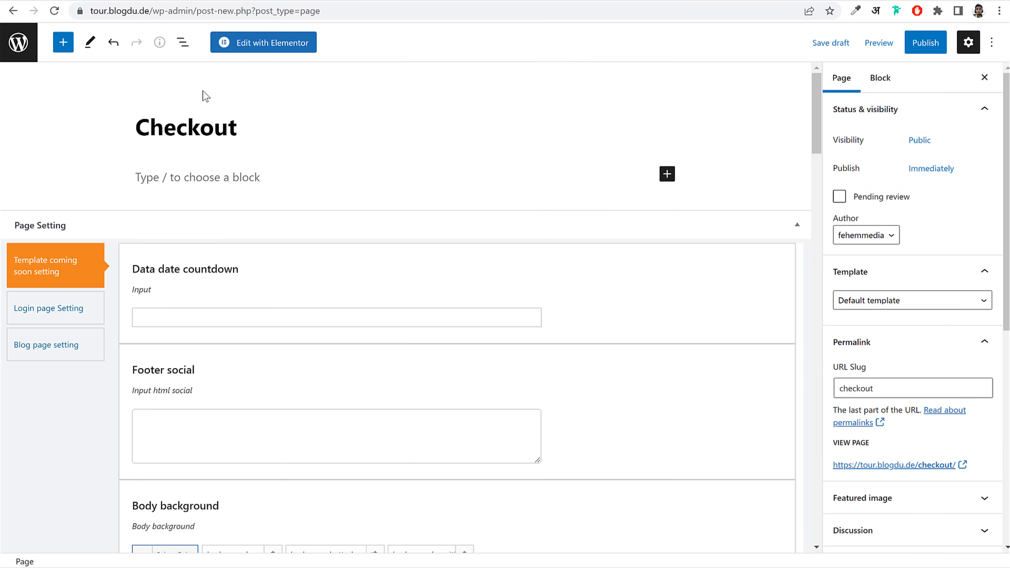
pyautogui.click(902, 303)
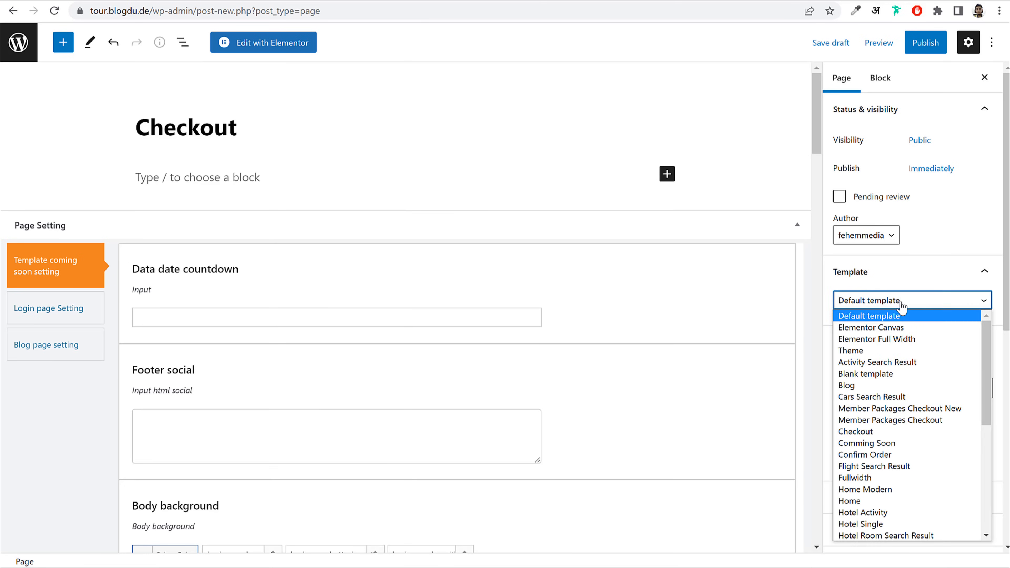
pyautogui.press('c')
pyautogui.press('h')
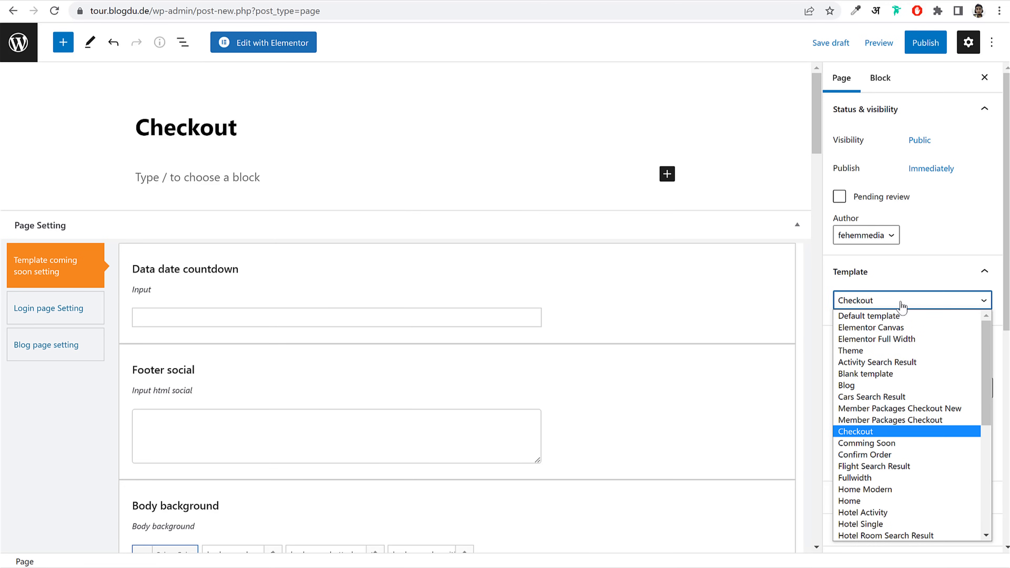
pyautogui.press('Return')
pyautogui.click(926, 42)
pyautogui.click(915, 48)
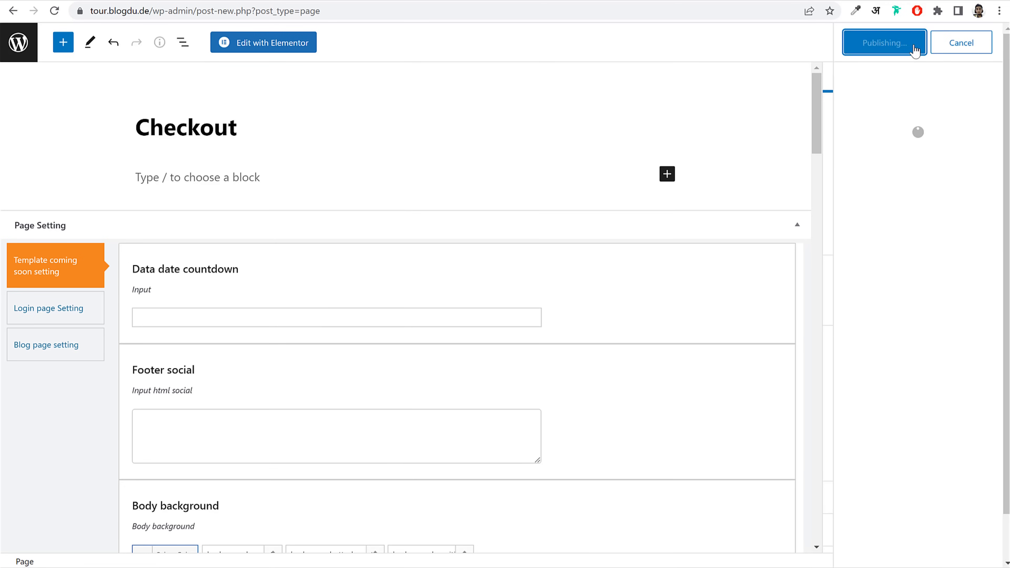
pyautogui.click(18, 42)
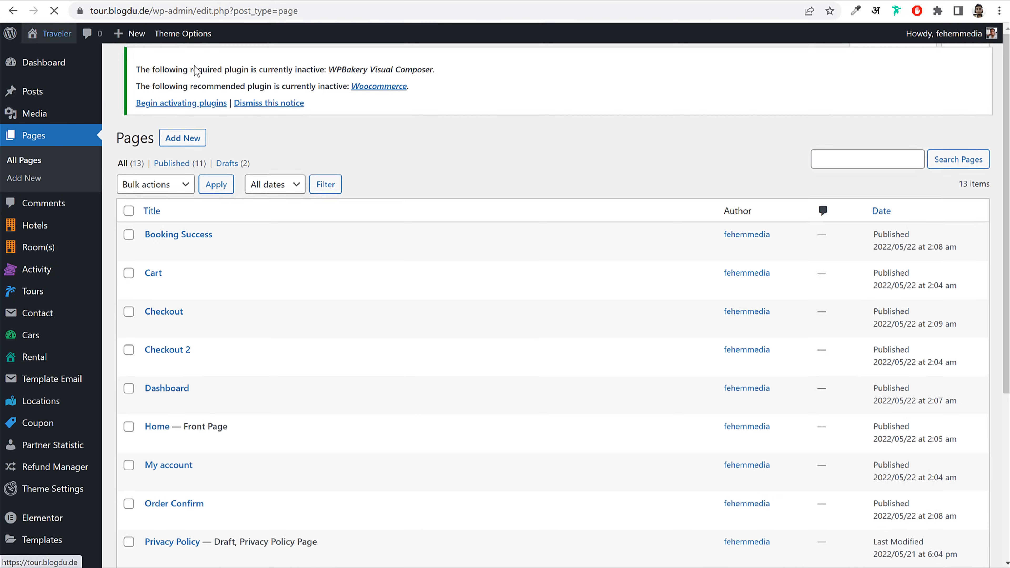
# - Create a 'Reset Password' page with the Reset Password template and publish it
pyautogui.click(194, 67)
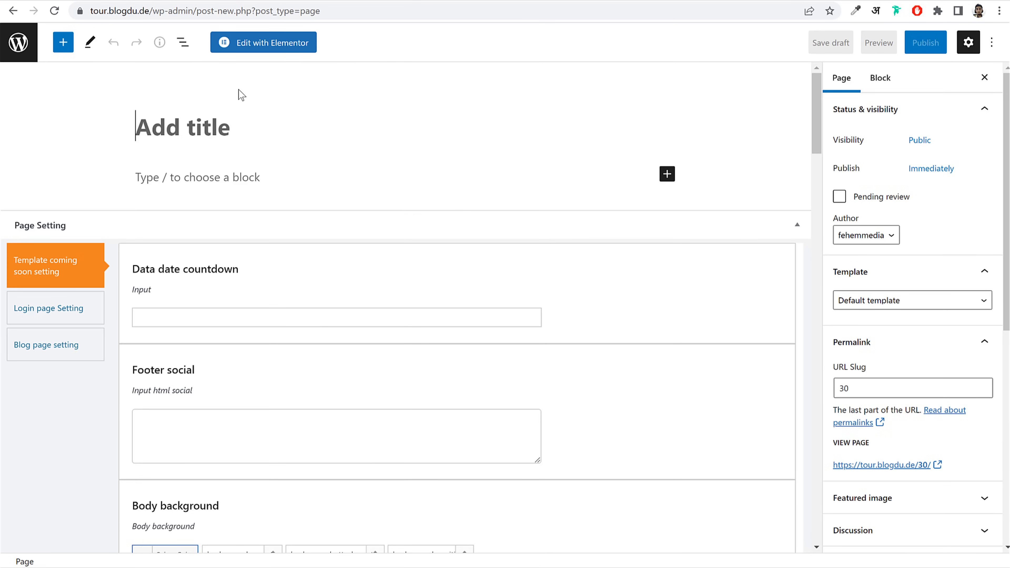
pyautogui.write('Reset ')
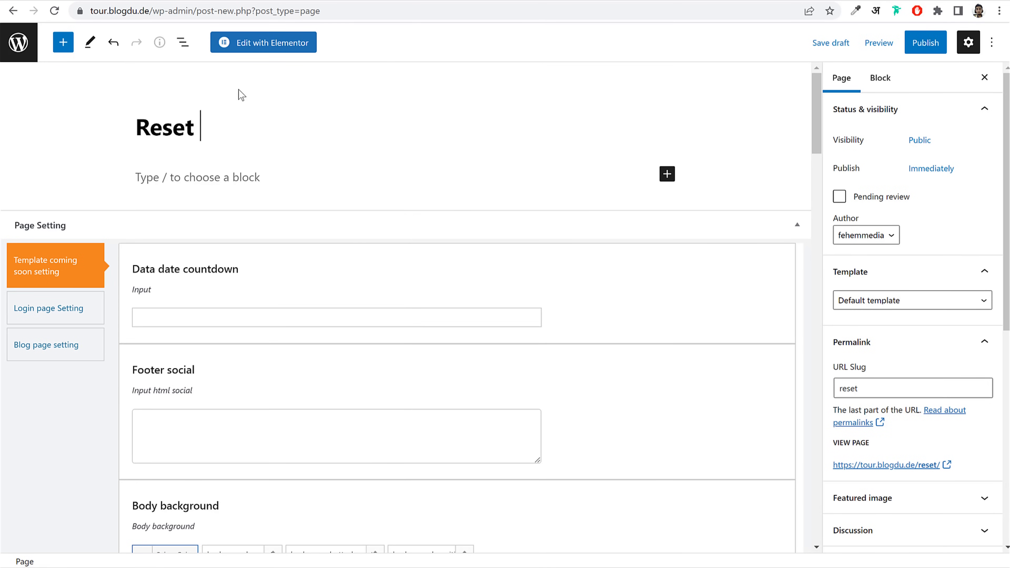
pyautogui.write('Password')
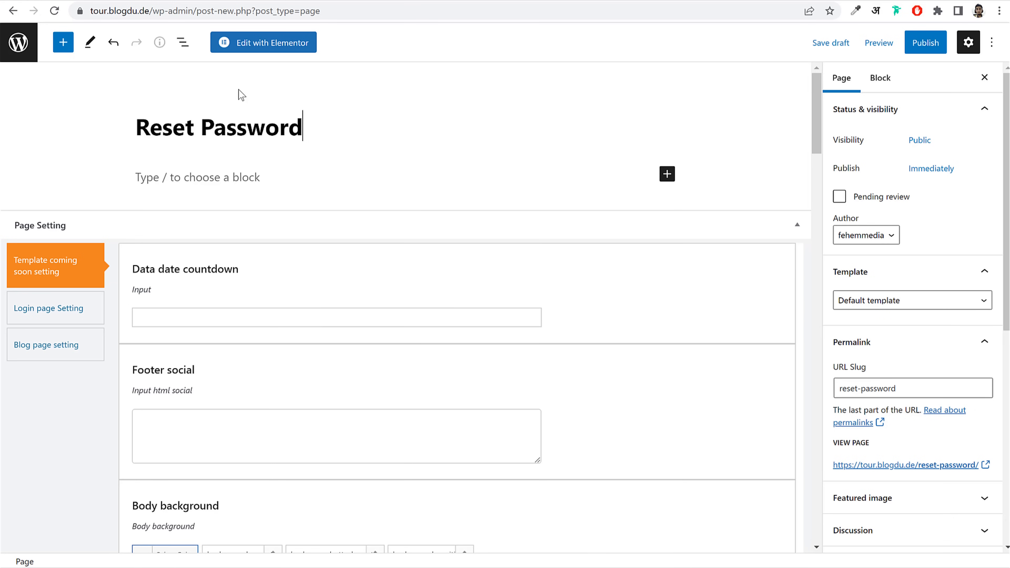
pyautogui.click(913, 301)
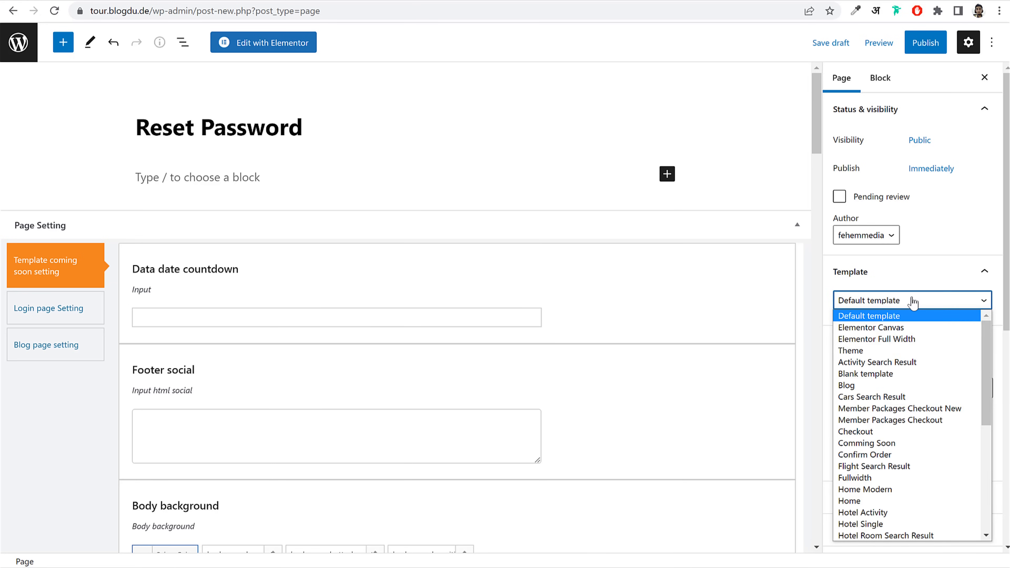
pyautogui.press('r')
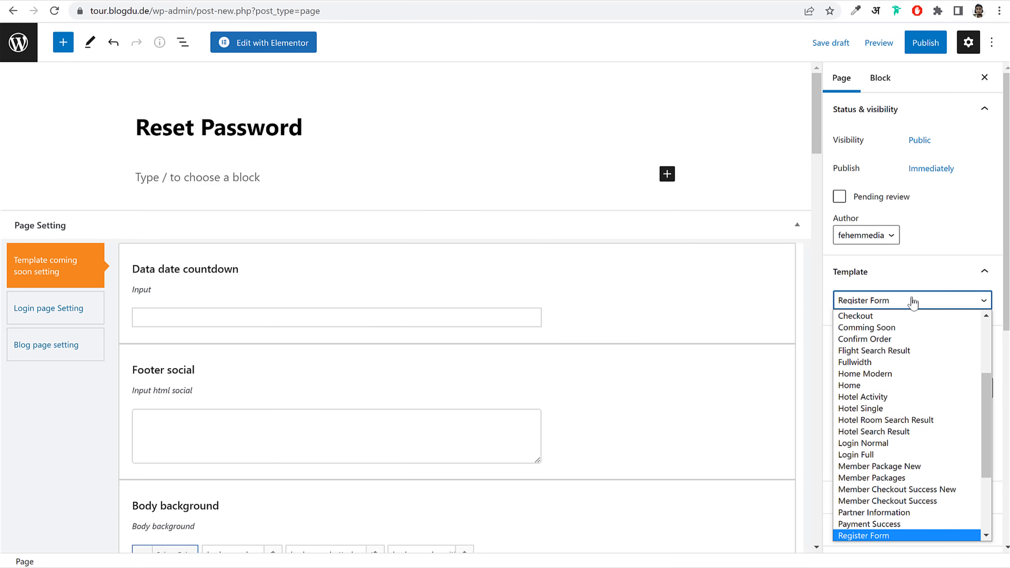
pyautogui.press('Down')
pyautogui.scroll(-3, 915, 394)
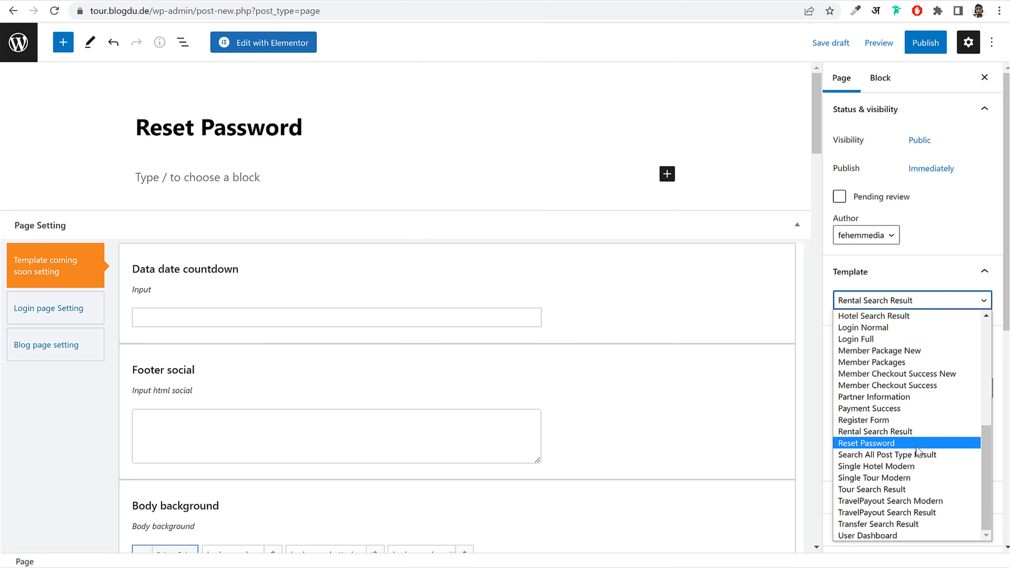
pyautogui.click(915, 444)
pyautogui.click(929, 49)
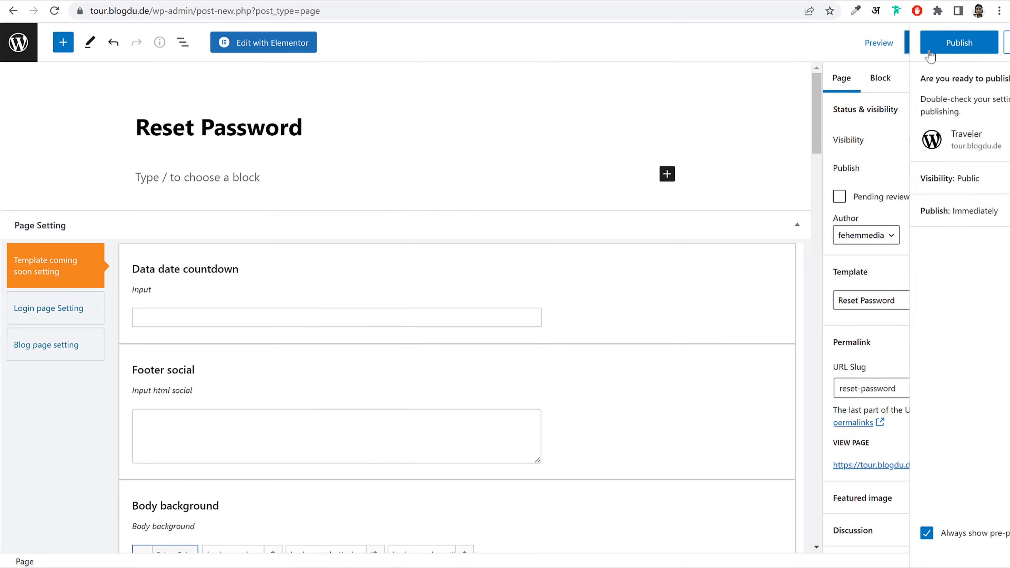
pyautogui.click(930, 55)
pyautogui.click(34, 49)
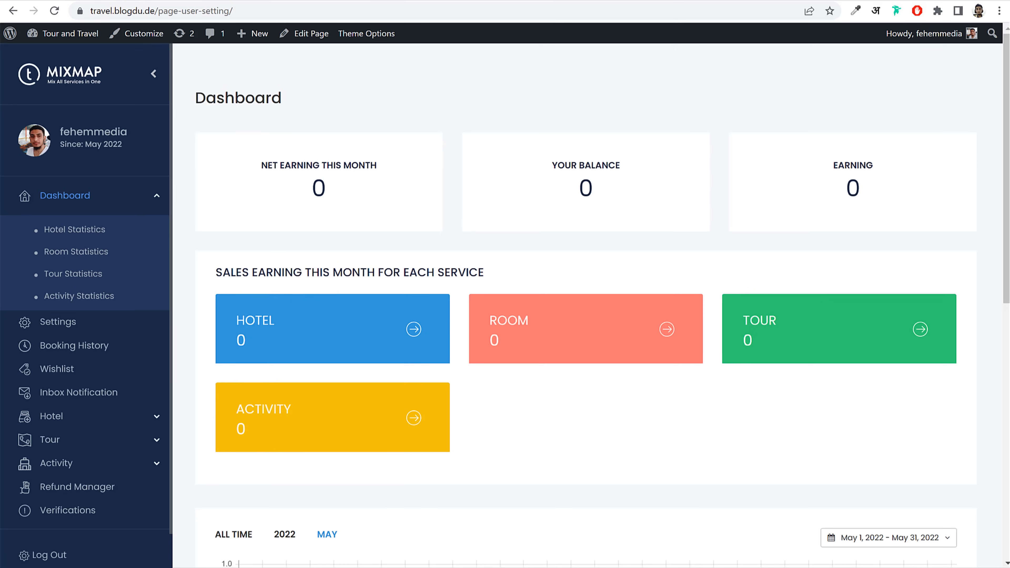
# - Check the live travel site's home page, then start a blank new page
pyautogui.click(103, 90)
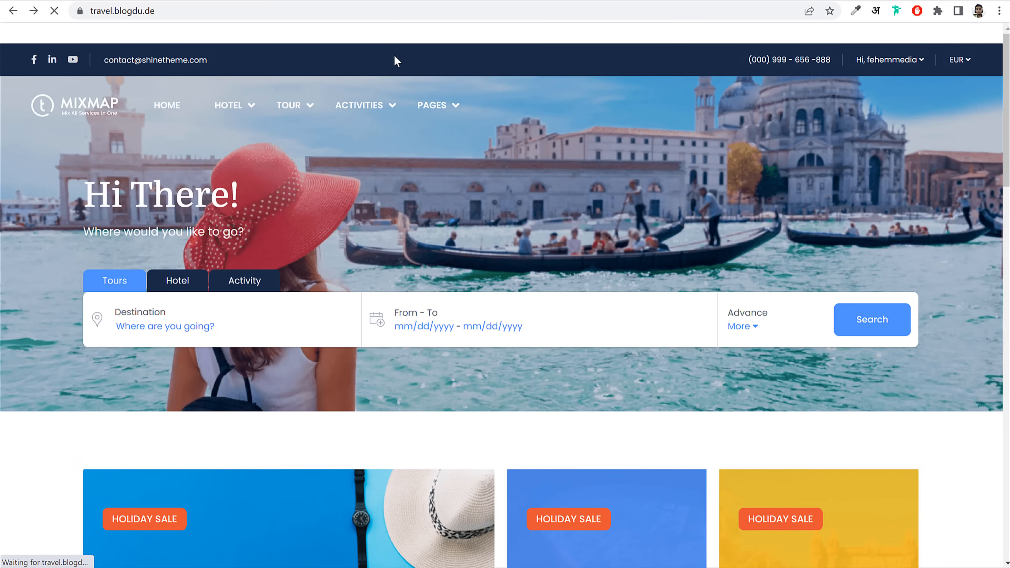
pyautogui.moveTo(283, 107)
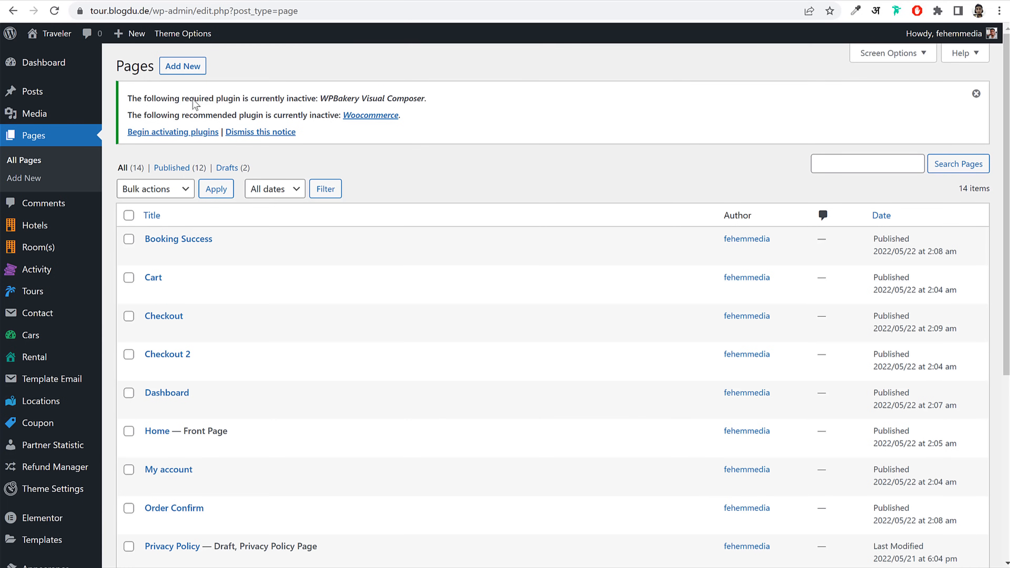
pyautogui.click(171, 66)
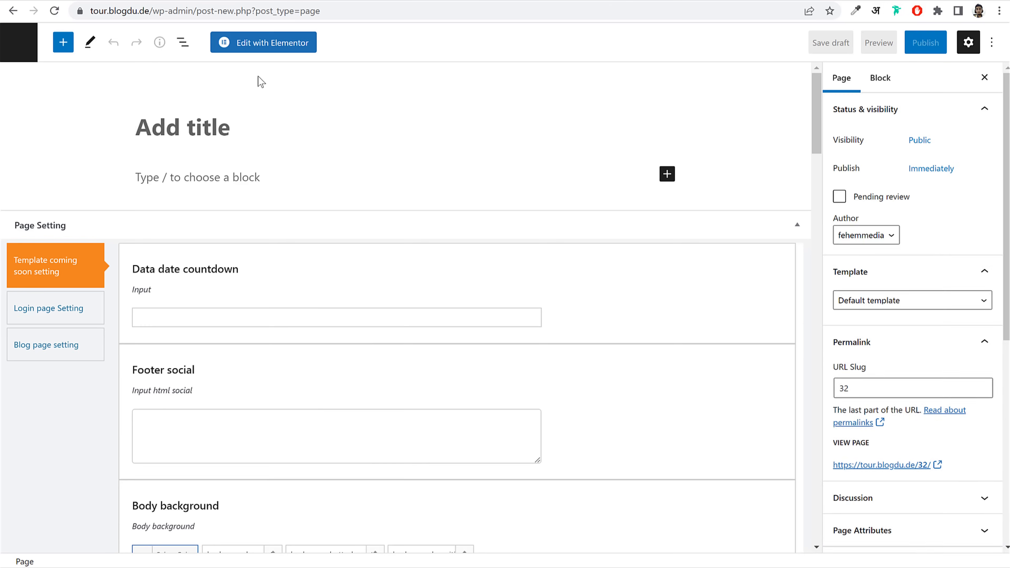
# - Title the page 'Tour Search', assign the Tour Search Result template, and publish it
pyautogui.write('Search')
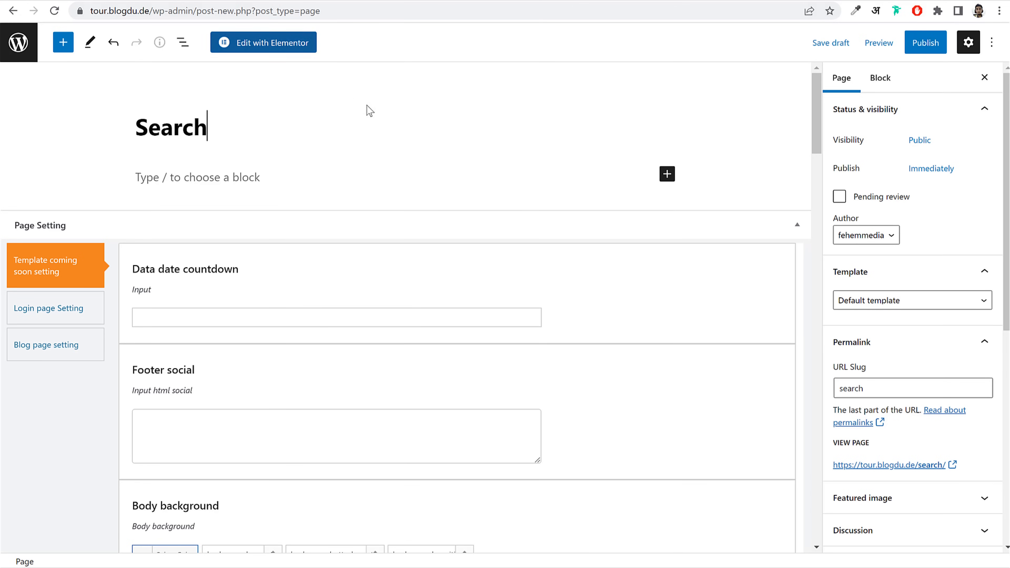
pyautogui.press('Left')
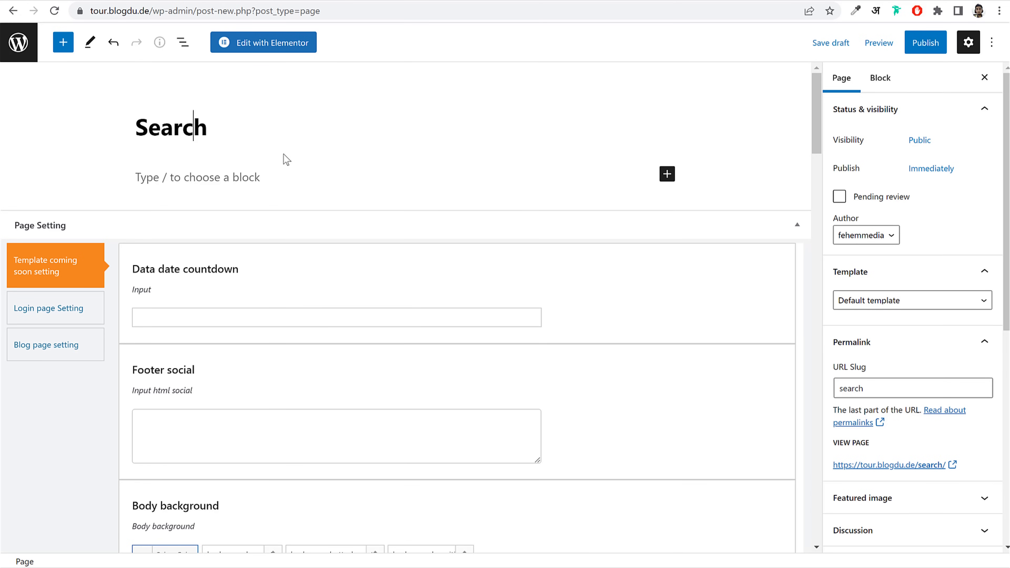
pyautogui.press('Home')
pyautogui.write('Tour')
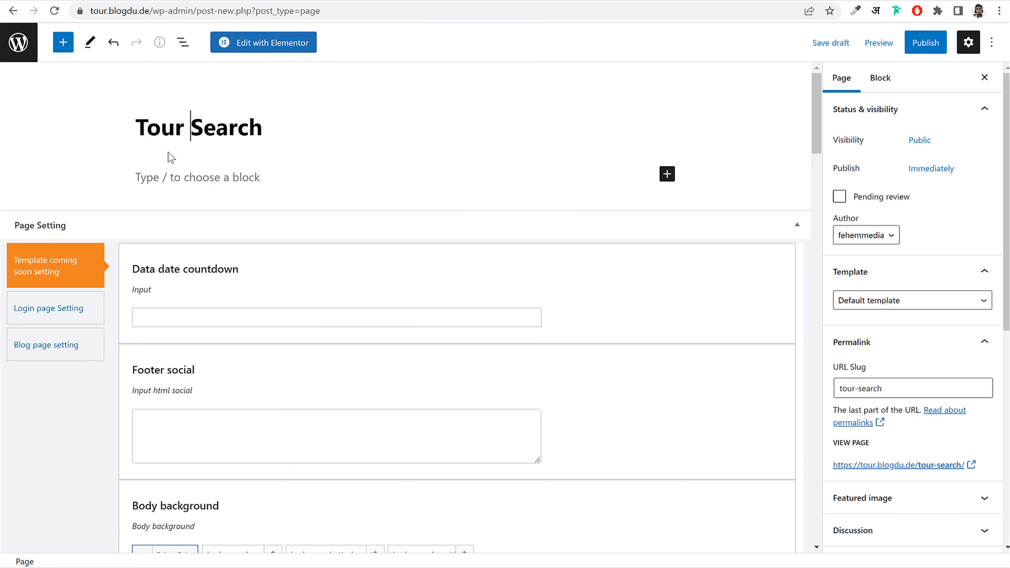
pyautogui.click(878, 300)
pyautogui.write('tour')
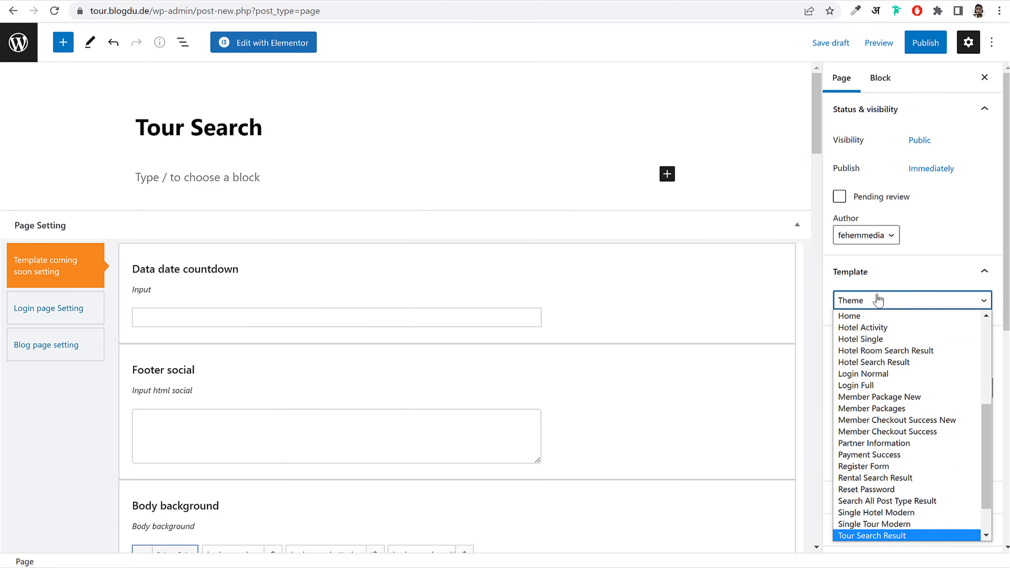
pyautogui.press('Return')
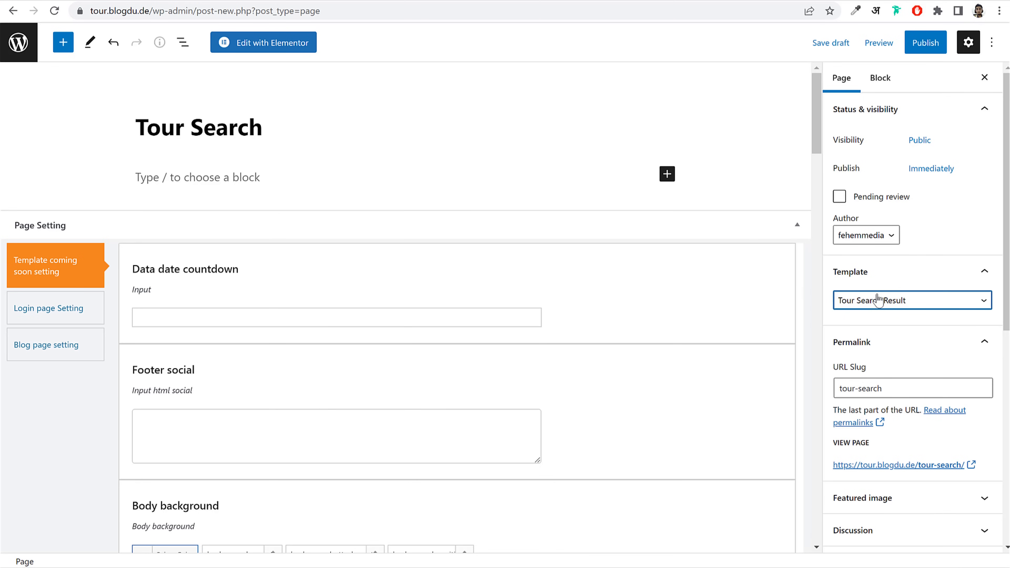
pyautogui.click(928, 44)
pyautogui.click(879, 42)
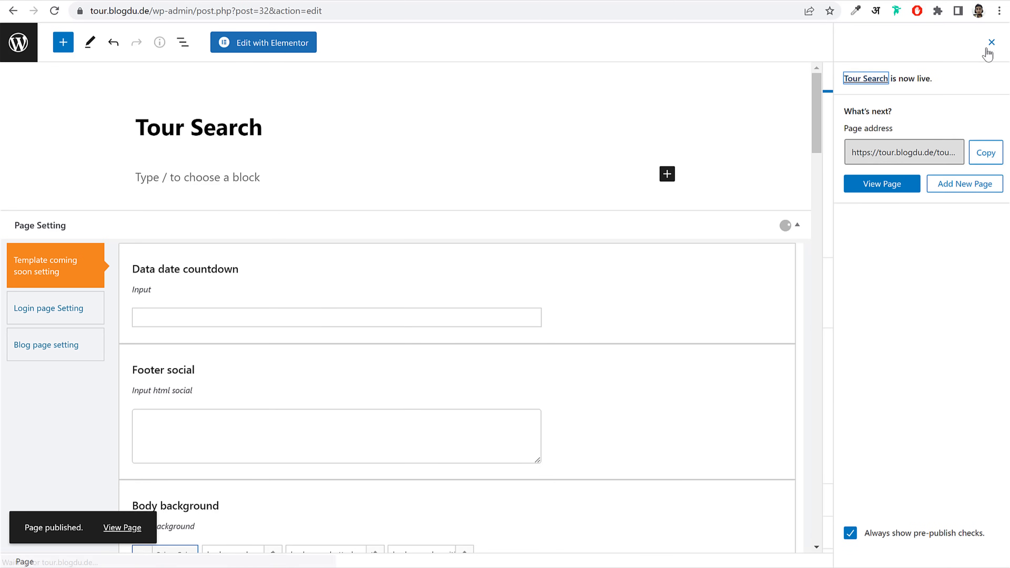
pyautogui.click(987, 43)
pyautogui.click(25, 56)
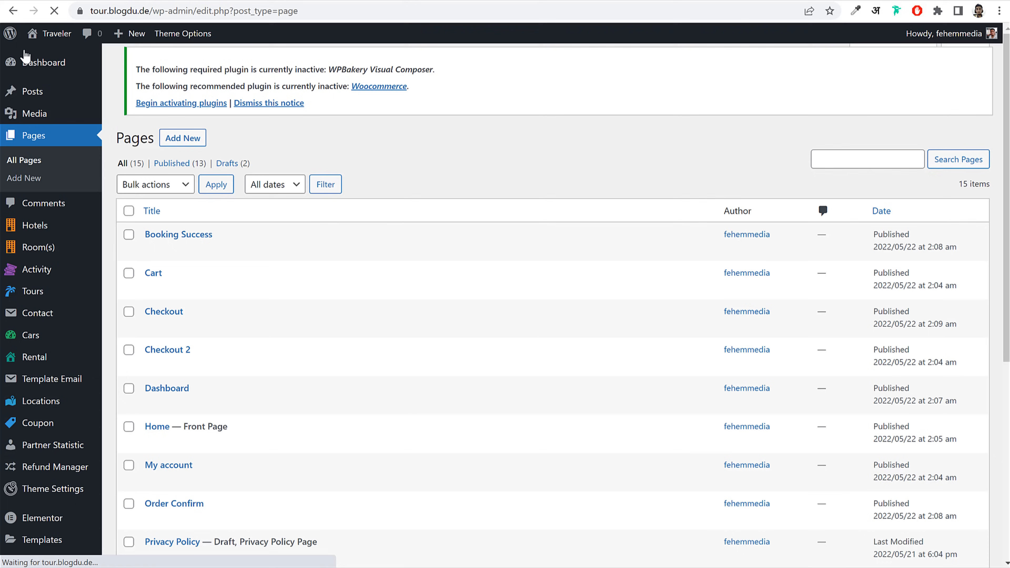
# - Publish a 'Hotel Search Results' page using the Hotel Search Result template
pyautogui.click(189, 70)
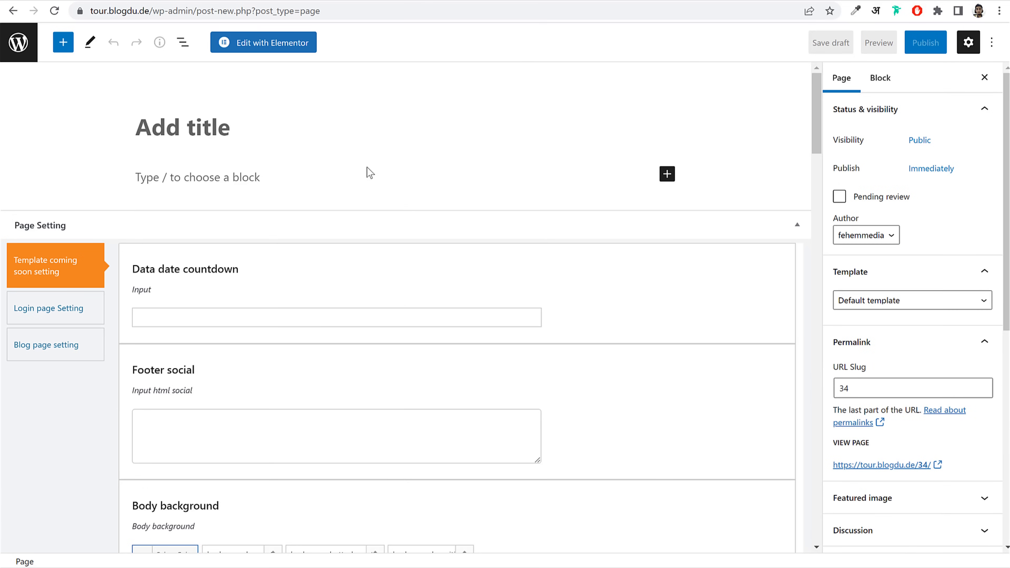
pyautogui.write('Hote')
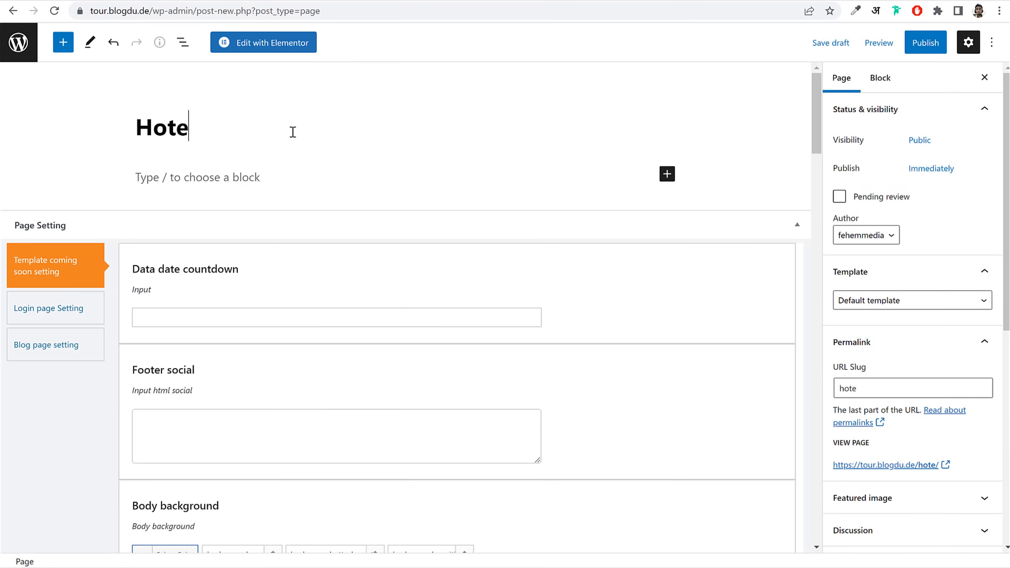
pyautogui.write('l Sear')
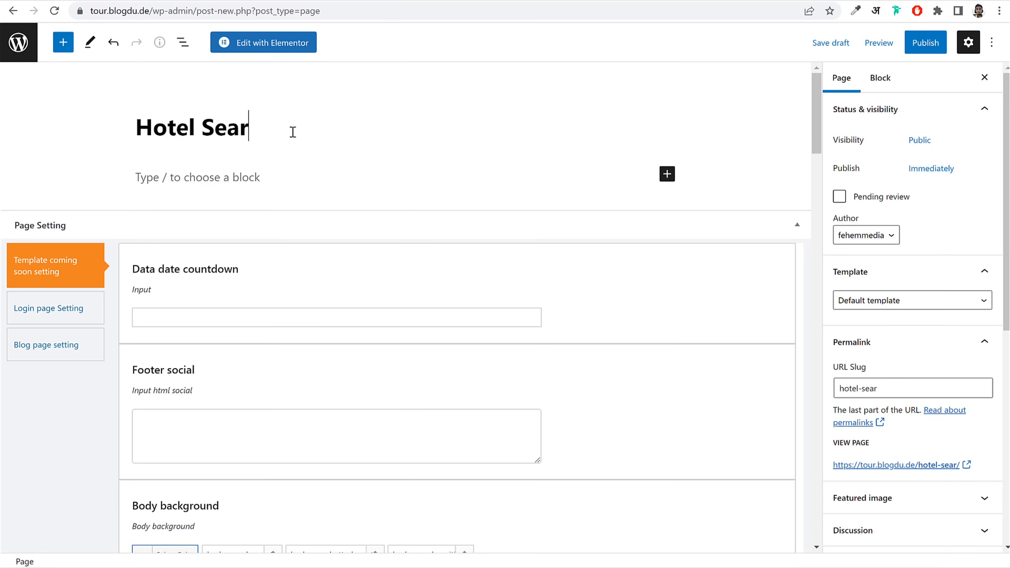
pyautogui.write('cj')
pyautogui.press('BackSpace')
pyautogui.write('cj')
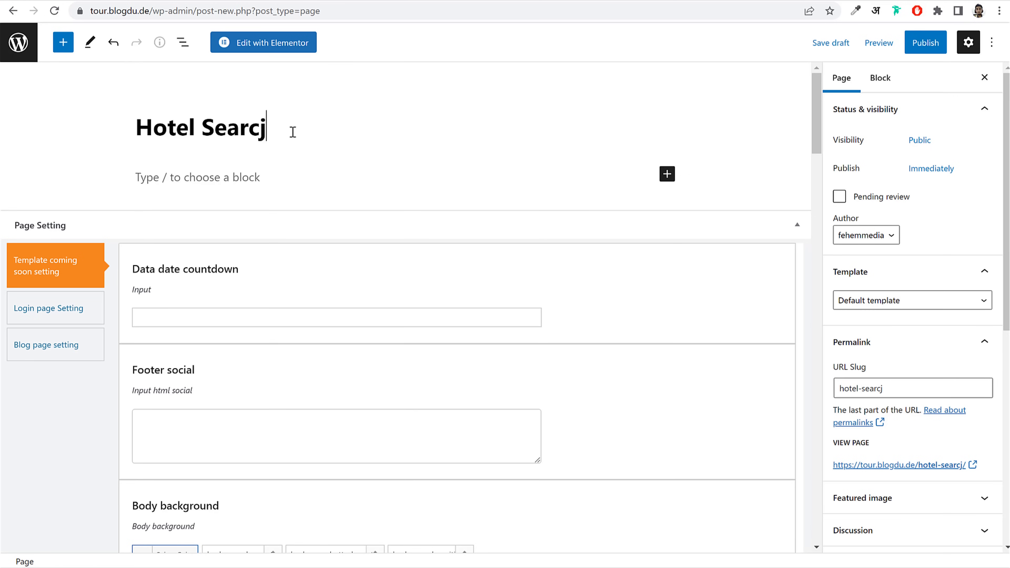
pyautogui.press('BackSpace')
pyautogui.write('h Resul')
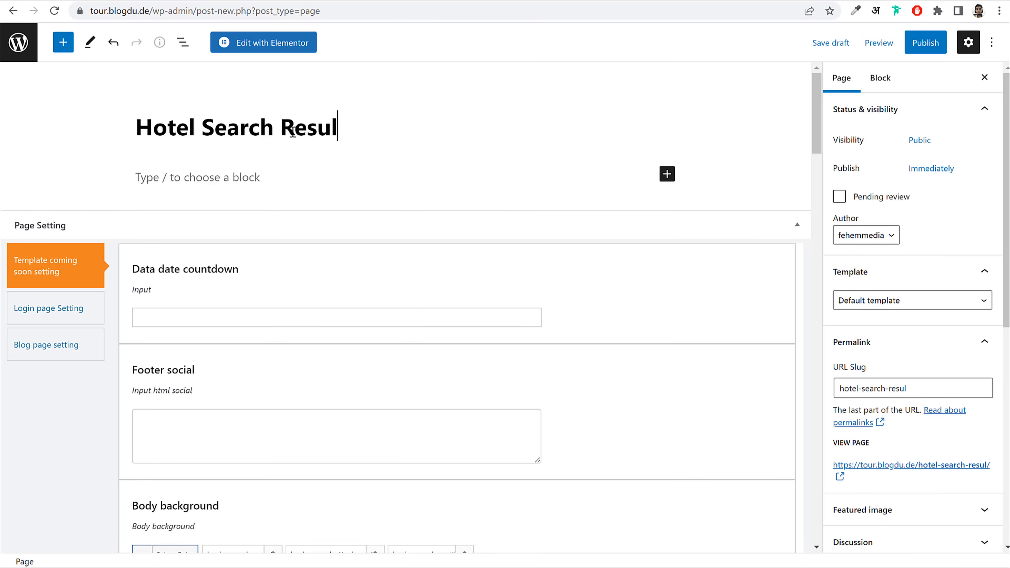
pyautogui.write('t')
pyautogui.write('s')
pyautogui.click(902, 301)
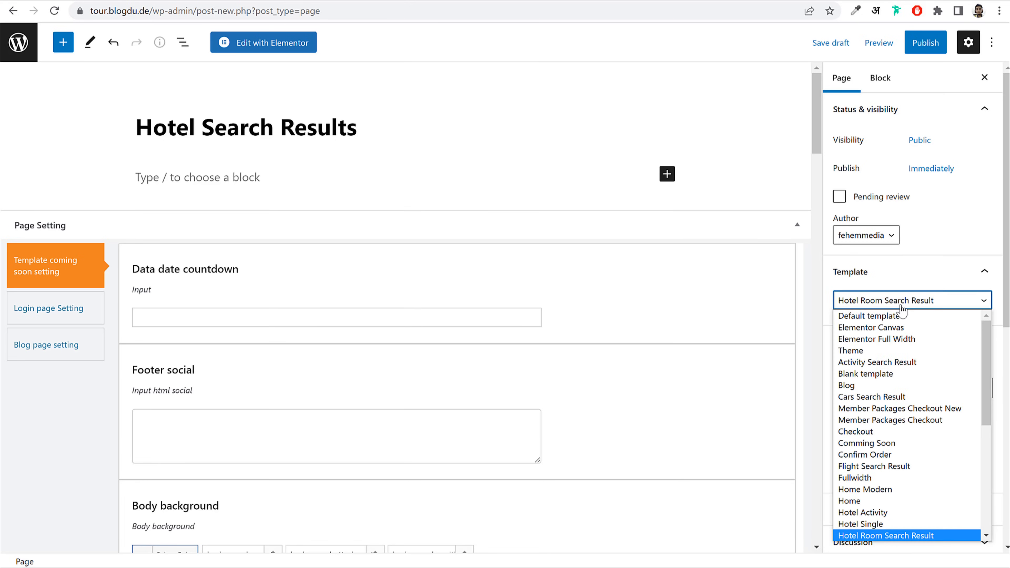
pyautogui.press('Down')
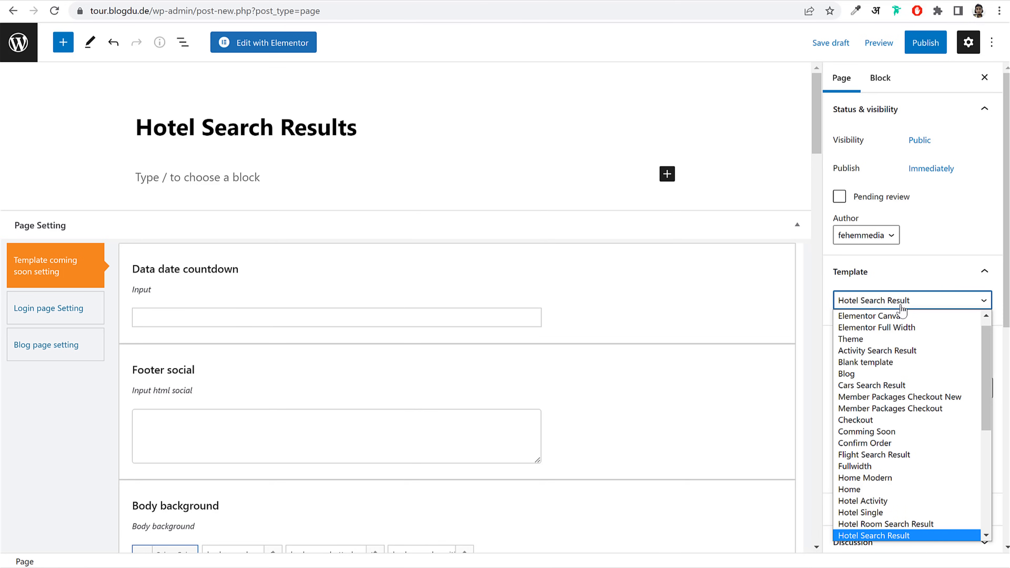
pyautogui.click(885, 535)
pyautogui.click(925, 43)
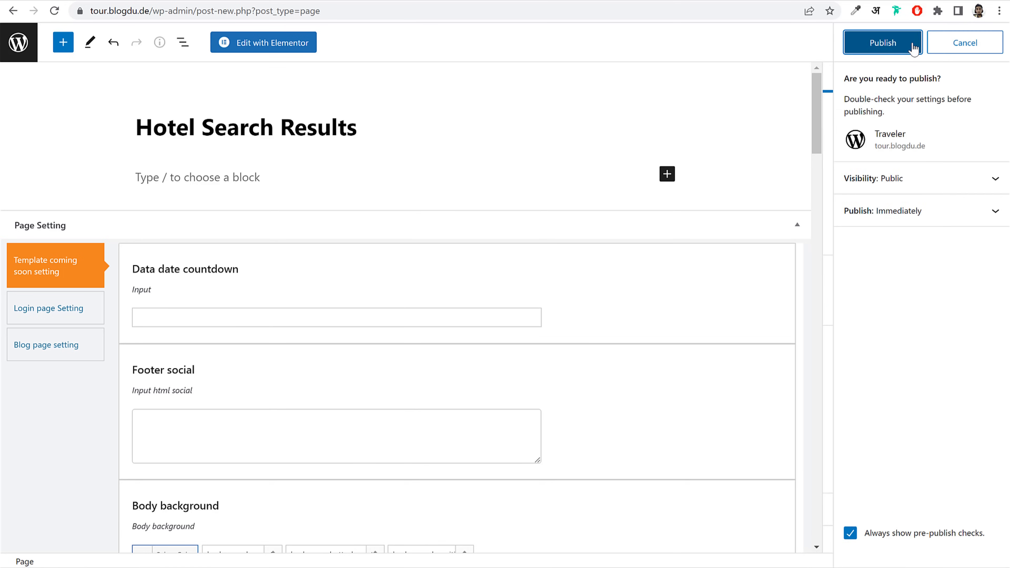
pyautogui.click(911, 43)
pyautogui.click(18, 42)
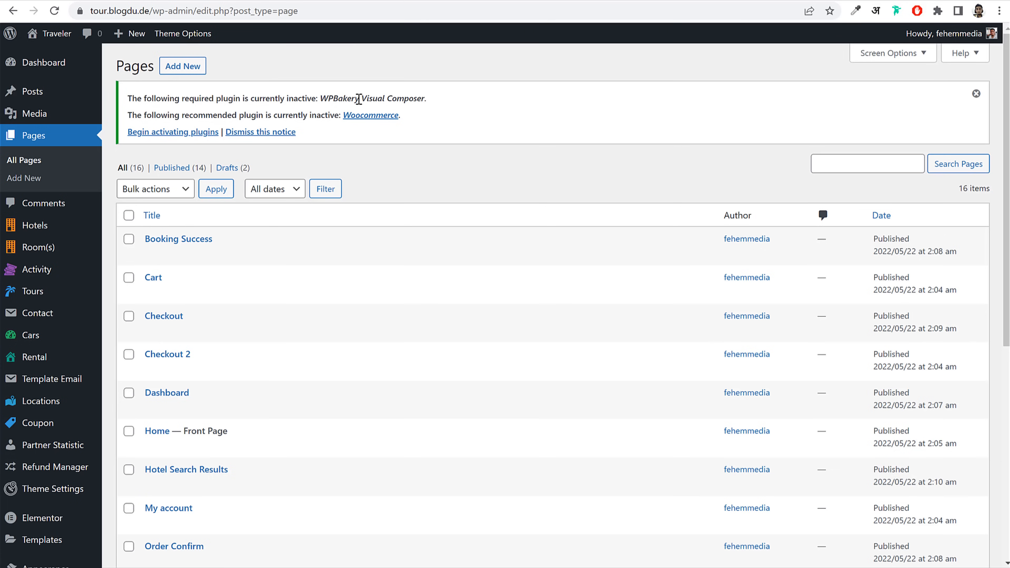
# - Publish an 'Activity Search' page with the Activity Search Result template
pyautogui.click(186, 67)
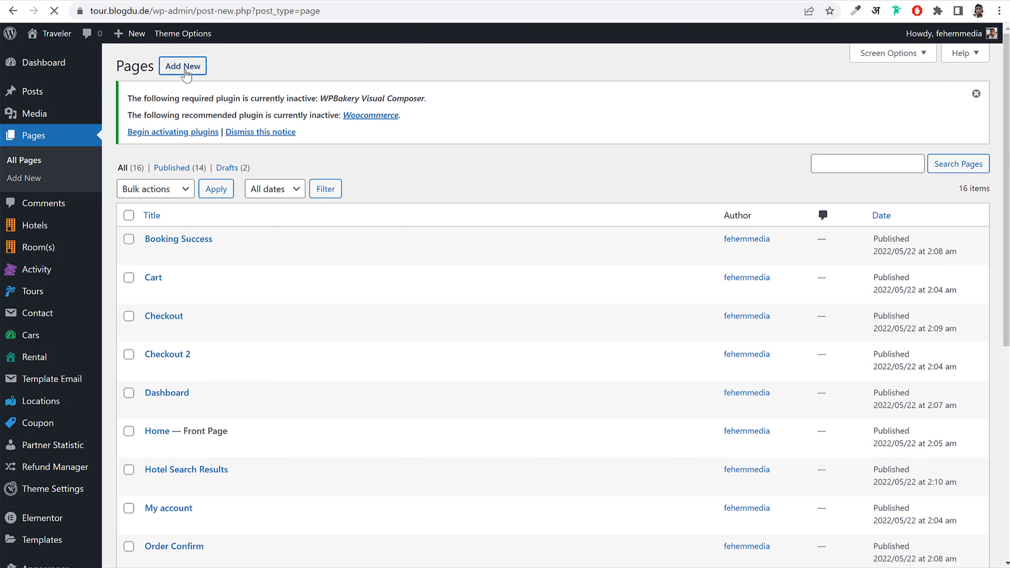
pyautogui.write('Acti')
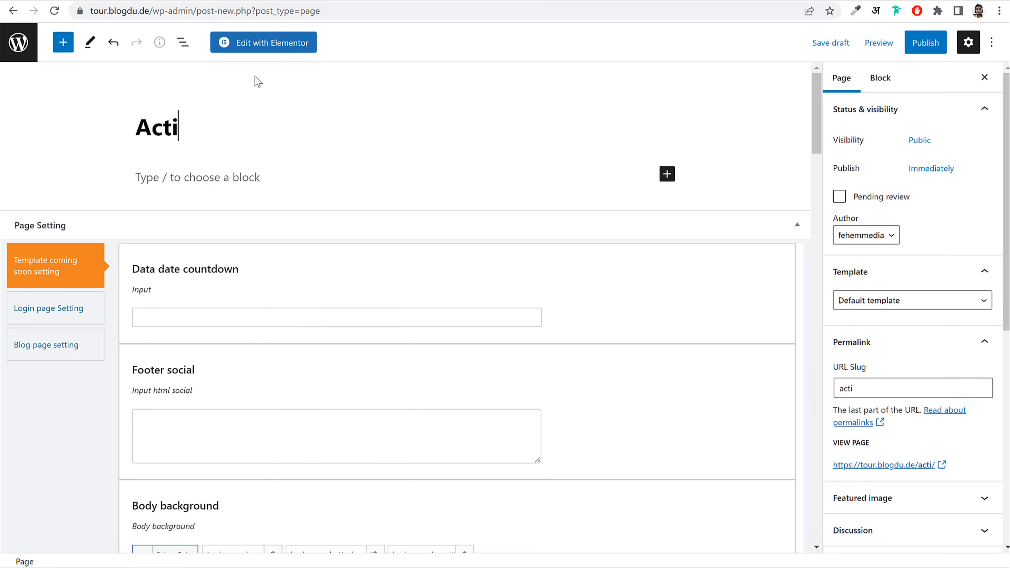
pyautogui.write('vity S')
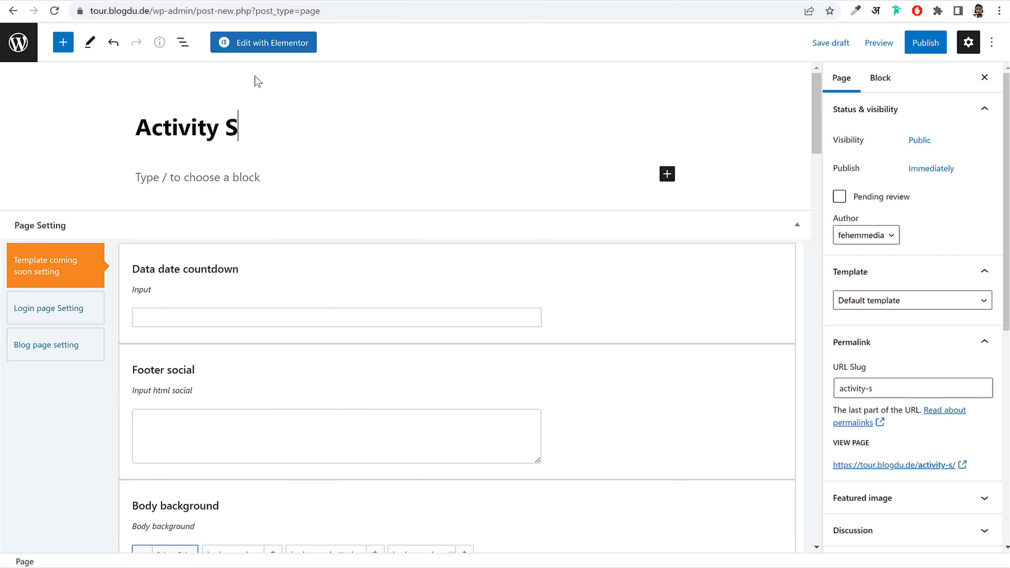
pyautogui.write('earch')
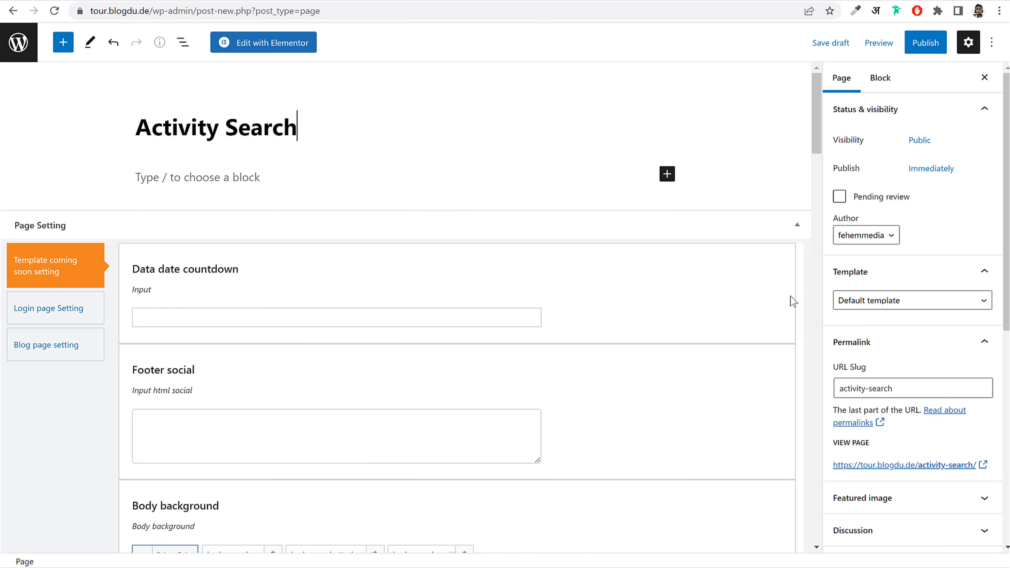
pyautogui.click(875, 301)
pyautogui.press('a')
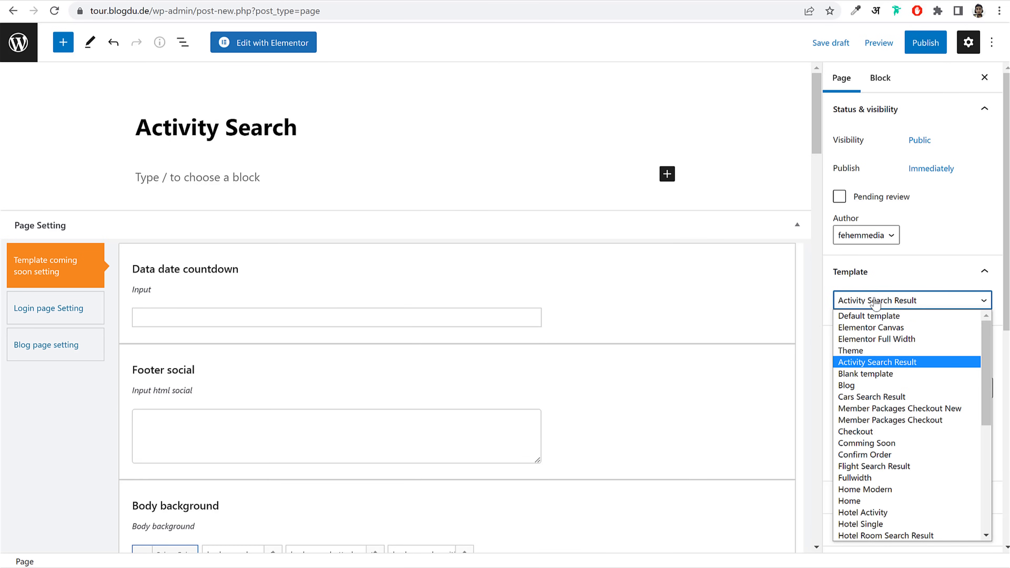
pyautogui.click(875, 302)
pyautogui.click(922, 44)
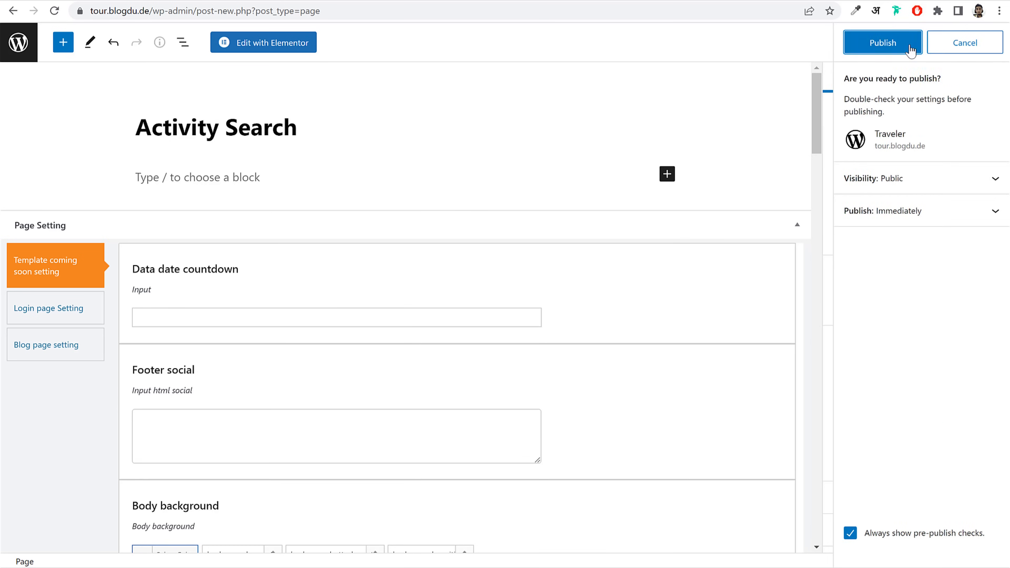
pyautogui.click(909, 46)
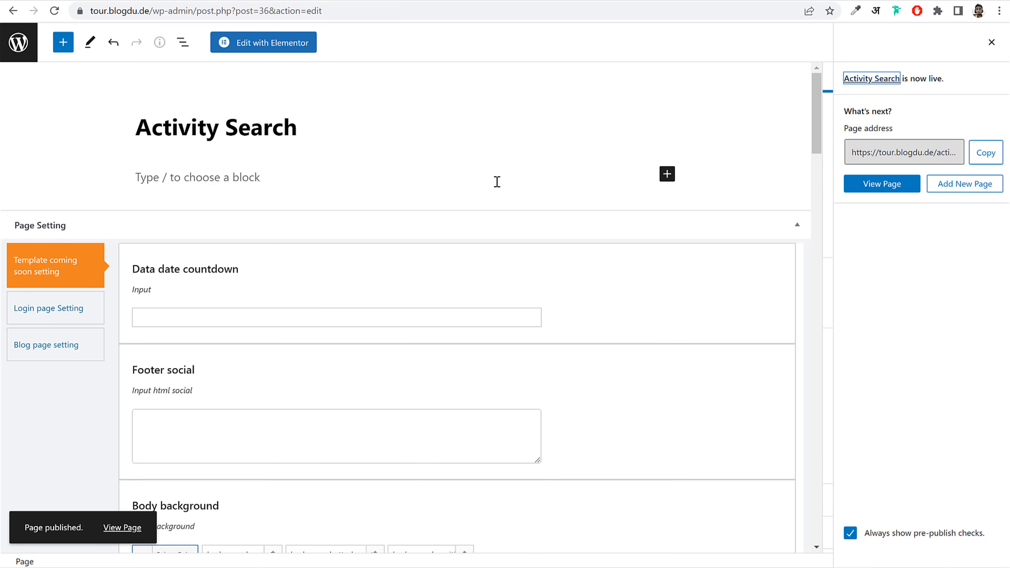
# - View the live site's home page, then return to the Pages list
pyautogui.click(126, 1)
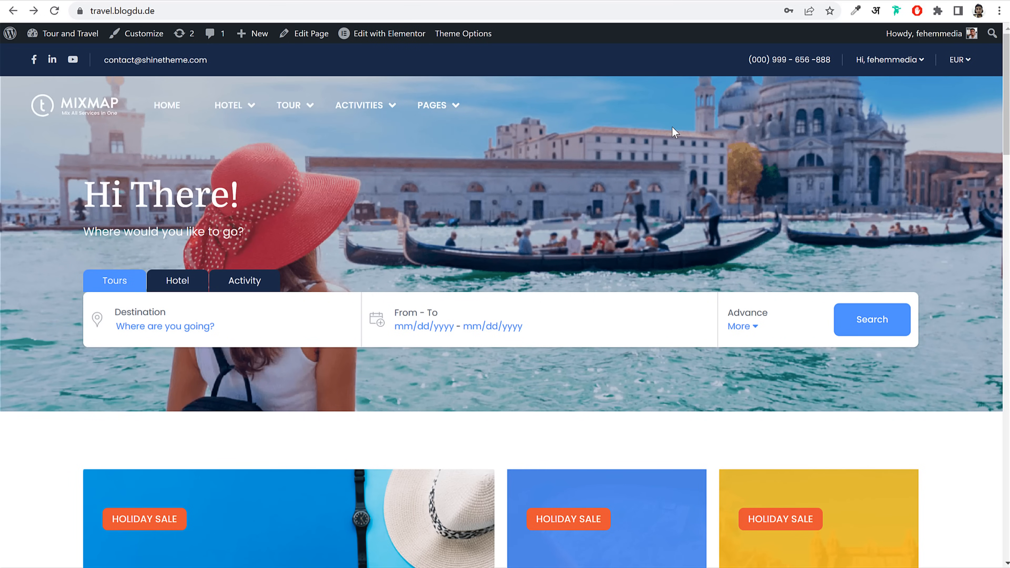
pyautogui.moveTo(458, 105)
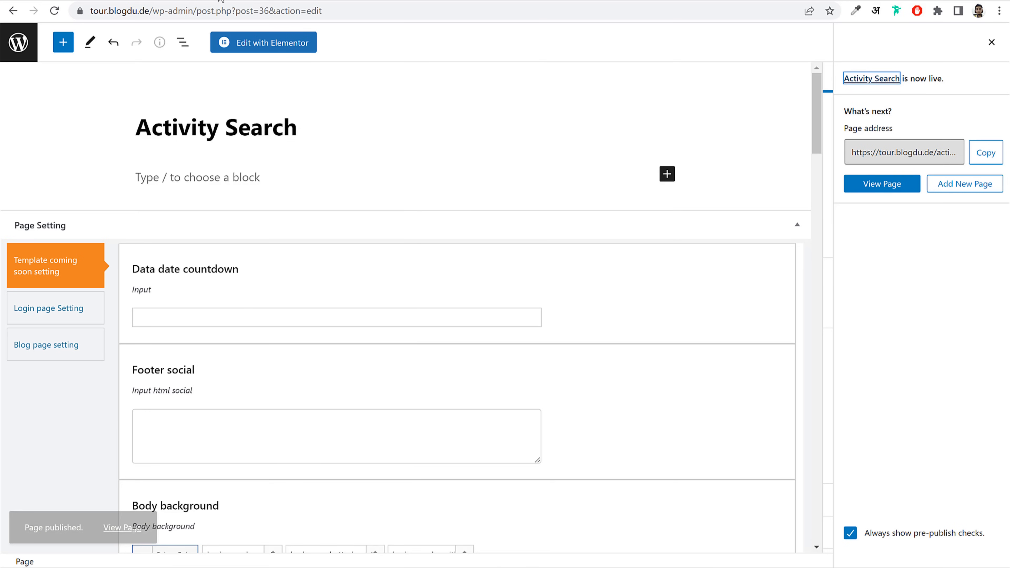
pyautogui.click(18, 42)
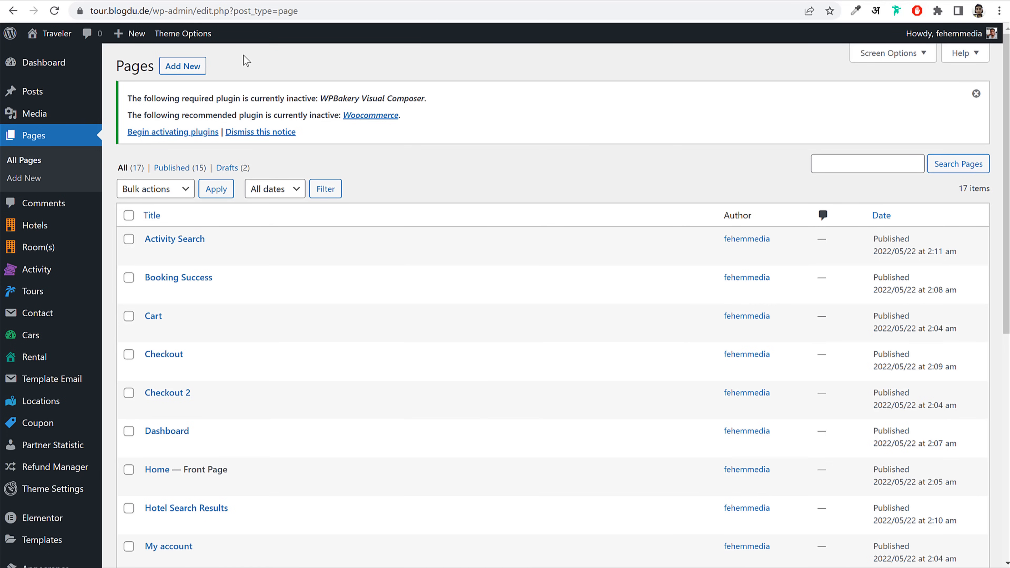
# - Publish a 'Member Packages' page with the default template
pyautogui.click(192, 67)
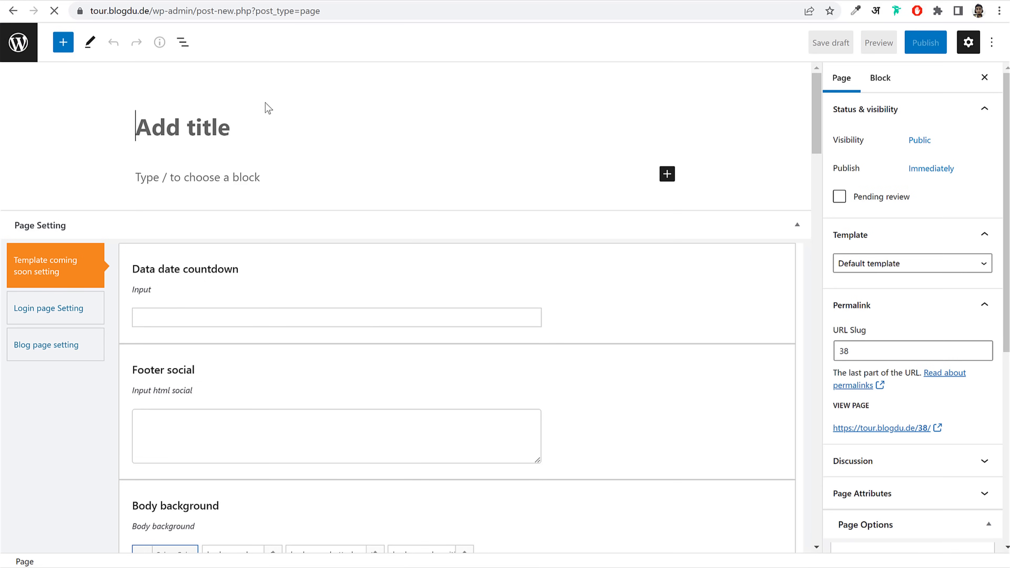
pyautogui.write('Mem')
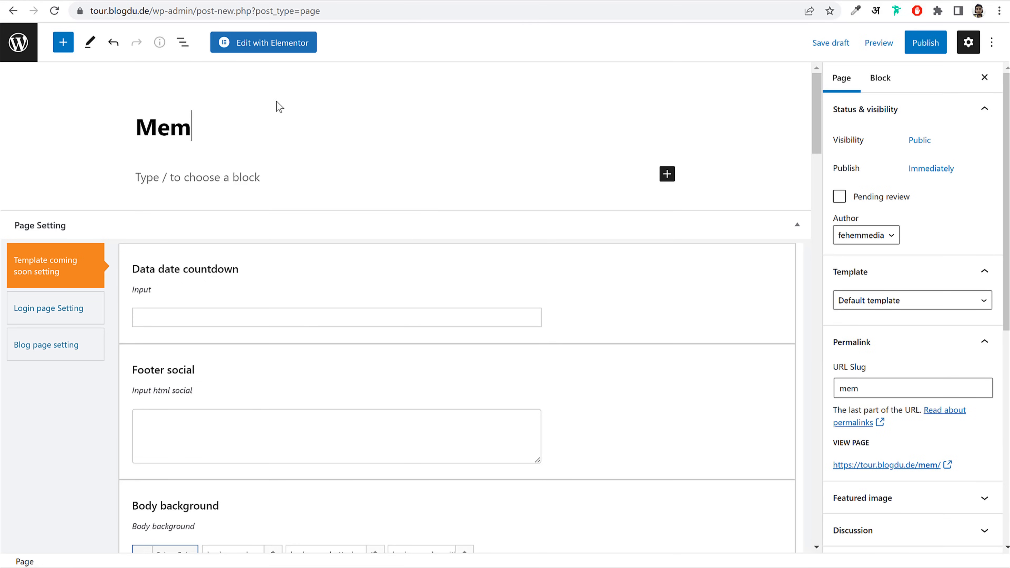
pyautogui.write('ber Packages')
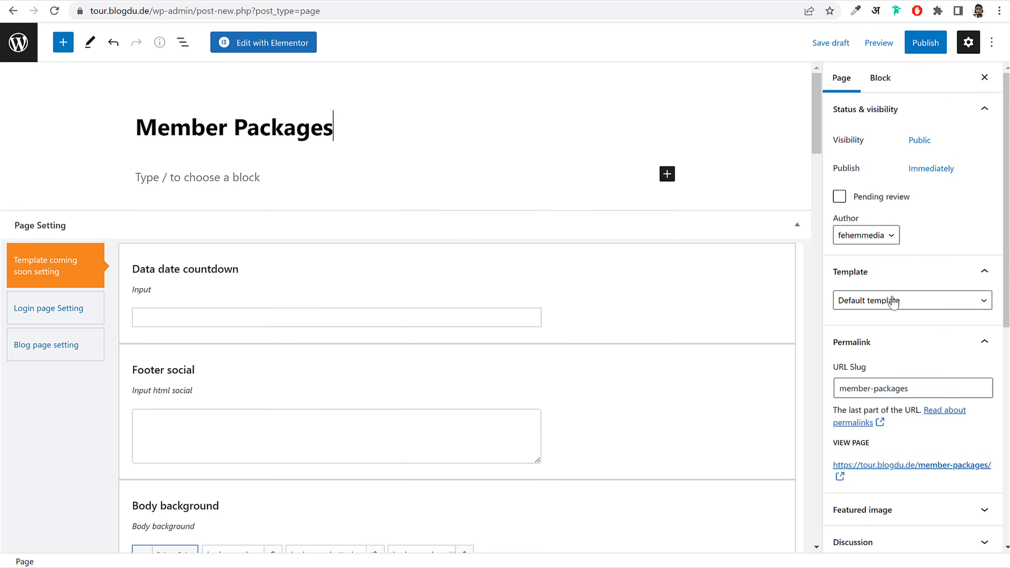
pyautogui.click(915, 49)
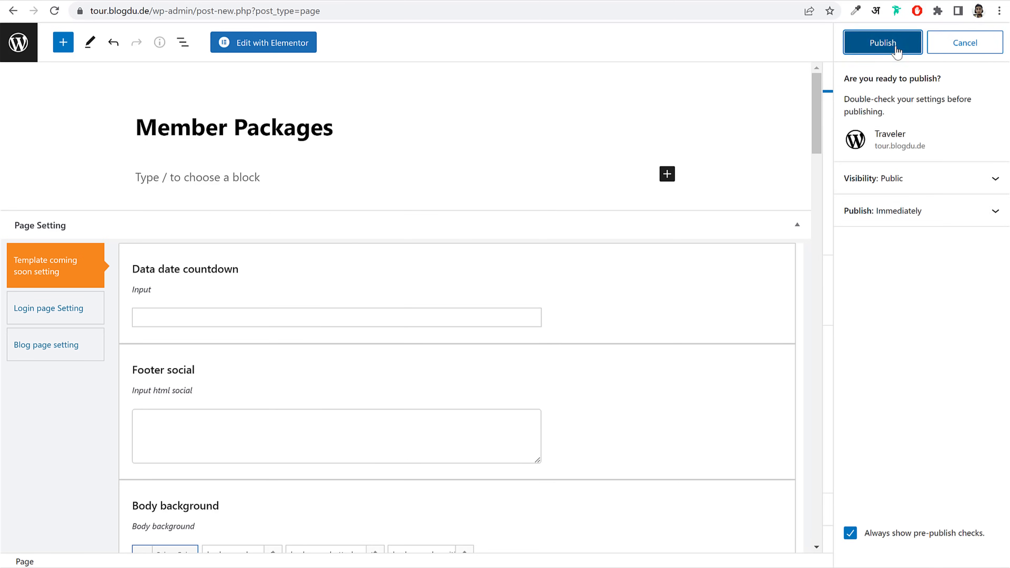
pyautogui.click(895, 43)
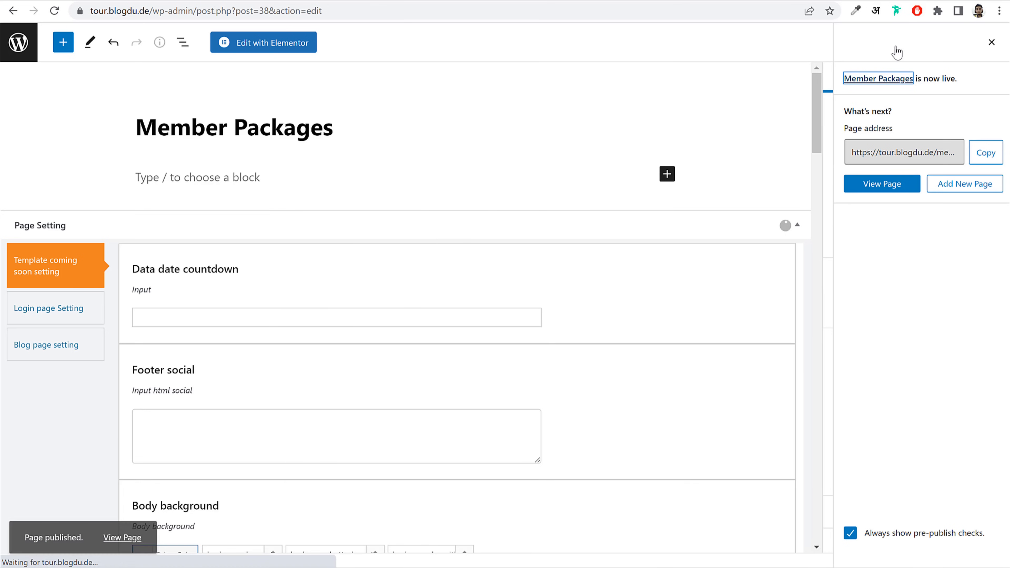
pyautogui.click(19, 42)
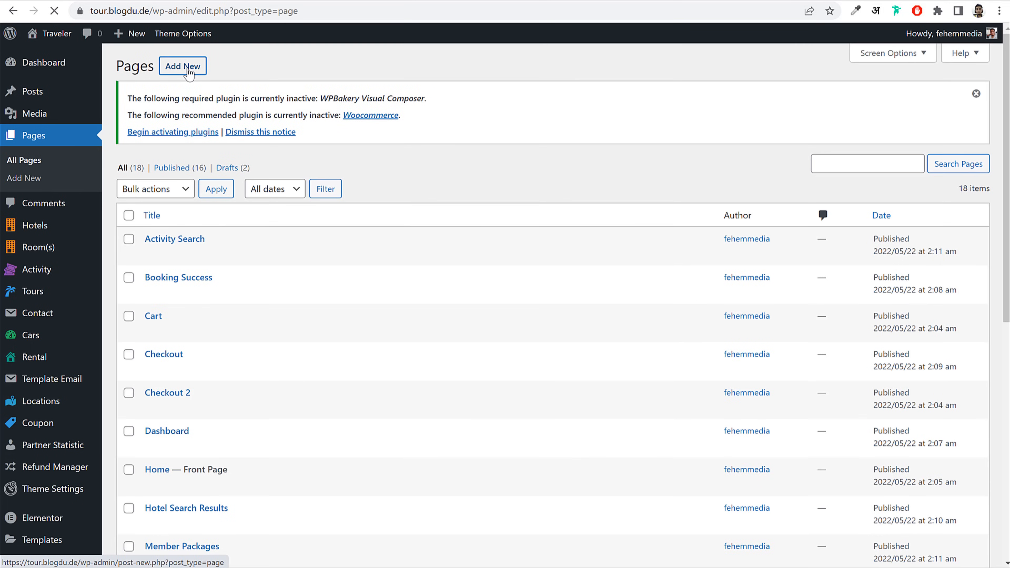
# - Publish a 'Member Checkout' page using the Member Packages Checkout New template
pyautogui.click(191, 68)
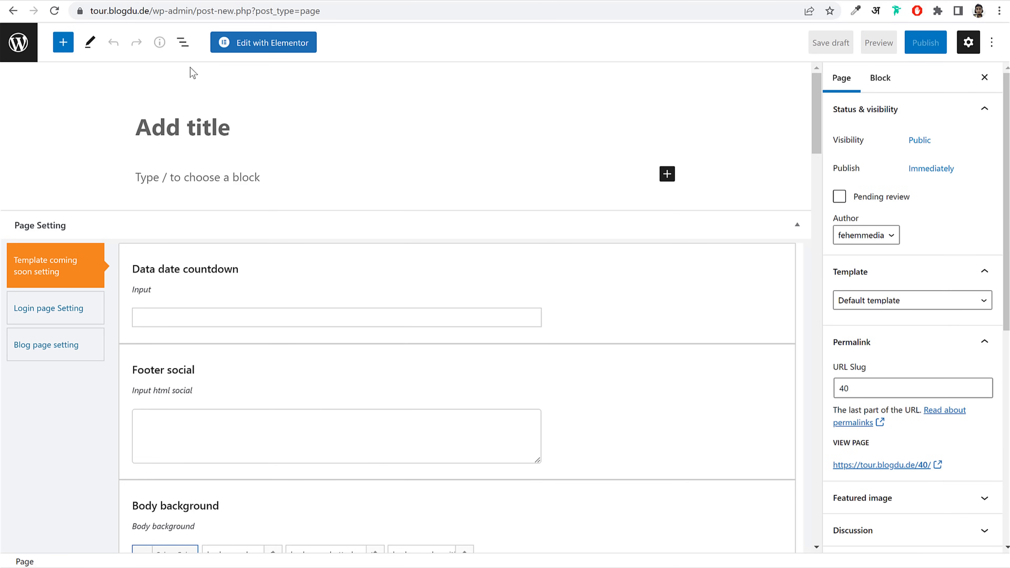
pyautogui.write('Member C')
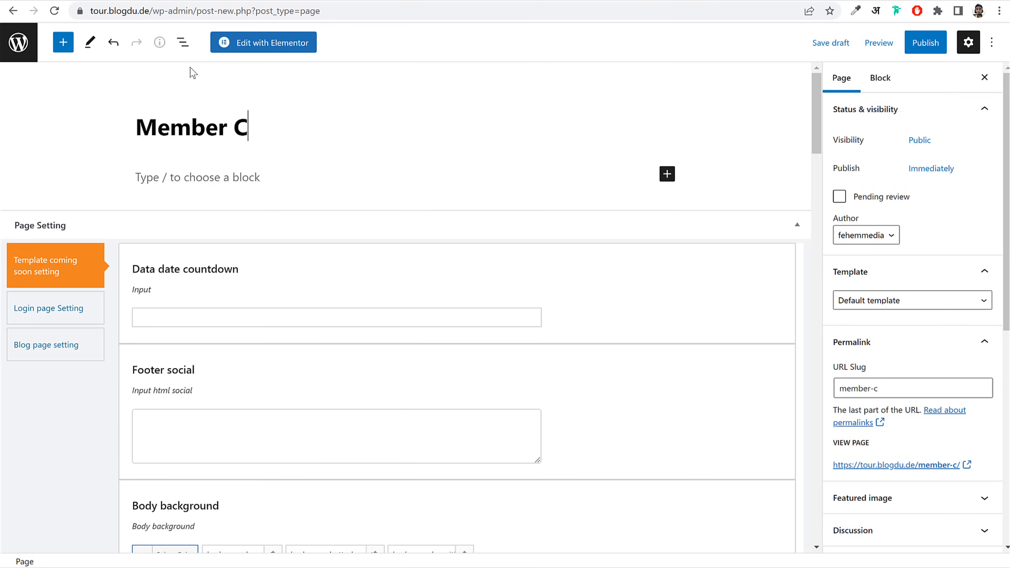
pyautogui.write('heckout')
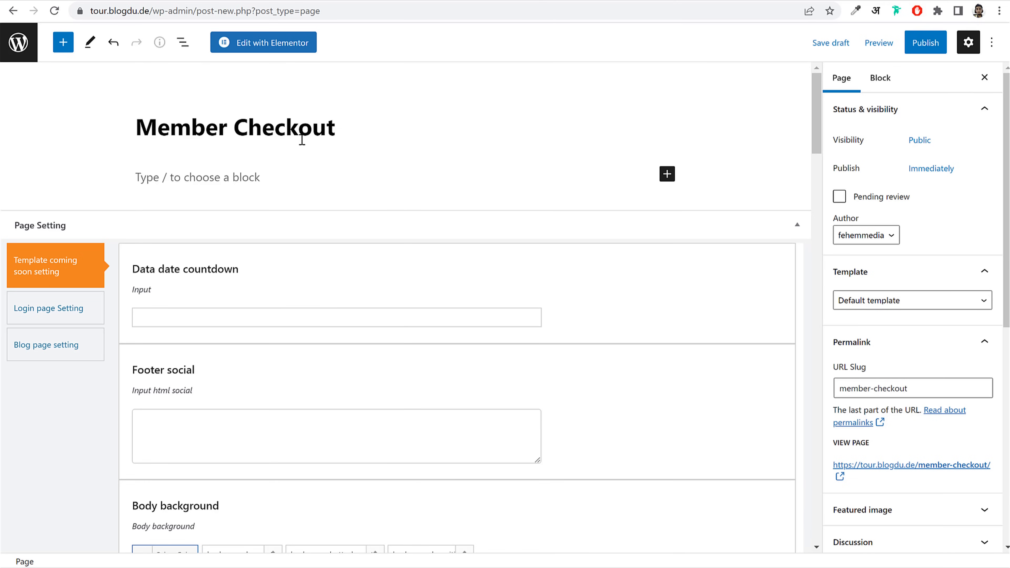
pyautogui.moveTo(344, 126); pyautogui.dragTo(125, 127)
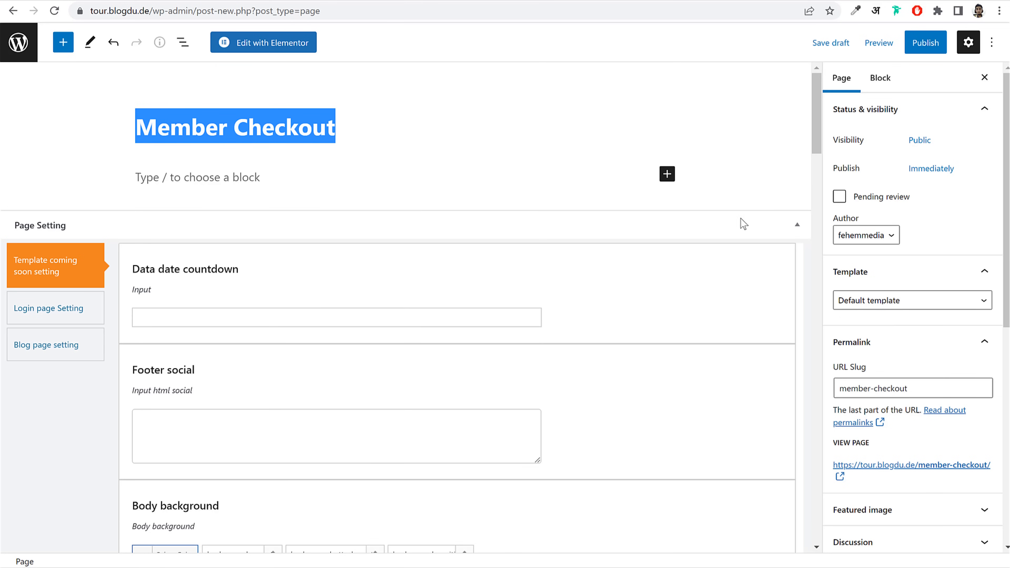
pyautogui.click(855, 301)
pyautogui.press('m')
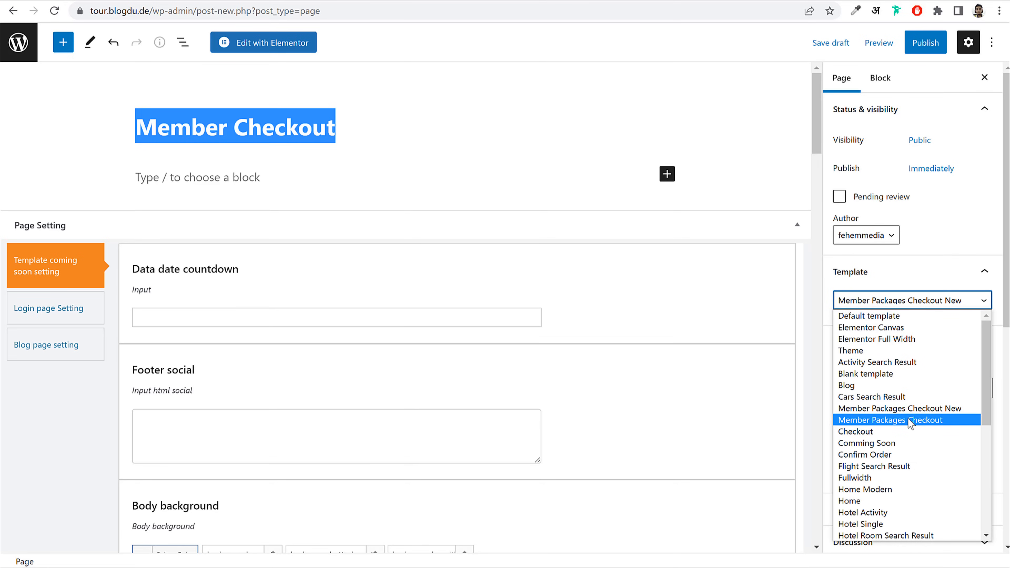
pyautogui.click(917, 408)
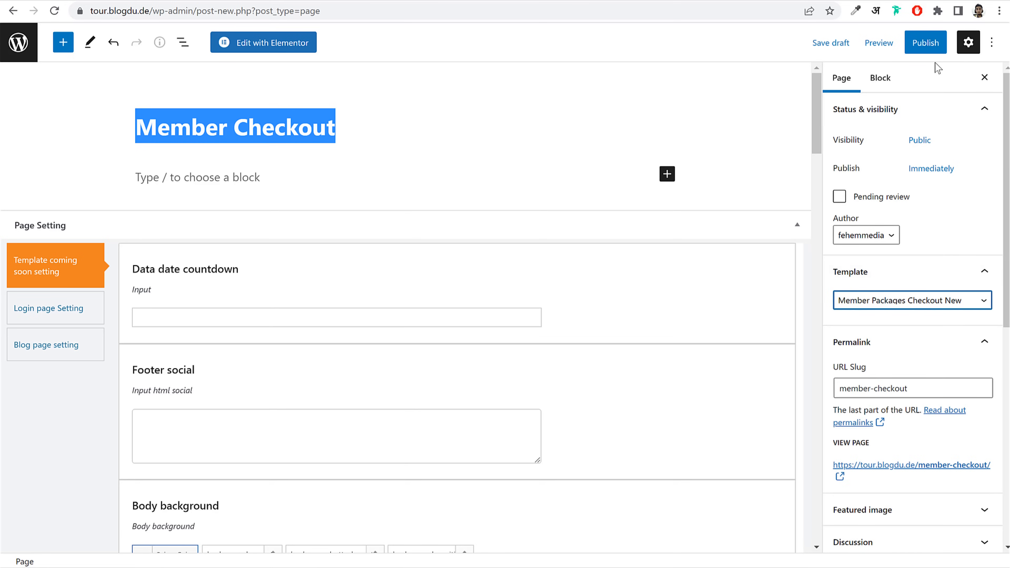
pyautogui.click(926, 42)
pyautogui.click(899, 43)
pyautogui.click(18, 41)
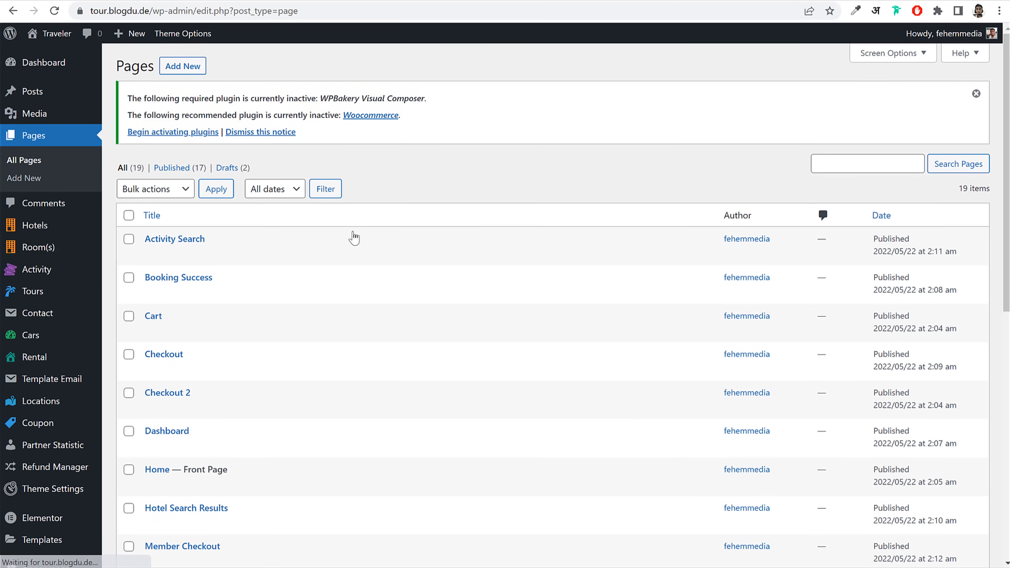
# - Create 'Member Checkout Success' with the Member Checkout Success New template and publish it
pyautogui.click(182, 75)
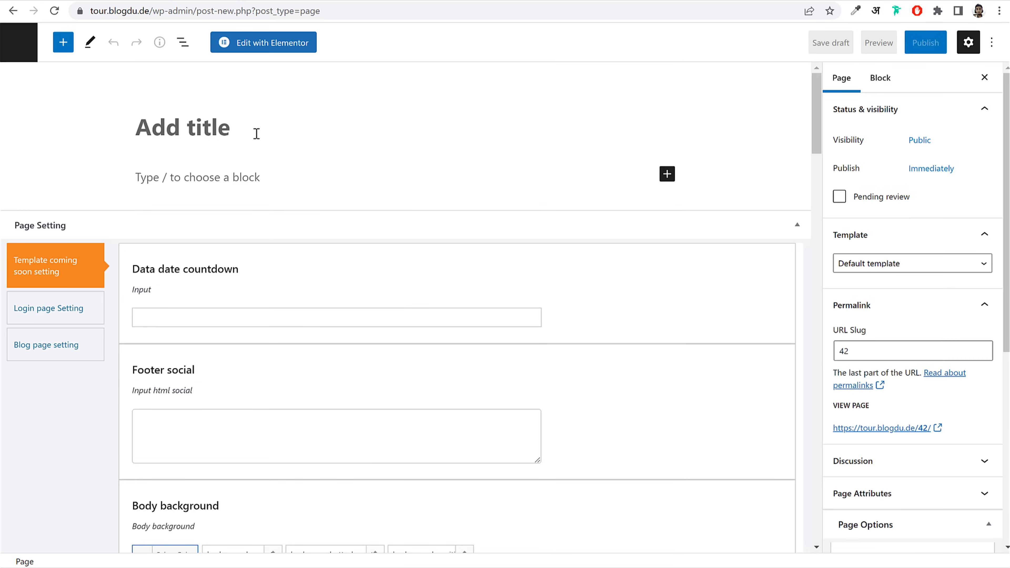
pyautogui.write('Member ')
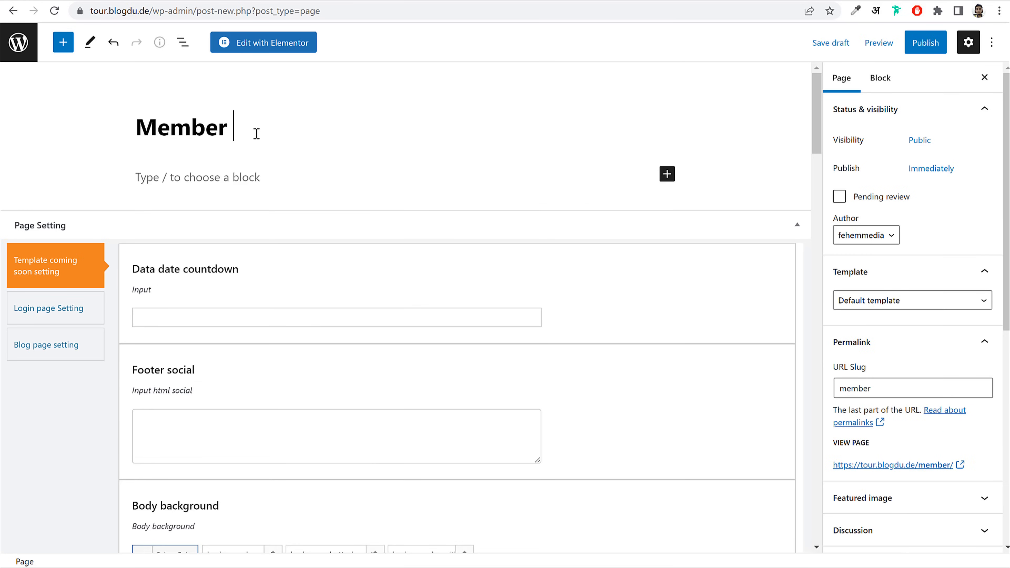
pyautogui.write('Checkout Success')
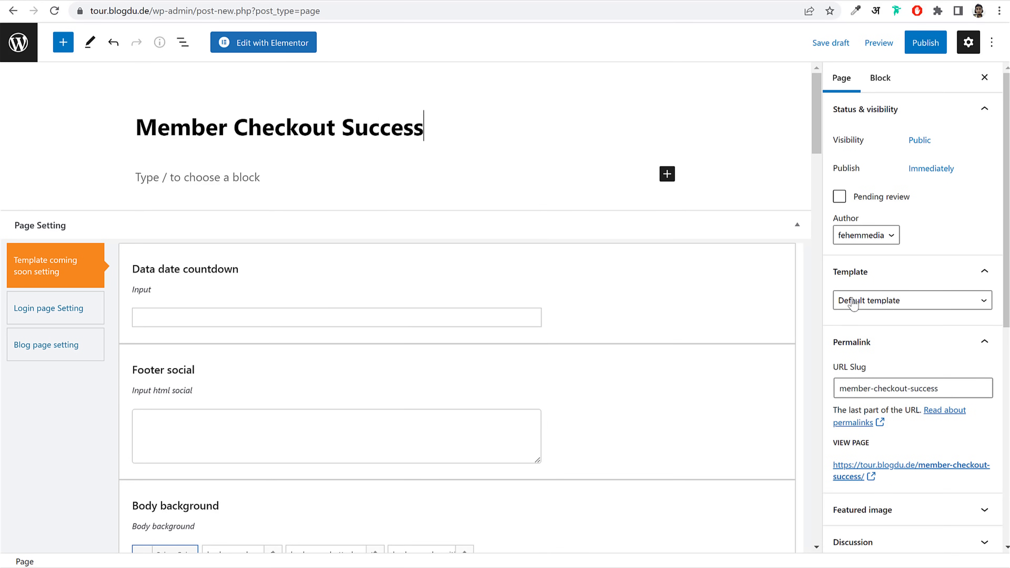
pyautogui.click(866, 300)
pyautogui.press('m')
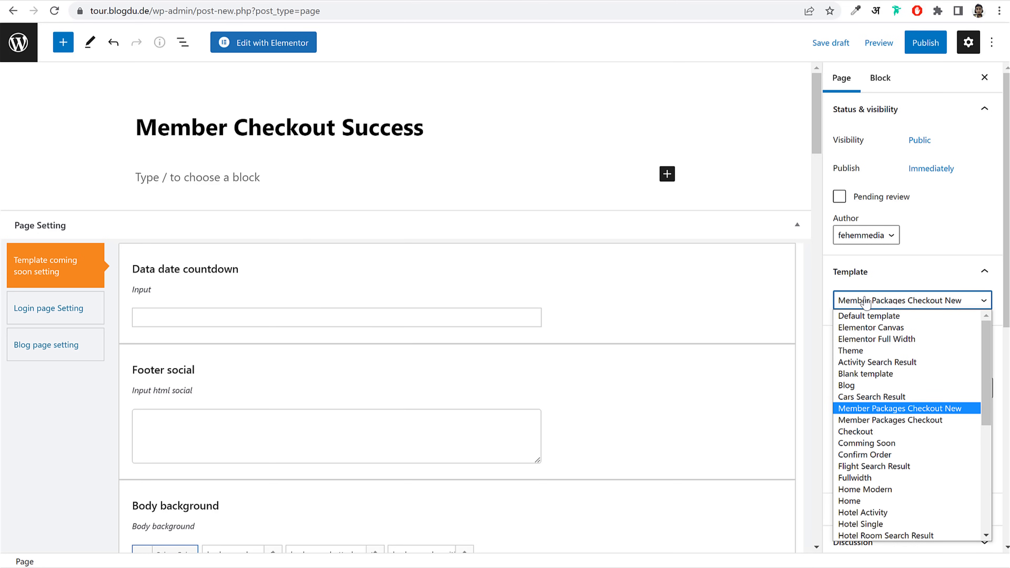
pyautogui.press('Down')
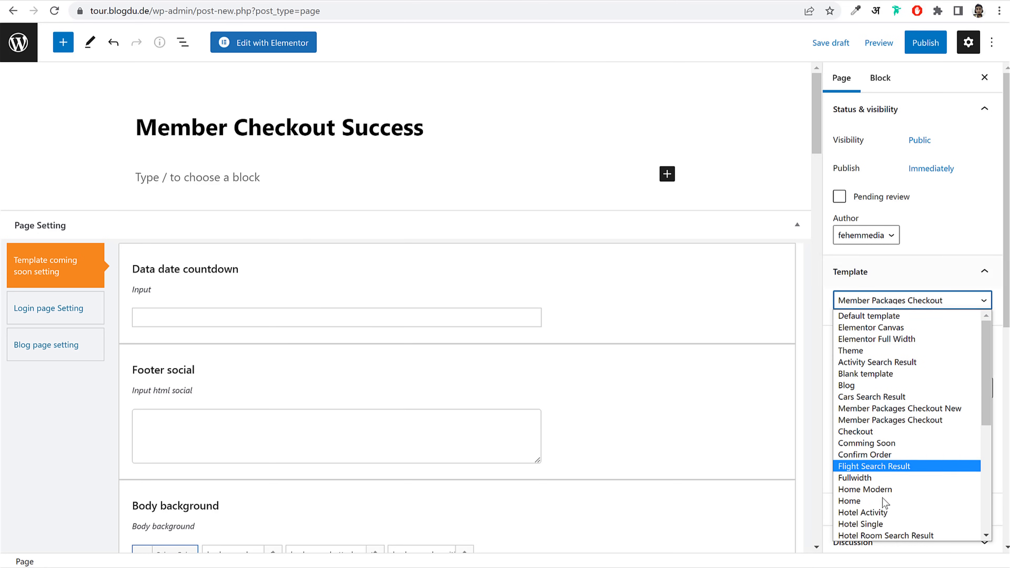
pyautogui.scroll(-7, 887, 439)
pyautogui.scroll(7, 886, 438)
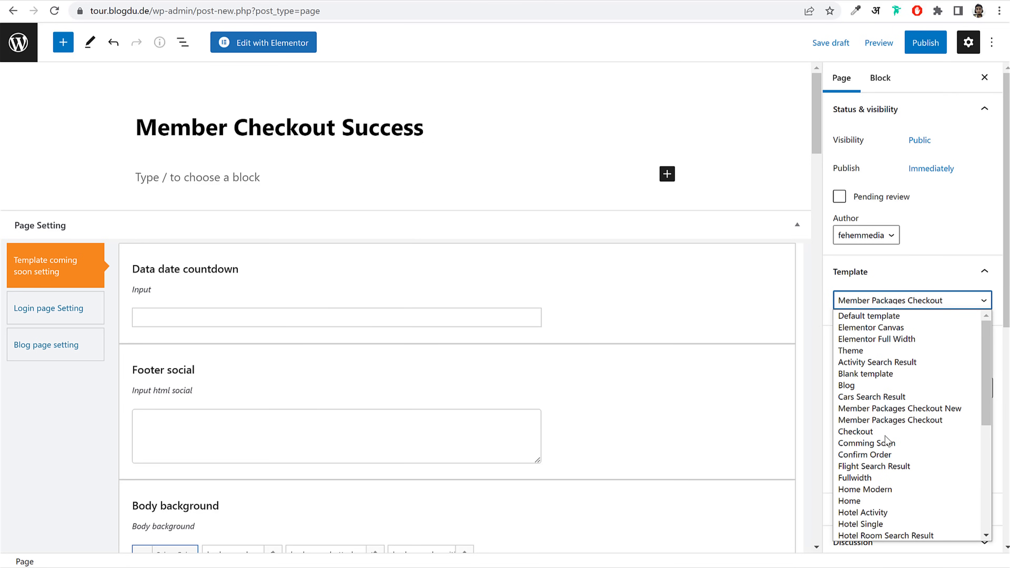
pyautogui.scroll(-7, 886, 438)
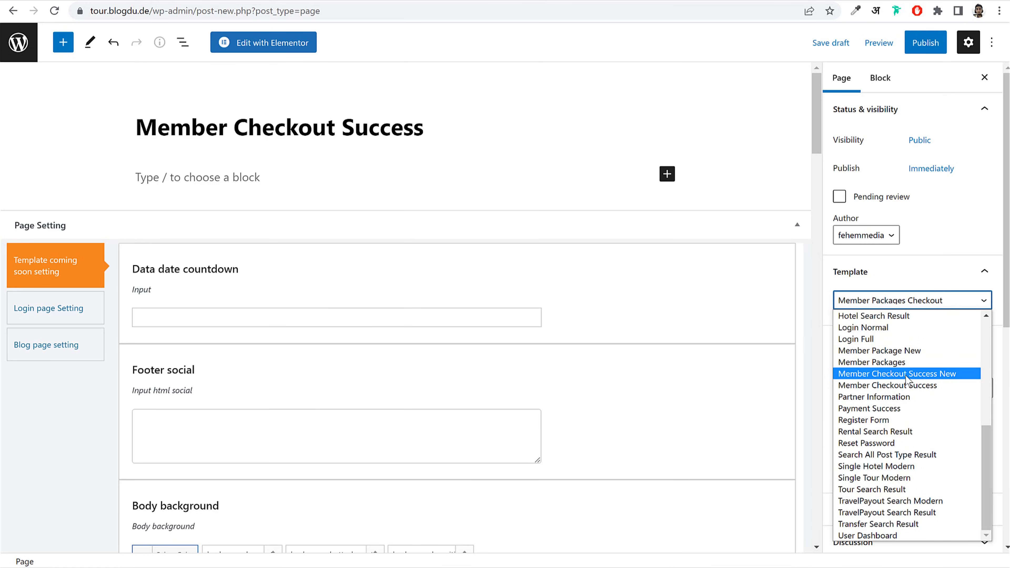
pyautogui.click(906, 377)
pyautogui.click(926, 43)
pyautogui.click(881, 41)
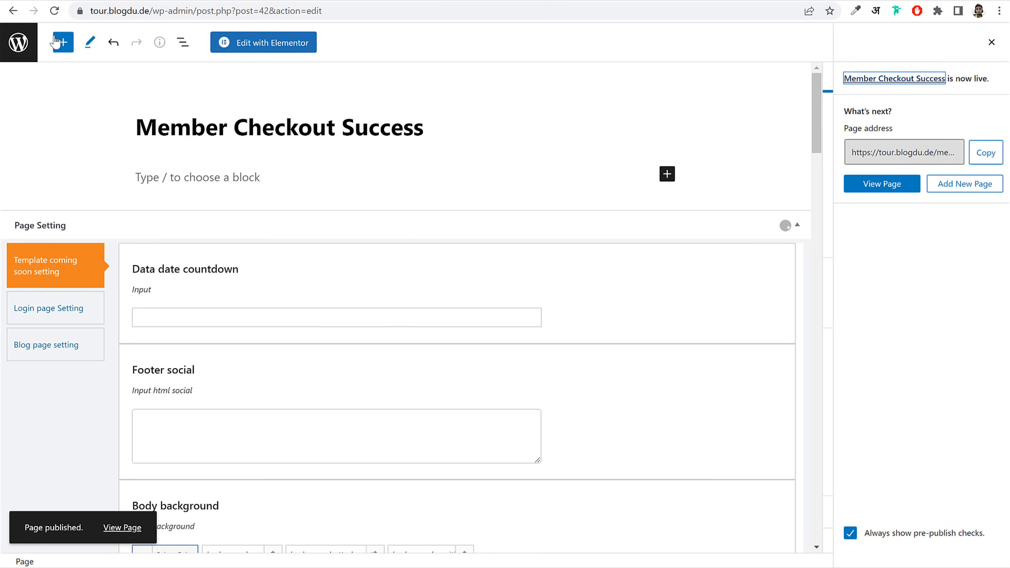
pyautogui.click(18, 42)
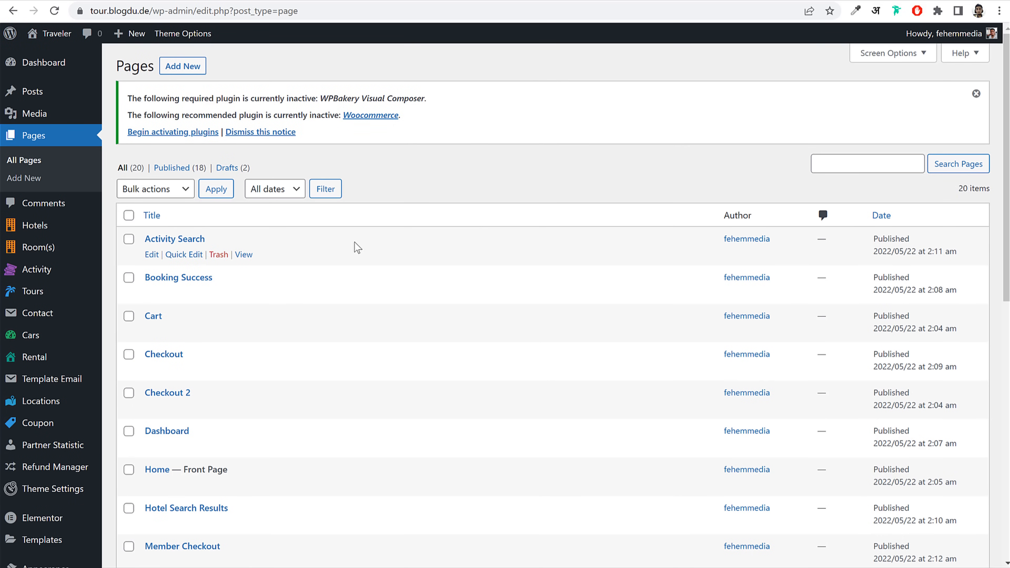
# - Open the live Activity Search page in a new tab and check its heading and no-activities notice
pyautogui.scroll(-1, 358, 248)
pyautogui.rightClick(240, 192)
pyautogui.click(274, 203)
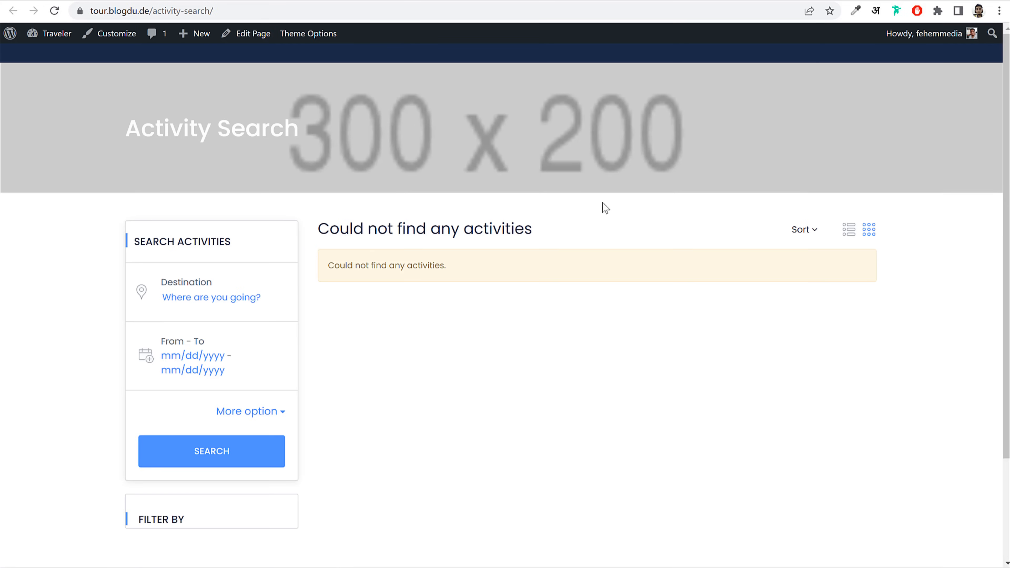
pyautogui.scroll(-3, 643, 277)
pyautogui.scroll(3, 643, 278)
pyautogui.moveTo(243, 245); pyautogui.dragTo(174, 243)
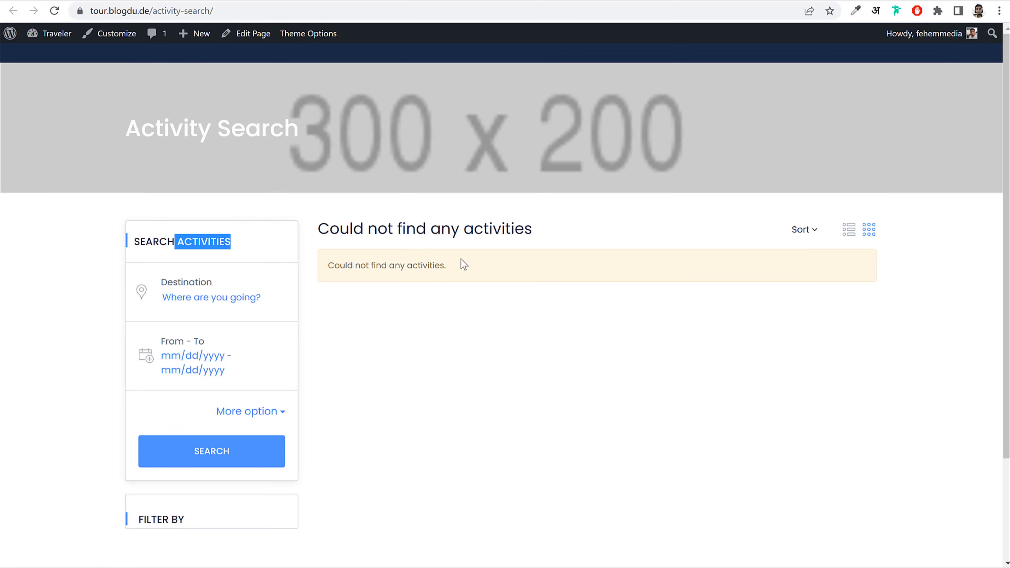
pyautogui.moveTo(464, 265); pyautogui.dragTo(349, 265)
pyautogui.click(352, 264)
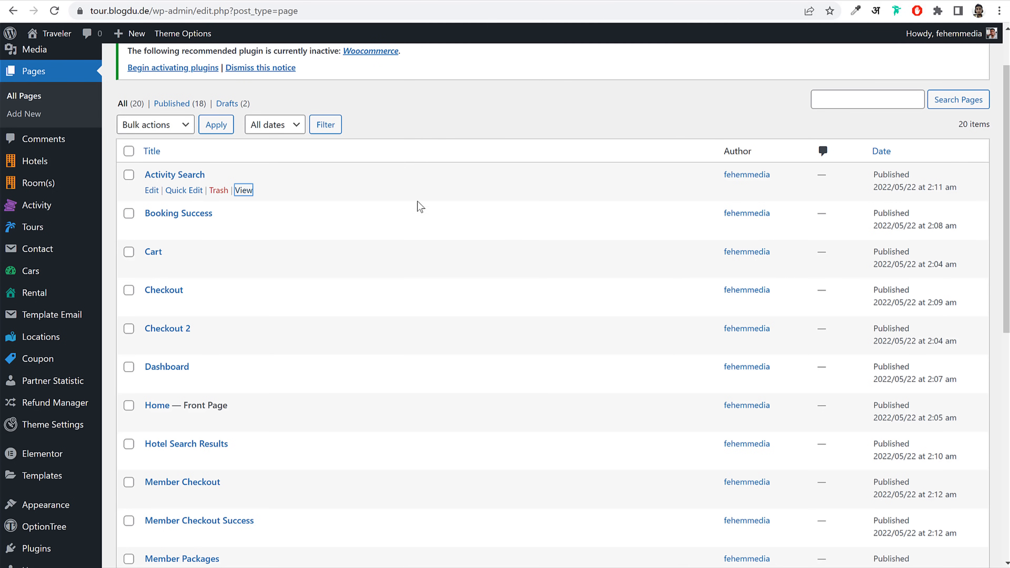
pyautogui.scroll(-5, 402, 256)
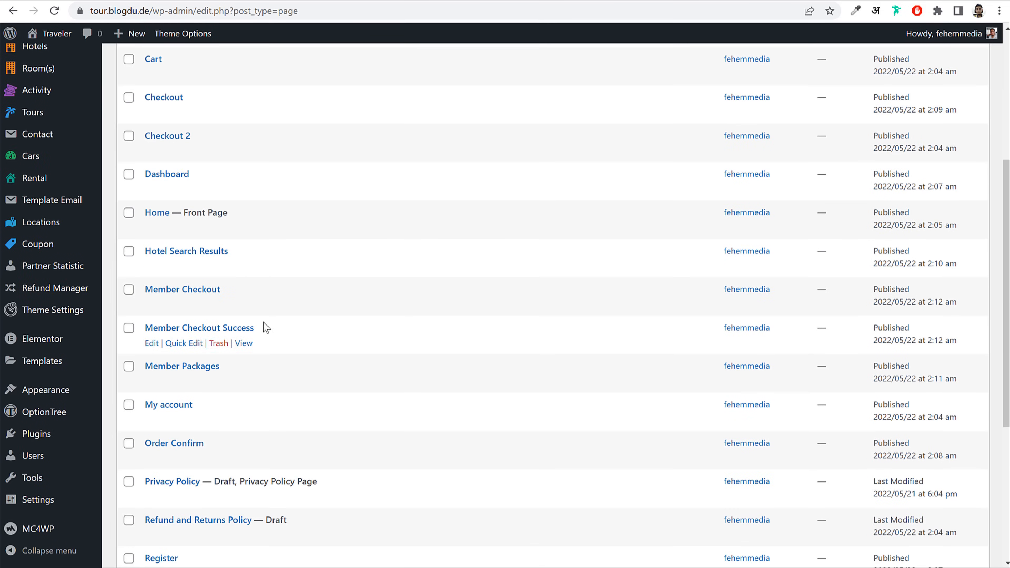
pyautogui.scroll(-3, 265, 327)
pyautogui.scroll(-3, 251, 320)
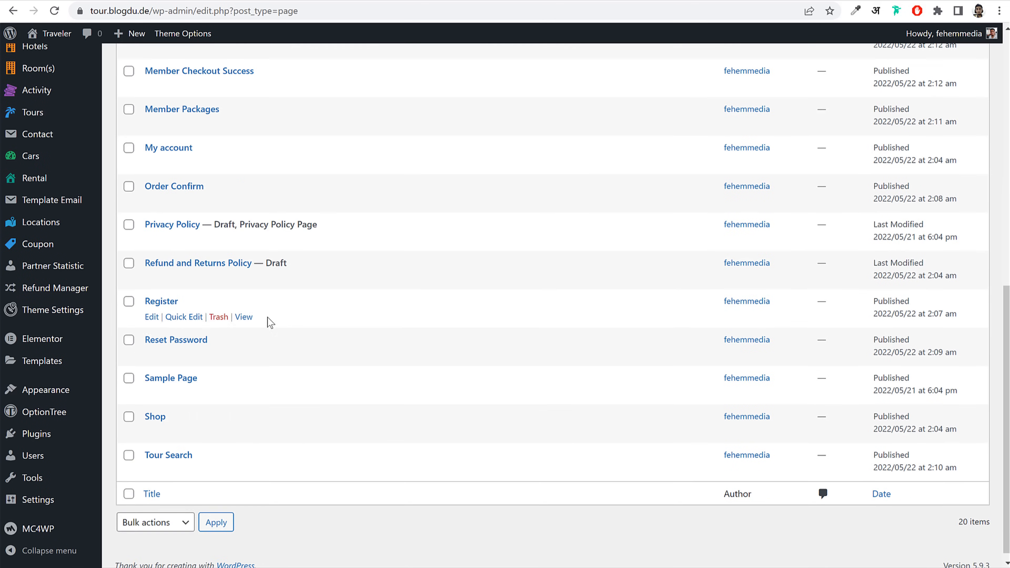
# - Preview the Register page in a new tab, then return to Pages and go to Theme Settings
pyautogui.rightClick(249, 318)
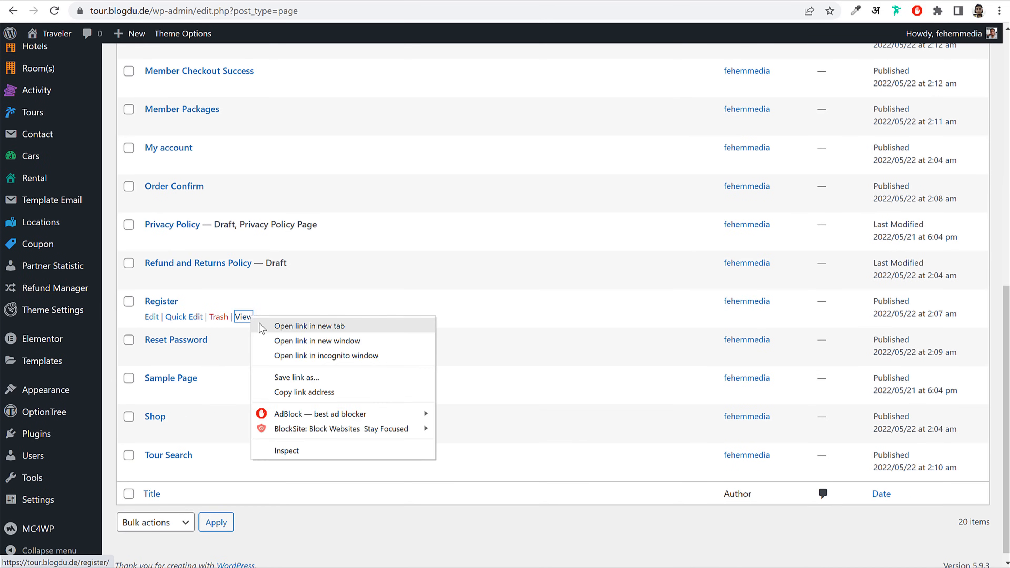
pyautogui.click(261, 326)
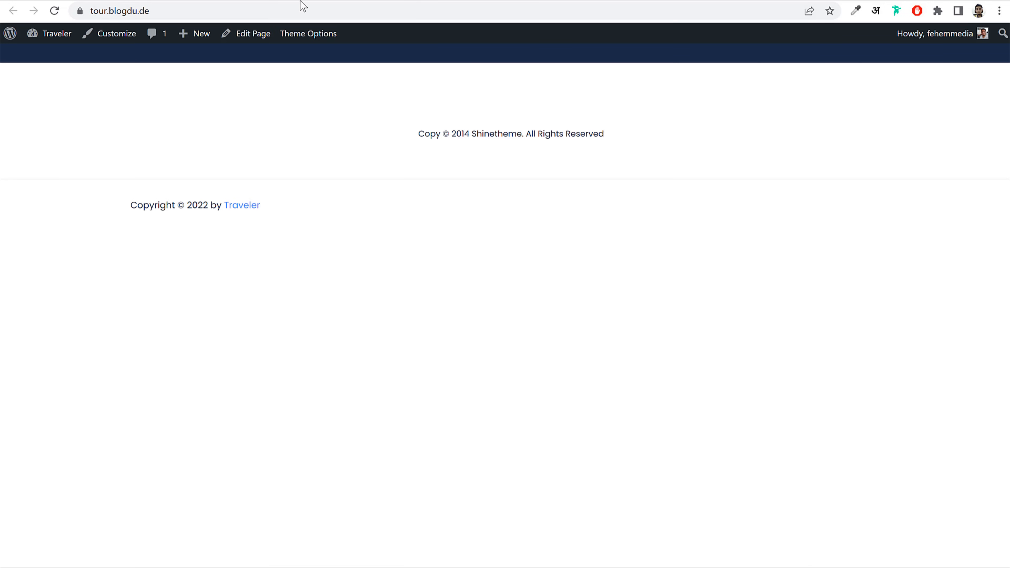
pyautogui.click(357, 0)
pyautogui.scroll(10, 564, 135)
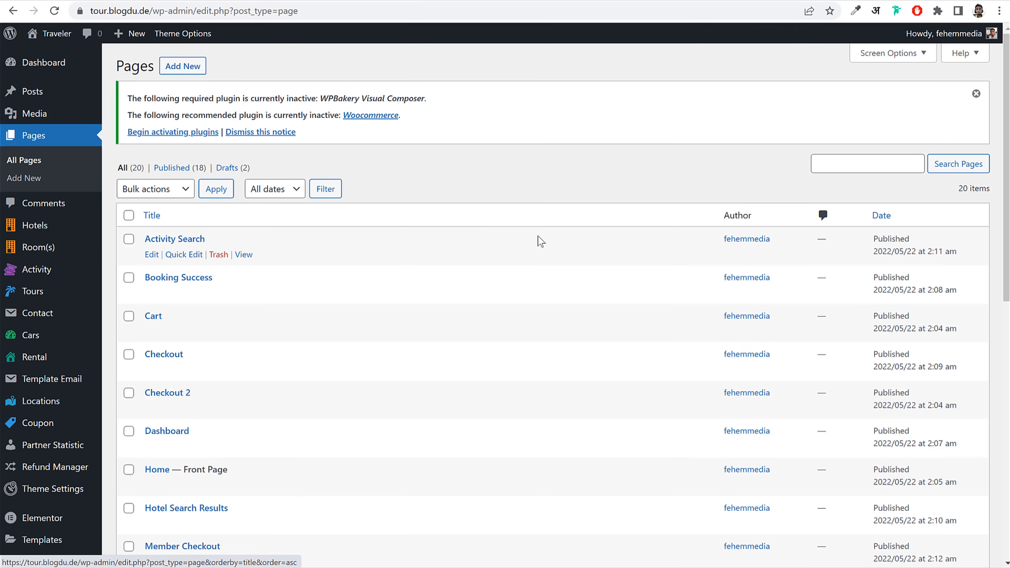
pyautogui.scroll(-5, 537, 239)
pyautogui.click(53, 312)
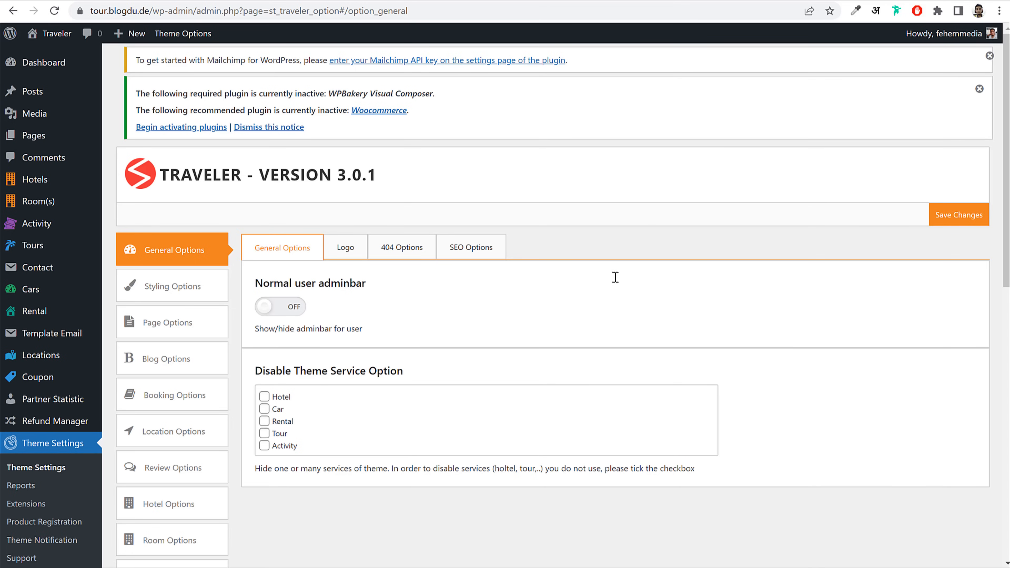
# - Disable the Car and Rental theme services while keeping Hotel enabled, save, and view the Logo options
pyautogui.doubleClick(315, 397)
pyautogui.click(264, 409)
pyautogui.moveTo(287, 411); pyautogui.dragTo(260, 416)
pyautogui.click(265, 421)
pyautogui.moveTo(256, 371); pyautogui.dragTo(406, 370)
pyautogui.click(264, 397)
pyautogui.click(966, 215)
pyautogui.click(347, 249)
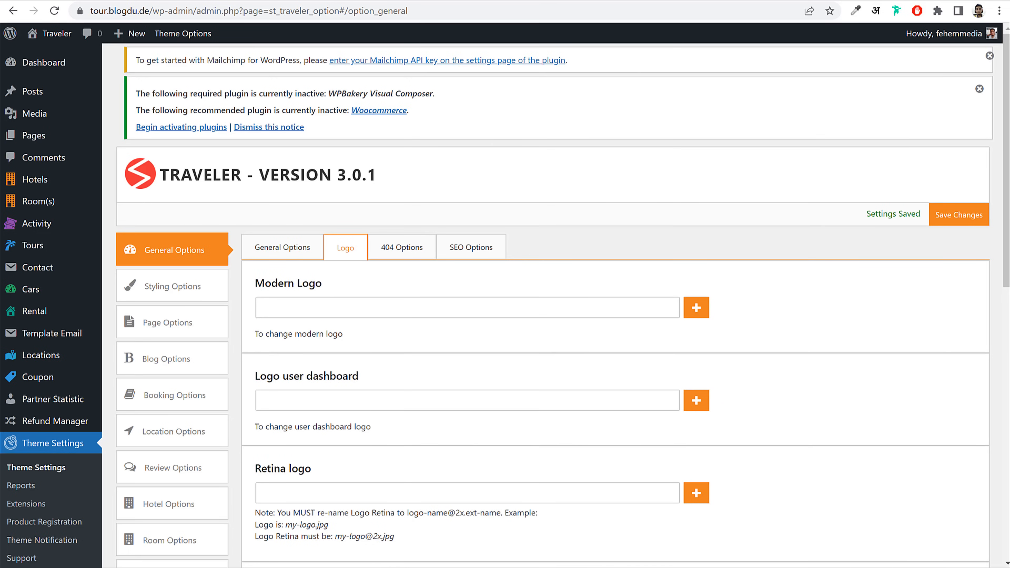
pyautogui.scroll(-3, 544, 156)
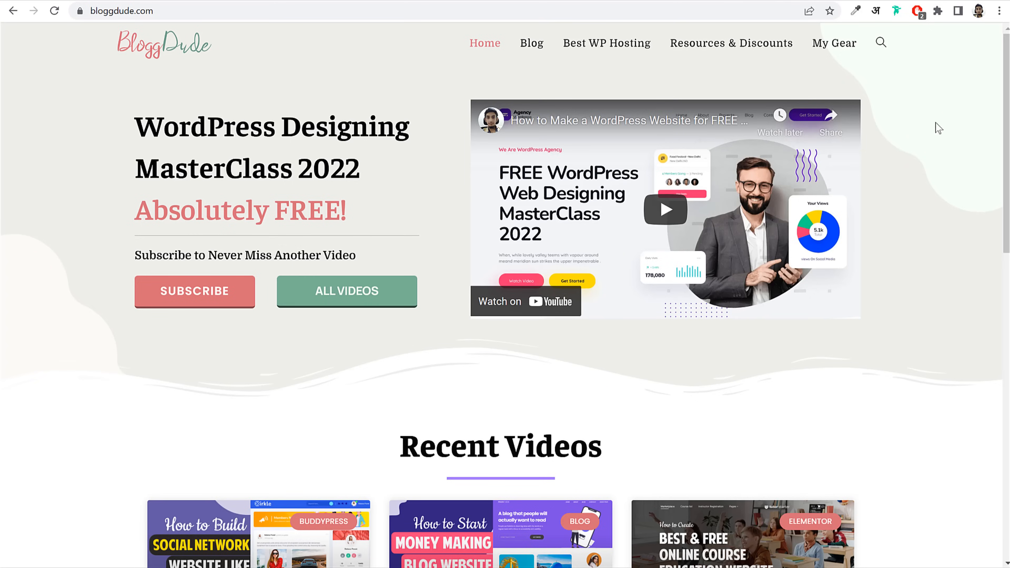
# - Open the first Recent Videos post on bloggdude.com and scroll to its Download Free Images link
pyautogui.scroll(-5, 937, 133)
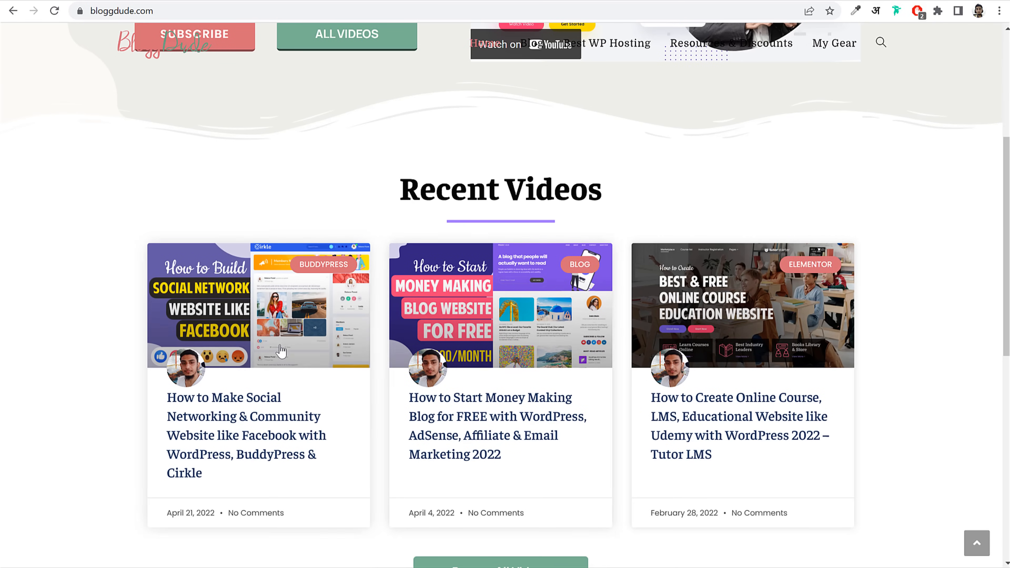
pyautogui.click(263, 415)
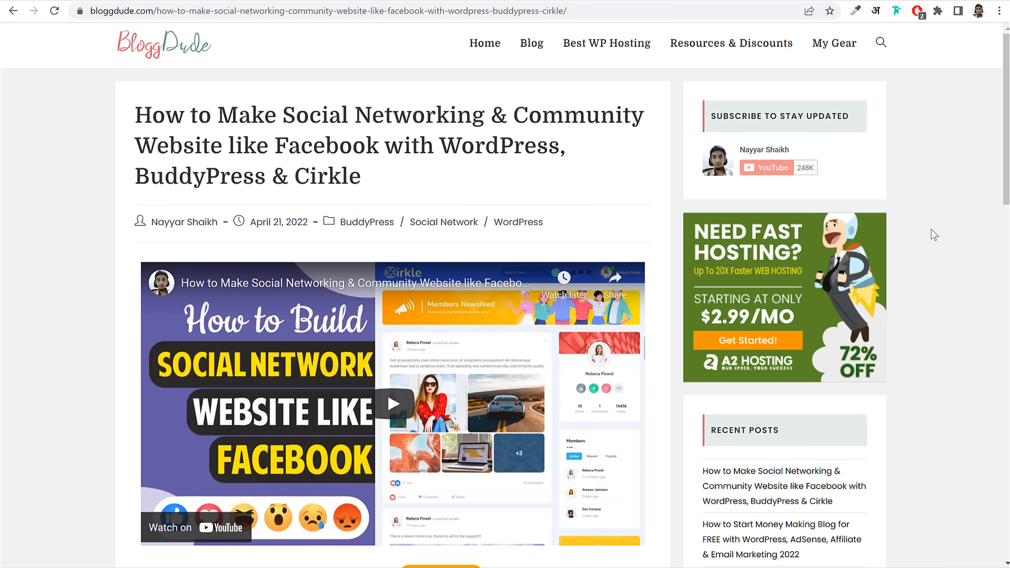
pyautogui.scroll(-10, 902, 244)
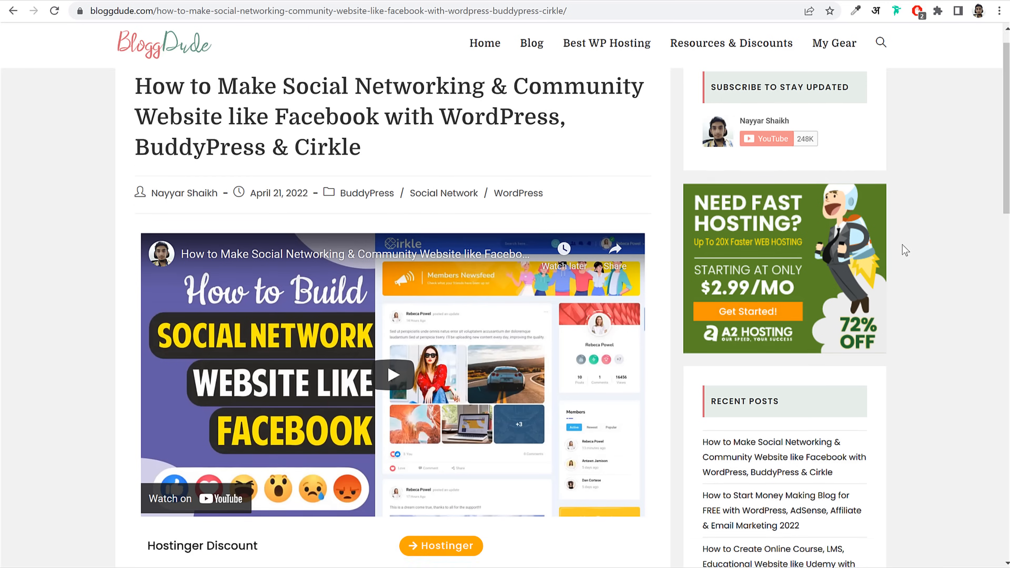
pyautogui.moveTo(151, 241); pyautogui.dragTo(299, 246)
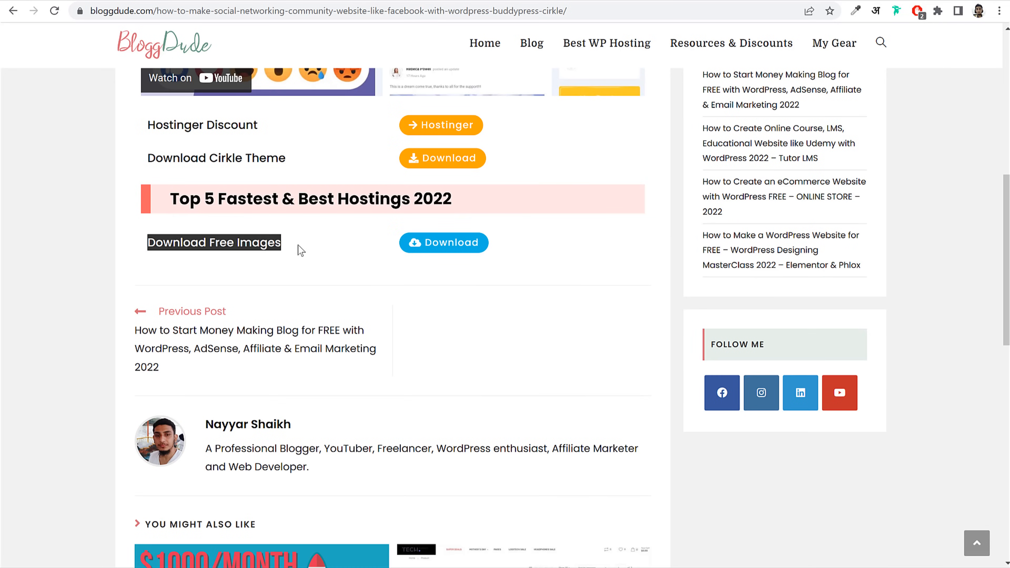
pyautogui.click(196, 245)
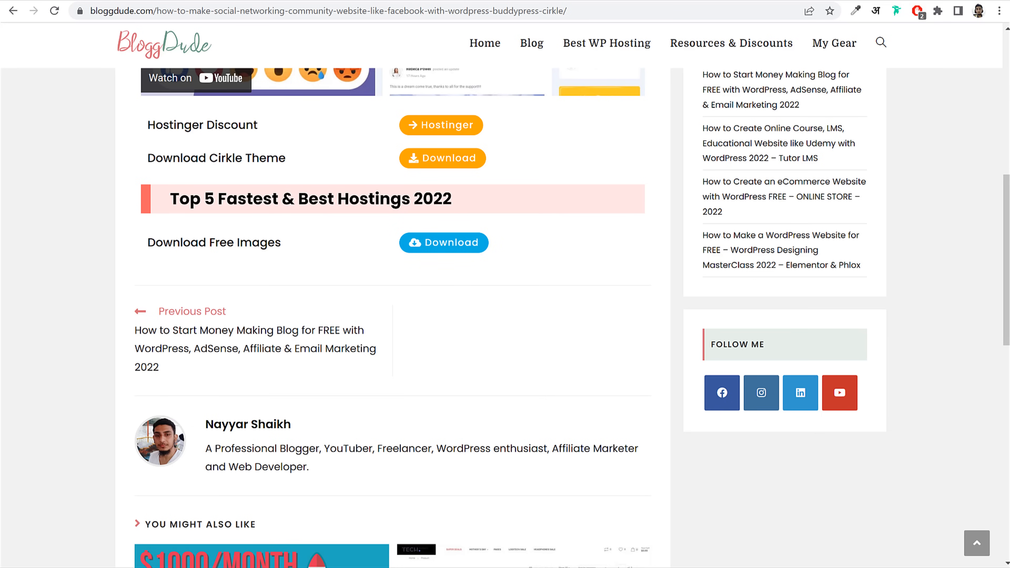
# - Switch to the Traveler folder in File Explorer and open its Media folder
pyautogui.hotkey('alt', 'Tab')
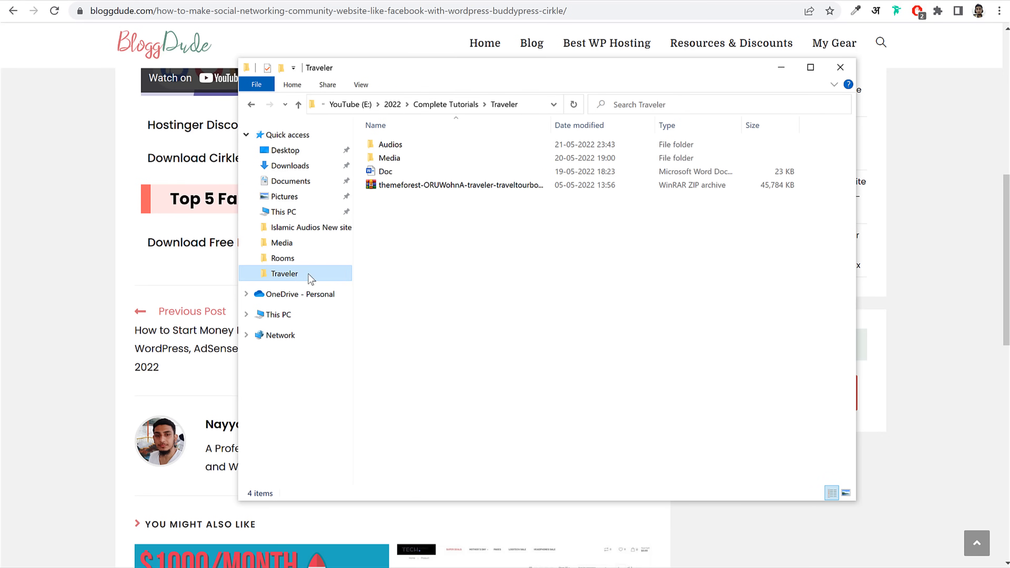
pyautogui.rightClick(396, 187)
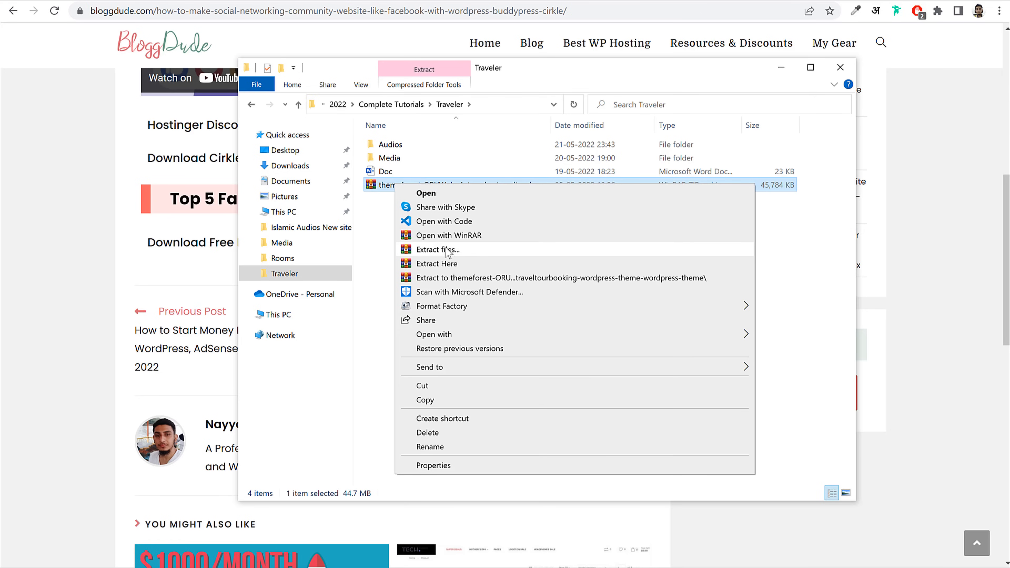
pyautogui.click(380, 248)
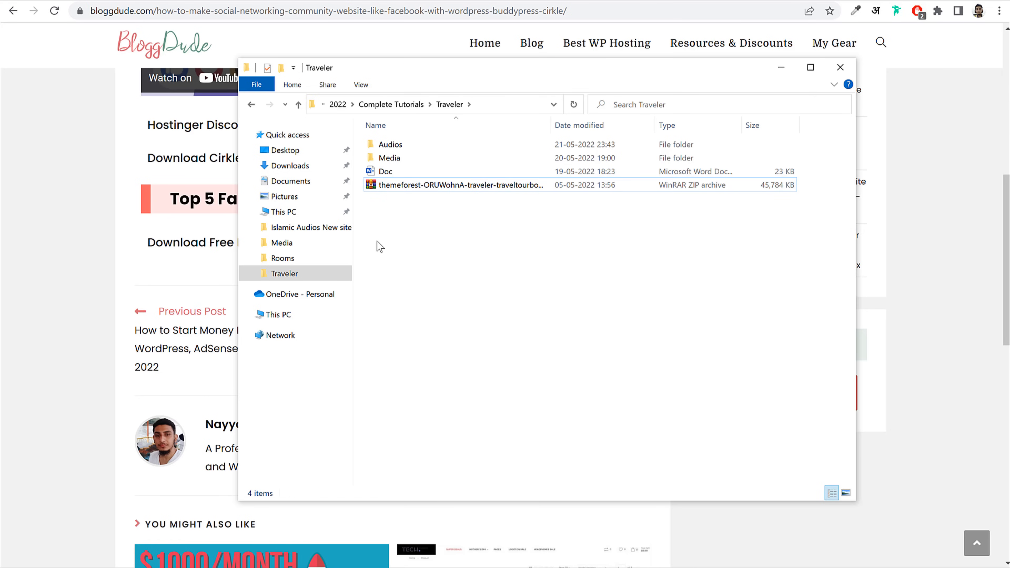
pyautogui.doubleClick(388, 160)
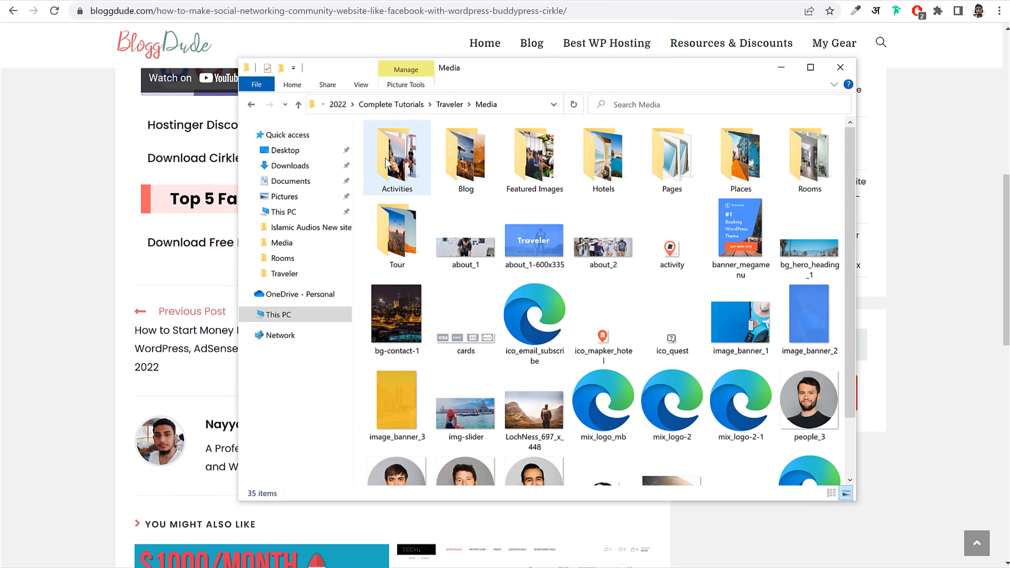
pyautogui.scroll(2, 549, 299)
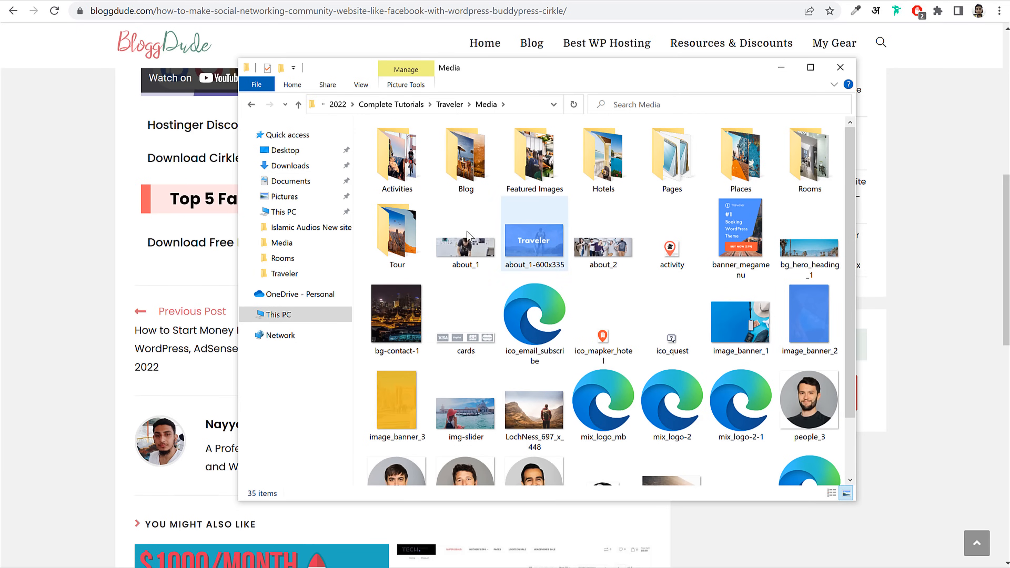
# - Look through the Activities, Blog, Featured Images and Pages subfolders of Media
pyautogui.doubleClick(398, 159)
pyautogui.hotkey('alt', 'Left')
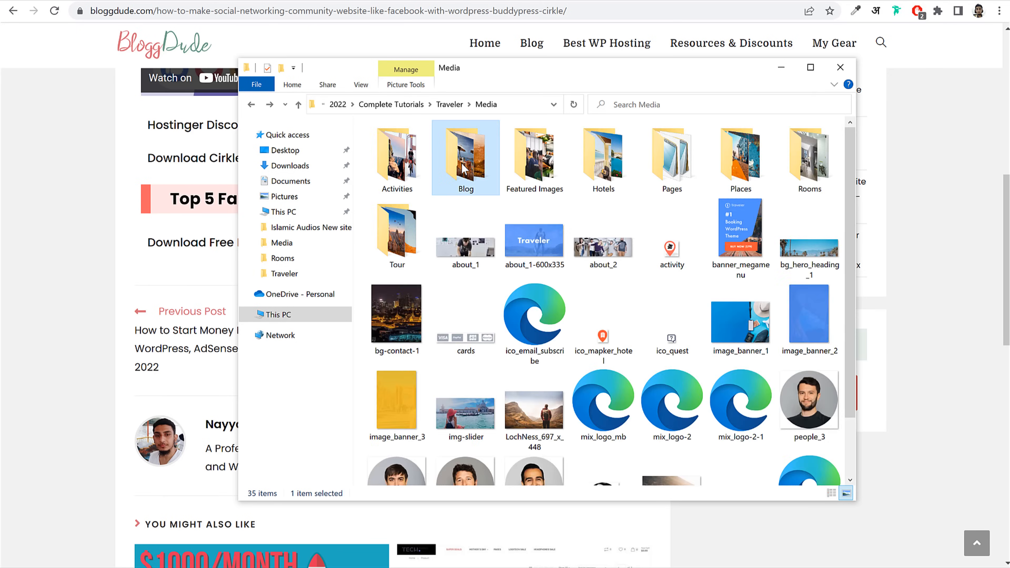
pyautogui.doubleClick(466, 159)
pyautogui.hotkey('alt', 'Left')
pyautogui.doubleClick(557, 165)
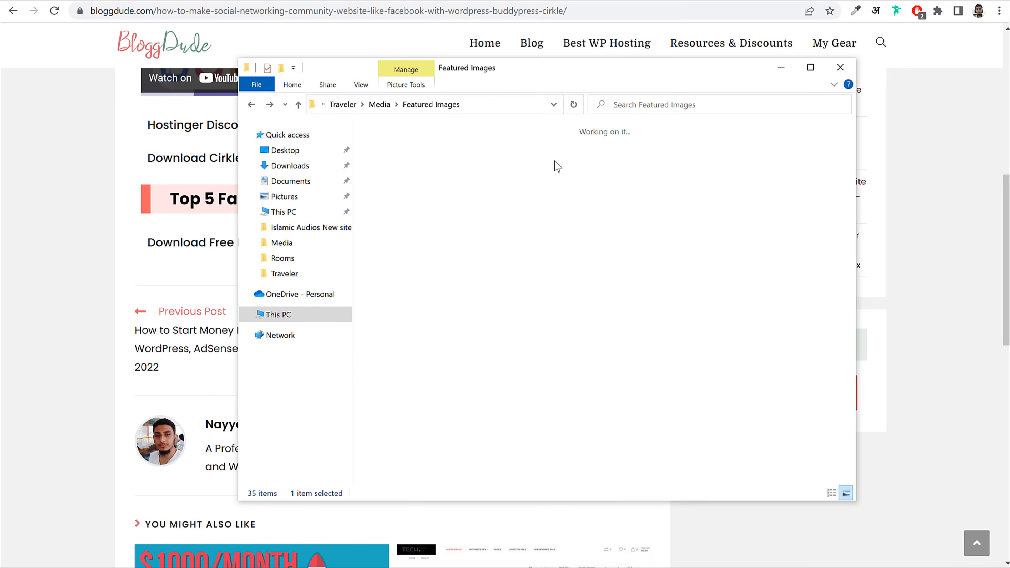
pyautogui.hotkey('alt', 'Left')
pyautogui.doubleClick(671, 162)
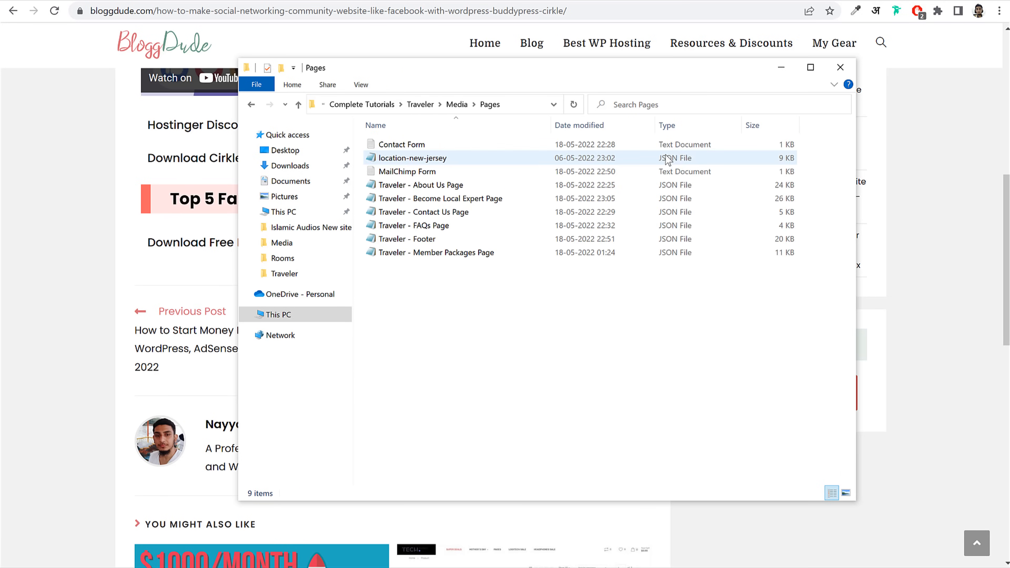
pyautogui.hotkey('alt', 'Left')
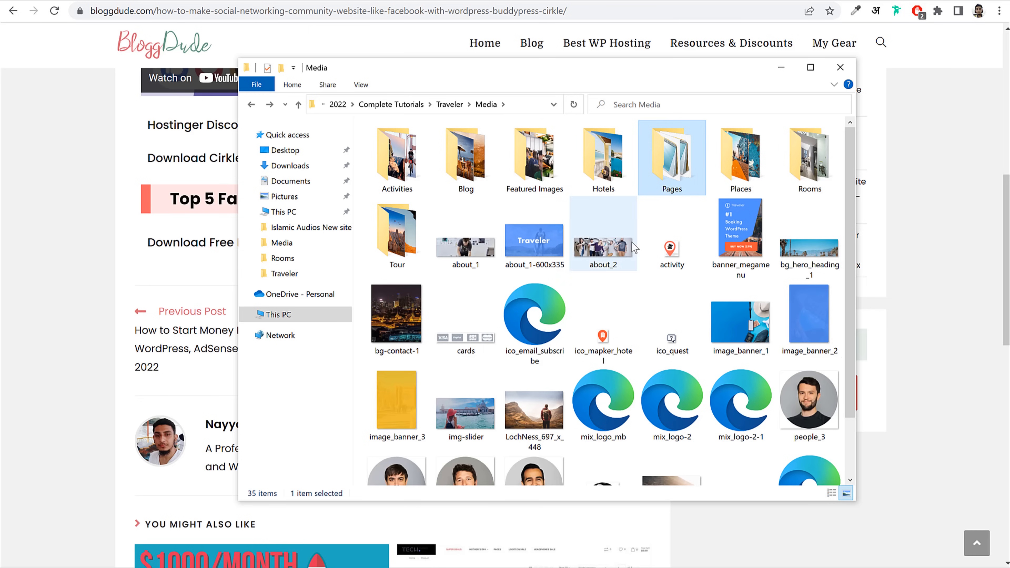
# - Select the mix_logo_mb image in the Media folder
pyautogui.click(754, 412)
pyautogui.click(630, 416)
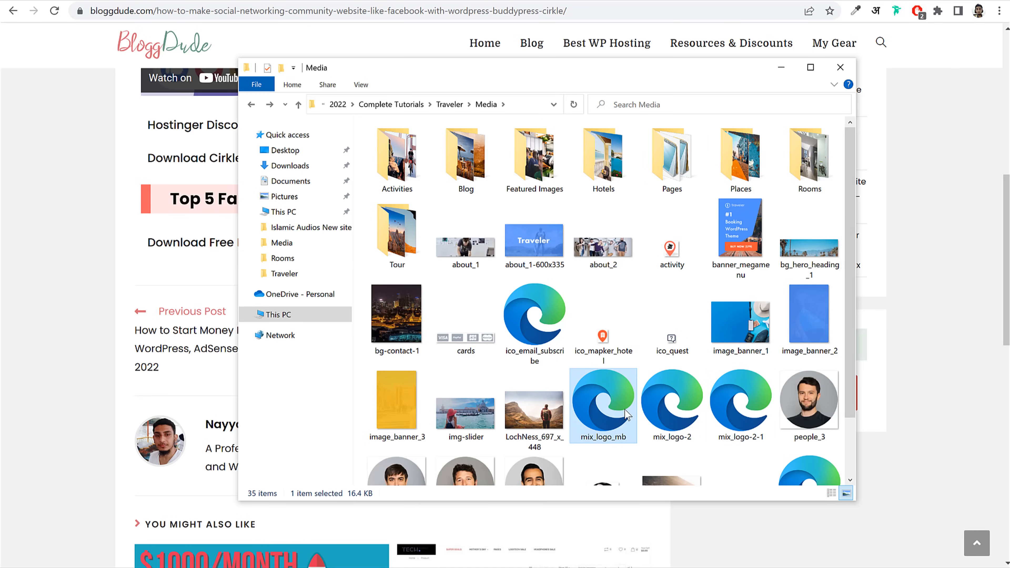
pyautogui.scroll(-2, 764, 416)
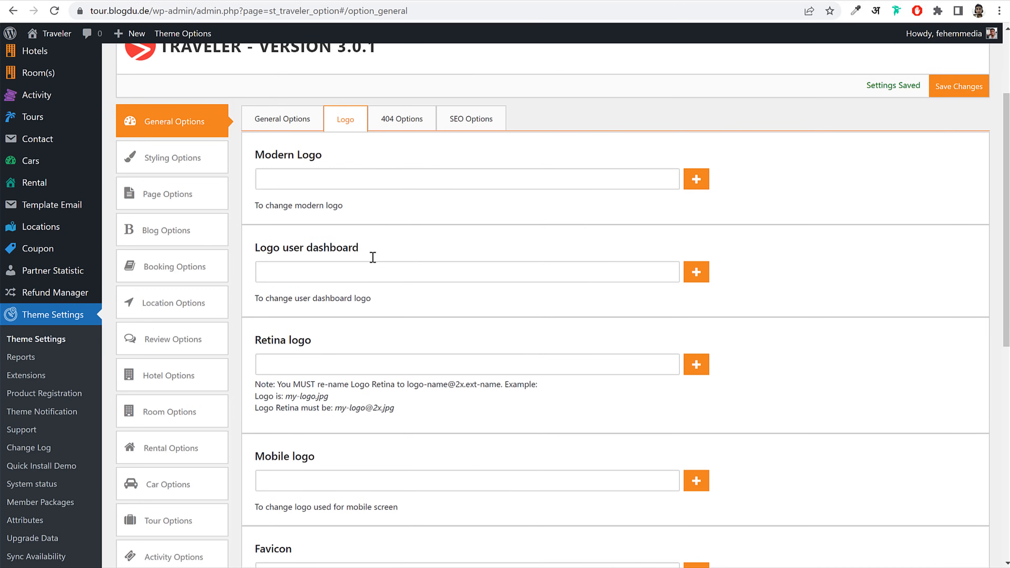
# - Upload mix_logo_mb, mix_logo-2, mix_logo-2-1 and traveler_logo to the media library for the Modern Logo
pyautogui.click(694, 181)
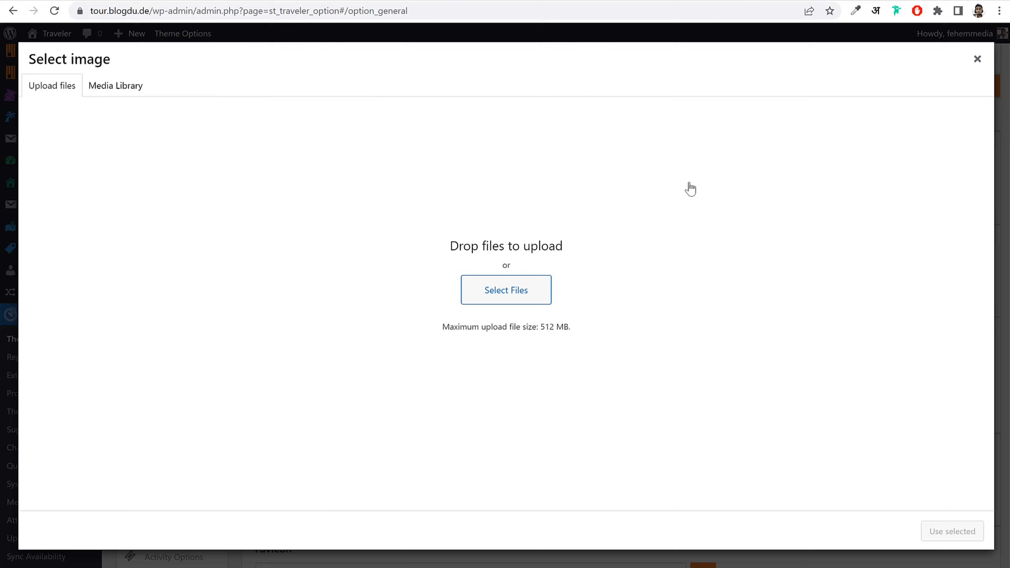
pyautogui.click(539, 291)
pyautogui.scroll(-5, 343, 139)
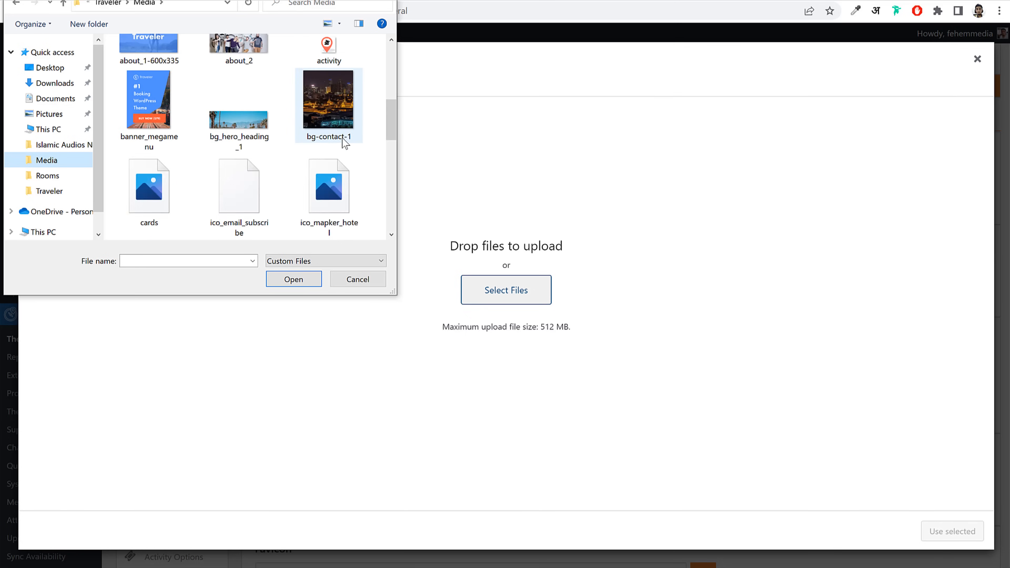
pyautogui.scroll(5, 343, 139)
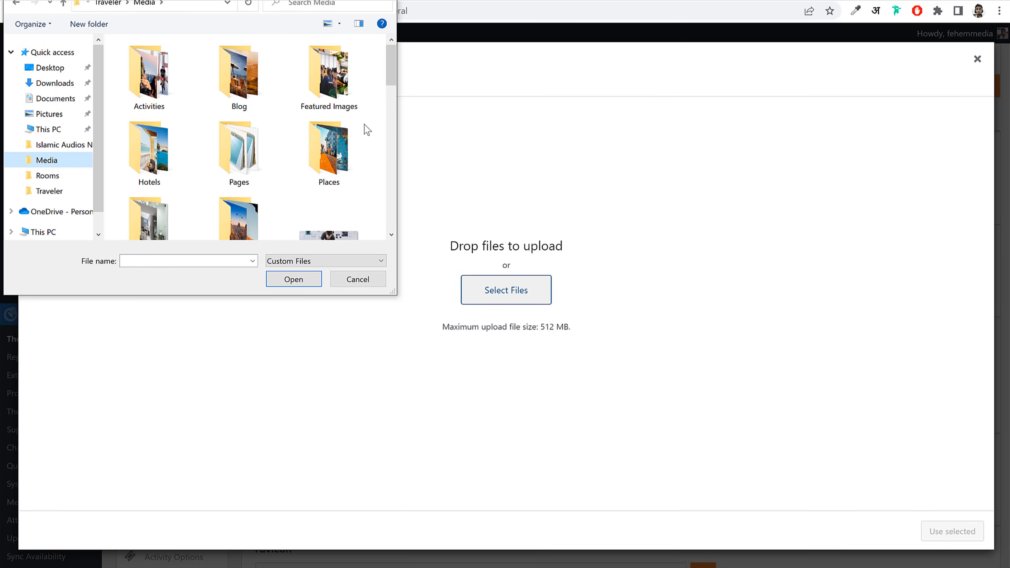
pyautogui.scroll(-5, 368, 125)
pyautogui.scroll(-5, 224, 141)
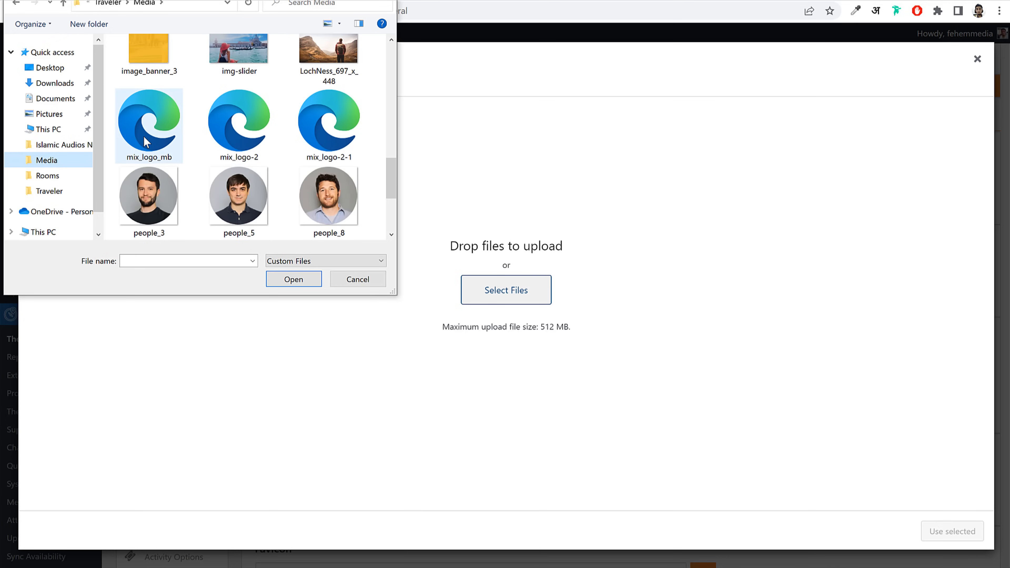
pyautogui.click(149, 125)
pyautogui.keyDown('ctrl'); pyautogui.click(239, 125); pyautogui.keyUp('ctrl')
pyautogui.keyDown('ctrl'); pyautogui.click(329, 125); pyautogui.keyUp('ctrl')
pyautogui.scroll(-2, 371, 142)
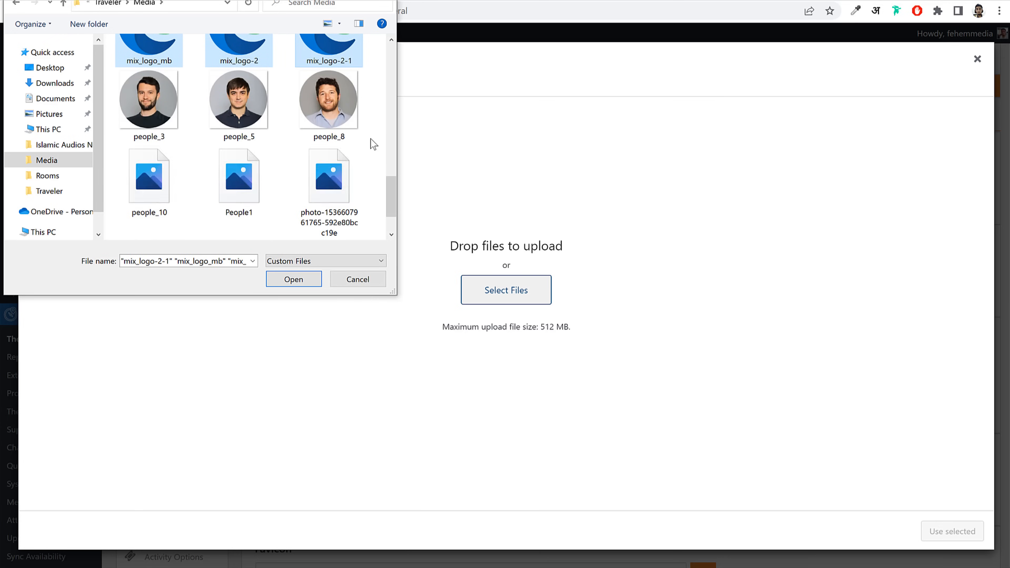
pyautogui.scroll(1, 365, 126)
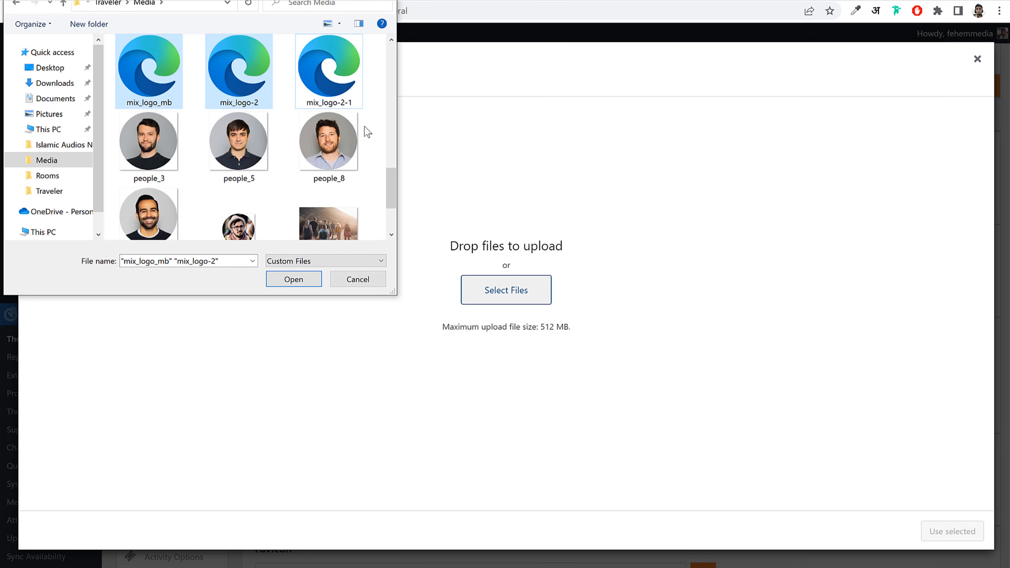
pyautogui.scroll(-4, 364, 126)
pyautogui.keyDown('ctrl'); pyautogui.click(248, 215); pyautogui.keyUp('ctrl')
pyautogui.scroll(3, 303, 211)
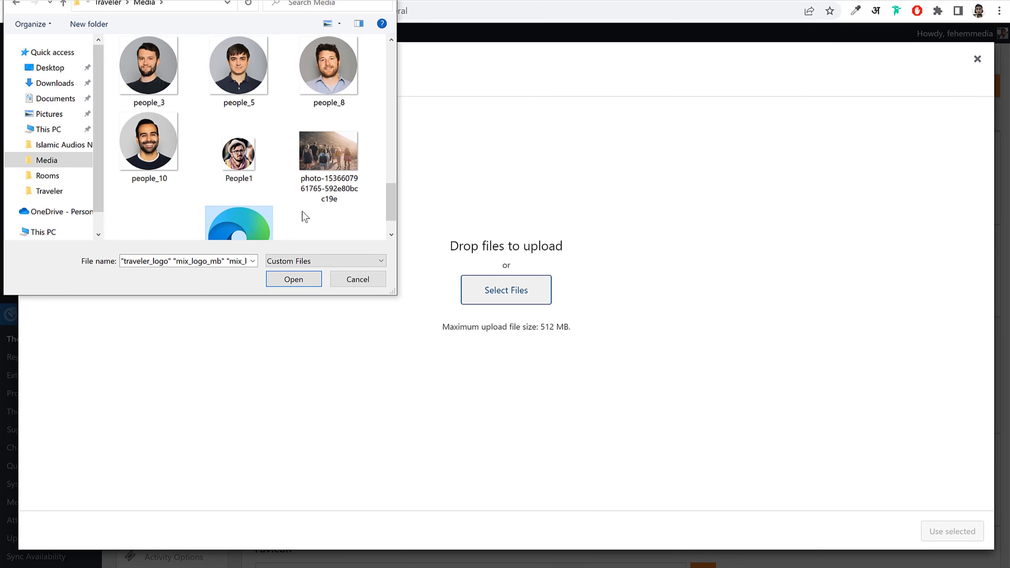
pyautogui.click(293, 284)
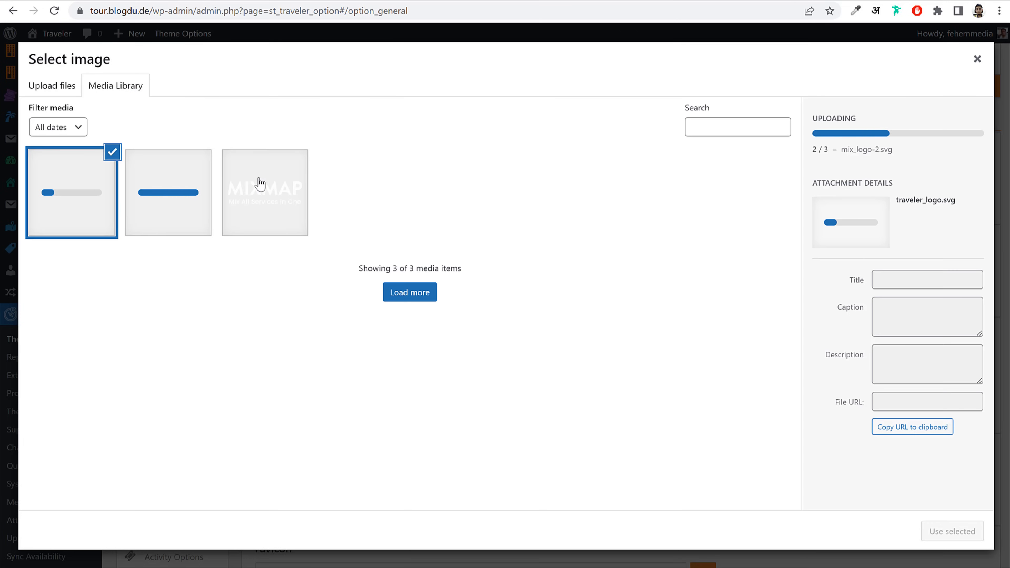
# - Compare the uploaded logos and set mix_logo-2.svg as the Modern Logo
pyautogui.click(145, 215)
pyautogui.click(74, 210)
pyautogui.click(177, 199)
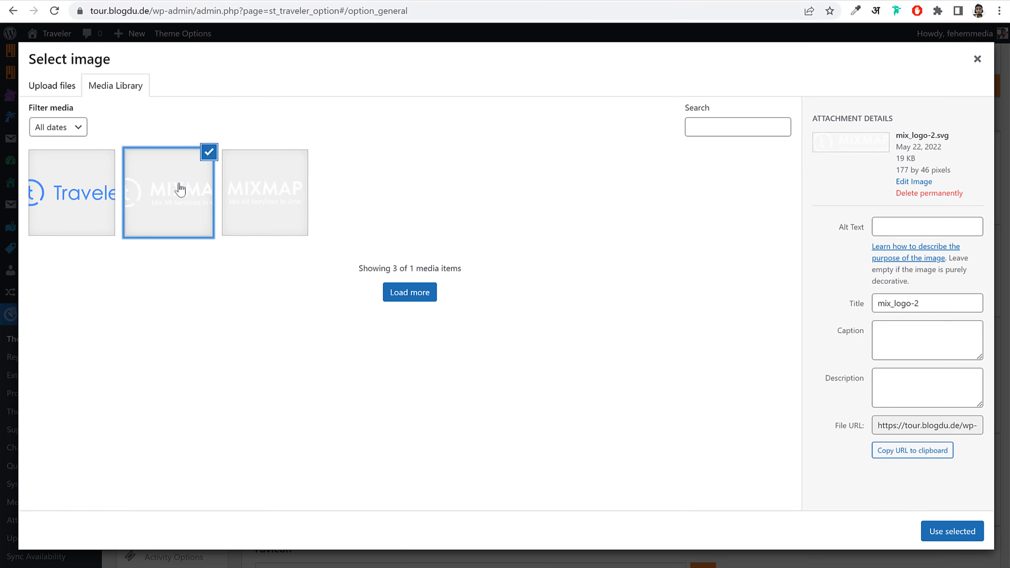
pyautogui.click(278, 199)
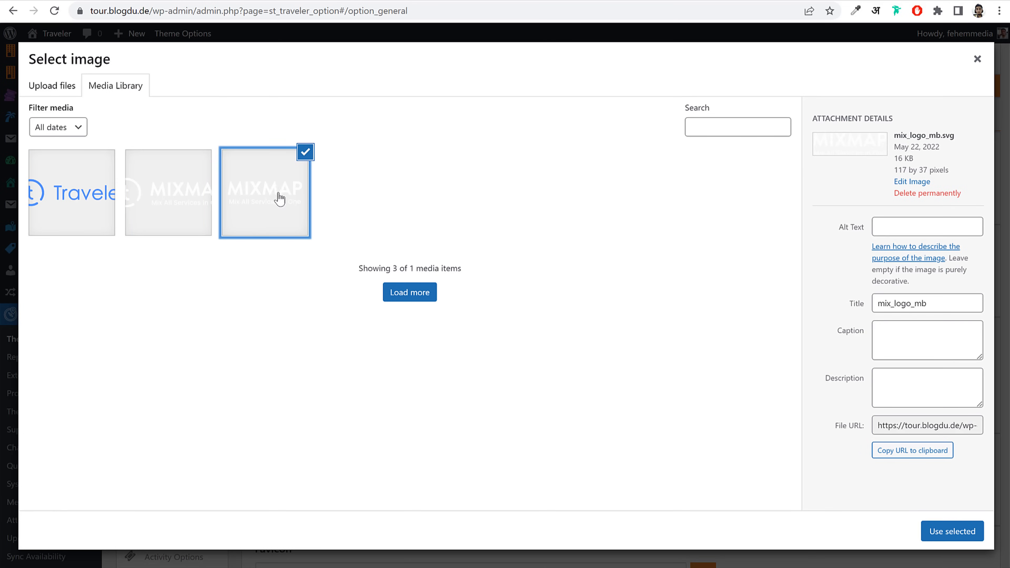
pyautogui.click(196, 192)
pyautogui.click(246, 190)
pyautogui.click(207, 191)
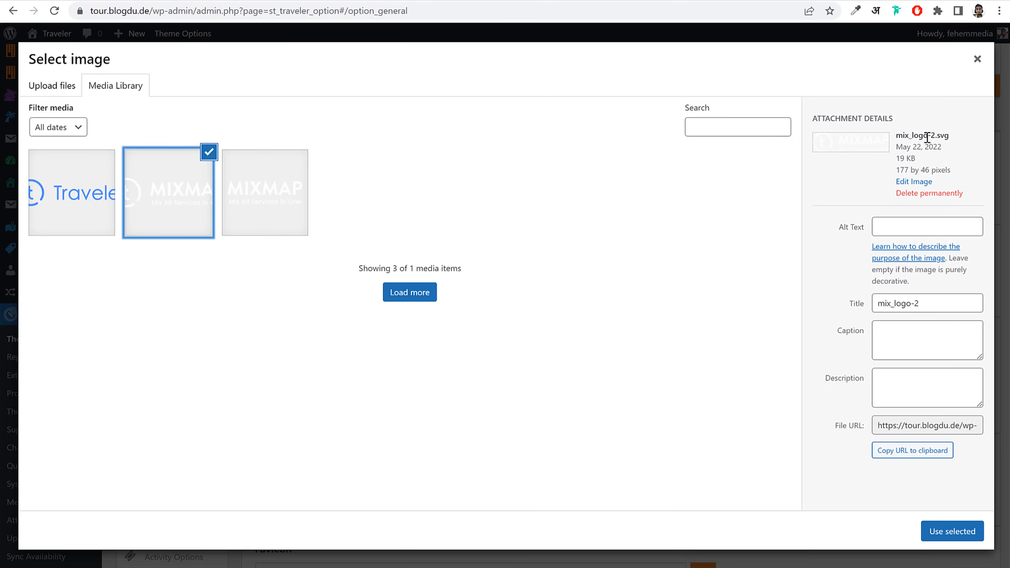
pyautogui.moveTo(902, 136); pyautogui.dragTo(935, 137)
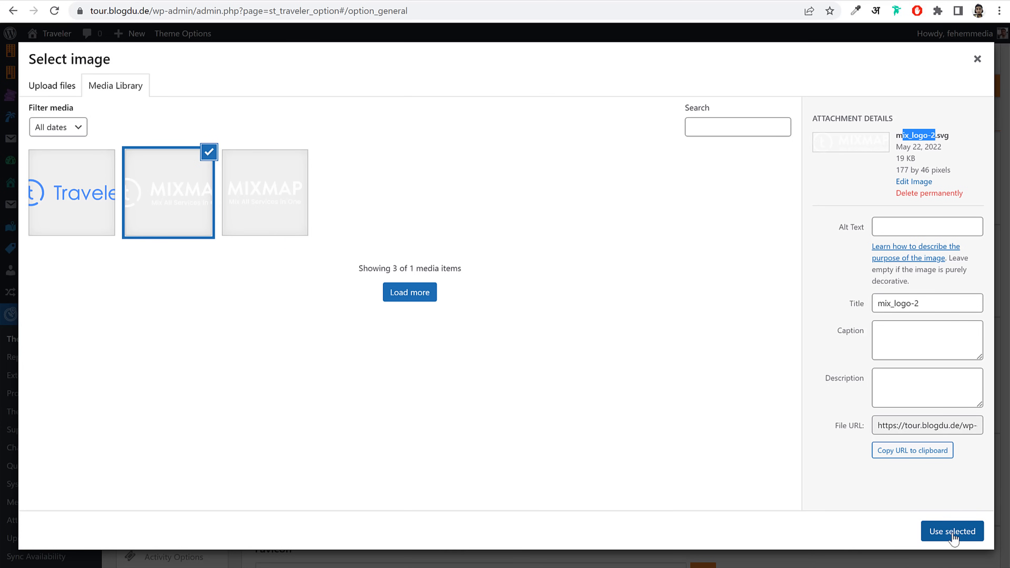
pyautogui.click(970, 532)
pyautogui.scroll(-2, 851, 216)
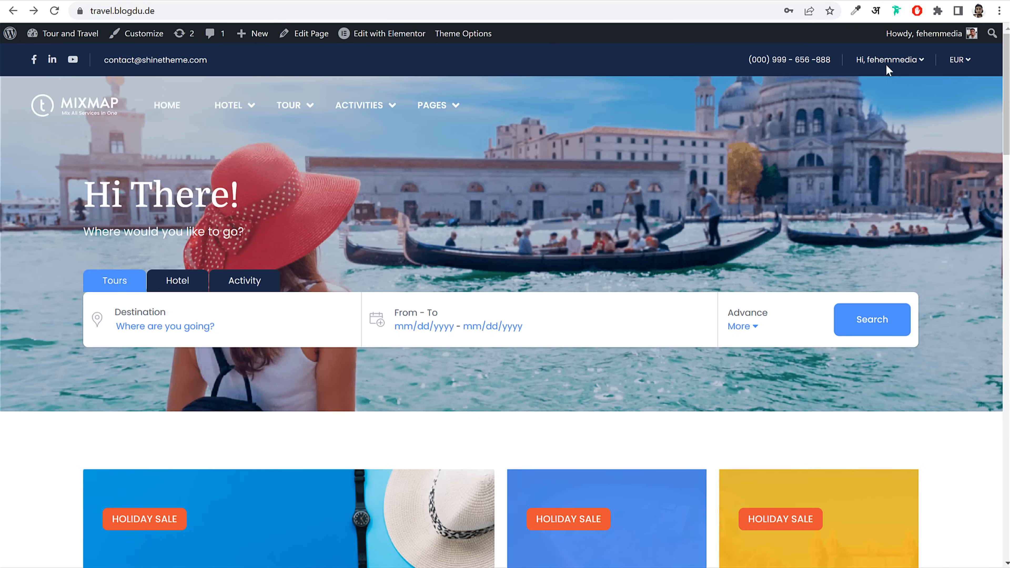
# - Set the Logo user dashboard image to mix_logo-2.svg
pyautogui.click(871, 79)
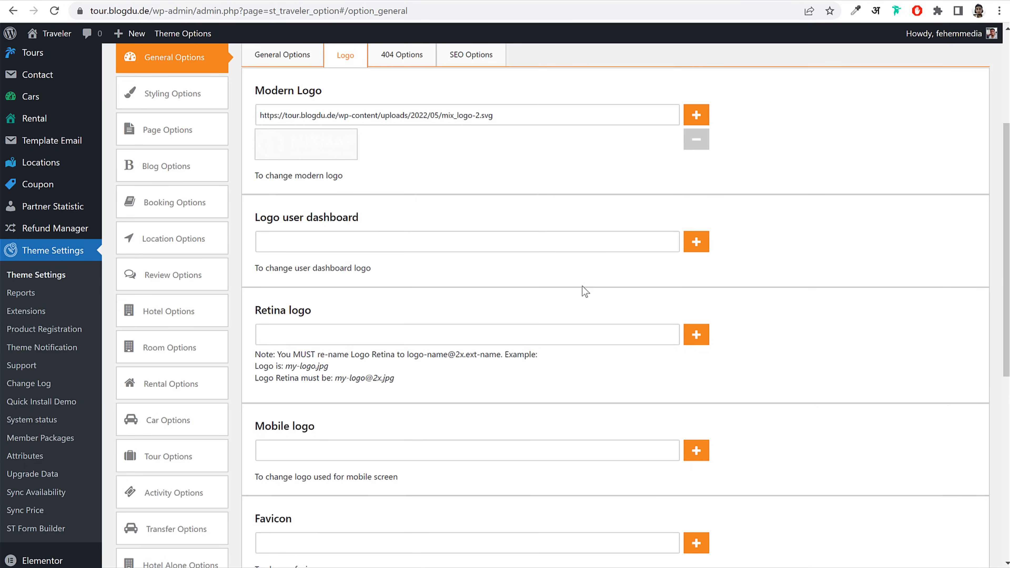
pyautogui.click(696, 242)
pyautogui.click(173, 201)
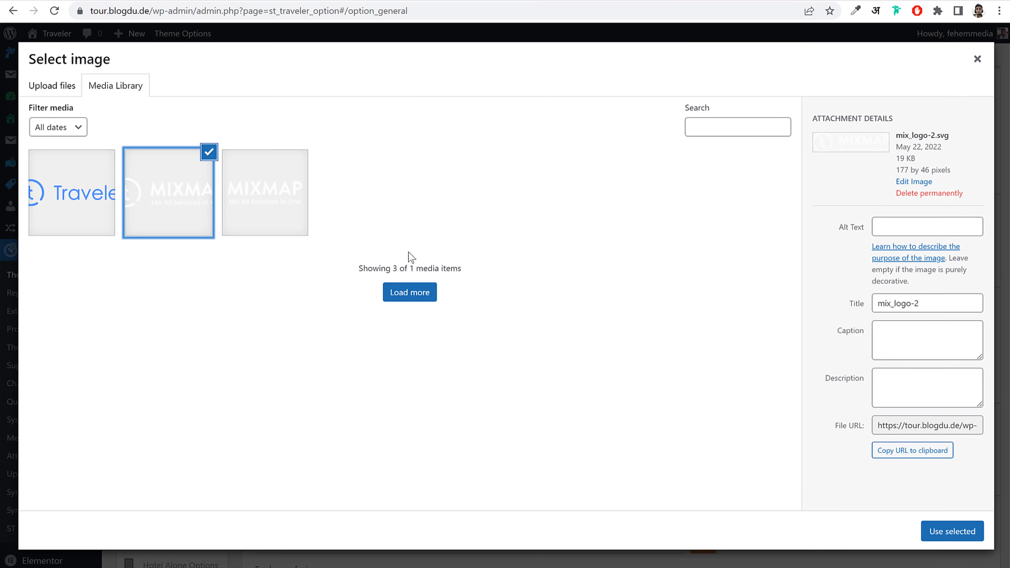
pyautogui.click(963, 532)
pyautogui.scroll(-2, 425, 319)
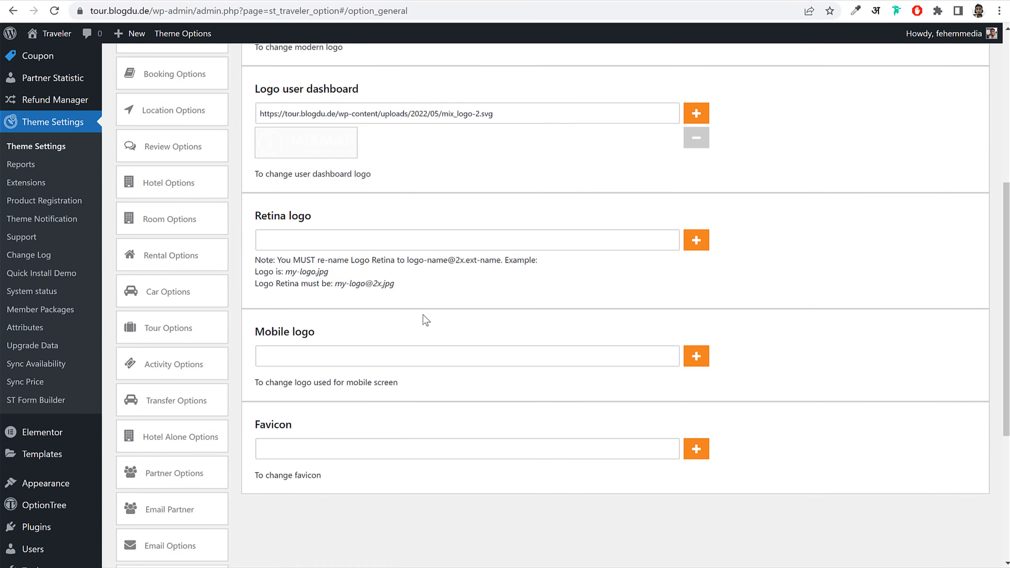
# - Set both the Retina logo and the Mobile logo to mix_logo-2.svg
pyautogui.click(696, 240)
pyautogui.click(201, 203)
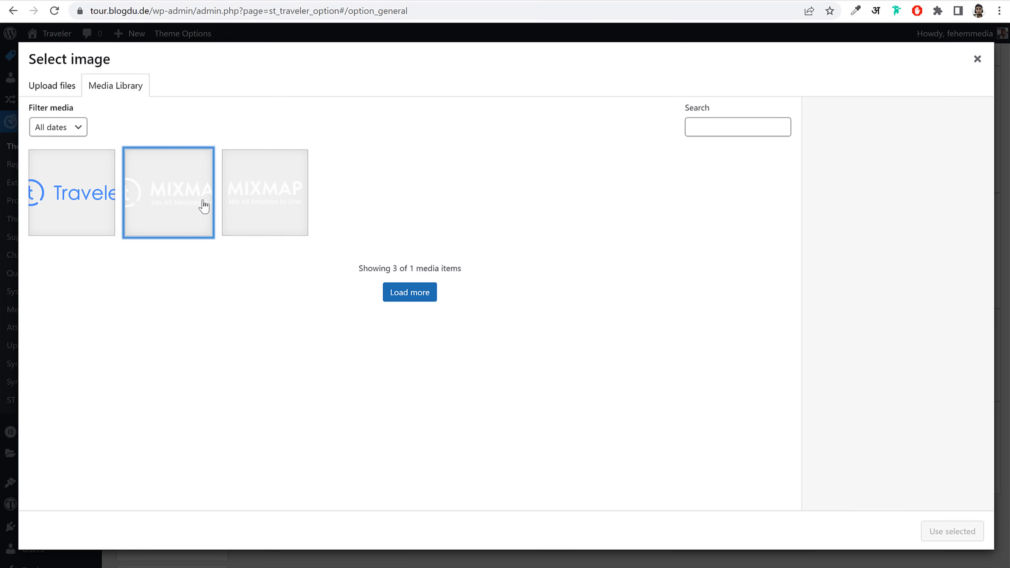
pyautogui.click(274, 199)
pyautogui.click(192, 199)
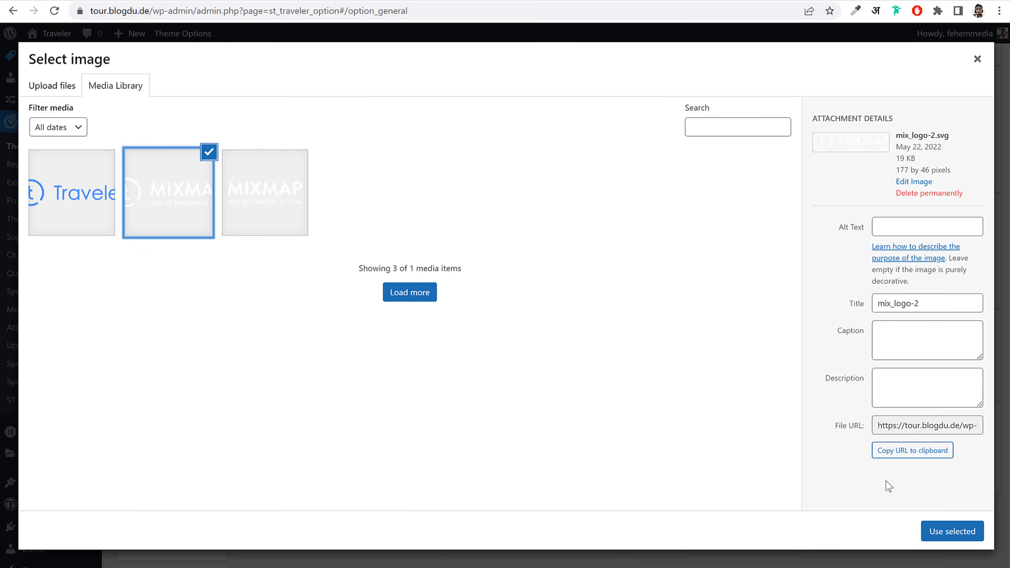
pyautogui.click(949, 532)
pyautogui.scroll(-3, 739, 422)
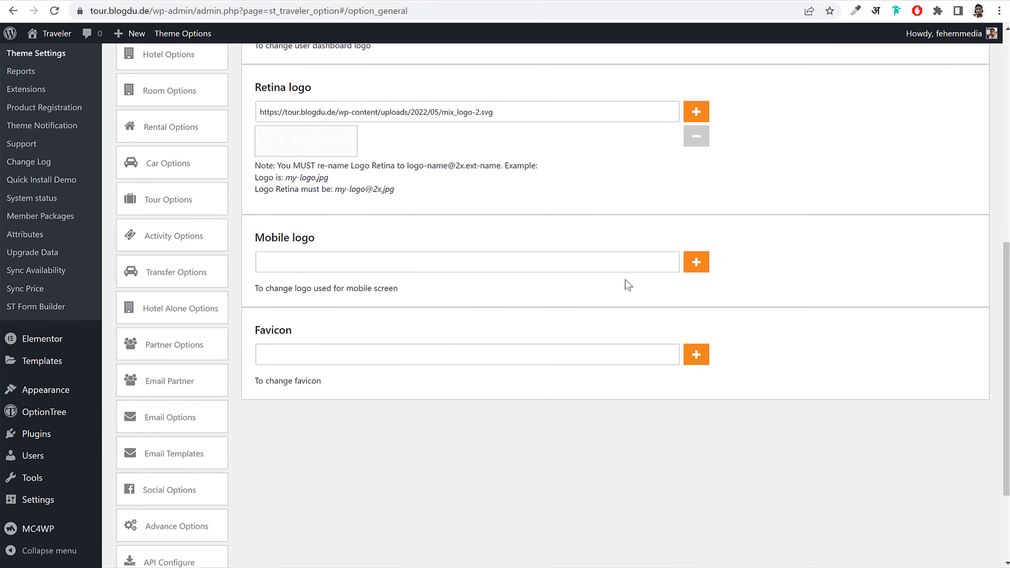
pyautogui.click(686, 265)
pyautogui.click(167, 195)
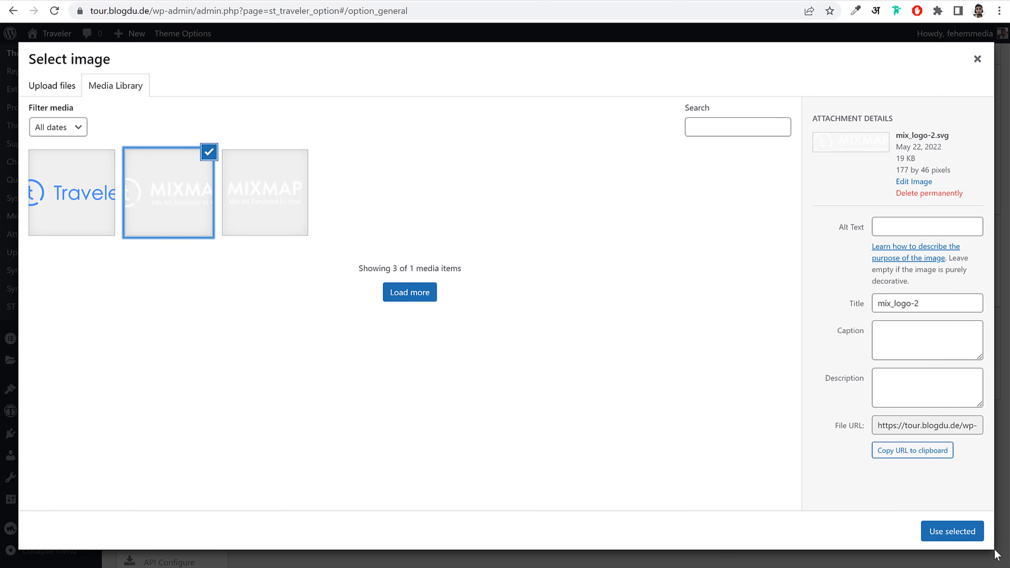
pyautogui.click(952, 533)
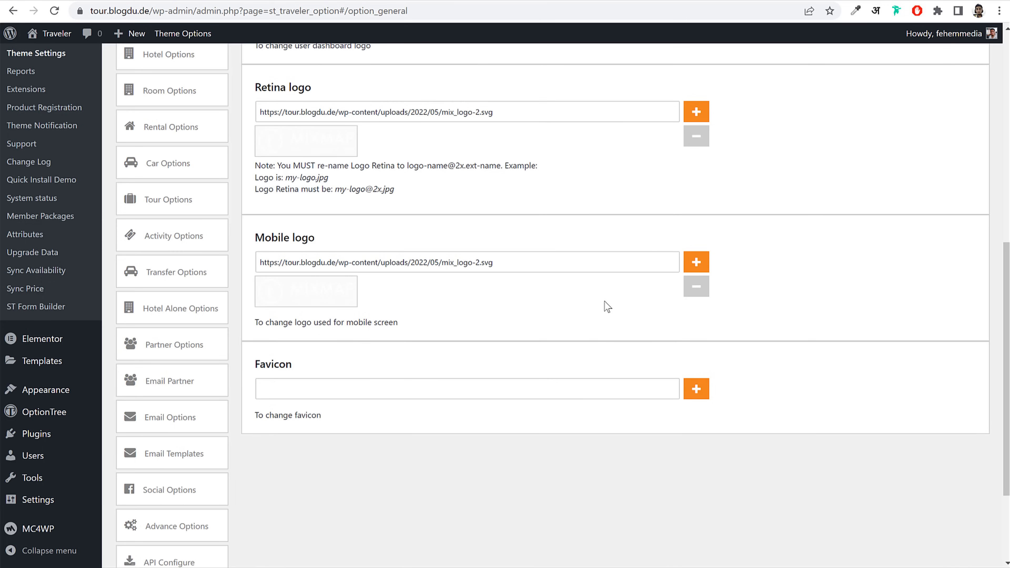
# - Add traveler_logo.svg as the favicon, then remove it again
pyautogui.click(694, 391)
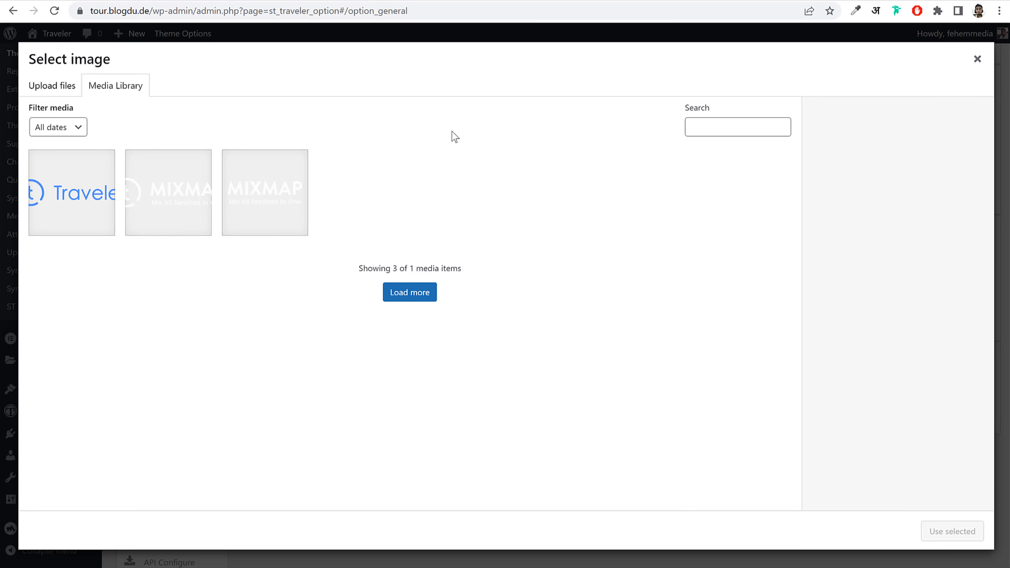
pyautogui.click(59, 206)
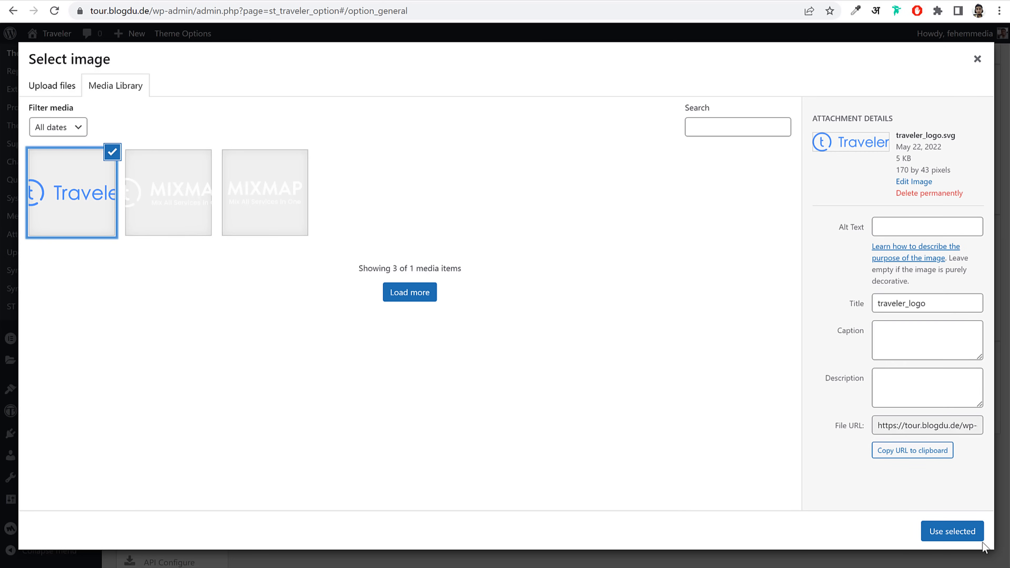
pyautogui.click(957, 532)
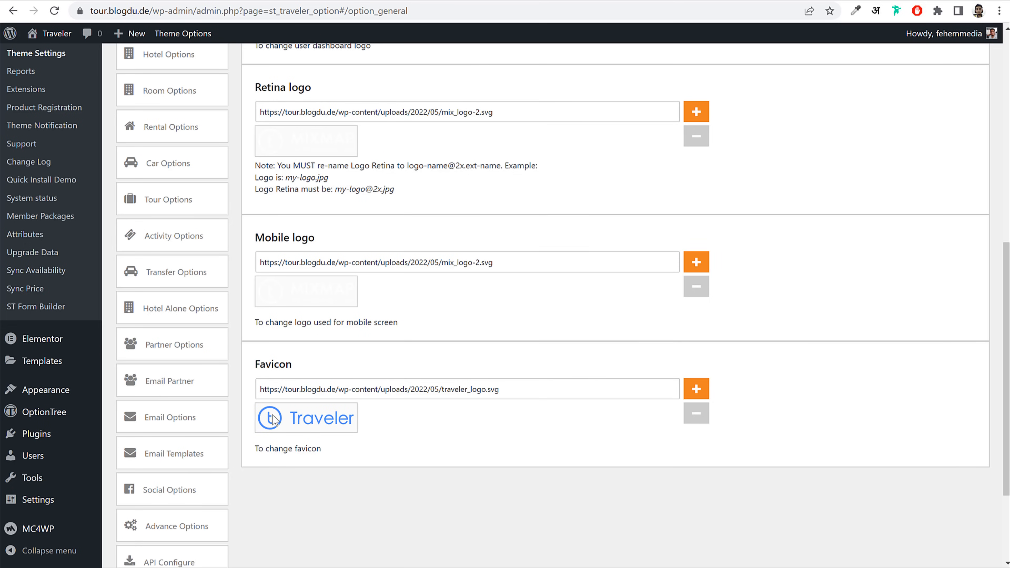
pyautogui.scroll(3, 482, 422)
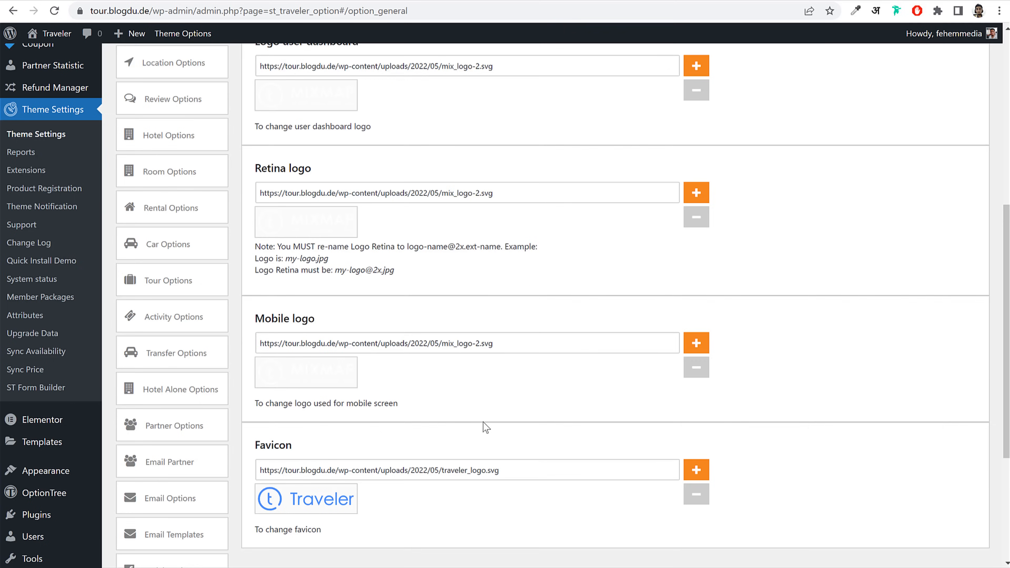
pyautogui.scroll(-3, 483, 422)
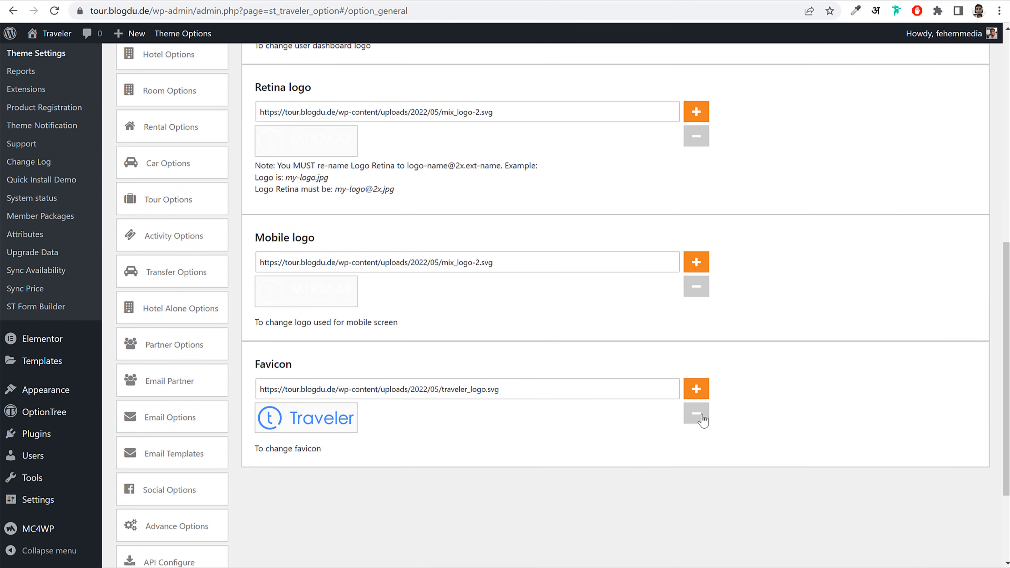
pyautogui.click(701, 417)
pyautogui.scroll(7, 654, 385)
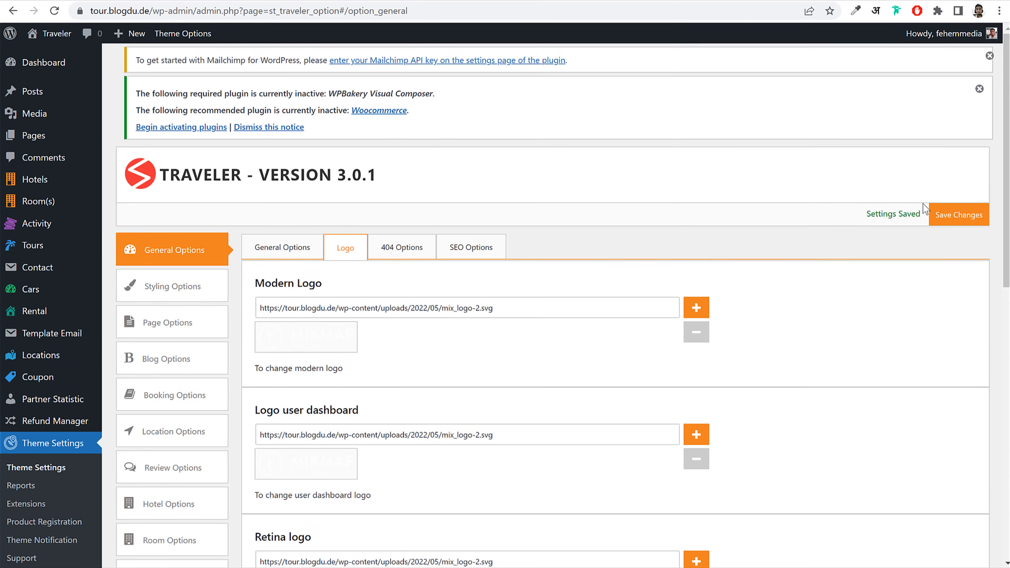
# - Save the theme settings and look through the 404 page and SEO option tabs
pyautogui.click(959, 217)
pyautogui.click(402, 248)
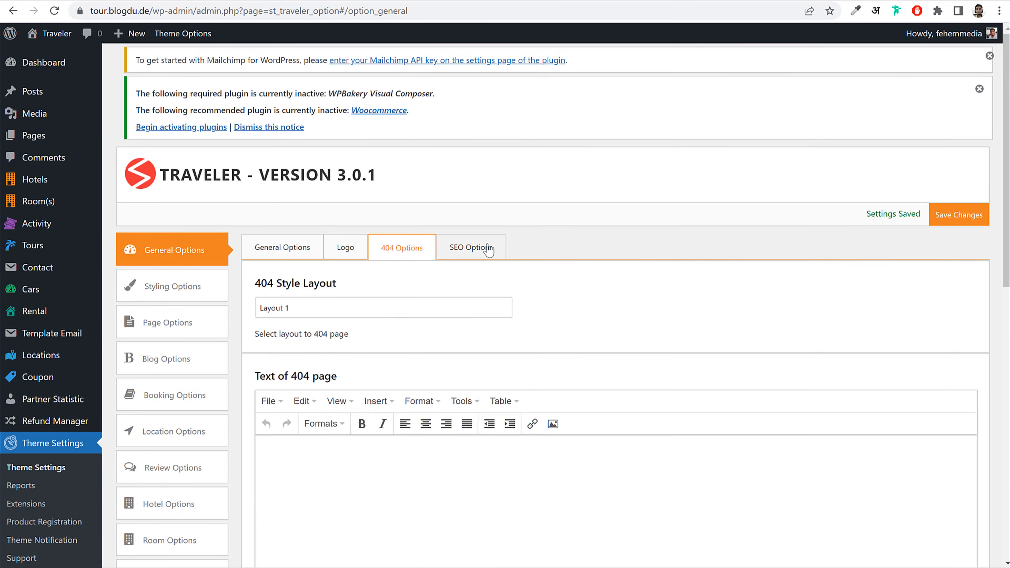
pyautogui.click(463, 249)
pyautogui.click(426, 250)
pyautogui.click(282, 247)
# - In Styling Options > General, keep Theme style Modern and set the page builder to Elementor
pyautogui.click(144, 290)
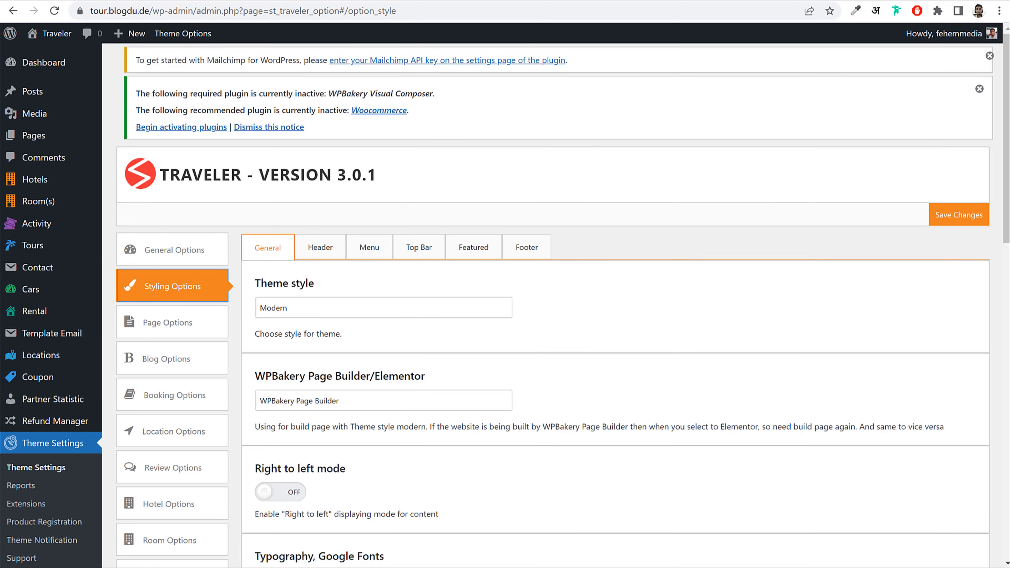
pyautogui.scroll(-3, 628, 215)
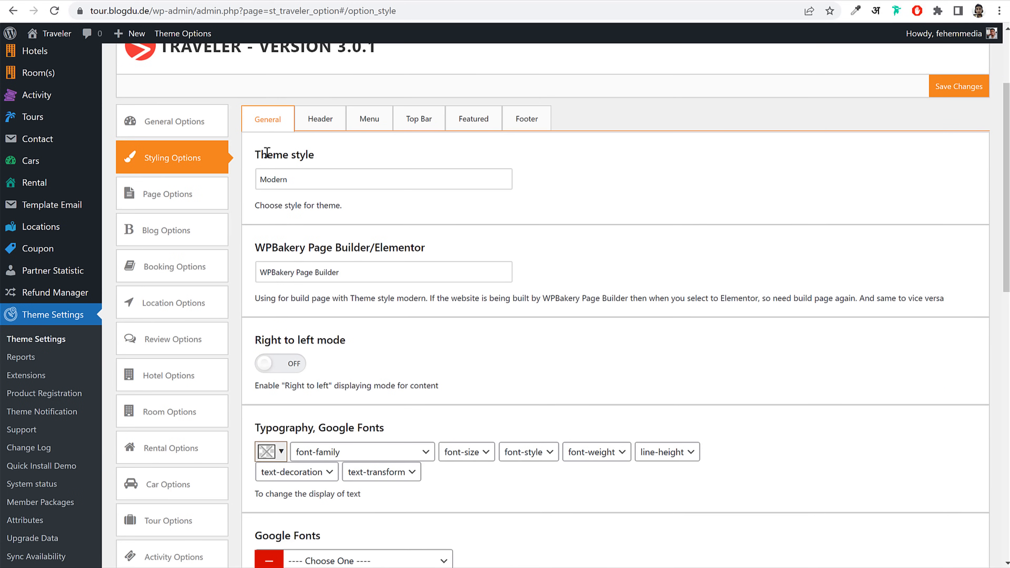
pyautogui.moveTo(246, 155); pyautogui.dragTo(328, 153)
pyautogui.click(292, 184)
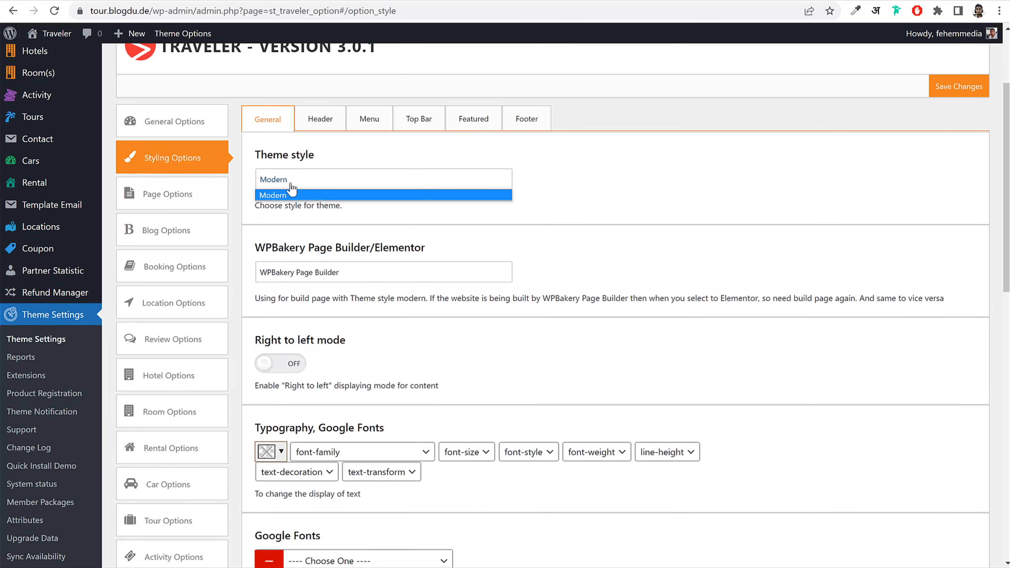
pyautogui.click(304, 195)
pyautogui.scroll(-2, 631, 203)
pyautogui.moveTo(256, 184); pyautogui.dragTo(399, 187)
pyautogui.click(321, 208)
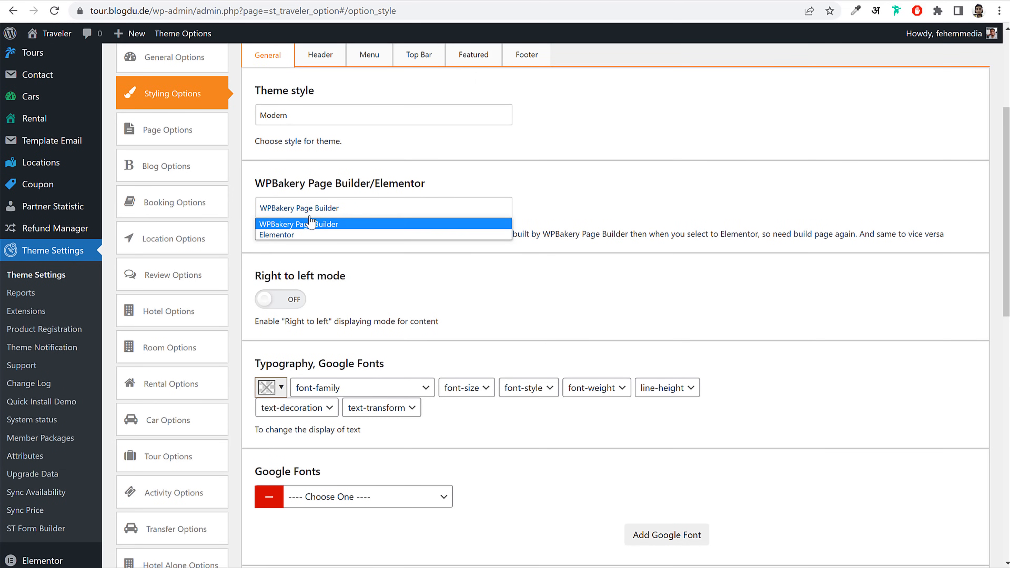
pyautogui.click(297, 235)
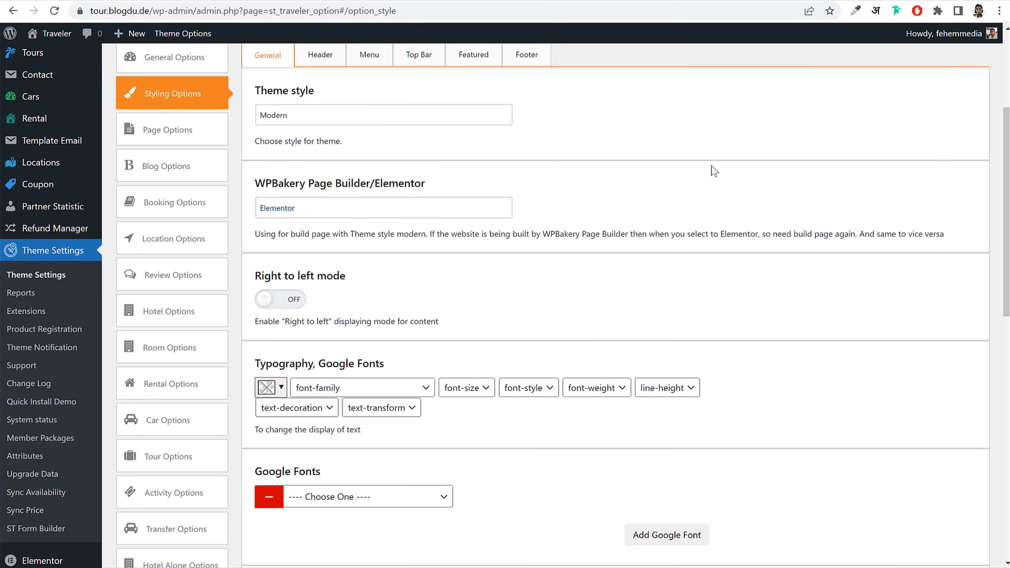
pyautogui.scroll(-10, 677, 278)
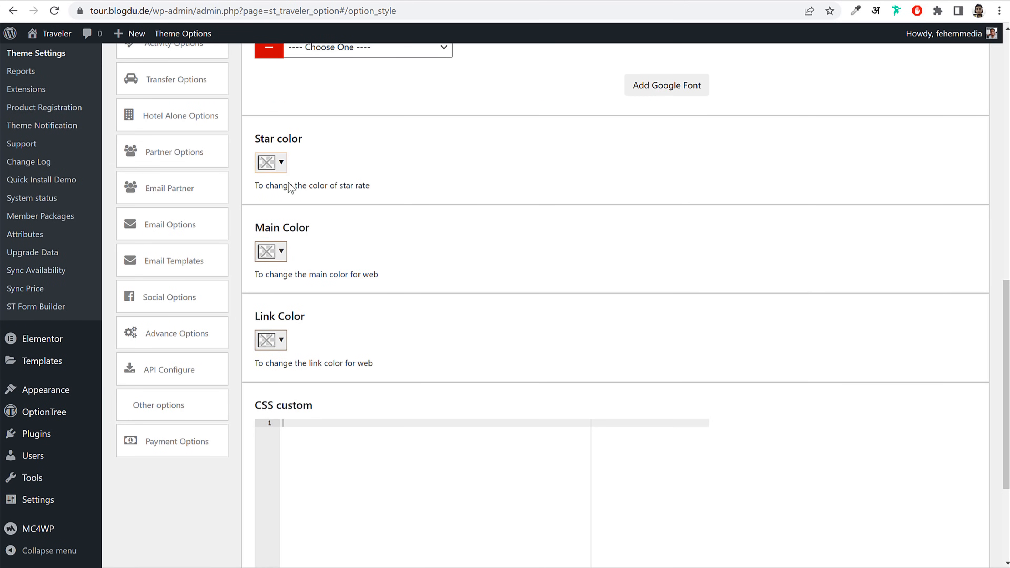
pyautogui.scroll(-4, 408, 353)
pyautogui.scroll(15, 407, 350)
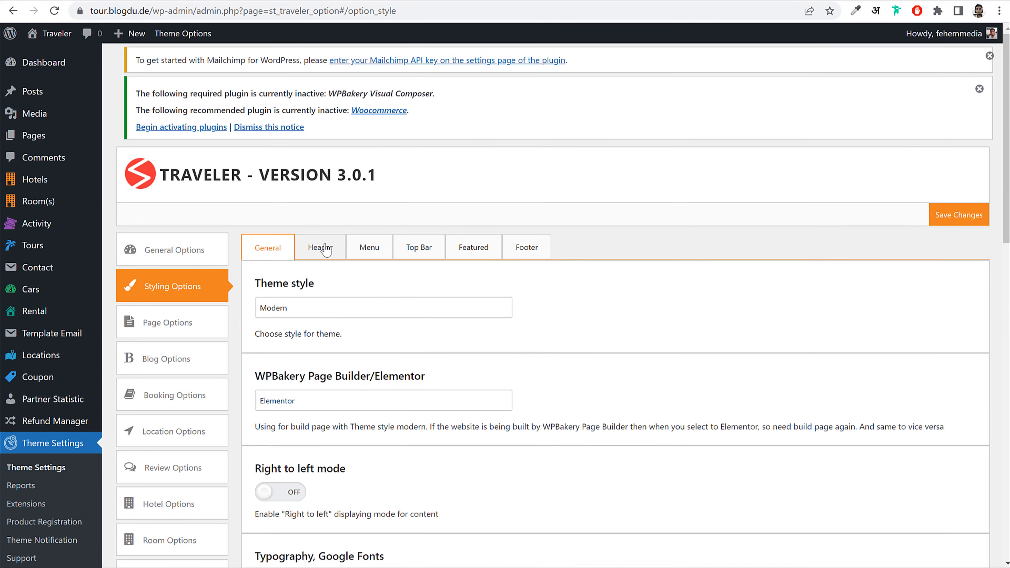
# - Compare the header menu items settings with the menu style previews in Styling Options > Menu
pyautogui.click(325, 250)
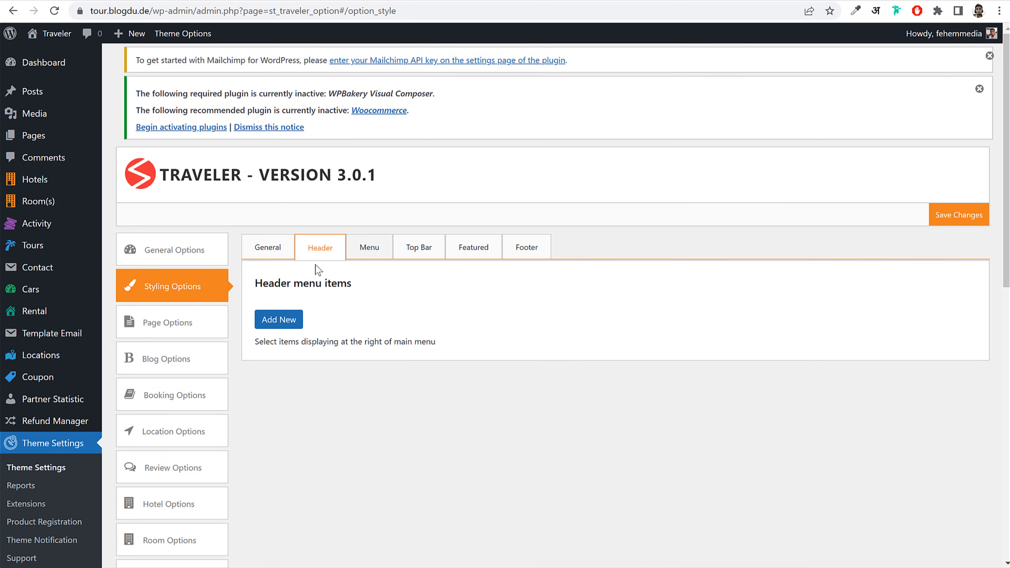
pyautogui.click(364, 258)
pyautogui.scroll(-3, 588, 306)
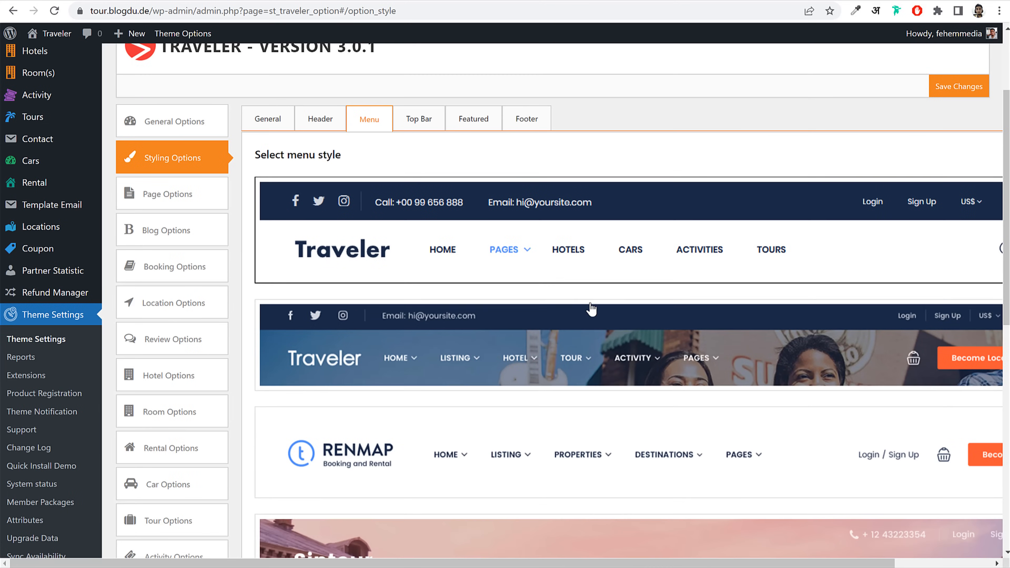
pyautogui.click(337, 131)
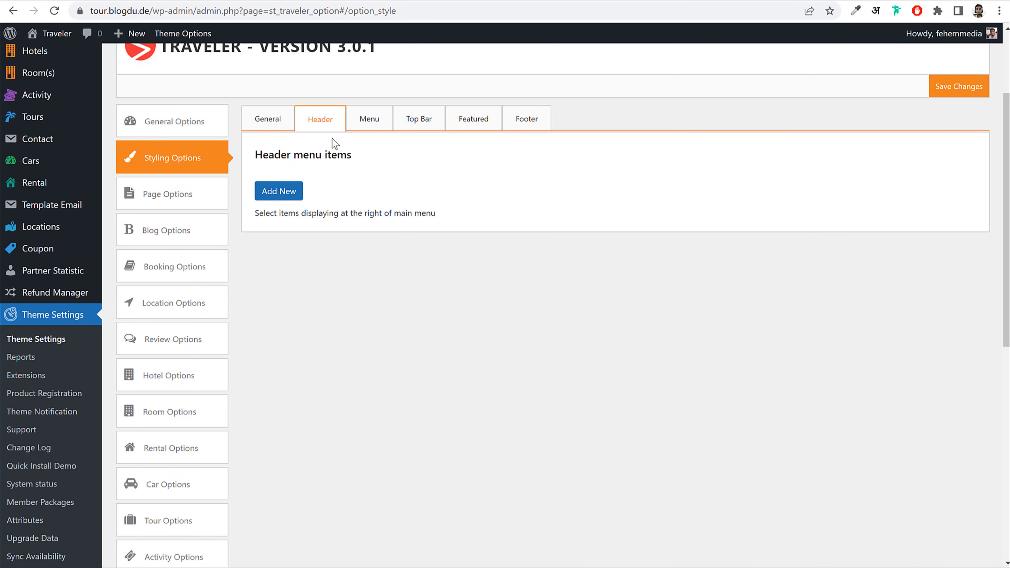
pyautogui.click(365, 123)
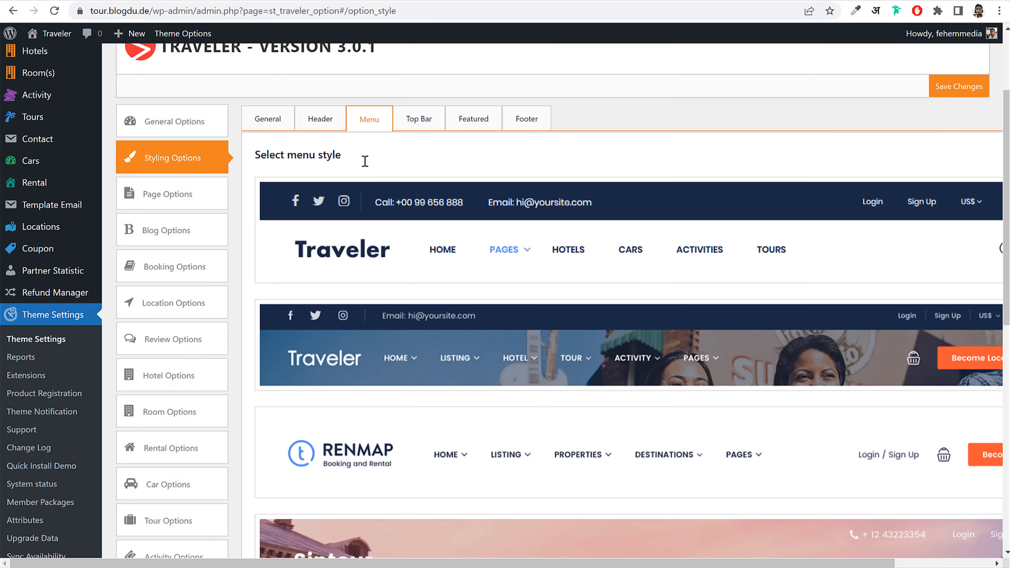
pyautogui.click(314, 128)
pyautogui.click(369, 124)
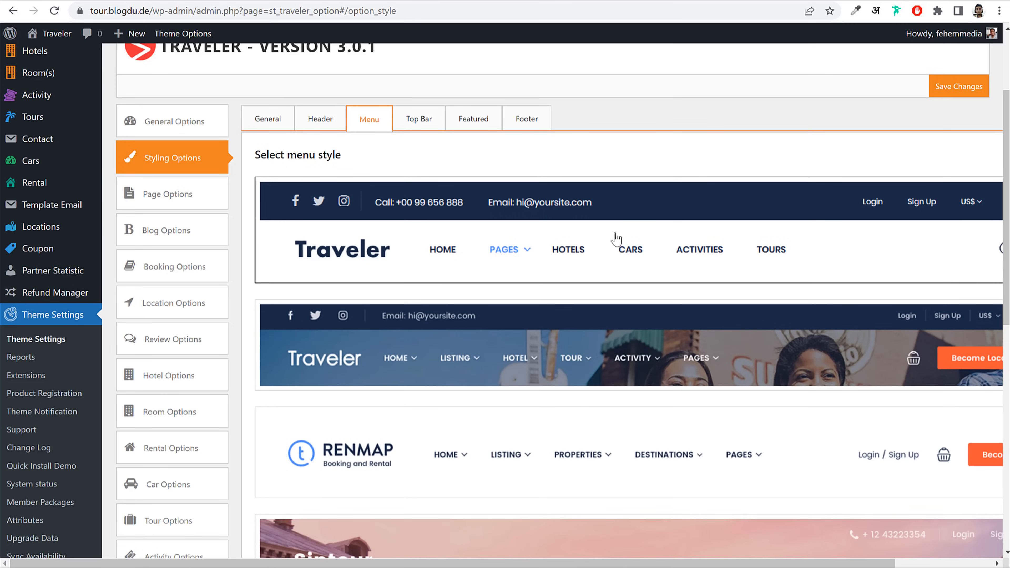
pyautogui.scroll(-10, 500, 285)
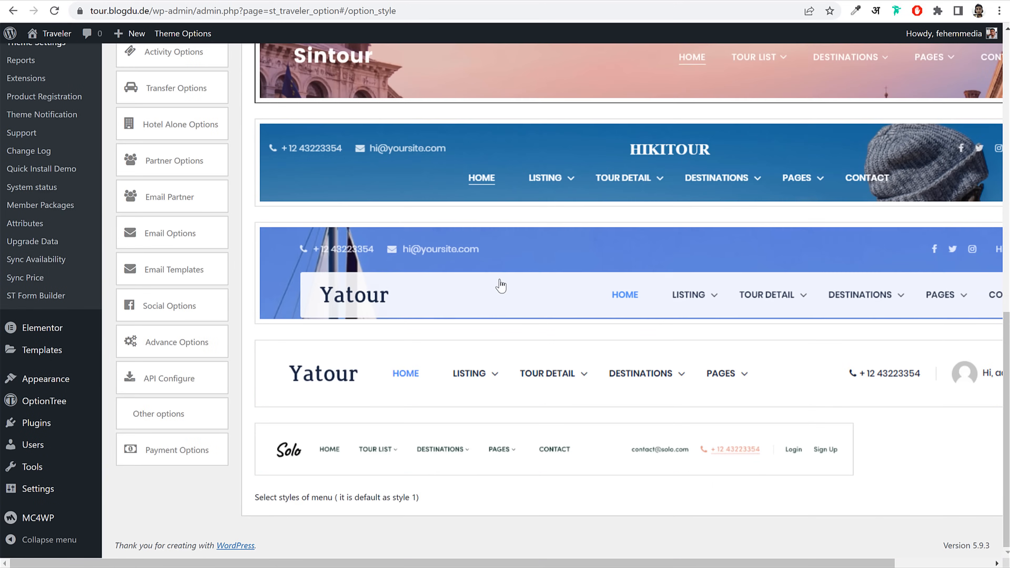
pyautogui.scroll(15, 501, 285)
pyautogui.scroll(-4, 501, 280)
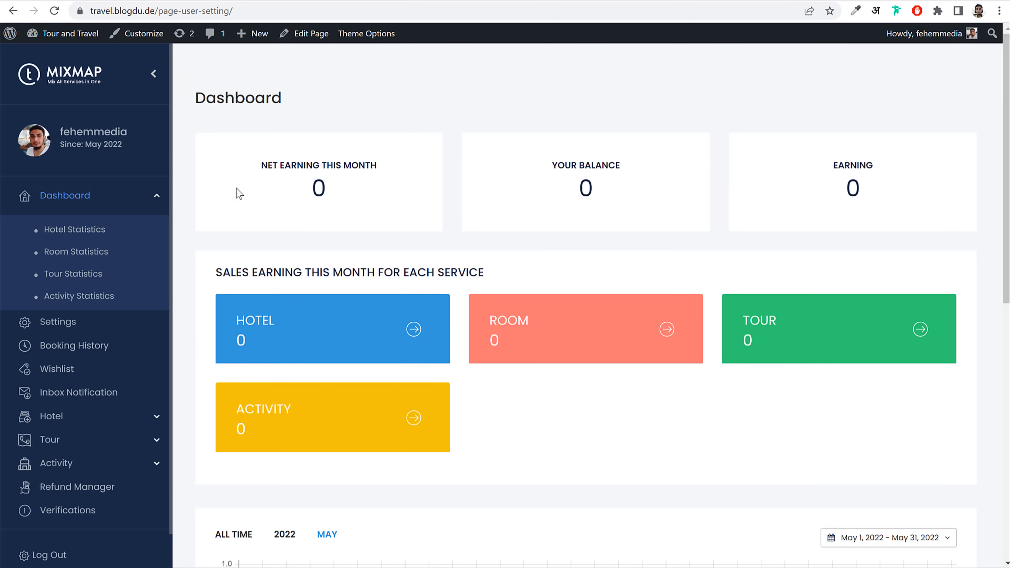
# - Load the demo travel site's homepage for reference and save the theme settings
pyautogui.click(98, 83)
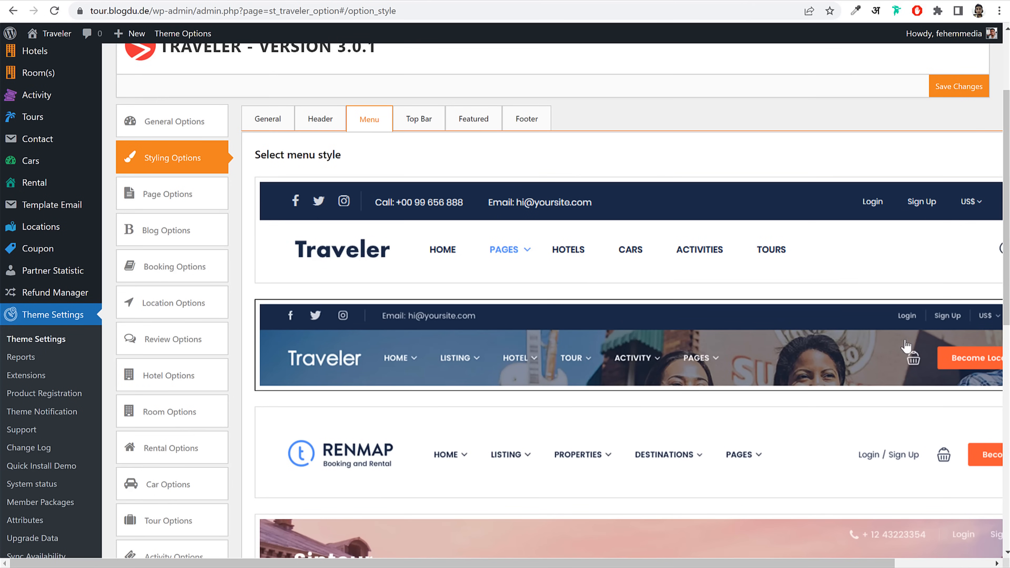
pyautogui.click(960, 93)
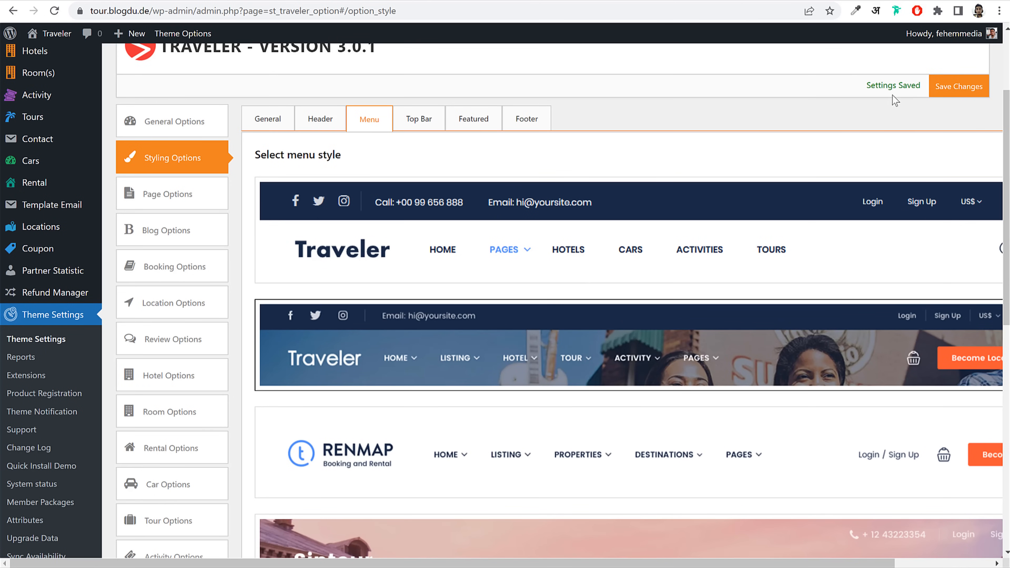
pyautogui.click(419, 119)
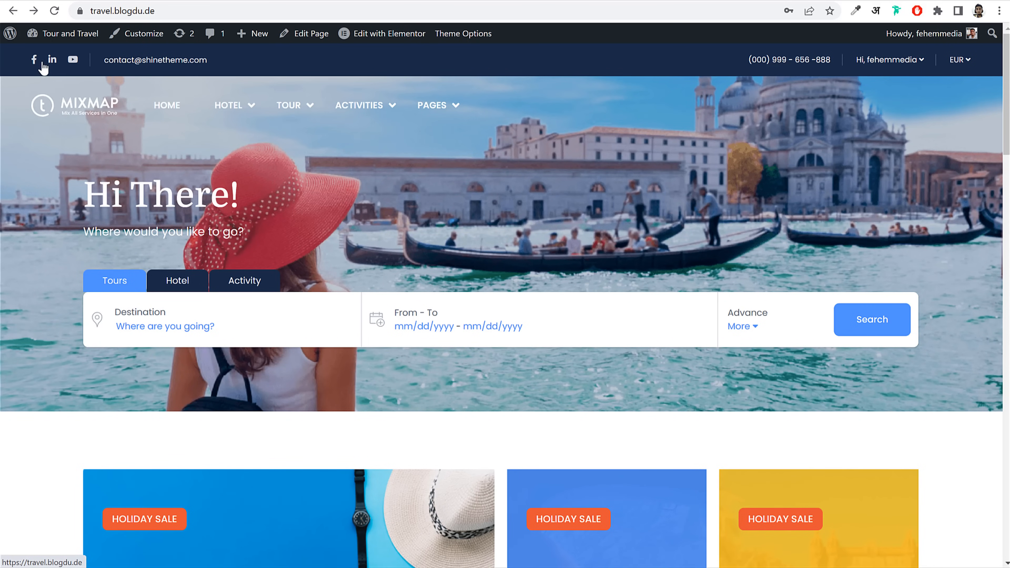
# - Note the contact e-mail and phone number shown in the demo site's top bar
pyautogui.moveTo(230, 62); pyautogui.dragTo(104, 66)
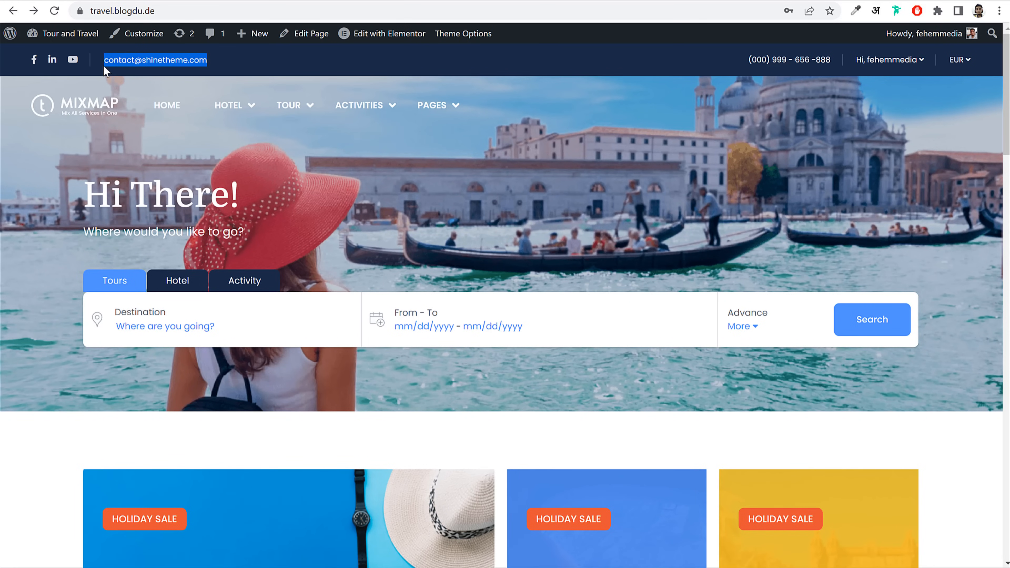
pyautogui.moveTo(746, 61); pyautogui.dragTo(811, 60)
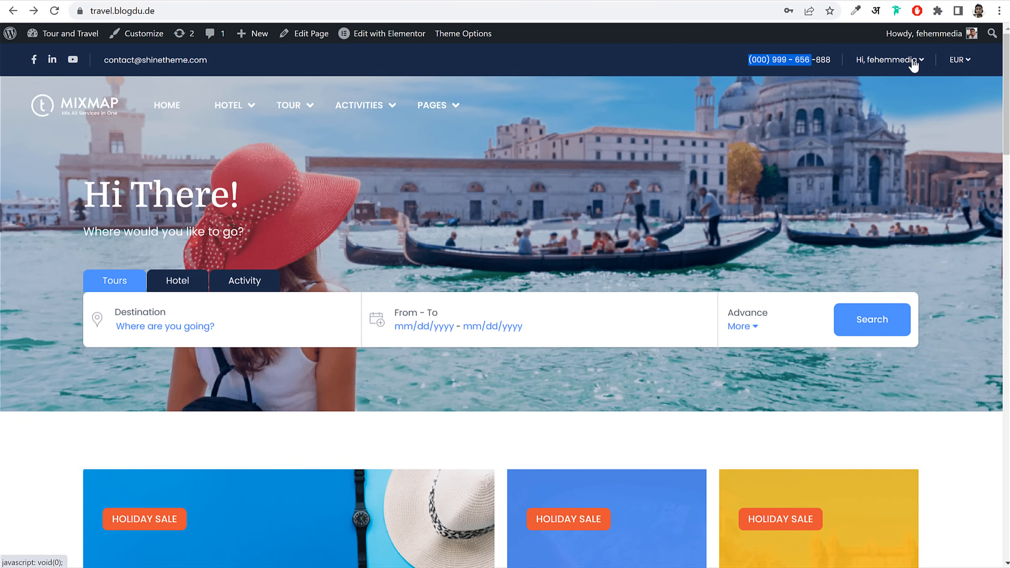
pyautogui.moveTo(960, 60)
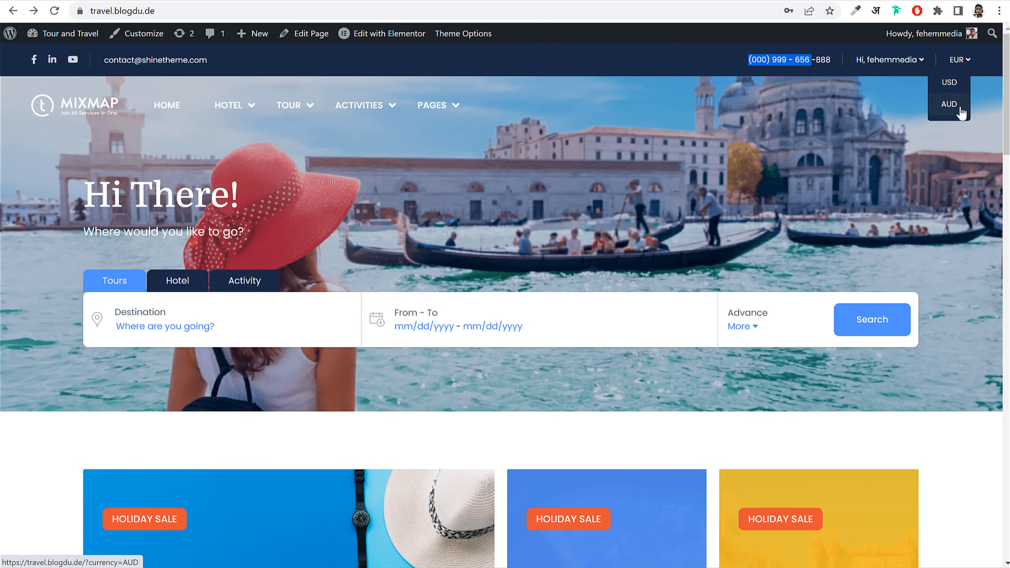
pyautogui.click(959, 146)
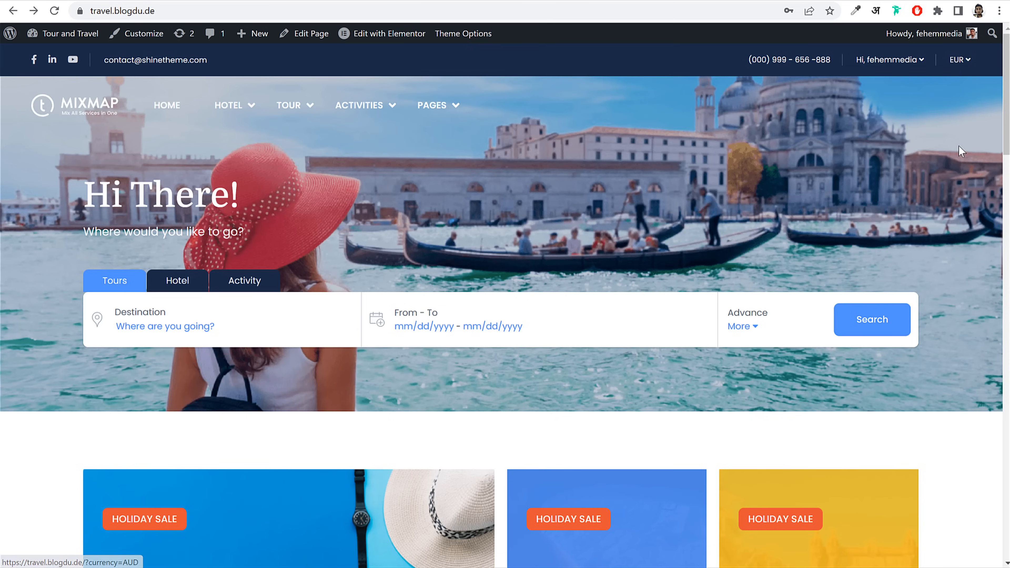
# - Switch the Topbar menu on and add one new top bar item, expanding it for editing
pyautogui.click(224, 0)
pyautogui.click(266, 180)
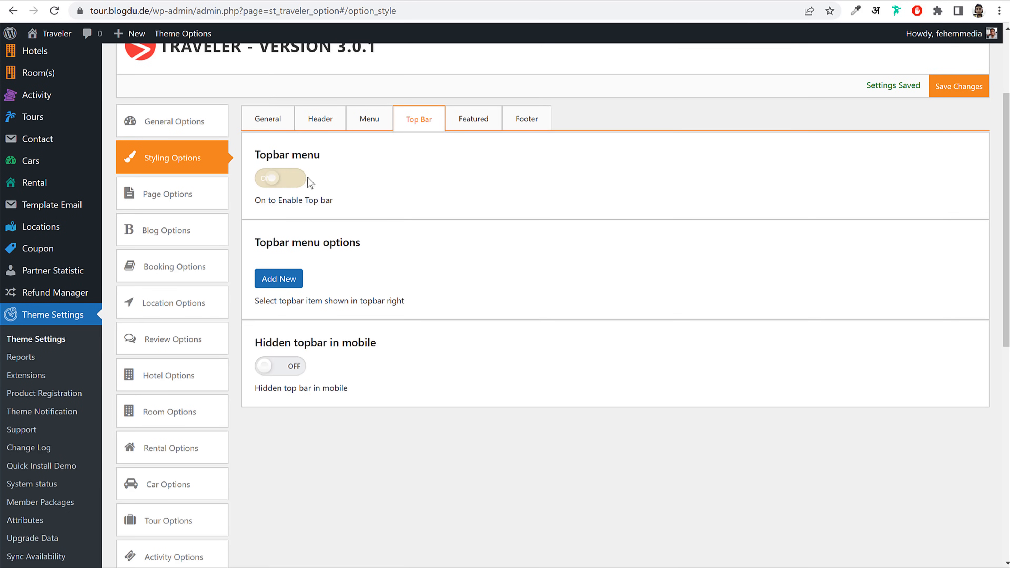
pyautogui.click(269, 182)
pyautogui.click(278, 179)
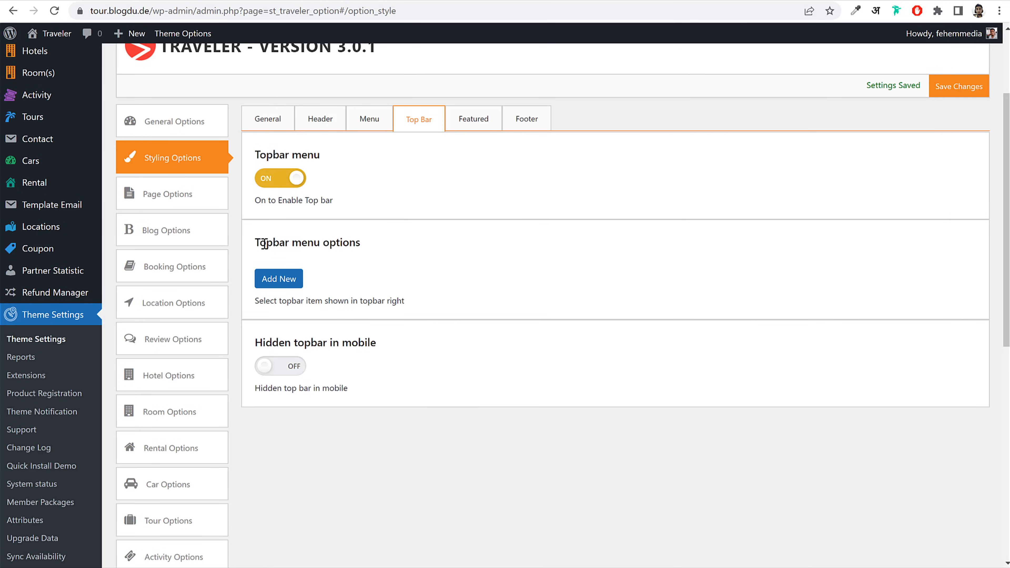
pyautogui.click(279, 279)
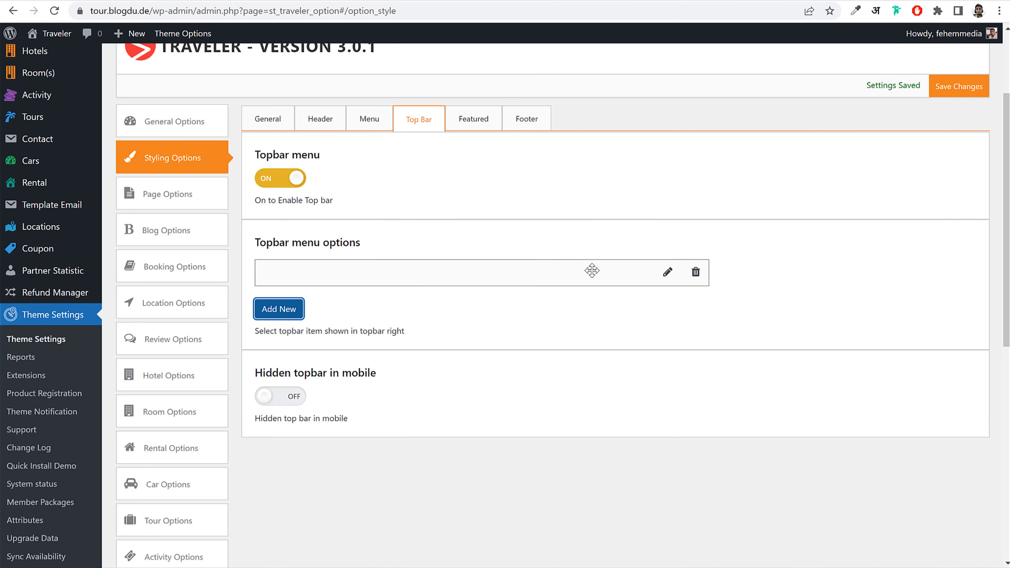
pyautogui.click(667, 273)
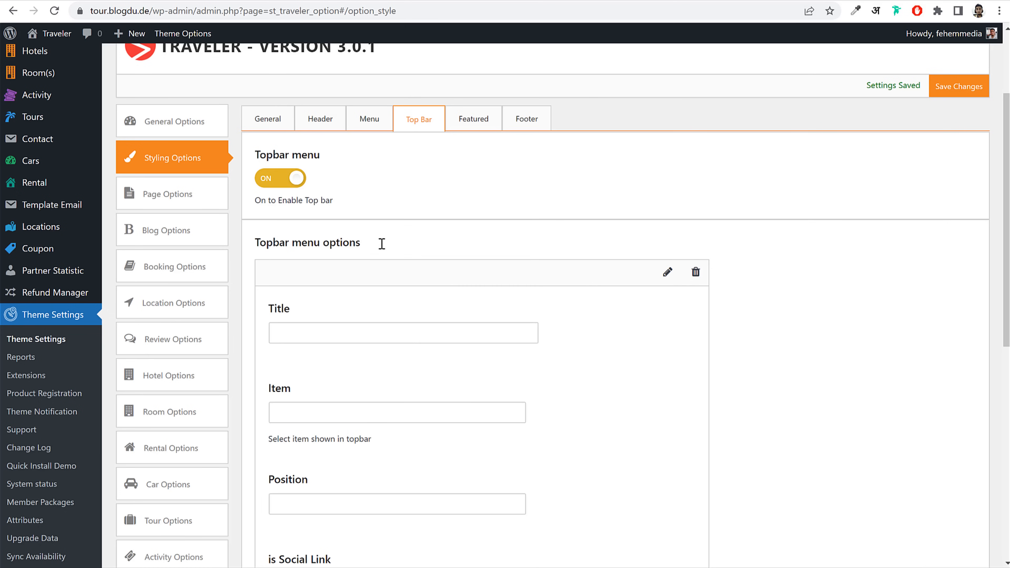
# - Title the item Facebook and make it a Custom Link social link positioned Left
pyautogui.scroll(-2, 381, 244)
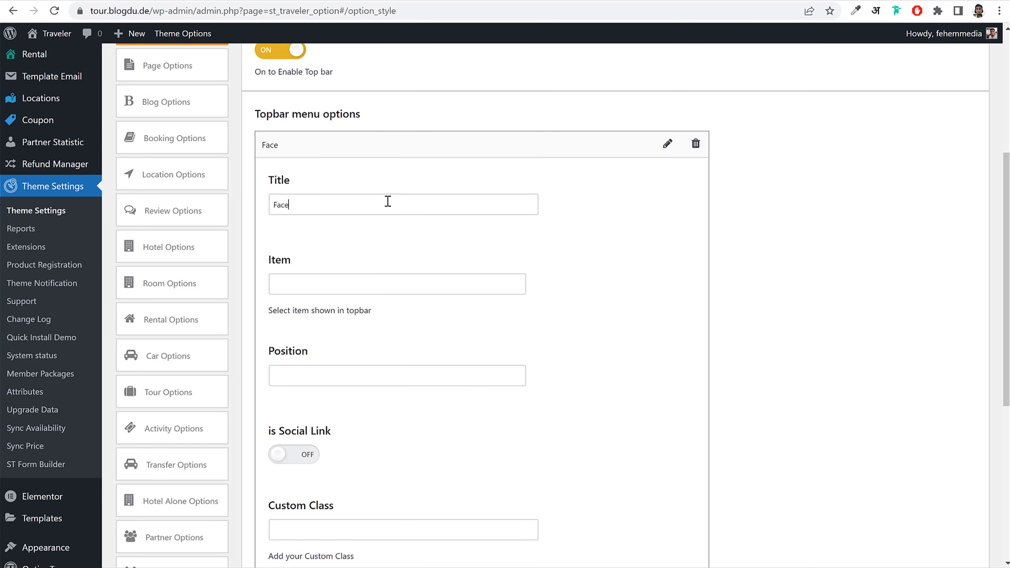
pyautogui.press('BackSpace')
pyautogui.press('BackSpace')
pyautogui.press('BackSpace')
pyautogui.write('ook')
pyautogui.click(367, 284)
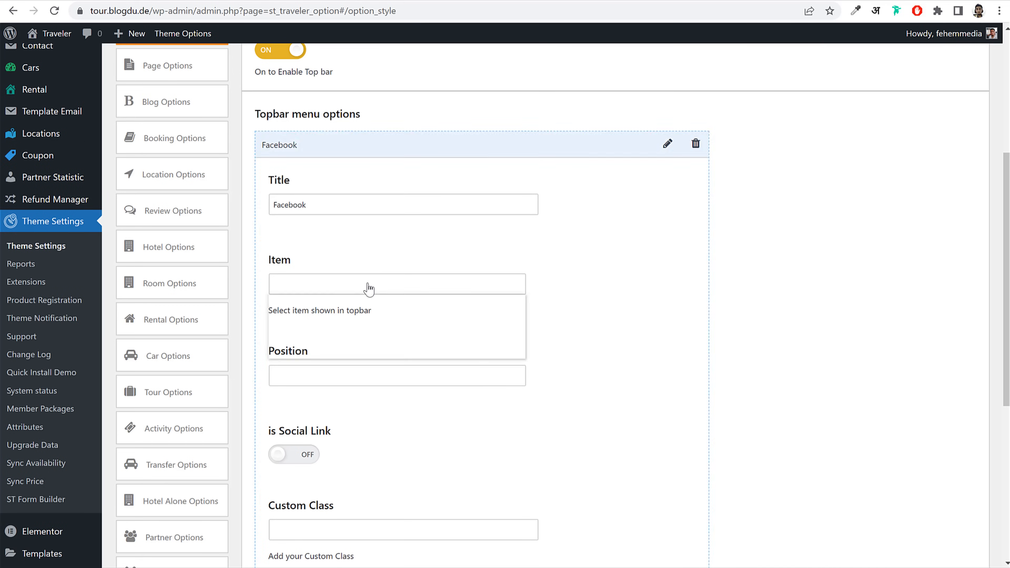
pyautogui.click(332, 352)
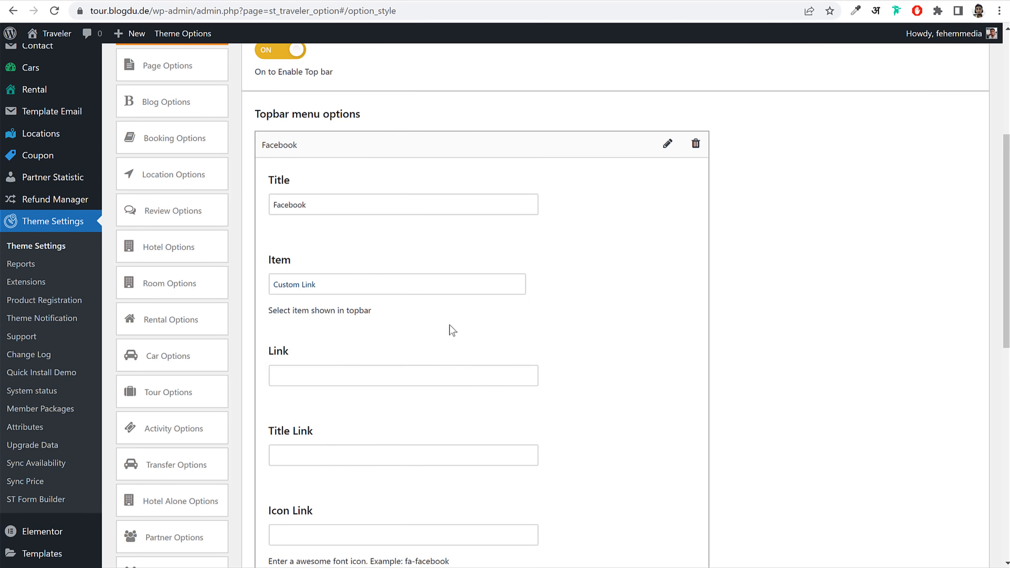
pyautogui.scroll(-4, 497, 329)
pyautogui.scroll(-7, 346, 438)
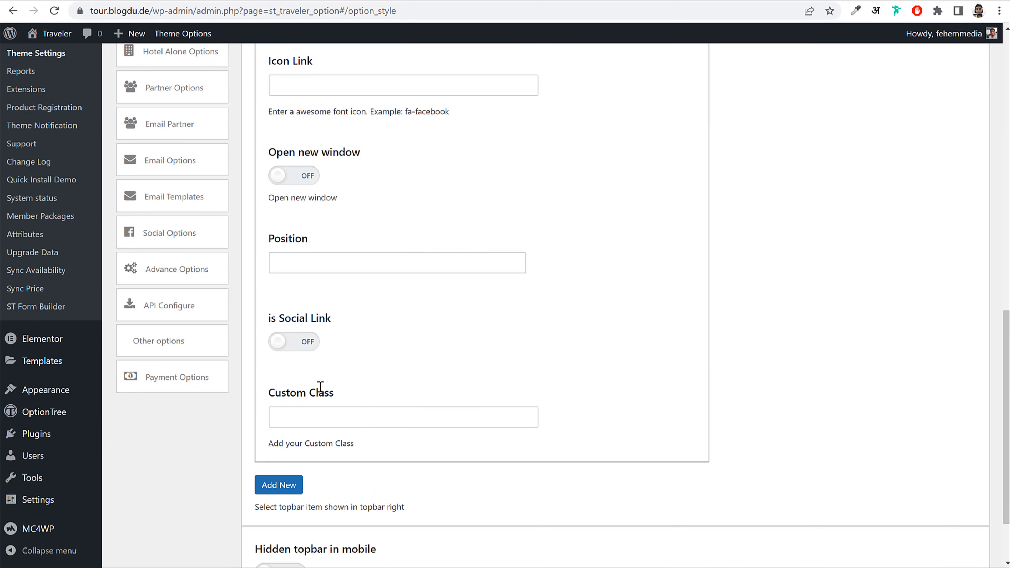
pyautogui.click(307, 341)
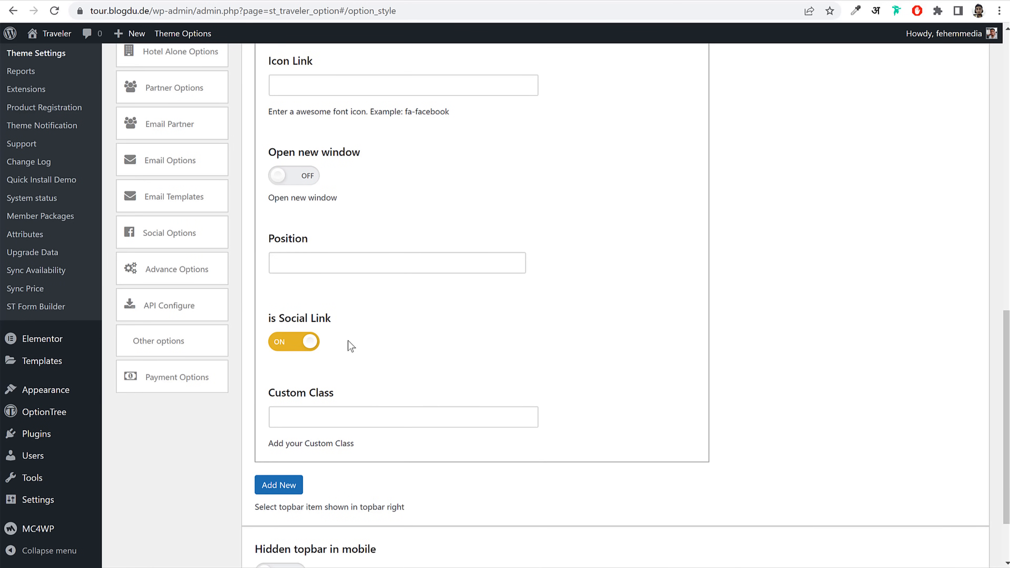
pyautogui.scroll(8, 368, 346)
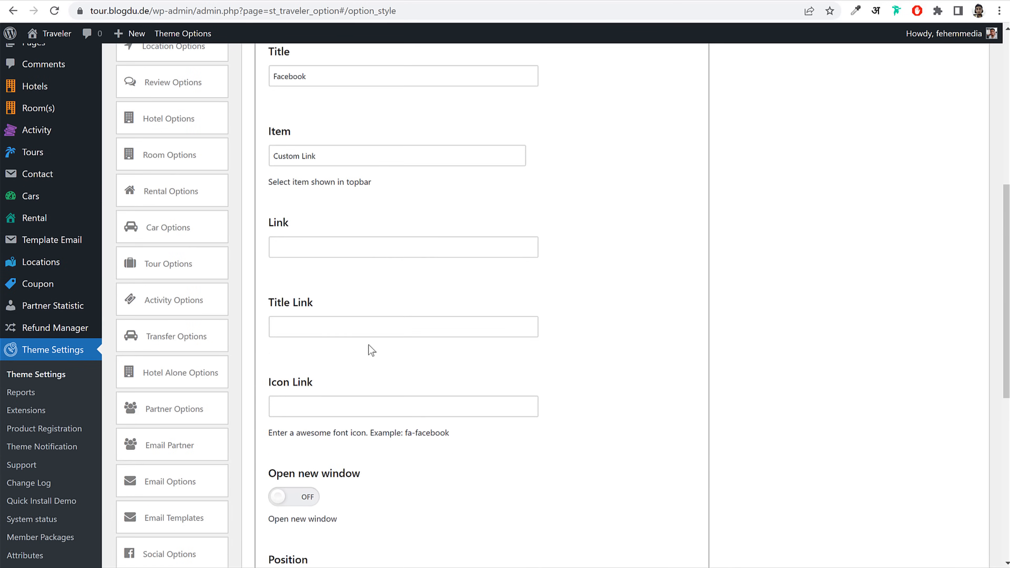
pyautogui.scroll(2, 371, 346)
pyautogui.scroll(-4, 380, 345)
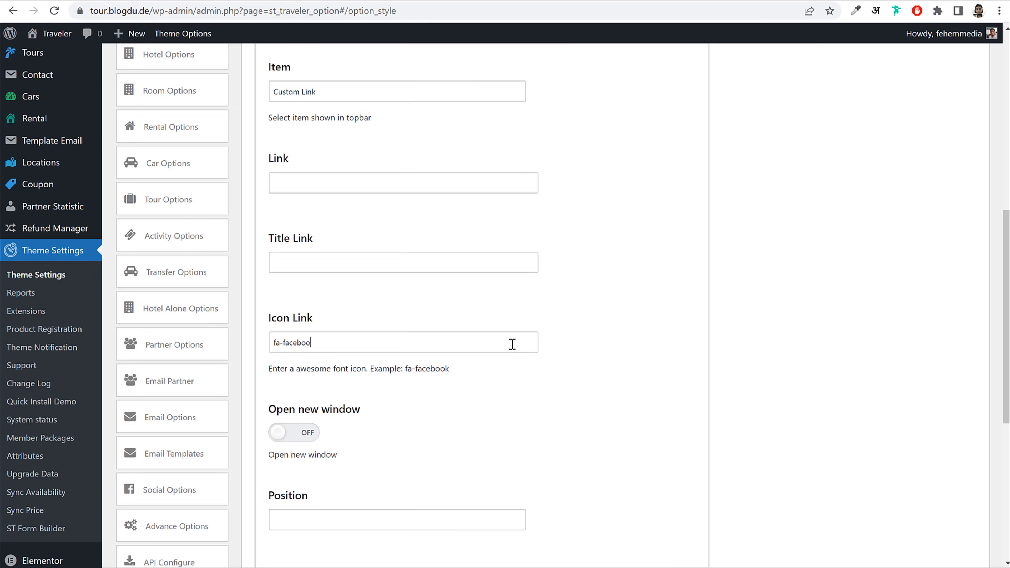
pyautogui.scroll(-3, 373, 326)
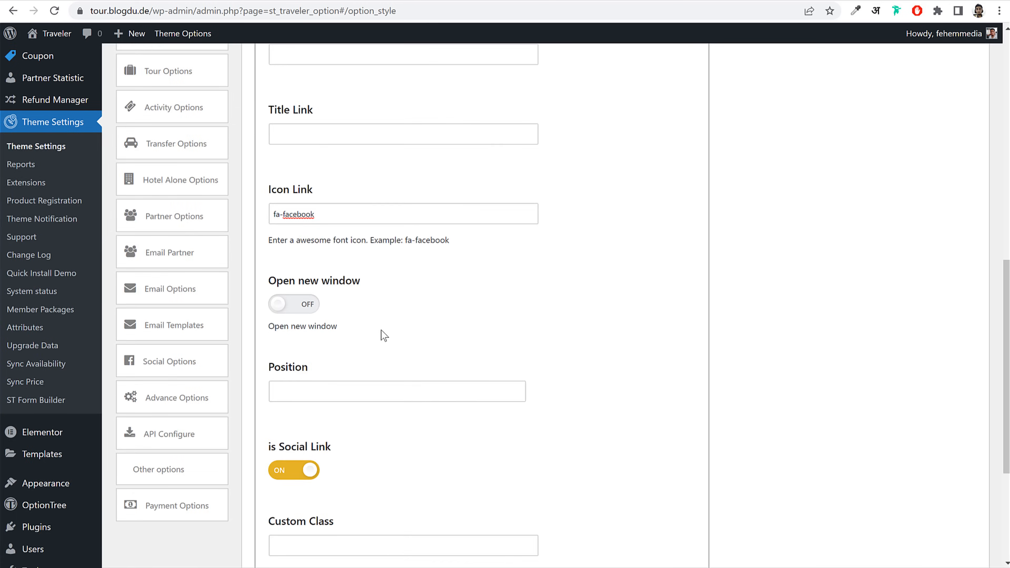
pyautogui.click(377, 394)
pyautogui.click(359, 406)
# - Set the Facebook item's Icon Link to fa-facebook, then add a second item titled Twitter
pyautogui.scroll(8, 619, 323)
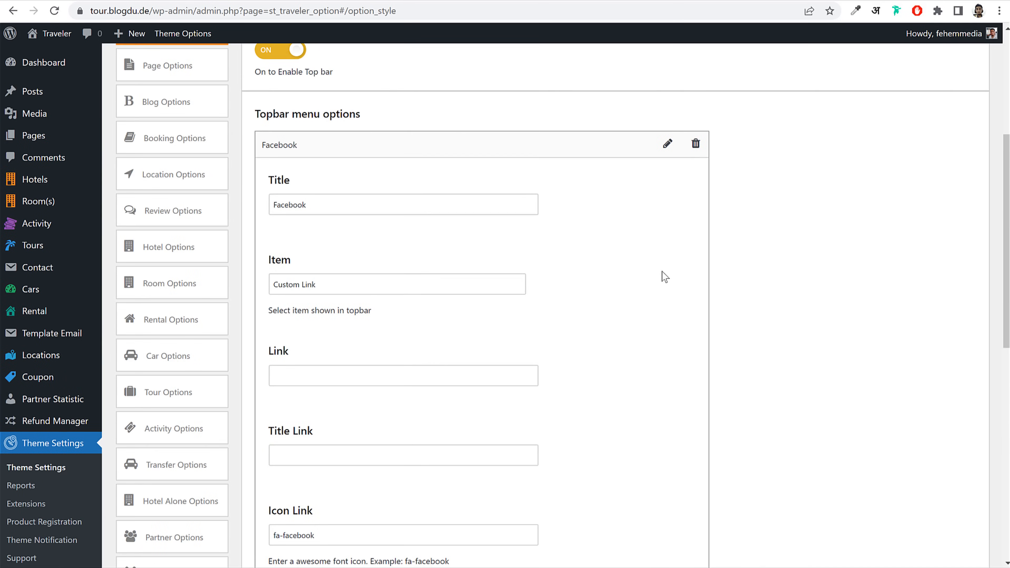
pyautogui.click(668, 144)
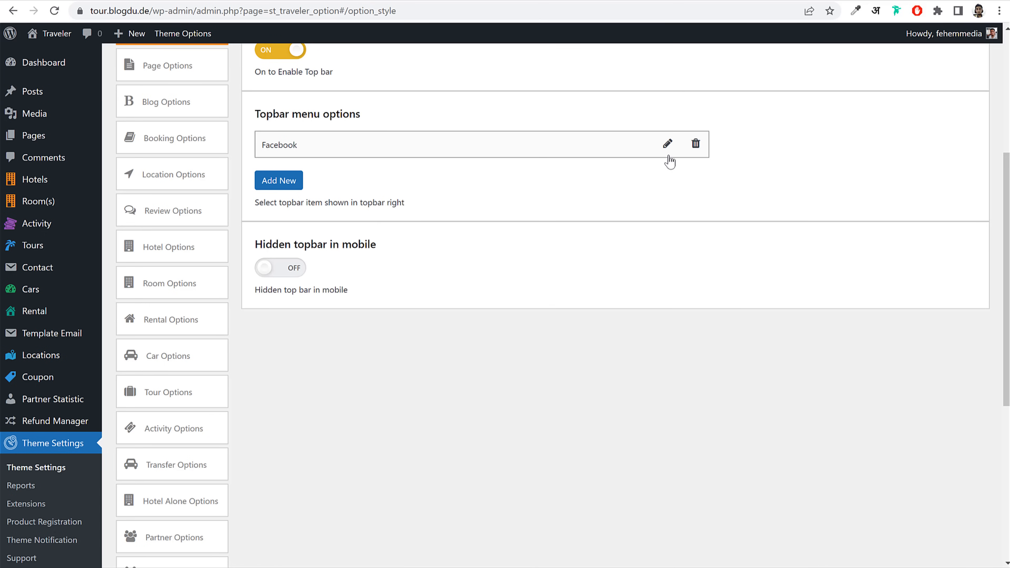
pyautogui.click(668, 145)
pyautogui.scroll(-7, 650, 296)
pyautogui.scroll(-3, 652, 298)
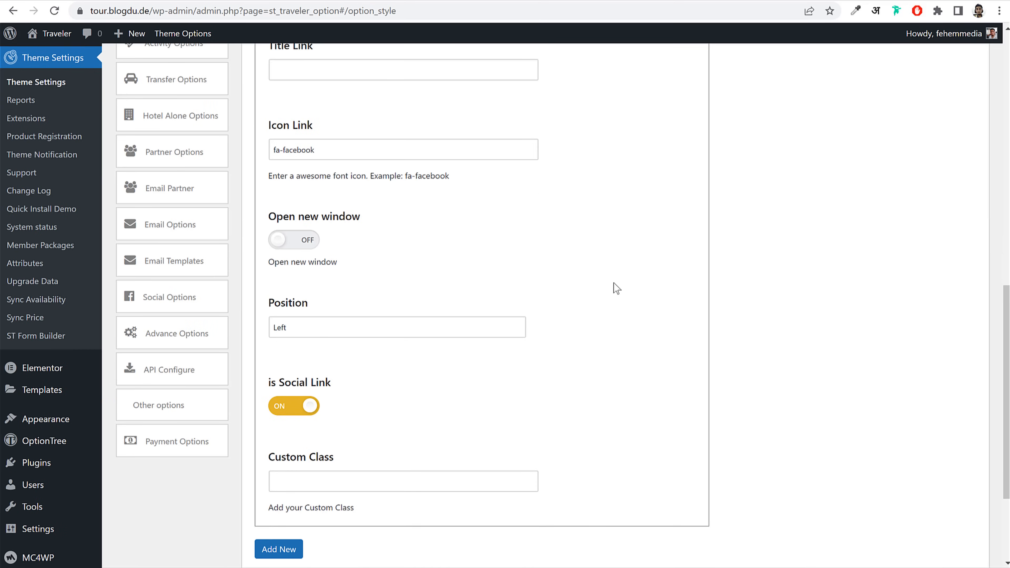
pyautogui.scroll(3, 617, 288)
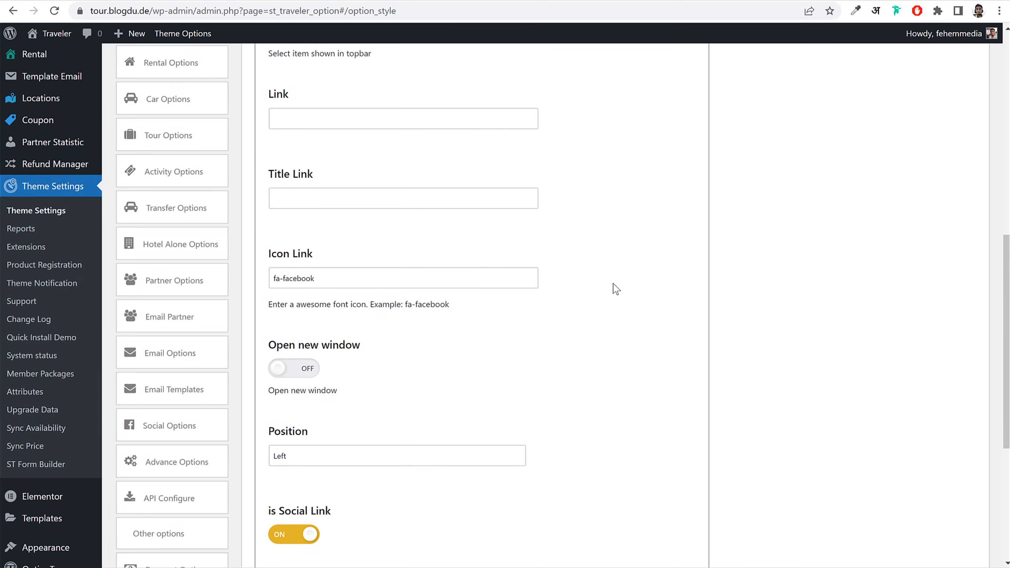
pyautogui.scroll(3, 614, 283)
pyautogui.scroll(3, 398, 223)
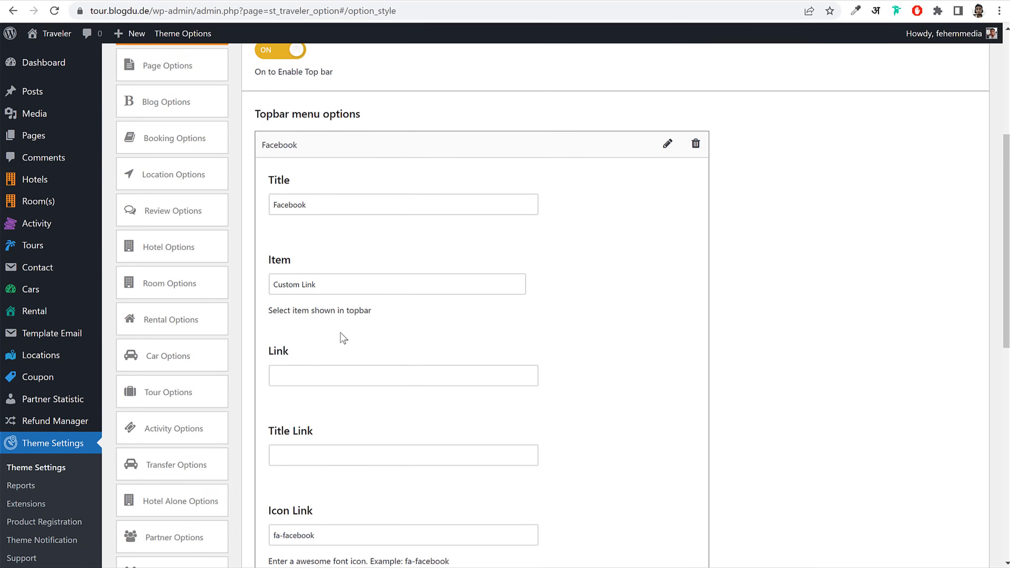
pyautogui.click(326, 380)
pyautogui.write('facebook.com')
pyautogui.click(667, 143)
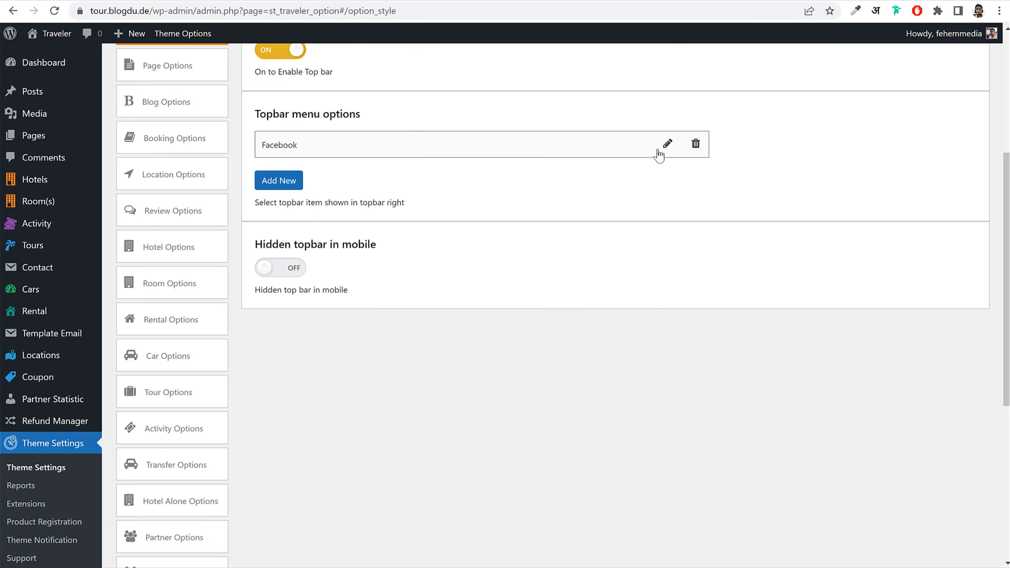
pyautogui.click(258, 186)
pyautogui.click(666, 176)
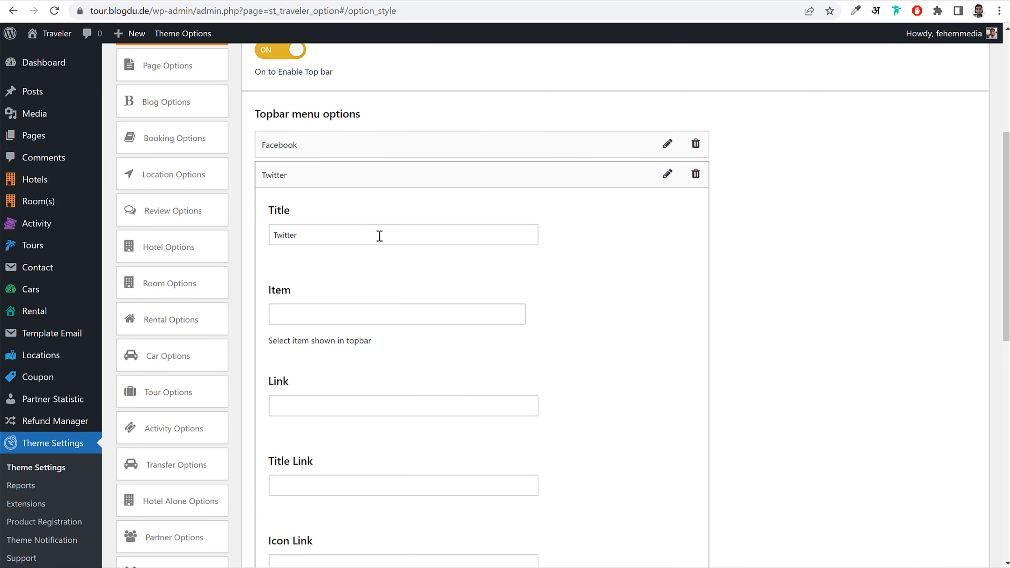
# - Set the Twitter item's type to Custom Link
pyautogui.scroll(-2, 388, 255)
pyautogui.click(342, 252)
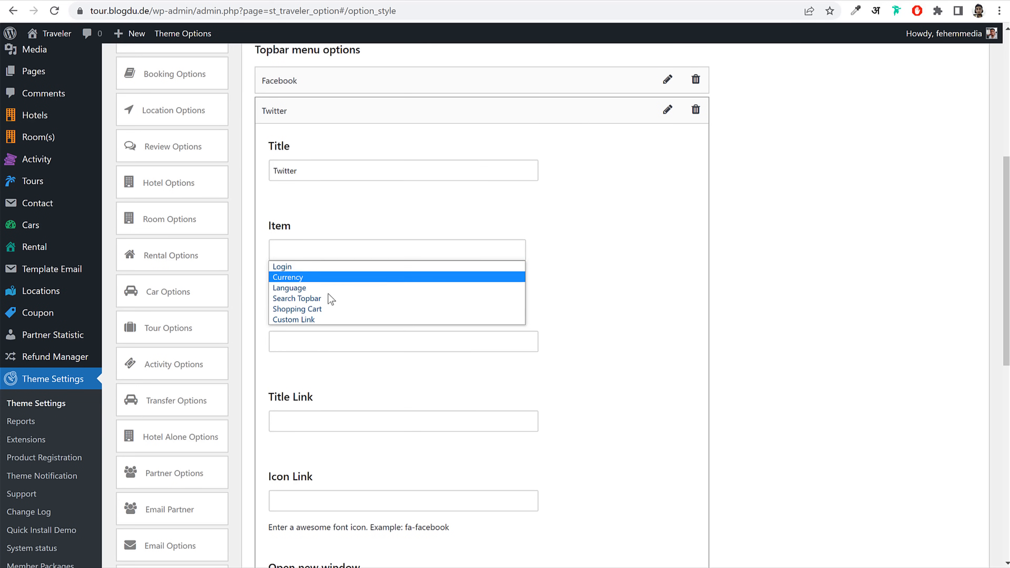
pyautogui.click(324, 318)
pyautogui.scroll(-5, 400, 304)
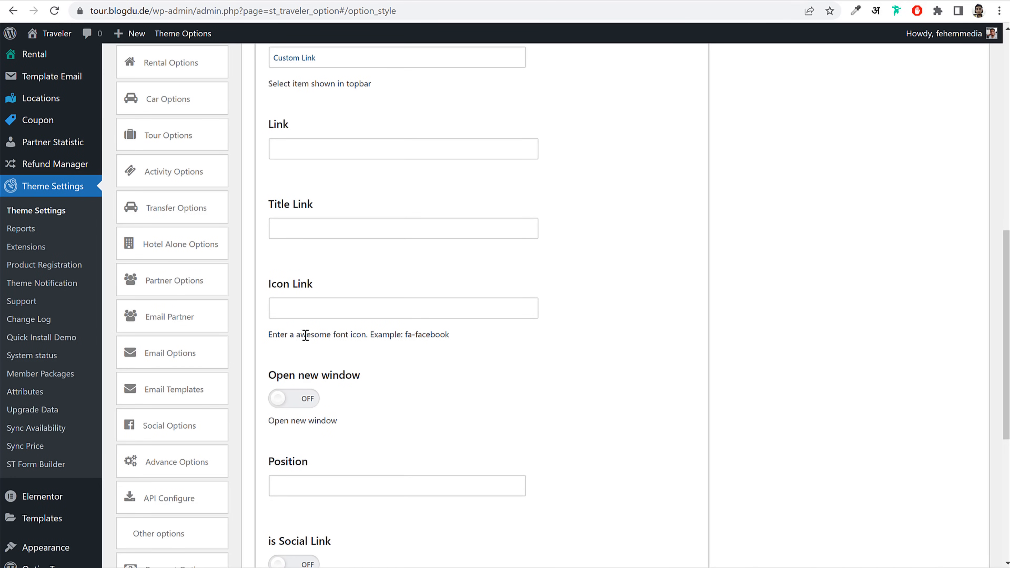
# - In a new tab, open Font Awesome's icon search and search for twitter
pyautogui.hotkey('ctrl', 't')
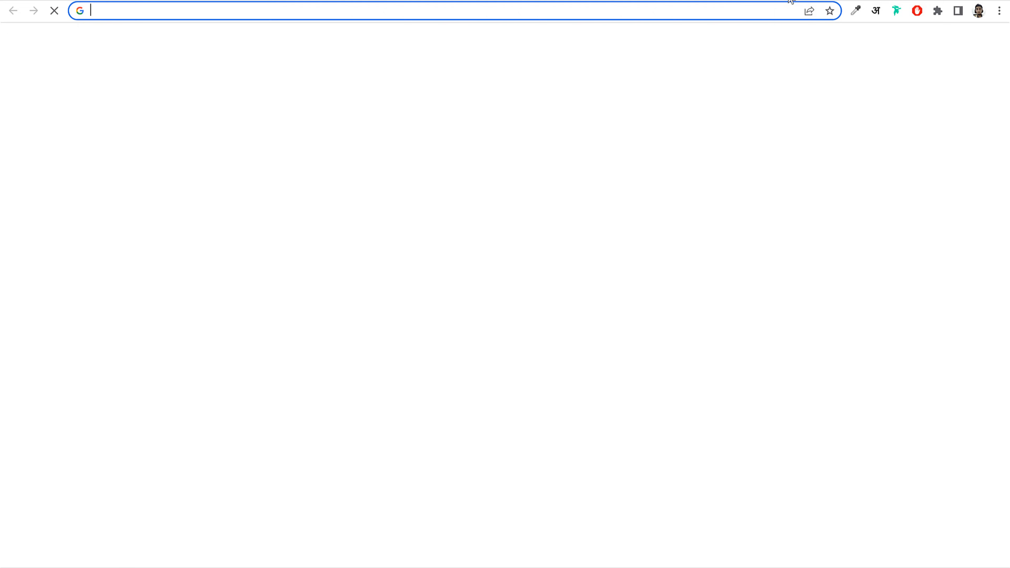
pyautogui.write('fonts.g')
pyautogui.press('Return')
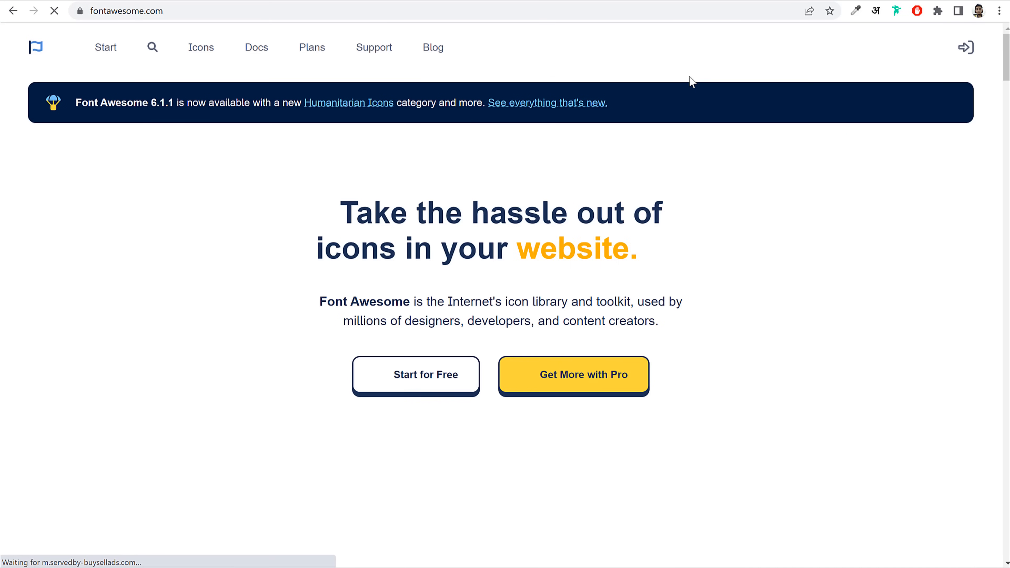
pyautogui.click(211, 59)
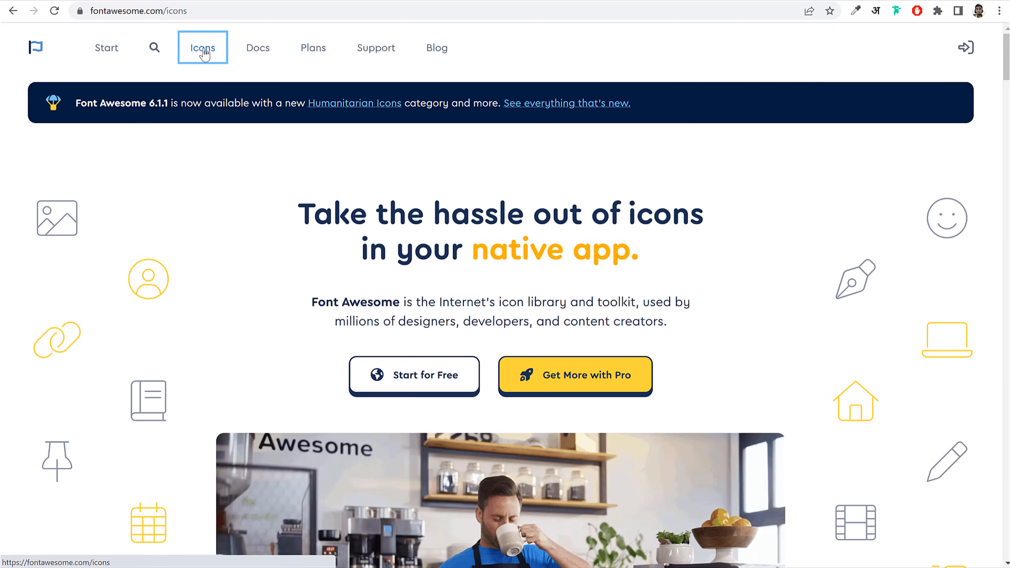
pyautogui.click(389, 121)
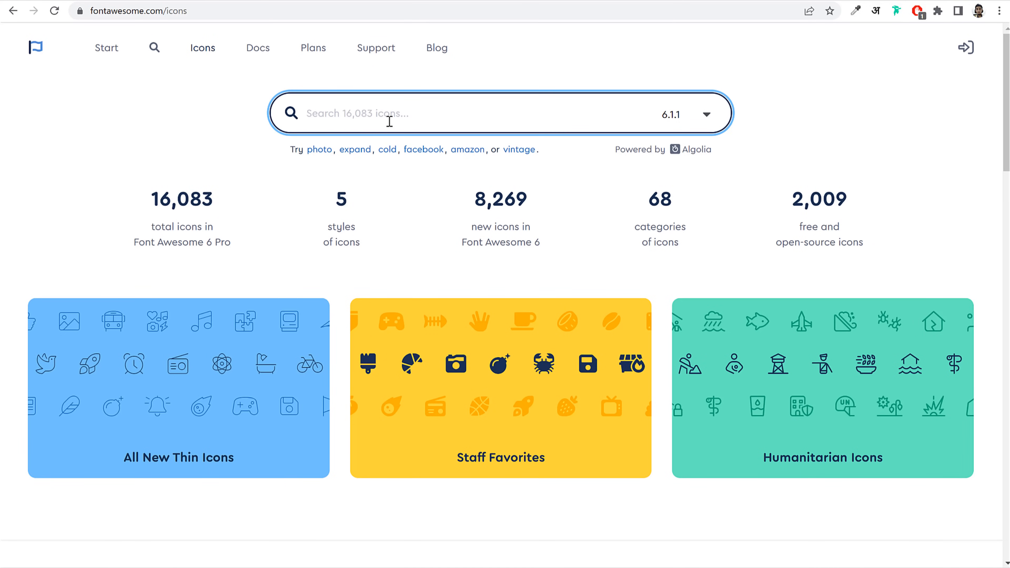
pyautogui.write('twitter')
pyautogui.press('Return')
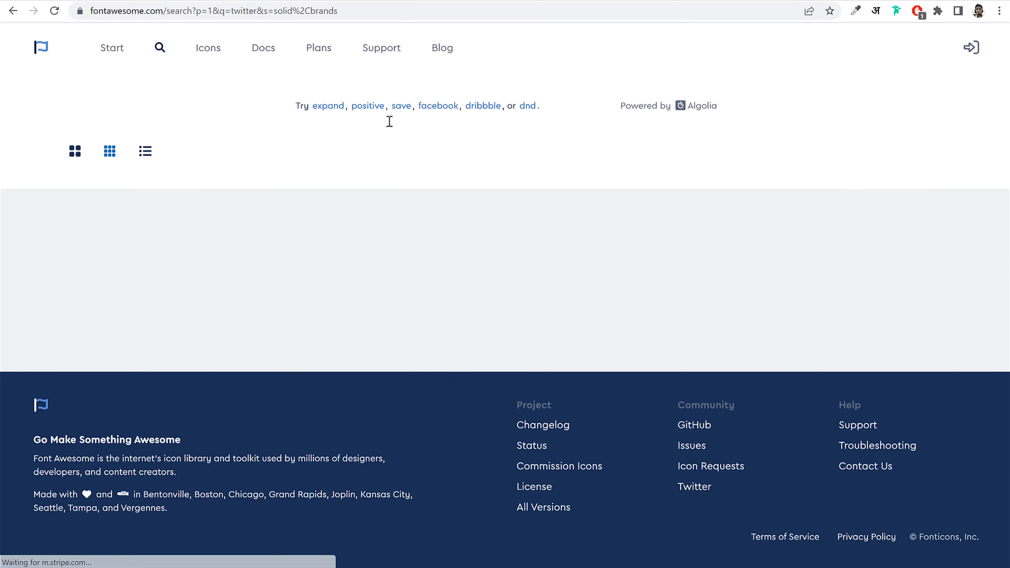
# - Open the twitter brand icon and copy its fa-brands fa-twitter code snippet
pyautogui.scroll(-1, 409, 348)
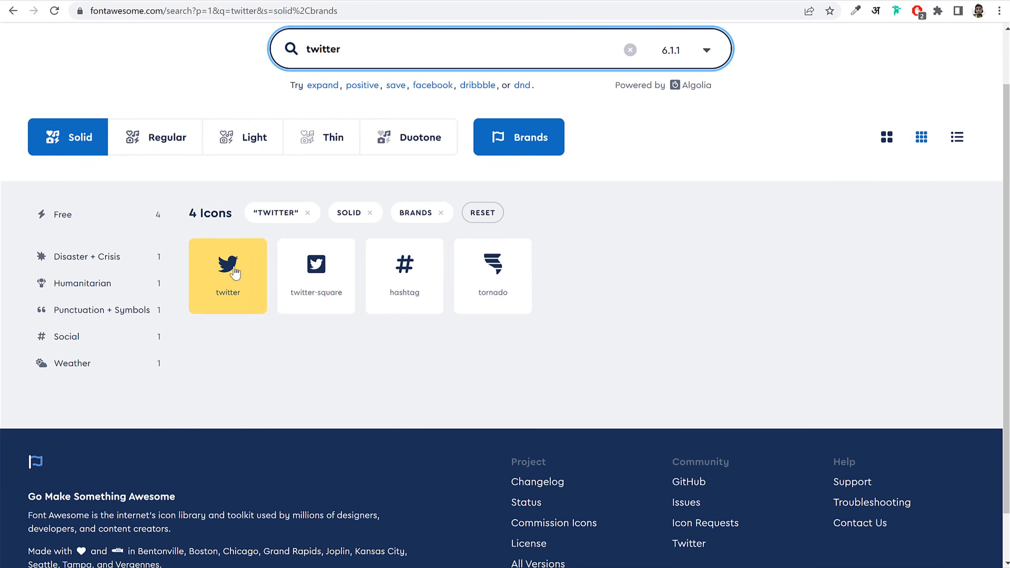
pyautogui.click(226, 280)
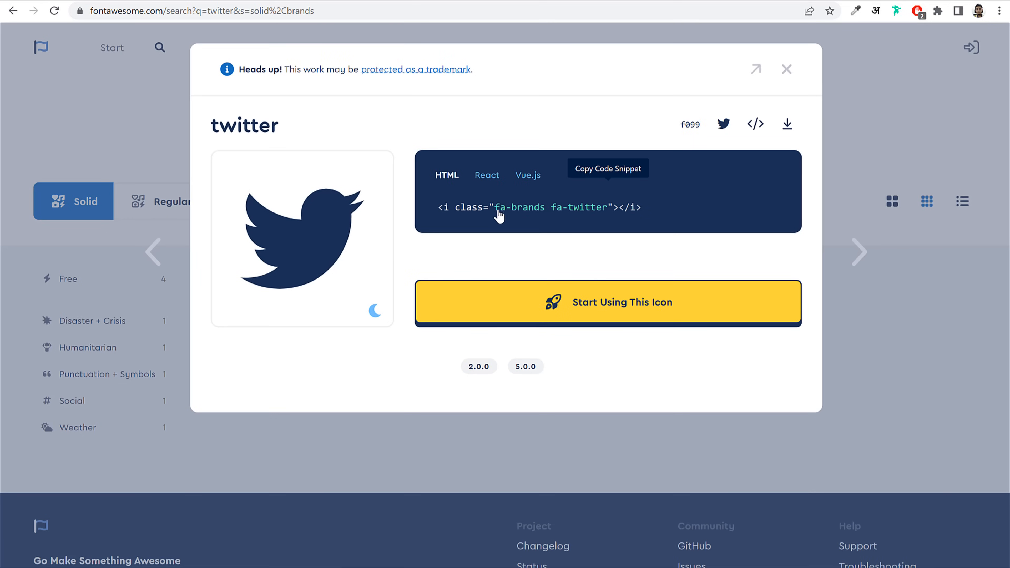
pyautogui.moveTo(554, 213); pyautogui.dragTo(606, 216)
pyautogui.click(605, 215)
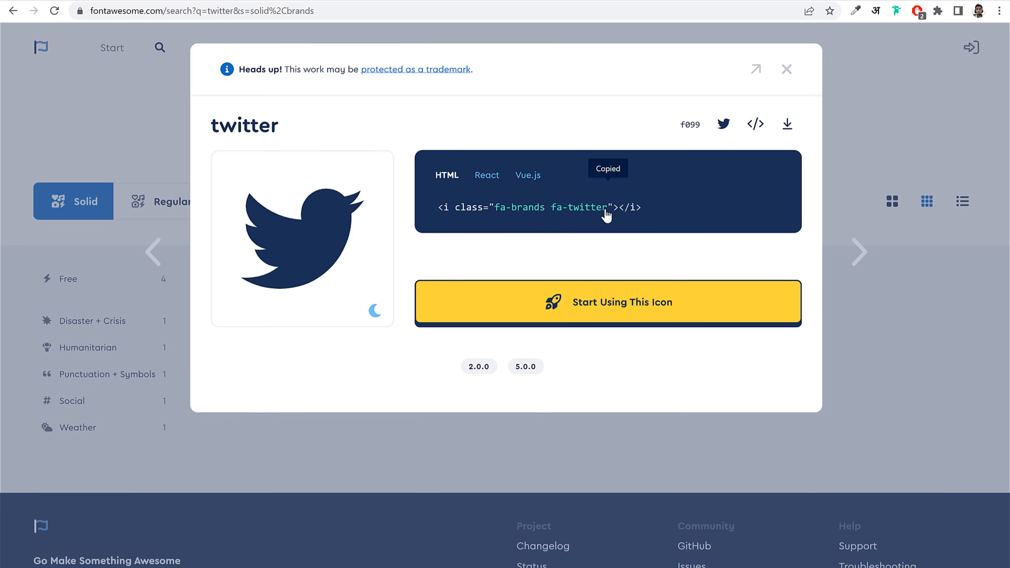
# - Give the Twitter item the Icon Link fa-twitter and switch is Social Link on
pyautogui.click(235, 1)
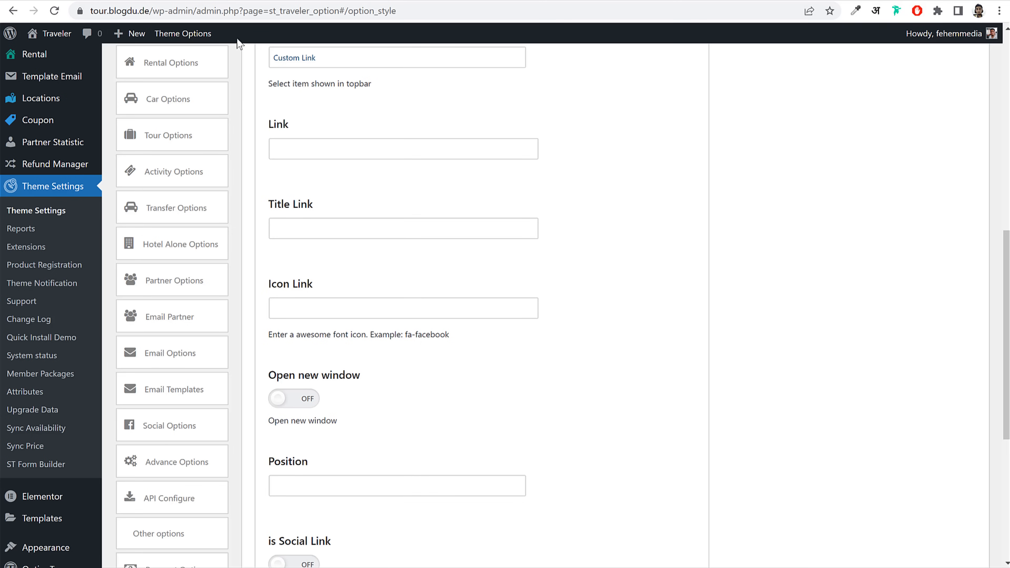
pyautogui.click(373, 310)
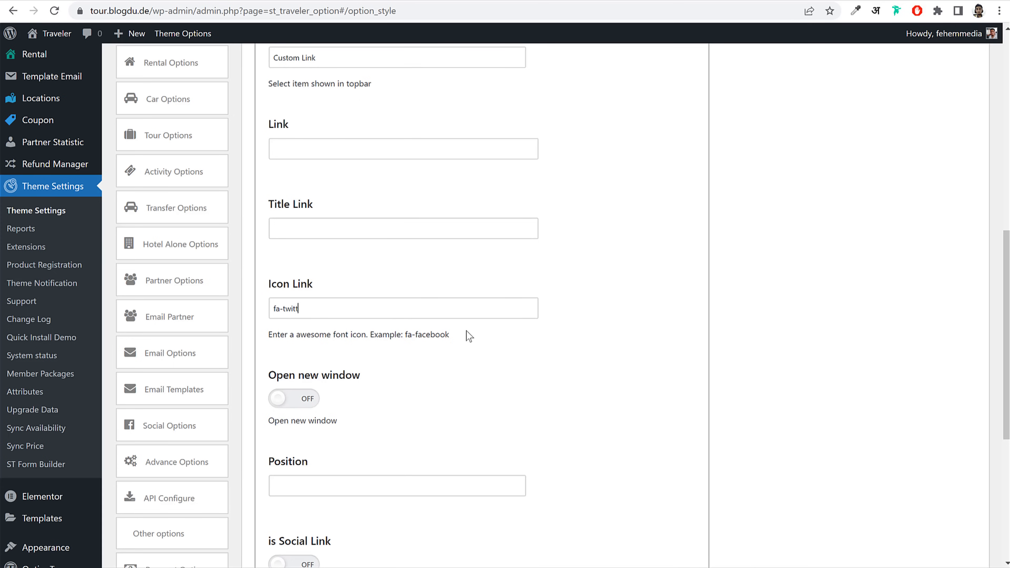
pyautogui.scroll(-3, 419, 363)
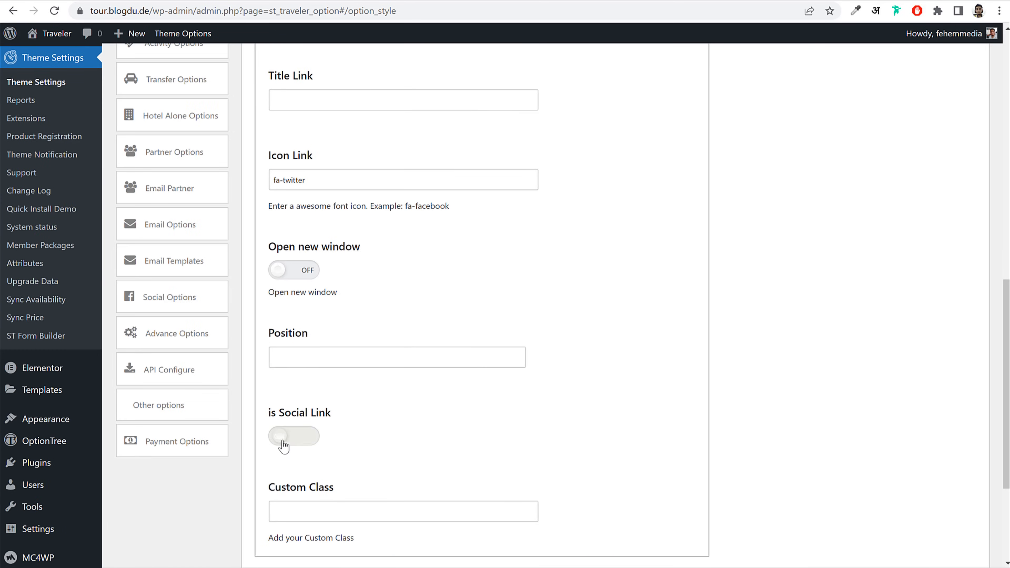
pyautogui.click(285, 436)
pyautogui.scroll(8, 625, 406)
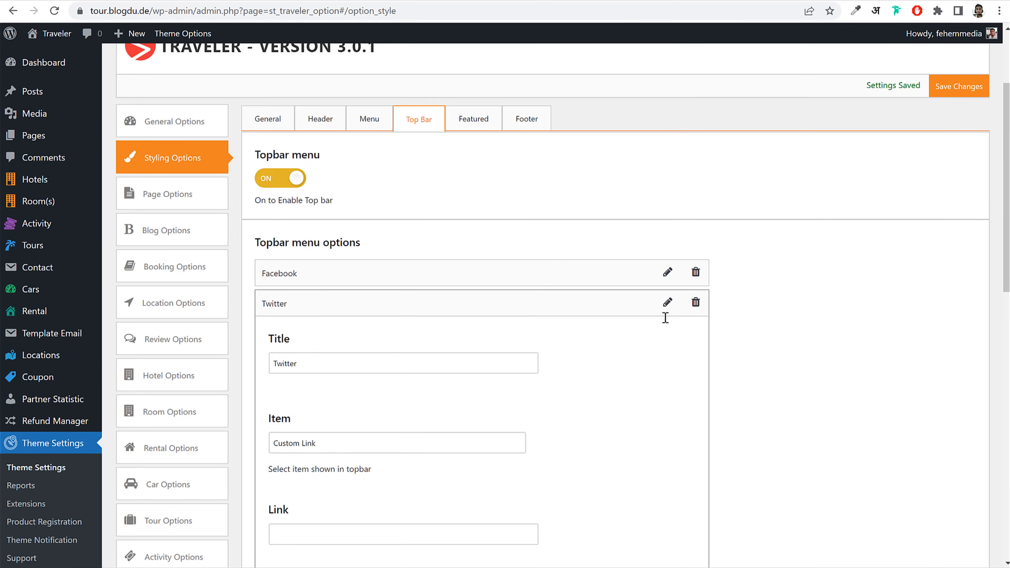
pyautogui.scroll(-8, 663, 322)
# - Set the Twitter item's position to Left, collapse it, and view the live homepage
pyautogui.click(382, 354)
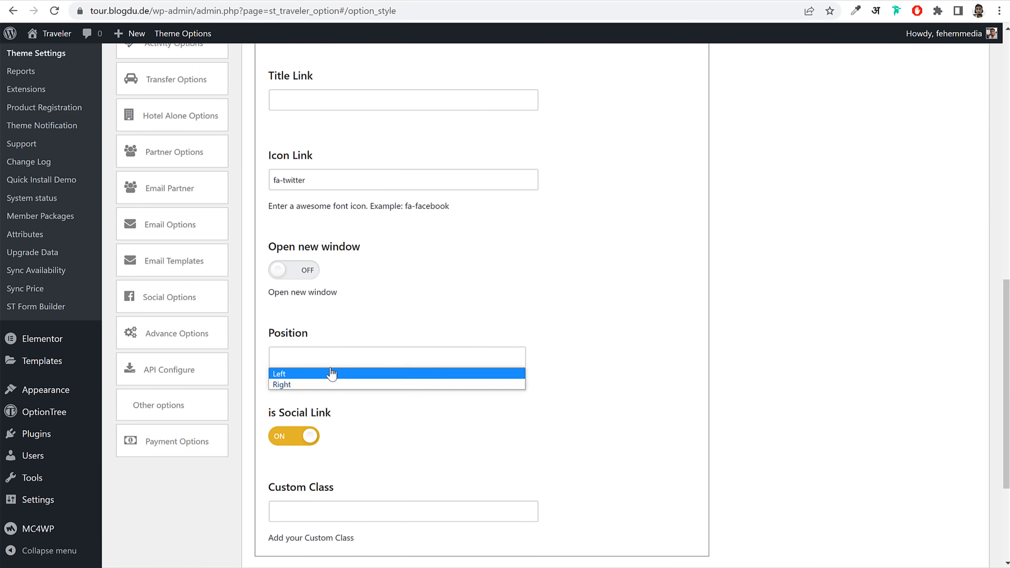
pyautogui.click(354, 371)
pyautogui.click(446, 359)
pyautogui.click(343, 373)
pyautogui.scroll(10, 628, 348)
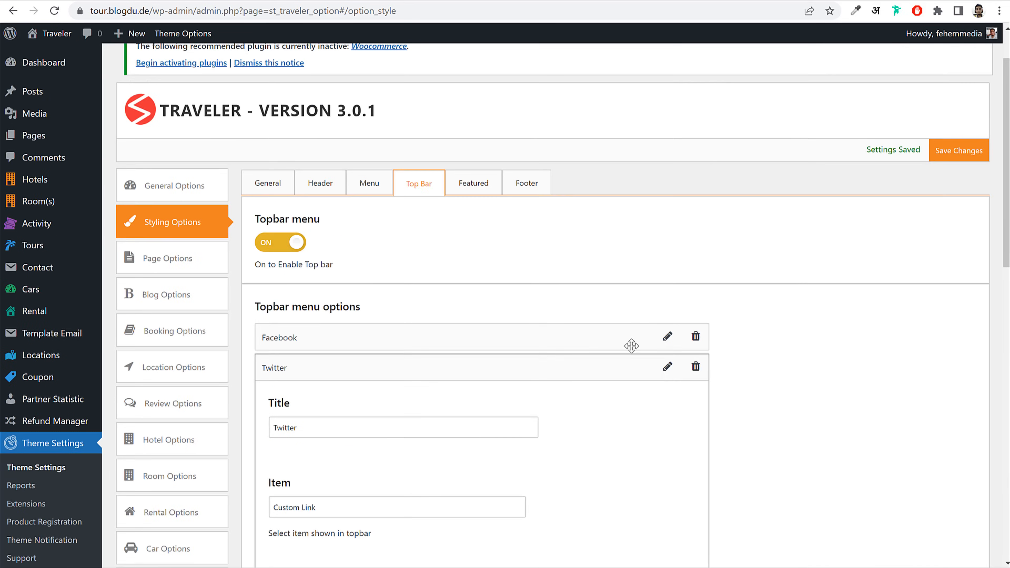
pyautogui.click(665, 367)
pyautogui.click(96, 1)
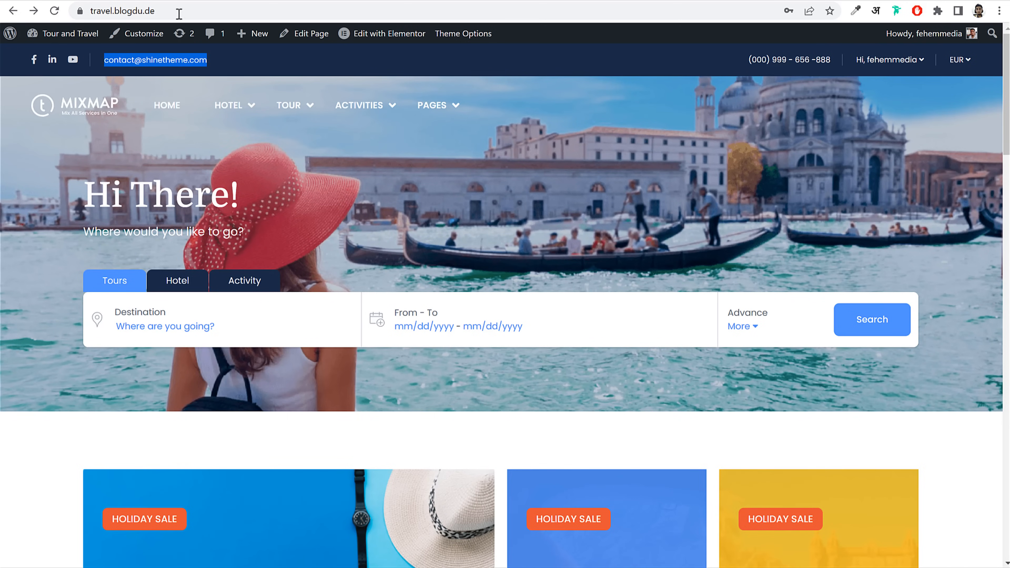
# - Add a third top bar item with the contact e-mail as Title Link, positioned Left
pyautogui.click(210, 2)
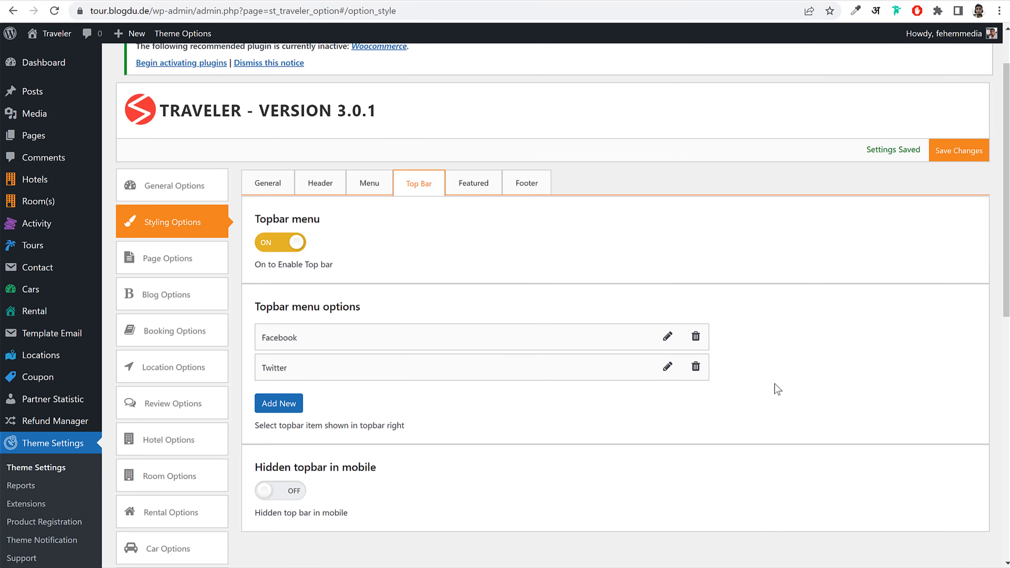
pyautogui.scroll(-5, 778, 389)
pyautogui.click(272, 214)
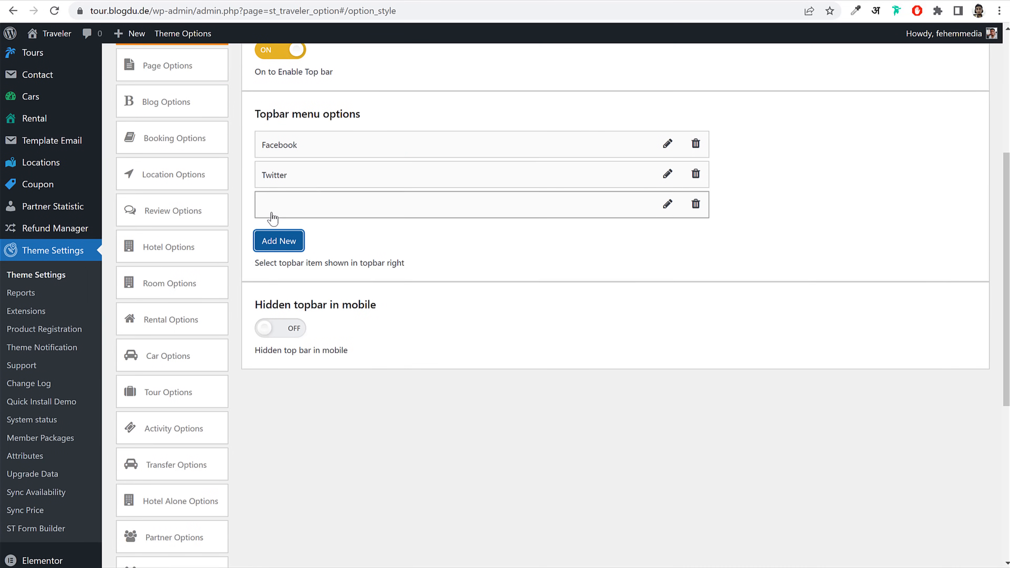
pyautogui.click(668, 203)
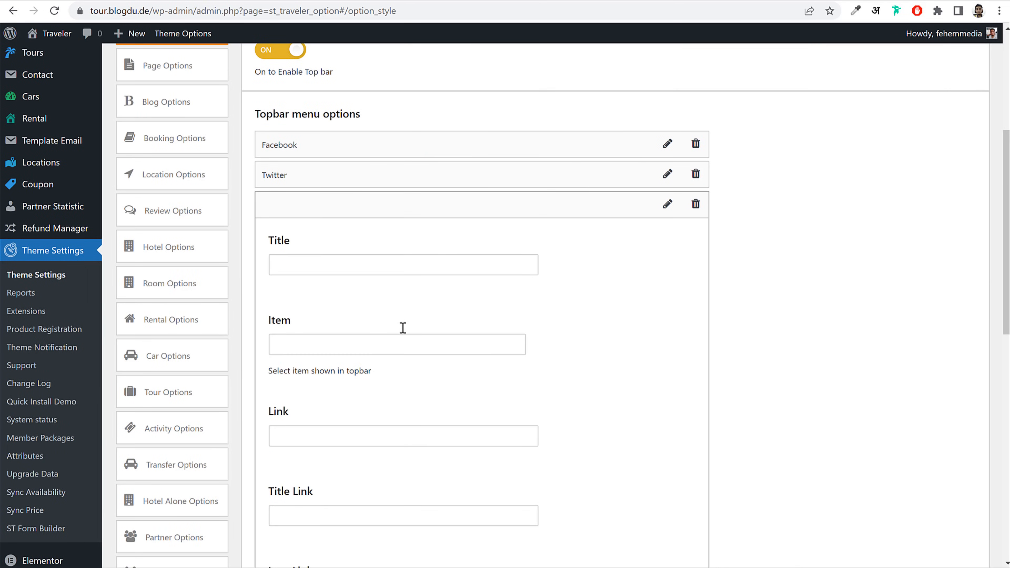
pyautogui.scroll(-3, 530, 335)
pyautogui.click(375, 385)
pyautogui.hotkey('ctrl', 'v')
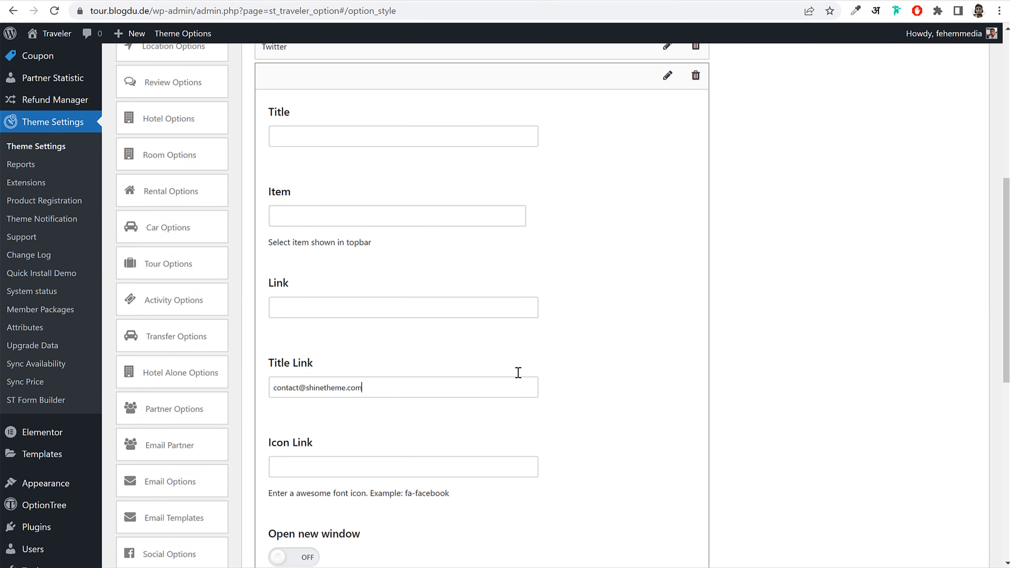
pyautogui.scroll(-5, 591, 395)
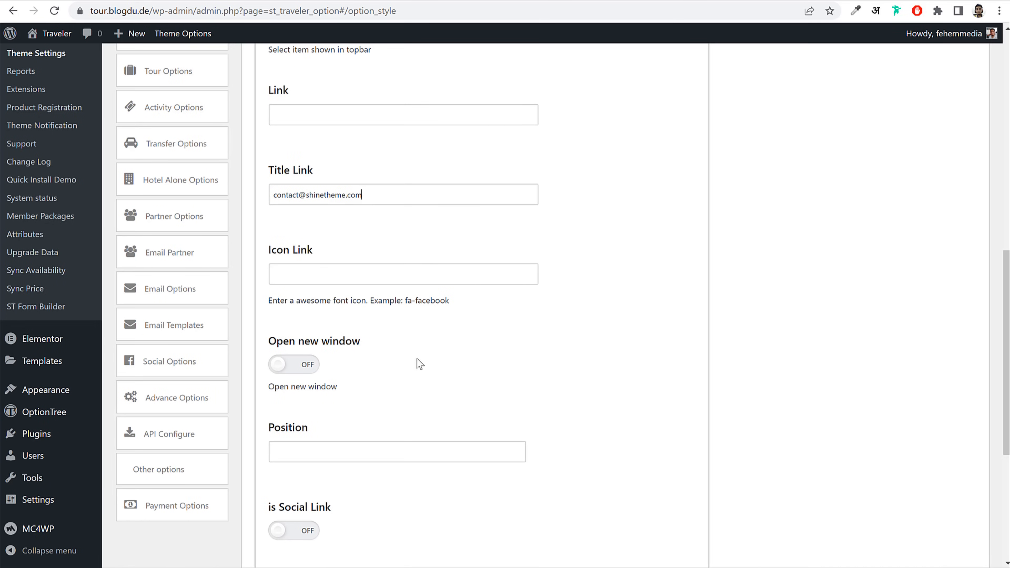
pyautogui.scroll(-2, 403, 297)
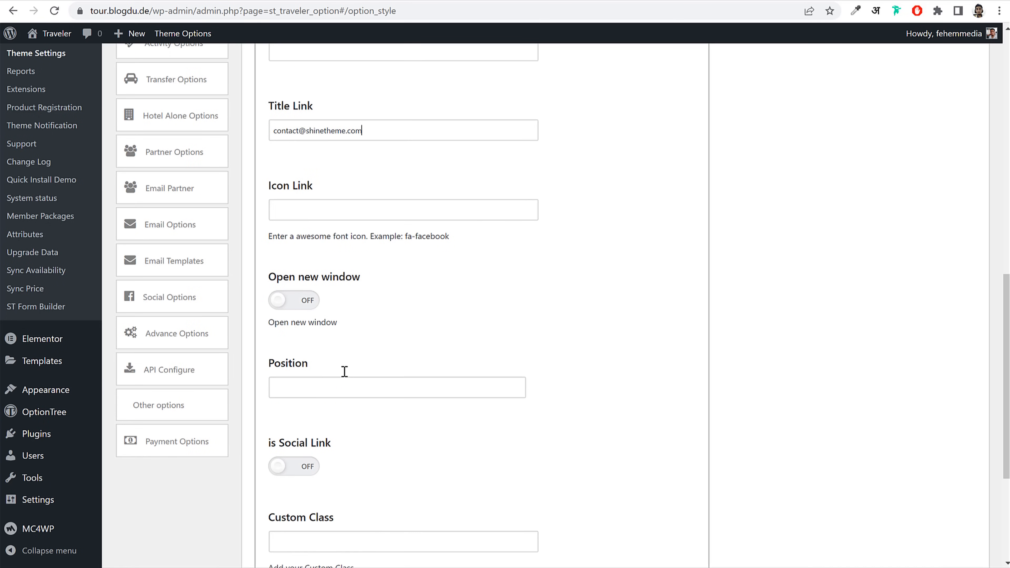
pyautogui.click(336, 388)
pyautogui.click(321, 405)
# - Set the e-mail item's type to Custom Link and collapse its settings
pyautogui.scroll(2, 576, 327)
pyautogui.scroll(5, 495, 176)
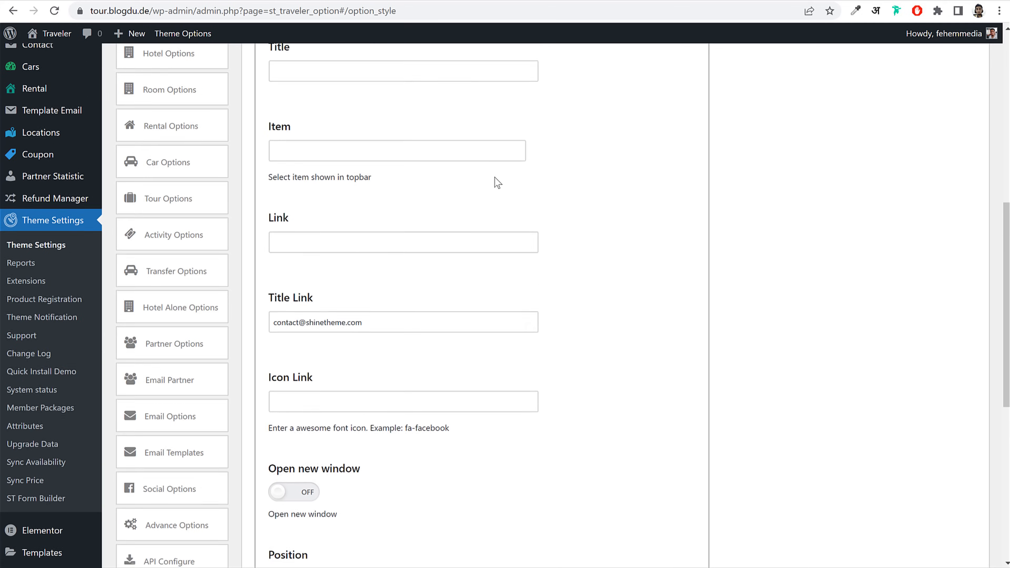
pyautogui.click(365, 221)
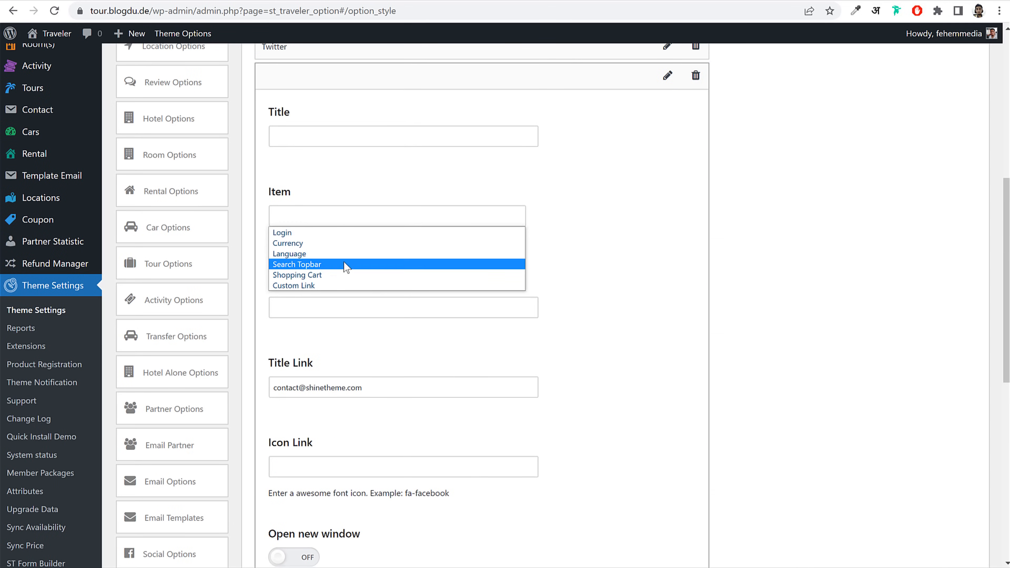
pyautogui.click(333, 283)
pyautogui.scroll(-5, 350, 233)
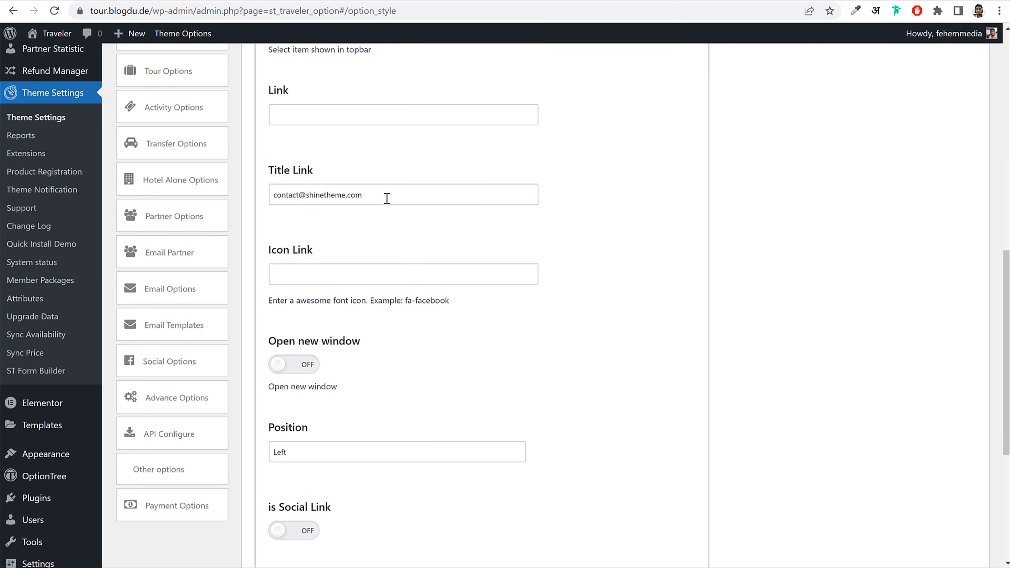
pyautogui.click(386, 196)
pyautogui.scroll(-3, 541, 283)
pyautogui.scroll(3, 367, 209)
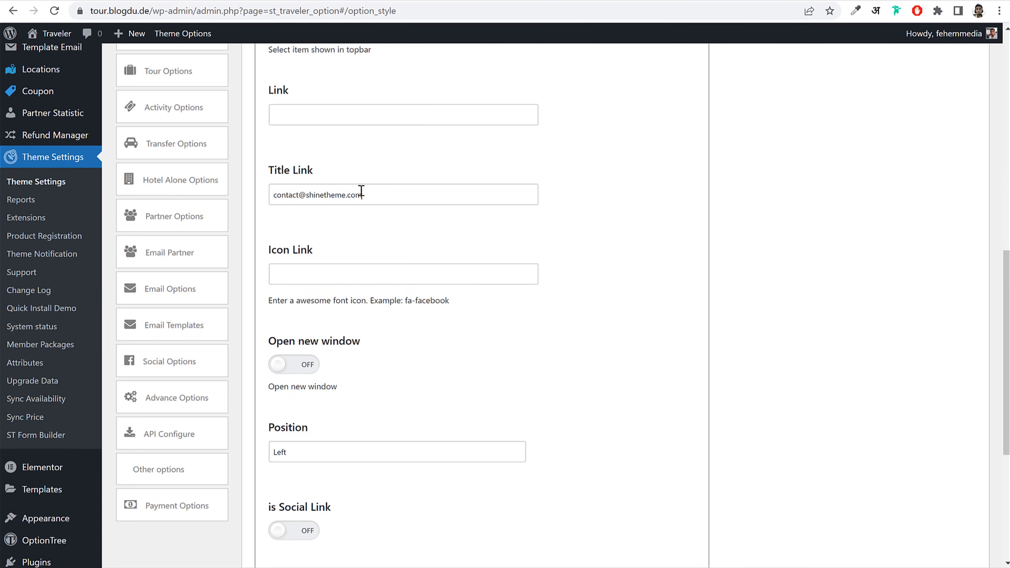
pyautogui.scroll(-6, 394, 278)
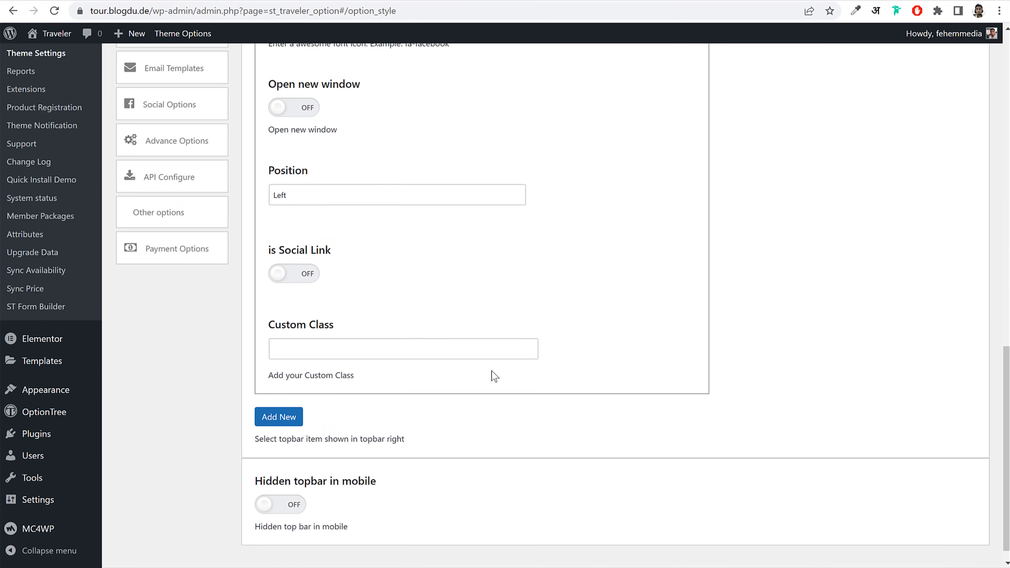
pyautogui.scroll(15, 517, 358)
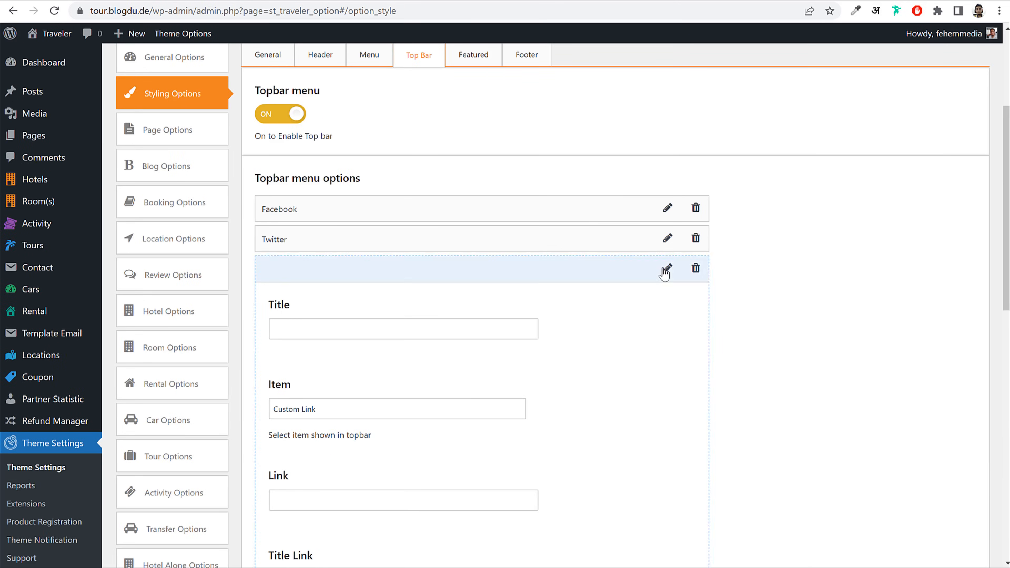
pyautogui.click(666, 271)
pyautogui.click(664, 271)
pyautogui.scroll(-6, 655, 364)
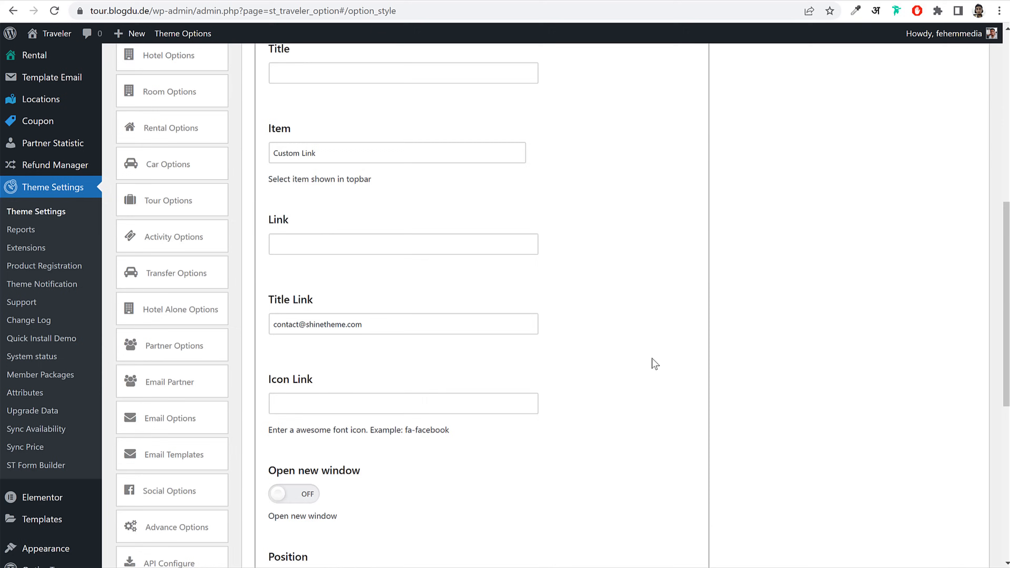
pyautogui.scroll(-6, 655, 364)
pyautogui.scroll(12, 428, 304)
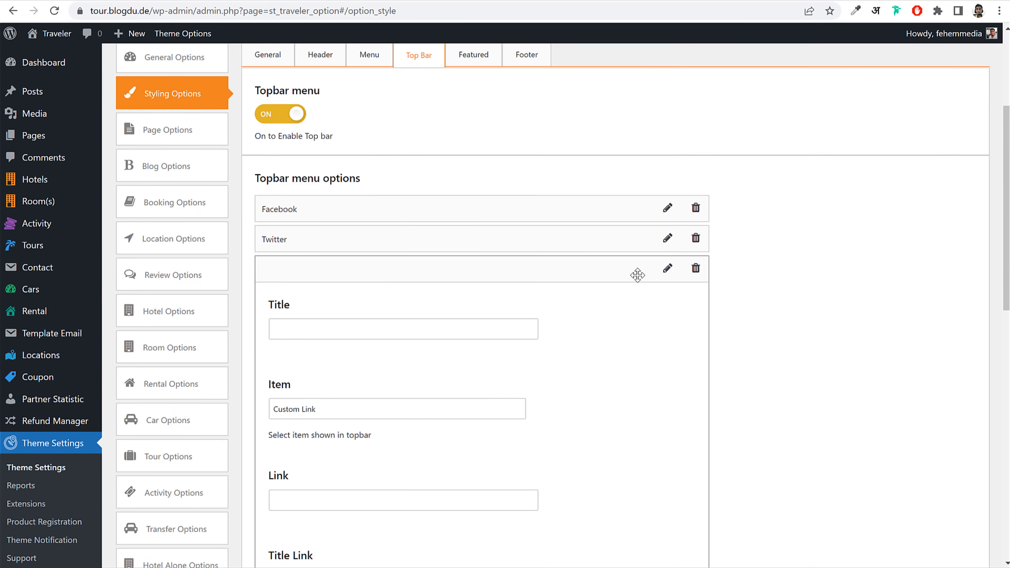
pyautogui.click(667, 270)
# - Add a fourth empty item and copy the phone number from the live site's top bar
pyautogui.click(286, 307)
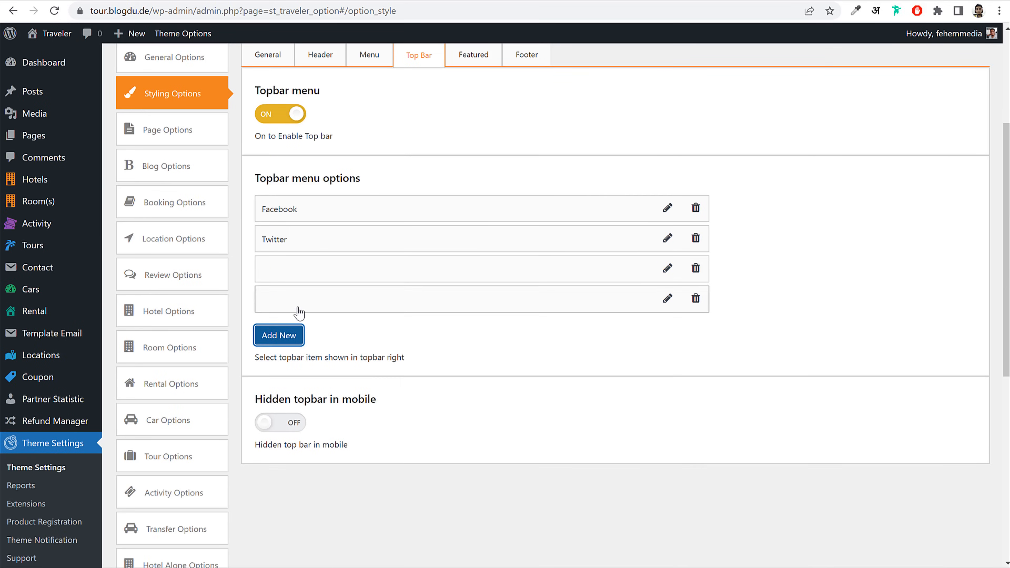
pyautogui.click(106, 1)
pyautogui.moveTo(747, 59); pyautogui.dragTo(834, 61)
pyautogui.hotkey('ctrl', 'c')
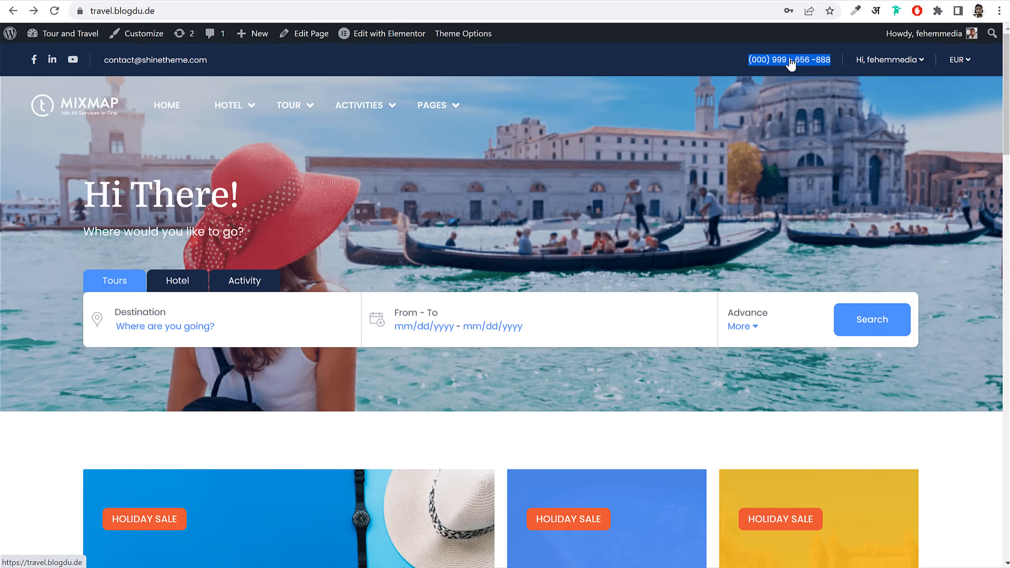
# - Paste the phone number into the fourth item's Title and Title Link fields
pyautogui.click(318, 1)
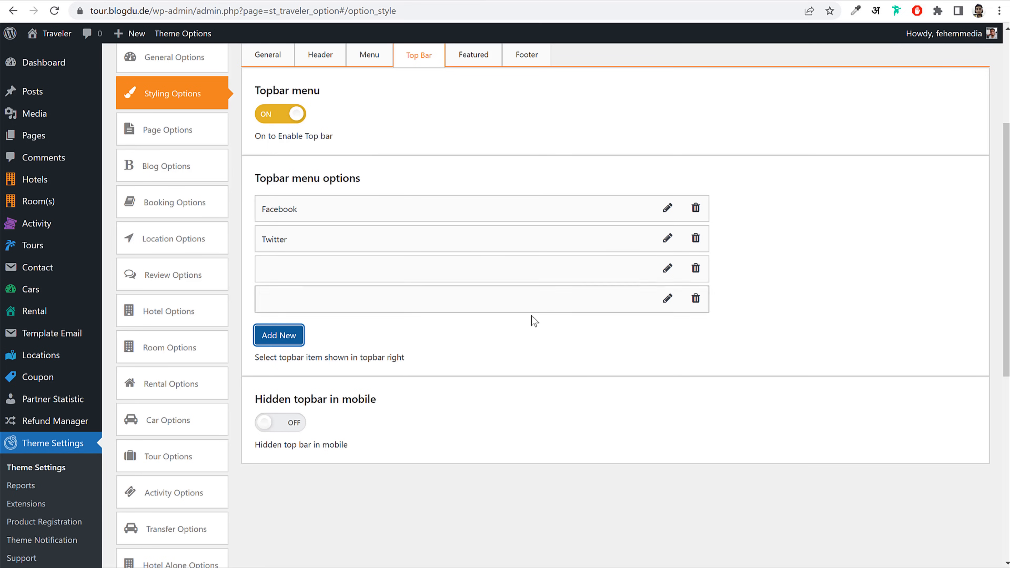
pyautogui.click(668, 299)
pyautogui.scroll(-3, 327, 301)
pyautogui.click(334, 233)
pyautogui.hotkey('ctrl', 'v')
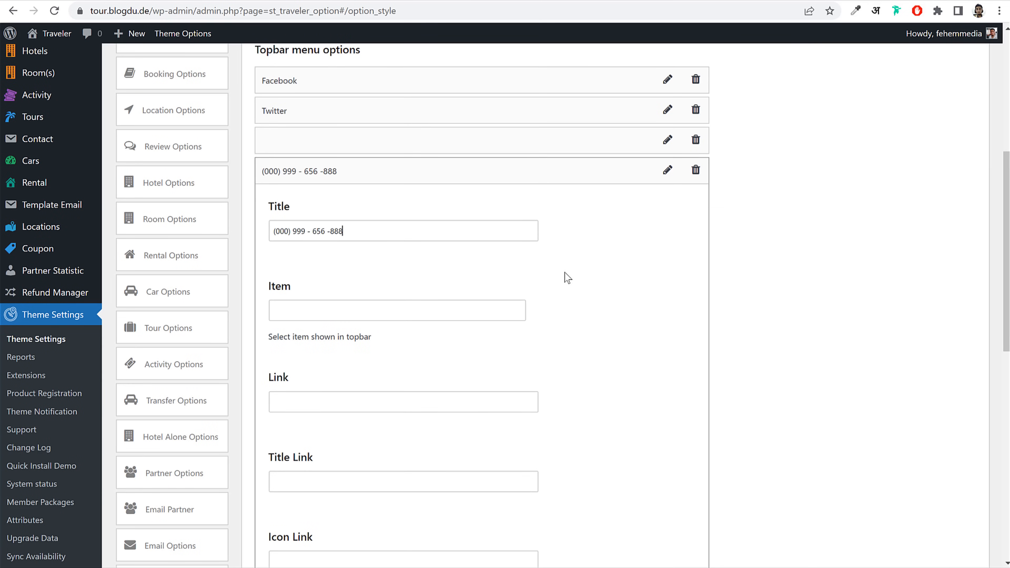
pyautogui.scroll(-5, 569, 278)
pyautogui.click(348, 286)
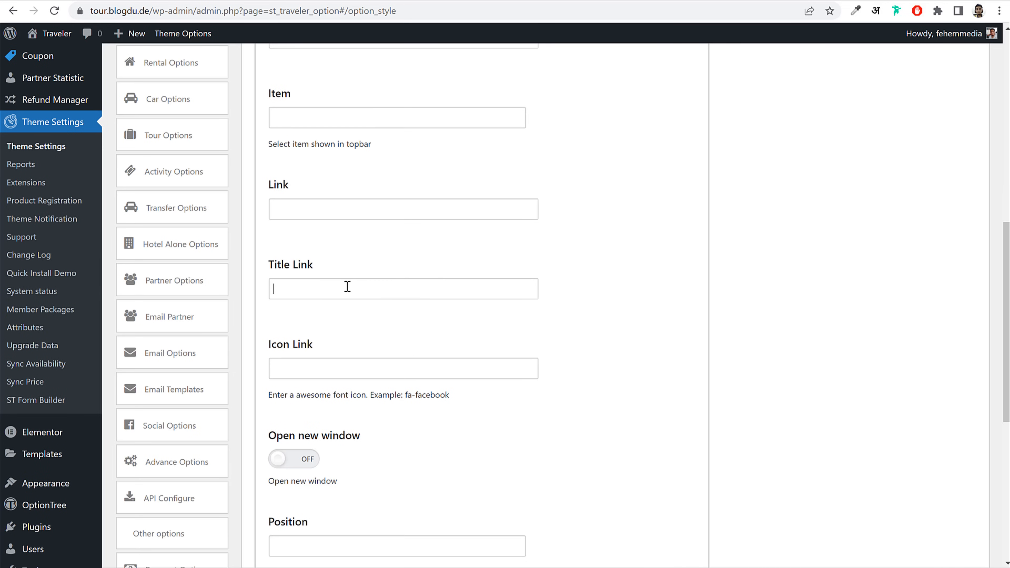
pyautogui.scroll(-3, 437, 264)
pyautogui.hotkey('ctrl', 'v')
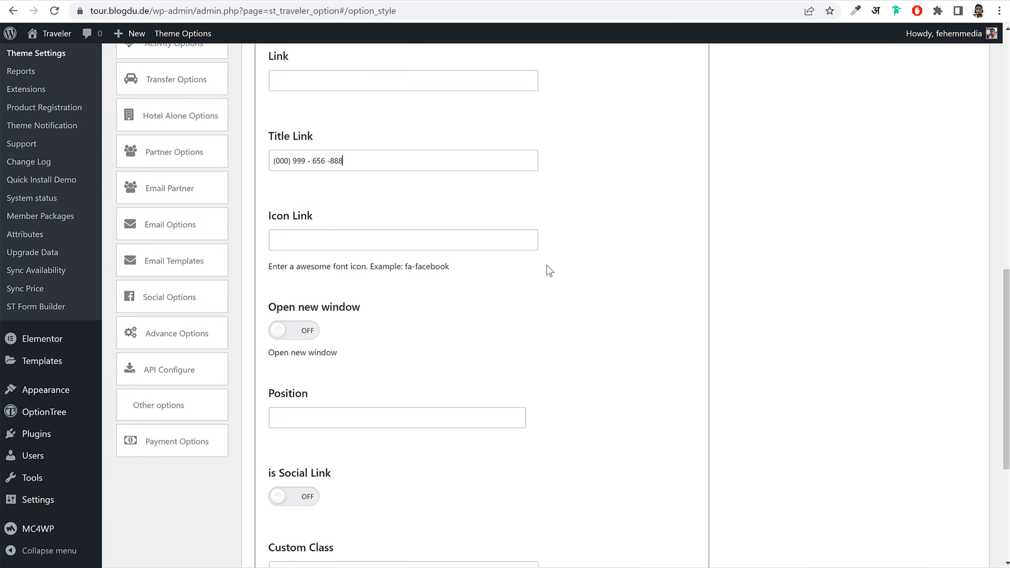
pyautogui.scroll(-2, 541, 264)
pyautogui.scroll(5, 375, 211)
# - Make the phone item a Custom Link on the Right, collapse it, and add a fifth item
pyautogui.click(356, 122)
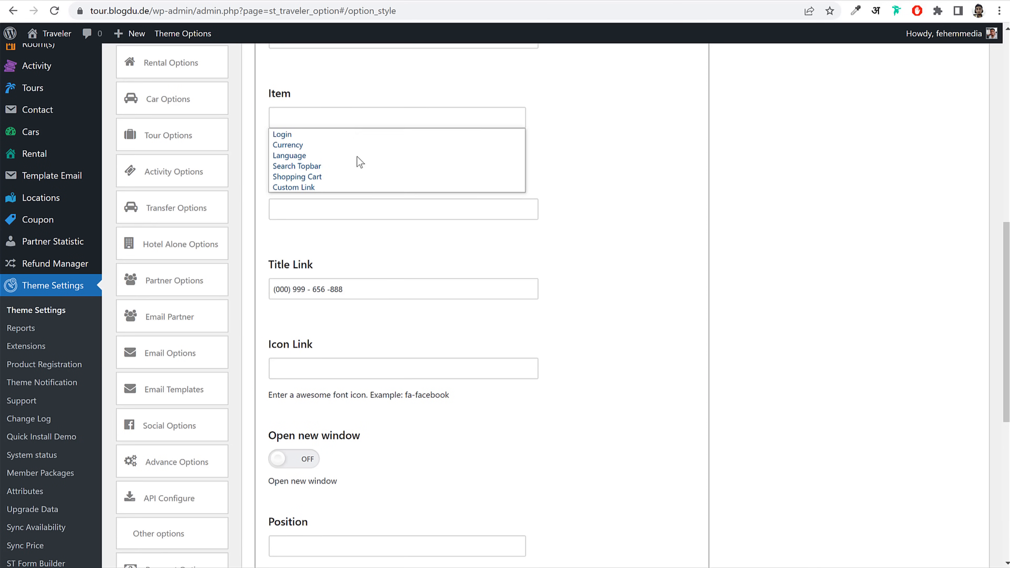
pyautogui.click(346, 188)
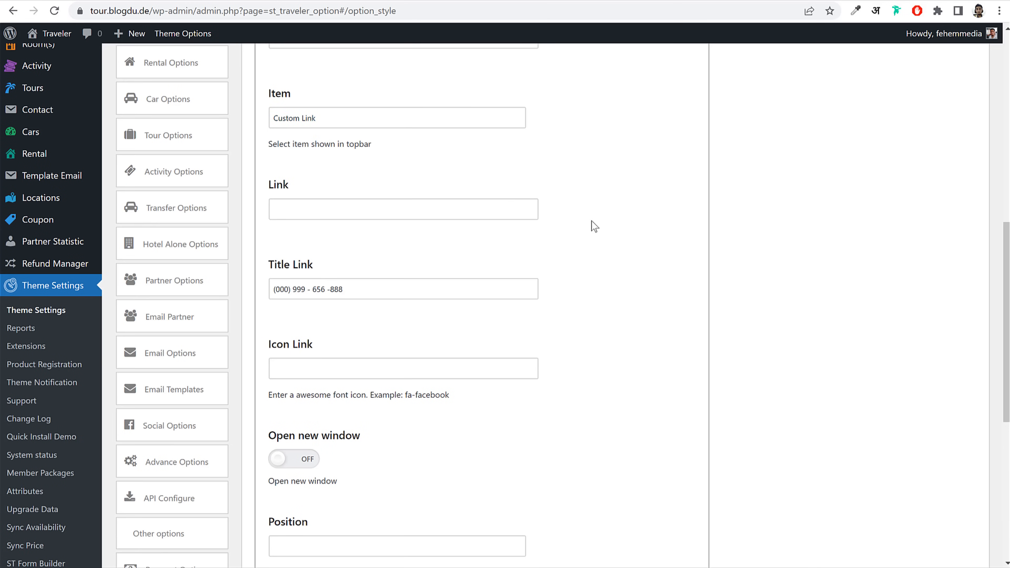
pyautogui.scroll(-7, 596, 239)
pyautogui.click(351, 237)
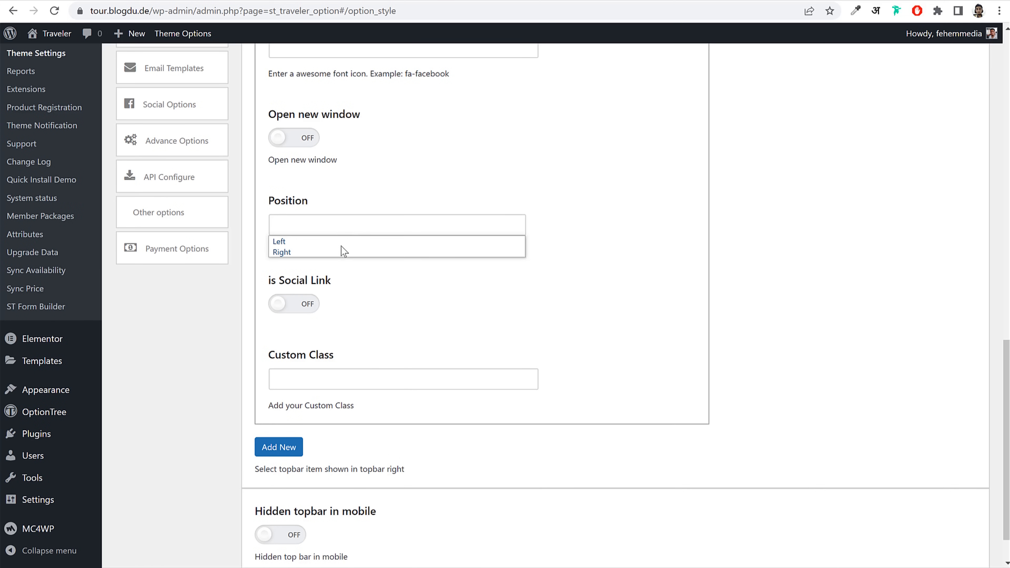
pyautogui.click(338, 252)
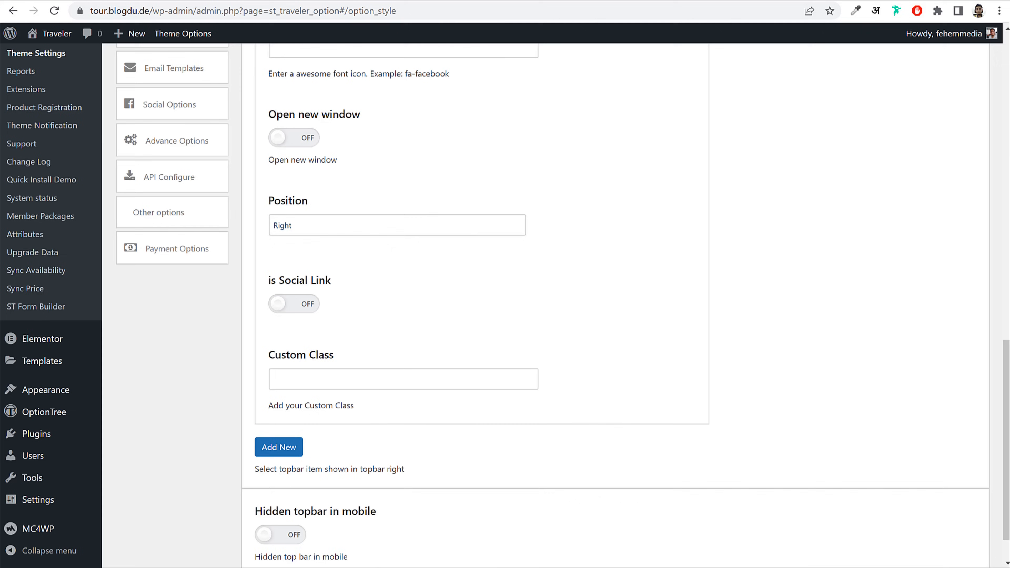
pyautogui.scroll(12, 505, 428)
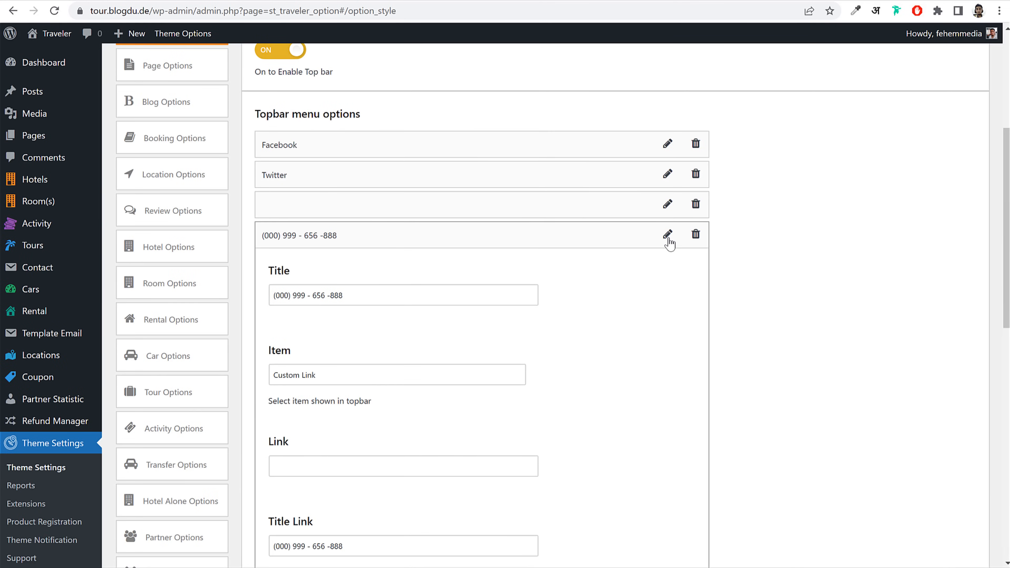
pyautogui.click(669, 240)
pyautogui.click(280, 270)
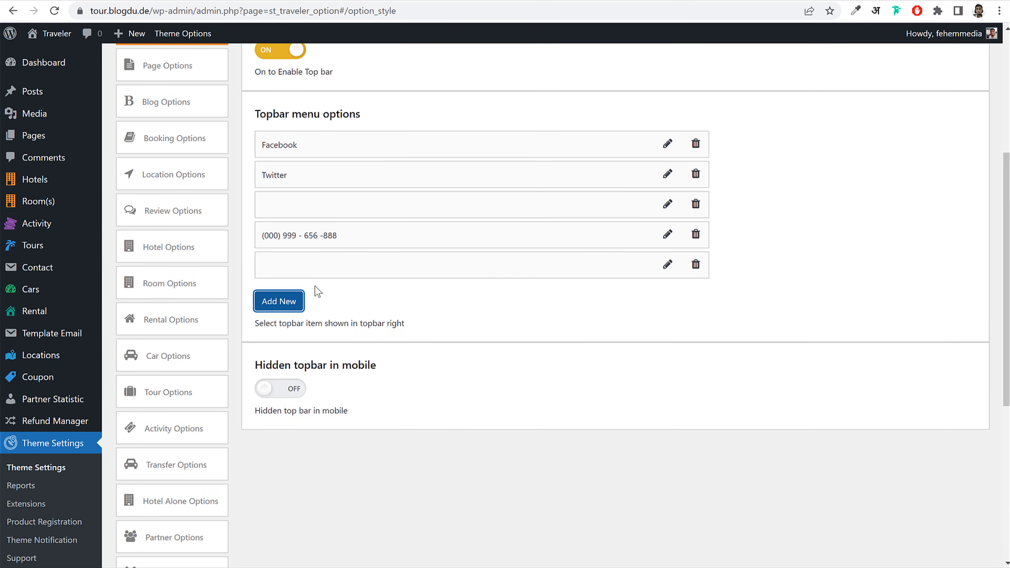
# - Title the fifth item Login, set its type to Login and its position to Right
pyautogui.click(656, 276)
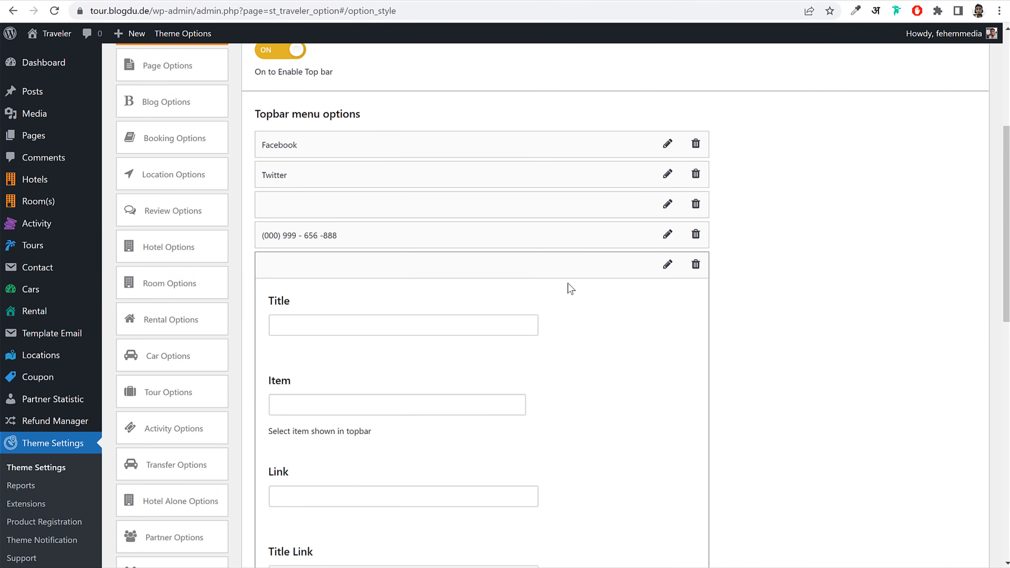
pyautogui.doubleClick(405, 318)
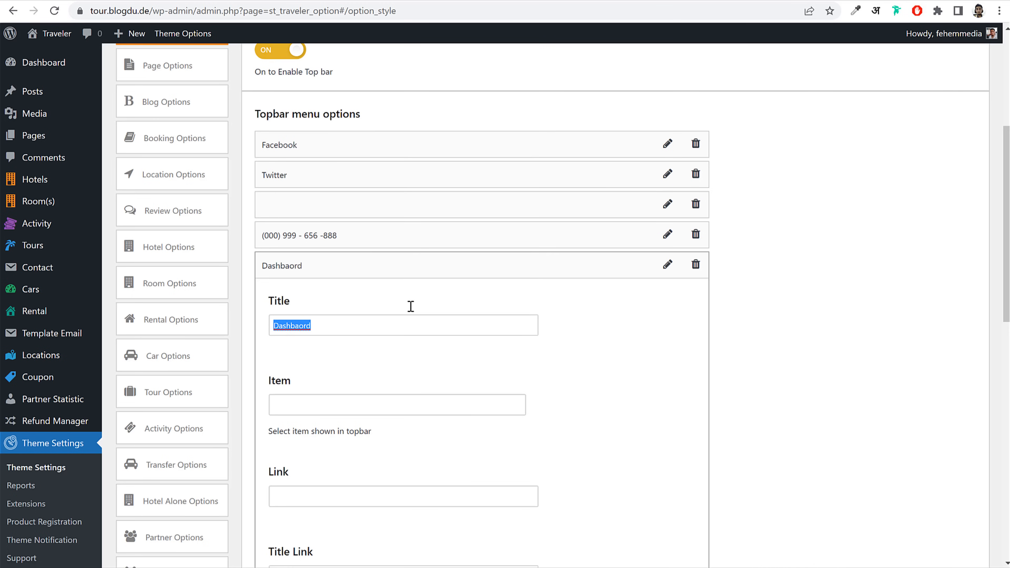
pyautogui.write('Login')
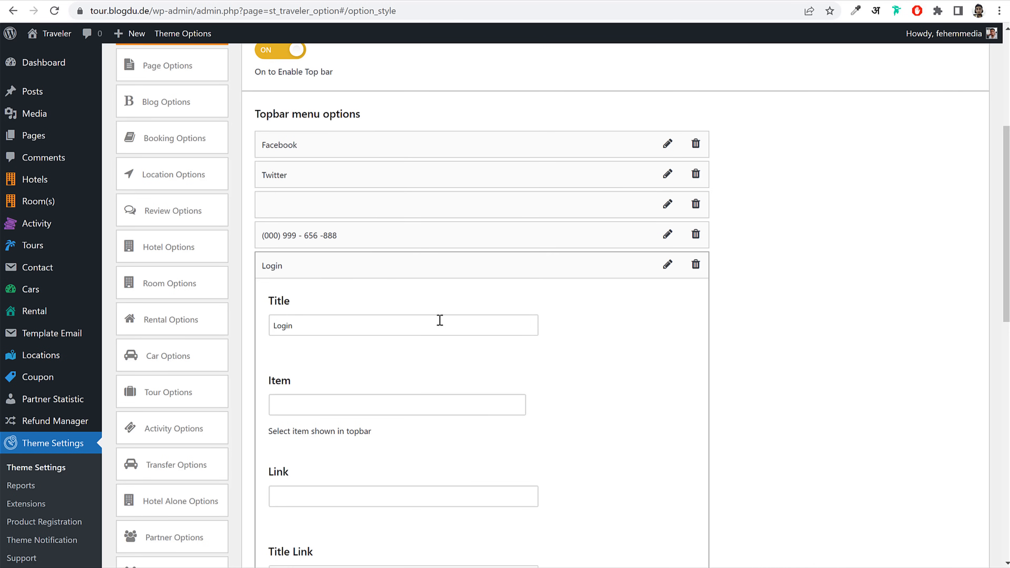
pyautogui.scroll(-5, 440, 320)
pyautogui.click(308, 215)
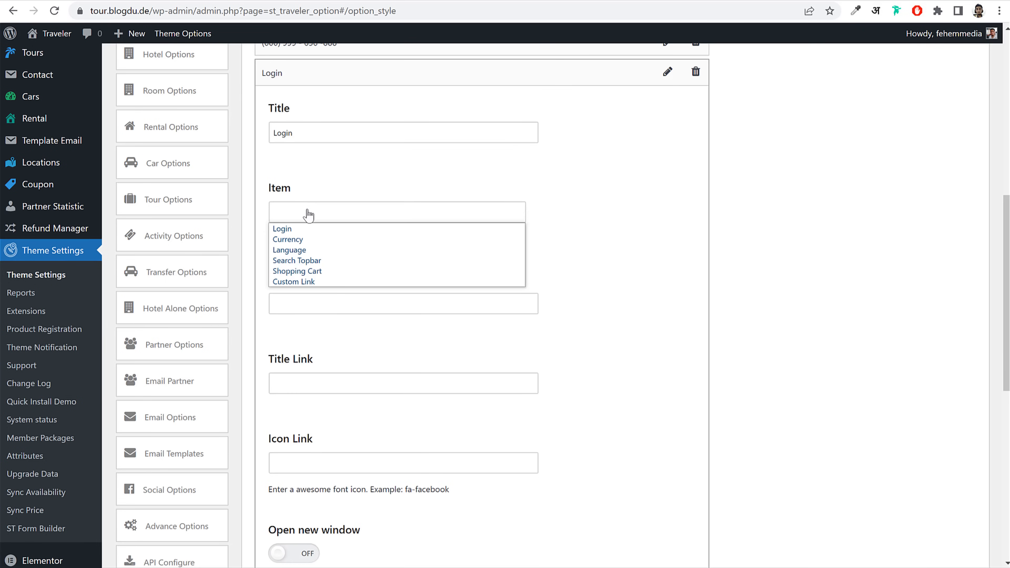
pyautogui.click(300, 228)
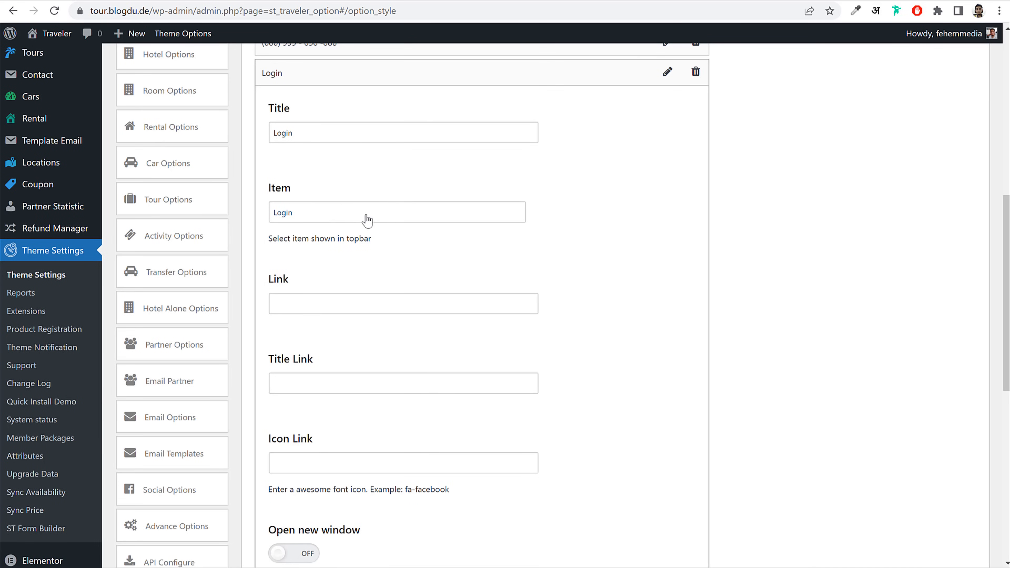
pyautogui.scroll(-8, 517, 290)
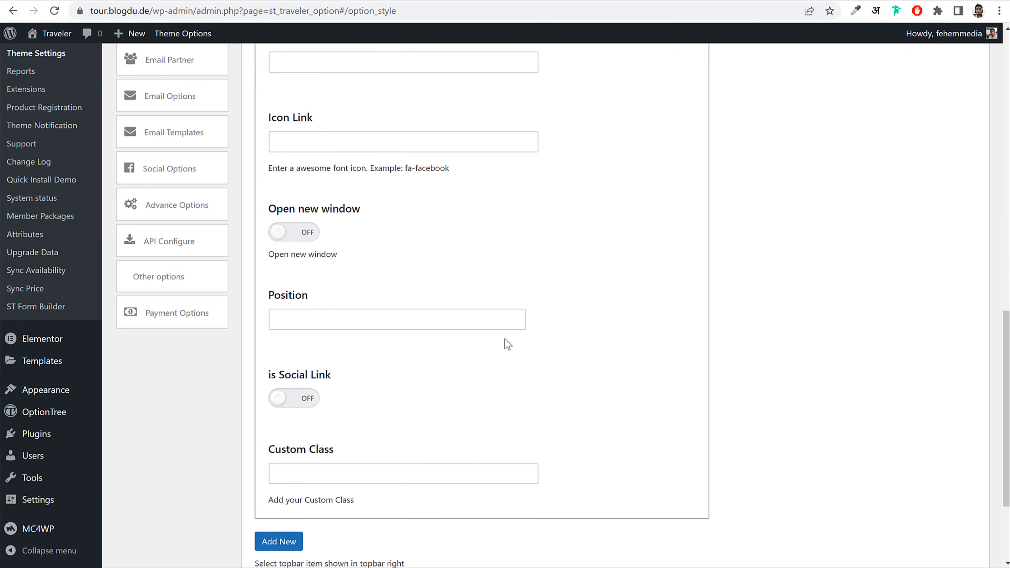
pyautogui.click(364, 320)
pyautogui.click(332, 346)
pyautogui.scroll(8, 604, 364)
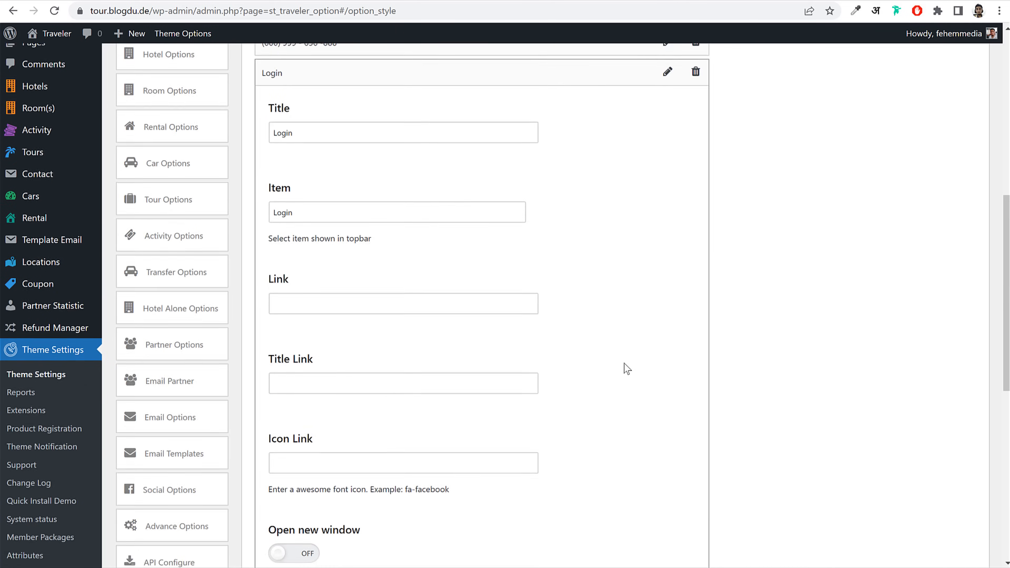
pyautogui.scroll(7, 636, 350)
pyautogui.click(667, 330)
pyautogui.scroll(-2, 346, 319)
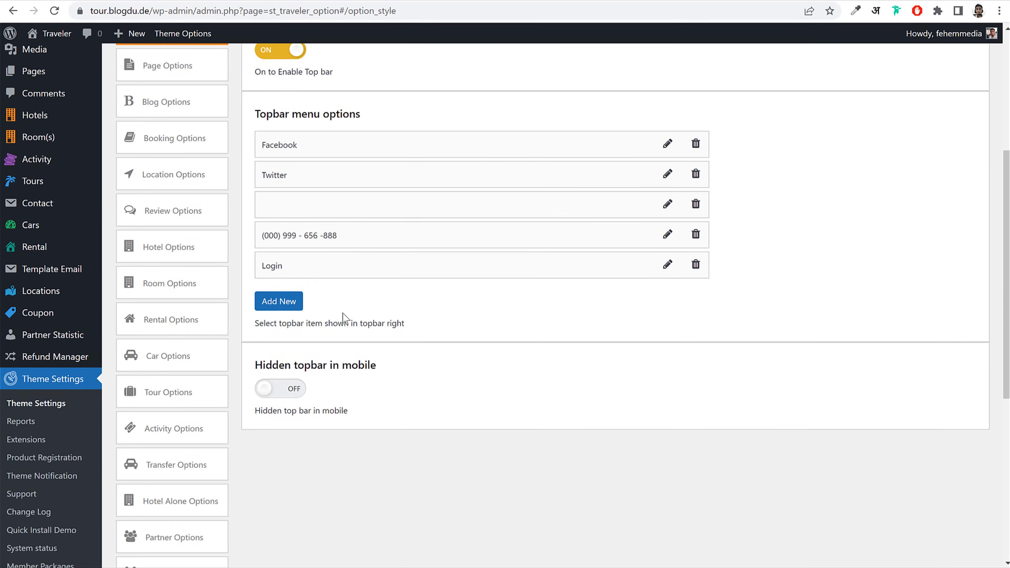
# - Add a sixth item titled Curr Conv with type Currency, positioned Right
pyautogui.click(279, 301)
pyautogui.click(667, 294)
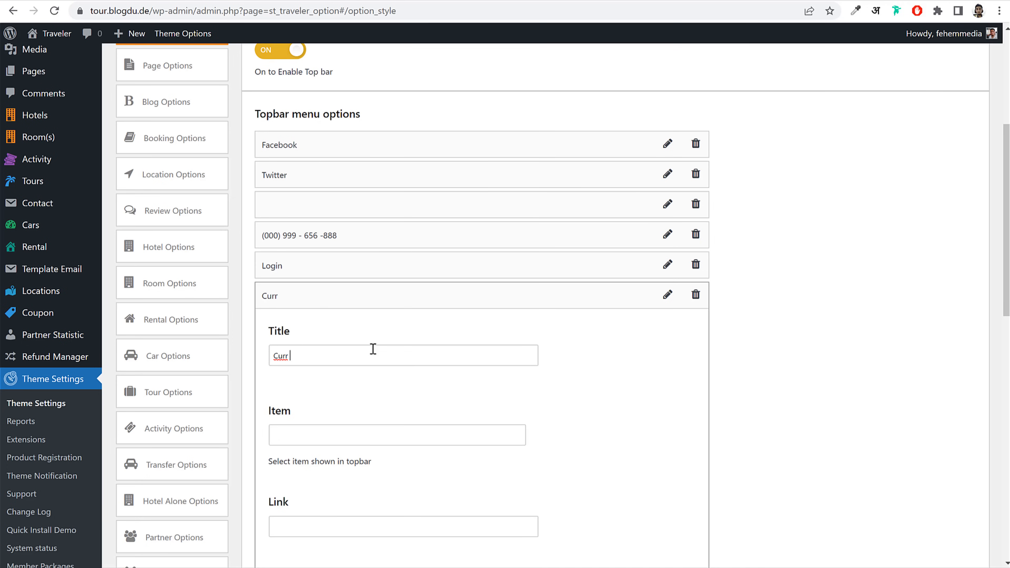
pyautogui.scroll(-5, 373, 349)
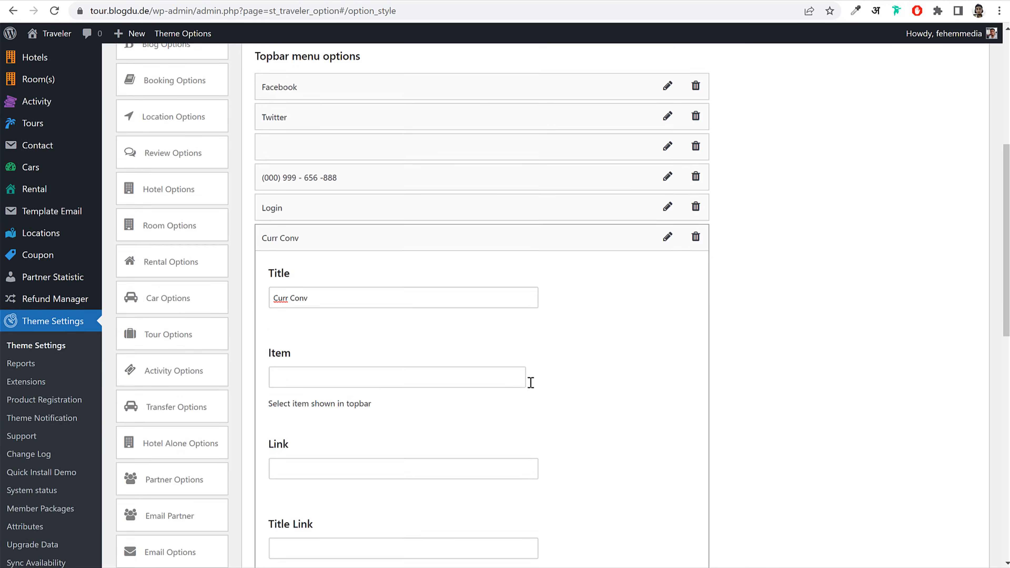
pyautogui.click(359, 241)
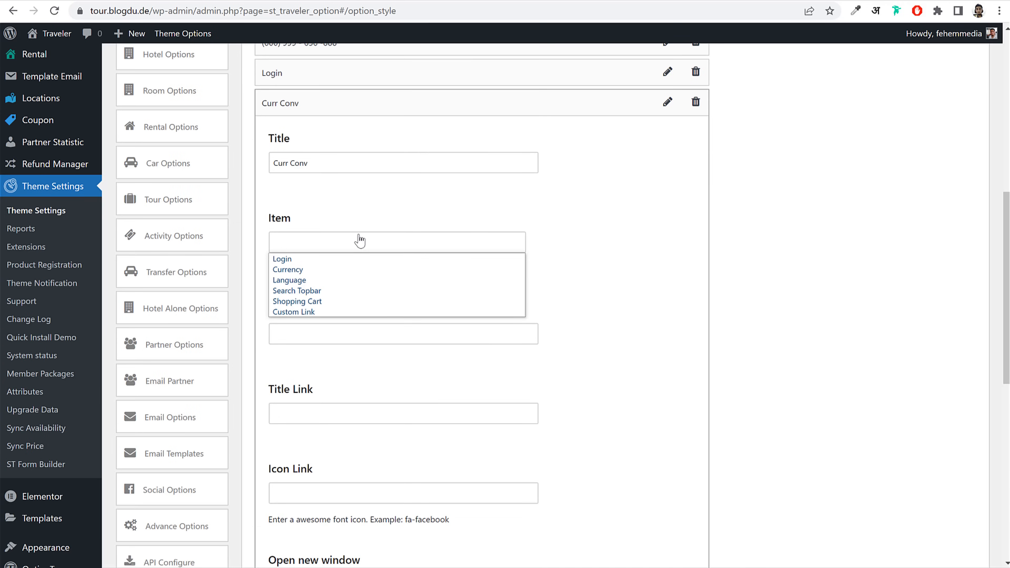
pyautogui.click(327, 270)
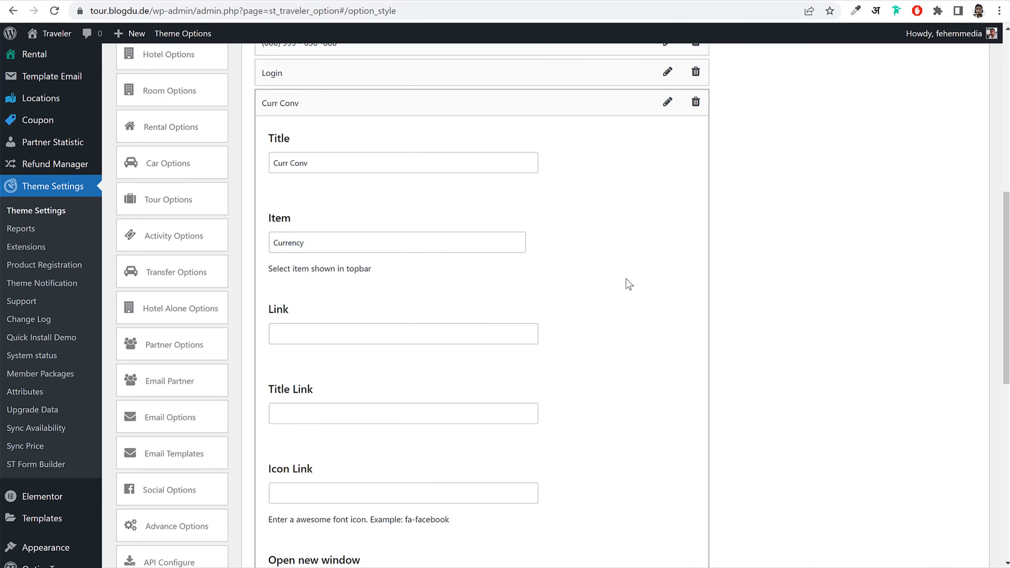
pyautogui.scroll(-7, 626, 278)
pyautogui.click(315, 289)
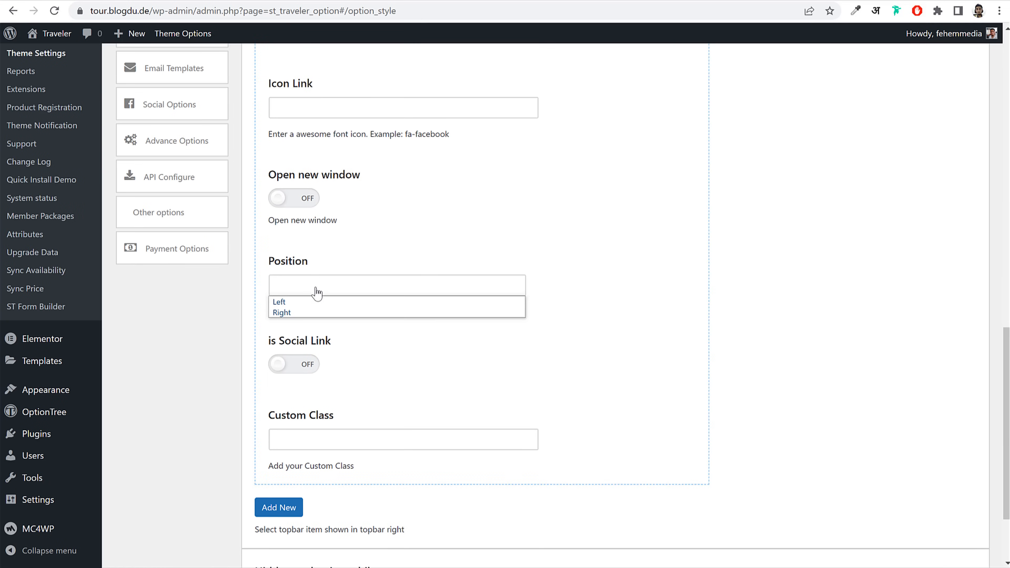
pyautogui.click(311, 313)
pyautogui.scroll(8, 740, 374)
pyautogui.scroll(-10, 739, 374)
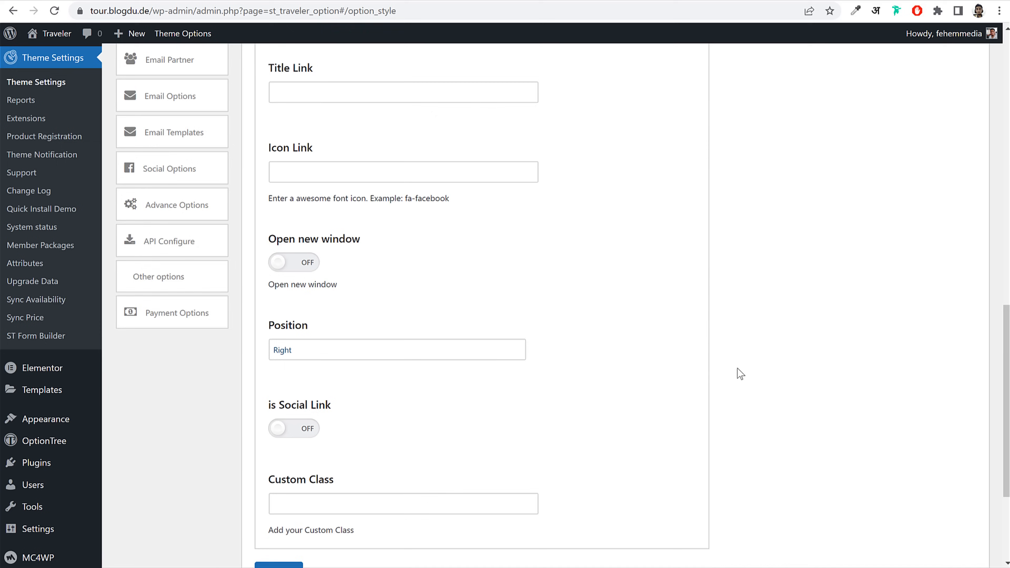
pyautogui.scroll(15, 737, 368)
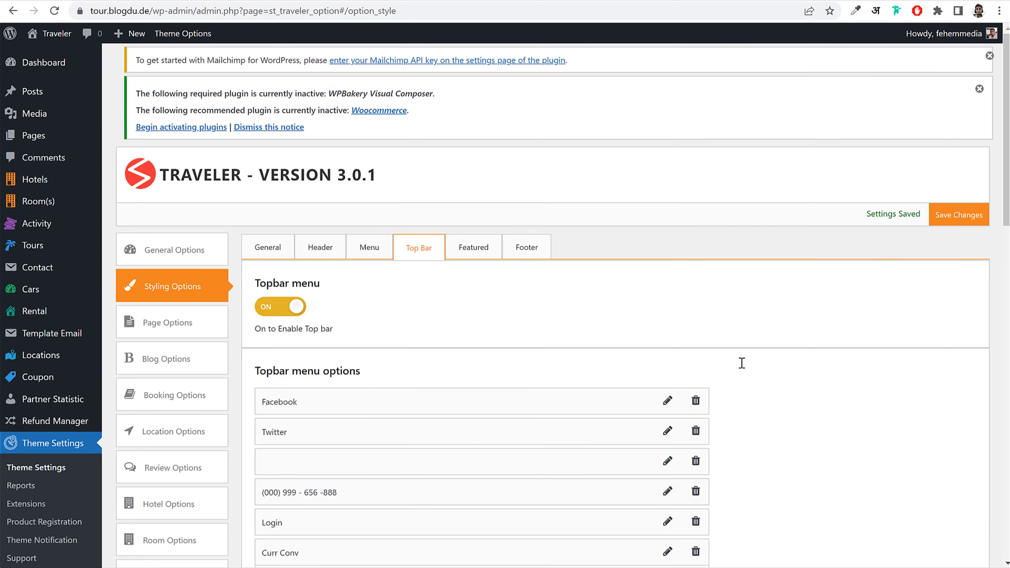
pyautogui.click(947, 217)
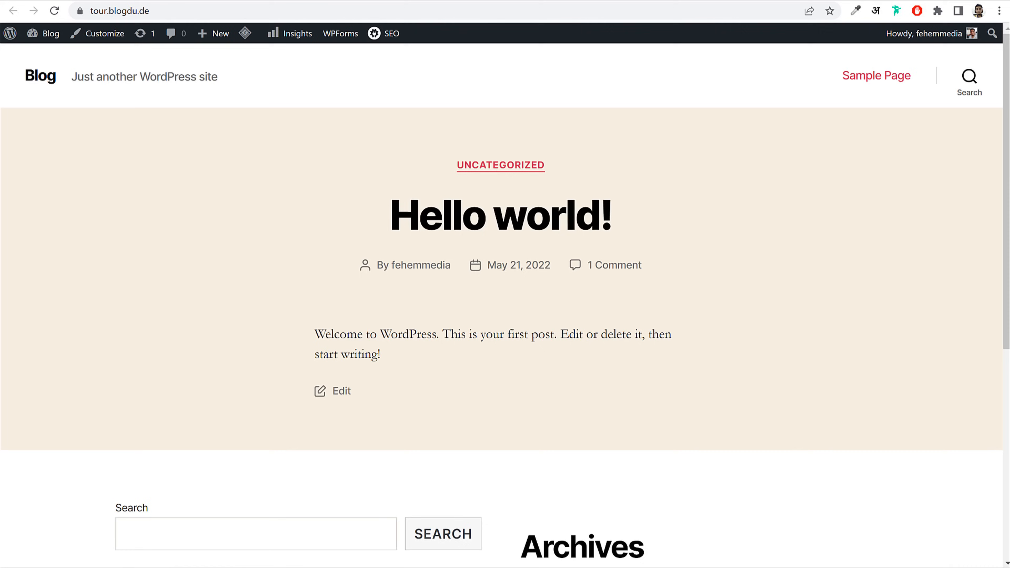
pyautogui.click(55, 12)
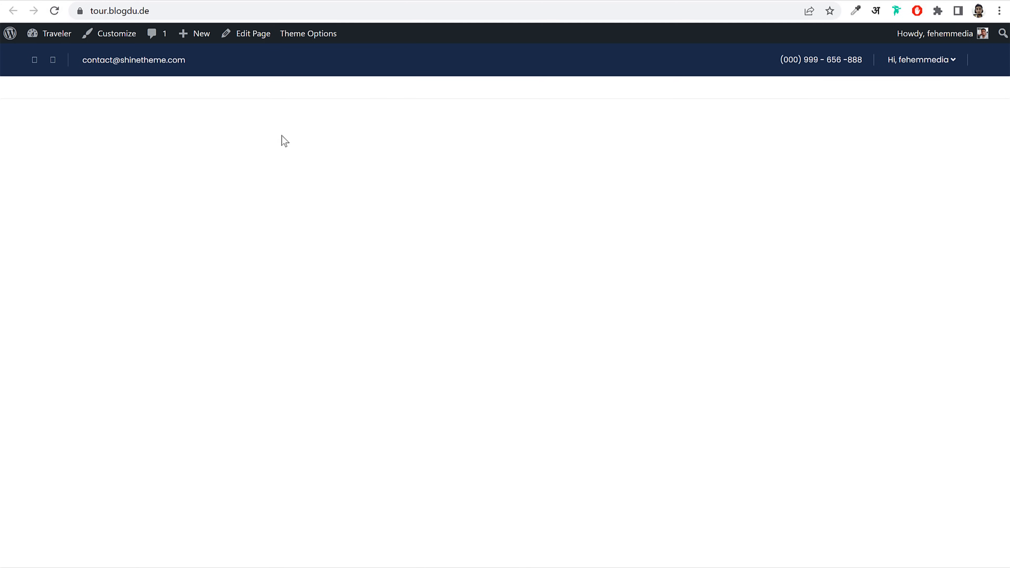
pyautogui.click(922, 64)
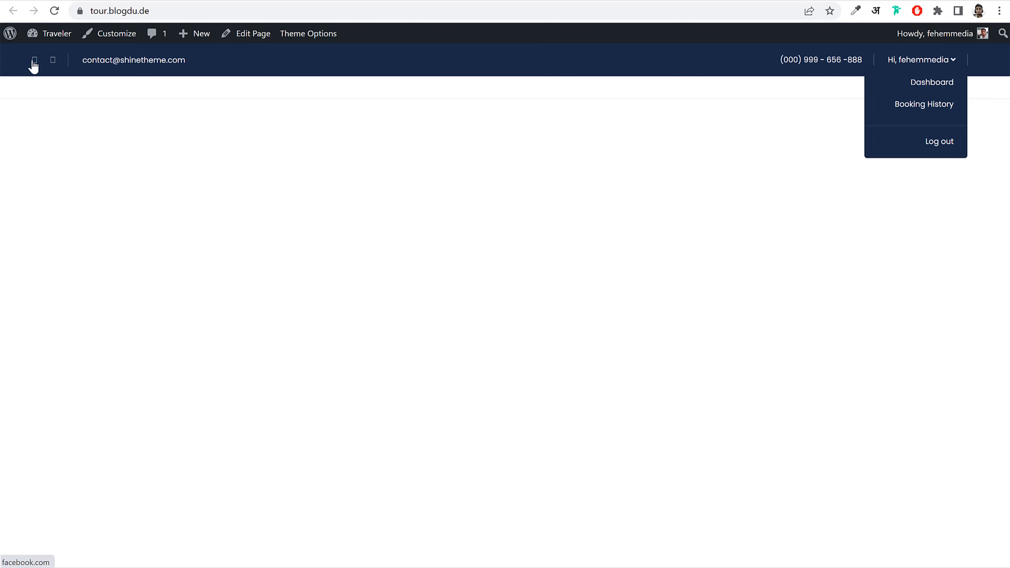
pyautogui.click(267, 3)
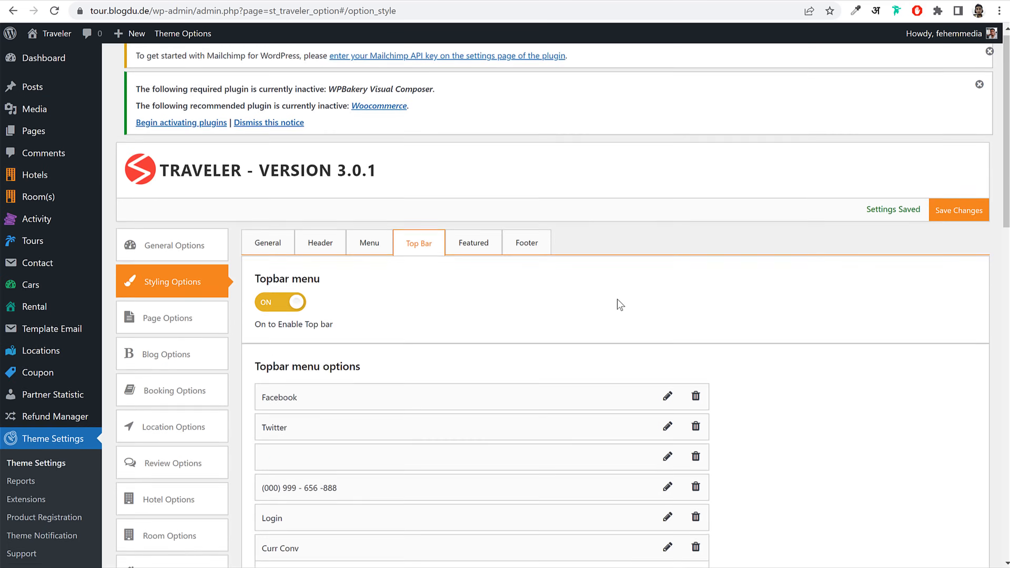
pyautogui.scroll(-5, 617, 302)
pyautogui.click(668, 145)
pyautogui.scroll(-5, 725, 271)
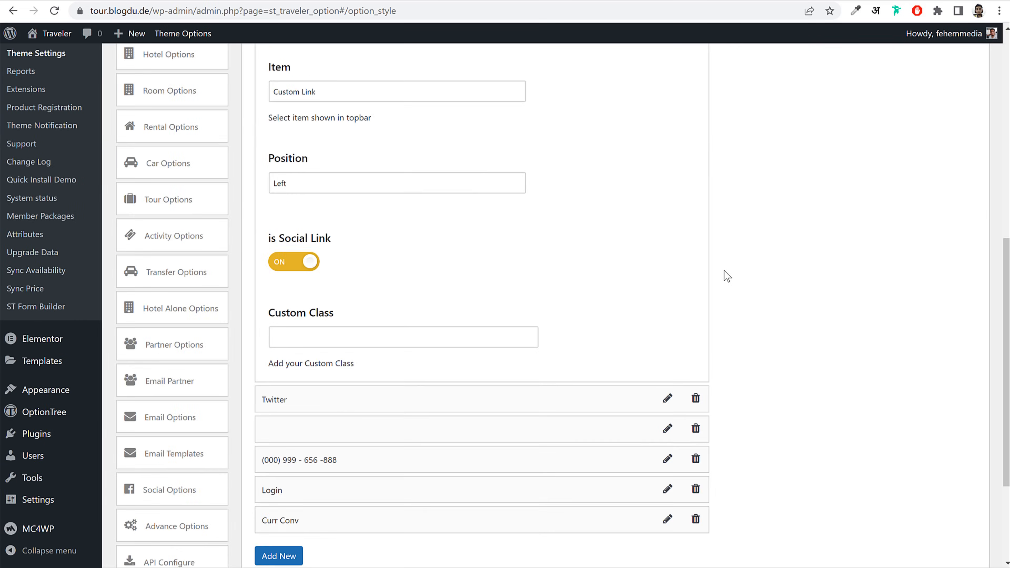
pyautogui.scroll(3, 725, 271)
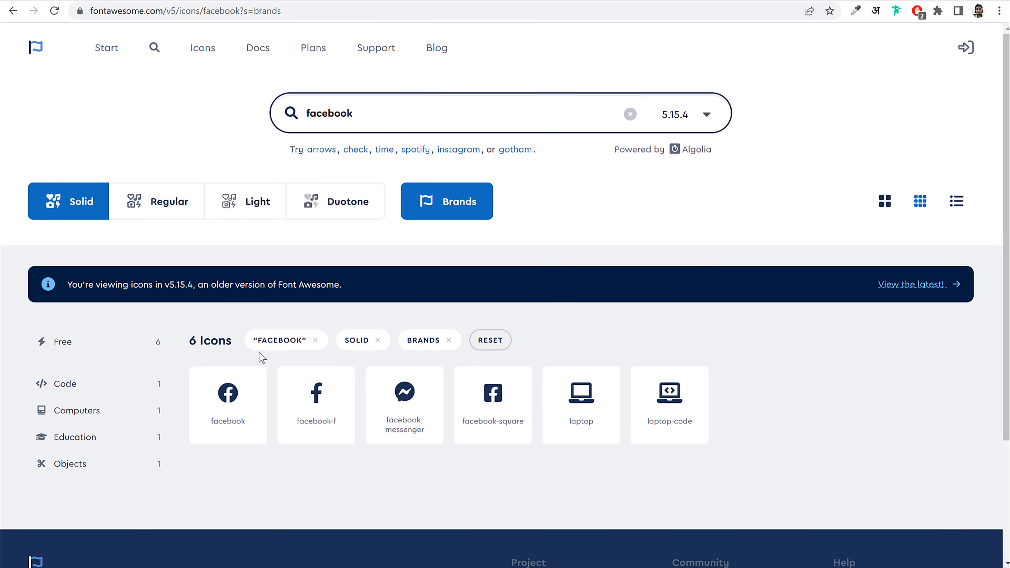
pyautogui.click(195, 2)
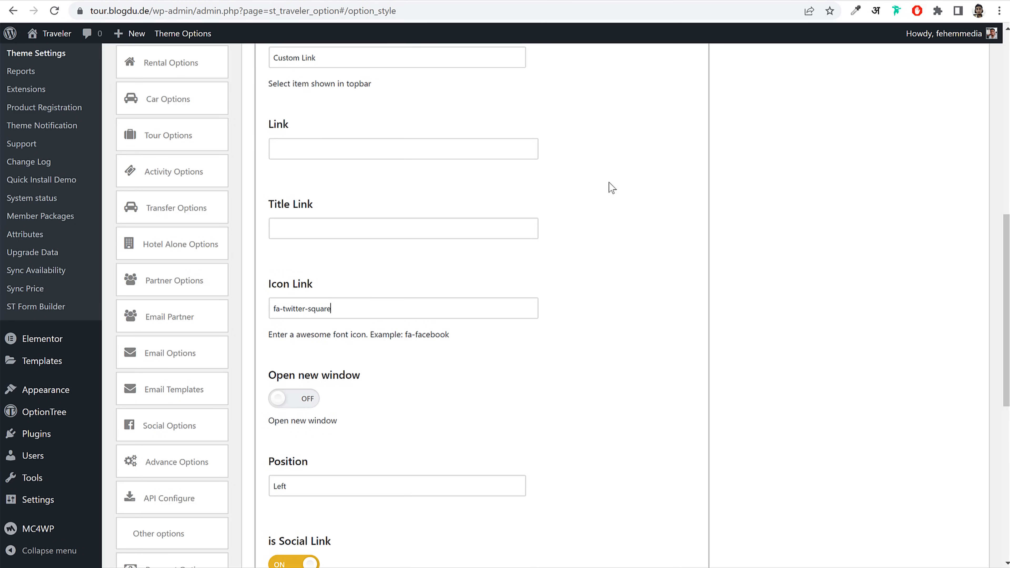
pyautogui.scroll(5, 609, 185)
pyautogui.click(667, 112)
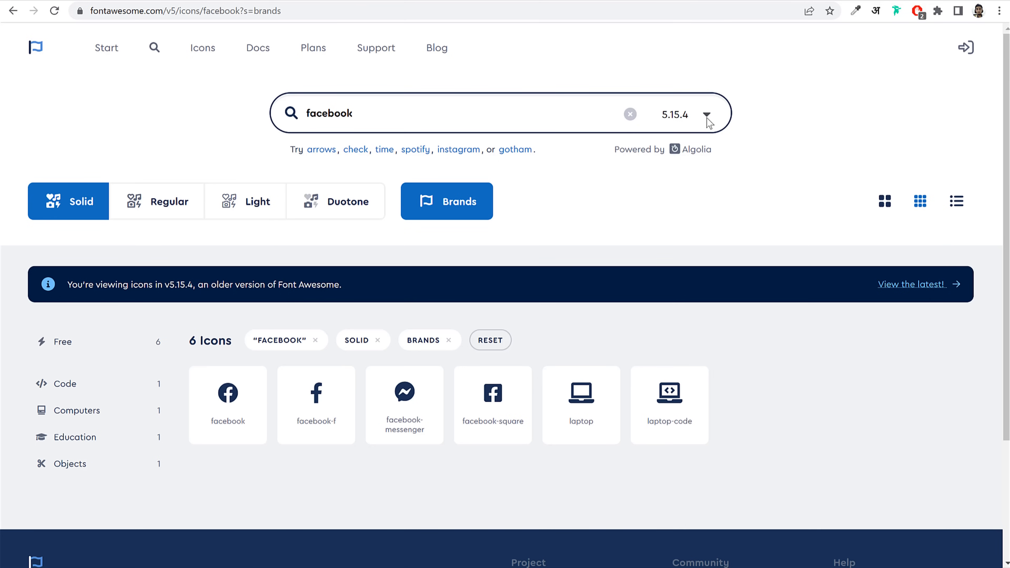
# - Keep Font Awesome's icon library version set to 5.15.4
pyautogui.click(707, 119)
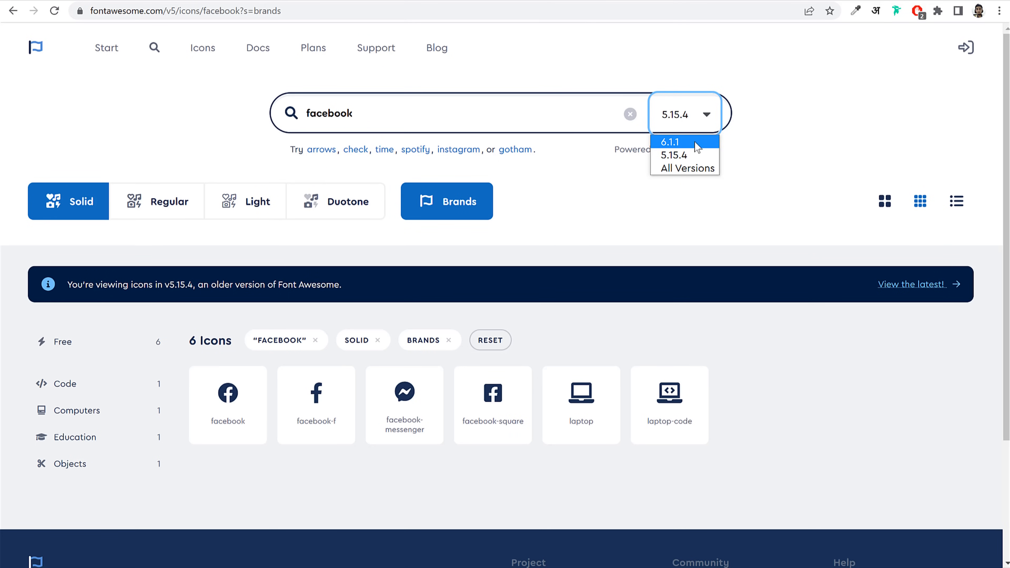
pyautogui.click(684, 154)
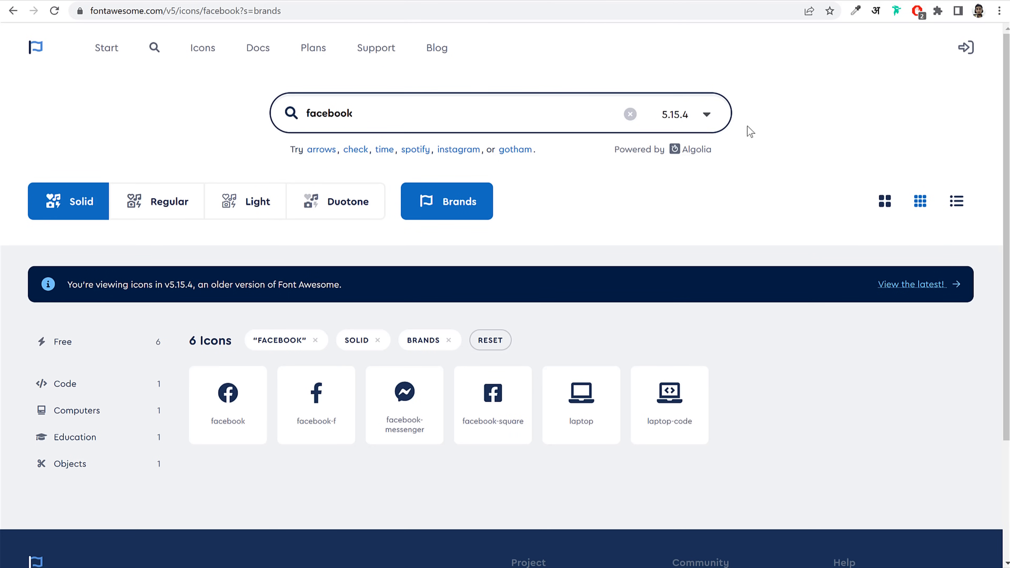
pyautogui.click(691, 120)
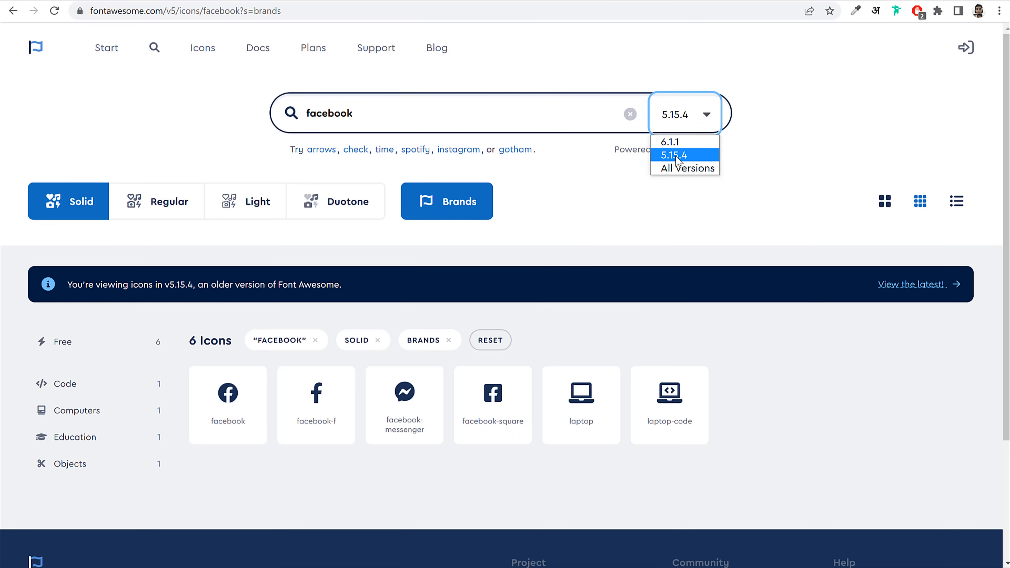
pyautogui.click(774, 137)
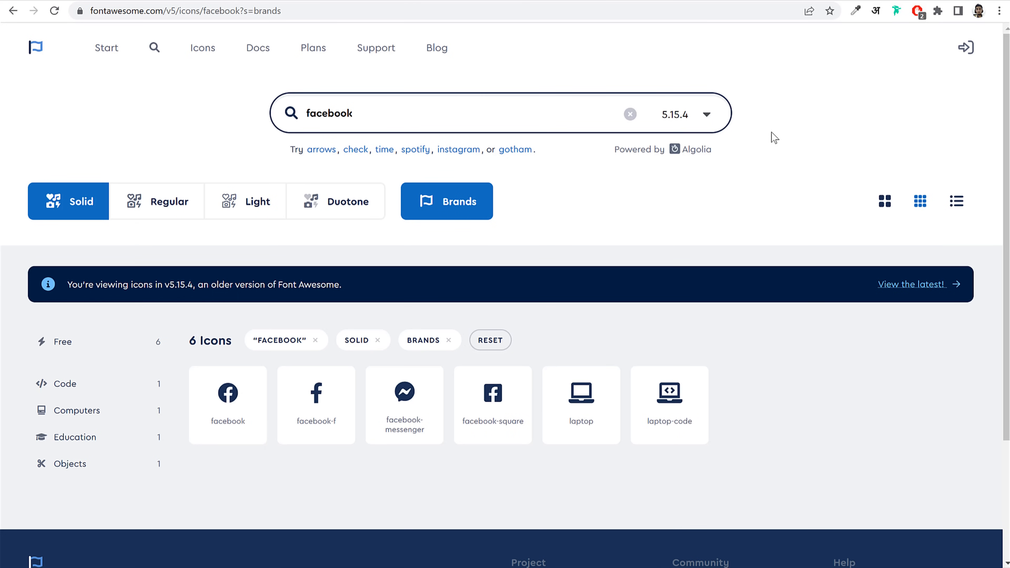
pyautogui.click(693, 119)
pyautogui.click(686, 155)
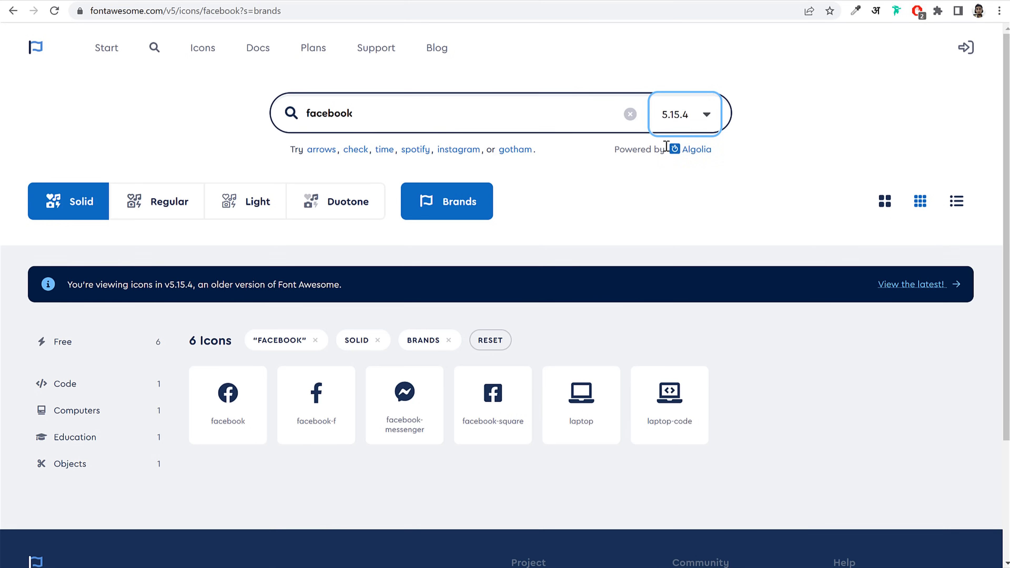
# - Search facebook, open the facebook brand icon, and select its fab fa-facebook class
pyautogui.click(540, 121)
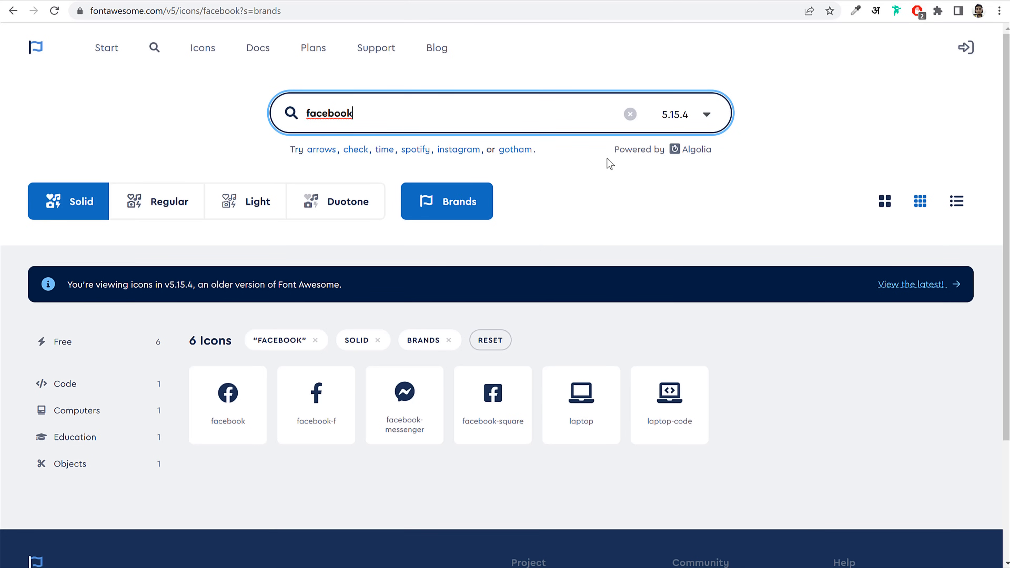
pyautogui.scroll(-4, 303, 358)
pyautogui.click(247, 270)
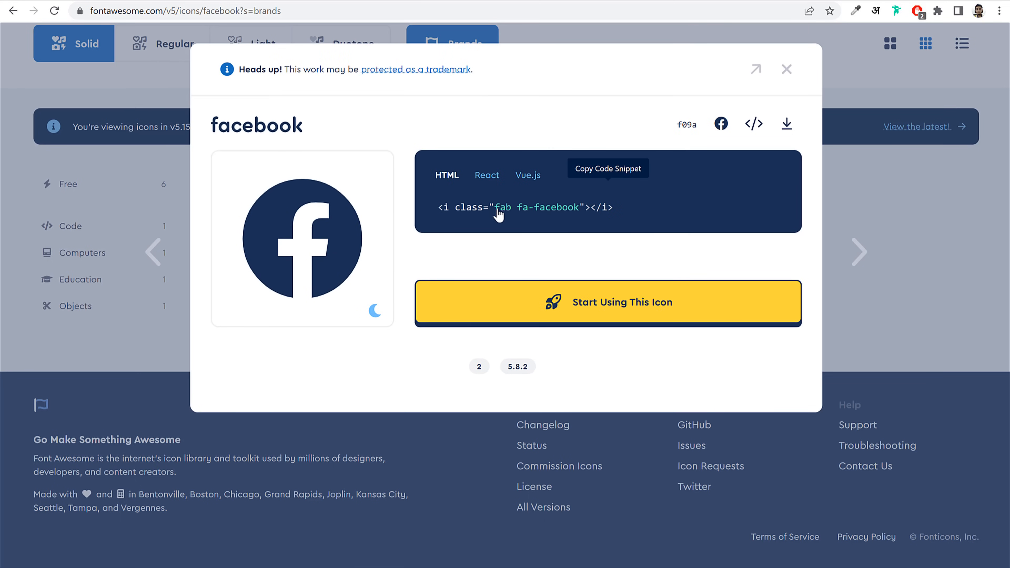
pyautogui.moveTo(499, 215); pyautogui.dragTo(514, 216)
pyautogui.click(517, 219)
# - Prefix the Facebook top bar item's Icon Link with 'fab' so it reads fab fa-facebook
pyautogui.click(215, 4)
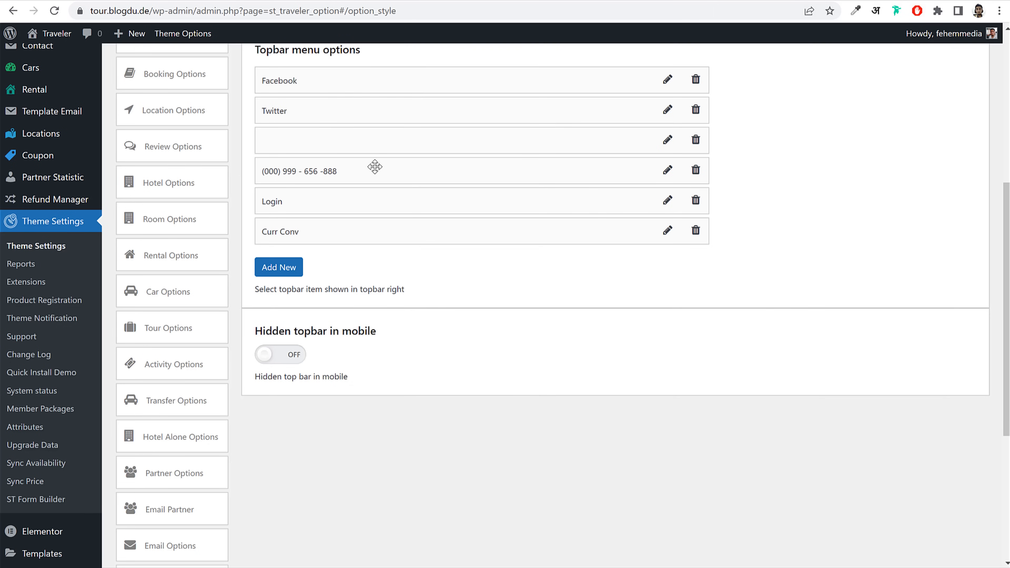
pyautogui.scroll(3, 541, 266)
pyautogui.click(666, 208)
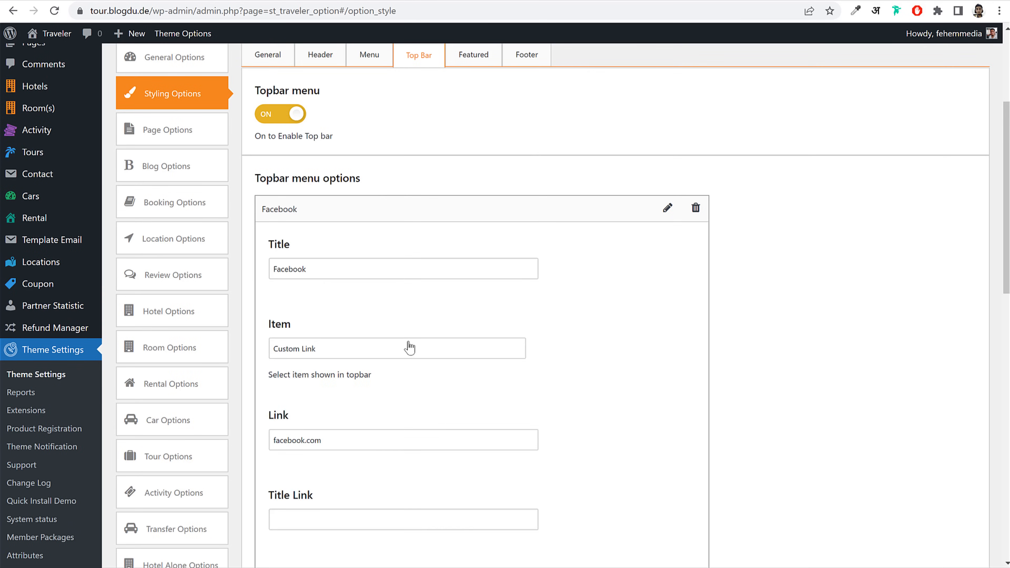
pyautogui.scroll(-5, 409, 348)
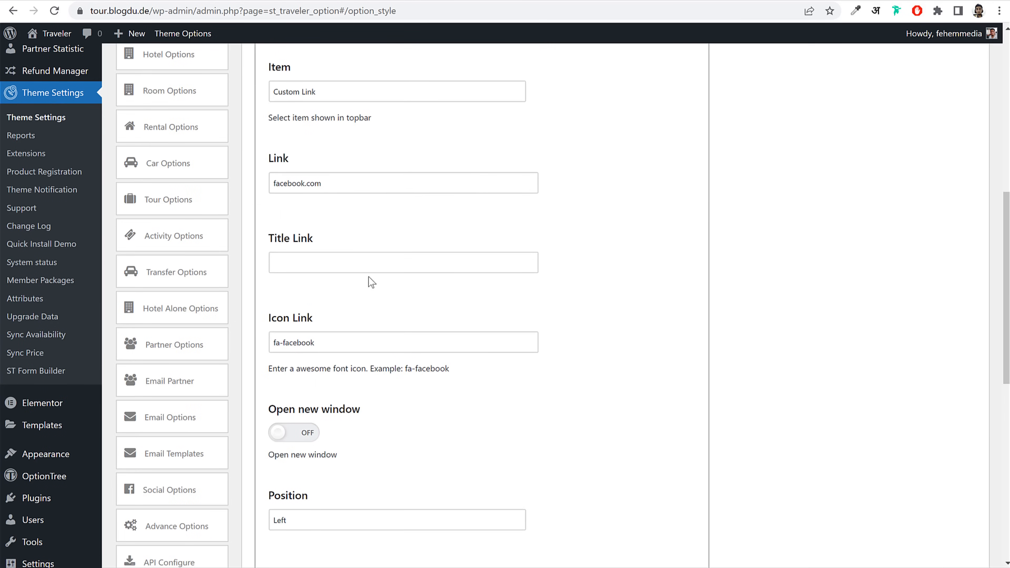
pyautogui.click(278, 341)
pyautogui.write('fab')
pyautogui.scroll(-8, 657, 361)
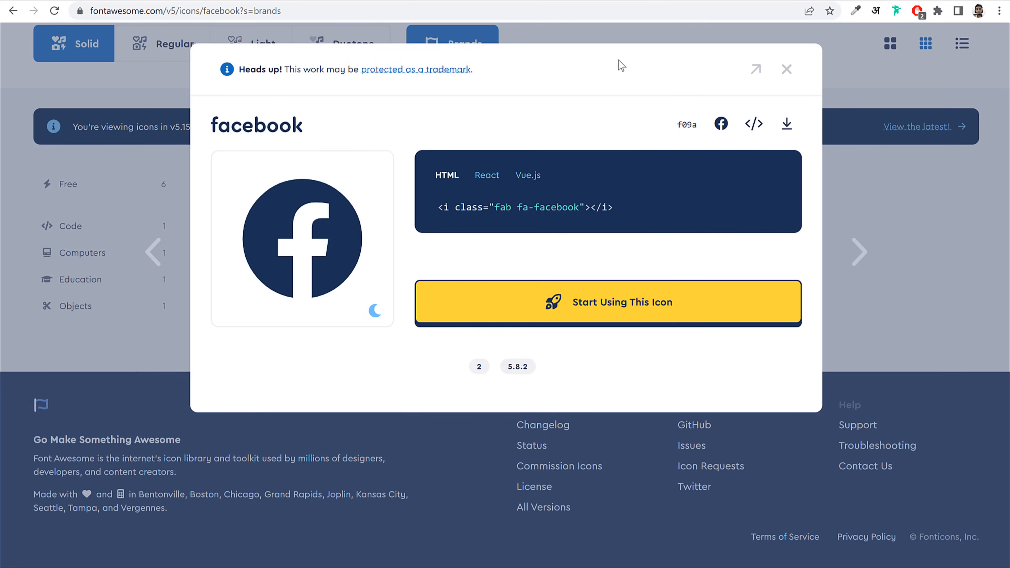
# - Search Font Awesome for 'twe' and read the twitter icon's class, fab fa-twitter
pyautogui.click(787, 69)
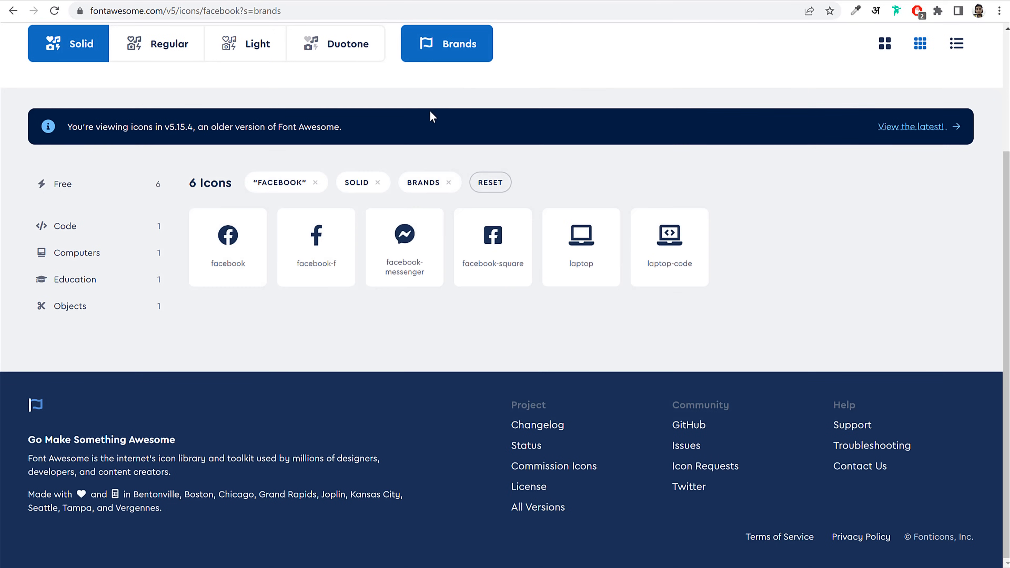
pyautogui.scroll(1, 393, 213)
pyautogui.scroll(3, 393, 214)
pyautogui.moveTo(433, 112); pyautogui.dragTo(273, 105)
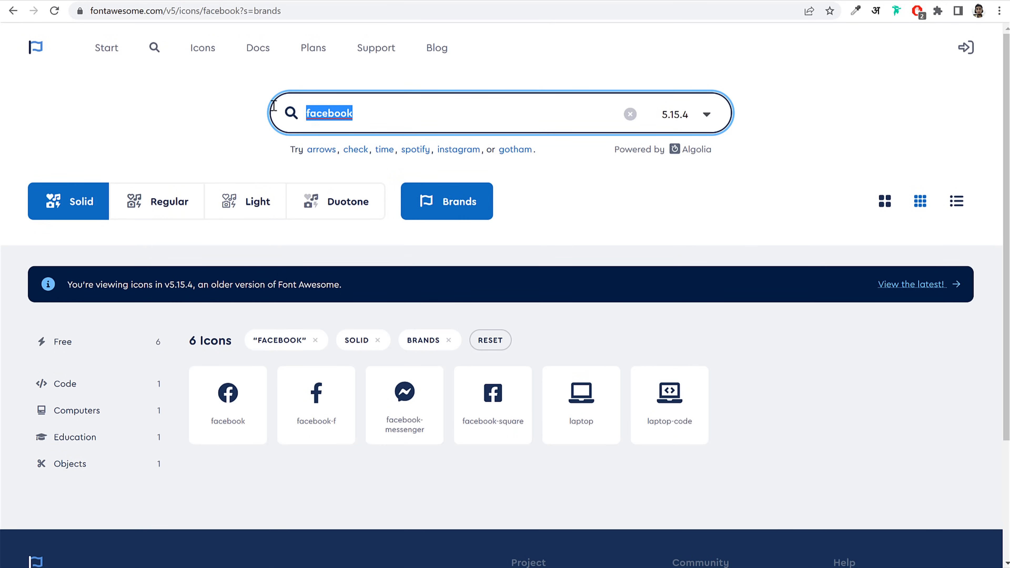
pyautogui.write('twe')
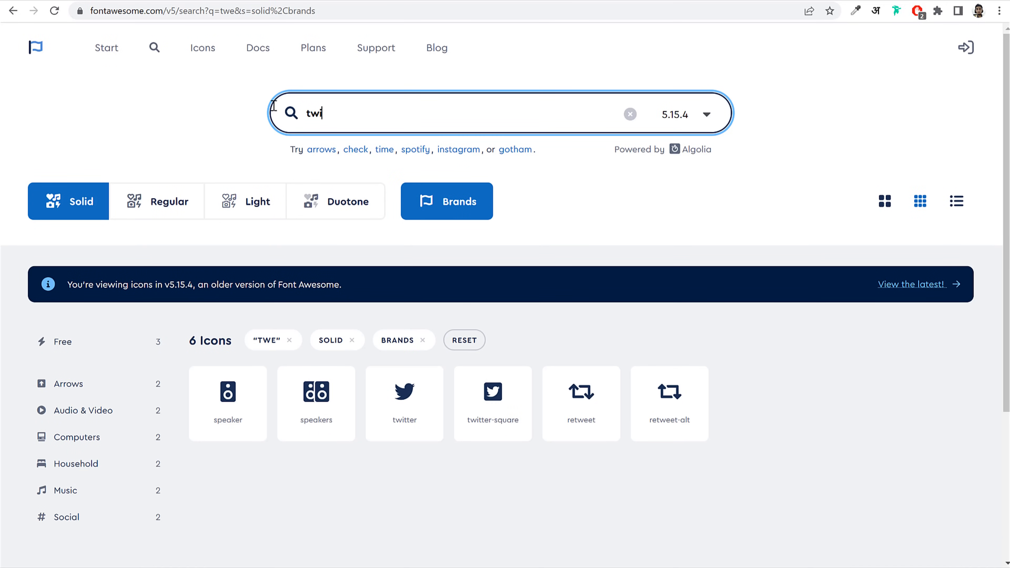
pyautogui.click(308, 398)
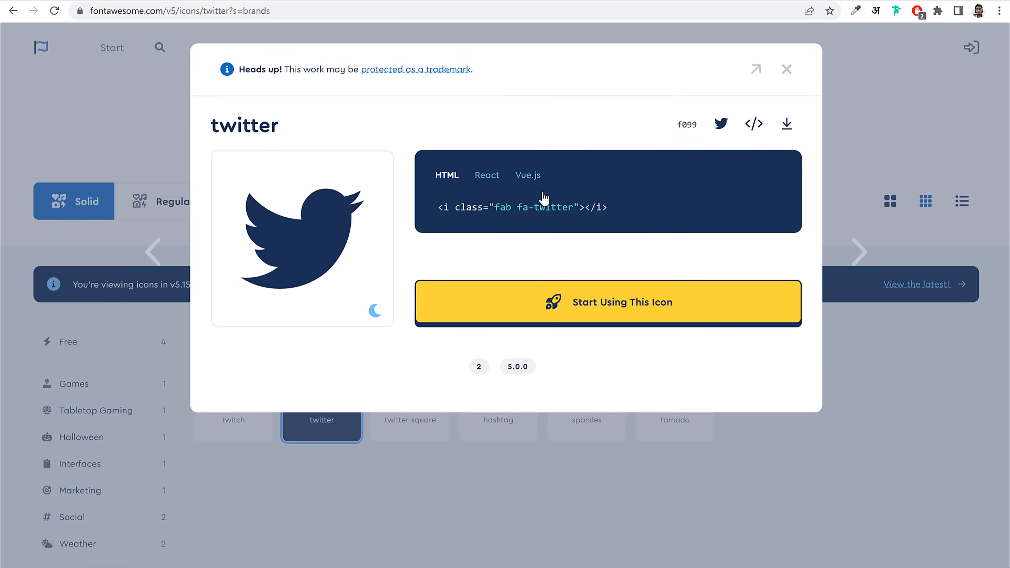
pyautogui.click(512, 215)
# - Change the Twitter item's Icon Link to fab fa-twitter and save the theme settings
pyautogui.hotkey('alt', 'Tab')
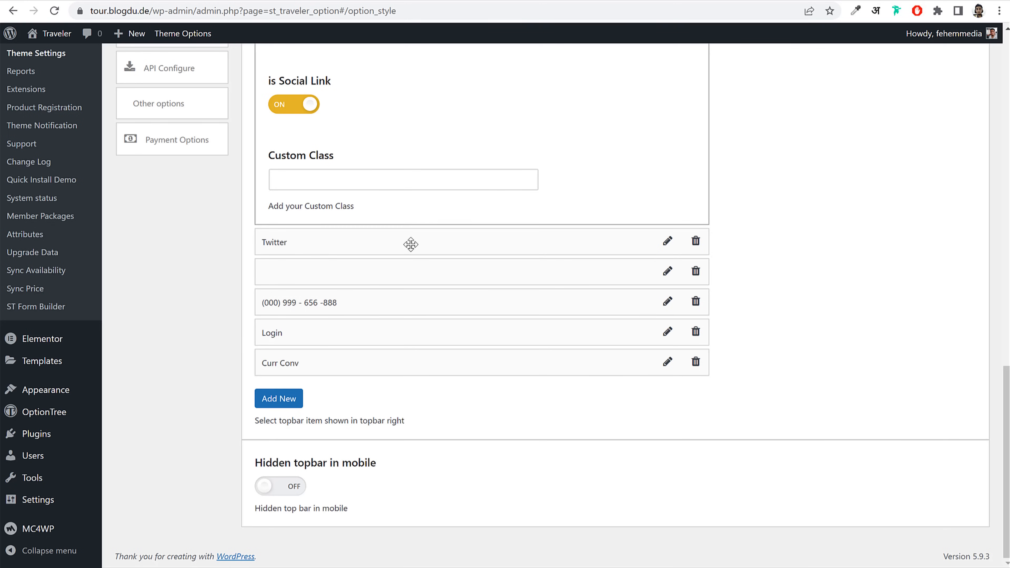
pyautogui.click(667, 241)
pyautogui.scroll(3, 481, 221)
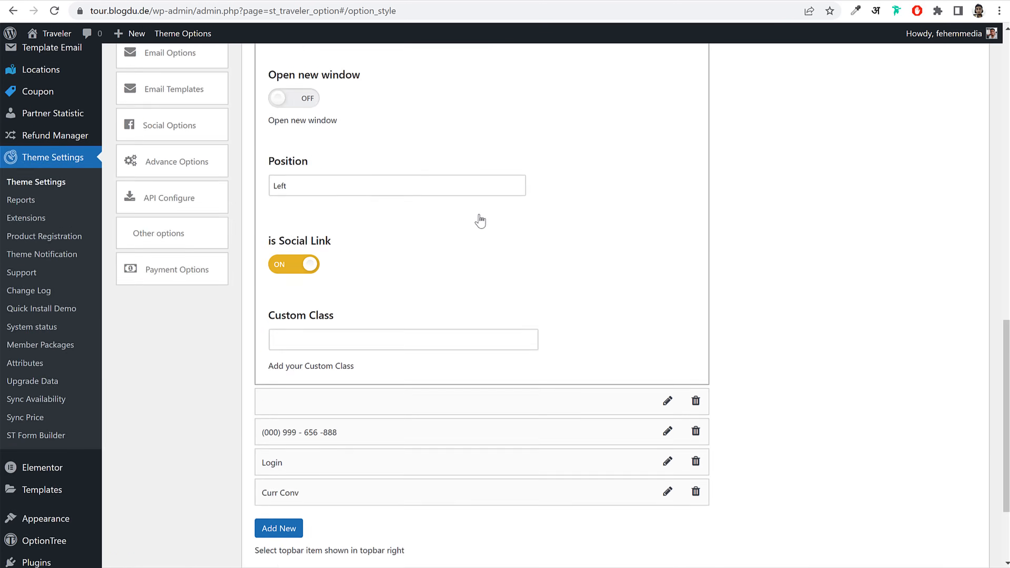
pyautogui.scroll(3, 480, 221)
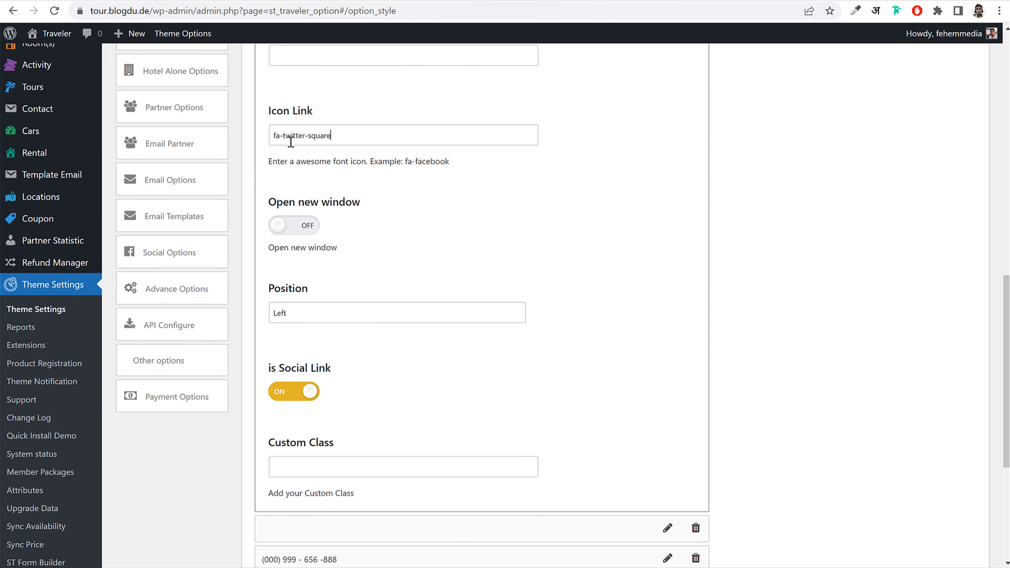
pyautogui.tripleClick(329, 146)
pyautogui.click(330, 146)
pyautogui.write('fab')
pyautogui.scroll(15, 717, 158)
pyautogui.click(959, 214)
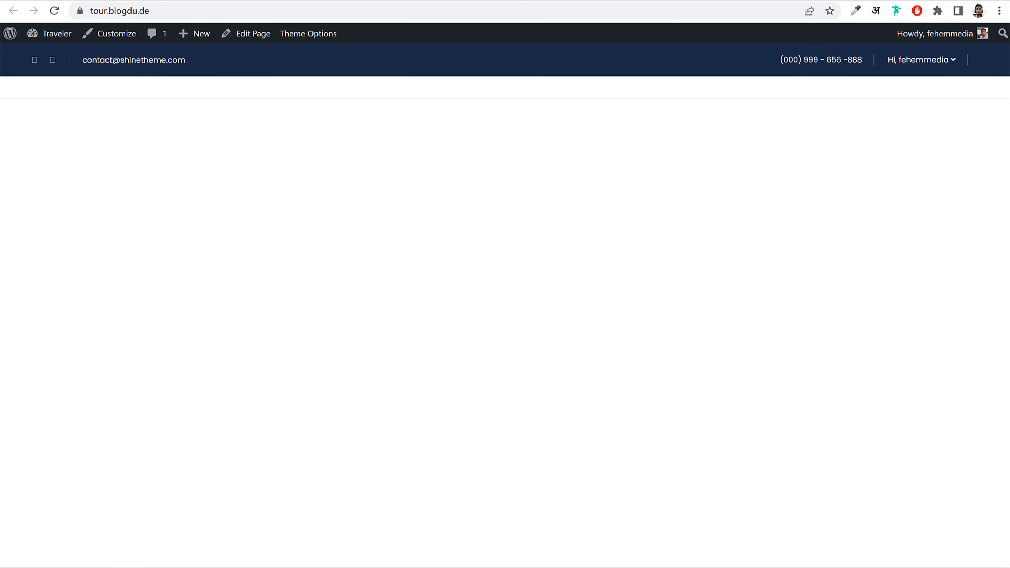
pyautogui.click(358, 11)
pyautogui.press('Return')
pyautogui.click(327, 33)
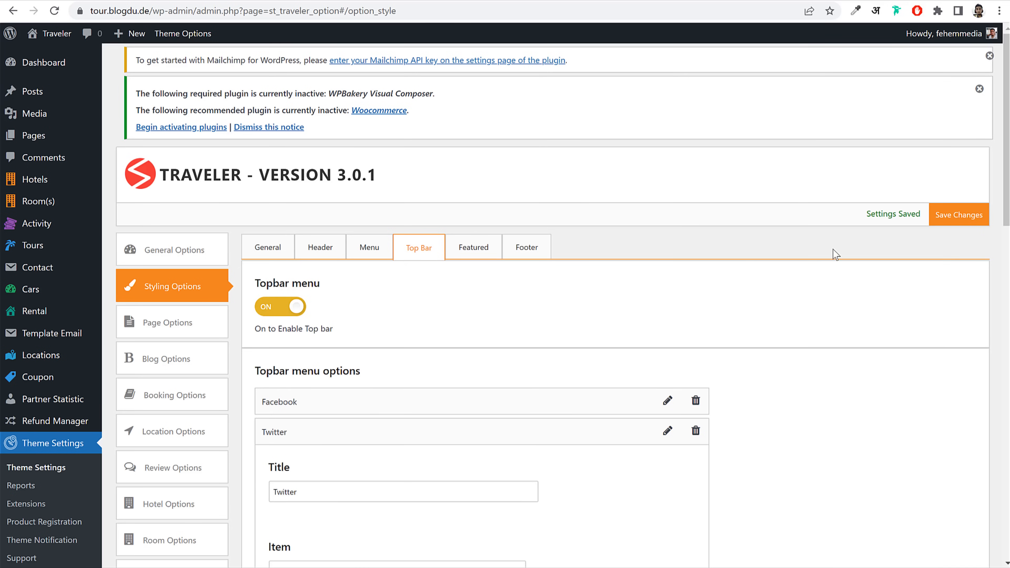
# - Open the Footer styling settings and copy the copyright line from the live site footer
pyautogui.click(474, 253)
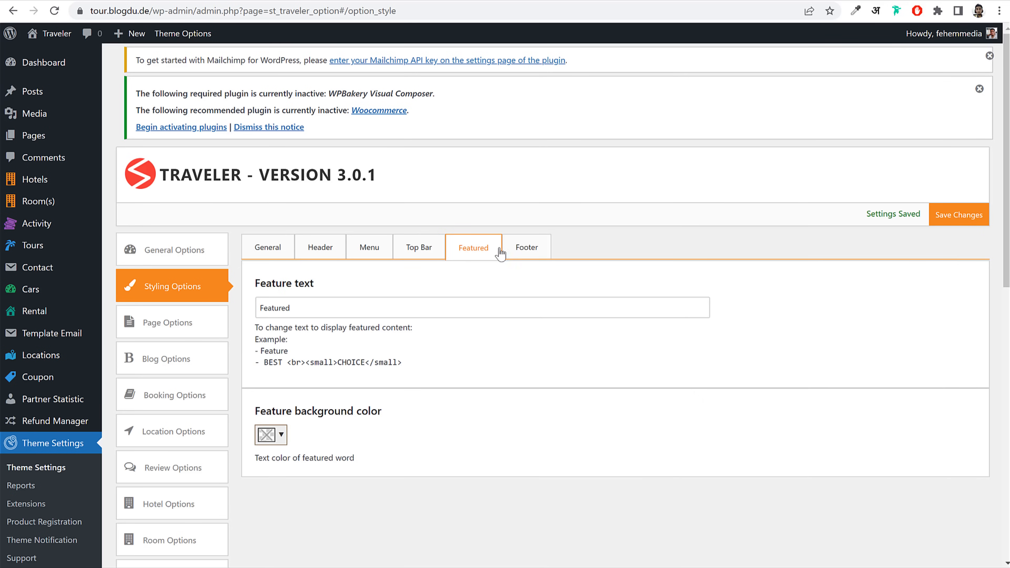
pyautogui.click(526, 249)
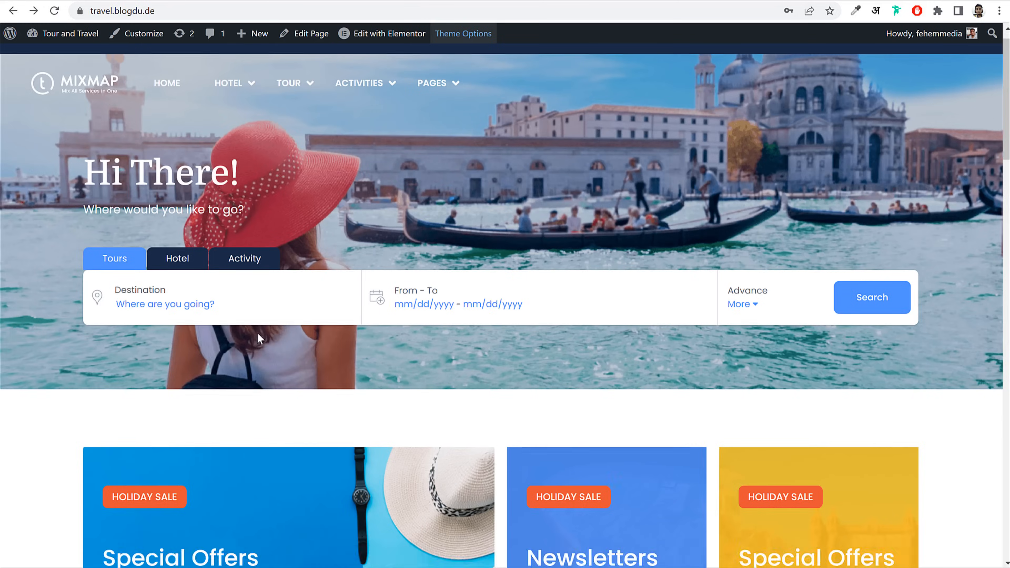
pyautogui.scroll(-15, 257, 332)
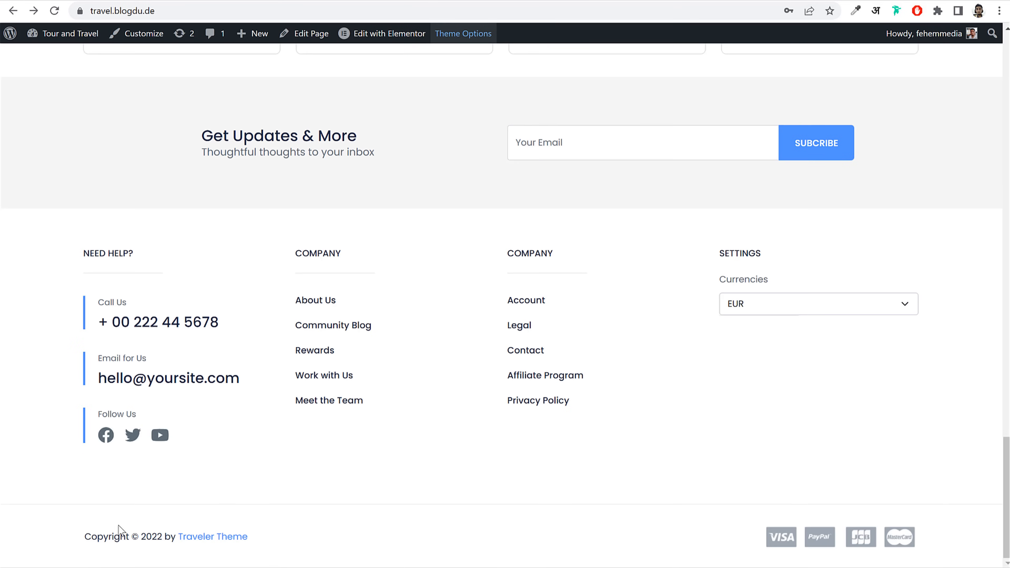
pyautogui.moveTo(77, 537); pyautogui.dragTo(282, 538)
pyautogui.hotkey('ctrl', 'c')
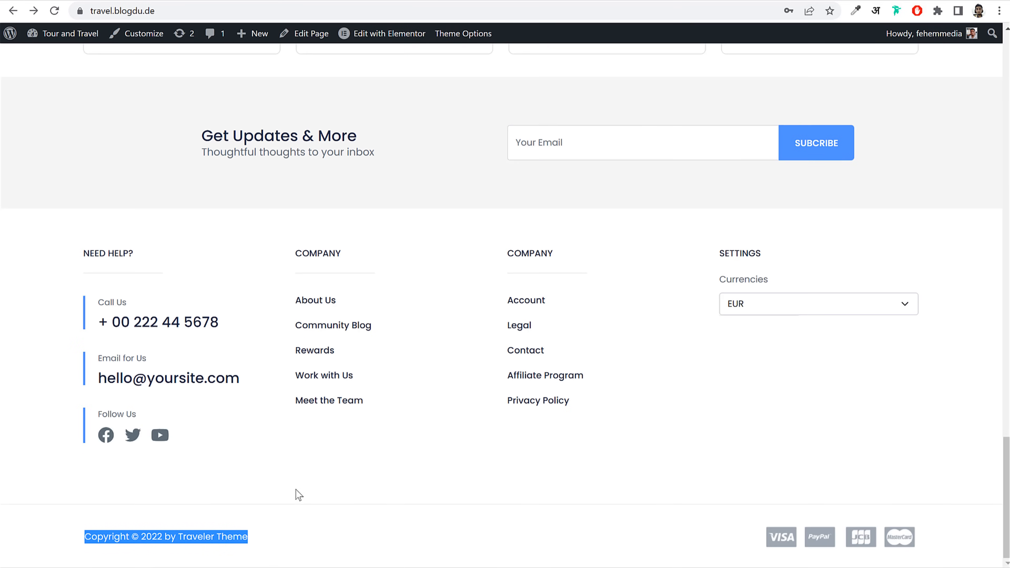
# - Paste the line into Copyright Text and delete its 'by Traveler Theme' credit
pyautogui.click(437, 309)
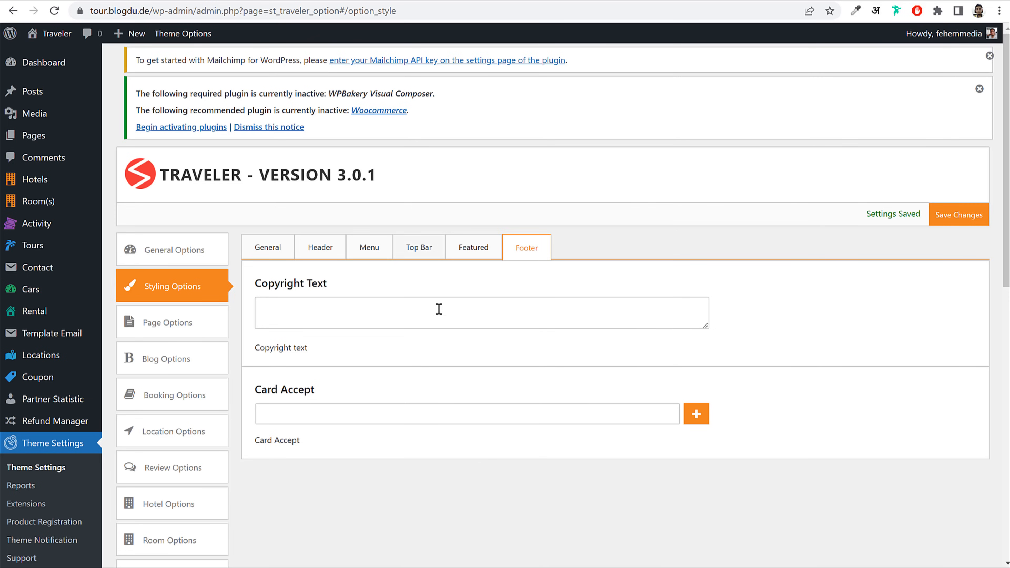
pyautogui.hotkey('ctrl', 'v')
pyautogui.moveTo(392, 310); pyautogui.dragTo(325, 310)
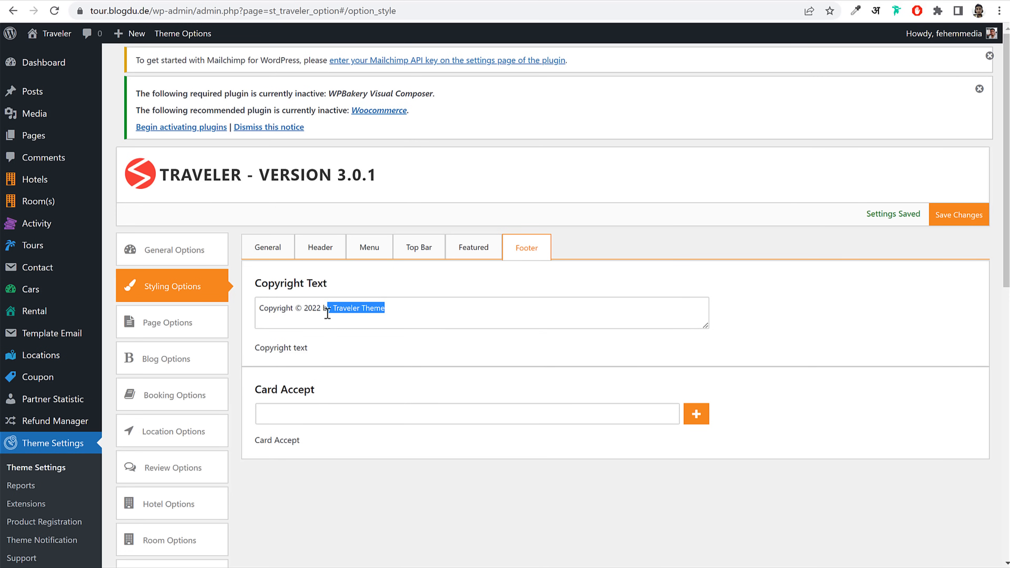
pyautogui.press('BackSpace')
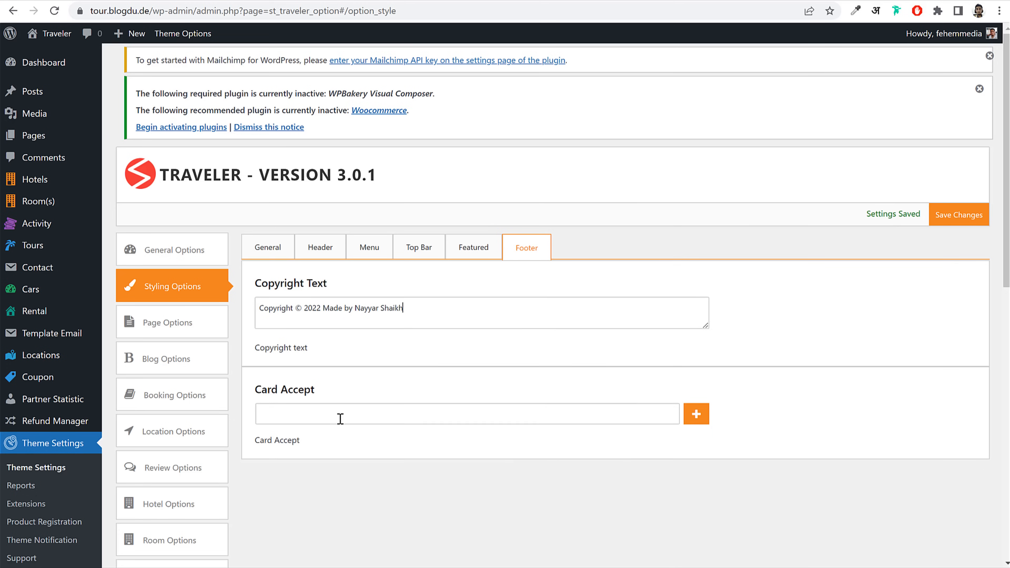
# - Upload cards.png as the footer's Card Accept image and save the settings
pyautogui.click(696, 414)
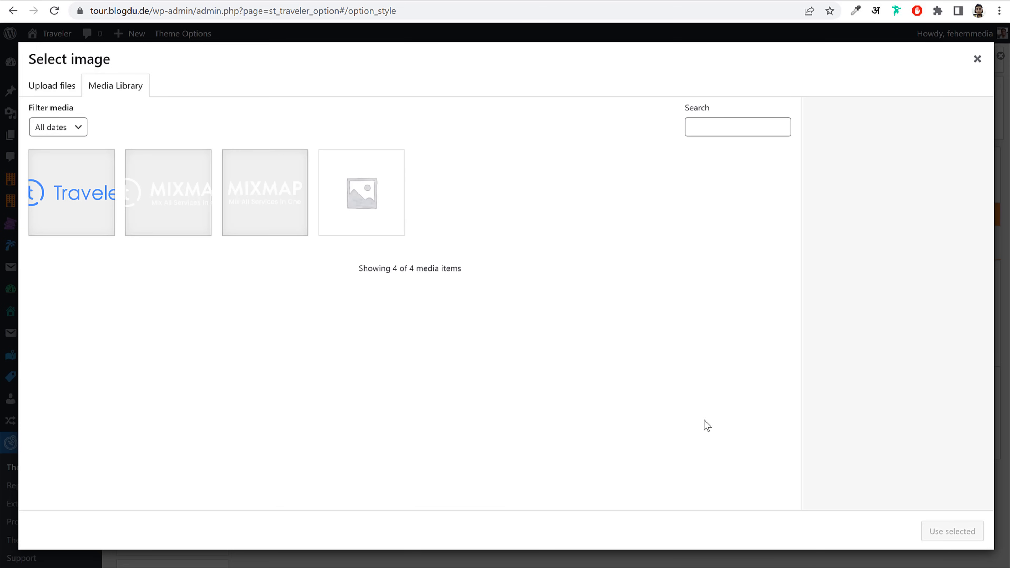
pyautogui.click(52, 85)
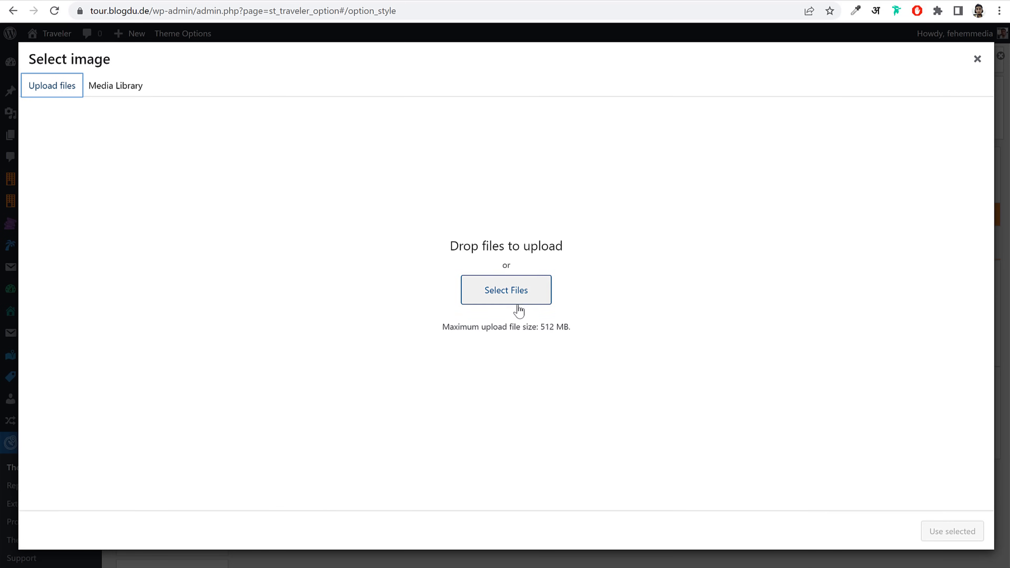
pyautogui.click(503, 291)
pyautogui.scroll(-5, 286, 171)
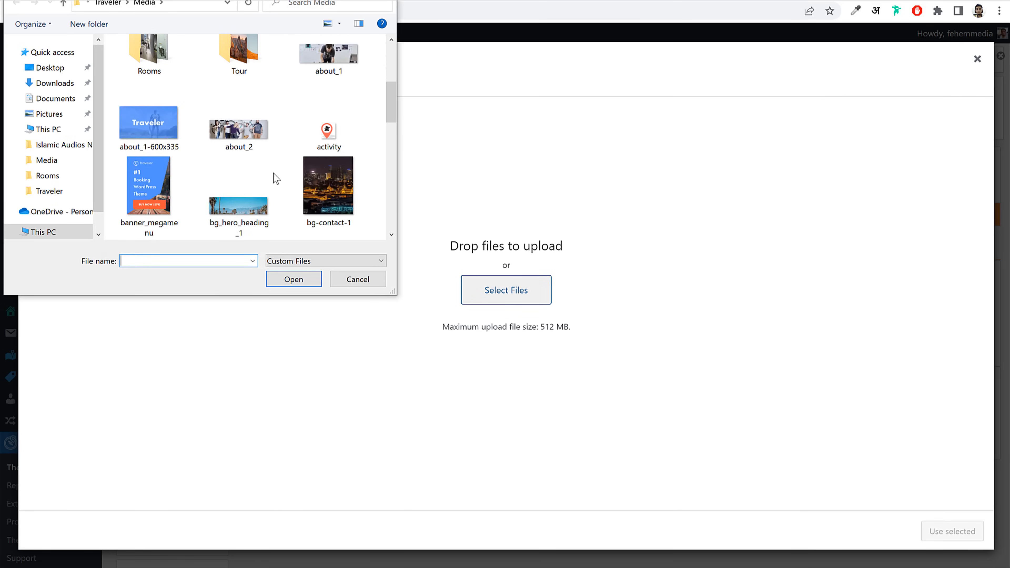
pyautogui.click(149, 131)
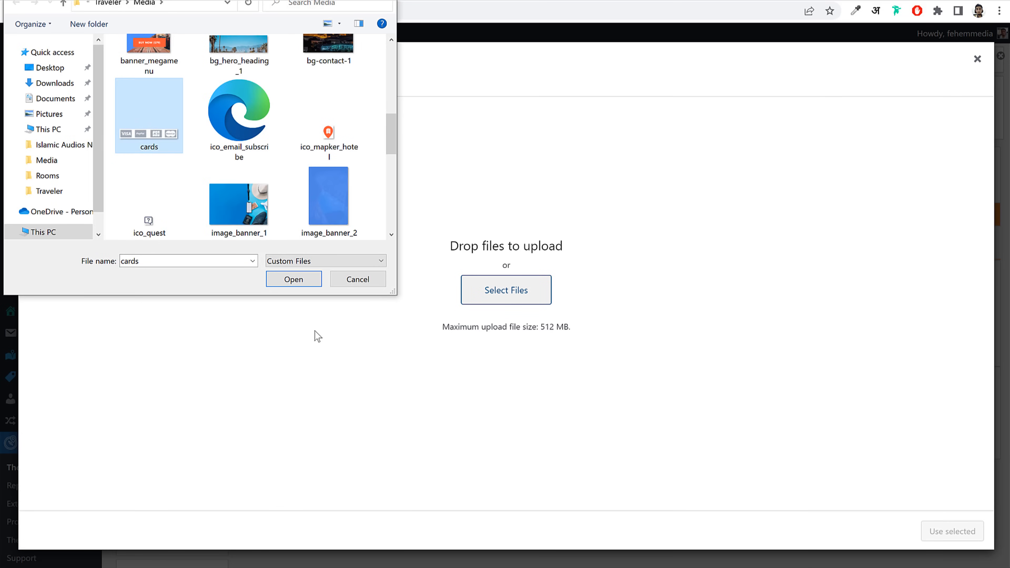
pyautogui.click(294, 280)
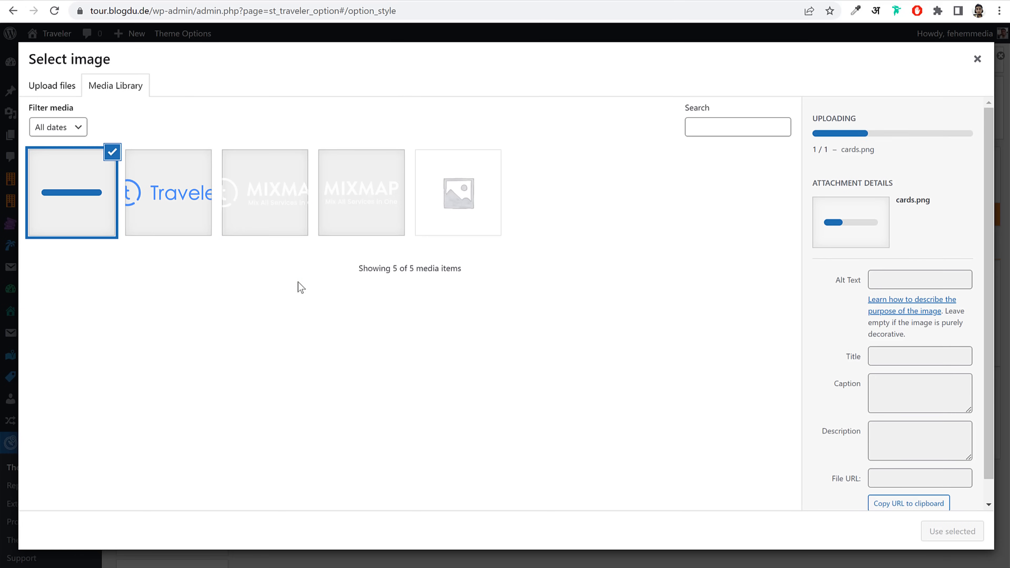
pyautogui.click(958, 533)
pyautogui.click(951, 218)
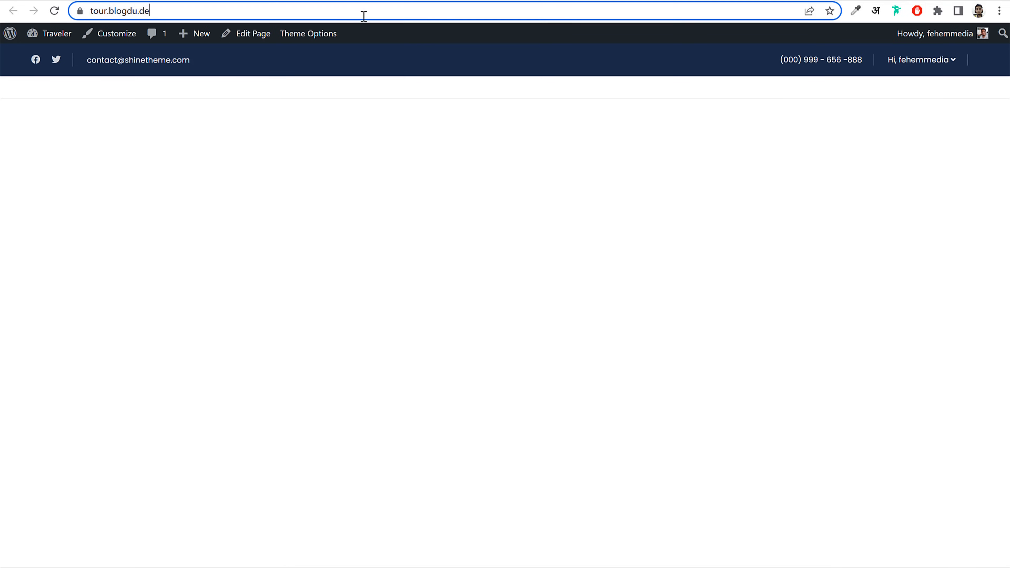
# - Reload the live site to confirm the card logos appear in the footer
pyautogui.click(351, 16)
pyautogui.press('Return')
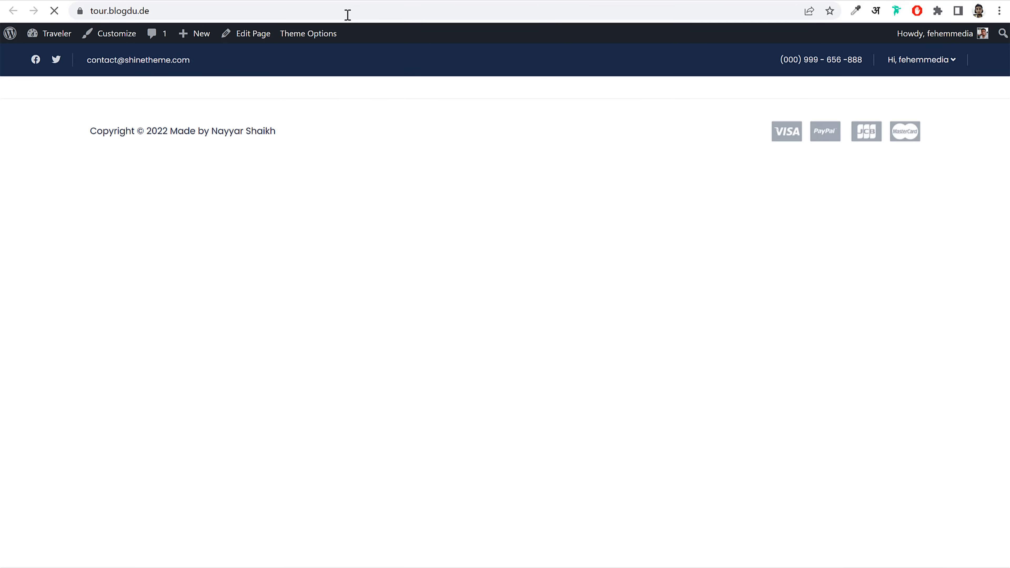
pyautogui.moveTo(22, 135); pyautogui.dragTo(914, 146)
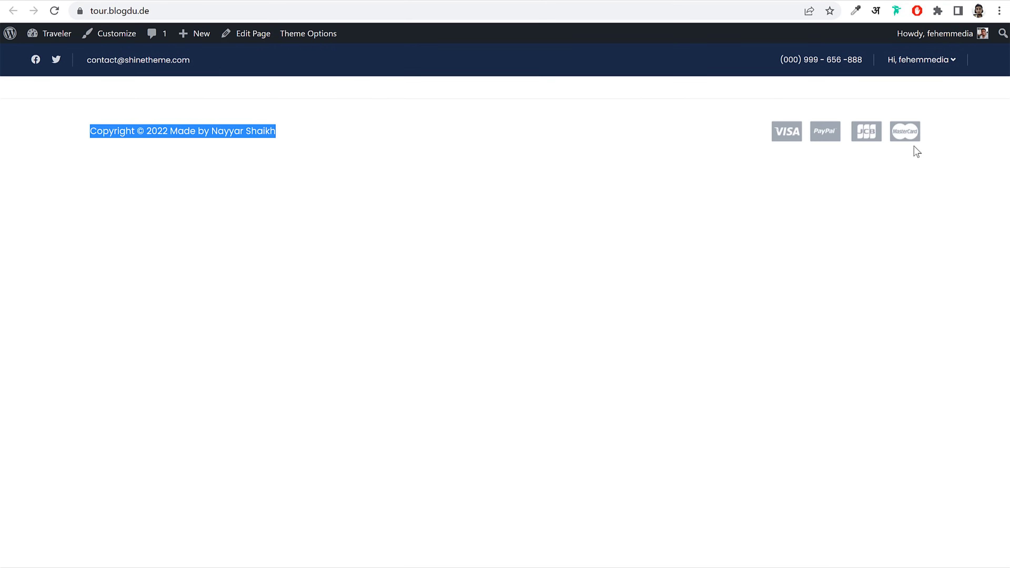
pyautogui.click(223, 128)
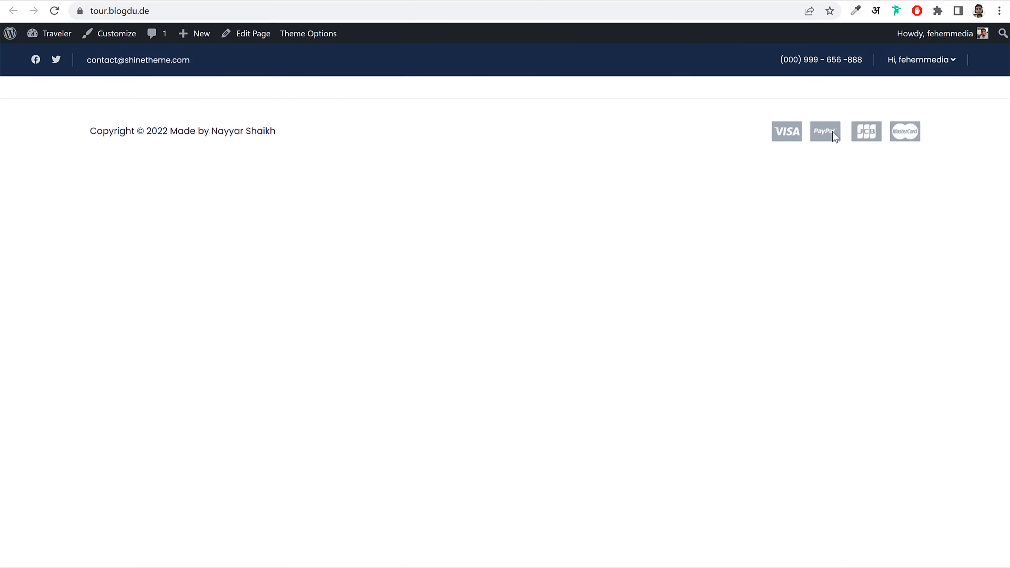
pyautogui.click(247, 0)
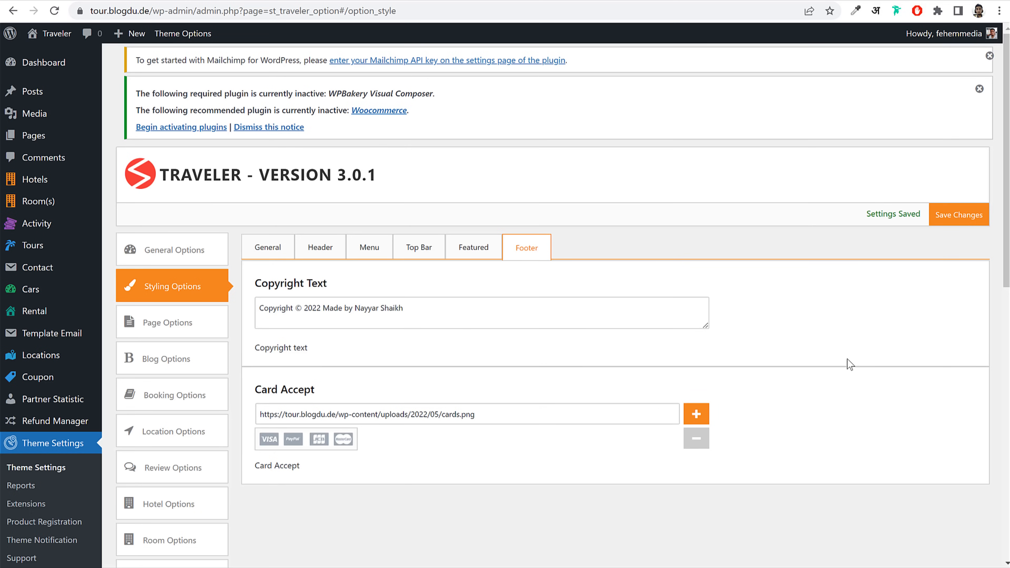
# - In Page Options, set the user dashboard page to Dashboard
pyautogui.click(173, 324)
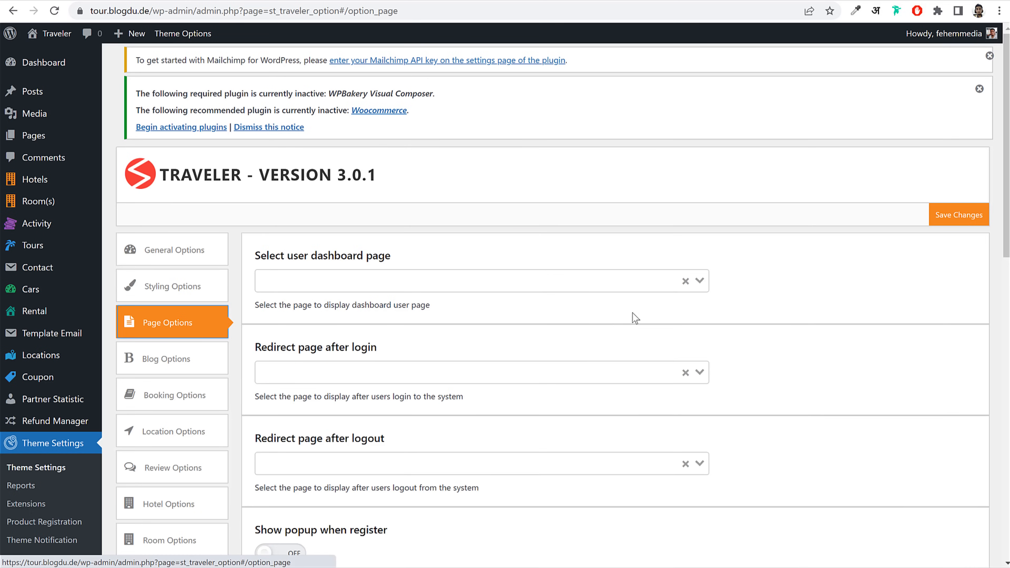
pyautogui.scroll(-3, 736, 291)
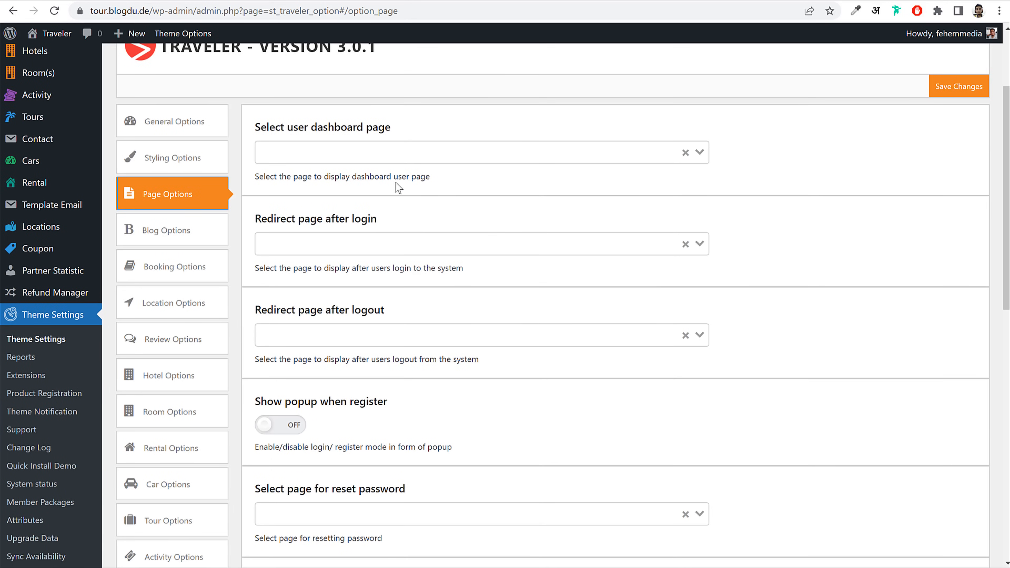
pyautogui.click(352, 157)
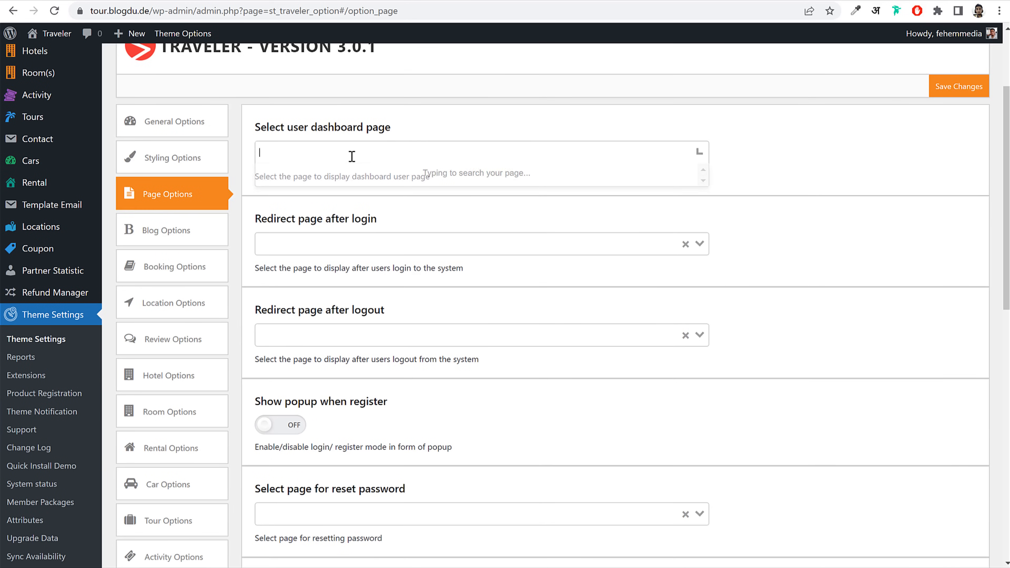
pyautogui.write('da')
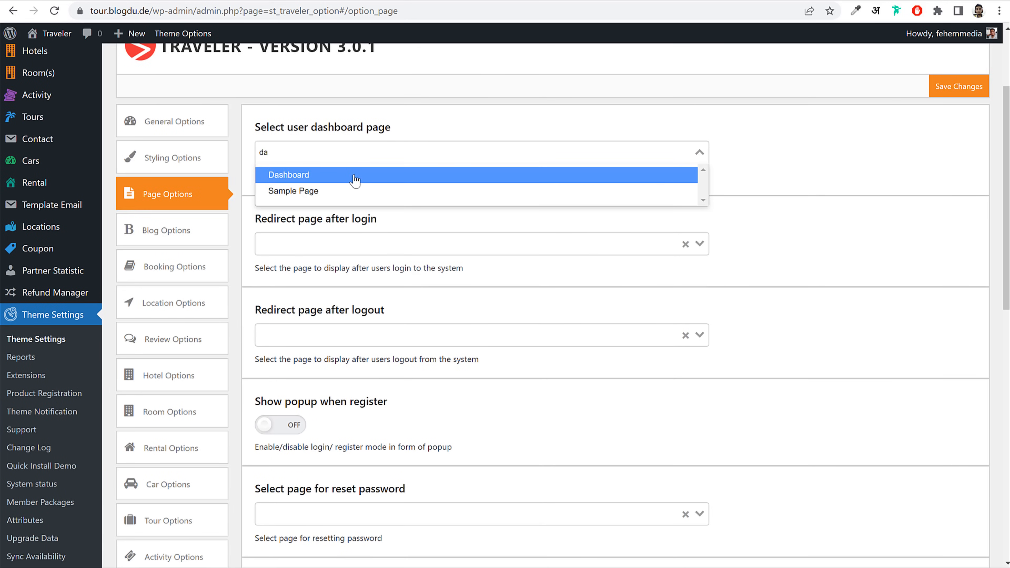
pyautogui.click(356, 171)
# - Redirect users to Home after both login and logout
pyautogui.scroll(-2, 748, 222)
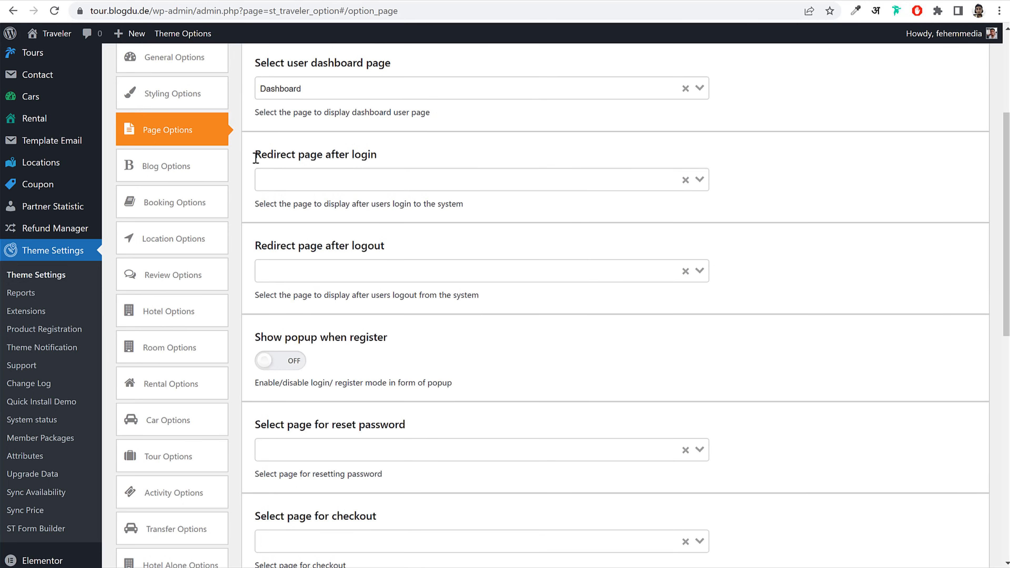
pyautogui.moveTo(256, 158); pyautogui.dragTo(393, 156)
pyautogui.click(323, 174)
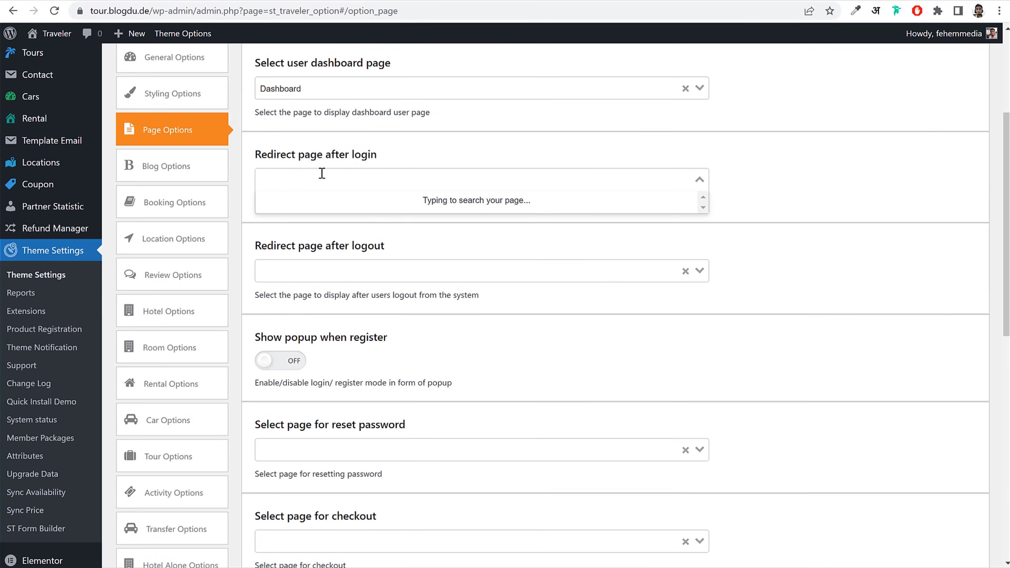
pyautogui.write('home')
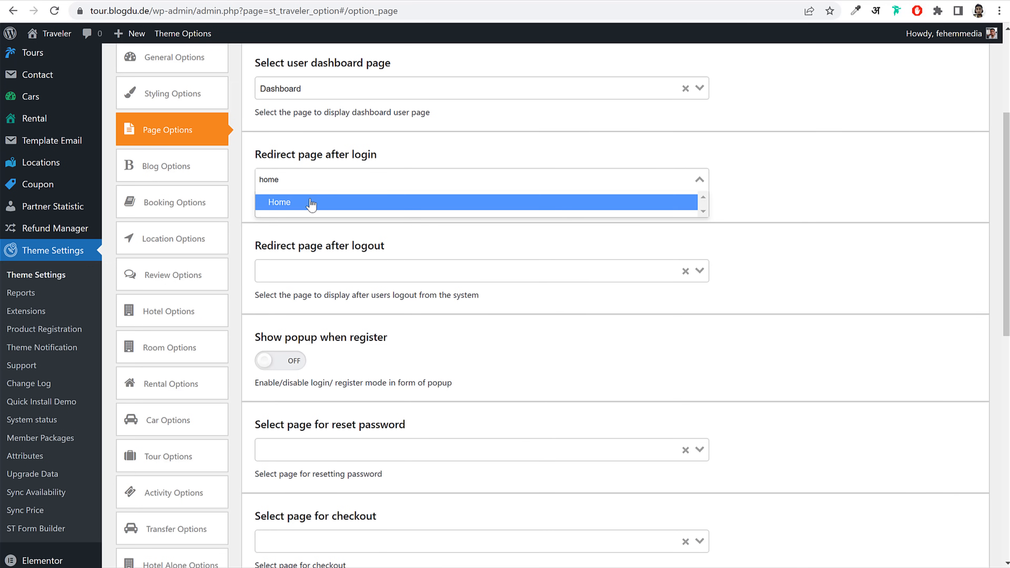
pyautogui.click(311, 205)
pyautogui.click(315, 267)
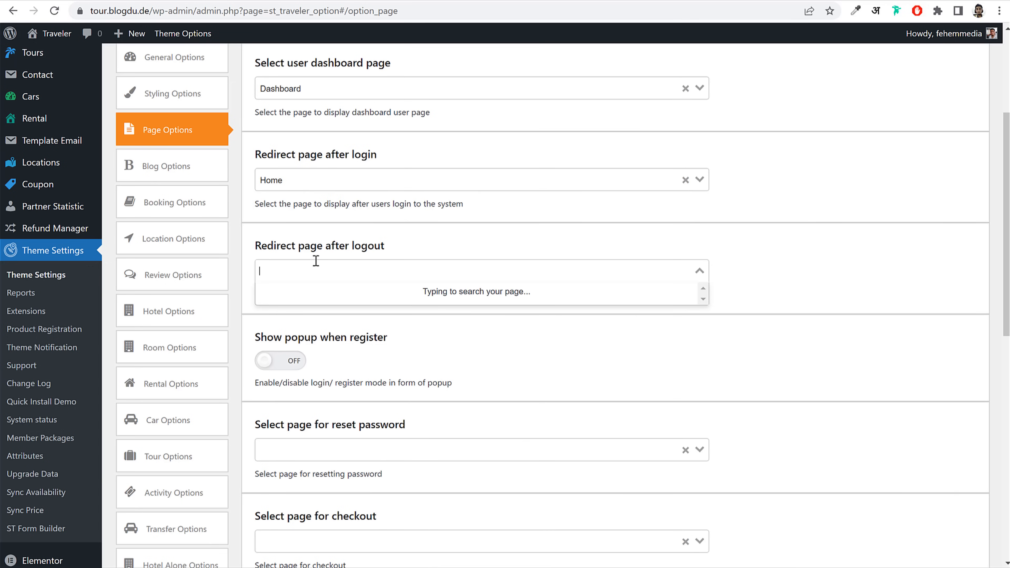
pyautogui.write('home')
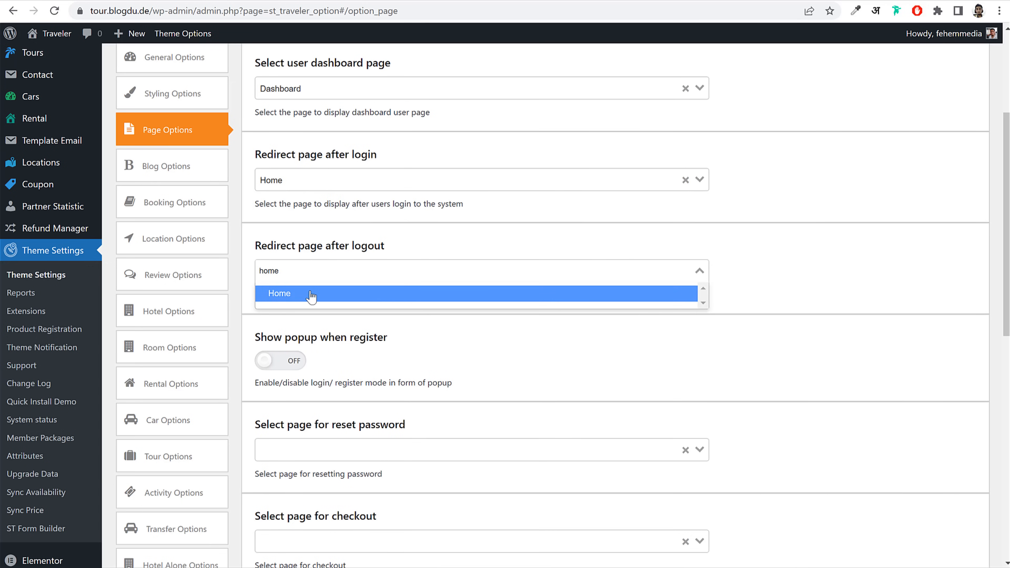
pyautogui.click(313, 295)
# - Turn on the login/register popup and set the reset password page to Reset Password
pyautogui.scroll(-6, 796, 294)
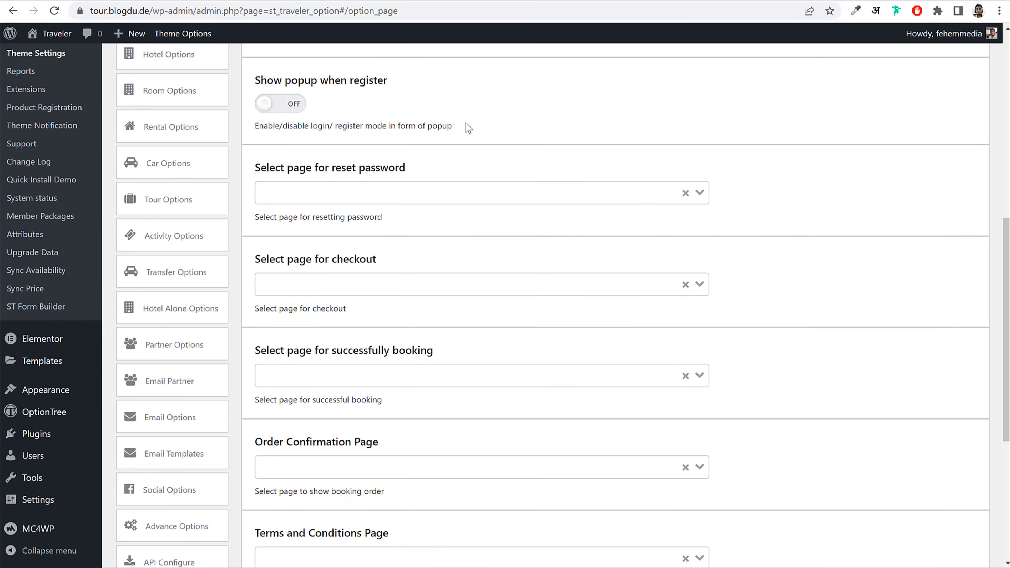
pyautogui.click(275, 102)
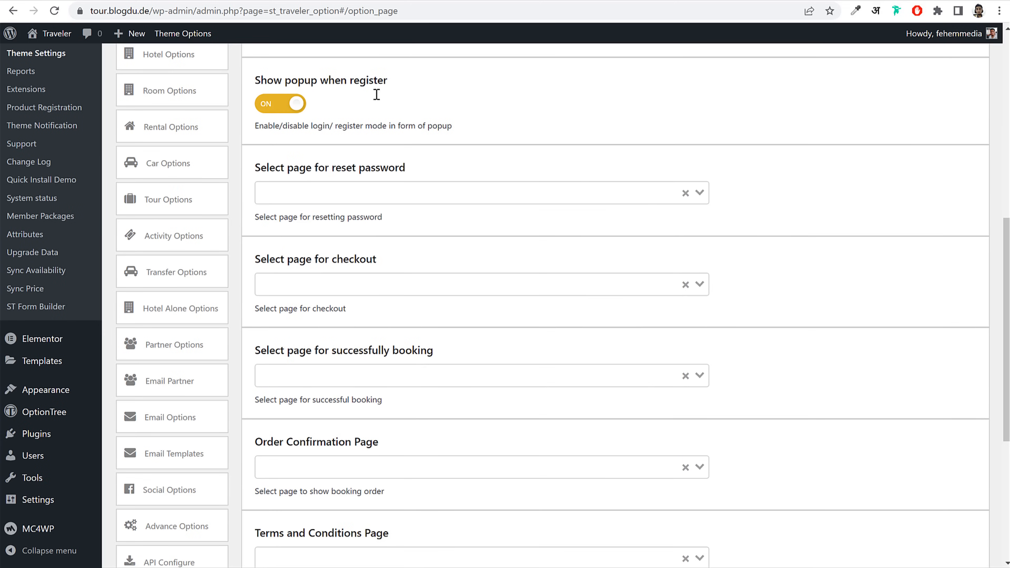
pyautogui.click(346, 188)
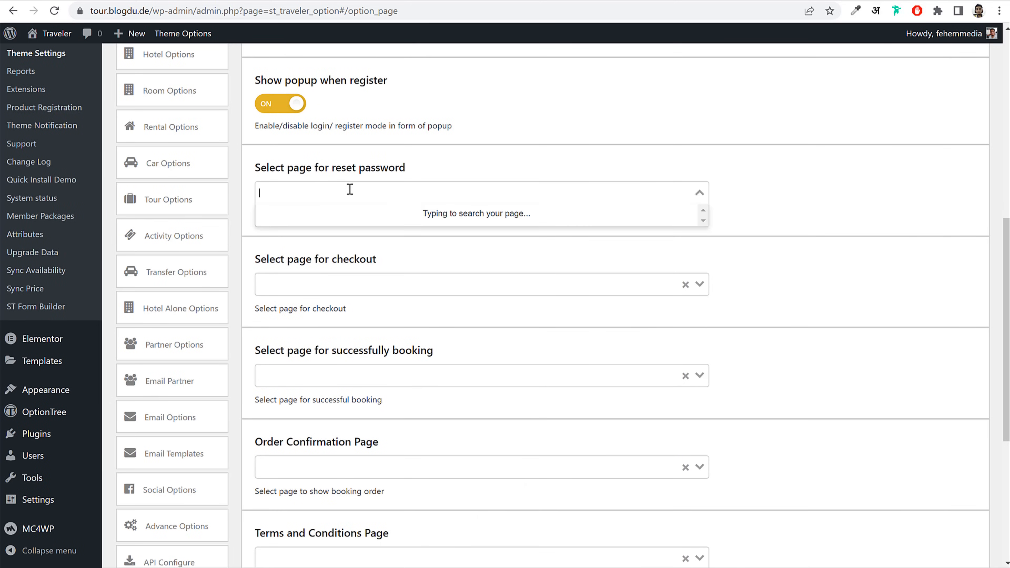
pyautogui.write('rese')
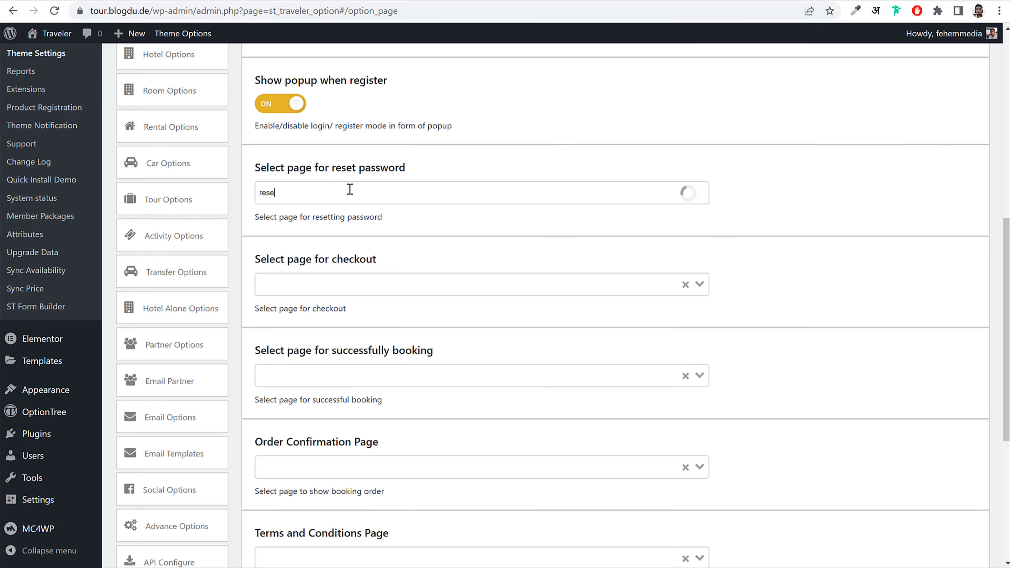
pyautogui.click(327, 217)
# - Set the checkout page to Checkout and the successful booking page to Booking Success
pyautogui.click(329, 283)
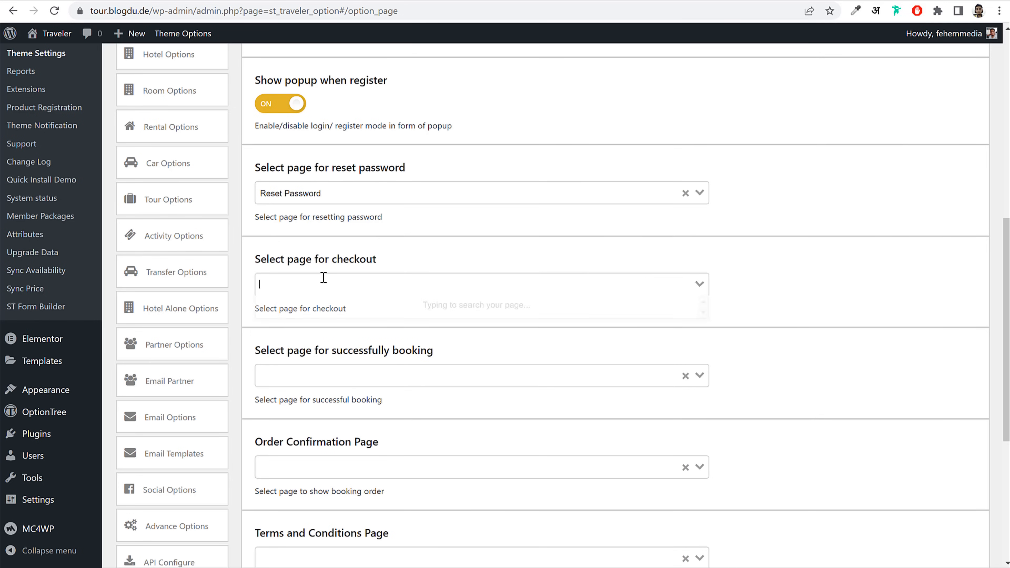
pyautogui.scroll(-2, 354, 262)
pyautogui.write('che')
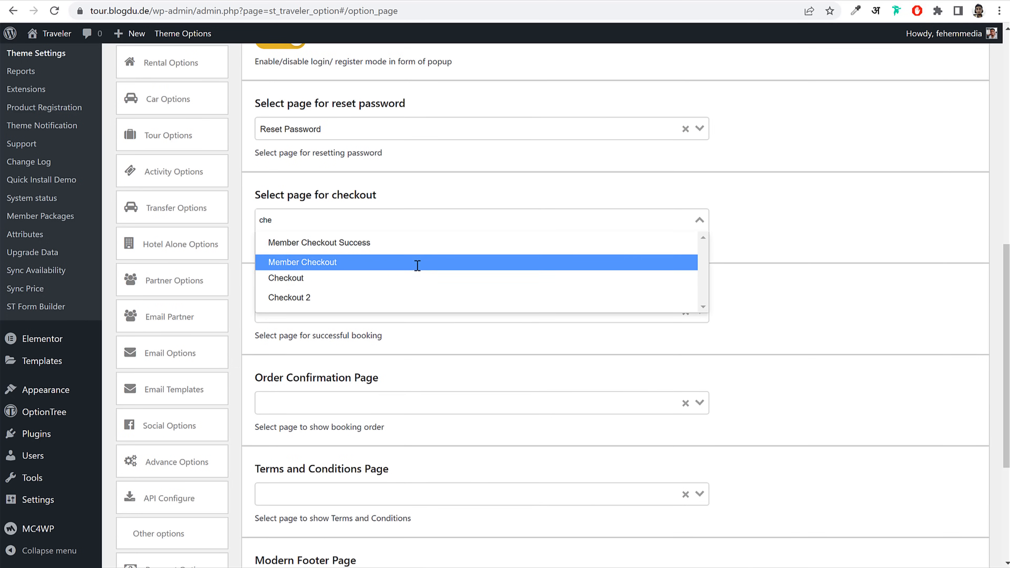
pyautogui.click(295, 282)
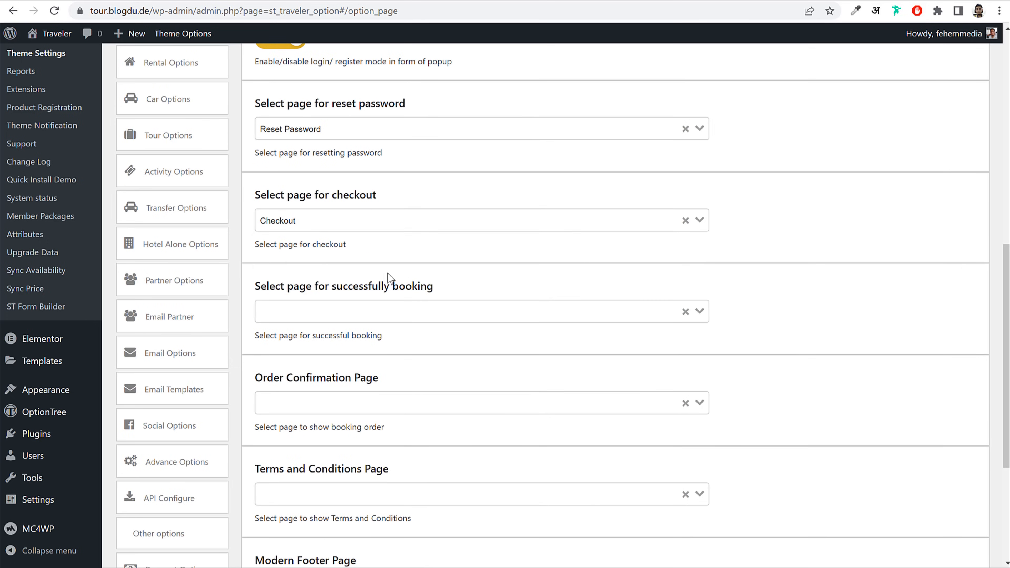
pyautogui.scroll(-3, 420, 274)
pyautogui.click(401, 182)
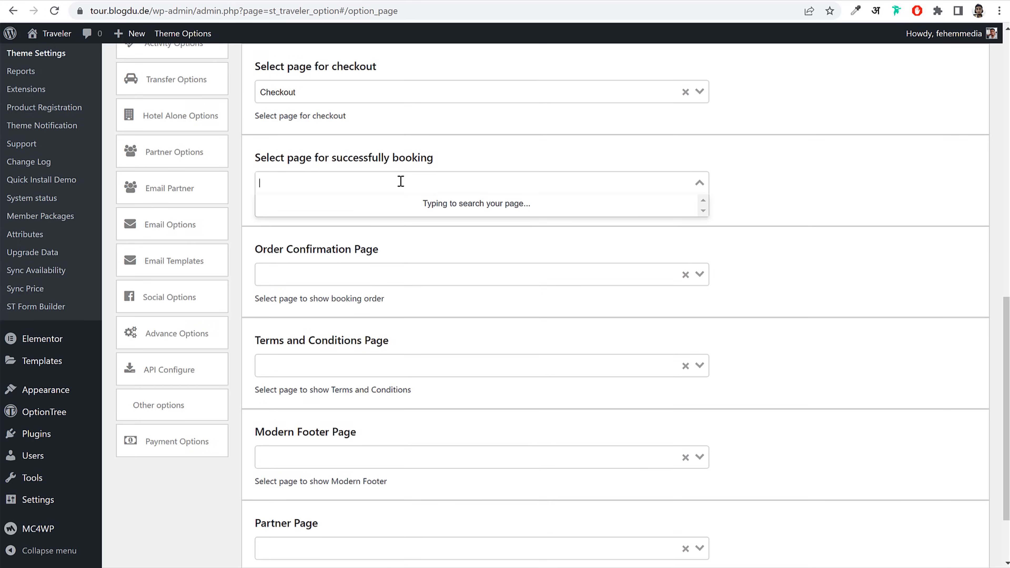
pyautogui.write('suc')
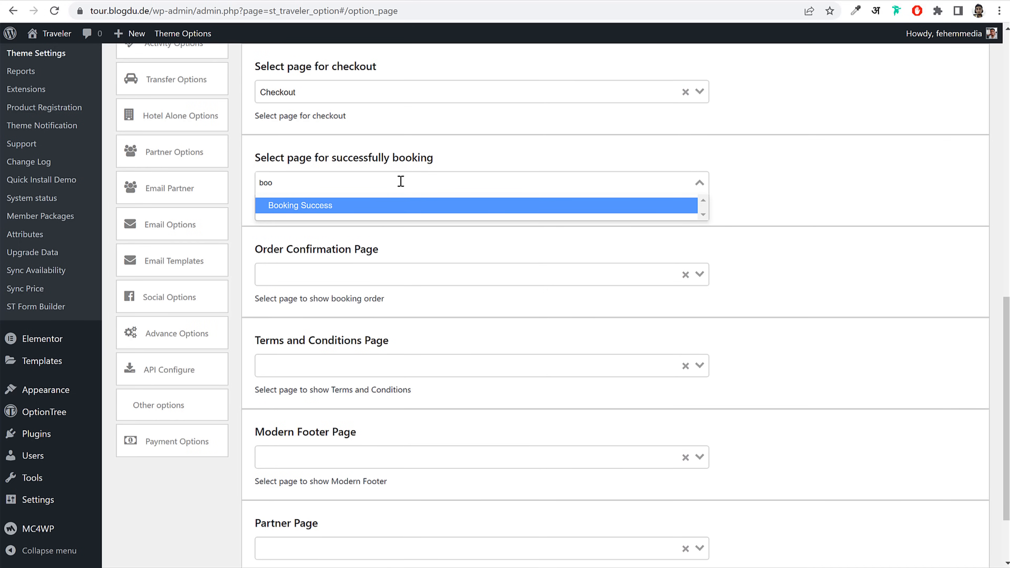
pyautogui.click(334, 207)
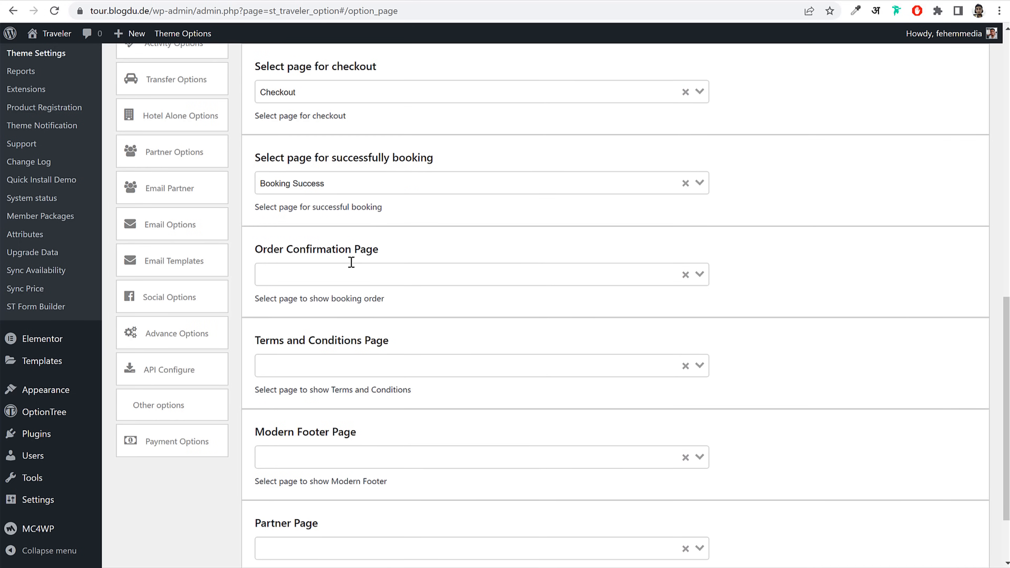
# - Choose Order Confirm as the order confirmation page
pyautogui.click(374, 277)
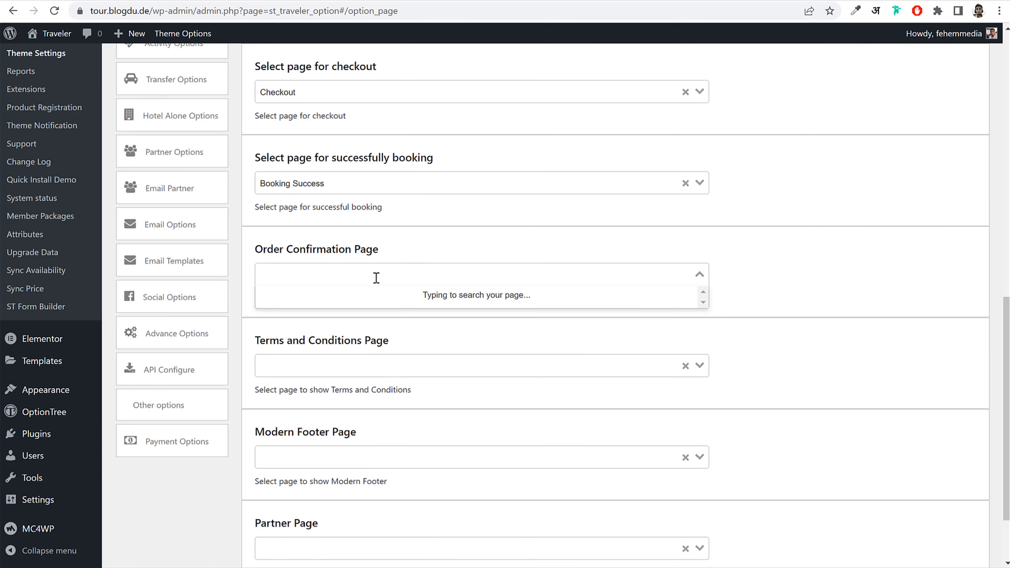
pyautogui.write('ord')
pyautogui.click(326, 314)
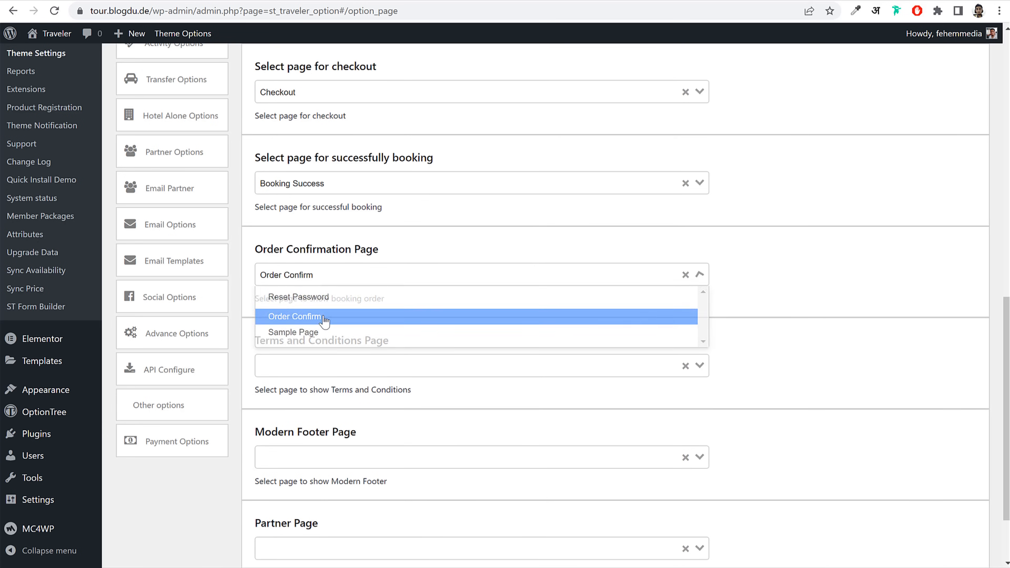
pyautogui.scroll(-2, 734, 303)
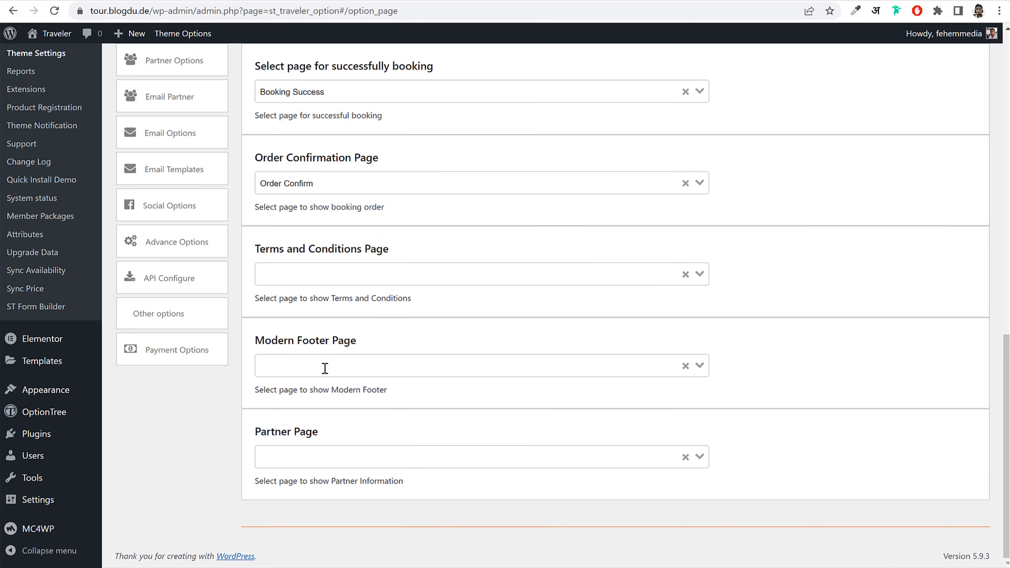
# - Leave Partner Page empty and save the page option settings
pyautogui.click(342, 458)
pyautogui.write('par')
pyautogui.press('BackSpace')
pyautogui.press('BackSpace')
pyautogui.press('BackSpace')
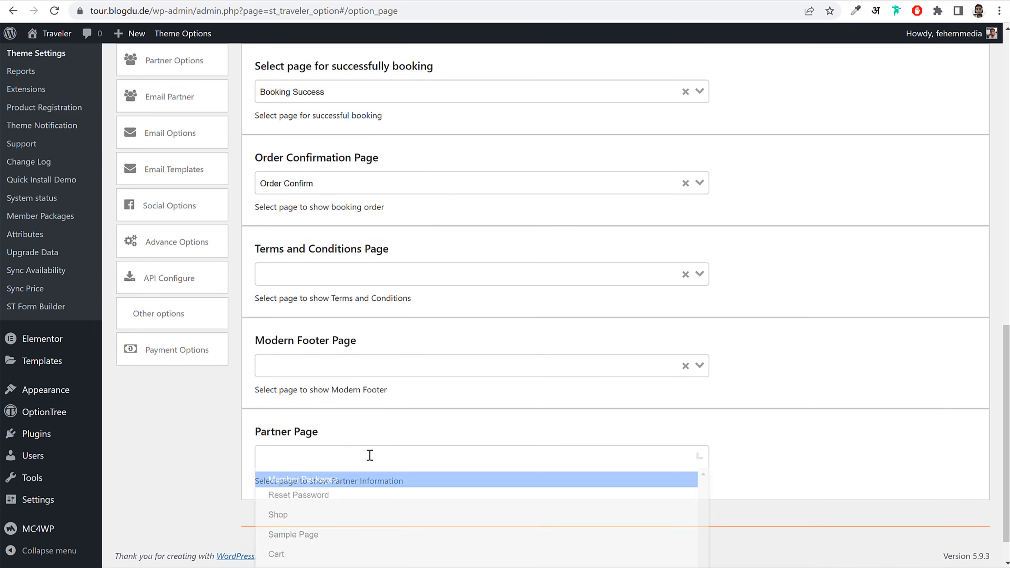
pyautogui.click(378, 434)
pyautogui.moveTo(362, 341); pyautogui.dragTo(297, 373)
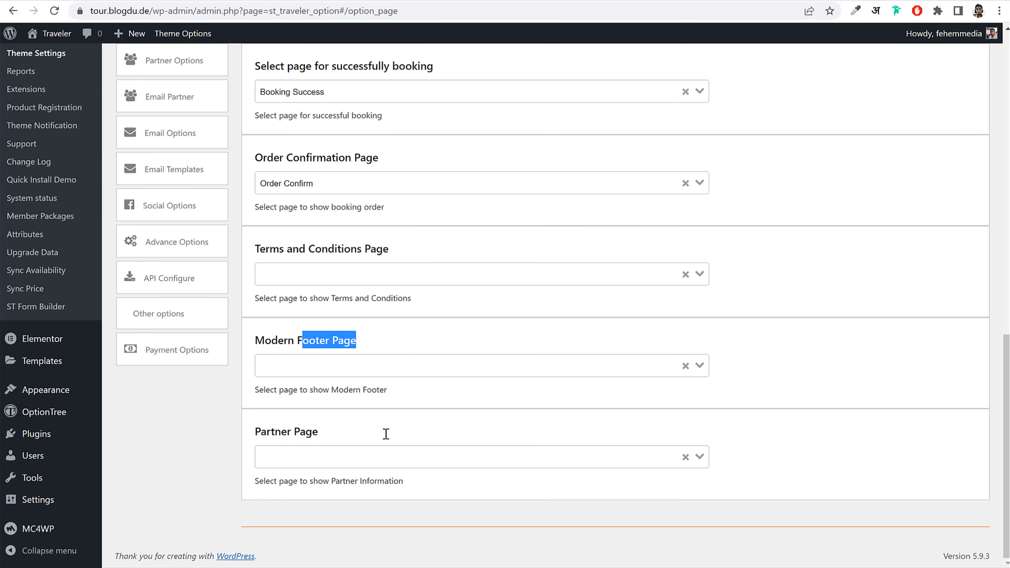
pyautogui.scroll(10, 805, 253)
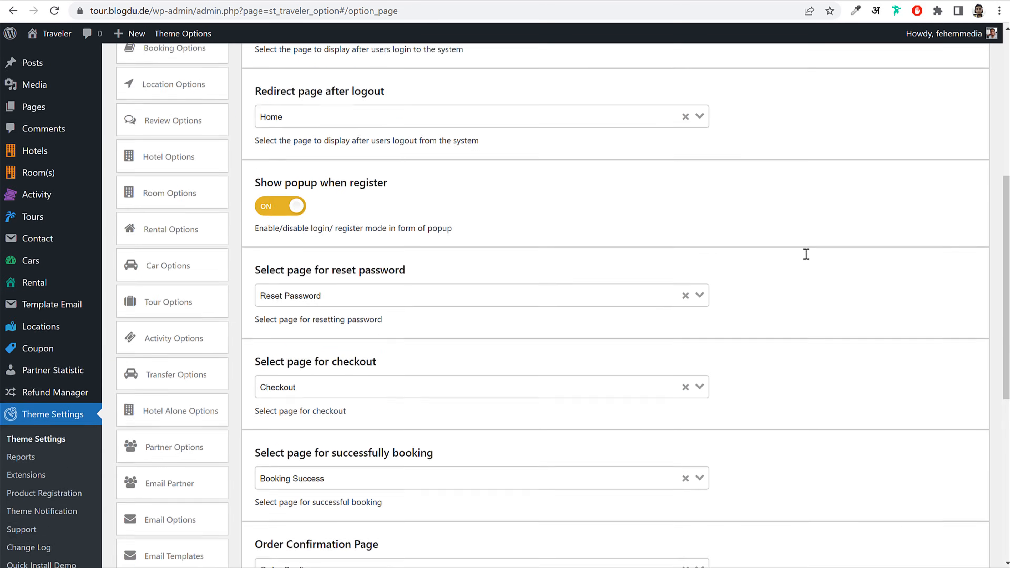
pyautogui.click(931, 190)
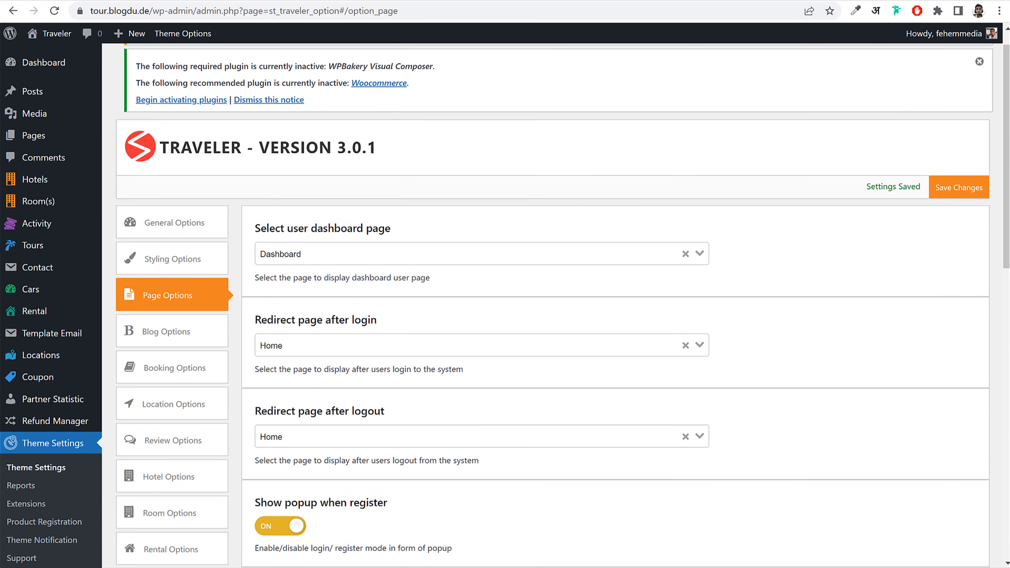
pyautogui.click(163, 322)
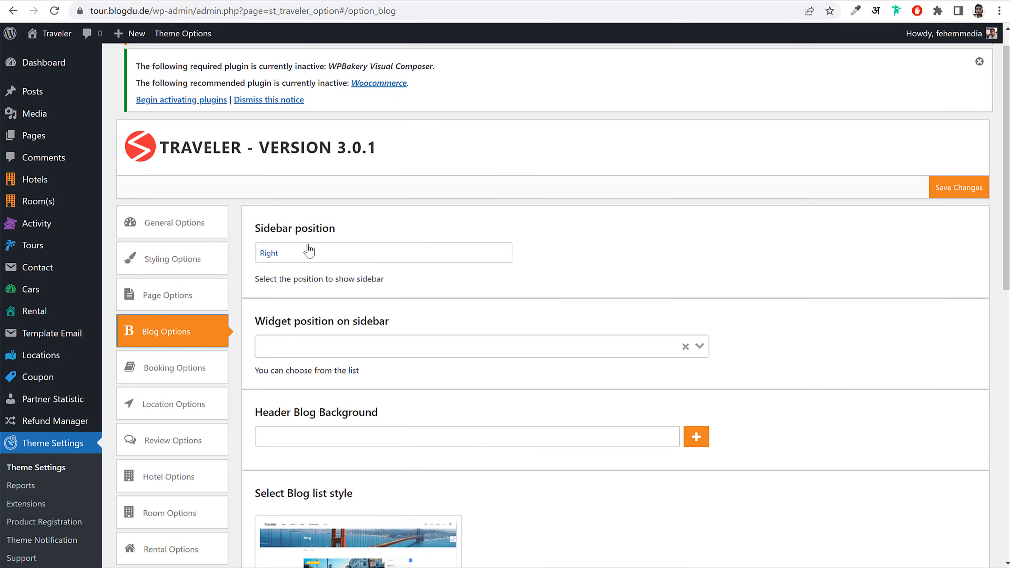
# - Review the Blog Options, sidebar on the right, and save them
pyautogui.scroll(-4, 526, 295)
pyautogui.scroll(-5, 526, 294)
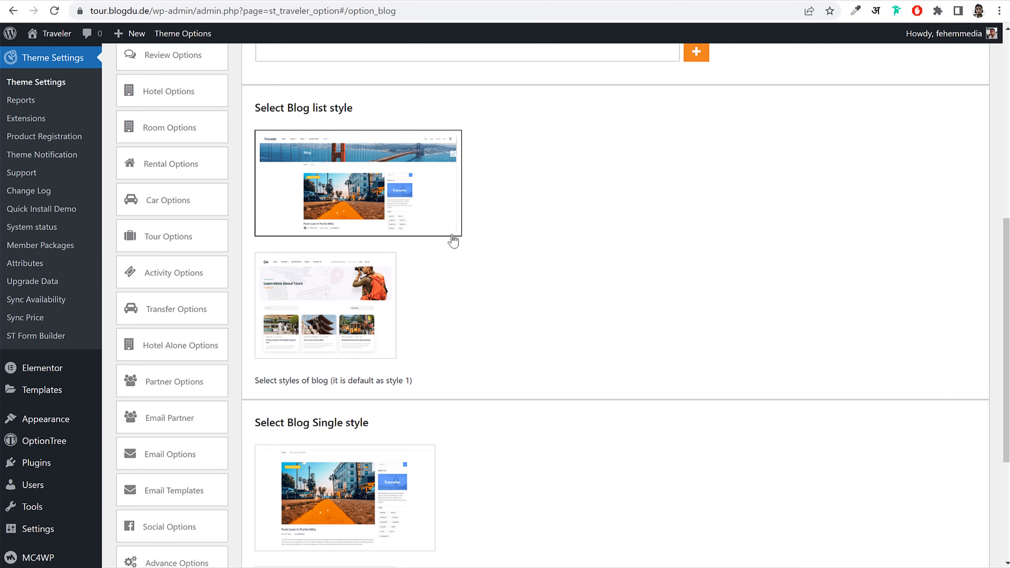
pyautogui.scroll(-5, 510, 284)
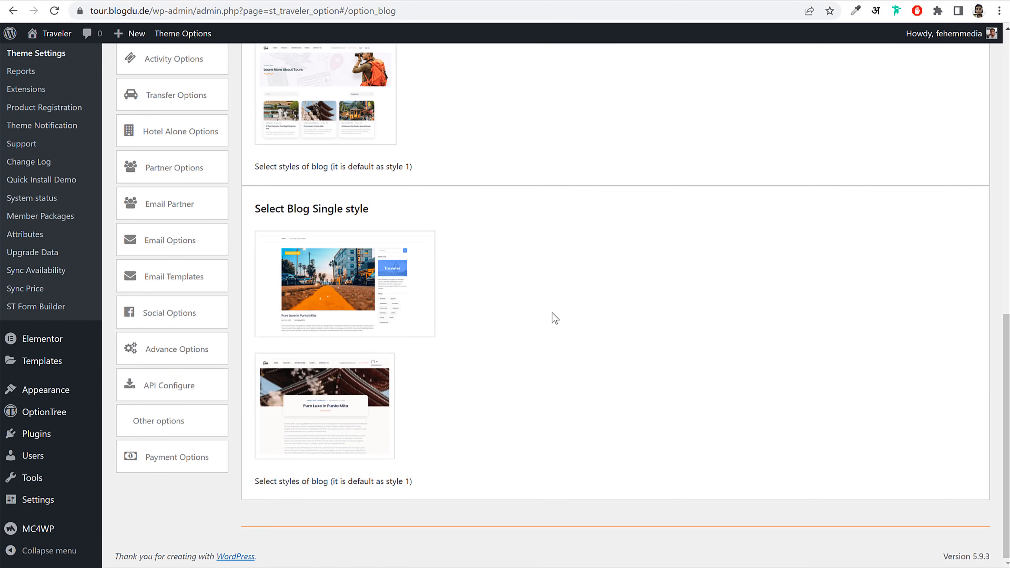
pyautogui.scroll(5, 551, 313)
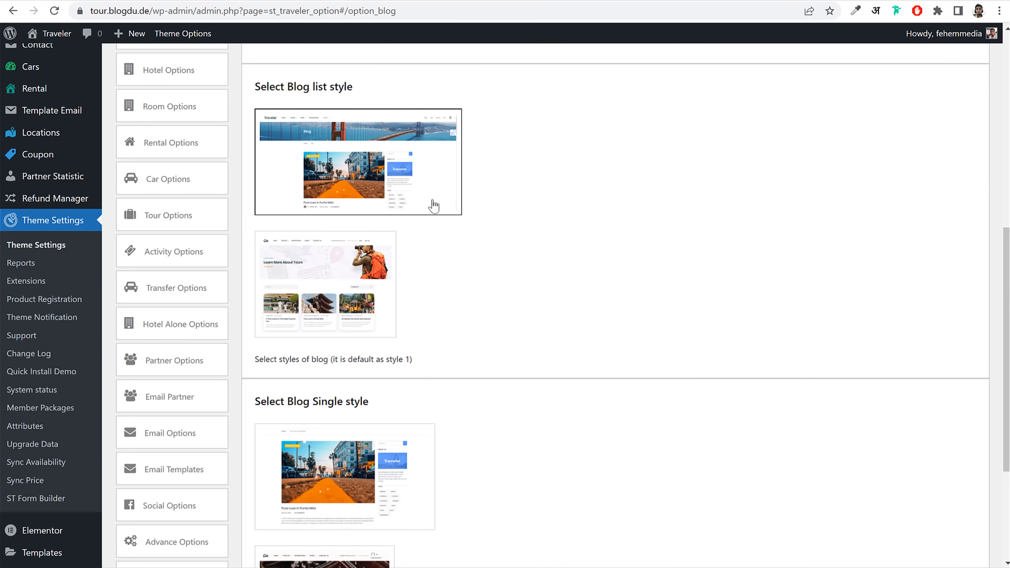
pyautogui.scroll(-5, 434, 205)
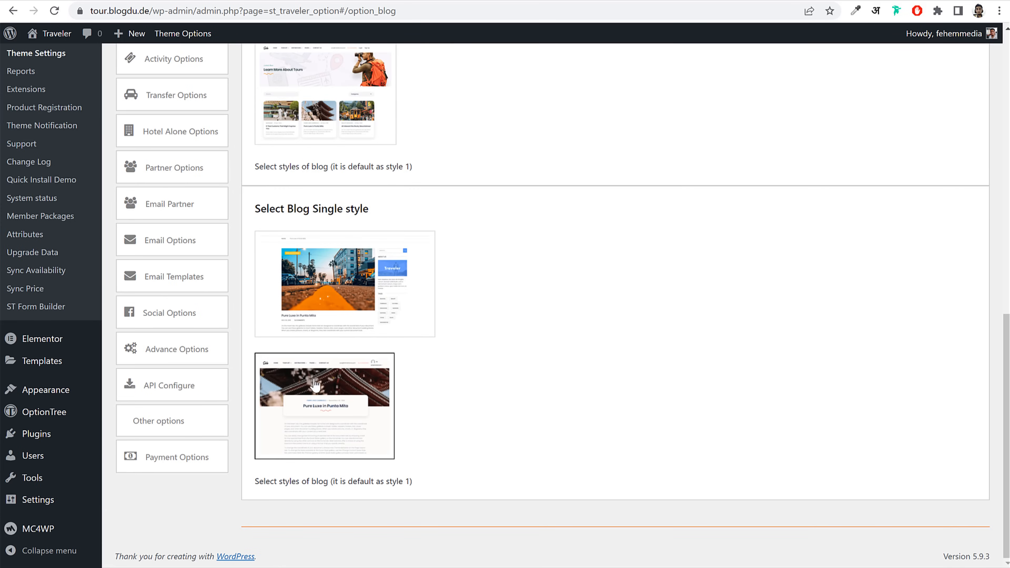
pyautogui.scroll(4, 466, 375)
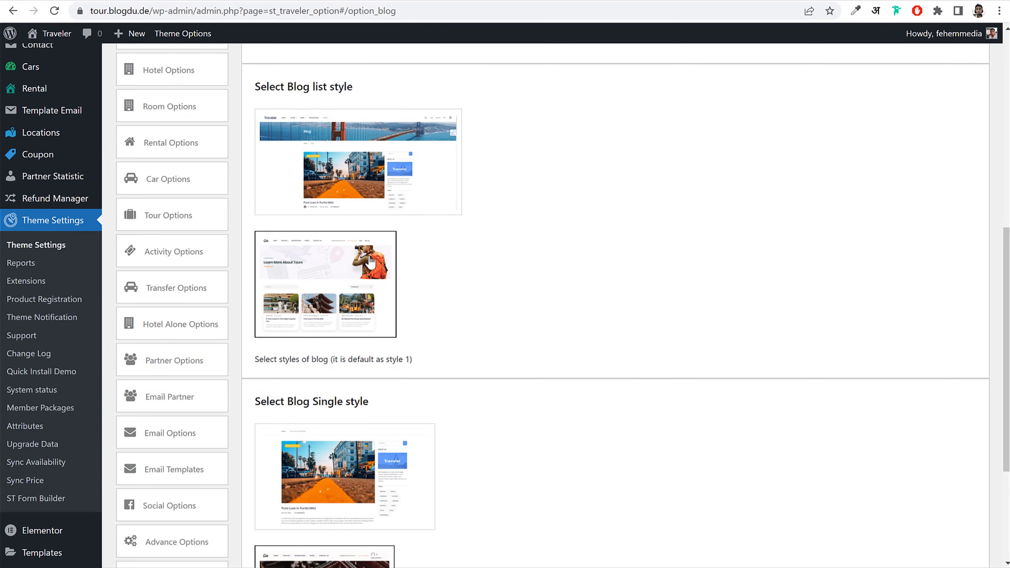
pyautogui.scroll(7, 420, 271)
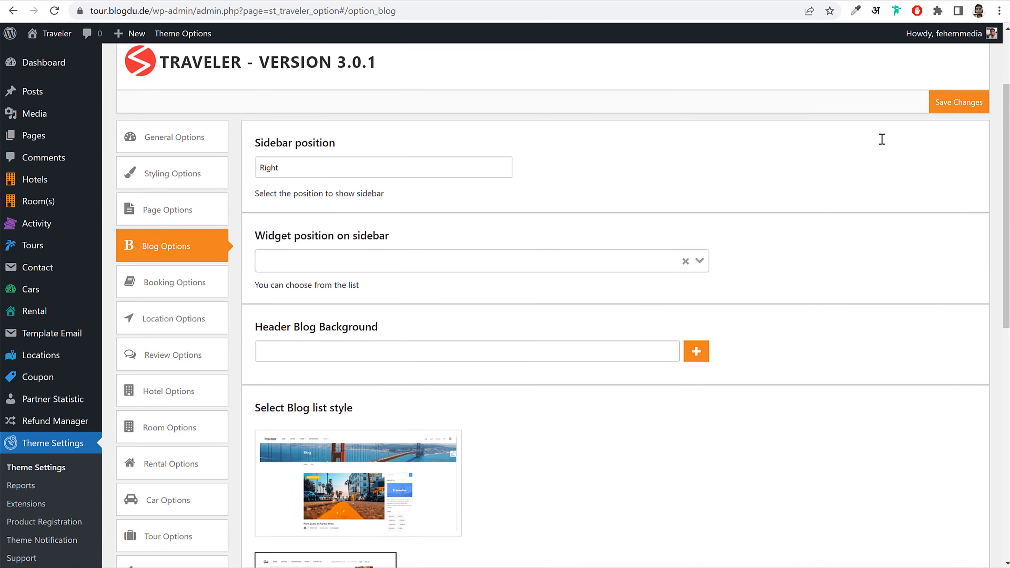
pyautogui.click(958, 102)
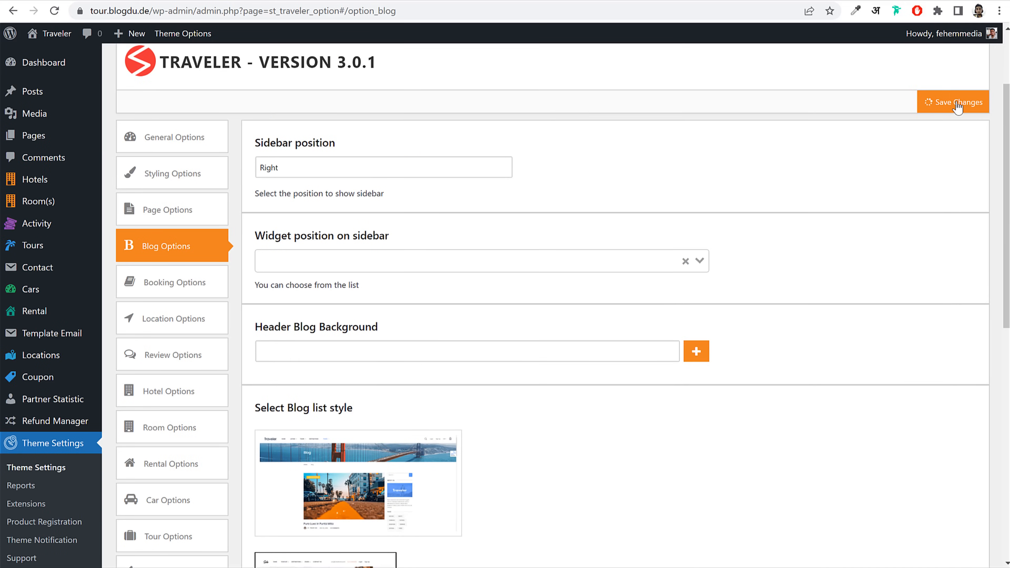
# - In Booking Options, turn Calculated Ajax Price on and captcha off, then save
pyautogui.click(171, 282)
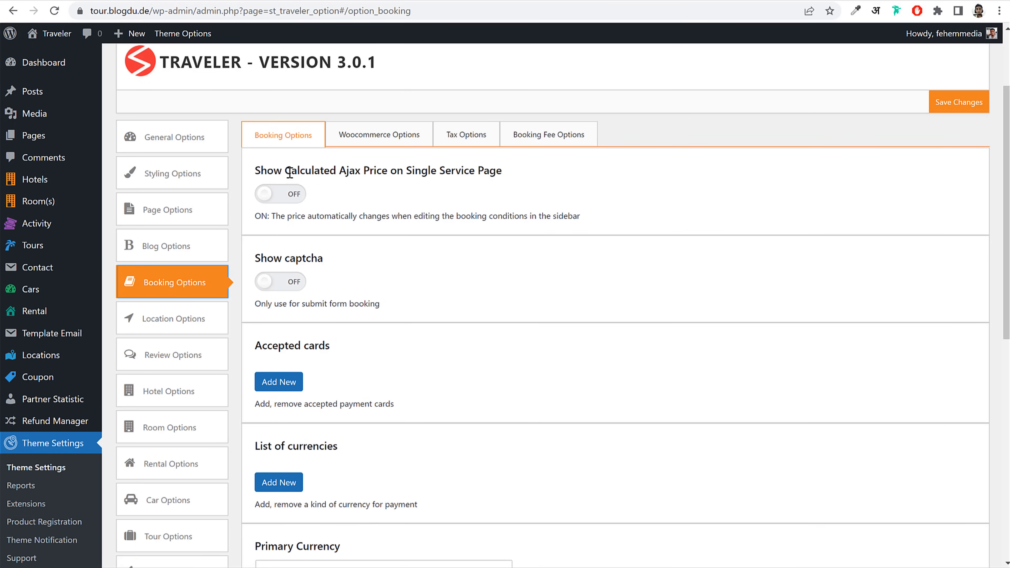
pyautogui.moveTo(290, 173); pyautogui.dragTo(414, 171)
pyautogui.click(278, 194)
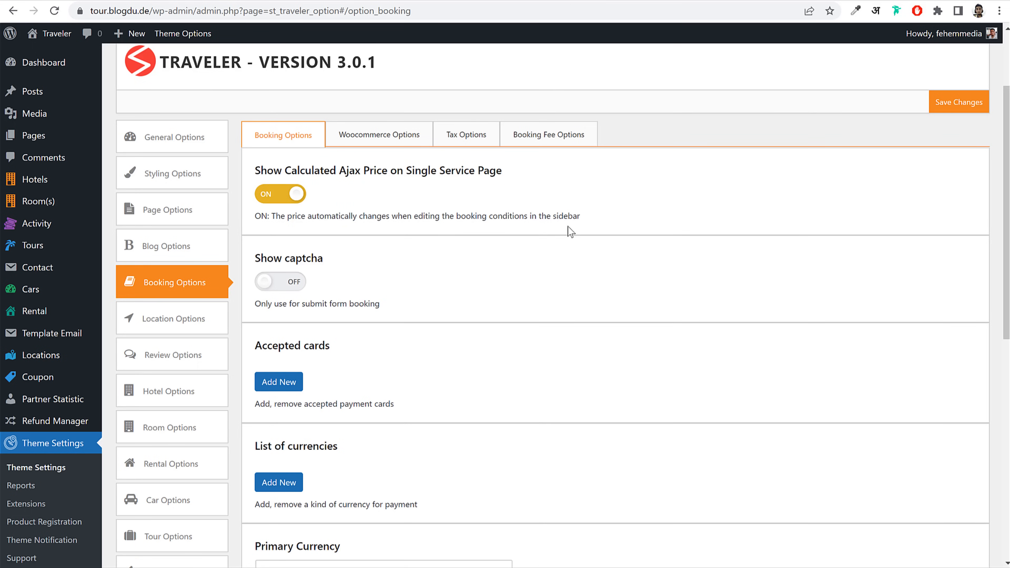
pyautogui.scroll(-3, 553, 226)
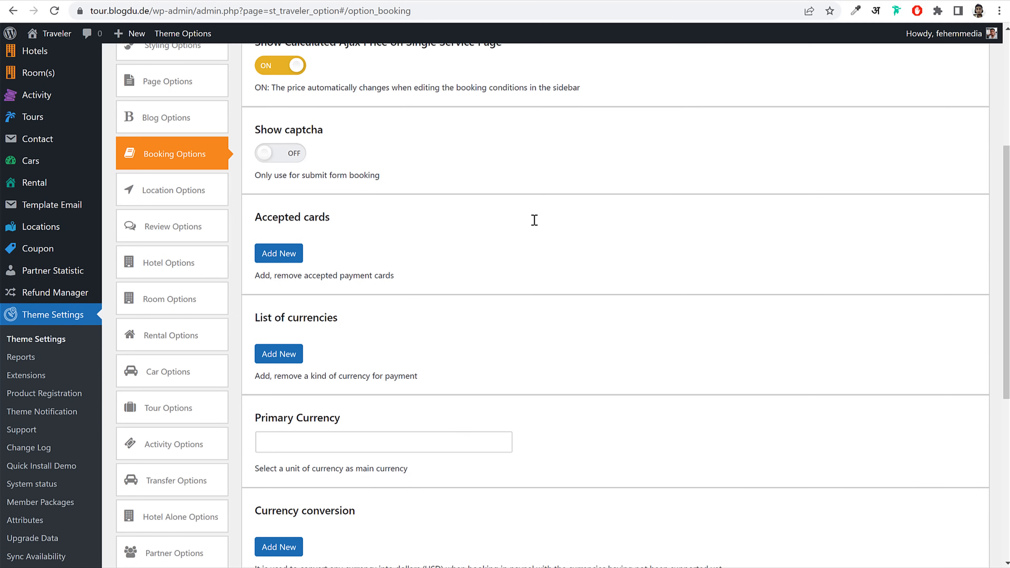
pyautogui.click(285, 152)
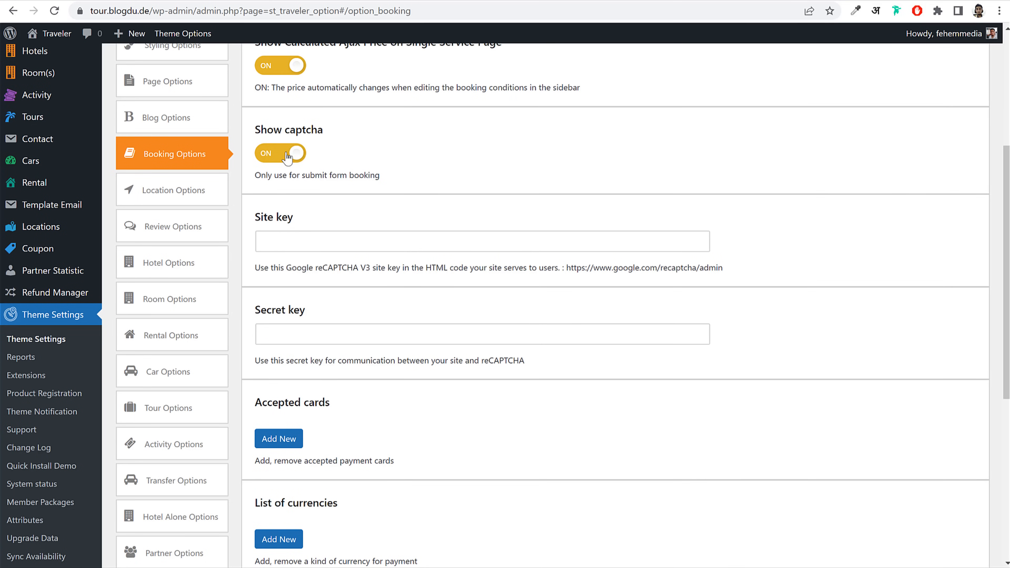
pyautogui.scroll(6, 517, 203)
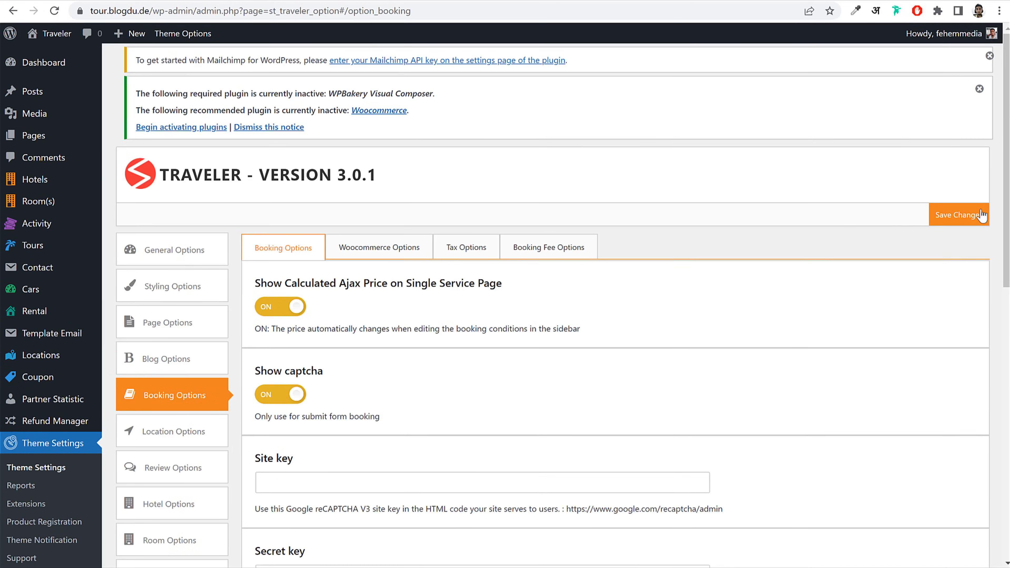
pyautogui.click(980, 215)
pyautogui.click(54, 11)
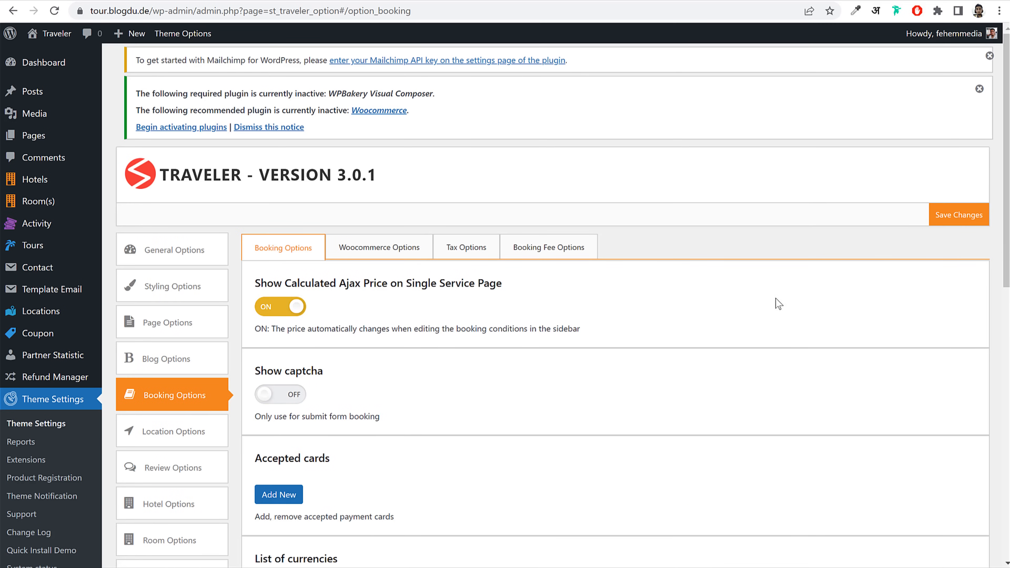
pyautogui.click(952, 221)
# - Add a new blank entry to the List of currencies
pyautogui.scroll(-8, 610, 301)
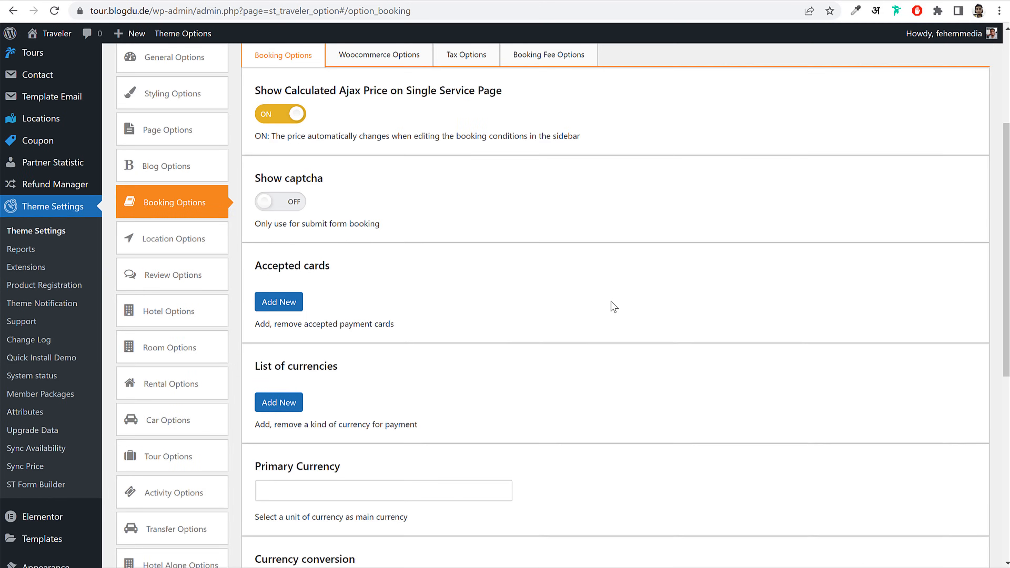
pyautogui.scroll(-2, 611, 306)
pyautogui.click(283, 212)
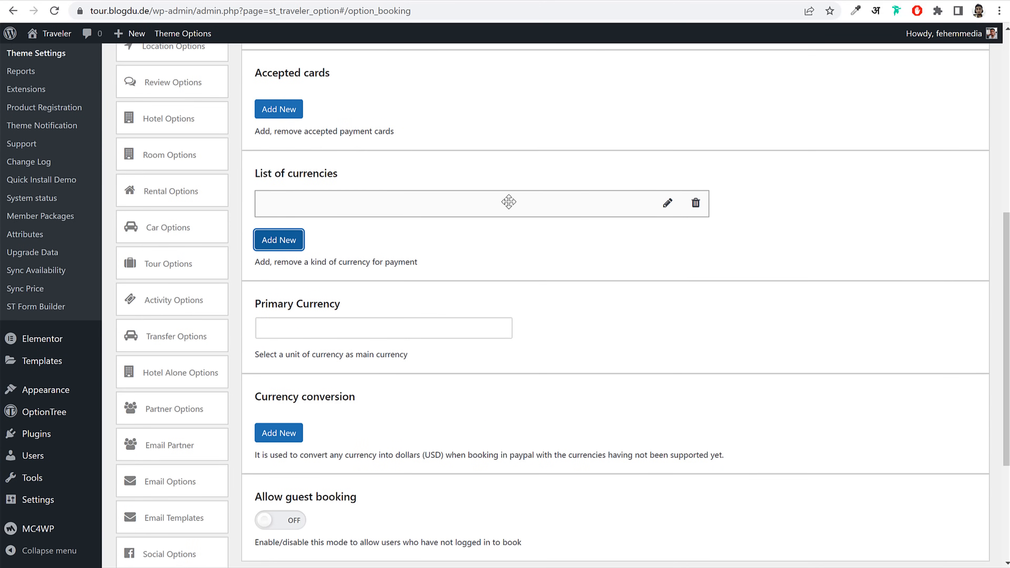
# - Title the new currency USD with currency name United States Dollar(USD)
pyautogui.click(668, 204)
pyautogui.click(399, 264)
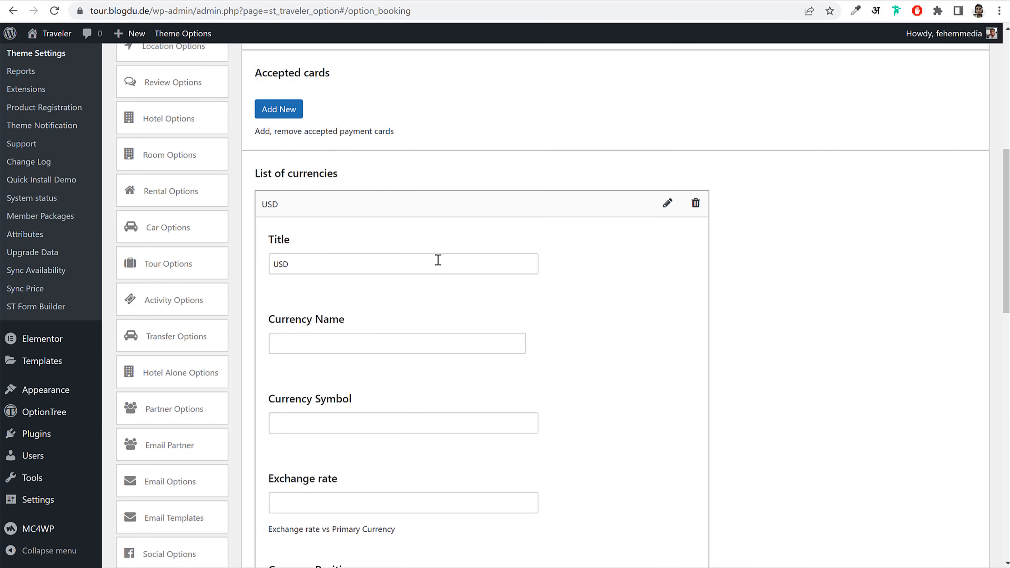
pyautogui.write('USD')
pyautogui.click(398, 347)
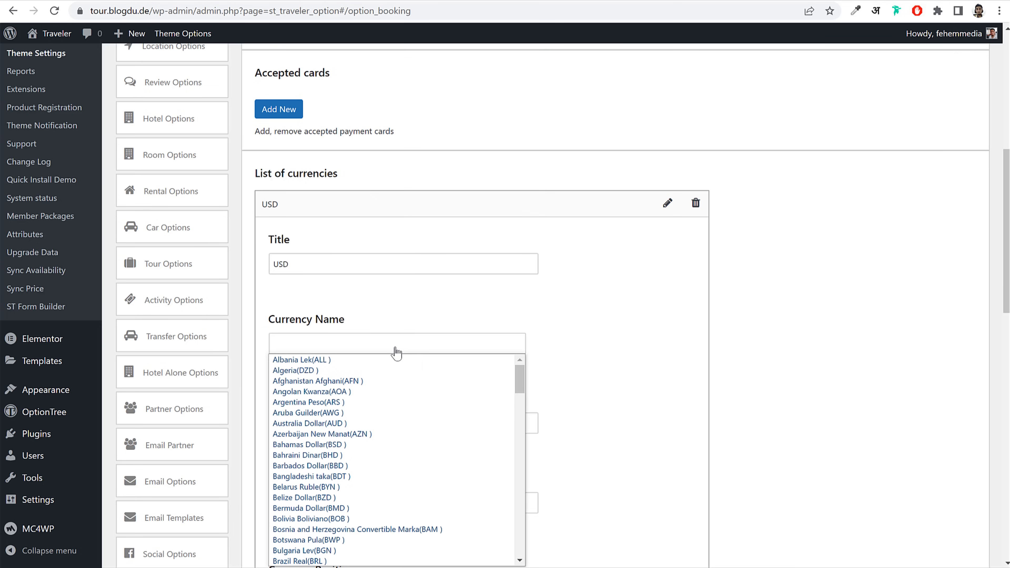
pyautogui.press('u')
pyautogui.scroll(-4, 452, 406)
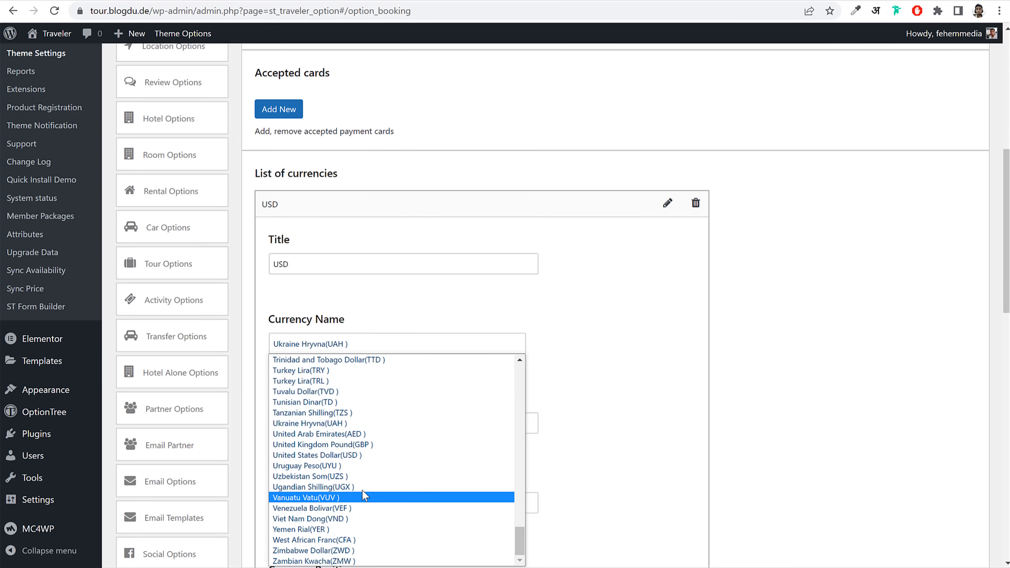
pyautogui.click(351, 456)
pyautogui.scroll(-2, 534, 416)
pyautogui.scroll(-1, 534, 416)
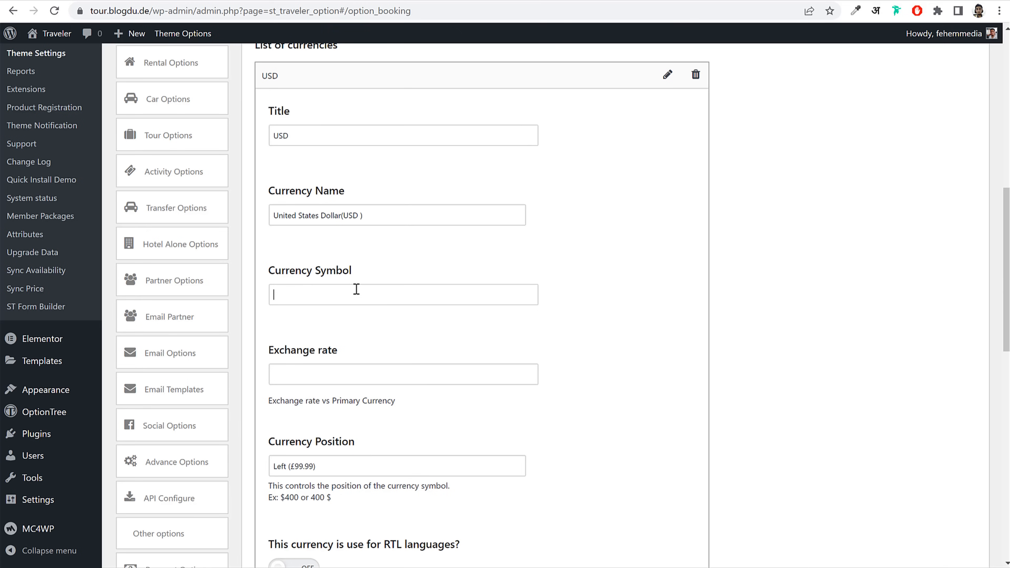
# - Give USD symbol $, exchange rate 1, separators and 2 decimals, then collapse it
pyautogui.click(357, 290)
pyautogui.scroll(-1, 365, 308)
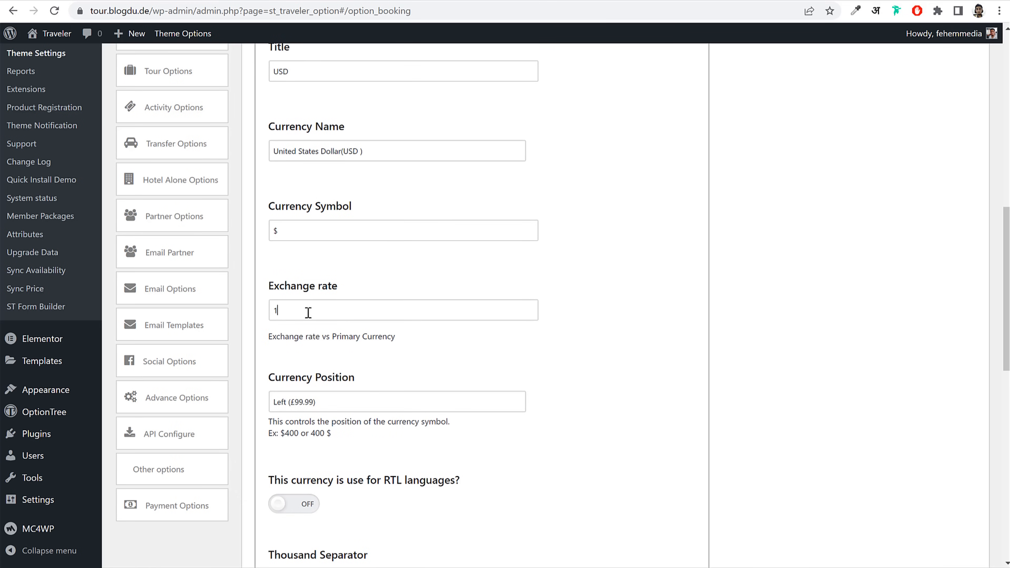
pyautogui.scroll(-2, 453, 374)
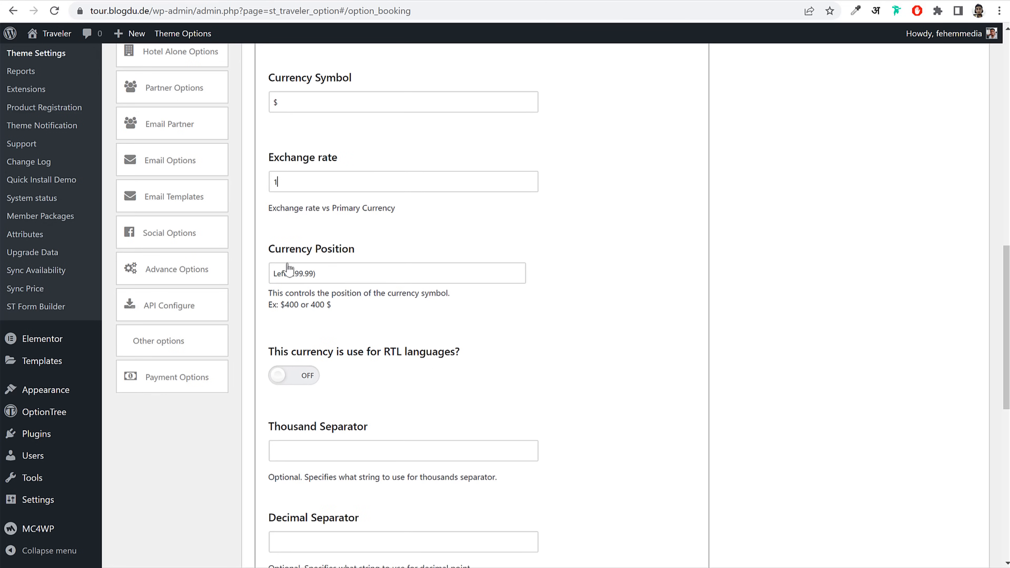
pyautogui.scroll(-3, 485, 372)
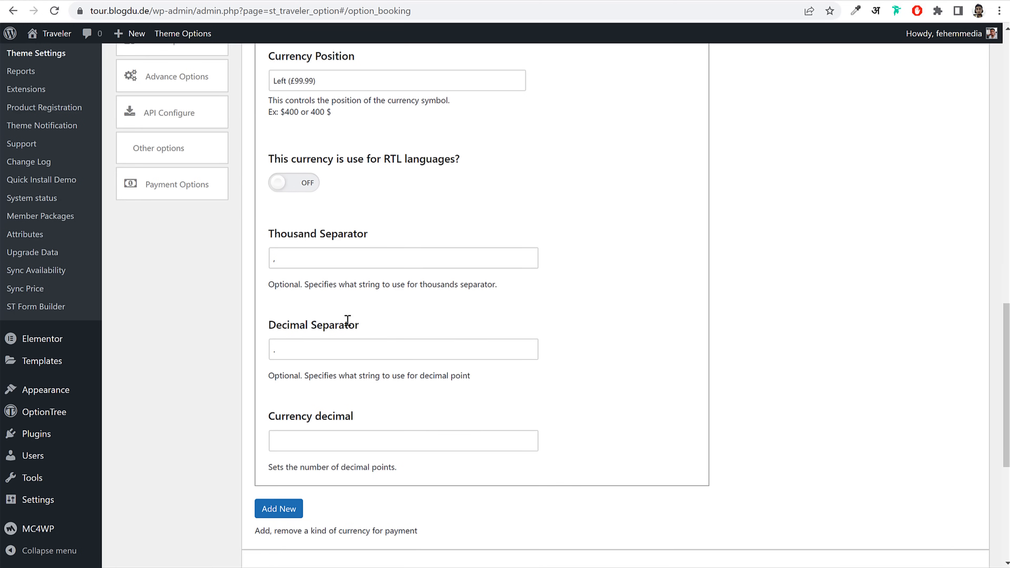
pyautogui.click(404, 439)
pyautogui.scroll(15, 451, 462)
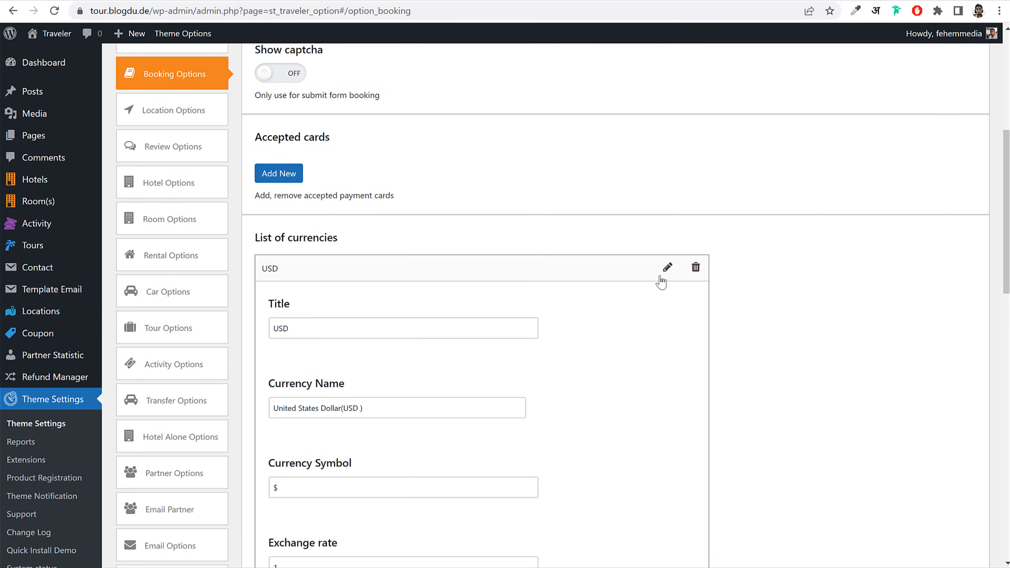
pyautogui.click(666, 268)
# - Add a second currency titled INR with currency name India Rupee(INR)
pyautogui.click(279, 305)
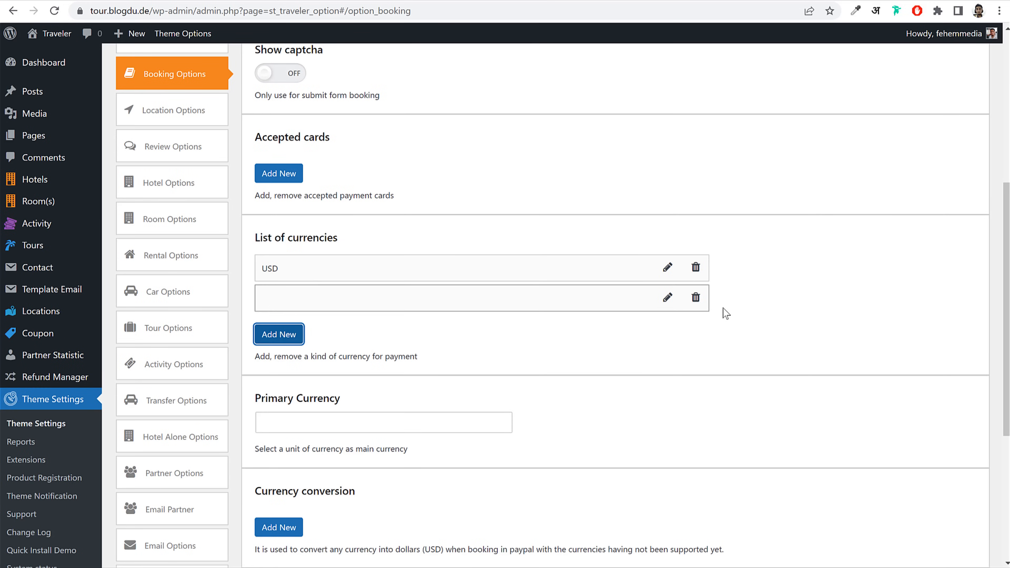
pyautogui.click(655, 301)
pyautogui.click(387, 354)
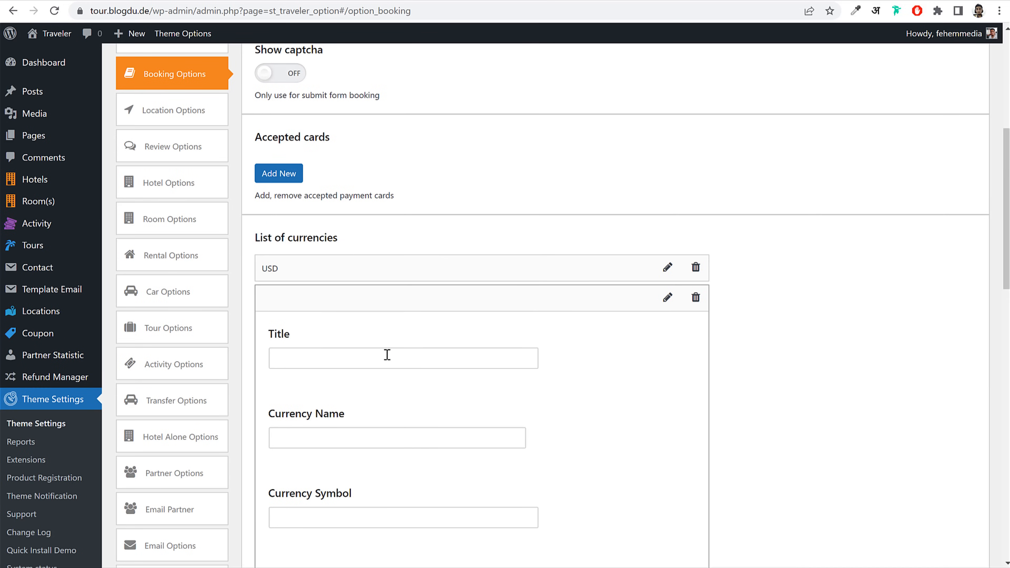
pyautogui.write('INR')
pyautogui.click(335, 437)
pyautogui.write('in')
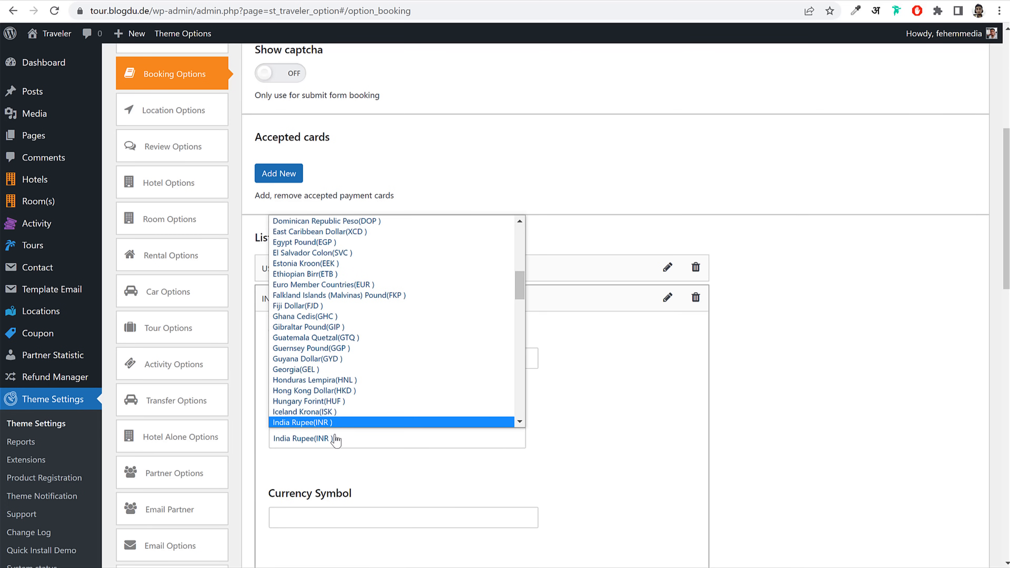
pyautogui.press('Return')
# - Give INR the ₹ symbol and exchange rate 80, then collapse the entry
pyautogui.scroll(-4, 350, 353)
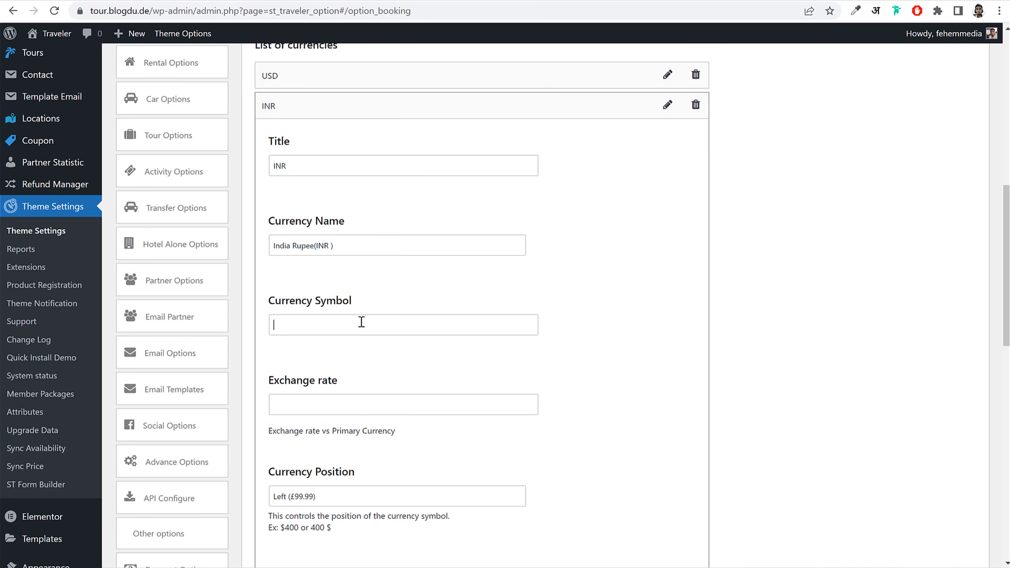
pyautogui.click(460, 316)
pyautogui.write('₹')
pyautogui.scroll(-2, 559, 332)
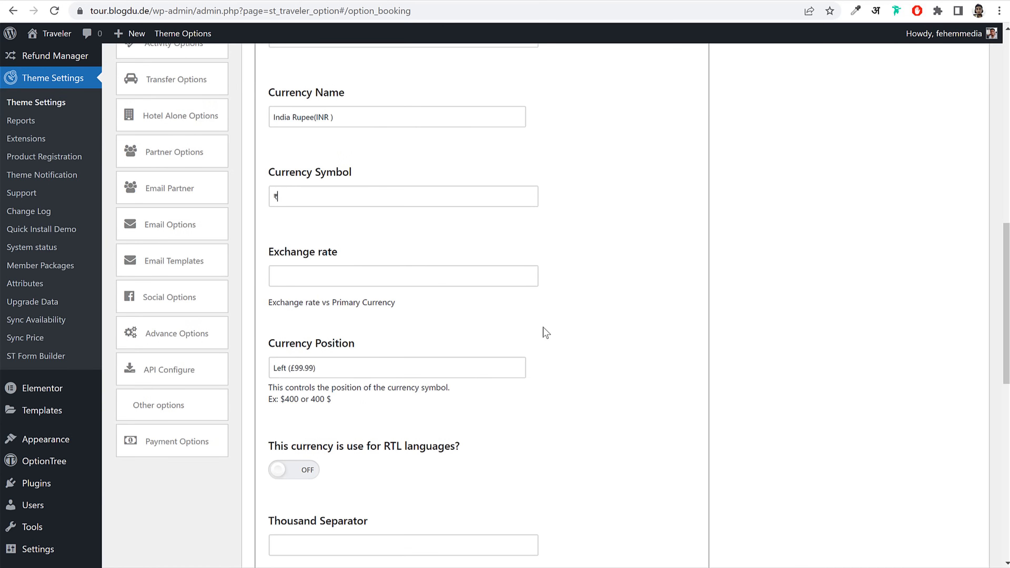
pyautogui.click(385, 275)
pyautogui.scroll(-5, 632, 294)
pyautogui.click(431, 227)
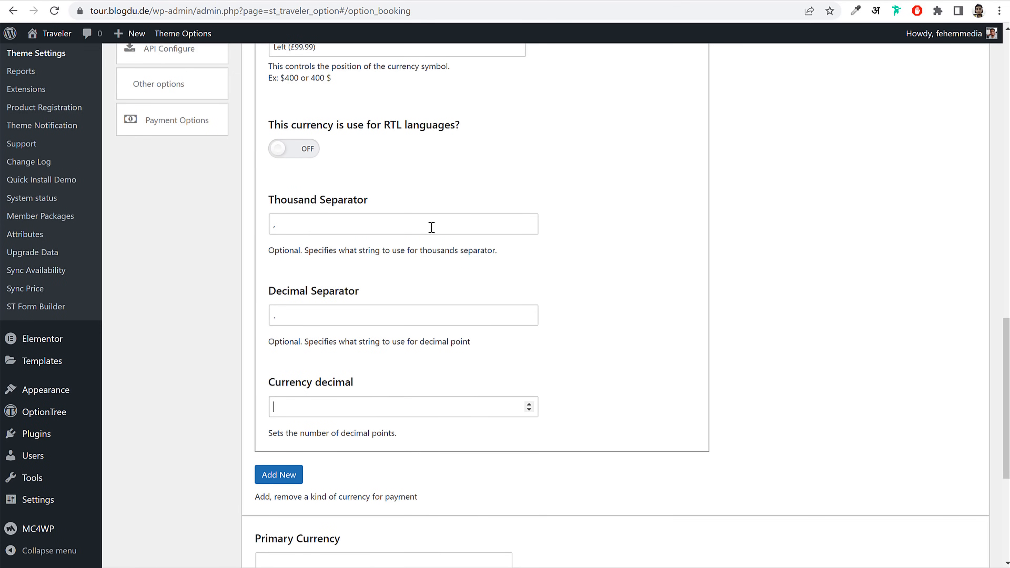
pyautogui.scroll(10, 586, 333)
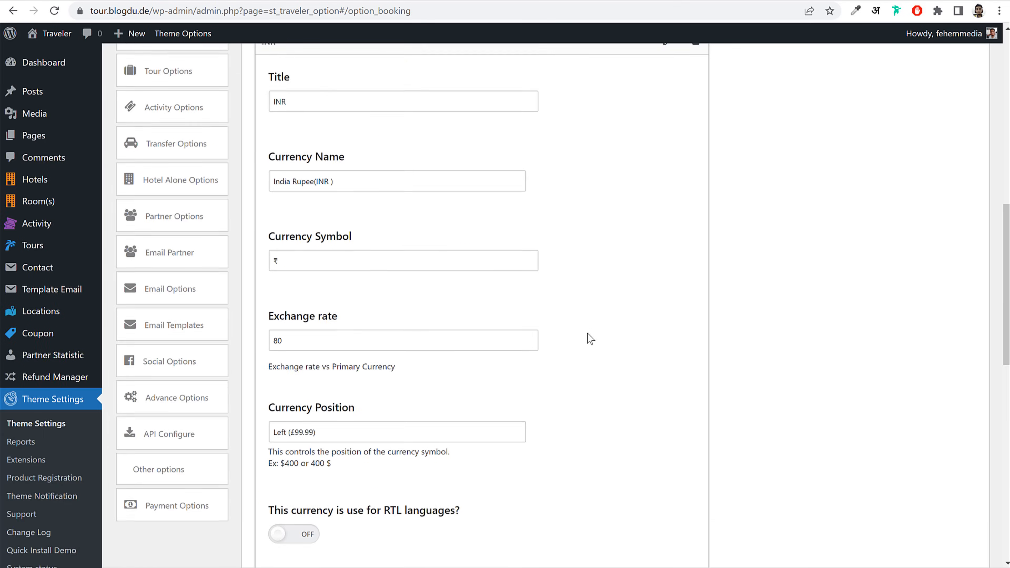
pyautogui.click(670, 234)
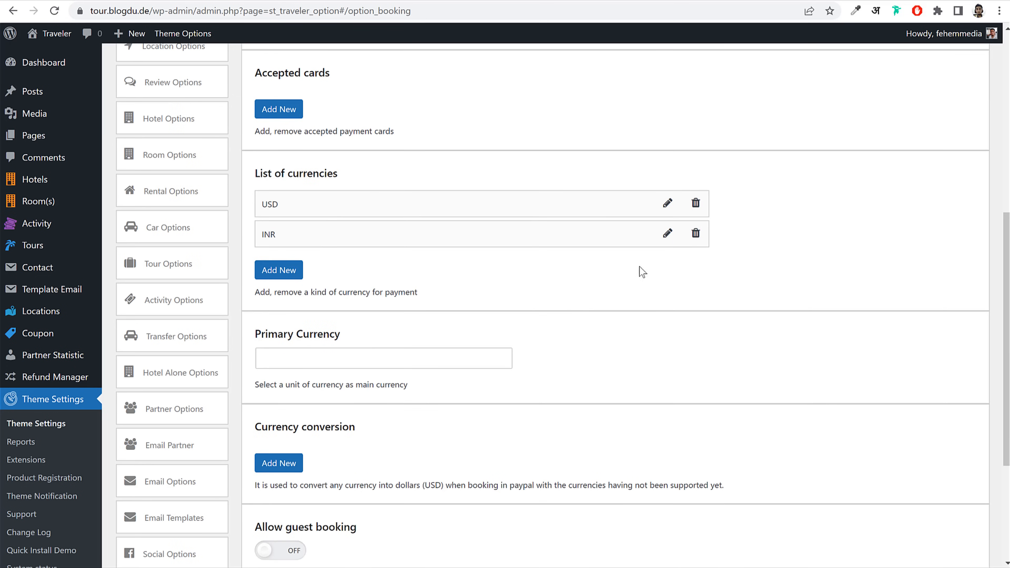
# - Check the Primary Currency dropdown choices
pyautogui.click(354, 360)
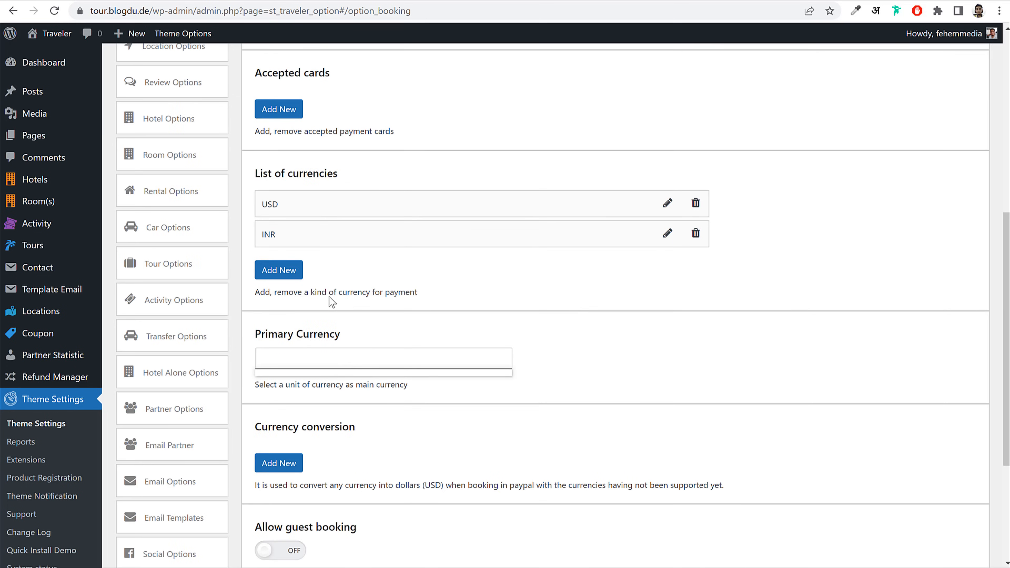
pyautogui.click(323, 366)
pyautogui.click(323, 365)
# - Save the currency settings and reload the options page
pyautogui.scroll(6, 541, 332)
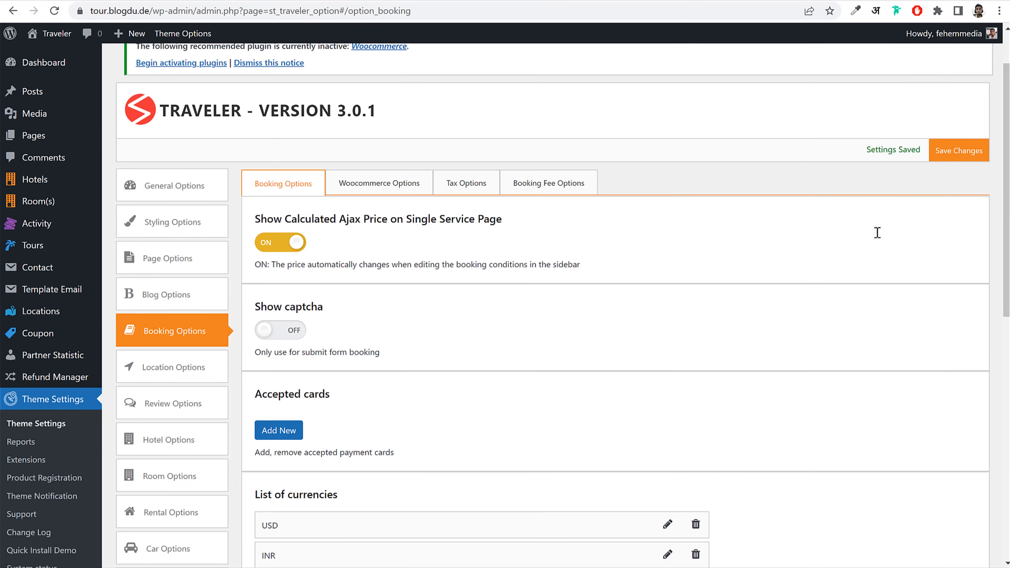
pyautogui.click(962, 151)
pyautogui.click(56, 11)
# - Add an empty currency conversion entry, then delete it
pyautogui.scroll(-6, 628, 217)
pyautogui.scroll(-2, 627, 218)
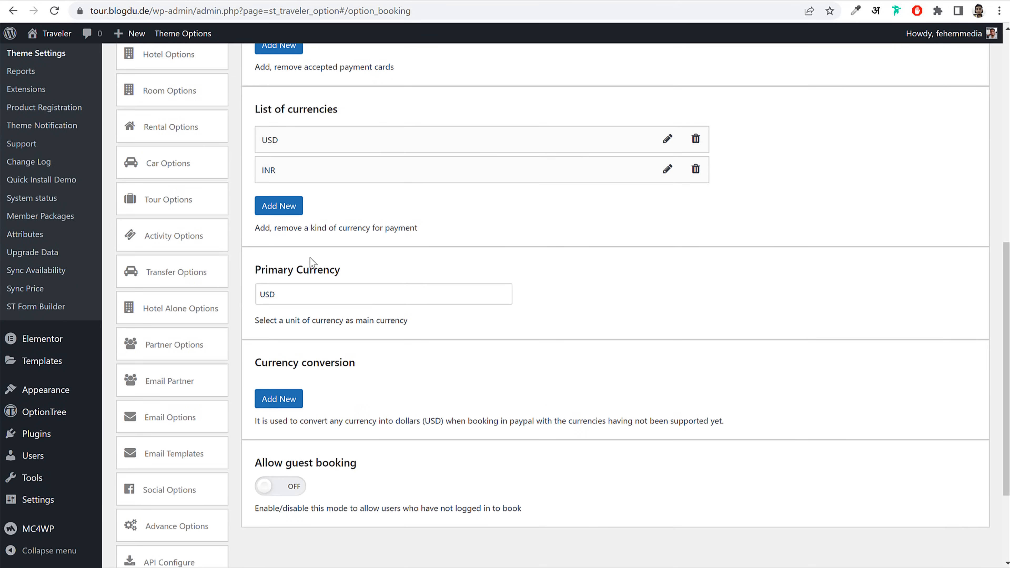
pyautogui.moveTo(257, 270); pyautogui.dragTo(350, 272)
pyautogui.click(349, 272)
pyautogui.scroll(-3, 370, 318)
pyautogui.click(291, 274)
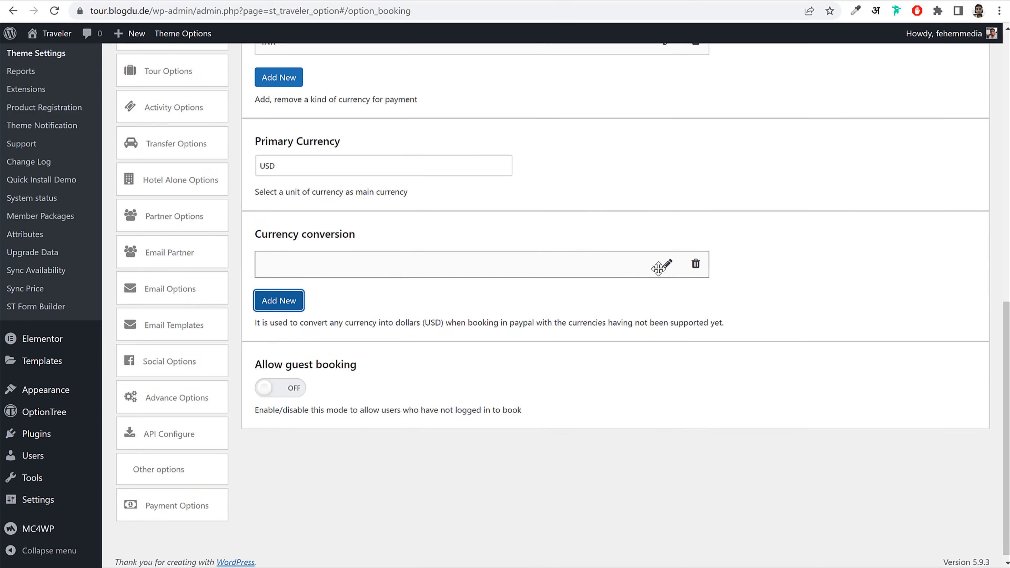
pyautogui.click(668, 264)
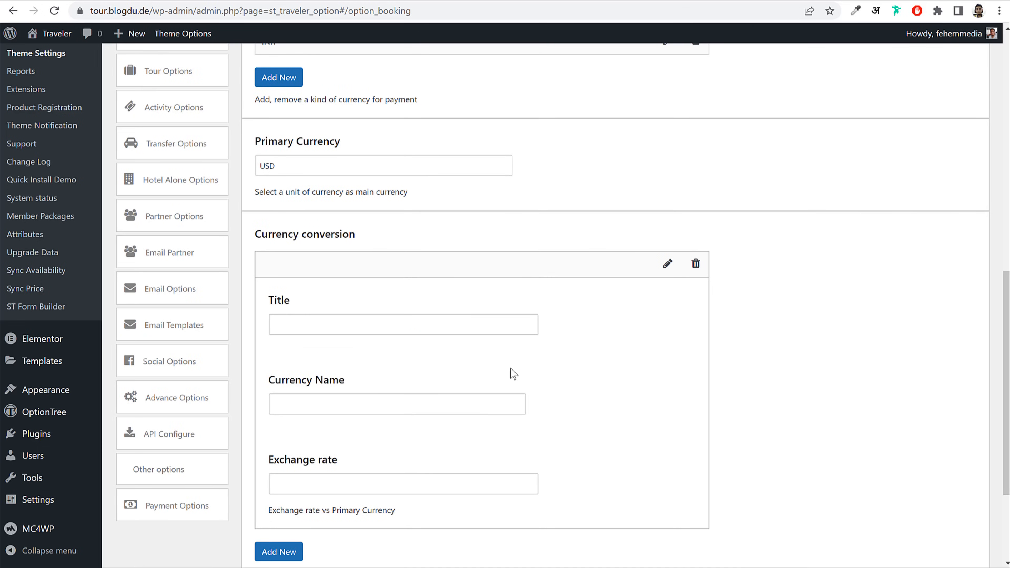
pyautogui.click(696, 264)
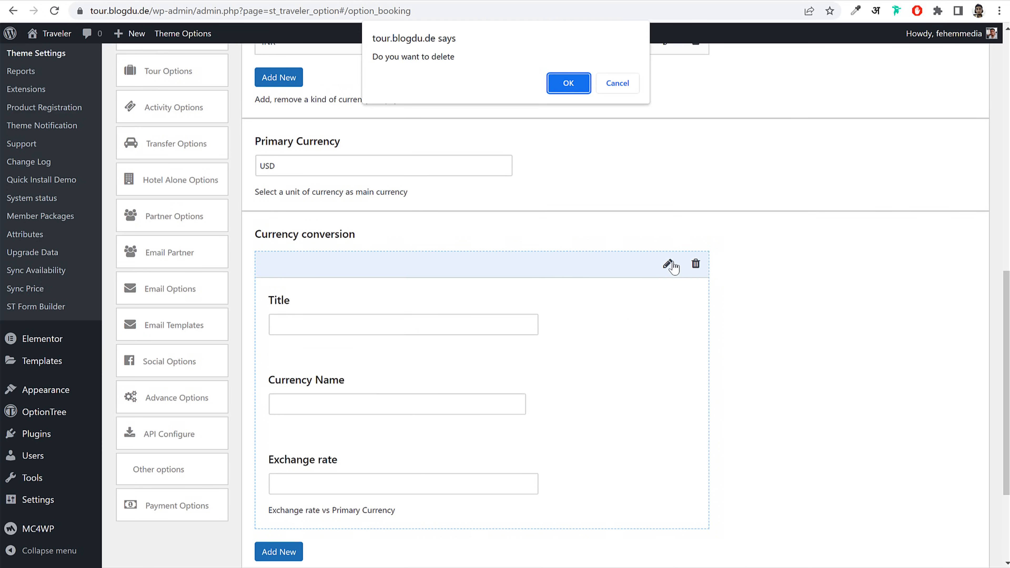
pyautogui.click(562, 85)
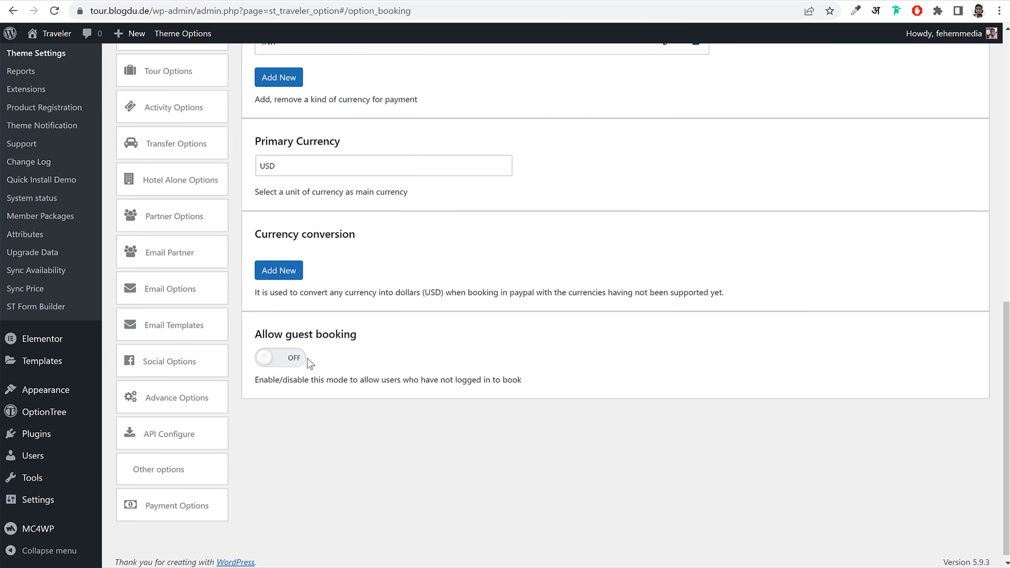
# - Turn on guest booking and account creation at checkout
pyautogui.click(289, 358)
pyautogui.moveTo(256, 422); pyautogui.dragTo(399, 422)
pyautogui.click(270, 444)
pyautogui.scroll(-1, 552, 414)
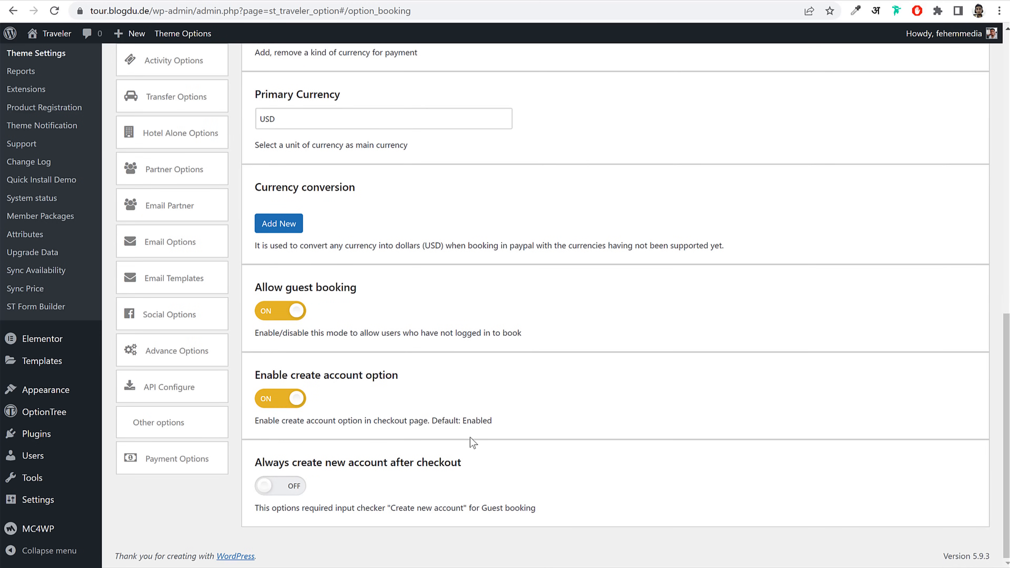
pyautogui.scroll(12, 328, 384)
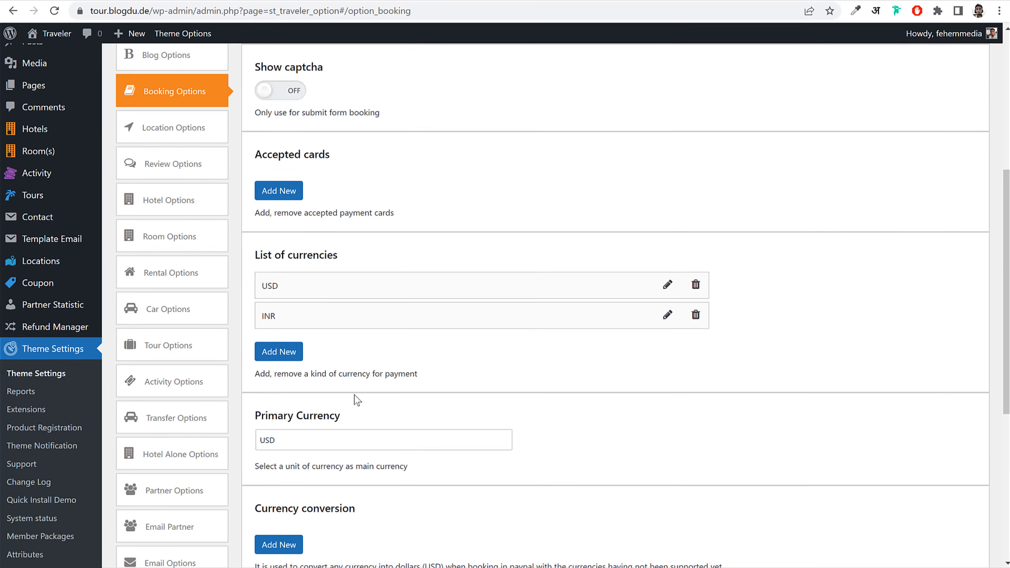
pyautogui.click(405, 208)
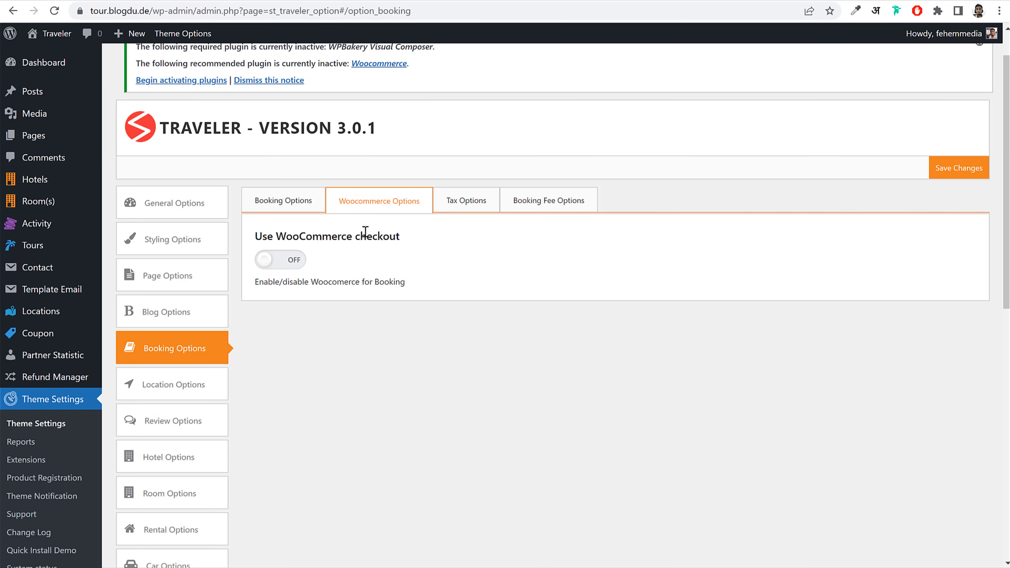
# - Look over the Tax and Booking Fee options and save the booking settings
pyautogui.click(489, 206)
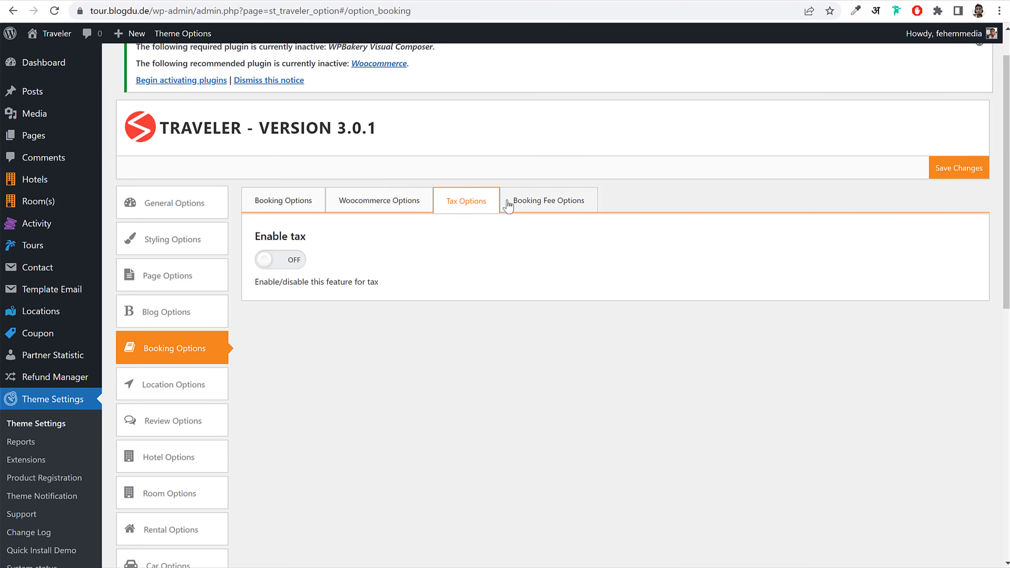
pyautogui.click(533, 211)
pyautogui.click(951, 170)
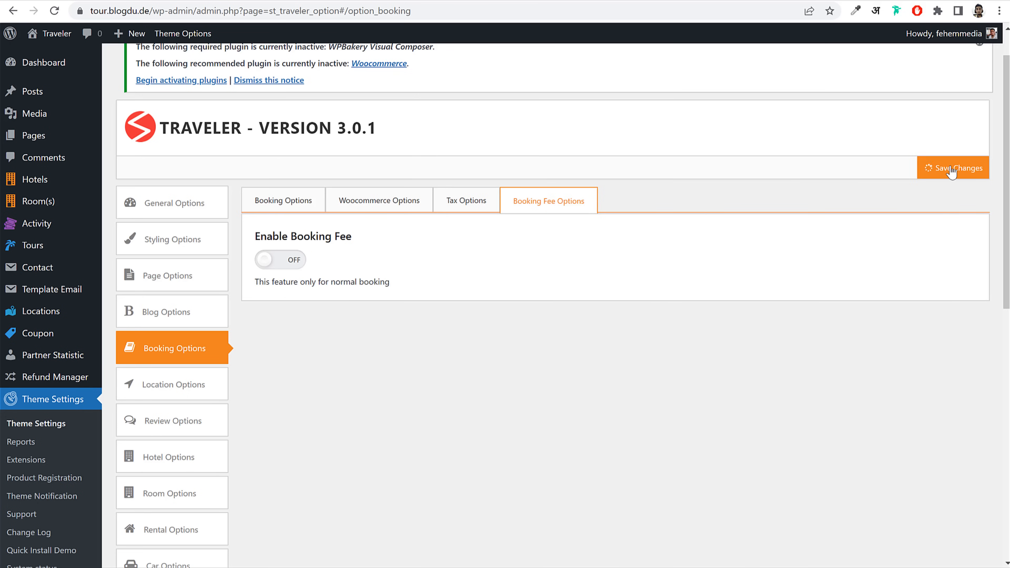
# - Browse Location and Review Options, ending on Hotel Options
pyautogui.click(174, 385)
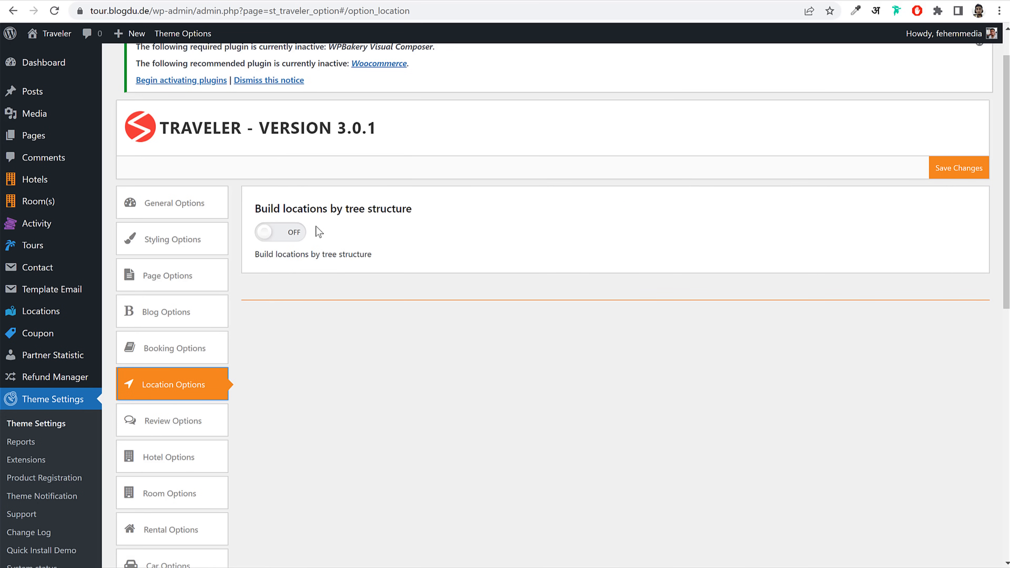
pyautogui.scroll(-5, 250, 178)
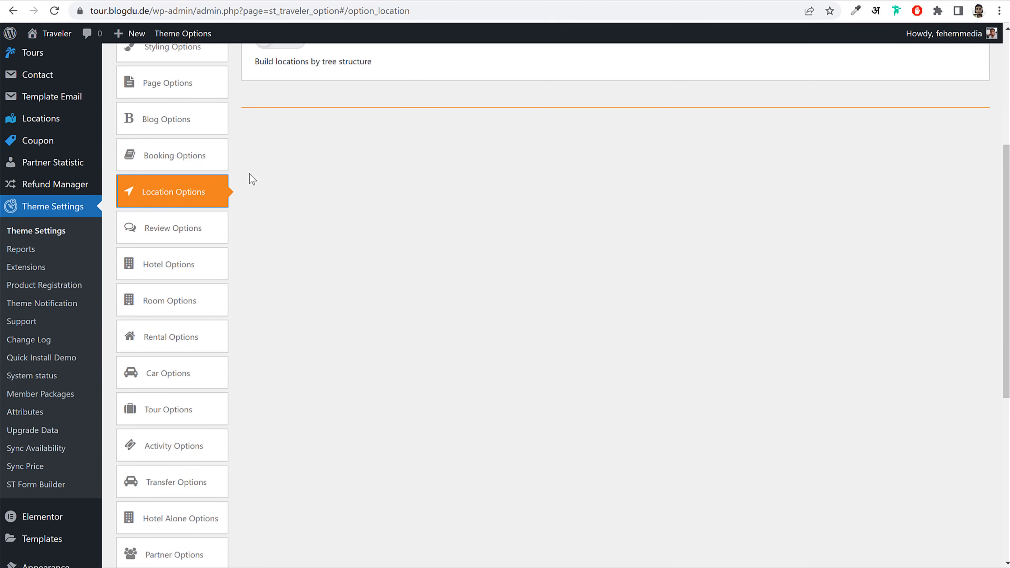
pyautogui.click(201, 228)
pyautogui.scroll(-5, 505, 272)
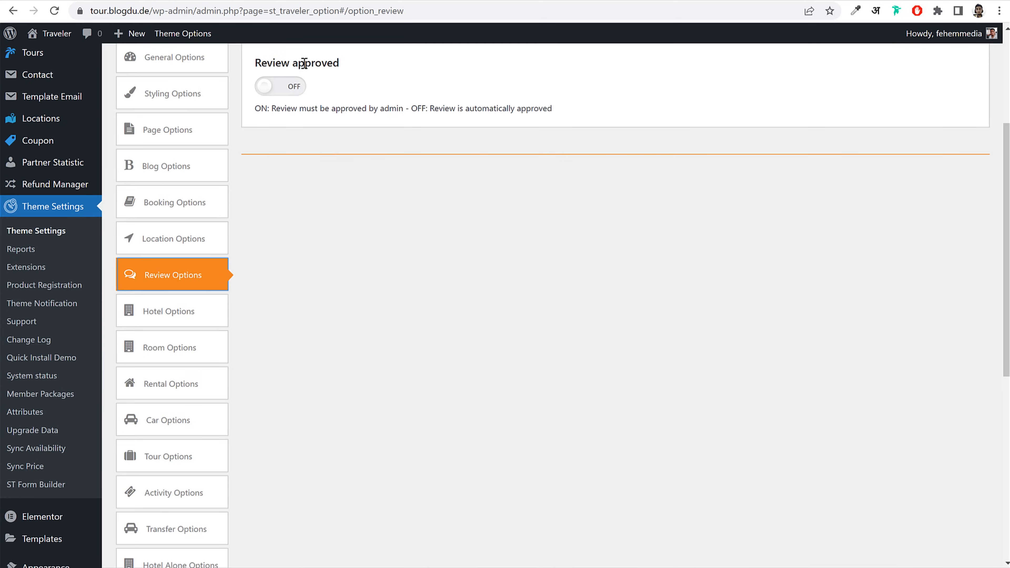
pyautogui.click(179, 318)
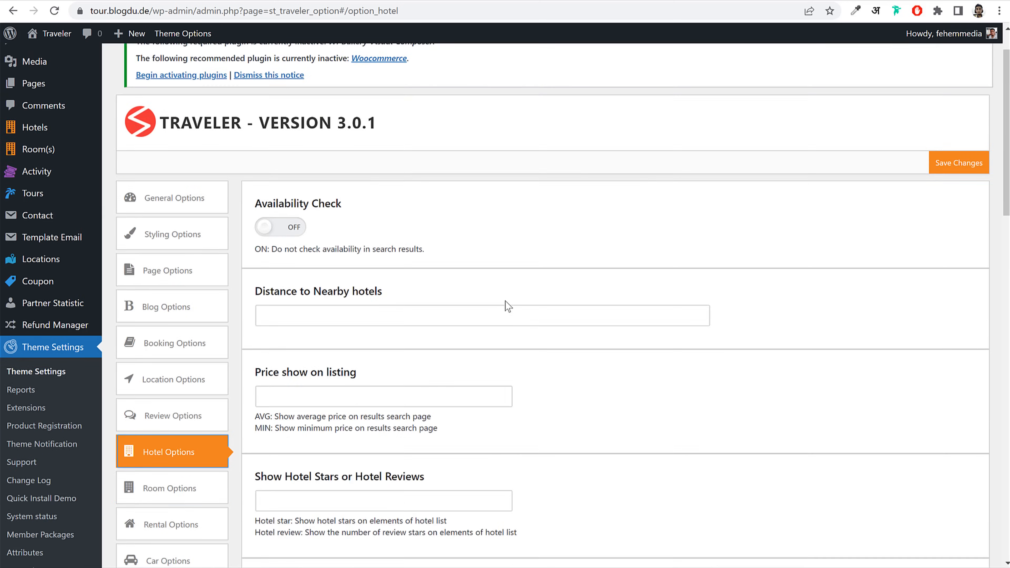
# - Set 'Price show on listing' in Hotel Options to Min Price
pyautogui.scroll(-5, 776, 285)
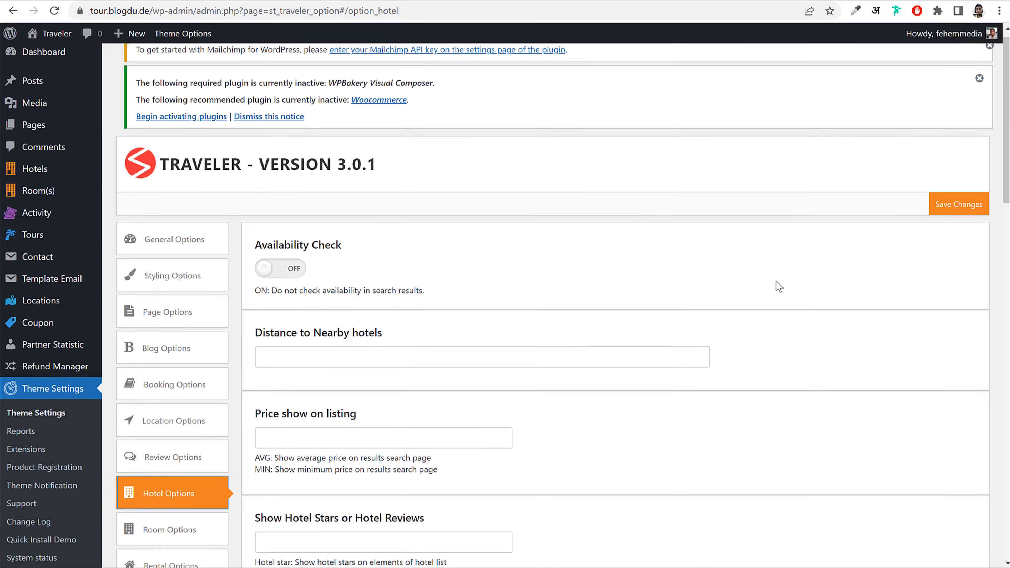
pyautogui.click(363, 174)
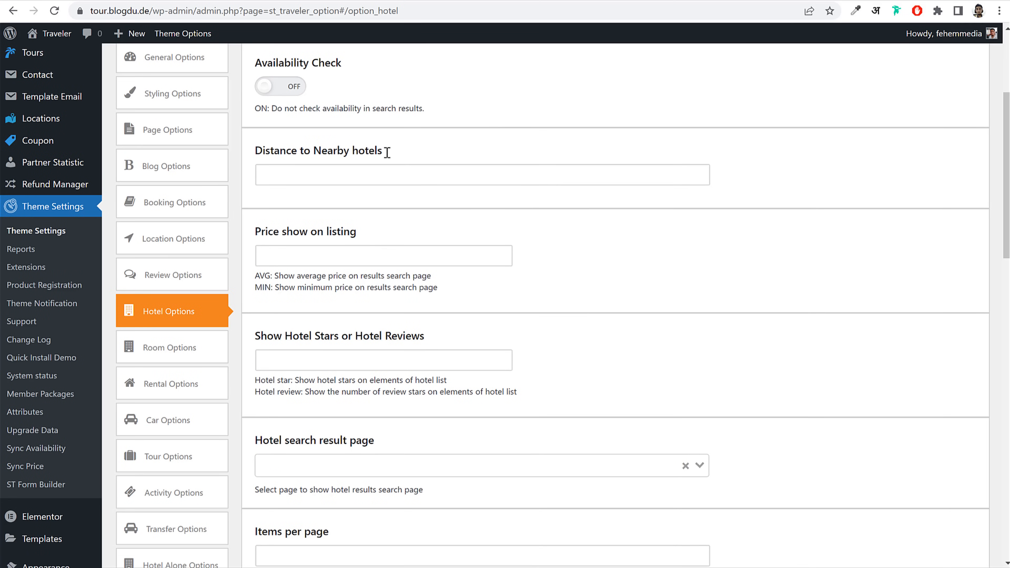
pyautogui.scroll(5, 408, 176)
pyautogui.scroll(-7, 460, 181)
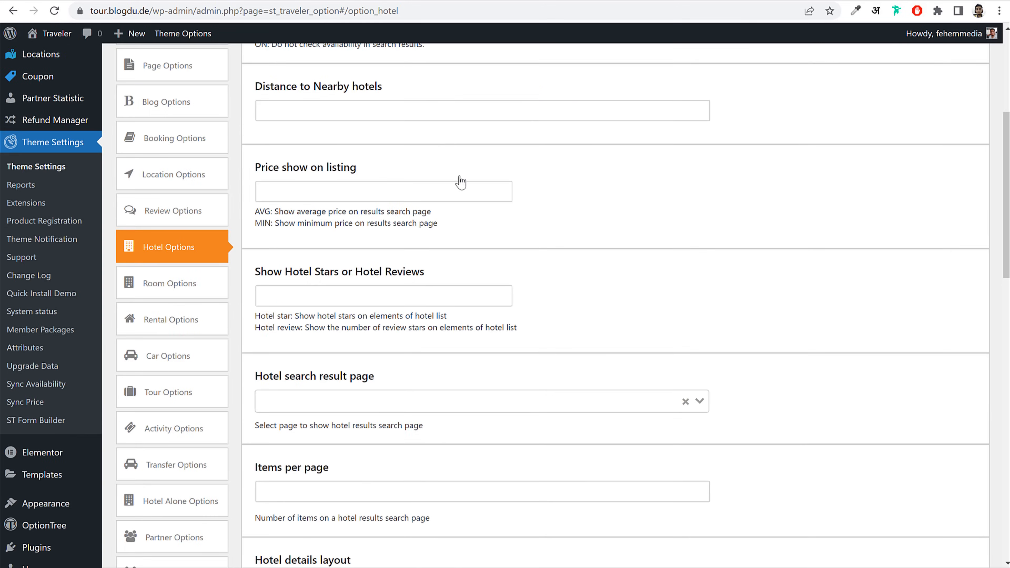
pyautogui.scroll(-6, 722, 201)
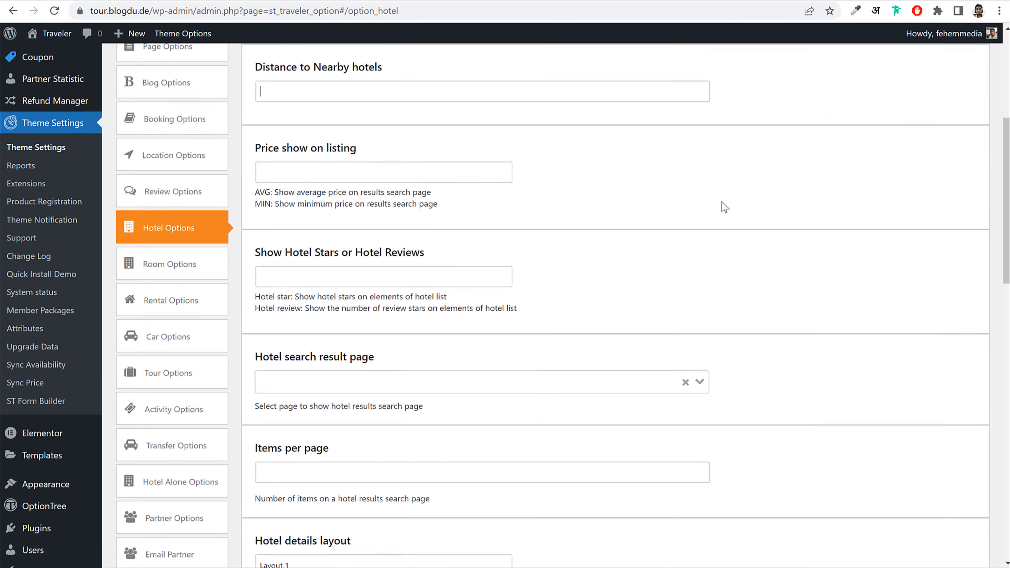
pyautogui.scroll(5, 433, 199)
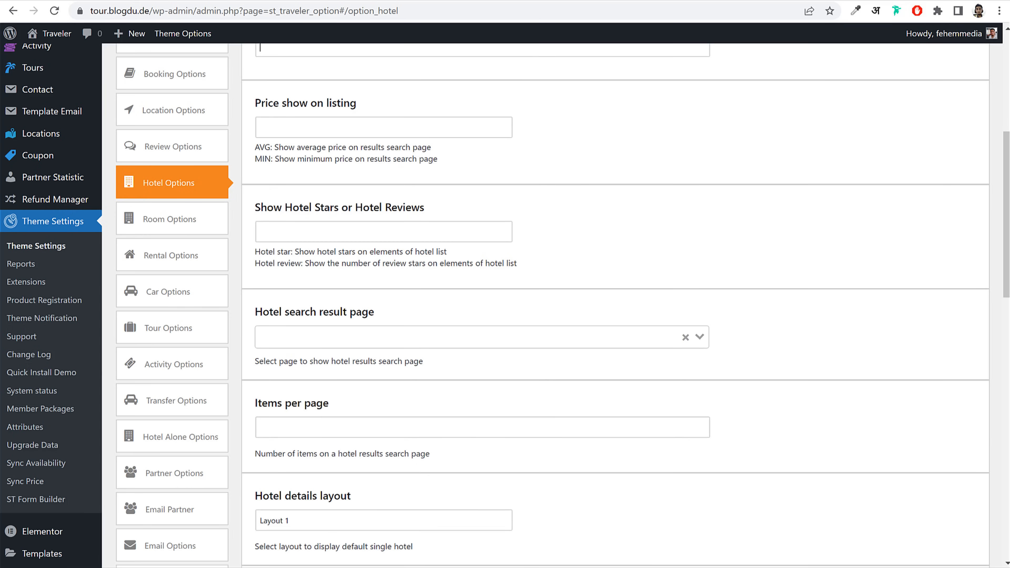
pyautogui.scroll(-2, 588, 218)
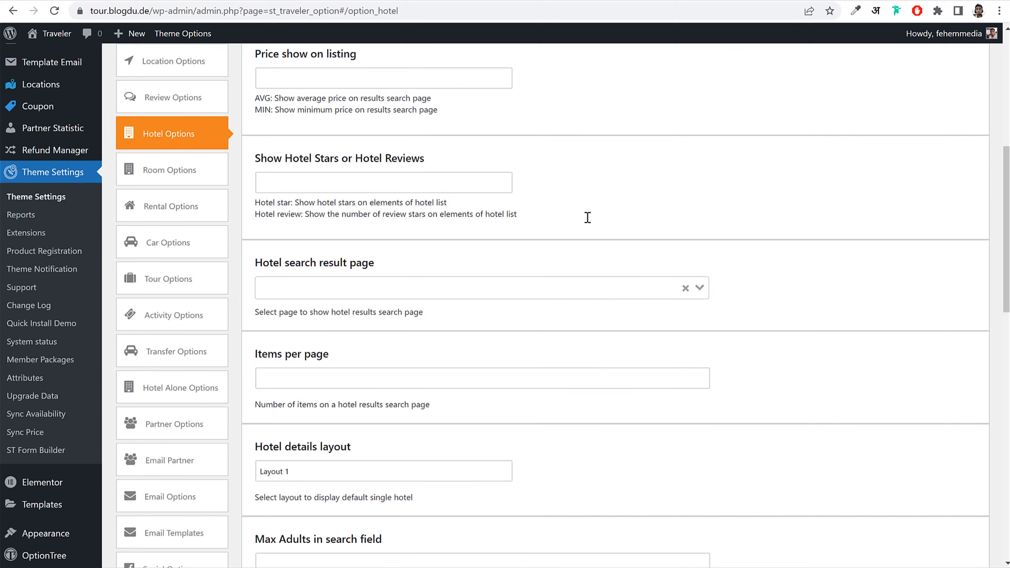
pyautogui.scroll(5, 588, 218)
pyautogui.click(374, 257)
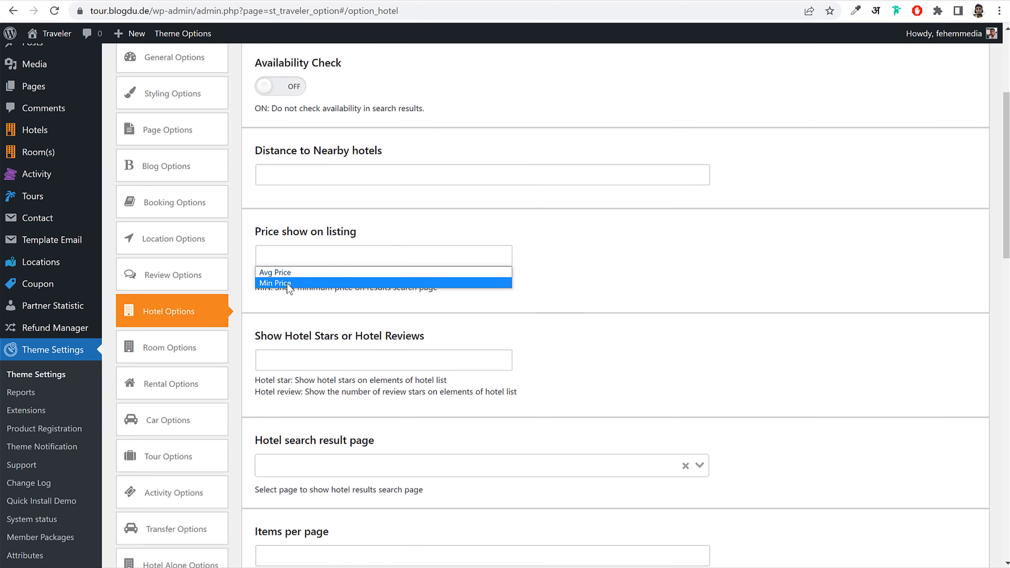
pyautogui.click(298, 282)
# - Compare with the live site's 86,67€ hotel price and keep Min Price as the listing price
pyautogui.click(301, 259)
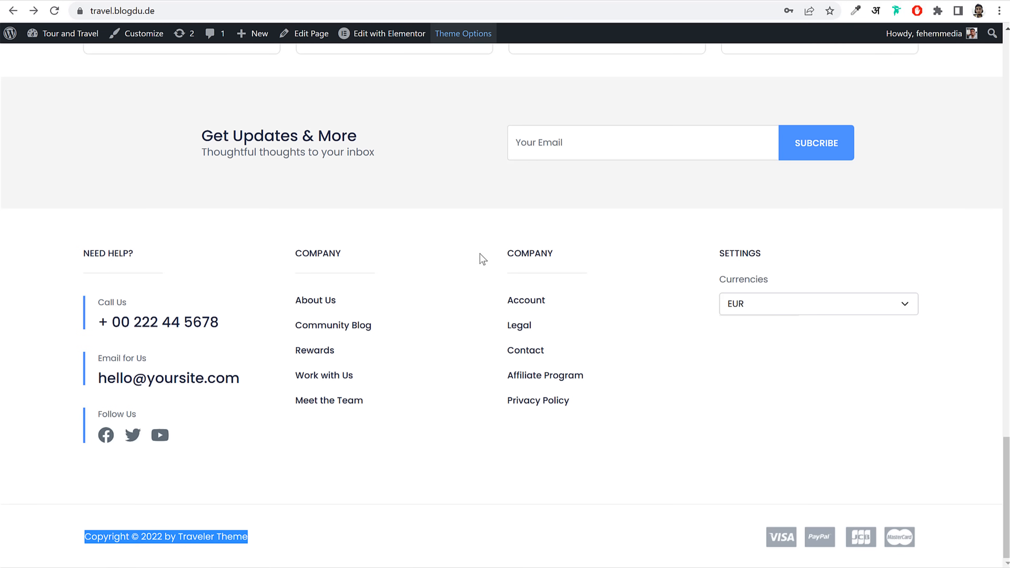
pyautogui.scroll(15, 480, 255)
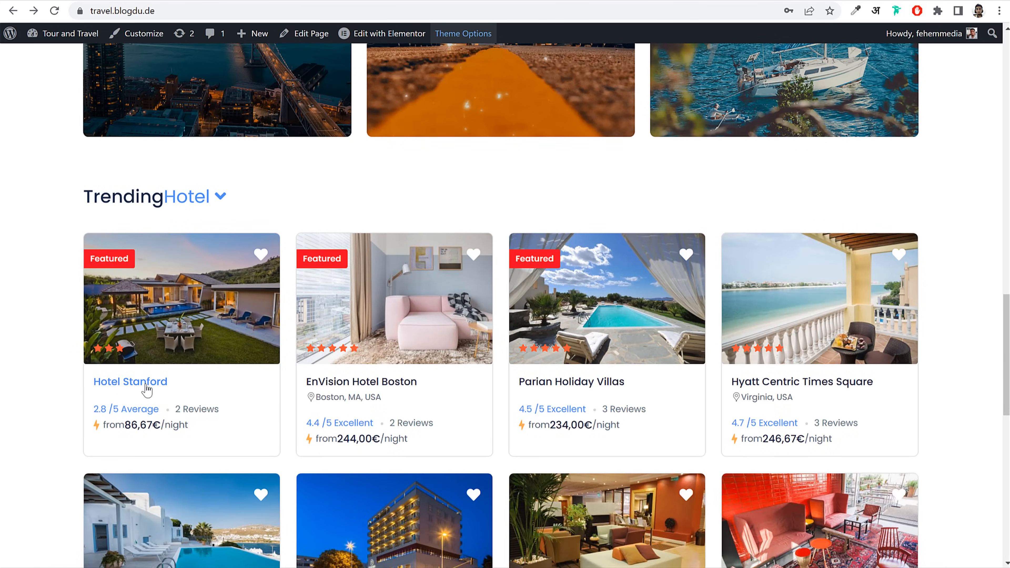
pyautogui.moveTo(191, 433); pyautogui.dragTo(162, 425)
pyautogui.click(142, 429)
pyautogui.click(148, 440)
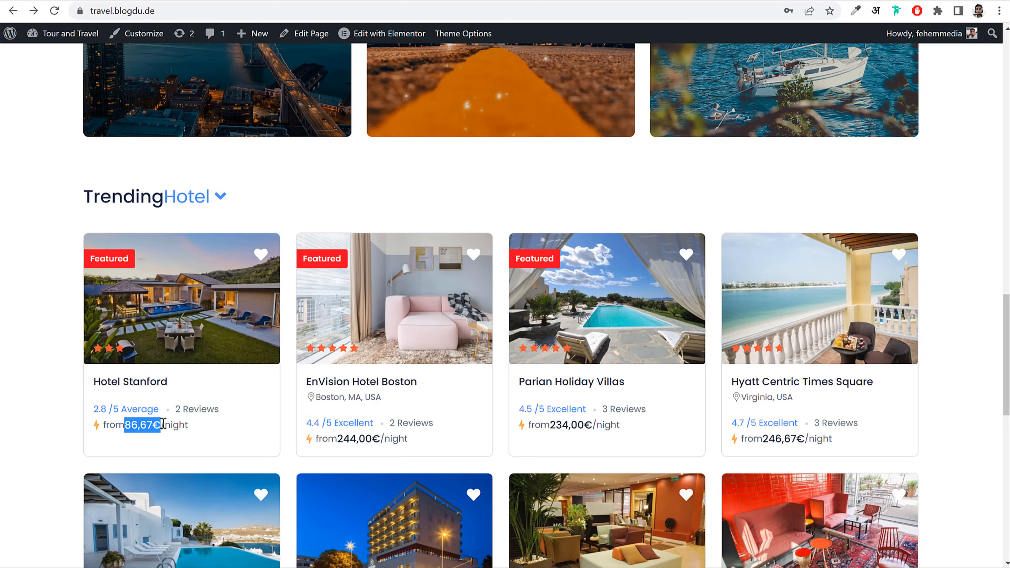
pyautogui.click(115, 1)
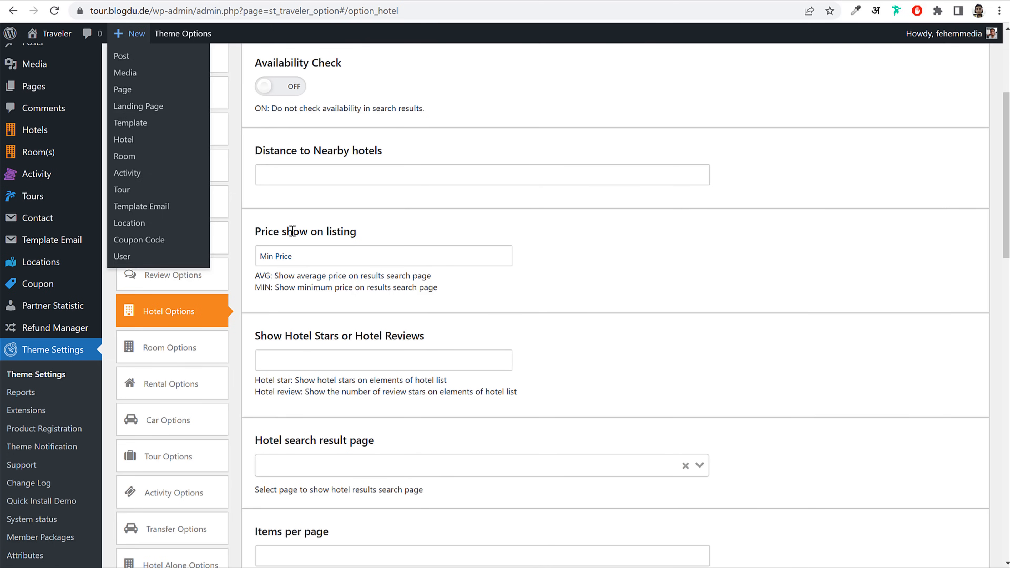
pyautogui.click(292, 261)
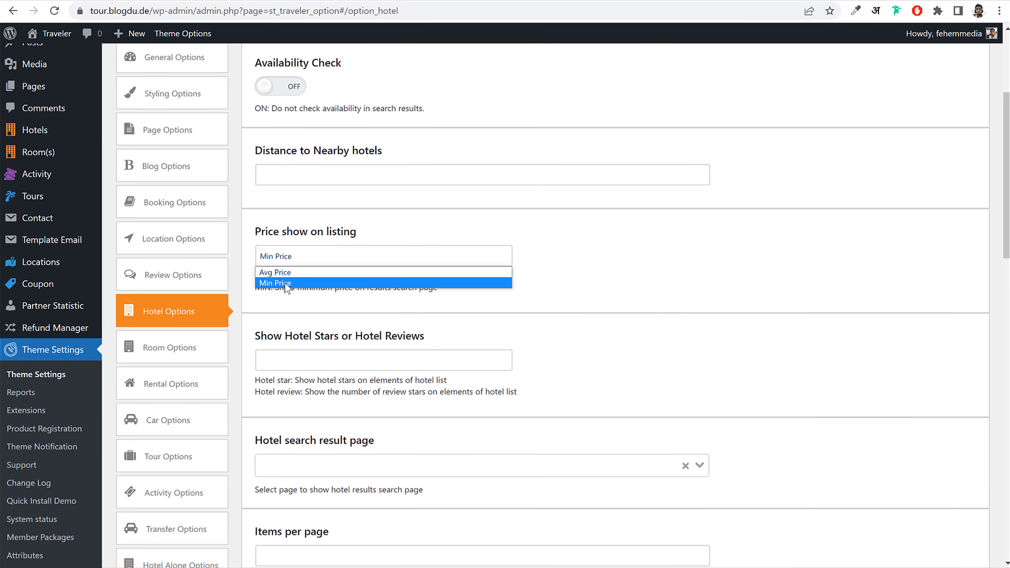
pyautogui.click(289, 282)
pyautogui.scroll(-3, 577, 287)
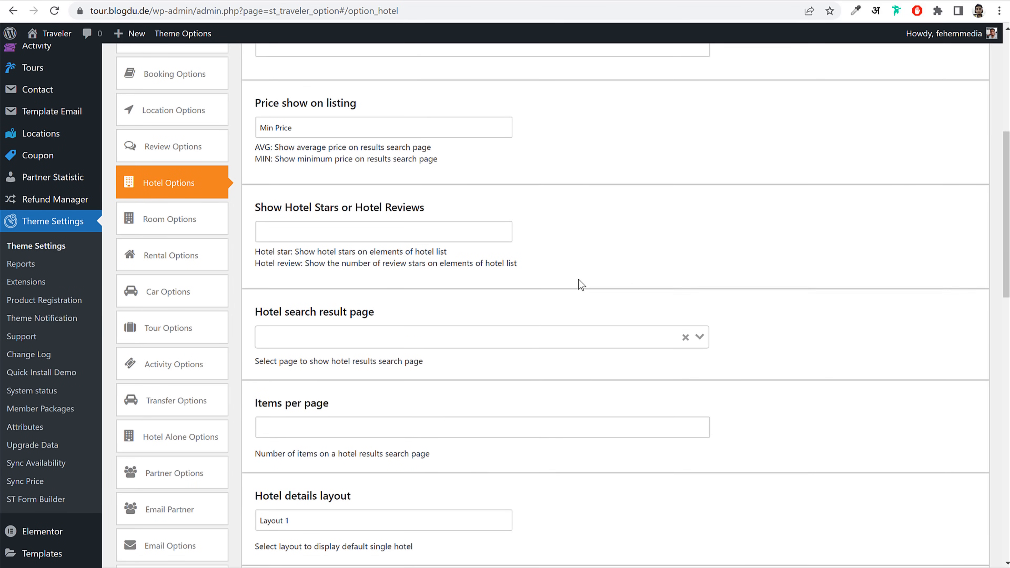
pyautogui.click(319, 233)
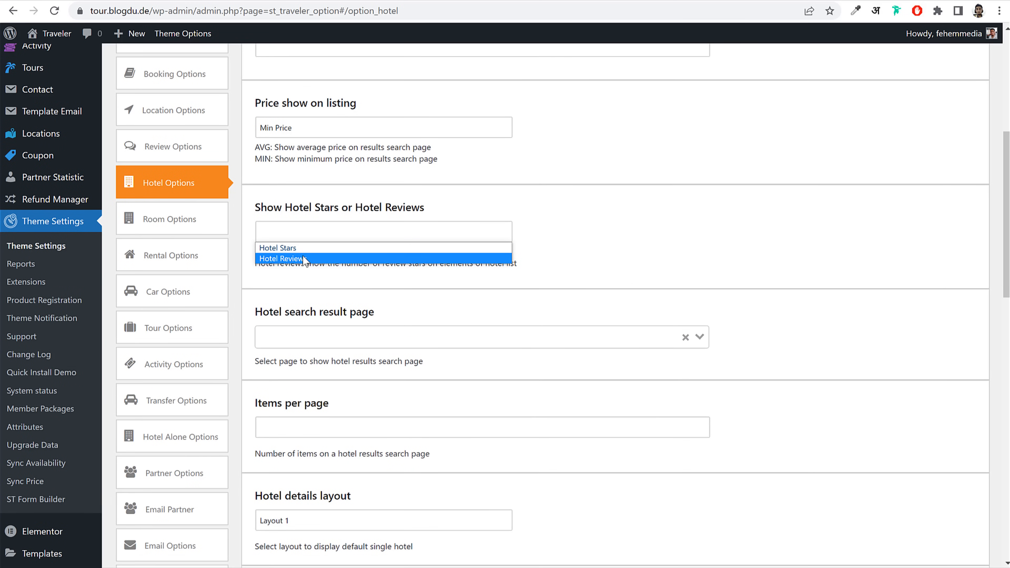
# - Show Hotel Stars on listings and make Hotel Search Results the results page
pyautogui.click(306, 249)
pyautogui.scroll(-5, 617, 214)
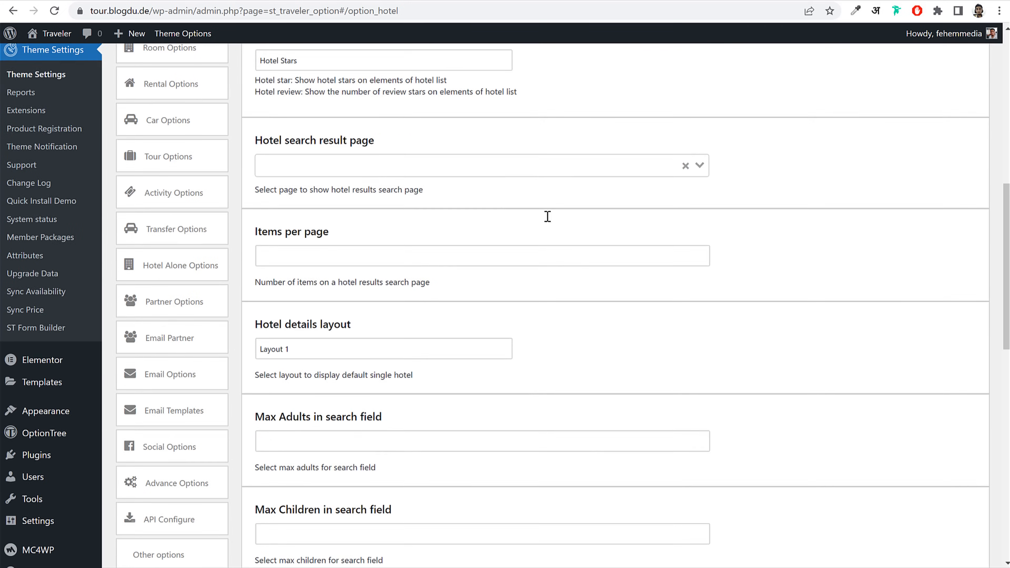
pyautogui.click(378, 141)
pyautogui.write('hote')
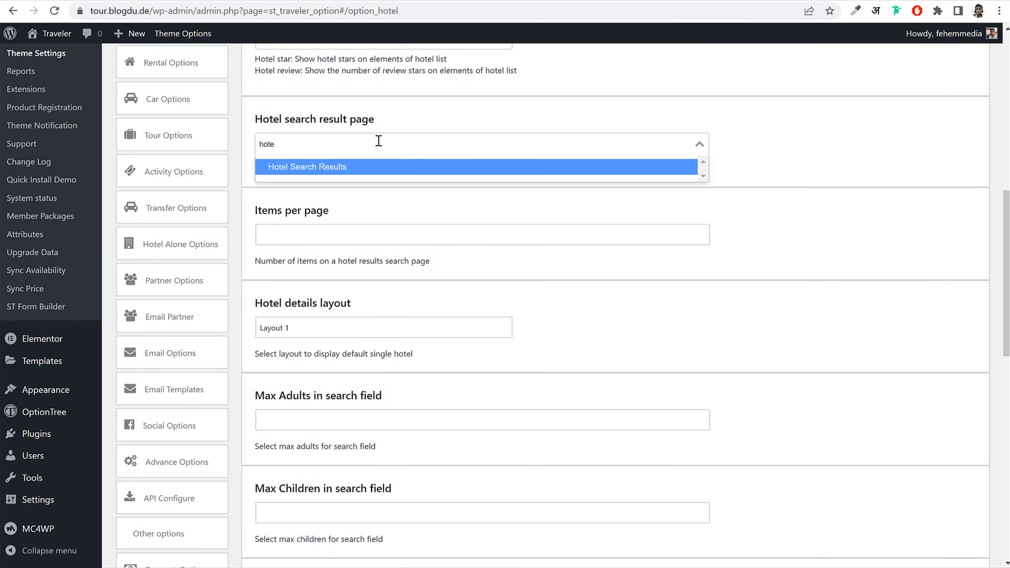
pyautogui.press('Return')
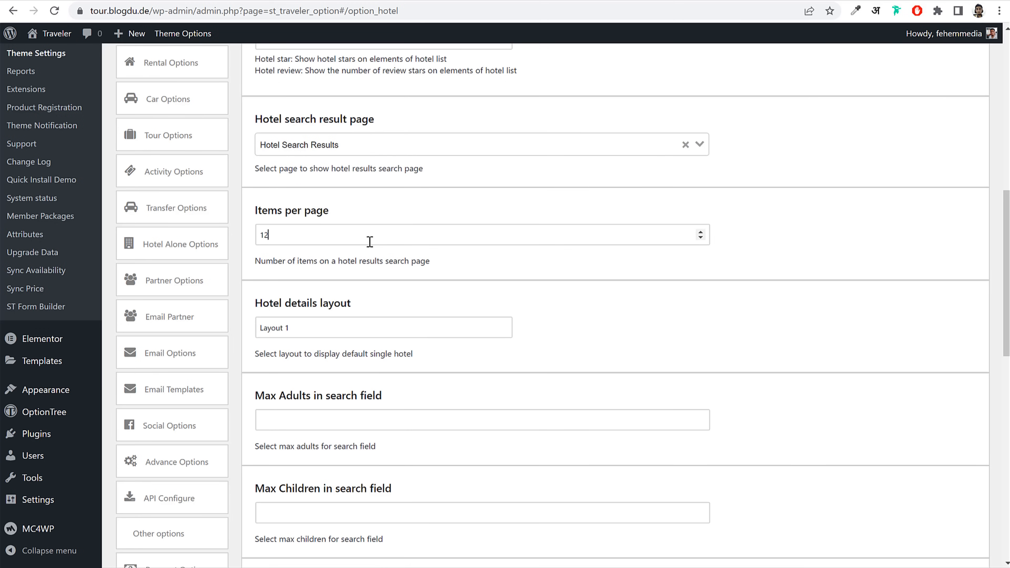
# - Keep Layout 1 for hotel details and turn on hotel reviews
pyautogui.scroll(-3, 442, 243)
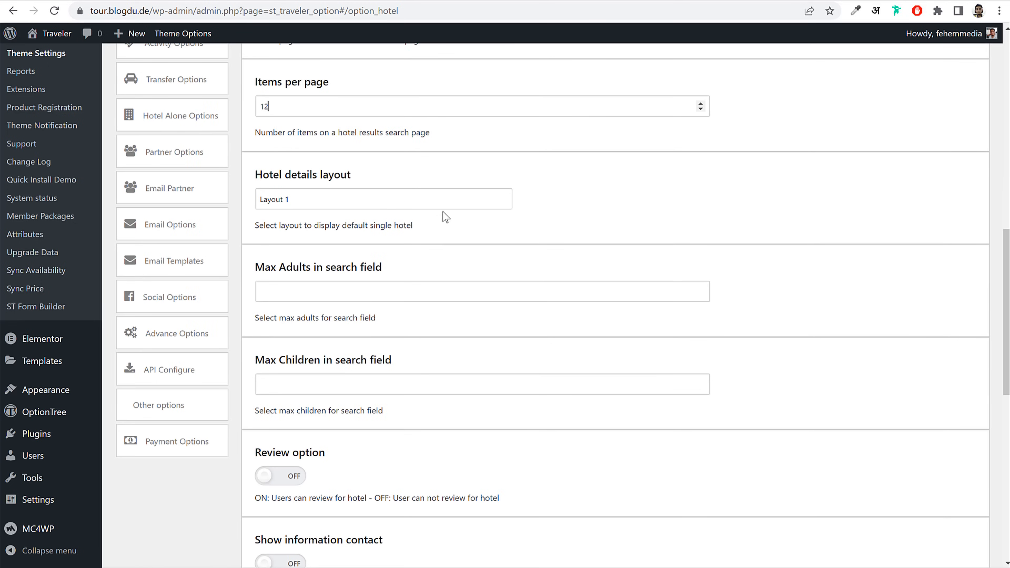
pyautogui.click(356, 207)
pyautogui.click(568, 187)
pyautogui.scroll(-3, 509, 290)
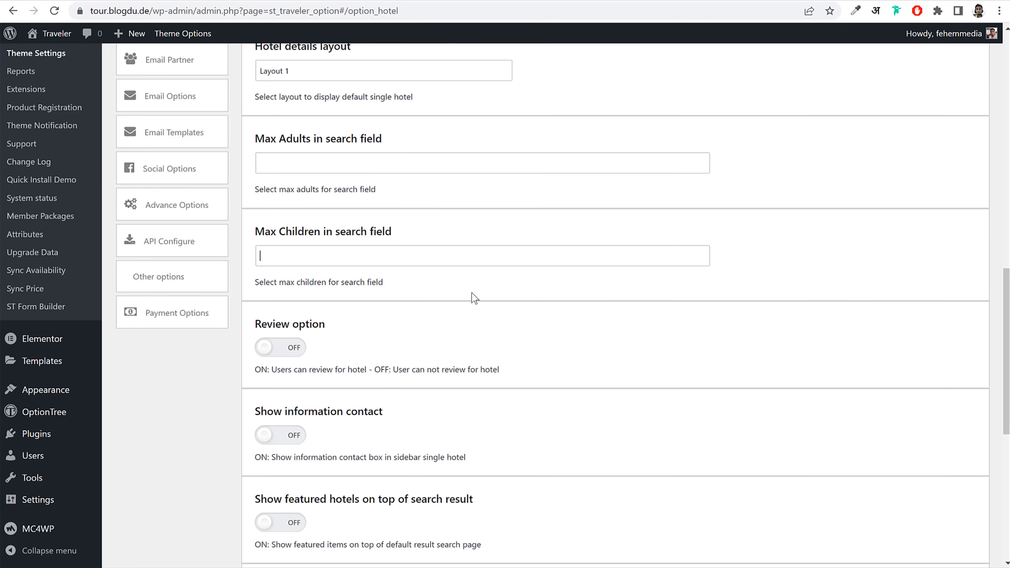
pyautogui.scroll(-3, 474, 299)
pyautogui.click(292, 220)
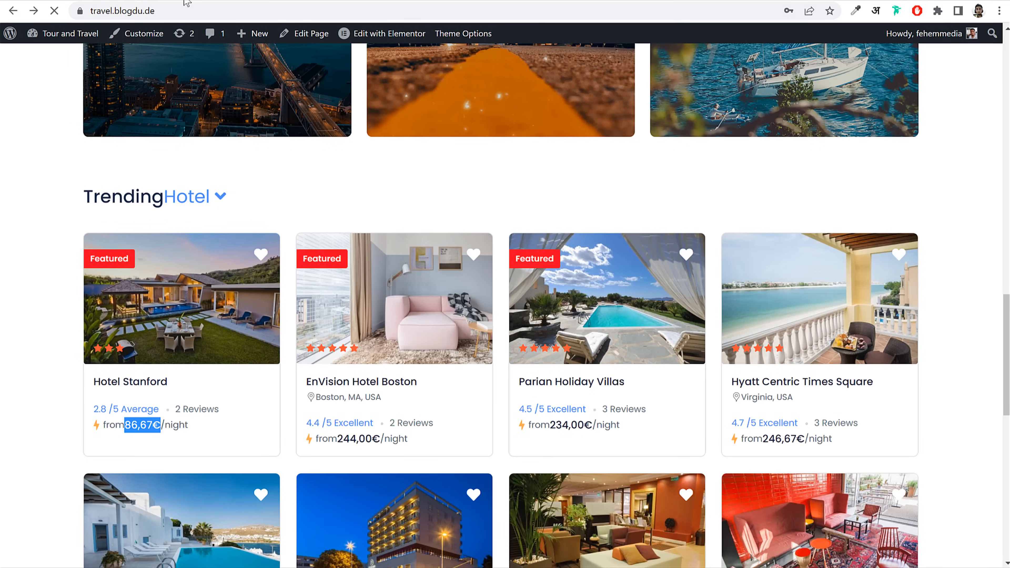
# - Look over the hotel review form on the live site
pyautogui.scroll(-6, 528, 343)
pyautogui.scroll(-20, 528, 343)
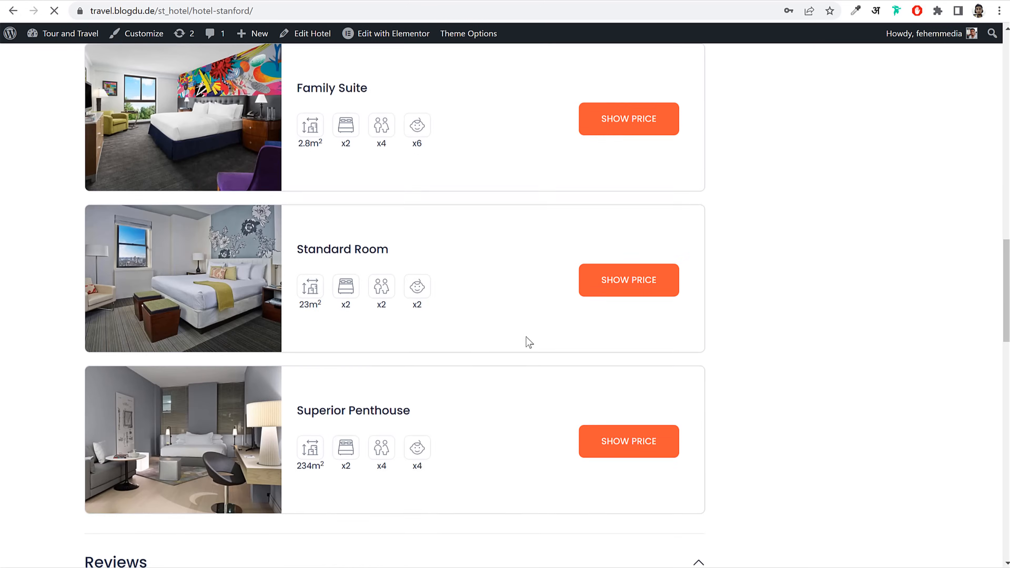
pyautogui.scroll(-3, 529, 342)
pyautogui.scroll(16, 528, 340)
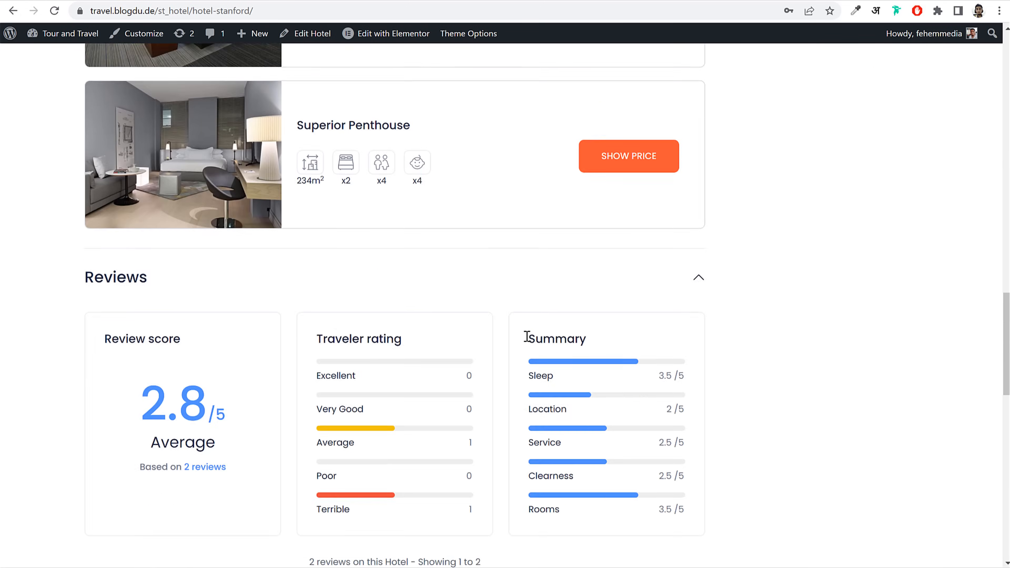
pyautogui.scroll(-17, 527, 340)
pyautogui.click(145, 198)
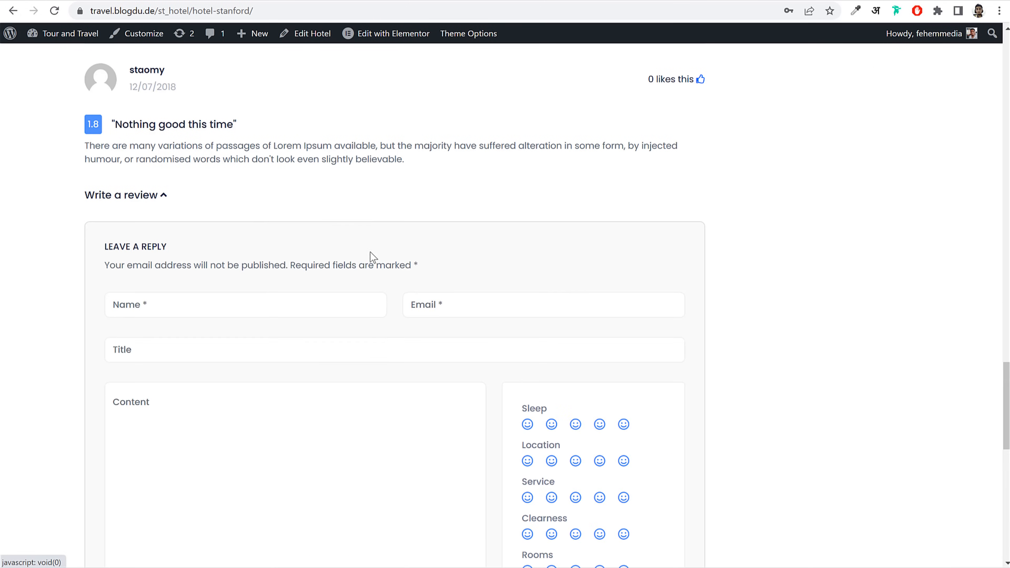
pyautogui.scroll(-4, 370, 257)
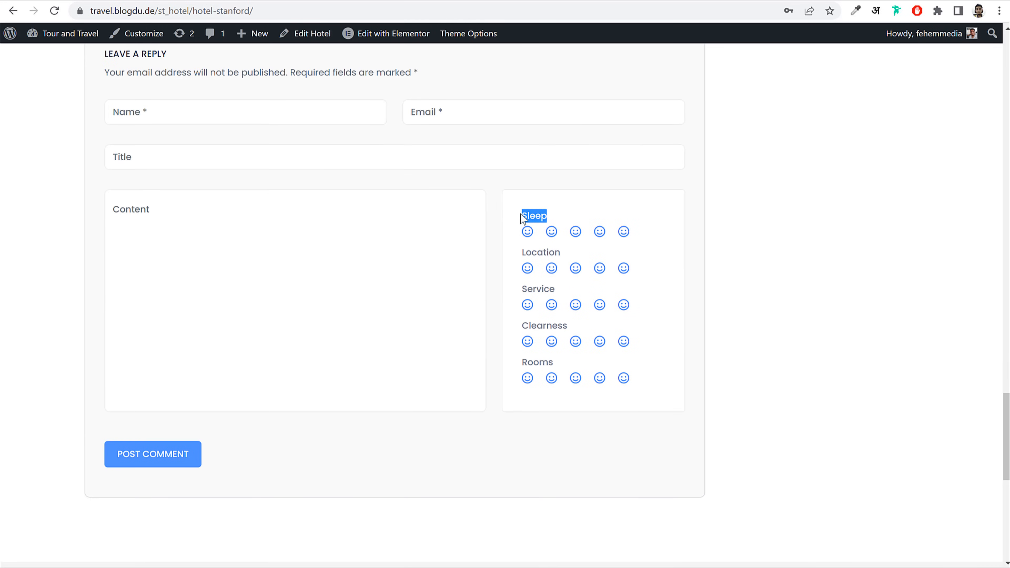
pyautogui.click(183, 1)
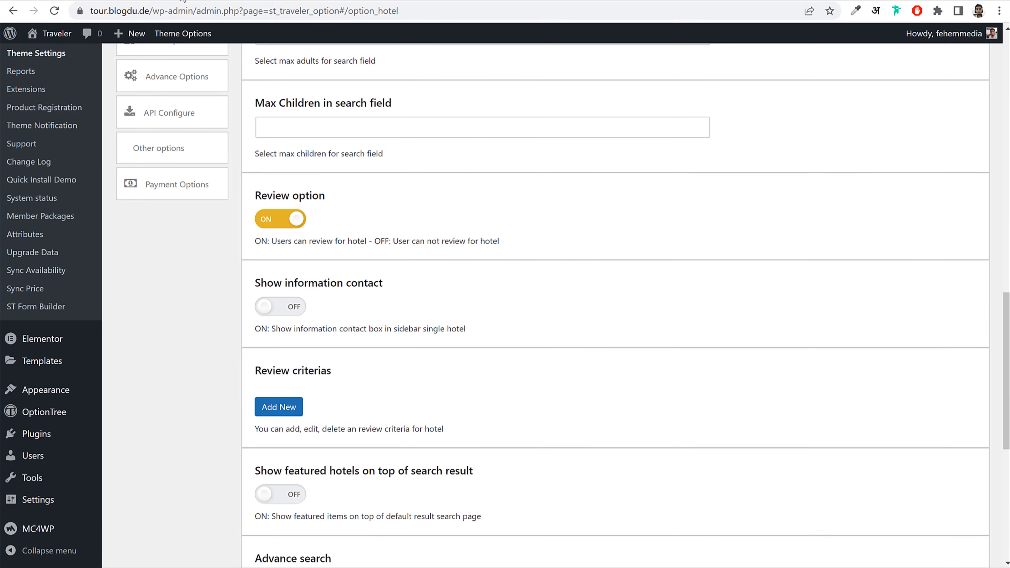
# - Add a hotel review criterion titled Sleep, leaving its icon empty
pyautogui.scroll(-3, 441, 316)
pyautogui.click(282, 280)
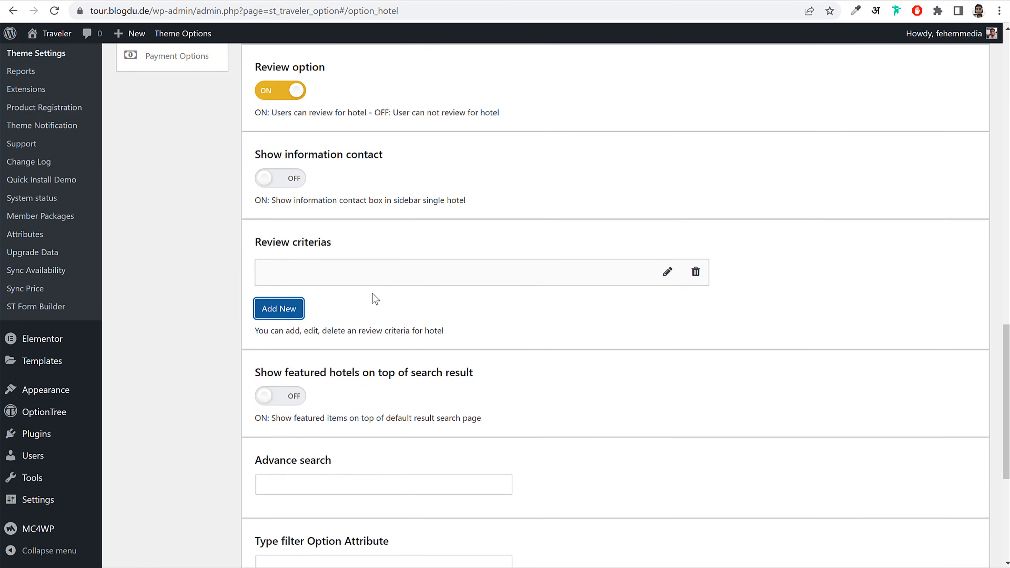
pyautogui.click(676, 277)
pyautogui.click(336, 327)
pyautogui.write('Sleep')
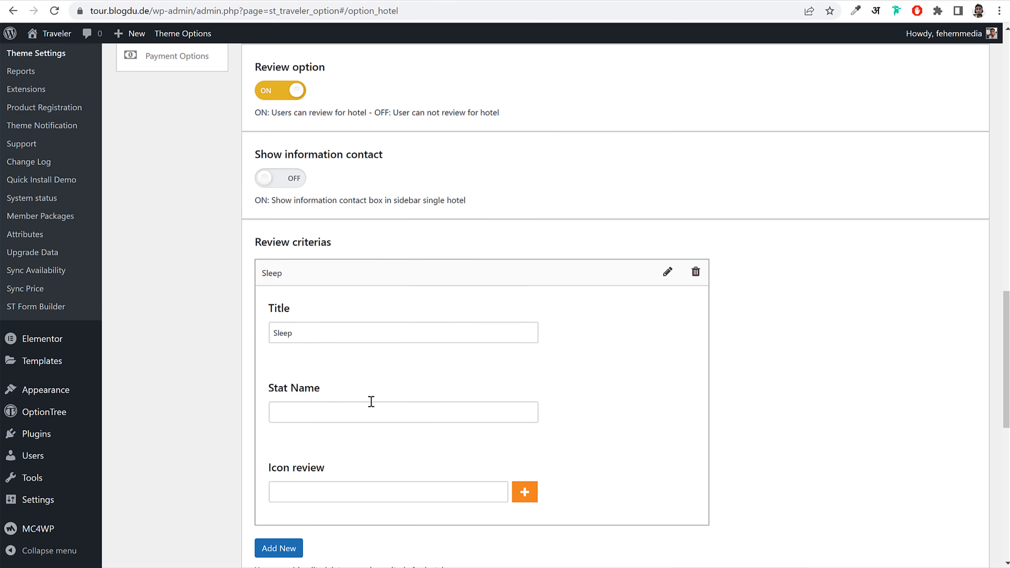
pyautogui.scroll(-3, 540, 385)
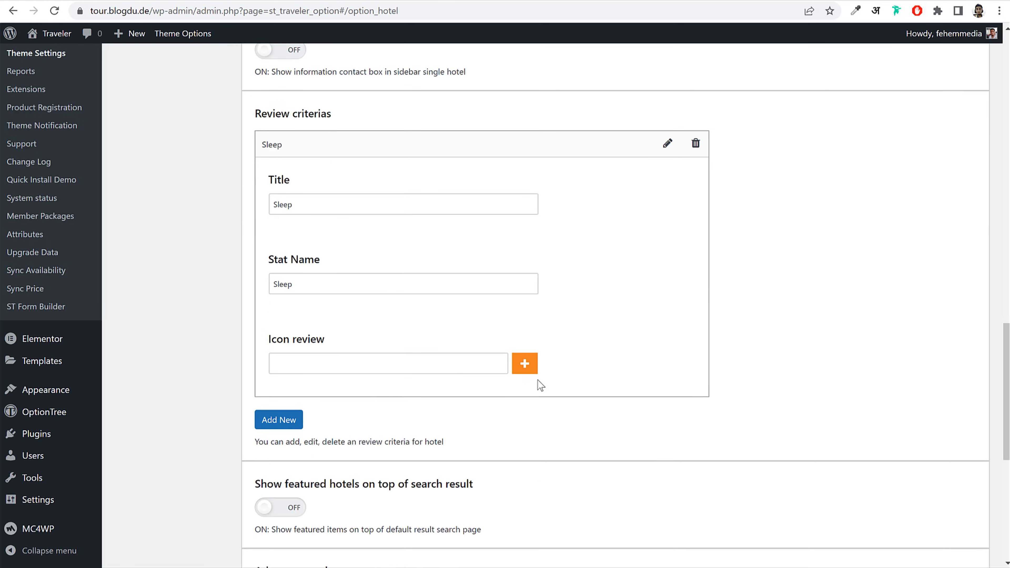
pyautogui.click(525, 365)
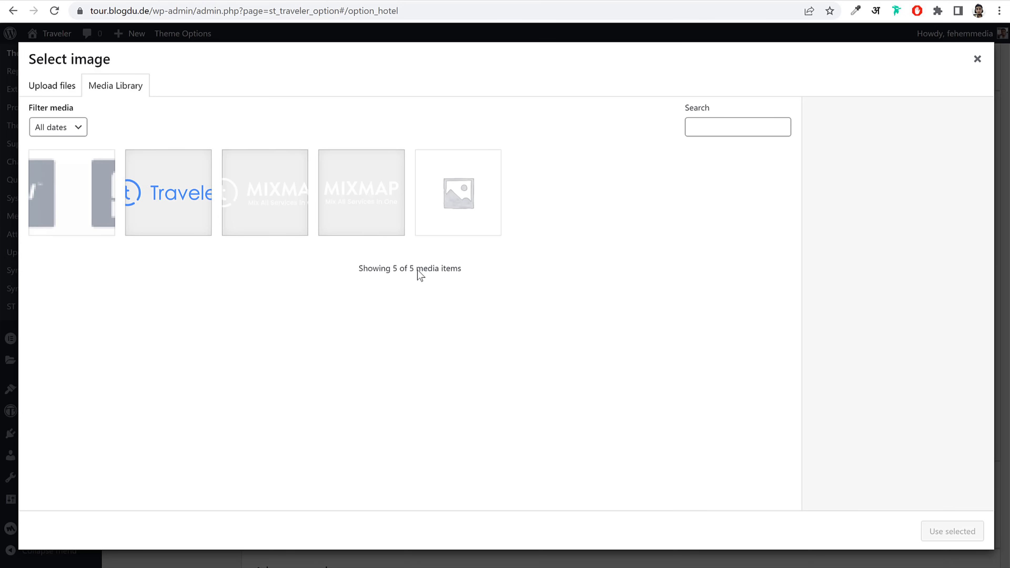
pyautogui.click(977, 58)
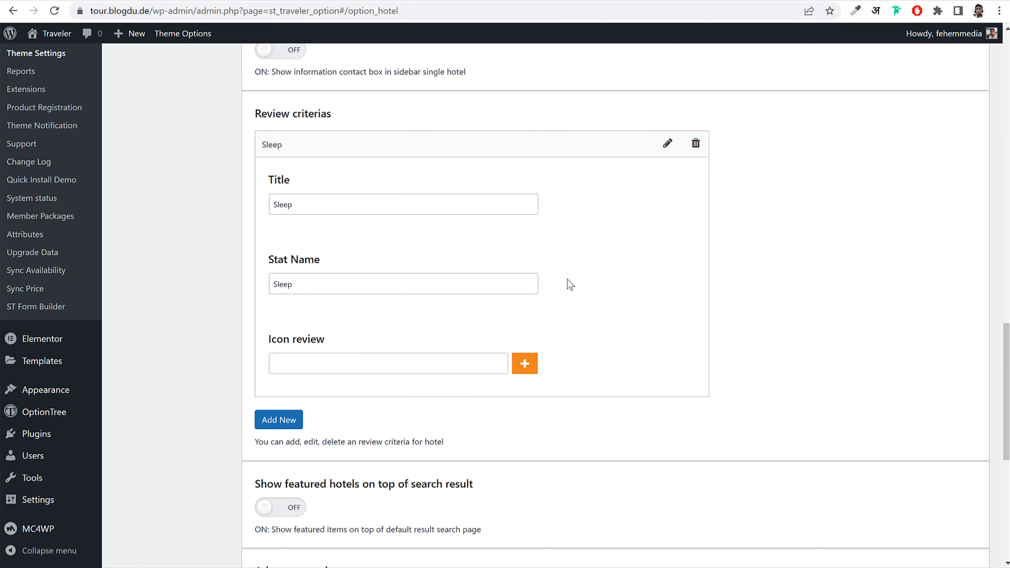
pyautogui.click(667, 146)
# - Add a Location review criterion (Title and Stat Name) and show featured hotels on top of search results
pyautogui.click(300, 174)
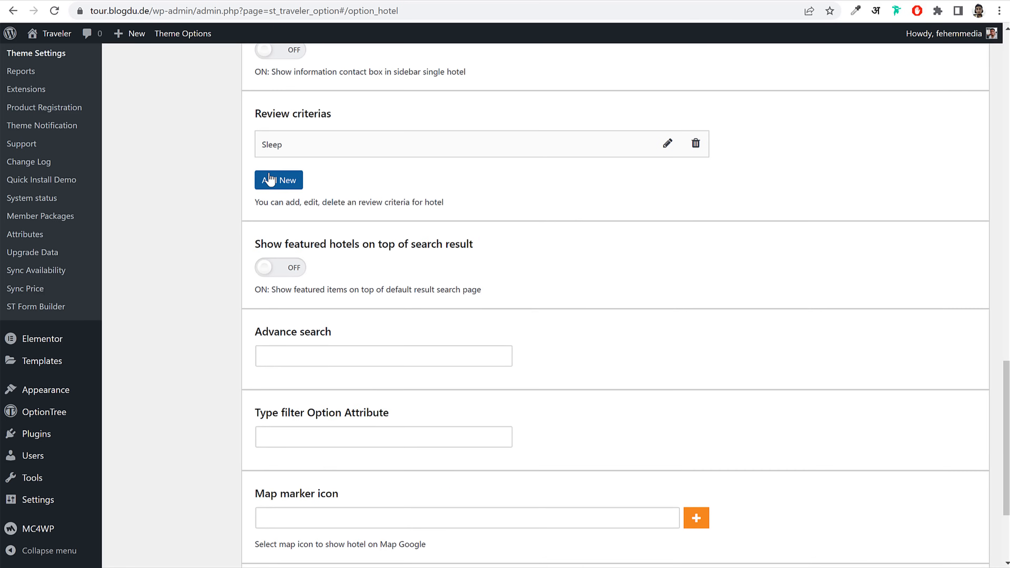
pyautogui.click(671, 179)
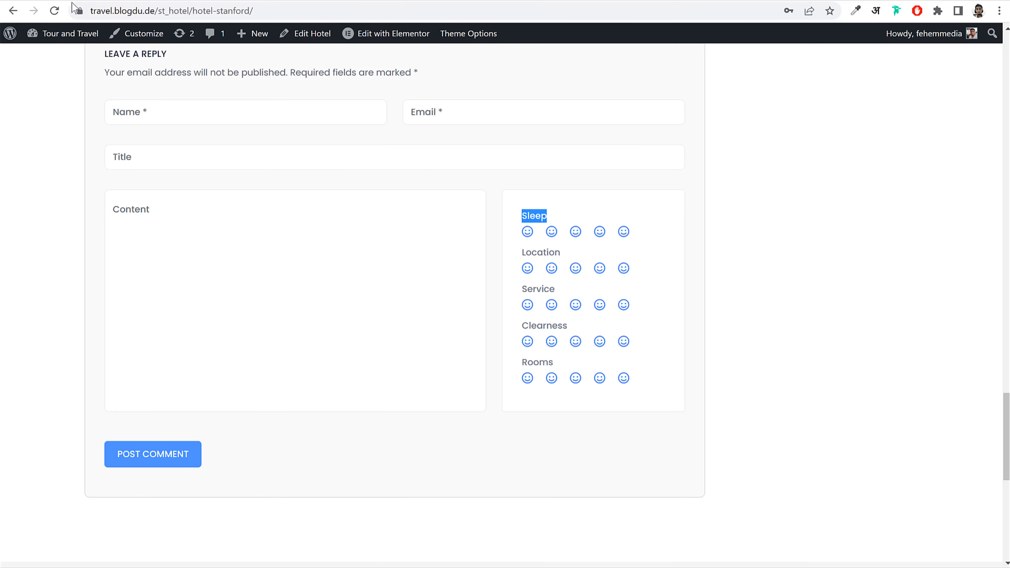
pyautogui.moveTo(568, 251); pyautogui.dragTo(508, 251)
pyautogui.hotkey('ctrl', 'c')
pyautogui.click(173, 1)
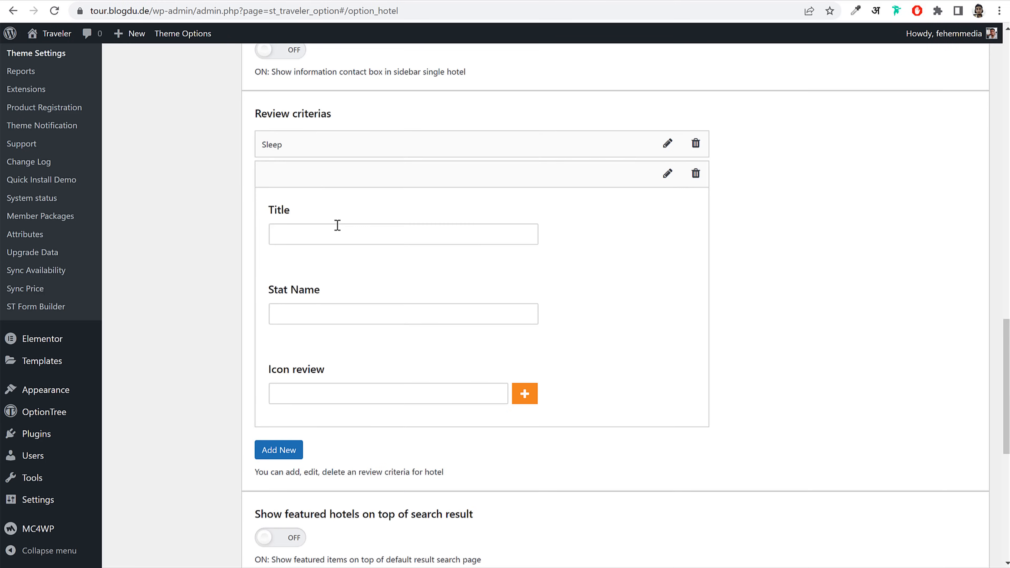
pyautogui.click(337, 226)
pyautogui.hotkey('ctrl', 'v')
pyautogui.click(353, 318)
pyautogui.hotkey('ctrl', 'v')
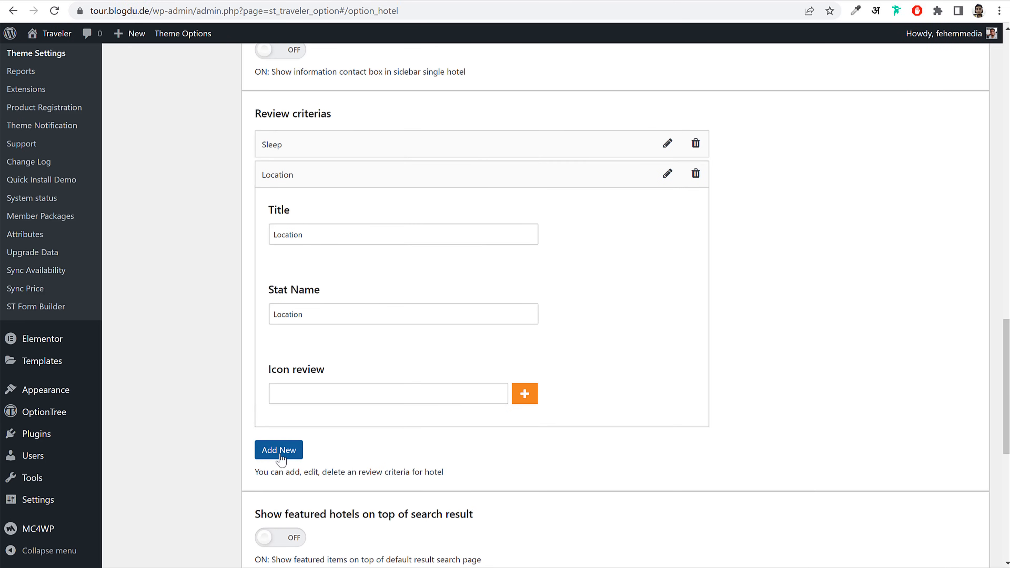
pyautogui.scroll(-5, 550, 411)
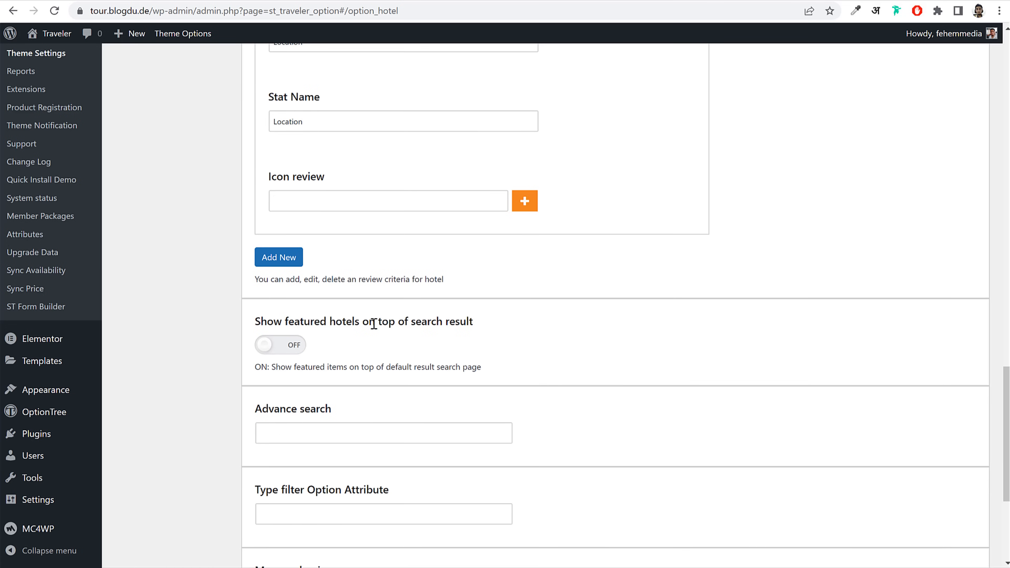
pyautogui.click(295, 350)
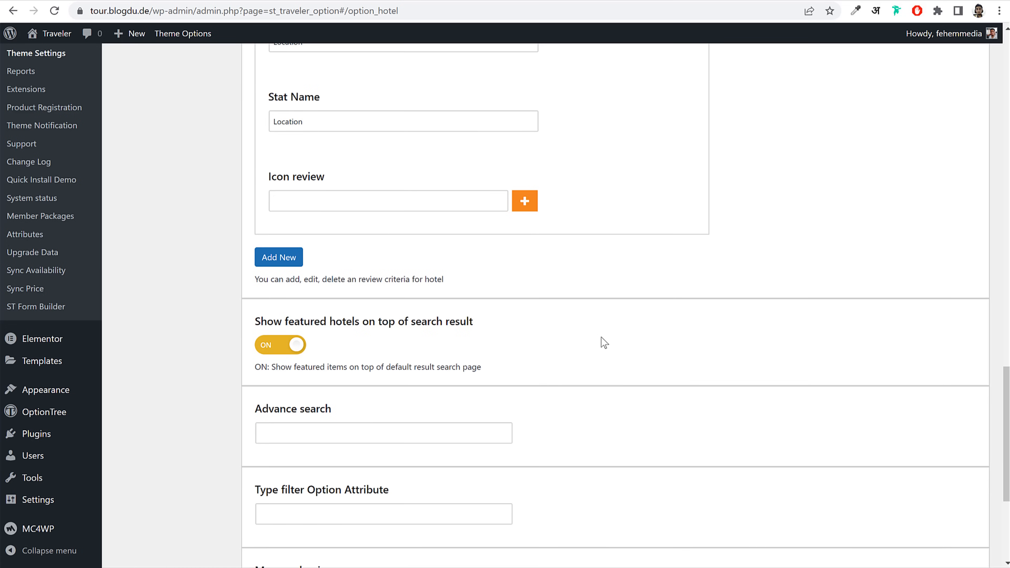
pyautogui.scroll(-6, 601, 337)
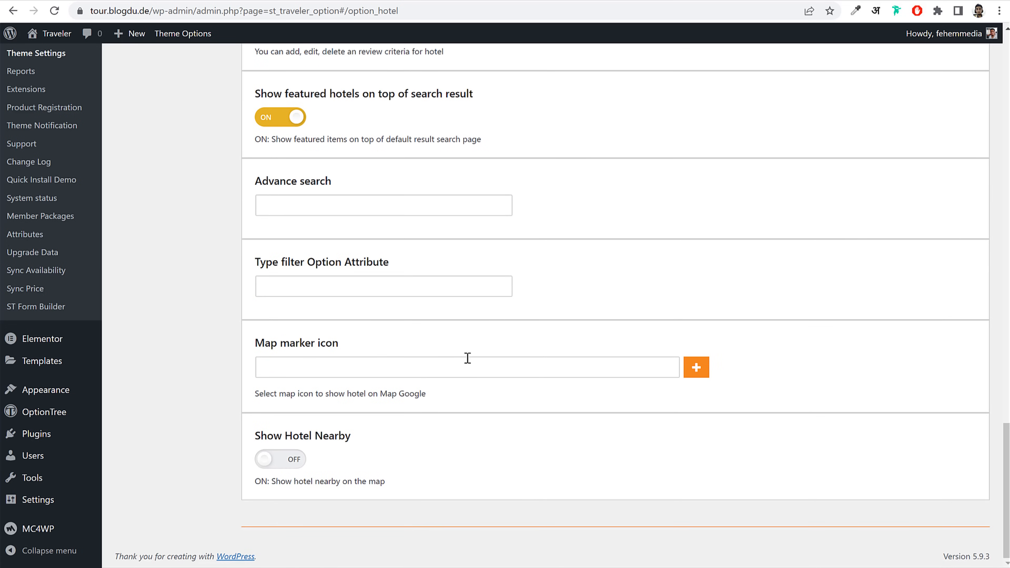
# - Upload four marker icon images, including ico_mapker_hotel, ico_quest and the tour marker
pyautogui.click(696, 372)
pyautogui.click(75, 99)
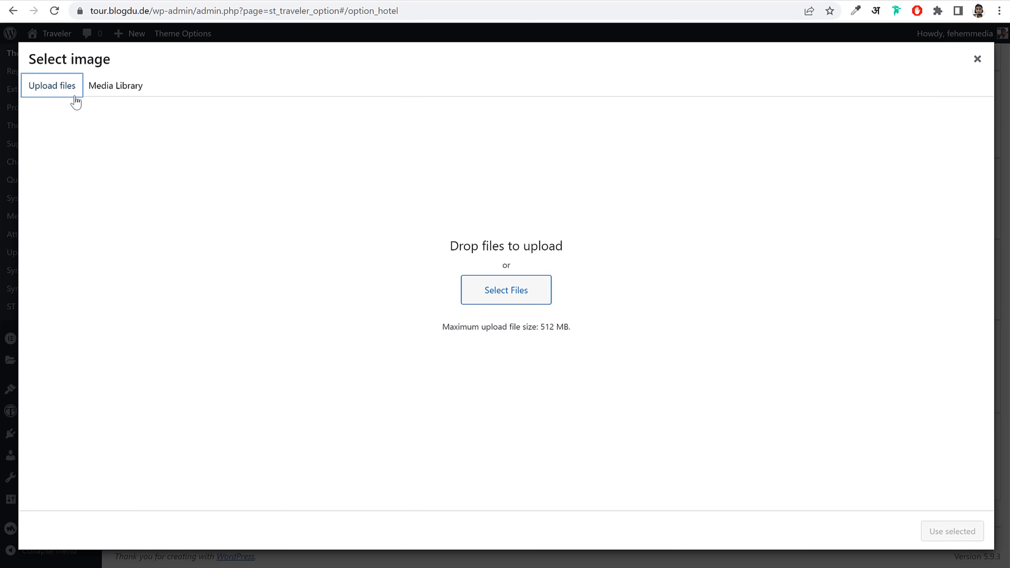
pyautogui.click(496, 302)
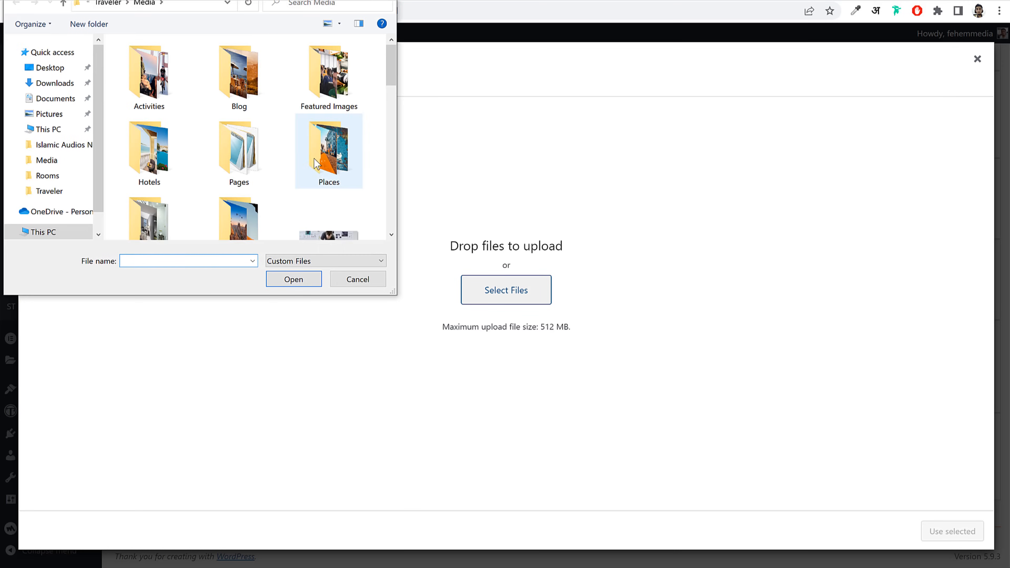
pyautogui.scroll(-5, 314, 159)
pyautogui.click(329, 140)
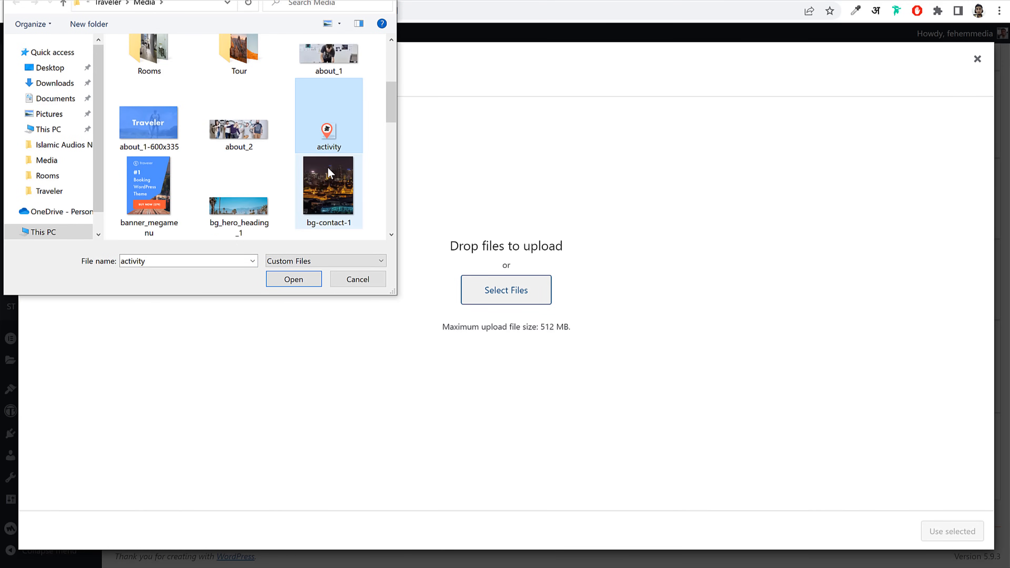
pyautogui.scroll(-2, 328, 165)
pyautogui.keyDown('ctrl'); pyautogui.click(343, 206); pyautogui.keyUp('ctrl')
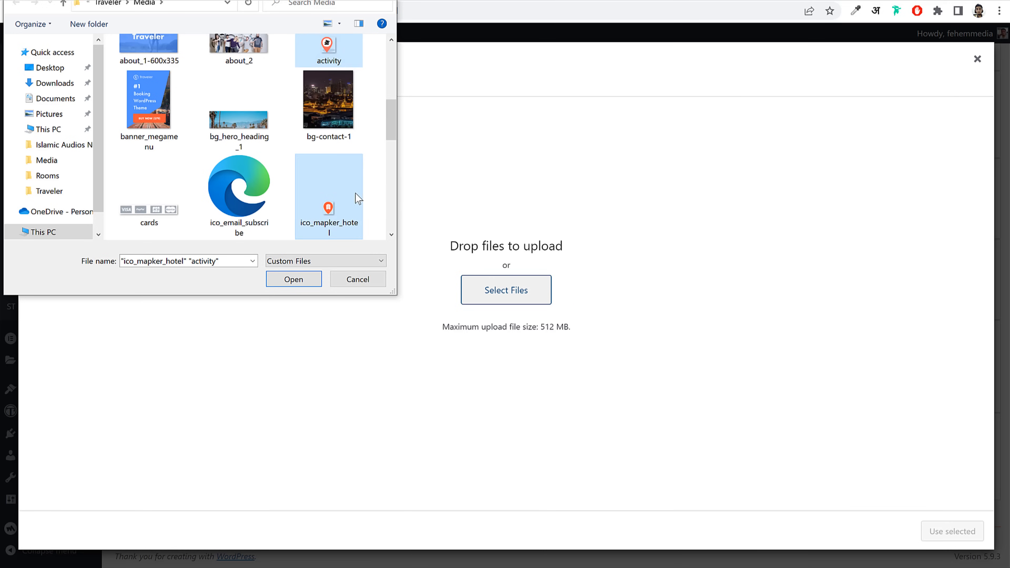
pyautogui.scroll(-3, 338, 179)
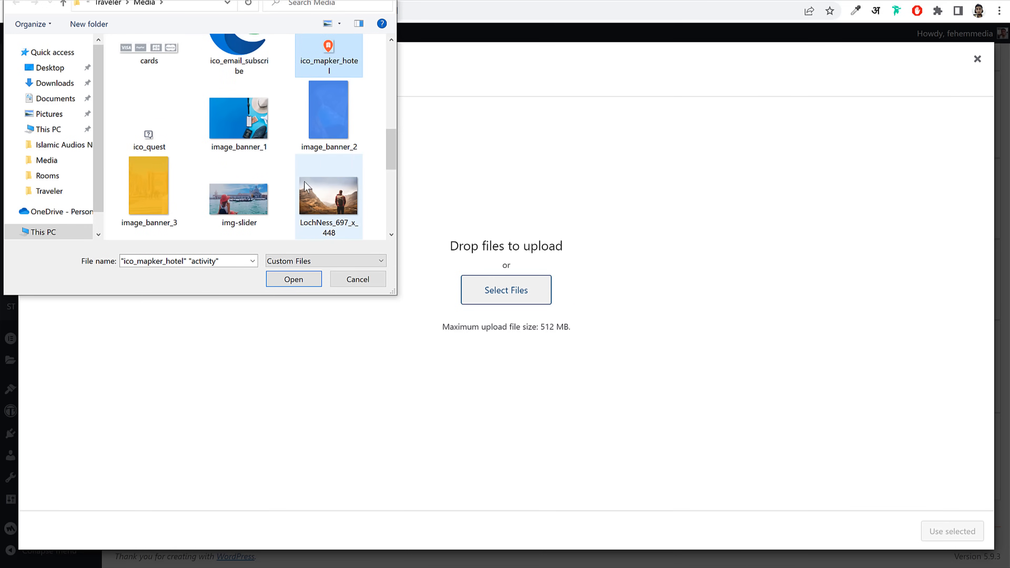
pyautogui.keyDown('ctrl'); pyautogui.click(172, 142); pyautogui.keyUp('ctrl')
pyautogui.scroll(-2, 311, 169)
pyautogui.scroll(-5, 311, 168)
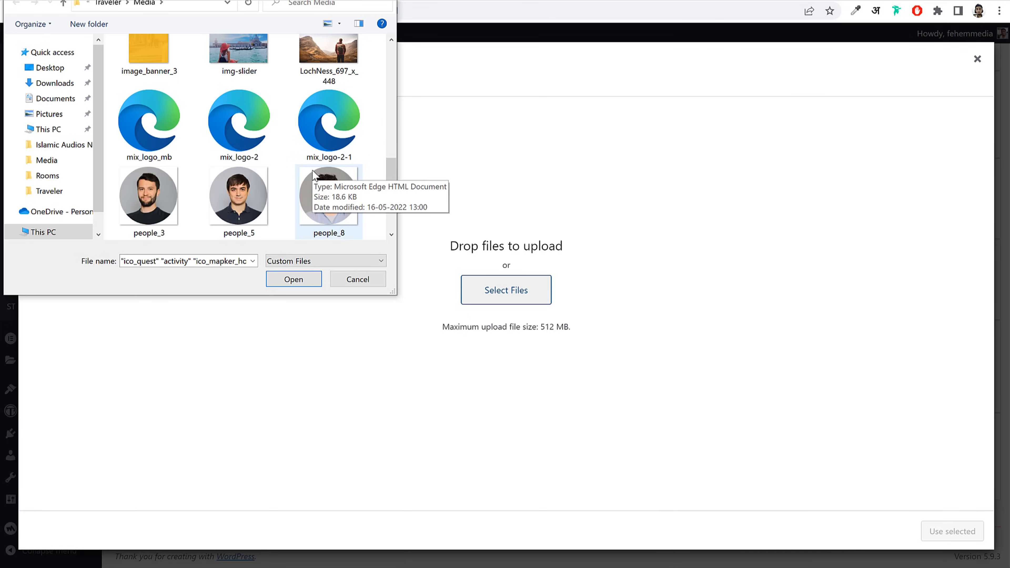
pyautogui.keyDown('ctrl'); pyautogui.click(162, 215); pyautogui.keyUp('ctrl')
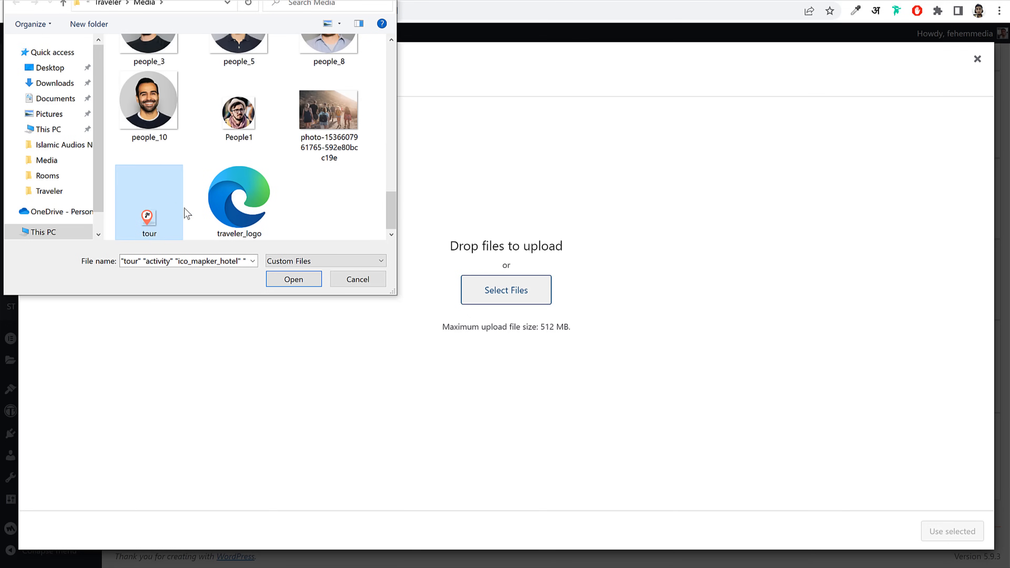
pyautogui.click(293, 279)
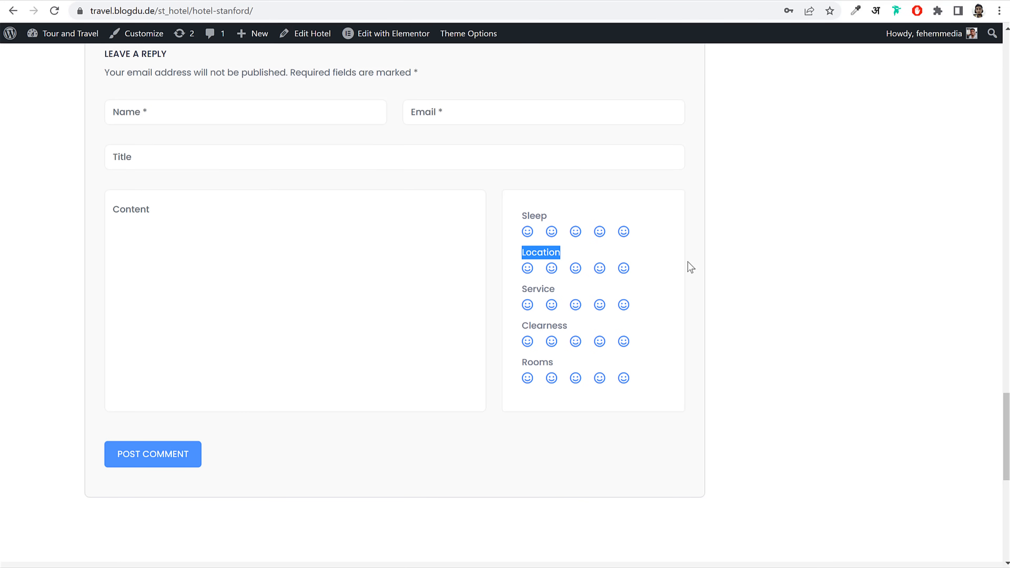
# - Set ico_mapker_hotel as the hotel map marker icon
pyautogui.scroll(20, 688, 265)
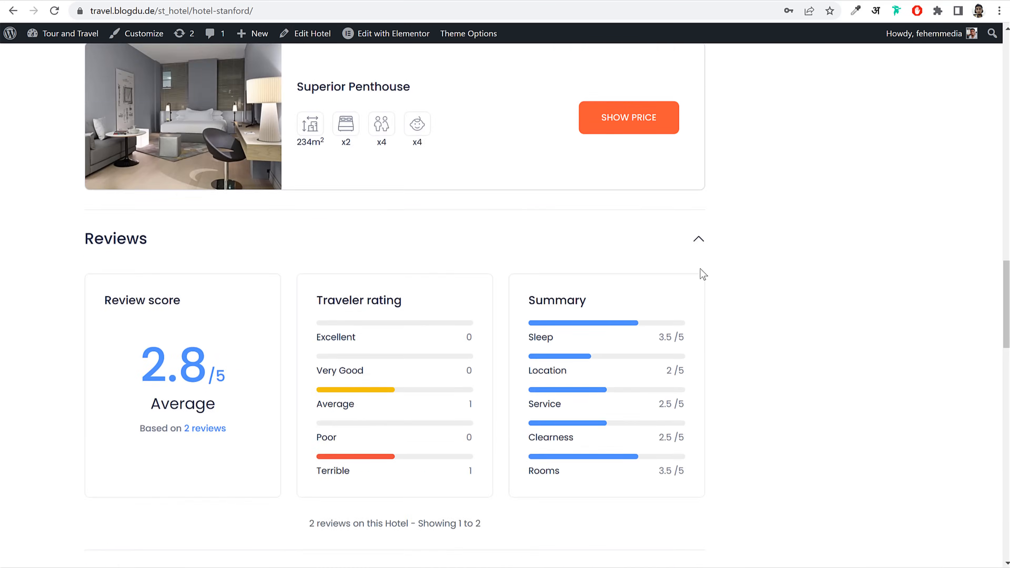
pyautogui.scroll(15, 700, 268)
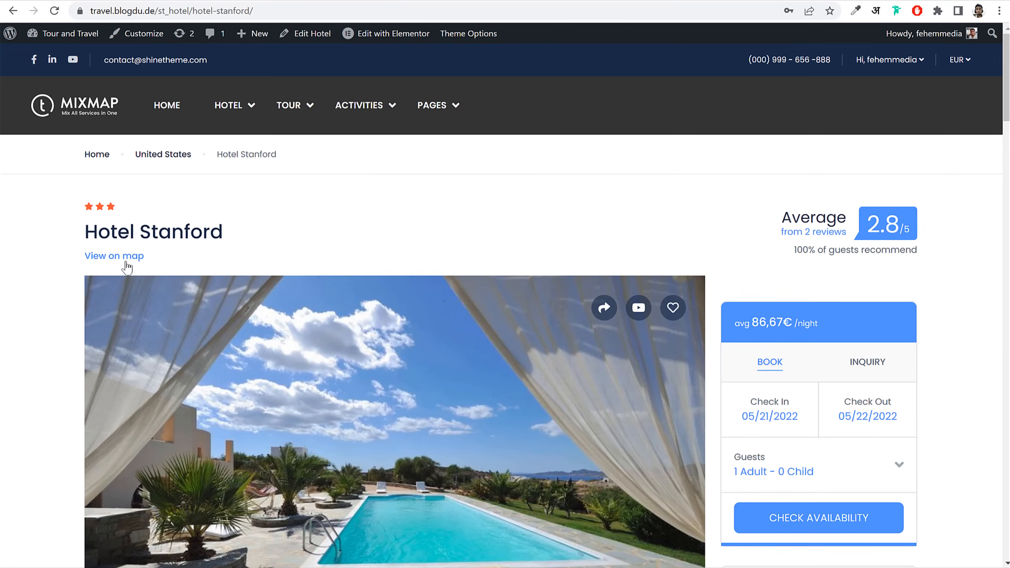
pyautogui.click(126, 263)
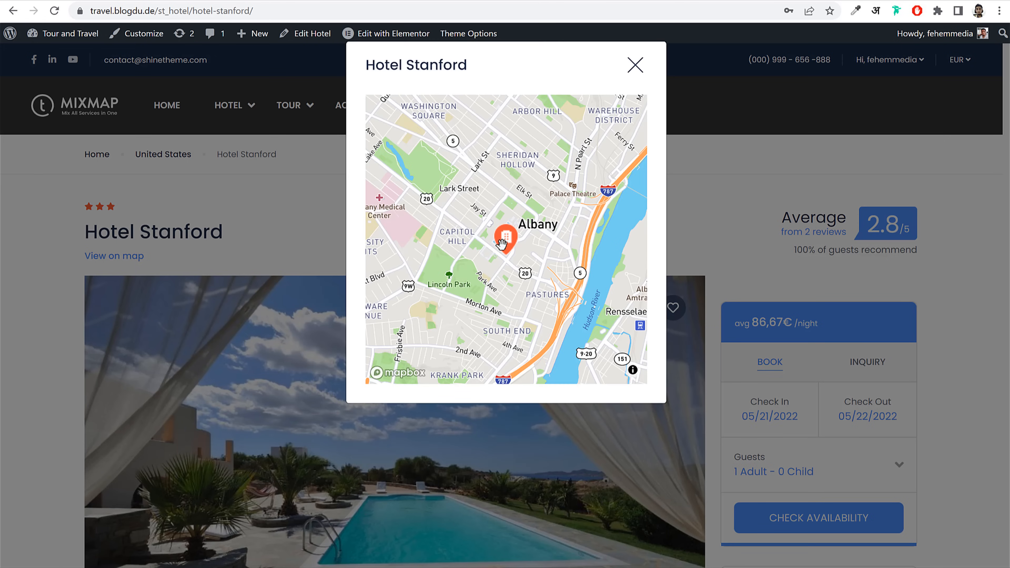
pyautogui.click(635, 65)
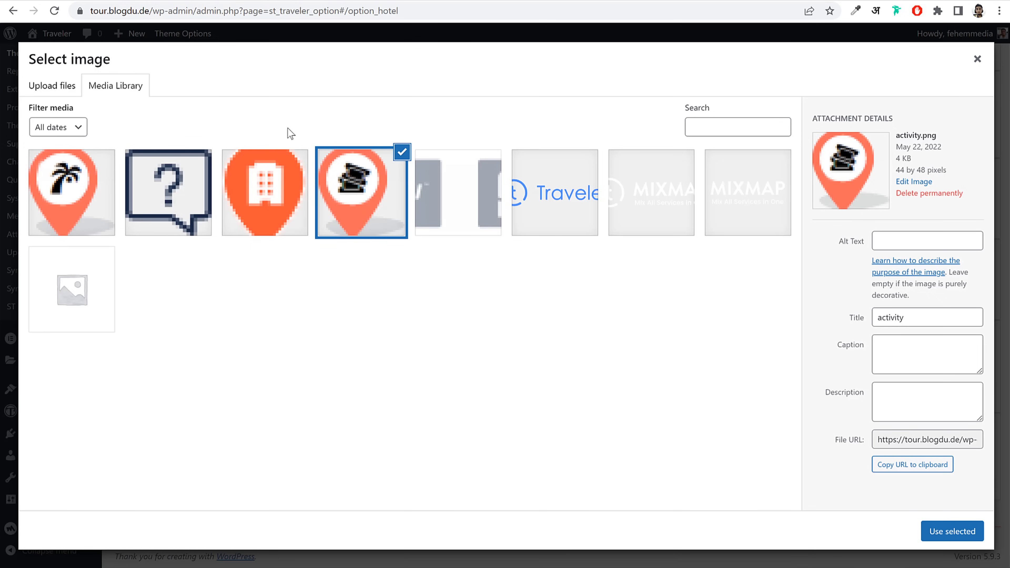
pyautogui.click(279, 207)
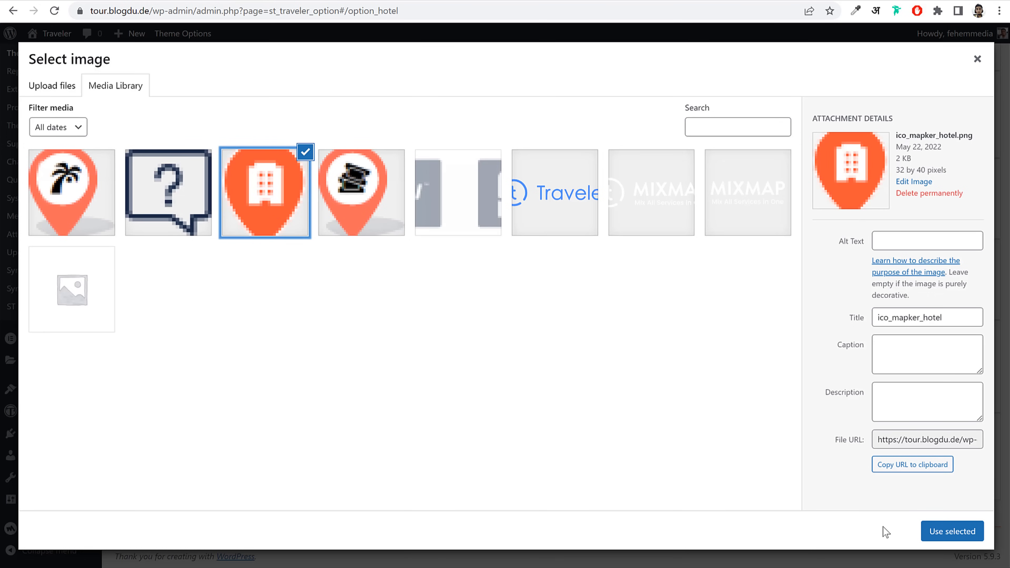
pyautogui.click(939, 533)
# - Turn on Show Hotel Nearby on the hotel map
pyautogui.scroll(2, 760, 389)
pyautogui.scroll(-3, 760, 389)
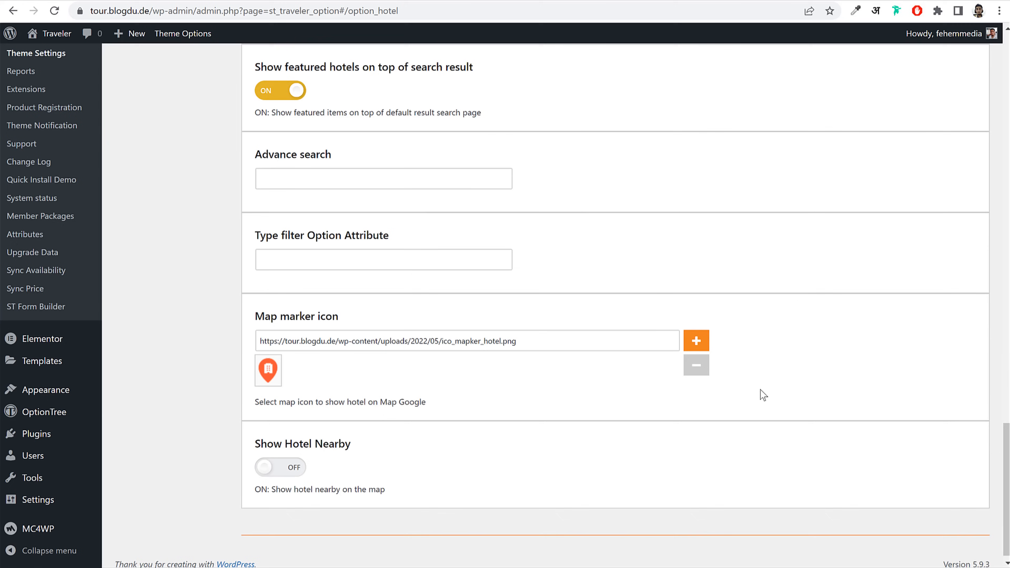
pyautogui.click(293, 461)
pyautogui.scroll(10, 568, 447)
pyautogui.scroll(15, 569, 446)
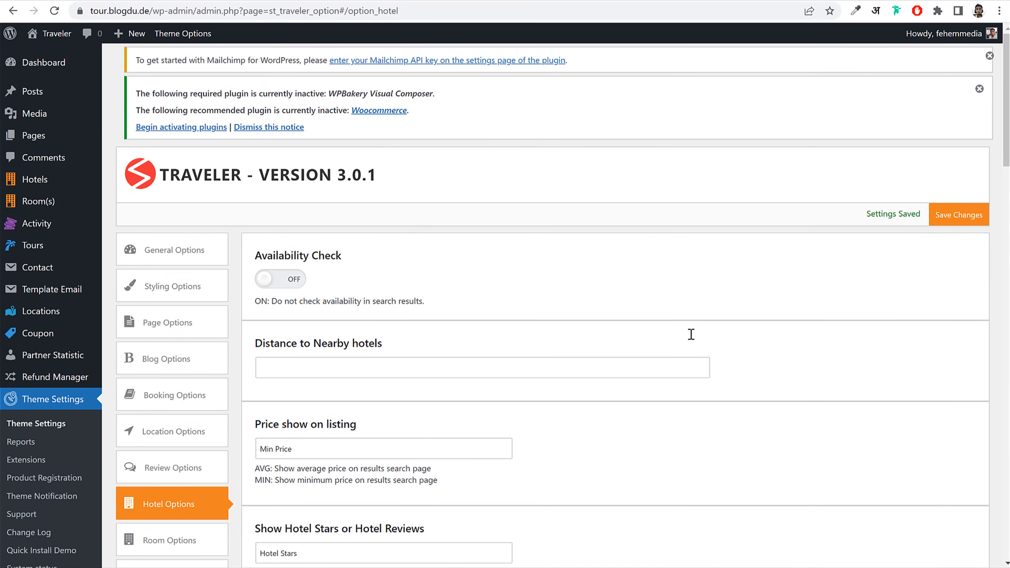
pyautogui.scroll(-5, 688, 334)
pyautogui.click(162, 291)
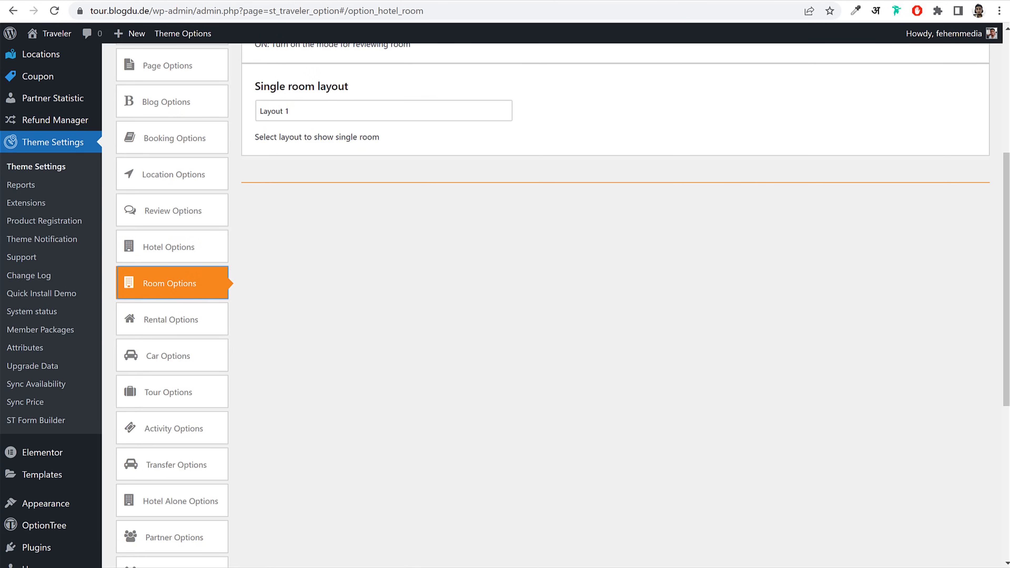
pyautogui.scroll(4, 592, 171)
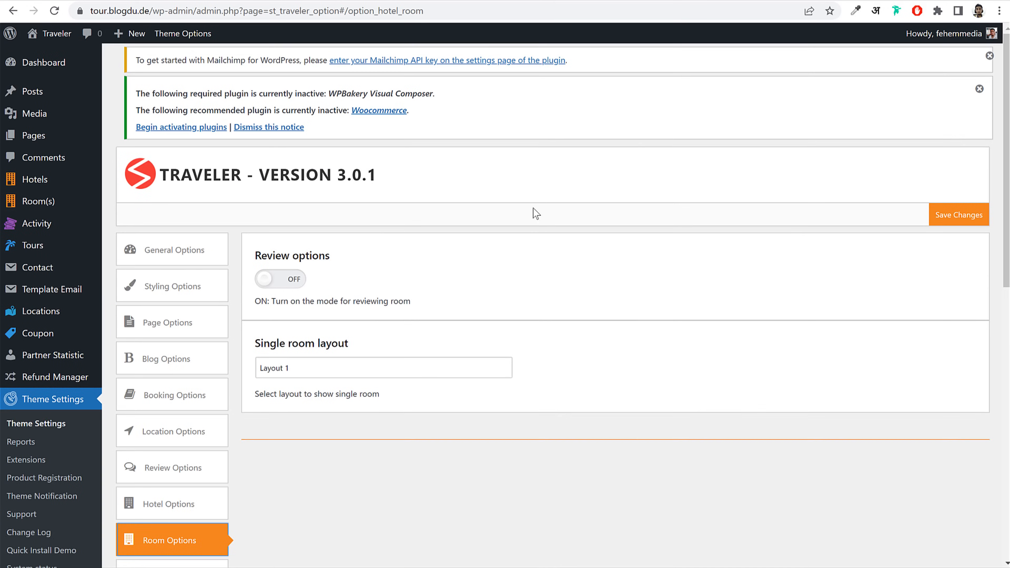
# - Turn on room reviews and add a new room review criterion for editing
pyautogui.click(286, 282)
pyautogui.scroll(-1, 437, 277)
pyautogui.scroll(-1, 398, 275)
pyautogui.click(284, 251)
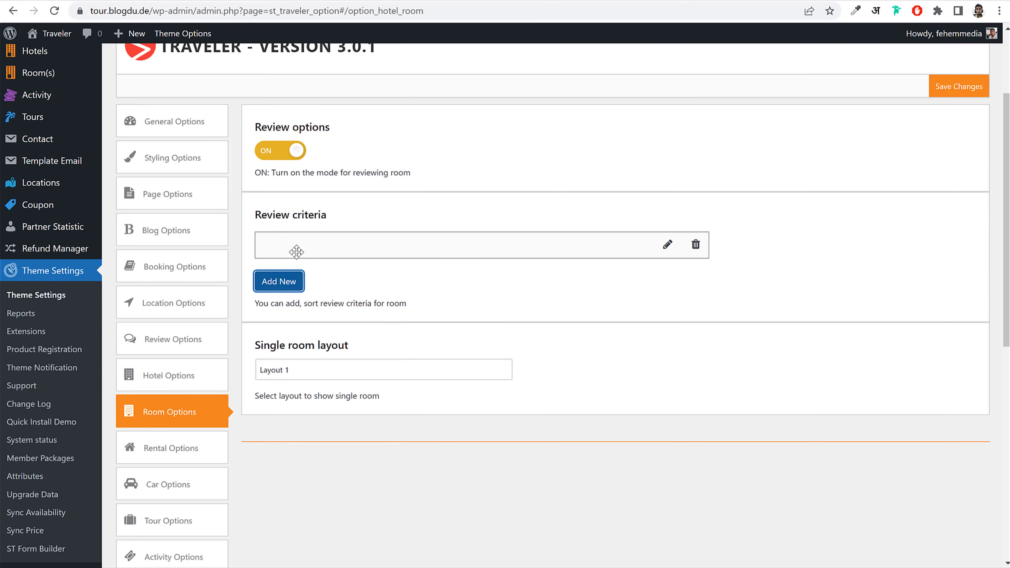
pyautogui.click(668, 245)
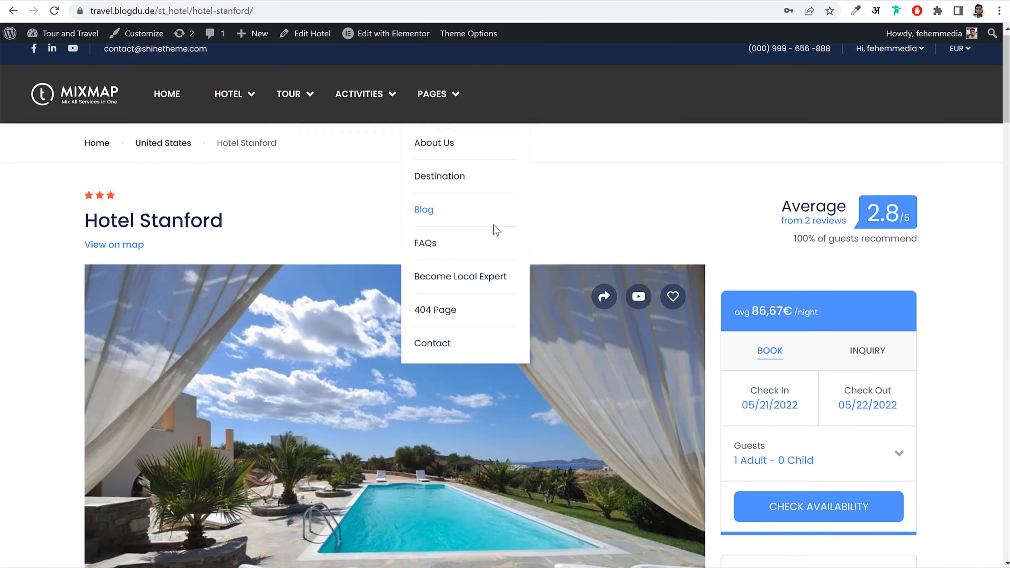
# - Check the Family Suite room page on the live site, then return to the theme settings
pyautogui.scroll(-10, 485, 232)
pyautogui.scroll(-6, 485, 233)
pyautogui.click(350, 285)
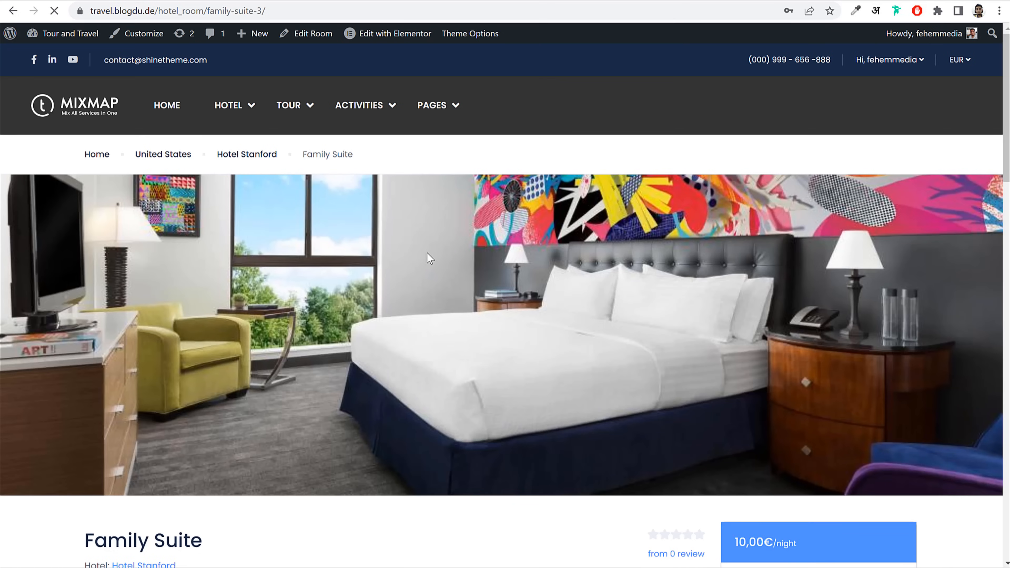
pyautogui.scroll(-15, 457, 252)
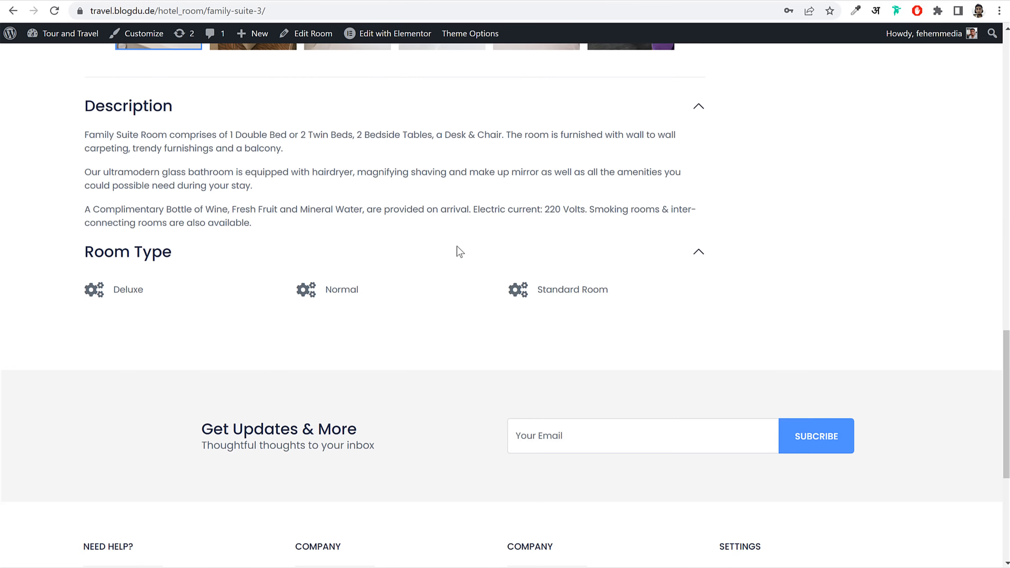
pyautogui.scroll(-2, 179, 293)
pyautogui.scroll(15, 202, 305)
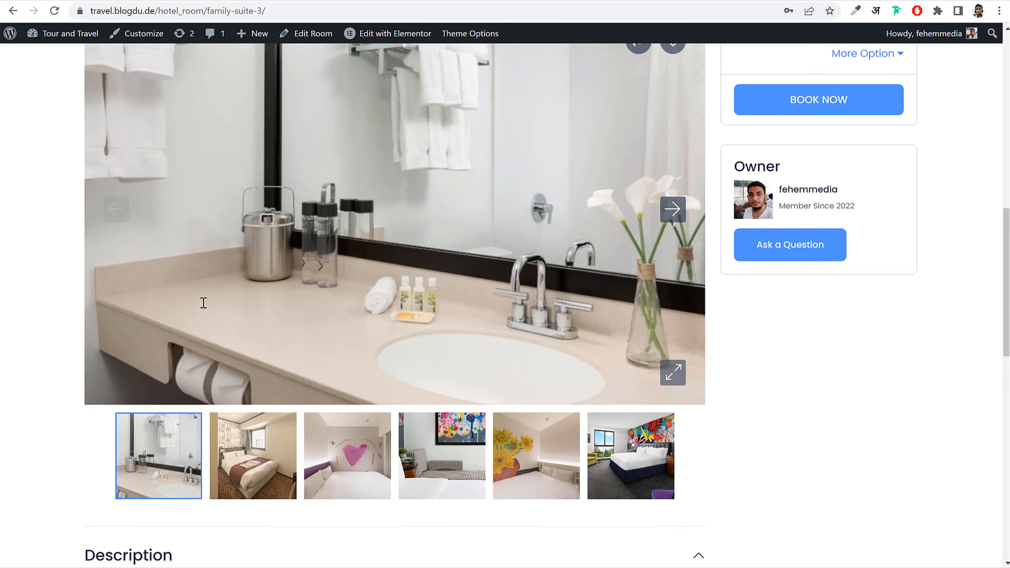
pyautogui.scroll(5, 203, 307)
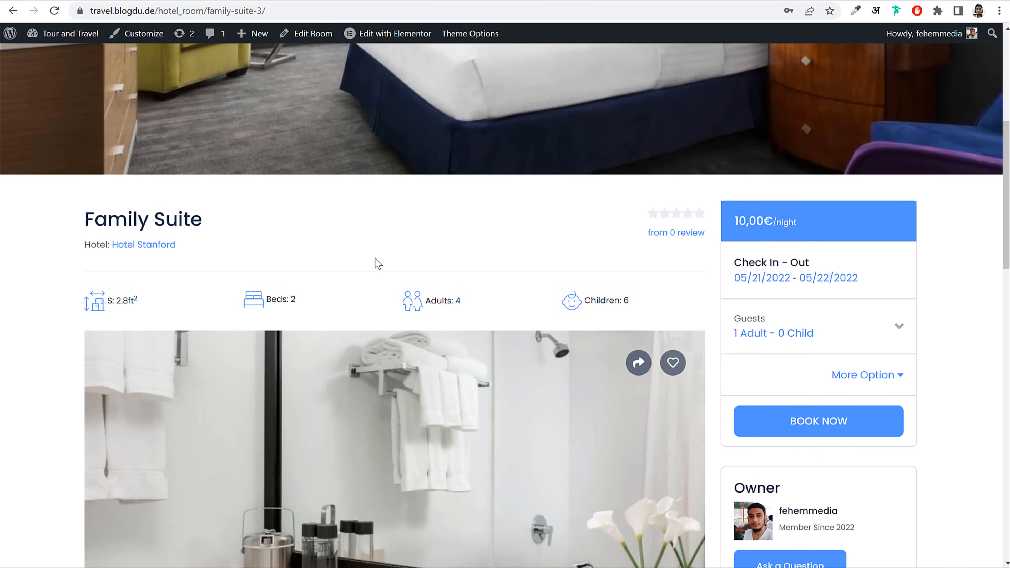
pyautogui.scroll(-12, 544, 377)
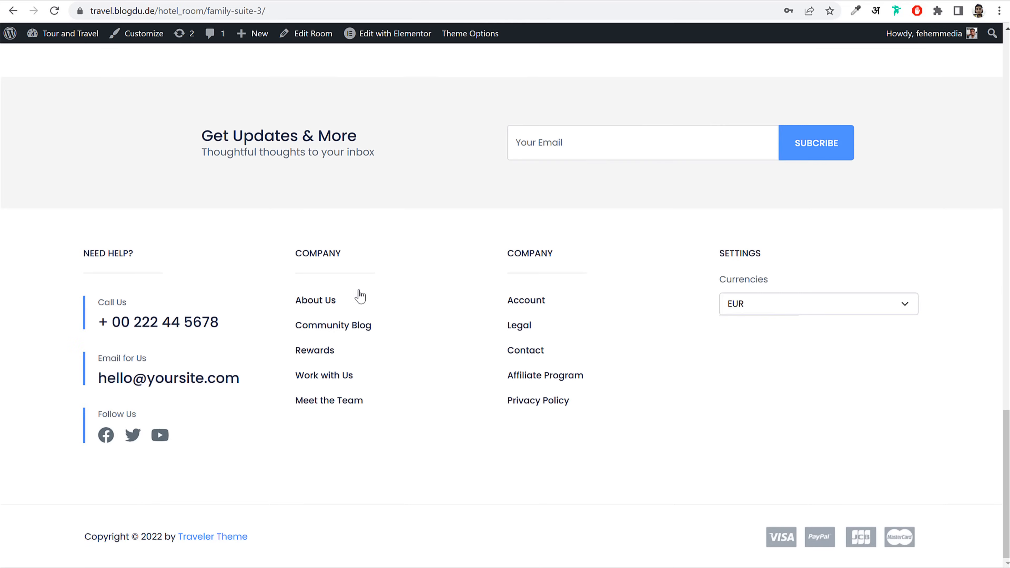
pyautogui.scroll(8, 360, 296)
pyautogui.click(171, 0)
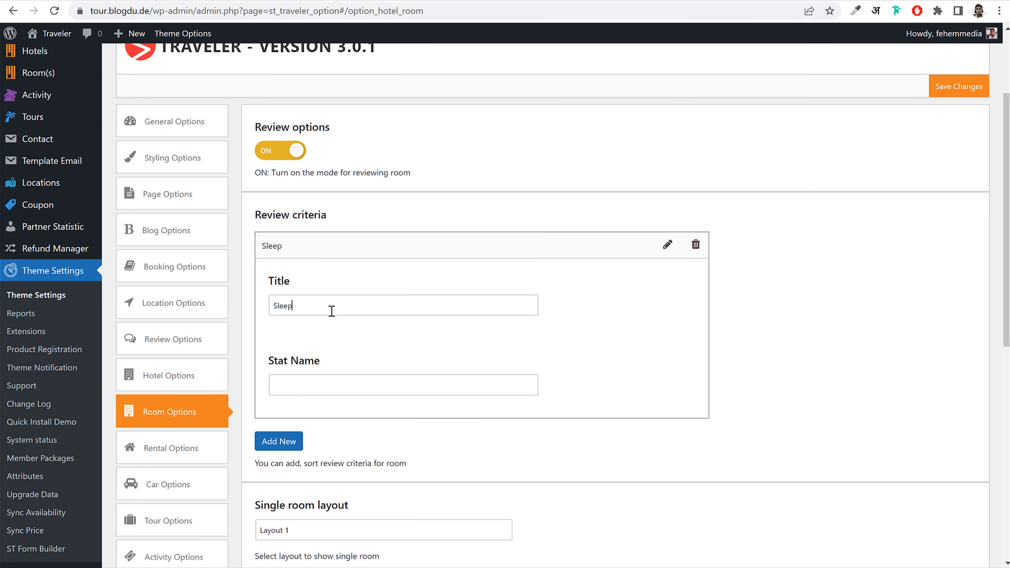
# - Add a Cleanliness room review criterion and save the theme settings
pyautogui.click(283, 441)
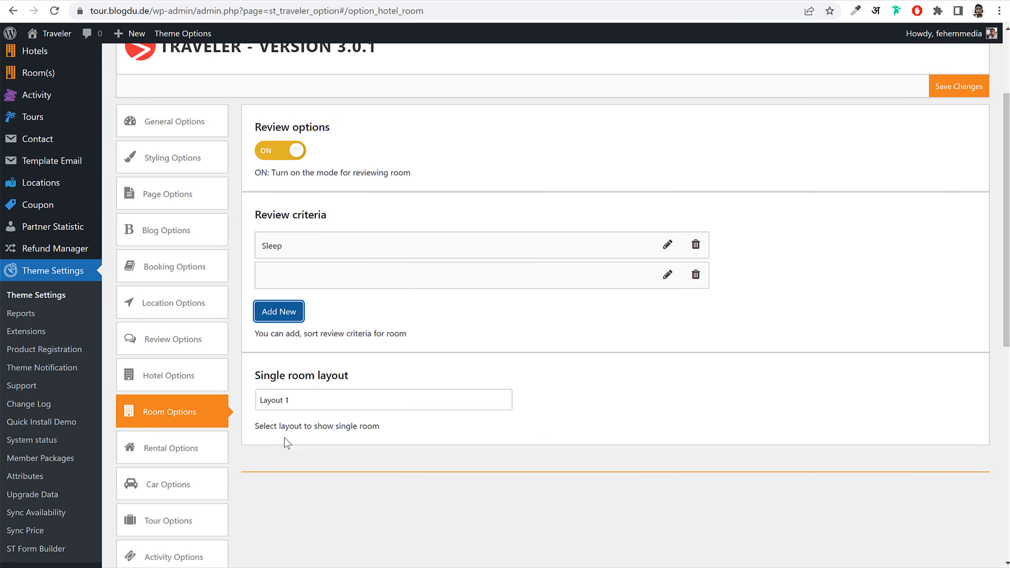
pyautogui.click(661, 279)
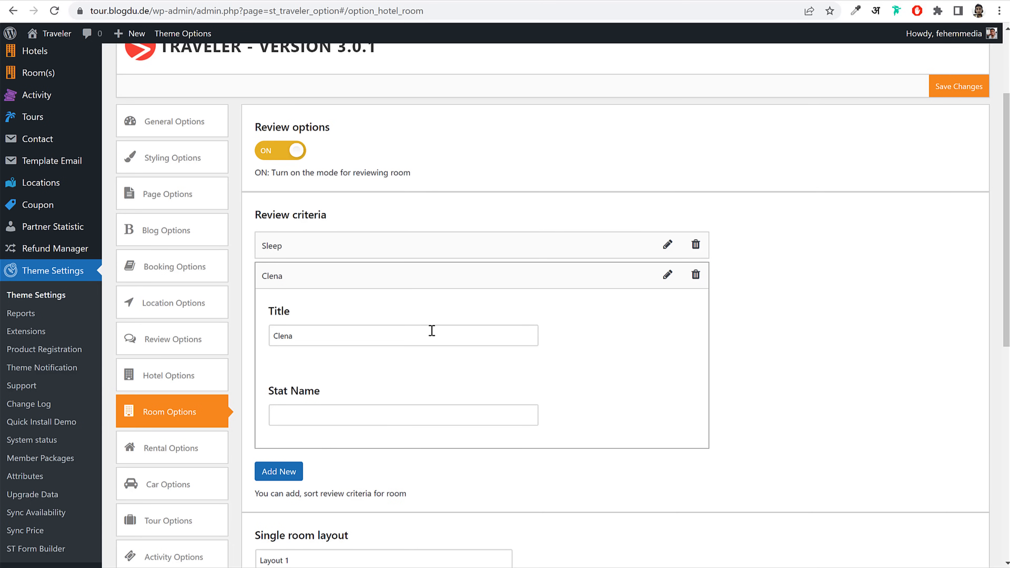
pyautogui.write('Cleanliness')
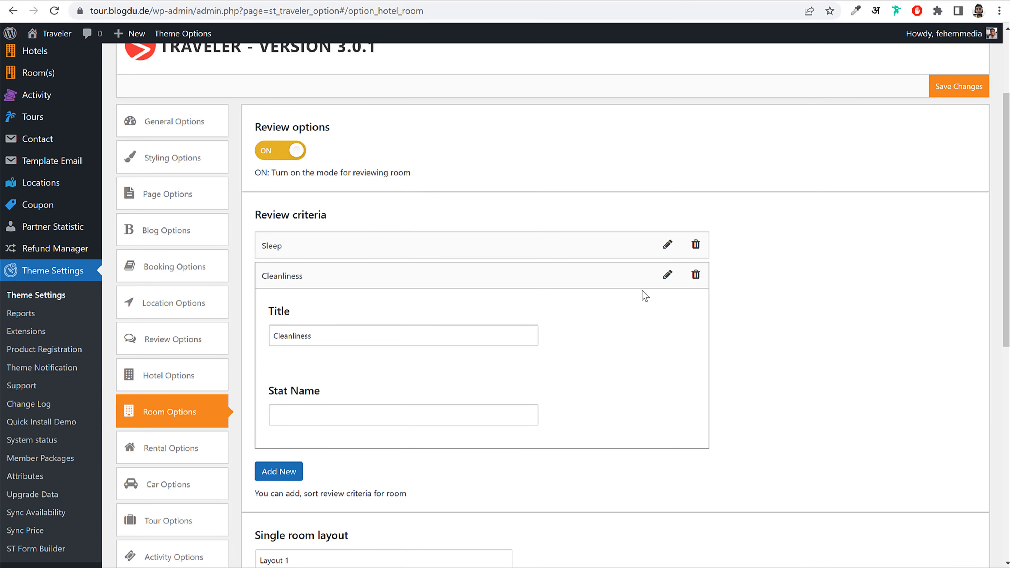
pyautogui.click(667, 275)
pyautogui.click(950, 93)
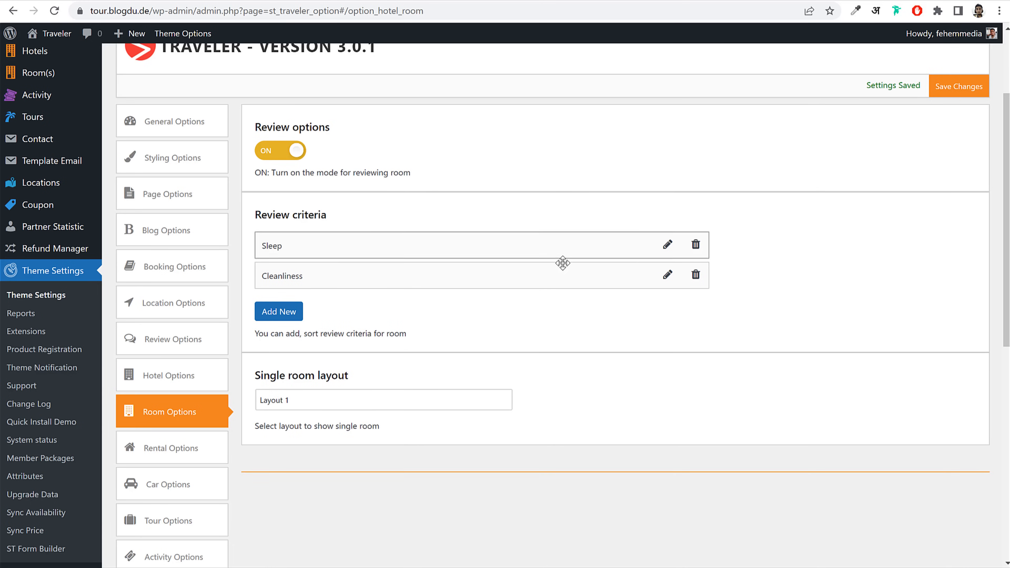
pyautogui.scroll(-3, 562, 264)
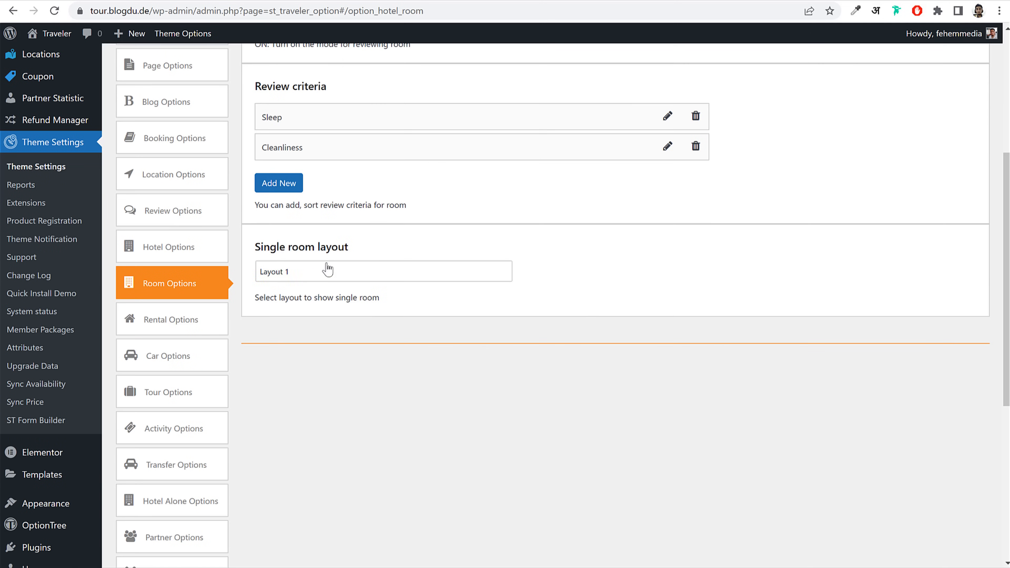
pyautogui.click(187, 320)
# - In Tour Options, turn on tour reviews and the information contact box
pyautogui.click(162, 370)
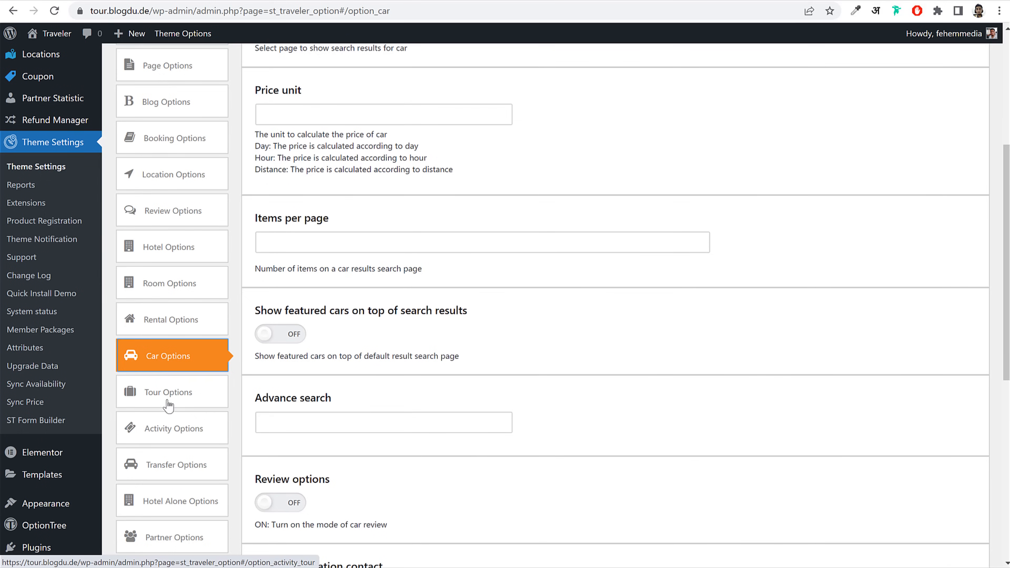
pyautogui.click(167, 393)
pyautogui.scroll(4, 557, 326)
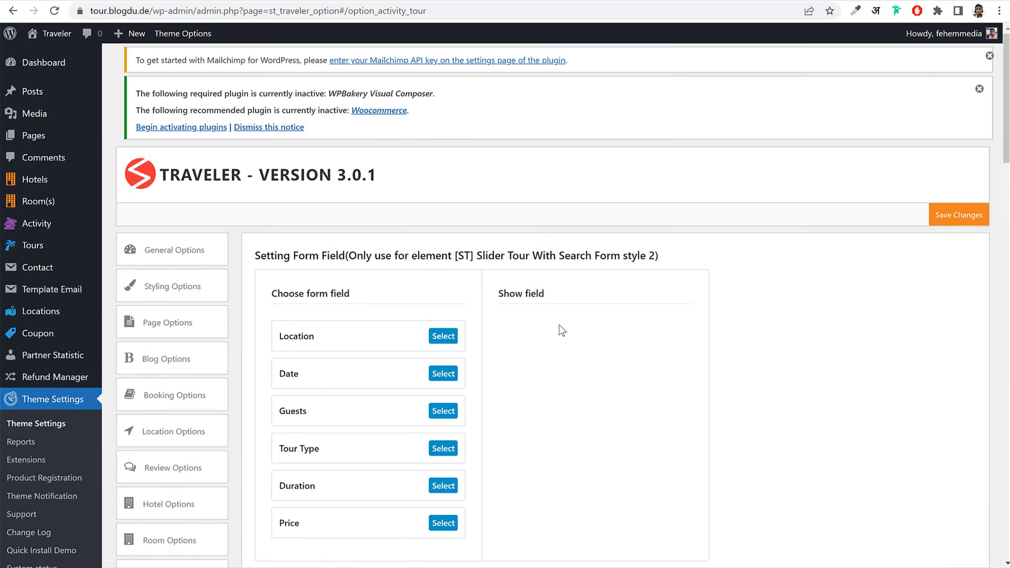
pyautogui.scroll(-1, 301, 216)
pyautogui.moveTo(256, 190); pyautogui.dragTo(417, 191)
pyautogui.click(398, 188)
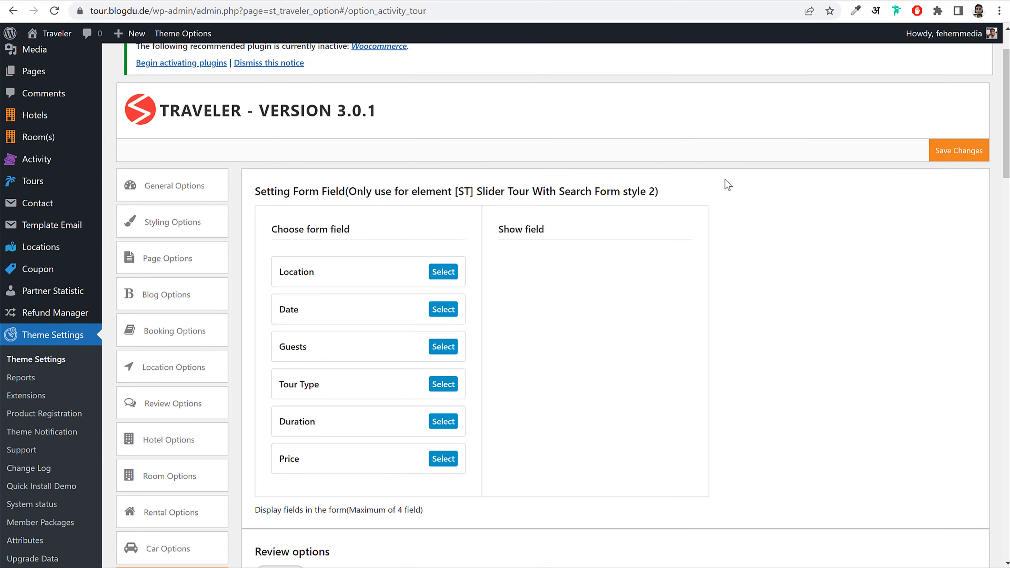
pyautogui.scroll(-10, 763, 273)
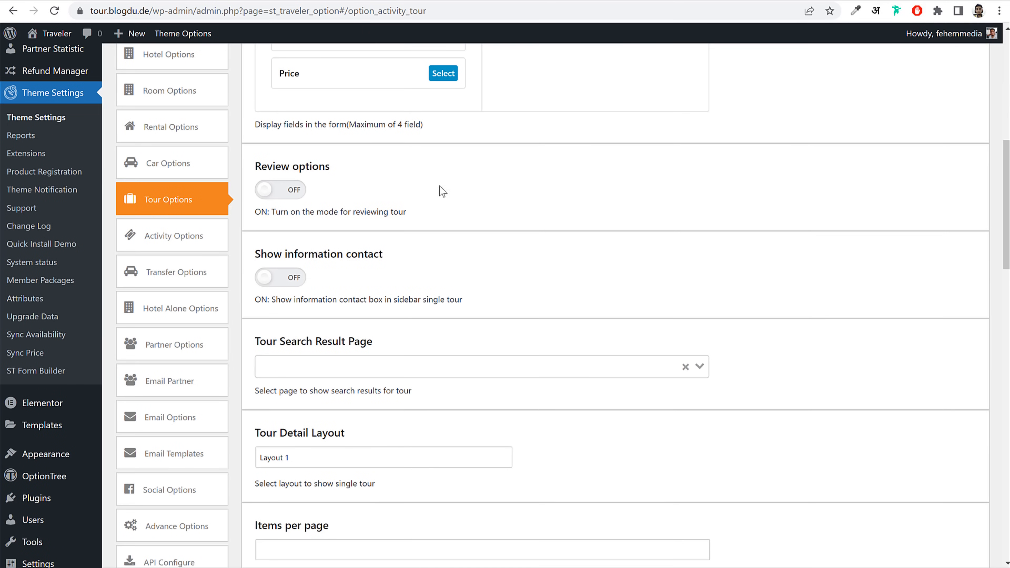
pyautogui.click(279, 191)
pyautogui.scroll(-3, 360, 268)
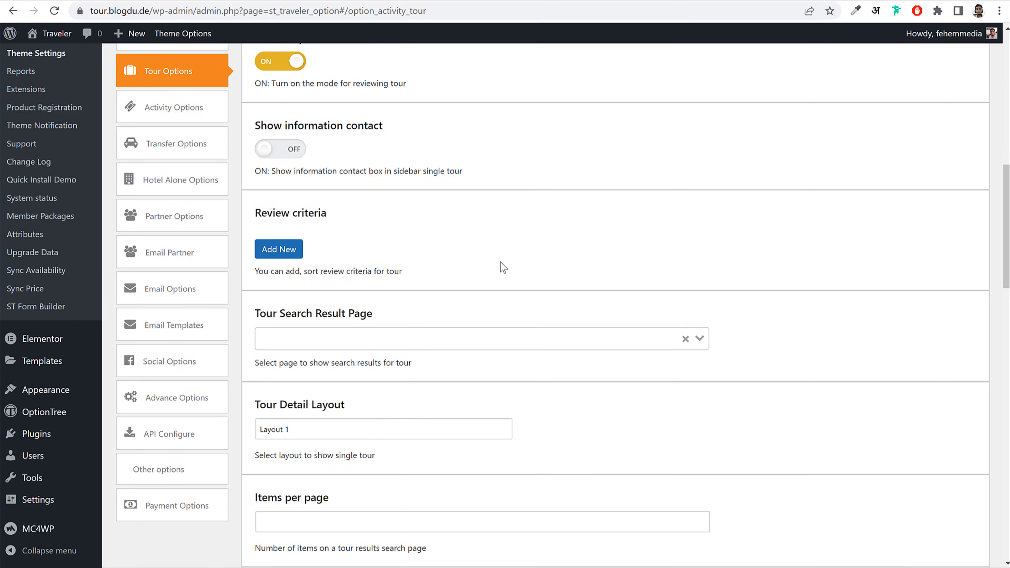
pyautogui.click(285, 153)
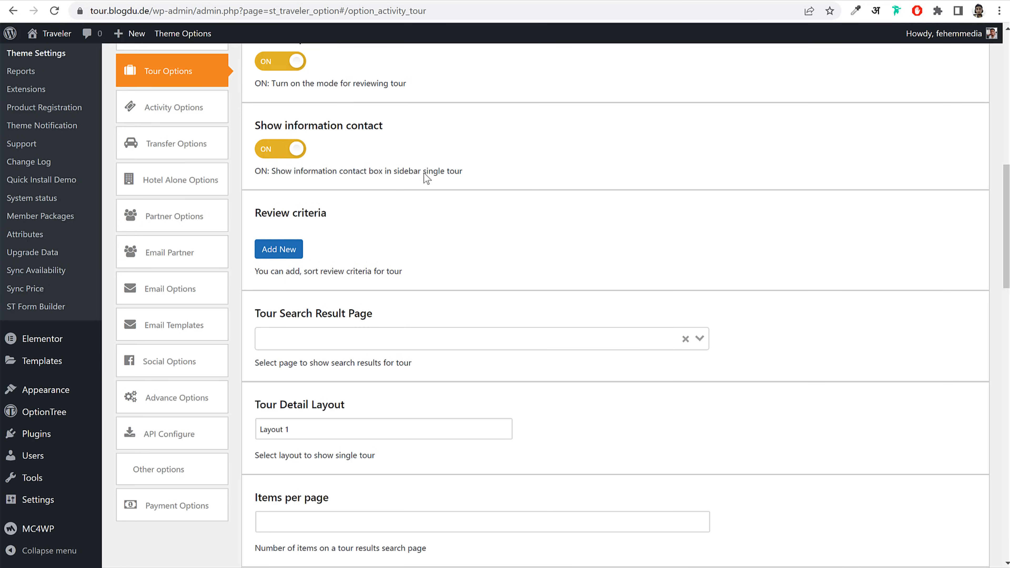
# - Make Tour Search the results page, show featured tours on top, and use Tour Categories for advance search
pyautogui.scroll(-3, 490, 193)
pyautogui.click(331, 211)
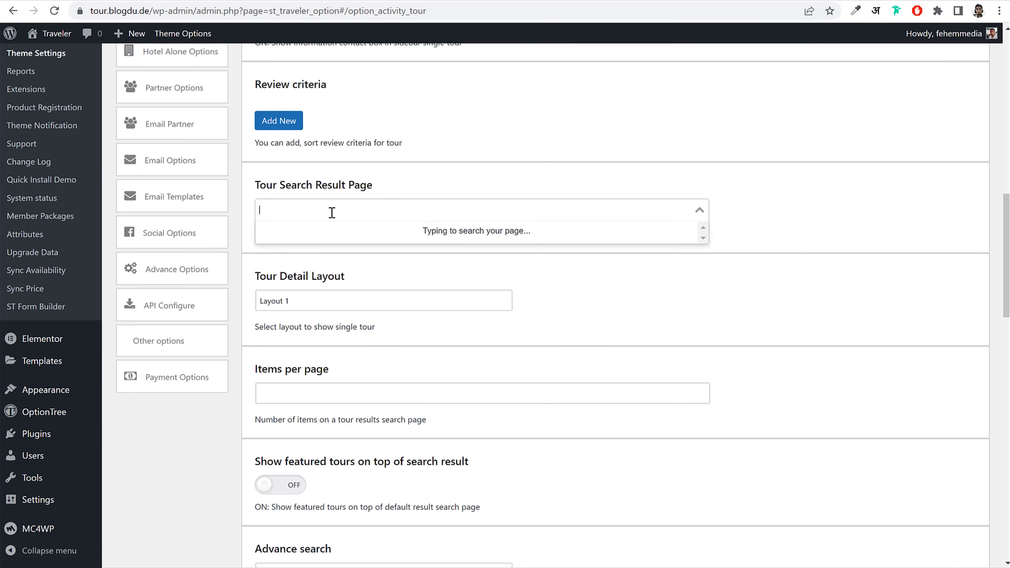
pyautogui.write('tou')
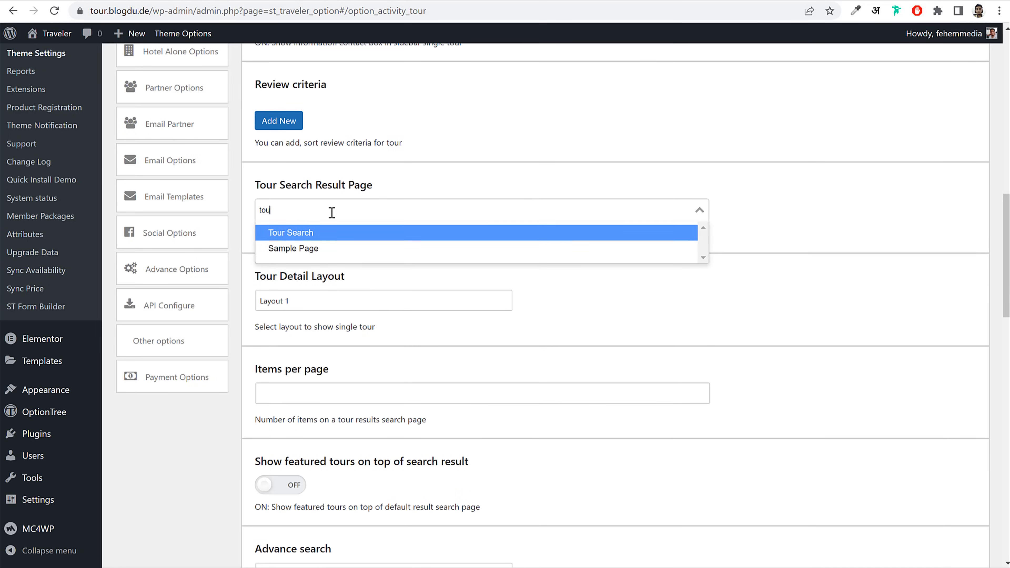
pyautogui.click(320, 238)
pyautogui.scroll(-3, 566, 259)
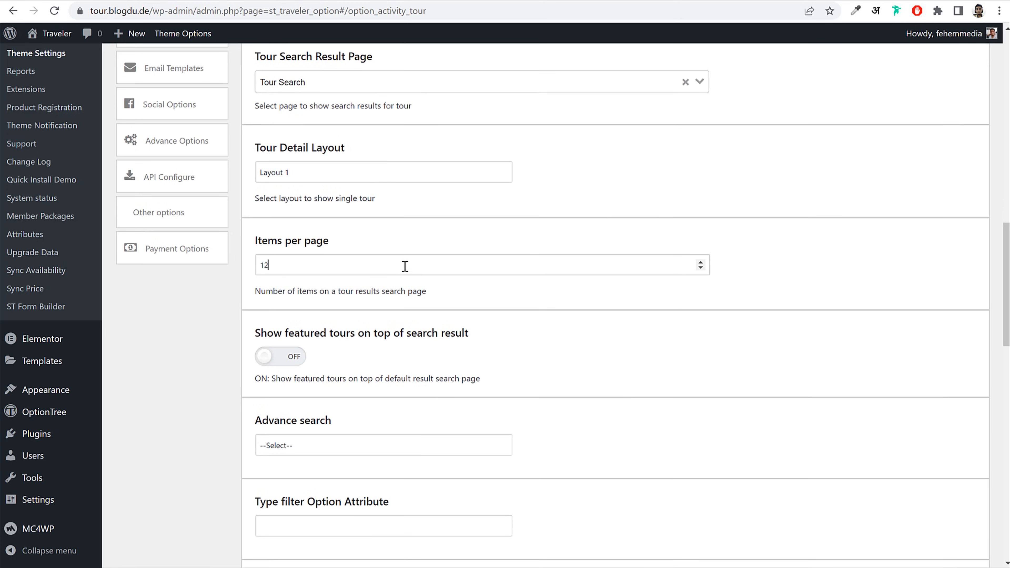
pyautogui.scroll(-3, 405, 266)
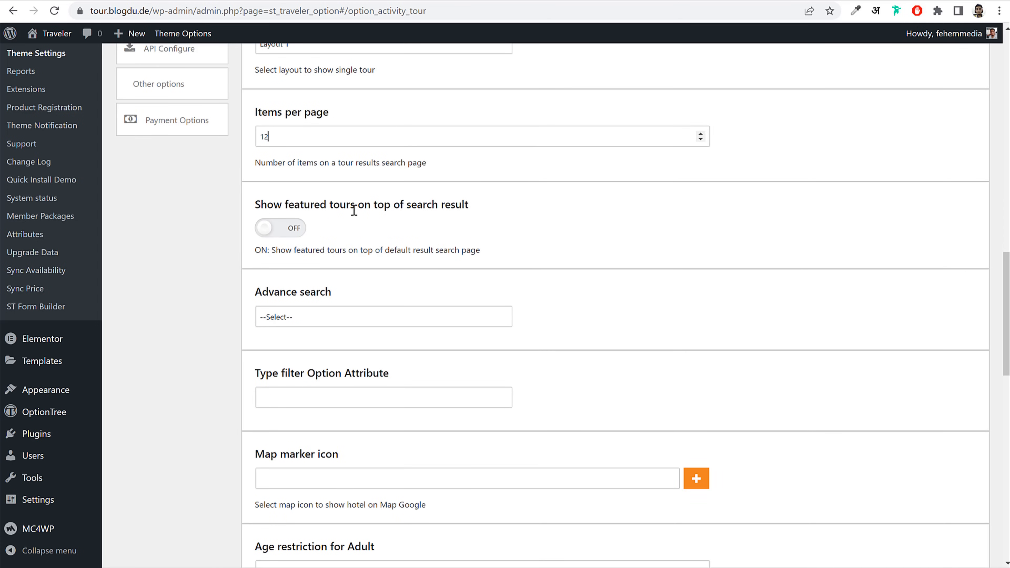
pyautogui.click(281, 228)
pyautogui.scroll(-3, 587, 234)
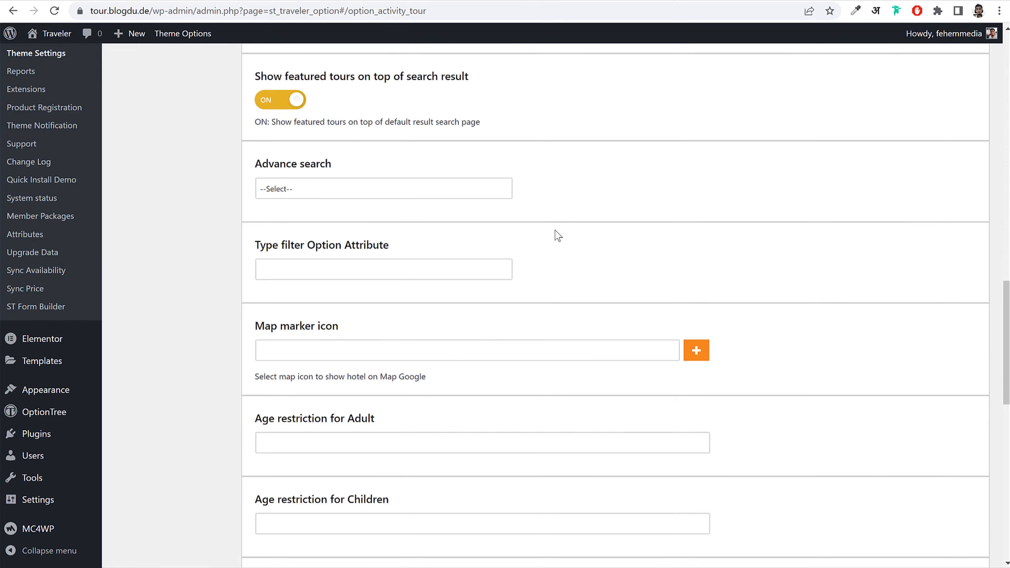
pyautogui.click(315, 198)
pyautogui.click(309, 215)
pyautogui.scroll(-3, 680, 206)
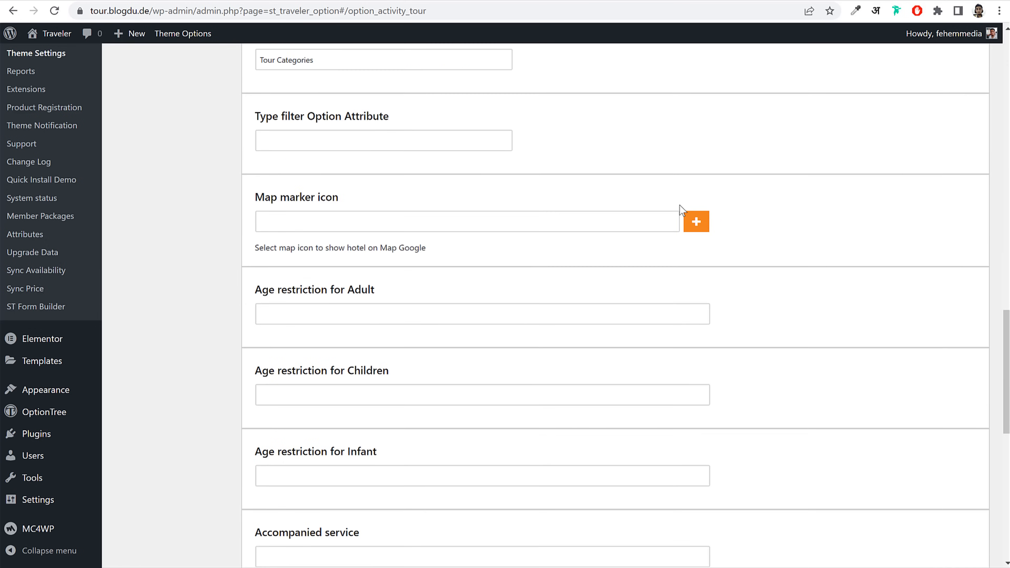
pyautogui.click(697, 222)
# - Use the tour.png palm-tree pin as the tour map marker icon
pyautogui.click(42, 209)
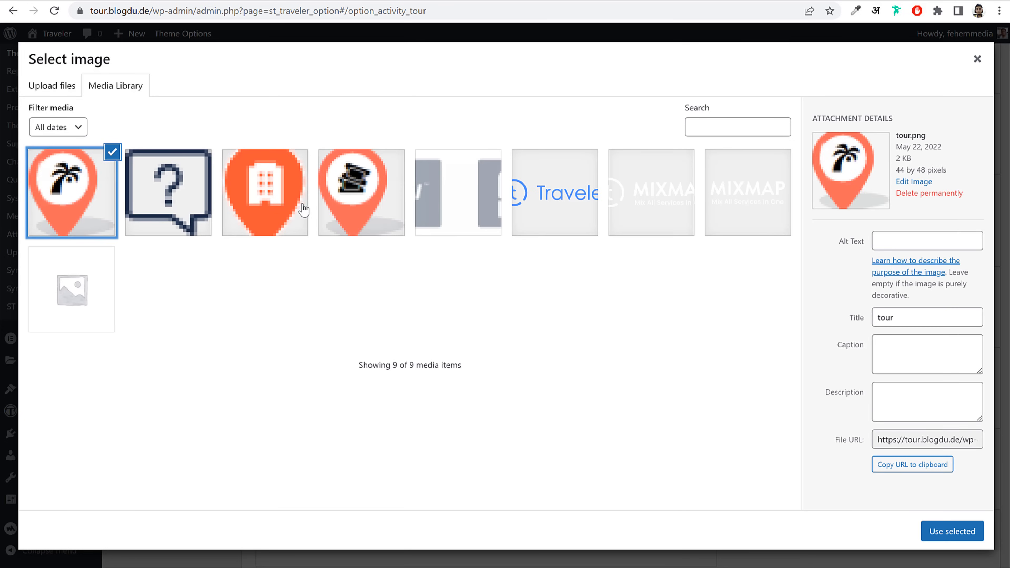
pyautogui.click(948, 534)
pyautogui.scroll(-5, 800, 318)
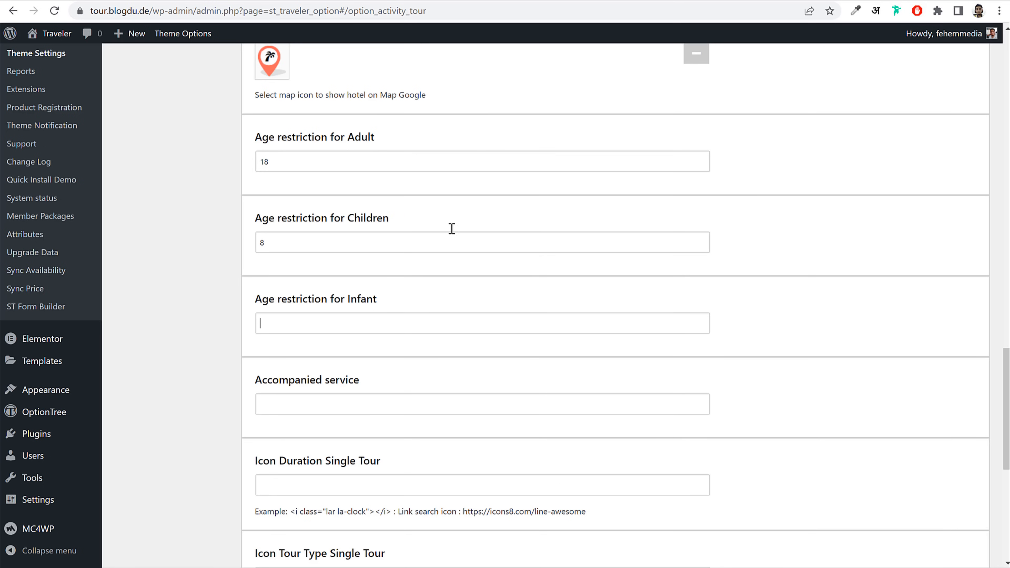
pyautogui.scroll(-5, 593, 255)
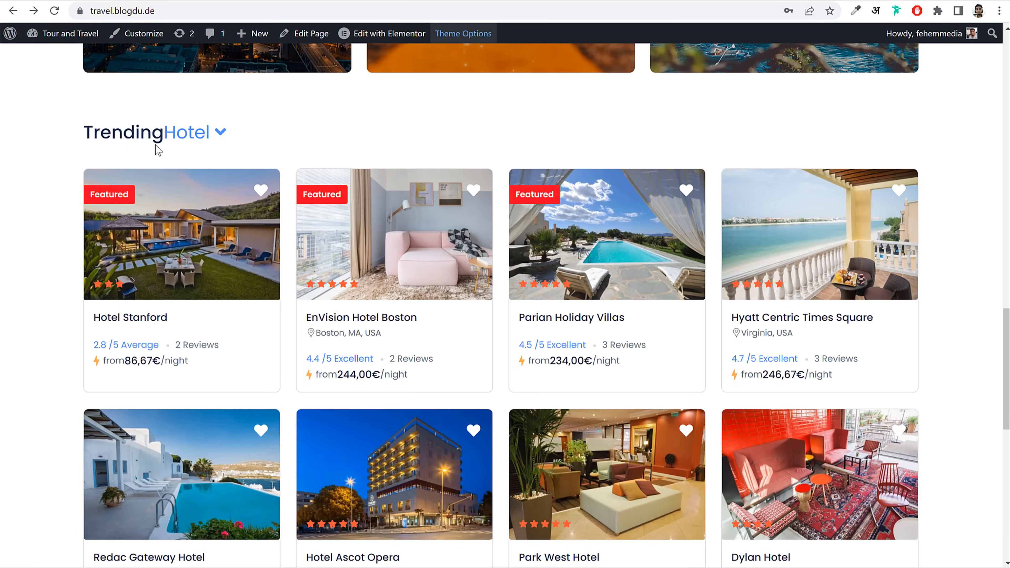
# - Switch the front page's Trending list to Tours and open the American Parks Trail tour
pyautogui.click(195, 137)
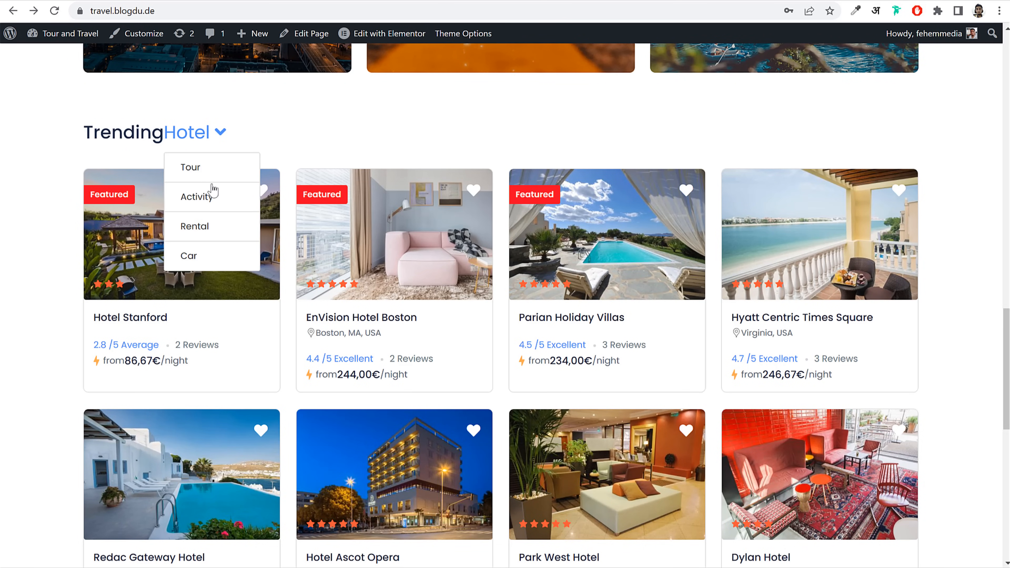
pyautogui.click(212, 168)
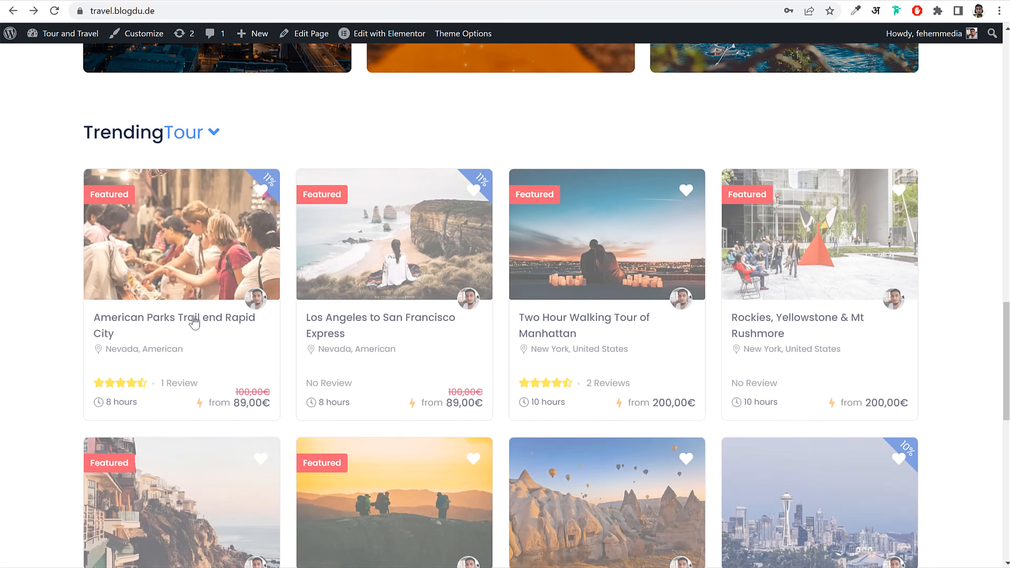
pyautogui.click(195, 320)
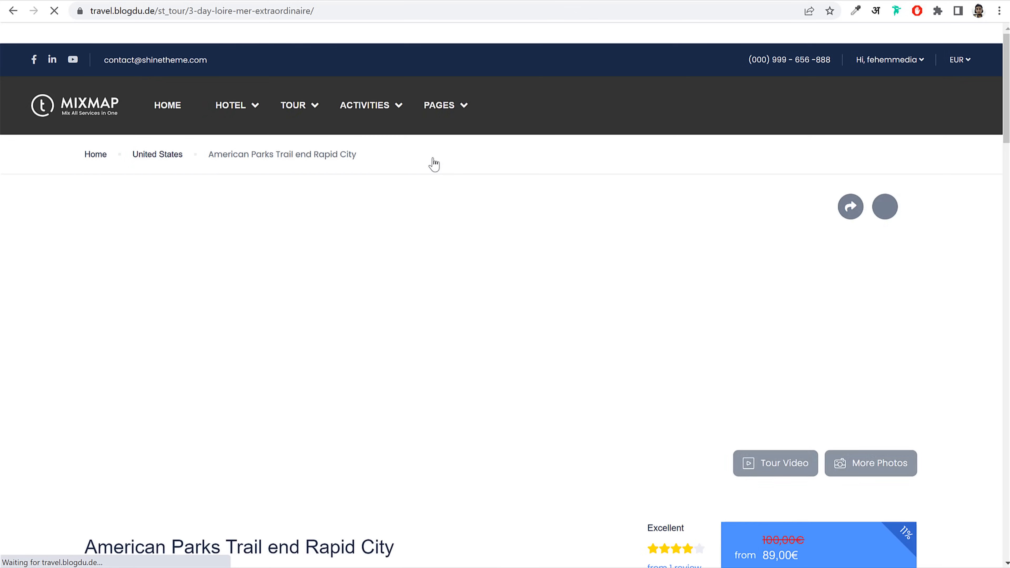
pyautogui.scroll(-6, 367, 261)
pyautogui.scroll(-2, 368, 261)
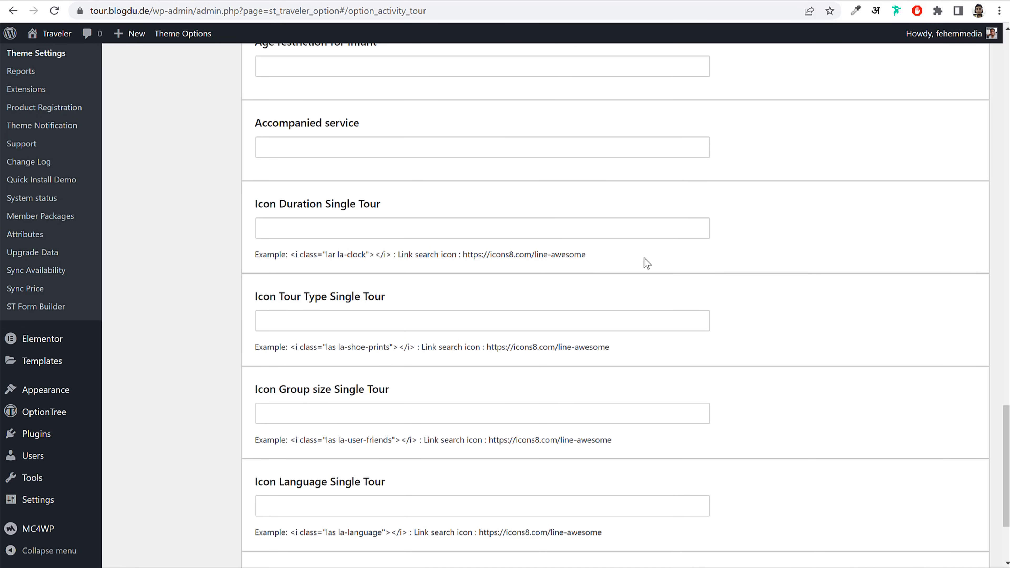
# - Review the tour page, then go to Activity Options in the Traveler theme settings
pyautogui.moveTo(585, 254); pyautogui.dragTo(468, 258)
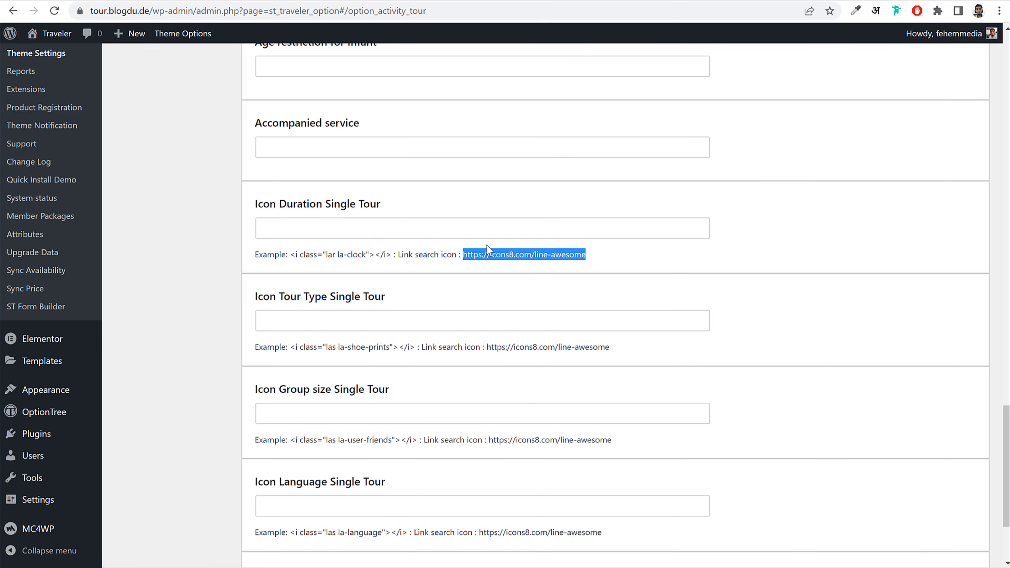
pyautogui.scroll(-3, 582, 289)
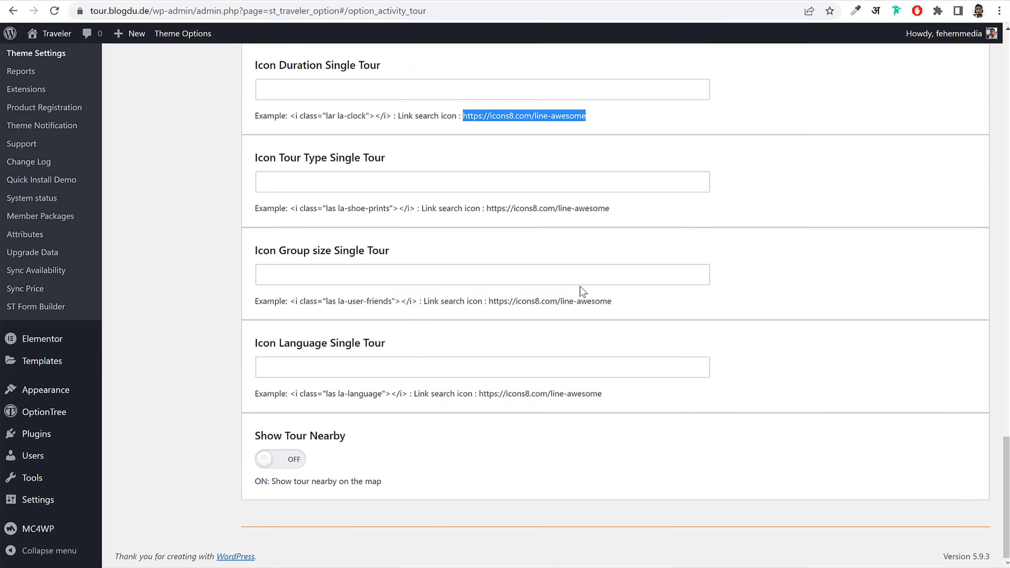
pyautogui.scroll(20, 527, 353)
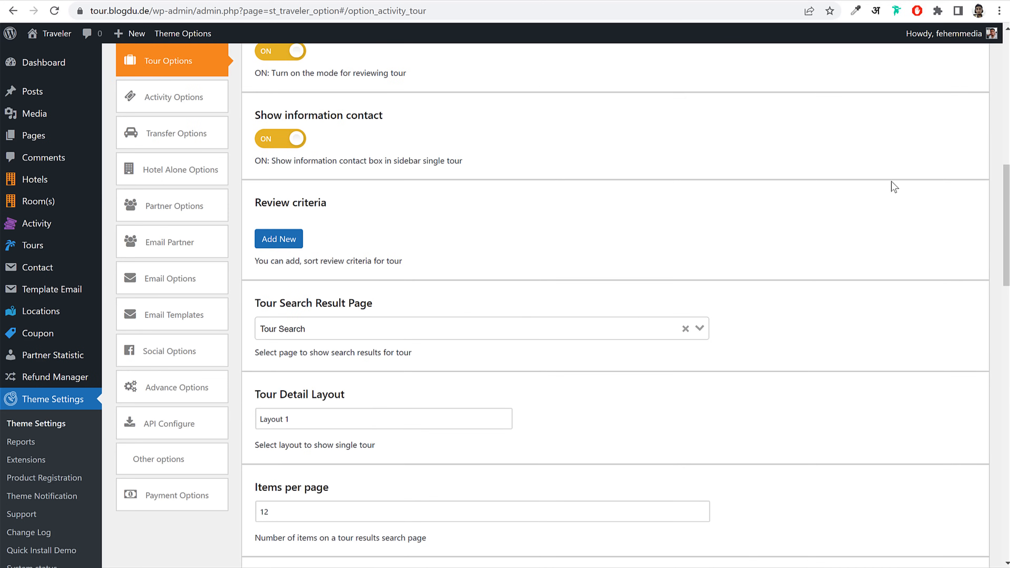
pyautogui.scroll(8, 943, 171)
pyautogui.scroll(-10, 782, 230)
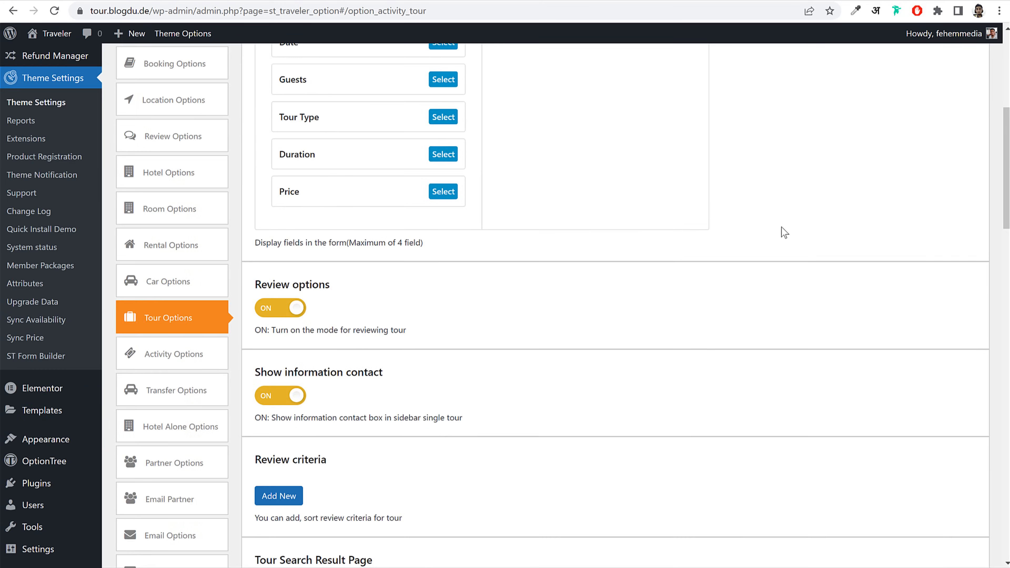
pyautogui.click(195, 235)
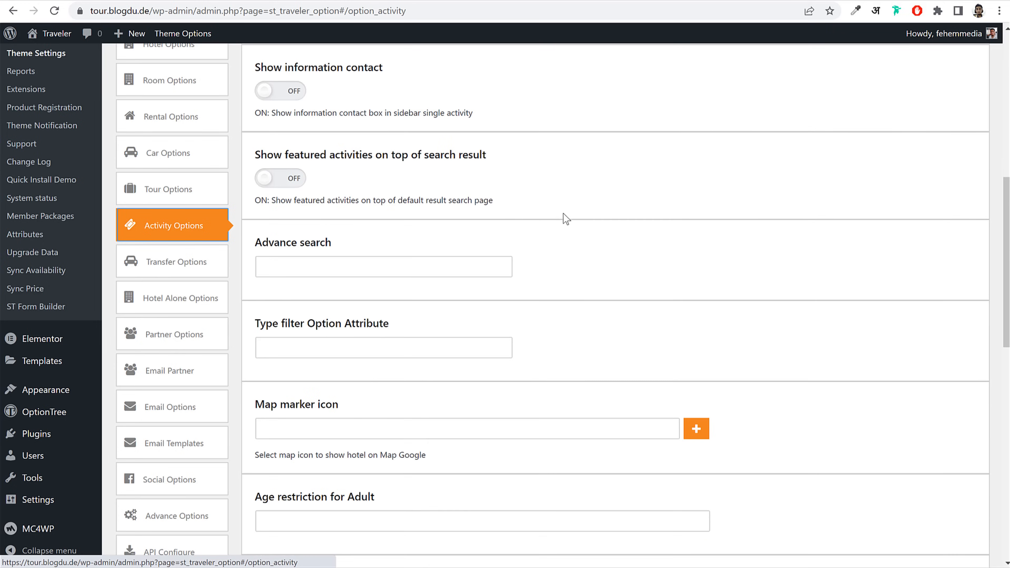
# - Set the Activity Search Result Page to Activity Search and edit the Items per page value
pyautogui.scroll(10, 563, 213)
pyautogui.click(338, 263)
pyautogui.write('ac')
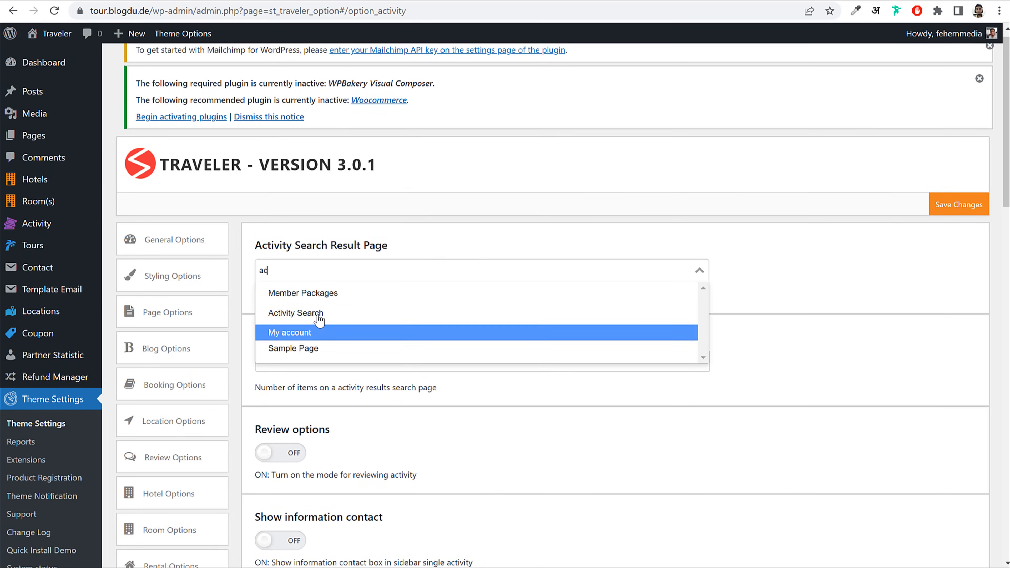
pyautogui.click(318, 313)
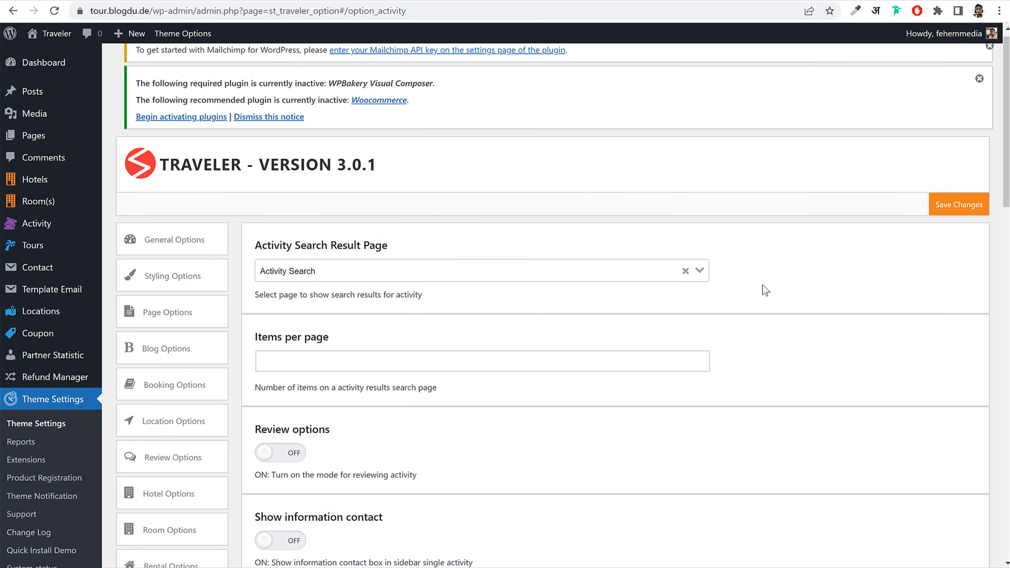
pyautogui.click(421, 355)
# - Turn on the information contact box, activity reviews and featured activities in search results
pyautogui.scroll(-10, 421, 355)
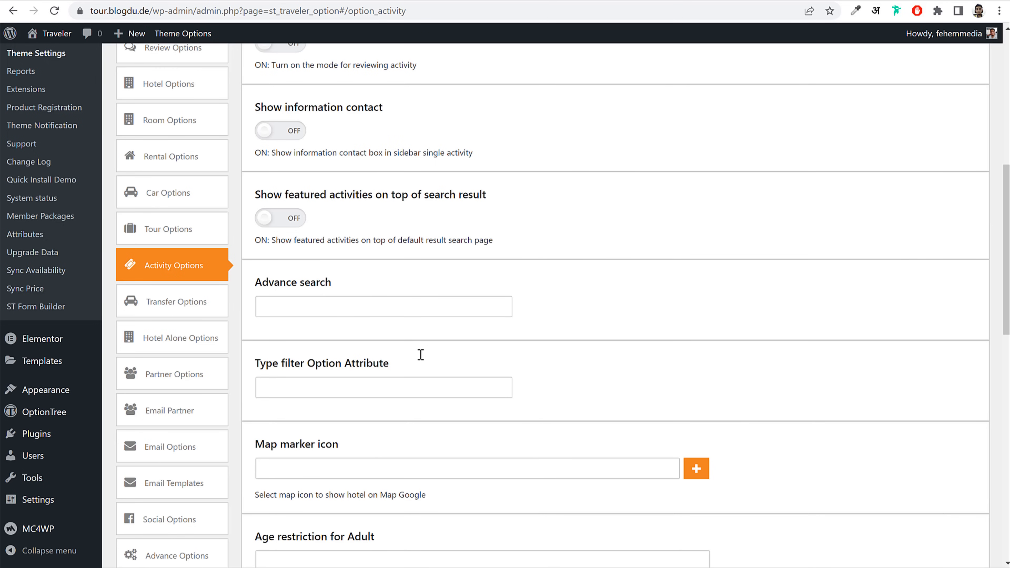
pyautogui.click(282, 131)
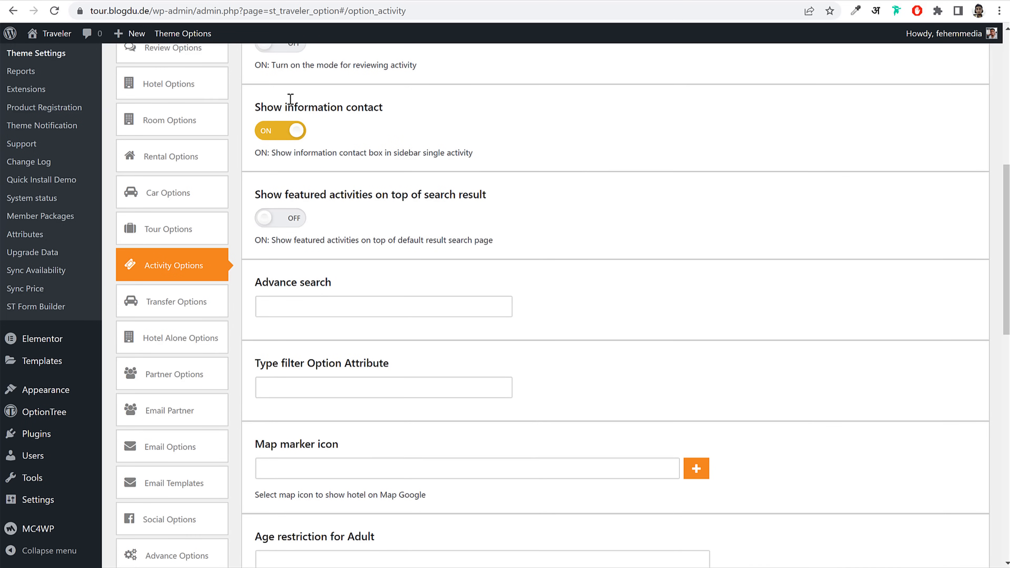
pyautogui.scroll(1, 289, 103)
pyautogui.click(288, 107)
pyautogui.scroll(-4, 609, 227)
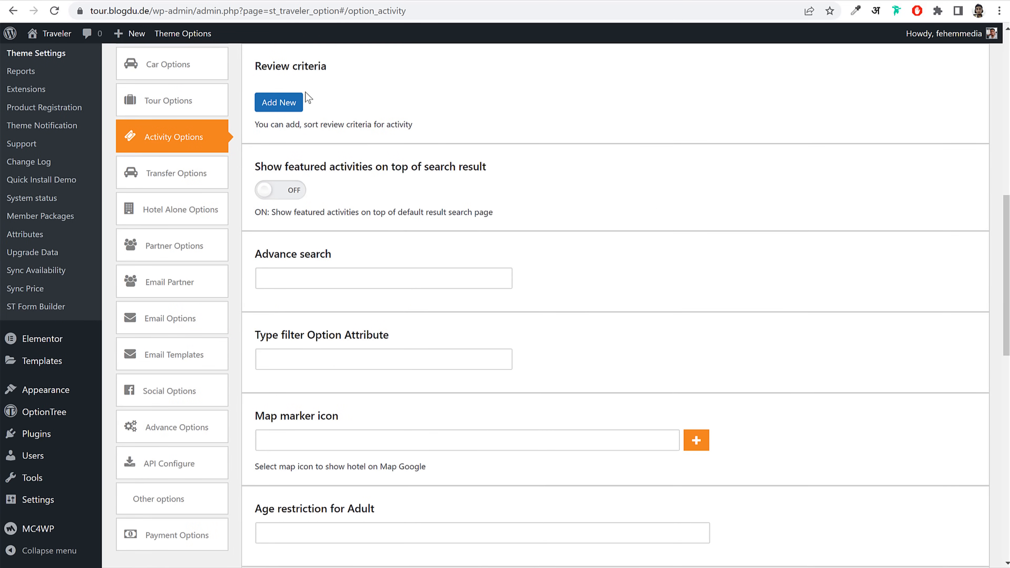
pyautogui.scroll(-2, 416, 107)
pyautogui.click(302, 126)
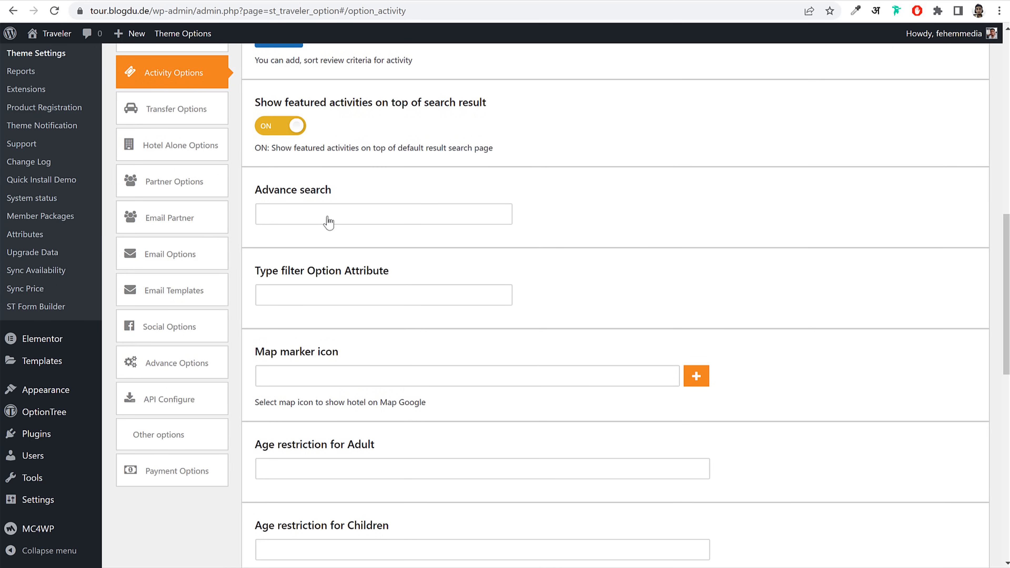
pyautogui.scroll(-3, 565, 202)
# - Set activity.png as the activity map marker, save, and move to Partner Options
pyautogui.click(696, 244)
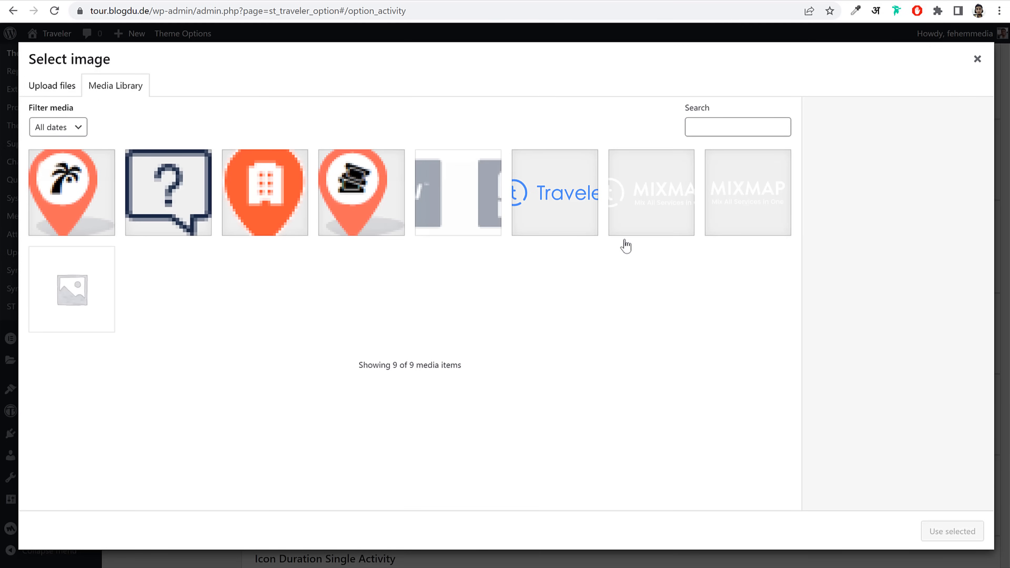
pyautogui.click(343, 203)
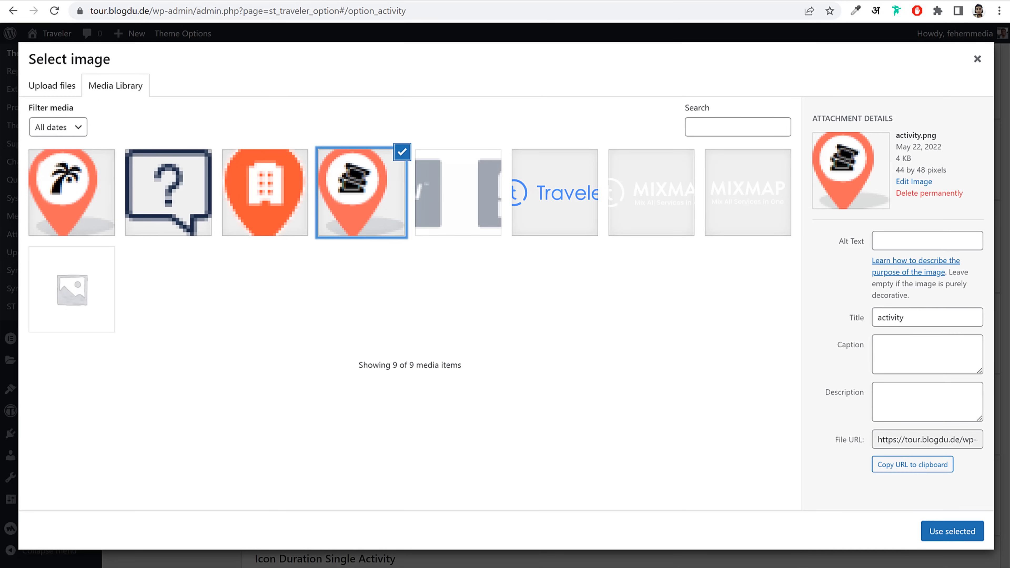
pyautogui.click(953, 532)
pyautogui.scroll(-11, 754, 380)
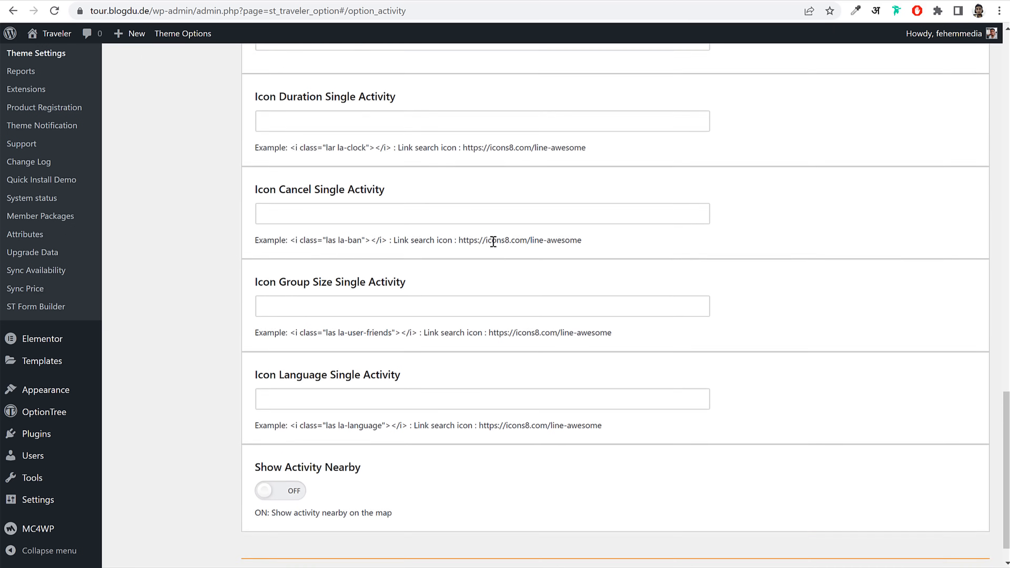
pyautogui.scroll(20, 477, 358)
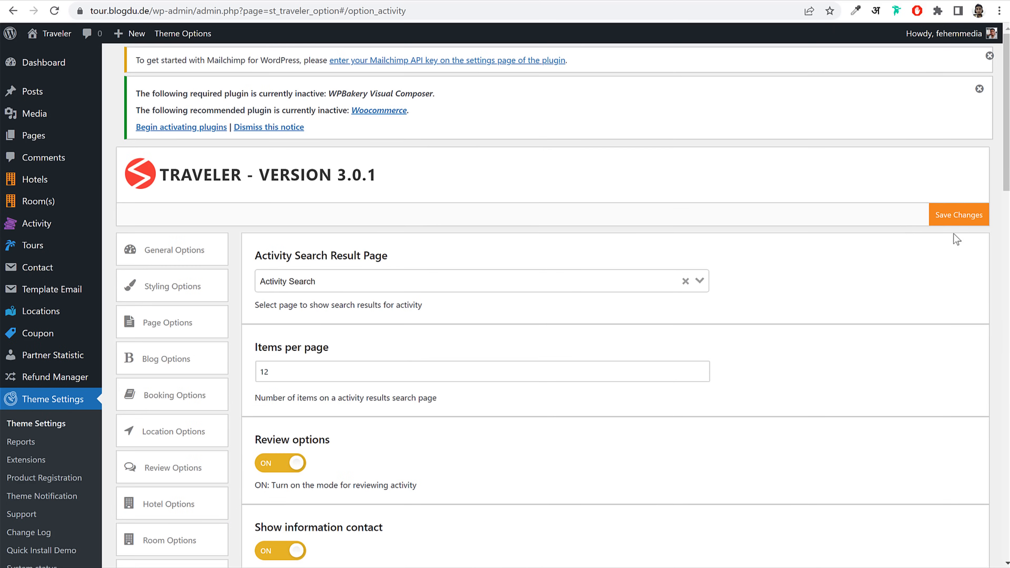
pyautogui.click(963, 225)
pyautogui.scroll(-12, 812, 293)
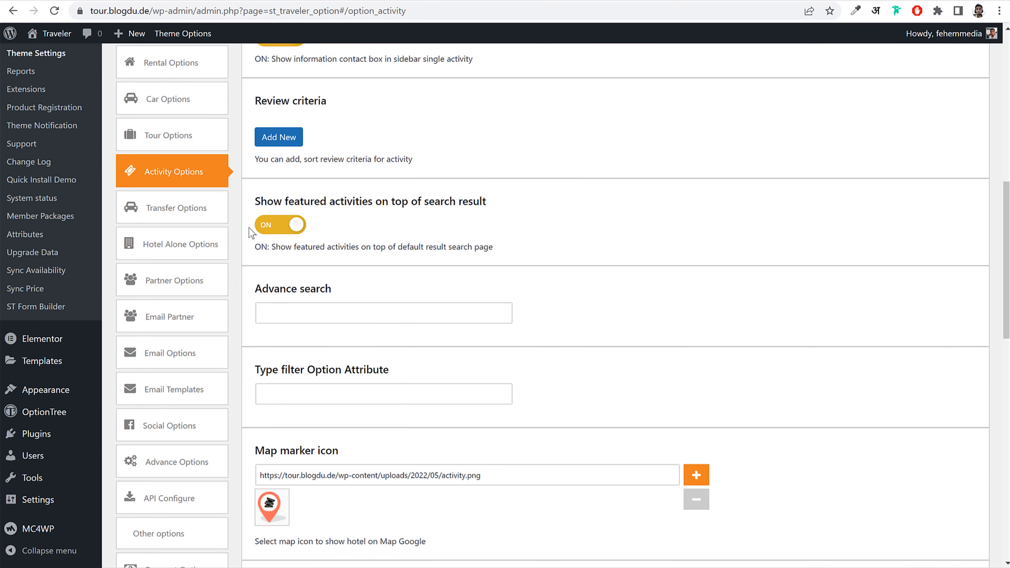
pyautogui.click(171, 282)
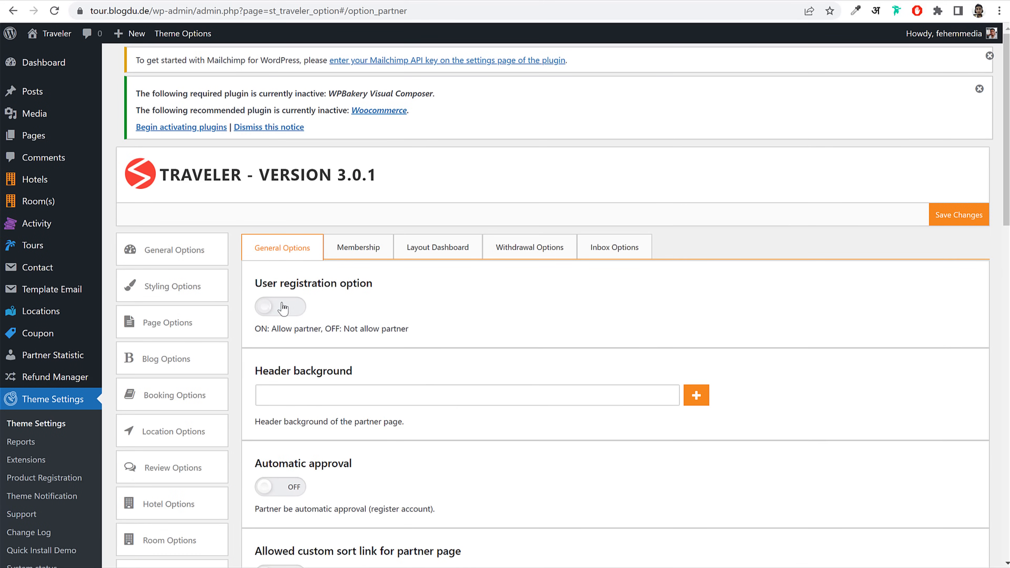
# - Switch the partner User registration option on
pyautogui.click(275, 306)
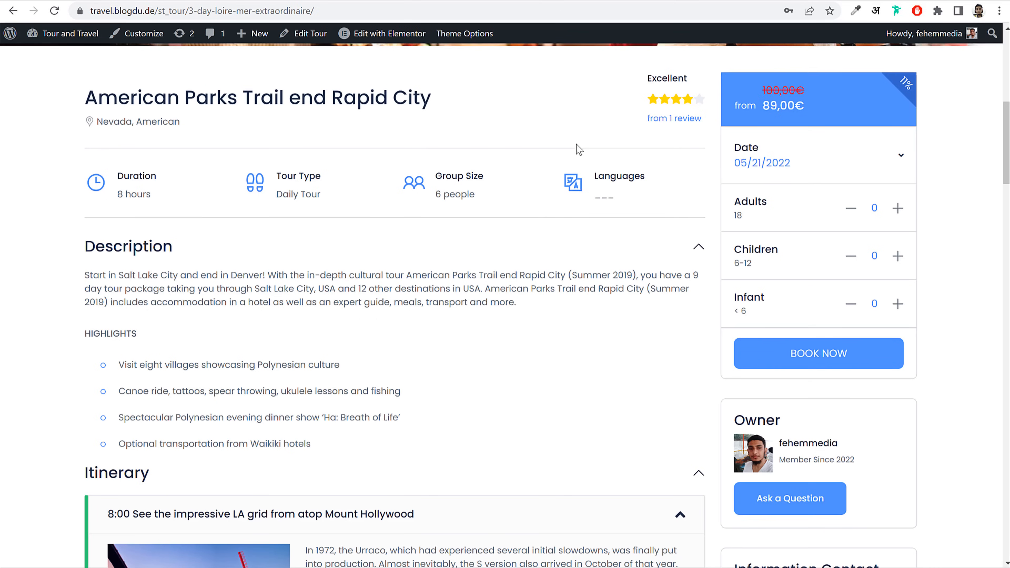
pyautogui.scroll(10, 585, 159)
pyautogui.scroll(2, 594, 181)
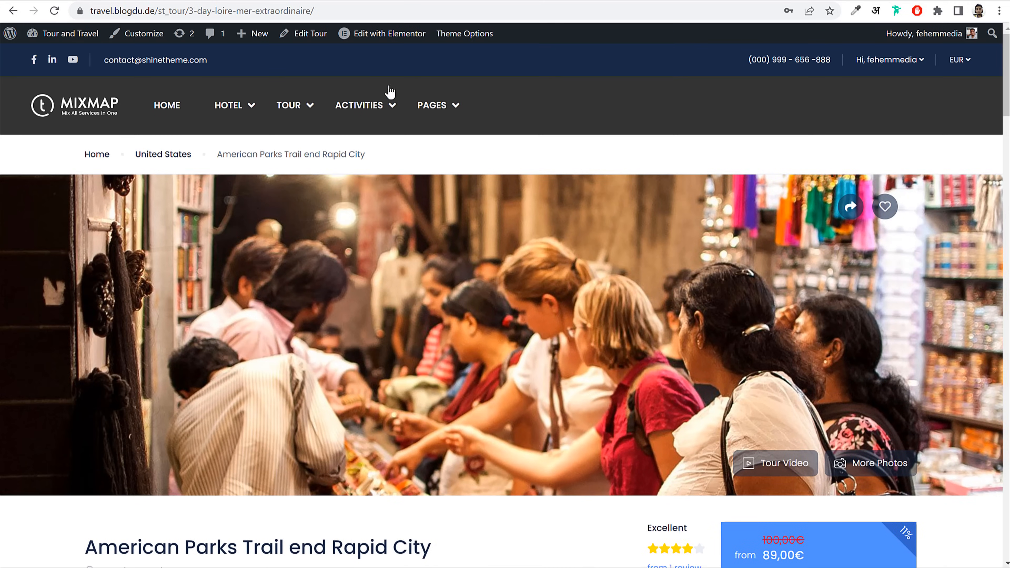
# - Preview the Become Local Expert sign-up form and its Partner User account choice
pyautogui.moveTo(430, 106)
pyautogui.click(464, 289)
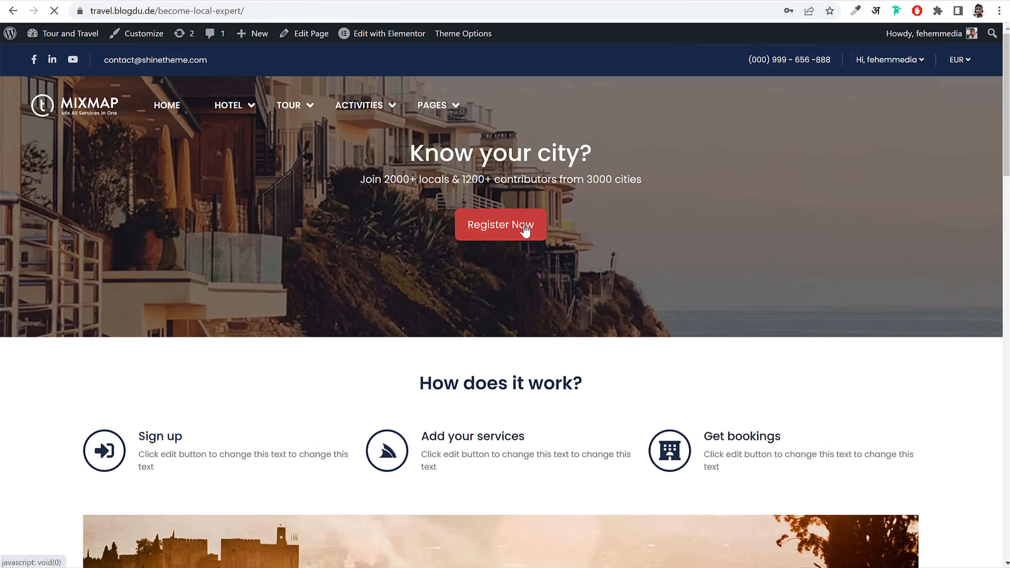
pyautogui.click(523, 229)
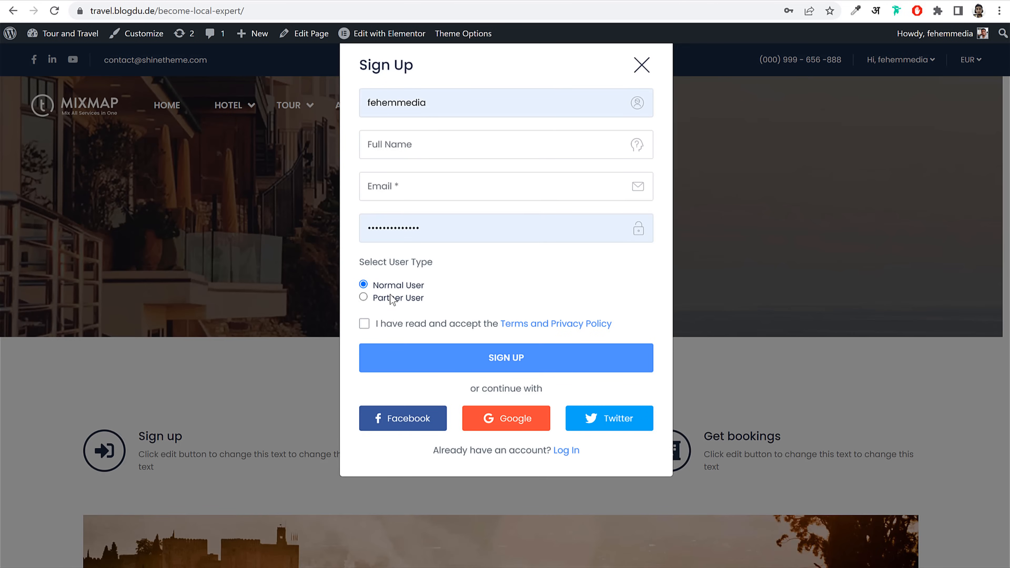
pyautogui.click(376, 298)
pyautogui.tripleClick(373, 300)
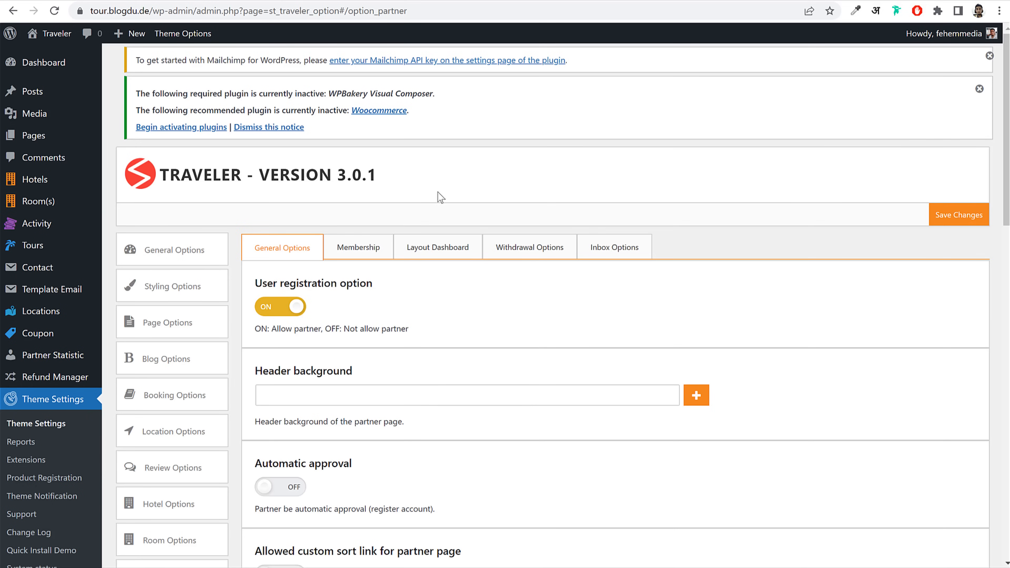
pyautogui.scroll(-5, 357, 230)
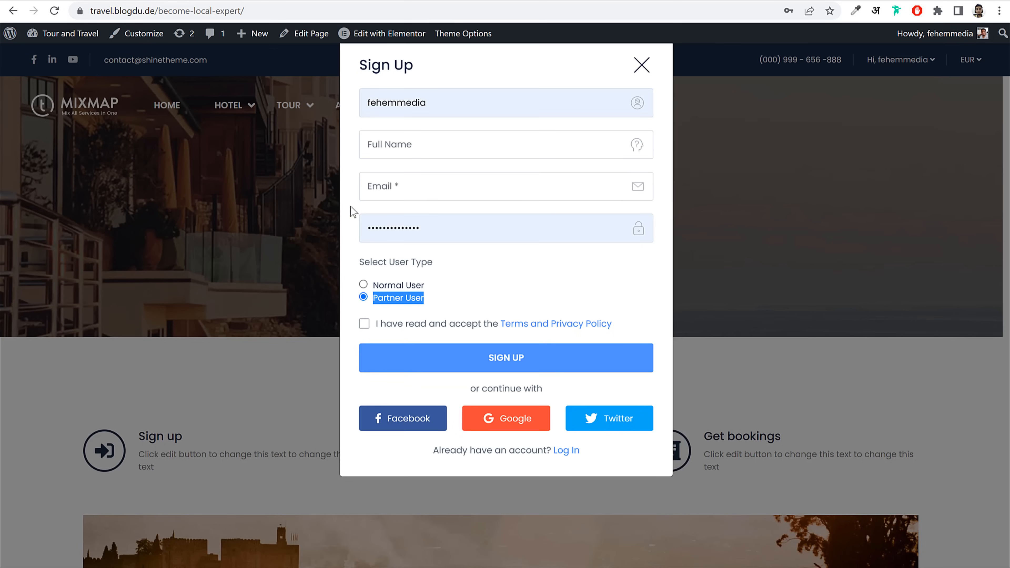
# - Upload bg_hero_heading_1.jpg and use it as the partner page Header background
pyautogui.click(258, 226)
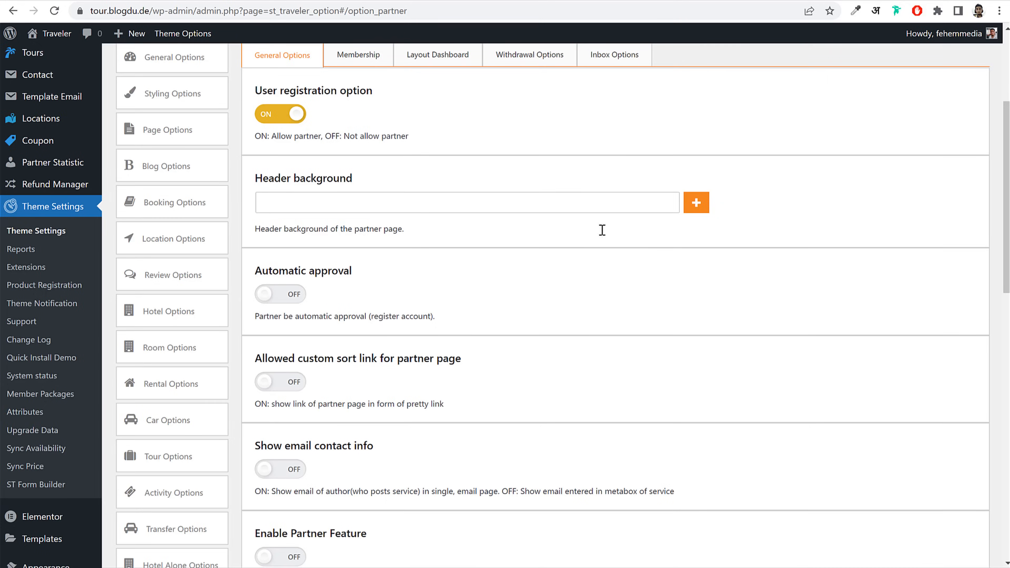
pyautogui.click(696, 203)
pyautogui.click(56, 85)
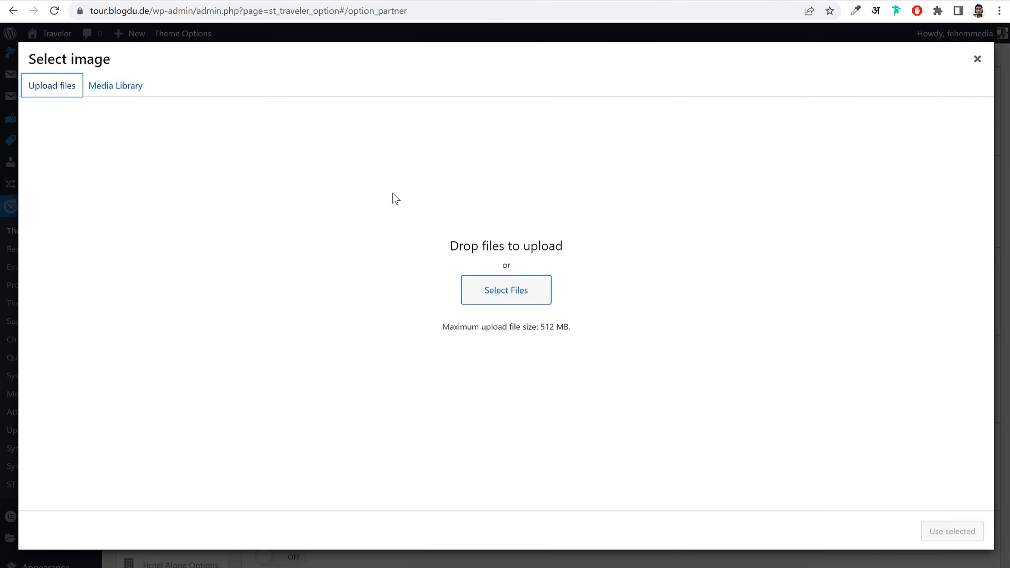
pyautogui.click(506, 290)
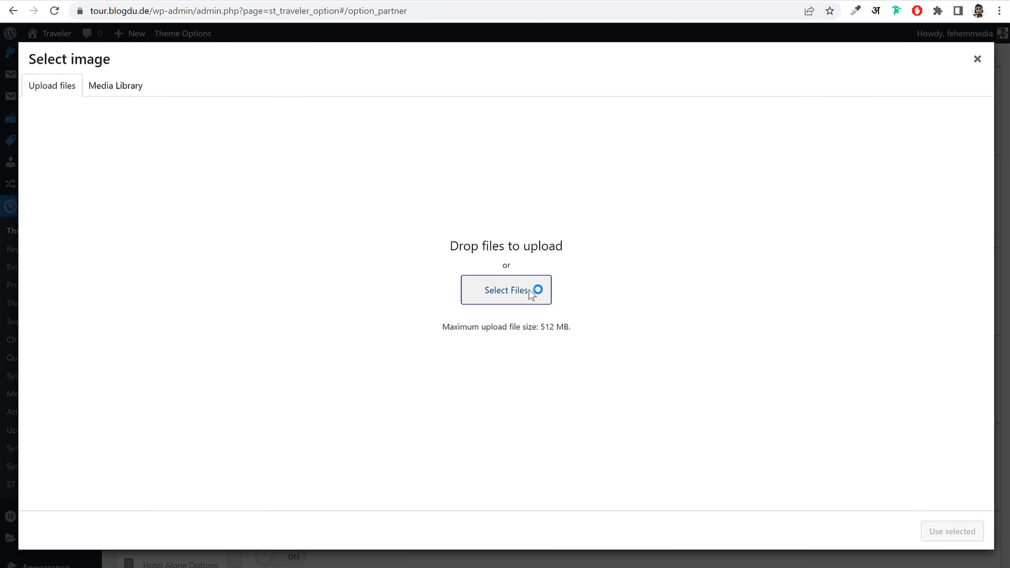
pyautogui.scroll(-3, 349, 193)
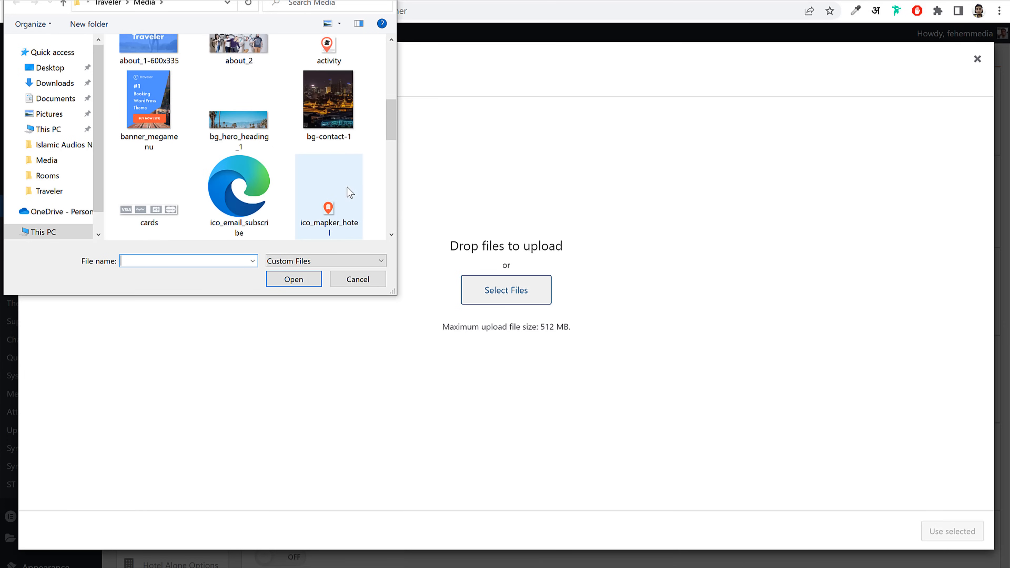
pyautogui.click(236, 120)
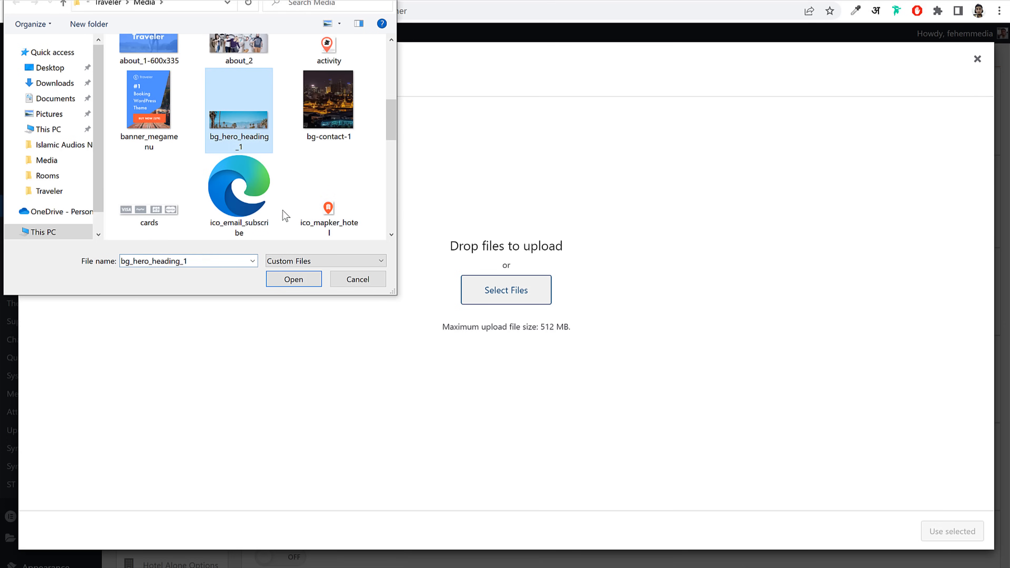
pyautogui.click(293, 278)
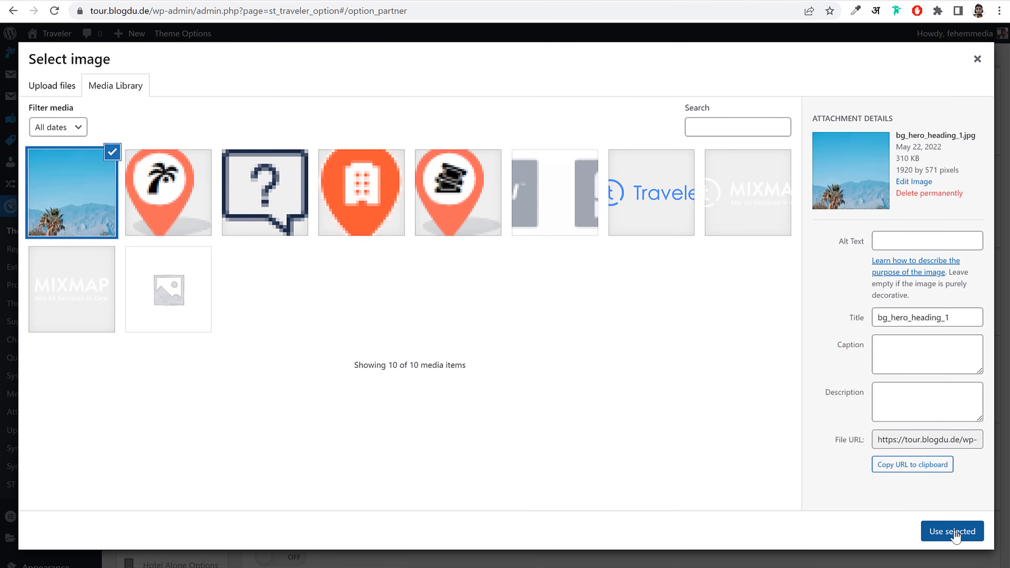
pyautogui.click(958, 533)
pyautogui.scroll(-3, 320, 223)
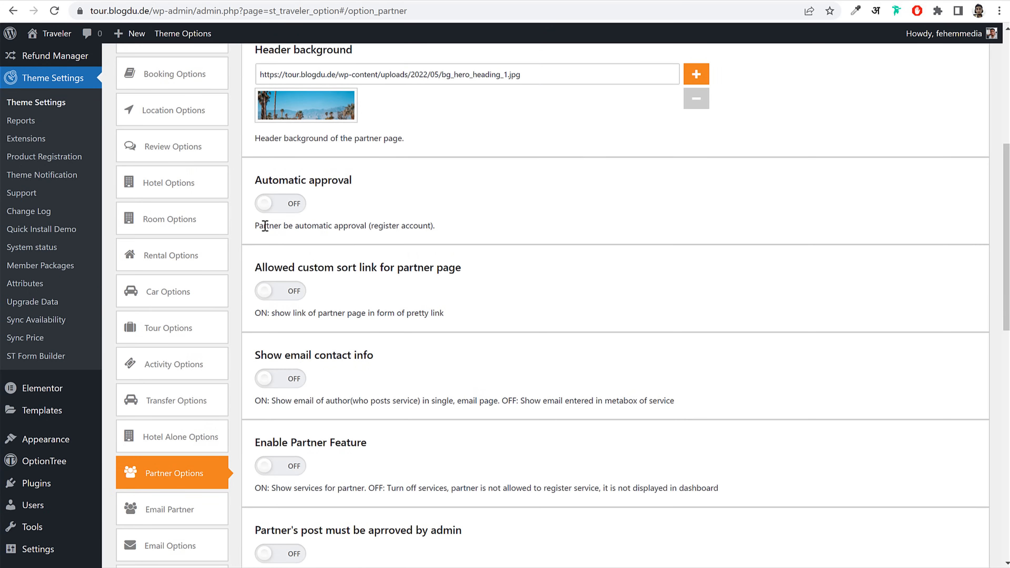
pyautogui.moveTo(268, 226); pyautogui.dragTo(400, 230)
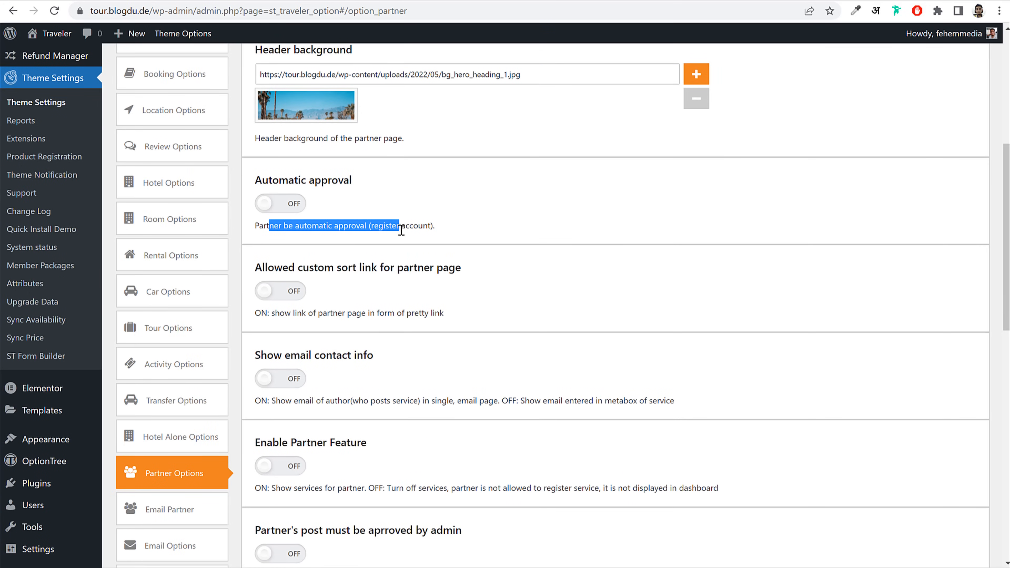
# - Switch Automatic approval of partners on
pyautogui.scroll(5, 403, 231)
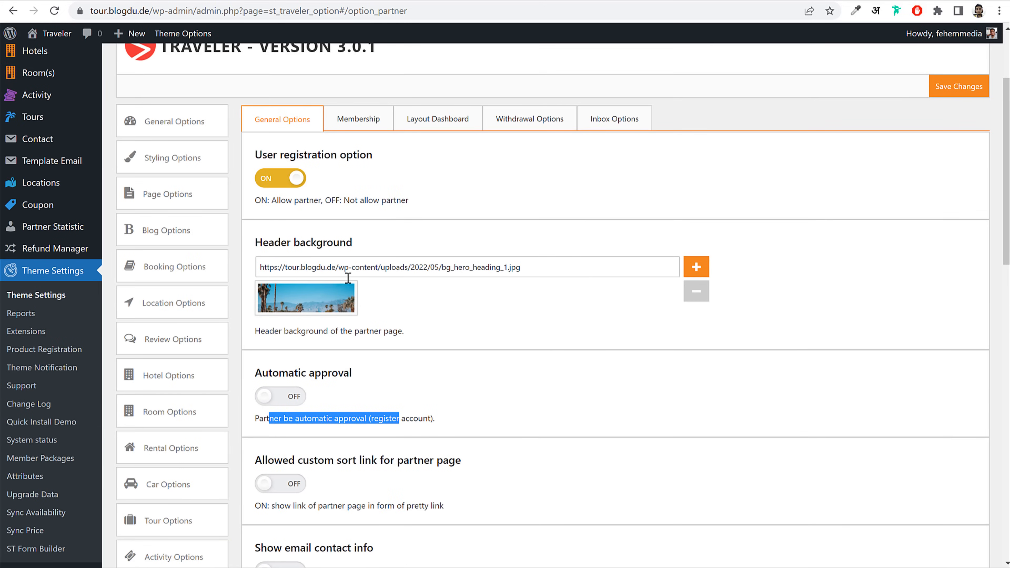
pyautogui.click(446, 367)
pyautogui.scroll(-3, 471, 356)
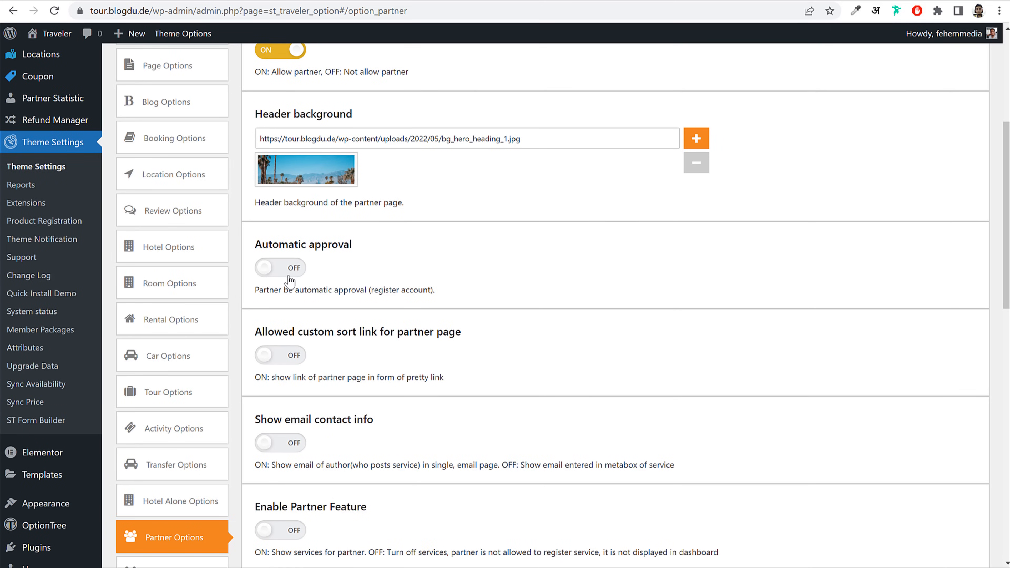
pyautogui.click(292, 275)
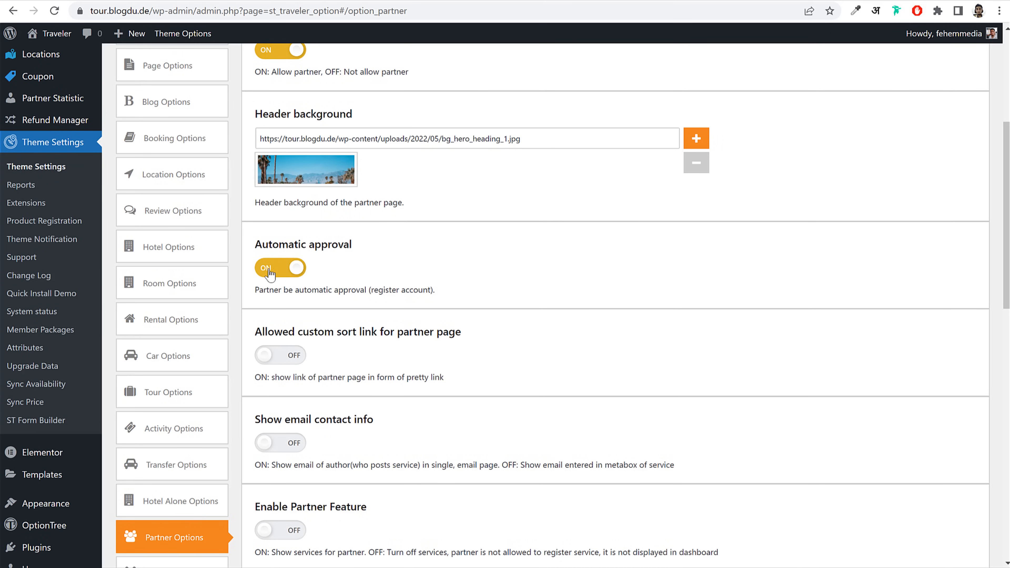
pyautogui.click(284, 272)
pyautogui.click(299, 274)
pyautogui.click(298, 274)
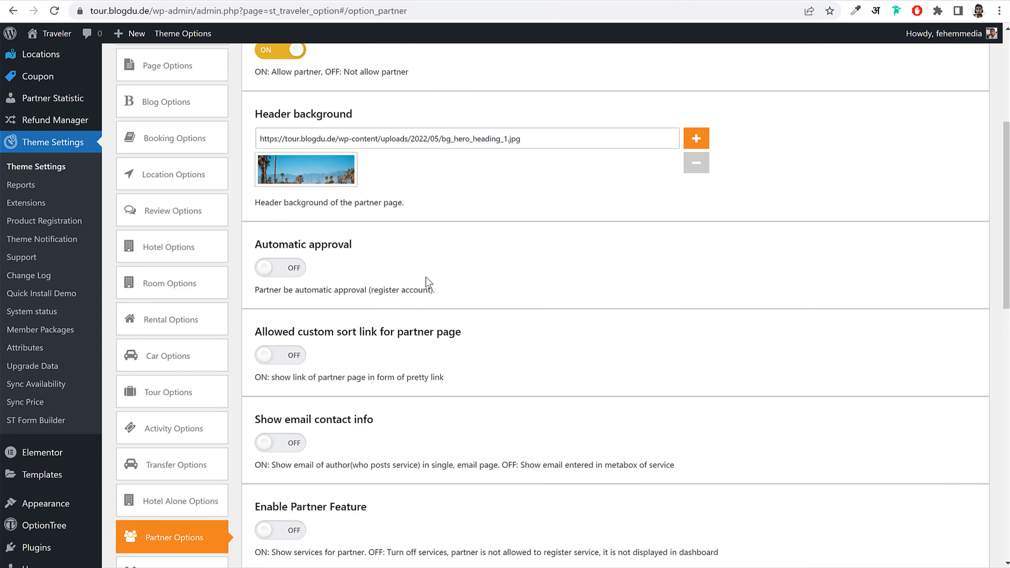
pyautogui.click(288, 268)
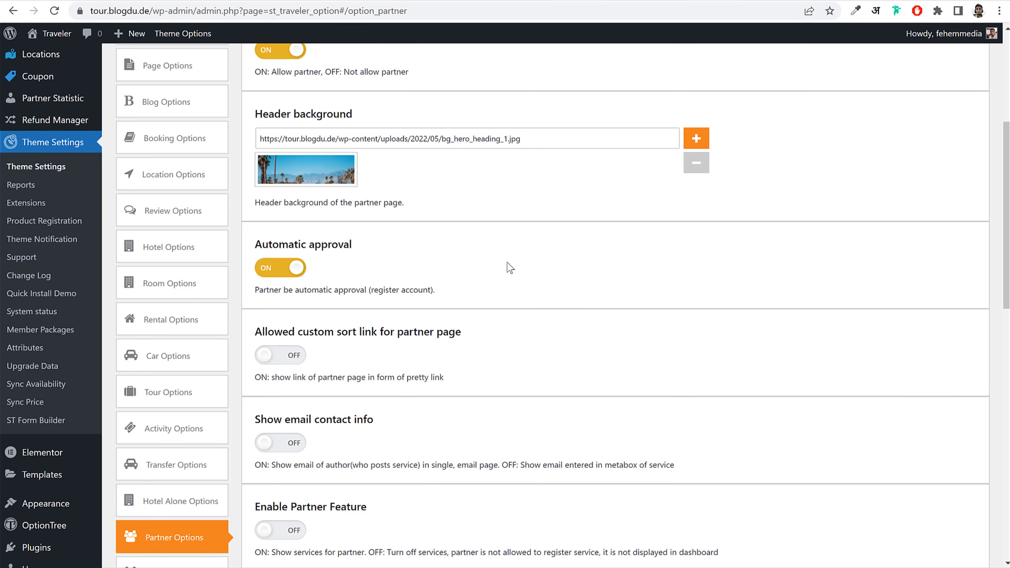
# - Enable Partner Feature and admin approval of partner posts, leaving email contact info off
pyautogui.scroll(-5, 532, 292)
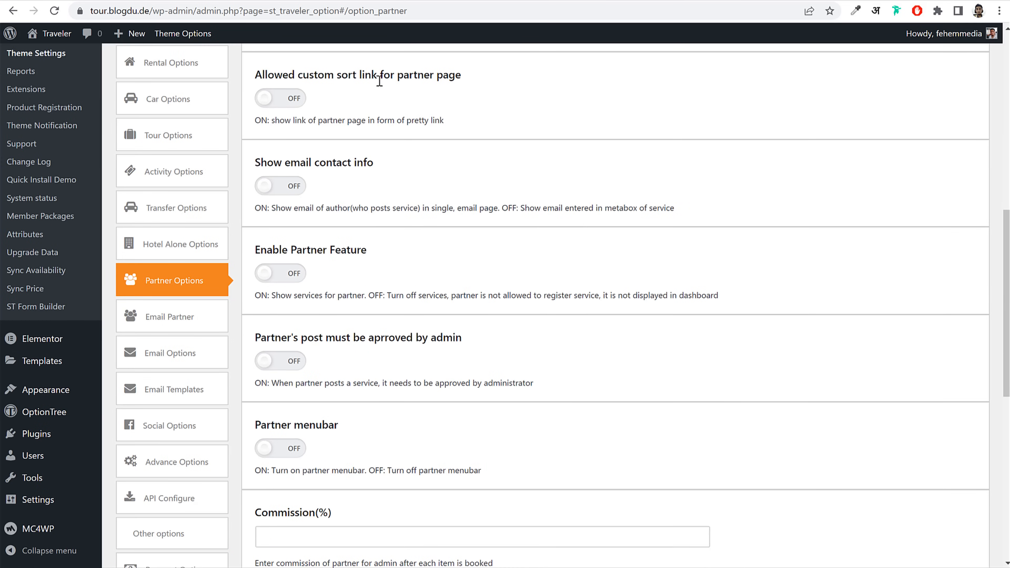
pyautogui.click(281, 273)
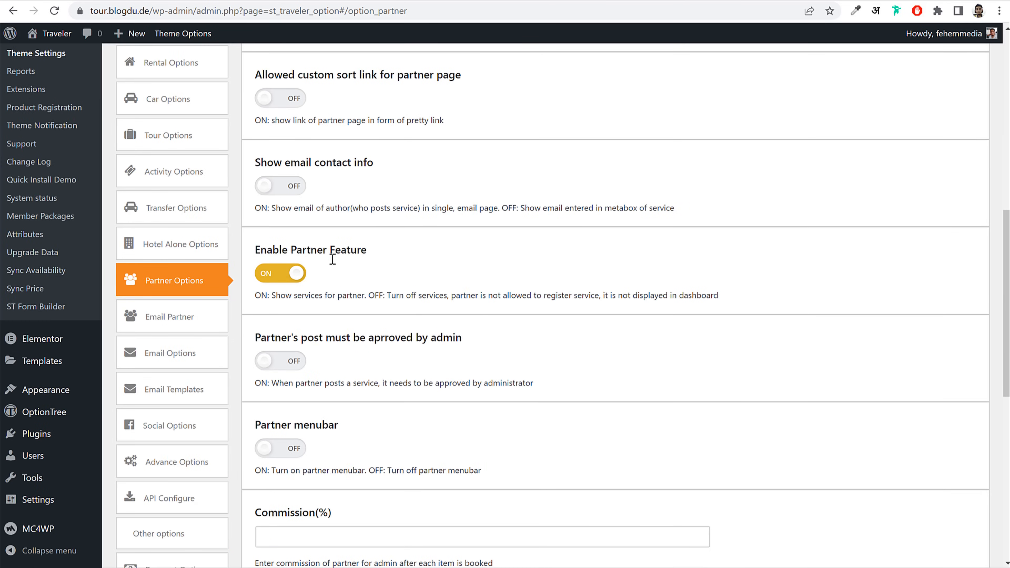
pyautogui.click(286, 185)
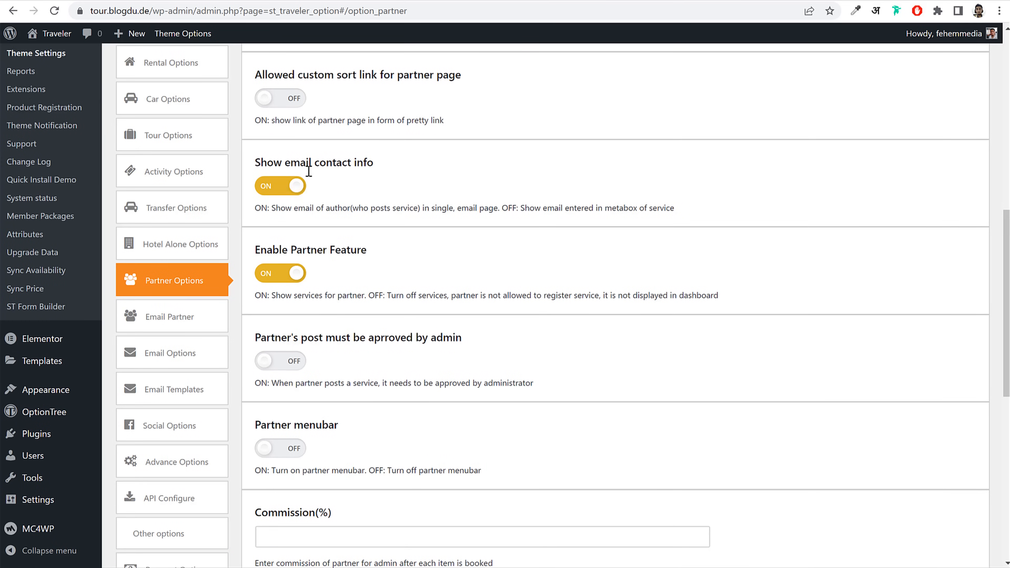
pyautogui.click(286, 185)
pyautogui.scroll(-3, 474, 304)
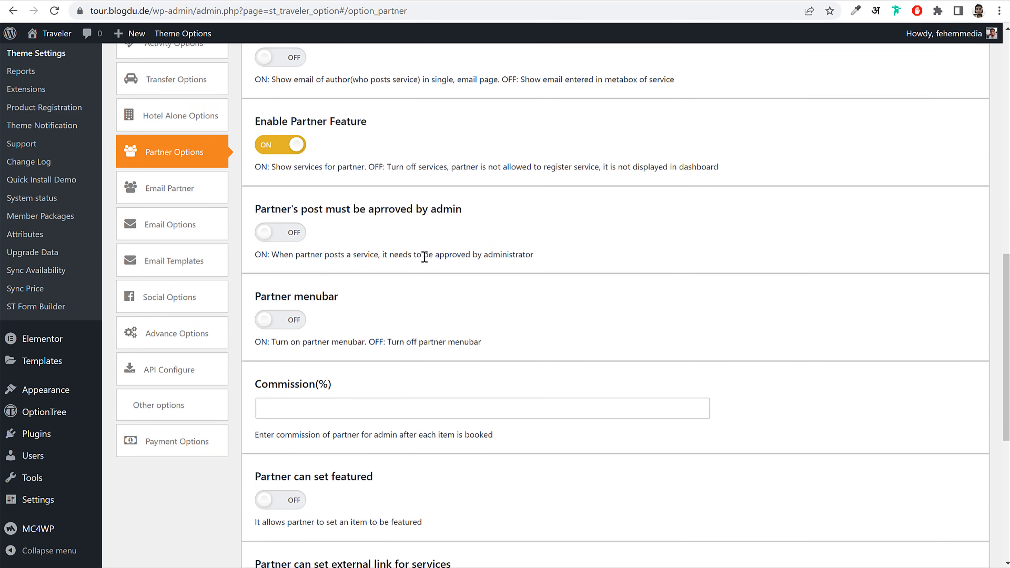
pyautogui.click(289, 234)
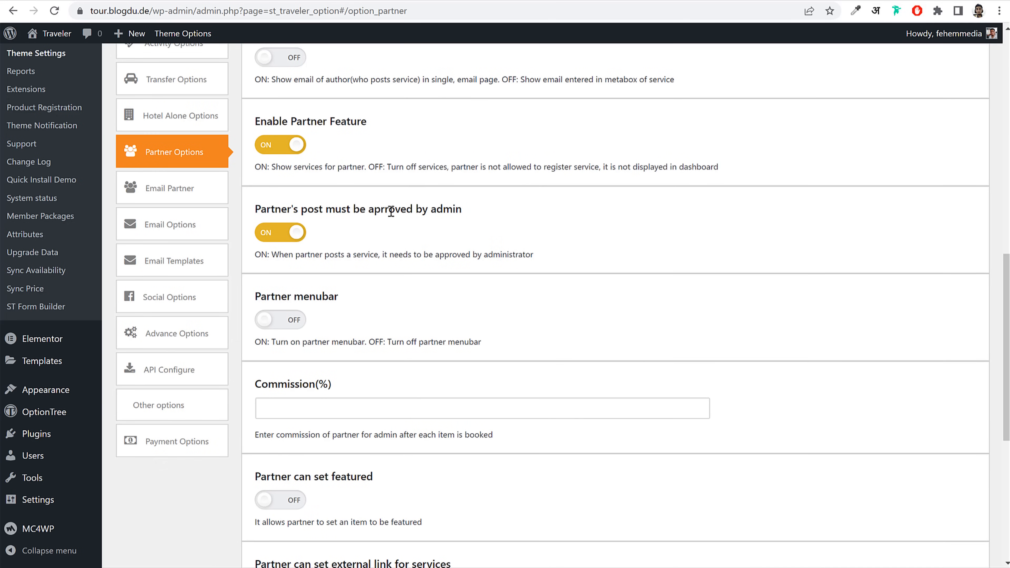
pyautogui.scroll(-3, 548, 250)
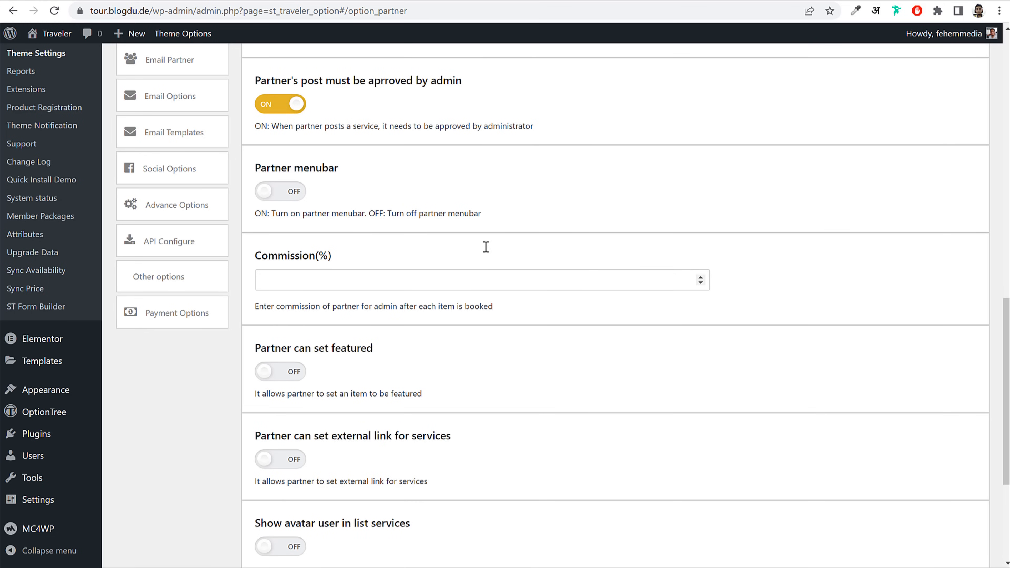
pyautogui.moveTo(260, 307); pyautogui.dragTo(505, 310)
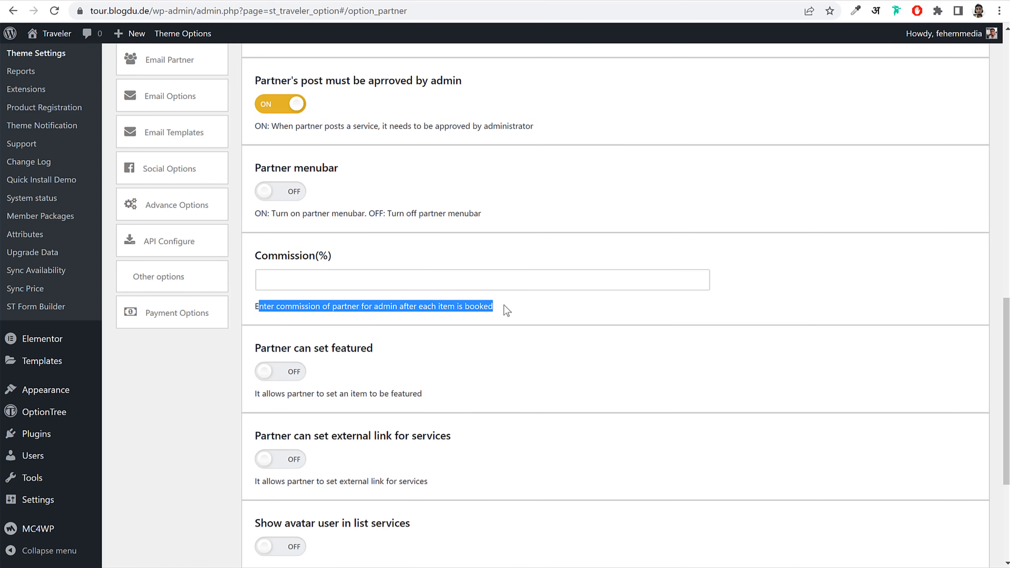
# - Keep partner commission at 10% and let partners set items as featured
pyautogui.click(496, 280)
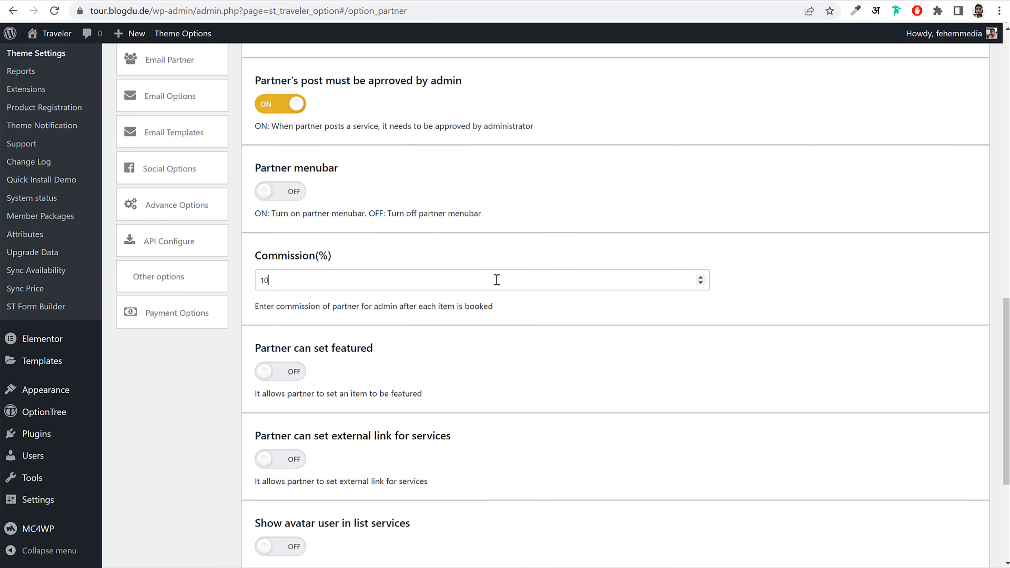
pyautogui.moveTo(469, 280); pyautogui.dragTo(215, 280)
pyautogui.scroll(-3, 622, 286)
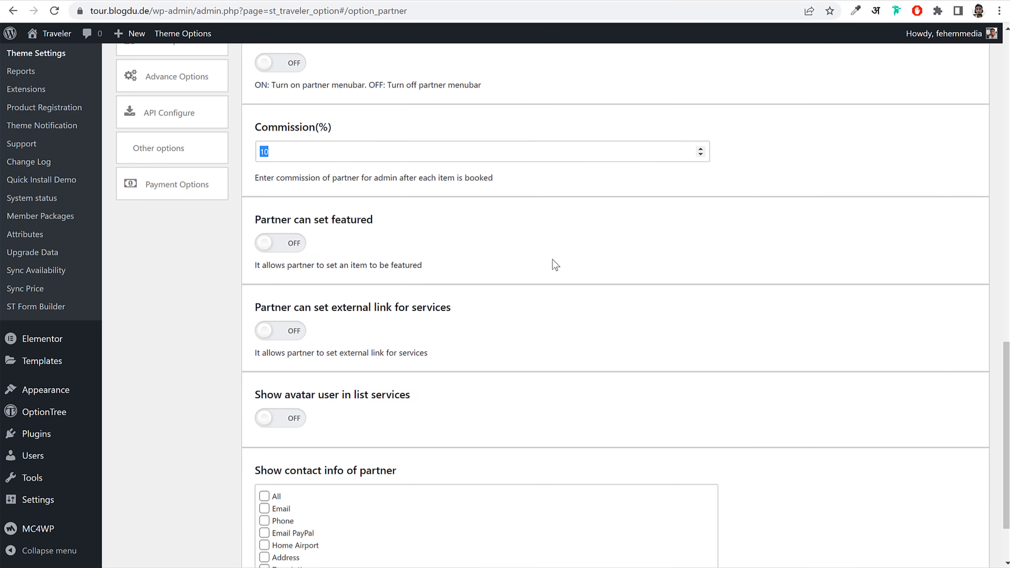
pyautogui.click(298, 246)
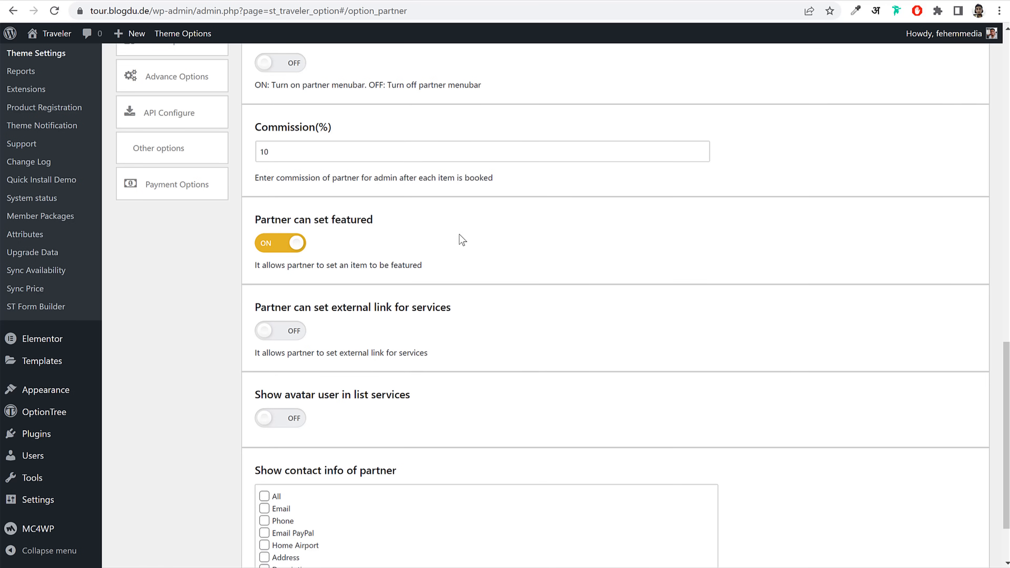
# - Turn on Show avatar user in list services, then switch to the live site tab
pyautogui.scroll(-2, 557, 254)
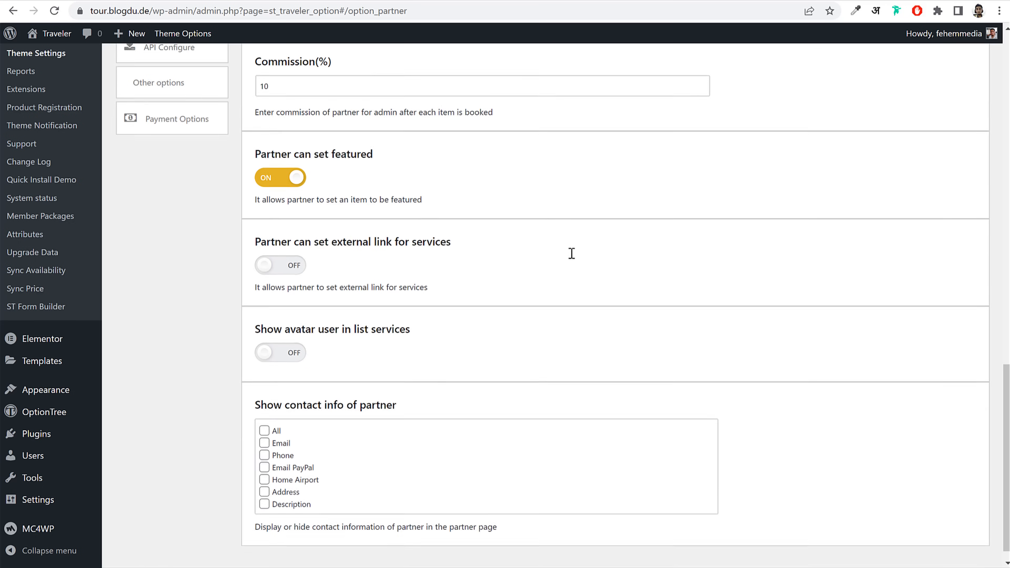
pyautogui.scroll(-1, 571, 253)
pyautogui.moveTo(334, 225); pyautogui.dragTo(481, 228)
pyautogui.click(464, 229)
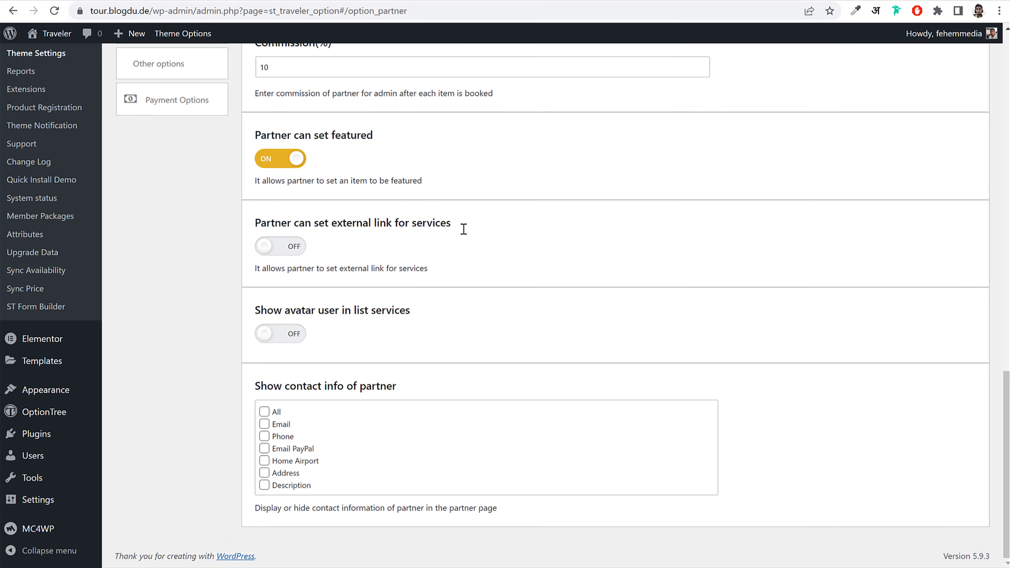
pyautogui.click(273, 335)
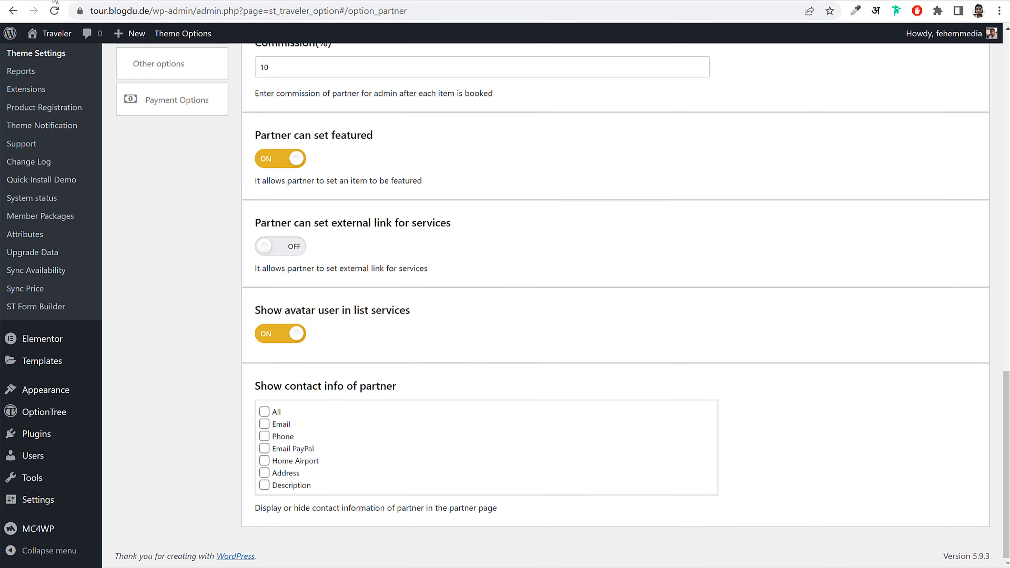
pyautogui.click(67, 0)
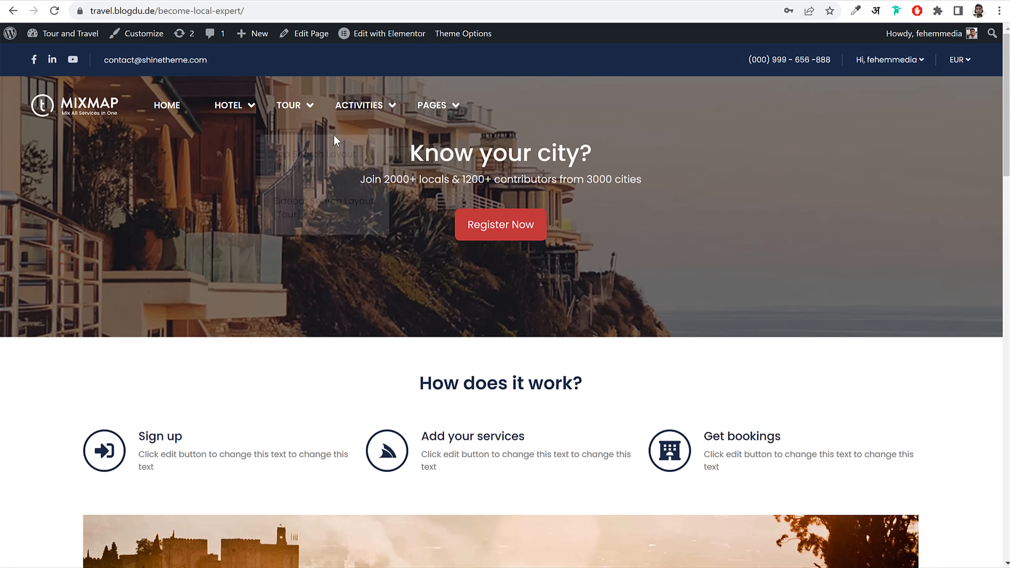
# - Open a tour page on the live site and inspect its Owner box, name and member-since date
pyautogui.click(405, 211)
pyautogui.scroll(-8, 392, 203)
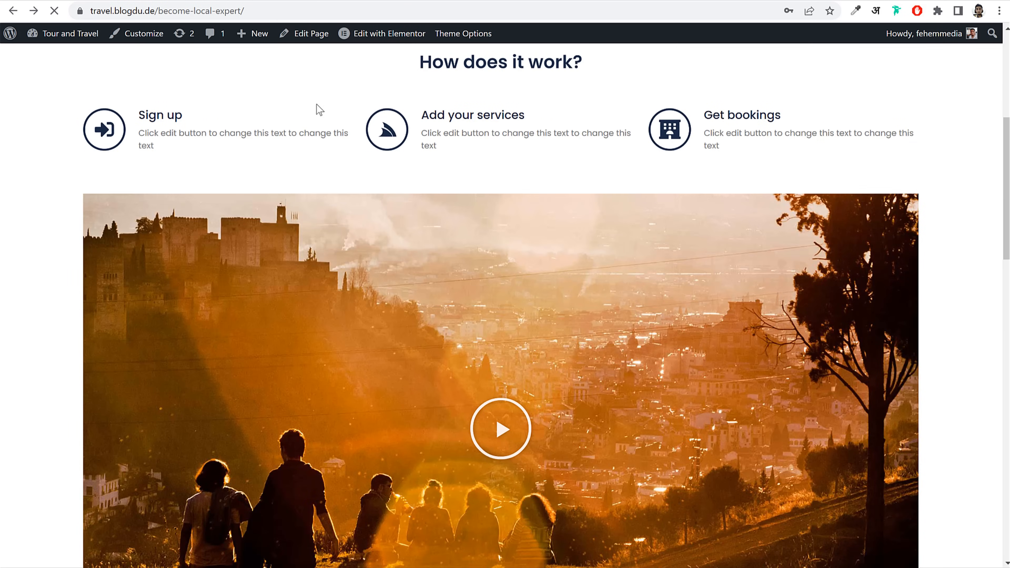
pyautogui.scroll(-12, 406, 232)
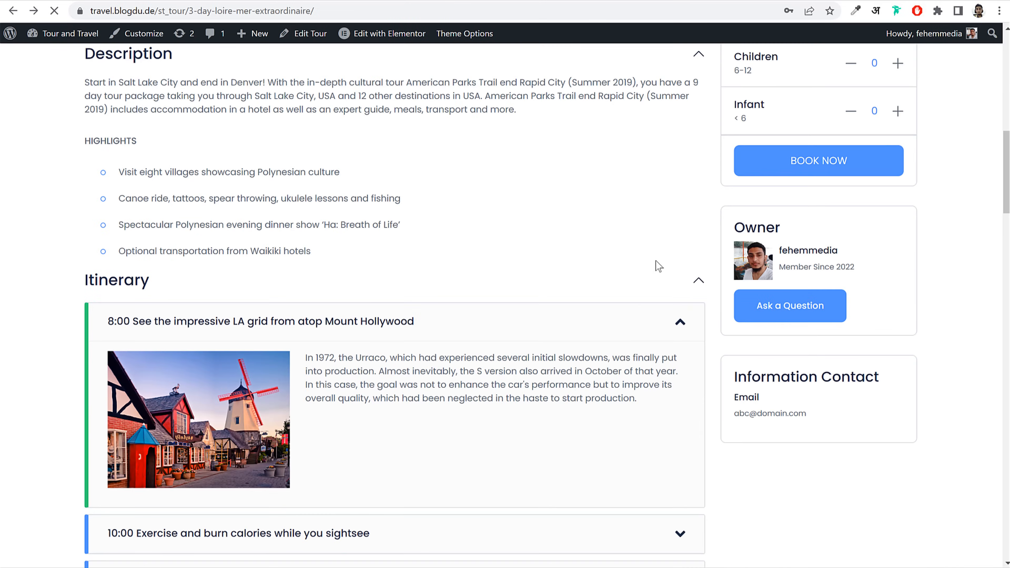
pyautogui.moveTo(781, 229); pyautogui.dragTo(734, 229)
pyautogui.click(750, 229)
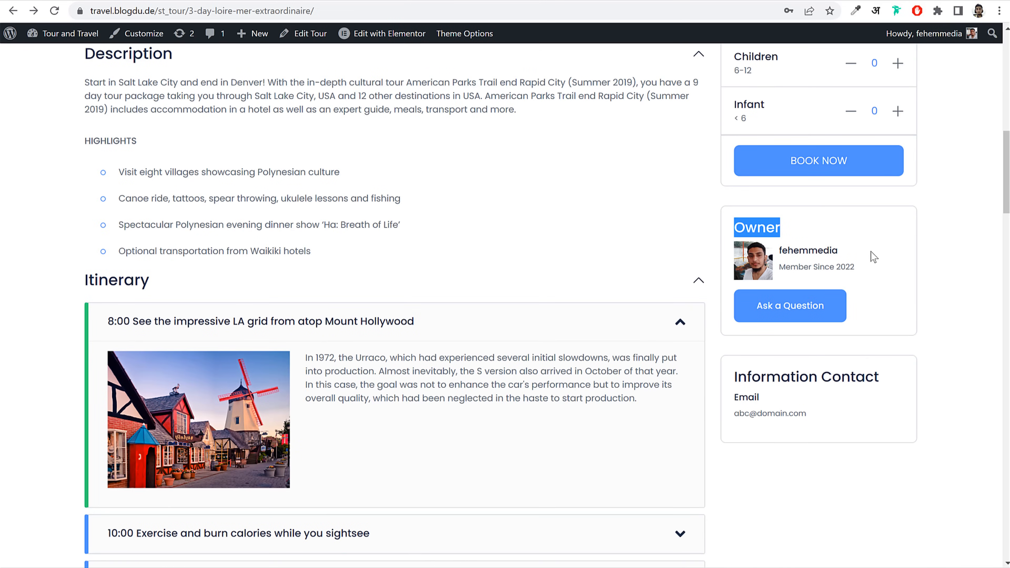
pyautogui.moveTo(852, 256); pyautogui.dragTo(782, 253)
pyautogui.moveTo(855, 268); pyautogui.dragTo(787, 268)
pyautogui.click(788, 268)
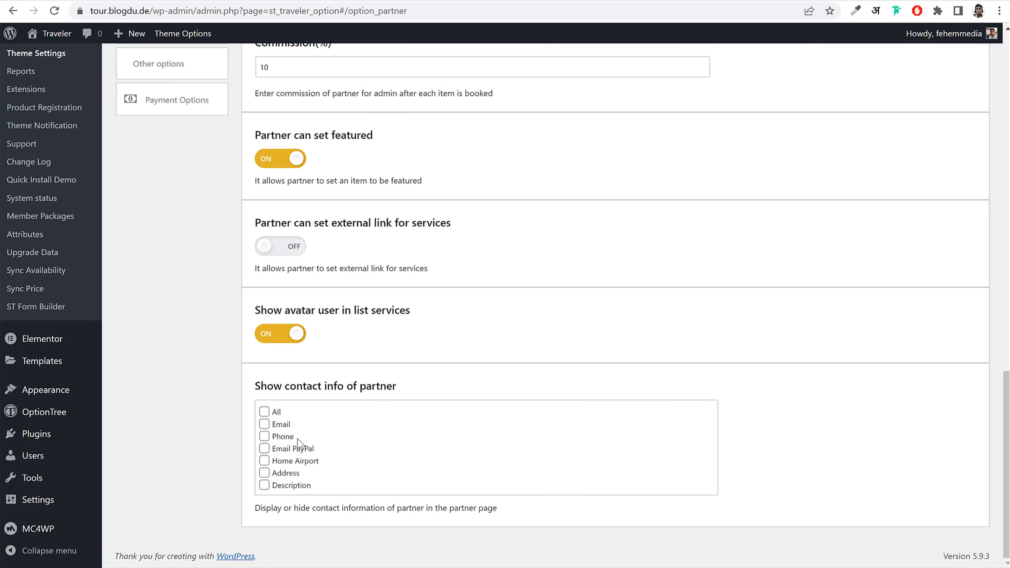
# - Show partner Email, Phone and Address in contact info and save the partner settings
pyautogui.click(277, 427)
pyautogui.click(268, 439)
pyautogui.click(267, 474)
pyautogui.scroll(10, 563, 469)
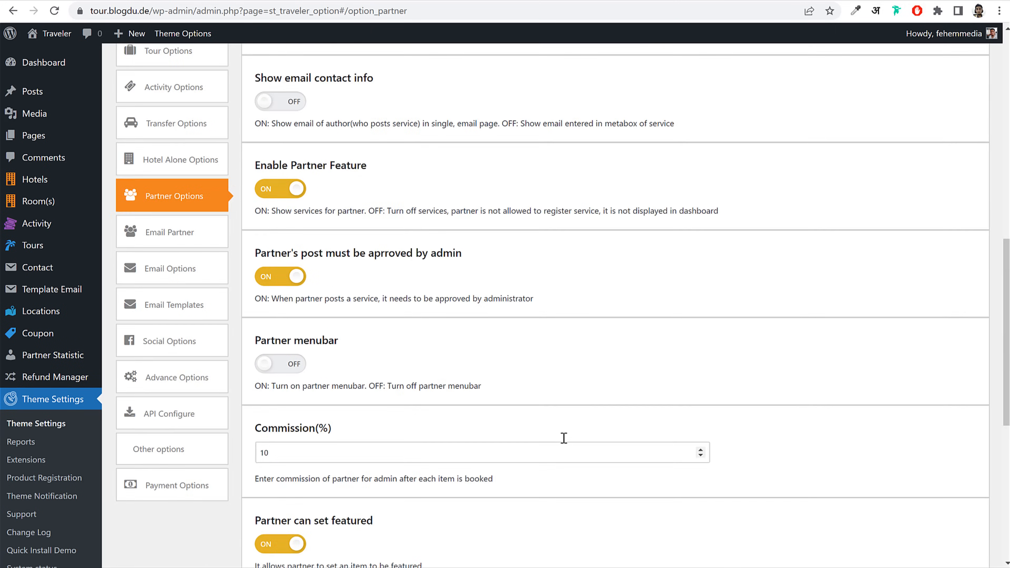
pyautogui.scroll(5, 710, 292)
pyautogui.click(957, 215)
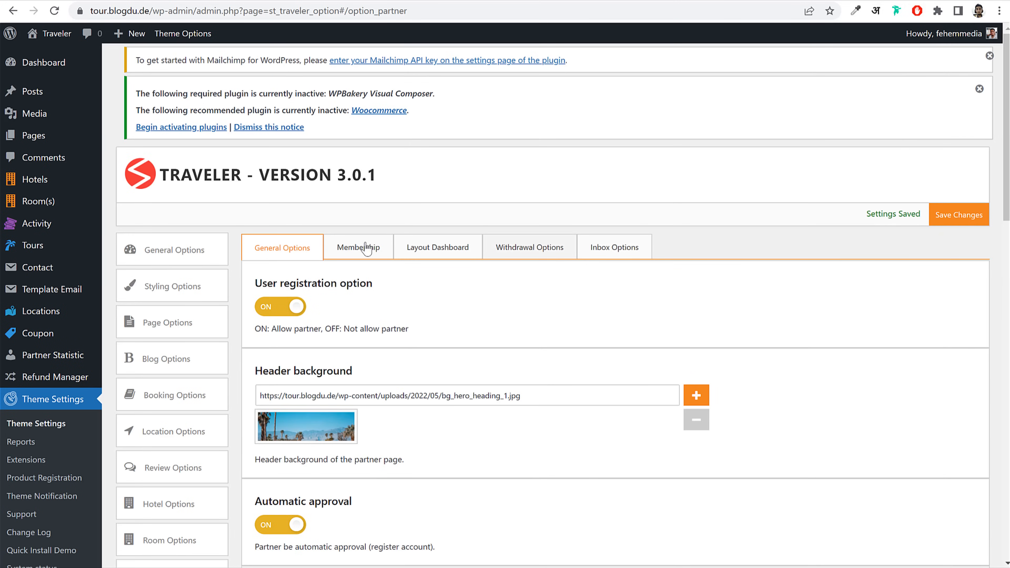
# - Enable membership and assign Member Packages as the packages page
pyautogui.click(359, 247)
pyautogui.click(296, 311)
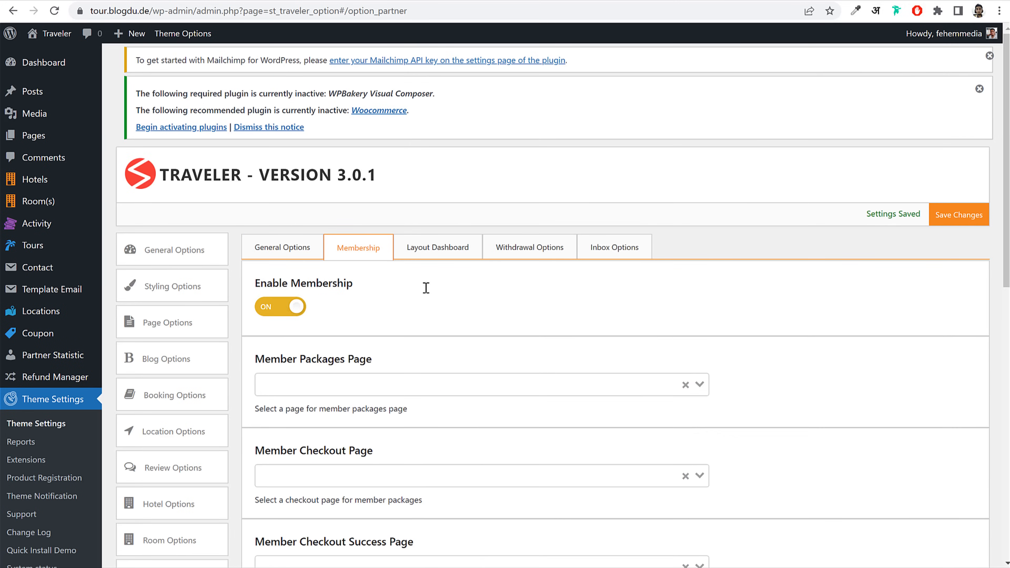
pyautogui.scroll(-5, 481, 293)
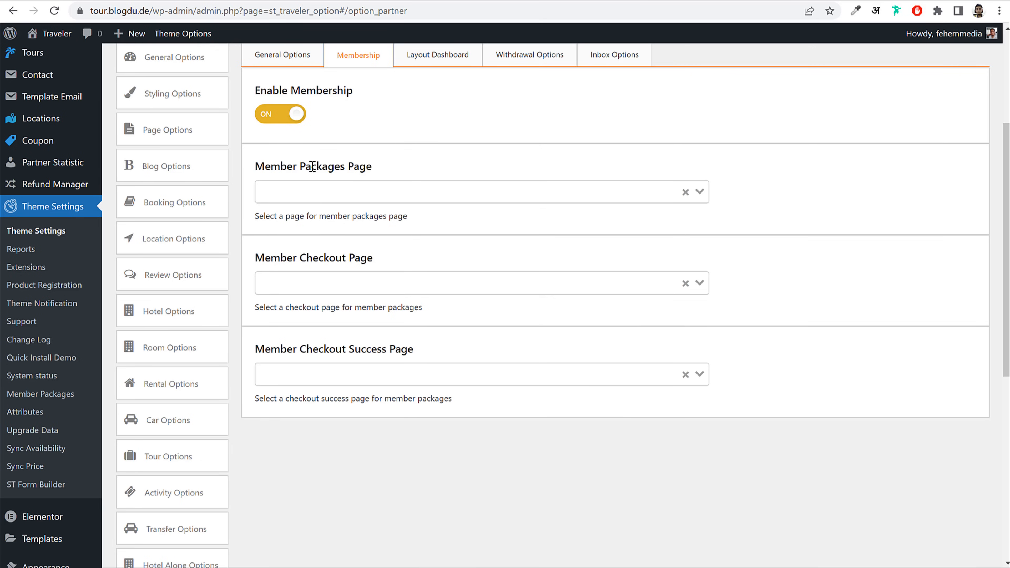
pyautogui.click(326, 199)
pyautogui.write('mem')
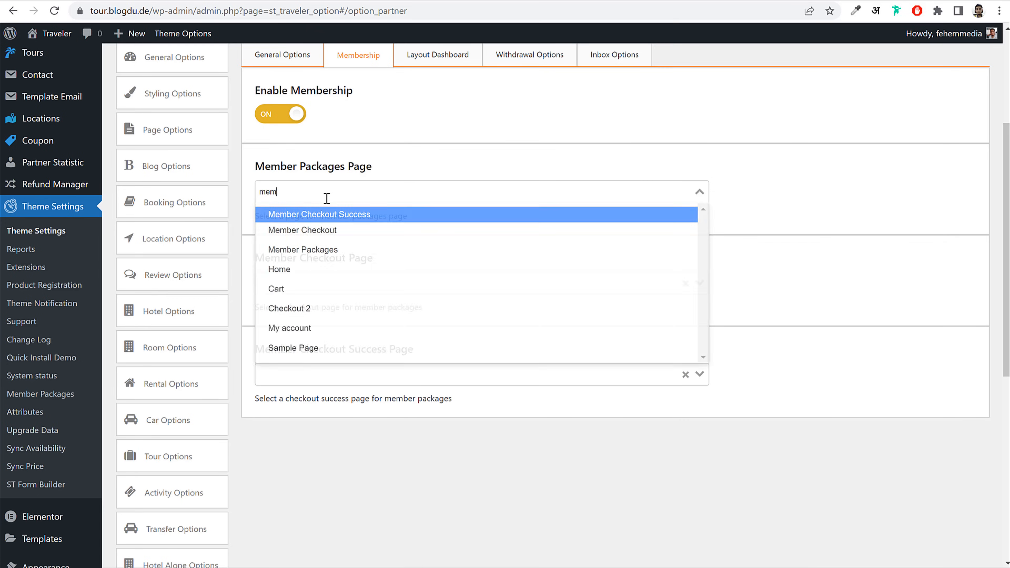
pyautogui.click(337, 255)
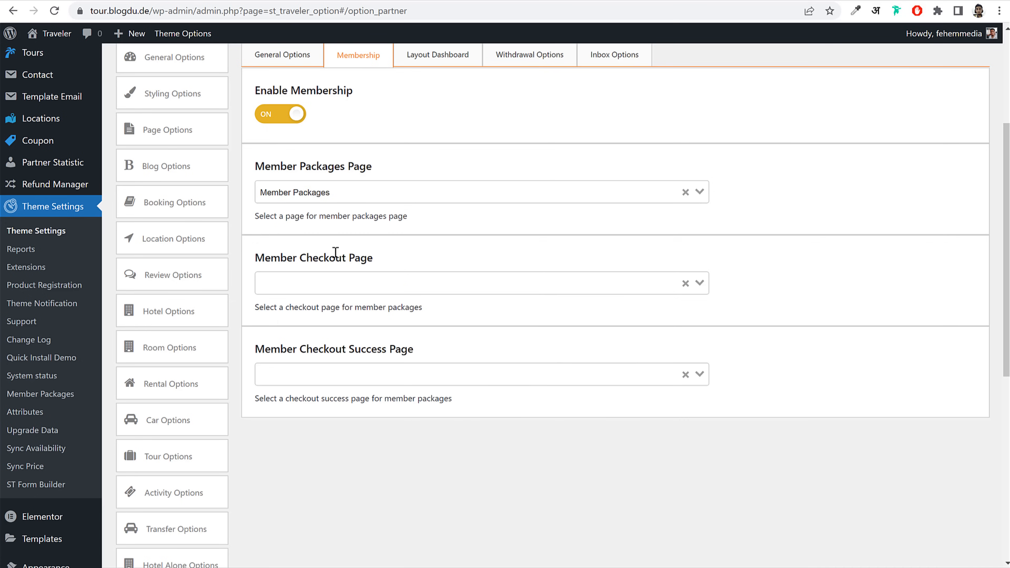
# - Assign Member Checkout and Member Checkout Success as the checkout and success pages
pyautogui.click(305, 287)
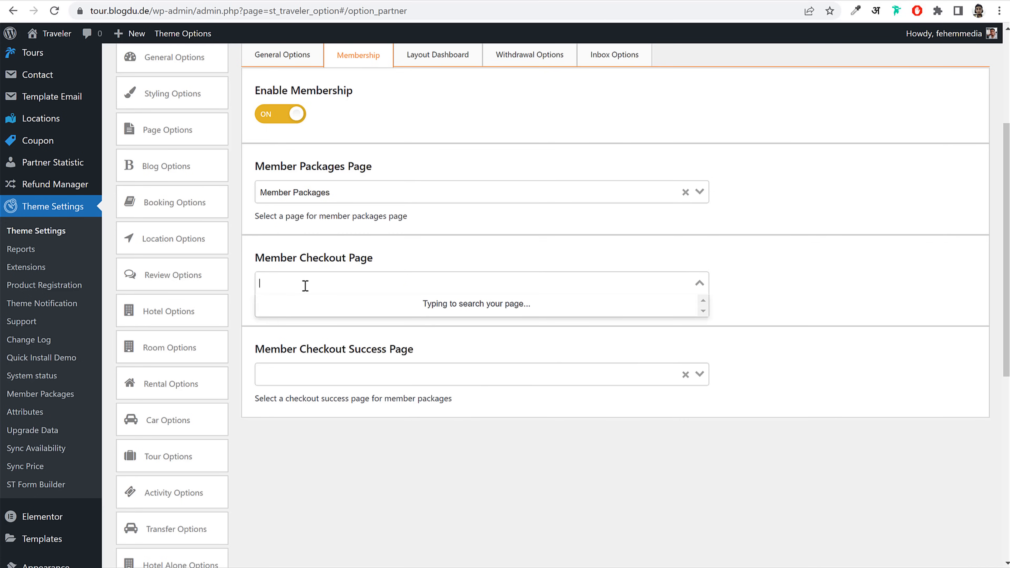
pyautogui.write('mem')
pyautogui.click(303, 321)
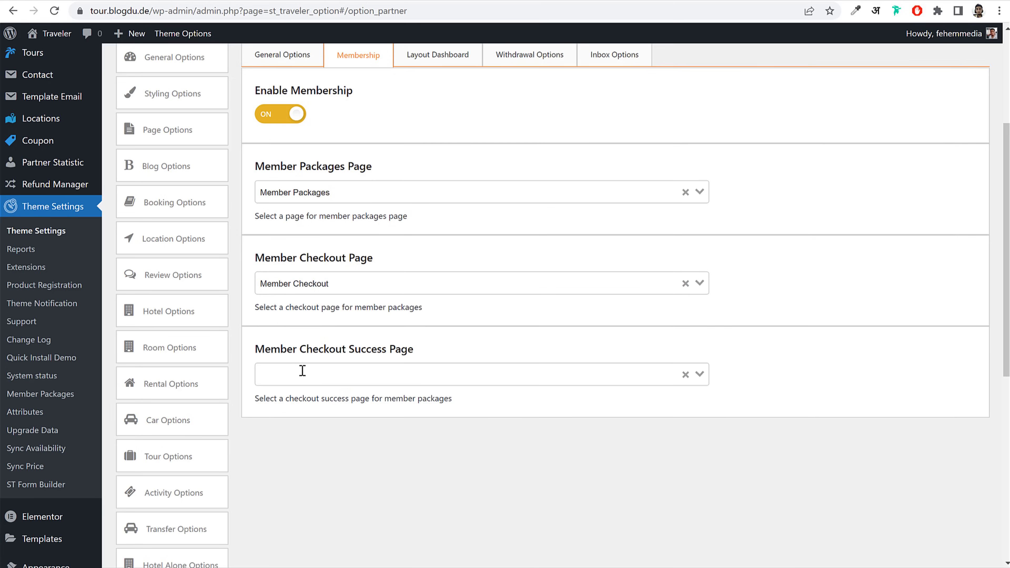
pyautogui.click(302, 372)
pyautogui.write('mem')
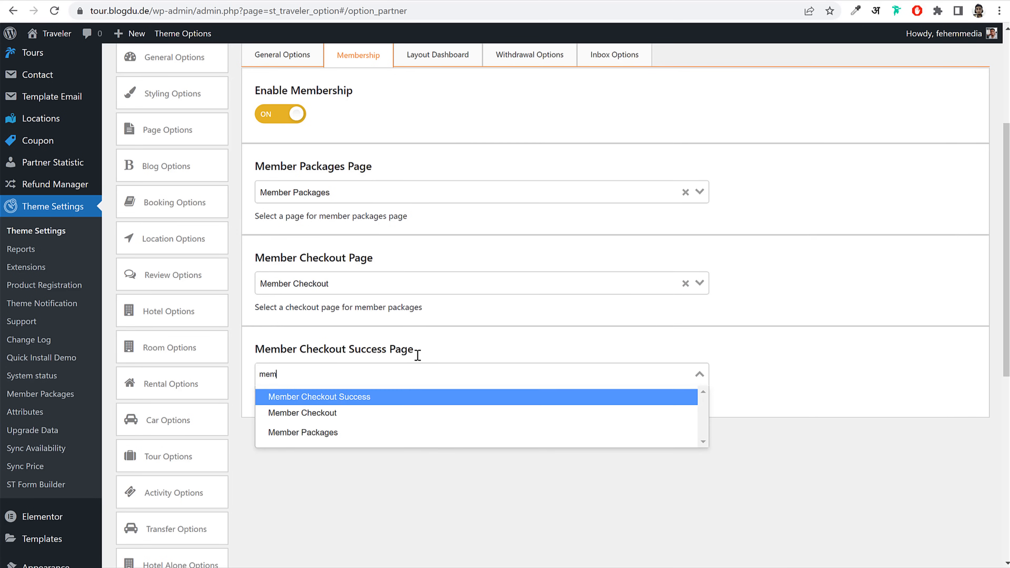
pyautogui.click(359, 397)
pyautogui.scroll(5, 622, 332)
# - Turn on dashboard profile info, total earnings, earnings per service, earnings chart and booking history
pyautogui.click(438, 249)
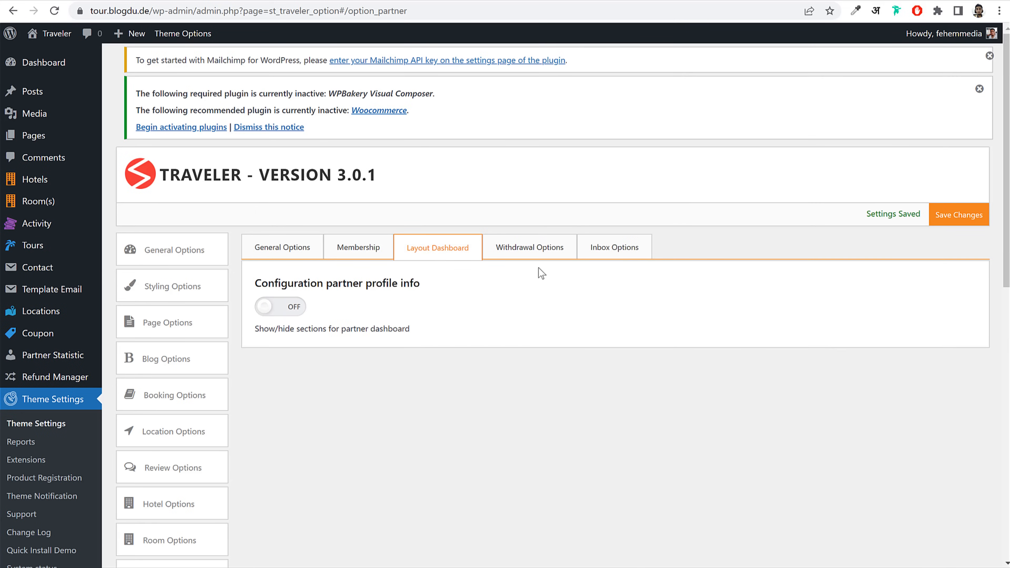
pyautogui.click(284, 309)
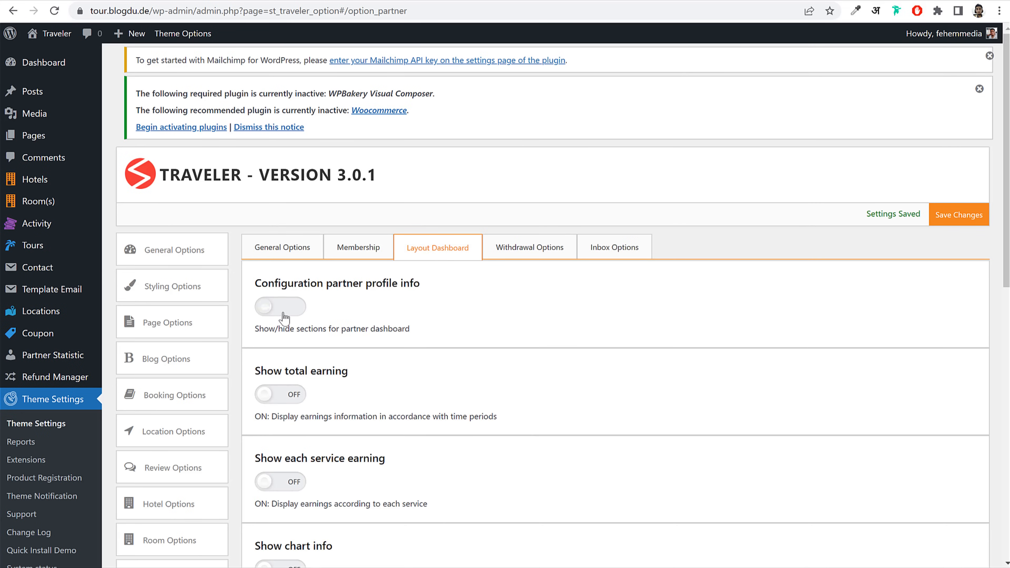
pyautogui.scroll(-3, 331, 326)
pyautogui.click(287, 266)
pyautogui.click(289, 353)
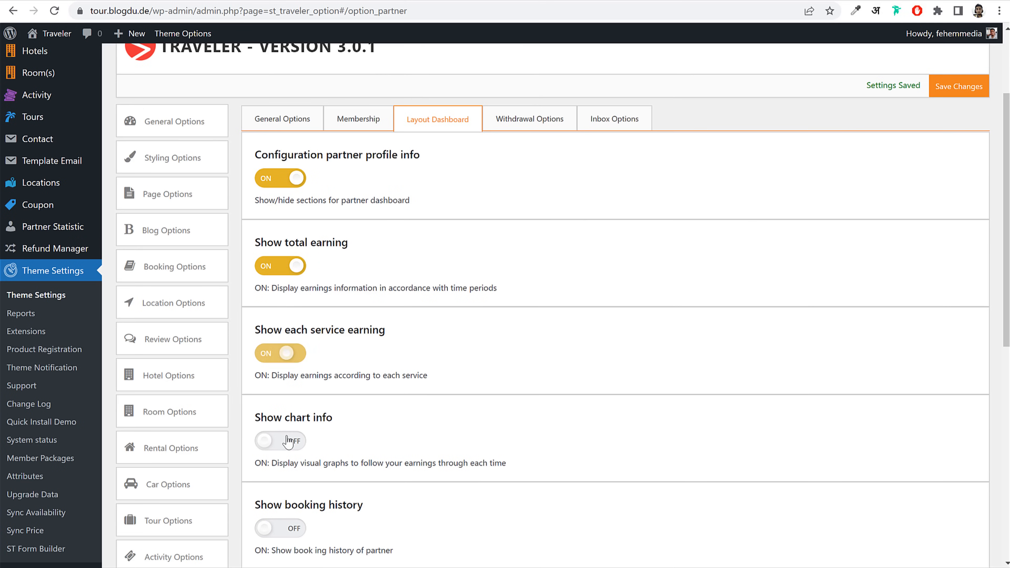
pyautogui.click(288, 441)
pyautogui.scroll(-3, 350, 442)
pyautogui.click(293, 401)
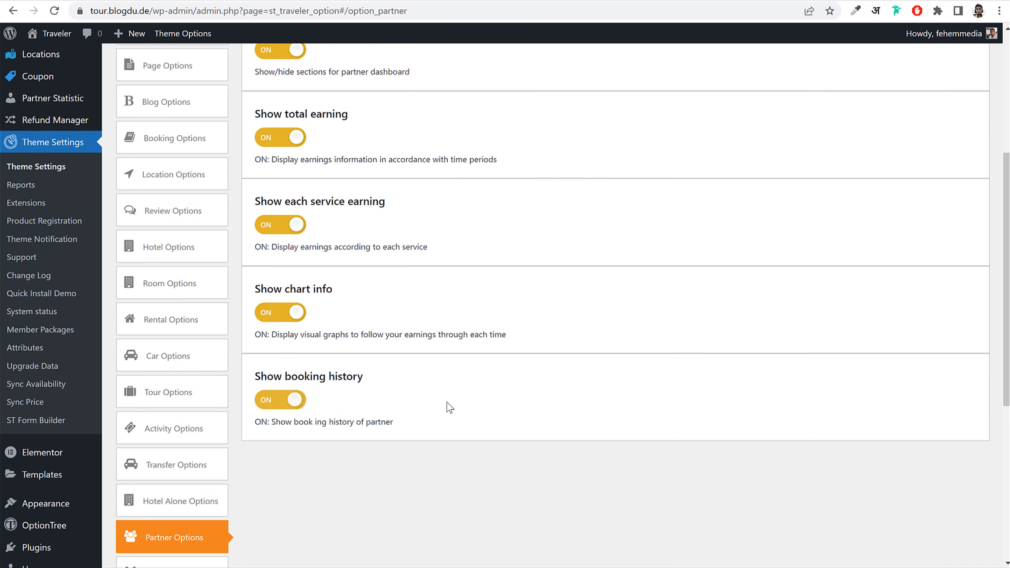
pyautogui.scroll(6, 447, 406)
# - Allow partner withdrawal requests and review the minimum withdrawal and monthly payment date settings
pyautogui.click(533, 254)
pyautogui.click(285, 312)
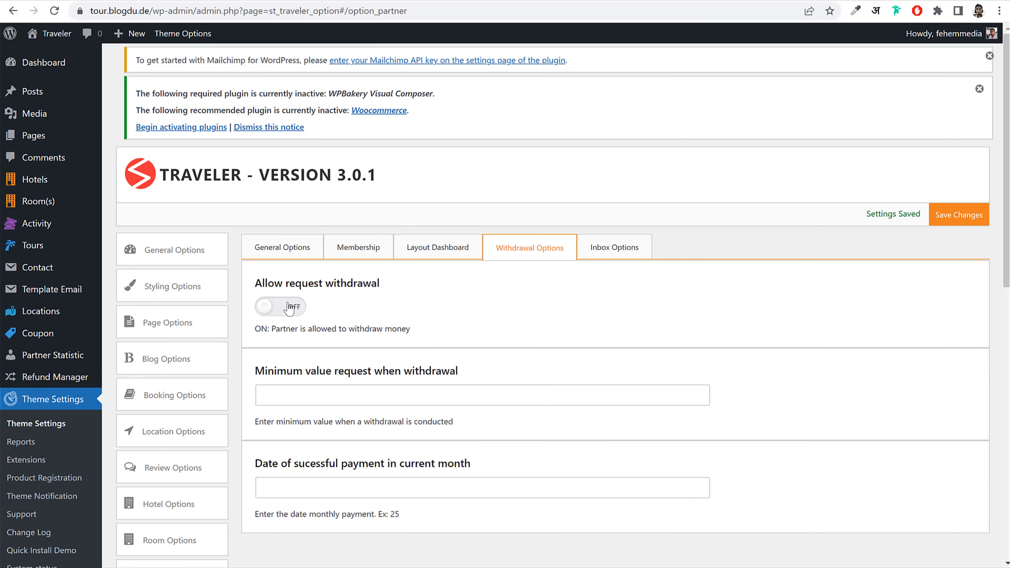
pyautogui.moveTo(348, 280); pyautogui.dragTo(379, 283)
pyautogui.click(451, 286)
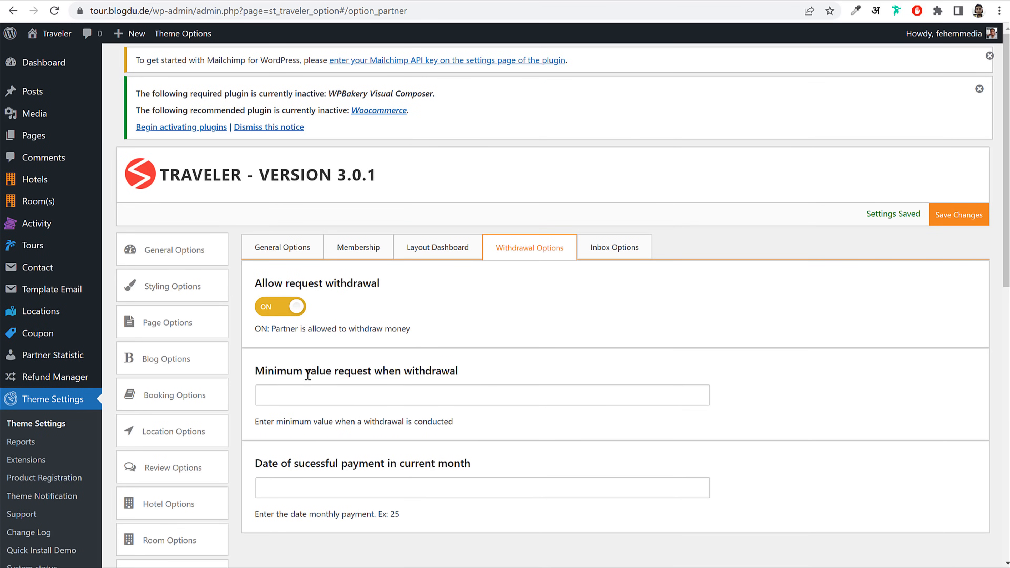
pyautogui.moveTo(344, 371); pyautogui.dragTo(457, 374)
pyautogui.click(456, 376)
pyautogui.moveTo(274, 469); pyautogui.dragTo(451, 467)
pyautogui.click(457, 449)
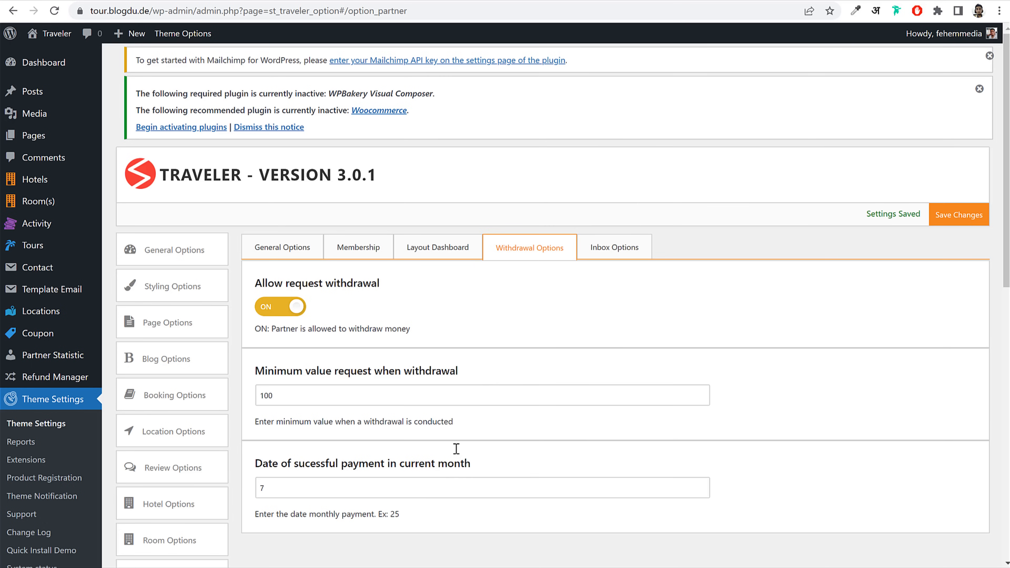
pyautogui.doubleClick(315, 395)
# - Enable the partner inbox with email alerts to partners and buyers, and save
pyautogui.click(617, 250)
pyautogui.click(289, 307)
pyautogui.click(274, 400)
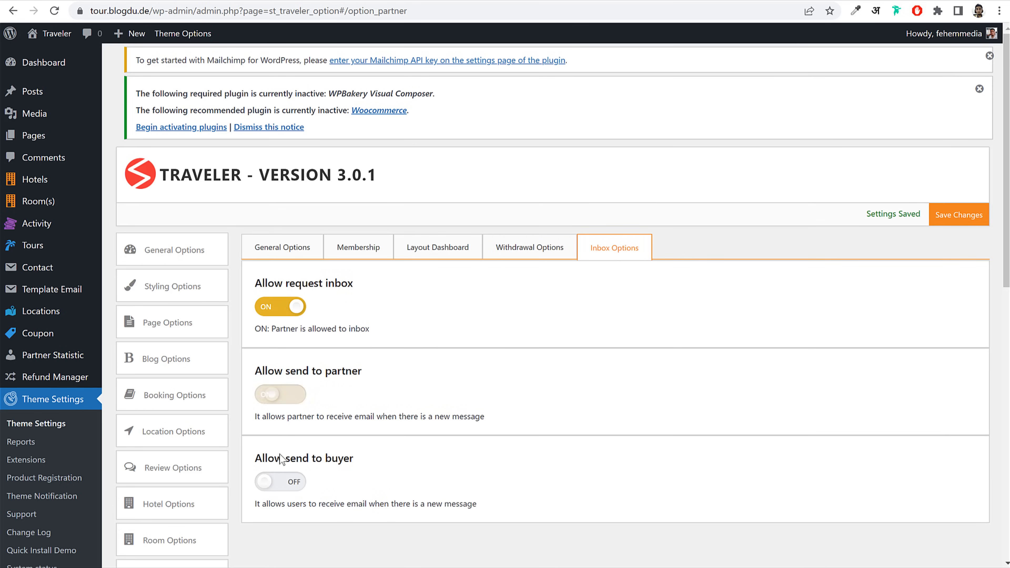
pyautogui.click(276, 482)
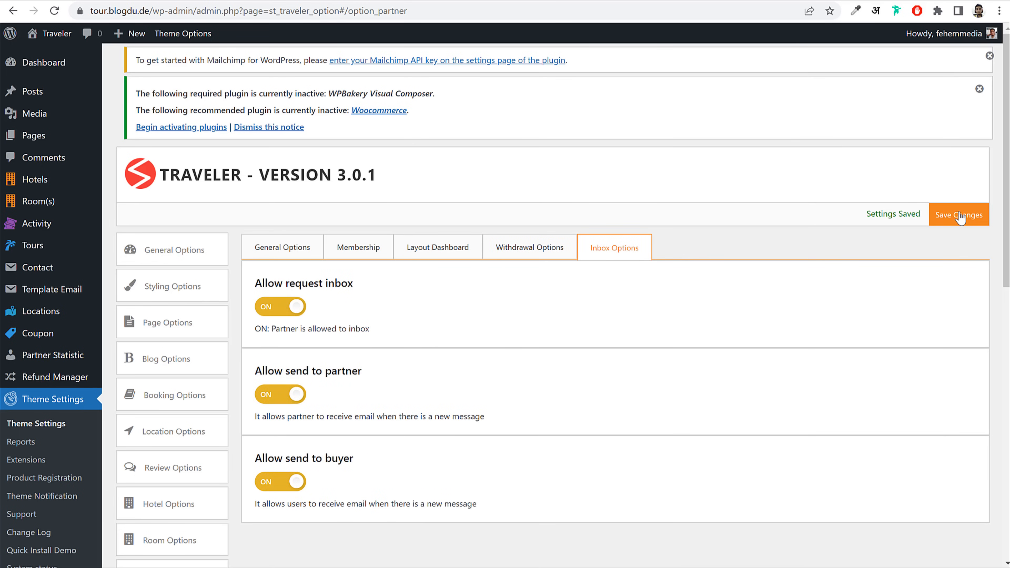
pyautogui.click(953, 213)
pyautogui.moveTo(273, 283); pyautogui.dragTo(367, 282)
pyautogui.click(394, 329)
# - Browse the Email Partner, general email and email templates settings sections
pyautogui.scroll(-8, 620, 415)
pyautogui.click(198, 254)
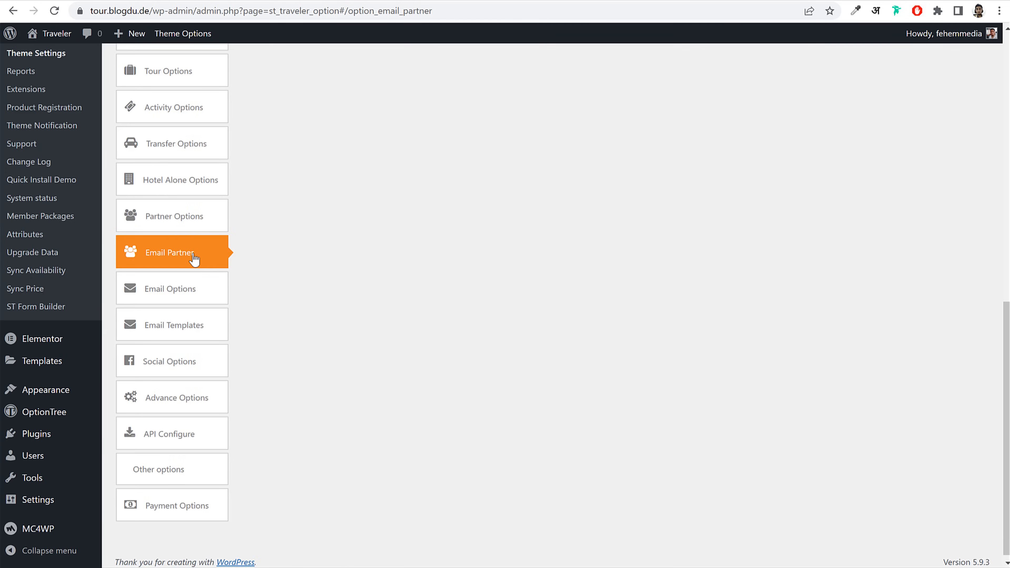
pyautogui.click(182, 294)
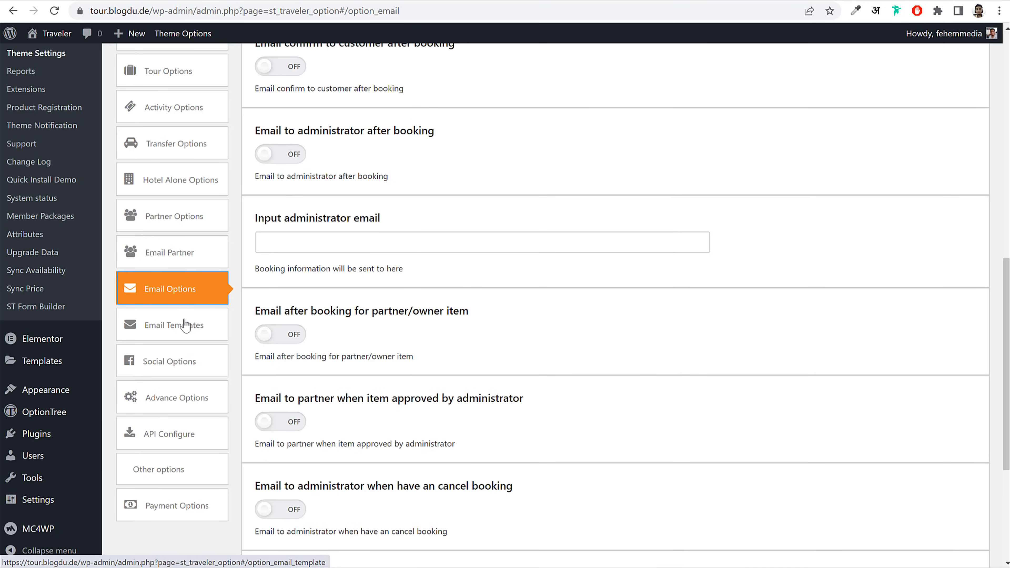
pyautogui.click(187, 324)
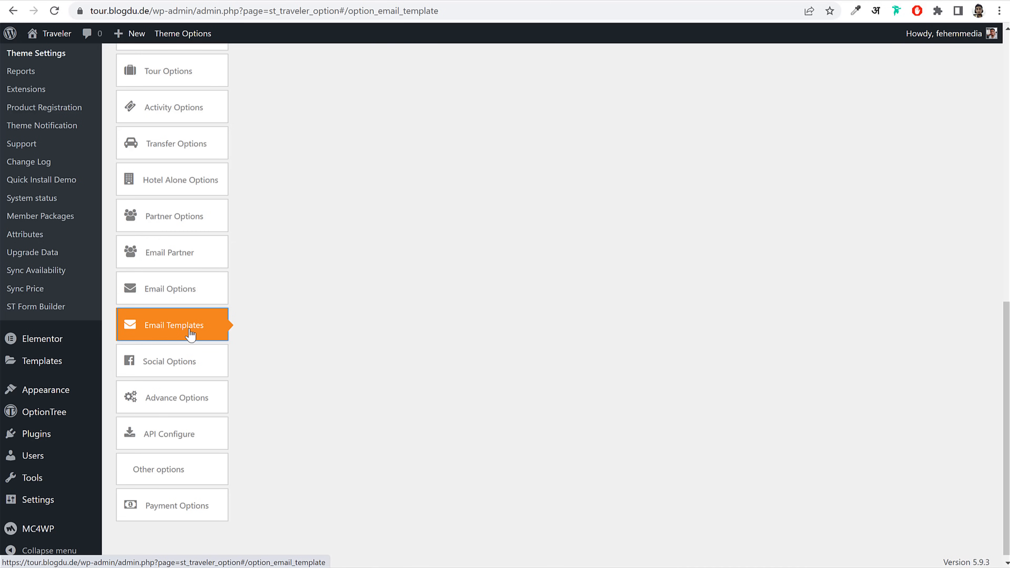
# - In Advance Options, set the week's start day to Monday
pyautogui.click(194, 398)
pyautogui.scroll(8, 447, 386)
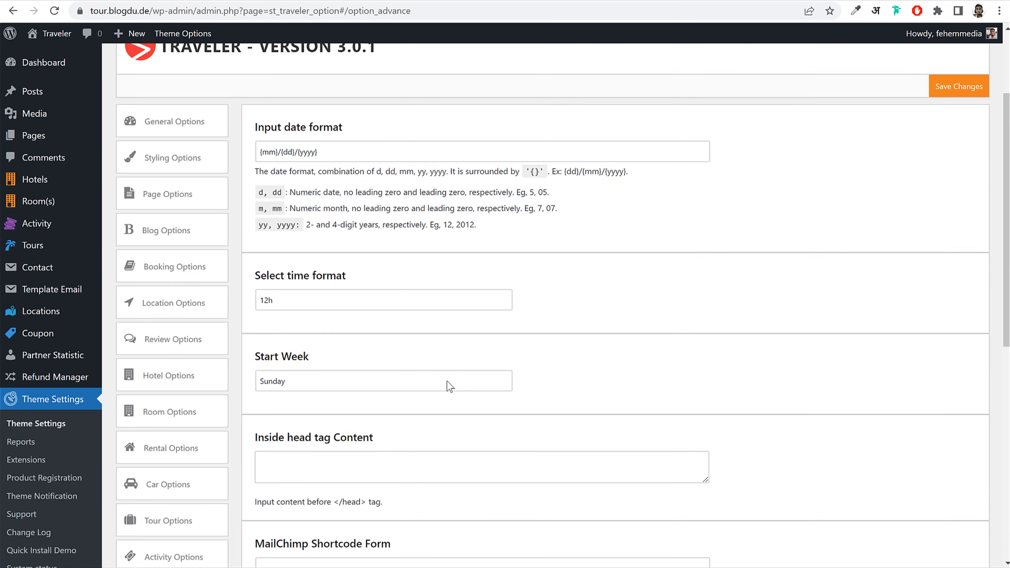
pyautogui.scroll(-5, 449, 385)
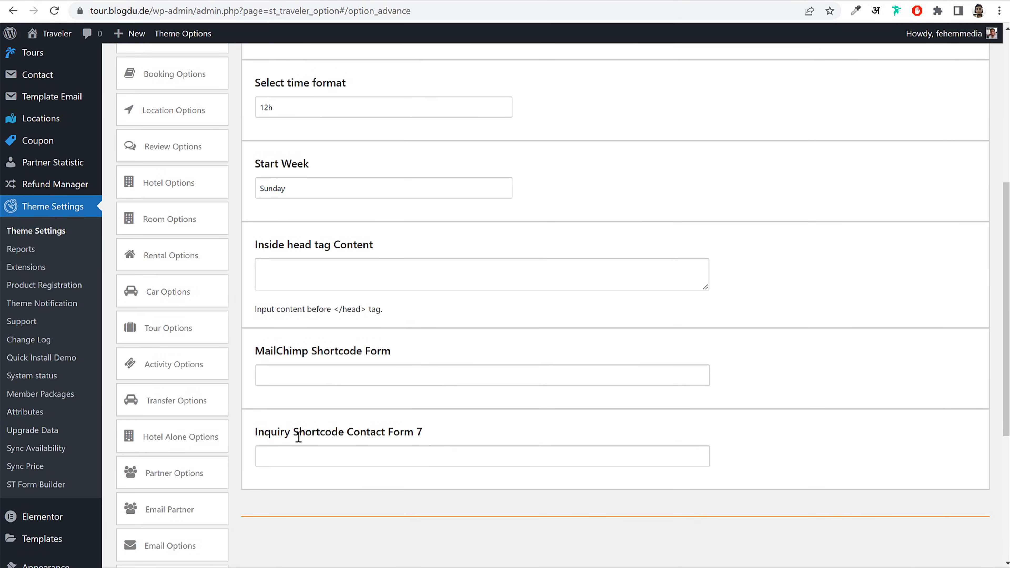
pyautogui.scroll(5, 418, 423)
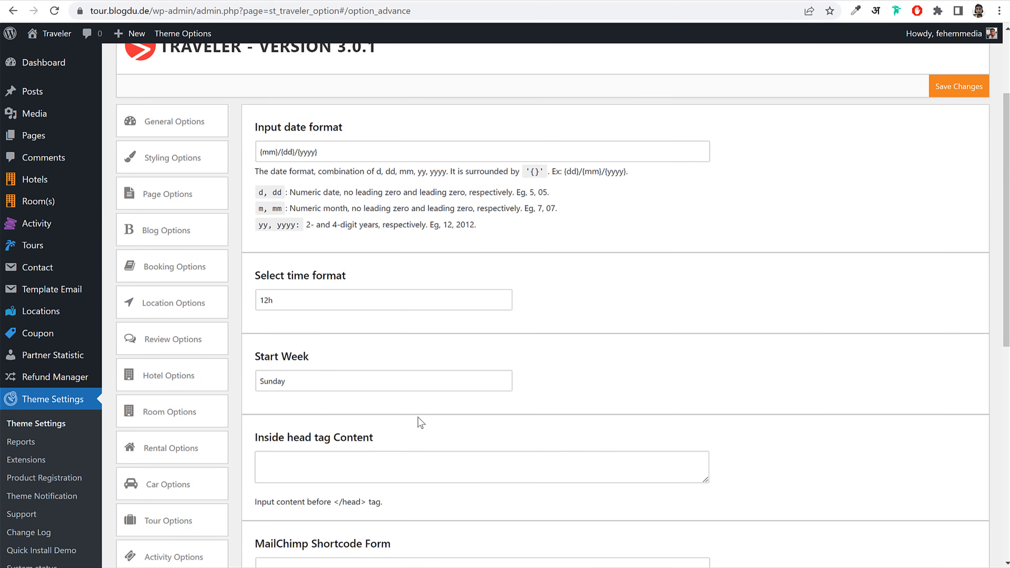
pyautogui.click(318, 387)
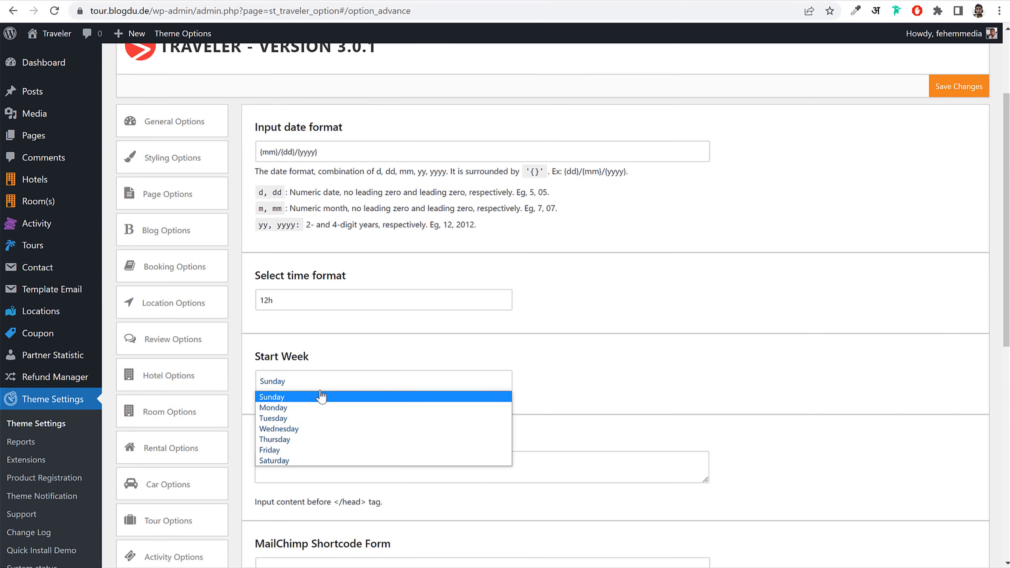
pyautogui.click(308, 408)
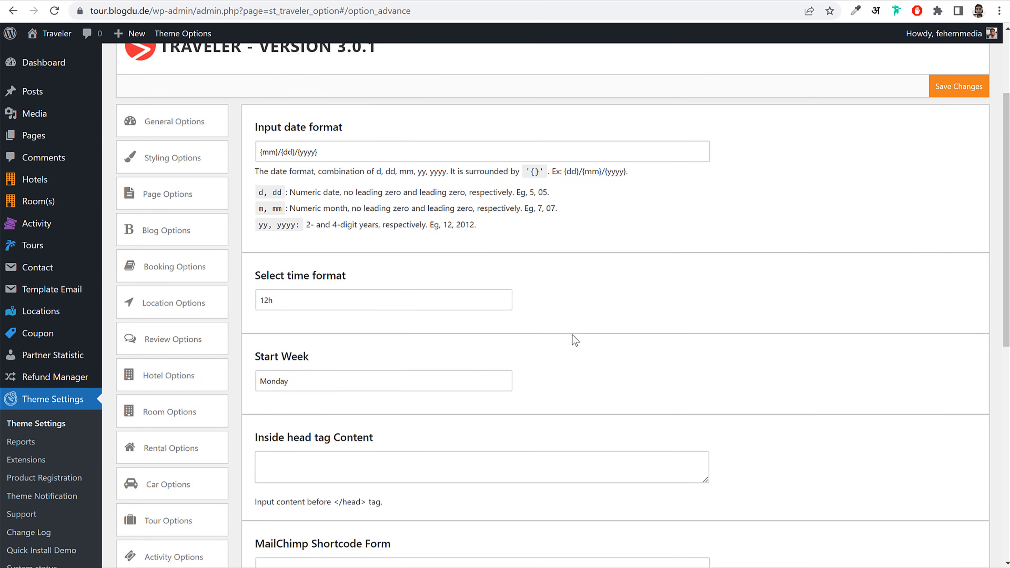
# - Focus the Inside head tag Content field, then move on to the Other options section
pyautogui.scroll(-5, 576, 340)
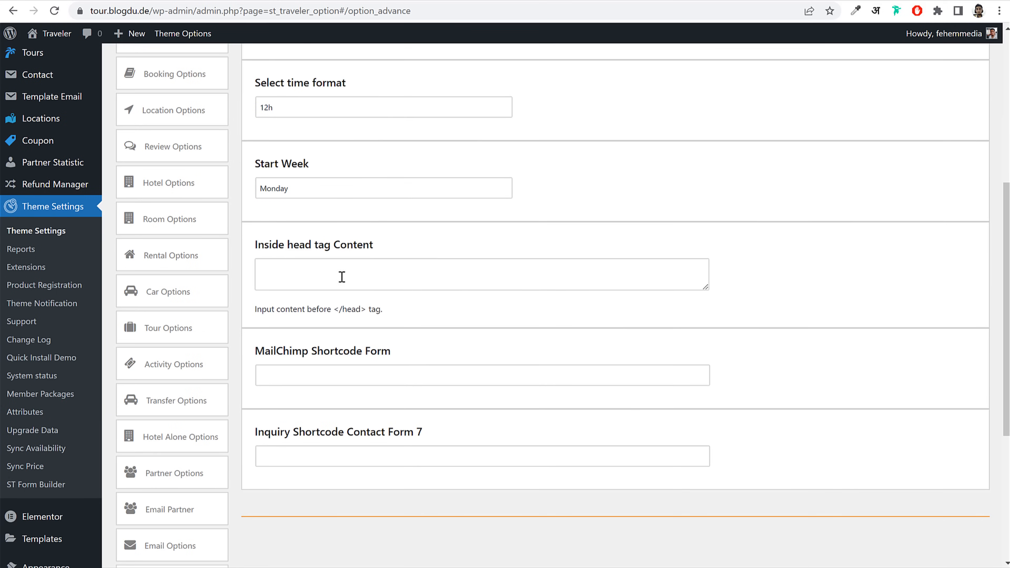
pyautogui.moveTo(263, 240); pyautogui.dragTo(377, 245)
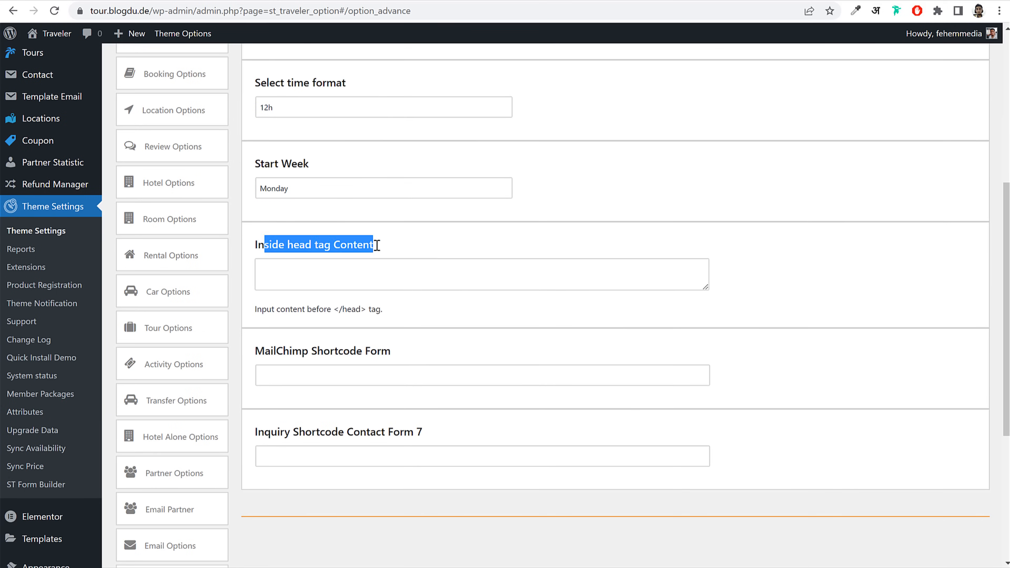
pyautogui.click(349, 277)
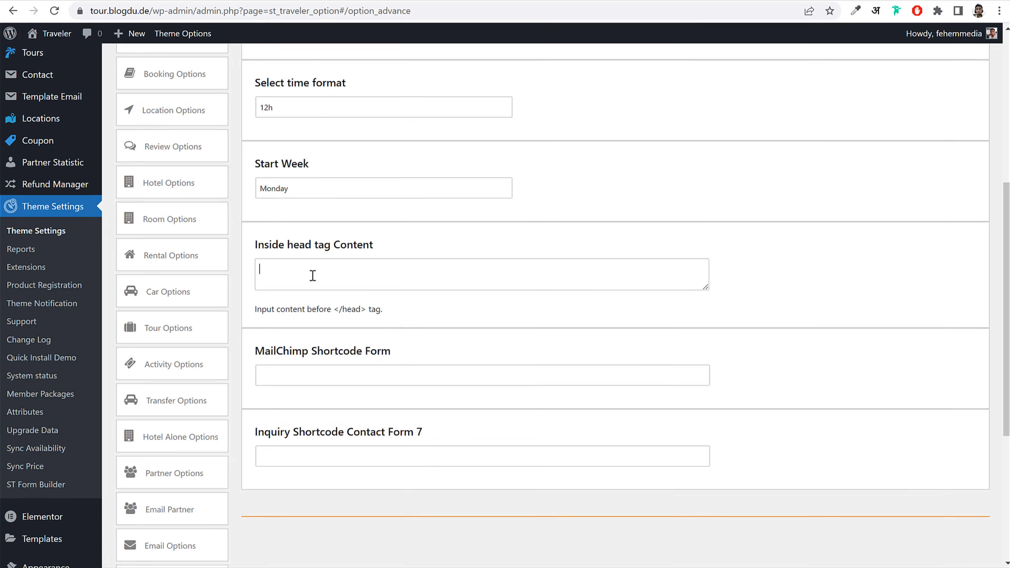
pyautogui.scroll(-2, 444, 346)
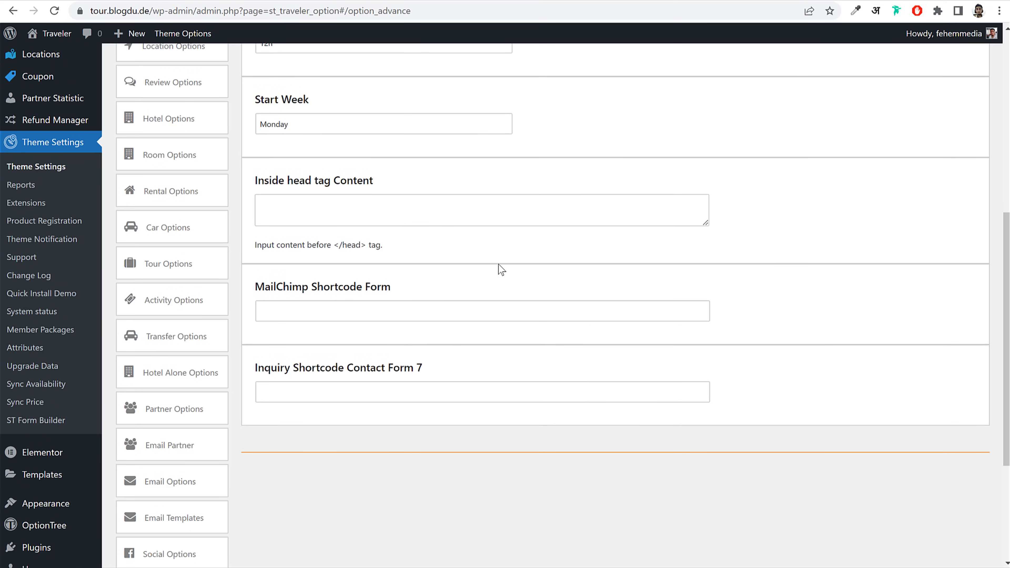
pyautogui.scroll(-3, 498, 269)
pyautogui.scroll(13, 541, 262)
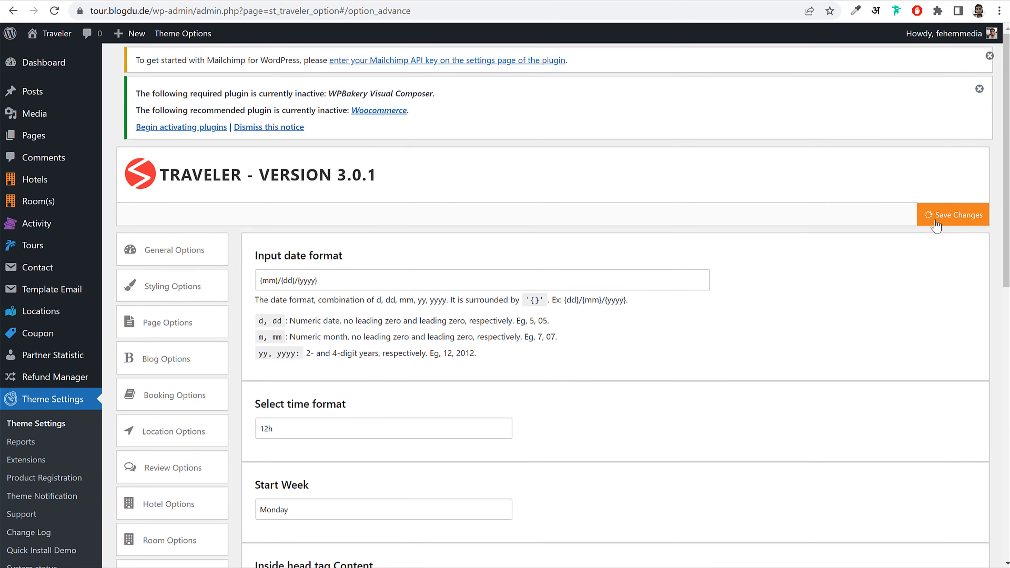
pyautogui.scroll(-12, 593, 260)
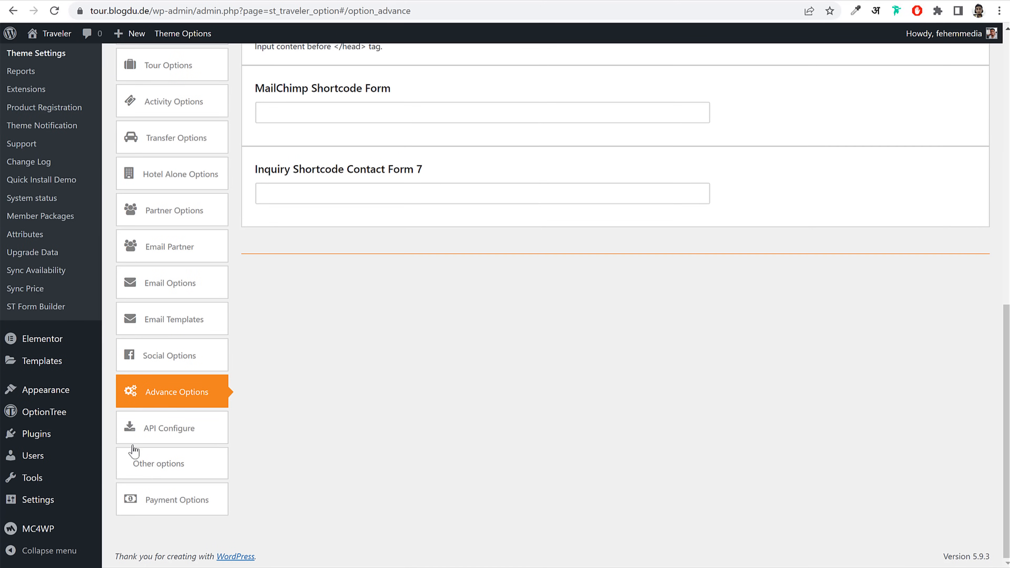
pyautogui.click(167, 469)
pyautogui.scroll(10, 444, 389)
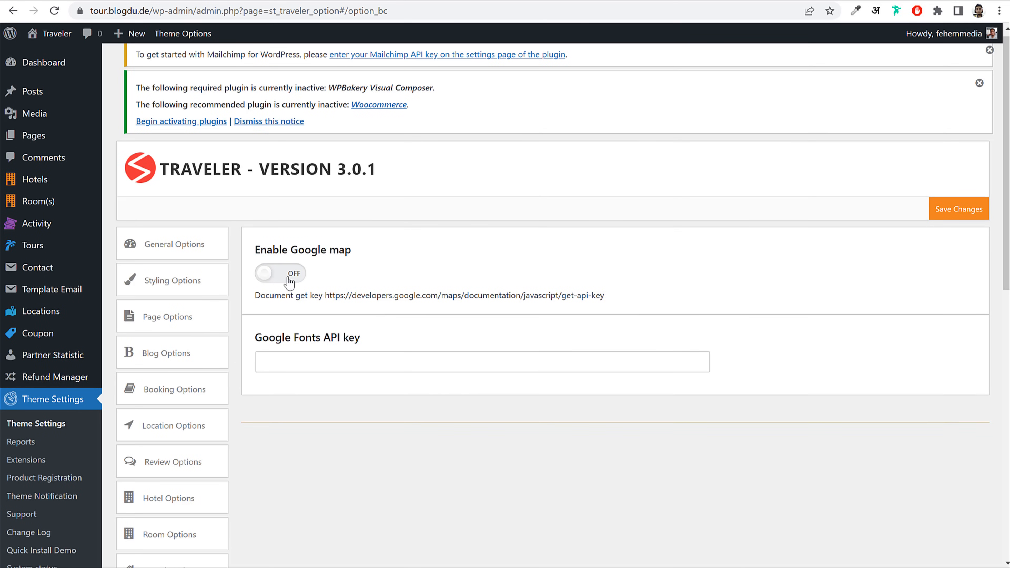
# - Turn Enable Google map on, save the theme settings, and check the tour page map
pyautogui.click(289, 279)
pyautogui.click(950, 217)
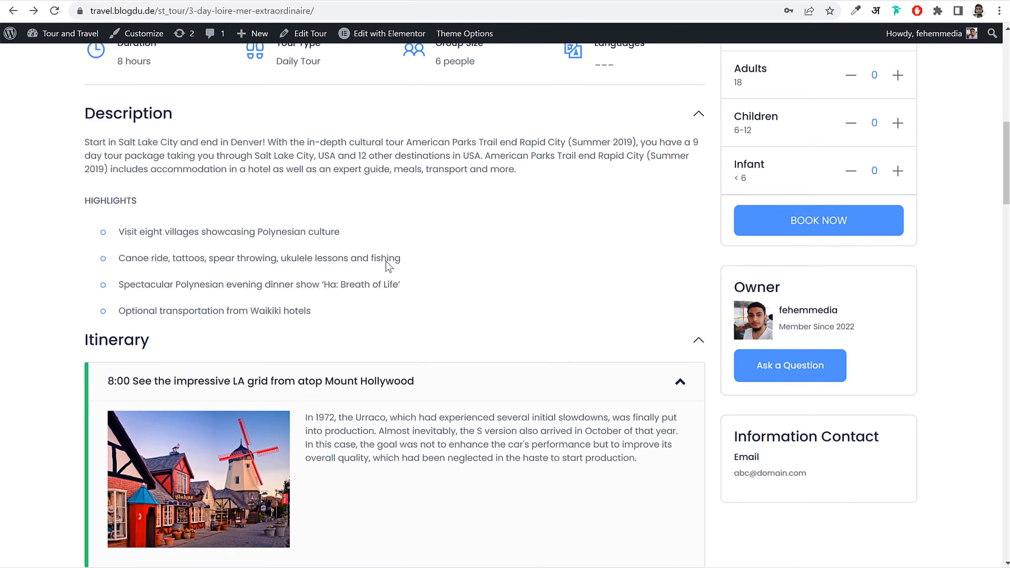
pyautogui.scroll(-8, 385, 262)
pyautogui.scroll(-10, 387, 263)
pyautogui.scroll(4, 372, 232)
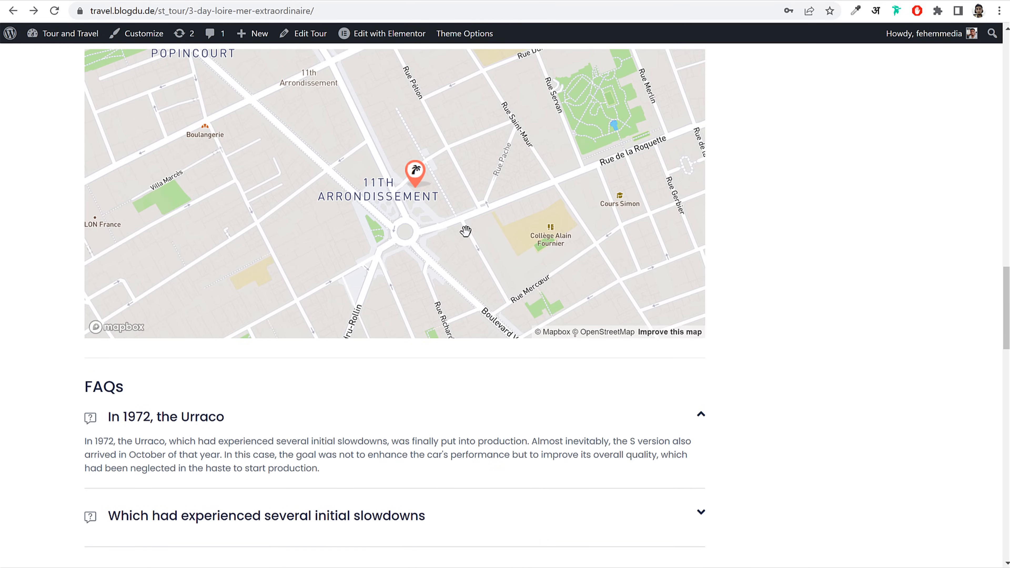
pyautogui.scroll(-3, 458, 220)
pyautogui.scroll(-3, 458, 220)
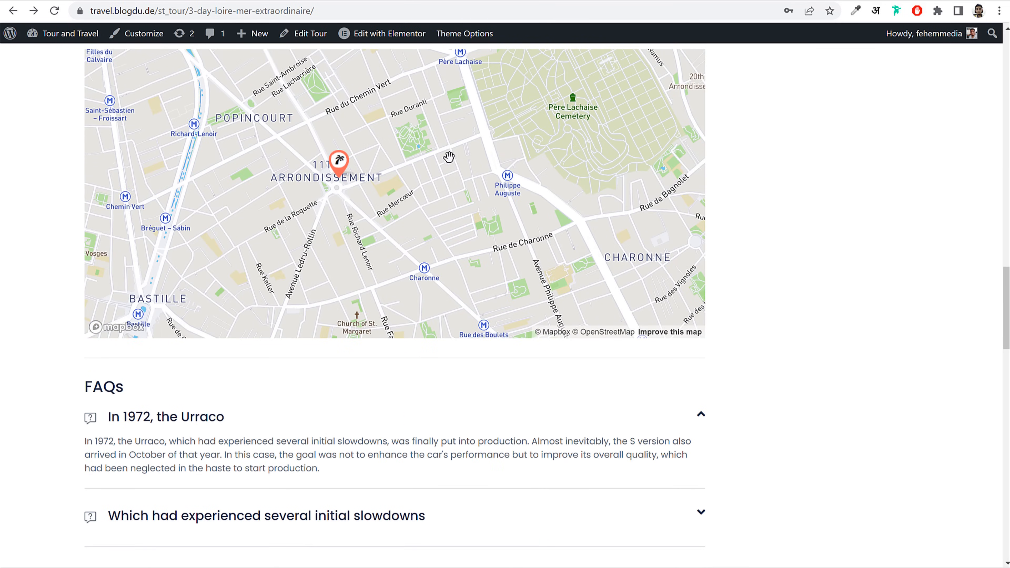
pyautogui.moveTo(449, 158); pyautogui.dragTo(511, 184)
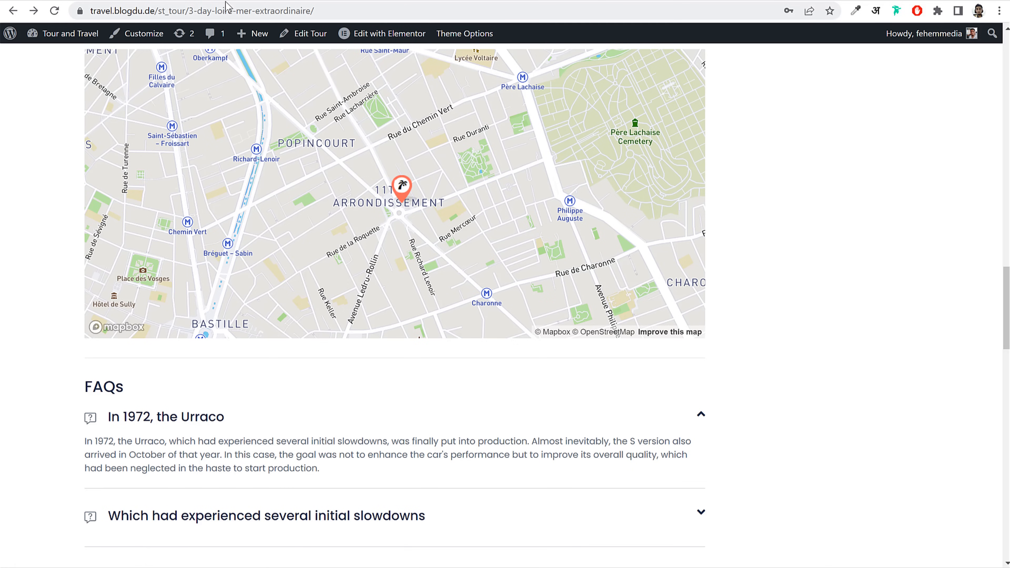
pyautogui.click(203, 2)
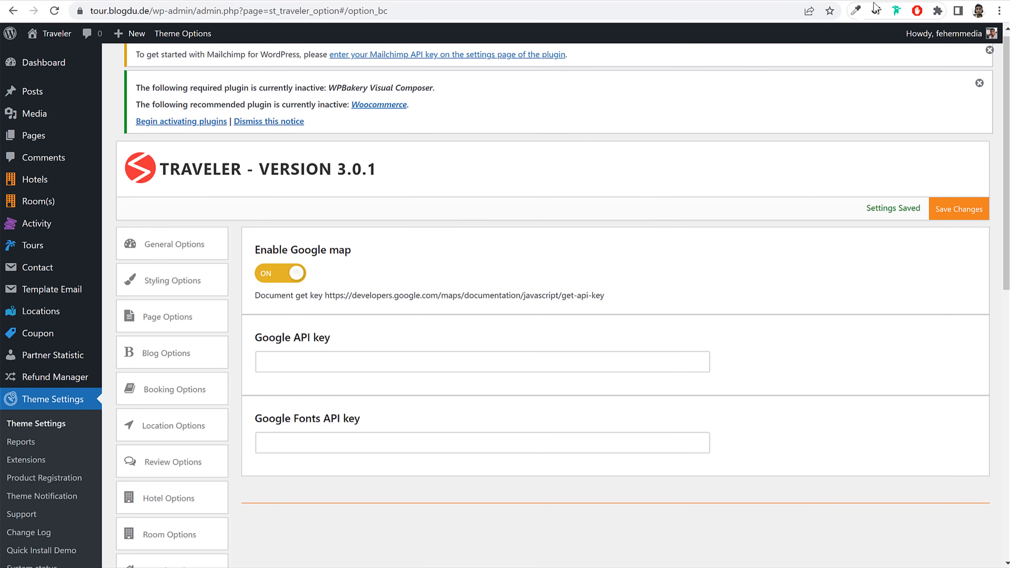
# - Open the Google Cloud console (console.cloud.google.com) in a new browser tab
pyautogui.hotkey('ctrl', 't')
pyautogui.write('con')
pyautogui.press('Return')
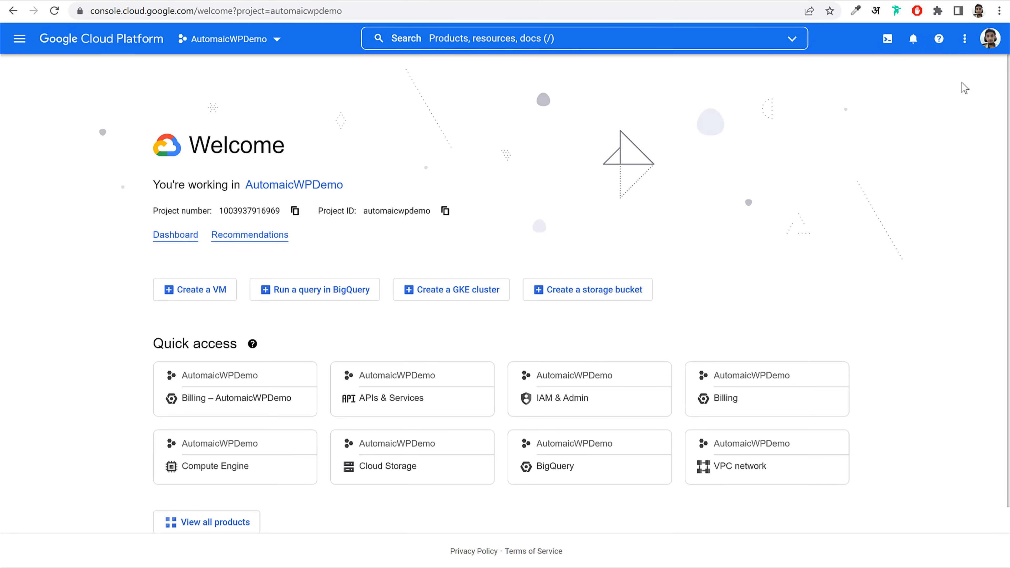
# - Switch the Cloud console to a different signed-in Google account
pyautogui.click(990, 40)
pyautogui.click(910, 187)
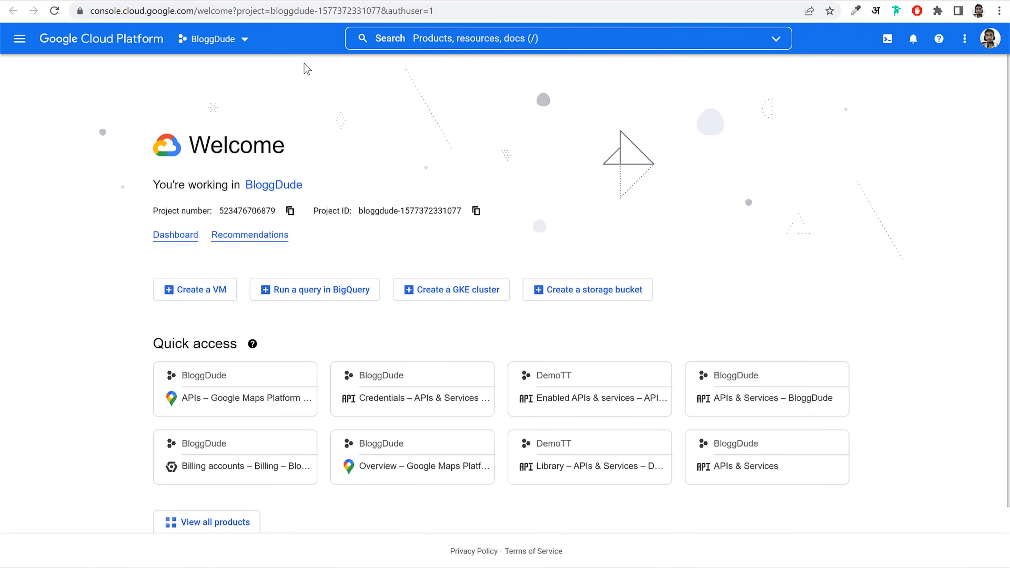
pyautogui.click(213, 38)
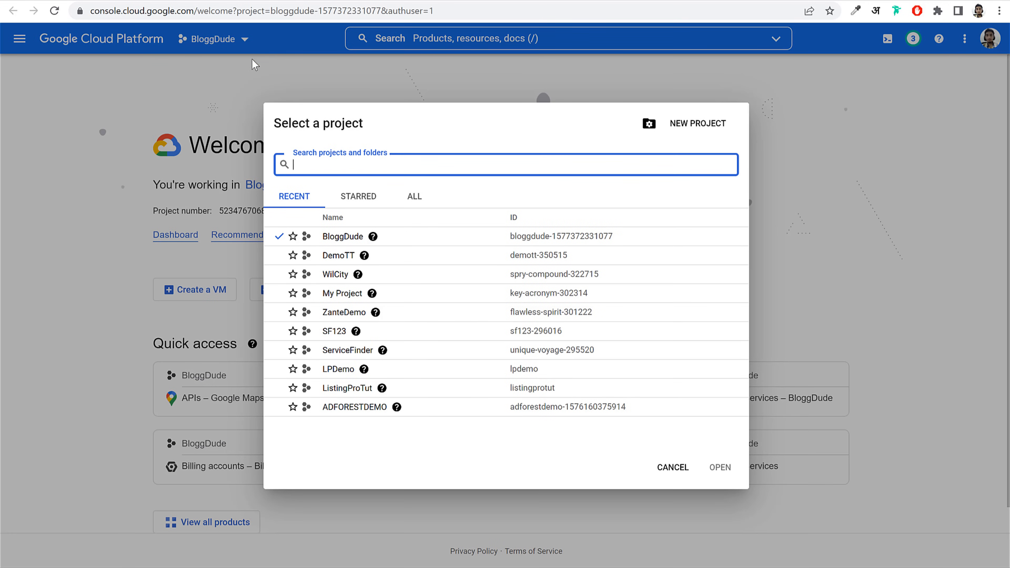
pyautogui.click(235, 46)
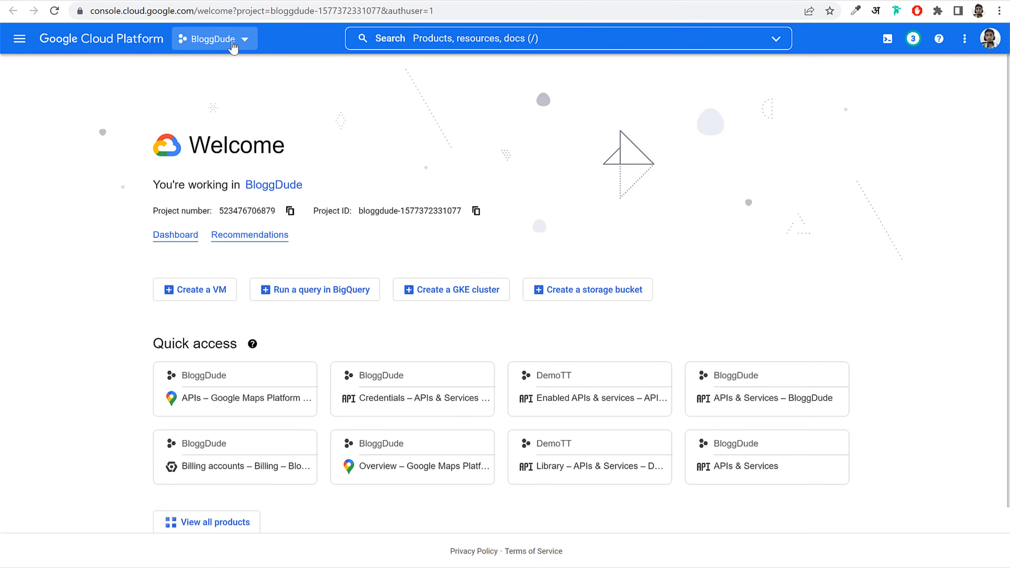
# - Create a new project named 'Traveler' and make it the active project
pyautogui.click(234, 46)
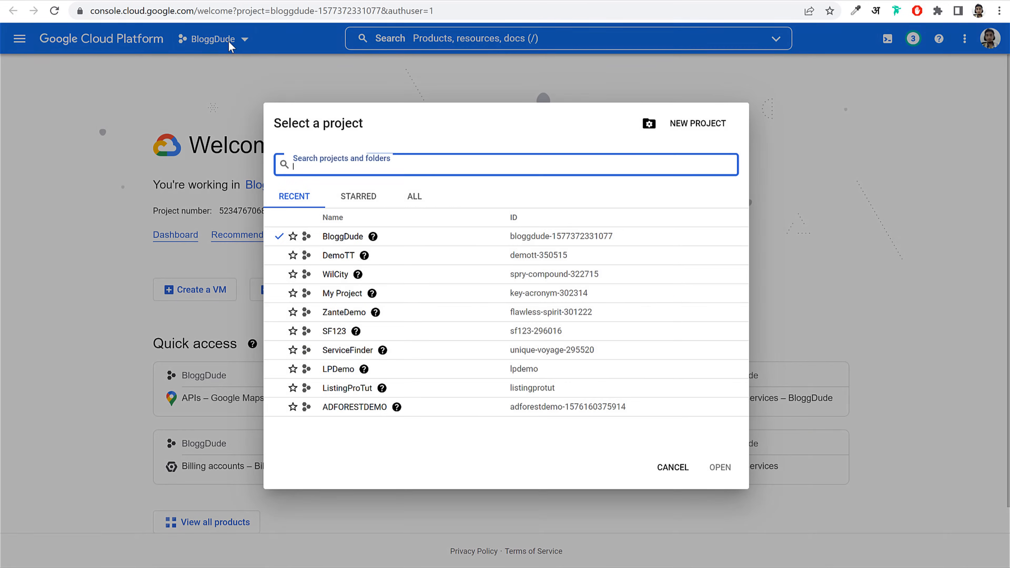
pyautogui.click(696, 131)
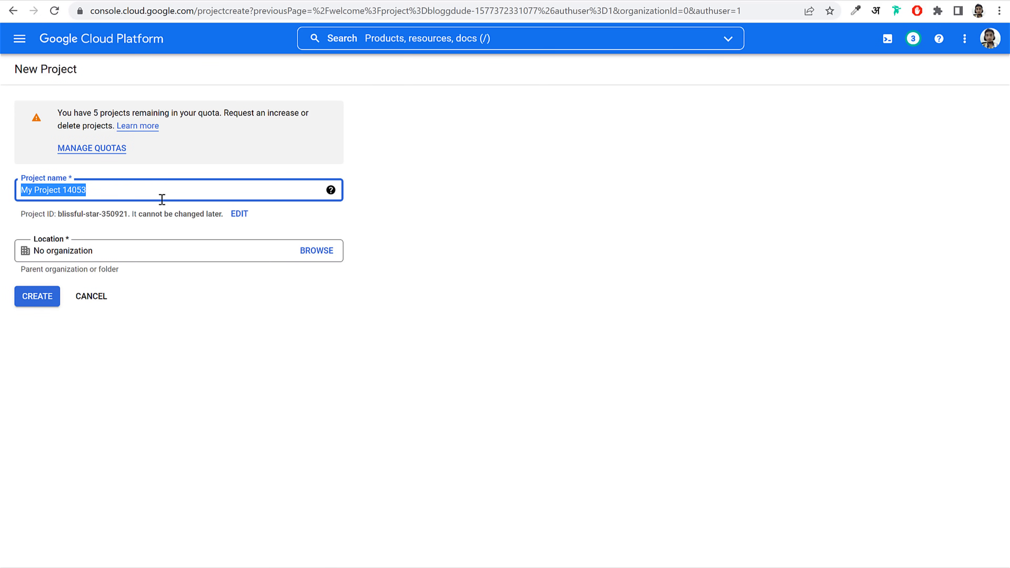
pyautogui.write('Traveler')
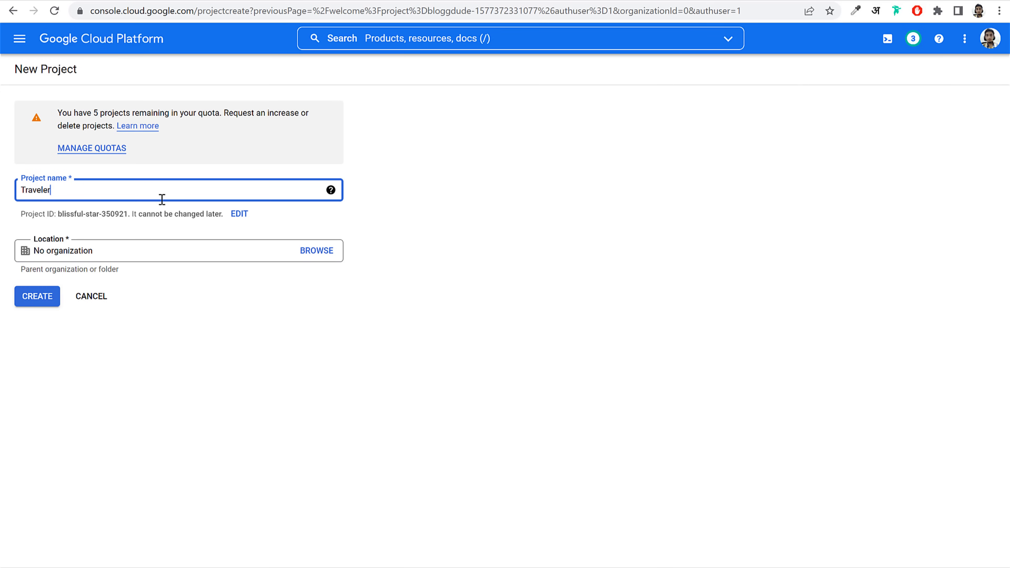
pyautogui.click(37, 295)
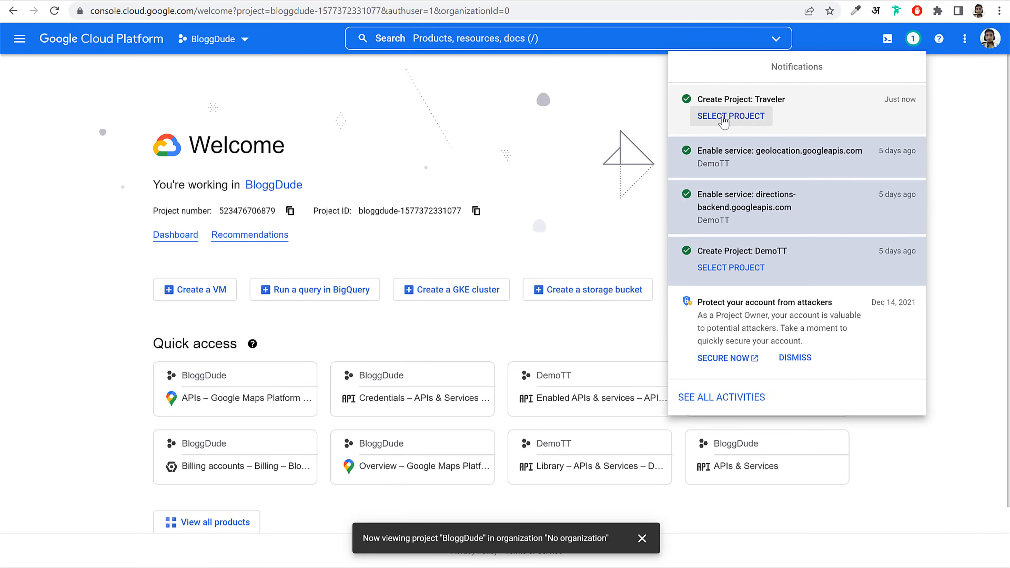
pyautogui.click(238, 44)
pyautogui.click(238, 44)
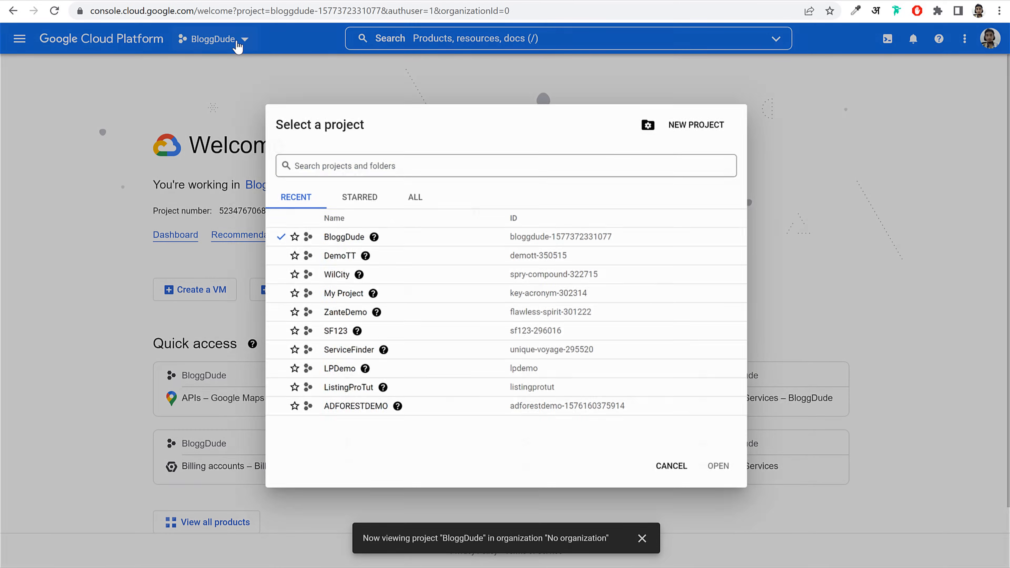
pyautogui.click(341, 238)
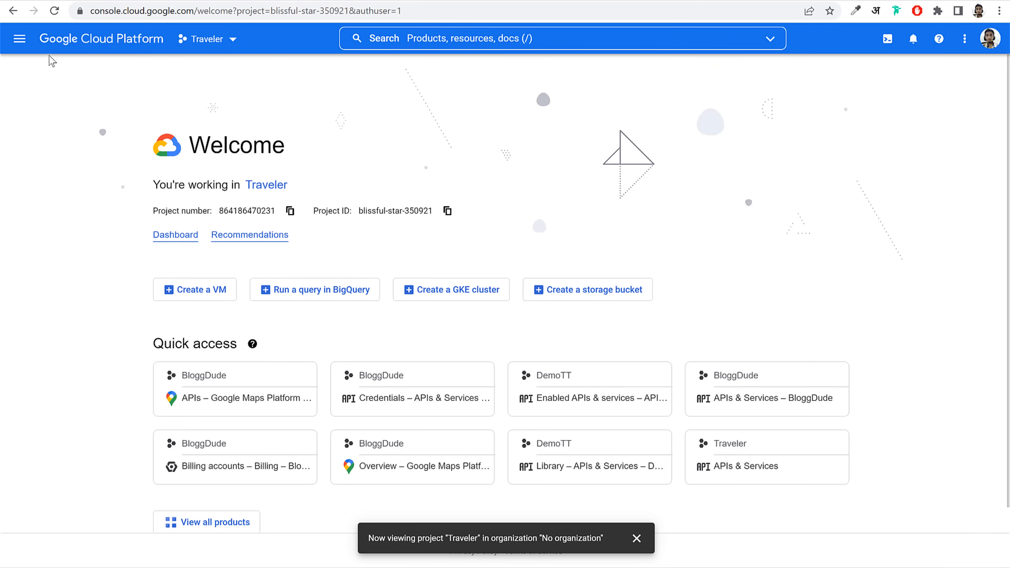
# - Go to Billing, manage the billing account, and open its Payment method page
pyautogui.click(19, 39)
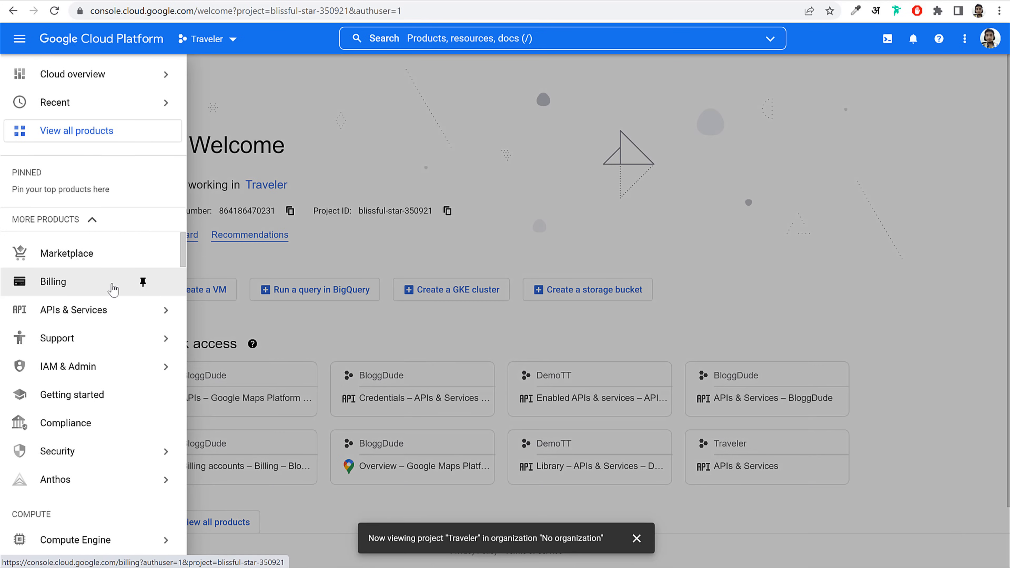
pyautogui.click(62, 282)
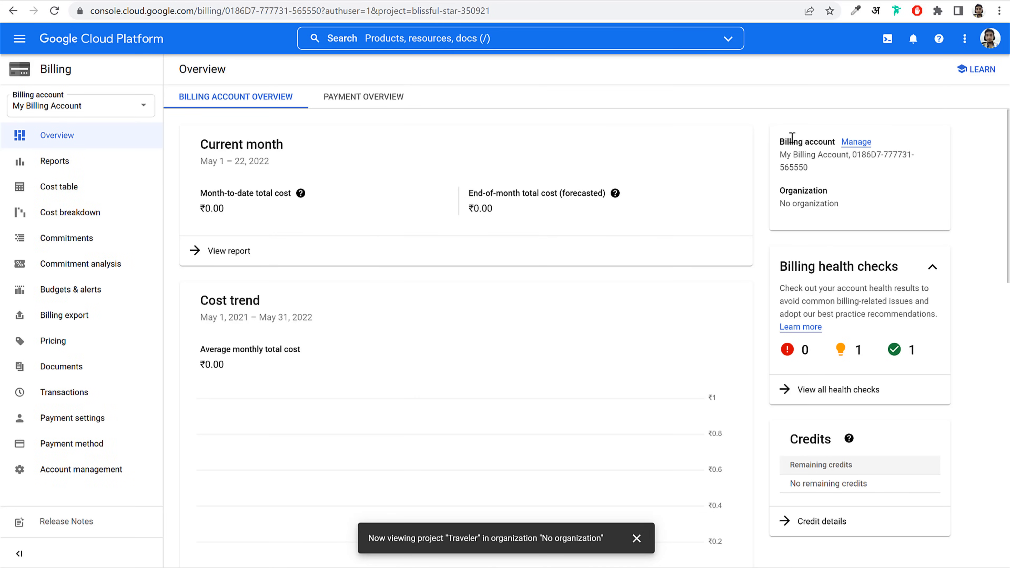
pyautogui.moveTo(793, 137); pyautogui.dragTo(895, 198)
pyautogui.click(855, 142)
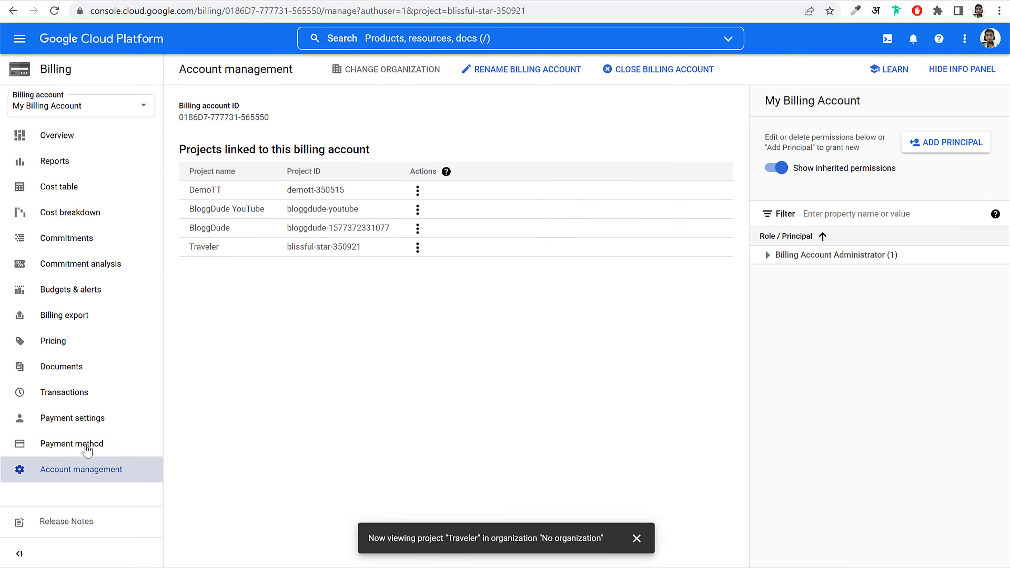
pyautogui.click(104, 445)
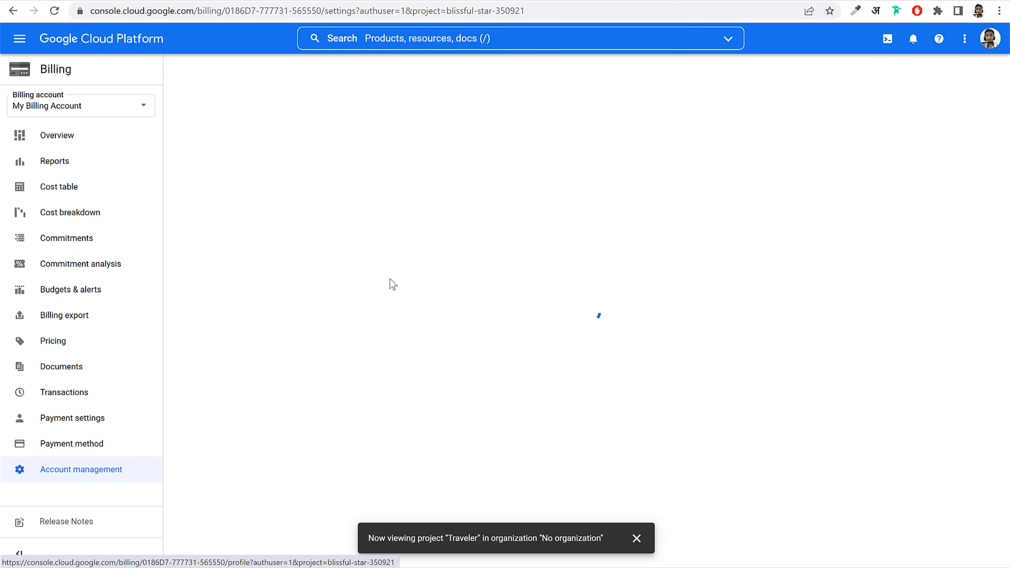
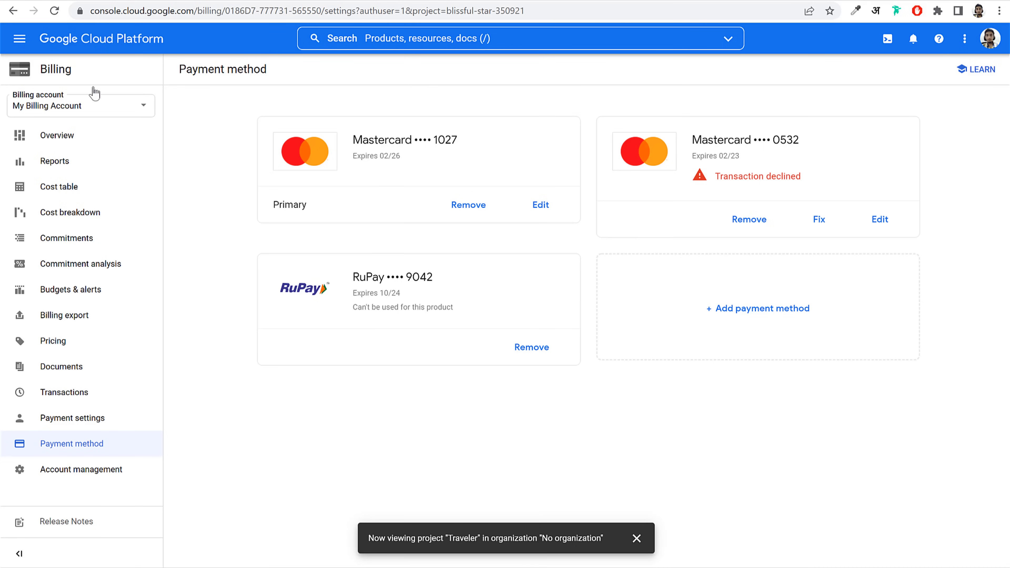
# - Open the APIs & Services dashboard for the Traveler project from the navigation menu
pyautogui.click(19, 38)
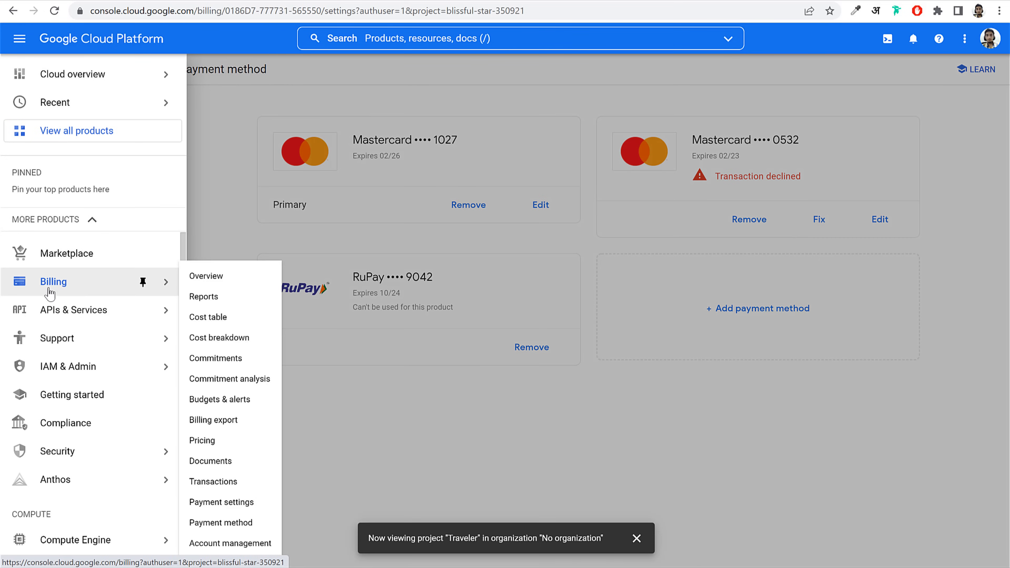
pyautogui.click(742, 165)
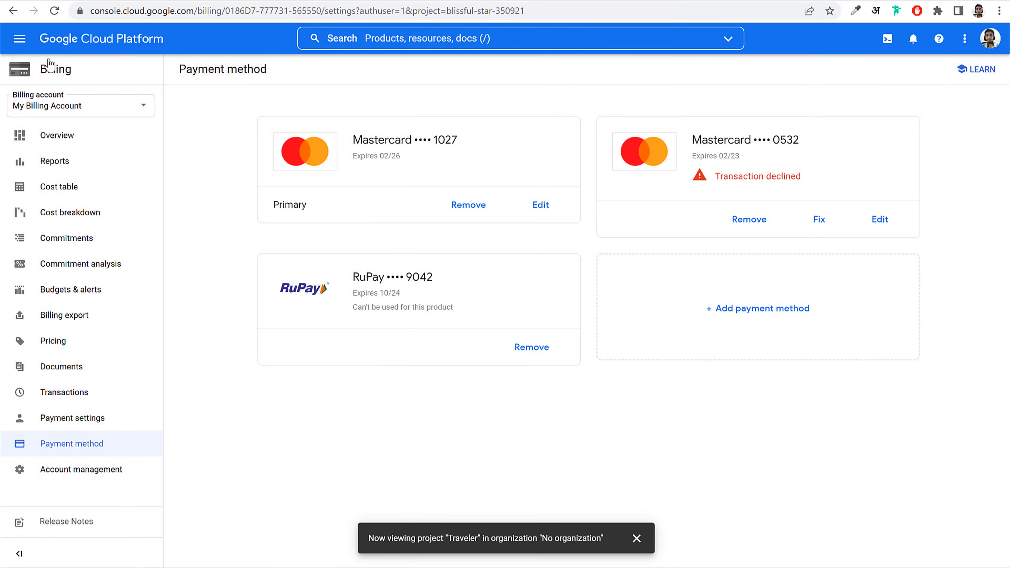
pyautogui.click(21, 40)
pyautogui.moveTo(66, 318)
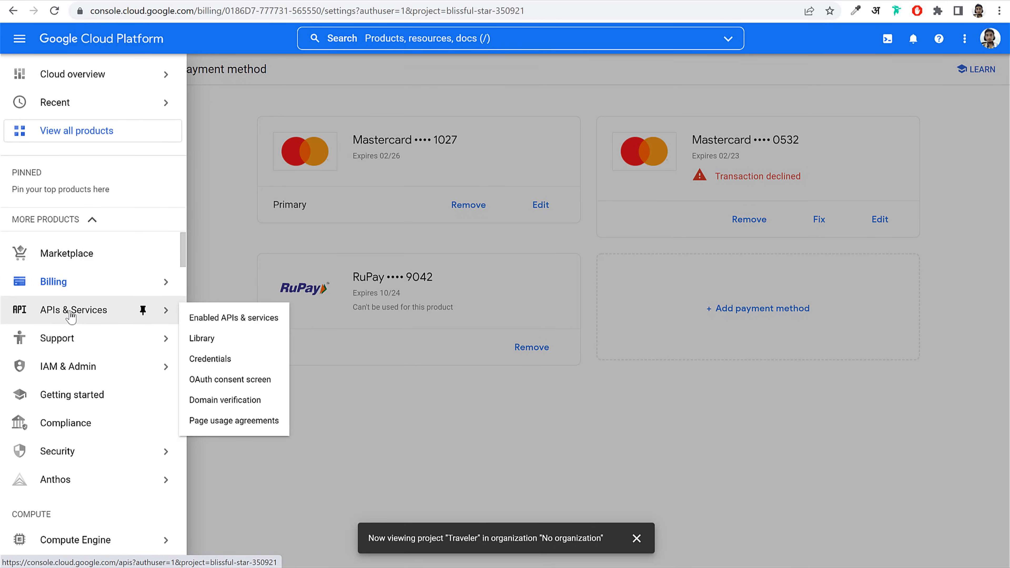
pyautogui.click(66, 317)
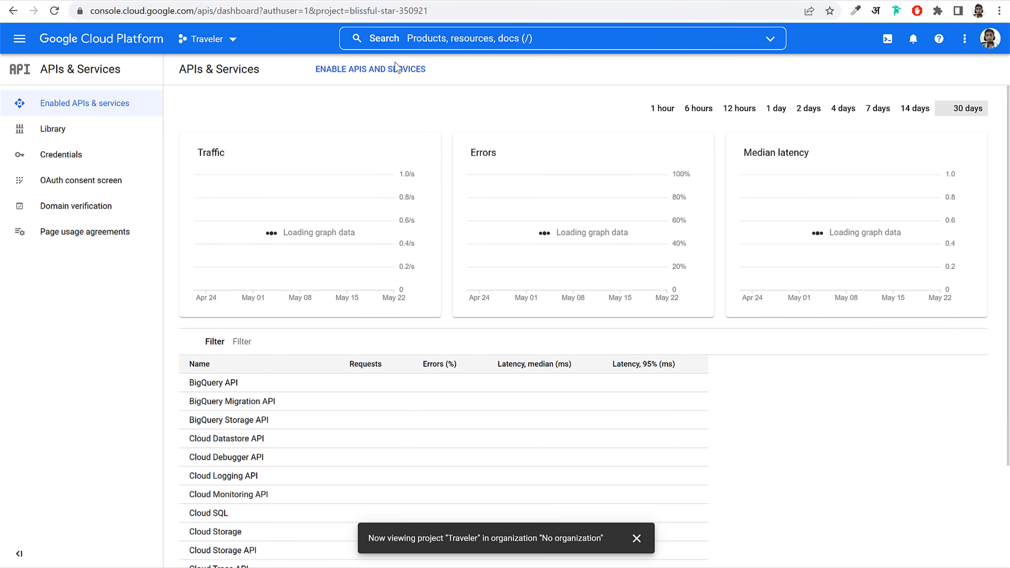
# - Find ARCore API among all Maps APIs in the library and enable it for Traveler
pyautogui.click(379, 71)
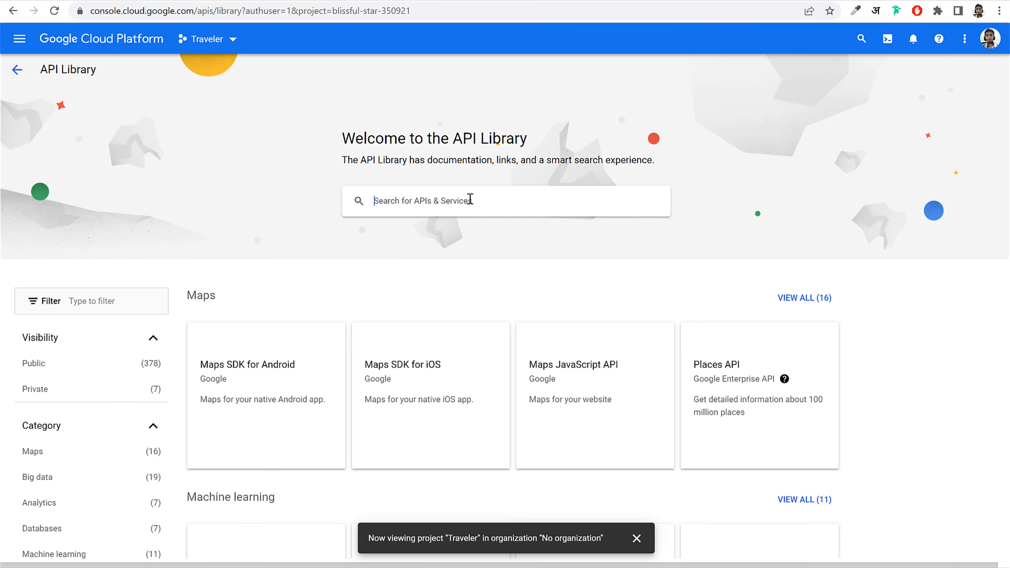
pyautogui.scroll(-2, 266, 354)
pyautogui.scroll(2, 215, 251)
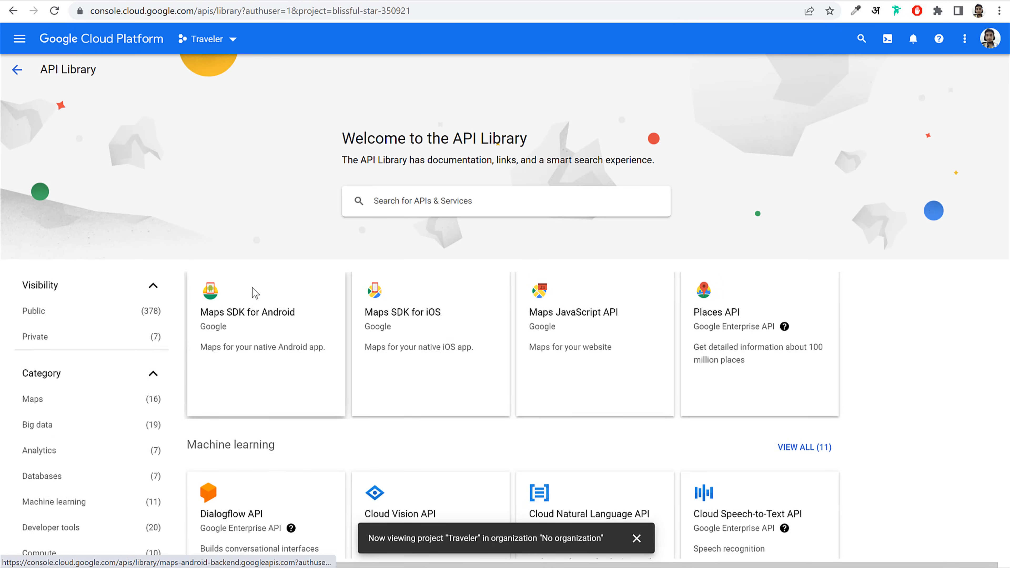
pyautogui.click(807, 298)
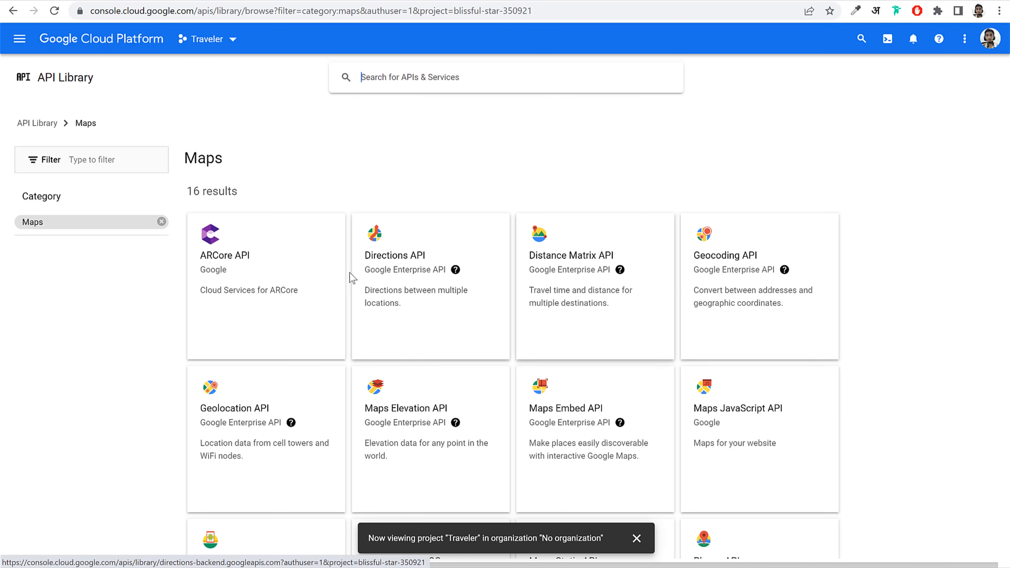
pyautogui.click(275, 285)
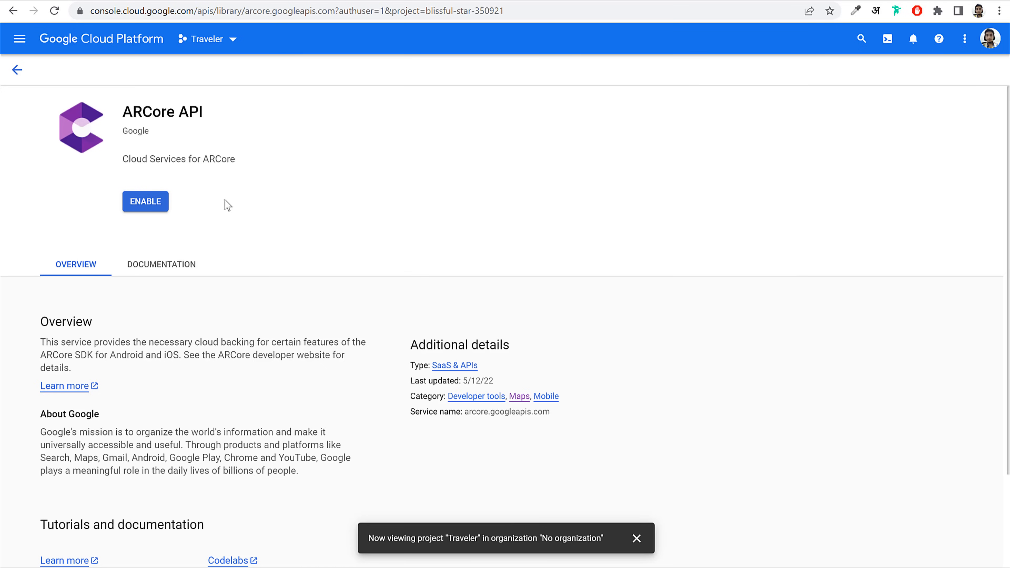
pyautogui.click(147, 202)
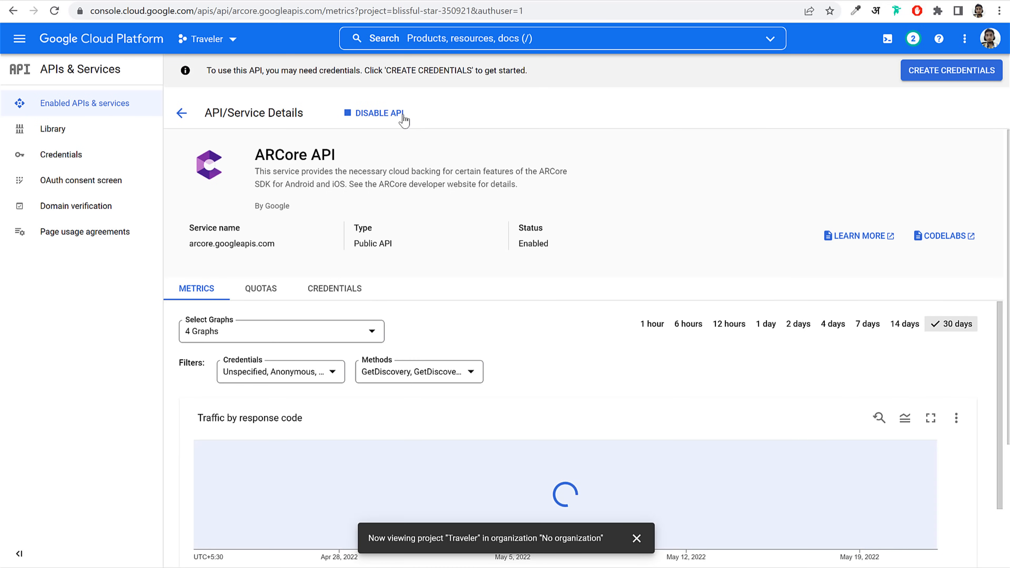
pyautogui.scroll(-5, 668, 229)
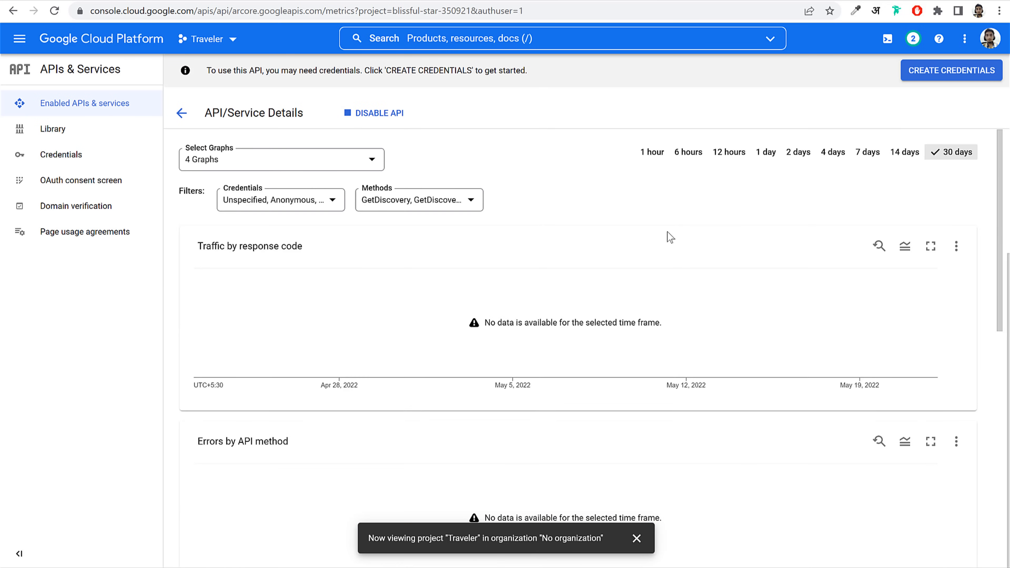
pyautogui.scroll(5, 662, 238)
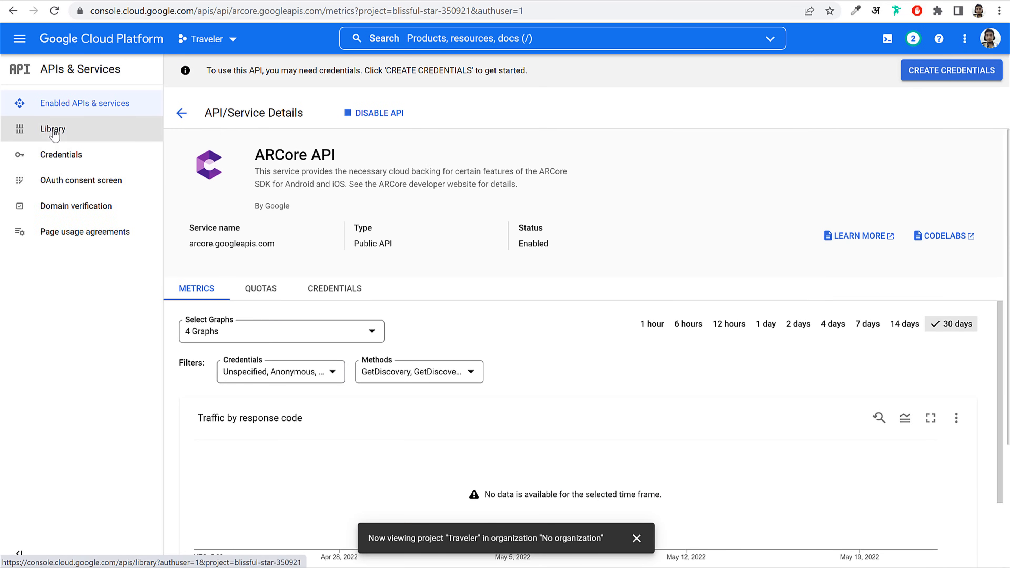
# - Enable the Directions API from the full list of Maps APIs in the library
pyautogui.click(69, 113)
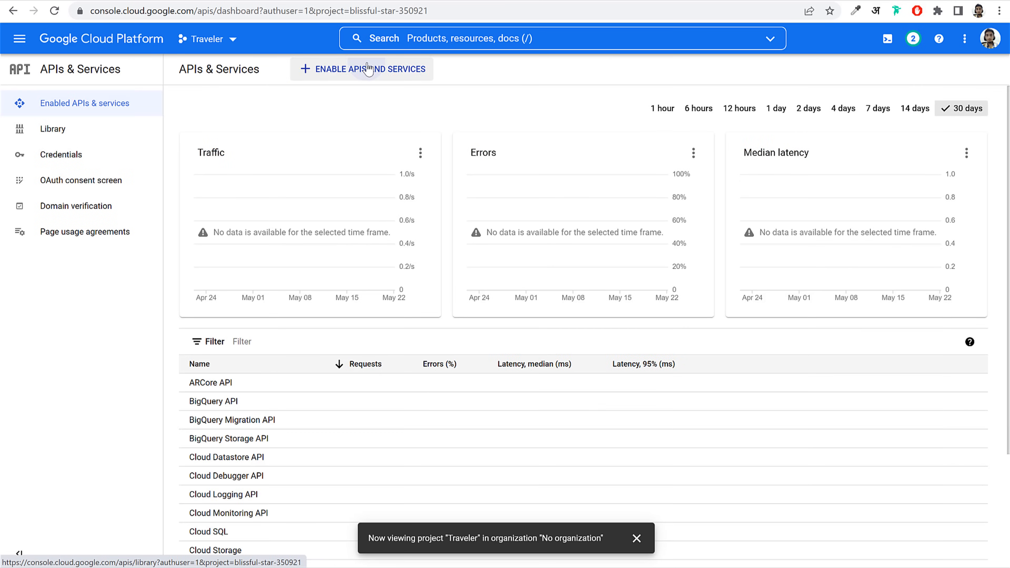
pyautogui.click(365, 70)
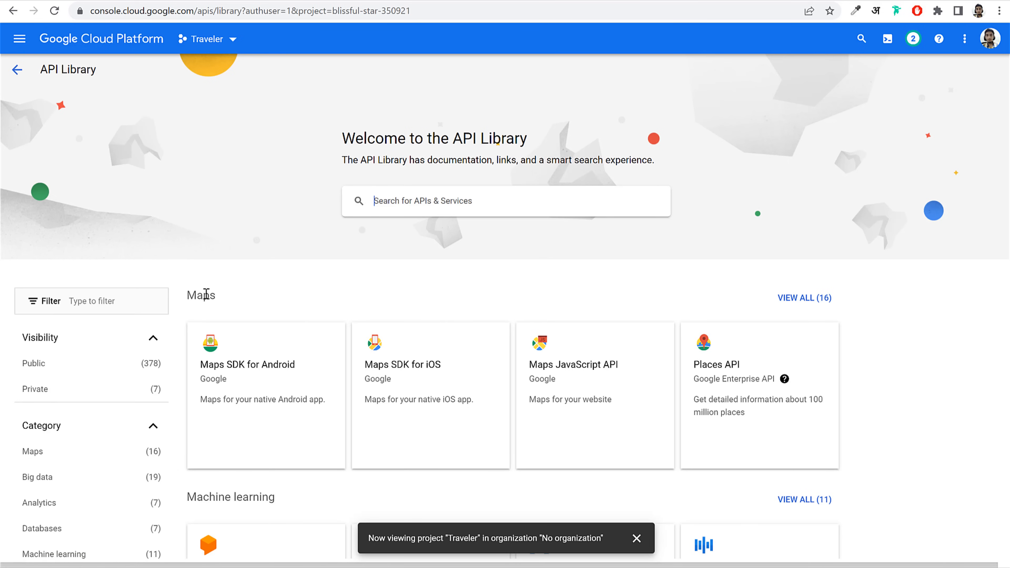
pyautogui.click(801, 298)
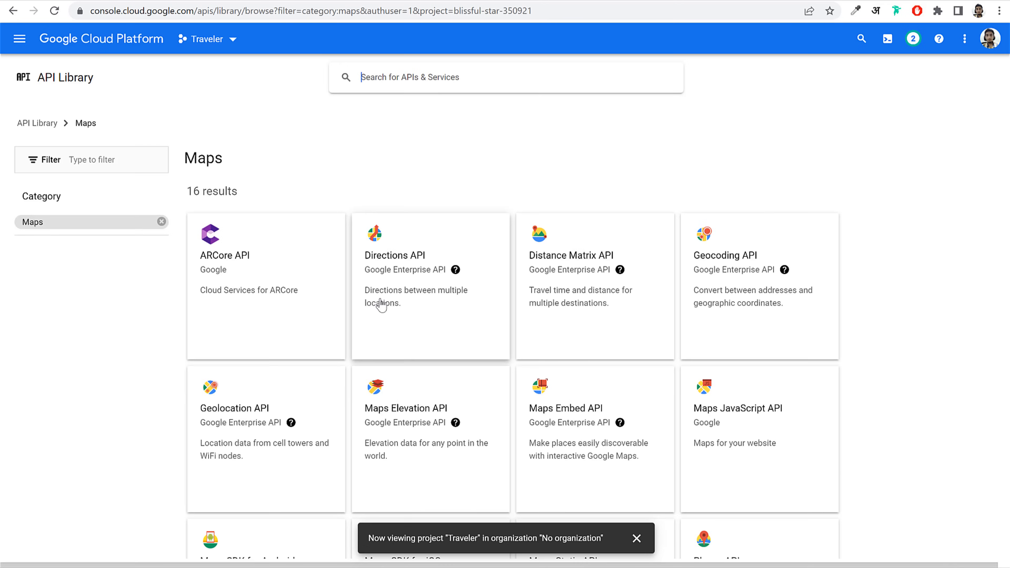
pyautogui.click(405, 291)
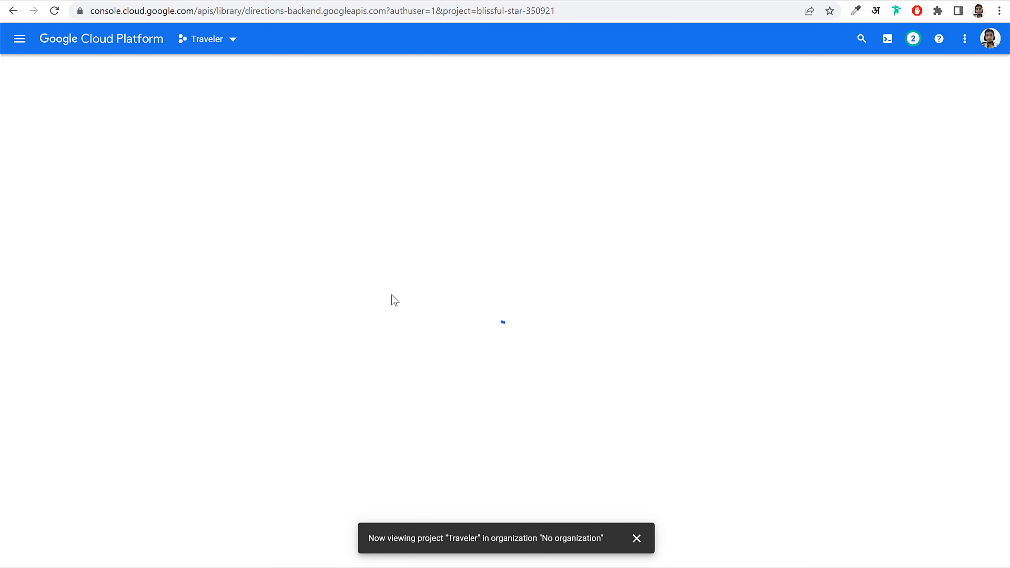
pyautogui.click(146, 203)
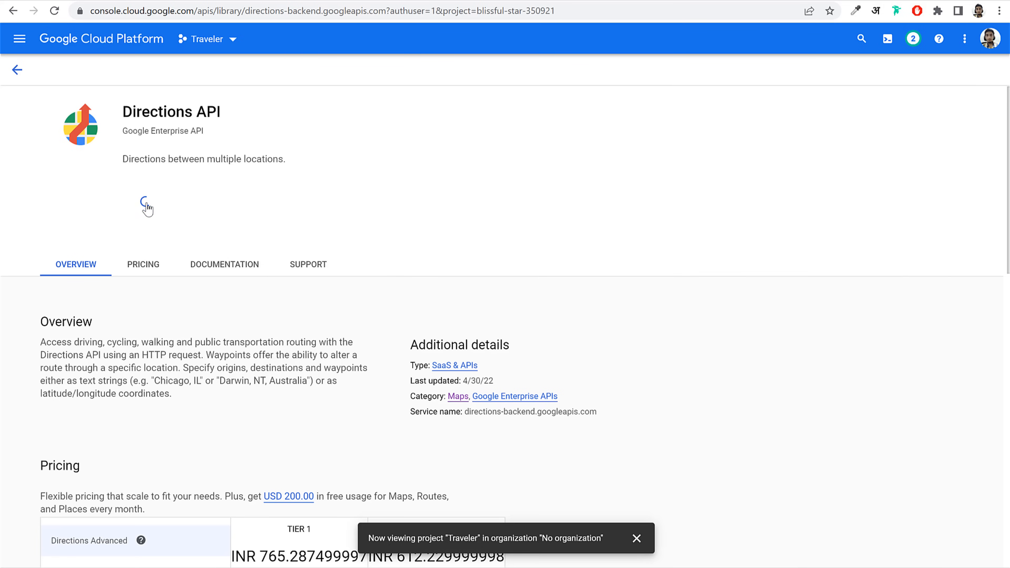
pyautogui.click(170, 202)
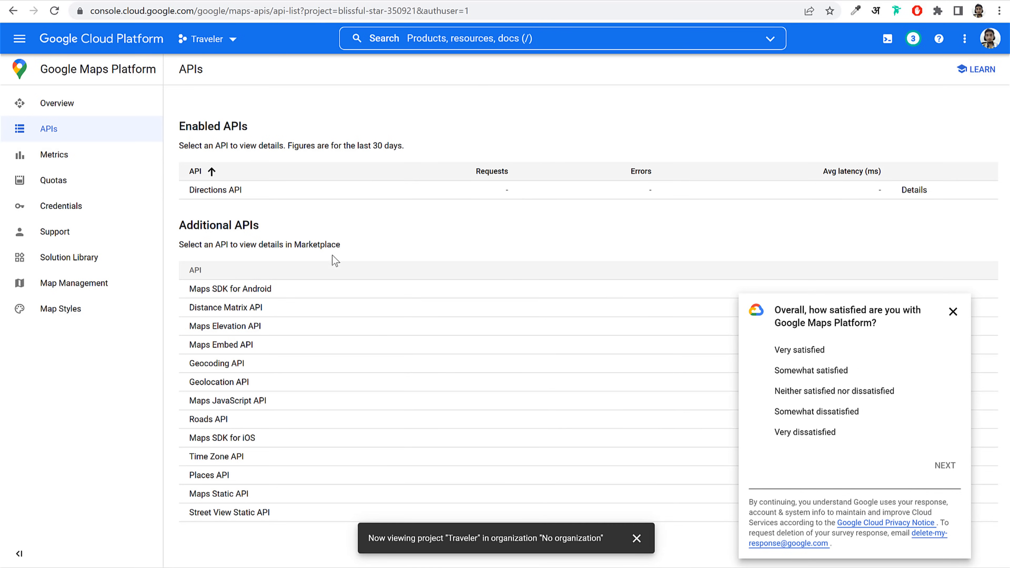
# - View the Maps SDK for Android page, then go to the Credentials page
pyautogui.moveTo(189, 225); pyautogui.dragTo(279, 232)
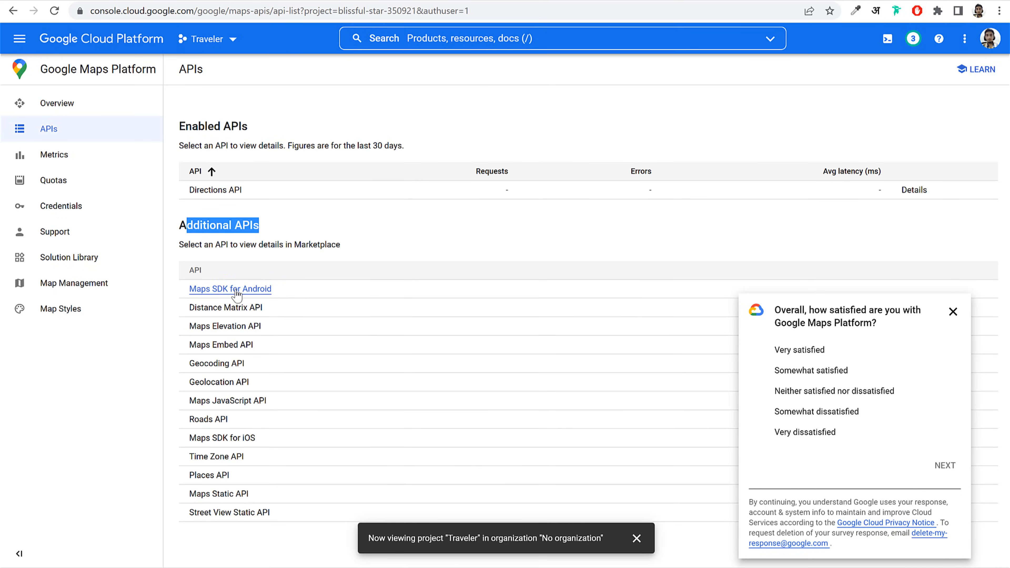
pyautogui.click(217, 290)
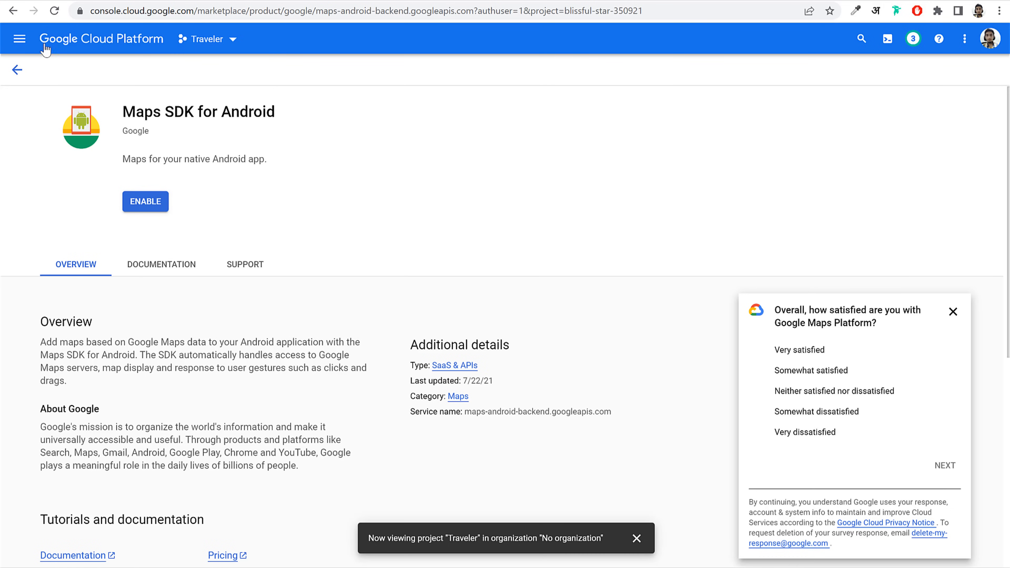
pyautogui.click(20, 40)
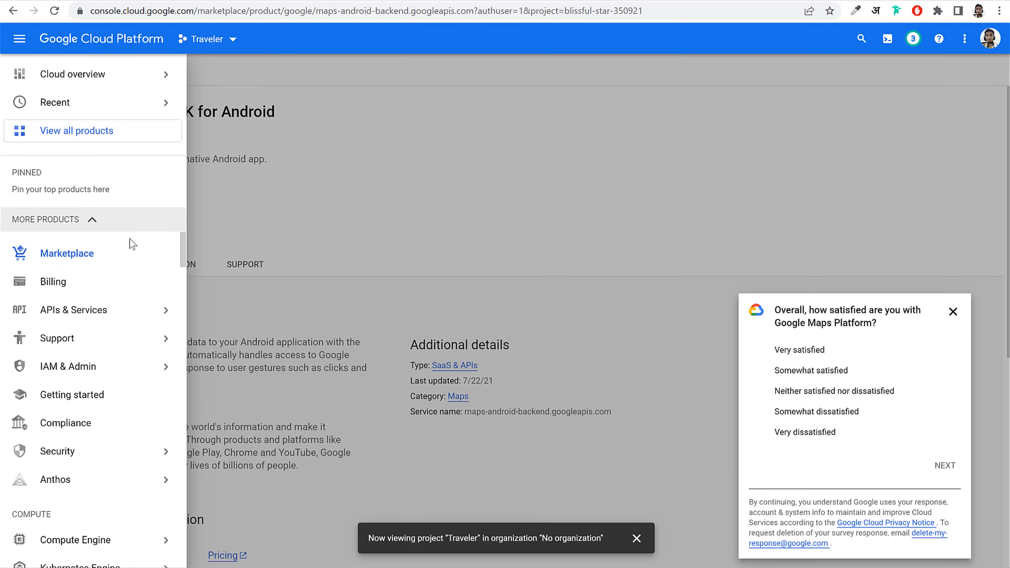
pyautogui.scroll(-2, 133, 271)
pyautogui.moveTo(129, 298)
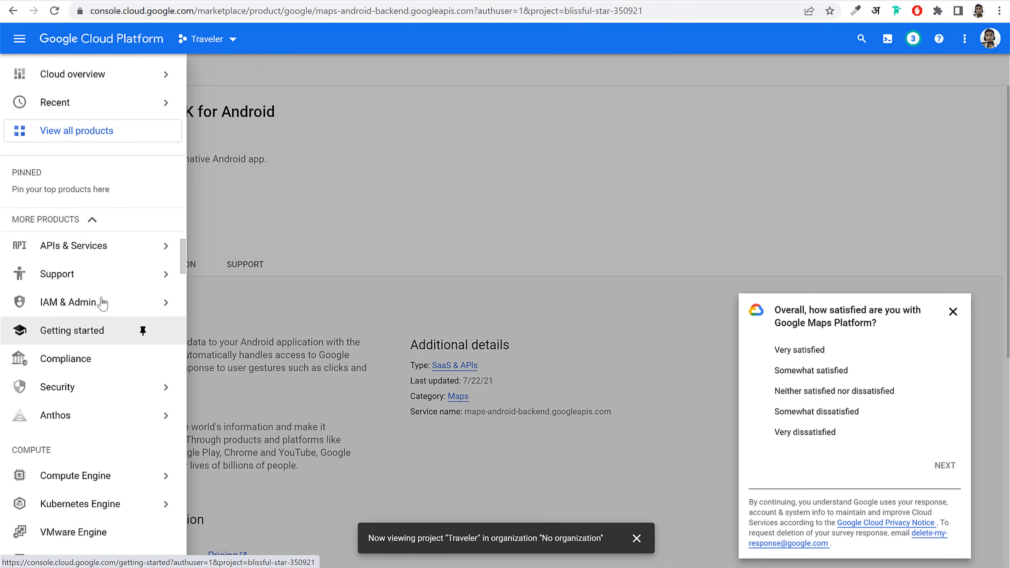
pyautogui.scroll(2, 98, 298)
pyautogui.moveTo(91, 317)
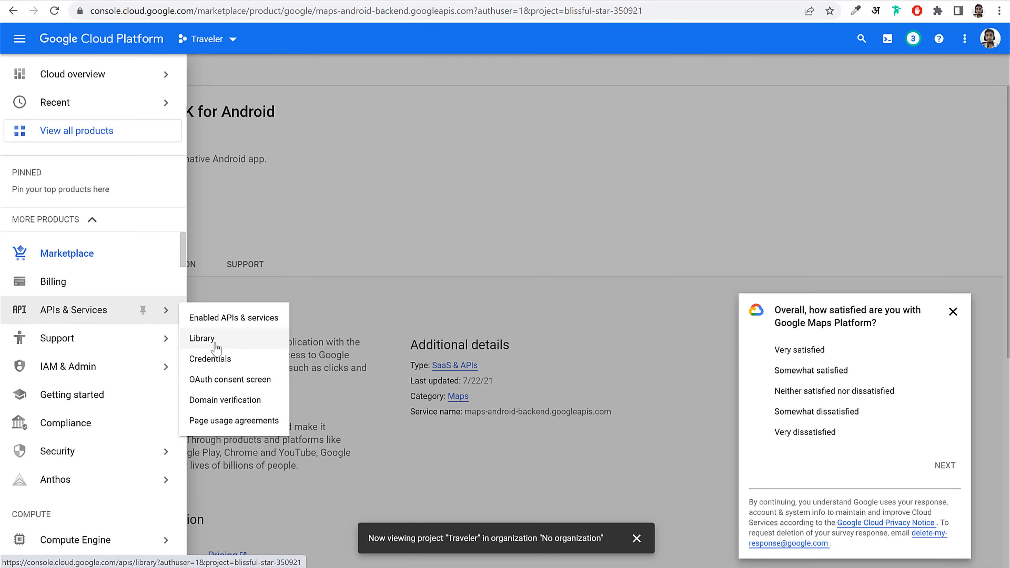
pyautogui.click(217, 359)
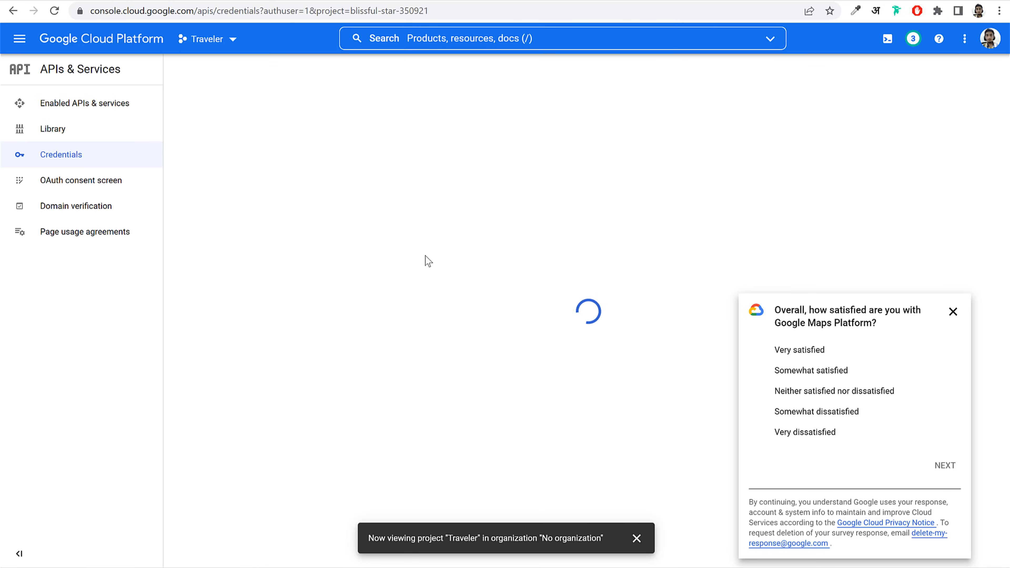
# - Create a new API key, copy its value, and bring up API key 1's actions
pyautogui.click(954, 312)
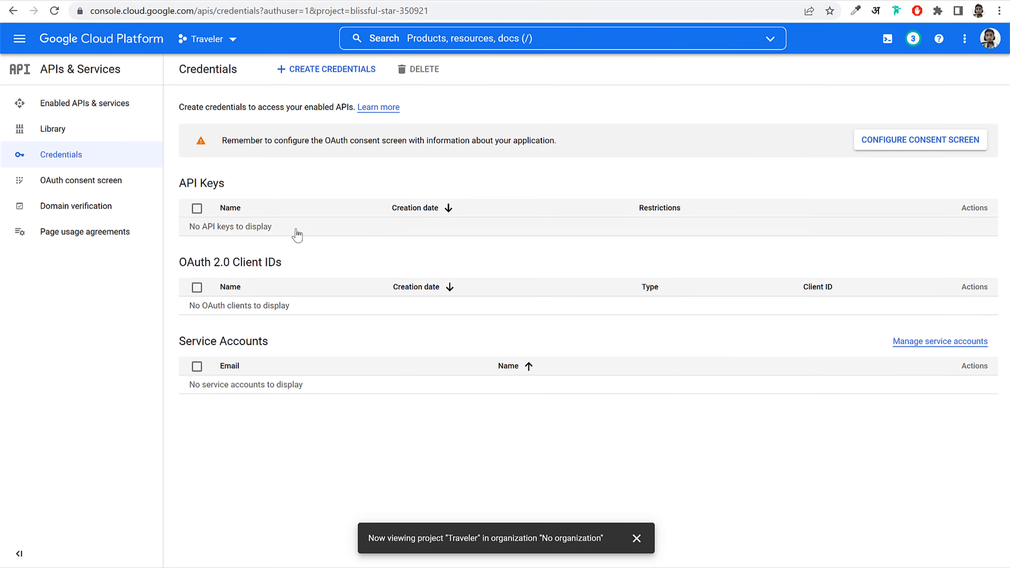
pyautogui.click(345, 79)
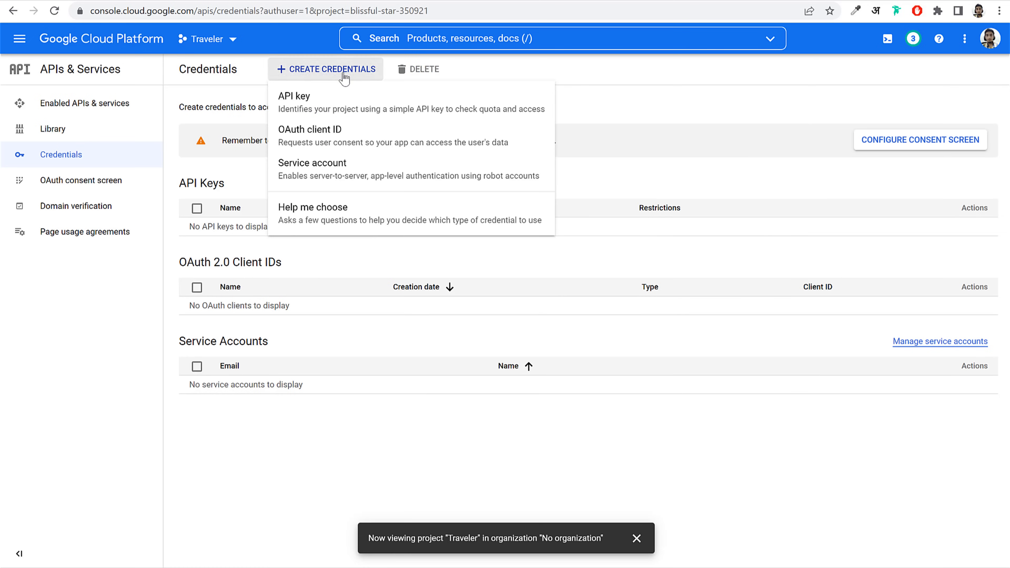
pyautogui.click(311, 106)
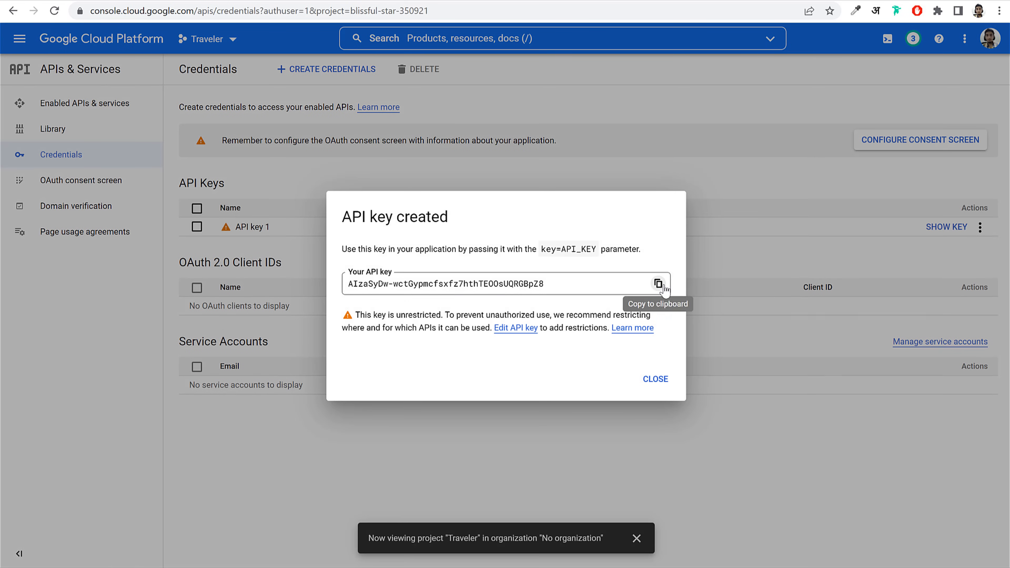
pyautogui.click(658, 285)
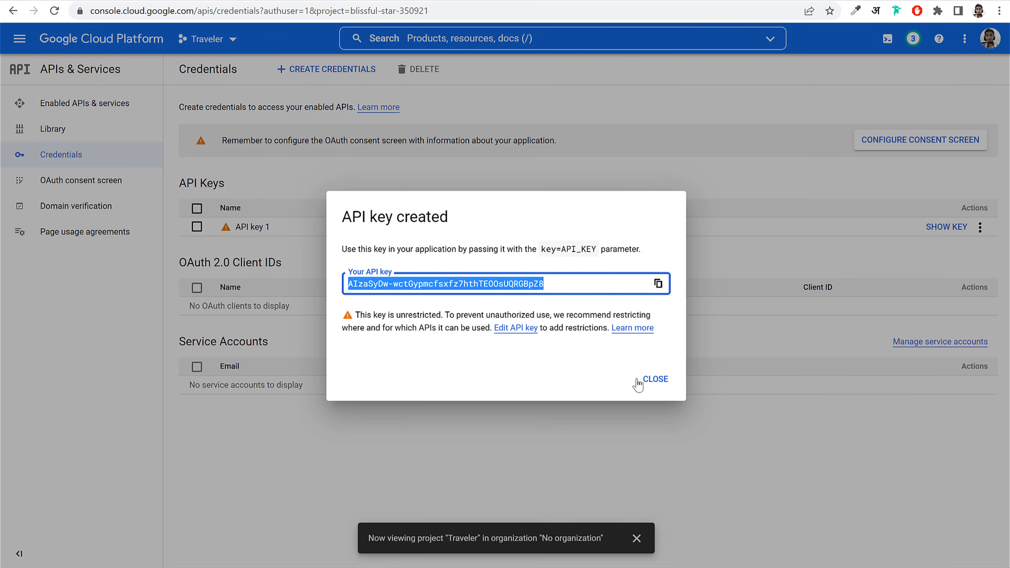
pyautogui.click(655, 380)
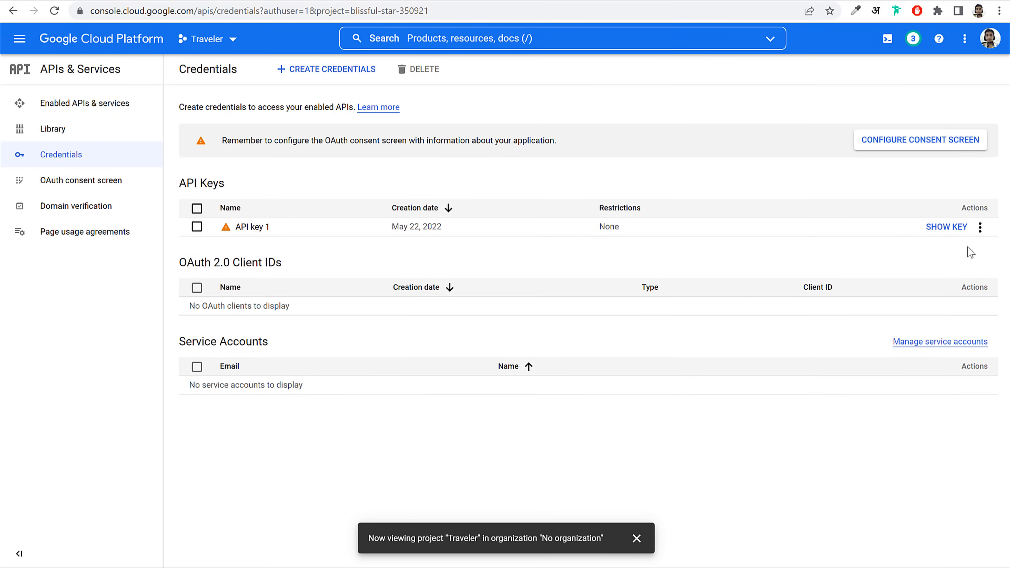
pyautogui.click(981, 227)
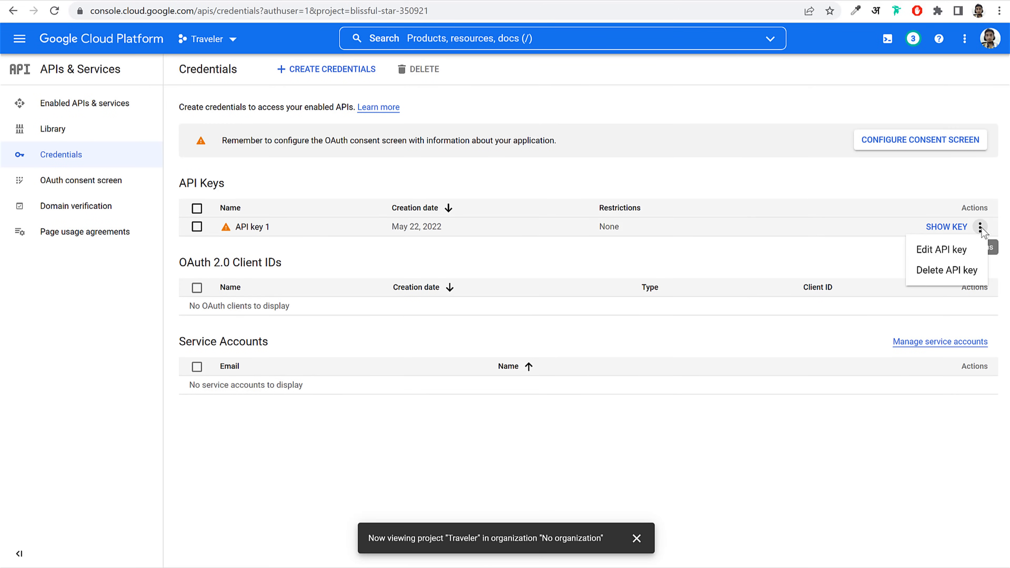
# - Edit API key 1, keeping its name, and choose the HTTP referrers restriction
pyautogui.click(949, 250)
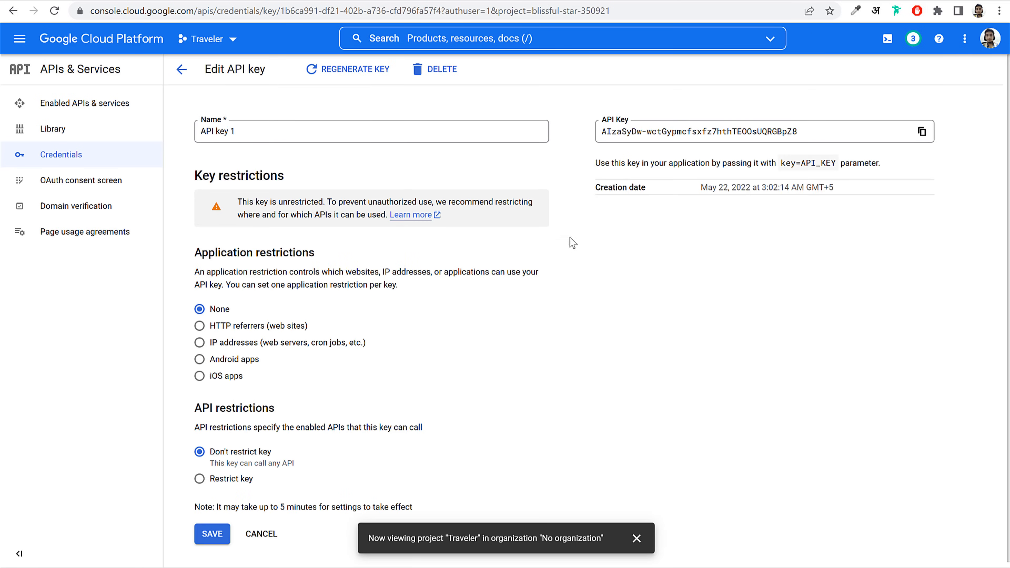
pyautogui.click(264, 129)
pyautogui.hotkey('ctrl', 'a')
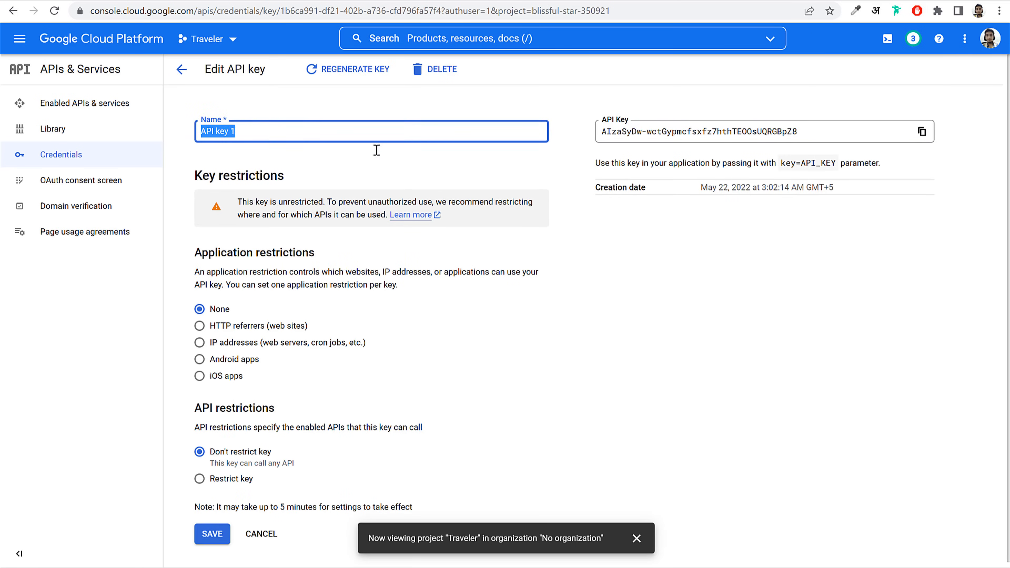
pyautogui.scroll(-1, 579, 273)
pyautogui.click(579, 273)
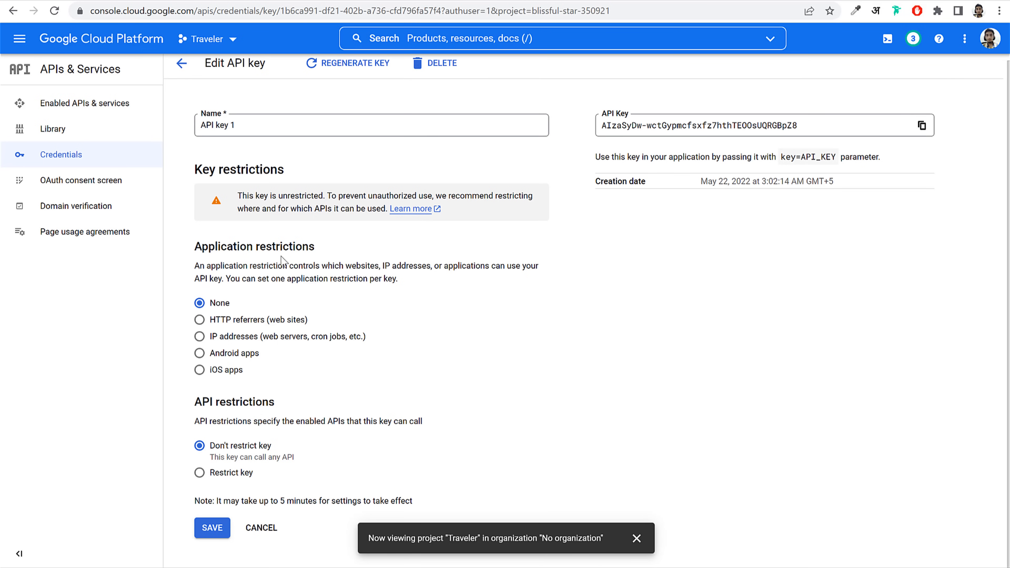
pyautogui.click(242, 325)
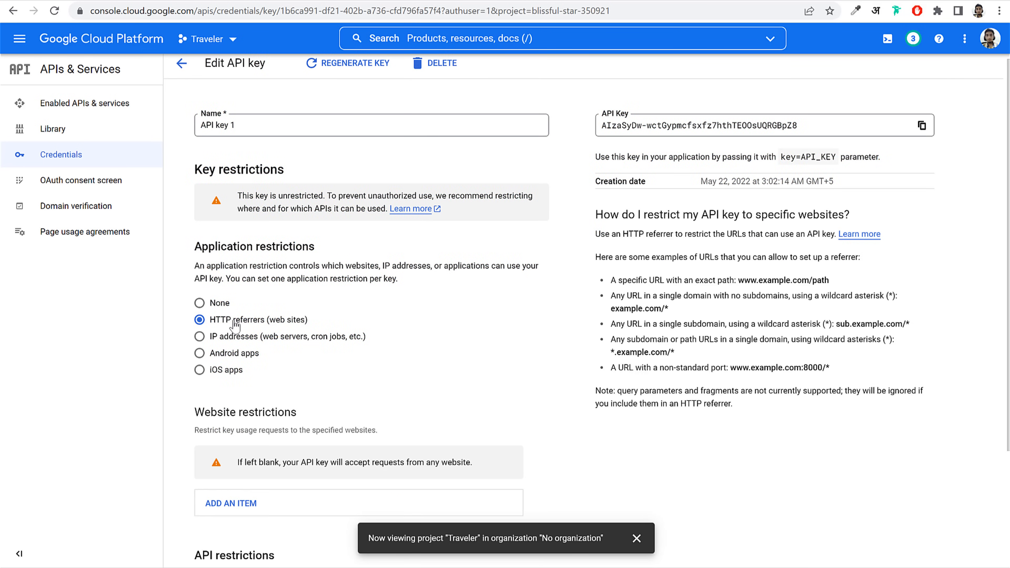
pyautogui.scroll(-4, 423, 335)
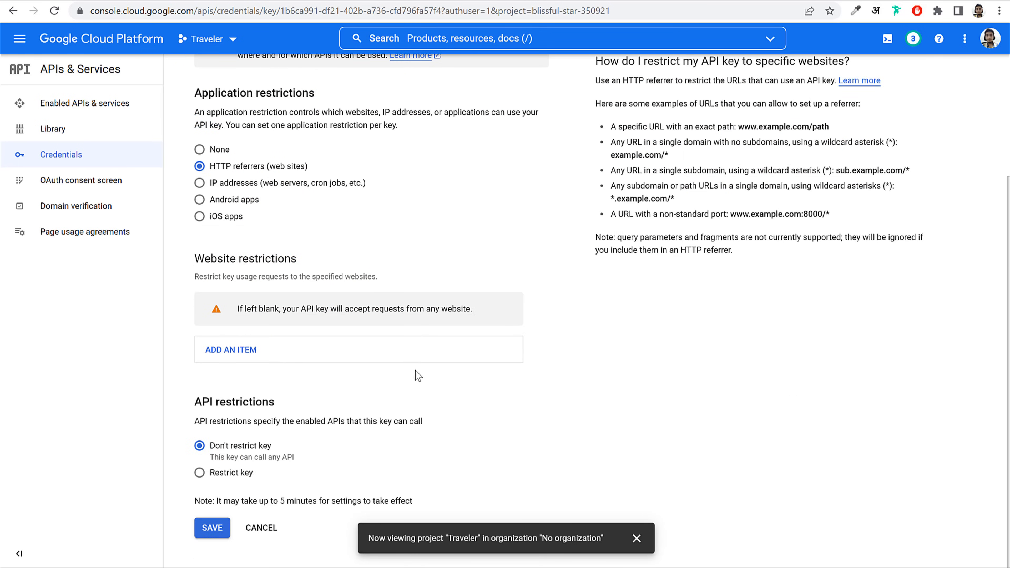
# - Add *.blogdu.de/* as the allowed website referrer and save the key
pyautogui.click(264, 350)
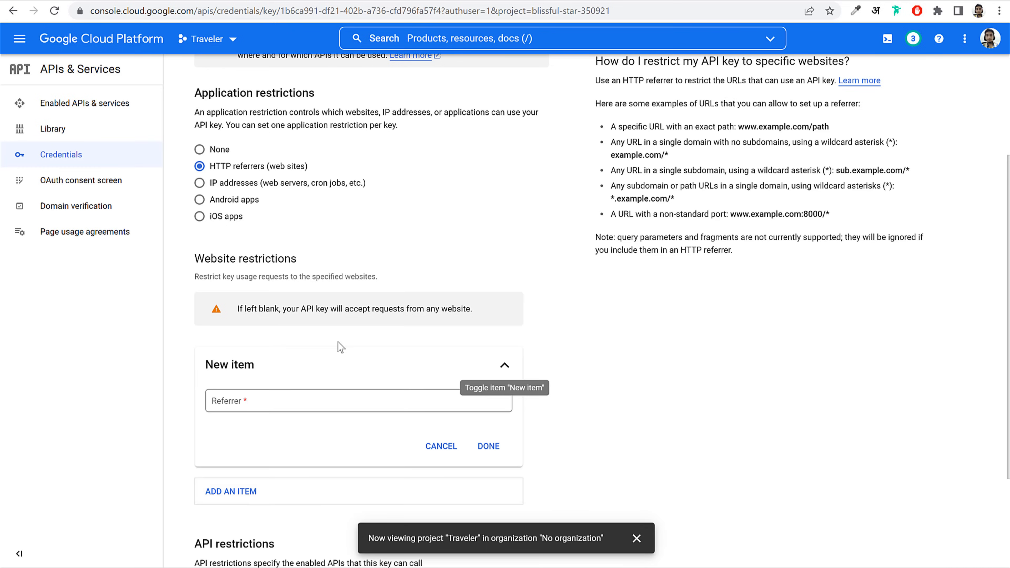
pyautogui.scroll(-3, 596, 363)
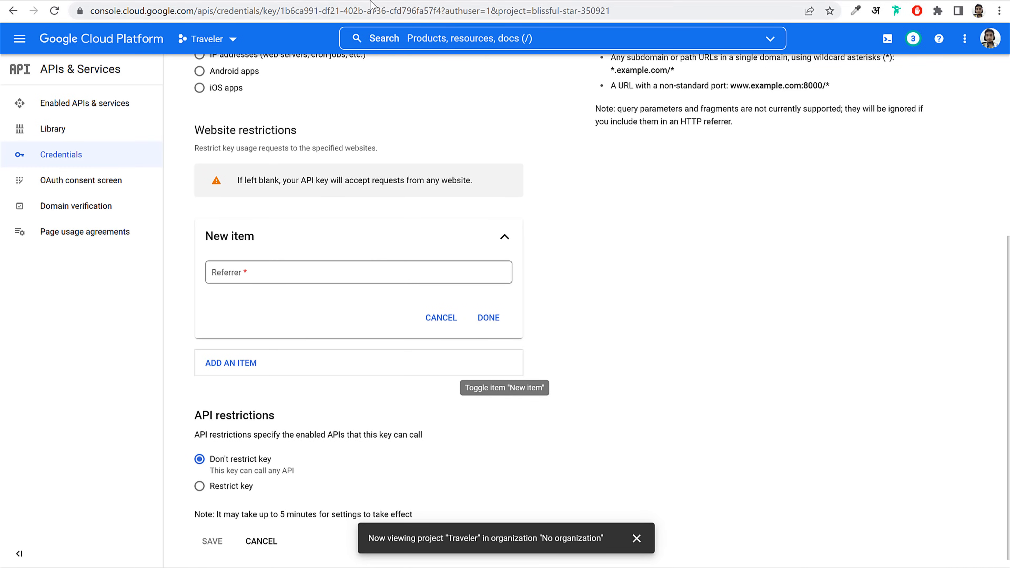
pyautogui.click(270, 275)
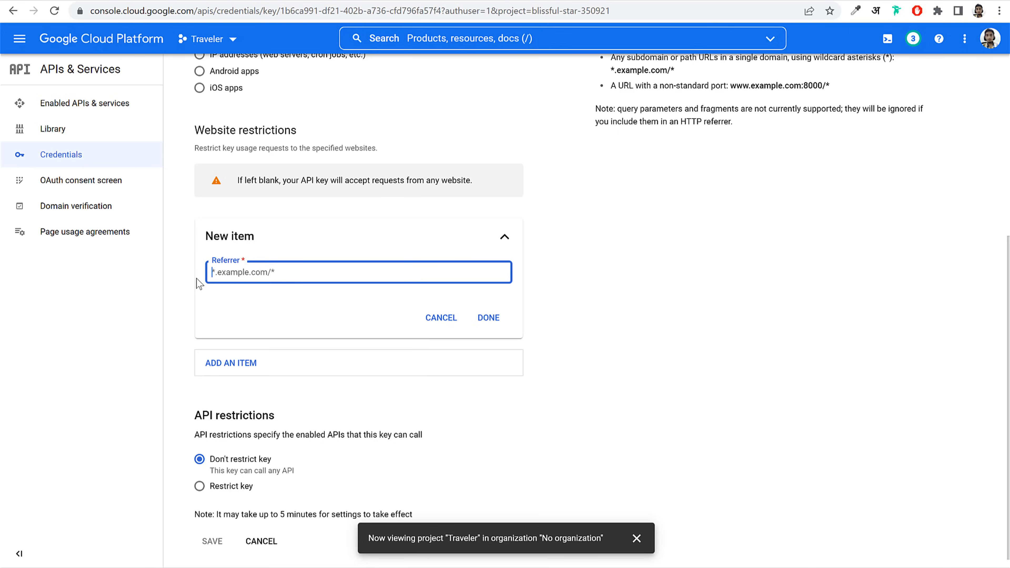
pyautogui.write('*')
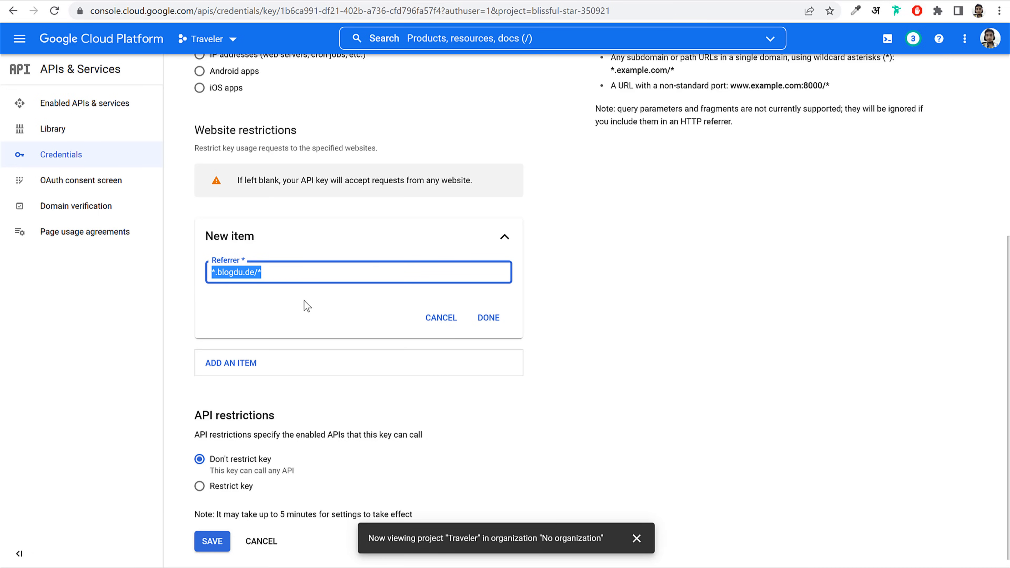
pyautogui.hotkey('ctrl', 'x')
pyautogui.hotkey('ctrl', 'v')
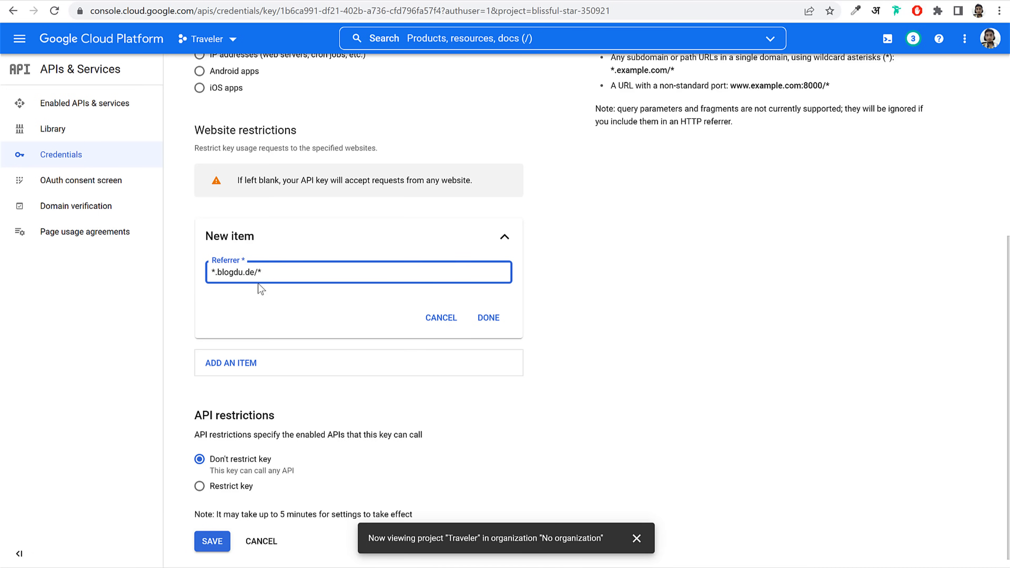
pyautogui.click(488, 318)
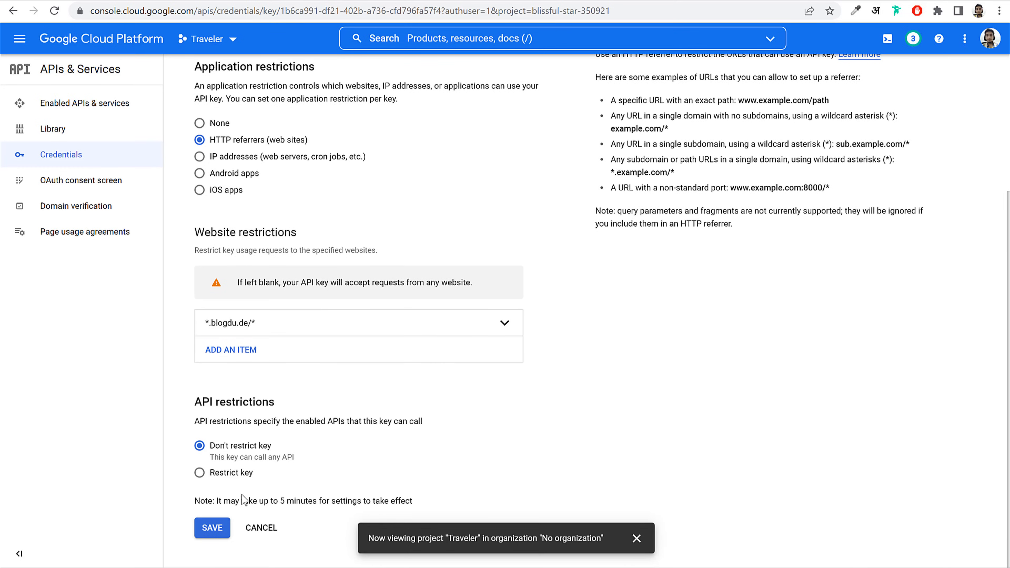
pyautogui.click(211, 531)
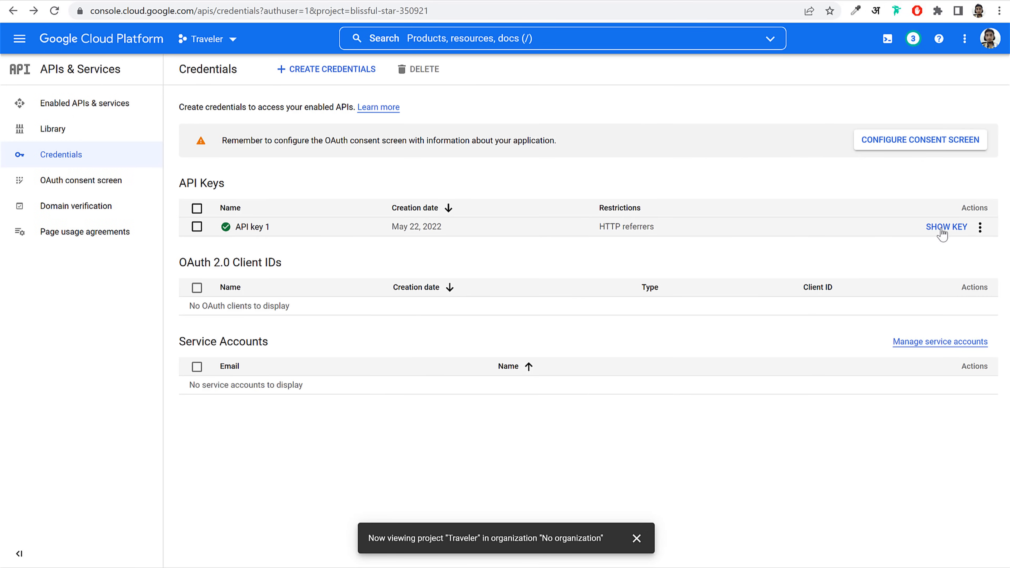
# - Reveal API key 1's value and copy it to the clipboard
pyautogui.click(951, 230)
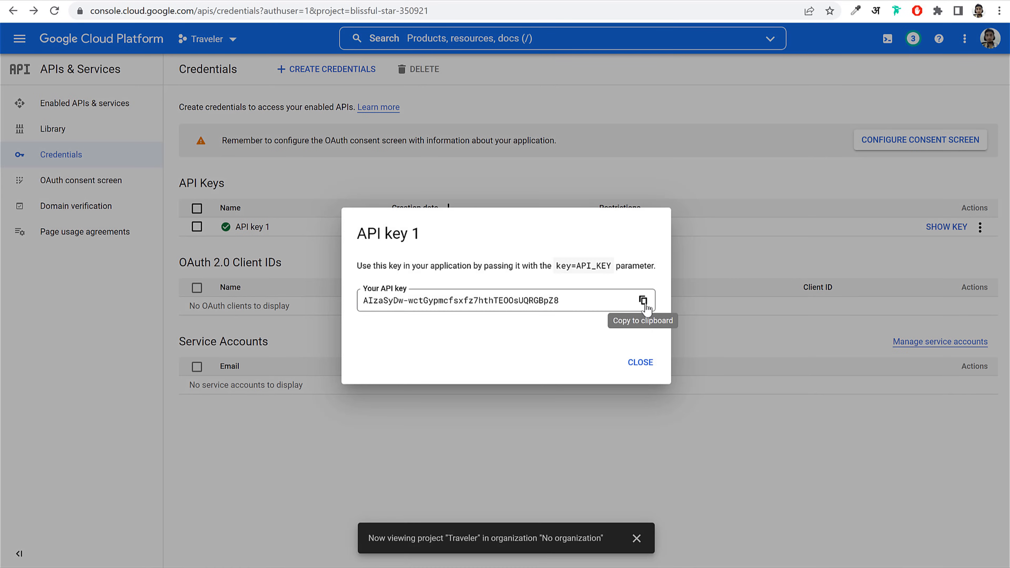
pyautogui.click(643, 300)
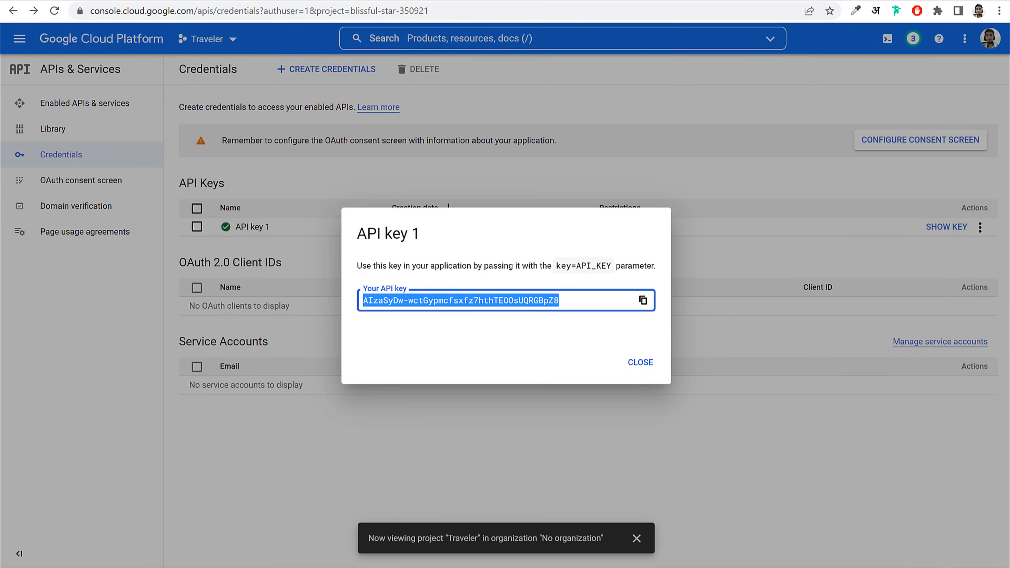
pyautogui.click(643, 299)
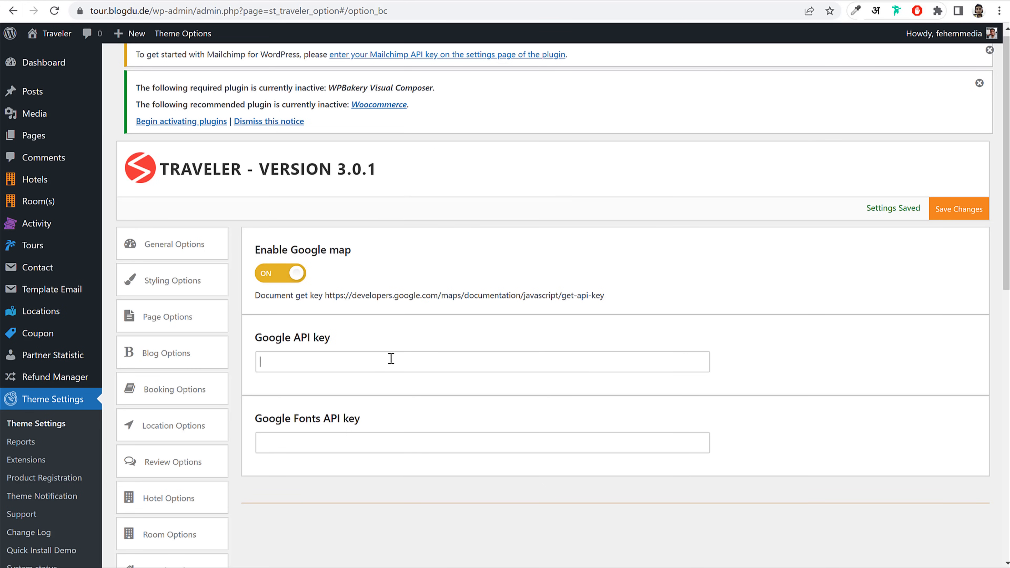
# - Paste the key into the Traveler Google API key field and save the options
pyautogui.hotkey('ctrl', 'v')
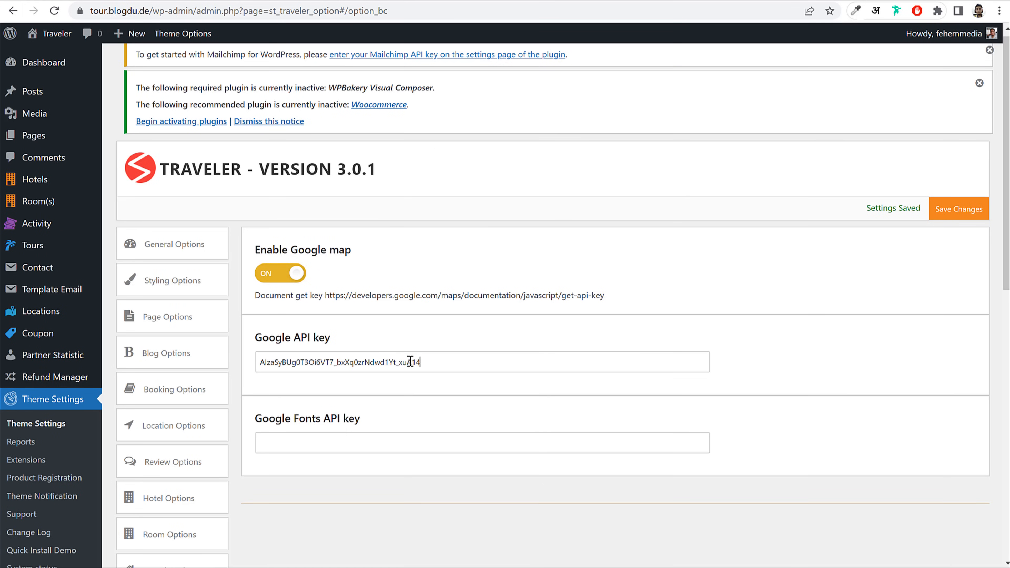
pyautogui.click(957, 219)
pyautogui.scroll(-5, 681, 296)
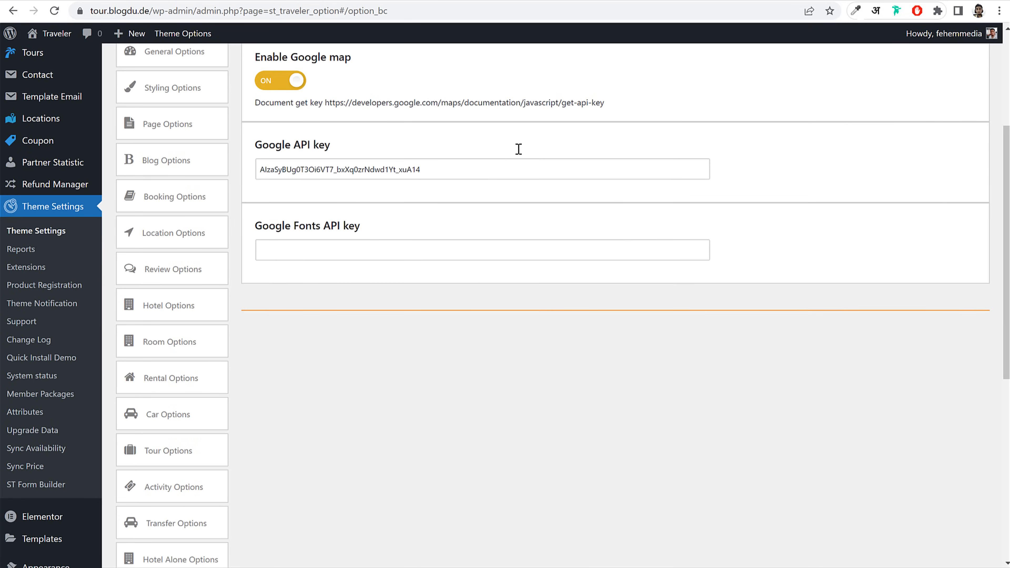
pyautogui.scroll(-10, 514, 296)
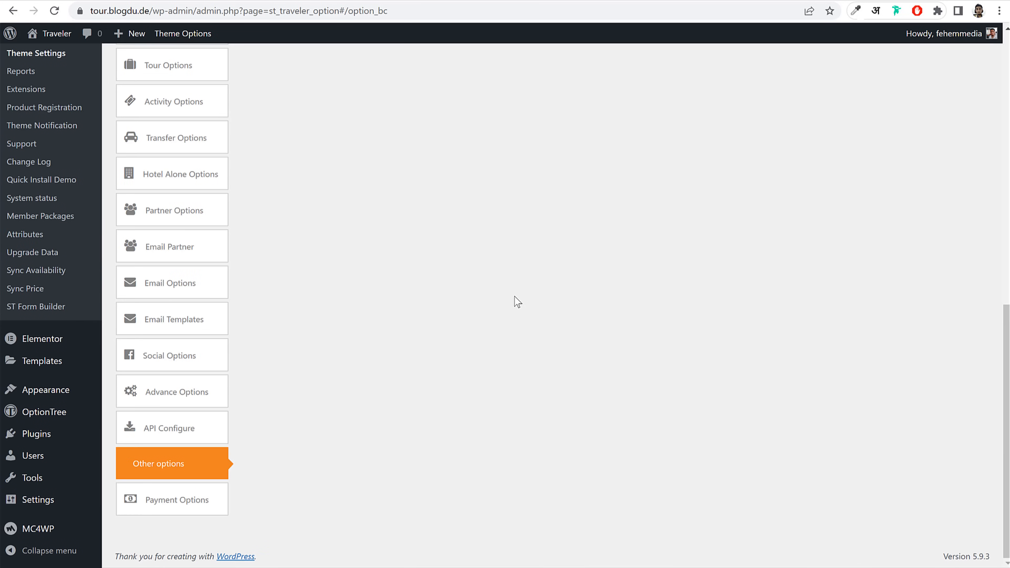
# - Switch on Enable Bank Transfer in the theme's Payment Options
pyautogui.click(185, 506)
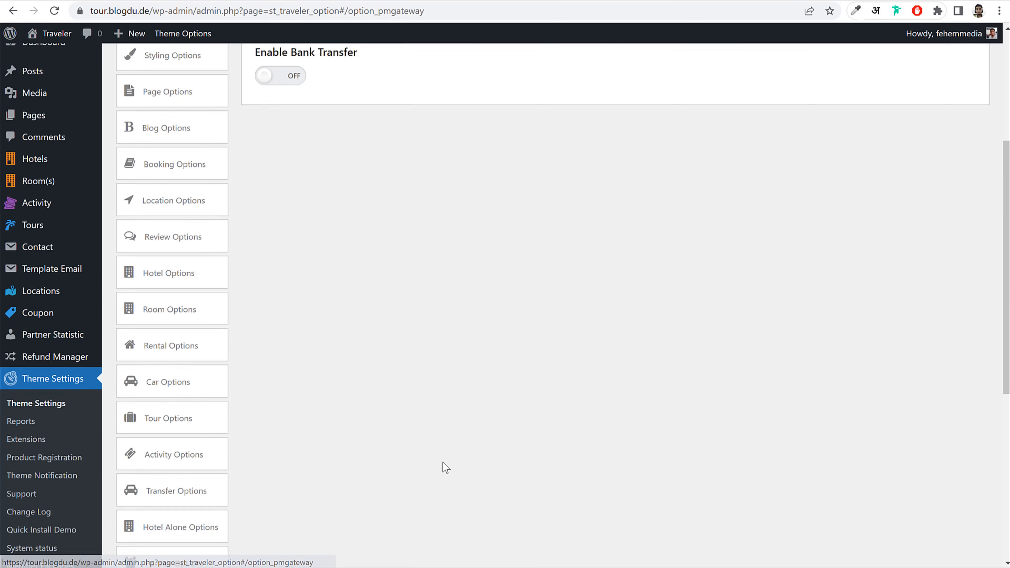
pyautogui.click(295, 313)
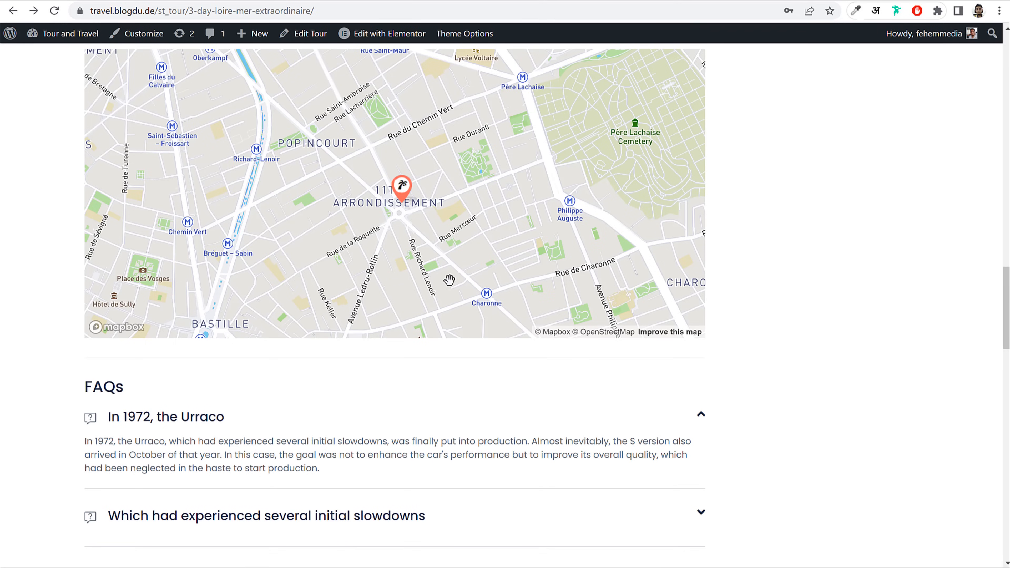
pyautogui.scroll(20, 819, 343)
pyautogui.scroll(4, 929, 266)
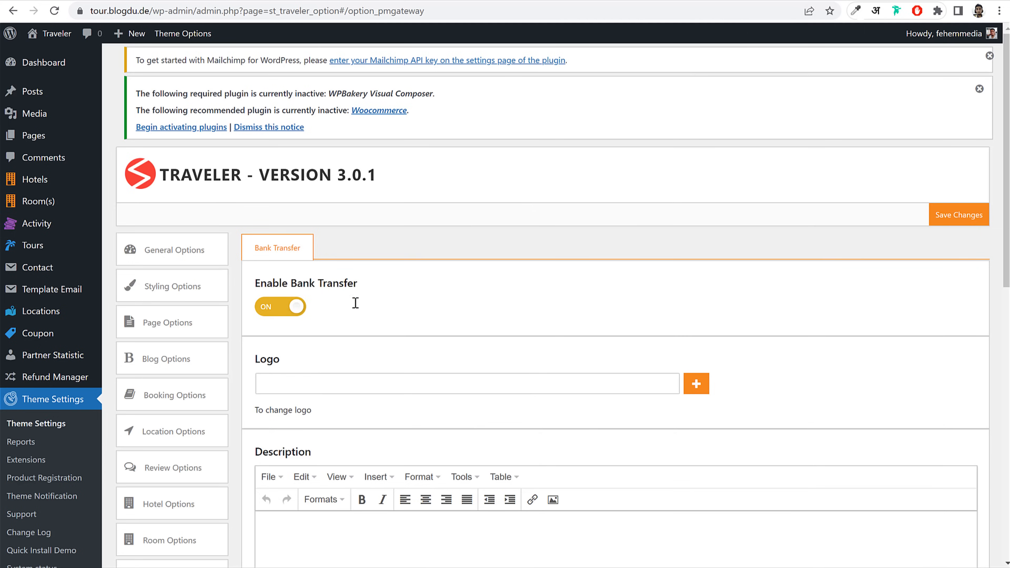
pyautogui.scroll(-2, 614, 366)
# - Enter the bank account holder, account number and Bank Name: ICICI as the description, then save
pyautogui.moveTo(293, 155); pyautogui.dragTo(421, 153)
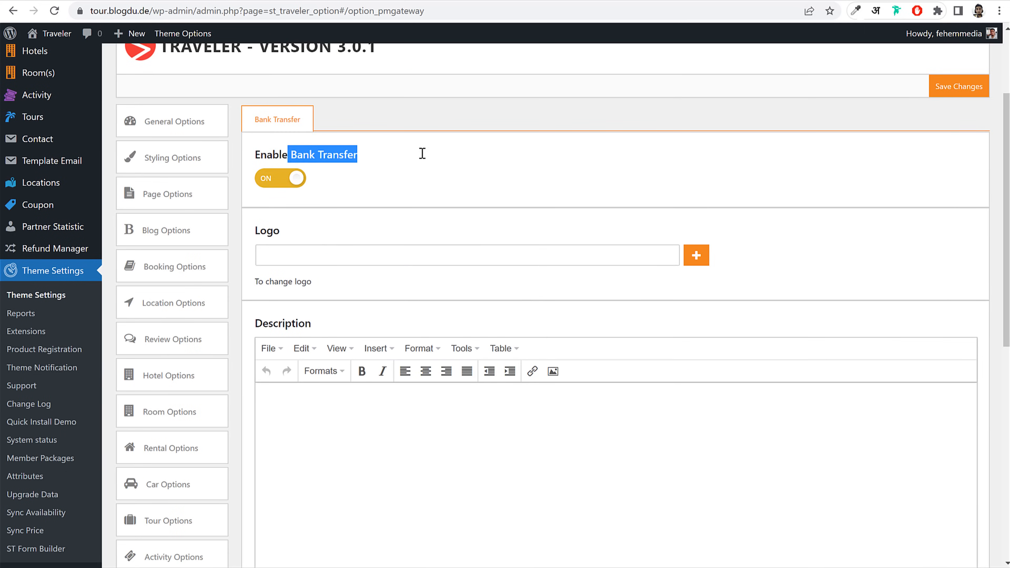
pyautogui.click(471, 327)
pyautogui.scroll(-5, 437, 330)
pyautogui.click(428, 337)
pyautogui.scroll(5, 445, 298)
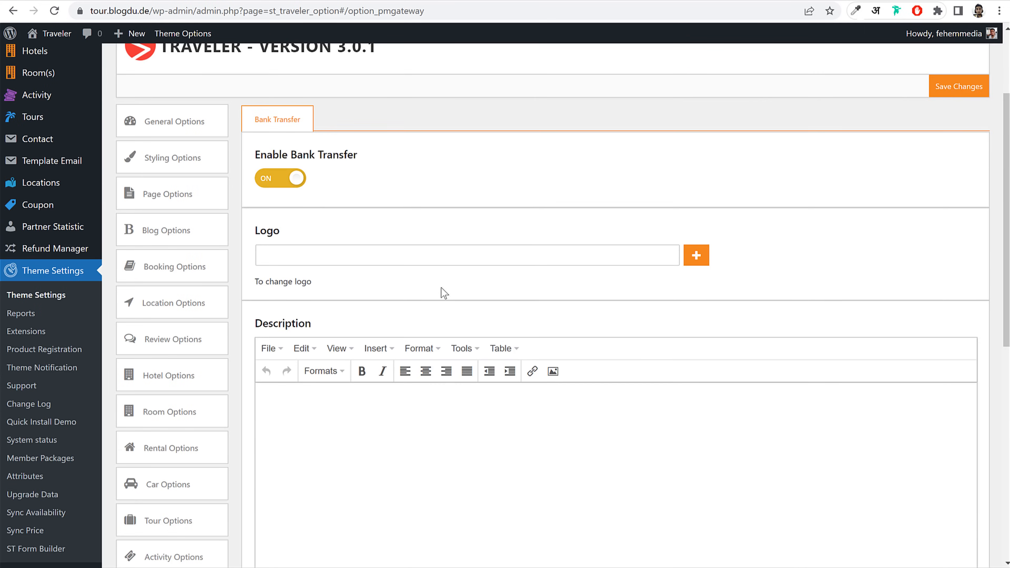
pyautogui.scroll(2, 461, 441)
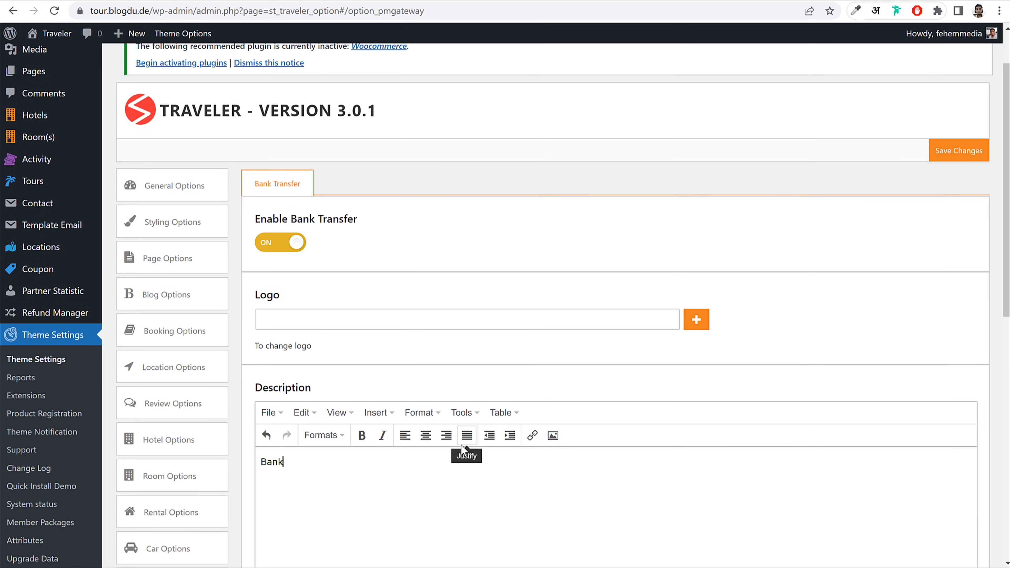
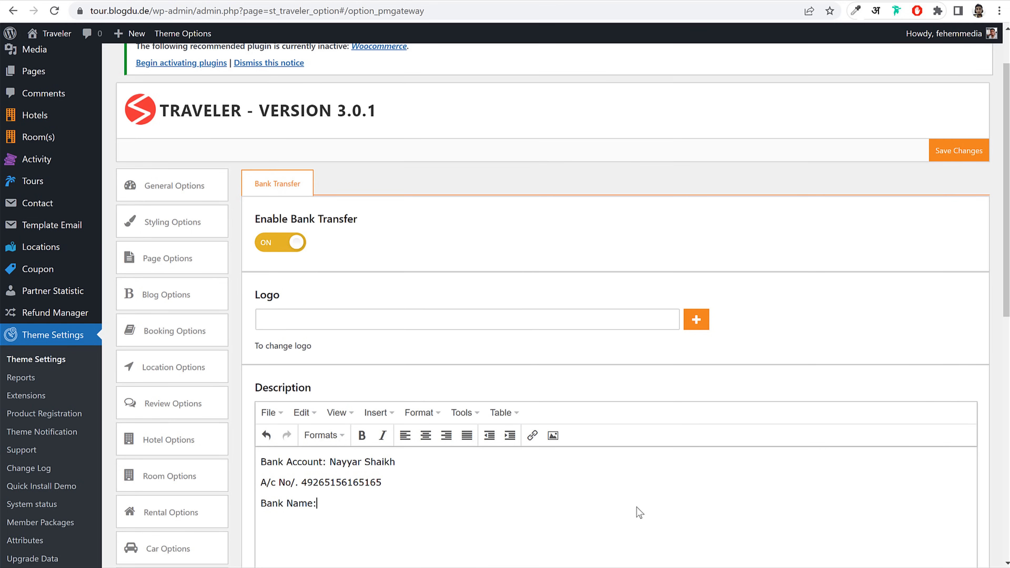
pyautogui.write('ICICI')
pyautogui.scroll(-4, 636, 507)
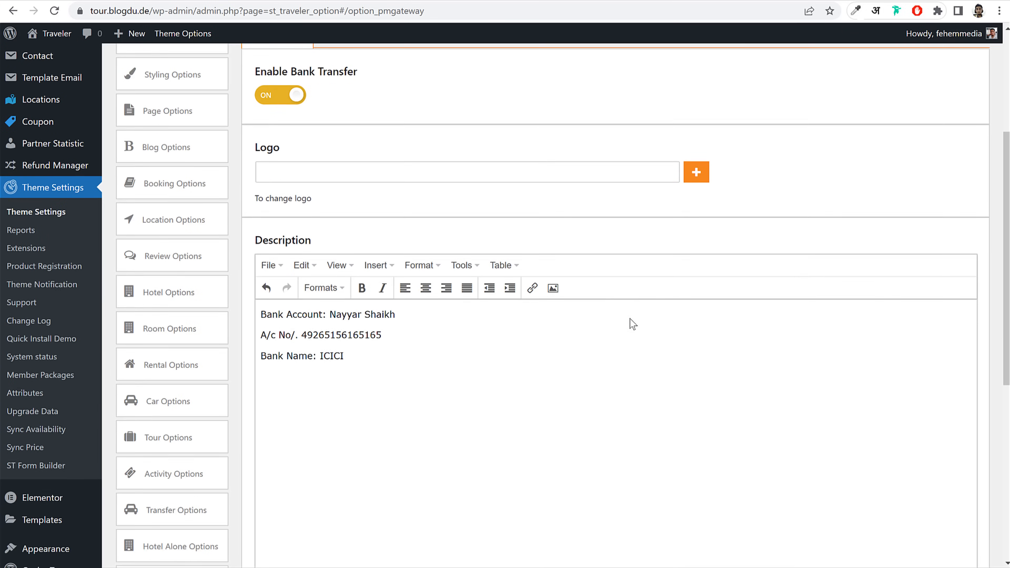
pyautogui.scroll(-7, 435, 289)
pyautogui.scroll(11, 435, 289)
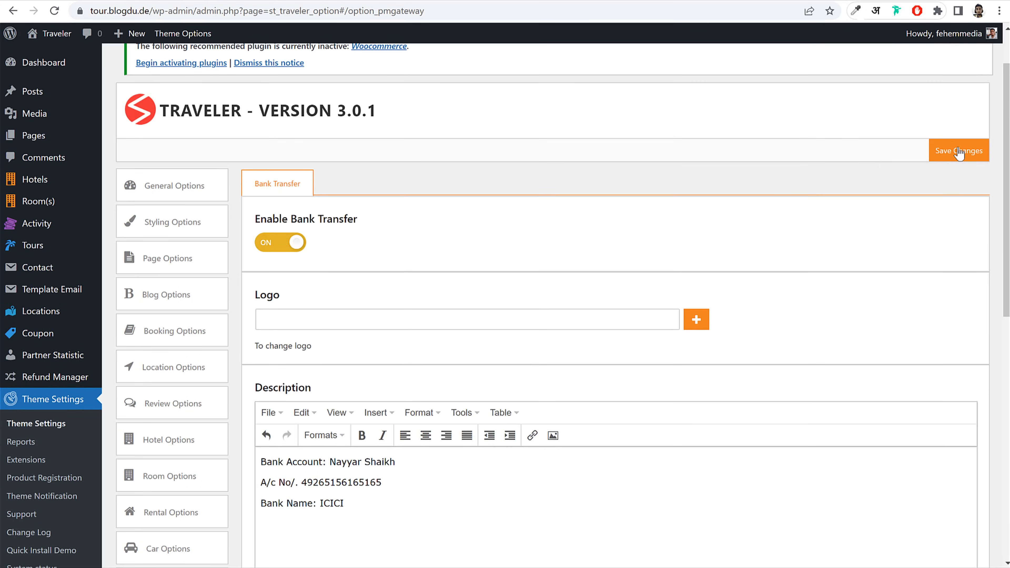
pyautogui.click(959, 153)
pyautogui.scroll(-5, 544, 174)
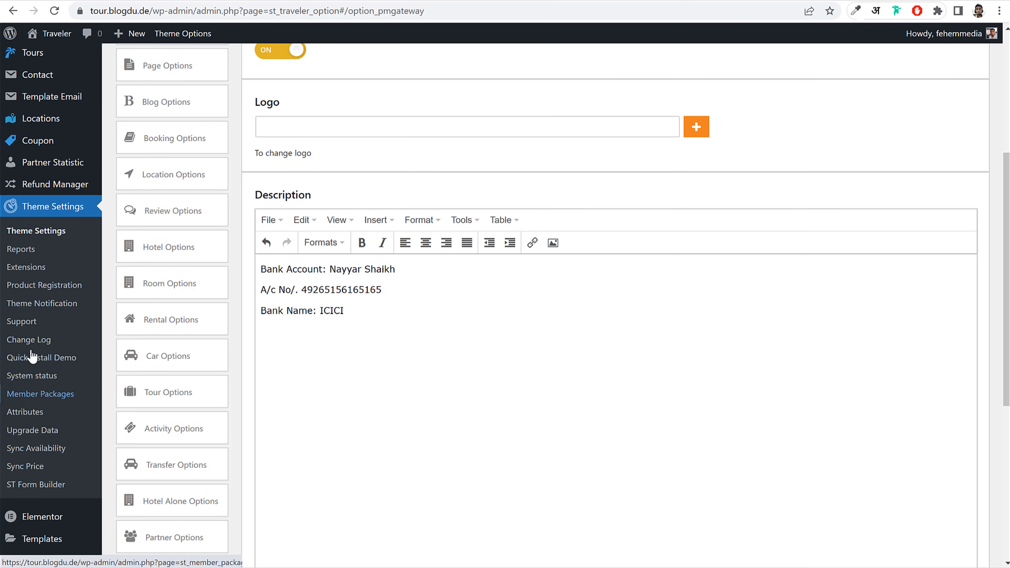
# - Open the Traveler Product Registration page, then start a new tab toward the ThemeForest theme page
pyautogui.rightClick(28, 273)
pyautogui.click(26, 267)
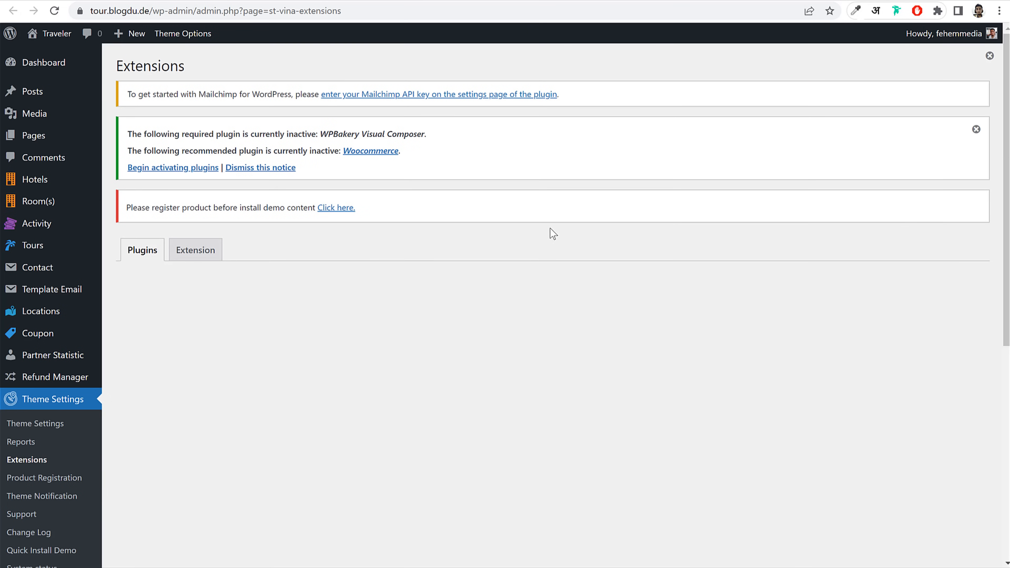
pyautogui.scroll(-3, 418, 279)
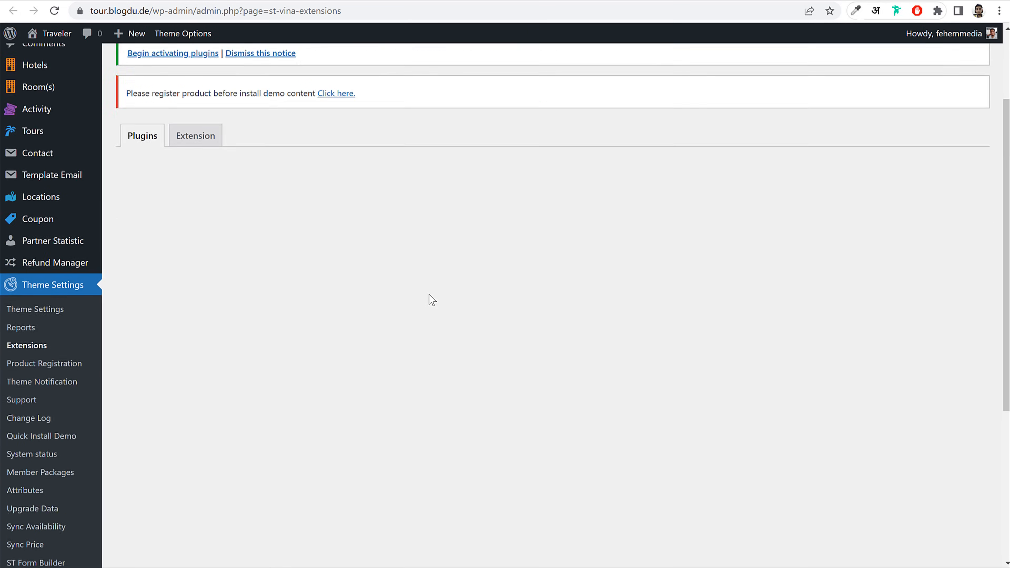
pyautogui.scroll(3, 429, 298)
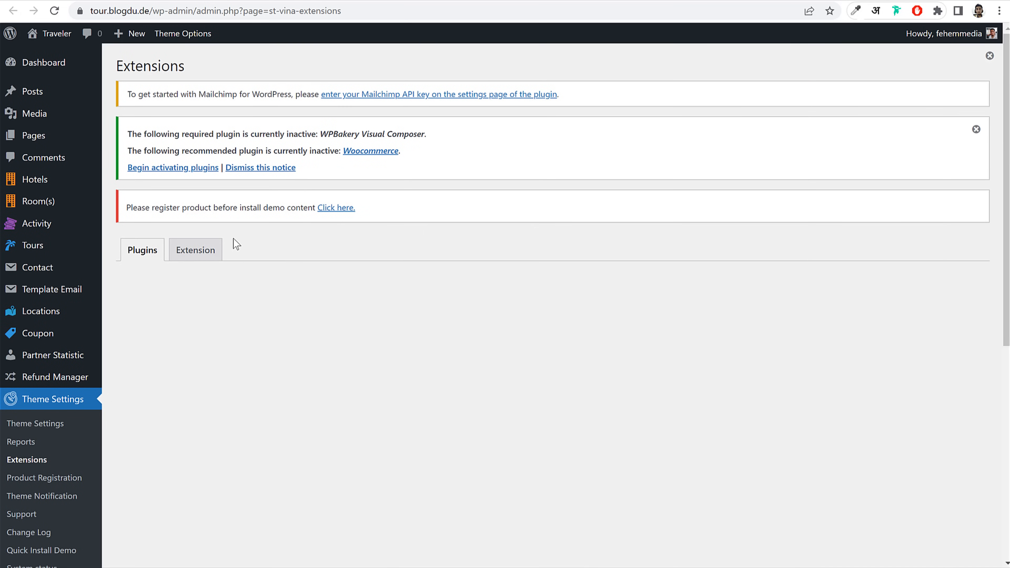
pyautogui.scroll(-4, 278, 245)
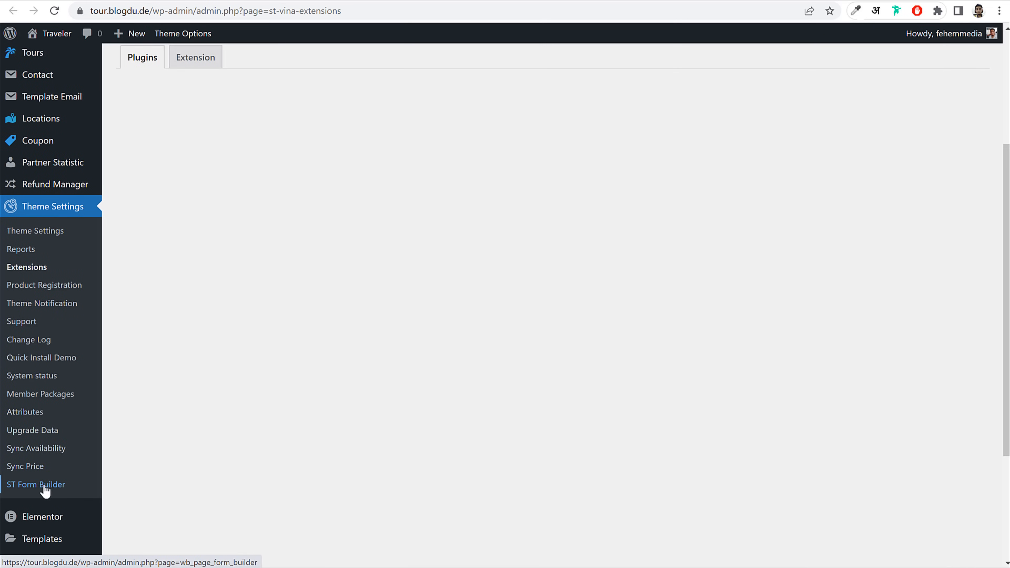
pyautogui.click(60, 292)
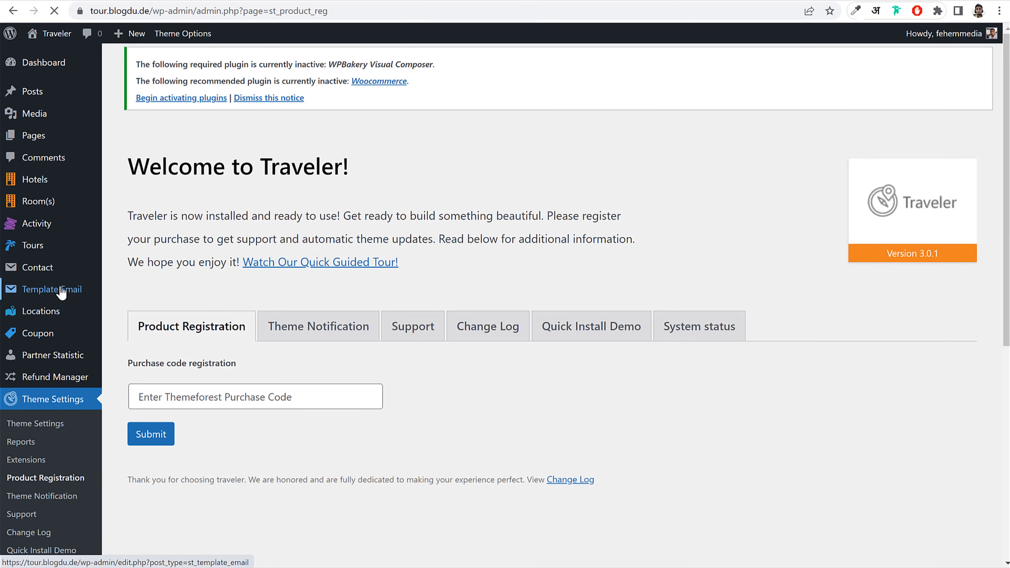
pyautogui.scroll(-3, 254, 293)
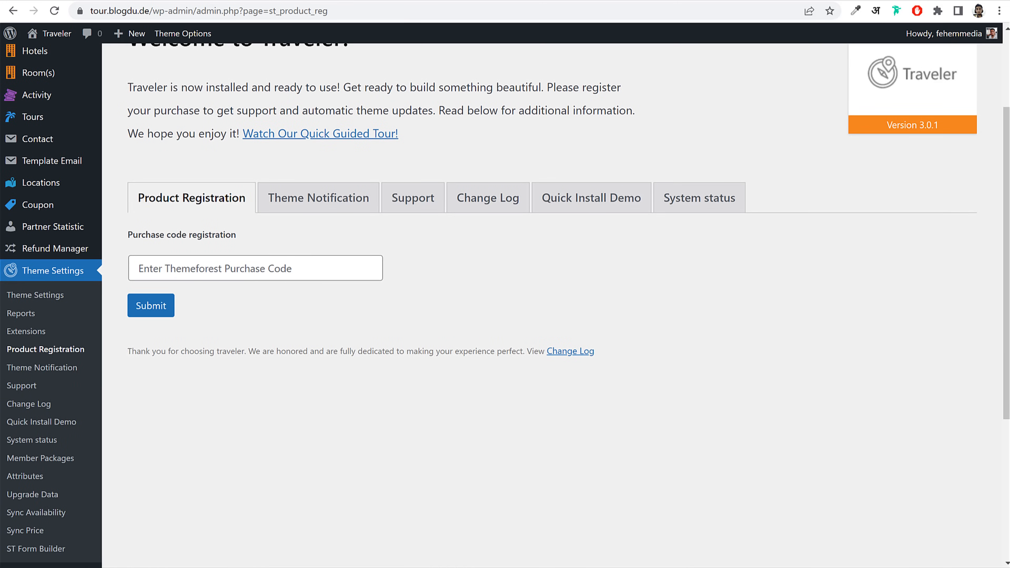
pyautogui.hotkey('ctrl', 't')
pyautogui.write('bloggdude.com/')
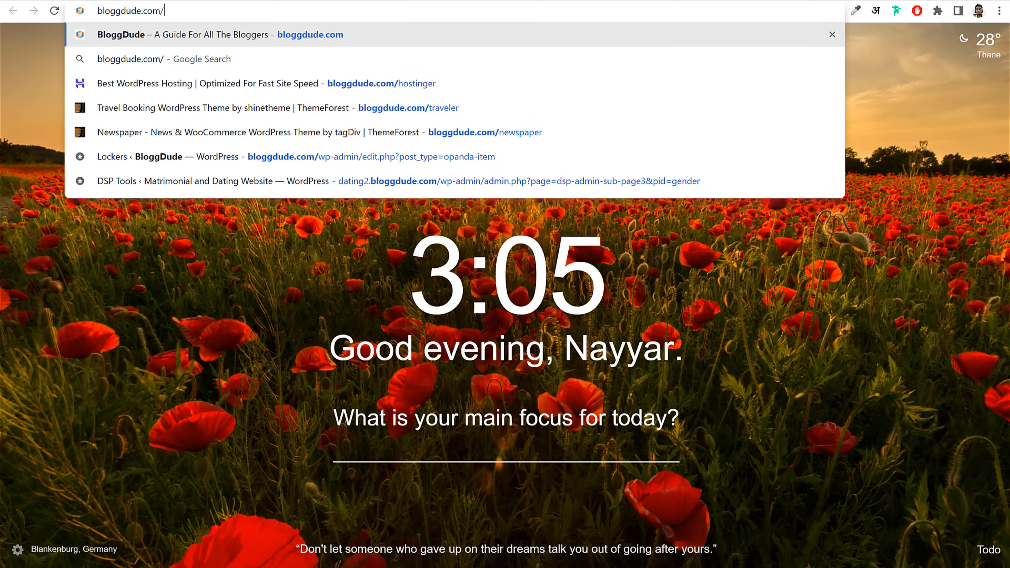
pyautogui.write('tr')
# - Load the ThemeForest theme page and select the purchase code on its Support tab
pyautogui.press('Return')
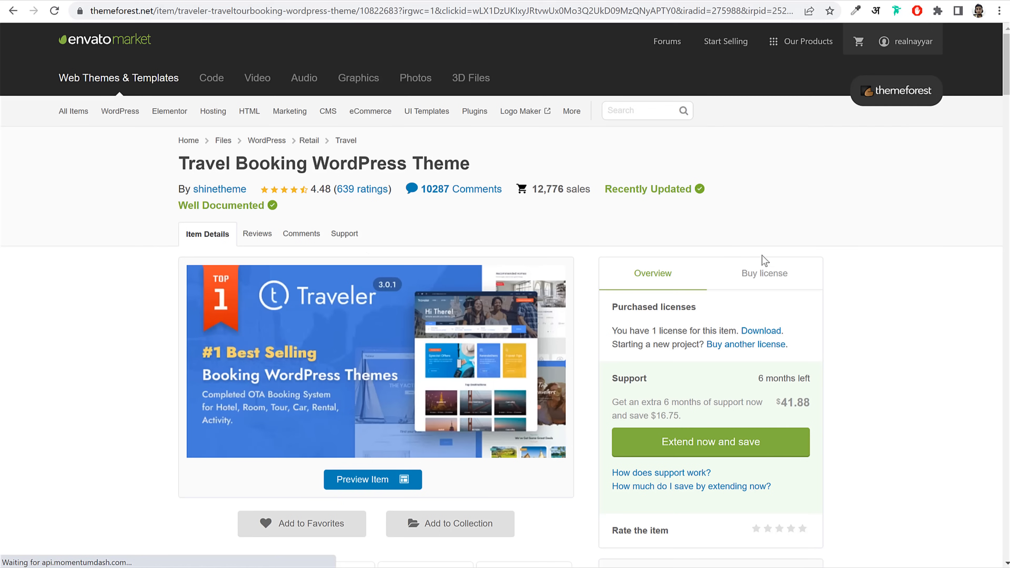
pyautogui.click(351, 241)
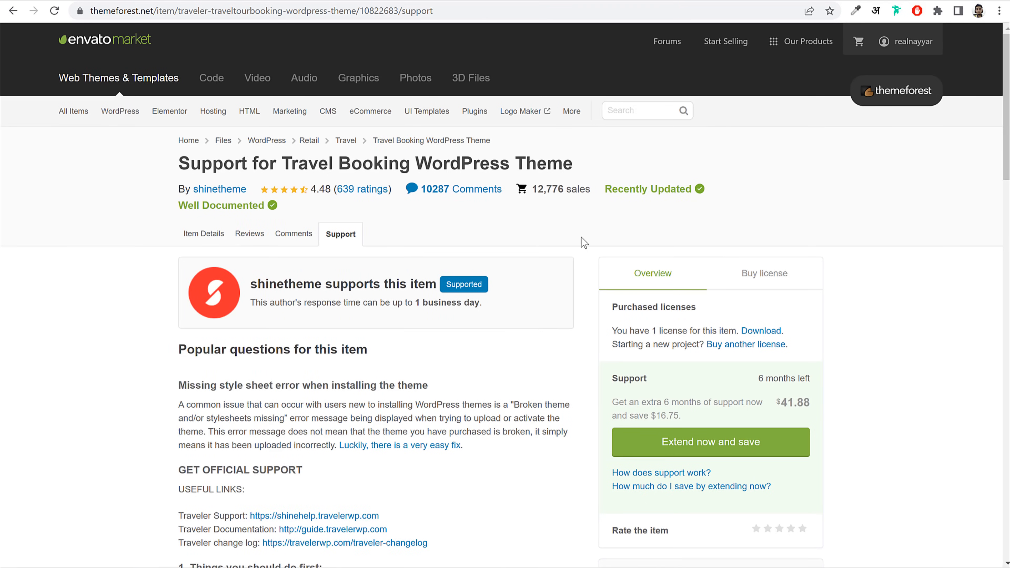
pyautogui.scroll(-10, 584, 243)
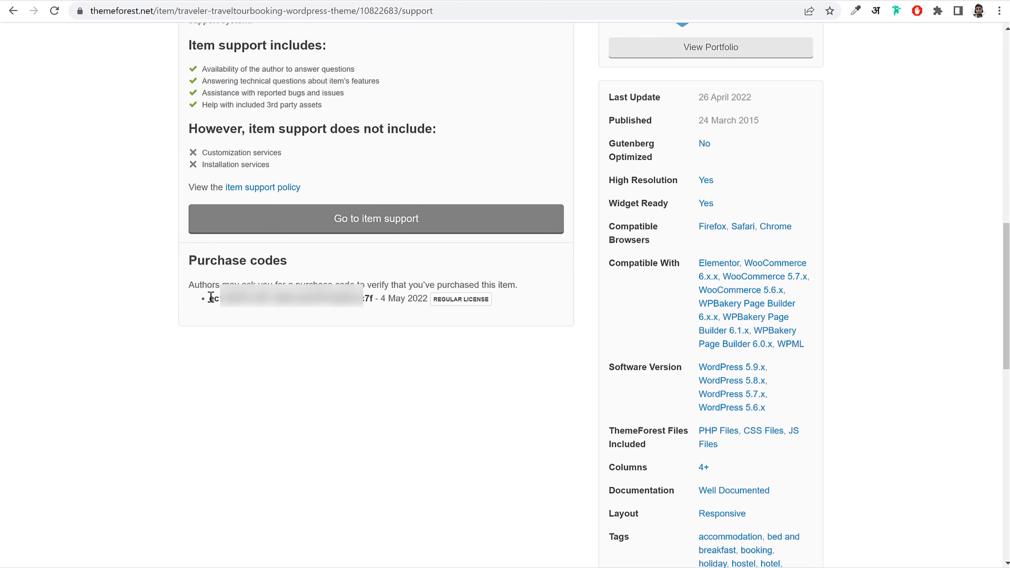
pyautogui.moveTo(211, 297); pyautogui.dragTo(373, 299)
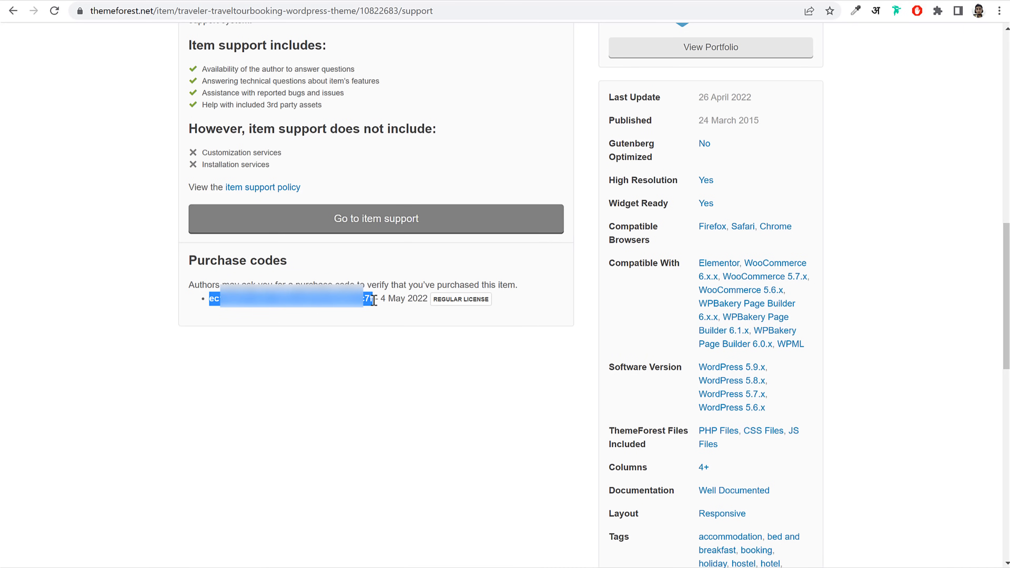
# - Register the Traveler theme by pasting and submitting the purchase code, then return to Theme Options
pyautogui.hotkey('ctrl', 'Tab')
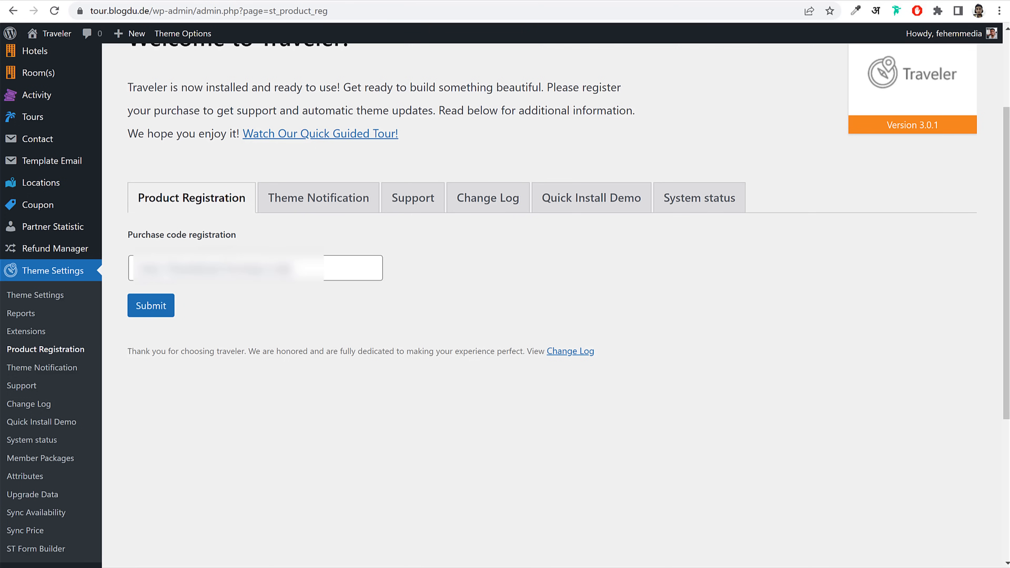
pyautogui.click(313, 278)
pyautogui.hotkey('ctrl', 'v')
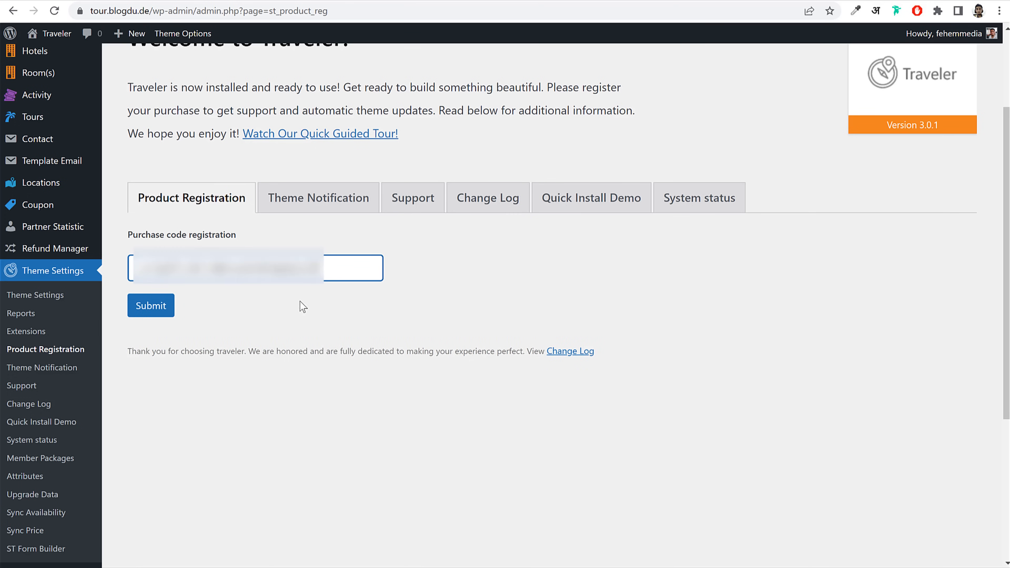
pyautogui.click(151, 314)
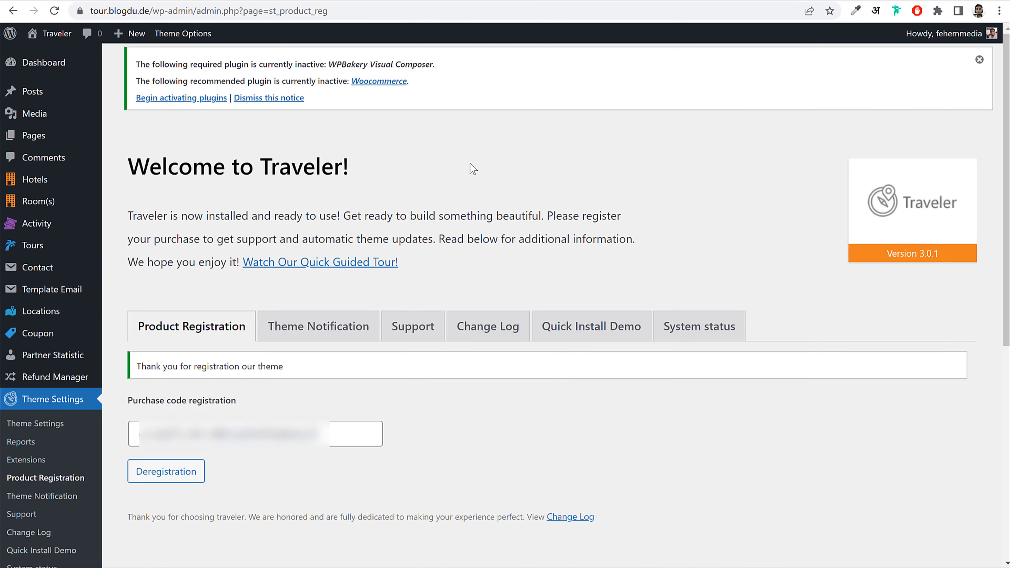
pyautogui.moveTo(141, 373); pyautogui.dragTo(291, 379)
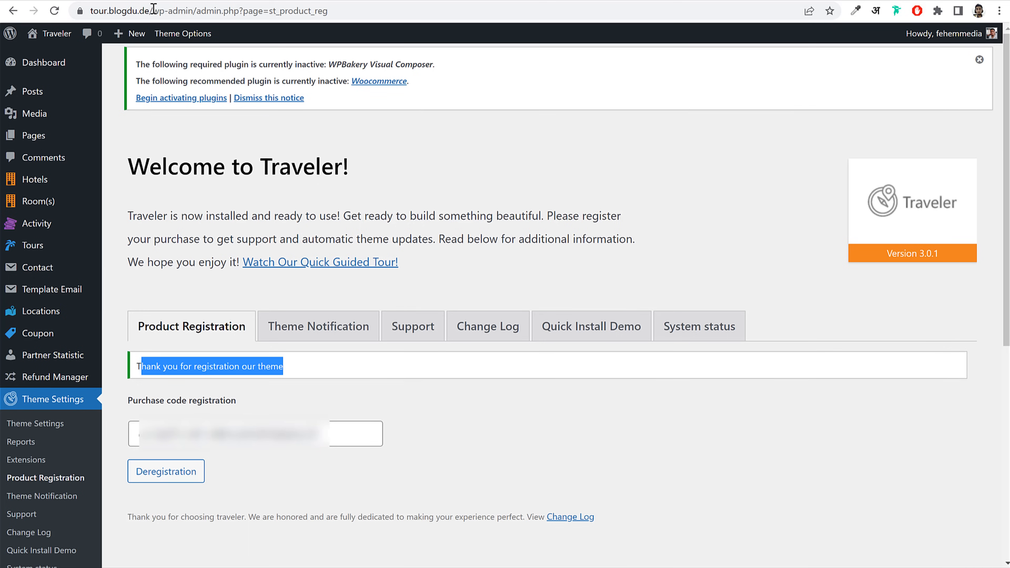
pyautogui.click(149, 1)
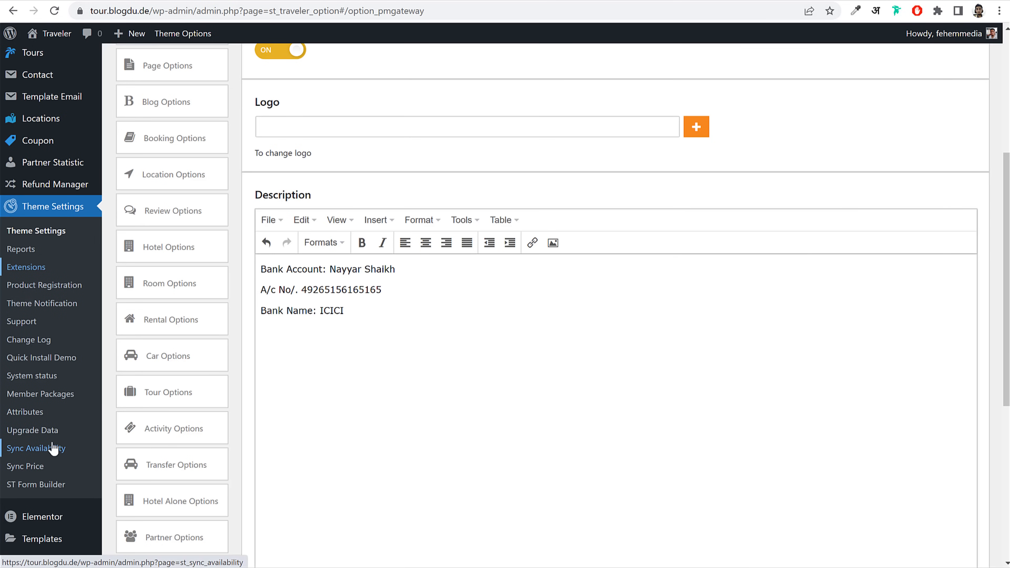
# - Open the Theme Settings Extensions page in a new tab and activate Traveler Razor Pay
pyautogui.rightClick(25, 267)
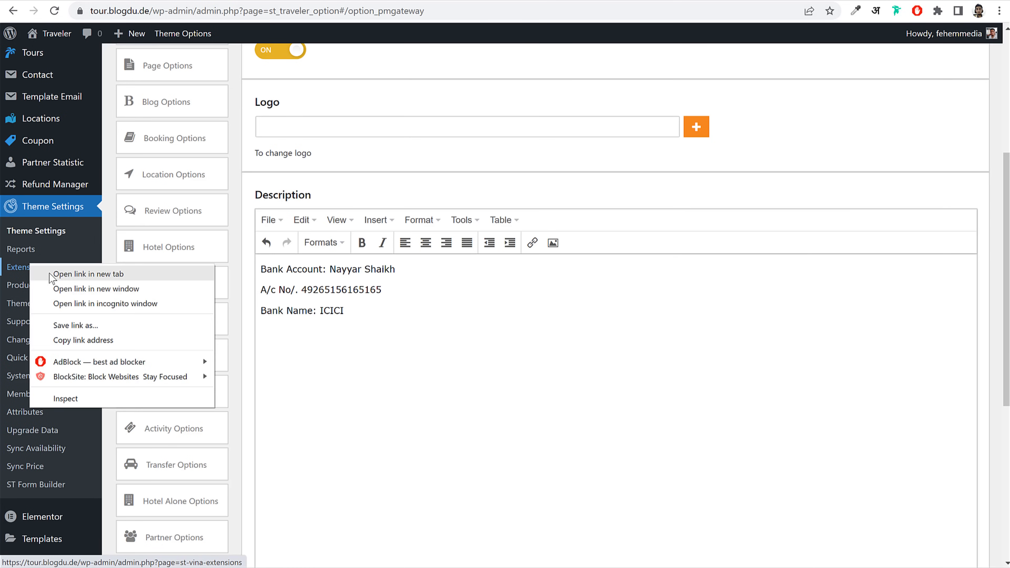
pyautogui.click(67, 273)
pyautogui.click(337, 1)
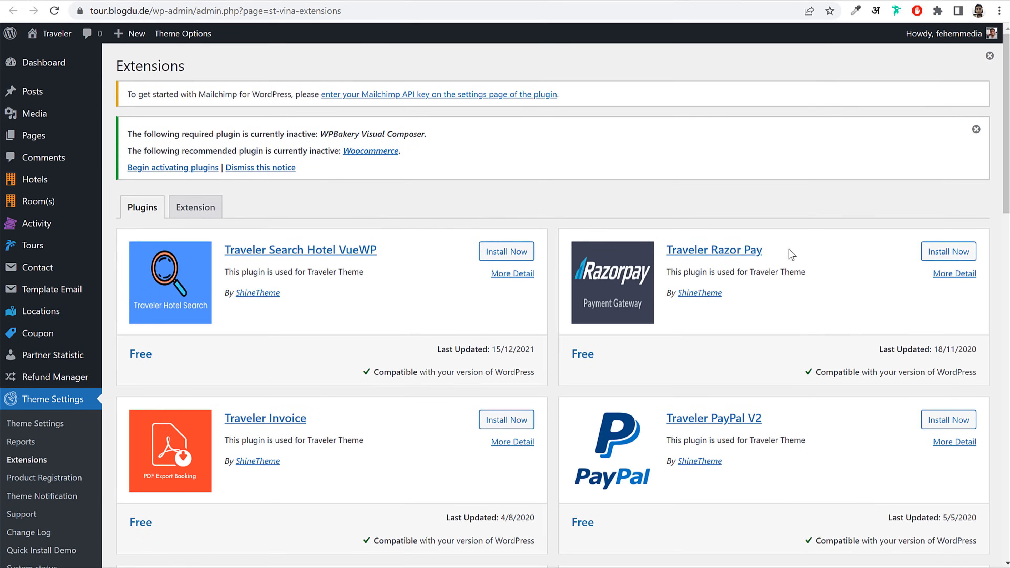
pyautogui.moveTo(789, 250); pyautogui.dragTo(671, 250)
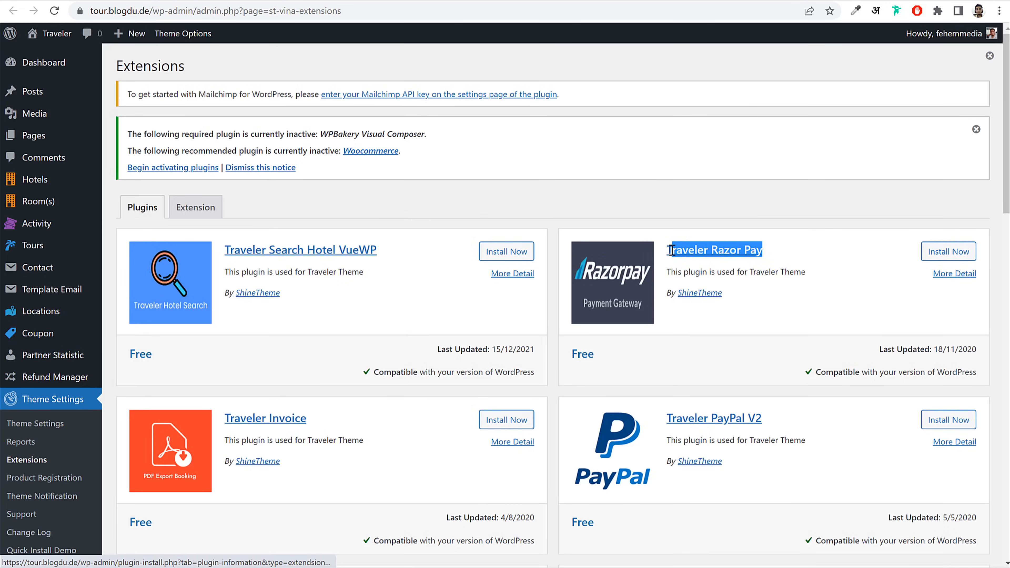
pyautogui.click(806, 250)
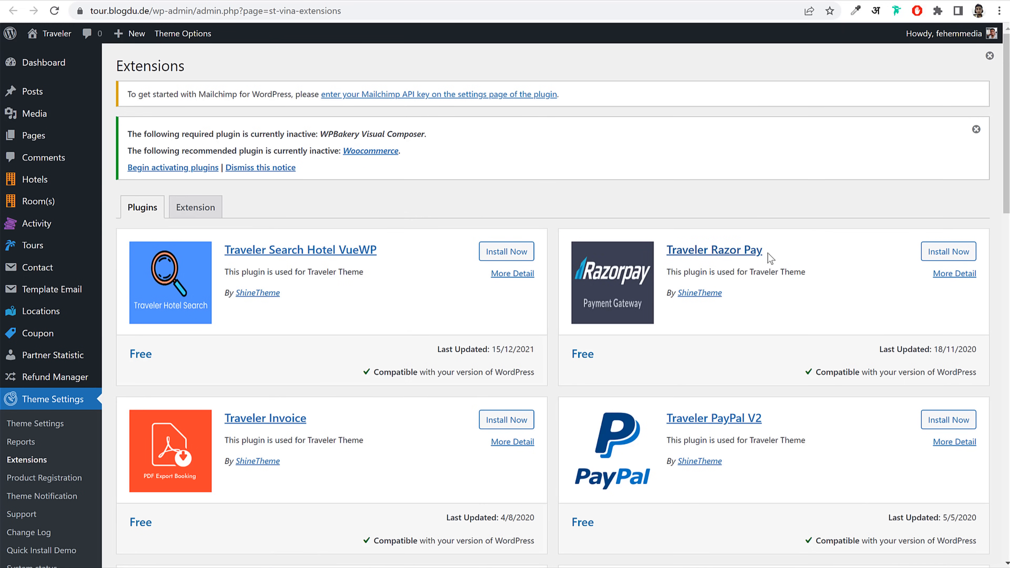
pyautogui.click(948, 251)
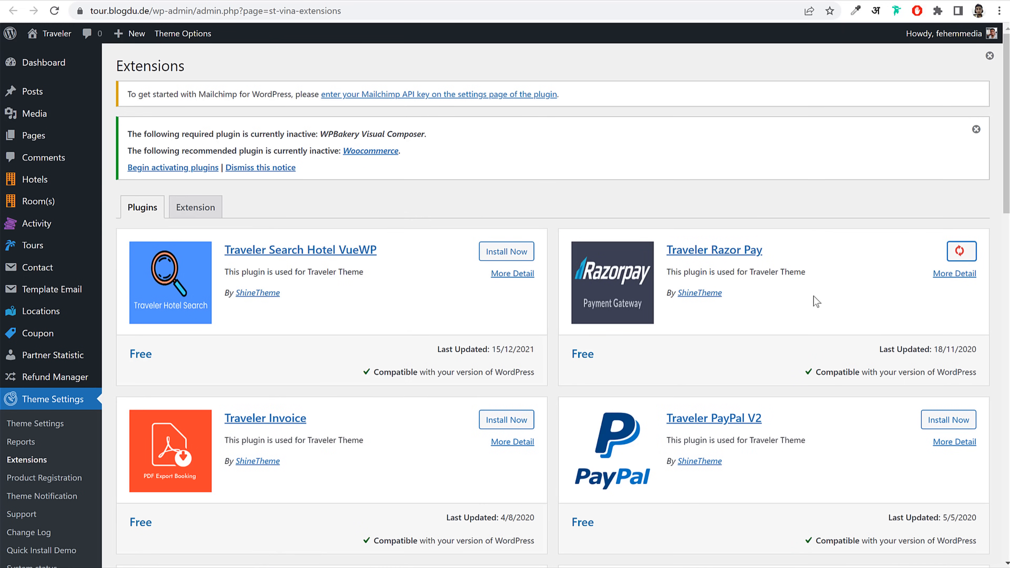
# - Activate the Traveler PayPal V2, Invoice and Stripe extensions
pyautogui.scroll(-3, 814, 296)
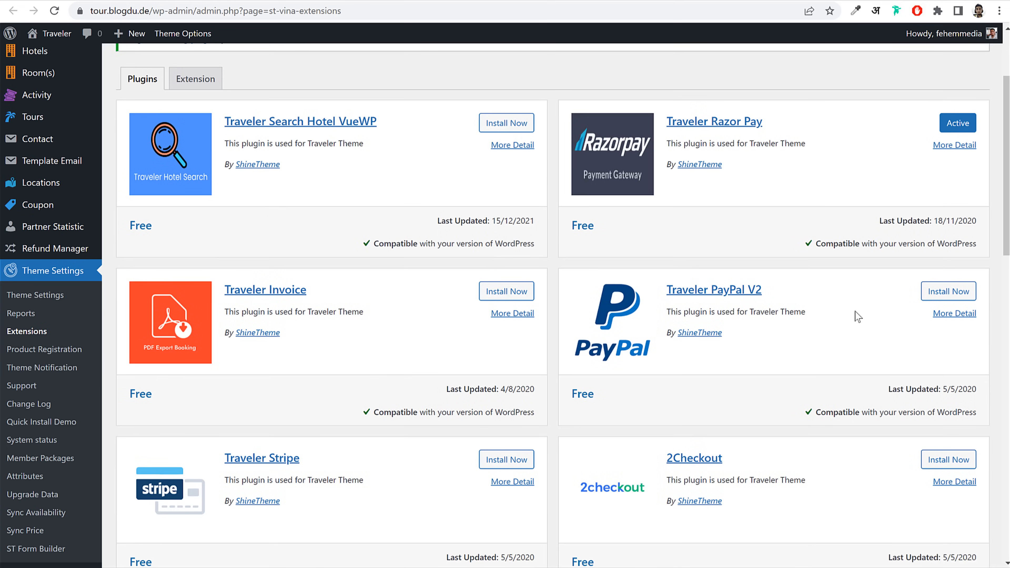
pyautogui.click(947, 292)
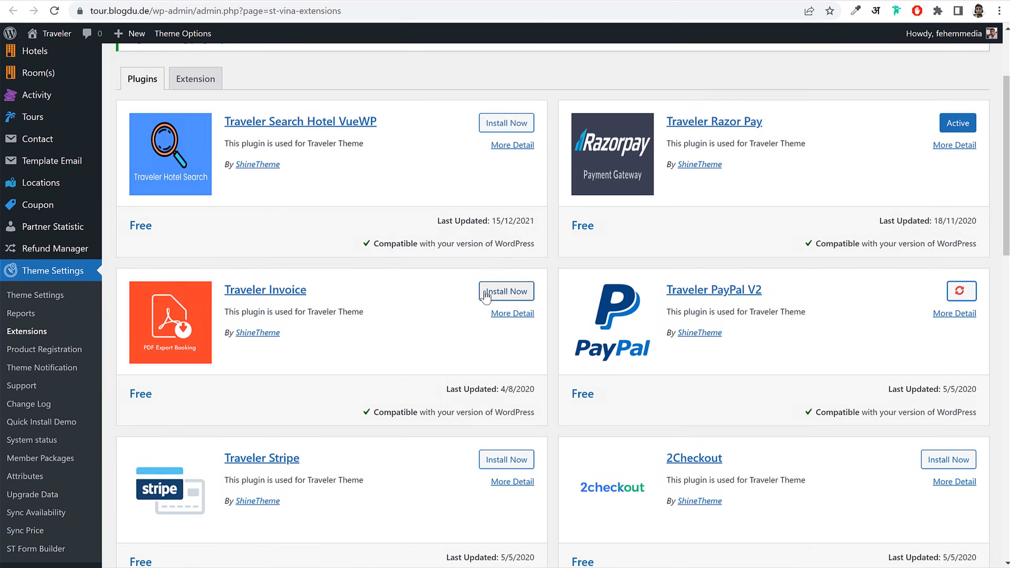
pyautogui.click(495, 292)
pyautogui.scroll(-3, 730, 301)
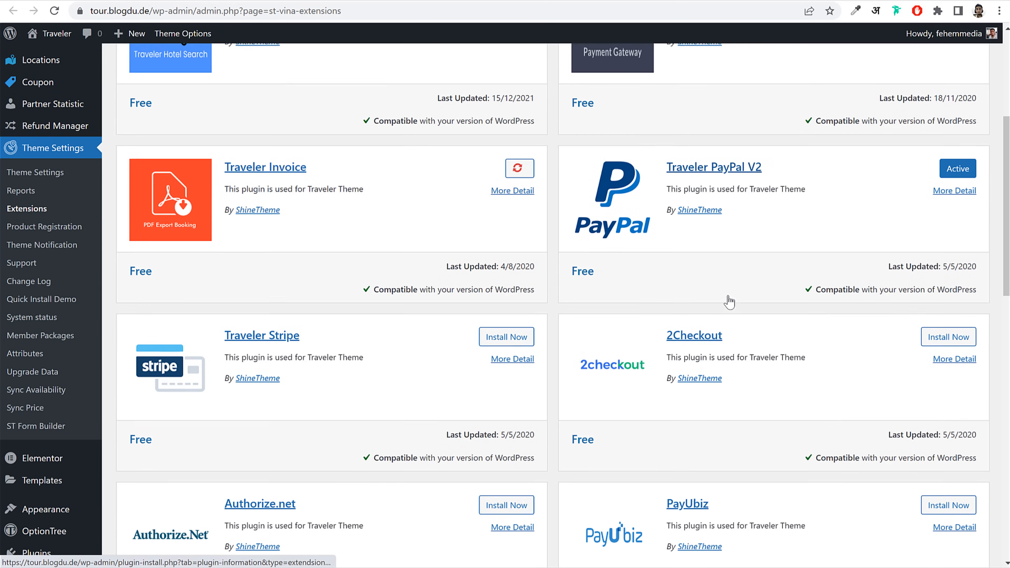
pyautogui.moveTo(224, 335); pyautogui.dragTo(492, 336)
pyautogui.click(491, 335)
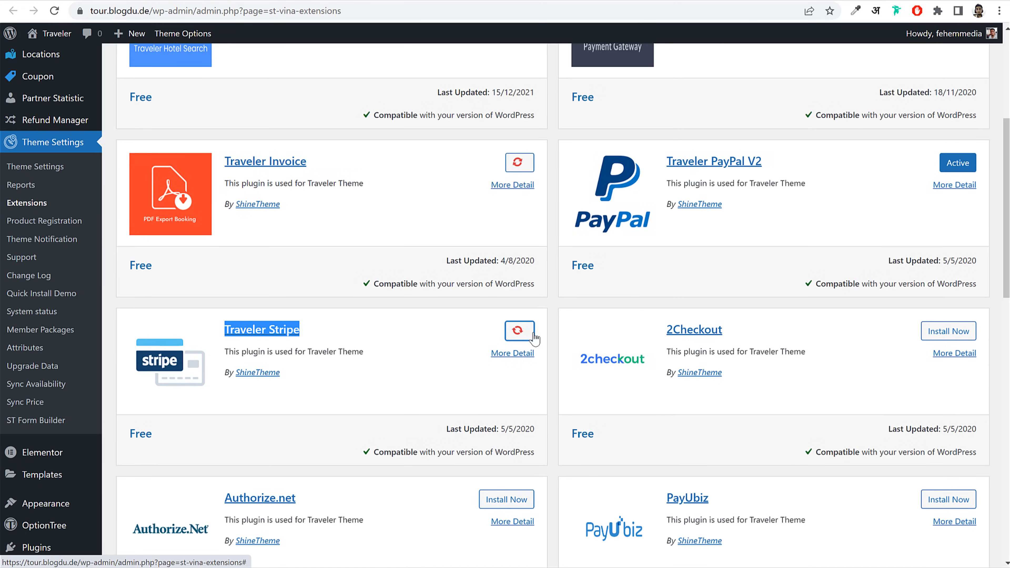
pyautogui.click(340, 383)
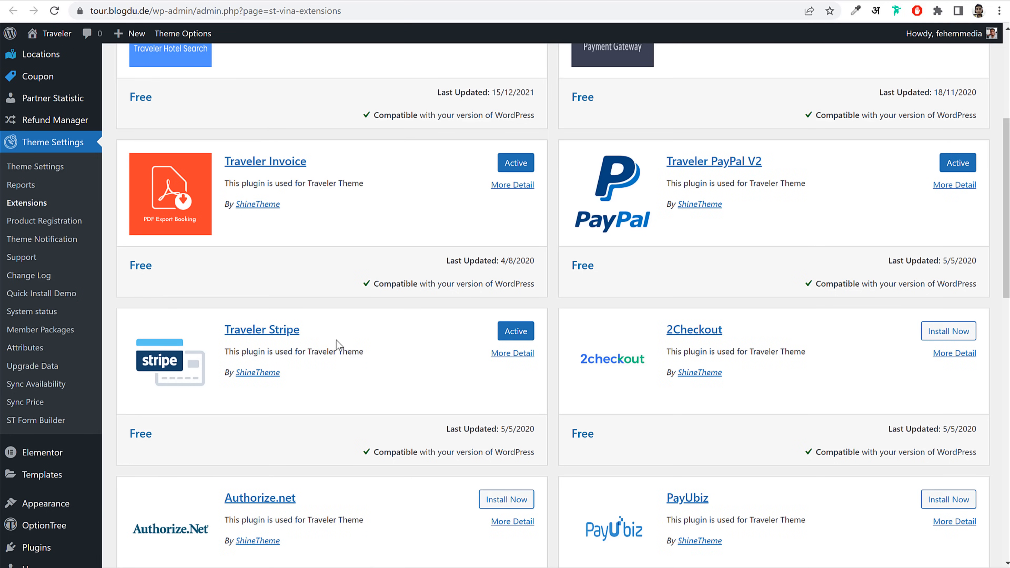
# - Re-toggle the Razor Pay, Invoice and PayPal V2 extensions and activate Traveler Stripe
pyautogui.scroll(-15, 733, 316)
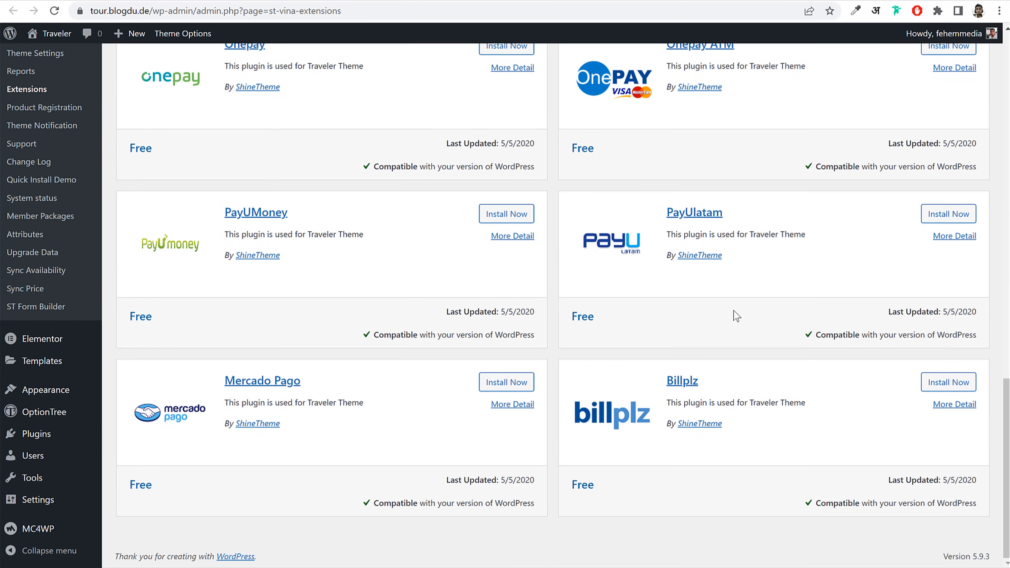
pyautogui.scroll(6, 581, 362)
pyautogui.scroll(-5, 579, 365)
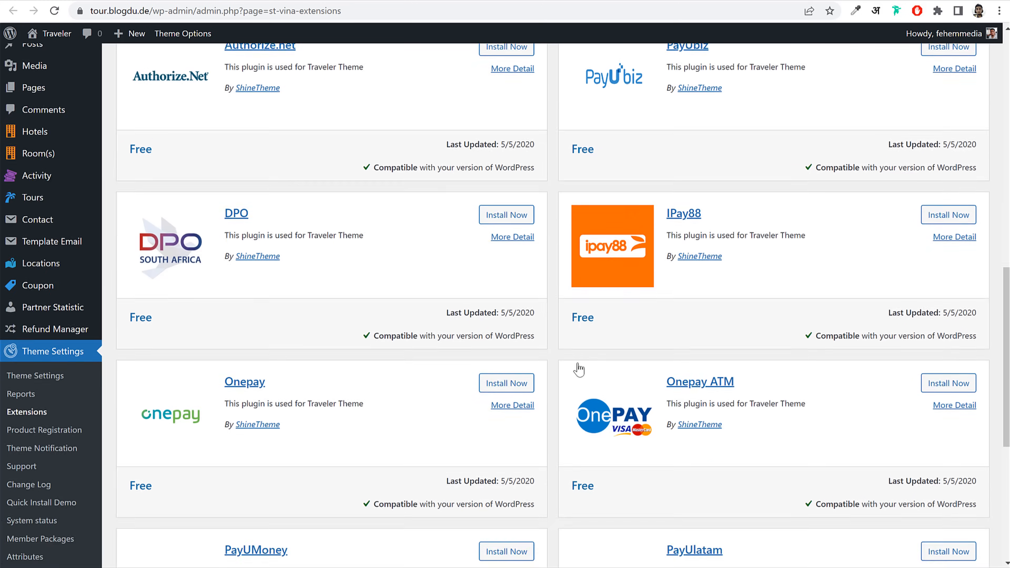
pyautogui.scroll(5, 279, 307)
pyautogui.scroll(2, 676, 304)
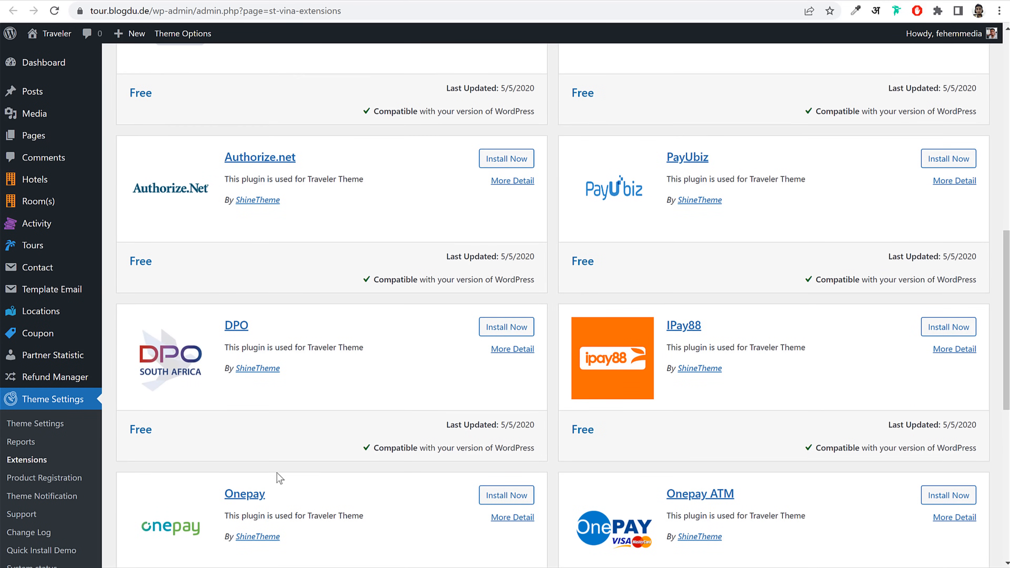
pyautogui.scroll(5, 620, 422)
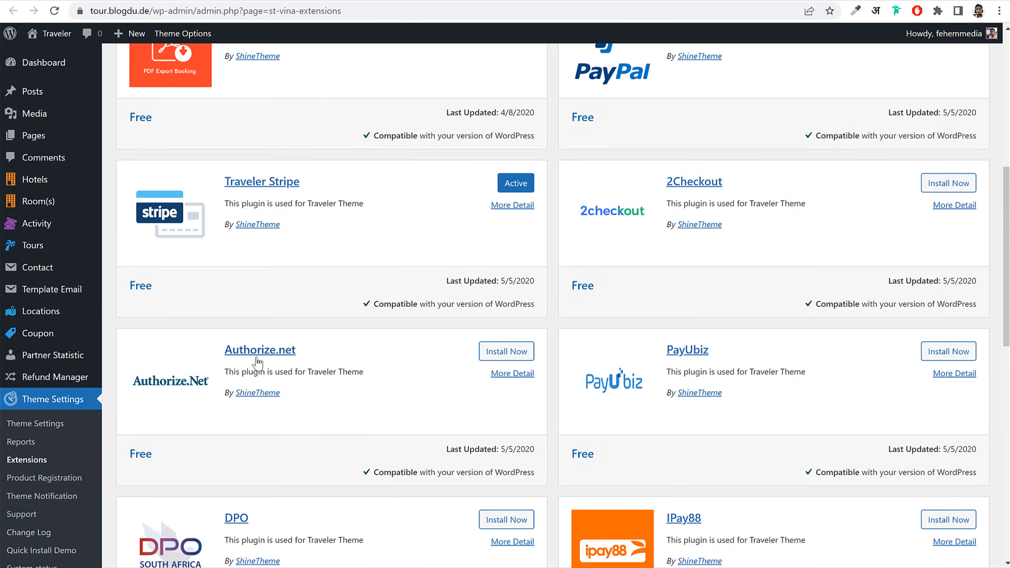
pyautogui.scroll(6, 339, 363)
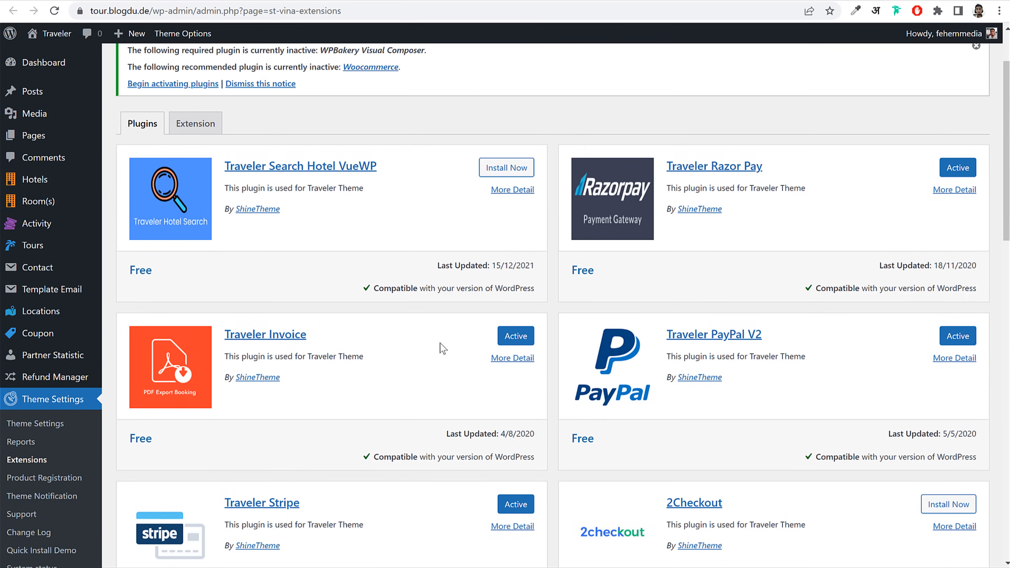
pyautogui.click(956, 171)
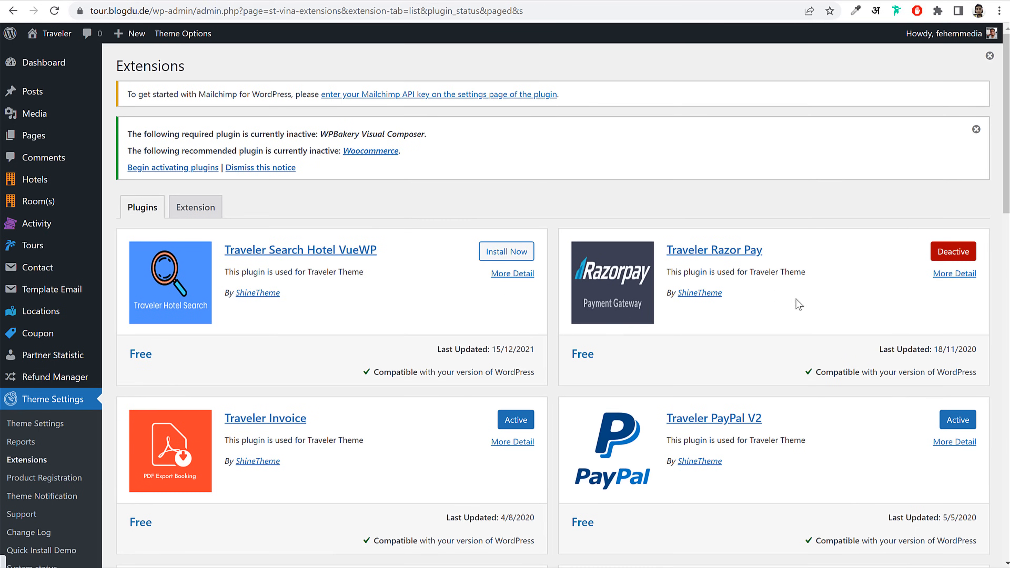
pyautogui.click(516, 419)
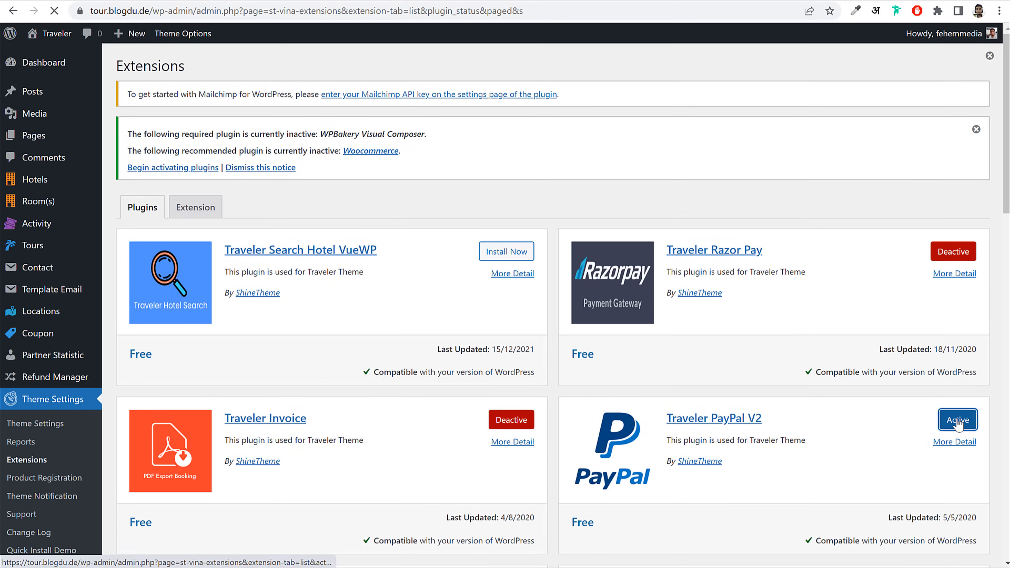
pyautogui.click(958, 422)
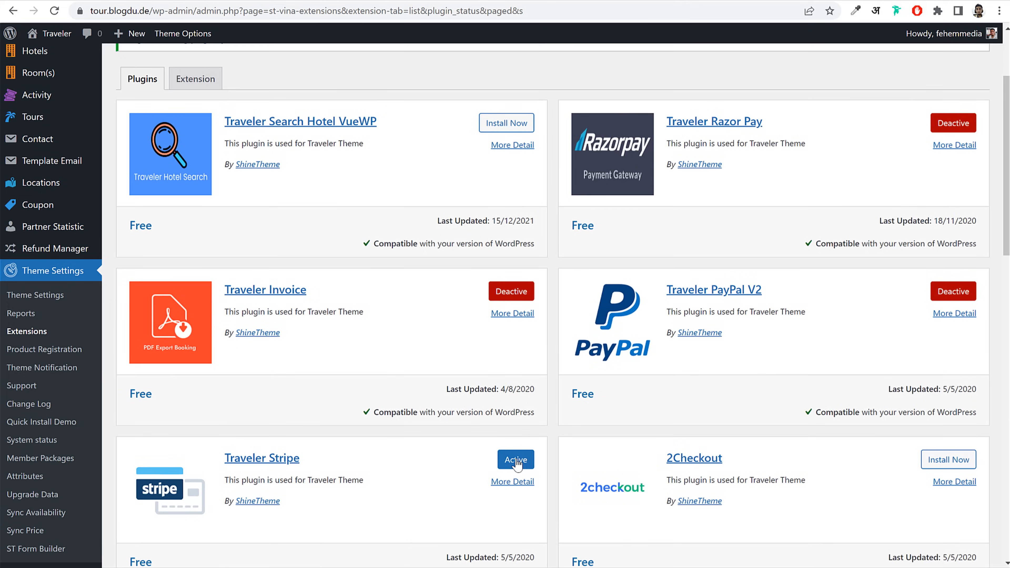
pyautogui.click(515, 460)
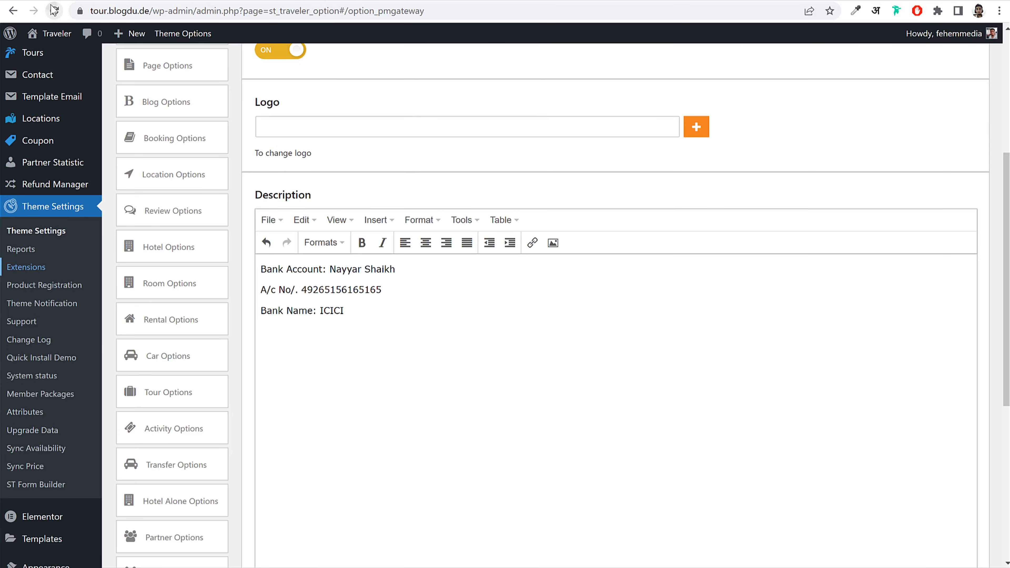
# - Enable PayPal payments in the payment gateway settings, keeping USD as conversion currency
pyautogui.click(54, 11)
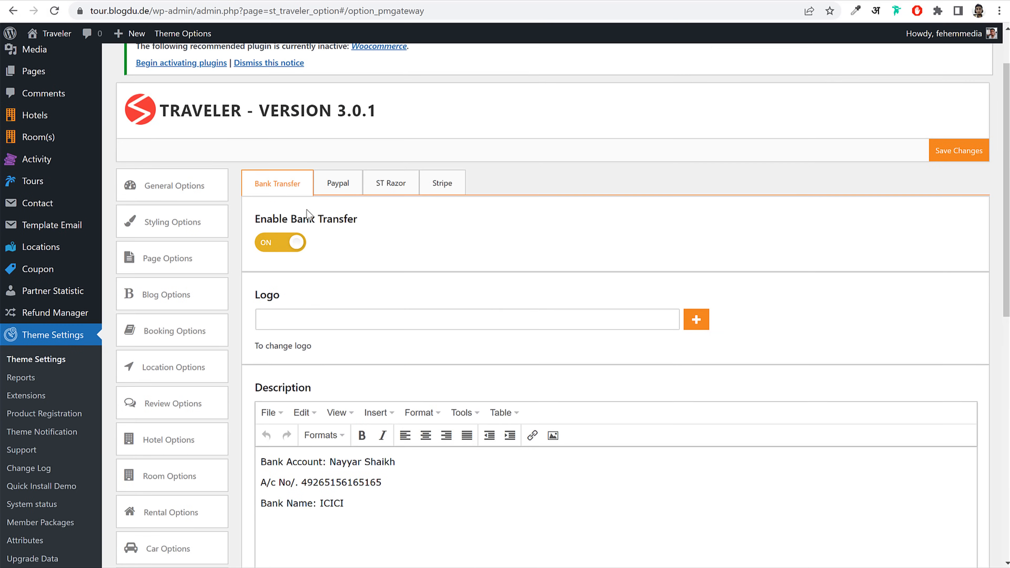
pyautogui.scroll(-2, 306, 210)
pyautogui.scroll(4, 349, 284)
pyautogui.click(346, 247)
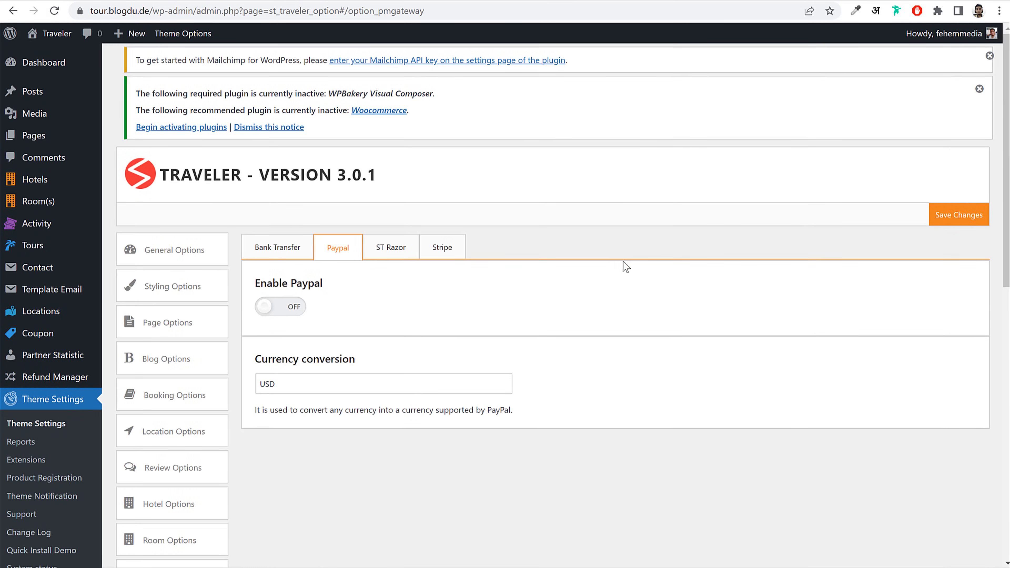
pyautogui.click(292, 389)
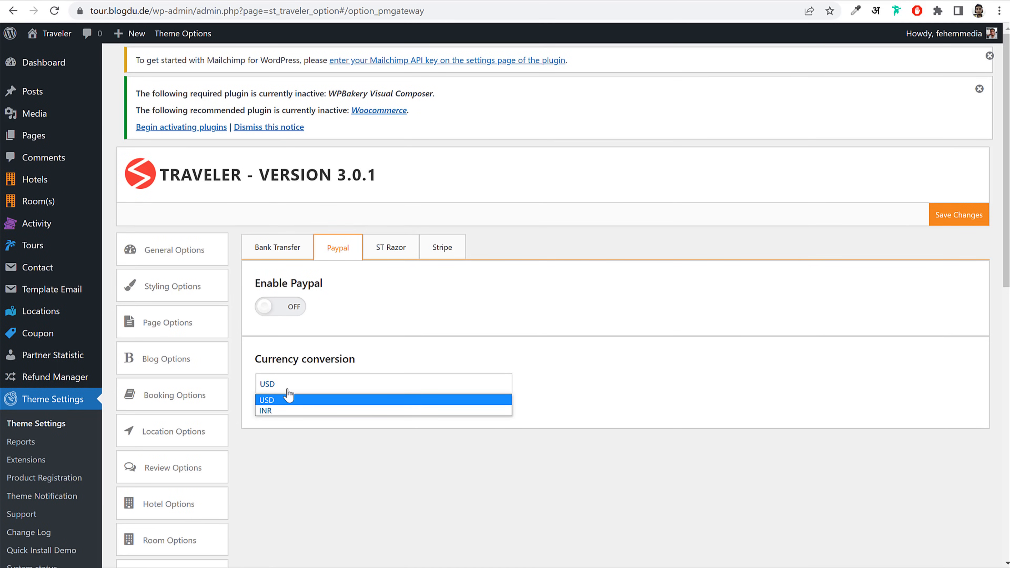
pyautogui.click(290, 398)
pyautogui.click(294, 308)
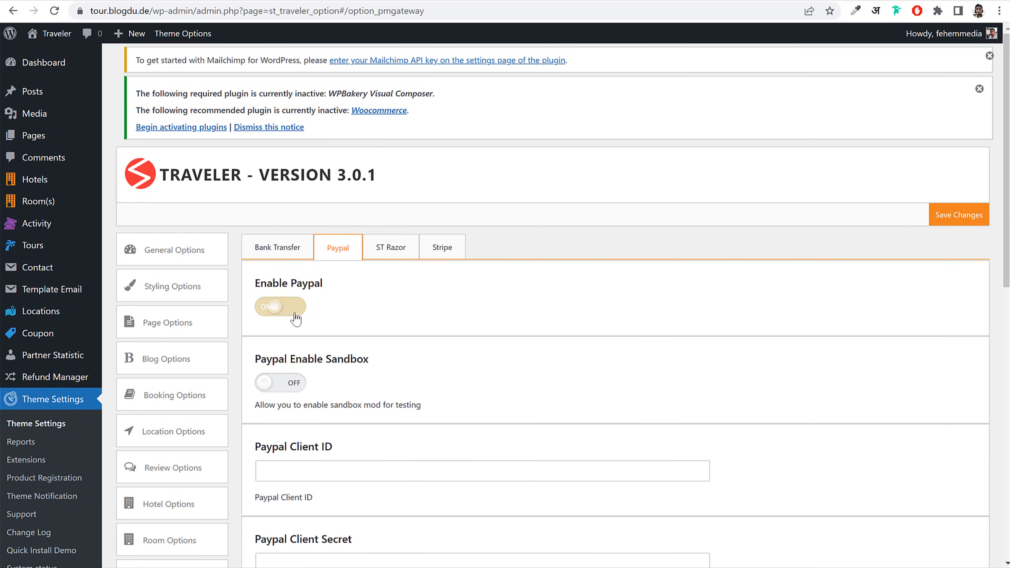
# - Check the empty Paypal Client ID and Client Secret fields
pyautogui.scroll(-1, 661, 317)
pyautogui.scroll(-4, 662, 317)
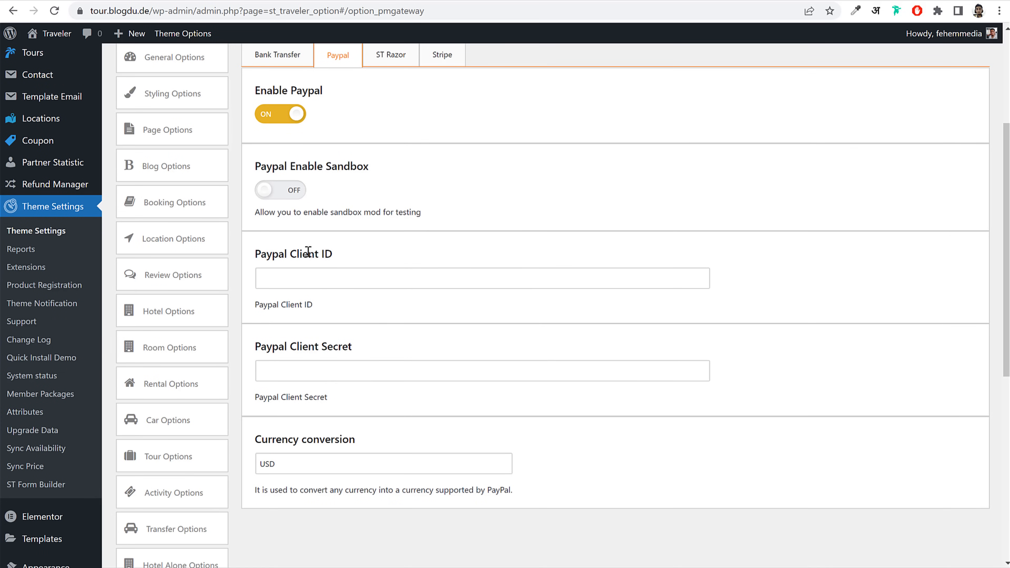
pyautogui.moveTo(271, 254); pyautogui.dragTo(253, 343)
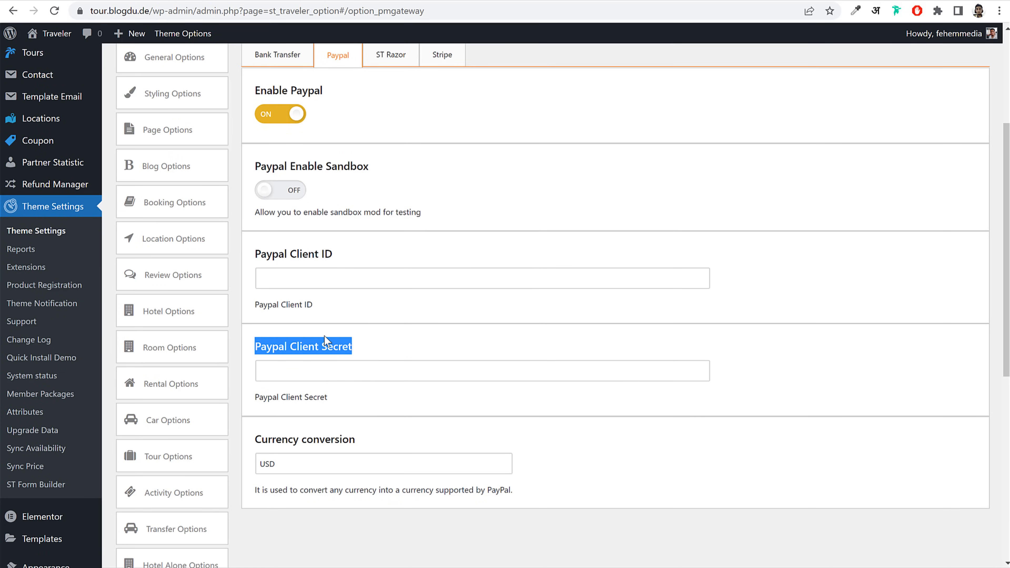
pyautogui.moveTo(333, 254); pyautogui.dragTo(254, 254)
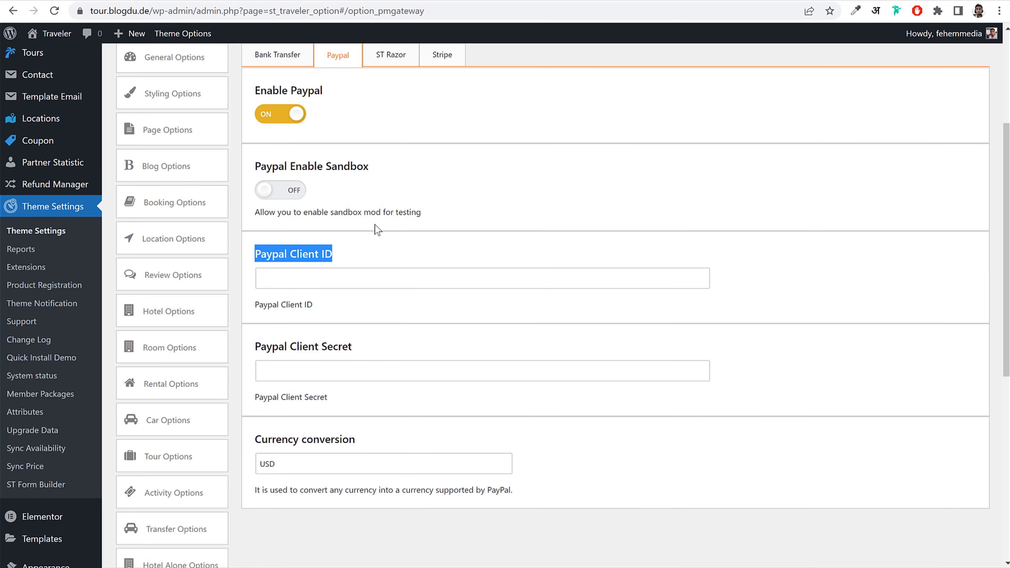
pyautogui.moveTo(374, 338); pyautogui.dragTo(254, 344)
pyautogui.click(315, 254)
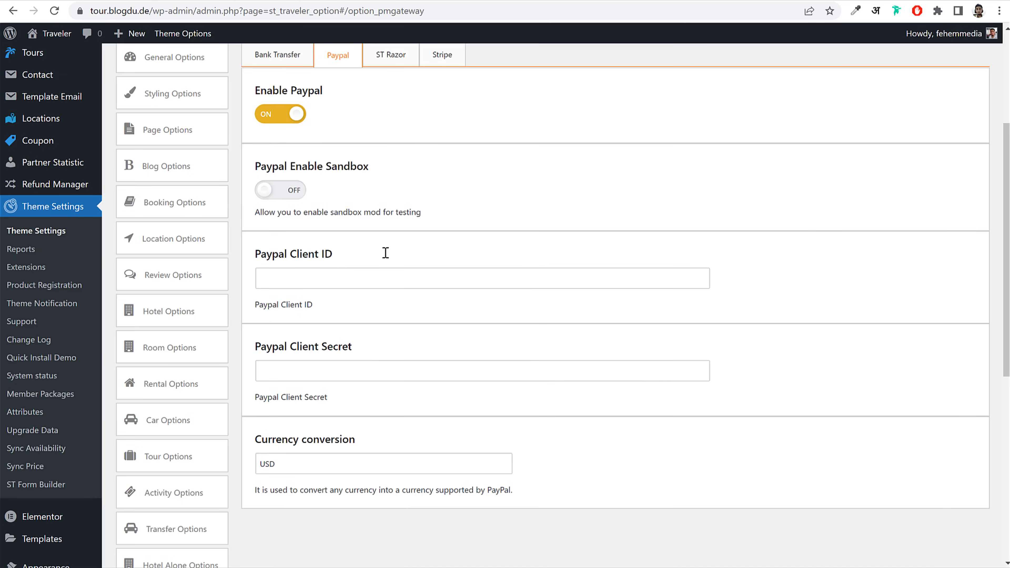
pyautogui.click(782, 1)
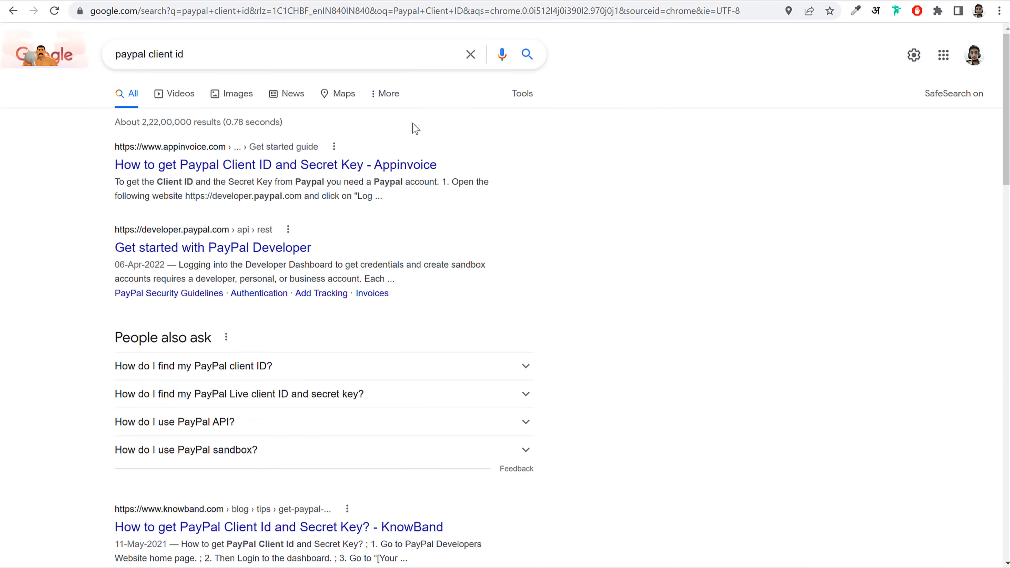
# - Open the PayPal Developer page and sign in to the developer dashboard
pyautogui.click(185, 254)
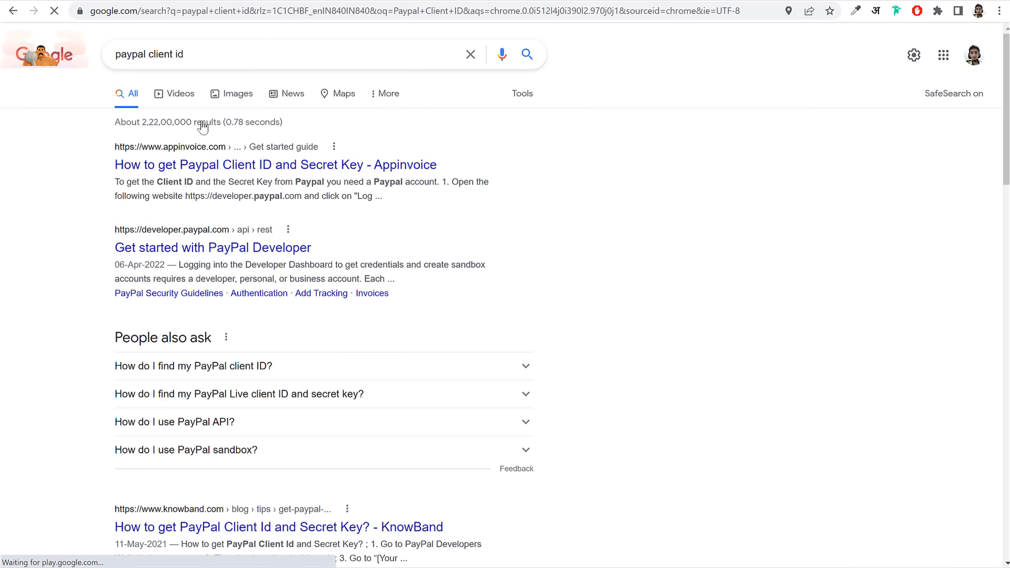
pyautogui.hotkey('alt', 'Left')
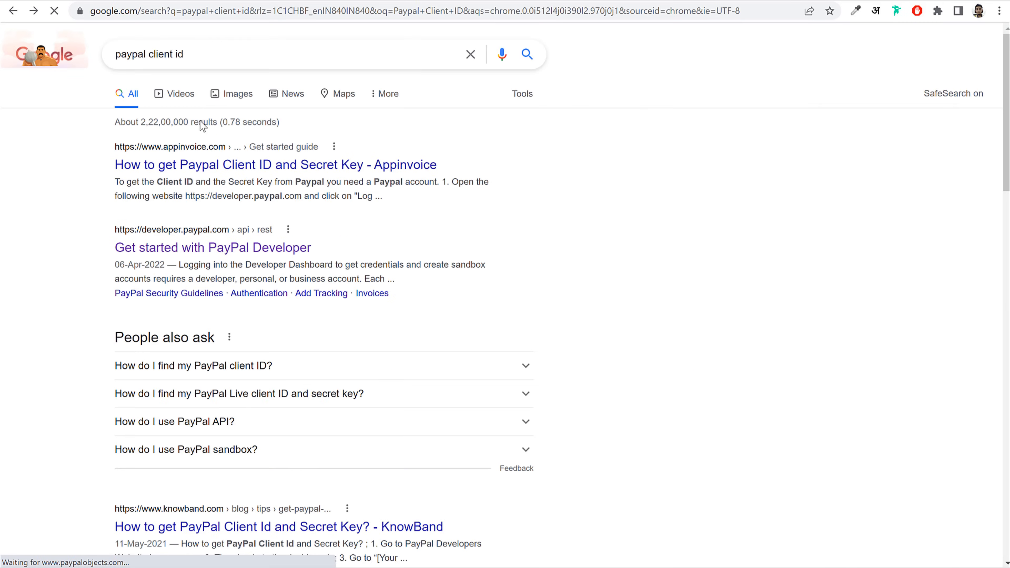
pyautogui.click(180, 250)
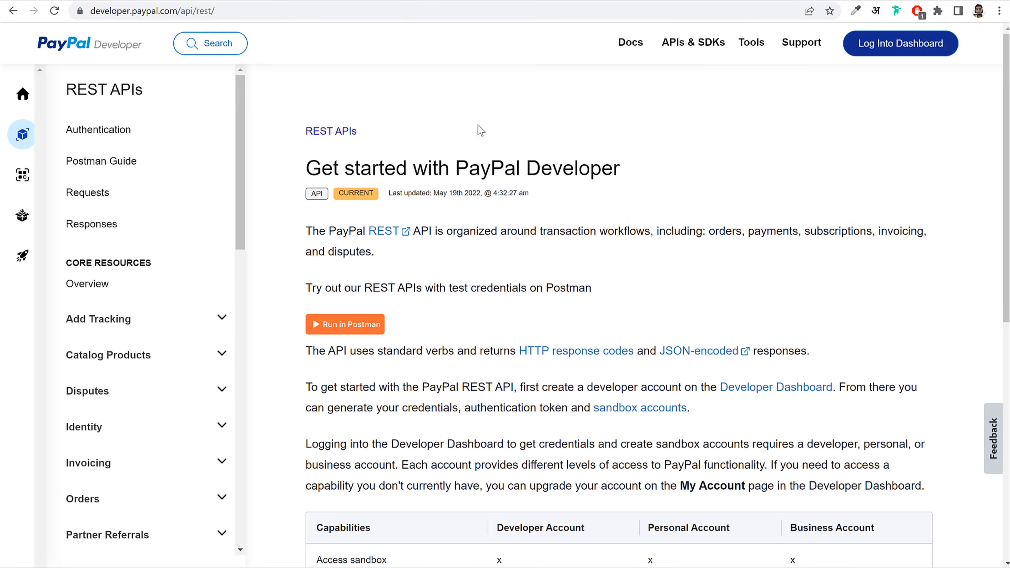
pyautogui.click(927, 52)
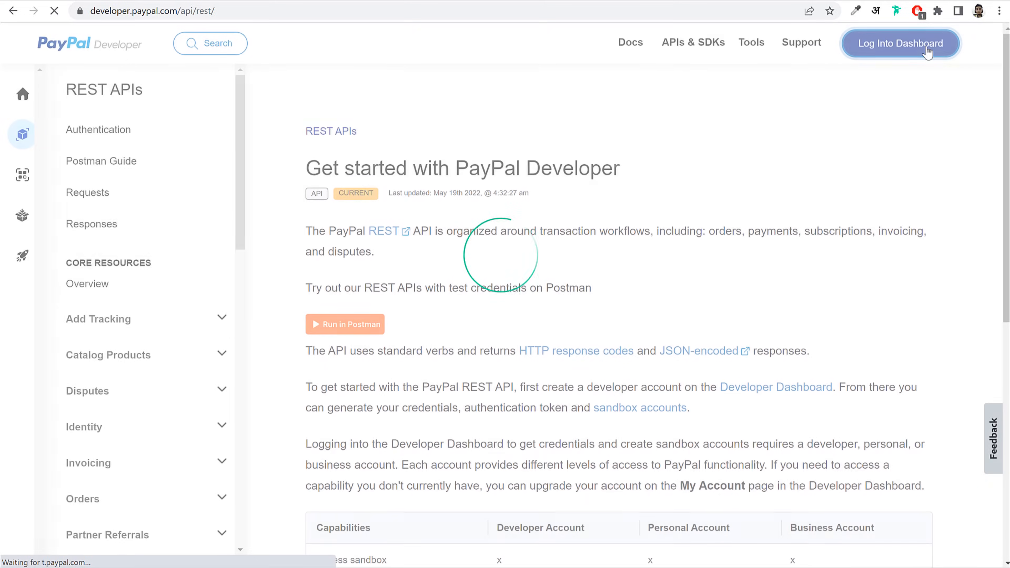
pyautogui.click(539, 278)
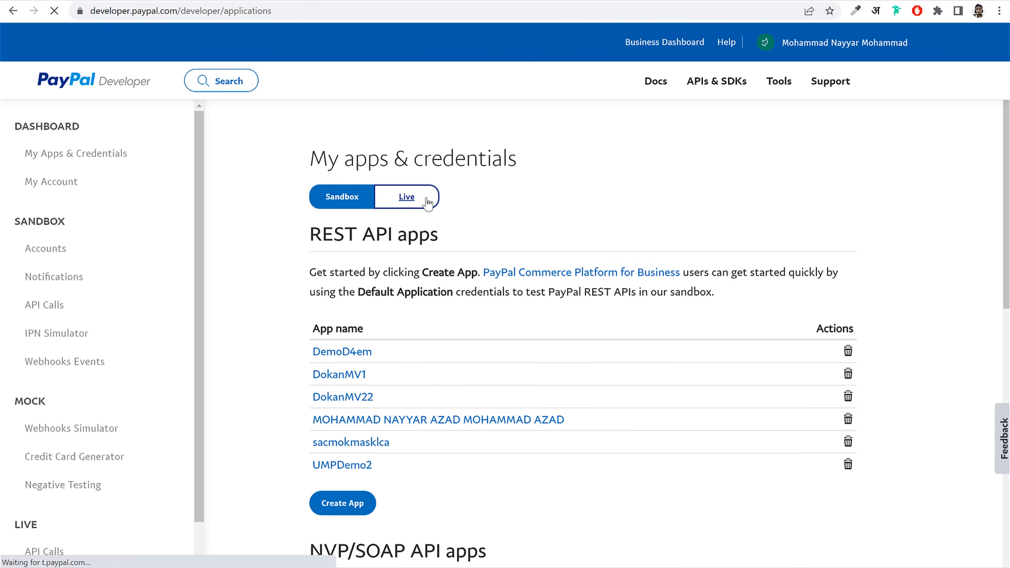
# - Create a live app named Traveler and select its live Client ID
pyautogui.click(407, 197)
pyautogui.scroll(-5, 419, 213)
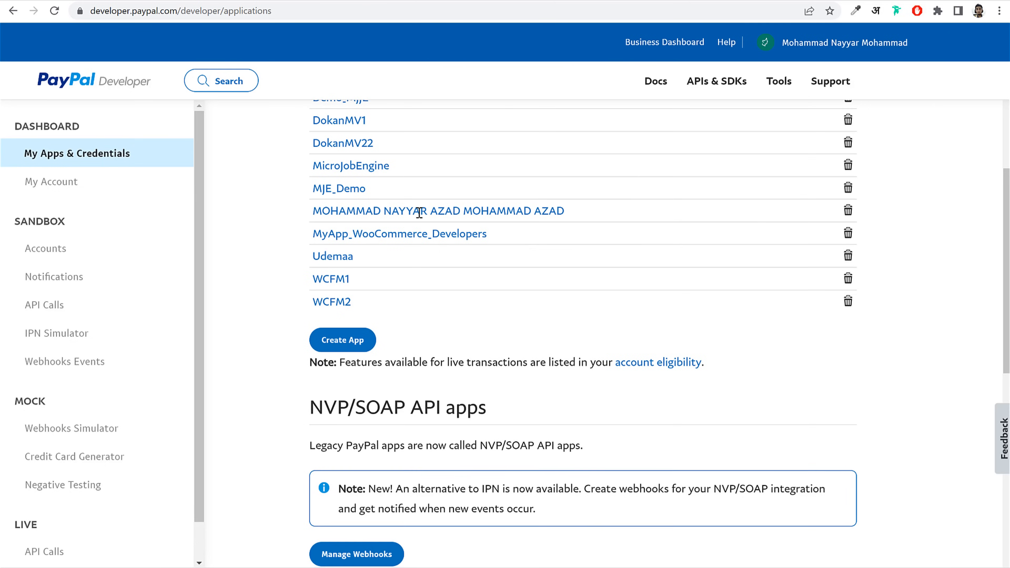
pyautogui.scroll(-2, 419, 213)
pyautogui.click(350, 279)
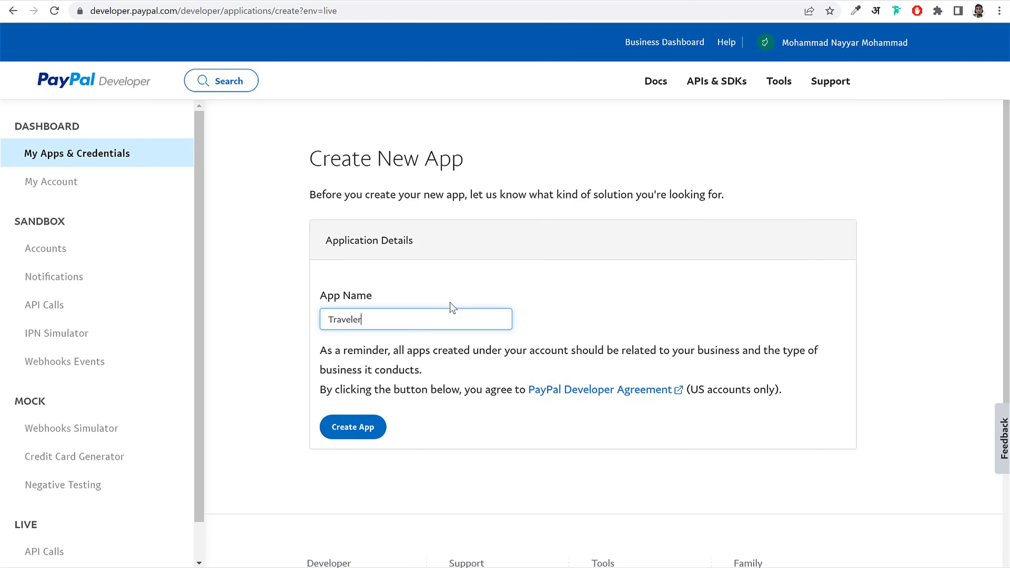
pyautogui.click(375, 433)
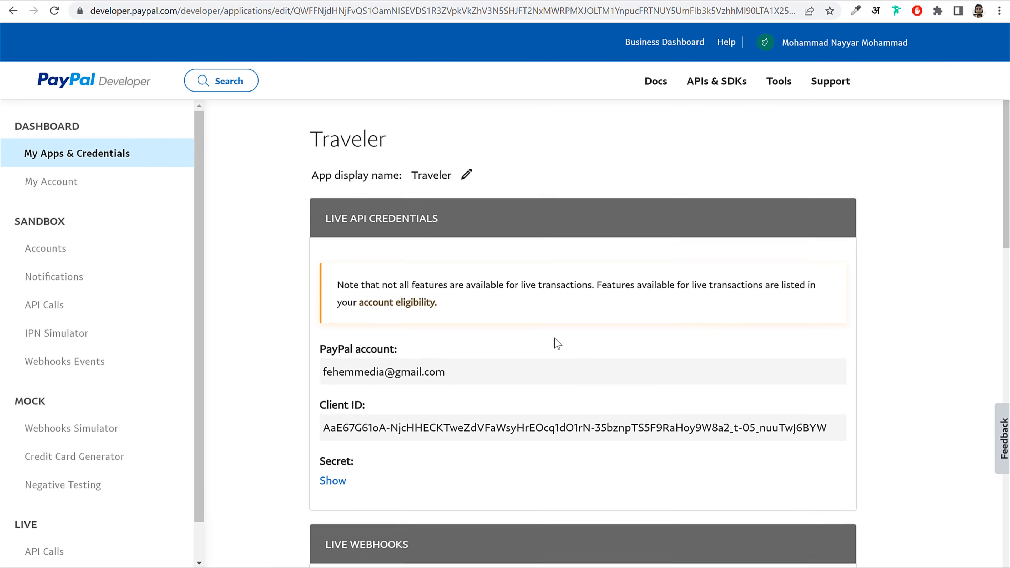
pyautogui.scroll(-3, 556, 341)
pyautogui.tripleClick(402, 318)
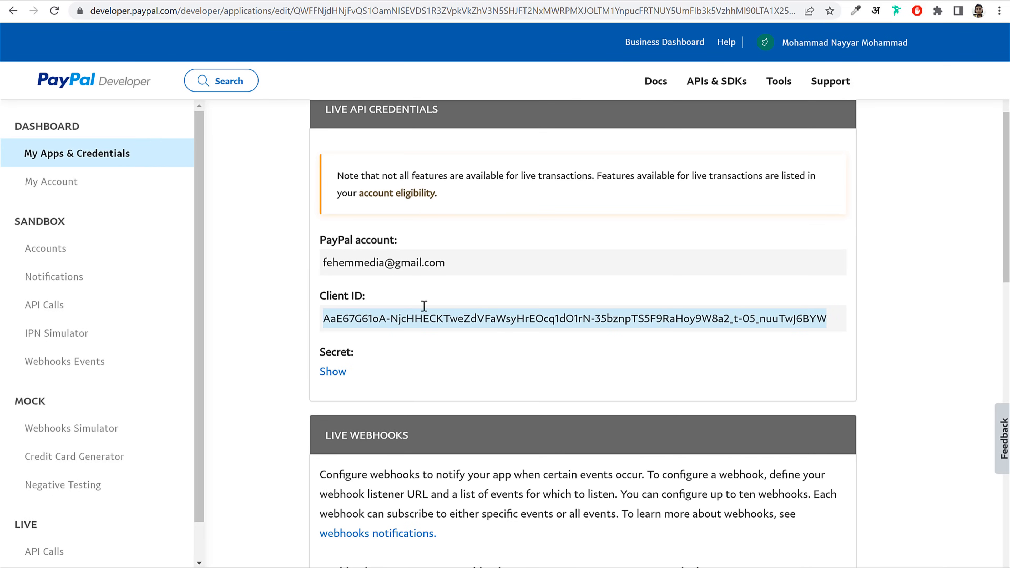
pyautogui.click(293, 1)
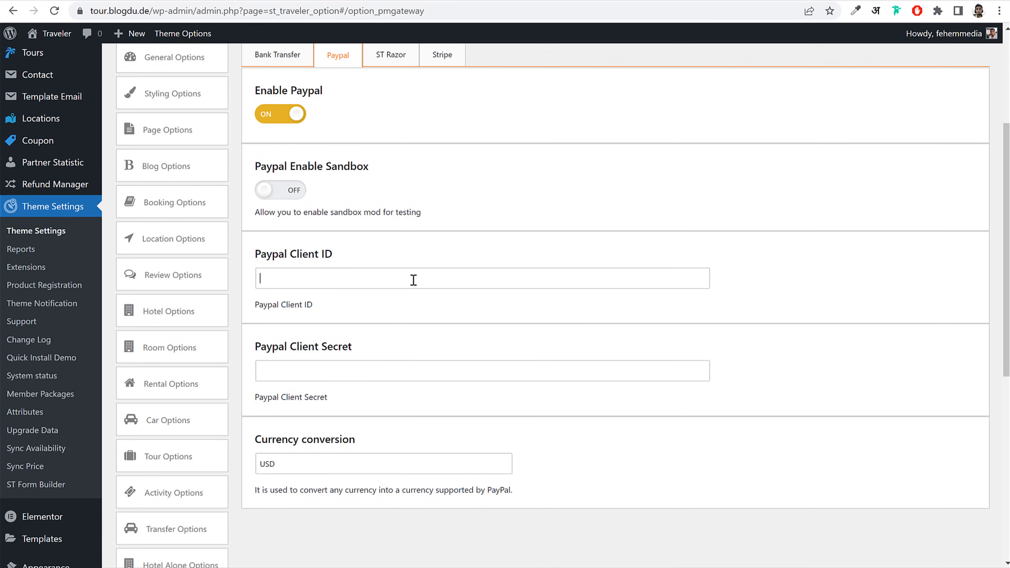
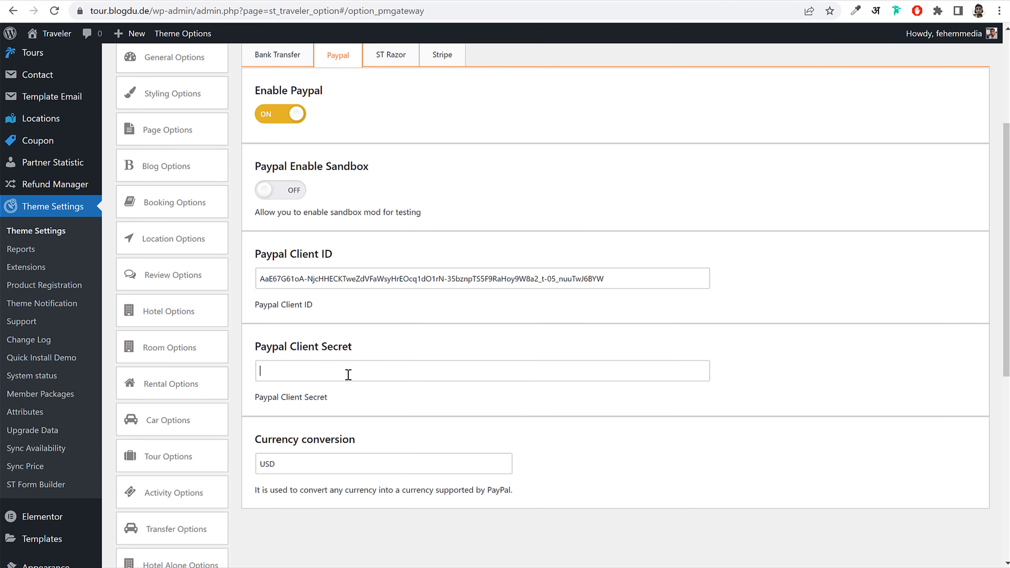
# - Paste the live PayPal Client ID and Secret and save the Paypal settings
pyautogui.hotkey('ctrl', 'v')
pyautogui.scroll(5, 750, 341)
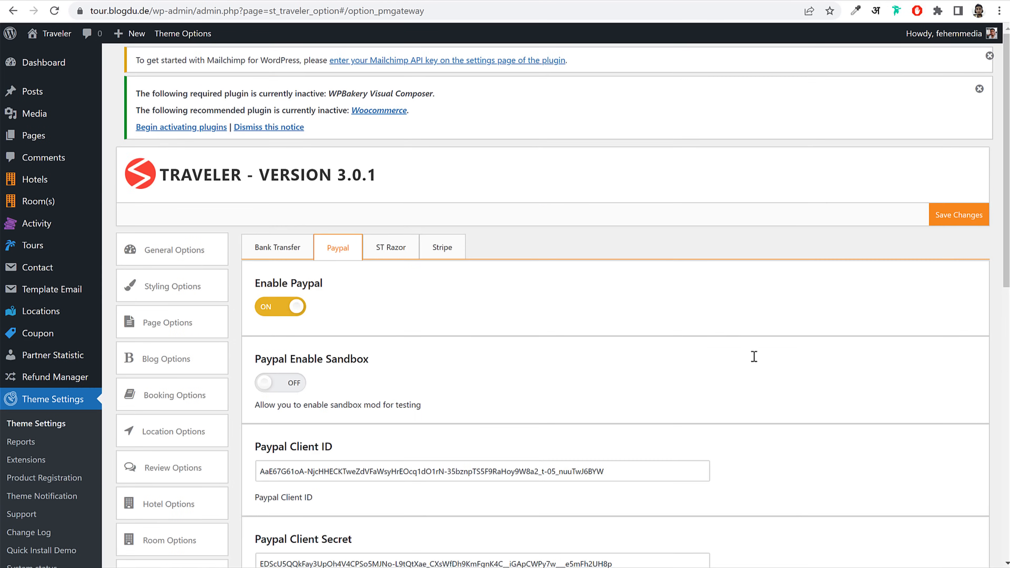
pyautogui.click(966, 215)
# - Turn on ST Razor payments, keeping Authorize as the payment action
pyautogui.click(403, 257)
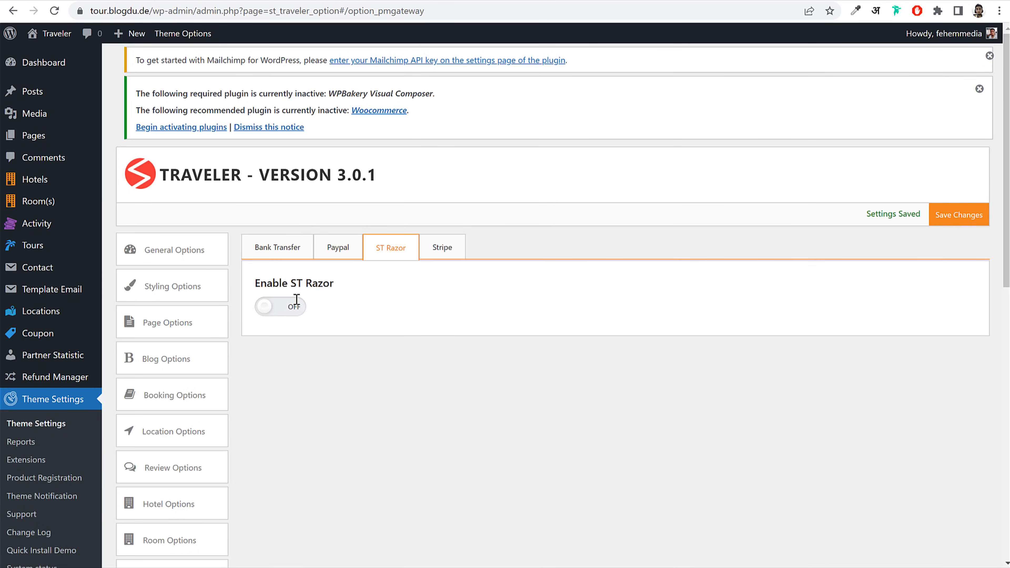
pyautogui.click(278, 307)
pyautogui.scroll(-5, 335, 237)
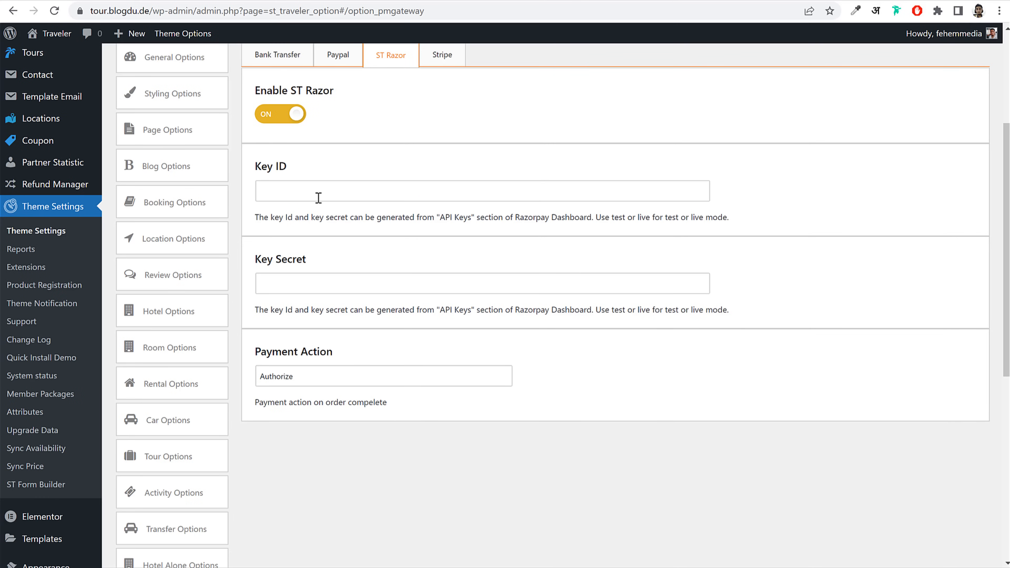
pyautogui.click(361, 376)
pyautogui.click(571, 353)
pyautogui.scroll(3, 629, 362)
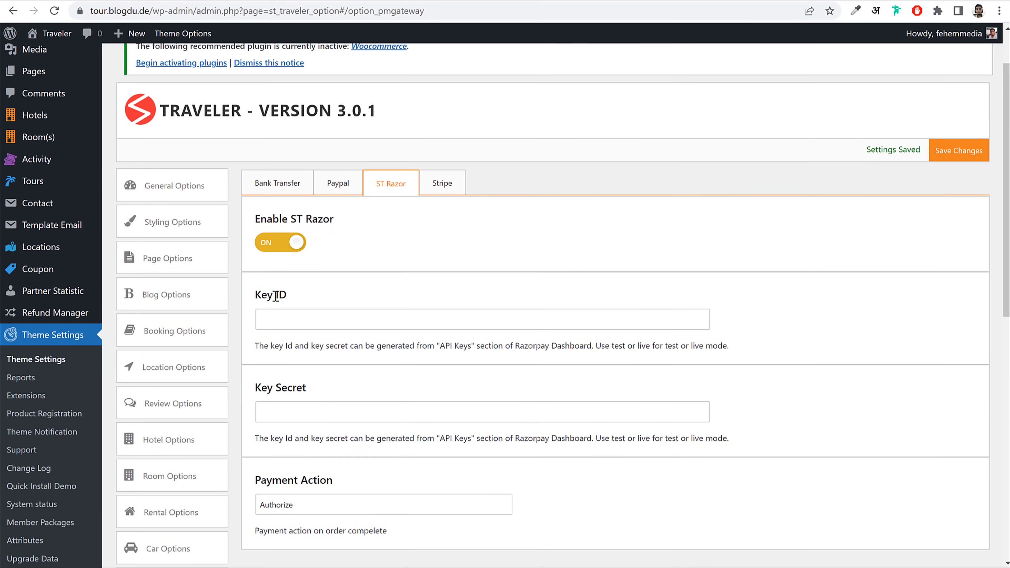
pyautogui.moveTo(287, 295); pyautogui.dragTo(257, 295)
pyautogui.moveTo(307, 388); pyautogui.dragTo(262, 388)
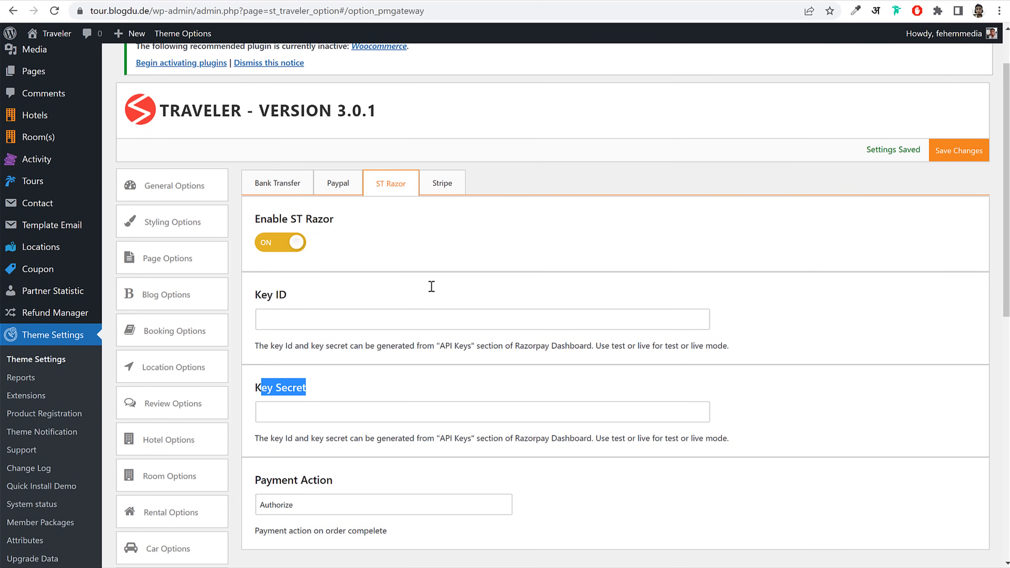
pyautogui.click(413, 286)
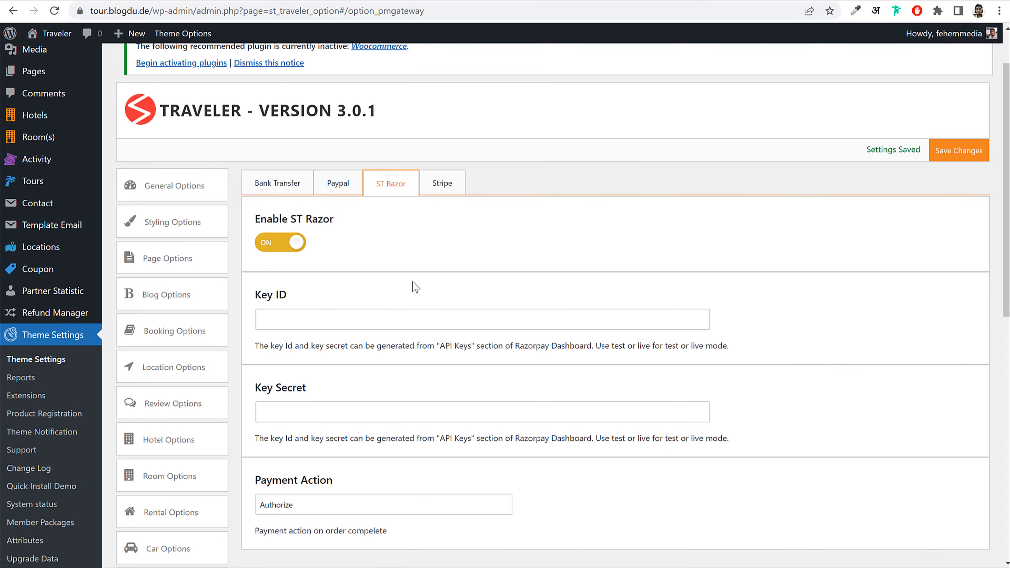
# - Switch on Stripe payments in the Stripe payment settings
pyautogui.click(350, 187)
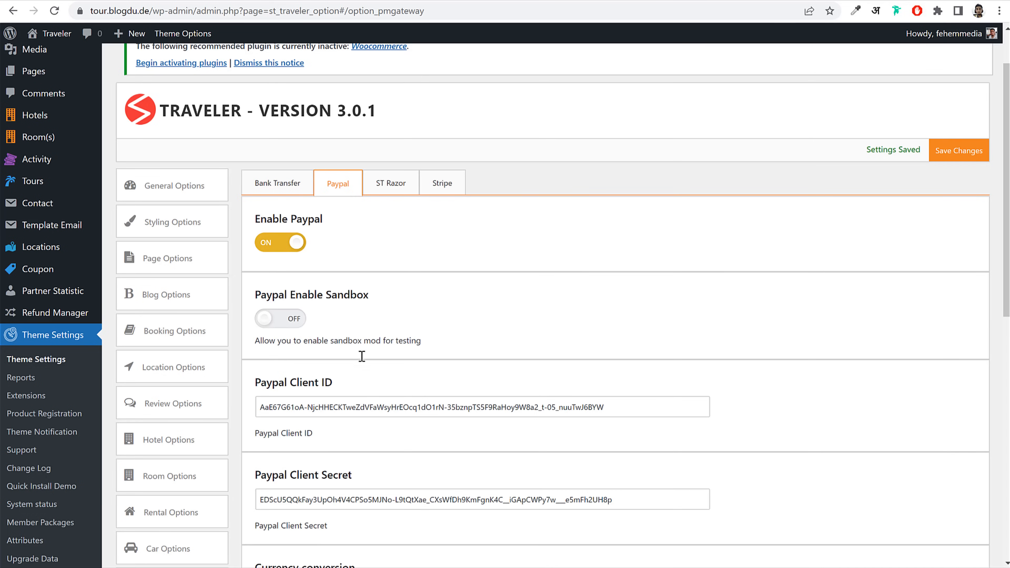
pyautogui.click(381, 190)
pyautogui.click(437, 194)
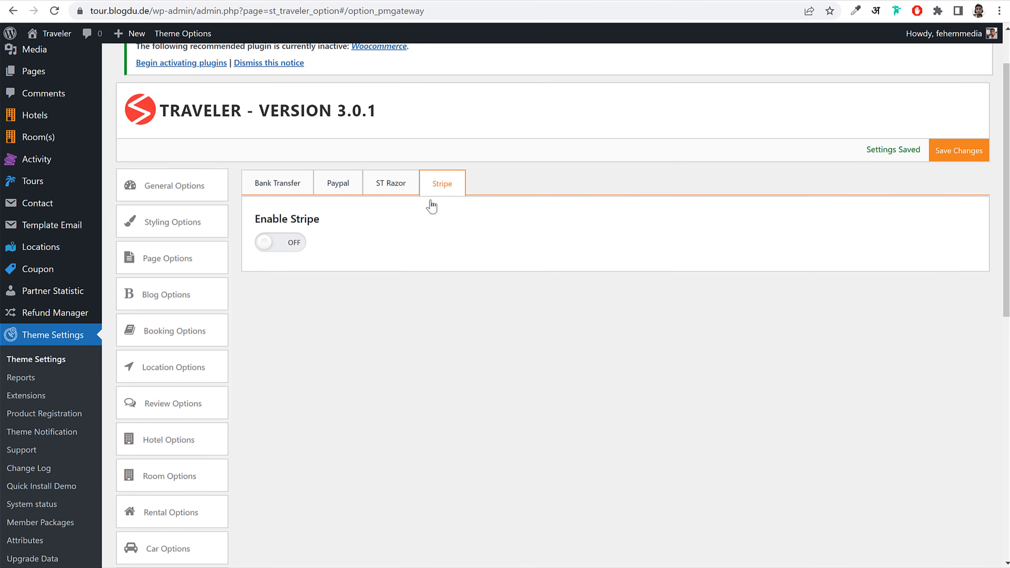
pyautogui.click(307, 243)
# - Check the Stripe Publishable Key field, then read through the 'razorpay secret key' search results
pyautogui.moveTo(332, 299); pyautogui.dragTo(256, 297)
pyautogui.click(406, 186)
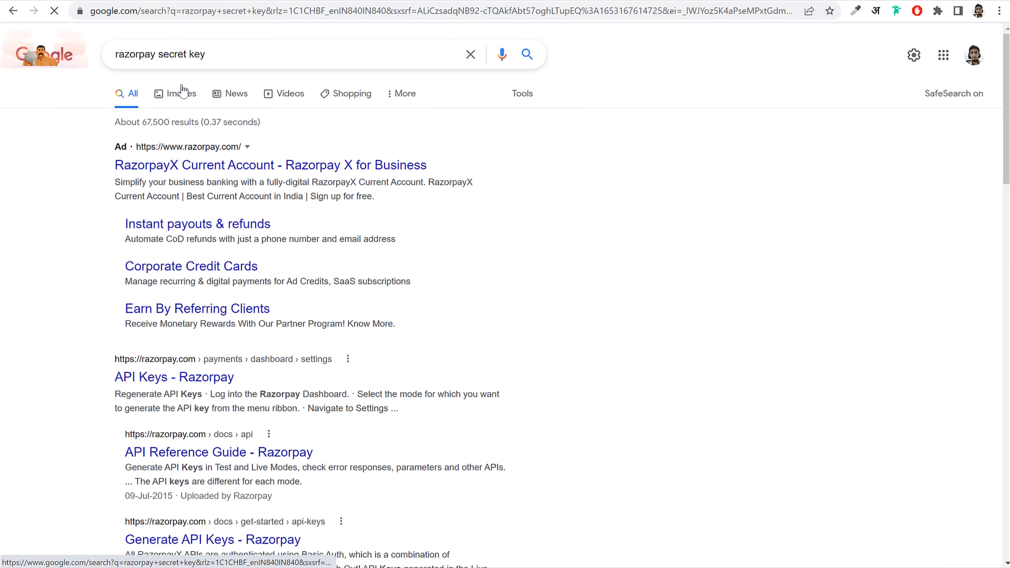
pyautogui.scroll(-3, 320, 264)
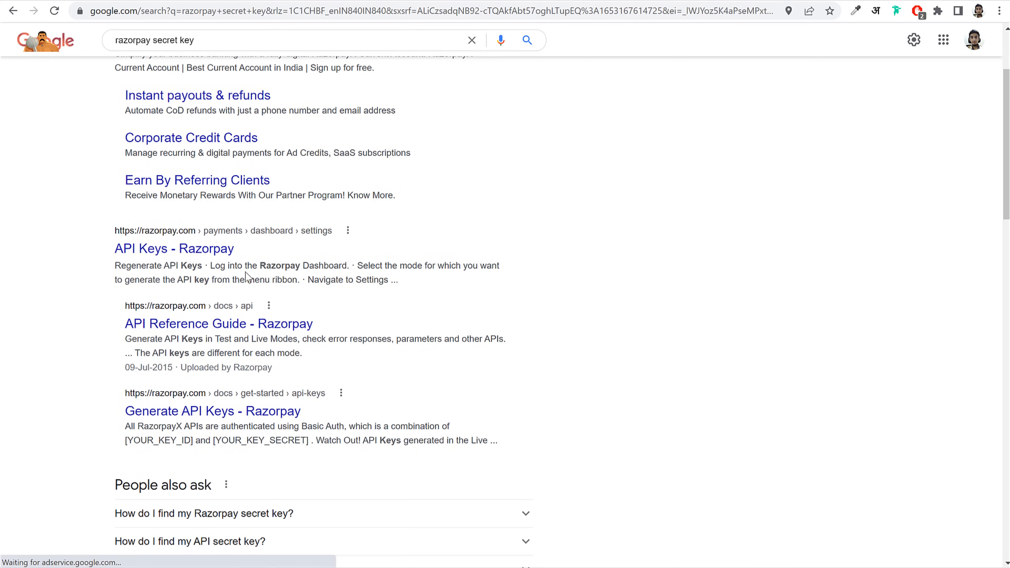
pyautogui.moveTo(210, 265); pyautogui.dragTo(289, 282)
pyautogui.click(311, 288)
pyautogui.scroll(-6, 328, 287)
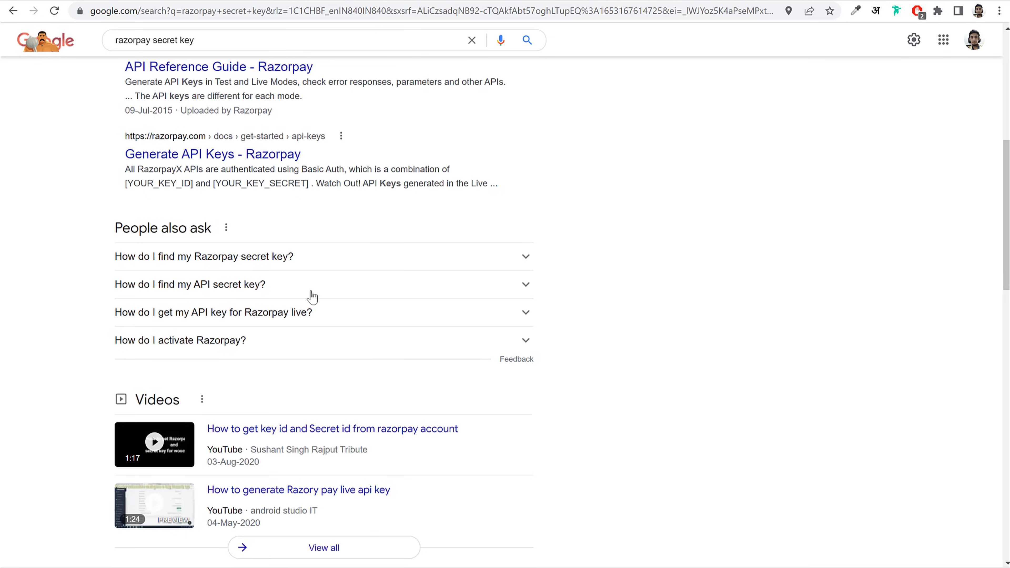
pyautogui.scroll(-6, 310, 294)
pyautogui.scroll(15, 310, 294)
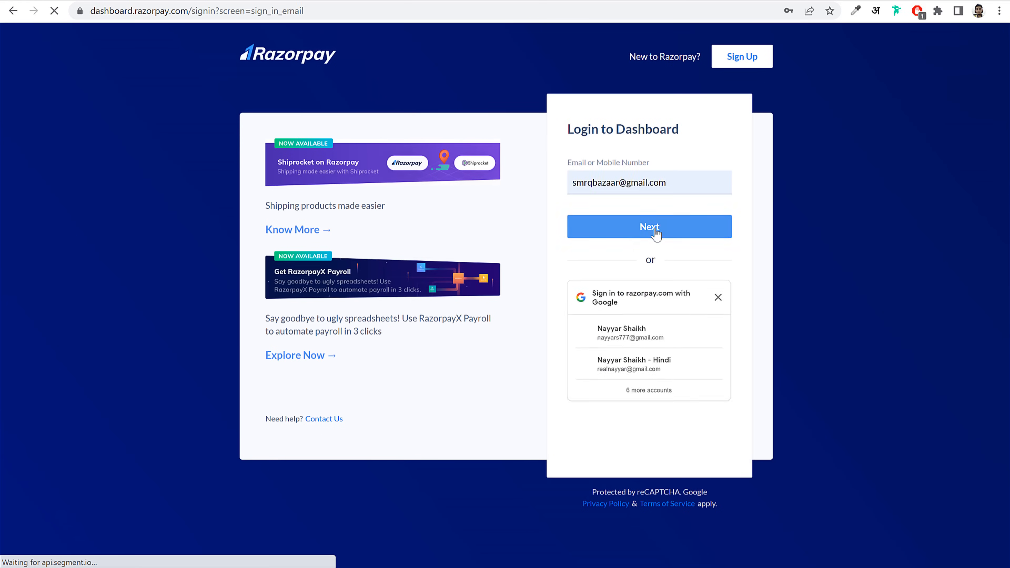
# - Sign in to the Razorpay dashboard and open Settings > API Keys
pyautogui.click(655, 226)
pyautogui.click(655, 233)
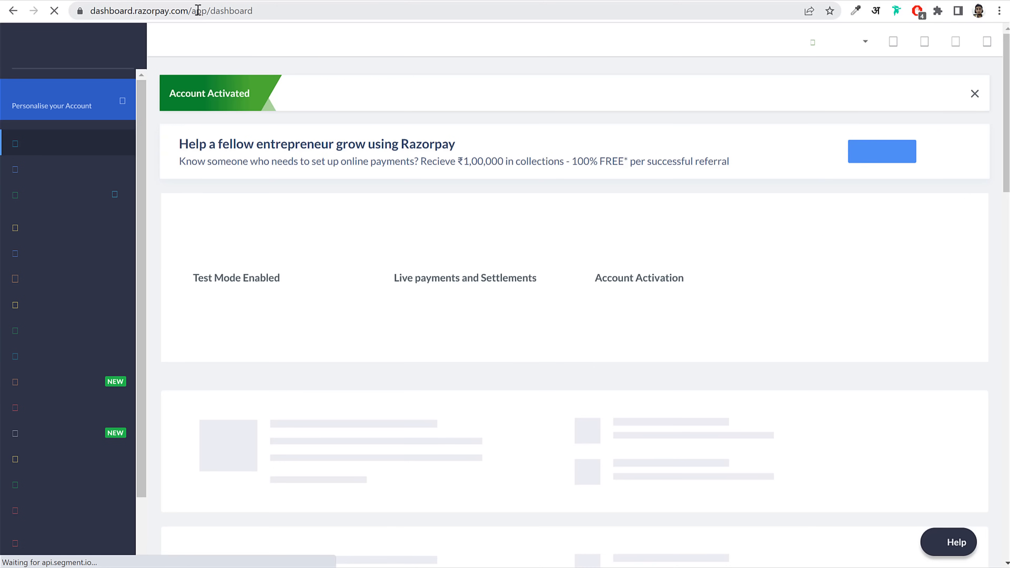
pyautogui.moveTo(198, 10); pyautogui.dragTo(90, 11)
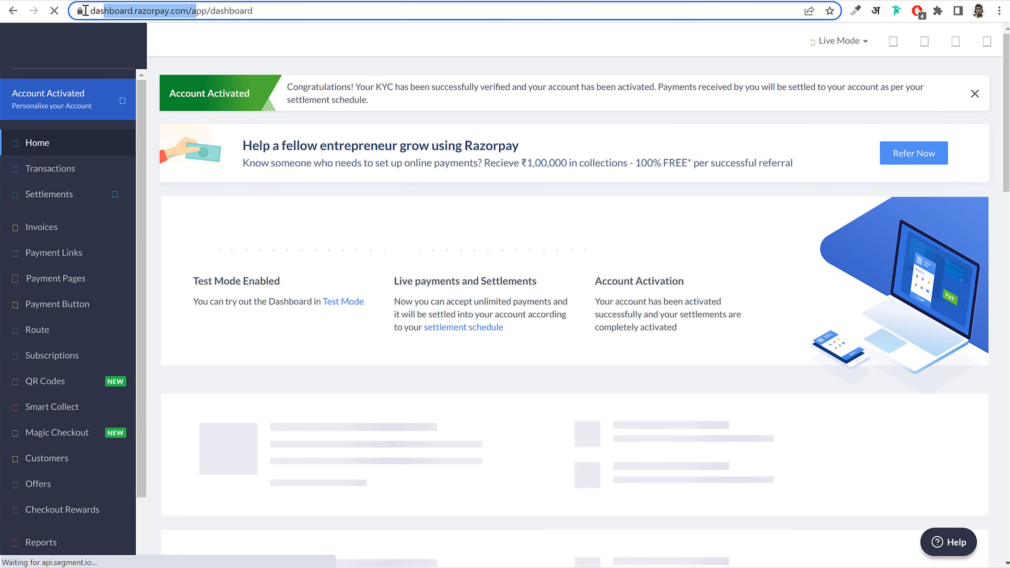
pyautogui.scroll(-2, 80, 398)
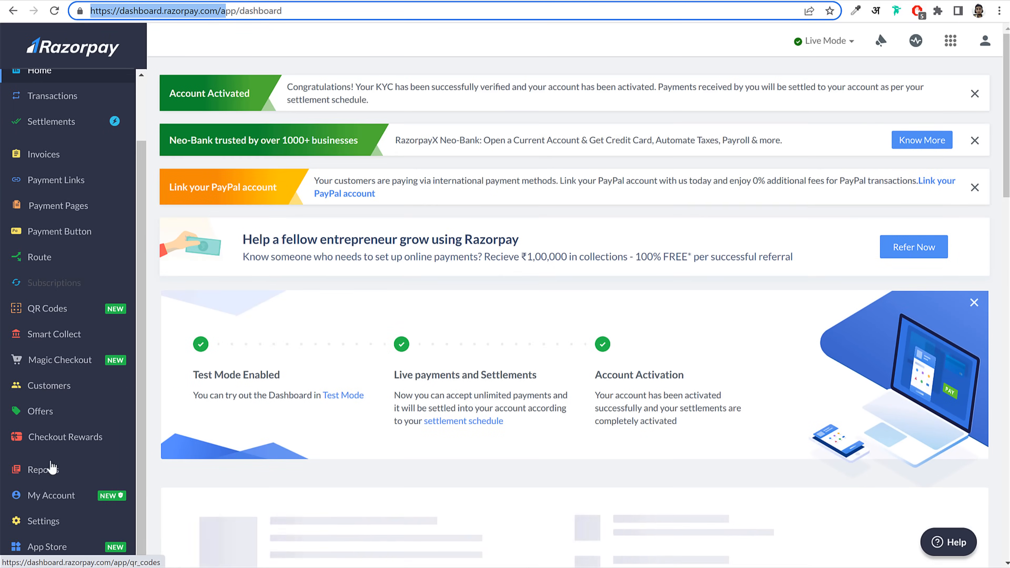
pyautogui.click(51, 528)
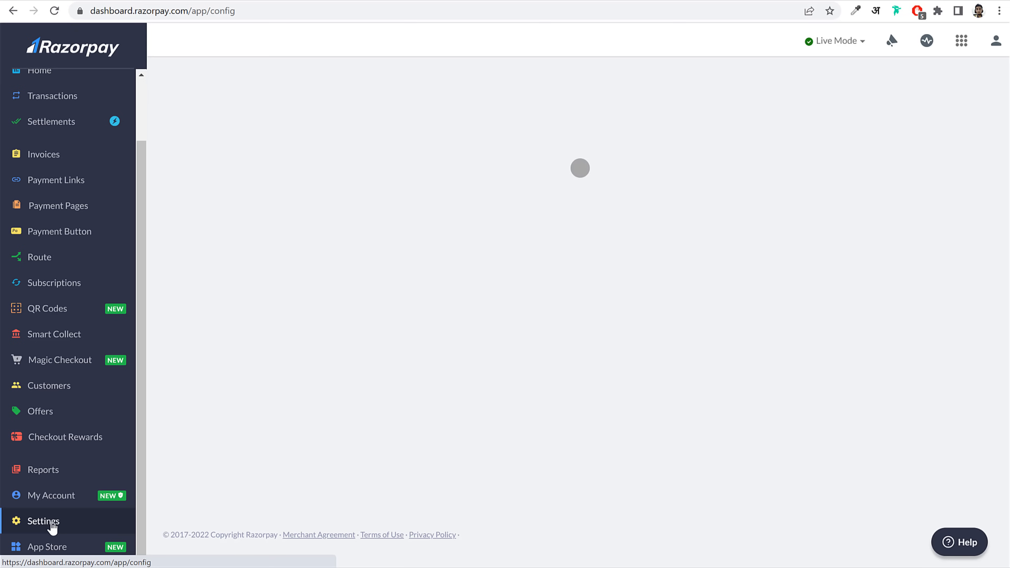
pyautogui.click(334, 93)
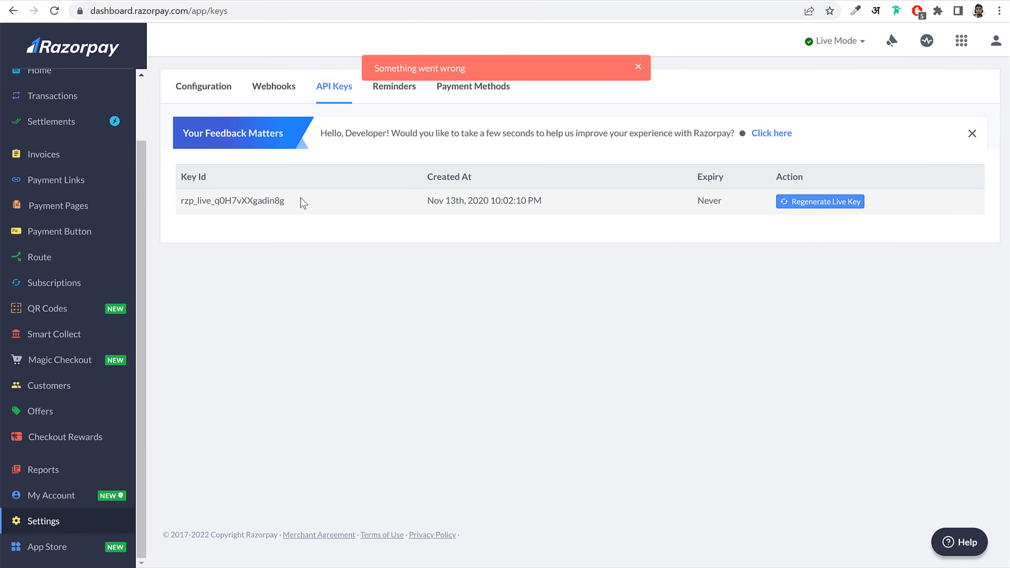
# - Copy the live Key Id into ST Razor's Key ID field and locate the empty Key Secret
pyautogui.moveTo(299, 201); pyautogui.dragTo(181, 201)
pyautogui.hotkey('ctrl', 'c')
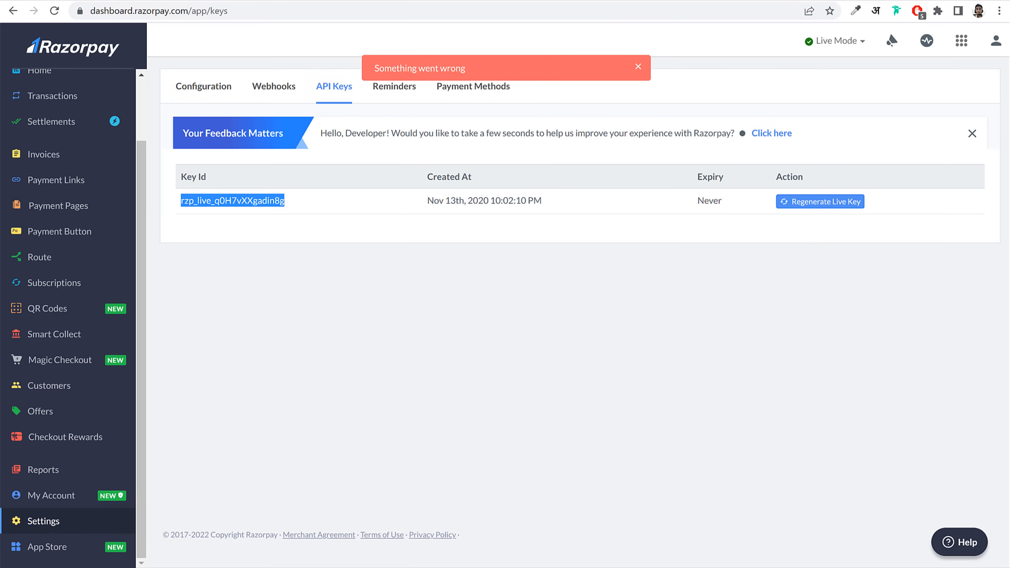
pyautogui.click(254, 1)
pyautogui.click(358, 315)
pyautogui.hotkey('ctrl', 'v')
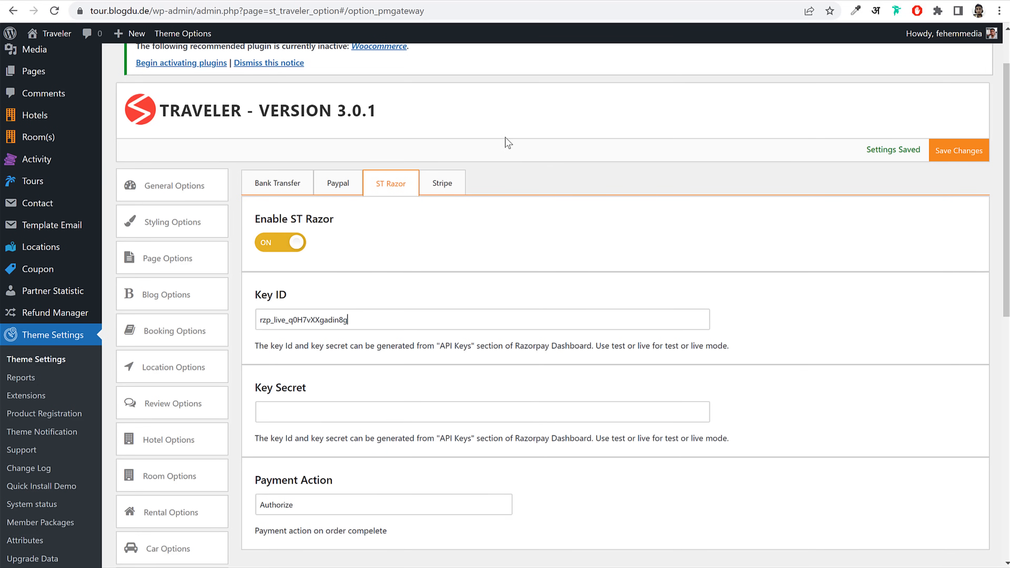
pyautogui.click(660, 1)
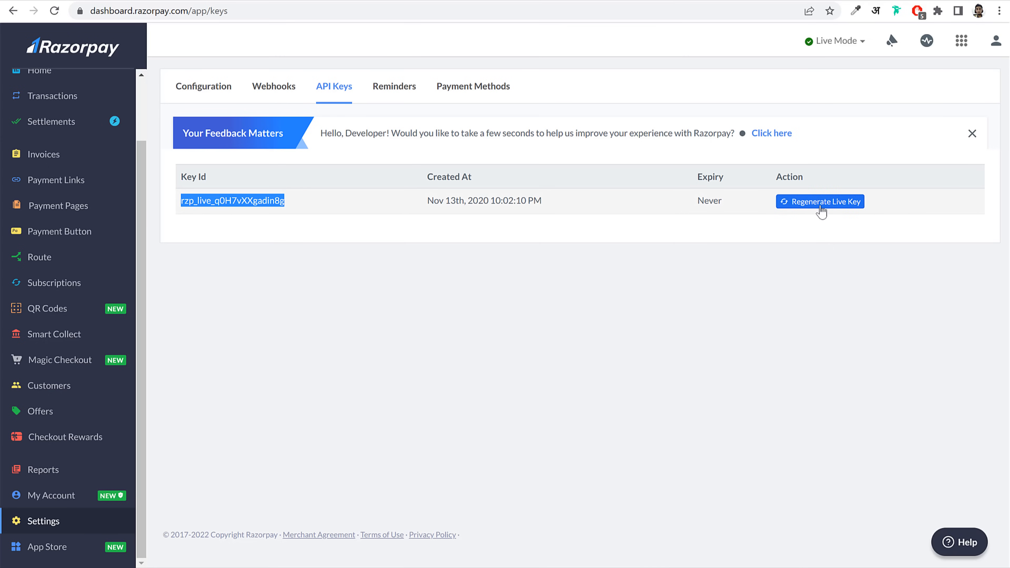
pyautogui.click(525, 1)
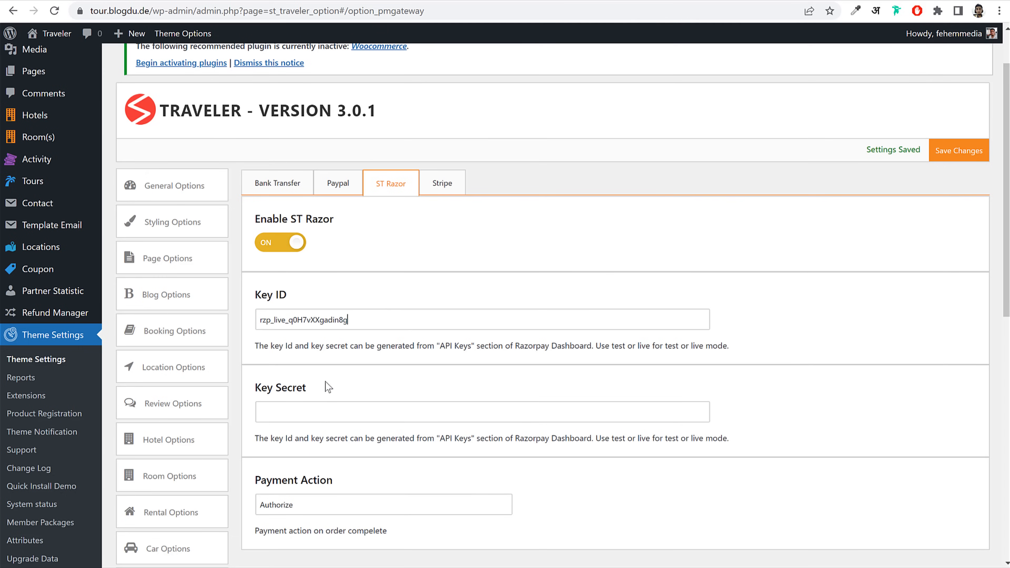
pyautogui.click(317, 410)
pyautogui.click(728, 0)
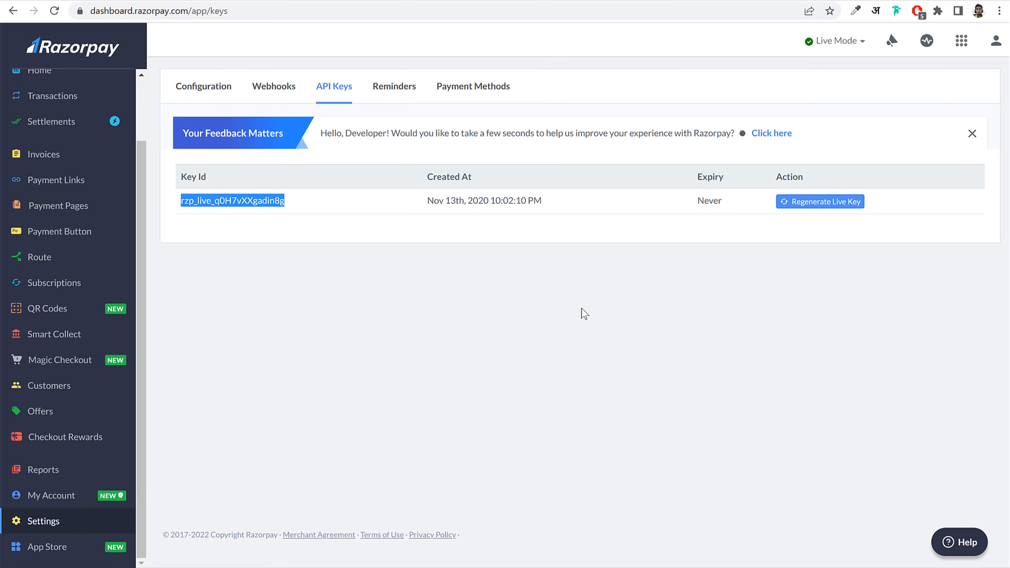
# - Copy the key secret from cell B2 of DummyKeys.xlsx and close it without saving
pyautogui.hotkey('alt', 'Tab')
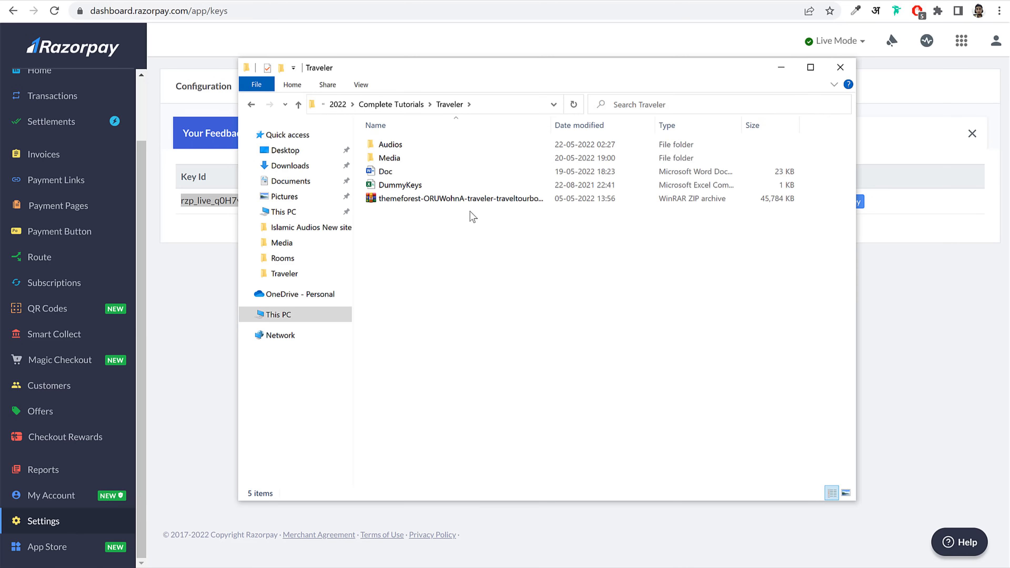
pyautogui.click(418, 187)
pyautogui.doubleClick(417, 186)
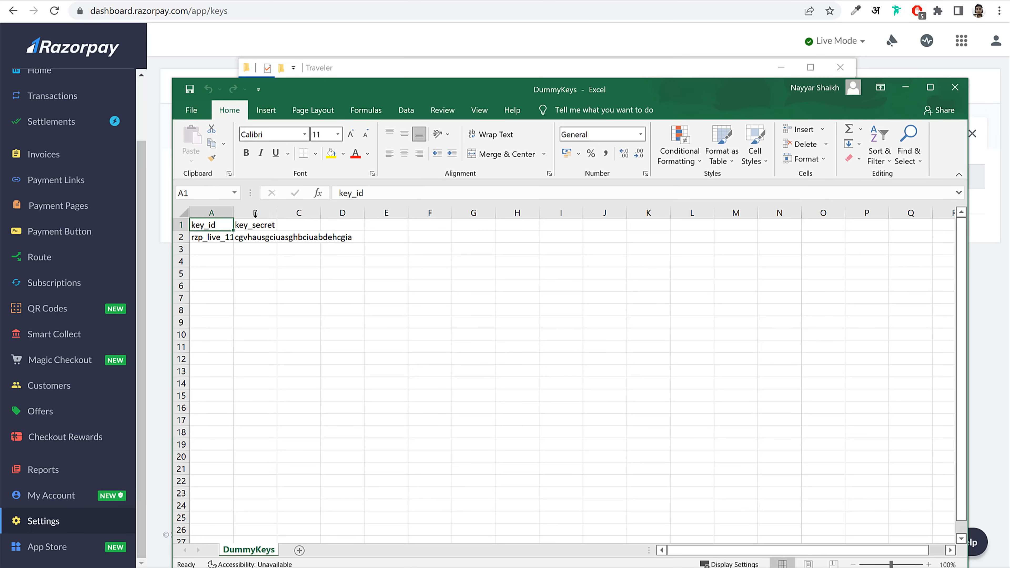
pyautogui.doubleClick(235, 212)
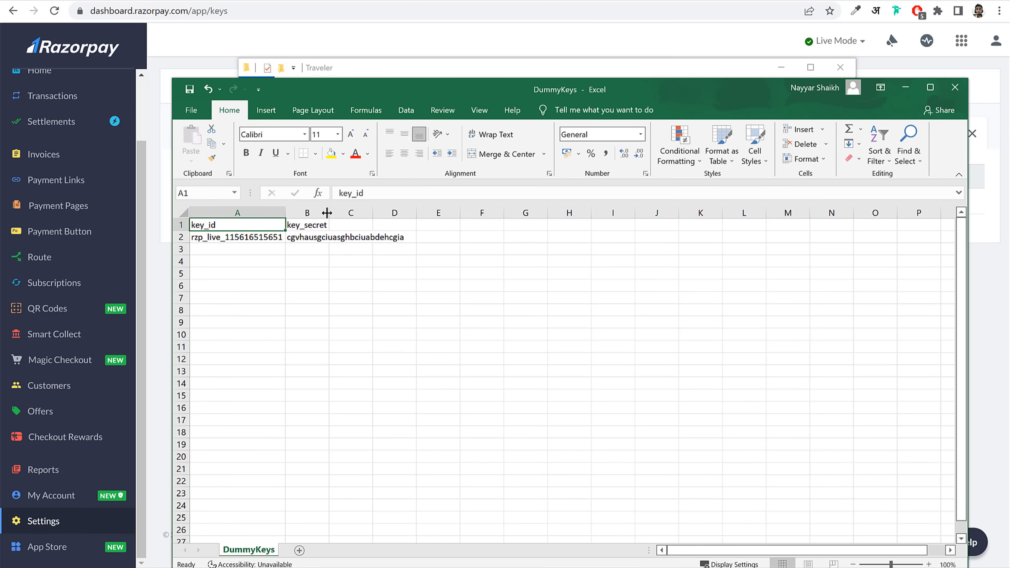
pyautogui.doubleClick(327, 212)
pyautogui.doubleClick(320, 239)
pyautogui.doubleClick(320, 240)
pyautogui.hotkey('ctrl', 'c')
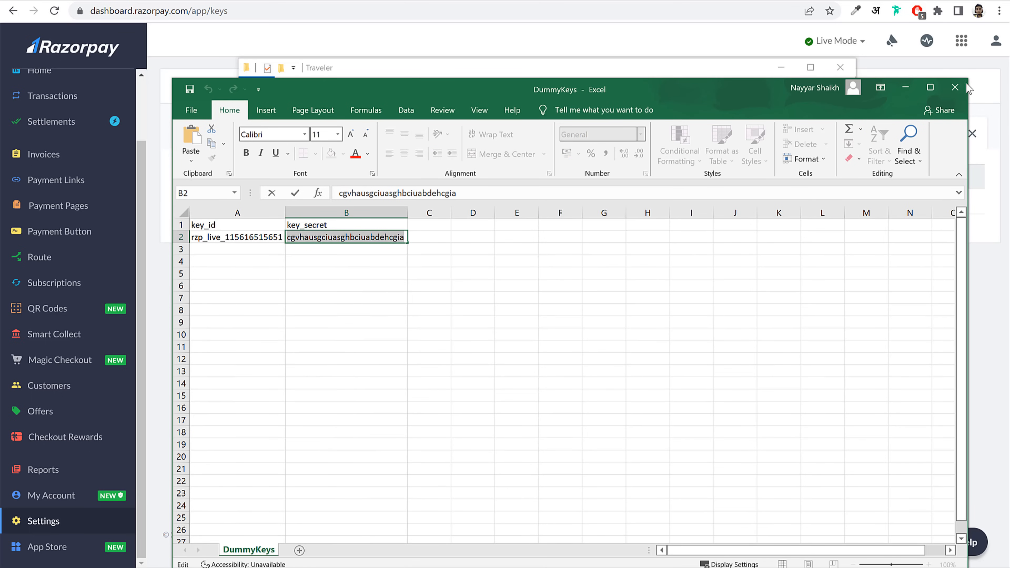
pyautogui.click(966, 88)
pyautogui.click(398, 337)
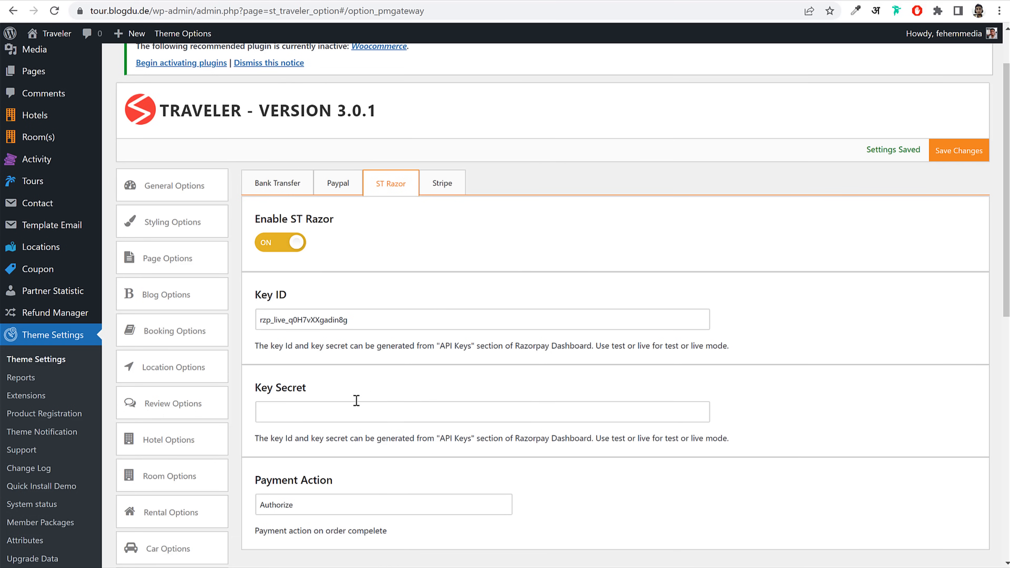
# - Paste the secret into ST Razor's Key Secret field and save the settings
pyautogui.click(356, 403)
pyautogui.hotkey('ctrl', 'v')
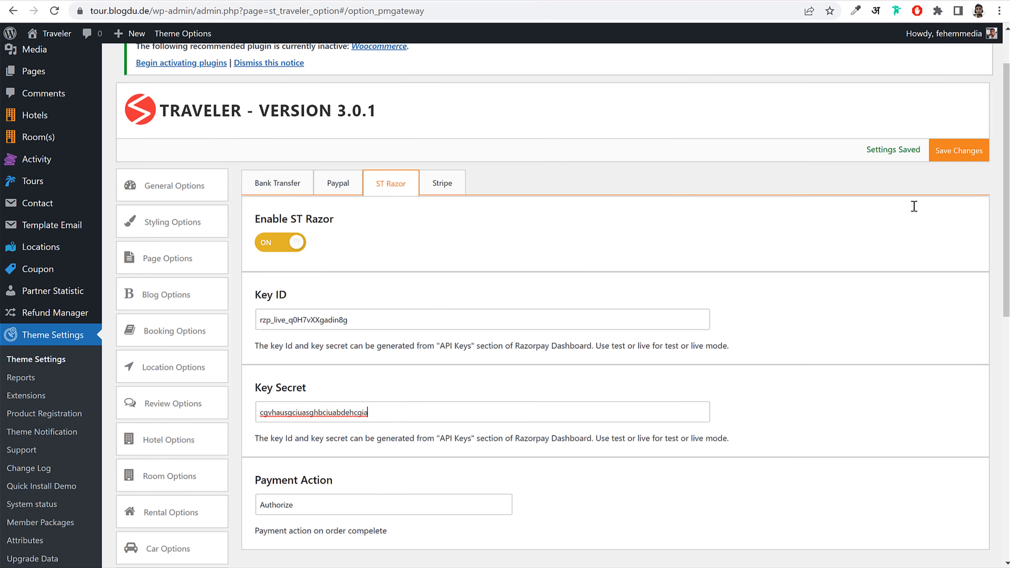
pyautogui.click(982, 155)
# - Go to dashboard.stripe.com in the Razorpay tab and sign in to Stripe
pyautogui.click(442, 183)
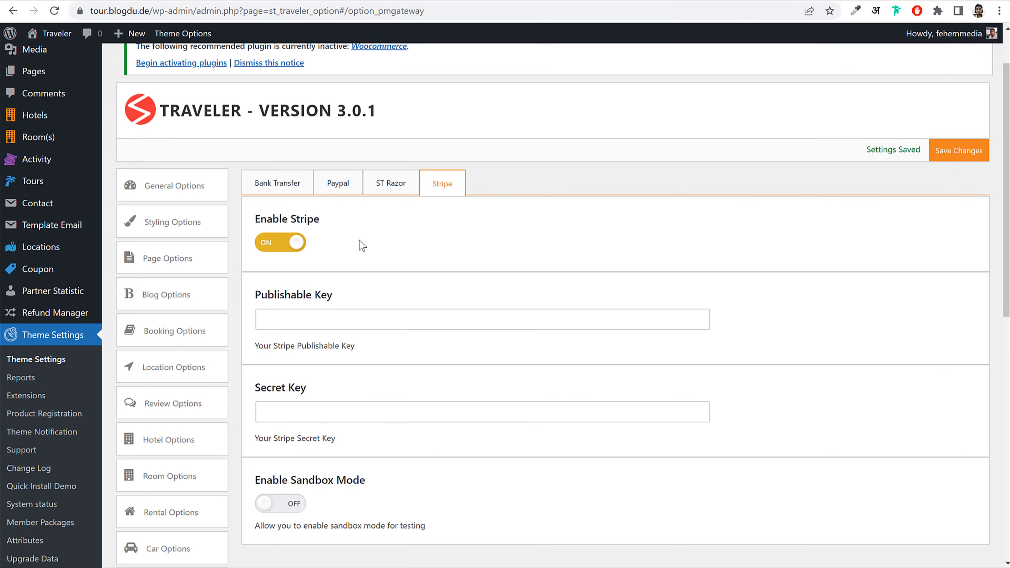
pyautogui.click(687, 1)
pyautogui.click(656, 13)
pyautogui.write('da')
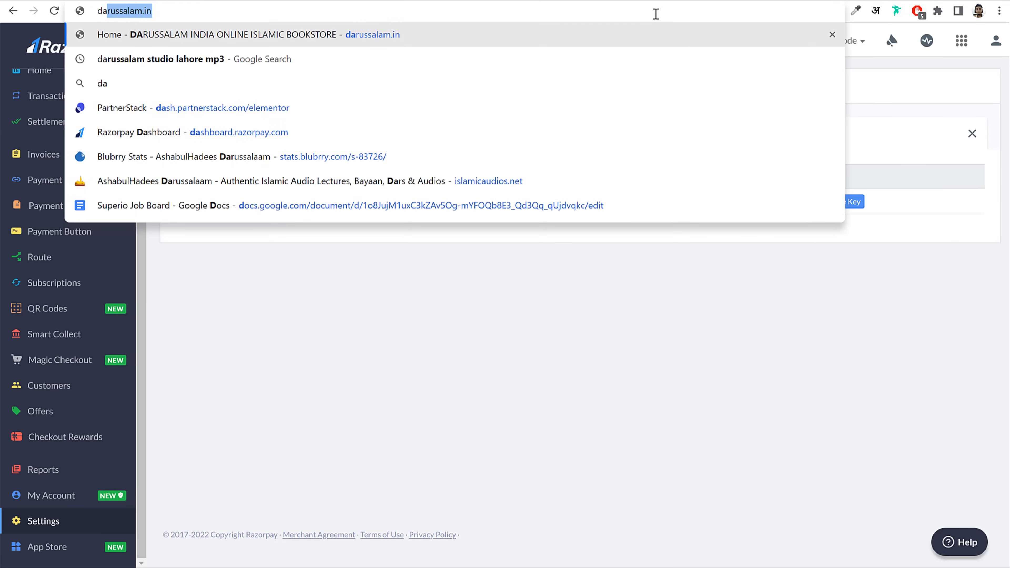
pyautogui.write('shboard.stripe.com/login')
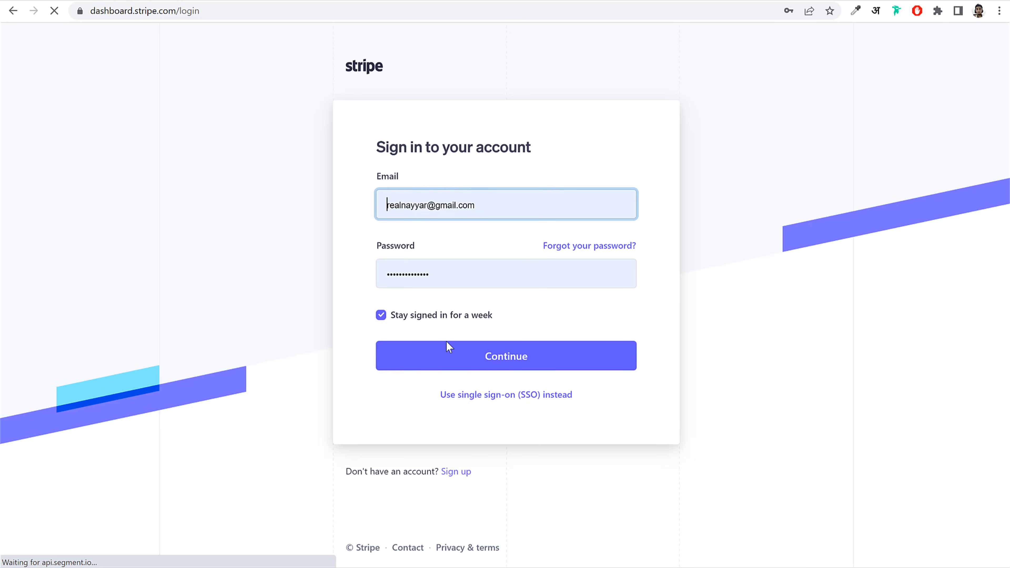
pyautogui.click(448, 345)
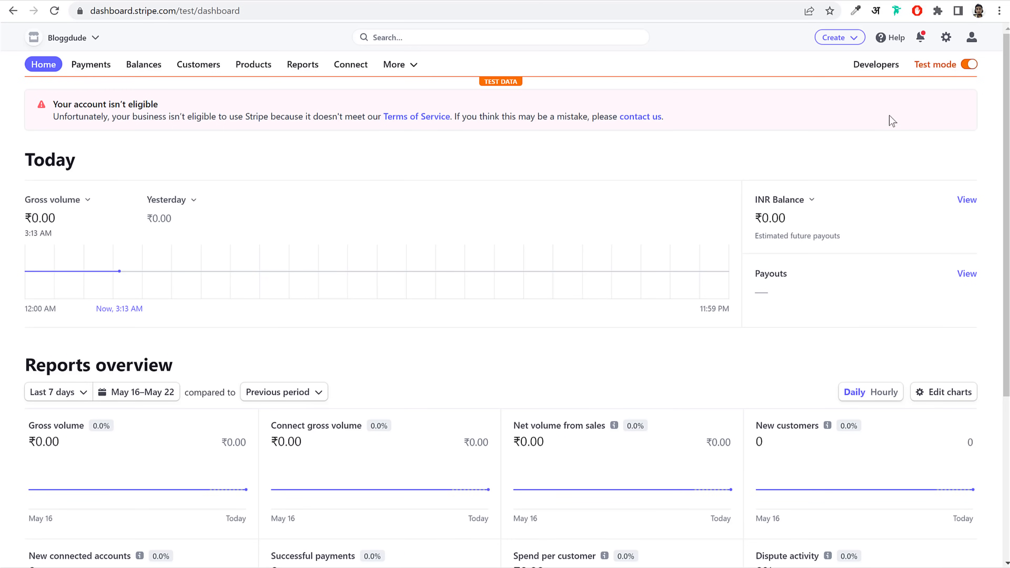
# - Copy the publishable test key from Stripe's API keys page into WordPress's Publishable Key field
pyautogui.click(876, 65)
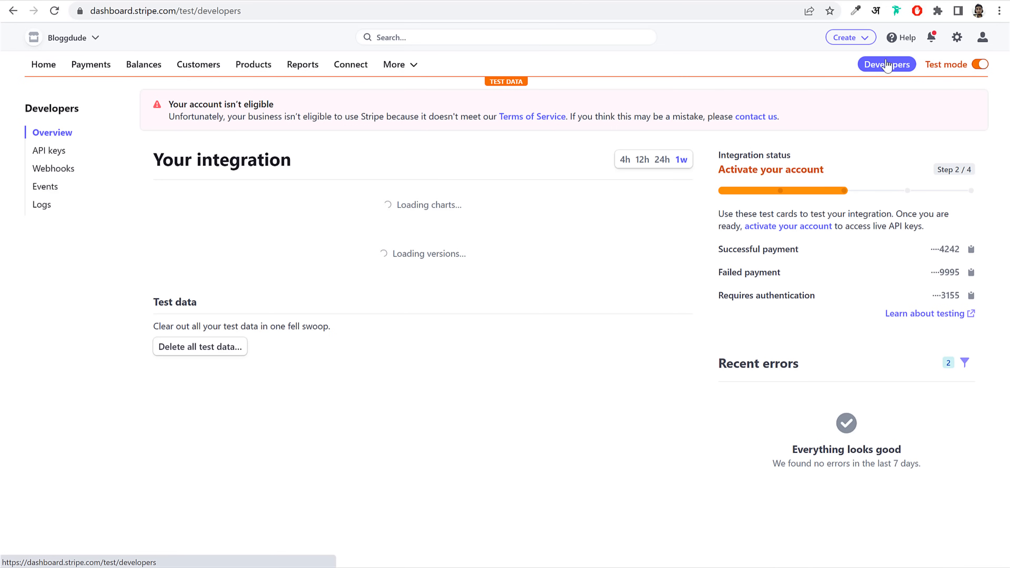
pyautogui.click(55, 156)
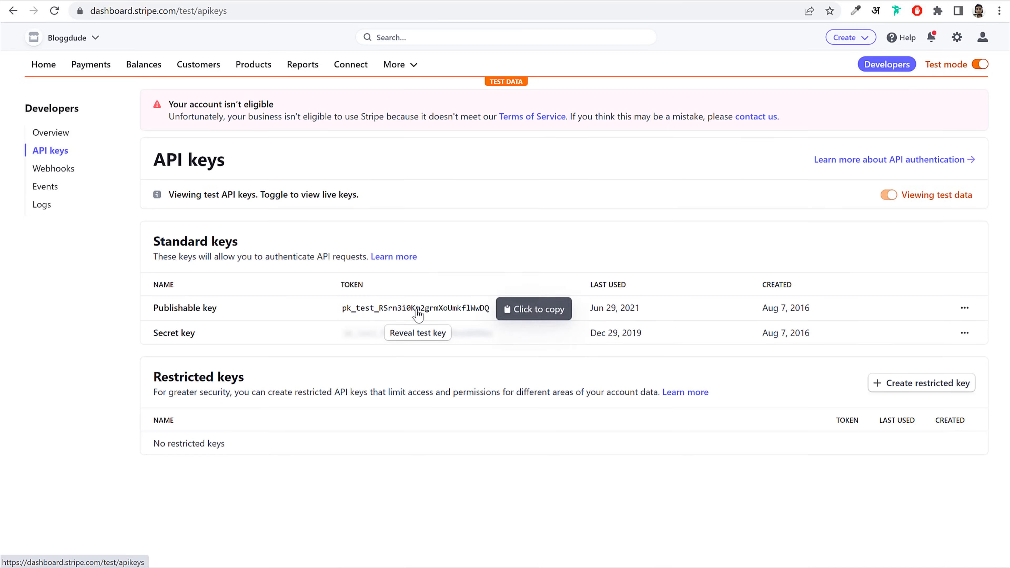
pyautogui.click(411, 312)
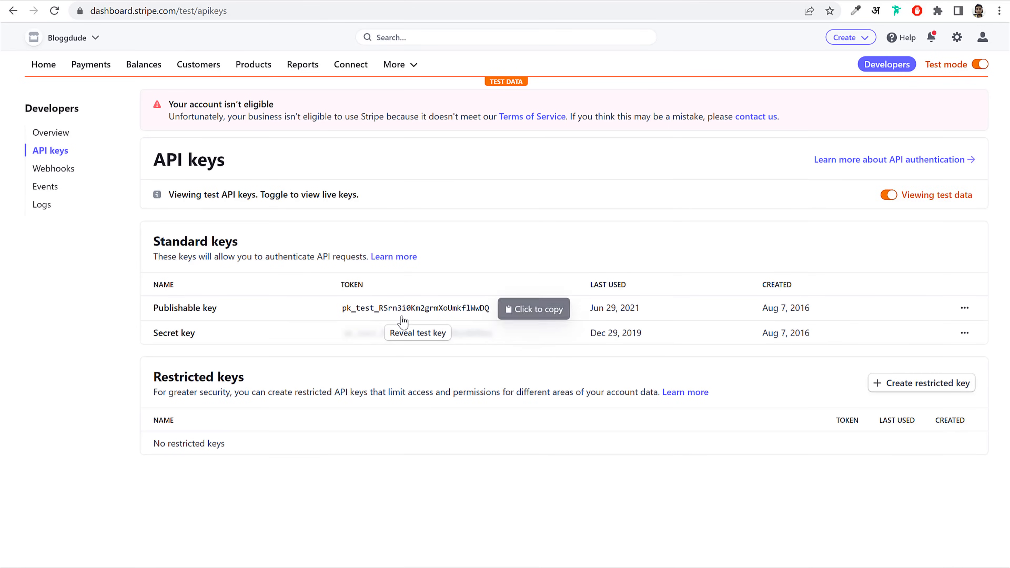
pyautogui.click(402, 315)
pyautogui.click(228, 1)
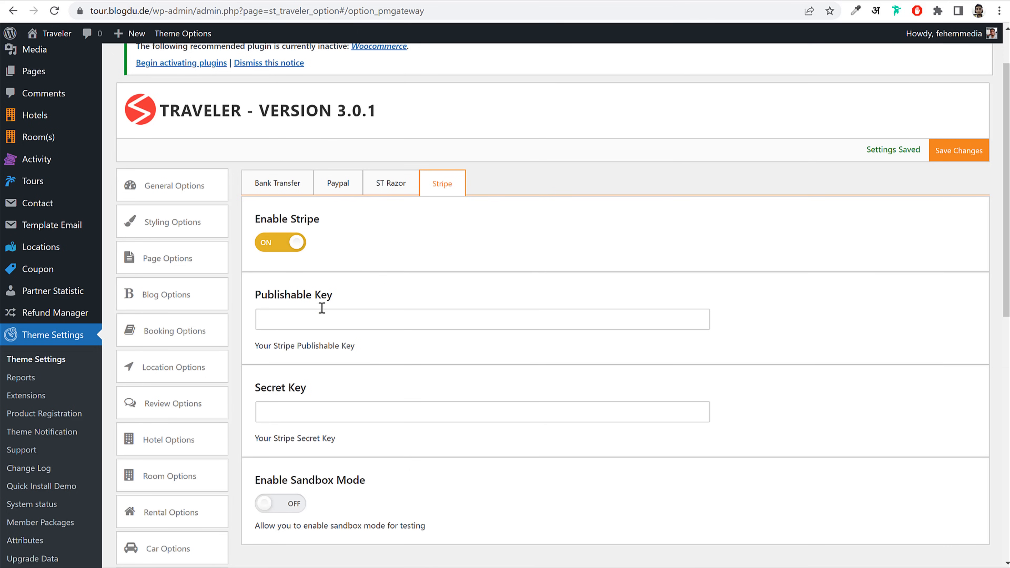
pyautogui.hotkey('ctrl', 'v')
# - Reveal the secret test key, paste it into Secret Key, and save the Stripe settings
pyautogui.hotkey('ctrl', 'Tab')
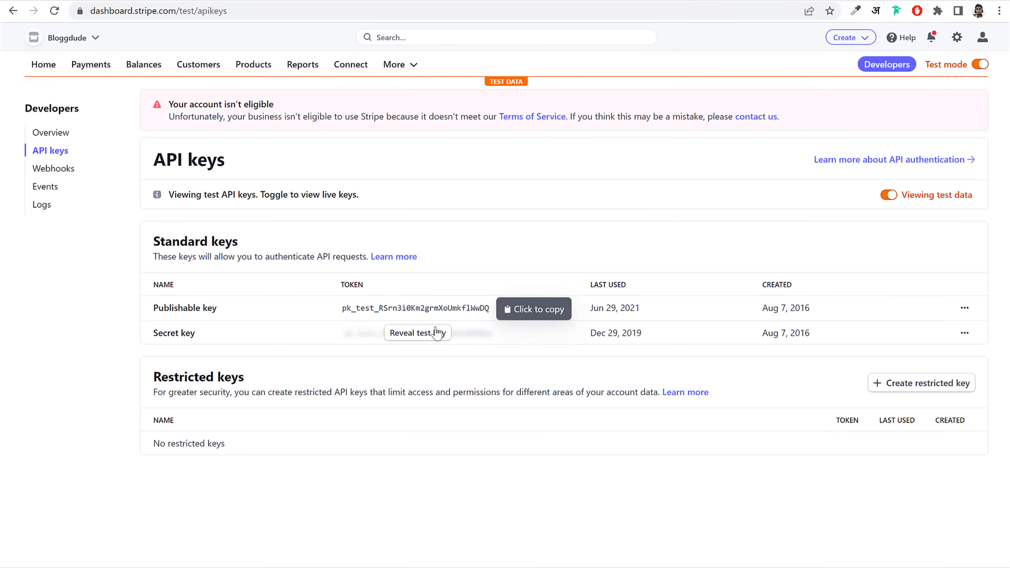
pyautogui.click(414, 334)
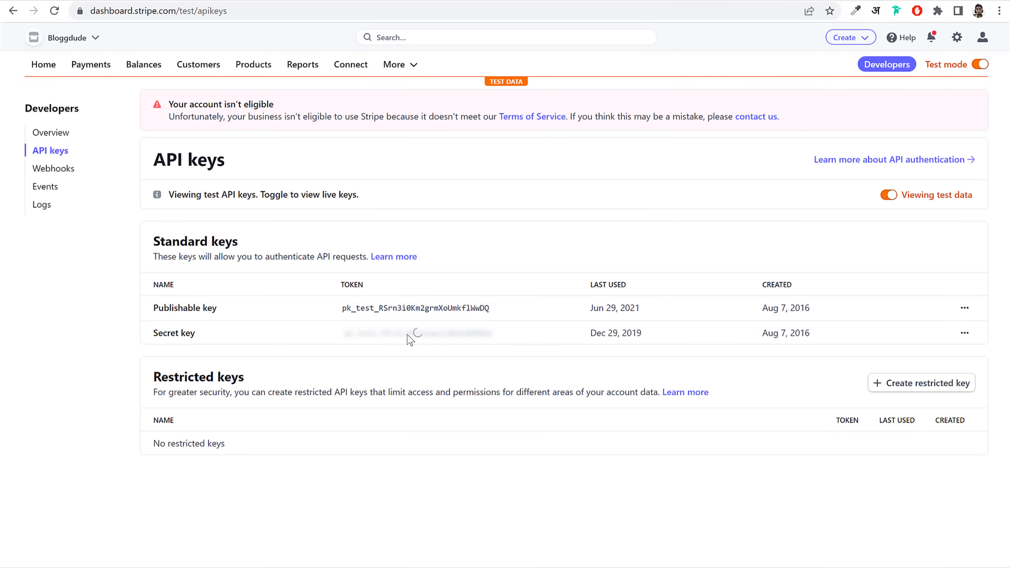
pyautogui.moveTo(217, 337); pyautogui.dragTo(149, 334)
pyautogui.click(405, 336)
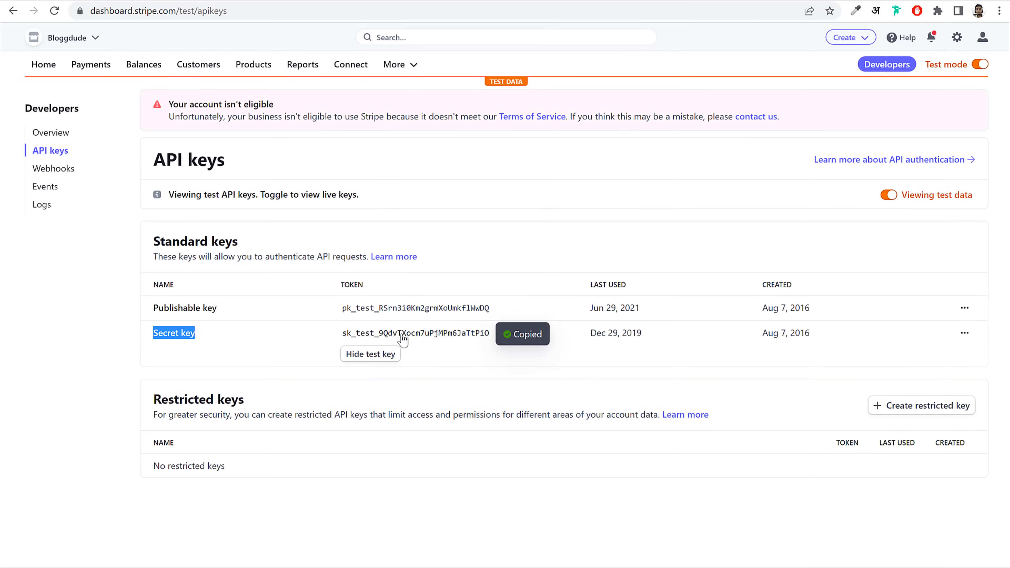
pyautogui.hotkey('ctrl', 'Tab')
pyautogui.click(330, 409)
pyautogui.hotkey('ctrl', 'v')
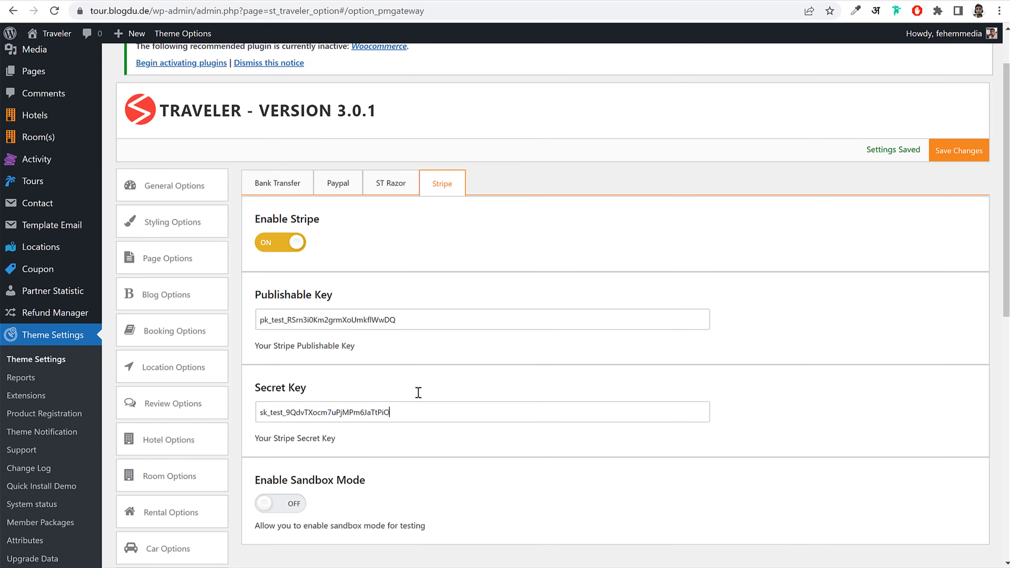
pyautogui.click(961, 147)
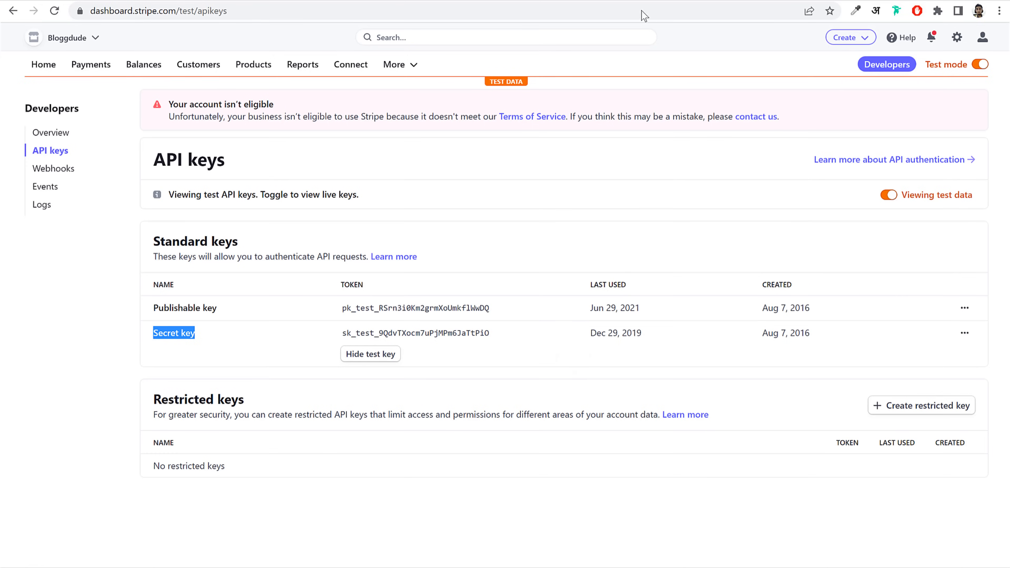
# - Toggle Stripe test mode off and on, reselect the publishable test key, and save again
pyautogui.hotkey('ctrl', 'Tab')
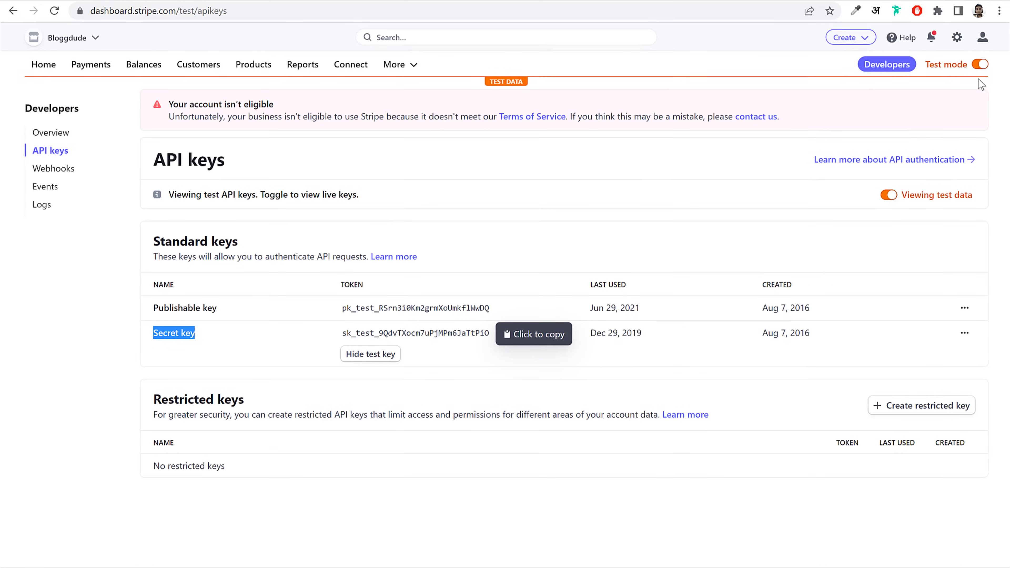
pyautogui.click(981, 65)
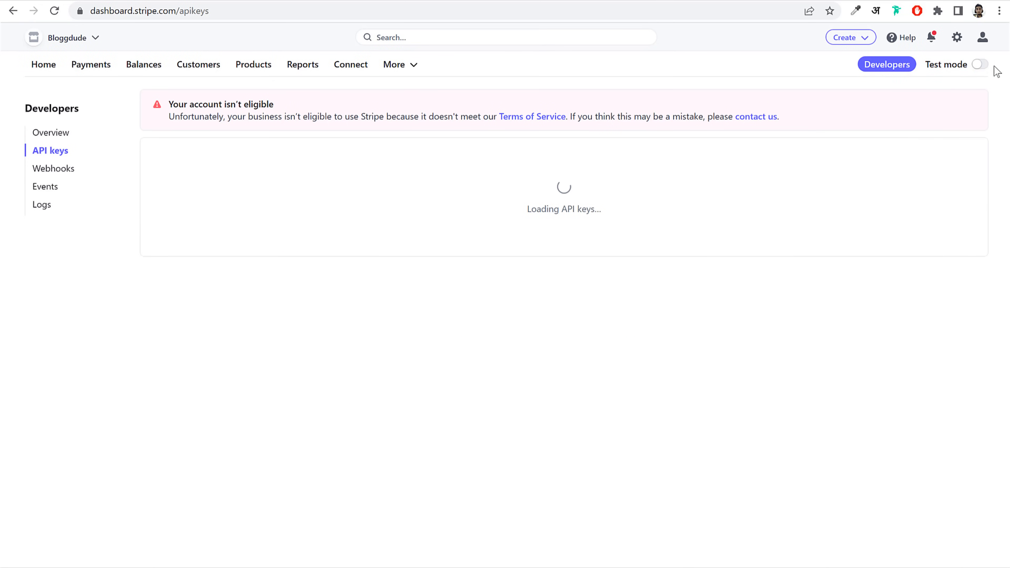
pyautogui.click(980, 65)
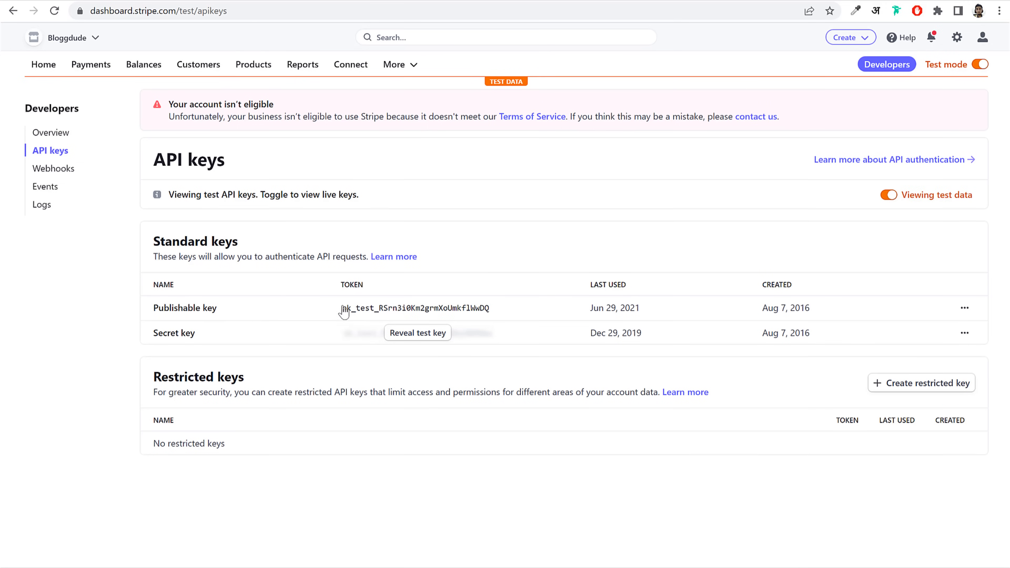
pyautogui.doubleClick(372, 308)
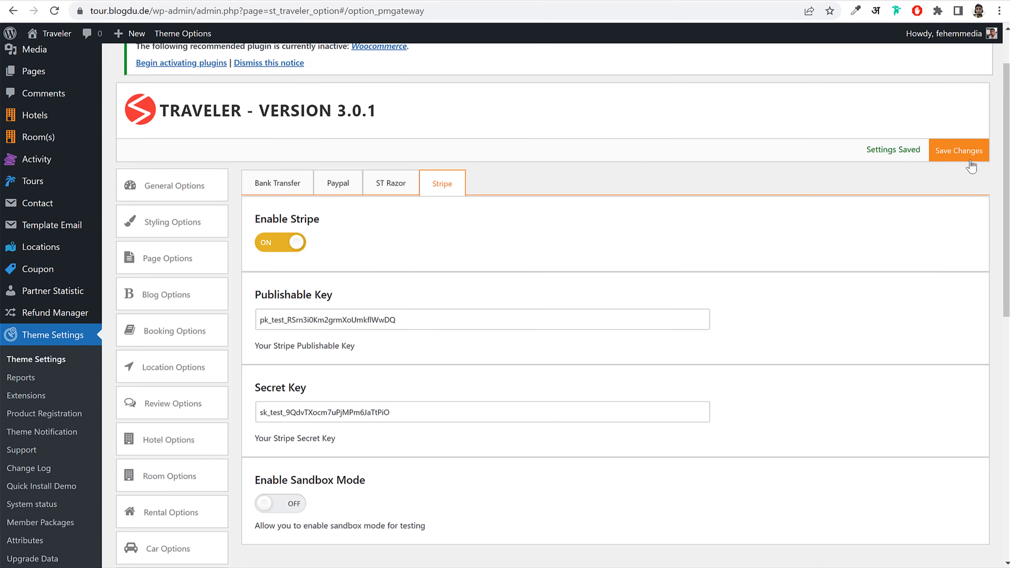
pyautogui.click(970, 160)
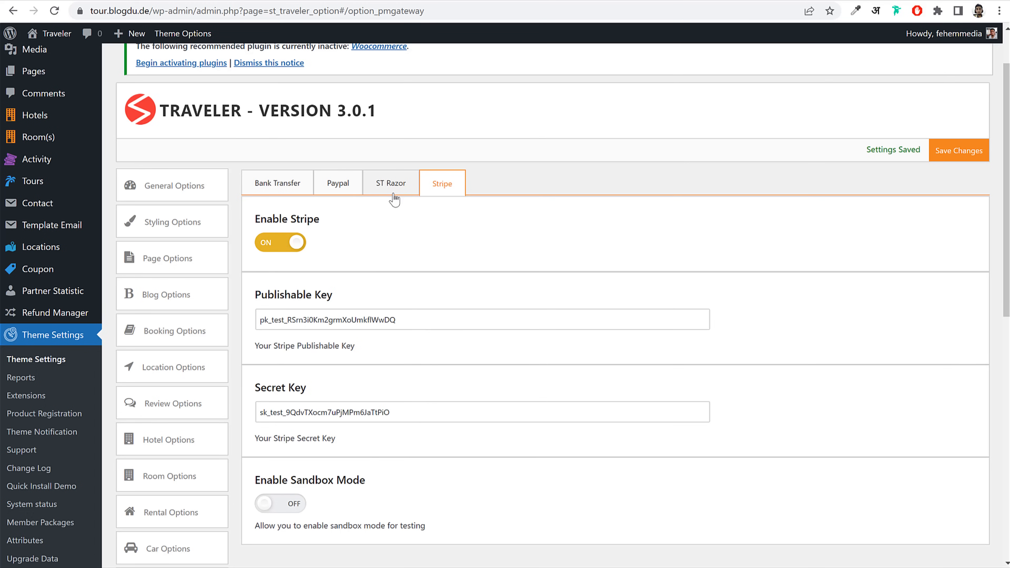
pyautogui.scroll(2, 725, 174)
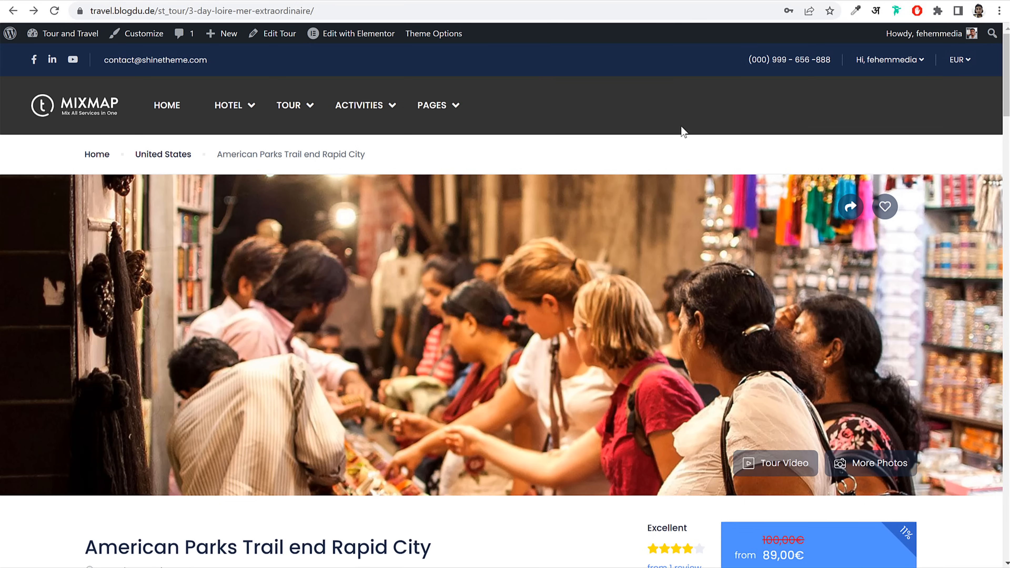
pyautogui.click(266, 1)
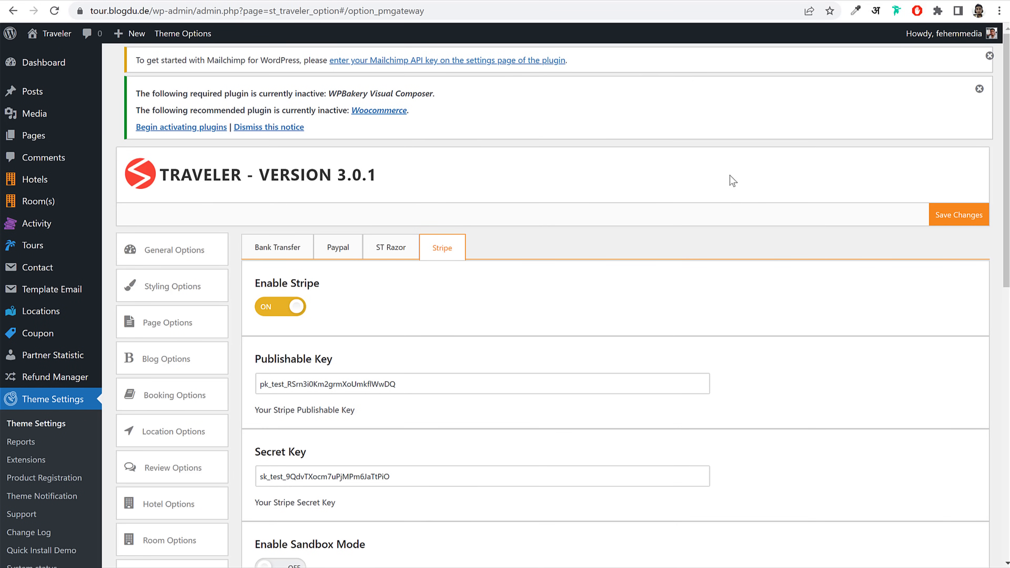
pyautogui.scroll(-6, 720, 241)
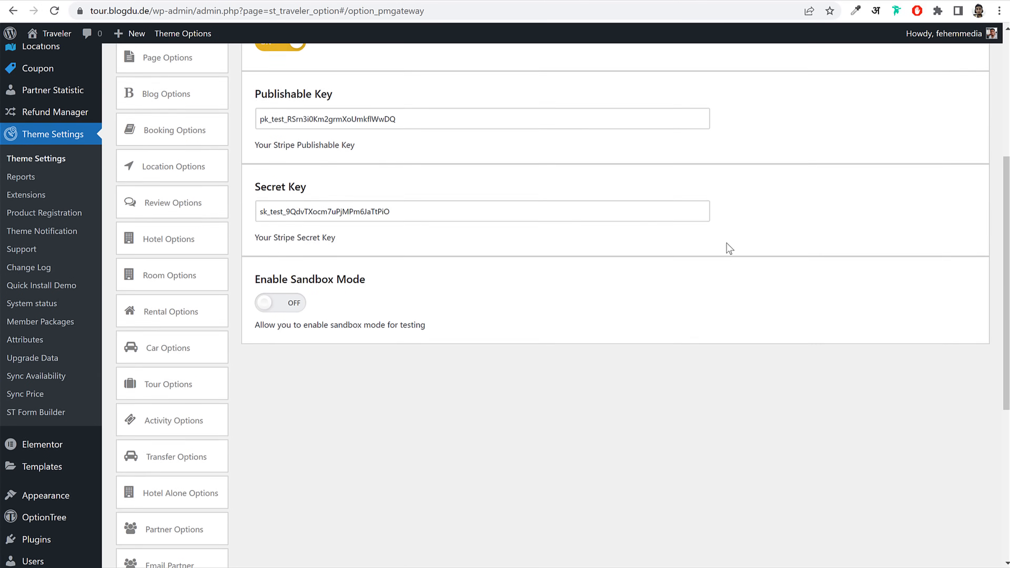
pyautogui.scroll(1, 726, 243)
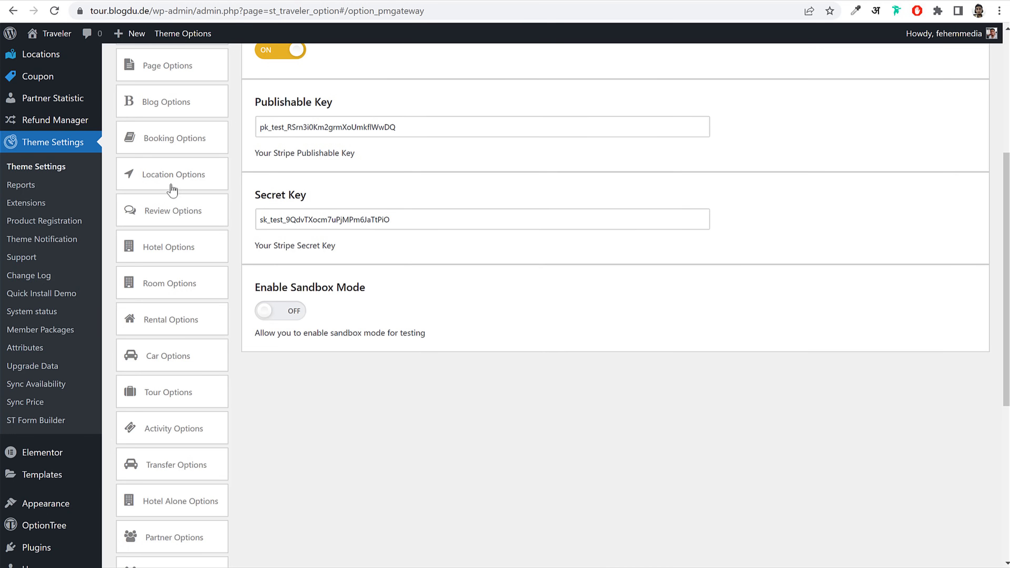
# - On Member Packages, enter a new package named FREE with price 0
pyautogui.click(60, 329)
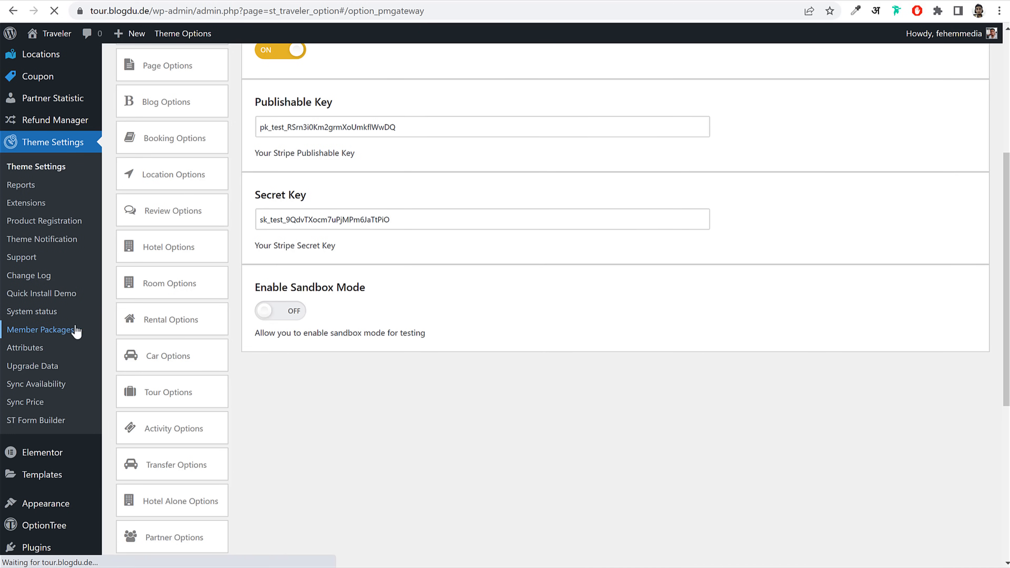
pyautogui.scroll(-5, 544, 263)
pyautogui.scroll(-4, 544, 263)
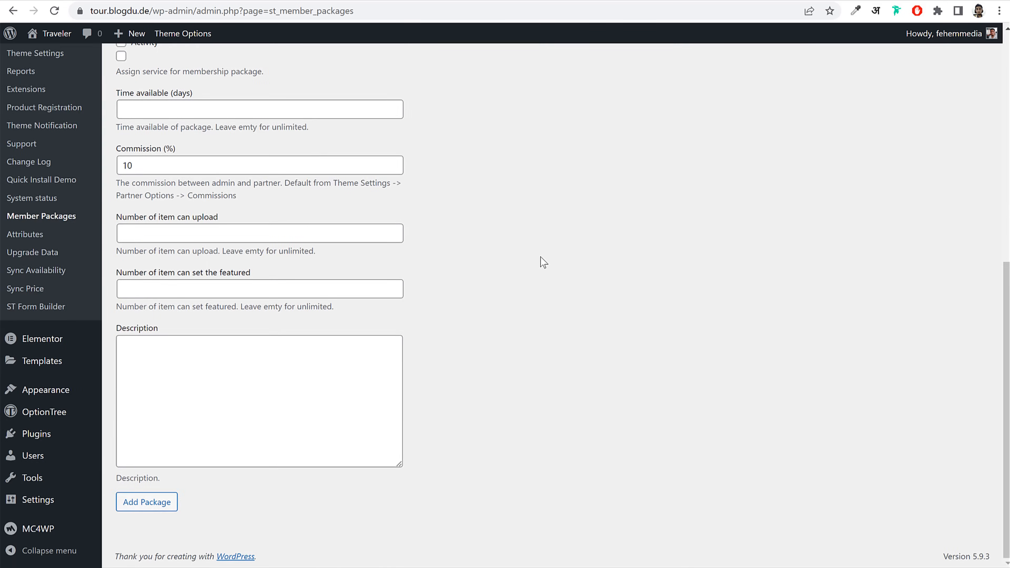
pyautogui.scroll(9, 539, 260)
pyautogui.click(244, 228)
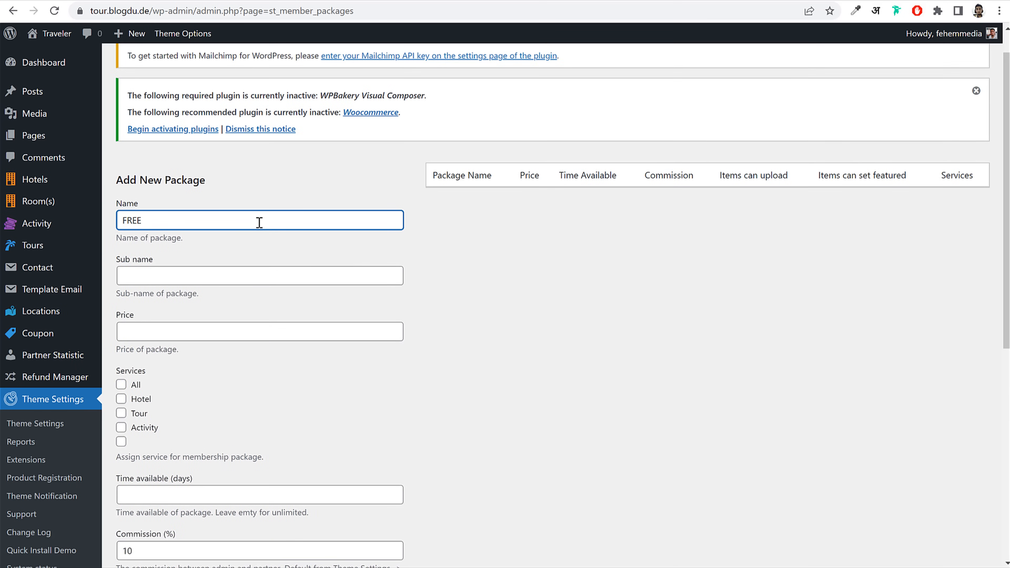
pyautogui.press('Tab')
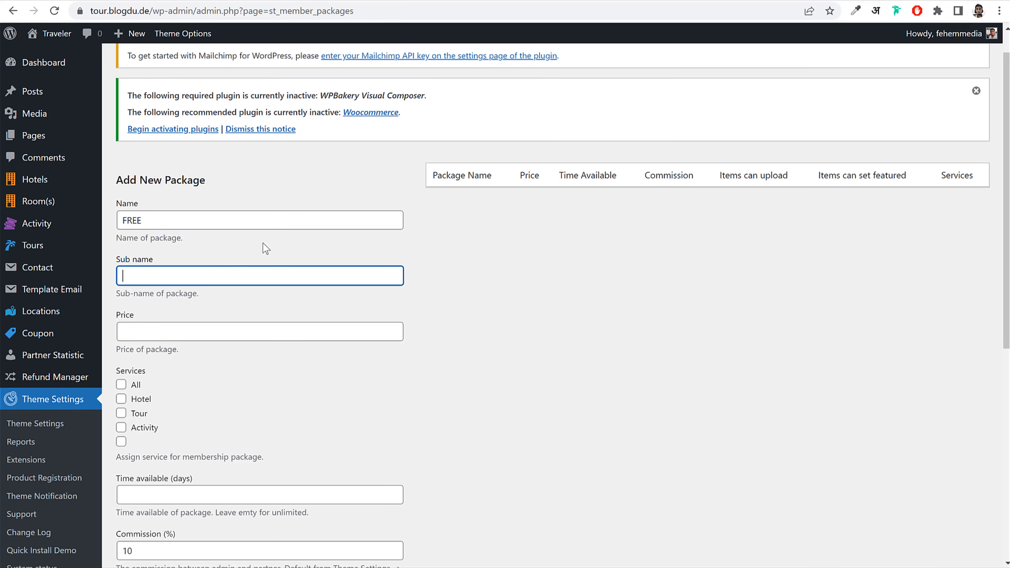
pyautogui.click(280, 326)
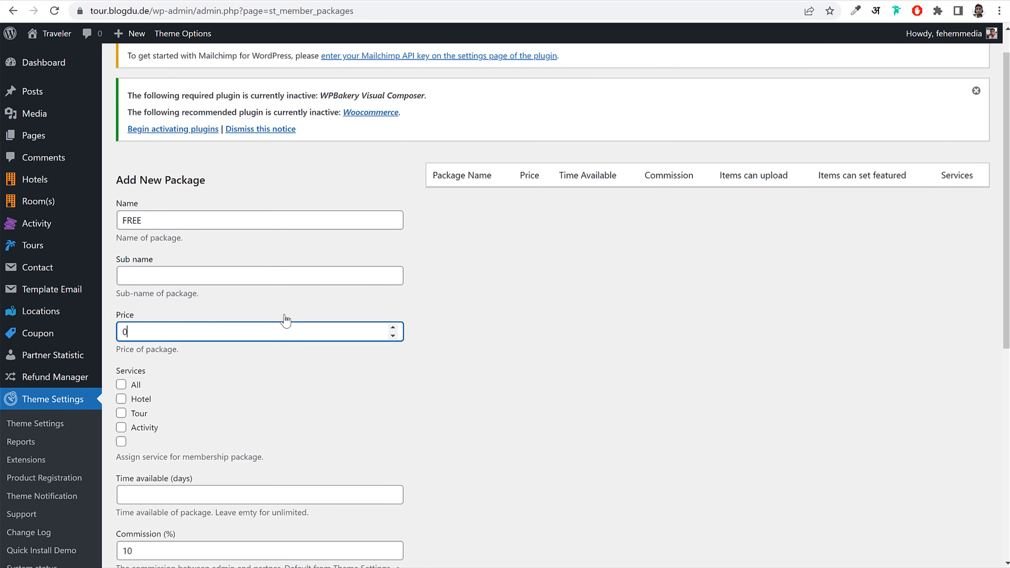
pyautogui.write('0')
pyautogui.press('Tab')
# - Include the Hotel, Tour and Activity services in the FREE package
pyautogui.scroll(-3, 302, 314)
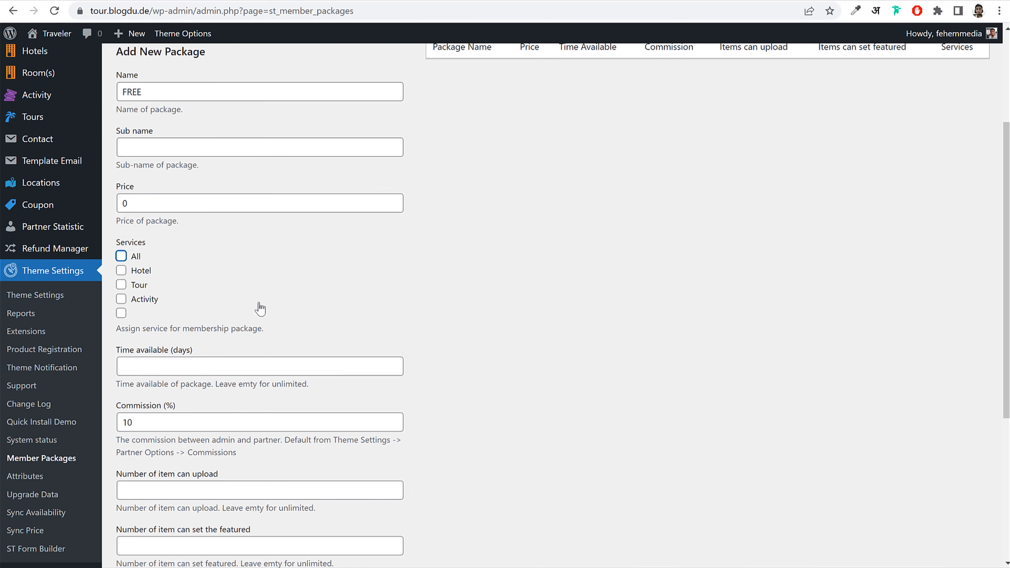
pyautogui.click(122, 272)
pyautogui.click(121, 285)
pyautogui.click(122, 299)
pyautogui.scroll(-3, 640, 288)
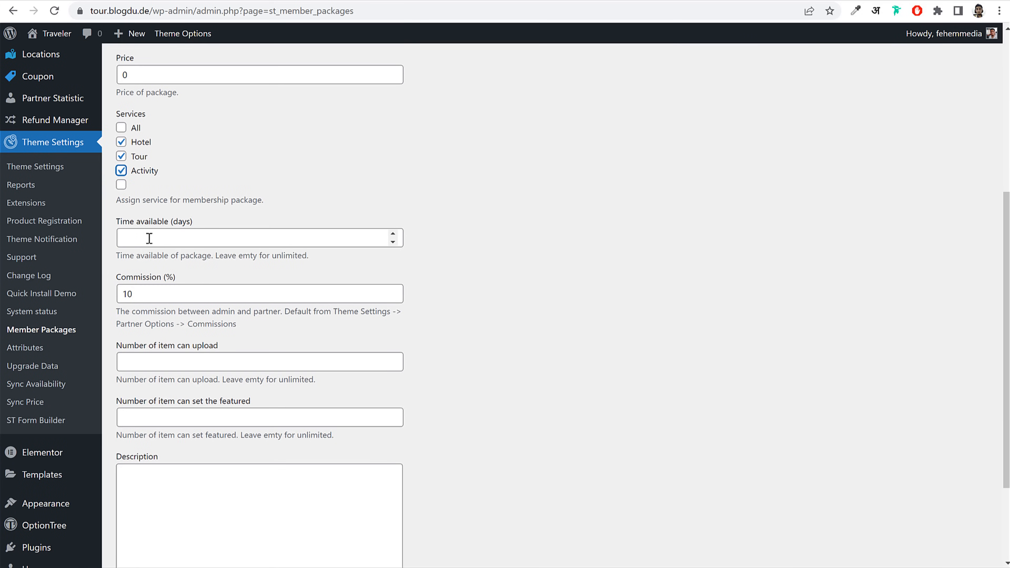
# - Set the time available to 7 days and the commission to 20%
pyautogui.click(161, 238)
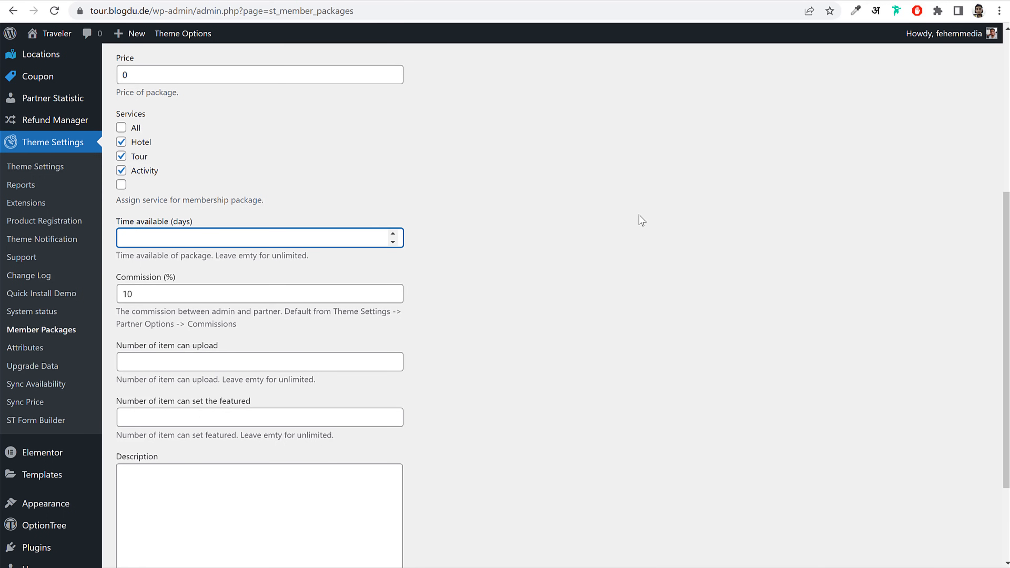
pyautogui.click(522, 182)
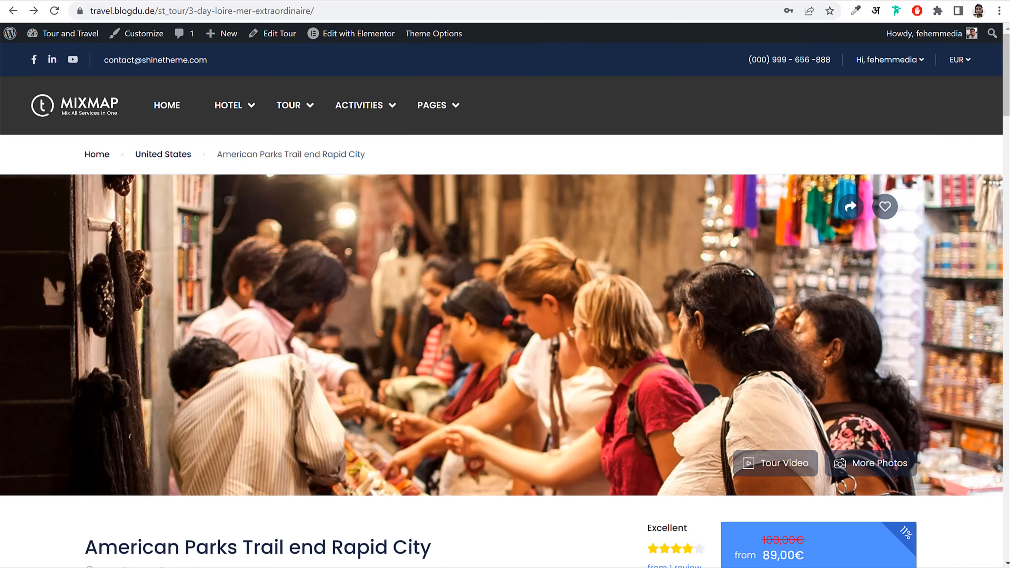
pyautogui.scroll(-5, 422, 343)
pyautogui.scroll(3, 422, 345)
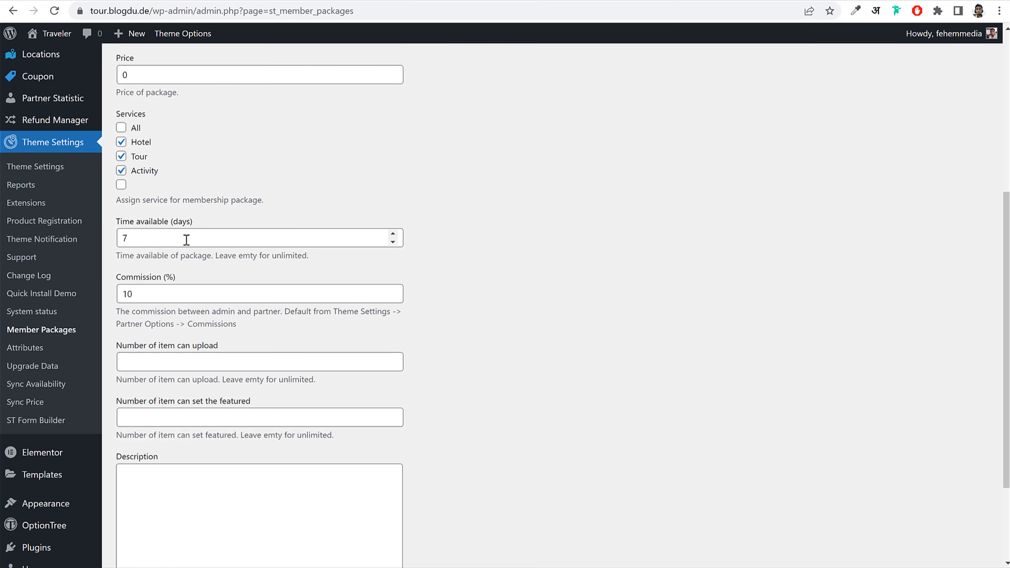
pyautogui.doubleClick(237, 238)
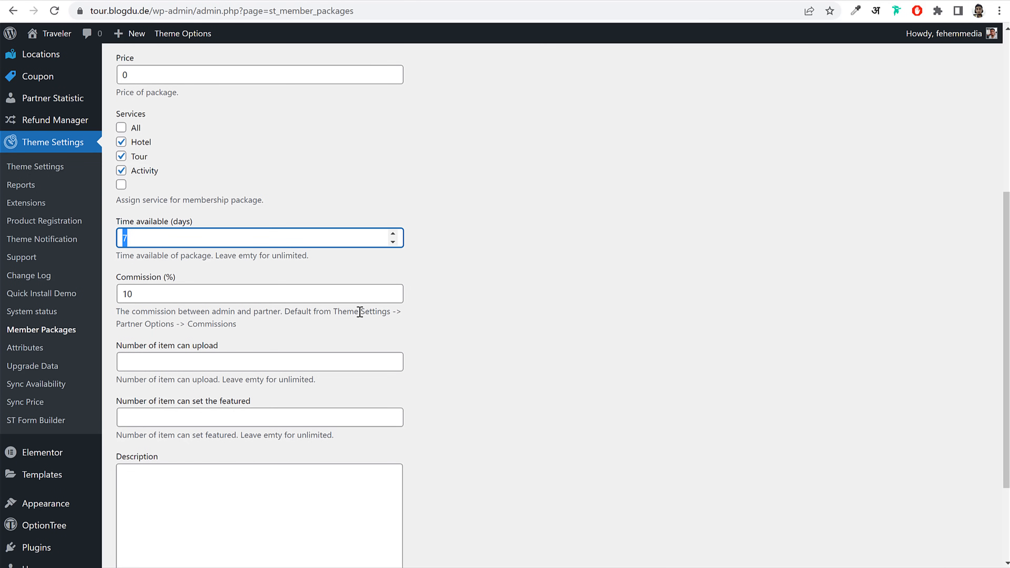
pyautogui.moveTo(177, 277); pyautogui.dragTo(120, 281)
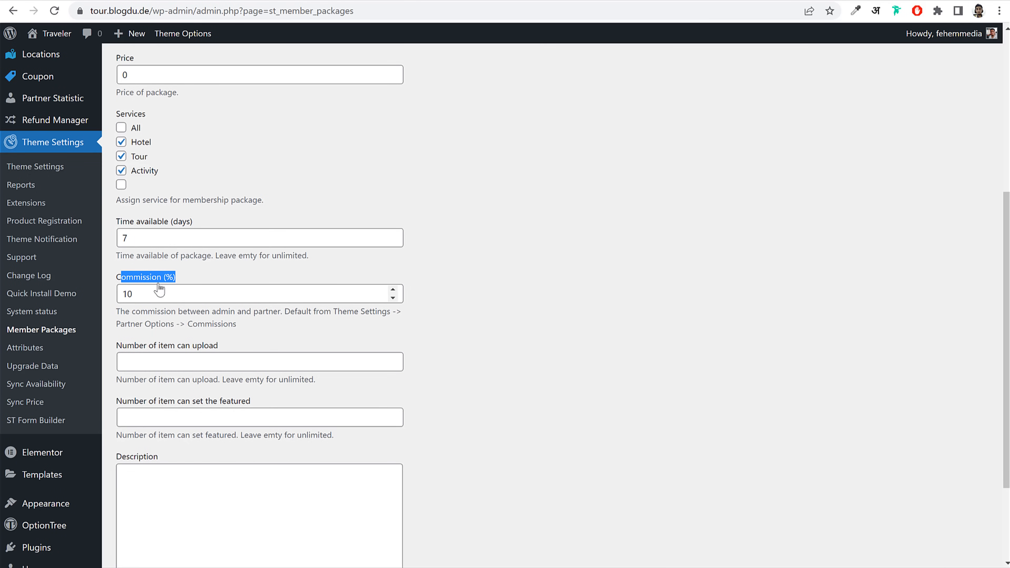
pyautogui.click(154, 298)
pyautogui.doubleClick(153, 298)
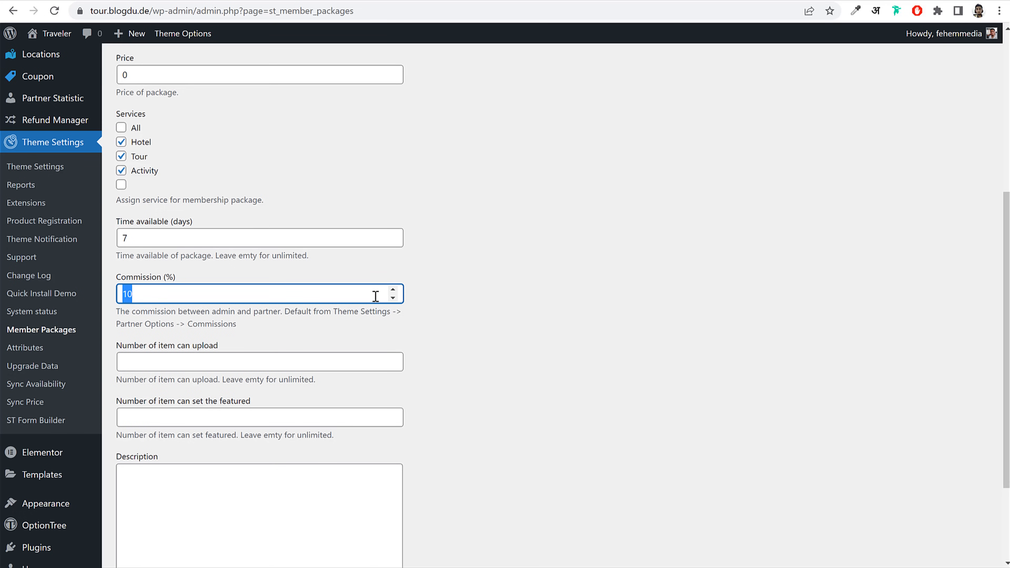
pyautogui.write('20')
pyautogui.doubleClick(128, 294)
# - Allow 3 uploadable items and 0 featured, then add the FREE package
pyautogui.click(92, 2)
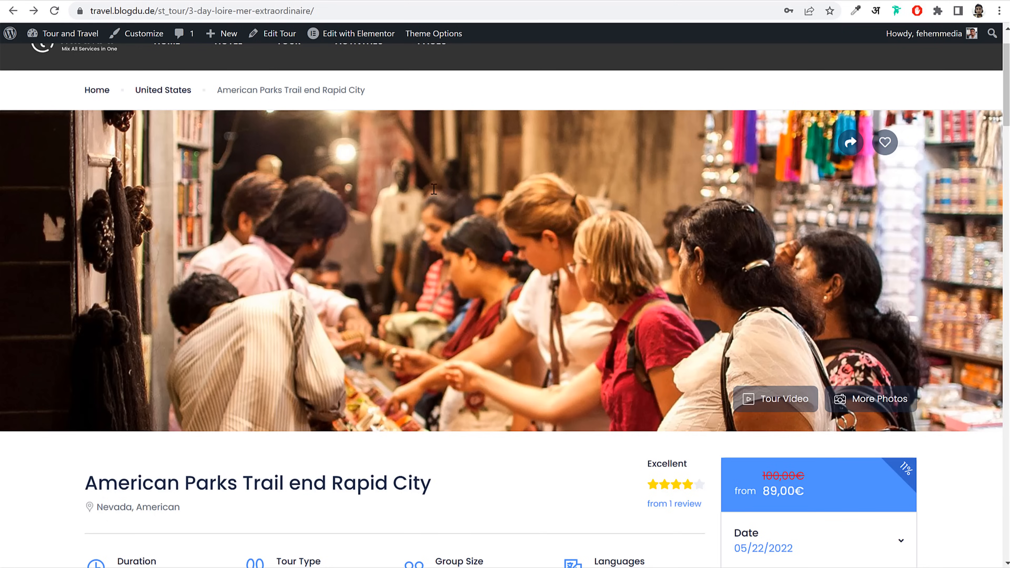
pyautogui.scroll(-5, 835, 324)
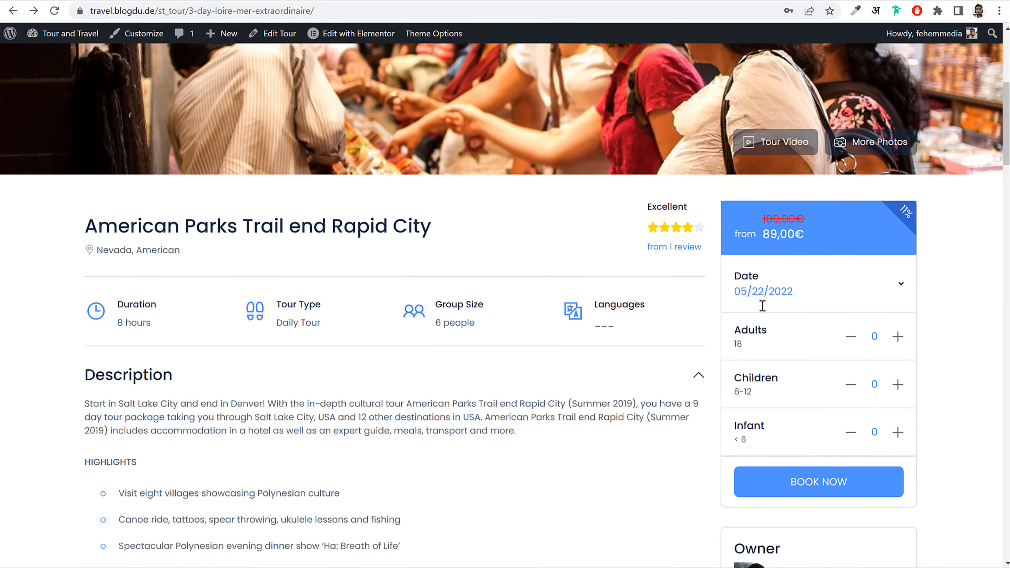
pyautogui.click(221, 4)
pyautogui.scroll(-3, 751, 337)
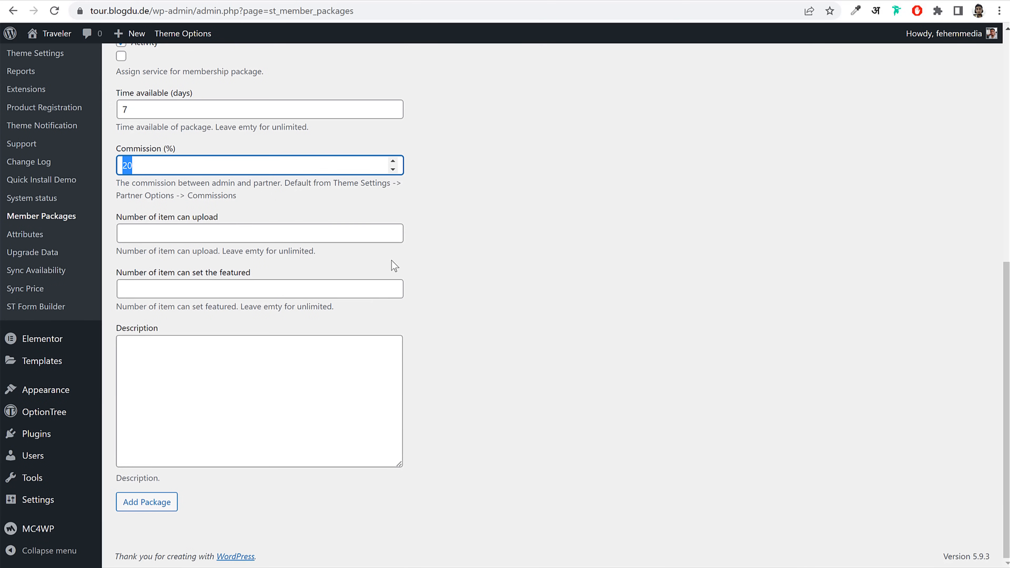
pyautogui.click(268, 240)
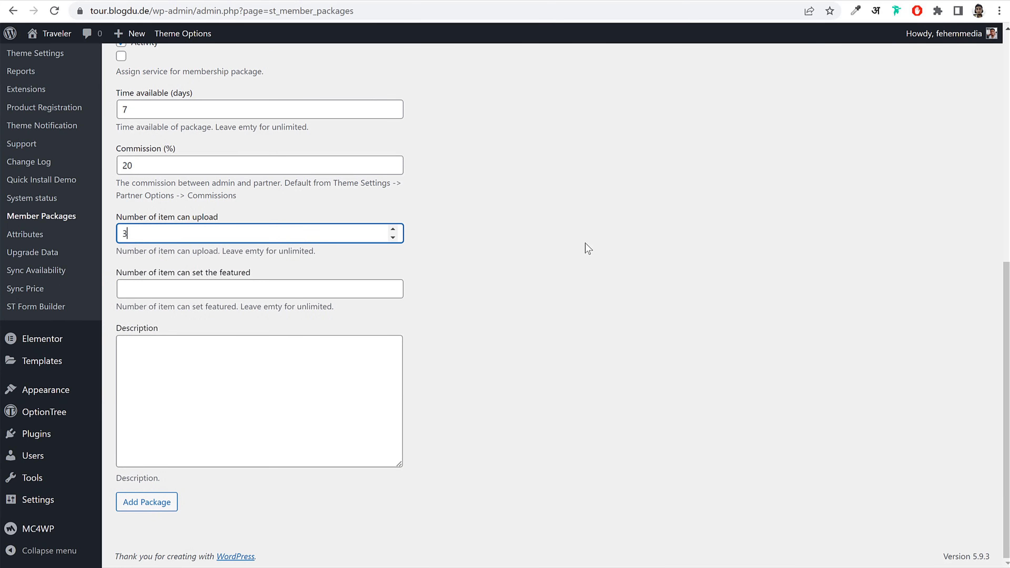
pyautogui.click(95, 2)
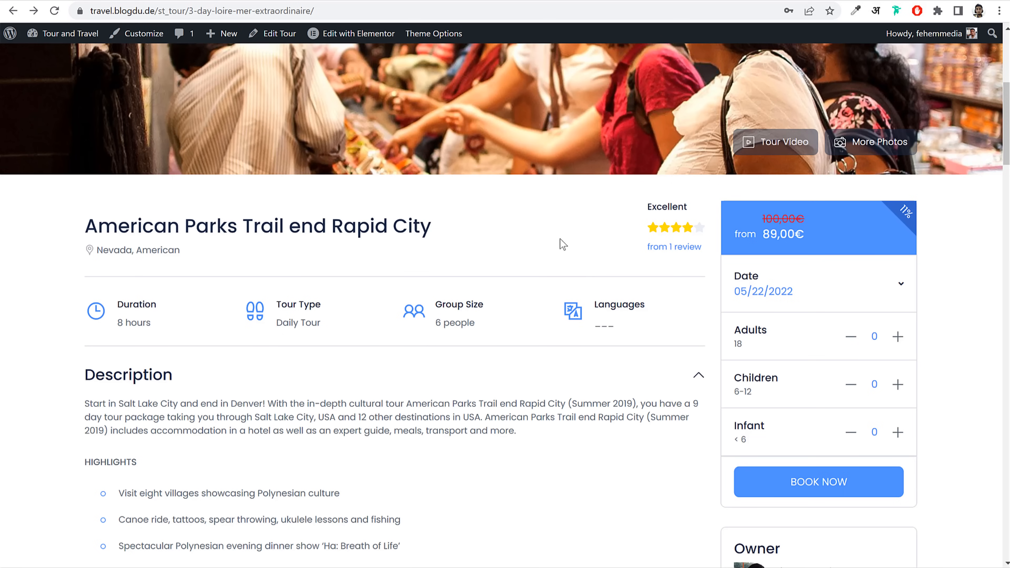
pyautogui.scroll(5, 560, 239)
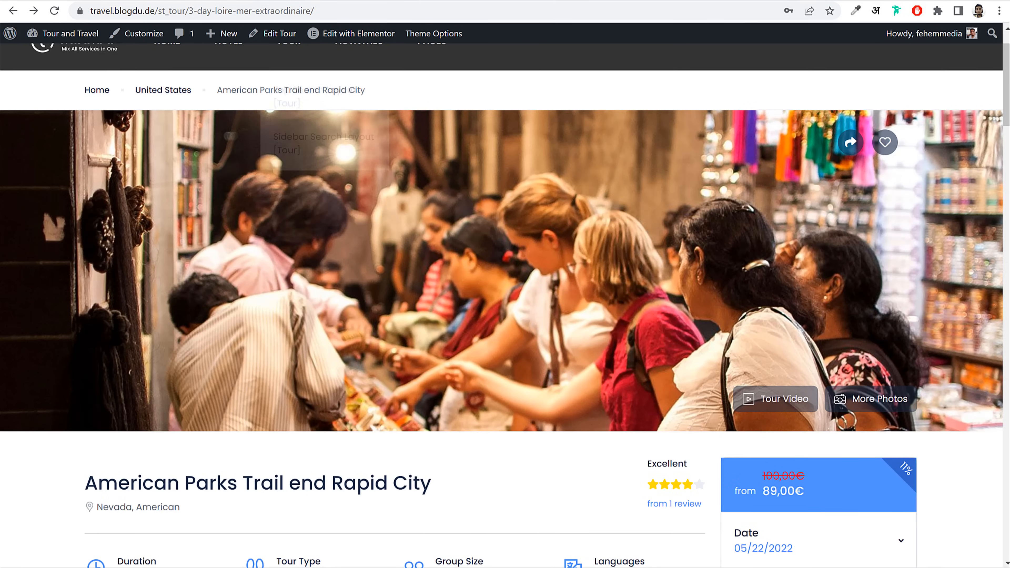
pyautogui.click(268, 8)
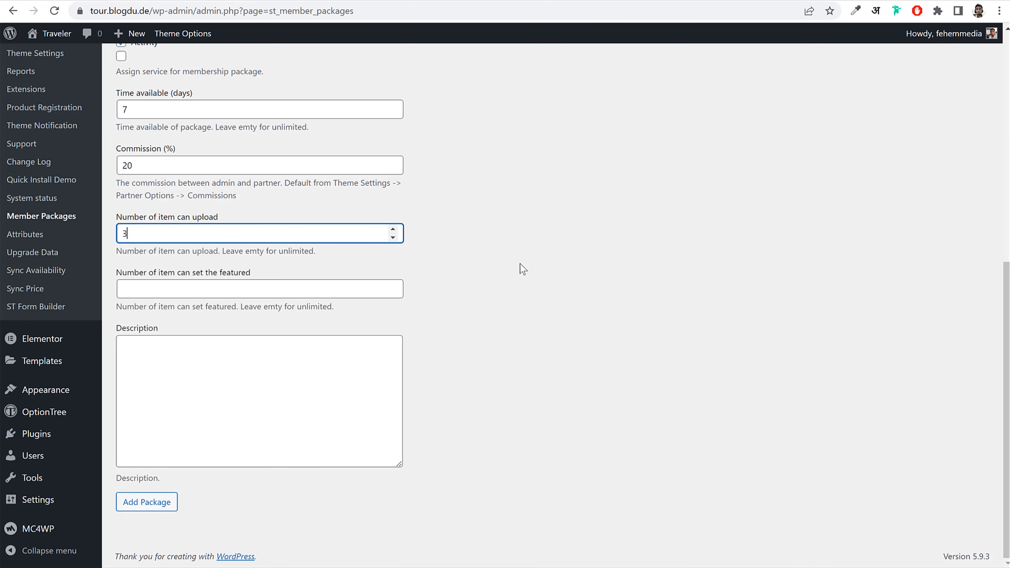
pyautogui.click(232, 290)
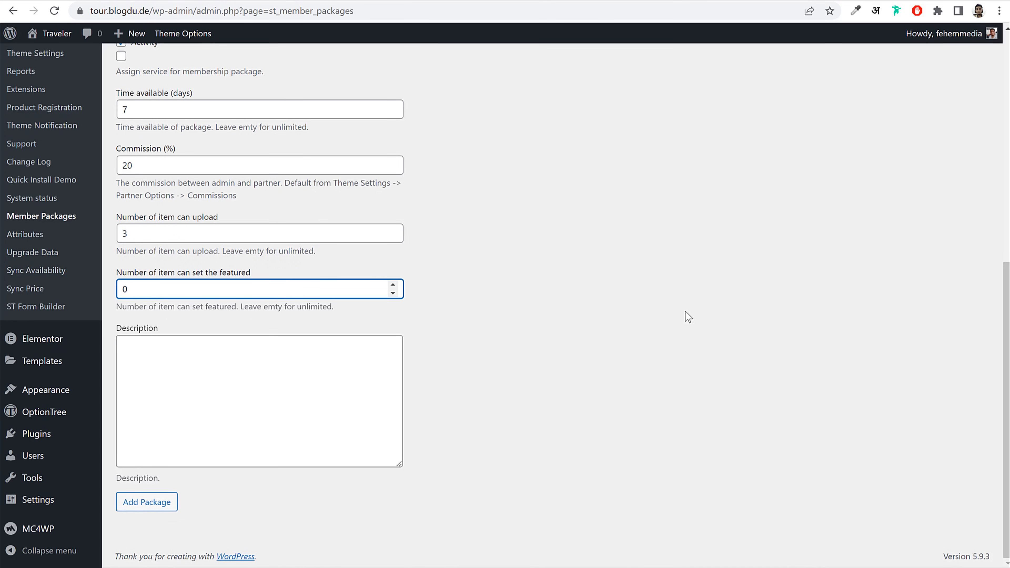
pyautogui.click(163, 503)
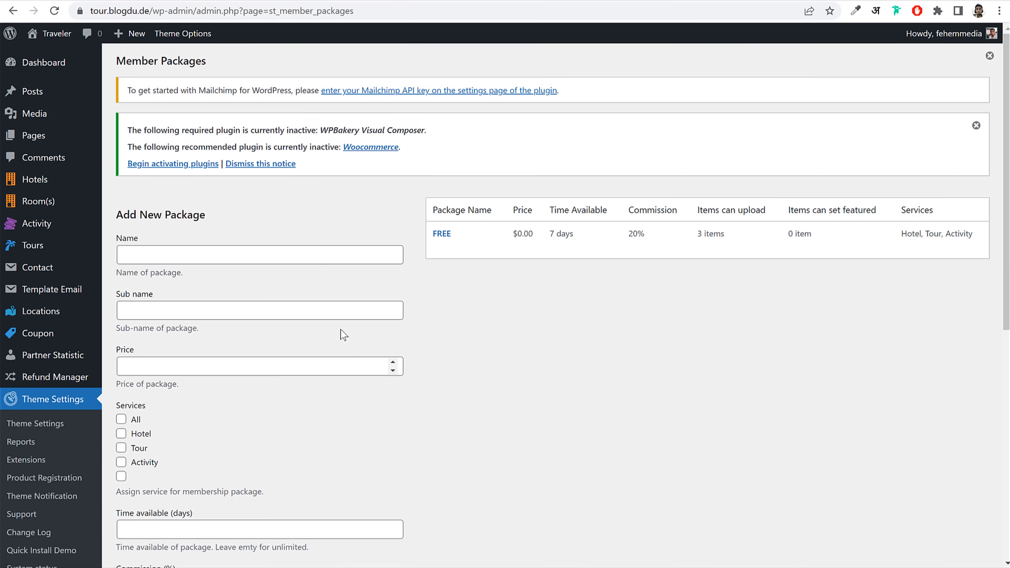
# - Start a package named Standard priced at 10
pyautogui.click(320, 258)
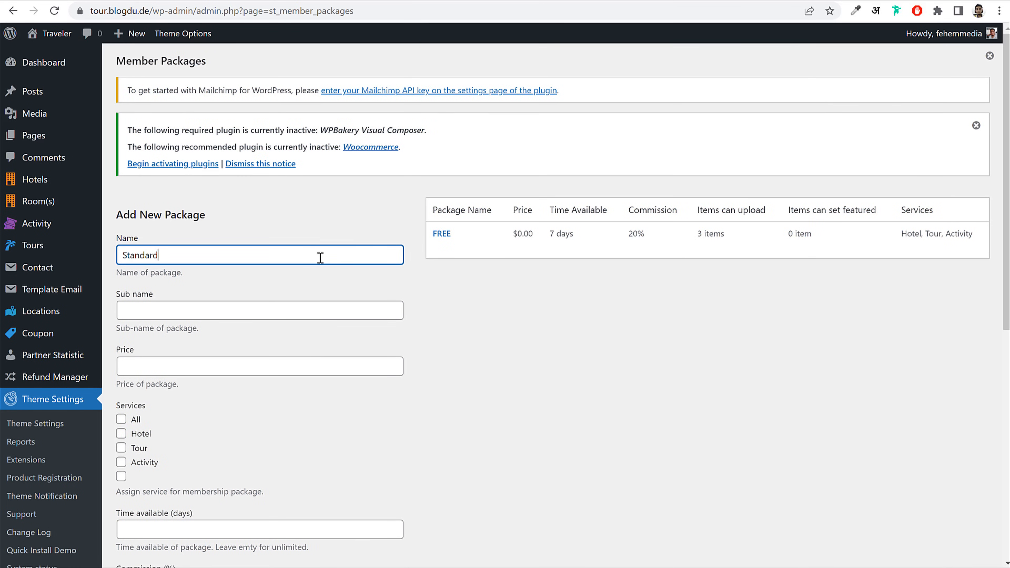
pyautogui.scroll(-2, 338, 275)
pyautogui.click(288, 246)
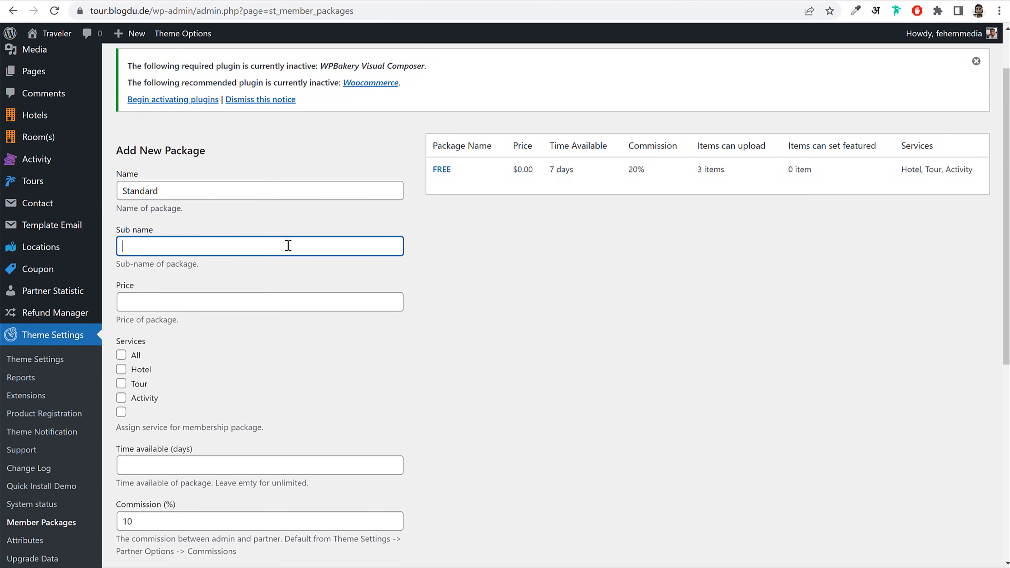
pyautogui.scroll(-1, 594, 297)
pyautogui.scroll(-2, 595, 297)
pyautogui.click(305, 178)
pyautogui.write('1')
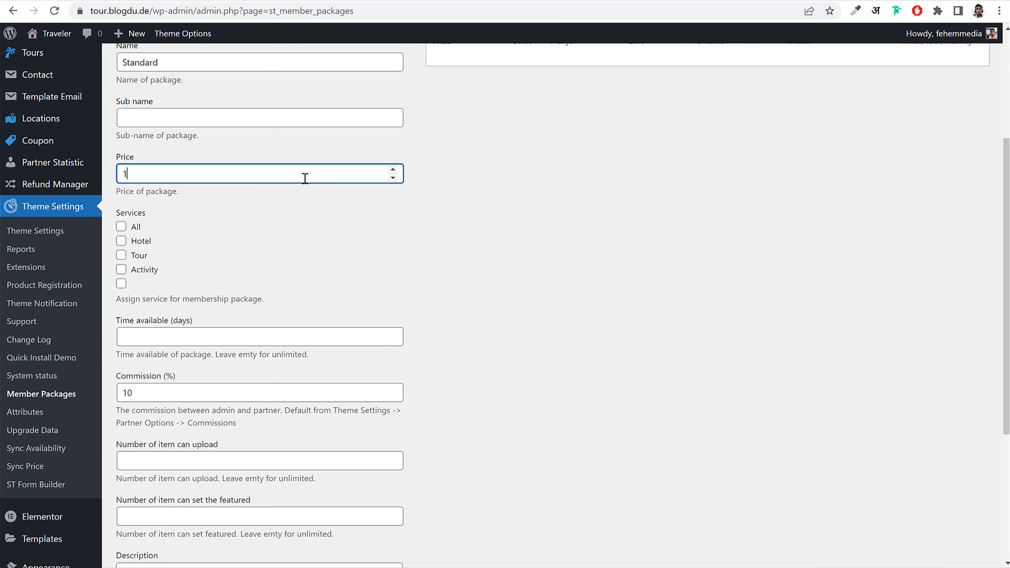
pyautogui.write('0')
pyautogui.press('Tab')
# - Tick All, Hotel, Tour and Activity services for the Standard package
pyautogui.click(134, 227)
pyautogui.click(121, 240)
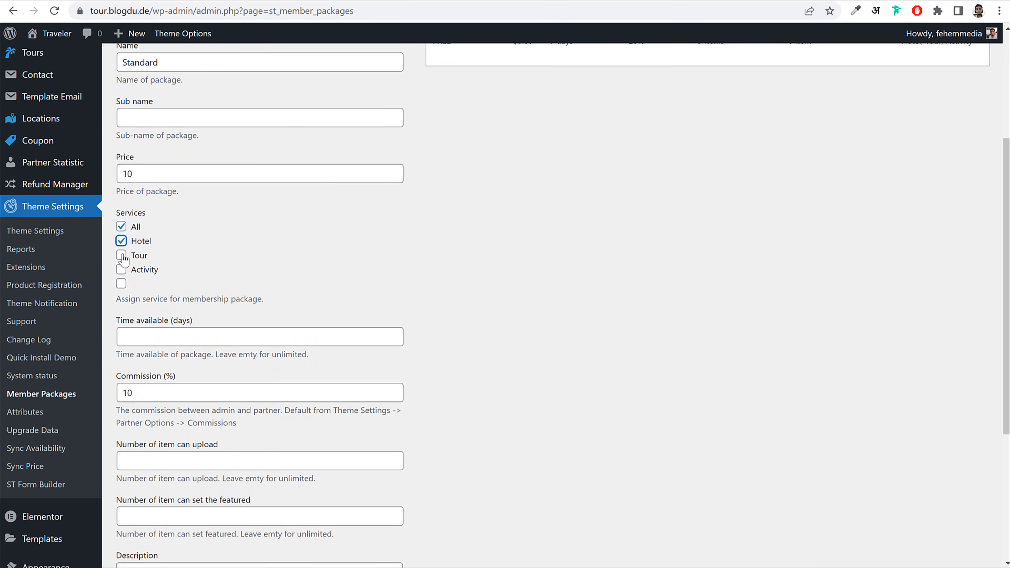
pyautogui.click(122, 255)
pyautogui.click(122, 269)
pyautogui.scroll(-3, 482, 278)
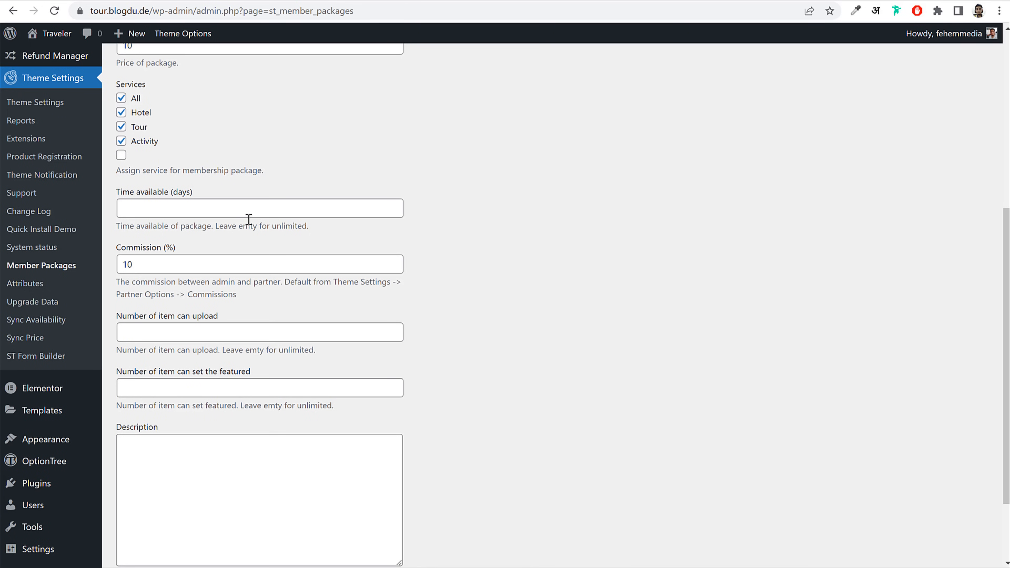
# - Set 365 days, 10% commission, 10 uploads and 0 featured, then submit the package
pyautogui.click(261, 212)
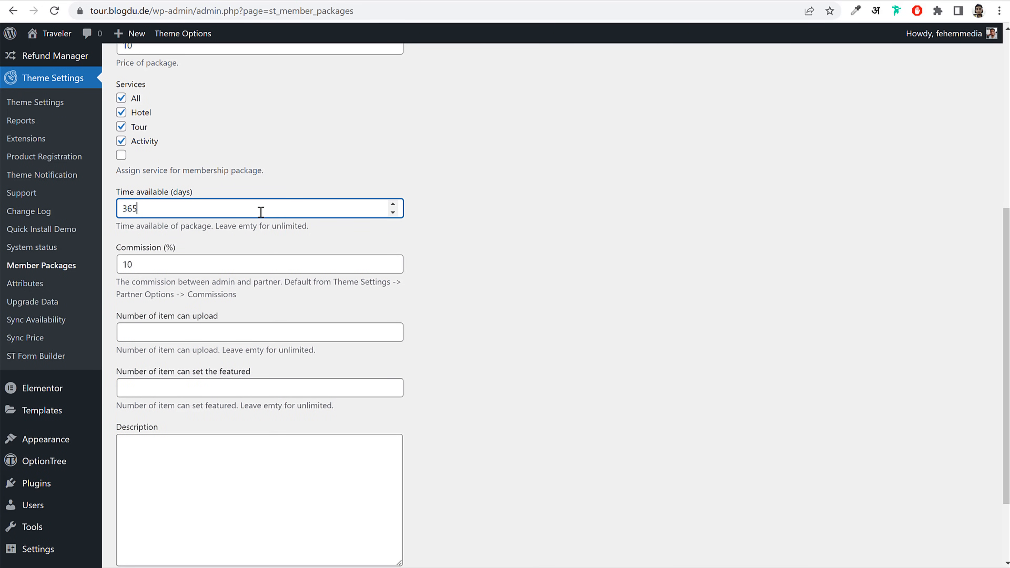
pyautogui.press('Tab')
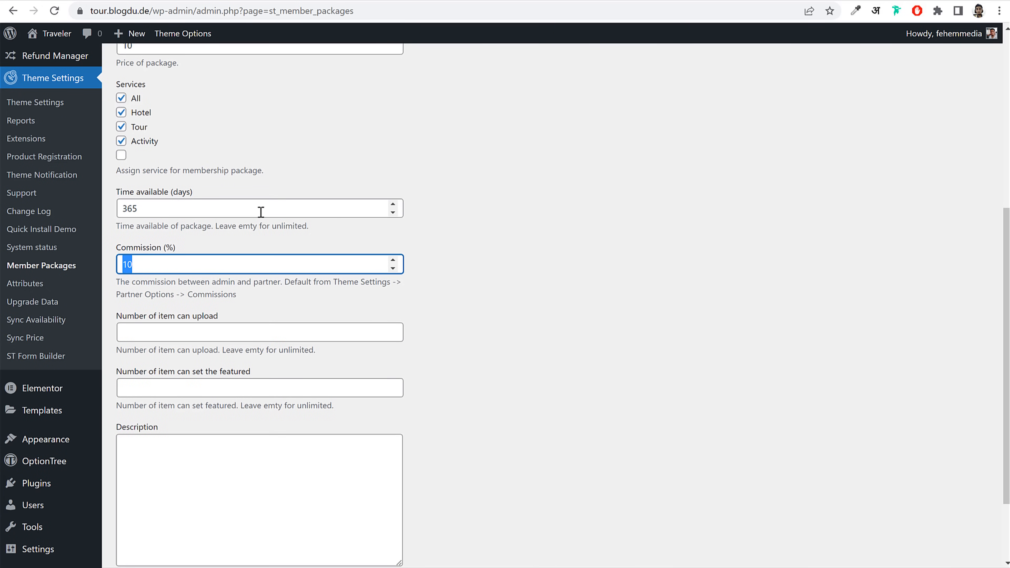
pyautogui.scroll(-2, 658, 285)
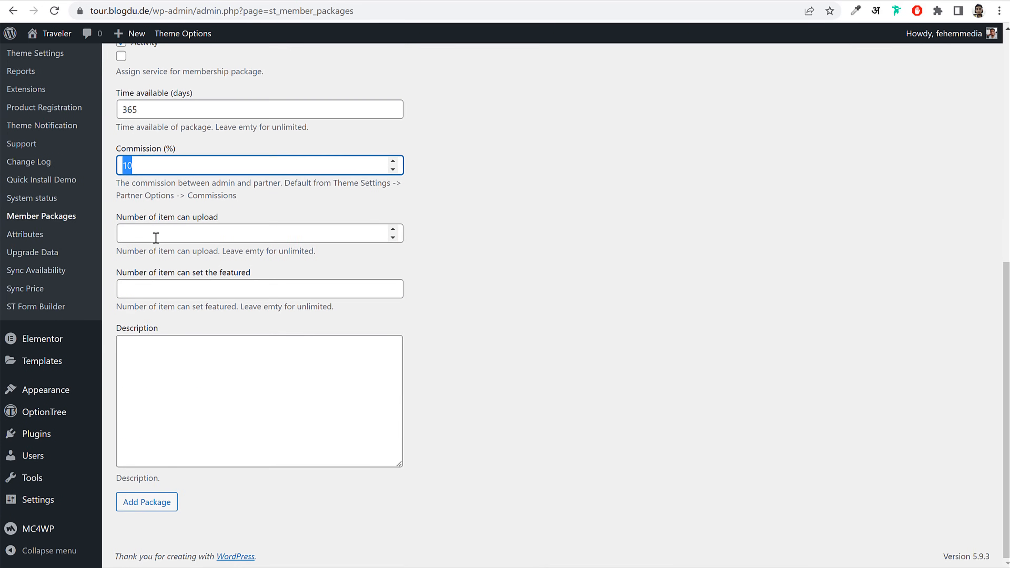
pyautogui.click(156, 237)
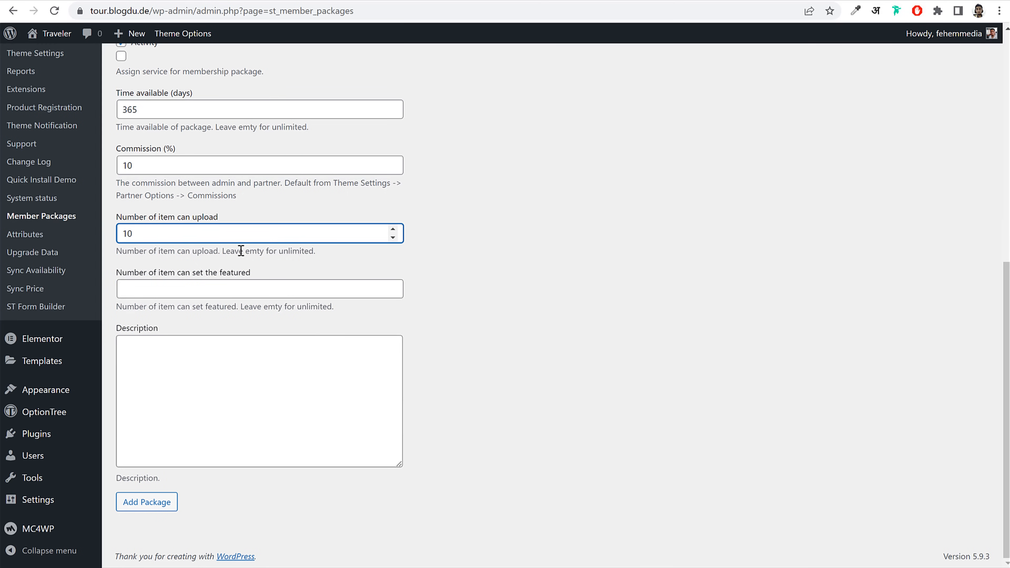
pyautogui.press('Tab')
pyautogui.write('1')
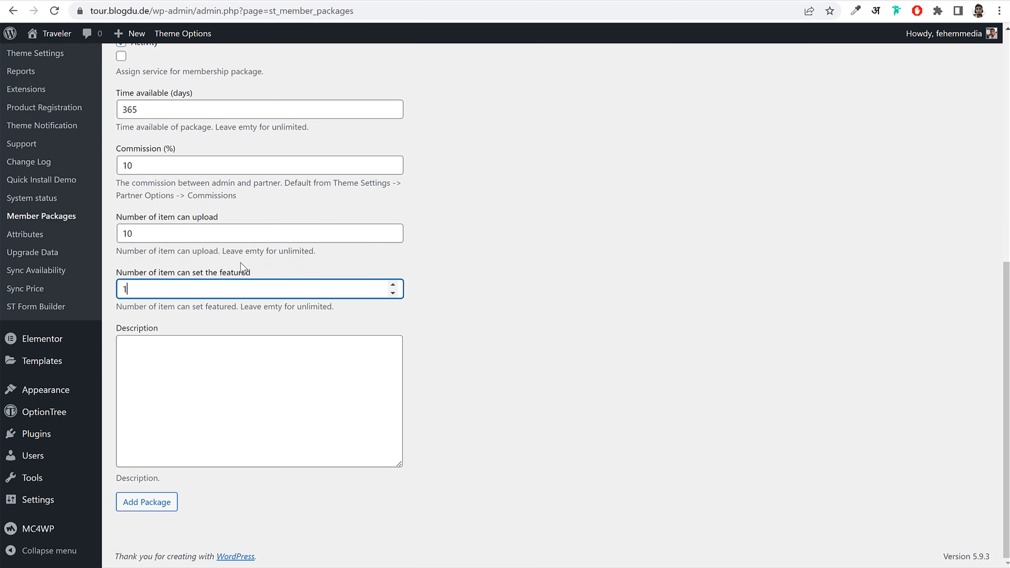
pyautogui.press('BackSpace')
pyautogui.write('0')
pyautogui.press('Return')
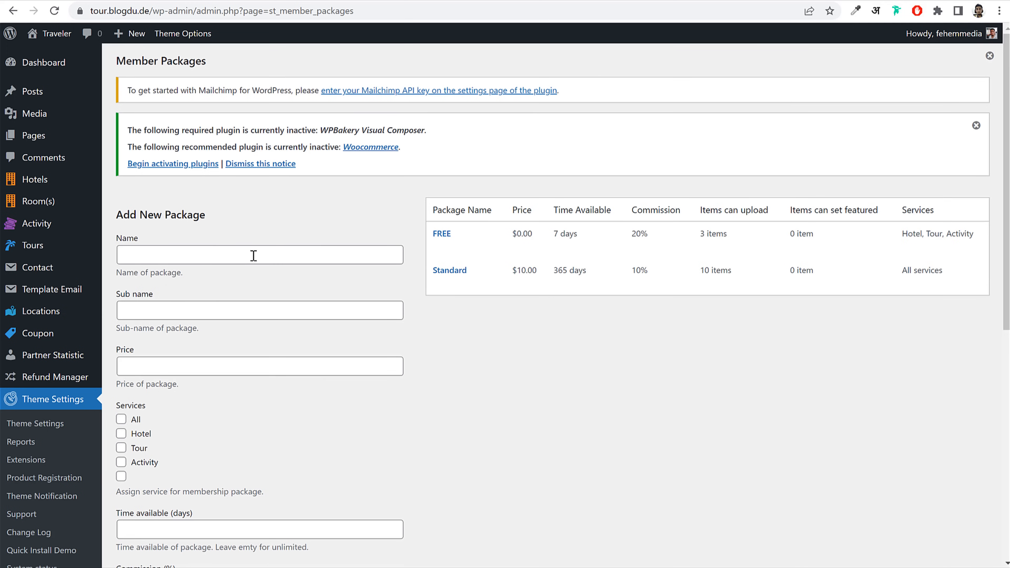
# - Start a package named Pro priced at 50
pyautogui.click(253, 257)
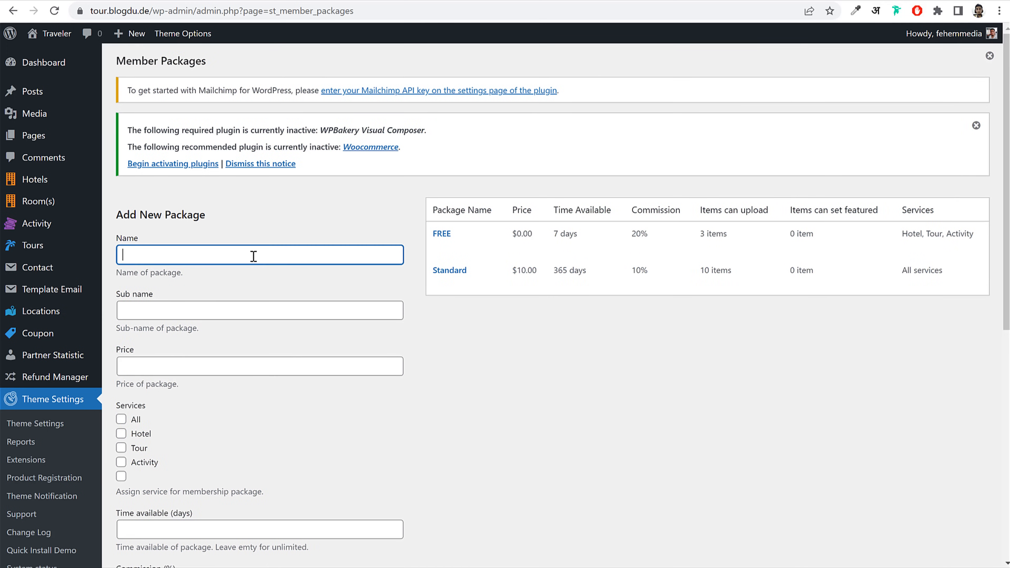
pyautogui.write('Pro')
pyautogui.press('Tab')
pyautogui.press('Tab')
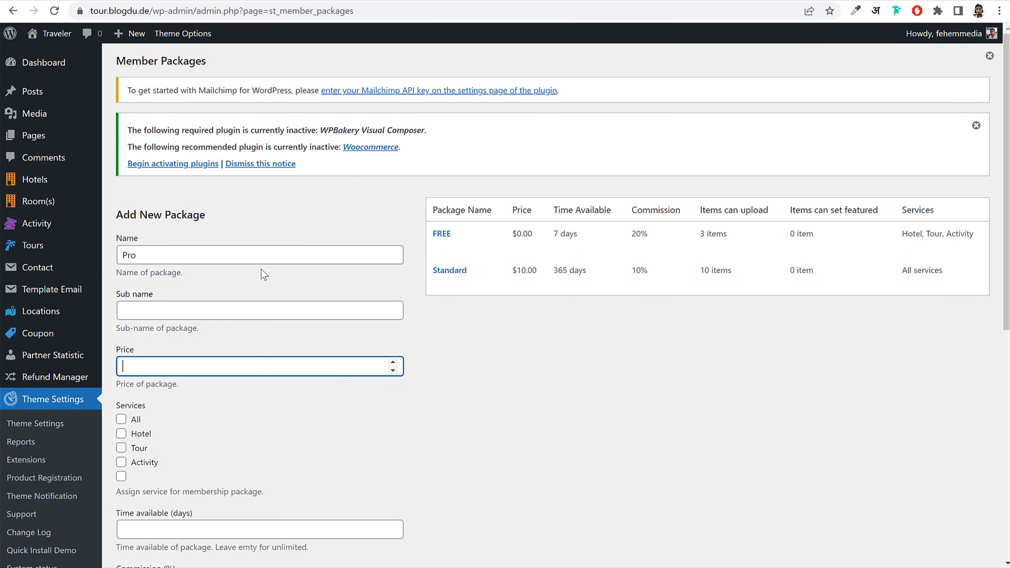
pyautogui.write('50')
# - Tick All, Hotel, Tour and Activity services for the Pro package
pyautogui.click(122, 419)
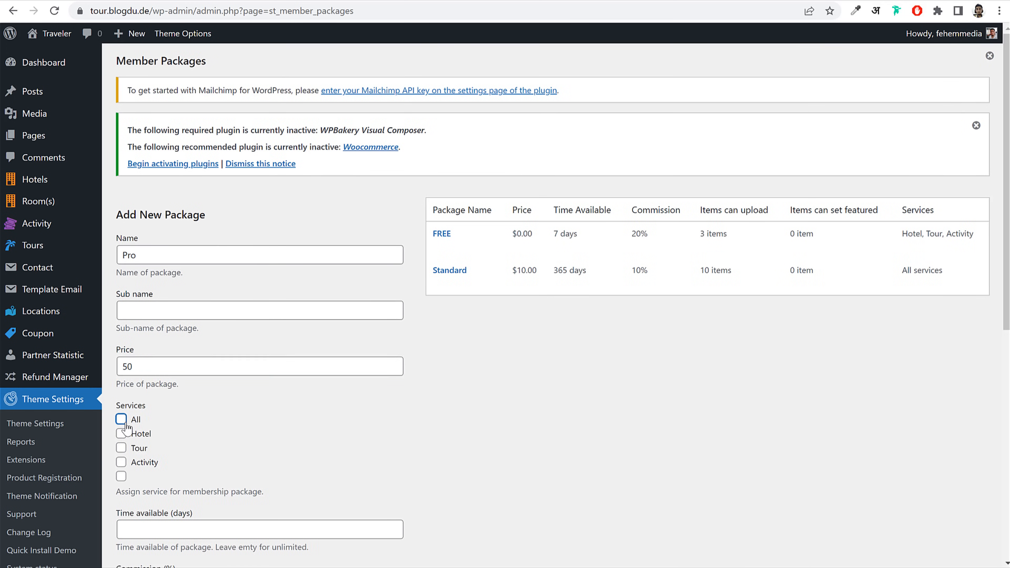
pyautogui.scroll(-5, 446, 408)
pyautogui.click(121, 240)
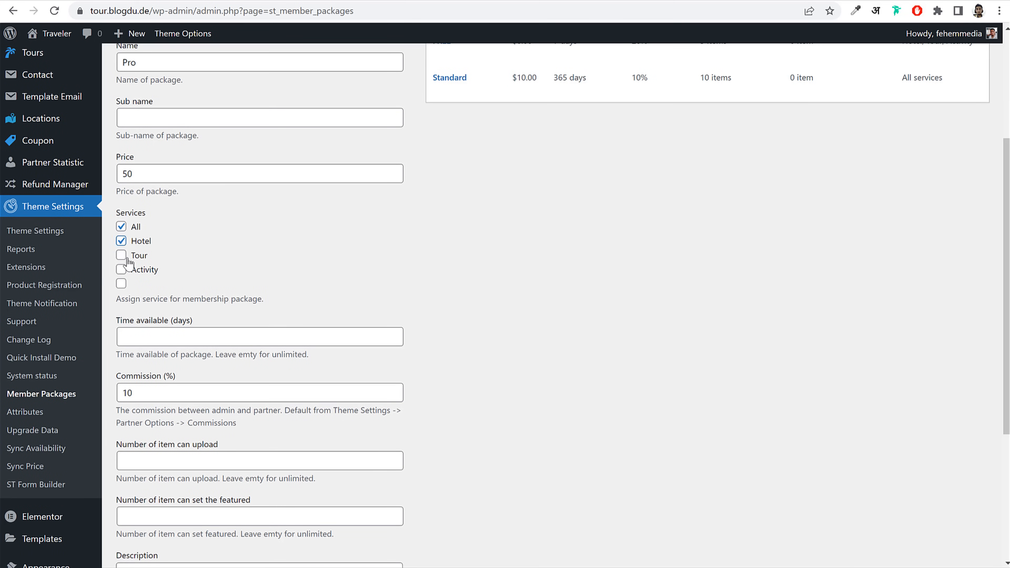
pyautogui.click(121, 255)
pyautogui.click(121, 270)
pyautogui.scroll(-3, 643, 282)
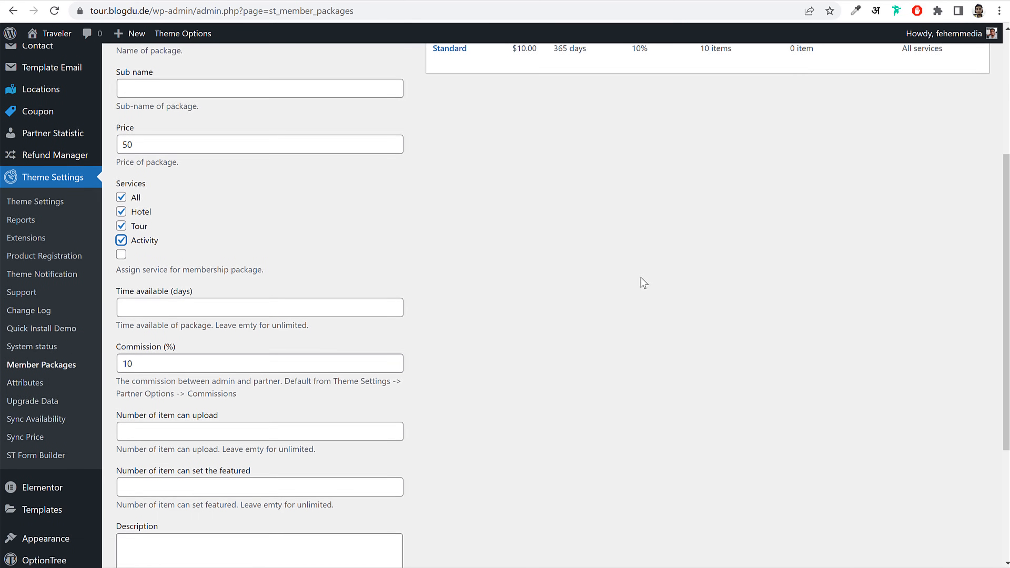
# - Leave the time available blank for unlimited and set the commission to 2%
pyautogui.click(274, 207)
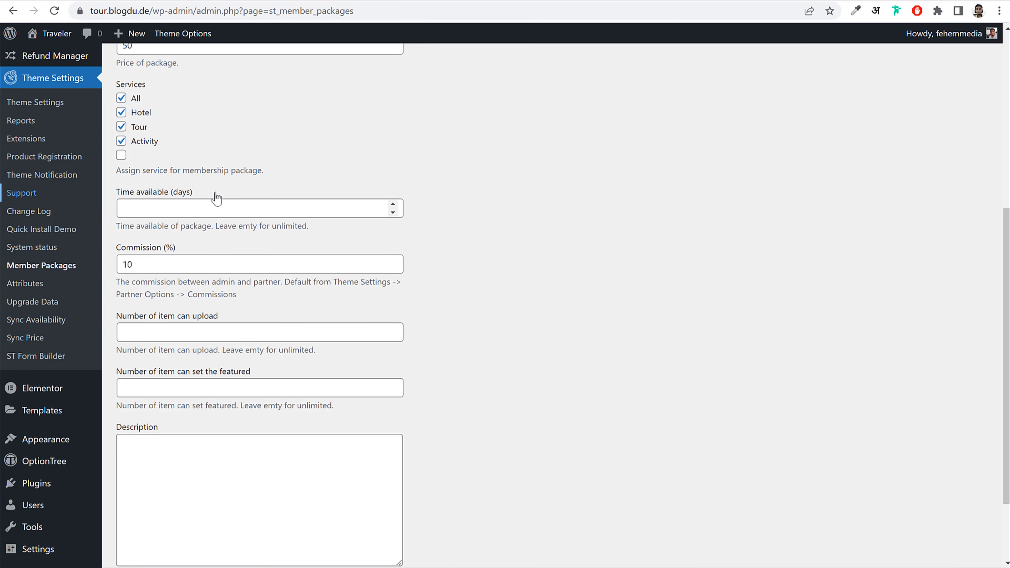
pyautogui.click(536, 193)
pyautogui.scroll(1, 557, 207)
pyautogui.scroll(7, 561, 220)
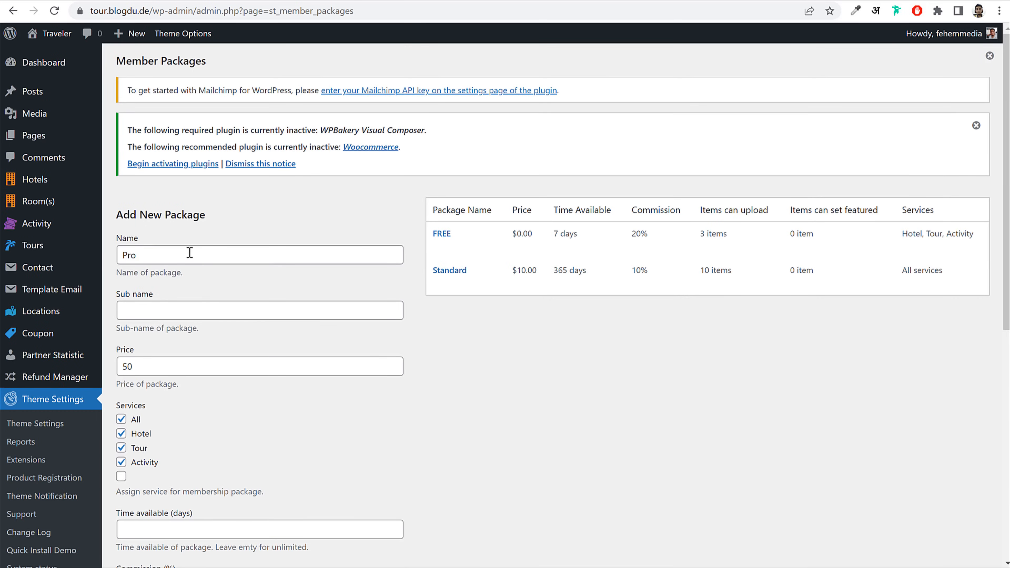
pyautogui.moveTo(208, 257); pyautogui.dragTo(105, 256)
pyautogui.scroll(-9, 524, 342)
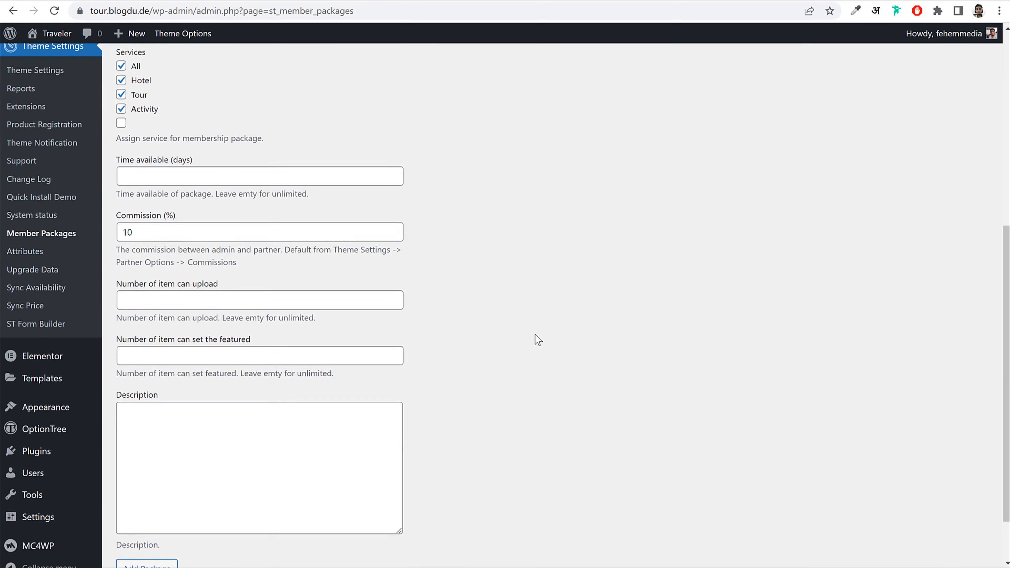
pyautogui.scroll(-1, 535, 334)
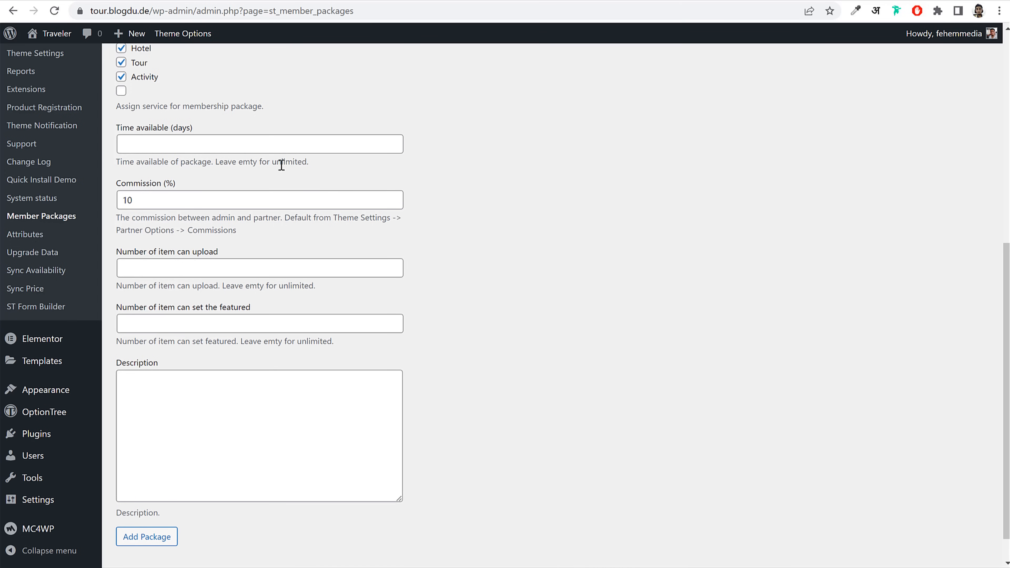
pyautogui.doubleClick(185, 205)
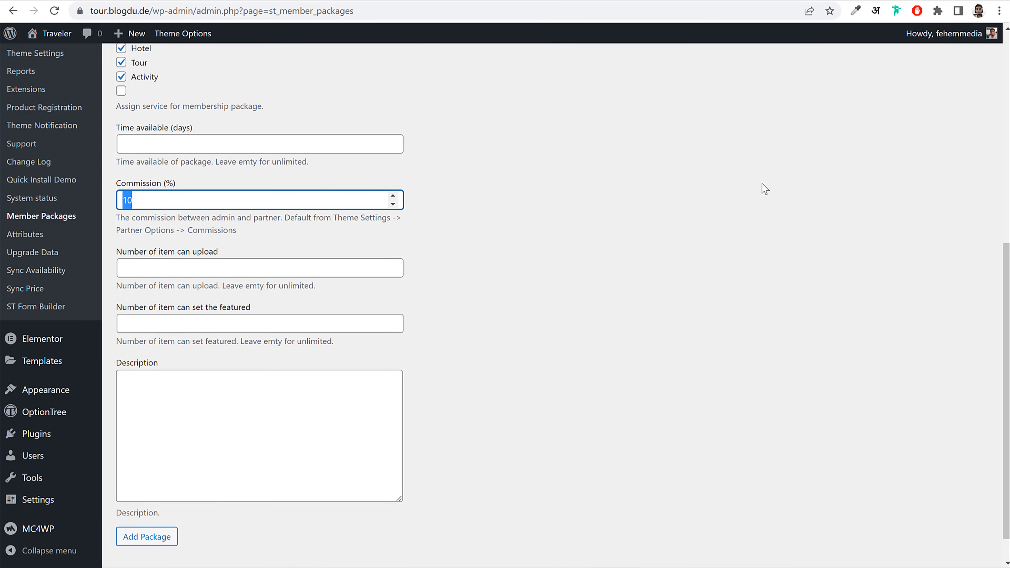
pyautogui.write('2')
# - Allow 999 uploadable items and 3 featured, then add the Pro package
pyautogui.click(229, 267)
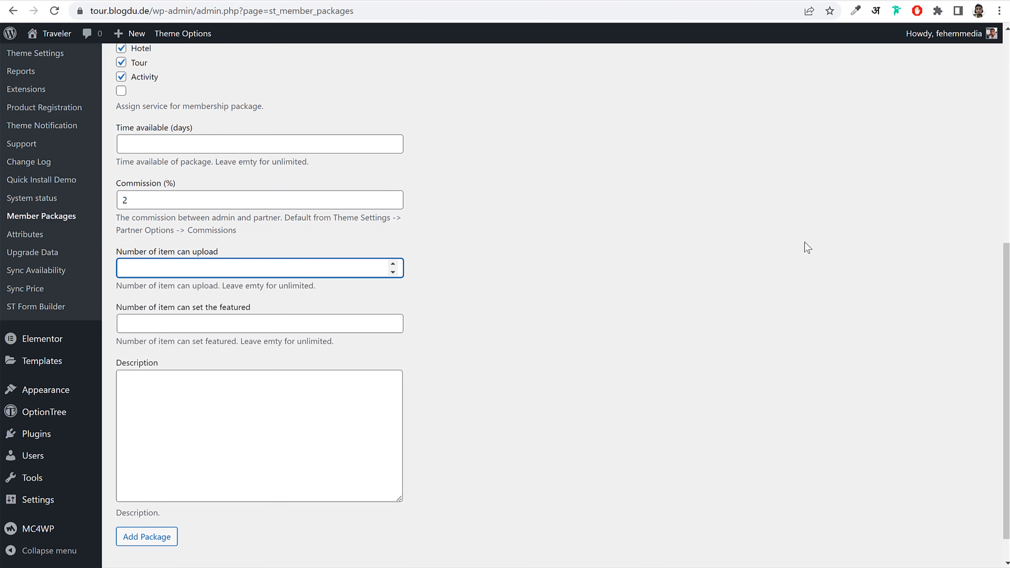
pyautogui.write('999')
pyautogui.click(335, 323)
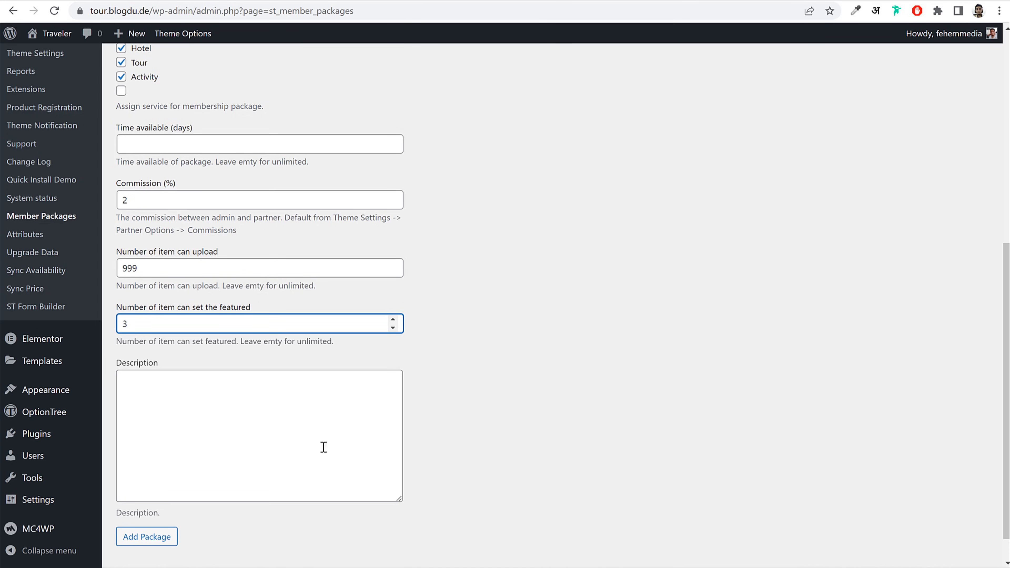
pyautogui.write('3')
pyautogui.click(157, 533)
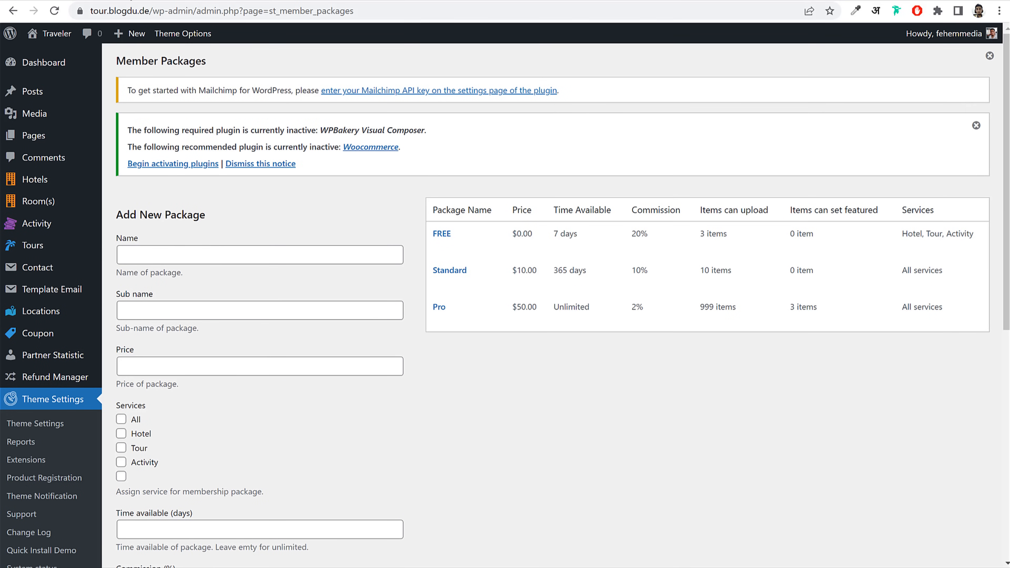
pyautogui.click(129, 1)
# - Copy the title 'Hotel Stanford' from the live page and start a new hotel via Hotels > Add New
pyautogui.click(101, 107)
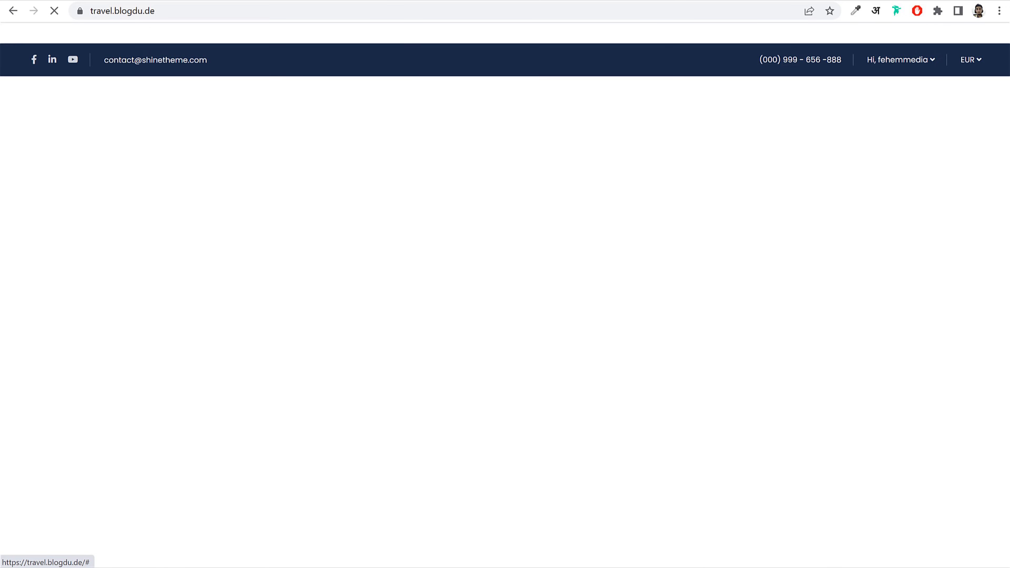
pyautogui.click(48, 1)
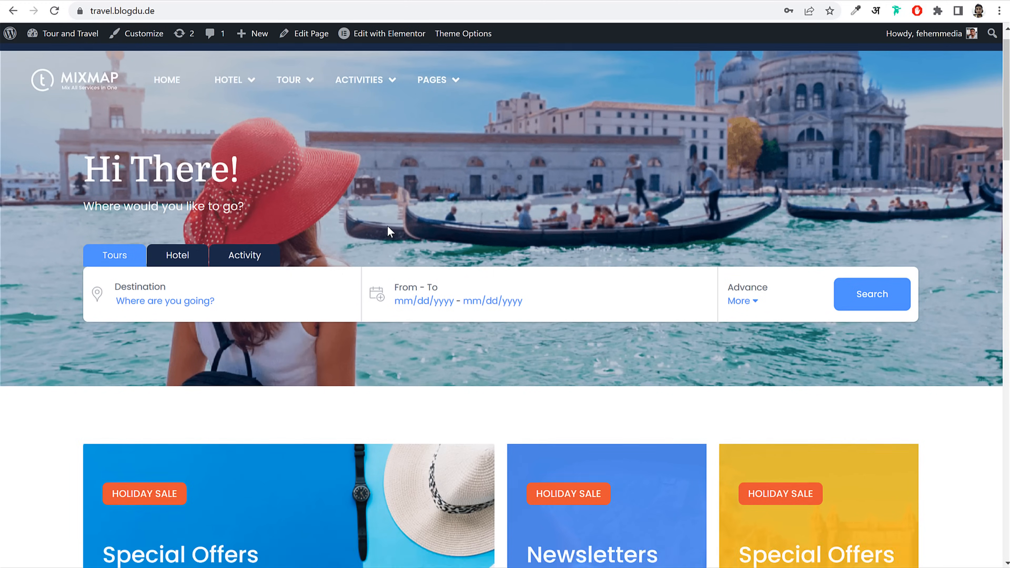
pyautogui.scroll(-15, 388, 225)
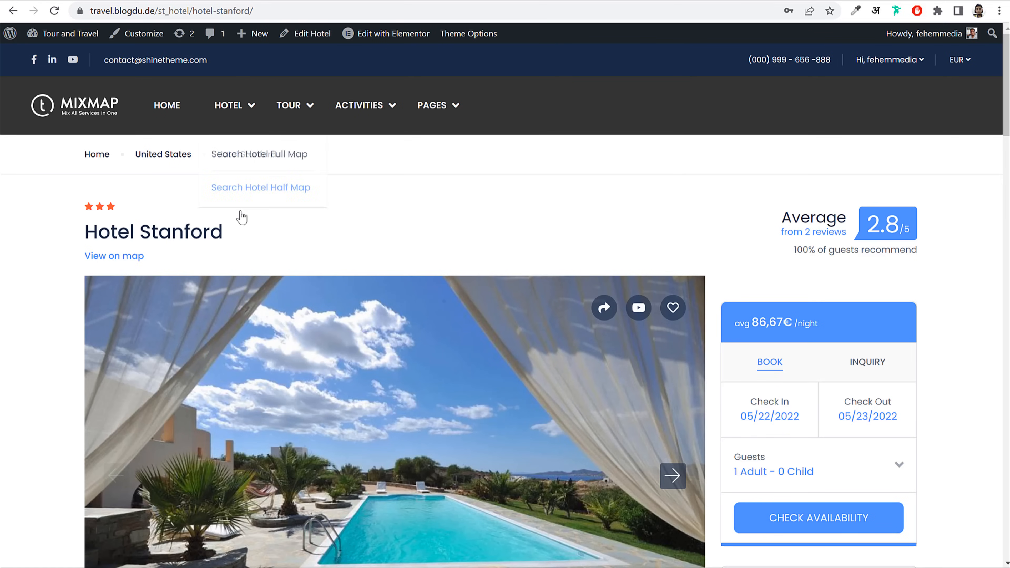
pyautogui.doubleClick(181, 232)
pyautogui.moveTo(106, 232); pyautogui.dragTo(78, 234)
pyautogui.hotkey('ctrl', 'c')
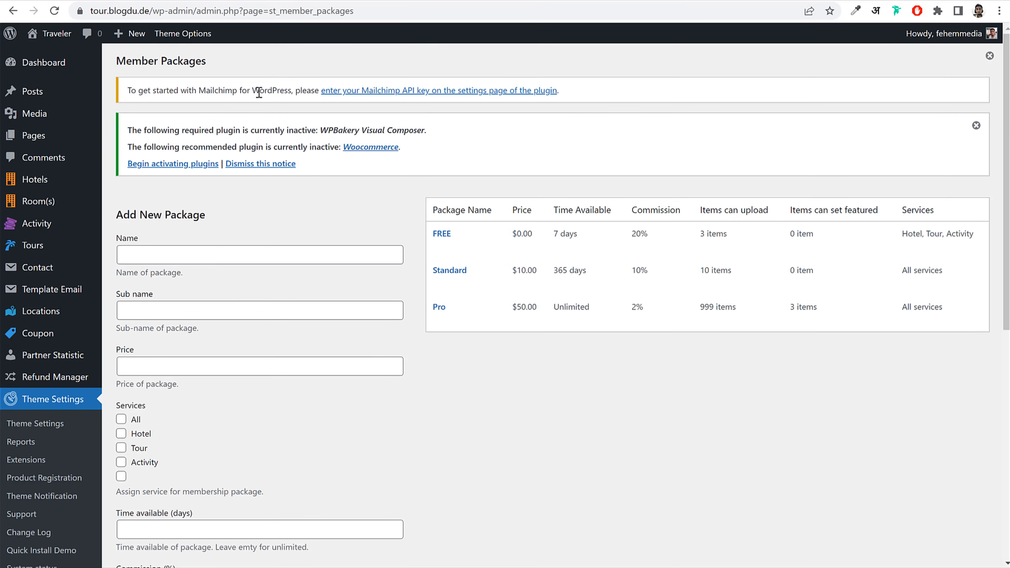
pyautogui.moveTo(41, 181)
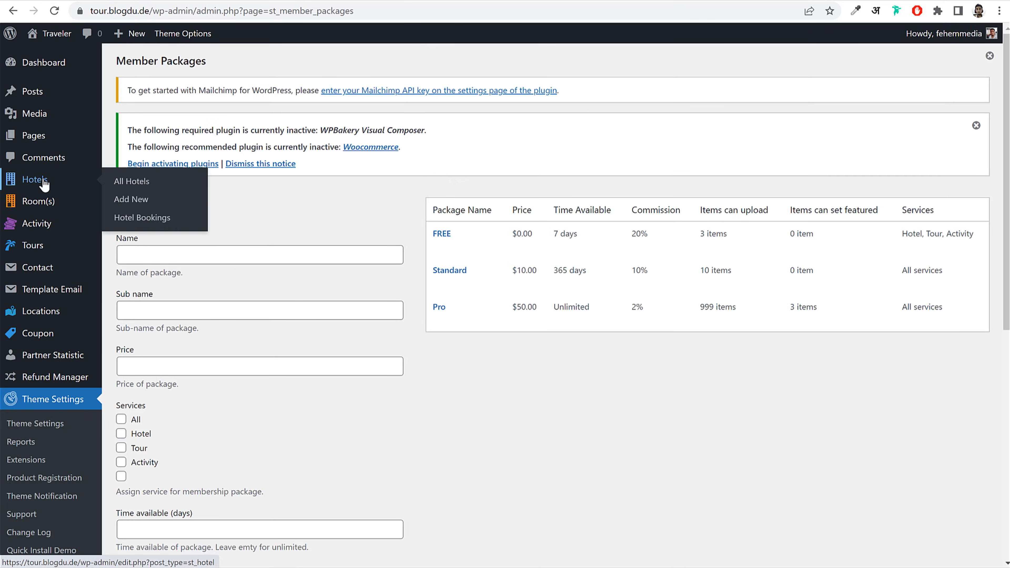
pyautogui.click(144, 200)
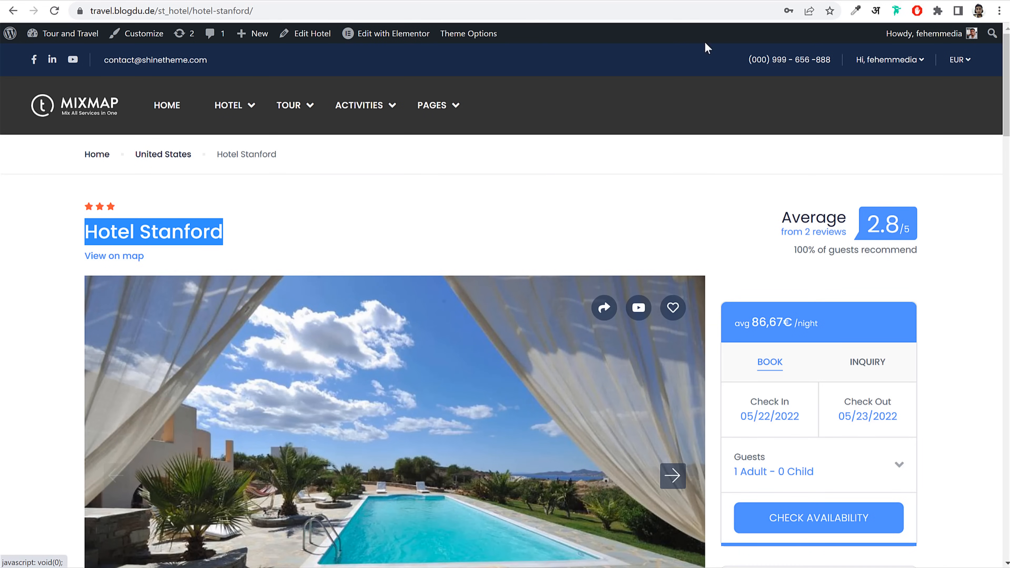
pyautogui.click(279, 0)
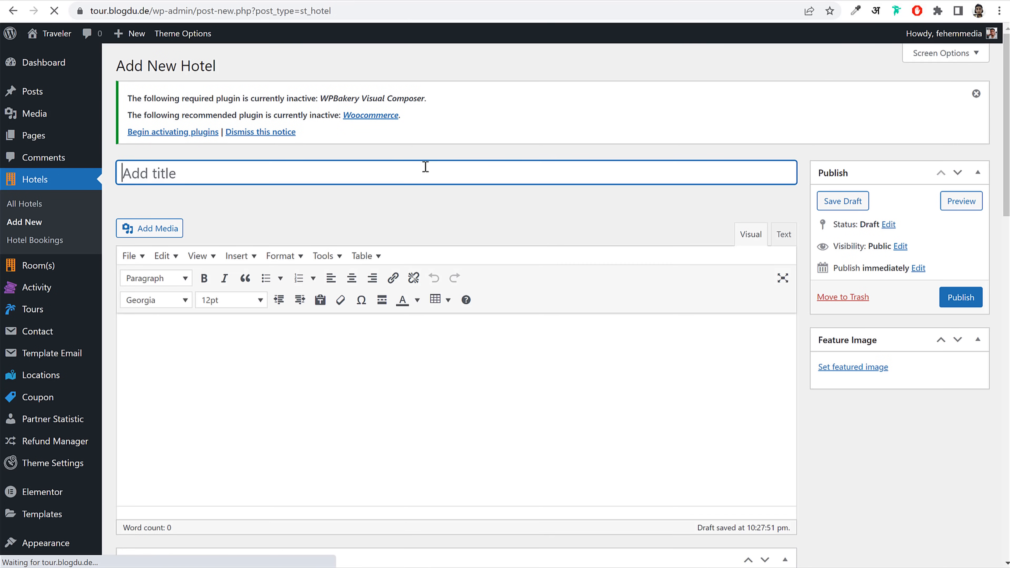
# - Paste 'Hotel Stanford' as the title and the copied three-paragraph description into the body
pyautogui.hotkey('ctrl', 'v')
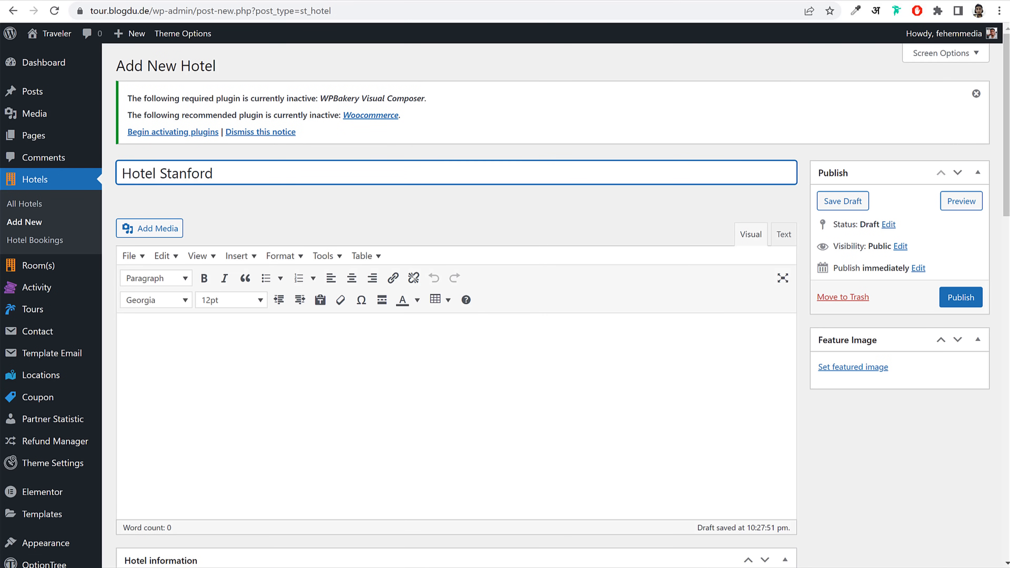
pyautogui.click(167, 1)
pyautogui.scroll(-6, 590, 220)
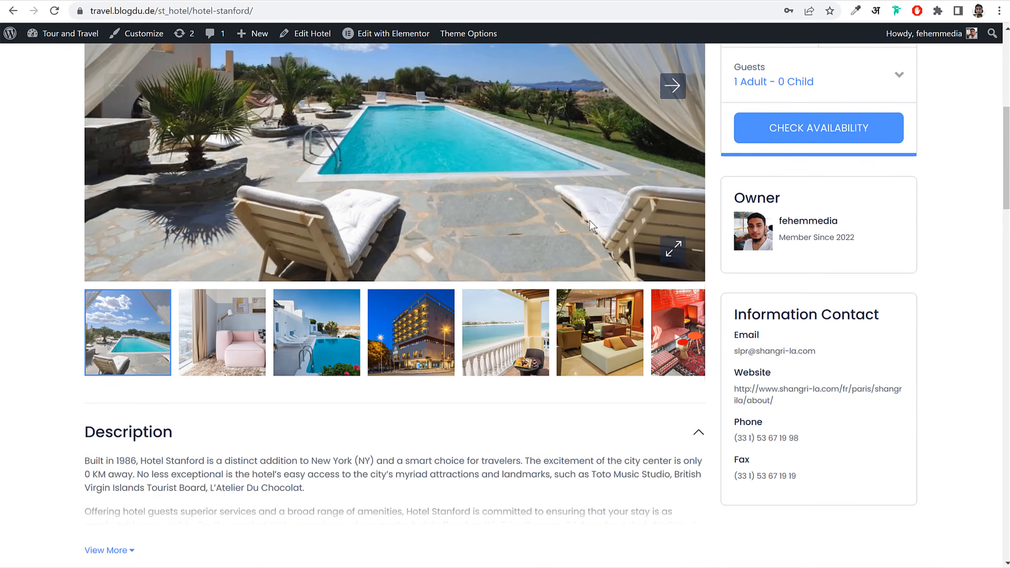
pyautogui.scroll(-4, 589, 220)
pyautogui.click(125, 362)
pyautogui.scroll(-3, 121, 184)
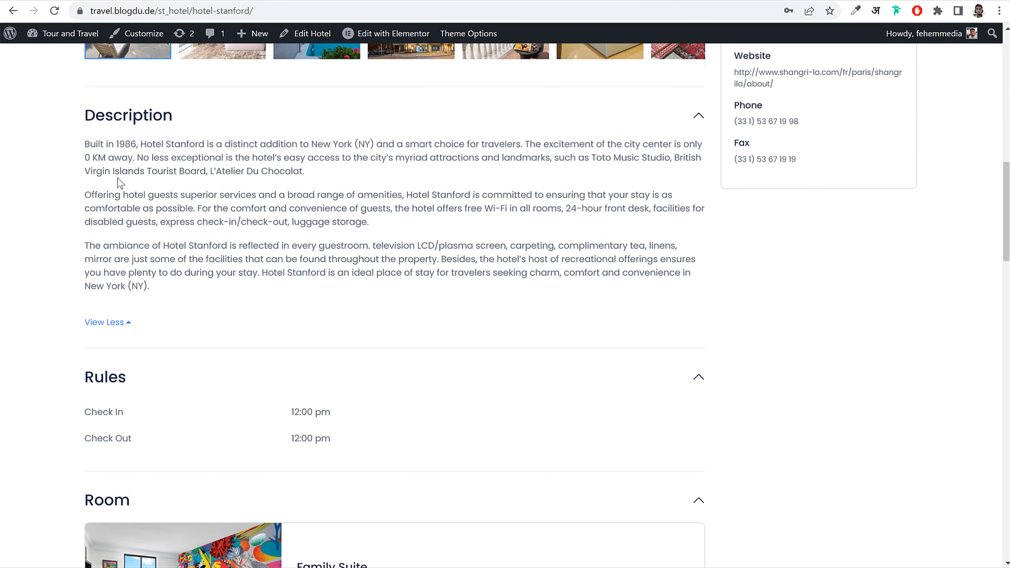
pyautogui.moveTo(85, 146); pyautogui.dragTo(196, 289)
pyautogui.hotkey('ctrl', 'c')
pyautogui.click(238, 1)
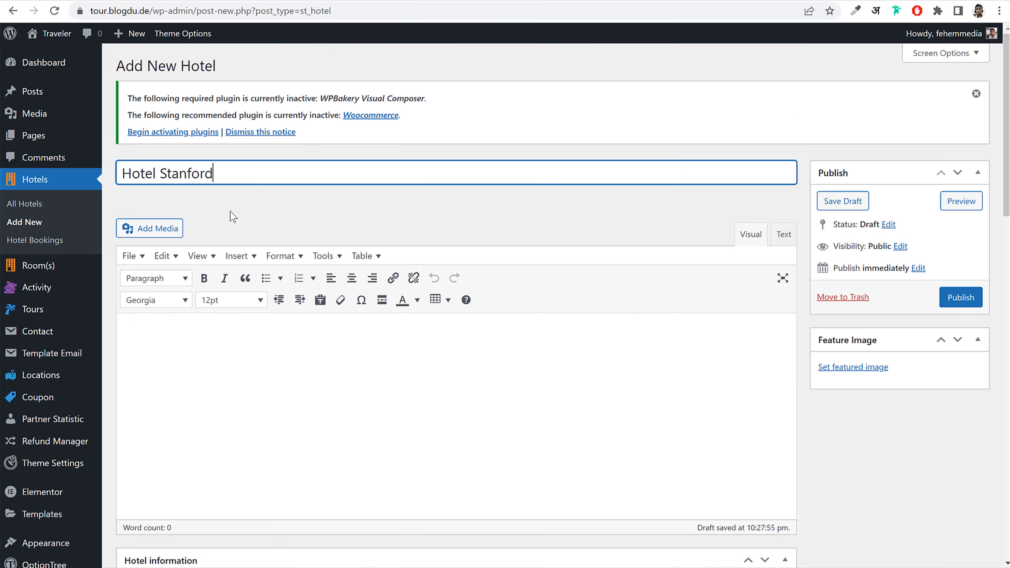
pyautogui.click(191, 383)
pyautogui.hotkey('ctrl', 'v')
# - Check the hotel location field and publish the Hotel Stanford listing
pyautogui.scroll(-3, 457, 329)
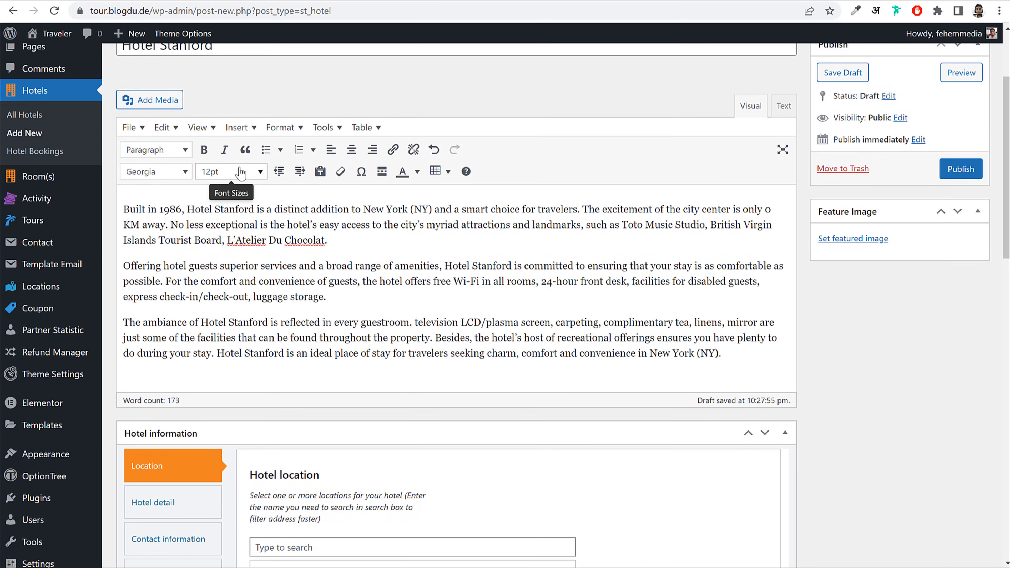
pyautogui.scroll(-7, 823, 320)
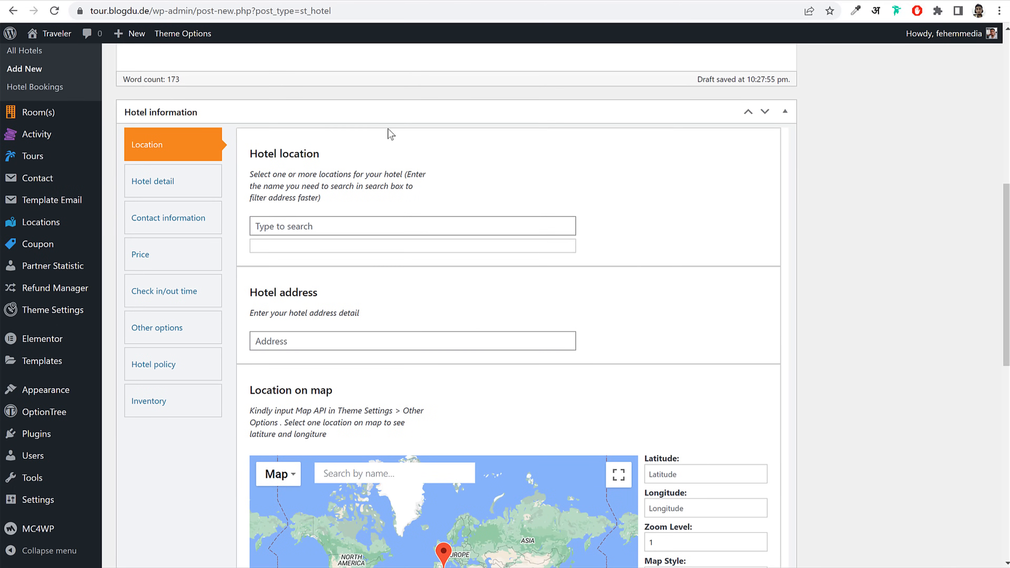
pyautogui.click(309, 226)
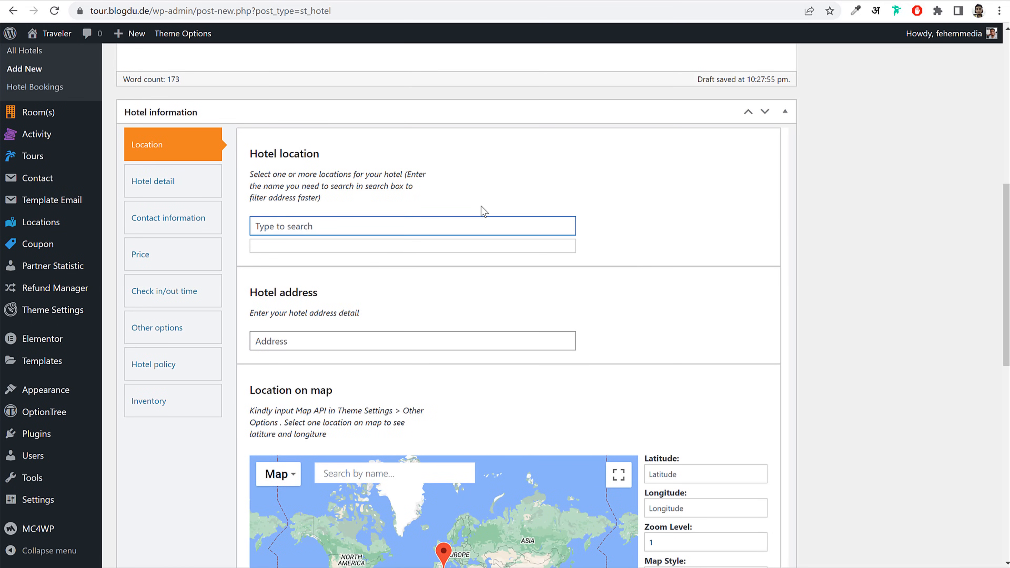
pyautogui.scroll(10, 767, 242)
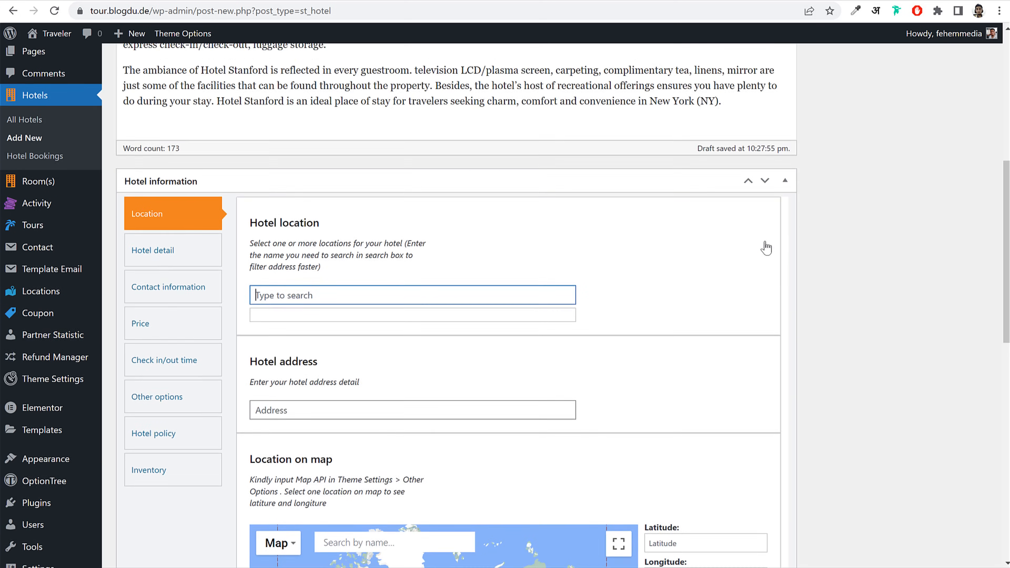
pyautogui.click(956, 298)
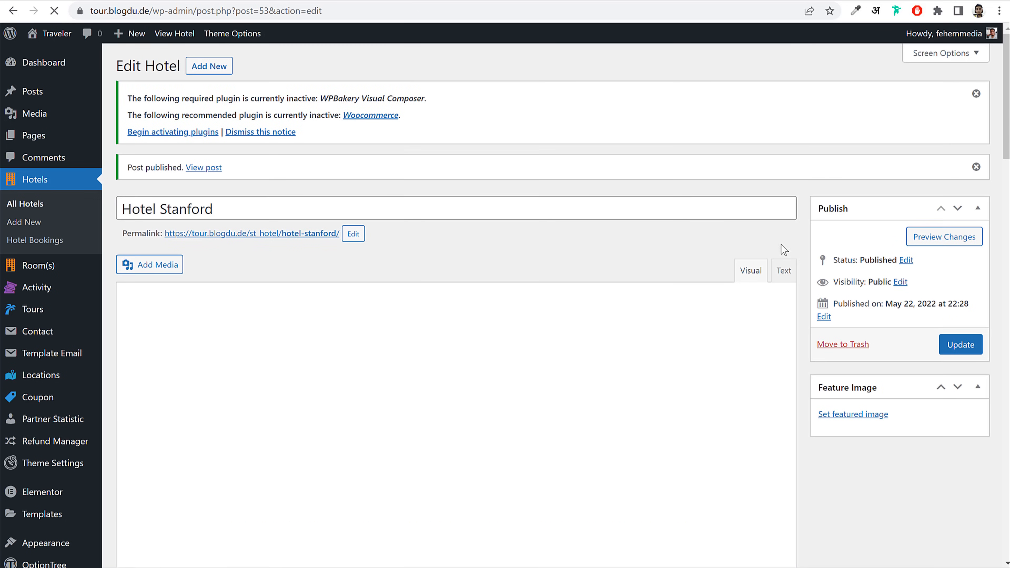
# - Open the Locations list in a new tab and start adding a new location
pyautogui.rightClick(35, 377)
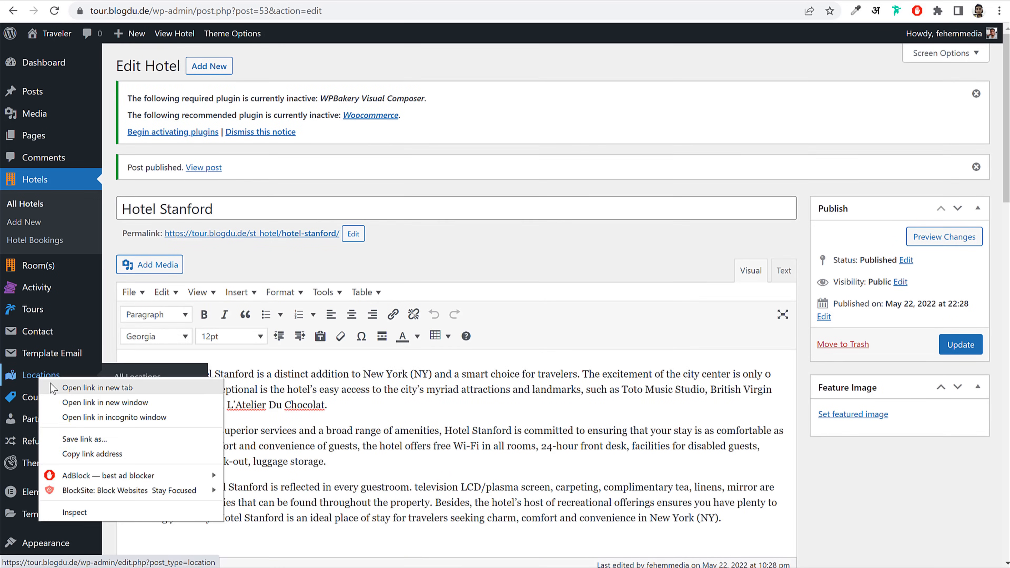
pyautogui.click(49, 384)
pyautogui.hotkey('ctrl', 'Tab')
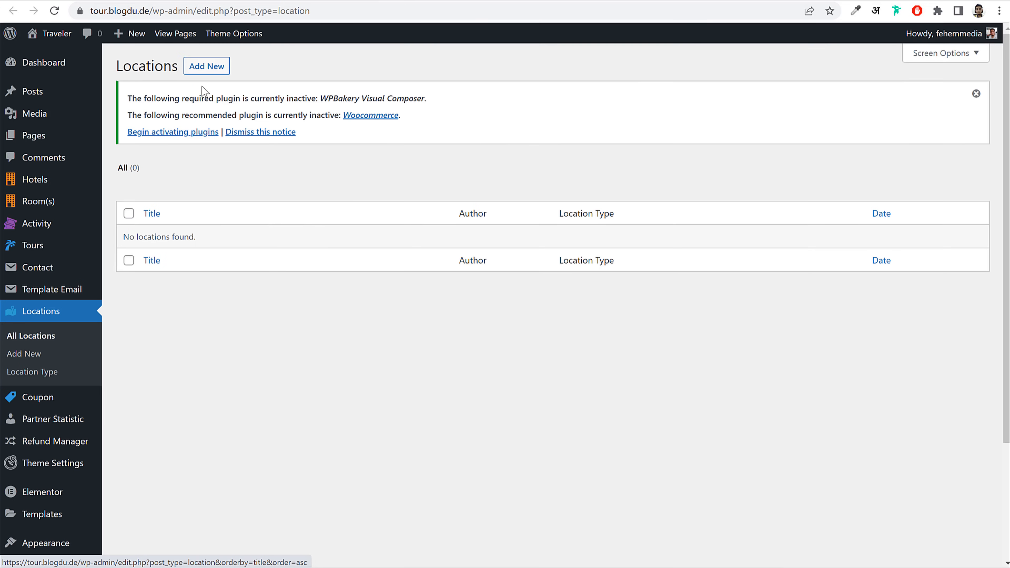
pyautogui.click(214, 73)
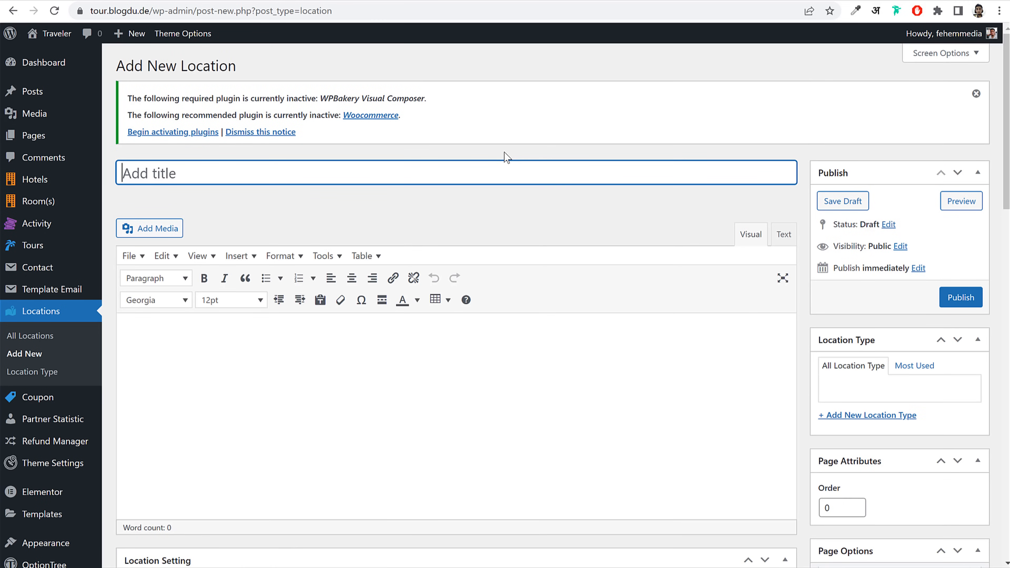
# - Title the new location Mumbai
pyautogui.write('Mumbai')
pyautogui.click(97, 7)
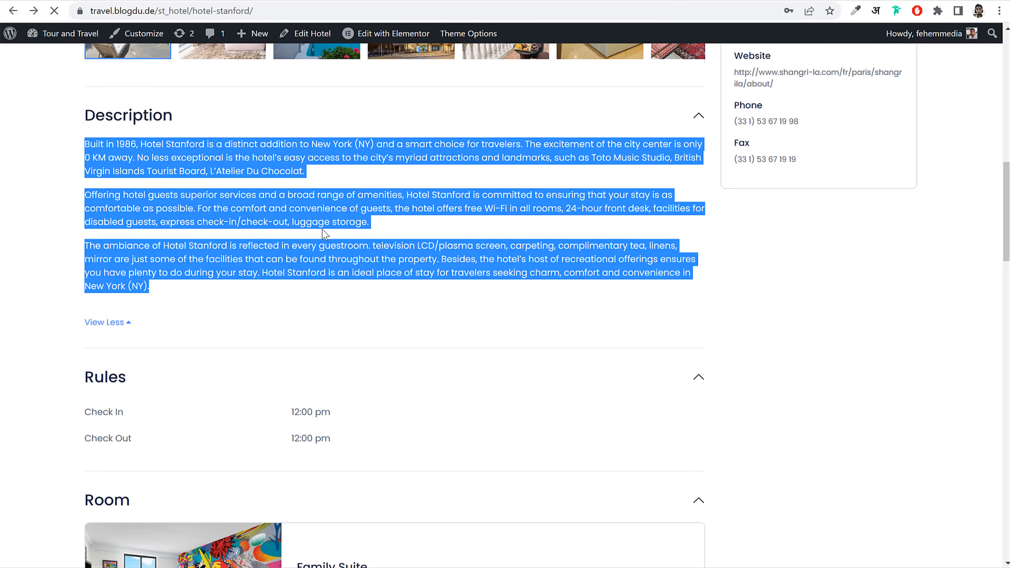
pyautogui.scroll(5, 530, 293)
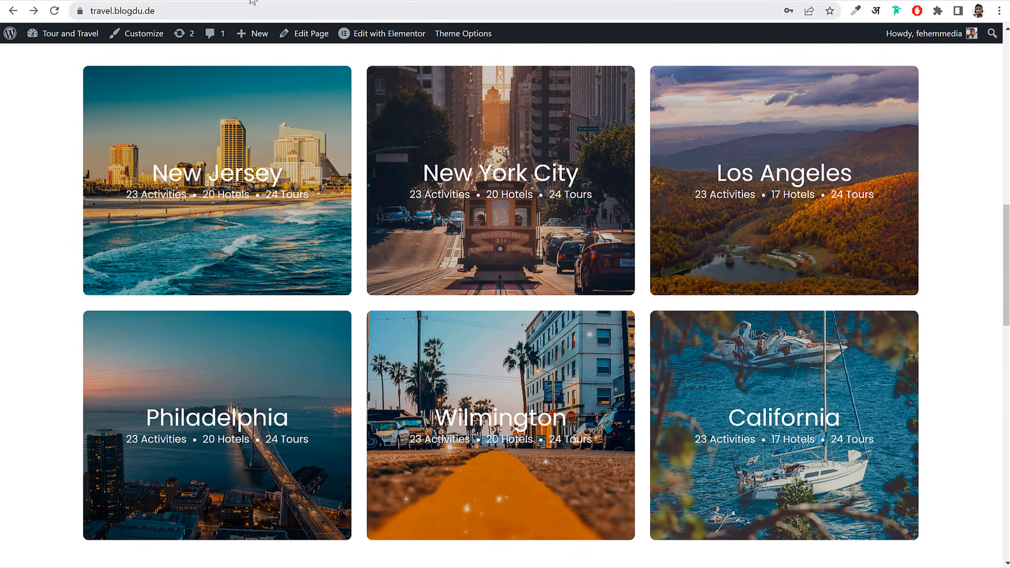
pyautogui.click(376, 4)
pyautogui.click(375, 2)
pyautogui.scroll(-3, 837, 235)
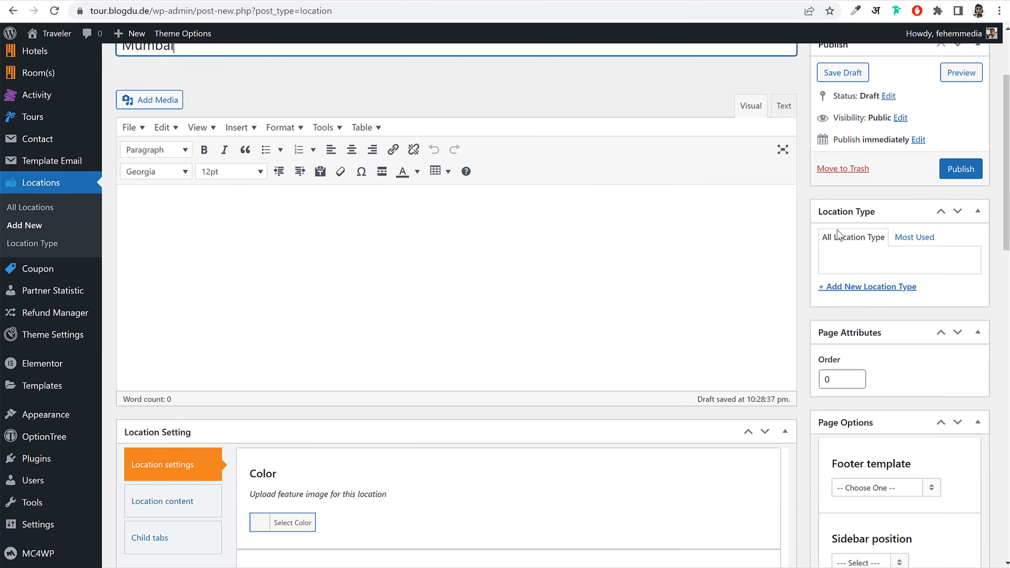
# - Create a Metropolitan location type and tick it for Mumbai
pyautogui.click(864, 287)
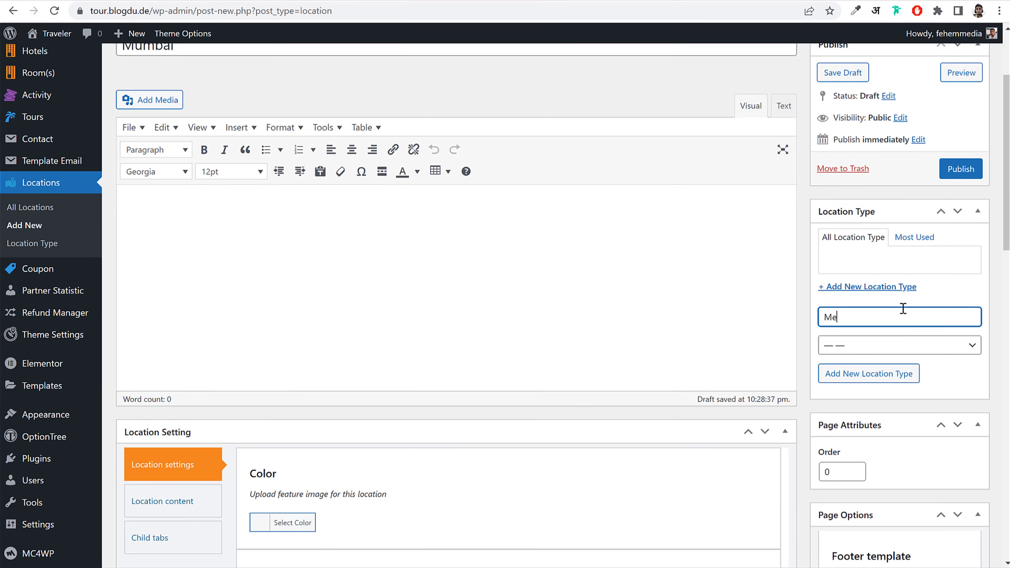
pyautogui.write('Metropolitan')
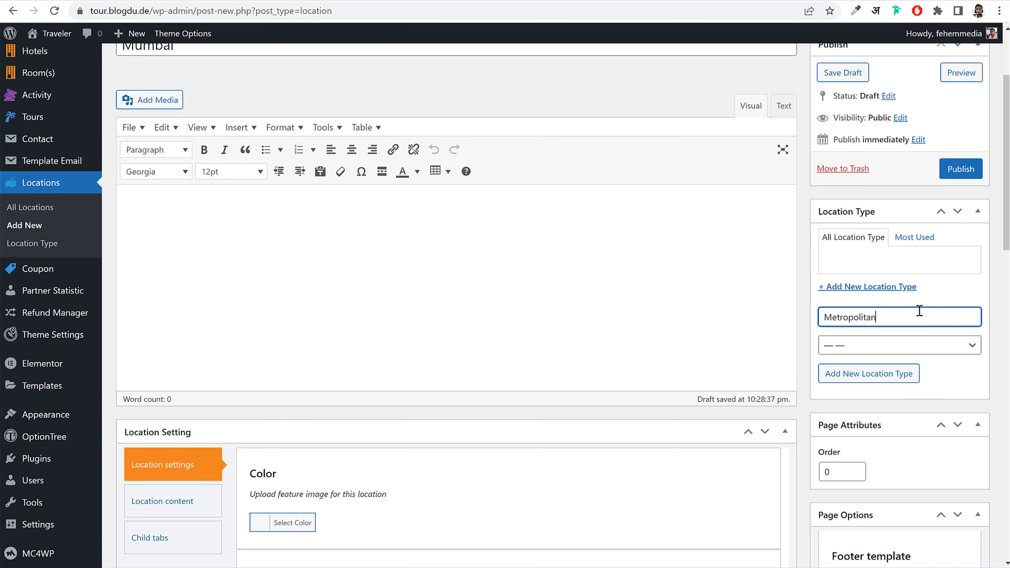
pyautogui.click(912, 378)
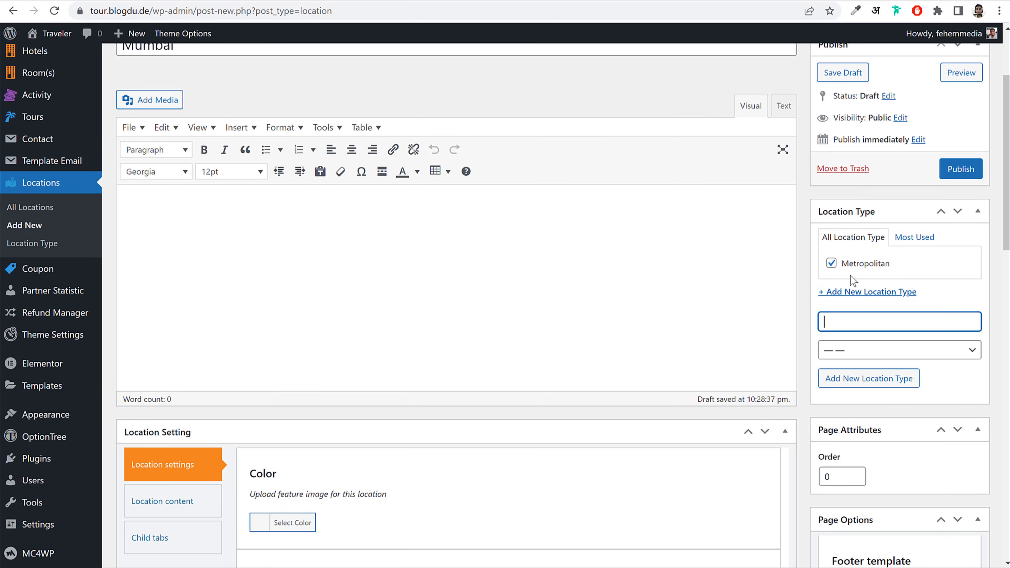
pyautogui.scroll(-5, 927, 347)
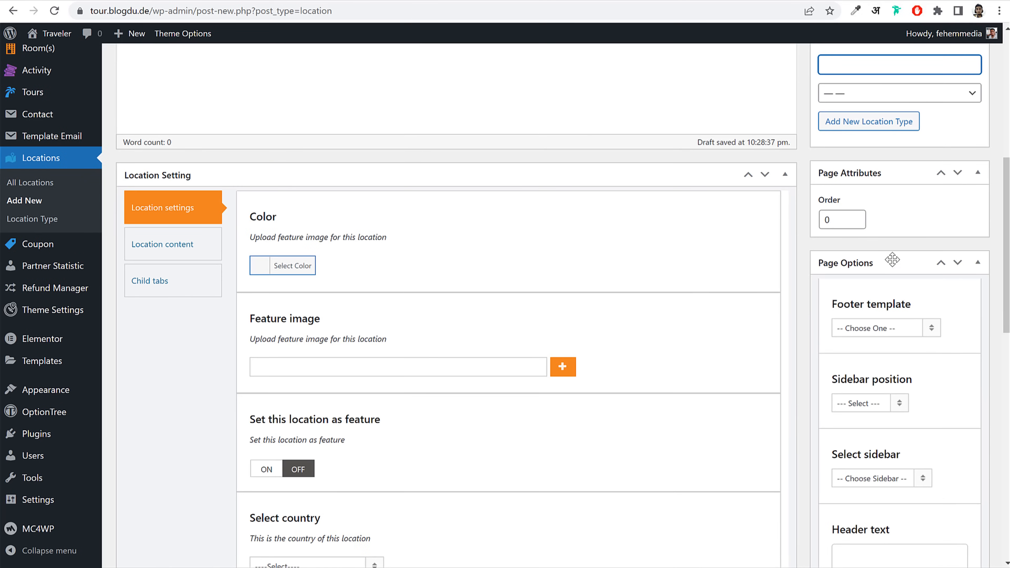
pyautogui.click(922, 264)
# - Upload cali_5 from the Places folder and set it as Mumbai's featured image
pyautogui.click(879, 331)
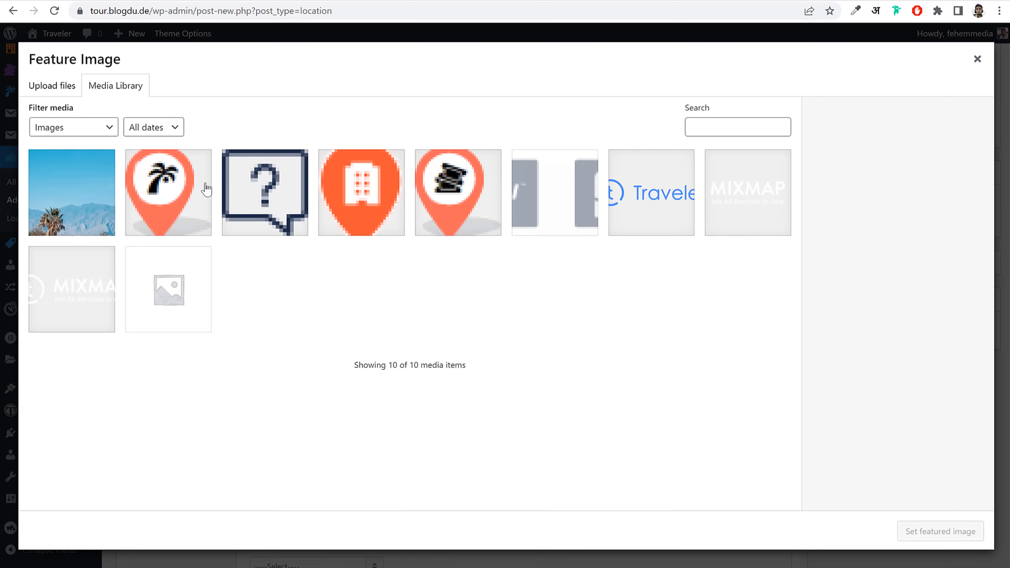
pyautogui.click(56, 85)
pyautogui.click(485, 290)
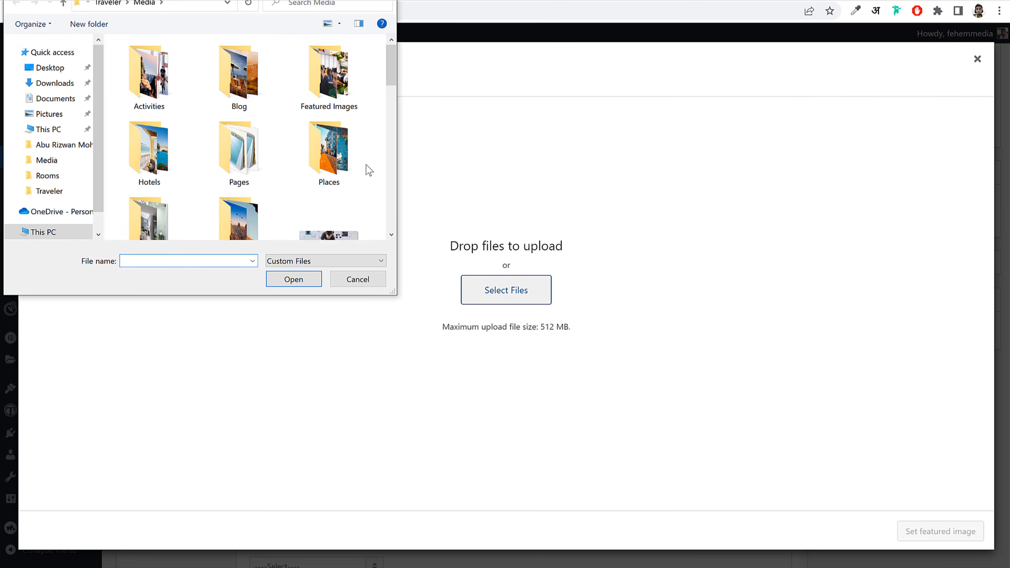
pyautogui.doubleClick(326, 157)
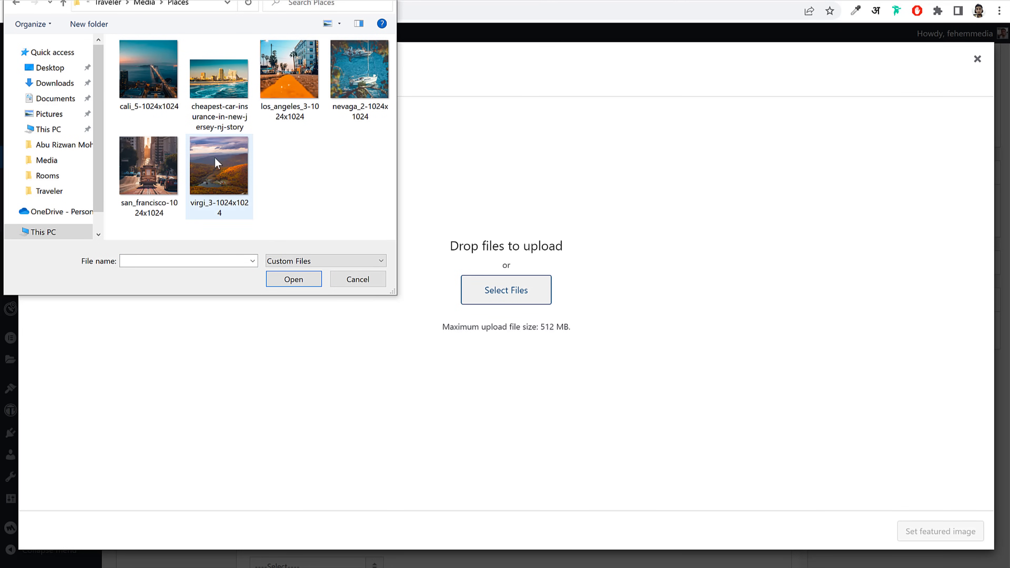
pyautogui.click(155, 173)
pyautogui.click(175, 102)
pyautogui.click(295, 280)
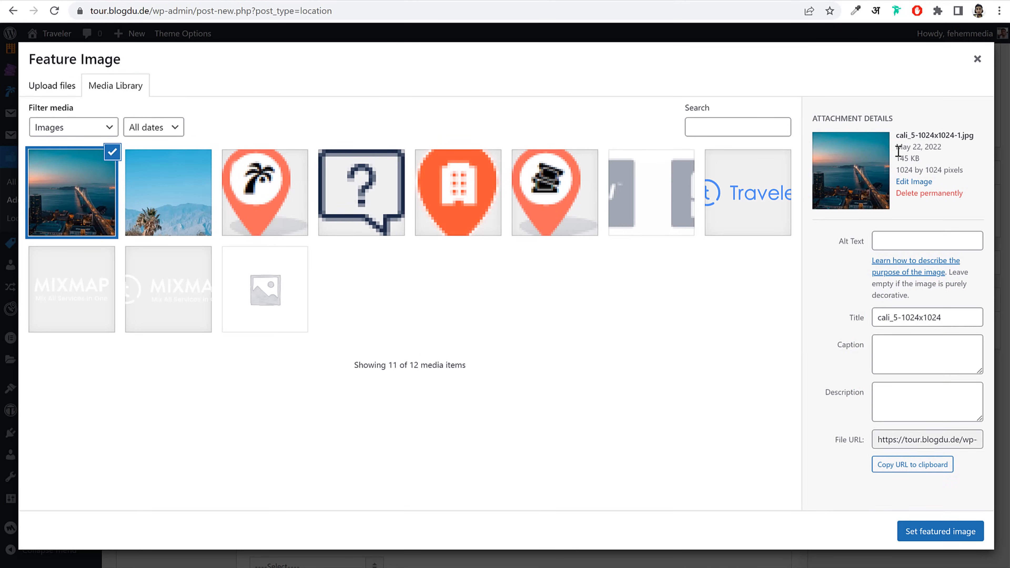
pyautogui.click(944, 531)
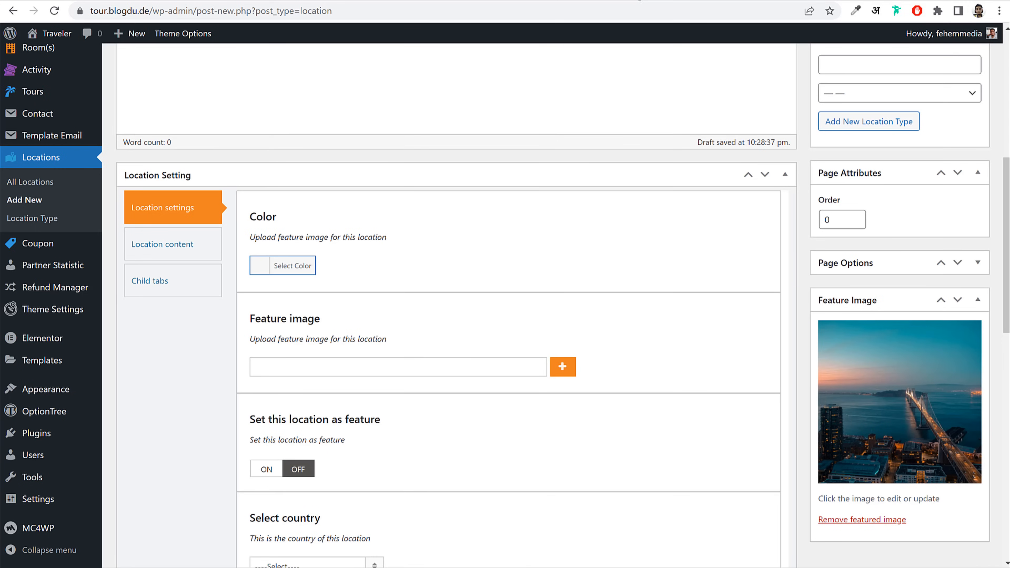
# - Open Unsplash and Pexels in two new browser tabs
pyautogui.hotkey('ctrl', 't')
pyautogui.write('u')
pyautogui.press('Down')
pyautogui.press('Down')
pyautogui.press('Down')
pyautogui.press('Return')
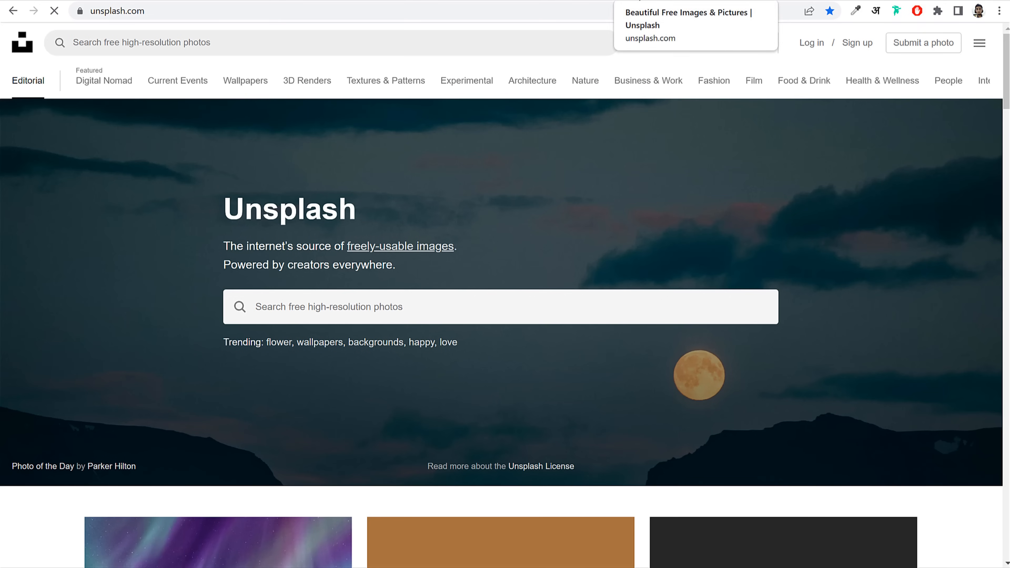
pyautogui.hotkey('ctrl', 't')
pyautogui.write('pex')
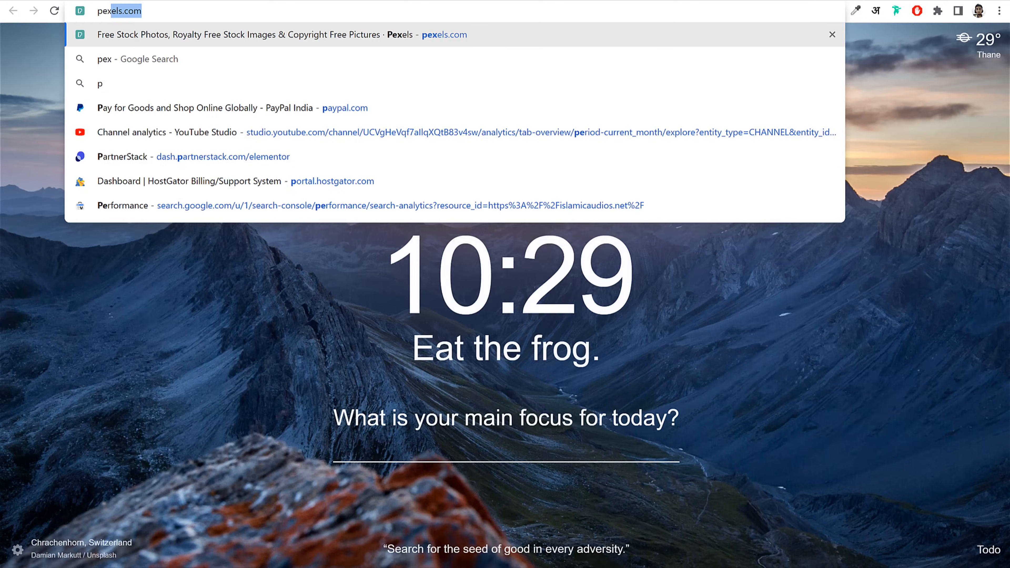
pyautogui.press('Return')
# - Search Unsplash for Mumbai photos and browse the results
pyautogui.click(662, 4)
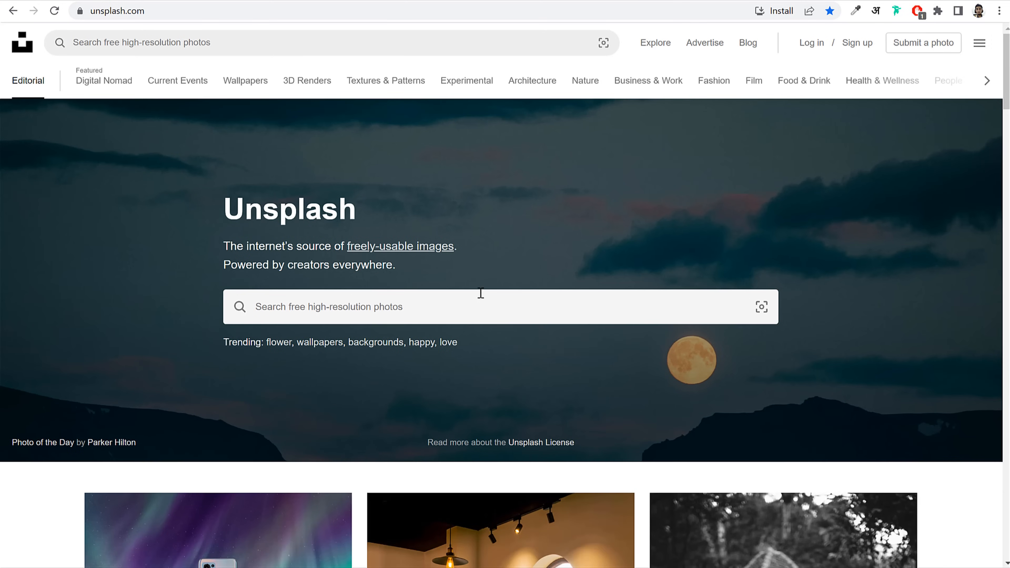
pyautogui.click(481, 293)
pyautogui.write('mubai')
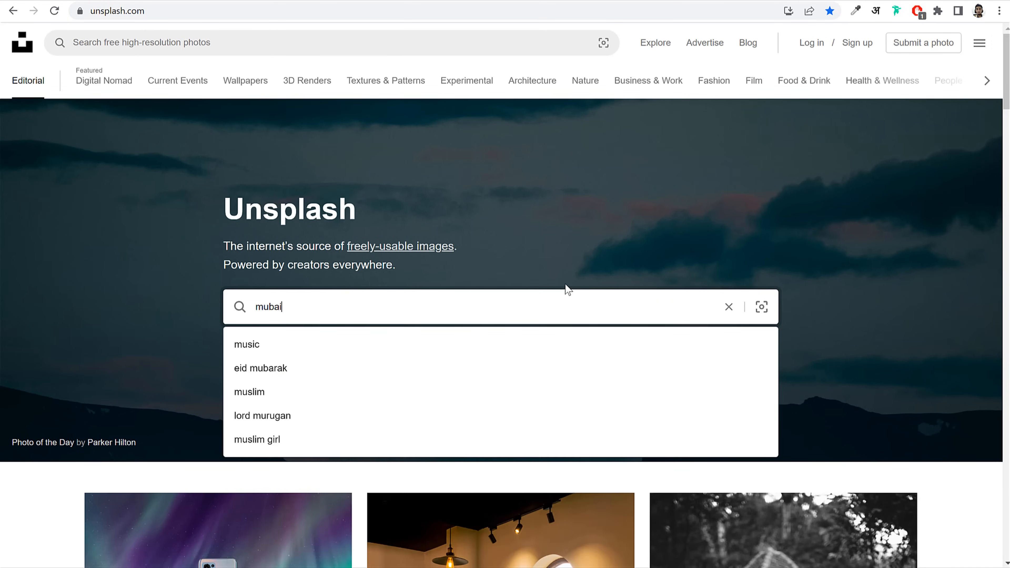
pyautogui.press('Return')
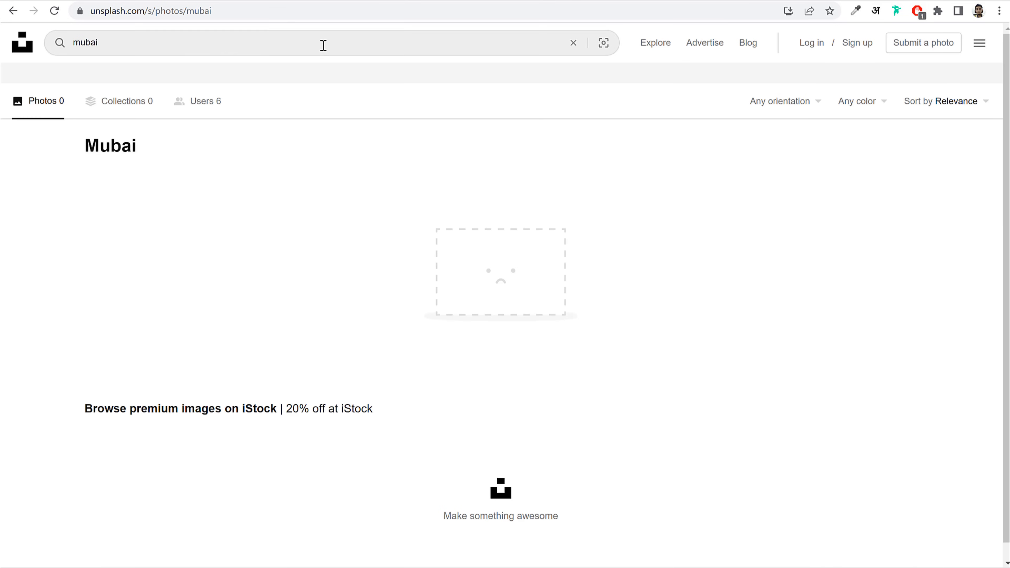
pyautogui.click(324, 45)
pyautogui.press('Down')
pyautogui.press('Down')
pyautogui.press('Return')
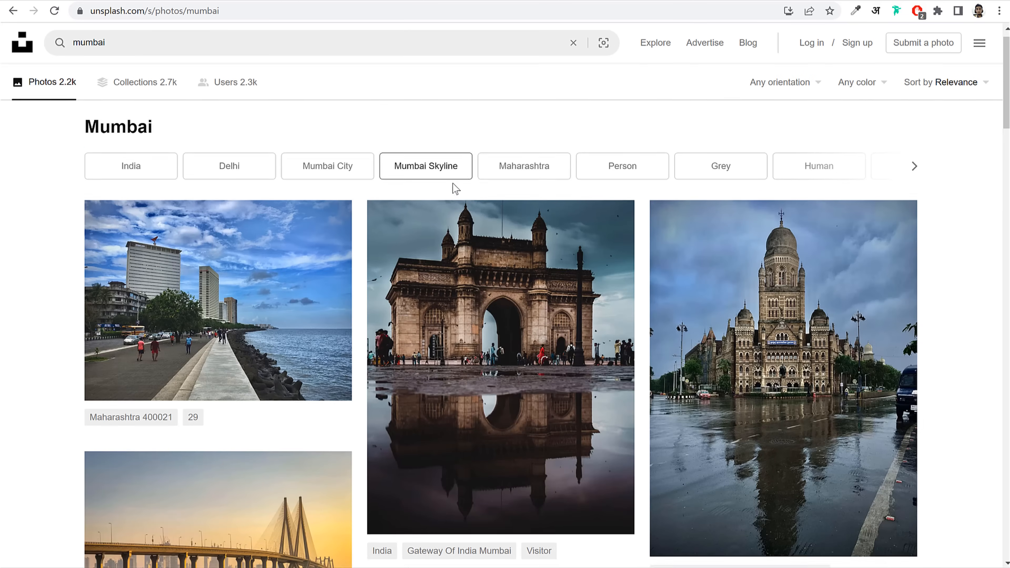
pyautogui.scroll(-15, 456, 189)
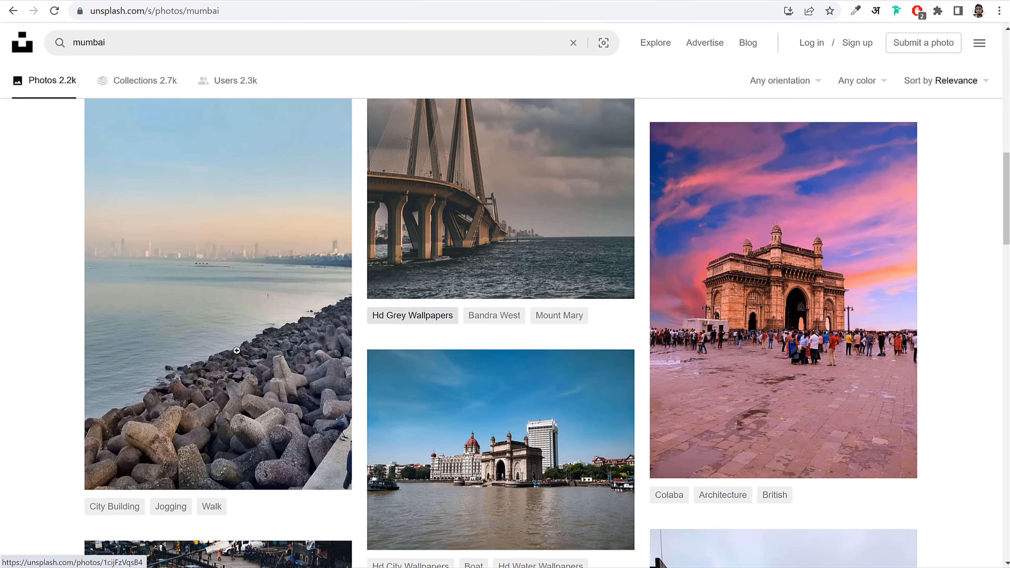
pyautogui.scroll(-15, 884, 298)
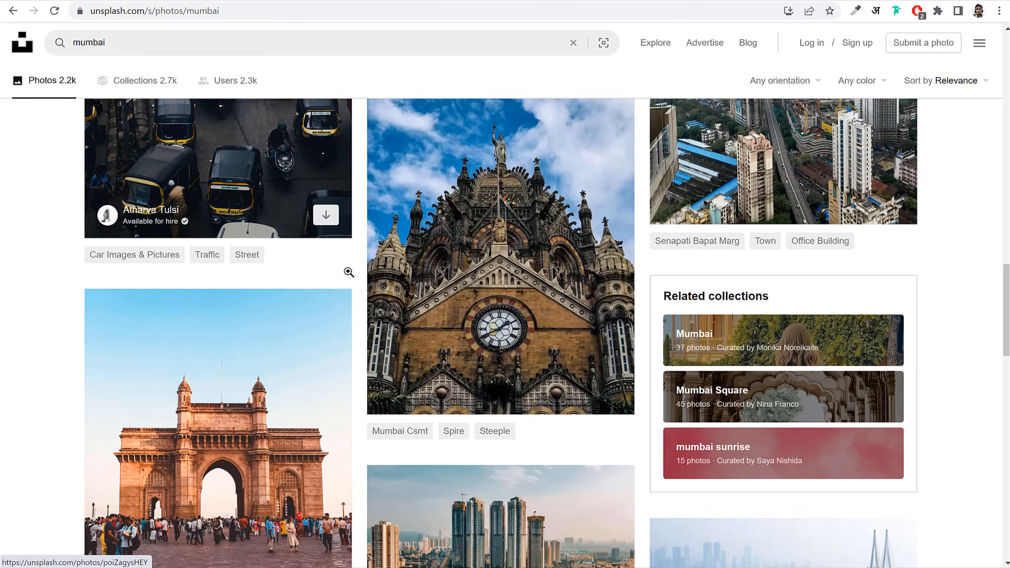
pyautogui.scroll(20, 469, 215)
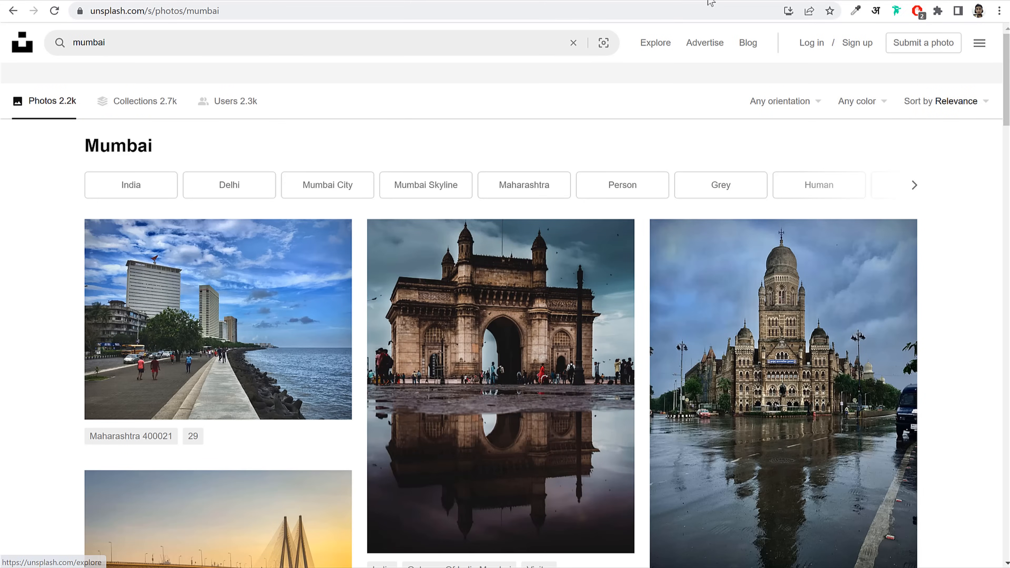
# - Search Unsplash for Kolkata photos and browse the results
pyautogui.click(358, 46)
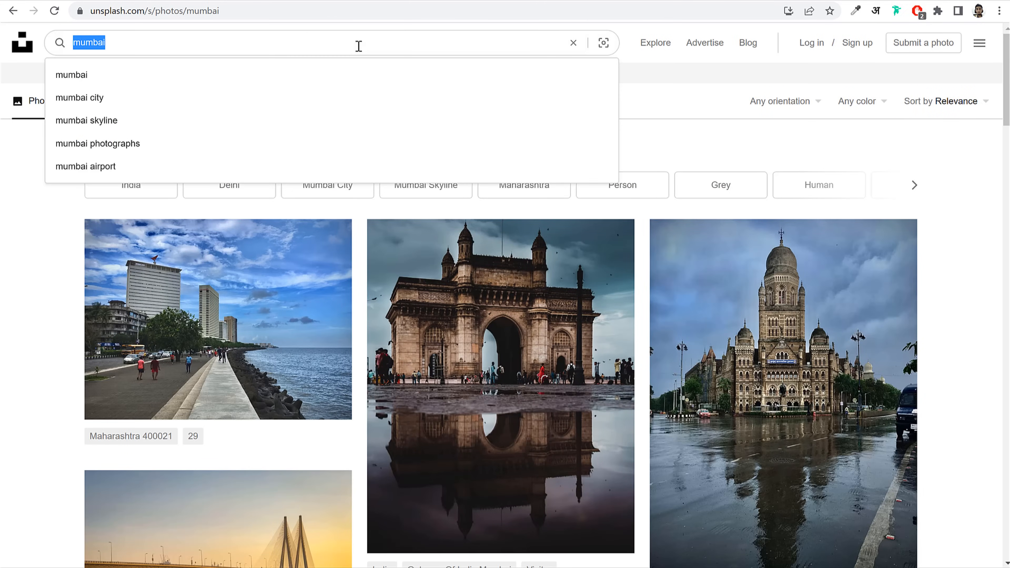
pyautogui.write('kol')
pyautogui.press('Down')
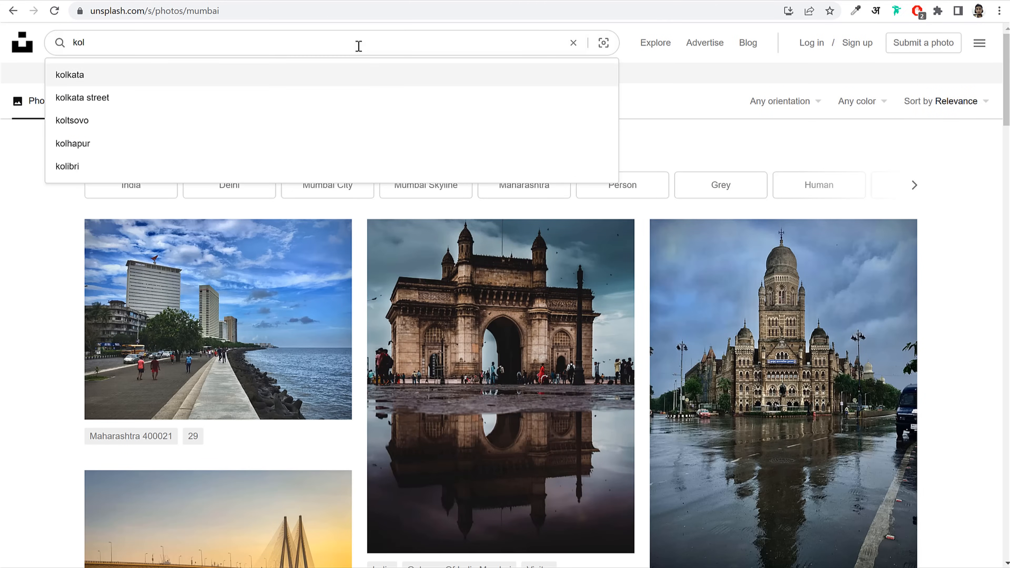
pyautogui.press('Return')
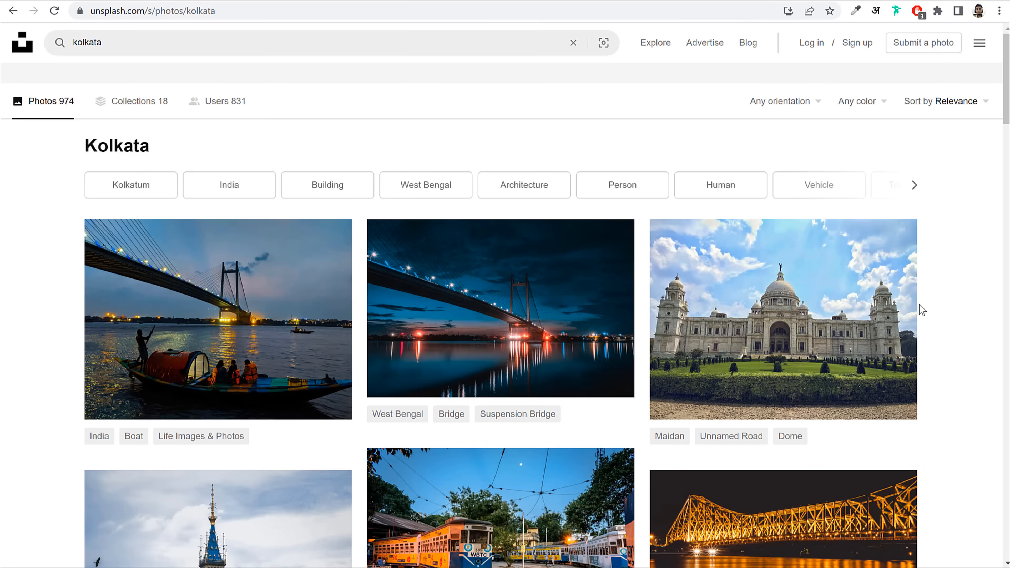
pyautogui.scroll(-3, 941, 337)
pyautogui.scroll(-15, 939, 332)
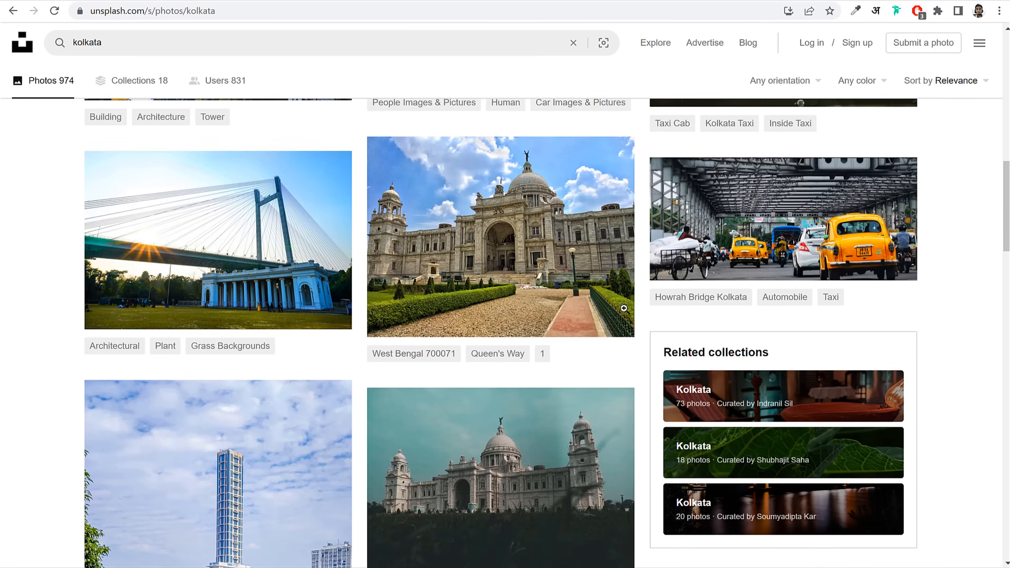
pyautogui.scroll(20, 879, 332)
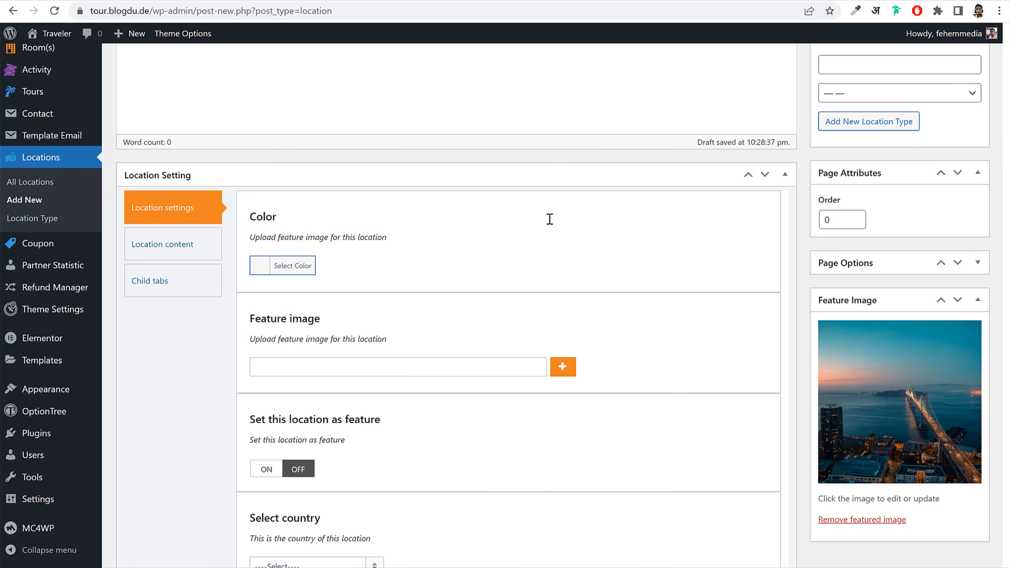
pyautogui.scroll(-5, 886, 320)
pyautogui.scroll(7, 865, 314)
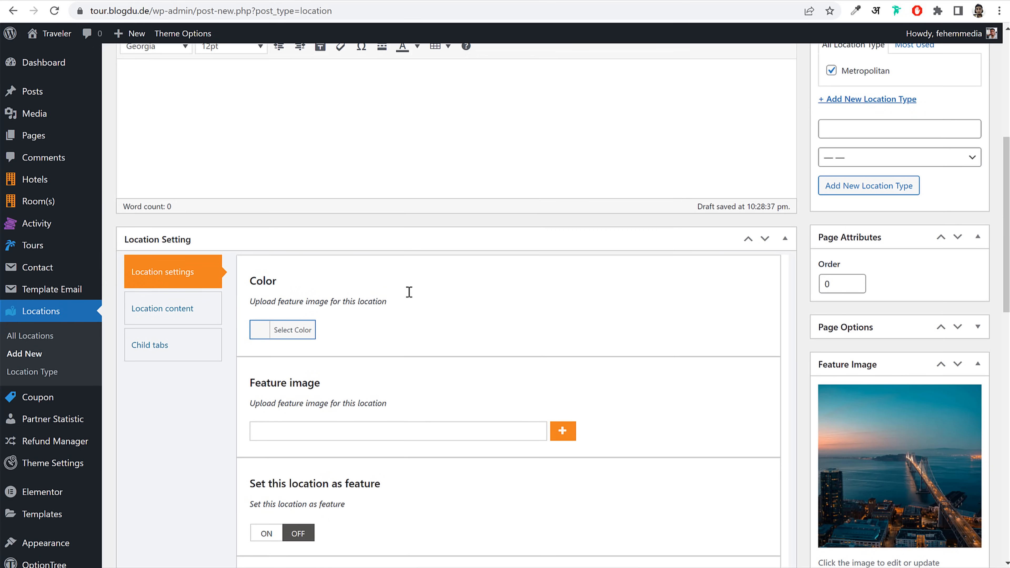
pyautogui.scroll(-9, 409, 292)
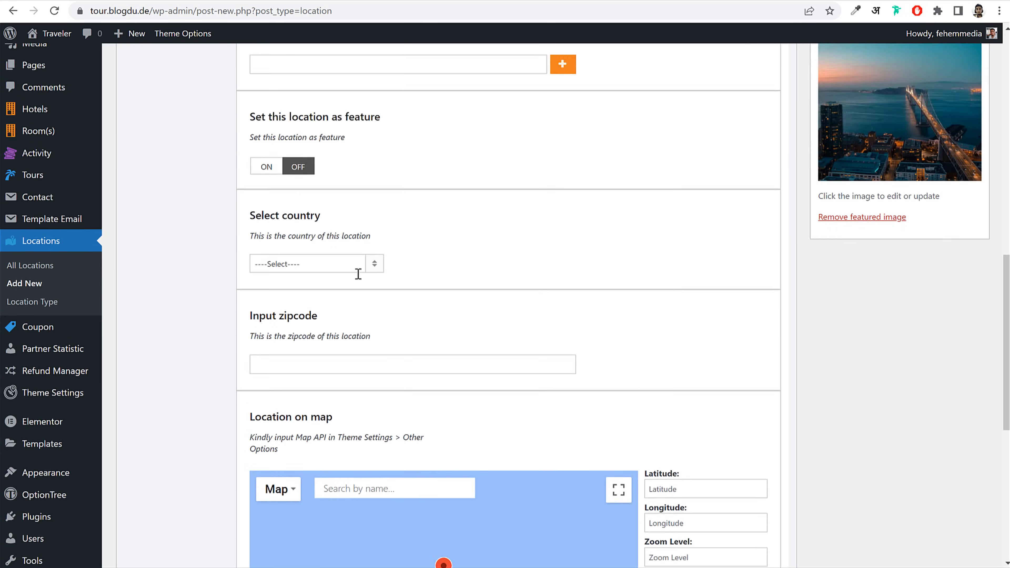
pyautogui.scroll(5, 350, 271)
# - Set the night bridge photo as the location's feature image and mark it featured
pyautogui.click(562, 305)
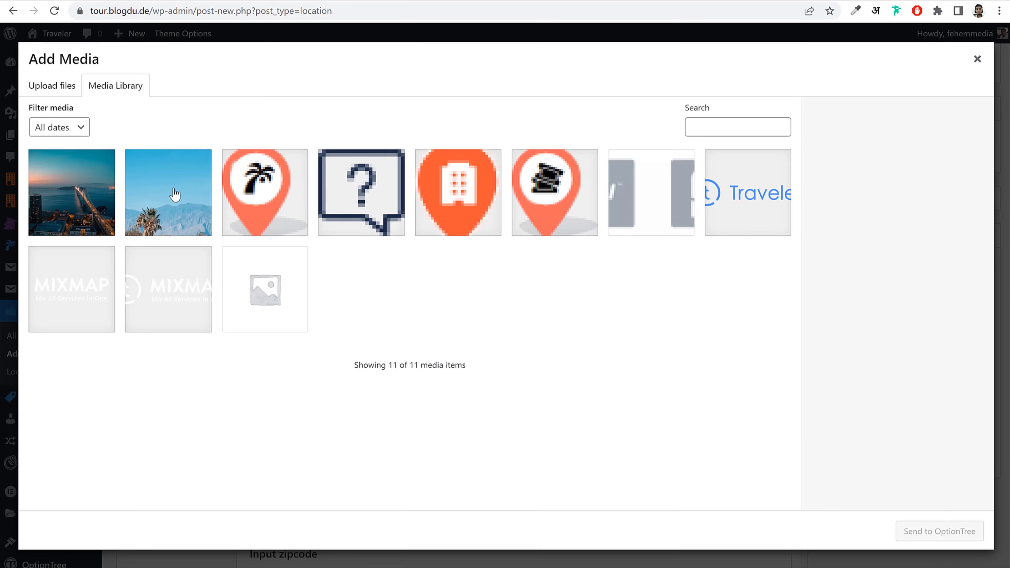
pyautogui.click(71, 197)
pyautogui.click(940, 531)
pyautogui.scroll(-5, 744, 356)
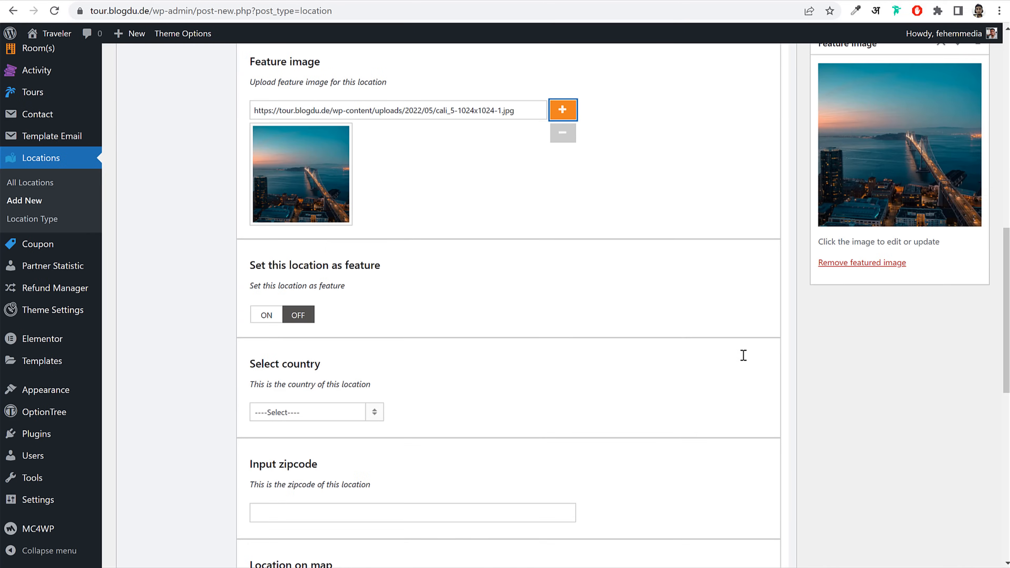
pyautogui.click(293, 319)
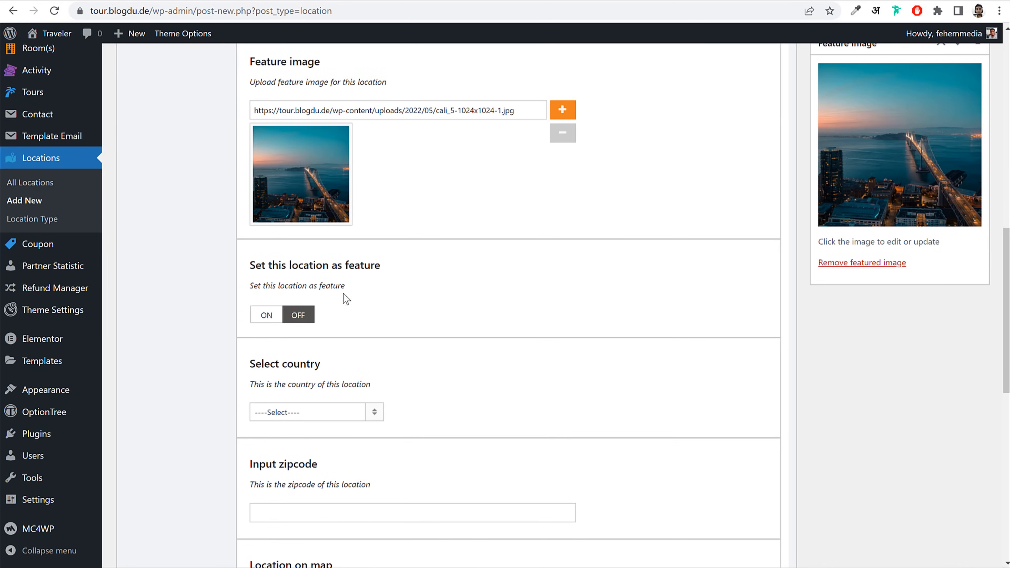
pyautogui.click(267, 316)
# - Set the location's country to India and zipcode to 400001
pyautogui.scroll(-5, 521, 296)
pyautogui.click(288, 219)
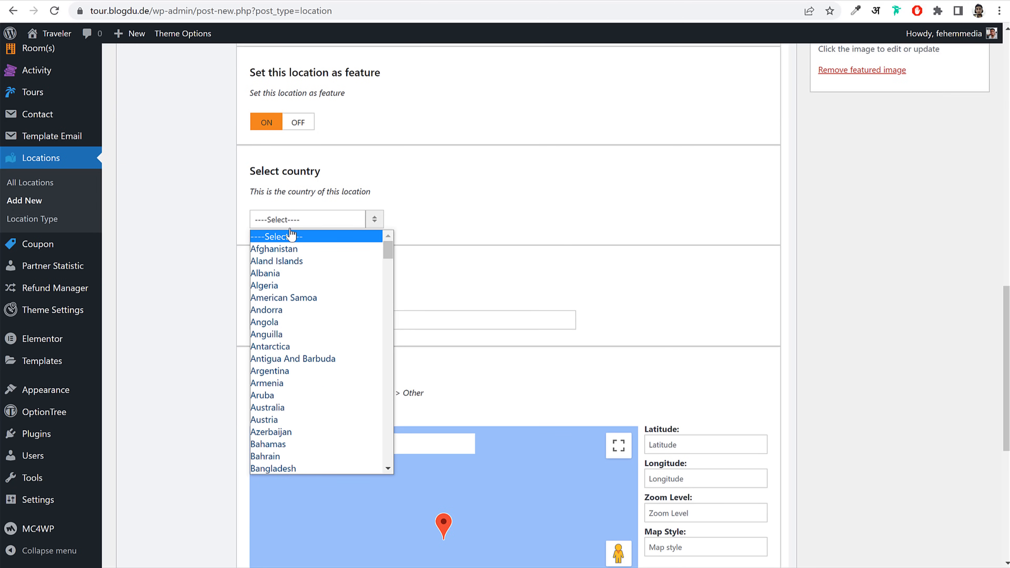
pyautogui.write('india')
pyautogui.press('Return')
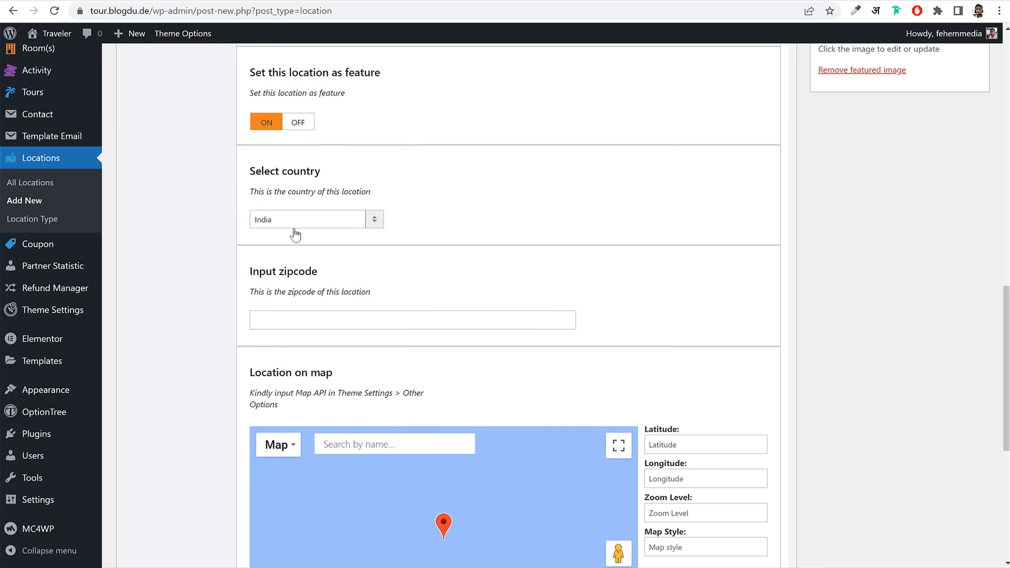
pyautogui.scroll(-3, 467, 212)
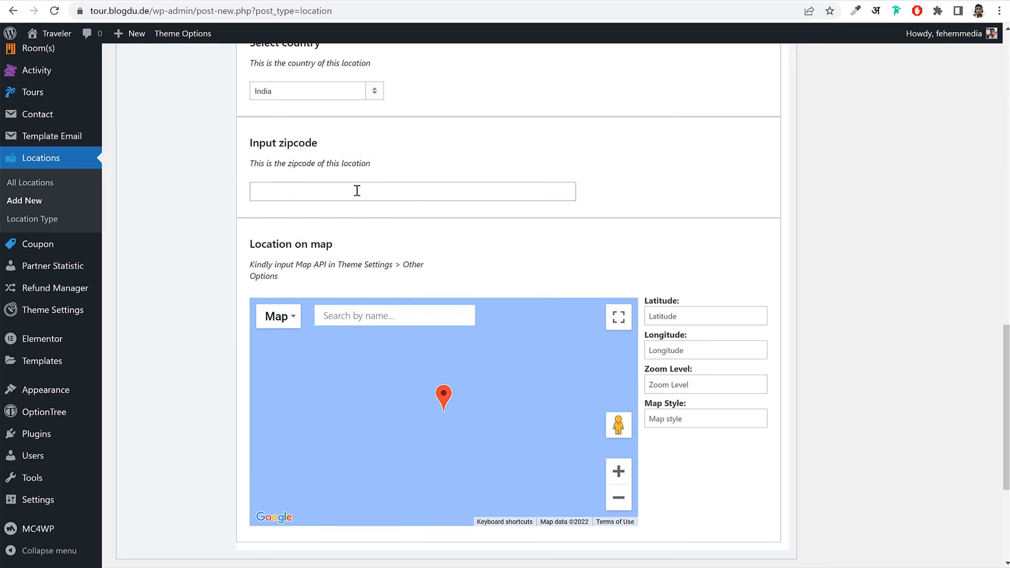
pyautogui.click(358, 191)
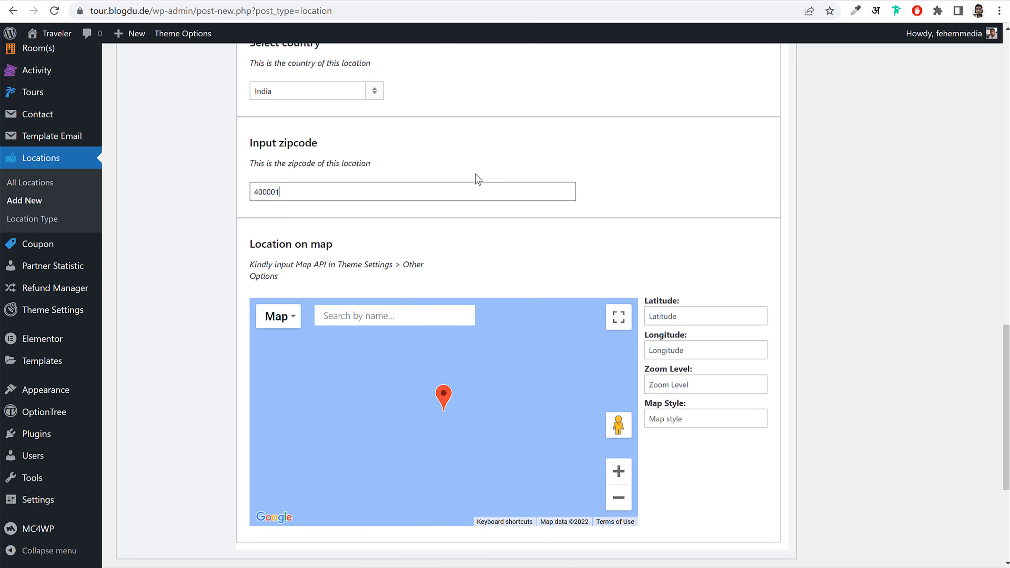
pyautogui.scroll(-2, 517, 241)
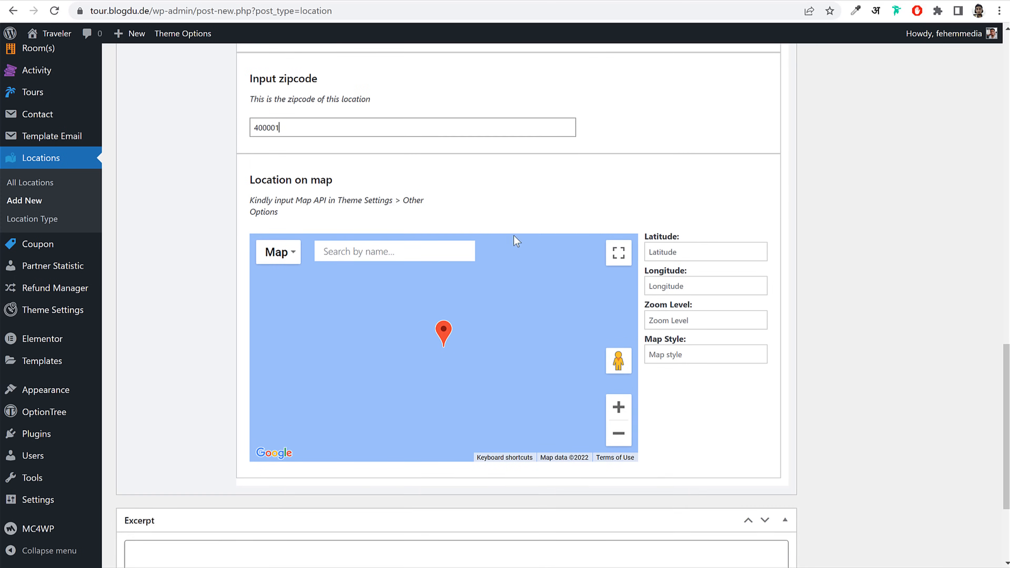
# - Pin the location map to Mumbai, Maharashtra, India
pyautogui.click(692, 234)
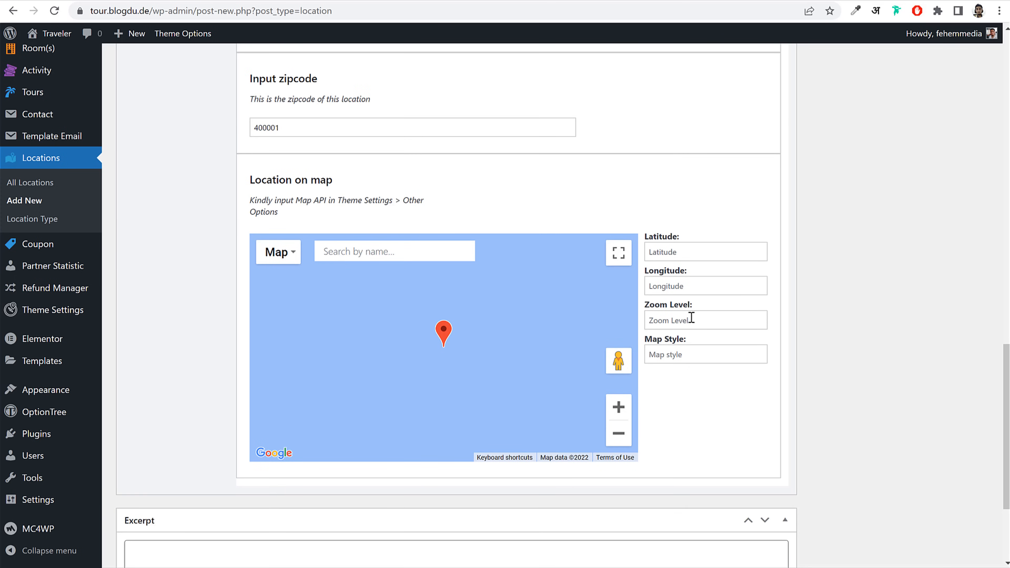
pyautogui.click(396, 257)
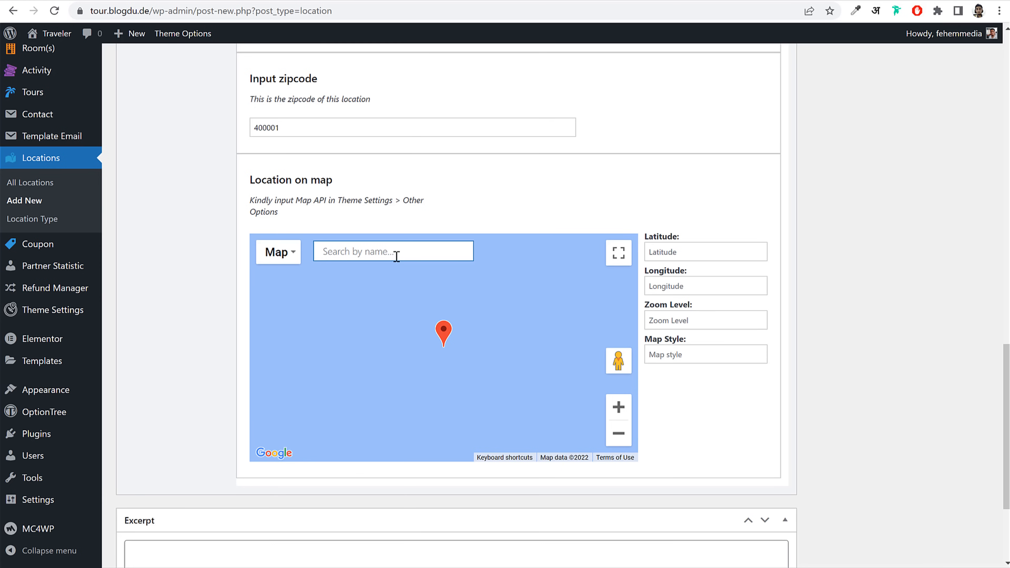
pyautogui.write('mubai')
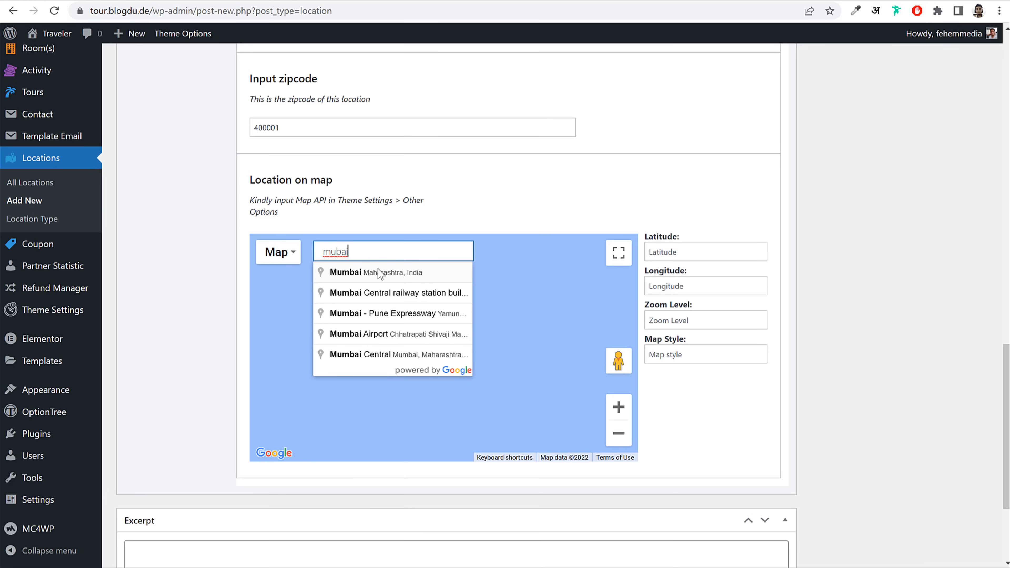
pyautogui.click(379, 273)
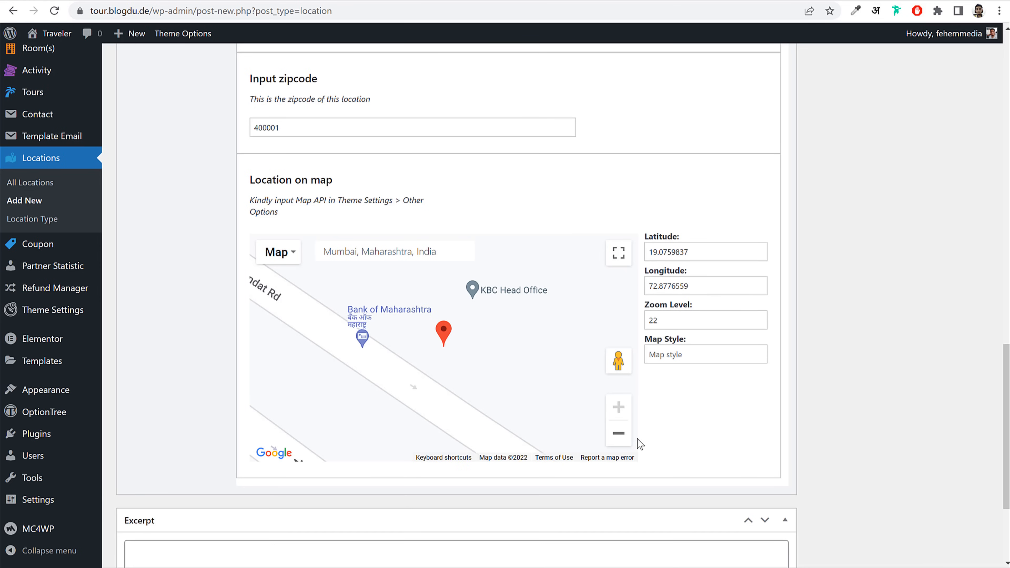
# - Centre the map on Mumbai at zoom level 11
pyautogui.click(618, 433)
pyautogui.click(618, 434)
pyautogui.click(619, 434)
pyautogui.click(618, 434)
pyautogui.click(618, 434)
pyautogui.click(619, 434)
pyautogui.click(619, 434)
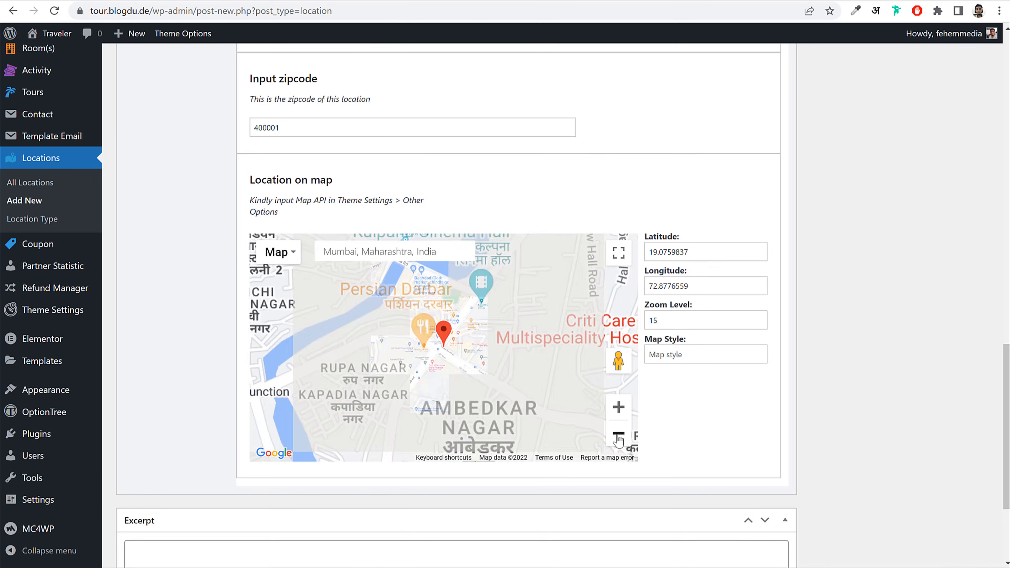
pyautogui.click(618, 435)
pyautogui.click(619, 434)
pyautogui.click(619, 435)
pyautogui.click(619, 435)
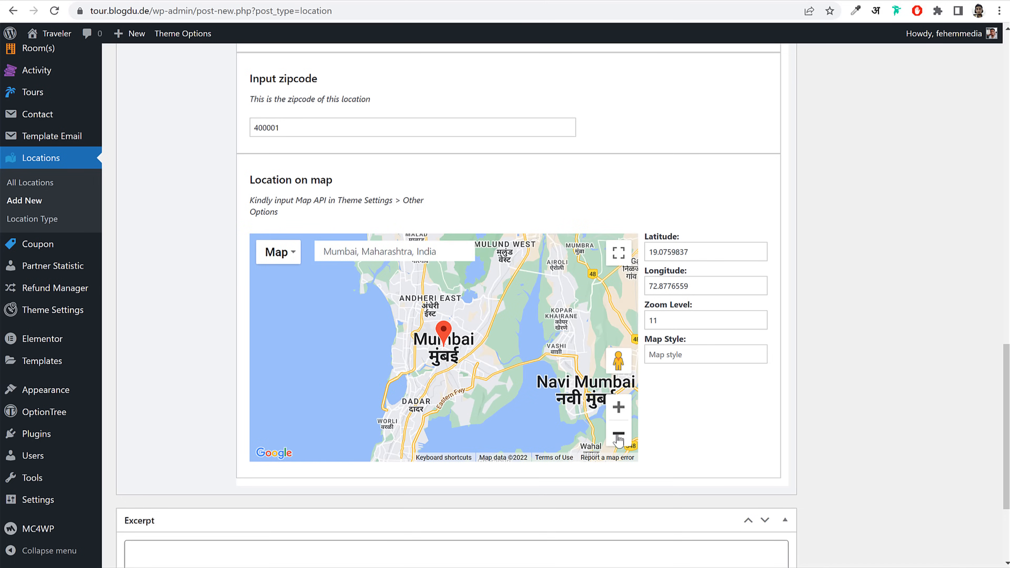
pyautogui.click(618, 435)
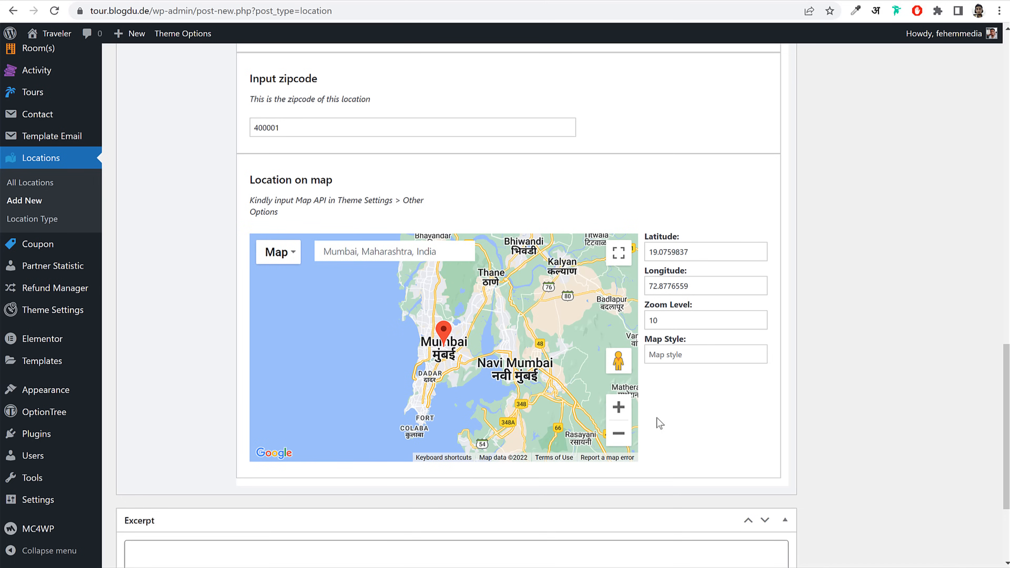
pyautogui.click(625, 411)
pyautogui.moveTo(528, 380); pyautogui.dragTo(535, 326)
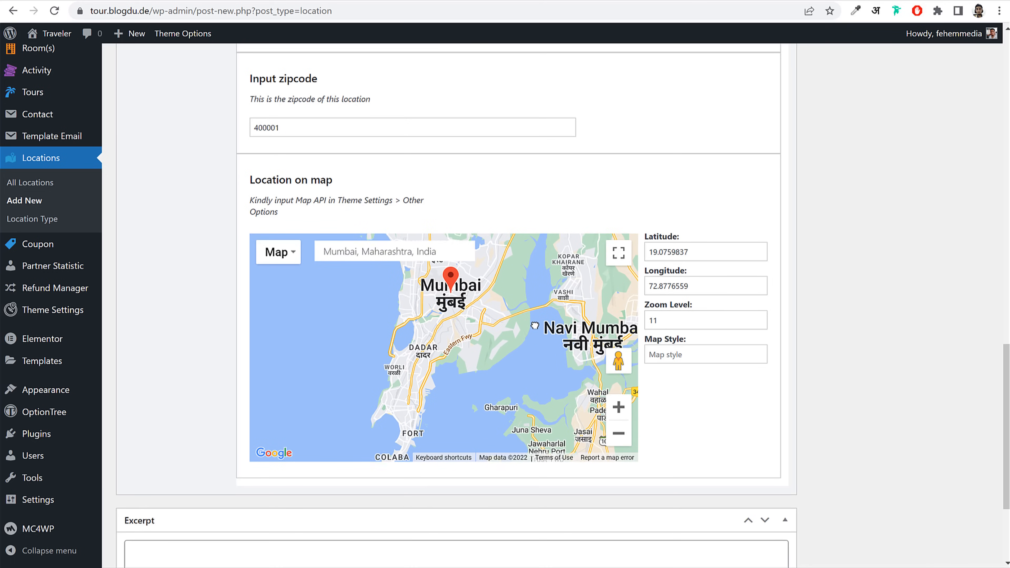
pyautogui.moveTo(401, 354); pyautogui.dragTo(445, 354)
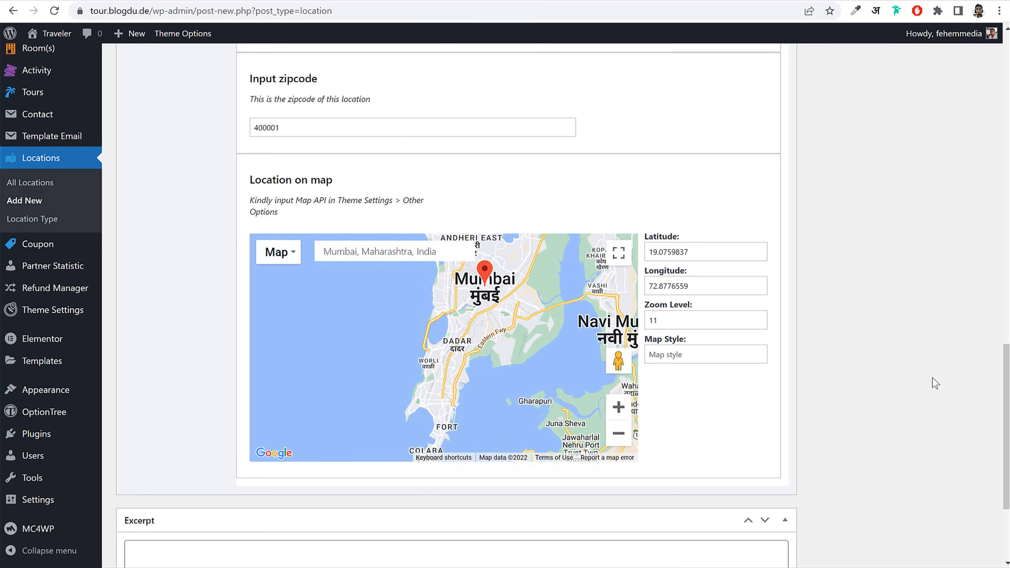
pyautogui.scroll(-3, 856, 403)
pyautogui.scroll(5, 855, 406)
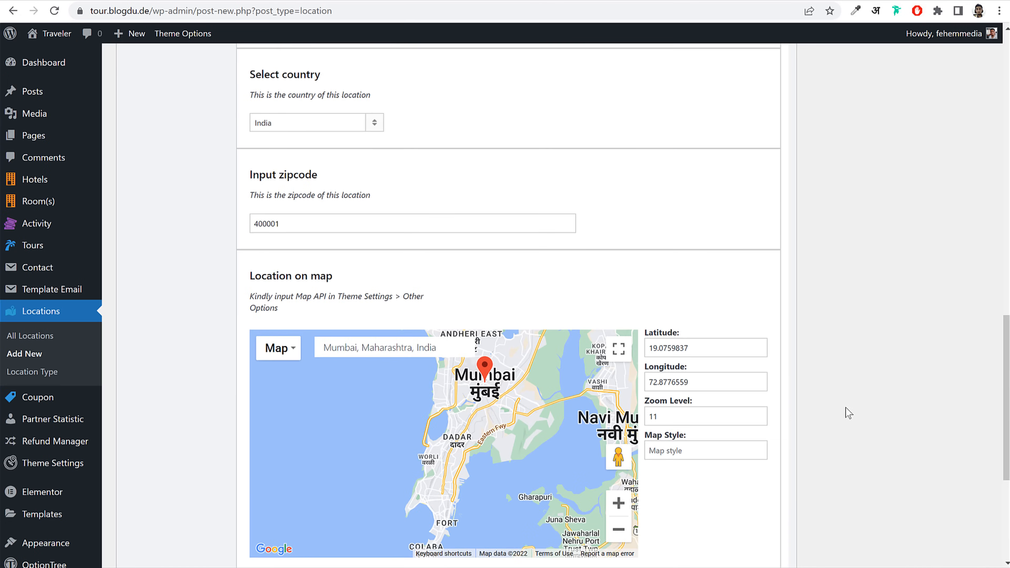
pyautogui.click(668, 452)
pyautogui.scroll(12, 824, 401)
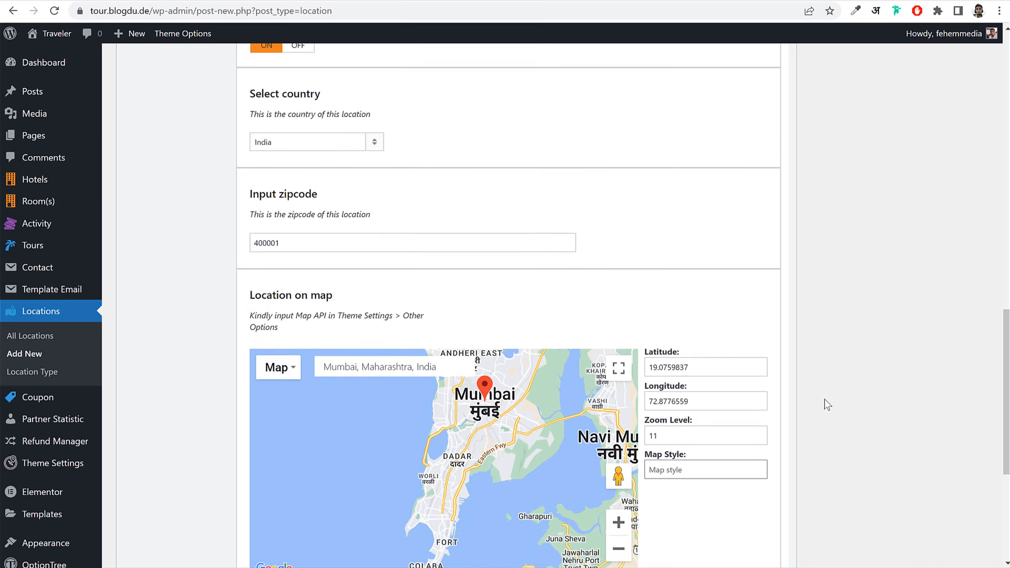
# - Turn on custom content building for the location, leaving gallery style unset
pyautogui.click(189, 351)
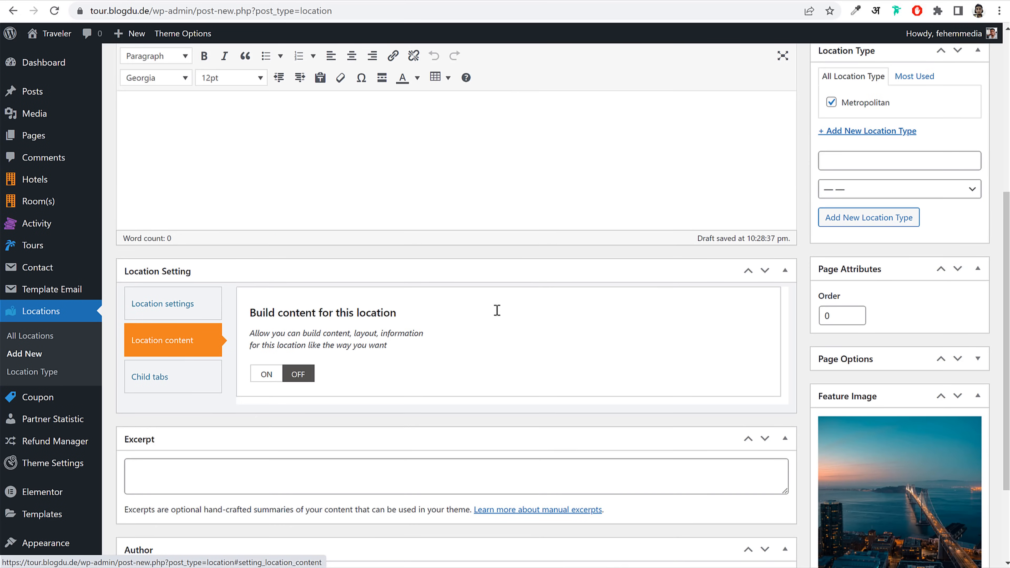
pyautogui.click(272, 376)
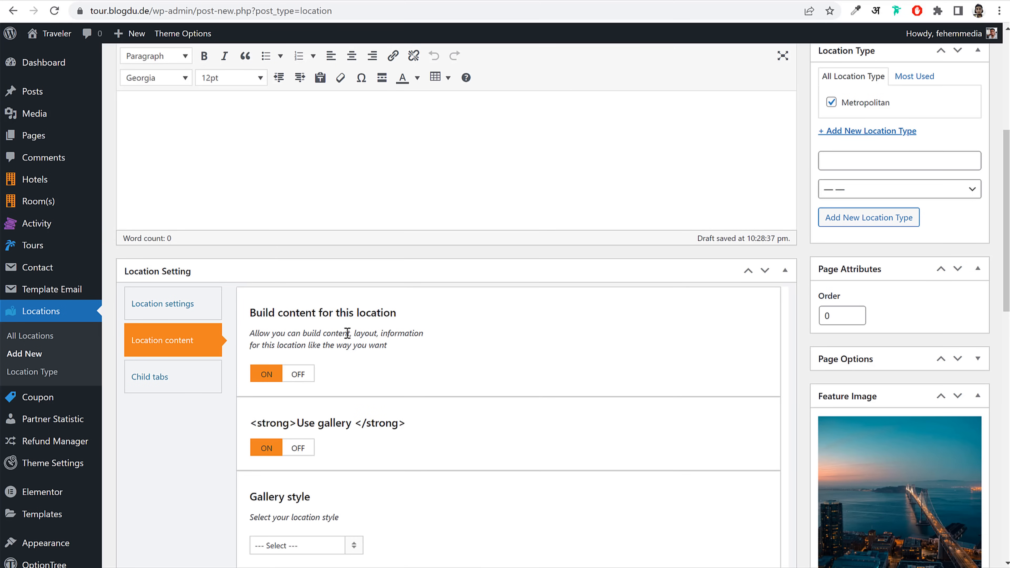
pyautogui.scroll(-6, 485, 395)
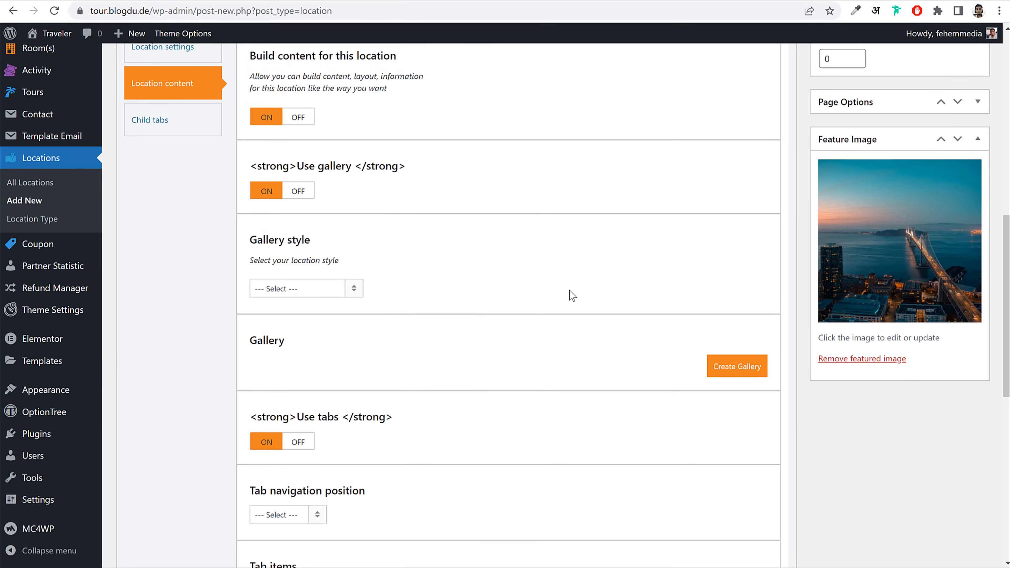
pyautogui.scroll(2, 424, 288)
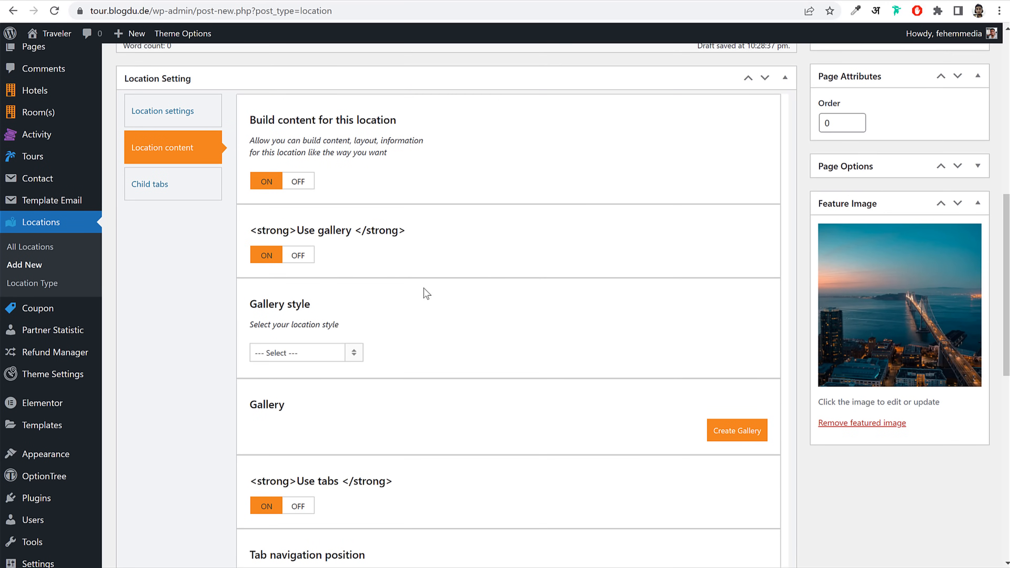
pyautogui.click(301, 358)
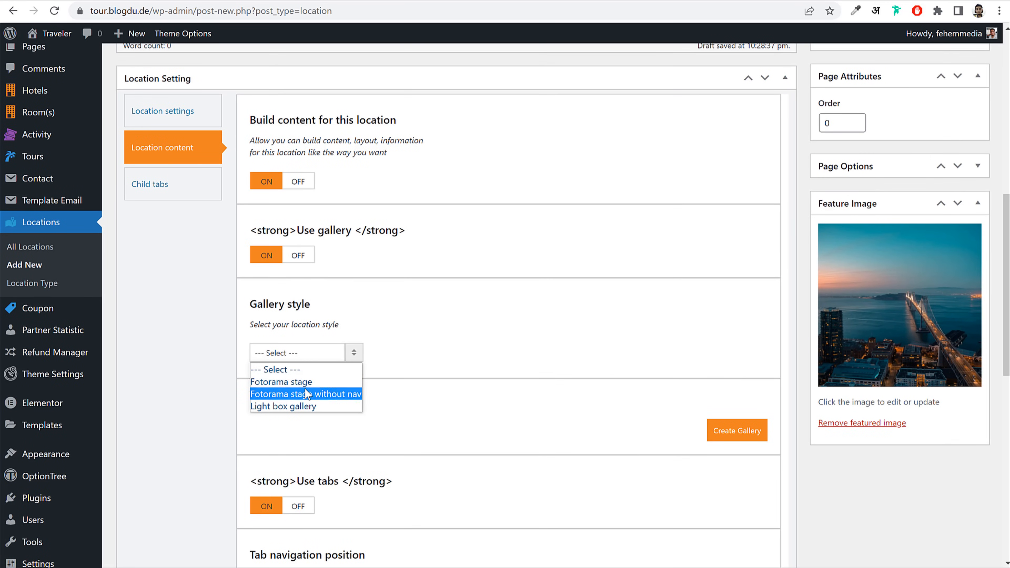
pyautogui.click(577, 270)
# - Leave the tab navigation position unset and review the child tab settings
pyautogui.scroll(-10, 327, 354)
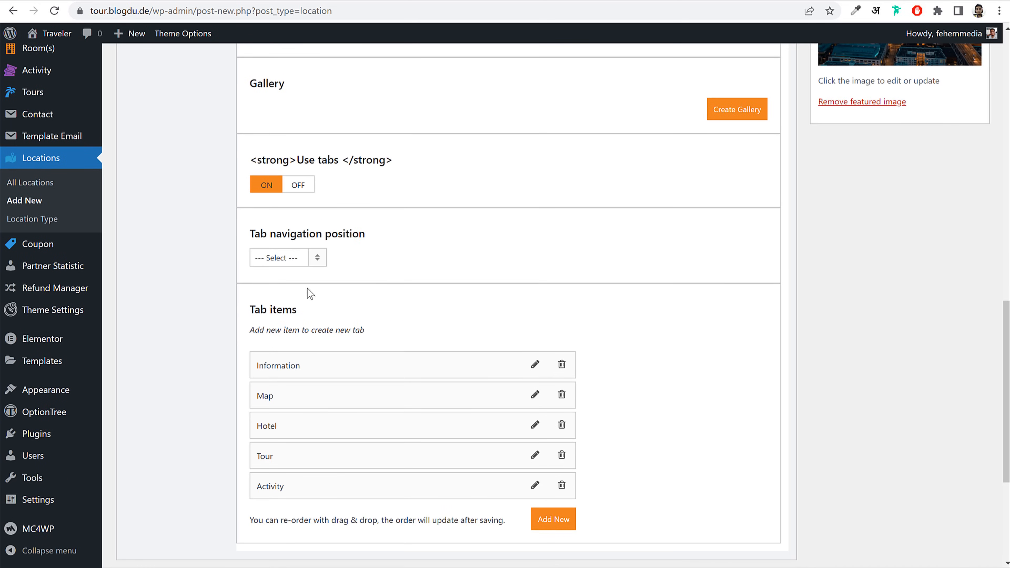
pyautogui.click(290, 258)
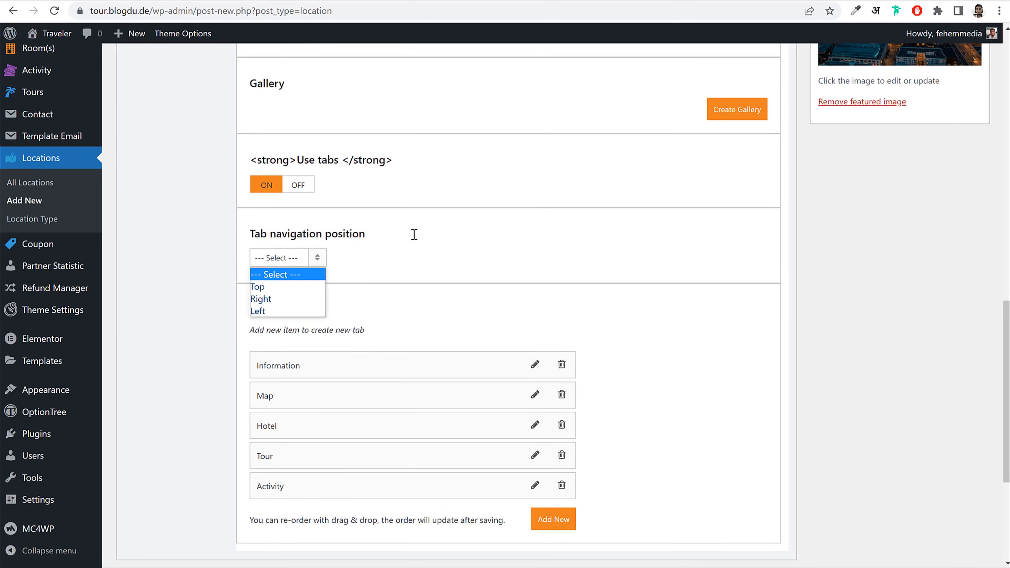
pyautogui.click(426, 235)
pyautogui.scroll(-3, 476, 347)
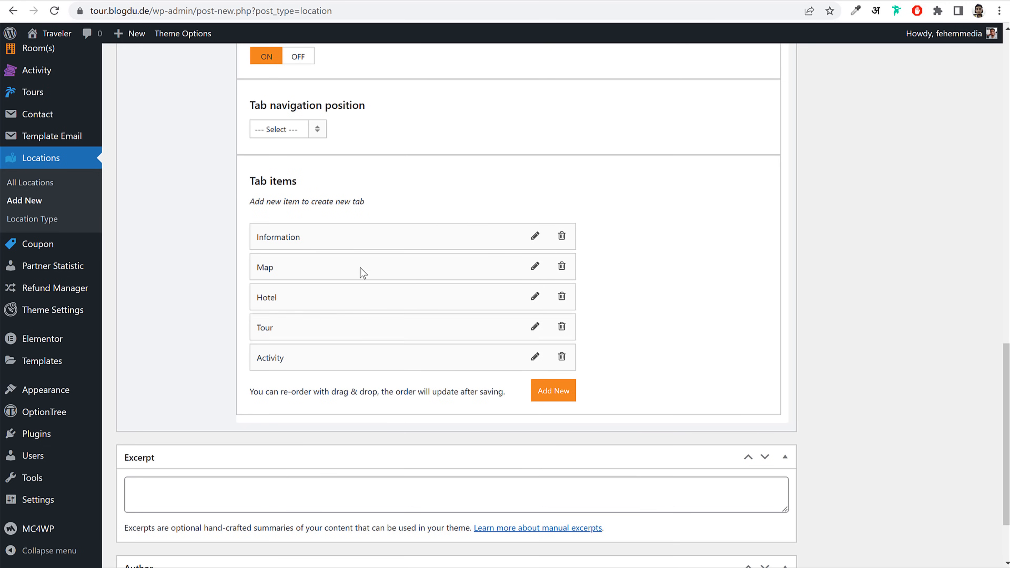
pyautogui.scroll(3, 639, 386)
pyautogui.scroll(-2, 311, 435)
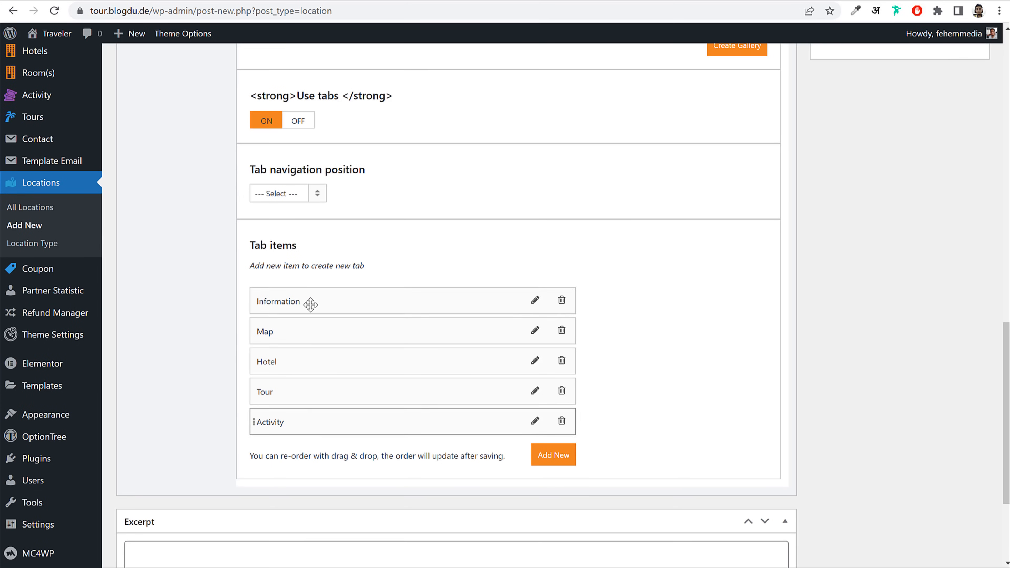
pyautogui.scroll(10, 354, 391)
pyautogui.click(155, 313)
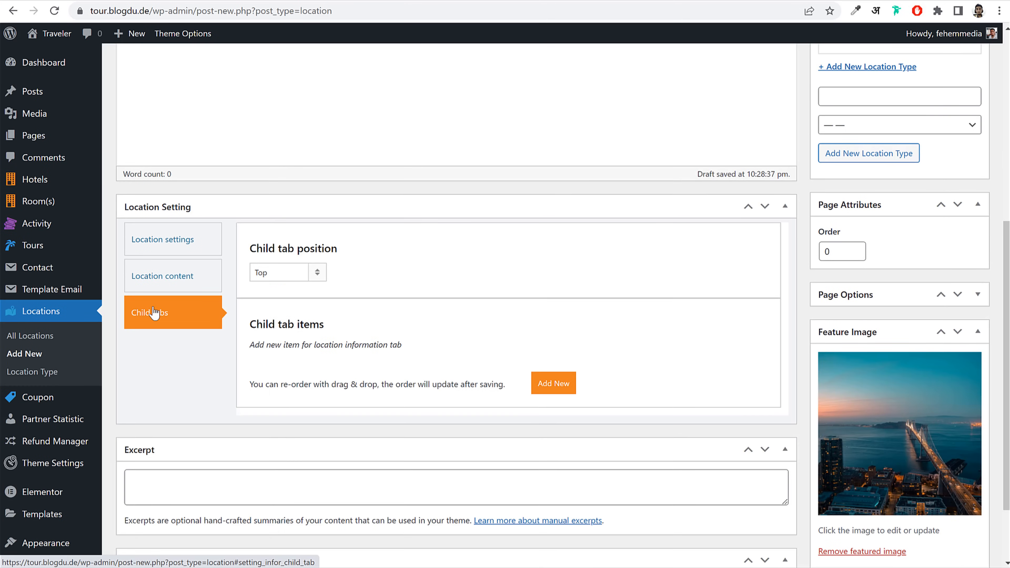
pyautogui.scroll(8, 543, 316)
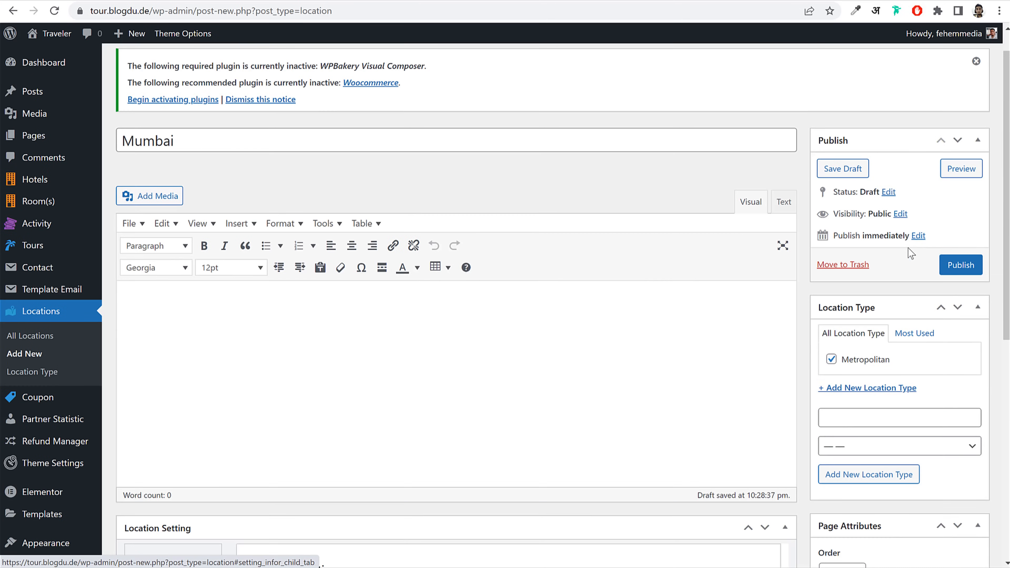
# - Publish the Mumbai location and reload the Hotel Stanford editor
pyautogui.click(961, 264)
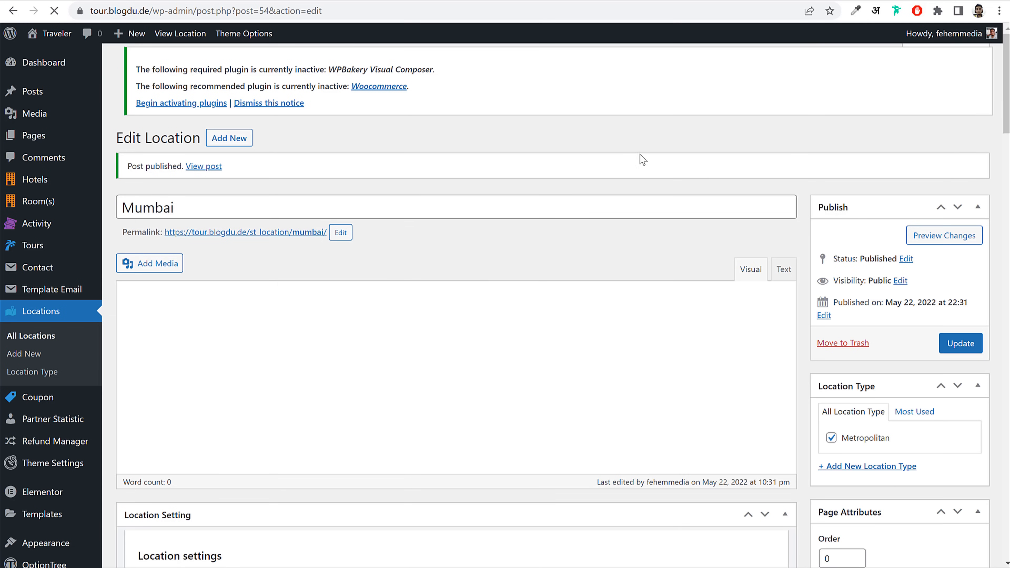
pyautogui.click(188, 0)
pyautogui.click(49, 13)
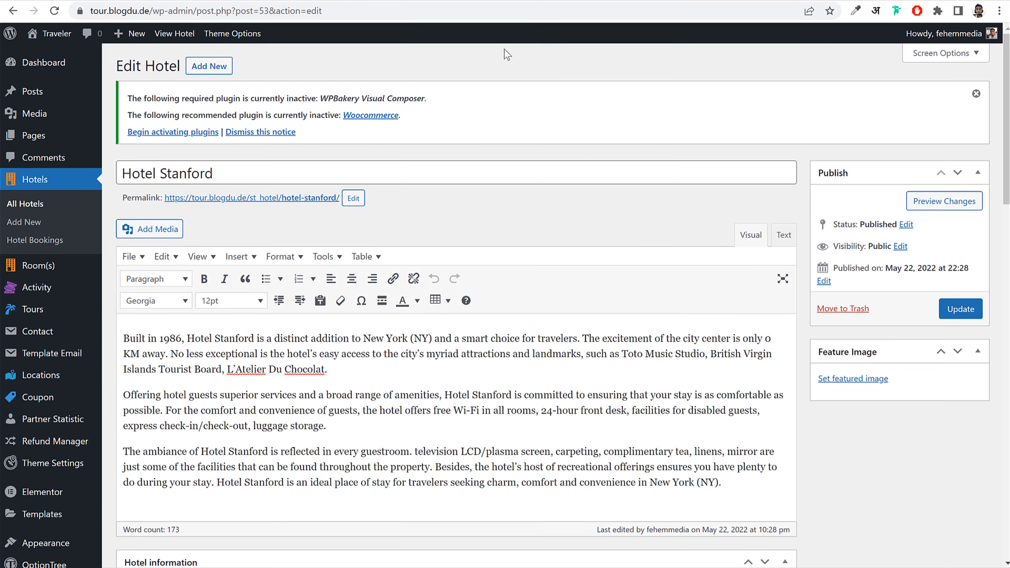
# - Fill the hotel address with the Taj hotel Churchgate suggestion
pyautogui.scroll(-10, 627, 215)
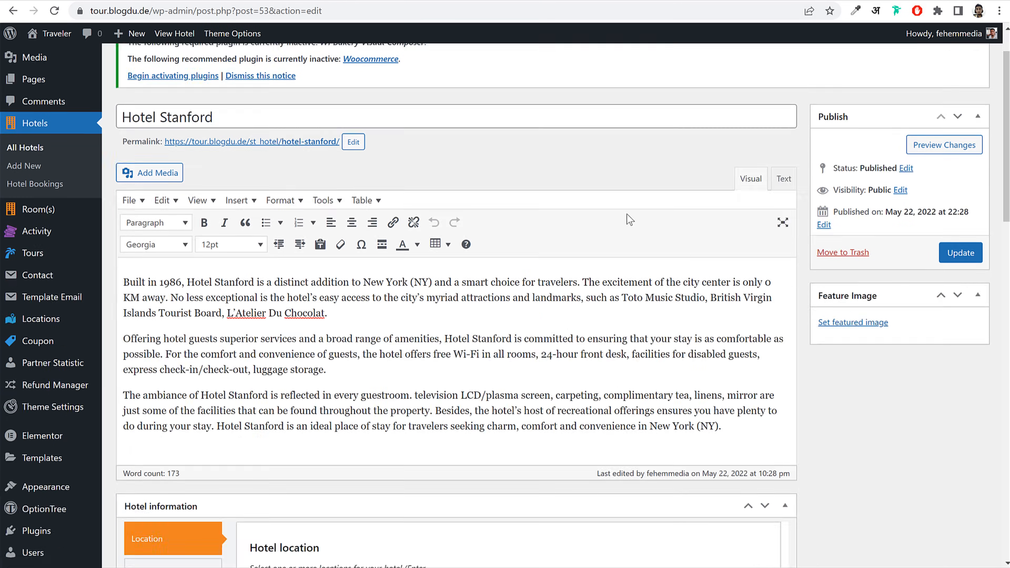
pyautogui.scroll(-2, 533, 245)
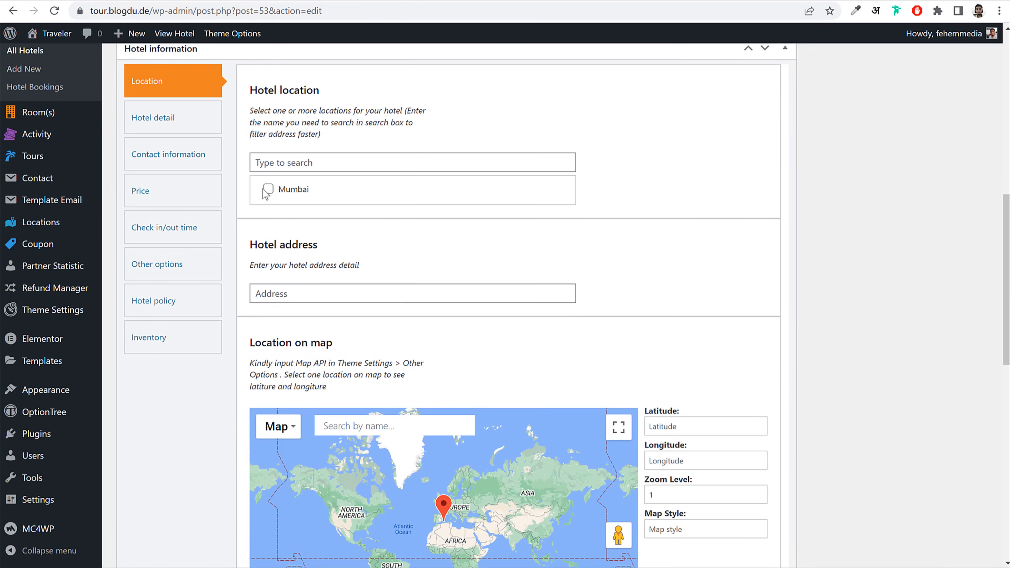
pyautogui.scroll(-4, 355, 227)
pyautogui.click(358, 167)
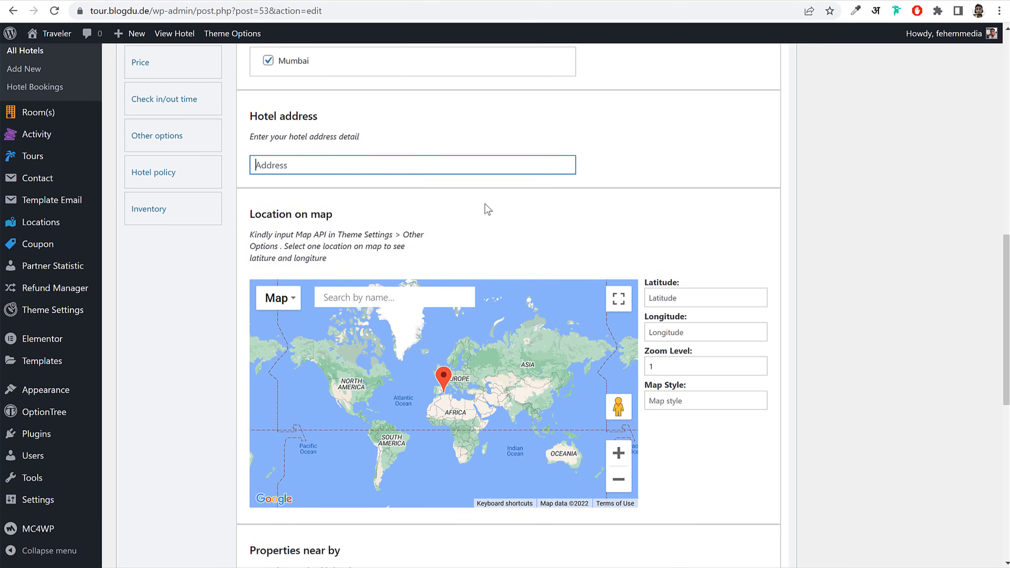
pyautogui.write('Taj hotel')
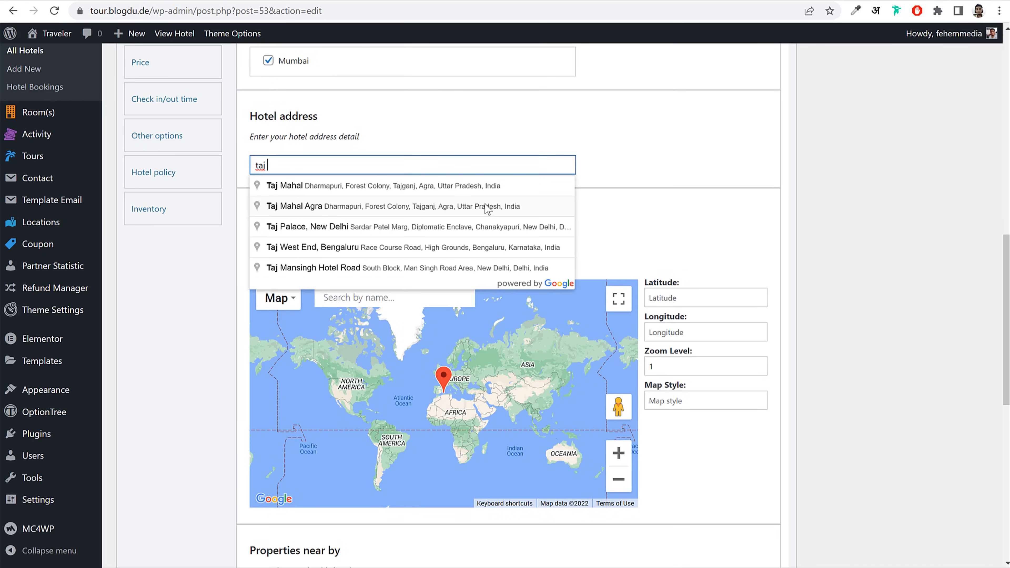
pyautogui.click(412, 187)
# - Pin the hotel map to that Taj hotel address and centre it at zoom 16
pyautogui.click(459, 170)
pyautogui.hotkey('ctrl', 'a')
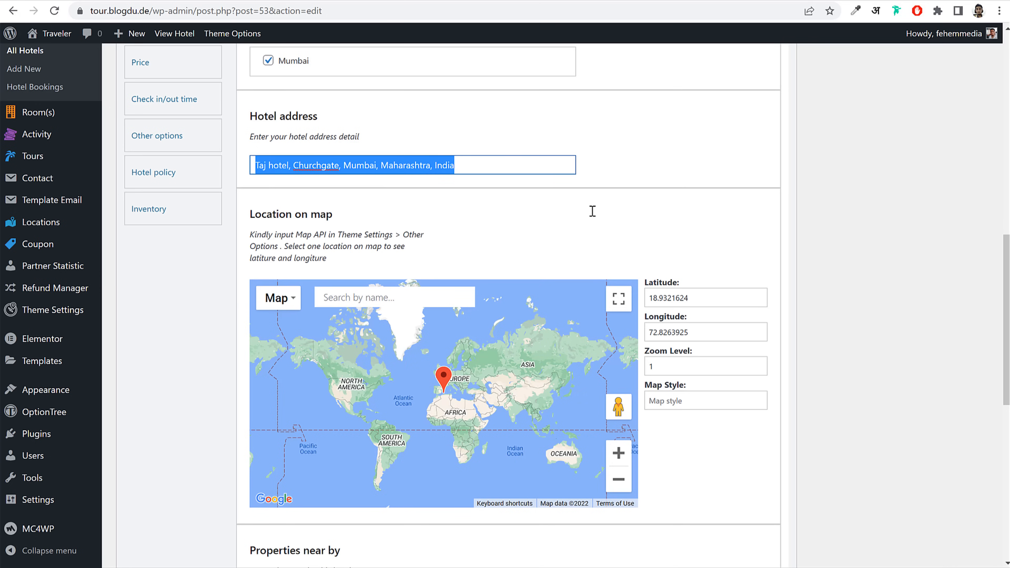
pyautogui.hotkey('ctrl', 'c')
pyautogui.click(397, 305)
pyautogui.hotkey('ctrl', 'v')
pyautogui.click(401, 318)
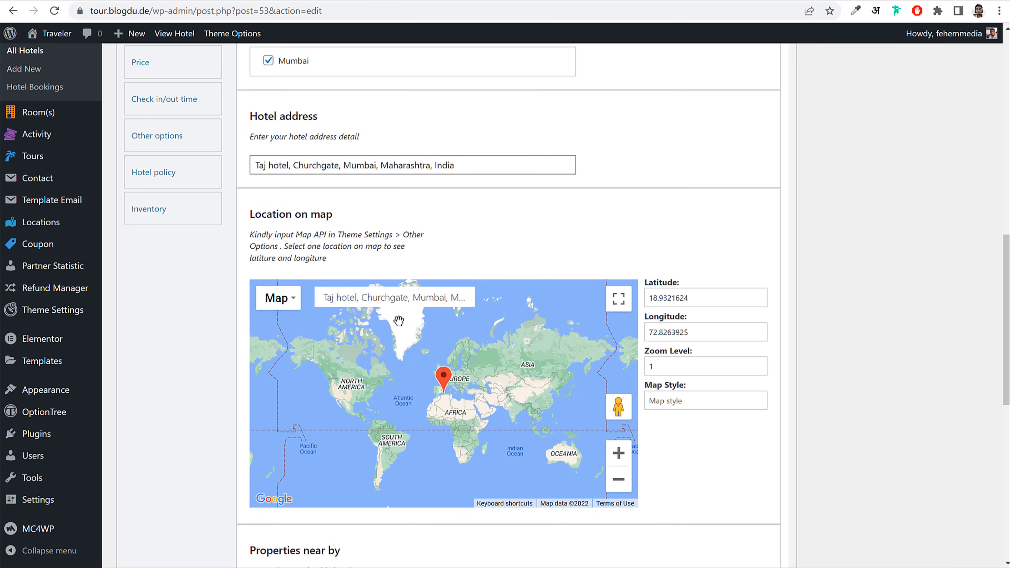
pyautogui.scroll(-5, 487, 364)
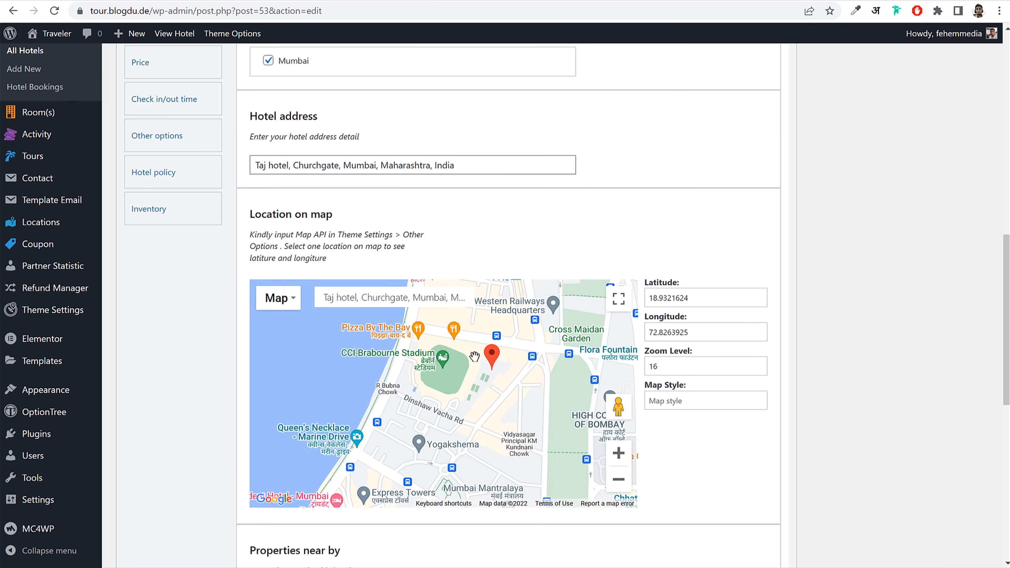
pyautogui.moveTo(513, 355); pyautogui.dragTo(520, 399)
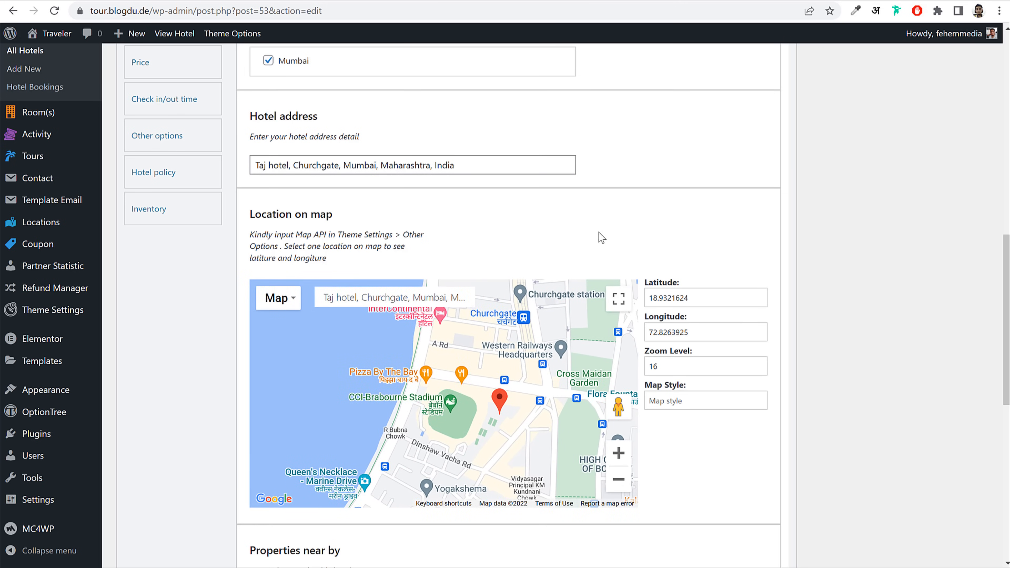
pyautogui.scroll(-10, 836, 339)
pyautogui.scroll(15, 811, 333)
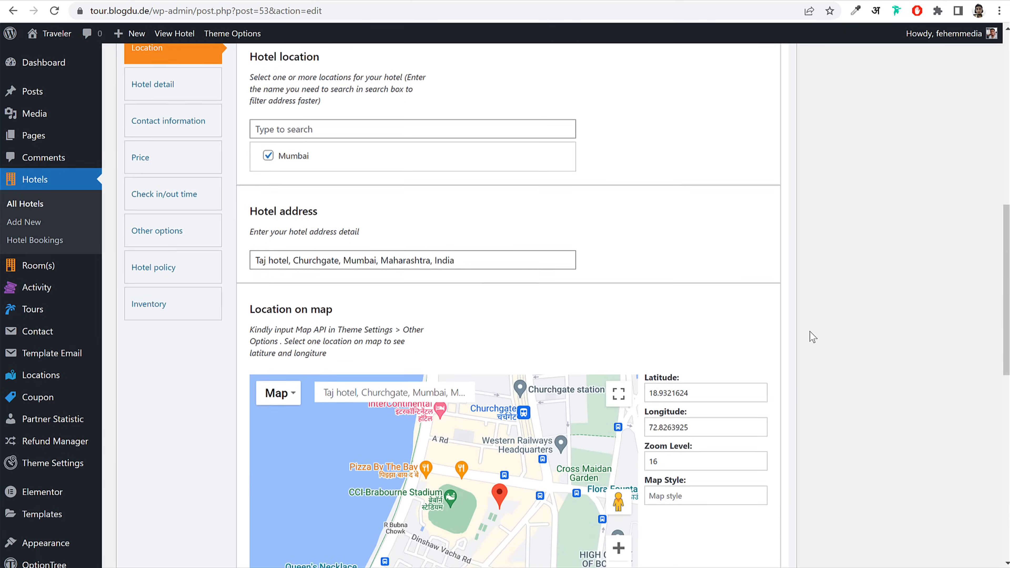
pyautogui.click(199, 255)
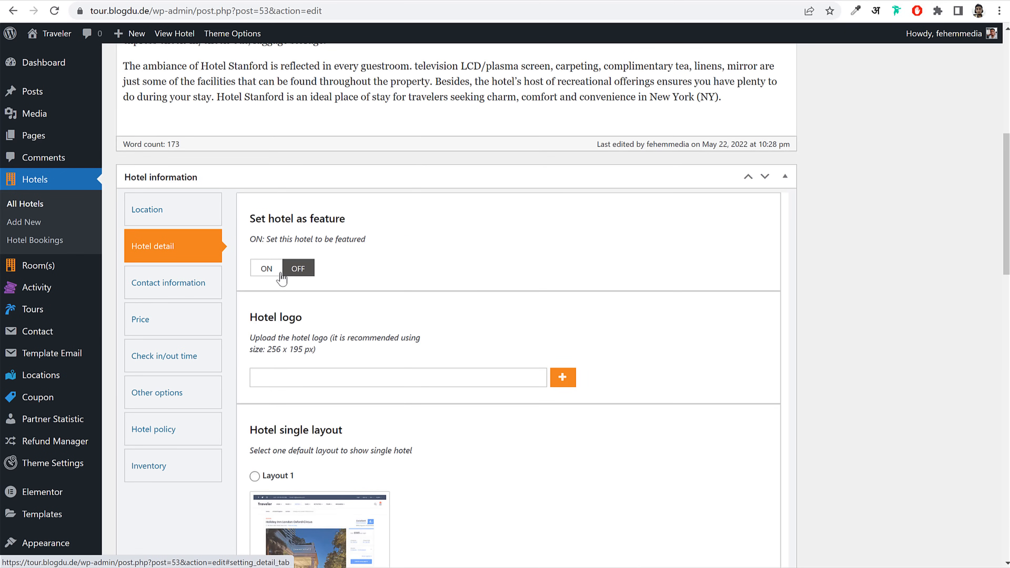
# - Mark Hotel Stanford as a featured hotel and scroll to the single-hotel layout options
pyautogui.click(271, 271)
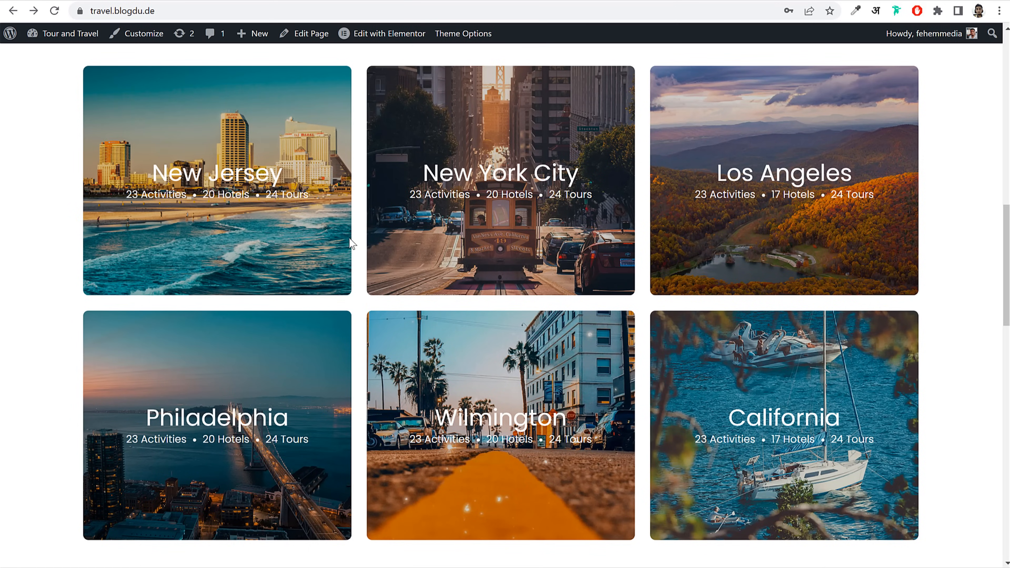
pyautogui.scroll(-5, 302, 304)
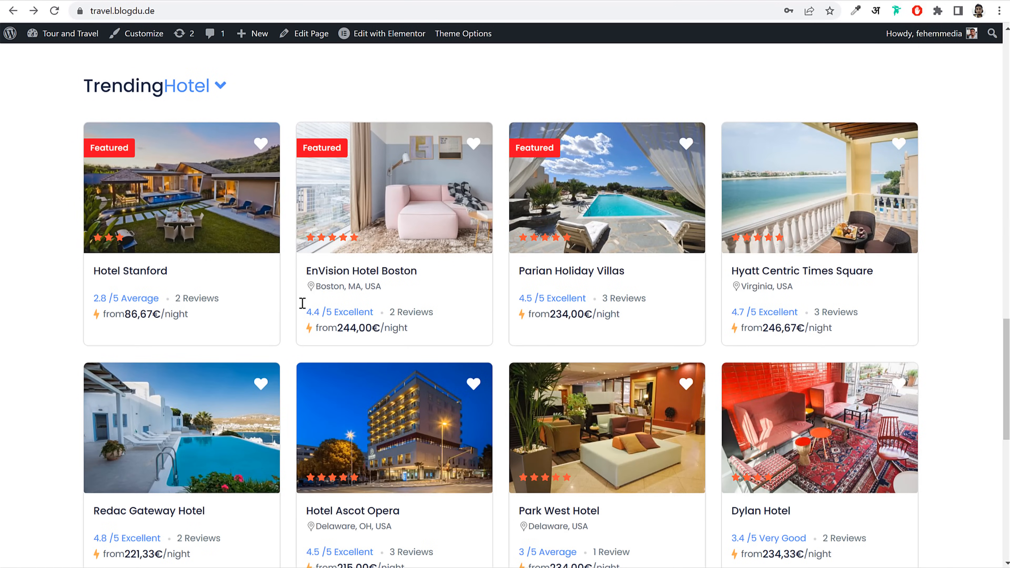
pyautogui.scroll(-10, 714, 333)
pyautogui.scroll(15, 714, 332)
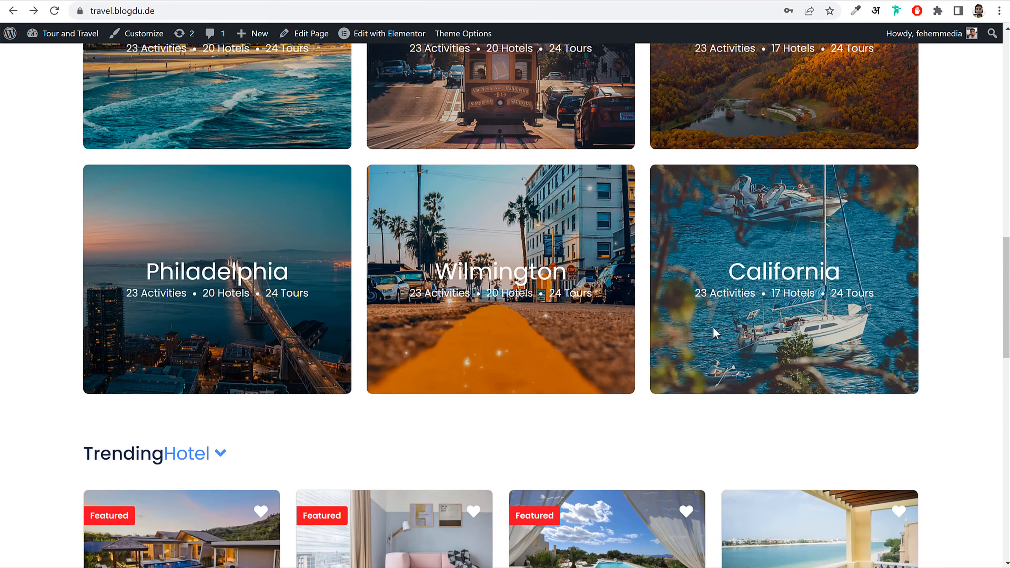
pyautogui.scroll(-5, 713, 327)
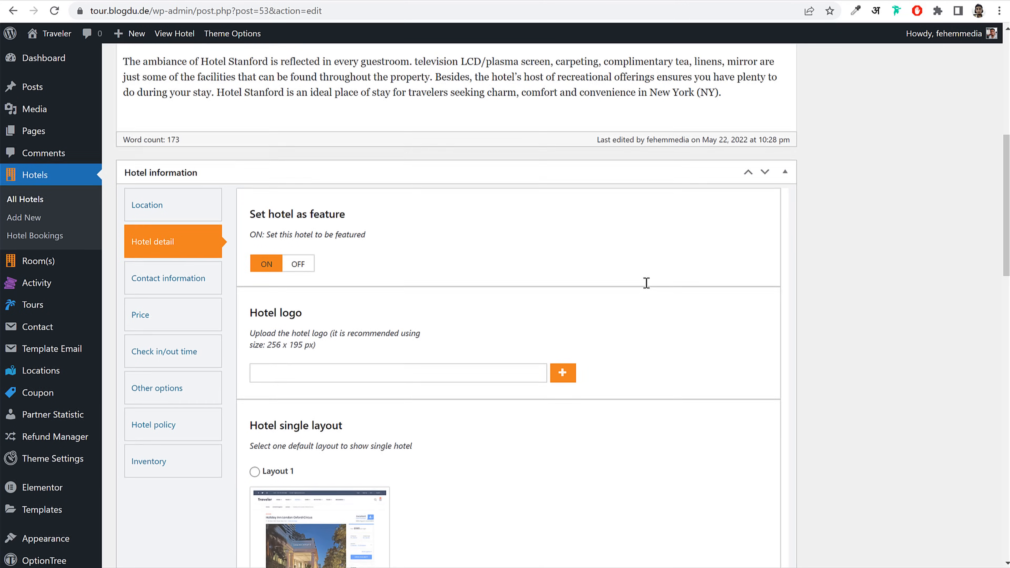
pyautogui.scroll(-5, 647, 283)
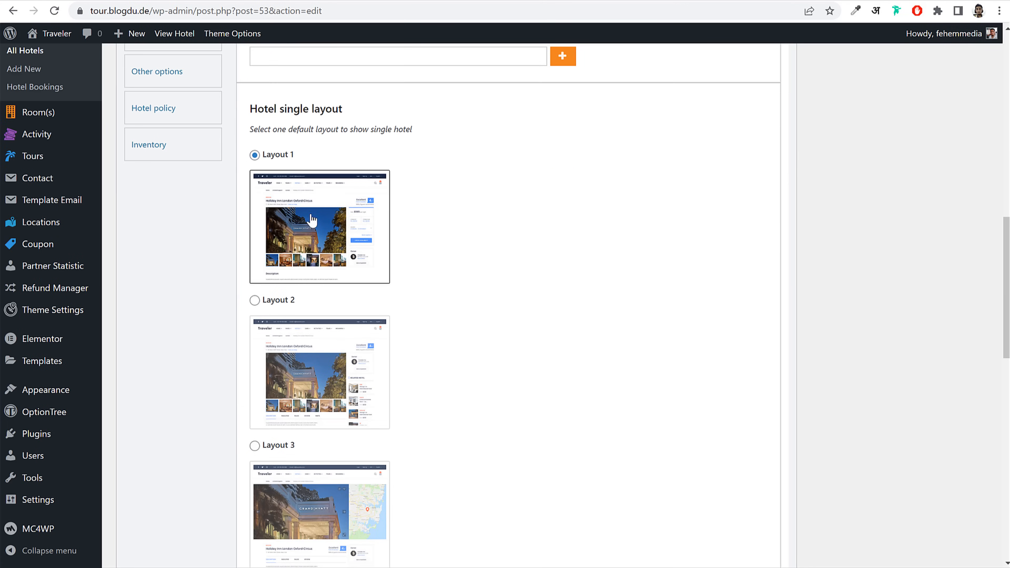
# - Compare Layouts 1, 2 and 3 for the hotel page and settle on Layout 2
pyautogui.scroll(-3, 398, 223)
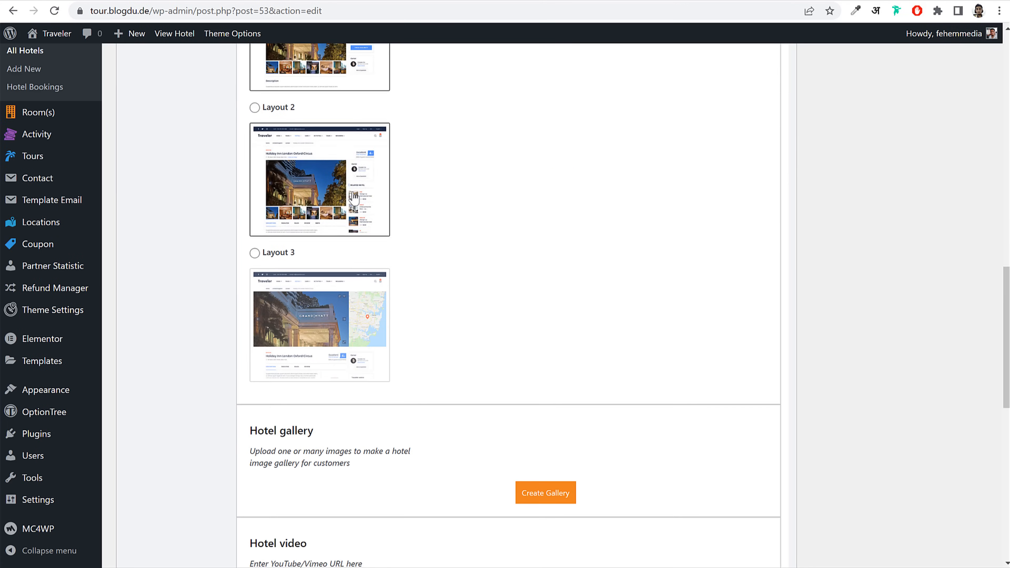
pyautogui.click(350, 183)
pyautogui.click(363, 313)
pyautogui.scroll(4, 444, 307)
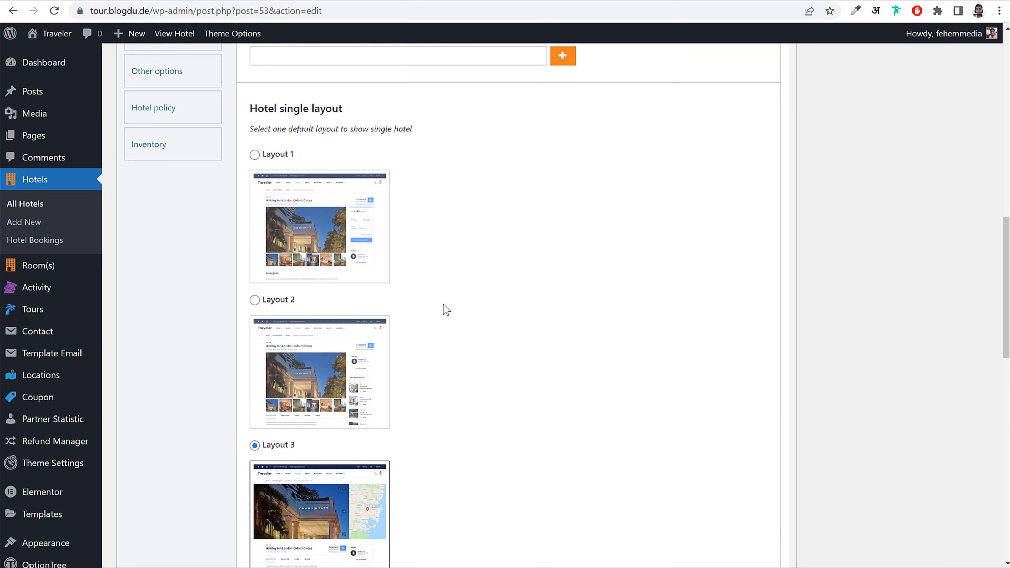
pyautogui.click(374, 297)
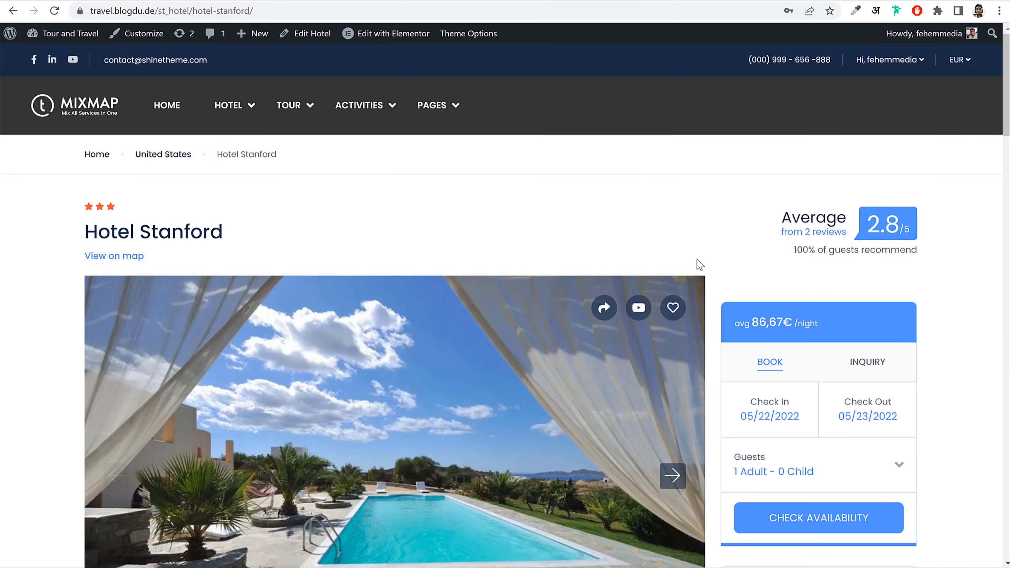
pyautogui.scroll(-15, 697, 262)
pyautogui.scroll(6, 614, 213)
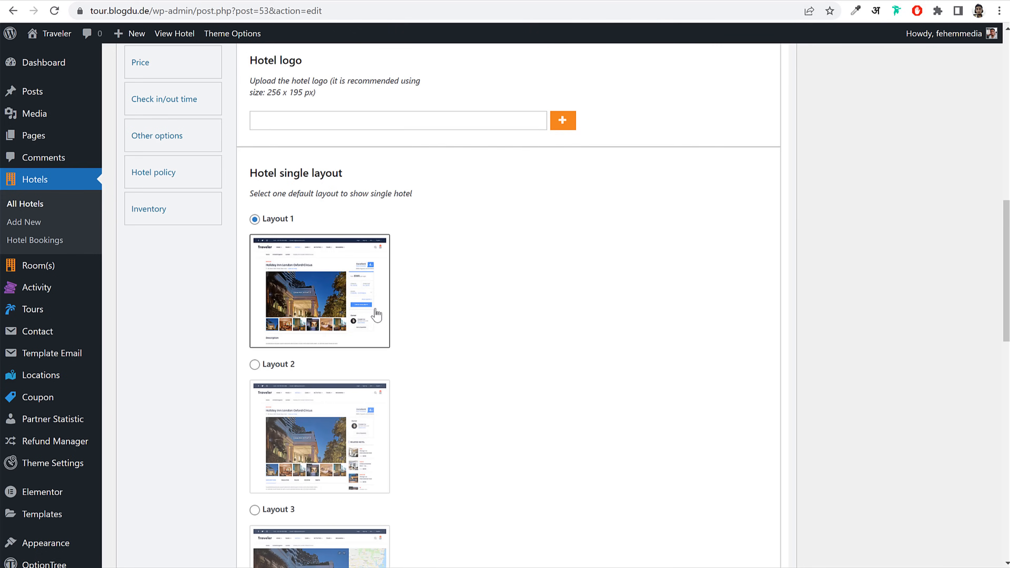
pyautogui.scroll(-3, 374, 287)
pyautogui.click(372, 322)
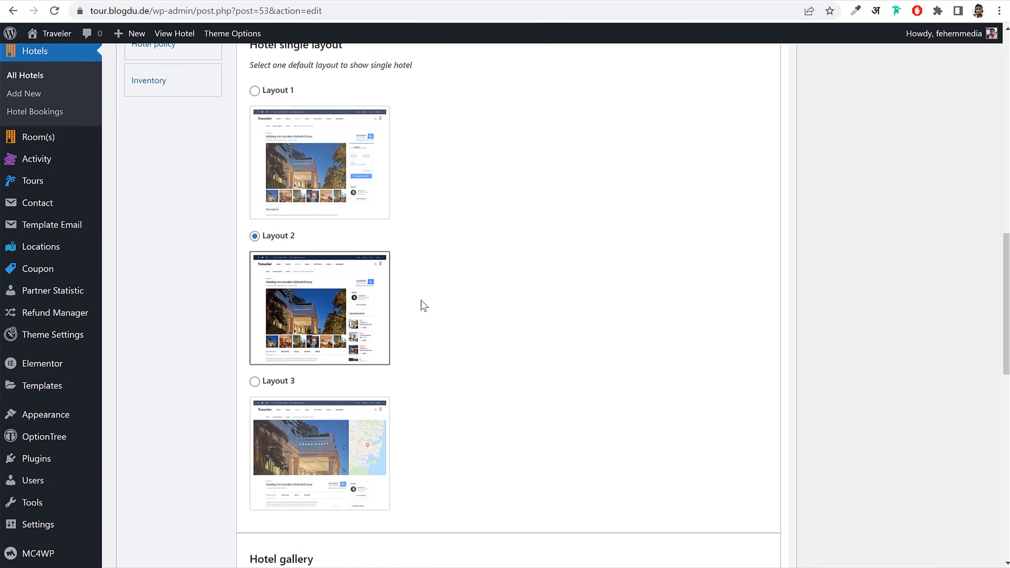
pyautogui.scroll(-2, 397, 326)
pyautogui.click(322, 365)
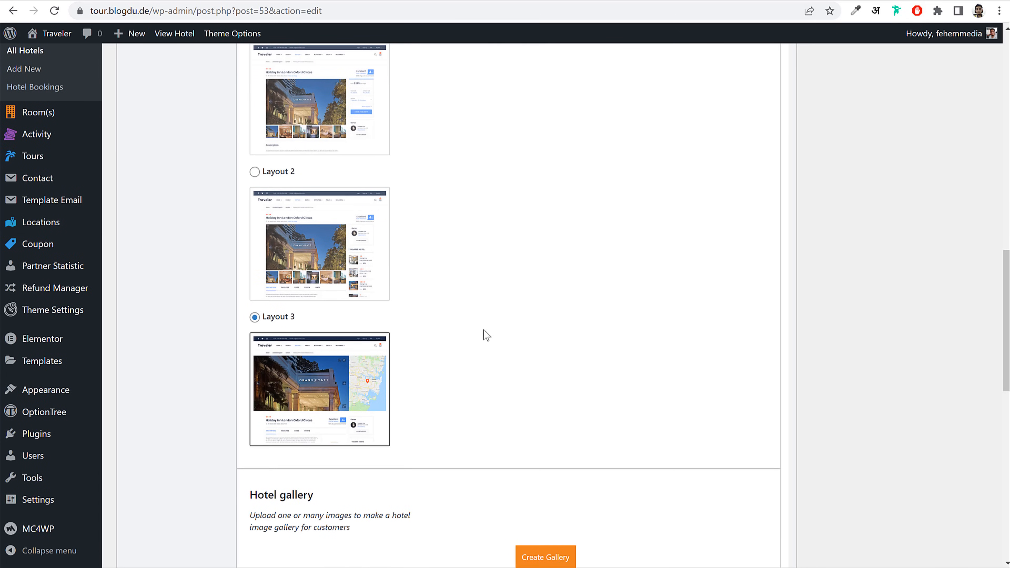
pyautogui.click(352, 286)
pyautogui.click(330, 357)
pyautogui.scroll(-5, 516, 353)
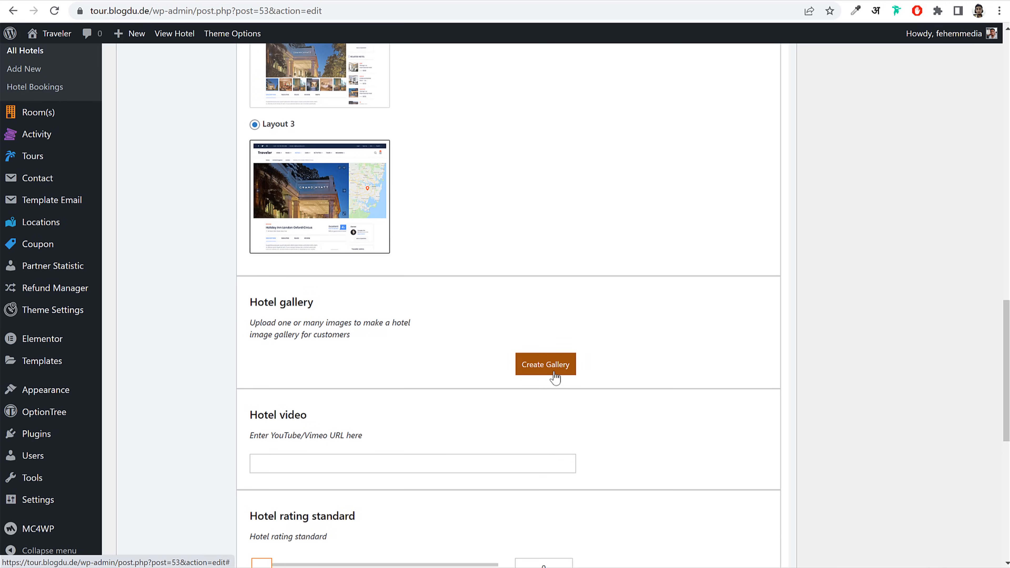
pyautogui.scroll(8, 539, 401)
pyautogui.click(388, 360)
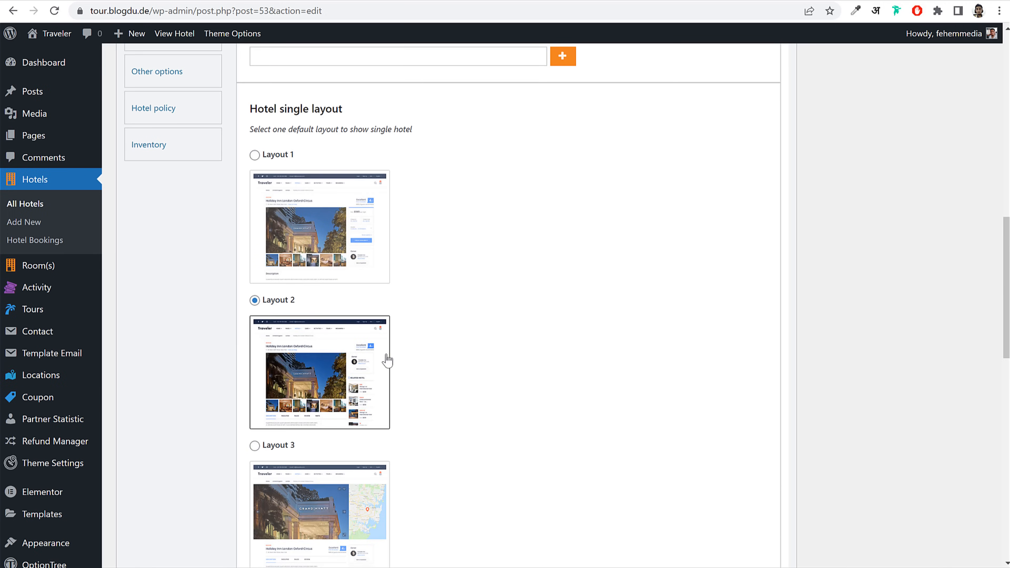
# - Start creating the hotel image gallery
pyautogui.scroll(-8, 535, 306)
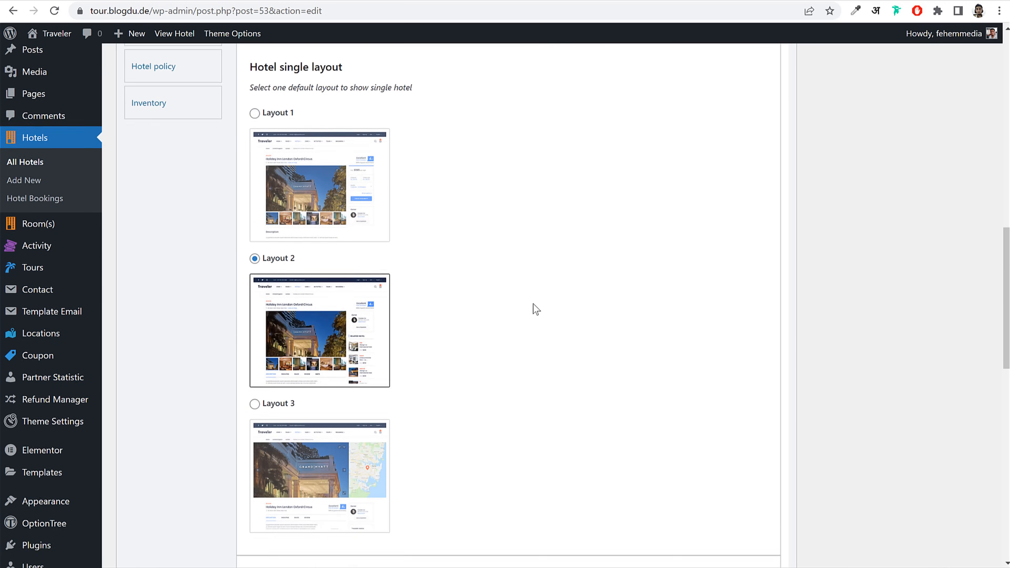
pyautogui.click(552, 368)
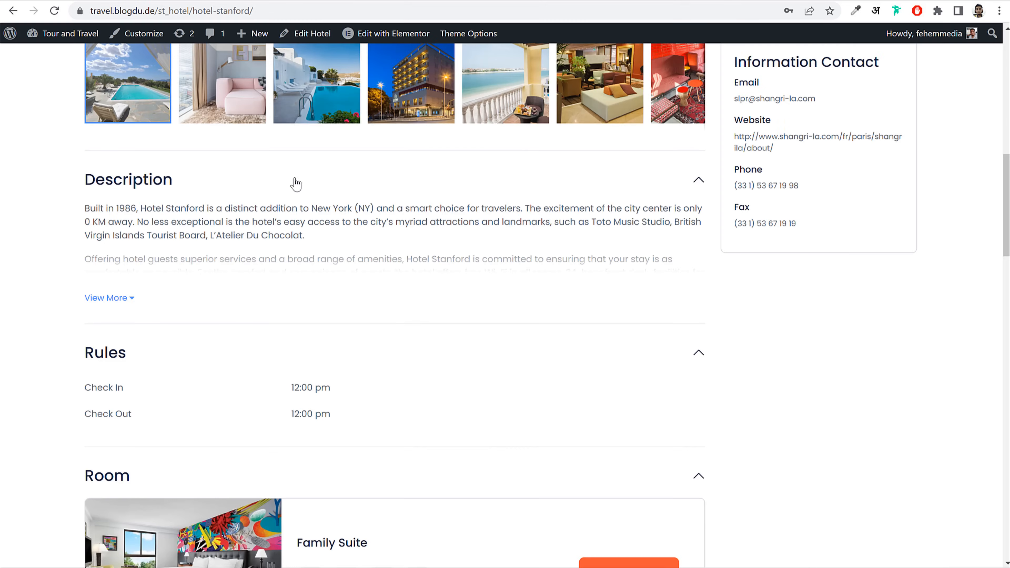
pyautogui.scroll(6, 317, 199)
pyautogui.click(554, 354)
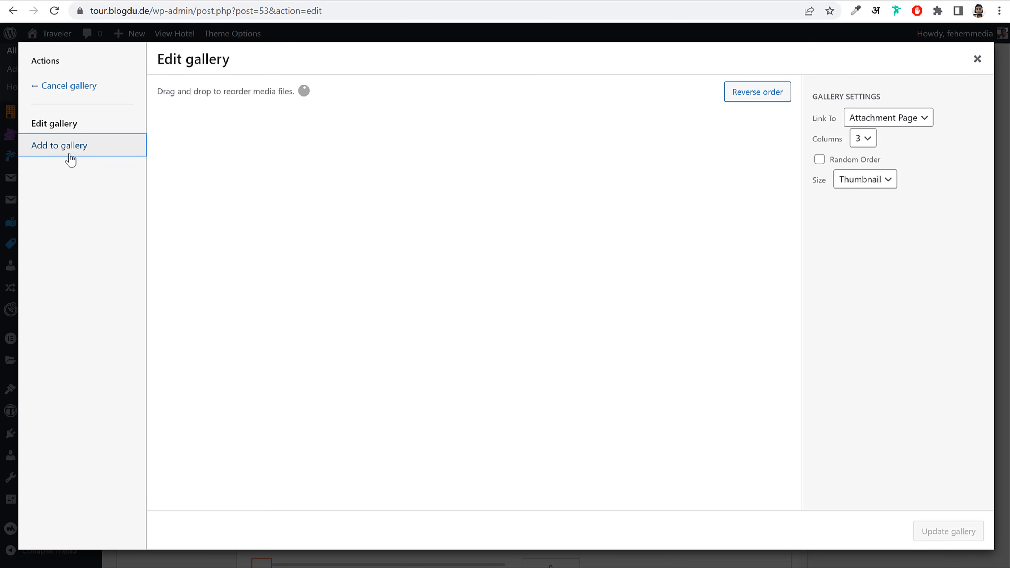
# - Upload all eight images from the Hotels folder into Hotel Stanford's gallery and save it
pyautogui.click(71, 158)
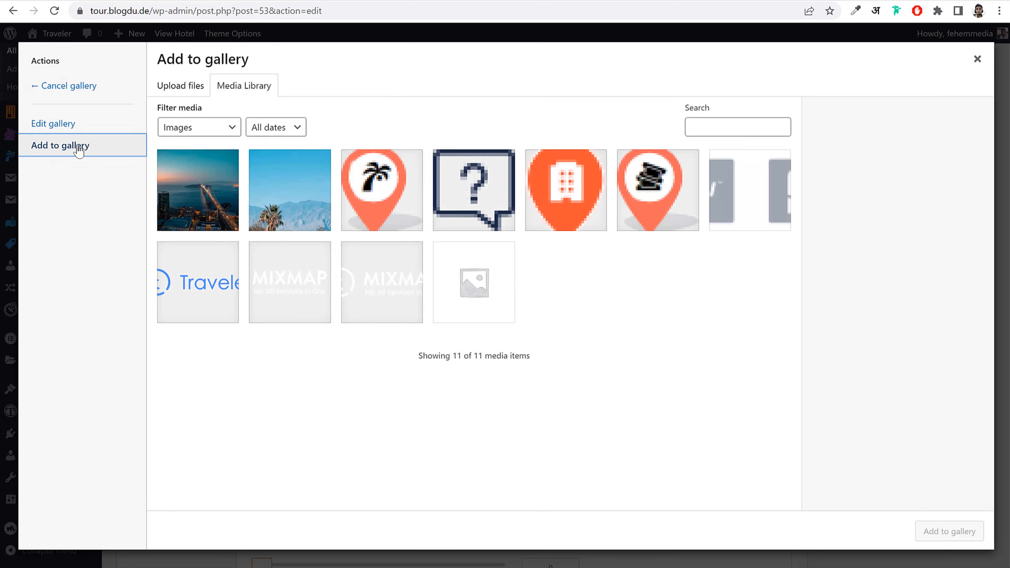
pyautogui.click(197, 88)
pyautogui.click(583, 287)
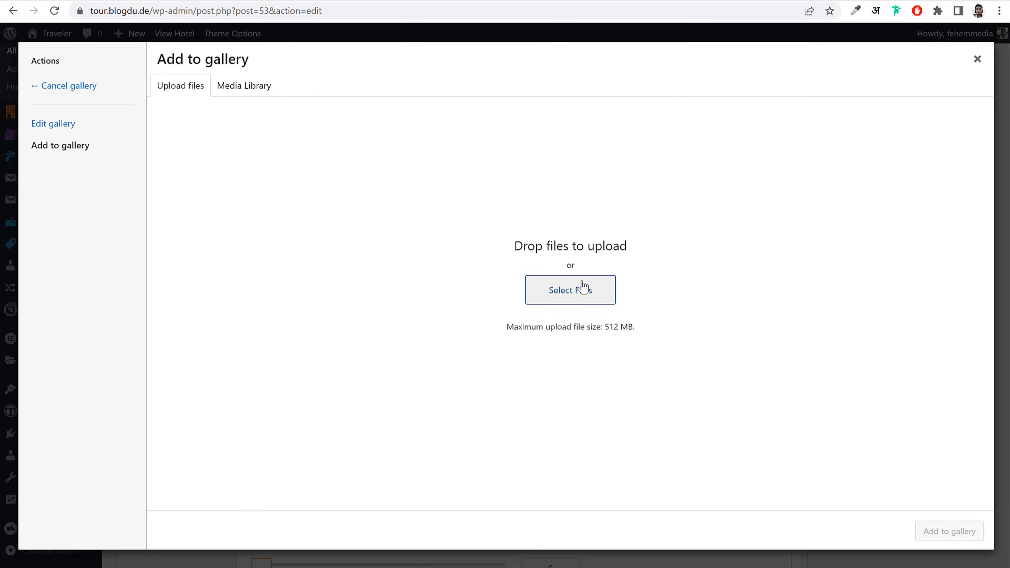
pyautogui.click(153, 4)
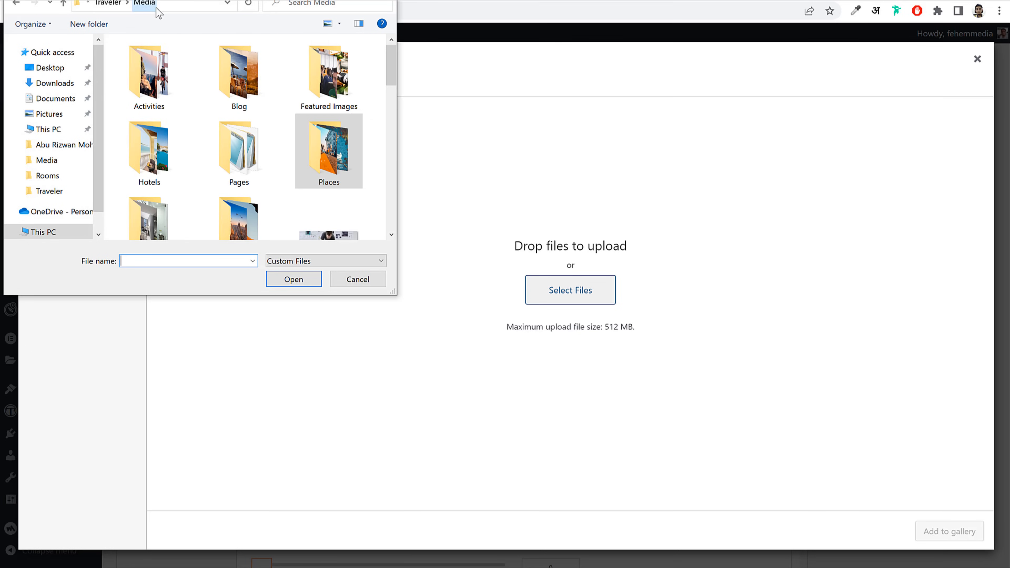
pyautogui.doubleClick(153, 167)
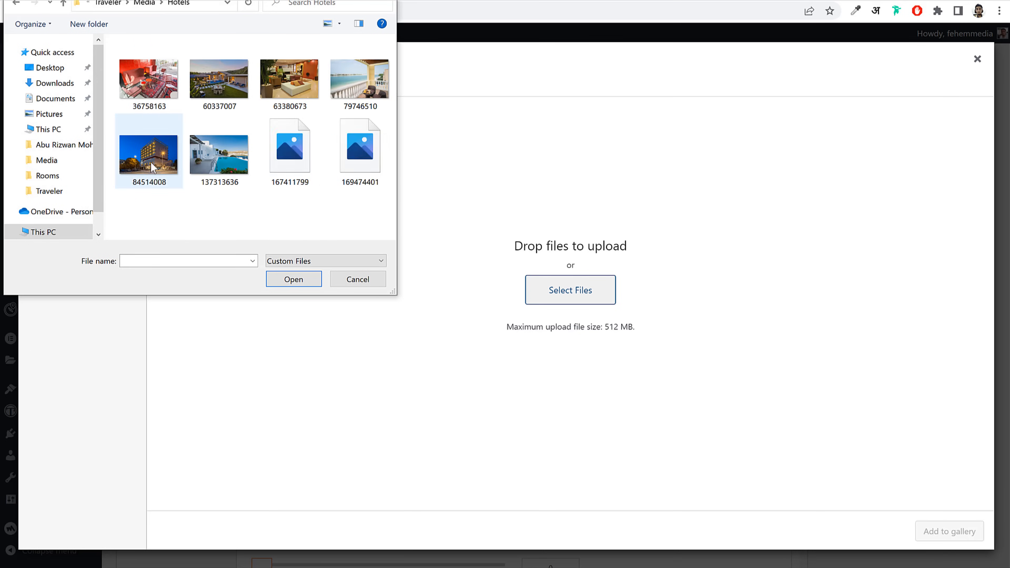
pyautogui.hotkey('ctrl', 'a')
pyautogui.click(294, 279)
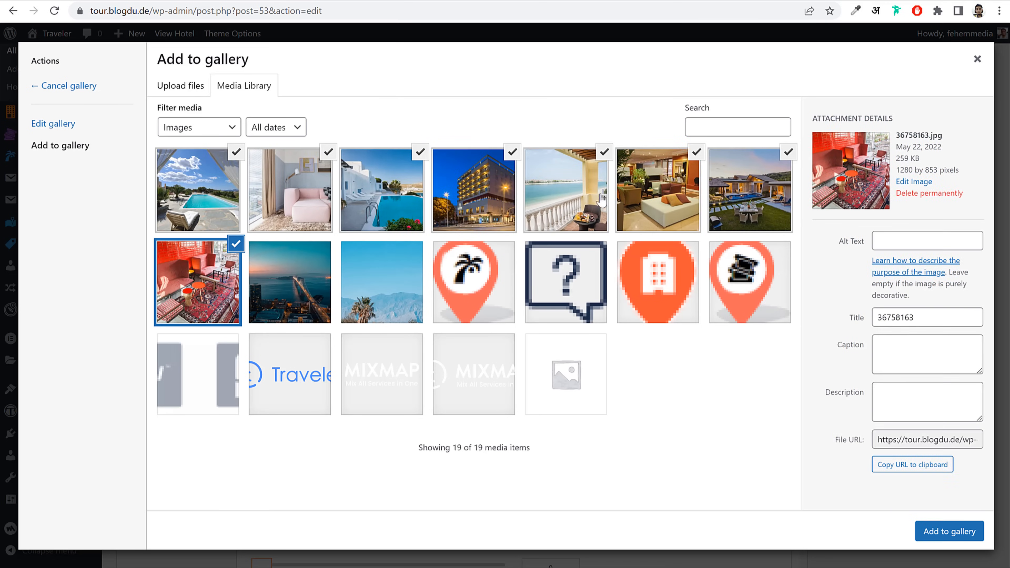
pyautogui.click(962, 532)
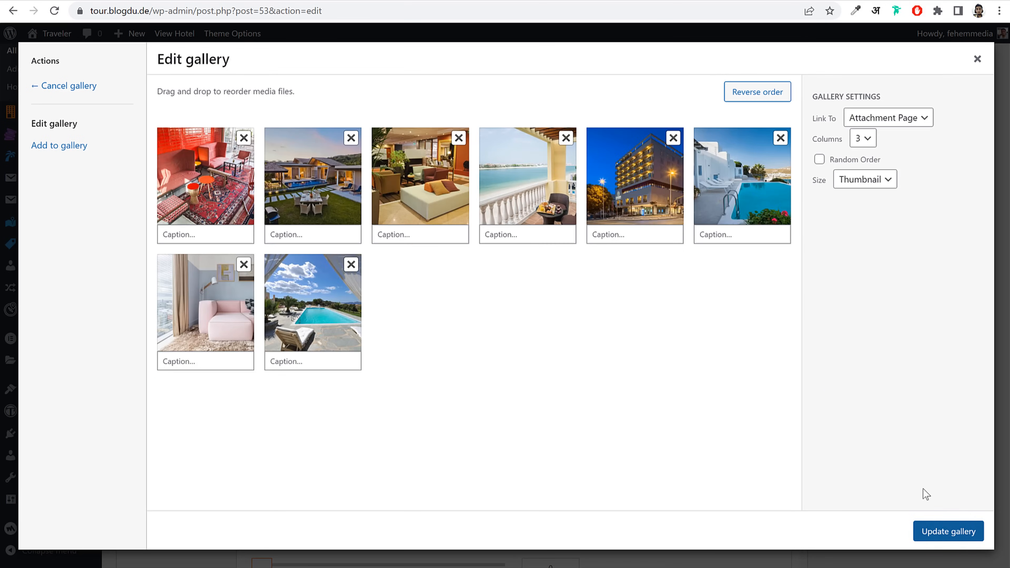
pyautogui.click(948, 532)
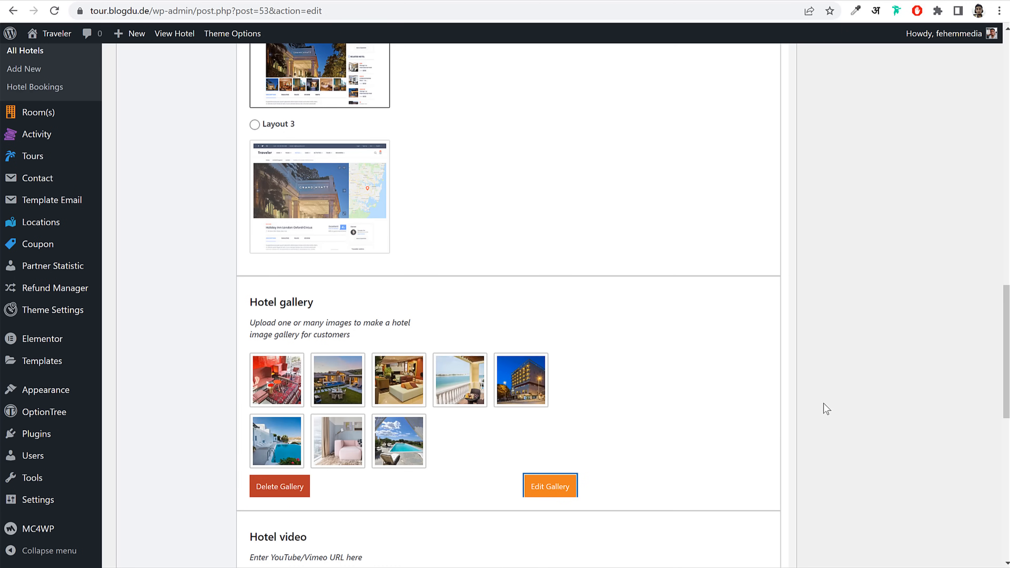
pyautogui.scroll(-6, 823, 408)
pyautogui.click(344, 263)
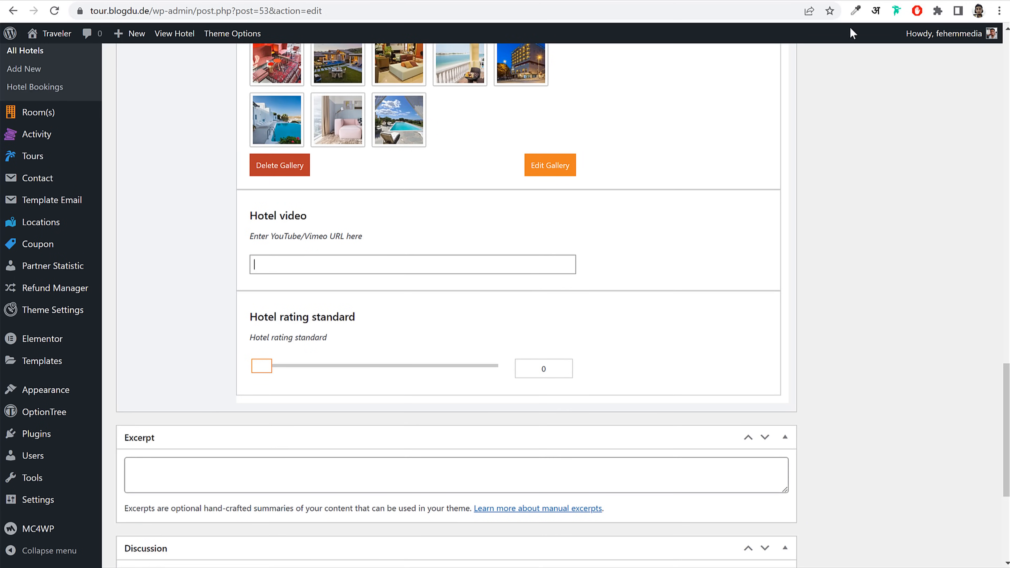
# - Copy the link of the first video in the YouTube channel's Uploads row
pyautogui.click(792, 1)
pyautogui.write('y')
pyautogui.click(351, 159)
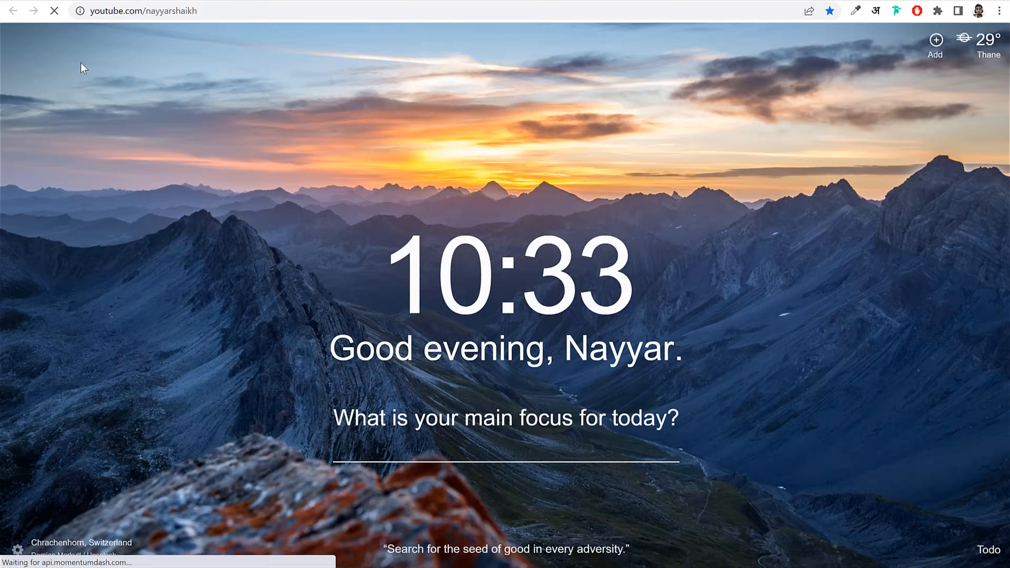
pyautogui.click(21, 43)
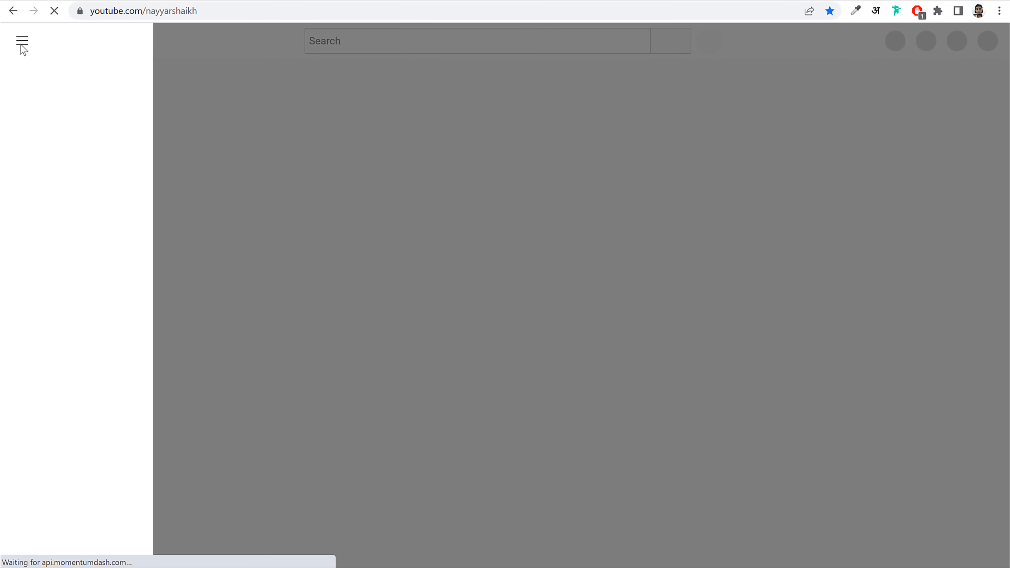
pyautogui.scroll(-5, 201, 352)
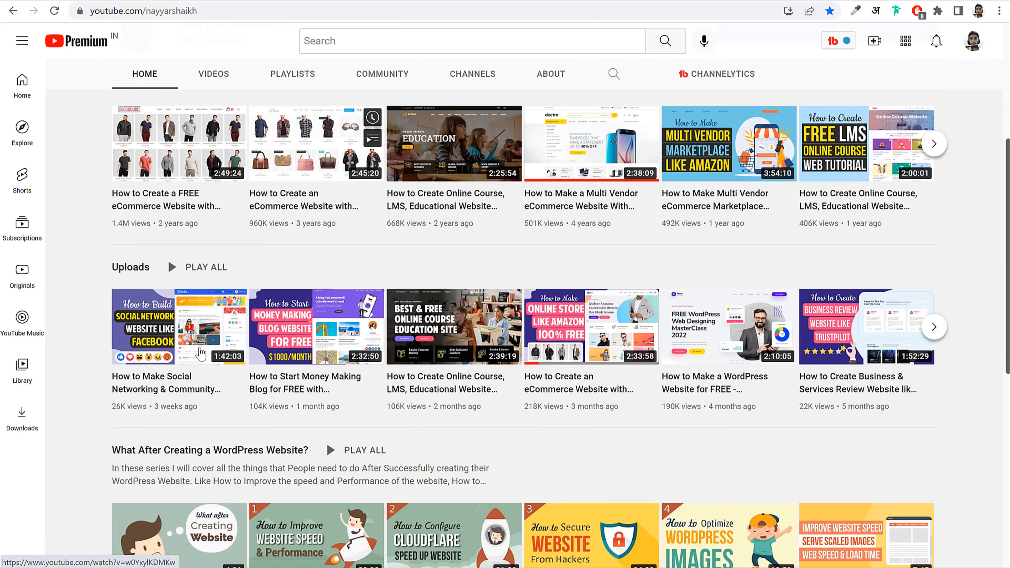
pyautogui.rightClick(139, 335)
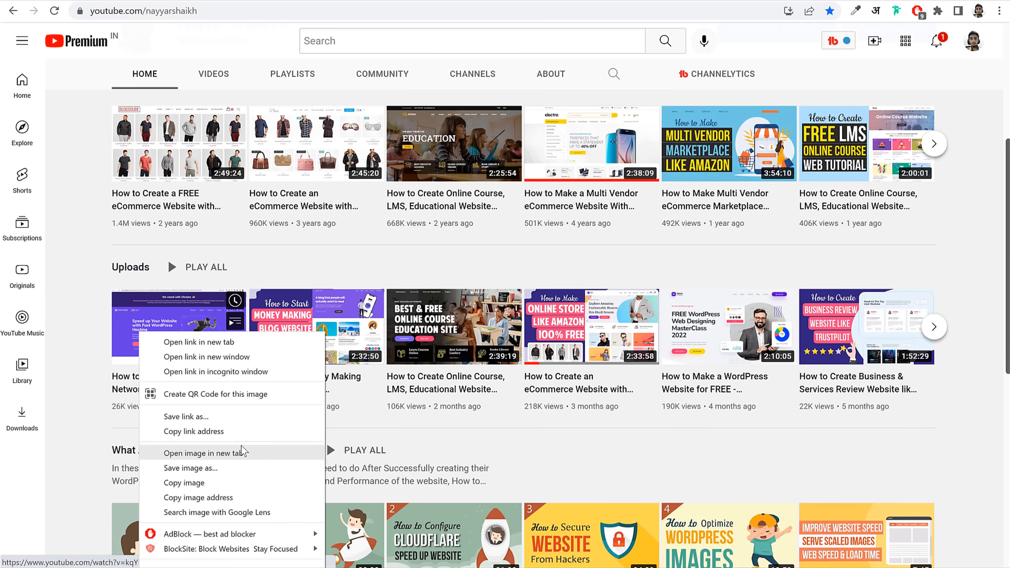
pyautogui.click(235, 431)
# - Paste the YouTube link into Hotel video and set the hotel rating standard to 5 stars
pyautogui.click(301, 4)
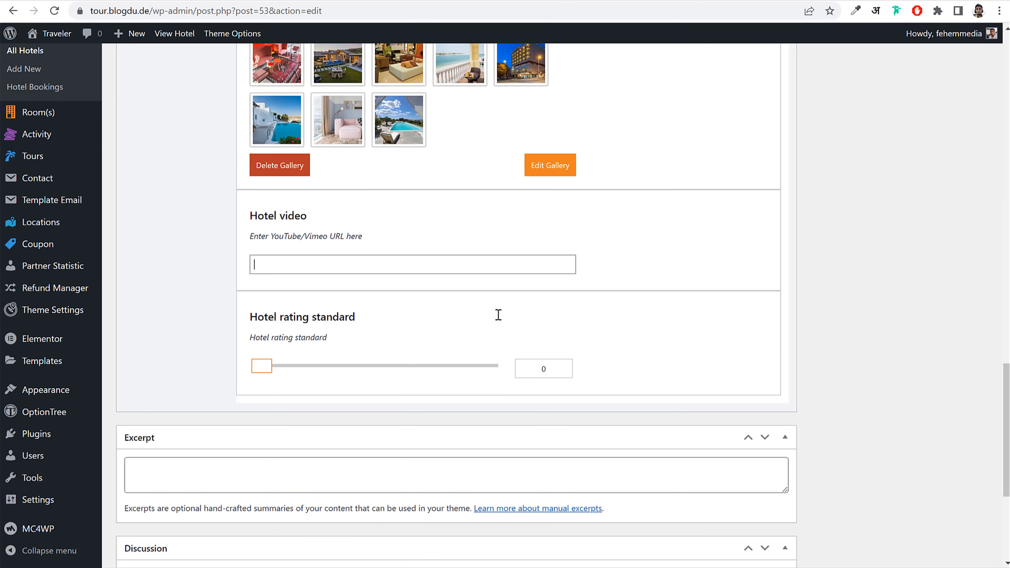
pyautogui.hotkey('ctrl', 'v')
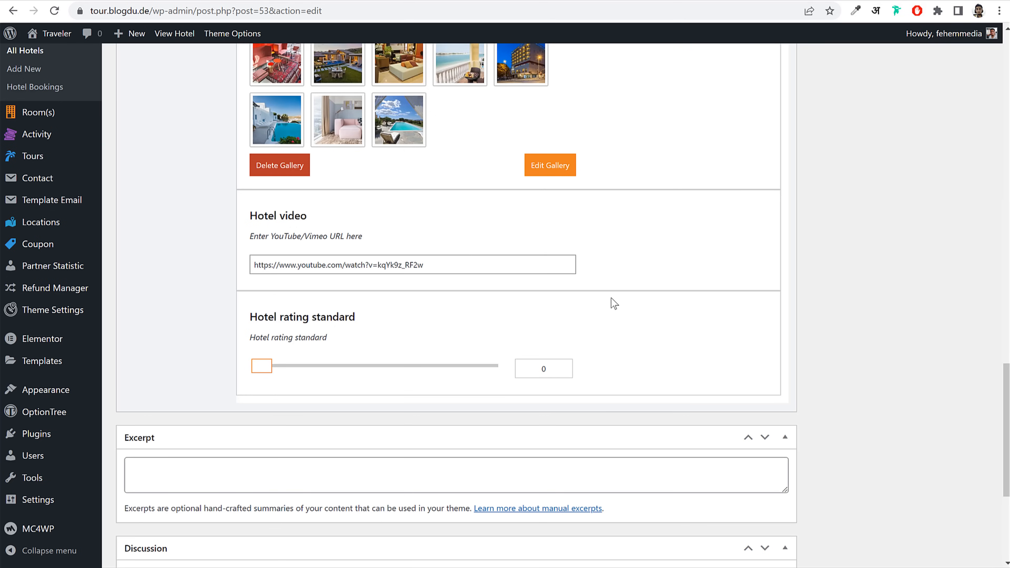
pyautogui.click(596, 318)
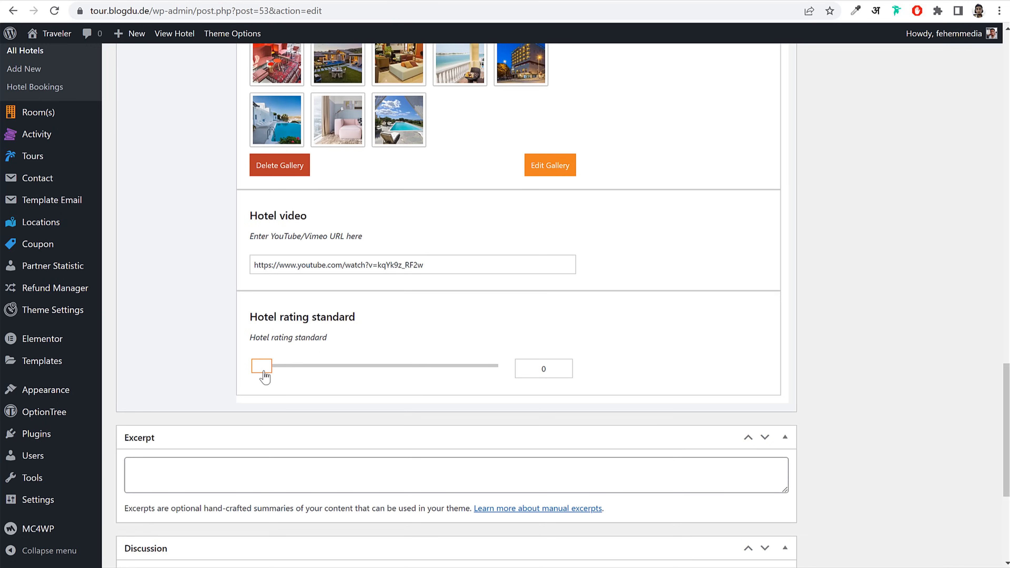
pyautogui.moveTo(265, 375); pyautogui.dragTo(529, 372)
# - Bring up the Contact information settings with the Contact Info dropdown expanded
pyautogui.scroll(20, 676, 352)
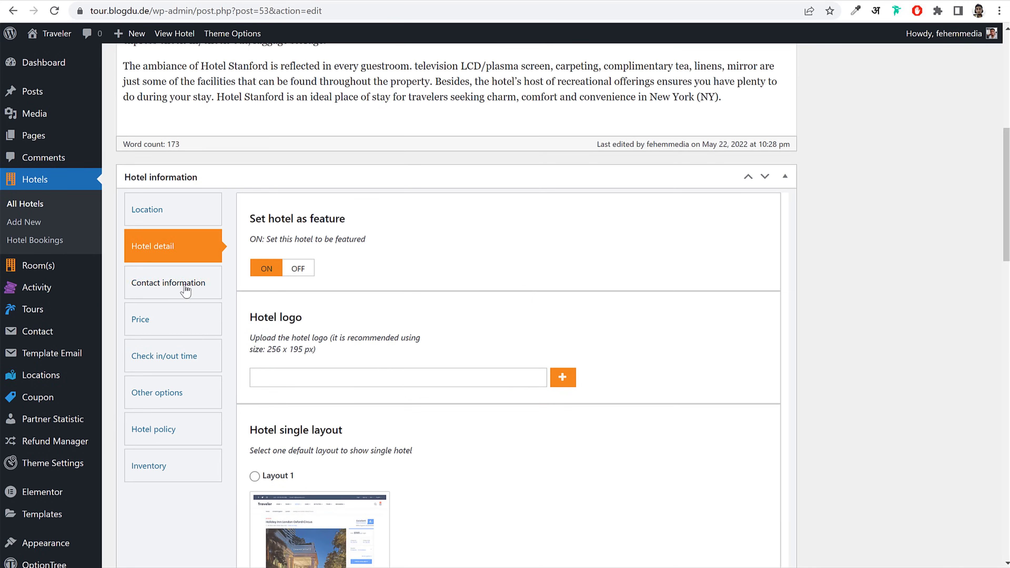
pyautogui.click(186, 291)
pyautogui.click(320, 281)
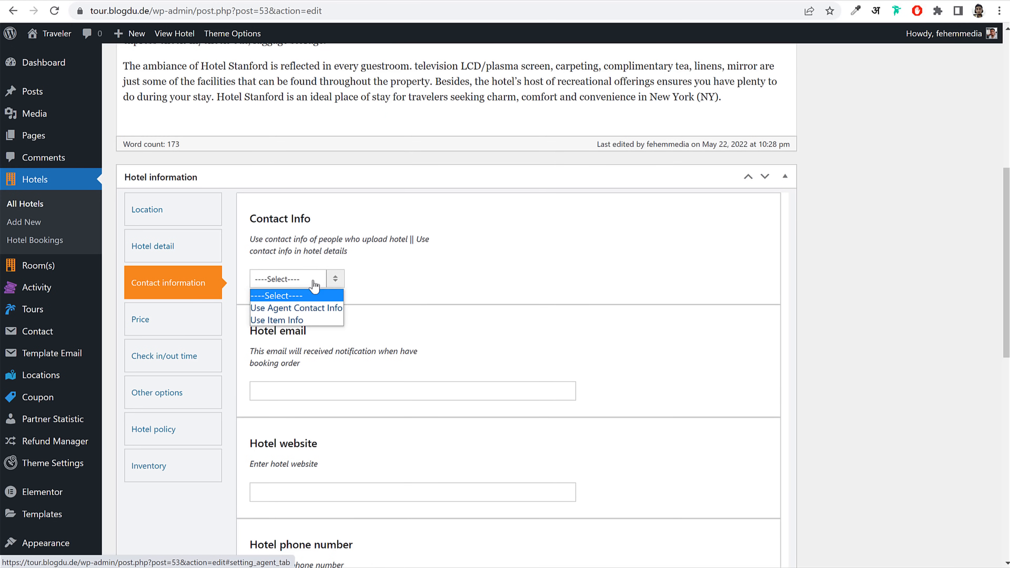
# - Set Contact Info to Use Item Info and fill in the hotel email, website.com and phone number
pyautogui.click(307, 320)
pyautogui.scroll(-2, 488, 309)
pyautogui.click(331, 321)
pyautogui.write('email@gmail.com')
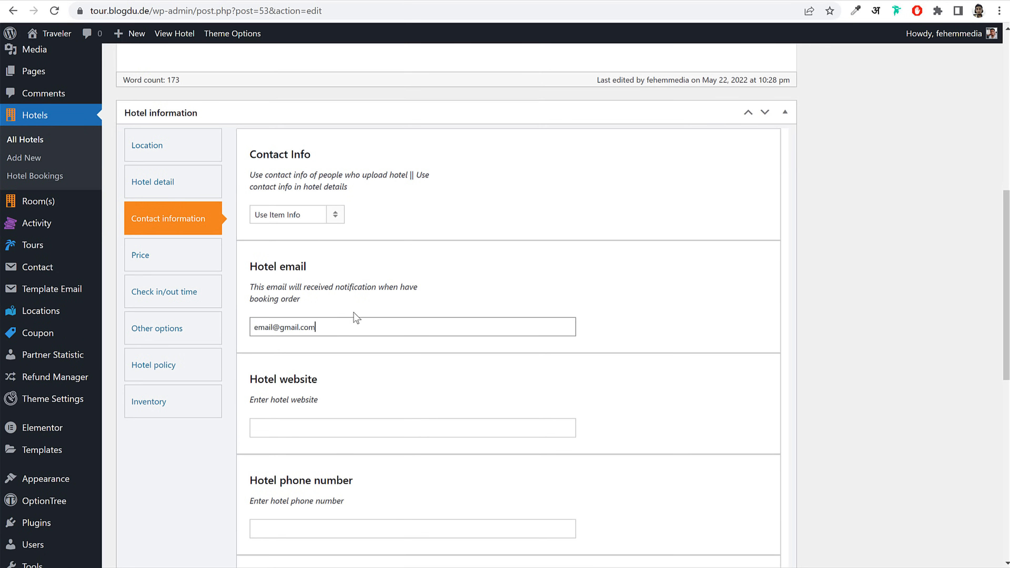
pyautogui.scroll(-4, 357, 326)
pyautogui.click(352, 299)
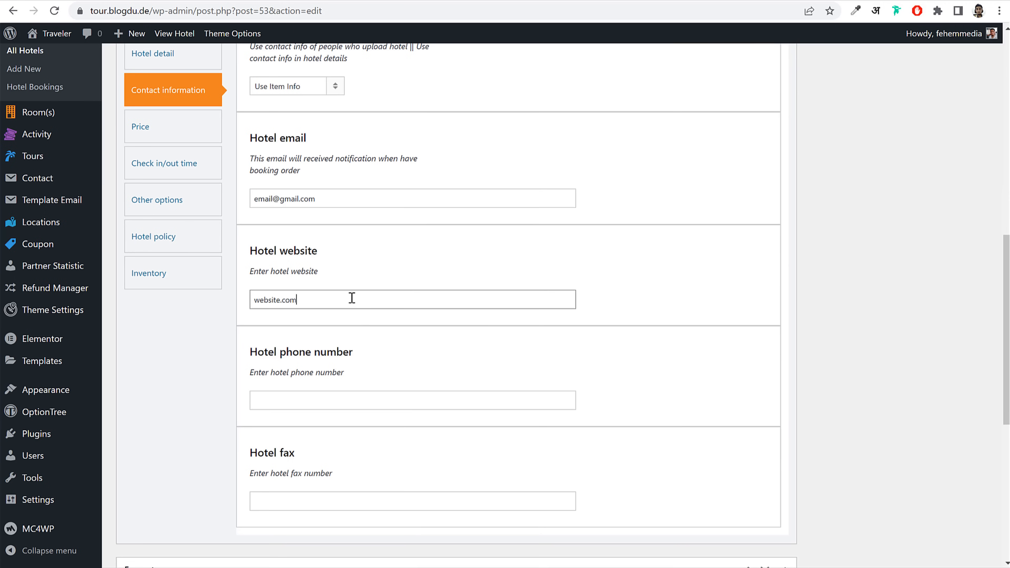
pyautogui.click(461, 391)
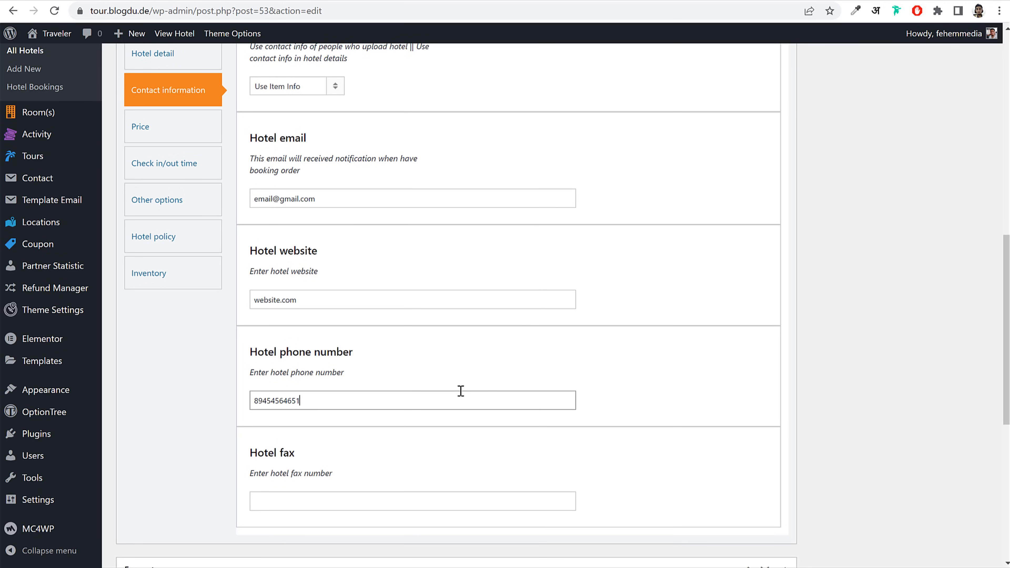
pyautogui.click(150, 124)
# - Set the hotel's average price to 50
pyautogui.scroll(4, 487, 217)
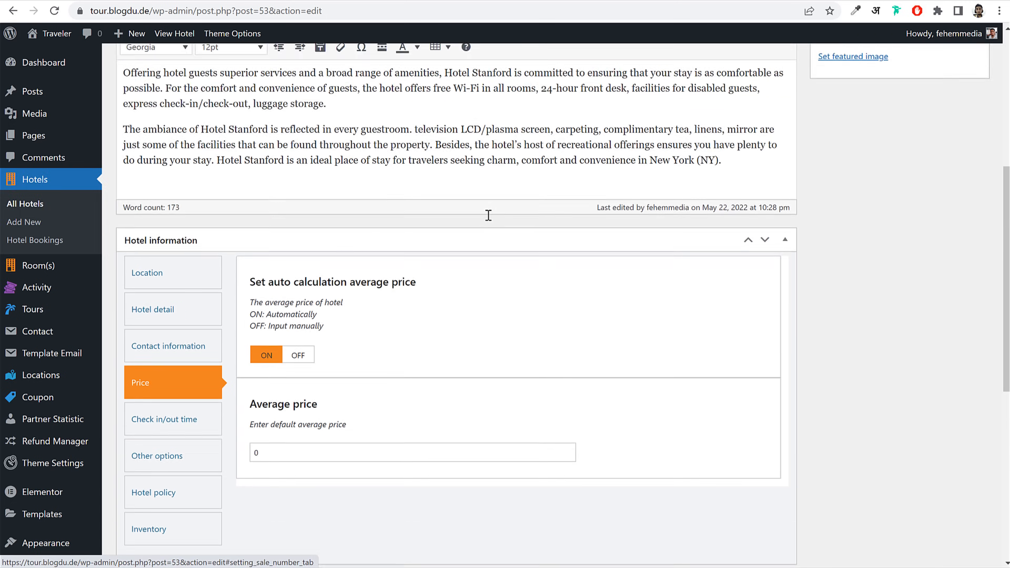
pyautogui.scroll(-2, 486, 217)
pyautogui.moveTo(215, 319); pyautogui.dragTo(307, 311)
pyautogui.click(419, 271)
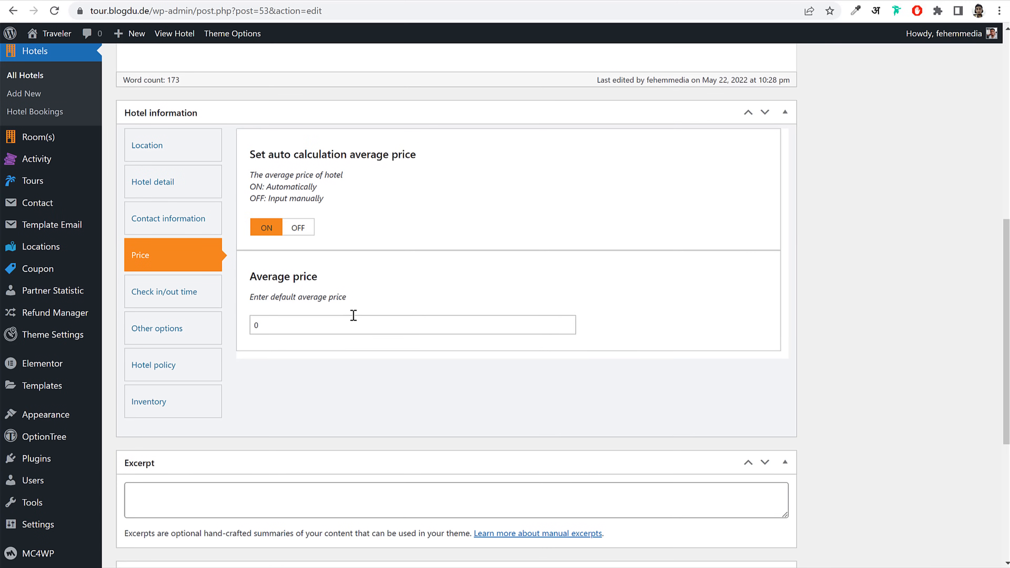
pyautogui.doubleClick(349, 327)
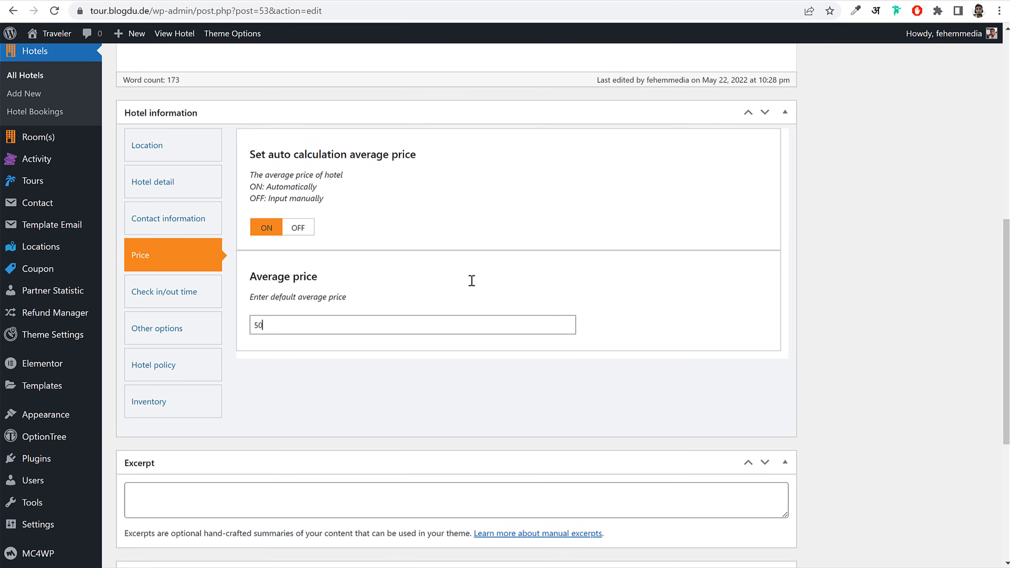
# - Review the check-in/check-out, other booking options and hotel policy settings
pyautogui.click(196, 288)
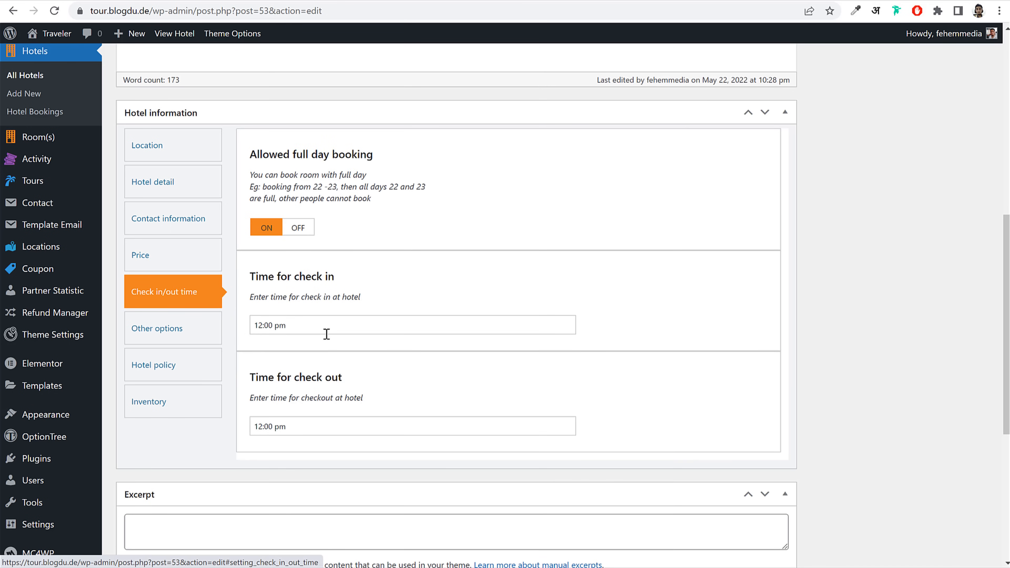
pyautogui.click(175, 327)
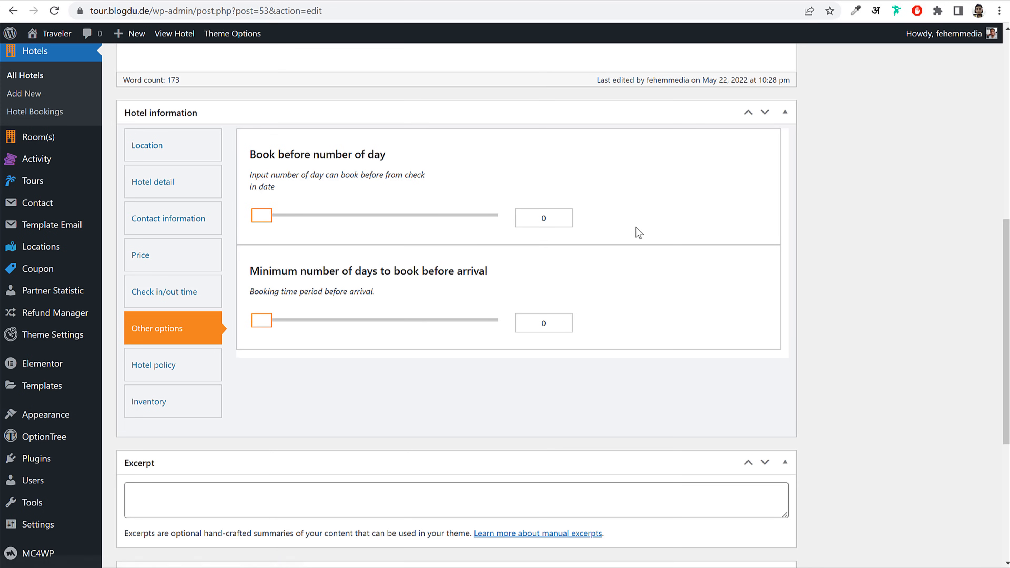
pyautogui.click(148, 364)
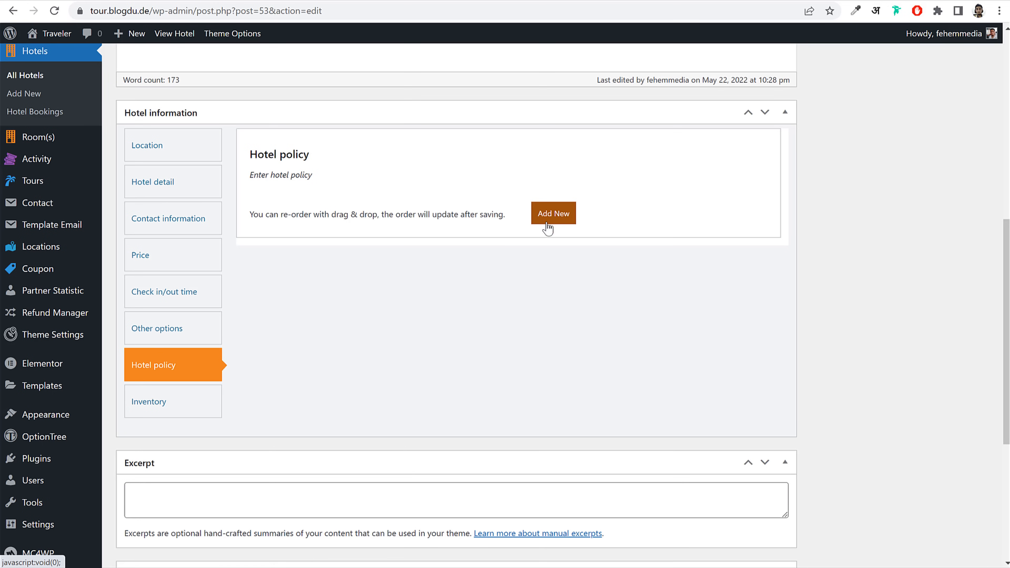
# - Show the inventory calendar for the period 2022-05-22 to 2022-05-31
pyautogui.click(188, 411)
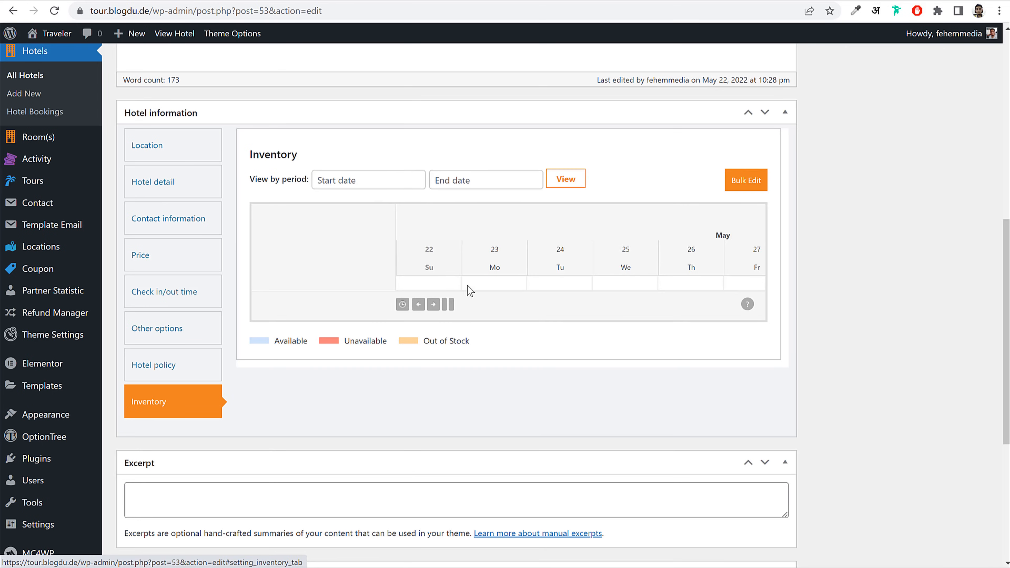
pyautogui.click(359, 183)
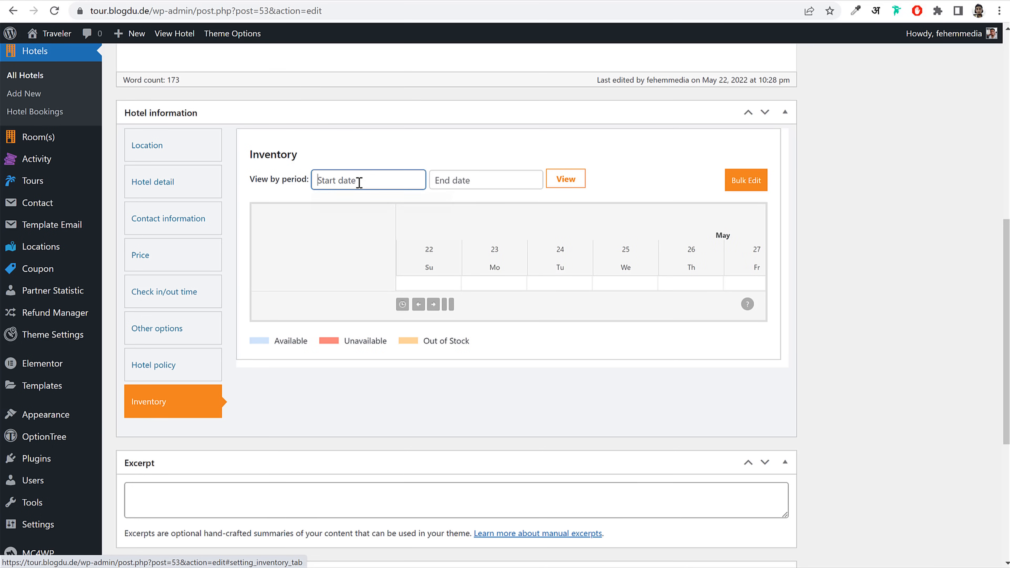
pyautogui.click(322, 299)
pyautogui.click(461, 180)
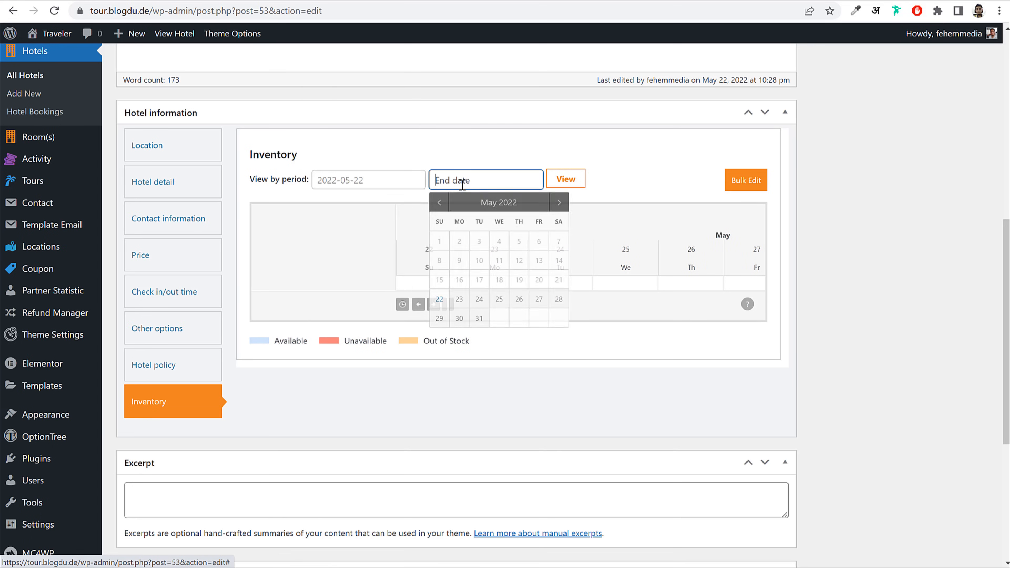
pyautogui.click(479, 318)
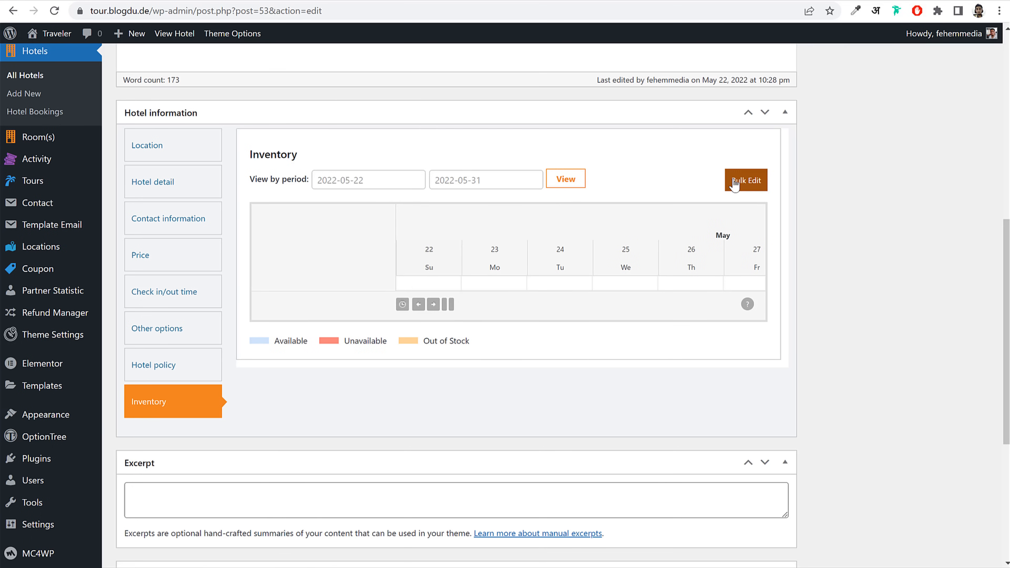
pyautogui.click(566, 184)
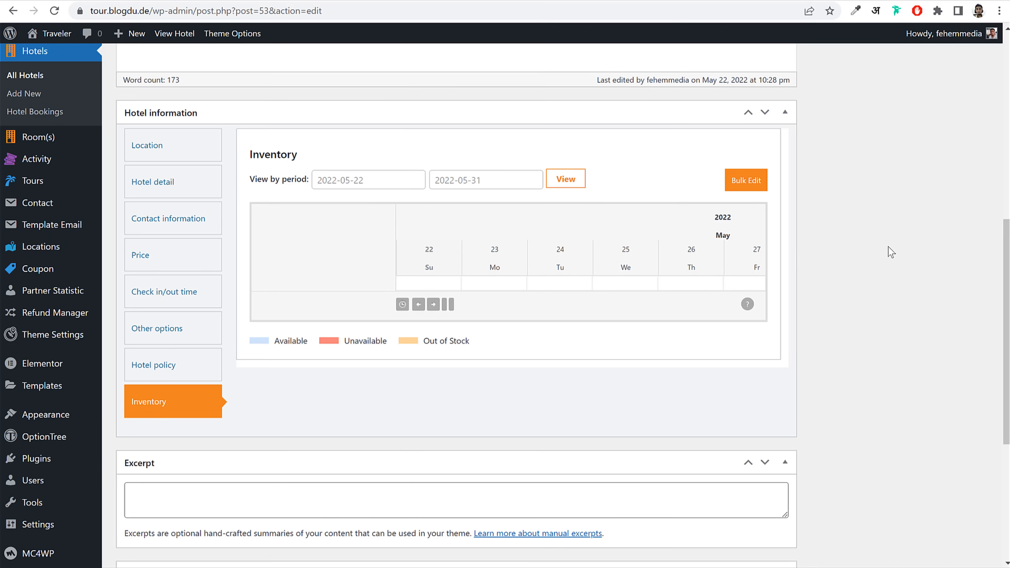
pyautogui.scroll(-7, 926, 282)
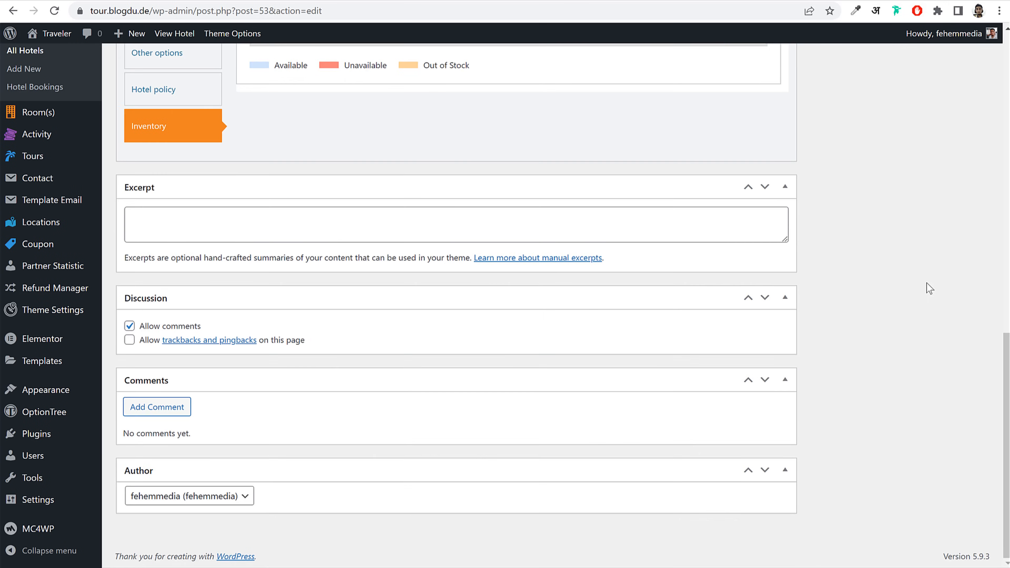
pyautogui.scroll(6, 929, 288)
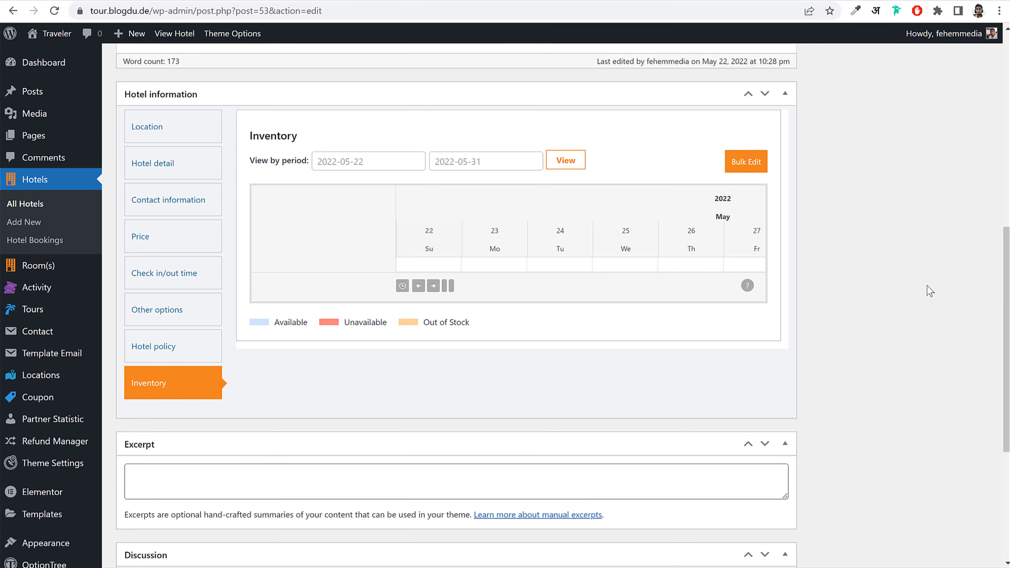
# - Make the poolside villa photo the featured image, update the hotel, and view its live page
pyautogui.scroll(12, 914, 312)
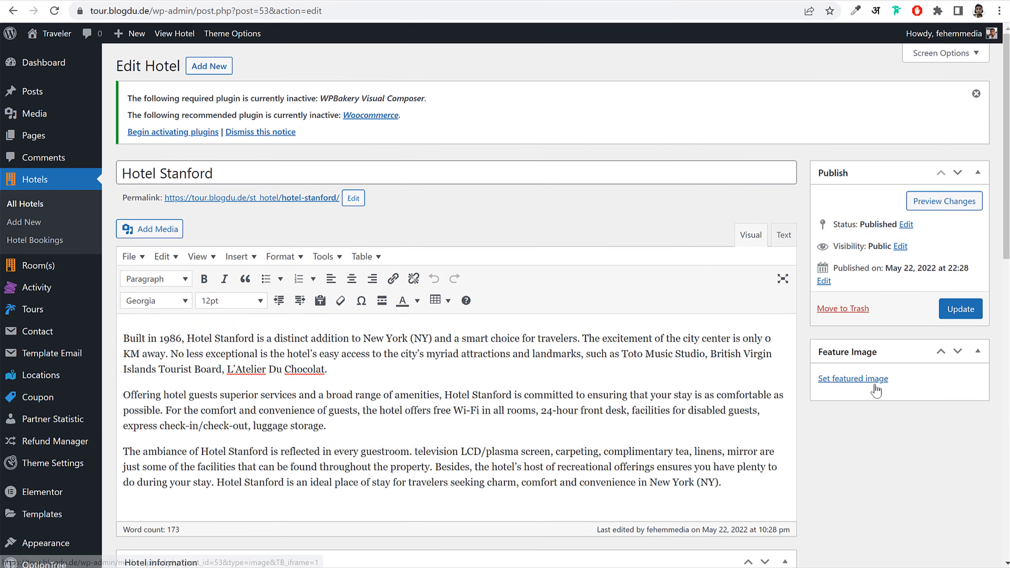
pyautogui.click(835, 379)
pyautogui.click(355, 207)
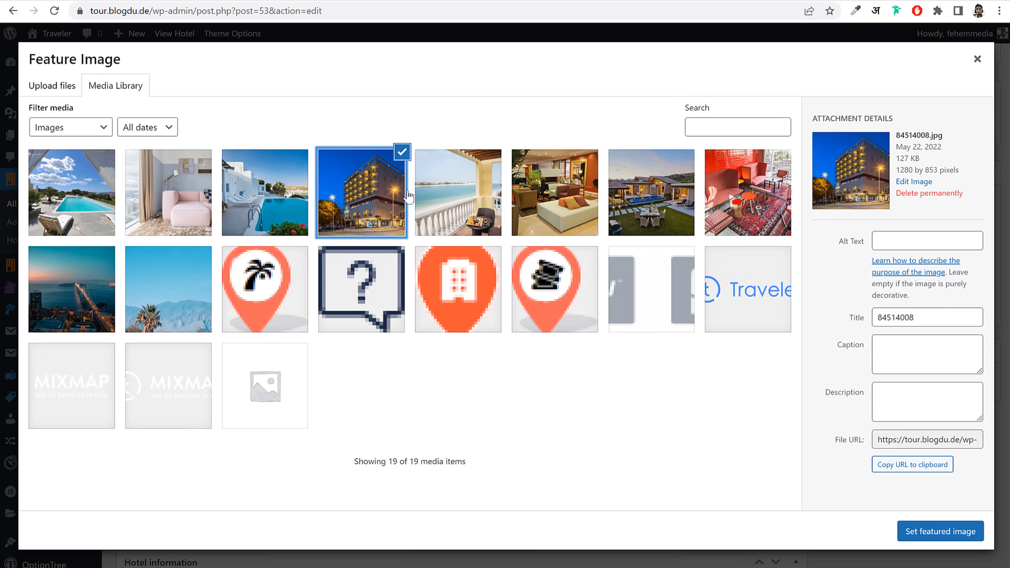
pyautogui.click(662, 208)
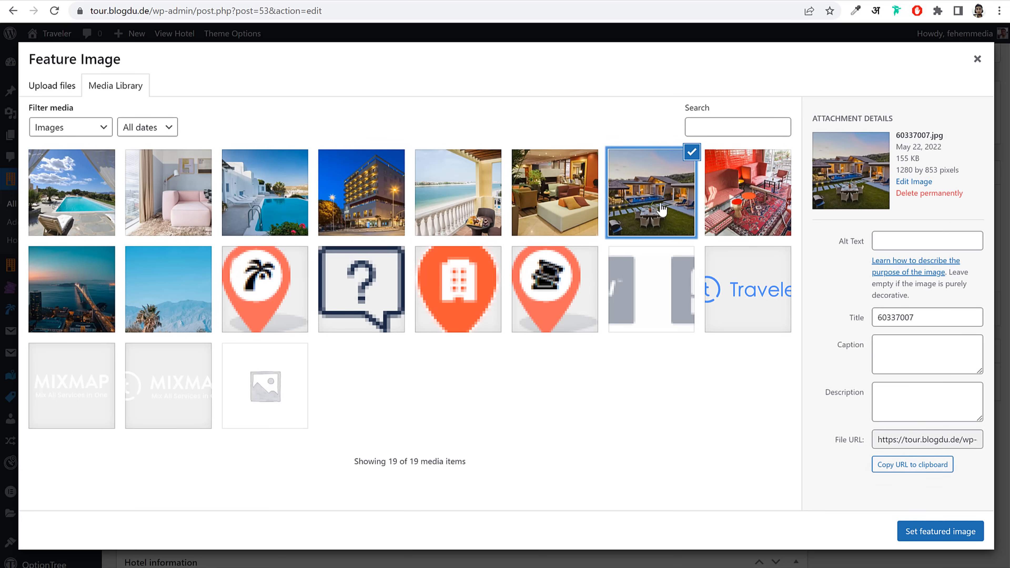
pyautogui.click(924, 534)
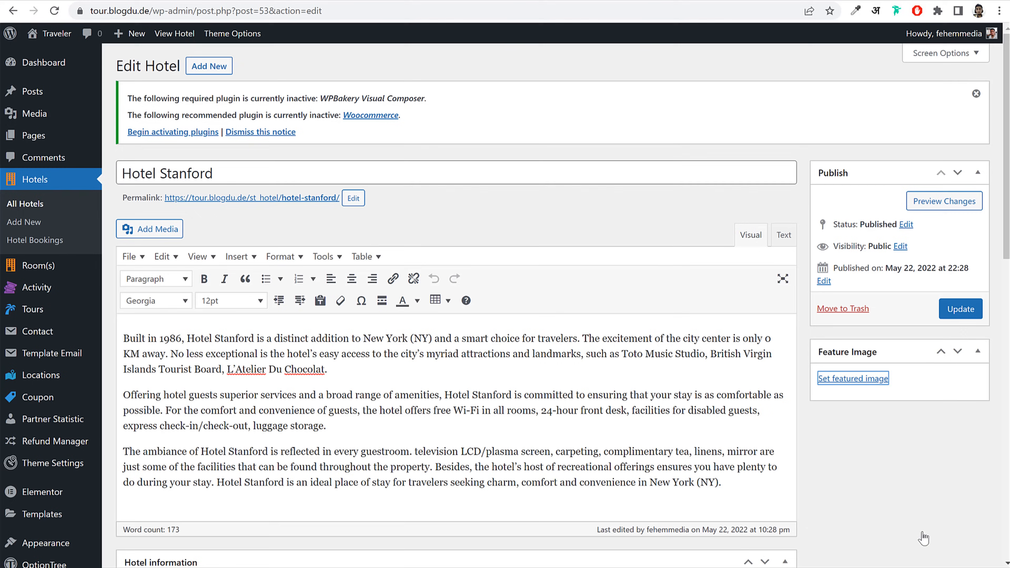
pyautogui.click(969, 310)
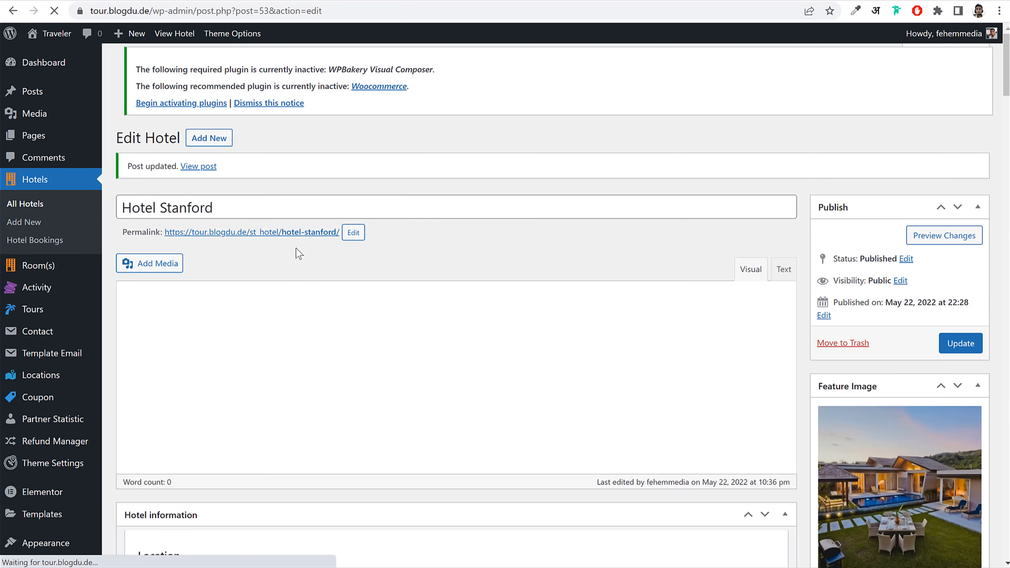
pyautogui.click(285, 239)
pyautogui.scroll(-4, 576, 199)
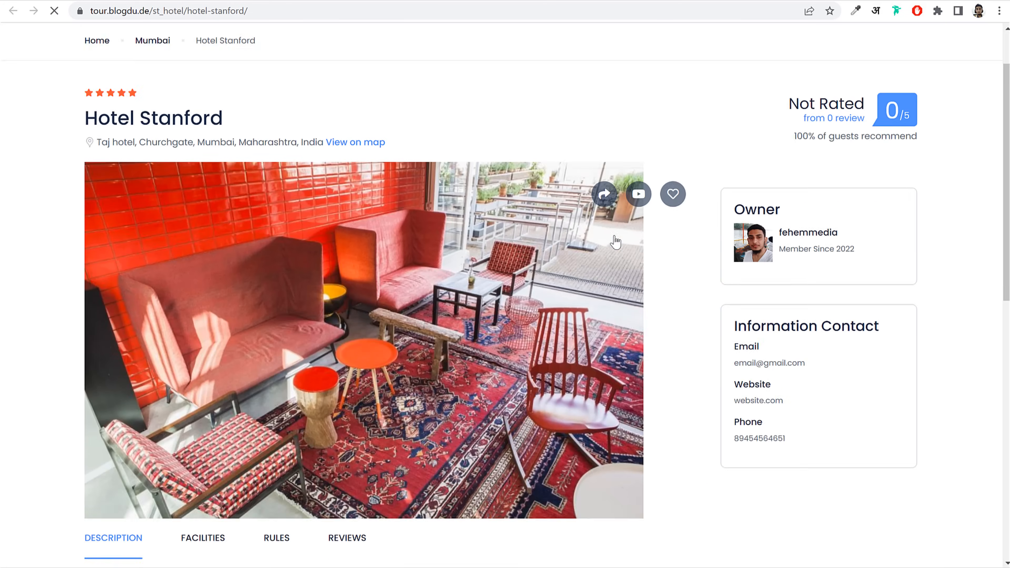
pyautogui.click(672, 239)
pyautogui.click(672, 239)
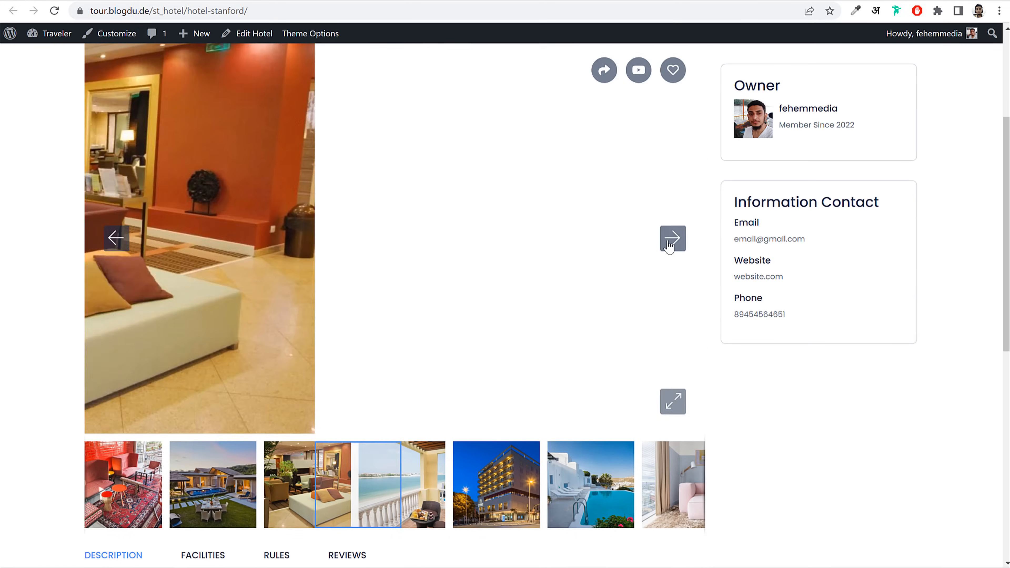
pyautogui.click(672, 239)
pyautogui.click(672, 239)
pyautogui.scroll(-5, 848, 271)
pyautogui.scroll(-2, 849, 271)
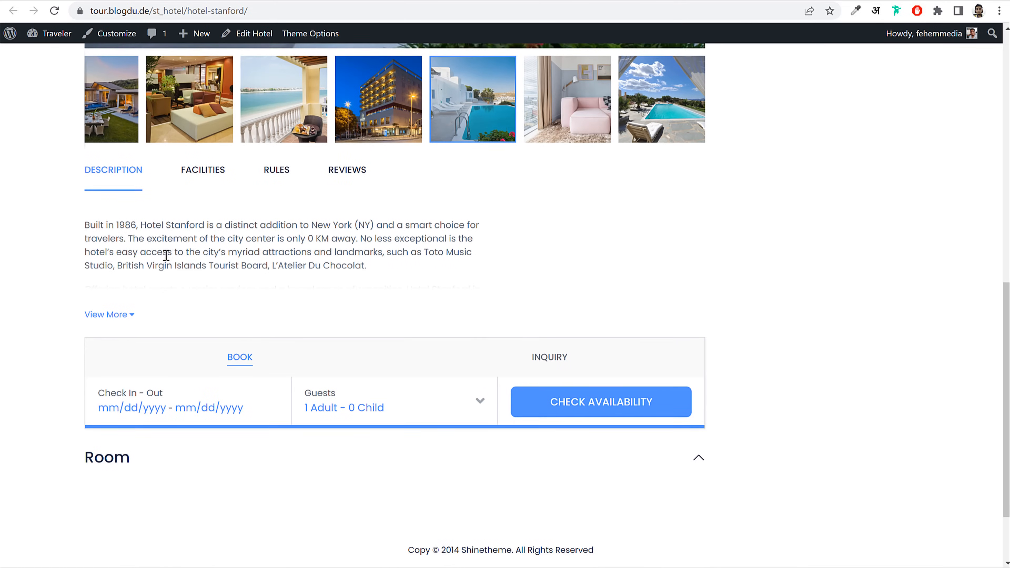
pyautogui.click(91, 313)
pyautogui.click(207, 181)
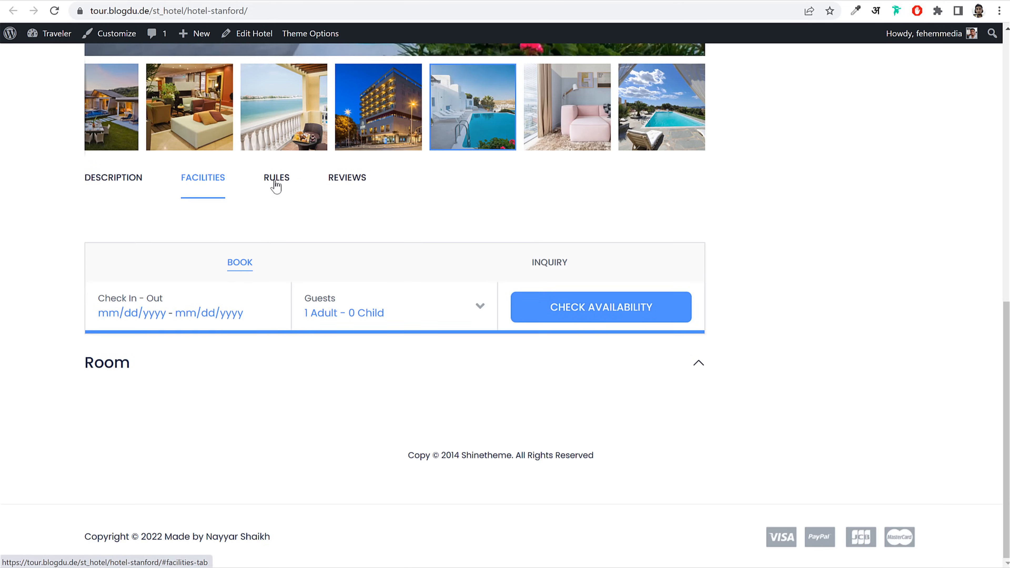
pyautogui.click(279, 186)
pyautogui.click(349, 183)
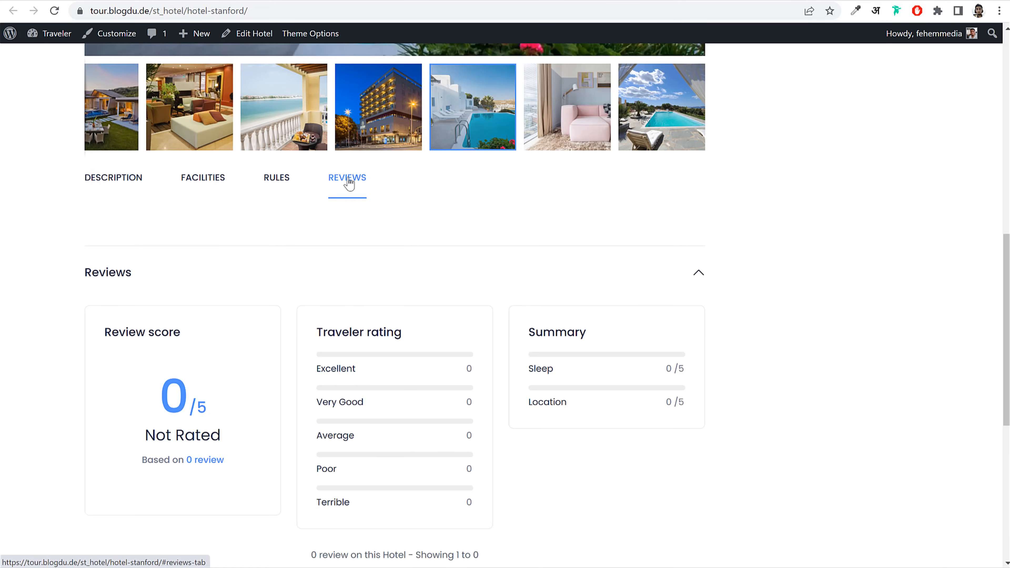
pyautogui.click(116, 179)
pyautogui.scroll(-5, 477, 276)
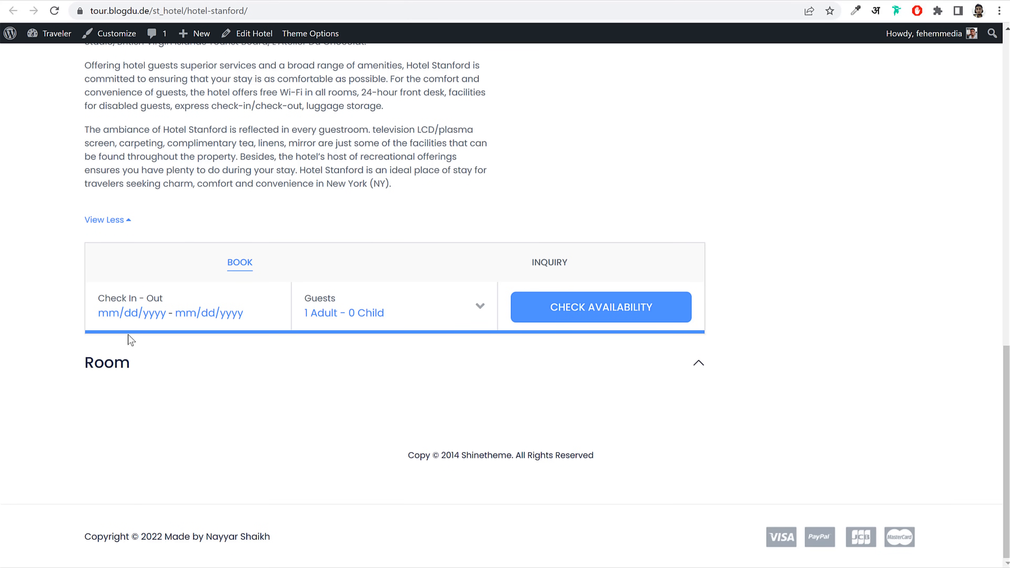
pyautogui.scroll(5, 115, 353)
pyautogui.click(204, 176)
pyautogui.click(278, 179)
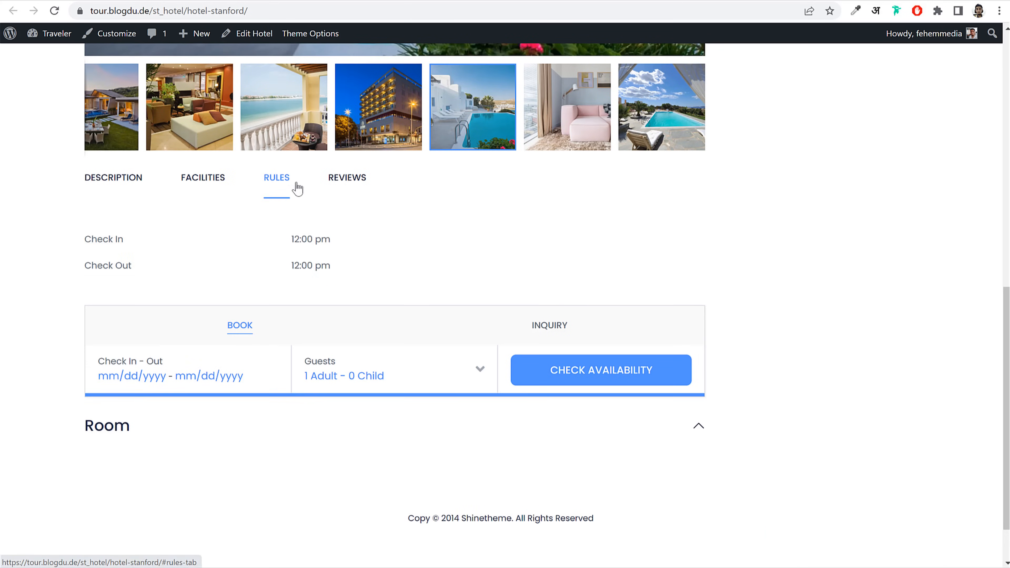
pyautogui.click(346, 183)
pyautogui.scroll(10, 528, 293)
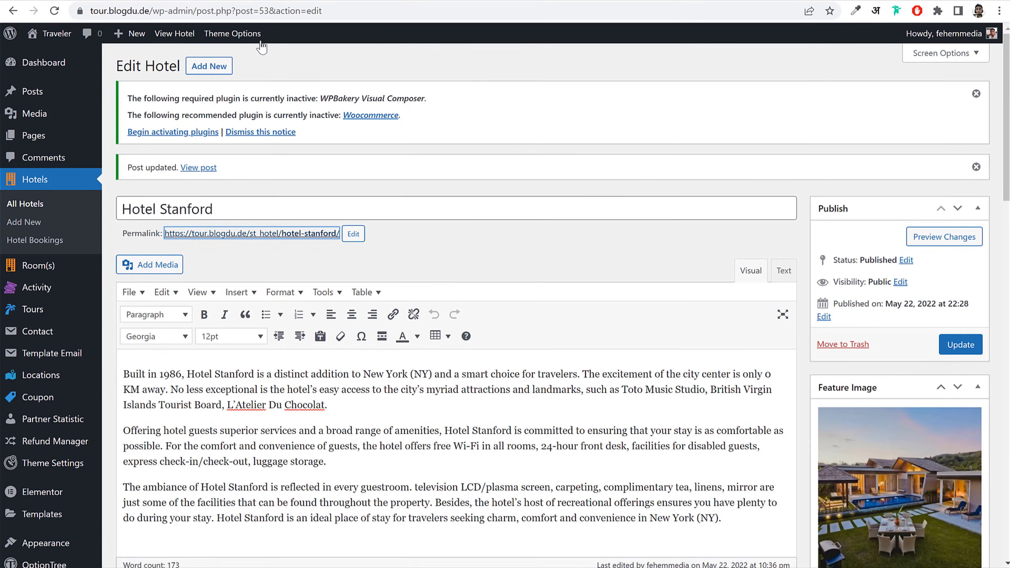
# - Choose Layout 1 for the single hotel page and update the post
pyautogui.scroll(-10, 488, 234)
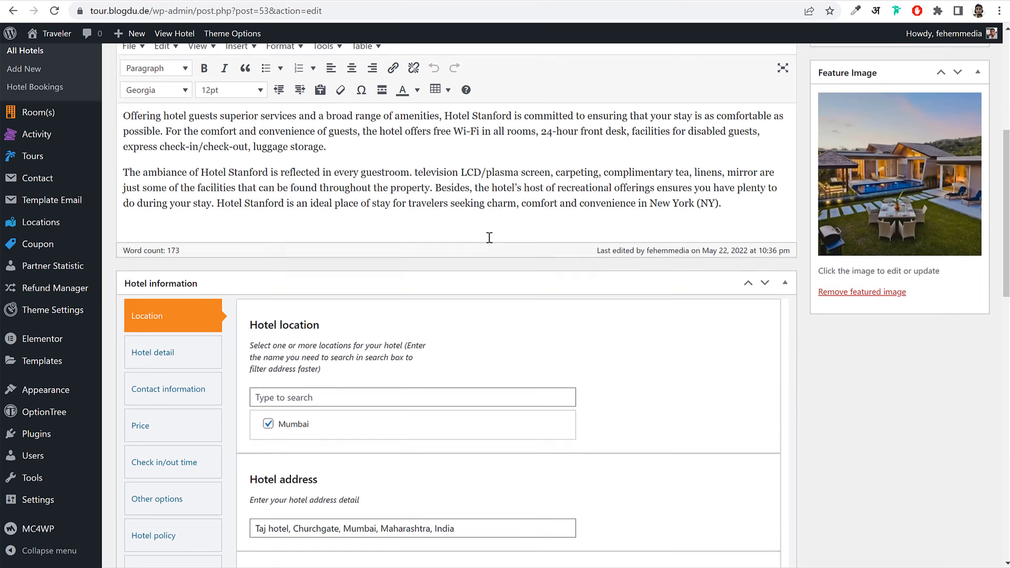
pyautogui.scroll(-5, 300, 258)
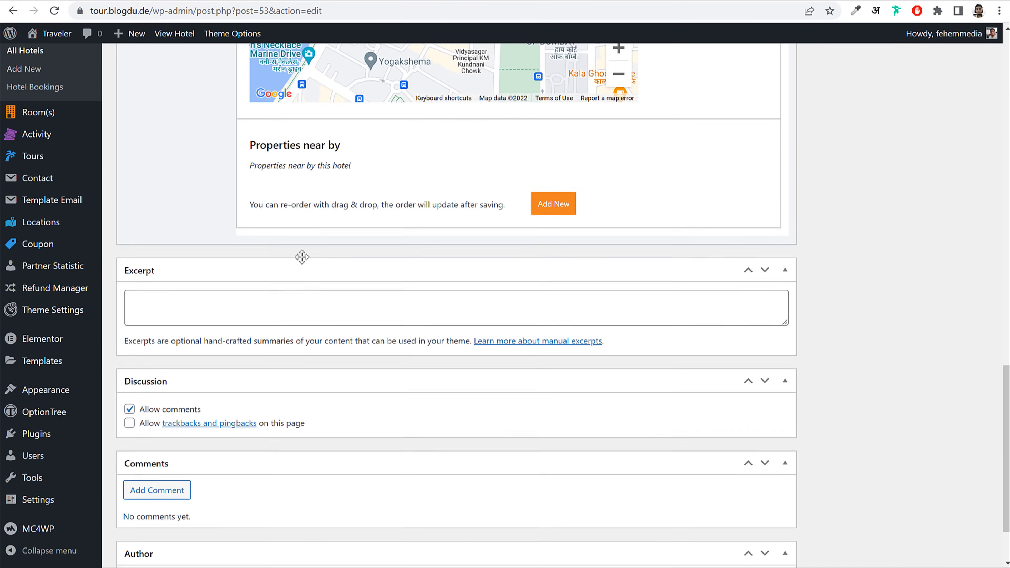
pyautogui.scroll(8, 301, 257)
pyautogui.click(169, 155)
pyautogui.scroll(-7, 463, 264)
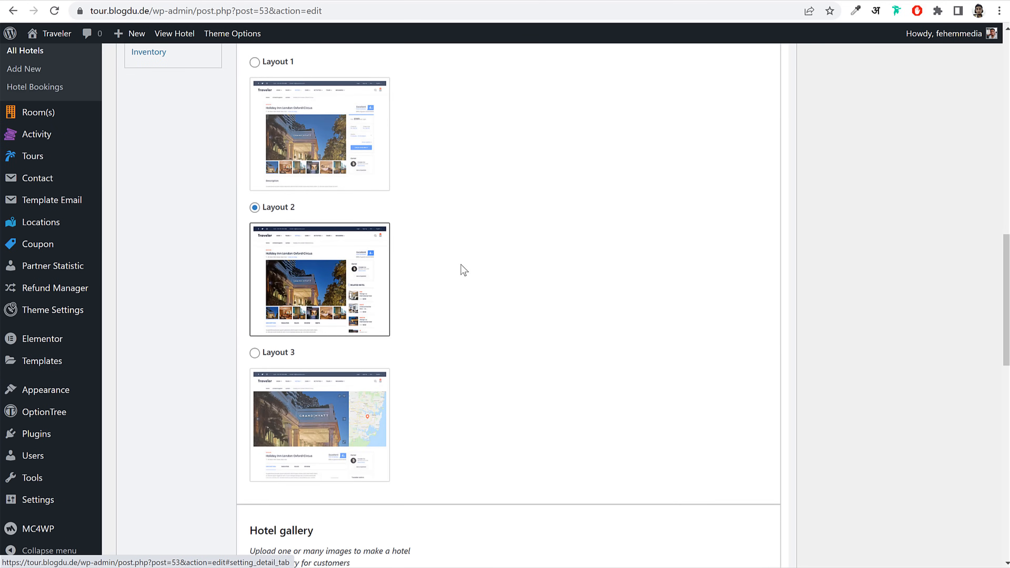
pyautogui.scroll(4, 462, 269)
pyautogui.click(366, 314)
pyautogui.scroll(10, 597, 293)
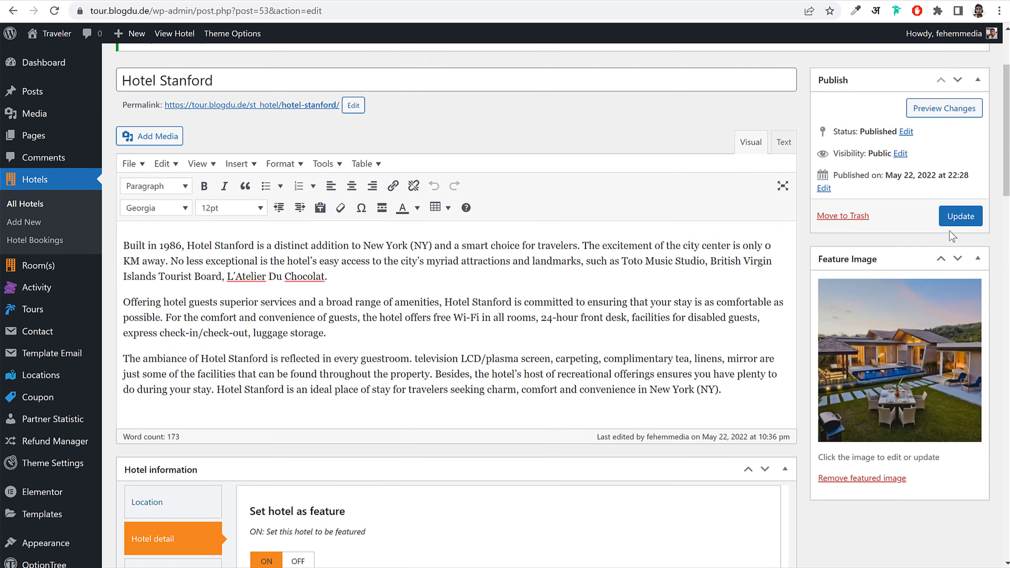
pyautogui.click(959, 217)
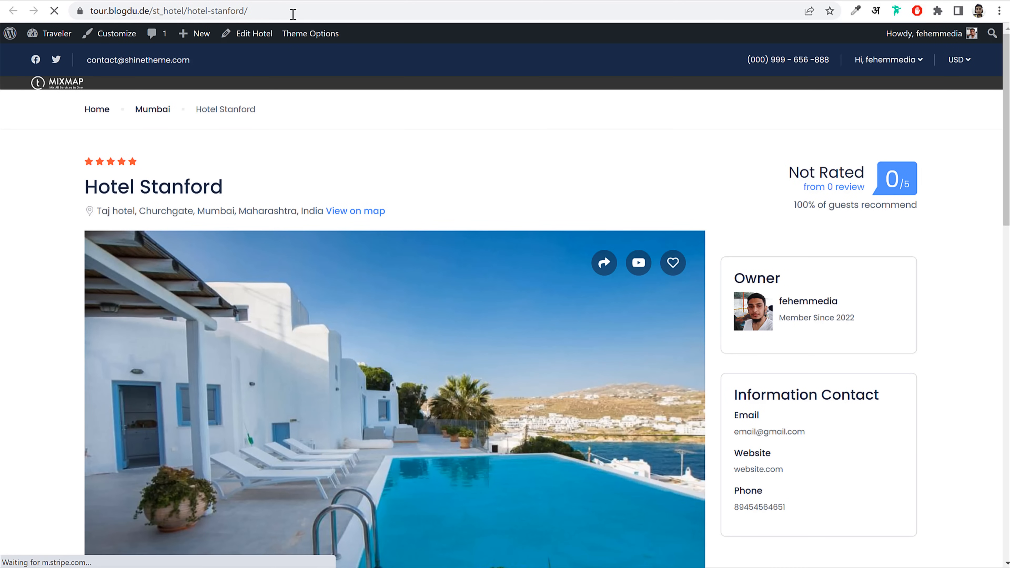
# - Check the hotel's map location, pinned at Churchgate, on the live page
pyautogui.scroll(-10, 656, 223)
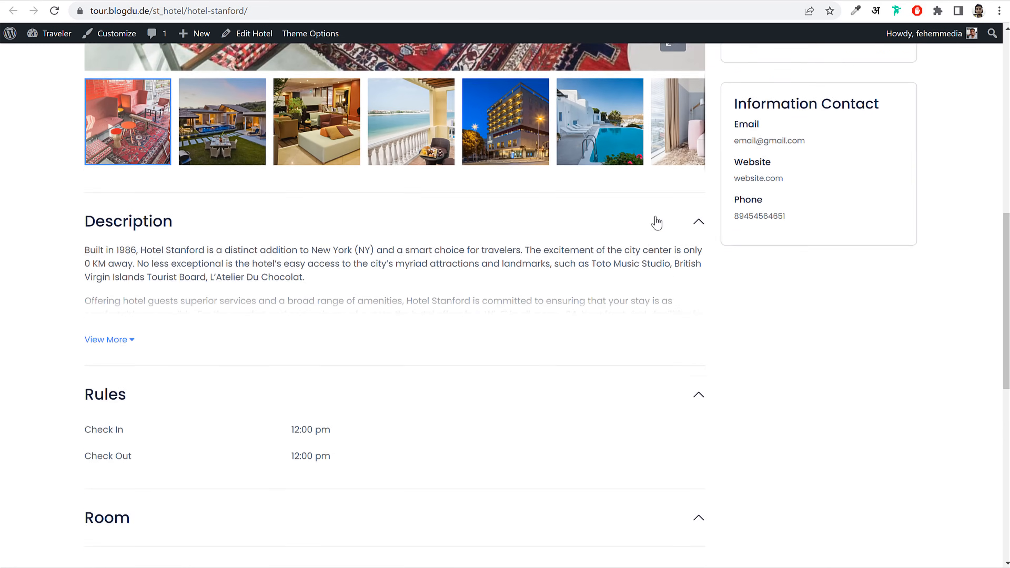
pyautogui.scroll(-10, 657, 223)
pyautogui.scroll(15, 653, 219)
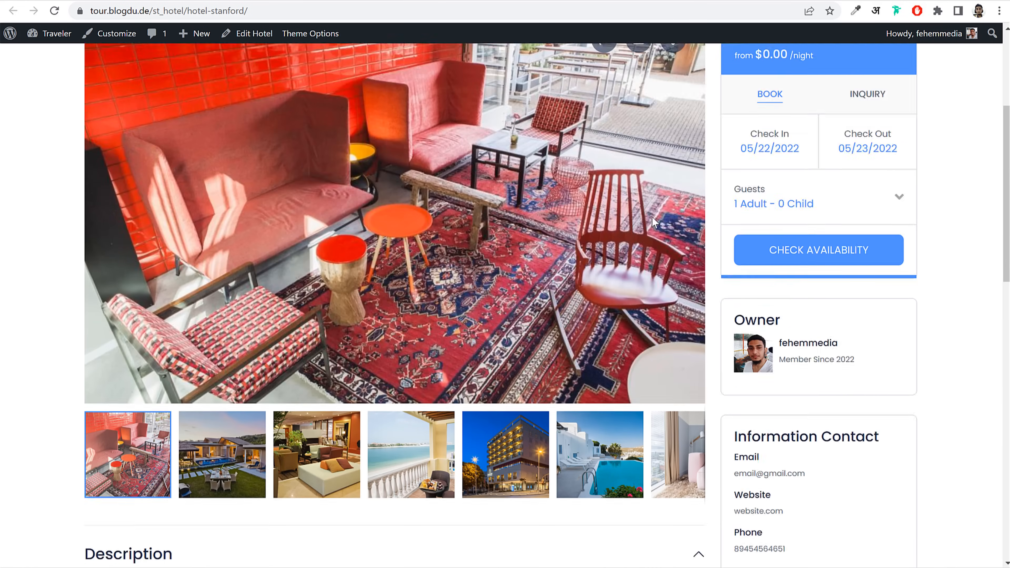
pyautogui.scroll(3, 651, 217)
pyautogui.click(350, 95)
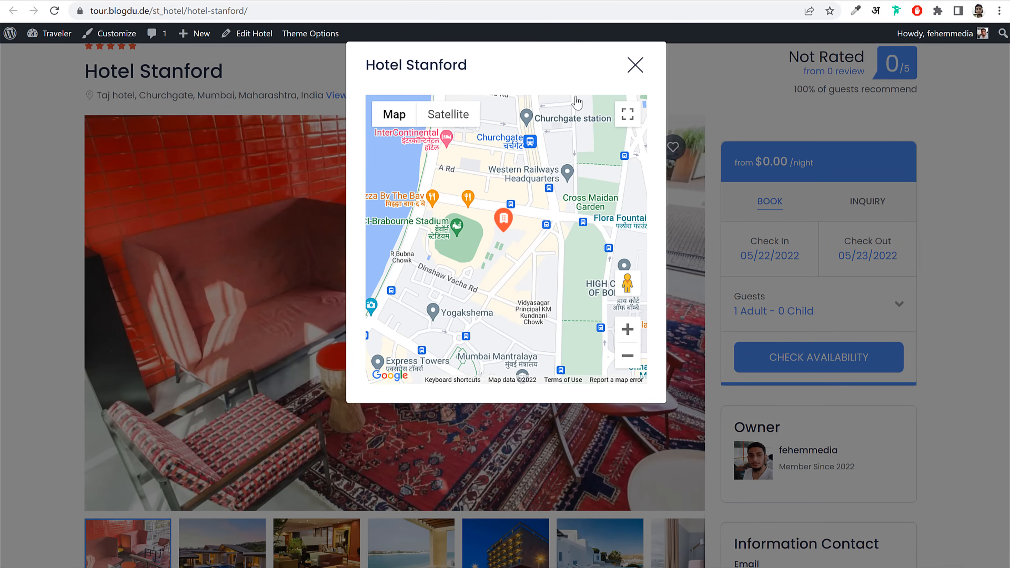
pyautogui.click(634, 73)
# - Switch the Hotel detail layout to the map layout and update the hotel
pyautogui.click(178, 1)
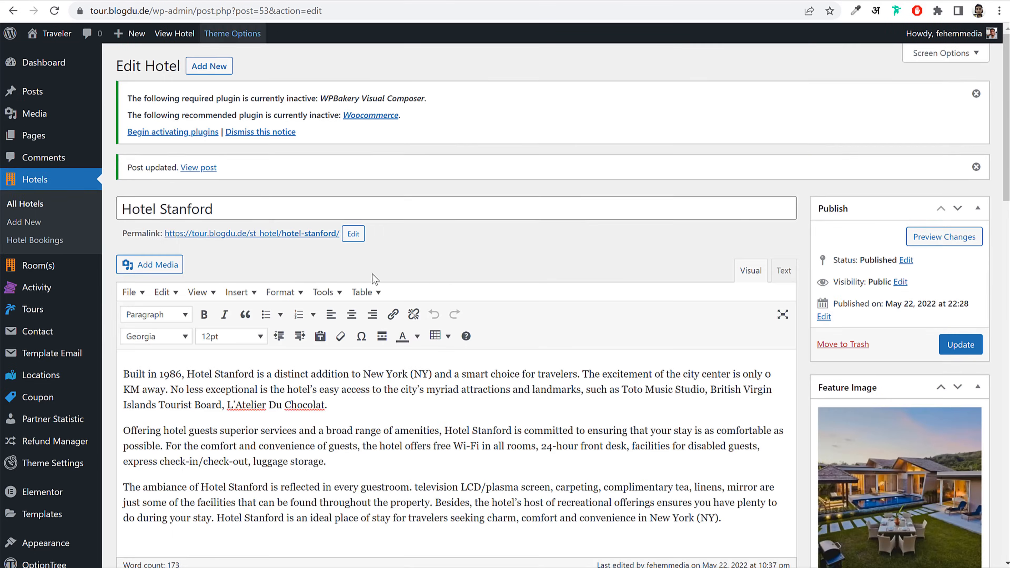
pyautogui.scroll(-2, 381, 321)
pyautogui.scroll(-9, 382, 325)
pyautogui.click(173, 168)
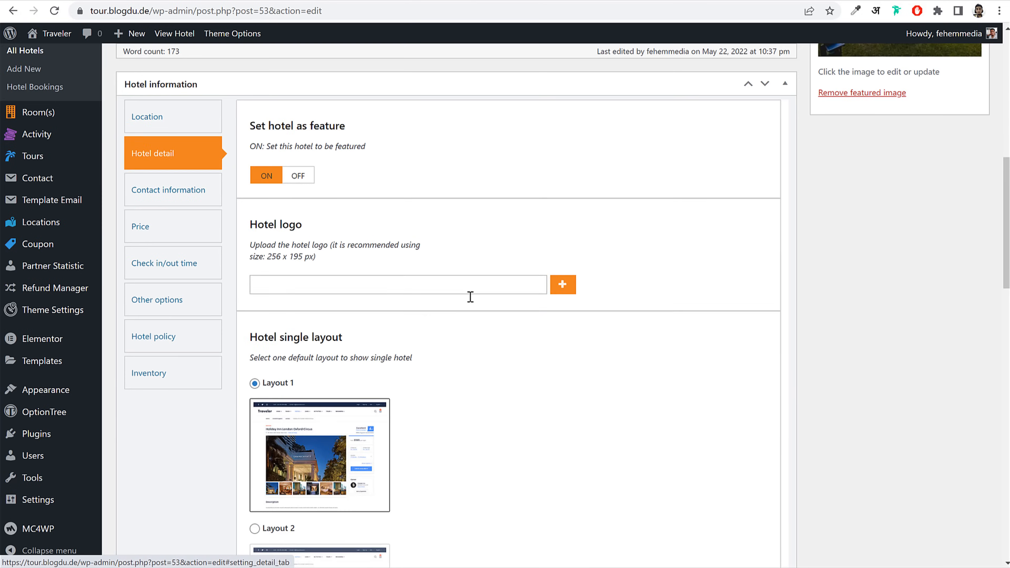
pyautogui.scroll(-10, 418, 346)
pyautogui.scroll(20, 662, 380)
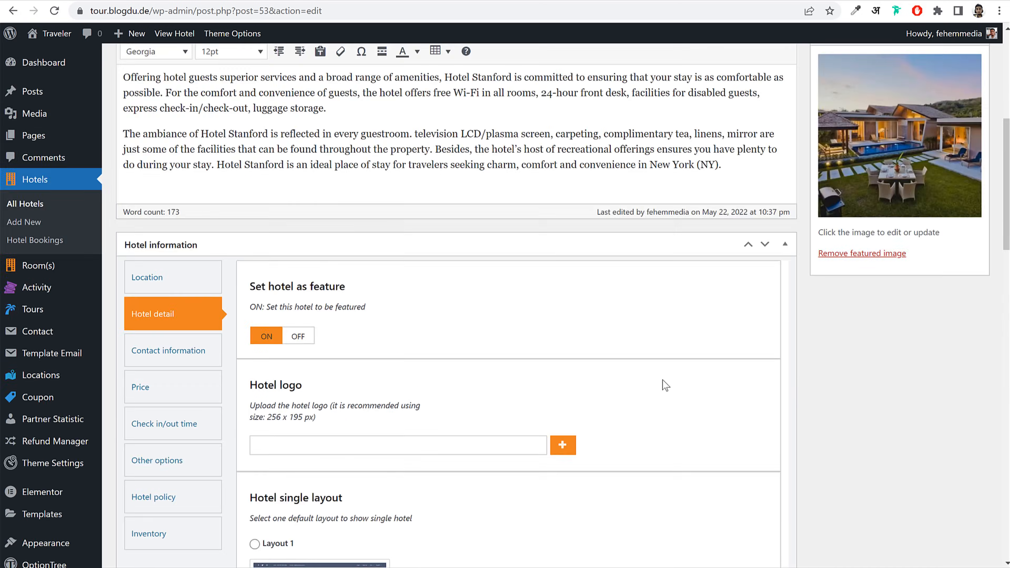
pyautogui.click(961, 345)
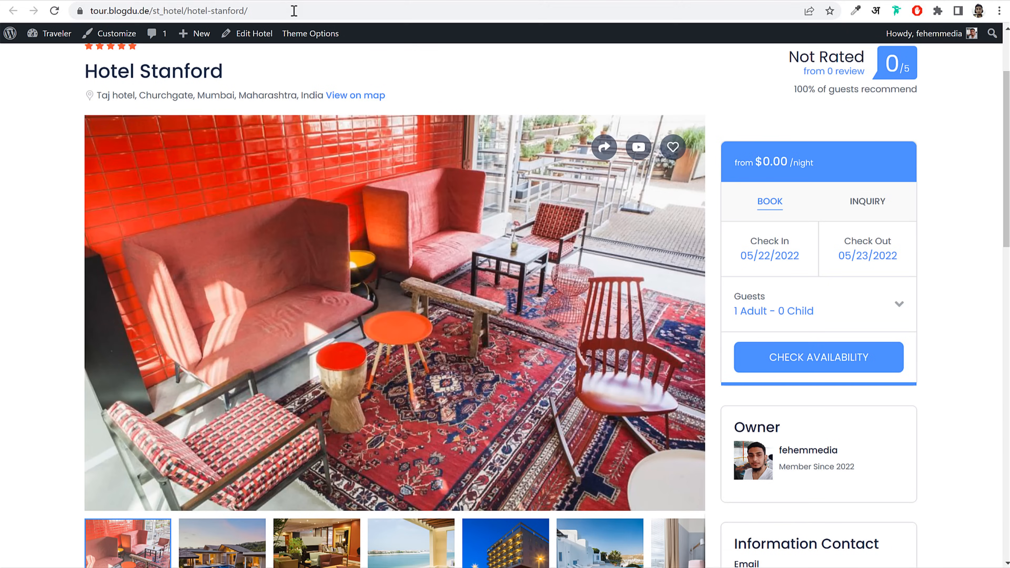
# - Reload the public hotel page and browse through the gallery photos
pyautogui.click(293, 10)
pyautogui.press('Return')
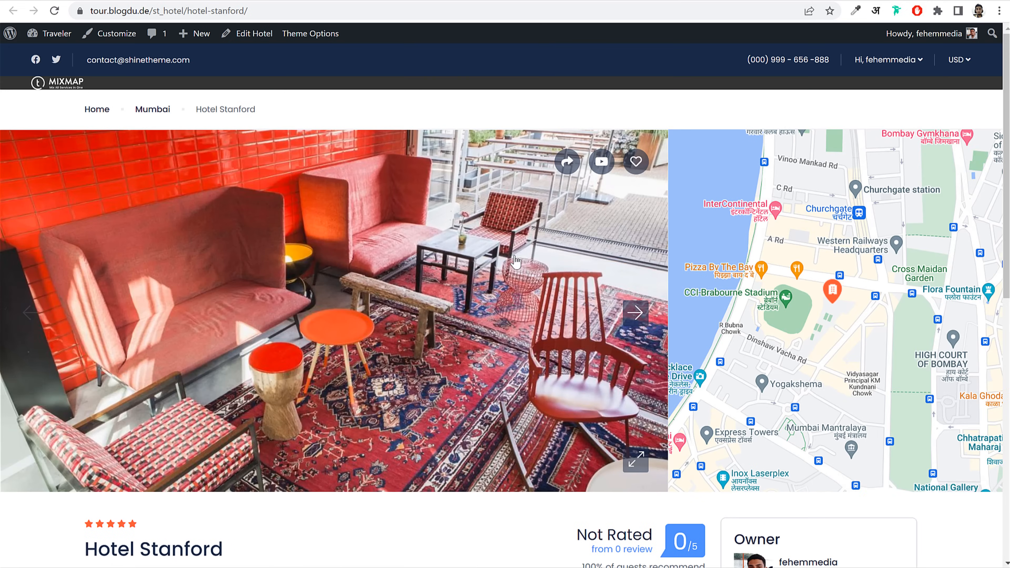
pyautogui.click(638, 316)
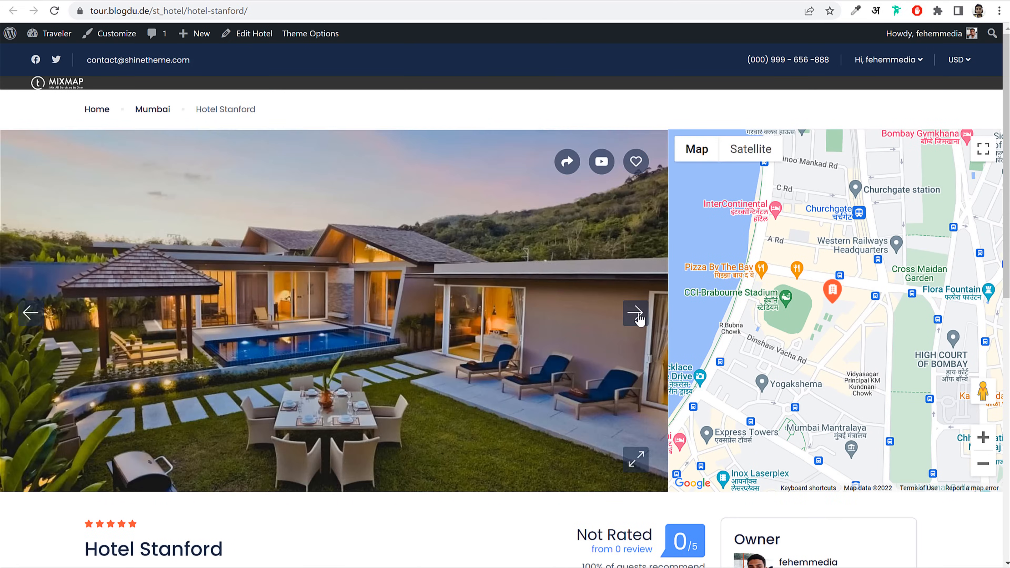
pyautogui.click(638, 316)
pyautogui.click(638, 316)
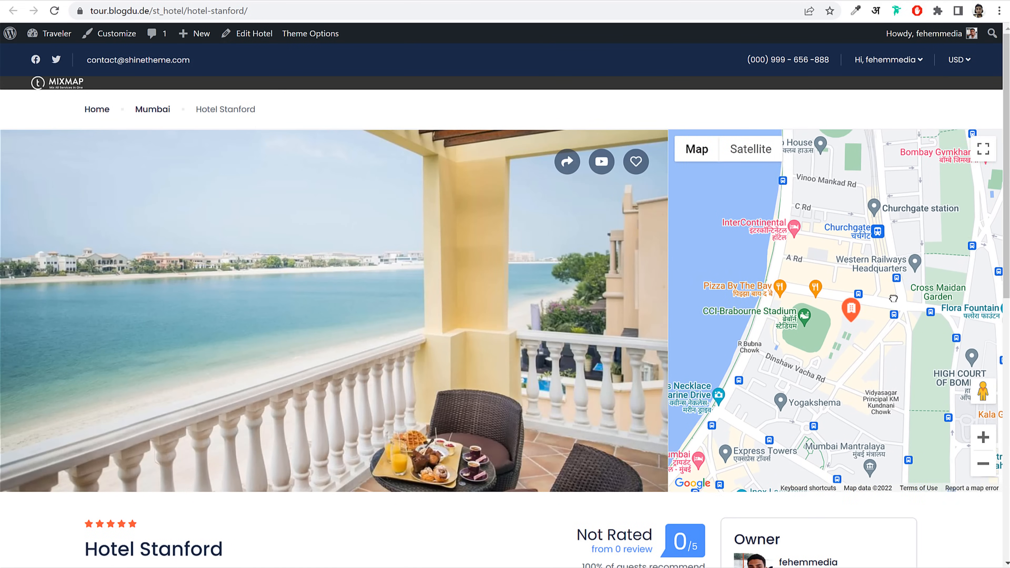
pyautogui.scroll(-10, 532, 350)
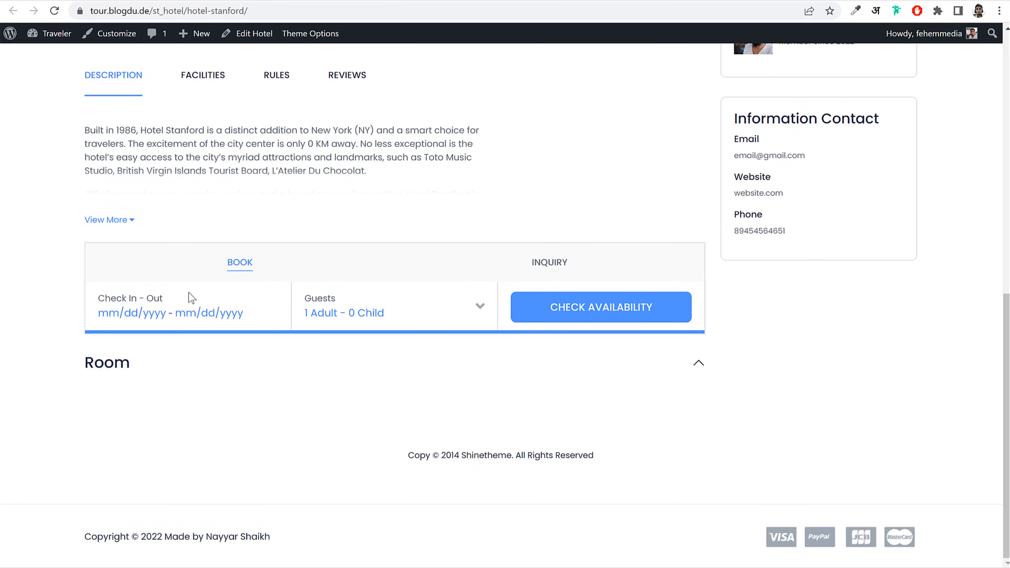
pyautogui.moveTo(46, 358); pyautogui.dragTo(200, 370)
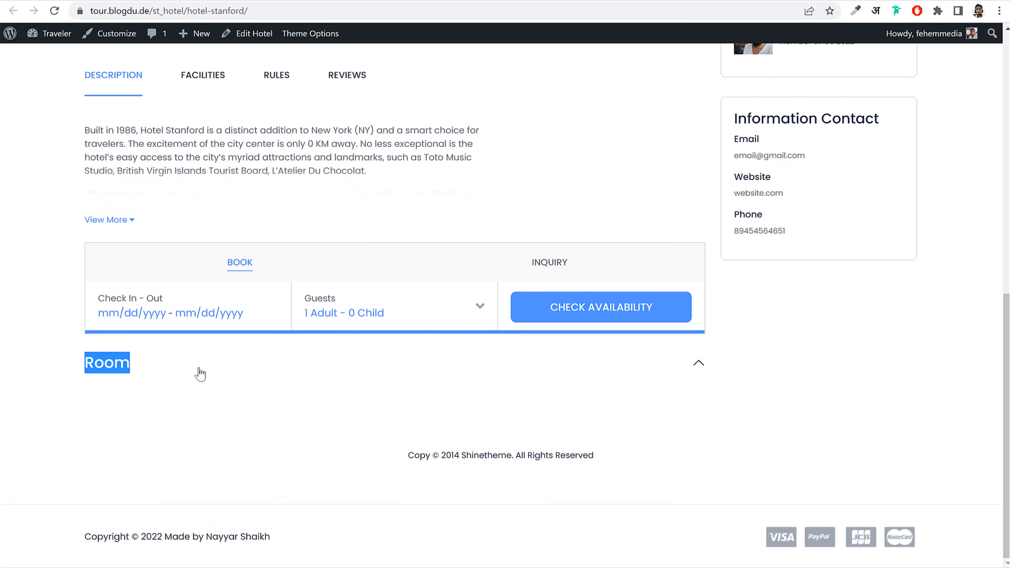
# - Check the Facilities, Rules, Reviews and Description sections on the hotel page
pyautogui.scroll(5, 317, 353)
pyautogui.click(201, 273)
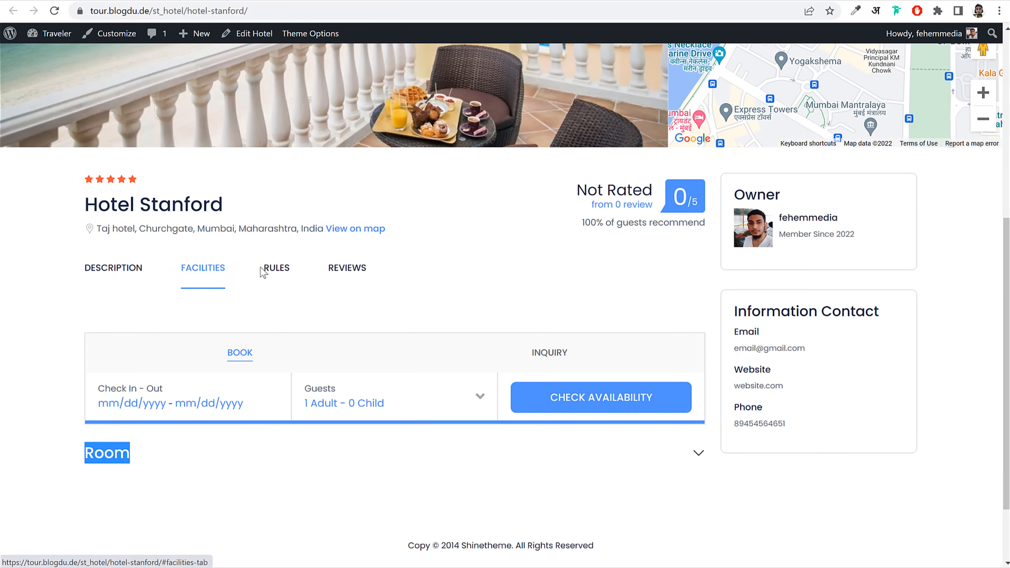
pyautogui.click(274, 271)
pyautogui.click(345, 271)
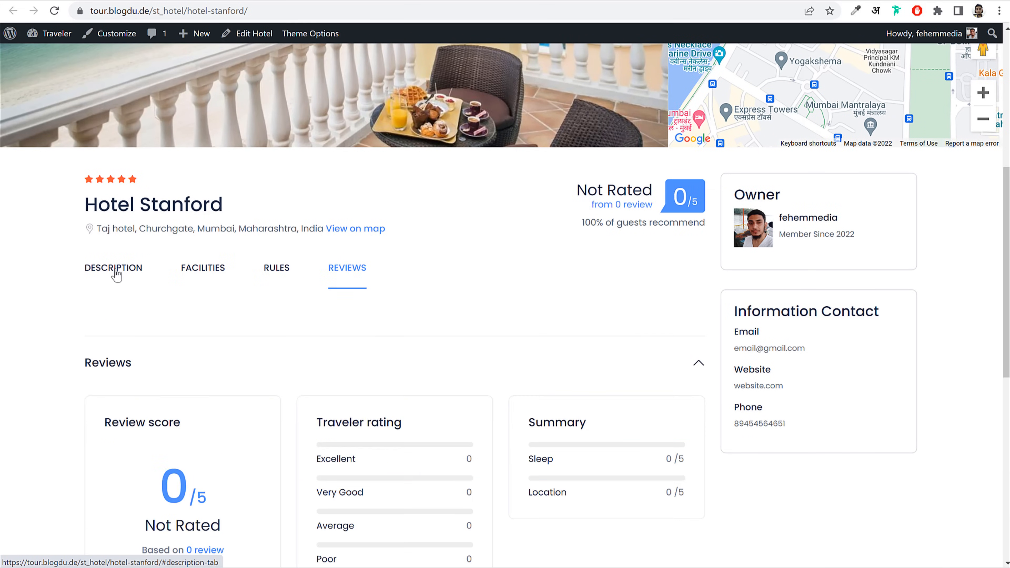
pyautogui.click(113, 271)
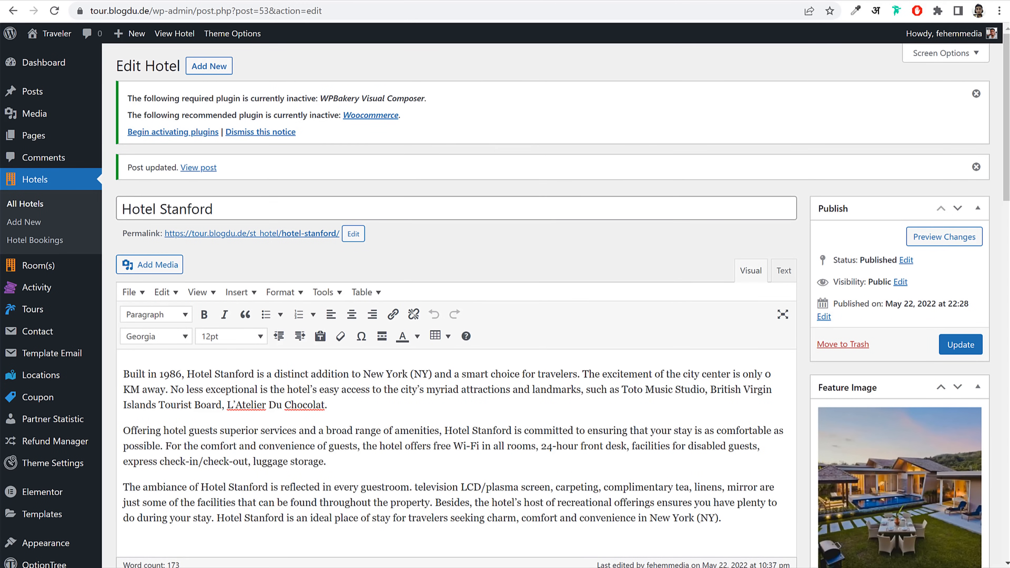
# - Start a new room titled Standard Room, copied from the reference site's Standard Room page
pyautogui.click(143, 286)
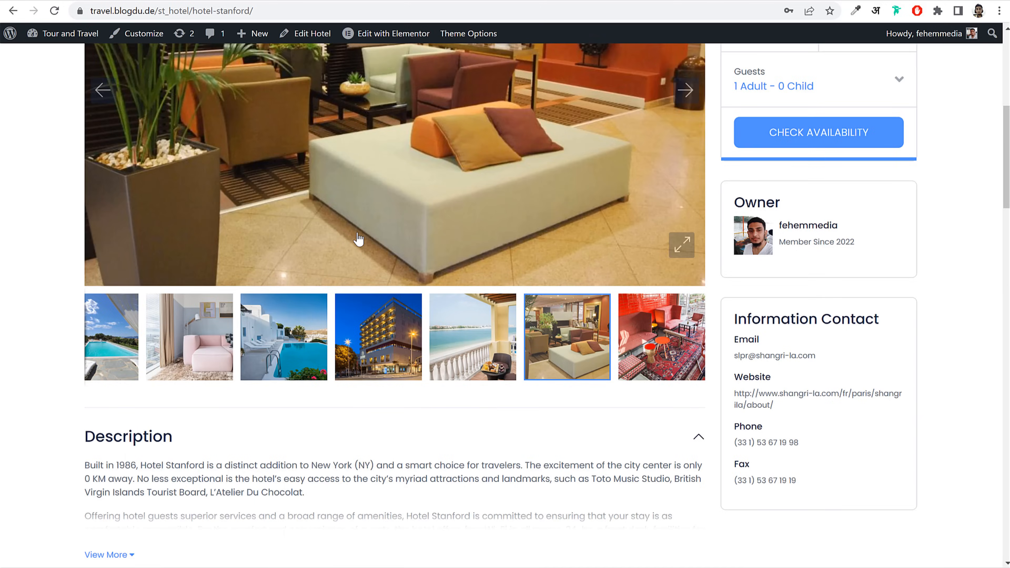
pyautogui.scroll(-15, 359, 239)
pyautogui.tripleClick(365, 158)
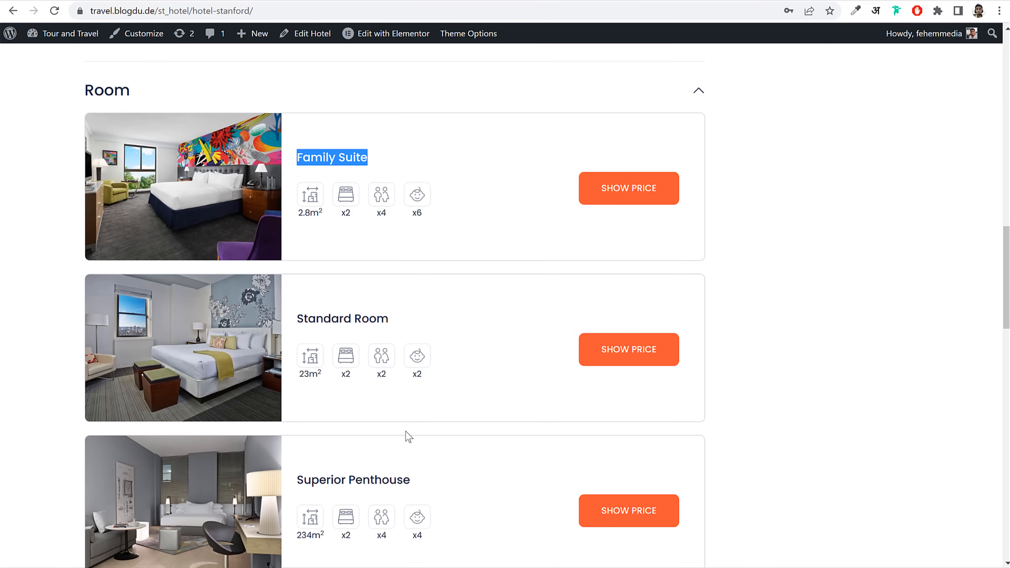
pyautogui.click(345, 324)
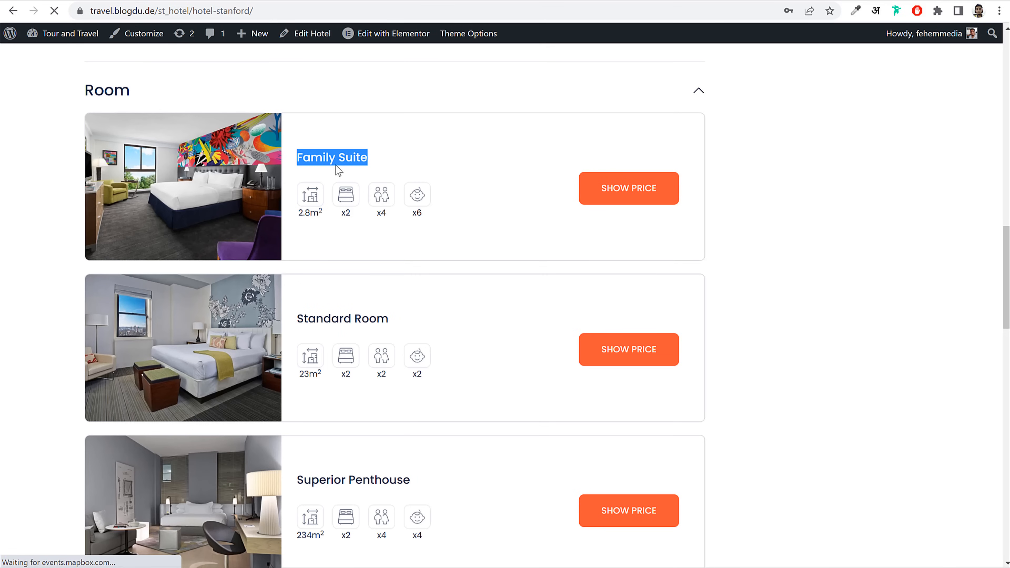
pyautogui.scroll(-5, 318, 267)
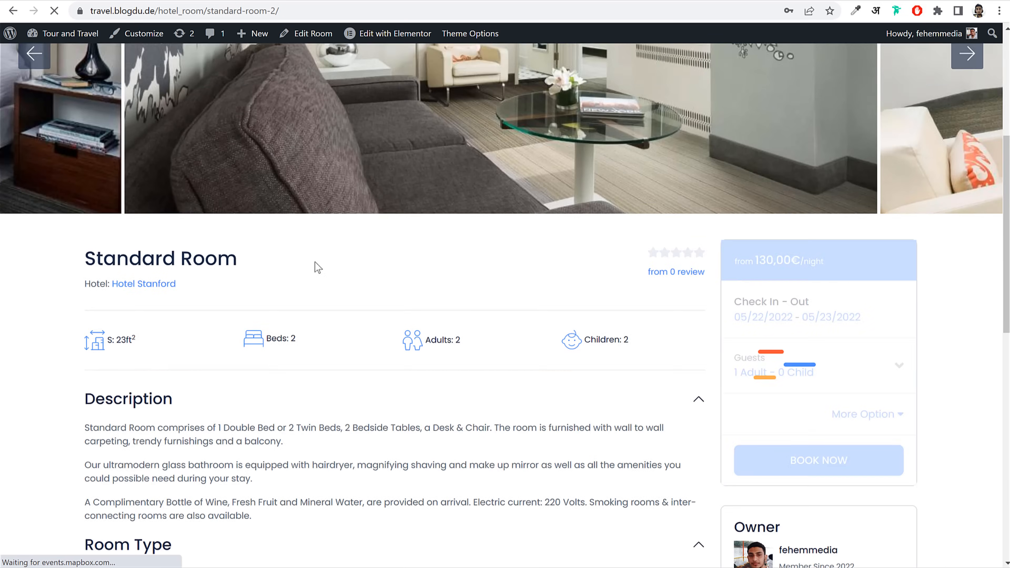
pyautogui.moveTo(251, 233); pyautogui.dragTo(207, 197)
pyautogui.hotkey('ctrl', 'c')
pyautogui.hotkey('ctrl', 'Tab')
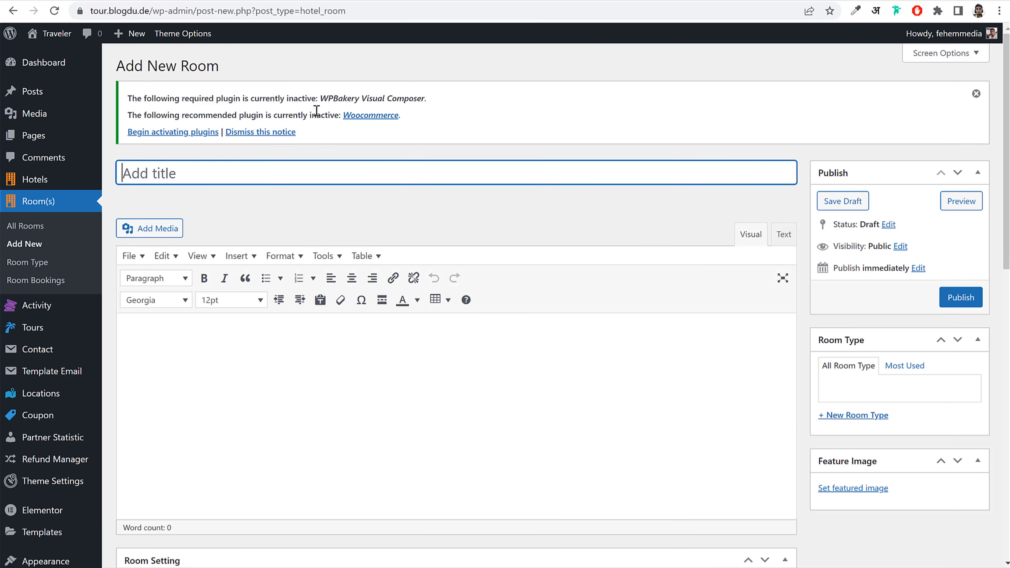
pyautogui.hotkey('ctrl', 'v')
# - Copy the three-paragraph Standard Room description from the reference page into the room editor
pyautogui.hotkey('ctrl', 'shift', 'Tab')
pyautogui.scroll(-4, 270, 163)
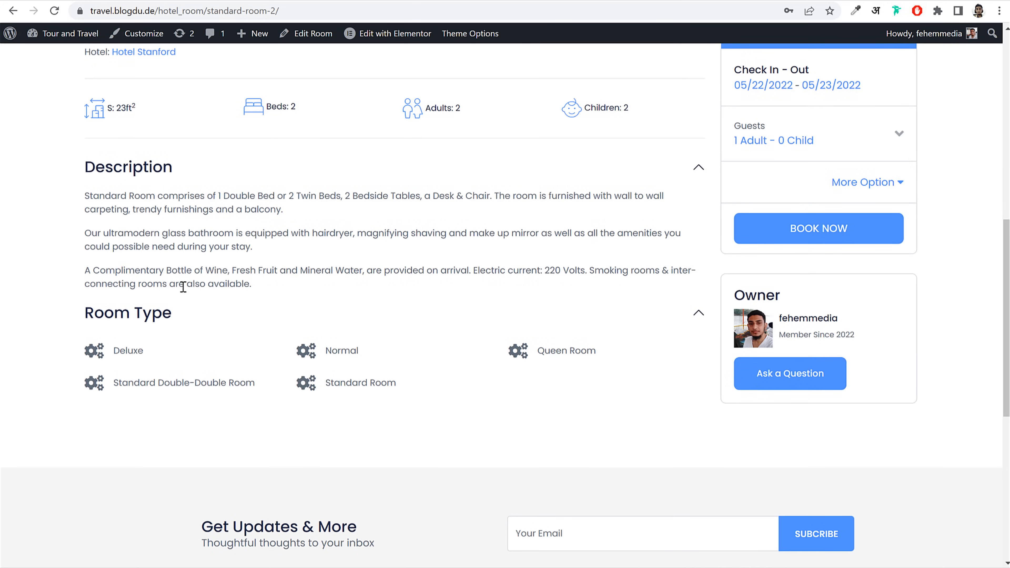
pyautogui.moveTo(84, 195); pyautogui.dragTo(344, 293)
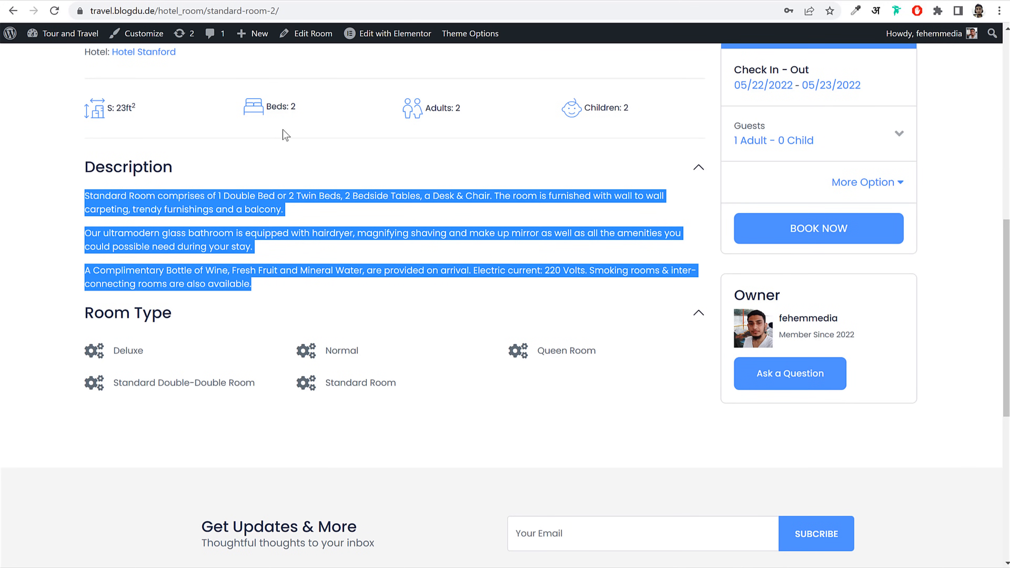
pyautogui.hotkey('ctrl', 'c')
pyautogui.hotkey('ctrl', 'Tab')
pyautogui.click(339, 371)
pyautogui.hotkey('ctrl', 'v')
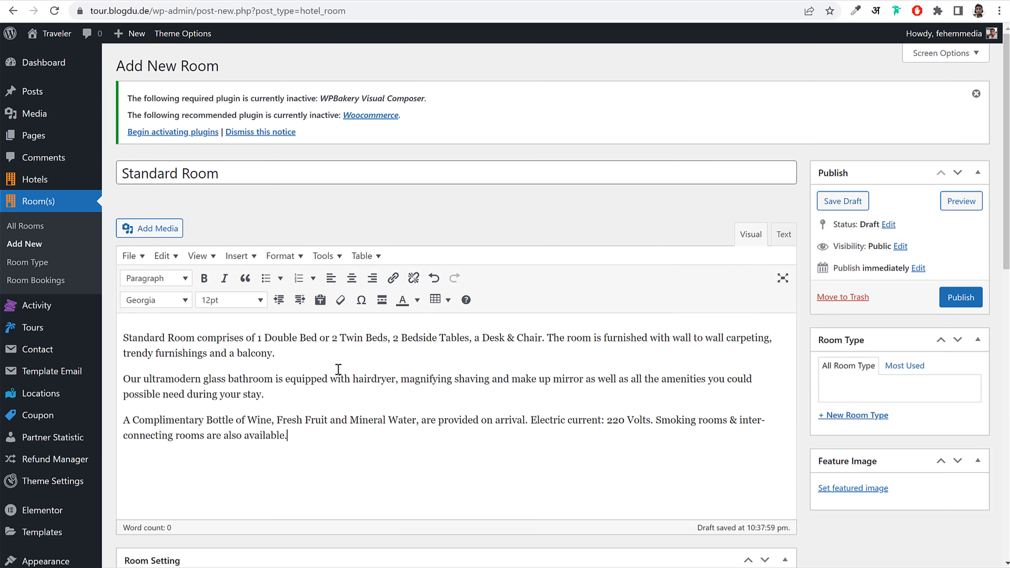
pyautogui.scroll(-8, 420, 370)
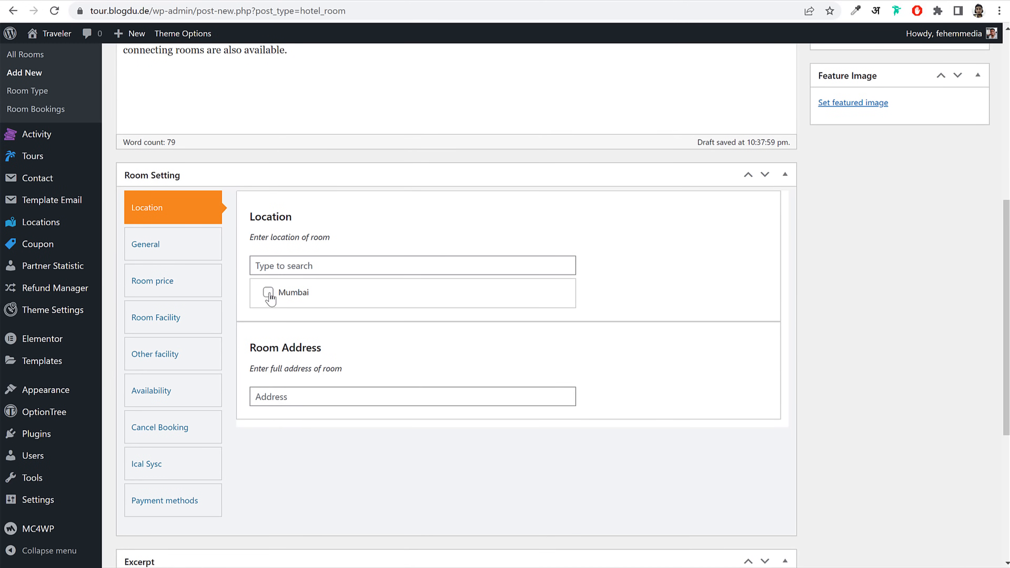
# - Tick Mumbai as location and enter the address Taj hotel, Churchgate, Mumbai, Maharashtra, India
pyautogui.click(268, 292)
pyautogui.scroll(-3, 466, 321)
pyautogui.click(368, 269)
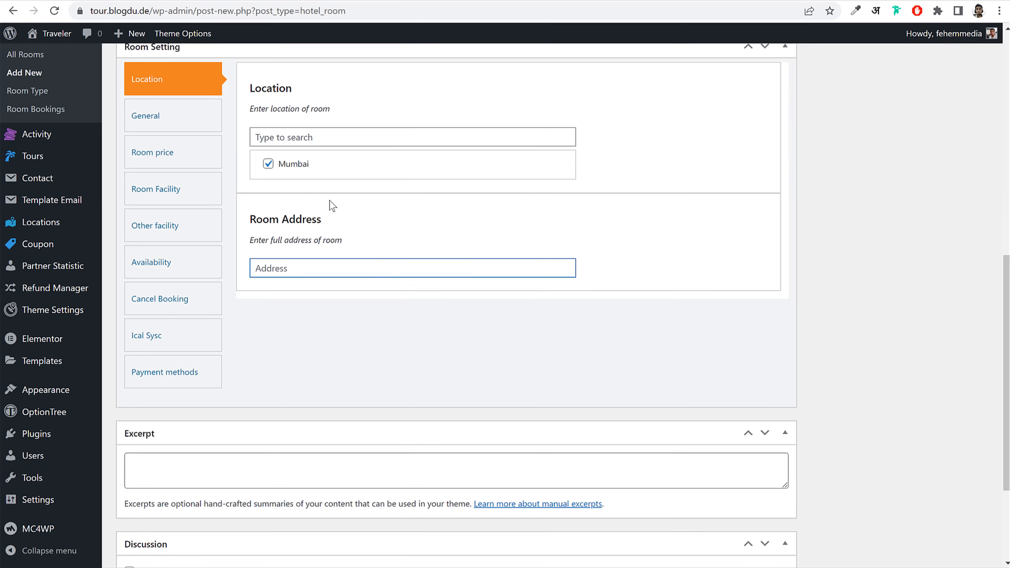
pyautogui.click(268, 2)
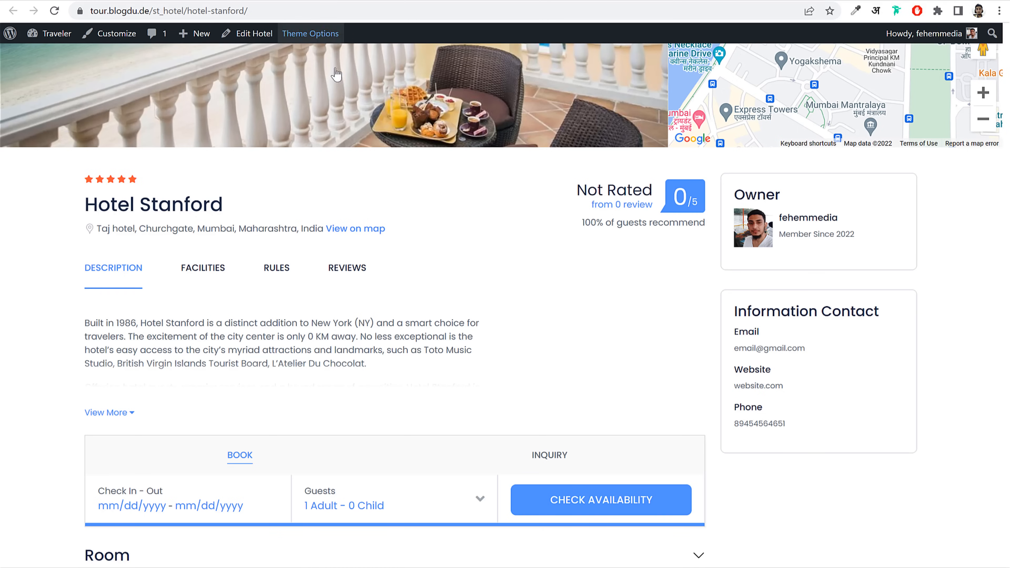
pyautogui.tripleClick(265, 225)
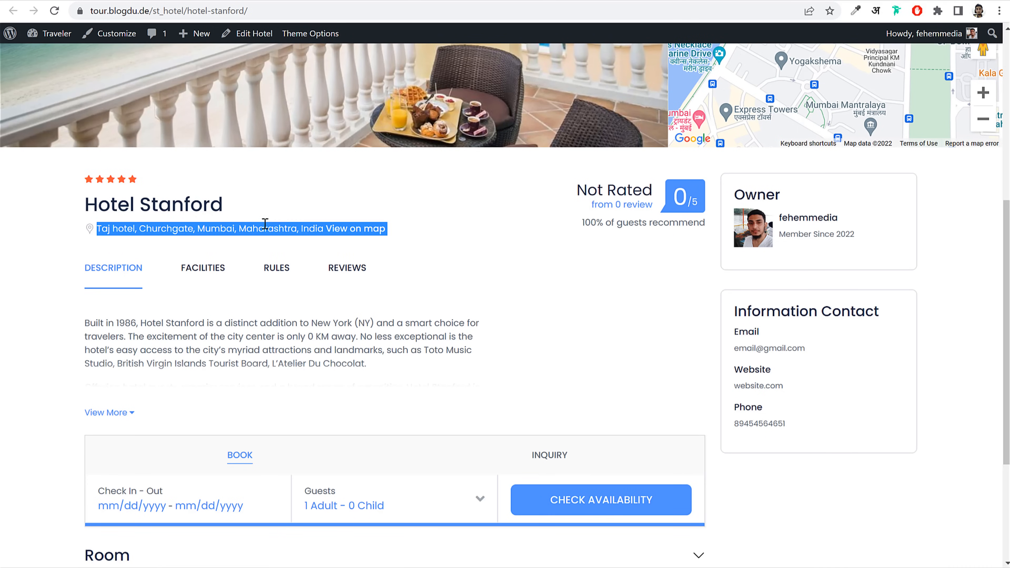
pyautogui.moveTo(325, 229); pyautogui.dragTo(95, 231)
pyautogui.hotkey('ctrl', 'c')
pyautogui.hotkey('ctrl', 'Tab')
pyautogui.hotkey('ctrl', 'v')
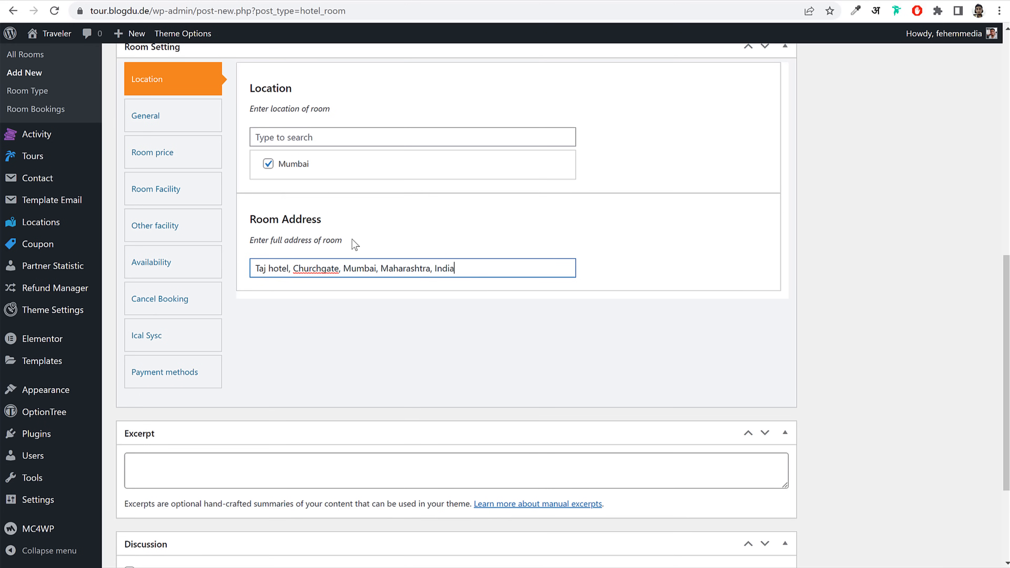
pyautogui.click(337, 296)
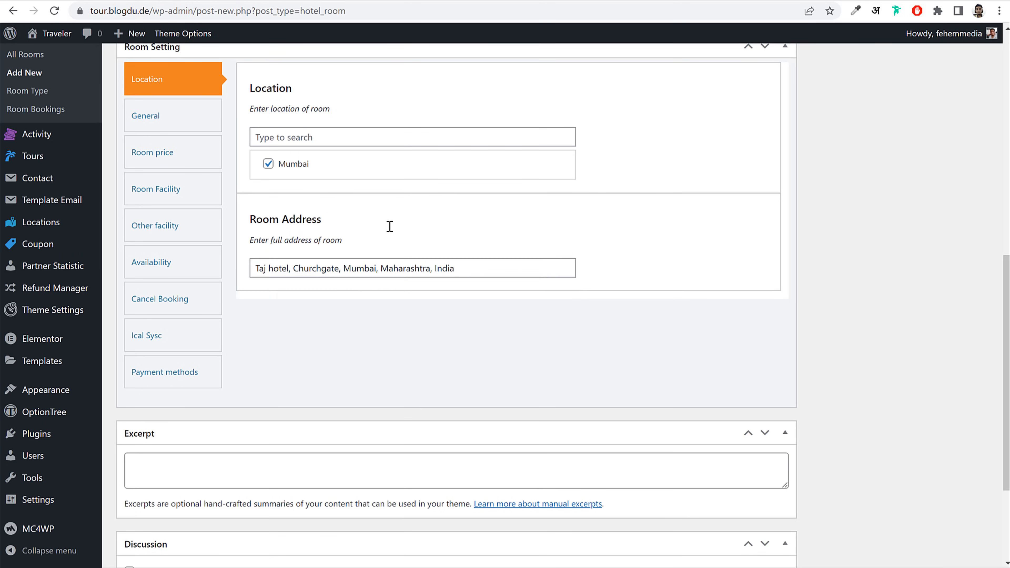
pyautogui.click(180, 117)
pyautogui.click(357, 143)
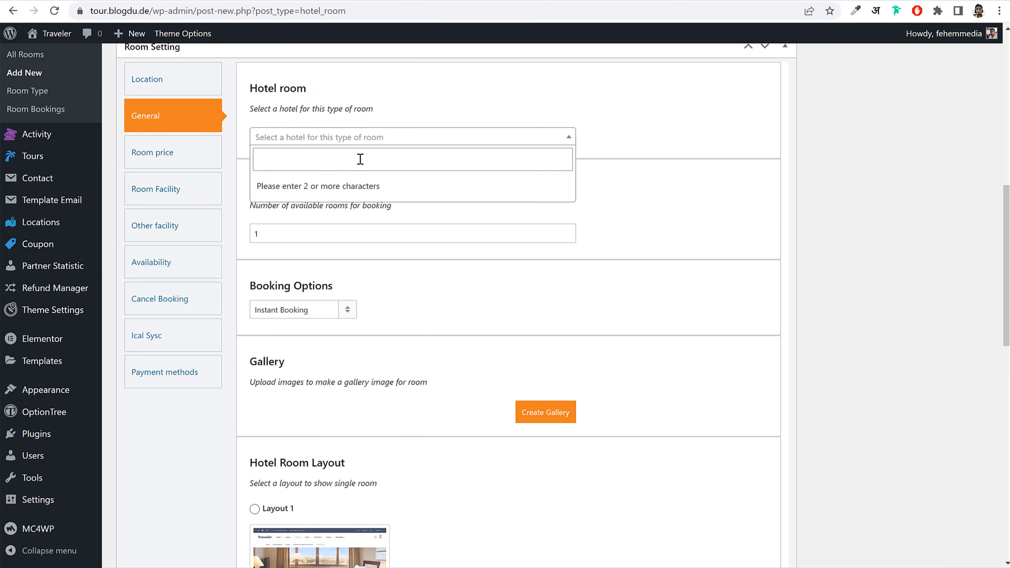
# - Assign the room to Hotel Stanford via the hotel search
pyautogui.click(336, 157)
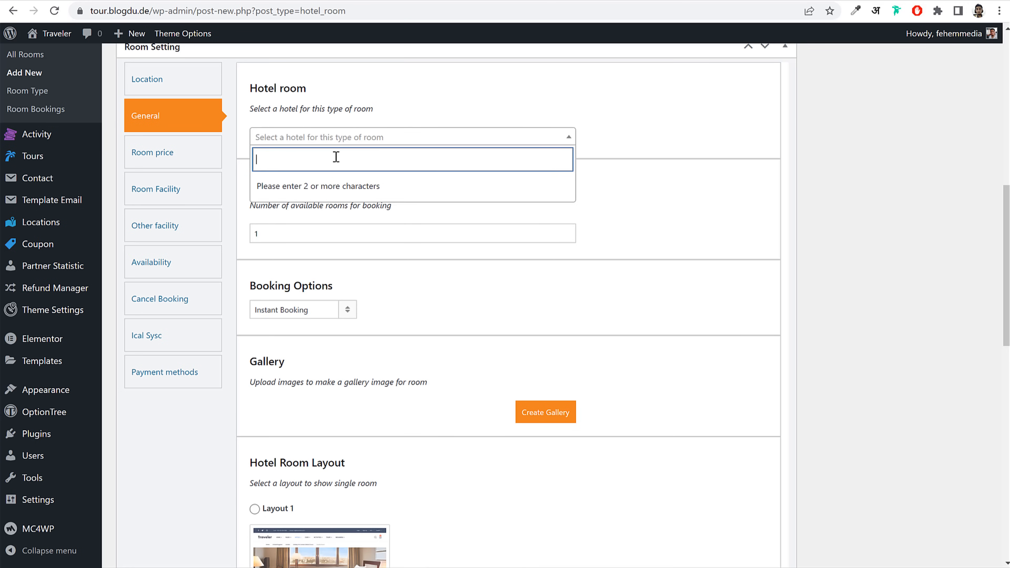
pyautogui.write('sta')
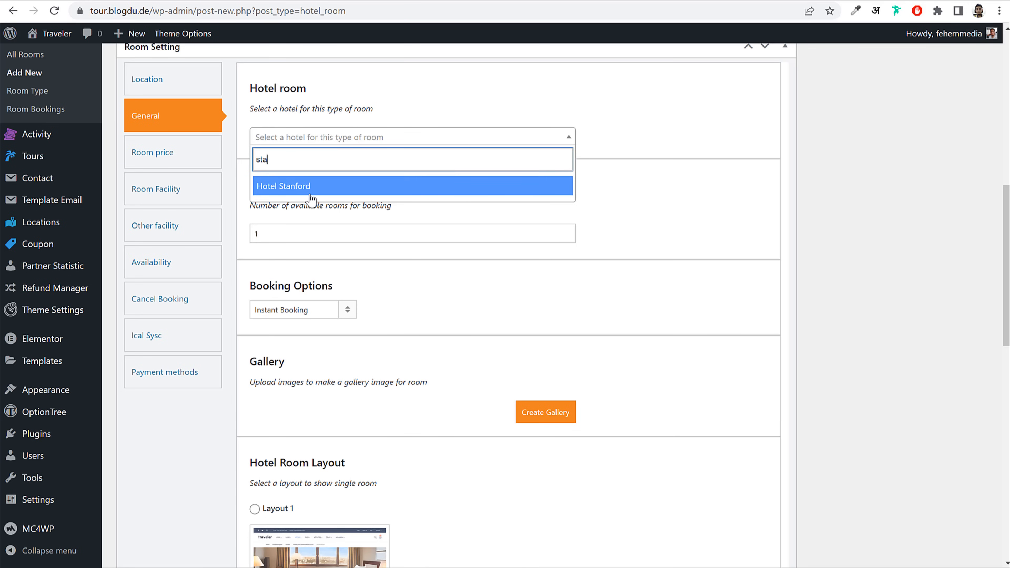
pyautogui.click(307, 195)
# - Set the number of rooms to 5 and the booking option to Instant & Enquire Booking
pyautogui.scroll(5, 358, 221)
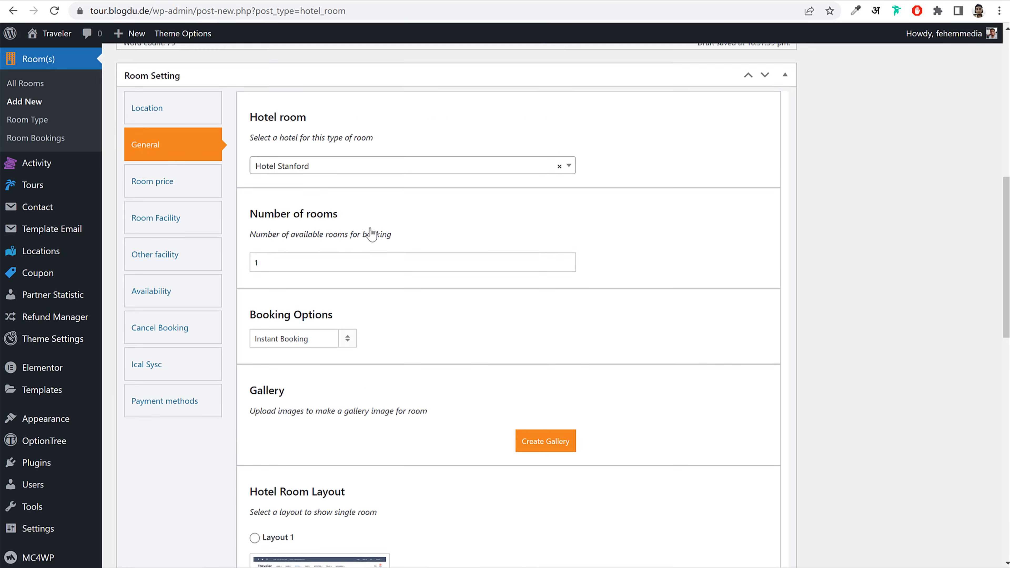
pyautogui.scroll(-5, 372, 231)
pyautogui.moveTo(338, 234); pyautogui.dragTo(245, 235)
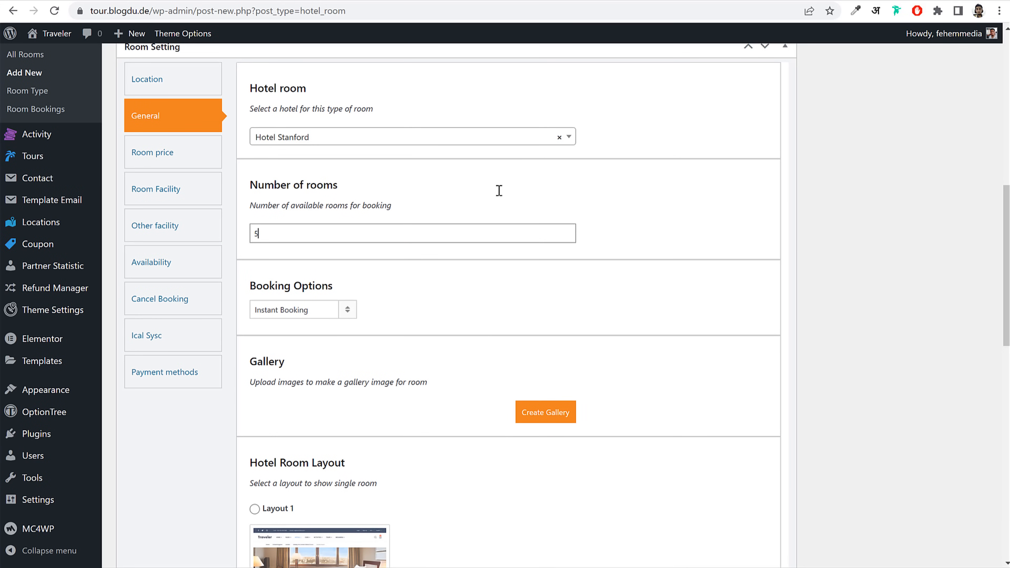
pyautogui.click(311, 311)
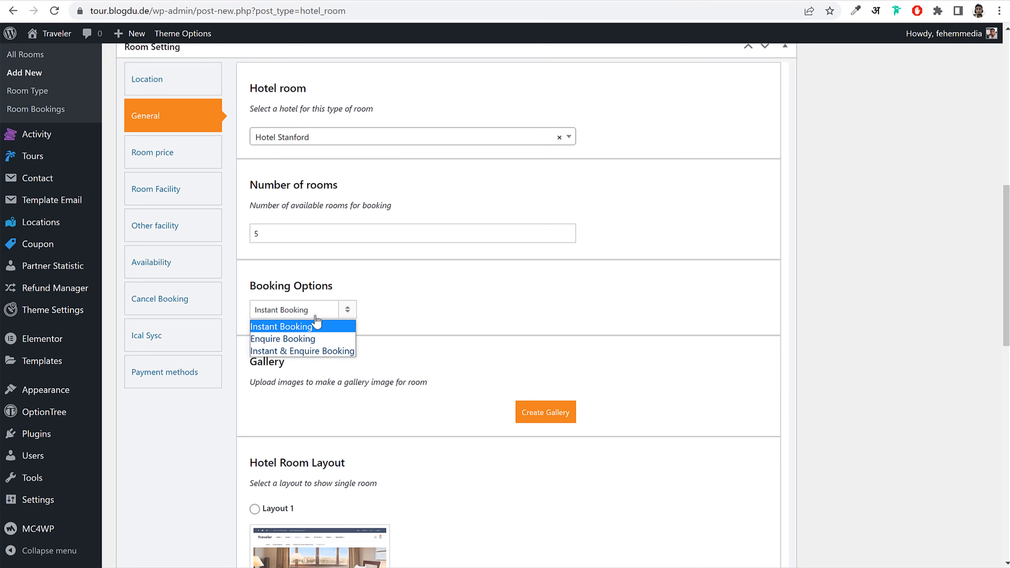
pyautogui.click(276, 353)
pyautogui.scroll(-3, 672, 311)
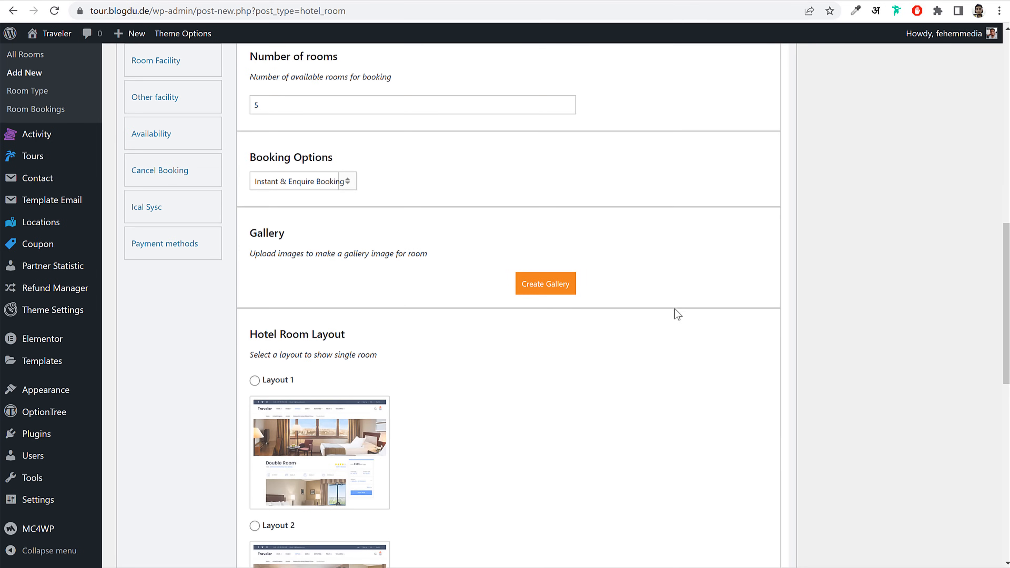
pyautogui.click(550, 289)
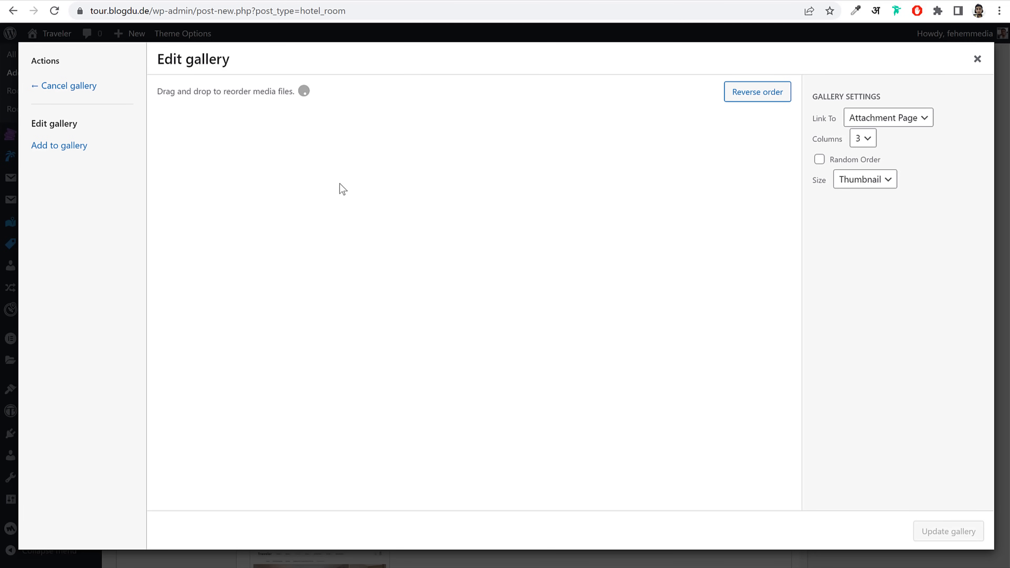
# - Upload Standard-1 through Standard-6 from the Rooms folder and save them as the room gallery
pyautogui.click(46, 148)
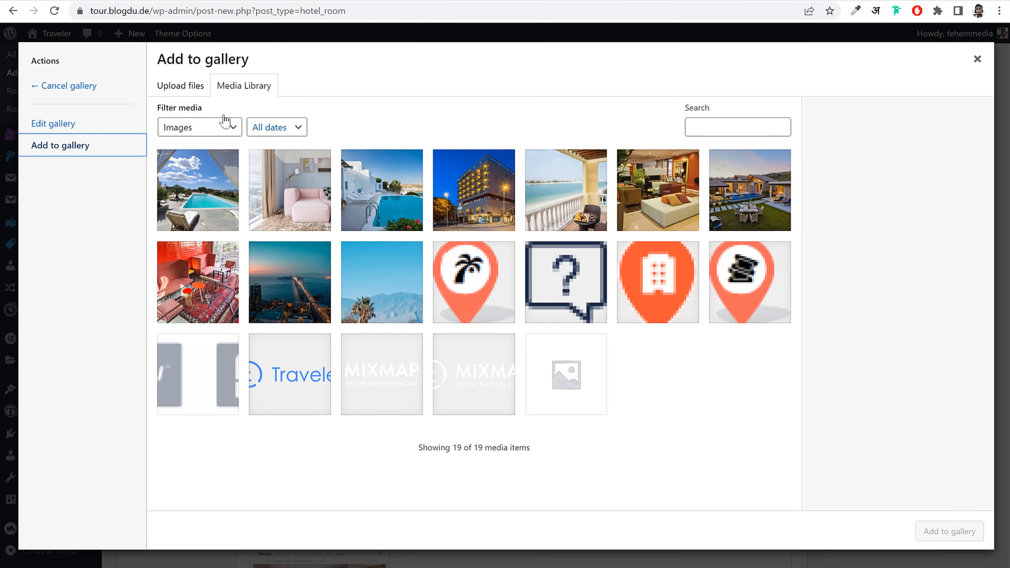
pyautogui.click(187, 96)
pyautogui.click(581, 289)
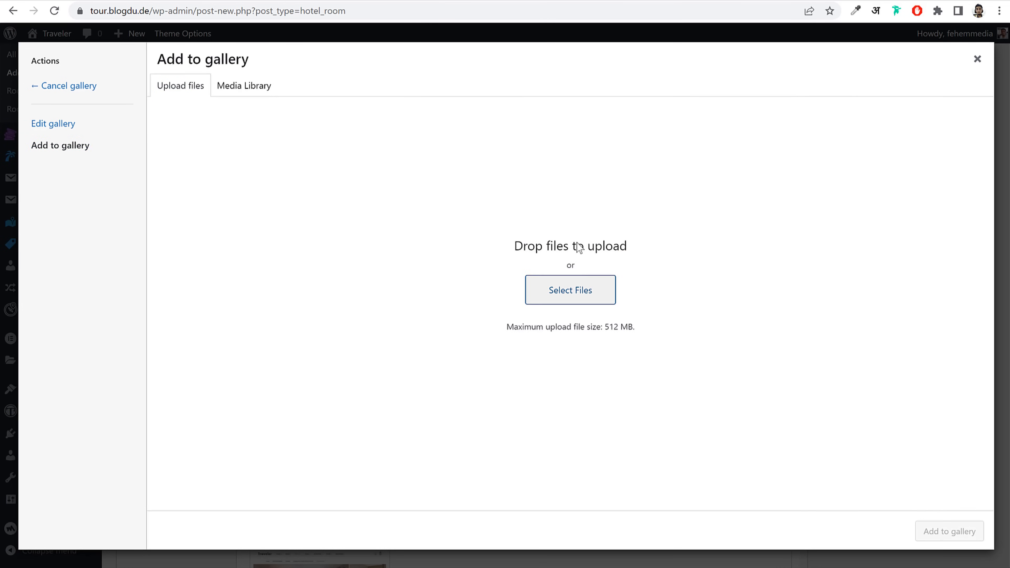
pyautogui.click(144, 3)
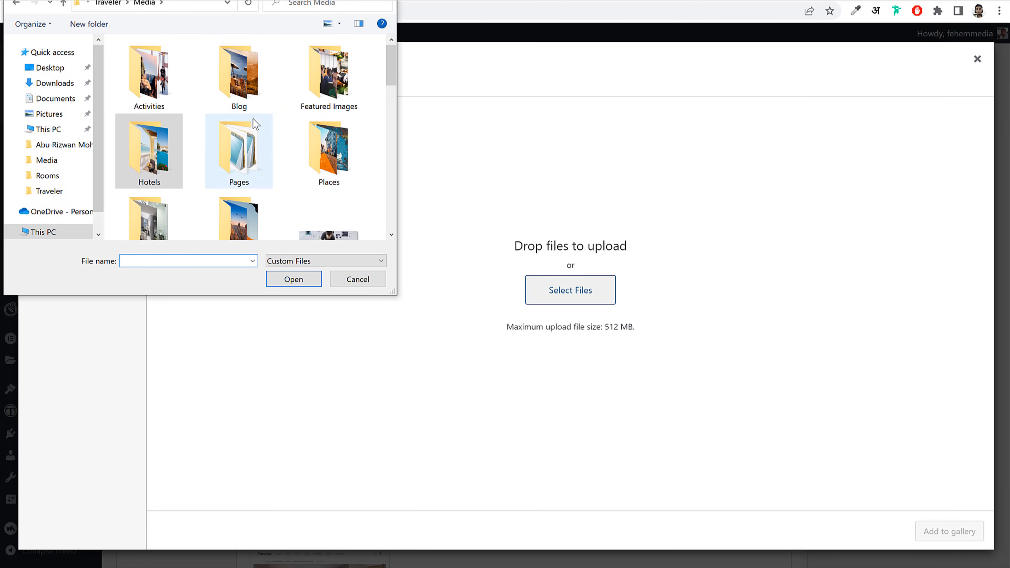
pyautogui.scroll(-1, 198, 219)
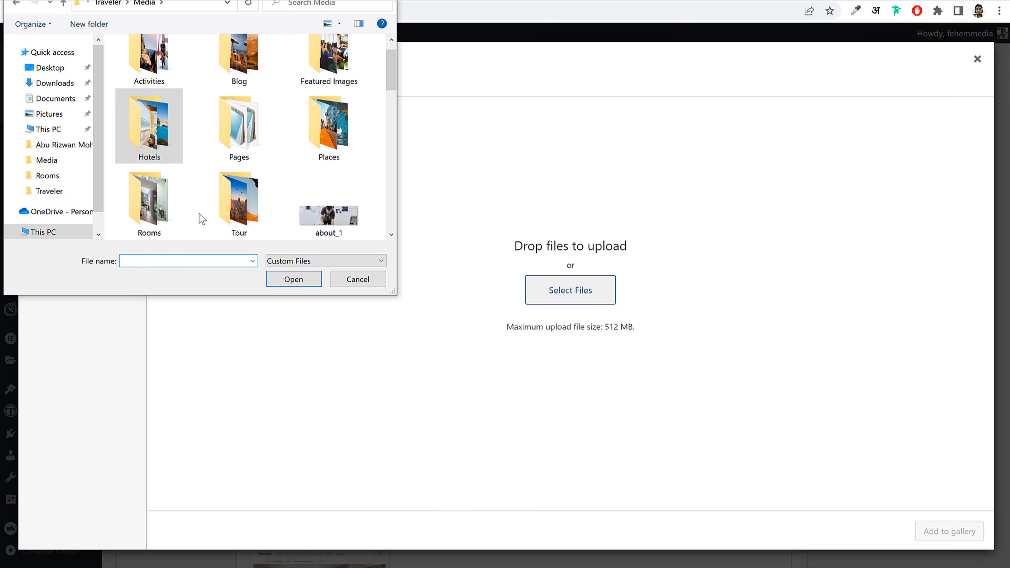
pyautogui.click(160, 225)
pyautogui.doubleClick(160, 225)
pyautogui.scroll(-3, 367, 179)
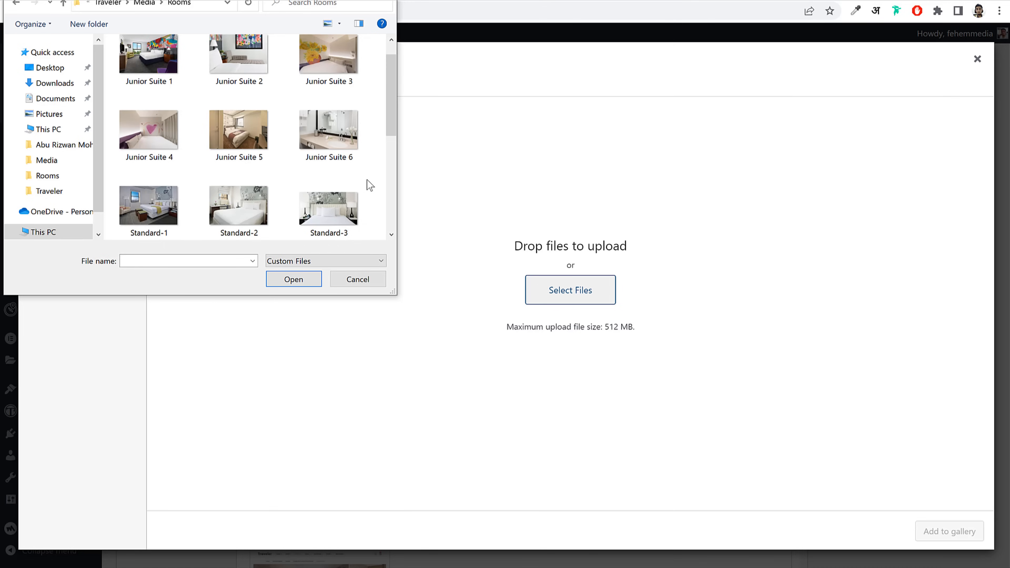
pyautogui.moveTo(374, 161); pyautogui.dragTo(124, 40)
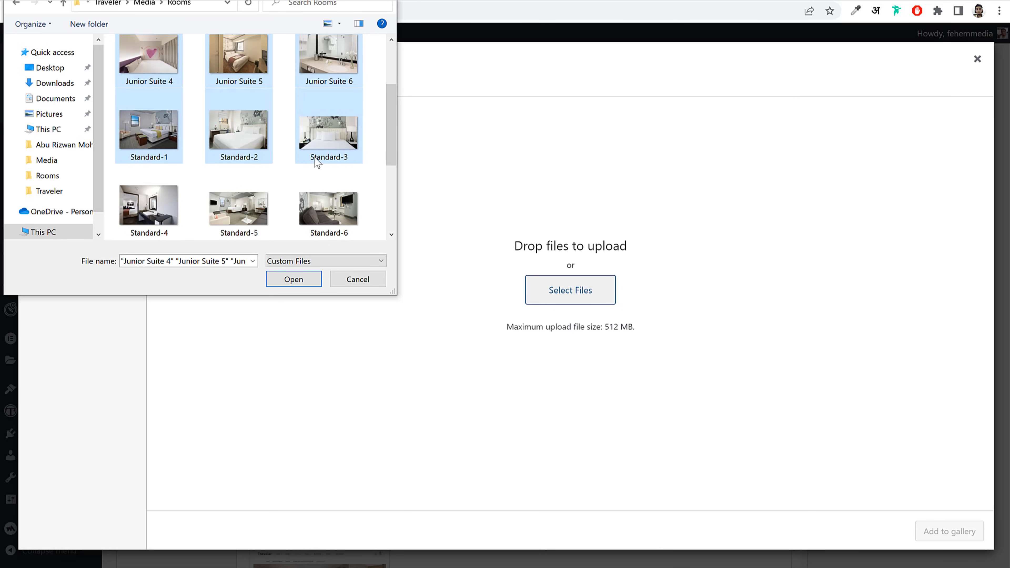
pyautogui.moveTo(368, 139); pyautogui.dragTo(164, 218)
pyautogui.click(293, 279)
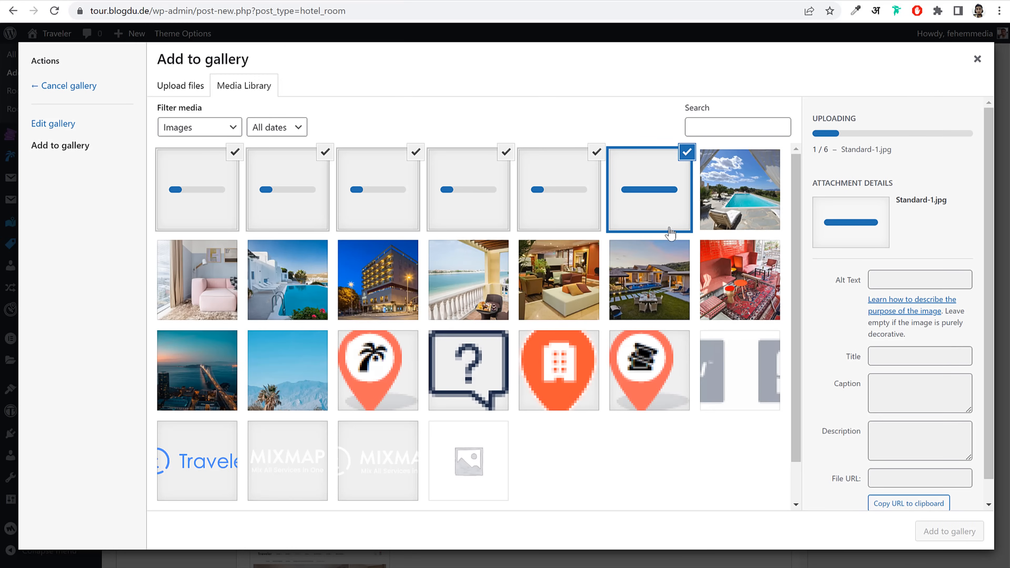
pyautogui.click(957, 533)
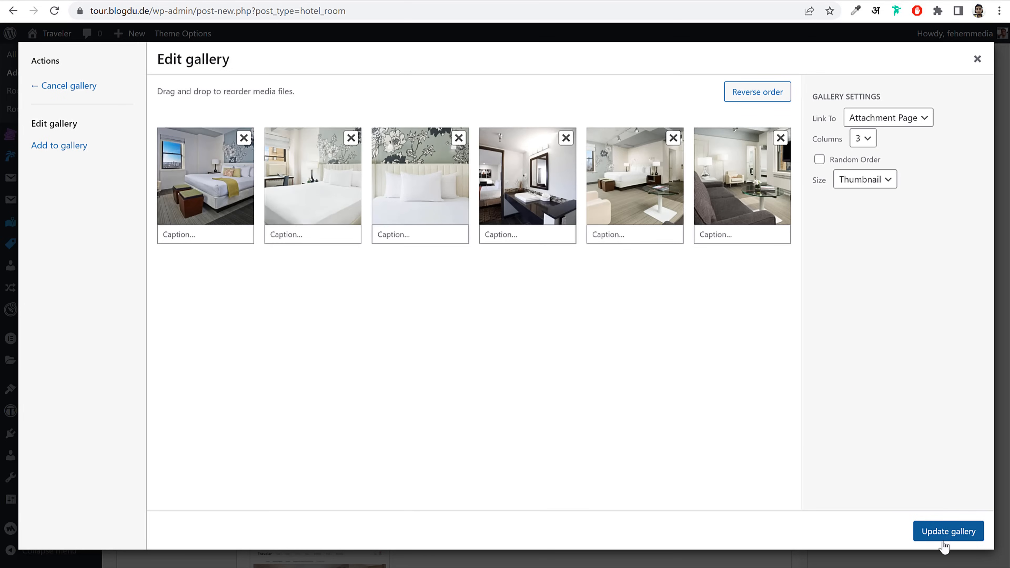
pyautogui.click(943, 535)
# - Choose Layout 2 for the single room page
pyautogui.scroll(-8, 653, 362)
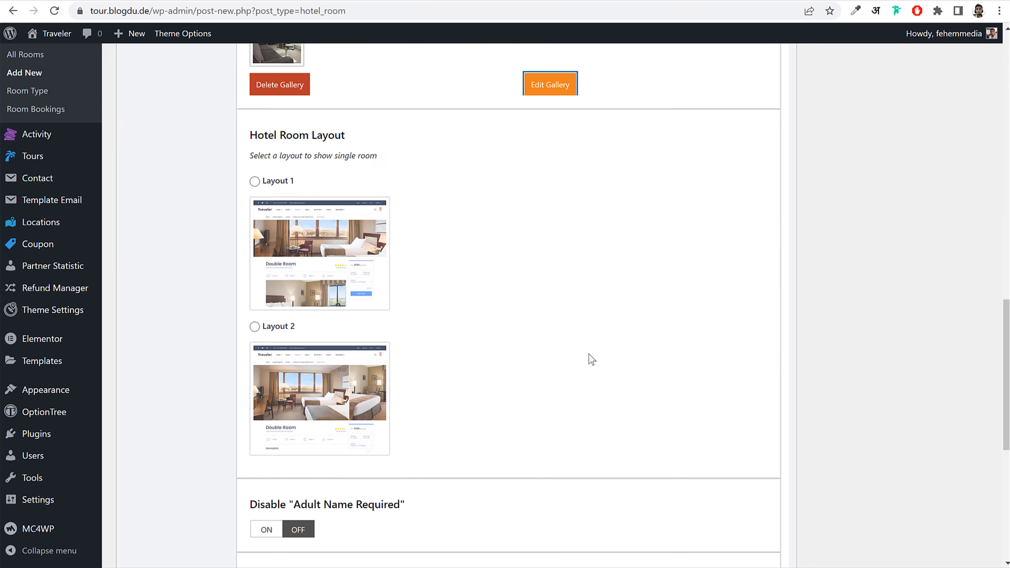
pyautogui.scroll(-3, 549, 283)
pyautogui.scroll(-2, 571, 292)
pyautogui.click(332, 216)
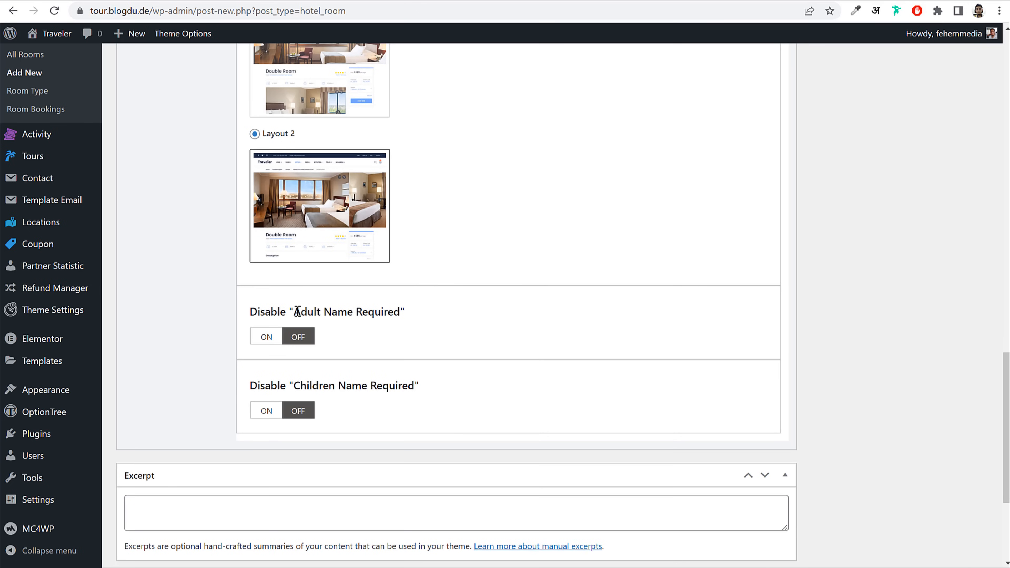
pyautogui.moveTo(301, 312); pyautogui.dragTo(399, 313)
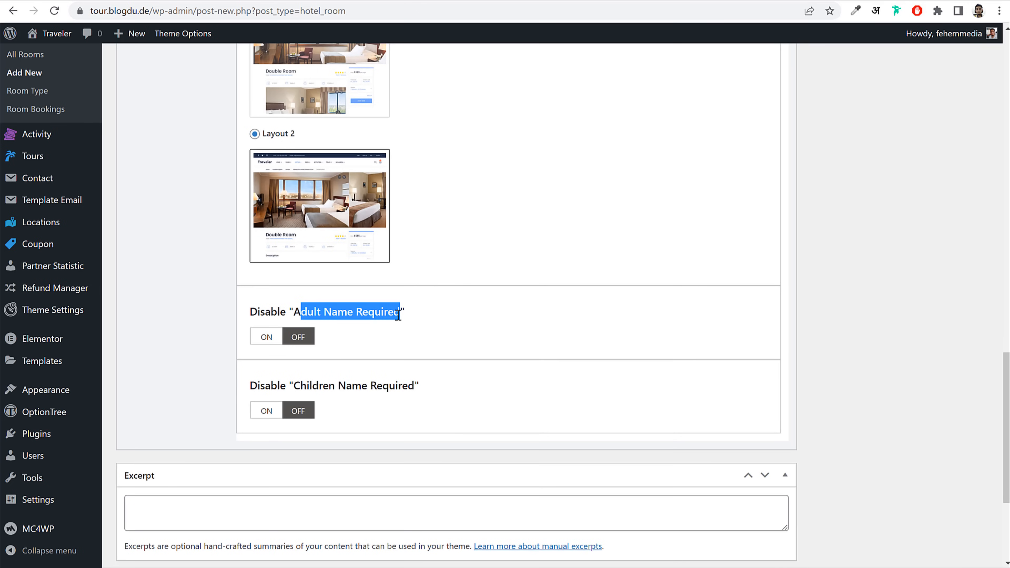
pyautogui.scroll(15, 413, 386)
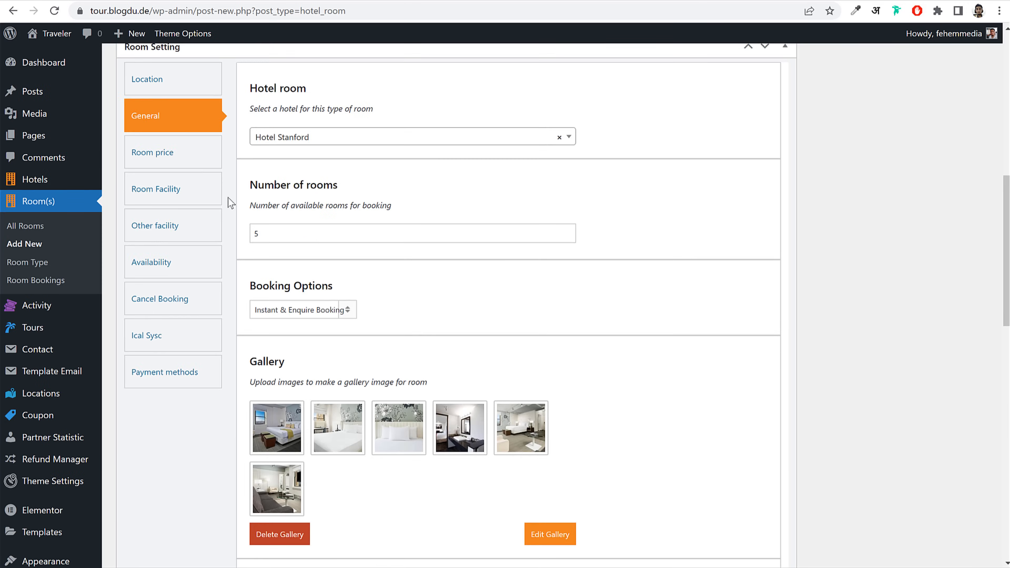
# - Keep per-person pricing on and enter 300 for adults and 100 for children
pyautogui.click(165, 151)
pyautogui.click(268, 138)
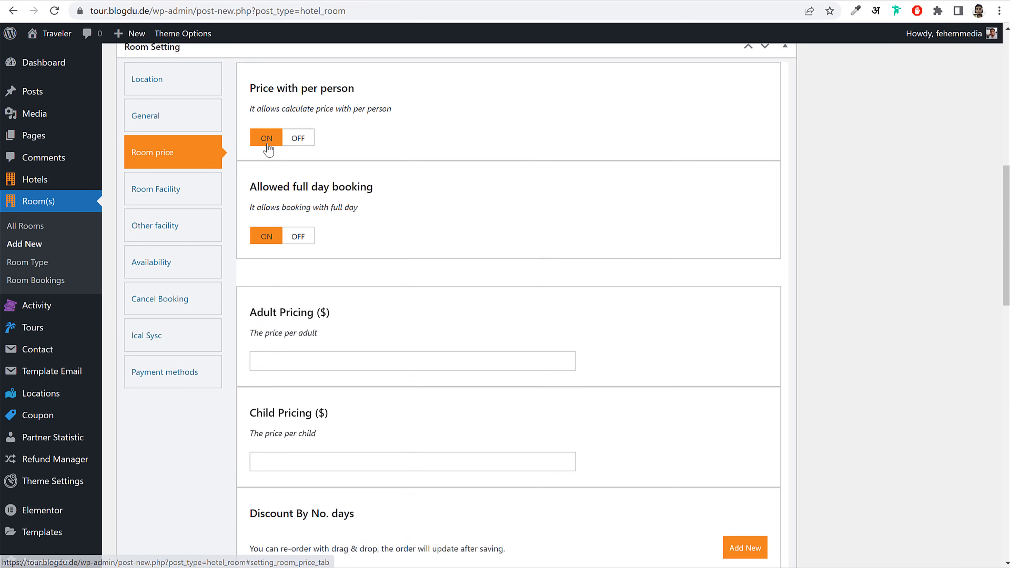
pyautogui.click(309, 139)
pyautogui.click(268, 140)
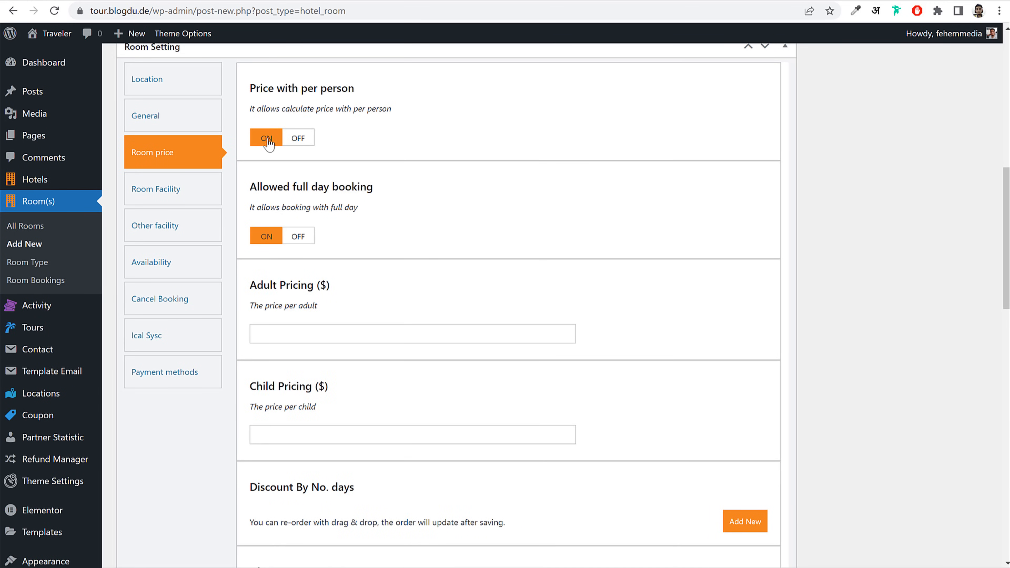
pyautogui.click(294, 139)
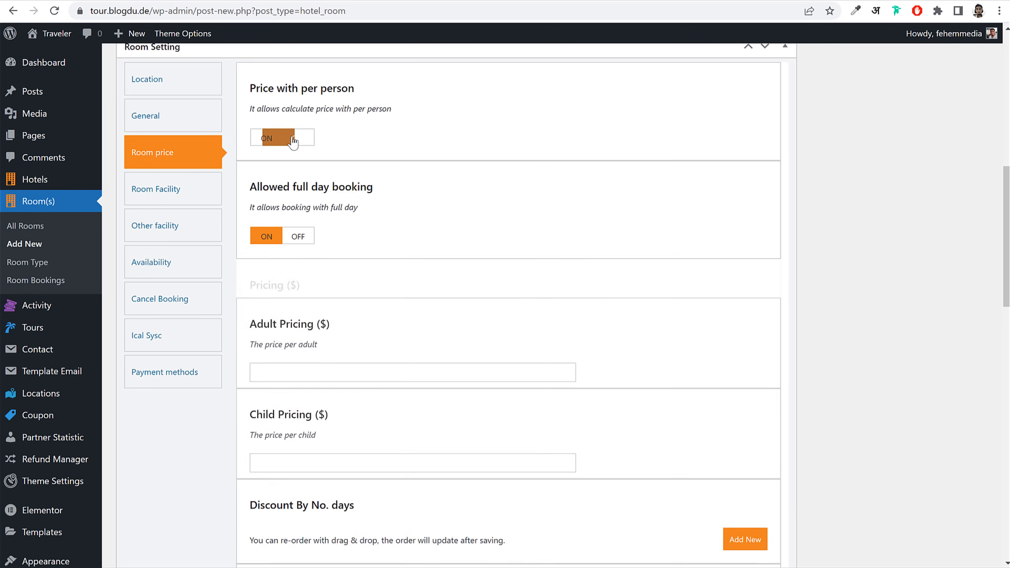
pyautogui.click(277, 146)
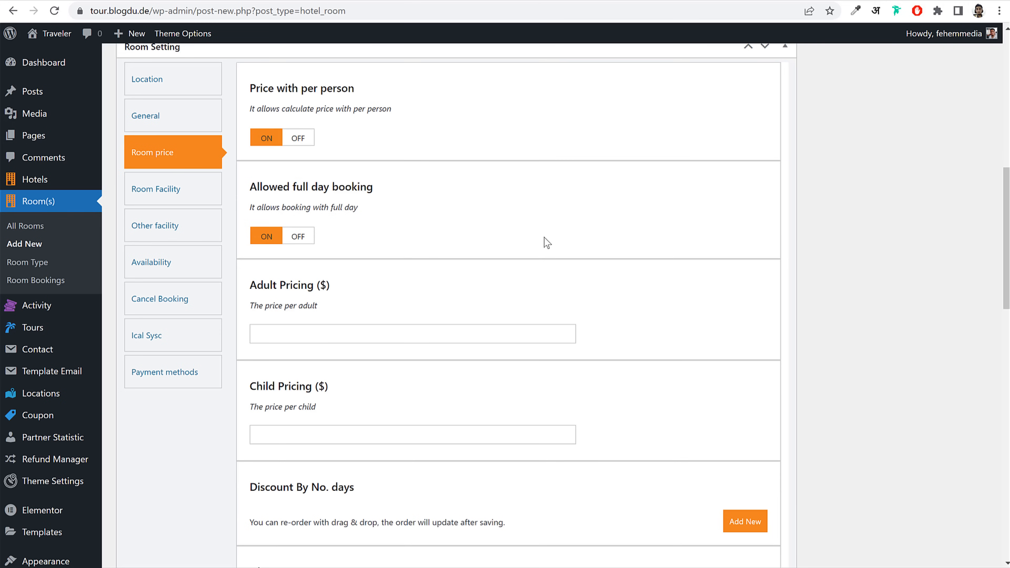
pyautogui.scroll(-2, 544, 239)
pyautogui.click(358, 266)
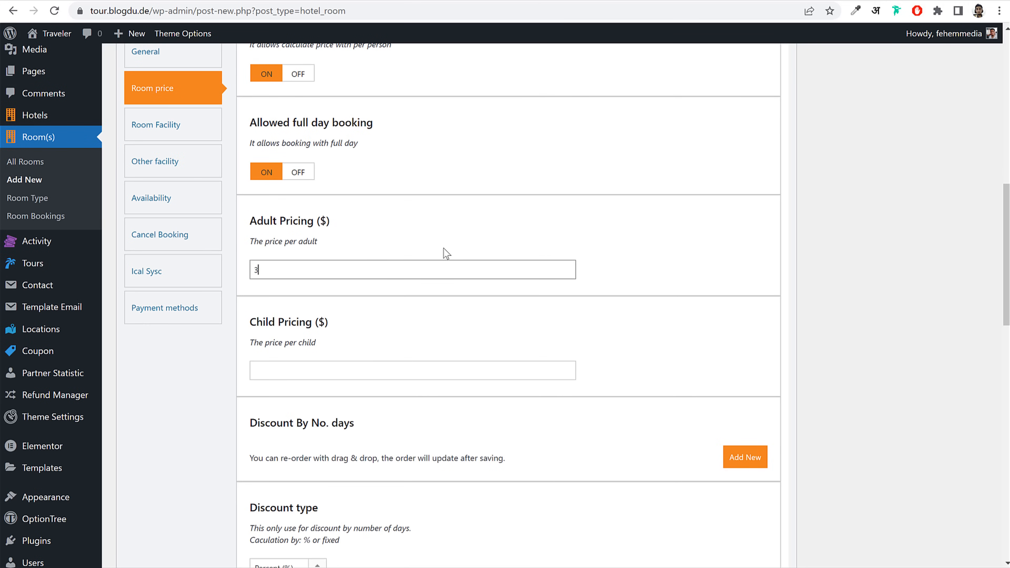
pyautogui.click(342, 374)
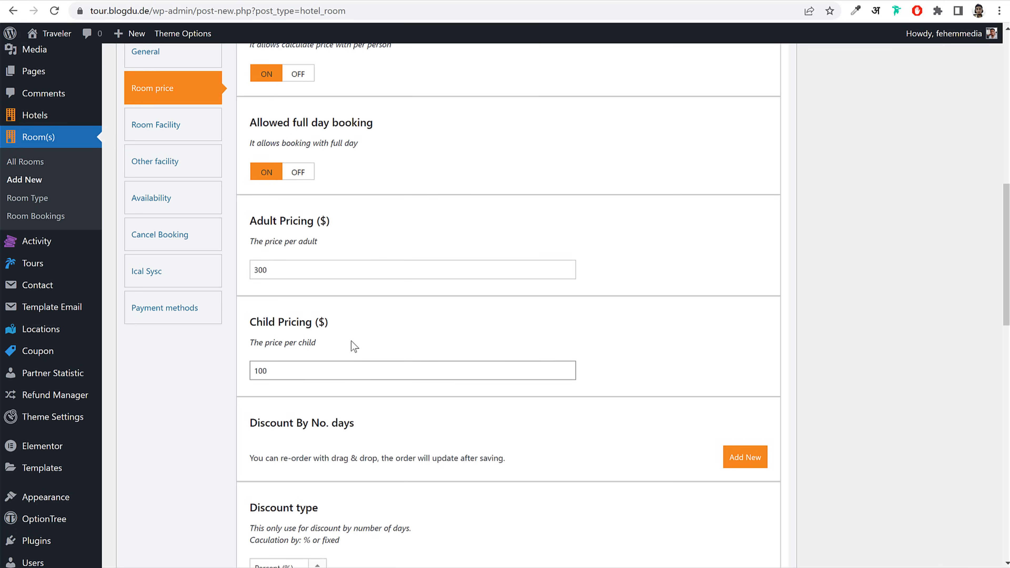
pyautogui.scroll(-6, 584, 358)
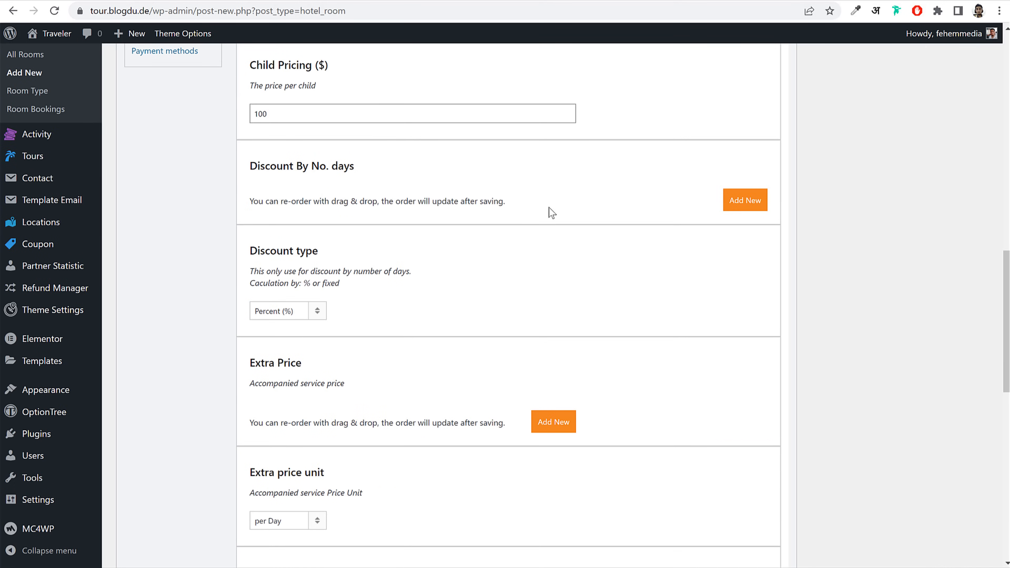
# - Add a '7+ Days' discount covering 7 to 14 days at 10
pyautogui.click(756, 205)
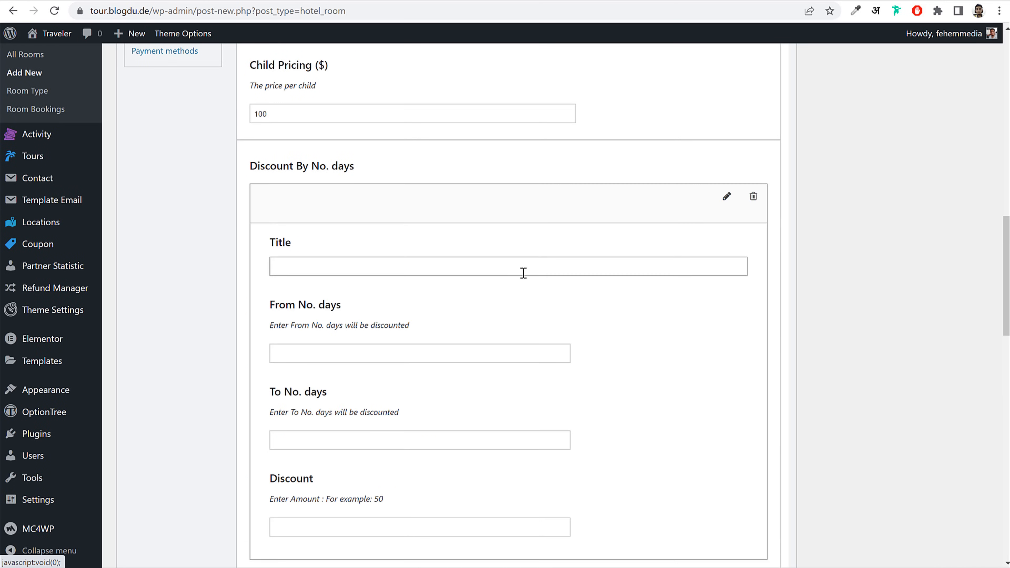
pyautogui.scroll(-1, 521, 275)
pyautogui.scroll(-3, 518, 277)
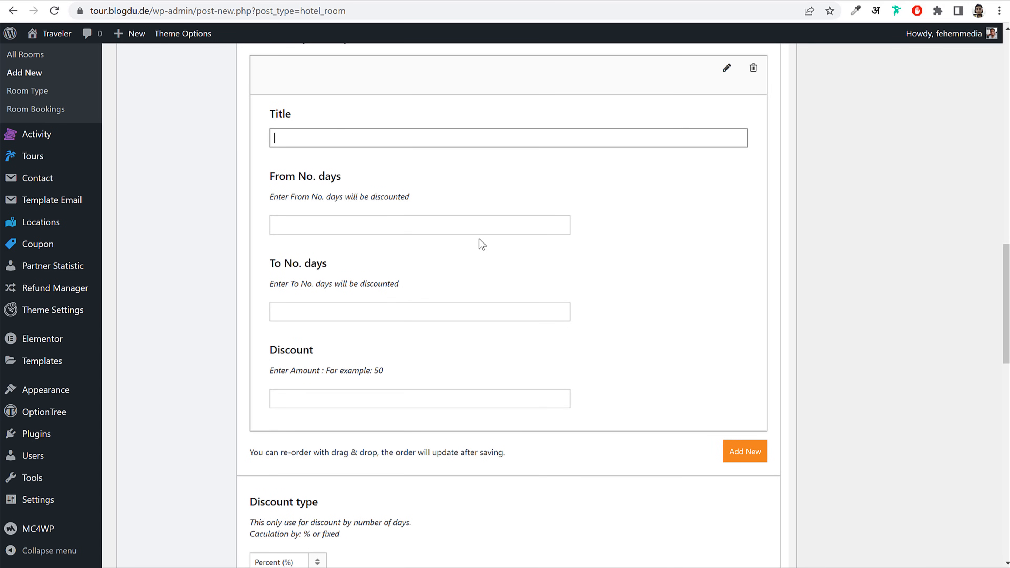
pyautogui.write('7+ Days')
pyautogui.click(444, 226)
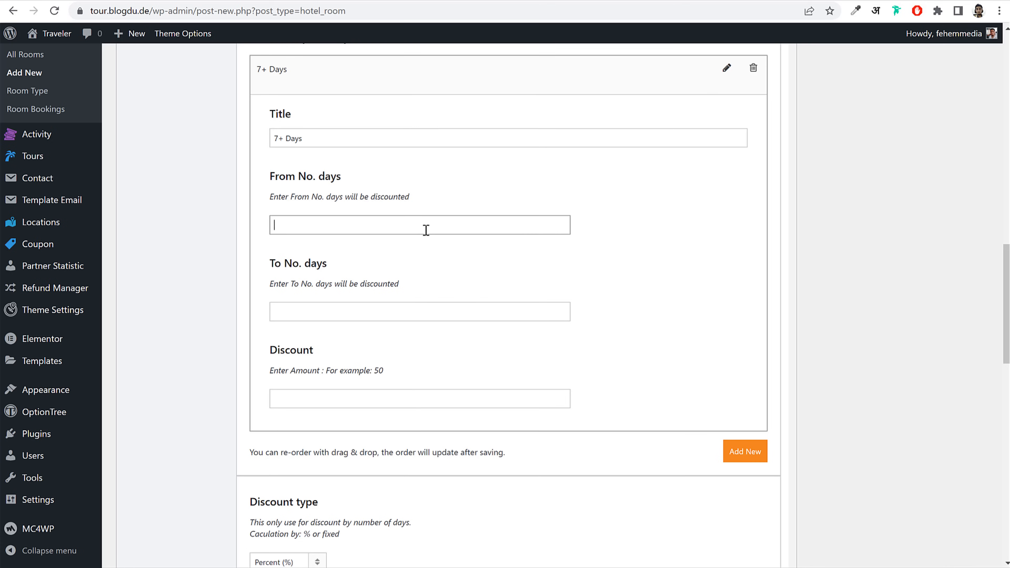
pyautogui.press('Tab')
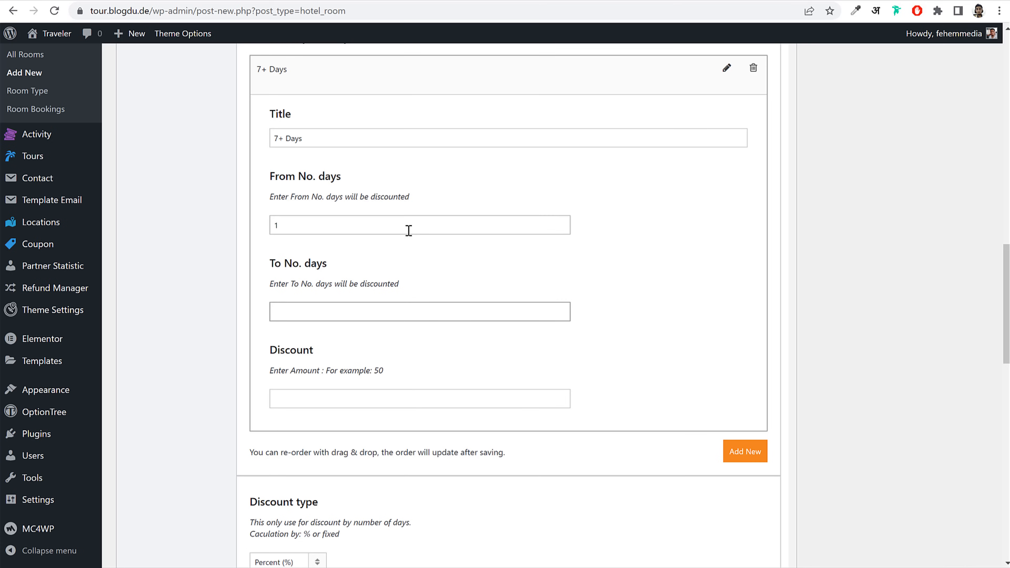
pyautogui.hotkey('shift', 'Tab')
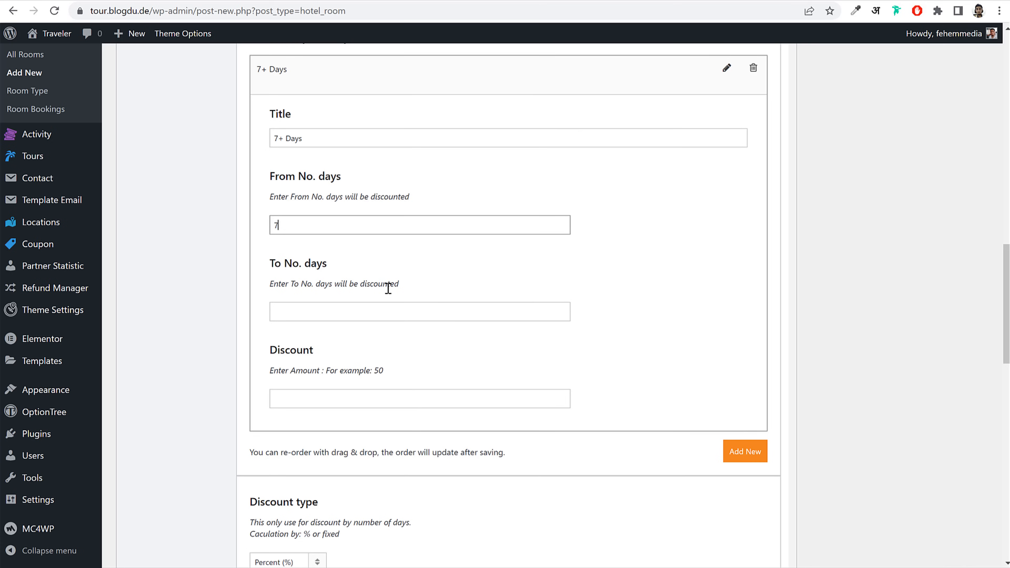
pyautogui.press('Tab')
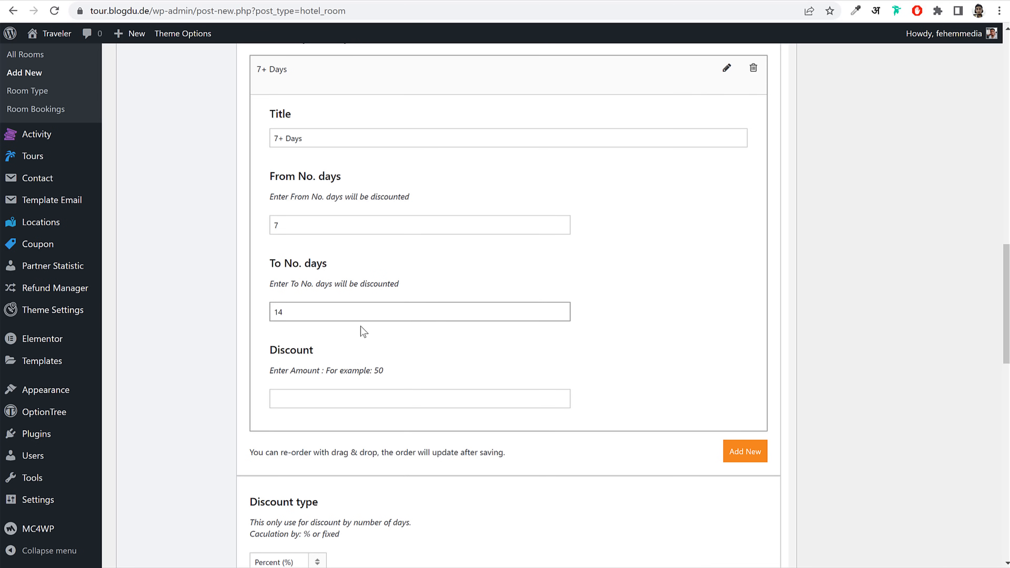
pyautogui.click(351, 392)
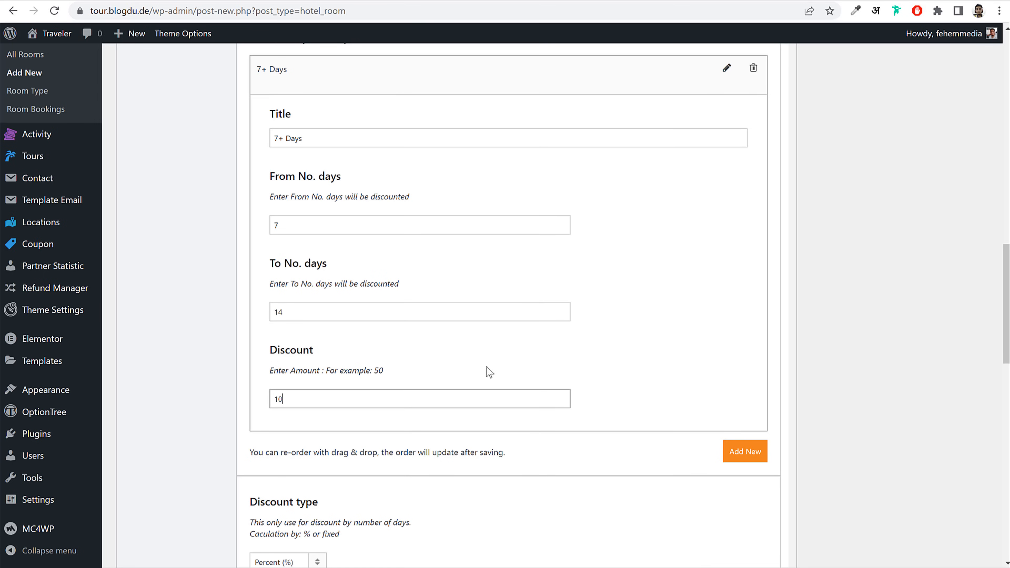
# - Add a '2 Weeks+' discount covering 14 to 30 days at 20
pyautogui.click(746, 452)
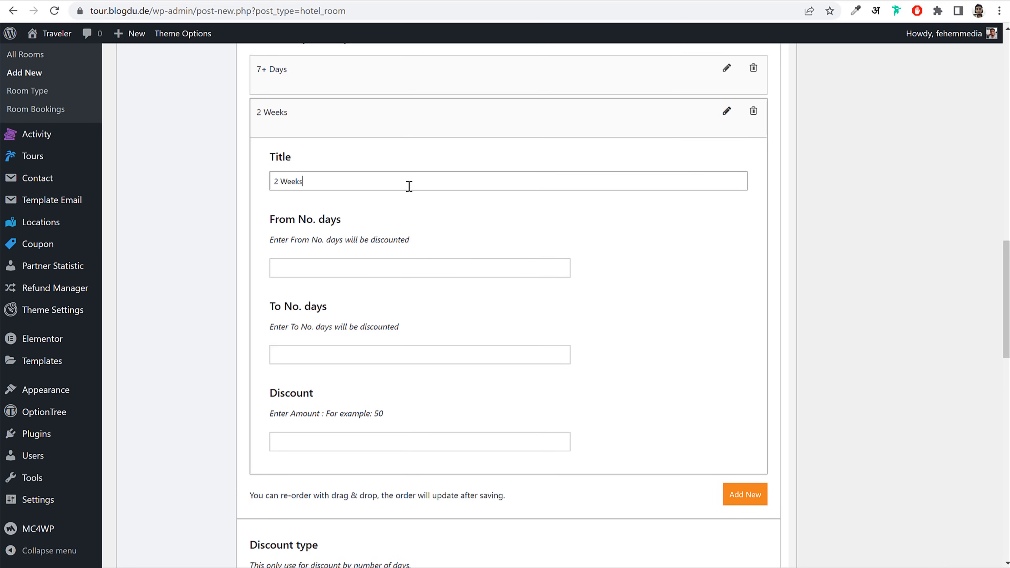
pyautogui.click(374, 267)
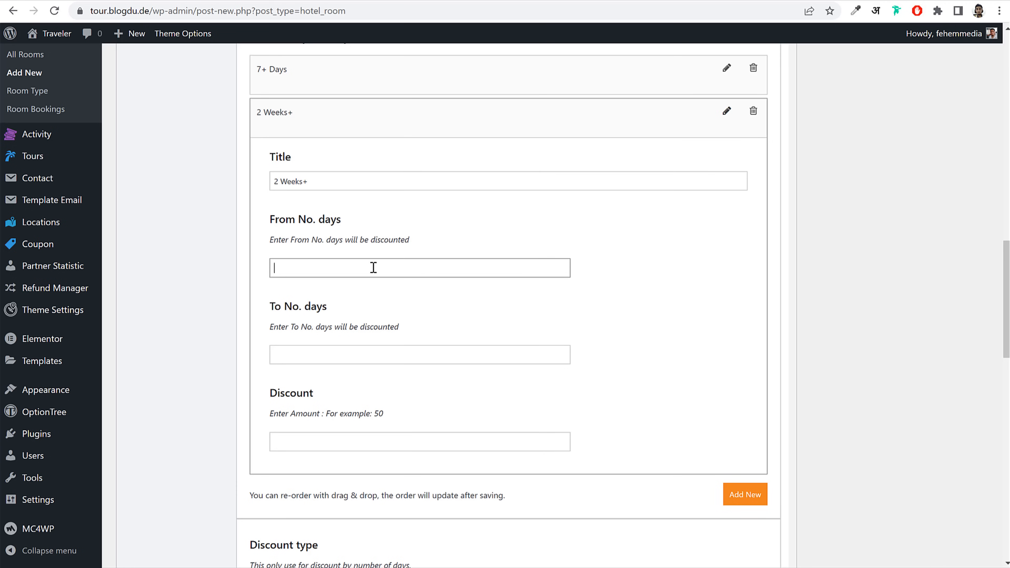
pyautogui.press('Tab')
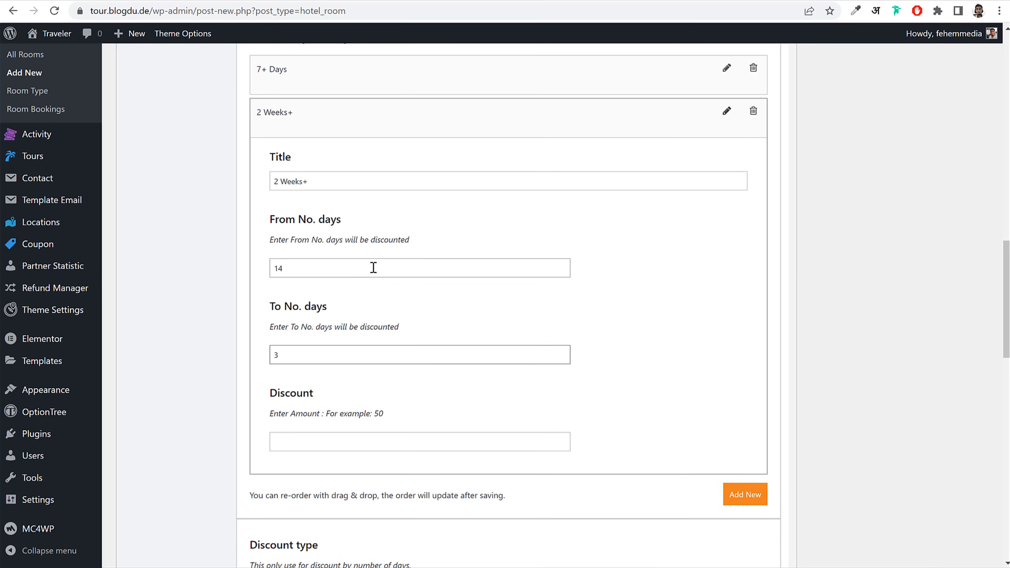
pyautogui.click(419, 433)
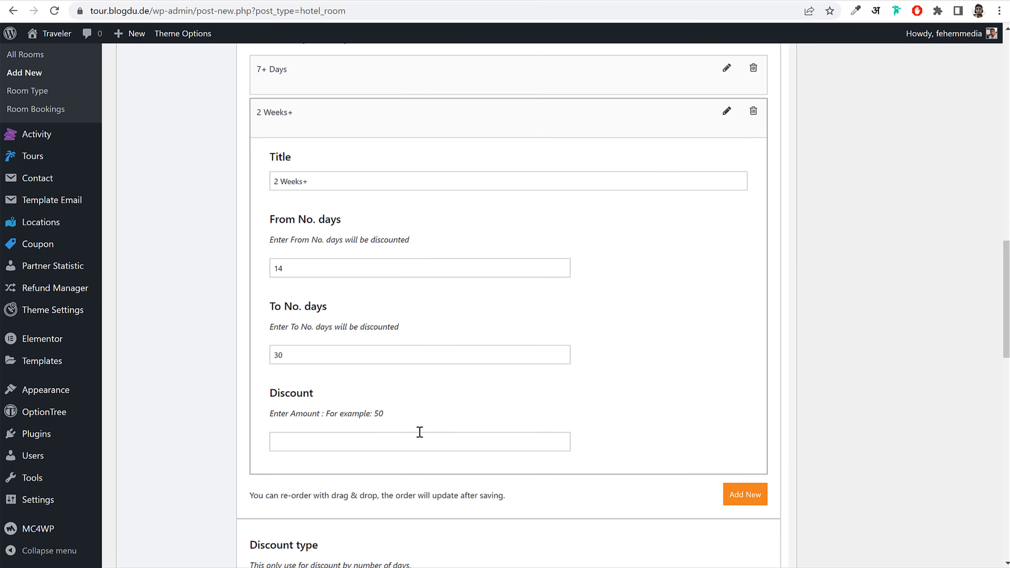
pyautogui.click(455, 447)
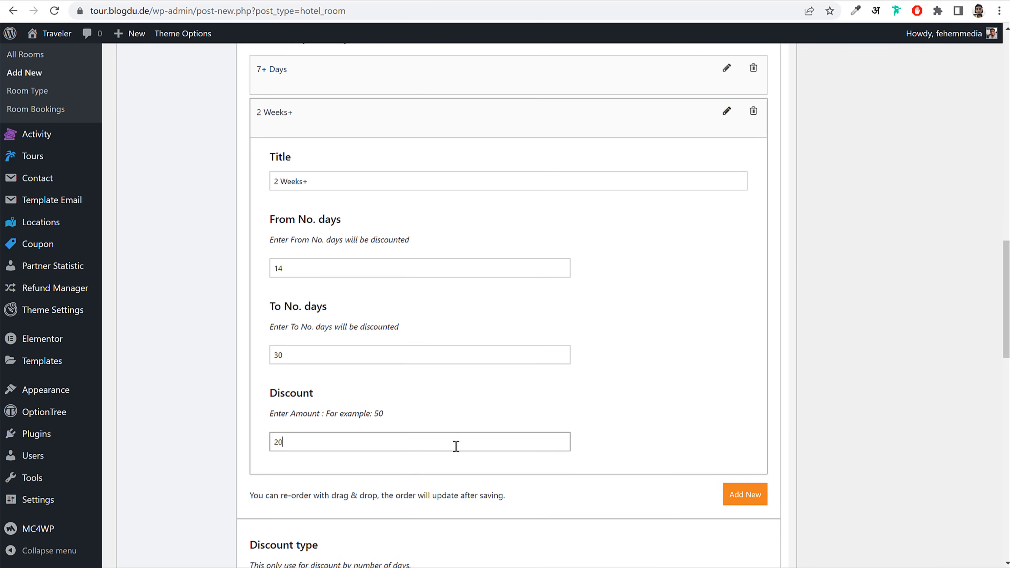
pyautogui.click(726, 111)
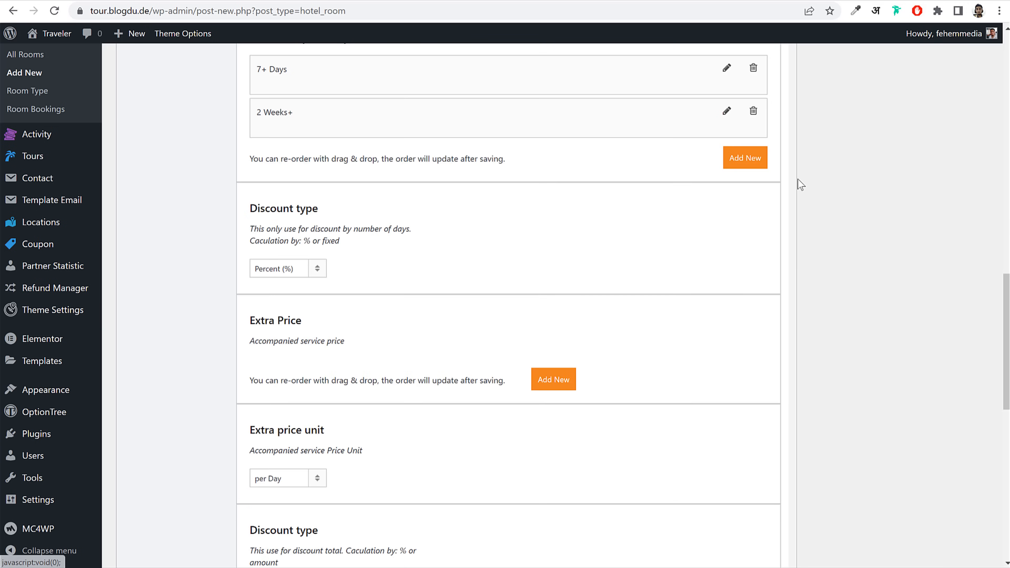
# - Keep the day-based discounts calculated as Percent (%)
pyautogui.scroll(-3, 464, 239)
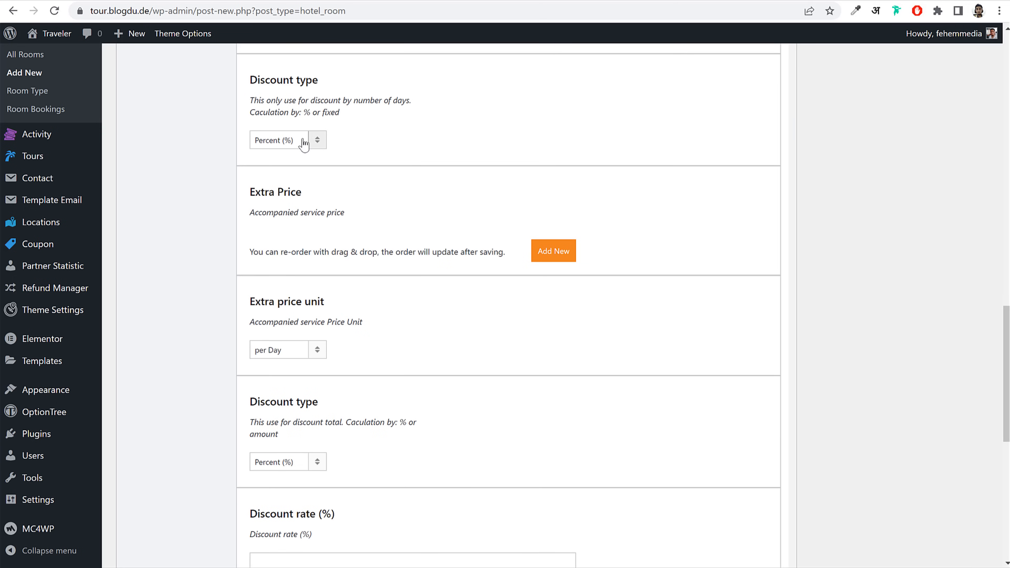
pyautogui.click(303, 144)
pyautogui.click(325, 156)
pyautogui.scroll(5, 798, 227)
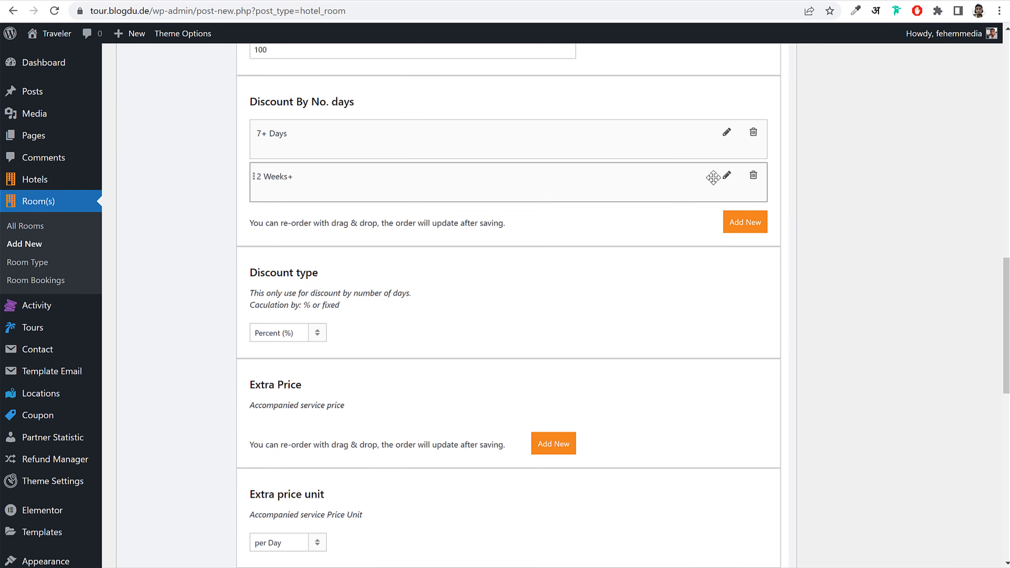
pyautogui.scroll(-3, 681, 255)
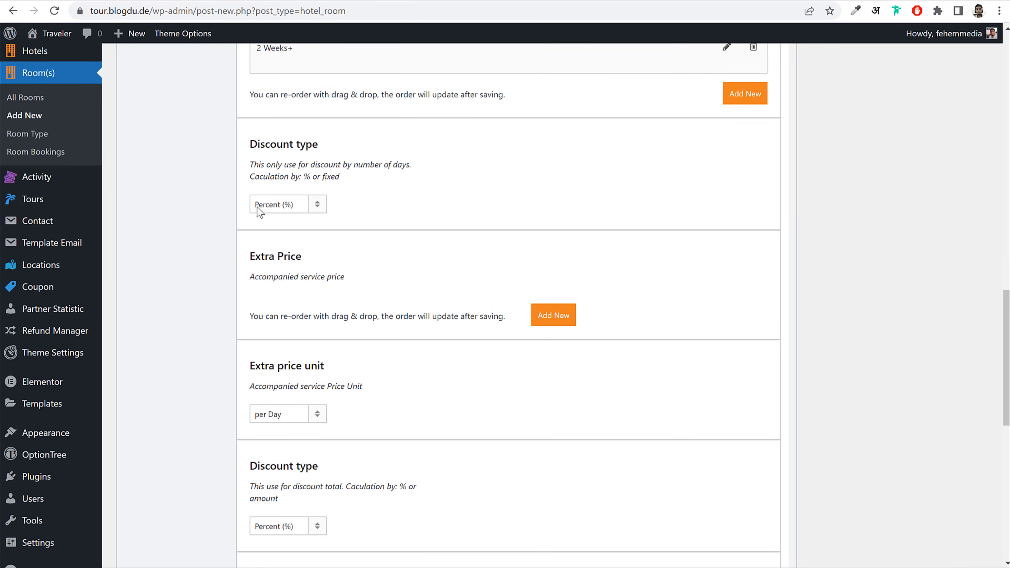
pyautogui.click(258, 207)
pyautogui.click(294, 235)
pyautogui.click(290, 204)
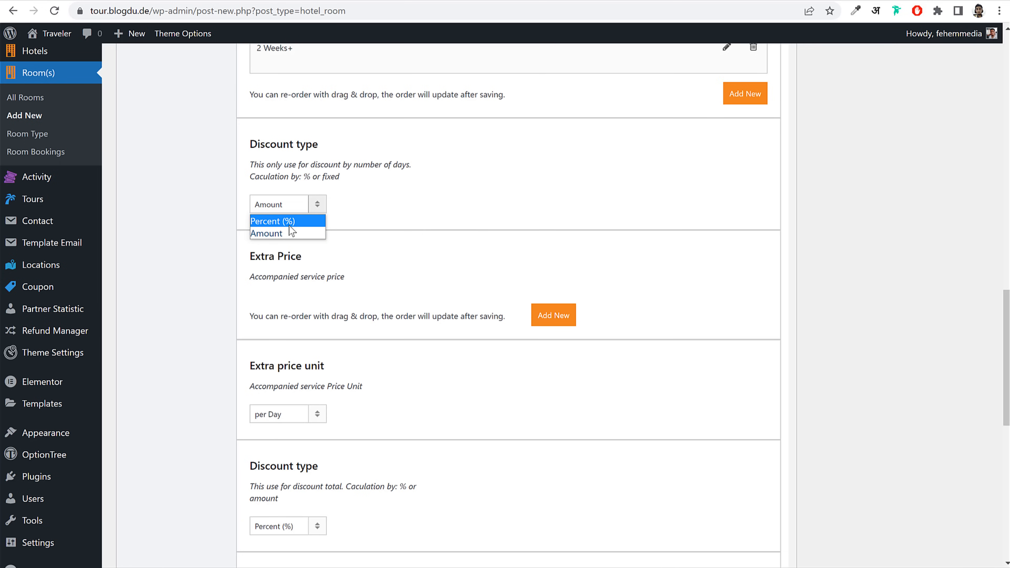
pyautogui.click(289, 224)
pyautogui.scroll(-3, 678, 260)
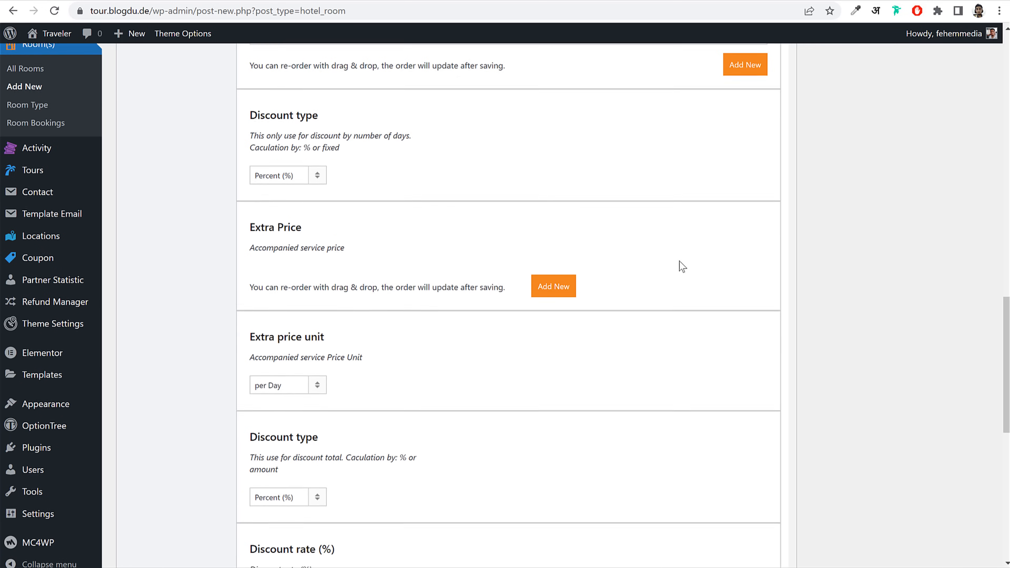
# - Add a 'VIP Service' extra price item named vip_service
pyautogui.click(559, 190)
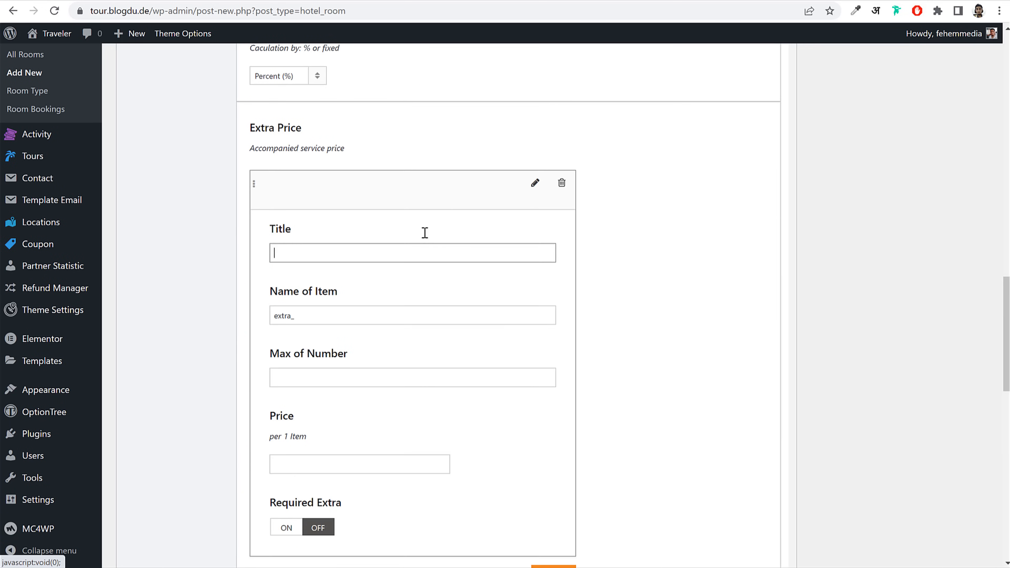
pyautogui.scroll(-2, 497, 241)
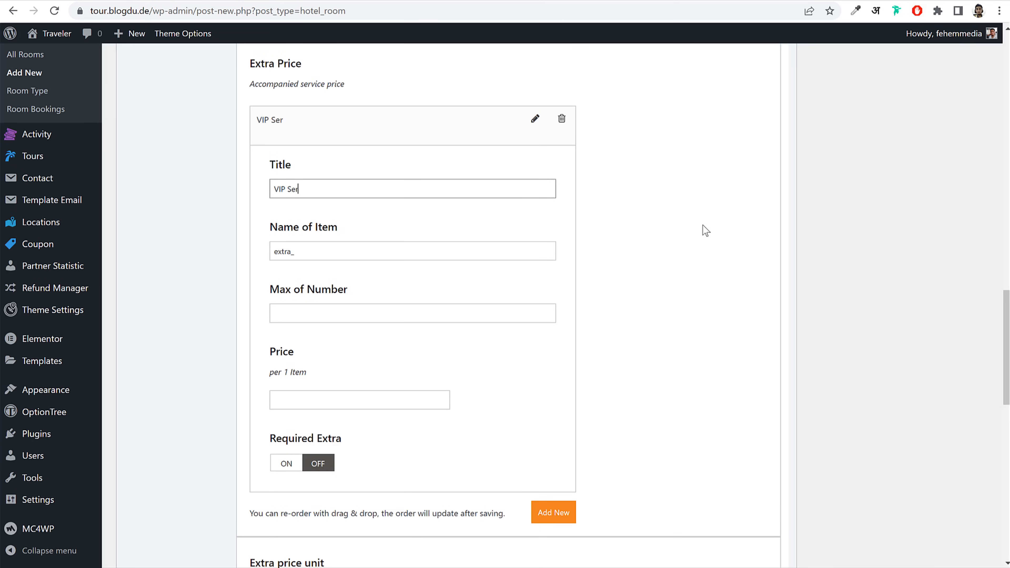
pyautogui.write('VIP Service')
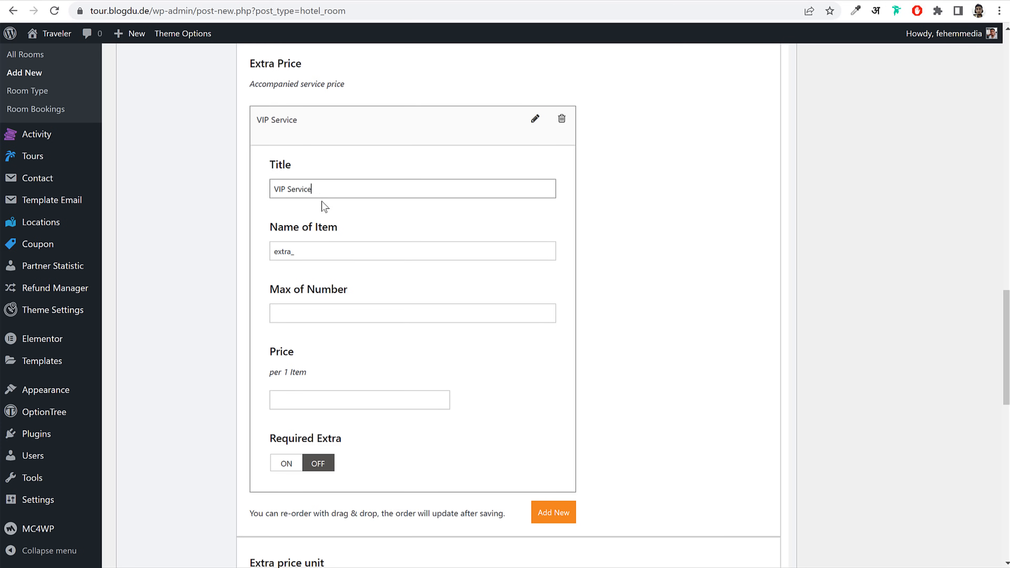
pyautogui.hotkey('ctrl', 'a')
pyautogui.hotkey('ctrl', 'c')
pyautogui.click(320, 251)
pyautogui.hotkey('ctrl', 'a')
pyautogui.hotkey('ctrl', 'v')
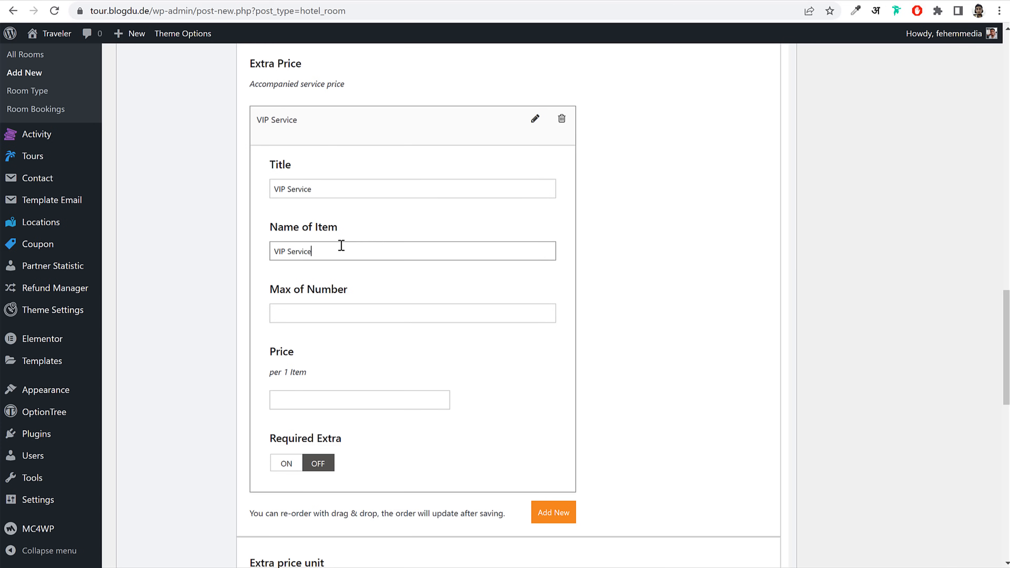
pyautogui.hotkey('ctrl', 'a')
pyautogui.write('v')
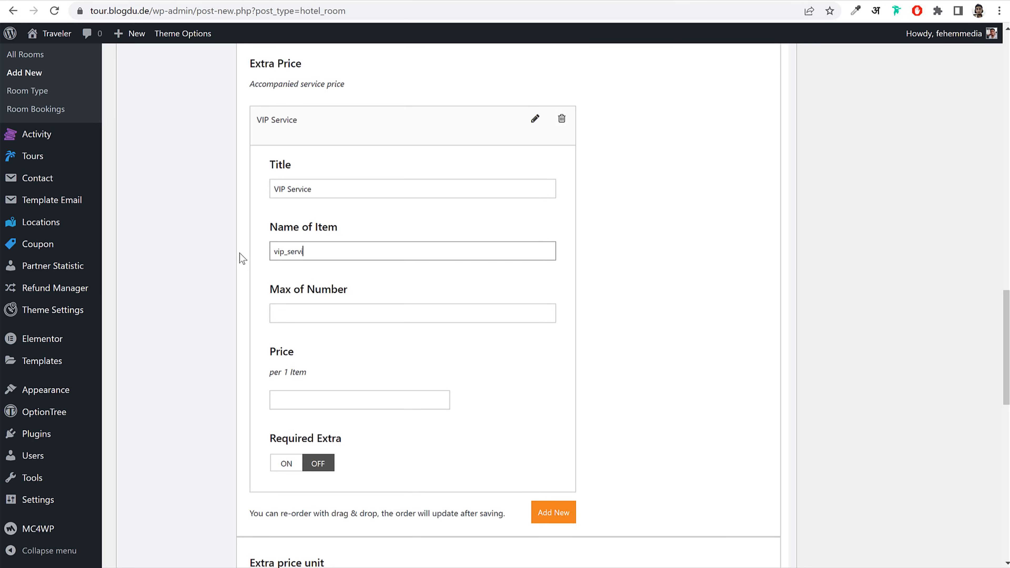
pyautogui.doubleClick(313, 256)
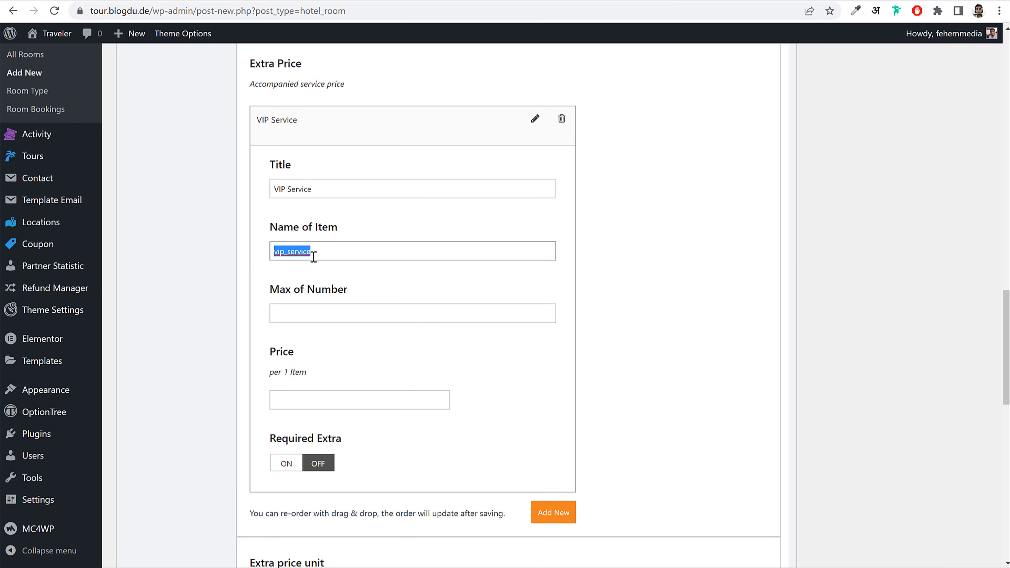
pyautogui.click(321, 255)
pyautogui.doubleClick(281, 253)
pyautogui.click(294, 251)
# - Give the VIP Service extra a price of 50 and leave it optional
pyautogui.click(333, 305)
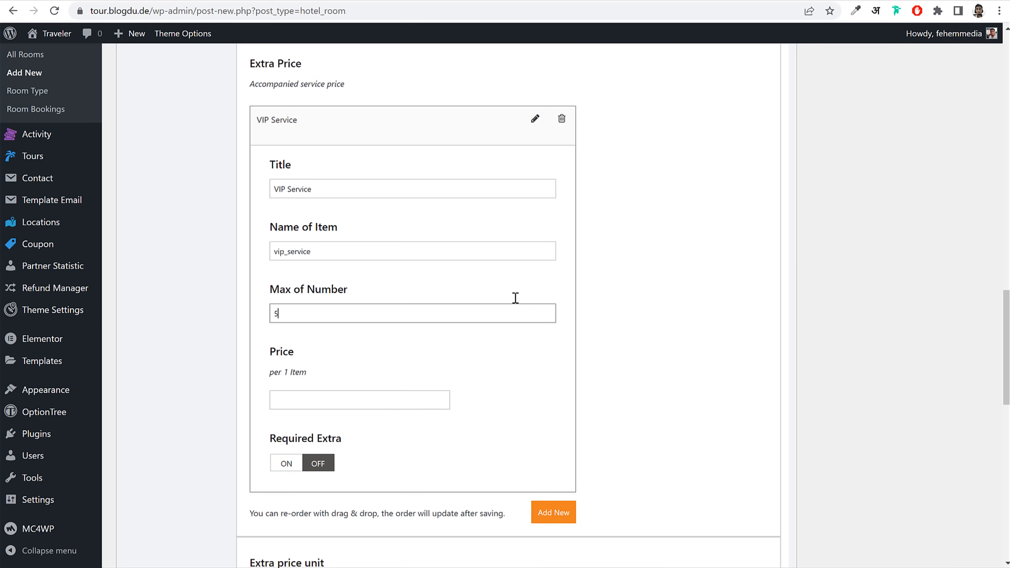
pyautogui.press('Tab')
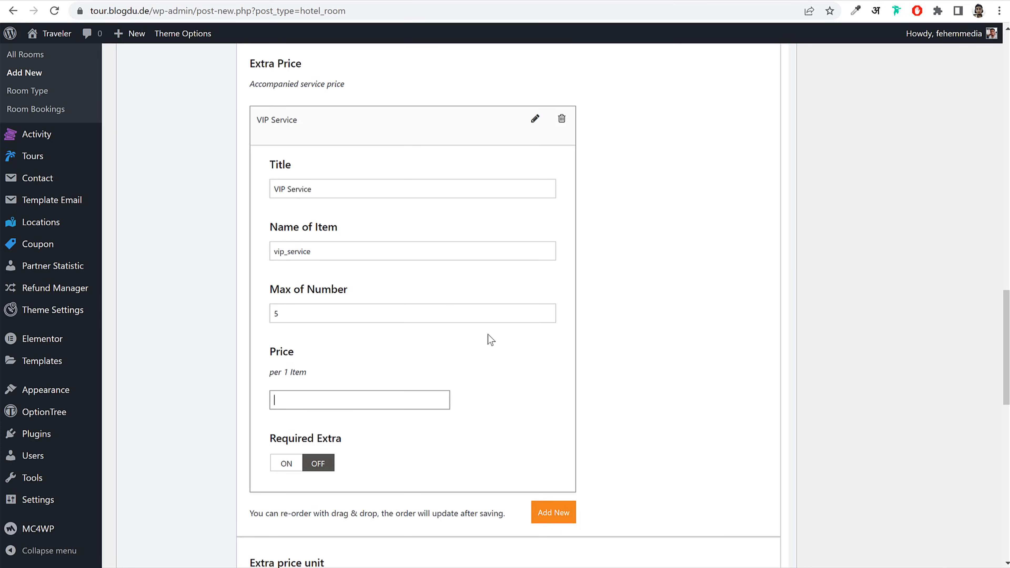
pyautogui.write('50')
pyautogui.click(286, 466)
pyautogui.click(318, 464)
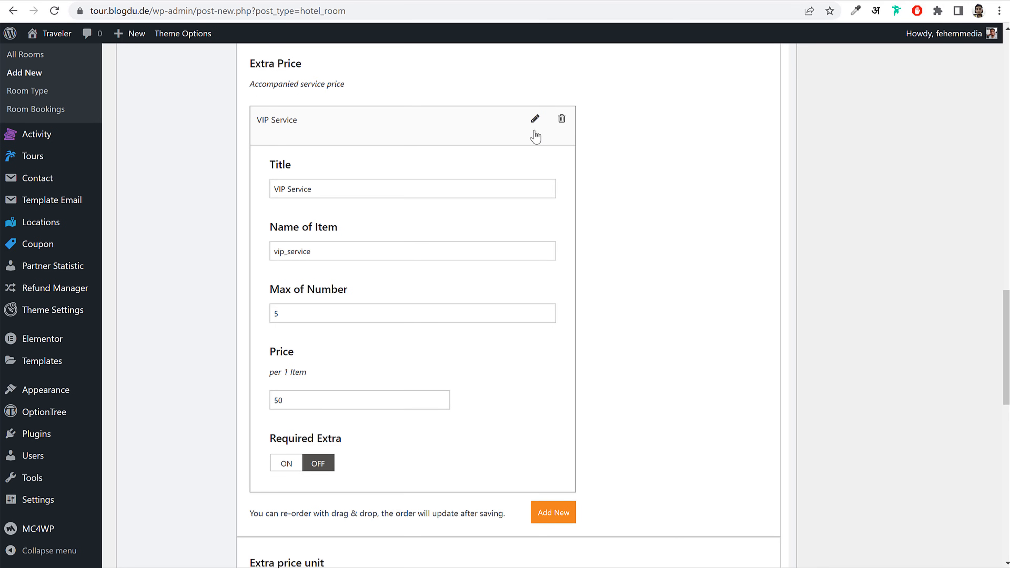
pyautogui.click(535, 120)
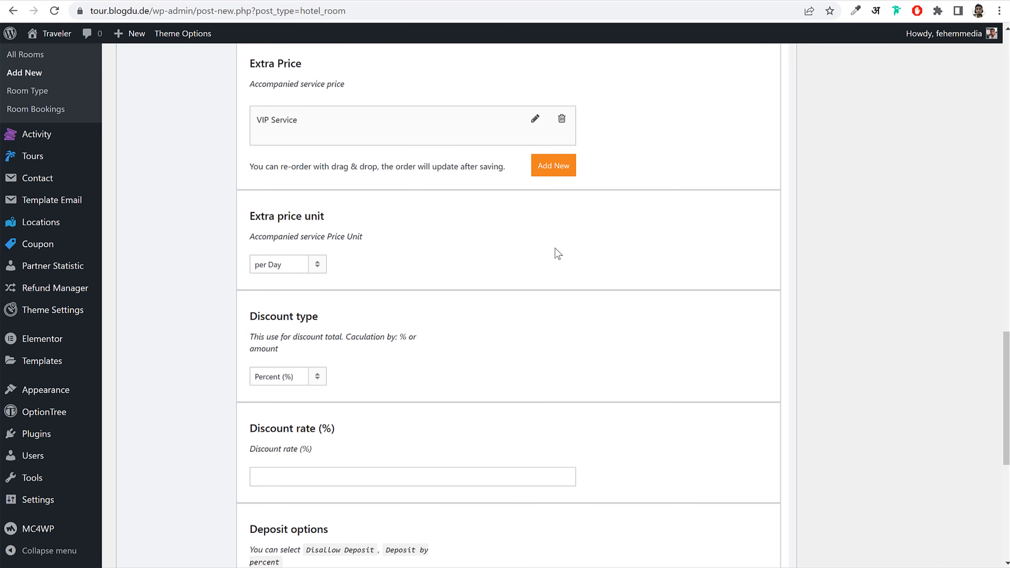
# - Set the extra price unit to per Day
pyautogui.click(288, 267)
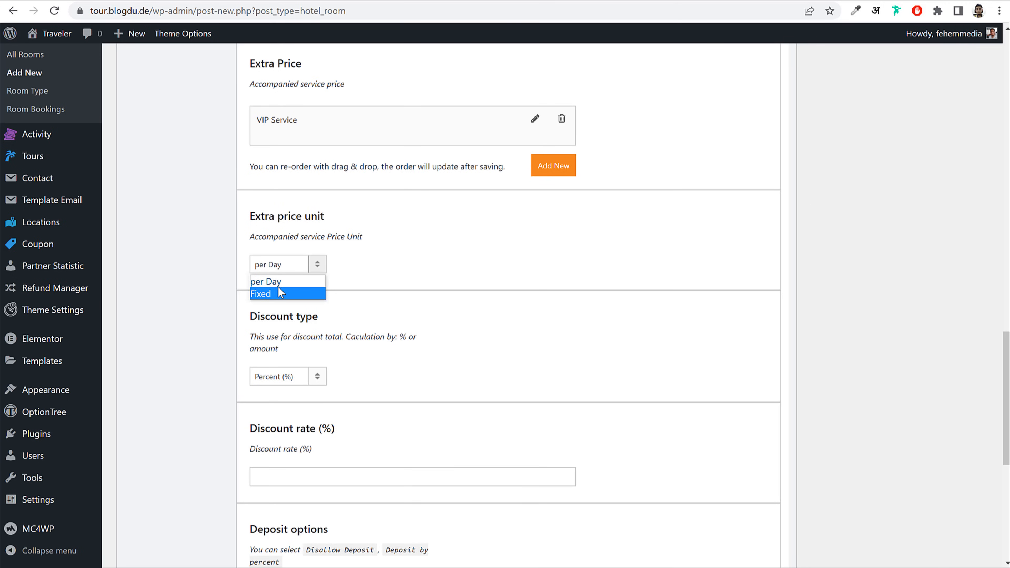
pyautogui.click(268, 294)
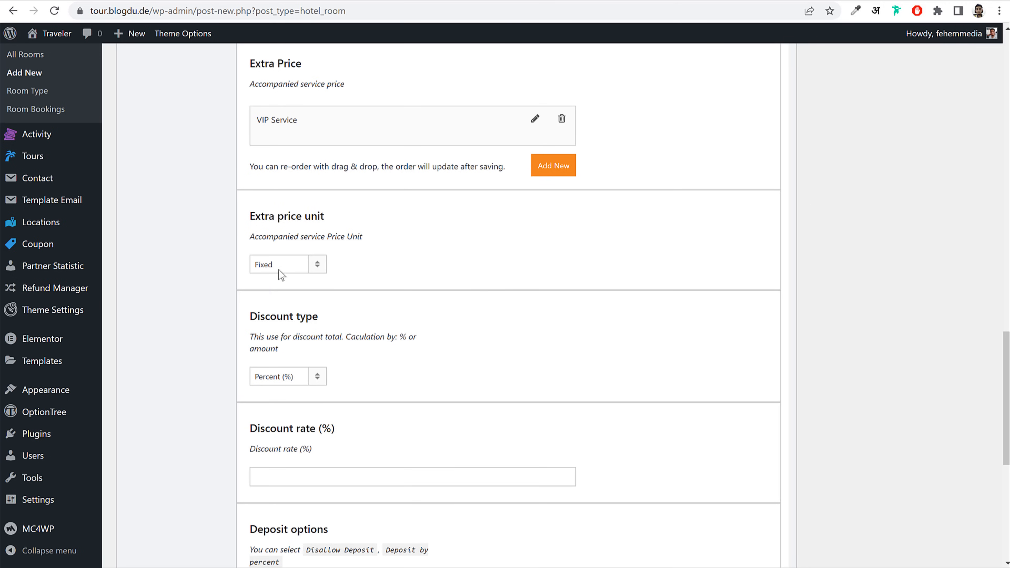
pyautogui.click(278, 267)
pyautogui.click(271, 281)
pyautogui.scroll(-4, 517, 279)
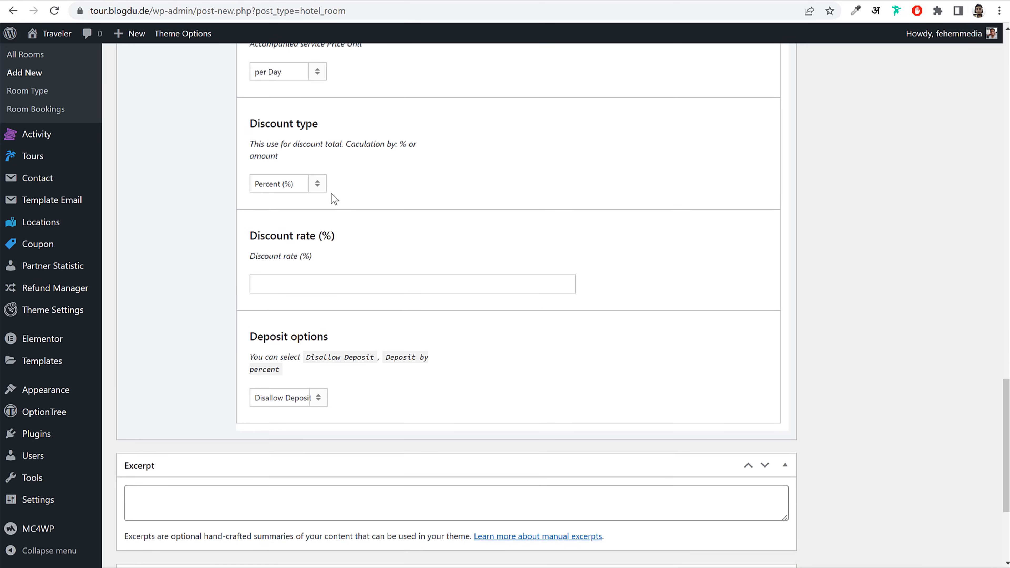
# - Leave the discount rate empty and keep deposits at Disallow Deposit
pyautogui.click(297, 281)
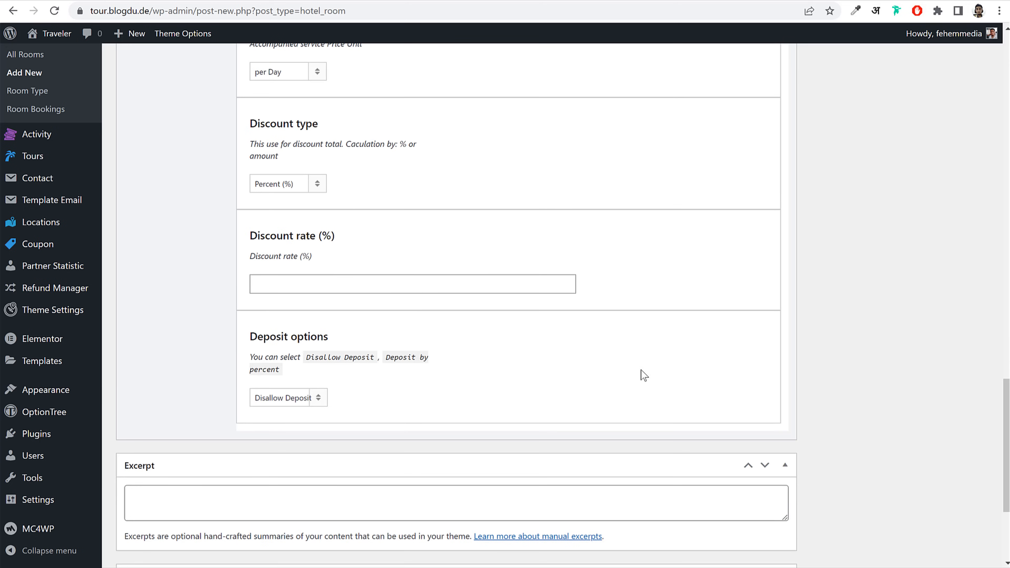
pyautogui.scroll(12, 643, 374)
pyautogui.scroll(-7, 640, 370)
pyautogui.scroll(-6, 438, 386)
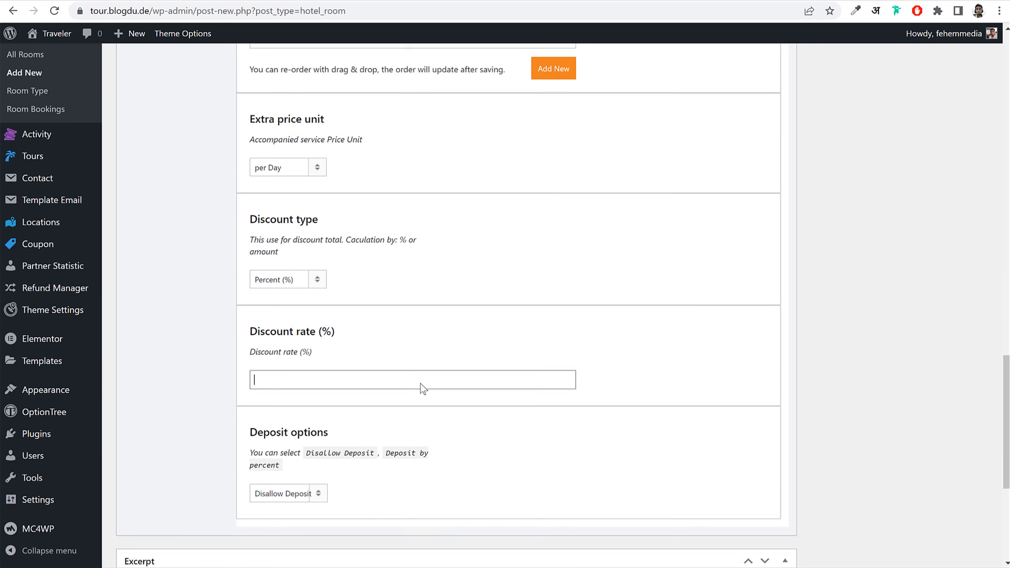
pyautogui.click(261, 272)
pyautogui.click(293, 337)
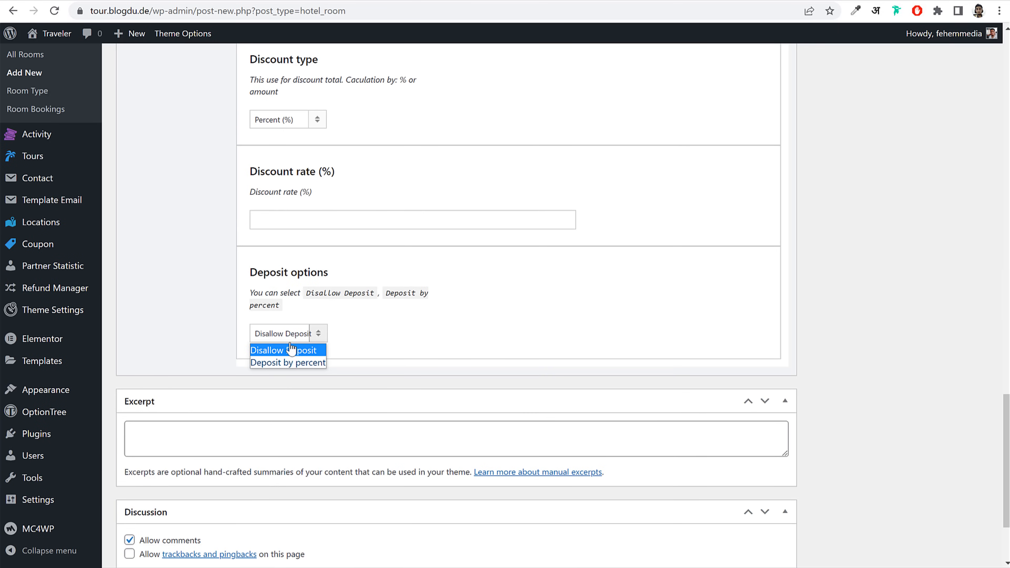
pyautogui.click(290, 364)
pyautogui.click(300, 431)
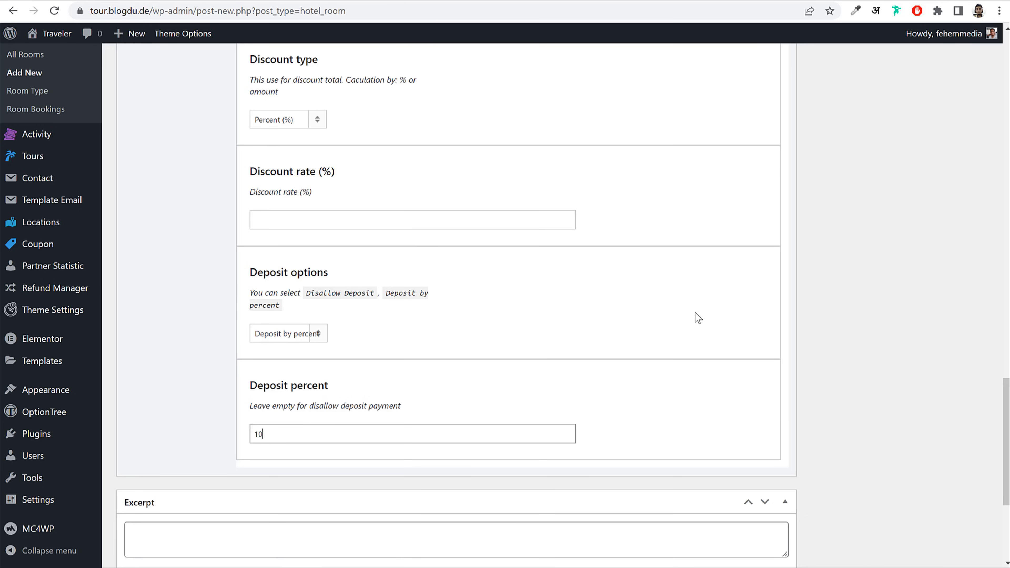
pyautogui.write('10')
pyautogui.click(266, 334)
pyautogui.click(283, 351)
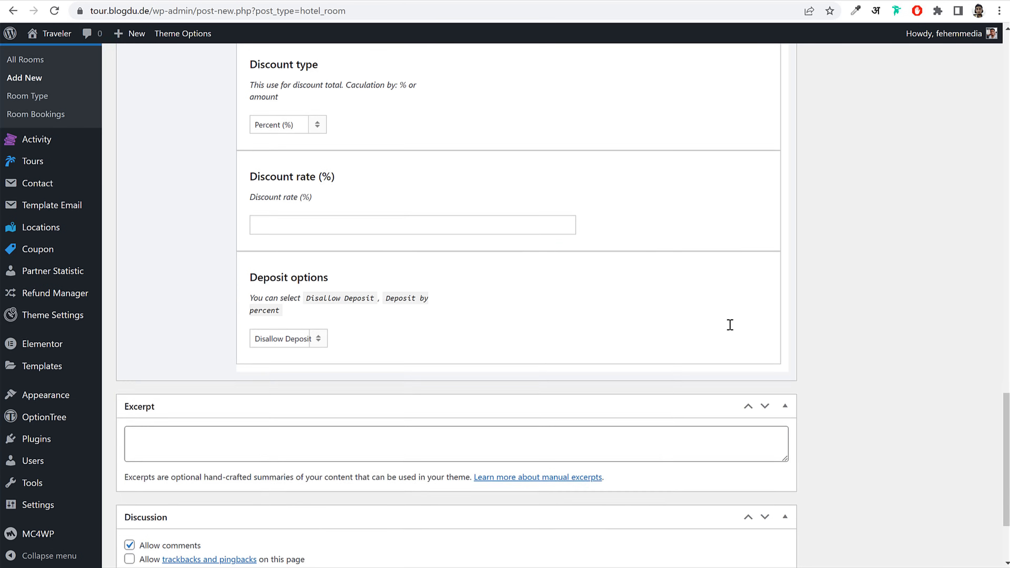
pyautogui.scroll(15, 729, 324)
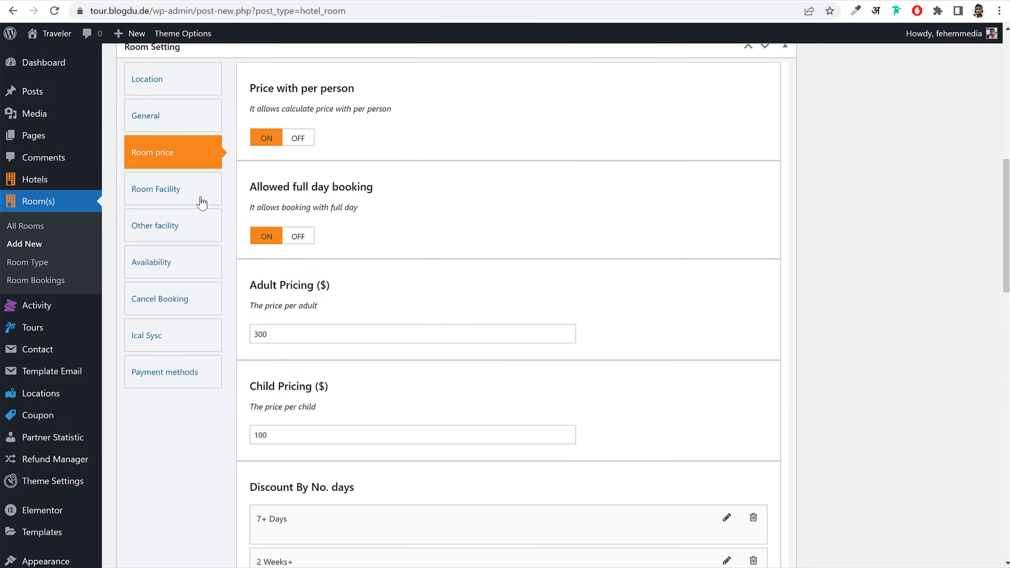
# - Set the swimming pool photo as the room facility preview image
pyautogui.click(201, 202)
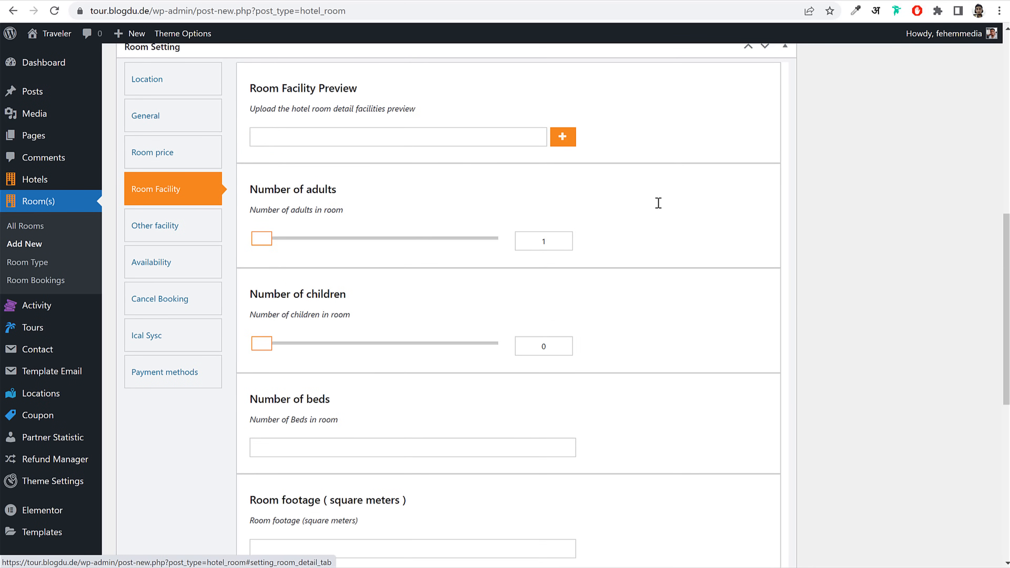
pyautogui.click(562, 138)
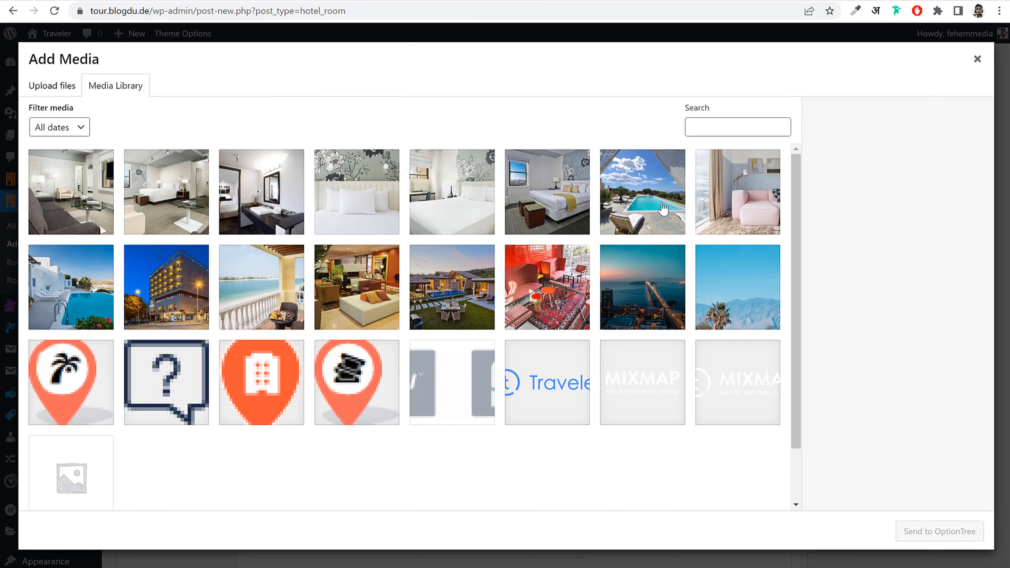
pyautogui.click(642, 223)
pyautogui.click(926, 534)
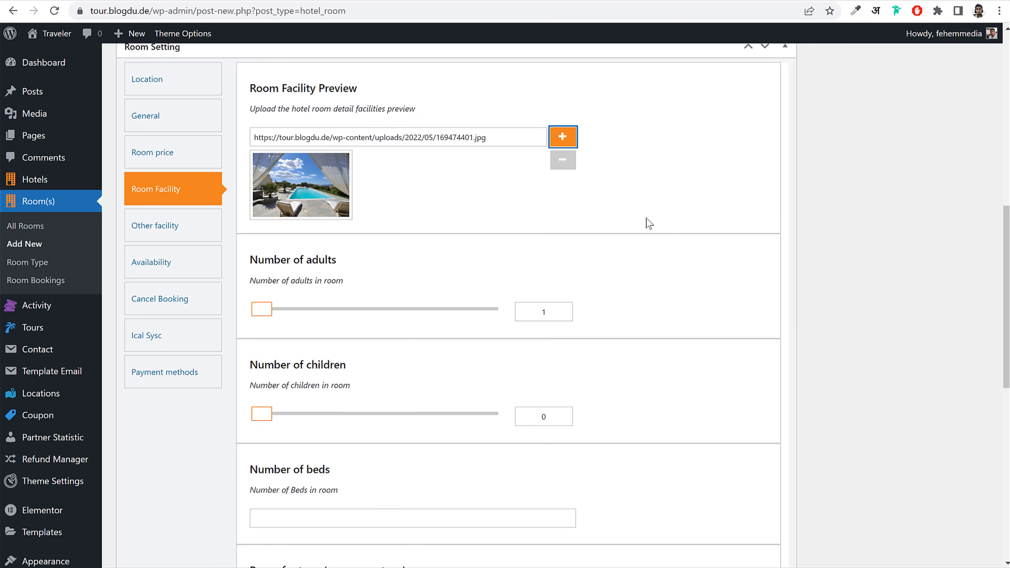
pyautogui.click(562, 137)
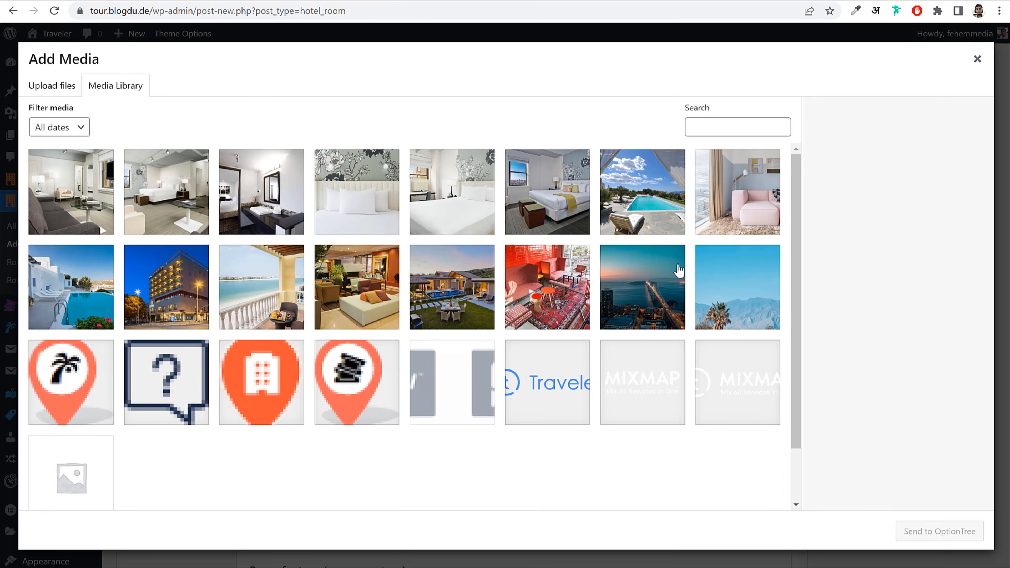
pyautogui.press('Escape')
# - Set the room capacity to 4 adults and 2 children
pyautogui.moveTo(264, 313); pyautogui.dragTo(291, 311)
pyautogui.moveTo(546, 313); pyautogui.dragTo(516, 315)
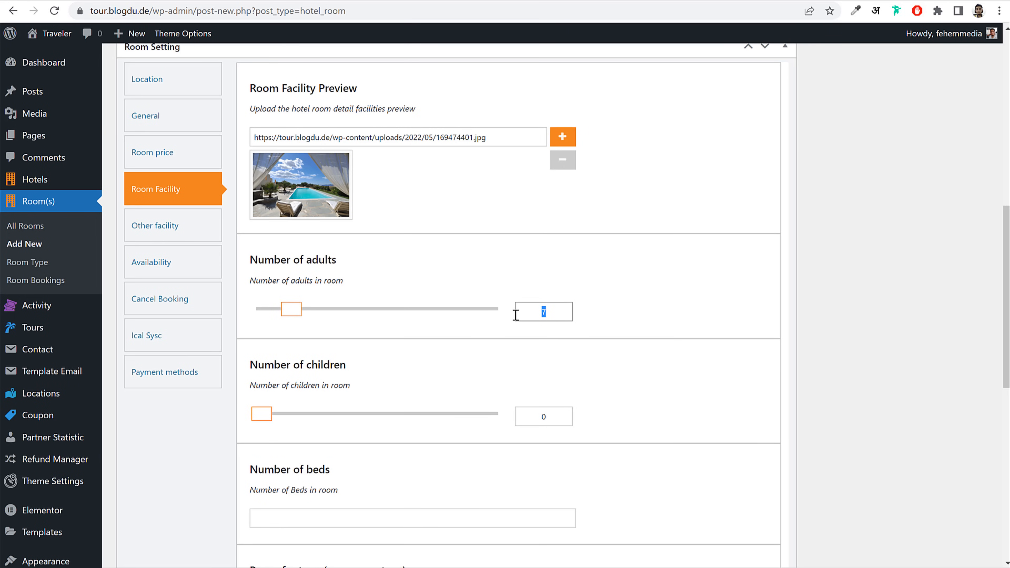
pyautogui.moveTo(299, 317); pyautogui.dragTo(267, 317)
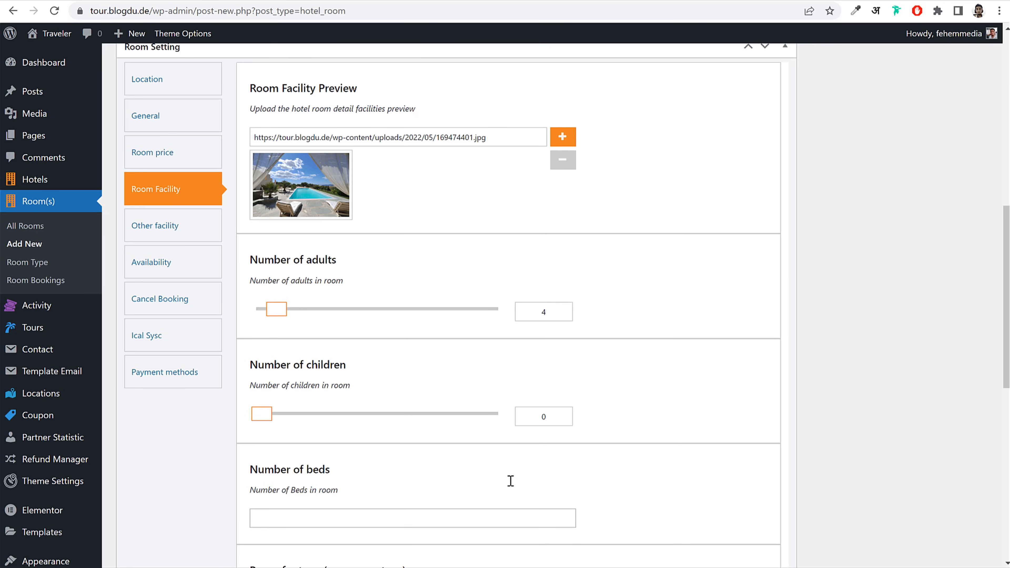
pyautogui.moveTo(269, 420); pyautogui.dragTo(272, 420)
# - Enter 4 beds and 100 square meters footage, leaving external booking off
pyautogui.scroll(-3, 654, 385)
pyautogui.click(348, 386)
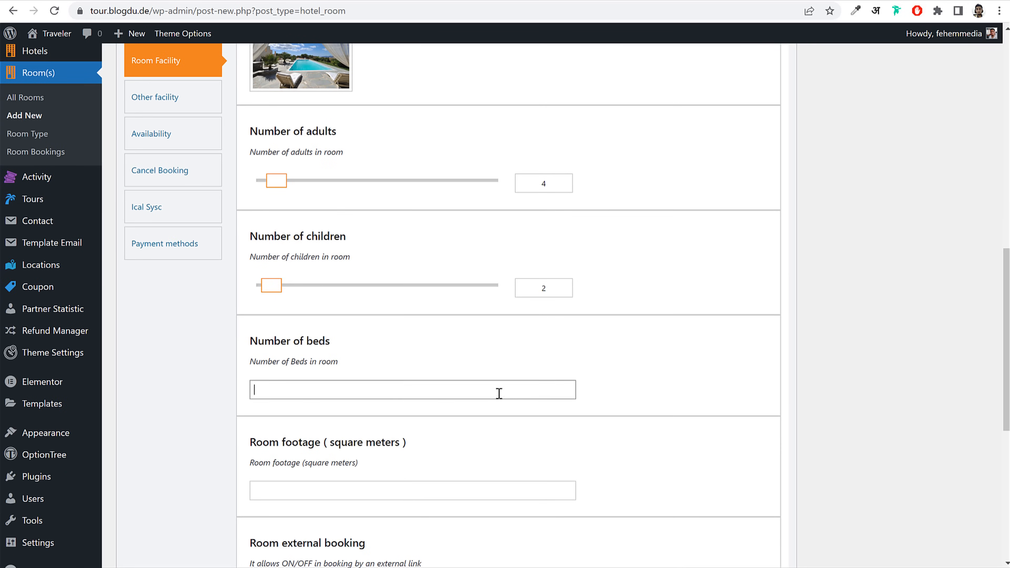
pyautogui.scroll(2, 513, 394)
pyautogui.scroll(-5, 526, 397)
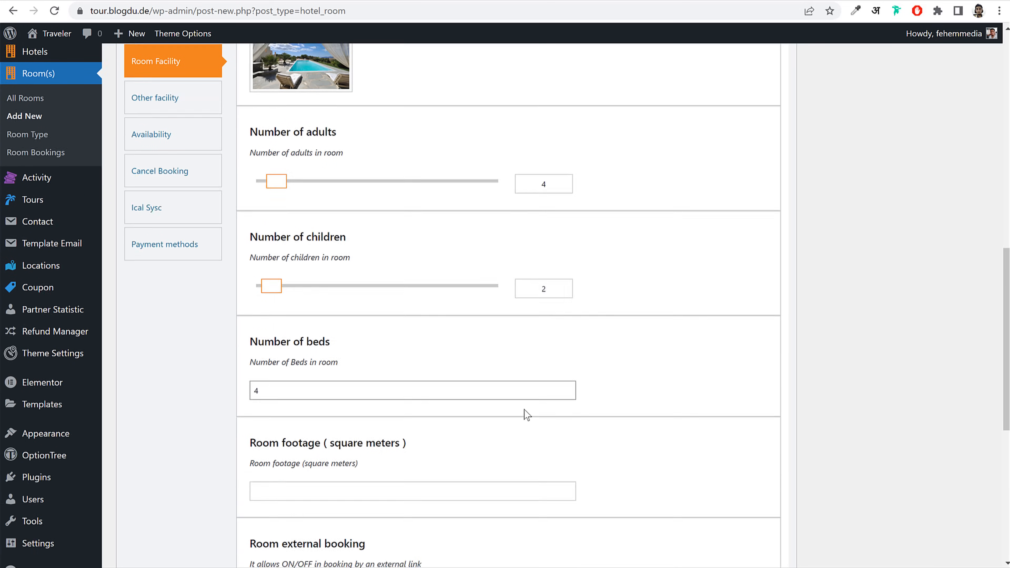
pyautogui.click(403, 364)
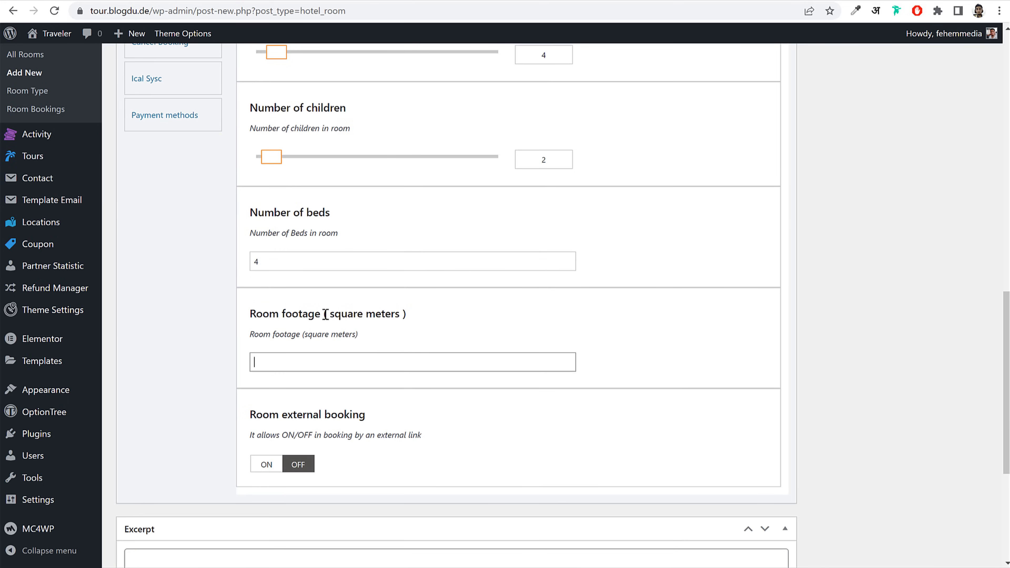
pyautogui.moveTo(325, 314); pyautogui.dragTo(419, 309)
pyautogui.click(391, 370)
pyautogui.scroll(-3, 384, 407)
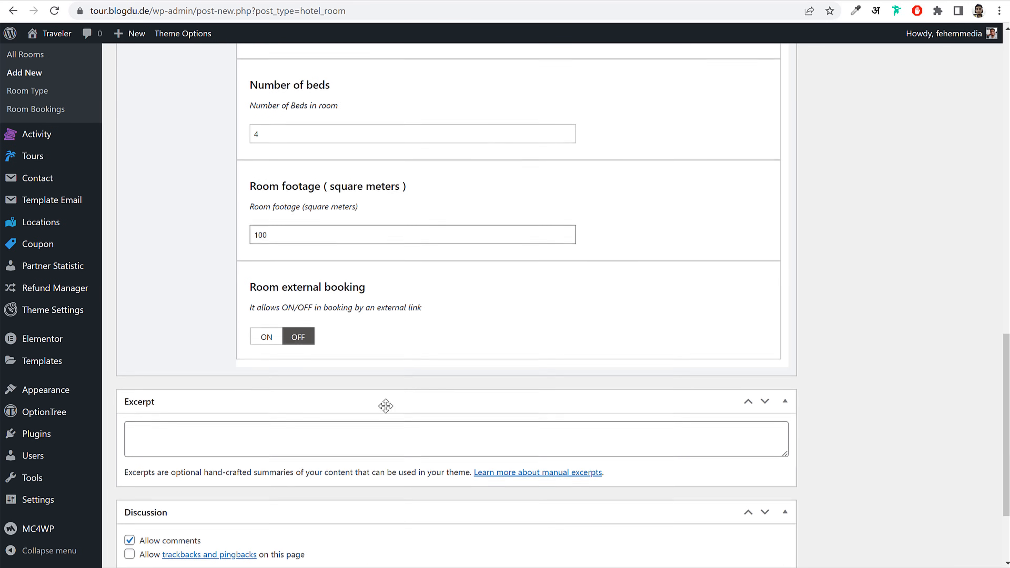
pyautogui.click(271, 341)
pyautogui.click(297, 337)
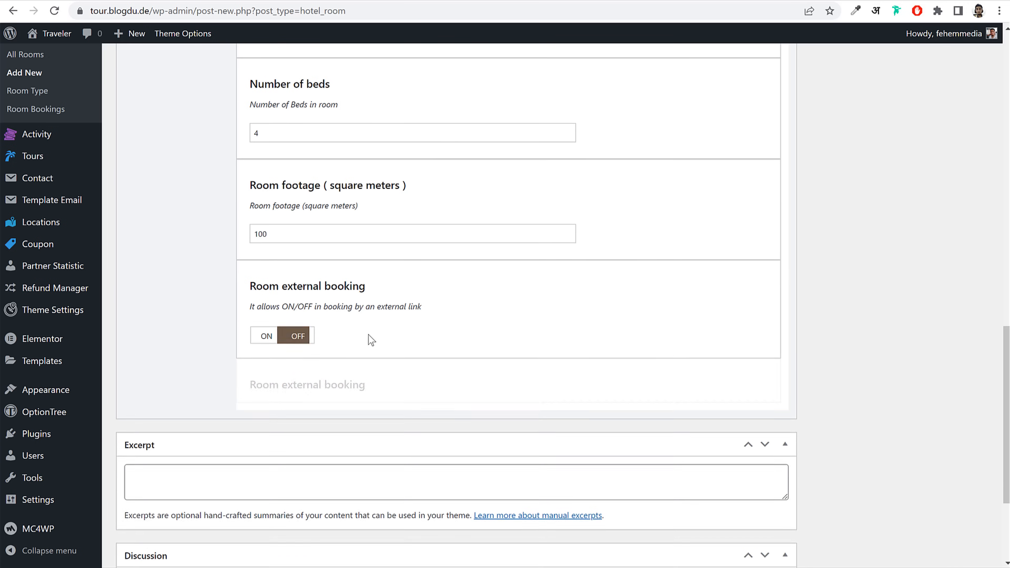
pyautogui.scroll(6, 350, 358)
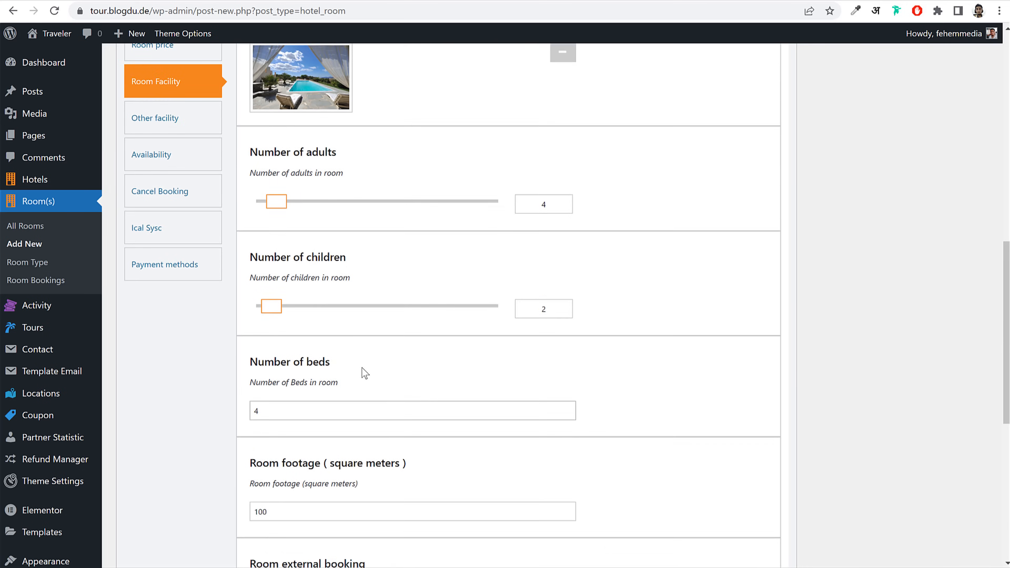
# - Add a new extra facility titled AC under Other facility
pyautogui.click(194, 162)
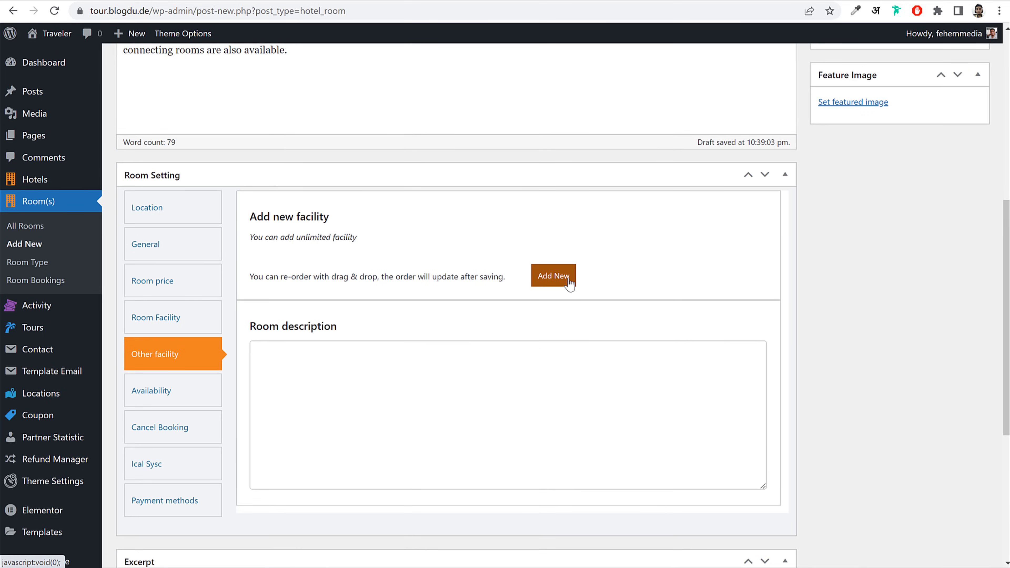
pyautogui.click(552, 275)
pyautogui.scroll(-2, 517, 294)
pyautogui.scroll(-1, 497, 308)
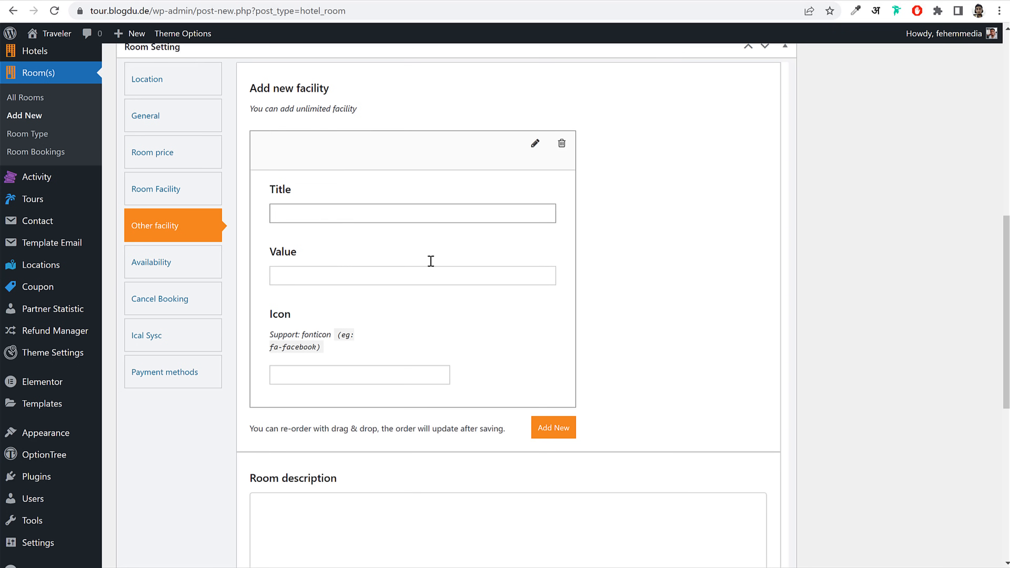
pyautogui.press('Tab')
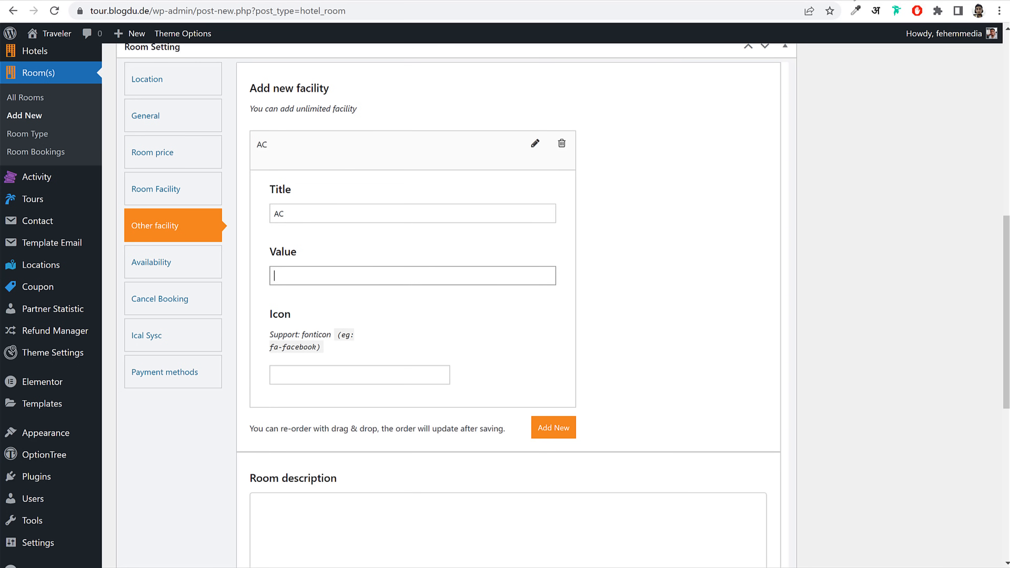
# - Load fontawesome.com/v5/icons/ in a new browser tab
pyautogui.hotkey('ctrl', 't')
pyautogui.write('https://fontawesome.com/v5/icons/')
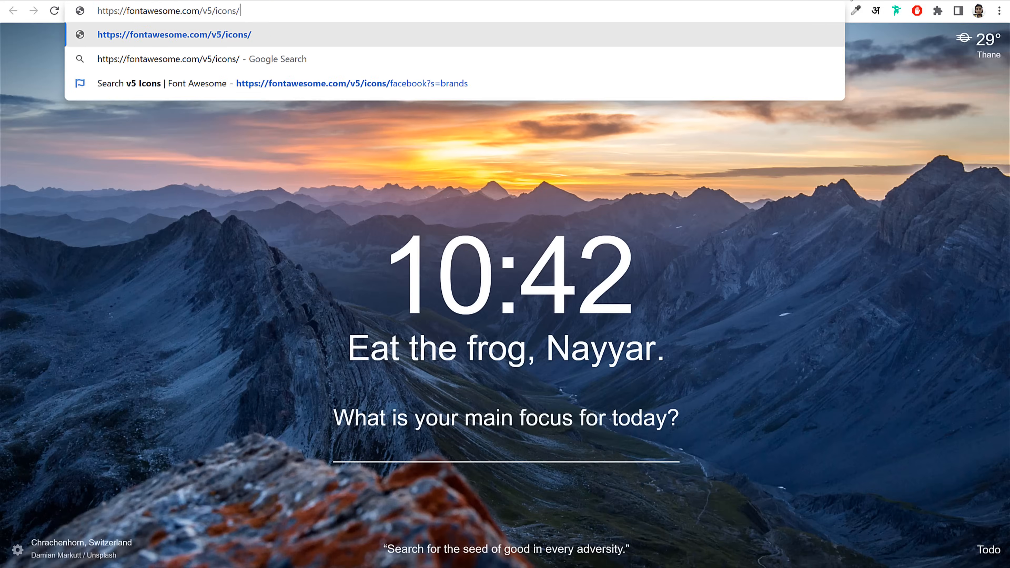
pyautogui.press('Return')
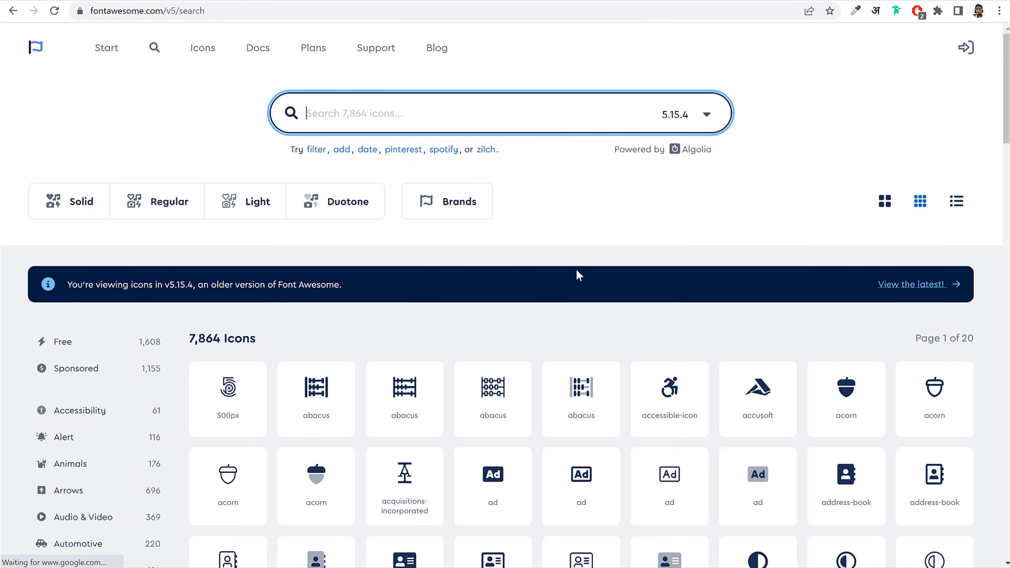
# - Search icons for 'ac' and copy the air-conditioner icon's code snippet
pyautogui.write('ac')
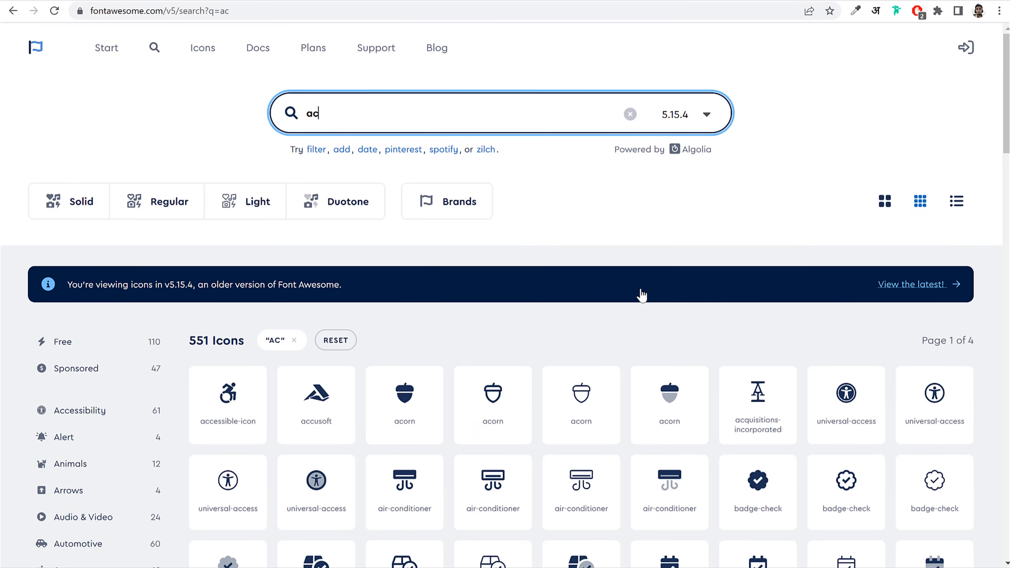
pyautogui.scroll(-5, 643, 295)
pyautogui.click(497, 305)
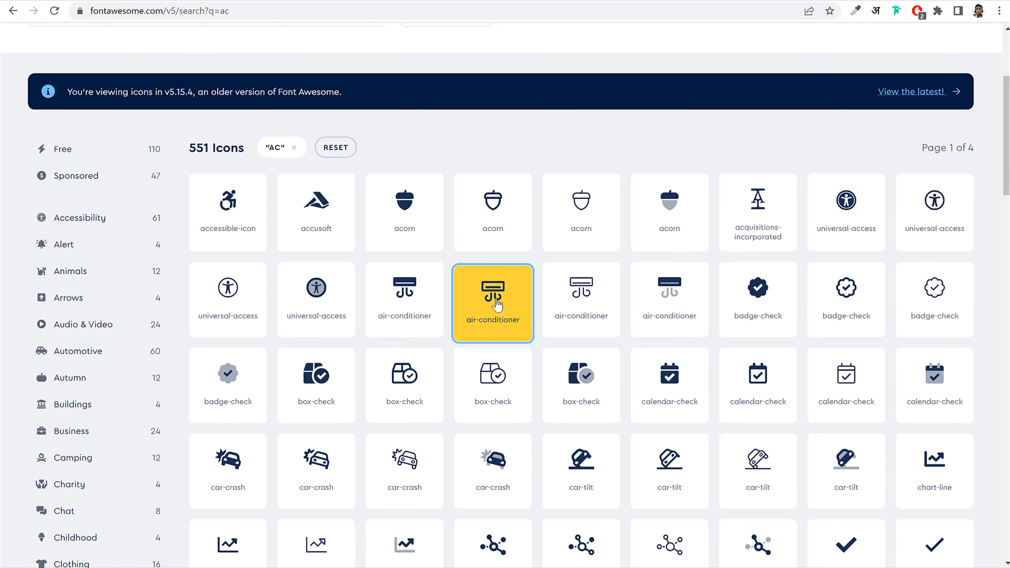
pyautogui.moveTo(518, 210); pyautogui.dragTo(619, 213)
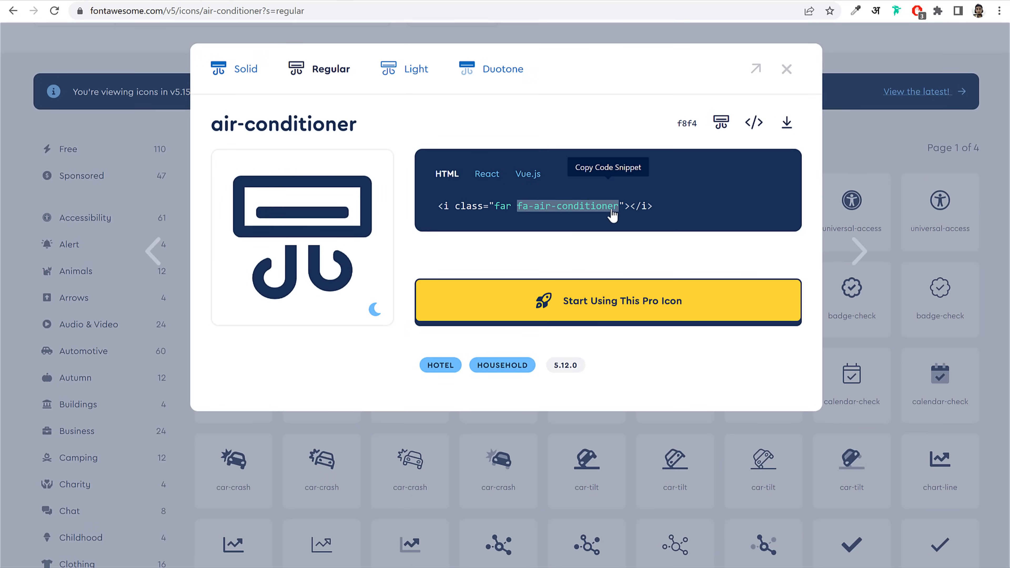
pyautogui.click(611, 212)
pyautogui.moveTo(495, 210); pyautogui.dragTo(609, 211)
# - Set the AC facility's icon to far fa-air-conditioner
pyautogui.click(242, 1)
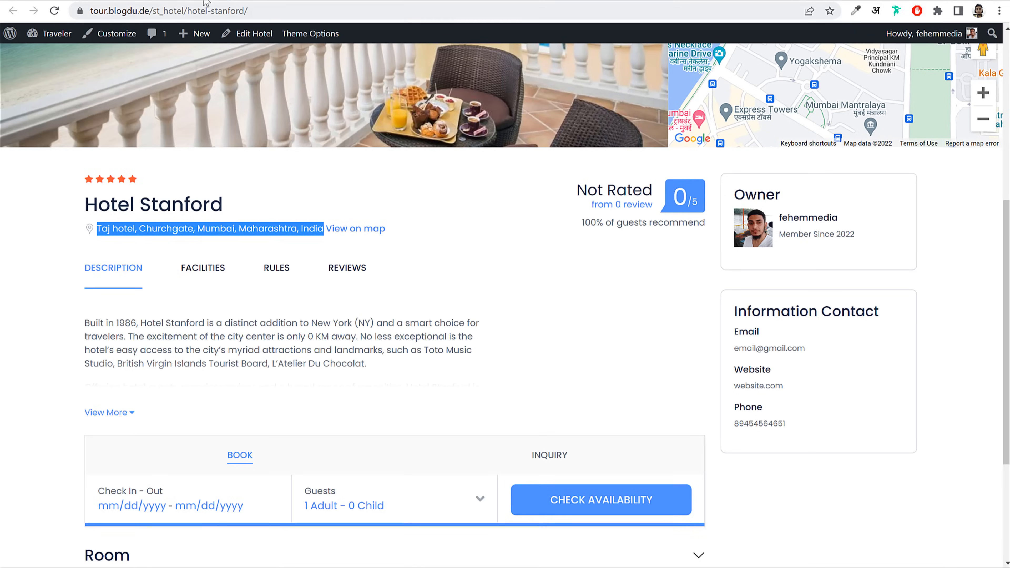
pyautogui.click(204, 1)
pyautogui.hotkey('ctrl', 'v')
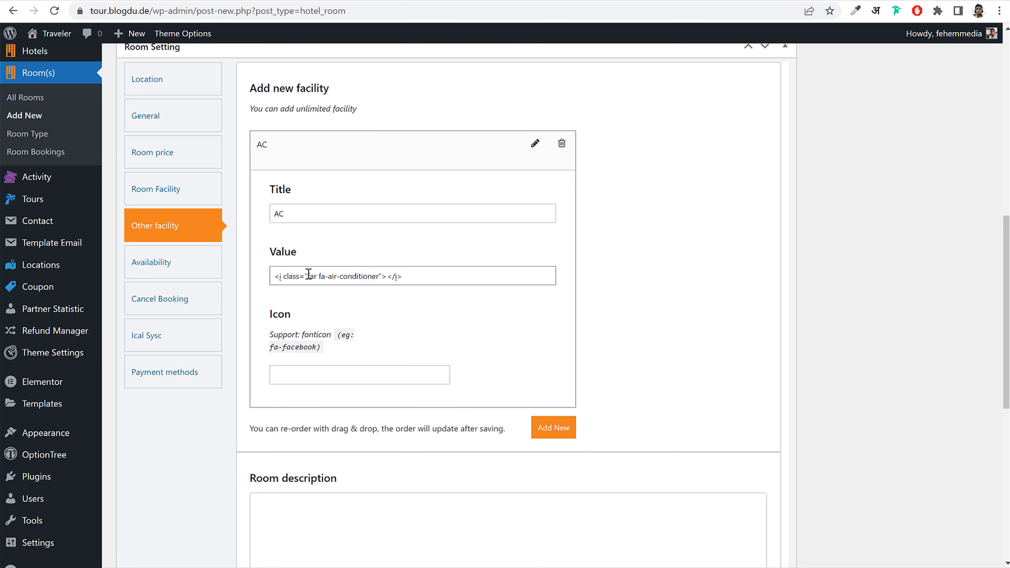
pyautogui.moveTo(309, 274); pyautogui.dragTo(250, 277)
pyautogui.press('BackSpace')
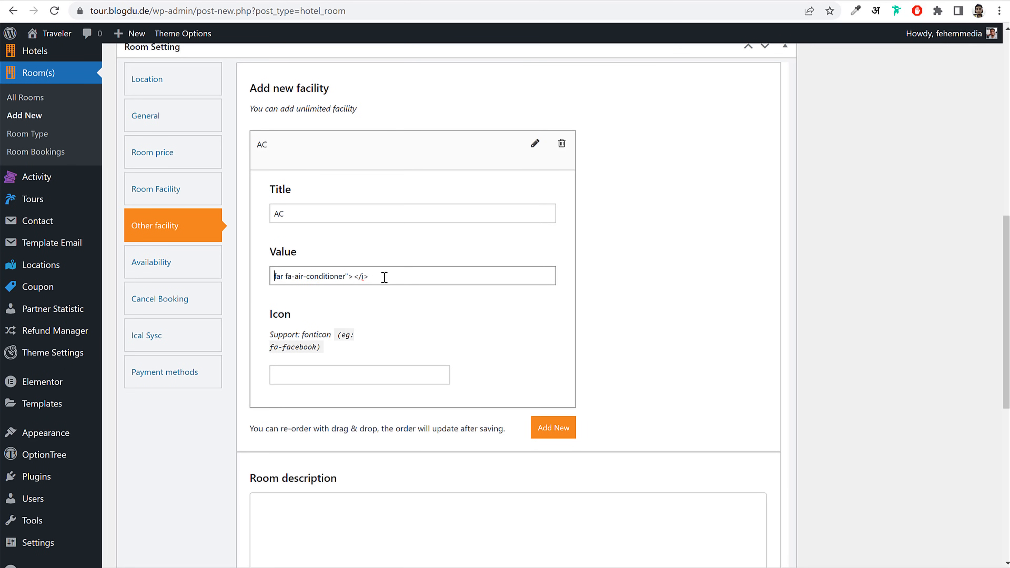
pyautogui.moveTo(384, 278); pyautogui.dragTo(345, 277)
pyautogui.press('BackSpace')
pyautogui.hotkey('ctrl', 'a')
pyautogui.hotkey('ctrl', 'x')
pyautogui.click(334, 375)
pyautogui.hotkey('ctrl', 'v')
pyautogui.click(535, 143)
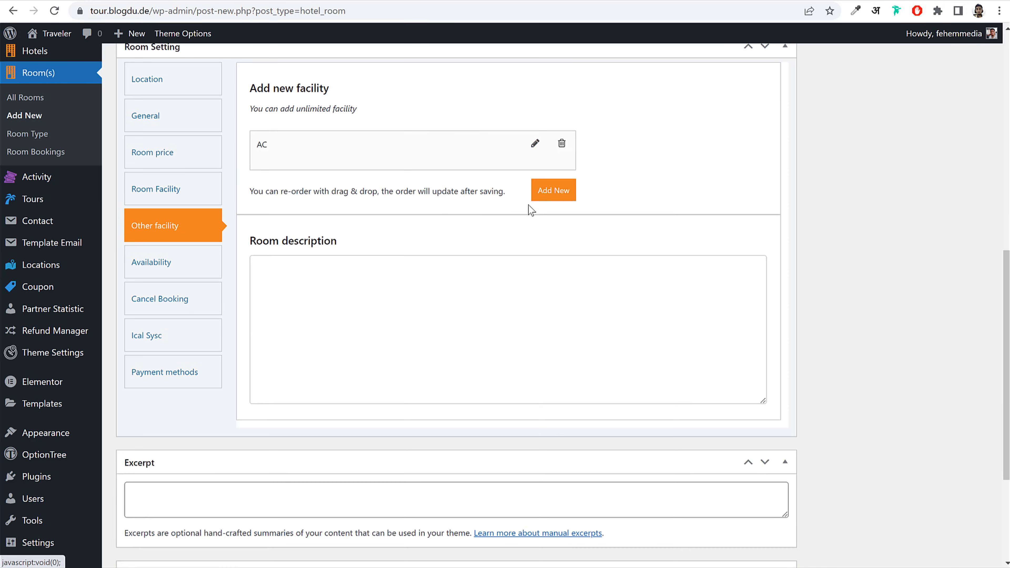
# - Start a second extra facility titled Spa
pyautogui.click(567, 191)
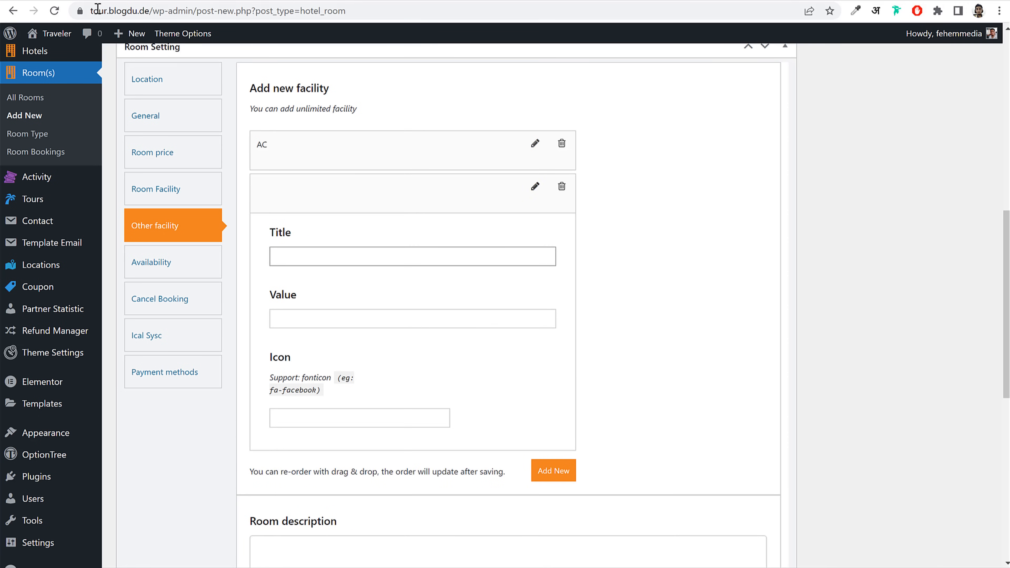
pyautogui.write('S')
pyautogui.write('pa')
pyautogui.click(790, 1)
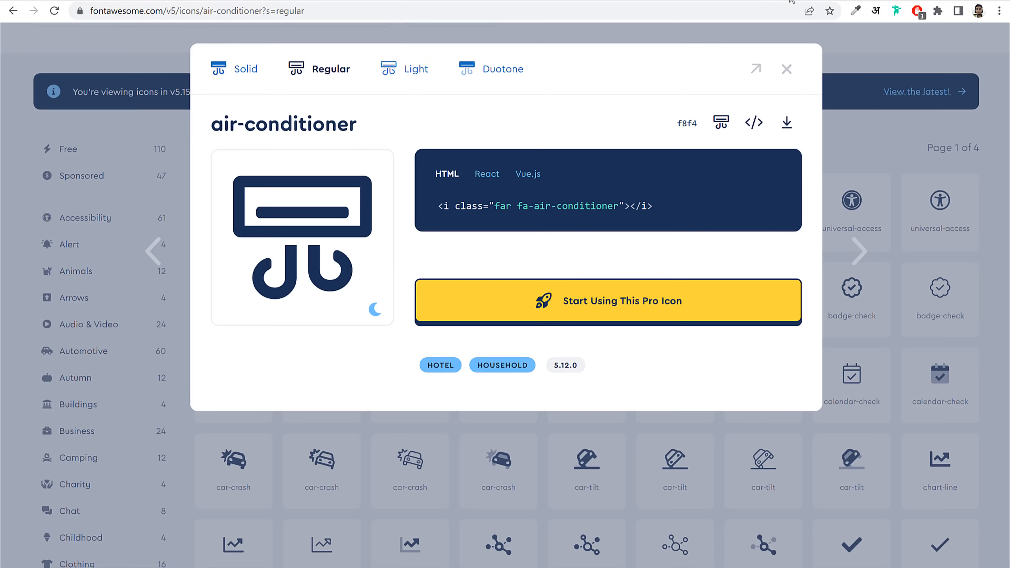
# - Search Font Awesome for 'spa' and copy the solid spa icon's HTML snippet
pyautogui.click(786, 69)
pyautogui.scroll(5, 442, 101)
pyautogui.tripleClick(447, 110)
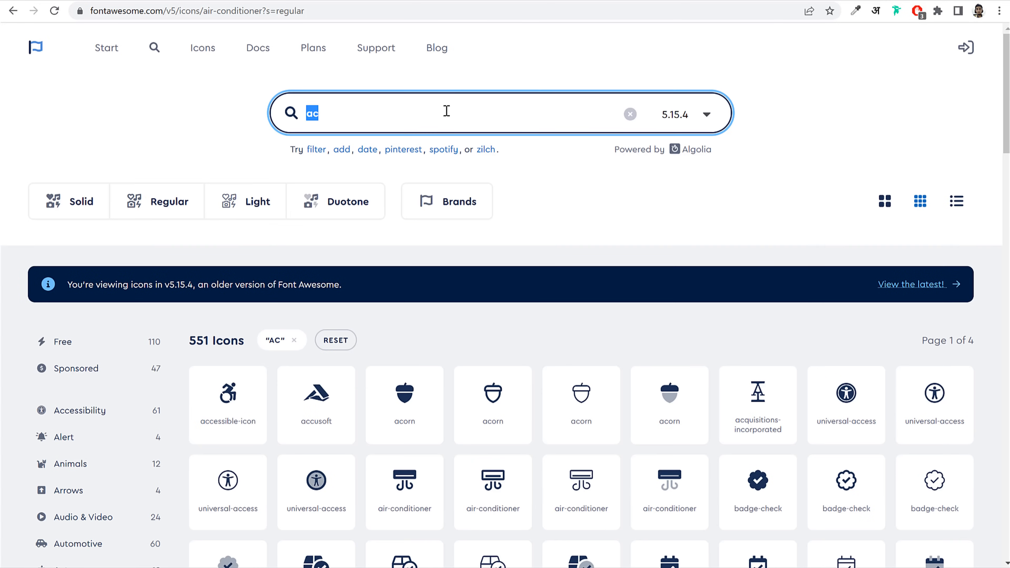
pyautogui.write('spa')
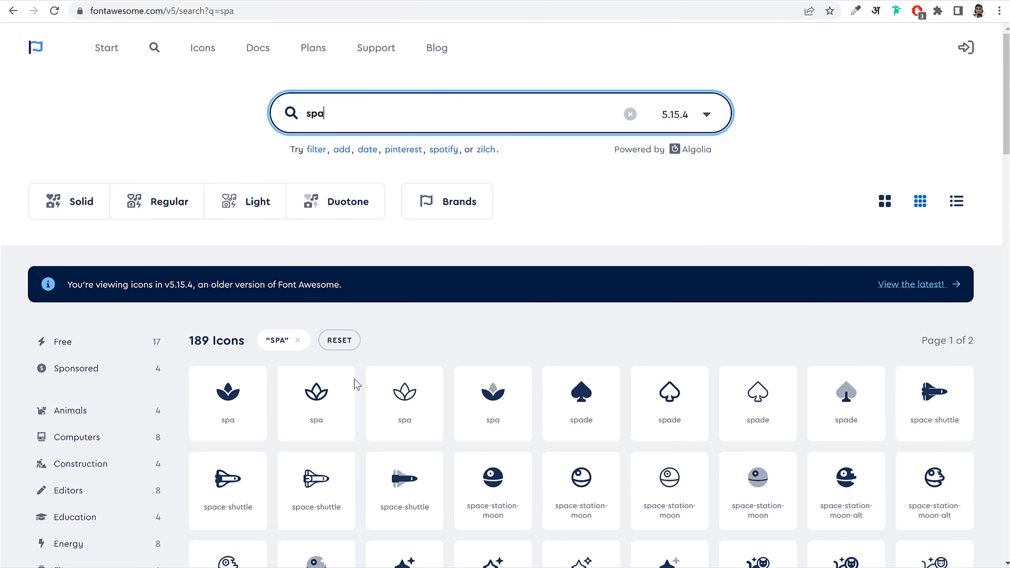
pyautogui.scroll(-3, 281, 397)
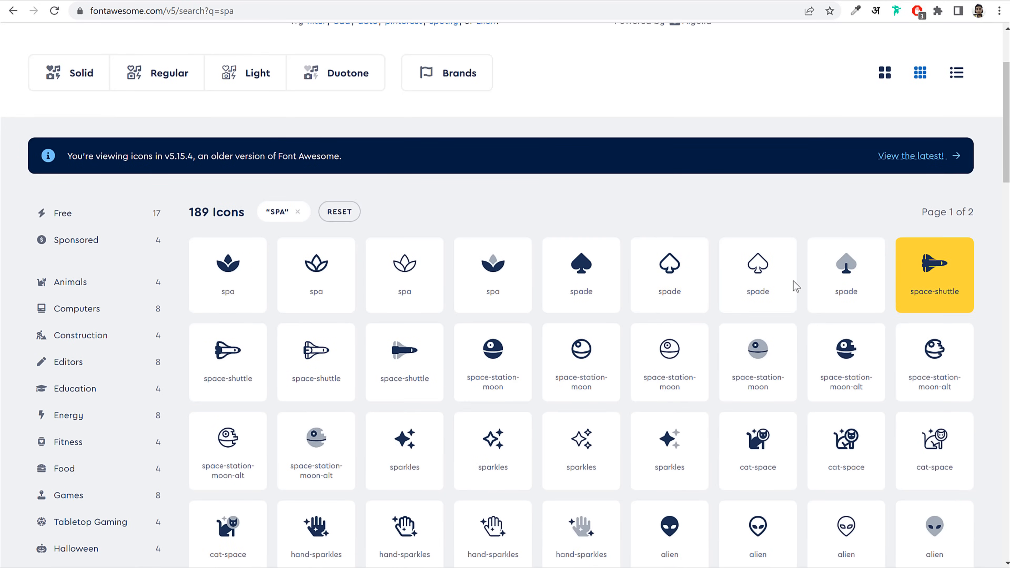
pyautogui.scroll(-1, 561, 317)
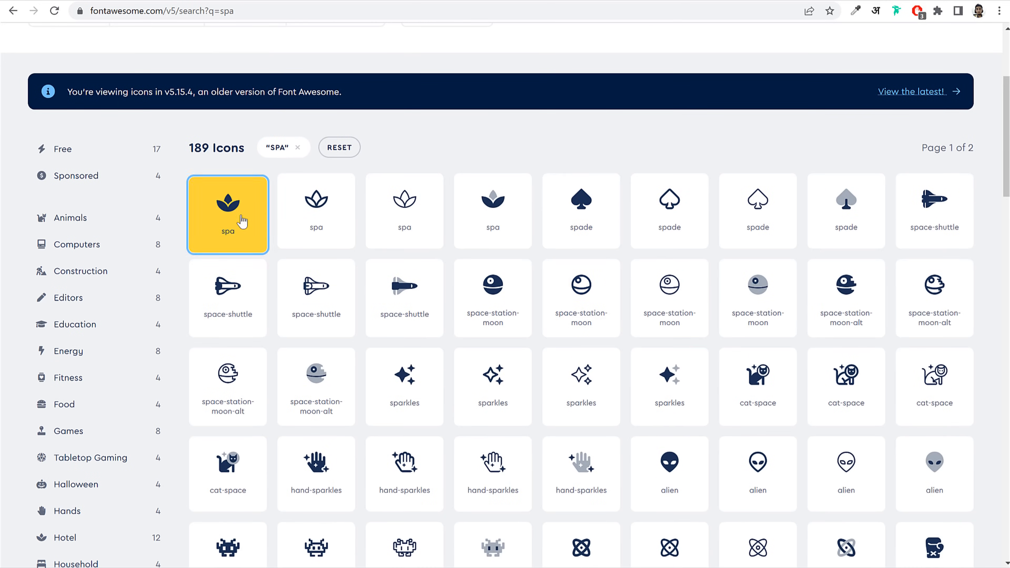
pyautogui.click(226, 219)
pyautogui.click(586, 212)
pyautogui.click(313, 1)
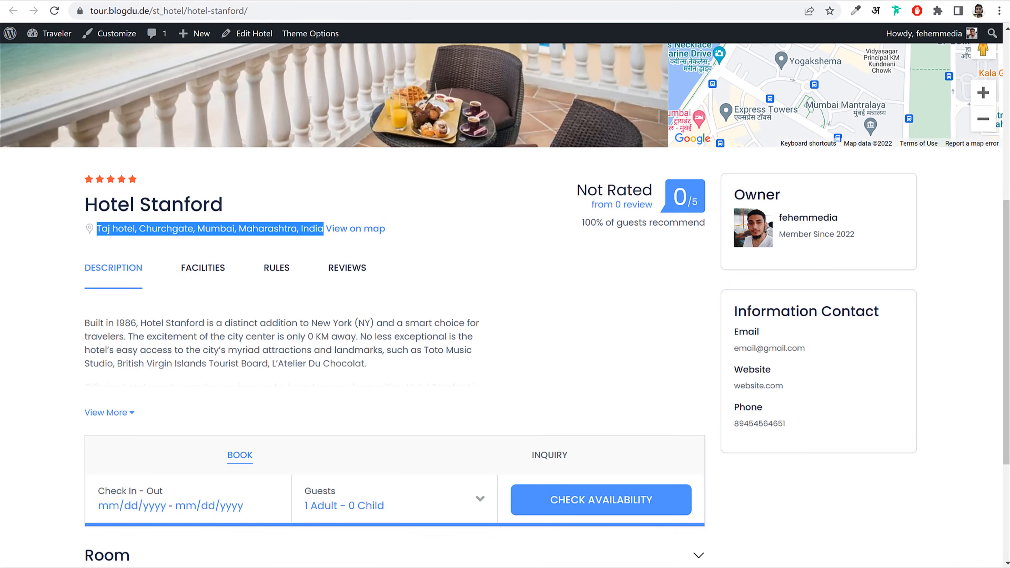
# - Set the Spa facility icon to 'fas fa-spa' and collapse the Spa entry
pyautogui.click(317, 1)
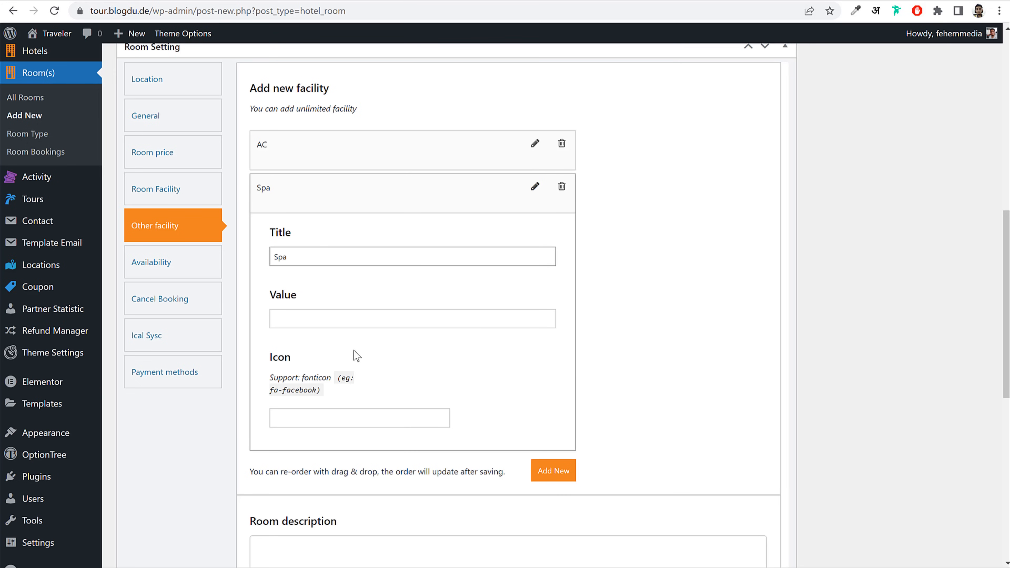
pyautogui.click(358, 416)
pyautogui.hotkey('ctrl', 'v')
pyautogui.moveTo(309, 417); pyautogui.dragTo(250, 423)
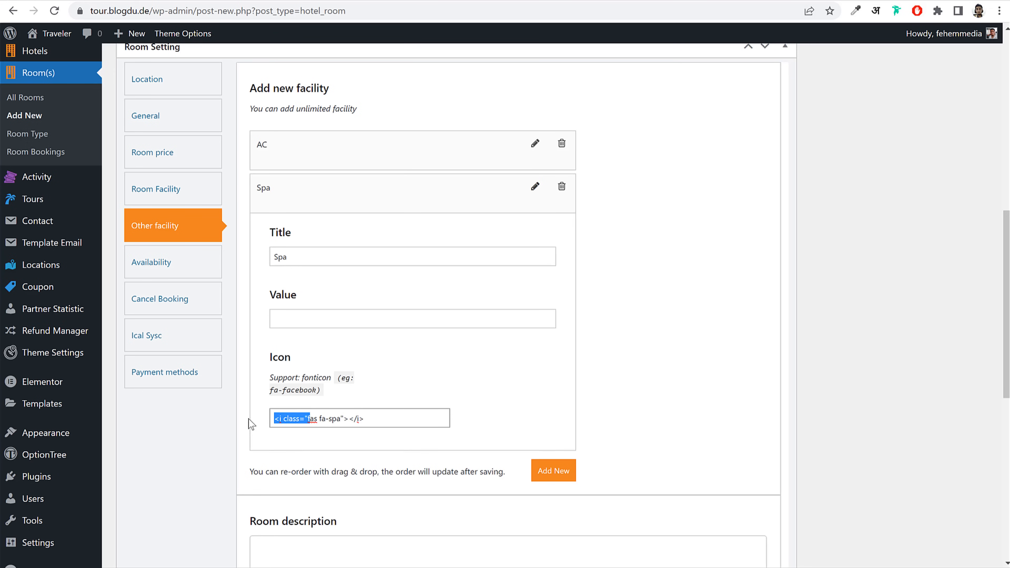
pyautogui.press('BackSpace')
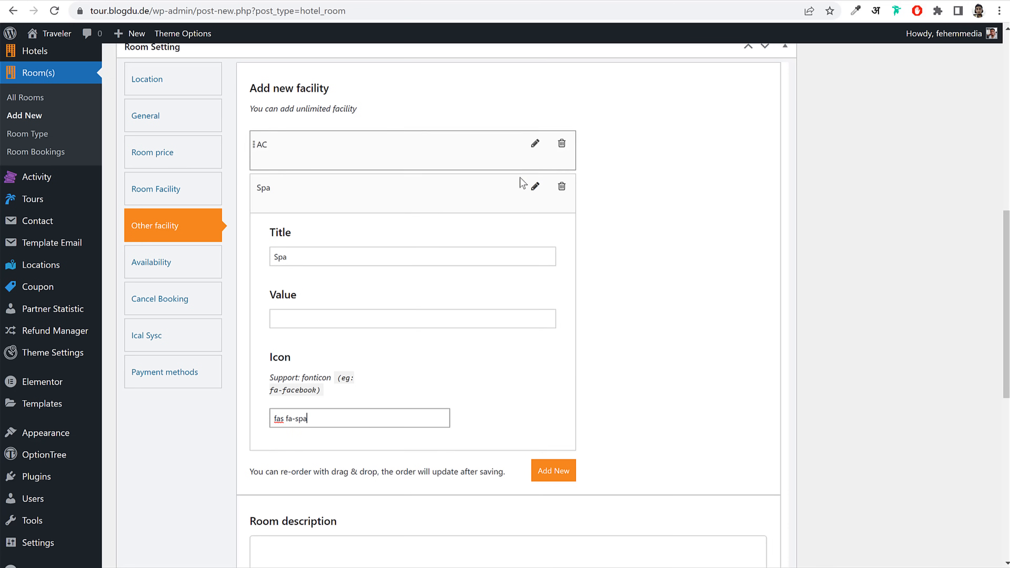
pyautogui.click(536, 186)
# - Paste the three-paragraph Standard Room description into the Room description field
pyautogui.click(386, 330)
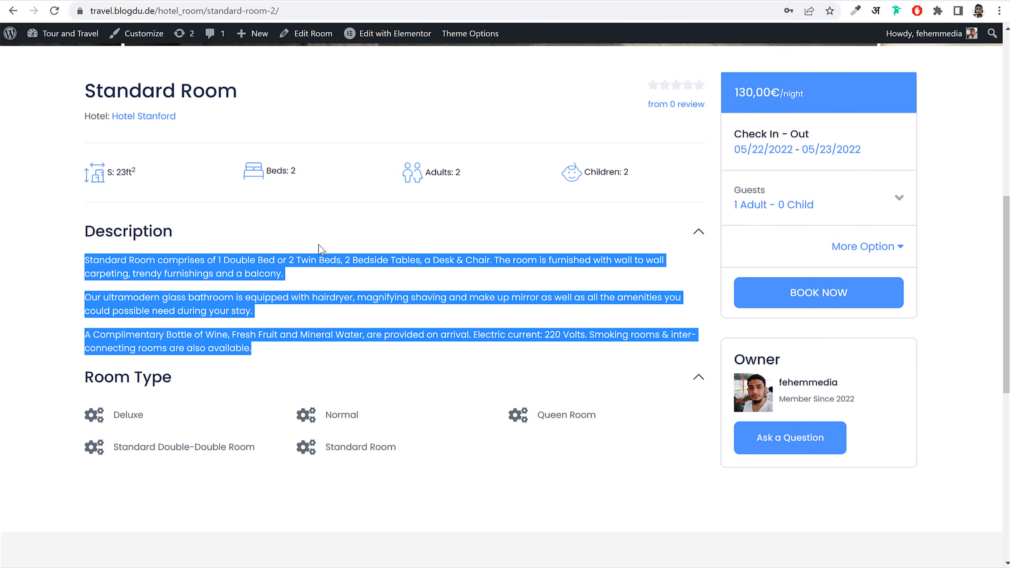
pyautogui.scroll(5, 314, 263)
pyautogui.scroll(-8, 310, 275)
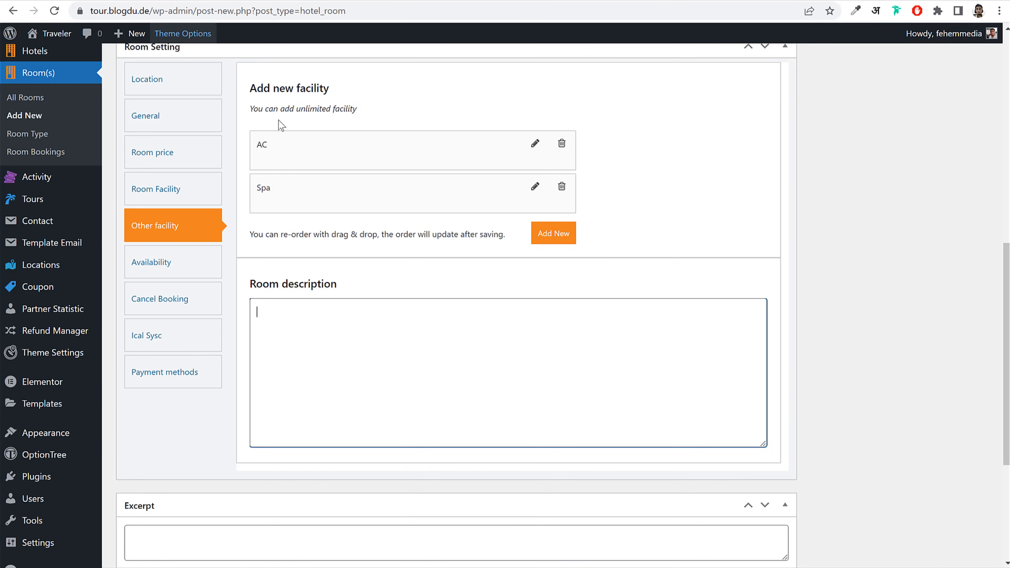
pyautogui.scroll(8, 330, 187)
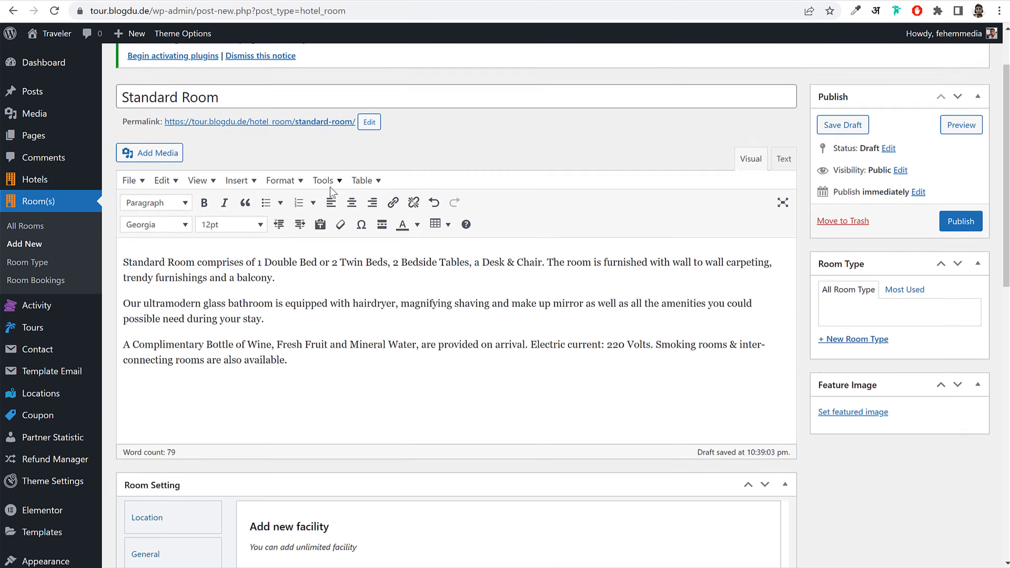
pyautogui.scroll(-7, 352, 200)
pyautogui.click(388, 415)
pyautogui.hotkey('ctrl', 'v')
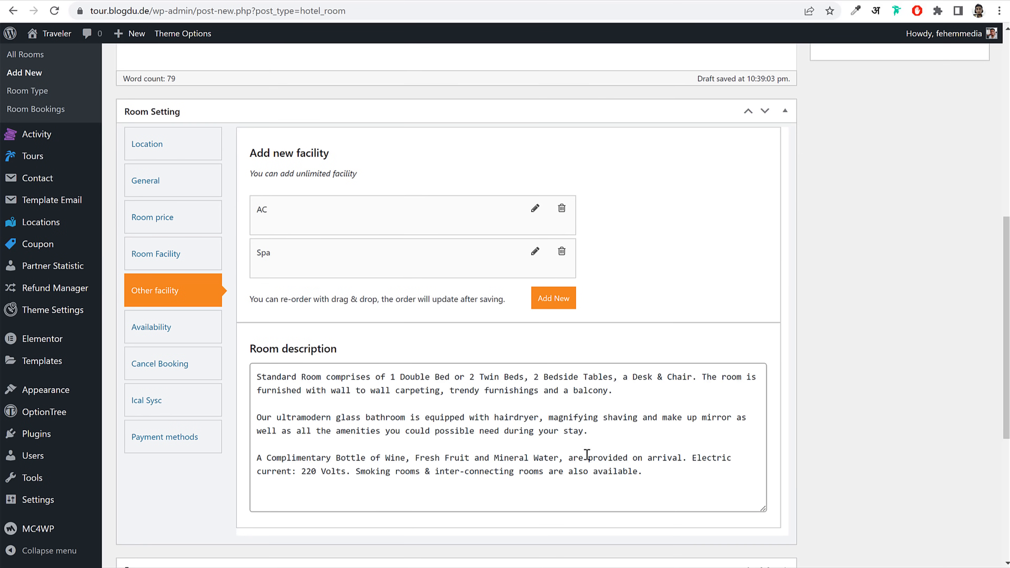
pyautogui.click(159, 327)
# - Start a bulk price edit covering Monday through Friday
pyautogui.scroll(-3, 735, 263)
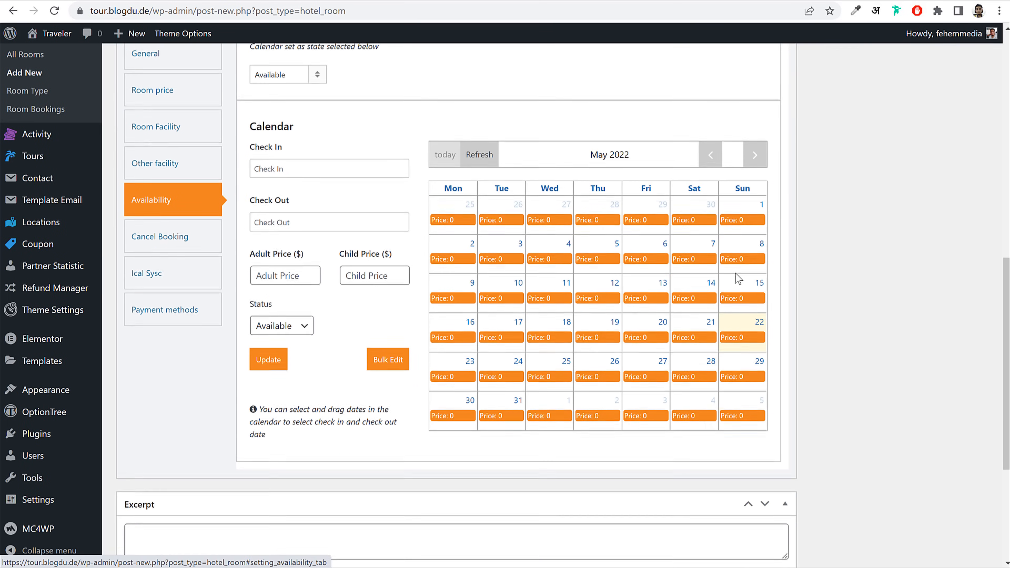
pyautogui.scroll(2, 740, 276)
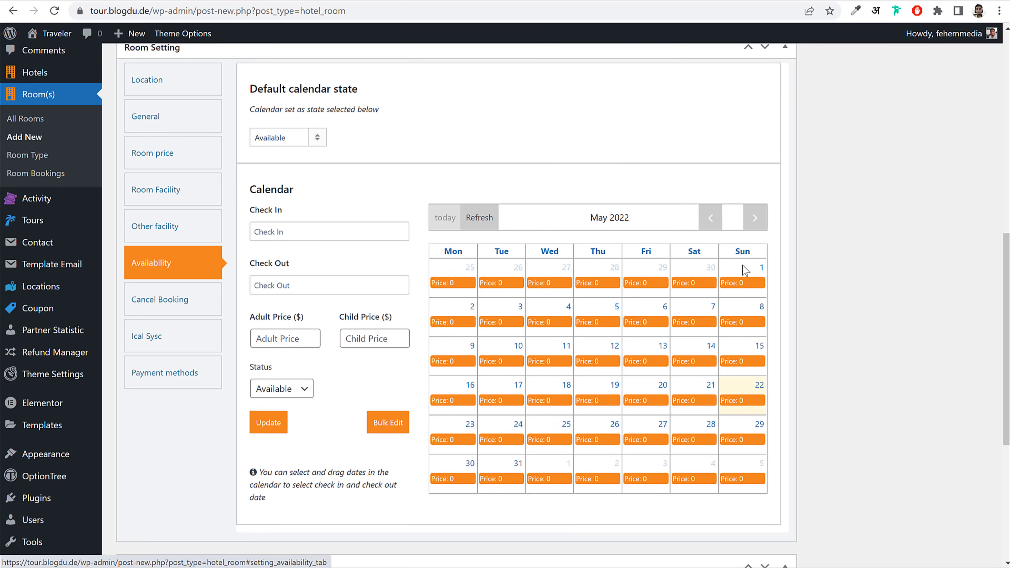
pyautogui.click(306, 233)
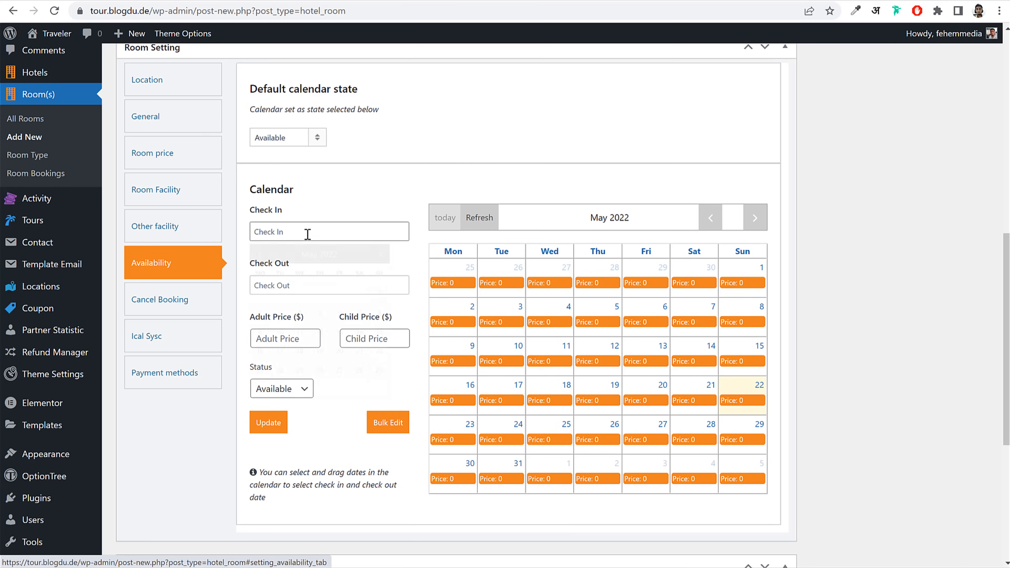
pyautogui.click(381, 187)
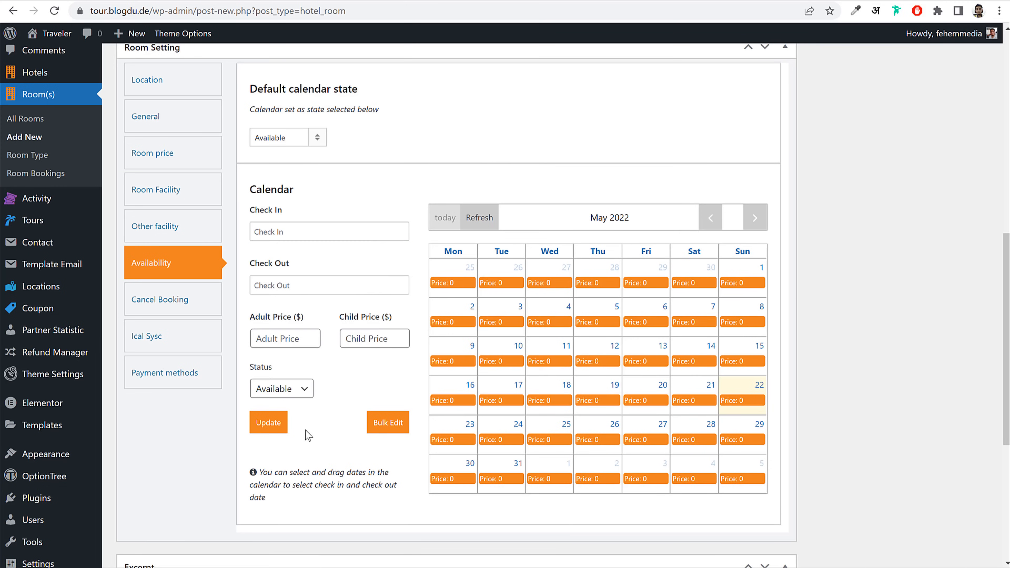
pyautogui.click(396, 425)
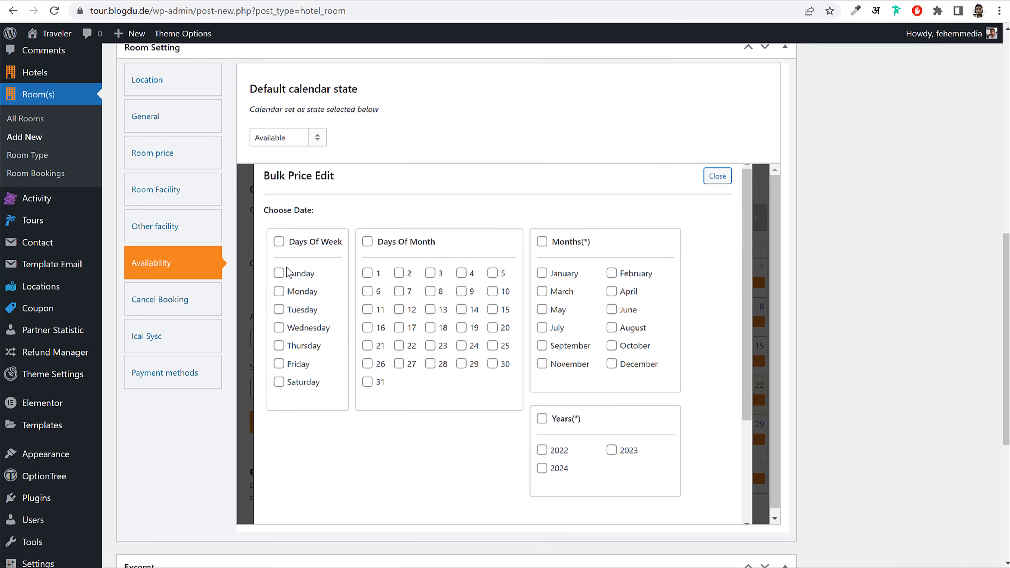
pyautogui.click(288, 294)
pyautogui.click(295, 311)
pyautogui.click(296, 328)
pyautogui.click(296, 346)
pyautogui.click(293, 365)
# - Apply a price of 300 to all days of January–November 2022 and save
pyautogui.click(372, 242)
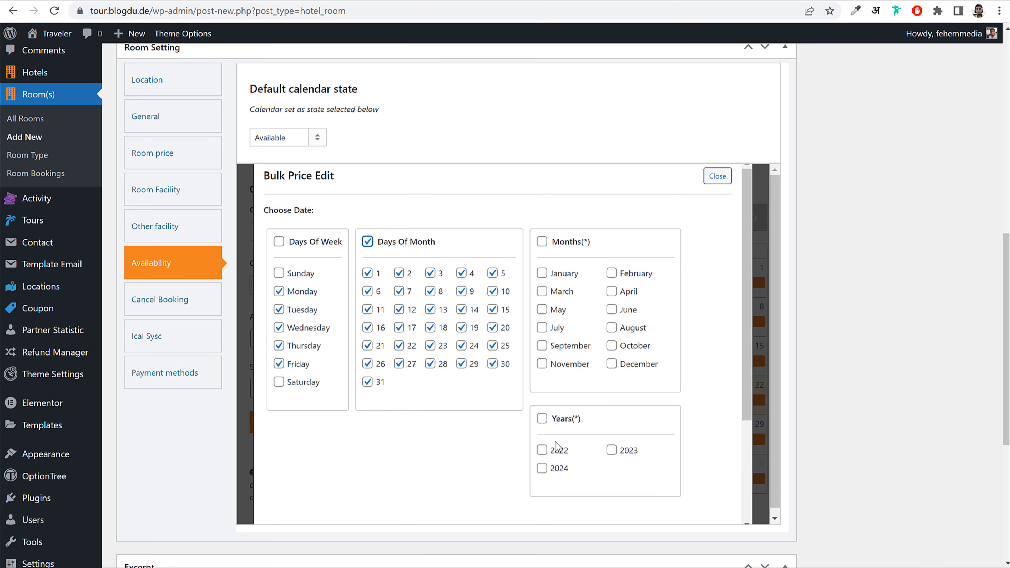
pyautogui.click(541, 451)
pyautogui.click(542, 242)
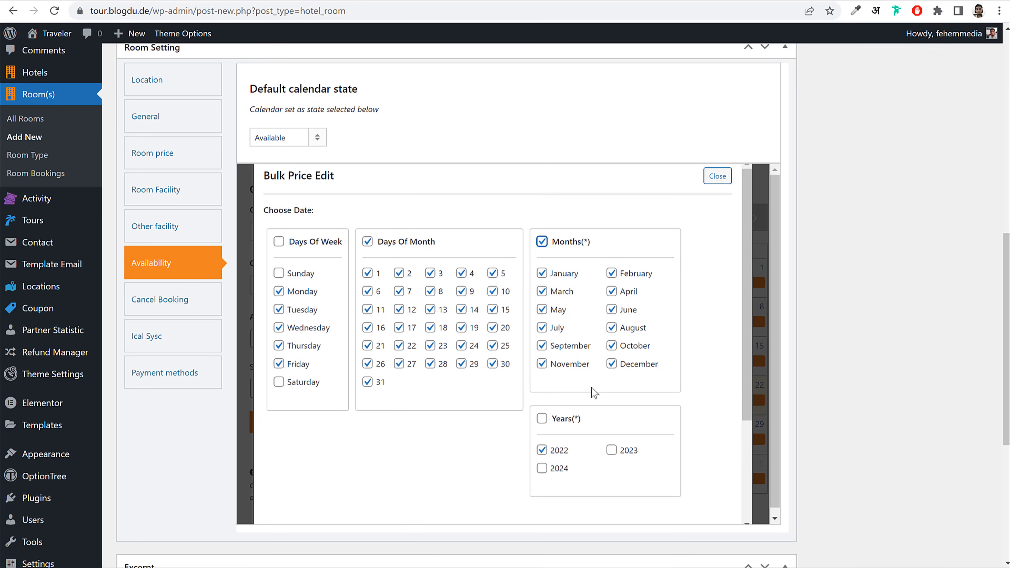
pyautogui.click(612, 364)
pyautogui.scroll(-3, 651, 304)
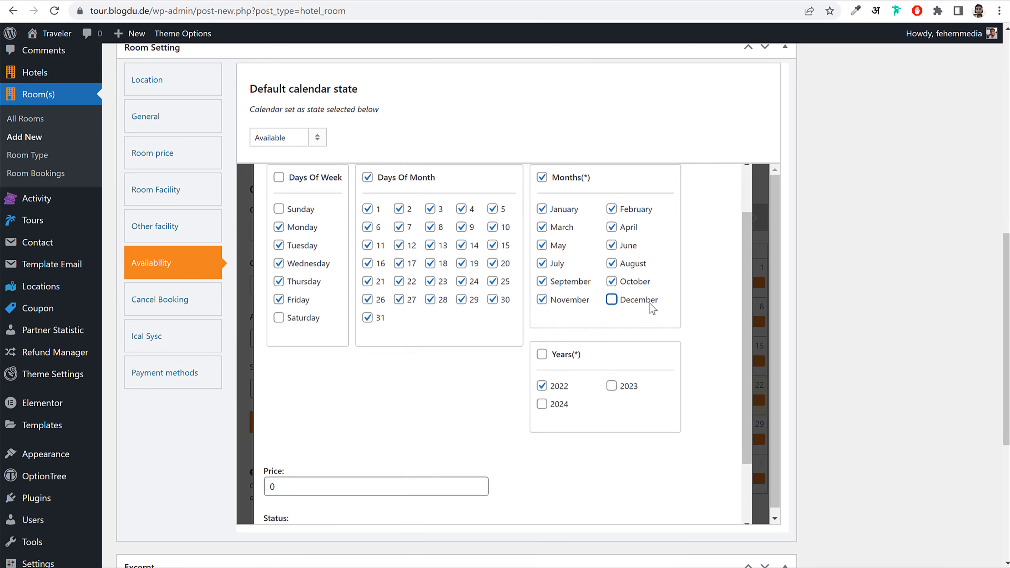
pyautogui.click(356, 406)
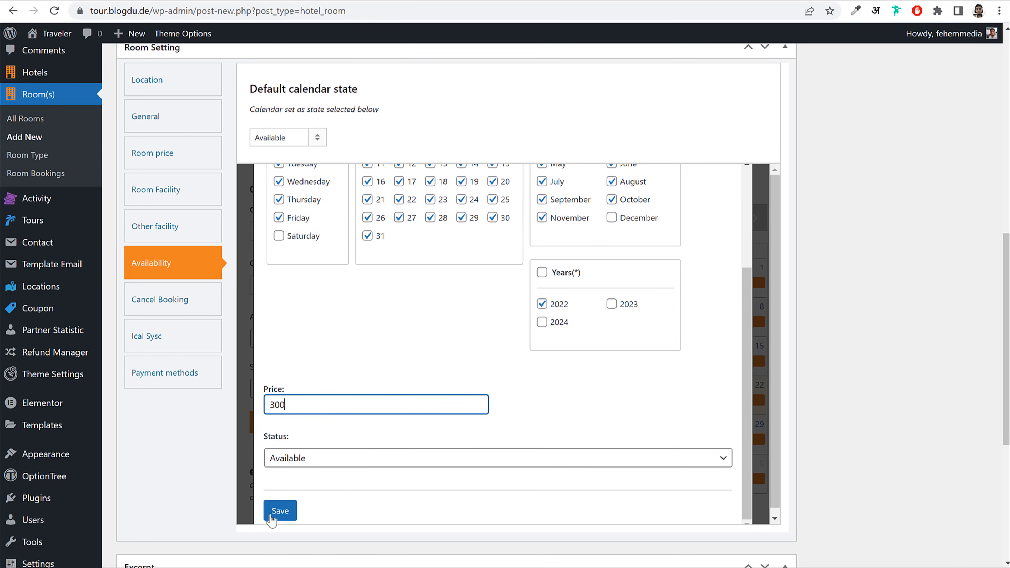
pyautogui.click(280, 512)
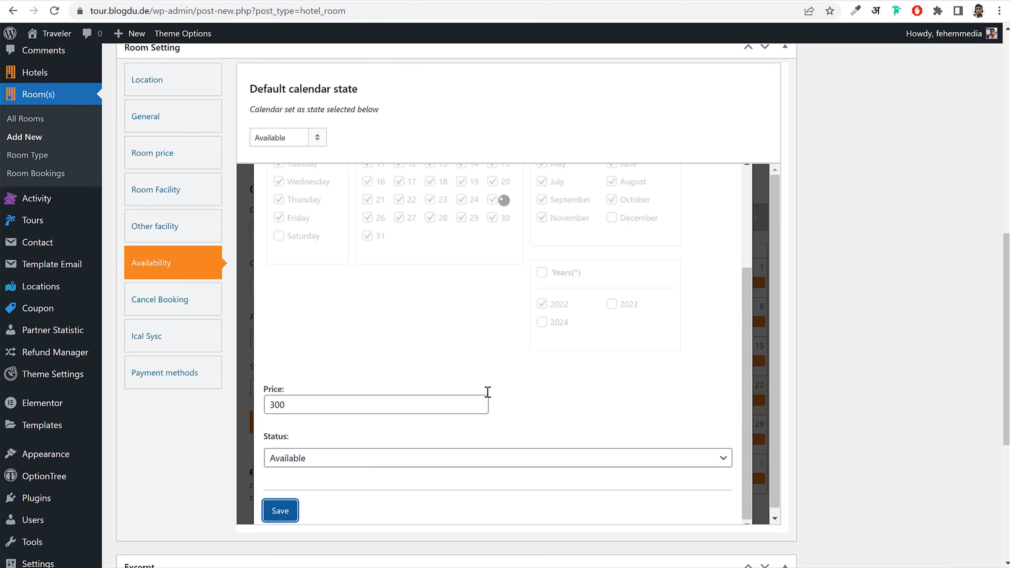
pyautogui.scroll(3, 482, 281)
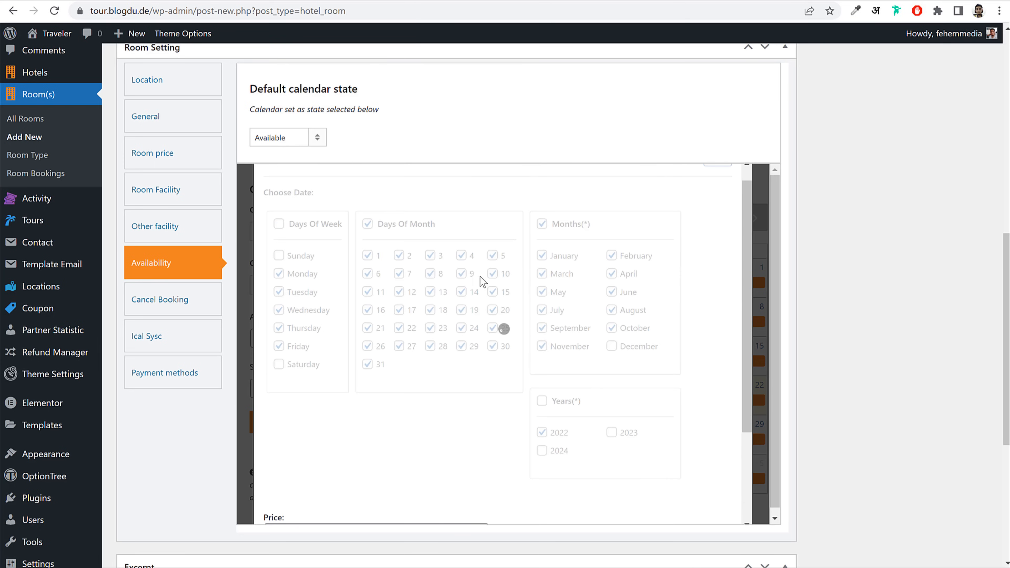
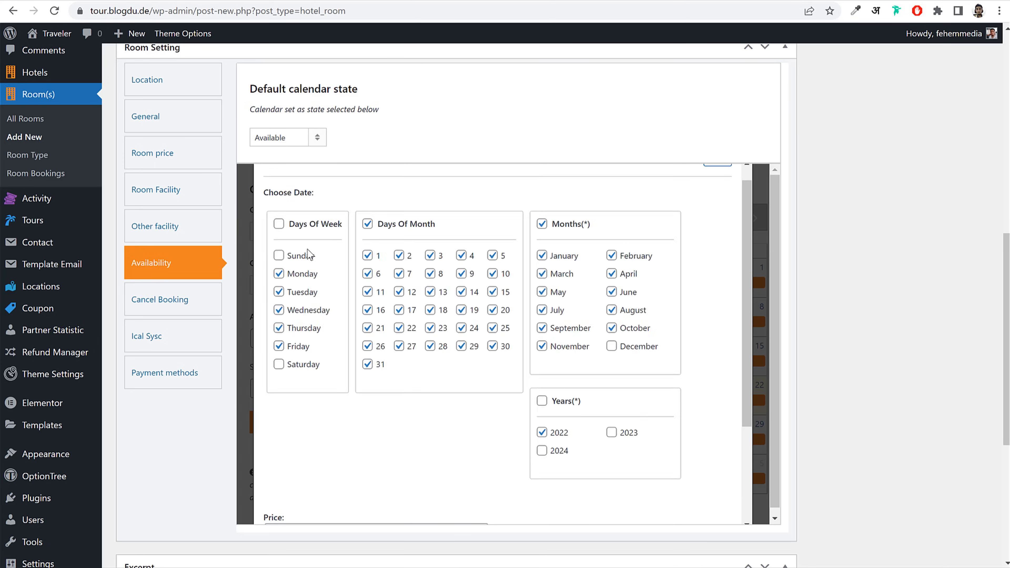
# - Restrict a new bulk price edit to Saturdays and Sundays only, leaving December out
pyautogui.scroll(-3, 577, 311)
pyautogui.scroll(4, 567, 337)
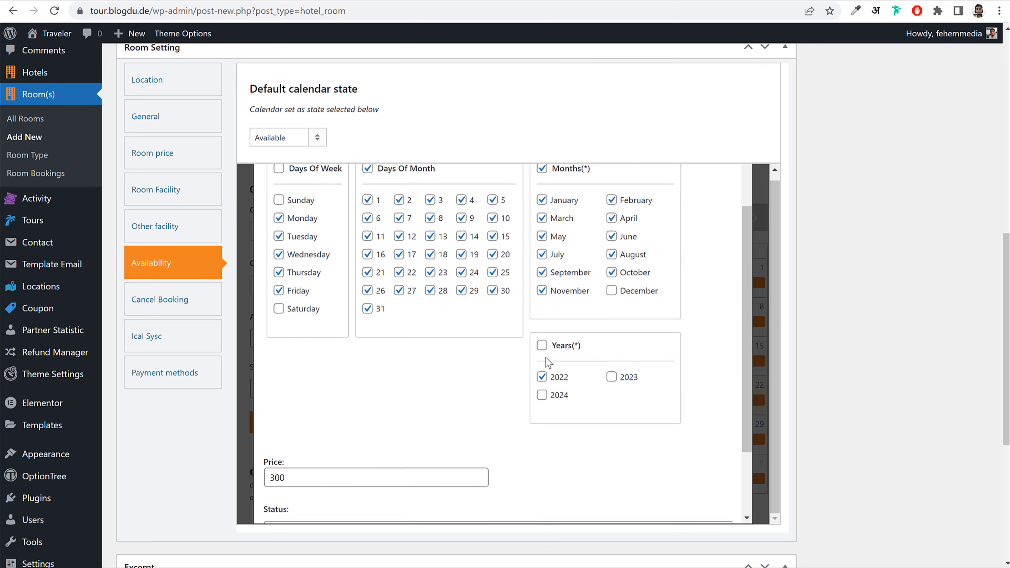
pyautogui.click(721, 175)
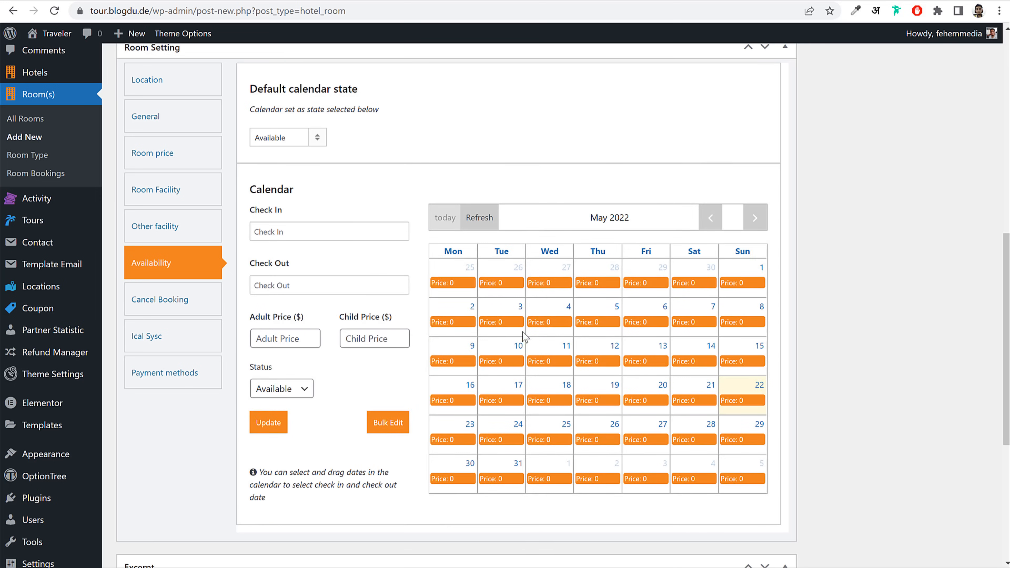
pyautogui.click(389, 426)
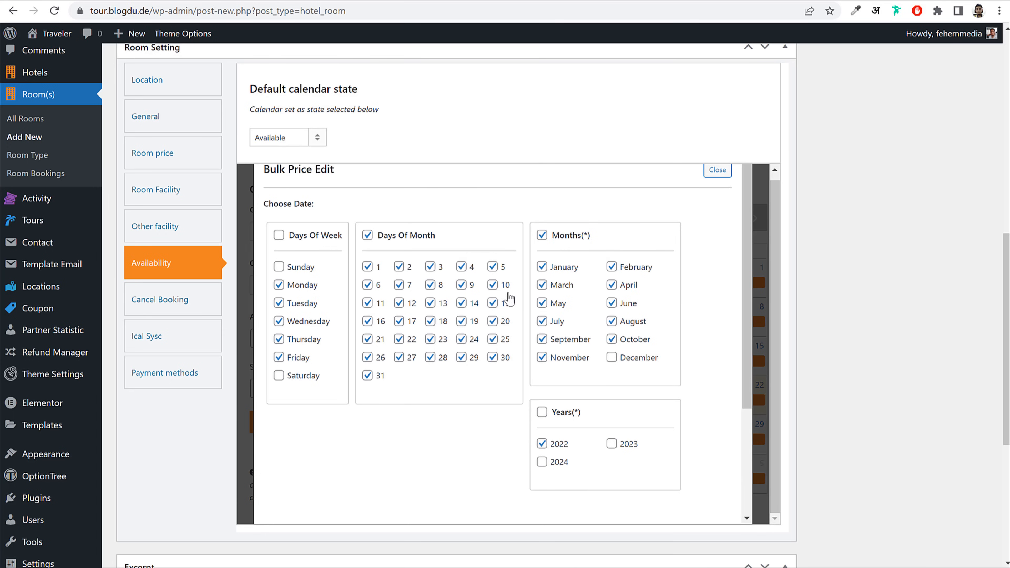
pyautogui.scroll(-4, 576, 335)
pyautogui.scroll(3, 324, 291)
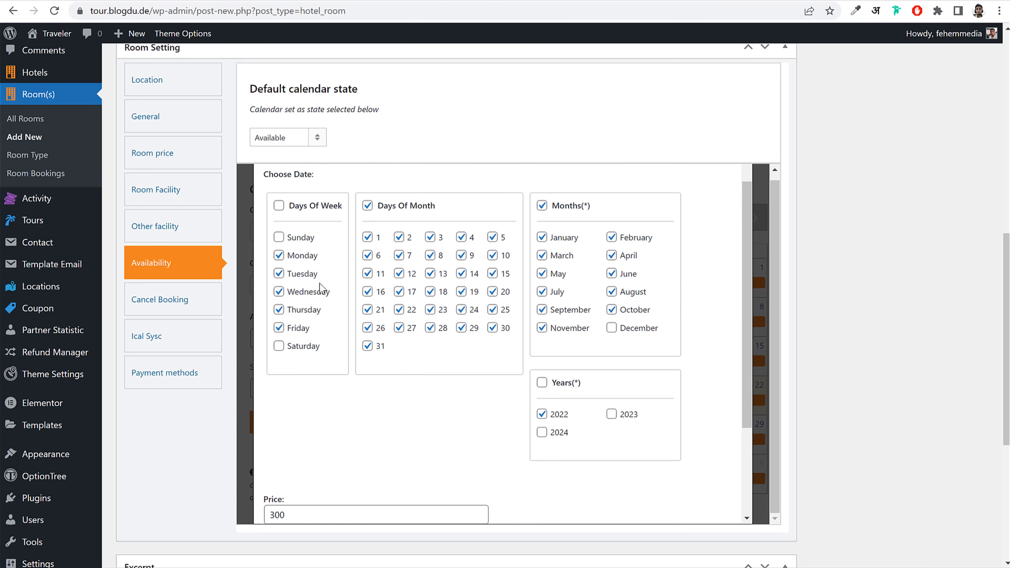
pyautogui.click(279, 237)
pyautogui.click(279, 344)
pyautogui.click(279, 255)
pyautogui.click(279, 273)
pyautogui.click(279, 291)
pyautogui.click(279, 310)
pyautogui.click(279, 328)
pyautogui.click(612, 329)
pyautogui.click(612, 328)
# - Change the weekend bulk price from 300 to 500 and save it
pyautogui.scroll(-2, 386, 523)
pyautogui.doubleClick(361, 450)
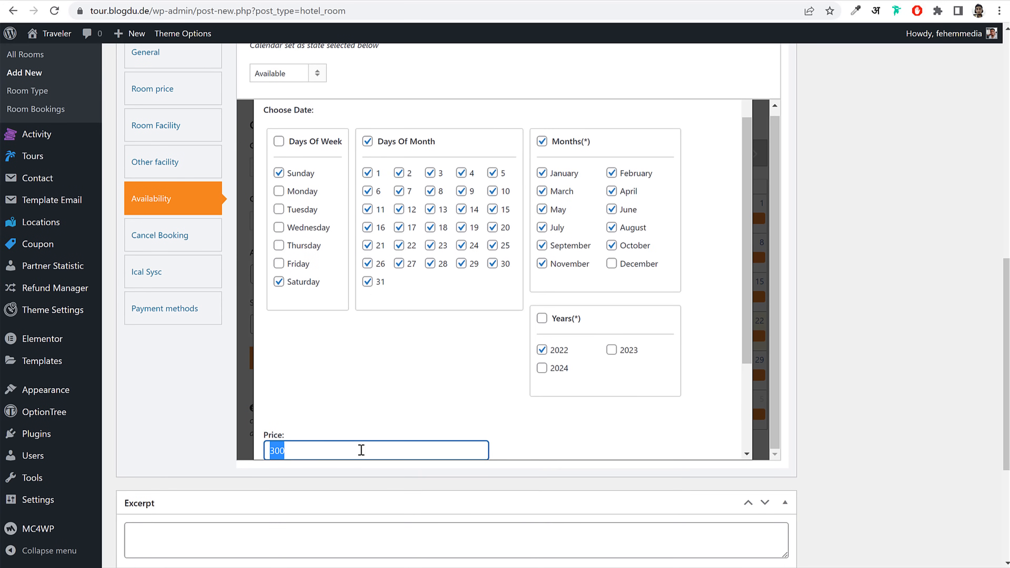
pyautogui.write('5')
pyautogui.scroll(-3, 405, 363)
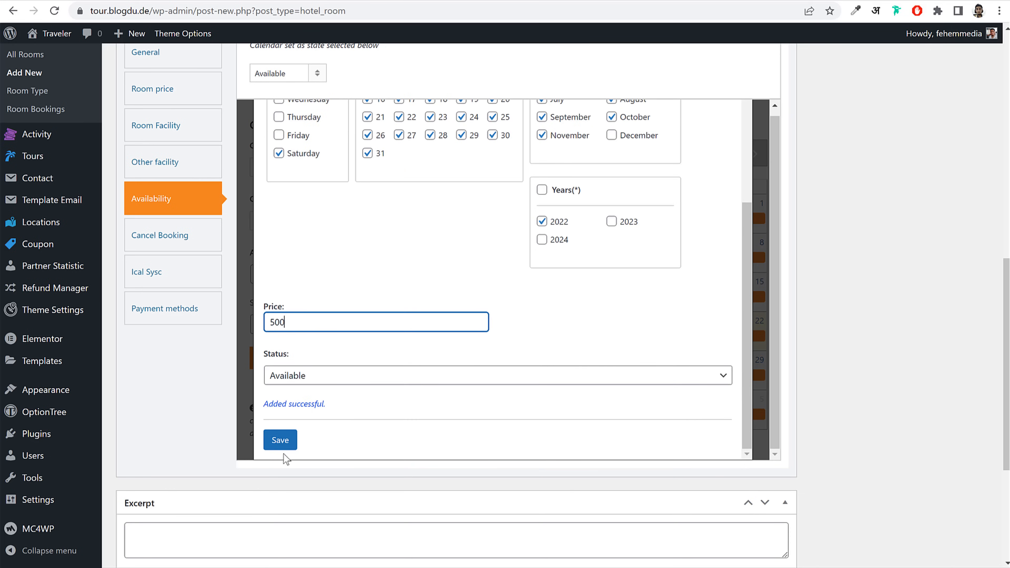
pyautogui.click(281, 440)
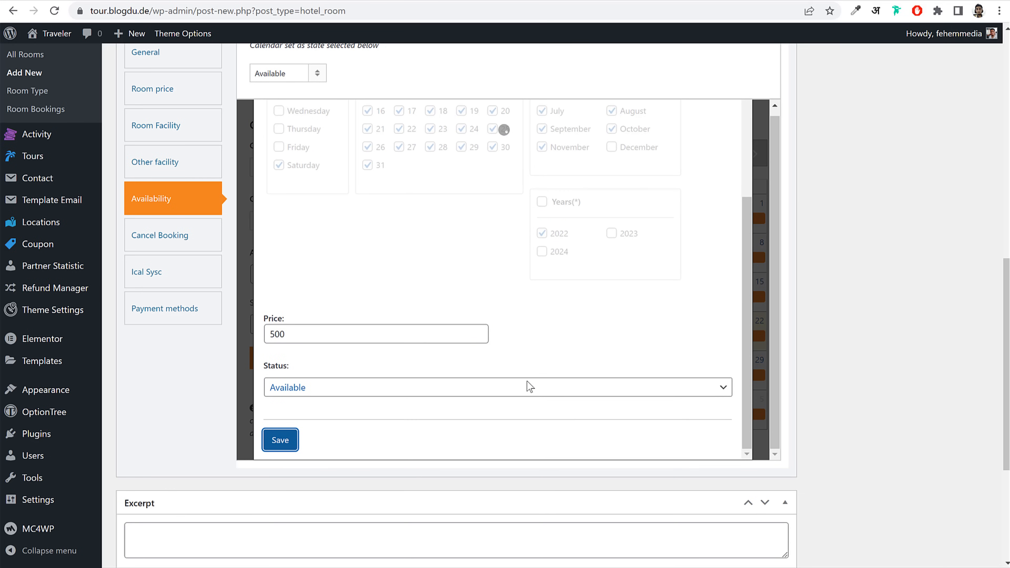
pyautogui.scroll(3, 802, 192)
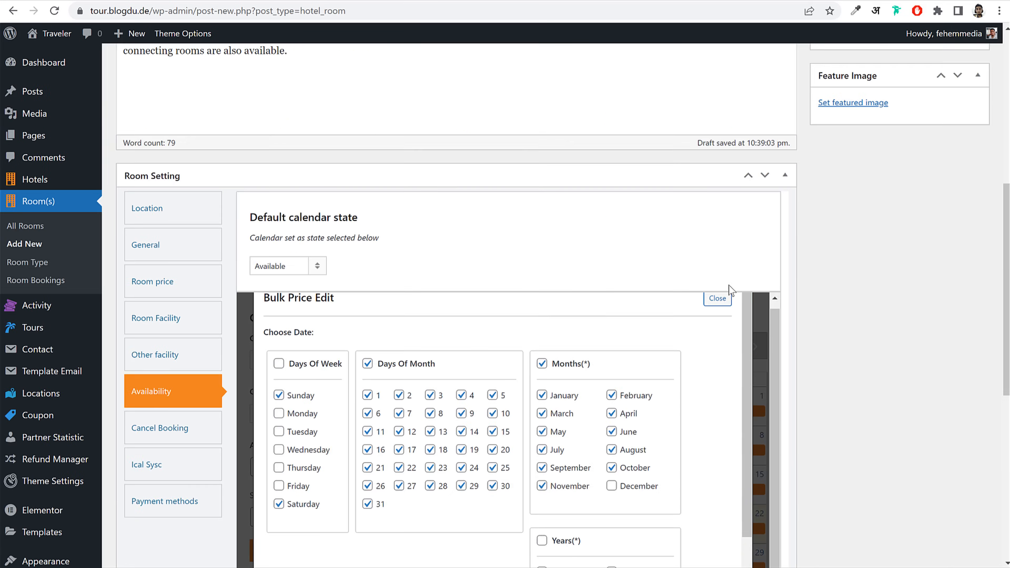
pyautogui.click(712, 302)
# - Refresh the availability calendar to check May 2022's 300 weekday and 500 weekend prices
pyautogui.scroll(-2, 821, 274)
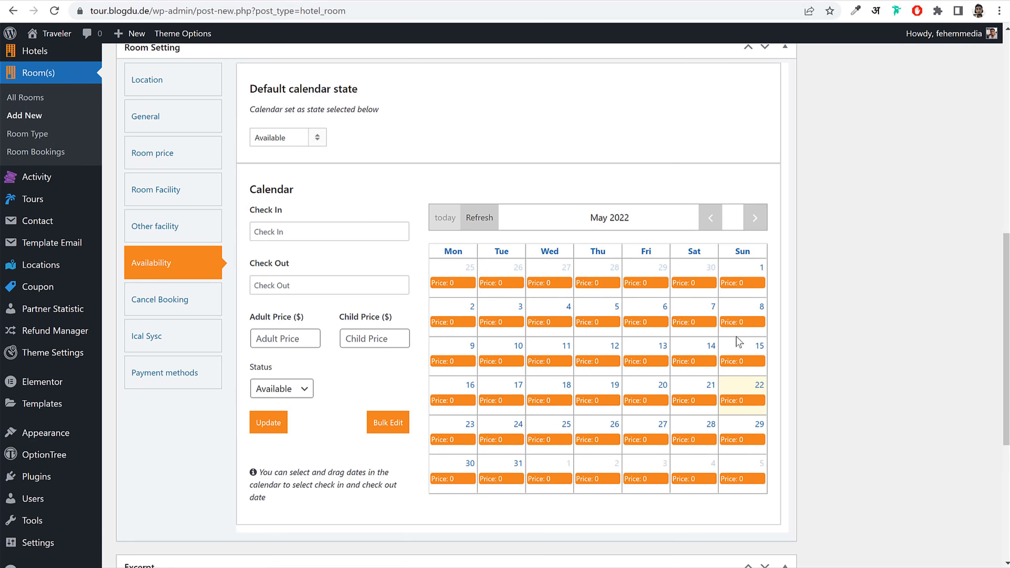
pyautogui.click(267, 422)
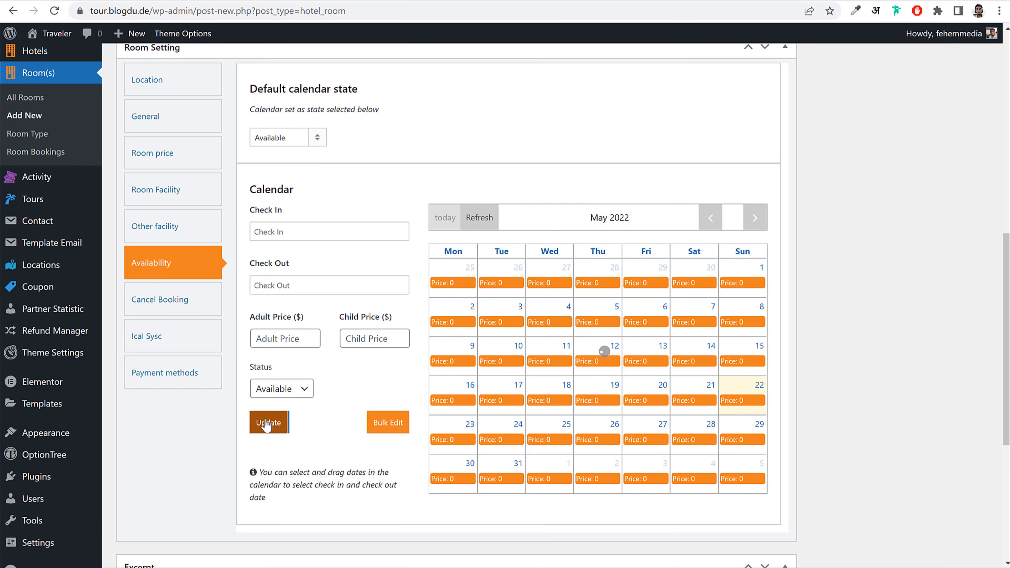
pyautogui.click(484, 225)
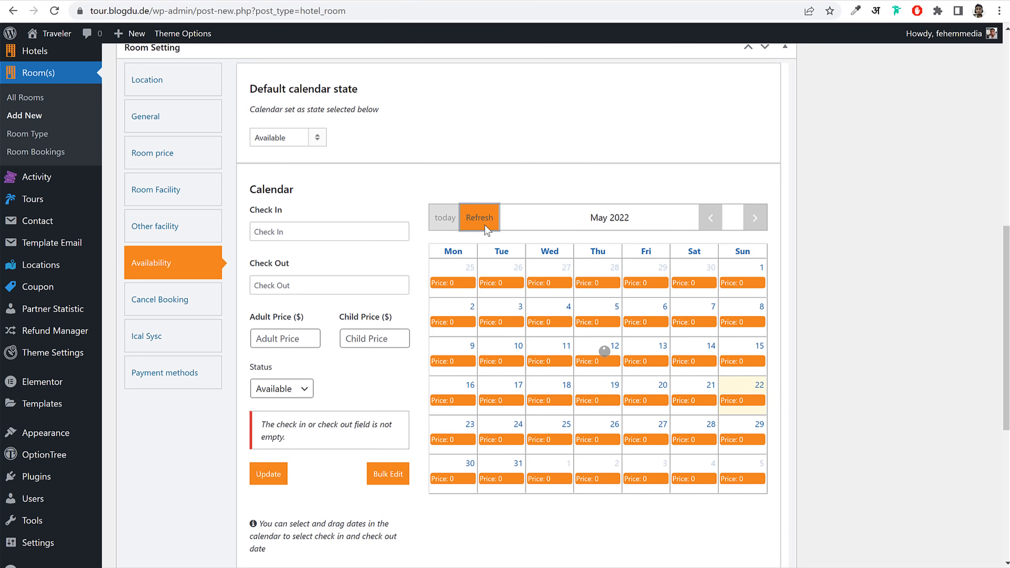
pyautogui.click(736, 397)
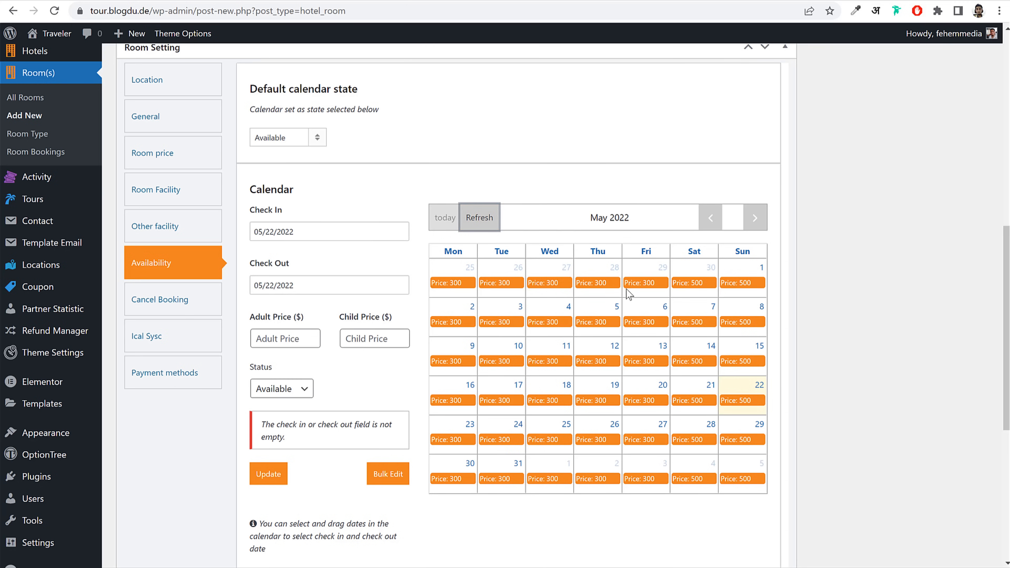
pyautogui.click(698, 283)
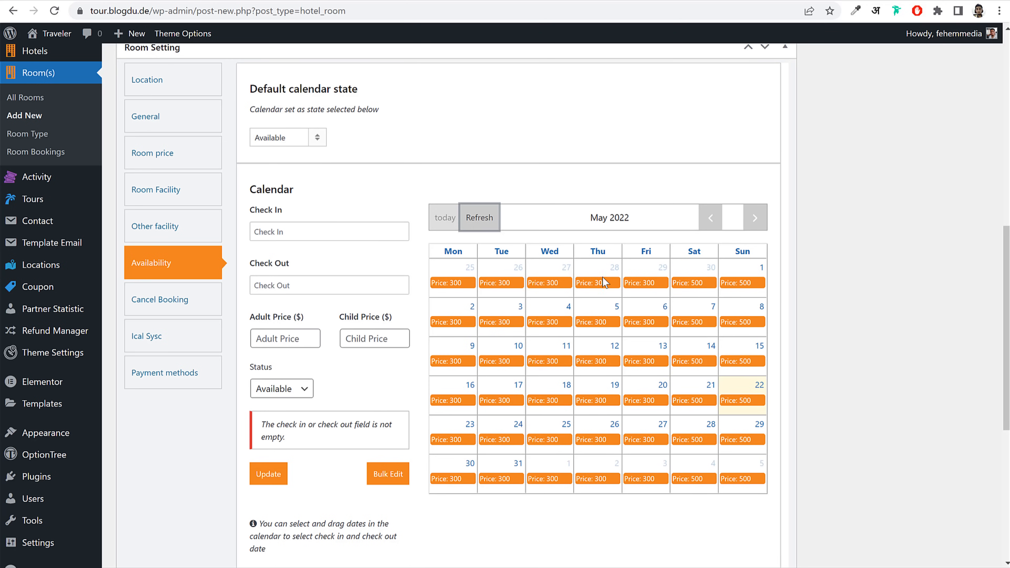
pyautogui.scroll(-3, 786, 357)
pyautogui.scroll(3, 785, 355)
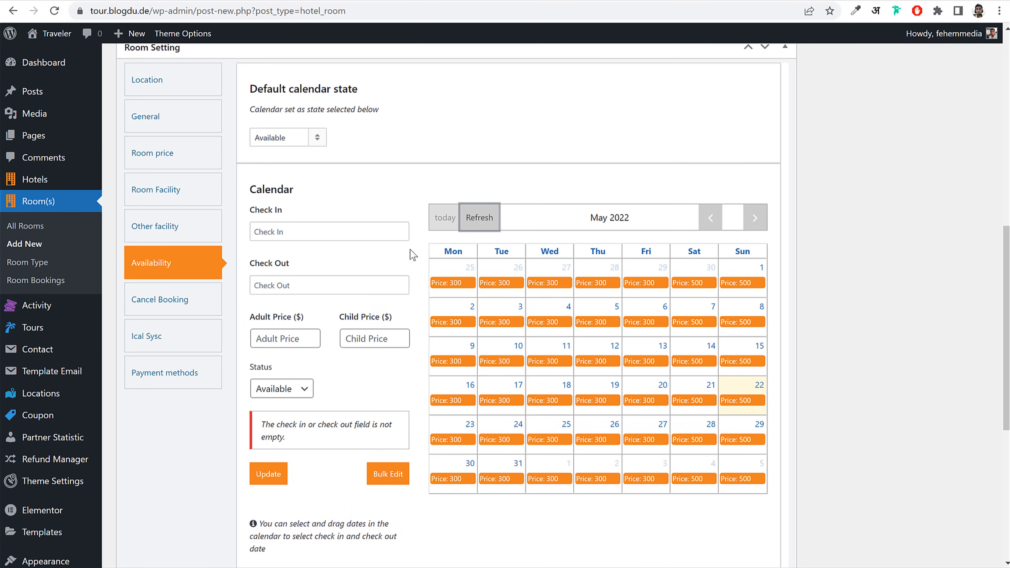
# - Under Cancel Booking, switch cancellation on, keep 2 days before arrival, and drag the fee to 10%
pyautogui.click(199, 306)
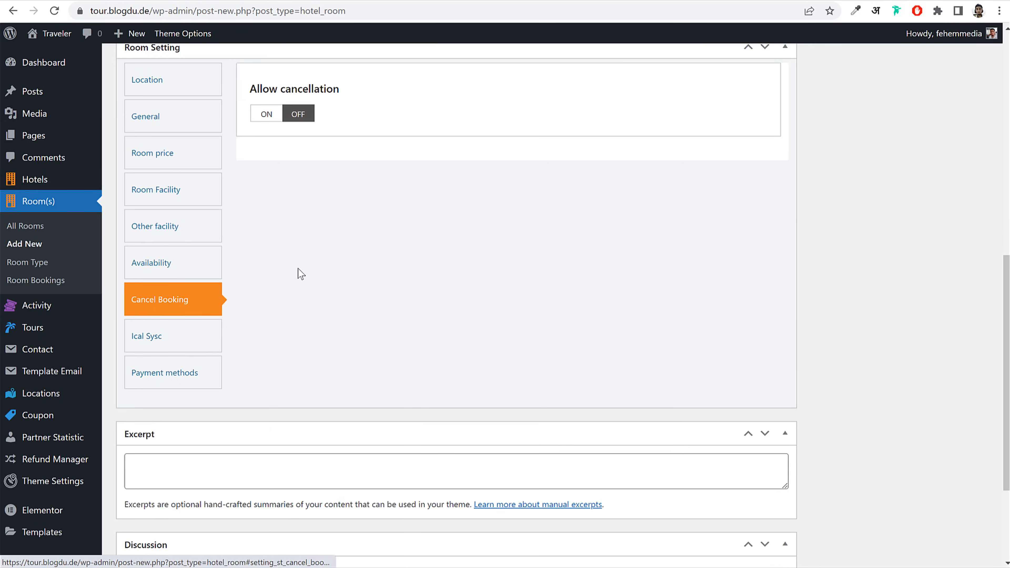
pyautogui.scroll(2, 301, 274)
pyautogui.click(266, 180)
pyautogui.click(405, 275)
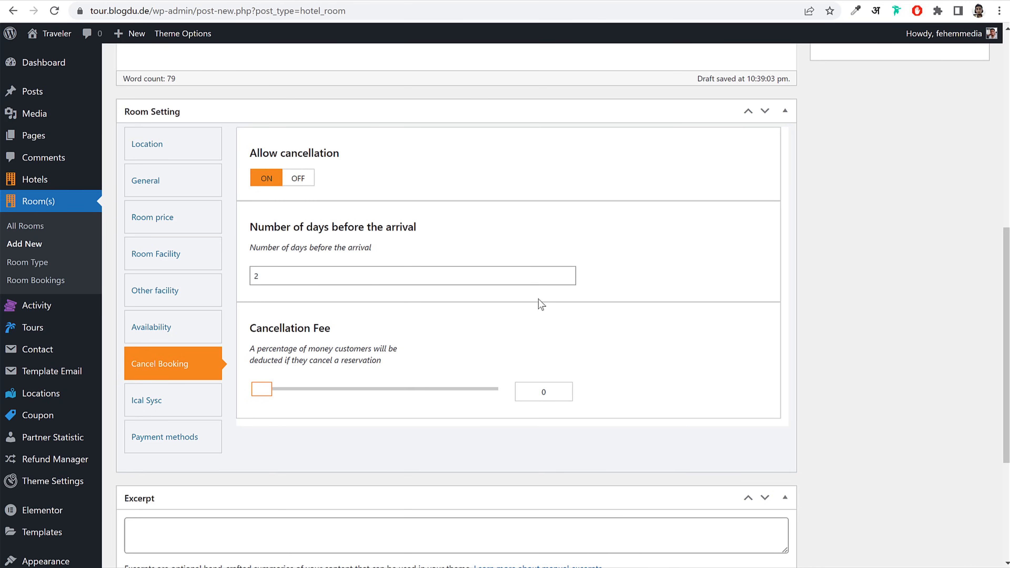
pyautogui.doubleClick(546, 392)
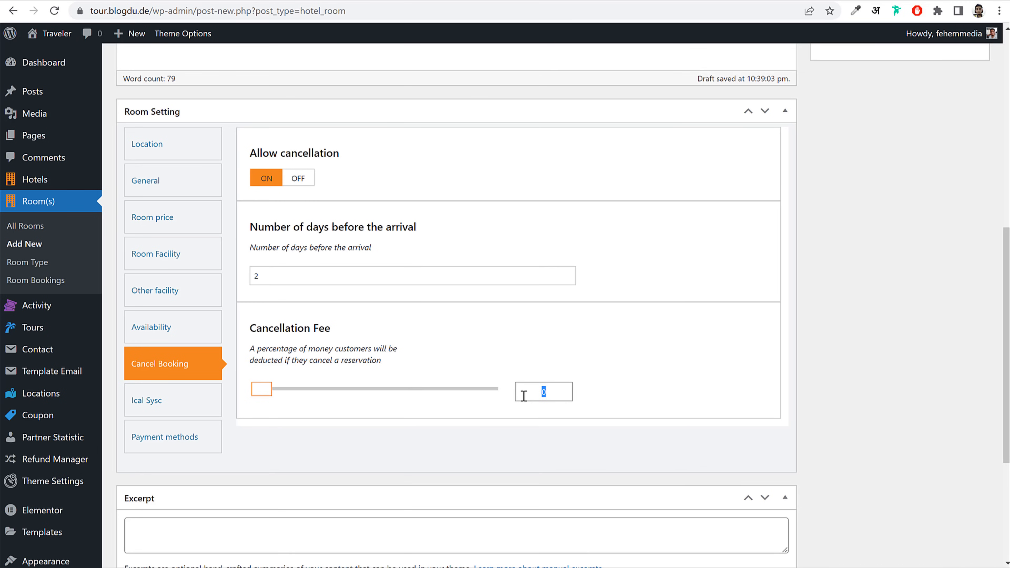
pyautogui.moveTo(268, 390)
pyautogui.mouseDown()
pyautogui.moveTo(295, 390)
pyautogui.moveTo(285, 400)
pyautogui.mouseUp()
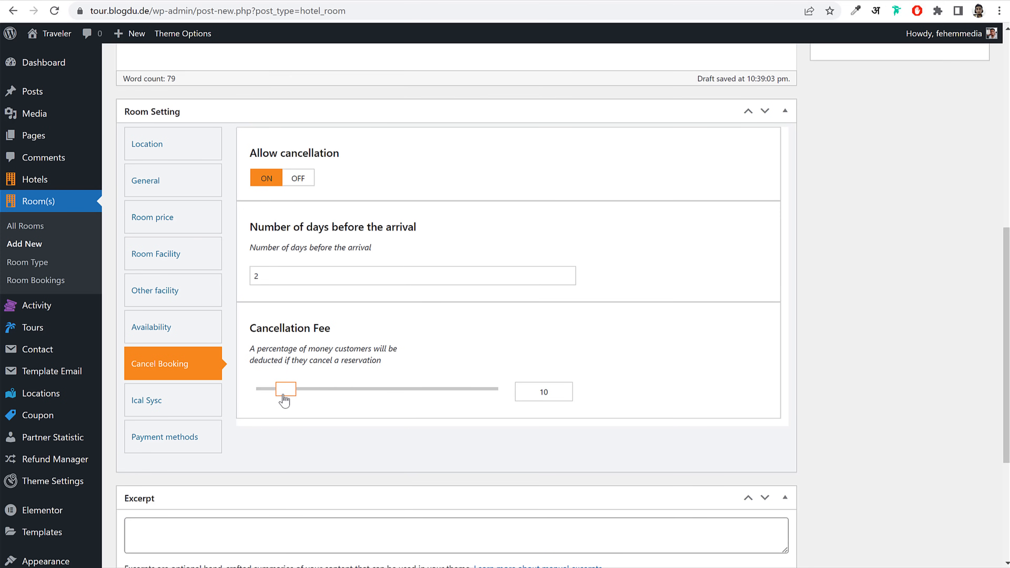
# - Look through the room's iCal sync and Payment methods settings
pyautogui.click(175, 406)
pyautogui.click(185, 440)
pyautogui.scroll(-1, 350, 434)
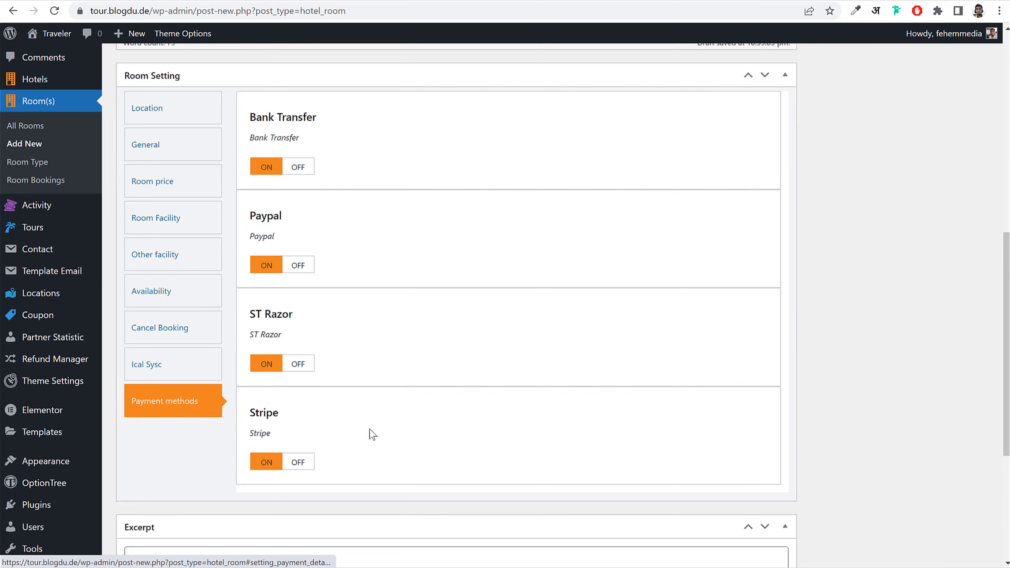
pyautogui.scroll(-4, 369, 429)
pyautogui.scroll(5, 370, 429)
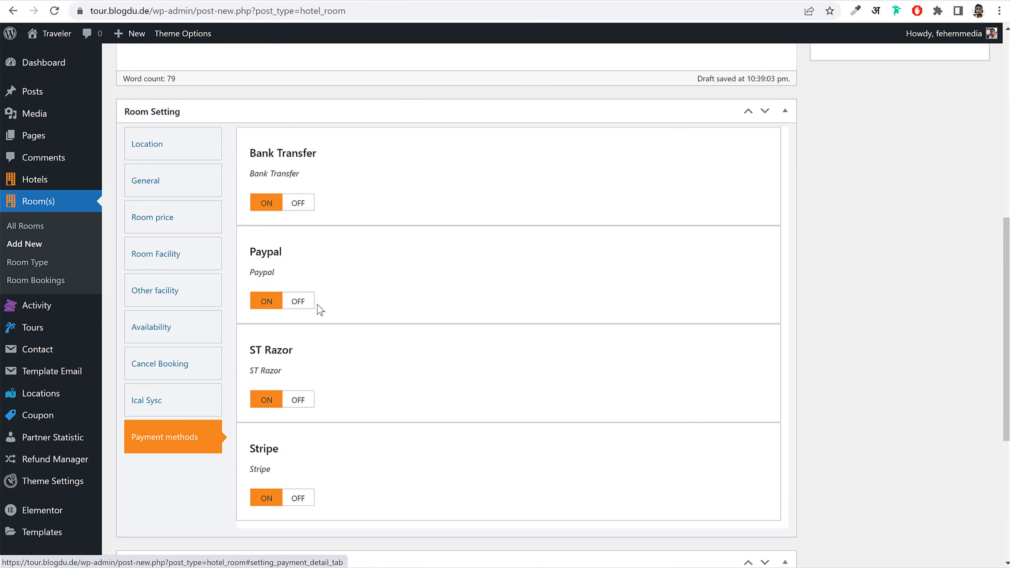
pyautogui.scroll(6, 300, 363)
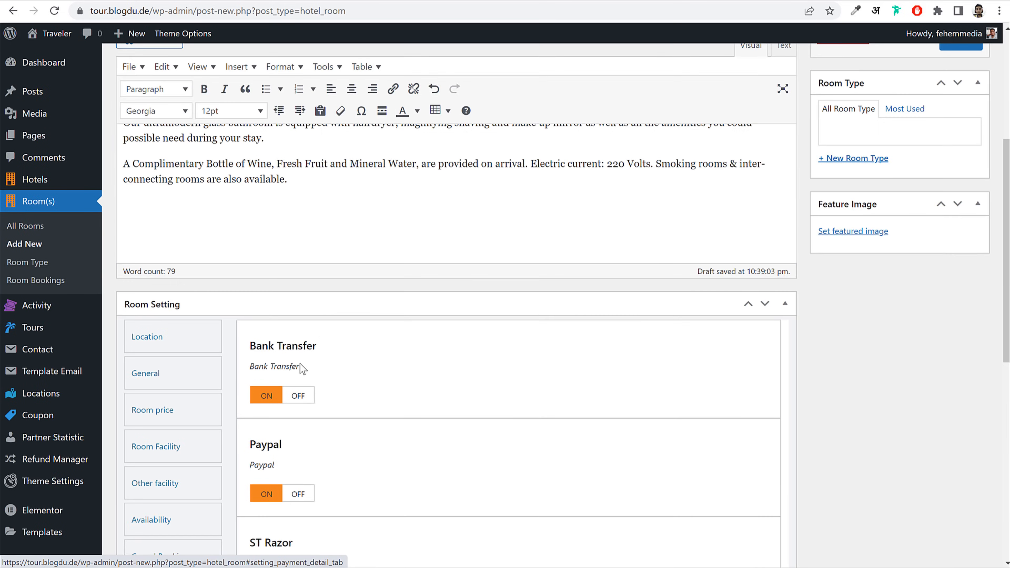
pyautogui.scroll(3, 912, 301)
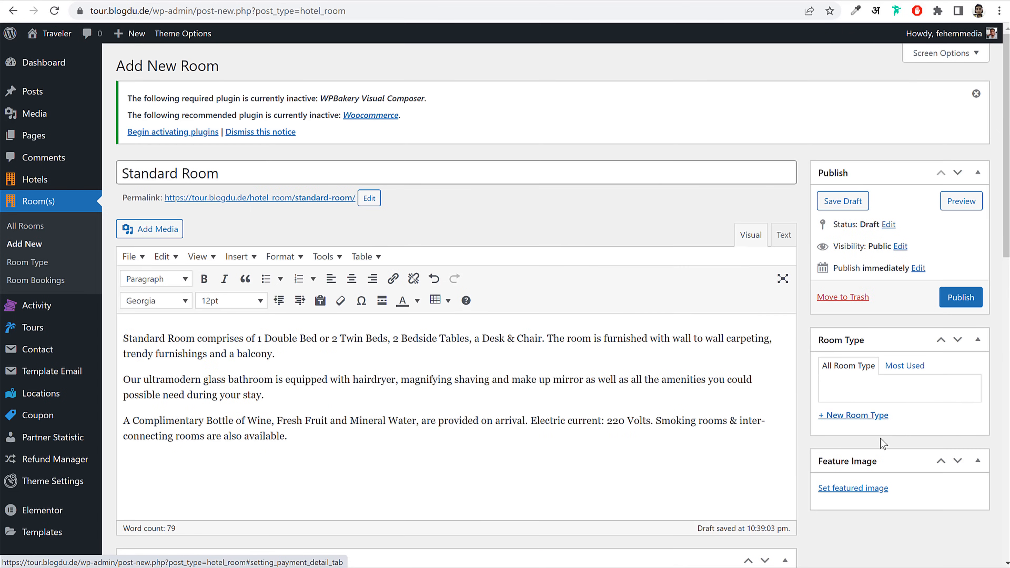
# - Add a new 'Standard Room' room type to the room
pyautogui.click(871, 416)
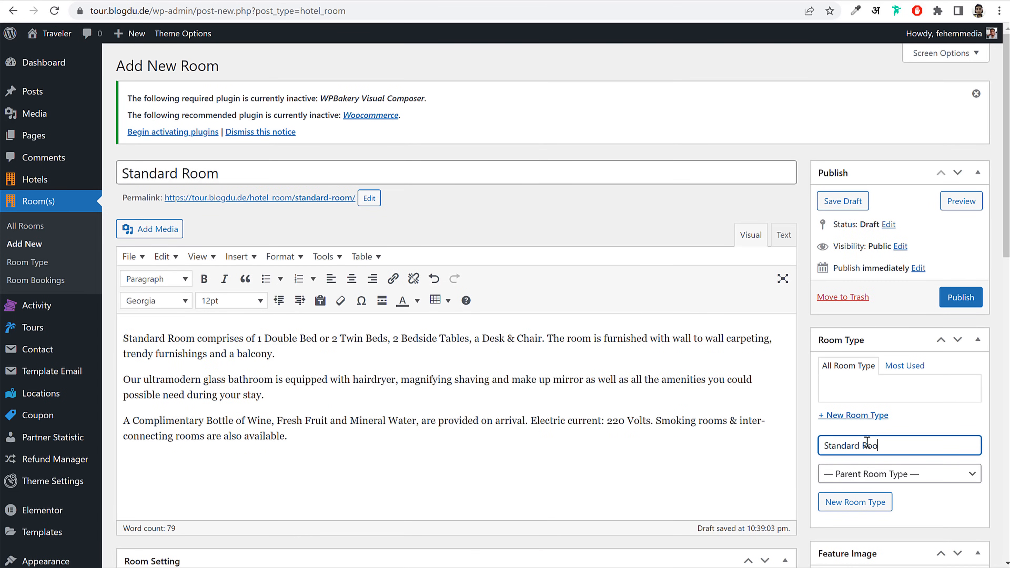
pyautogui.click(867, 504)
pyautogui.scroll(-3, 881, 437)
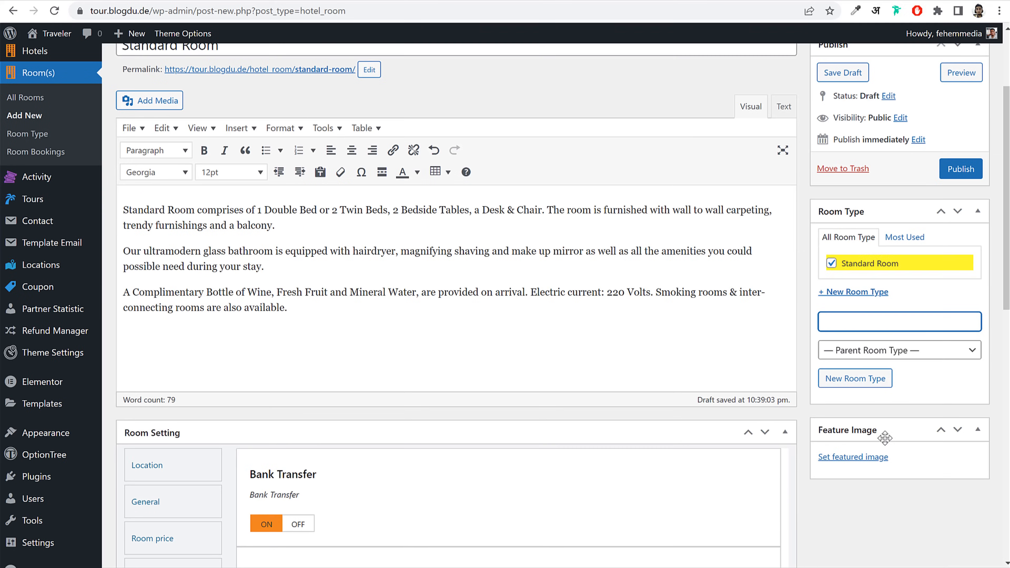
# - Set the Standard-1 bedroom photo as the featured image and publish the room
pyautogui.click(865, 457)
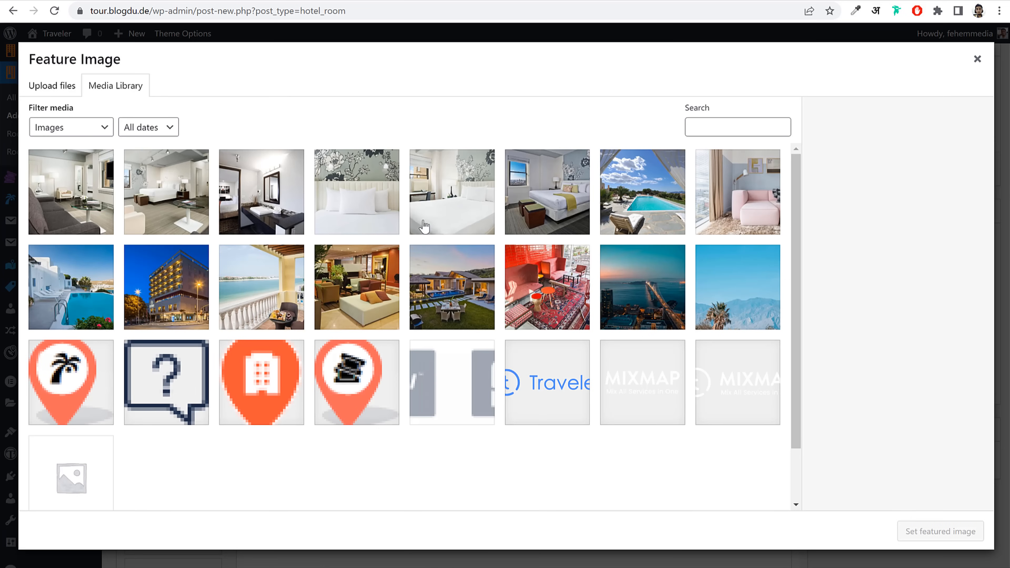
pyautogui.click(548, 215)
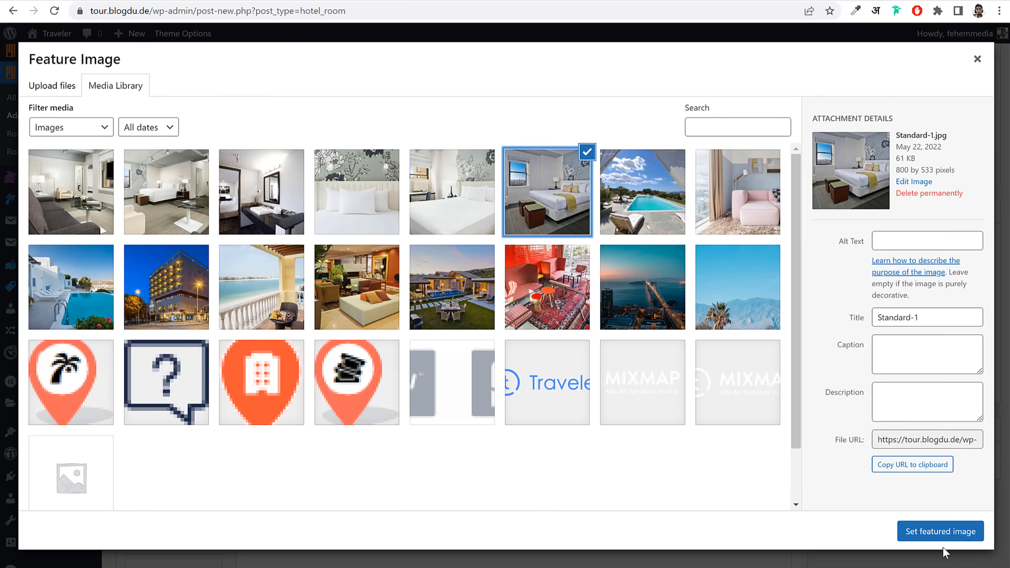
pyautogui.click(941, 535)
pyautogui.click(961, 169)
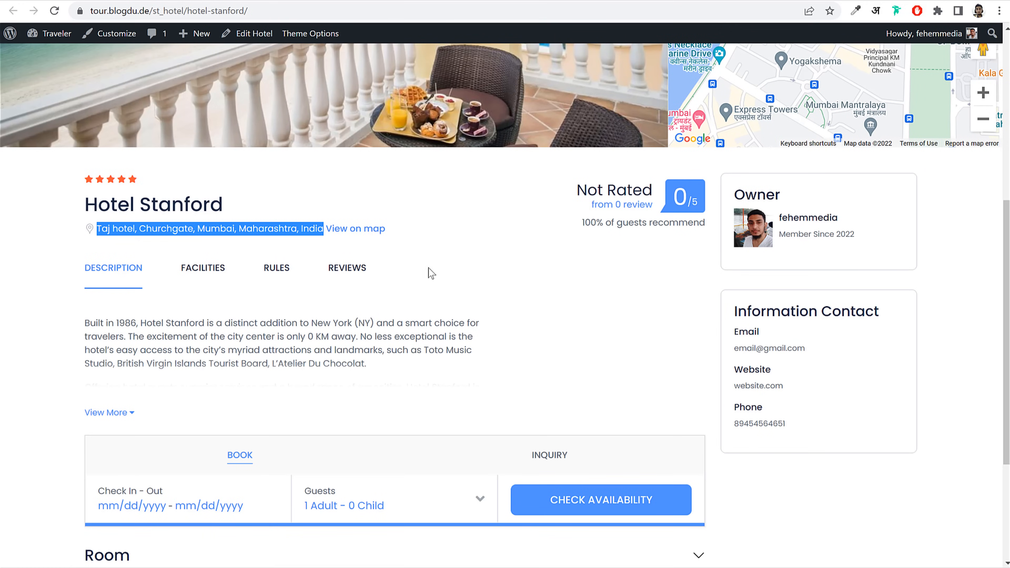
# - Reload the Hotel Stanford page and browse its Facilities and Description sections
pyautogui.scroll(8, 92, 57)
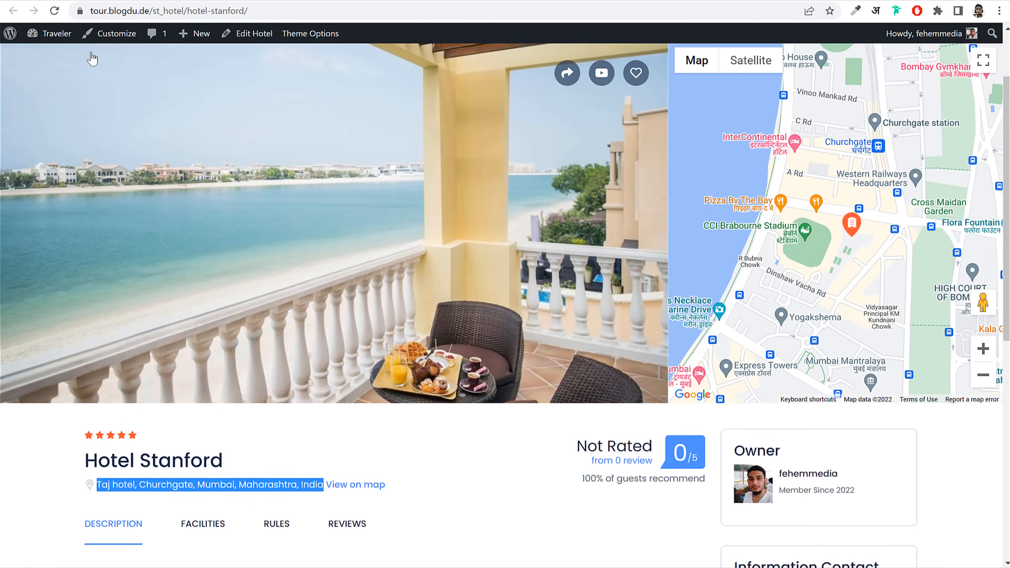
pyautogui.click(54, 10)
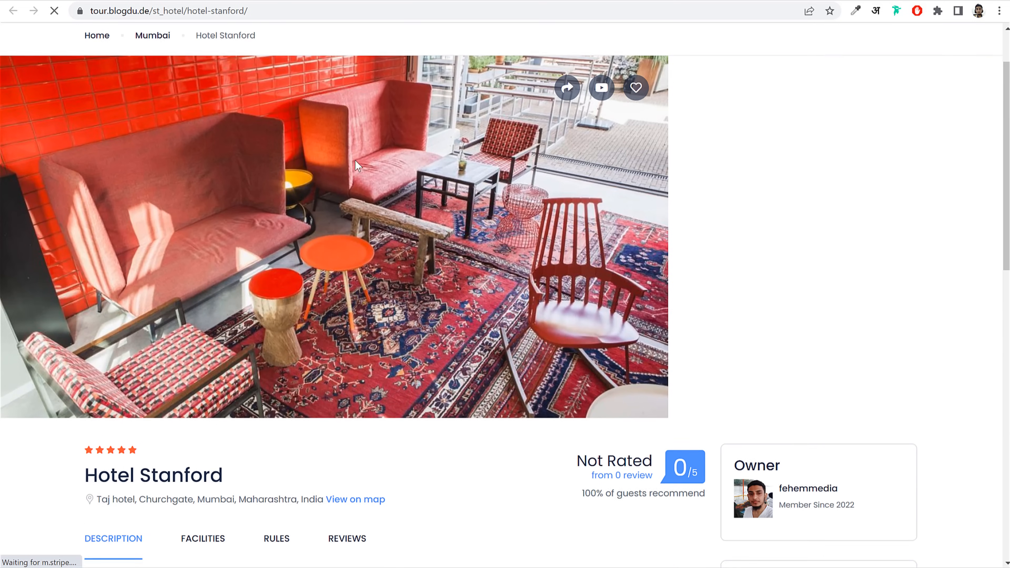
pyautogui.scroll(-5, 642, 304)
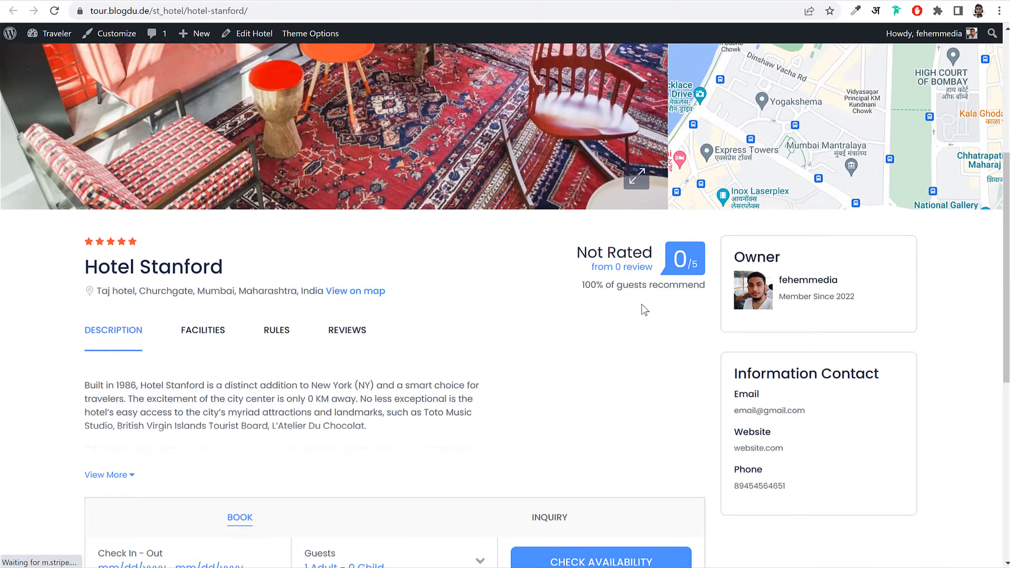
pyautogui.scroll(-10, 641, 304)
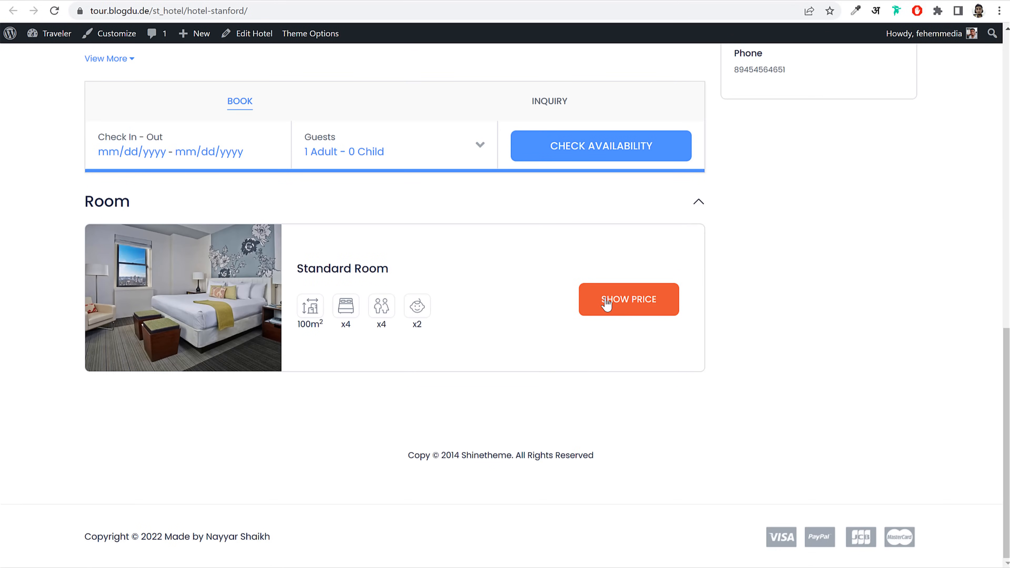
pyautogui.scroll(8, 607, 303)
pyautogui.click(203, 236)
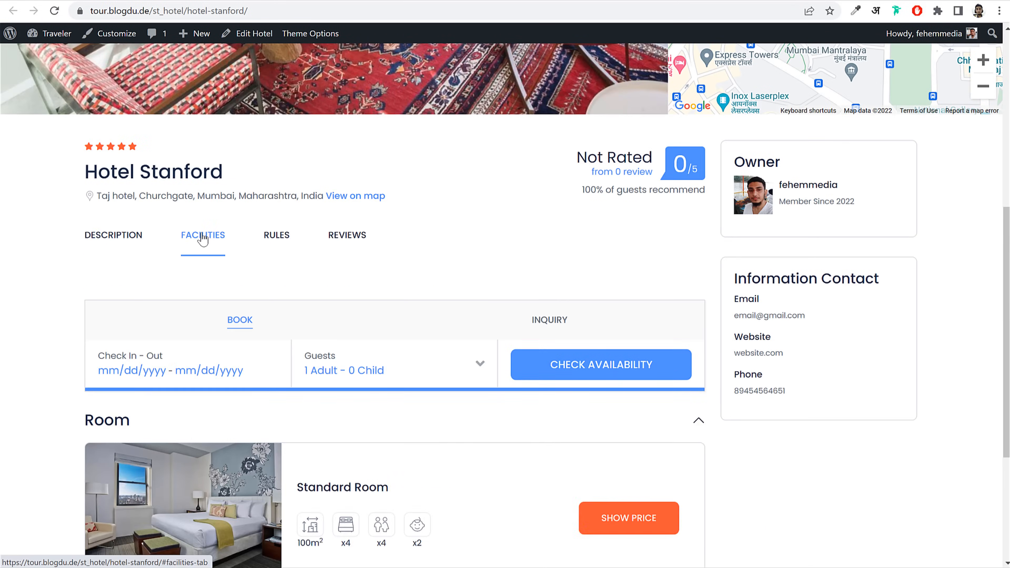
pyautogui.click(113, 234)
pyautogui.scroll(-8, 394, 271)
# - Open the Standard Room's public page and look over its details
pyautogui.click(336, 275)
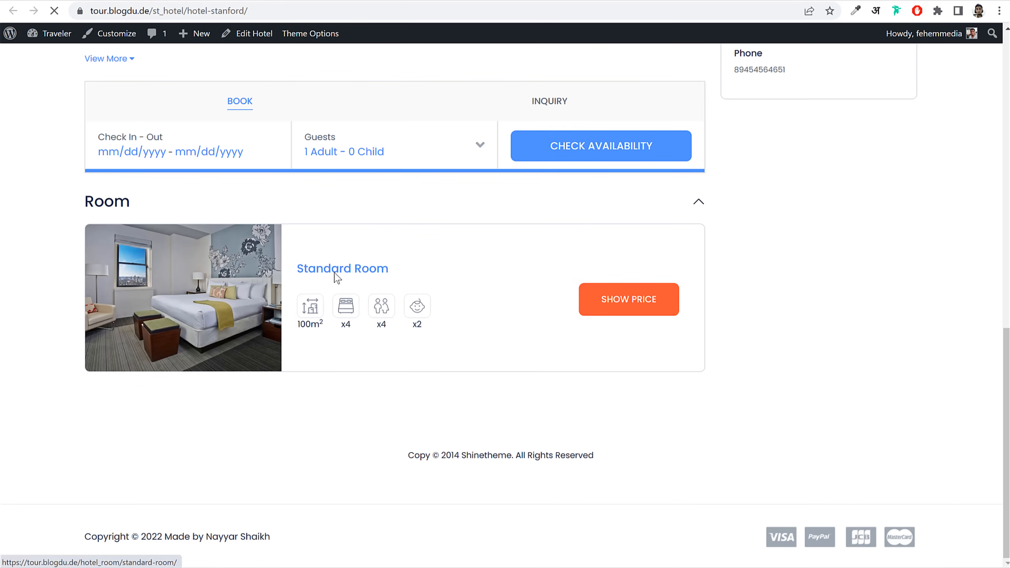
pyautogui.scroll(-3, 131, 244)
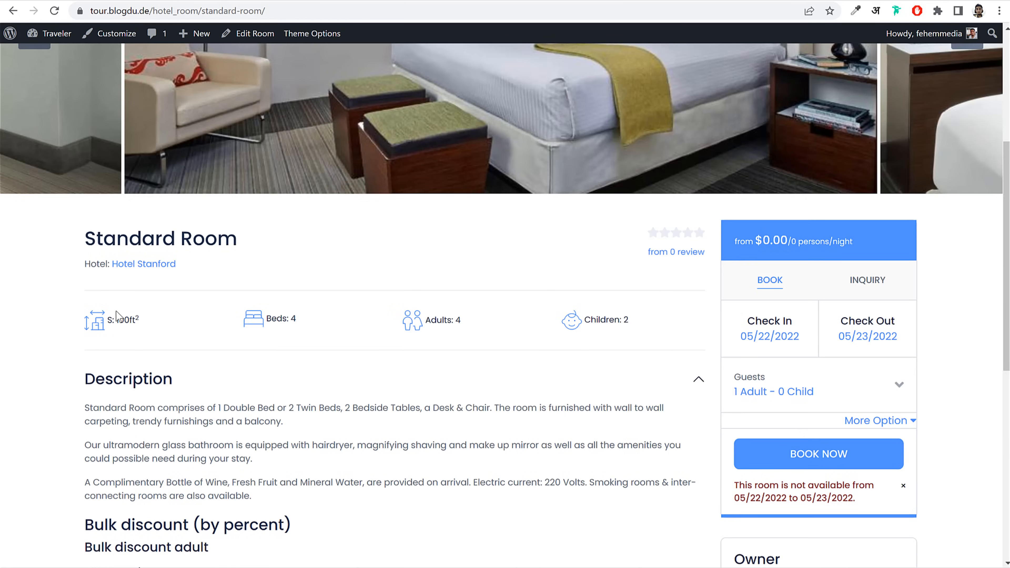
pyautogui.scroll(-8, 561, 312)
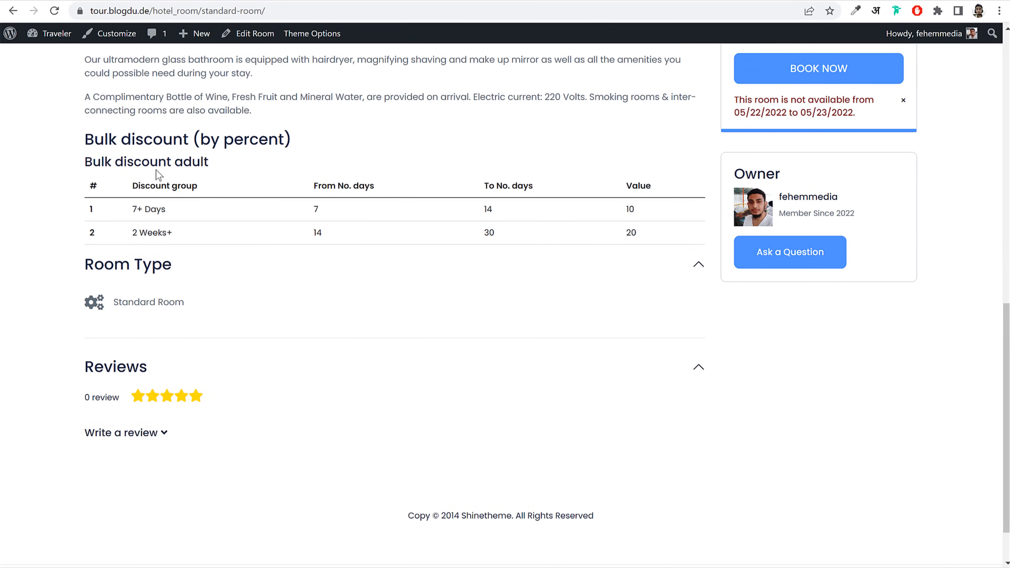
pyautogui.moveTo(143, 206); pyautogui.dragTo(509, 246)
pyautogui.click(513, 244)
pyautogui.scroll(-2, 611, 224)
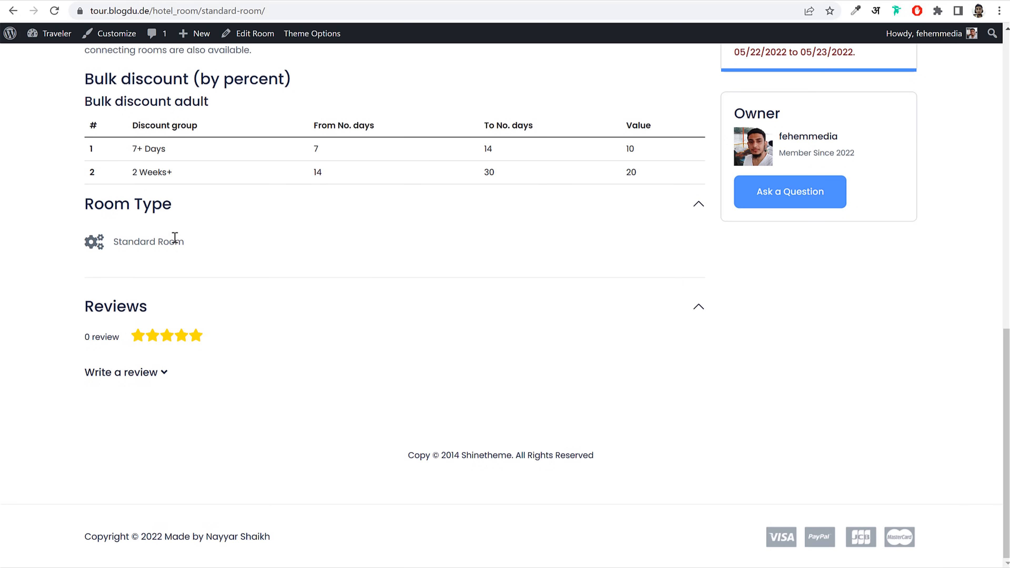
pyautogui.scroll(9, 418, 259)
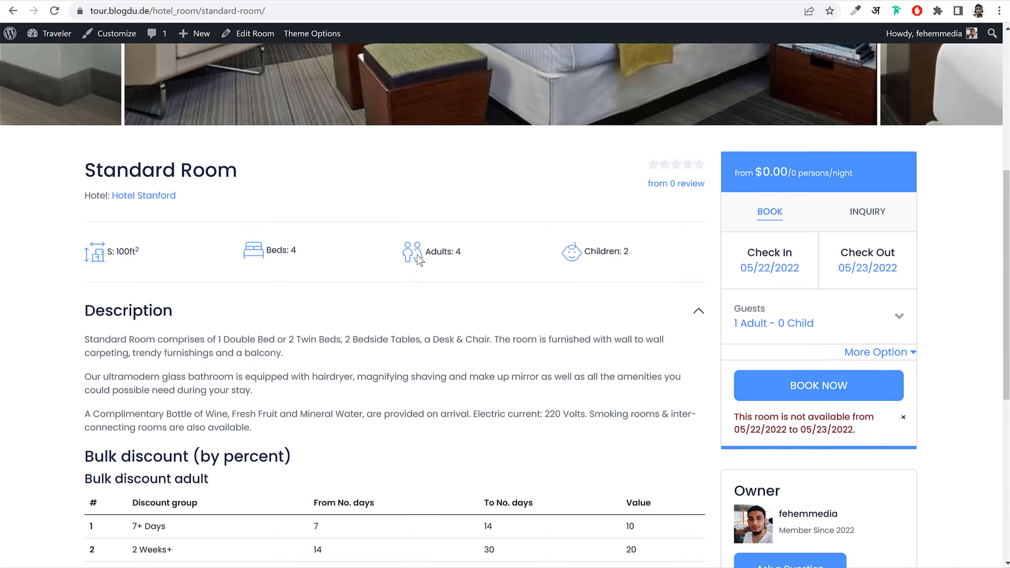
pyautogui.scroll(-8, 417, 255)
pyautogui.scroll(6, 417, 255)
pyautogui.scroll(-1, 417, 255)
pyautogui.scroll(9, 417, 256)
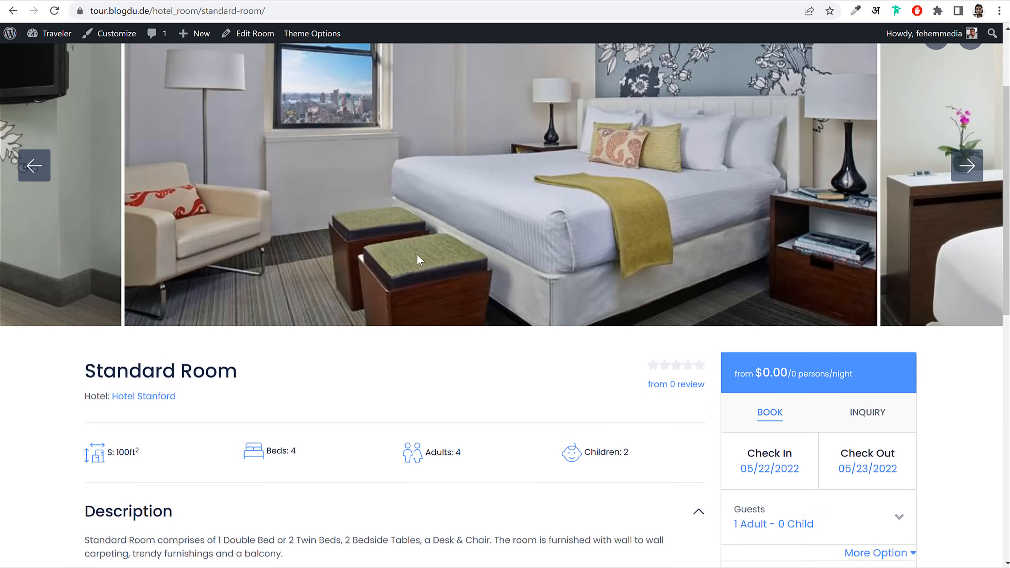
pyautogui.scroll(-7, 822, 325)
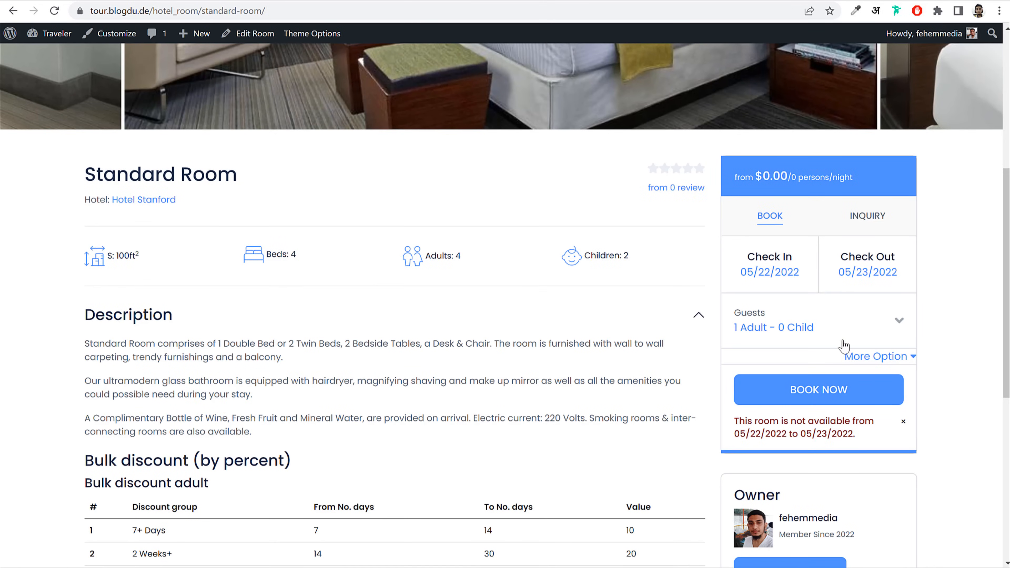
# - Try a booking for 27–29 May with one room, 3 adults and 1 child
pyautogui.click(793, 273)
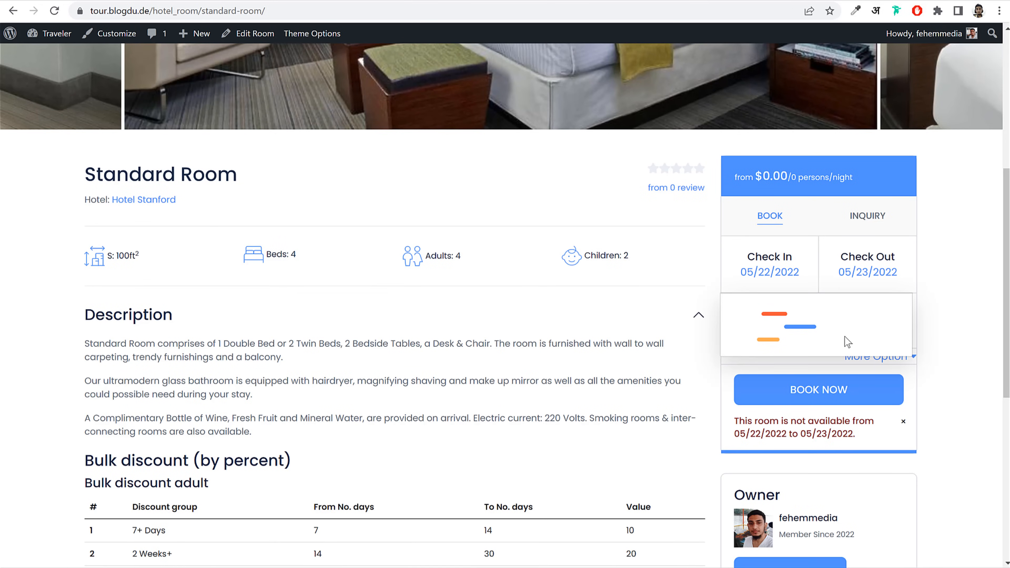
pyautogui.click(667, 454)
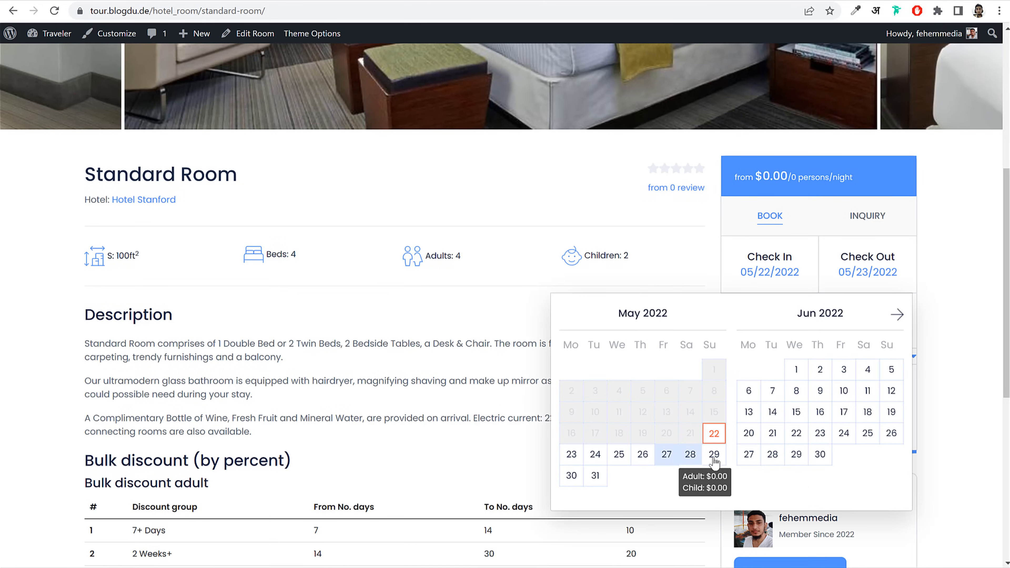
pyautogui.click(714, 454)
pyautogui.click(839, 329)
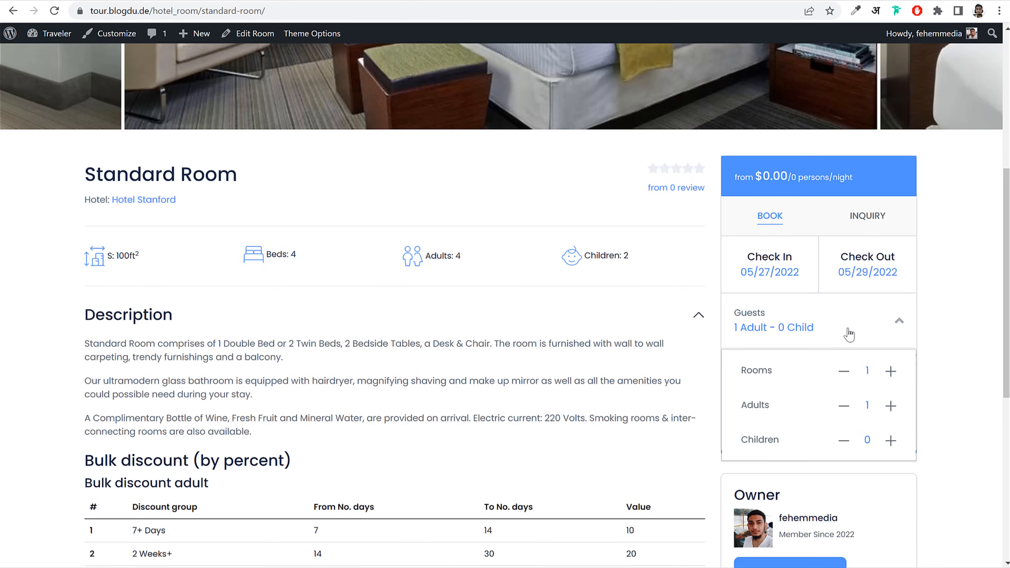
pyautogui.click(890, 374)
pyautogui.click(891, 405)
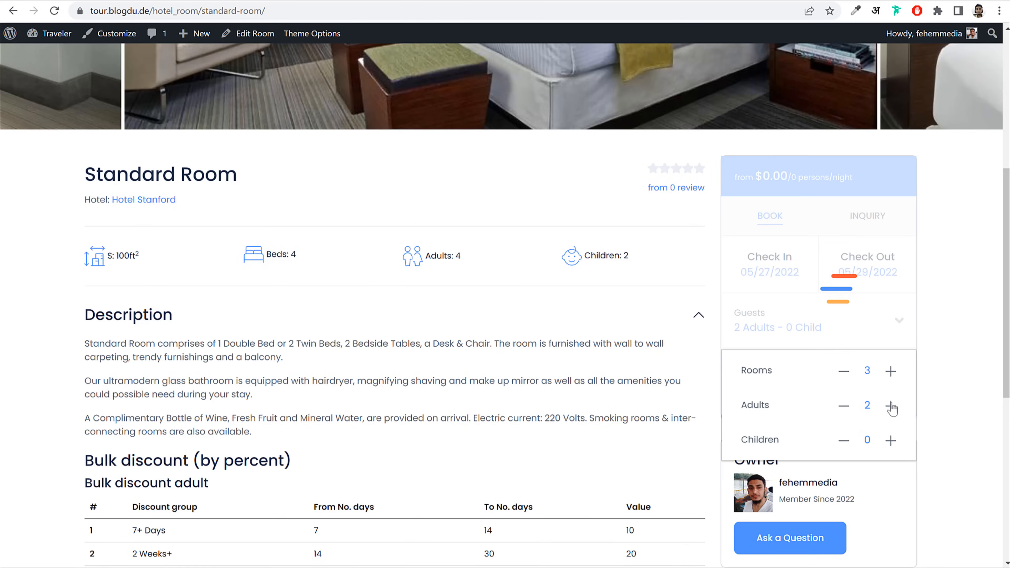
pyautogui.click(890, 372)
pyautogui.click(847, 373)
pyautogui.click(847, 373)
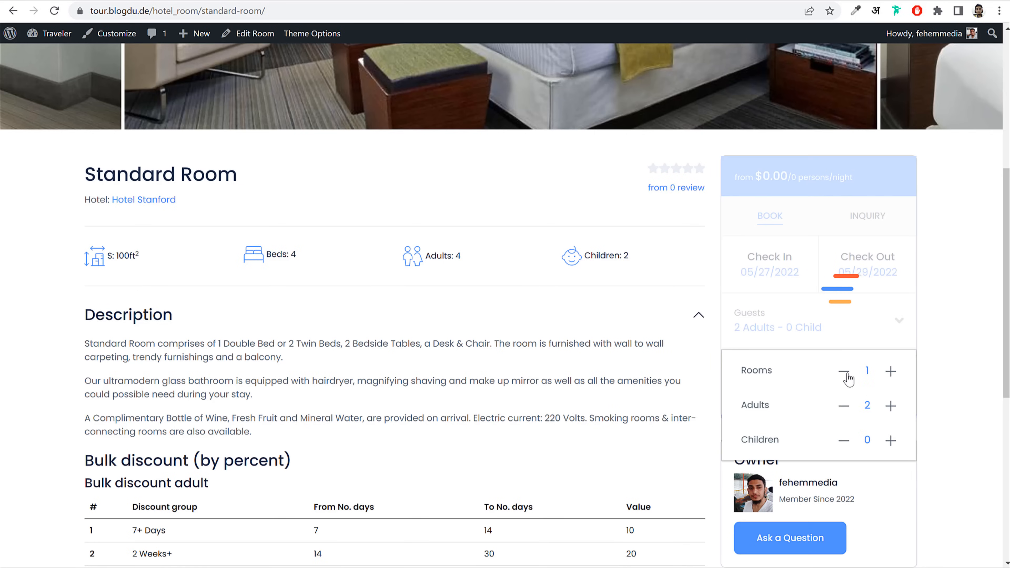
pyautogui.click(891, 405)
pyautogui.click(890, 440)
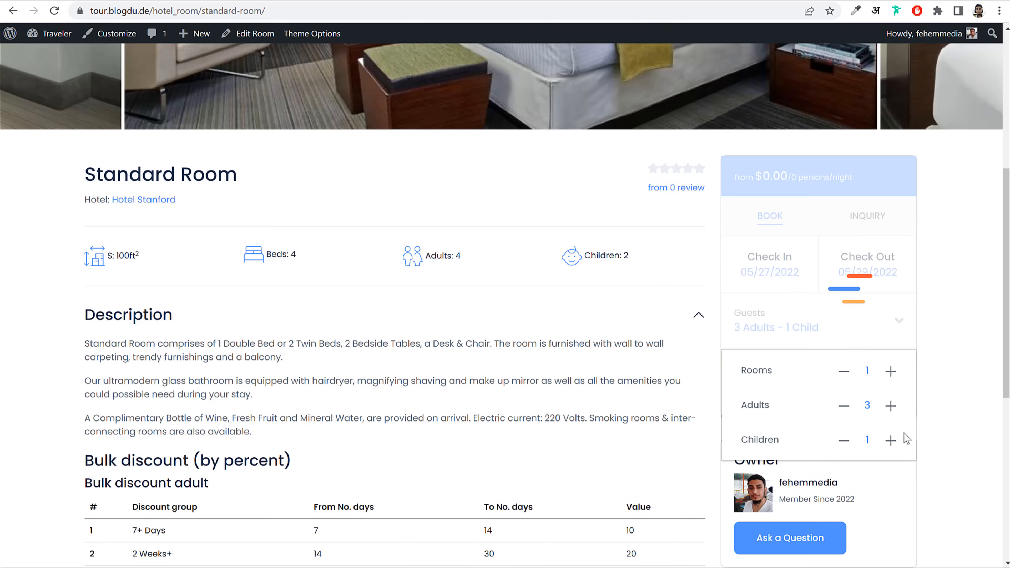
pyautogui.click(954, 374)
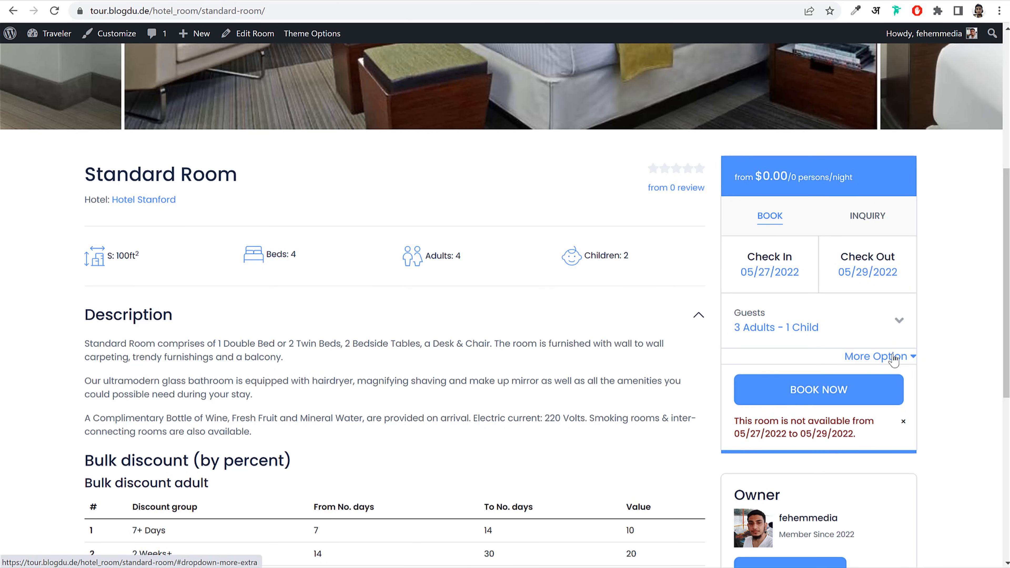
# - Note the room-unavailable notice and open the Standard Room in the admin editor
pyautogui.moveTo(871, 434); pyautogui.dragTo(734, 424)
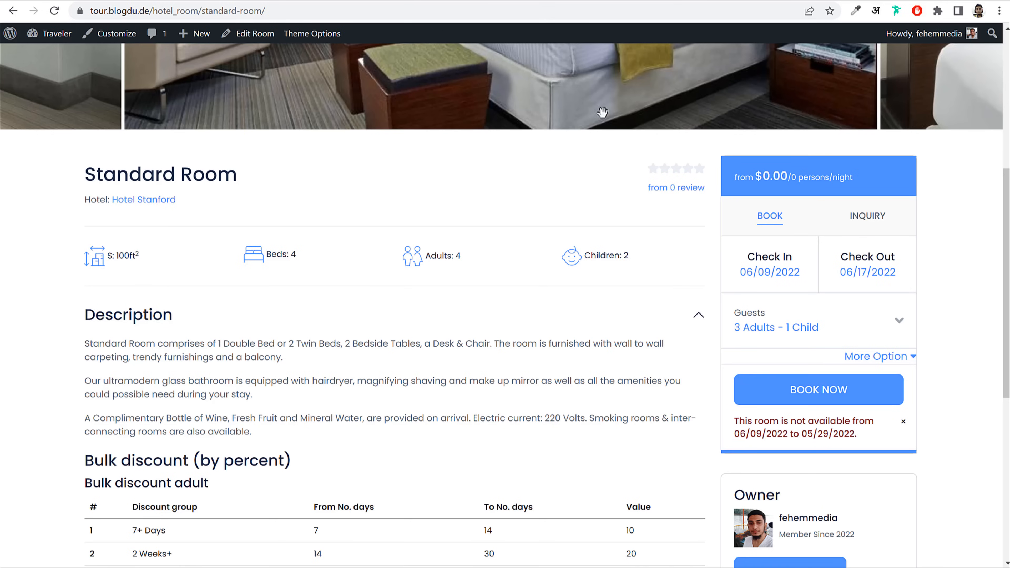
pyautogui.click(255, 33)
pyautogui.click(55, 15)
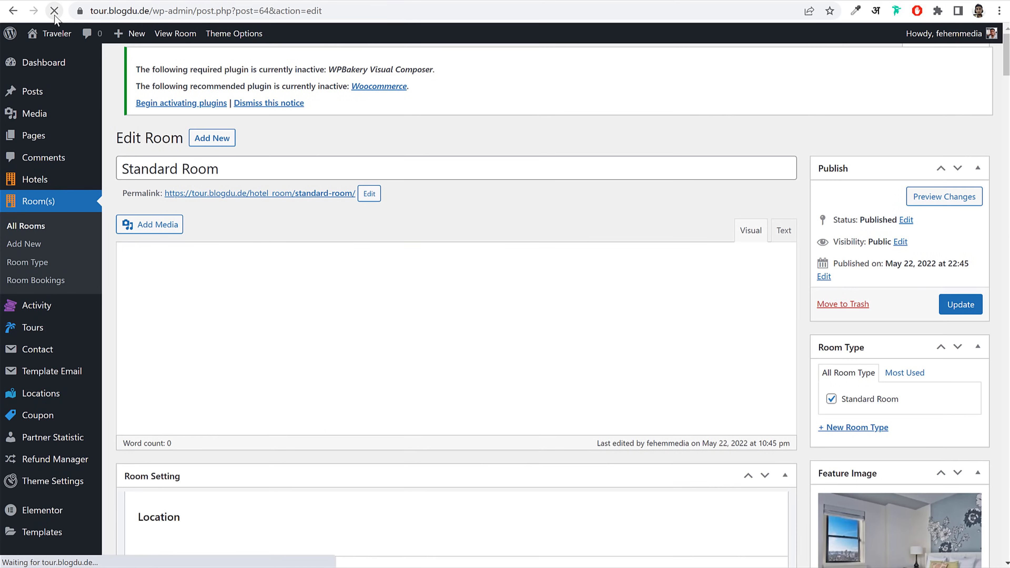
# - Show the Standard Room's Availability calendar, with zero May 2022 prices, and its Child Price field
pyautogui.scroll(-8, 592, 285)
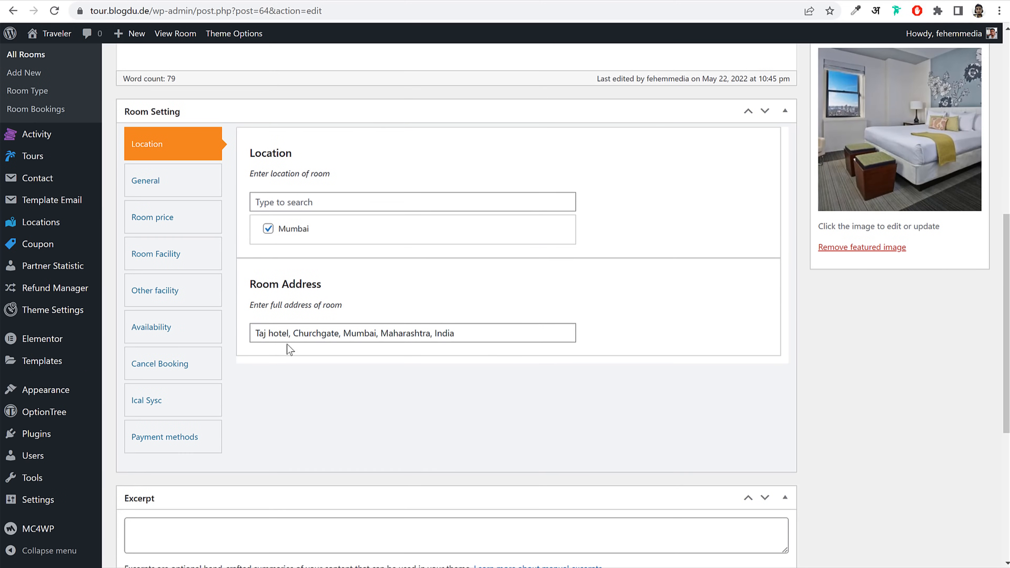
pyautogui.click(176, 338)
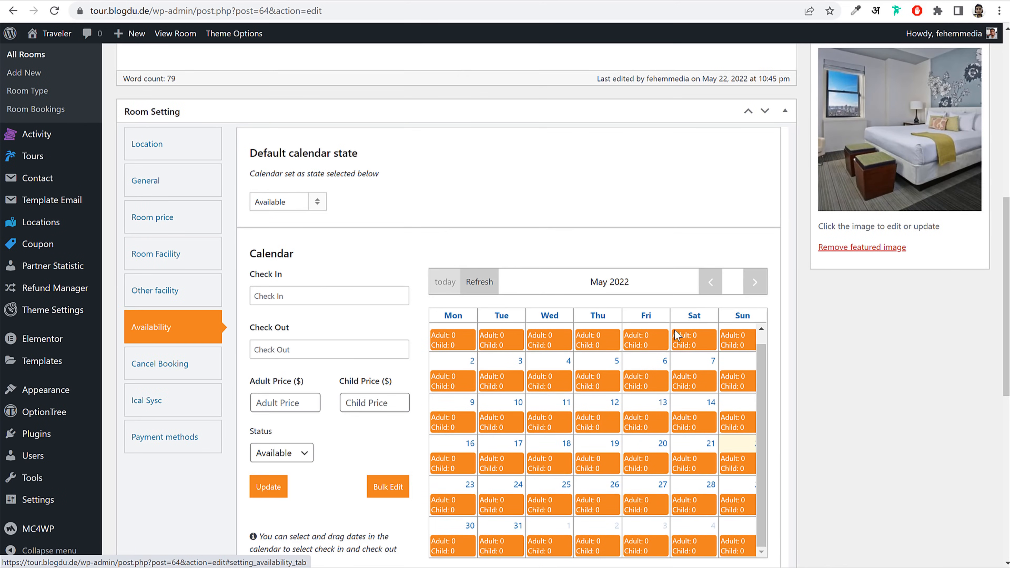
pyautogui.scroll(-3, 329, 400)
pyautogui.scroll(2, 161, 201)
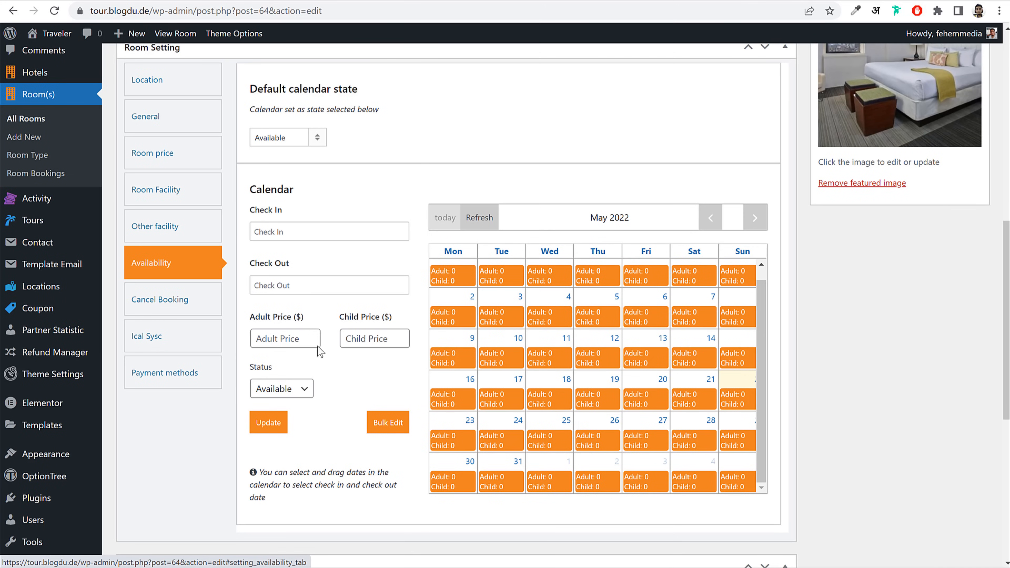
pyautogui.moveTo(340, 317); pyautogui.dragTo(381, 318)
# - Set the bulk edit to cover every weekday, every day and every month of 2022
pyautogui.click(388, 422)
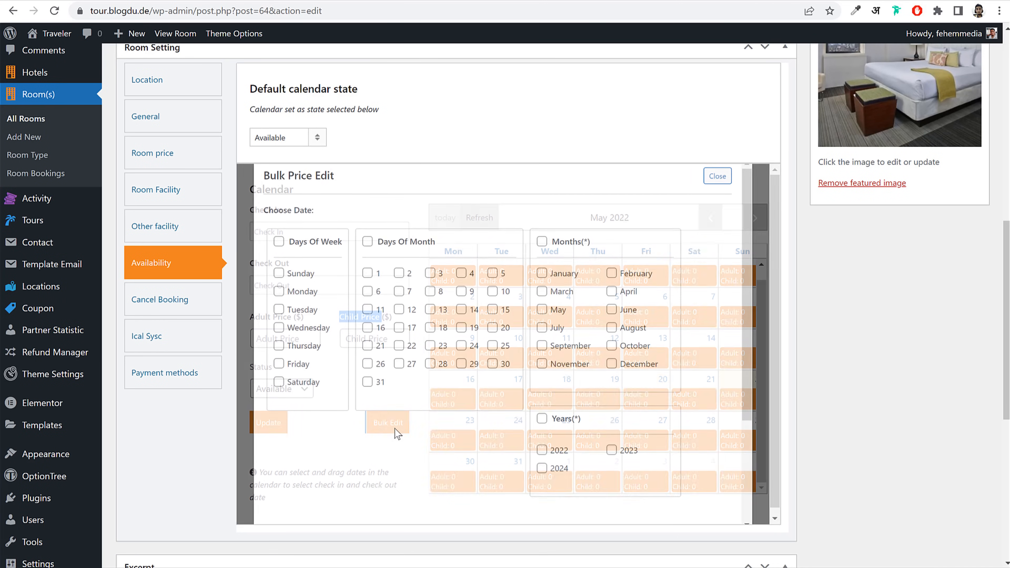
pyautogui.scroll(-4, 598, 368)
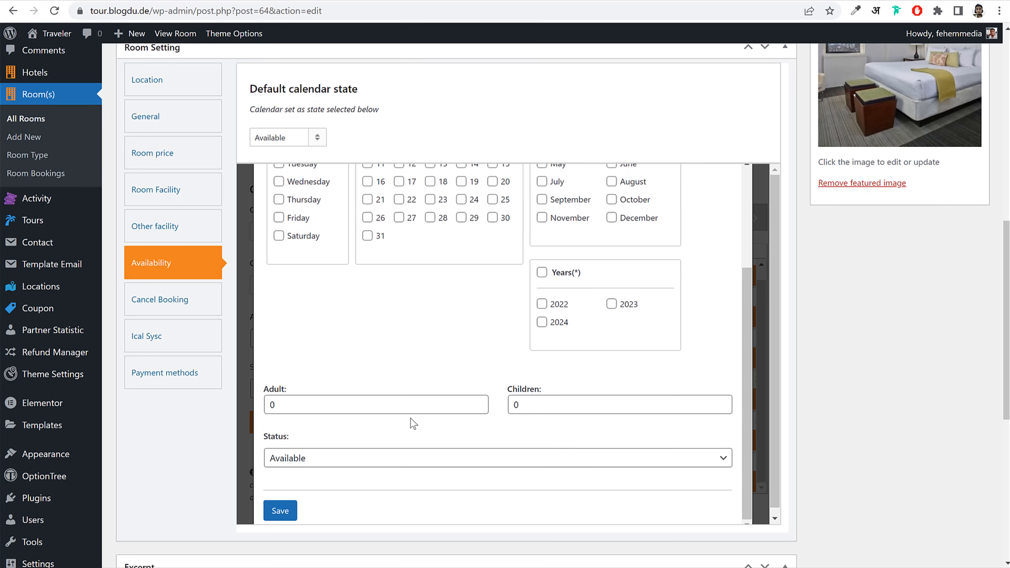
pyautogui.doubleClick(271, 412)
pyautogui.doubleClick(541, 407)
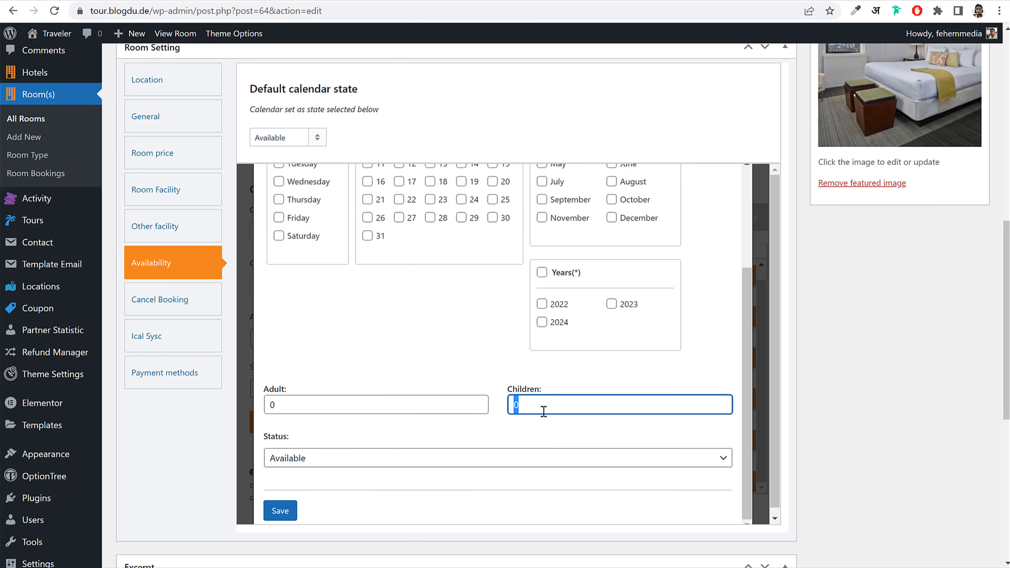
pyautogui.scroll(3, 544, 411)
pyautogui.click(279, 223)
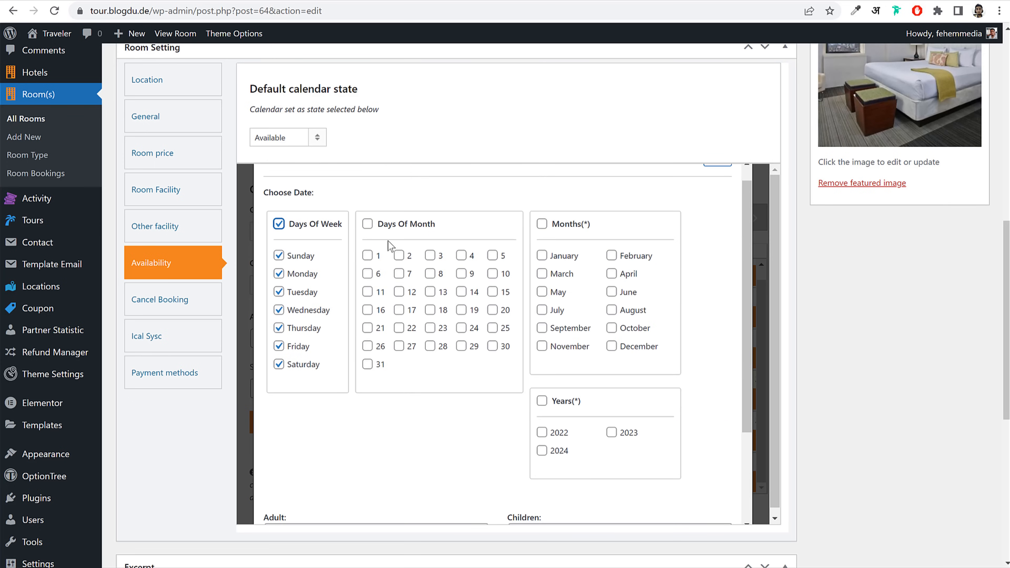
pyautogui.click(367, 223)
pyautogui.click(541, 223)
pyautogui.click(542, 433)
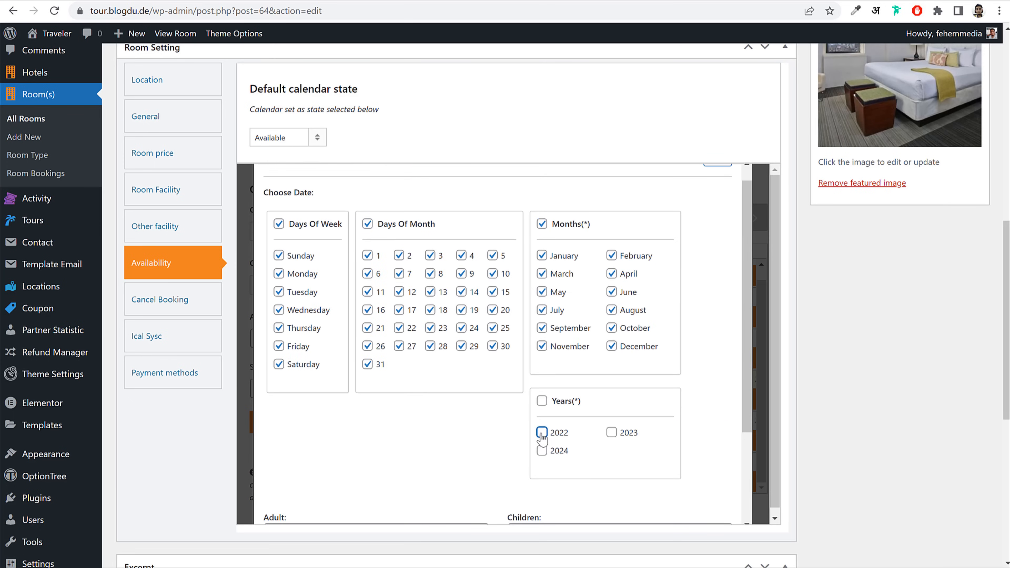
pyautogui.scroll(-3, 588, 431)
# - Enter an adult price of 500 and child price of 300, save, and close the editor
pyautogui.click(278, 408)
pyautogui.write('500')
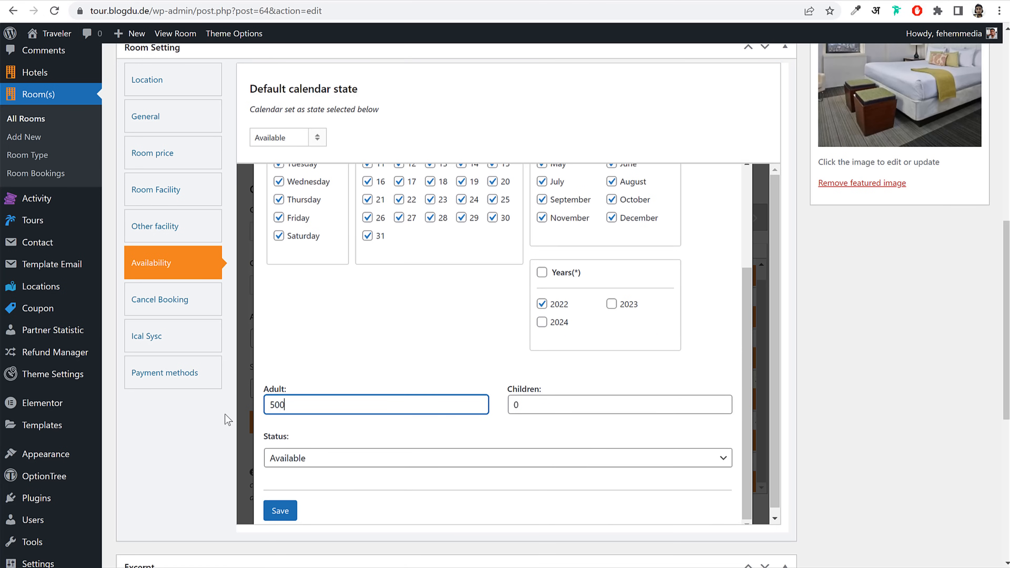
pyautogui.press('Tab')
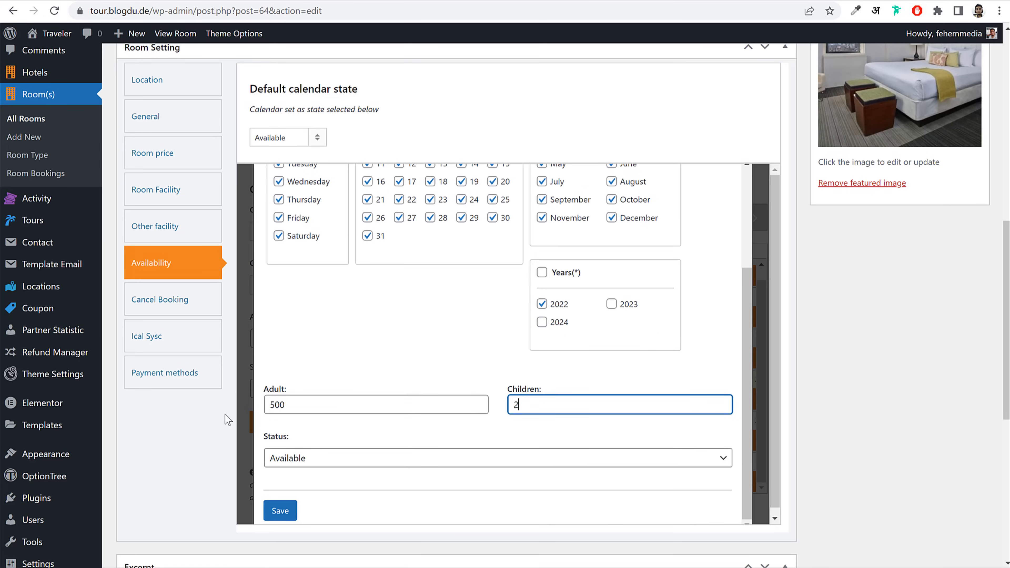
pyautogui.write('300')
pyautogui.click(281, 511)
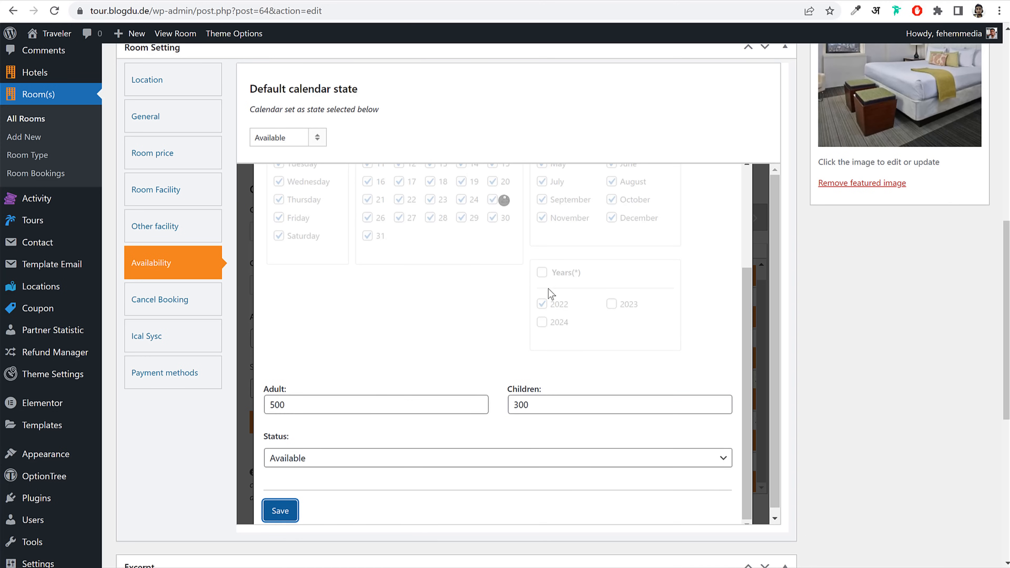
pyautogui.scroll(3, 303, 274)
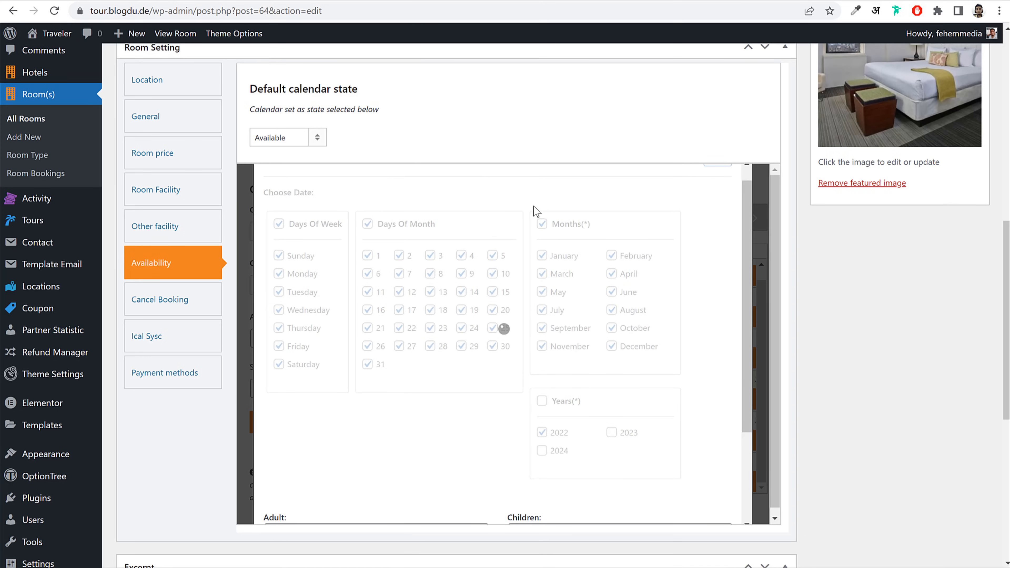
pyautogui.scroll(-3, 561, 329)
pyautogui.scroll(3, 552, 329)
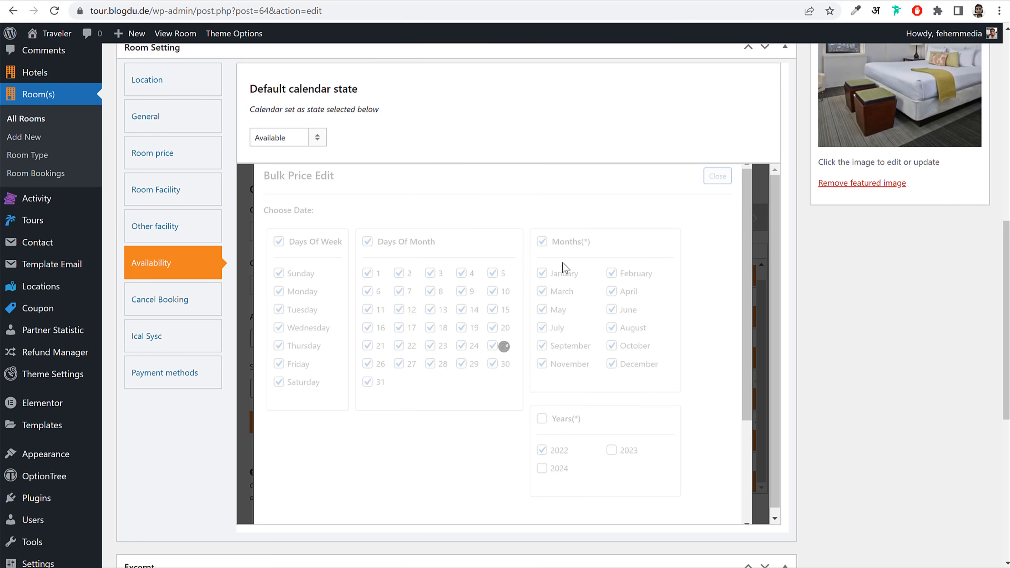
pyautogui.scroll(-4, 603, 337)
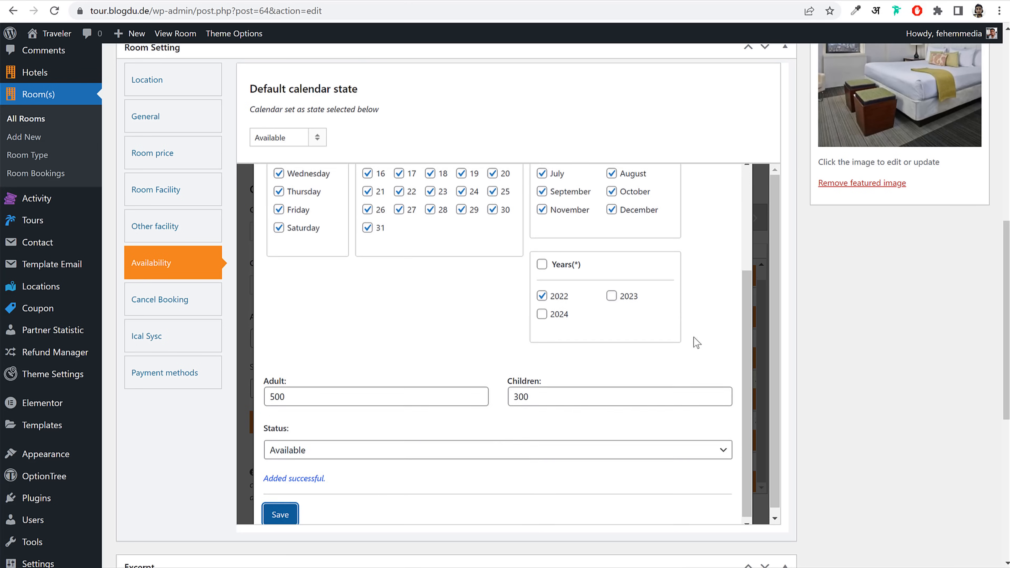
pyautogui.scroll(4, 714, 278)
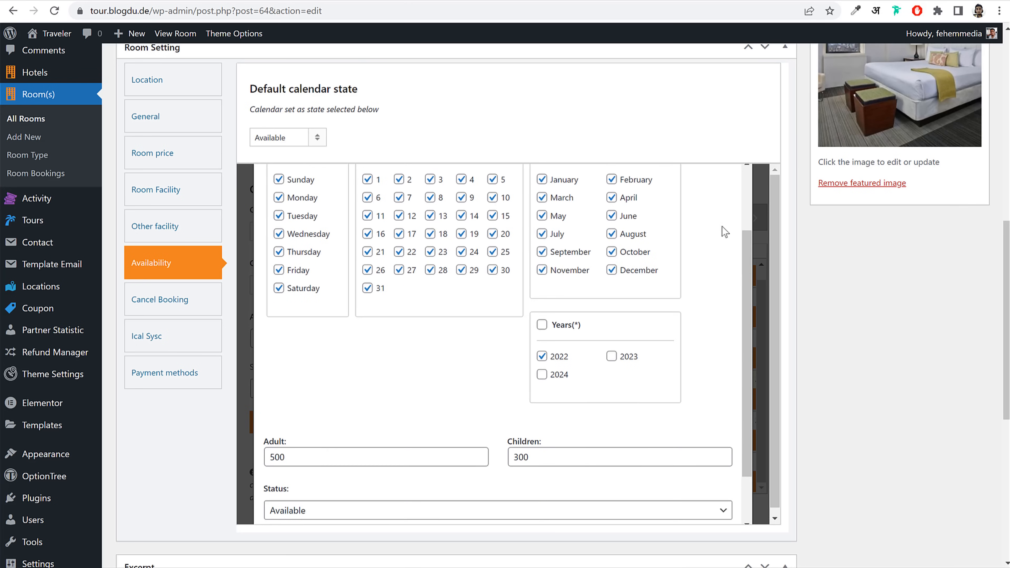
pyautogui.click(727, 185)
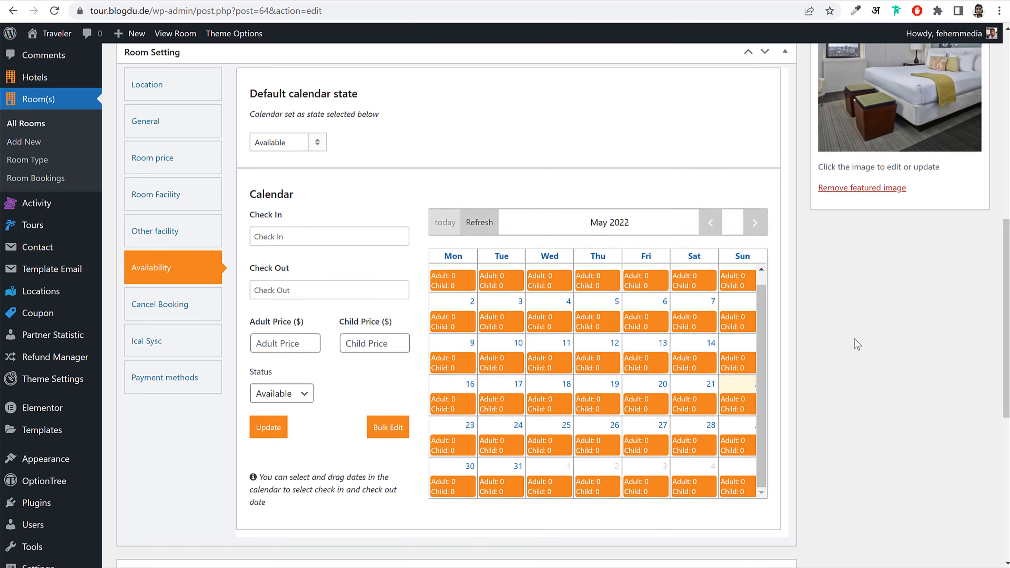
# - Update the room, check its Availability prices, and reload the public page showing $500.00
pyautogui.scroll(5, 855, 338)
pyautogui.scroll(-5, 856, 343)
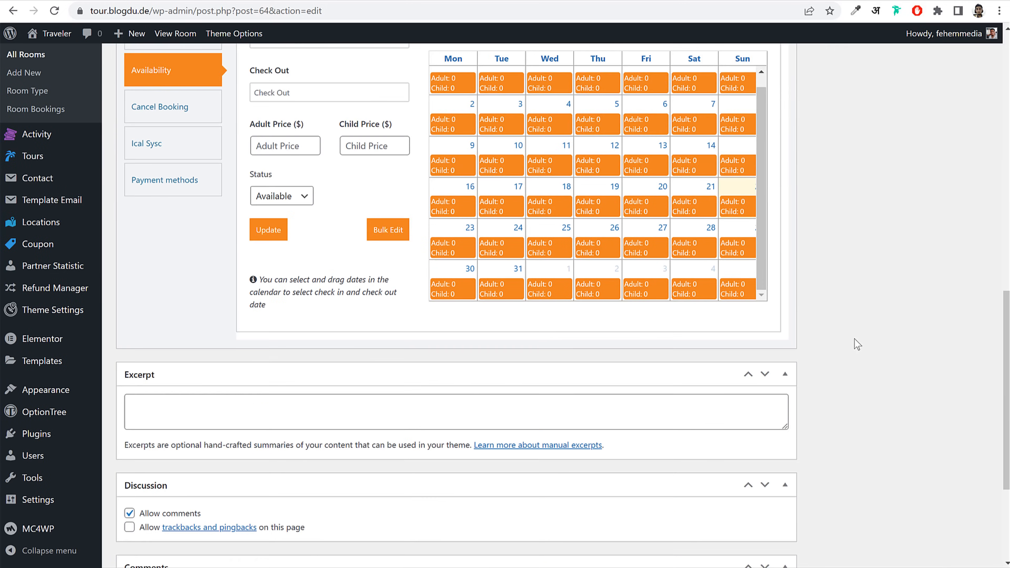
pyautogui.scroll(10, 854, 339)
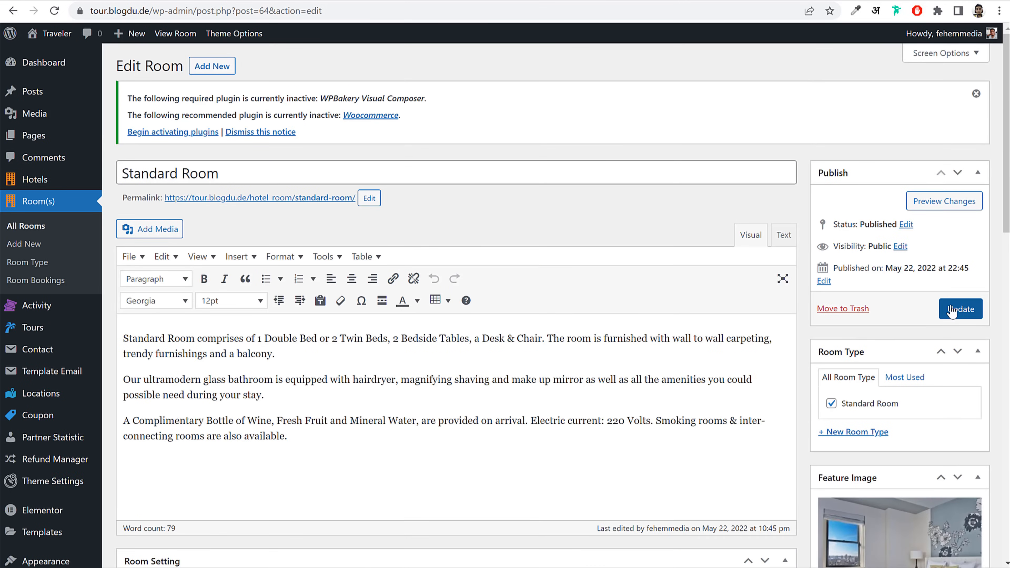
pyautogui.click(952, 312)
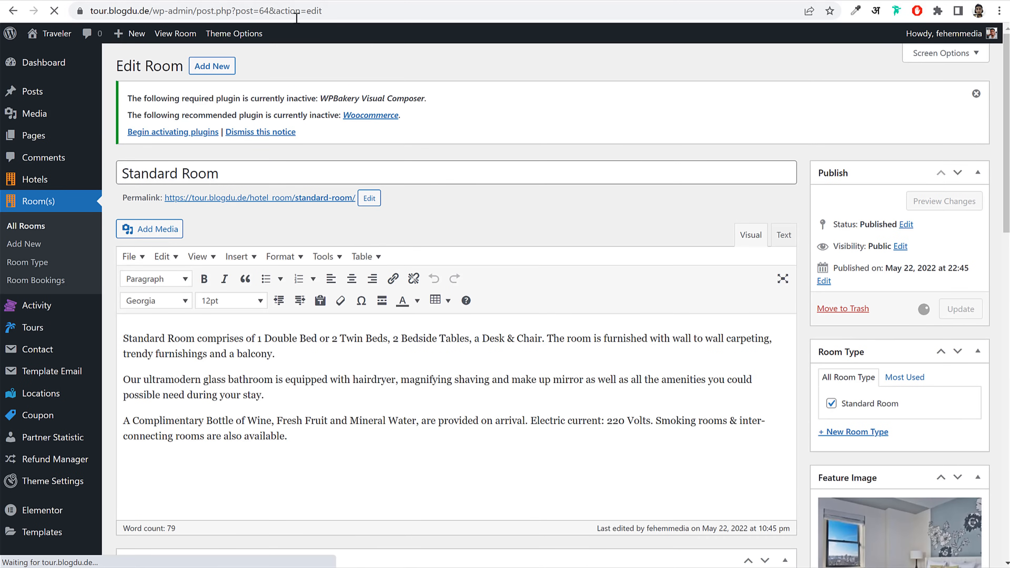
pyautogui.scroll(-5, 450, 315)
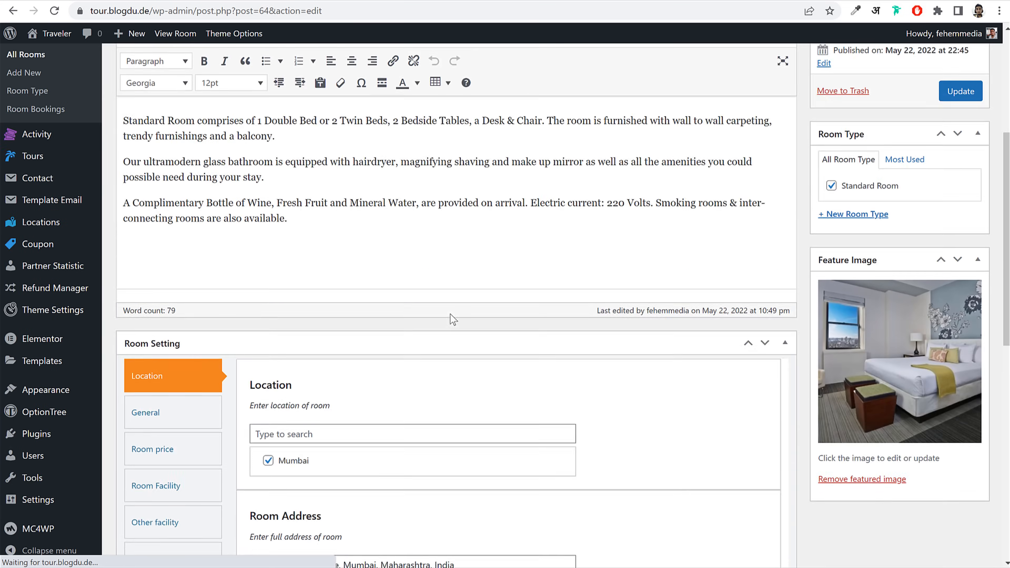
pyautogui.scroll(-5, 450, 315)
pyautogui.click(159, 299)
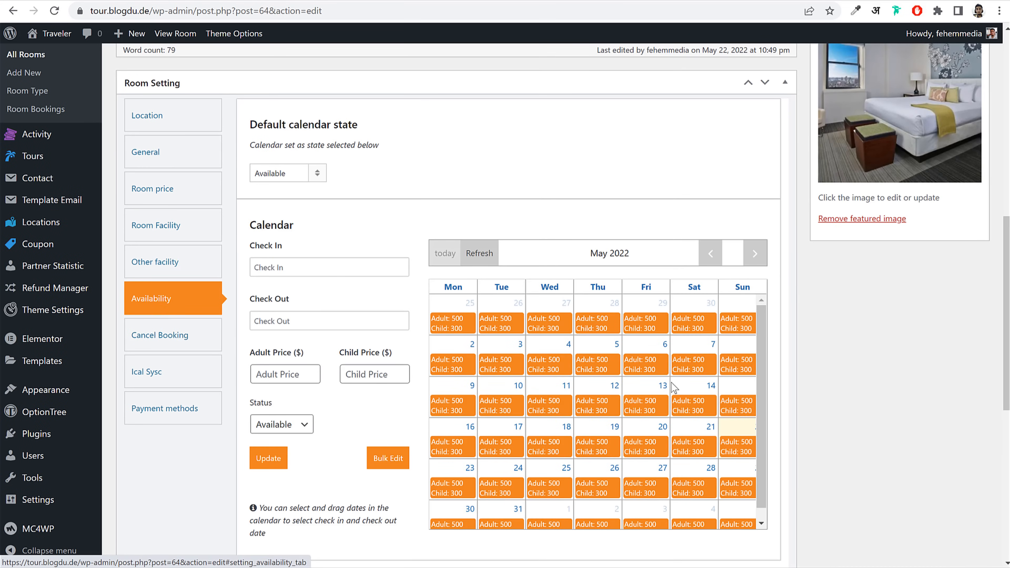
pyautogui.hotkey('ctrl', 'Tab')
pyautogui.click(56, 10)
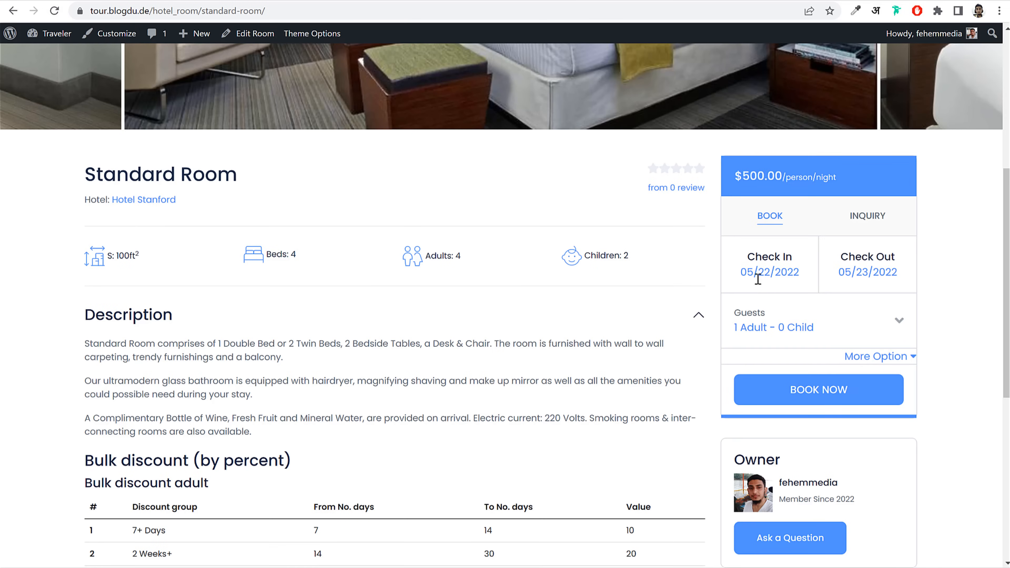
# - Book the Standard Room for 27–29 May with 4 adults and 2 VIP services, then go to checkout
pyautogui.click(792, 295)
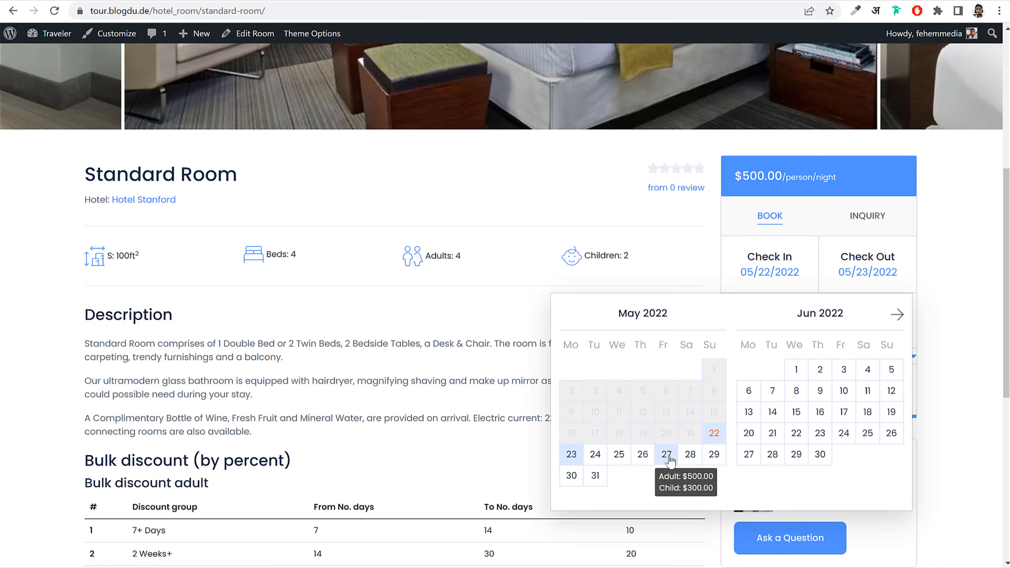
pyautogui.click(709, 458)
pyautogui.click(862, 341)
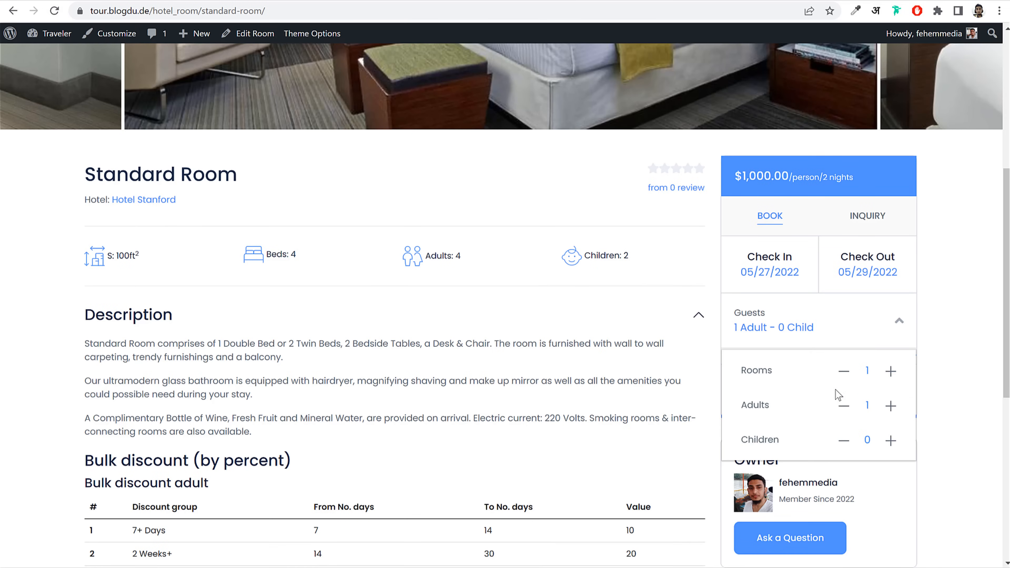
pyautogui.click(890, 406)
pyautogui.click(890, 406)
pyautogui.click(891, 406)
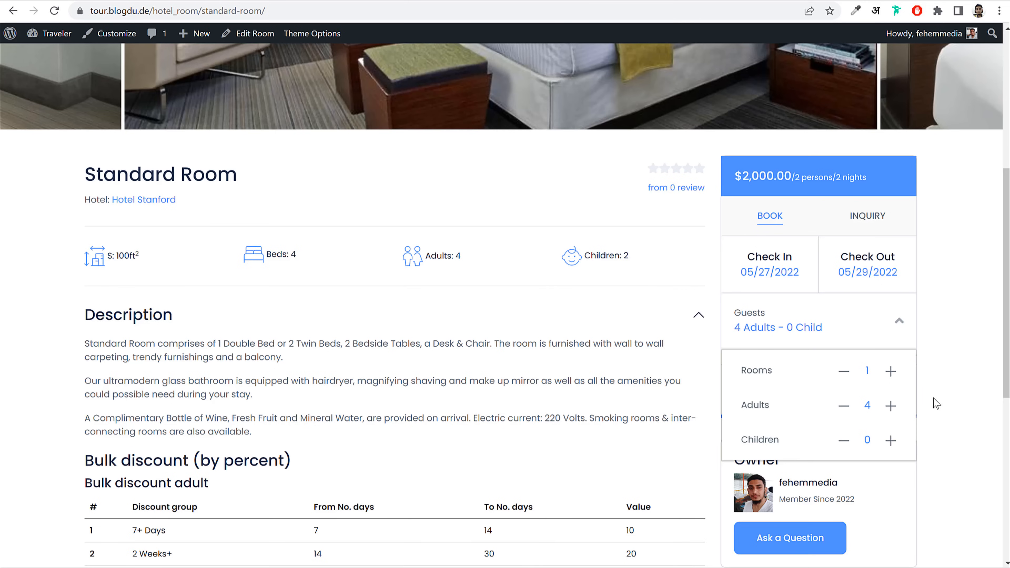
pyautogui.click(957, 391)
pyautogui.click(878, 356)
pyautogui.click(900, 383)
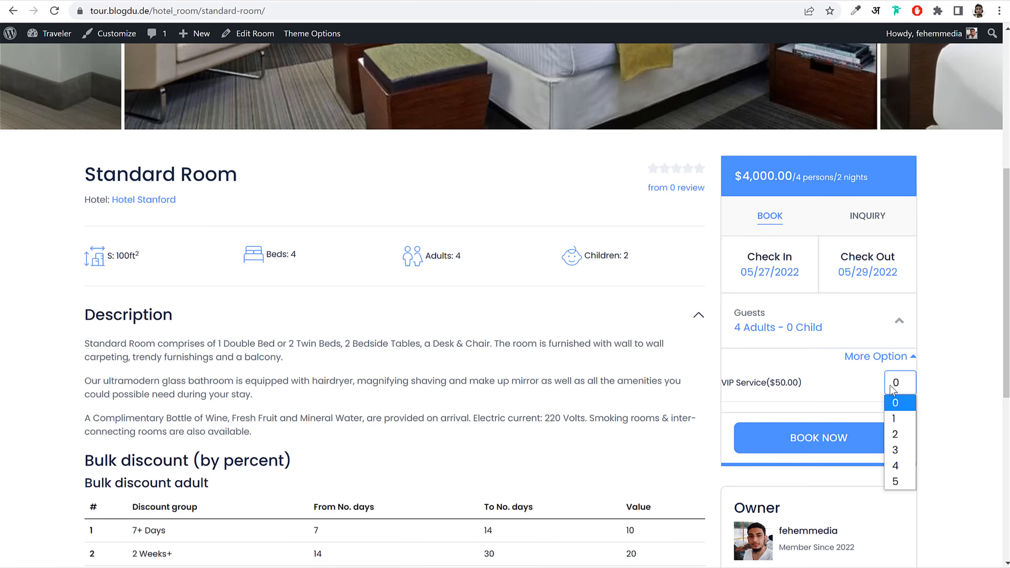
pyautogui.click(894, 437)
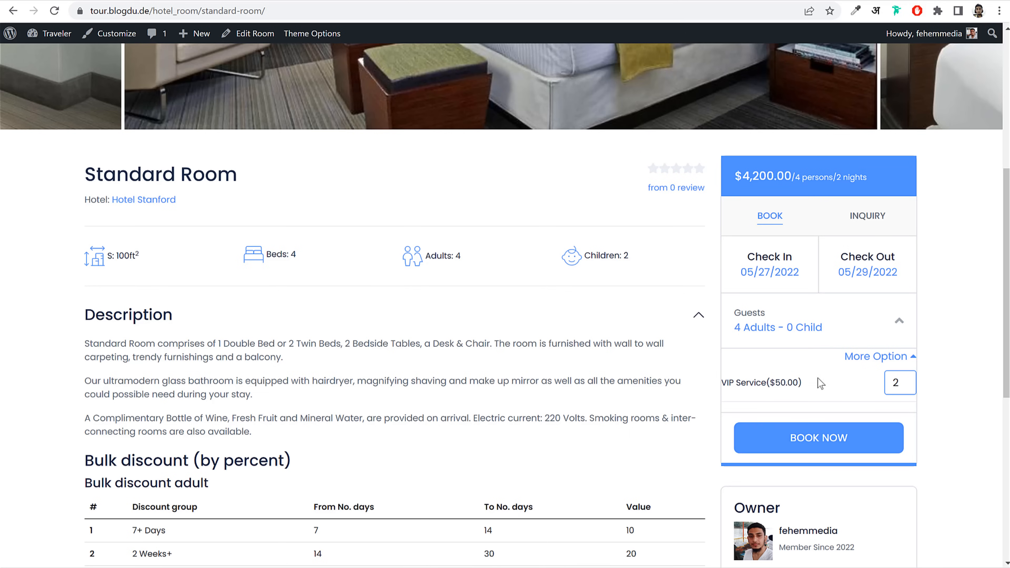
pyautogui.click(820, 439)
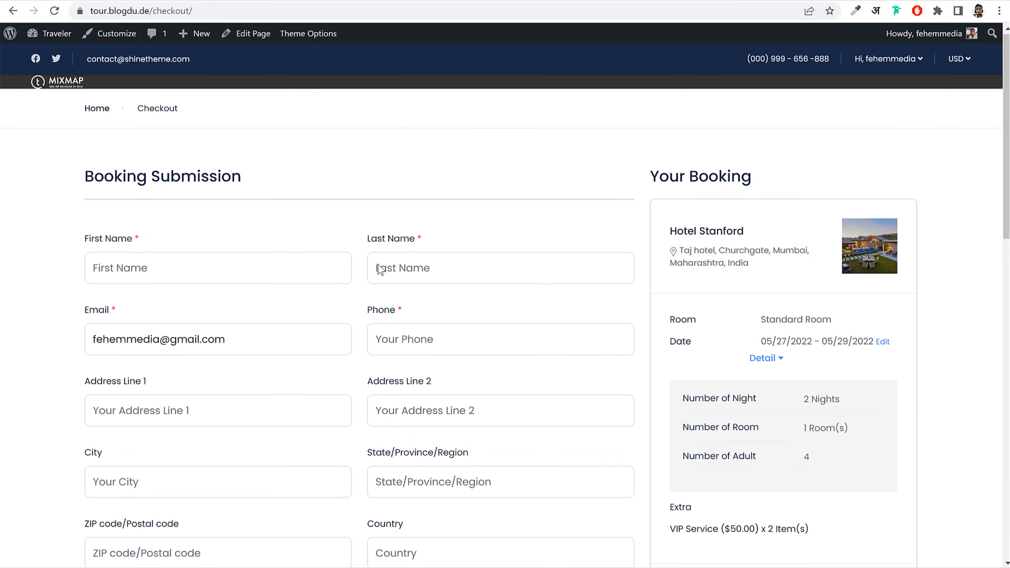
# - On checkout, try PayPal and ST Razor, settle on Stripe, and accept the terms and conditions
pyautogui.scroll(-10, 382, 275)
pyautogui.scroll(-3, 364, 291)
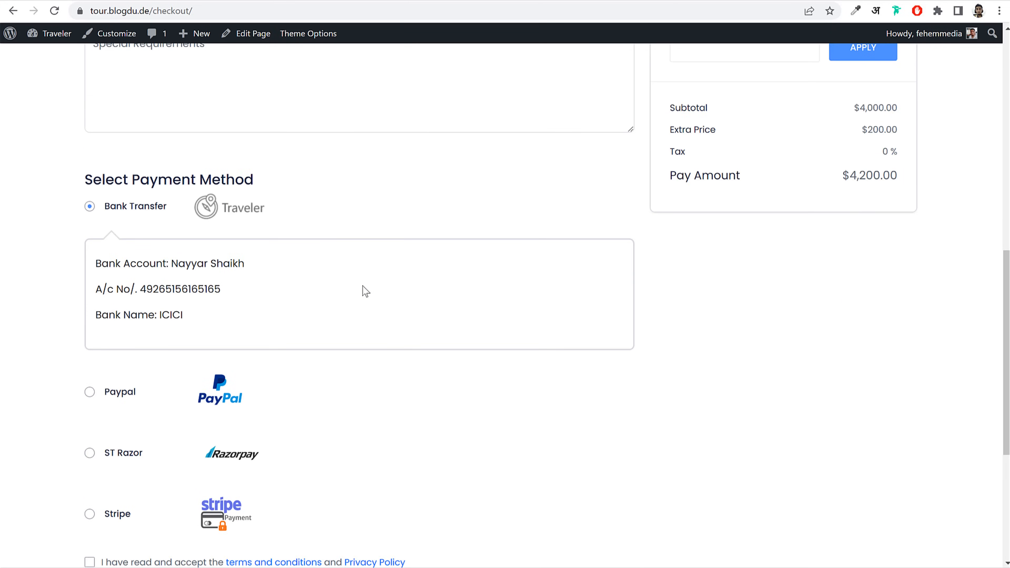
pyautogui.scroll(6, 348, 285)
pyautogui.scroll(-9, 318, 290)
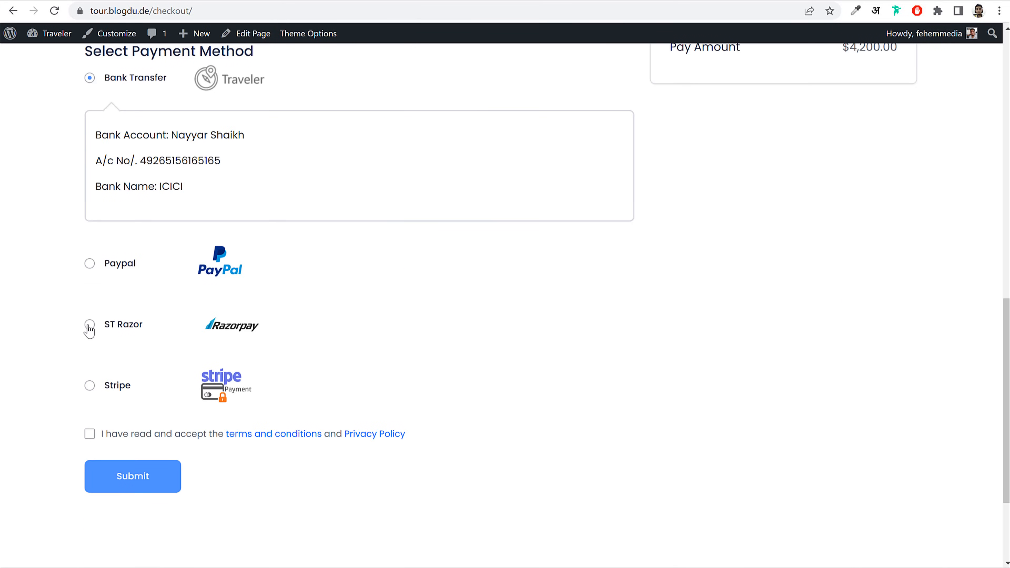
pyautogui.click(90, 263)
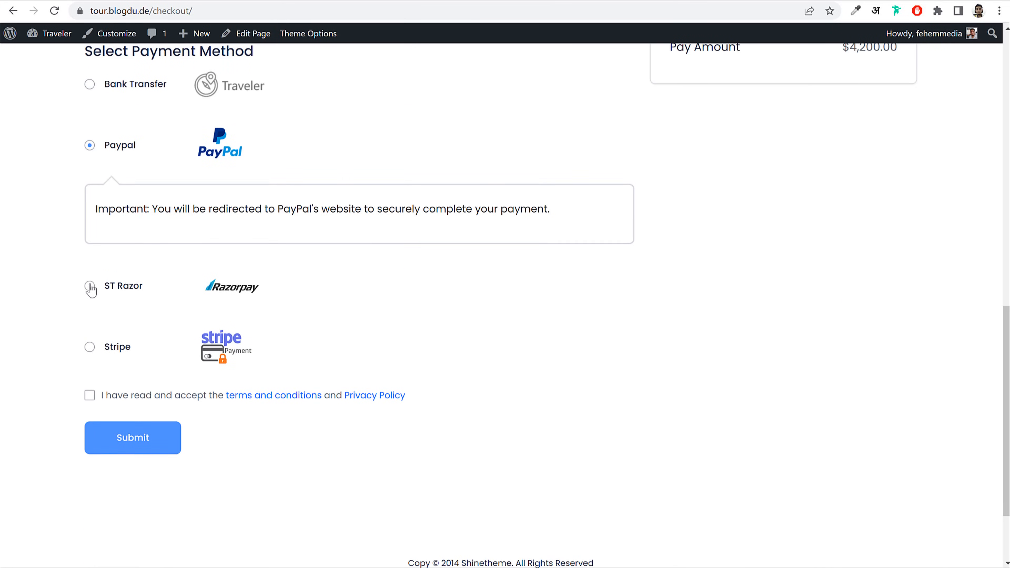
pyautogui.click(91, 287)
pyautogui.click(91, 337)
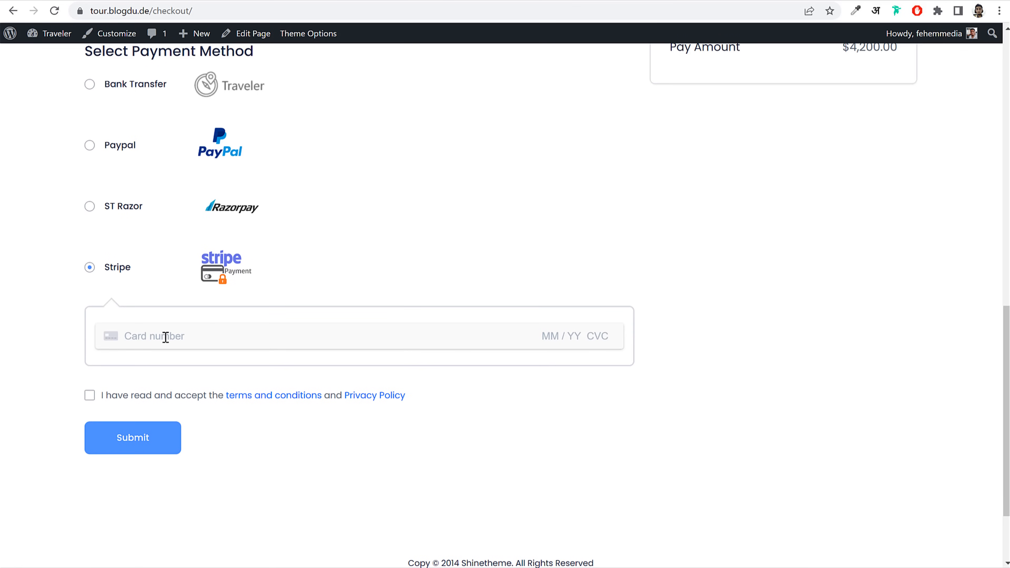
pyautogui.click(97, 400)
pyautogui.scroll(10, 613, 382)
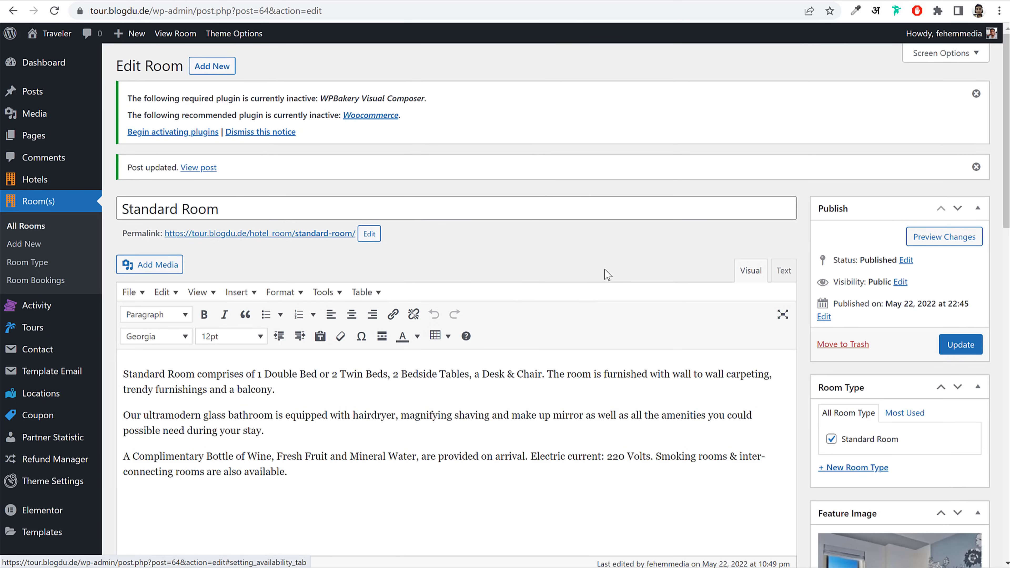
# - Start a new tour and open the American Parks Trail end Rapid City tour on the demo site
pyautogui.moveTo(44, 328)
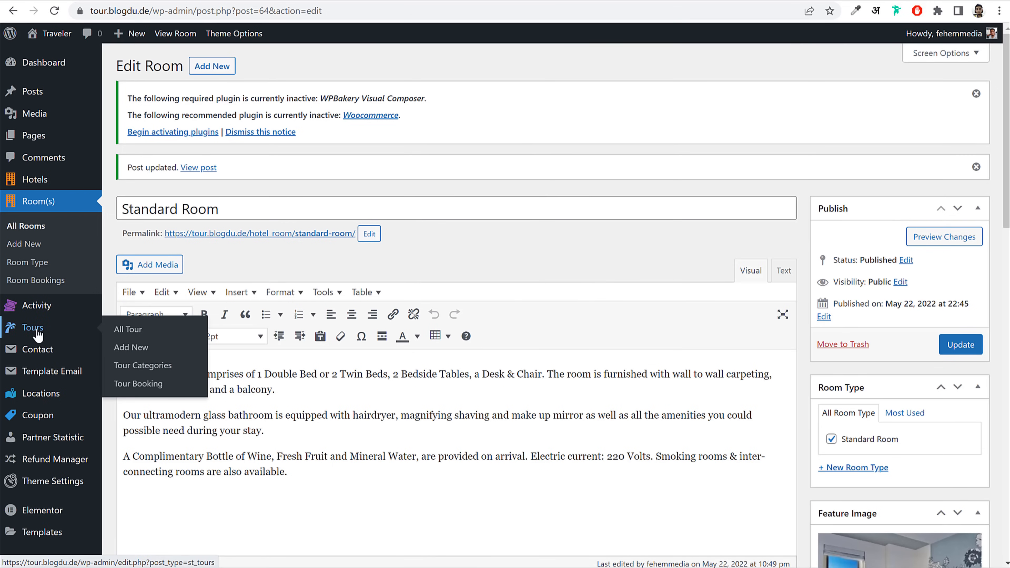
pyautogui.click(128, 353)
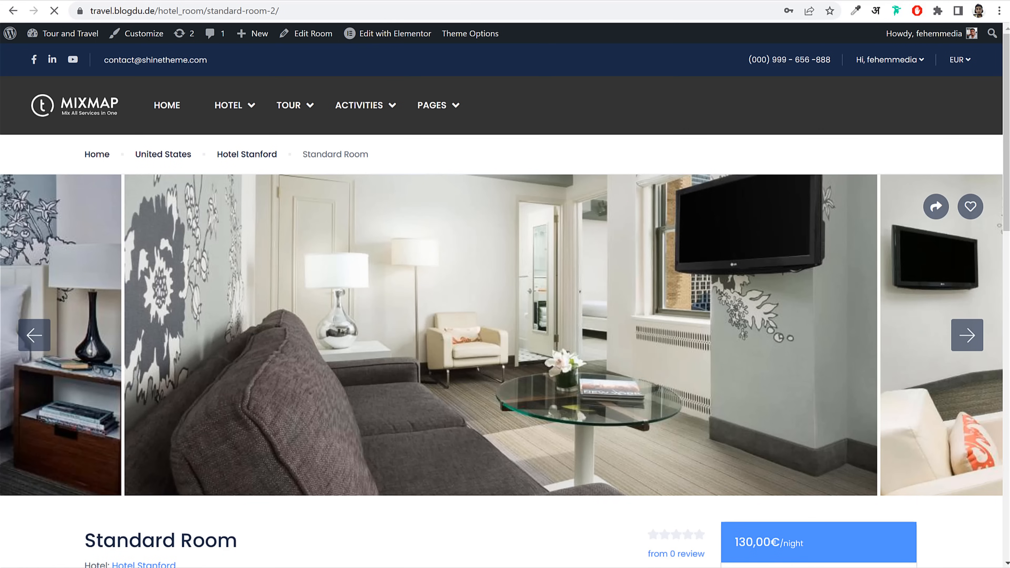
pyautogui.scroll(-15, 690, 289)
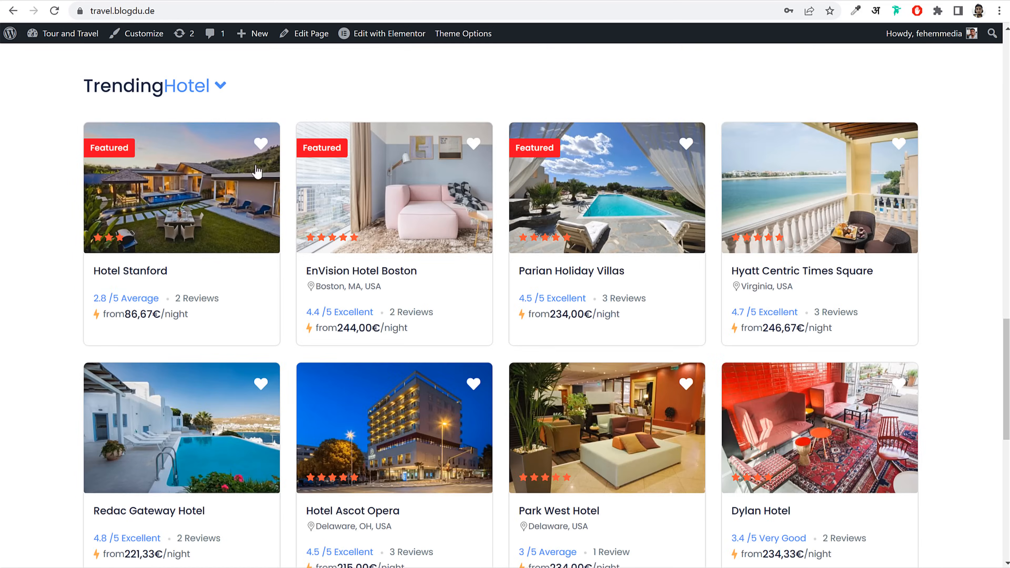
pyautogui.click(220, 85)
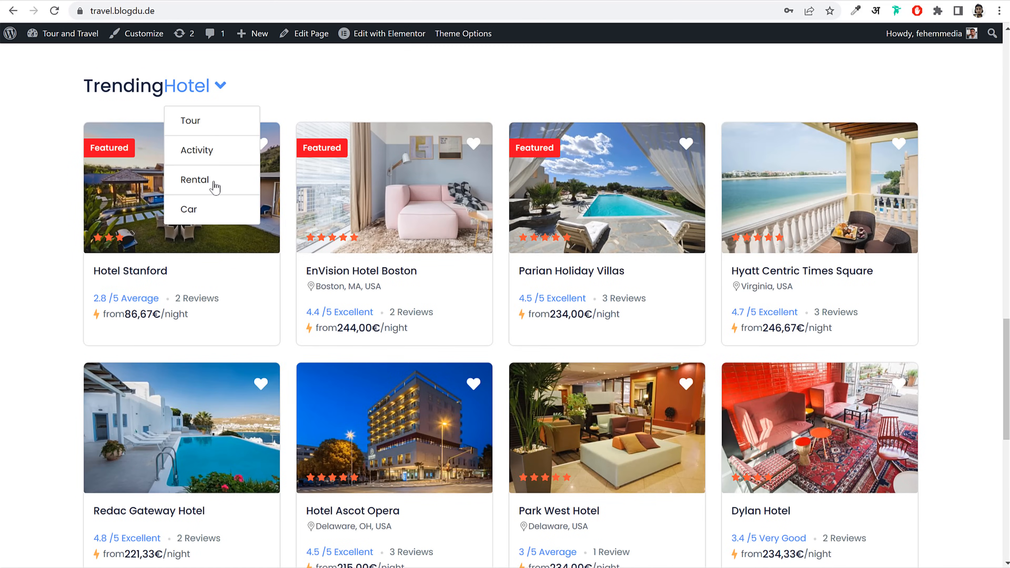
pyautogui.click(203, 123)
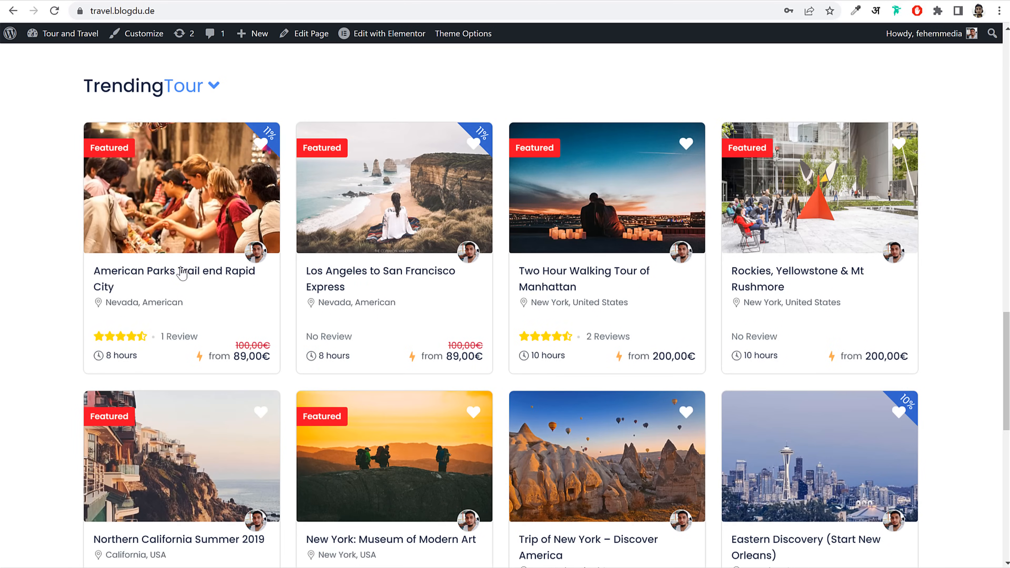
pyautogui.click(182, 274)
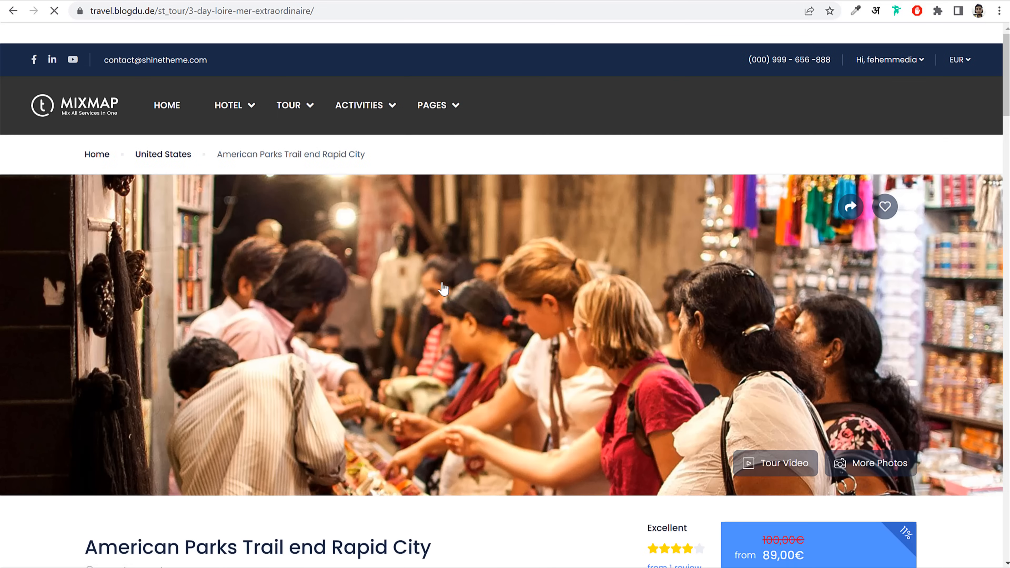
# - Copy the title 'American Parks Trail end Rapid City' into the new tour's title
pyautogui.scroll(-7, 454, 316)
pyautogui.moveTo(435, 227); pyautogui.dragTo(69, 226)
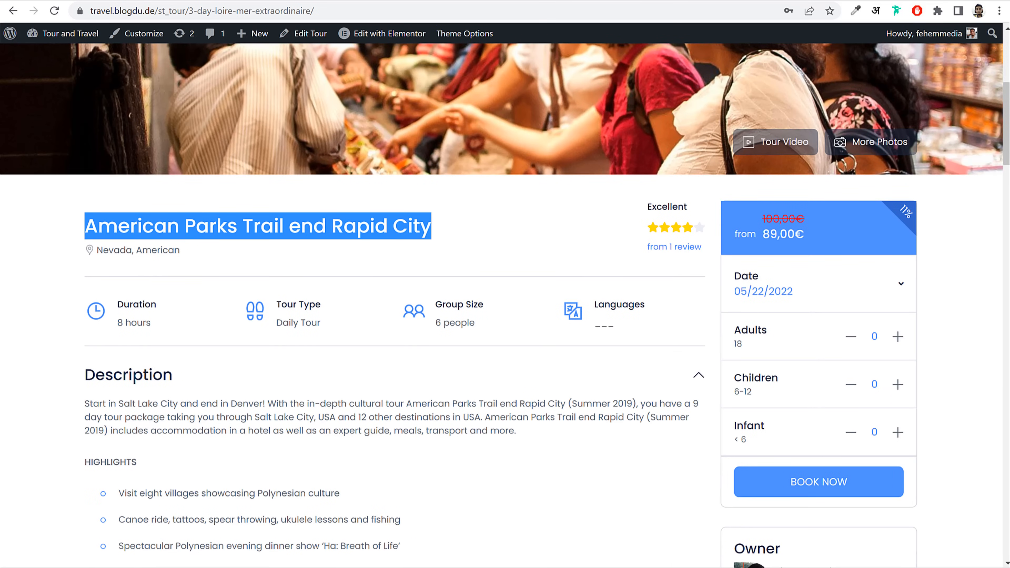
pyautogui.hotkey('ctrl', 'c')
pyautogui.hotkey('alt', 'Tab')
pyautogui.hotkey('ctrl', 'v')
# - Copy the reference tour's description paragraph into the new tour's body
pyautogui.scroll(-3, 374, 253)
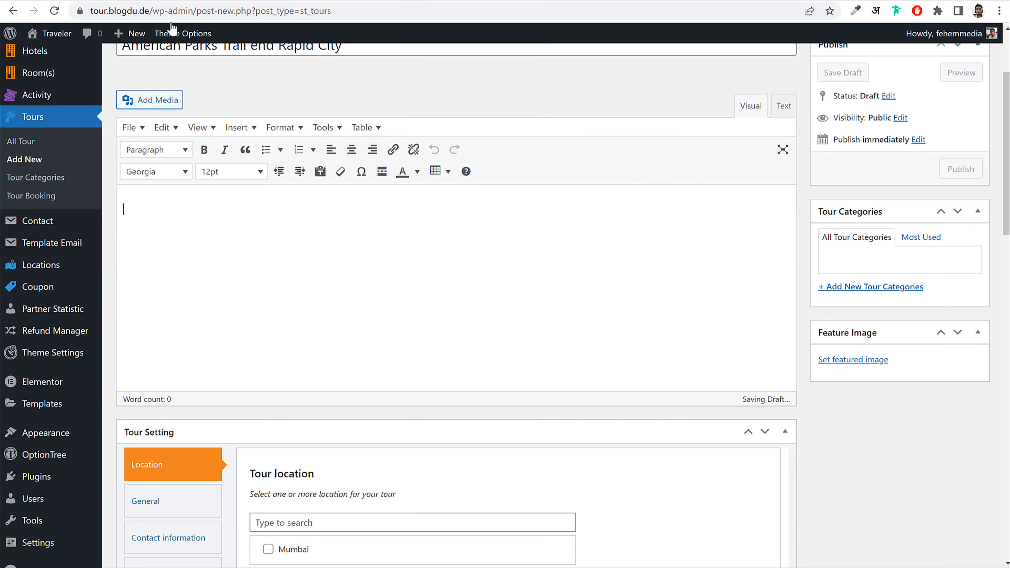
pyautogui.hotkey('alt', 'Tab')
pyautogui.scroll(-6, 293, 201)
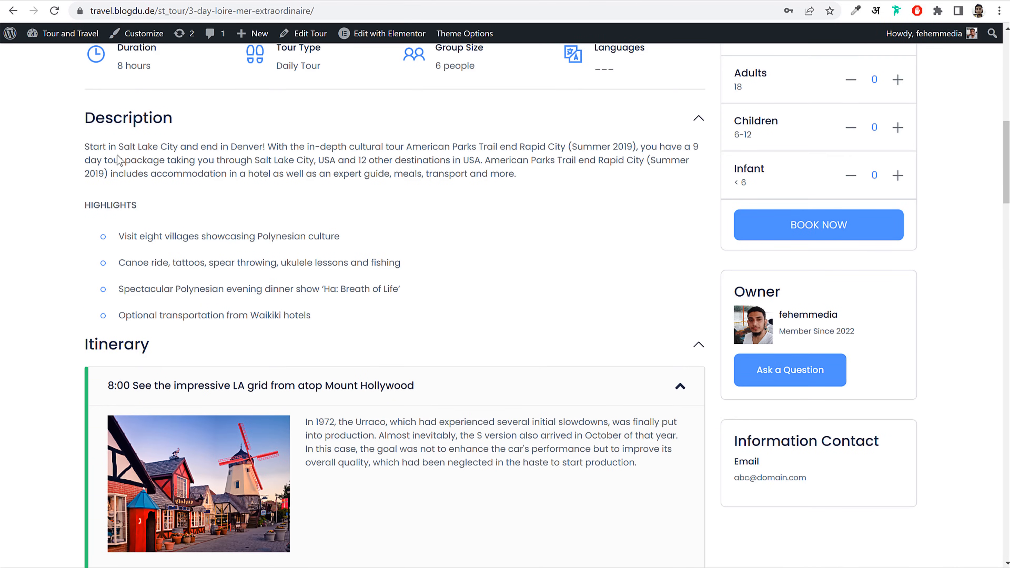
pyautogui.moveTo(85, 146); pyautogui.dragTo(540, 171)
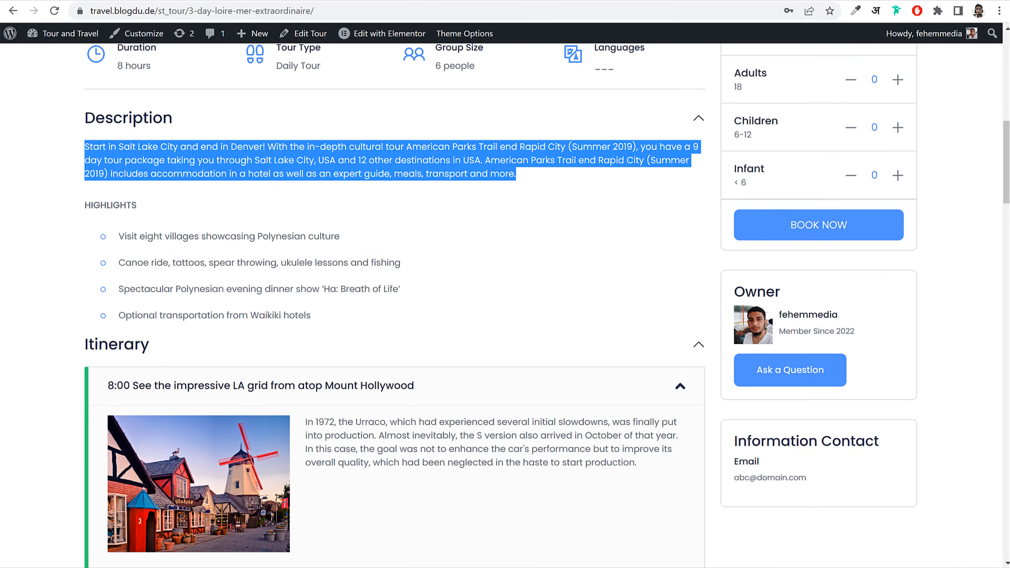
pyautogui.hotkey('ctrl', 'c')
pyautogui.hotkey('alt', 'Tab')
pyautogui.click(284, 206)
pyautogui.hotkey('ctrl', 'v')
pyautogui.scroll(-5, 422, 264)
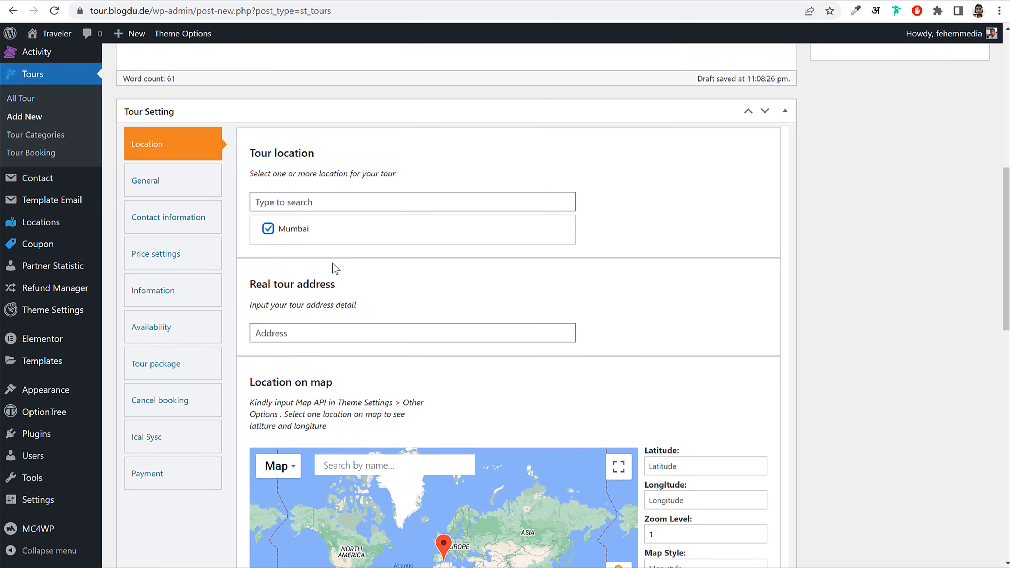
# - Set Real tour address to Mumbai, Maharashtra, India by searching 'muba'
pyautogui.click(305, 336)
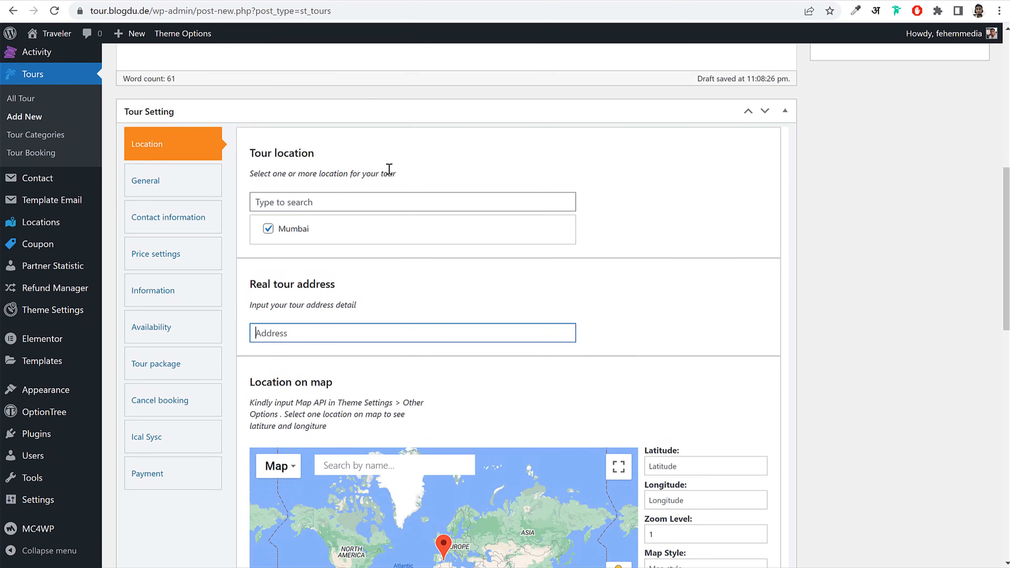
pyautogui.write('muba')
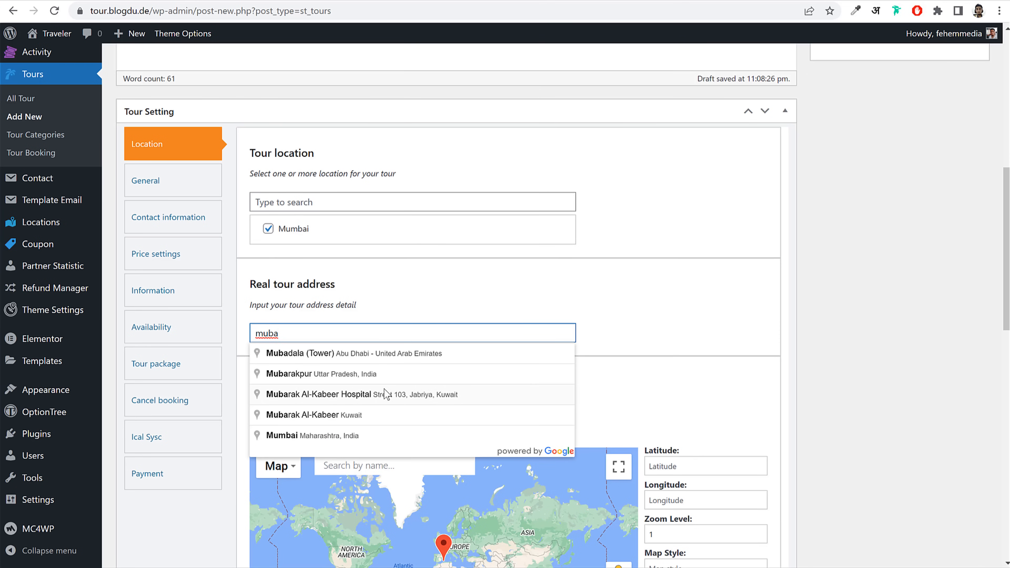
pyautogui.click(381, 436)
pyautogui.scroll(-3, 681, 344)
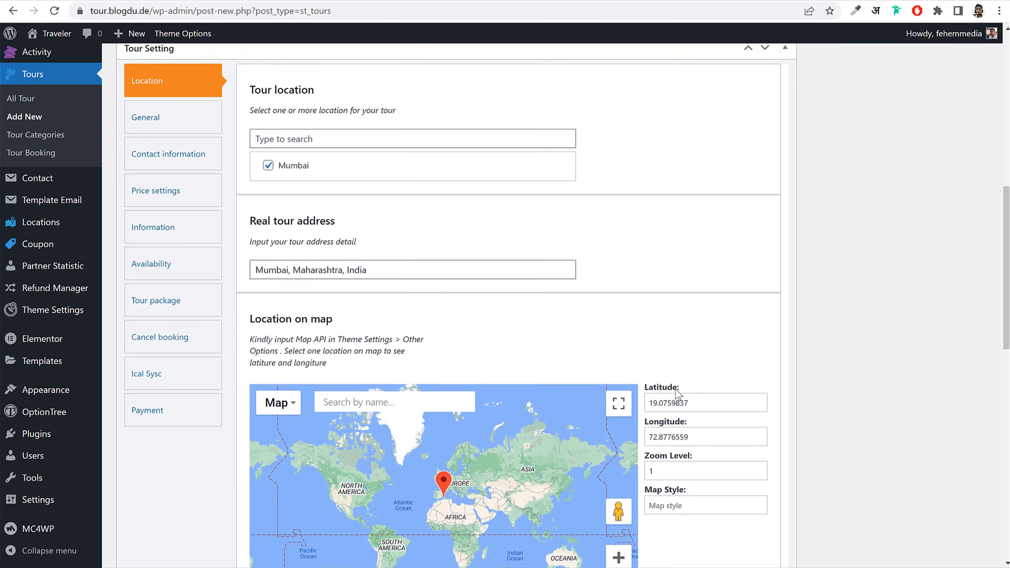
# - Search 'muba' in the map box and pin the map on Mumbai
pyautogui.click(438, 344)
pyautogui.write('muba')
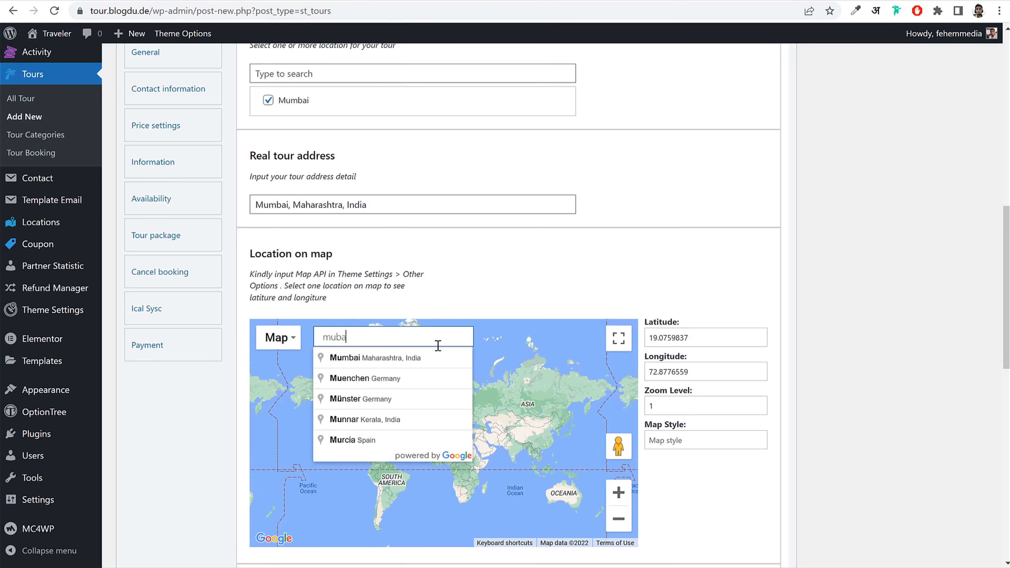
pyautogui.click(373, 440)
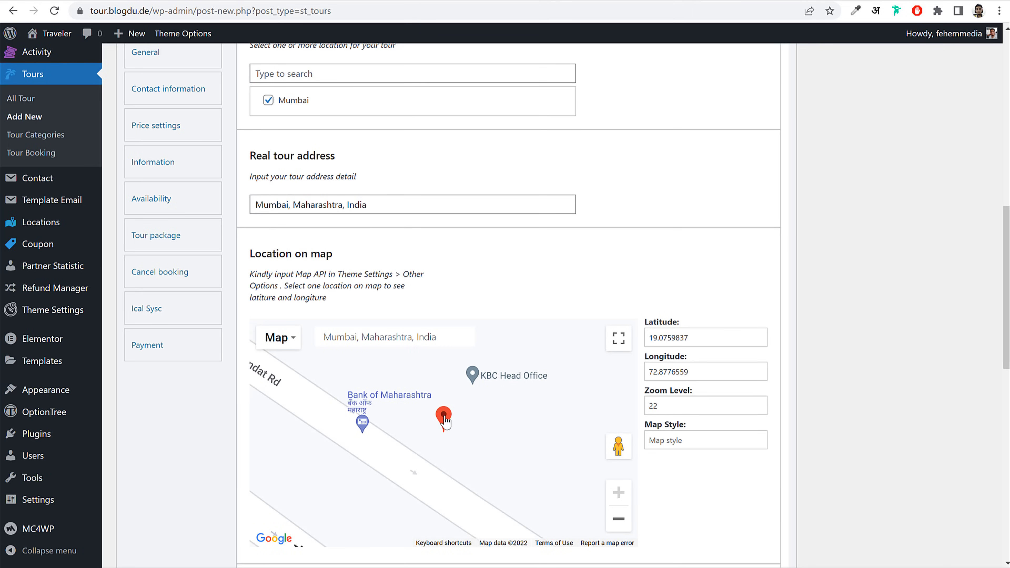
pyautogui.moveTo(444, 422); pyautogui.dragTo(482, 401)
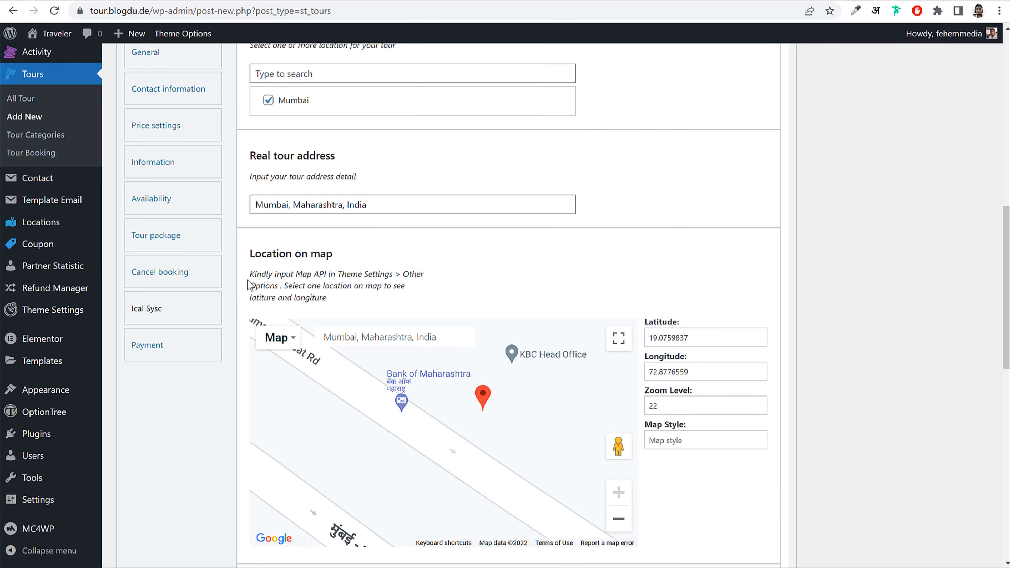
pyautogui.scroll(3, 250, 284)
pyautogui.scroll(-15, 278, 294)
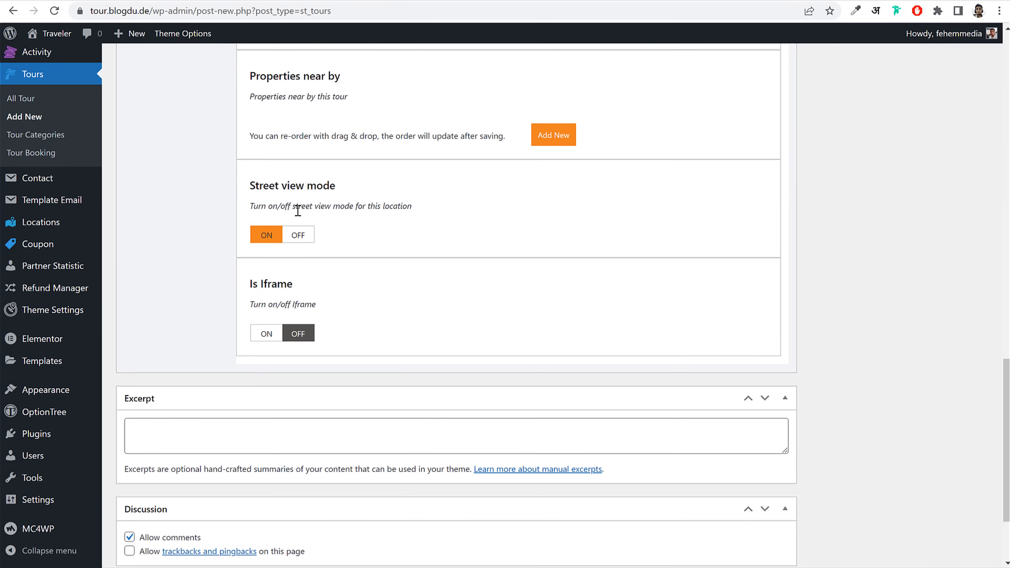
pyautogui.scroll(2, 385, 235)
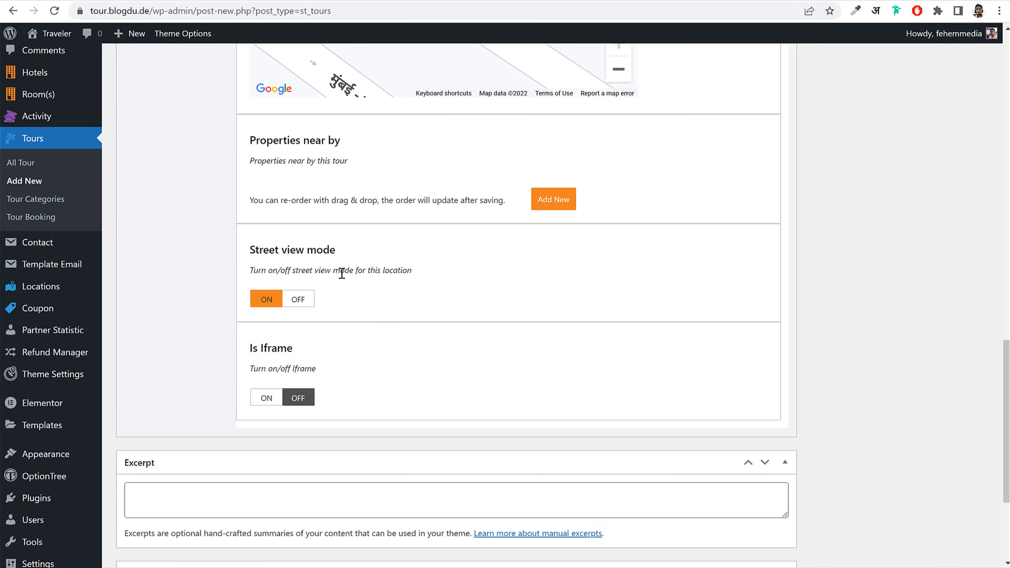
pyautogui.scroll(10, 363, 352)
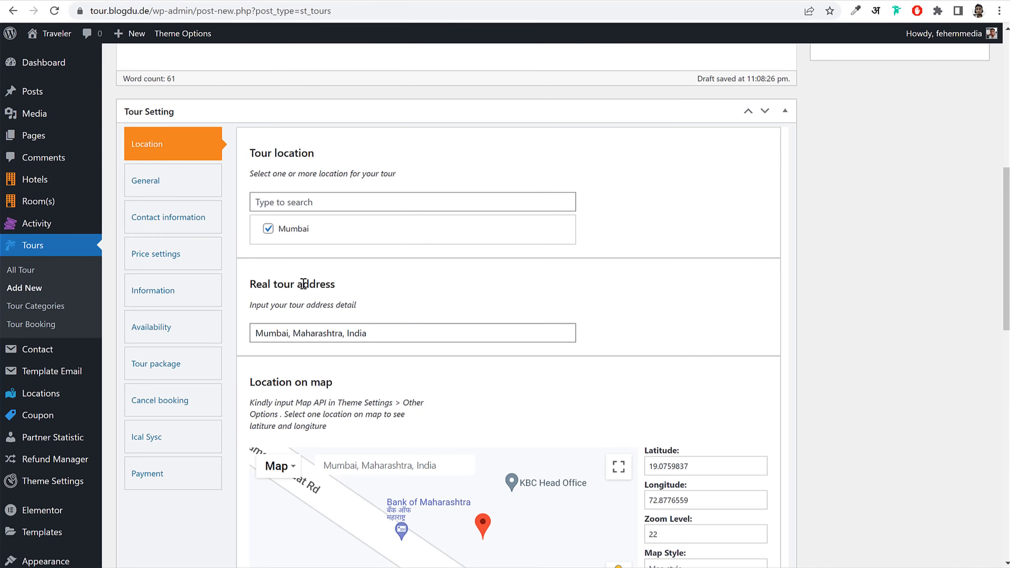
# - In General settings, turn Set tour as feature ON and choose Instant & Enquire Booking
pyautogui.click(172, 181)
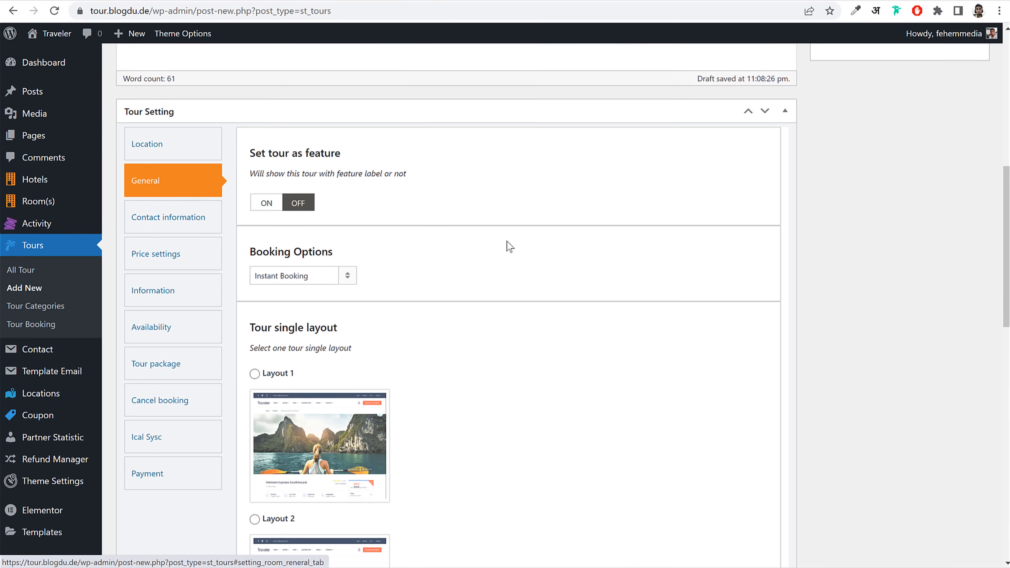
pyautogui.click(266, 203)
pyautogui.scroll(-2, 595, 264)
pyautogui.click(315, 211)
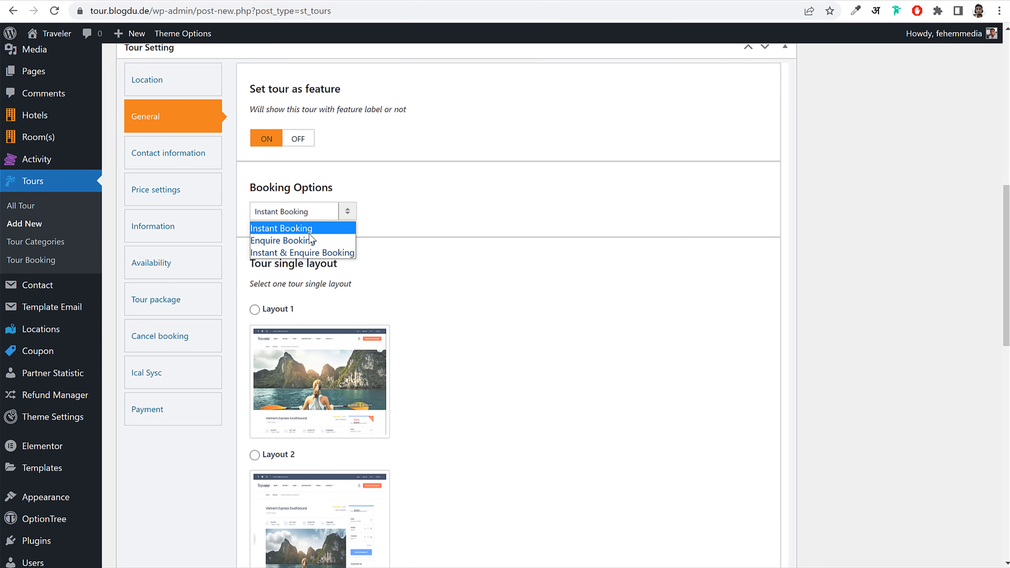
pyautogui.click(297, 254)
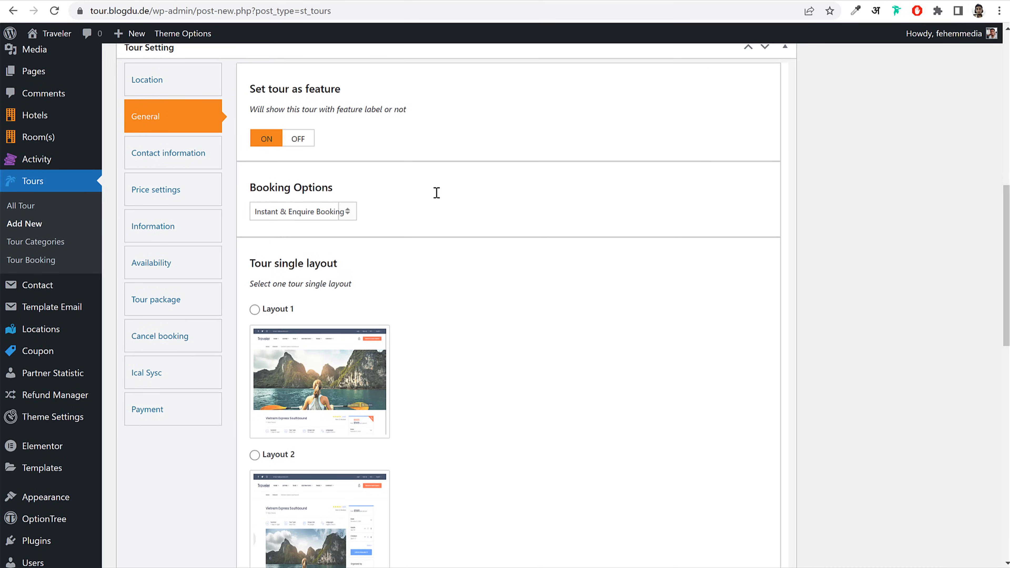
pyautogui.scroll(-5, 493, 271)
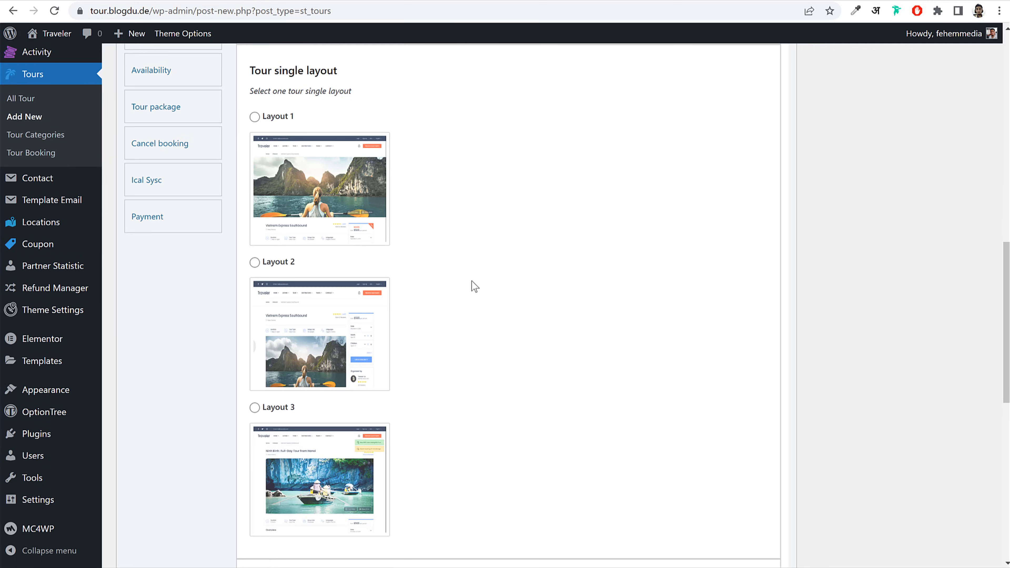
pyautogui.scroll(-4, 547, 309)
pyautogui.scroll(6, 546, 309)
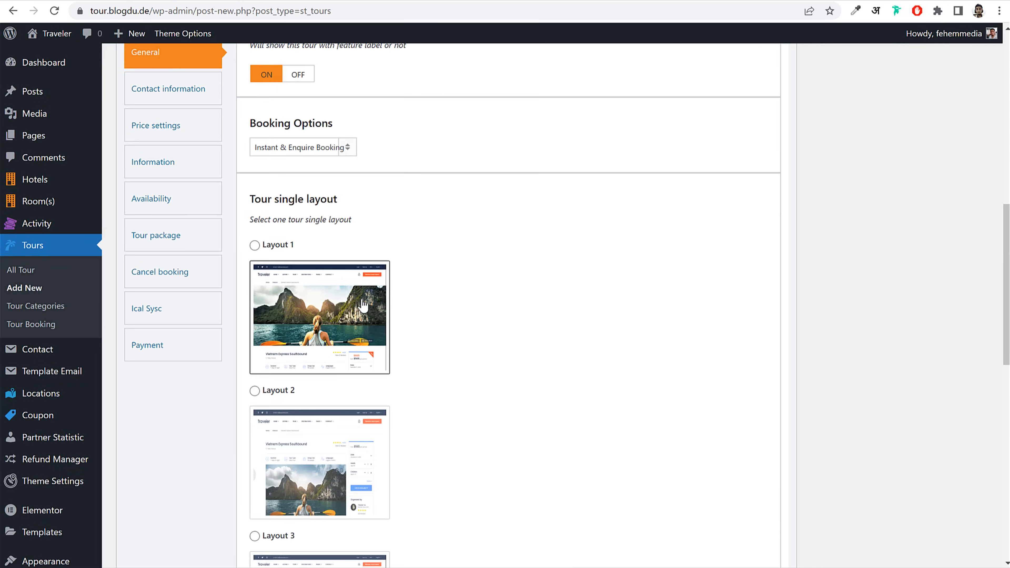
pyautogui.scroll(-10, 497, 330)
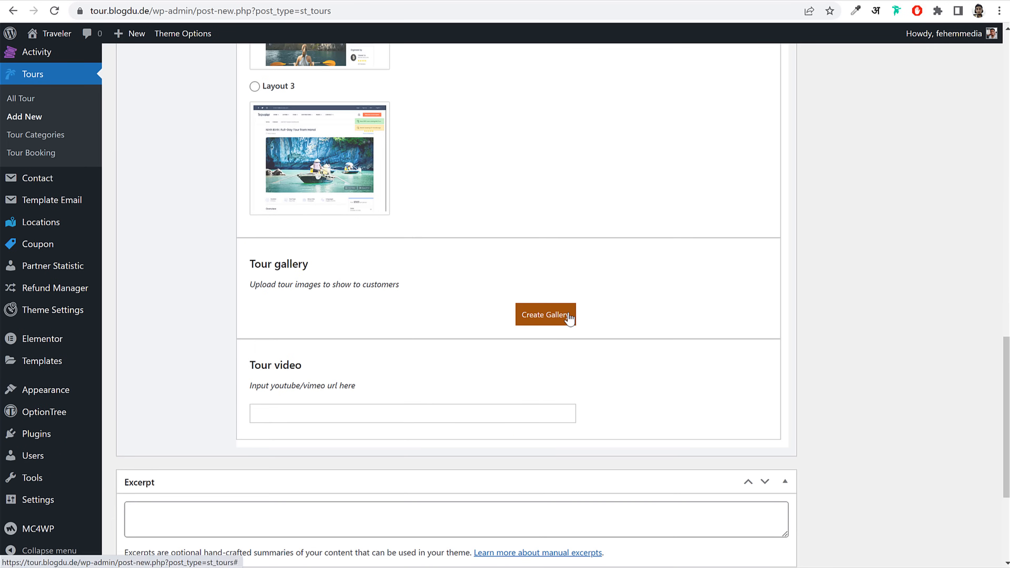
pyautogui.click(566, 318)
# - Upload six images from the Tour folder for the gallery
pyautogui.click(141, 144)
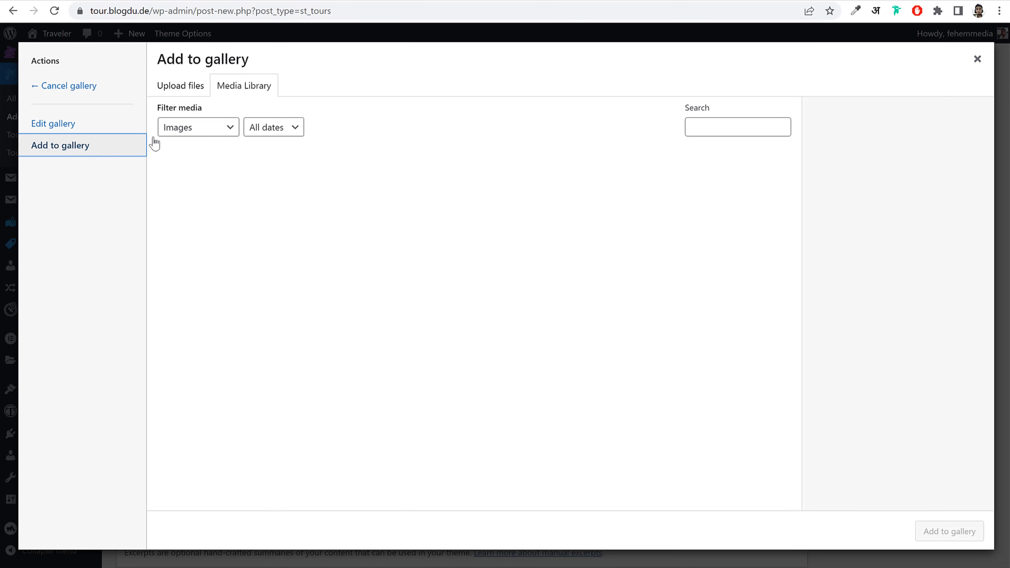
pyautogui.click(180, 86)
pyautogui.click(584, 293)
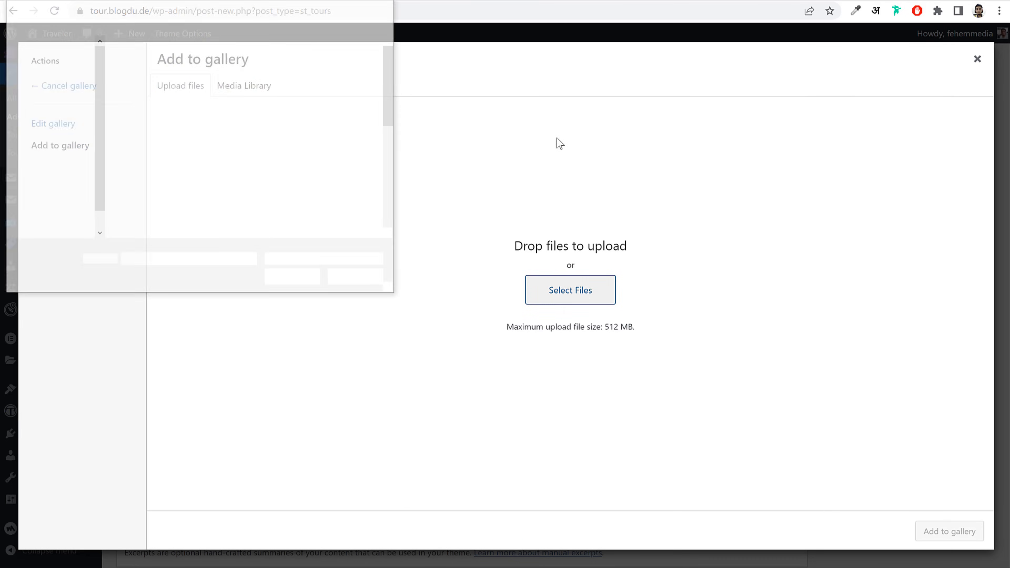
pyautogui.click(143, 3)
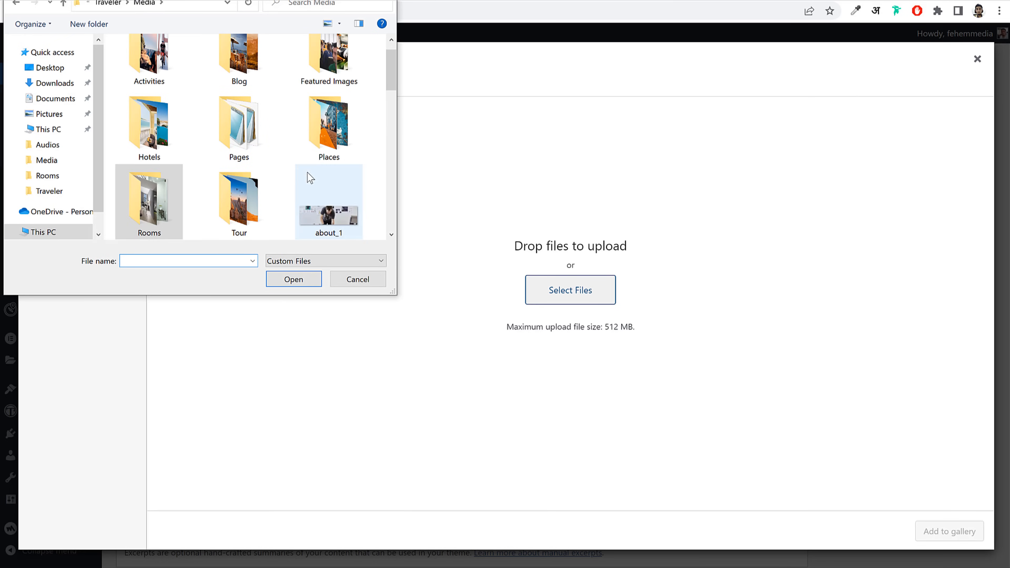
pyautogui.doubleClick(242, 200)
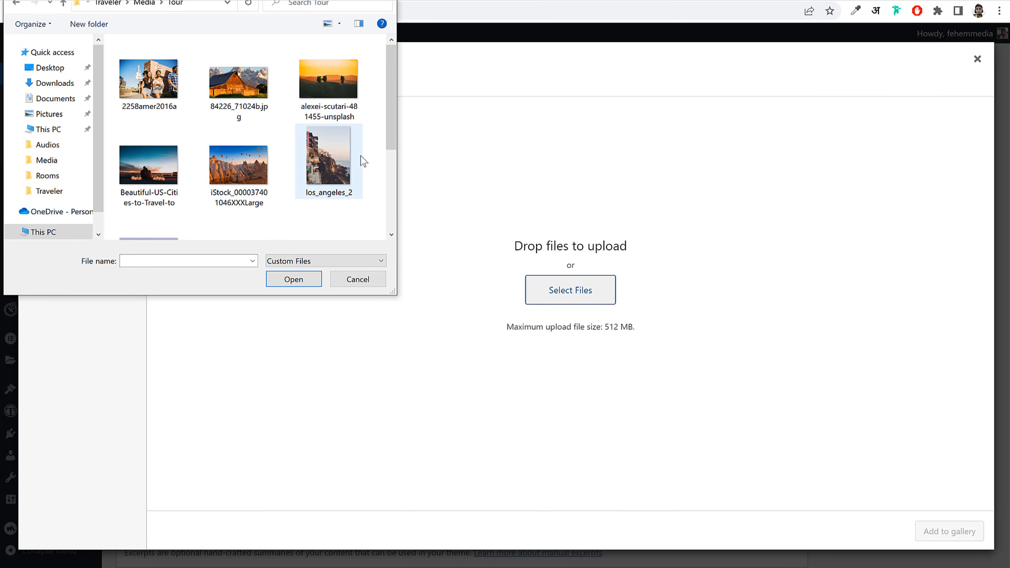
pyautogui.hotkey('ctrl', 'a')
pyautogui.scroll(-3, 384, 194)
pyautogui.scroll(4, 382, 194)
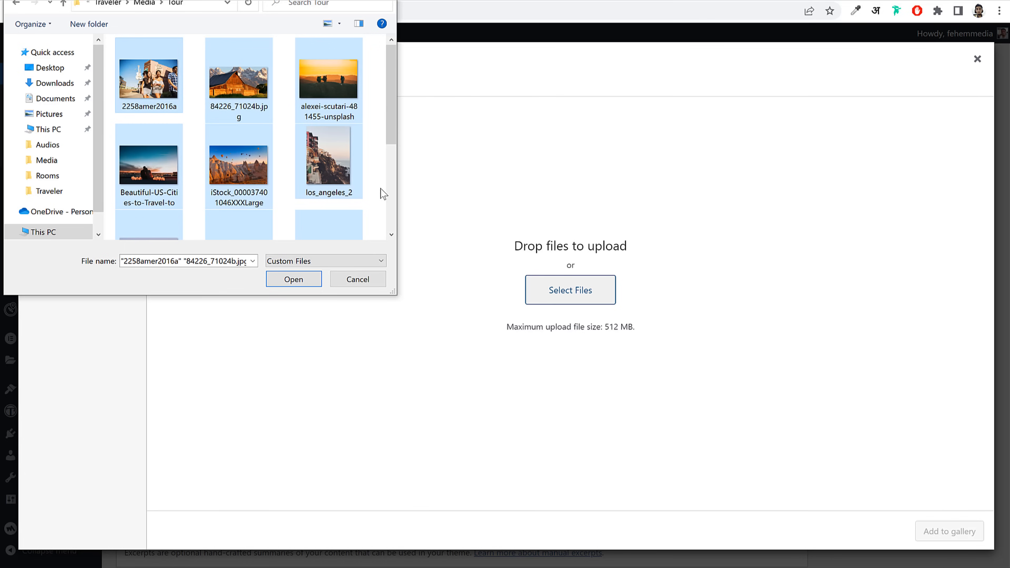
pyautogui.click(364, 165)
pyautogui.scroll(-3, 365, 166)
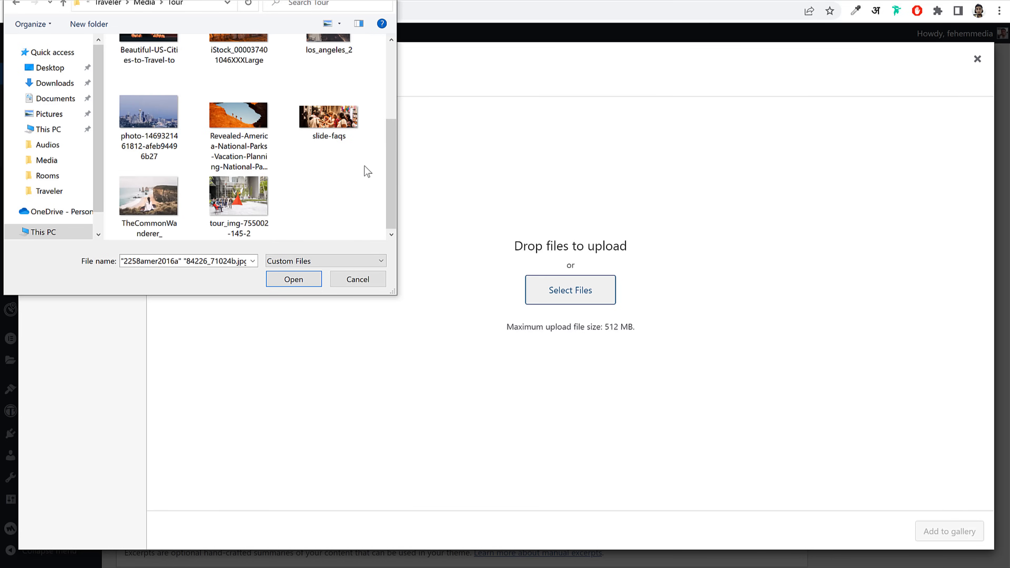
pyautogui.scroll(3, 370, 127)
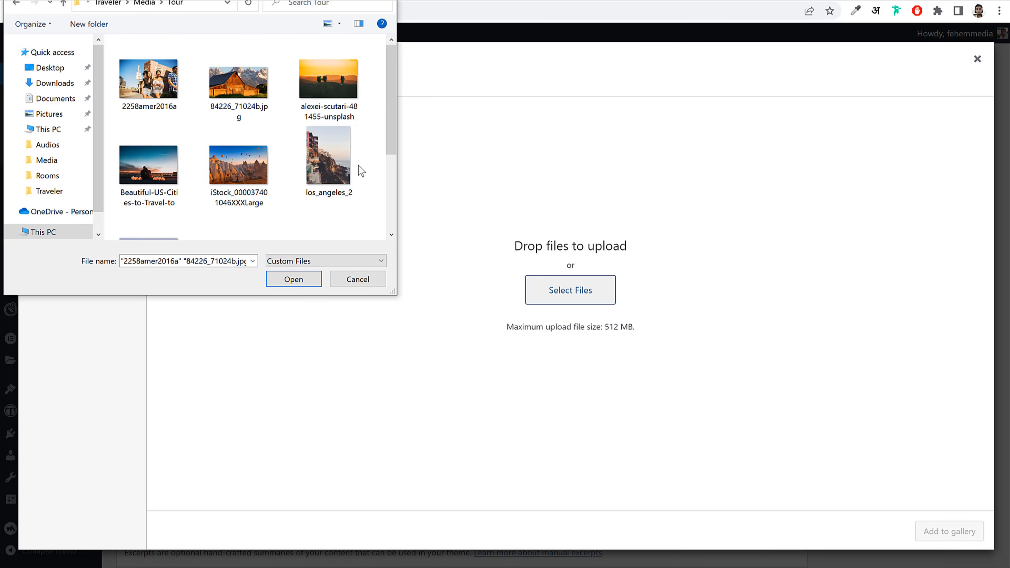
pyautogui.moveTo(363, 208); pyautogui.dragTo(142, 104)
pyautogui.click(293, 279)
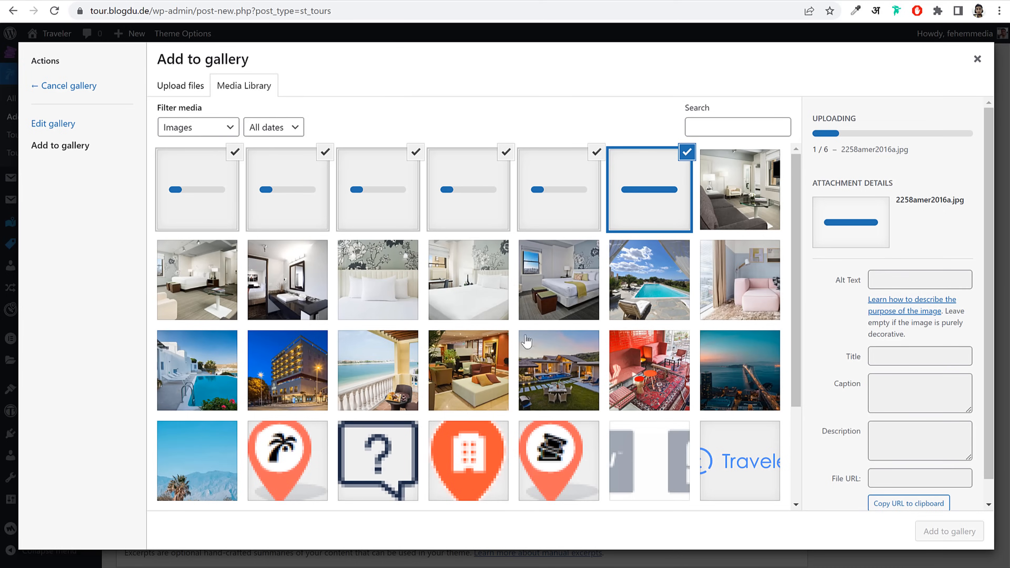
# - Upload one more tour photo, then add all seven to the gallery and update it
pyautogui.click(167, 85)
pyautogui.click(570, 294)
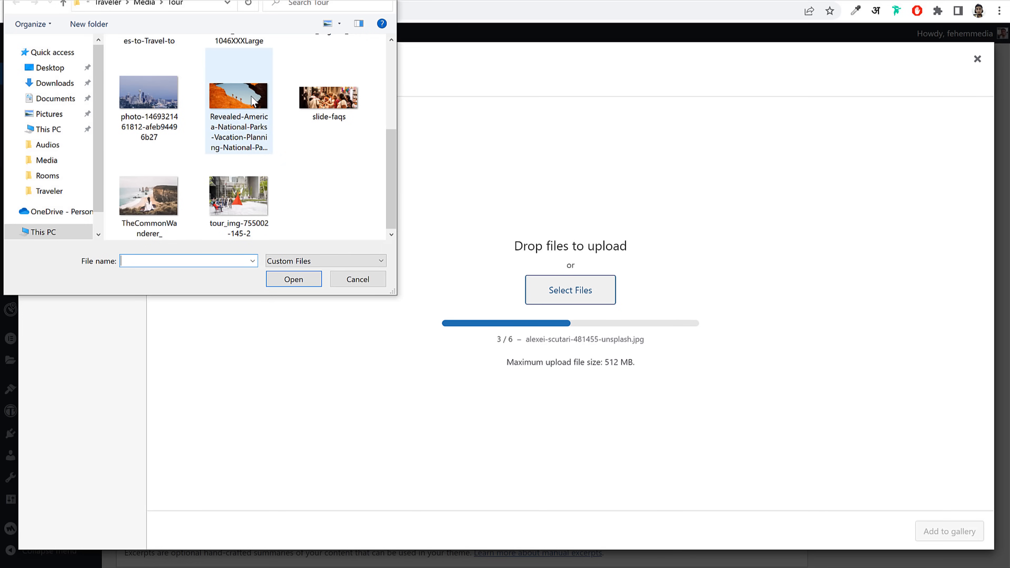
pyautogui.click(239, 199)
pyautogui.click(293, 280)
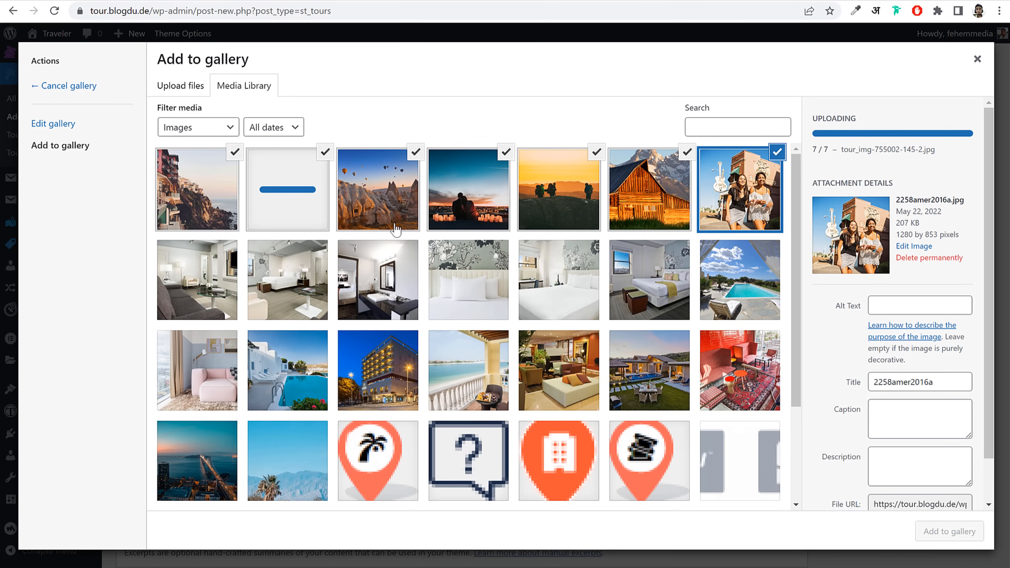
pyautogui.click(966, 533)
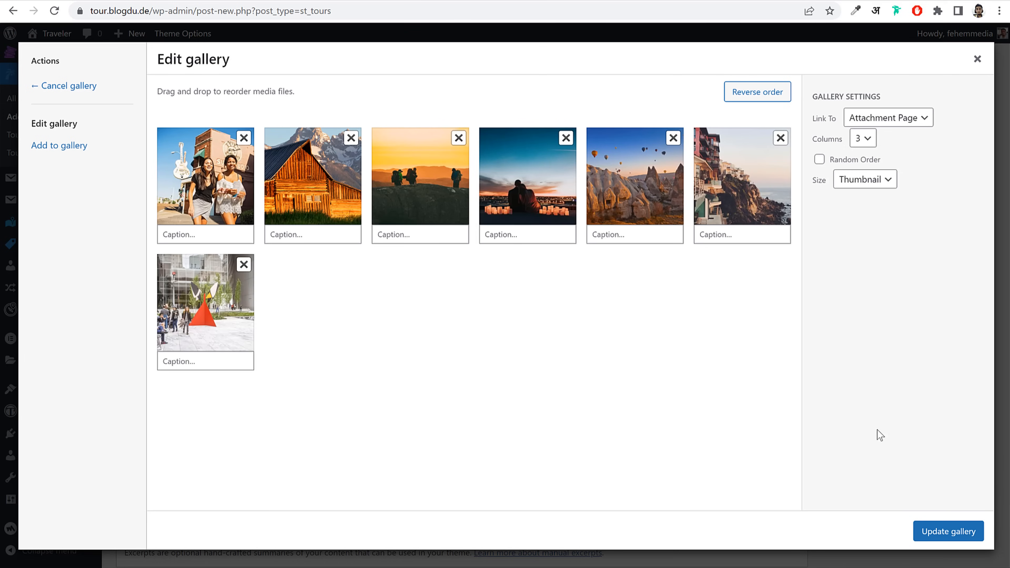
pyautogui.click(962, 535)
# - Switch the tour's contact information to use its own contact details
pyautogui.scroll(-5, 597, 367)
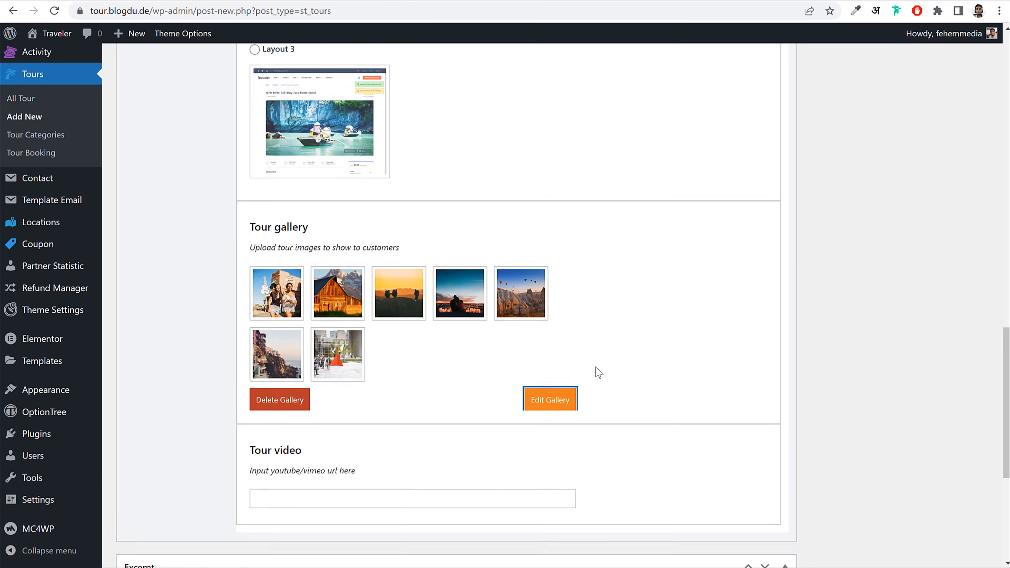
pyautogui.click(389, 339)
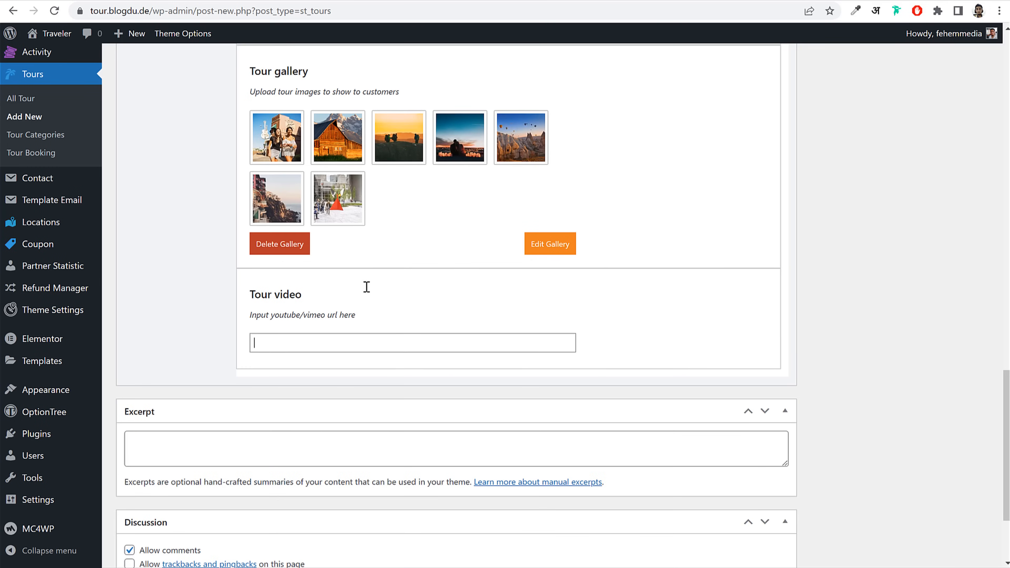
pyautogui.scroll(1, 365, 366)
pyautogui.scroll(10, 305, 356)
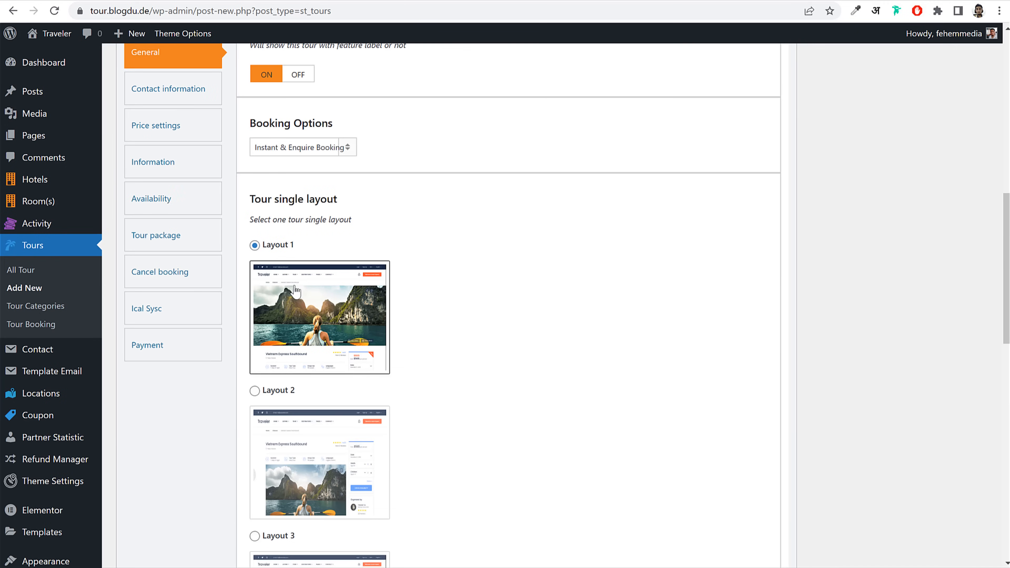
pyautogui.click(209, 99)
pyautogui.scroll(5, 329, 160)
pyautogui.click(296, 290)
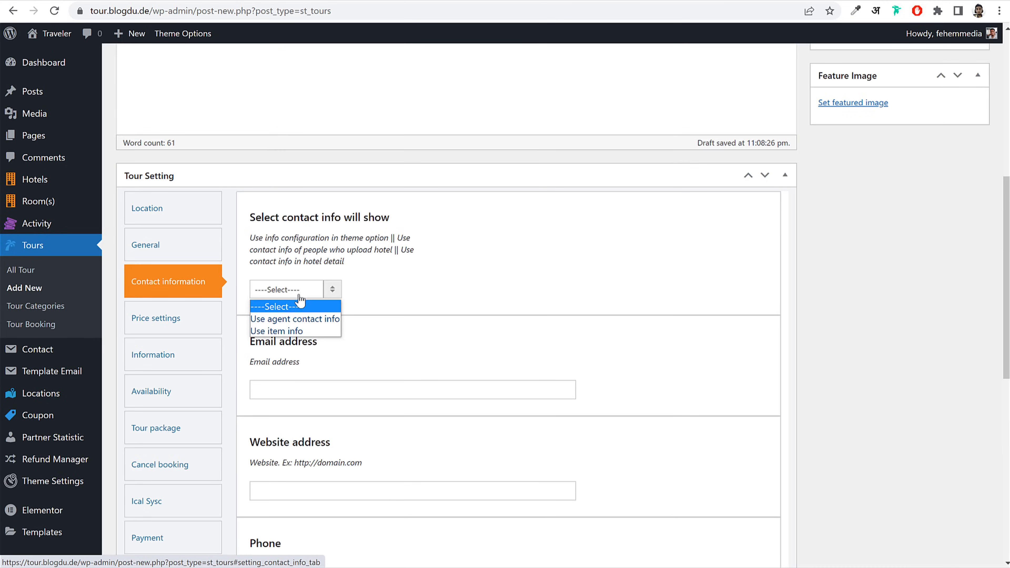
pyautogui.click(299, 331)
pyautogui.click(284, 391)
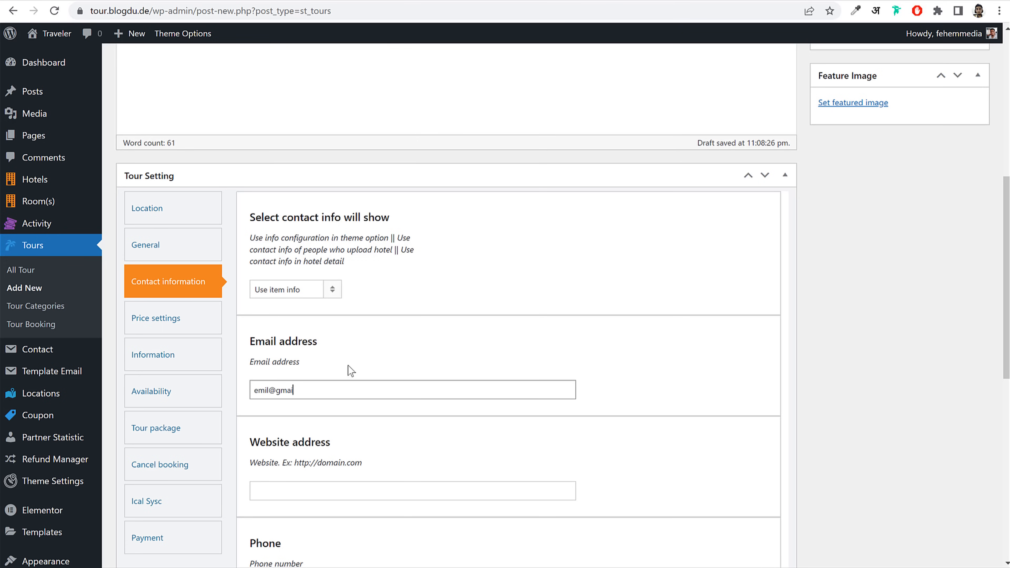
pyautogui.press('Tab')
pyautogui.moveTo(378, 457); pyautogui.dragTo(306, 460)
pyautogui.click(312, 462)
pyautogui.moveTo(370, 466); pyautogui.dragTo(293, 466)
pyautogui.hotkey('ctrl', 'c')
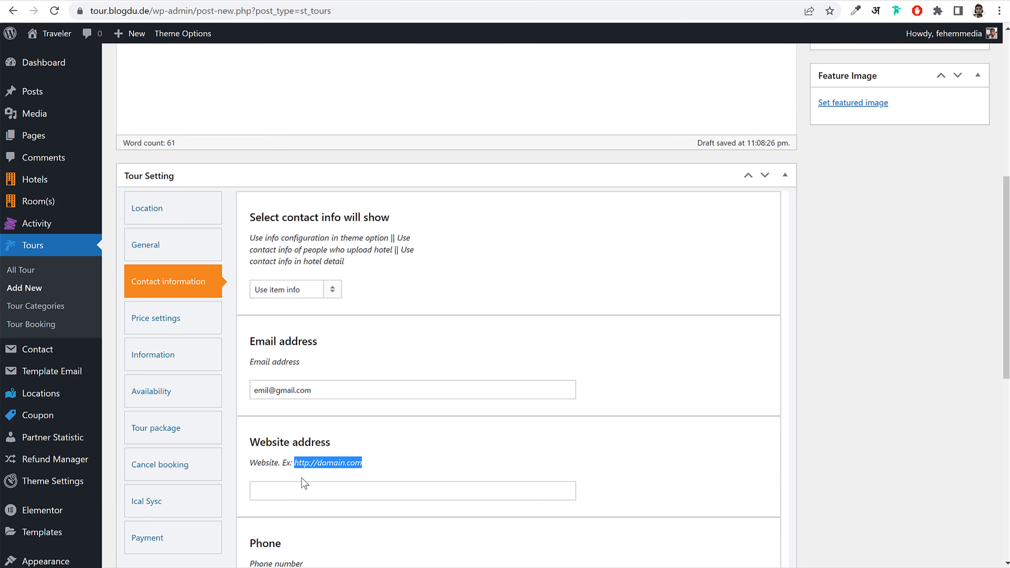
pyautogui.click(320, 494)
pyautogui.hotkey('ctrl', 'v')
pyautogui.scroll(-4, 547, 469)
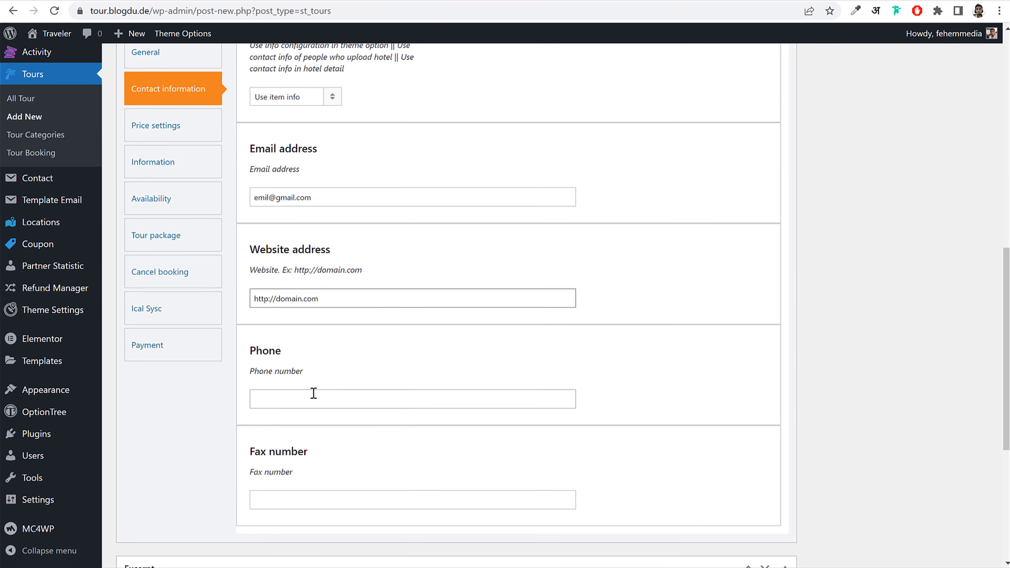
pyautogui.click(313, 395)
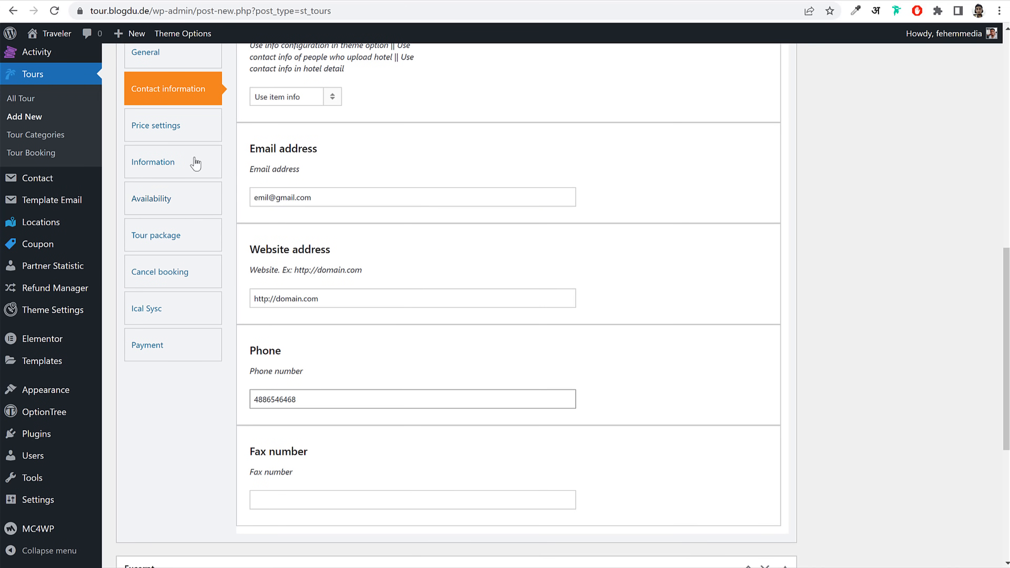
pyautogui.click(164, 127)
# - Keep Price by person and enter adult price 50 and child price 25
pyautogui.scroll(3, 438, 217)
pyautogui.click(300, 202)
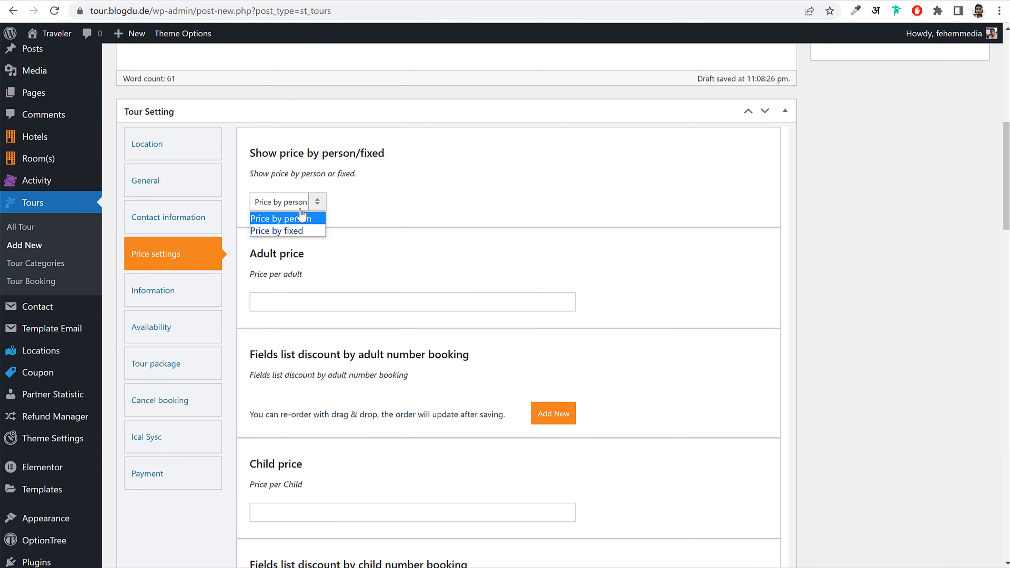
pyautogui.click(386, 226)
pyautogui.click(330, 299)
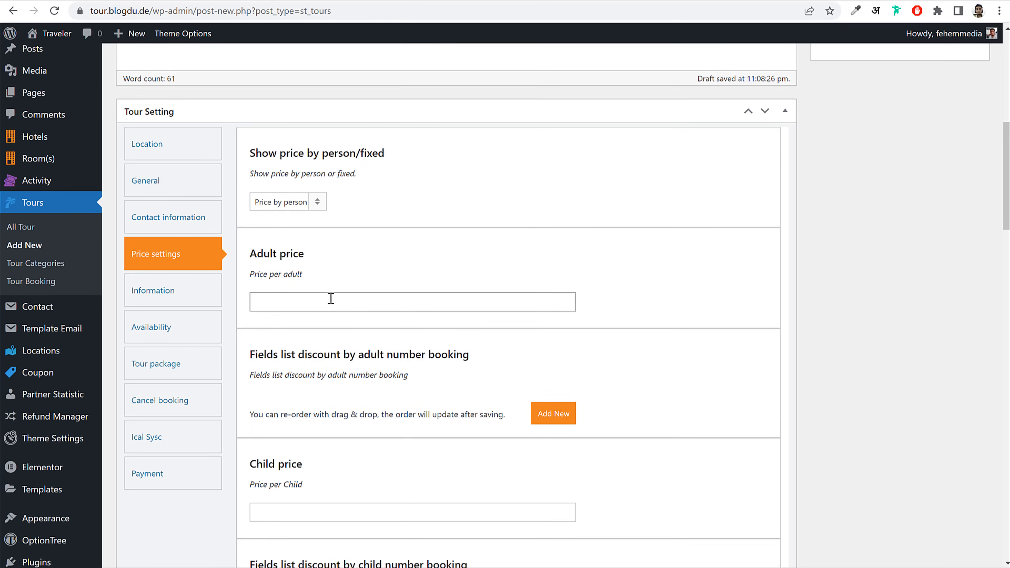
pyautogui.scroll(-3, 486, 277)
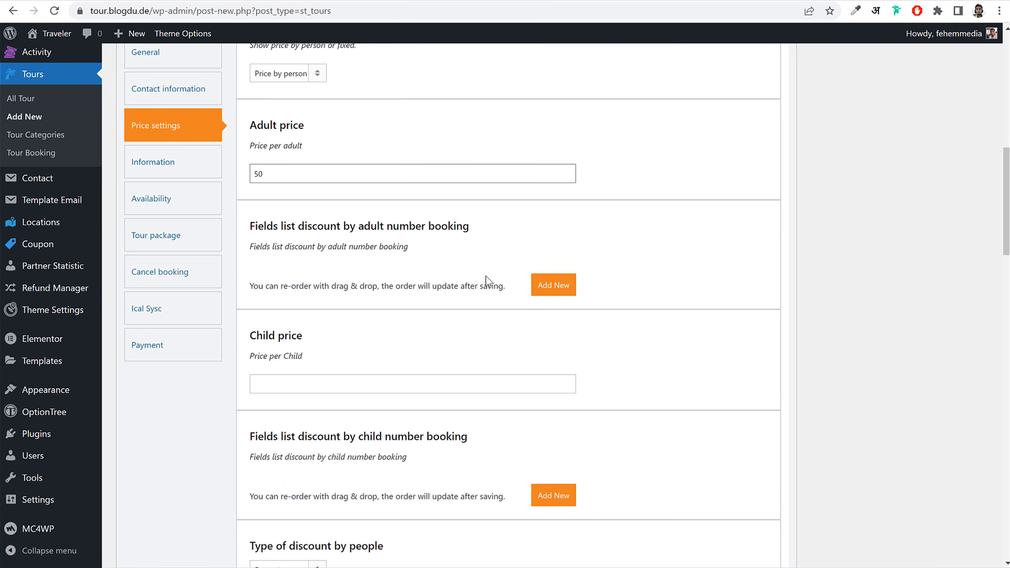
pyautogui.click(353, 383)
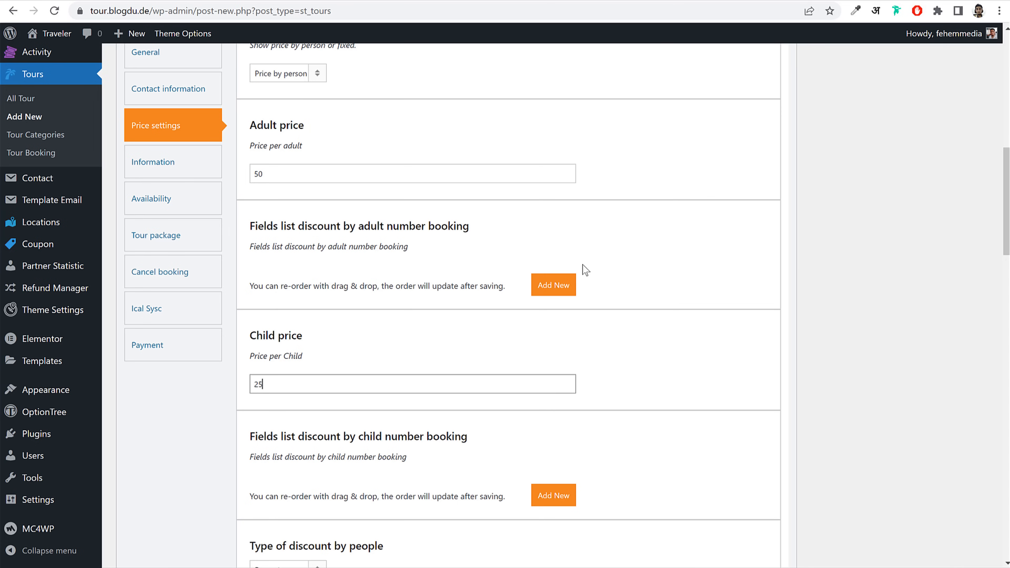
# - Switch Disable infant booking to ON
pyautogui.moveTo(265, 238); pyautogui.dragTo(455, 229)
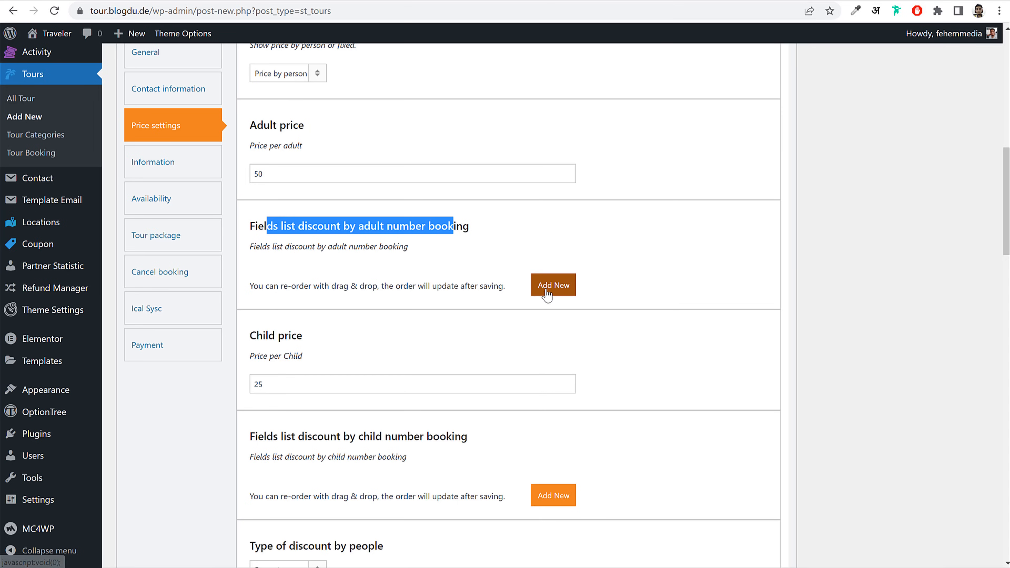
pyautogui.scroll(-8, 684, 319)
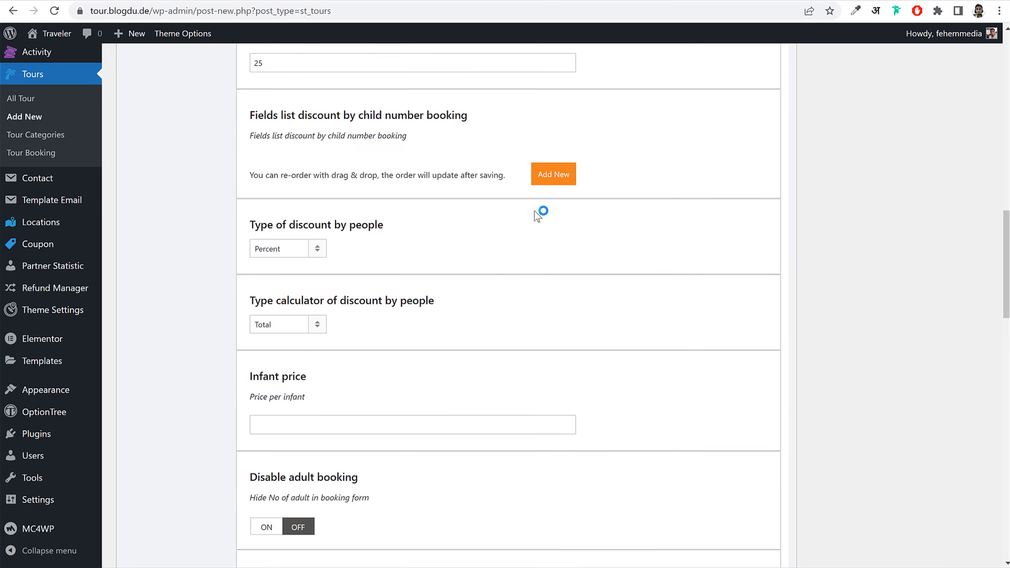
pyautogui.scroll(-5, 405, 353)
pyautogui.scroll(-6, 314, 263)
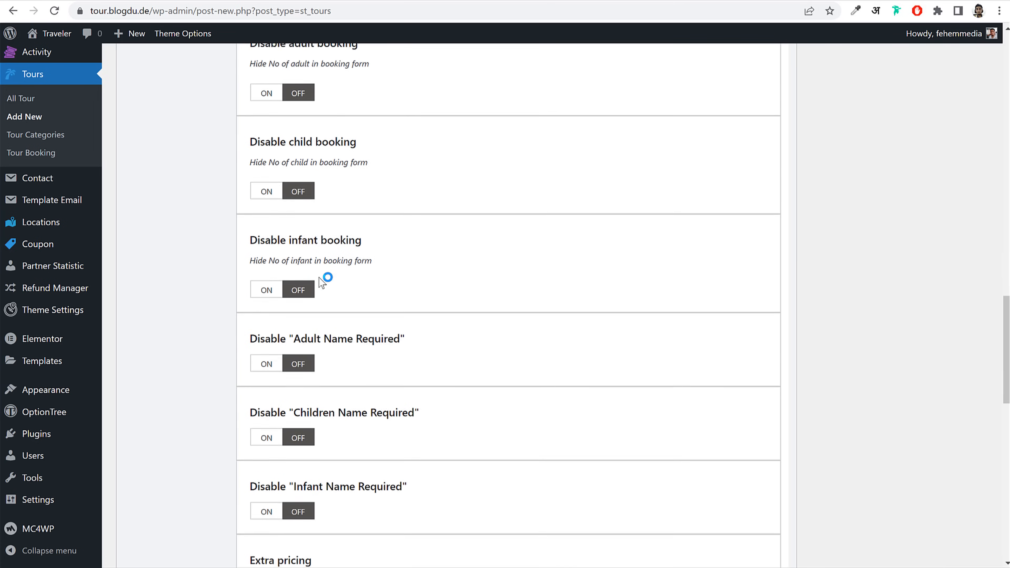
pyautogui.scroll(5, 342, 275)
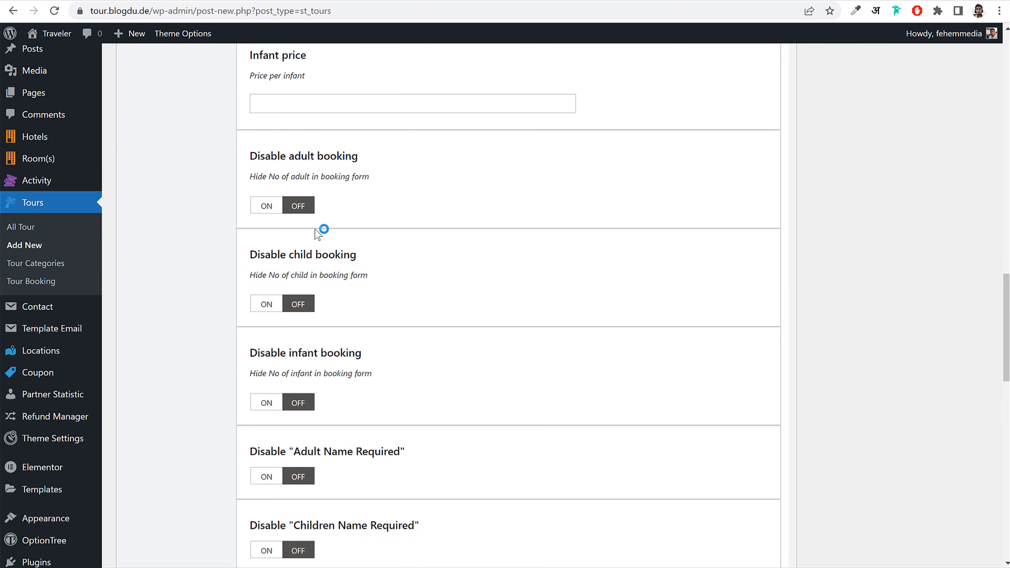
pyautogui.scroll(-1, 398, 274)
pyautogui.scroll(-2, 409, 281)
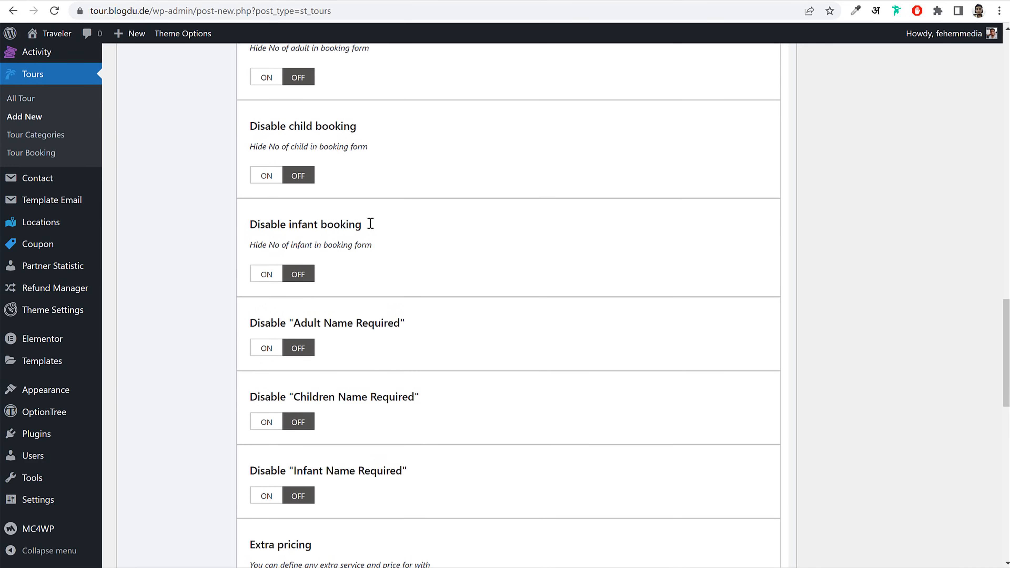
pyautogui.click(265, 275)
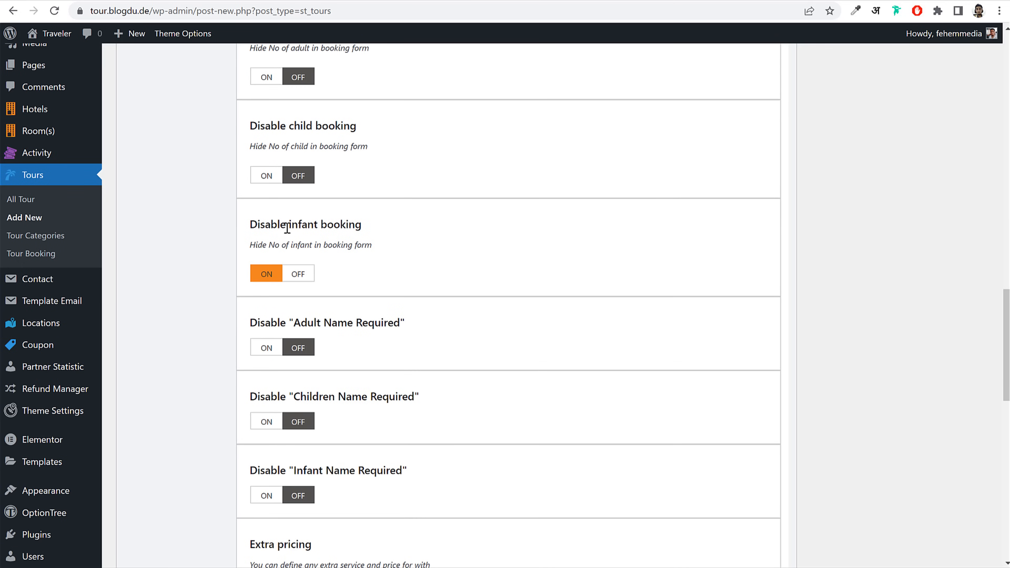
pyautogui.moveTo(288, 228); pyautogui.dragTo(435, 226)
pyautogui.click(475, 295)
pyautogui.scroll(-5, 475, 296)
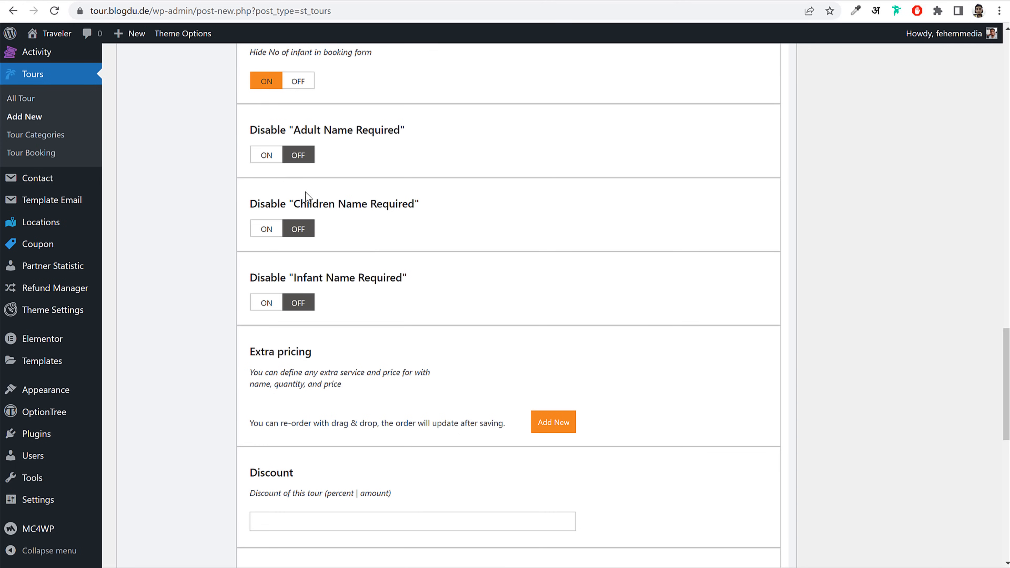
pyautogui.scroll(-10, 460, 318)
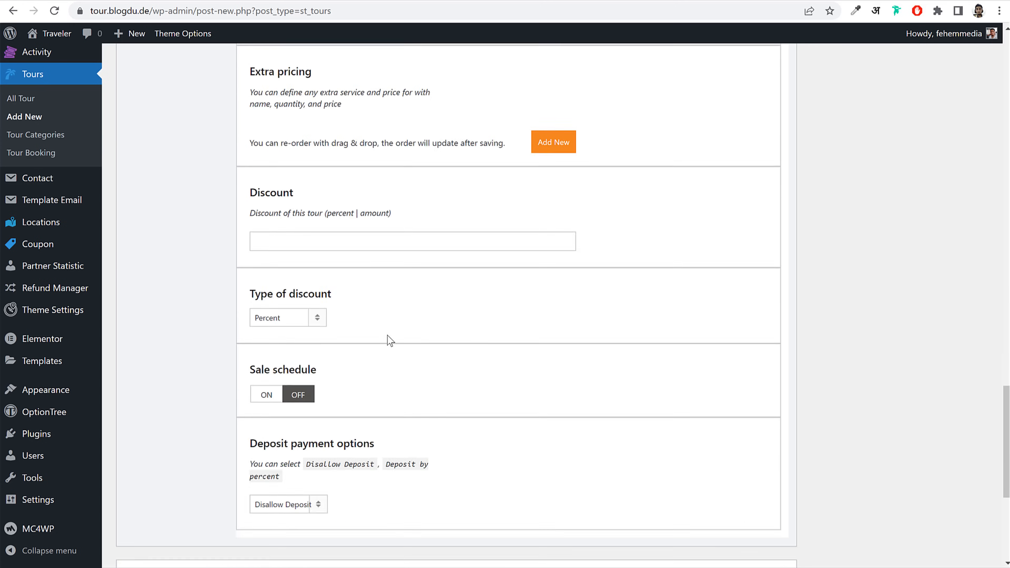
pyautogui.scroll(12, 389, 336)
pyautogui.scroll(15, 389, 336)
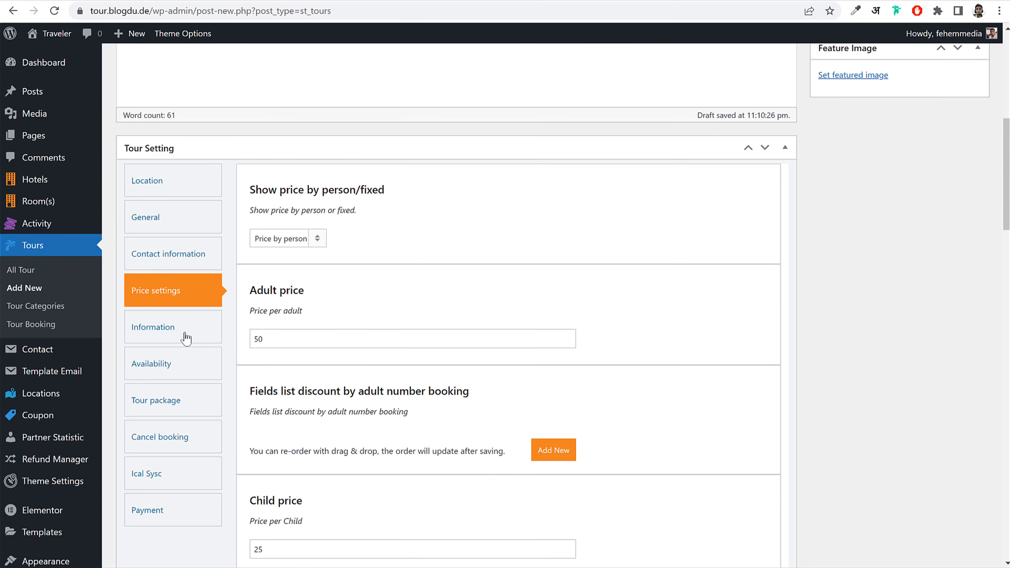
# - Set the tour type to Daily tour in Information settings
pyautogui.click(183, 339)
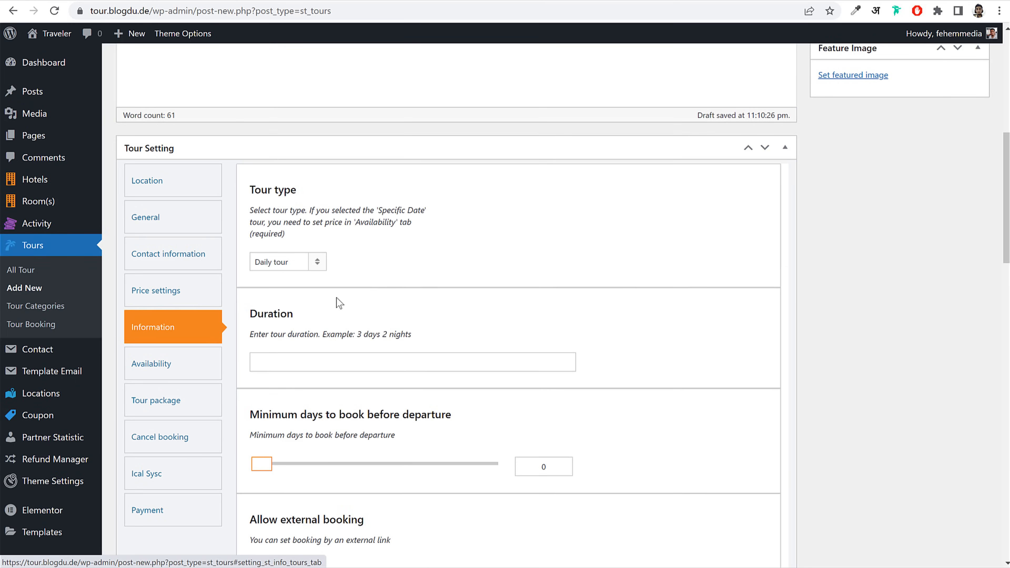
pyautogui.click(285, 264)
pyautogui.click(291, 291)
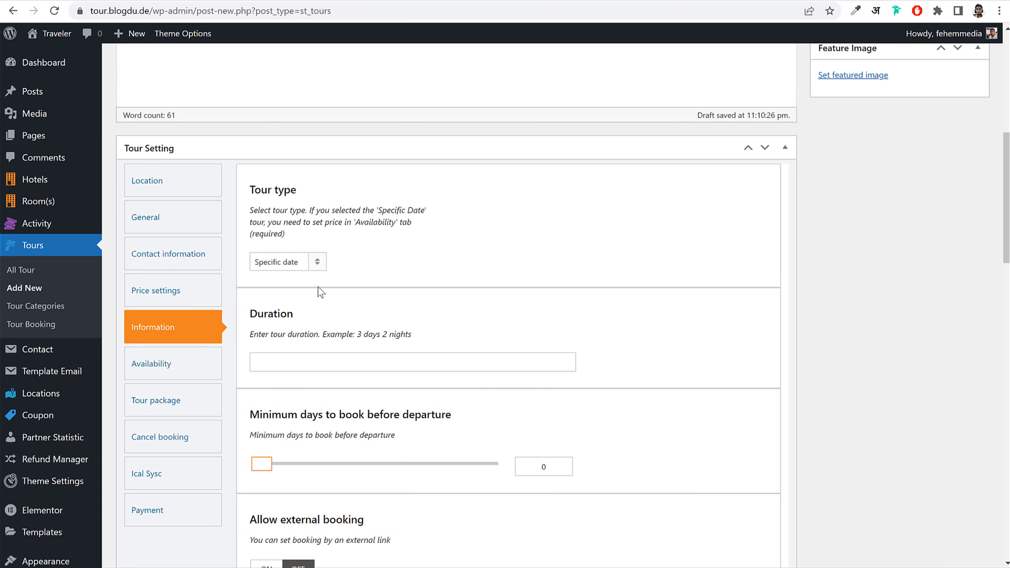
pyautogui.click(275, 265)
pyautogui.click(274, 279)
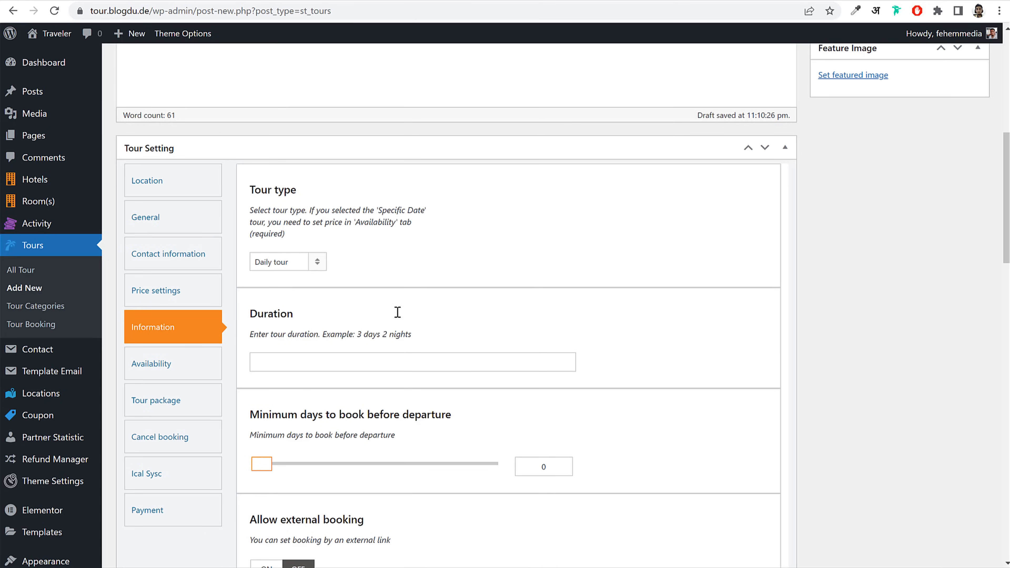
# - Enter a Duration of 8 Hours and set minimum days before departure to 3
pyautogui.click(341, 362)
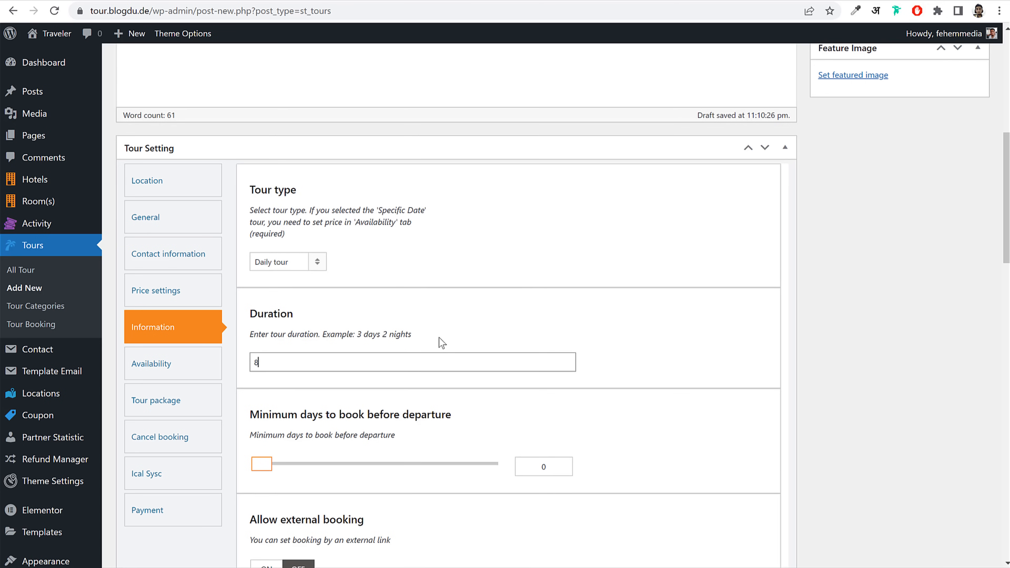
pyautogui.hotkey('shift', 'F10')
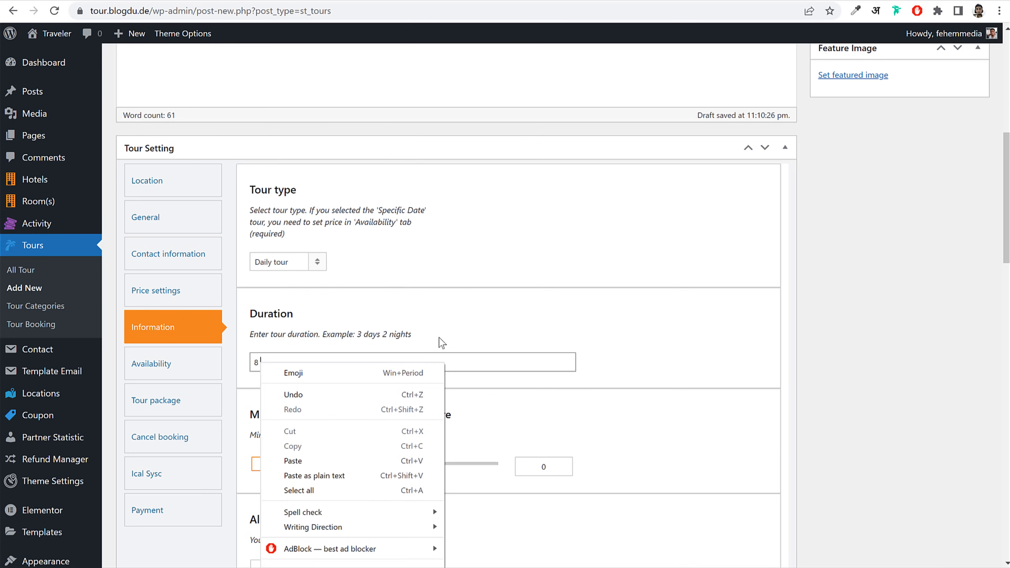
pyautogui.write('8')
pyautogui.press('Escape')
pyautogui.write('Hours')
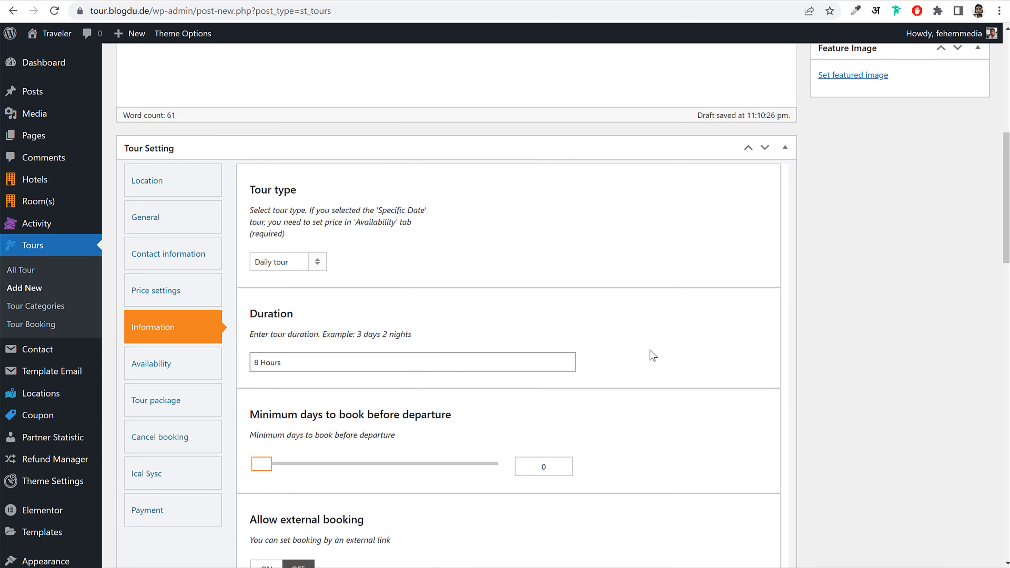
pyautogui.scroll(-1, 675, 358)
pyautogui.scroll(-4, 675, 358)
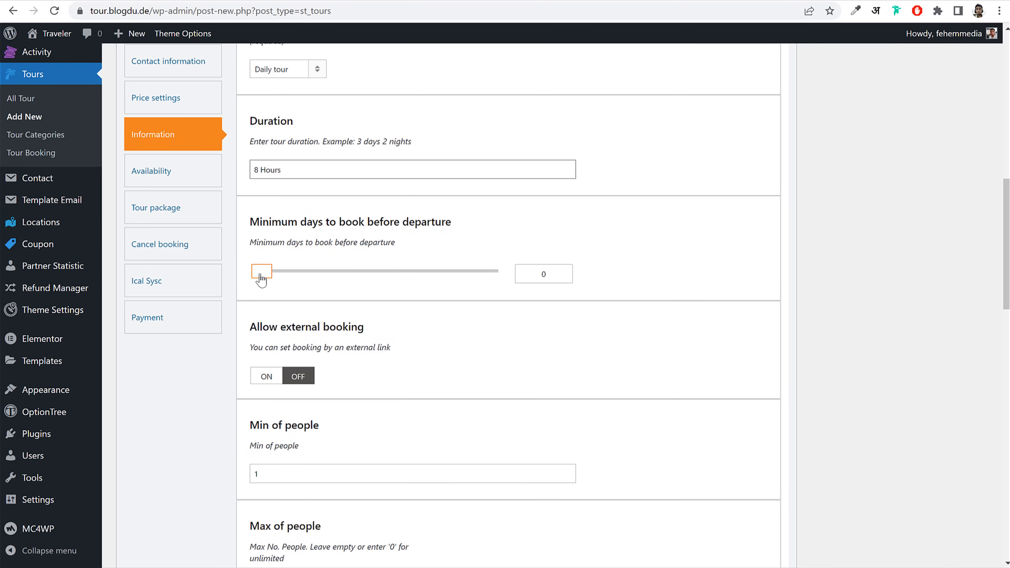
pyautogui.moveTo(262, 272); pyautogui.dragTo(280, 280)
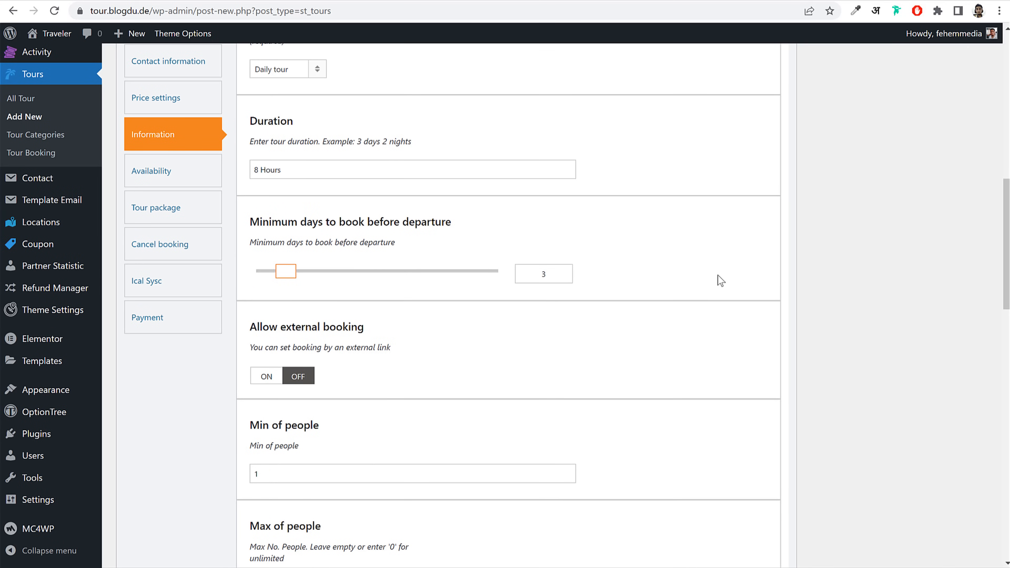
pyautogui.scroll(-4, 721, 280)
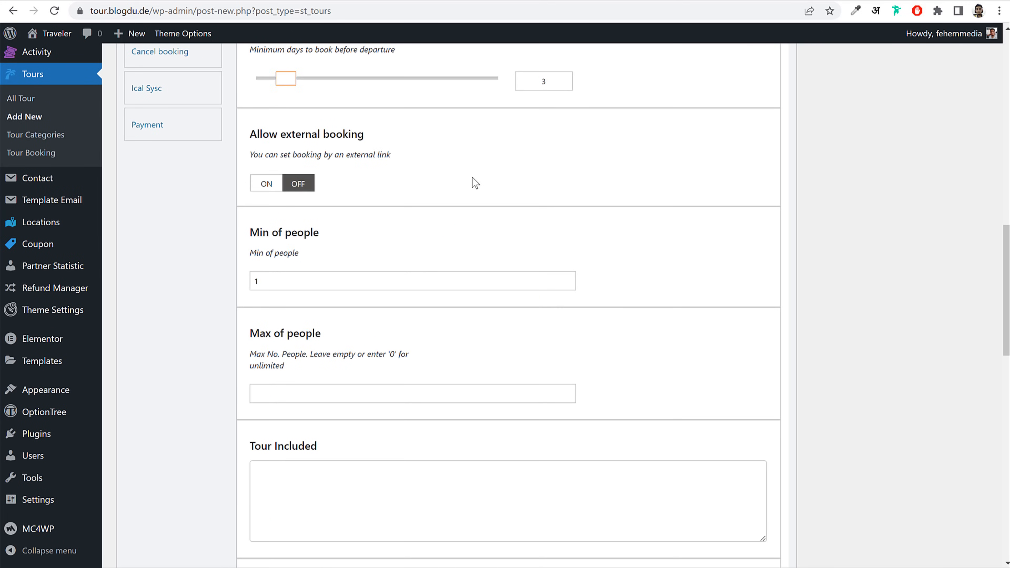
pyautogui.scroll(-3, 475, 183)
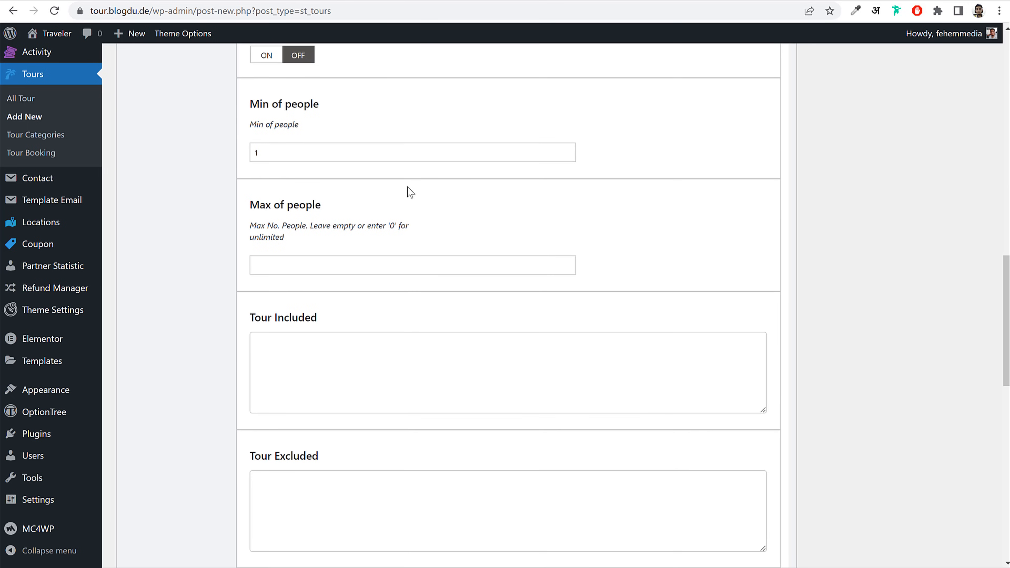
pyautogui.click(337, 256)
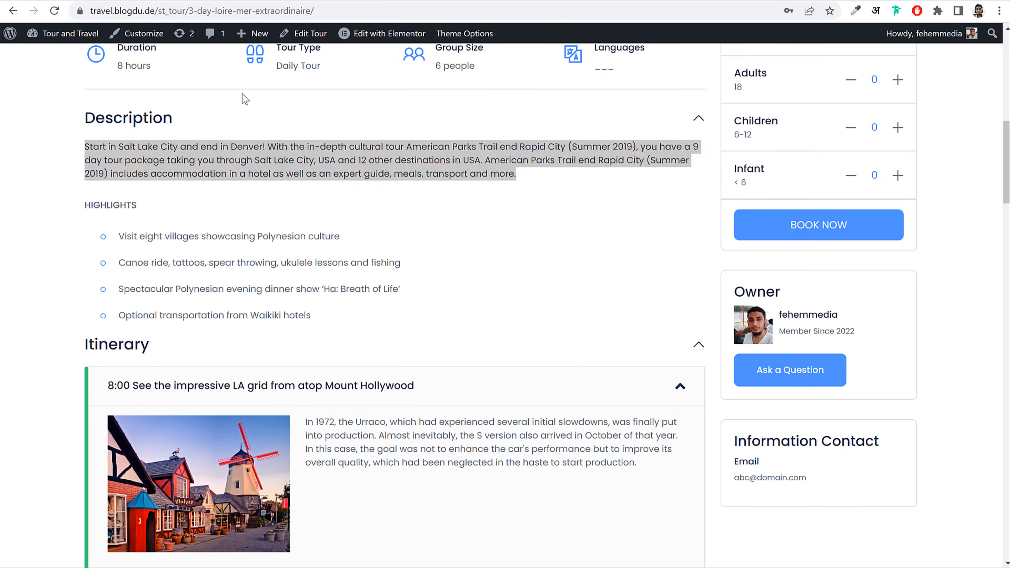
# - Copy the included and excluded item lists from the live tour page into the draft
pyautogui.scroll(-8, 282, 253)
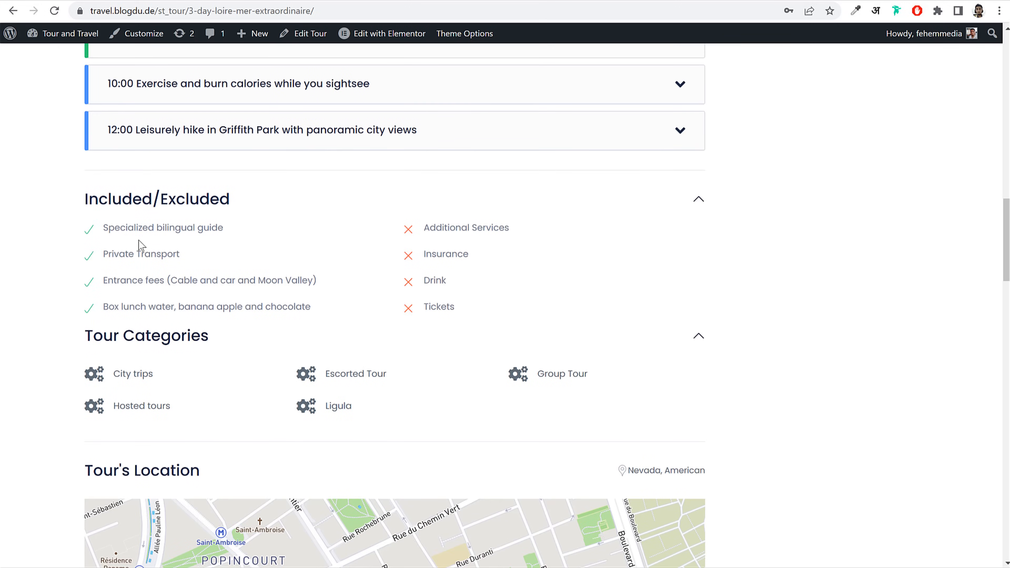
pyautogui.moveTo(107, 228); pyautogui.dragTo(176, 248)
pyautogui.click(268, 308)
pyautogui.moveTo(216, 289); pyautogui.dragTo(105, 225)
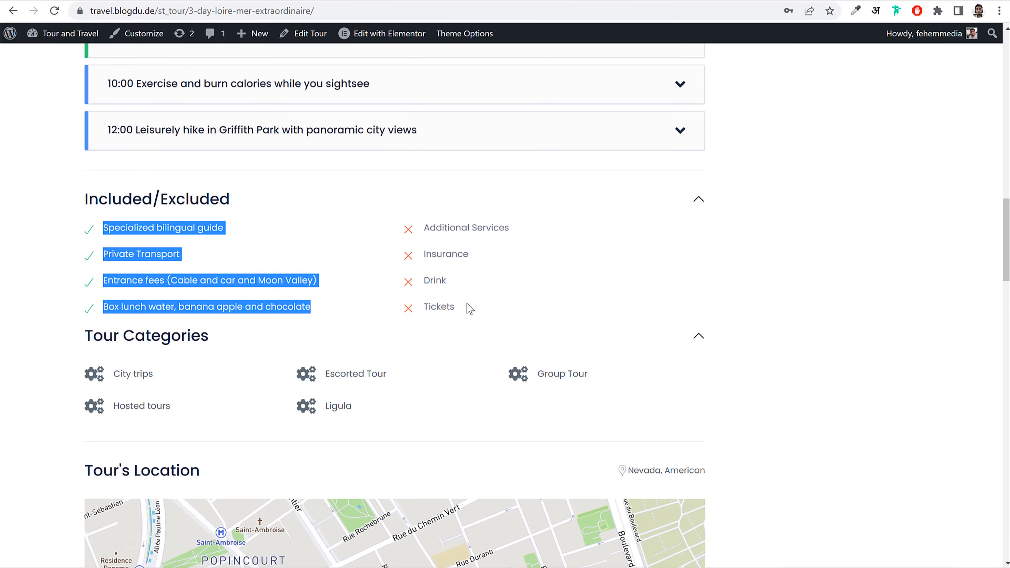
pyautogui.moveTo(467, 306); pyautogui.dragTo(427, 240)
pyautogui.hotkey('ctrl', 'c')
pyautogui.click(473, 272)
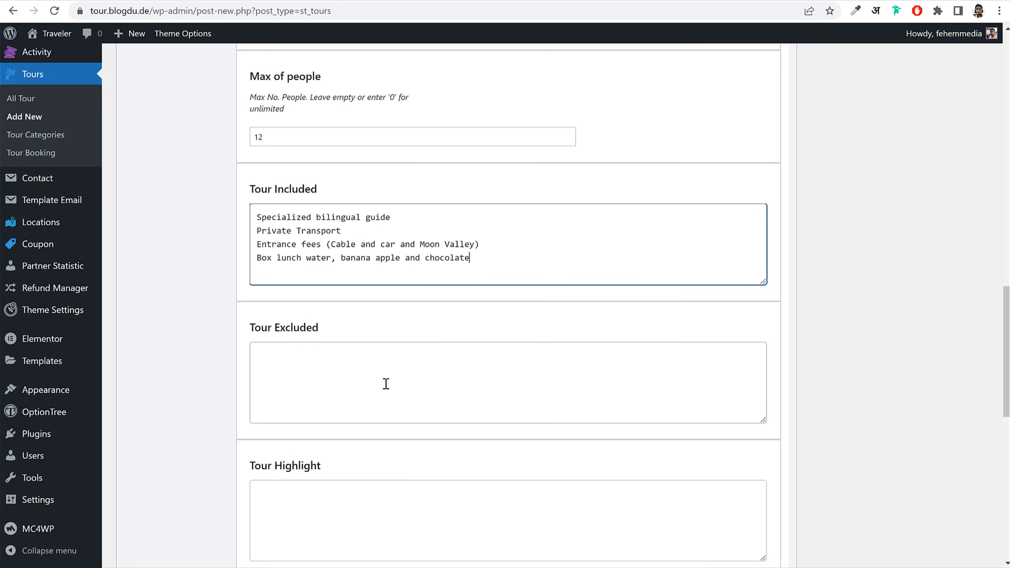
pyautogui.click(386, 384)
pyautogui.hotkey('ctrl', 'v')
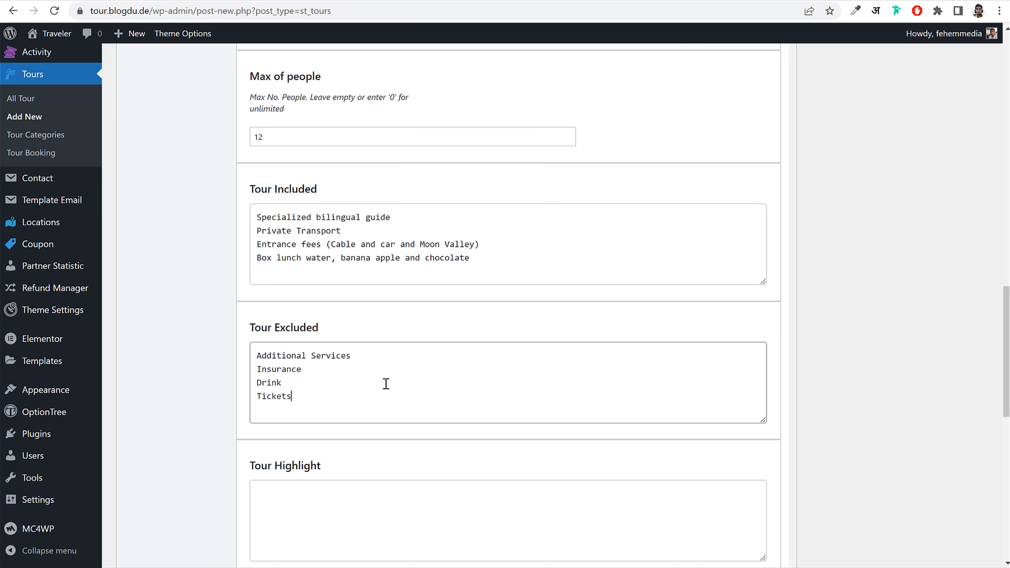
pyautogui.scroll(-5, 440, 401)
pyautogui.scroll(8, 204, 113)
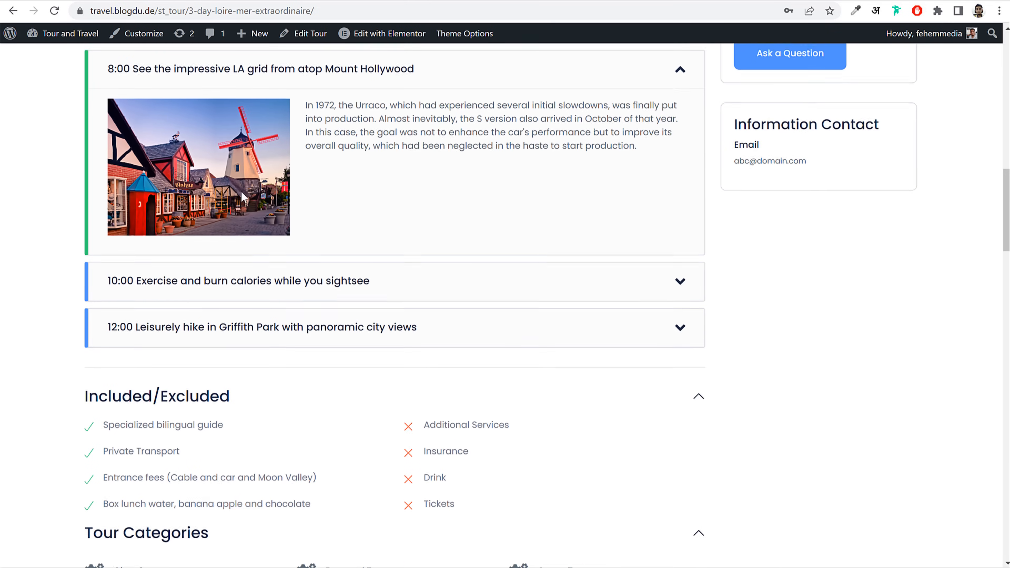
# - Paste the four highlights, starting 'Visit eight villages showcasing Polynesian culture', into Tour Highlight
pyautogui.moveTo(120, 106); pyautogui.dragTo(357, 189)
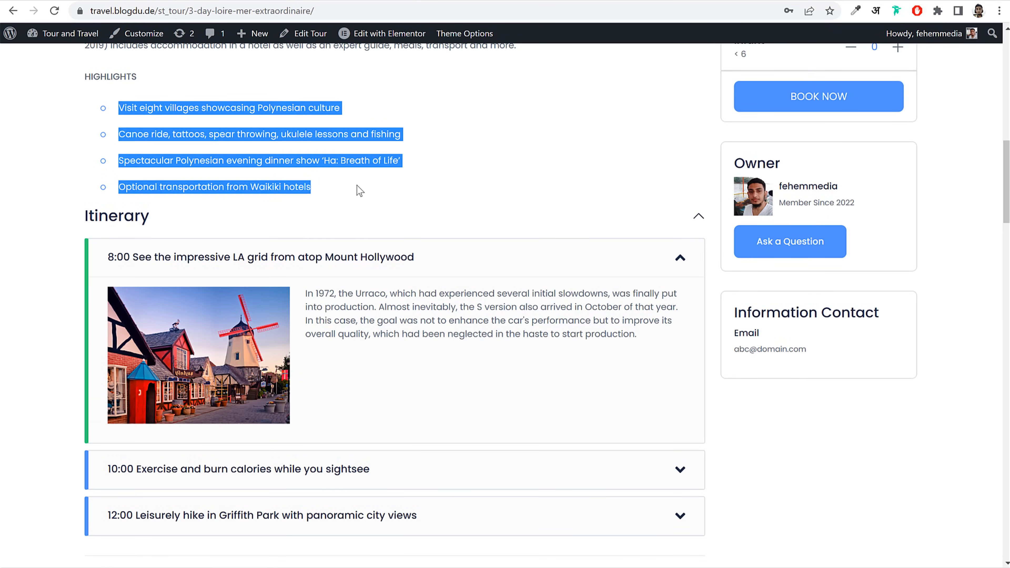
pyautogui.hotkey('ctrl', 'c')
pyautogui.hotkey('alt', 'Tab')
pyautogui.click(363, 343)
pyautogui.hotkey('ctrl', 'v')
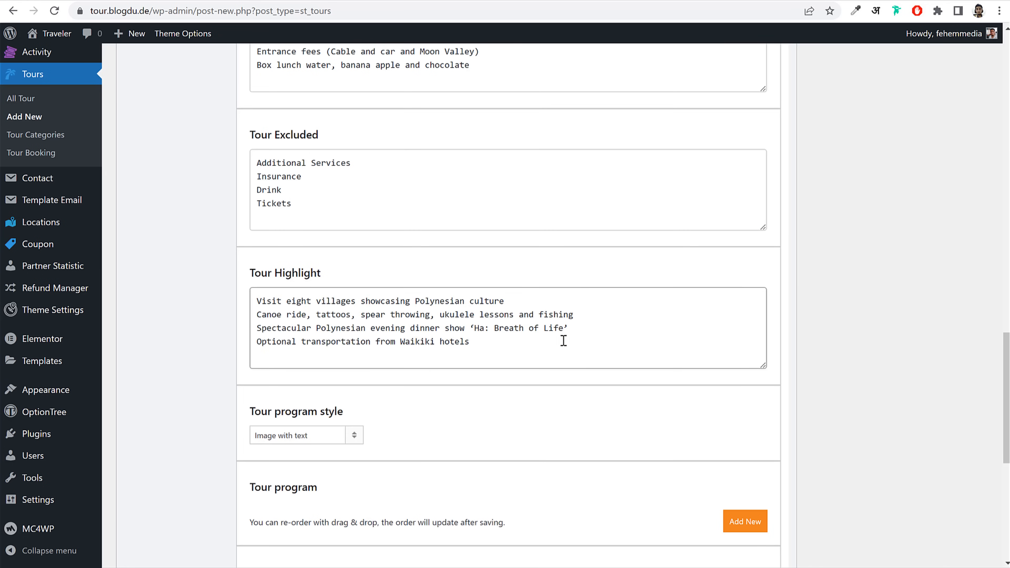
pyautogui.scroll(-4, 563, 340)
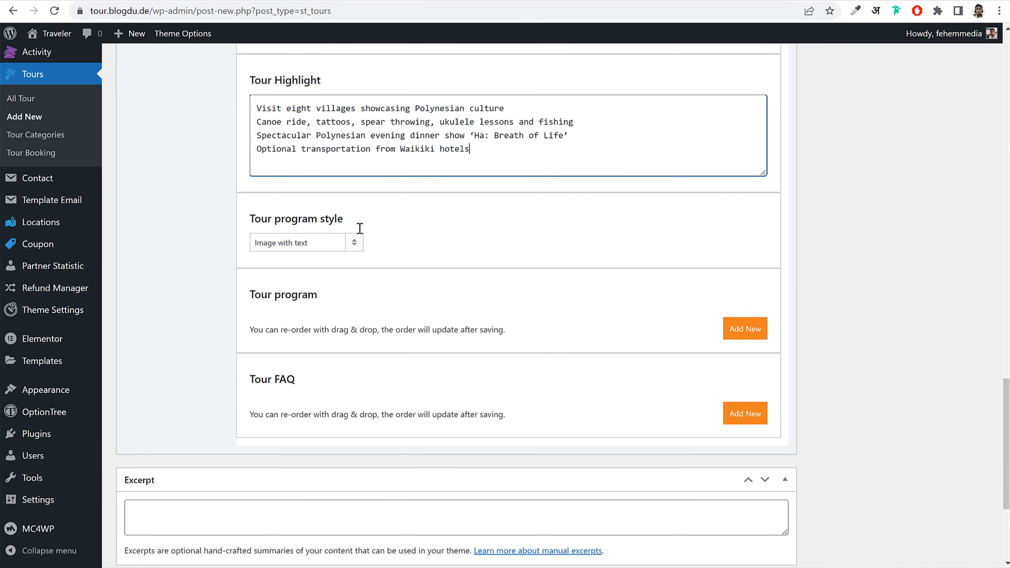
pyautogui.hotkey('alt', 'Tab')
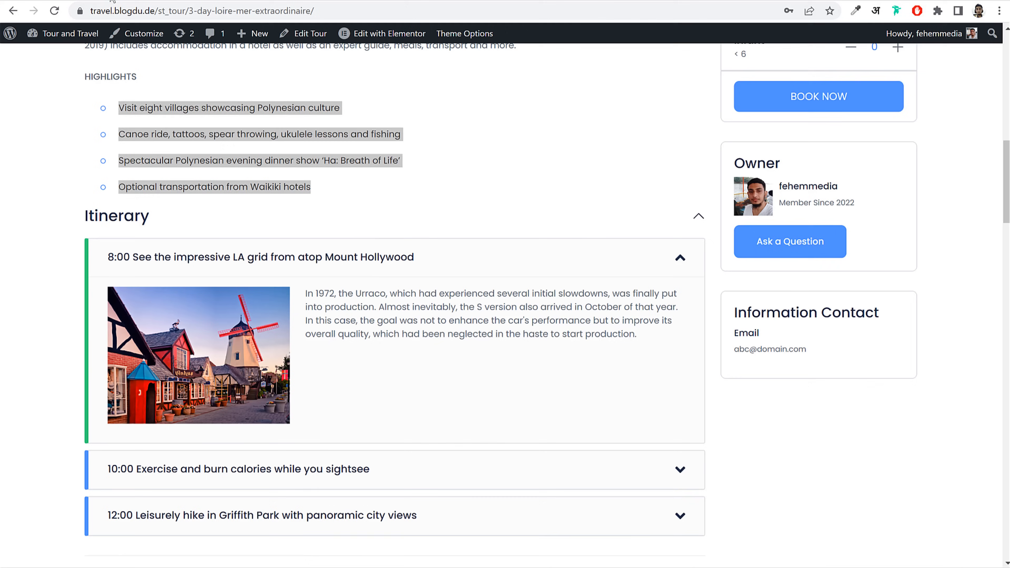
pyautogui.scroll(-3, 398, 211)
pyautogui.click(421, 203)
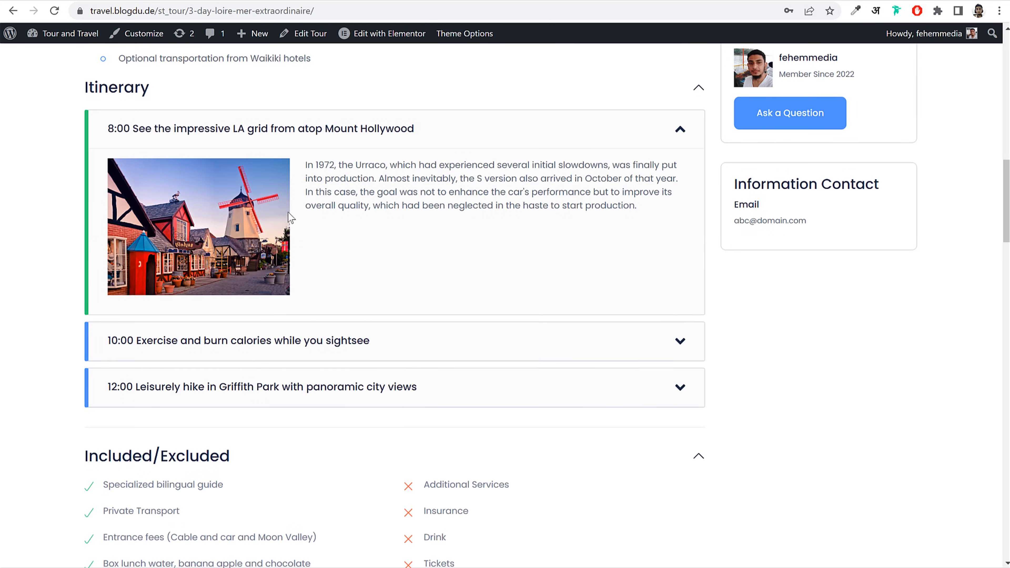
pyautogui.hotkey('alt', 'Tab')
pyautogui.click(302, 243)
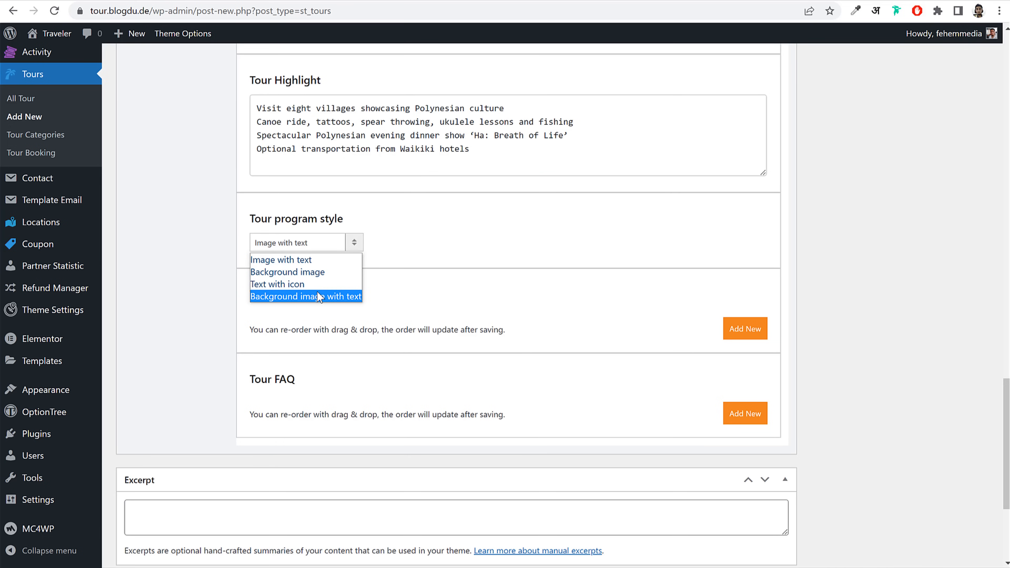
# - Keep the Image with text style and add a program item titled '8:00 See the impressive LA grid from atop Mount Hollywood'
pyautogui.click(296, 258)
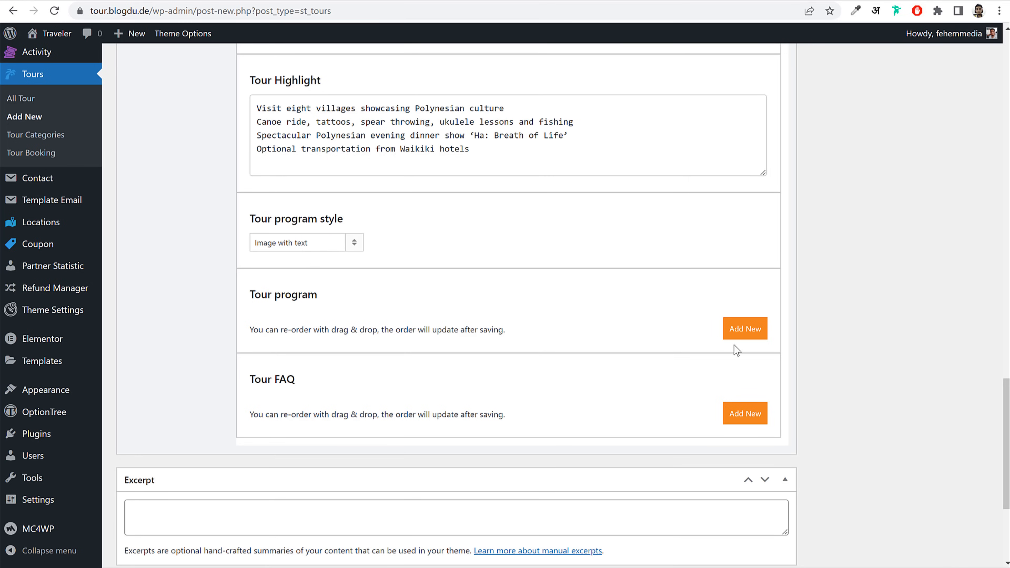
pyautogui.click(757, 329)
pyautogui.scroll(-5, 782, 329)
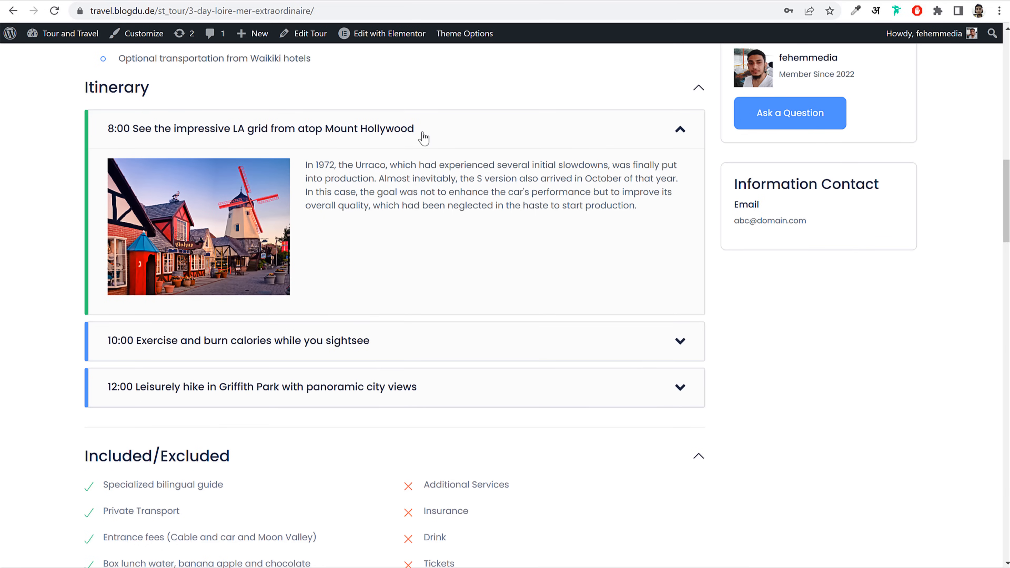
pyautogui.moveTo(107, 128); pyautogui.dragTo(459, 141)
pyautogui.tripleClick(410, 132)
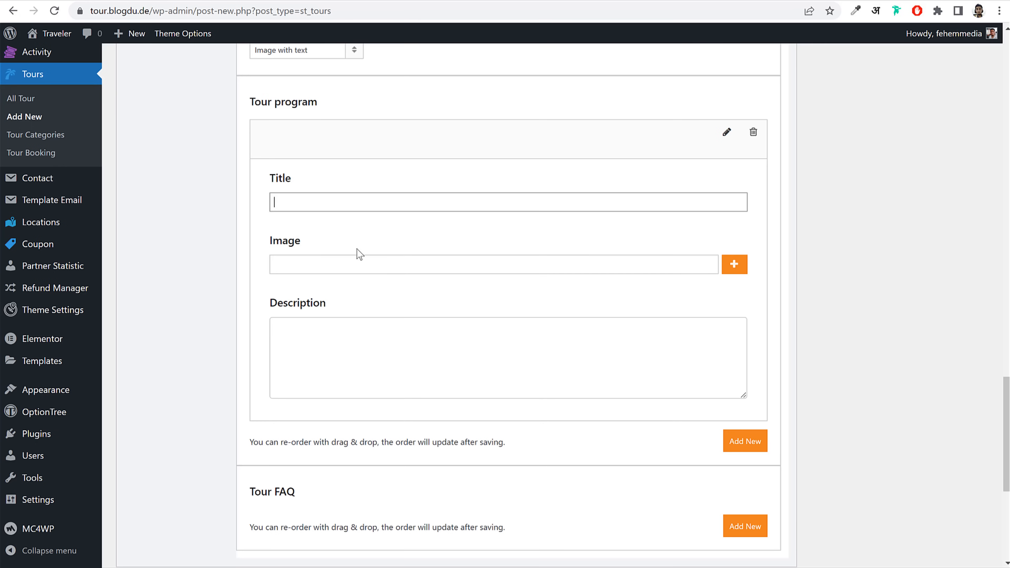
pyautogui.hotkey('ctrl', 'v')
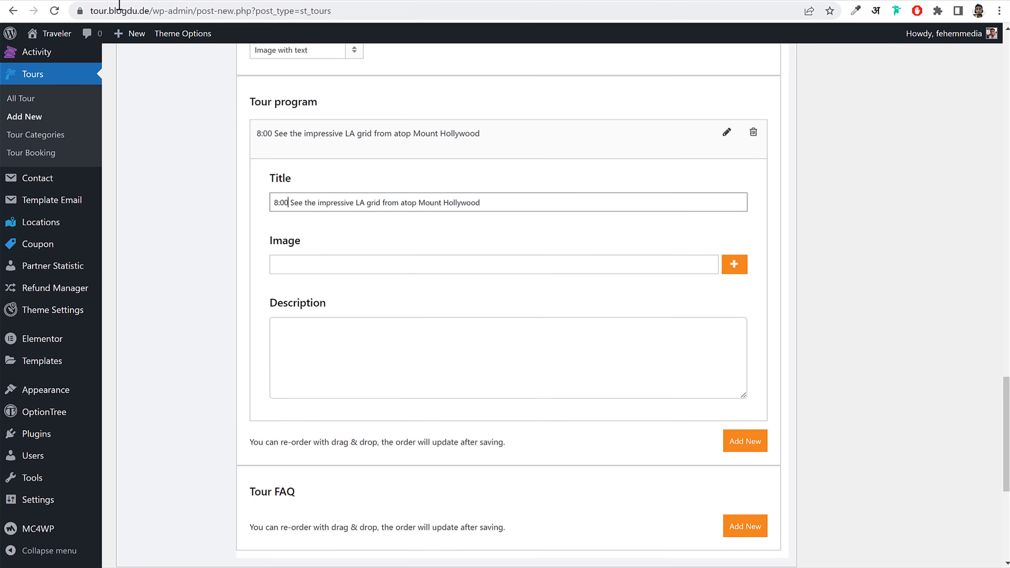
# - Give the 8:00 item its copied Mount Hollywood description and the los_angeles_2.jpg image, then collapse it
pyautogui.click(107, 2)
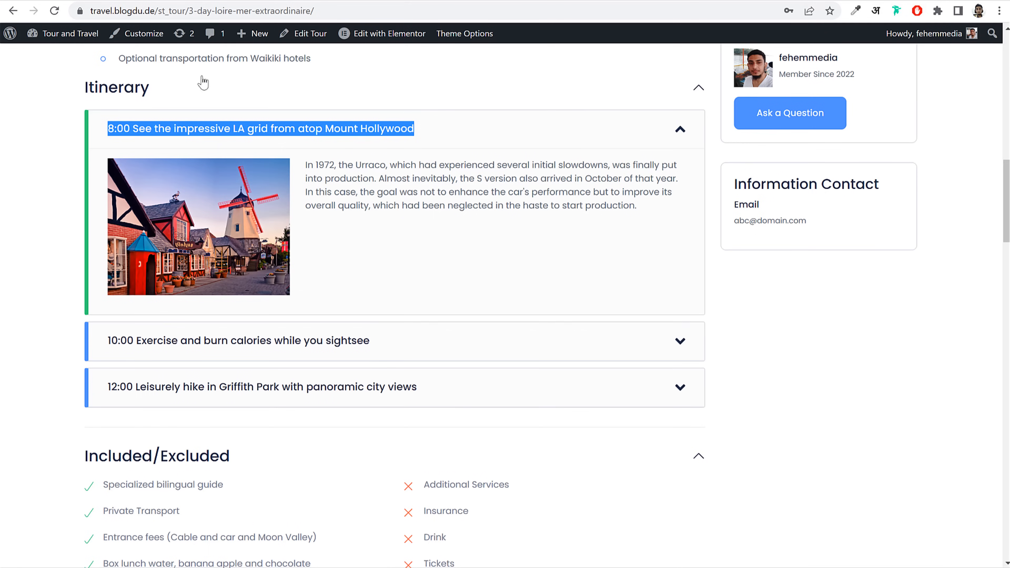
pyautogui.moveTo(306, 165); pyautogui.dragTo(643, 214)
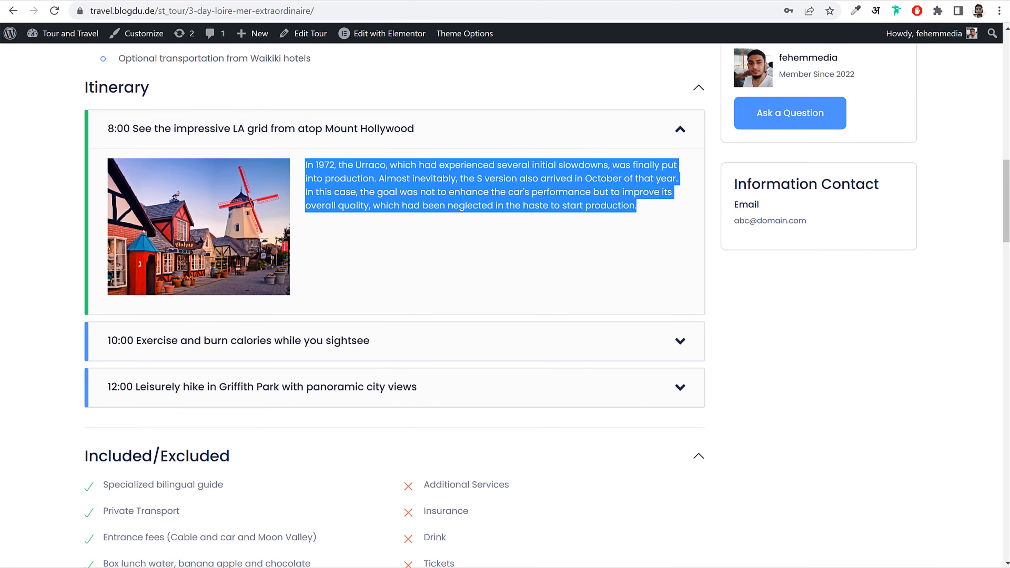
pyautogui.click(201, 3)
pyautogui.click(408, 325)
pyautogui.hotkey('ctrl', 'v')
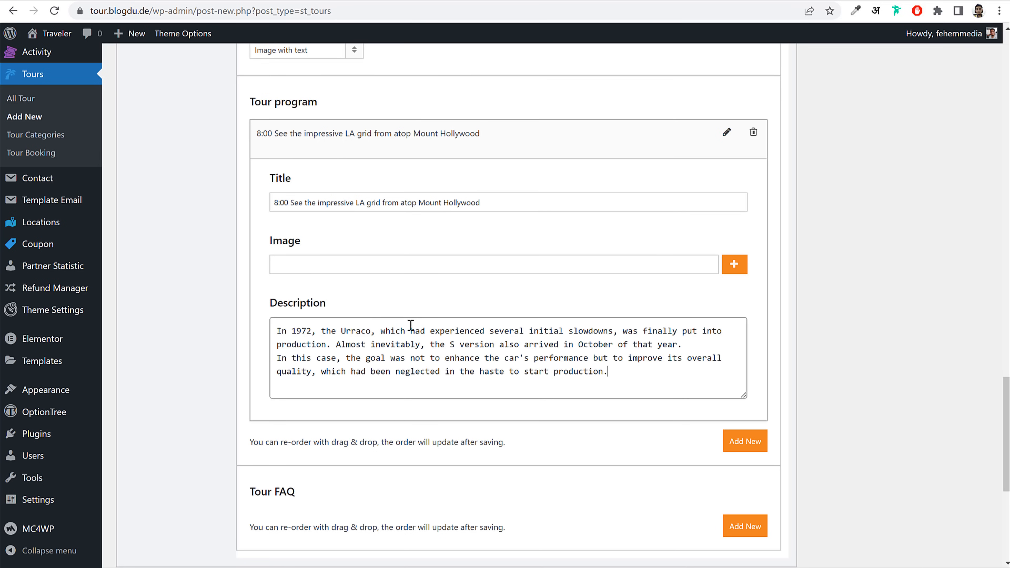
pyautogui.click(734, 264)
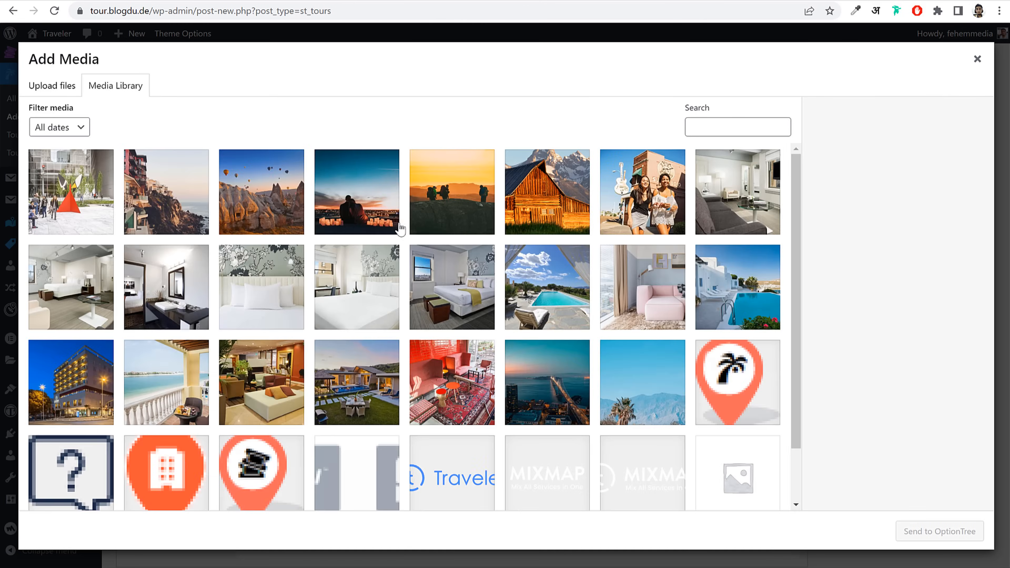
pyautogui.click(202, 218)
pyautogui.click(983, 533)
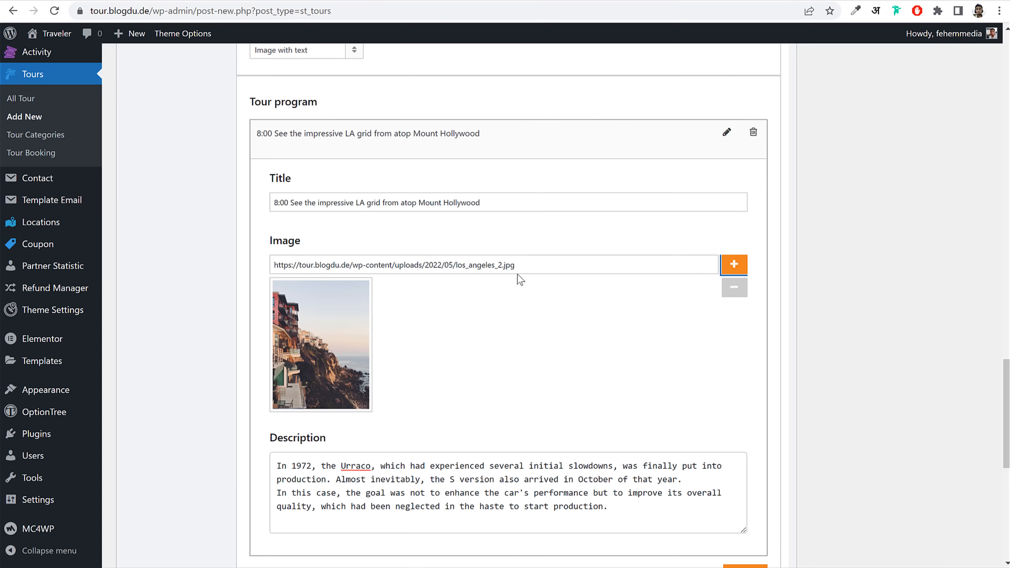
pyautogui.click(727, 132)
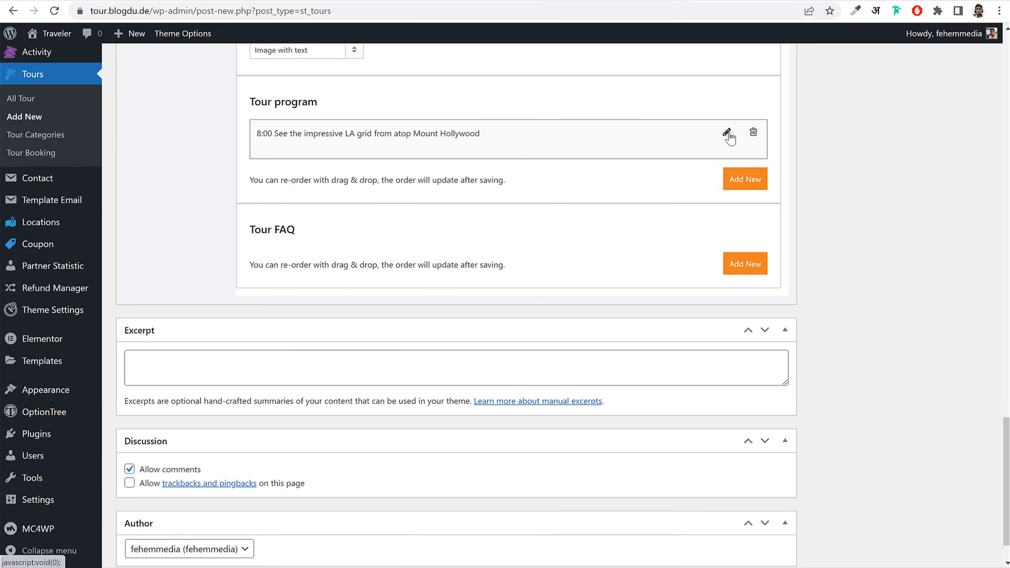
# - Add a second program item titled '10:00 Exercise and burn calories while you sightsee'
pyautogui.click(741, 182)
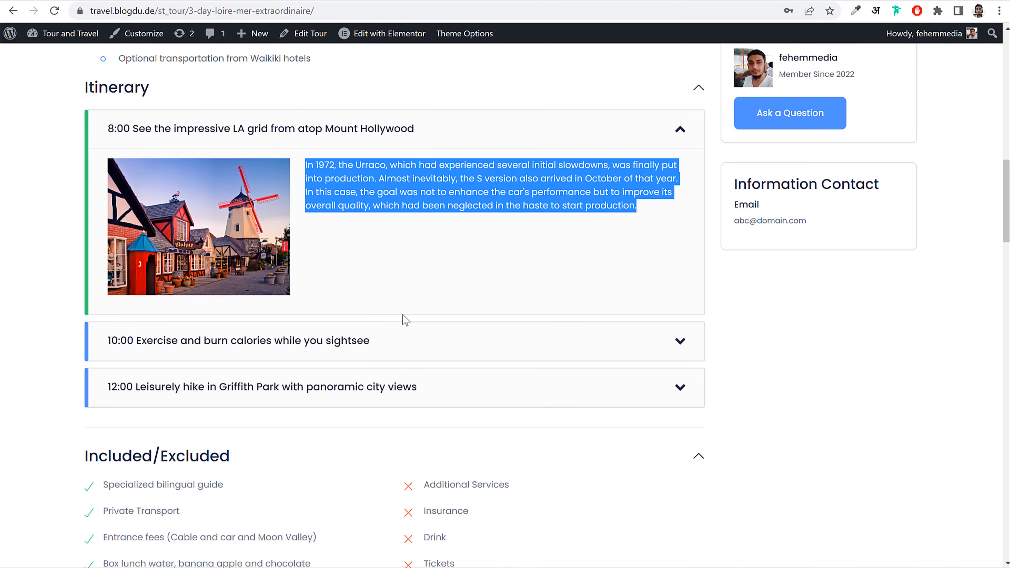
pyautogui.click(378, 376)
pyautogui.click(423, 173)
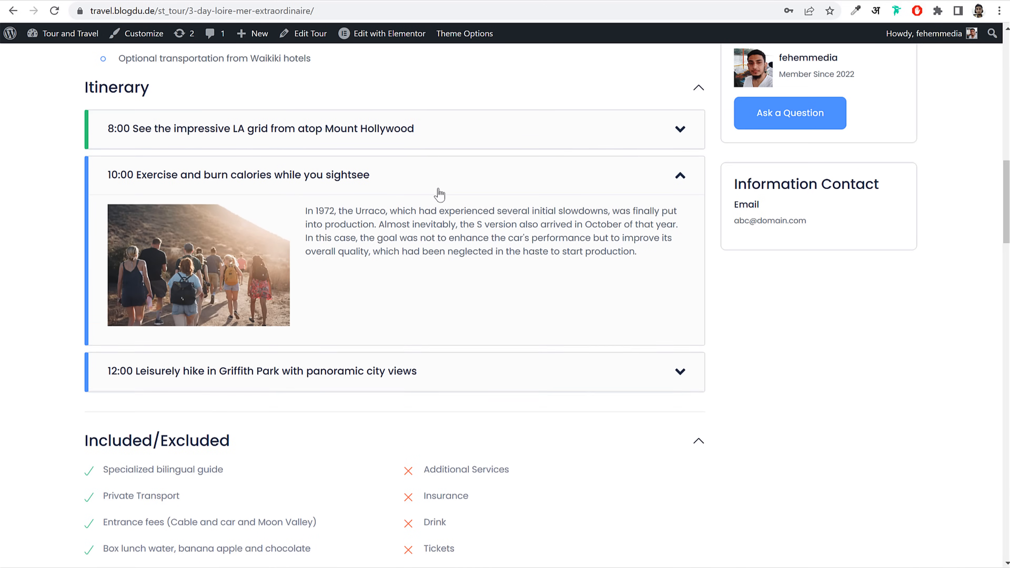
pyautogui.tripleClick(383, 183)
pyautogui.hotkey('ctrl', 'c')
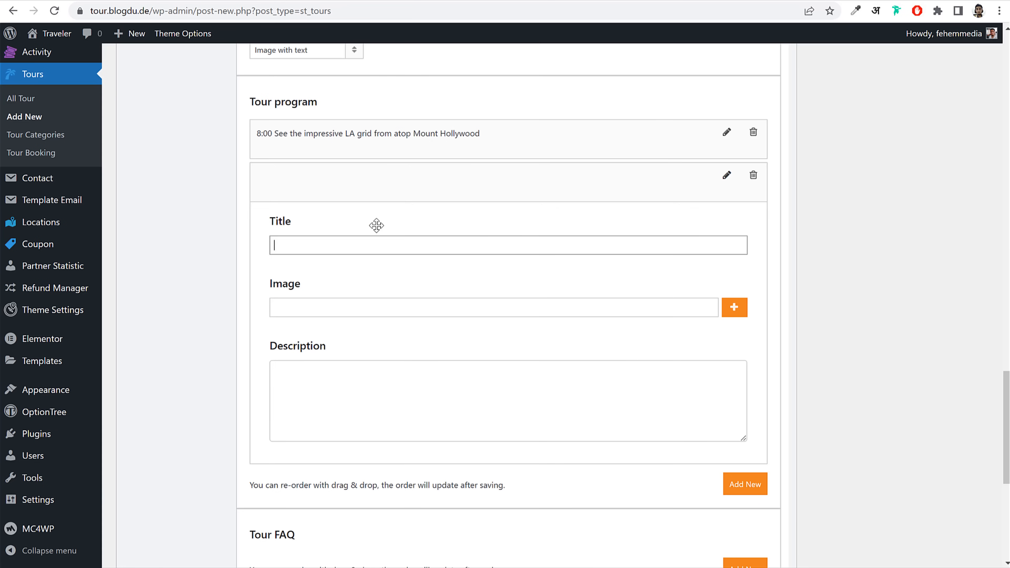
pyautogui.hotkey('ctrl', 'v')
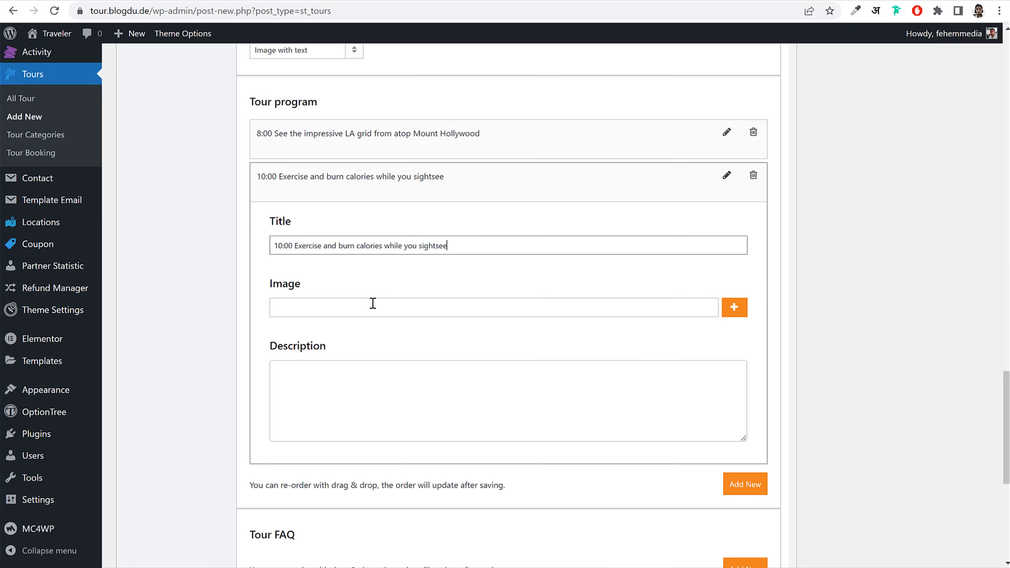
# - Attach the hikers image alexei-scutari-481455-unsplash.jpg, paste the 10:00 description, and collapse the item
pyautogui.click(726, 314)
pyautogui.click(453, 225)
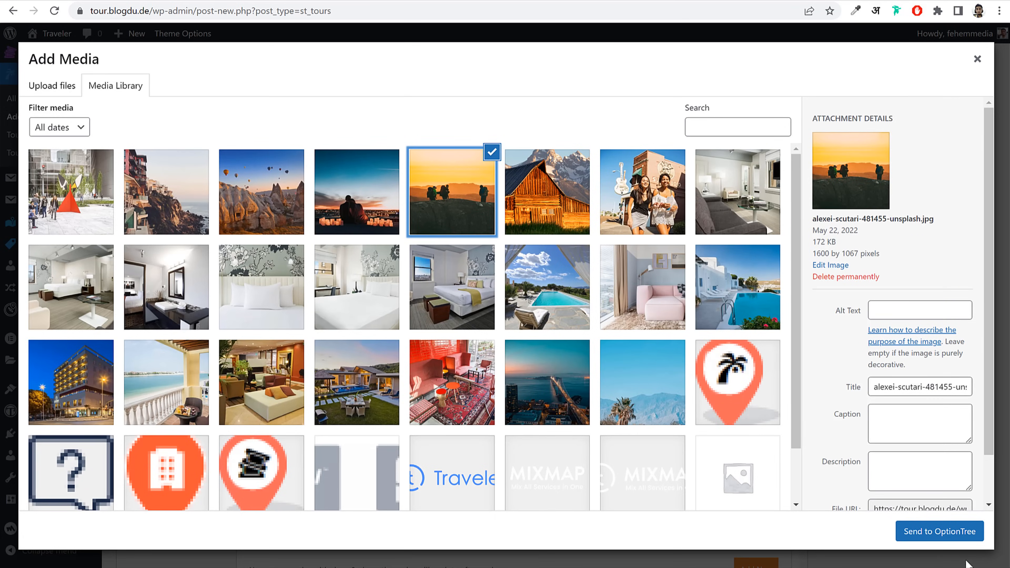
pyautogui.click(956, 533)
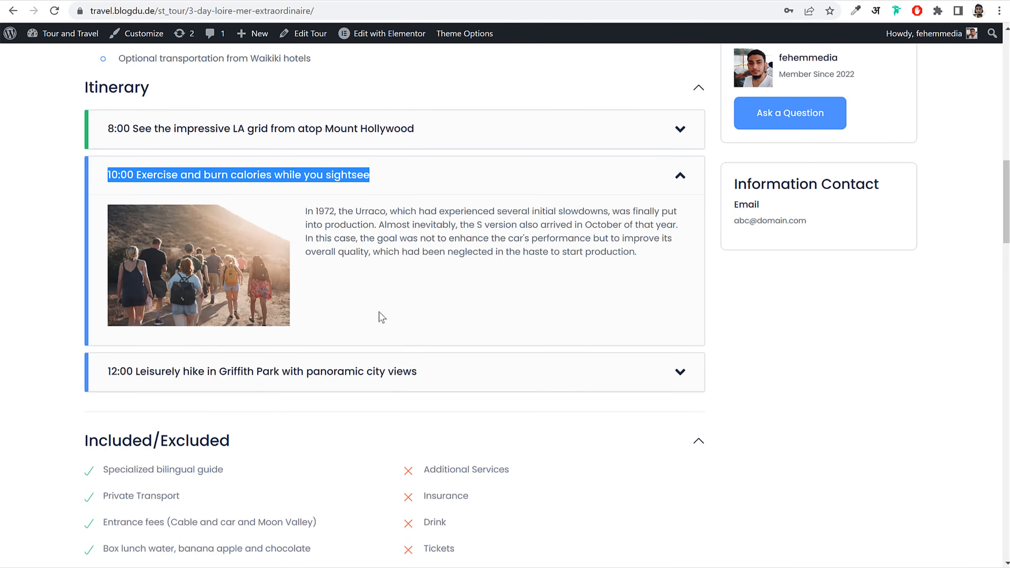
pyautogui.tripleClick(401, 237)
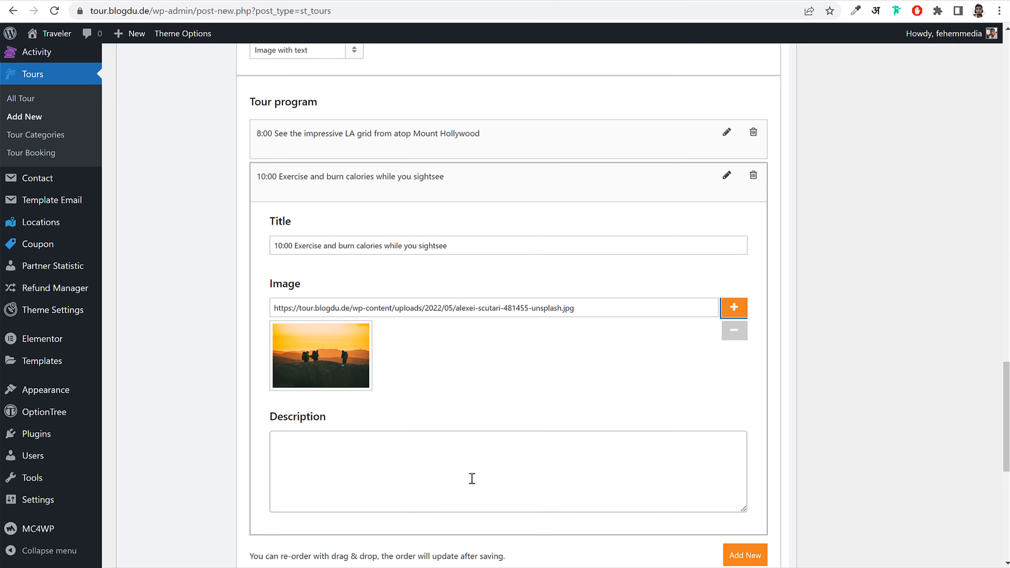
pyautogui.click(471, 478)
pyautogui.hotkey('ctrl', 'v')
pyautogui.press('BackSpace')
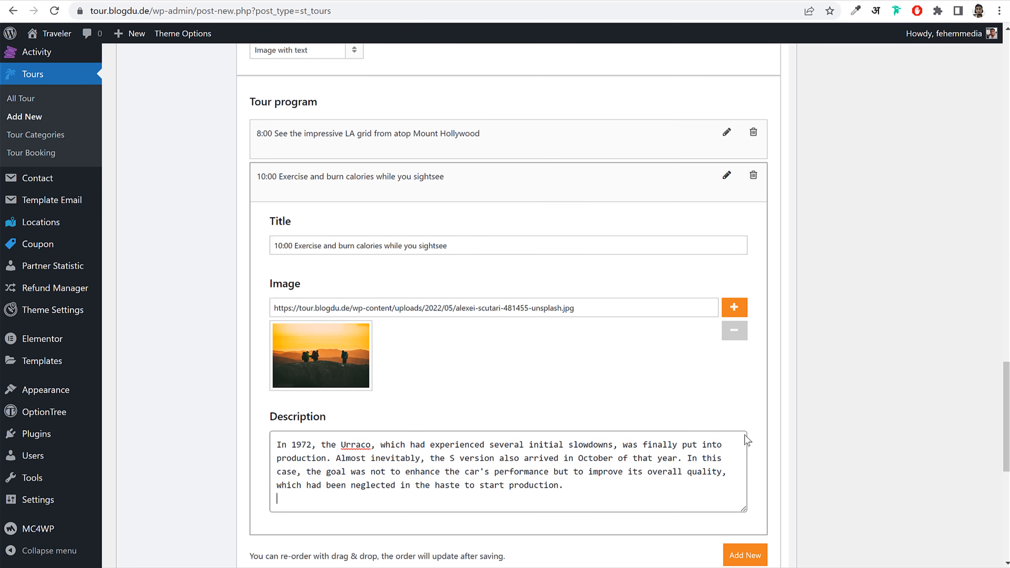
pyautogui.scroll(6, 753, 388)
pyautogui.click(726, 429)
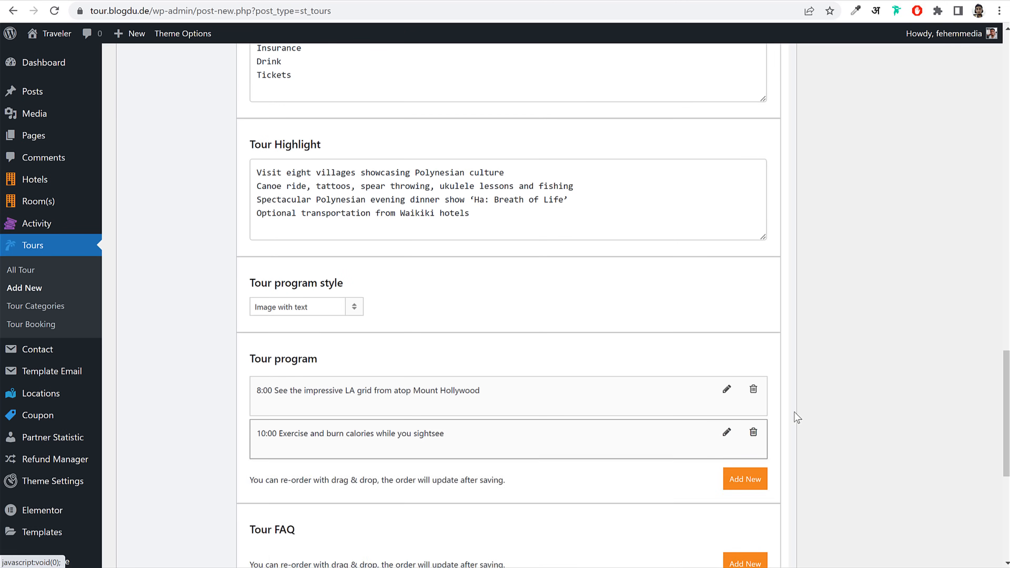
pyautogui.scroll(-6, 822, 402)
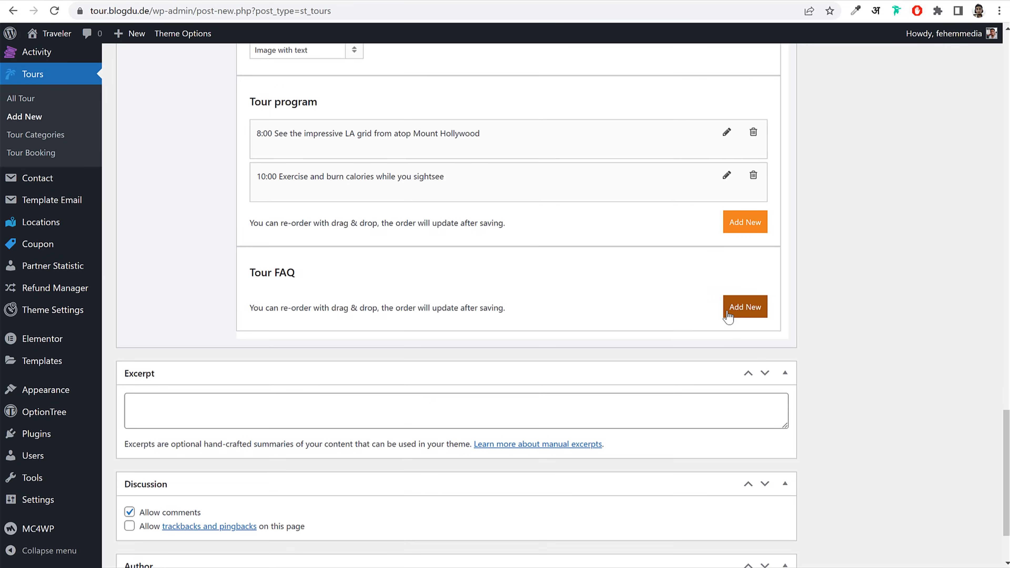
# - Add a FAQ entry titled 'In 1972, the Urraco' with its copied answer paragraph
pyautogui.click(737, 315)
pyautogui.scroll(-5, 550, 309)
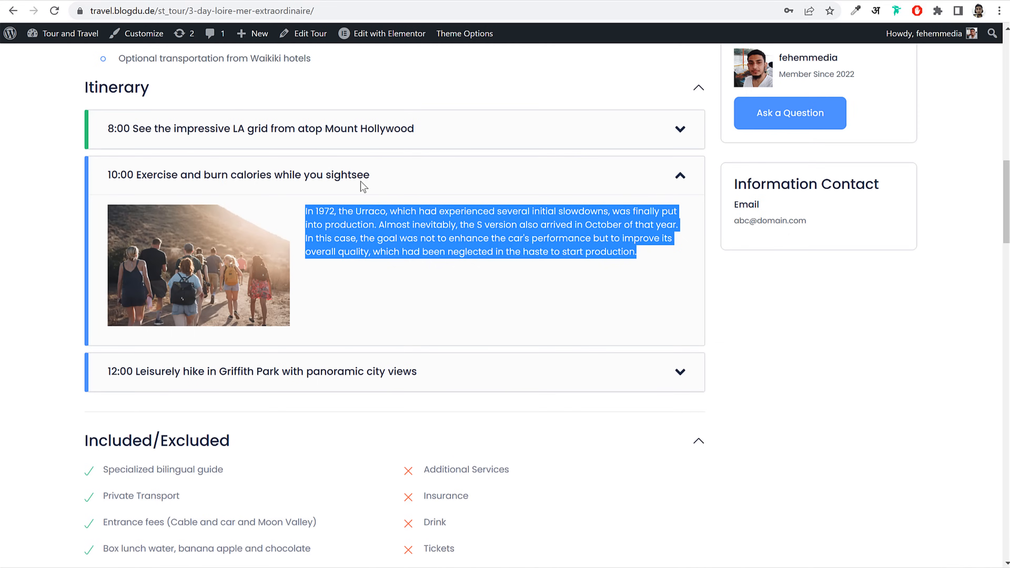
pyautogui.scroll(-10, 310, 222)
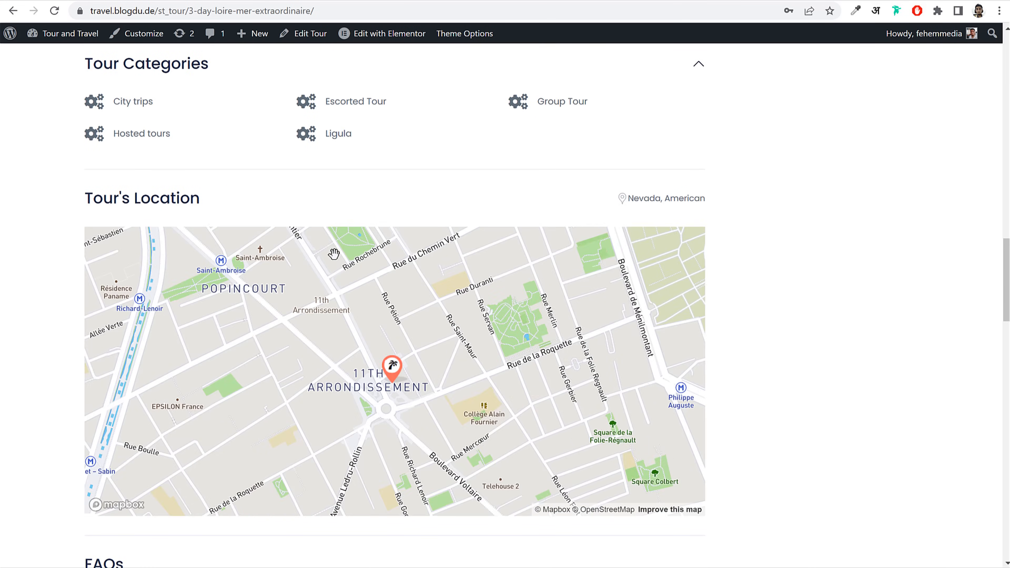
pyautogui.scroll(-4, 330, 258)
pyautogui.scroll(-7, 35, 324)
pyautogui.scroll(-3, 34, 325)
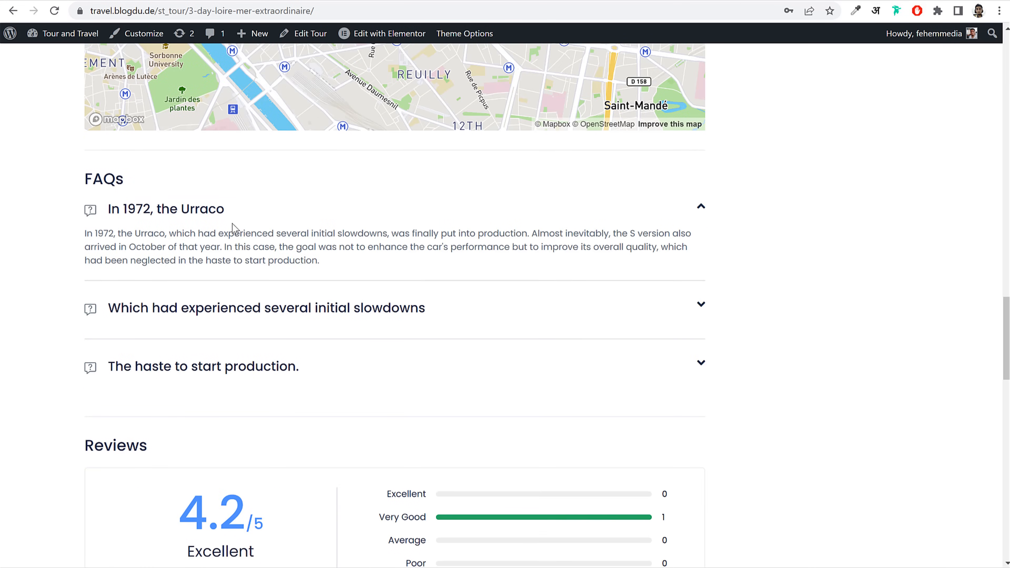
pyautogui.moveTo(225, 211); pyautogui.dragTo(105, 217)
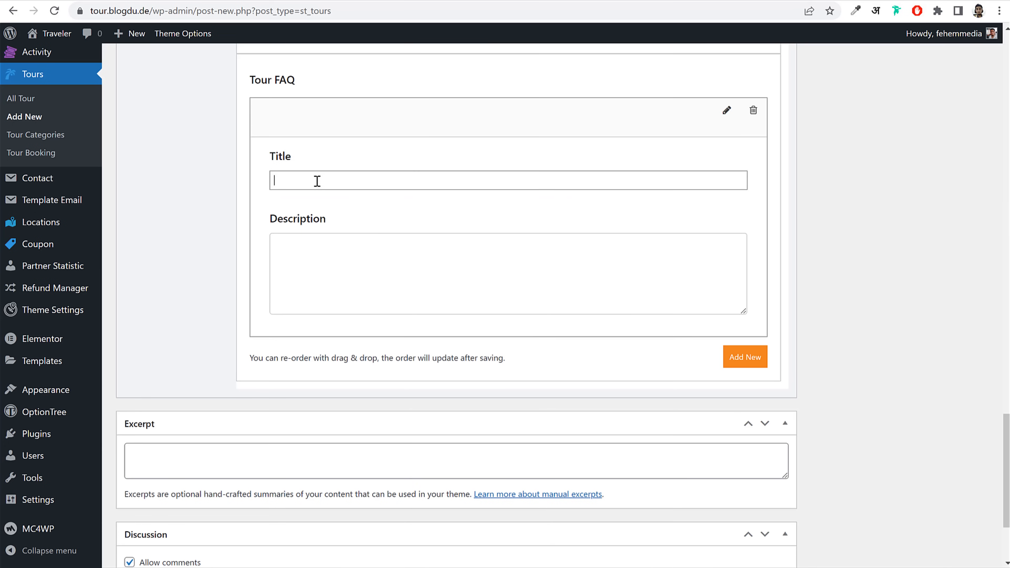
pyautogui.hotkey('ctrl', 'v')
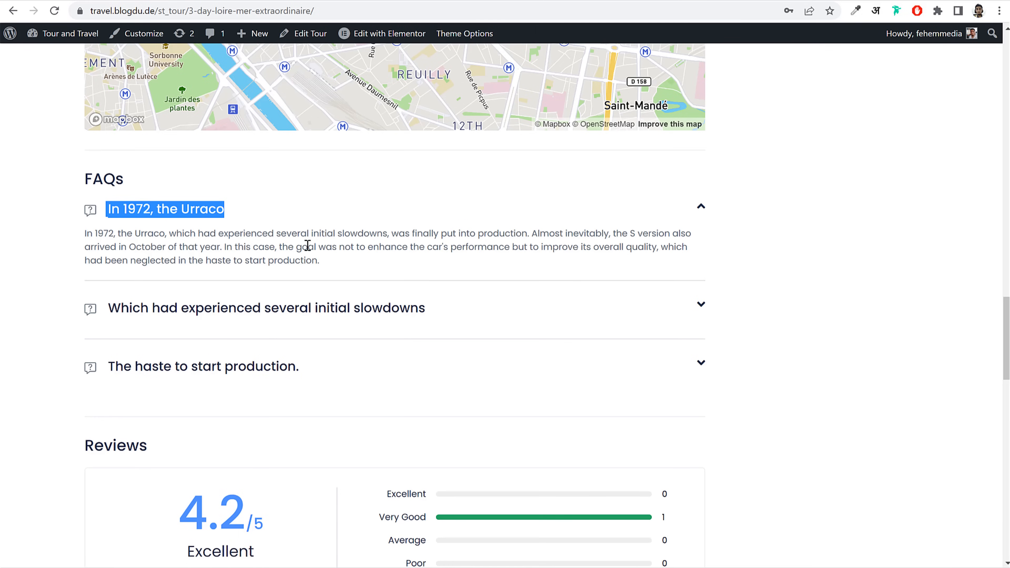
pyautogui.click(302, 243)
pyautogui.tripleClick(302, 243)
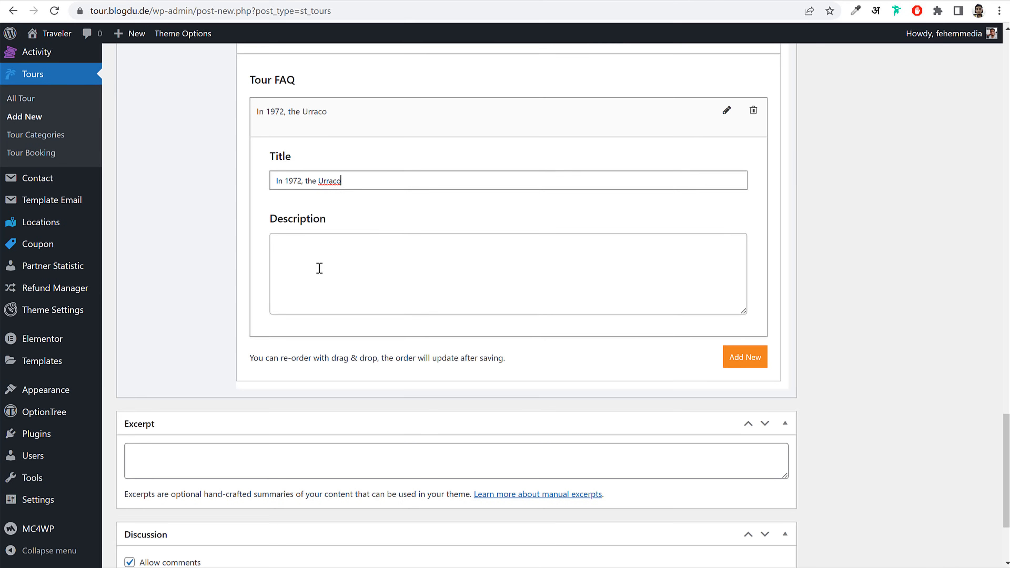
pyautogui.click(318, 266)
pyautogui.hotkey('ctrl', 'v')
# - Add a second FAQ entry, 'Which had experienced several initial slowdowns', with its matching answer
pyautogui.click(724, 365)
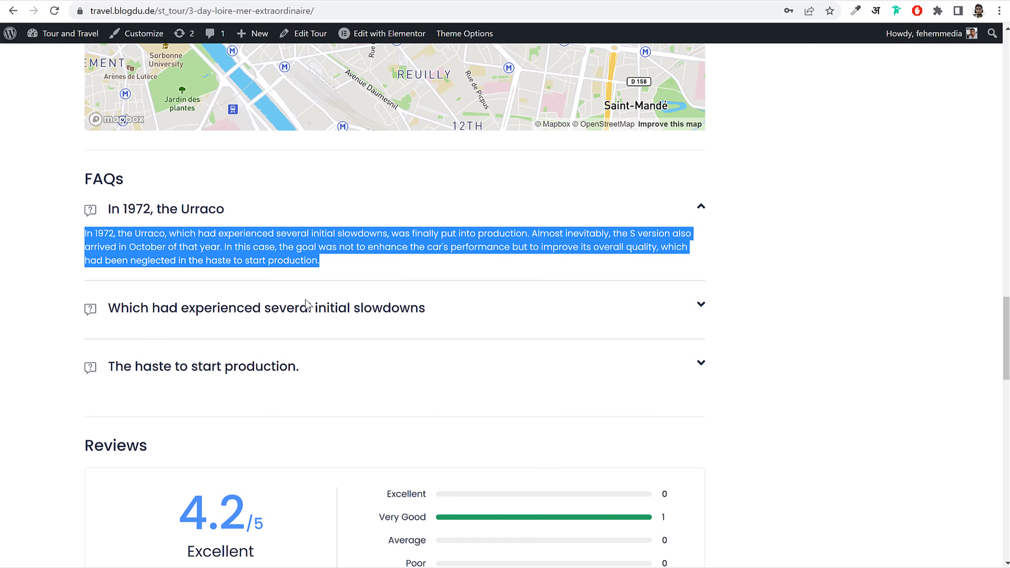
pyautogui.click(334, 310)
pyautogui.click(360, 323)
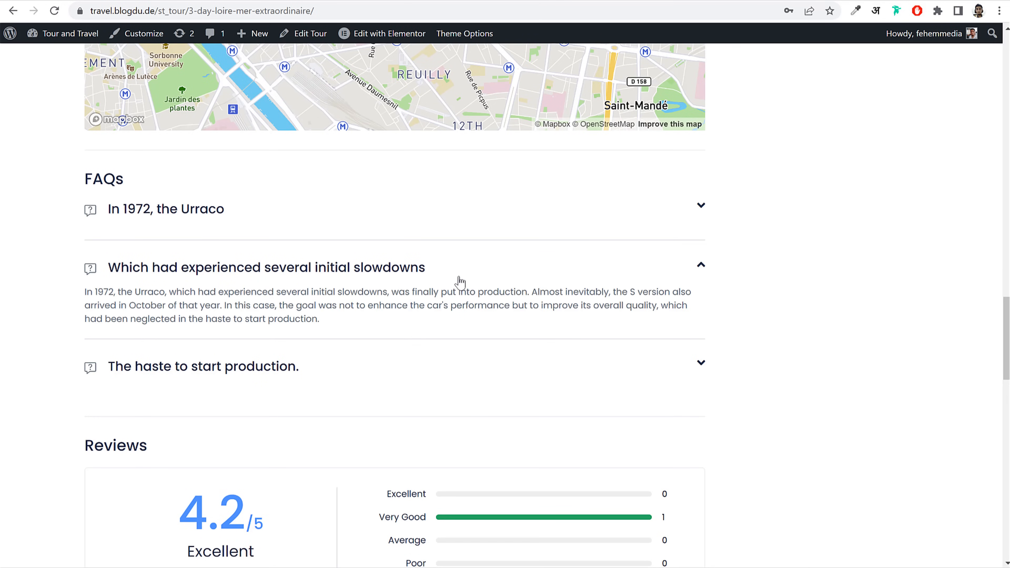
pyautogui.moveTo(427, 267); pyautogui.dragTo(95, 263)
pyautogui.hotkey('ctrl', 'v')
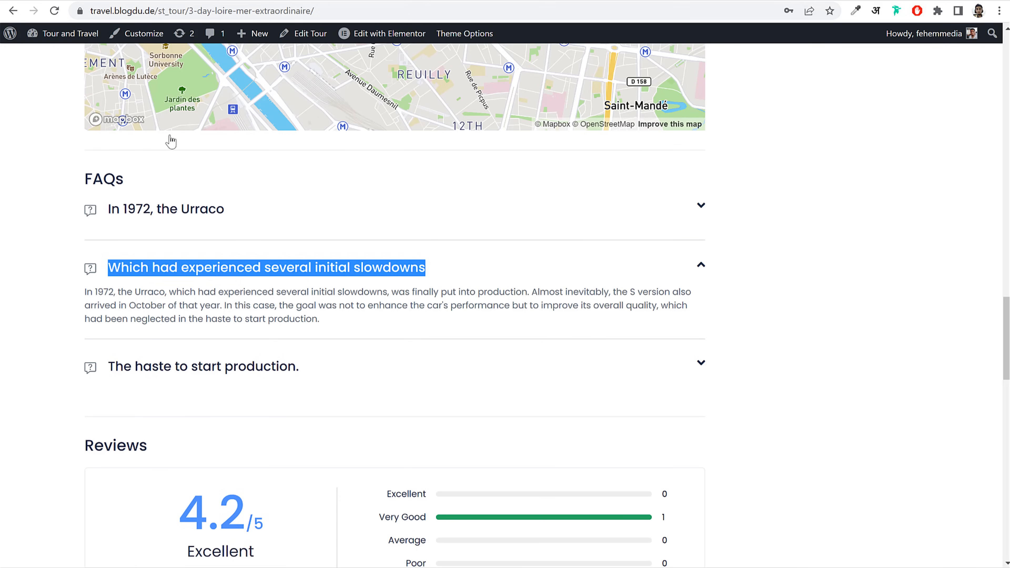
pyautogui.click(280, 305)
pyautogui.tripleClick(284, 303)
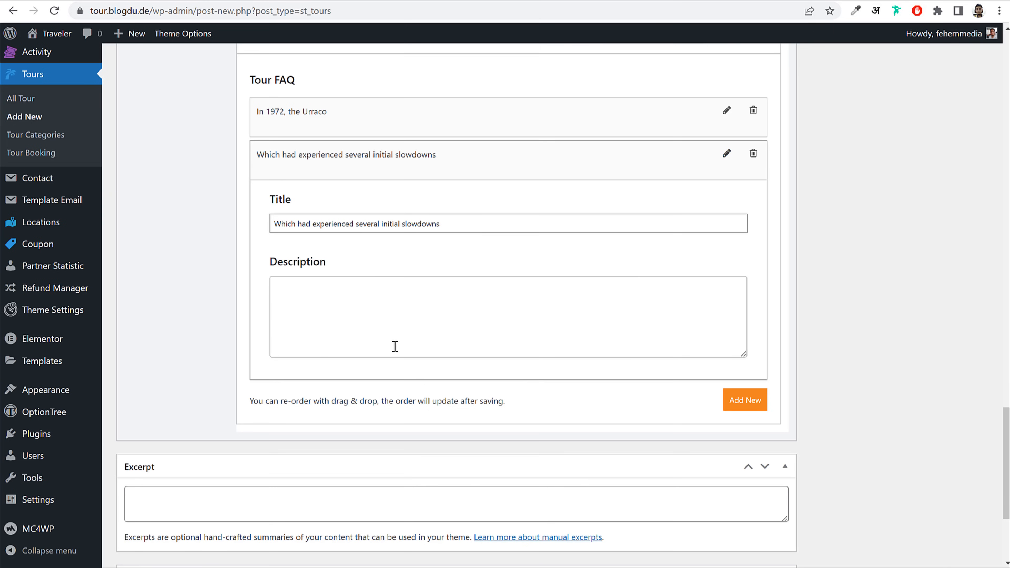
pyautogui.click(394, 346)
pyautogui.hotkey('ctrl', 'v')
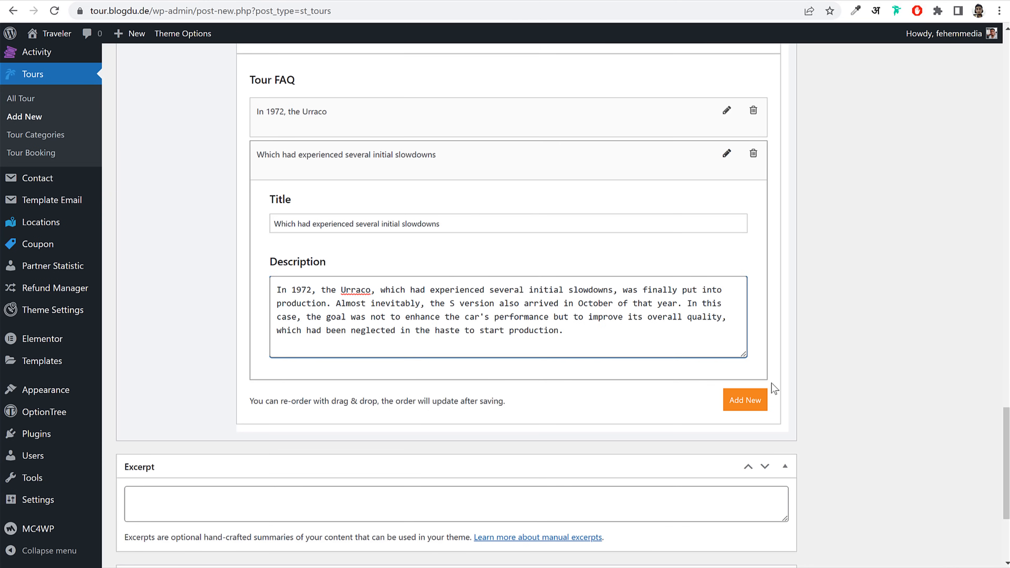
pyautogui.scroll(15, 779, 284)
# - In Availability bulk edit, select all weekdays, all days, all months and years 2022–2024
pyautogui.scroll(10, 787, 303)
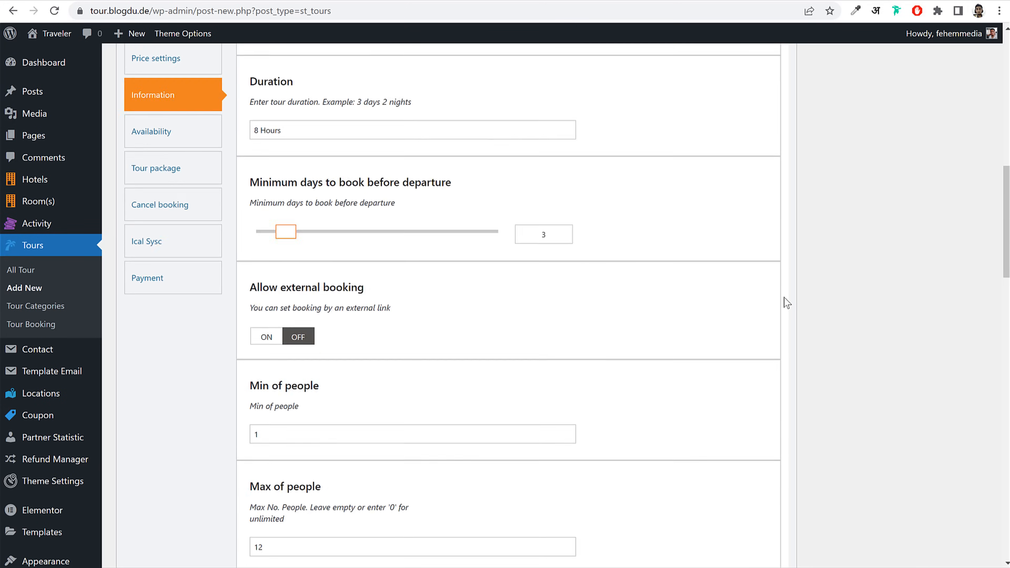
pyautogui.click(151, 363)
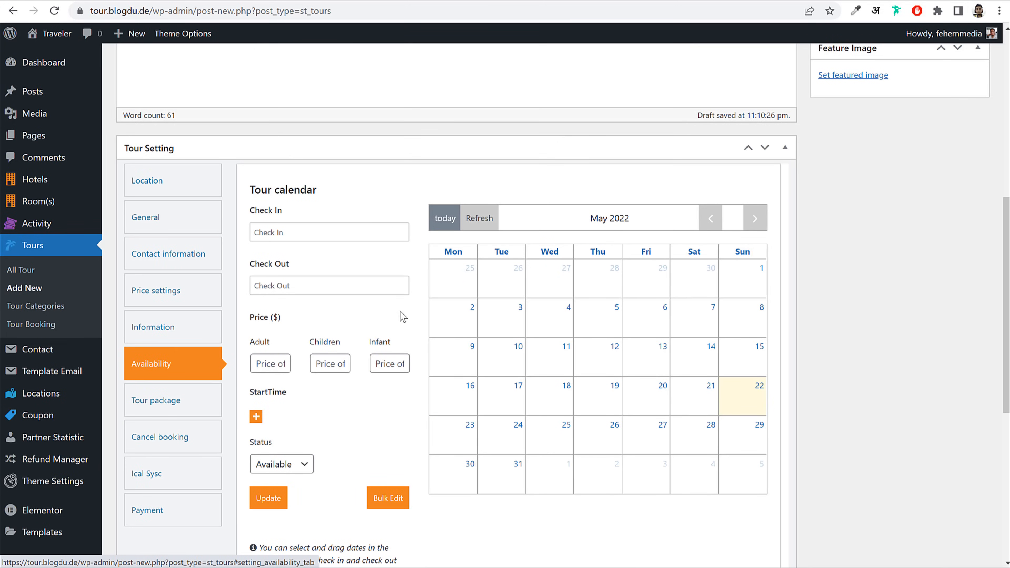
pyautogui.scroll(-3, 399, 318)
pyautogui.click(393, 370)
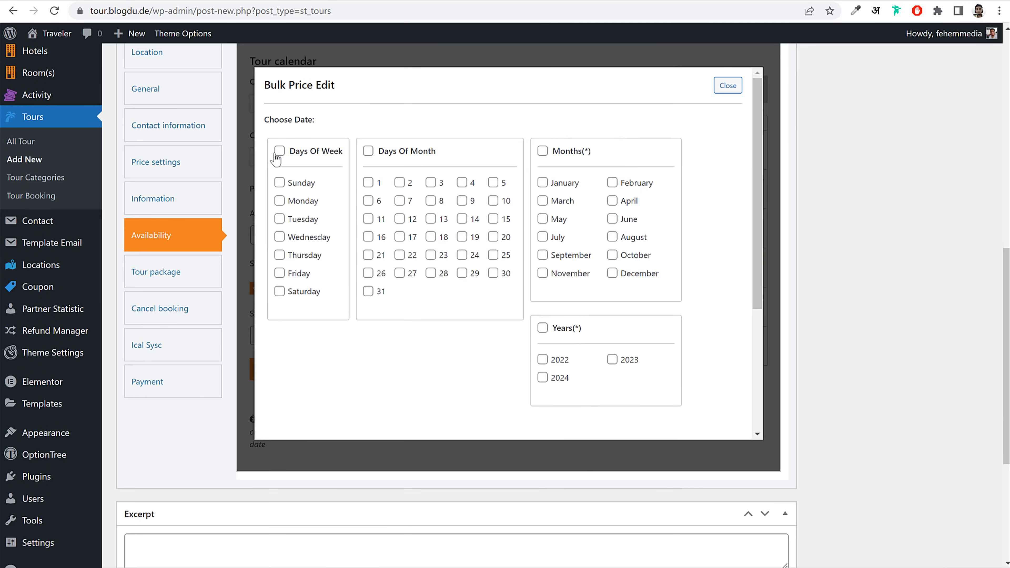
pyautogui.click(278, 153)
pyautogui.scroll(-5, 660, 353)
pyautogui.scroll(3, 557, 270)
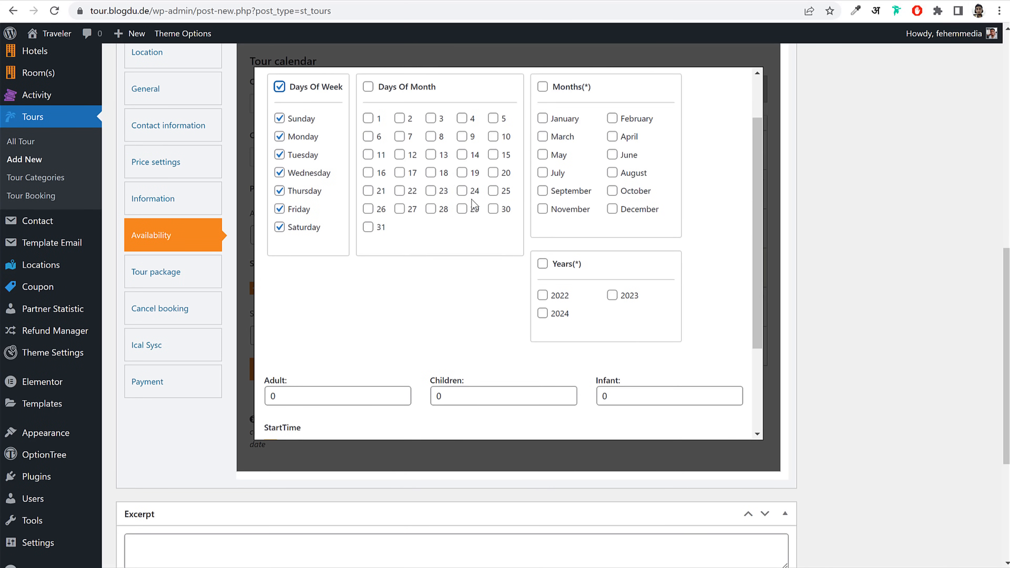
pyautogui.click(368, 86)
pyautogui.click(542, 86)
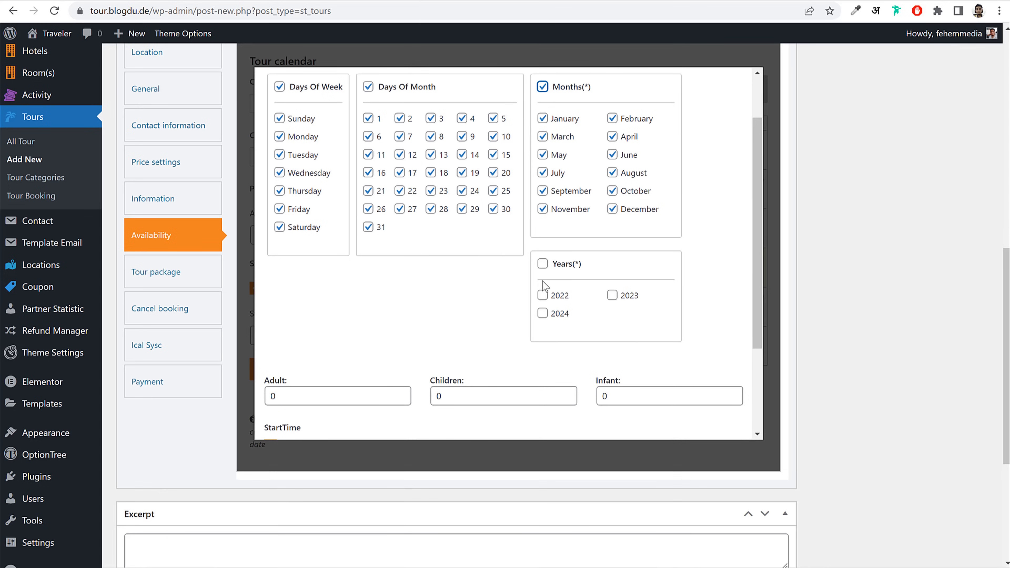
pyautogui.click(543, 263)
# - Enter bulk prices of Adult 50, Children 30 and Infant 10
pyautogui.scroll(-3, 378, 352)
pyautogui.click(266, 270)
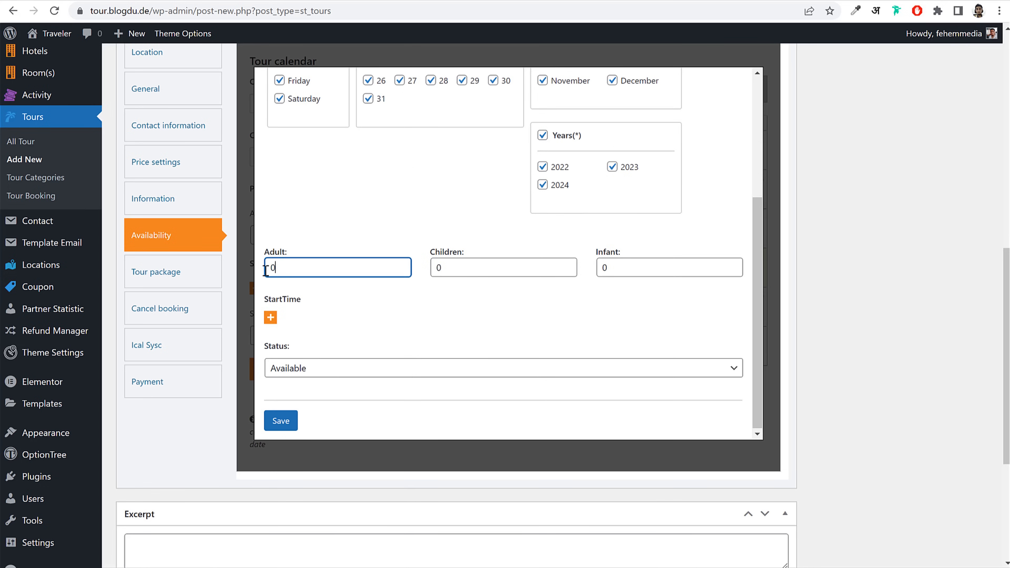
pyautogui.press('Tab')
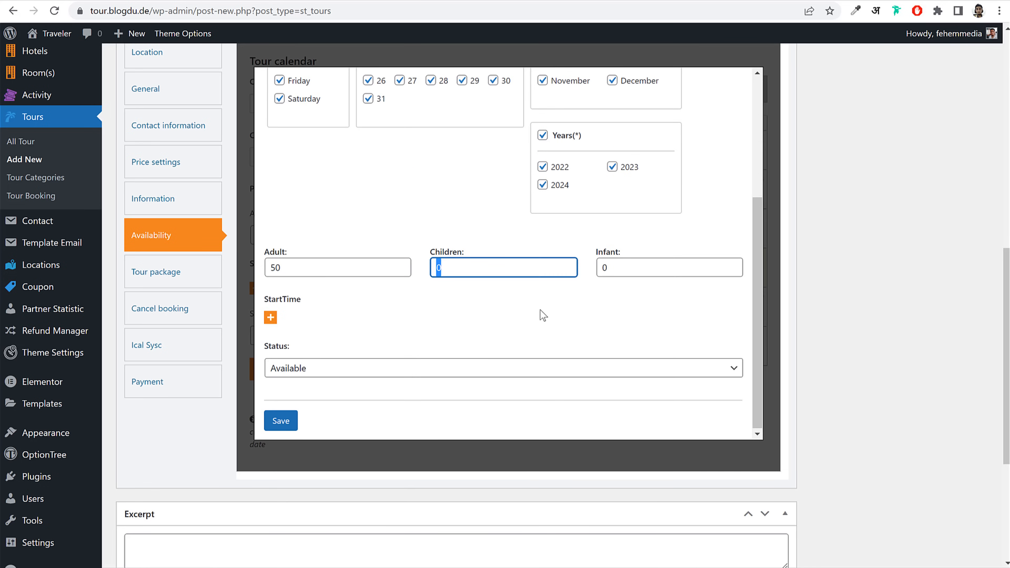
pyautogui.press('Tab')
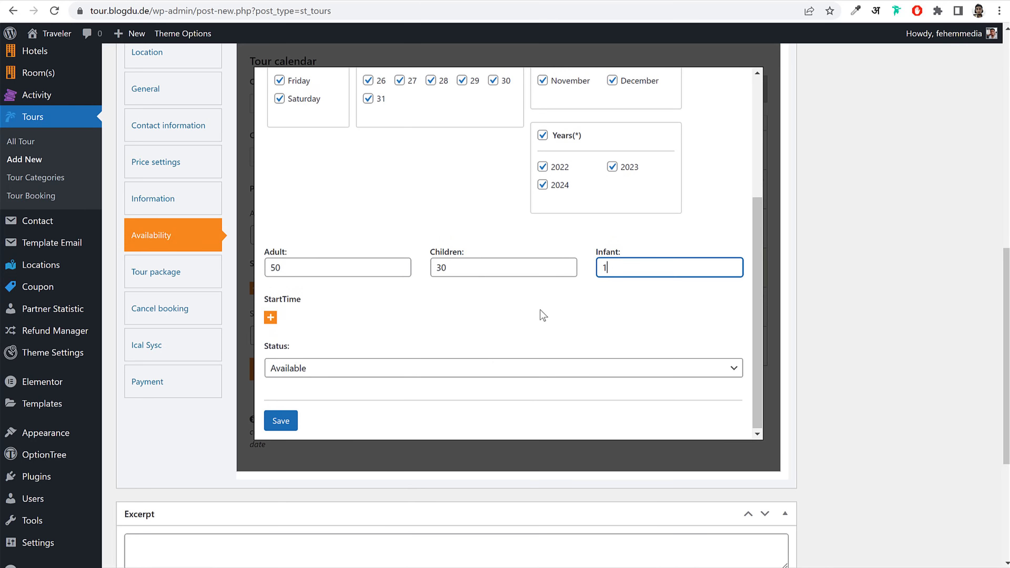
pyautogui.hotkey('ctrl', 'a')
# - Add an 08 AM start time, save the bulk availability, and close the editor
pyautogui.click(270, 317)
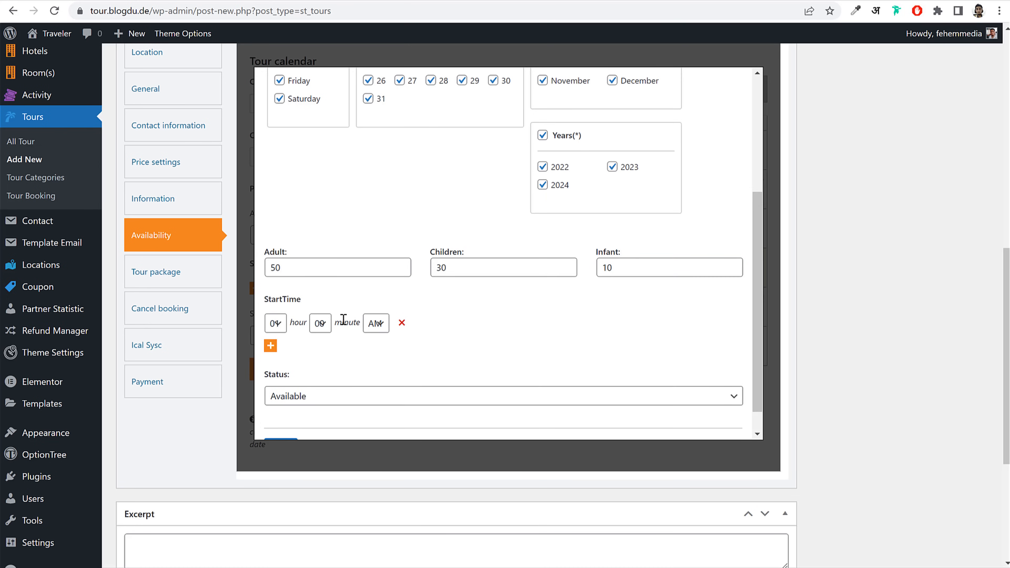
pyautogui.click(401, 323)
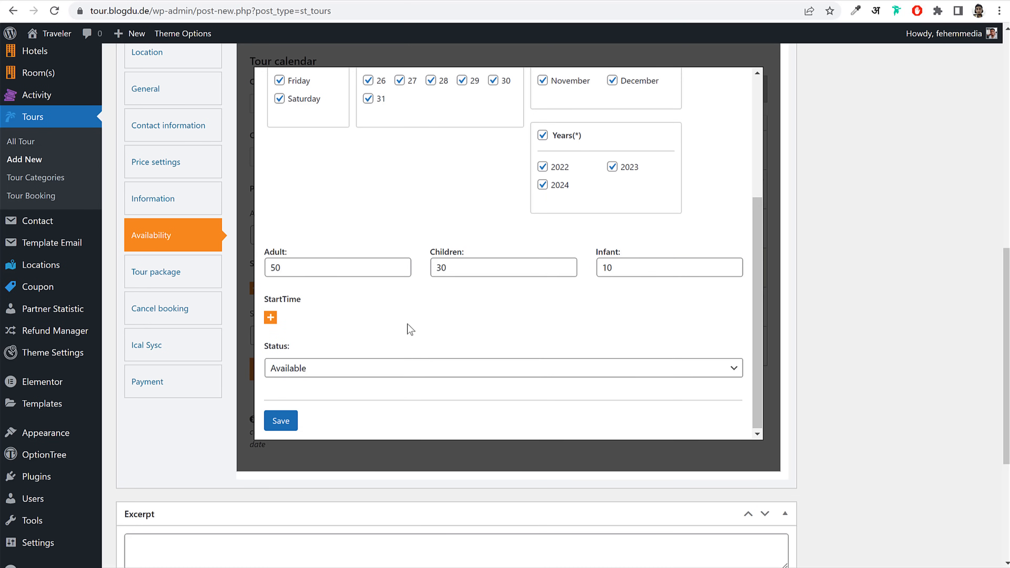
pyautogui.click(270, 318)
pyautogui.click(275, 323)
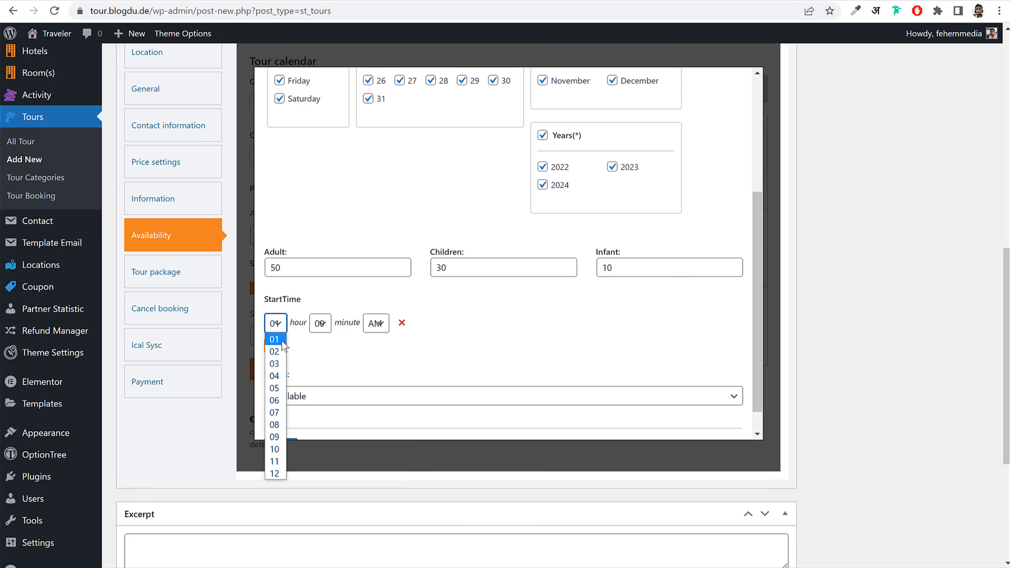
pyautogui.click(281, 424)
pyautogui.click(376, 323)
pyautogui.click(347, 374)
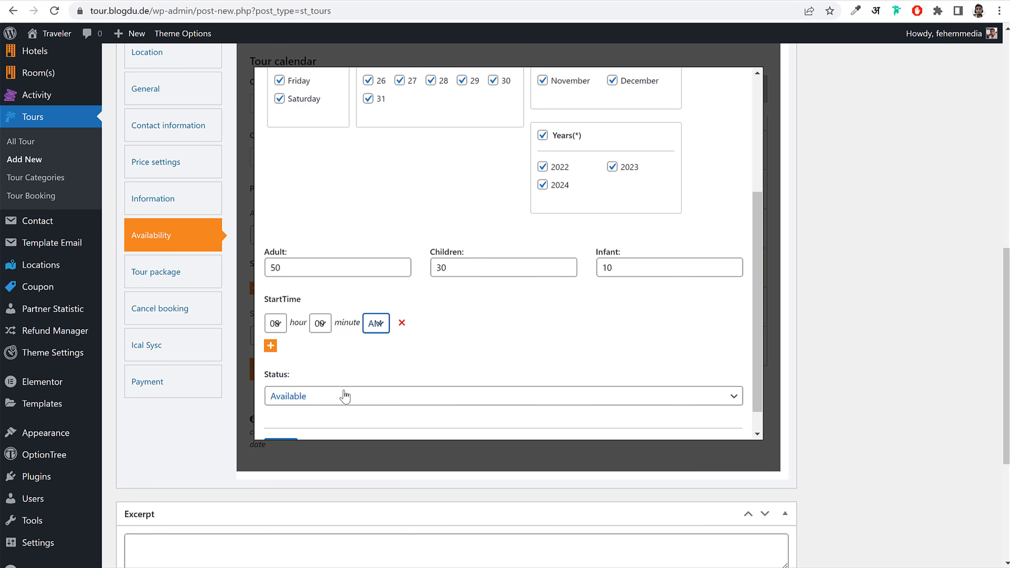
pyautogui.scroll(-1, 342, 394)
pyautogui.click(292, 421)
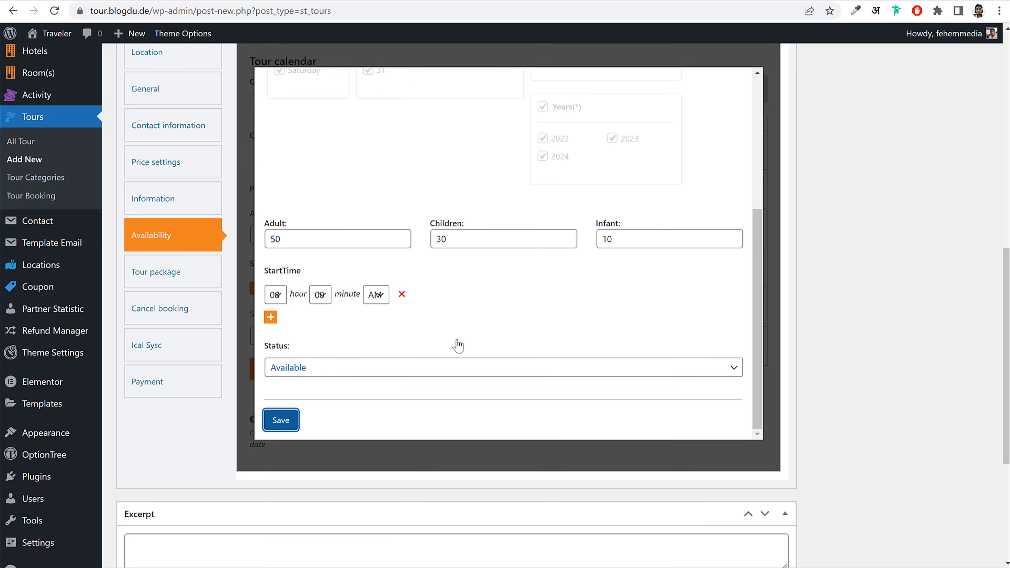
pyautogui.scroll(4, 471, 354)
pyautogui.scroll(2, 473, 361)
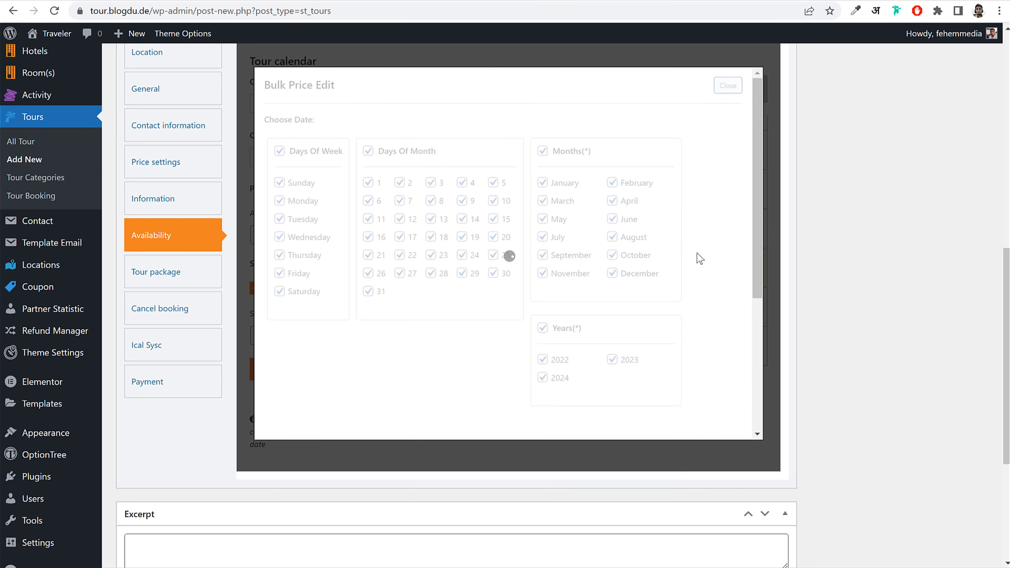
pyautogui.scroll(-2, 697, 255)
pyautogui.scroll(2, 701, 235)
pyautogui.scroll(-5, 700, 239)
pyautogui.scroll(6, 338, 389)
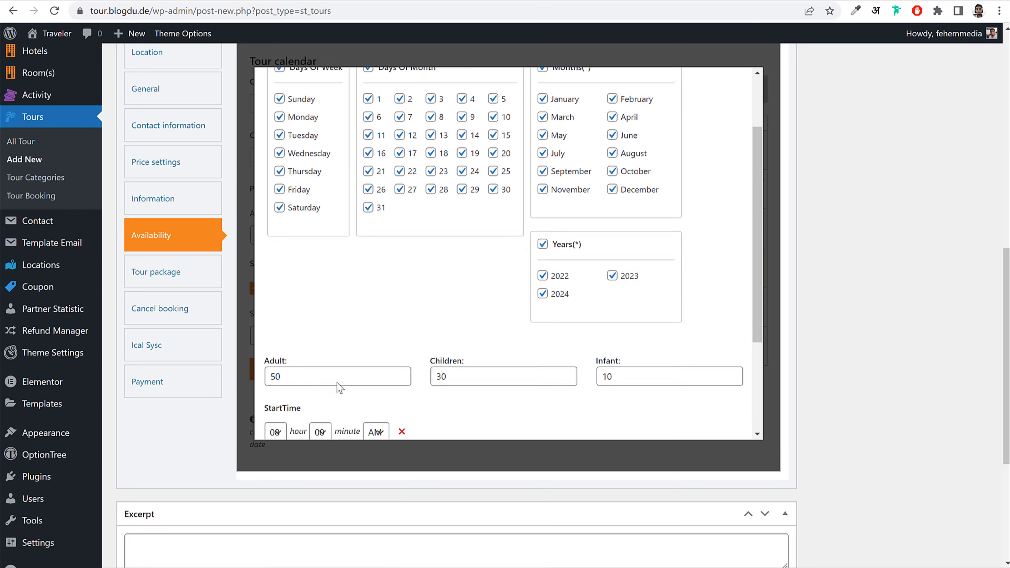
pyautogui.click(728, 87)
# - Load hotels by location and include Hotel Stanford (5*) in the package at price 500
pyautogui.click(182, 288)
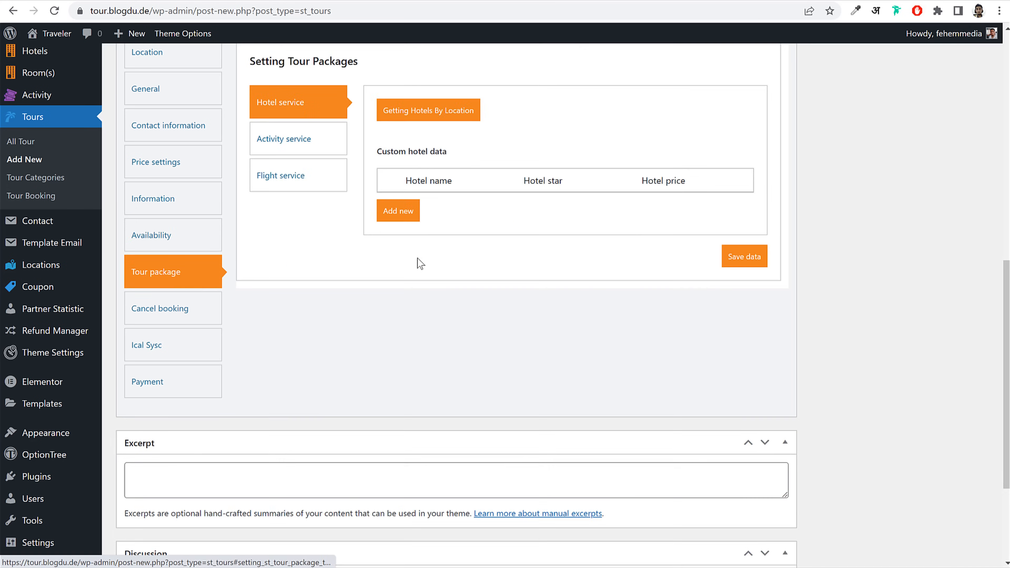
pyautogui.scroll(3, 418, 261)
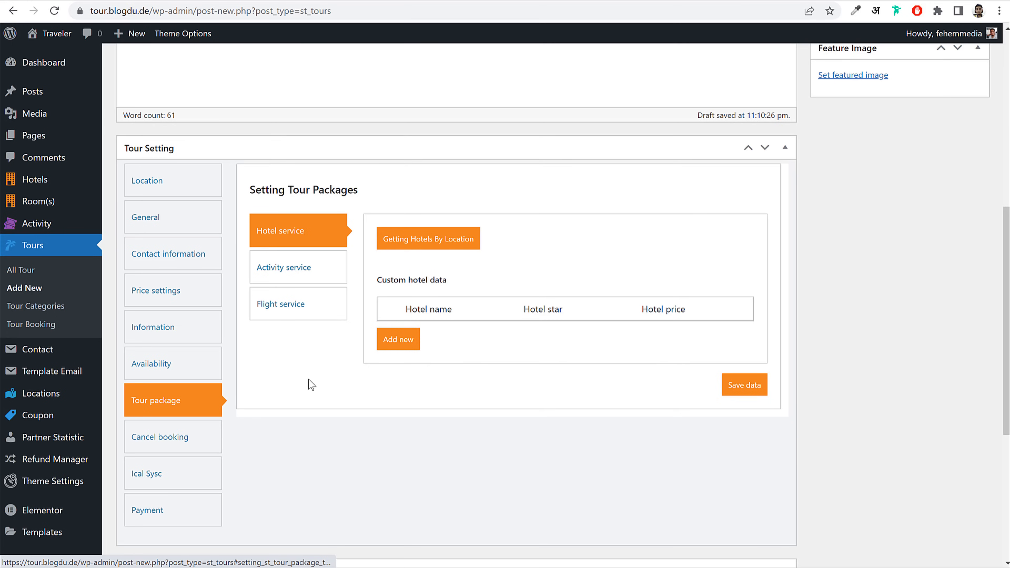
pyautogui.click(411, 340)
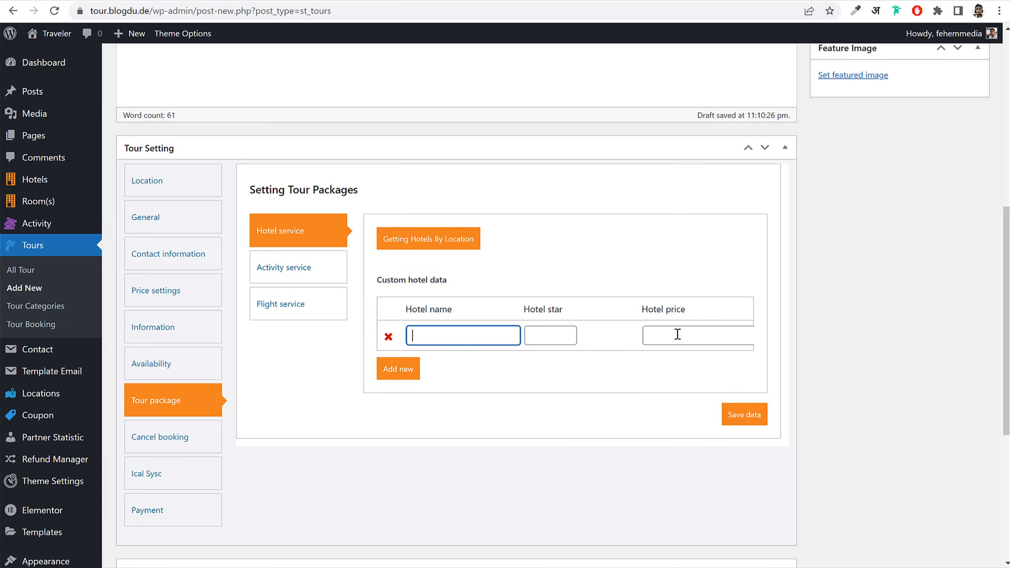
pyautogui.click(716, 330)
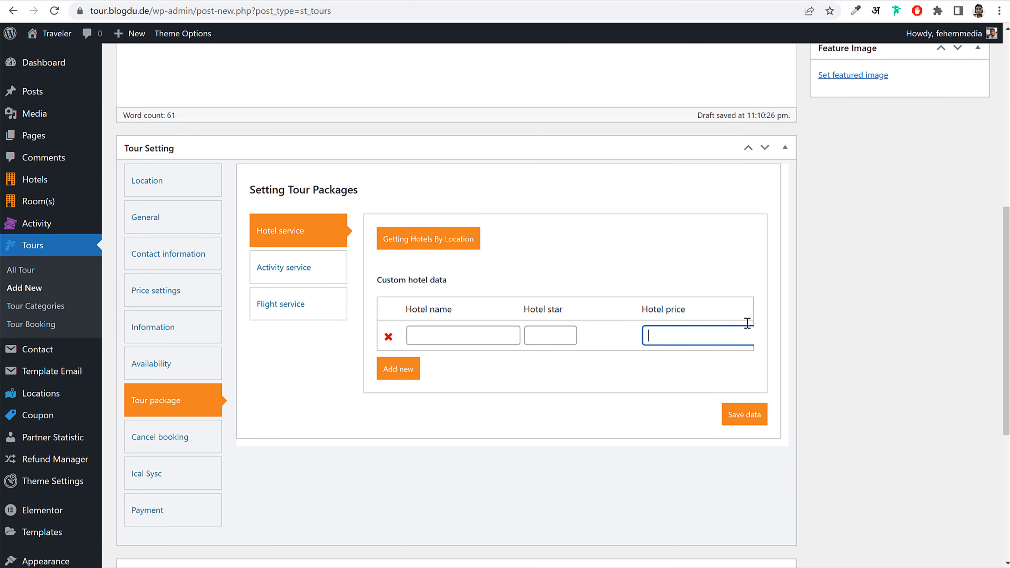
pyautogui.click(389, 337)
pyautogui.click(434, 242)
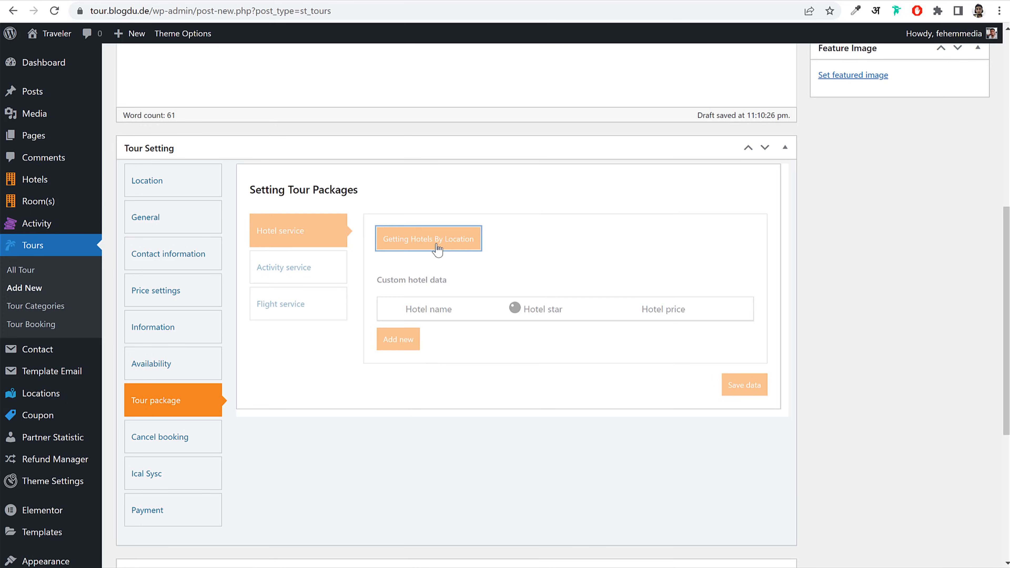
pyautogui.click(388, 343)
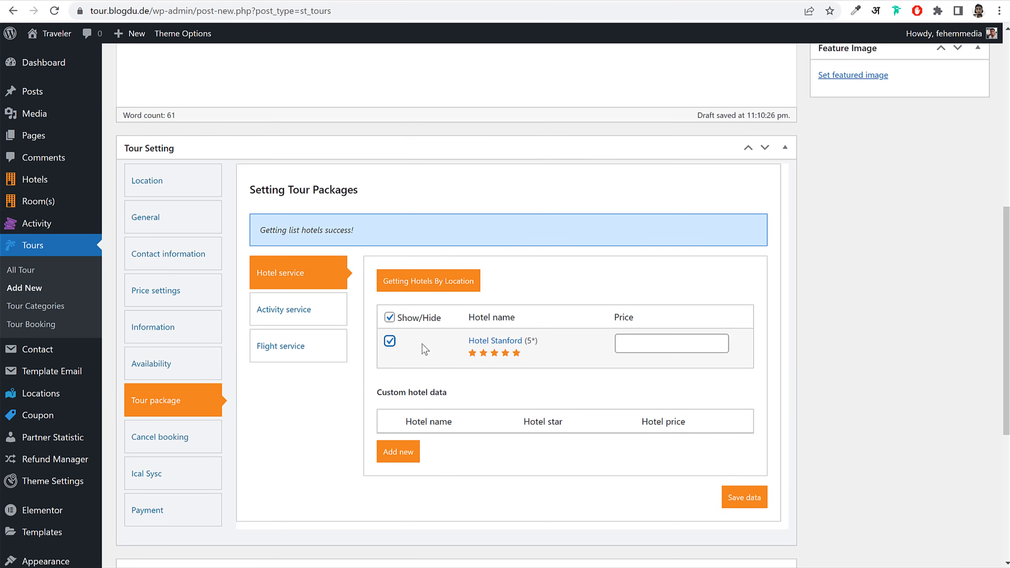
pyautogui.click(631, 344)
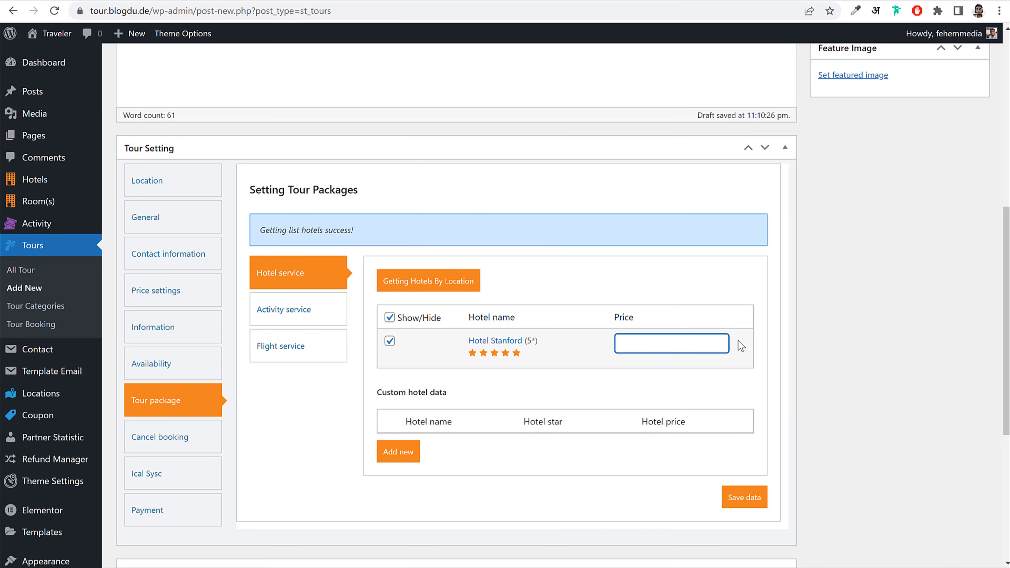
pyautogui.write('500')
# - Save the tour package data and bring up the cancellation settings
pyautogui.click(399, 451)
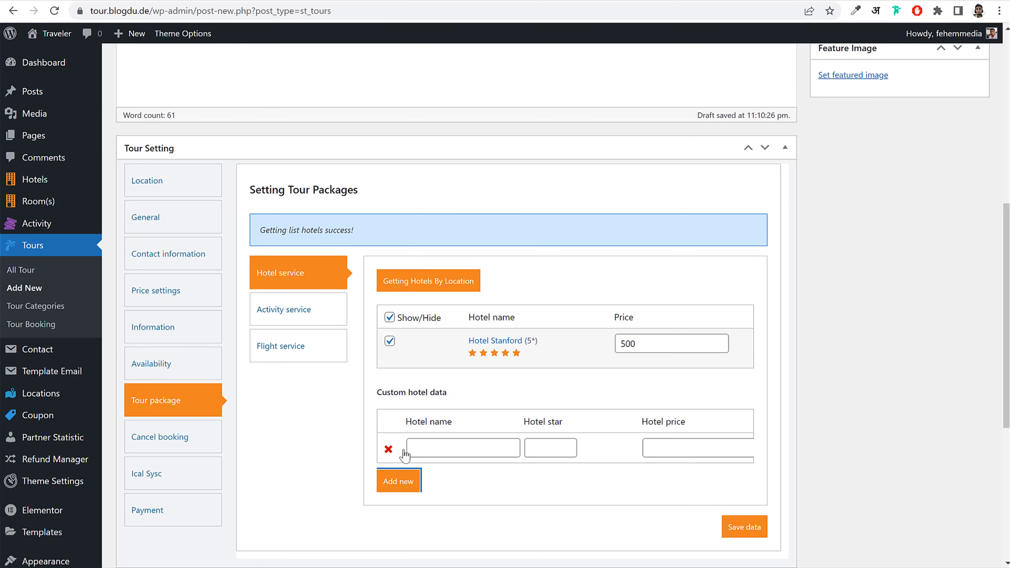
pyautogui.click(389, 450)
pyautogui.click(748, 507)
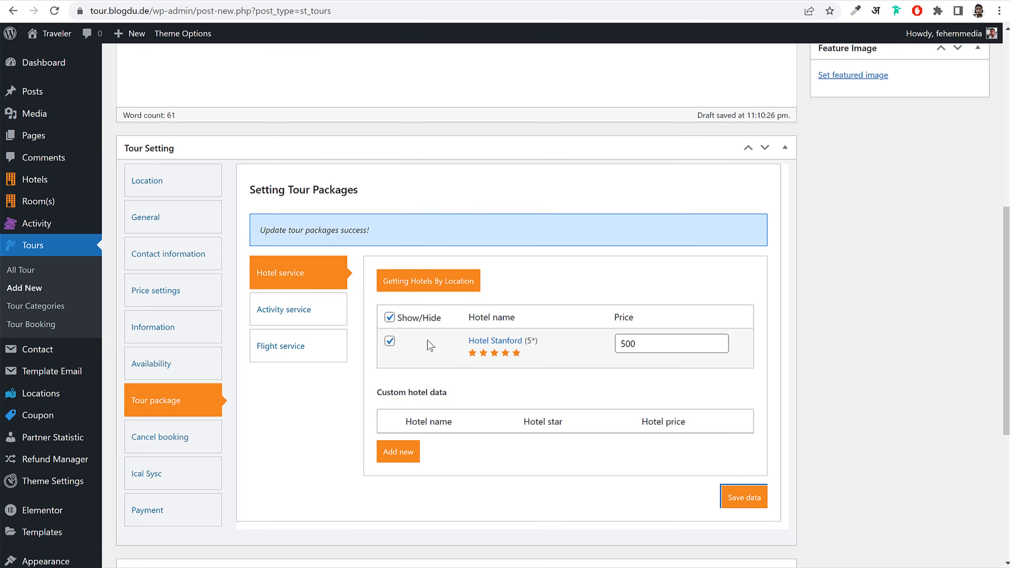
pyautogui.click(320, 312)
pyautogui.click(323, 283)
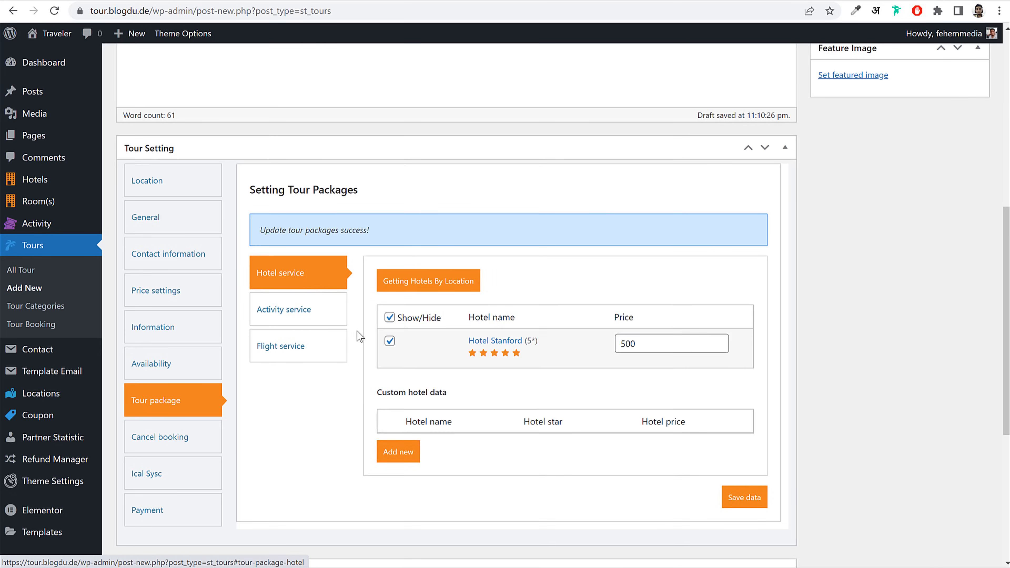
pyautogui.scroll(-3, 310, 346)
pyautogui.click(190, 306)
# - Allow cancellation up to 3 days before arrival with a 10 percent cancellation fee
pyautogui.scroll(3, 314, 255)
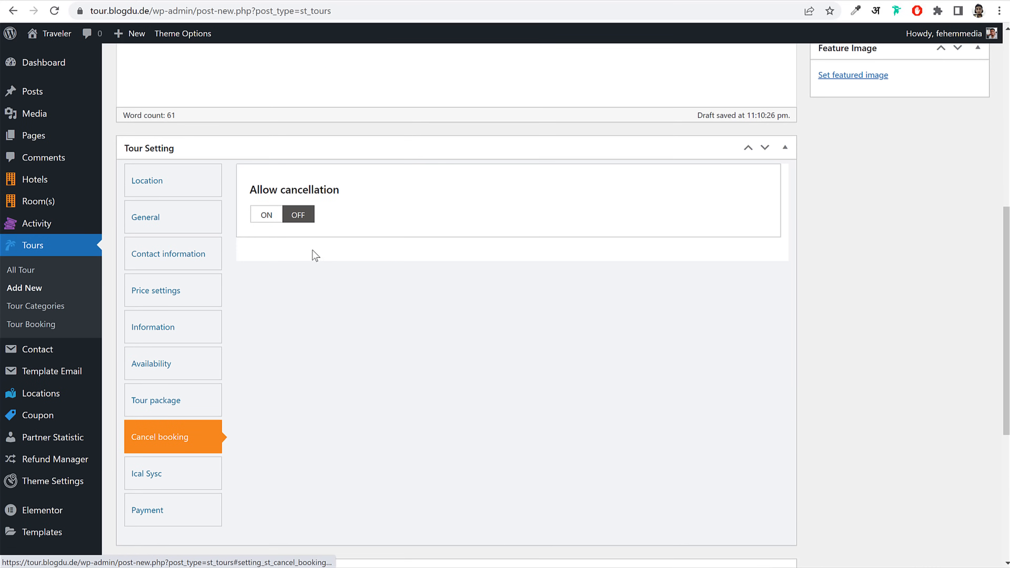
pyautogui.click(267, 215)
pyautogui.click(381, 318)
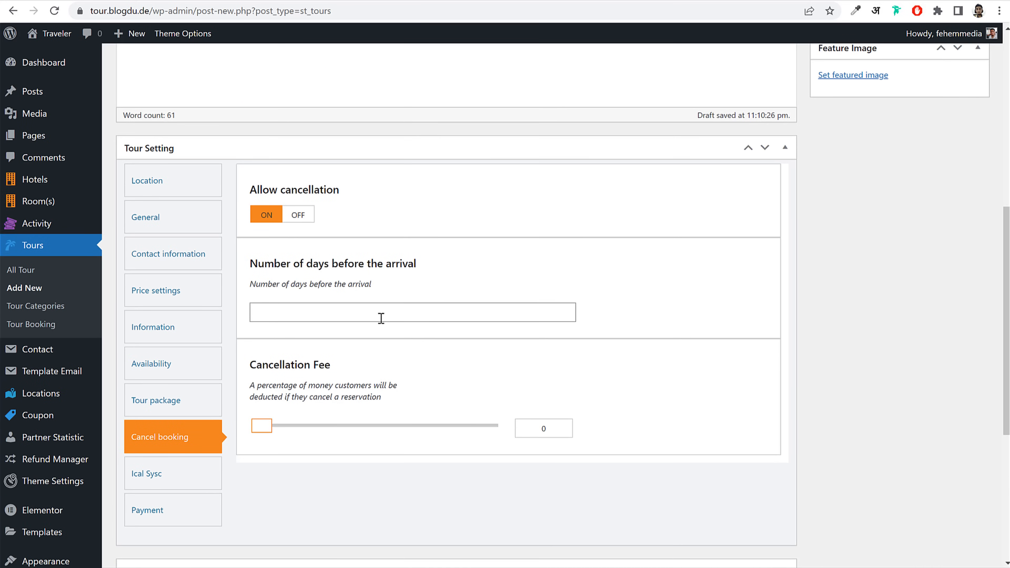
pyautogui.press('Tab')
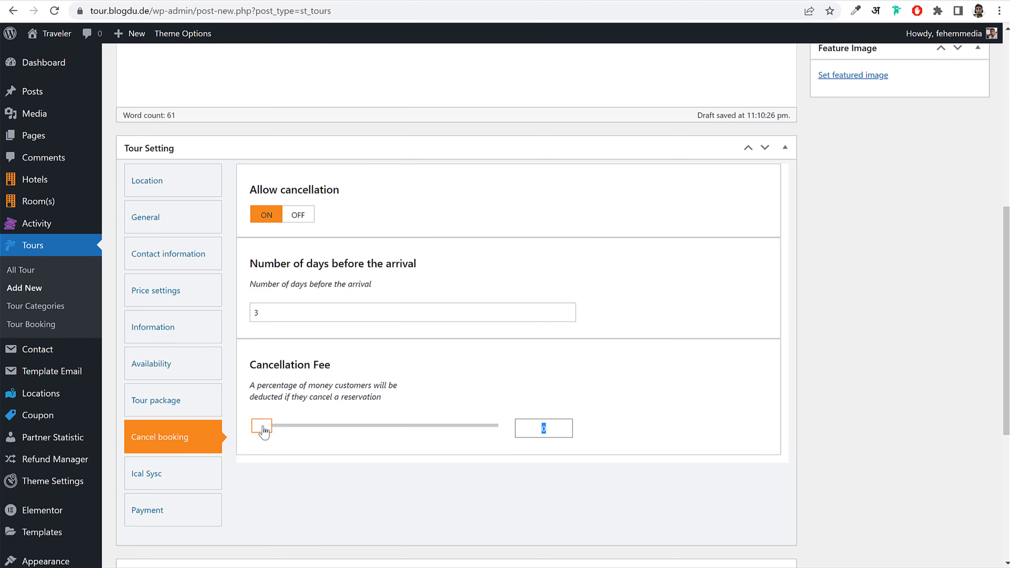
pyautogui.moveTo(264, 431); pyautogui.dragTo(287, 428)
pyautogui.scroll(-2, 446, 382)
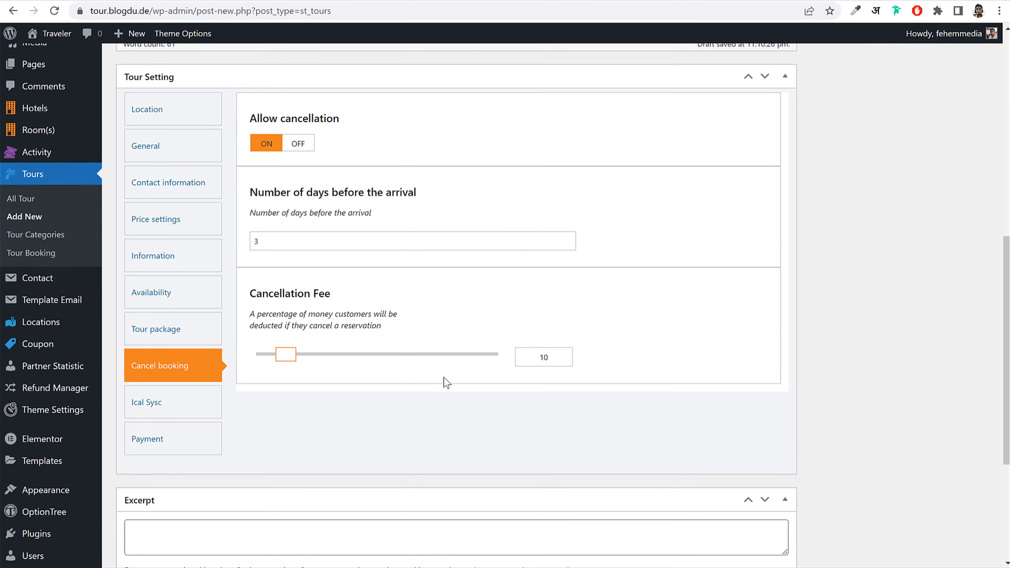
pyautogui.scroll(-2, 447, 382)
# - Review the tour's Payment options
pyautogui.click(181, 370)
pyautogui.scroll(9, 263, 413)
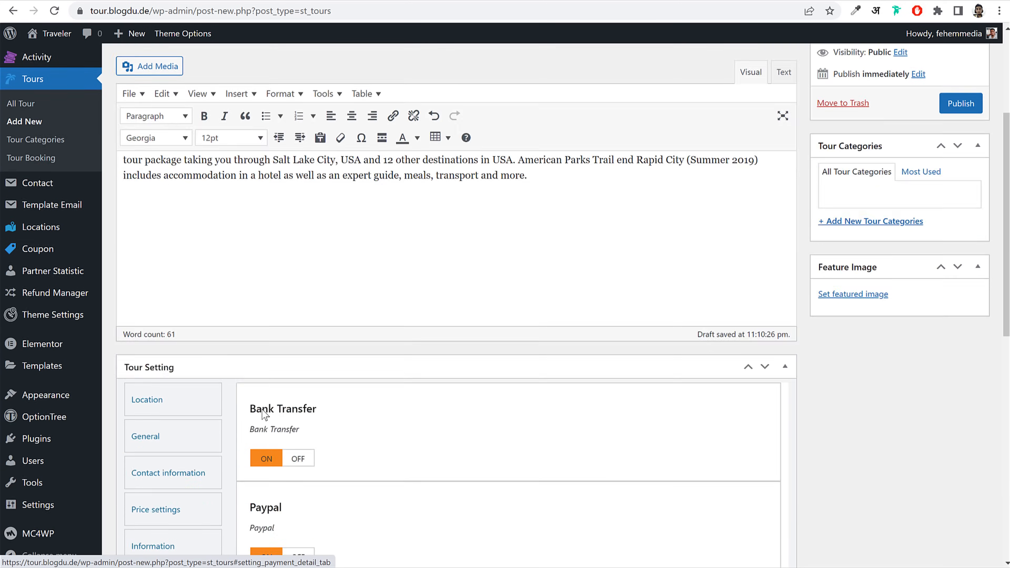
pyautogui.scroll(-10, 263, 413)
pyautogui.scroll(15, 264, 413)
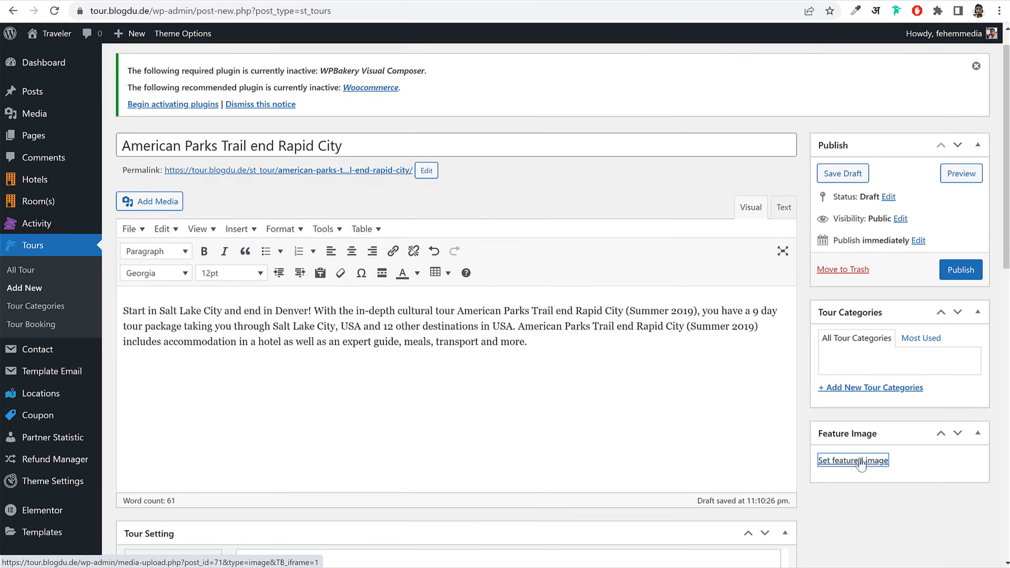
# - Set los_angeles_2.jpg as the featured image, publish the tour, and view its public page
pyautogui.click(833, 462)
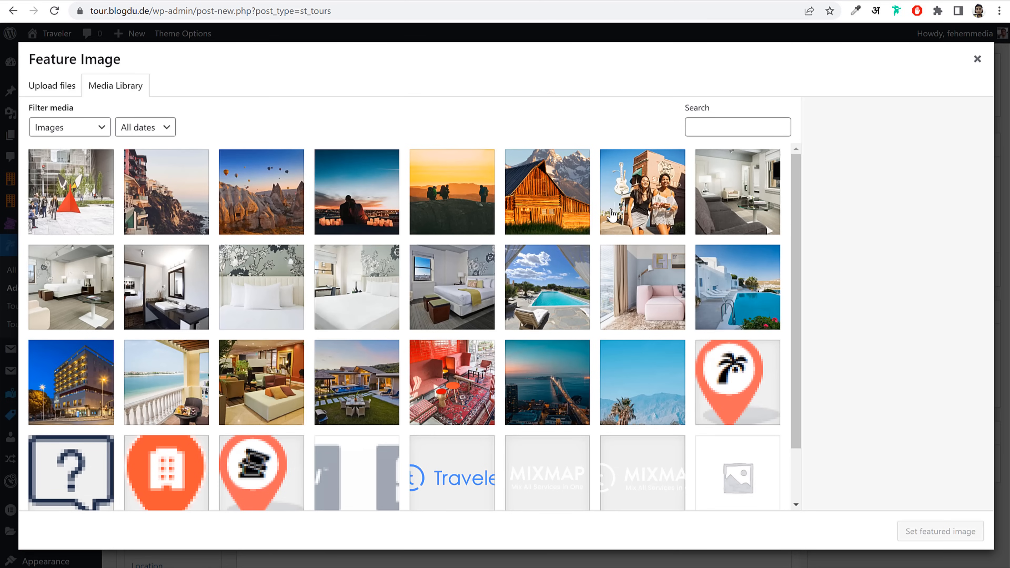
pyautogui.click(652, 213)
pyautogui.click(89, 212)
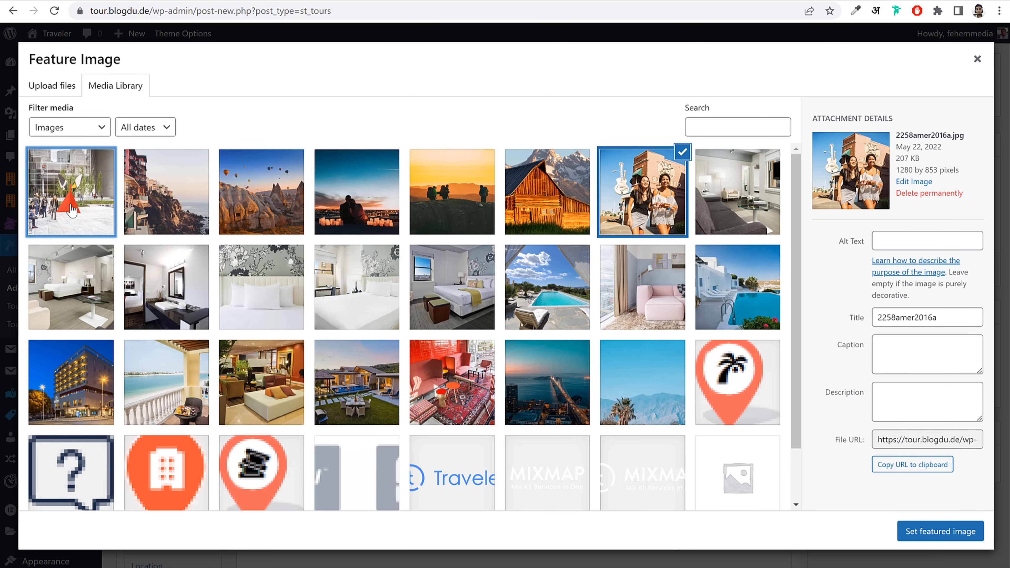
pyautogui.click(438, 201)
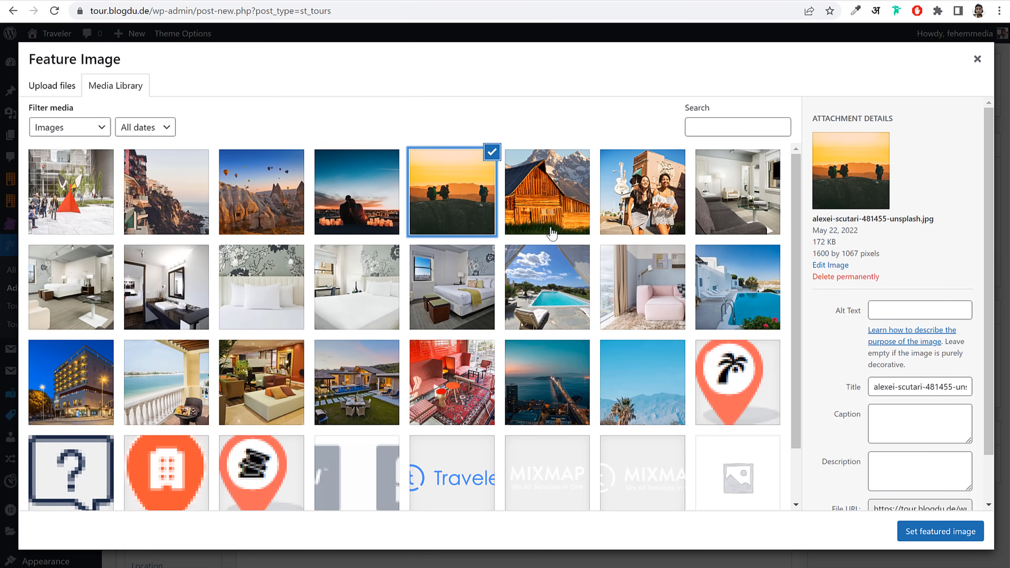
pyautogui.click(188, 210)
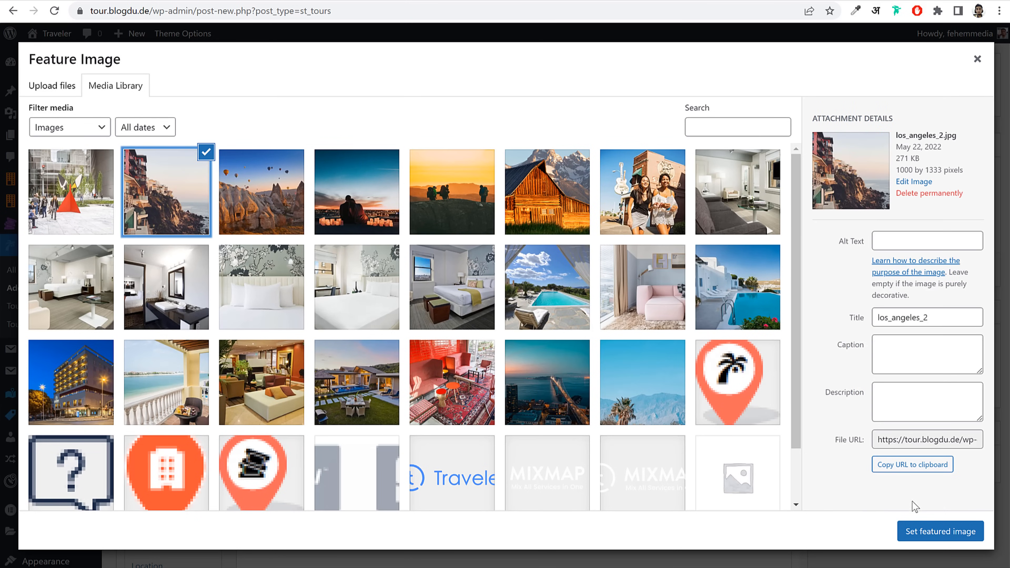
pyautogui.click(938, 532)
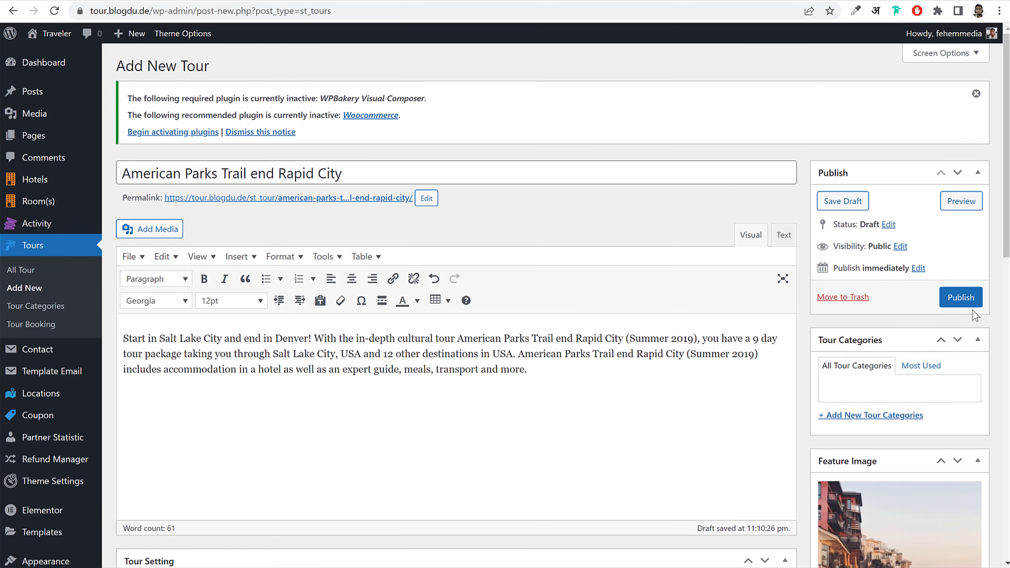
pyautogui.click(961, 297)
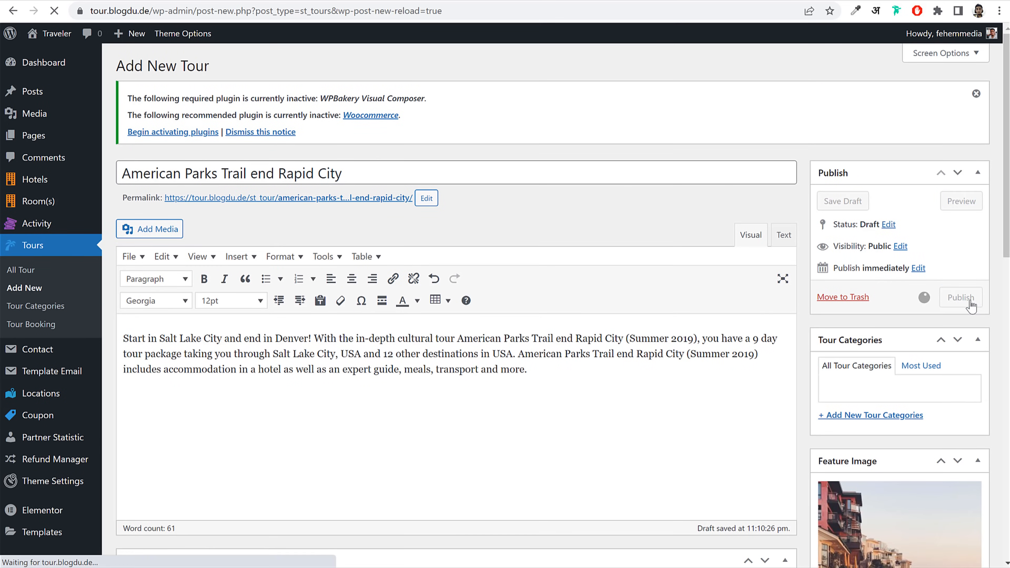
pyautogui.click(207, 169)
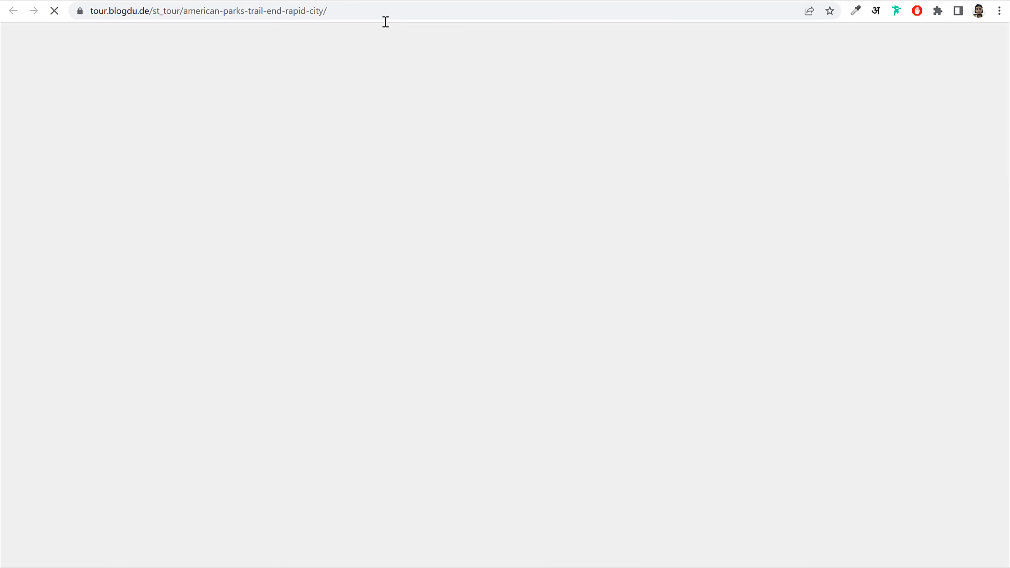
# - Browse the public tour page and expand the 10:00 itinerary item
pyautogui.scroll(-15, 488, 261)
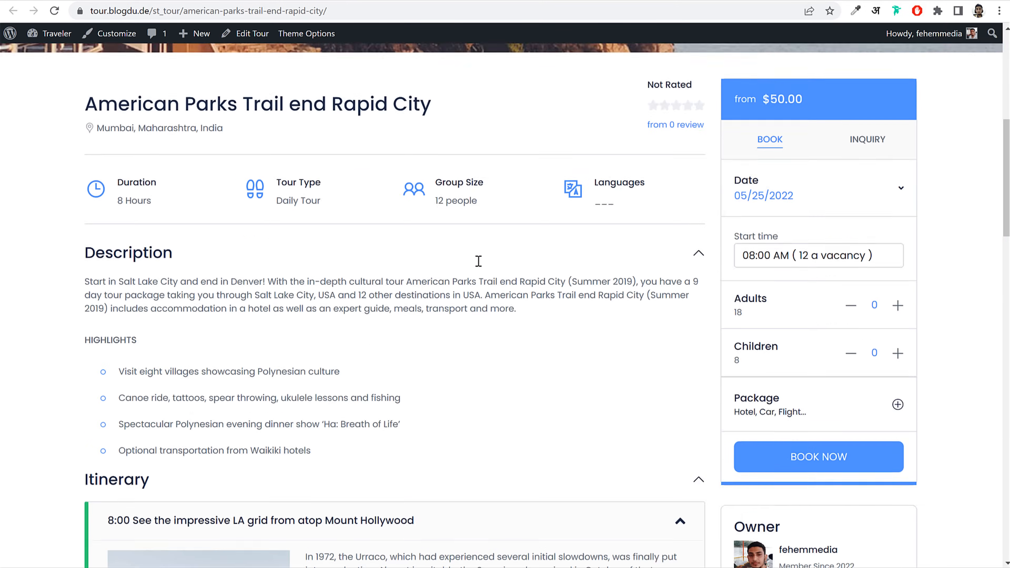
pyautogui.scroll(-8, 603, 235)
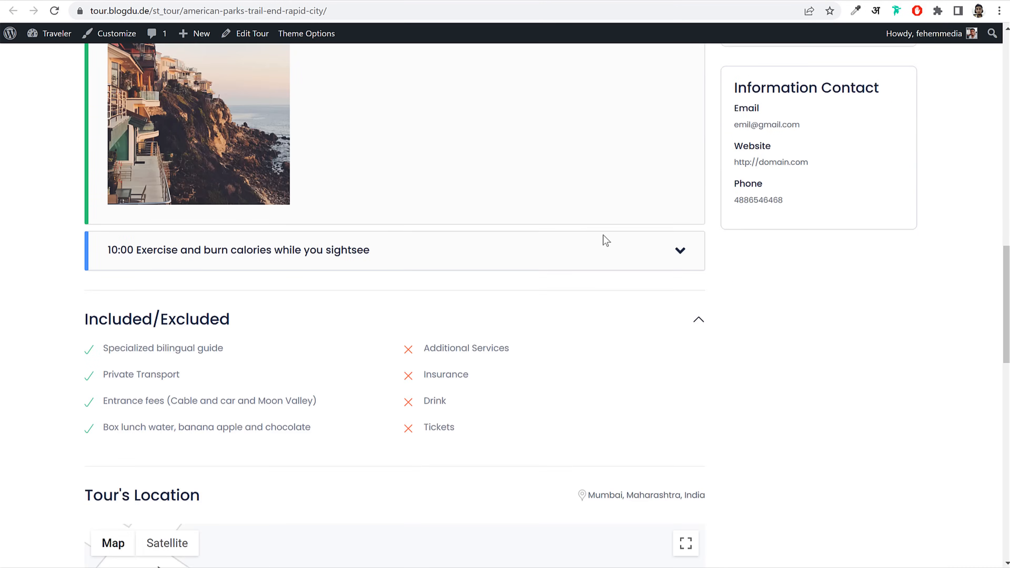
pyautogui.click(414, 205)
pyautogui.scroll(5, 481, 232)
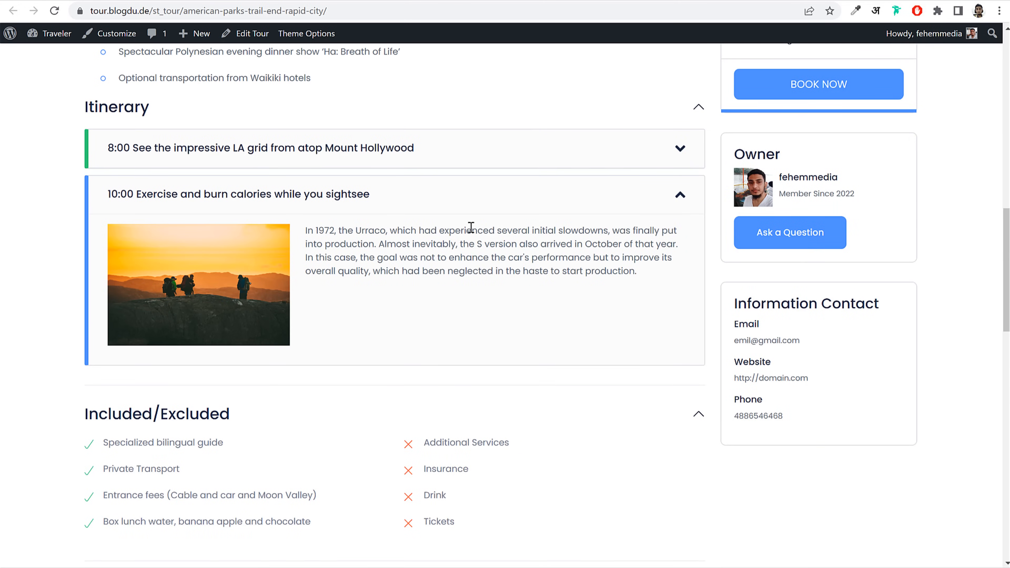
pyautogui.scroll(-17, 420, 228)
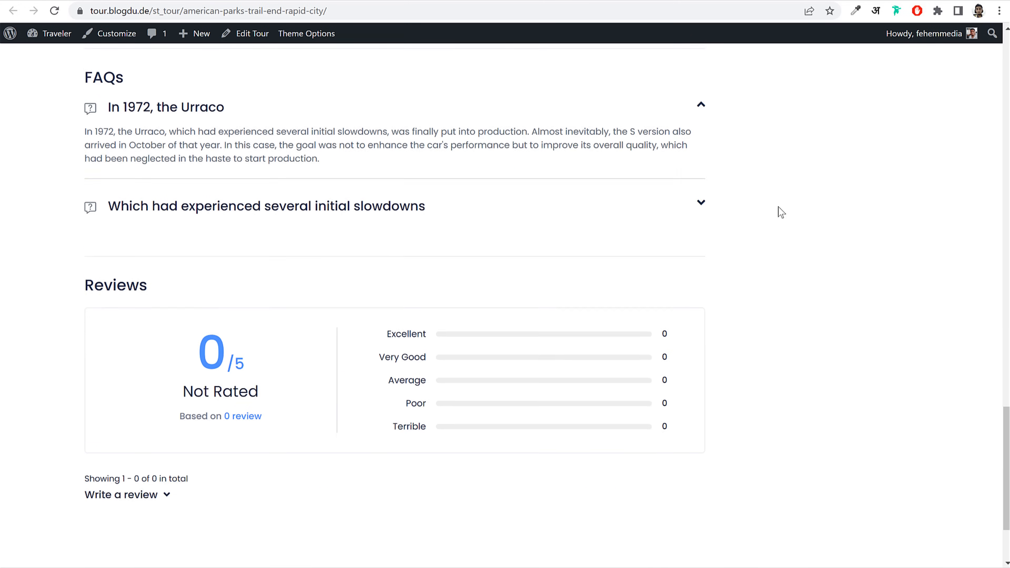
pyautogui.scroll(17, 779, 211)
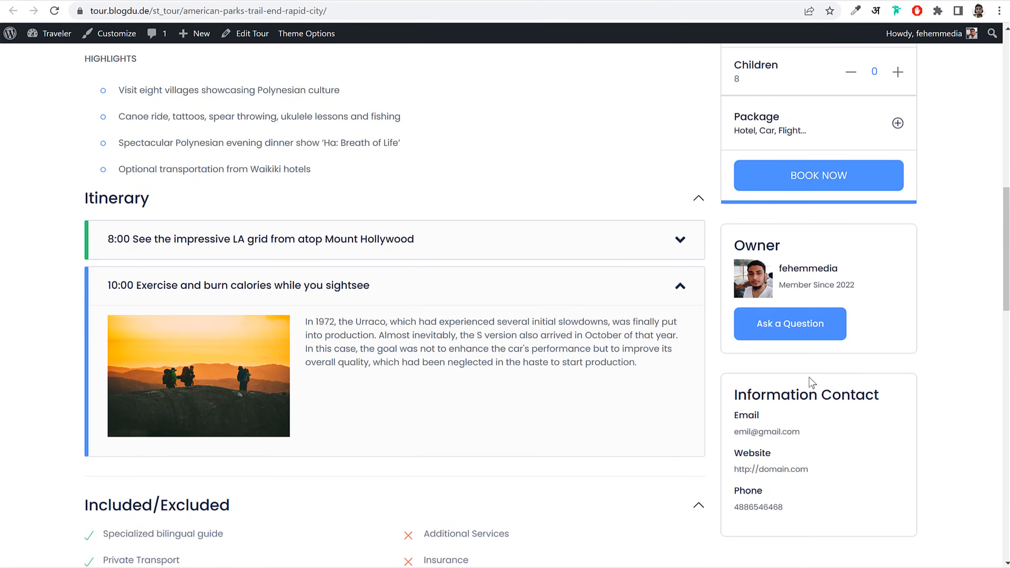
pyautogui.scroll(5, 868, 330)
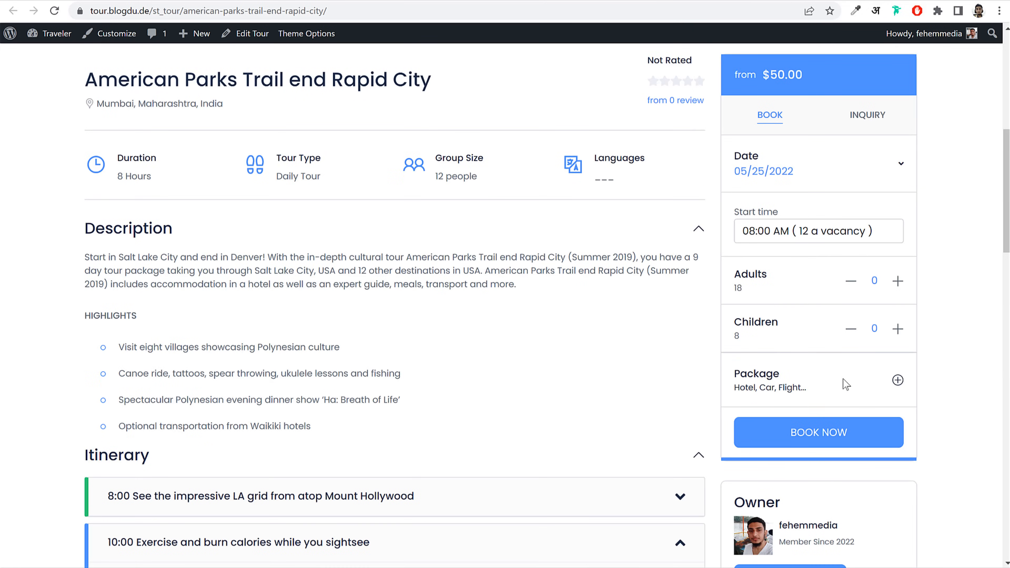
# - Check the Package and Start time options, then return to the Edit Tour screen
pyautogui.click(898, 381)
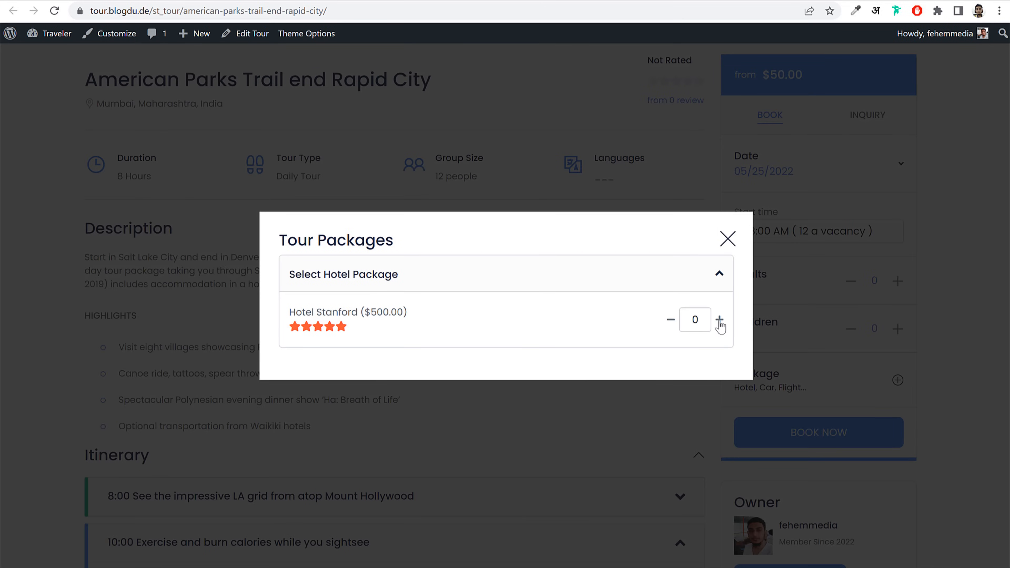
pyautogui.click(728, 239)
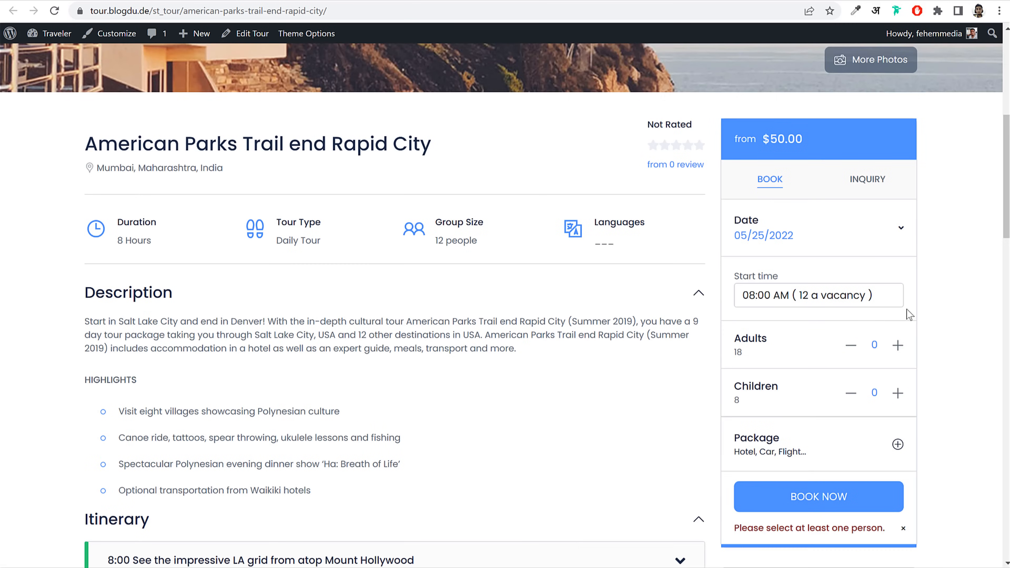
pyautogui.click(808, 299)
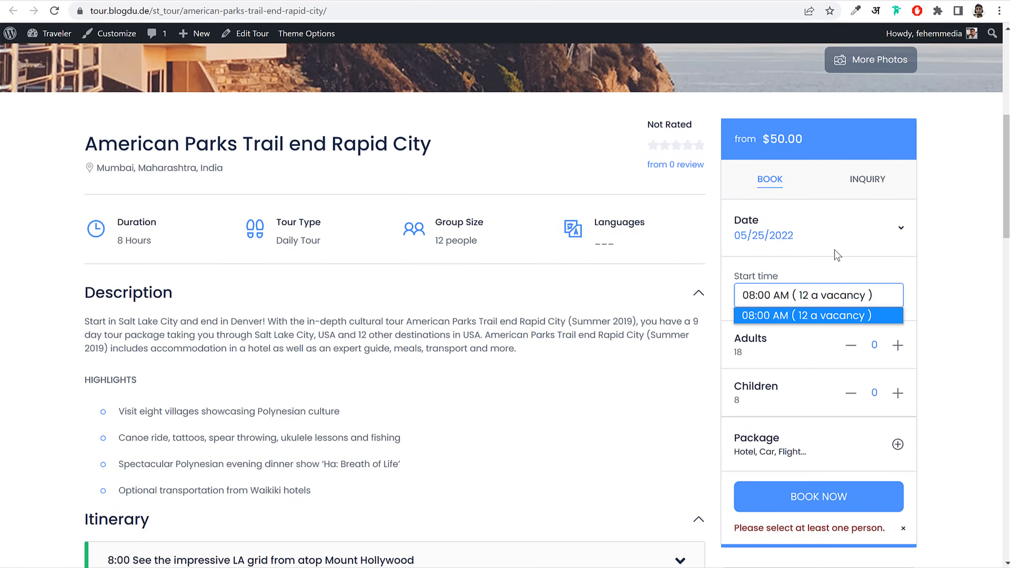
pyautogui.click(952, 283)
pyautogui.scroll(2, 951, 285)
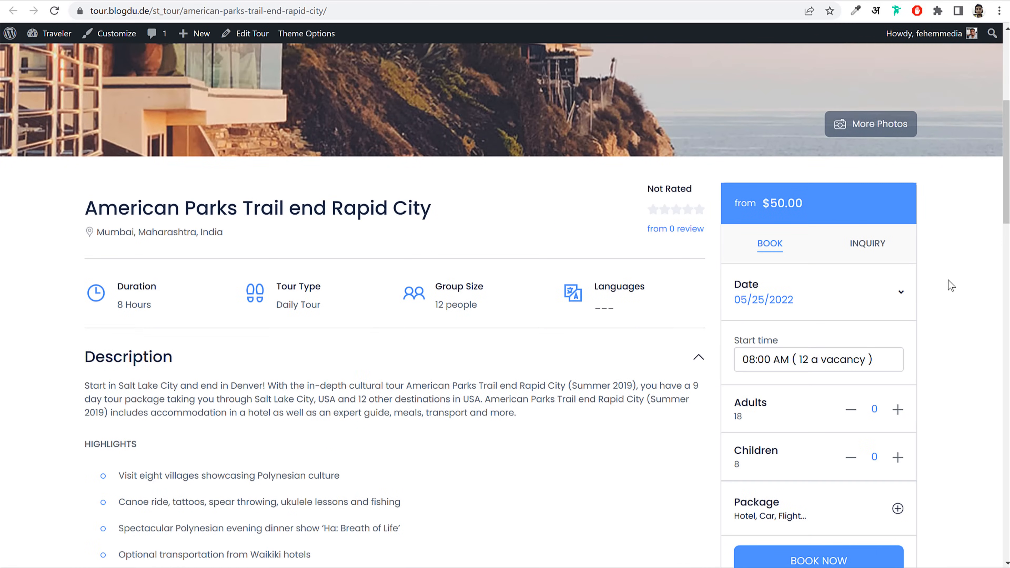
pyautogui.click(252, 33)
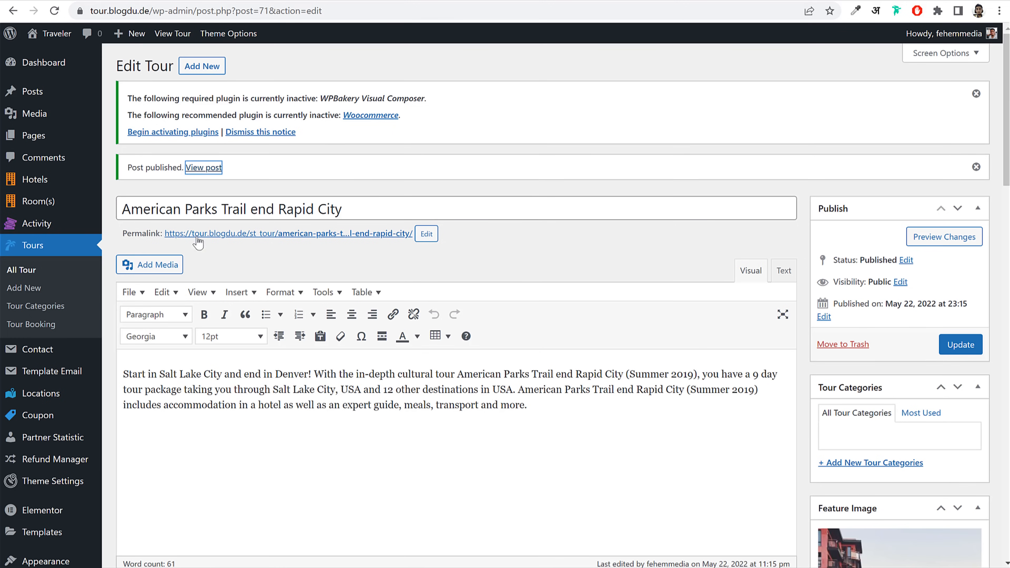
# - Start a new activity via Activity > Add New and scroll through the blank editor
pyautogui.moveTo(43, 227)
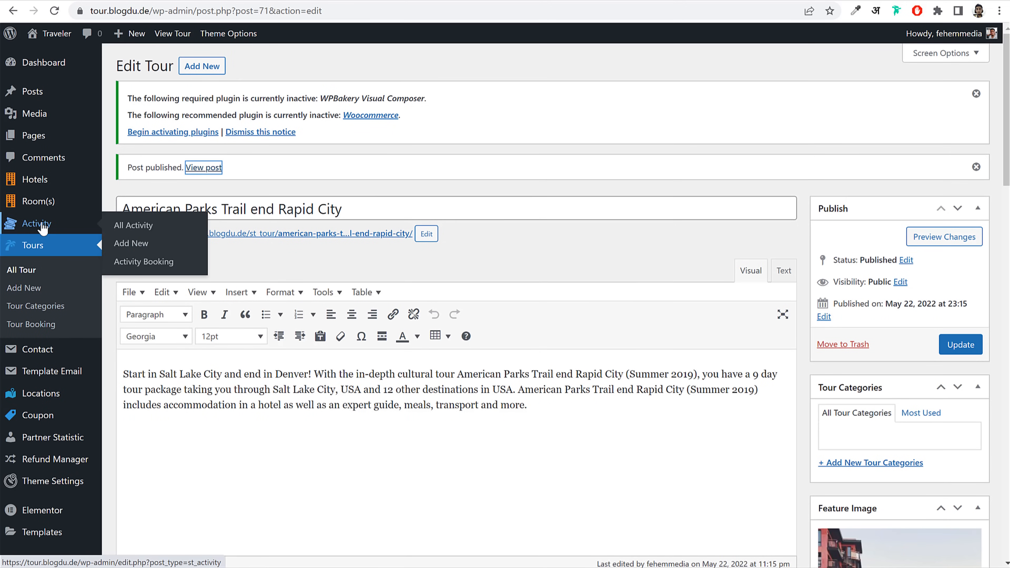
pyautogui.click(145, 246)
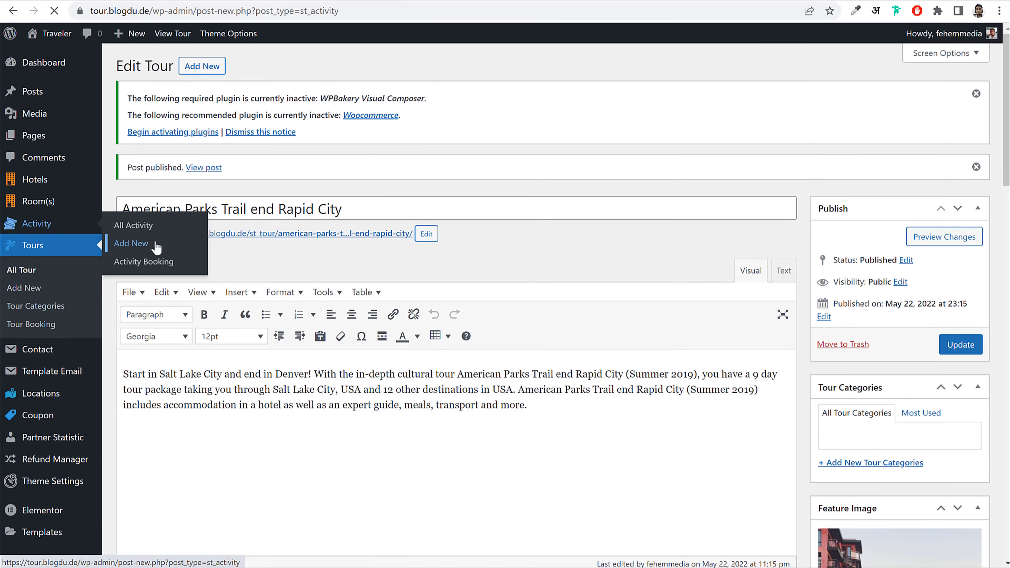
pyautogui.scroll(-4, 331, 311)
pyautogui.scroll(-7, 402, 312)
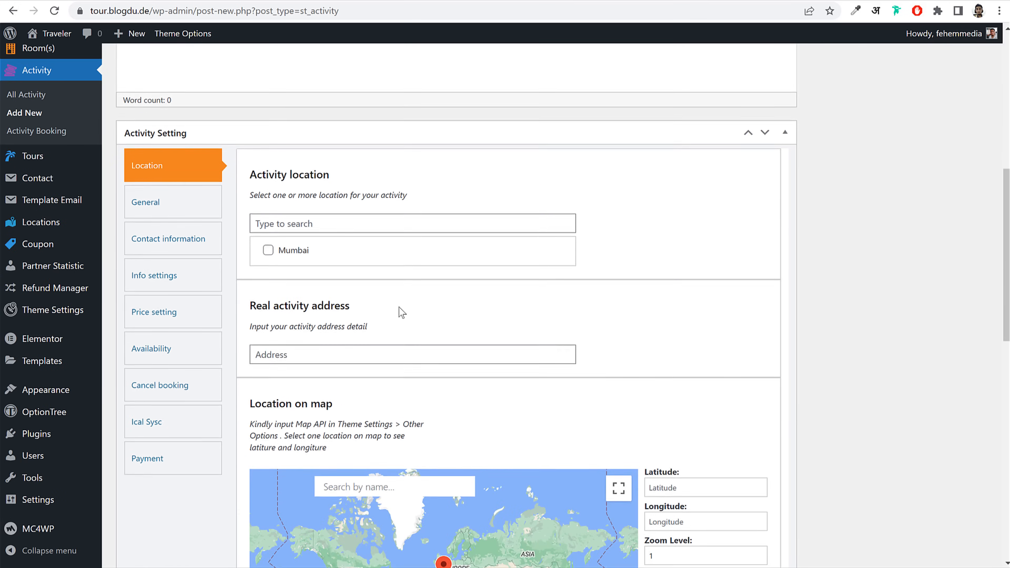
pyautogui.scroll(-12, 402, 312)
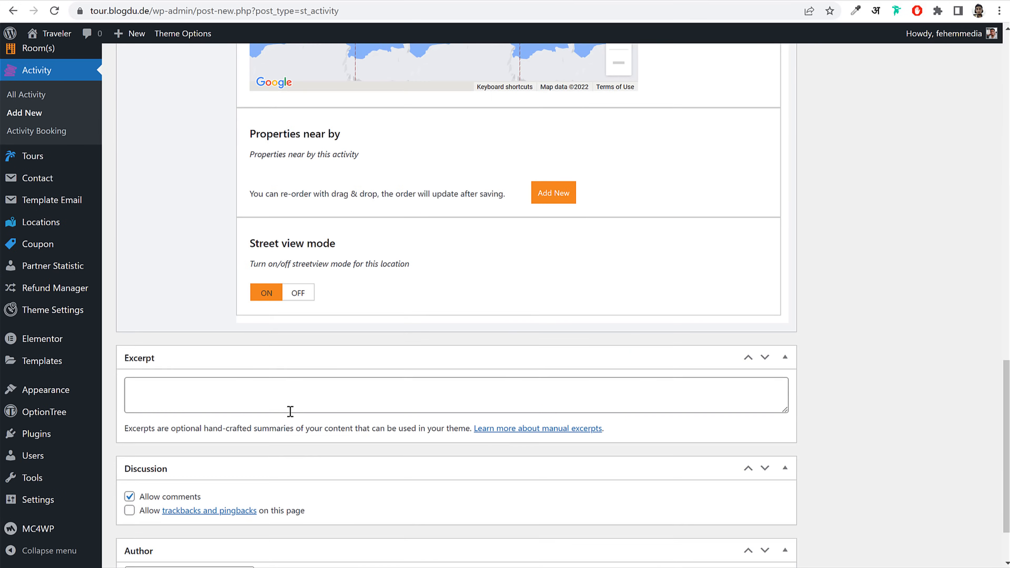
pyautogui.scroll(12, 226, 290)
# - Review the Activity Setting tabs: general, availability calendar, calendar sync, payment gateways and info
pyautogui.click(176, 231)
pyautogui.scroll(-5, 525, 327)
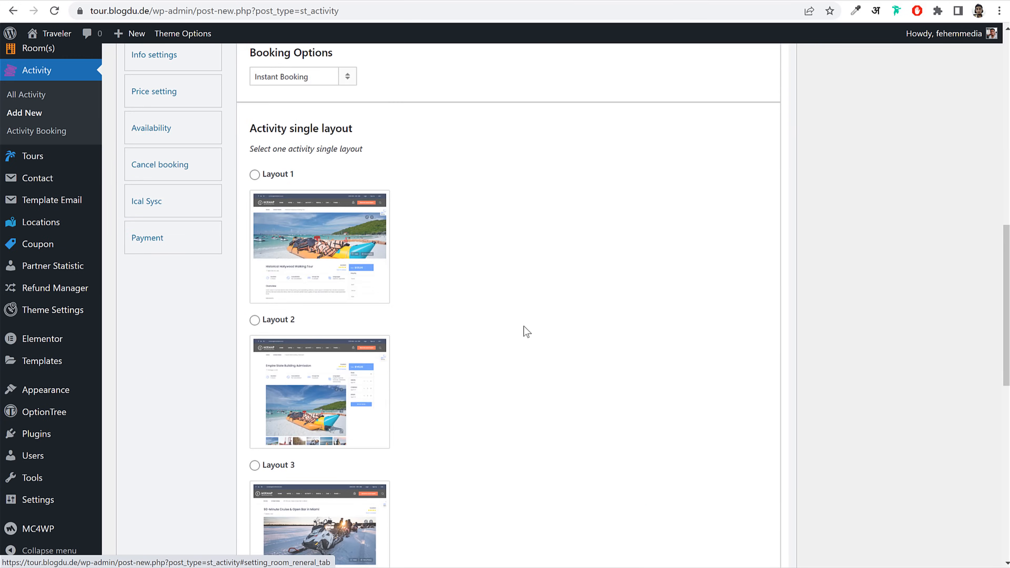
pyautogui.scroll(-5, 524, 331)
pyautogui.scroll(6, 477, 279)
pyautogui.click(171, 193)
pyautogui.click(181, 257)
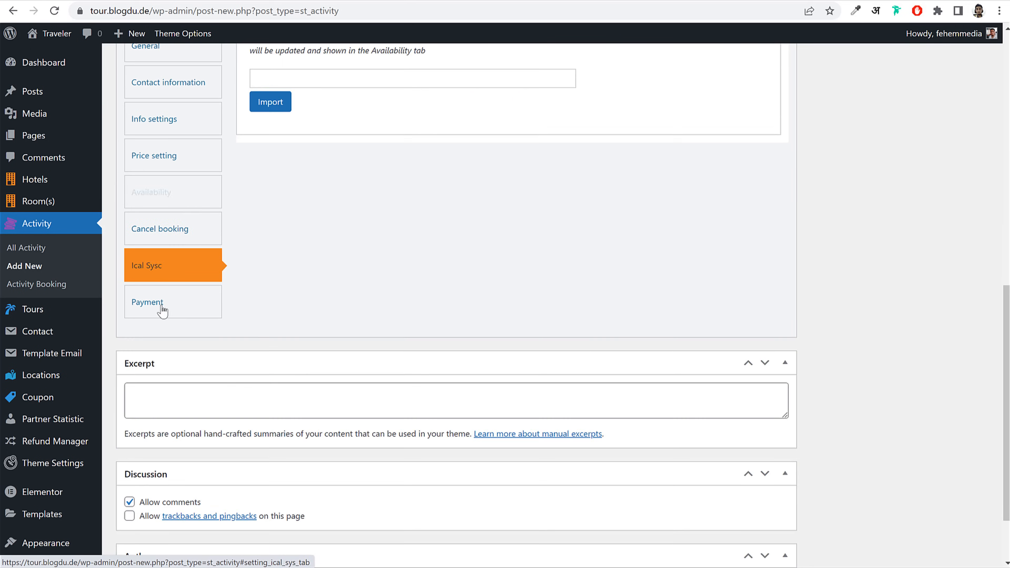
pyautogui.click(163, 311)
pyautogui.click(183, 132)
pyautogui.scroll(10, 660, 350)
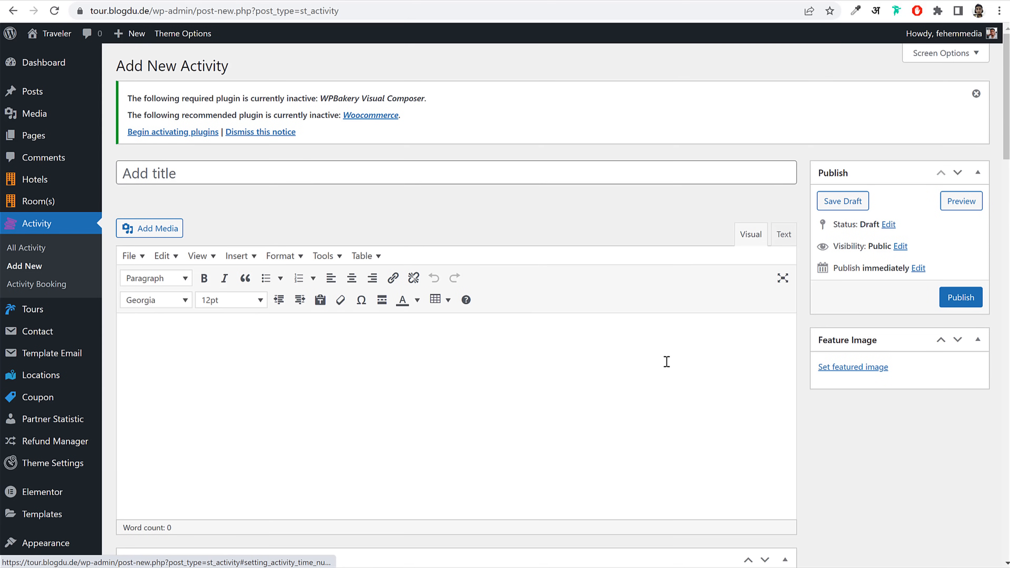
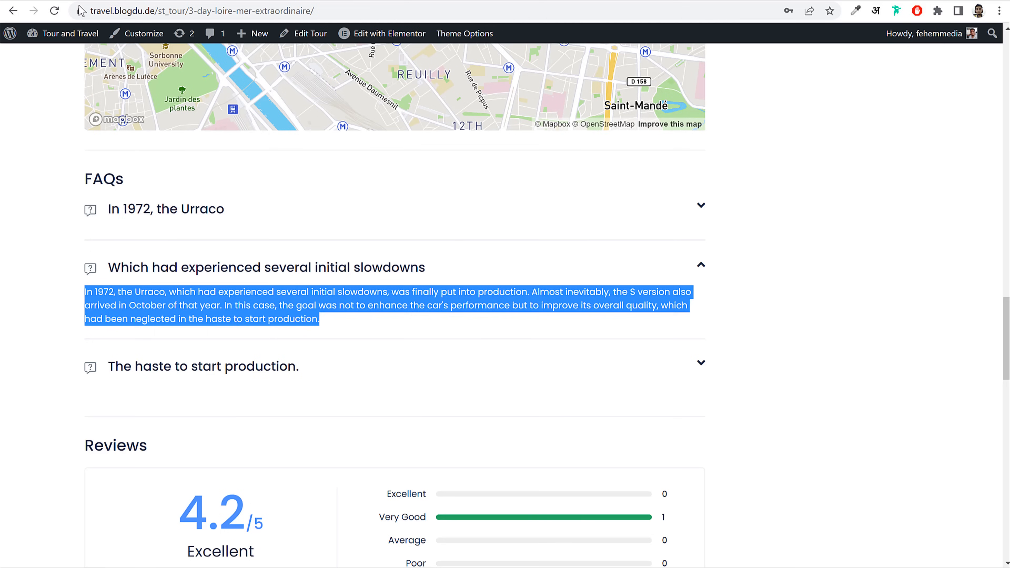
# - Look over the demo site's home page, then open the WordPress Pages list
pyautogui.scroll(10, 76, 171)
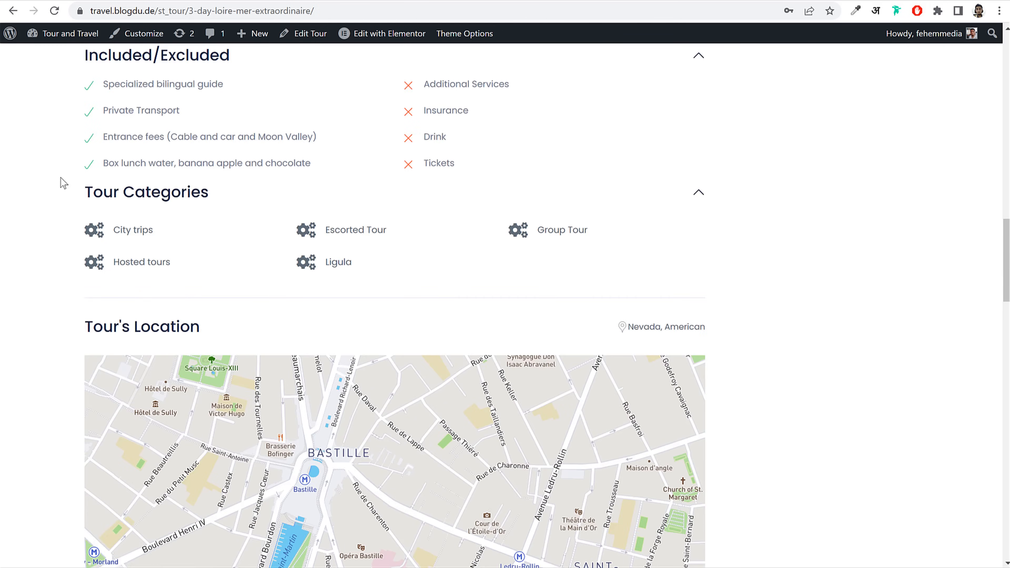
pyautogui.scroll(15, 64, 183)
pyautogui.click(168, 106)
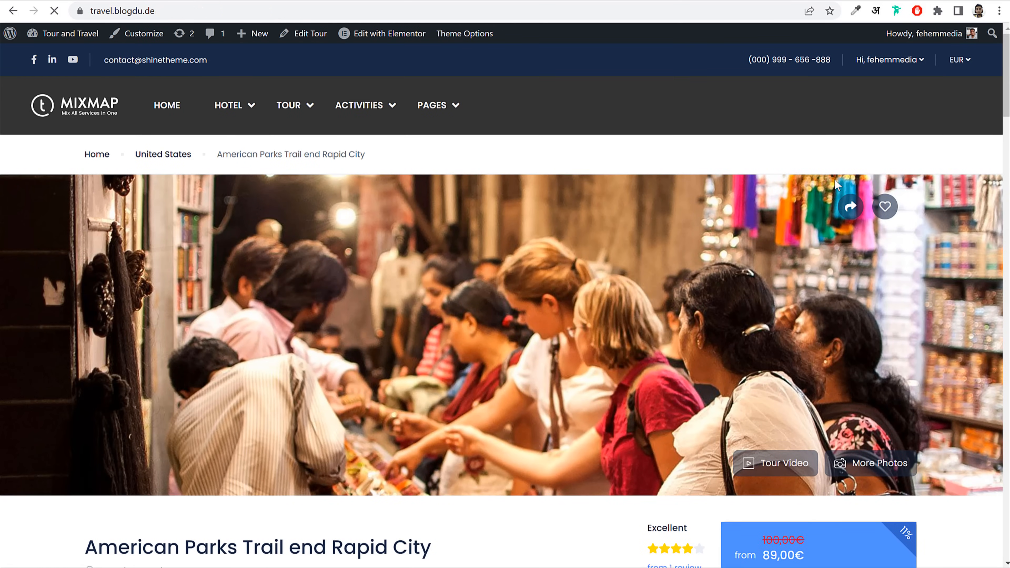
pyautogui.scroll(-6, 794, 311)
pyautogui.scroll(-15, 795, 311)
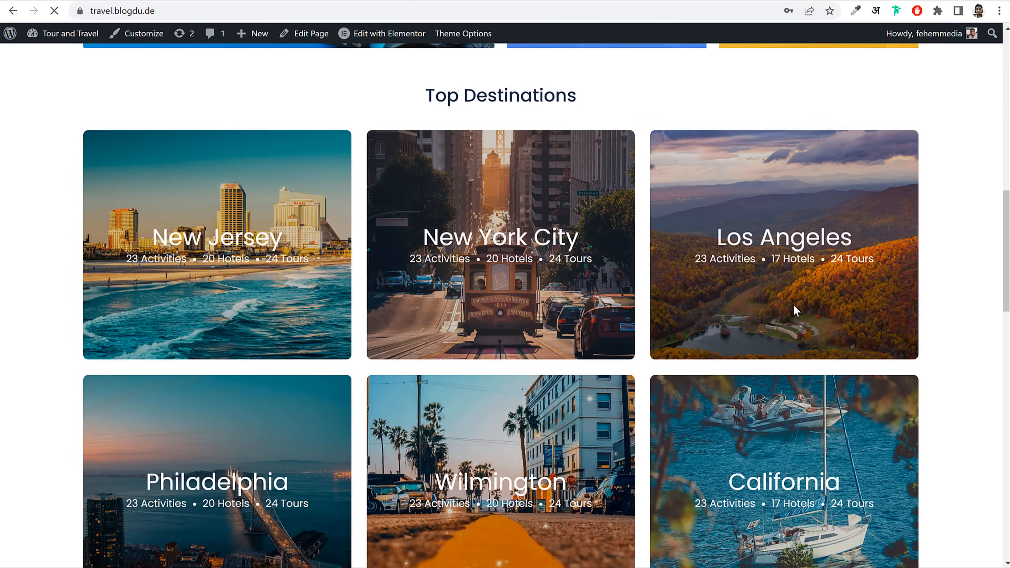
pyautogui.scroll(20, 794, 311)
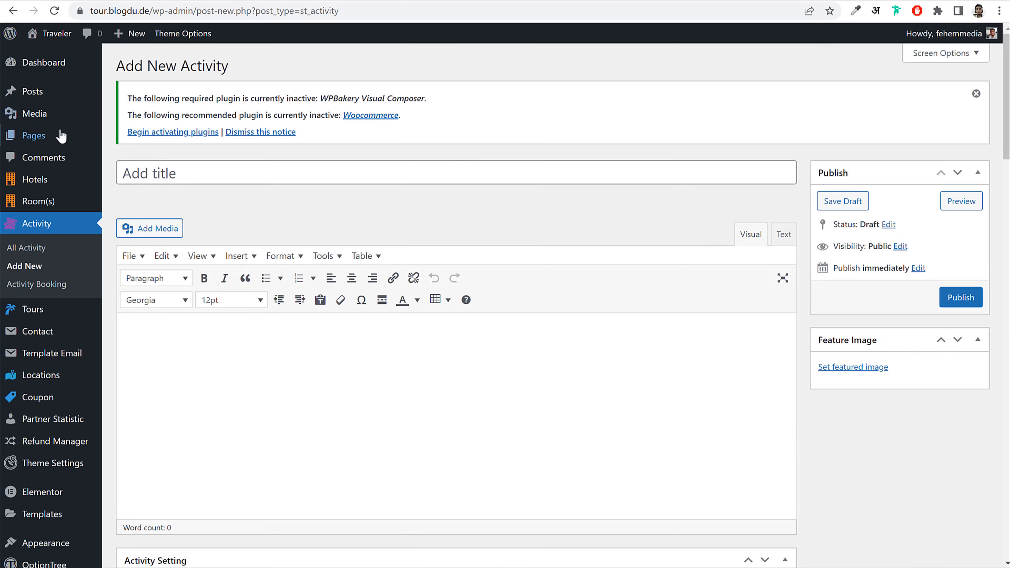
pyautogui.click(61, 136)
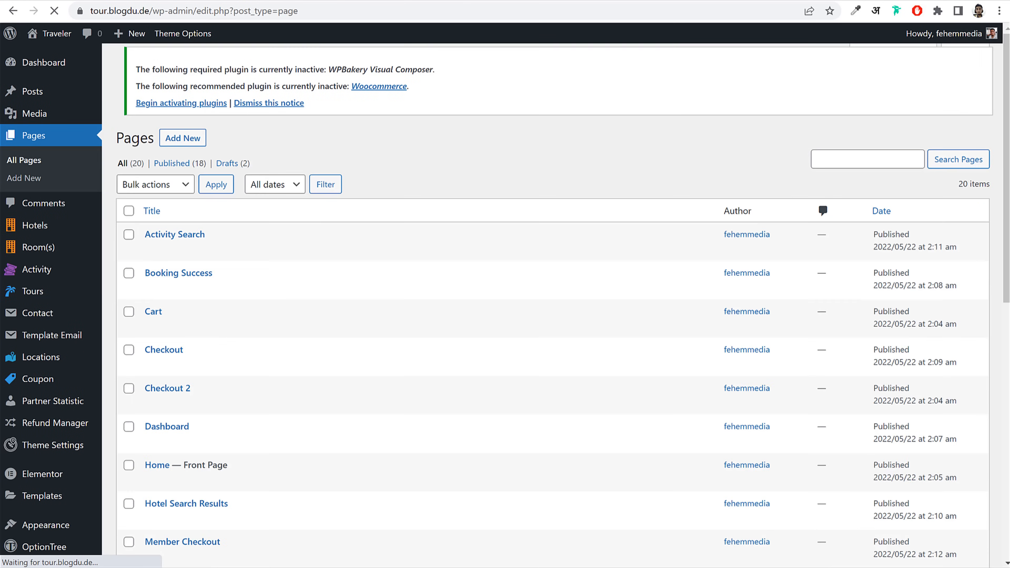
# - Open the Home page in the Elementor builder and close the Navigator panel
pyautogui.scroll(-4, 202, 325)
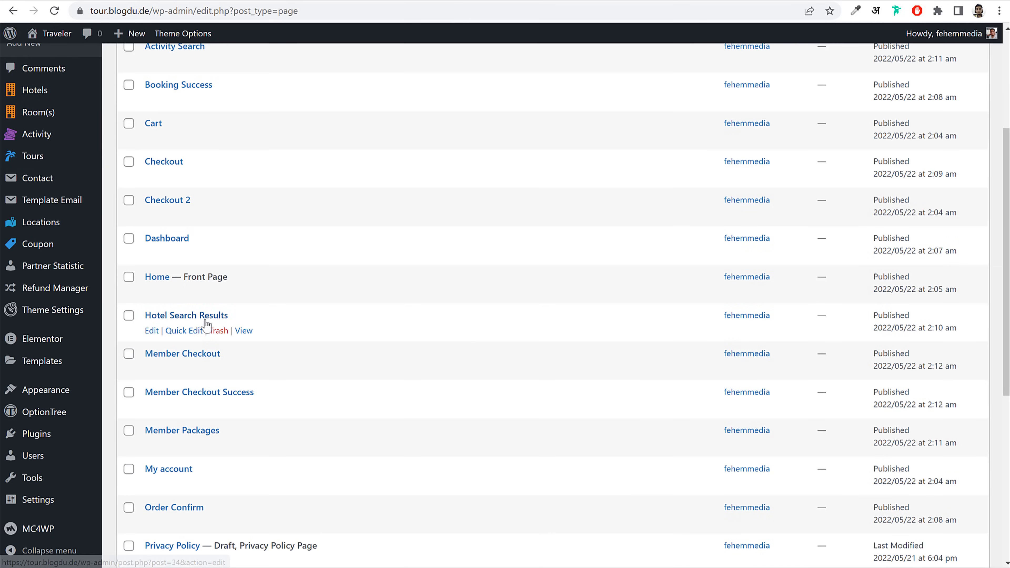
pyautogui.moveTo(180, 277); pyautogui.dragTo(228, 278)
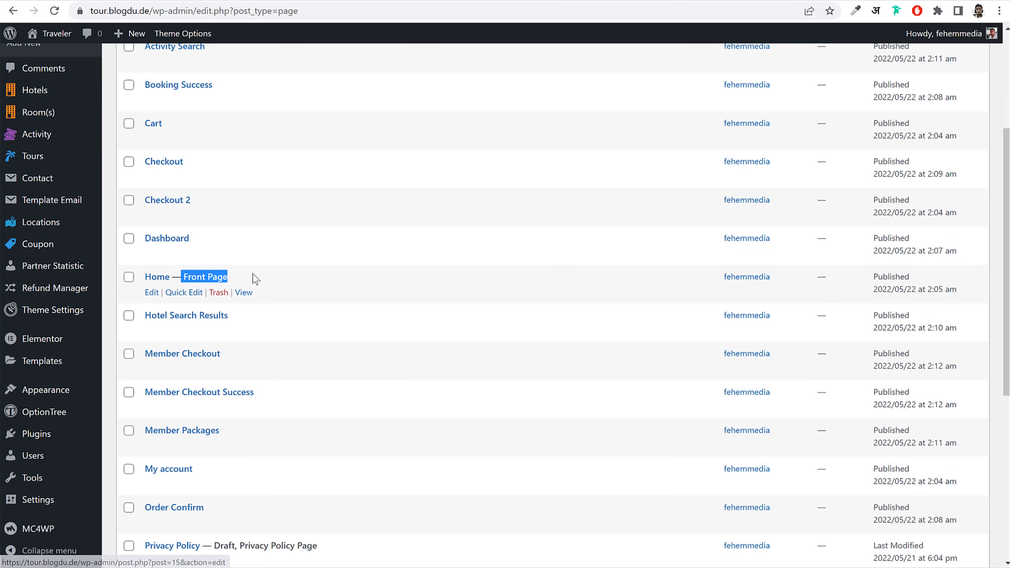
pyautogui.click(151, 293)
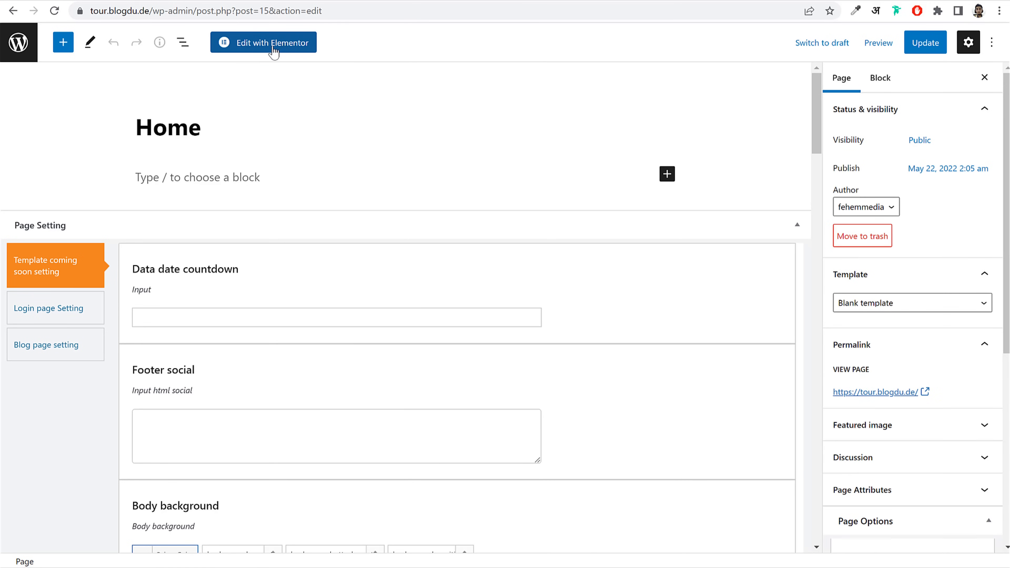
pyautogui.click(277, 47)
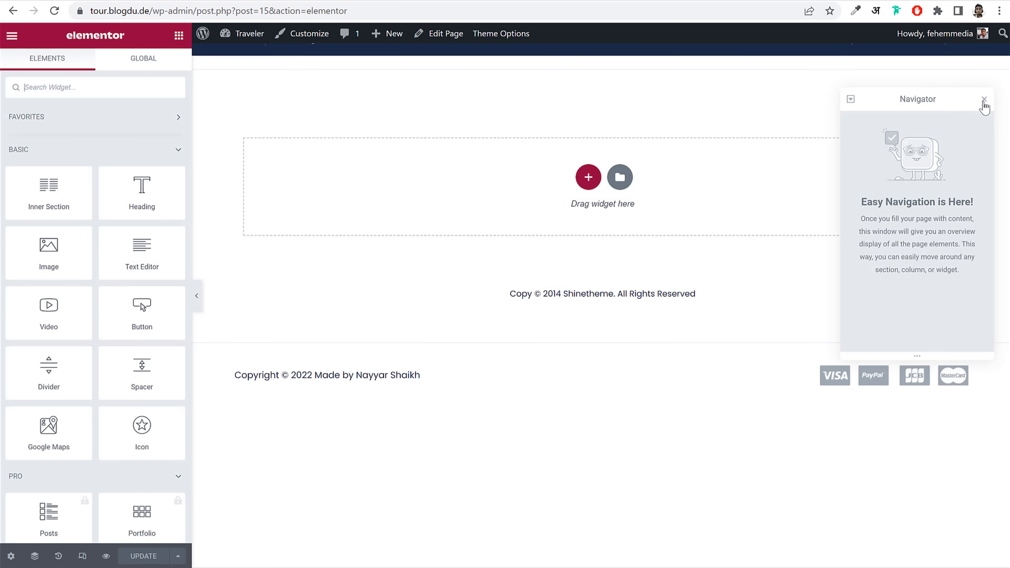
pyautogui.click(984, 99)
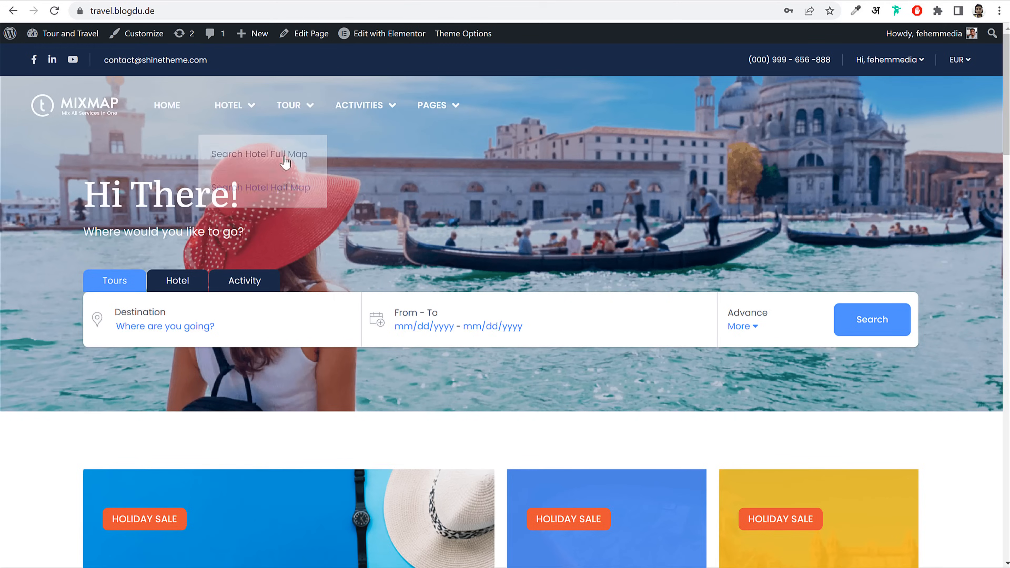
pyautogui.scroll(-12, 535, 319)
pyautogui.scroll(7, 536, 318)
pyautogui.scroll(6, 536, 318)
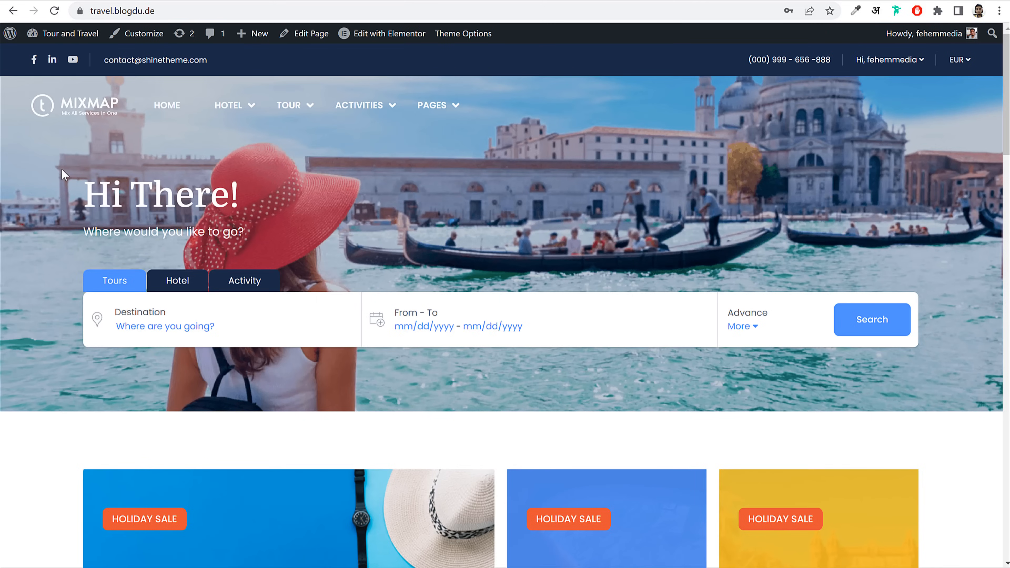
pyautogui.moveTo(62, 168); pyautogui.dragTo(342, 281)
pyautogui.click(366, 234)
pyautogui.scroll(-6, 365, 234)
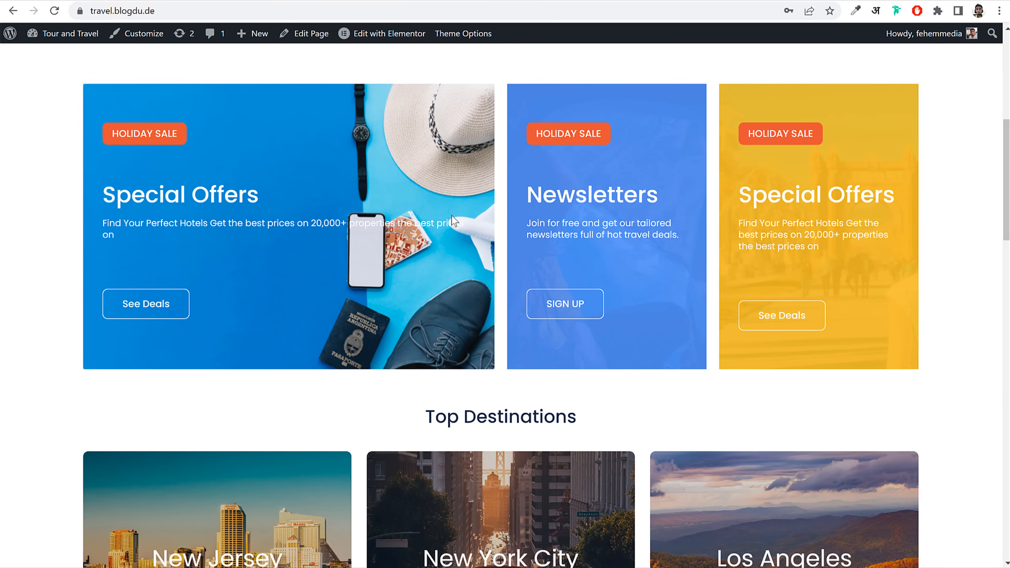
pyautogui.scroll(-5, 734, 234)
pyautogui.scroll(-3, 753, 238)
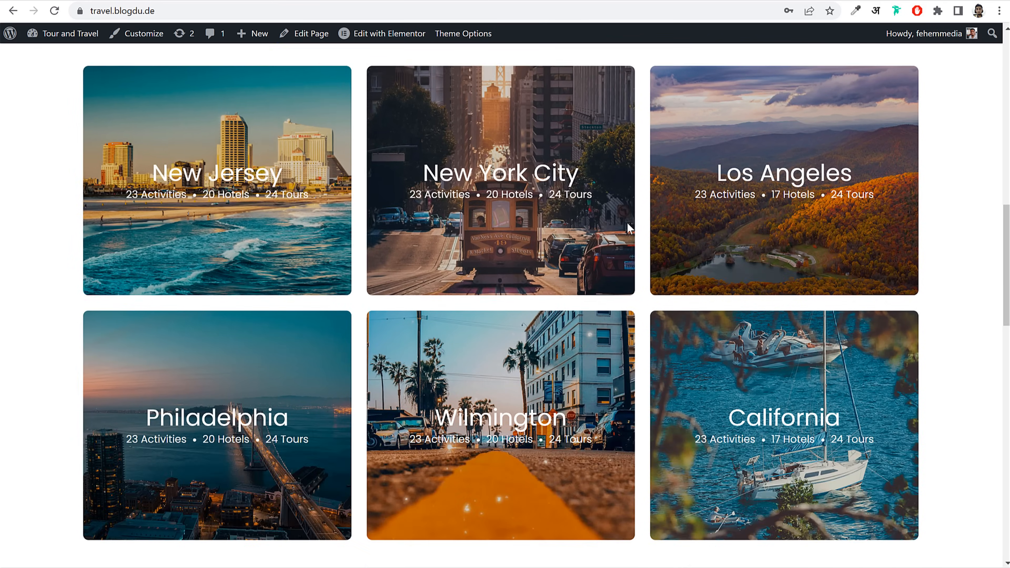
pyautogui.scroll(-8, 753, 238)
pyautogui.scroll(-6, 255, 240)
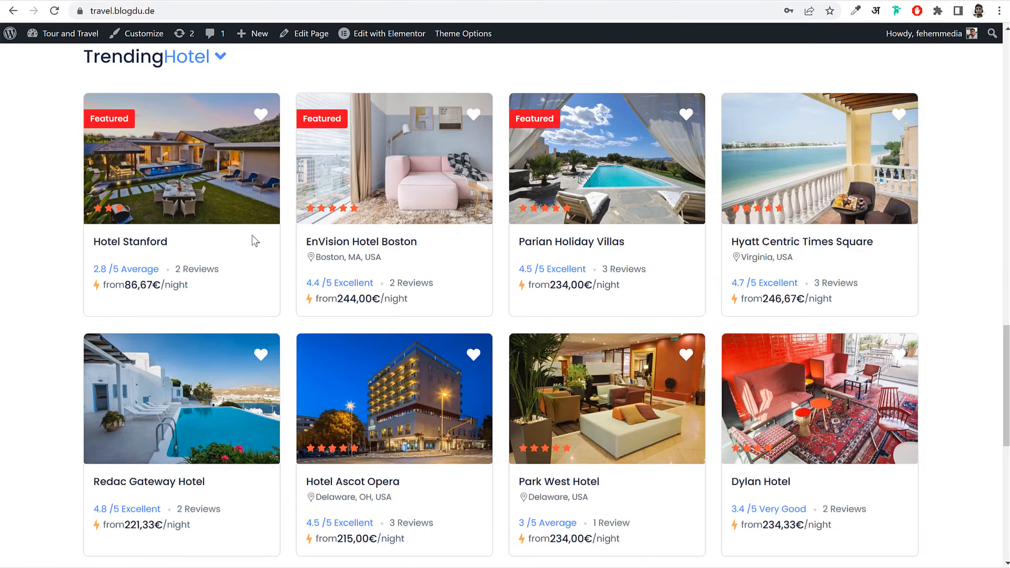
pyautogui.scroll(20, 260, 247)
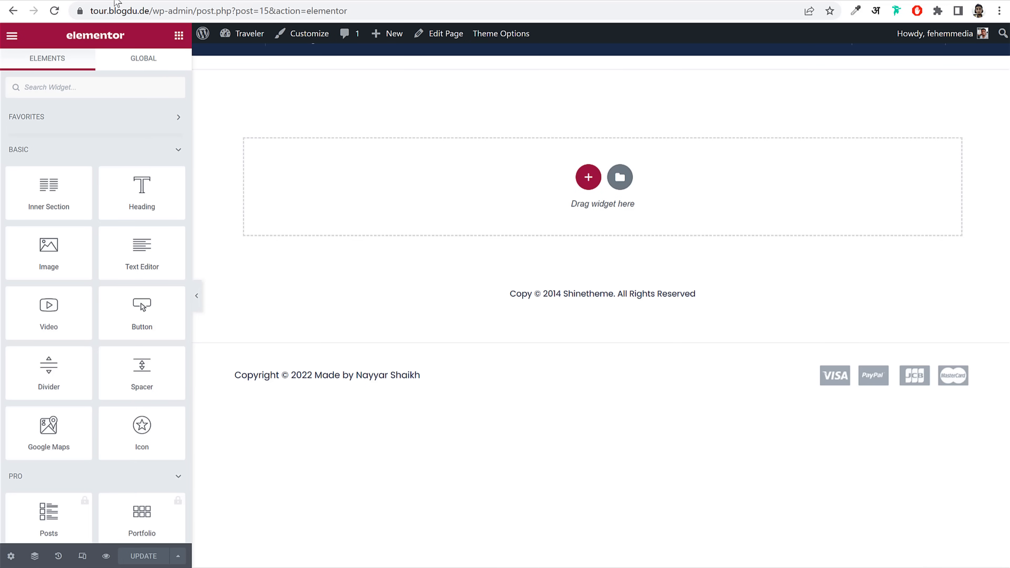
pyautogui.click(117, 2)
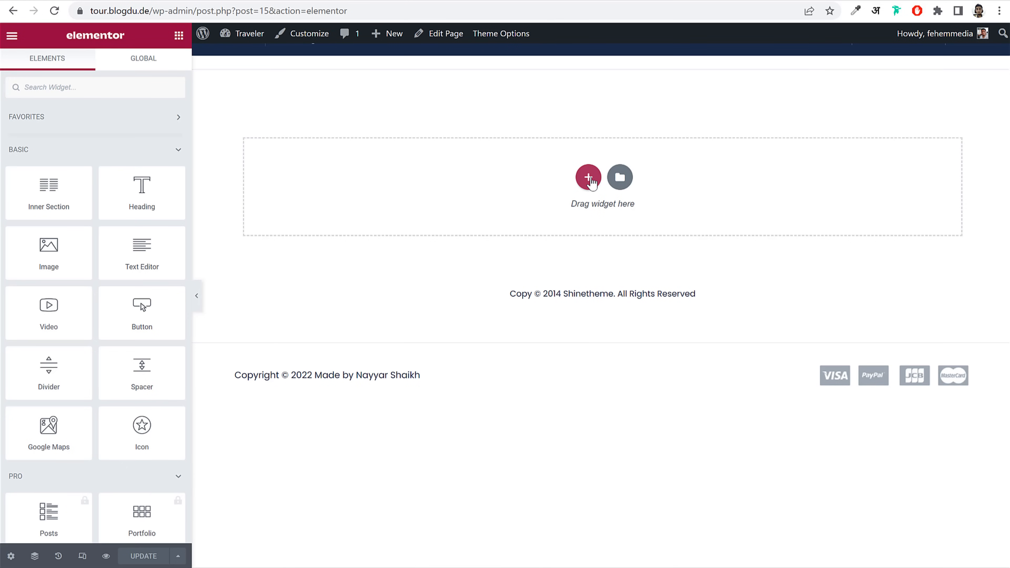
# - Add a single-column section to the Home page and select the demo's Hi There! heading text
pyautogui.scroll(-15, 108, 277)
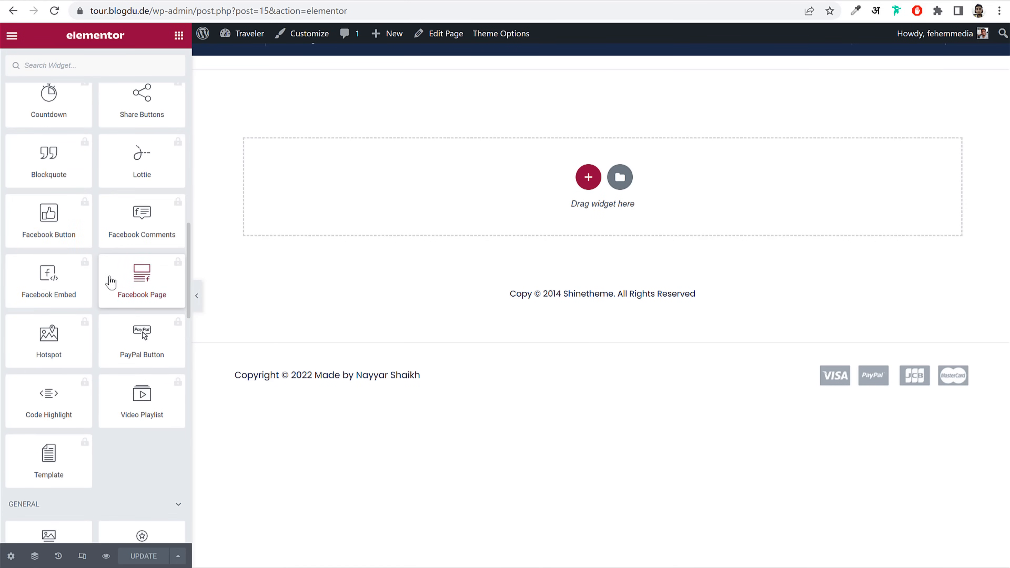
pyautogui.scroll(15, 129, 241)
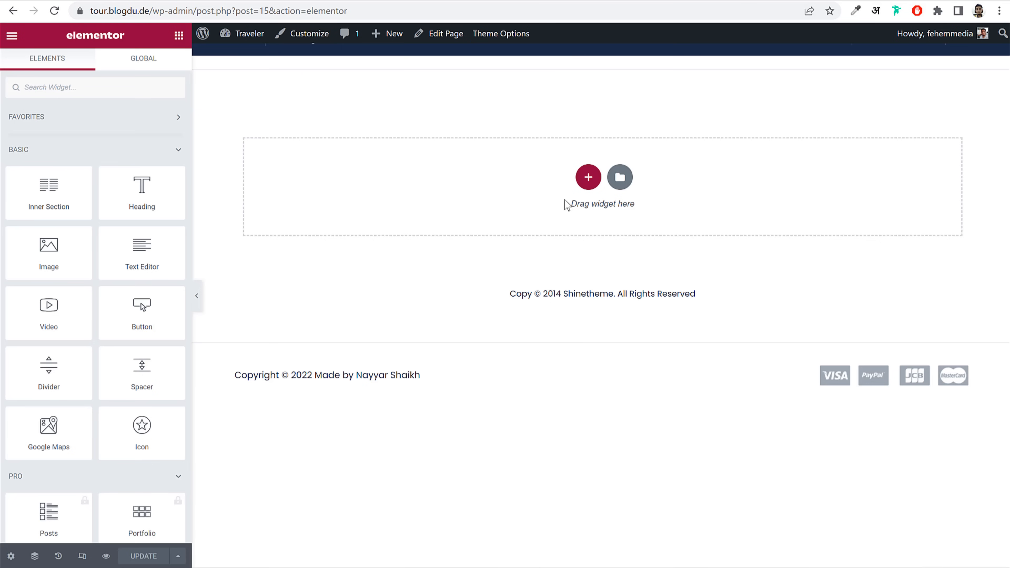
pyautogui.click(589, 177)
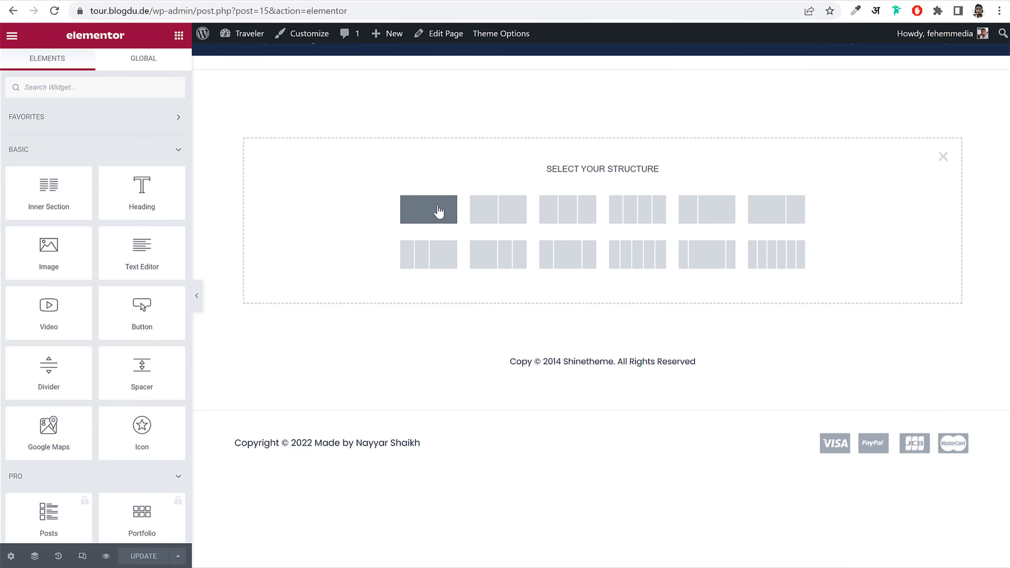
pyautogui.click(435, 215)
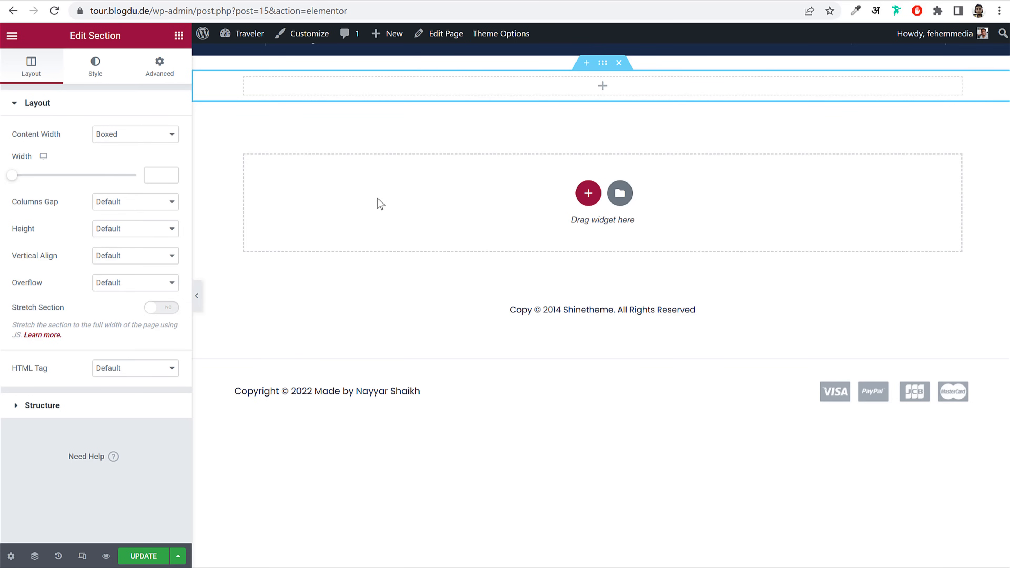
pyautogui.click(179, 37)
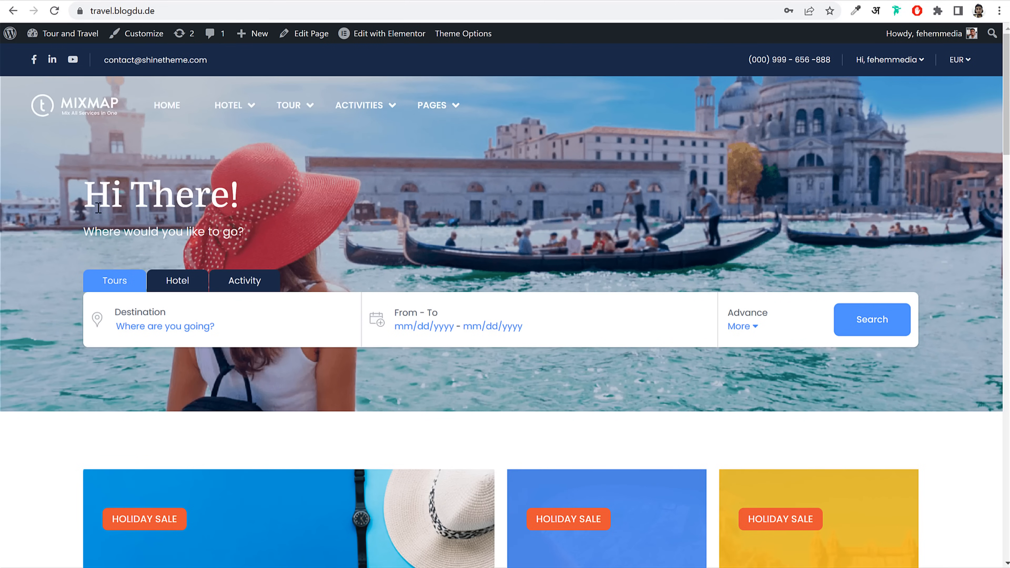
pyautogui.moveTo(84, 185); pyautogui.dragTo(269, 207)
pyautogui.hotkey('ctrl', 'c')
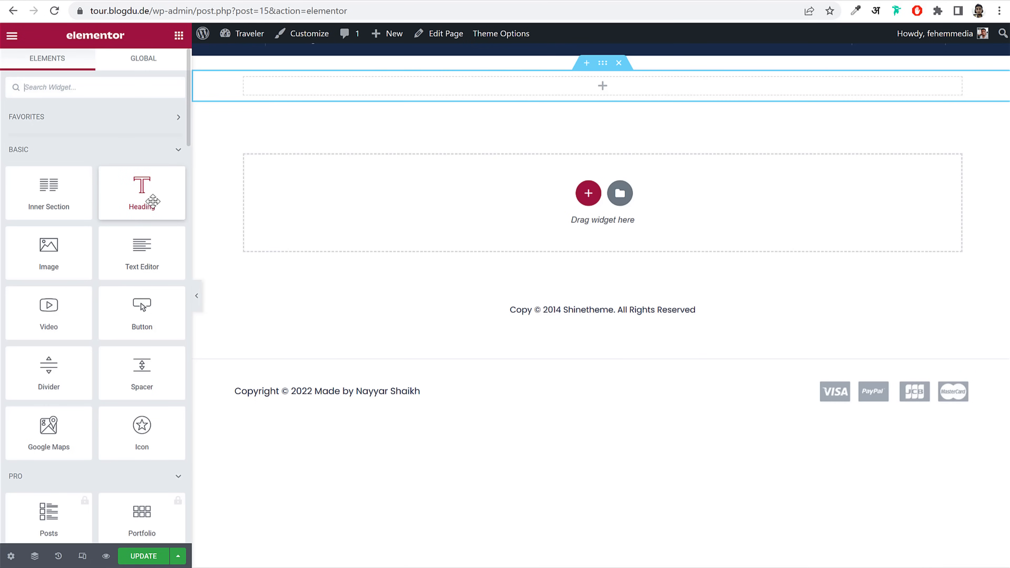
# - Place a Heading widget in the new section with the title 'Hi There!'
pyautogui.moveTo(120, 199); pyautogui.dragTo(332, 100)
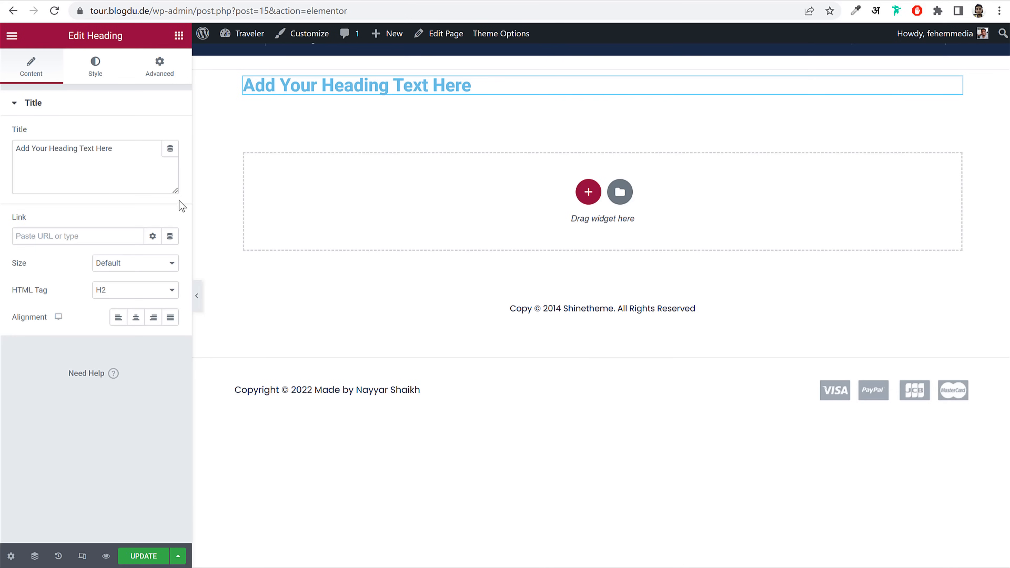
pyautogui.click(139, 174)
pyautogui.hotkey('ctrl', 'a')
pyautogui.hotkey('ctrl', 'v')
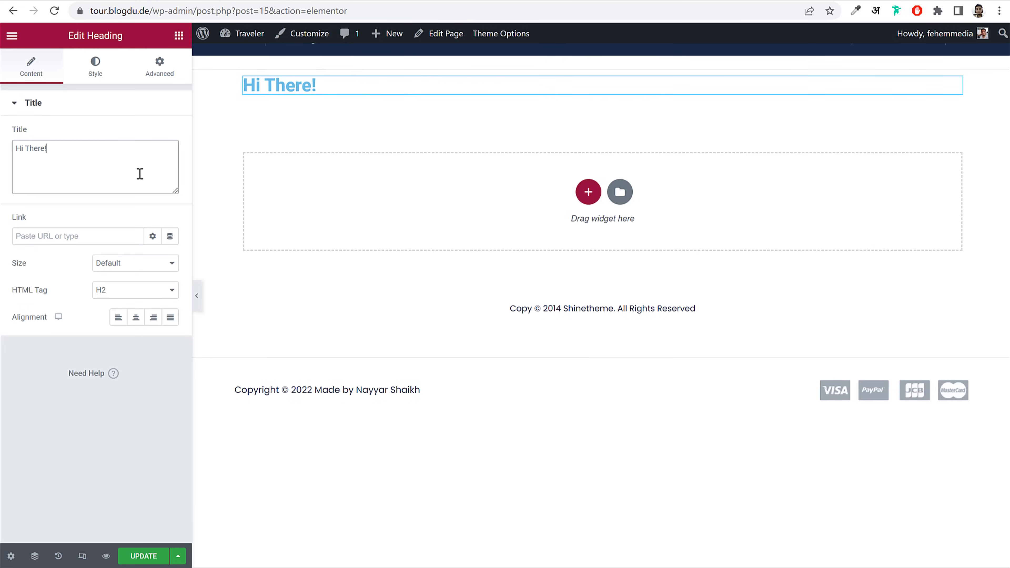
# - Try #FFFFFF as the heading text colour, then reset it to default
pyautogui.click(98, 71)
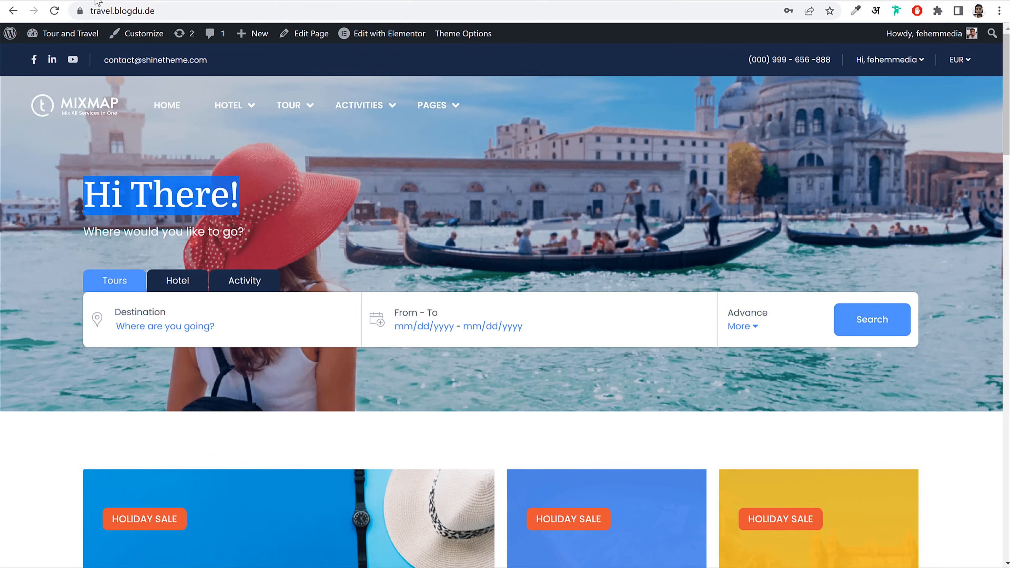
pyautogui.click(117, 206)
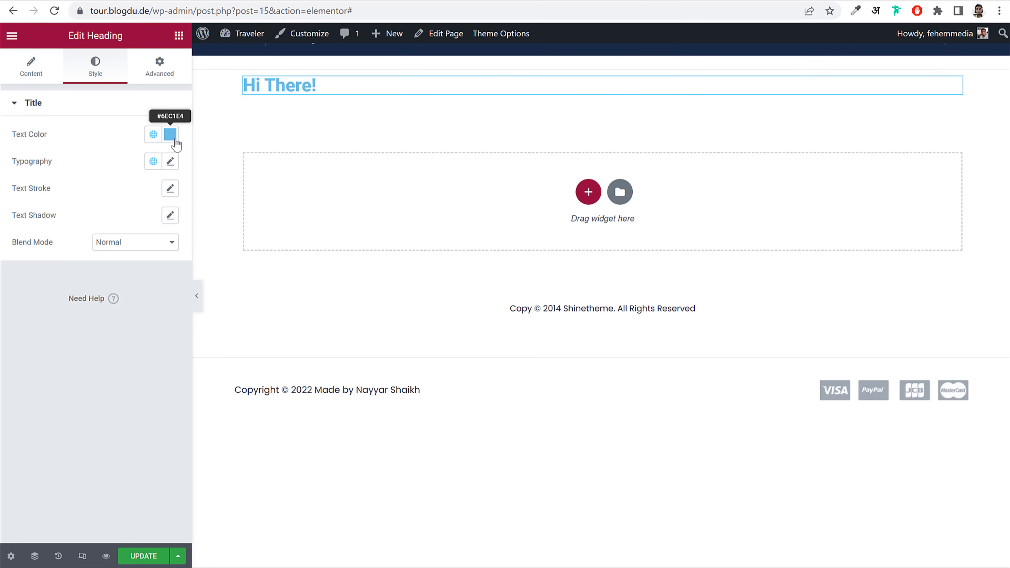
pyautogui.click(174, 139)
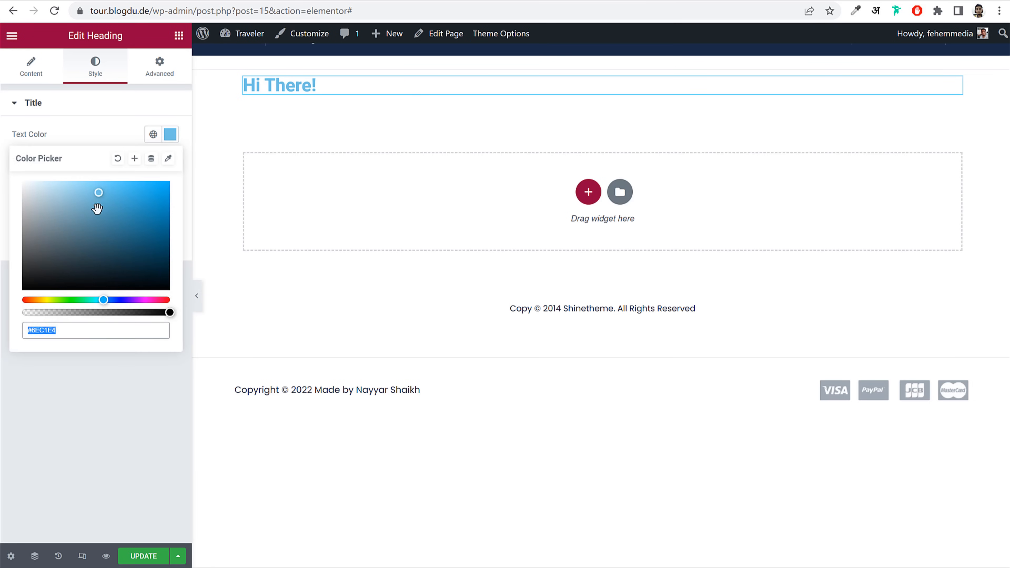
pyautogui.write('#FFFFFF')
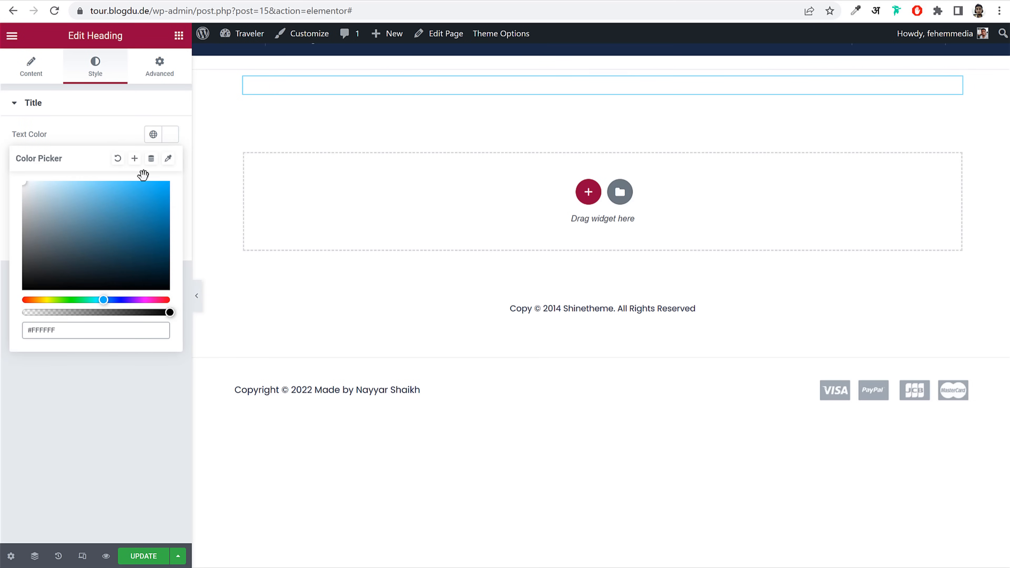
pyautogui.click(118, 159)
pyautogui.click(119, 129)
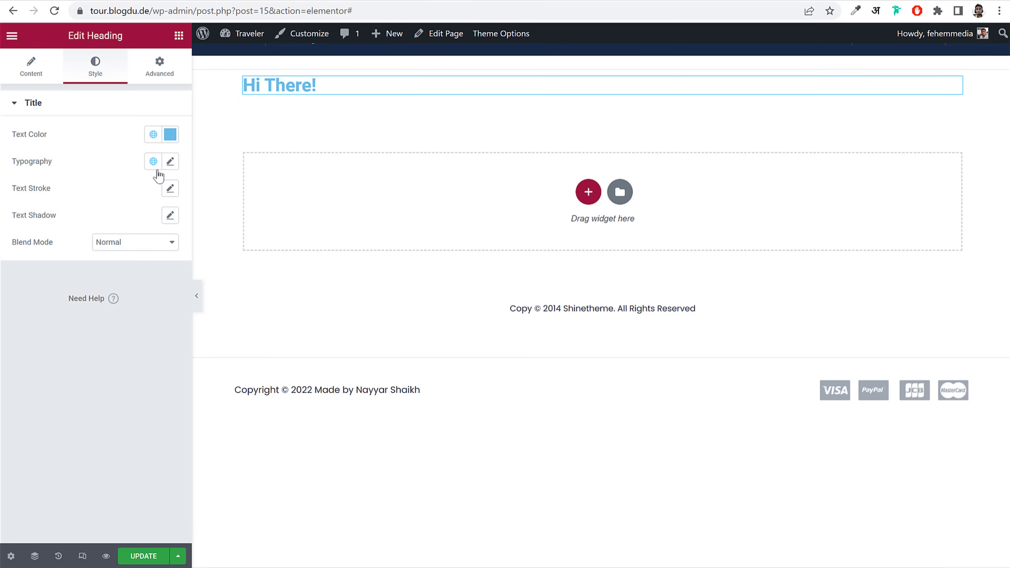
pyautogui.moveTo(62, 160); pyautogui.dragTo(13, 165)
pyautogui.click(170, 162)
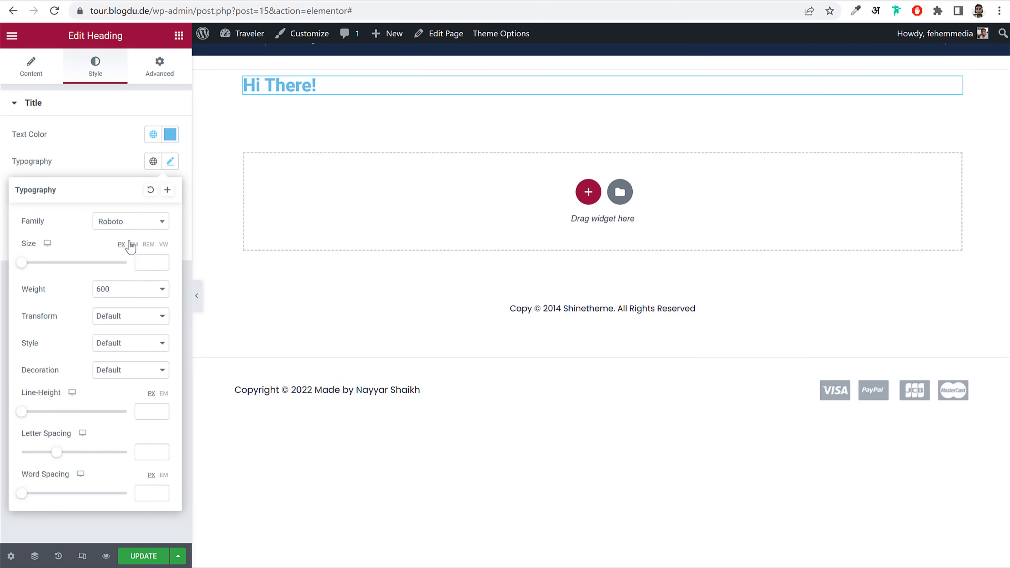
# - Set the Hi There! heading's font family to Gelasio
pyautogui.click(127, 227)
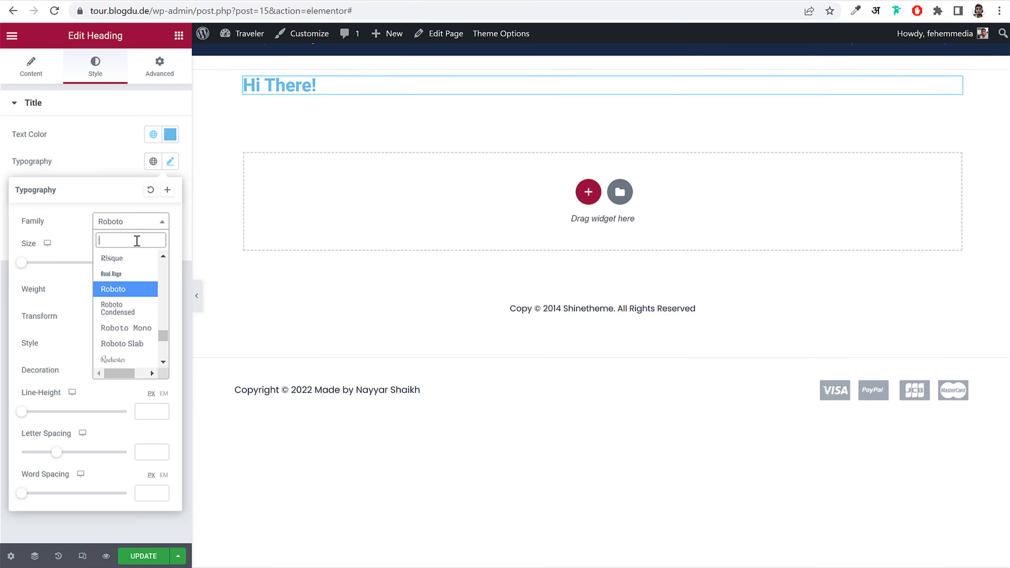
pyautogui.write('serif')
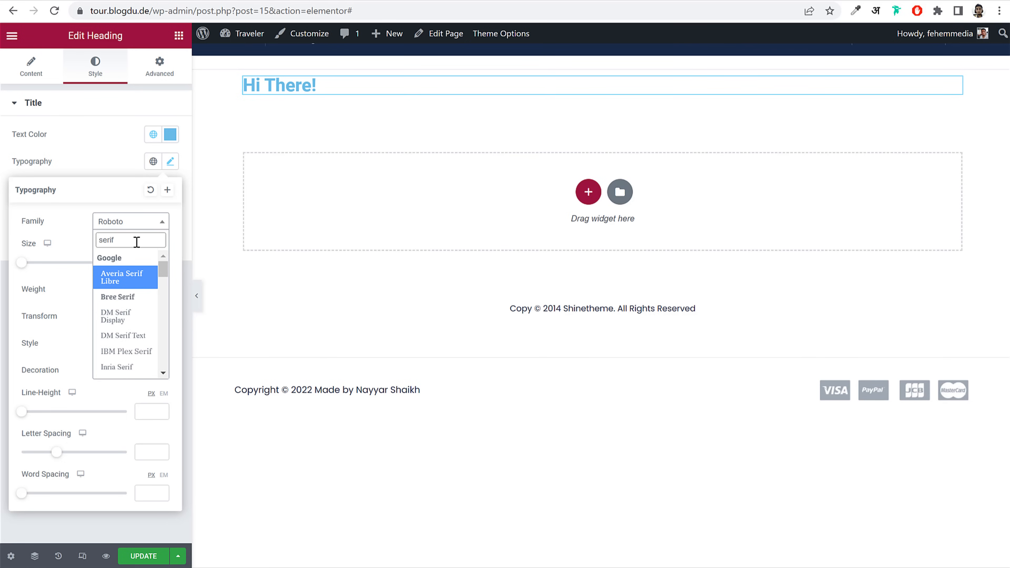
pyautogui.press('Down')
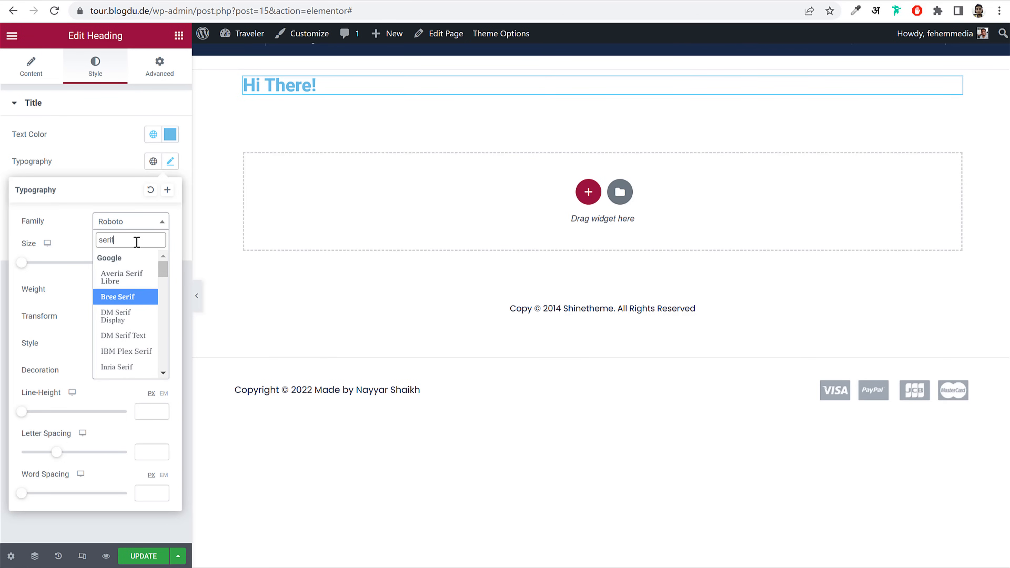
pyautogui.scroll(-2, 127, 334)
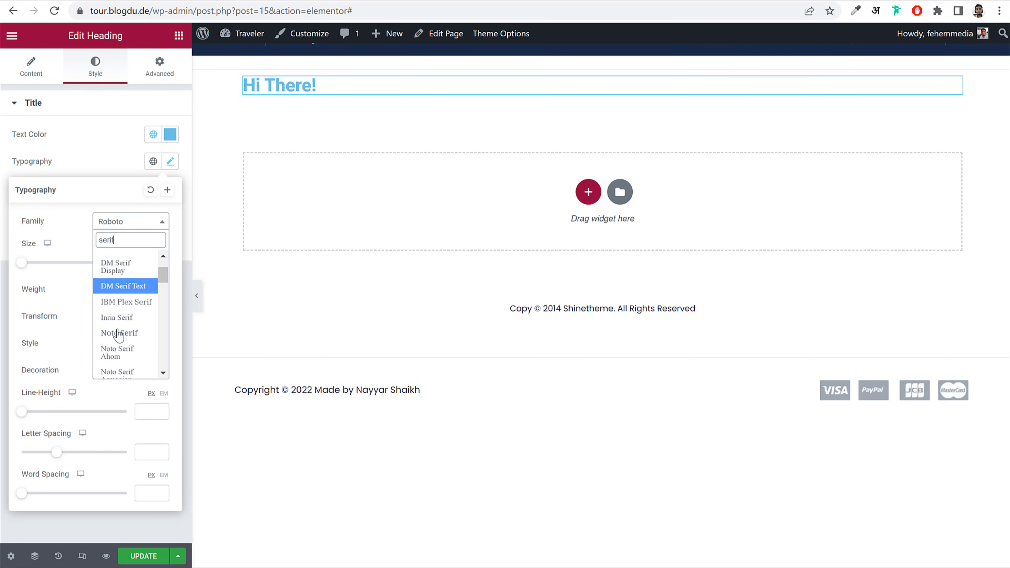
pyautogui.scroll(-3, 135, 348)
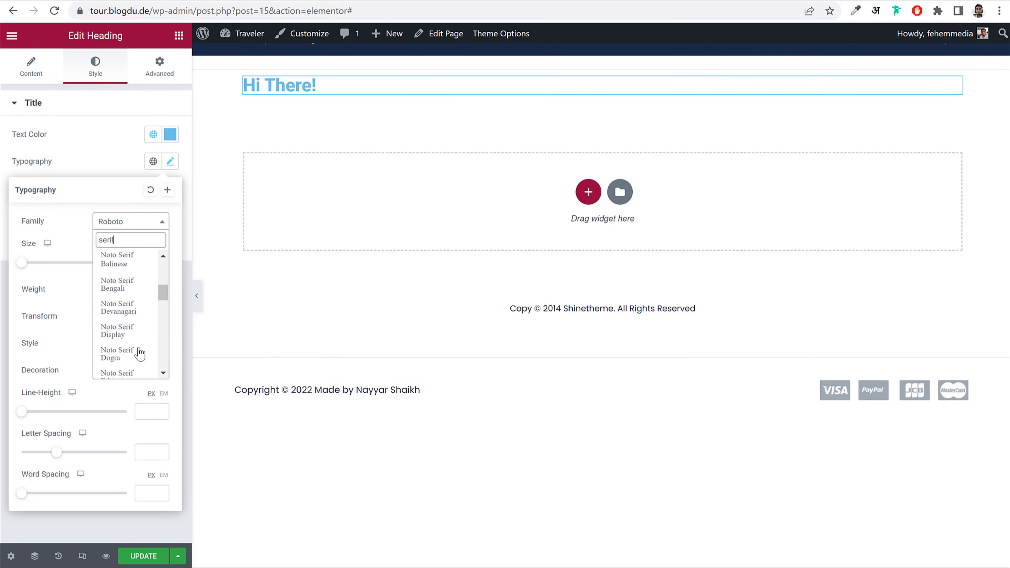
pyautogui.scroll(5, 137, 349)
pyautogui.hotkey('ctrl', 'a')
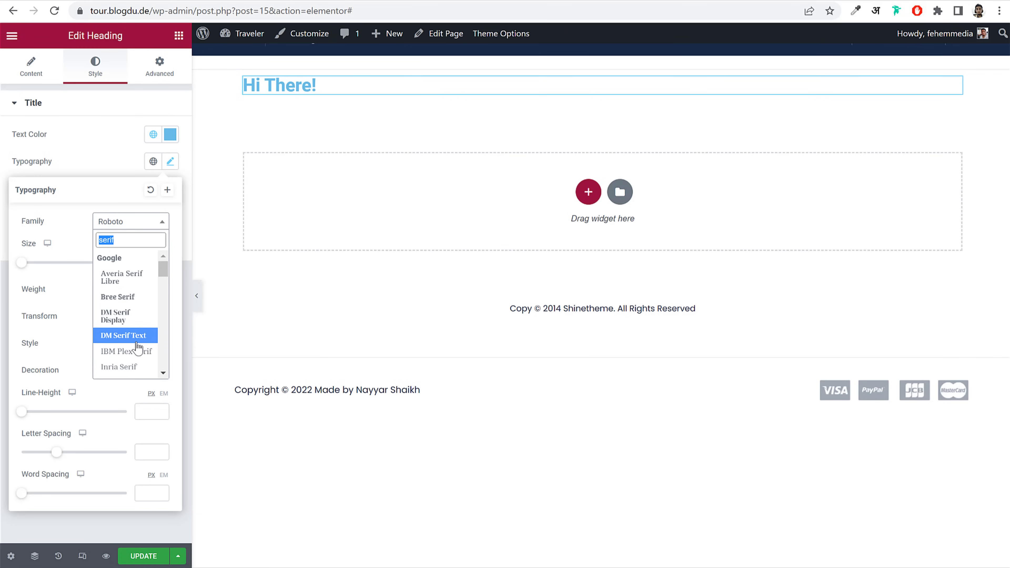
pyautogui.write('domine')
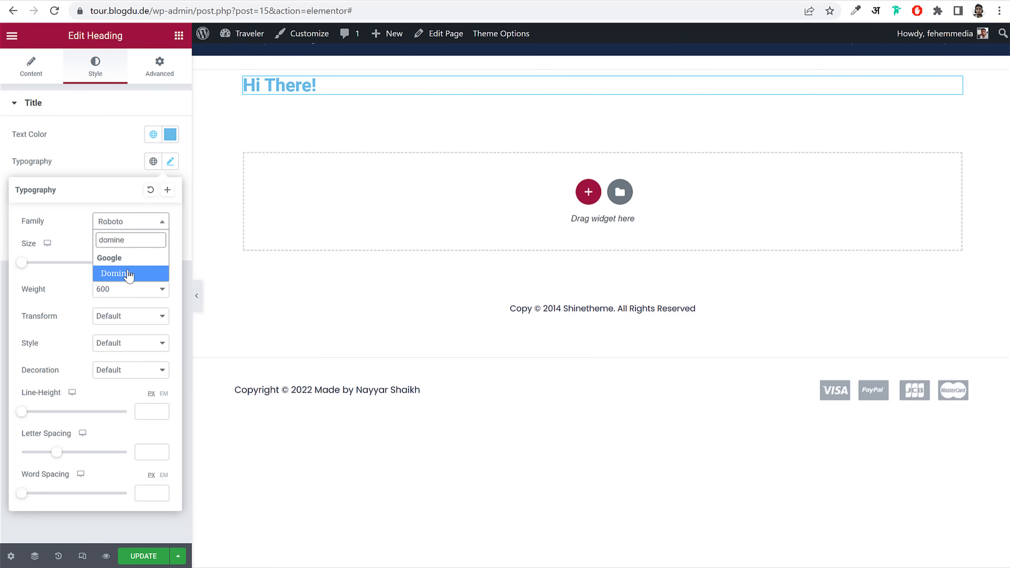
pyautogui.hotkey('ctrl', 'a')
pyautogui.write('ge')
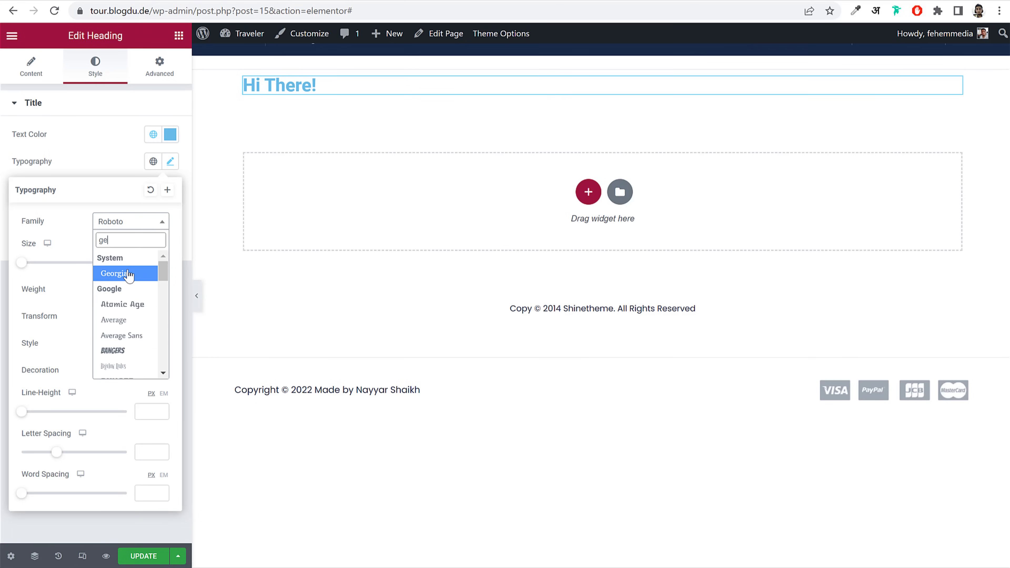
pyautogui.write('l')
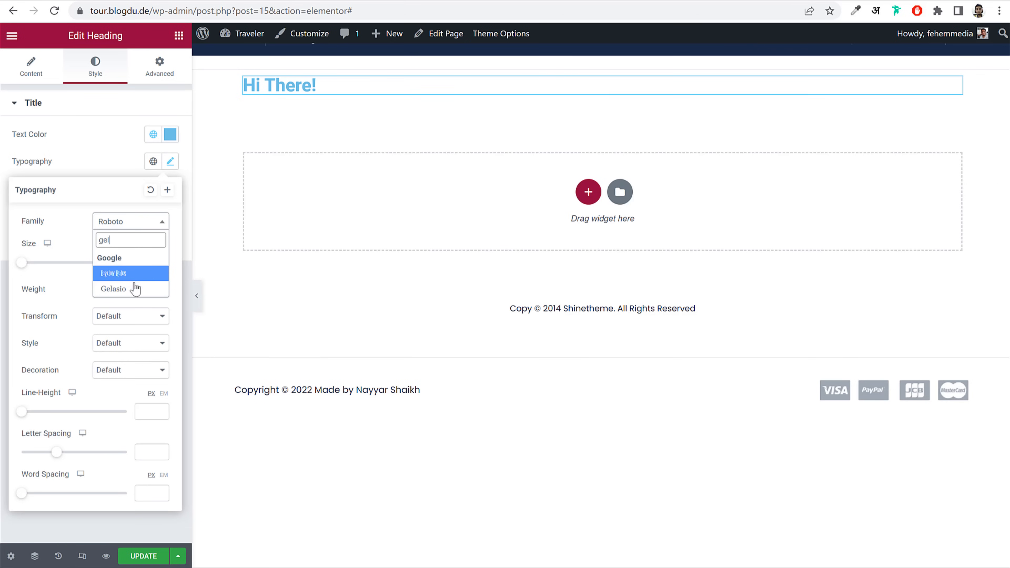
pyautogui.click(123, 288)
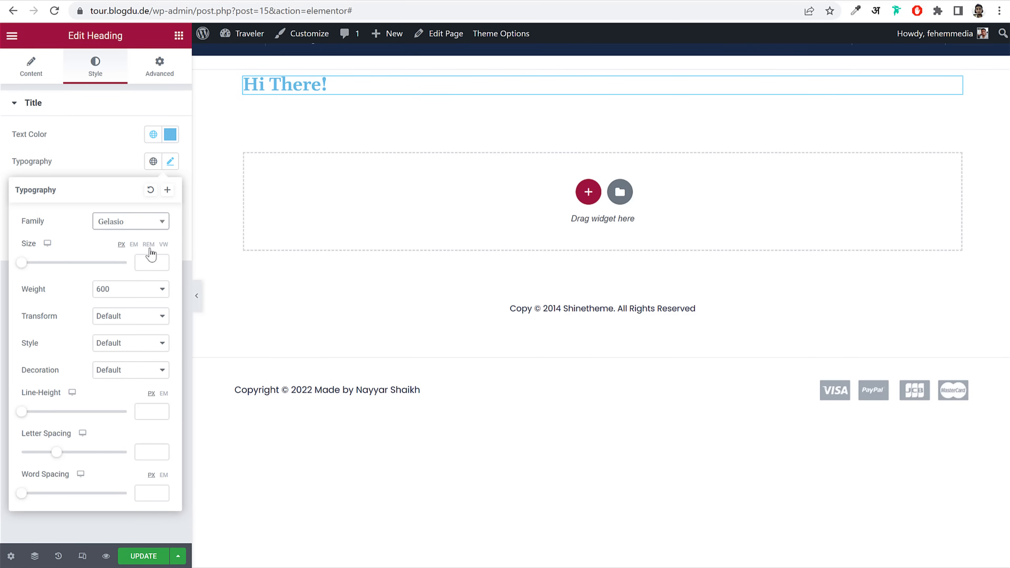
# - Set the heading size to 54 px and font weight to 500
pyautogui.click(147, 261)
pyautogui.write('54')
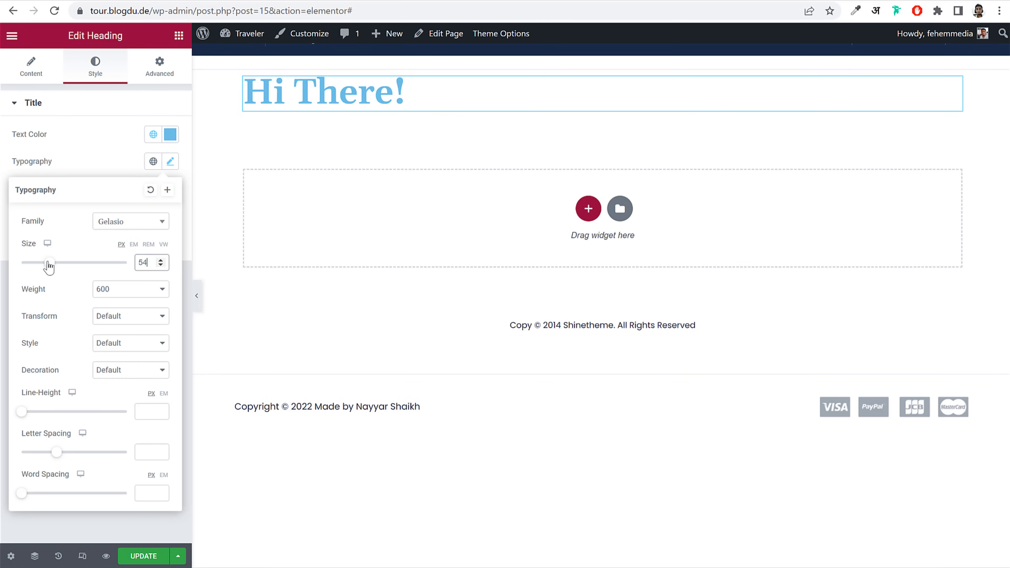
pyautogui.moveTo(48, 262)
pyautogui.mouseDown()
pyautogui.moveTo(29, 263)
pyautogui.moveTo(65, 266)
pyautogui.moveTo(52, 263)
pyautogui.mouseUp()
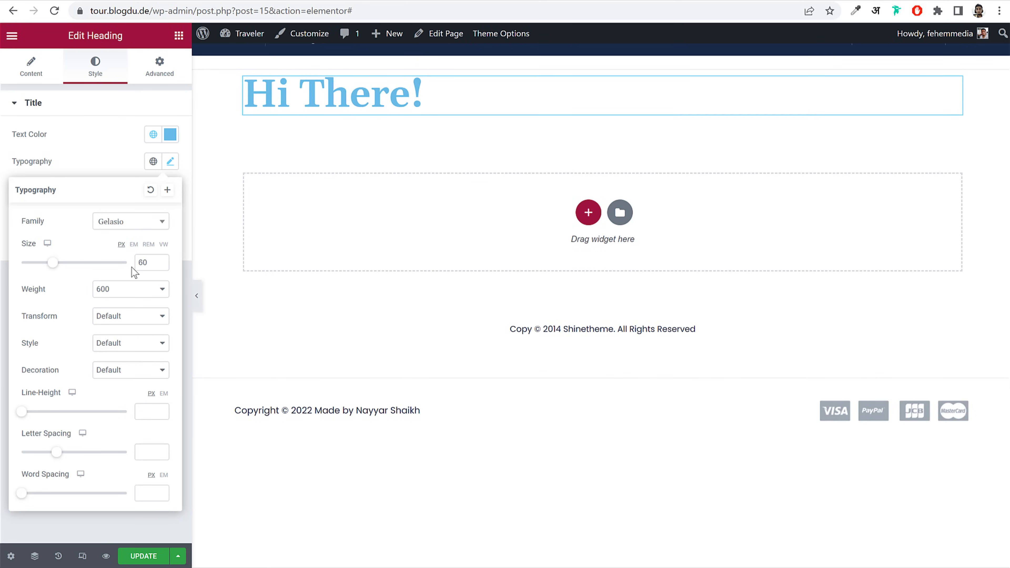
pyautogui.doubleClick(139, 263)
pyautogui.write('54')
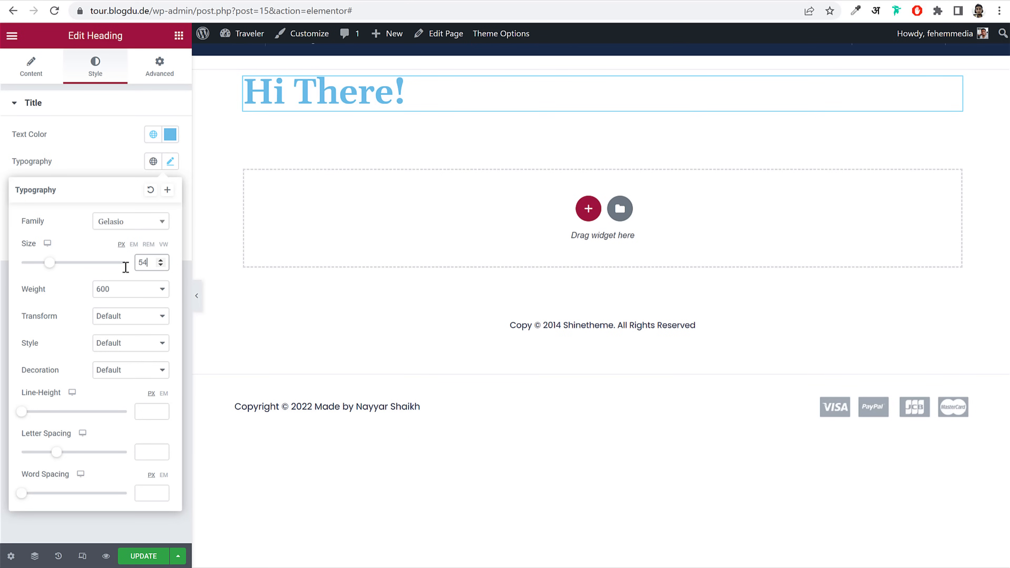
pyautogui.click(127, 294)
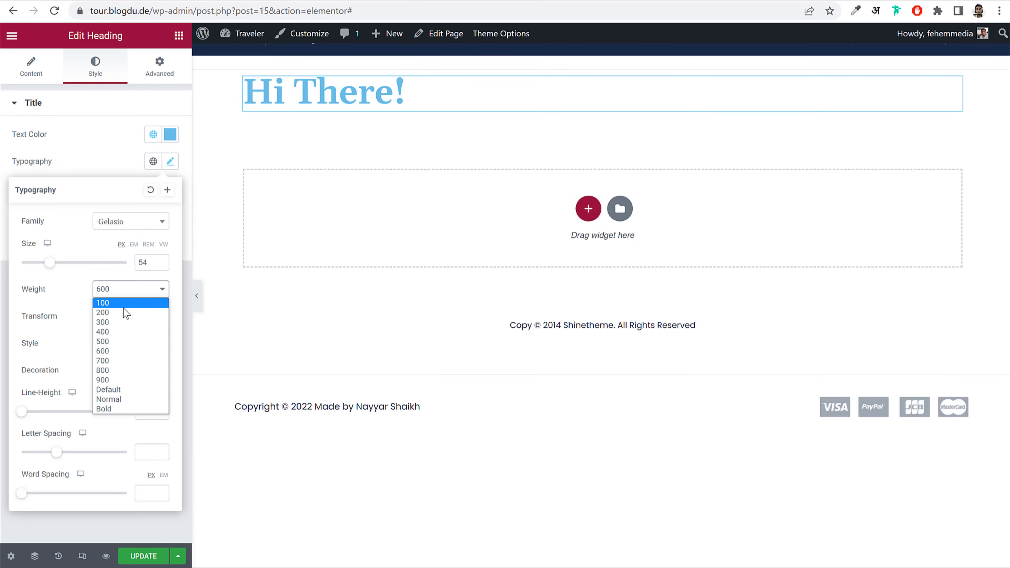
pyautogui.click(123, 307)
pyautogui.click(139, 295)
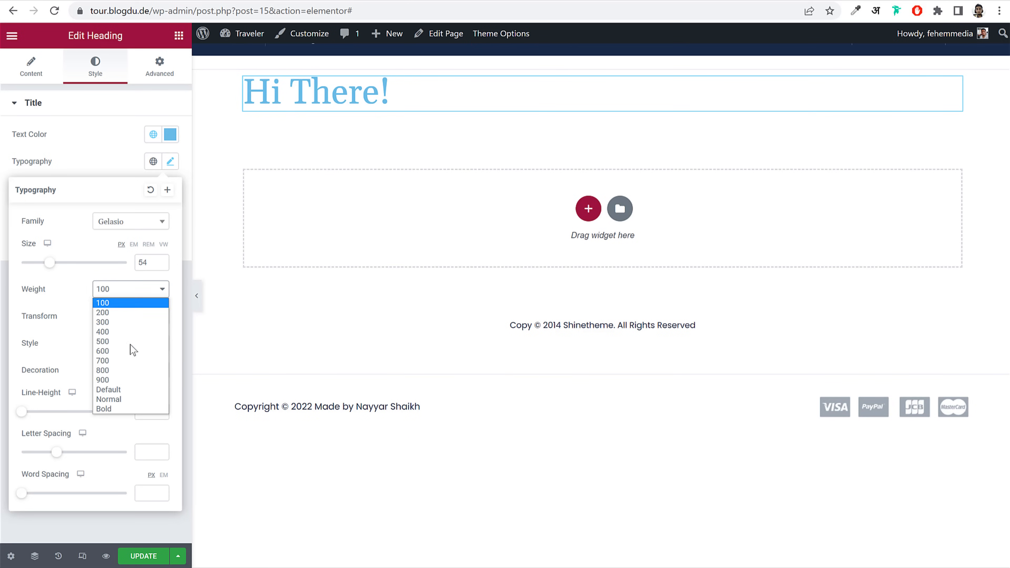
pyautogui.click(130, 380)
pyautogui.click(142, 294)
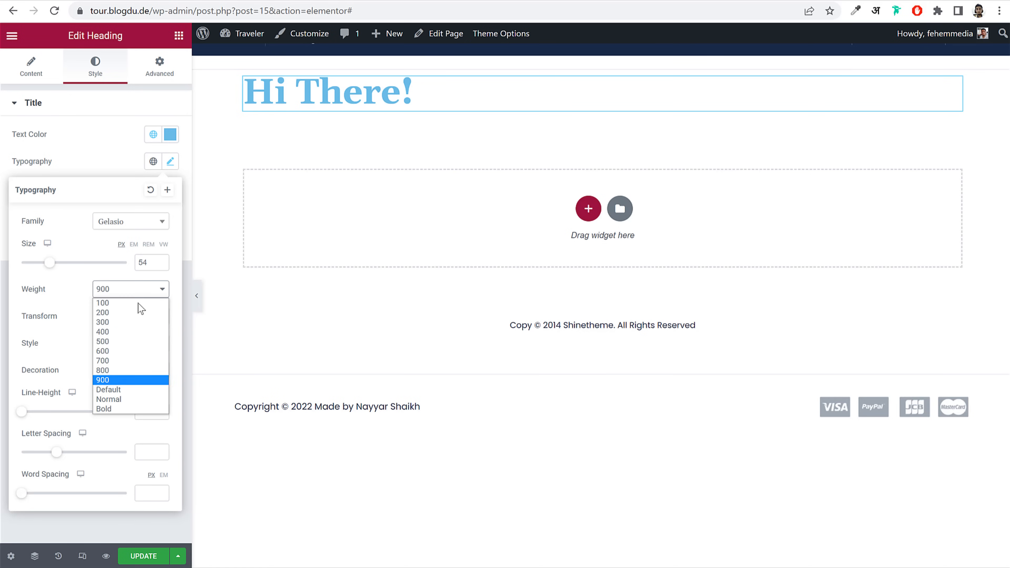
pyautogui.click(131, 341)
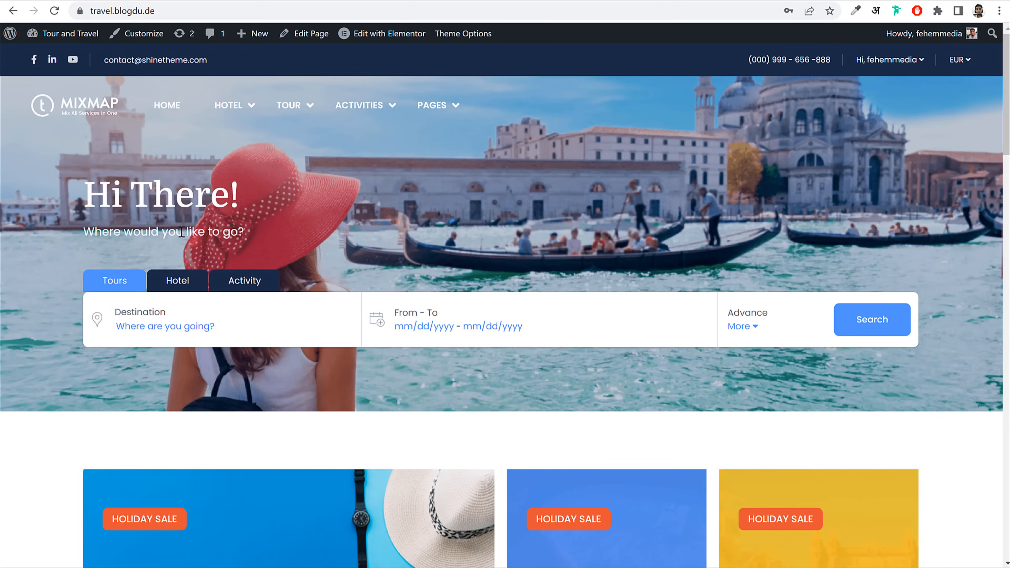
pyautogui.tripleClick(182, 232)
pyautogui.hotkey('ctrl', 'c')
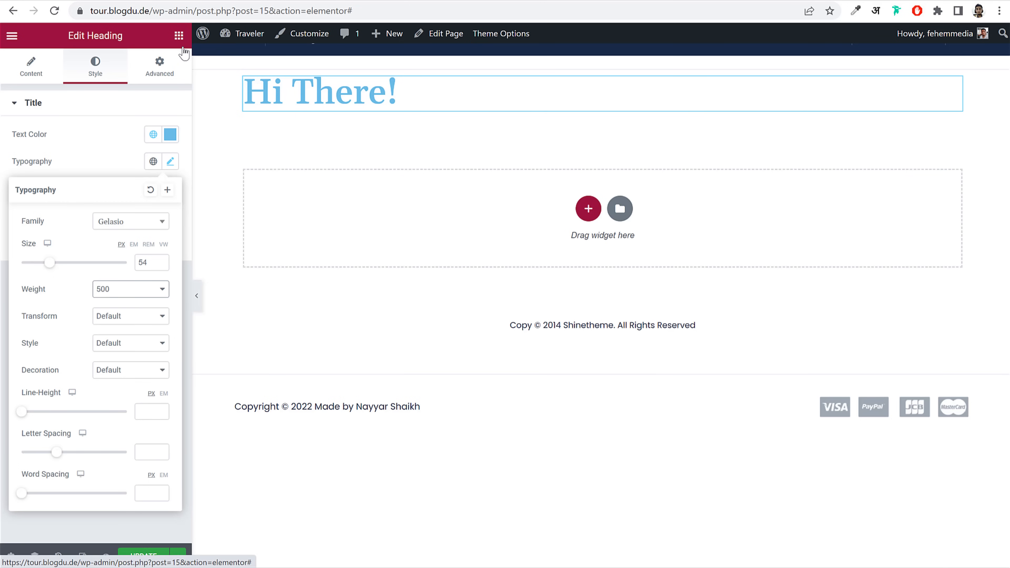
pyautogui.click(179, 36)
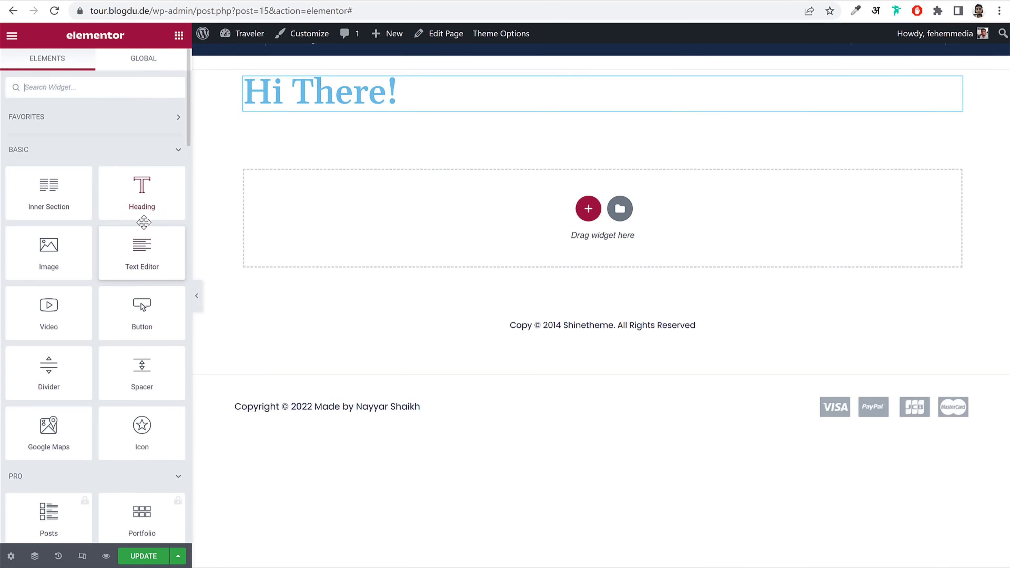
# - Add a heading under Hi There! reading 'Where would you like to go?'
pyautogui.moveTo(143, 222); pyautogui.dragTo(334, 112)
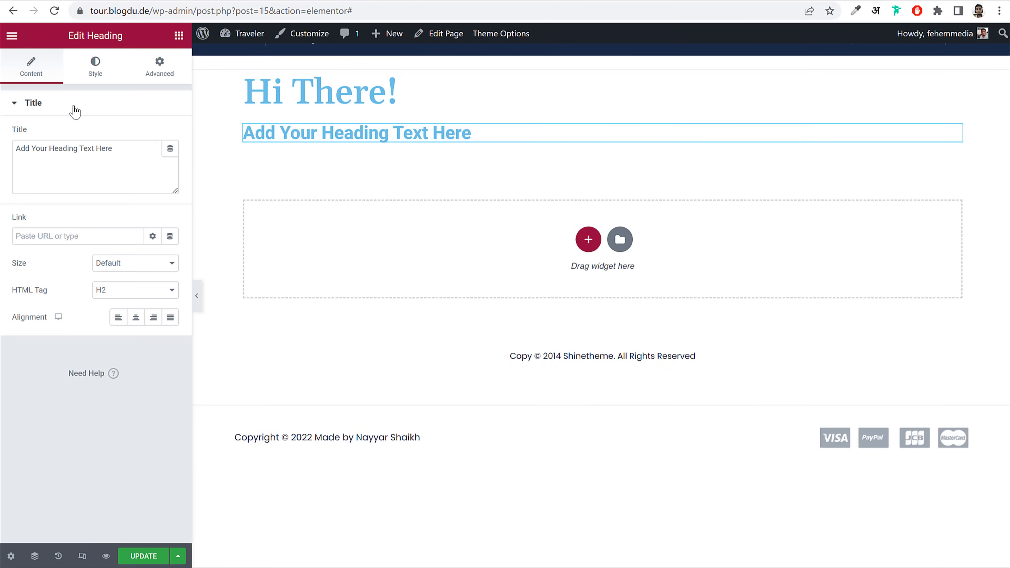
pyautogui.tripleClick(83, 142)
pyautogui.hotkey('ctrl', 'v')
# - Style the subheading in Poppins at 18 px with weight 400
pyautogui.click(98, 69)
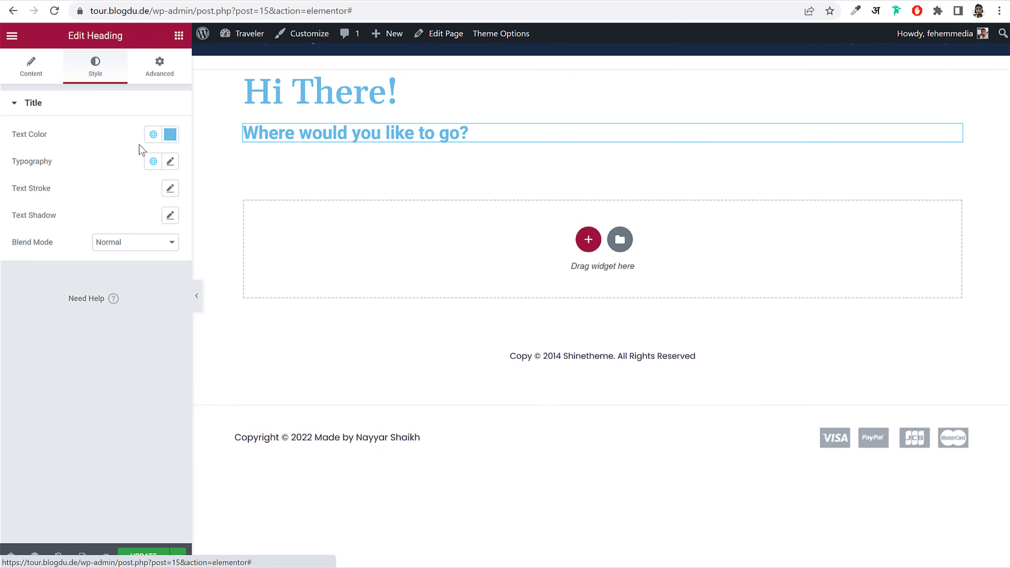
pyautogui.click(171, 163)
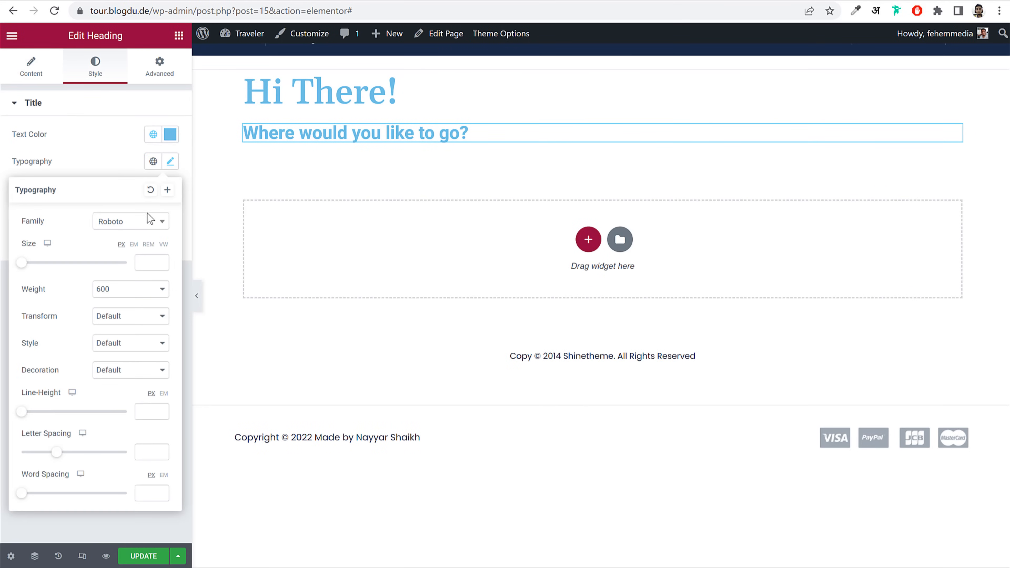
pyautogui.click(130, 225)
pyautogui.write('poppins')
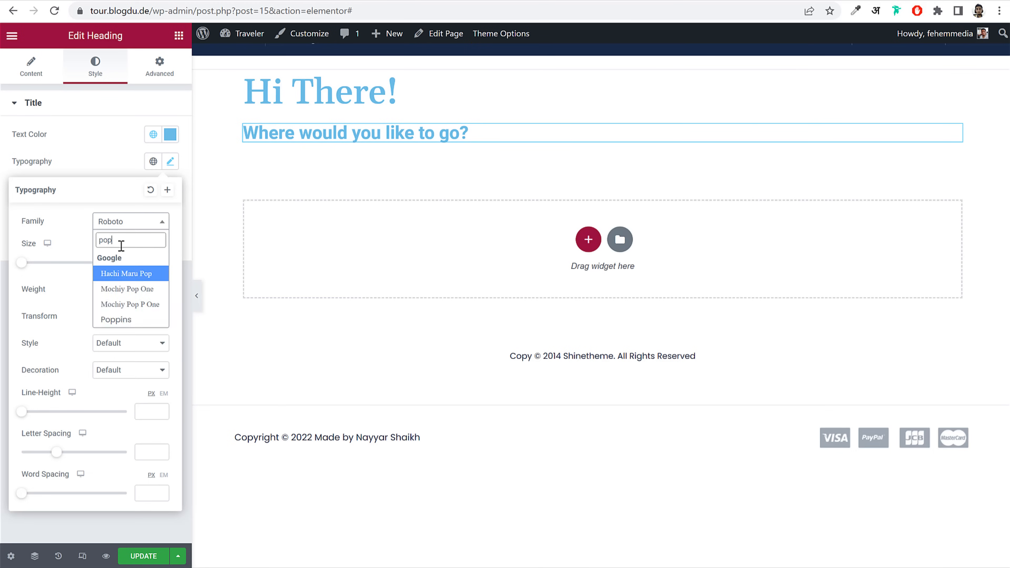
pyautogui.press('Return')
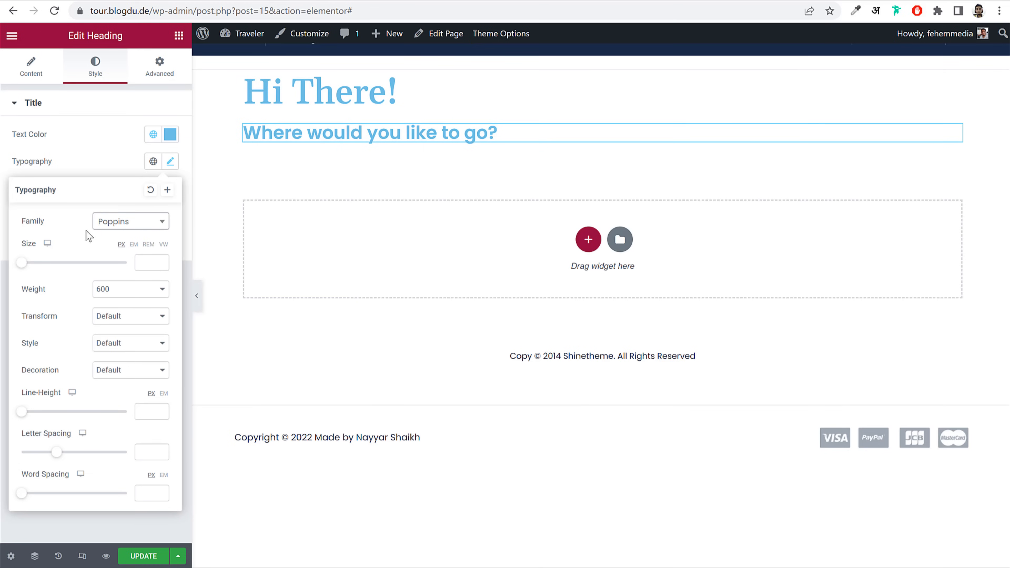
pyautogui.click(149, 260)
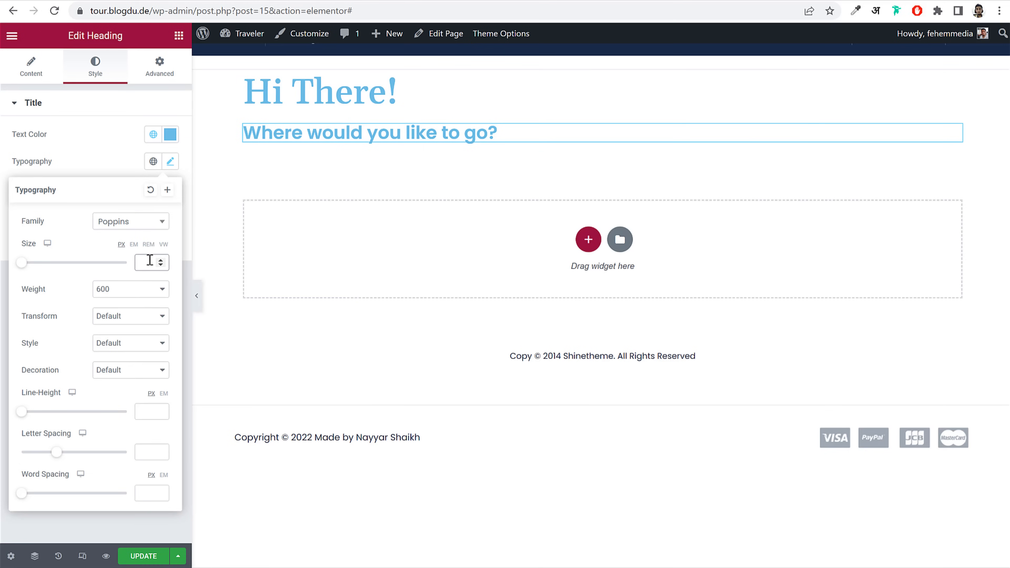
pyautogui.write('18')
pyautogui.click(142, 292)
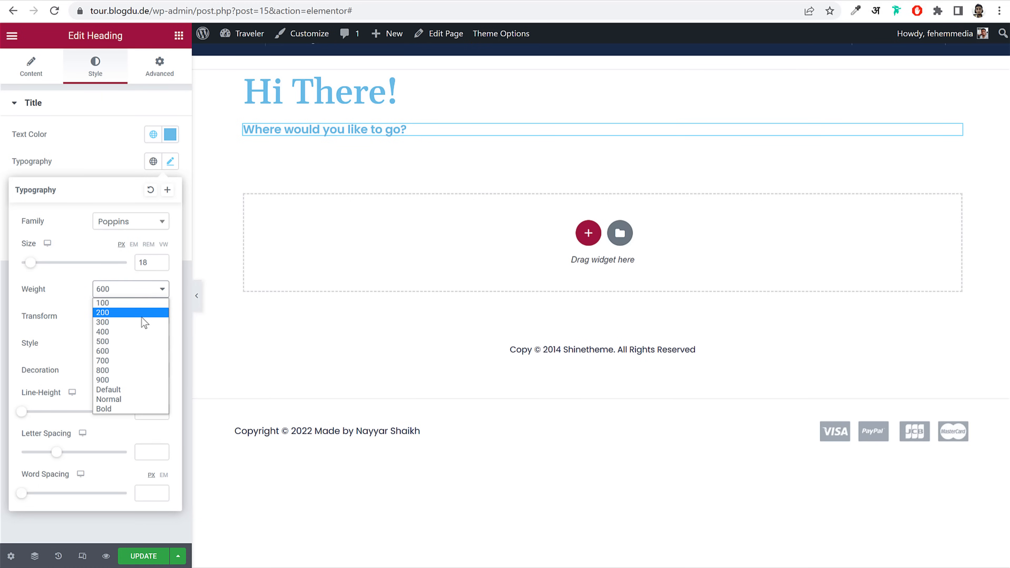
pyautogui.click(130, 331)
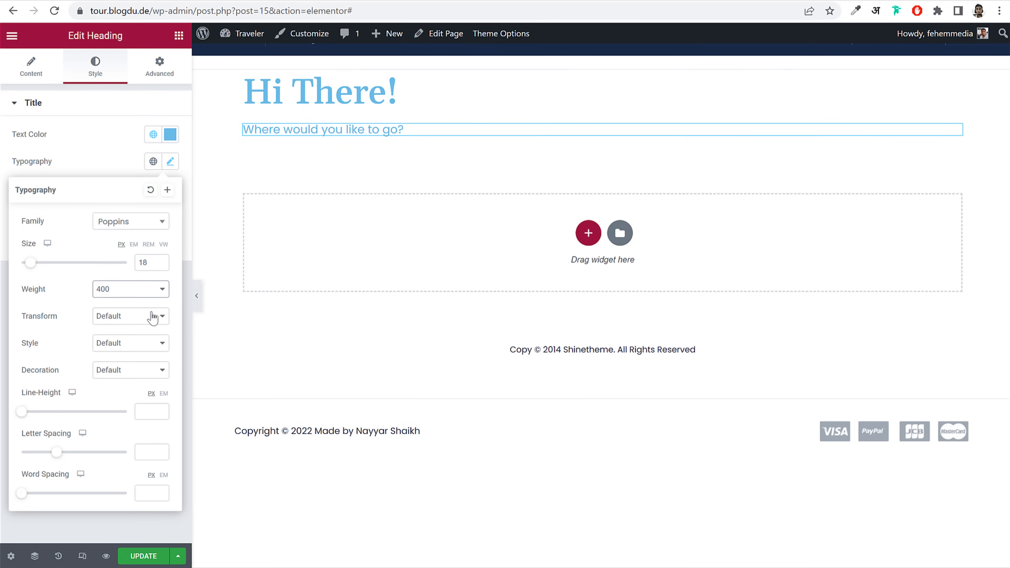
pyautogui.click(144, 292)
pyautogui.click(129, 302)
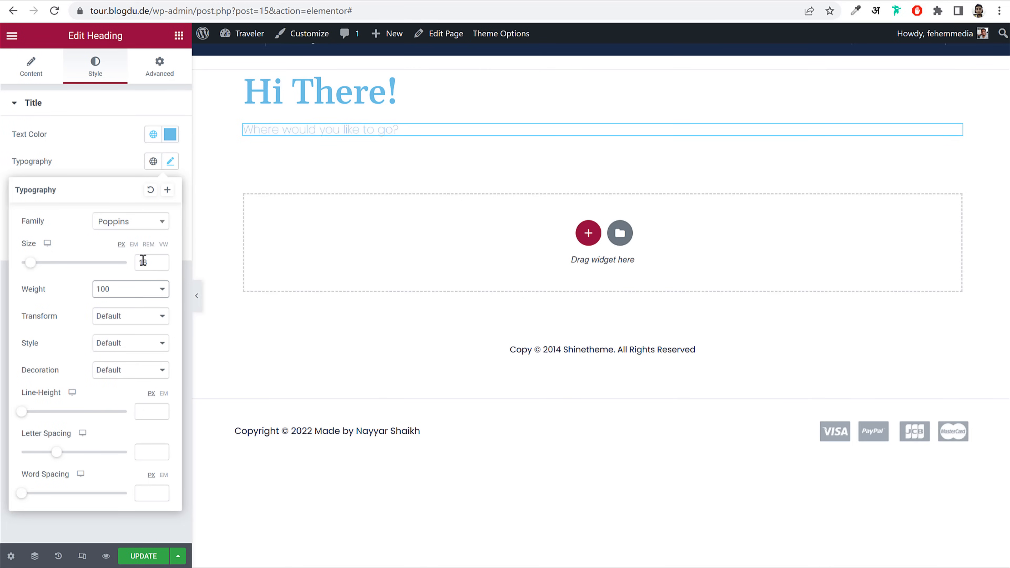
pyautogui.click(127, 289)
pyautogui.click(110, 334)
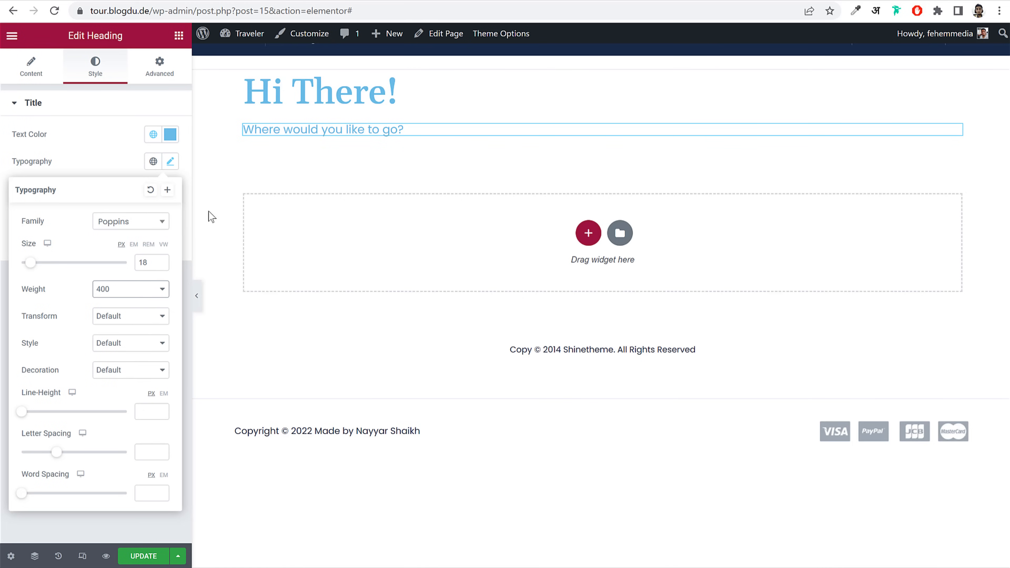
pyautogui.click(179, 36)
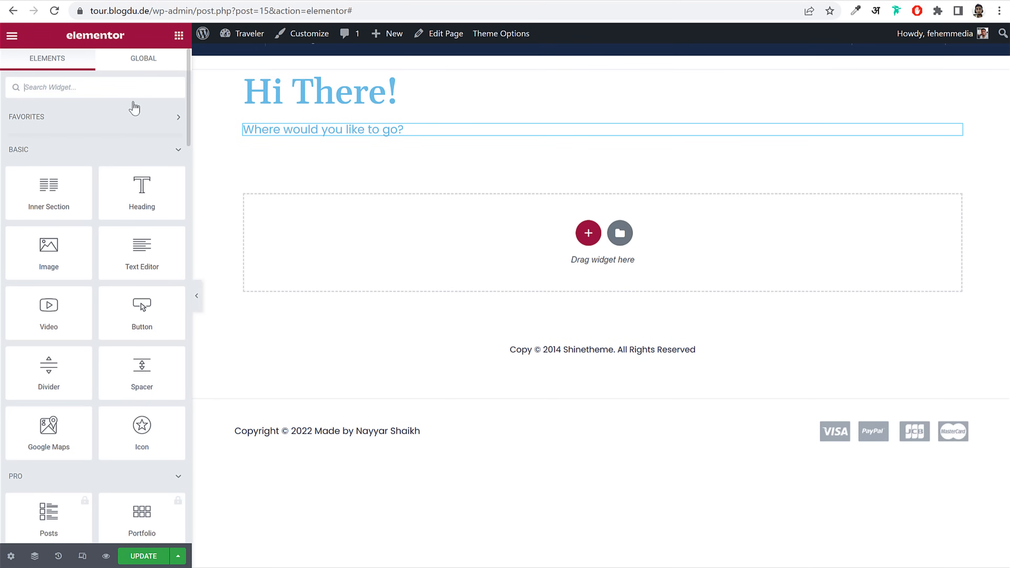
# - Place a Form Search widget below the subheading and set its type to Mix service
pyautogui.click(134, 97)
pyautogui.write('sear')
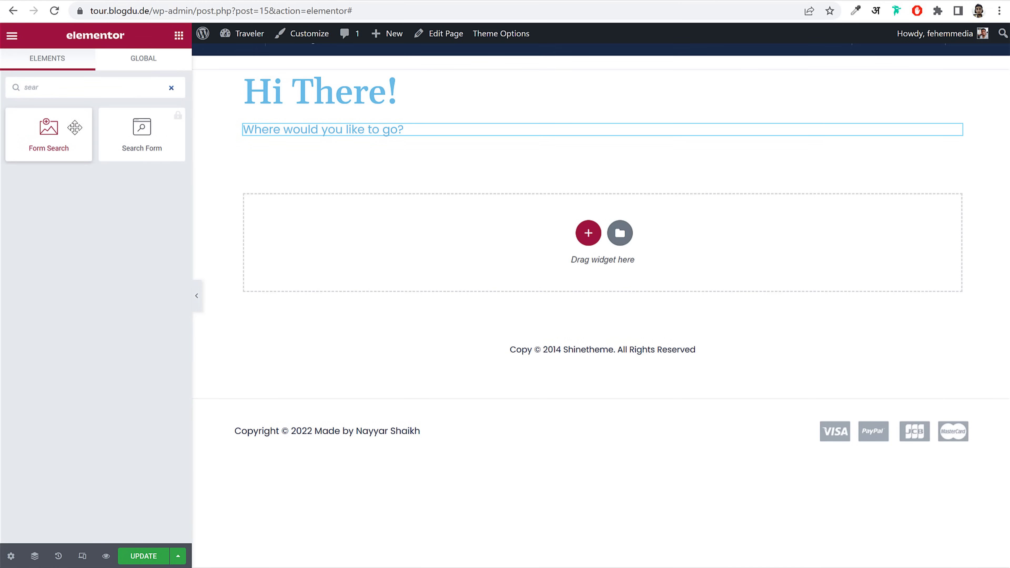
pyautogui.moveTo(48, 133); pyautogui.dragTo(354, 131)
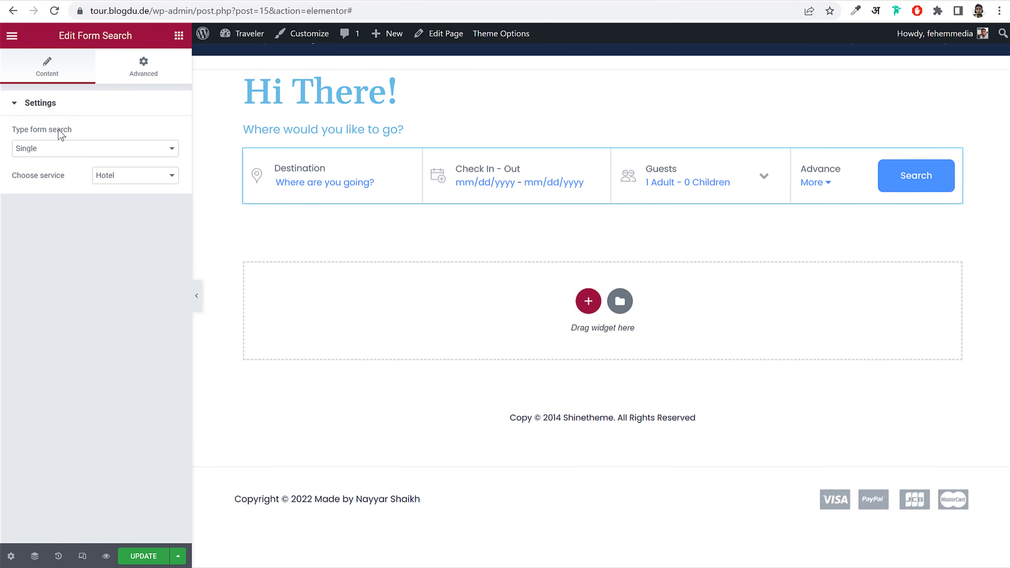
pyautogui.moveTo(17, 138); pyautogui.dragTo(15, 135)
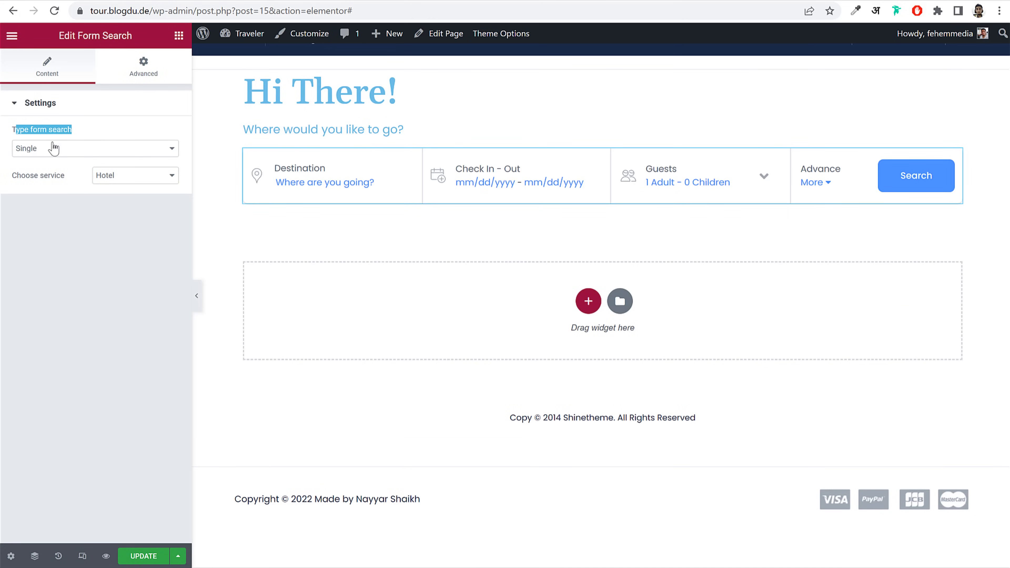
pyautogui.click(70, 151)
pyautogui.click(59, 172)
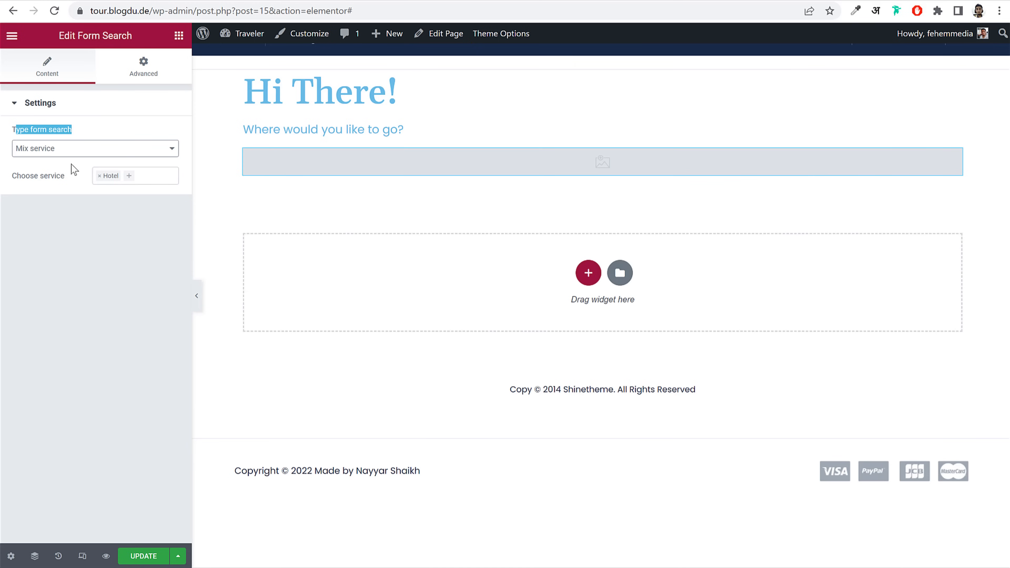
# - Add Tour, Hotel and Activity as the search form's services
pyautogui.click(154, 176)
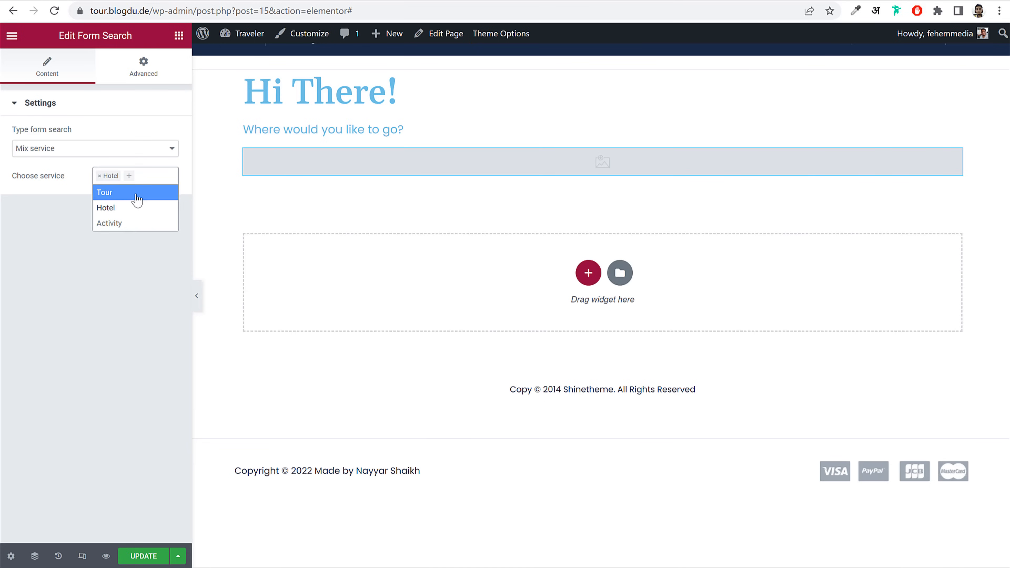
pyautogui.click(135, 195)
pyautogui.click(162, 176)
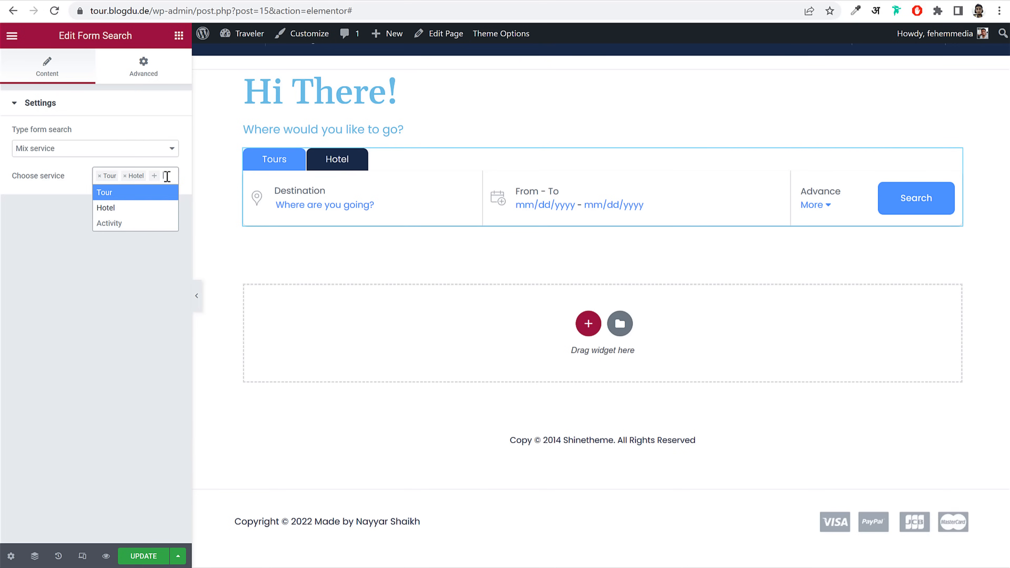
pyautogui.click(139, 211)
pyautogui.click(154, 176)
pyautogui.click(144, 208)
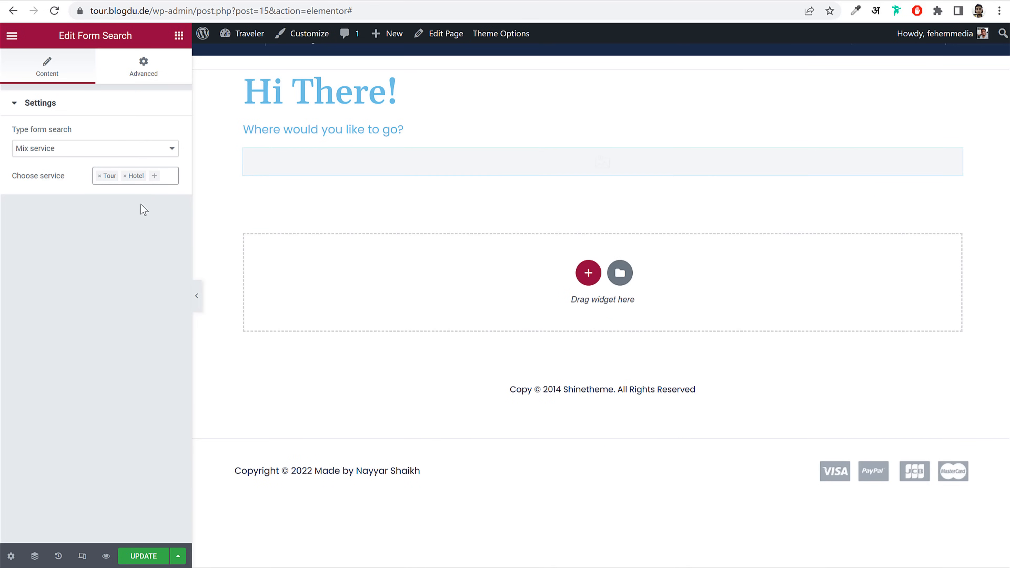
pyautogui.click(163, 179)
pyautogui.click(141, 221)
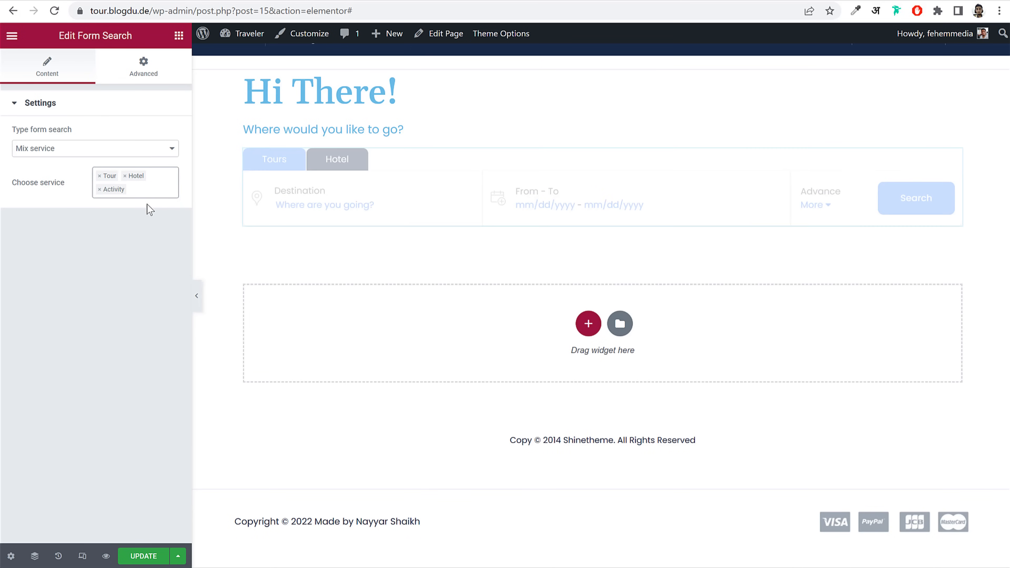
pyautogui.click(154, 192)
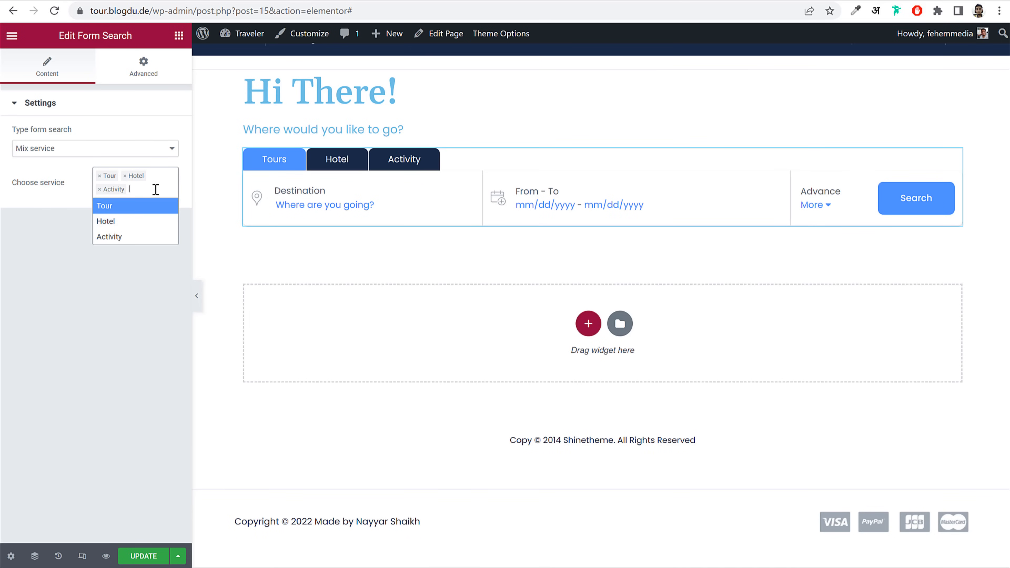
pyautogui.click(122, 263)
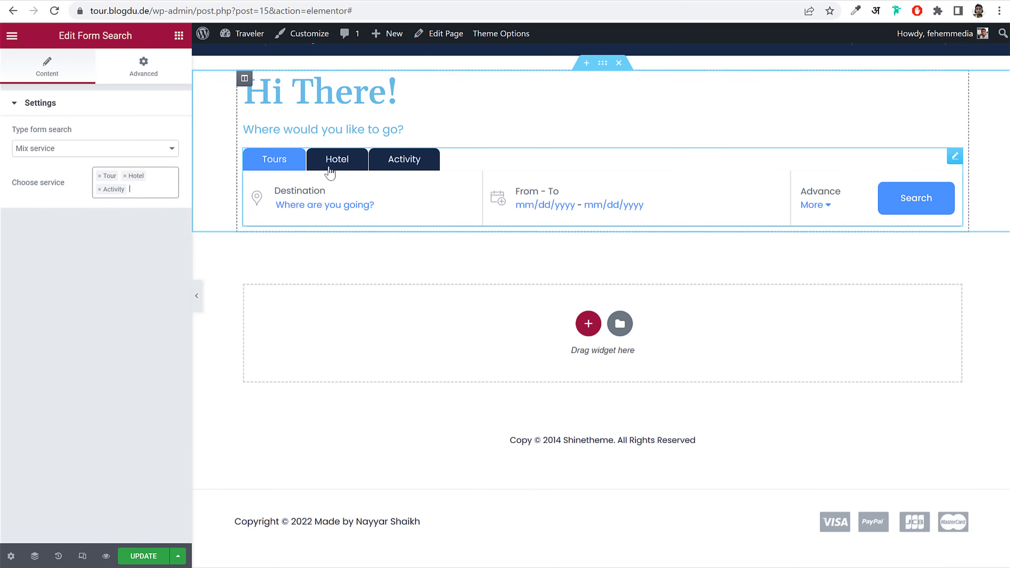
# - Preview the Hotel and Tours tabs, update the page, and return to the demo site
pyautogui.click(337, 159)
pyautogui.click(283, 171)
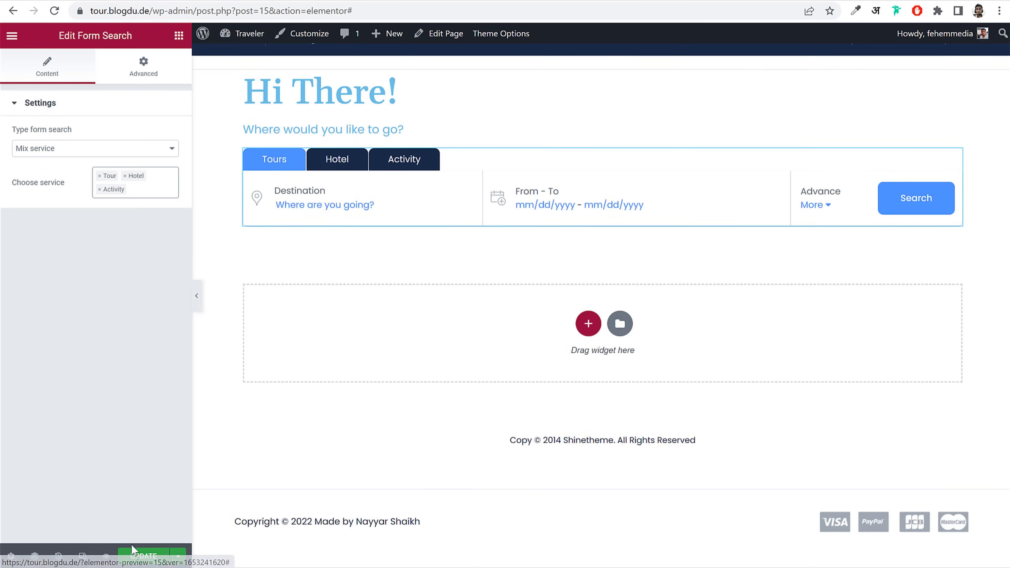
pyautogui.click(135, 556)
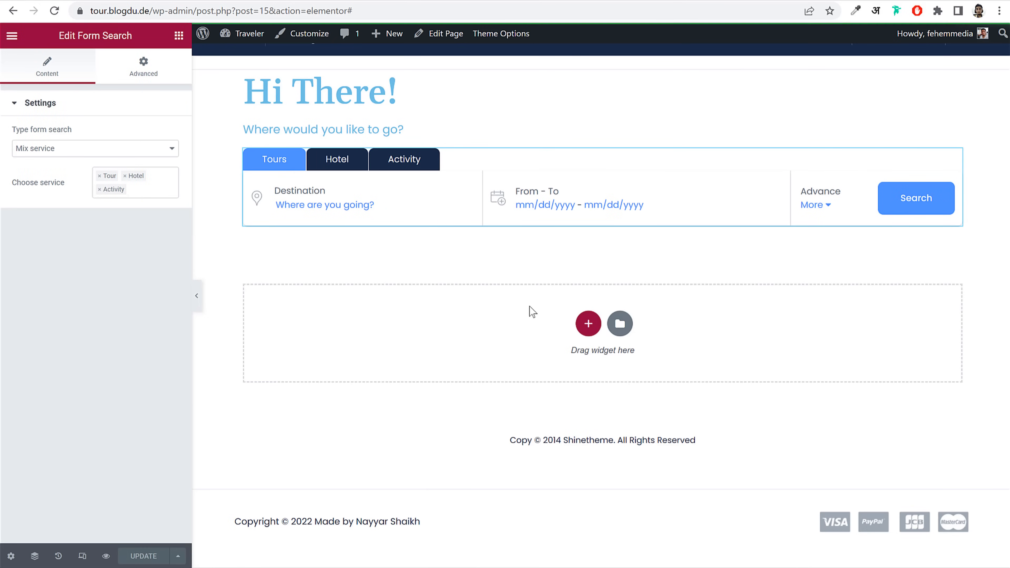
pyautogui.click(95, 1)
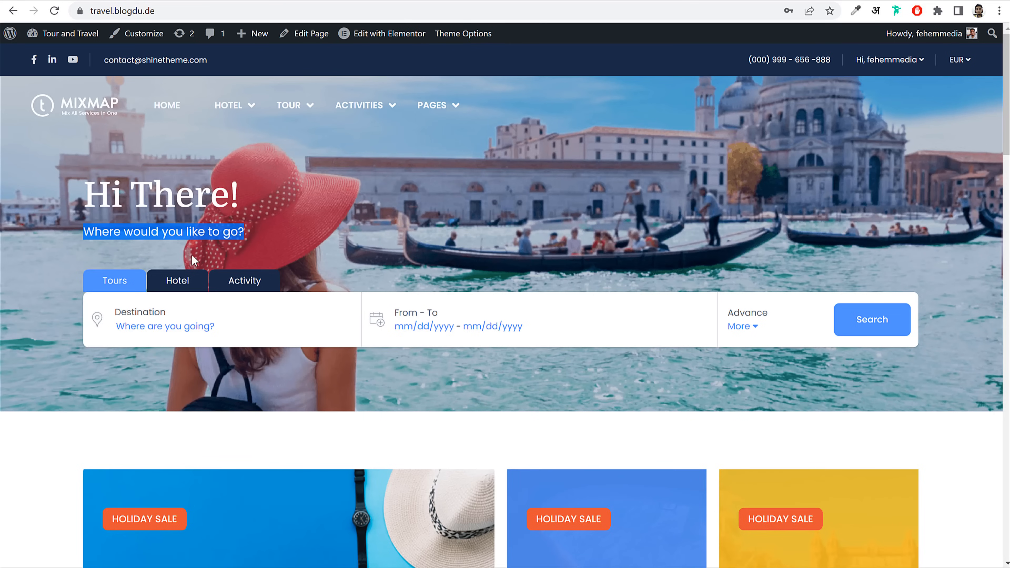
# - Inspect the demo's subheading spacing, then return to the editor
pyautogui.click(172, 242)
pyautogui.moveTo(85, 233); pyautogui.dragTo(268, 232)
pyautogui.click(272, 238)
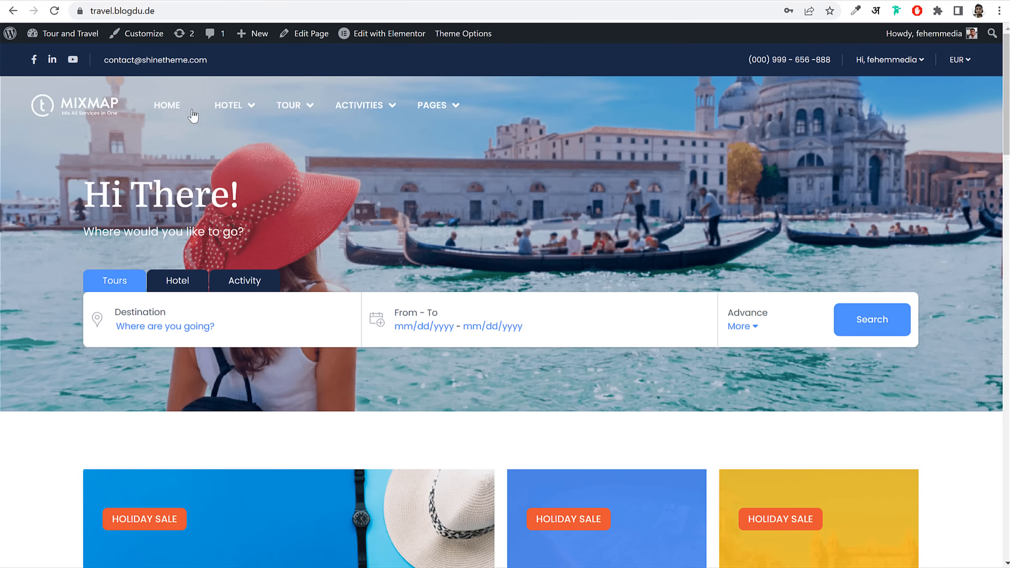
pyautogui.click(181, 1)
# - Give the Form Search widget an unlinked 35 px top margin with other sides at 0
pyautogui.click(170, 77)
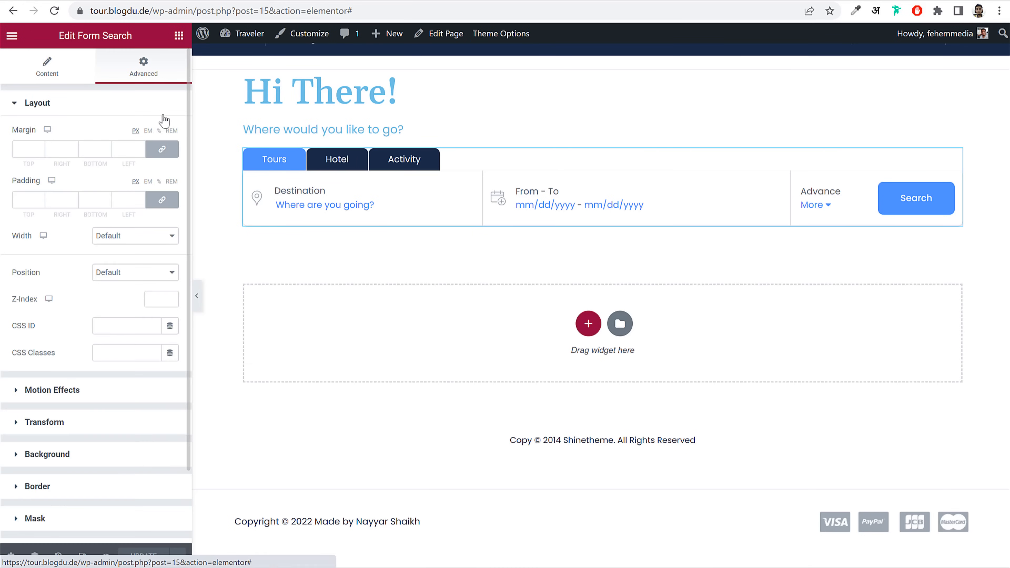
pyautogui.click(31, 149)
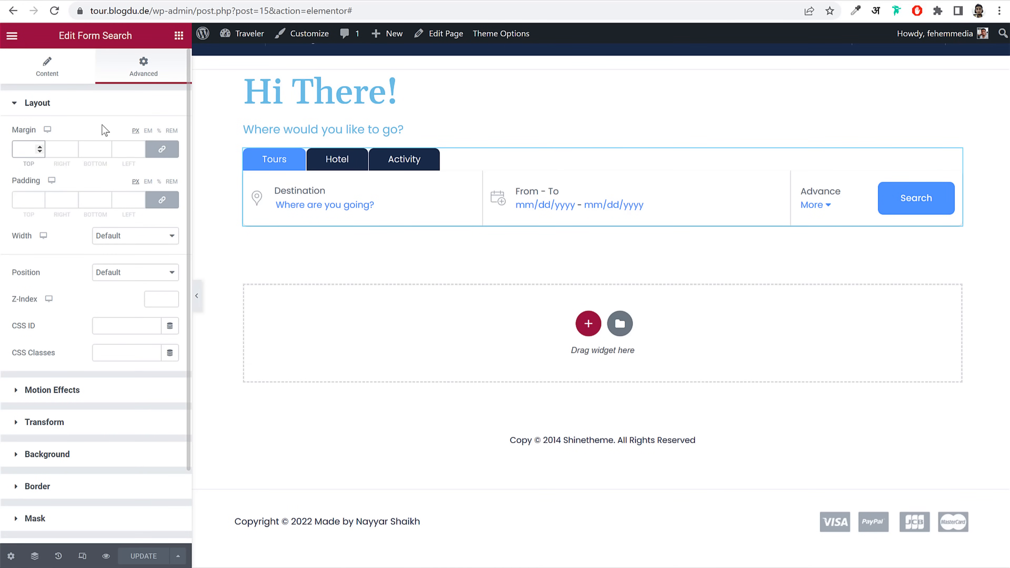
pyautogui.write('35')
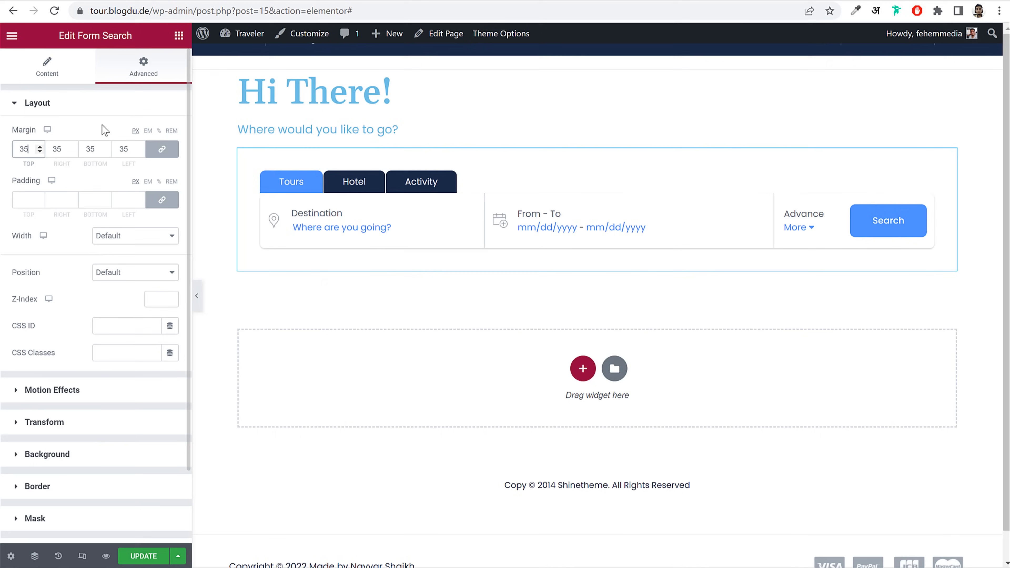
pyautogui.doubleClick(29, 148)
pyautogui.press('BackSpace')
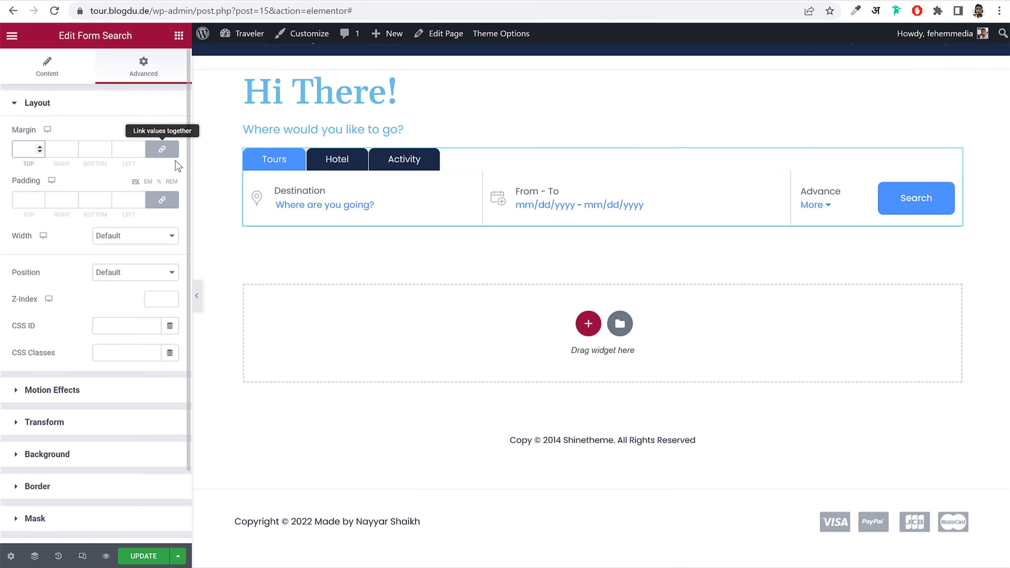
pyautogui.click(163, 149)
pyautogui.click(23, 152)
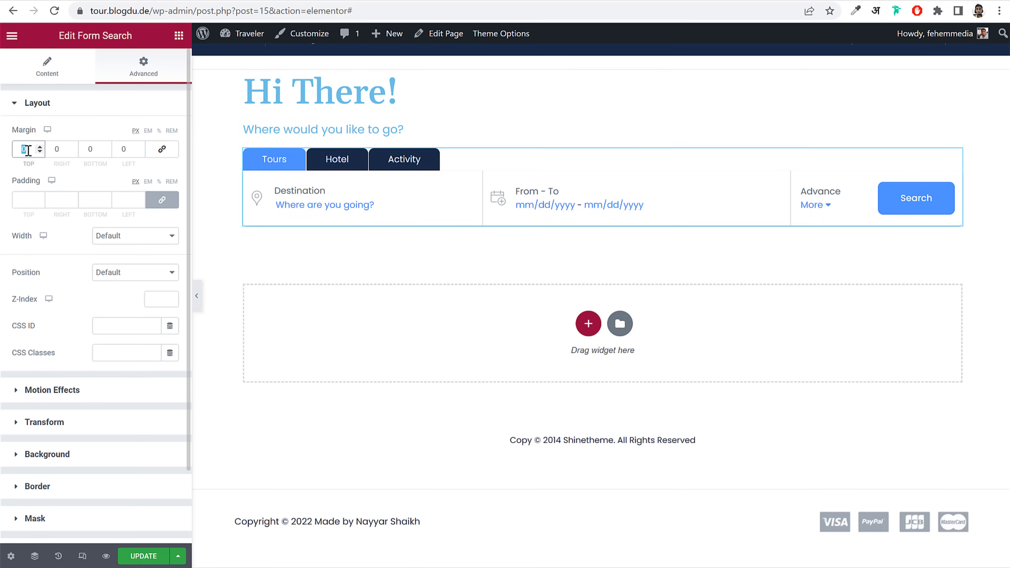
pyautogui.write('35')
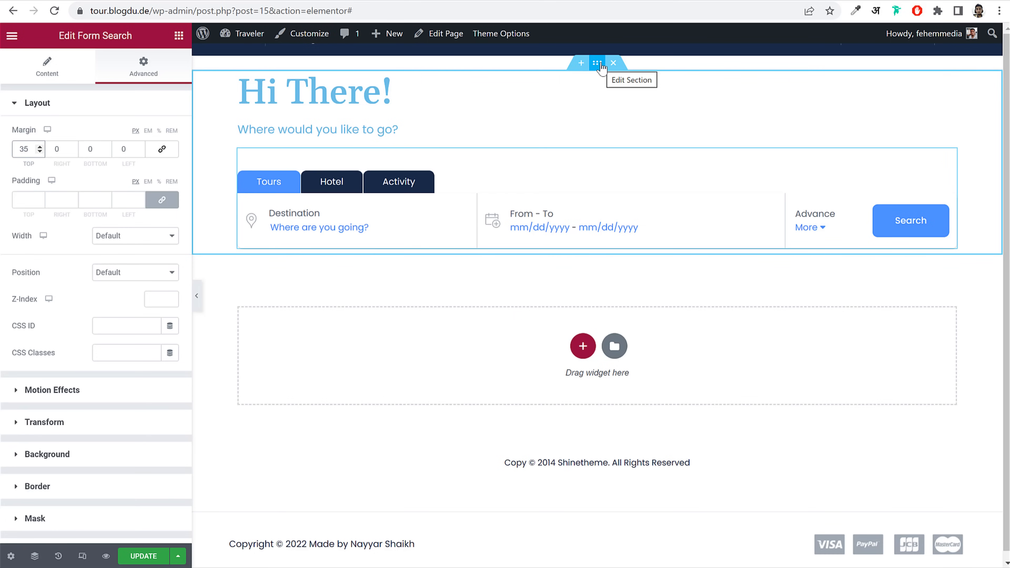
# - Set the palm trees and mountains photo as the hero section's classic background
pyautogui.click(602, 67)
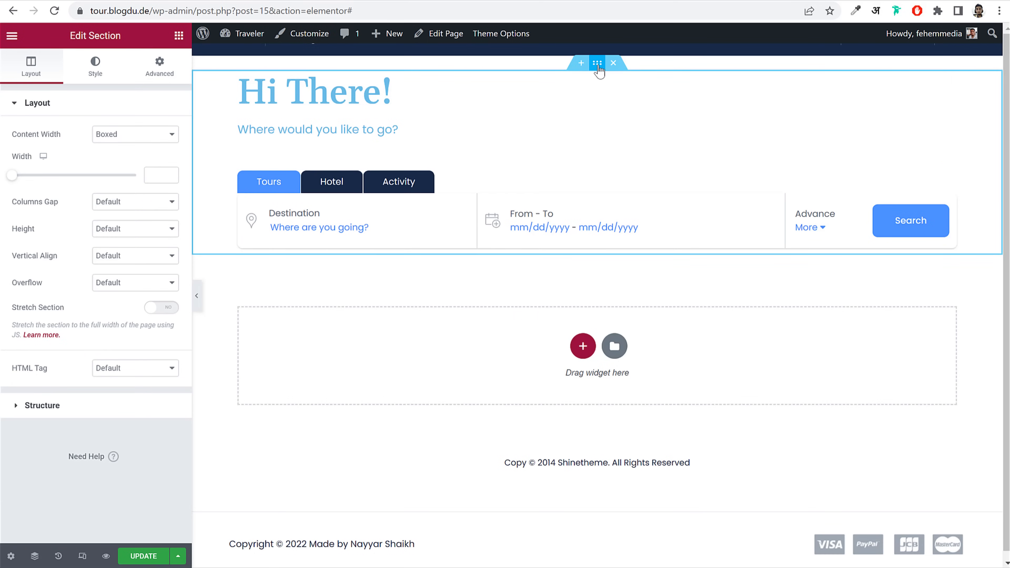
pyautogui.click(95, 67)
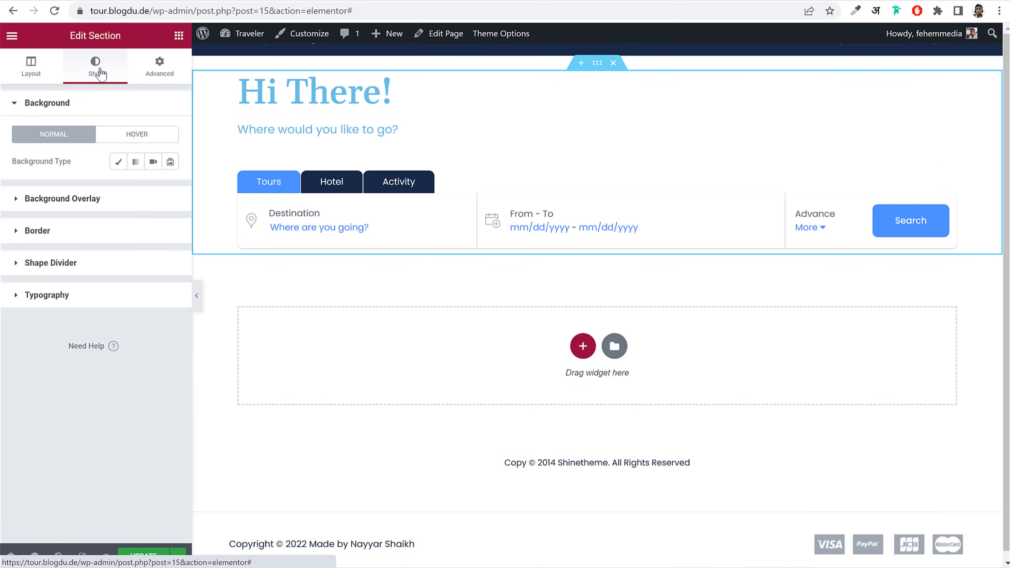
pyautogui.click(117, 161)
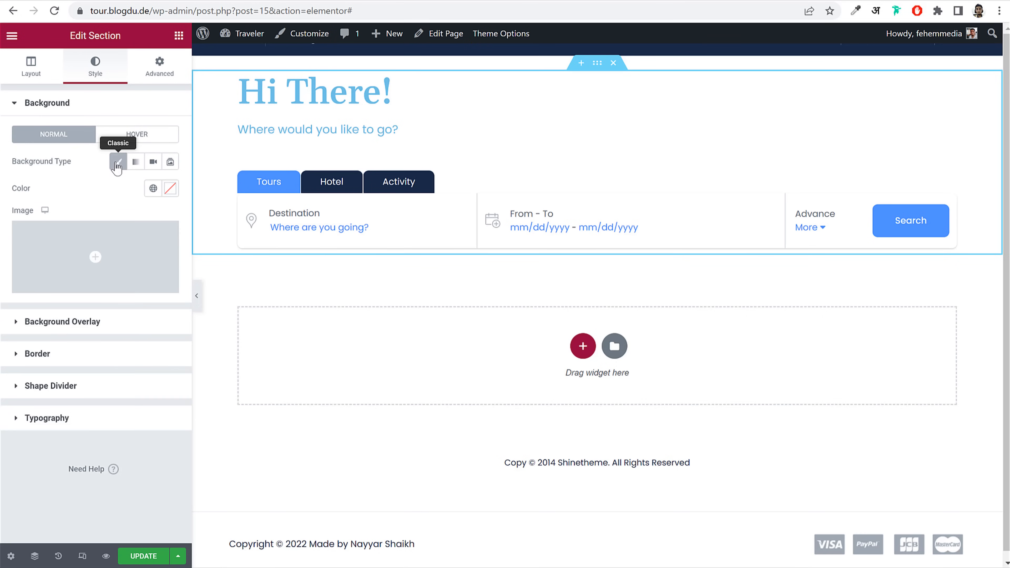
pyautogui.click(124, 258)
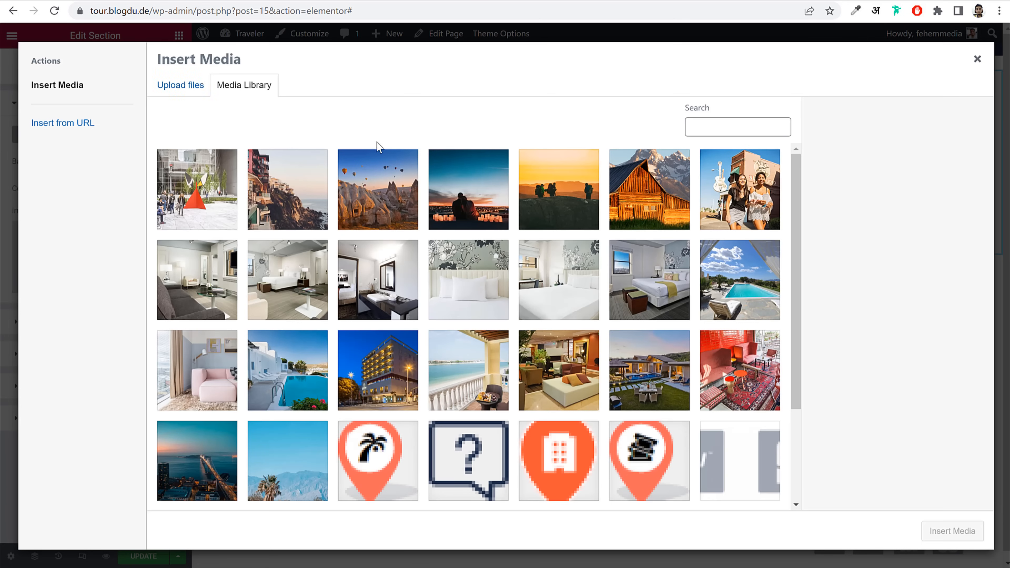
pyautogui.scroll(-3, 366, 298)
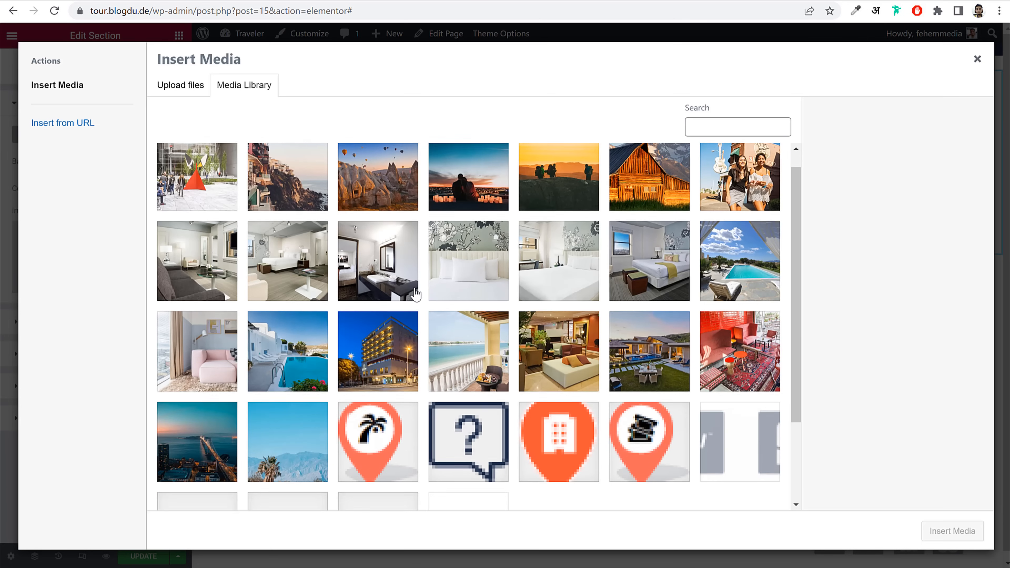
pyautogui.scroll(3, 367, 298)
pyautogui.click(306, 481)
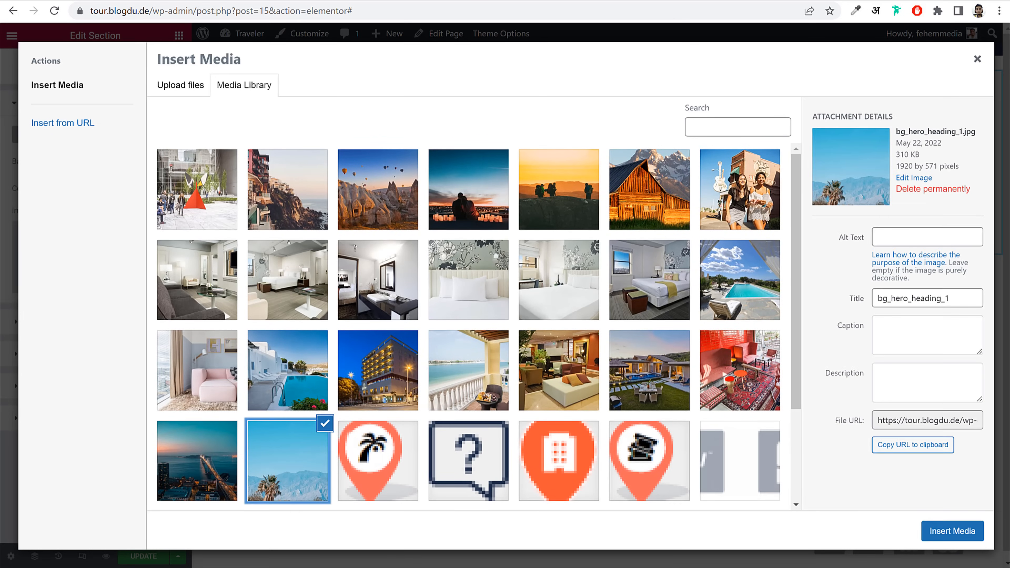
pyautogui.click(958, 535)
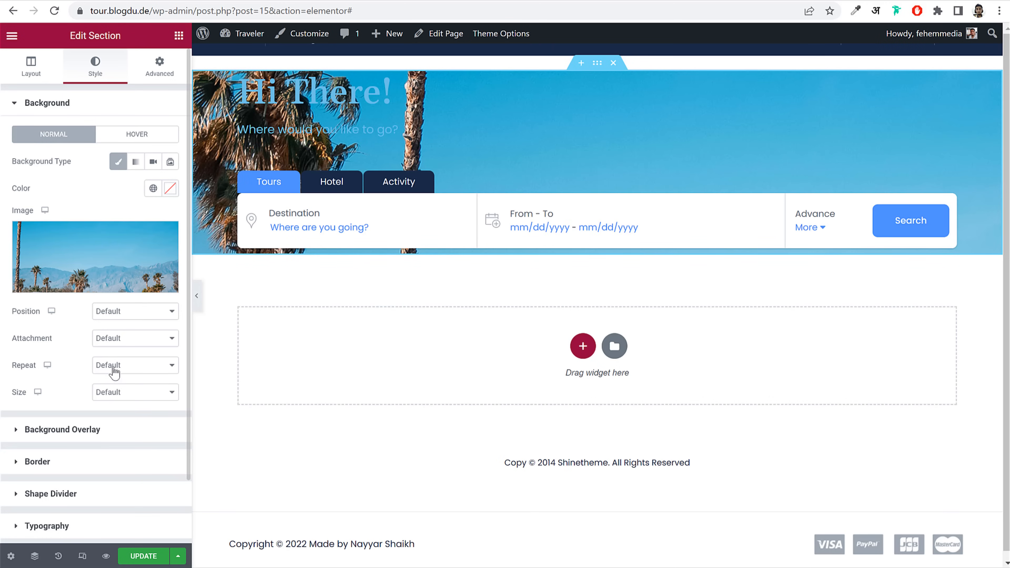
# - Set the background to Cover size, Bottom Center position and No-repeat
pyautogui.click(119, 392)
pyautogui.click(116, 425)
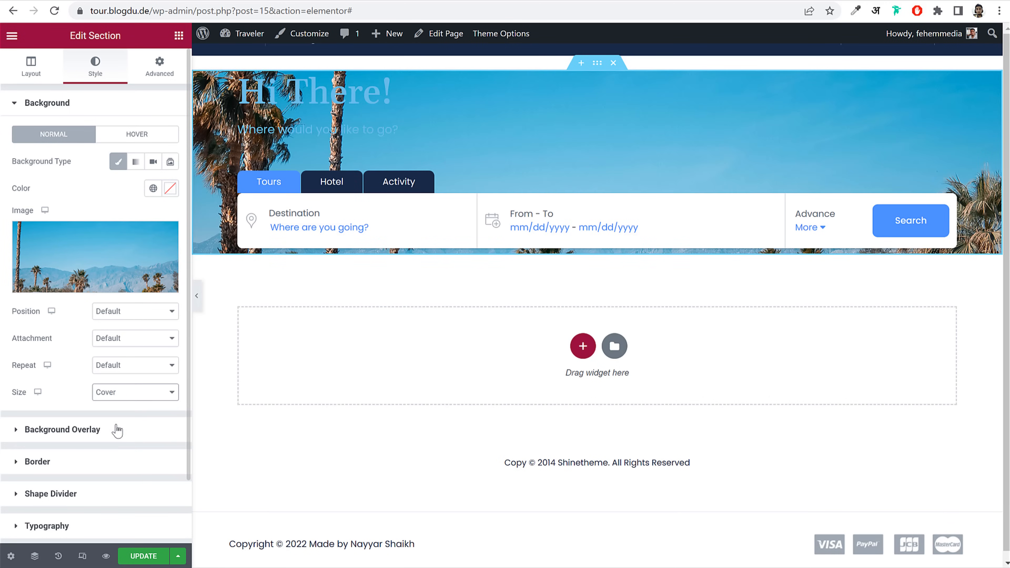
pyautogui.click(129, 316)
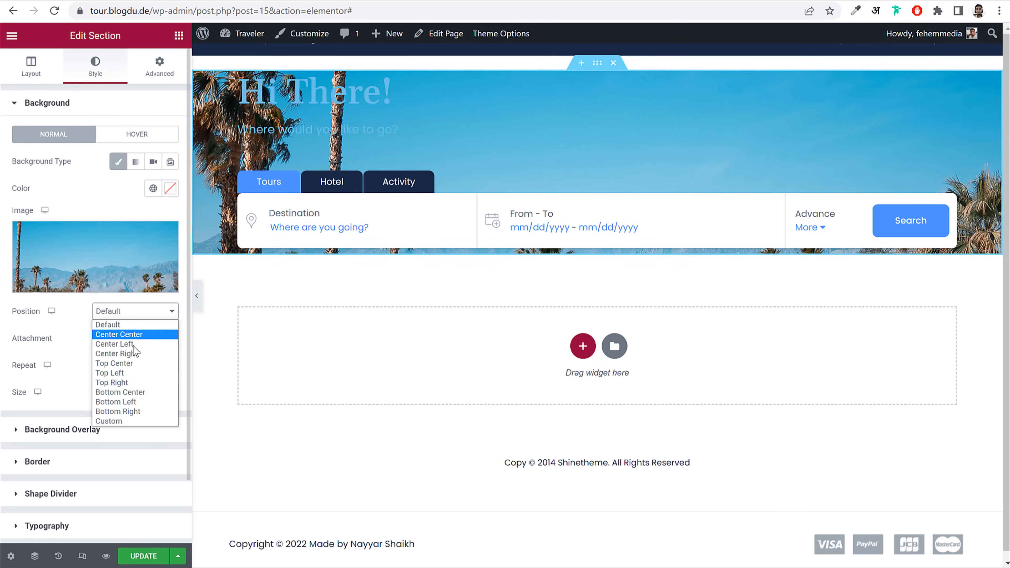
pyautogui.click(137, 335)
pyautogui.click(149, 313)
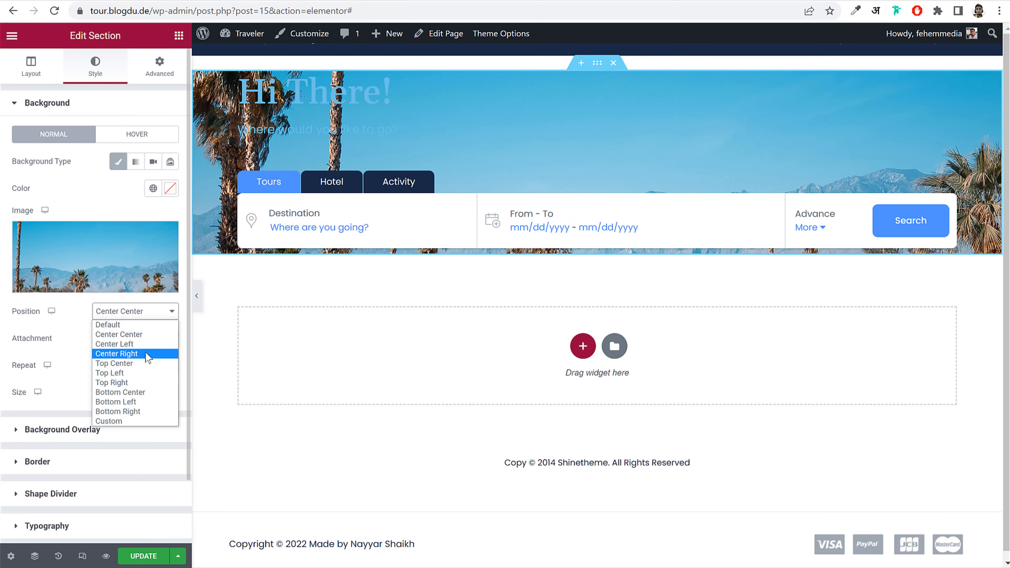
pyautogui.click(141, 364)
pyautogui.click(159, 313)
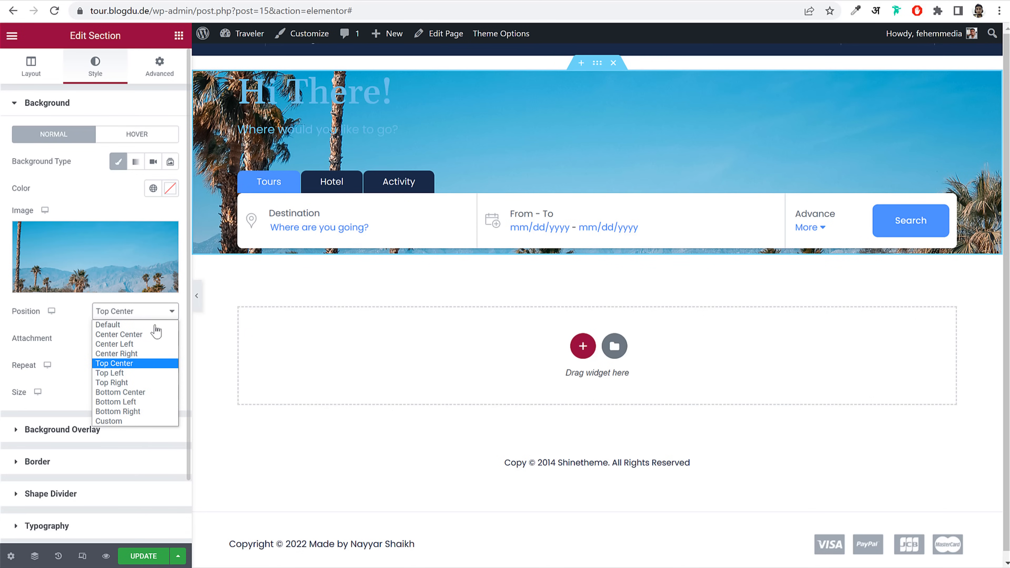
pyautogui.click(150, 392)
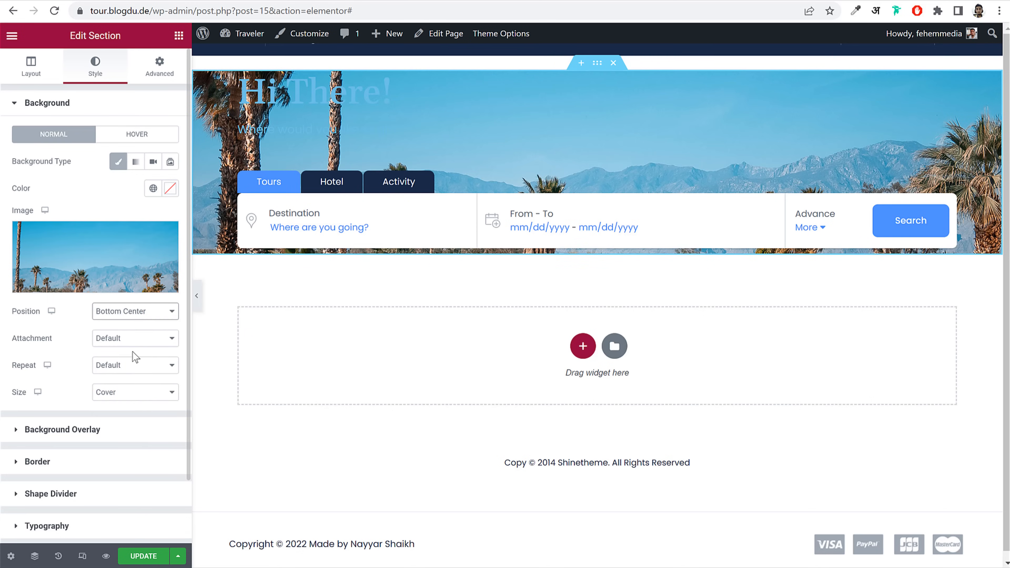
pyautogui.click(123, 373)
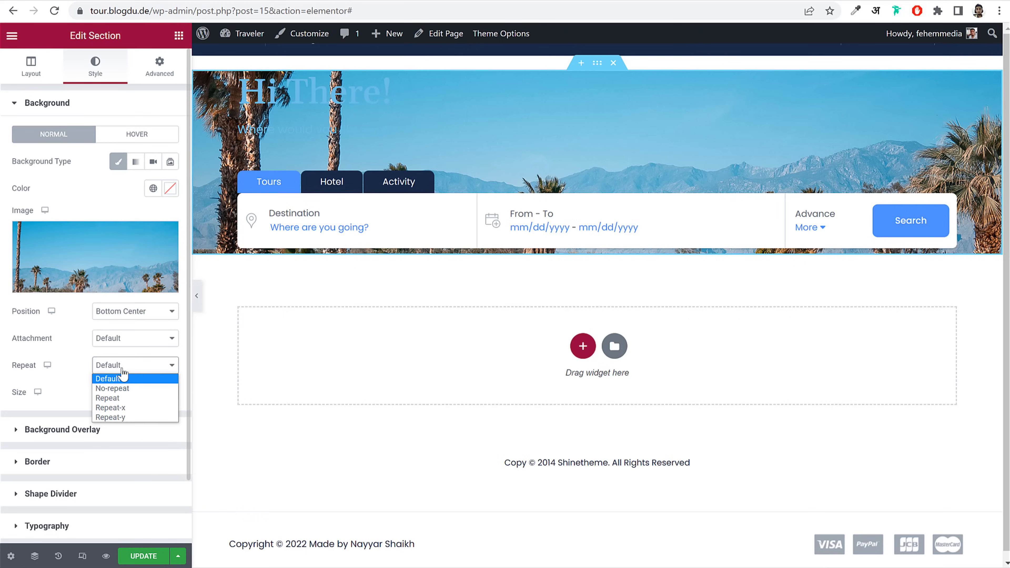
pyautogui.click(126, 390)
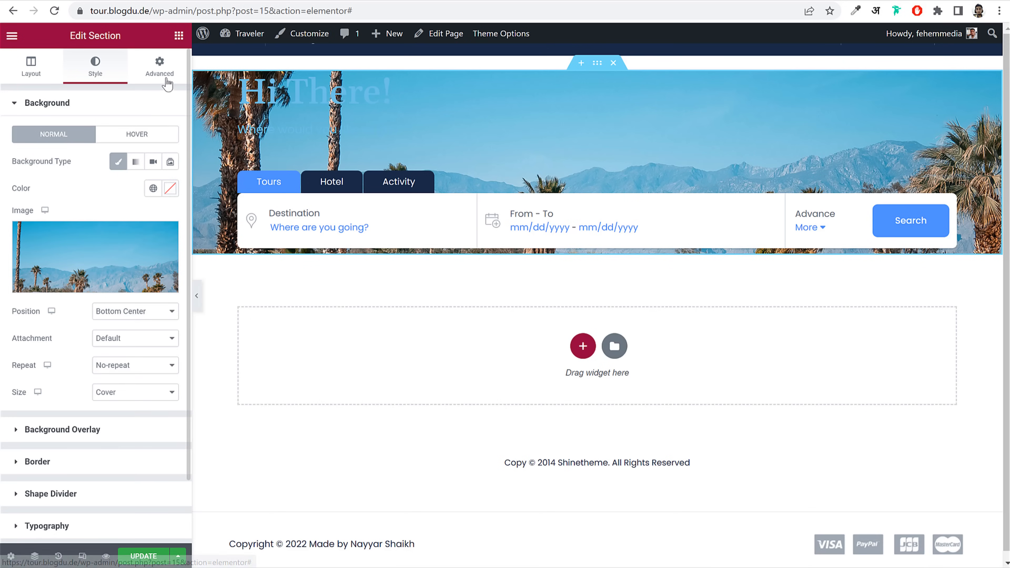
# - Unlink the hero section's padding and set it to 200 px top and 90 px bottom
pyautogui.click(163, 68)
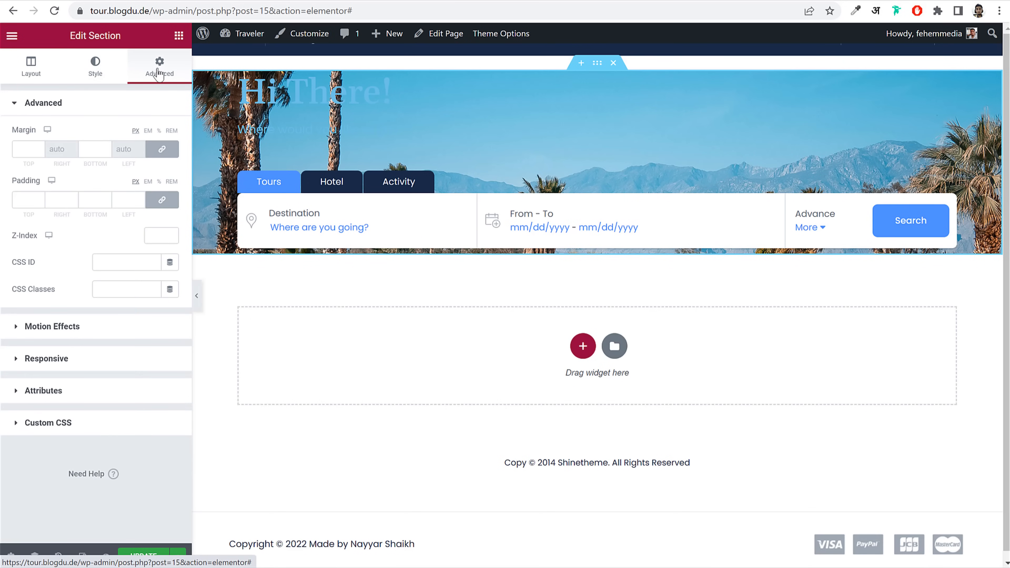
pyautogui.moveTo(16, 181); pyautogui.dragTo(10, 204)
pyautogui.click(162, 199)
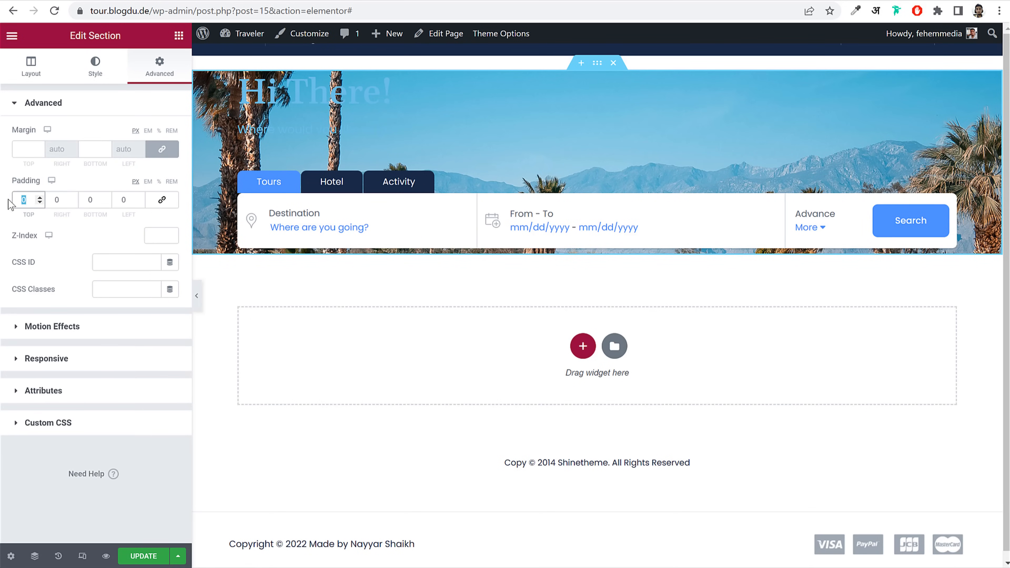
pyautogui.write('200')
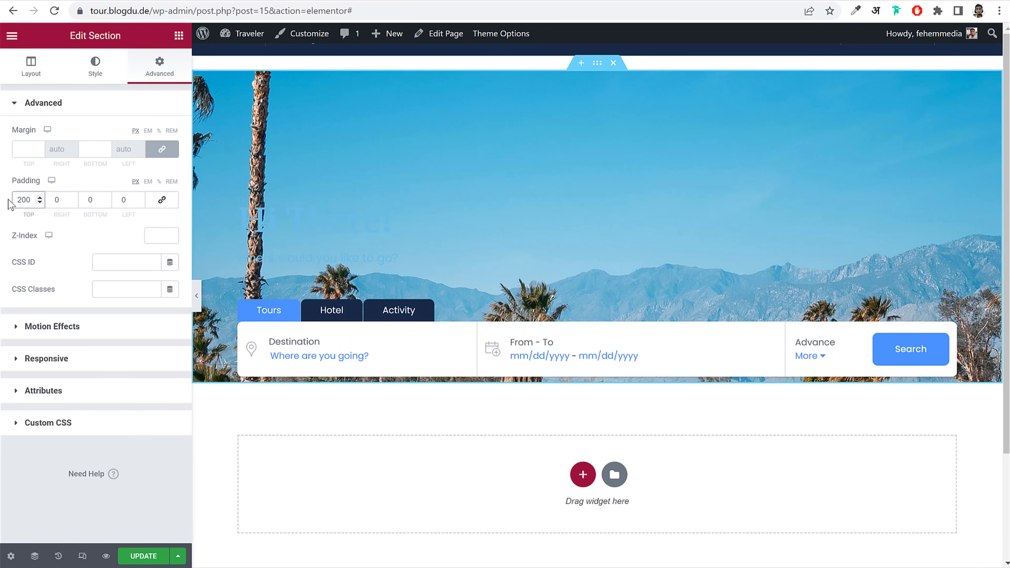
pyautogui.press('Tab')
pyautogui.press('Tab')
pyautogui.write('90')
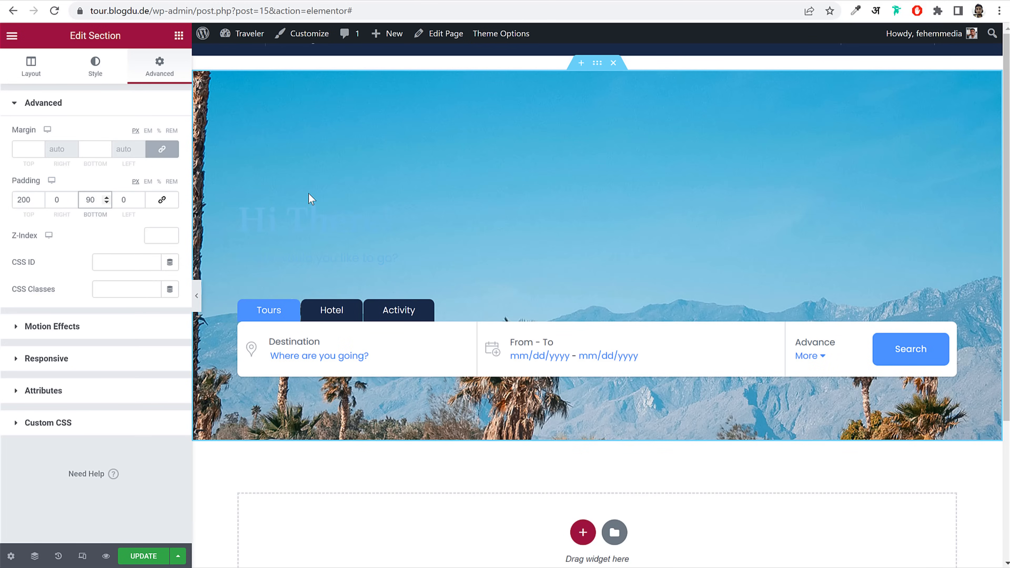
pyautogui.click(318, 215)
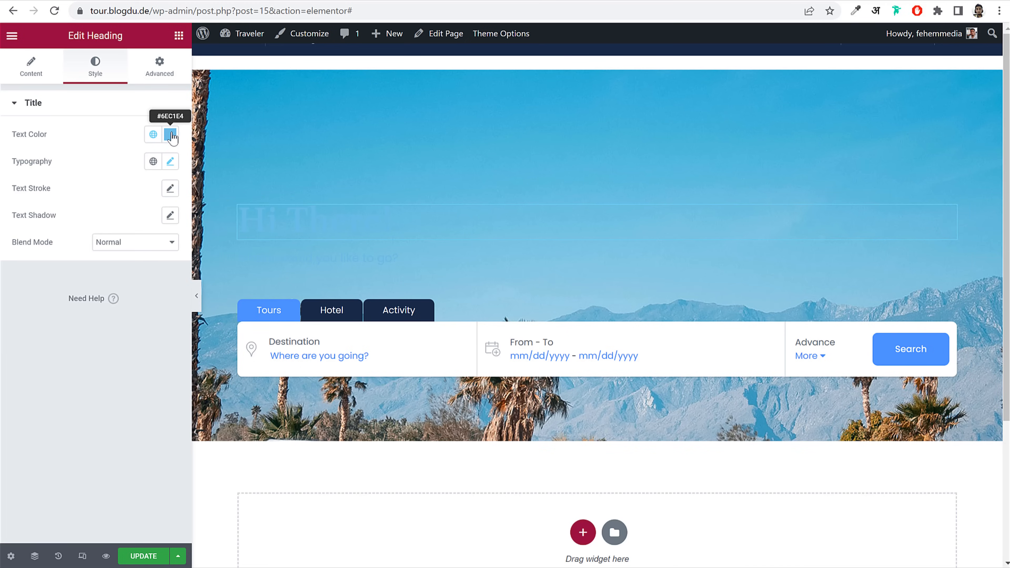
# - Set the 'Hi There!' heading colour to #FFFFFF and save it as global colour 'White'
pyautogui.click(170, 136)
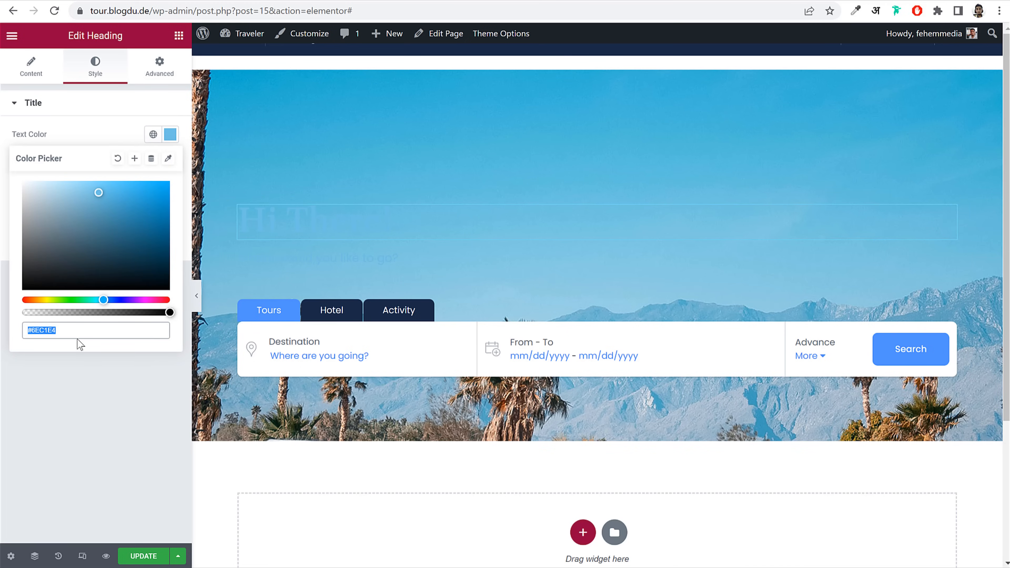
pyautogui.write('#0072A2')
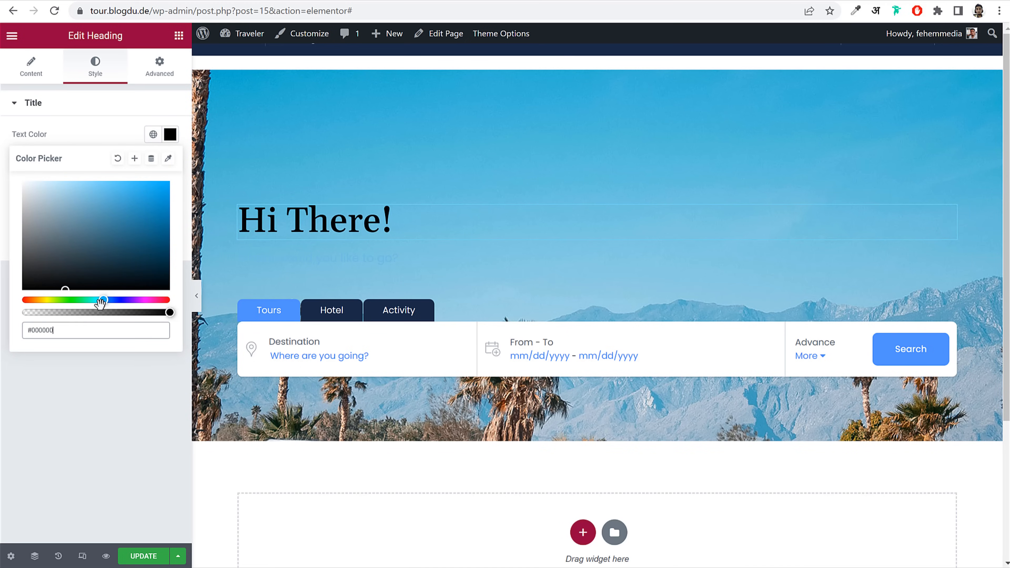
pyautogui.hotkey('ctrl', 'a')
pyautogui.write('#FFFFFF')
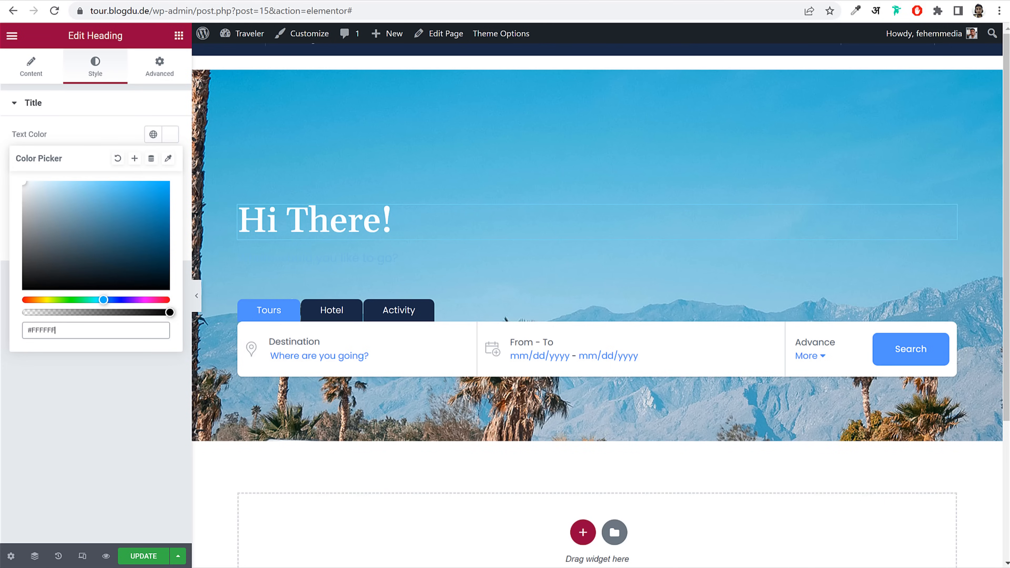
pyautogui.moveTo(85, 334); pyautogui.dragTo(21, 329)
pyautogui.click(52, 334)
pyautogui.click(134, 158)
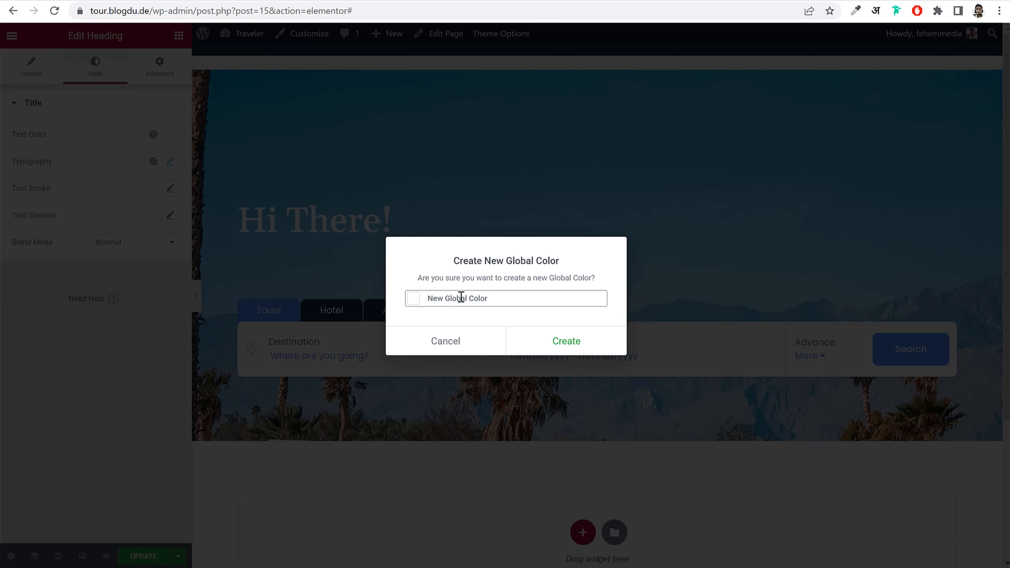
pyautogui.click(486, 341)
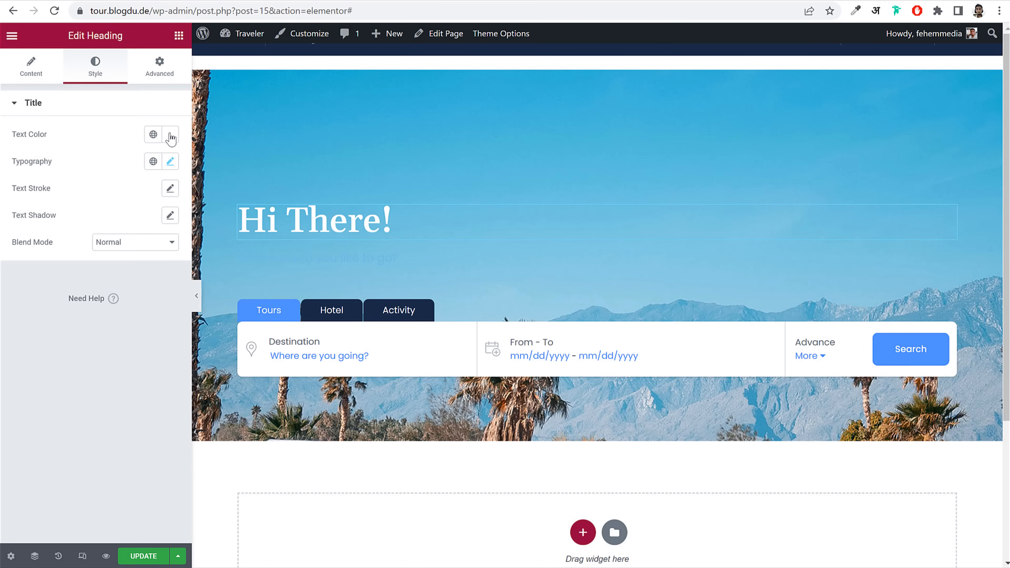
pyautogui.click(170, 135)
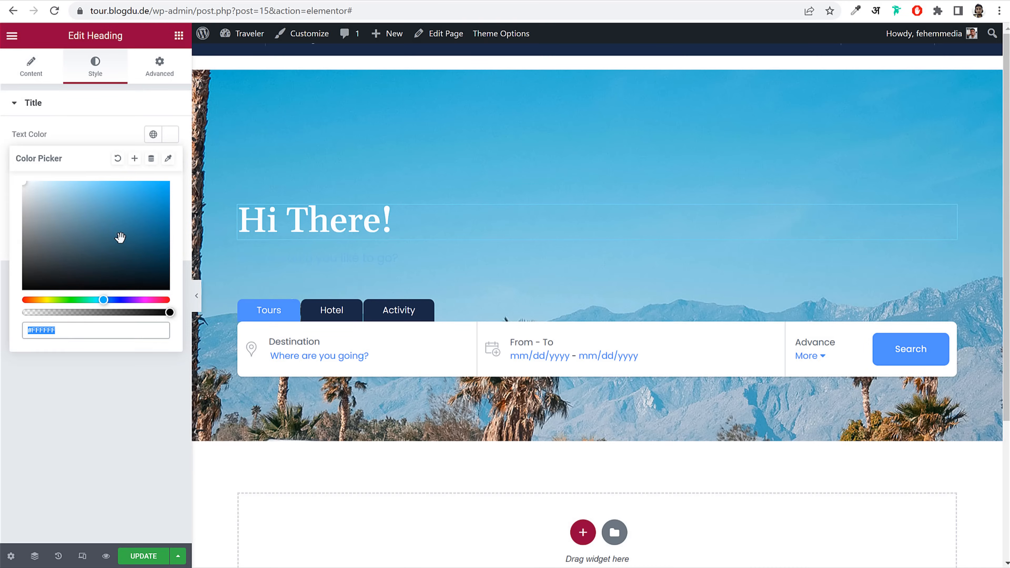
pyautogui.click(134, 158)
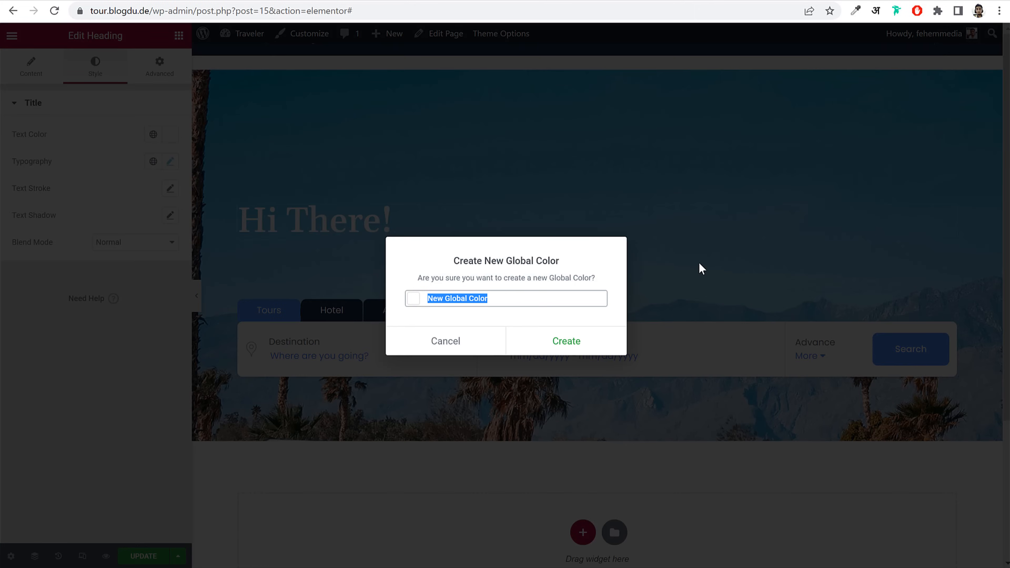
pyautogui.write('White')
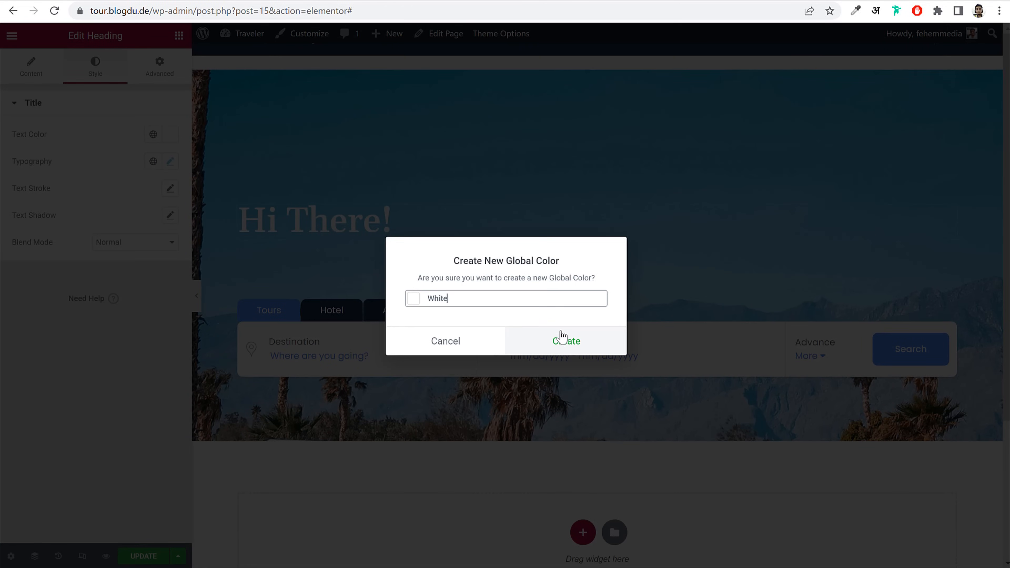
pyautogui.click(562, 339)
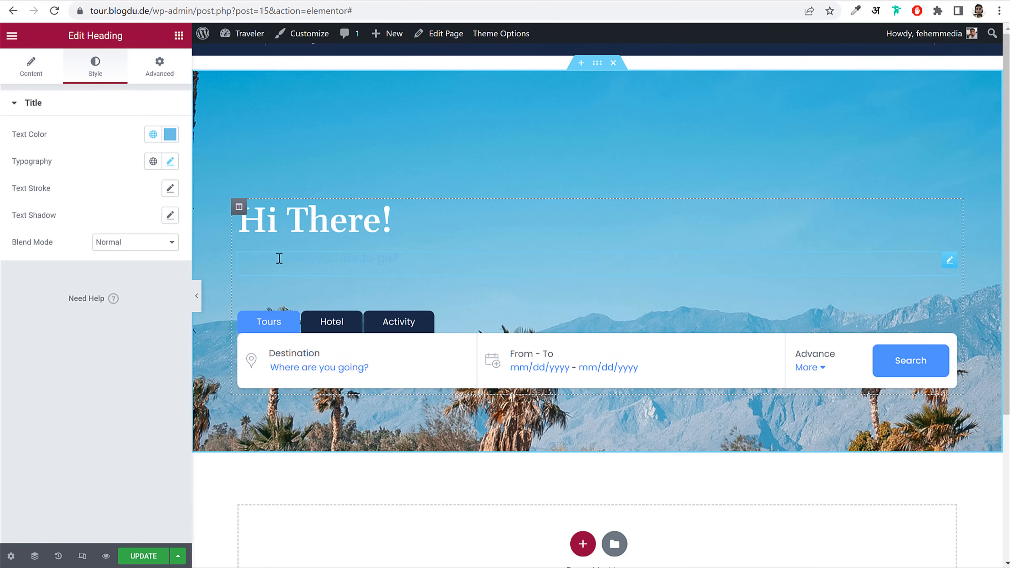
# - Apply the White global colour to the subtitle and view the live site for comparison
pyautogui.click(170, 134)
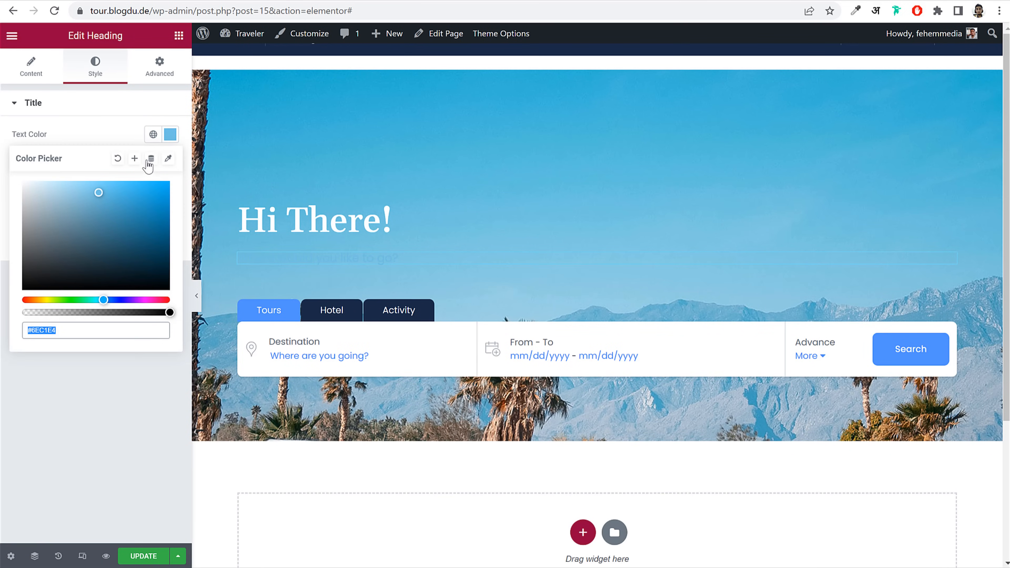
pyautogui.click(112, 134)
pyautogui.click(153, 134)
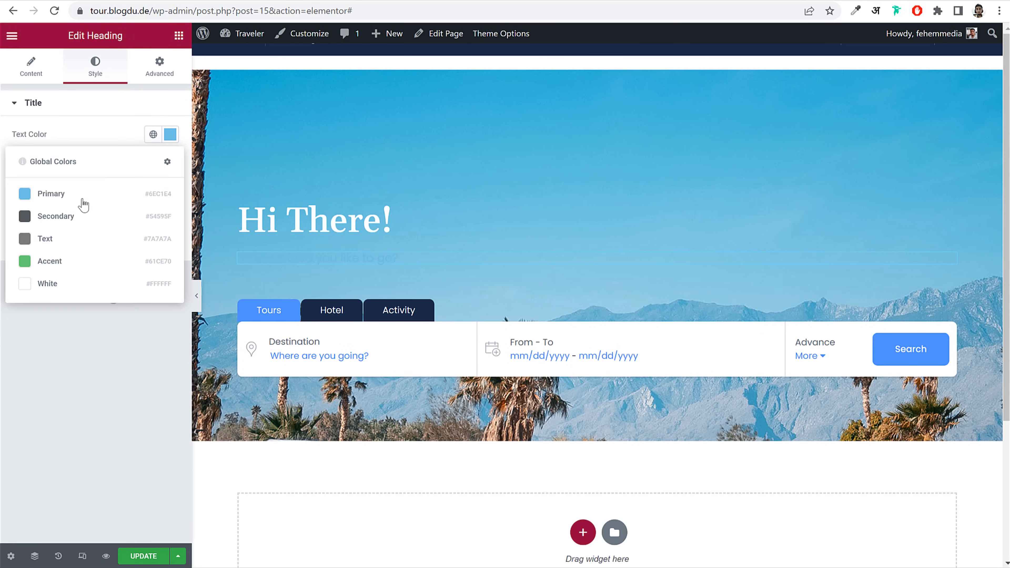
pyautogui.click(55, 284)
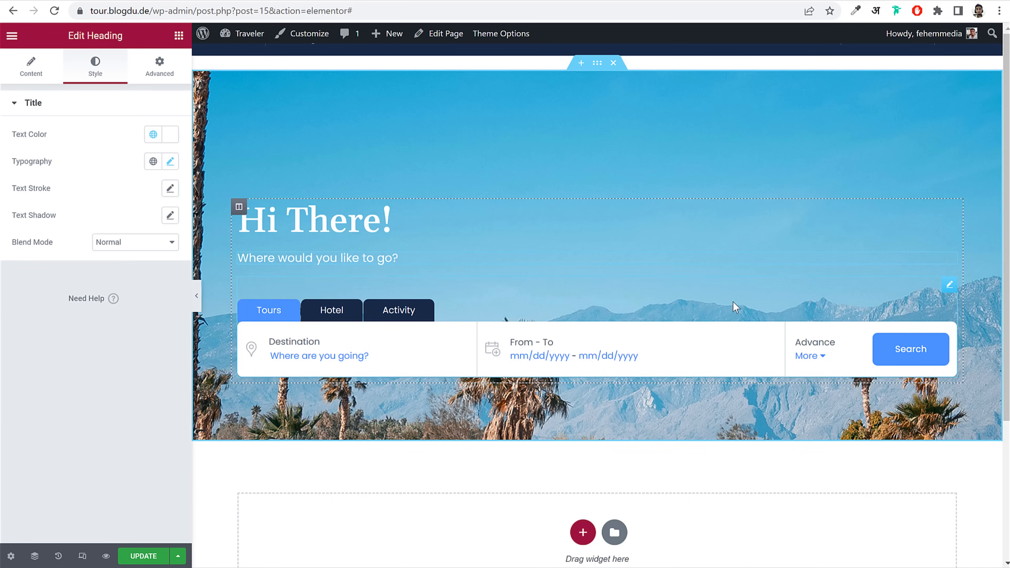
pyautogui.click(97, 2)
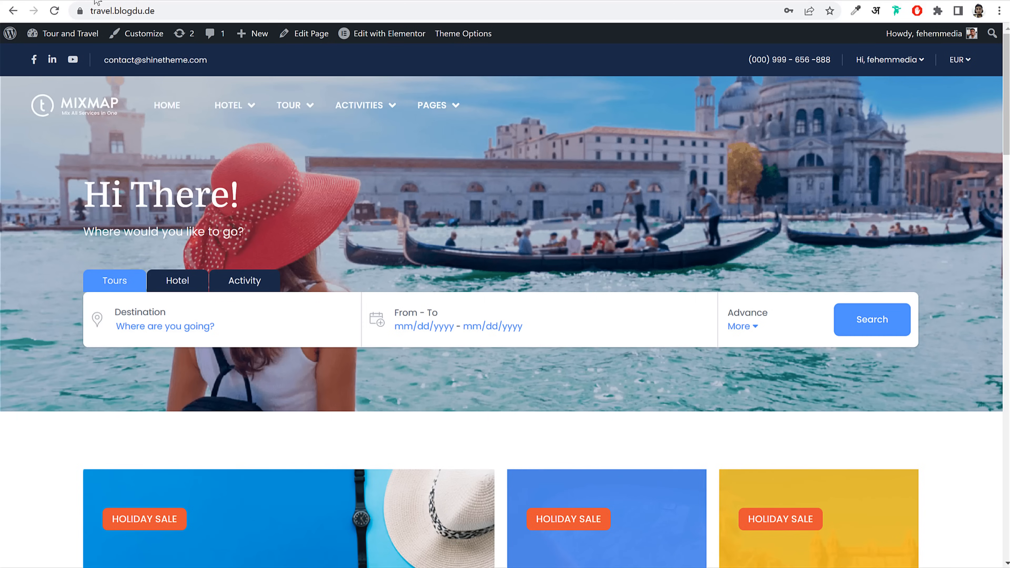
# - Save the page and check the demo's offer cards on the live site
pyautogui.click(219, 3)
pyautogui.click(147, 556)
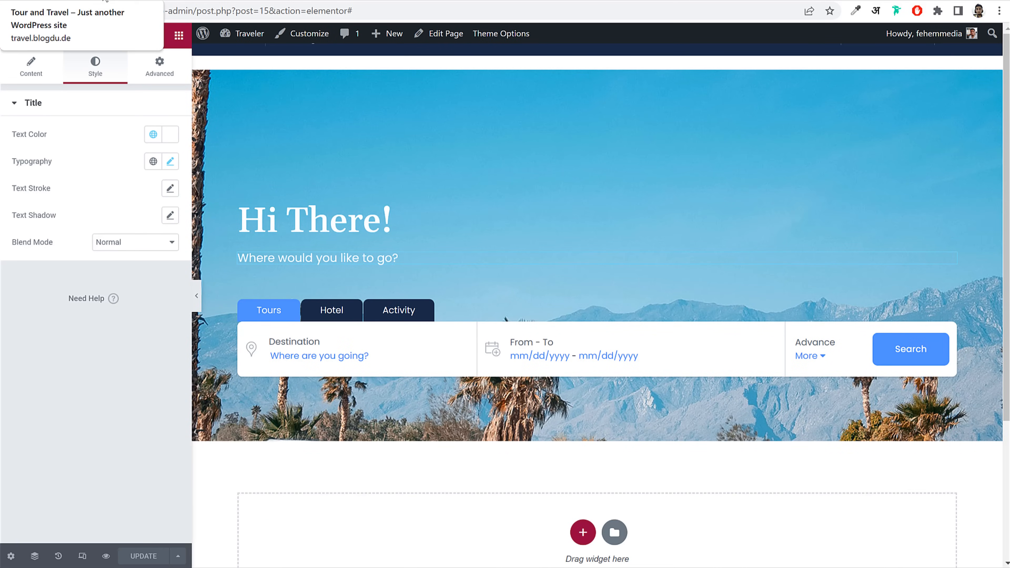
pyautogui.click(105, 1)
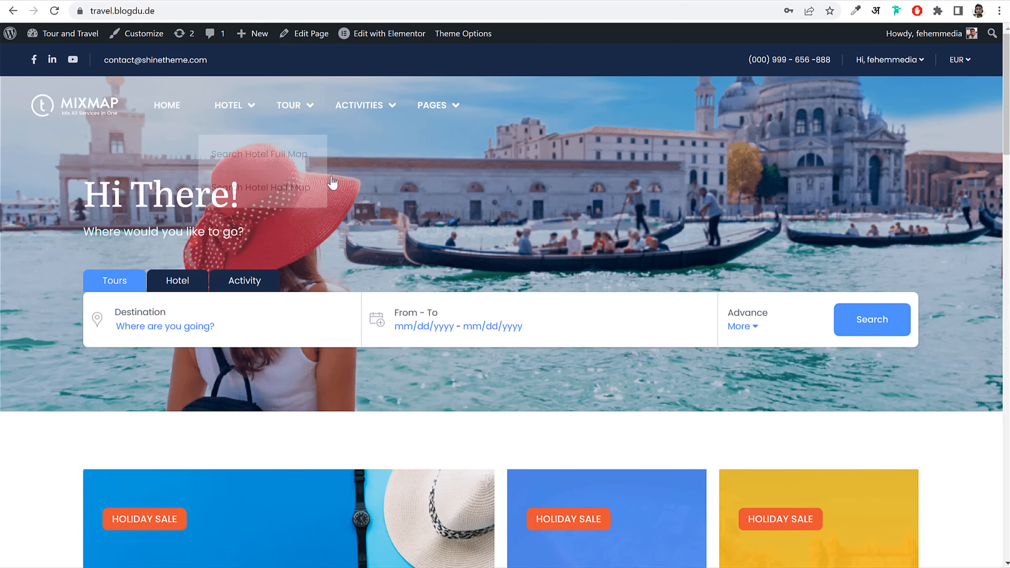
pyautogui.scroll(-6, 583, 209)
pyautogui.scroll(-1, 584, 215)
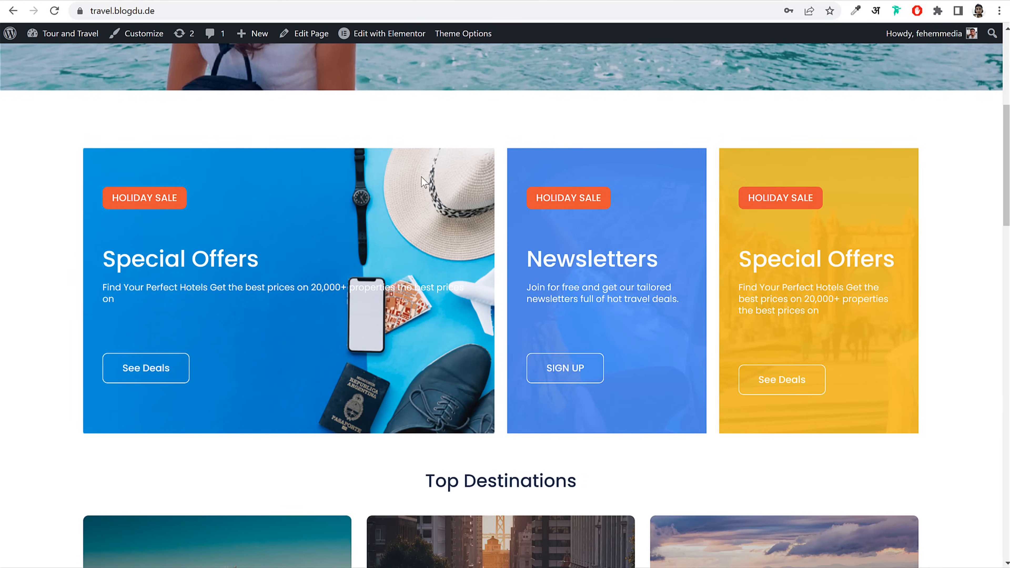
pyautogui.click(246, 2)
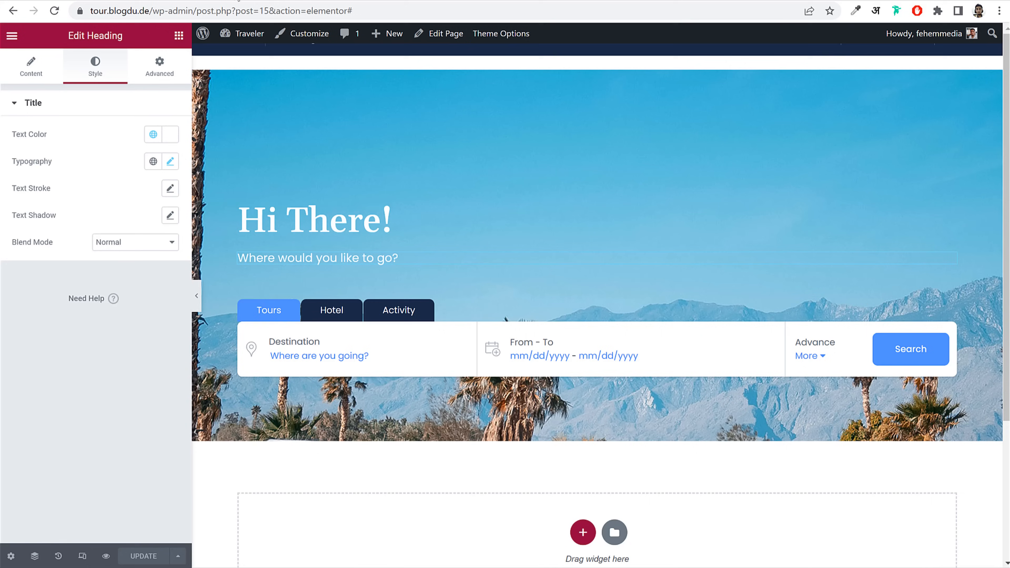
pyautogui.scroll(-5, 521, 274)
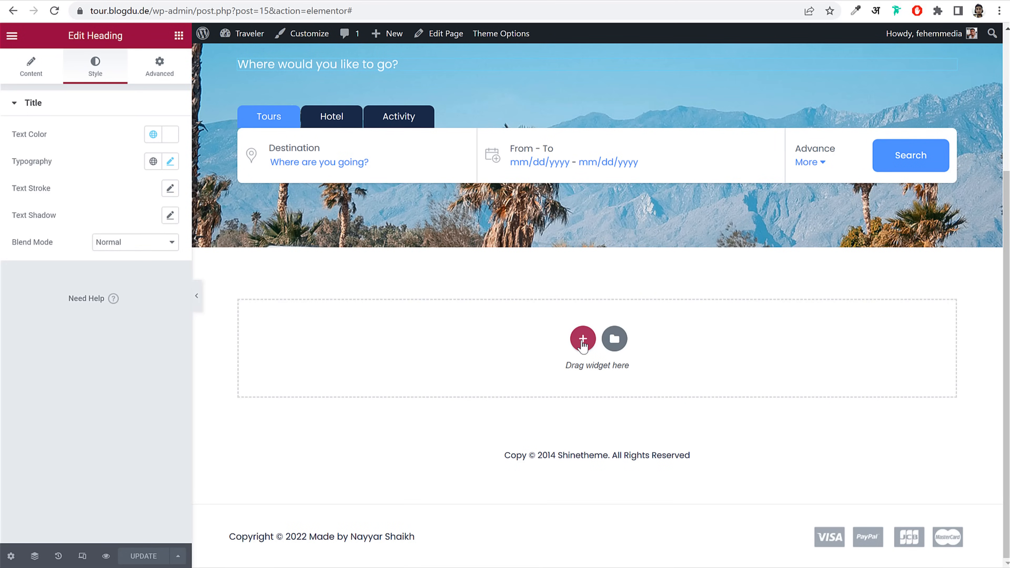
# - Add a three-column section below the hero with column widths 50% and 25%
pyautogui.click(582, 342)
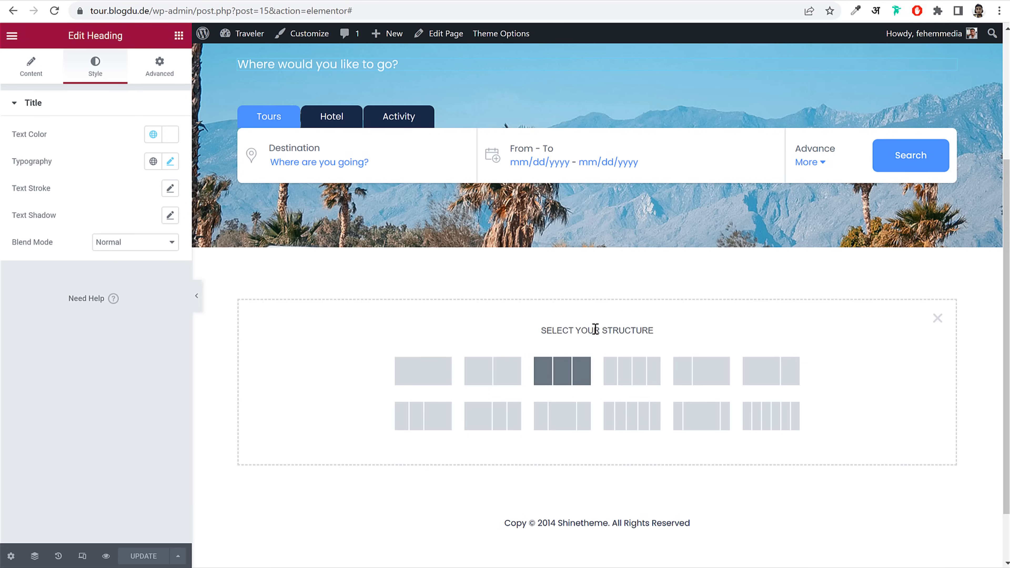
pyautogui.click(572, 375)
pyautogui.click(238, 257)
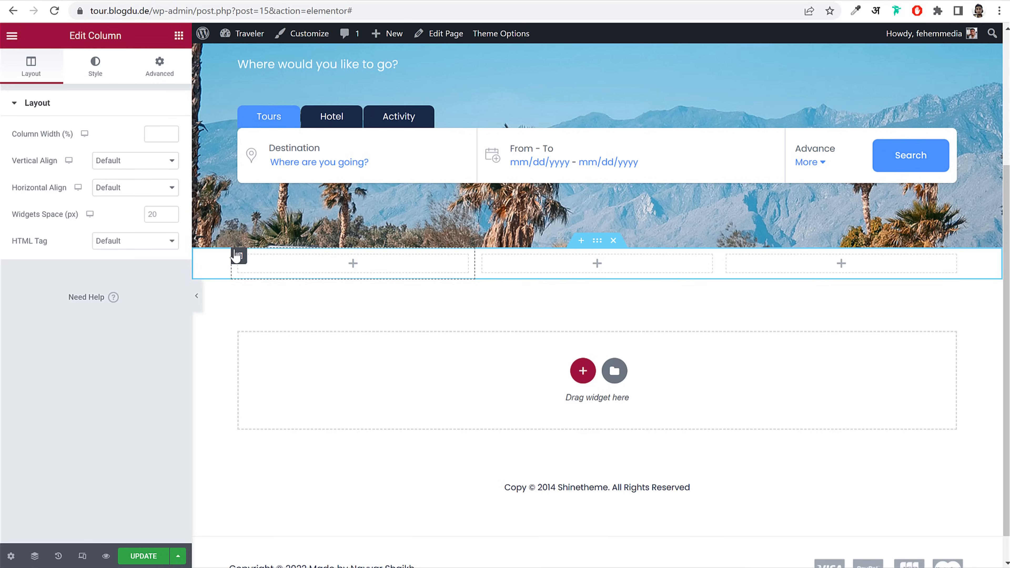
pyautogui.click(154, 132)
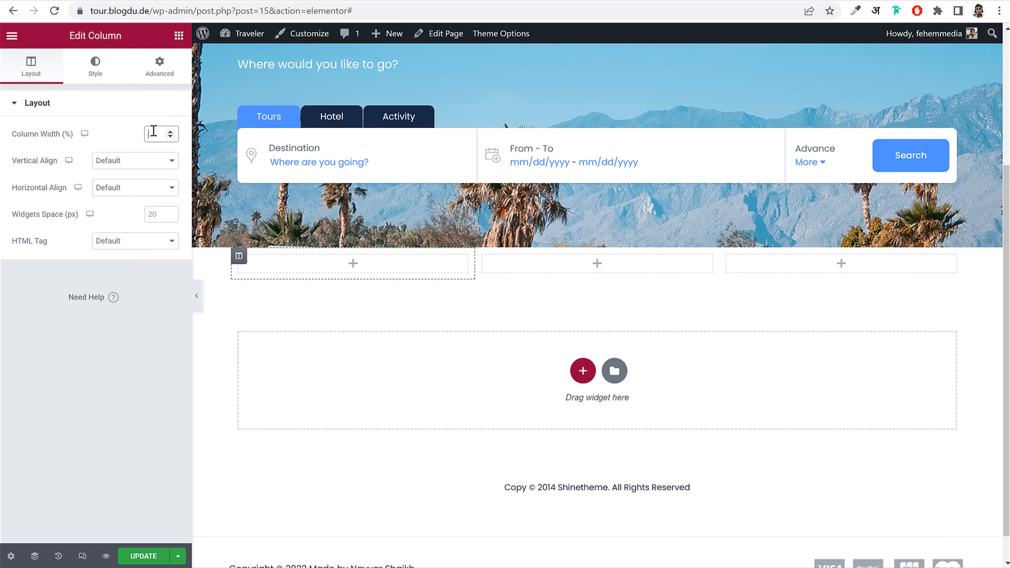
pyautogui.write('50')
pyautogui.click(608, 258)
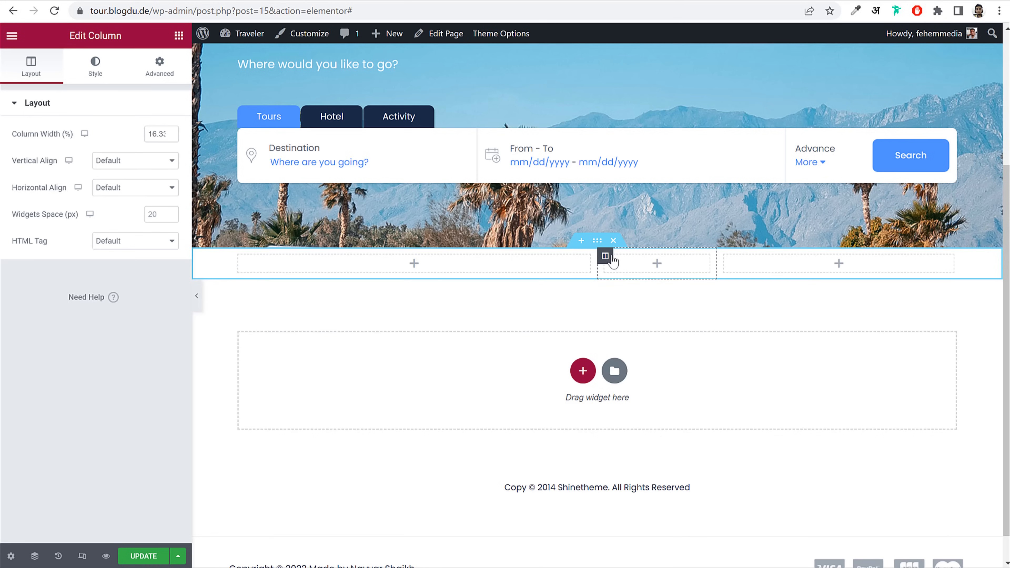
pyautogui.doubleClick(152, 132)
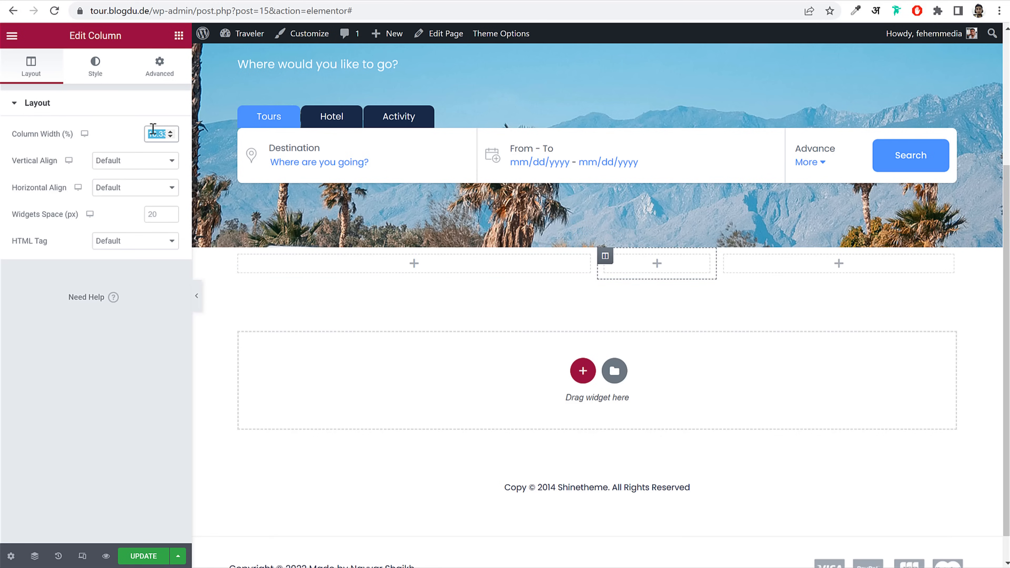
pyautogui.write('25')
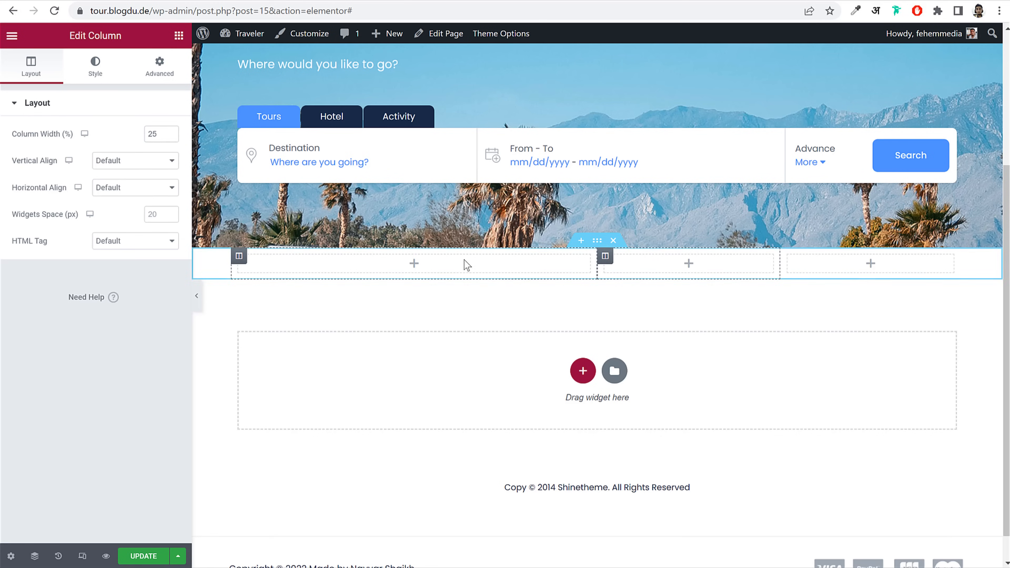
pyautogui.click(464, 261)
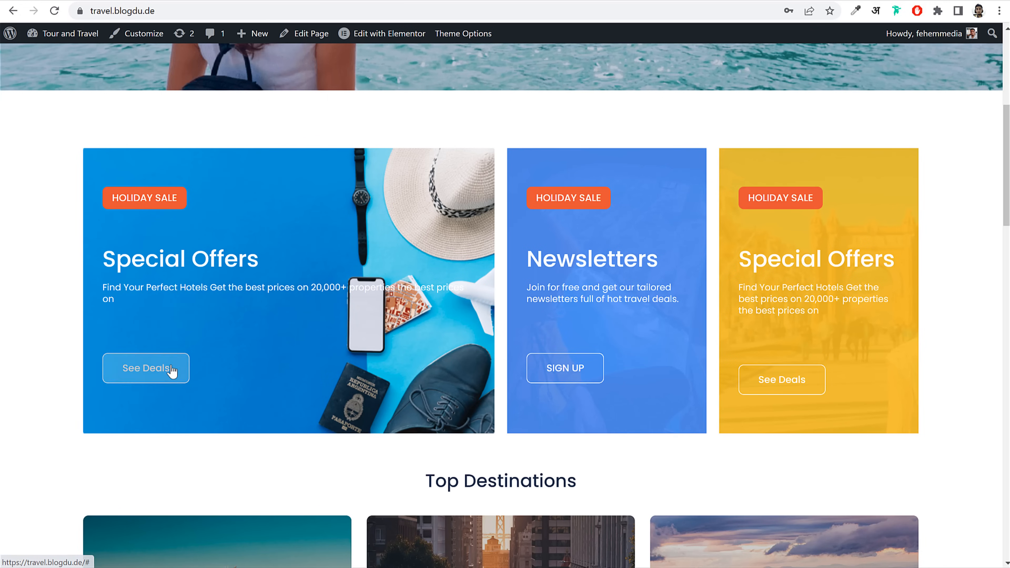
# - Copy the HOLIDAY SALE badge text from the demo and add a HOLIDAY SALE button to the first column
pyautogui.moveTo(115, 261); pyautogui.dragTo(277, 302)
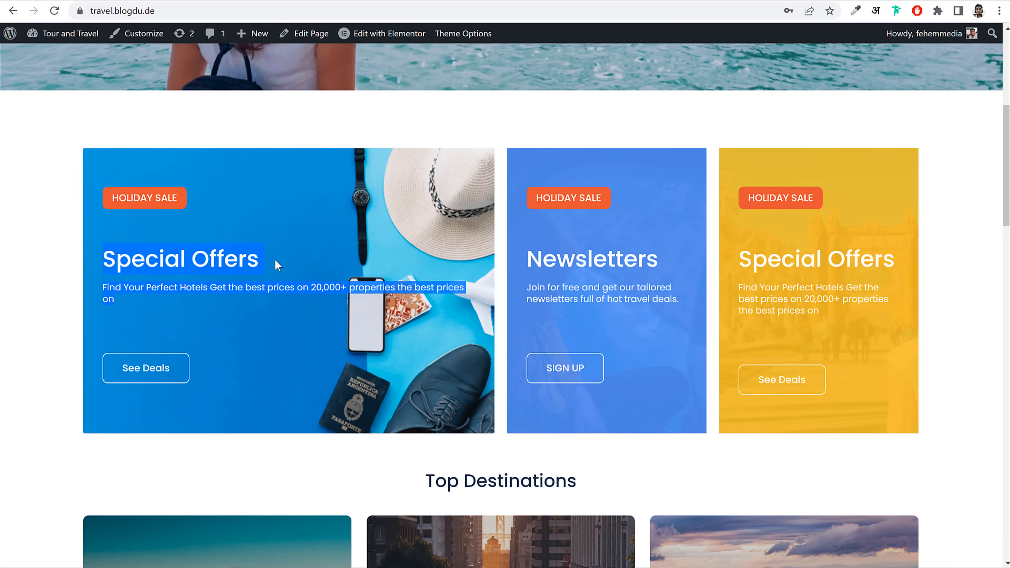
pyautogui.click(266, 271)
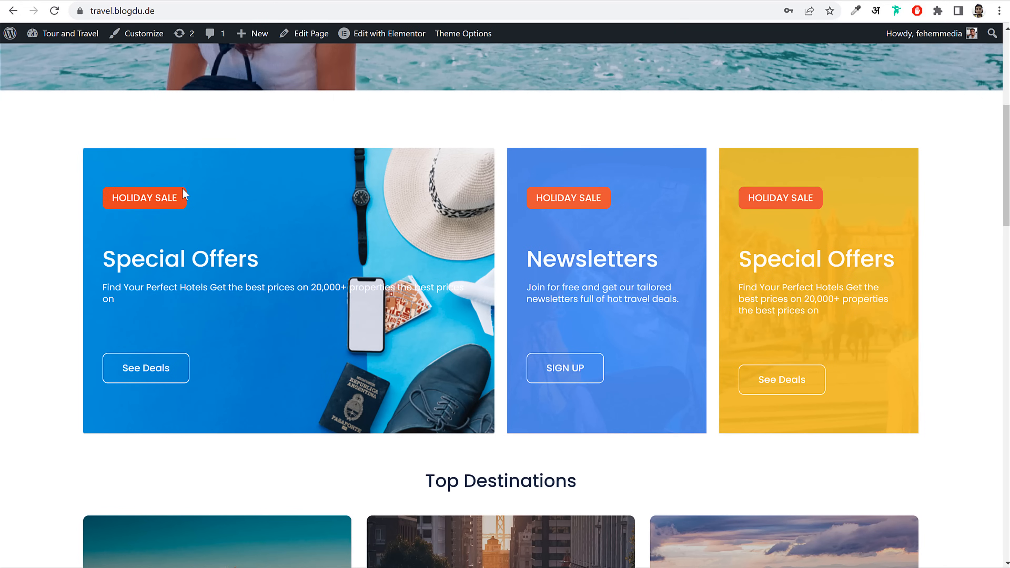
pyautogui.moveTo(190, 200); pyautogui.dragTo(84, 197)
pyautogui.hotkey('ctrl', 'c')
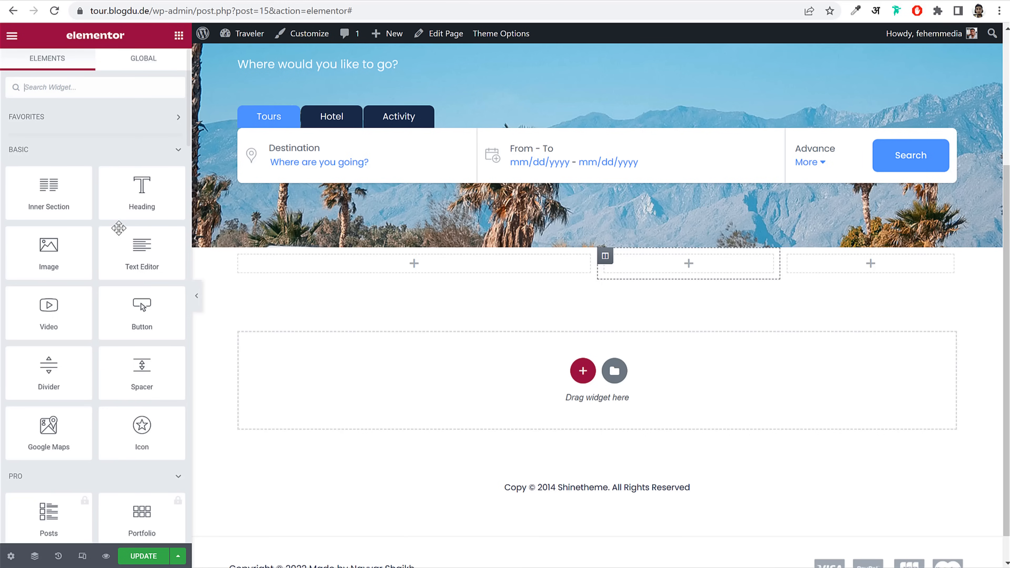
pyautogui.moveTo(164, 296); pyautogui.dragTo(374, 271)
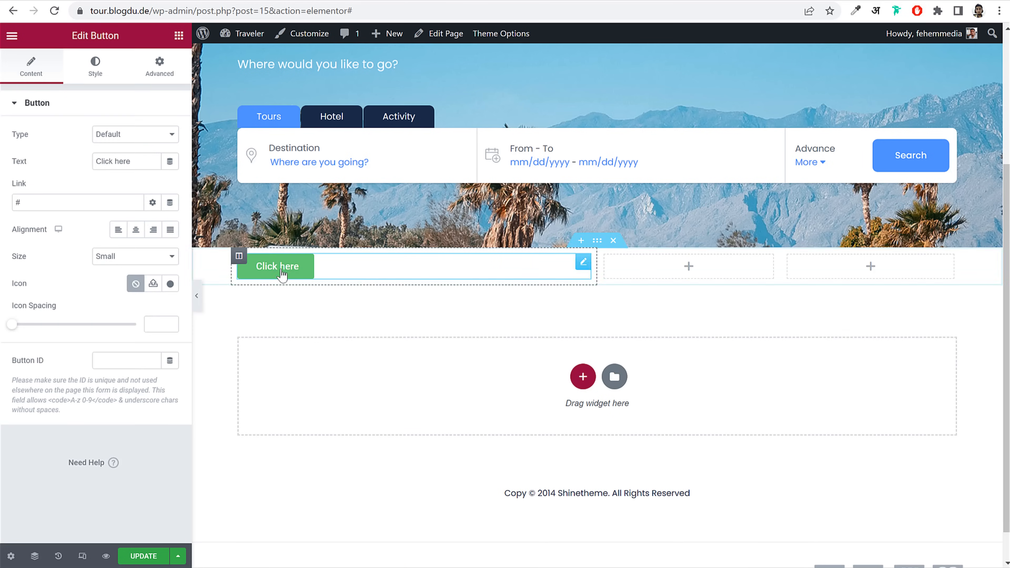
pyautogui.doubleClick(136, 163)
pyautogui.hotkey('ctrl', 'a')
pyautogui.hotkey('ctrl', 'v')
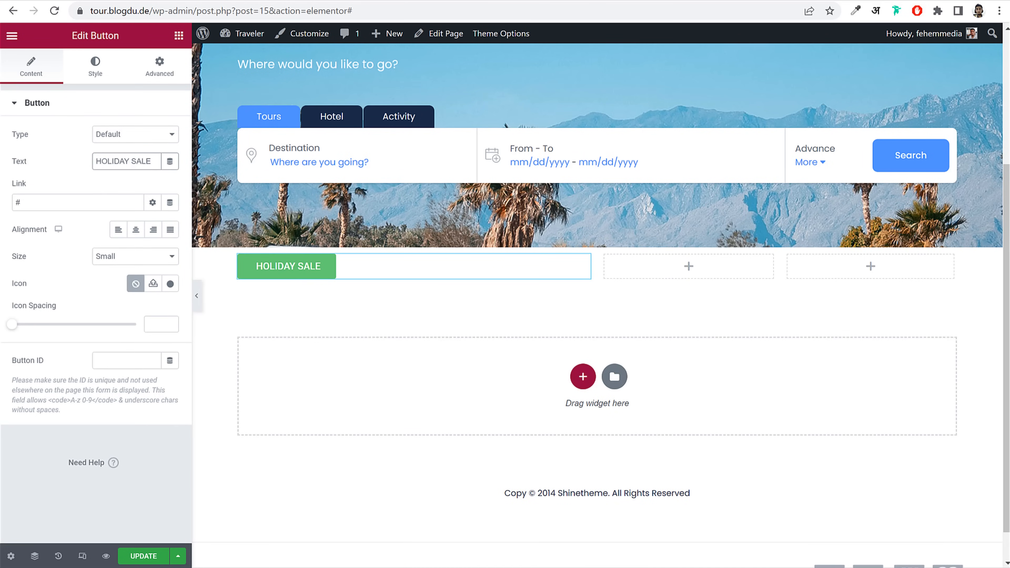
pyautogui.click(46, 202)
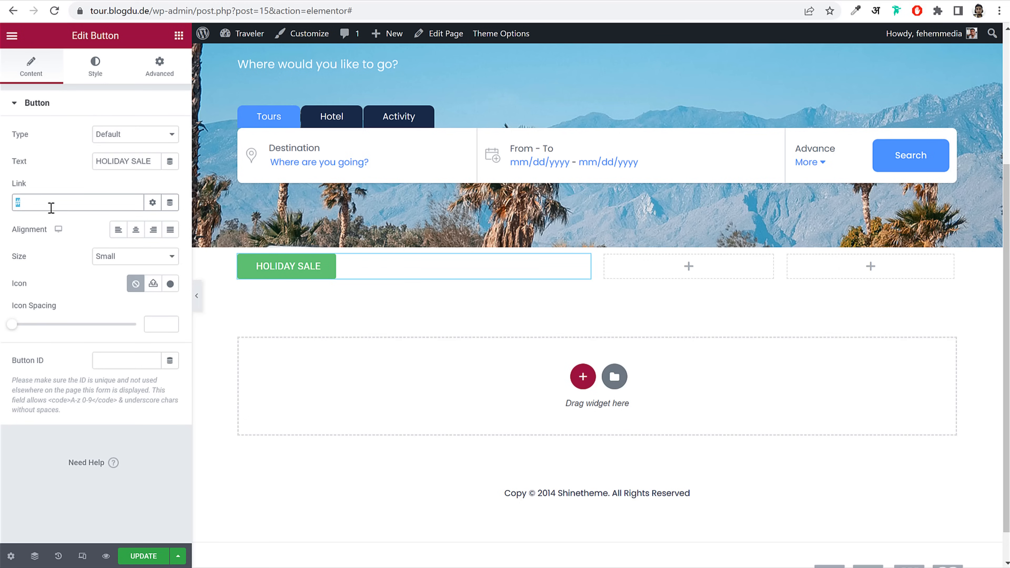
pyautogui.click(102, 68)
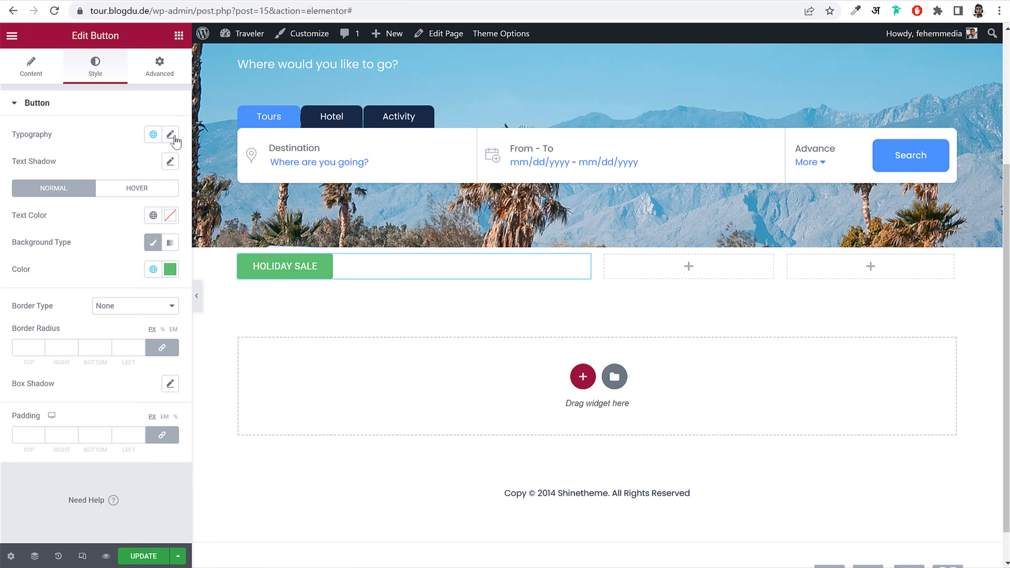
# - Set the HOLIDAY SALE button's font family to Poppins
pyautogui.click(170, 134)
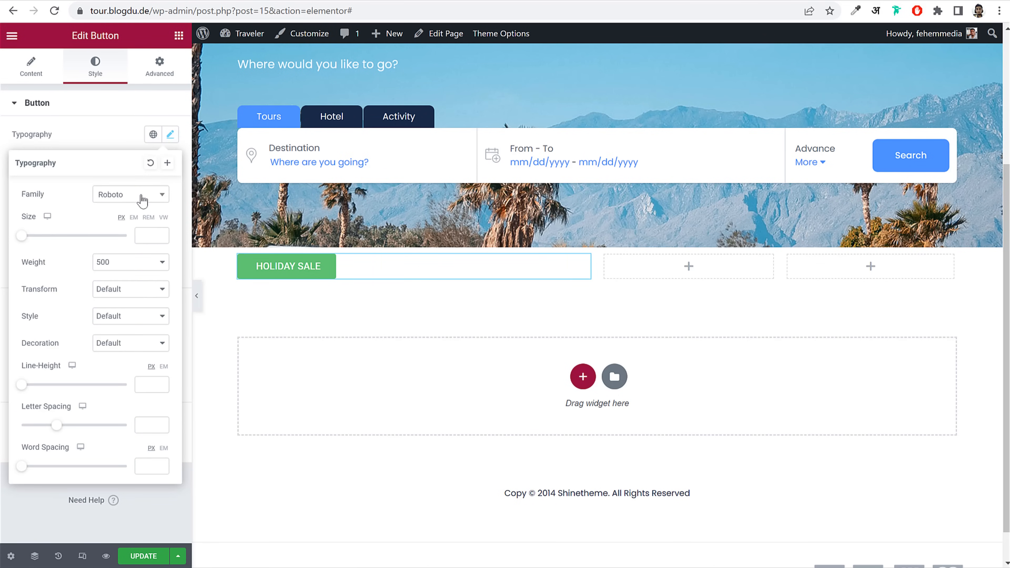
pyautogui.click(122, 201)
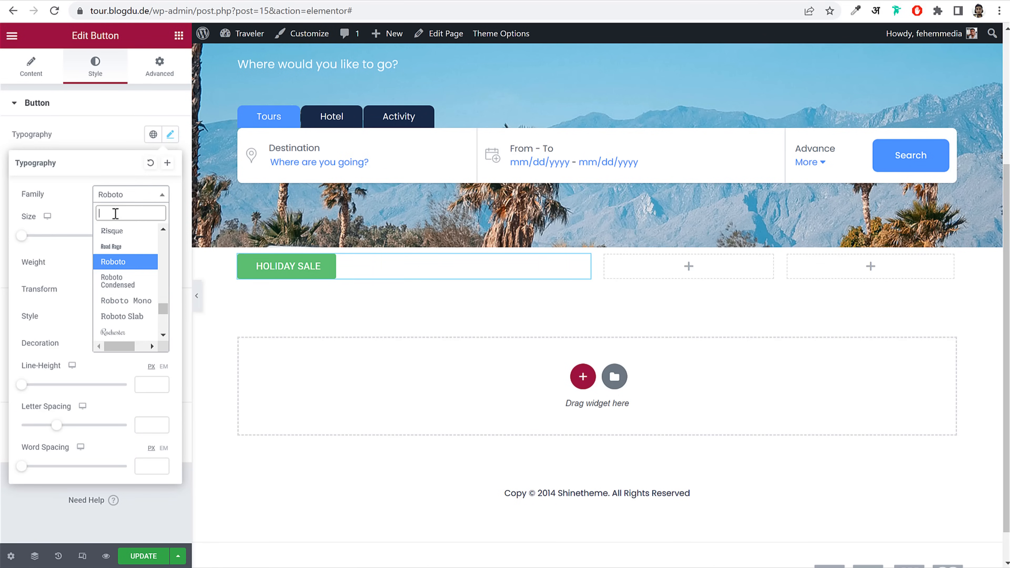
pyautogui.write('popp')
pyautogui.press('Return')
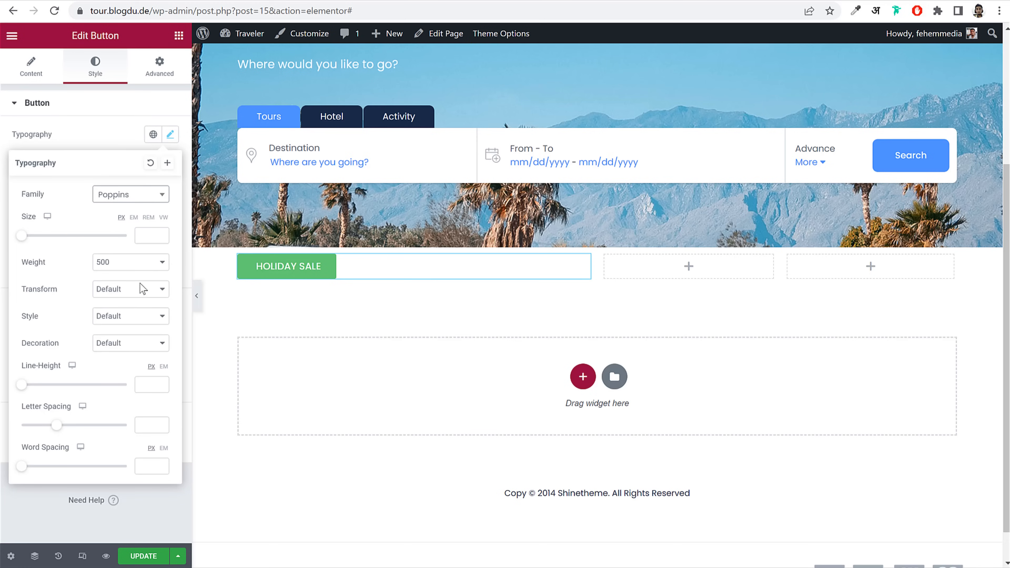
pyautogui.click(174, 135)
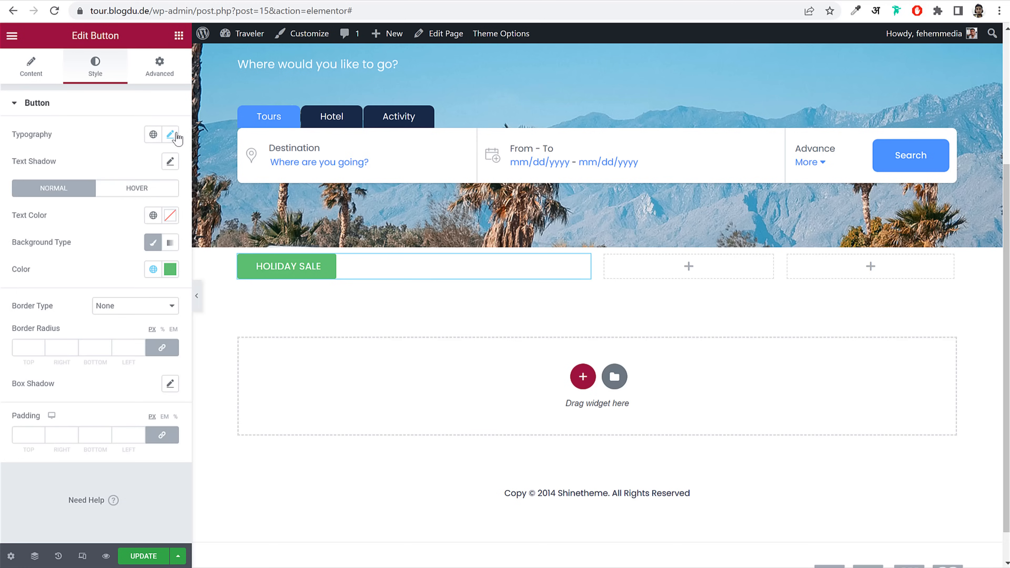
# - Copy the demo badge's orange #E65335 and use it as the button background
pyautogui.click(125, 1)
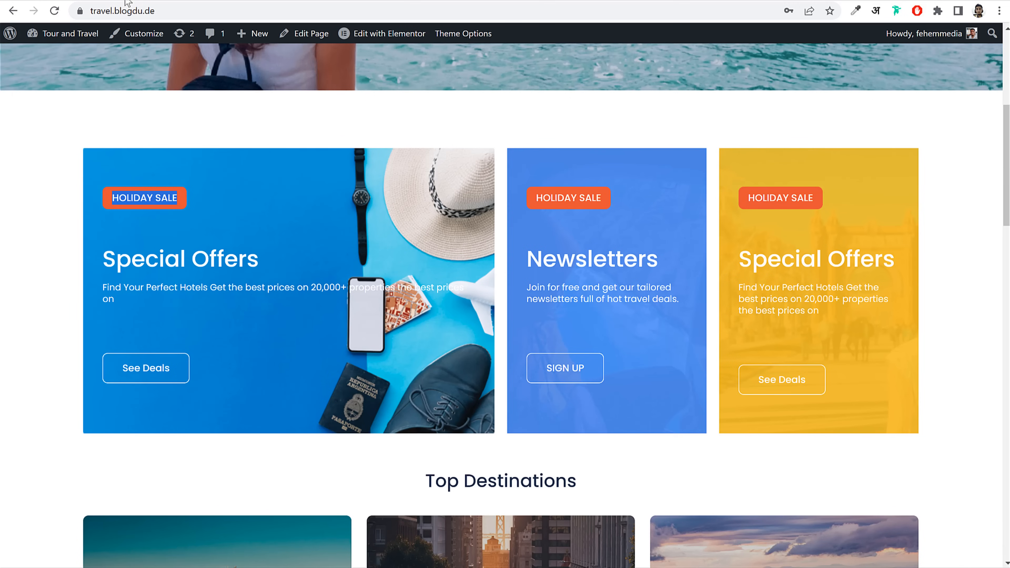
pyautogui.click(205, 128)
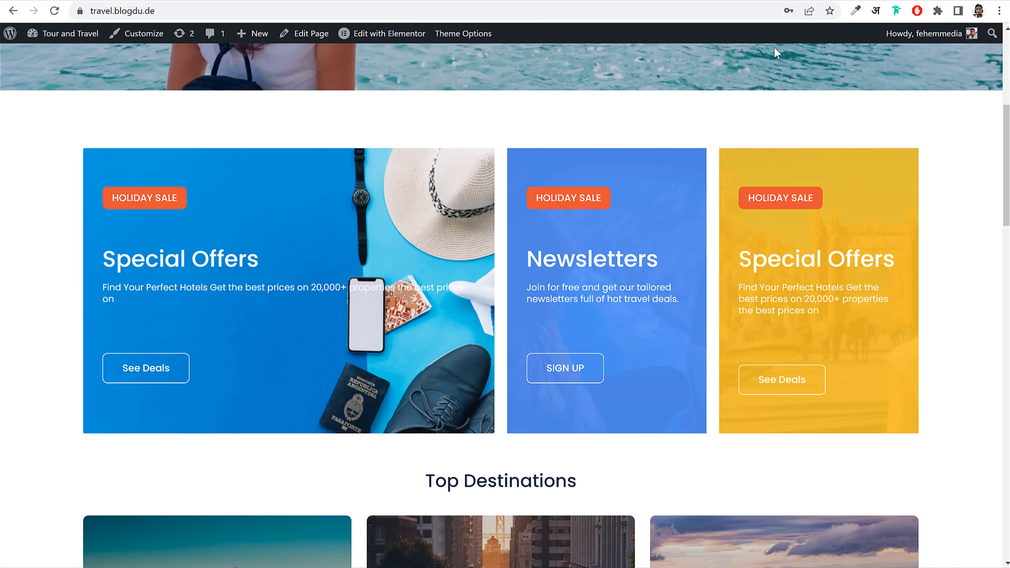
pyautogui.click(855, 10)
pyautogui.scroll(1, 205, 220)
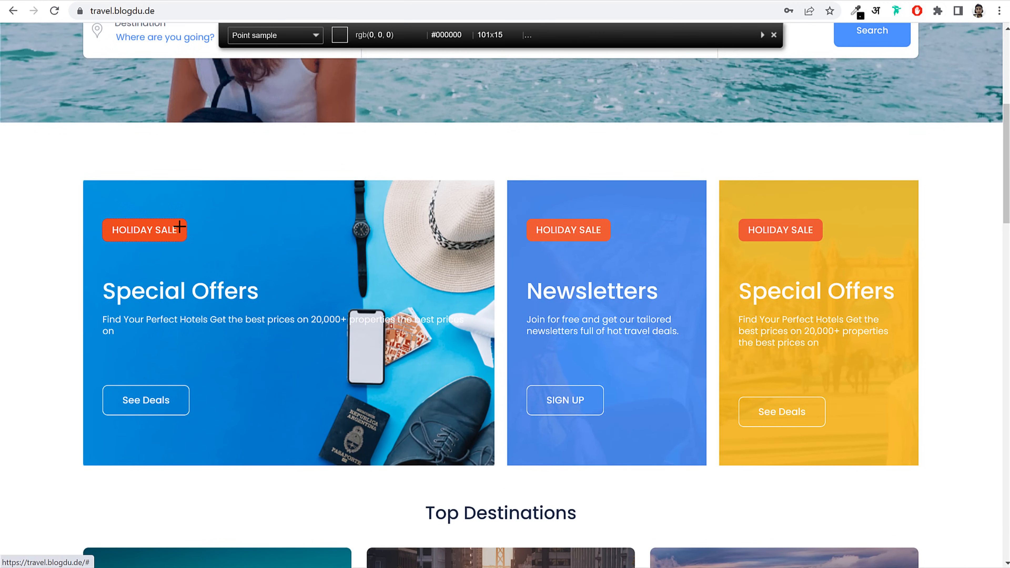
pyautogui.click(179, 227)
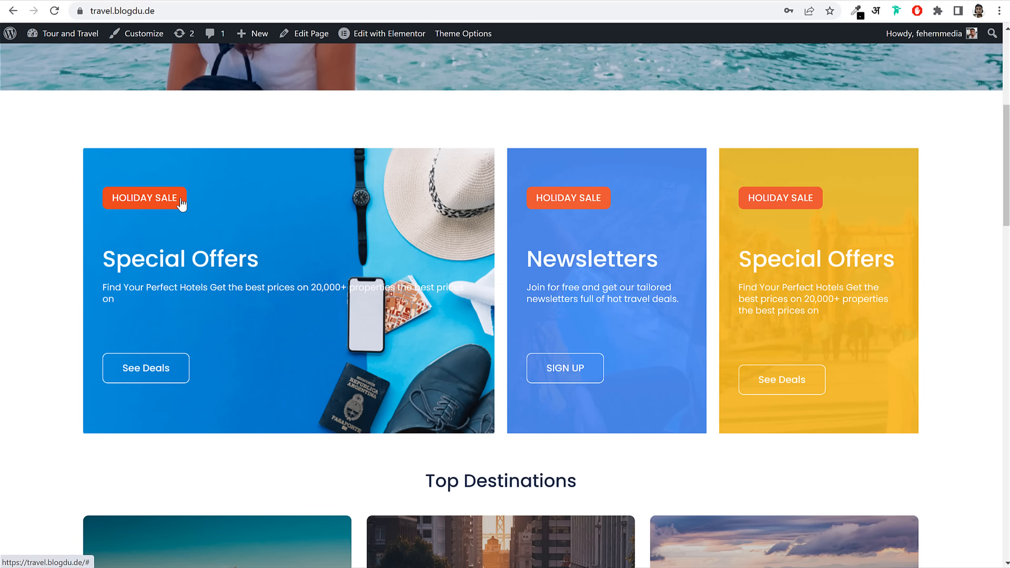
pyautogui.rightClick(181, 203)
pyautogui.click(225, 331)
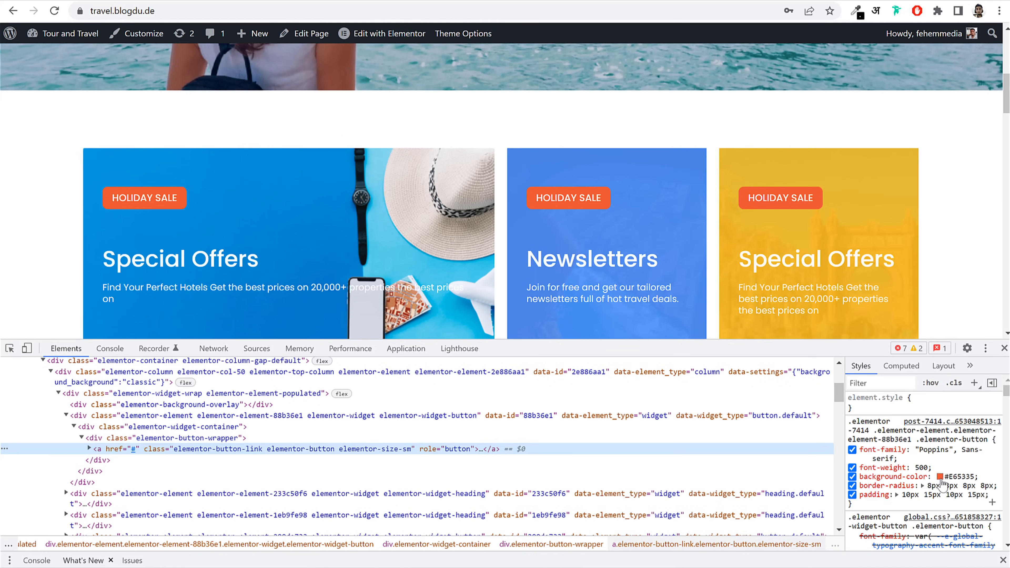
pyautogui.click(957, 476)
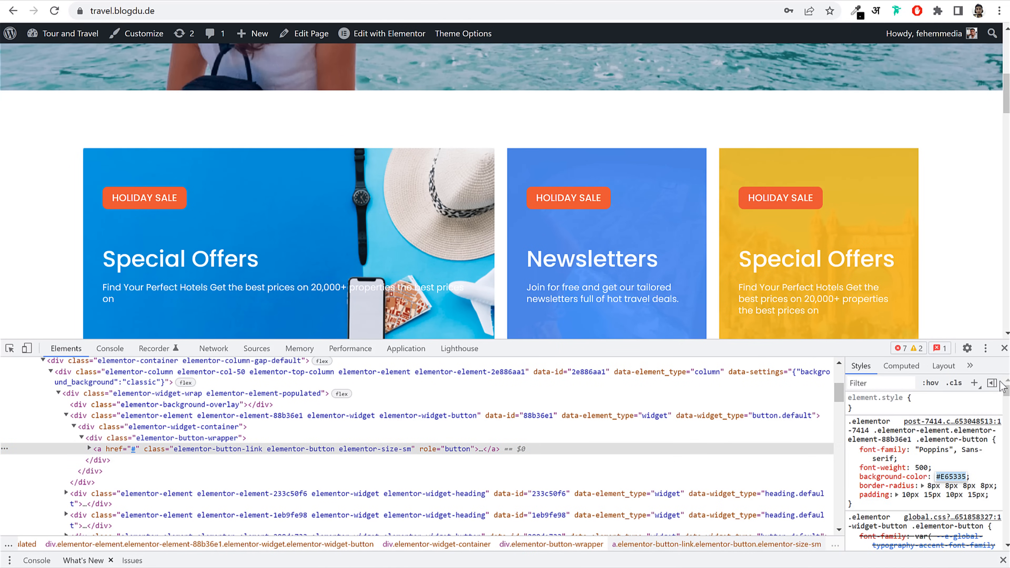
pyautogui.click(1004, 348)
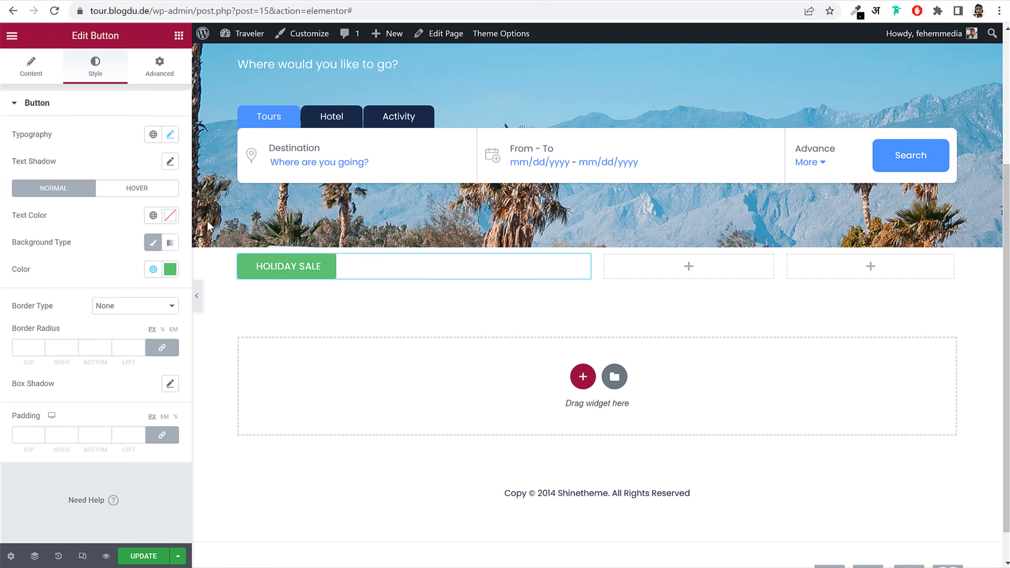
pyautogui.click(162, 269)
pyautogui.hotkey('ctrl', 'v')
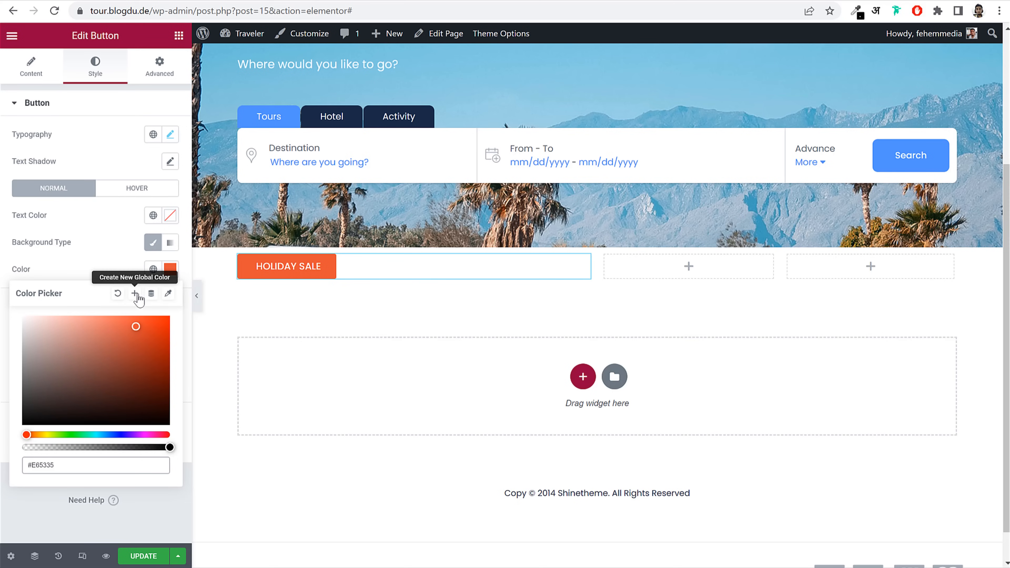
pyautogui.click(121, 260)
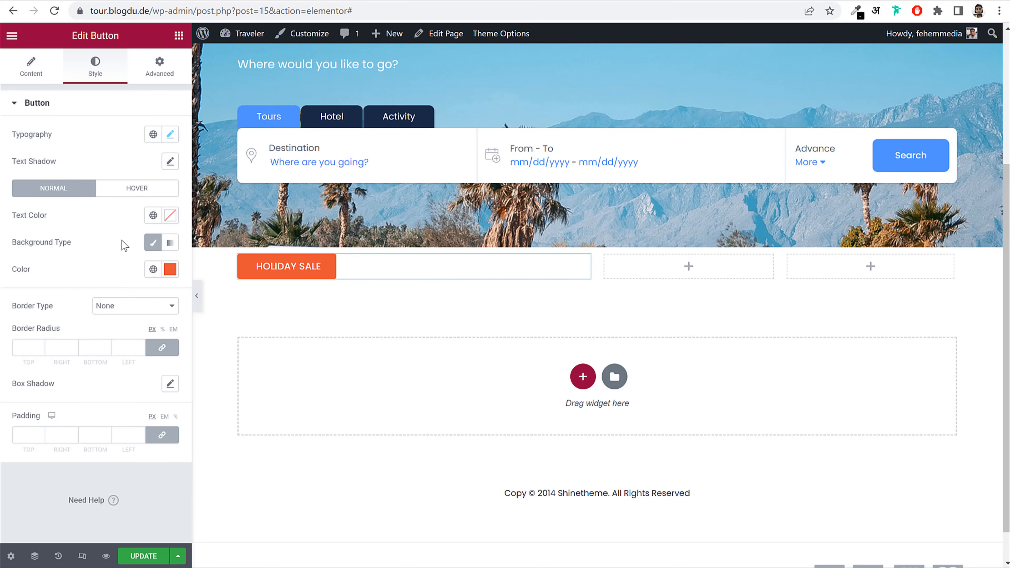
# - Make the button text white (#FFFFFF) and set its border radius to 0
pyautogui.click(170, 215)
pyautogui.write('#FFFFFF')
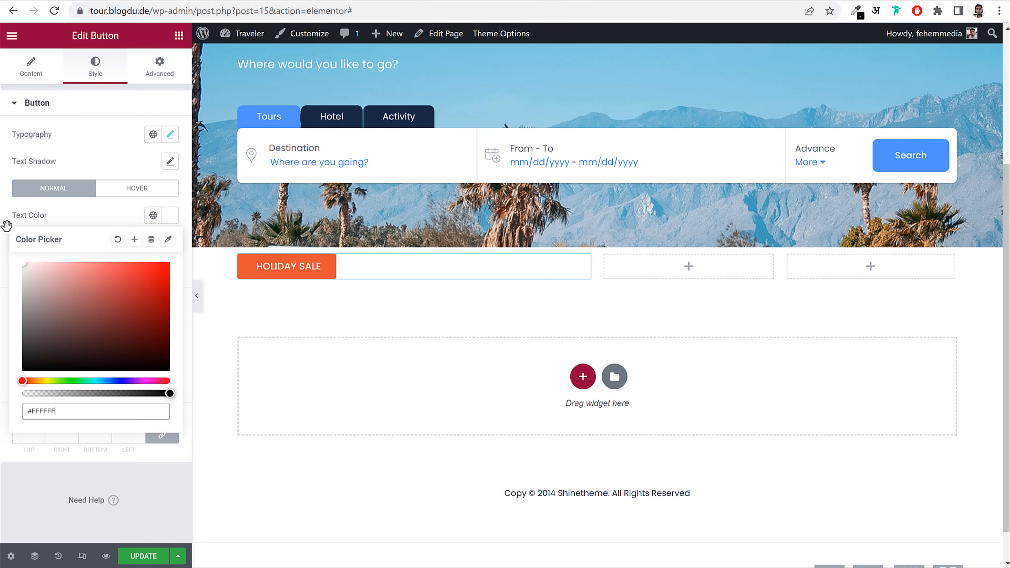
pyautogui.click(136, 218)
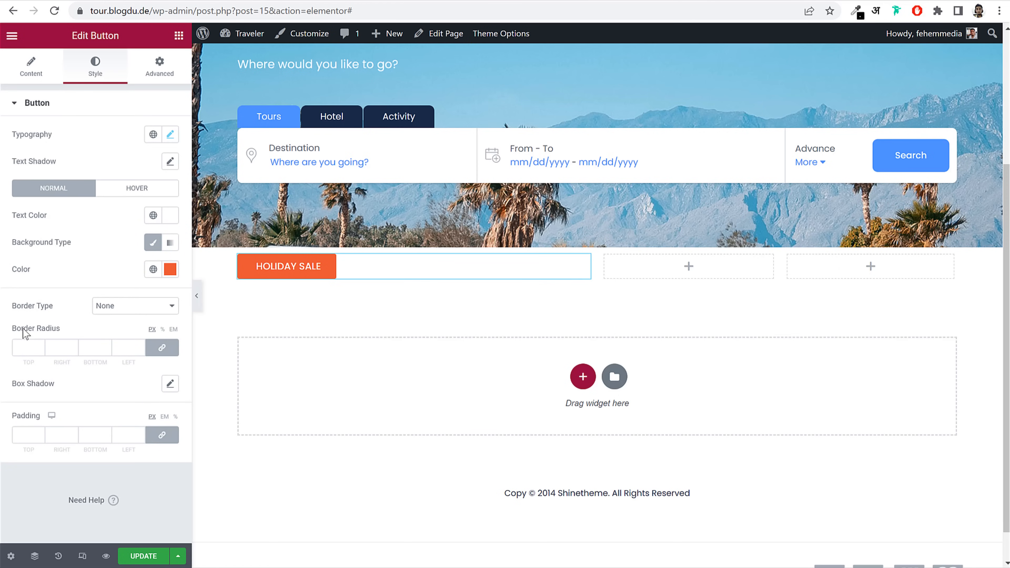
pyautogui.moveTo(14, 330); pyautogui.dragTo(72, 332)
pyautogui.click(26, 349)
pyautogui.write('50')
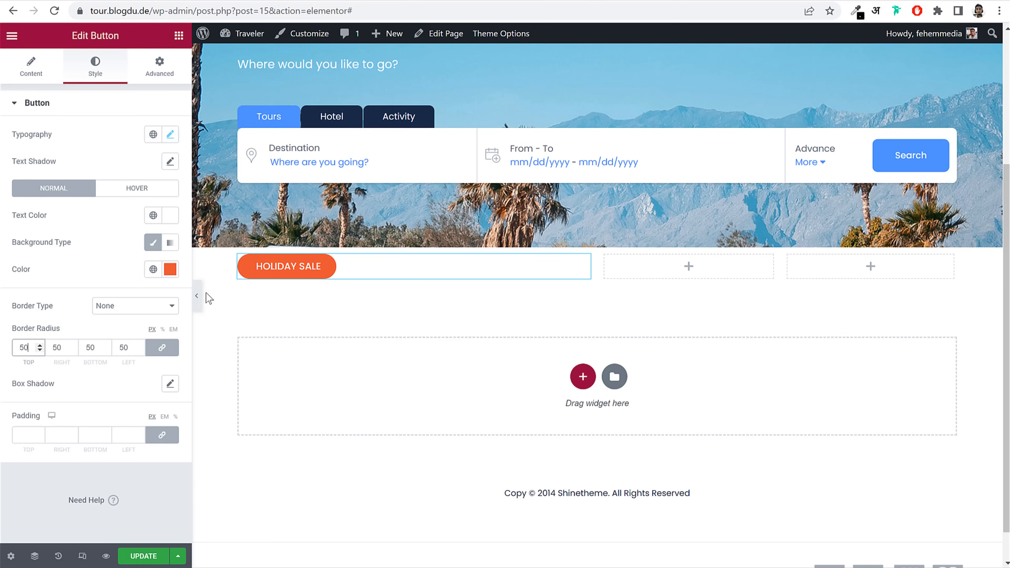
pyautogui.write('0')
pyautogui.click(198, 297)
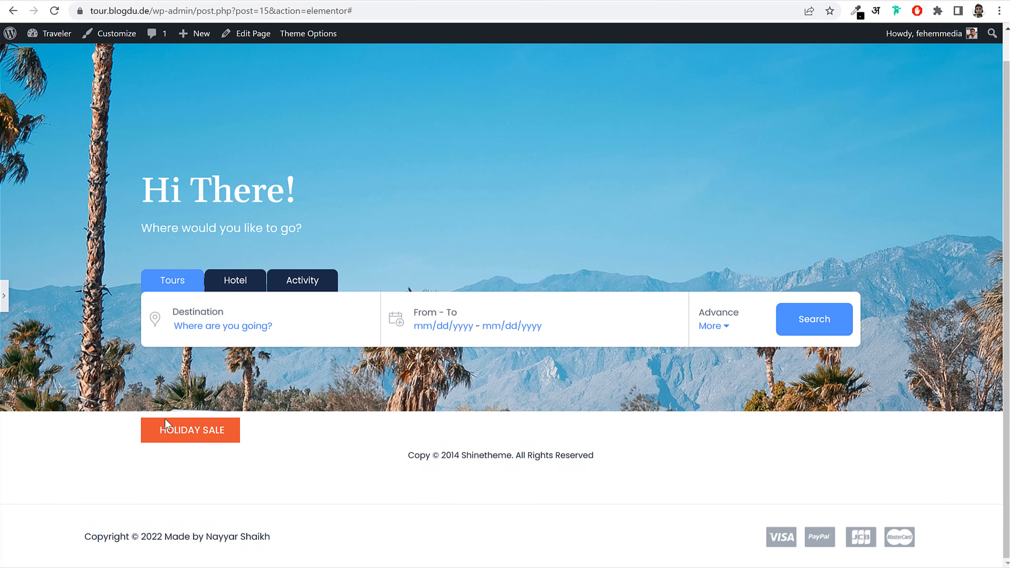
pyautogui.click(4, 295)
pyautogui.doubleClick(16, 347)
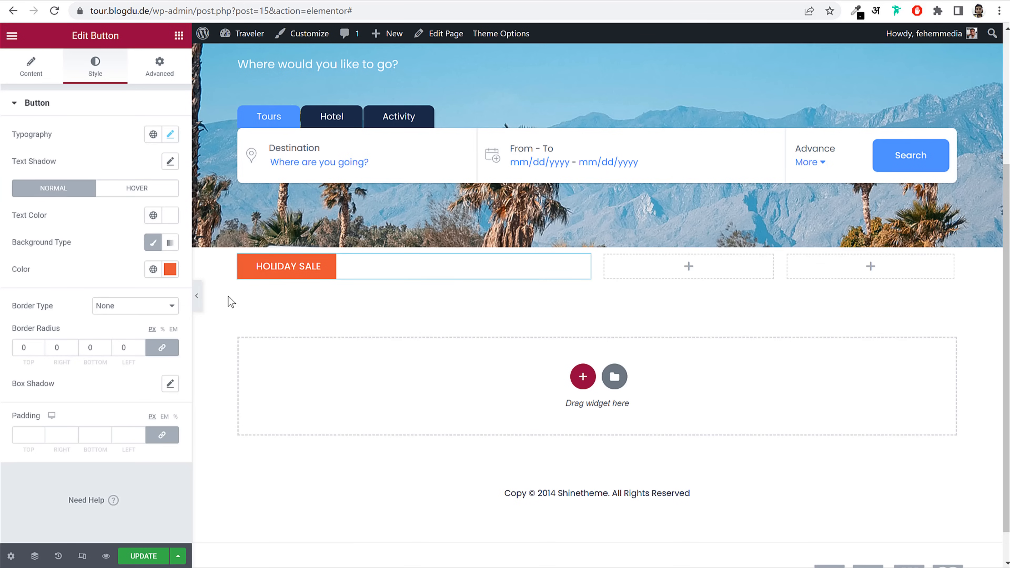
pyautogui.click(26, 348)
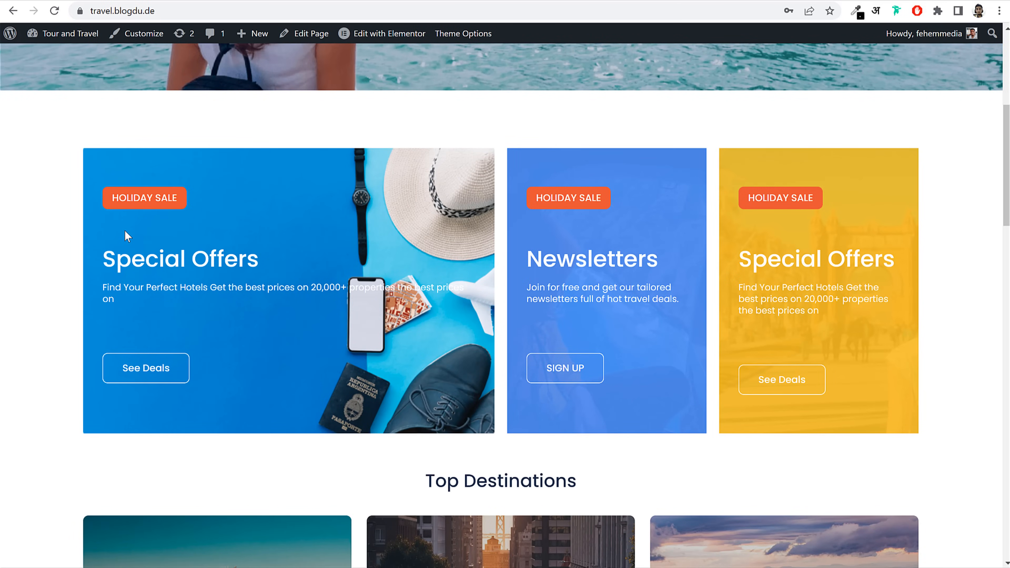
pyautogui.click(212, 0)
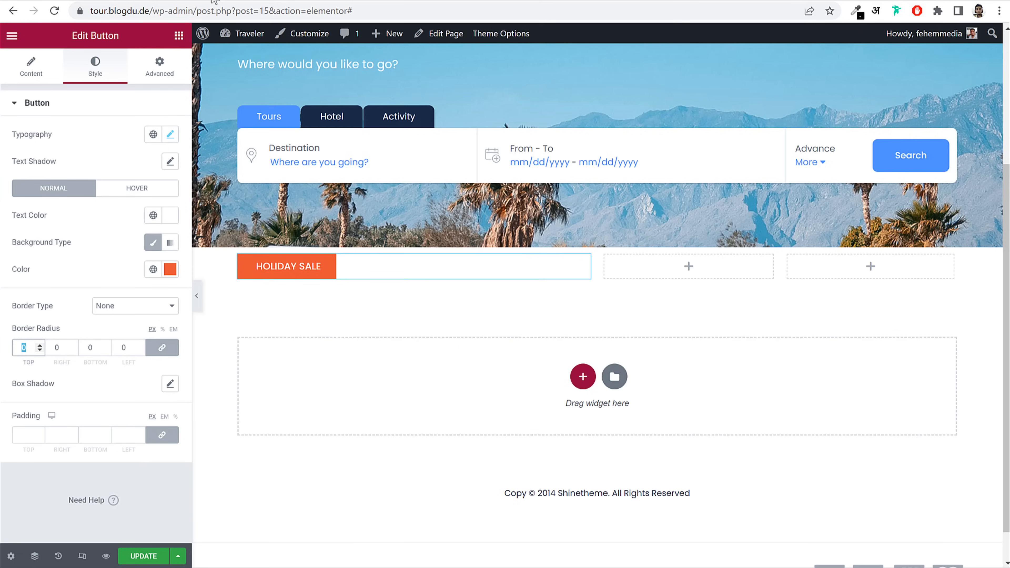
pyautogui.click(178, 78)
# - Give the badge button a 60 px bottom margin and copy 'Special Offers' from the demo
pyautogui.click(162, 149)
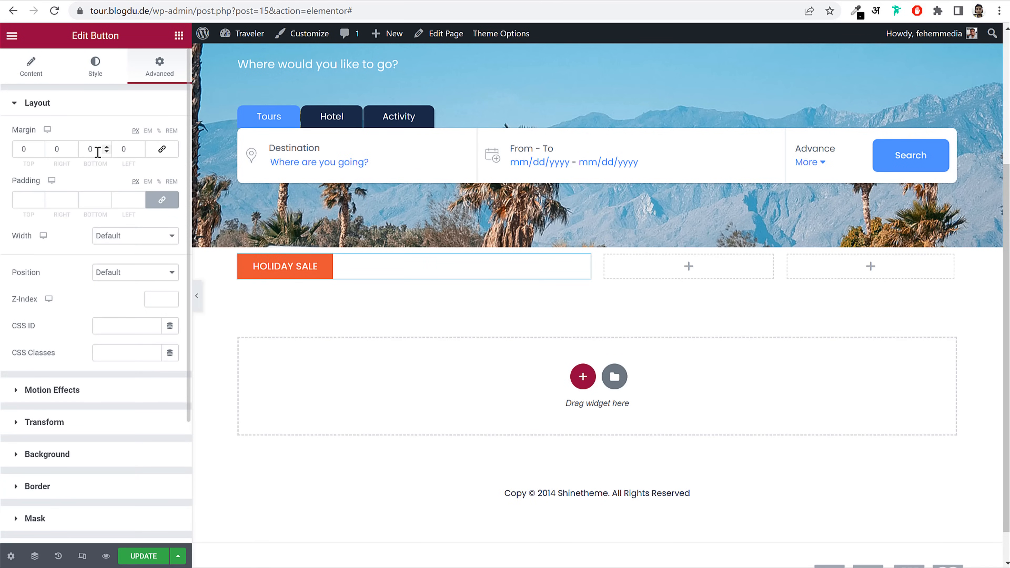
pyautogui.doubleClick(107, 150)
pyautogui.write('60')
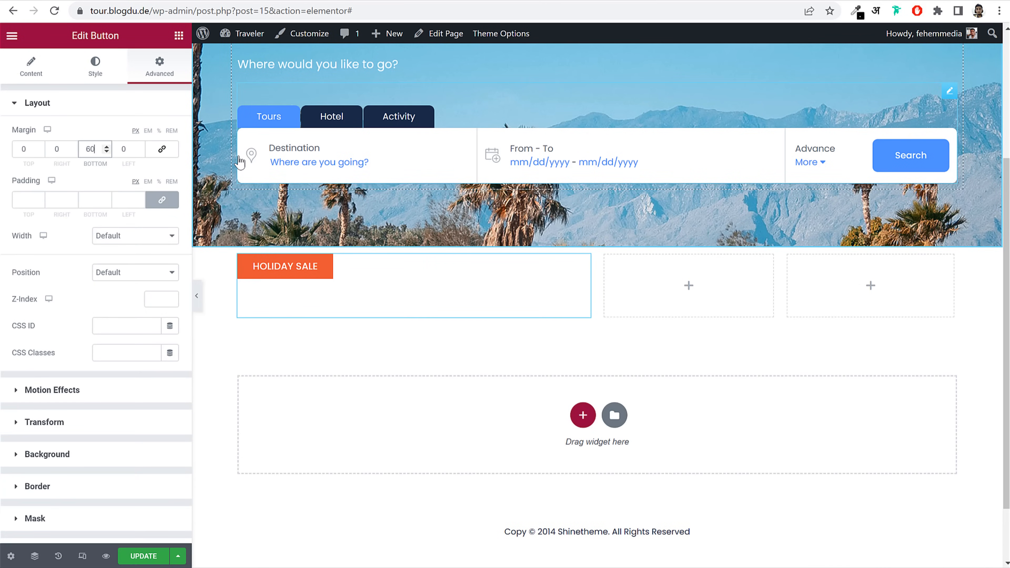
pyautogui.click(77, 0)
pyautogui.moveTo(100, 250); pyautogui.dragTo(194, 175)
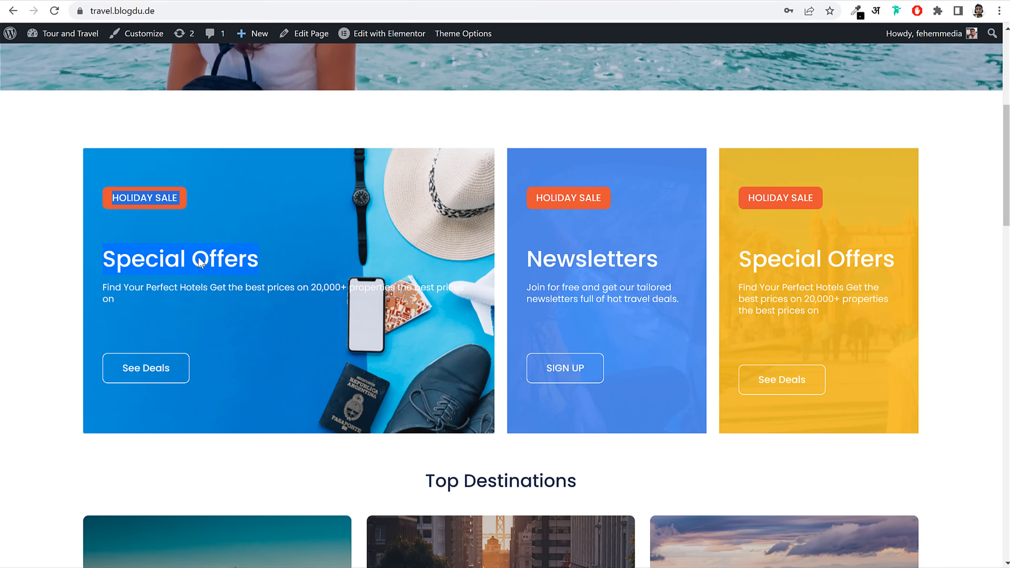
pyautogui.tripleClick(188, 271)
pyautogui.click(182, 0)
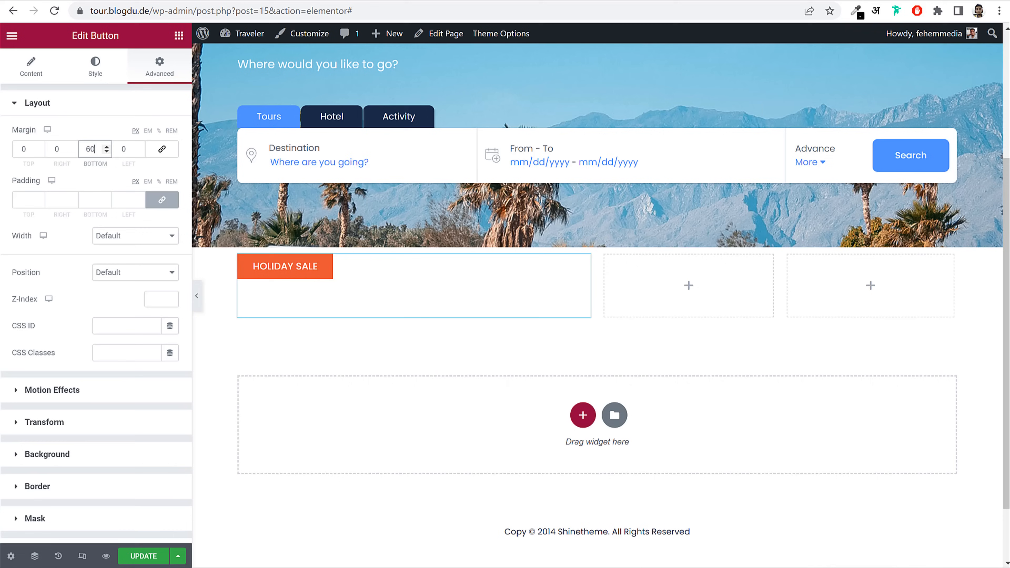
# - Add a heading reading 'Special Offers' below the HOLIDAY SALE badge
pyautogui.click(179, 36)
pyautogui.moveTo(142, 193); pyautogui.dragTo(306, 319)
pyautogui.tripleClick(123, 180)
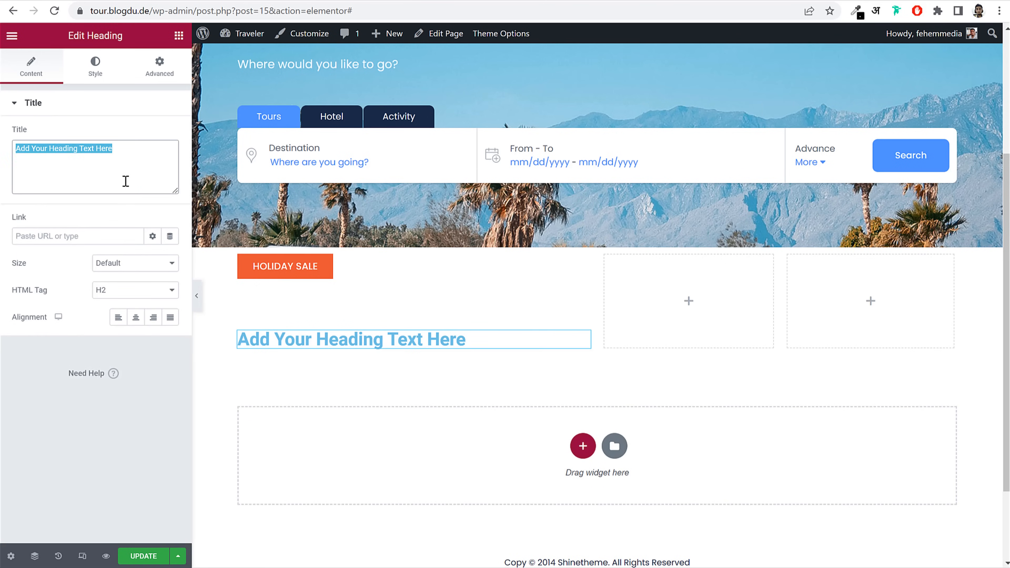
pyautogui.hotkey('ctrl', 'v')
# - Style the Special Offers heading in Poppins, size 35, weight 500
pyautogui.click(95, 66)
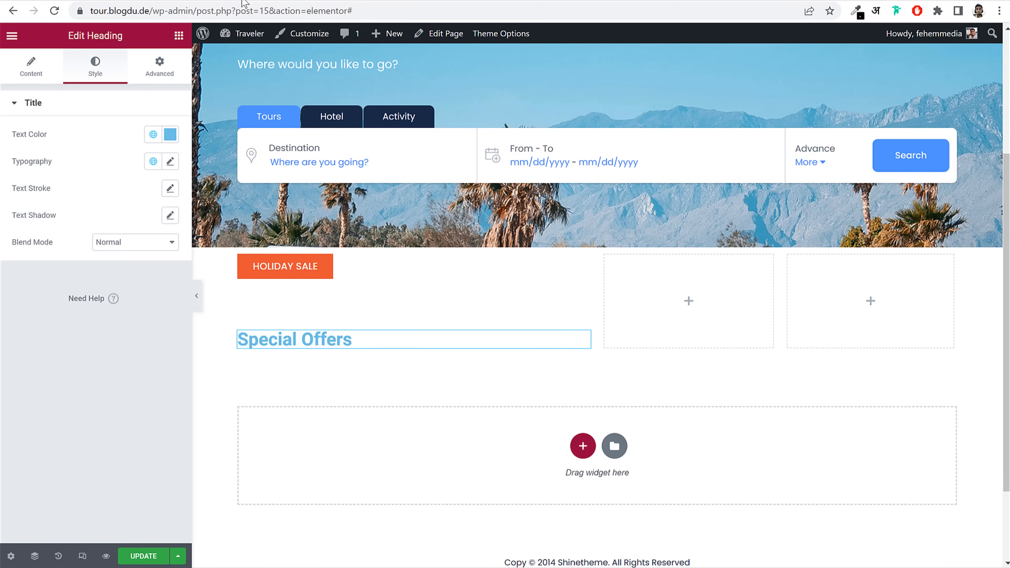
pyautogui.click(170, 161)
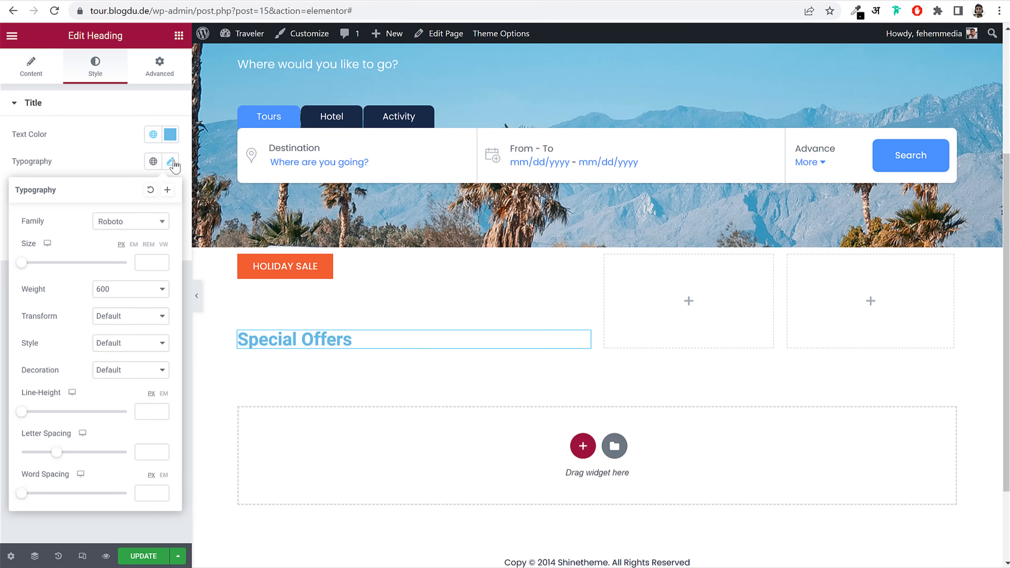
pyautogui.click(145, 225)
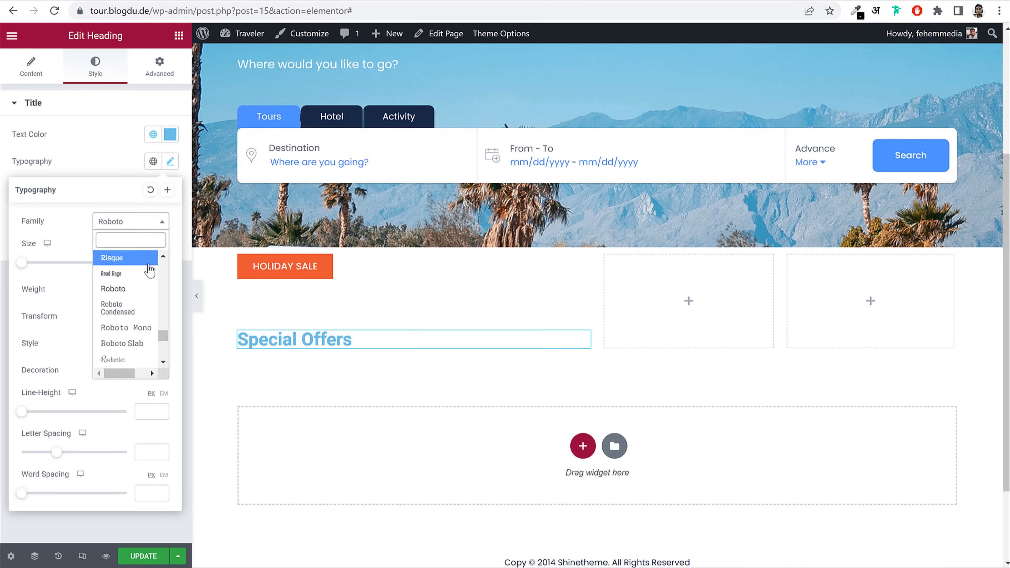
pyautogui.write('popp')
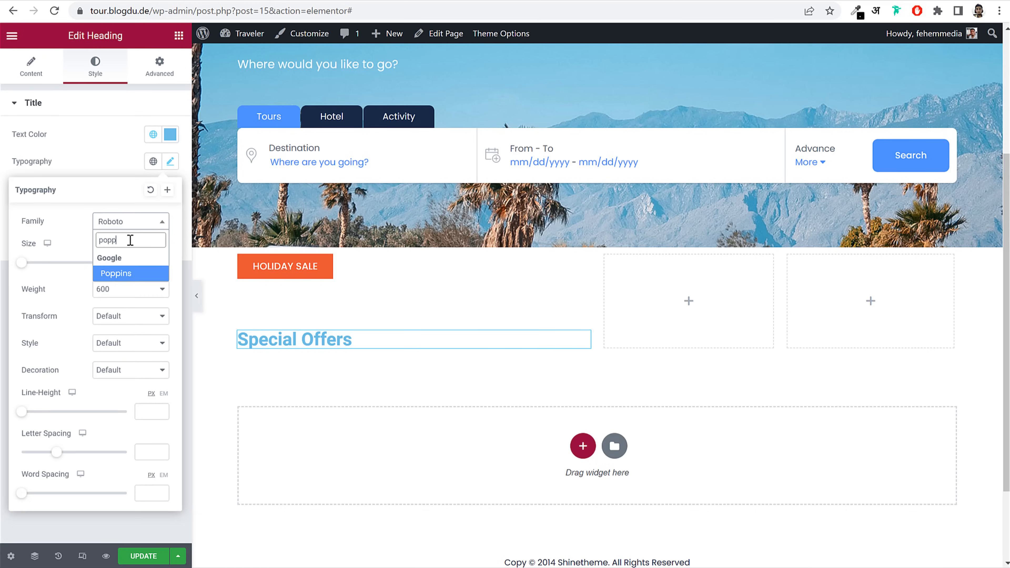
pyautogui.press('Return')
pyautogui.click(144, 263)
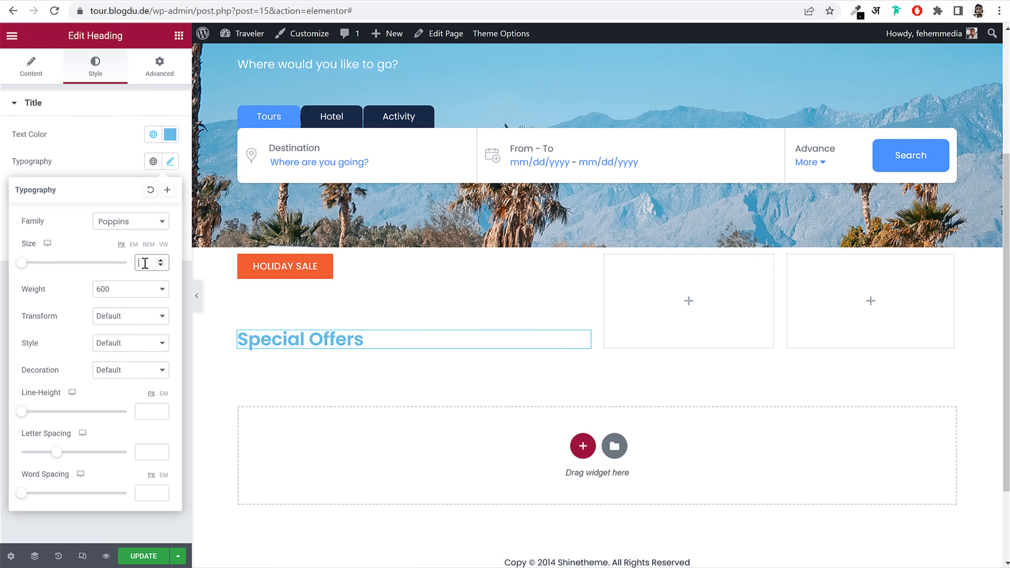
pyautogui.write('35')
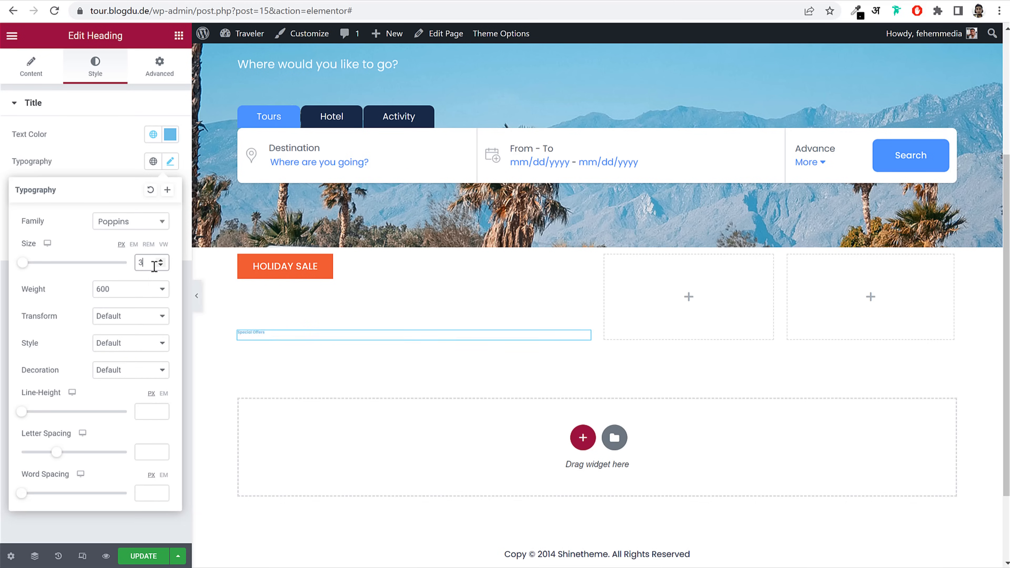
pyautogui.click(141, 296)
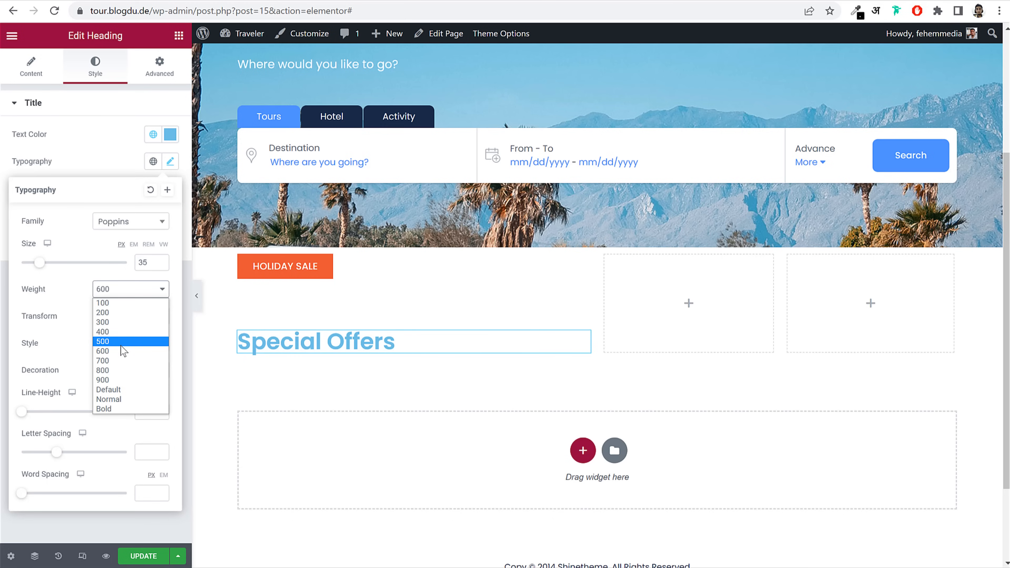
pyautogui.click(123, 342)
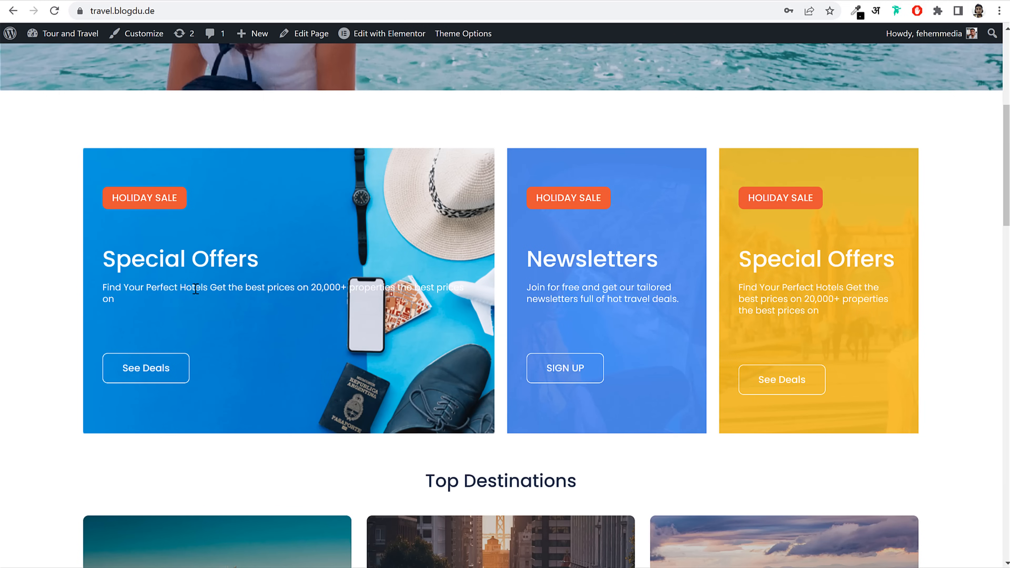
pyautogui.tripleClick(196, 289)
pyautogui.hotkey('ctrl', 'c')
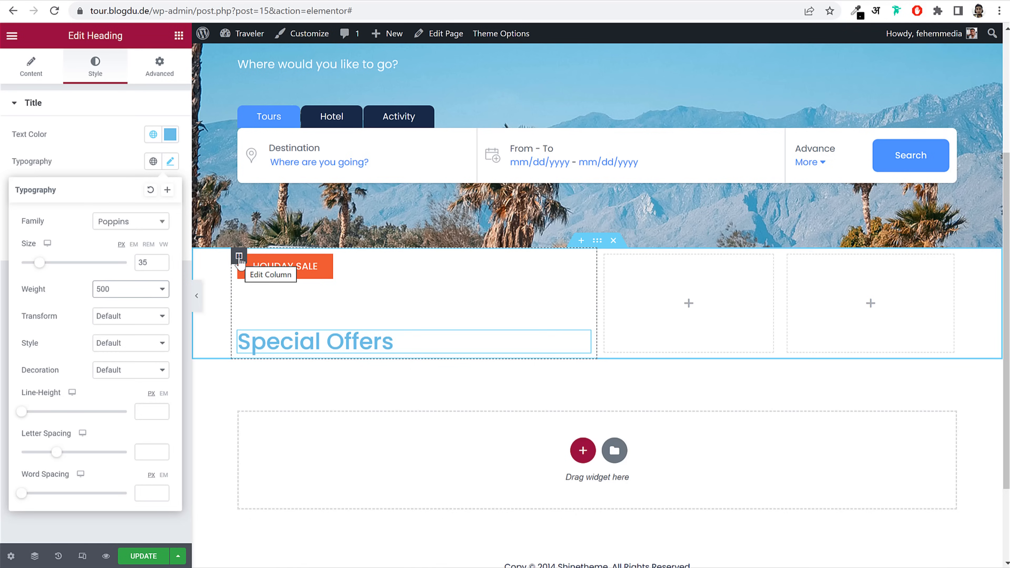
pyautogui.click(239, 257)
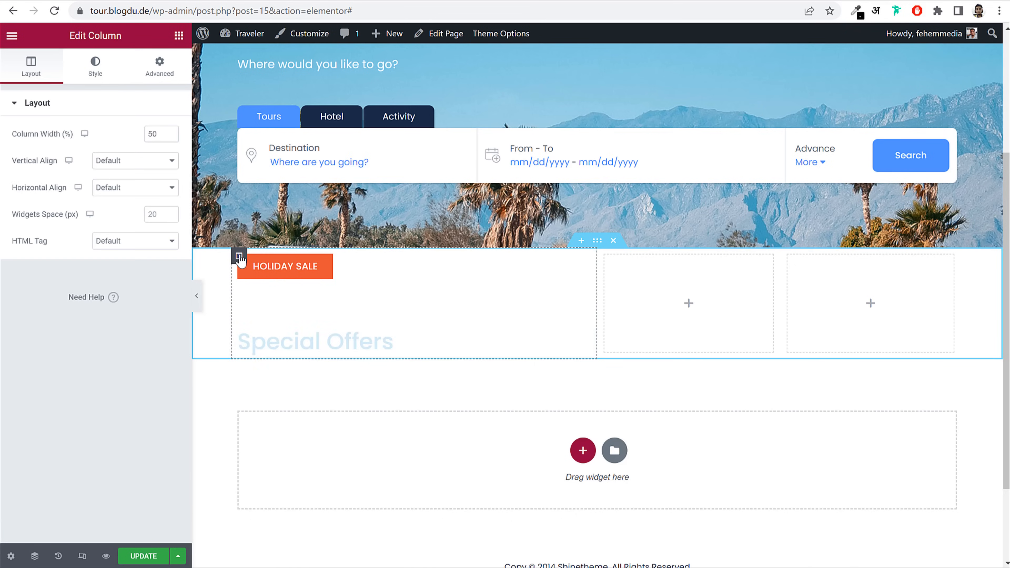
# - Upload image_banner_1, image_banner_2 and image_banner_3 for the column background
pyautogui.click(99, 72)
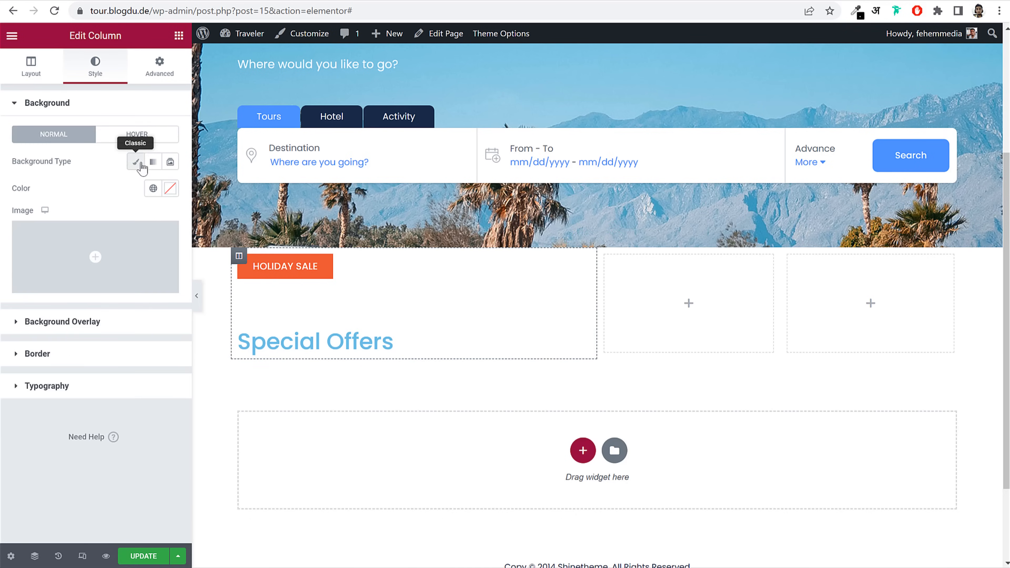
pyautogui.click(145, 245)
pyautogui.click(181, 87)
pyautogui.click(553, 294)
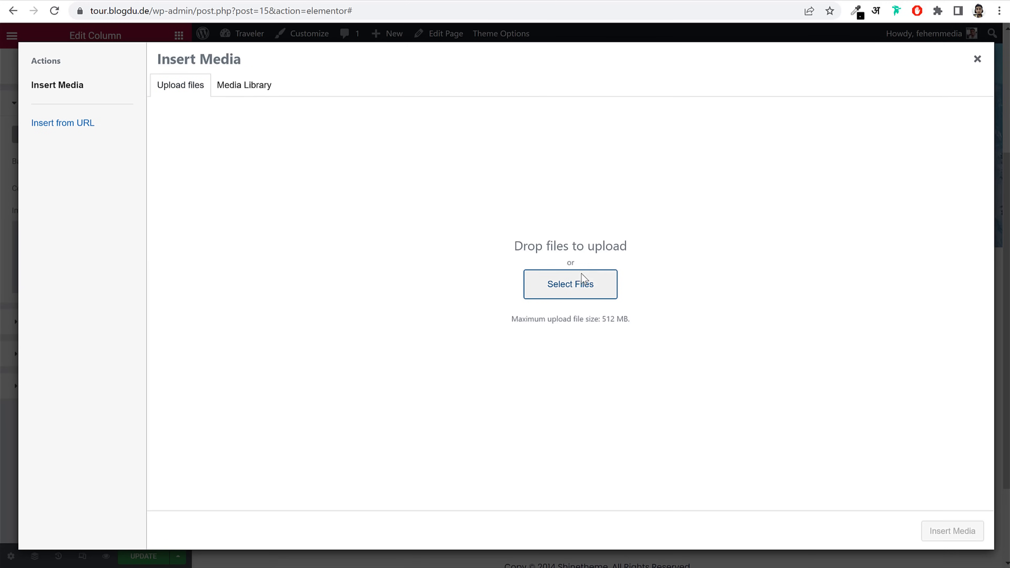
pyautogui.click(145, 6)
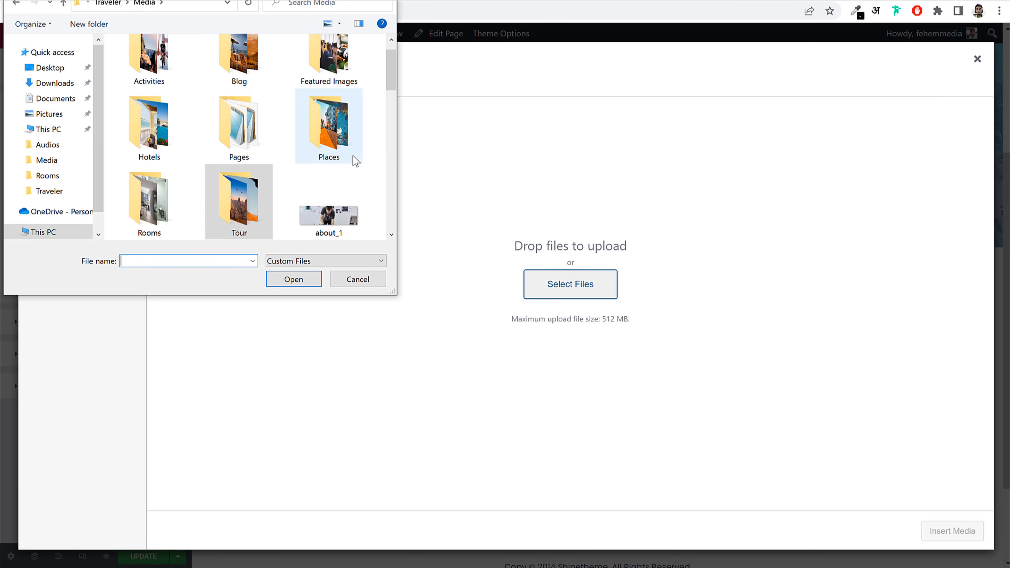
pyautogui.scroll(-5, 354, 158)
pyautogui.scroll(1, 161, 98)
pyautogui.scroll(-5, 278, 174)
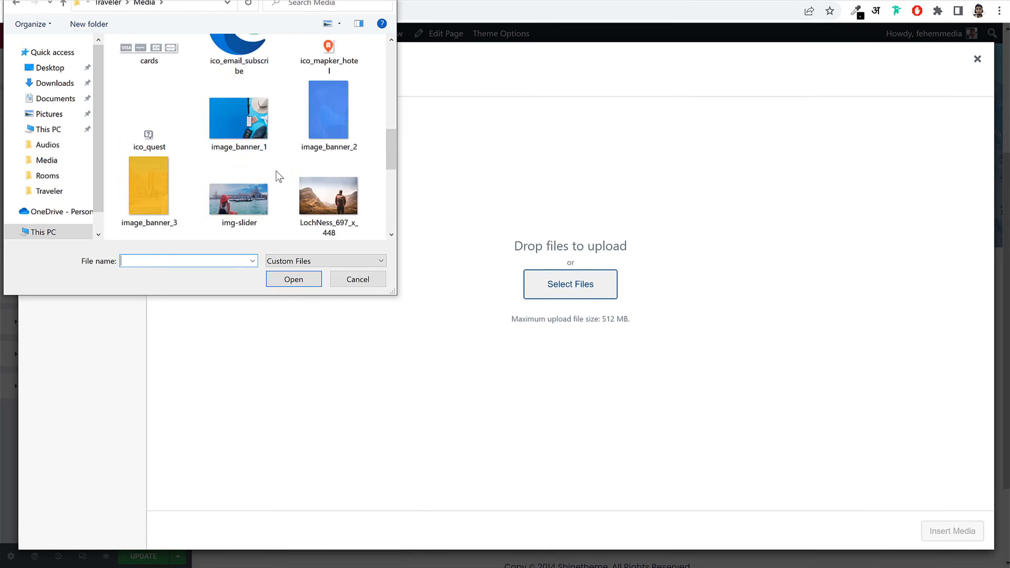
pyautogui.scroll(1, 342, 132)
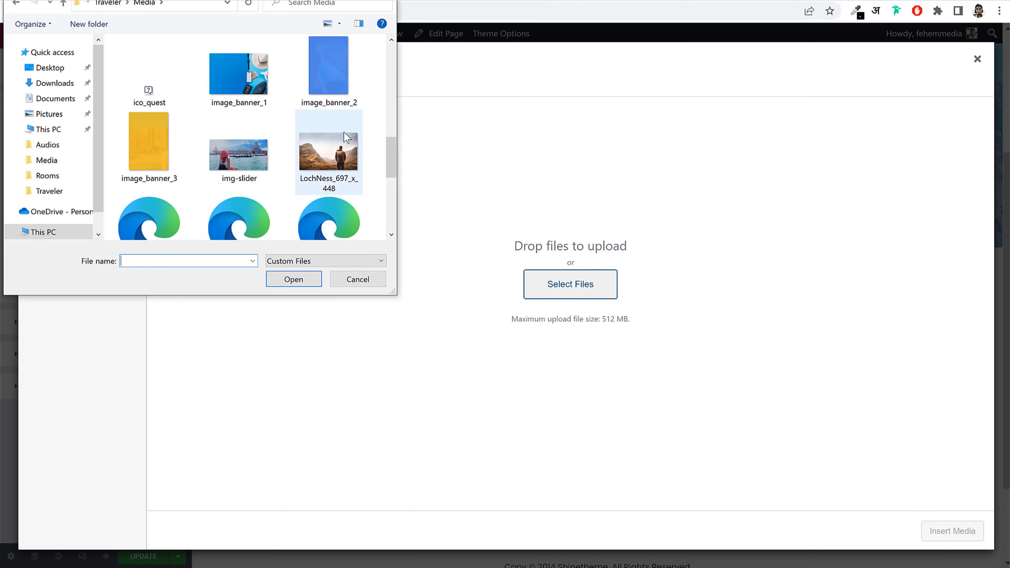
pyautogui.click(338, 84)
pyautogui.scroll(3, 359, 151)
pyautogui.keyDown('ctrl'); pyautogui.click(250, 165); pyautogui.keyUp('ctrl')
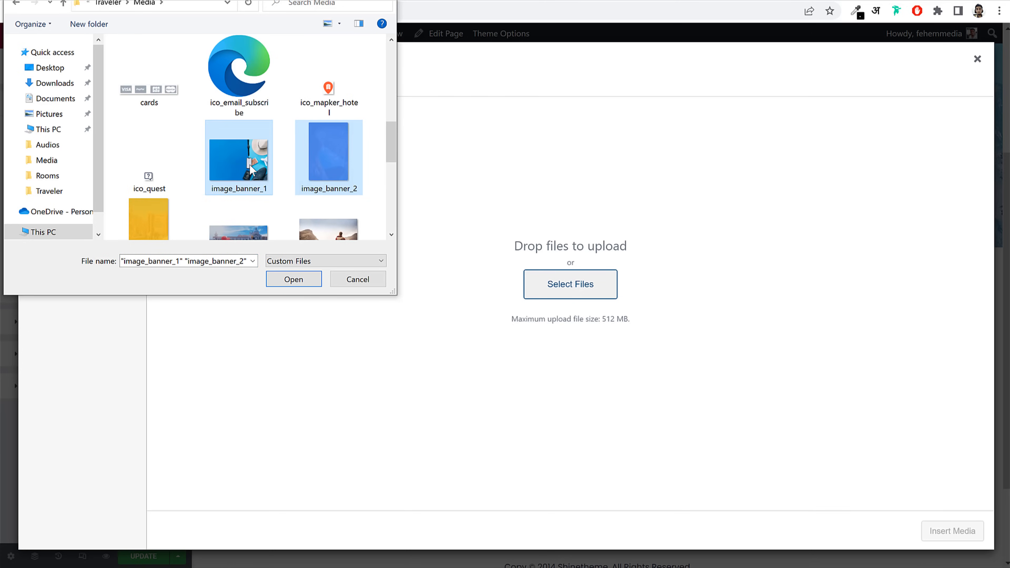
pyautogui.keyDown('ctrl'); pyautogui.click(181, 201); pyautogui.keyUp('ctrl')
pyautogui.click(292, 285)
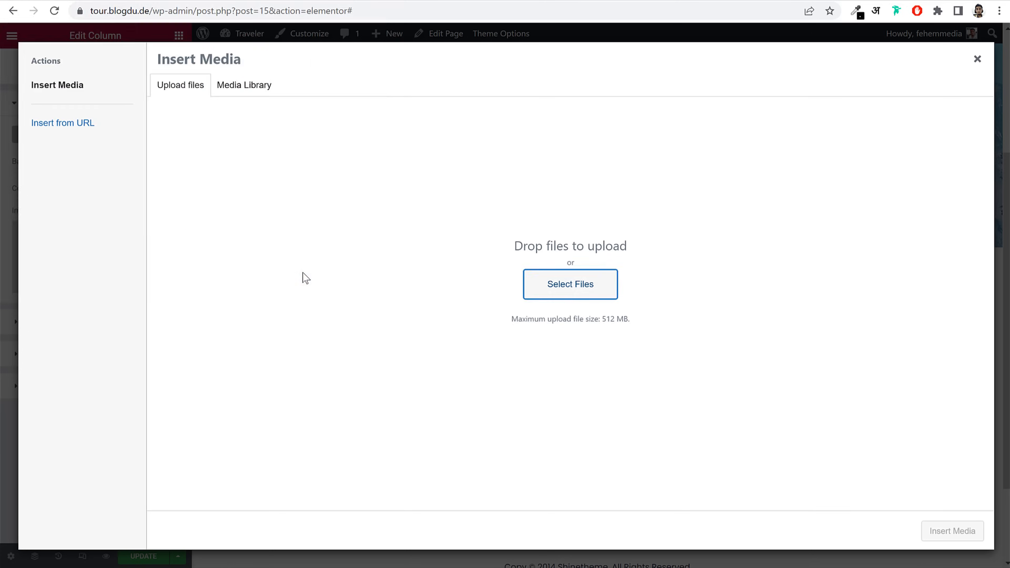
# - Set image_banner_1 as the column background with Cover size and Center Center position
pyautogui.click(388, 218)
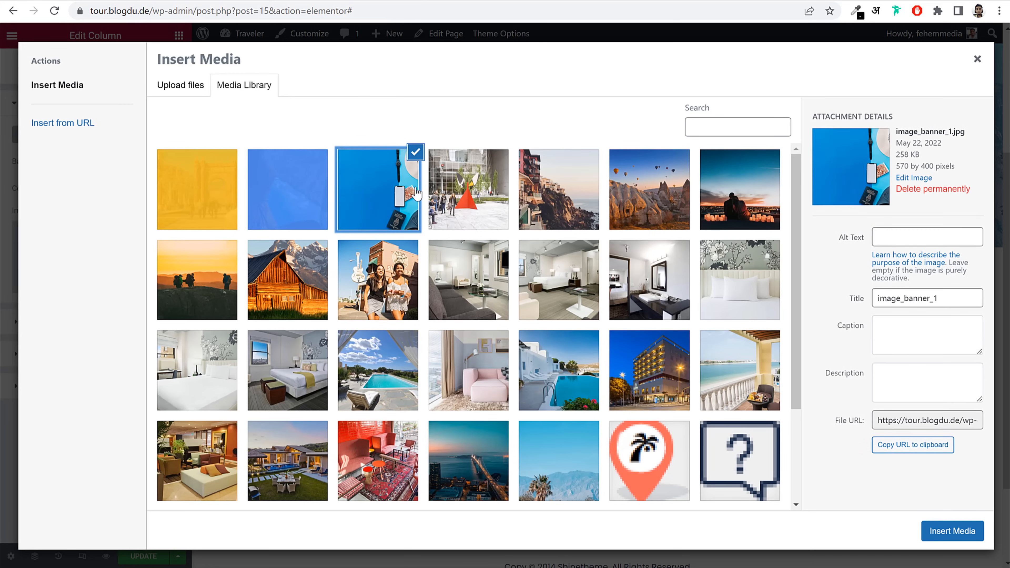
pyautogui.click(952, 531)
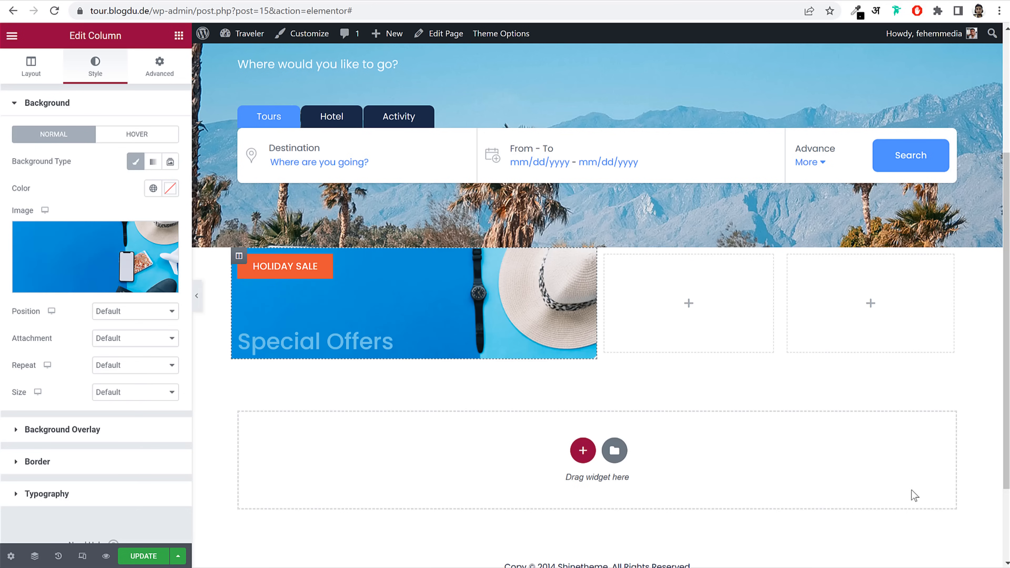
pyautogui.click(138, 391)
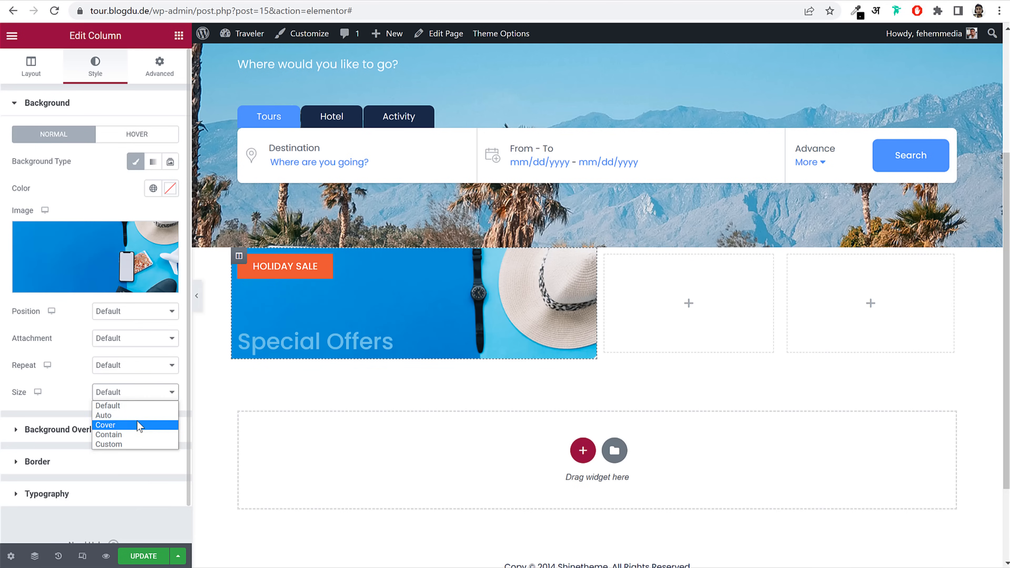
pyautogui.click(138, 424)
pyautogui.click(149, 311)
pyautogui.click(138, 337)
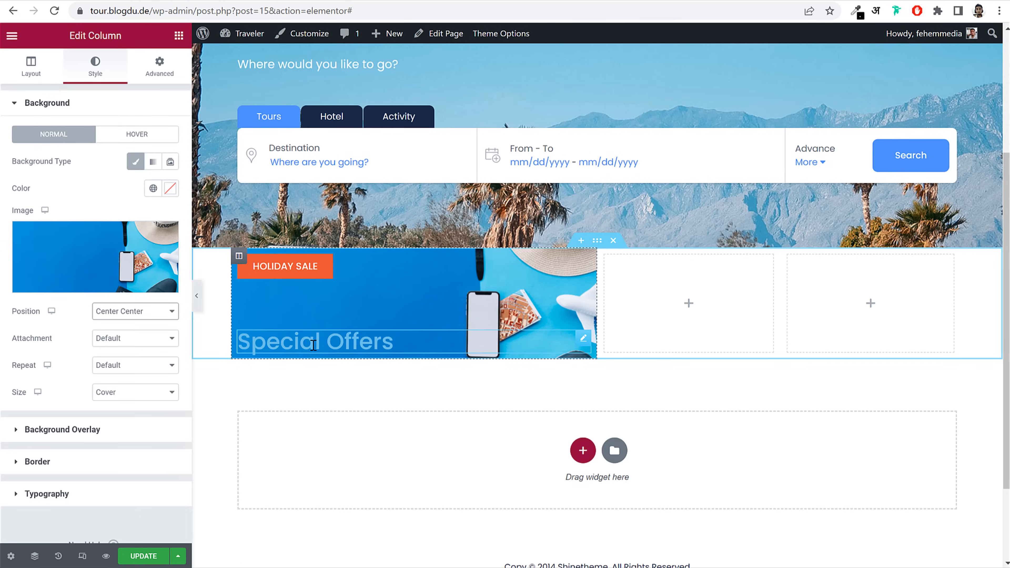
# - Make the Special Offers heading use the global White colour
pyautogui.click(374, 343)
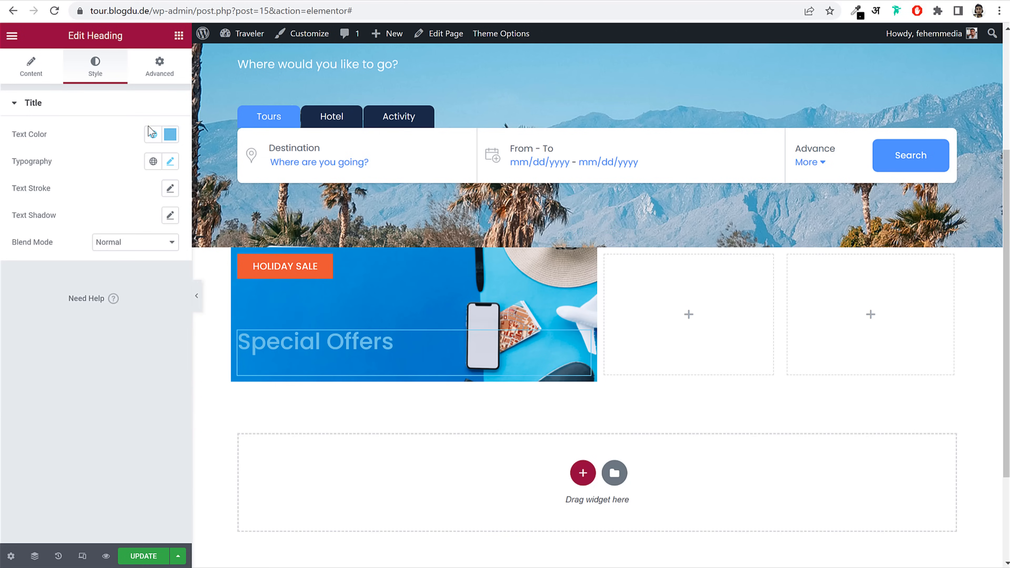
pyautogui.click(157, 137)
pyautogui.click(70, 288)
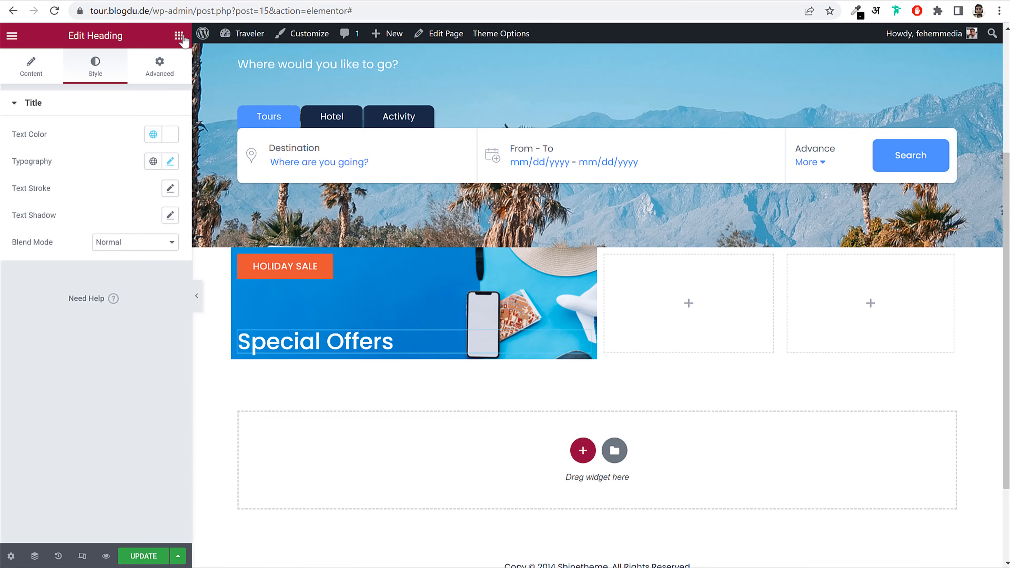
pyautogui.click(178, 35)
# - Add a heading below Special Offers and paste the card description as its text
pyautogui.moveTo(147, 187); pyautogui.dragTo(380, 358)
pyautogui.doubleClick(135, 160)
pyautogui.hotkey('ctrl', 'a')
pyautogui.hotkey('ctrl', 'v')
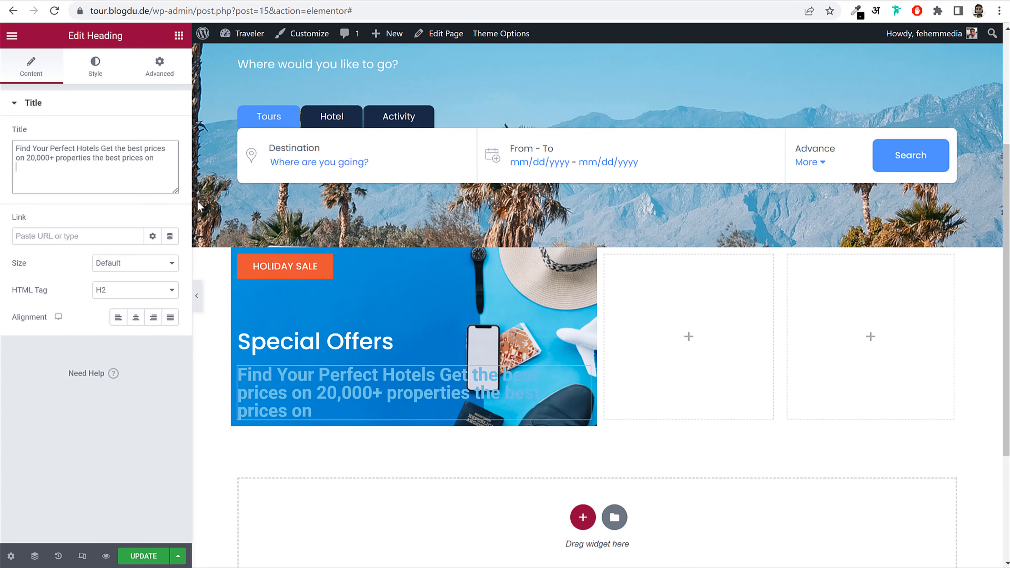
# - Style the description white, Poppins 14 px, weight 400
pyautogui.click(100, 66)
pyautogui.click(152, 134)
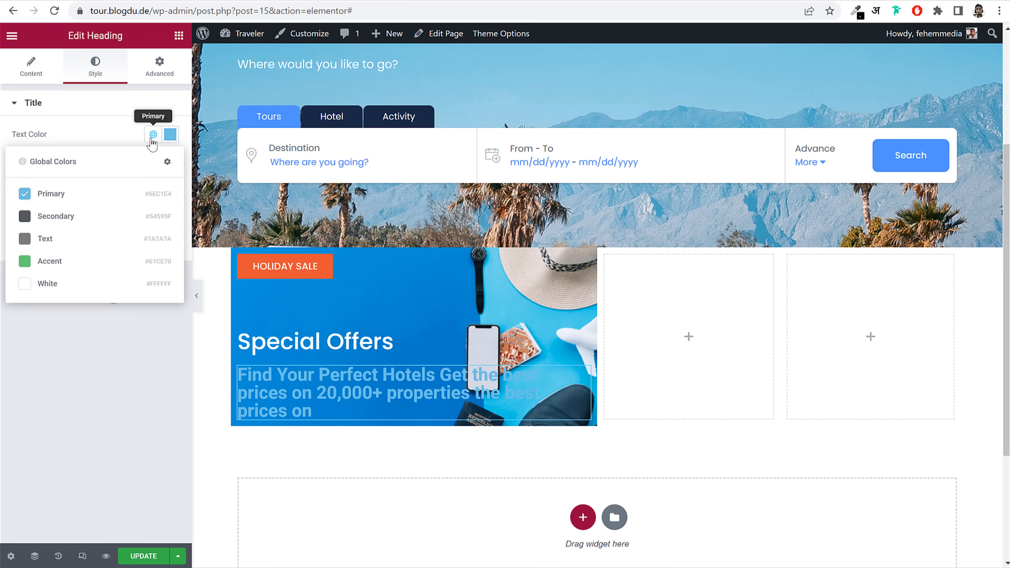
pyautogui.click(81, 284)
pyautogui.click(170, 161)
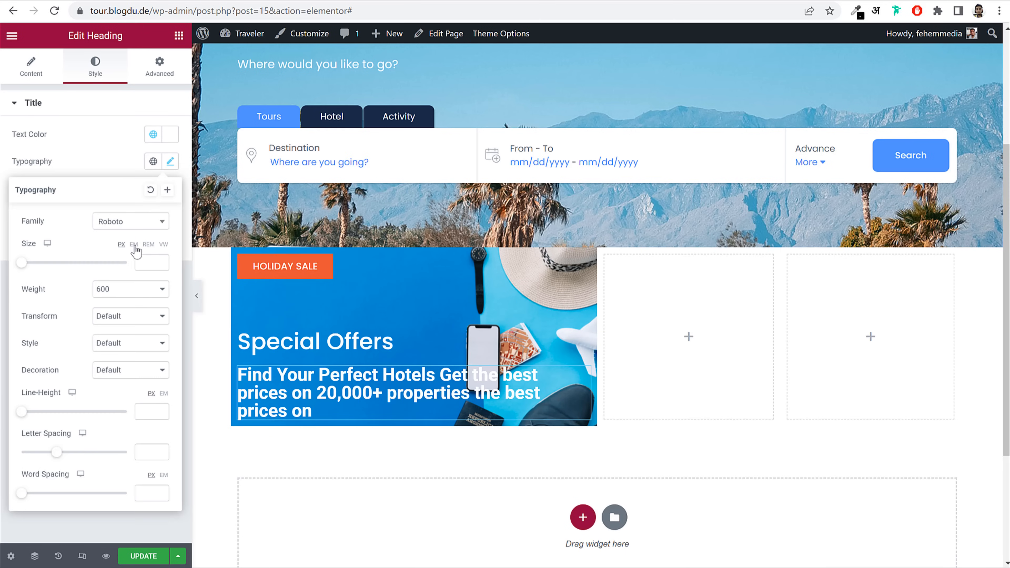
pyautogui.click(126, 225)
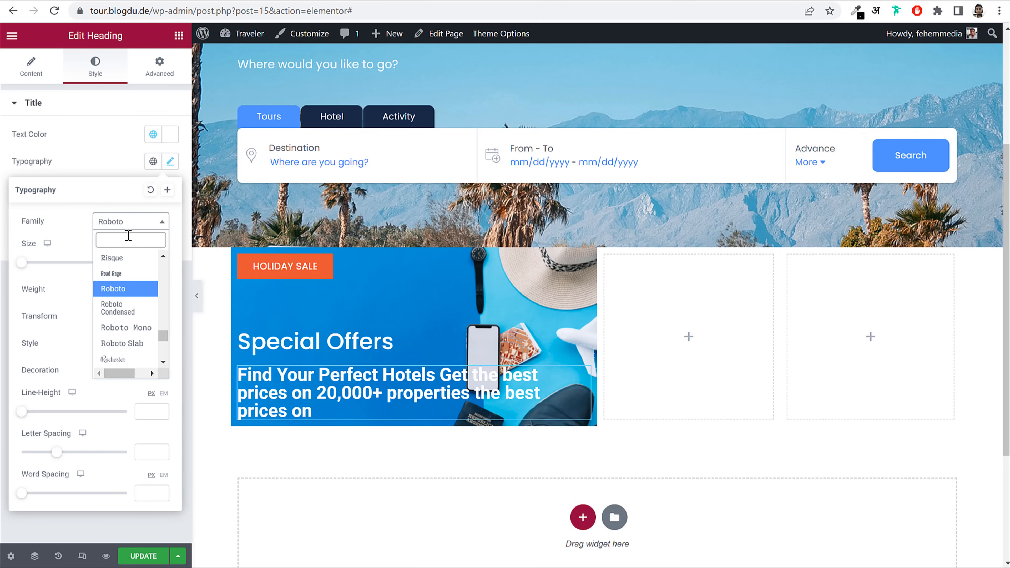
pyautogui.write('popp')
pyautogui.press('Return')
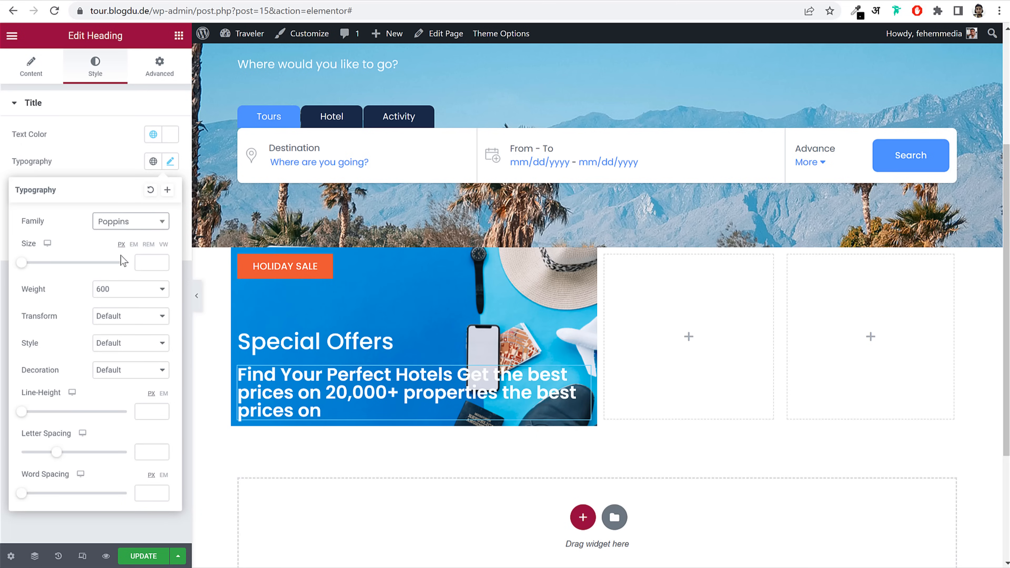
pyautogui.click(142, 263)
pyautogui.write('14')
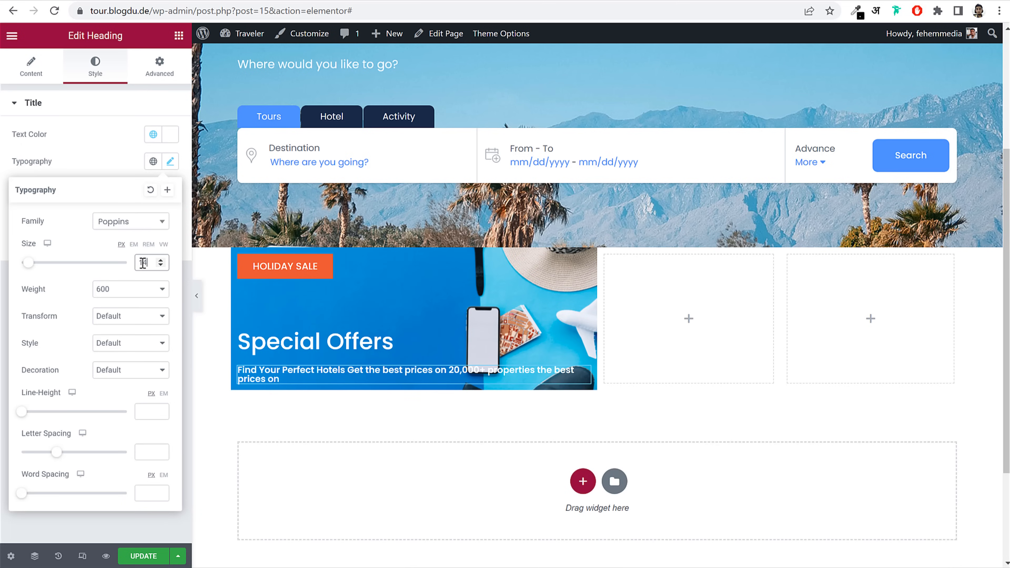
pyautogui.click(138, 296)
pyautogui.click(122, 334)
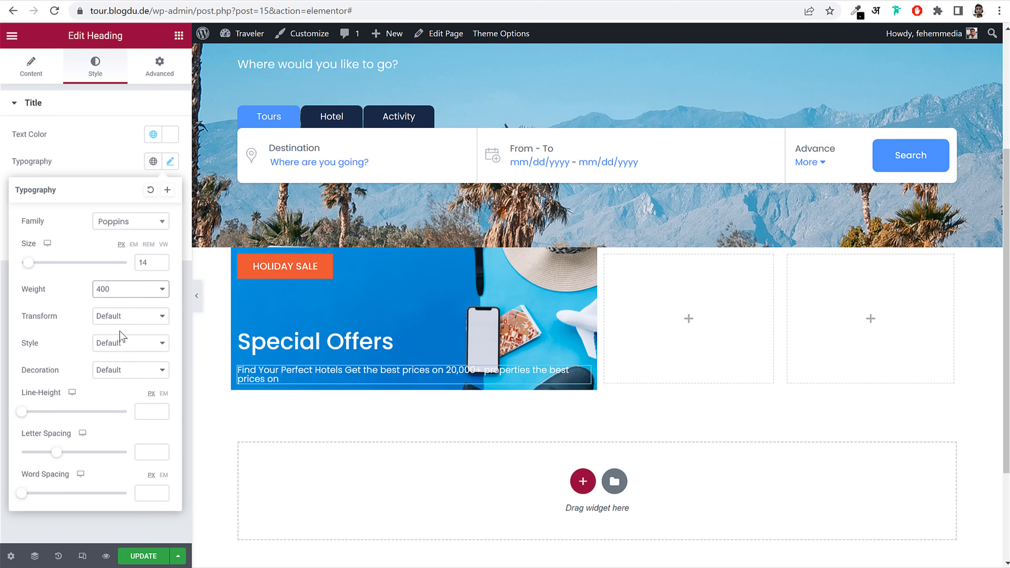
# - Check the demo card's description, then set the line height to 20
pyautogui.click(129, 1)
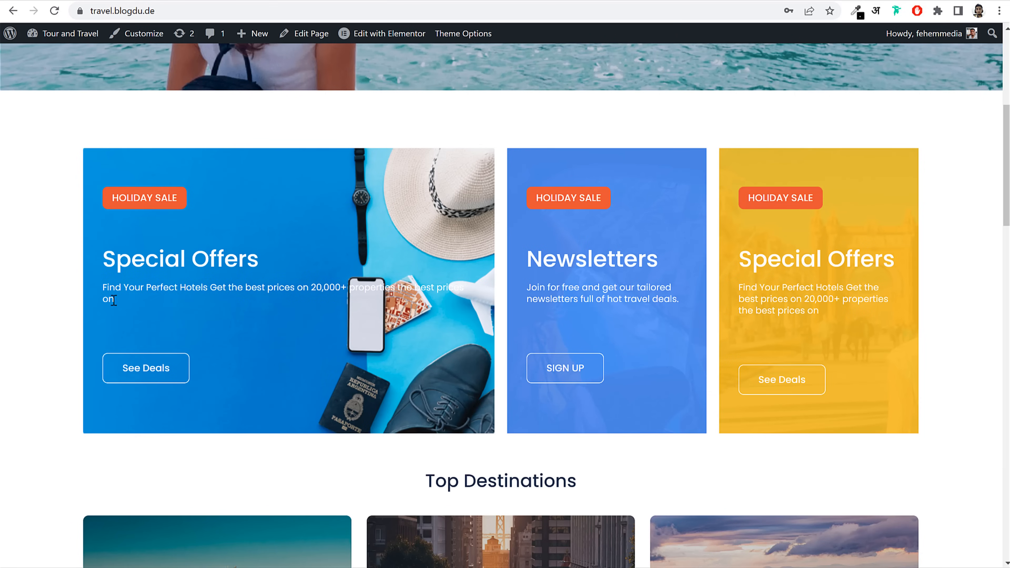
pyautogui.tripleClick(104, 286)
pyautogui.click(120, 292)
pyautogui.click(272, 2)
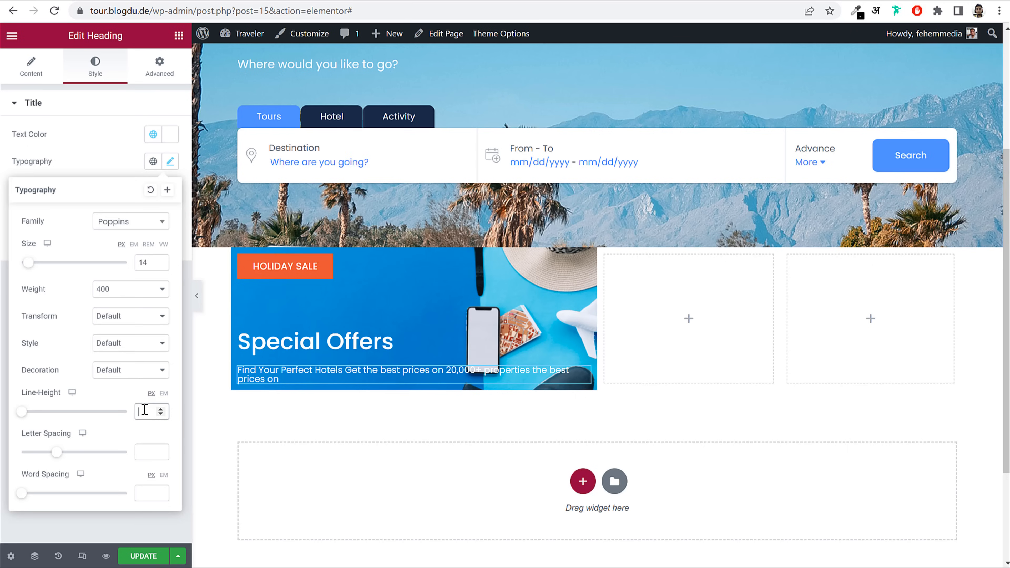
pyautogui.write('20')
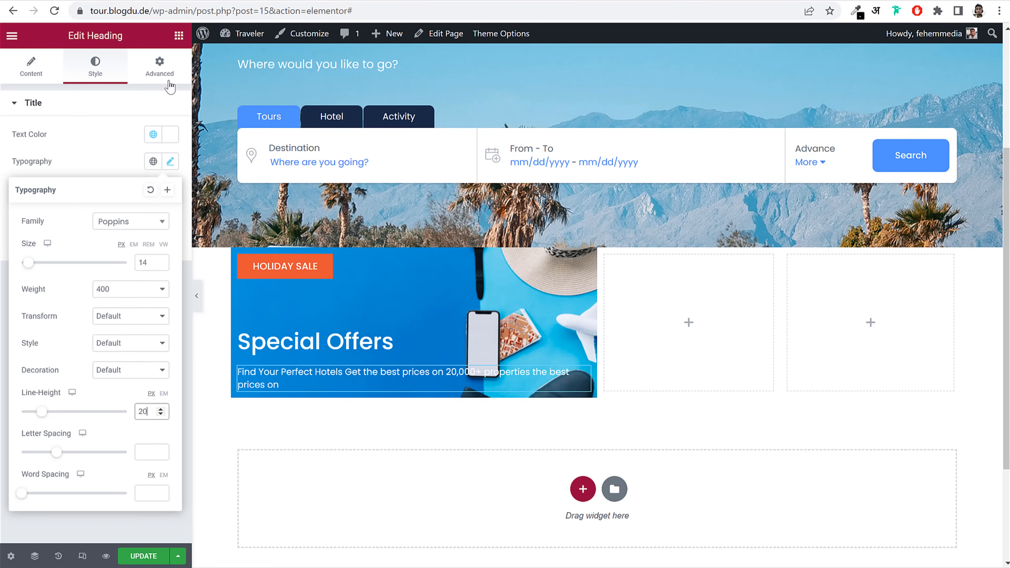
# - Give the description a 75 px bottom margin and add a Button widget below it
pyautogui.click(166, 72)
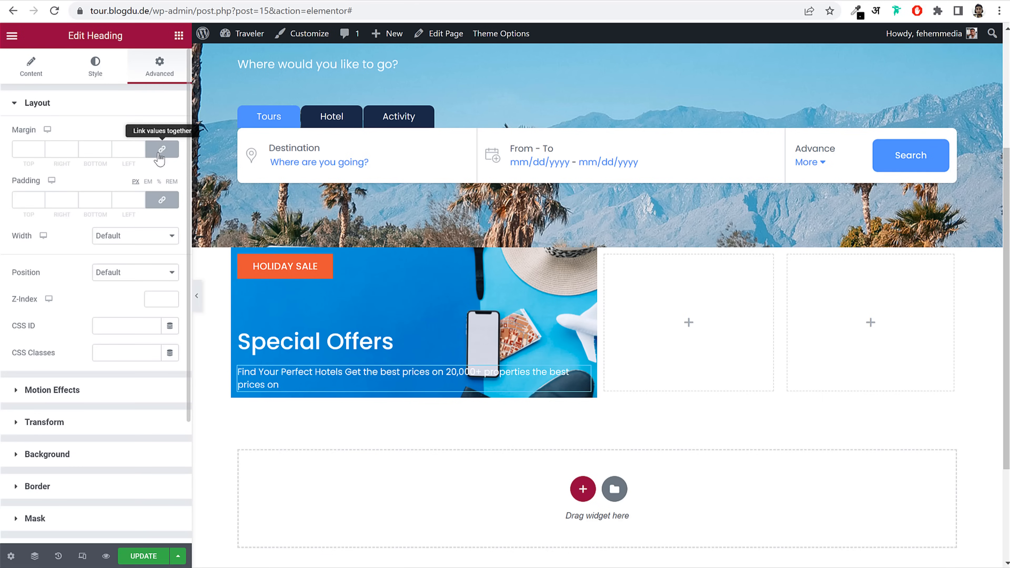
pyautogui.click(162, 149)
pyautogui.doubleClick(94, 150)
pyautogui.write('20')
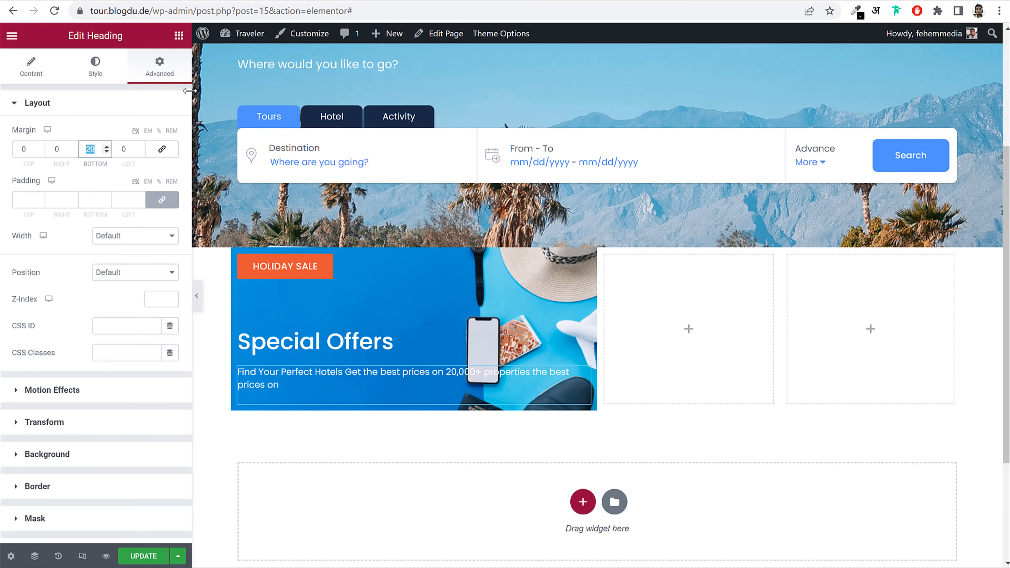
pyautogui.write('60')
pyautogui.write('75')
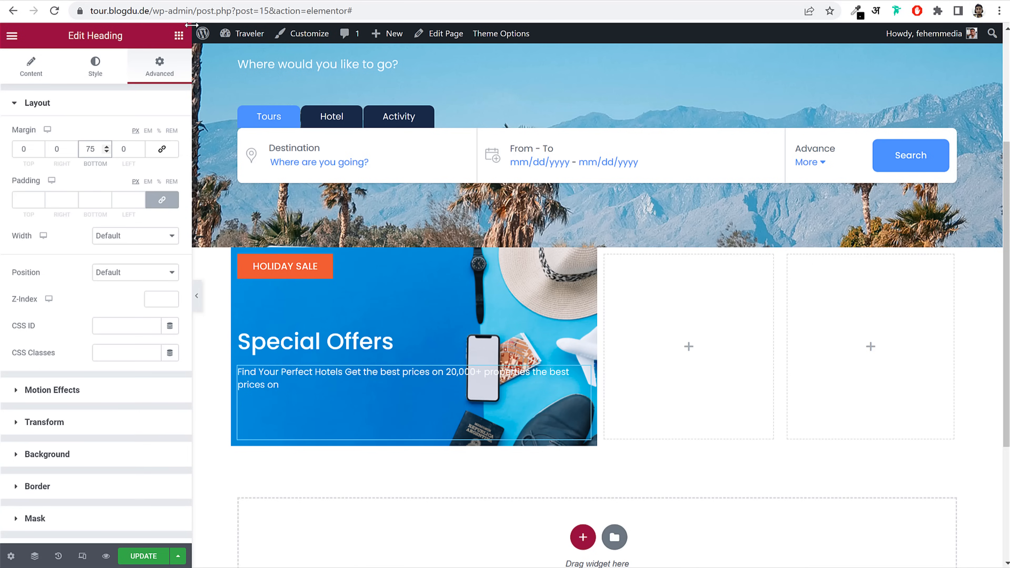
pyautogui.click(179, 36)
pyautogui.moveTo(151, 318); pyautogui.dragTo(395, 408)
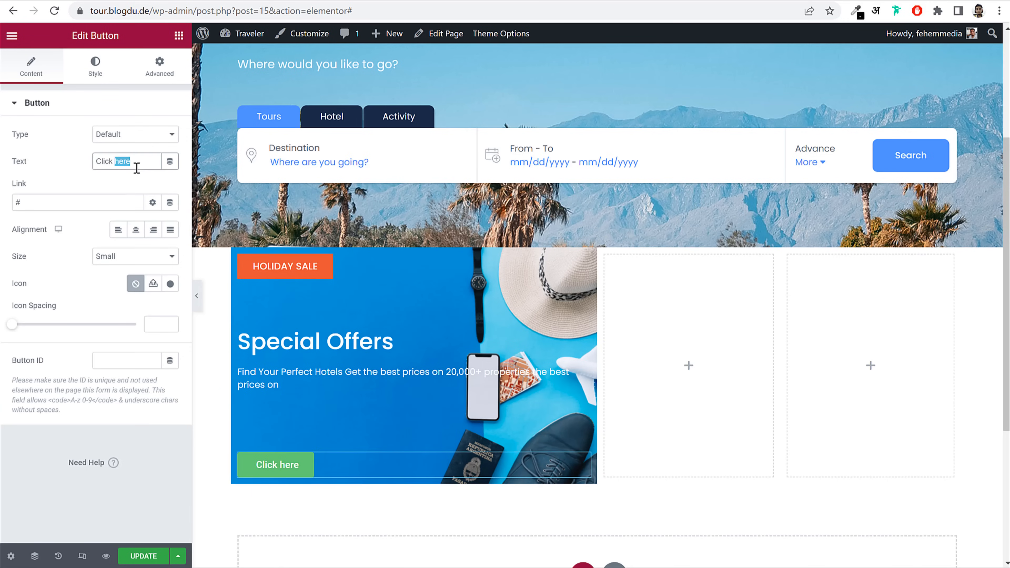
# - Label the button 'See Deals' and set its font to Poppins
pyautogui.write('See Deals')
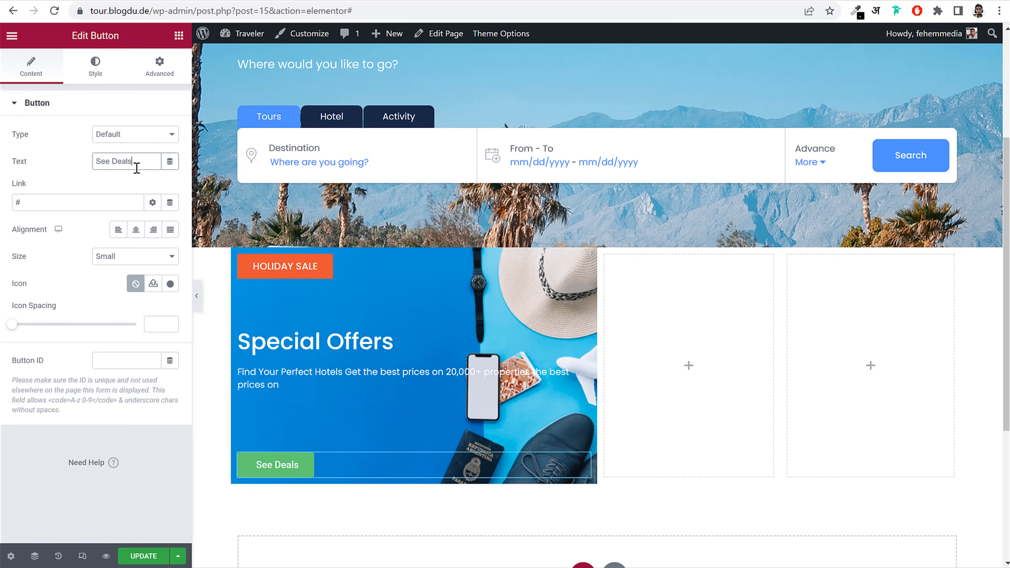
pyautogui.click(90, 67)
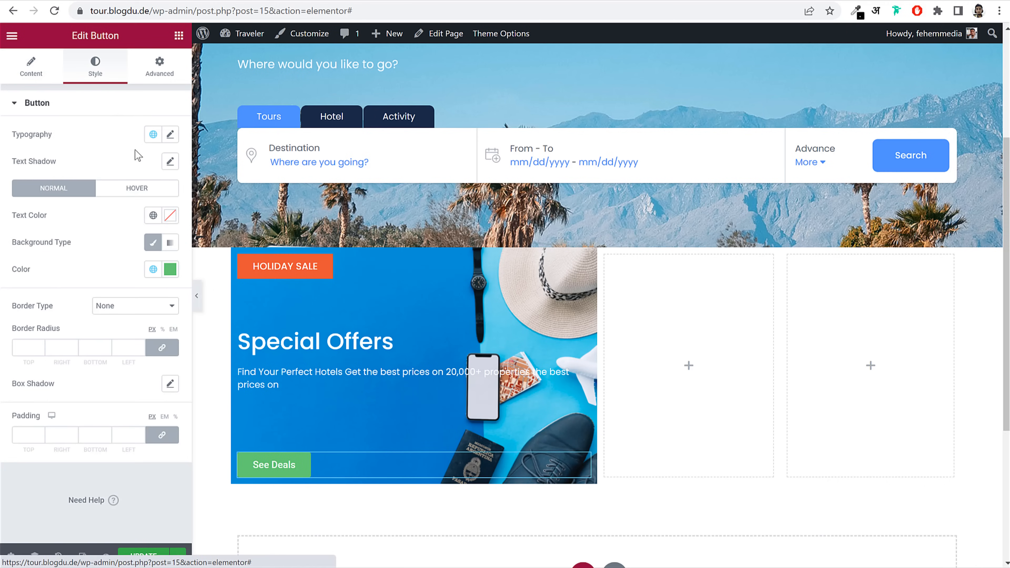
pyautogui.click(170, 134)
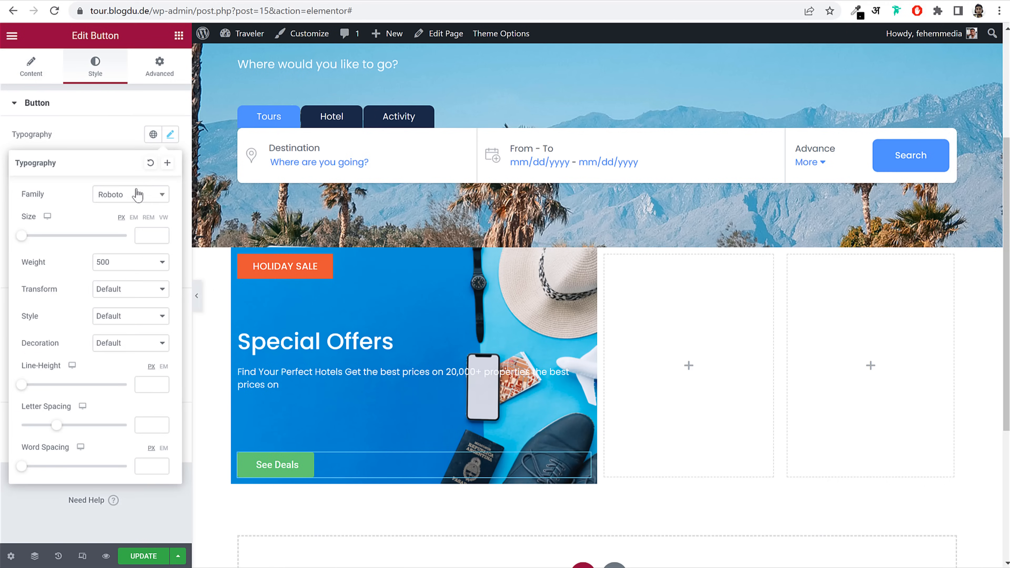
pyautogui.click(126, 201)
pyautogui.write('popp')
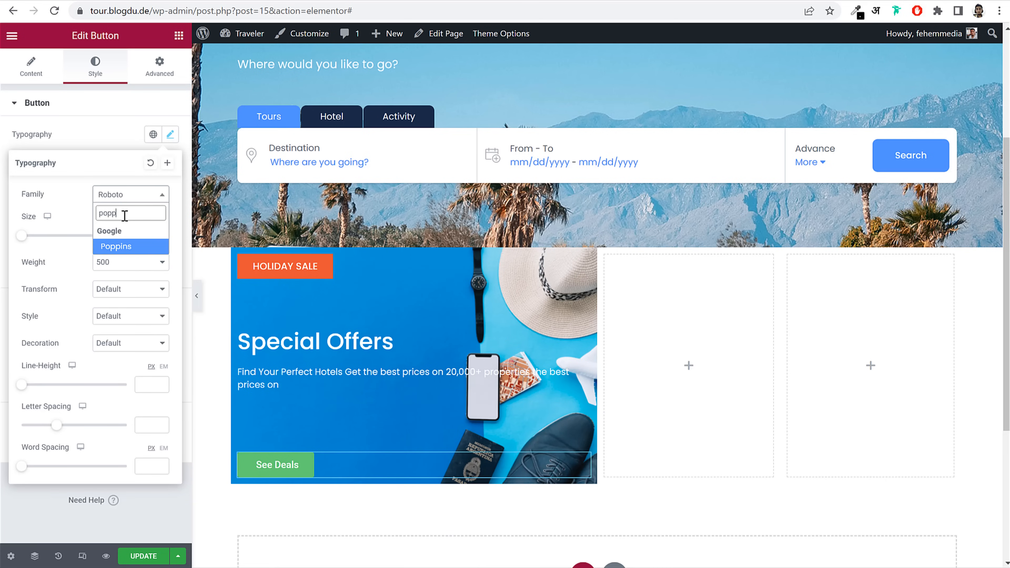
pyautogui.press('Return')
pyautogui.click(168, 139)
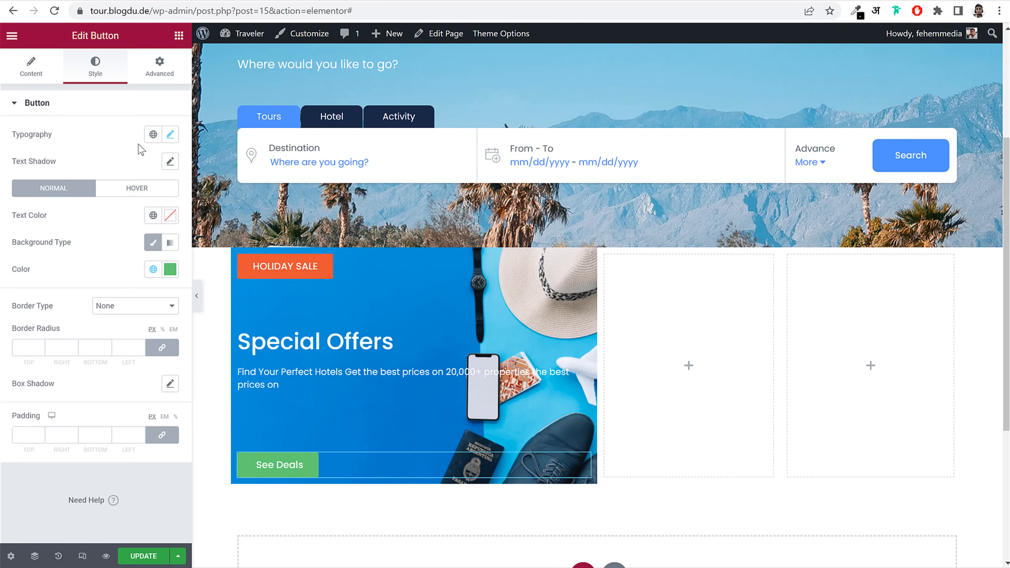
# - Make the button's background colour fully transparent
pyautogui.click(153, 269)
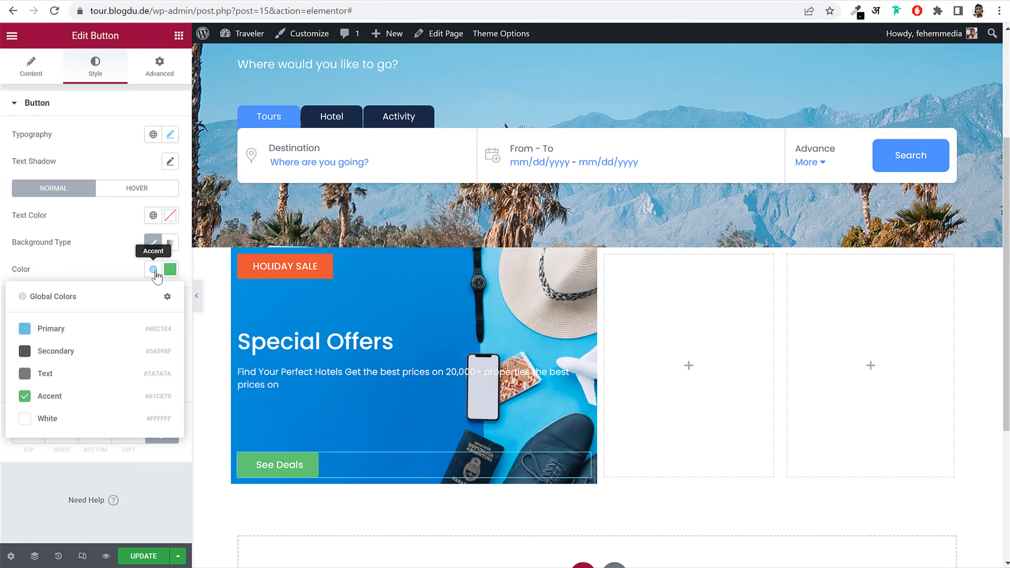
pyautogui.click(170, 270)
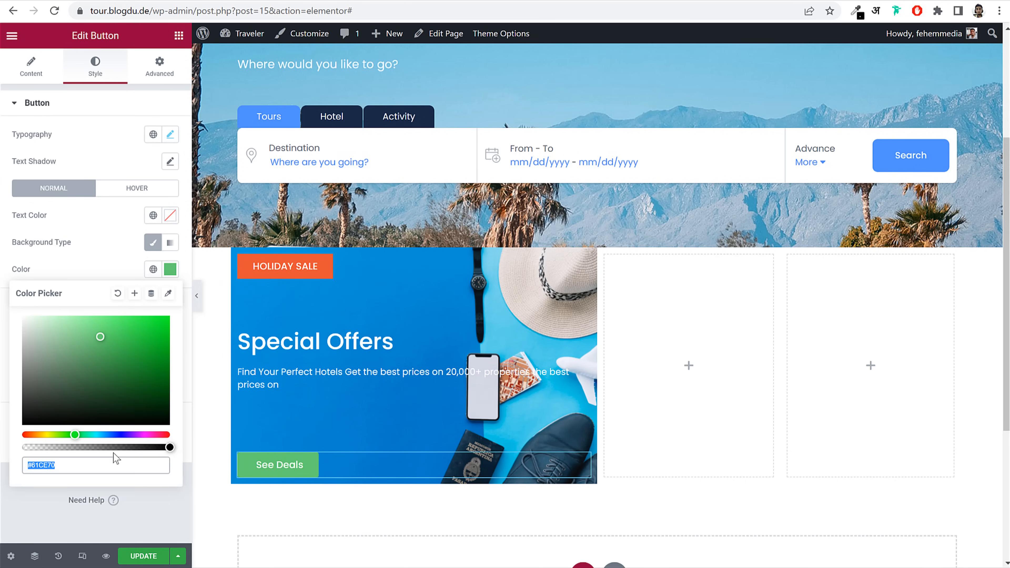
pyautogui.moveTo(72, 435); pyautogui.dragTo(13, 445)
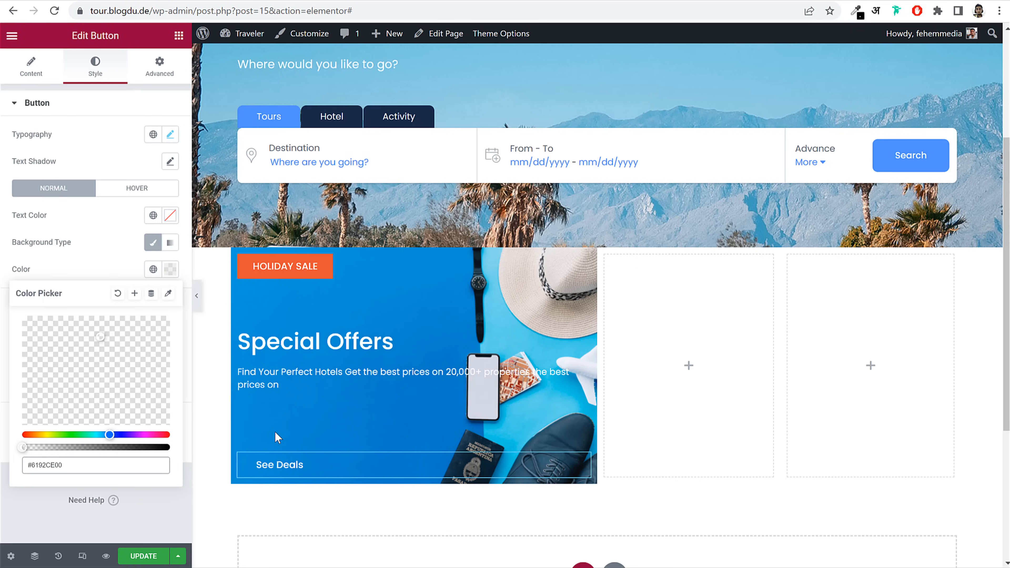
pyautogui.moveTo(24, 448)
pyautogui.mouseDown()
pyautogui.moveTo(70, 448)
pyautogui.moveTo(22, 447)
pyautogui.mouseUp()
pyautogui.click(169, 271)
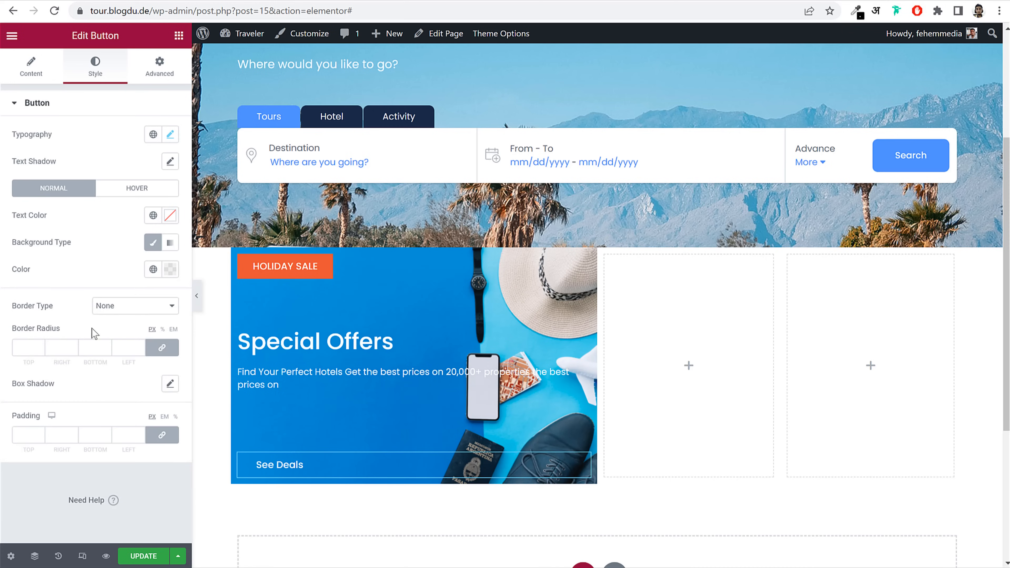
# - Give the button a solid 1 px border and 8 px rounded corners
pyautogui.click(134, 307)
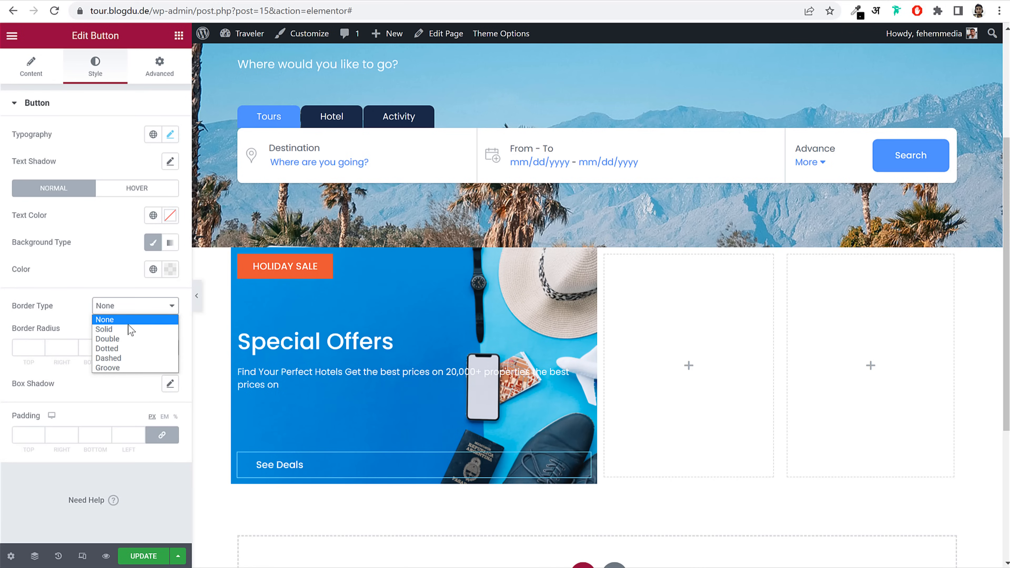
pyautogui.click(155, 323)
pyautogui.click(30, 348)
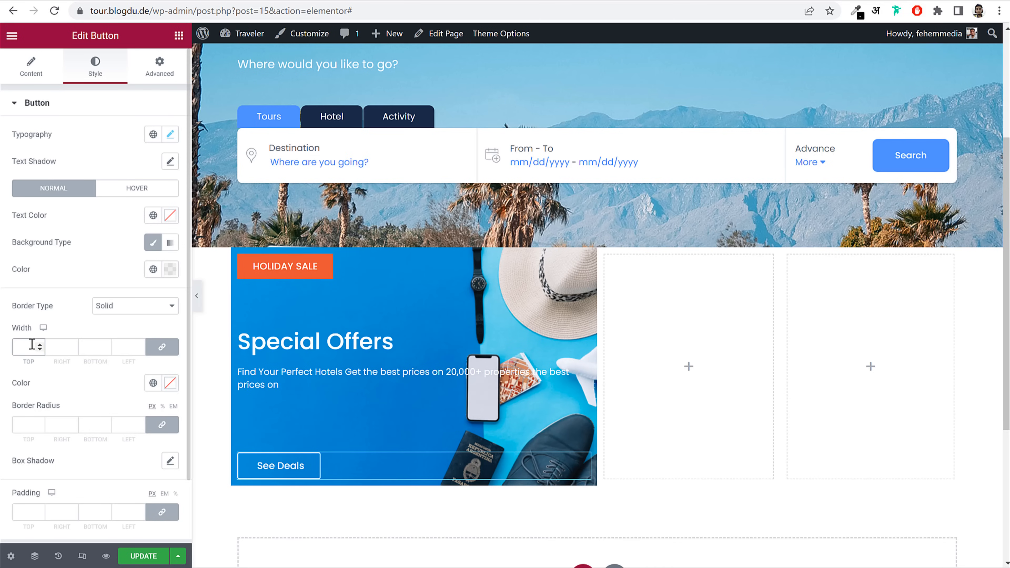
pyautogui.write('1')
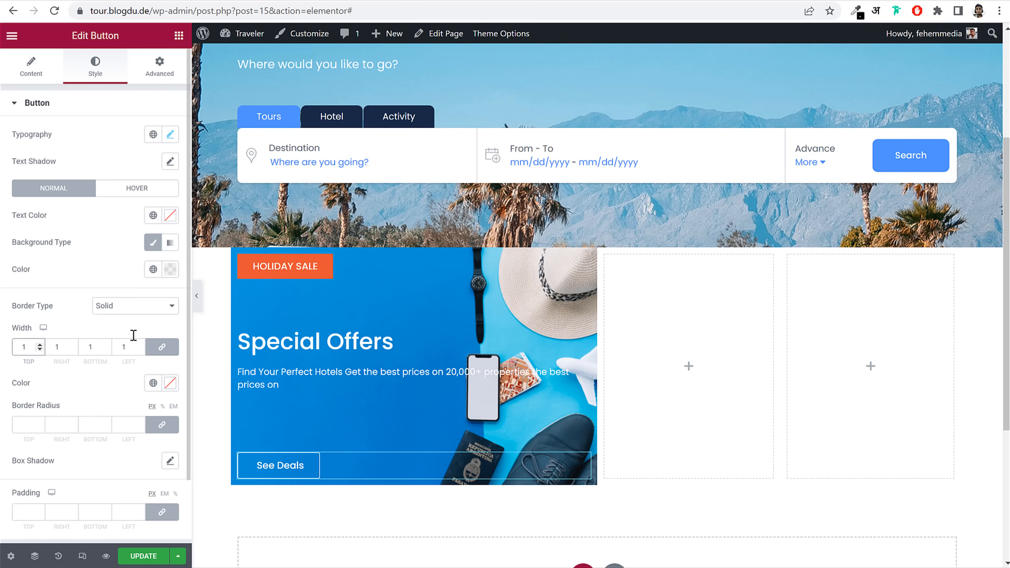
pyautogui.click(197, 296)
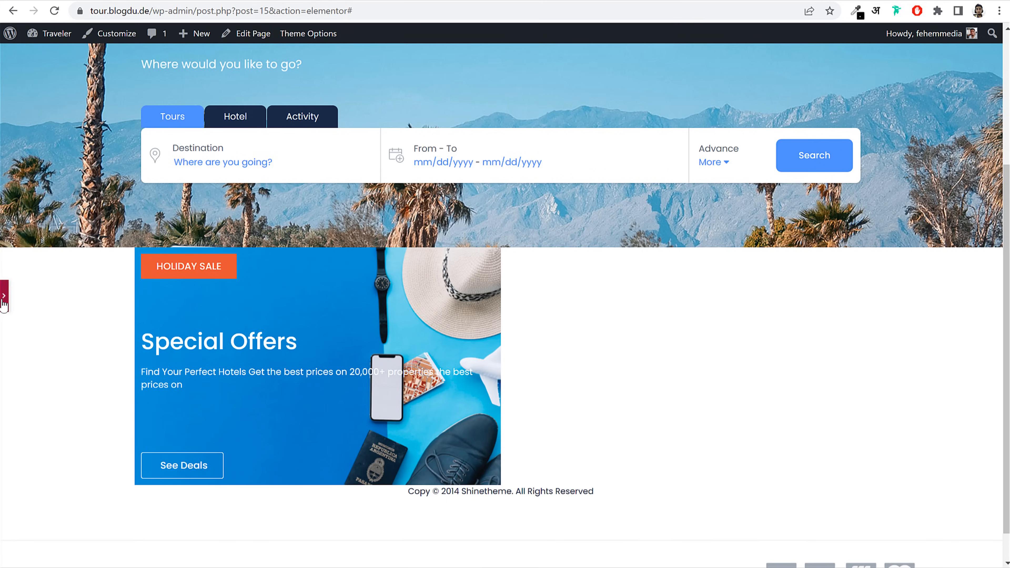
pyautogui.click(3, 295)
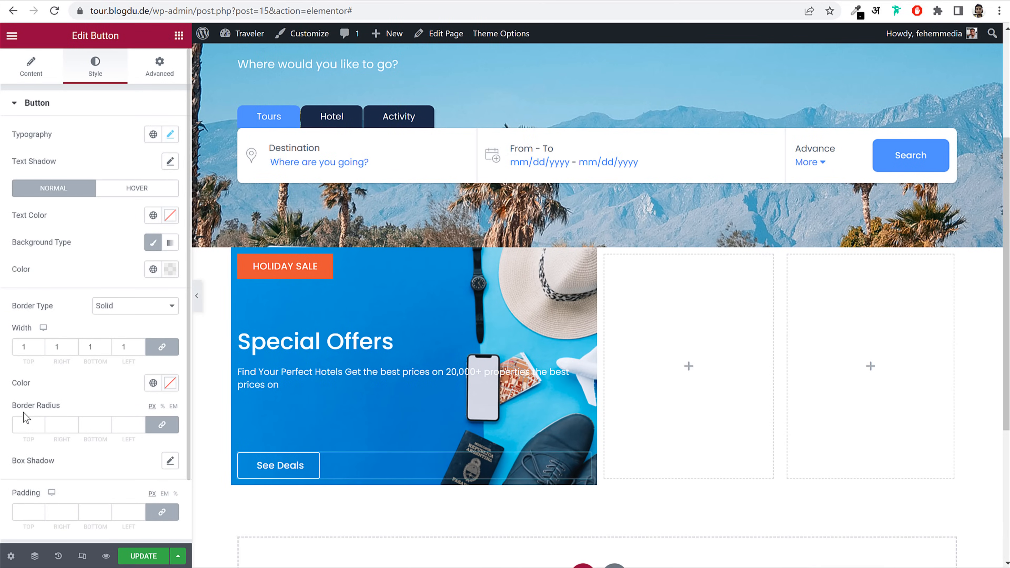
pyautogui.click(23, 422)
pyautogui.scroll(-2, 115, 395)
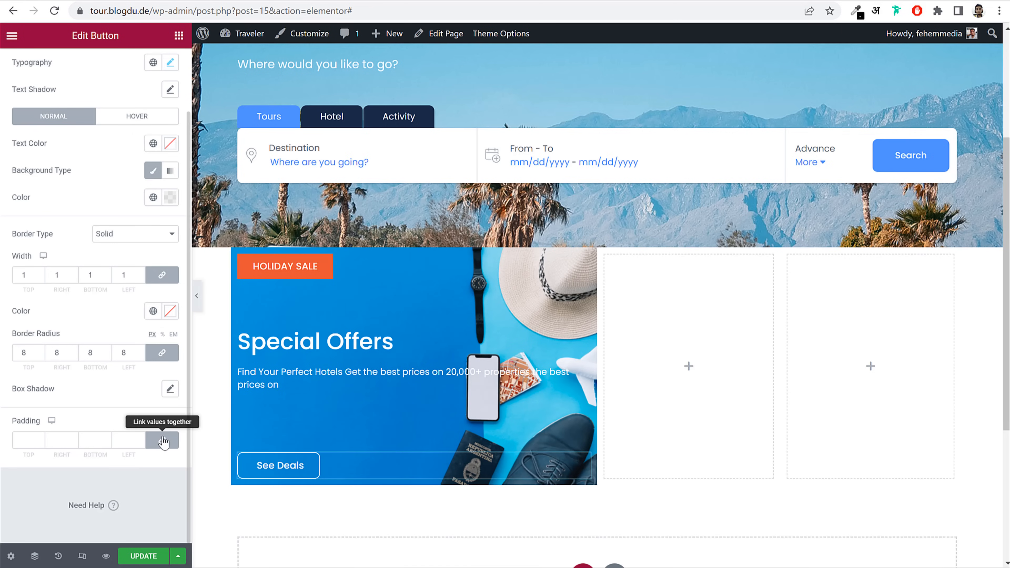
# - Set the button padding to 15/30/15/30 and compare with the demo cards
pyautogui.click(162, 439)
pyautogui.doubleClick(35, 445)
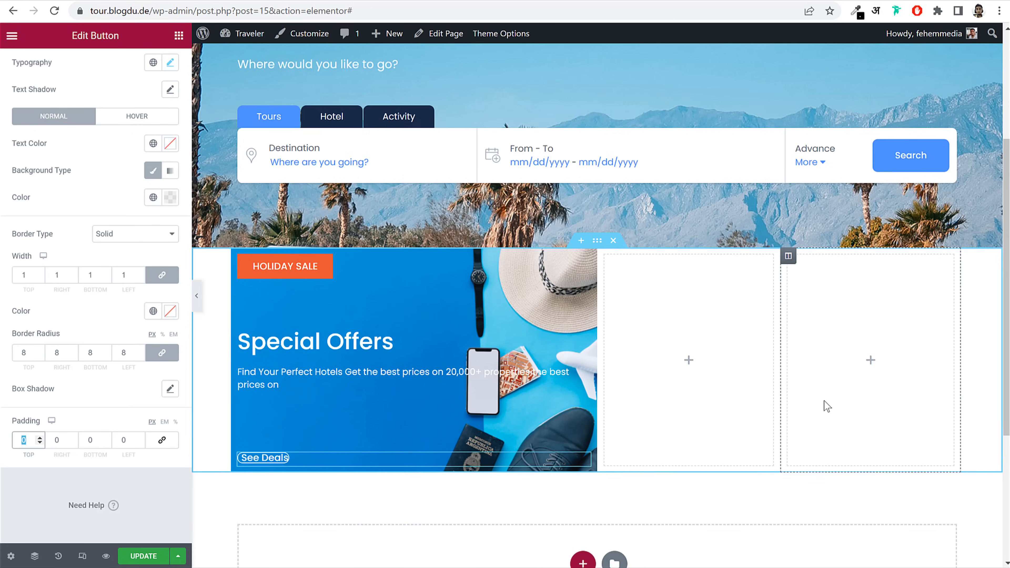
pyautogui.write('15')
pyautogui.press('Tab')
pyautogui.write('30')
pyautogui.press('Tab')
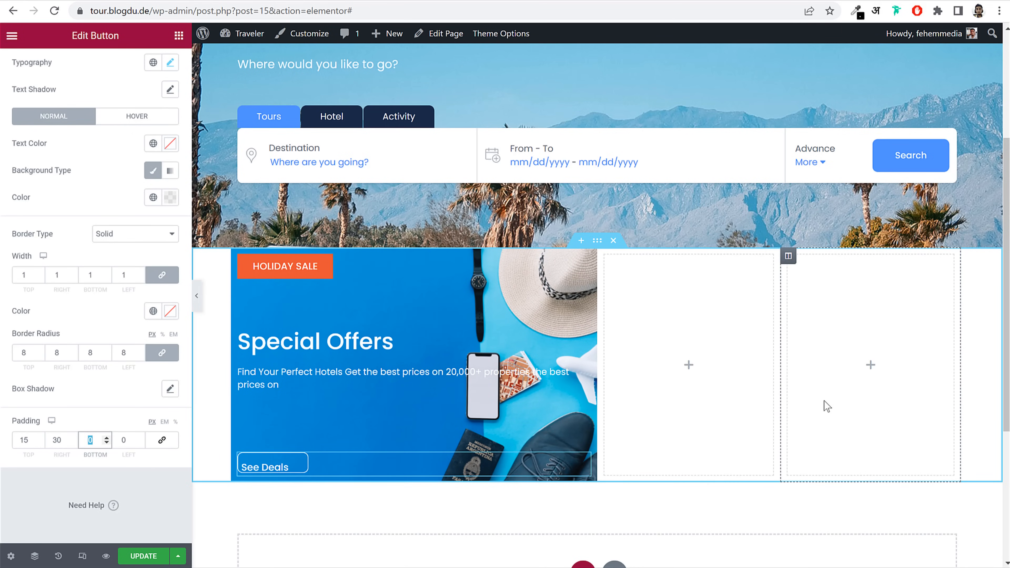
pyautogui.write('15')
pyautogui.press('Tab')
pyautogui.write('30')
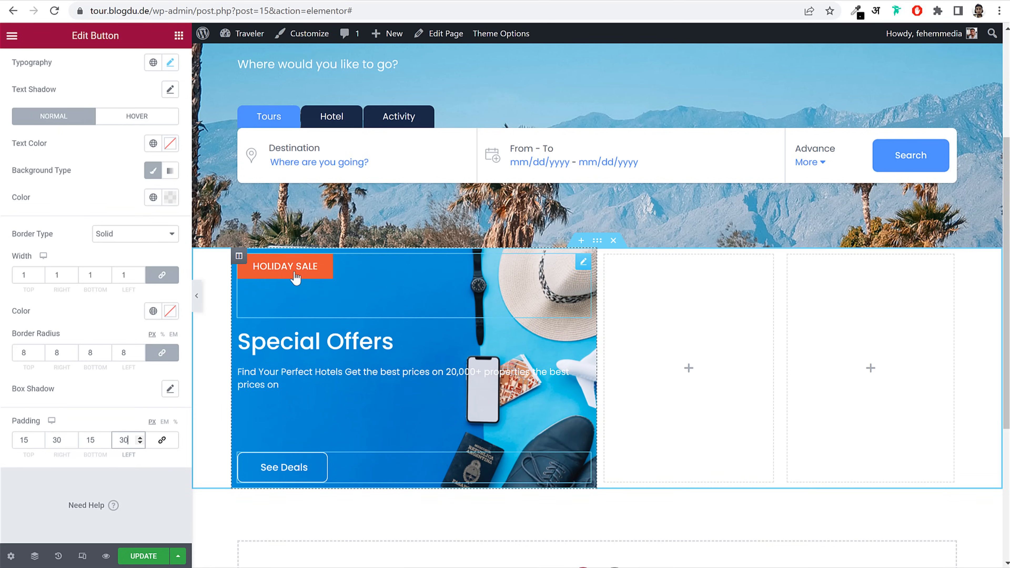
pyautogui.click(120, 1)
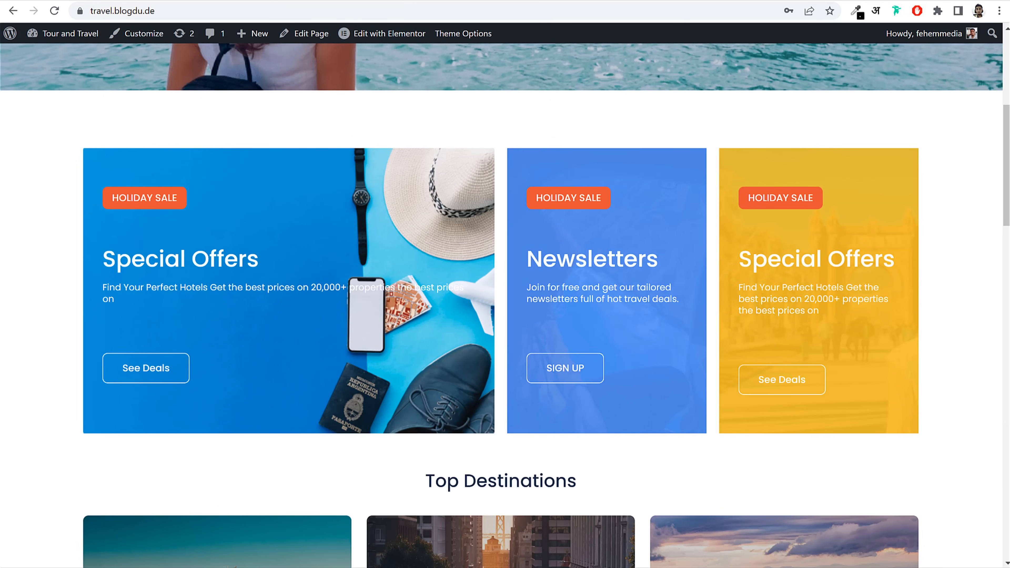
pyautogui.click(255, 0)
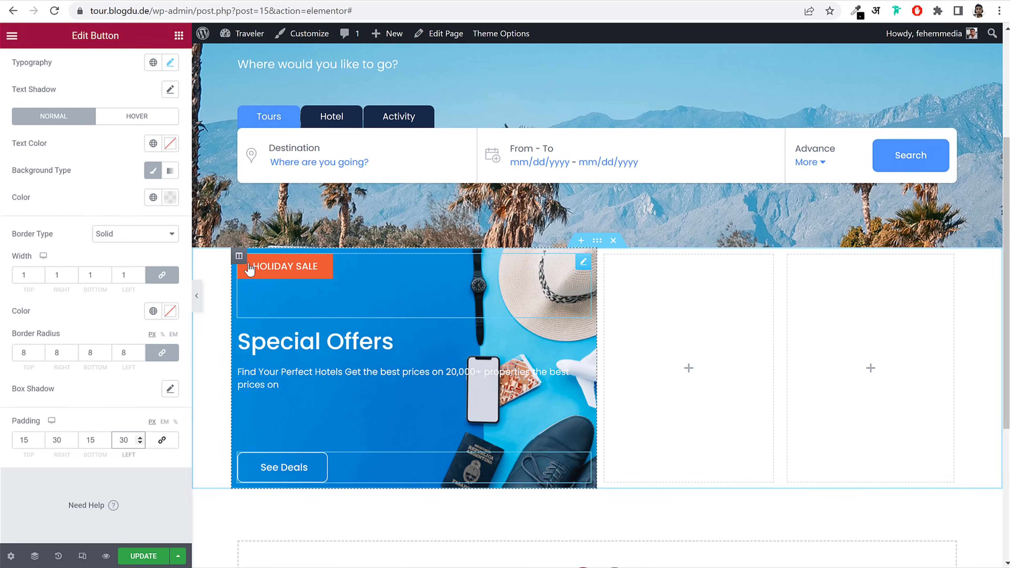
pyautogui.click(239, 256)
# - Pad the first offer column 60/30/60/30 and update the page
pyautogui.click(160, 67)
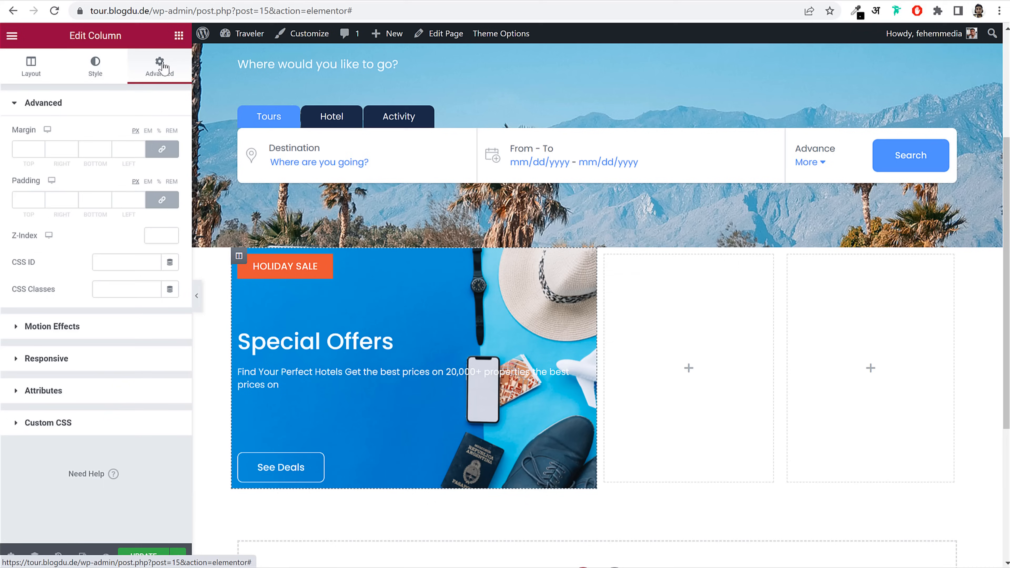
pyautogui.click(162, 200)
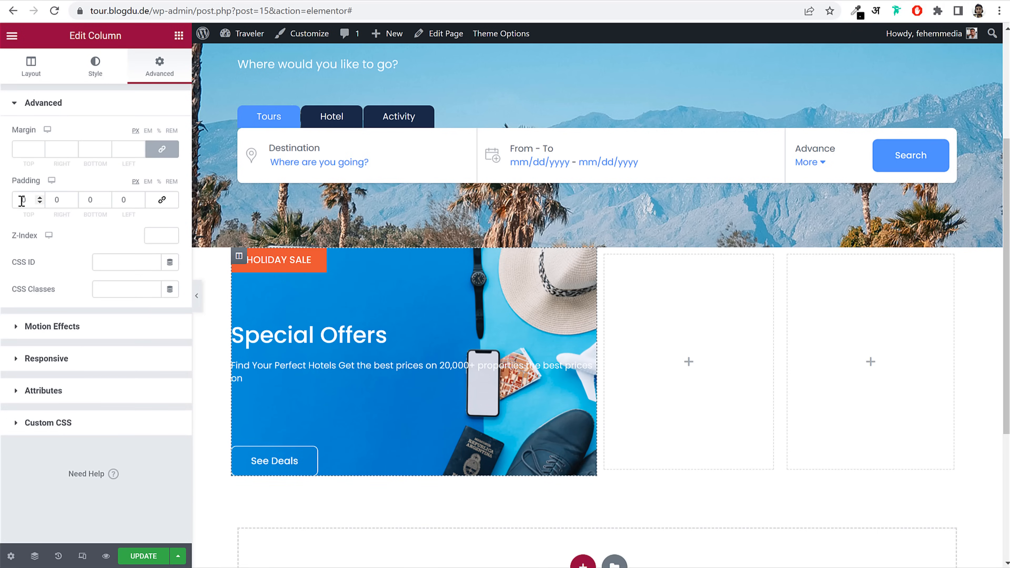
pyautogui.click(22, 200)
pyautogui.write('60')
pyautogui.press('Tab')
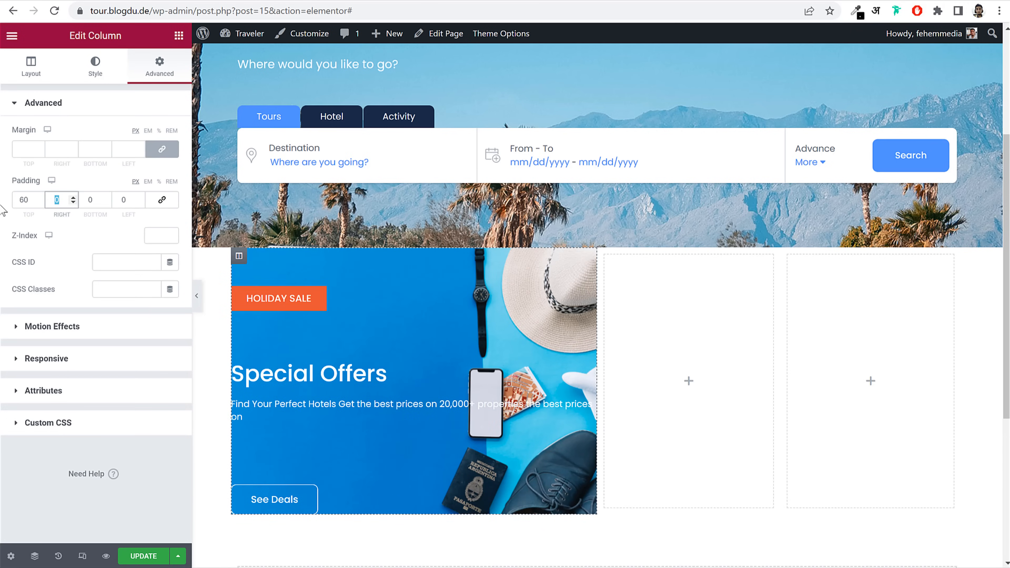
pyautogui.write('30')
pyautogui.press('Tab')
pyautogui.write('60')
pyautogui.press('Tab')
pyautogui.write('30')
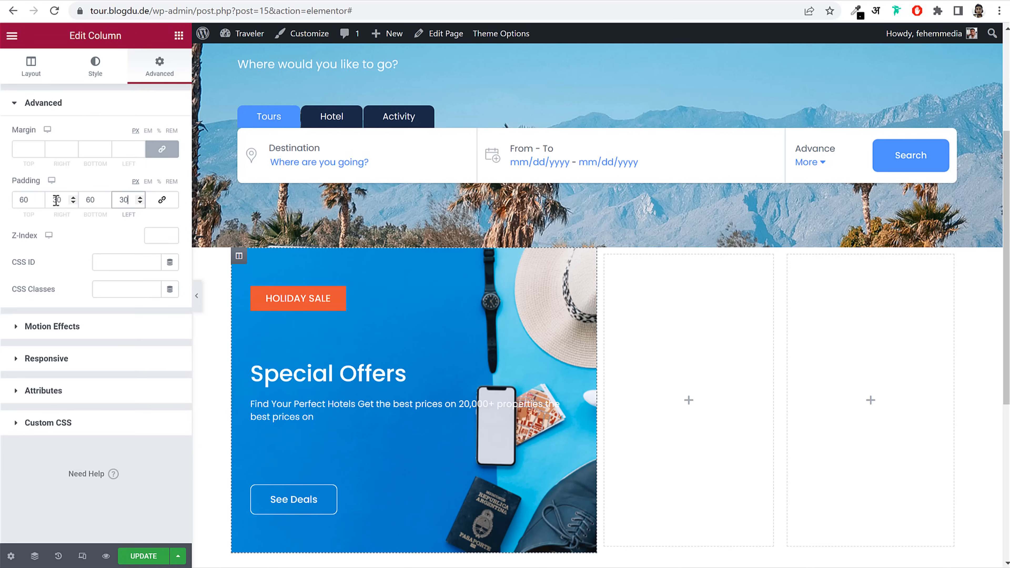
pyautogui.click(143, 556)
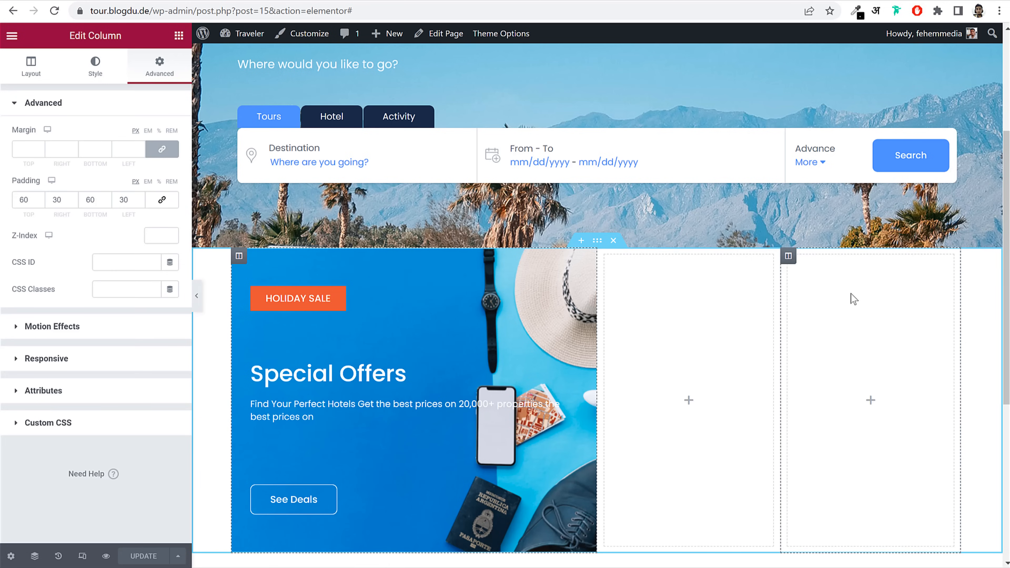
# - Duplicate the offer column twice and delete the two empty columns
pyautogui.rightClick(236, 262)
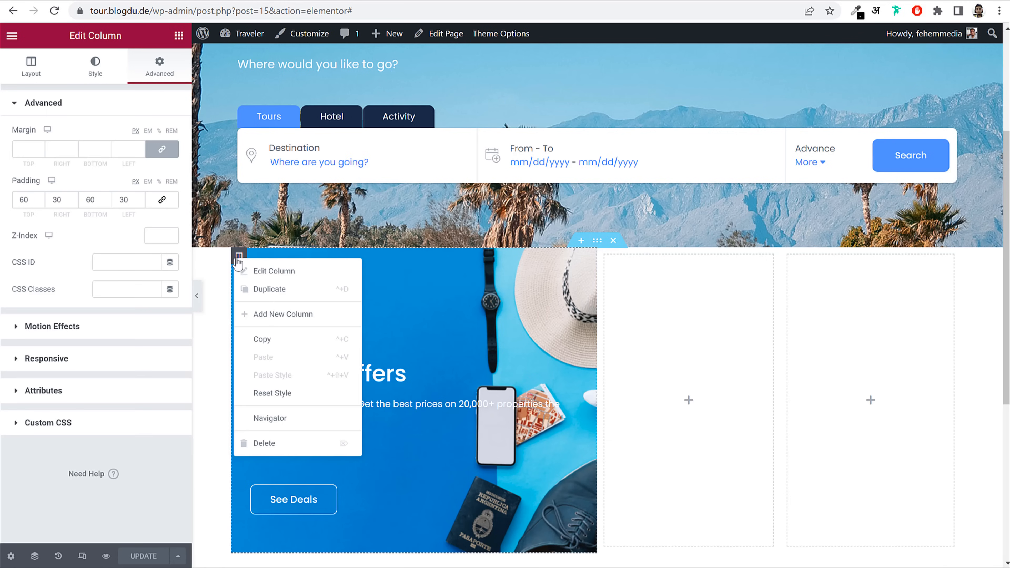
pyautogui.click(283, 289)
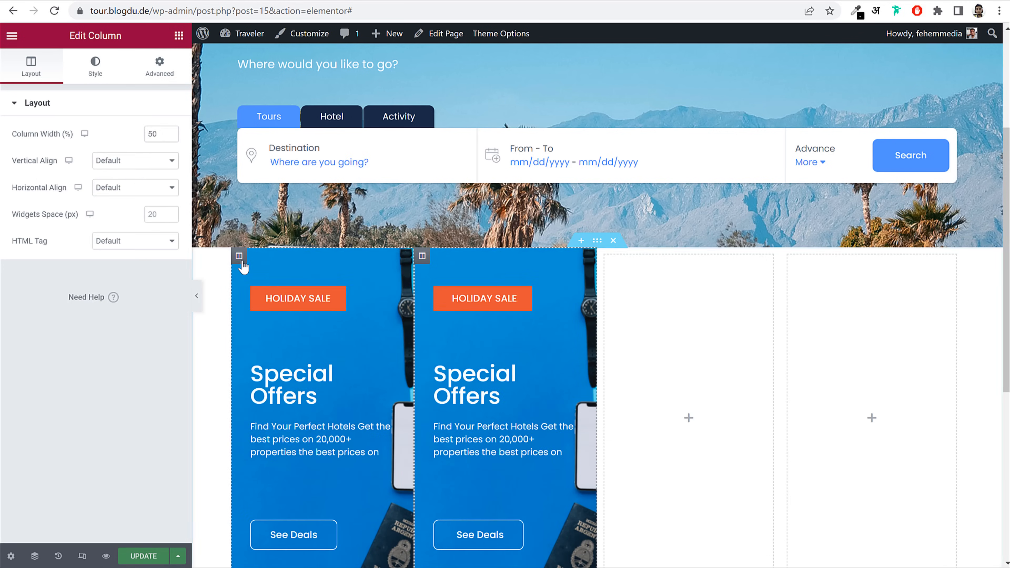
pyautogui.rightClick(242, 263)
pyautogui.click(289, 291)
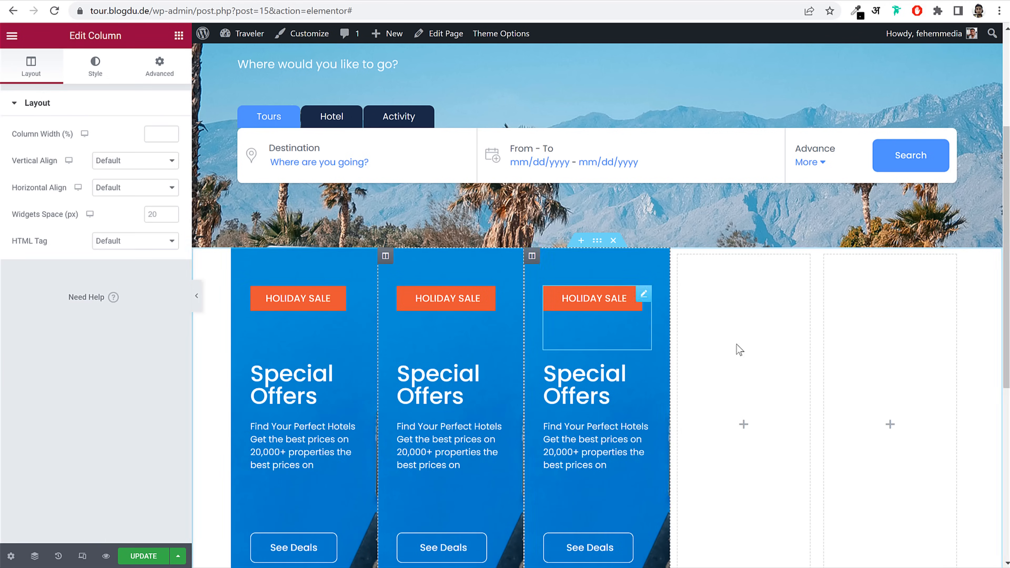
pyautogui.rightClick(679, 261)
pyautogui.click(726, 442)
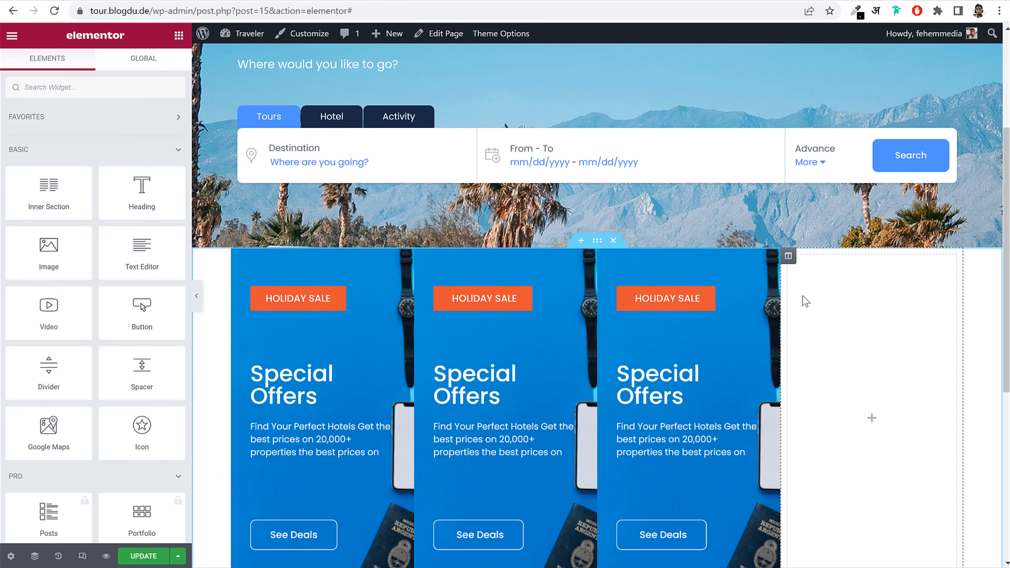
pyautogui.rightClick(792, 259)
pyautogui.click(843, 441)
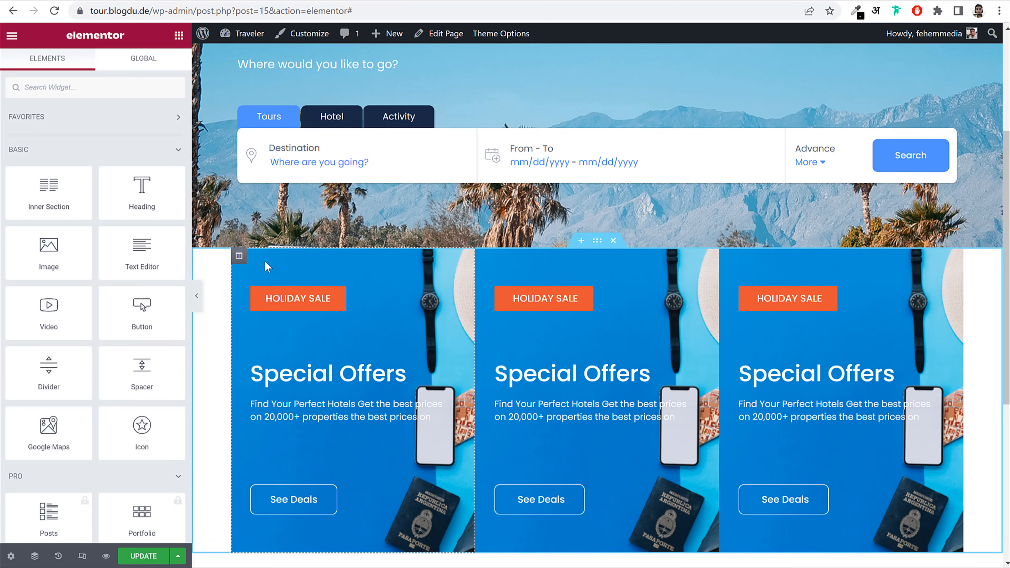
# - Set the column widths to 50, 25 and about 25 percent
pyautogui.click(238, 256)
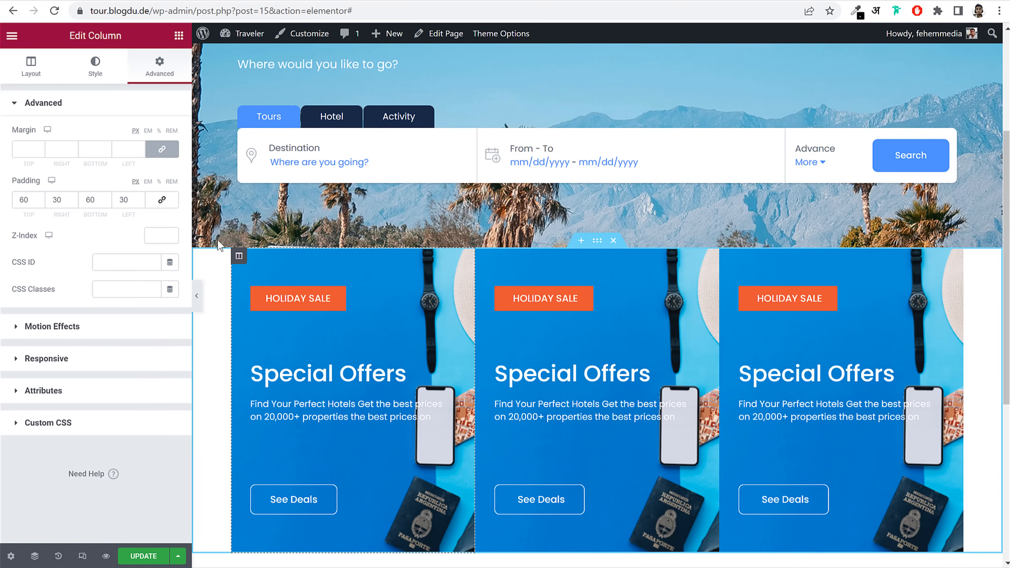
pyautogui.click(48, 68)
pyautogui.click(161, 134)
pyautogui.write('50')
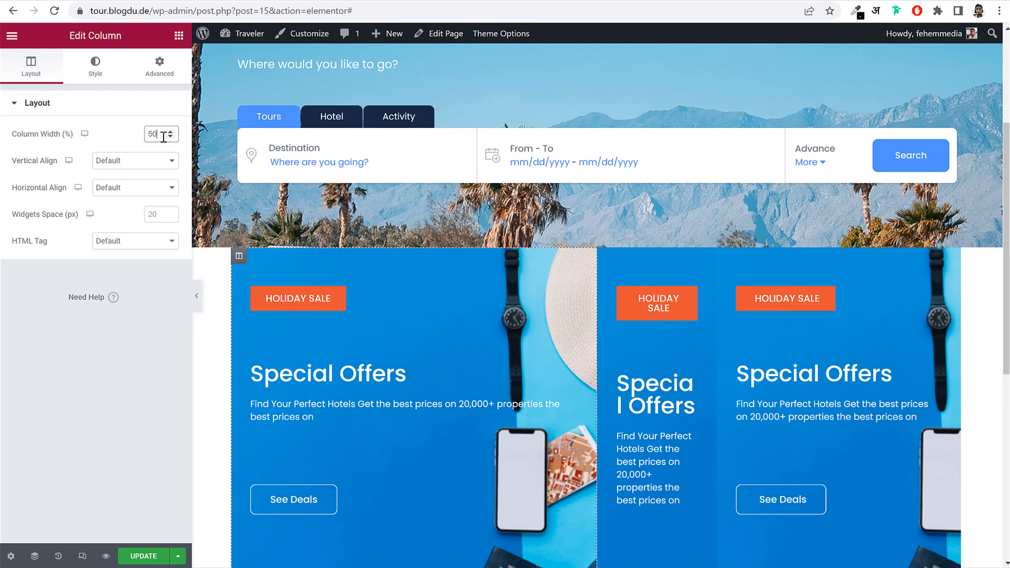
pyautogui.click(605, 256)
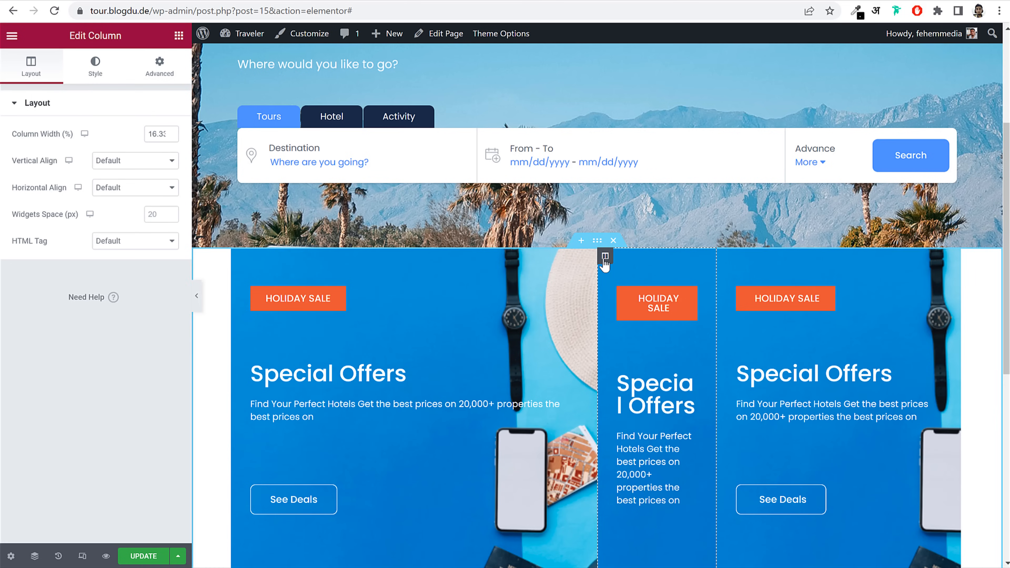
pyautogui.doubleClick(157, 132)
pyautogui.write('25')
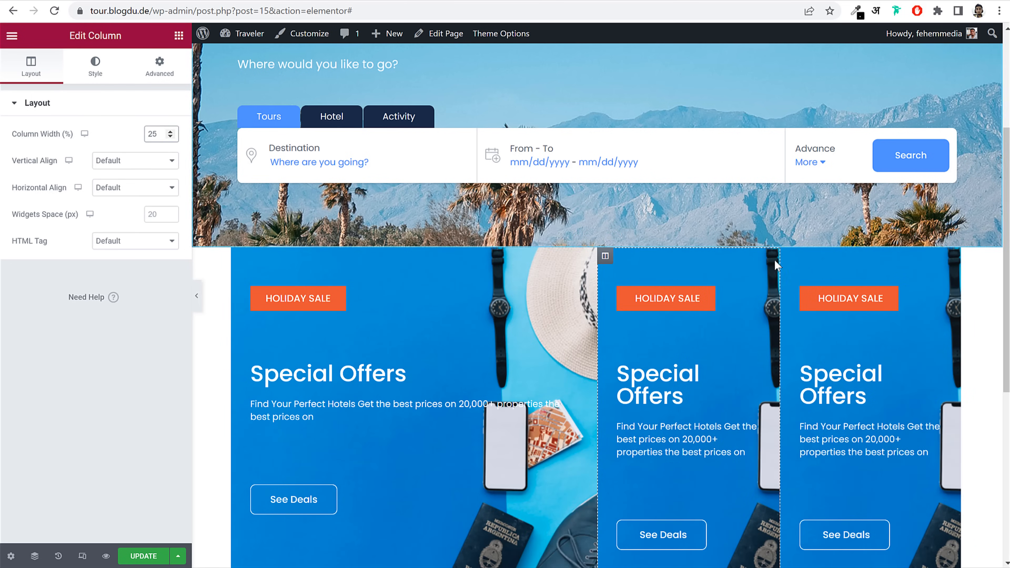
pyautogui.click(784, 257)
pyautogui.click(170, 137)
pyautogui.click(171, 137)
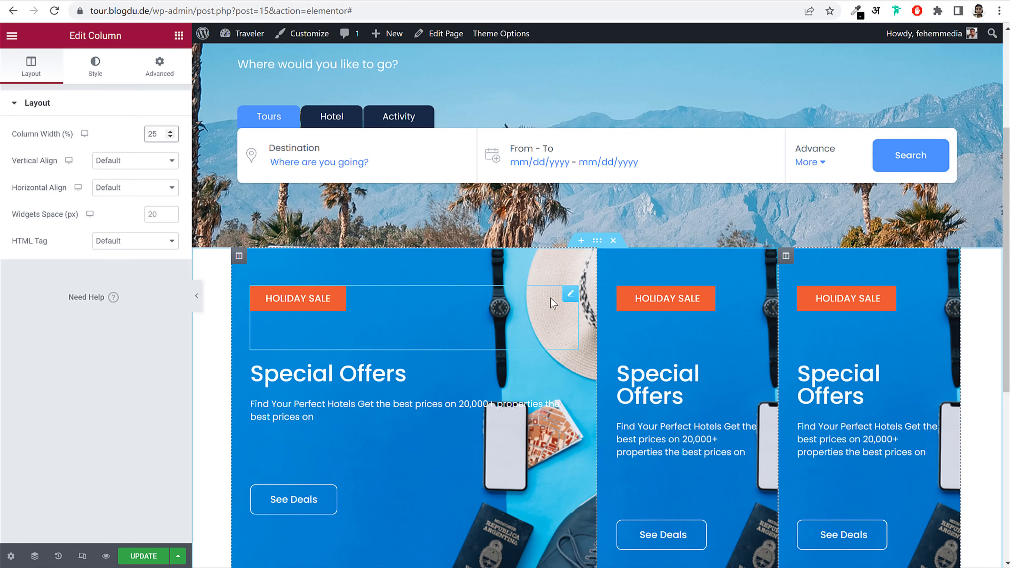
pyautogui.click(605, 256)
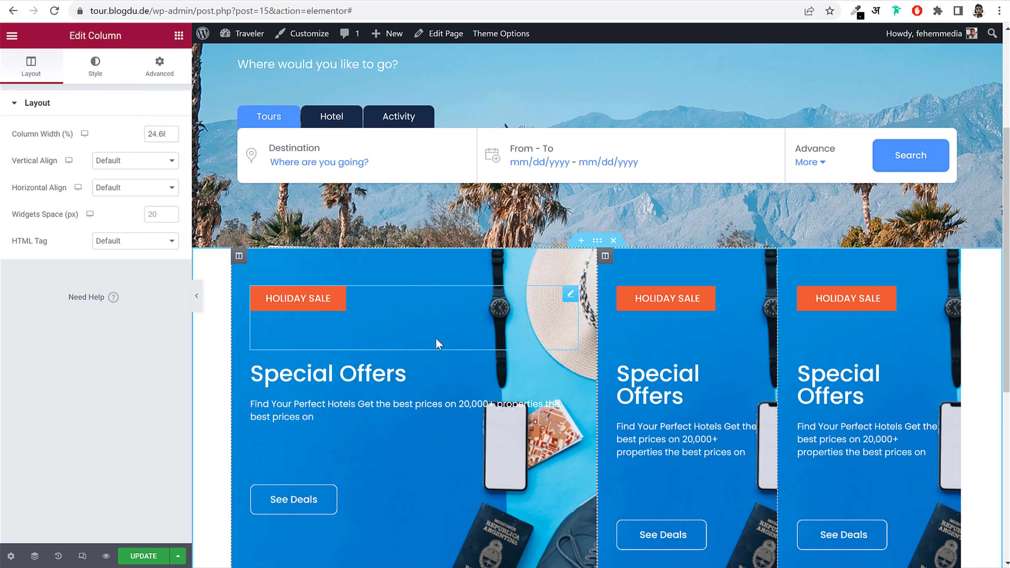
pyautogui.scroll(-3, 583, 121)
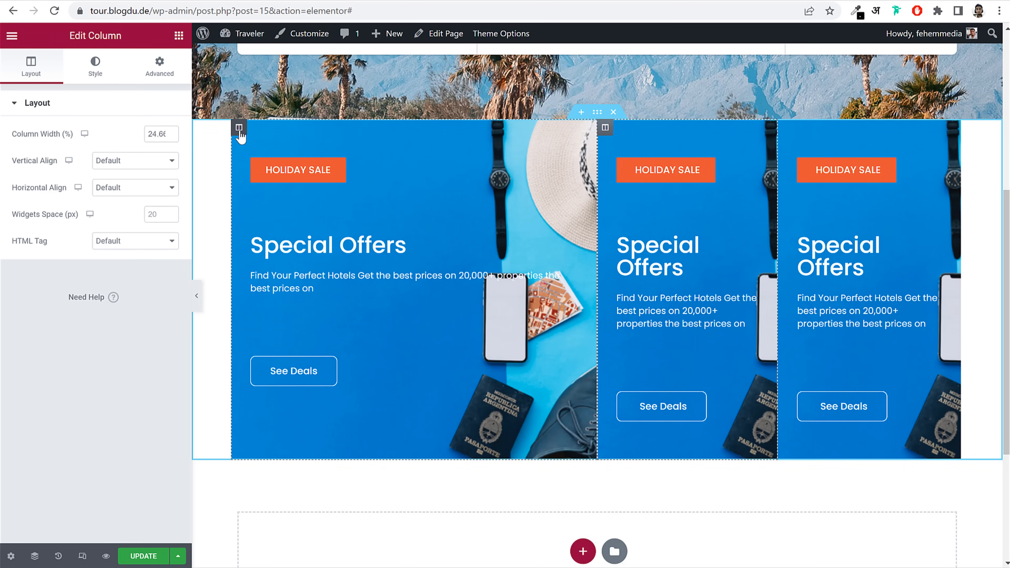
# - Give the first offer column 10 px right and left margins
pyautogui.click(160, 66)
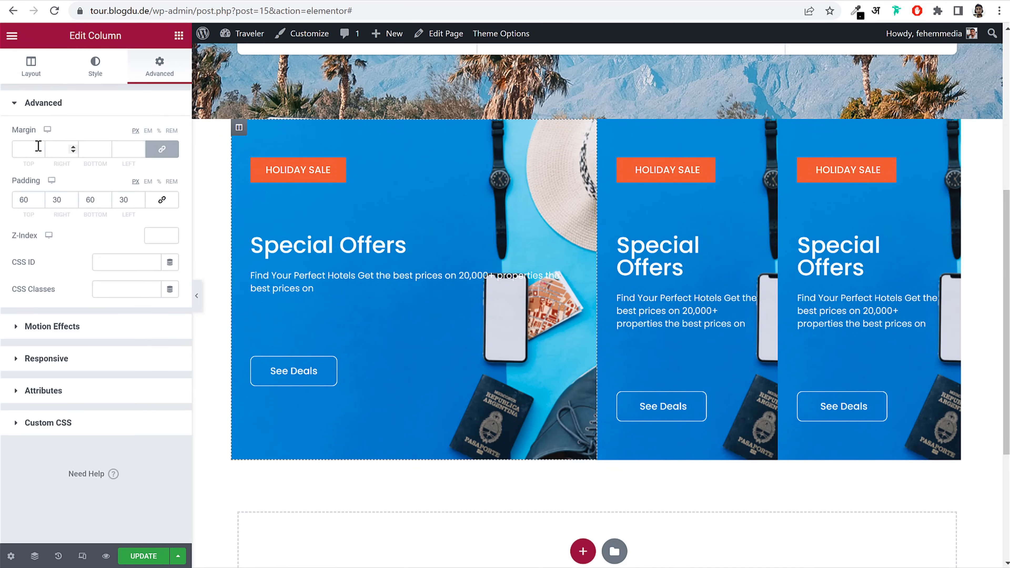
pyautogui.click(162, 149)
pyautogui.doubleClick(57, 149)
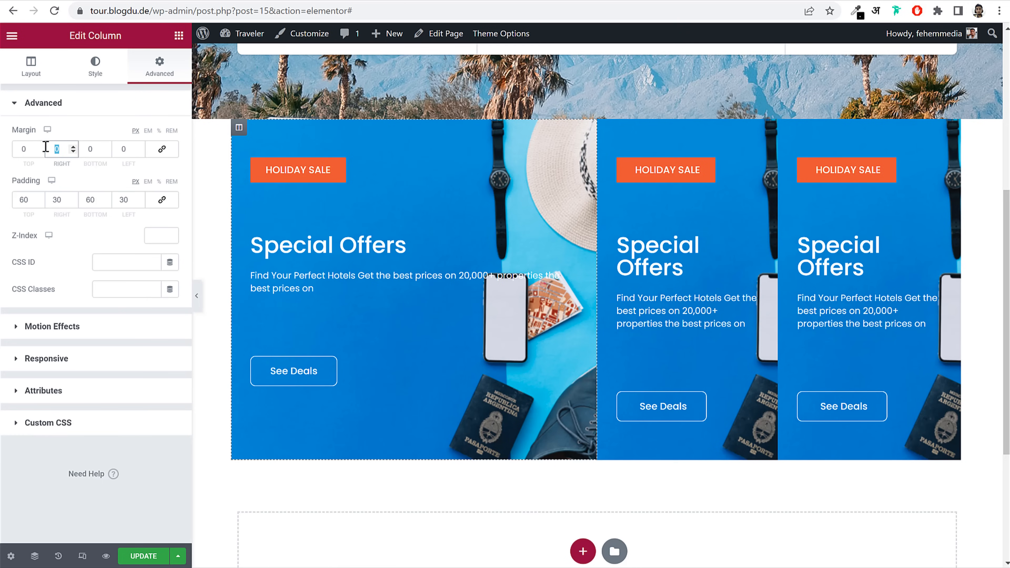
pyautogui.write('10')
pyautogui.press('Tab')
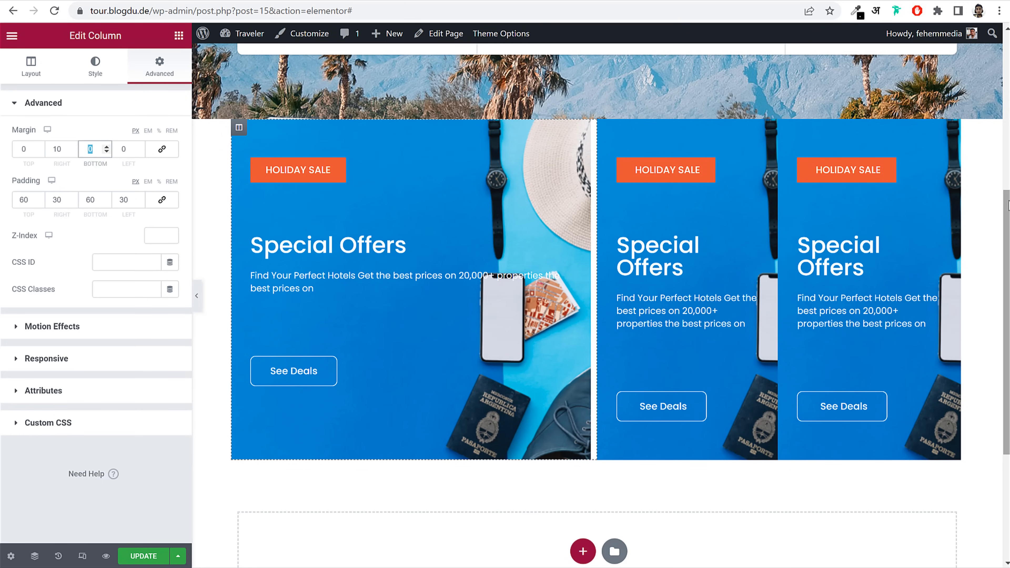
pyautogui.press('Tab')
pyautogui.write('10')
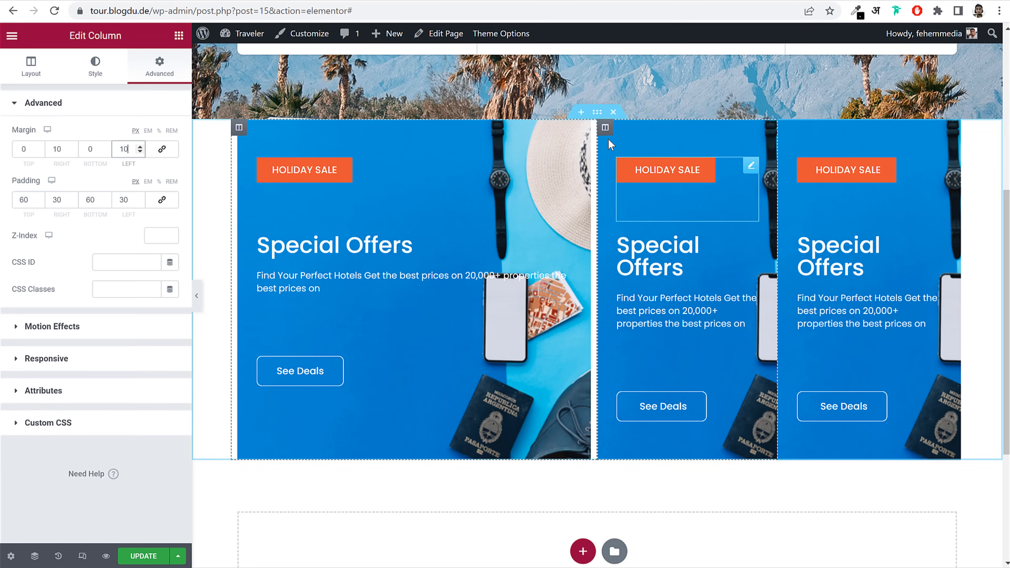
# - Set 10 px side margins on the second offer column
pyautogui.click(605, 127)
pyautogui.click(159, 66)
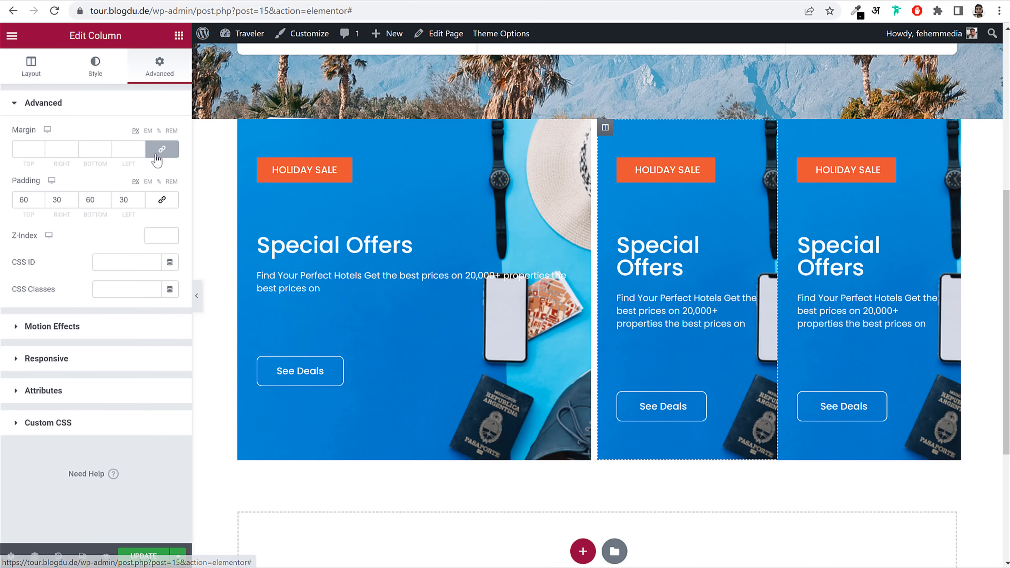
pyautogui.click(62, 149)
pyautogui.write('10')
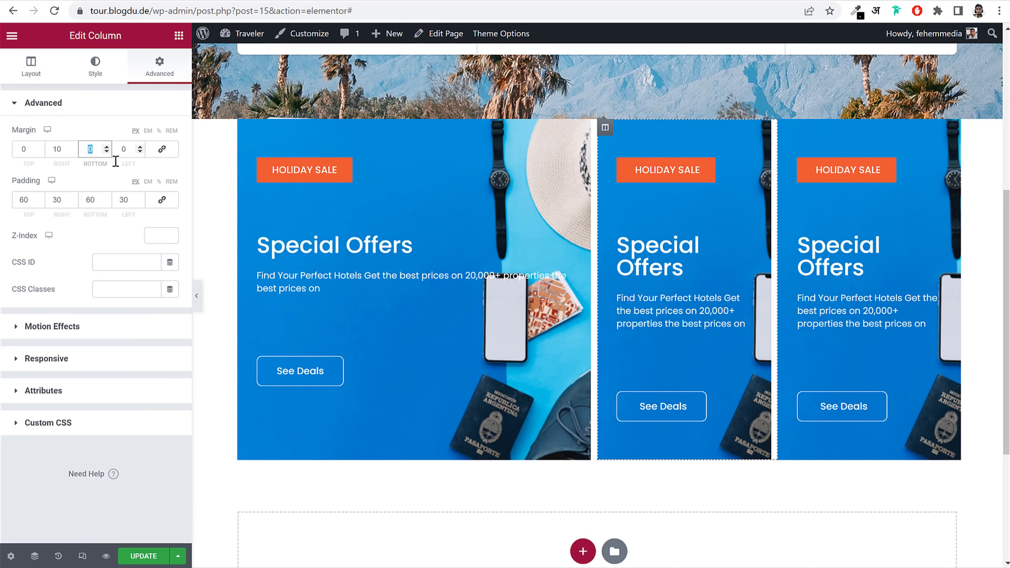
pyautogui.press('Tab')
pyautogui.press('Tab')
pyautogui.write('10')
# - Unlink the third column's margins and set its right margin to 10
pyautogui.click(785, 128)
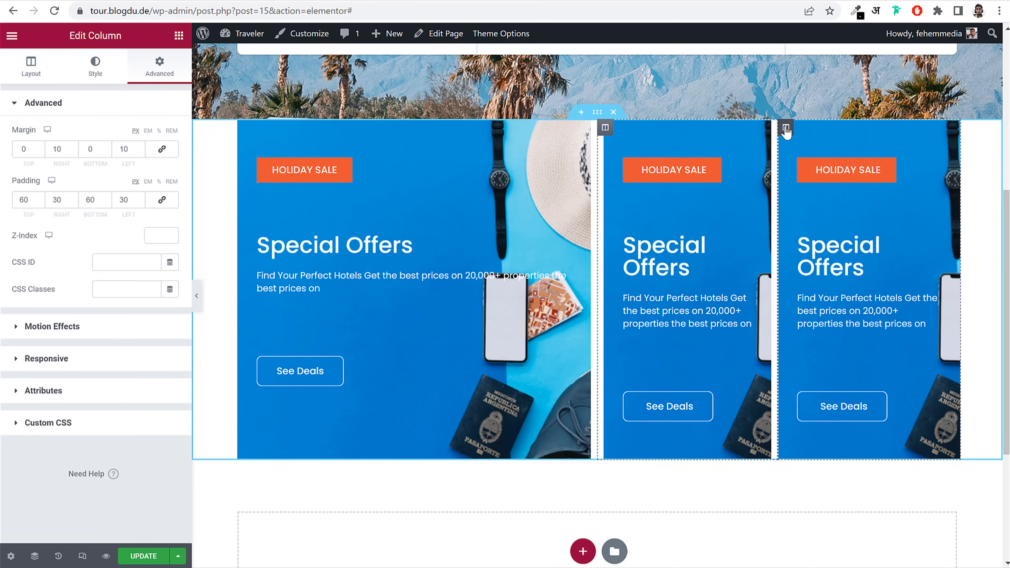
pyautogui.click(159, 66)
pyautogui.click(161, 153)
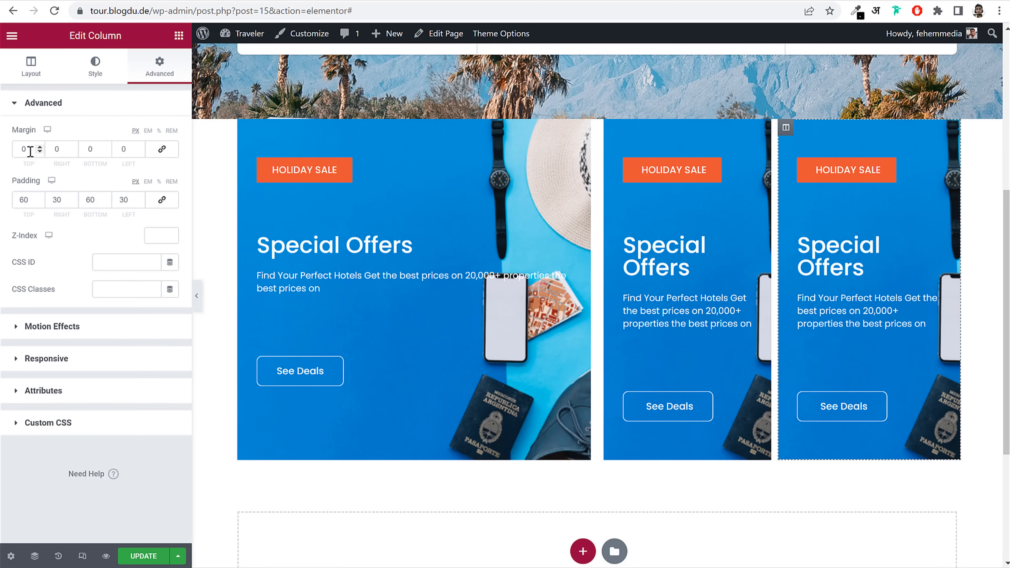
pyautogui.click(63, 149)
pyautogui.write('10')
pyautogui.press('Tab')
pyautogui.press('Tab')
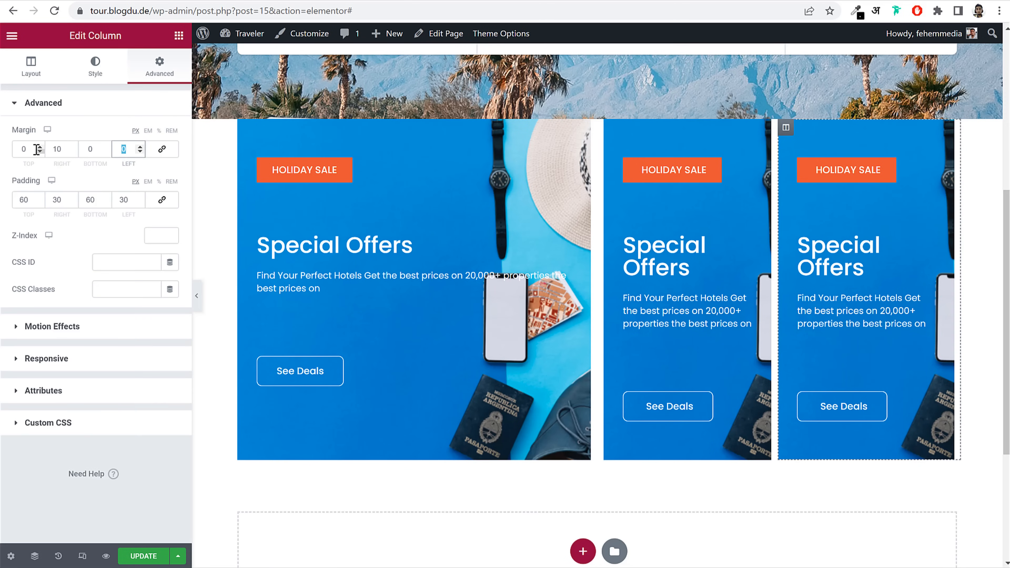
pyautogui.write('10')
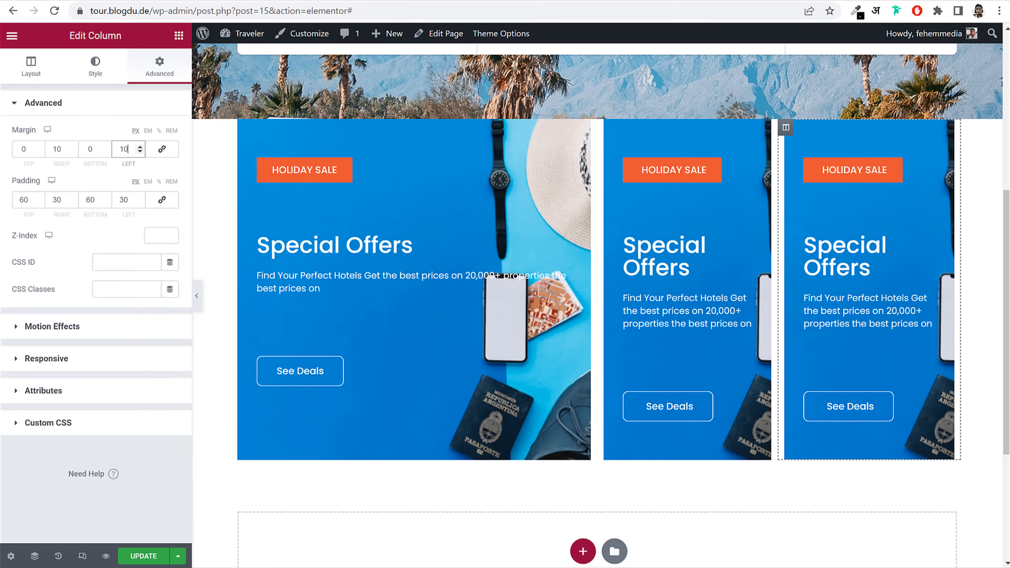
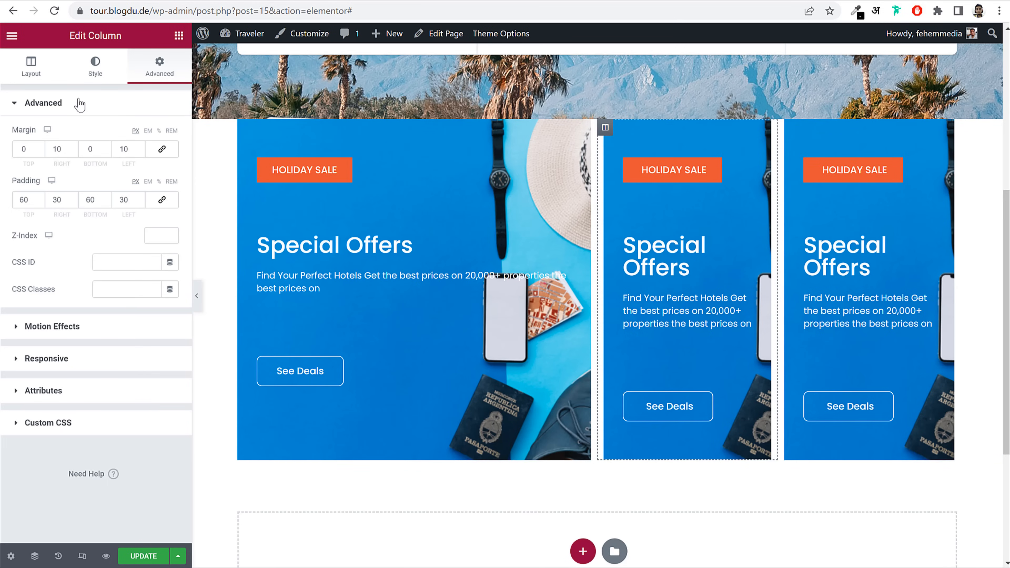
# - Replace the middle offer column's blue background with the yellow banner image from the Media Library
pyautogui.click(95, 67)
pyautogui.click(148, 234)
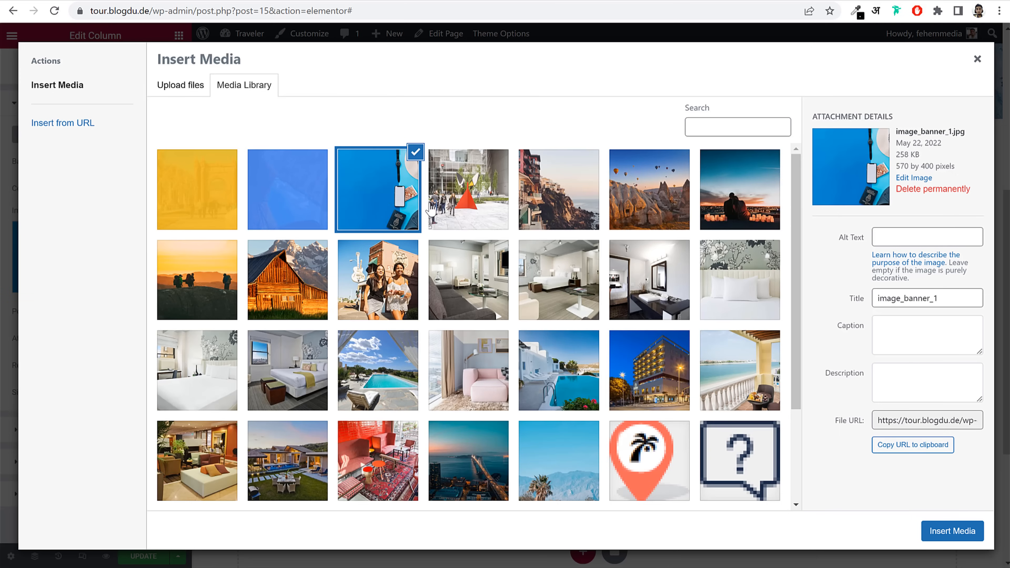
pyautogui.click(294, 197)
pyautogui.click(211, 195)
pyautogui.click(952, 531)
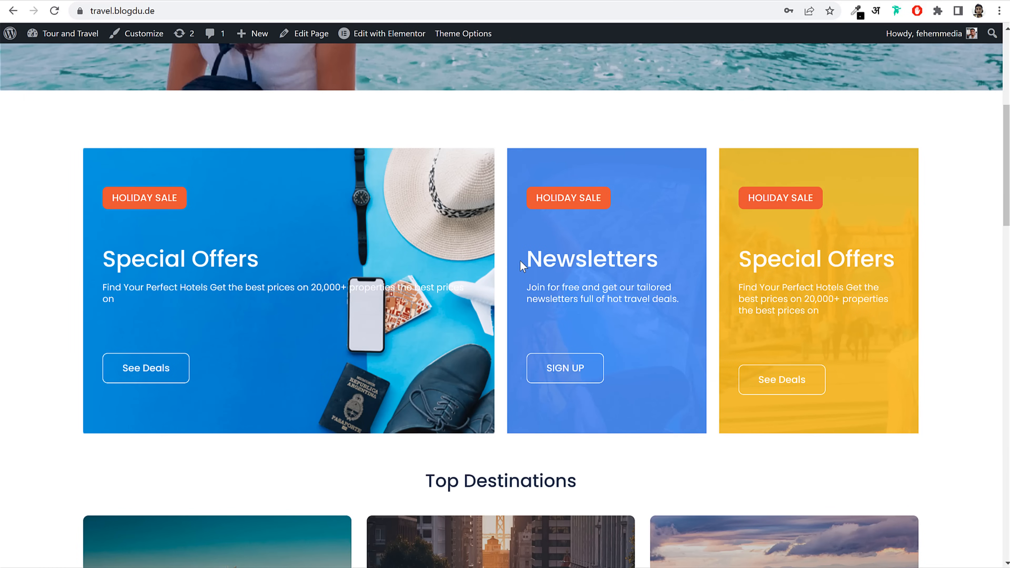
pyautogui.moveTo(521, 264); pyautogui.dragTo(654, 259)
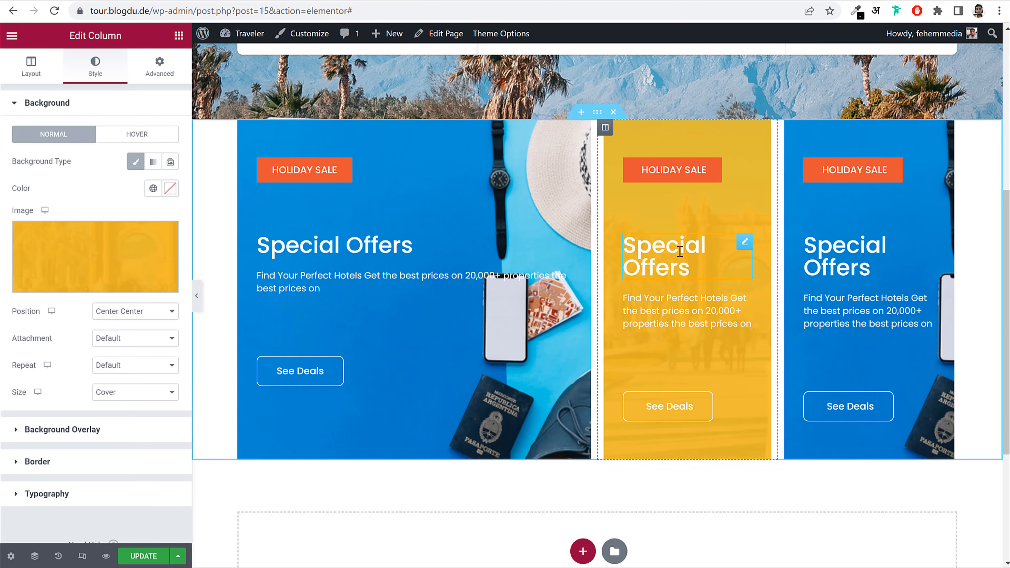
# - Change the middle card's heading to 'Newsletters'
pyautogui.click(680, 250)
pyautogui.click(144, 169)
pyautogui.hotkey('ctrl', 'a')
pyautogui.write('Newsletters')
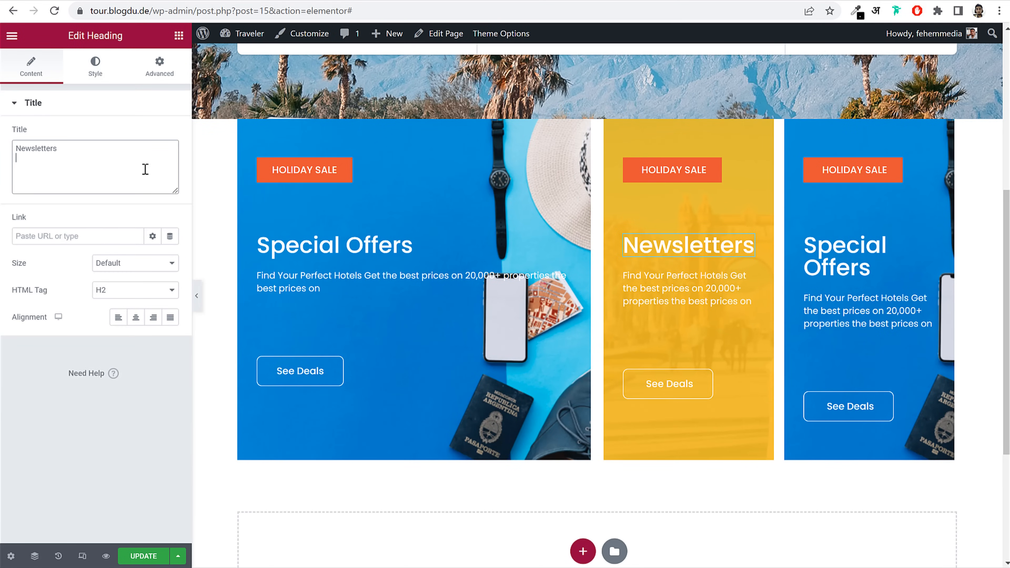
# - Replace the middle card's description with the 'Join for free' hot travel deals text
pyautogui.click(713, 293)
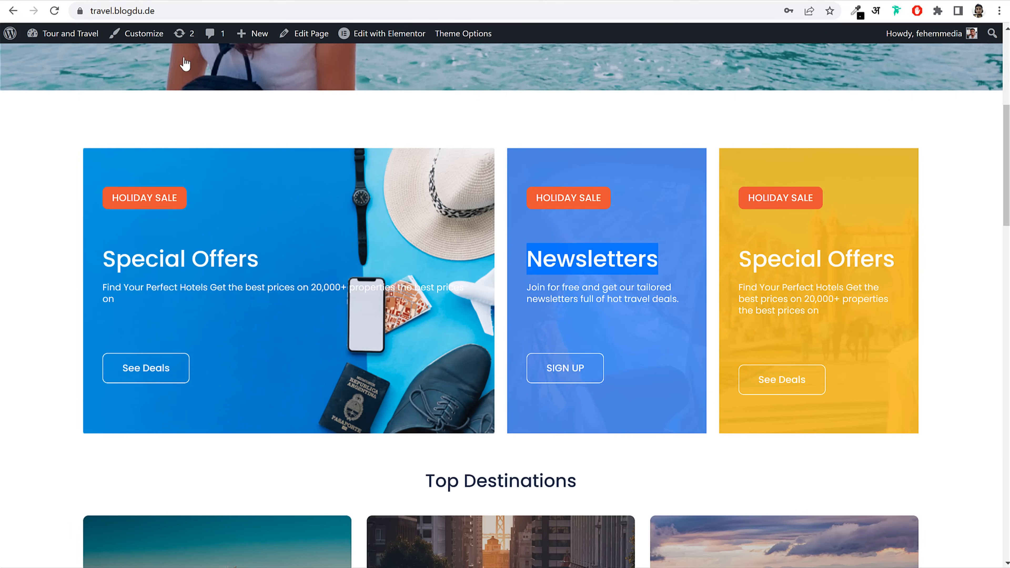
pyautogui.tripleClick(560, 290)
pyautogui.hotkey('ctrl', 'c')
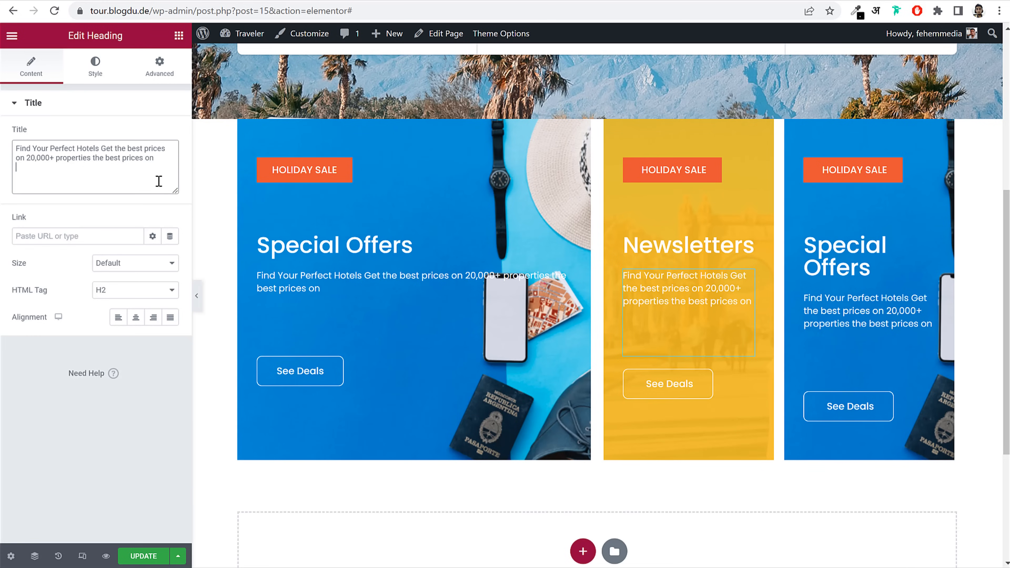
pyautogui.hotkey('ctrl', 'a')
pyautogui.hotkey('ctrl', 'v')
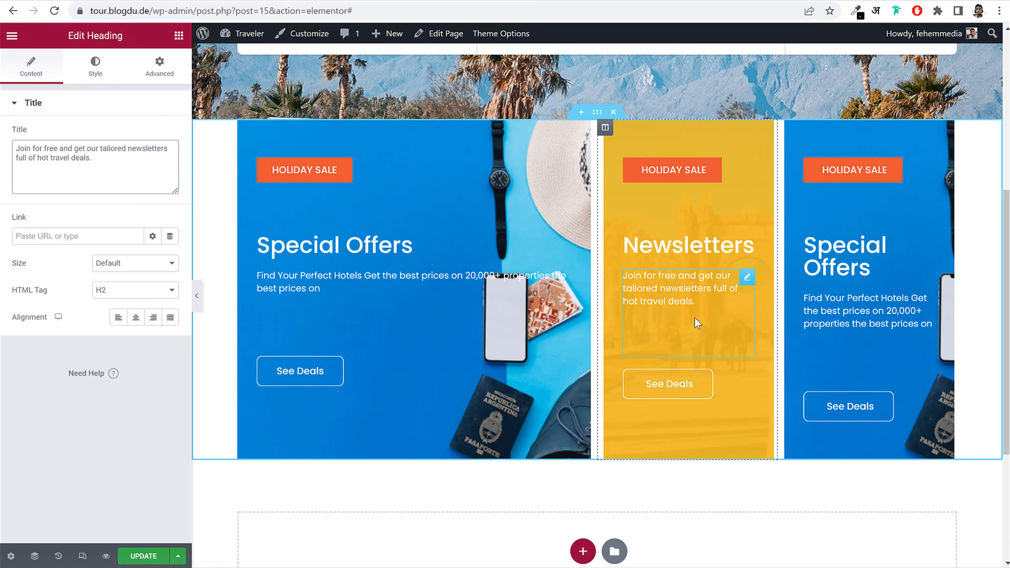
# - Set a 60 px bottom margin and save the page
pyautogui.click(164, 76)
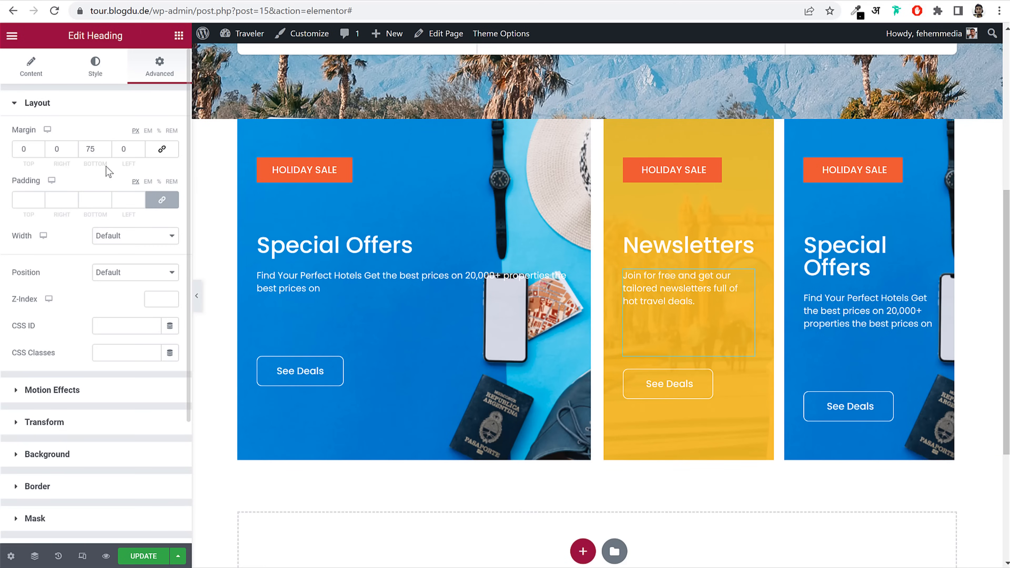
pyautogui.write('60')
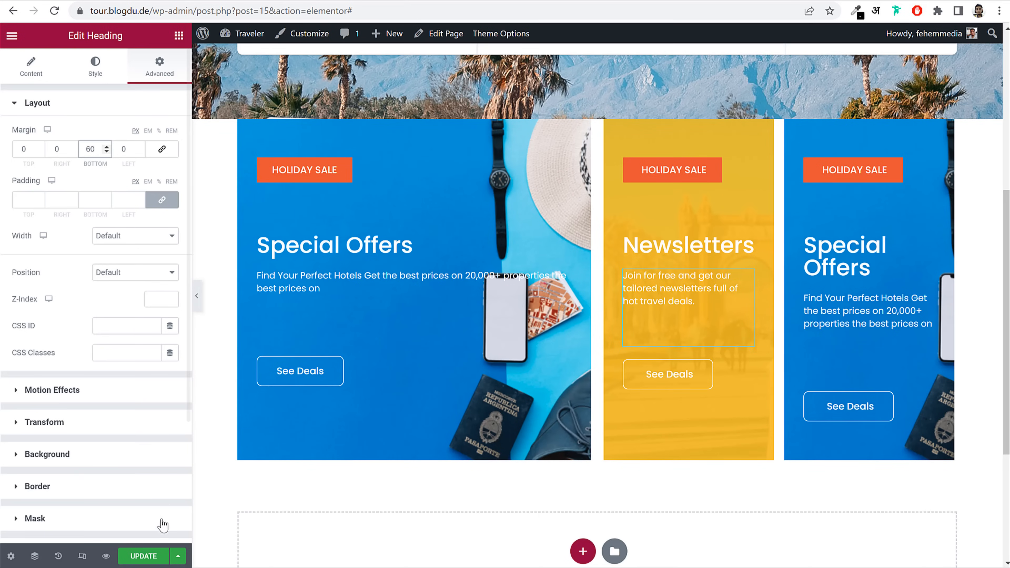
pyautogui.click(143, 556)
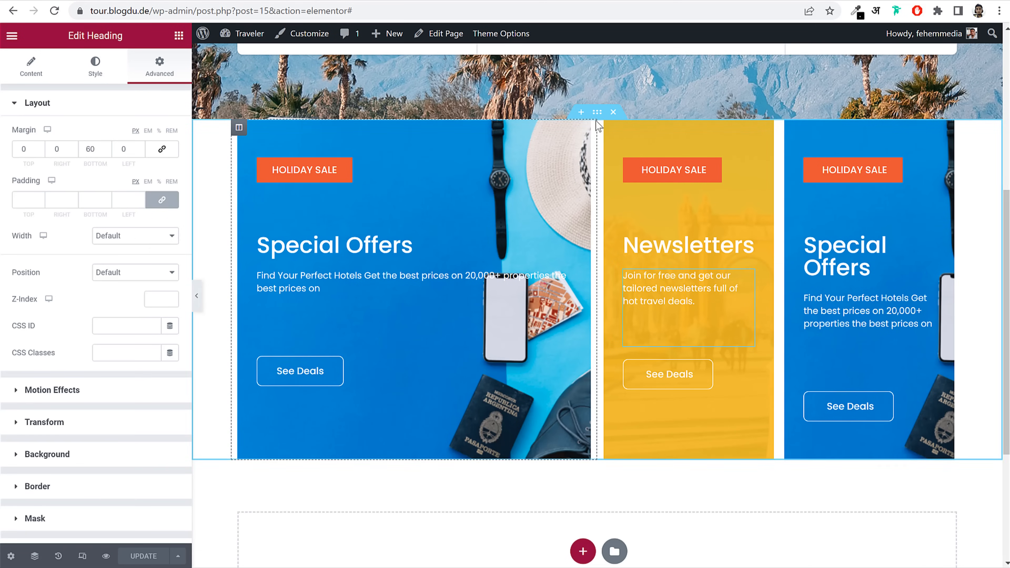
# - Give the offer cards section an unlinked 90 px top margin and save
pyautogui.click(597, 112)
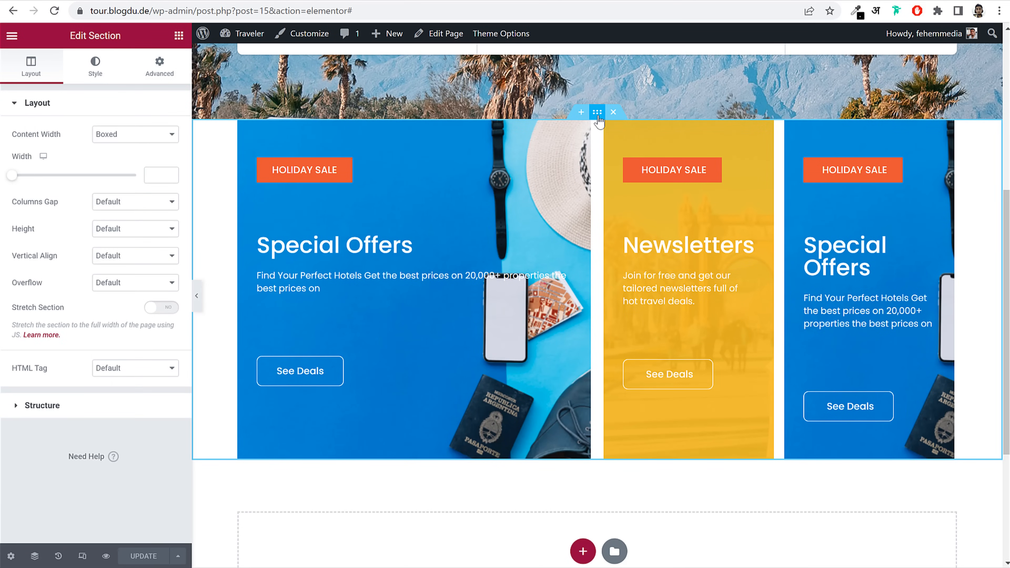
pyautogui.click(165, 69)
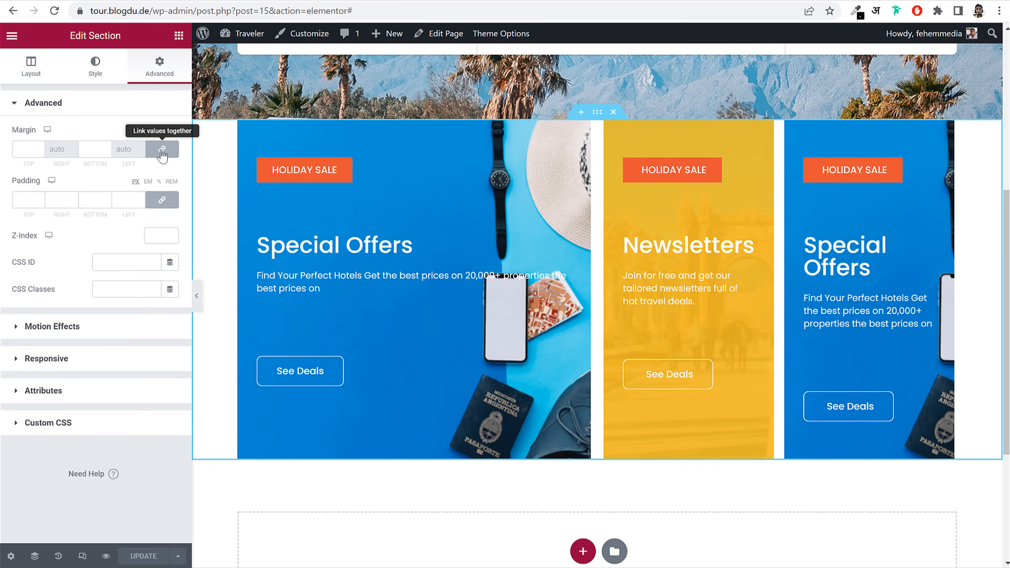
pyautogui.click(161, 150)
pyautogui.moveTo(28, 151); pyautogui.dragTo(11, 151)
pyautogui.write('90')
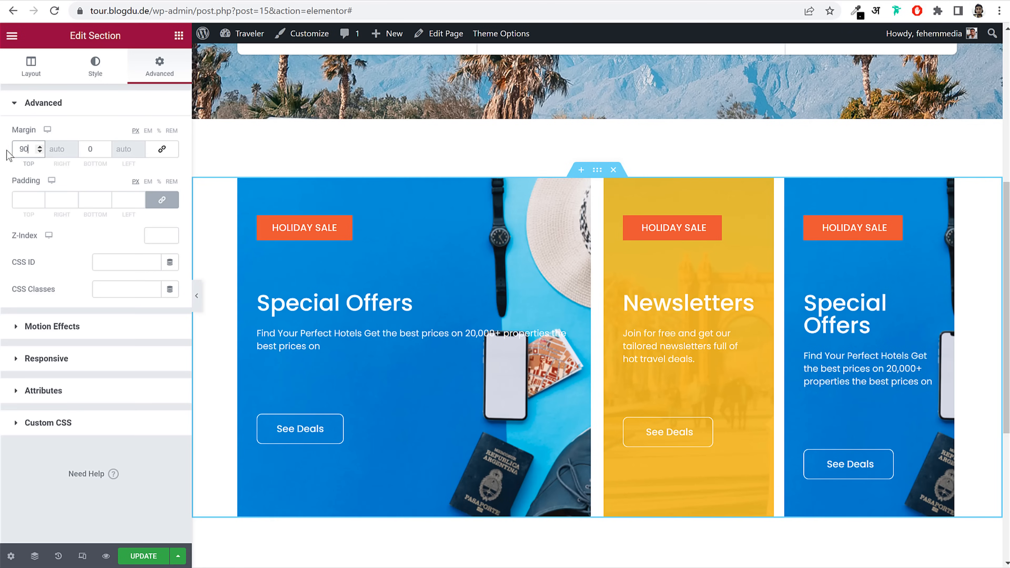
pyautogui.click(128, 561)
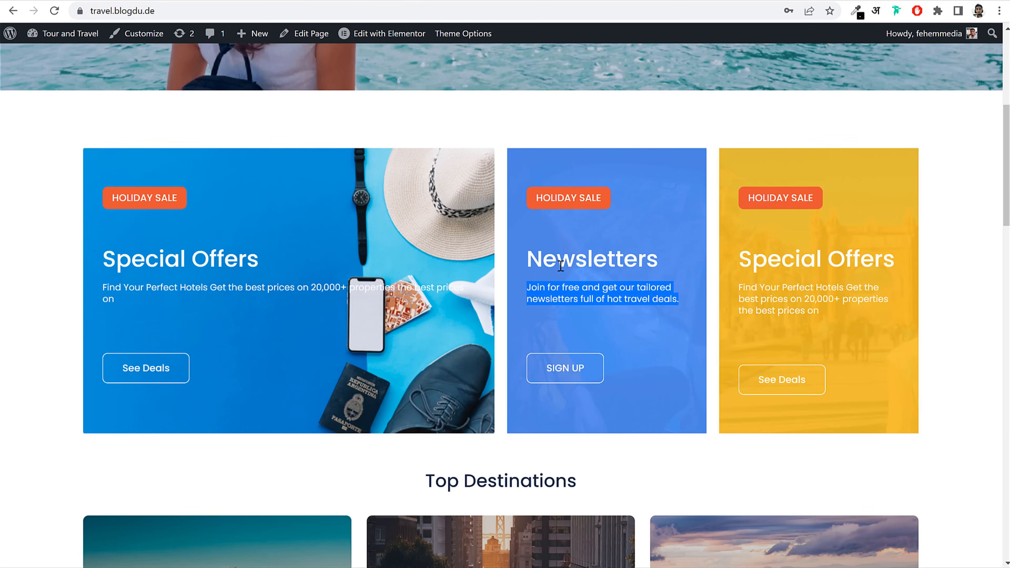
# - Shorten the third card's heading from 'Special Offers' to 'Special' and save
pyautogui.scroll(-10, 561, 266)
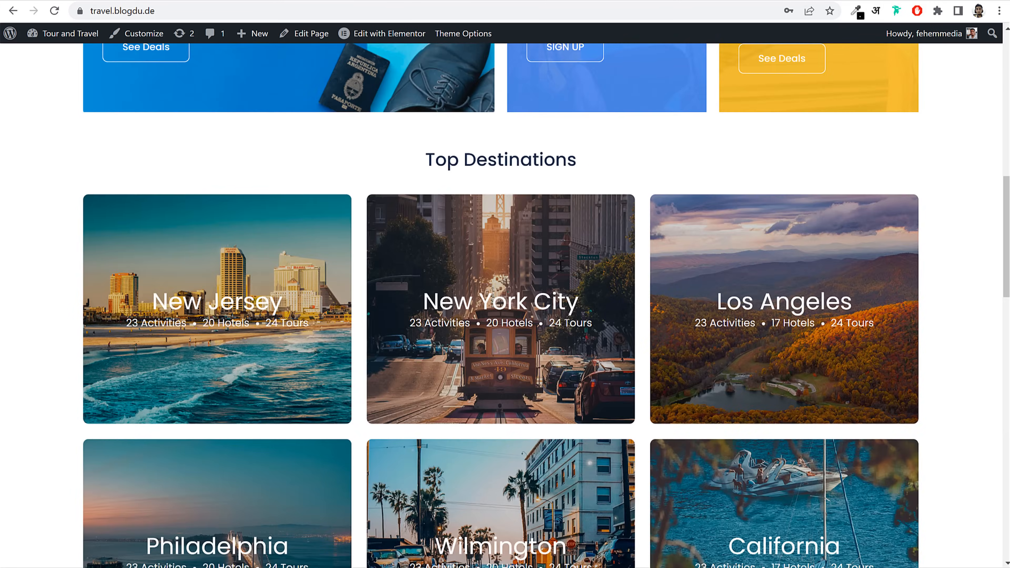
pyautogui.scroll(5, 569, 283)
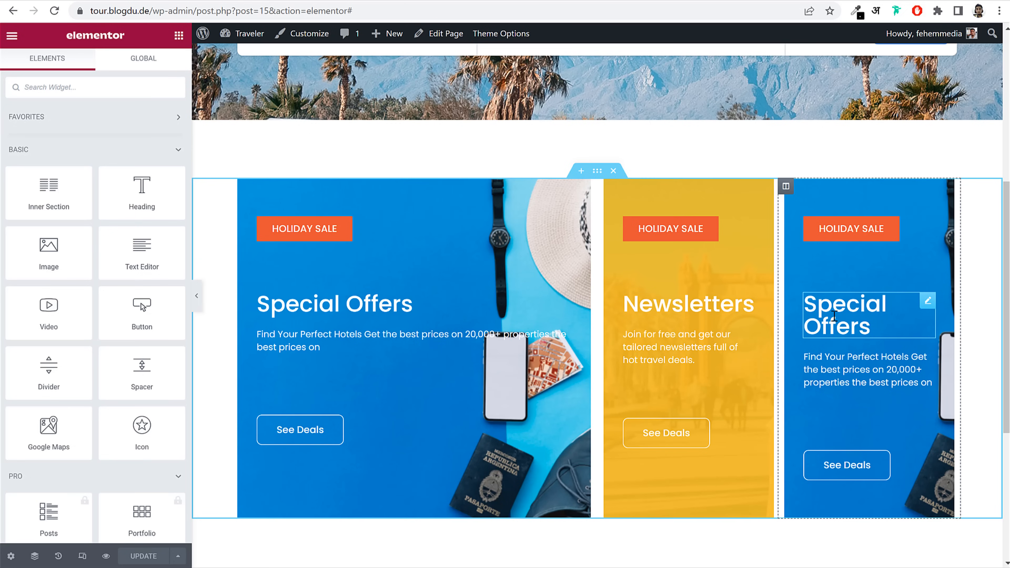
pyautogui.click(828, 318)
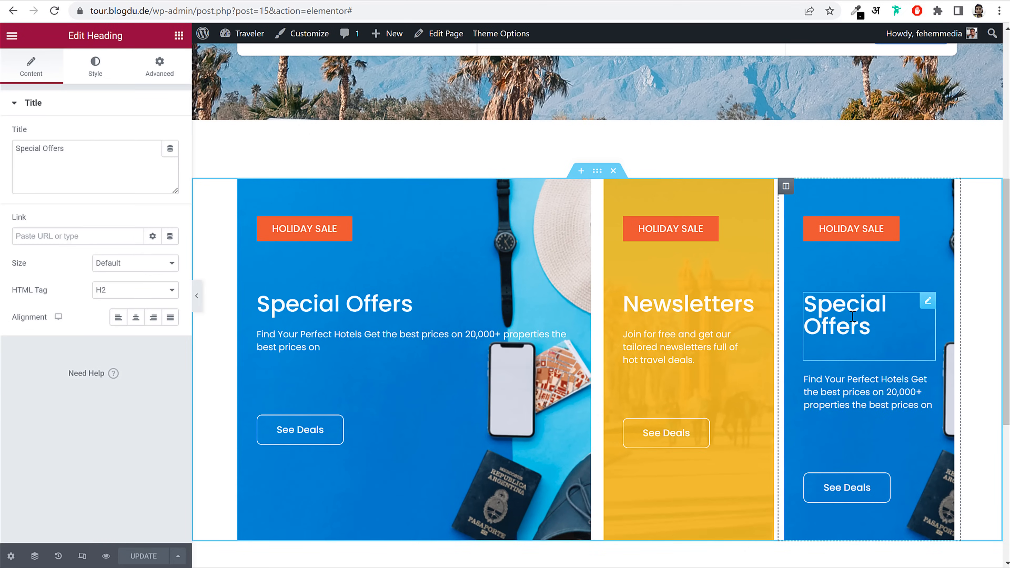
pyautogui.press('BackSpace')
pyautogui.press('BackSpace')
pyautogui.press('BackSpace')
pyautogui.press('BackSpace')
pyautogui.press('BackSpace')
pyautogui.press('BackSpace')
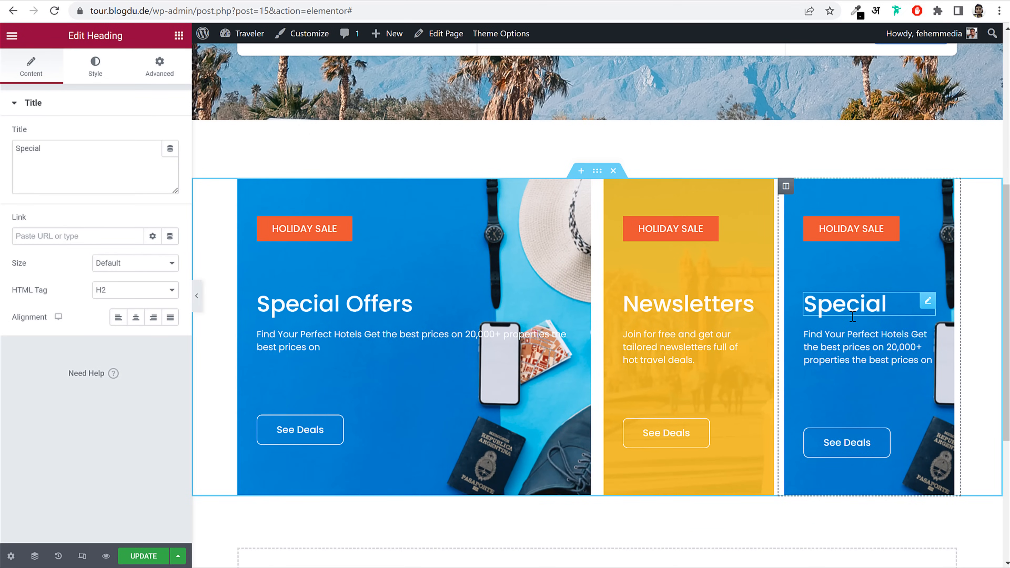
pyautogui.hotkey('ctrl', 's')
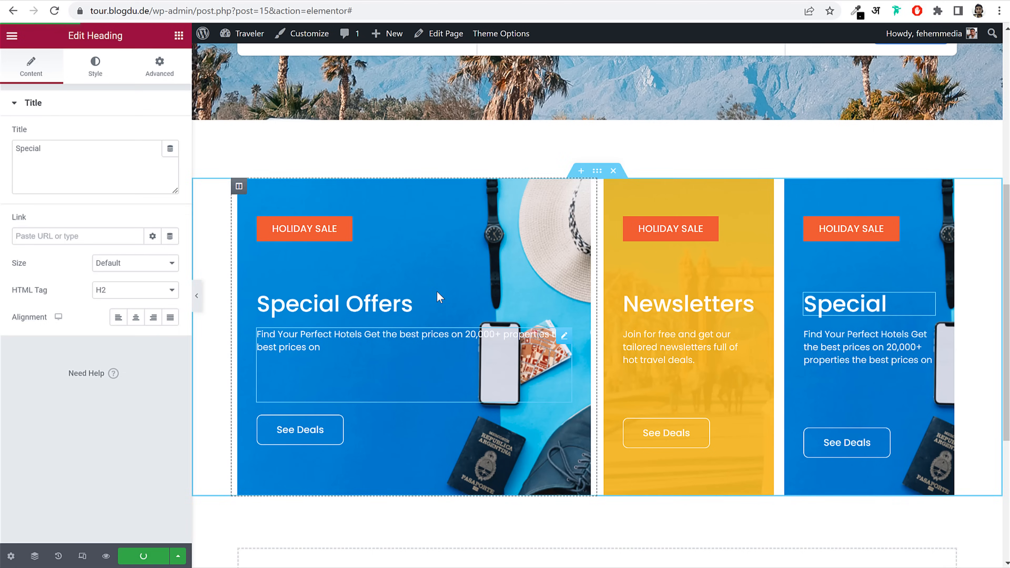
pyautogui.click(12, 36)
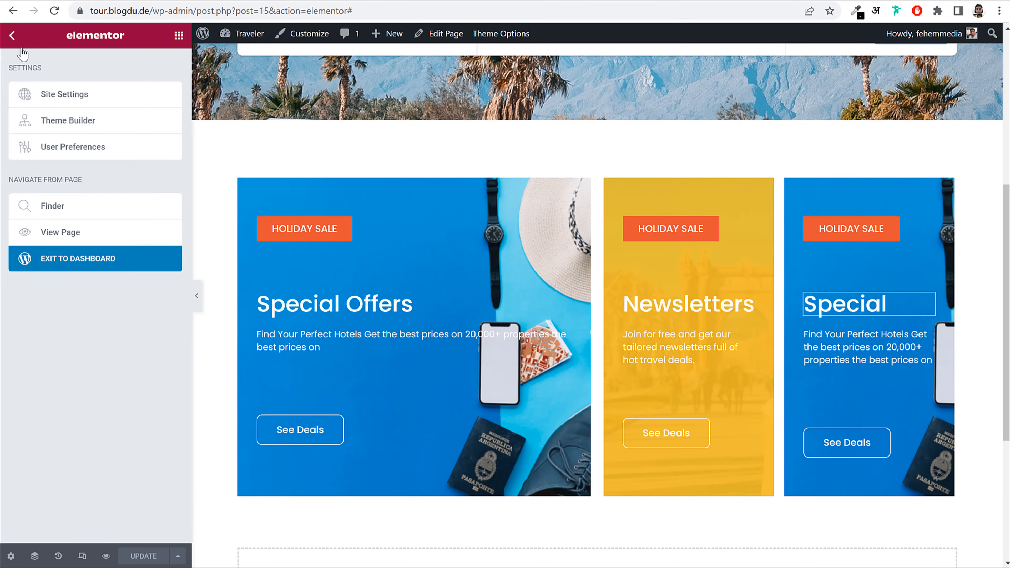
# - In Site Settings' Global Fonts, set the Primary font to Poppins, weight 500
pyautogui.click(13, 38)
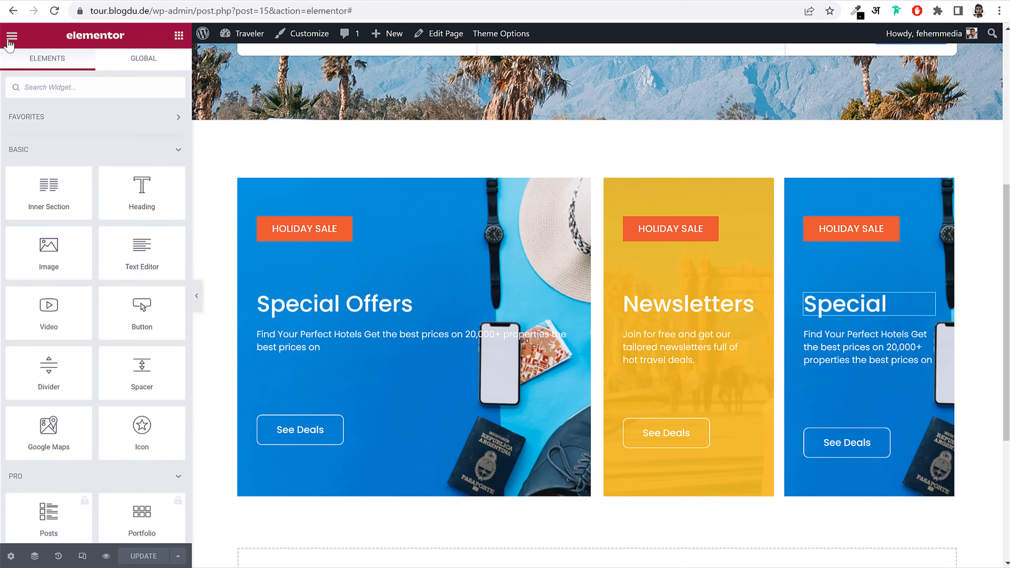
pyautogui.click(9, 40)
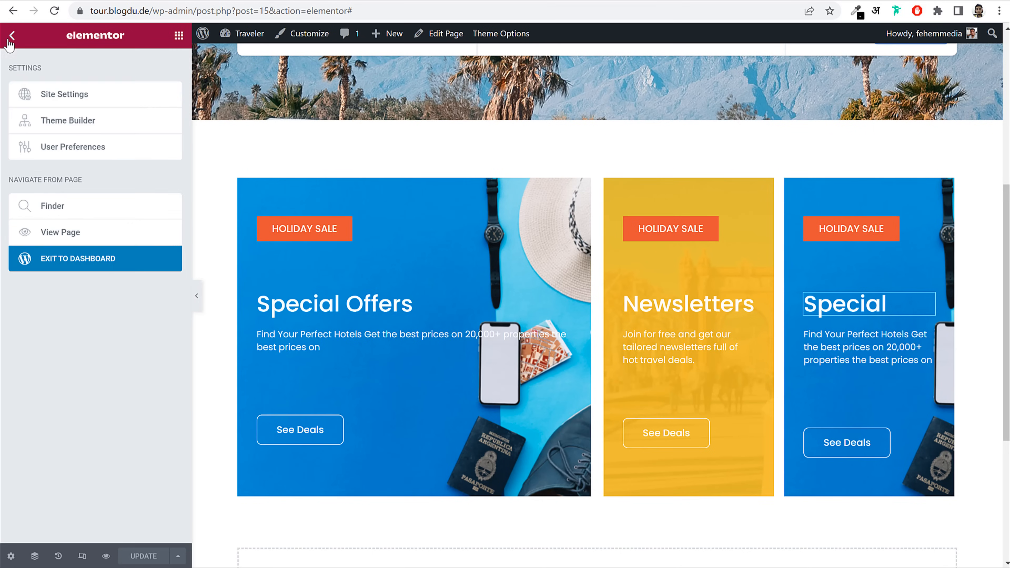
pyautogui.click(101, 102)
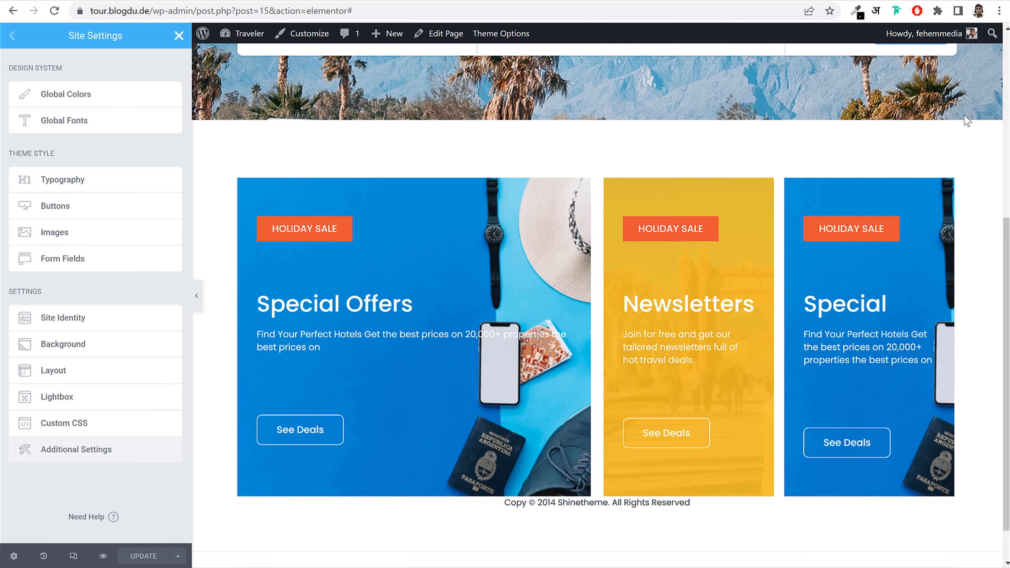
pyautogui.click(71, 123)
pyautogui.click(170, 117)
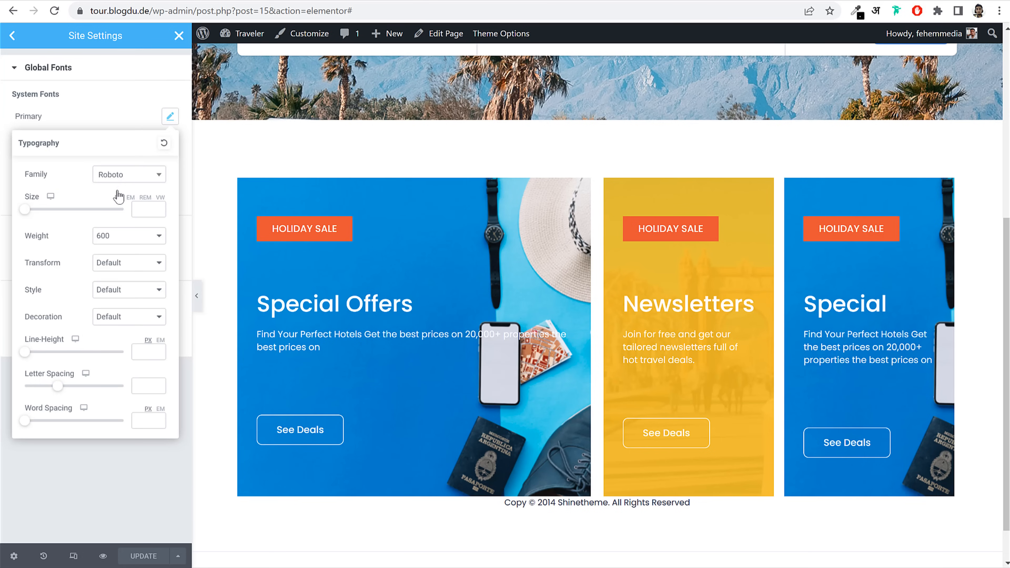
pyautogui.click(117, 177)
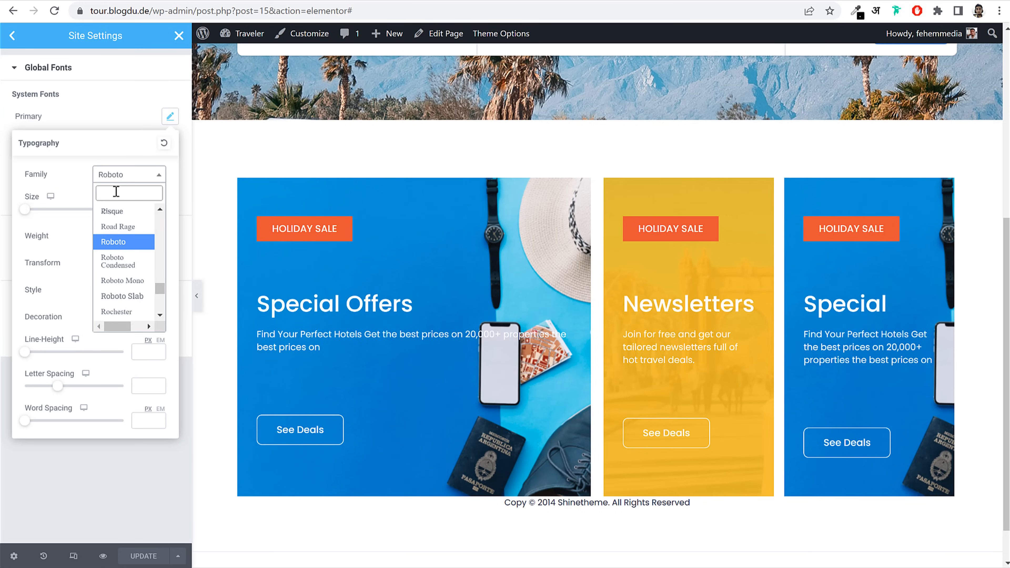
pyautogui.write('popp')
pyautogui.press('Return')
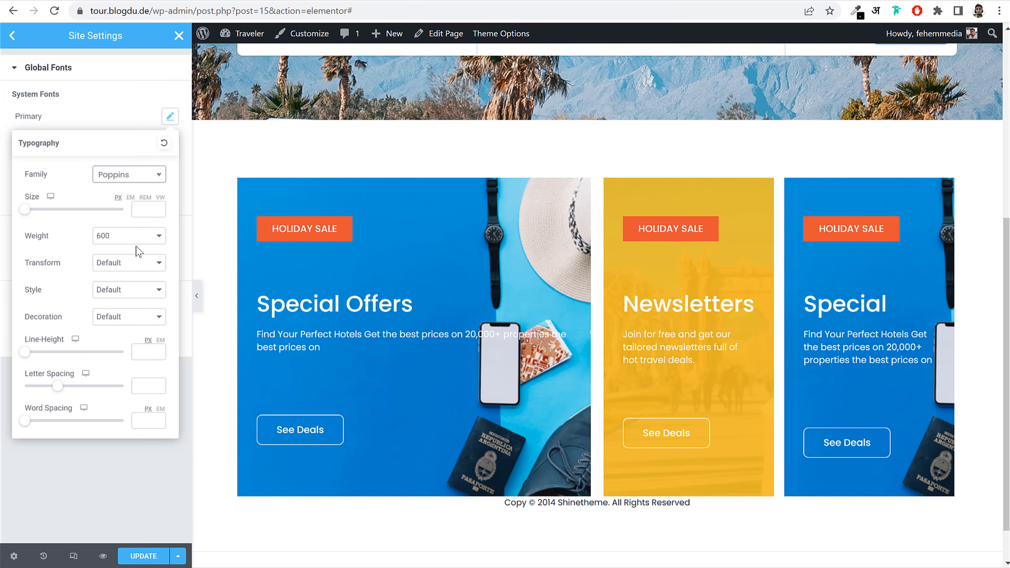
pyautogui.click(135, 237)
pyautogui.click(135, 290)
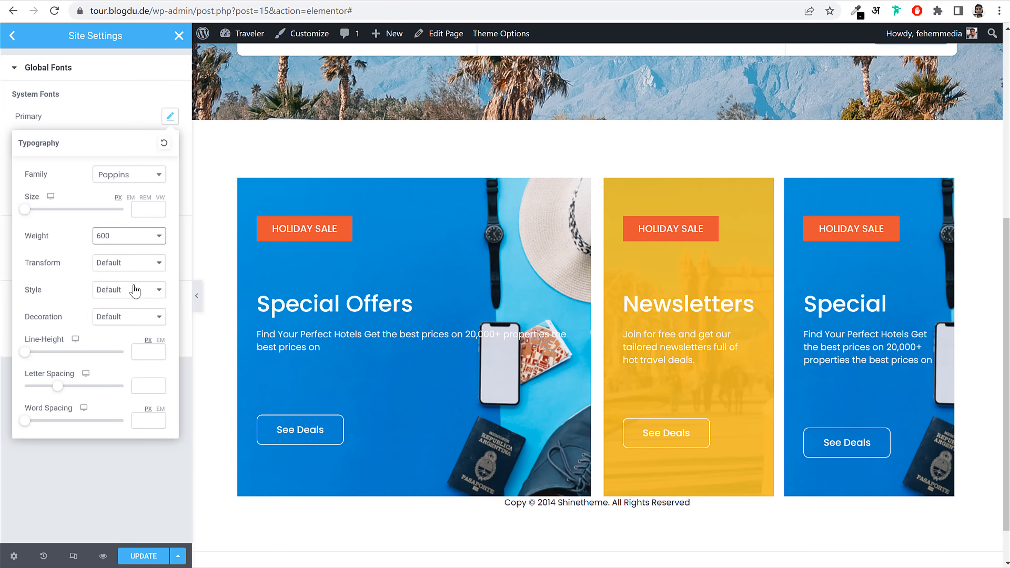
pyautogui.click(175, 120)
# - Set the Secondary and Text global fonts to Poppins
pyautogui.click(170, 144)
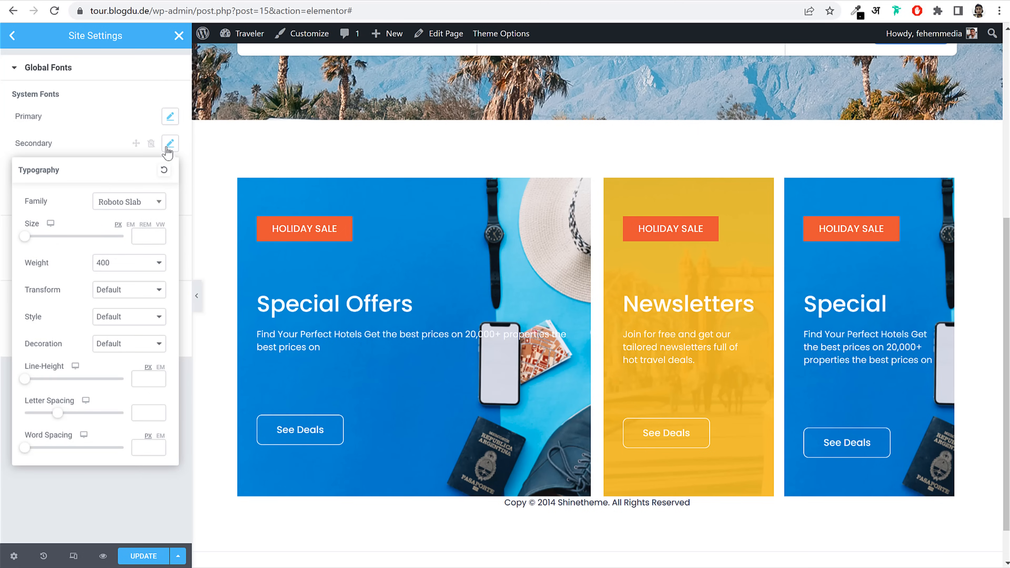
pyautogui.click(124, 202)
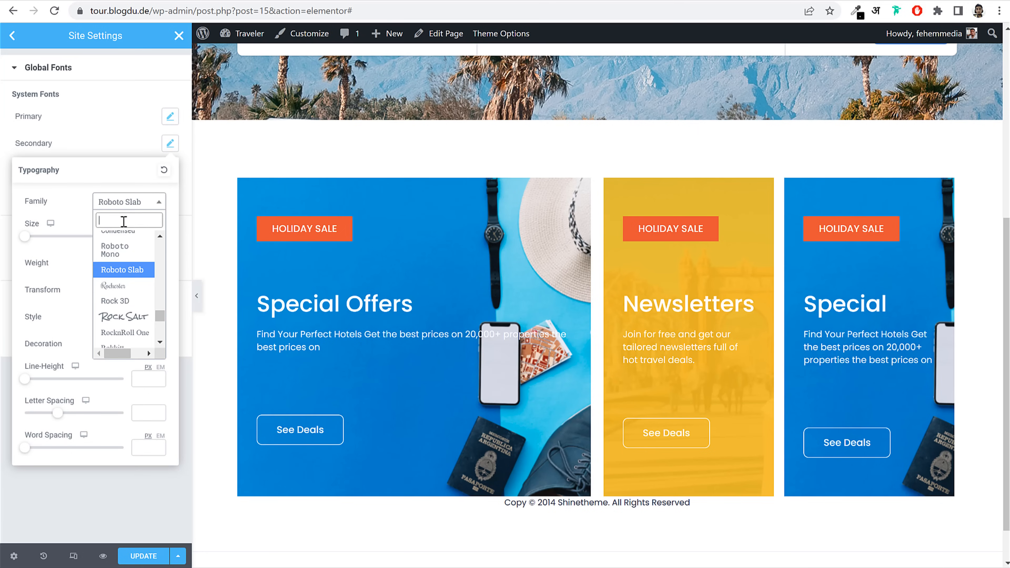
pyautogui.write('popp')
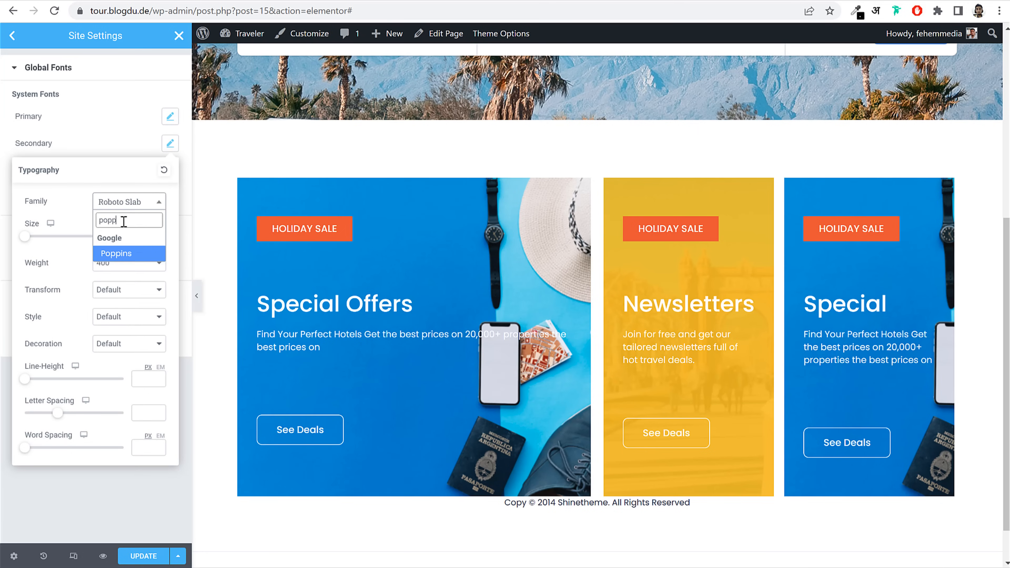
pyautogui.press('Return')
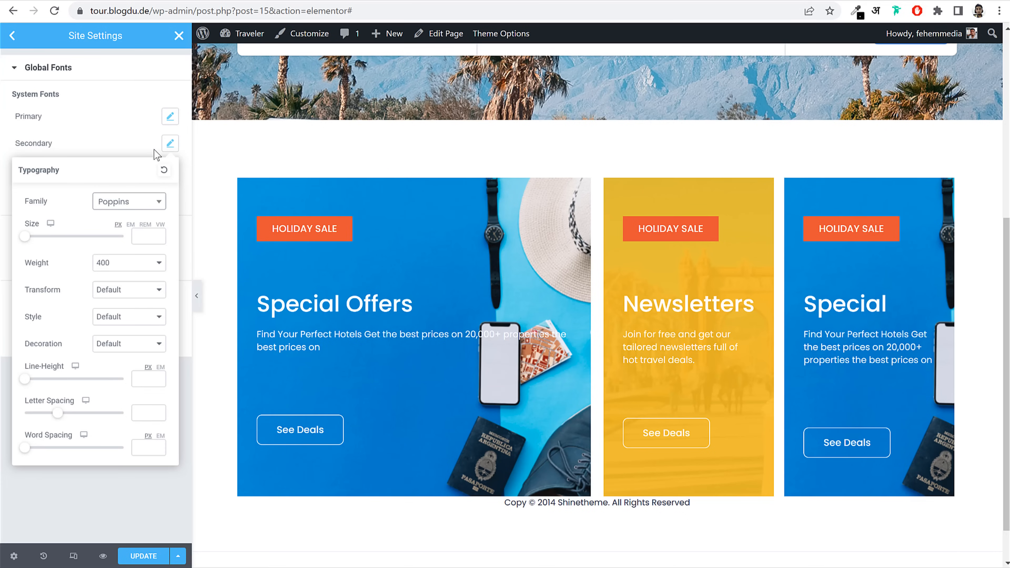
pyautogui.click(170, 144)
pyautogui.click(170, 170)
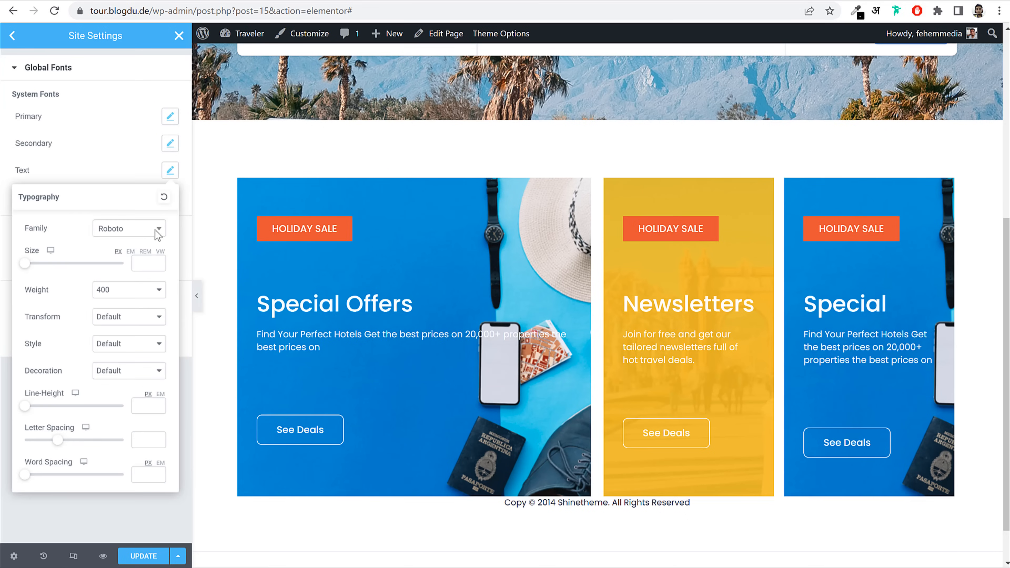
pyautogui.click(132, 234)
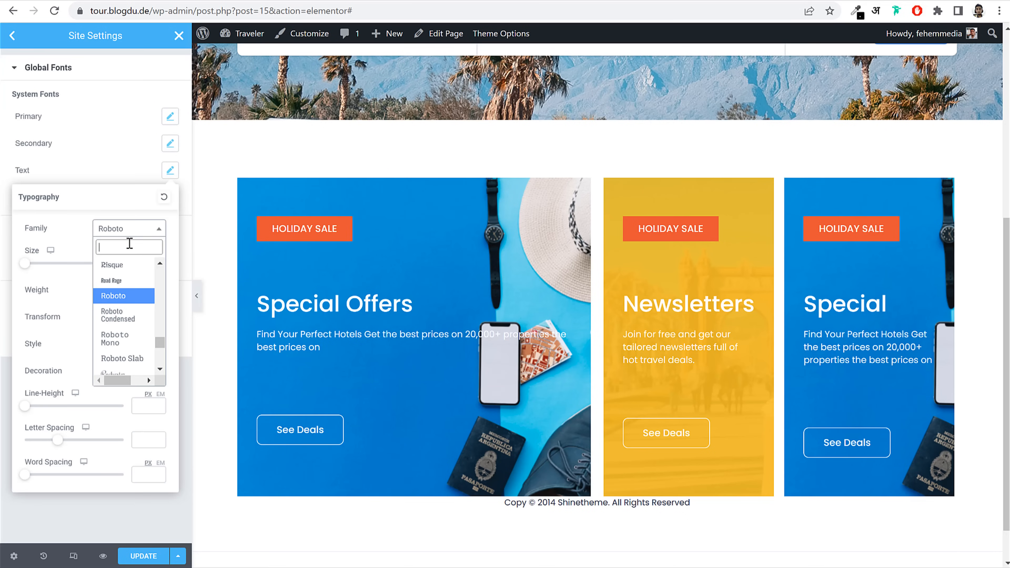
pyautogui.write('popp')
pyautogui.click(141, 281)
pyautogui.click(170, 173)
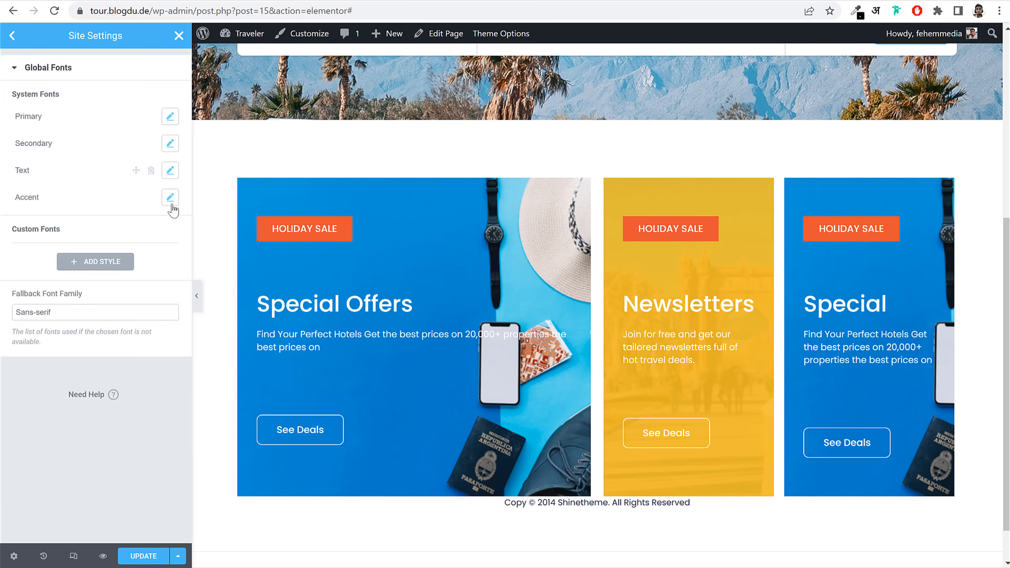
# - Set the Accent global font to Poppins and save the site settings
pyautogui.click(170, 198)
pyautogui.click(137, 260)
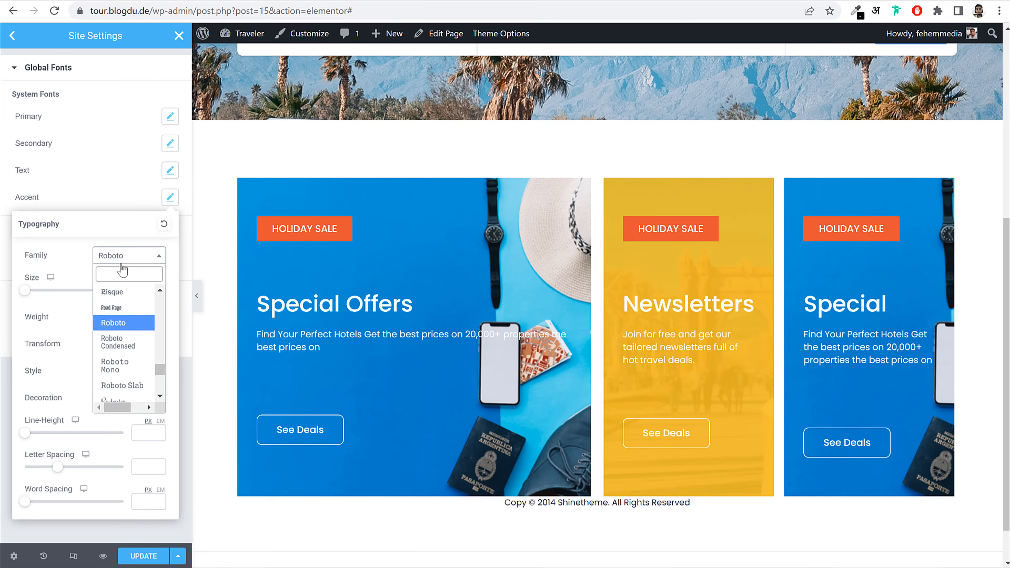
pyautogui.write('popp')
pyautogui.click(131, 313)
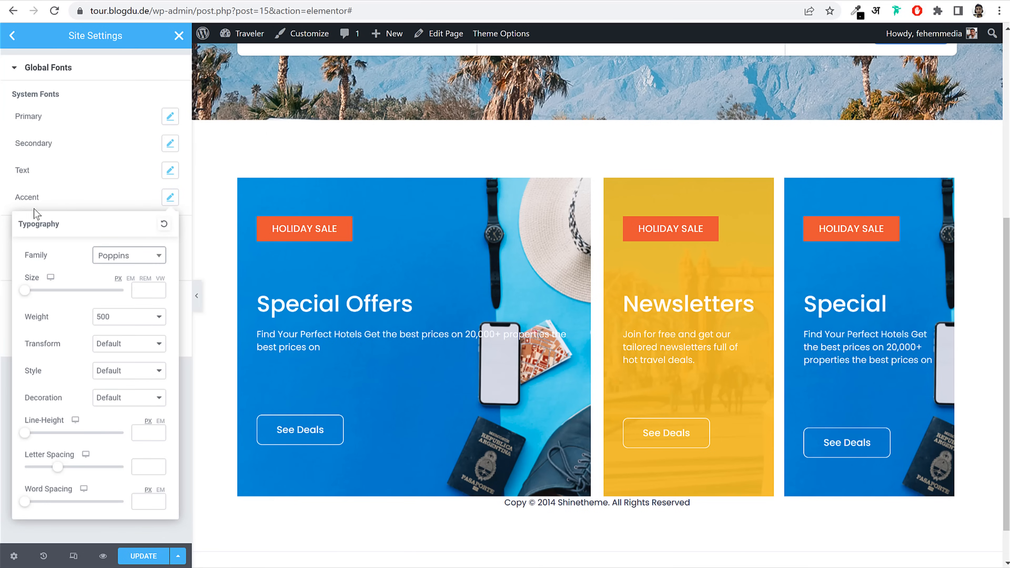
pyautogui.click(92, 173)
pyautogui.click(142, 559)
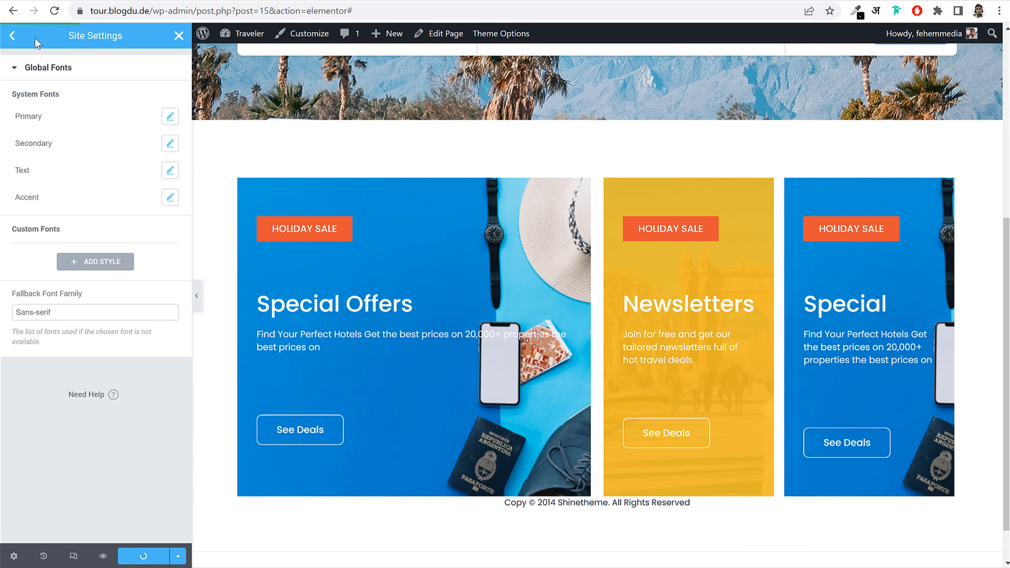
pyautogui.click(14, 36)
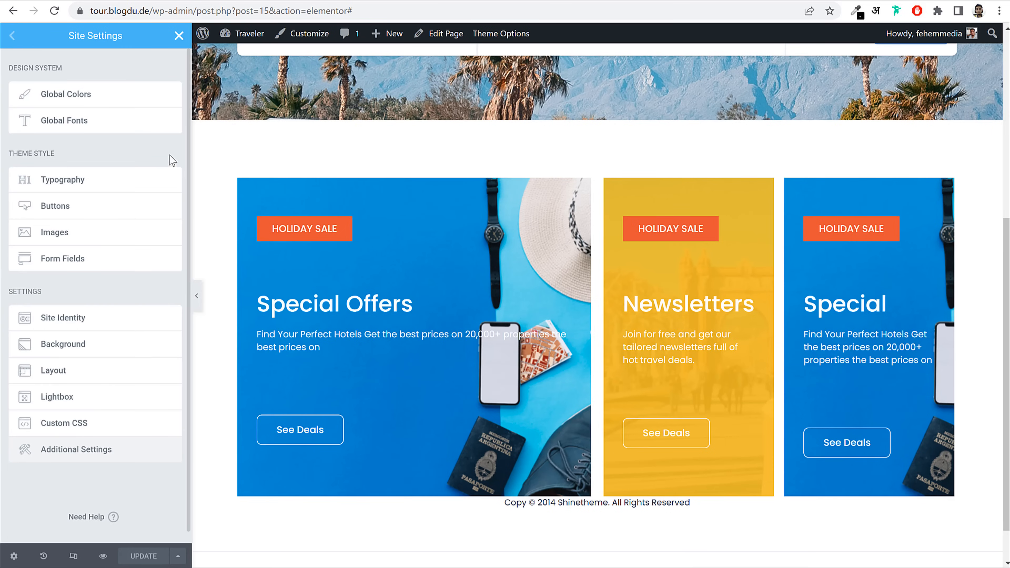
# - Copy the live site's Top Destinations heading colour #1a2b48 from developer tools
pyautogui.click(106, 98)
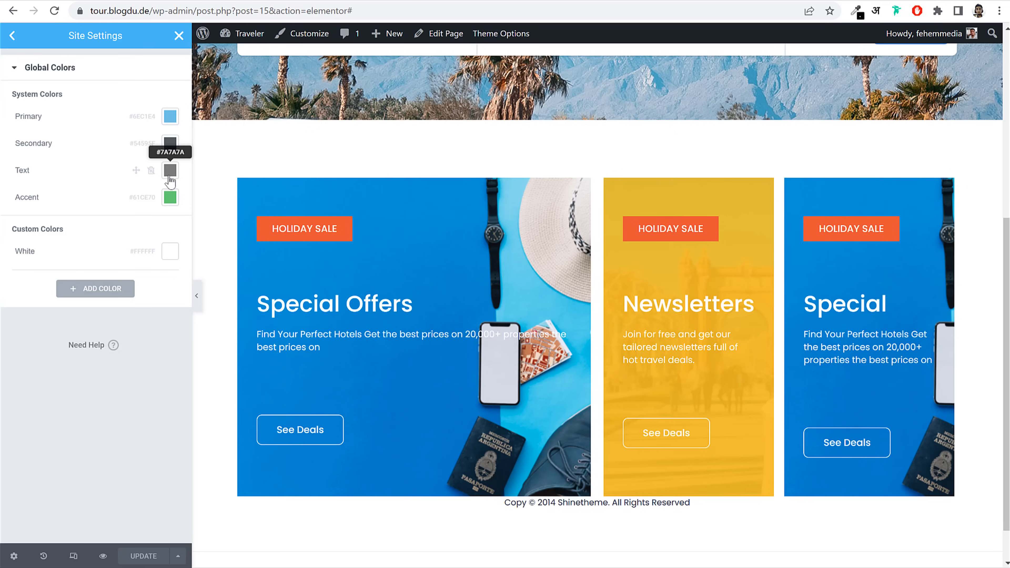
pyautogui.click(170, 117)
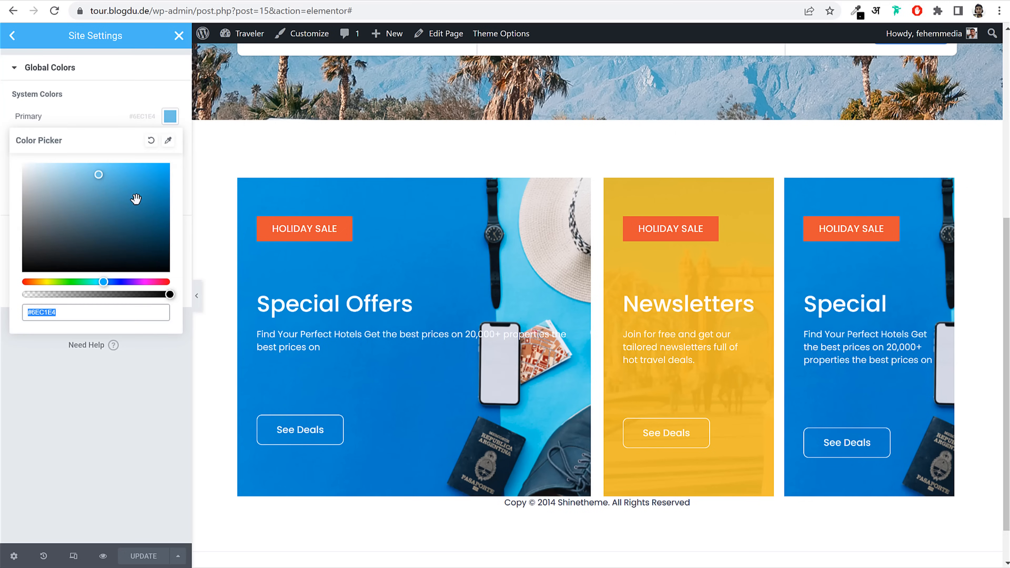
pyautogui.click(103, 1)
pyautogui.tripleClick(502, 158)
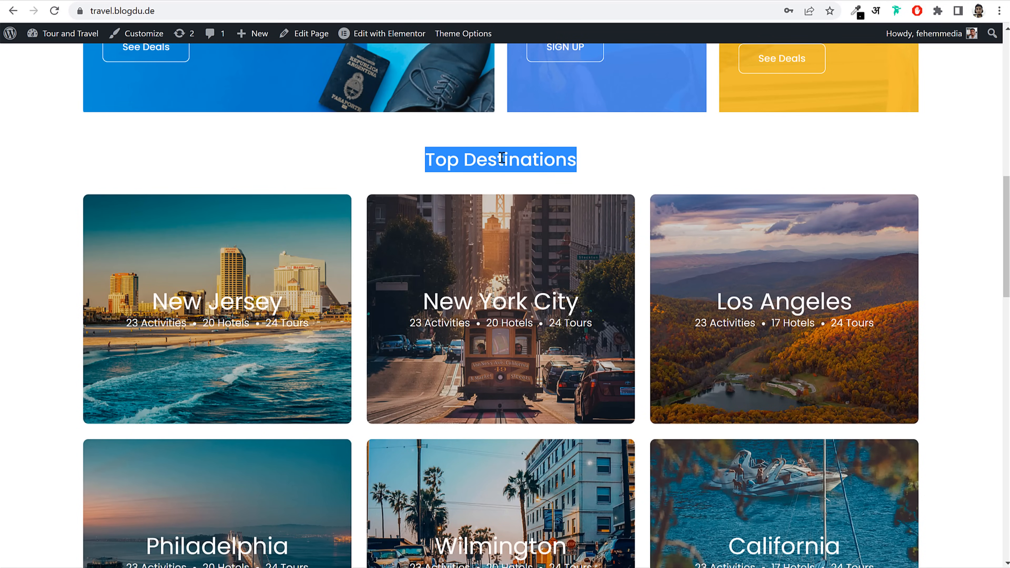
pyautogui.rightClick(500, 156)
pyautogui.click(569, 262)
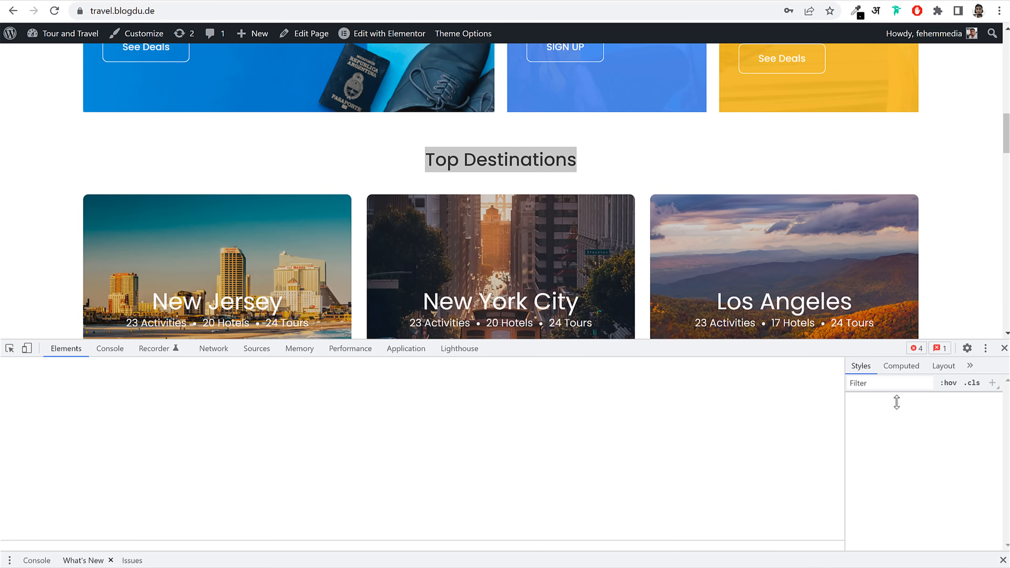
pyautogui.scroll(-3, 937, 528)
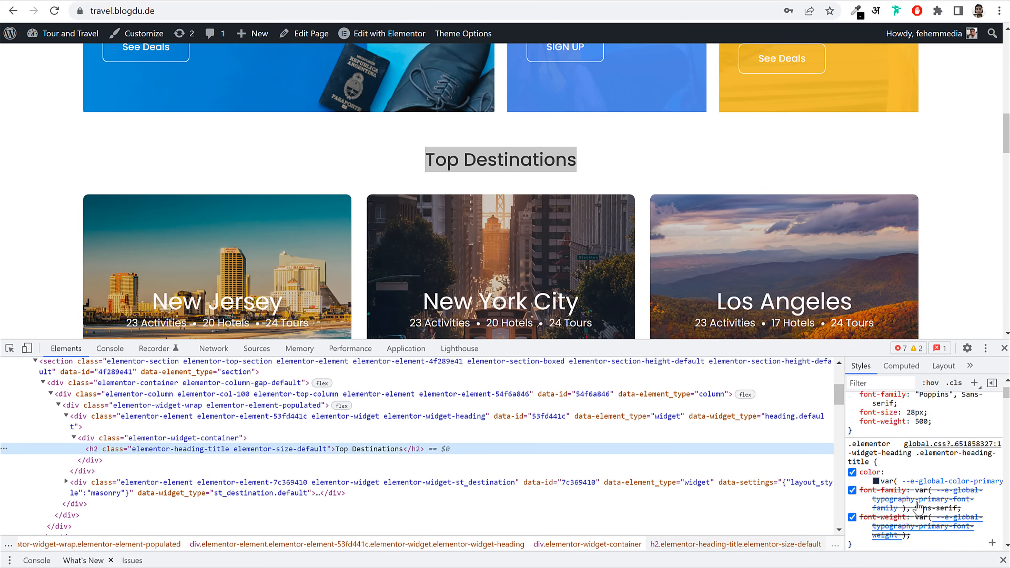
pyautogui.click(876, 481)
pyautogui.tripleClick(915, 473)
pyautogui.hotkey('ctrl', 'c')
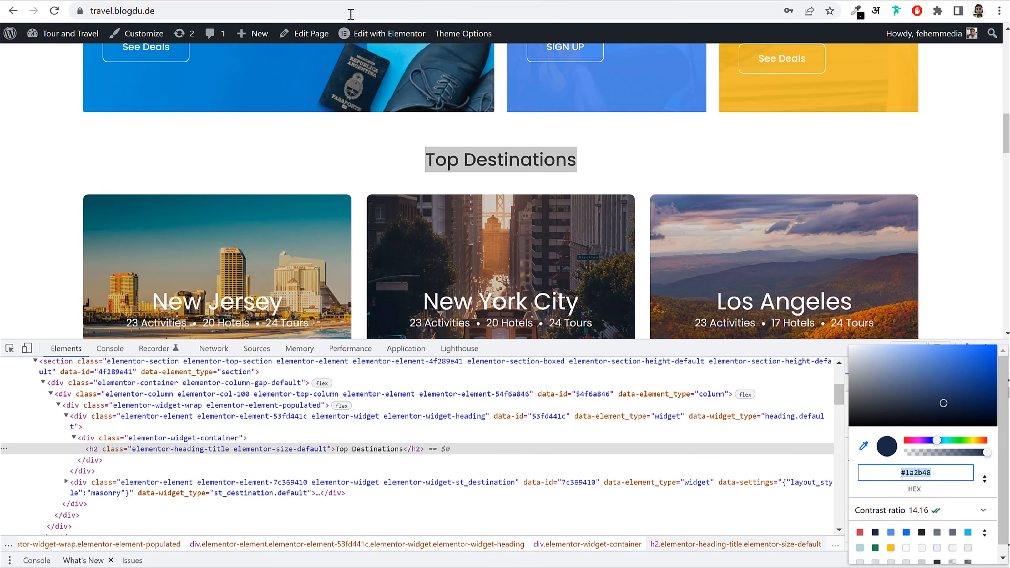
pyautogui.press('Escape')
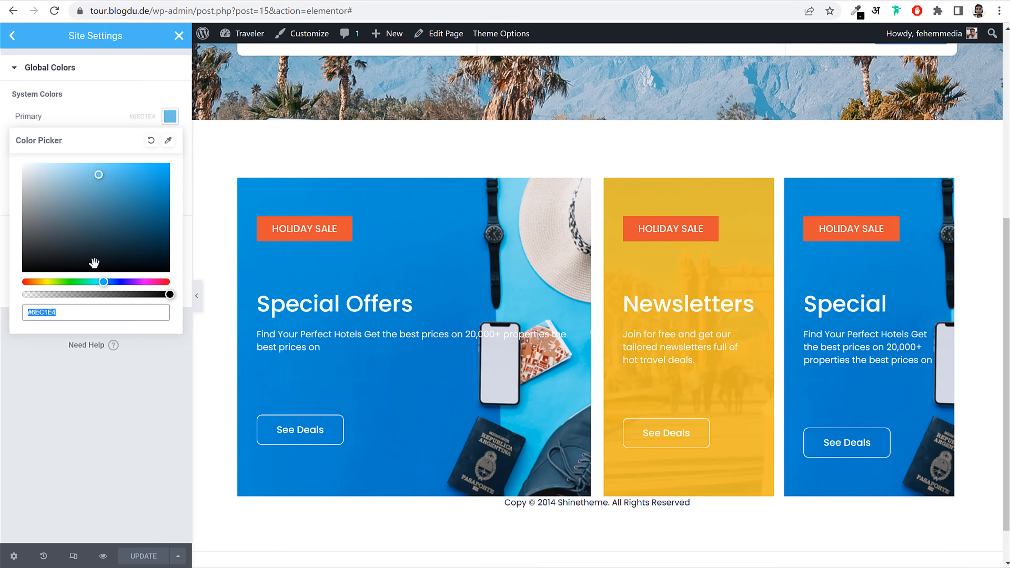
# - Set both Primary and Accent global colours to #1A2B48 and save
pyautogui.hotkey('ctrl', 'v')
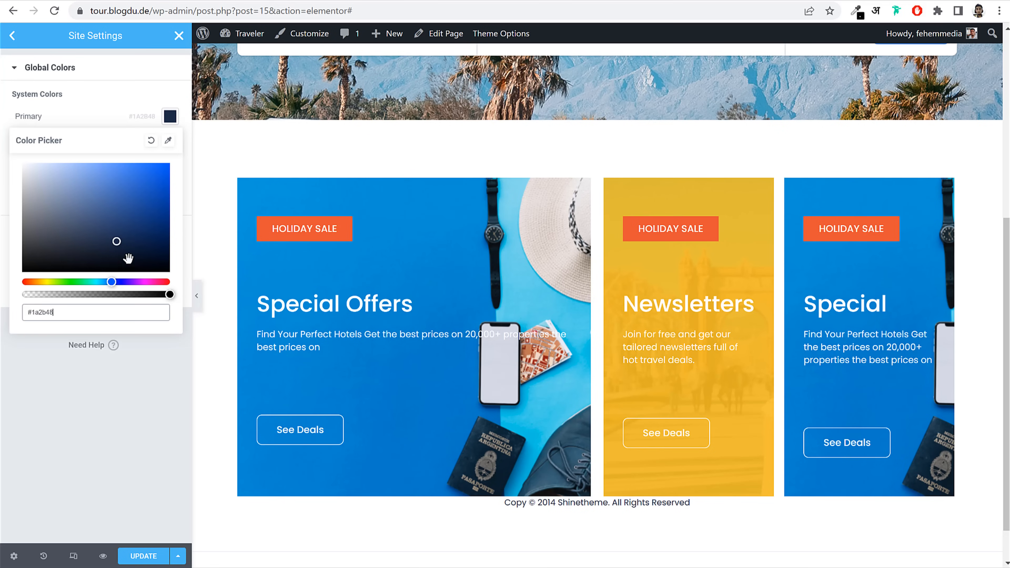
pyautogui.tripleClick(95, 311)
pyautogui.hotkey('ctrl', 'c')
pyautogui.click(170, 116)
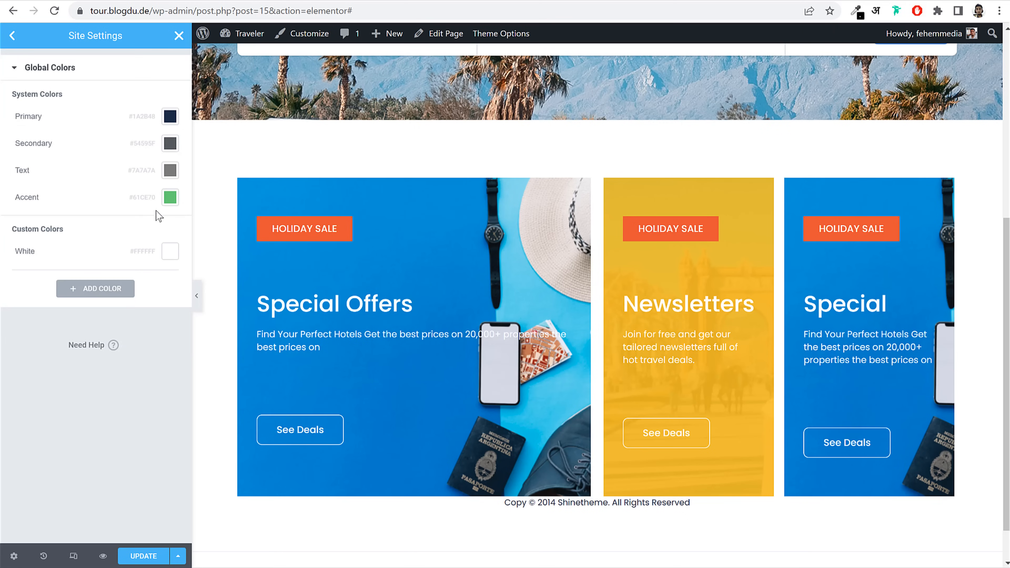
pyautogui.click(170, 197)
pyautogui.hotkey('ctrl', 'v')
pyautogui.click(173, 339)
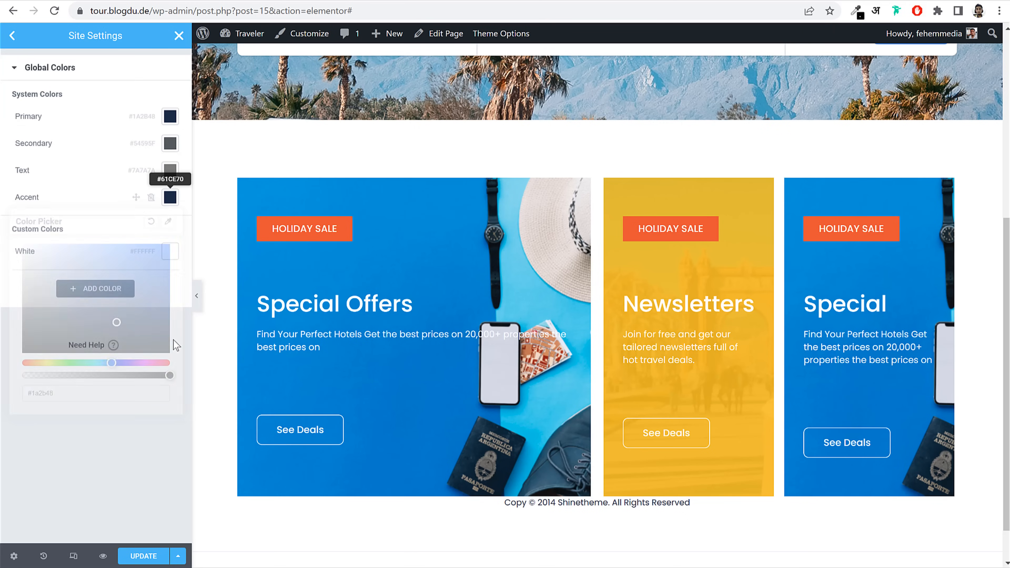
pyautogui.click(143, 556)
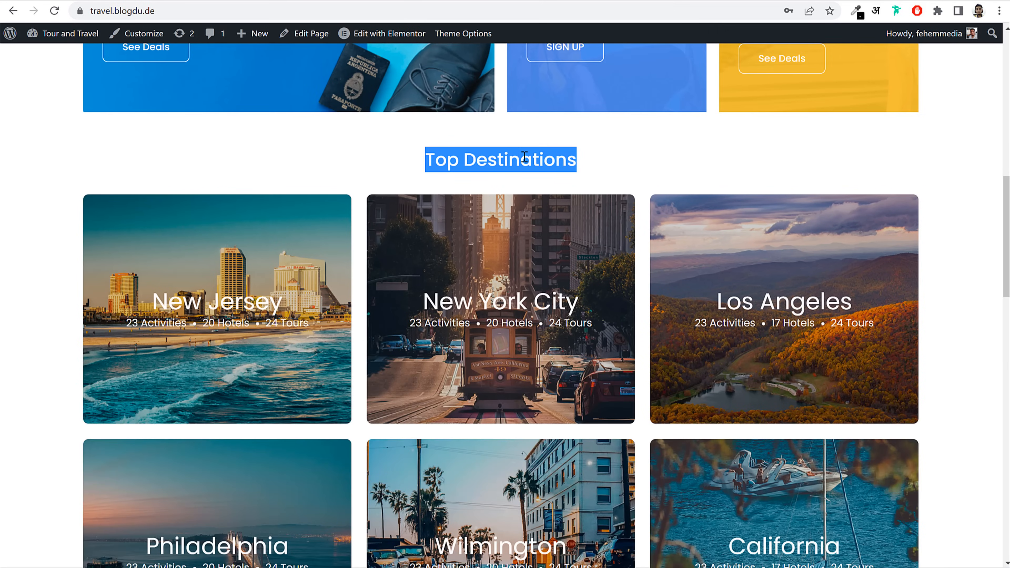
# - Add a single-column section below the offer cards containing a Heading widget
pyautogui.doubleClick(524, 157)
pyautogui.tripleClick(525, 157)
pyautogui.hotkey('ctrl', 'c')
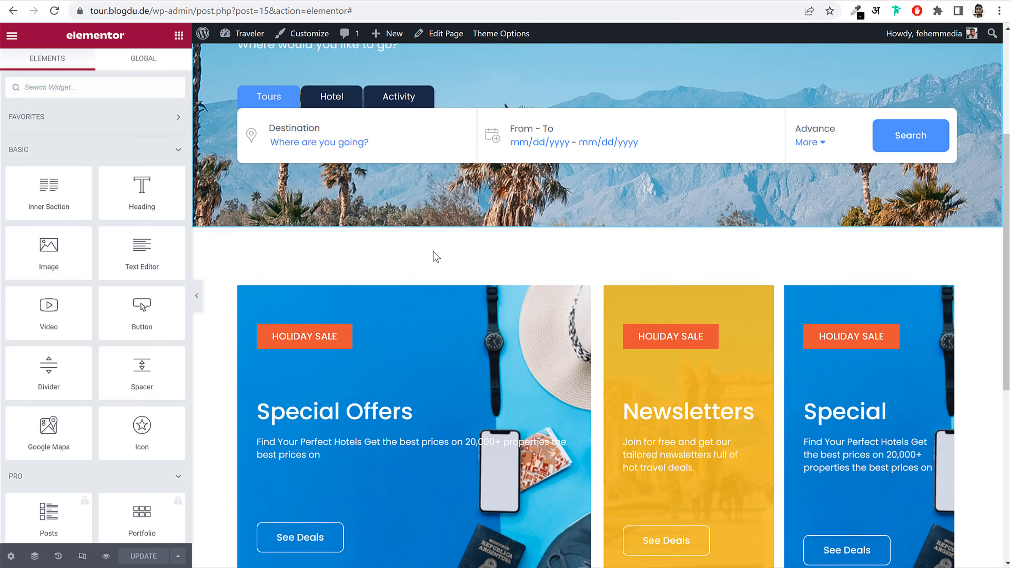
pyautogui.scroll(-8, 436, 257)
pyautogui.click(573, 340)
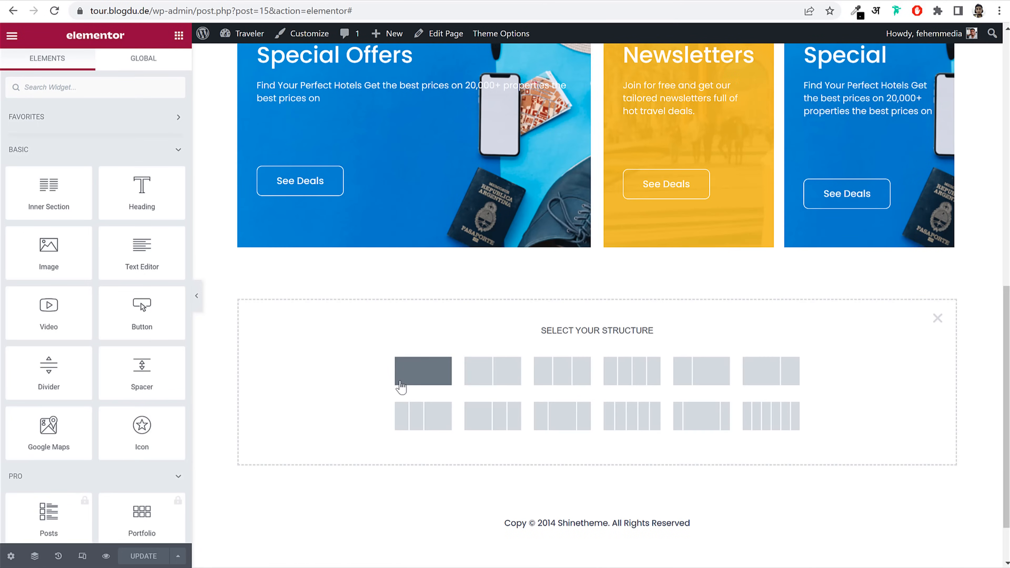
pyautogui.click(400, 380)
pyautogui.click(180, 12)
pyautogui.click(179, 35)
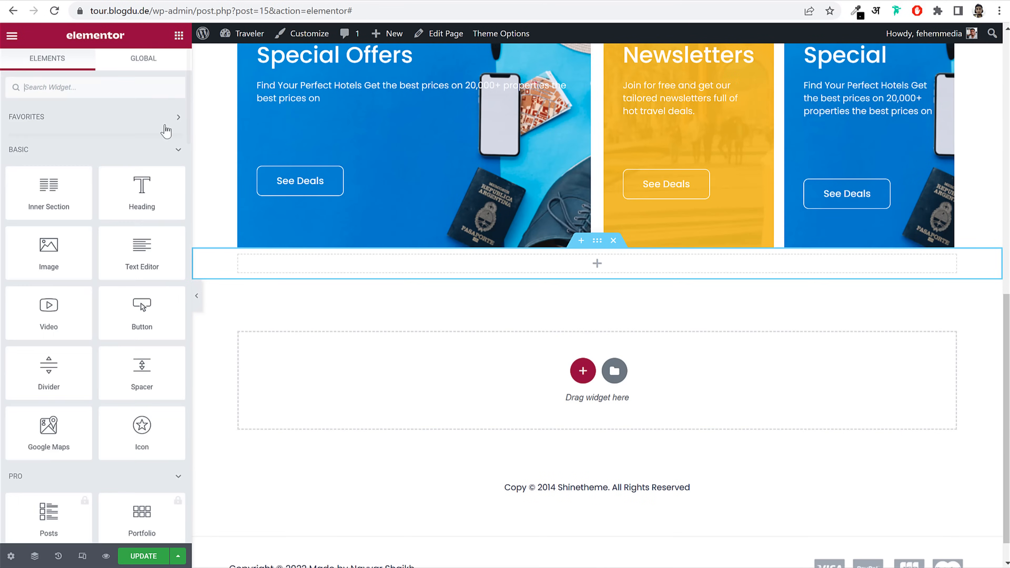
pyautogui.moveTo(142, 193); pyautogui.dragTo(561, 267)
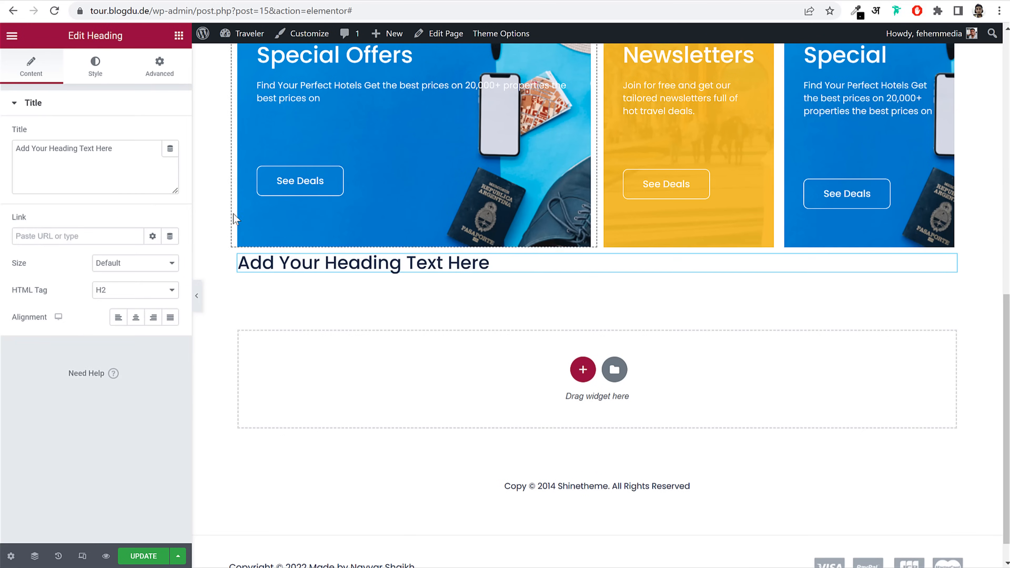
# - Make the heading read 'Top Destinations', centred, with font size 35
pyautogui.click(140, 187)
pyautogui.hotkey('ctrl', 'a')
pyautogui.hotkey('ctrl', 'v')
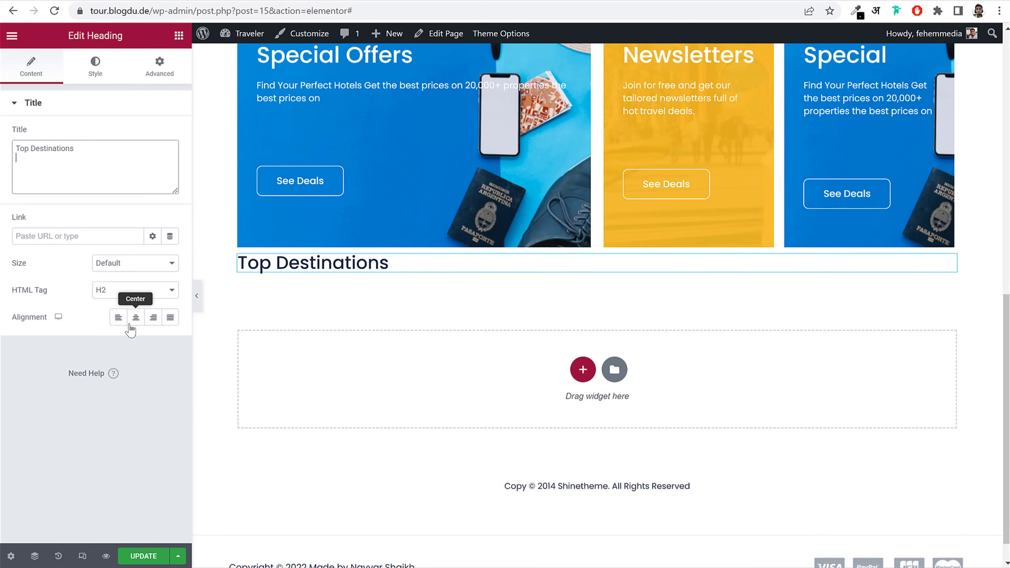
pyautogui.click(135, 317)
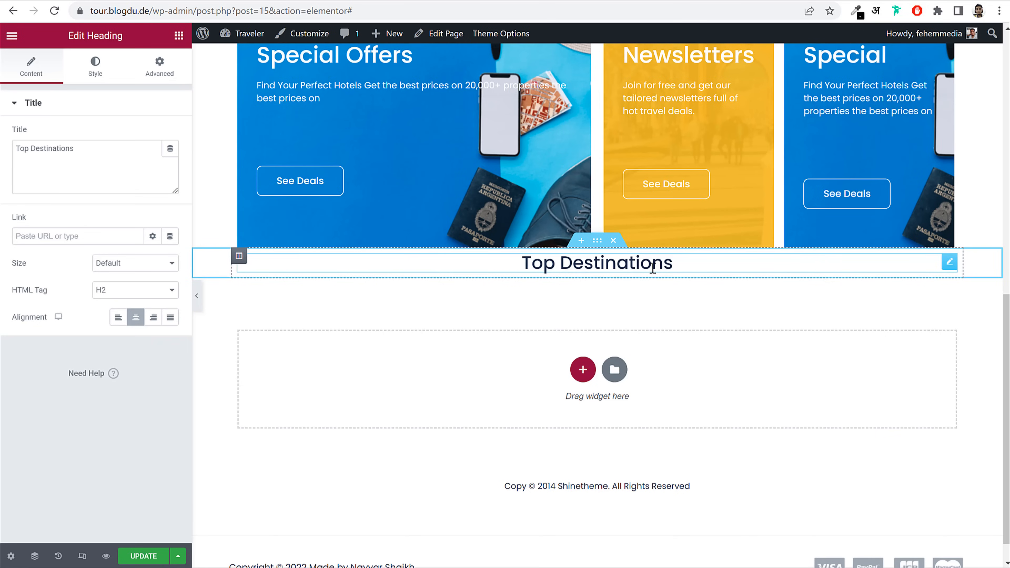
pyautogui.click(114, 77)
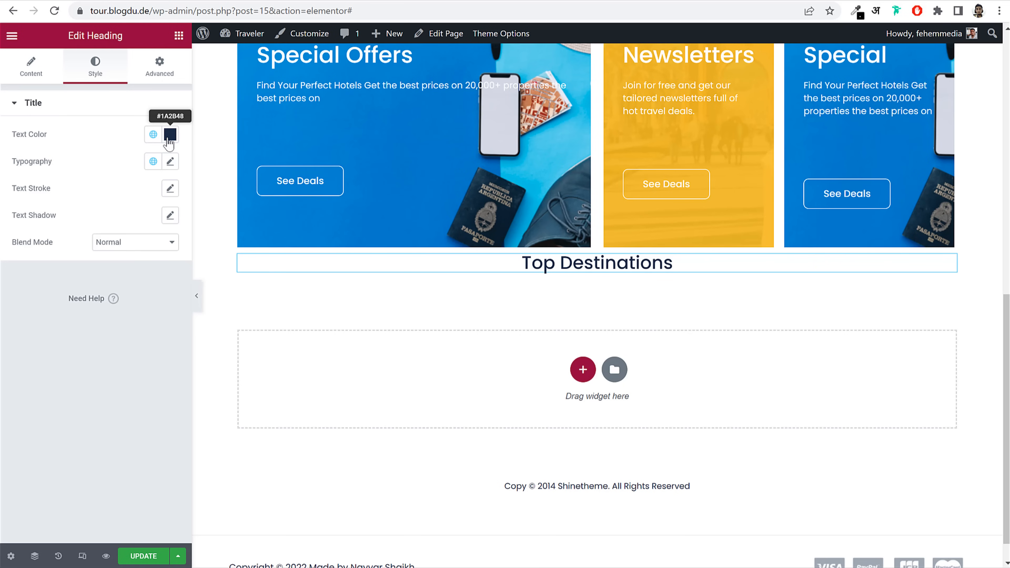
pyautogui.click(171, 161)
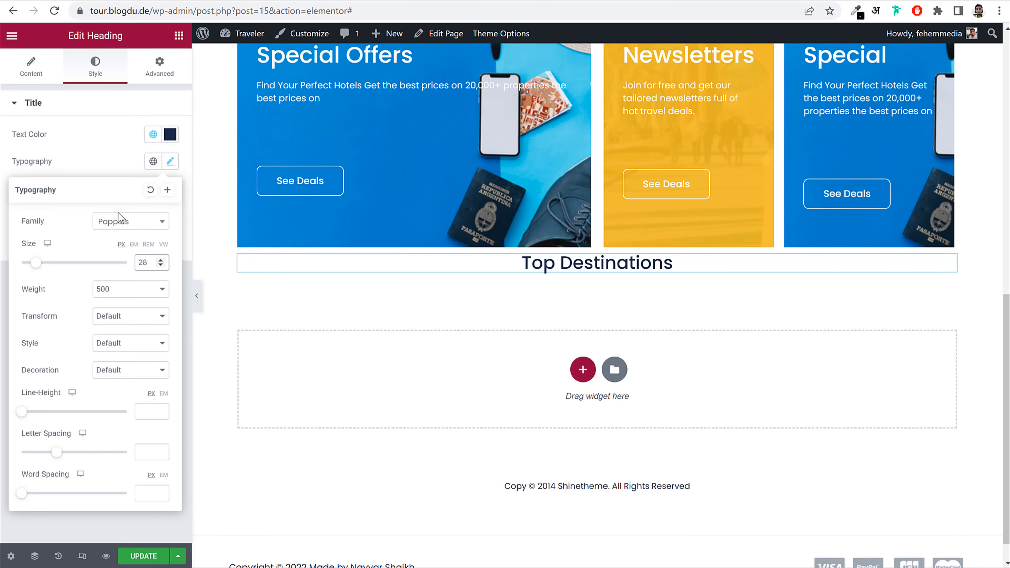
pyautogui.moveTo(41, 267); pyautogui.dragTo(50, 267)
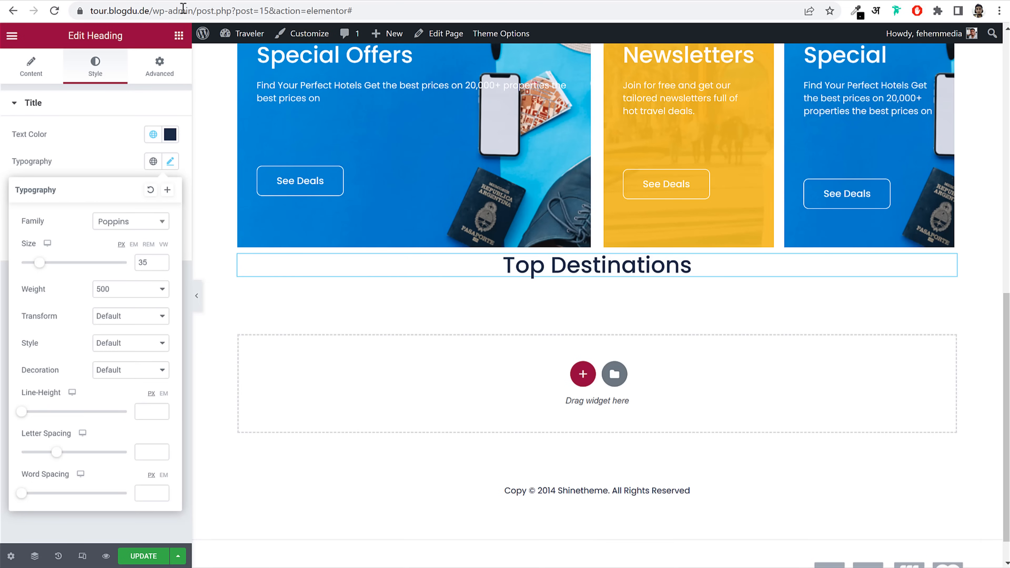
pyautogui.click(178, 37)
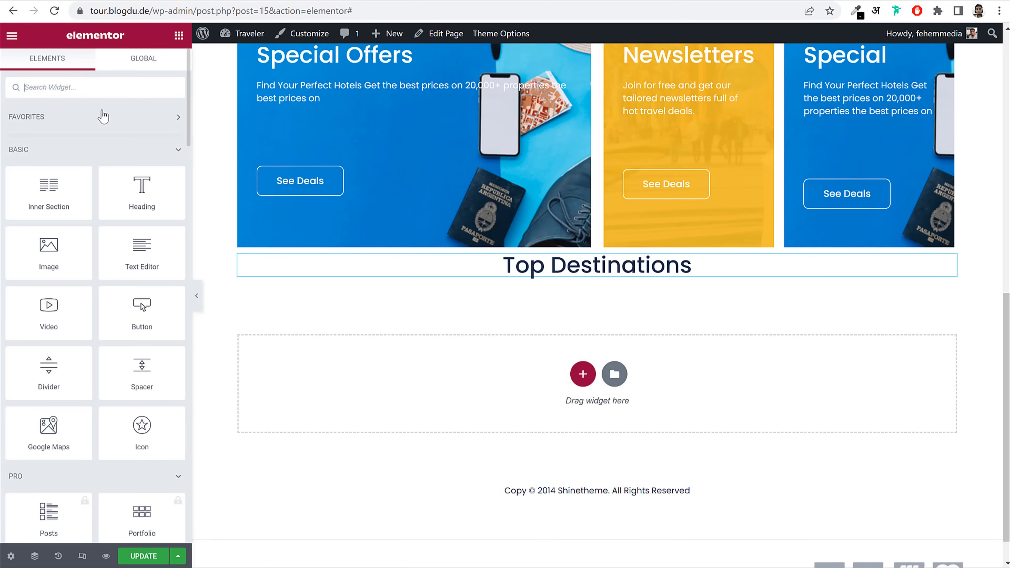
# - Add a Destination widget below the heading with Masonry layout and Normal style
pyautogui.write('des')
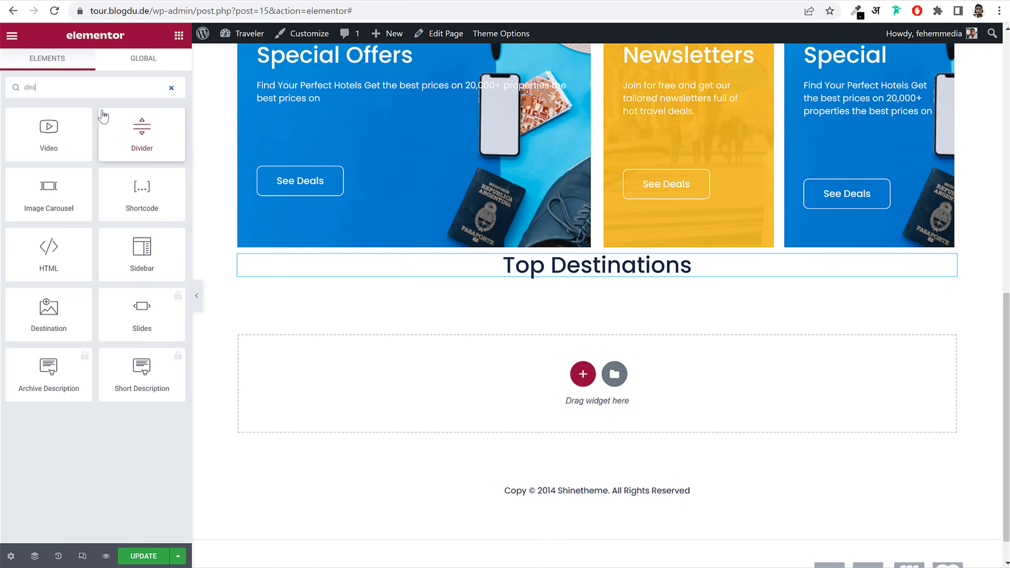
pyautogui.moveTo(59, 114); pyautogui.dragTo(564, 267)
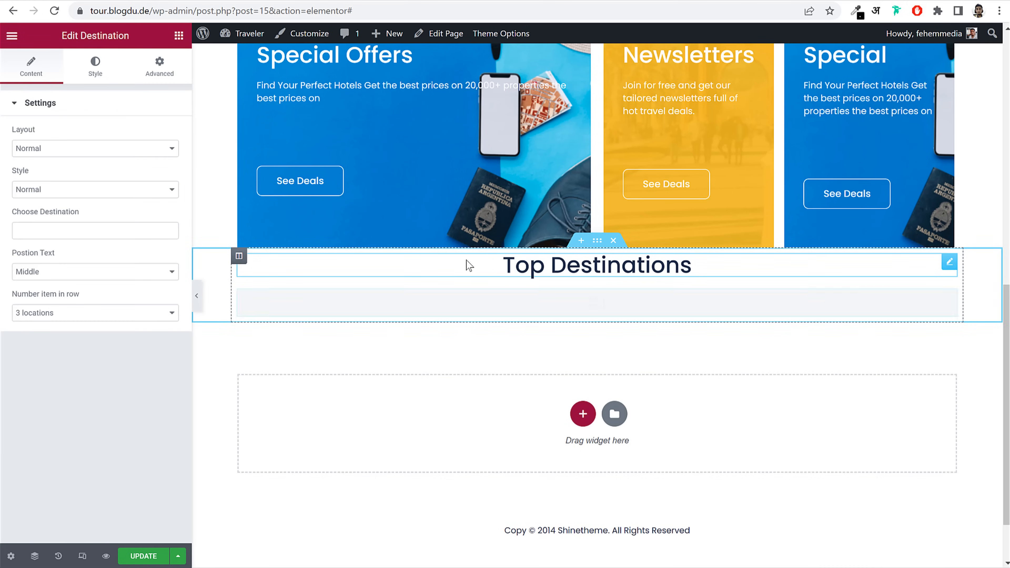
pyautogui.click(91, 153)
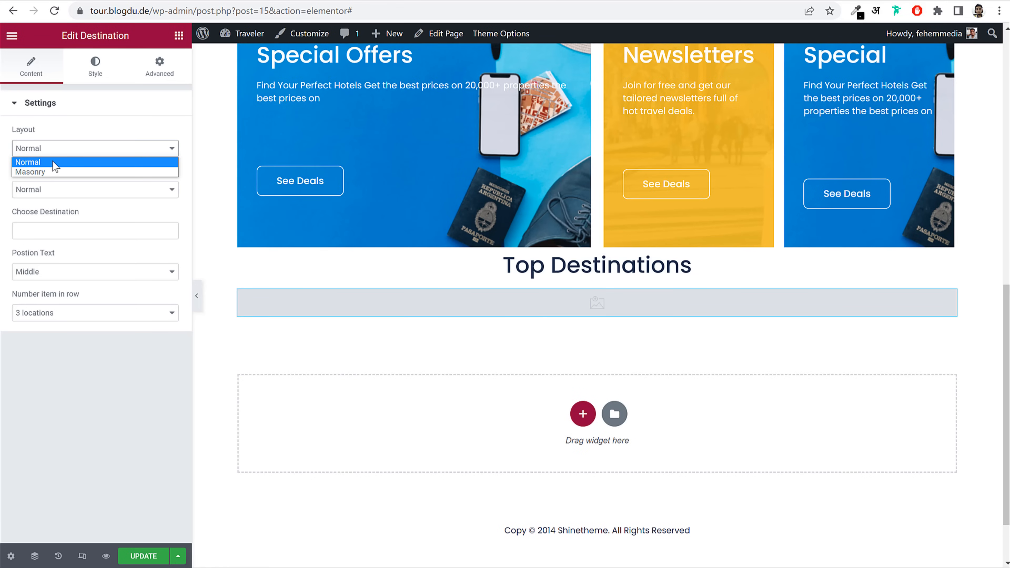
pyautogui.click(51, 170)
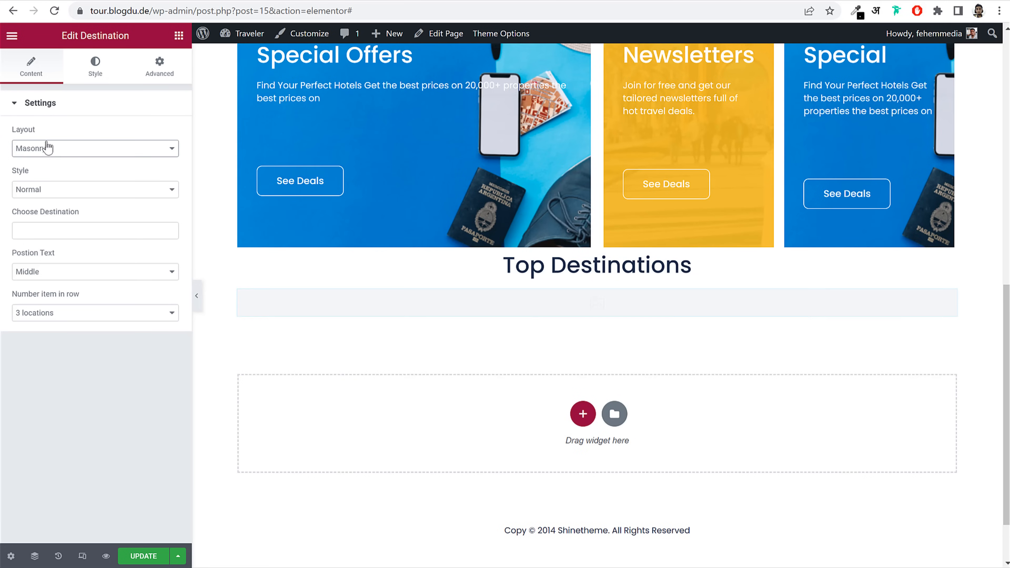
pyautogui.click(89, 195)
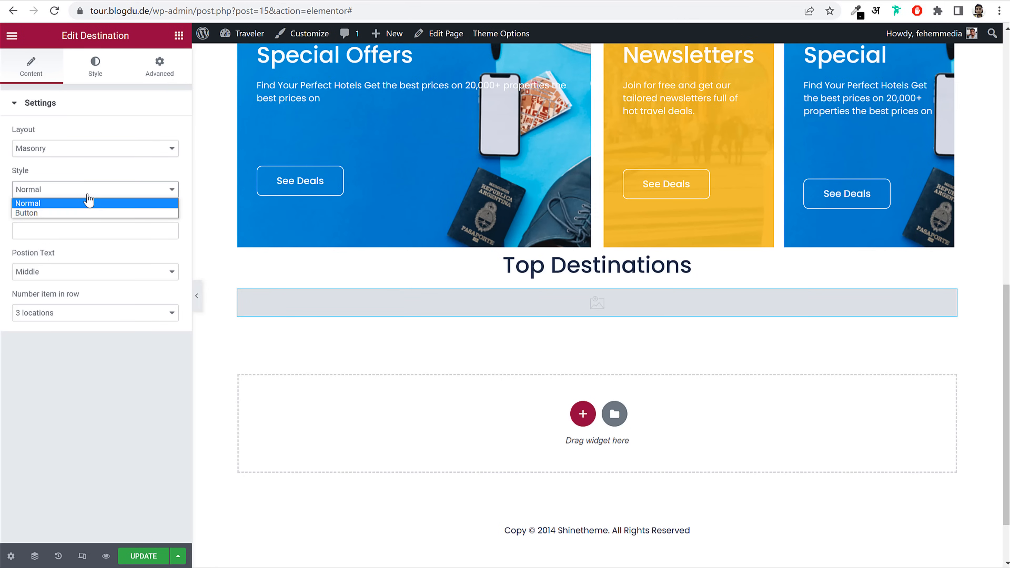
pyautogui.click(56, 202)
# - Show Mumbai as the destination, 3 locations per row, and save the page
pyautogui.click(56, 230)
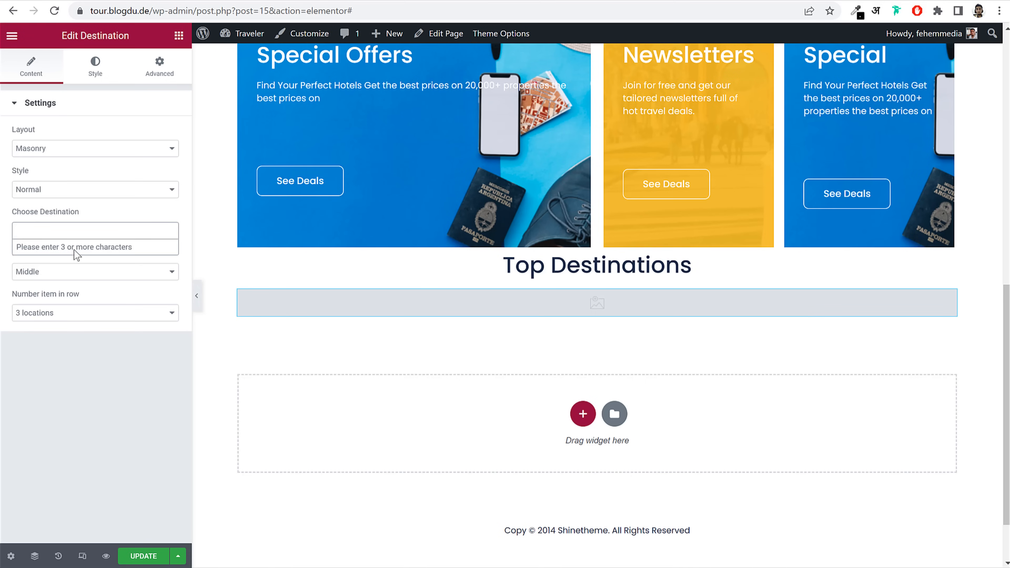
pyautogui.write('mum')
pyautogui.click(74, 248)
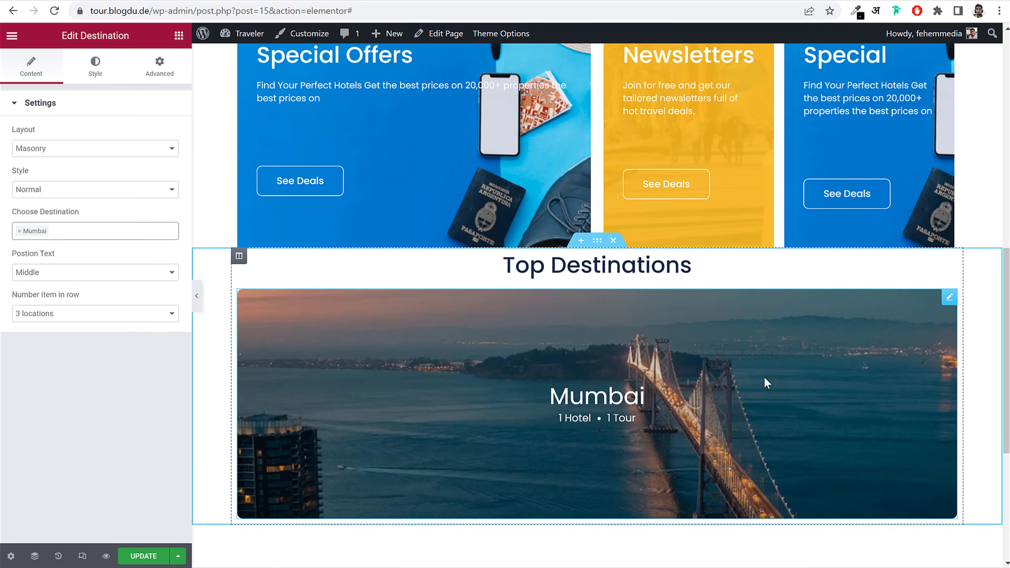
pyautogui.scroll(-2, 764, 383)
pyautogui.click(61, 316)
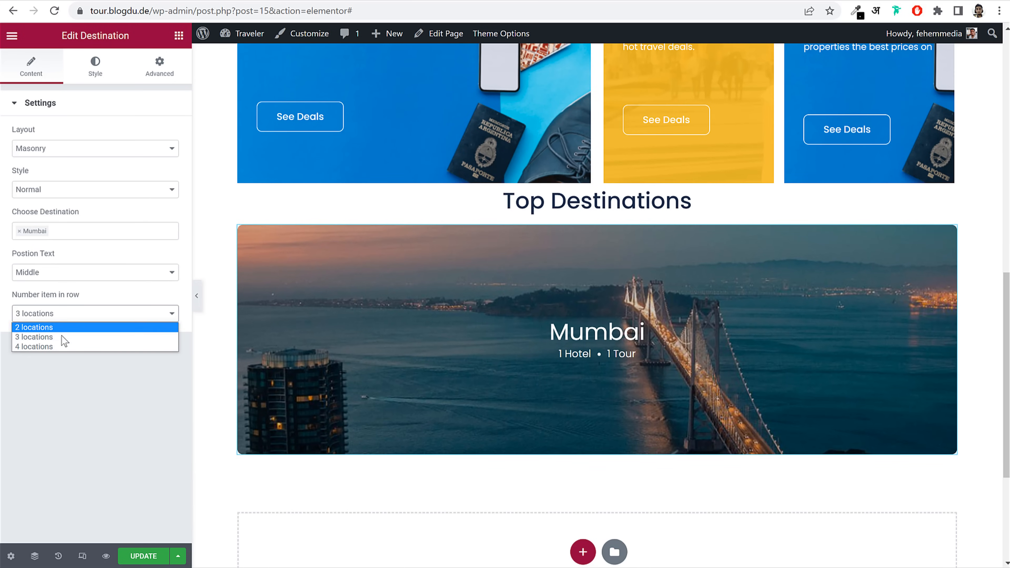
pyautogui.click(61, 311)
pyautogui.moveTo(80, 295); pyautogui.dragTo(40, 295)
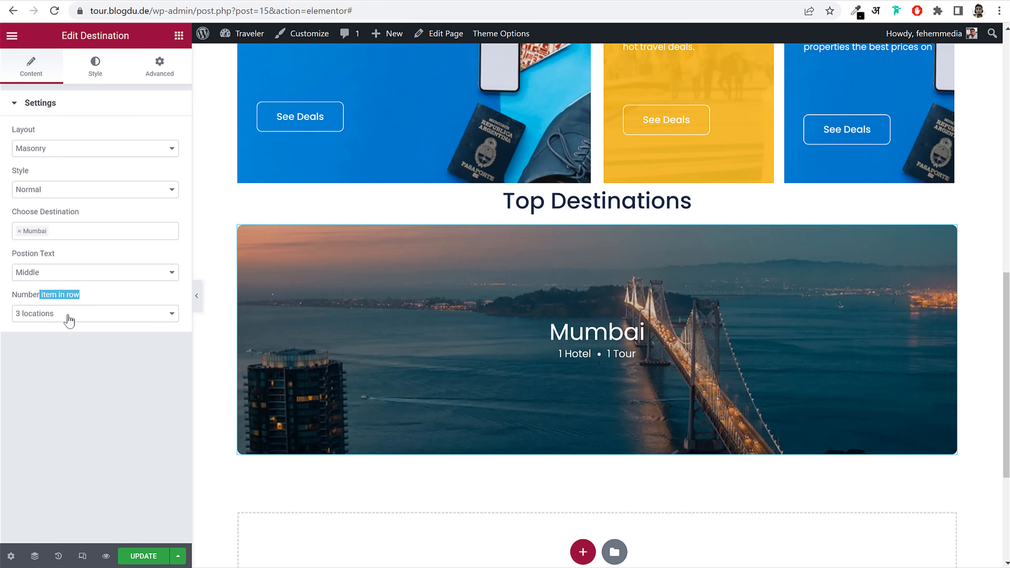
pyautogui.click(79, 304)
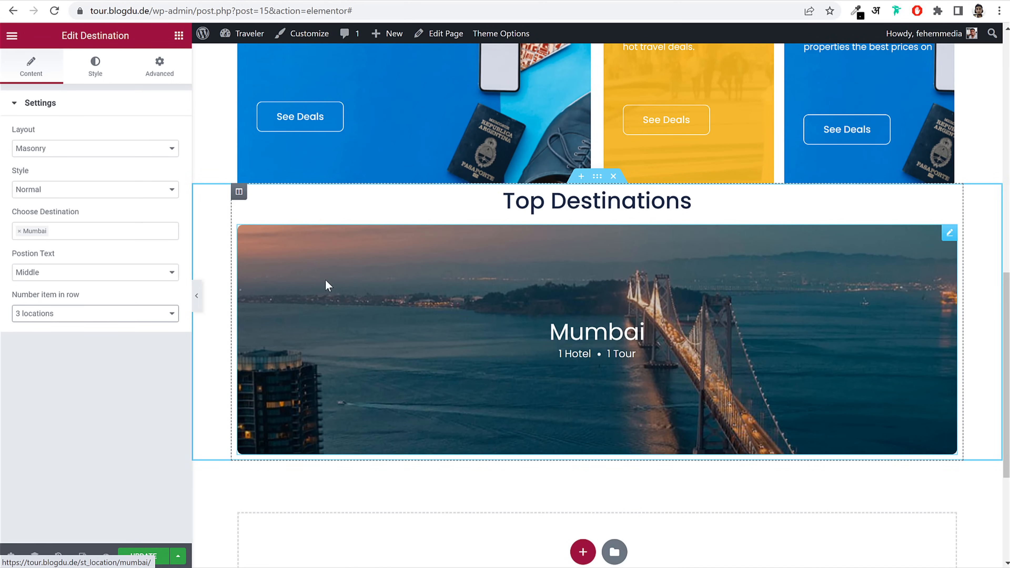
pyautogui.click(122, 229)
pyautogui.write('m')
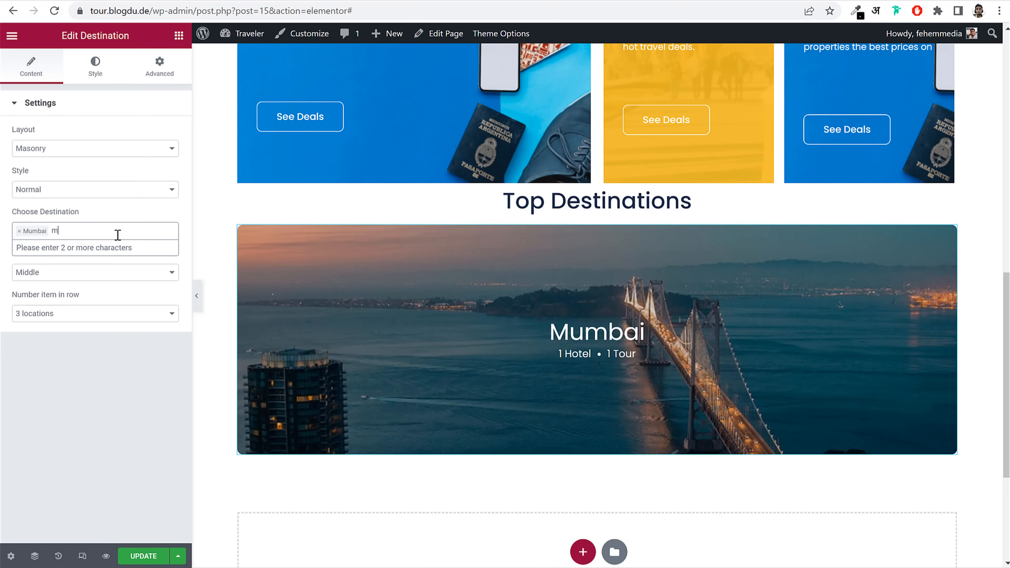
pyautogui.write('um')
pyautogui.click(60, 253)
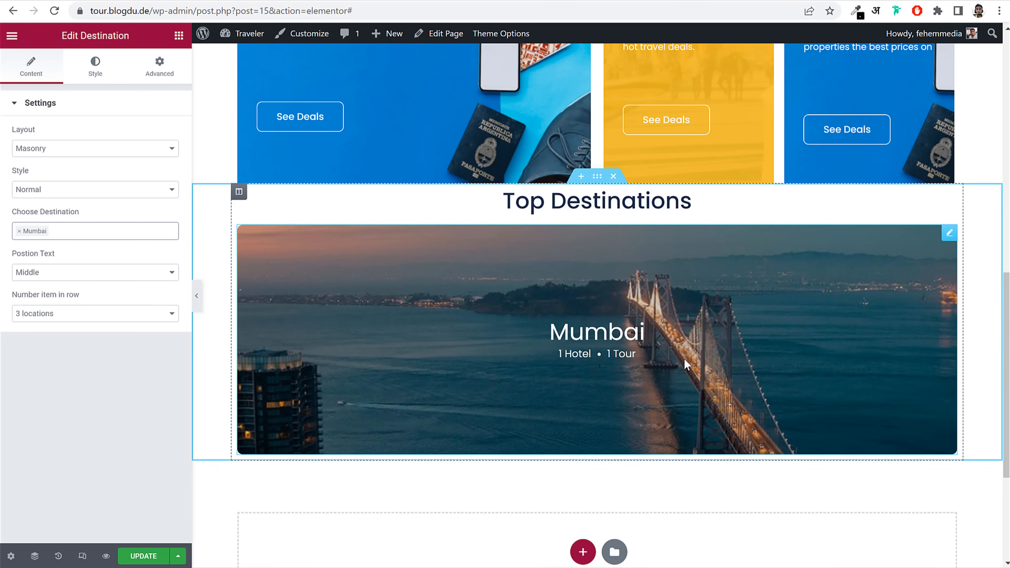
pyautogui.click(151, 555)
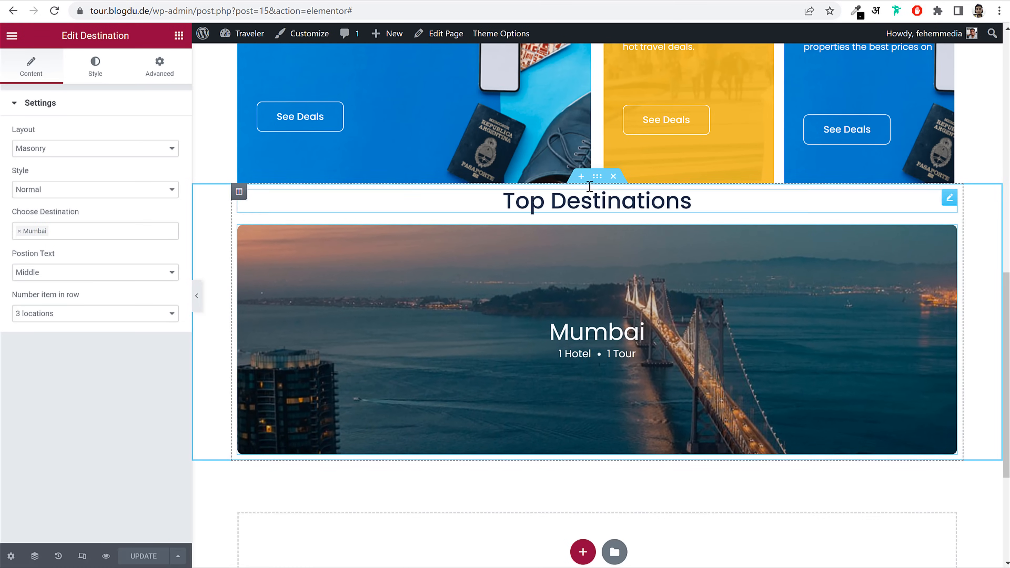
# - Give the Top Destinations section a 50 px top margin
pyautogui.click(597, 180)
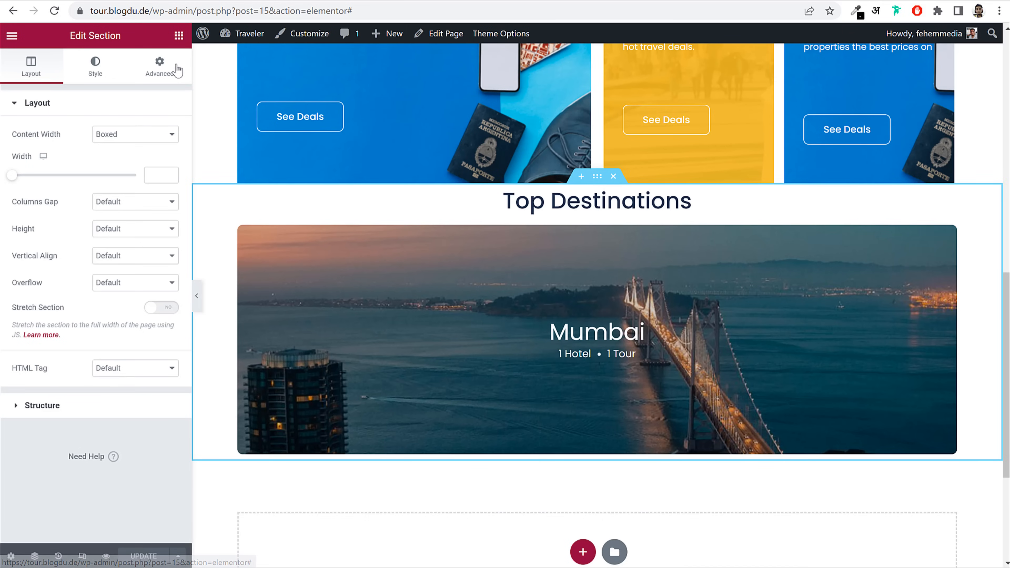
pyautogui.click(161, 66)
pyautogui.click(36, 149)
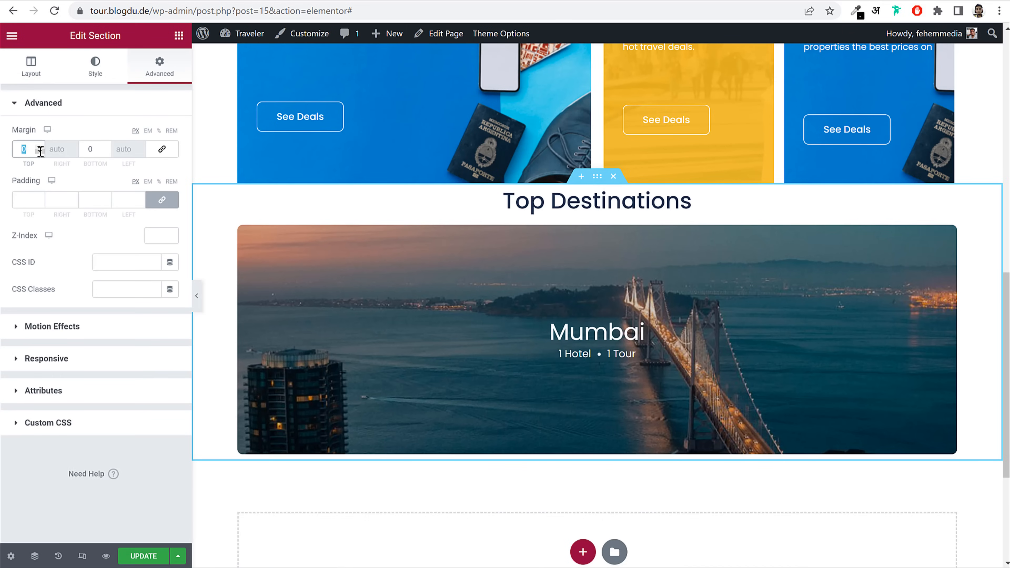
pyautogui.write('50')
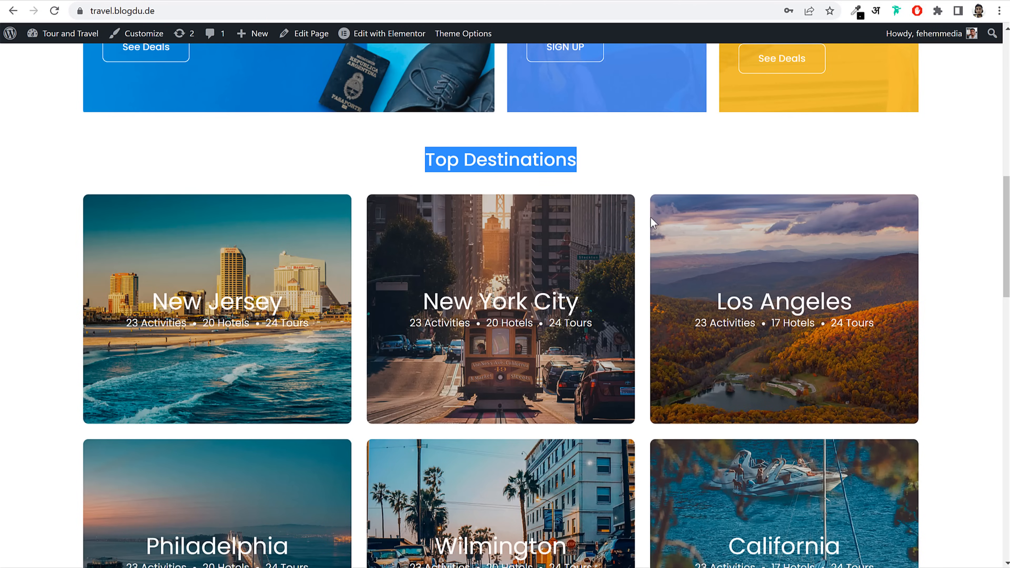
pyautogui.scroll(-10, 650, 217)
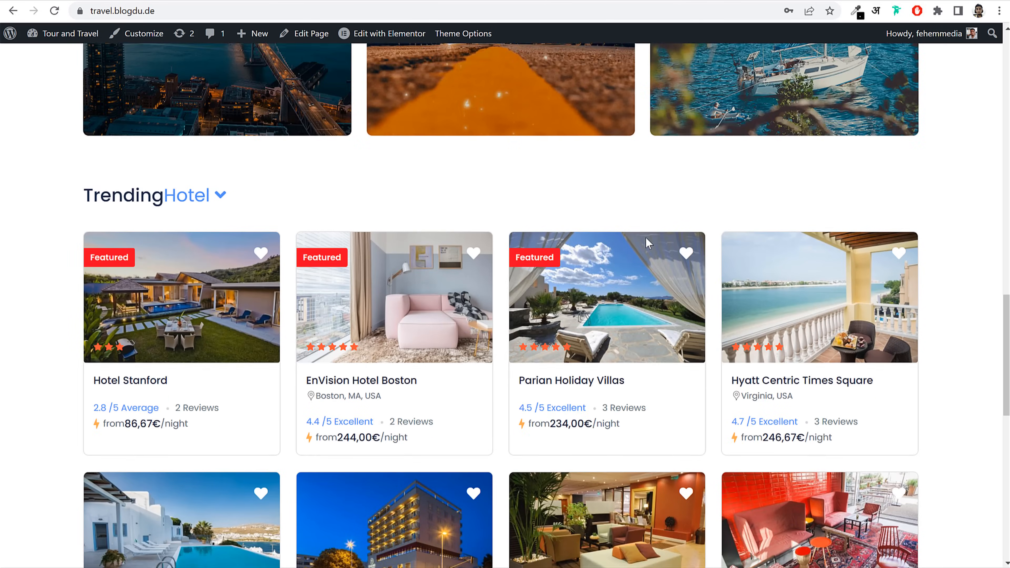
# - Add a single-column section below Mumbai with a List item service widget
pyautogui.scroll(-3, 645, 243)
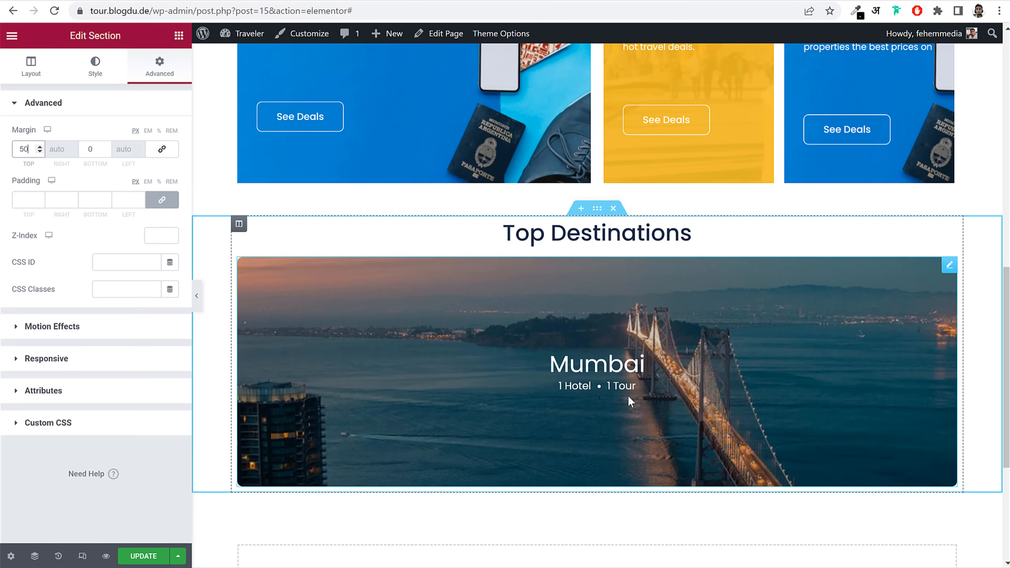
pyautogui.scroll(-5, 628, 394)
pyautogui.click(583, 340)
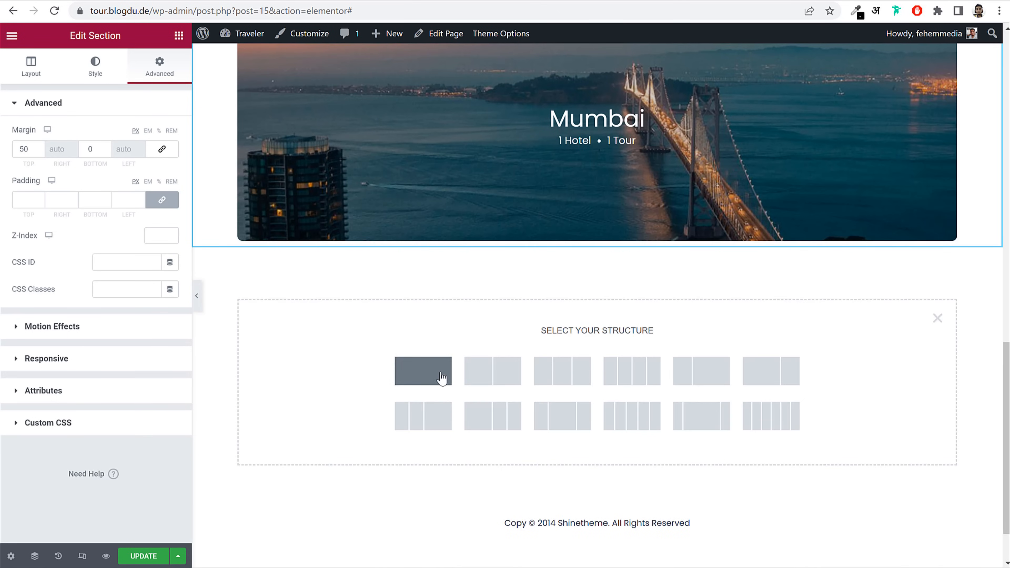
pyautogui.click(441, 377)
pyautogui.click(178, 36)
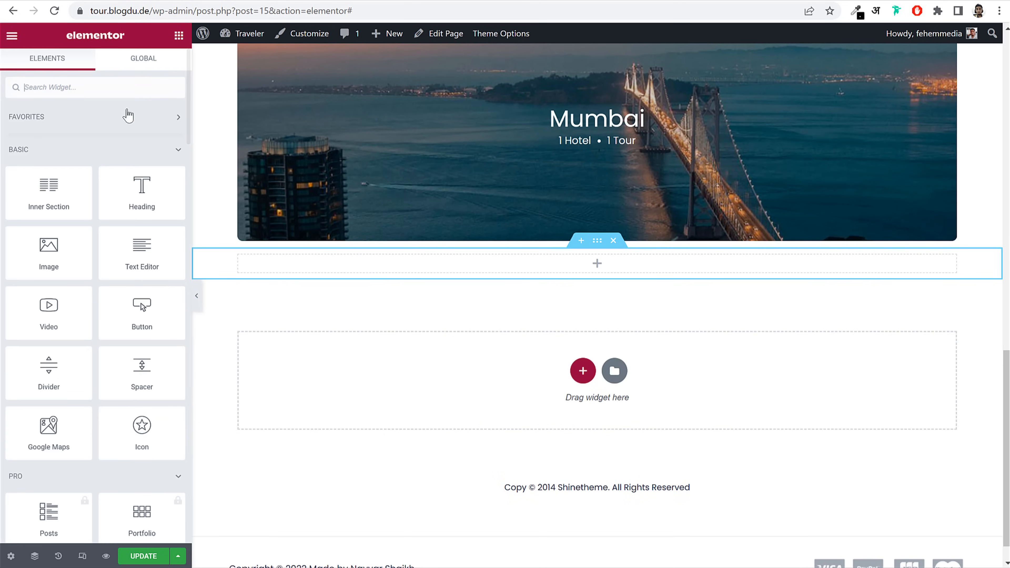
pyautogui.write('list')
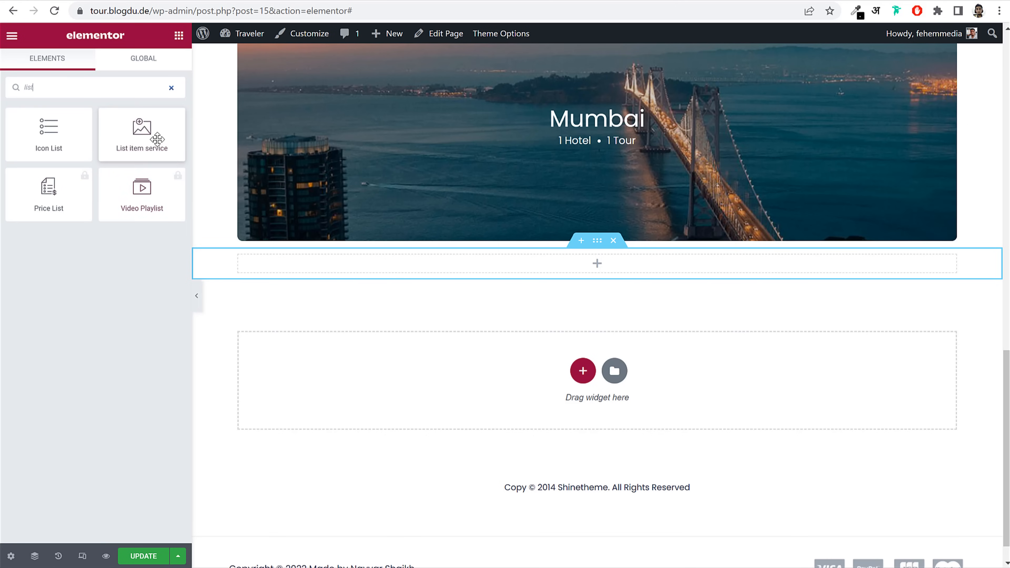
pyautogui.moveTo(153, 140); pyautogui.dragTo(620, 279)
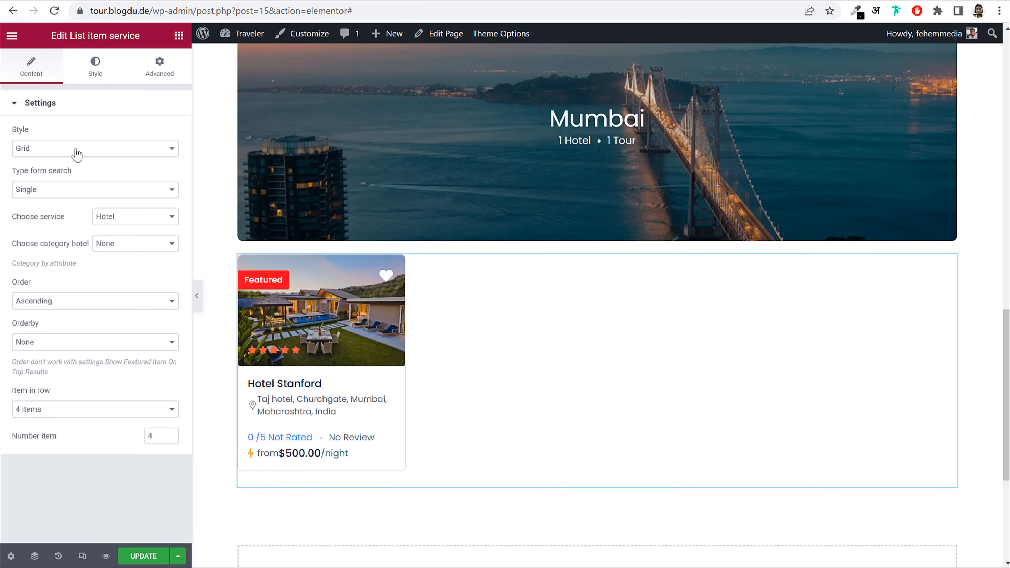
# - Set the list to Mix service with Tour, Hotel and Activity, titled 'Featured', and save
pyautogui.moveTo(15, 174); pyautogui.dragTo(83, 175)
pyautogui.click(66, 193)
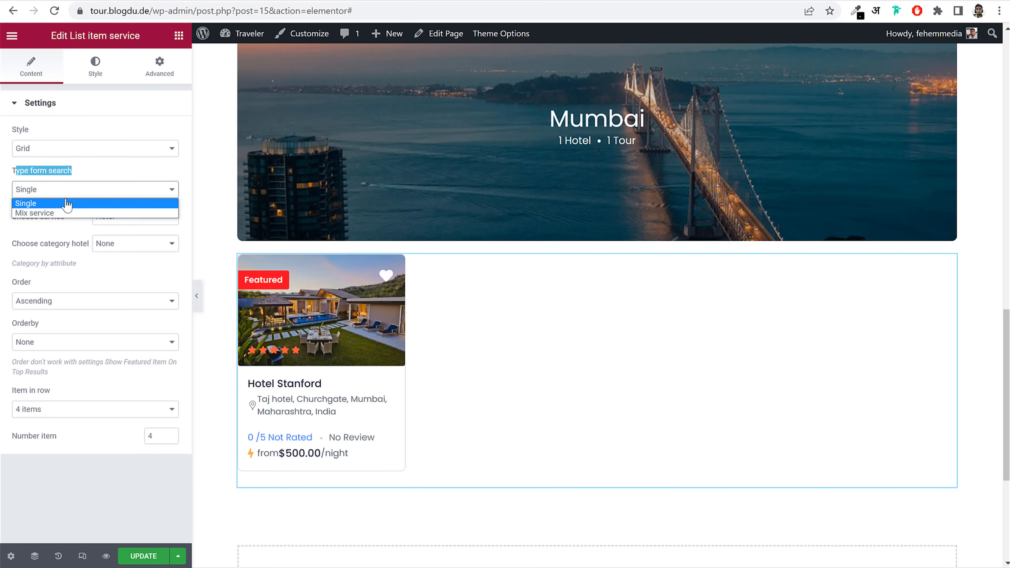
pyautogui.click(61, 215)
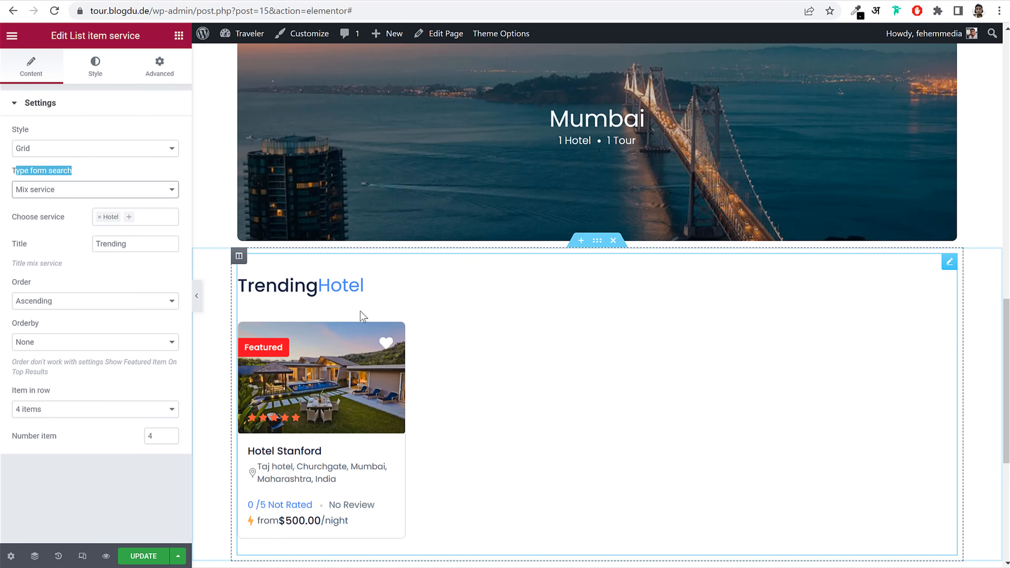
pyautogui.click(151, 222)
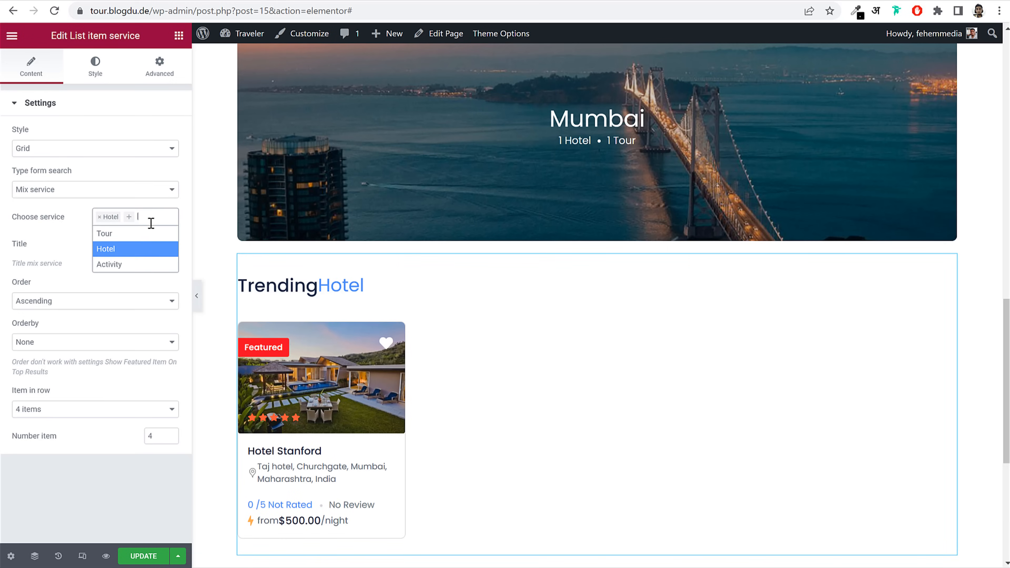
pyautogui.click(140, 233)
pyautogui.click(159, 217)
pyautogui.click(143, 265)
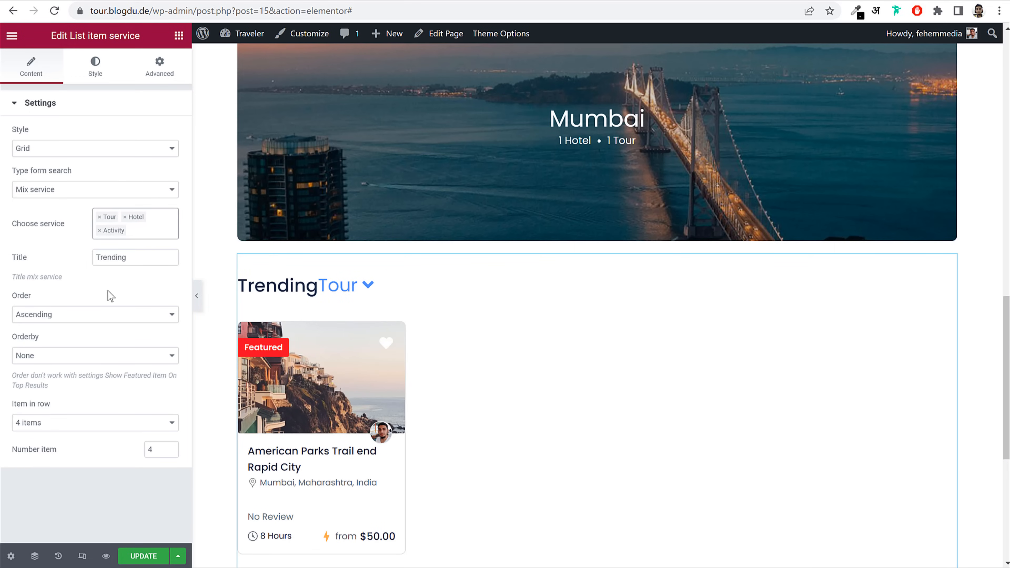
pyautogui.scroll(-3, 399, 293)
pyautogui.doubleClick(132, 255)
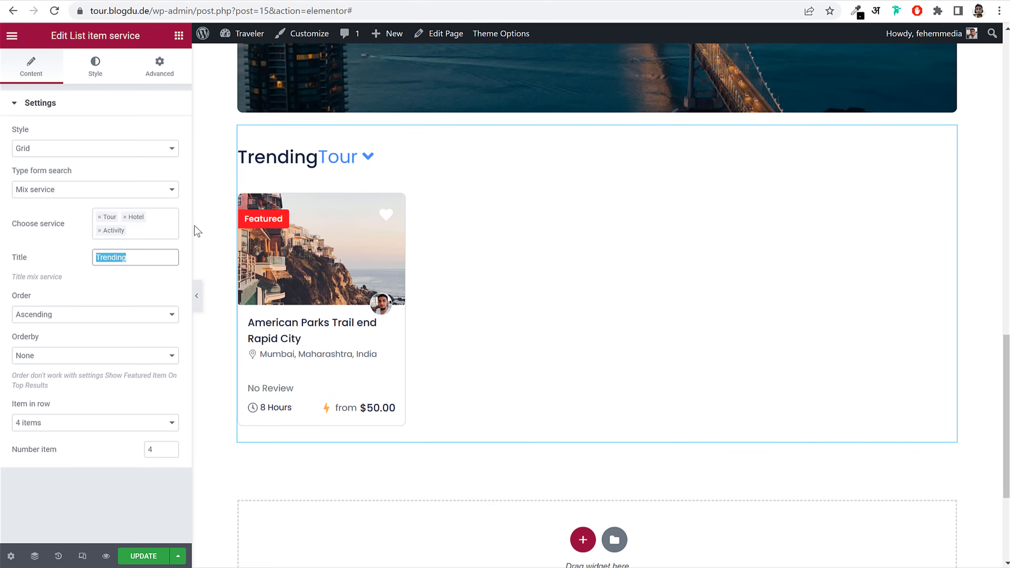
pyautogui.write('Featured')
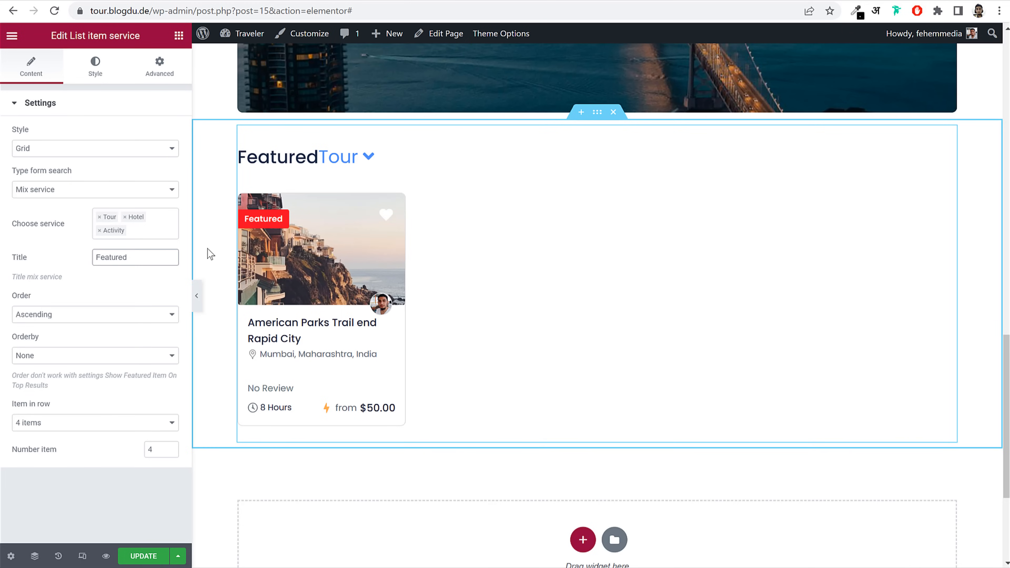
pyautogui.click(144, 557)
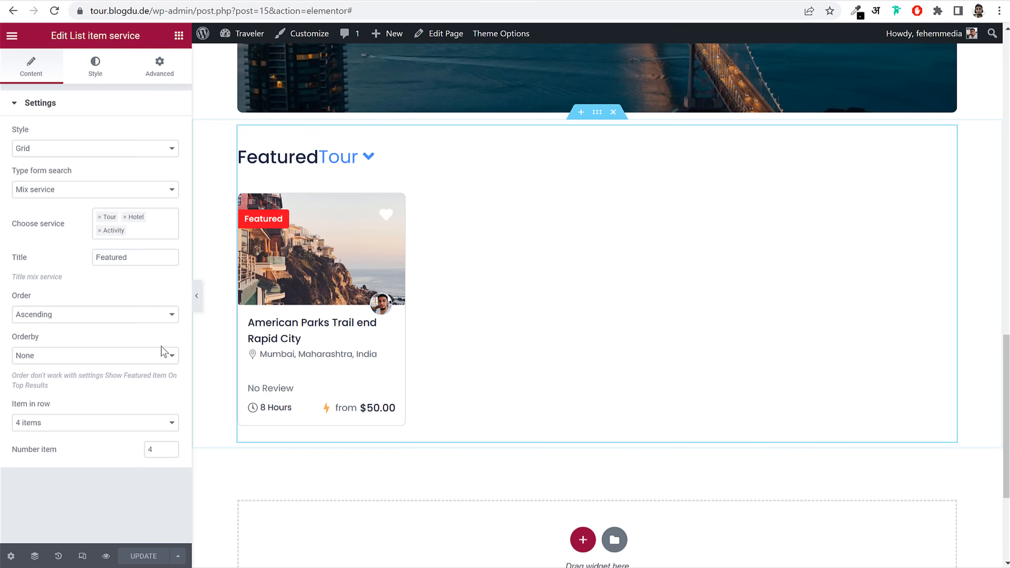
# - Show 4 items per row in the Featured list and save
pyautogui.click(86, 423)
pyautogui.click(81, 446)
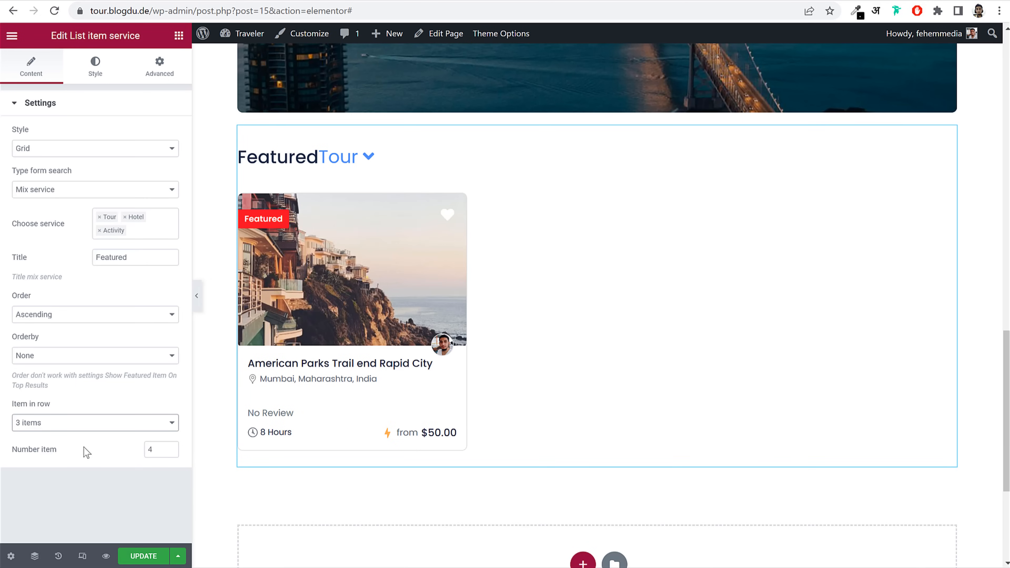
pyautogui.click(35, 422)
pyautogui.click(54, 462)
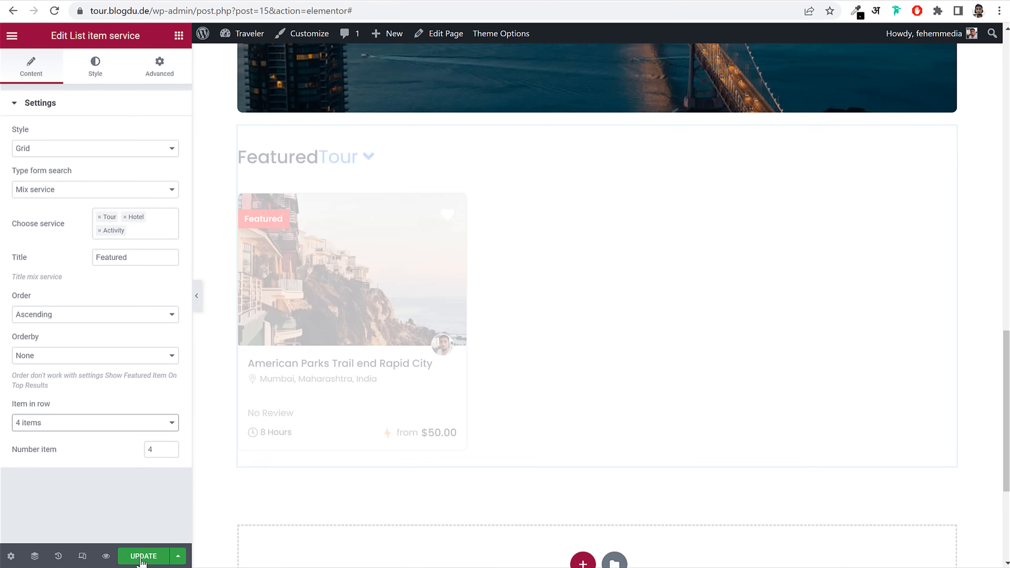
pyautogui.click(144, 556)
pyautogui.scroll(2, 593, 276)
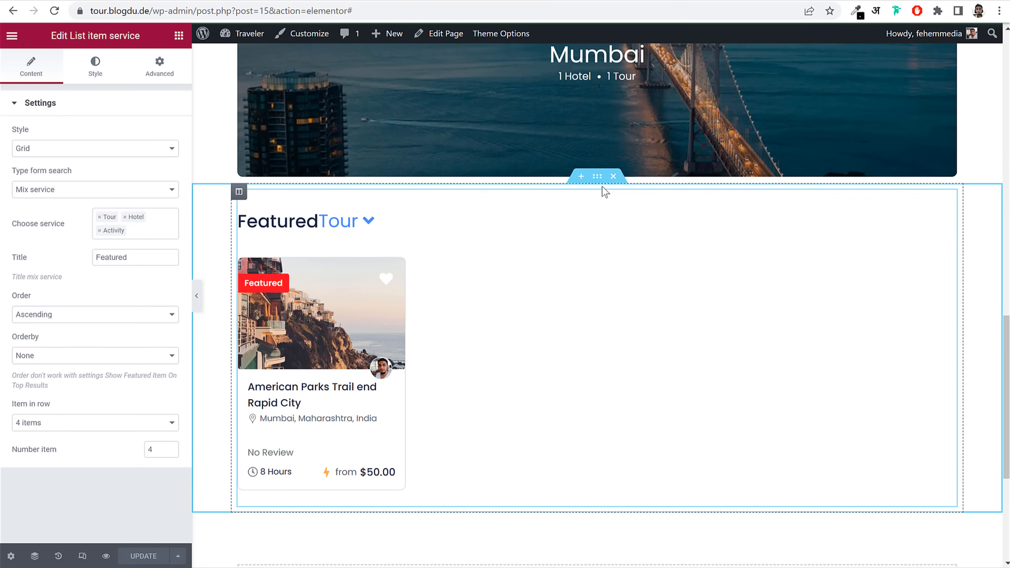
pyautogui.click(597, 177)
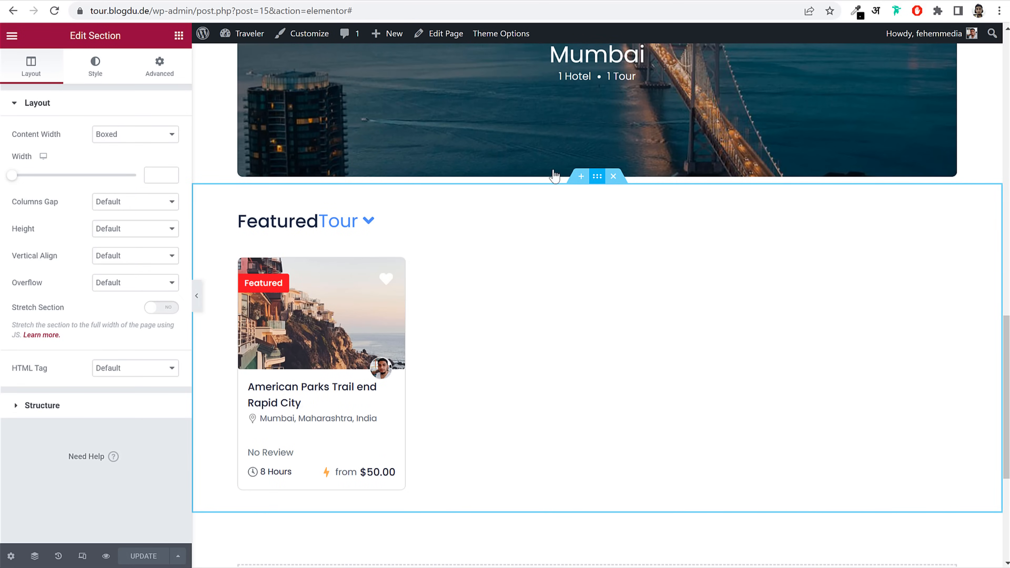
# - Set the Featured Tour section's Margin Top to 50 px in its Advanced settings
pyautogui.click(159, 67)
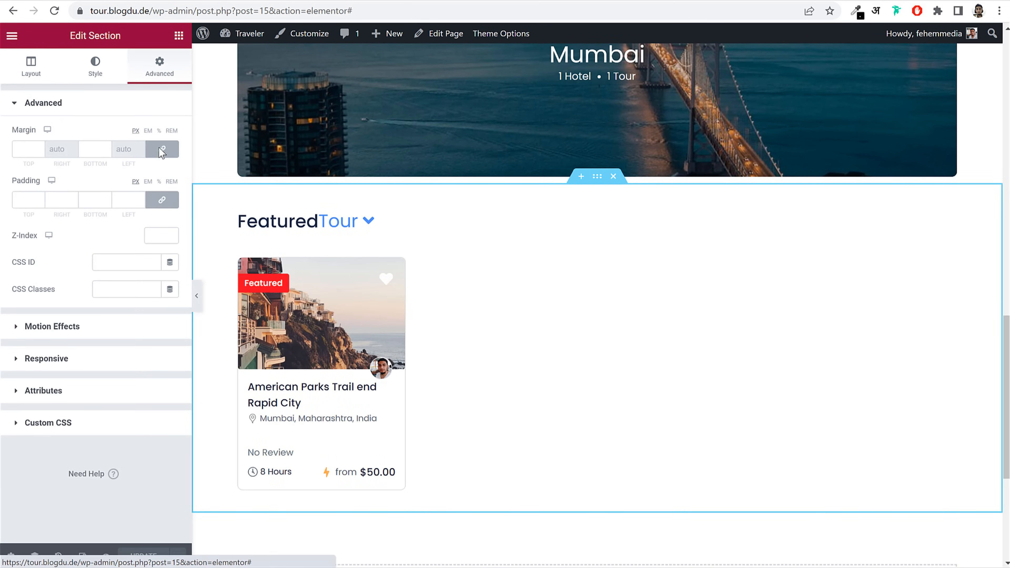
pyautogui.click(24, 146)
pyautogui.write('50')
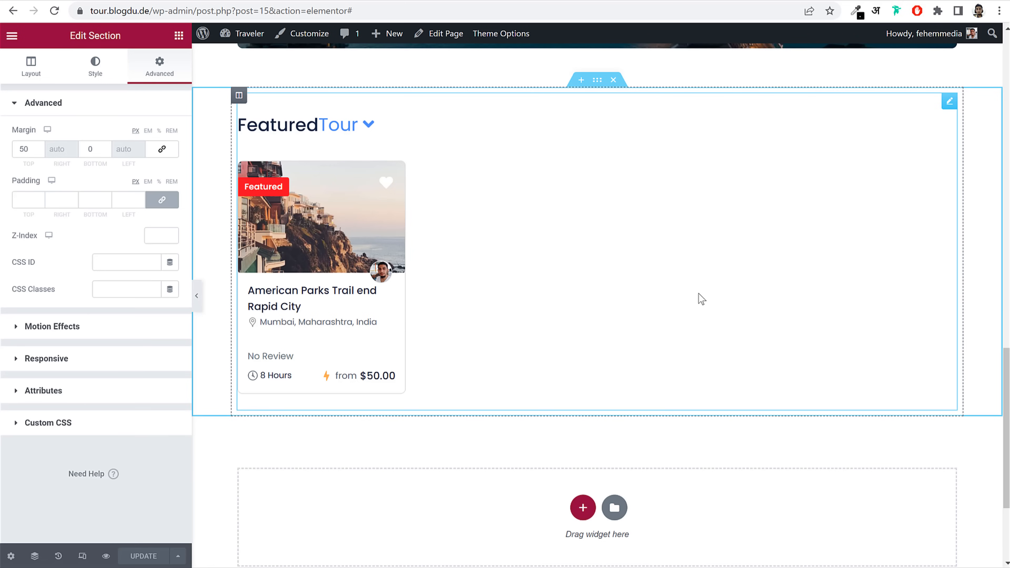
pyautogui.scroll(15, 701, 299)
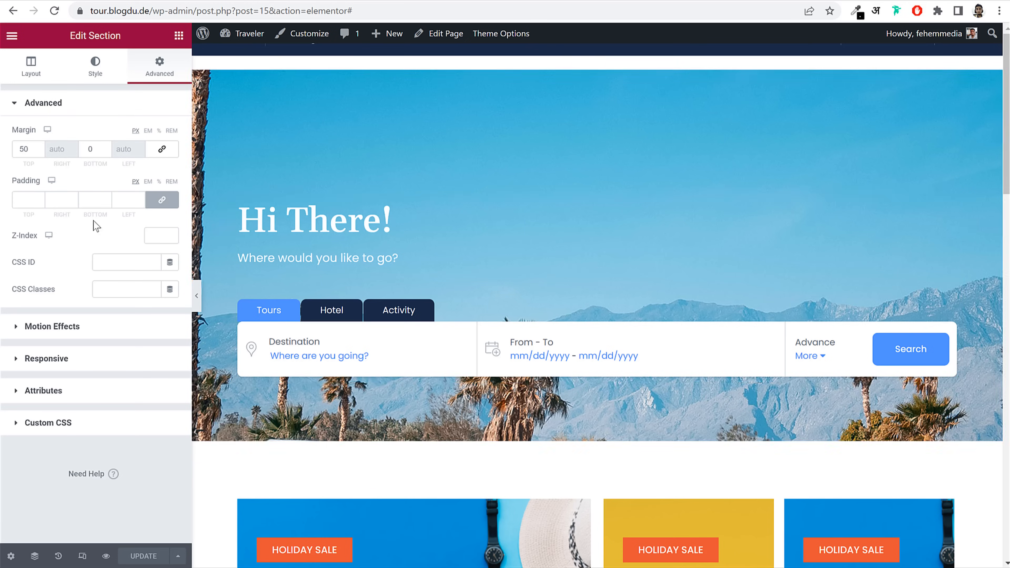
# - Switch the Elementor preview to mobile width and scroll to the Newsletters column
pyautogui.click(82, 557)
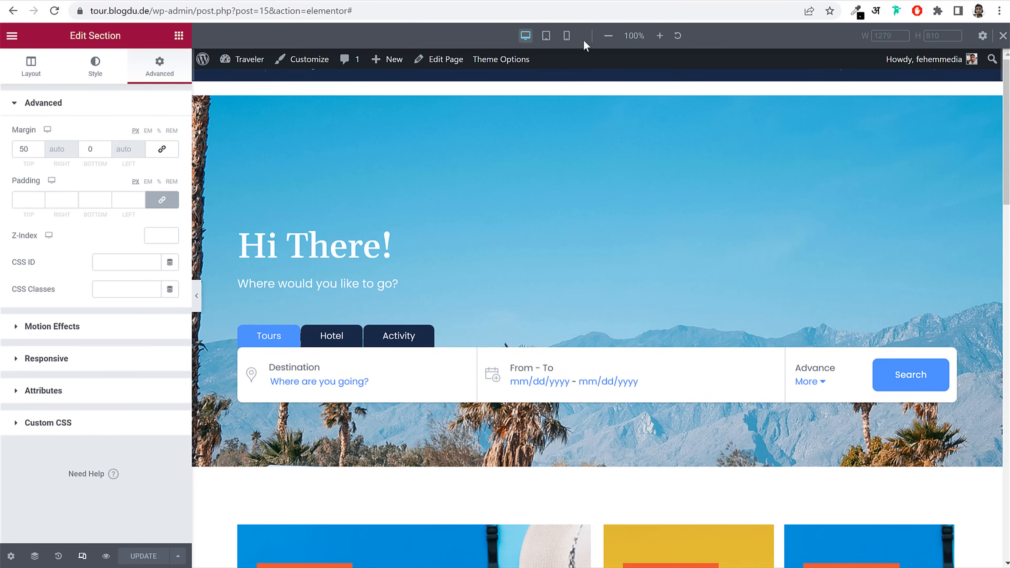
pyautogui.click(567, 35)
pyautogui.scroll(-5, 615, 170)
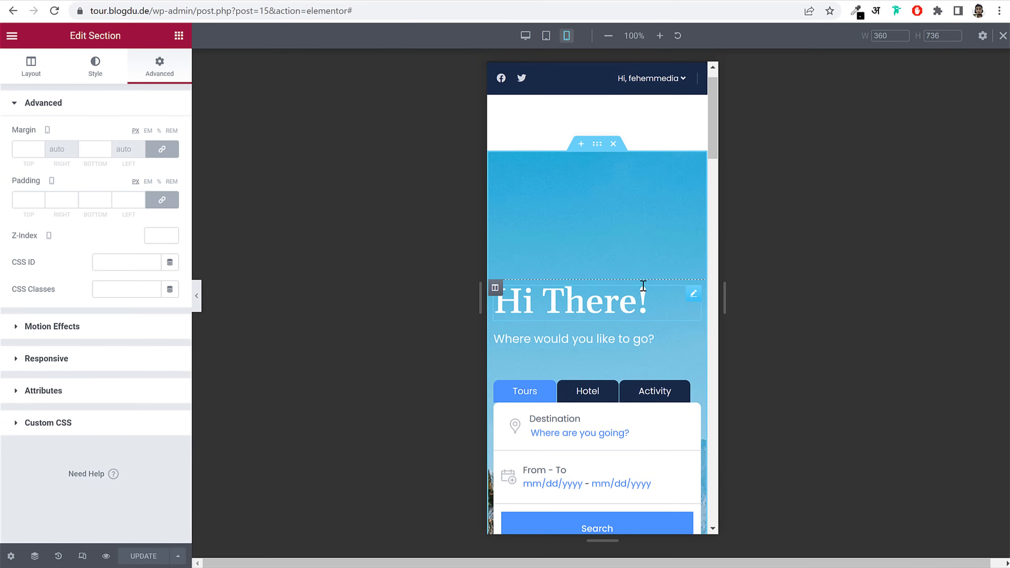
pyautogui.scroll(-5, 642, 284)
pyautogui.scroll(6, 642, 284)
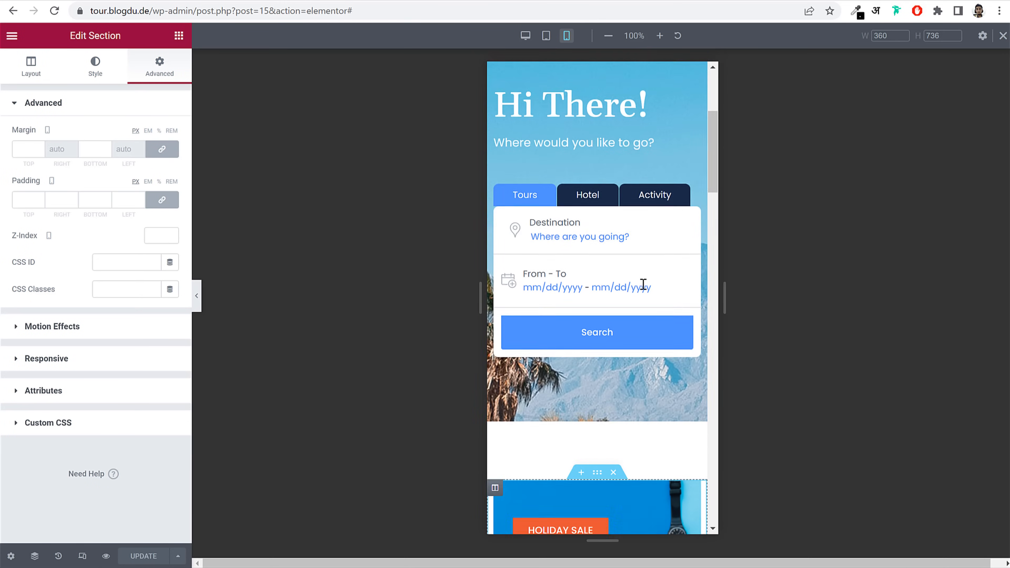
pyautogui.scroll(-1, 648, 258)
pyautogui.scroll(-15, 651, 232)
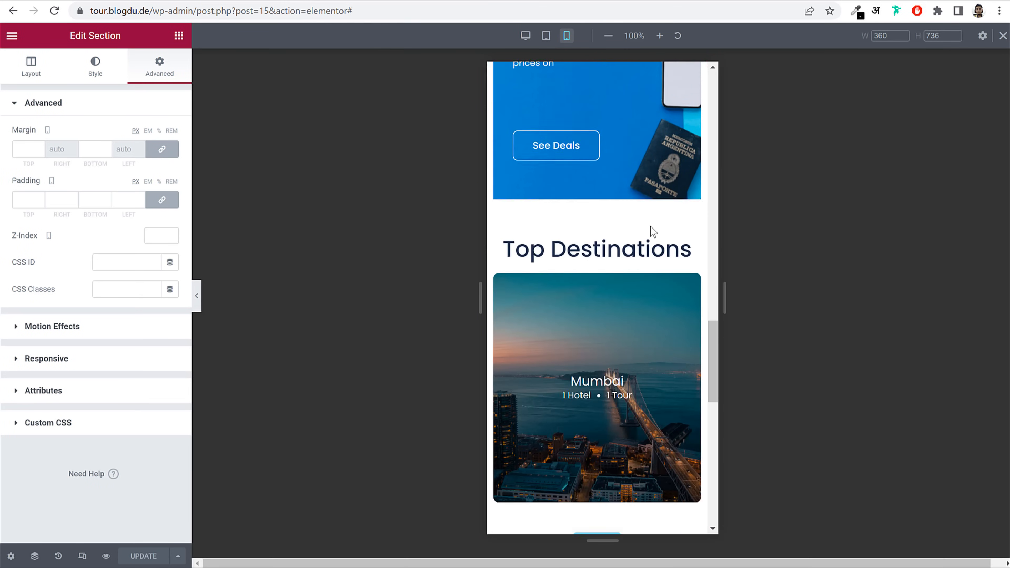
pyautogui.scroll(-5, 655, 239)
pyautogui.scroll(10, 652, 233)
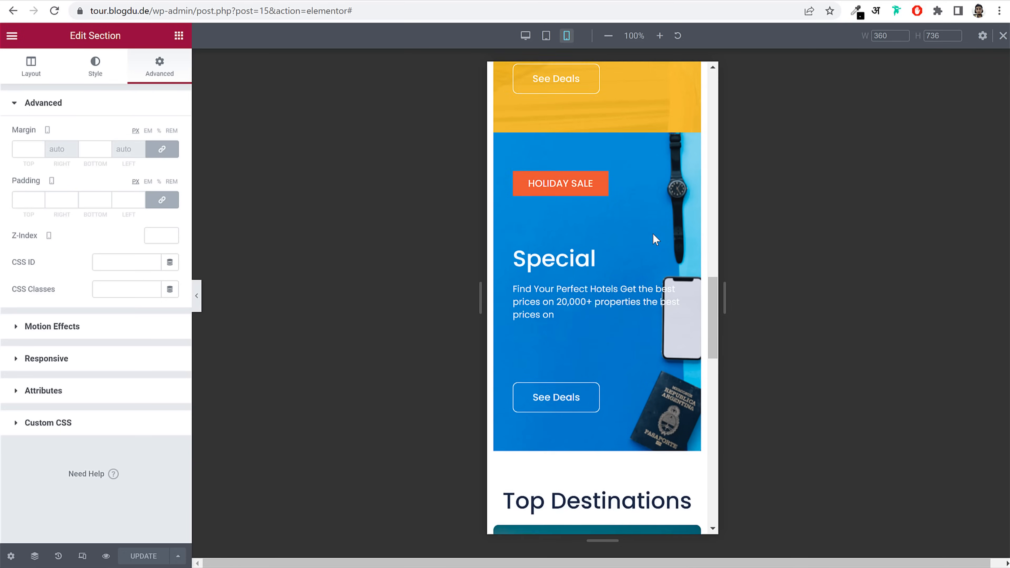
pyautogui.scroll(10, 595, 198)
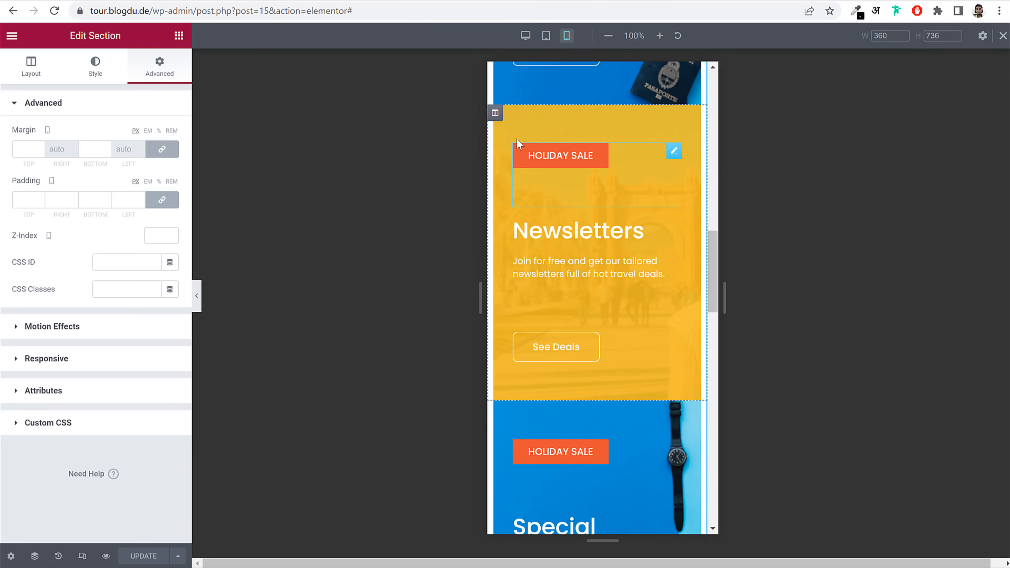
# - Select the Newsletters column and give it 10 px side margins
pyautogui.click(495, 113)
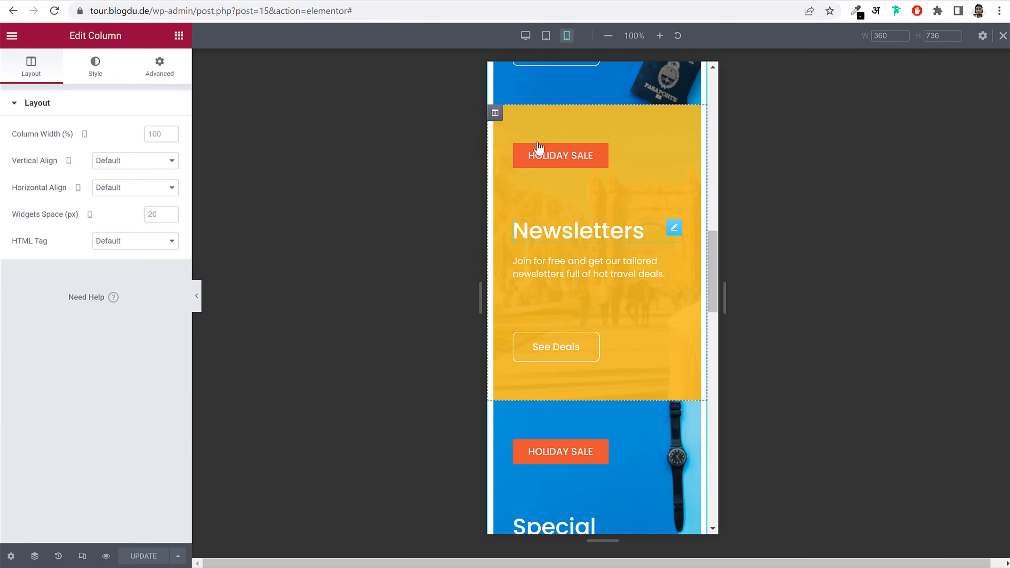
pyautogui.click(159, 66)
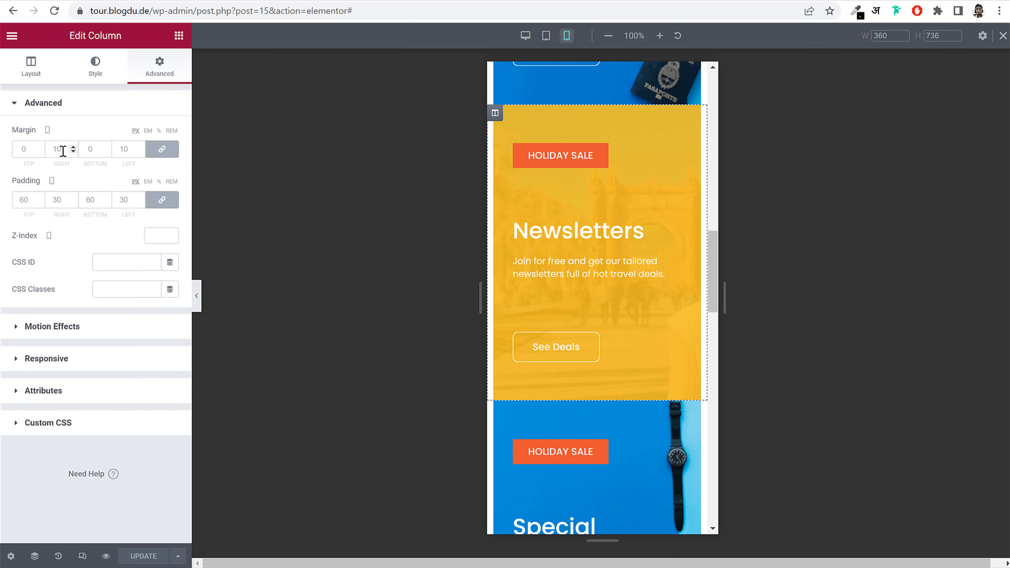
pyautogui.click(162, 148)
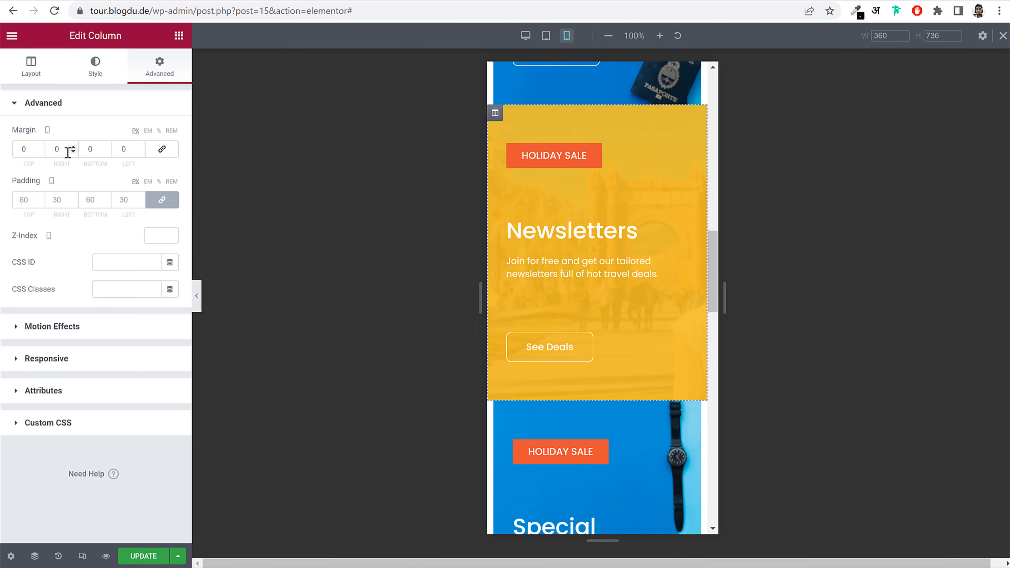
pyautogui.moveTo(68, 153); pyautogui.dragTo(46, 152)
pyautogui.write('10')
pyautogui.press('Tab')
pyautogui.press('Tab')
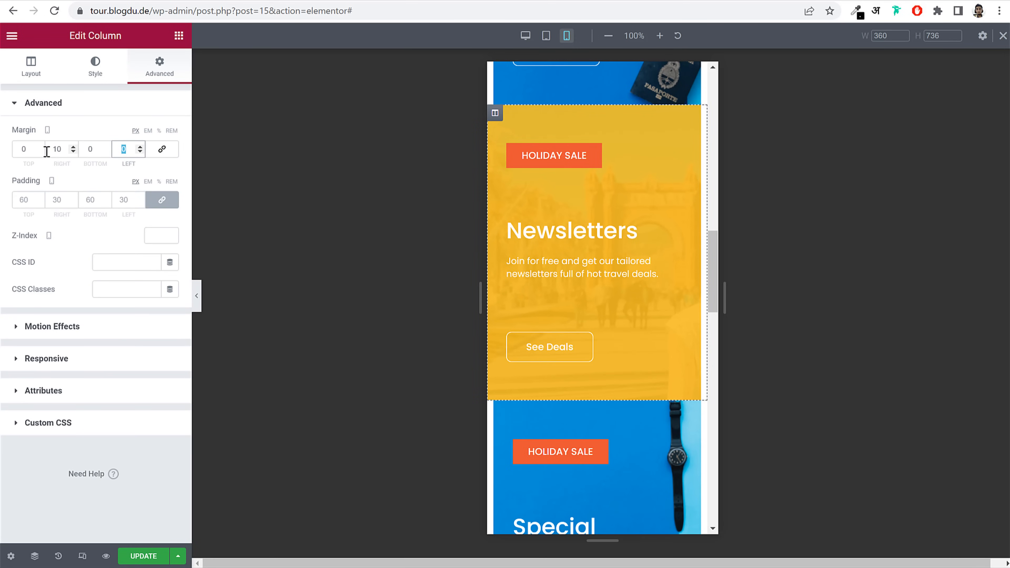
pyautogui.click(162, 149)
pyautogui.moveTo(30, 150); pyautogui.dragTo(2, 151)
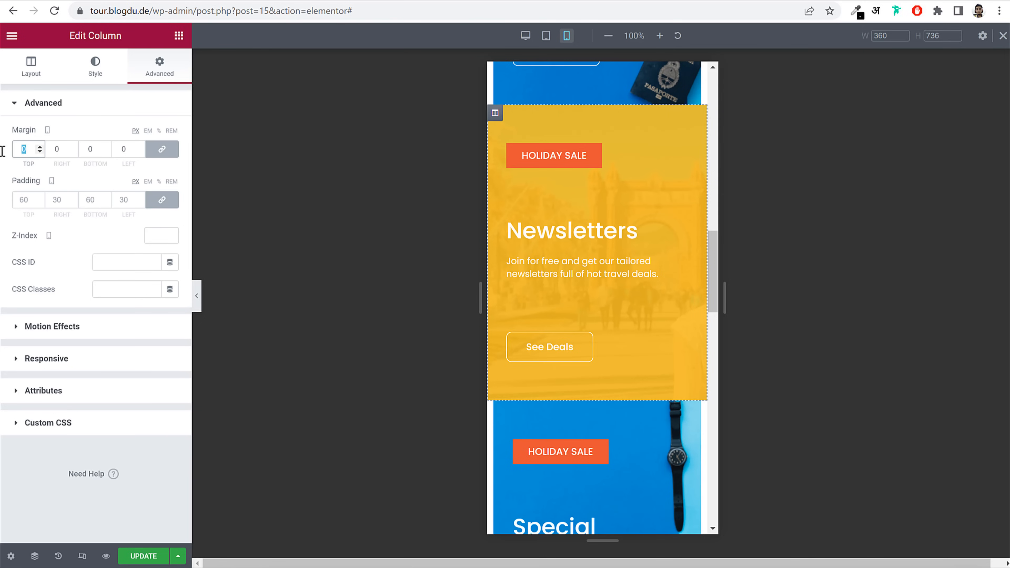
pyautogui.write('10')
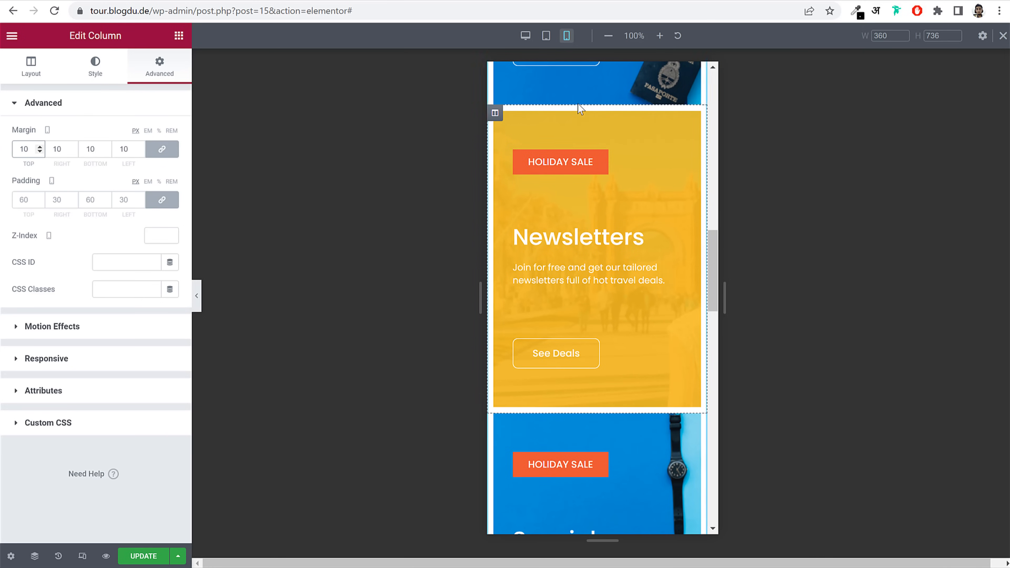
# - Unlink the margins and set the column's top and bottom margins to 25 px each
pyautogui.scroll(-3, 644, 266)
pyautogui.scroll(2, 620, 264)
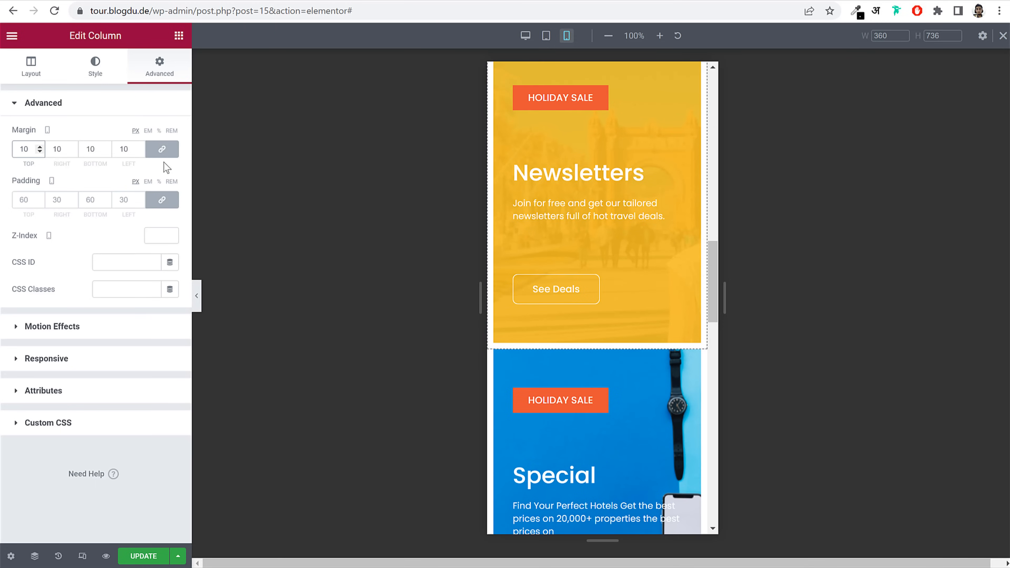
pyautogui.click(160, 151)
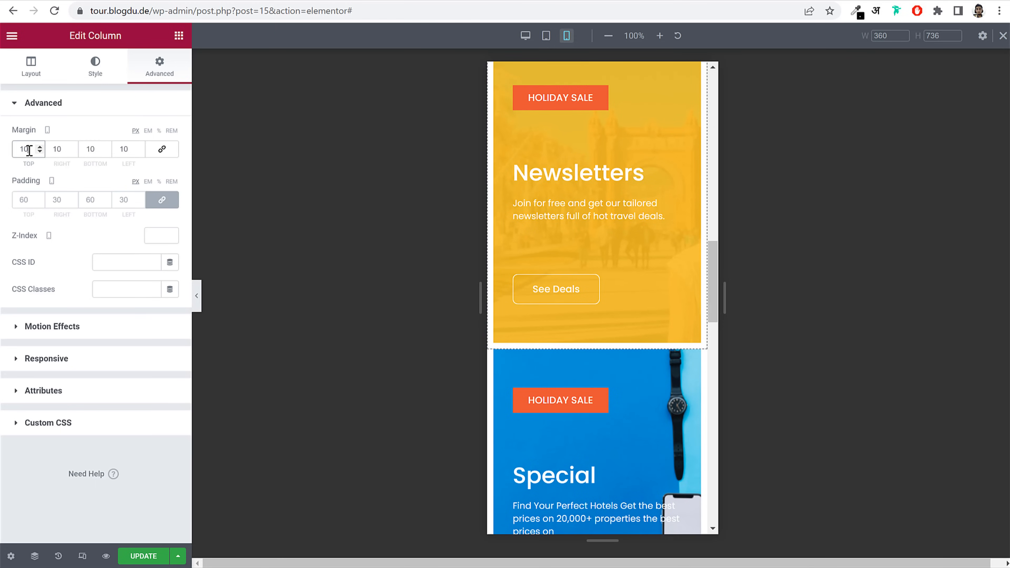
pyautogui.write('25')
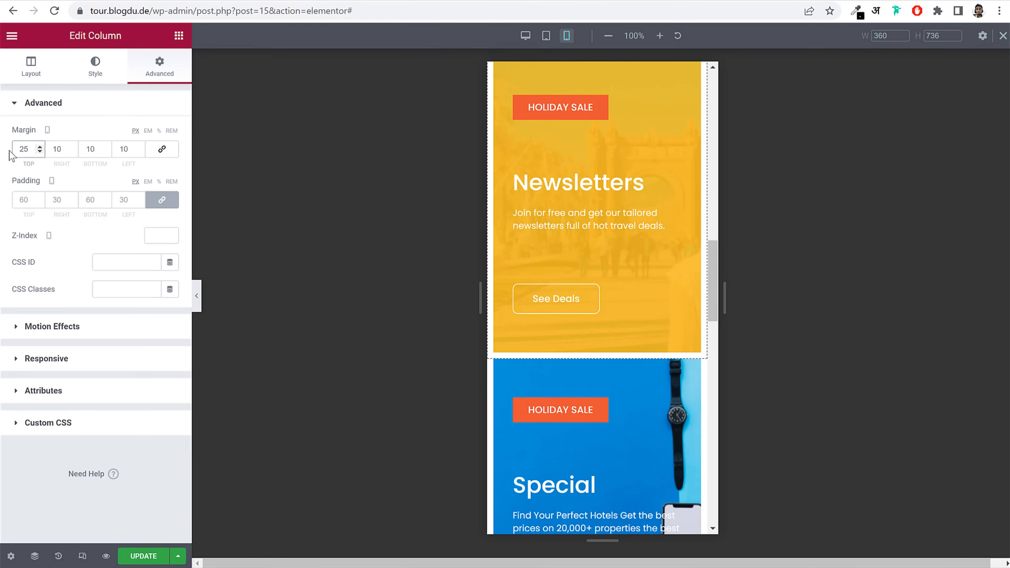
pyautogui.press('Tab')
pyautogui.press('Tab')
pyautogui.write('25')
pyautogui.scroll(-10, 588, 254)
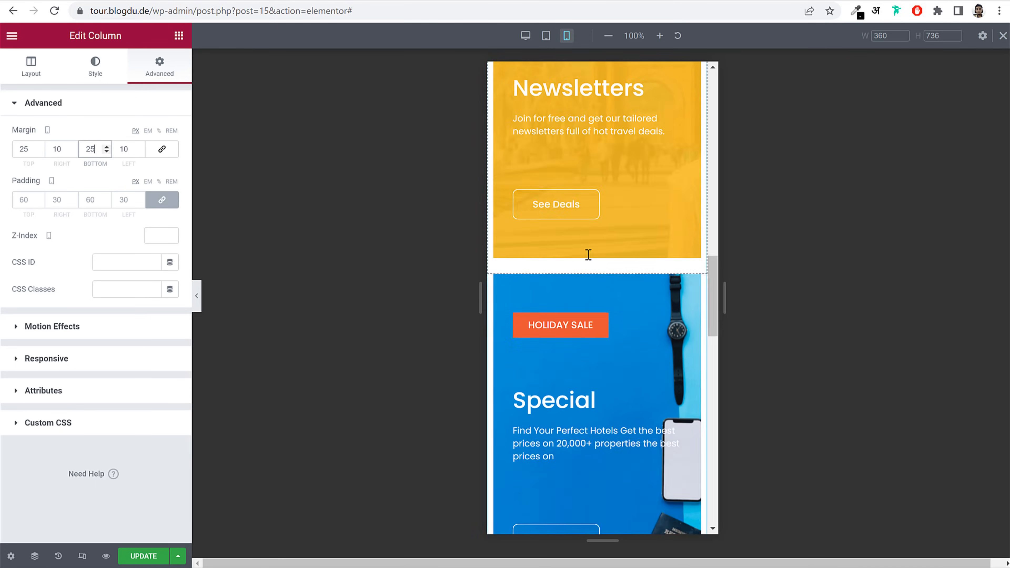
pyautogui.scroll(2, 587, 255)
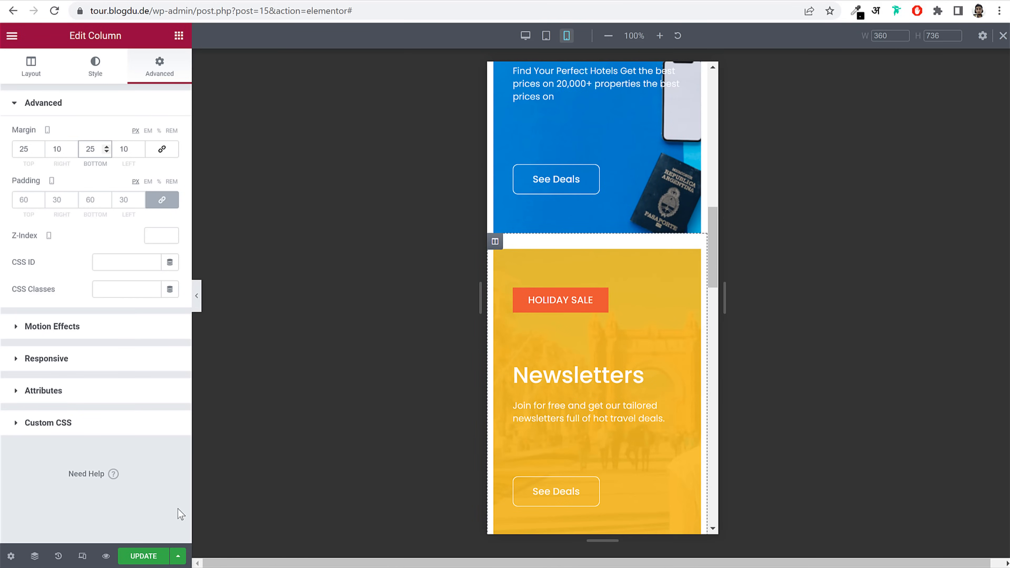
# - Save the page and return to the desktop preview
pyautogui.click(144, 556)
pyautogui.scroll(8, 701, 298)
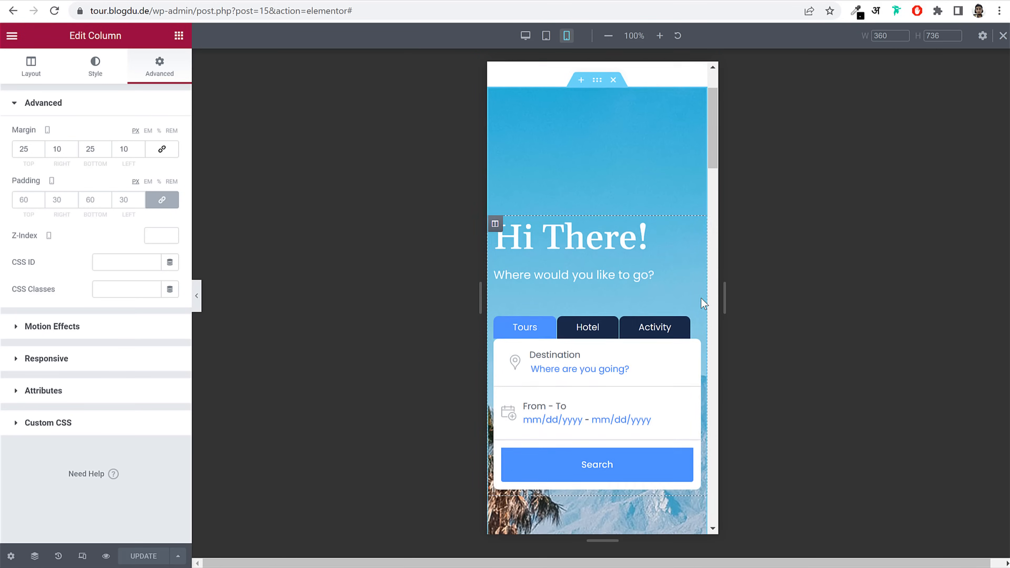
pyautogui.scroll(-2, 704, 303)
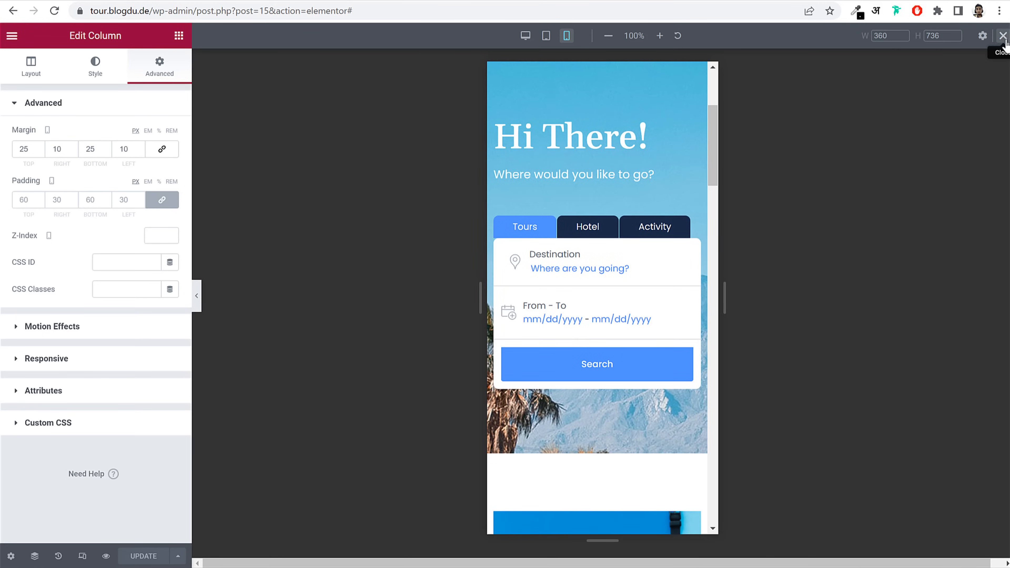
pyautogui.click(1003, 35)
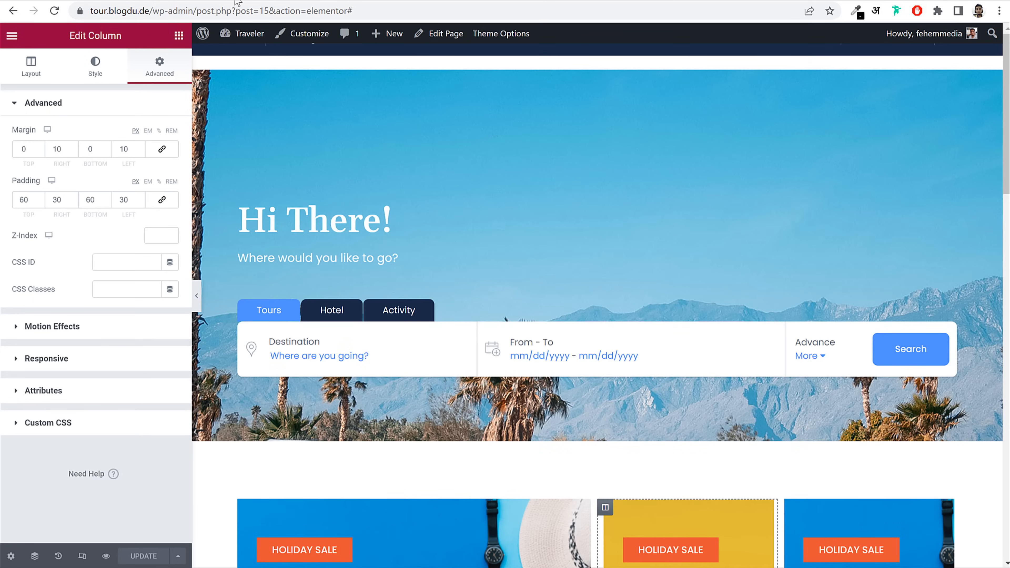
# - Trim the address to tour.blogdu.de/wp-admin/ to load the admin Dashboard
pyautogui.moveTo(199, 11); pyautogui.dragTo(354, 10)
pyautogui.press('BackSpace')
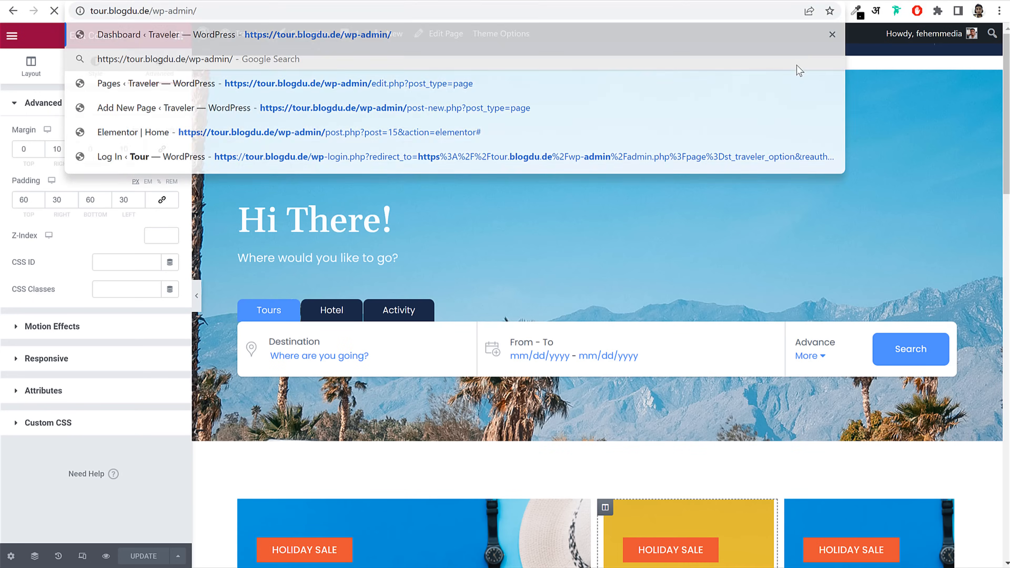
pyautogui.press('Return')
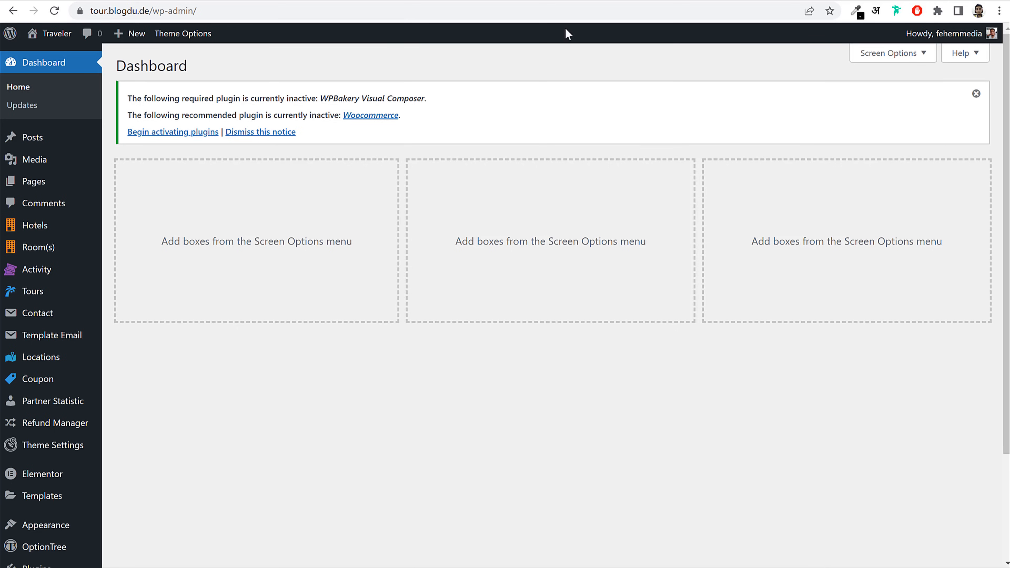
# - Dismiss the inactive-plugin notice and browse the site's Blog page
pyautogui.click(260, 132)
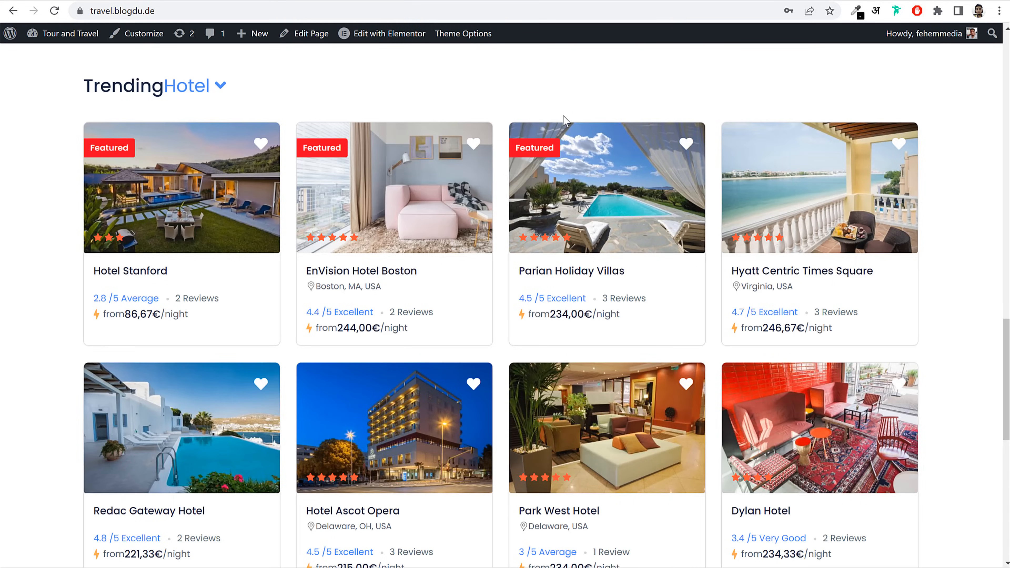
pyautogui.scroll(15, 505, 278)
pyautogui.click(440, 224)
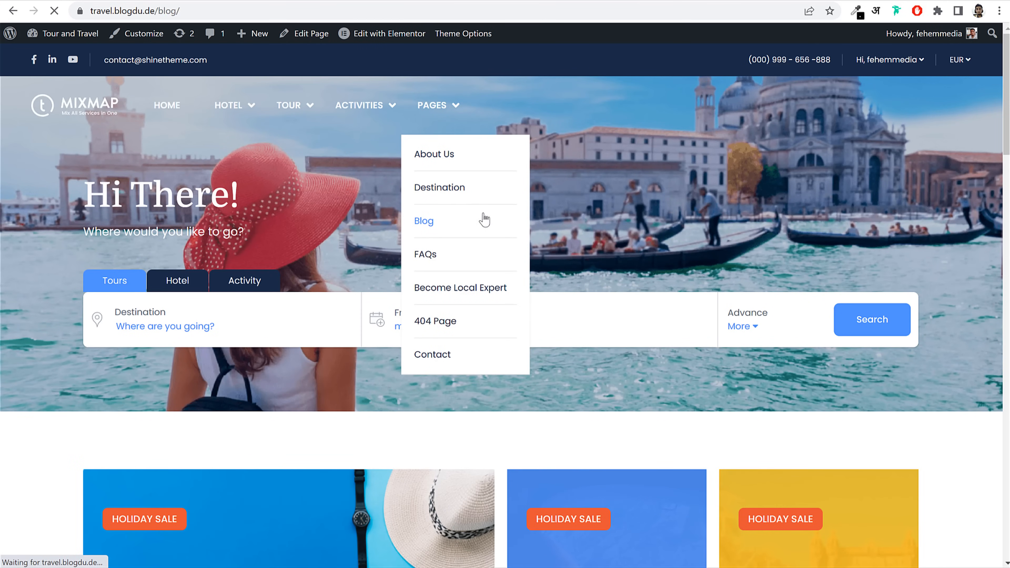
pyautogui.scroll(-10, 698, 251)
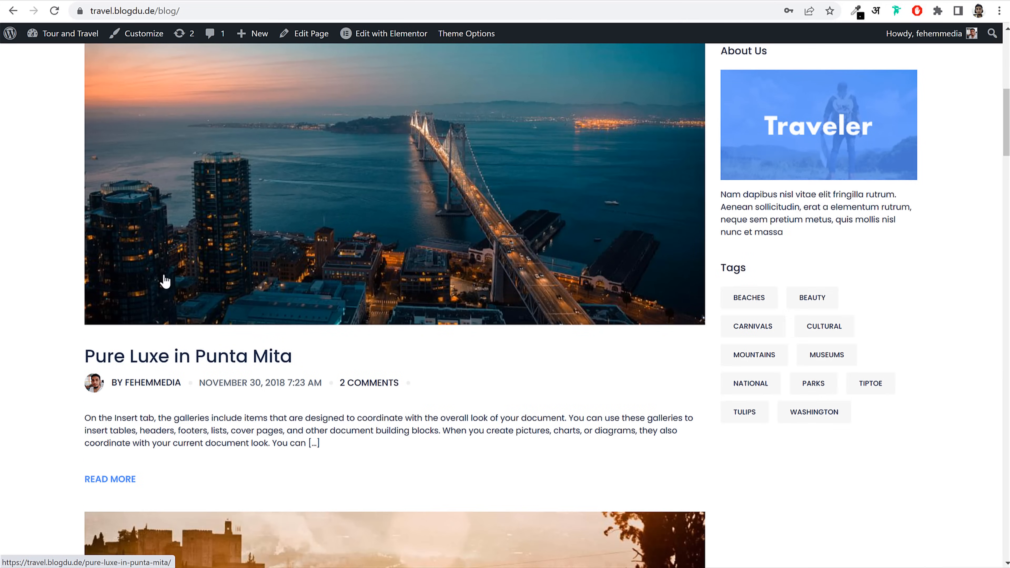
pyautogui.scroll(-12, 384, 334)
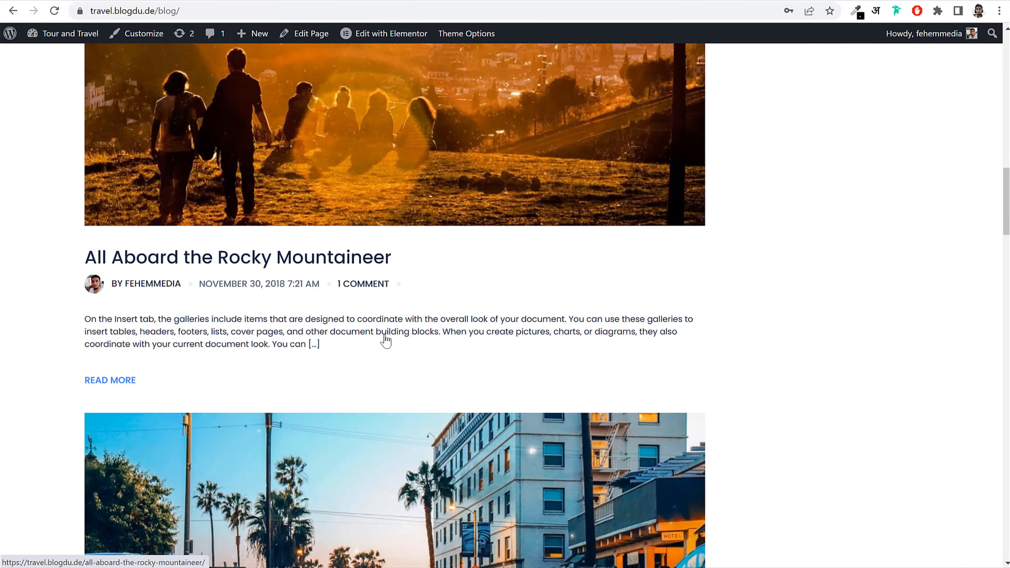
pyautogui.scroll(12, 384, 339)
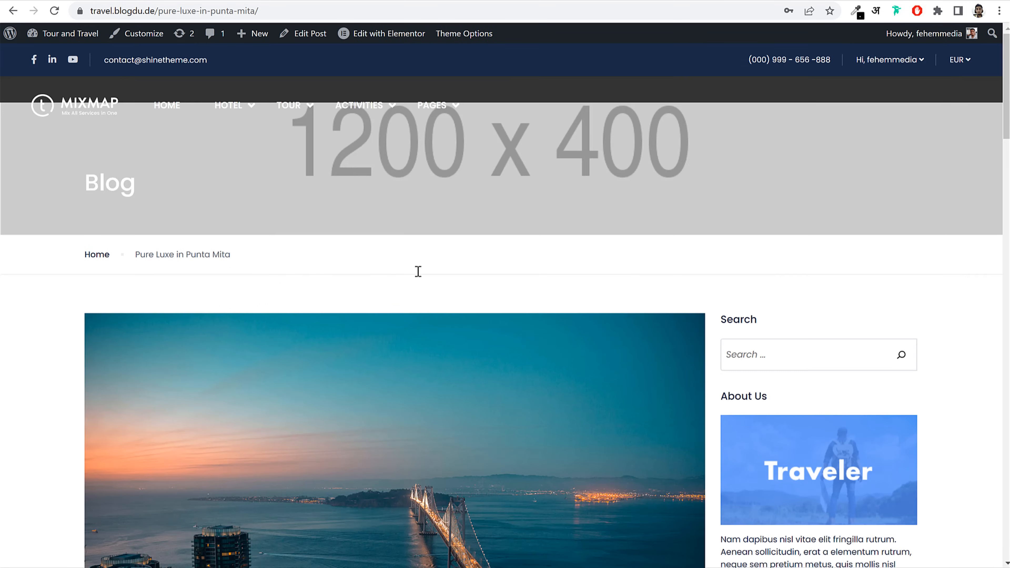
pyautogui.scroll(-15, 418, 271)
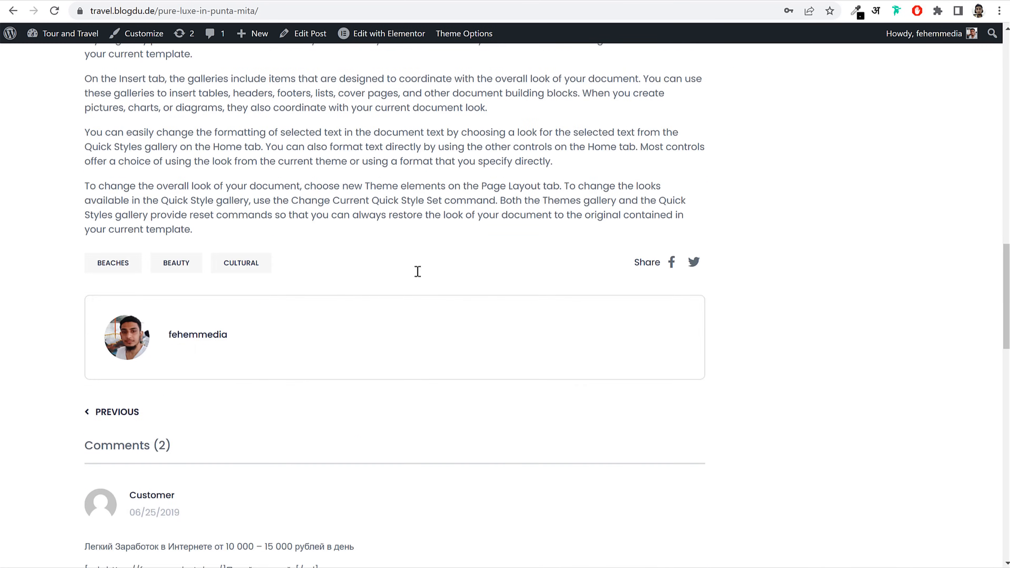
pyautogui.scroll(6, 418, 271)
pyautogui.scroll(10, 418, 271)
pyautogui.scroll(-5, 418, 271)
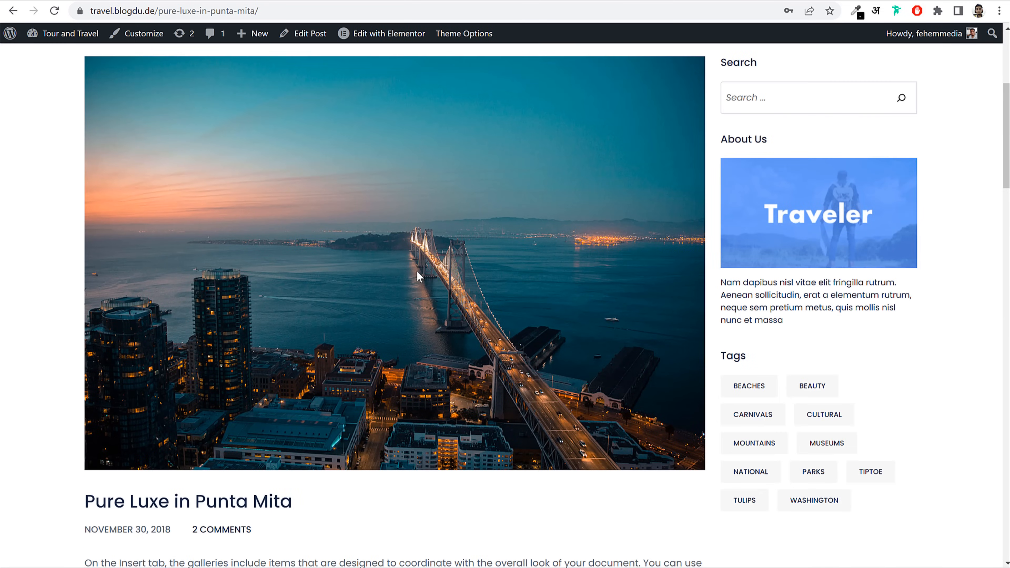
pyautogui.scroll(-3, 418, 275)
# - Select the front-end post's title, date and paragraphs, then open the admin All Posts list
pyautogui.moveTo(84, 246); pyautogui.dragTo(349, 266)
pyautogui.click(350, 266)
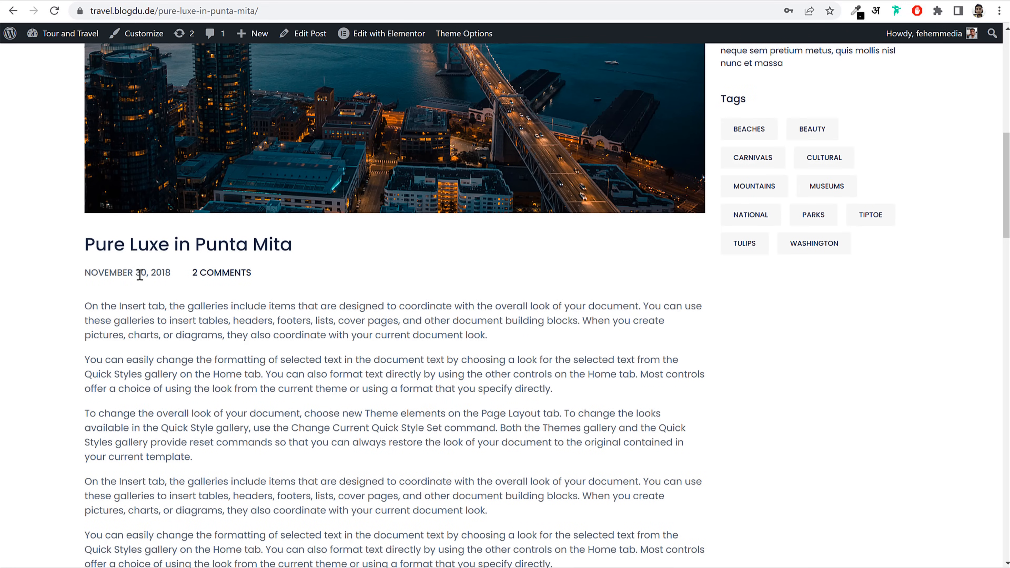
pyautogui.moveTo(168, 271); pyautogui.dragTo(99, 275)
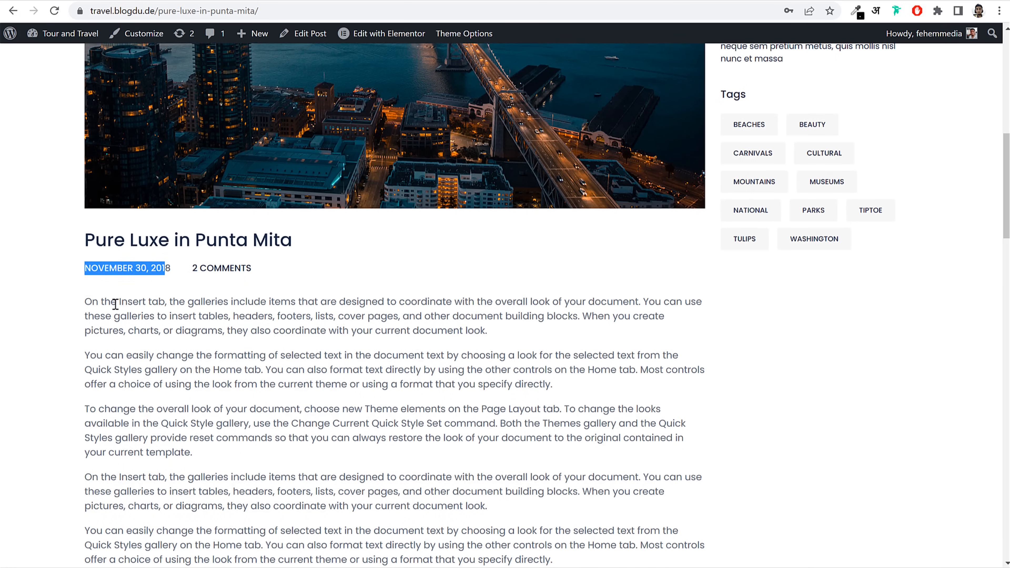
pyautogui.scroll(-5, 108, 300)
pyautogui.moveTo(86, 165); pyautogui.dragTo(356, 442)
pyautogui.click(355, 439)
pyautogui.scroll(-5, 353, 436)
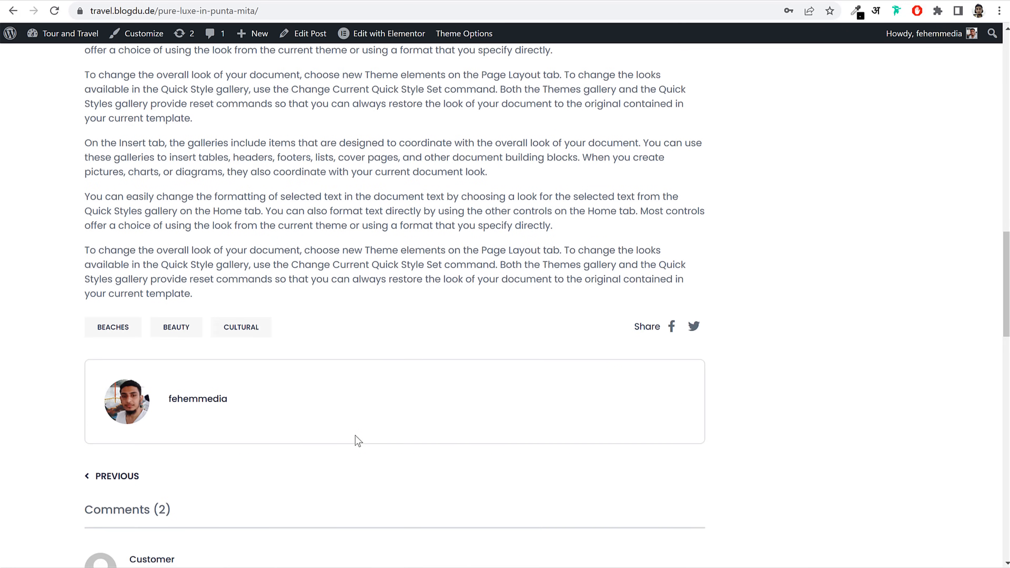
pyautogui.scroll(15, 354, 434)
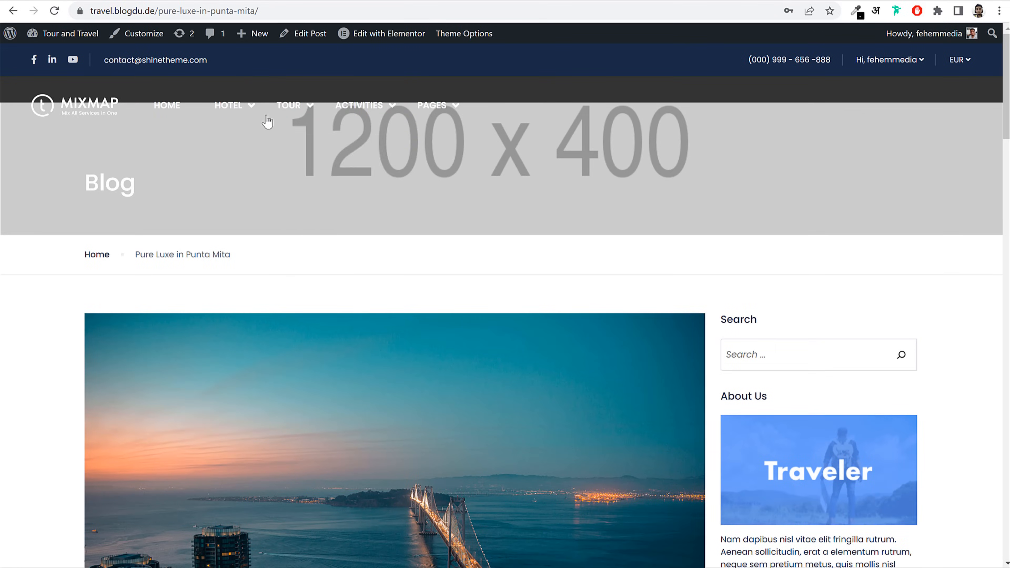
pyautogui.click(225, 1)
pyautogui.click(58, 140)
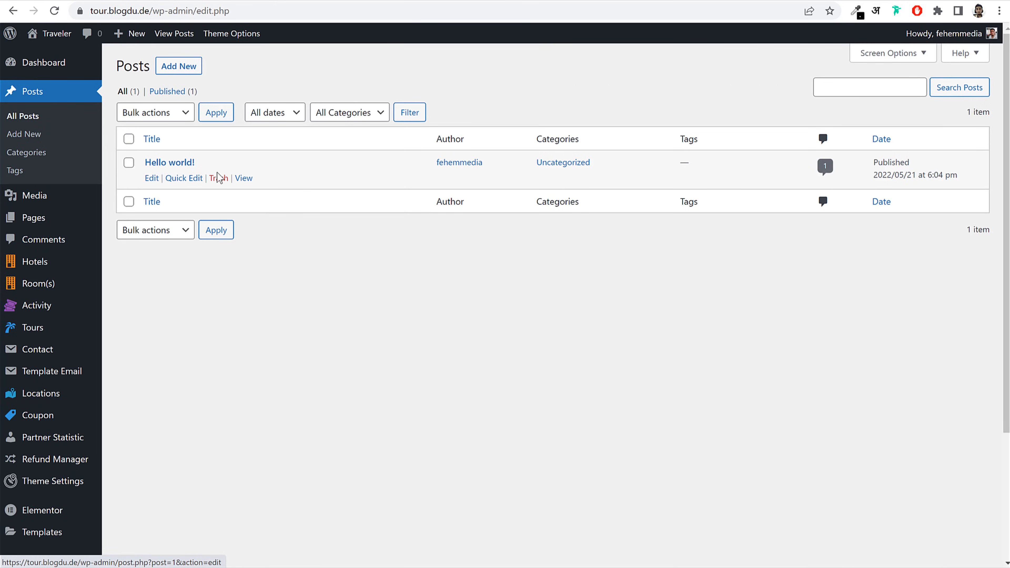
# - Trash Hello world!, start a new post and paste in the title Pure Luxe in Punta Mita
pyautogui.click(218, 178)
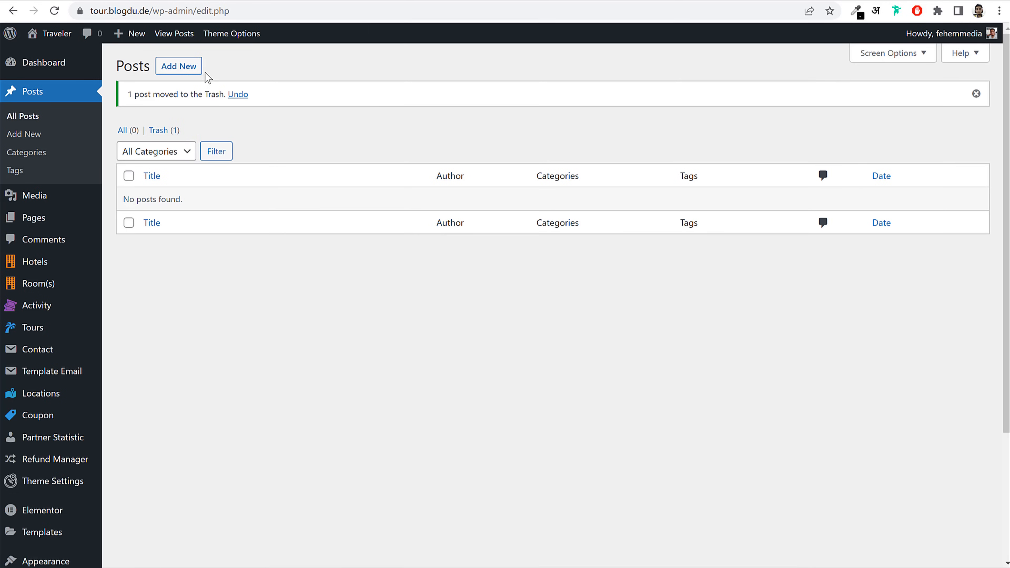
pyautogui.click(187, 67)
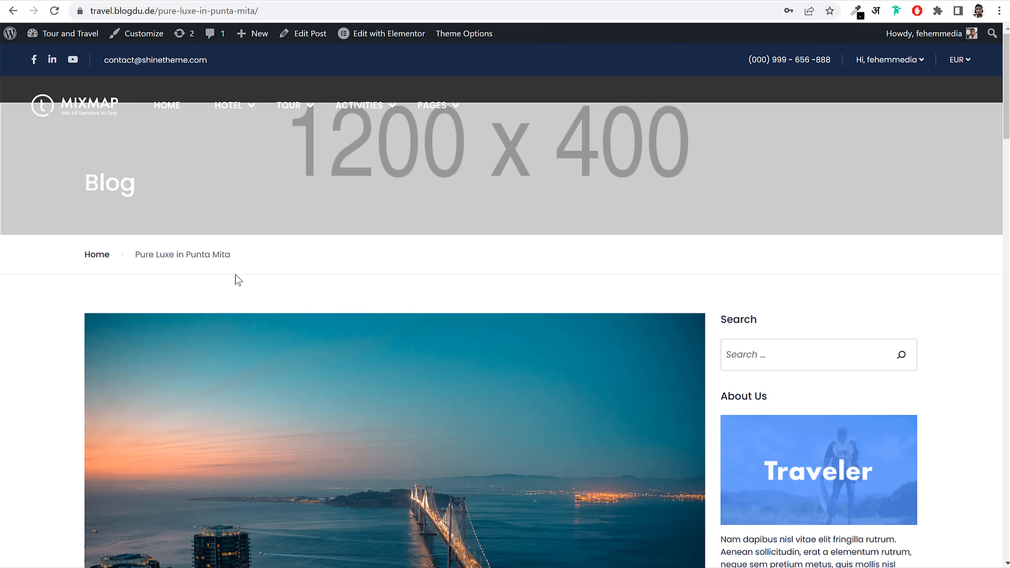
pyautogui.scroll(-6, 301, 281)
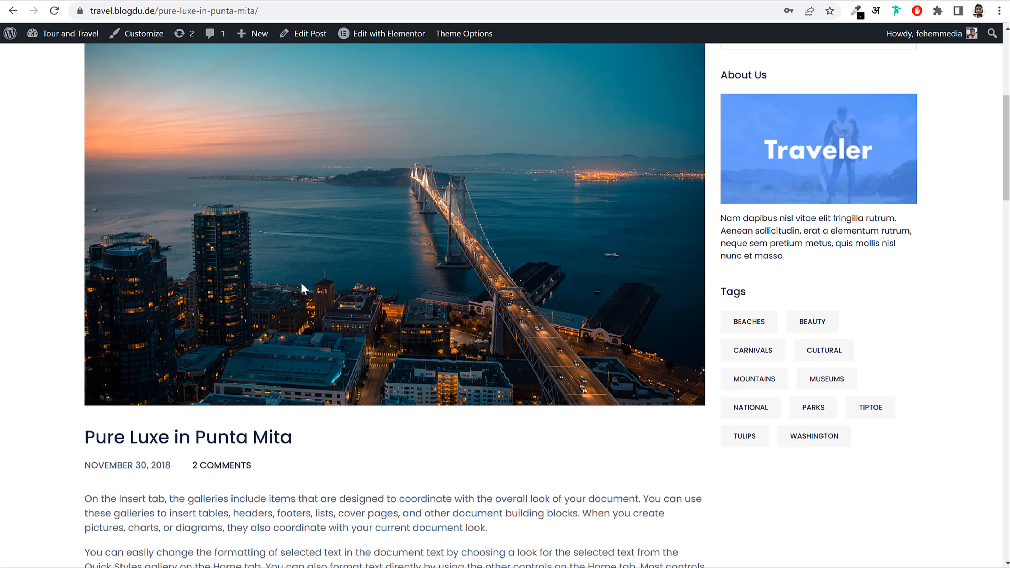
pyautogui.scroll(-5, 301, 282)
pyautogui.tripleClick(237, 175)
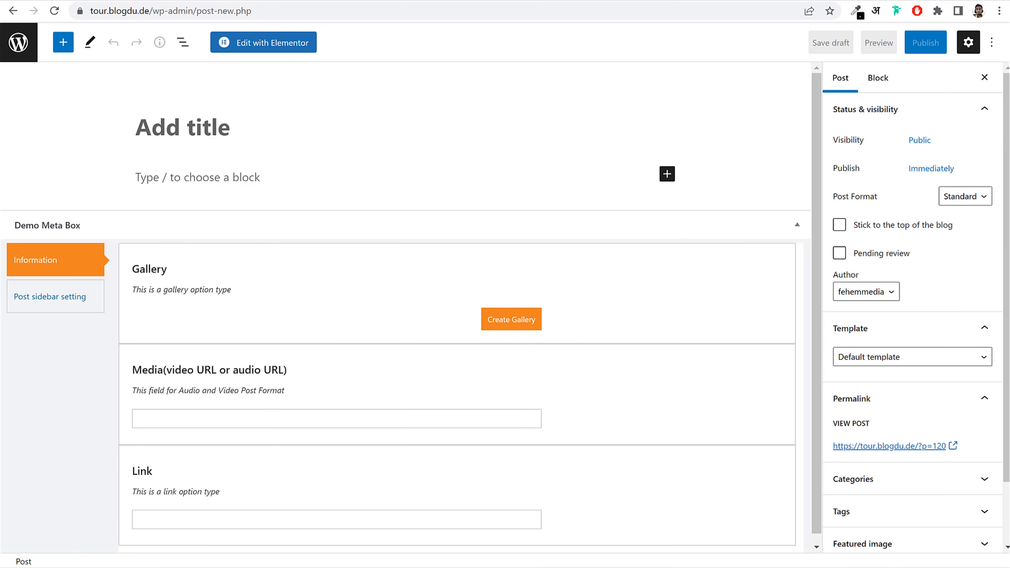
pyautogui.write('Pure Luxe in Punta Mita')
pyautogui.tripleClick(244, 132)
pyautogui.hotkey('ctrl', 'c')
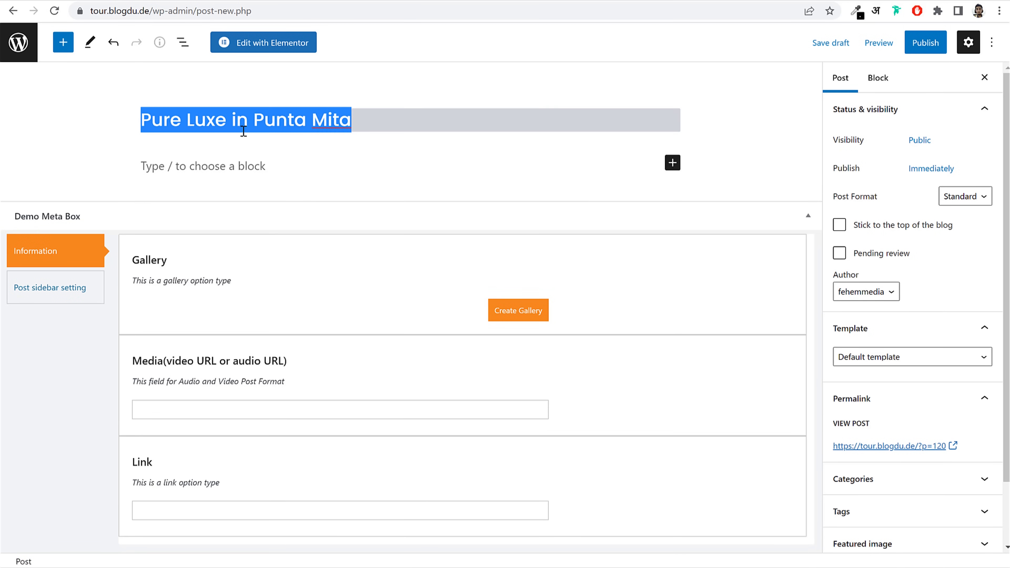
pyautogui.press('BackSpace')
pyautogui.hotkey('ctrl', 'v')
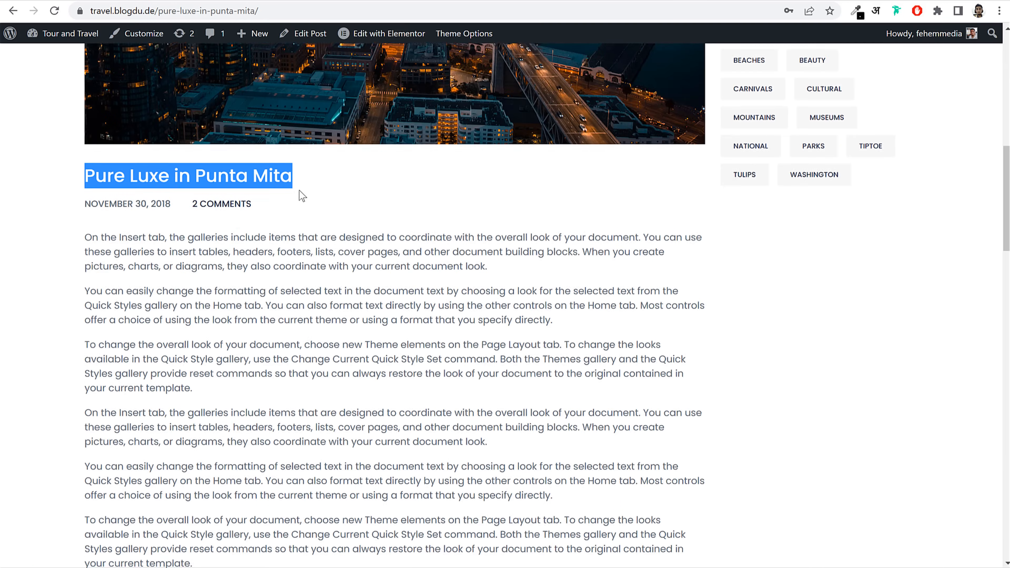
# - Paste the copied demo paragraphs into the new post's body
pyautogui.scroll(-2, 303, 196)
pyautogui.moveTo(89, 176); pyautogui.dragTo(648, 202)
pyautogui.hotkey('ctrl', 'c')
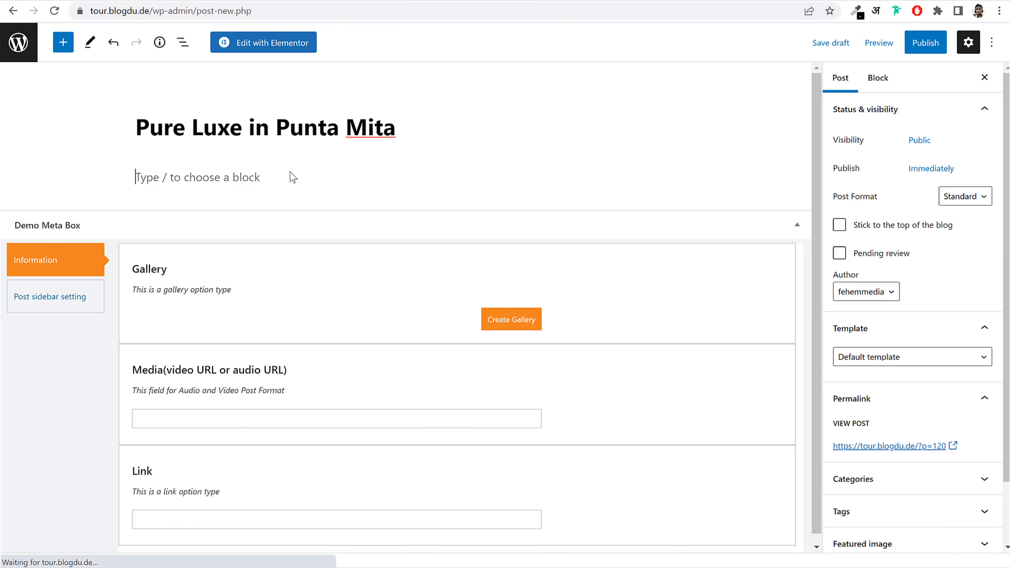
pyautogui.click(290, 172)
pyautogui.hotkey('ctrl', 'v')
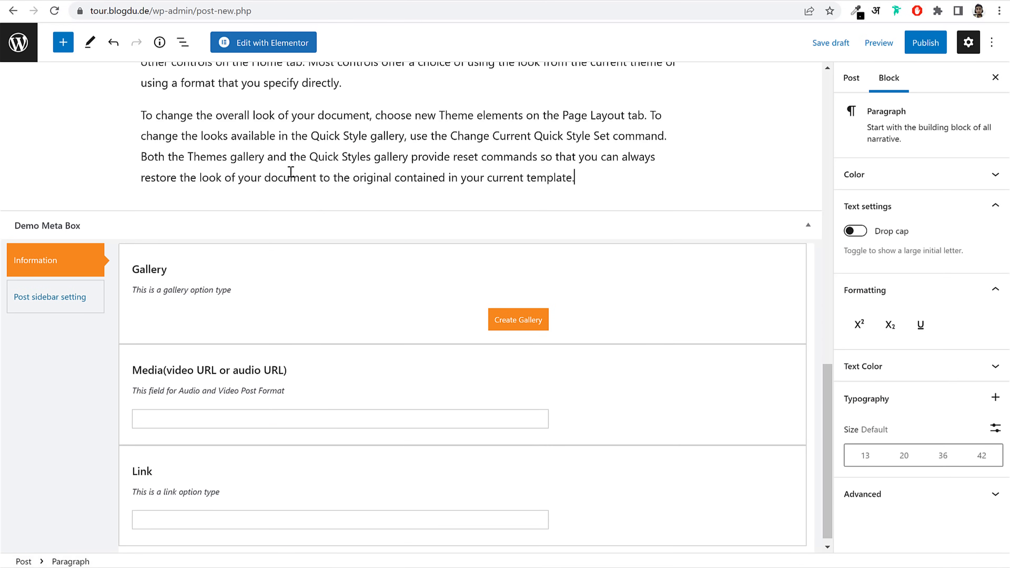
pyautogui.scroll(5, 638, 358)
pyautogui.scroll(3, 652, 346)
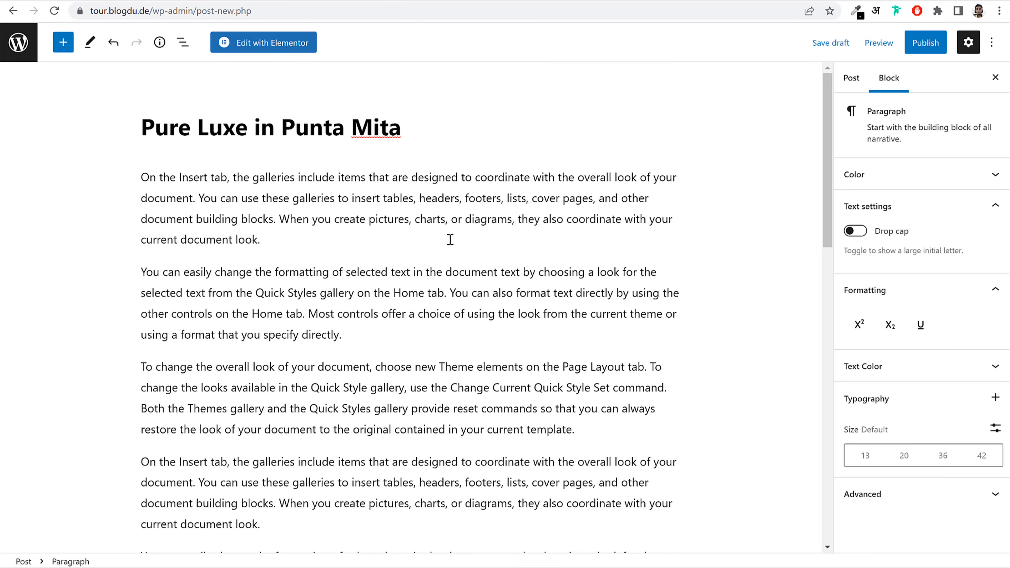
pyautogui.scroll(-10, 357, 278)
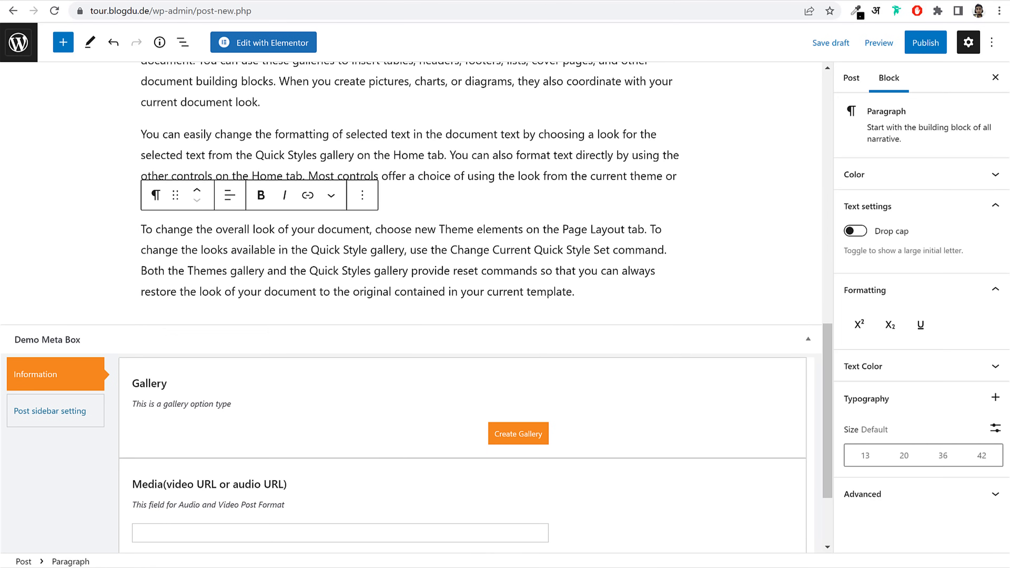
# - Search the block library for 'image' and place an Image block below the last paragraph
pyautogui.click(63, 42)
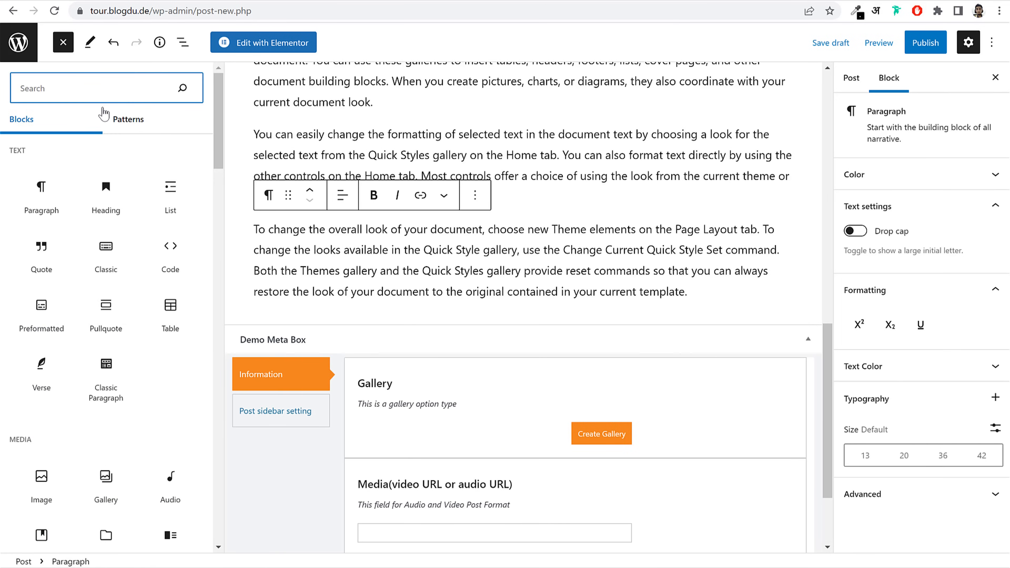
pyautogui.write('imkg')
pyautogui.press('BackSpace')
pyautogui.press('BackSpace')
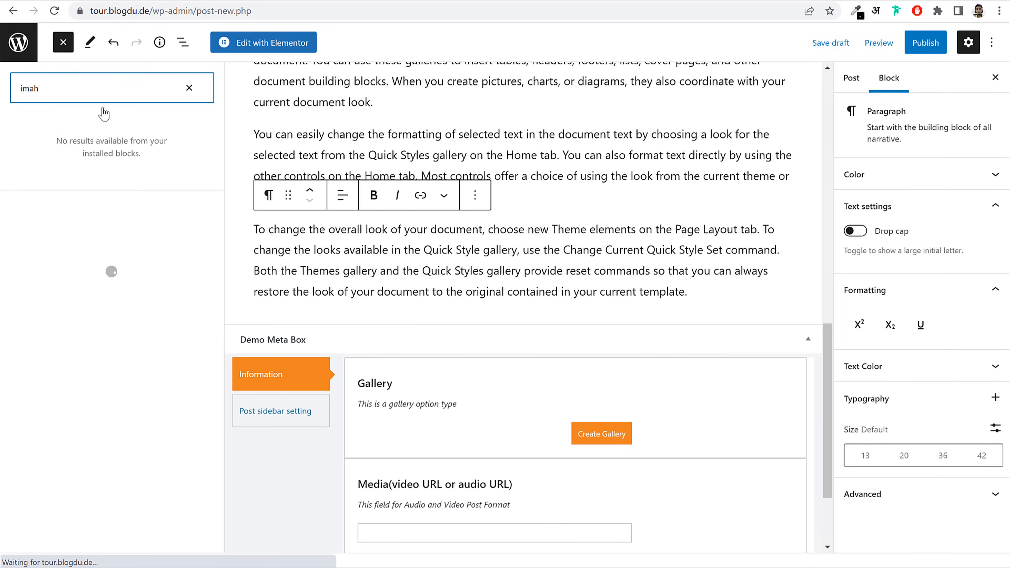
pyautogui.write('ga')
pyautogui.press('BackSpace')
pyautogui.press('BackSpace')
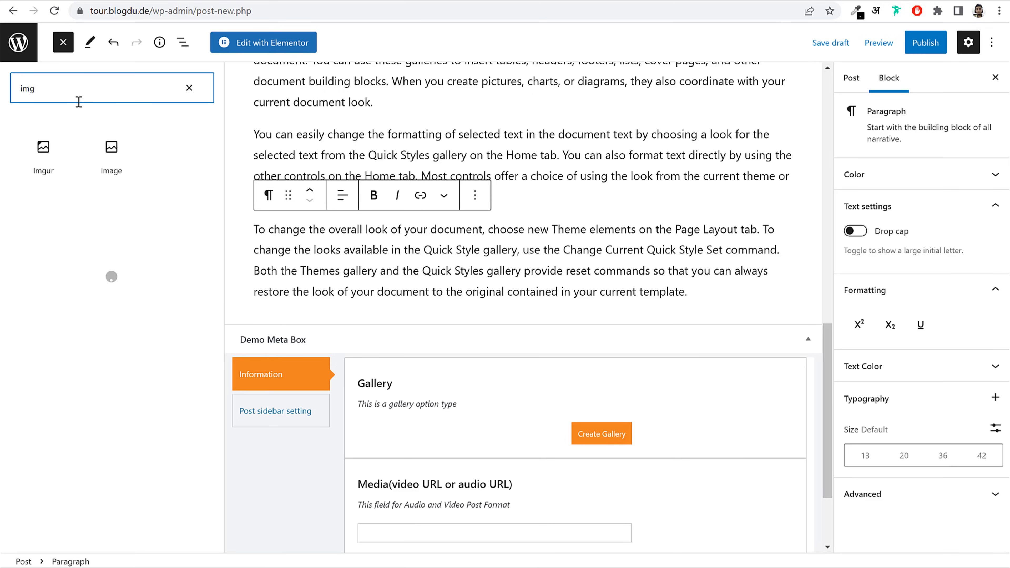
pyautogui.write('age')
pyautogui.moveTo(42, 156); pyautogui.dragTo(520, 301)
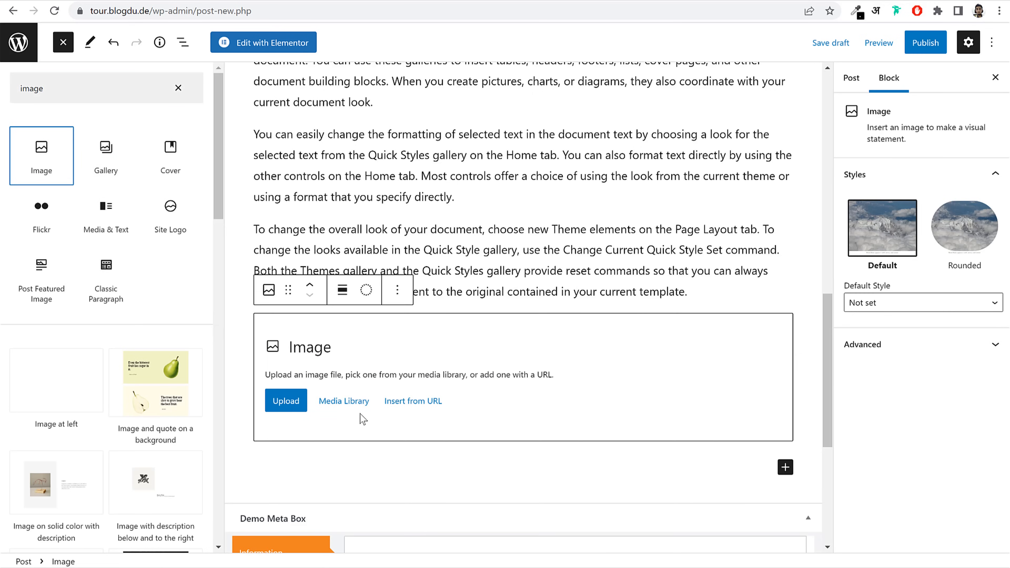
# - Insert the palm-and-mountain image bg_hero_heading_1 from the Media Library
pyautogui.click(354, 399)
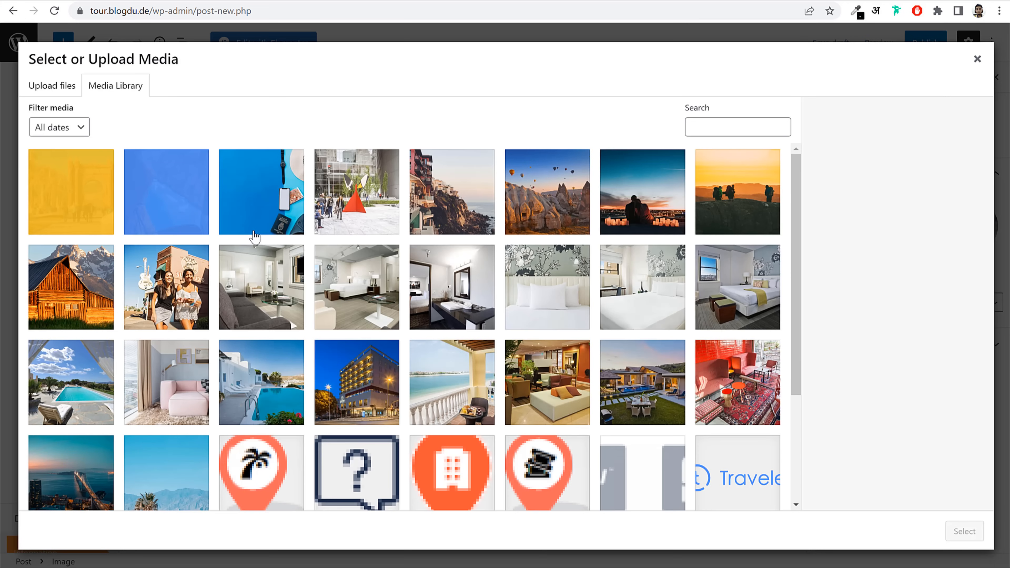
pyautogui.click(168, 304)
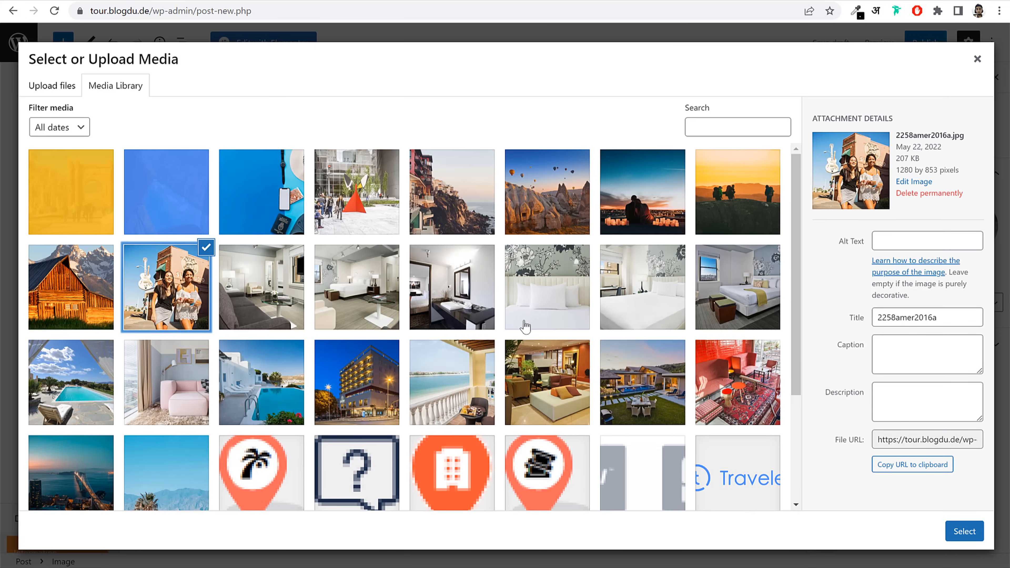
pyautogui.scroll(-2, 541, 315)
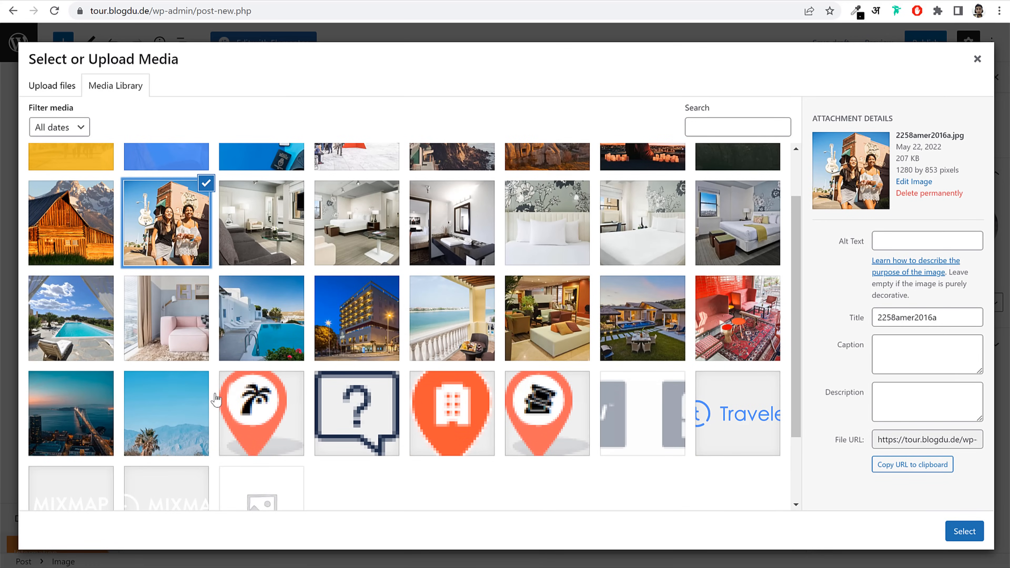
pyautogui.click(204, 399)
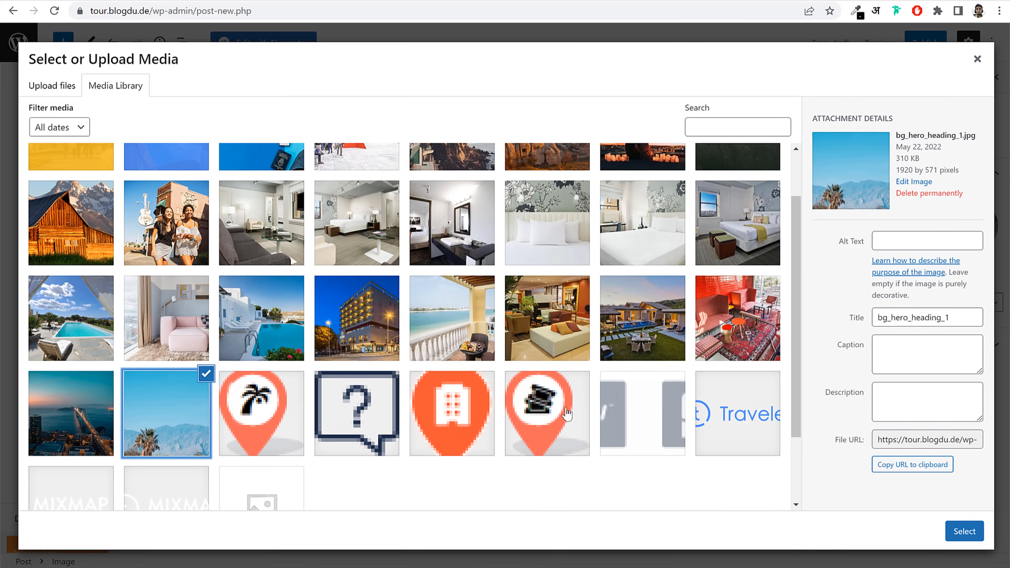
pyautogui.click(969, 533)
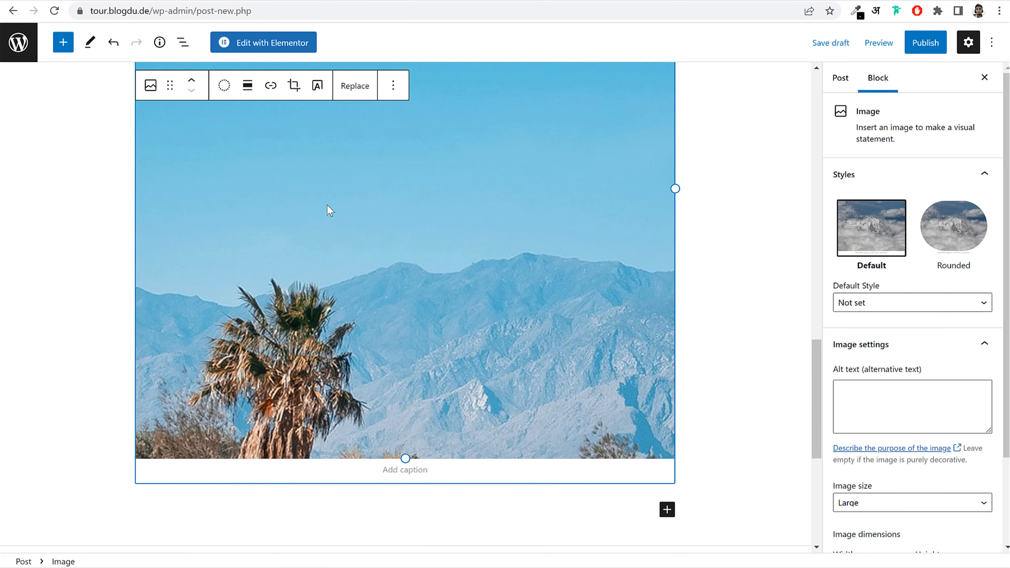
# - Set the image size to Full Size (1920×571) and start publishing the post
pyautogui.scroll(-3, 901, 179)
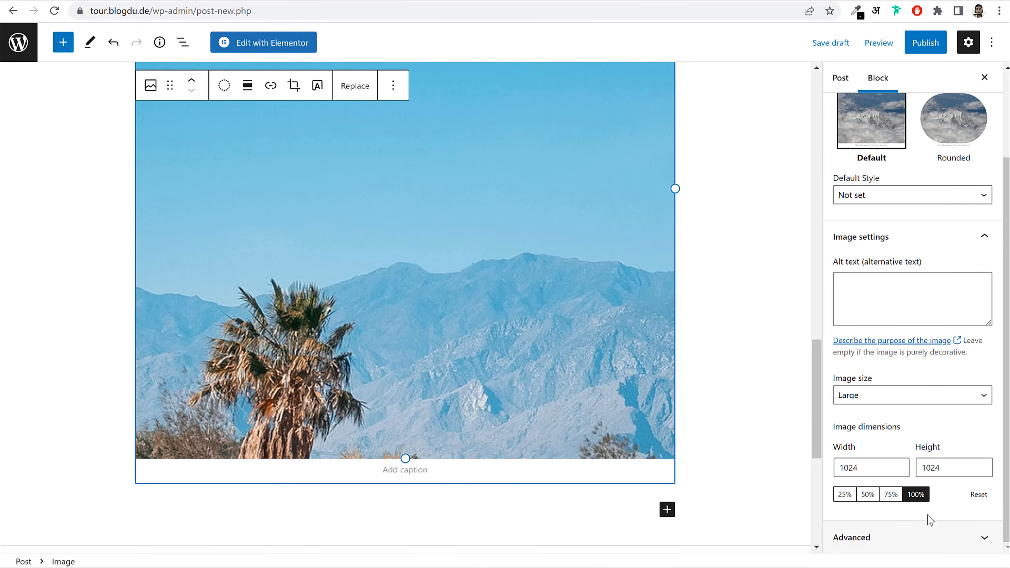
pyautogui.click(906, 403)
pyautogui.click(888, 443)
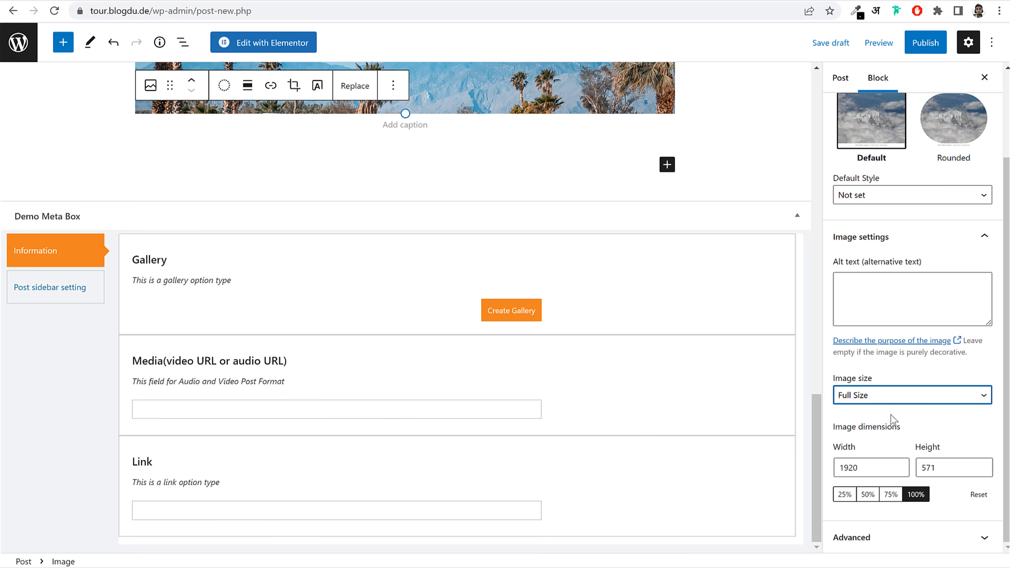
pyautogui.scroll(3, 891, 416)
pyautogui.scroll(8, 630, 367)
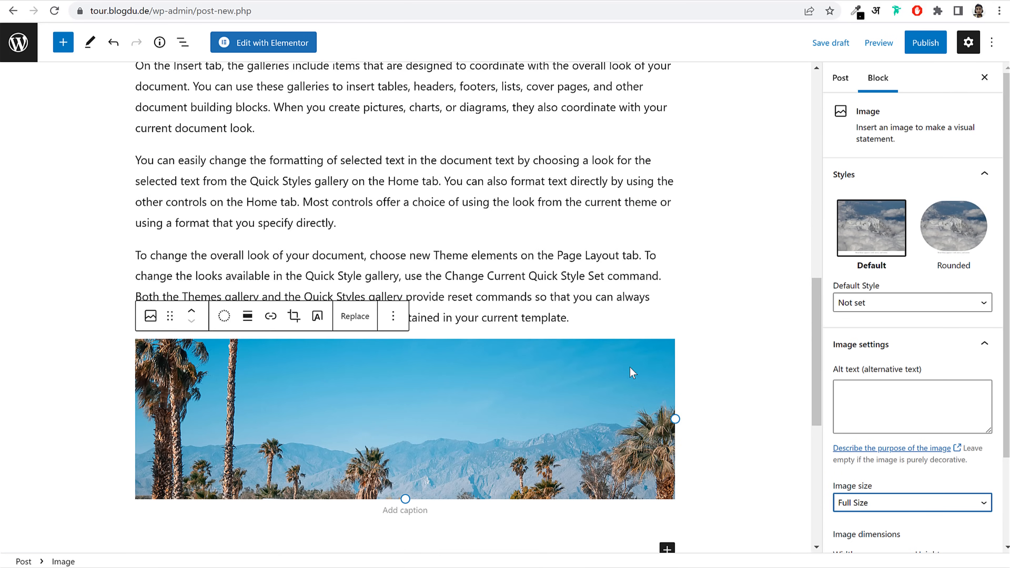
pyautogui.click(939, 46)
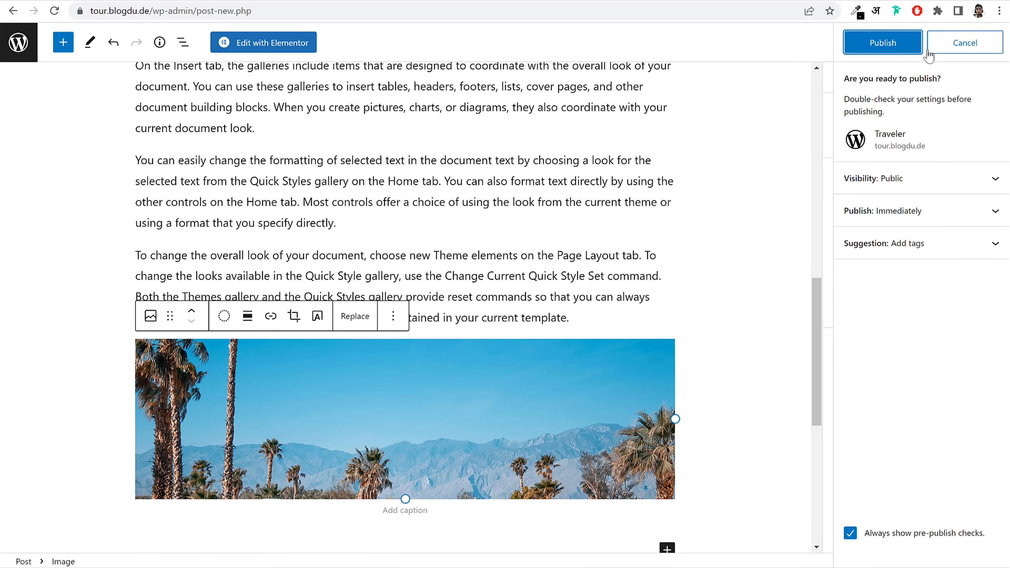
# - Confirm publishing the post and dismiss the post-published summary
pyautogui.click(900, 49)
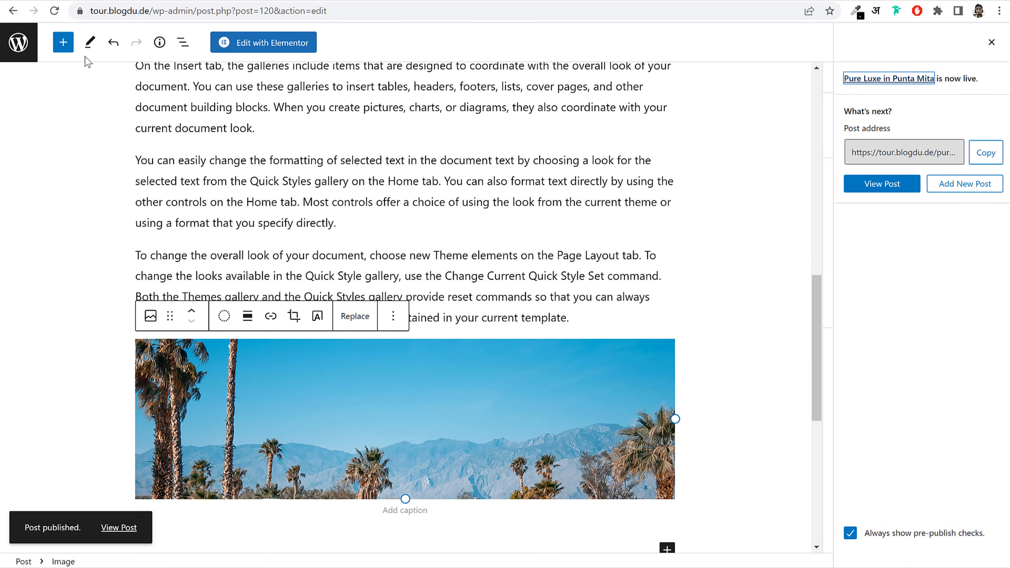
pyautogui.click(63, 42)
pyautogui.scroll(-5, 137, 269)
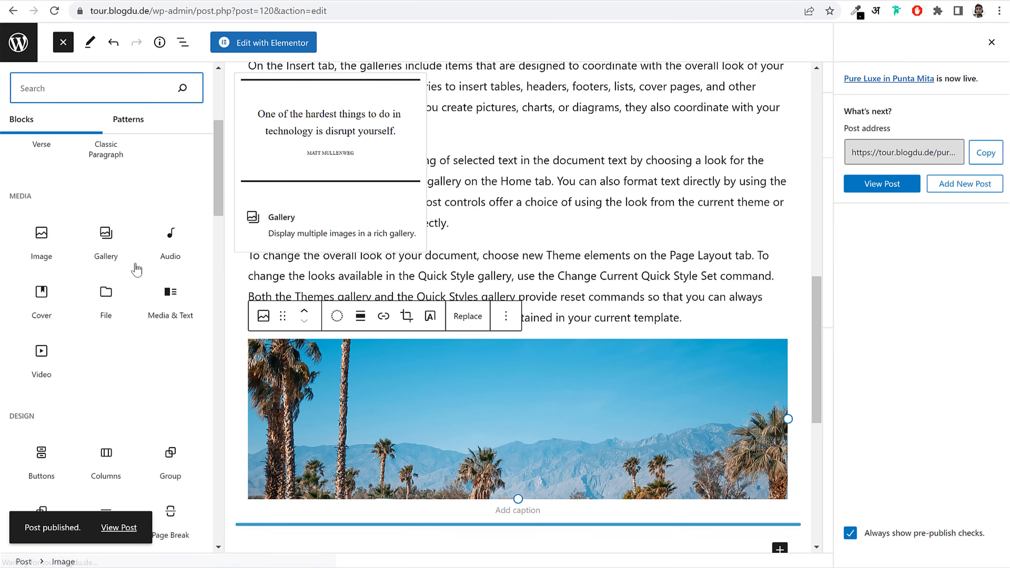
pyautogui.scroll(-5, 136, 270)
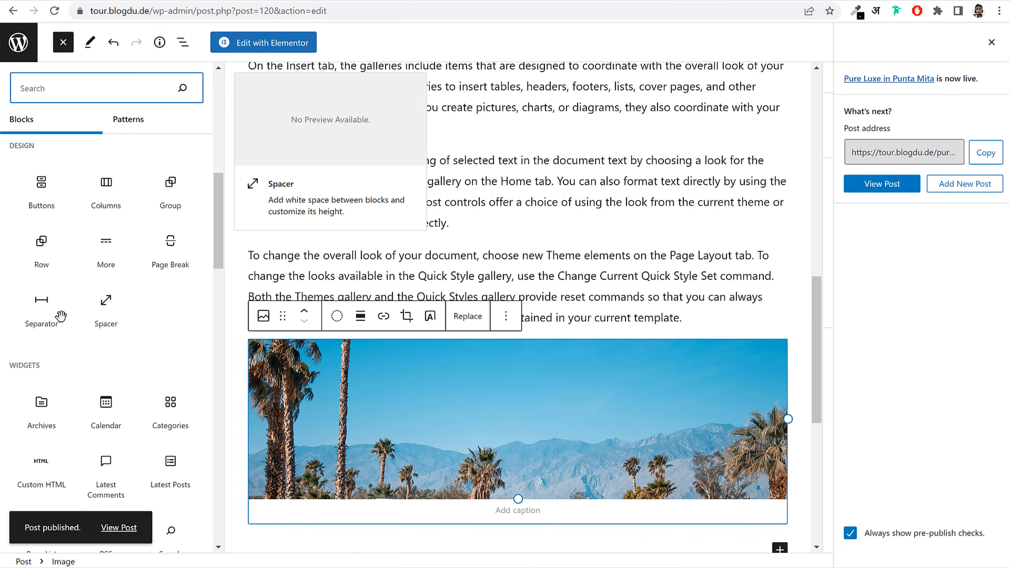
pyautogui.scroll(-5, 61, 317)
pyautogui.scroll(10, 99, 324)
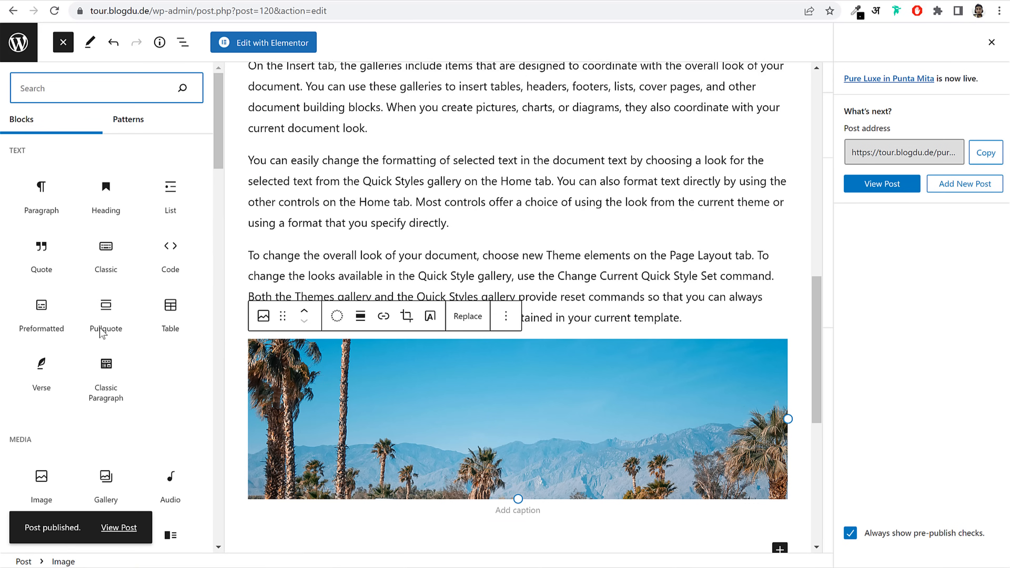
pyautogui.click(450, 202)
pyautogui.scroll(5, 772, 243)
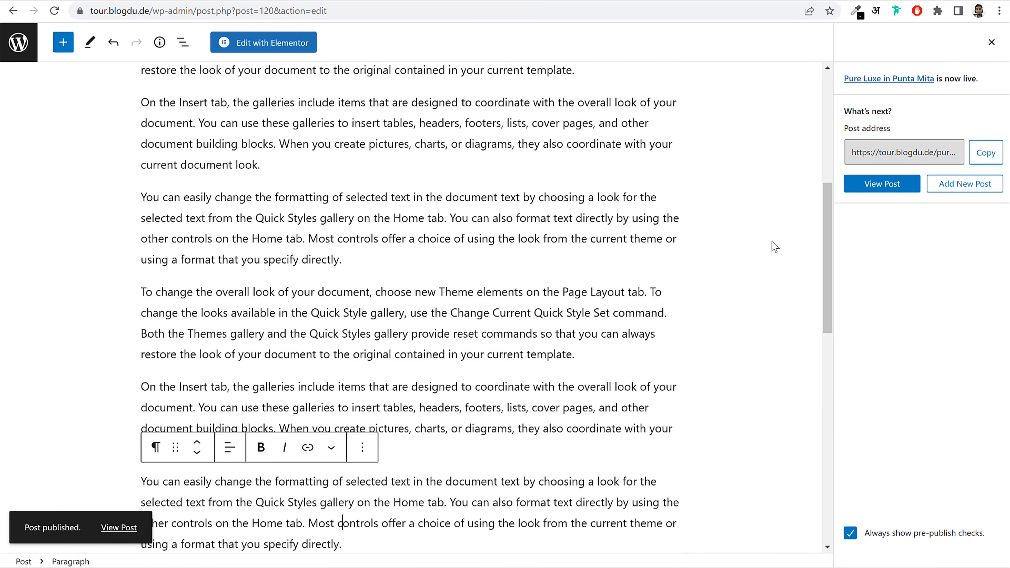
pyautogui.click(990, 43)
# - Create a Tour Guide category for the post and remove it from Uncategorized
pyautogui.click(858, 89)
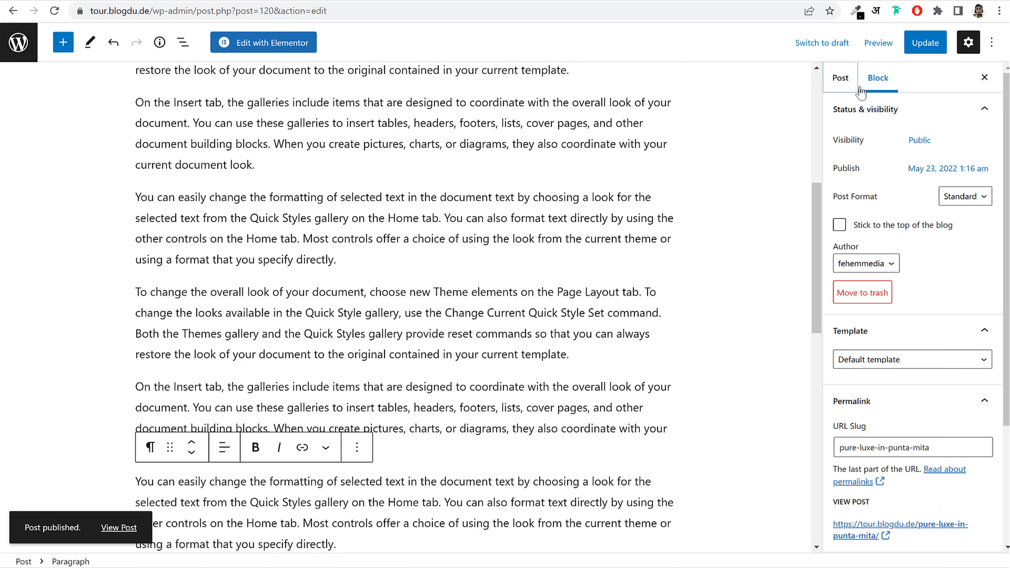
pyautogui.scroll(-4, 870, 227)
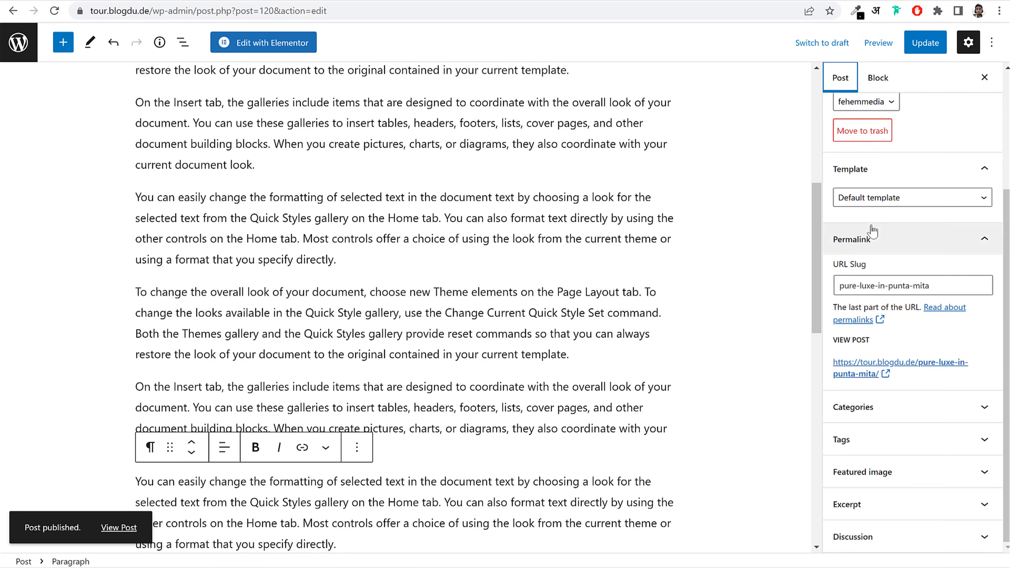
pyautogui.click(893, 405)
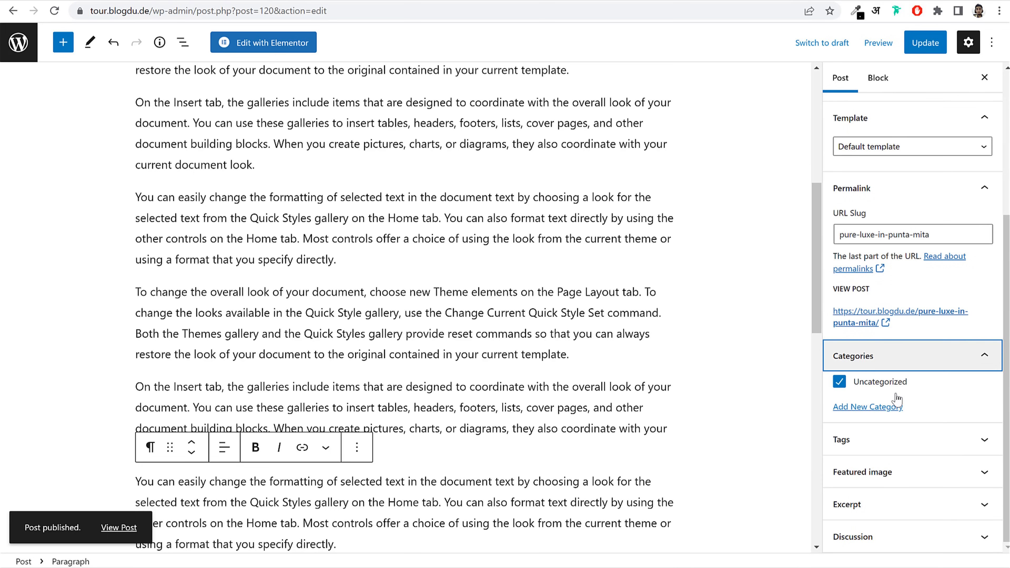
pyautogui.click(878, 405)
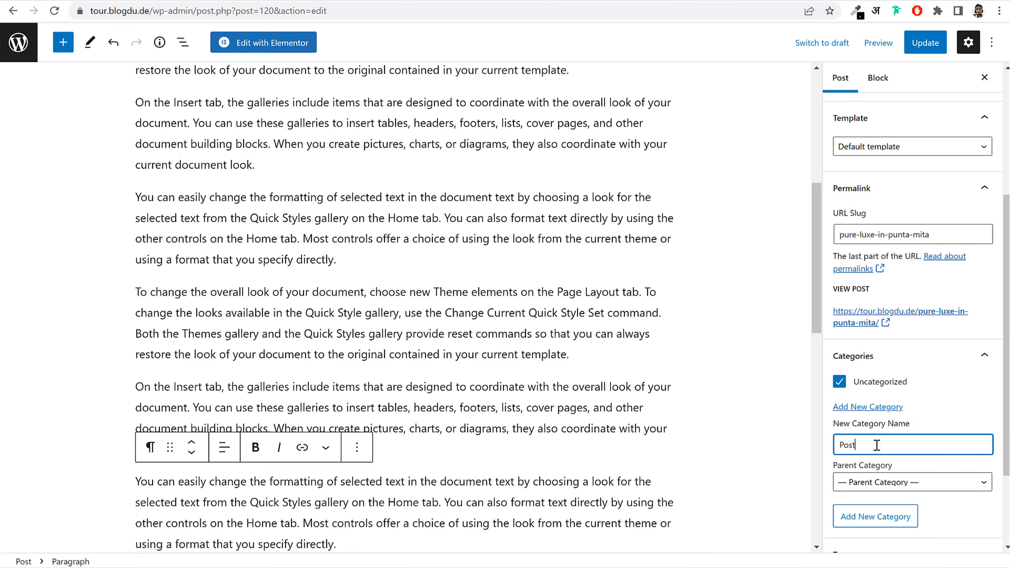
pyautogui.scroll(8, 670, 473)
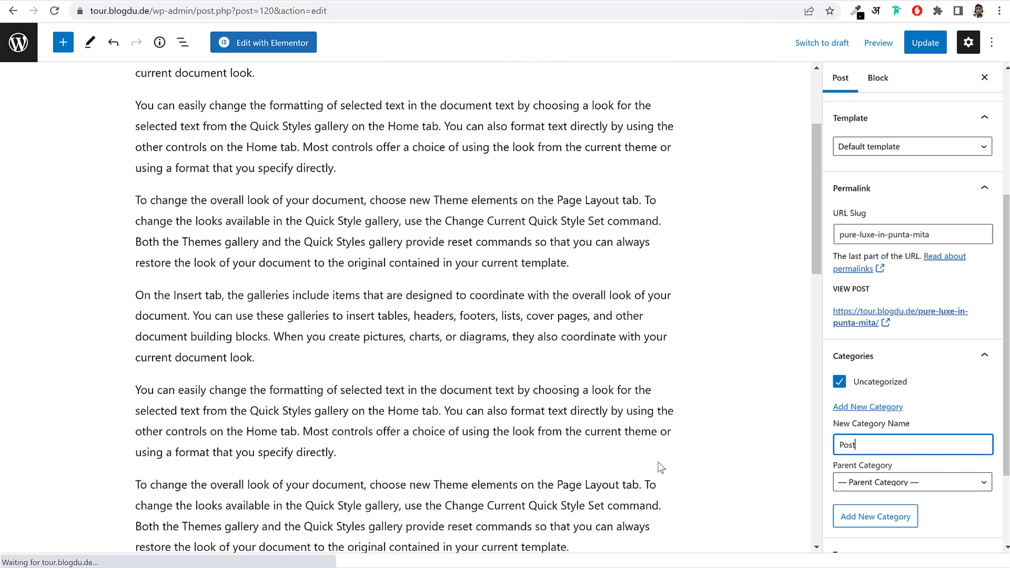
pyautogui.scroll(-5, 701, 413)
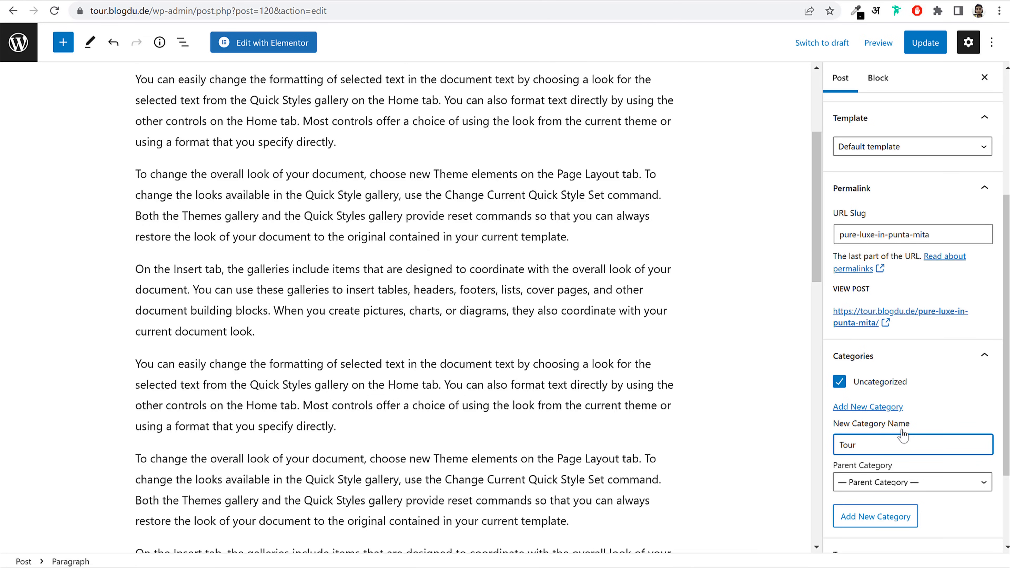
pyautogui.write('uide')
pyautogui.click(867, 517)
pyautogui.click(840, 400)
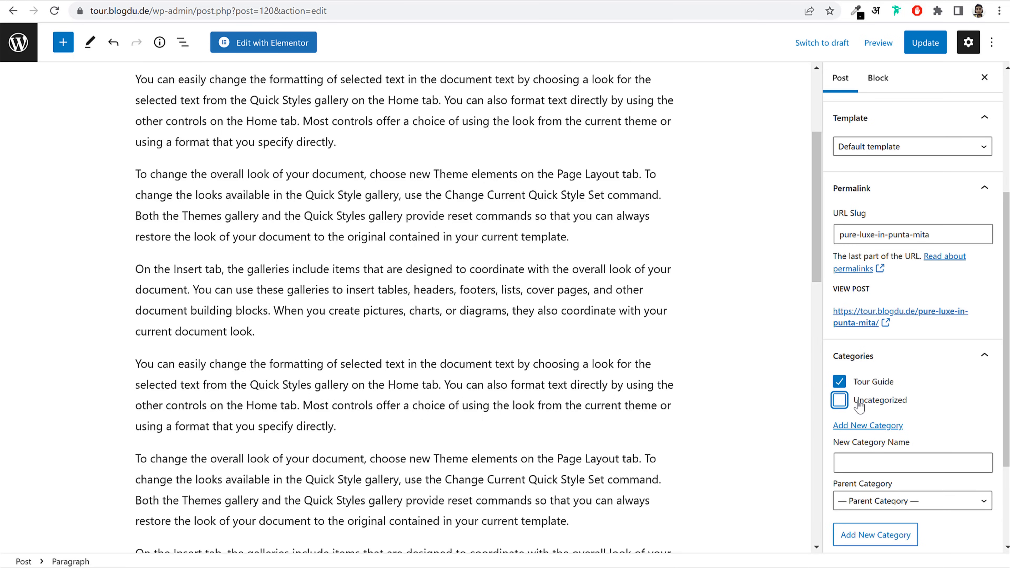
pyautogui.scroll(-3, 913, 404)
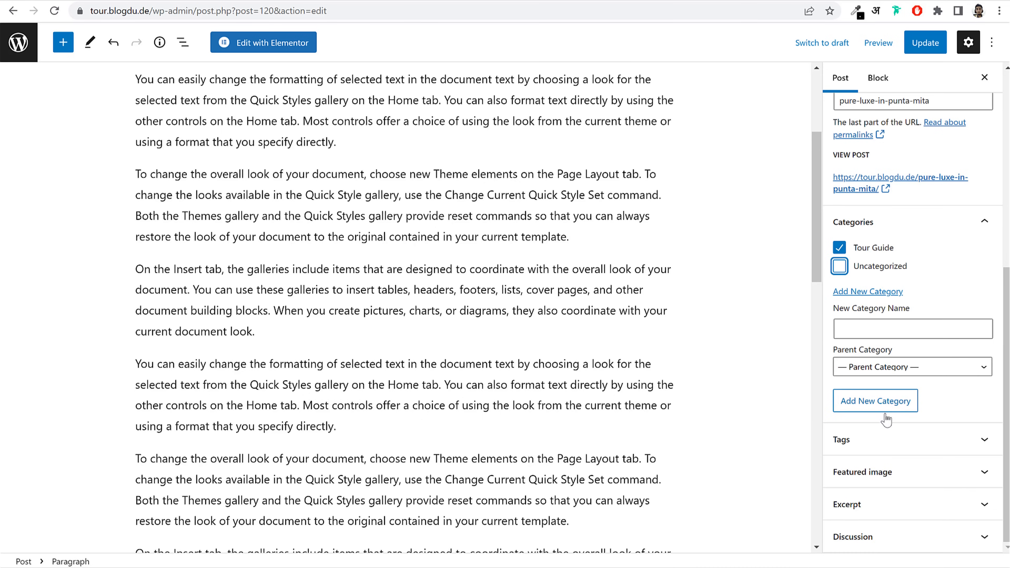
pyautogui.click(871, 473)
# - Make the hikers-at-sunset photo the featured image and update the post
pyautogui.click(891, 440)
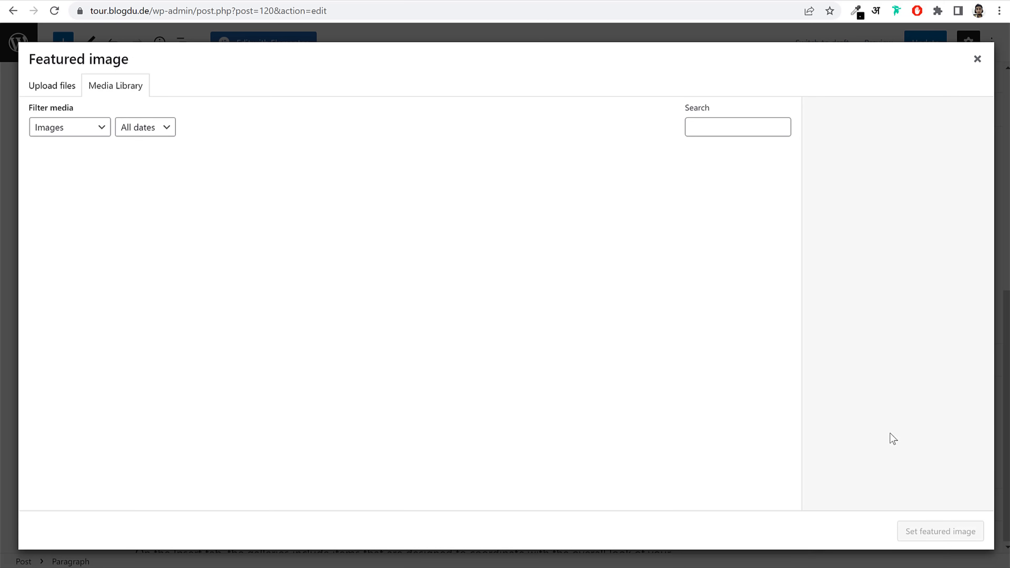
pyautogui.click(266, 297)
pyautogui.scroll(-1, 656, 387)
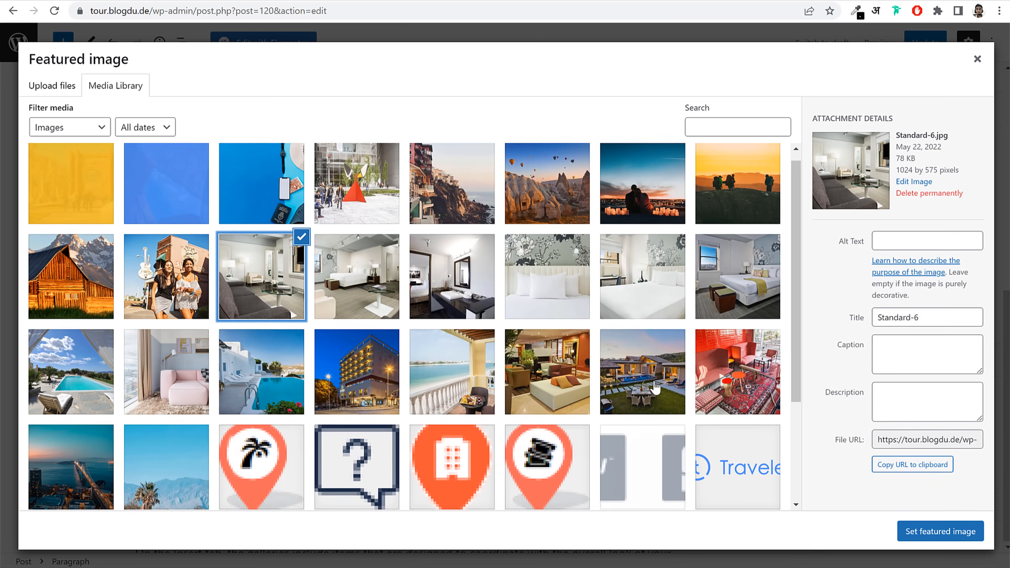
pyautogui.scroll(-4, 656, 387)
pyautogui.scroll(4, 334, 370)
pyautogui.click(85, 457)
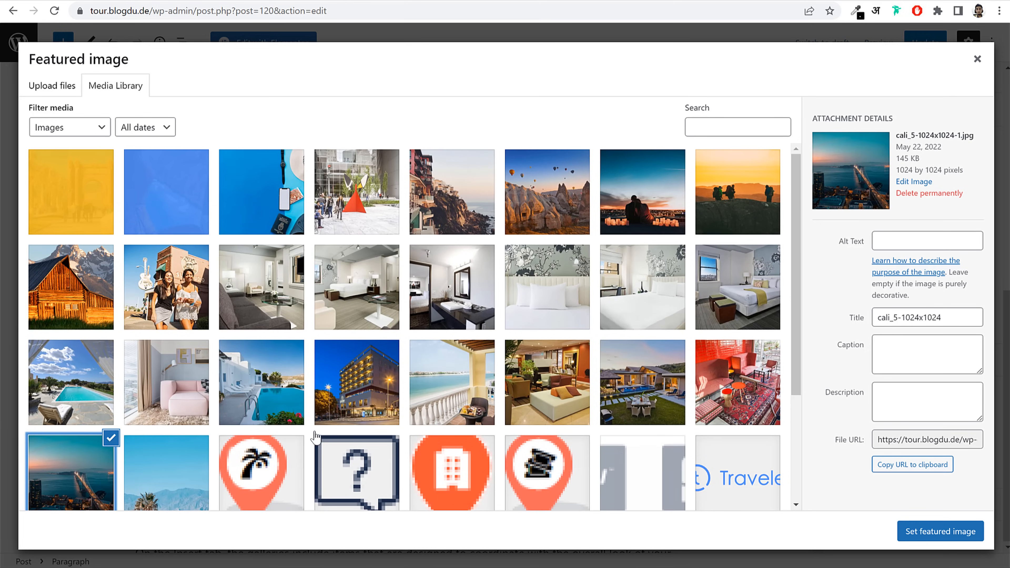
pyautogui.click(700, 221)
pyautogui.click(950, 538)
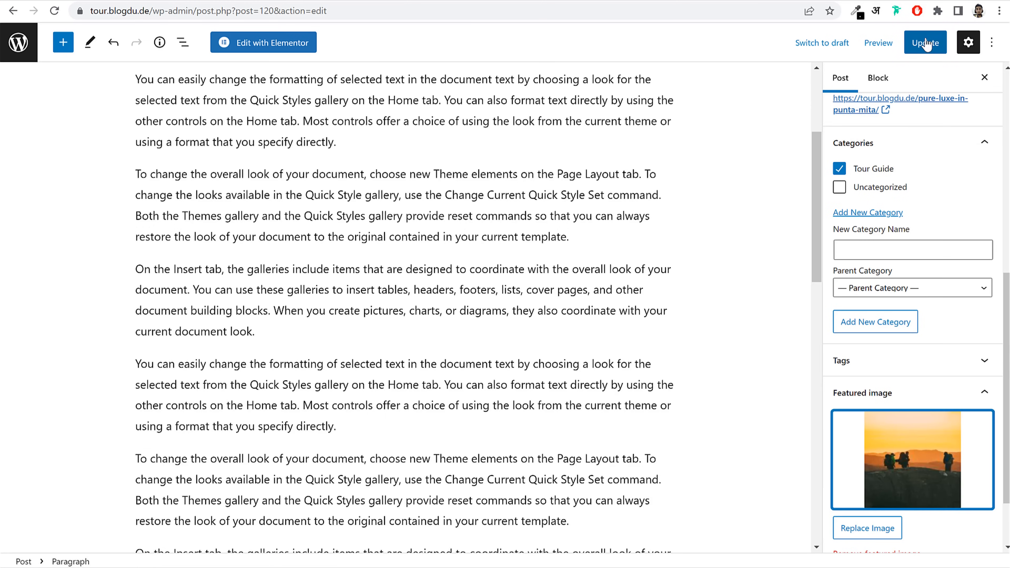
pyautogui.click(918, 42)
# - Leave the editor for the Posts list, then go to the Pages list
pyautogui.keyDown('ctrl'); pyautogui.click(111, 530); pyautogui.keyUp('ctrl')
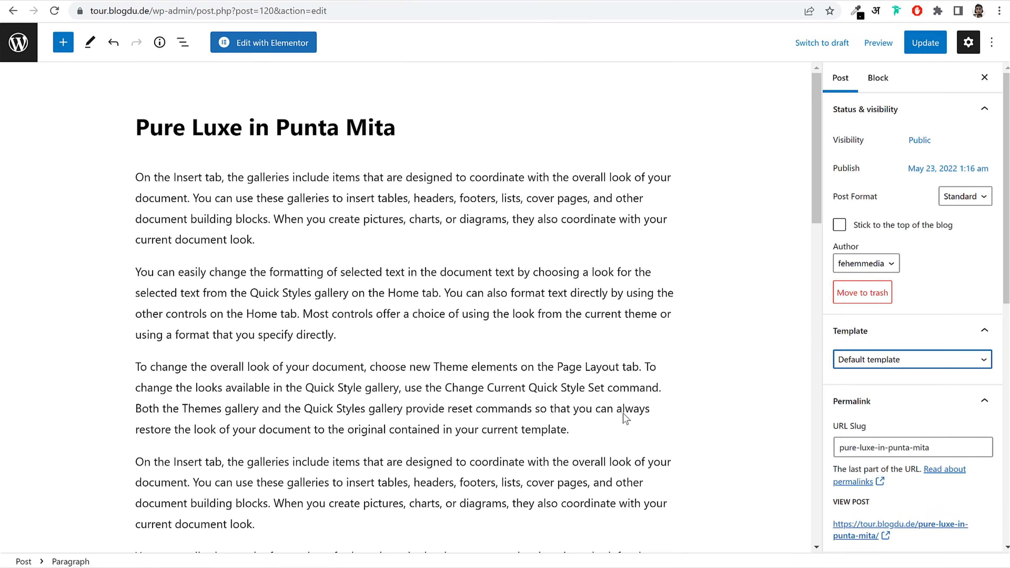
pyautogui.click(19, 42)
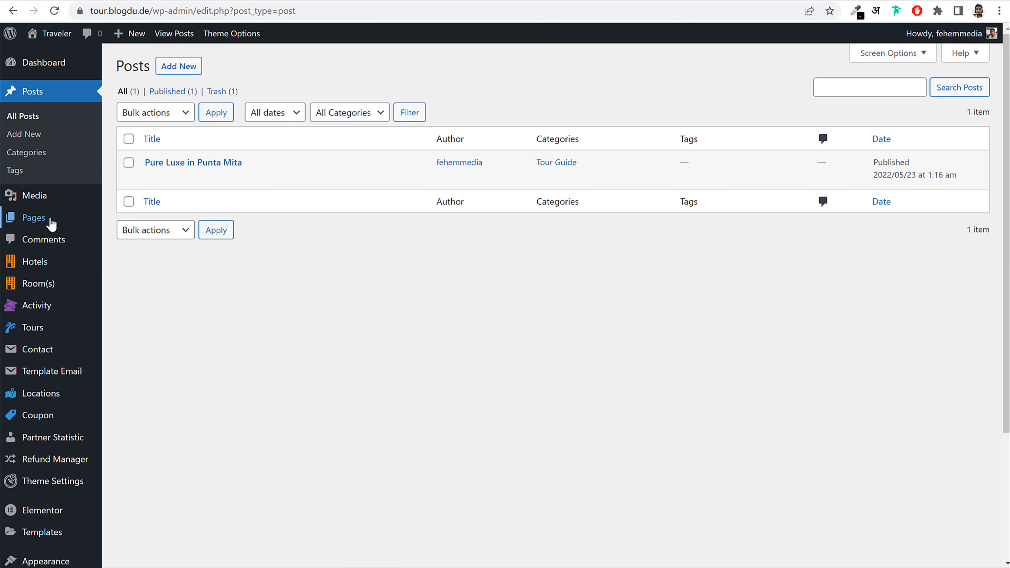
pyautogui.click(49, 220)
pyautogui.scroll(-5, 354, 307)
pyautogui.scroll(-5, 354, 307)
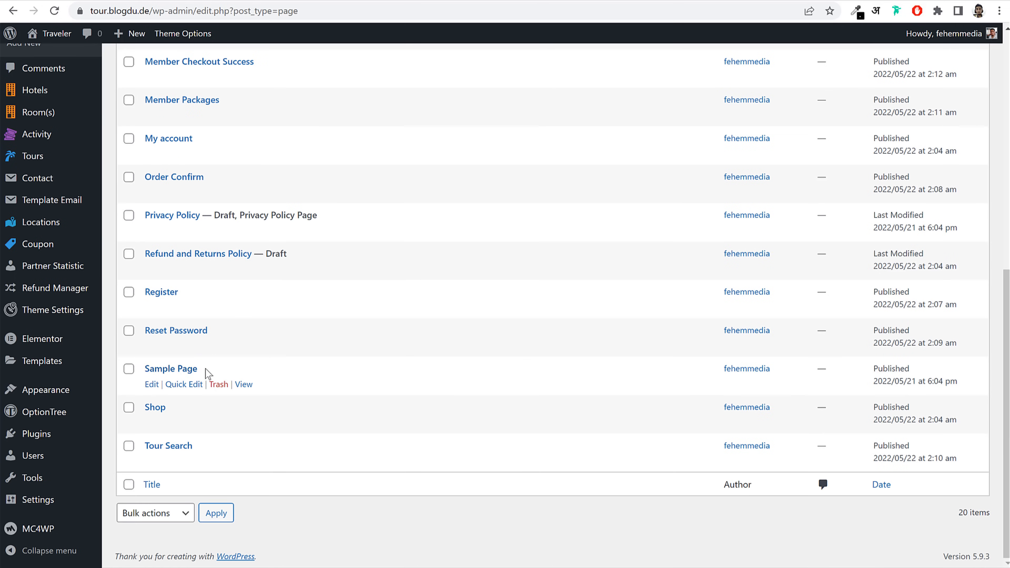
# - Trash the default Sample Page, leaving 19 pages in the list
pyautogui.moveTo(207, 373); pyautogui.dragTo(132, 375)
pyautogui.click(223, 386)
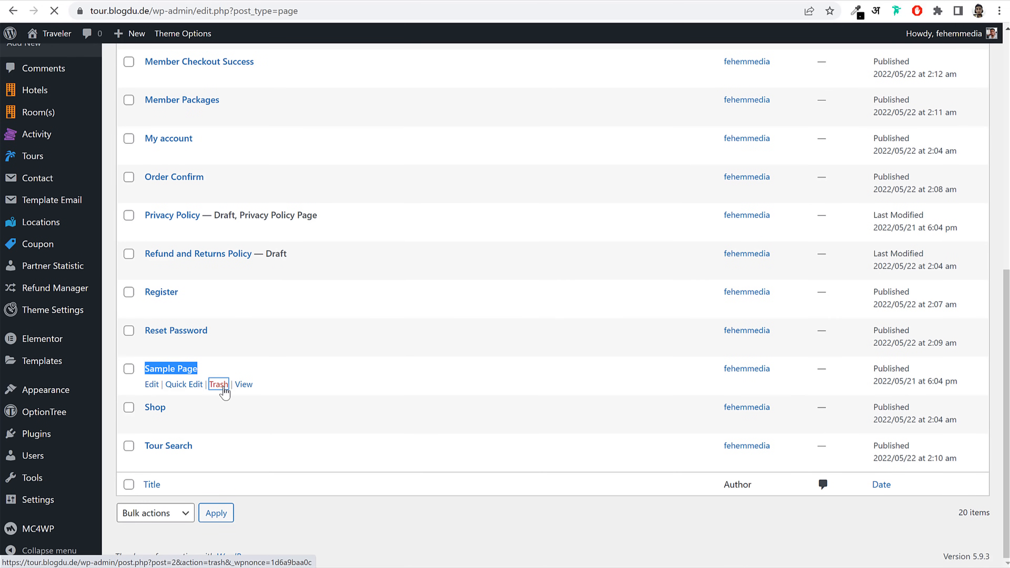
pyautogui.scroll(-6, 371, 340)
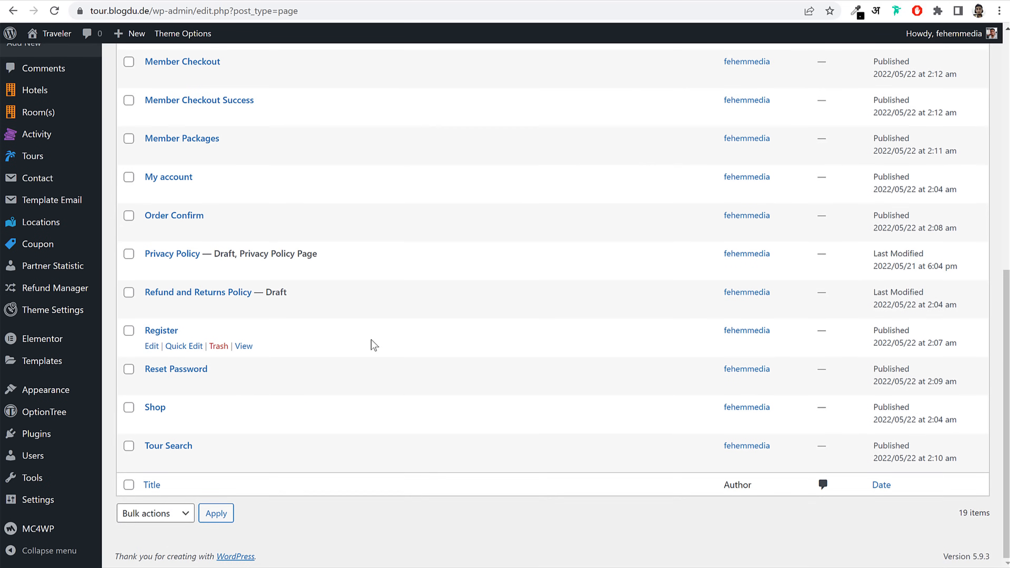
pyautogui.scroll(6, 374, 344)
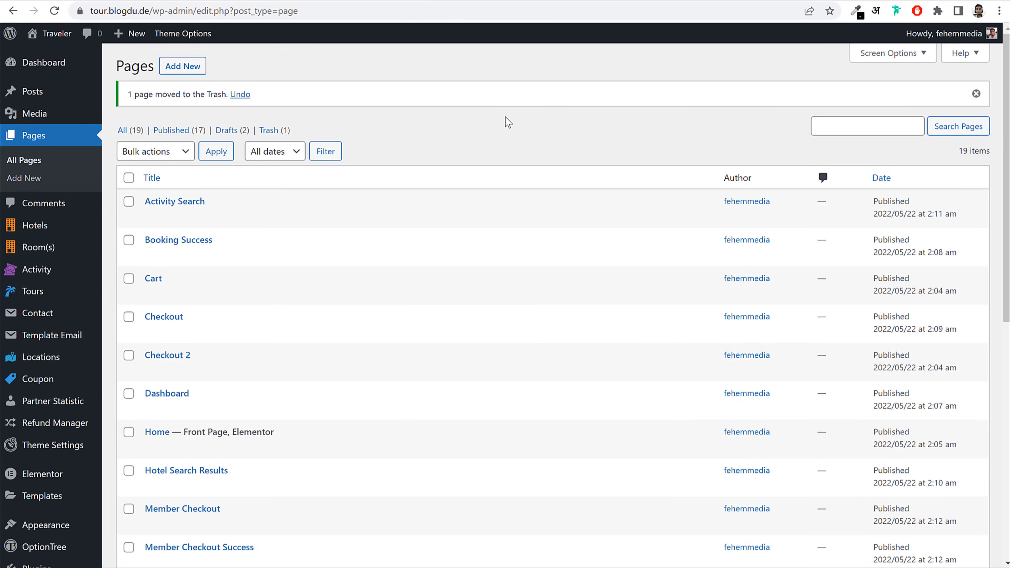
# - Create and publish a page titled 'Blogs' using the Blog template
pyautogui.click(186, 71)
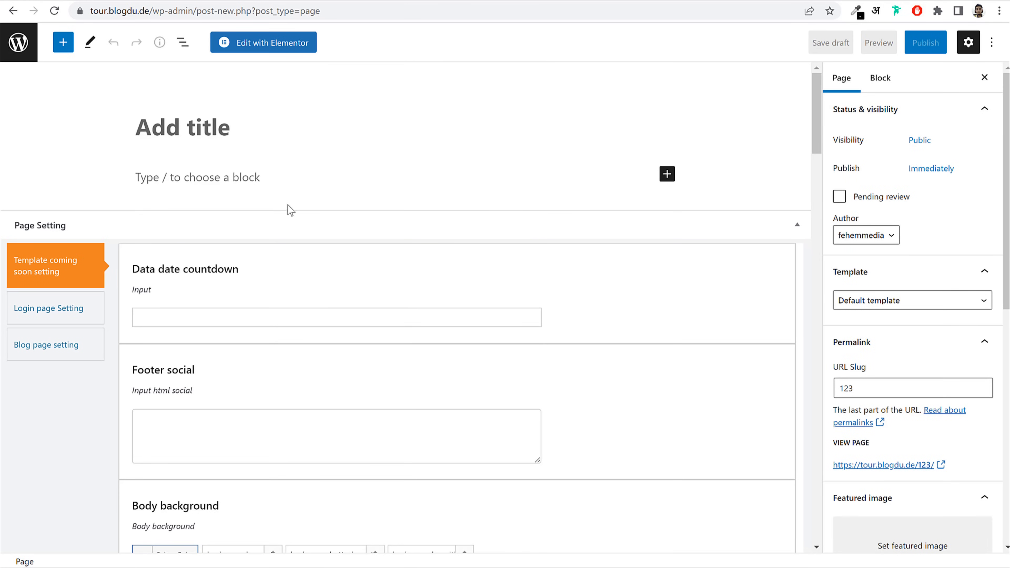
pyautogui.write('Blog')
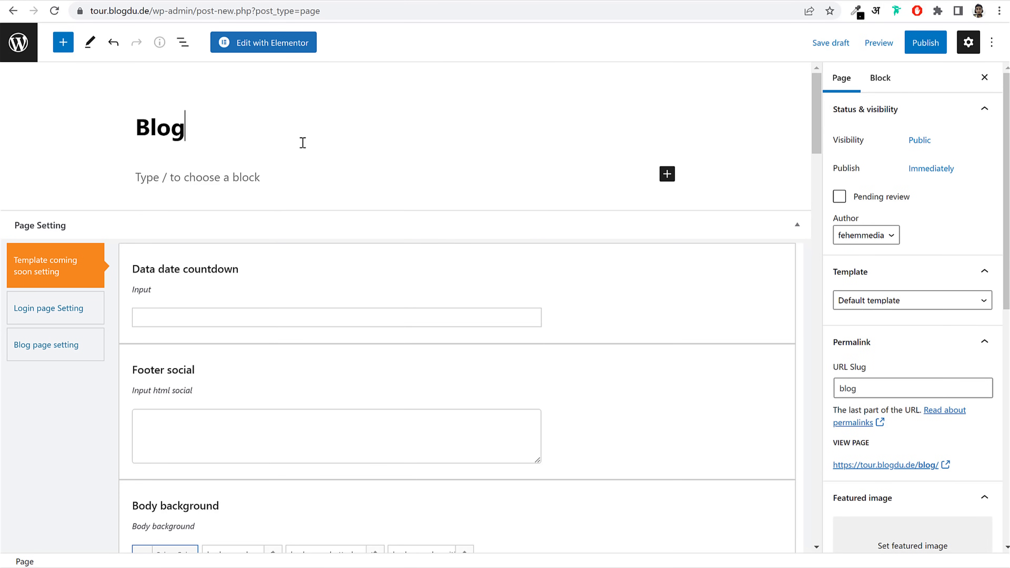
pyautogui.write('s')
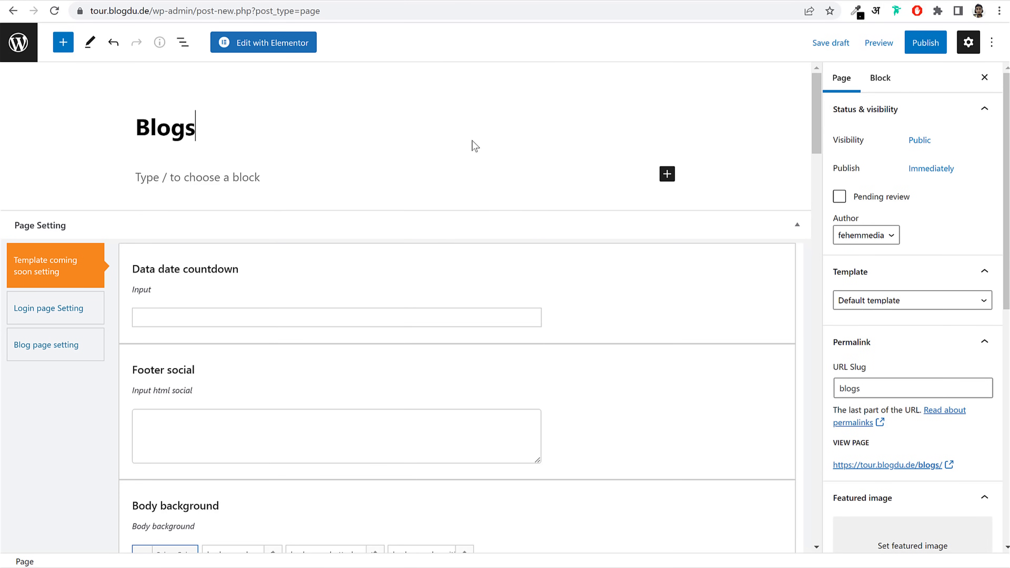
pyautogui.click(920, 42)
pyautogui.click(915, 43)
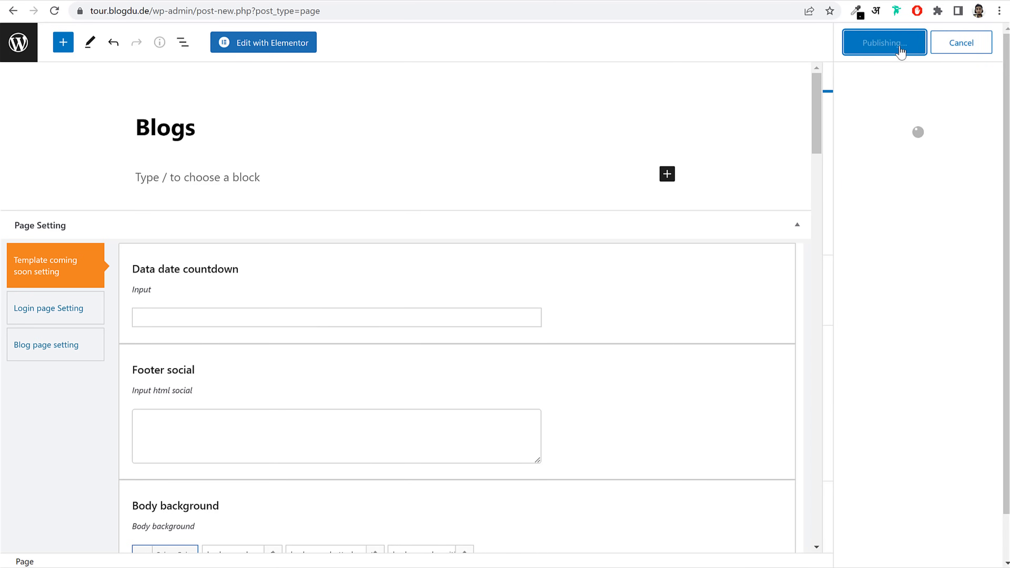
pyautogui.click(990, 43)
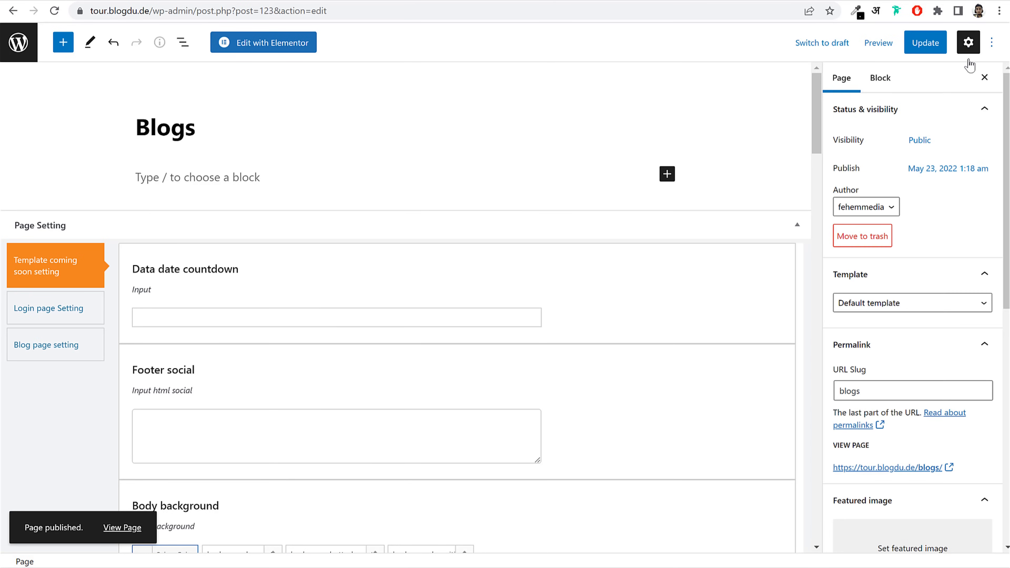
pyautogui.scroll(-3, 893, 308)
pyautogui.click(886, 175)
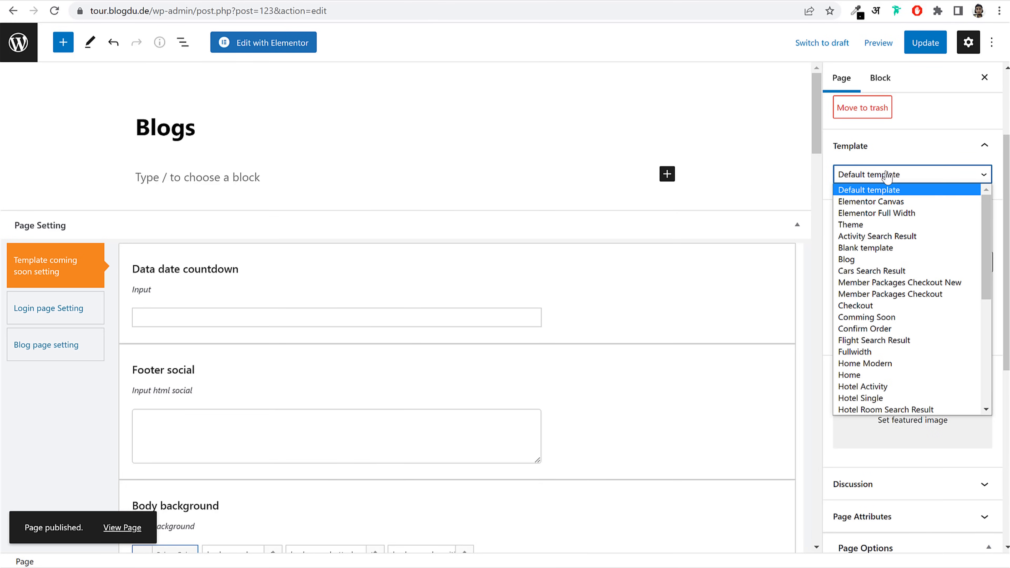
pyautogui.click(867, 258)
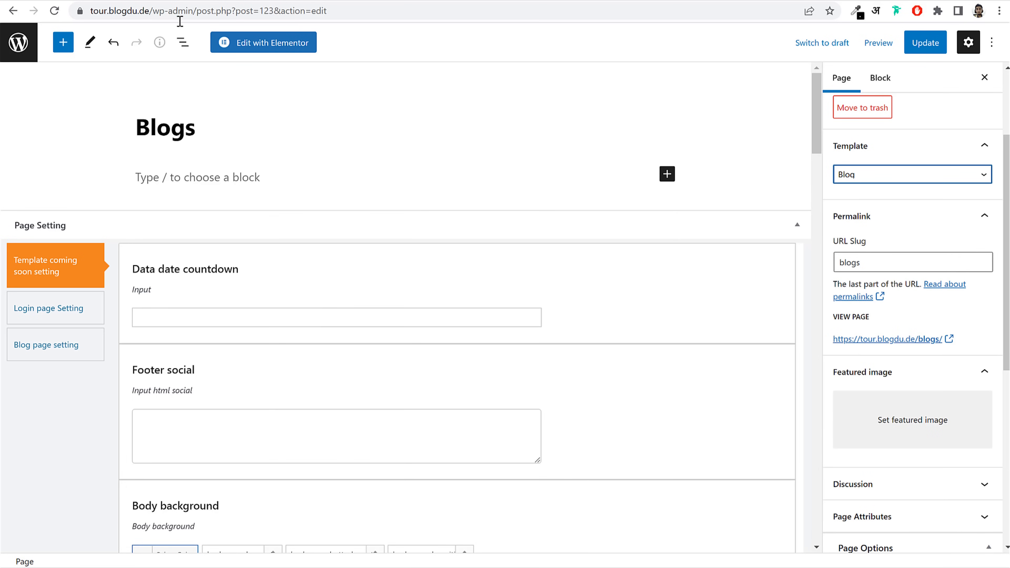
# - Set the hikers-at-sunset photo as the Blogs page's featured image and update it
pyautogui.scroll(-5, 413, 300)
pyautogui.scroll(-4, 882, 361)
pyautogui.click(899, 317)
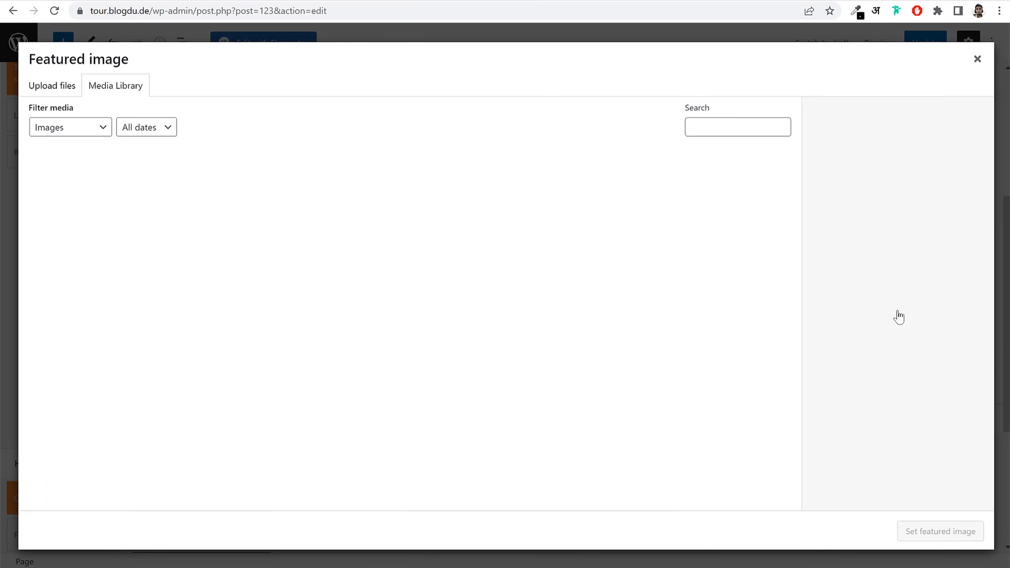
pyautogui.click(513, 219)
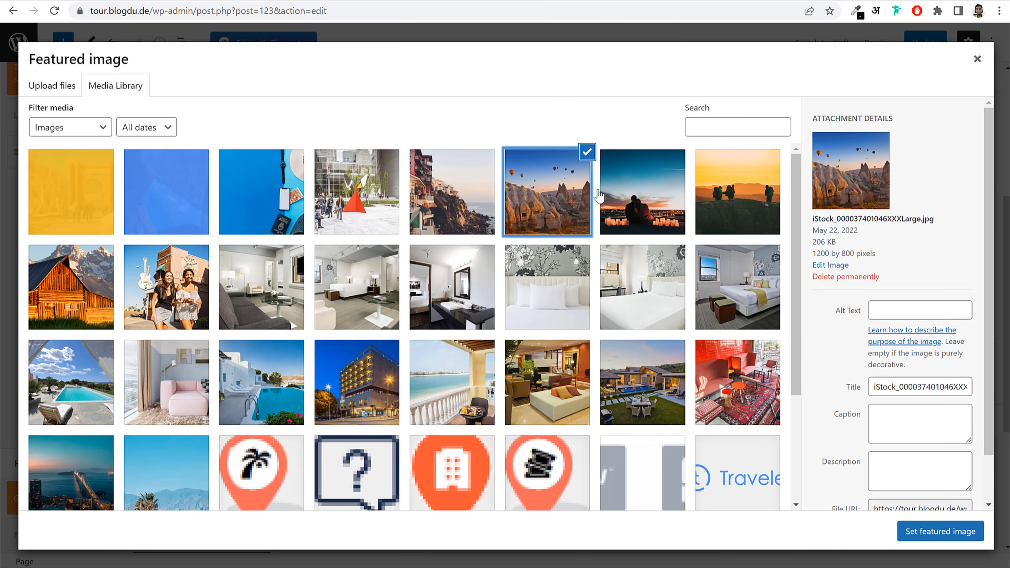
pyautogui.click(449, 211)
pyautogui.click(749, 227)
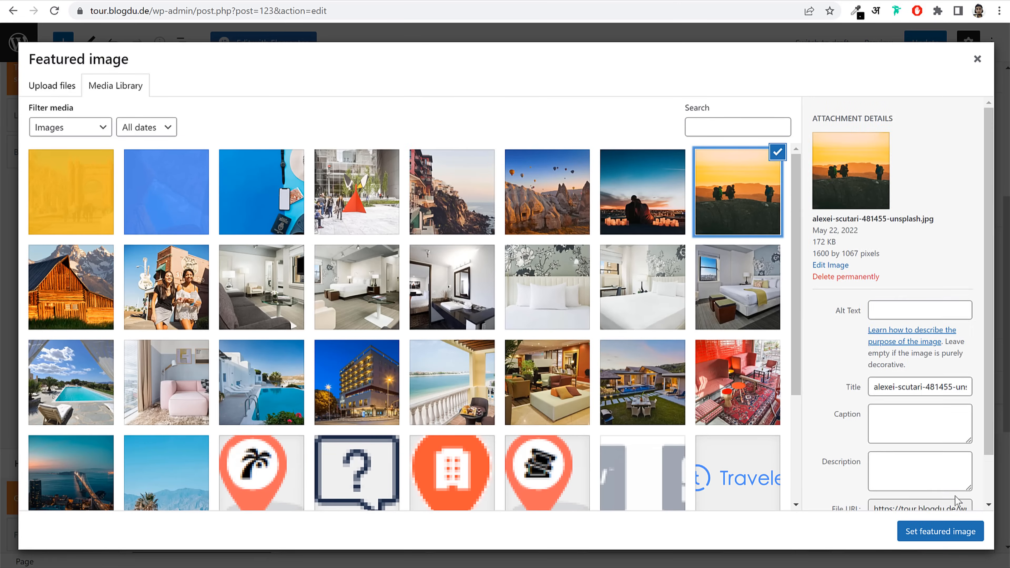
pyautogui.click(939, 532)
pyautogui.click(919, 52)
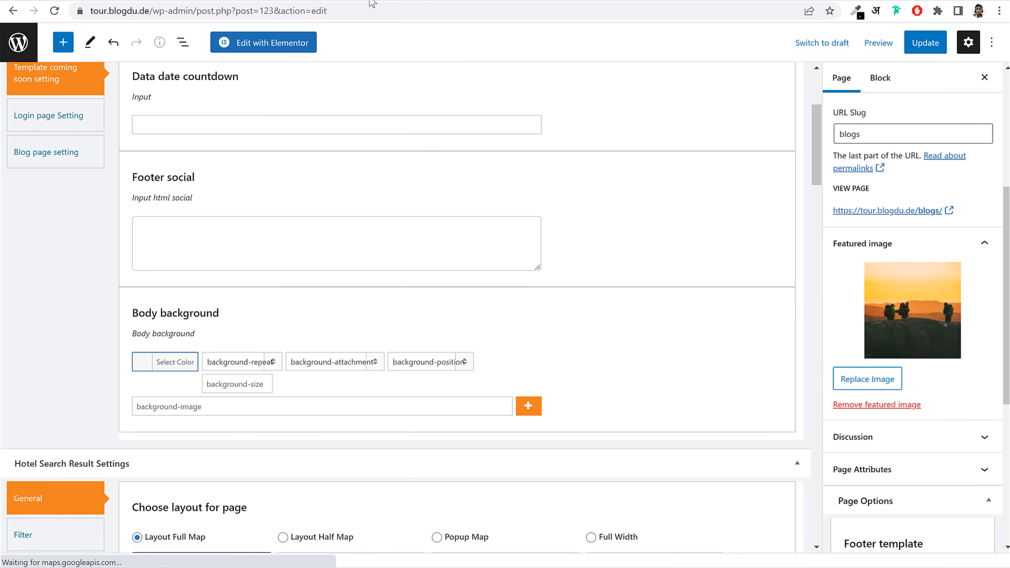
pyautogui.scroll(-5, 580, 183)
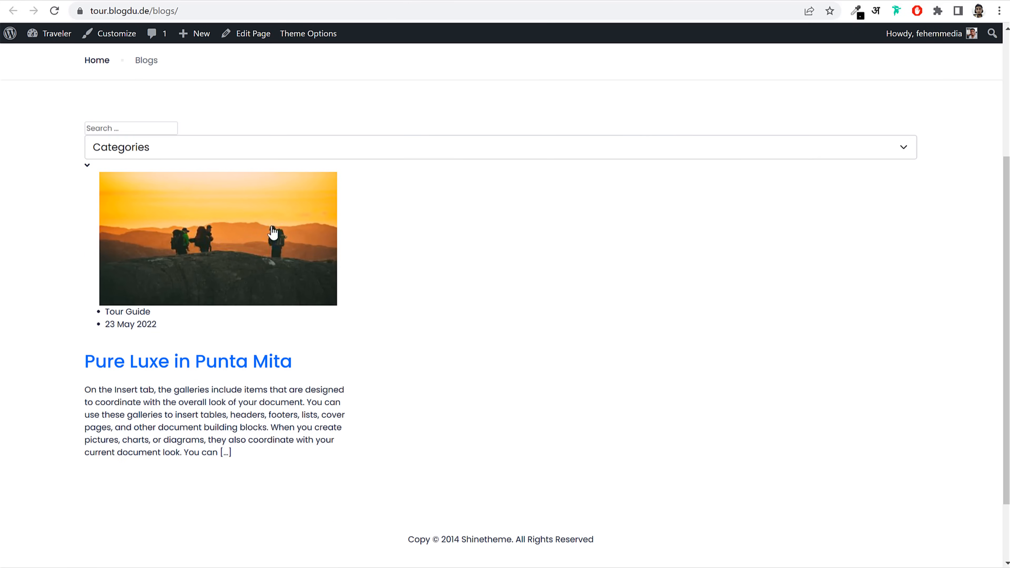
# - Save the Blog Options settings in the Traveler theme options
pyautogui.scroll(5, 411, 215)
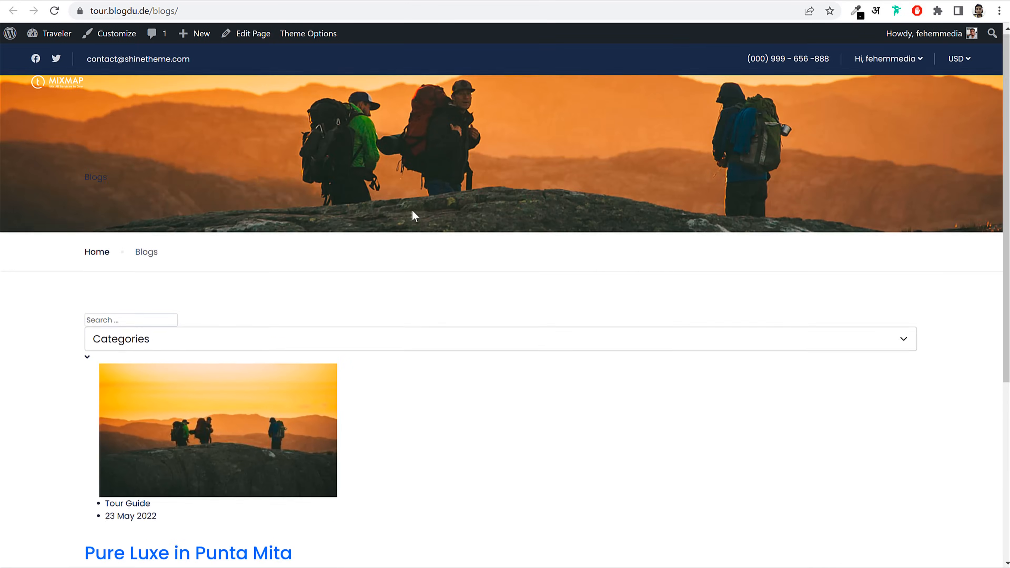
pyautogui.scroll(-5, 413, 211)
pyautogui.rightClick(332, 36)
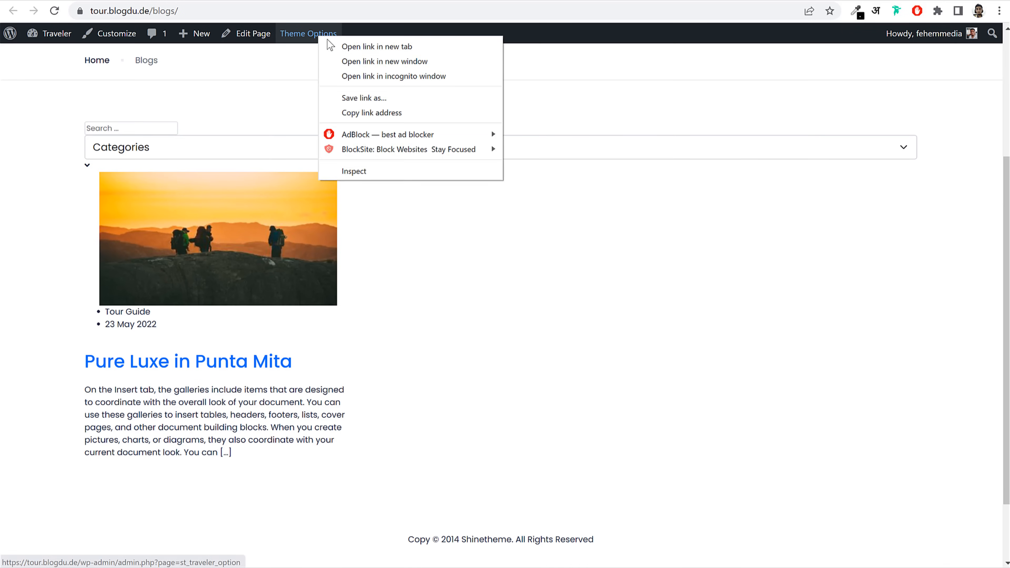
pyautogui.click(382, 45)
pyautogui.click(501, 5)
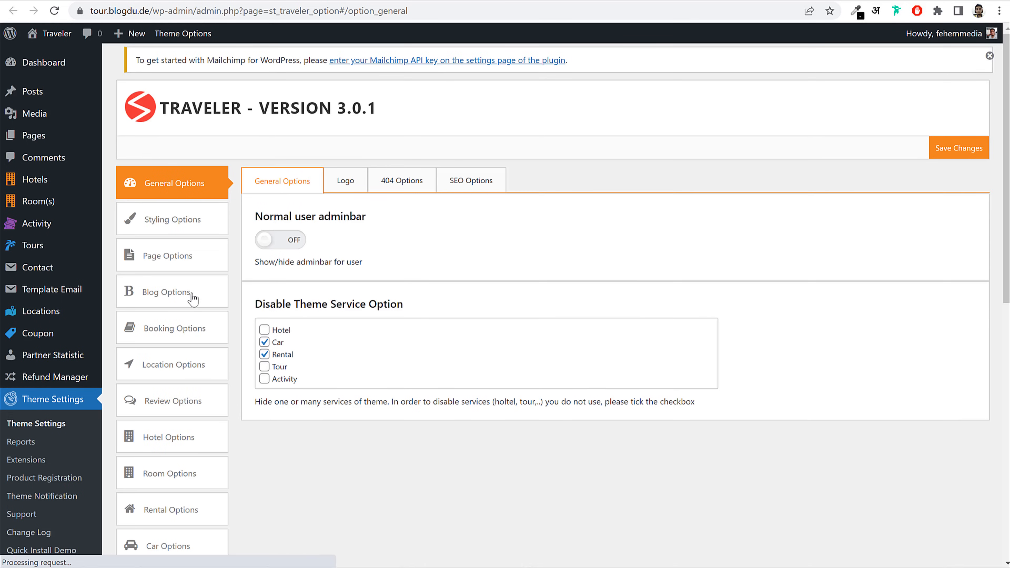
pyautogui.click(209, 295)
pyautogui.scroll(-8, 637, 266)
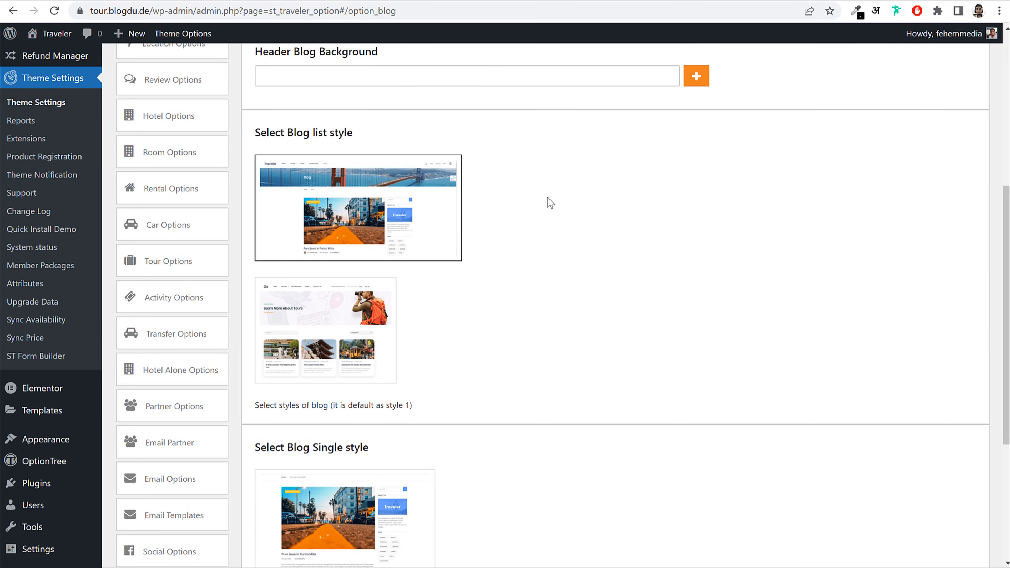
pyautogui.scroll(-6, 382, 235)
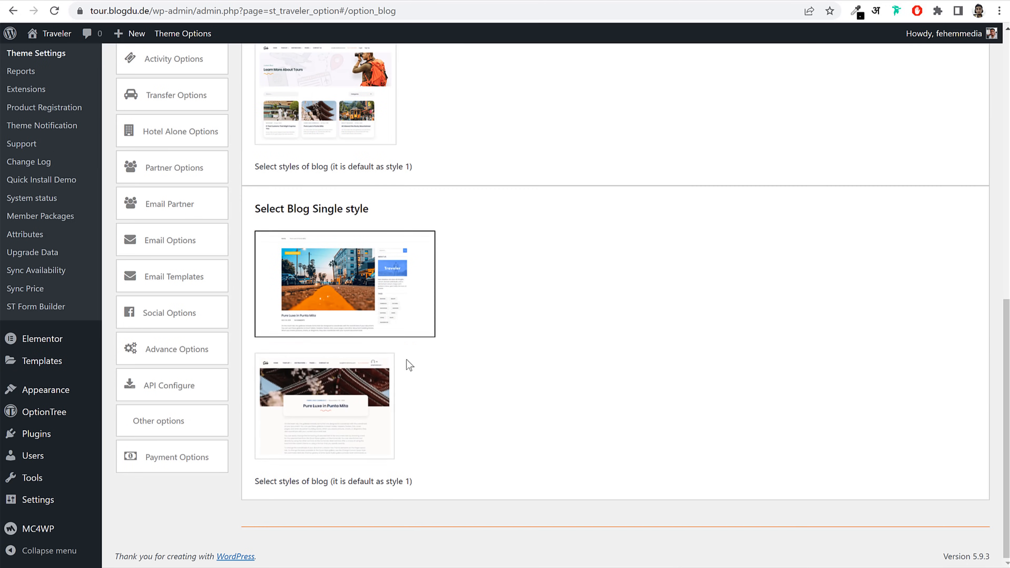
pyautogui.scroll(14, 582, 338)
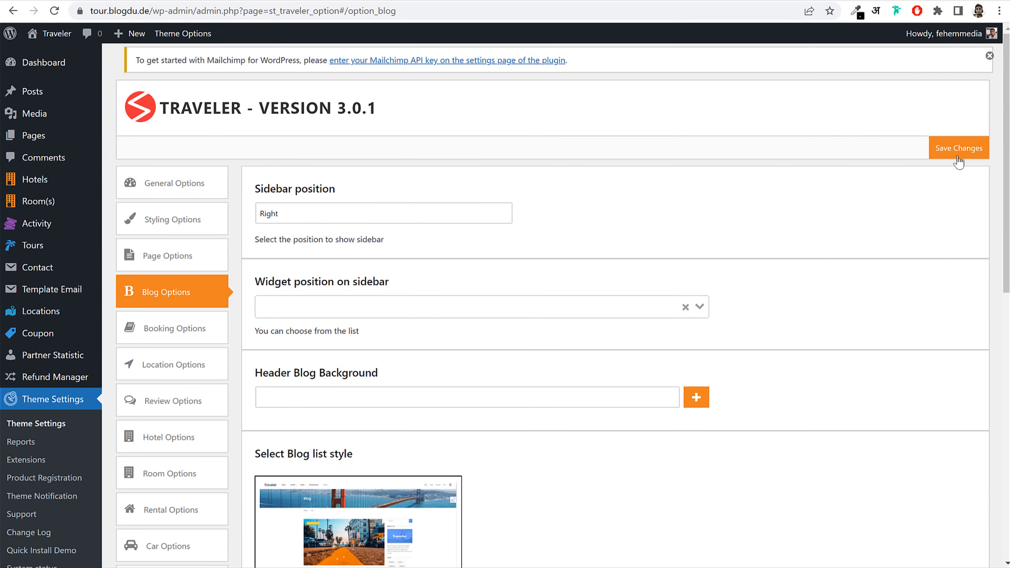
pyautogui.click(959, 161)
# - Reload the live blogs page, view the Pure Luxe in Punta Mita post, then return to the editor
pyautogui.click(372, 2)
pyautogui.press('F5')
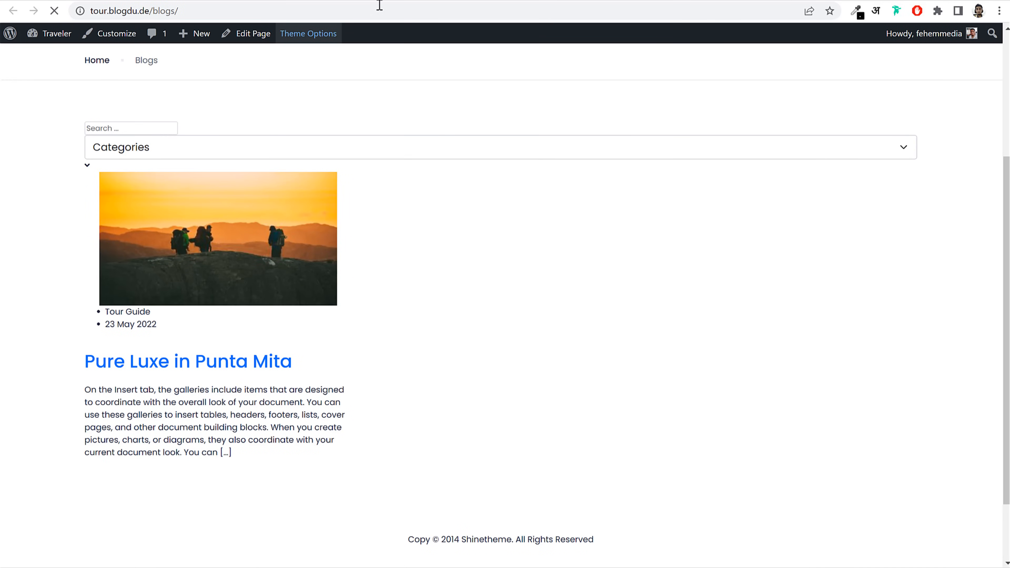
pyautogui.scroll(-11, 447, 264)
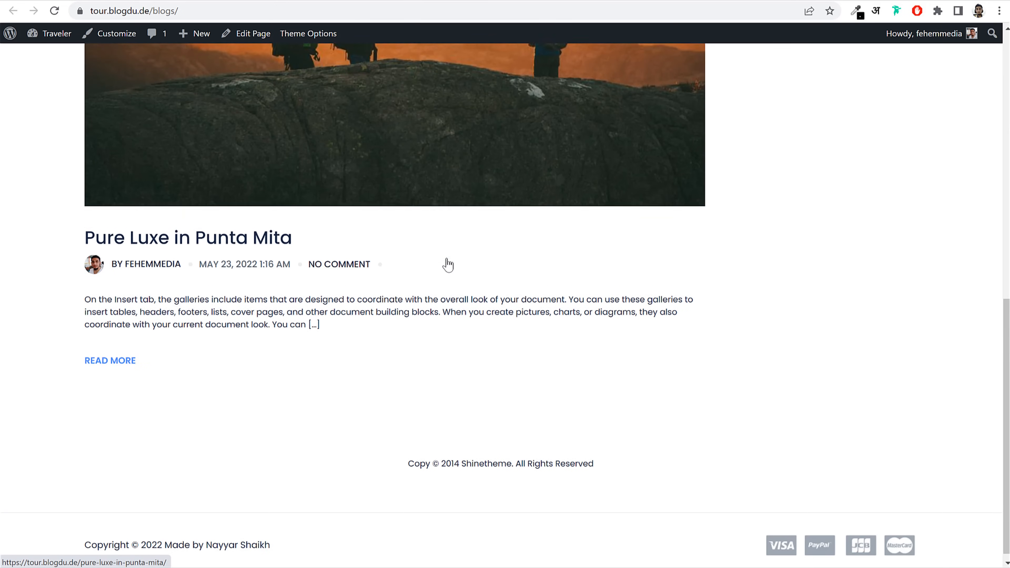
pyautogui.click(166, 237)
pyautogui.scroll(-20, 614, 259)
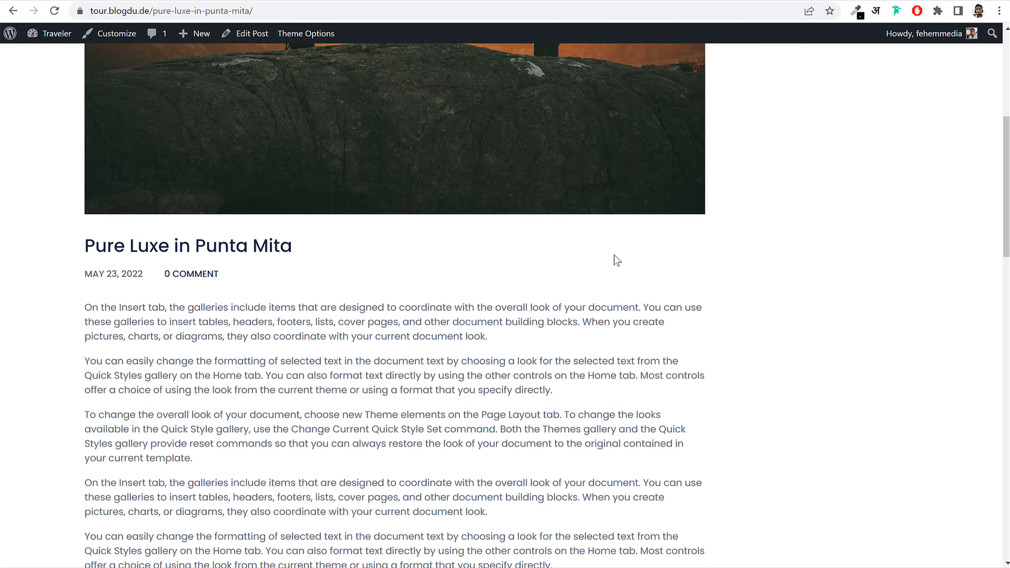
pyautogui.scroll(20, 615, 263)
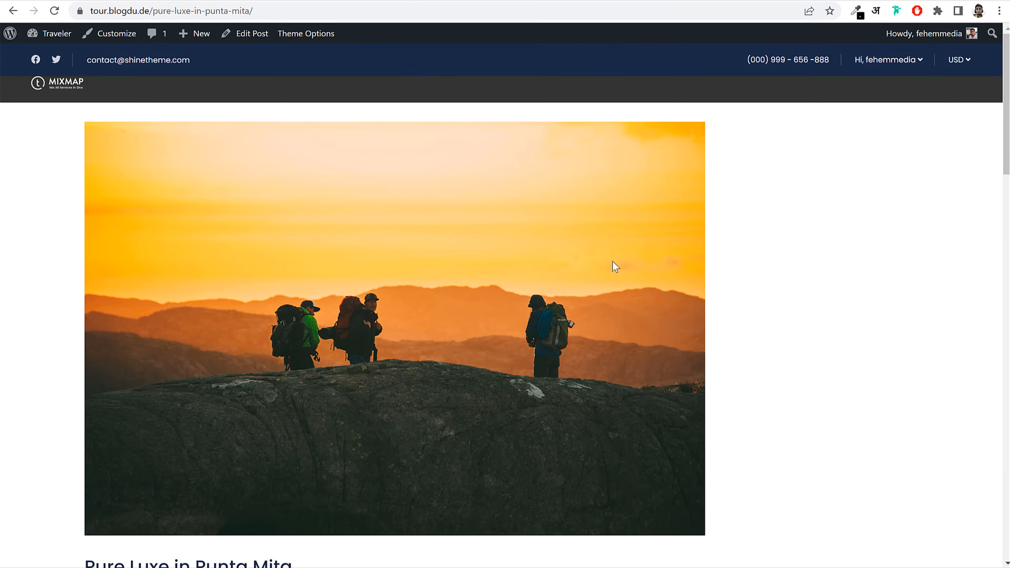
pyautogui.click(267, 1)
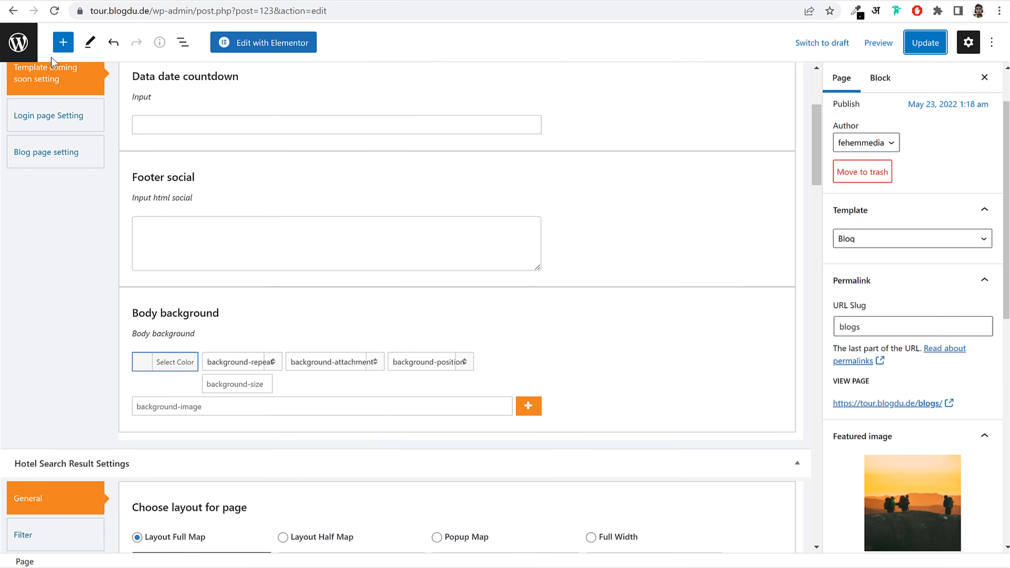
# - Go back to the pages list and start a new blank page
pyautogui.click(16, 46)
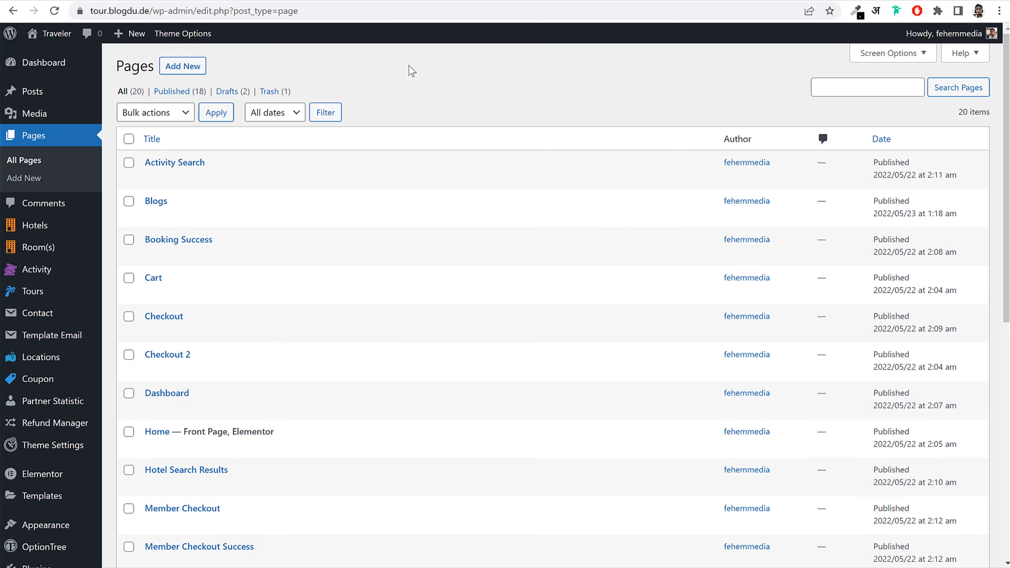
pyautogui.click(187, 68)
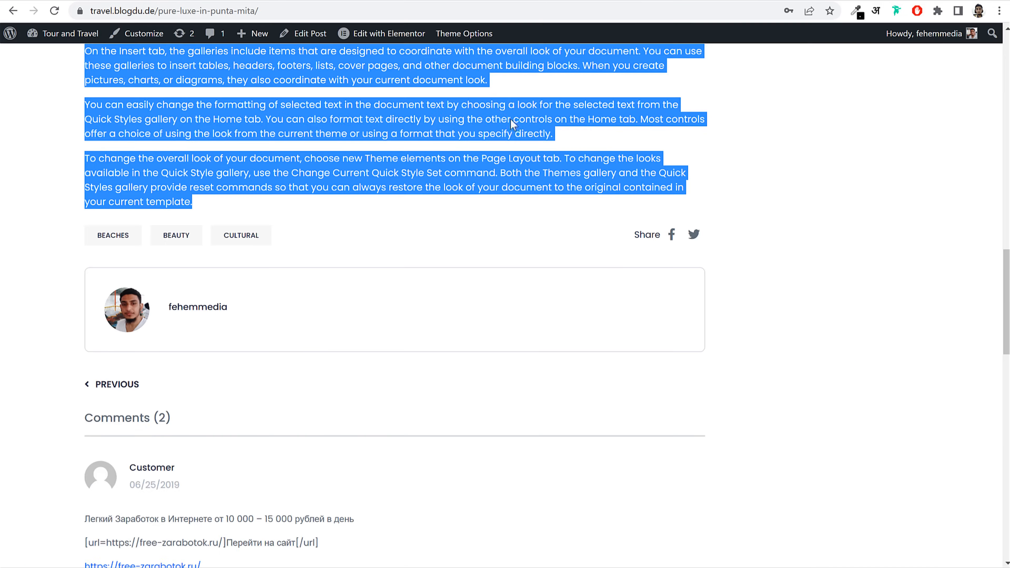
pyautogui.scroll(15, 510, 119)
pyautogui.moveTo(430, 98)
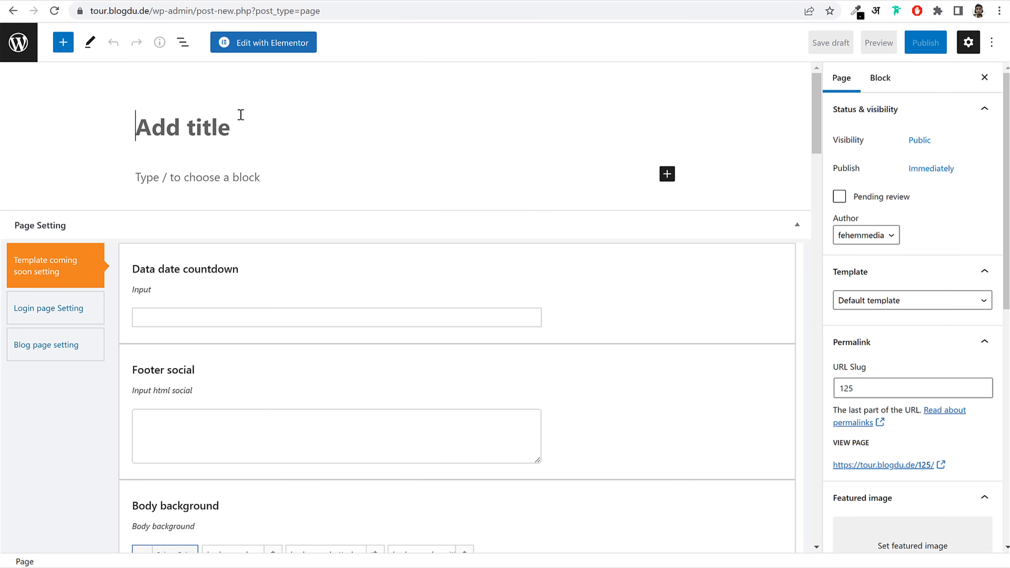
# - Title the new page 'Partner Register'
pyautogui.write('Partner t')
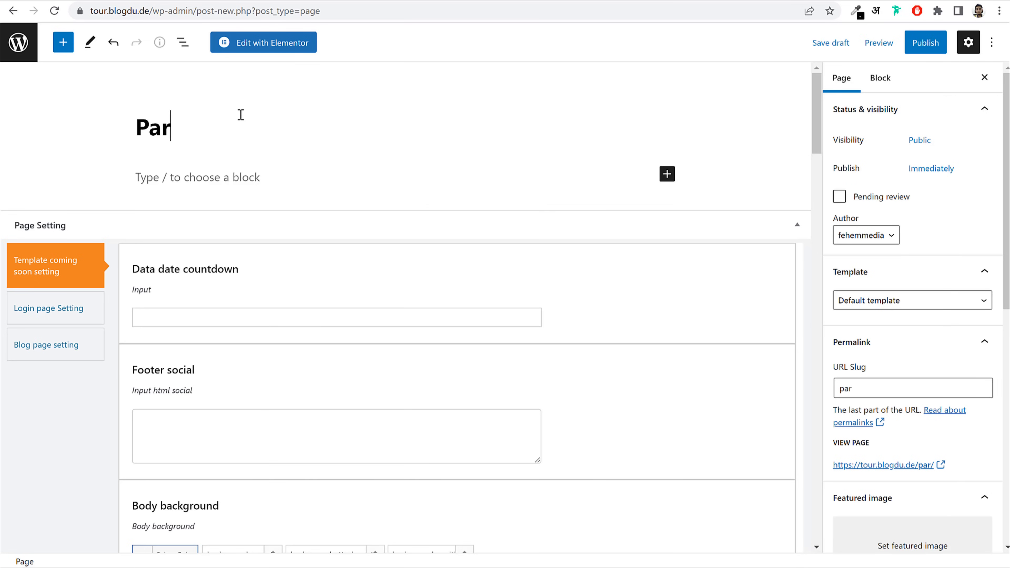
pyautogui.press('BackSpace')
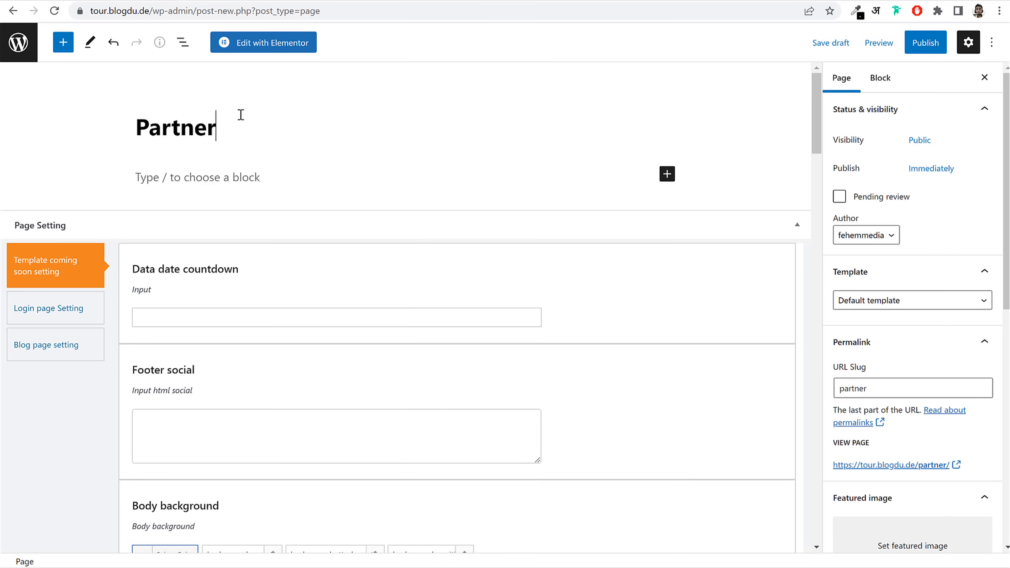
pyautogui.write('s')
pyautogui.press('BackSpace')
pyautogui.write('Reh')
pyautogui.press('BackSpace')
pyautogui.write('gistert')
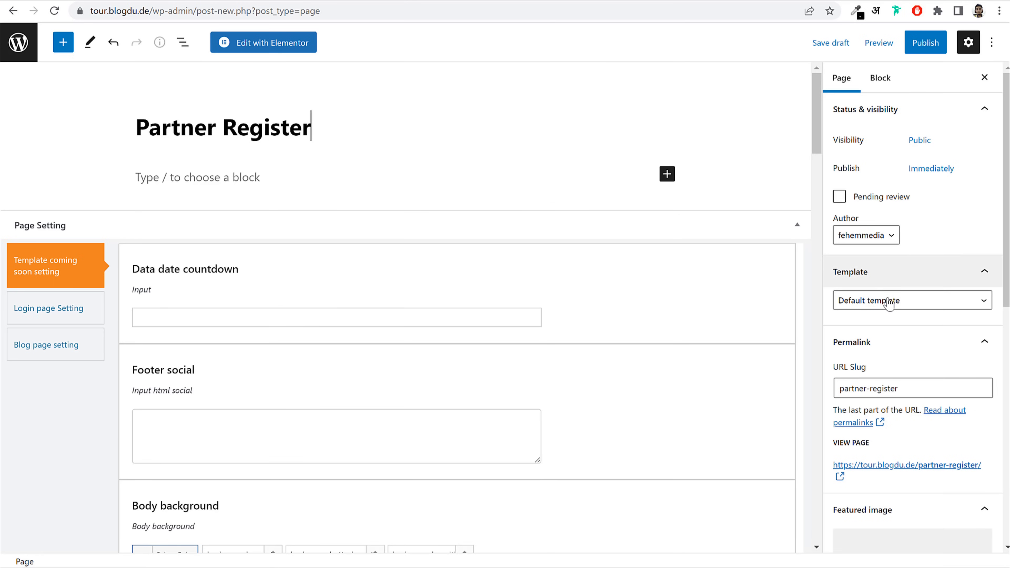
# - Apply the Blank template, publish the page, and open it in Elementor
pyautogui.click(906, 305)
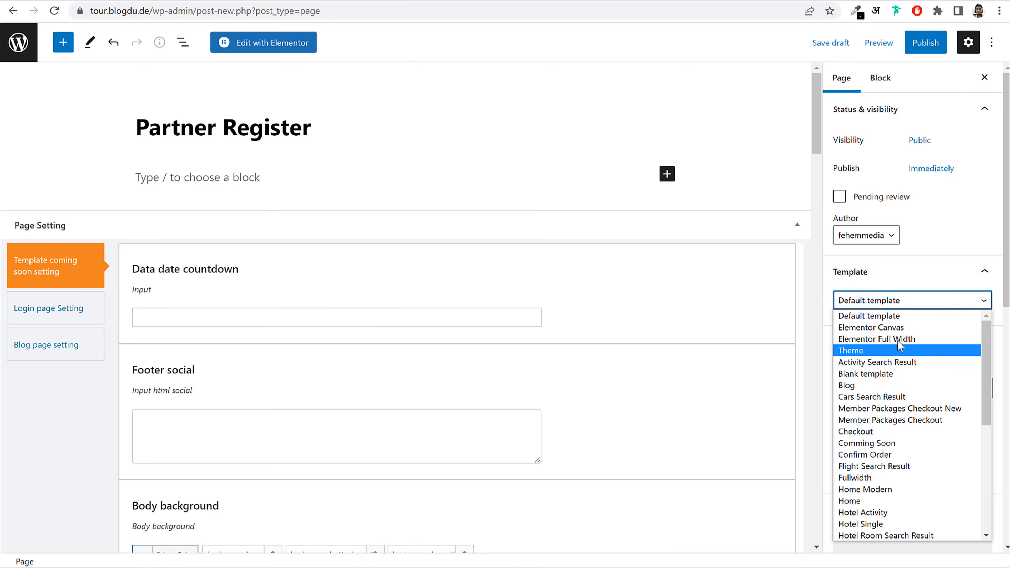
pyautogui.click(895, 375)
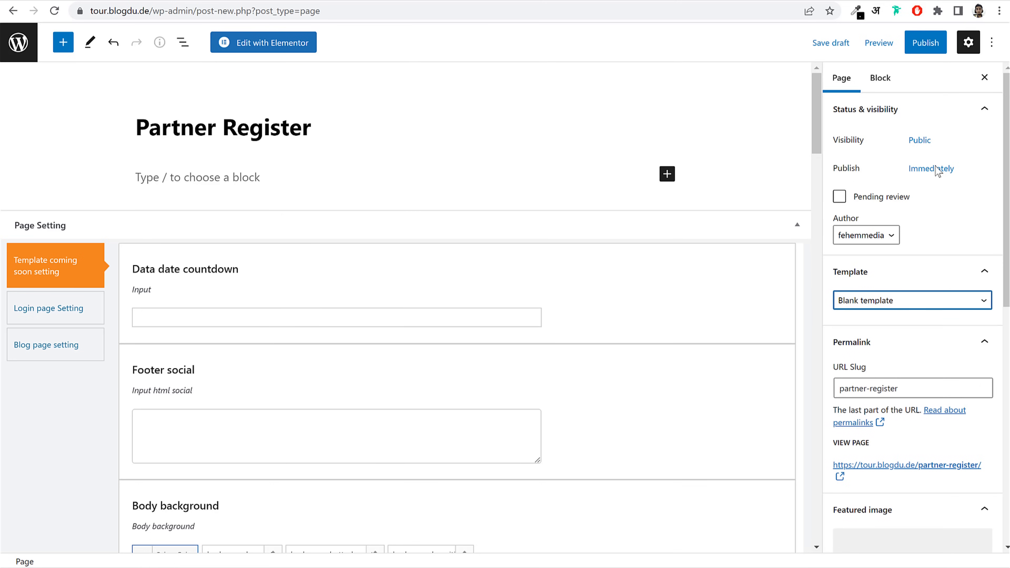
pyautogui.click(919, 43)
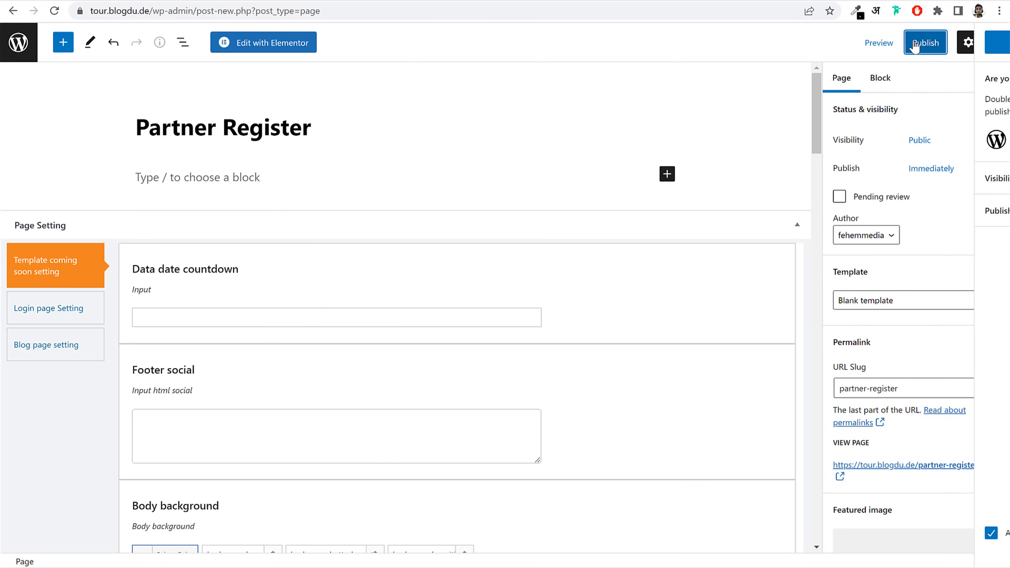
pyautogui.click(909, 43)
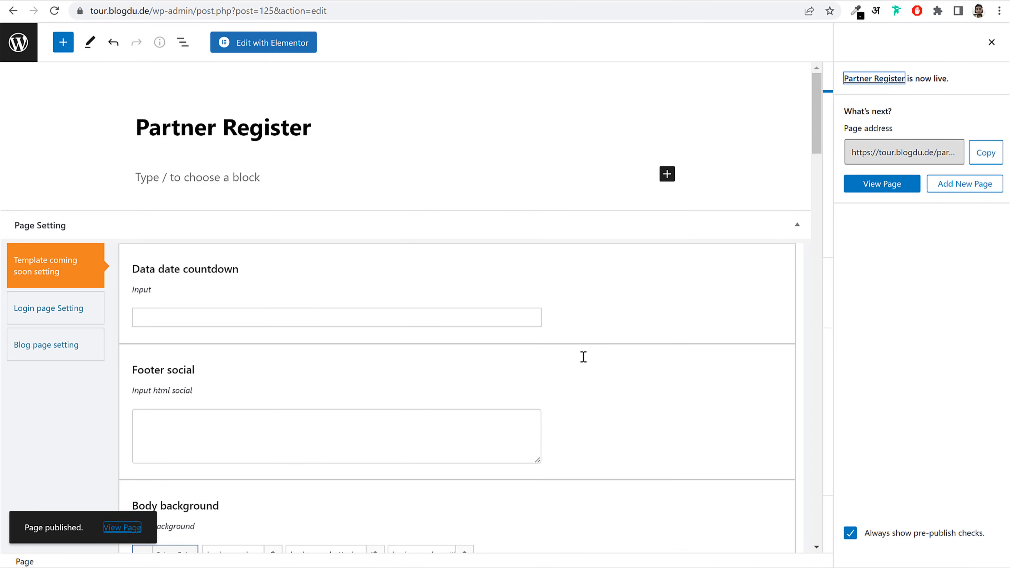
pyautogui.click(260, 44)
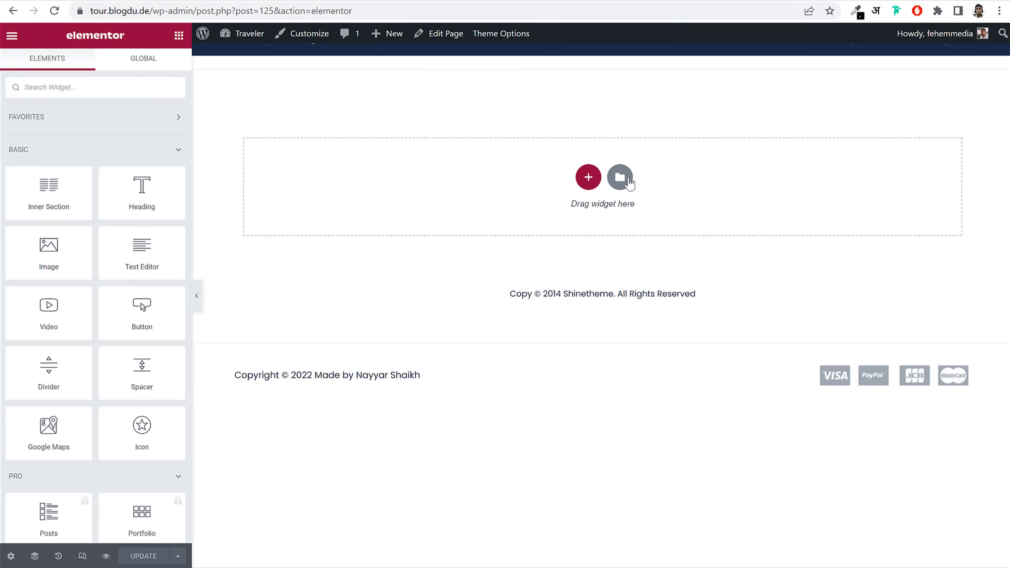
# - Import the Become Local Expert Page template file from the Pages folder into My Templates
pyautogui.click(628, 180)
pyautogui.click(566, 66)
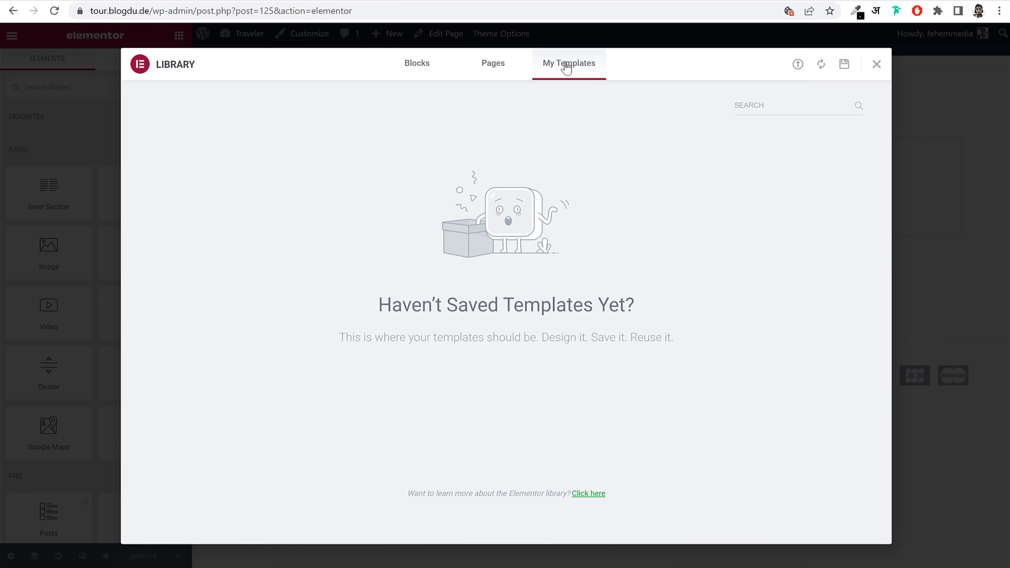
pyautogui.click(799, 66)
pyautogui.click(522, 338)
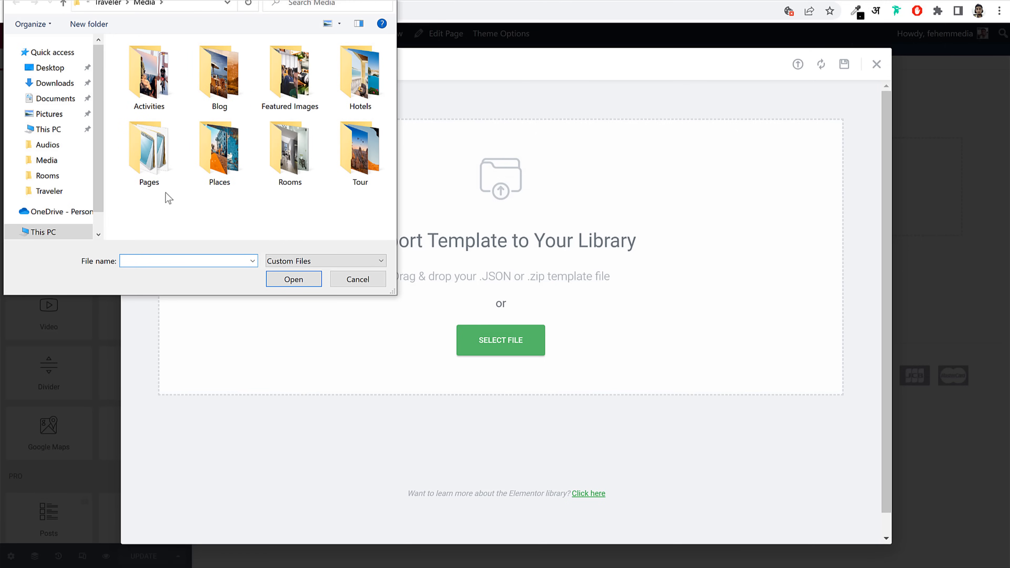
pyautogui.doubleClick(150, 164)
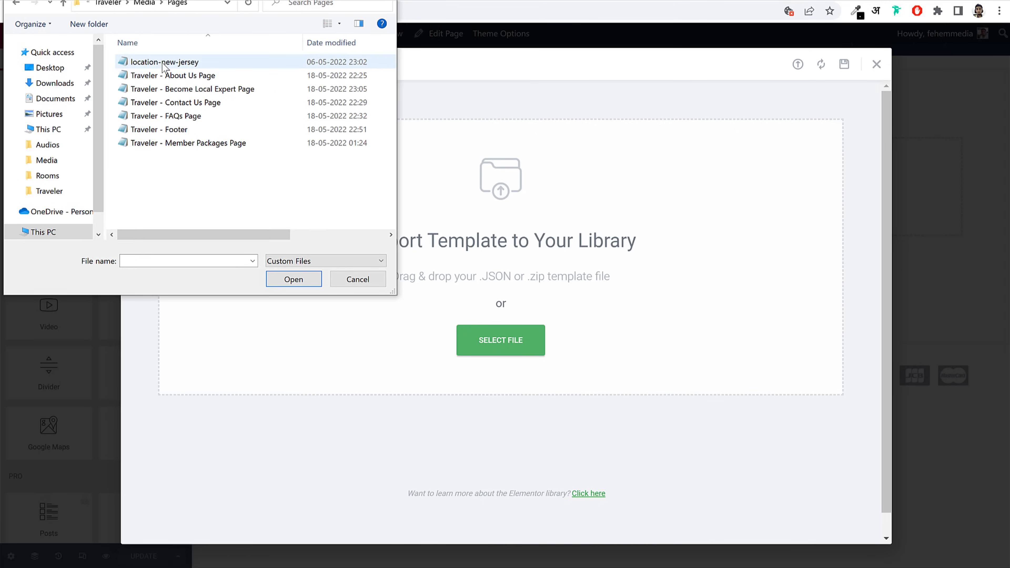
pyautogui.click(195, 76)
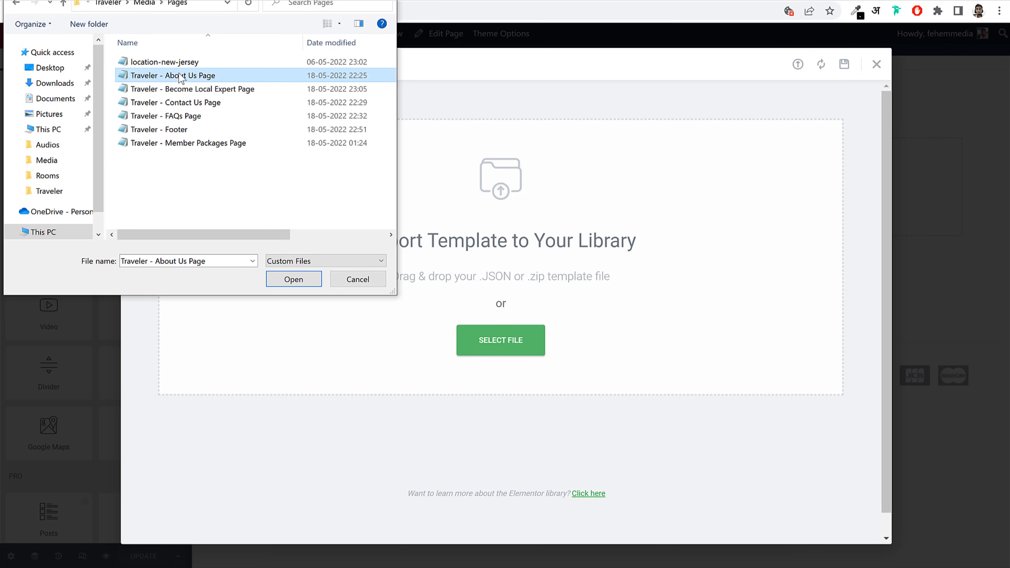
pyautogui.click(196, 91)
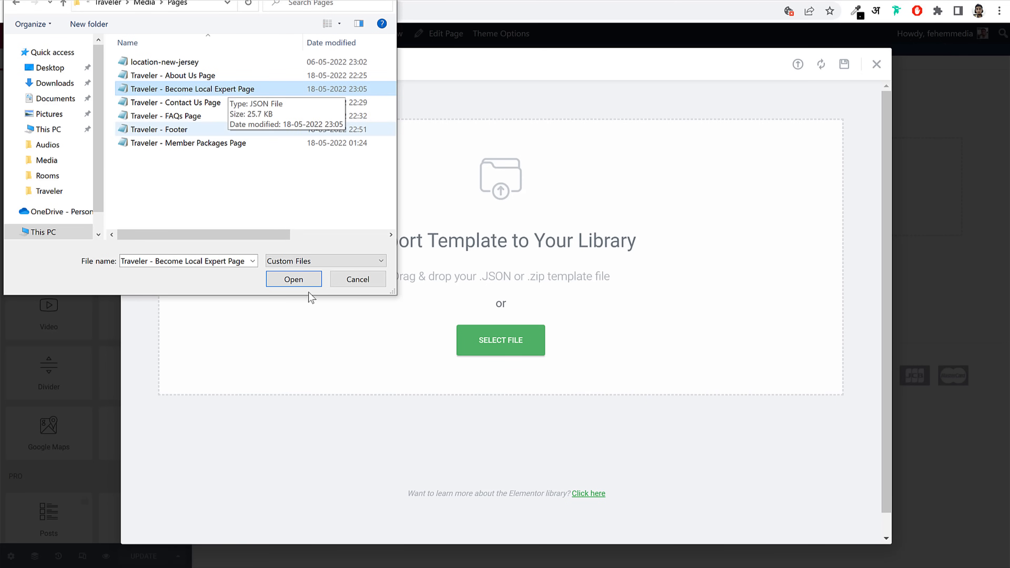
pyautogui.click(294, 279)
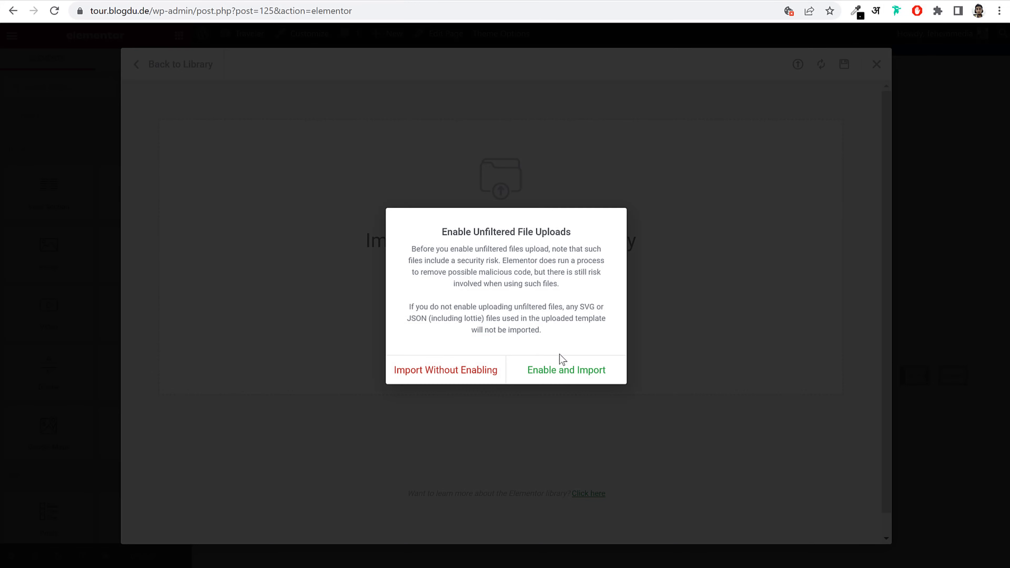
pyautogui.click(574, 371)
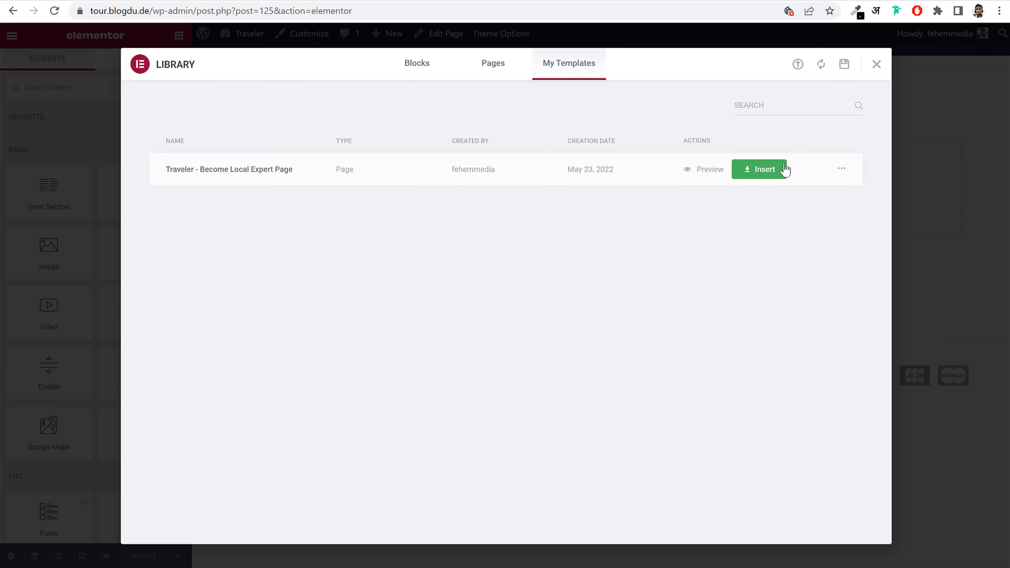
# - Import the About Us Page template file as well
pyautogui.click(798, 65)
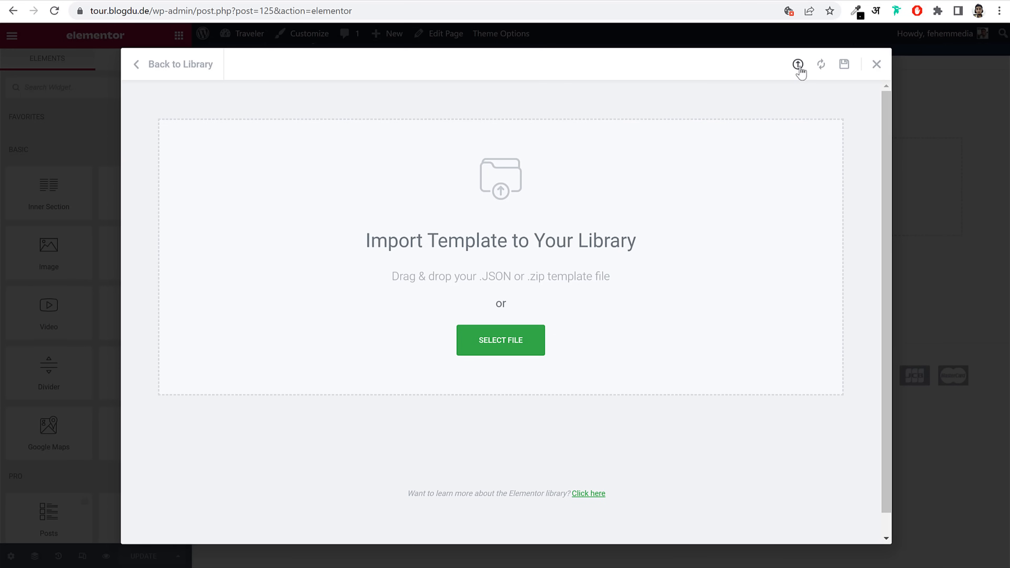
pyautogui.click(515, 334)
pyautogui.click(173, 75)
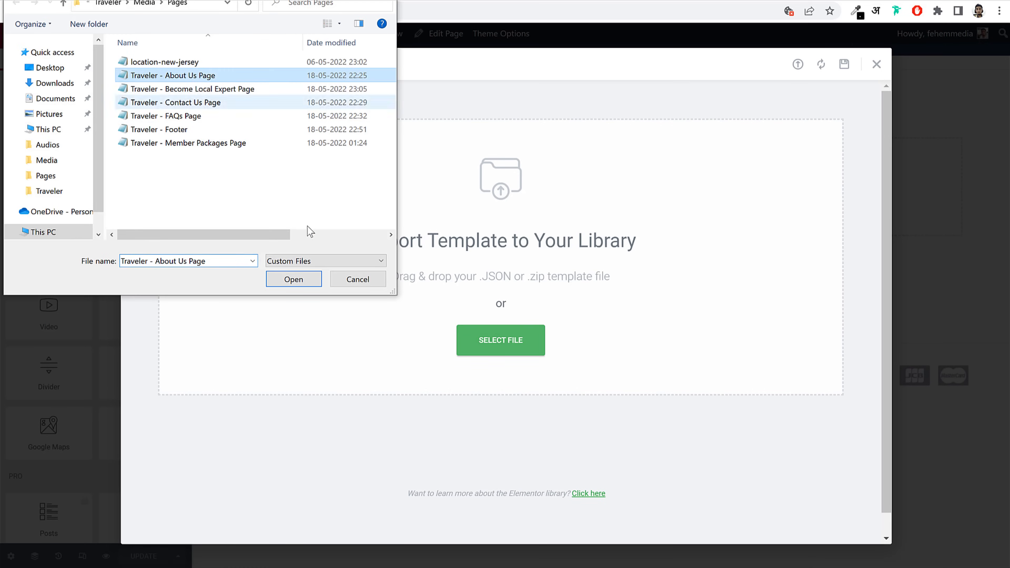
pyautogui.click(290, 281)
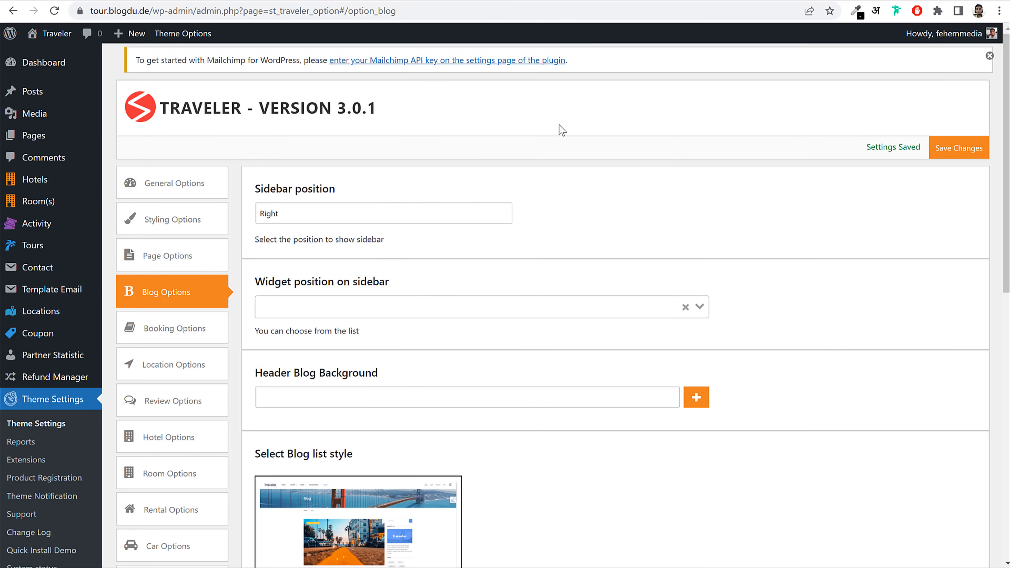
# - Open the saved Elementor templates list and import the Contact Us Page template
pyautogui.scroll(-10, 65, 258)
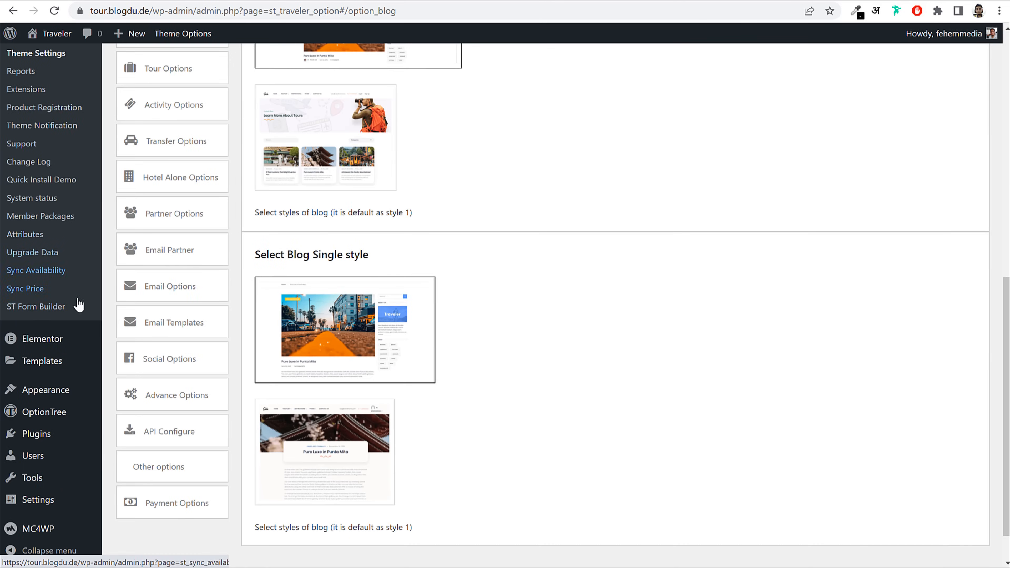
pyautogui.click(41, 368)
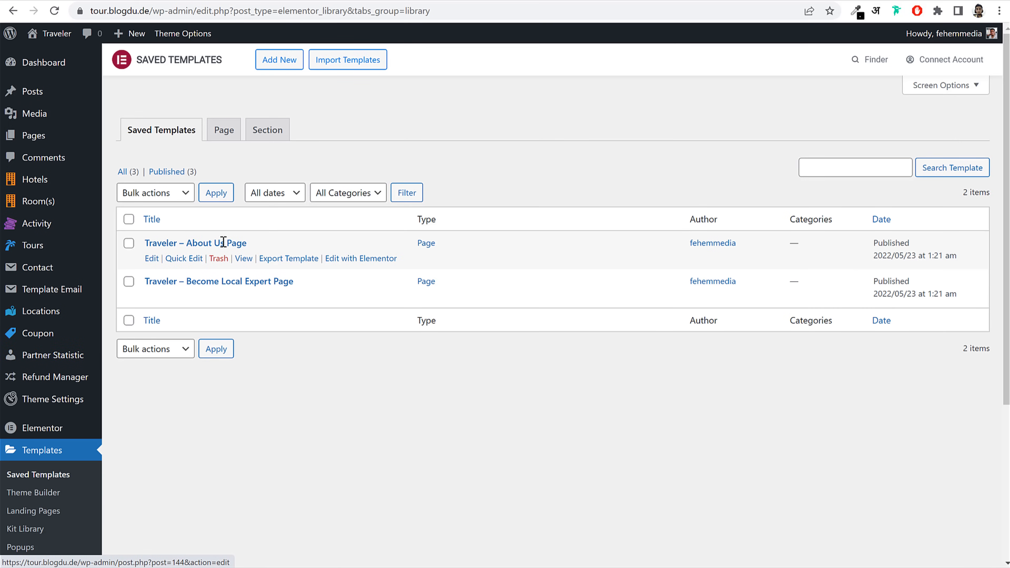
pyautogui.moveTo(248, 243); pyautogui.dragTo(197, 243)
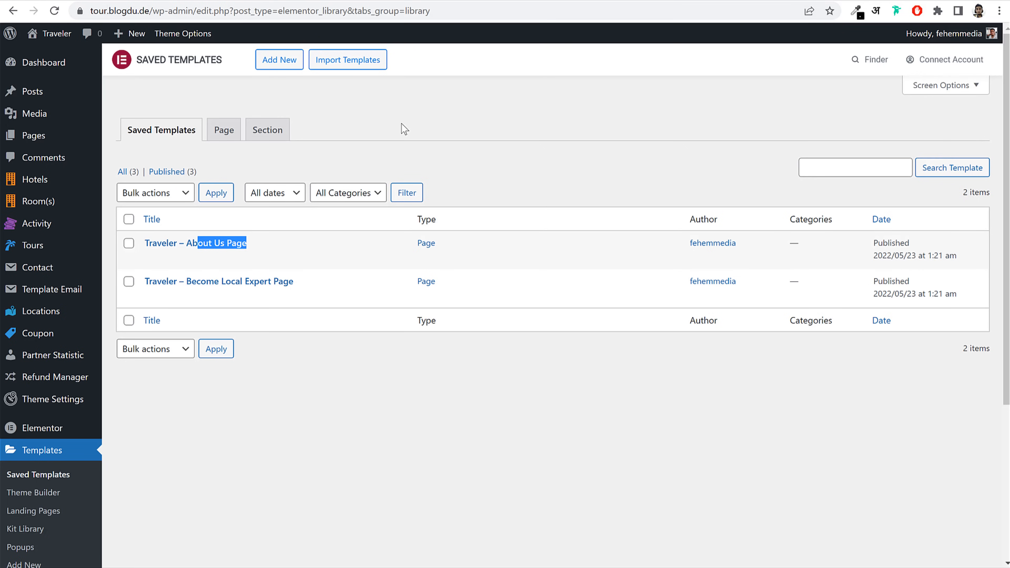
pyautogui.click(353, 63)
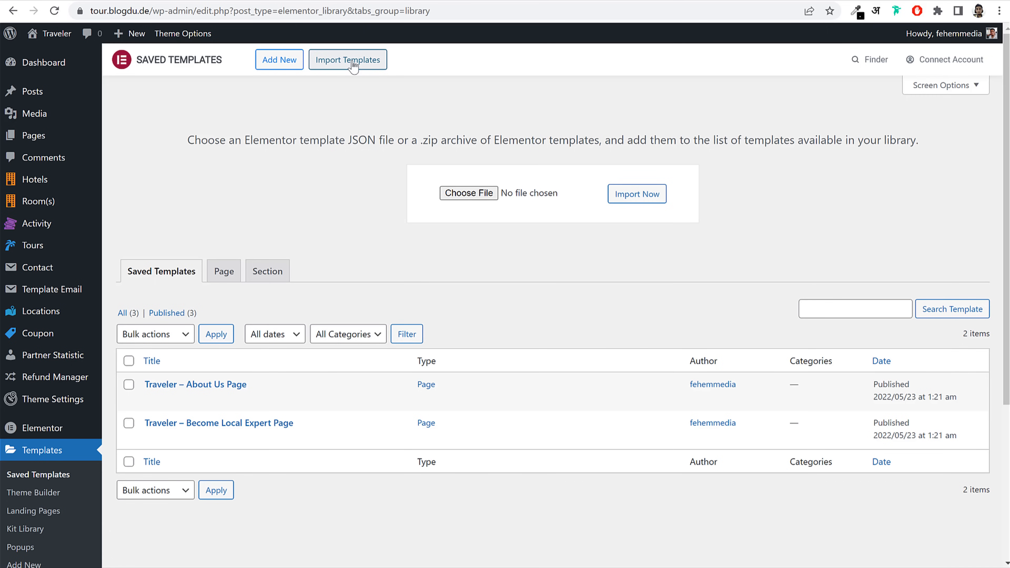
pyautogui.click(468, 193)
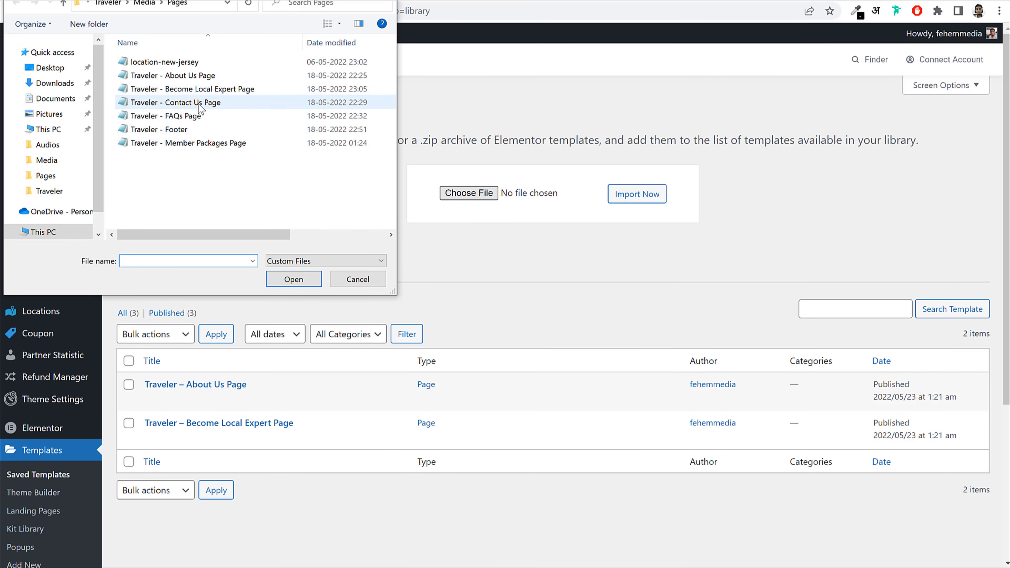
pyautogui.click(223, 102)
pyautogui.click(281, 280)
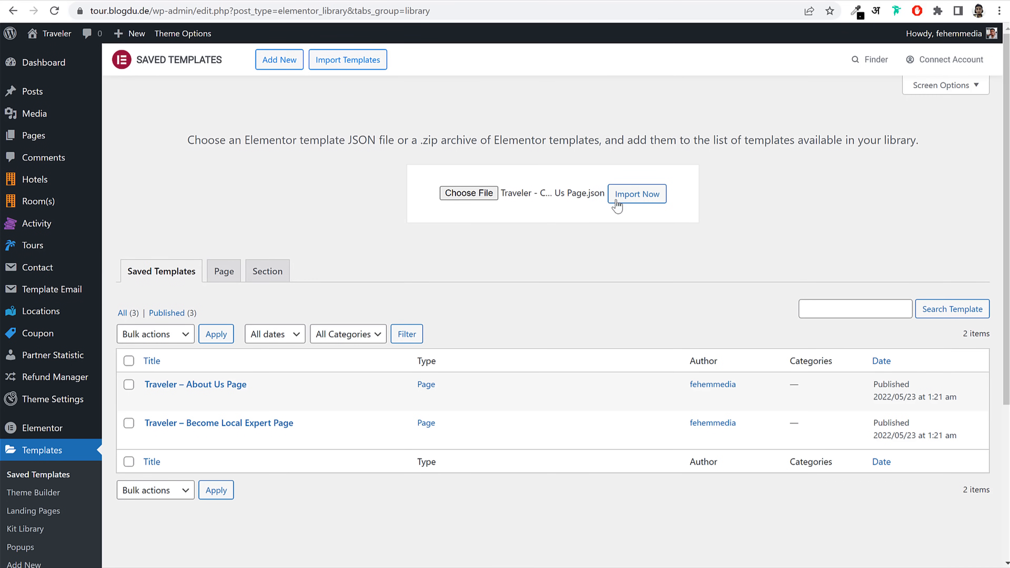
pyautogui.click(631, 201)
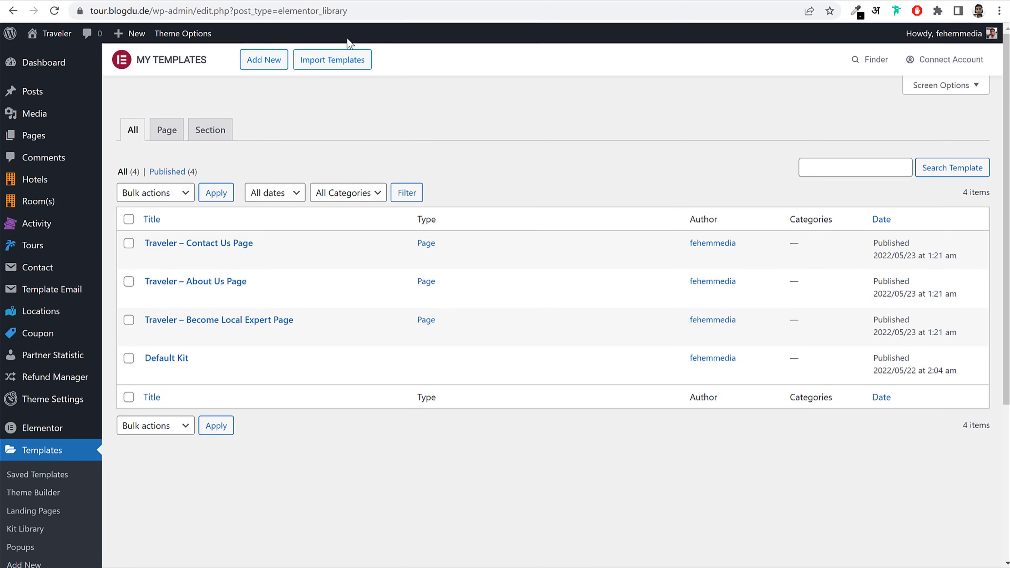
# - Import the FAQs Page and Footer template files
pyautogui.click(346, 55)
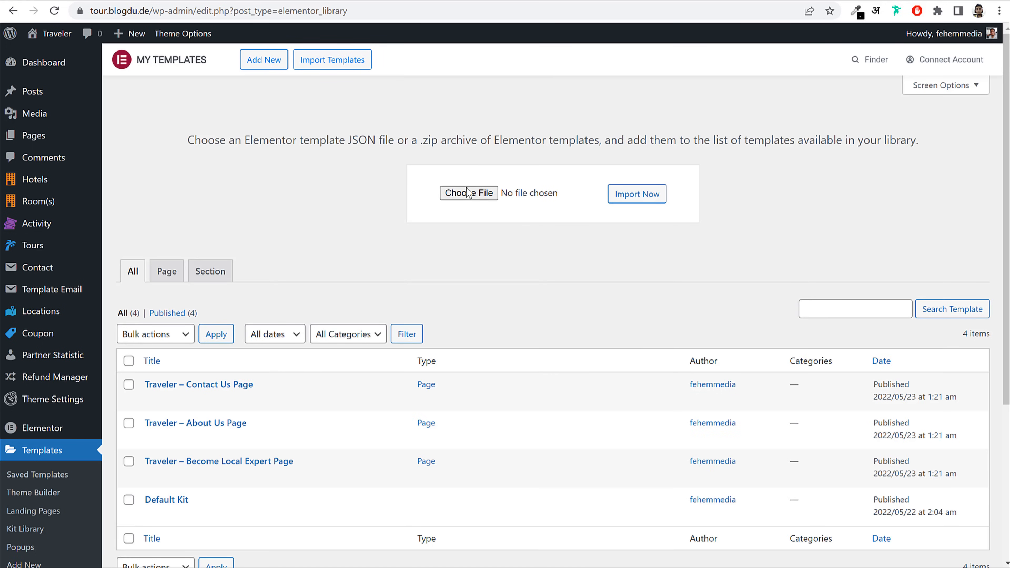
pyautogui.click(453, 195)
pyautogui.click(217, 115)
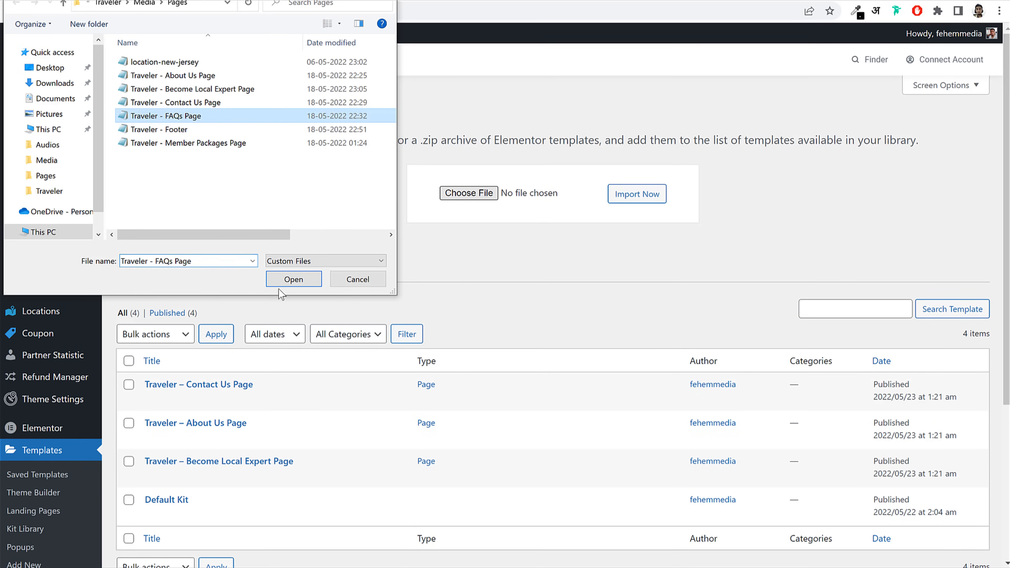
pyautogui.click(295, 279)
pyautogui.click(645, 202)
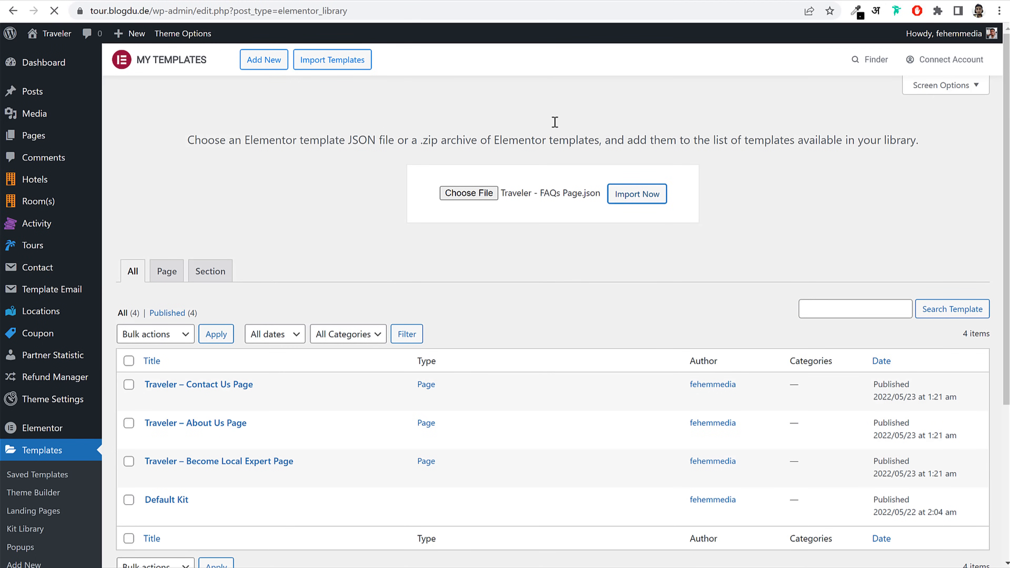
pyautogui.click(330, 71)
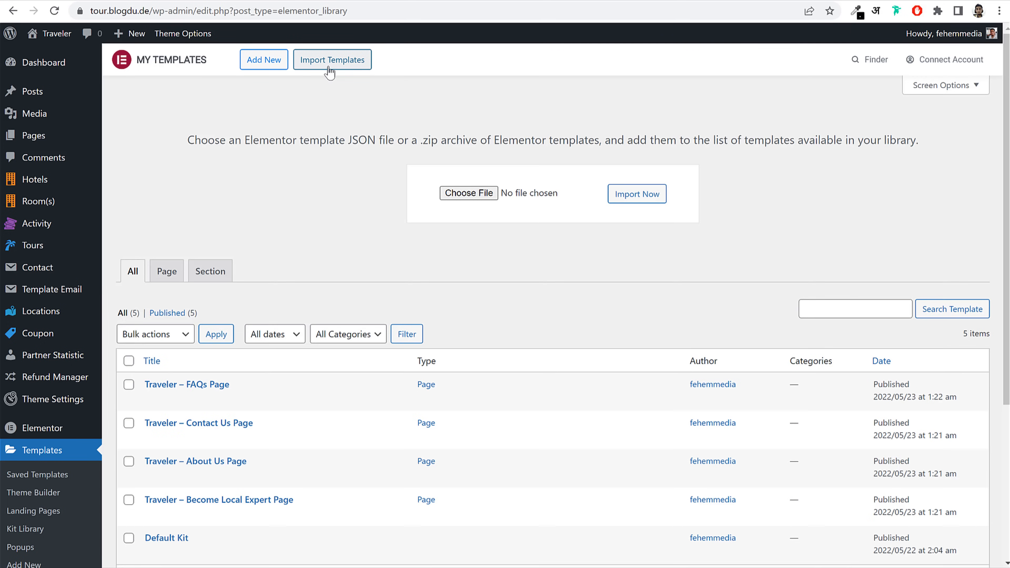
pyautogui.click(446, 197)
pyautogui.click(194, 131)
pyautogui.click(286, 274)
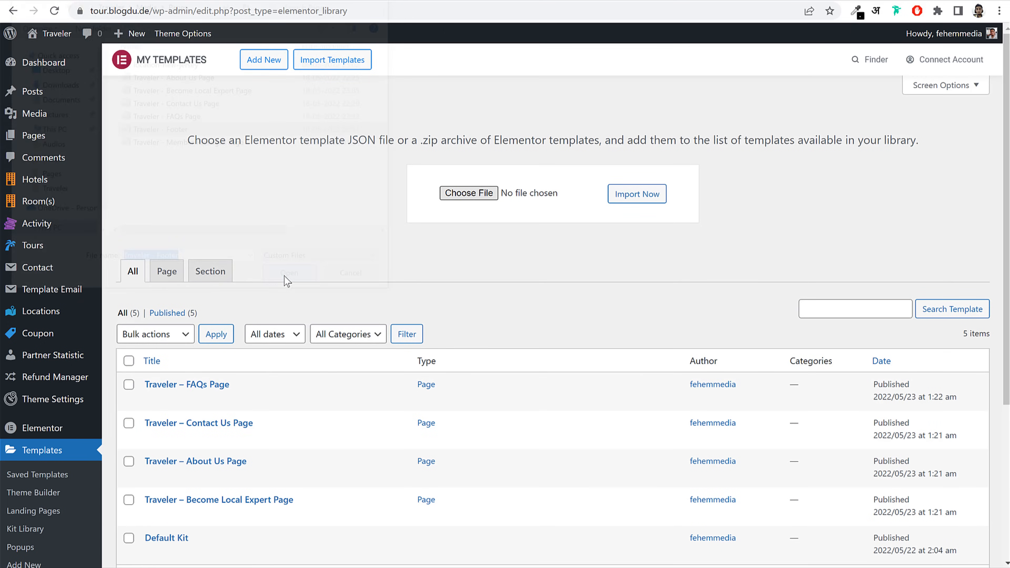
pyautogui.click(647, 197)
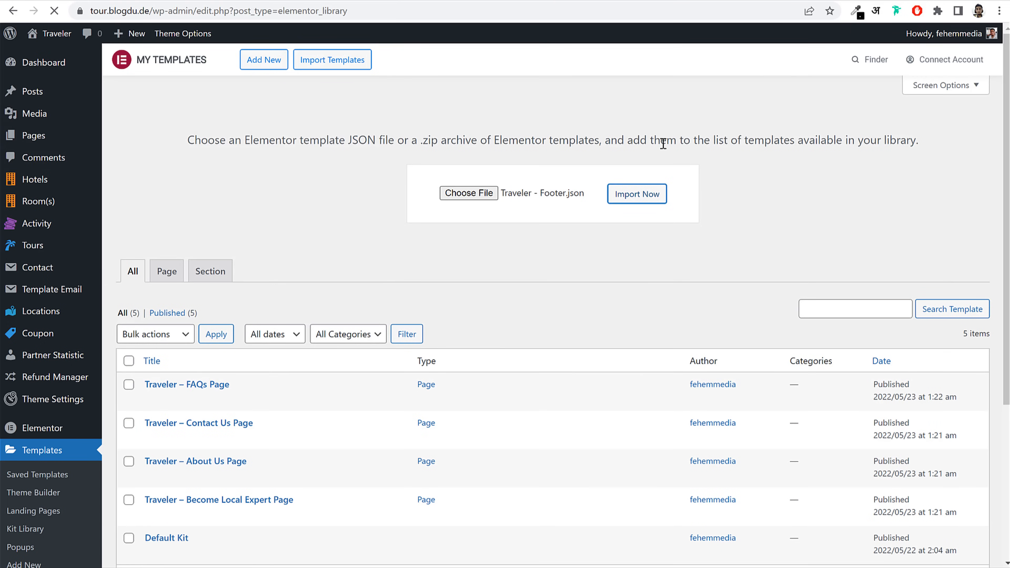
# - Choose the Member Packages Page template file for import
pyautogui.click(334, 60)
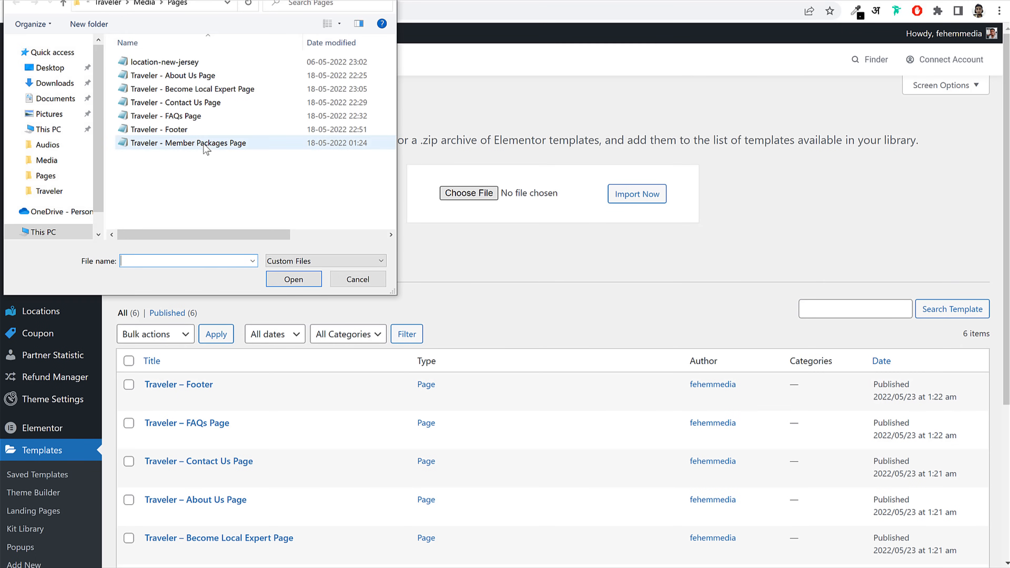
pyautogui.click(312, 140)
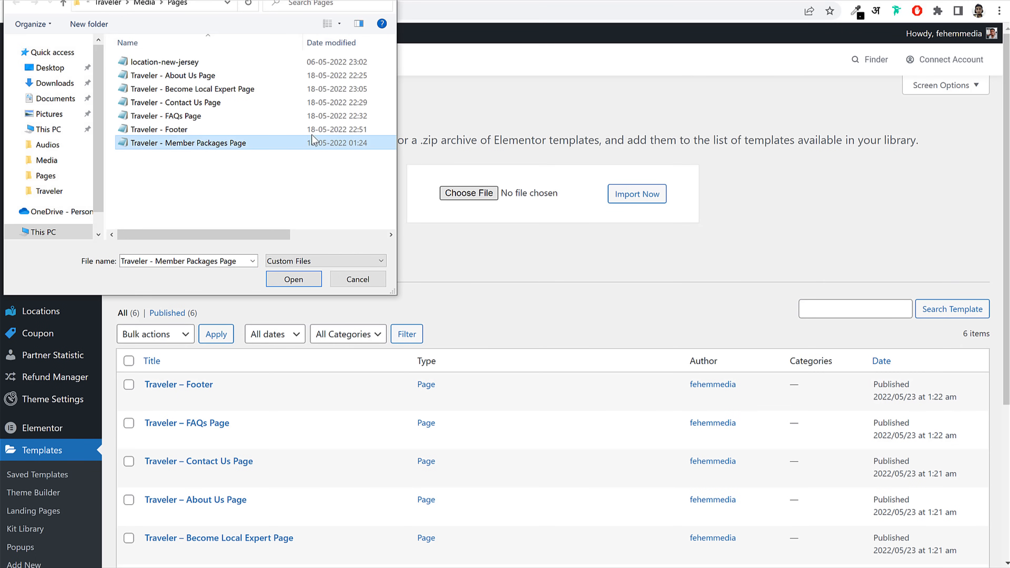
pyautogui.click(300, 282)
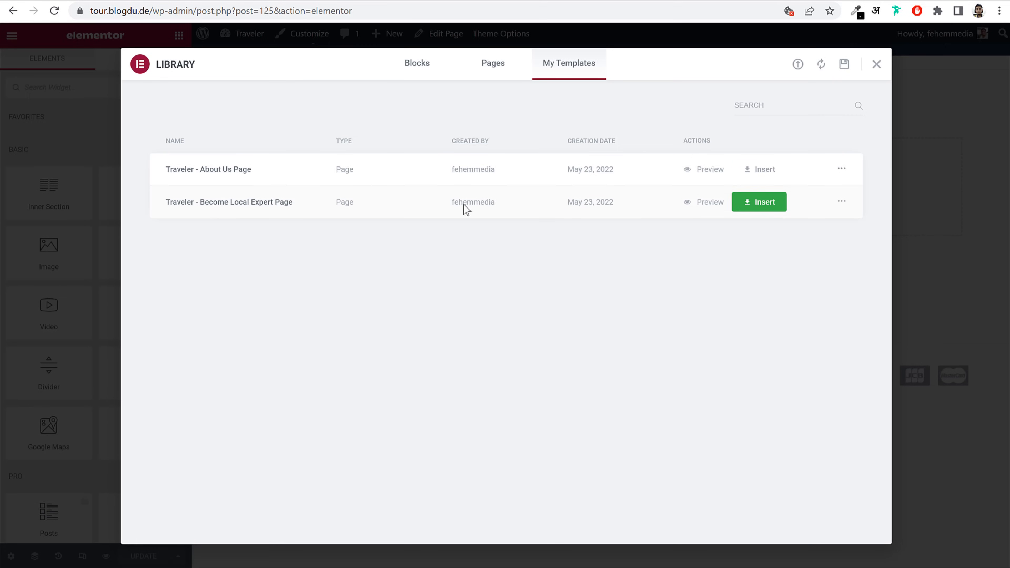
# - Insert the Become Local Expert Page template and change the heading to 'Know your Sate?'
pyautogui.click(752, 202)
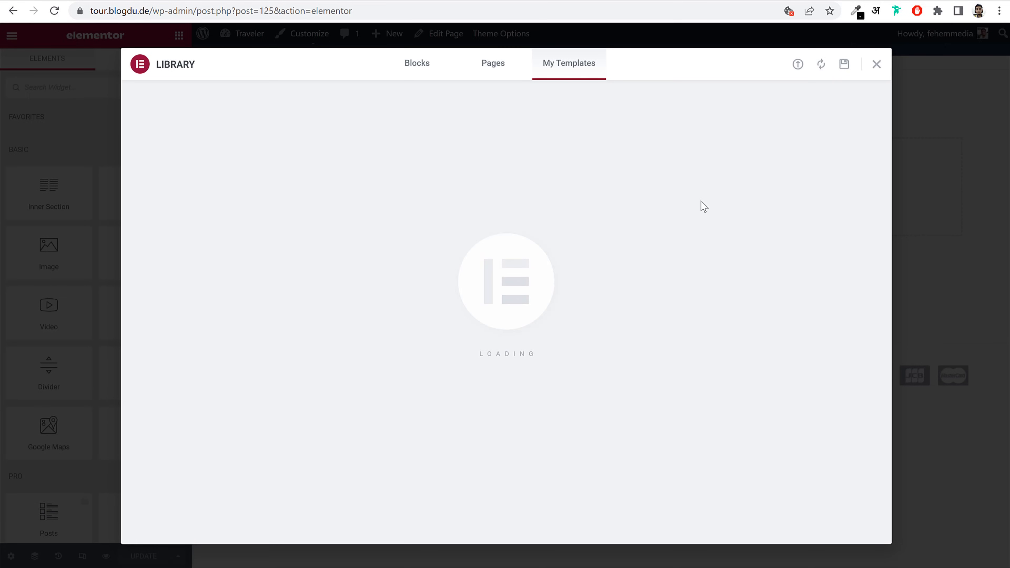
pyautogui.scroll(-20, 829, 286)
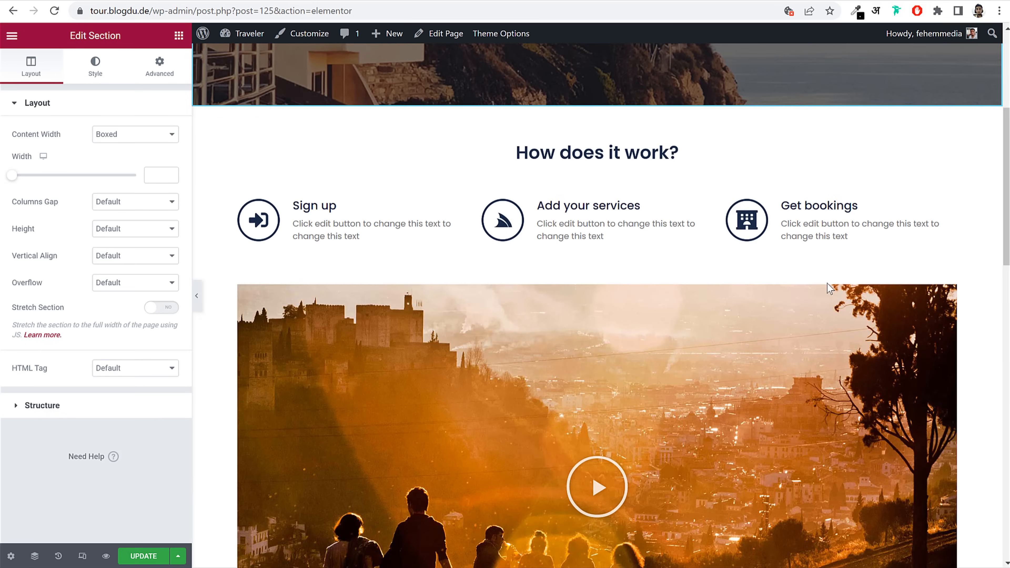
pyautogui.scroll(20, 827, 283)
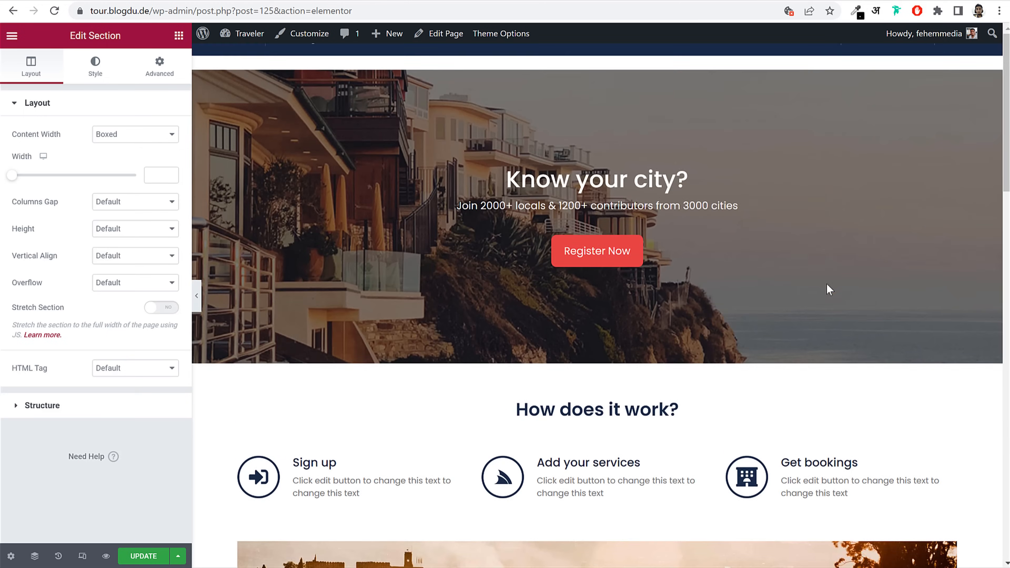
pyautogui.scroll(-1, 572, 202)
pyautogui.scroll(1, 631, 224)
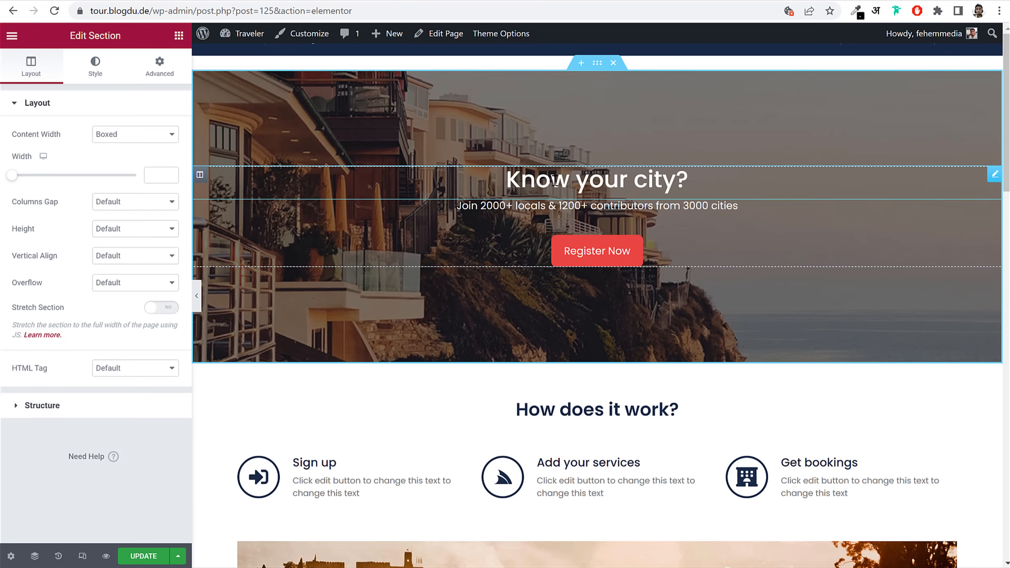
pyautogui.click(555, 181)
pyautogui.moveTo(108, 151); pyautogui.dragTo(56, 148)
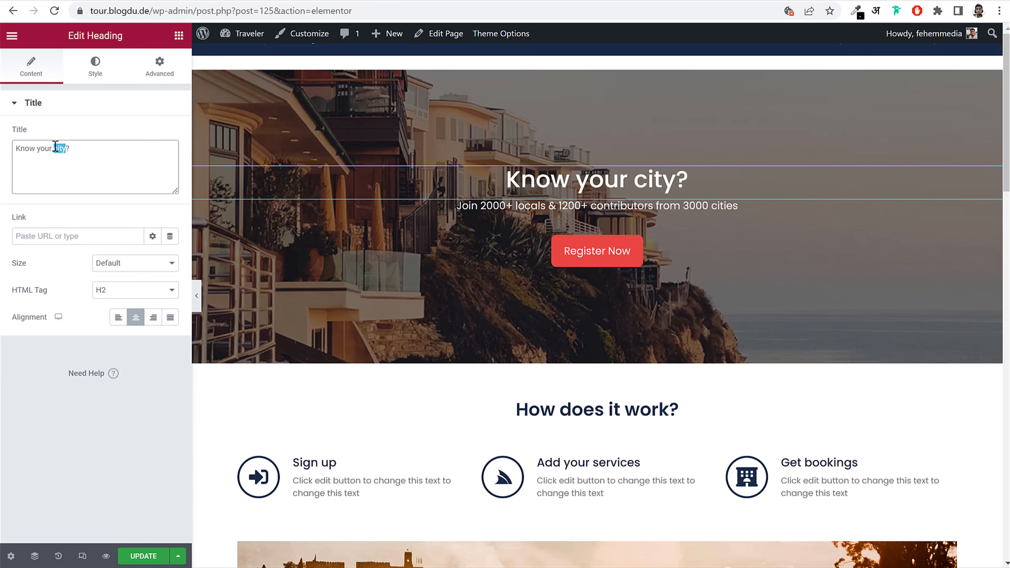
pyautogui.write('Sate')
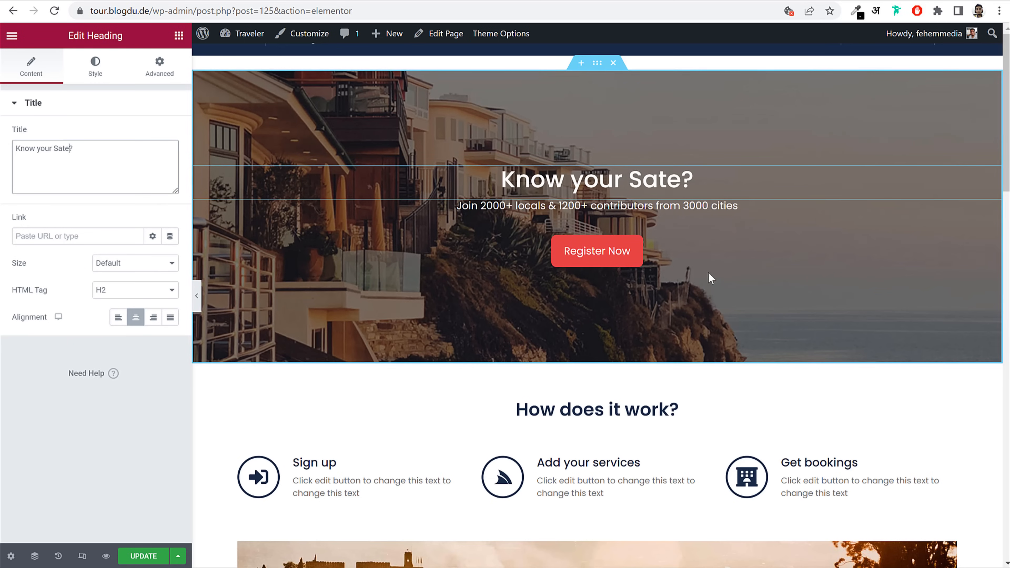
# - Give the Open your network icon box the Joget icon from the Icon Library
pyautogui.click(598, 251)
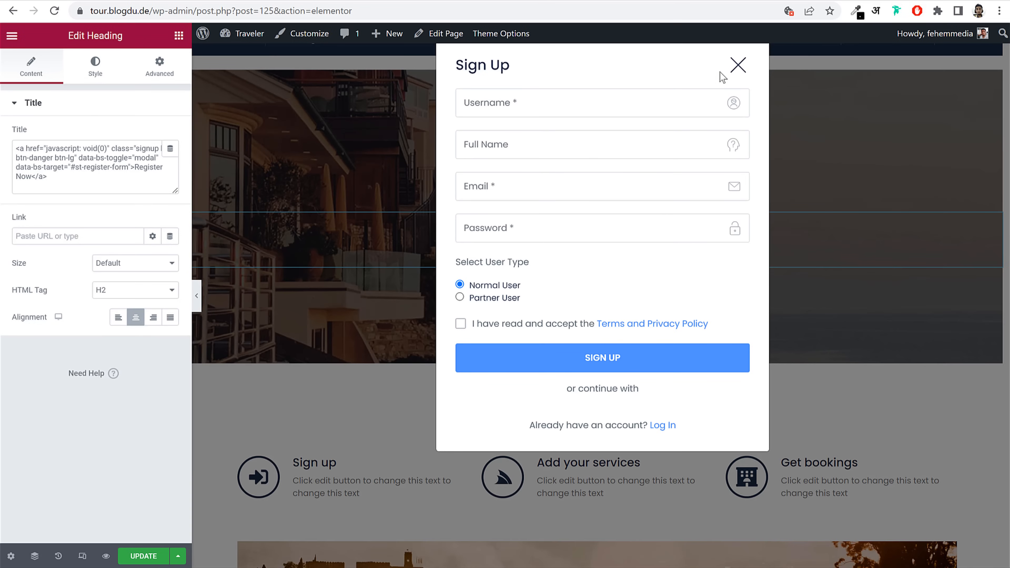
pyautogui.click(773, 133)
pyautogui.scroll(-10, 517, 398)
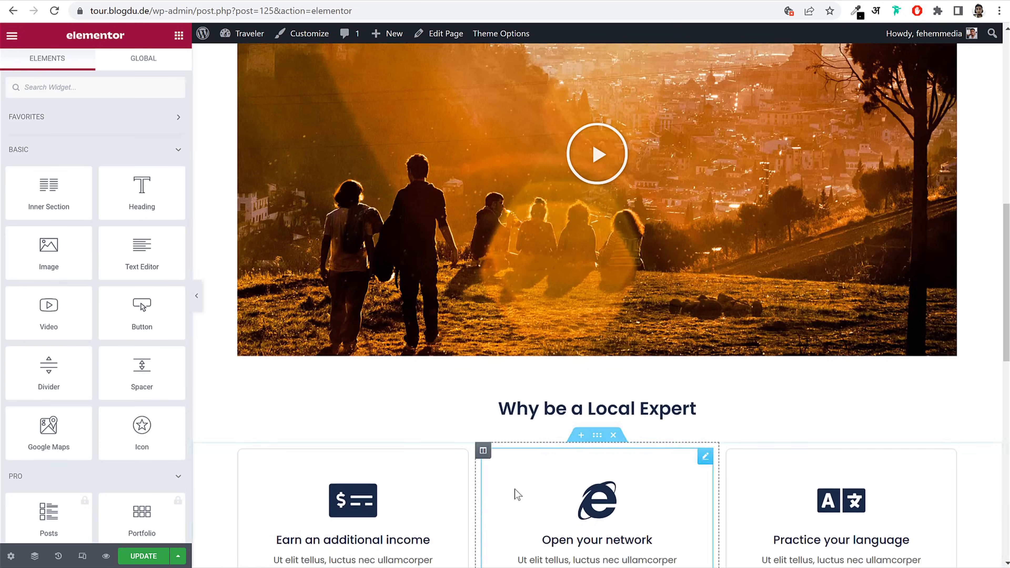
pyautogui.scroll(-7, 517, 494)
pyautogui.click(555, 222)
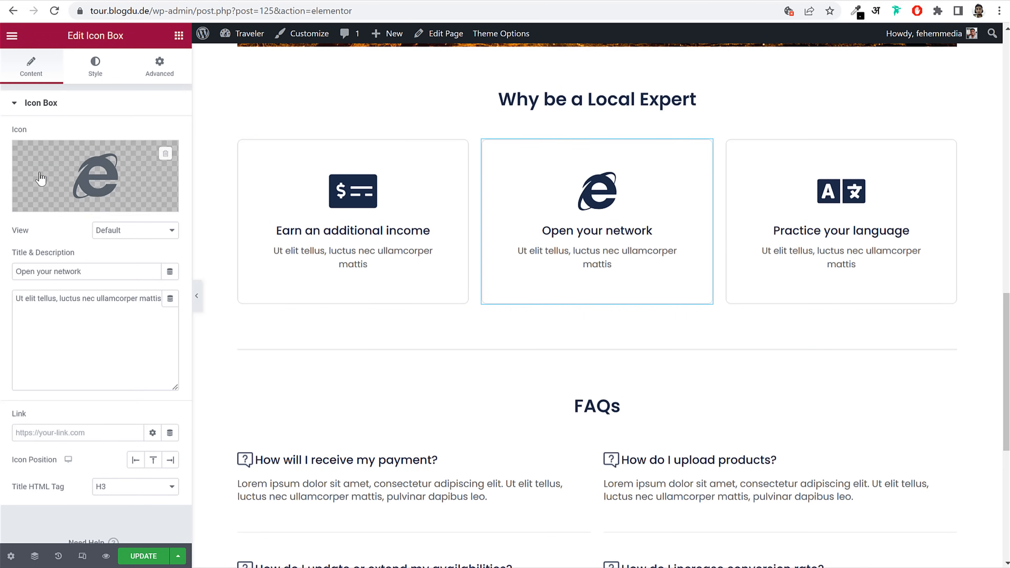
pyautogui.click(50, 201)
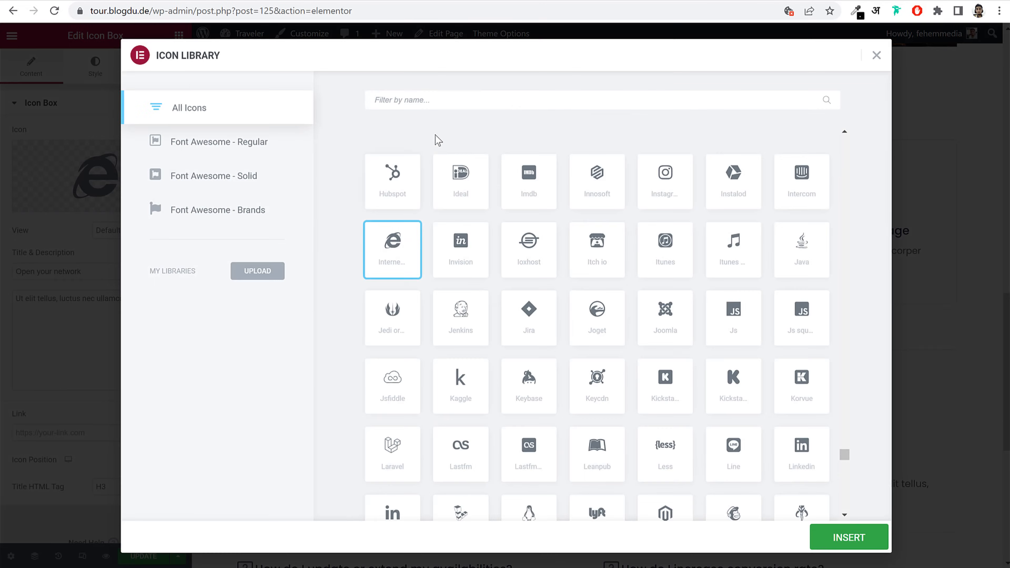
pyautogui.click(605, 266)
pyautogui.click(604, 322)
pyautogui.click(845, 538)
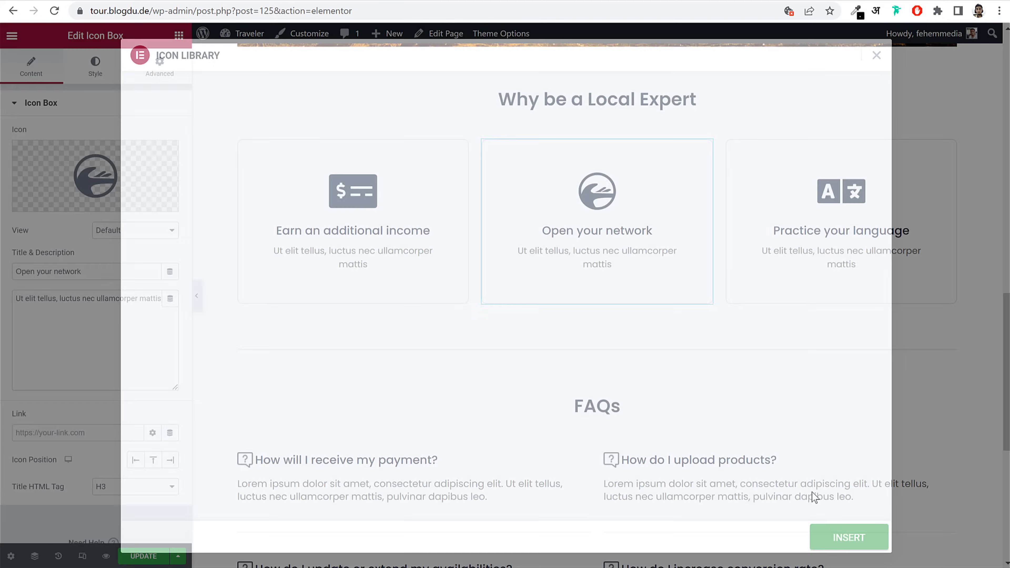
# - Save the page changes and trim the address to head back to wp-admin
pyautogui.click(124, 270)
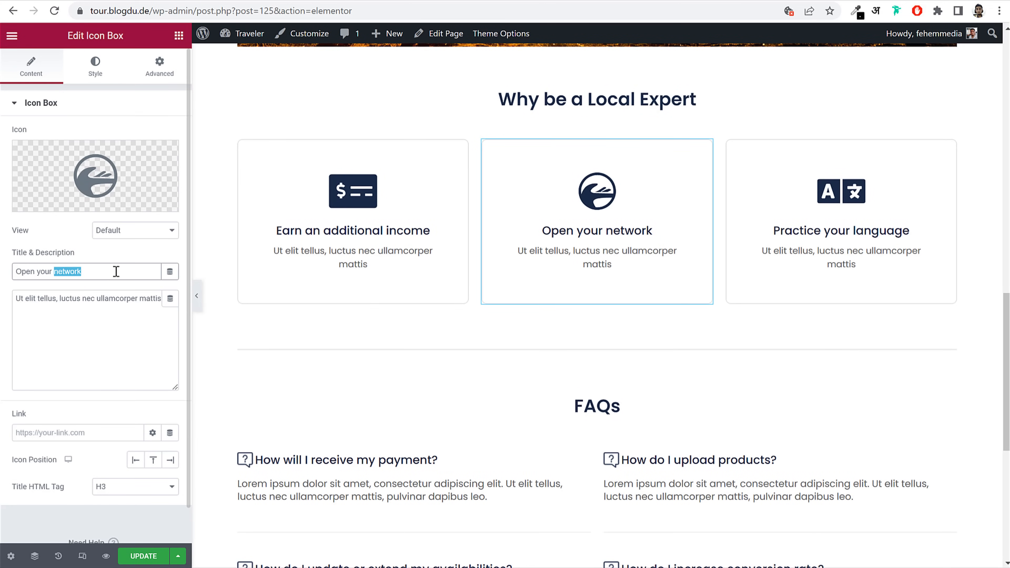
pyautogui.scroll(-10, 651, 406)
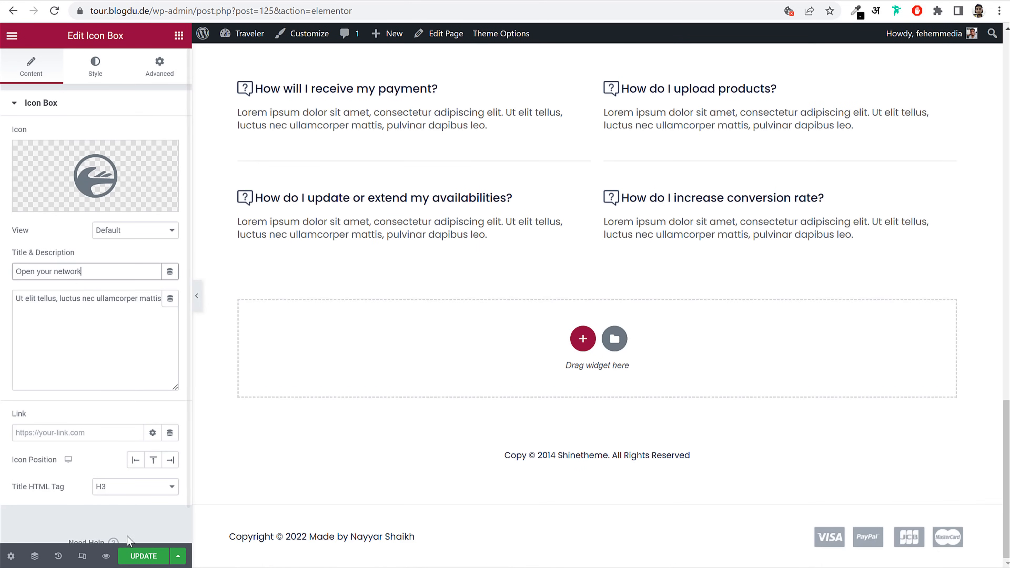
pyautogui.click(134, 557)
pyautogui.scroll(20, 638, 397)
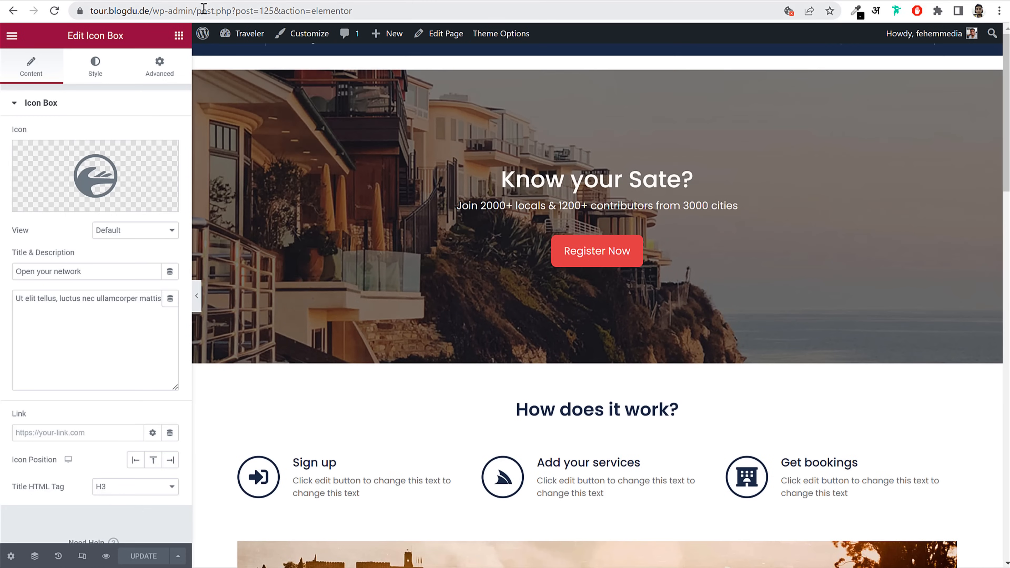
pyautogui.click(204, 8)
pyautogui.moveTo(223, 10); pyautogui.dragTo(699, 69)
pyautogui.press('BackSpace')
# - Open the Member Packages page from the pages list and bring up its featured-image picker
pyautogui.press('Return')
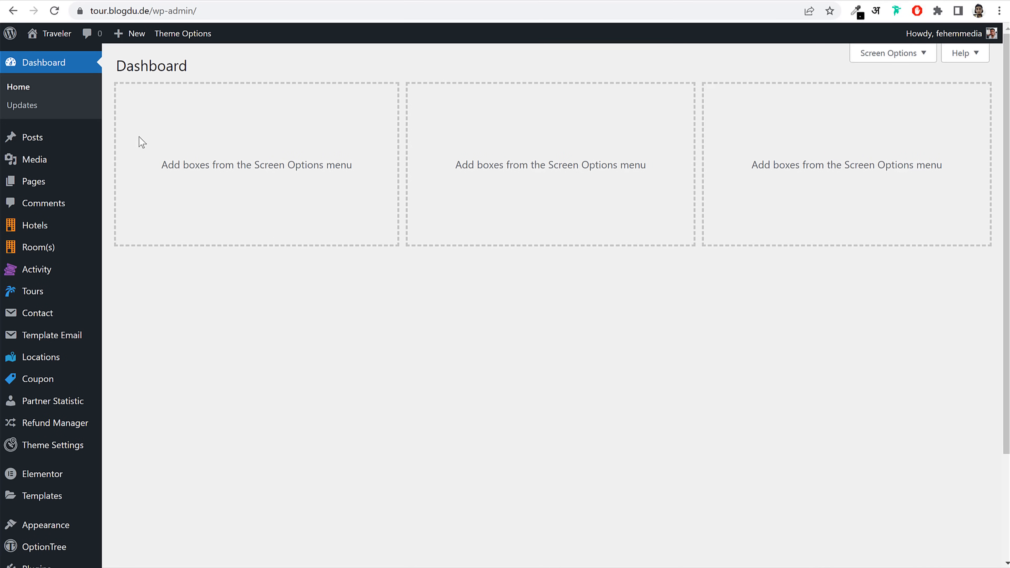
pyautogui.click(84, 185)
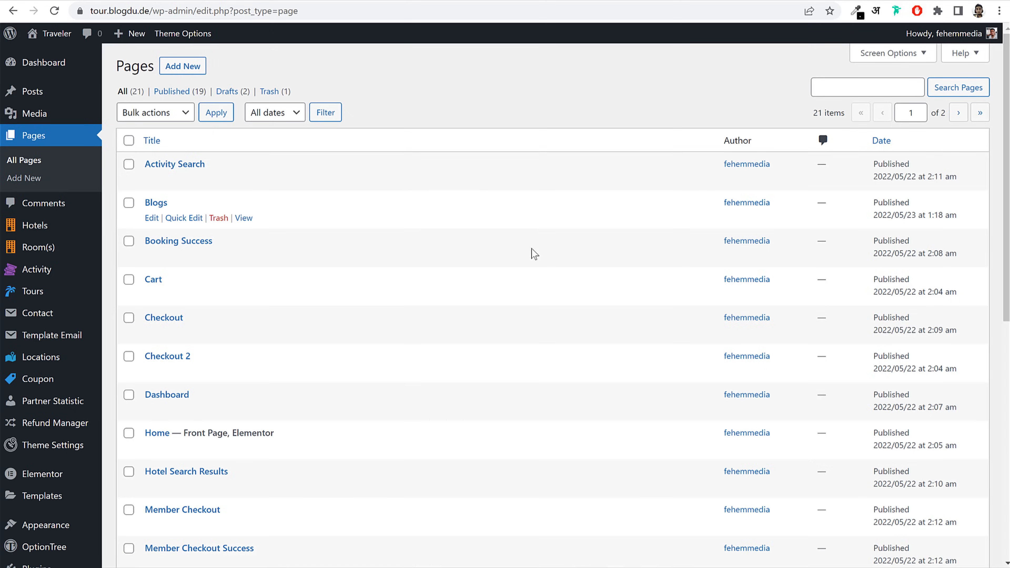
pyautogui.scroll(-6, 537, 261)
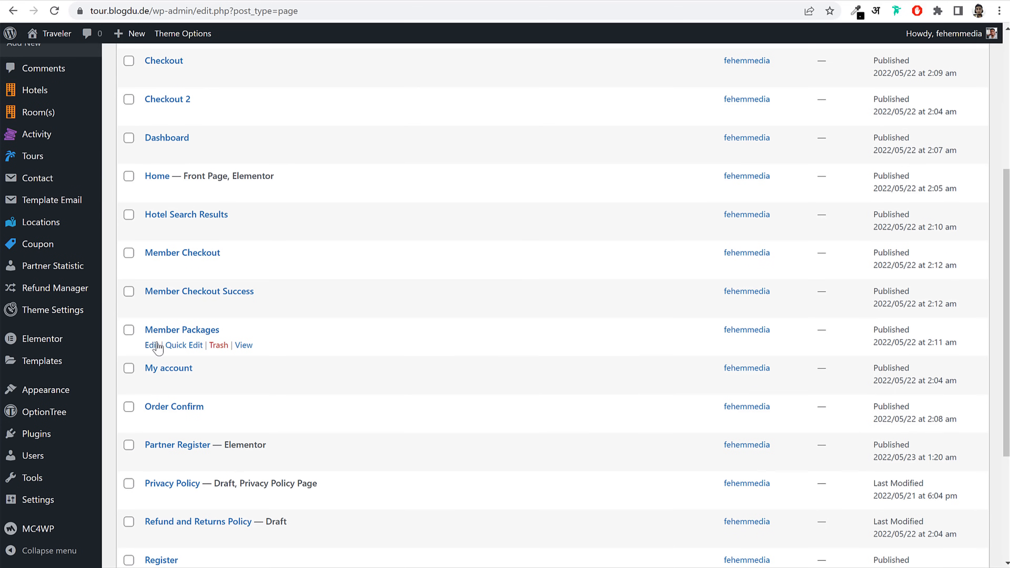
pyautogui.click(154, 346)
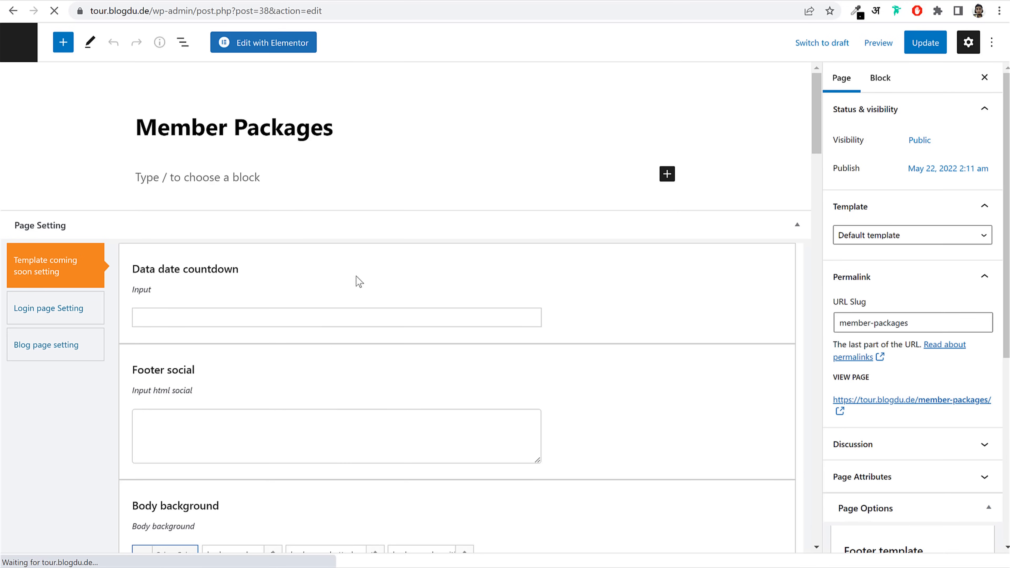
pyautogui.scroll(-5, 891, 346)
pyautogui.click(913, 374)
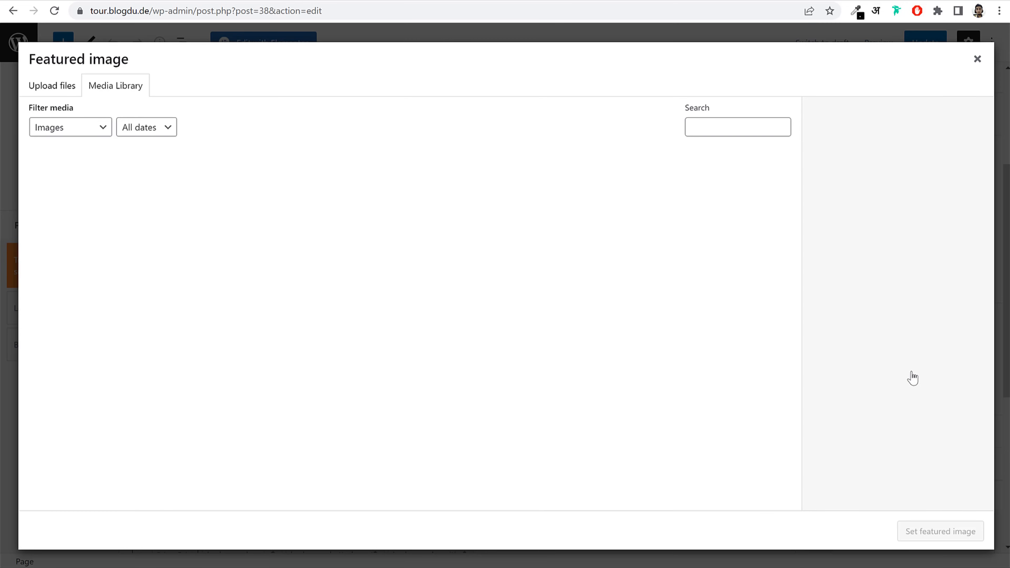
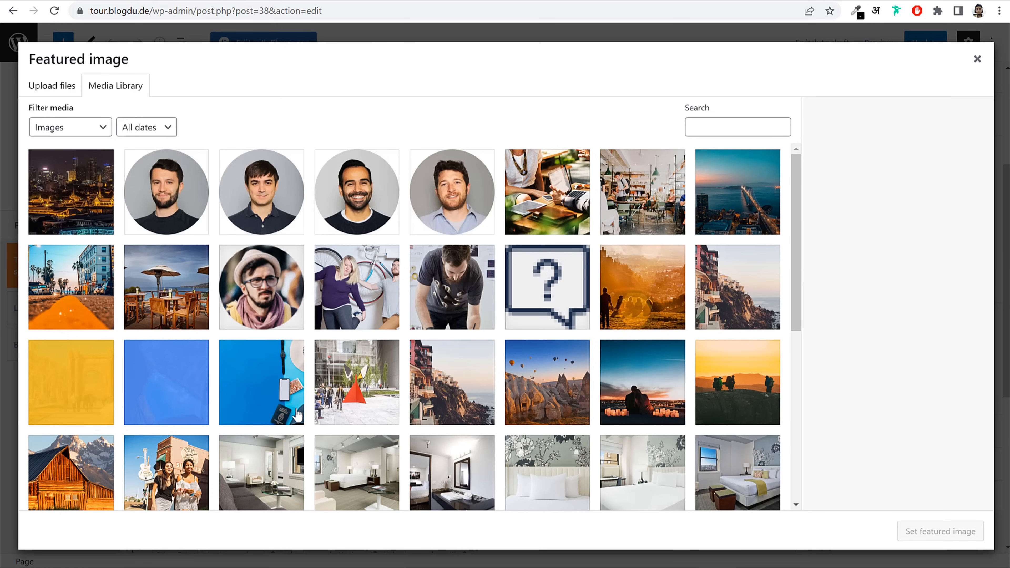
# - Set the night city bridge photo (cali_5.jpg) as Member Packages' featured image and open it in Elementor
pyautogui.scroll(-5, 298, 413)
pyautogui.scroll(5, 239, 376)
pyautogui.click(735, 213)
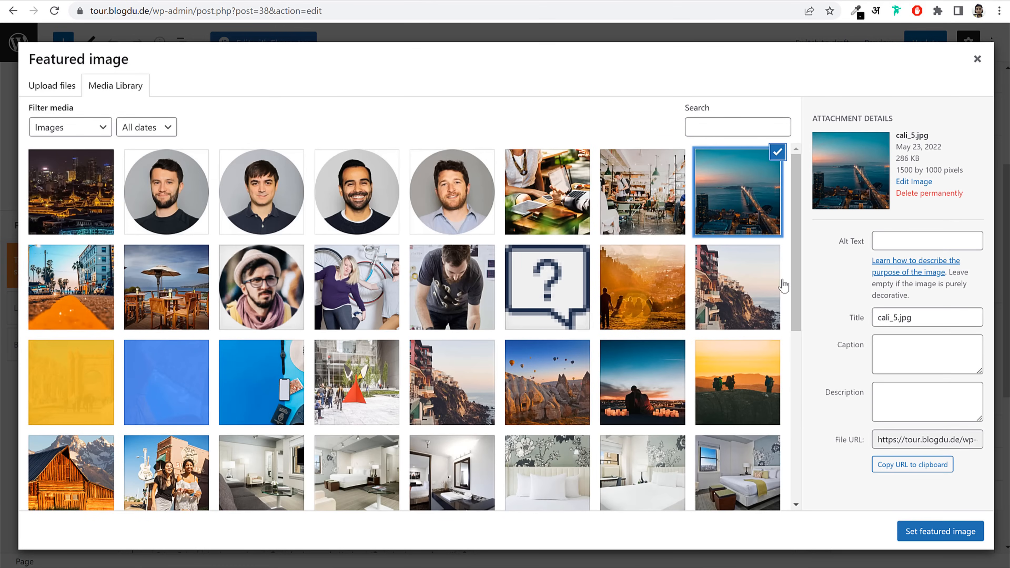
pyautogui.click(949, 532)
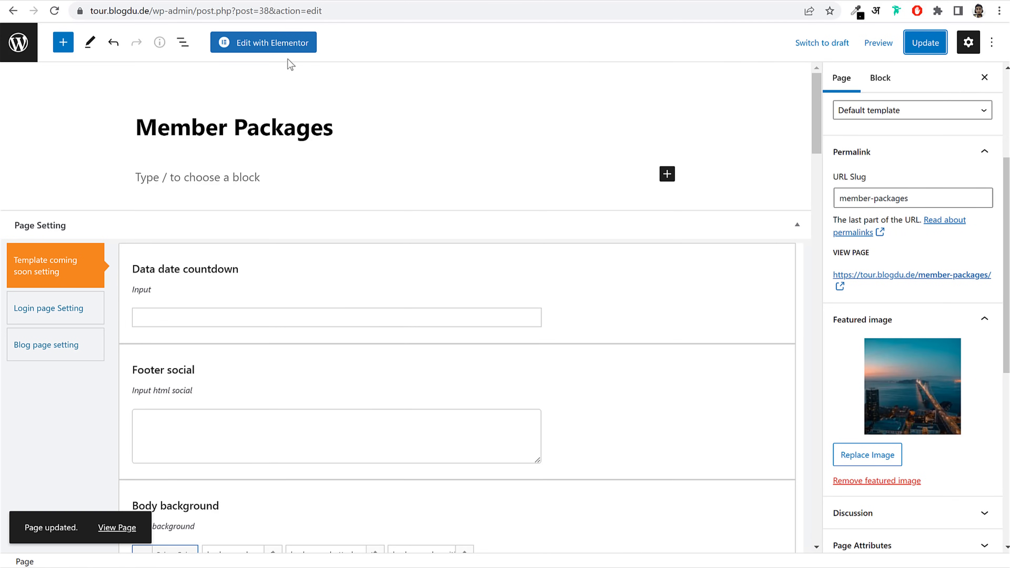
pyautogui.click(284, 53)
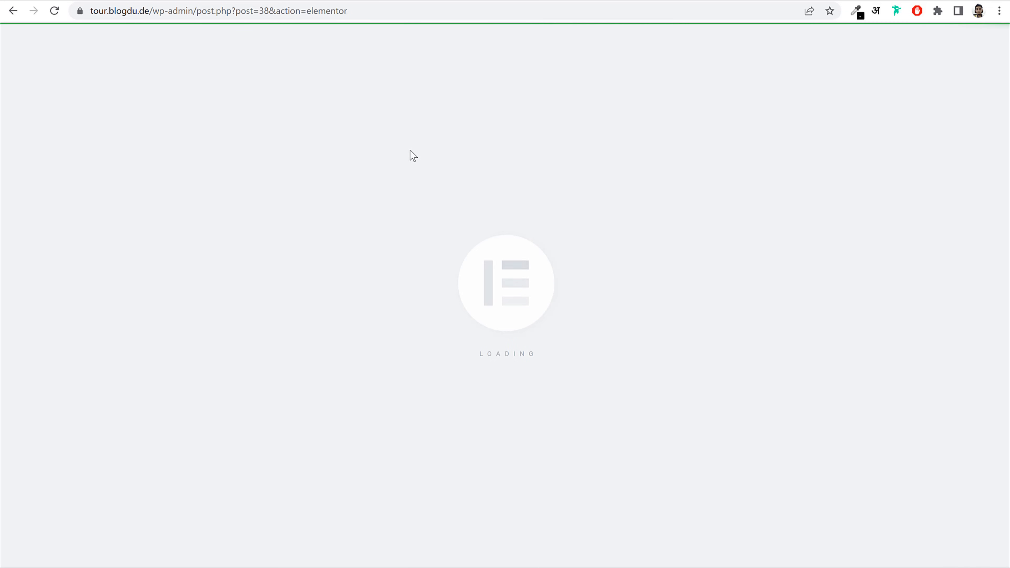
# - Insert the saved 'Traveler - Member Packages Page' template from My Templates
pyautogui.scroll(-5, 696, 295)
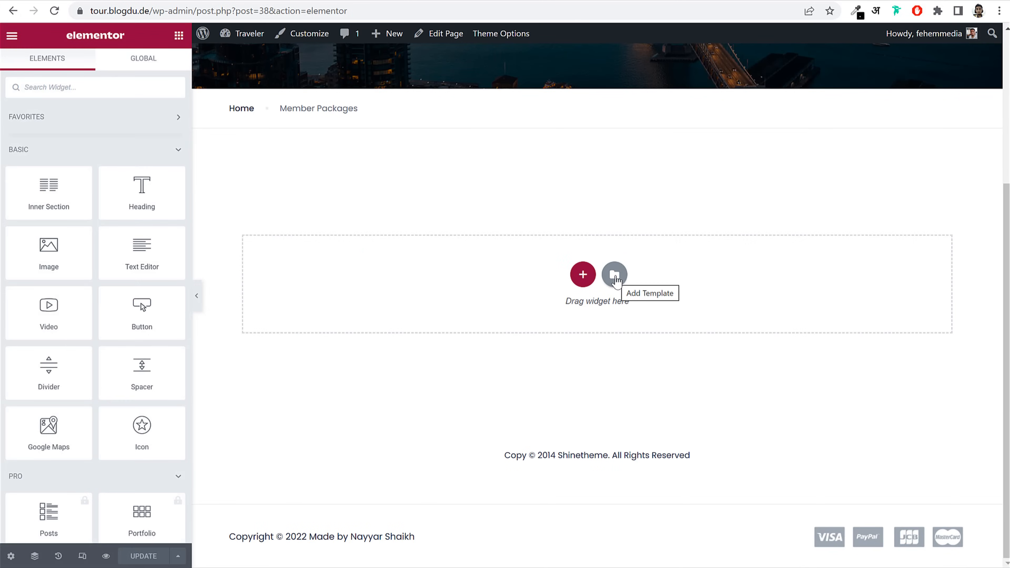
pyautogui.click(615, 275)
pyautogui.click(572, 65)
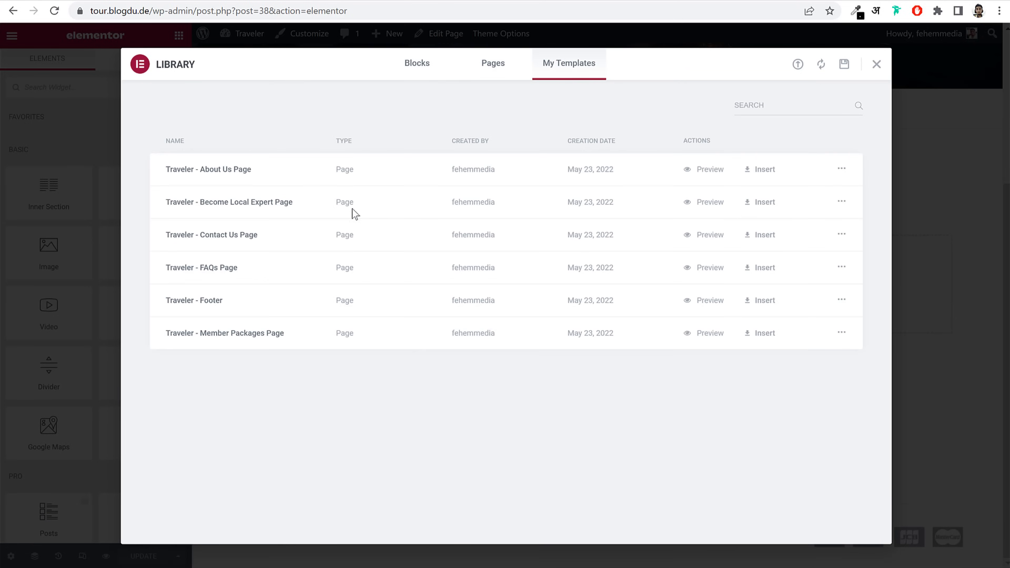
pyautogui.click(762, 334)
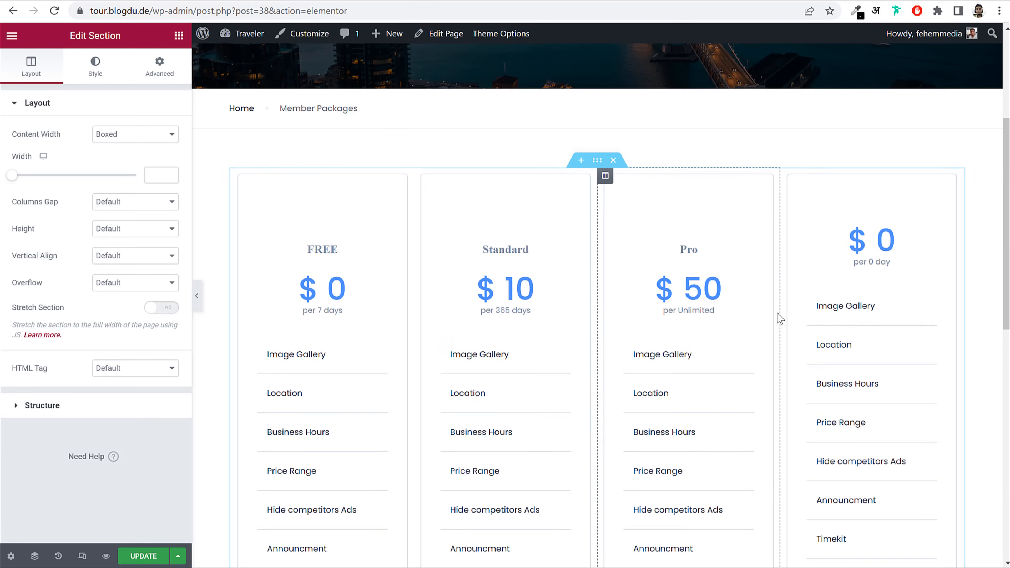
pyautogui.scroll(-4, 537, 325)
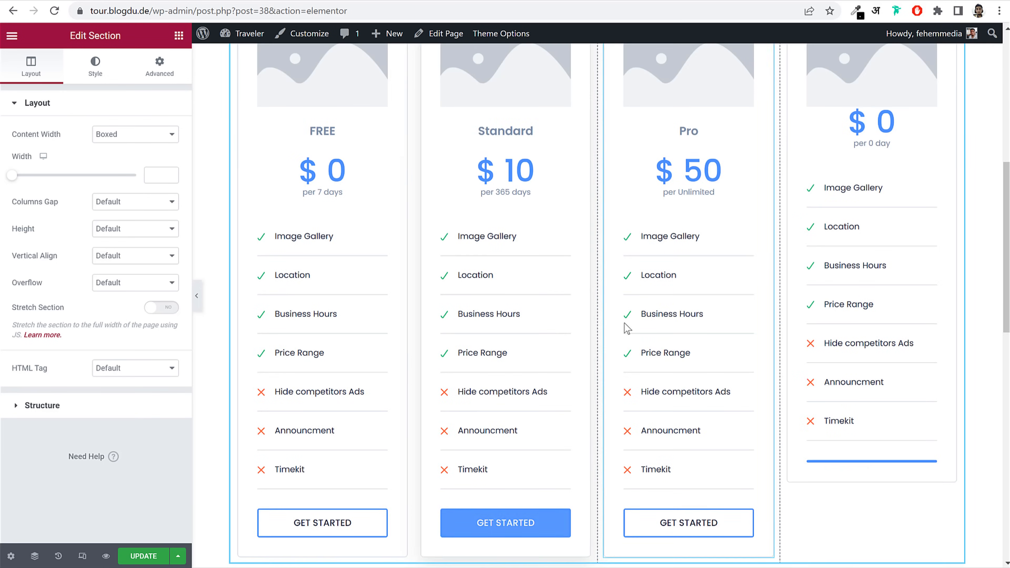
pyautogui.scroll(3, 557, 318)
pyautogui.scroll(-4, 796, 279)
pyautogui.scroll(-2, 800, 305)
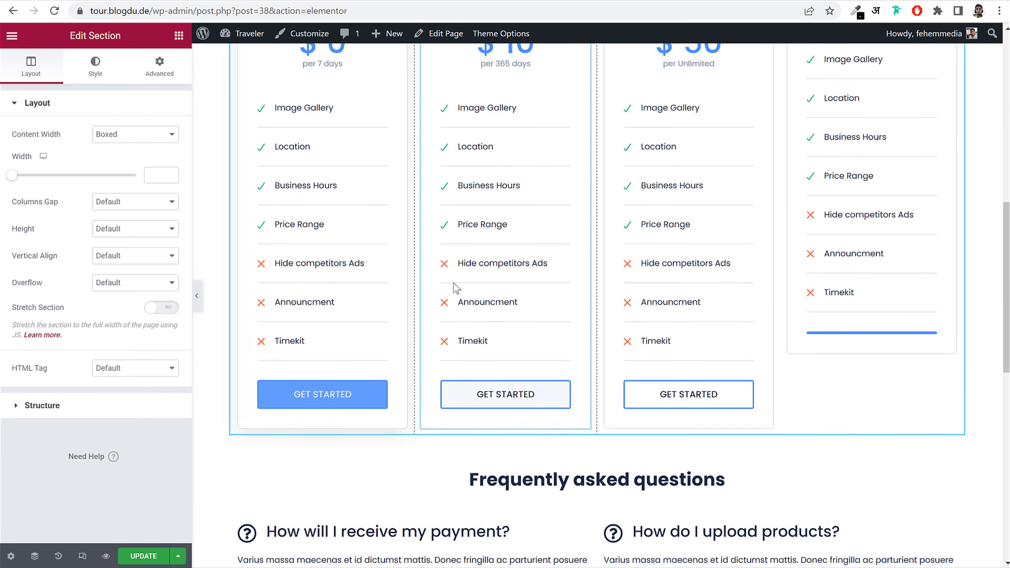
pyautogui.scroll(6, 767, 227)
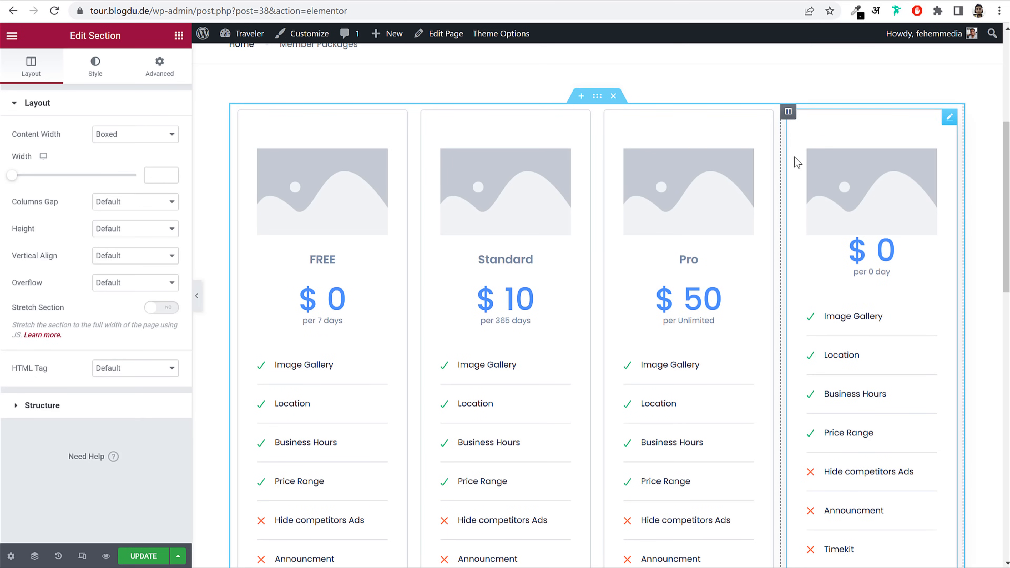
# - Delete the fourth pricing column, leaving only FREE, Standard and Pro
pyautogui.rightClick(788, 113)
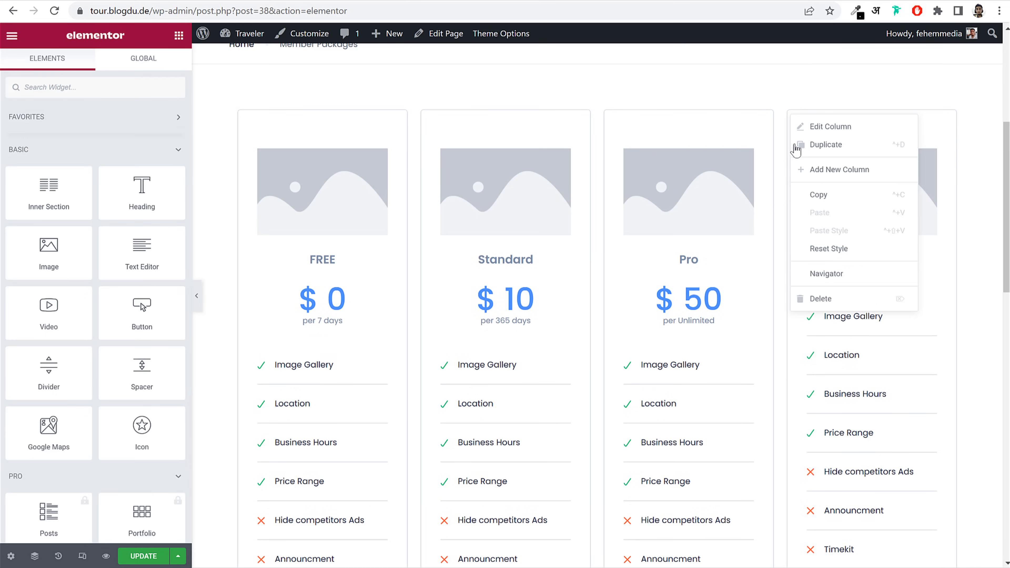
pyautogui.click(823, 295)
pyautogui.scroll(-4, 650, 307)
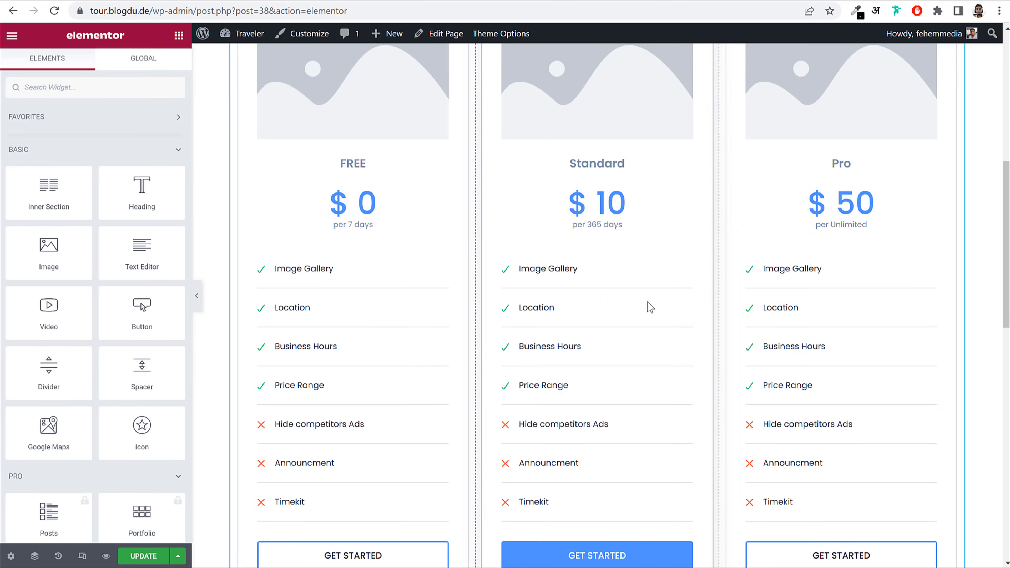
pyautogui.scroll(3, 598, 277)
pyautogui.scroll(-4, 387, 131)
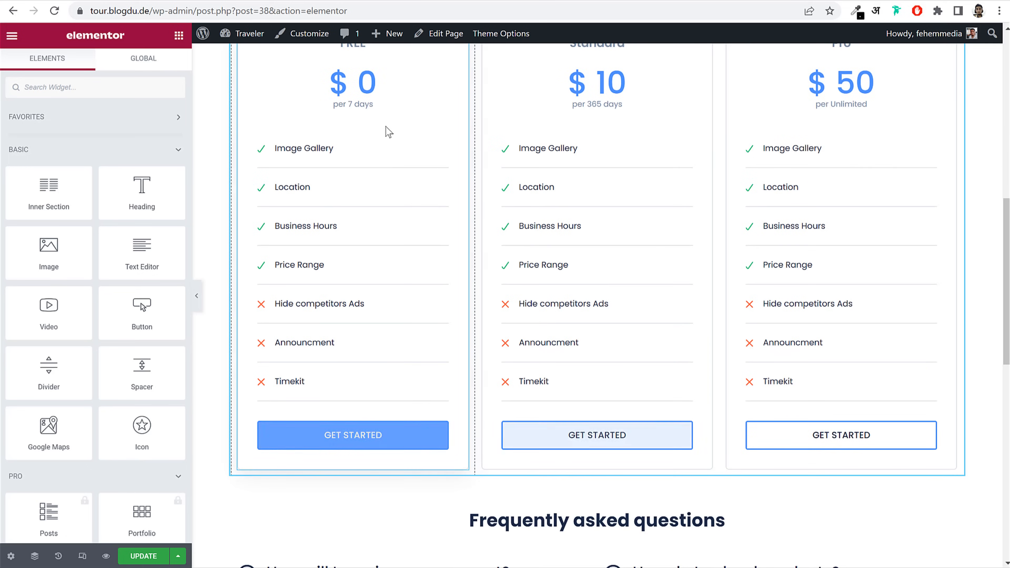
pyautogui.scroll(1, 373, 150)
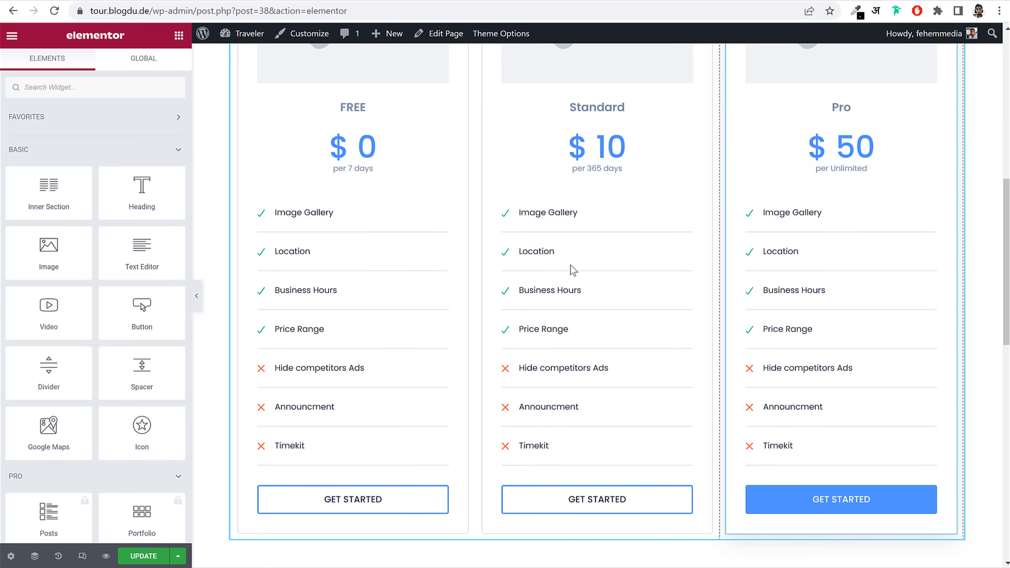
# - Rename the FREE card's Timekit feature to 'Commission 20%'
pyautogui.click(334, 226)
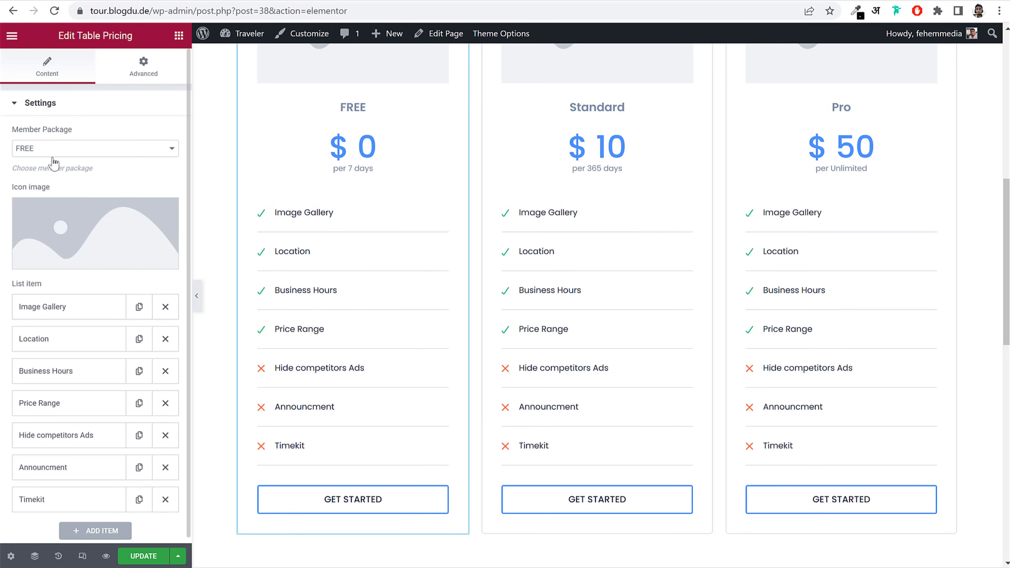
pyautogui.click(77, 305)
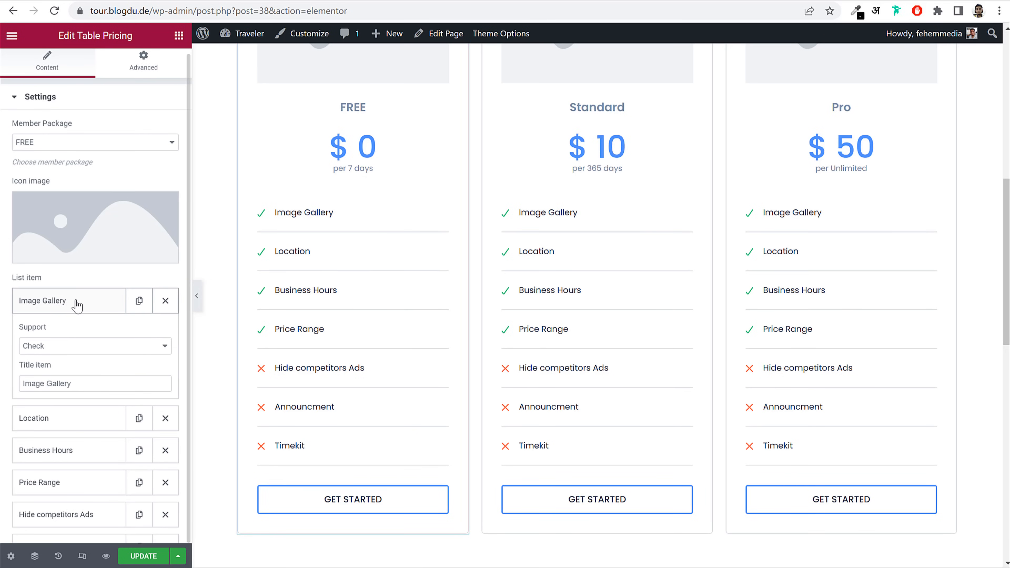
pyautogui.click(78, 302)
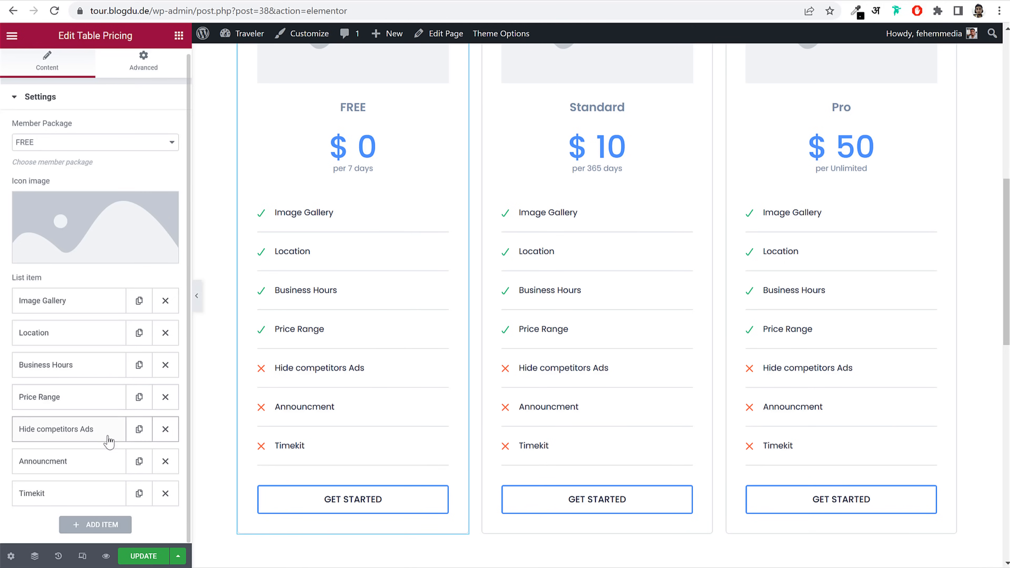
pyautogui.click(67, 499)
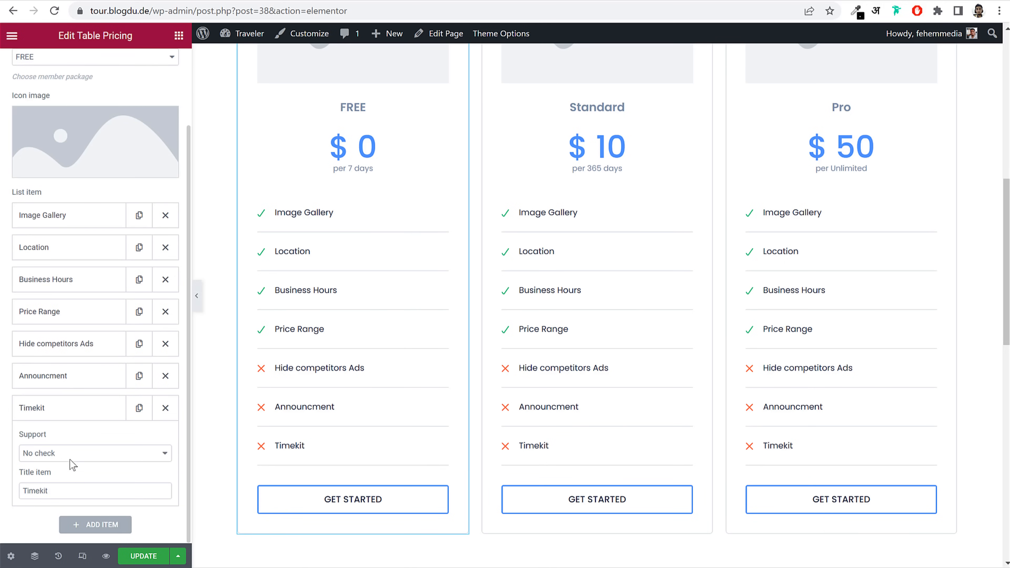
pyautogui.doubleClick(60, 495)
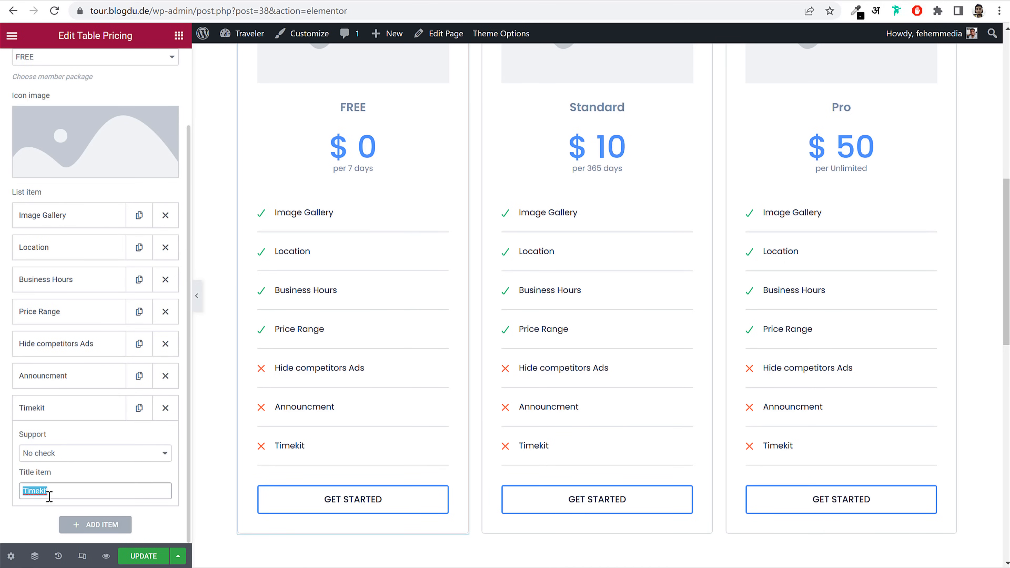
pyautogui.write('Commis')
pyautogui.press('BackSpace')
pyautogui.write('ssion ')
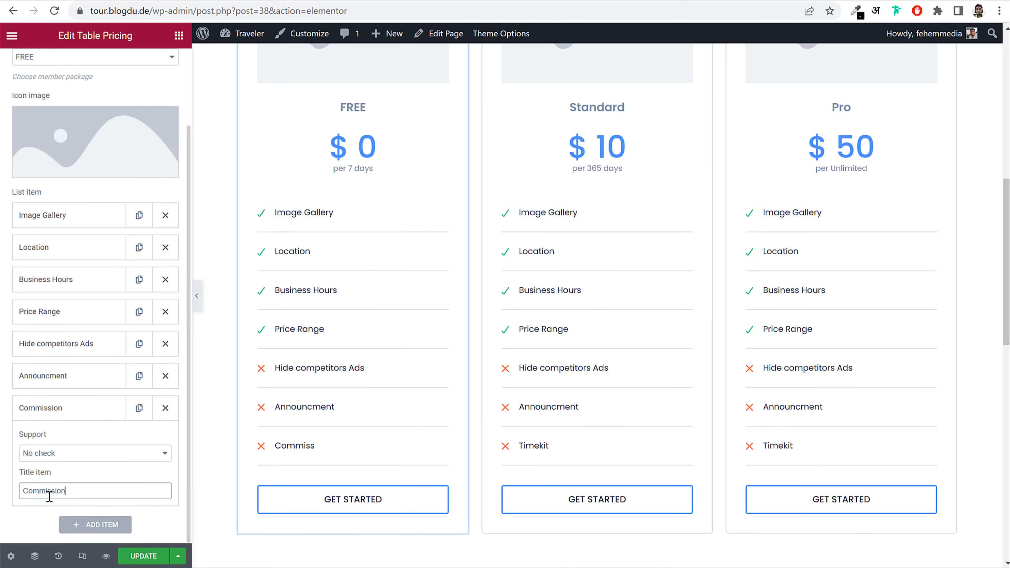
pyautogui.write('20%')
# - Mark Commission 20% with a check and move it second in the feature list
pyautogui.click(74, 454)
pyautogui.click(78, 467)
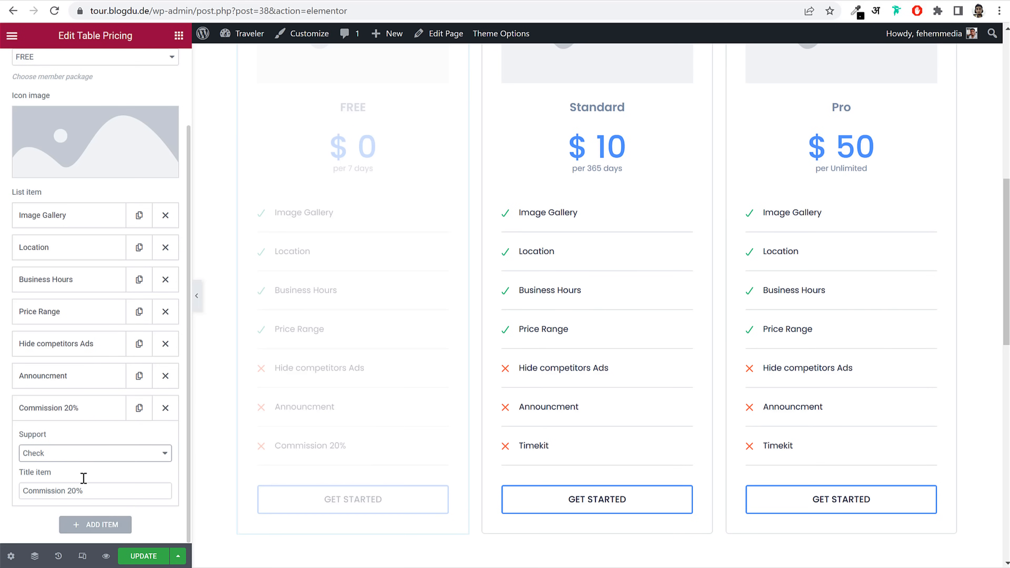
pyautogui.click(84, 410)
pyautogui.moveTo(84, 412); pyautogui.dragTo(74, 242)
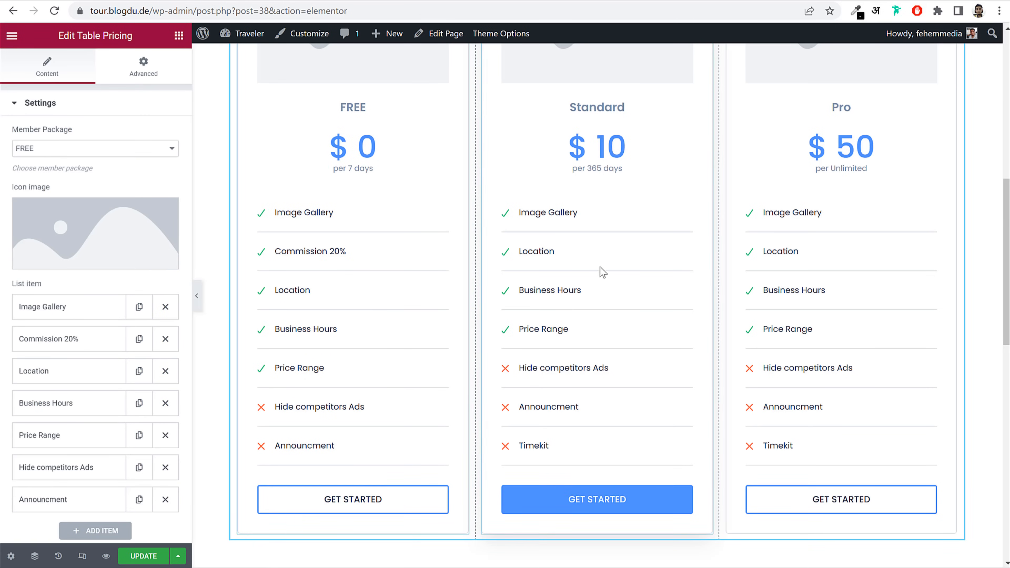
# - Review the text of the first FAQ heading and answer
pyautogui.scroll(-5, 354, 416)
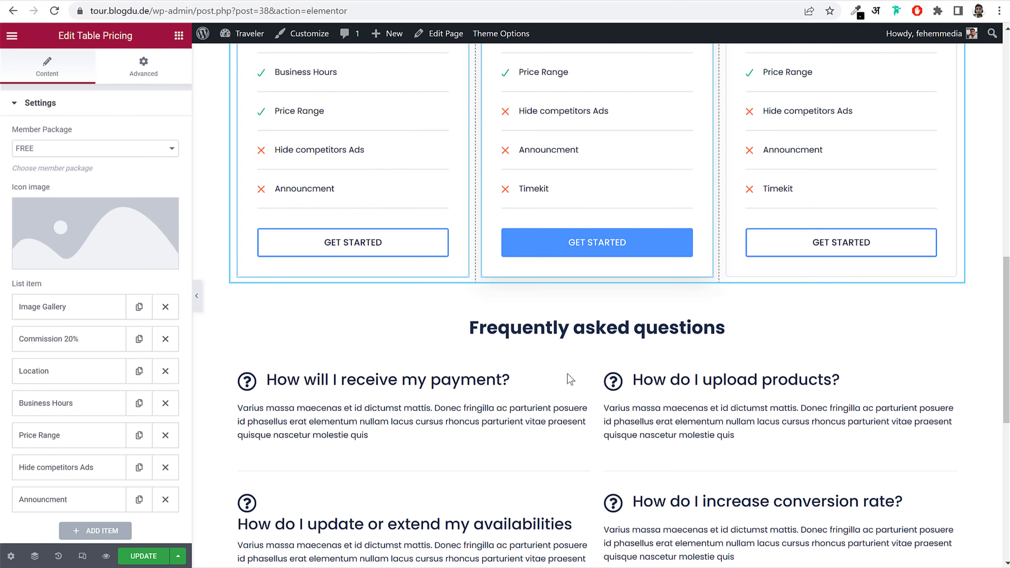
pyautogui.scroll(-4, 794, 383)
pyautogui.scroll(2, 778, 383)
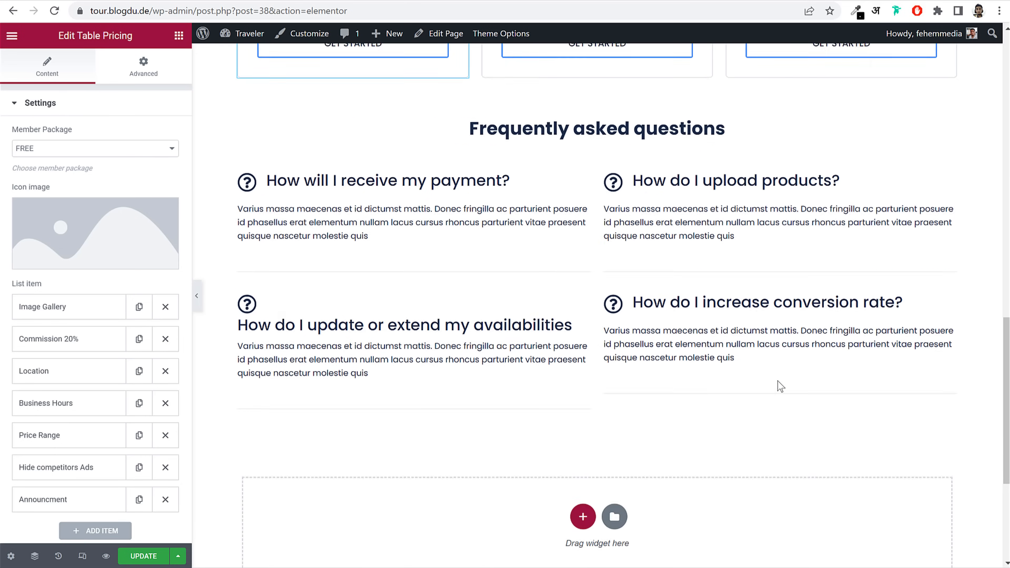
pyautogui.click(368, 258)
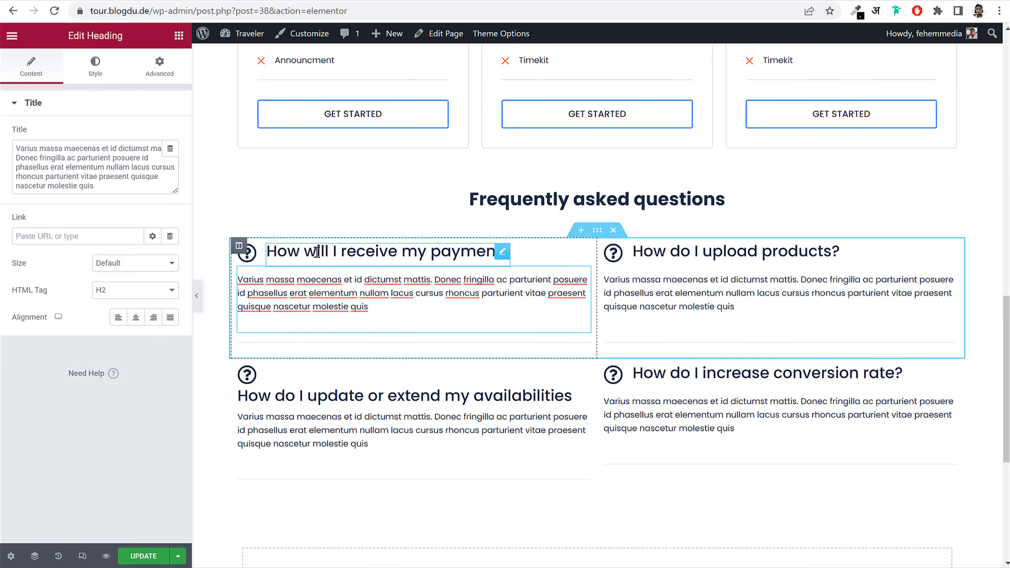
pyautogui.tripleClick(352, 247)
pyautogui.tripleClick(100, 169)
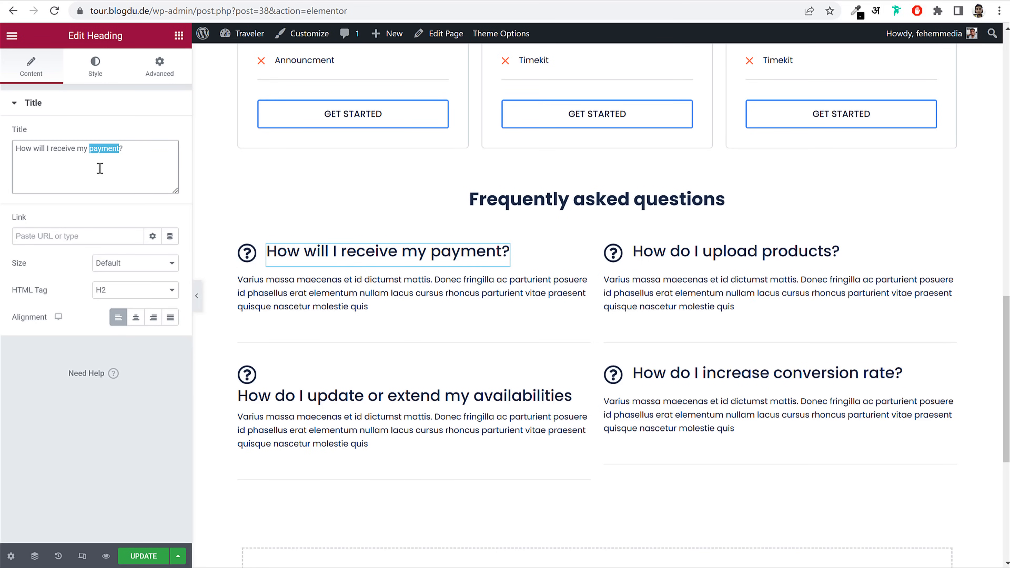
pyautogui.click(315, 289)
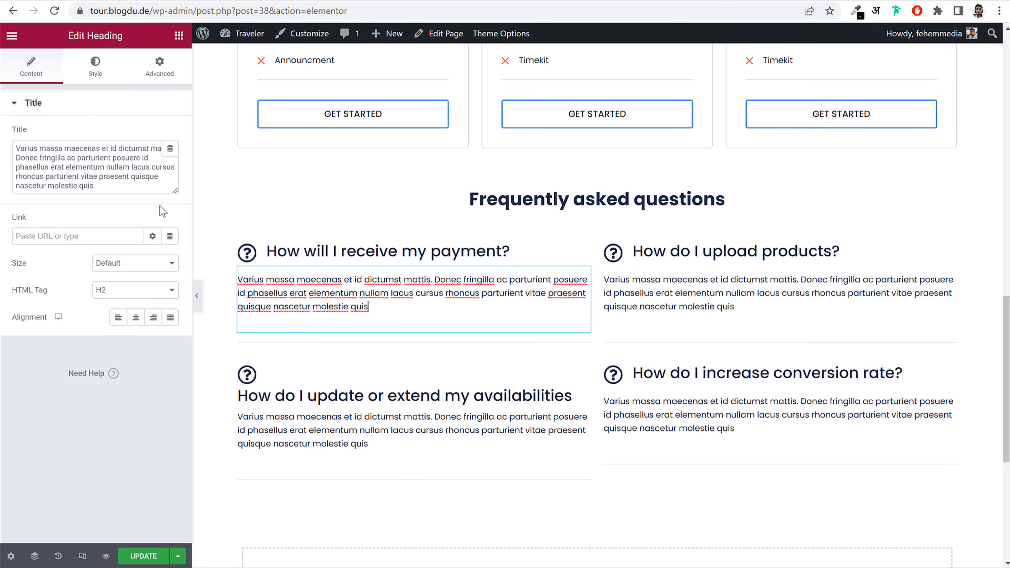
pyautogui.moveTo(119, 178); pyautogui.dragTo(104, 169)
# - Trim the web address to wp-admin to return to the WordPress dashboard
pyautogui.scroll(10, 593, 434)
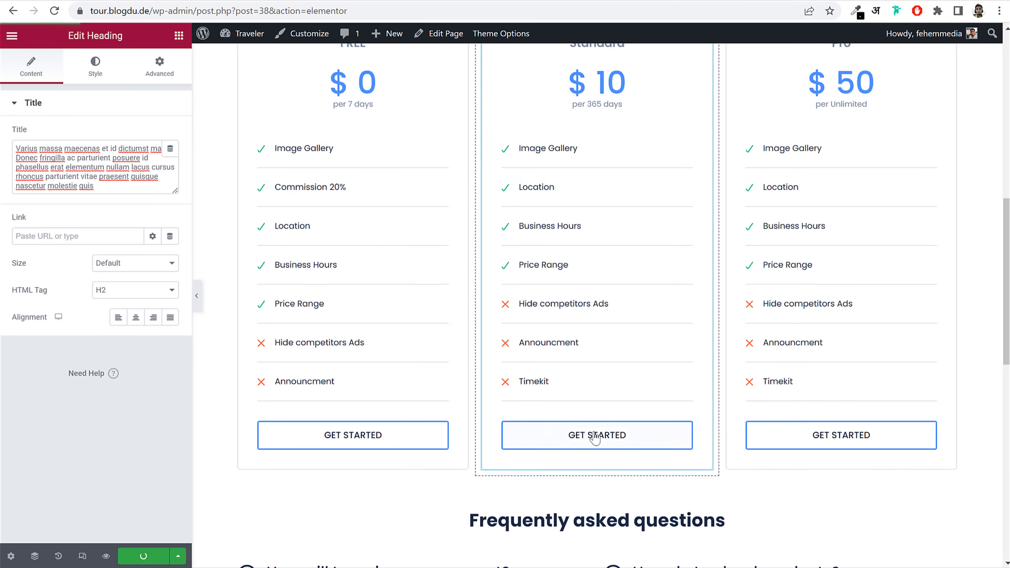
pyautogui.scroll(4, 593, 432)
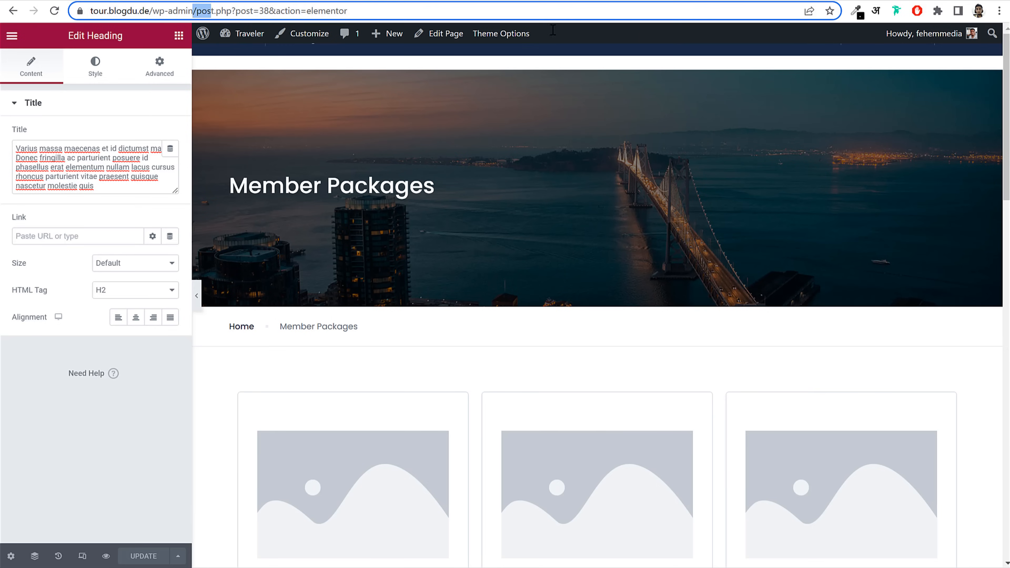
pyautogui.moveTo(204, 15); pyautogui.dragTo(382, 12)
pyautogui.press('BackSpace')
pyautogui.press('Return')
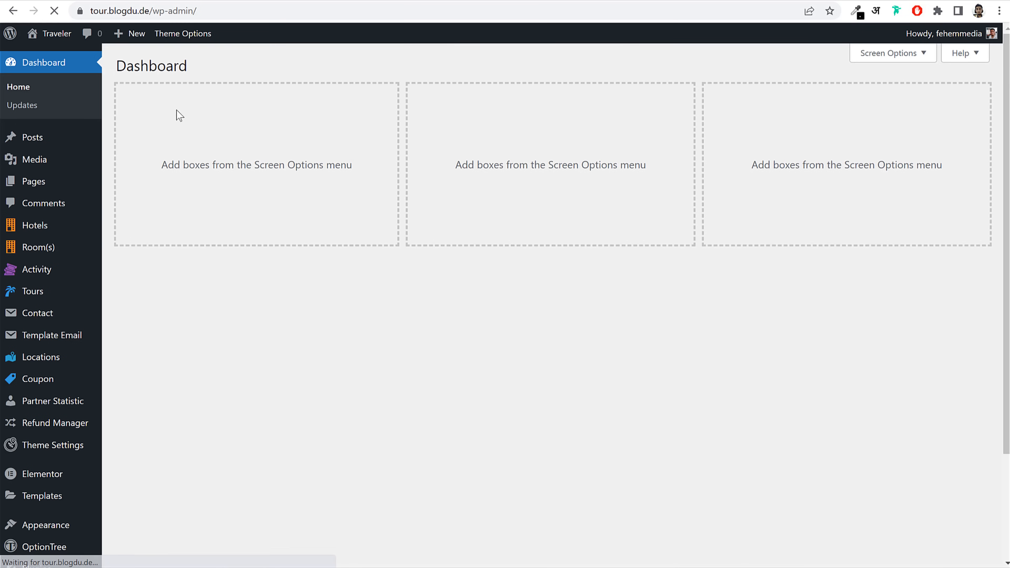
# - Create a new About Us page using the Fullwidth template
pyautogui.click(57, 183)
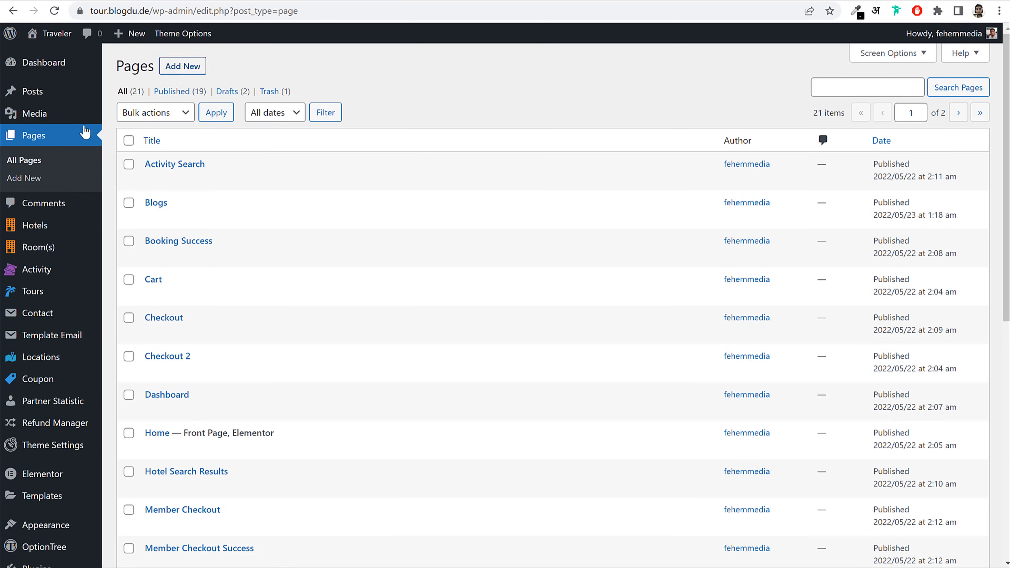
pyautogui.click(190, 67)
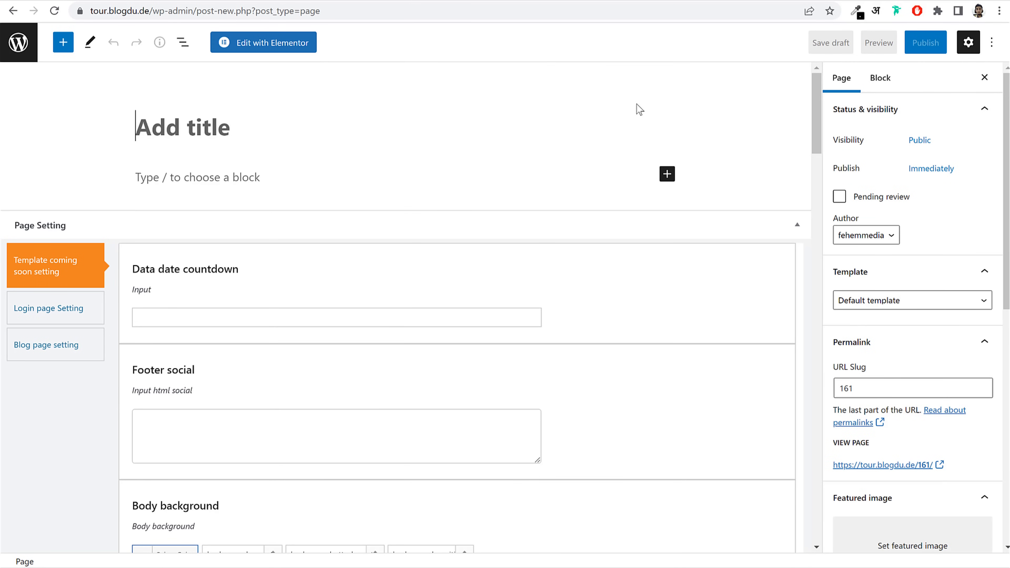
pyautogui.write('About Us')
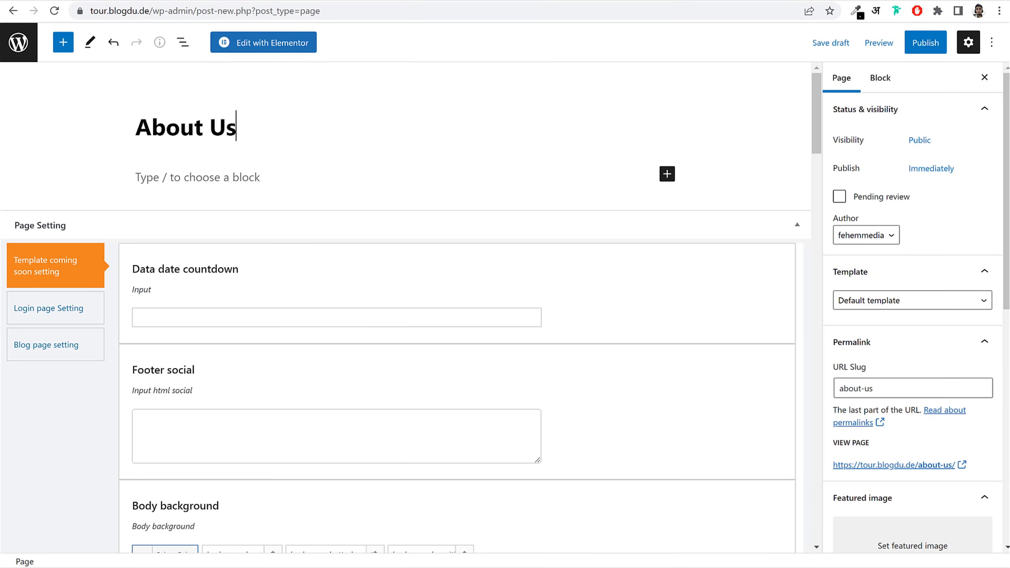
pyautogui.click(895, 301)
pyautogui.press('f')
pyautogui.press('f')
pyautogui.press('f')
pyautogui.press('f')
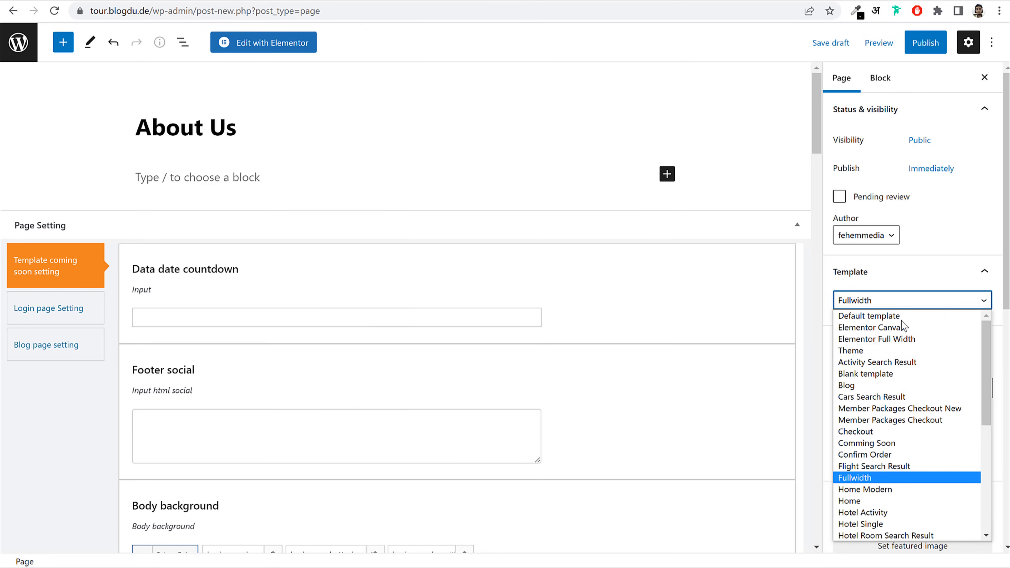
pyautogui.press('Return')
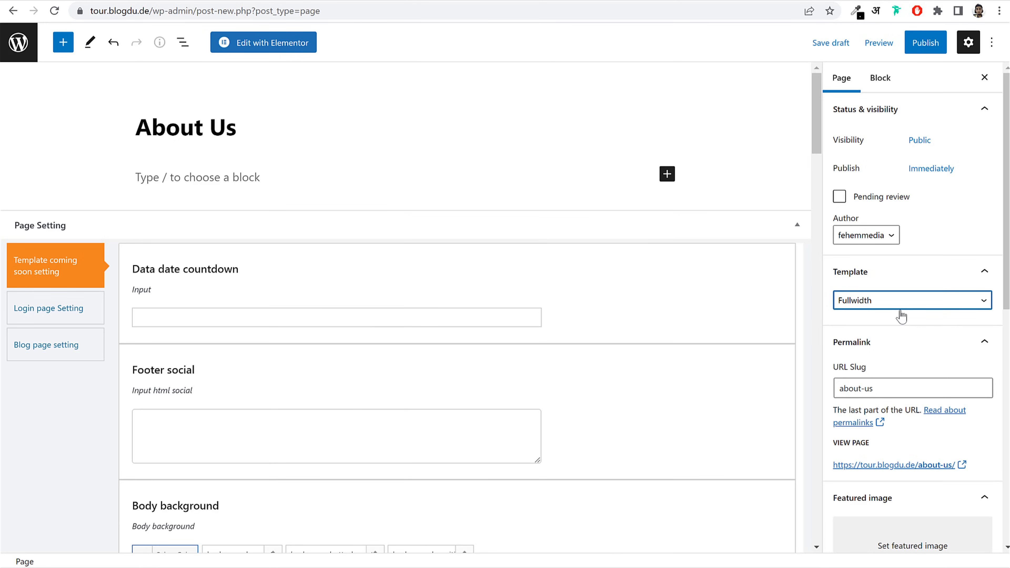
# - Set the hot-air-balloon photo as the About Us featured image
pyautogui.scroll(-6, 901, 316)
pyautogui.click(920, 289)
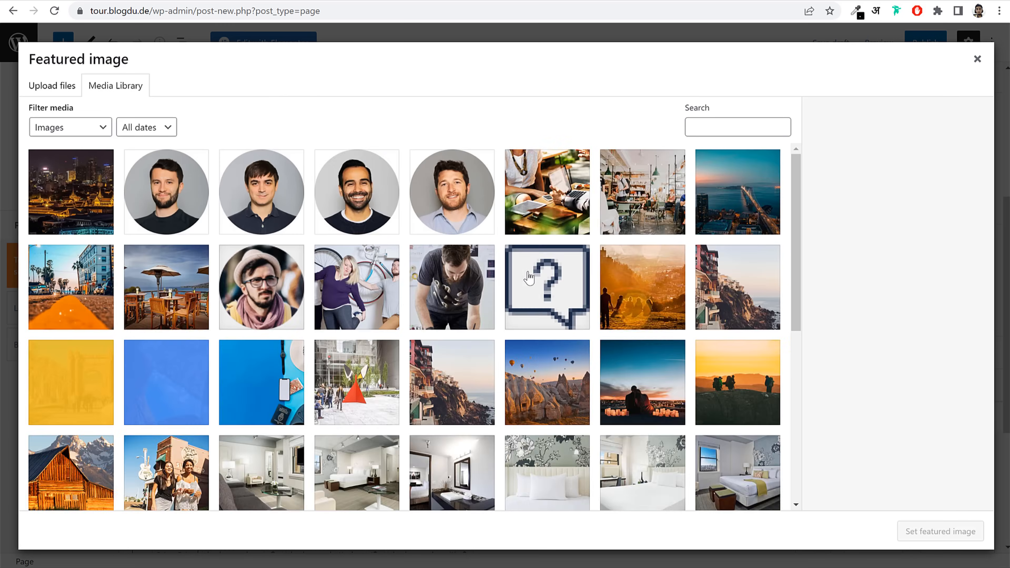
pyautogui.scroll(-5, 615, 388)
pyautogui.click(564, 212)
pyautogui.click(936, 533)
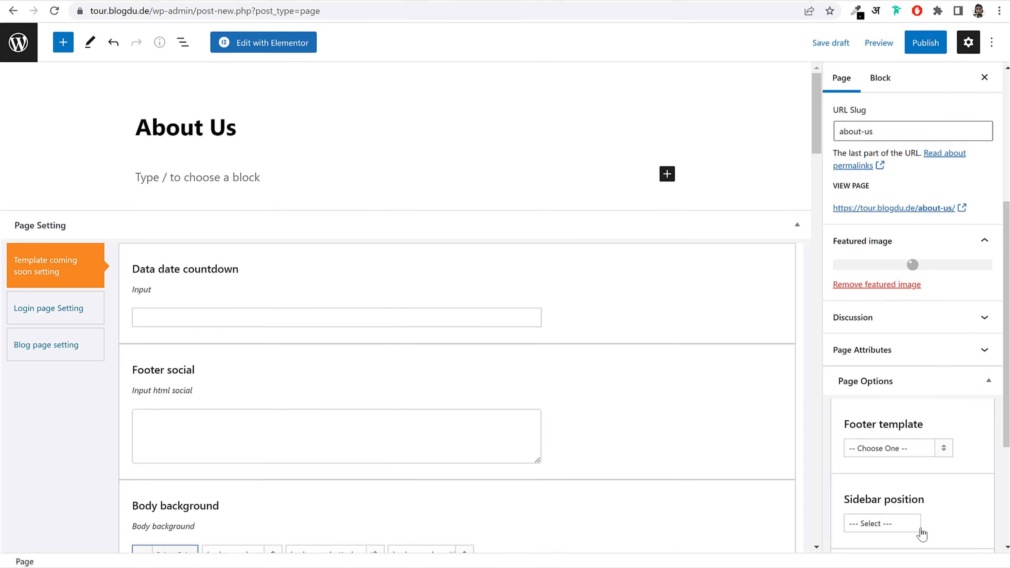
# - Publish the About Us page and open it in Elementor
pyautogui.click(921, 43)
pyautogui.click(910, 43)
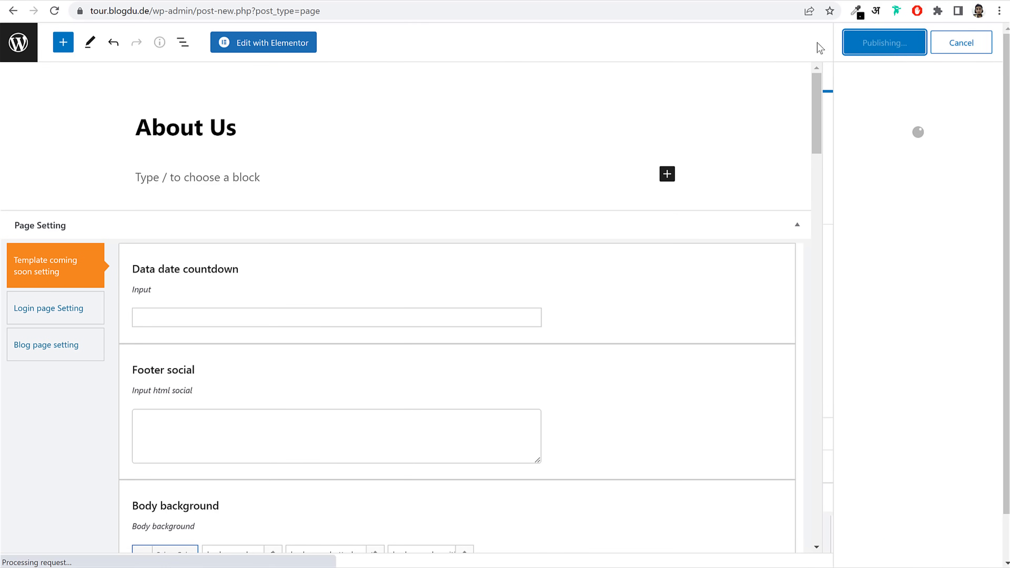
pyautogui.click(272, 45)
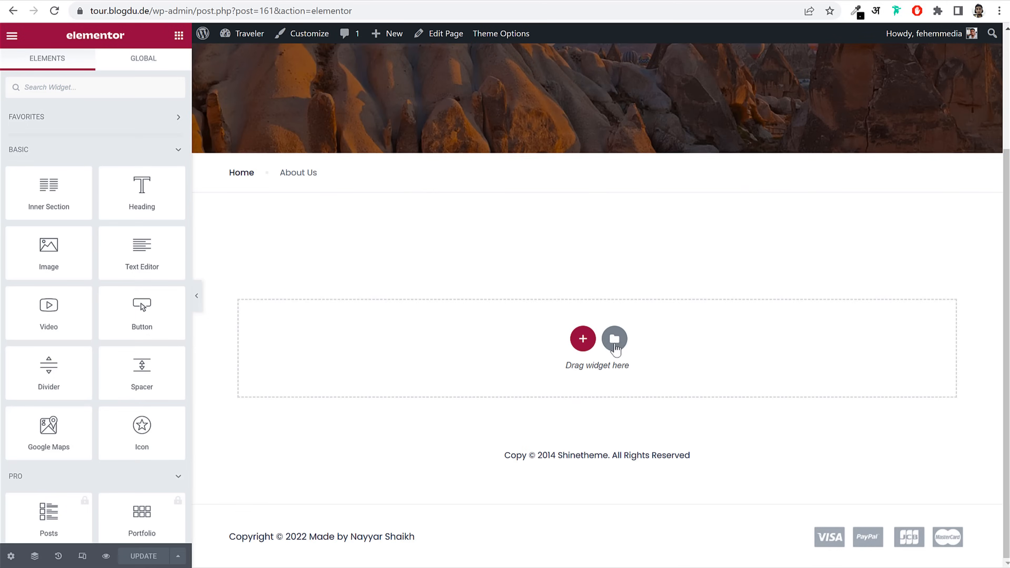
# - Insert the saved 'Traveler - About Us Page' template from My Templates
pyautogui.click(615, 341)
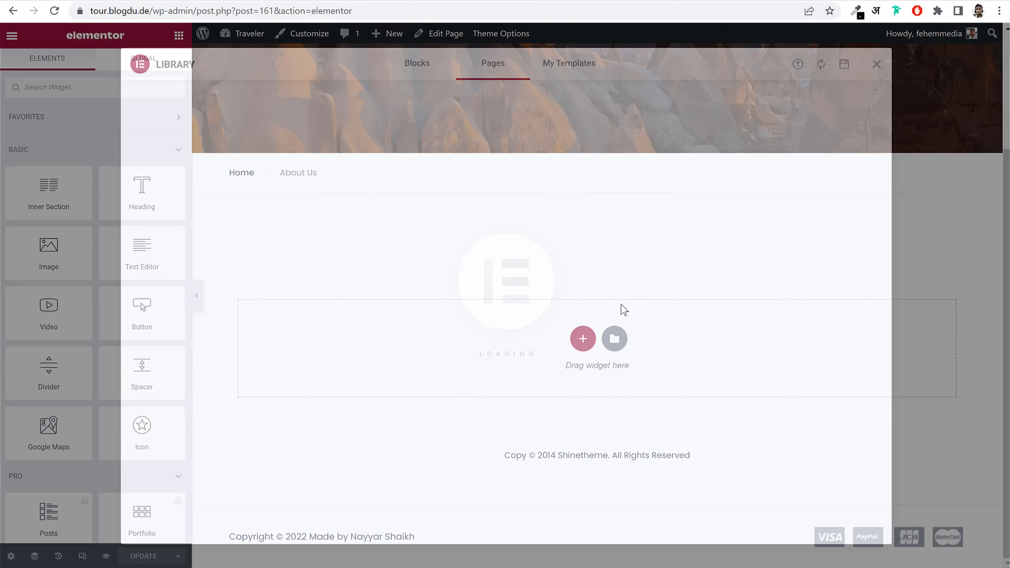
pyautogui.click(570, 63)
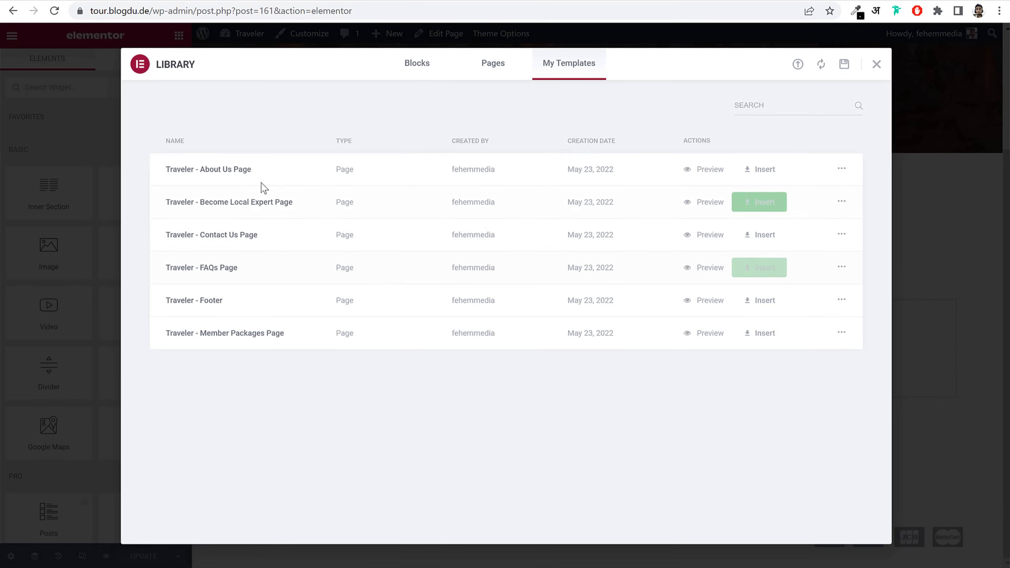
pyautogui.click(766, 176)
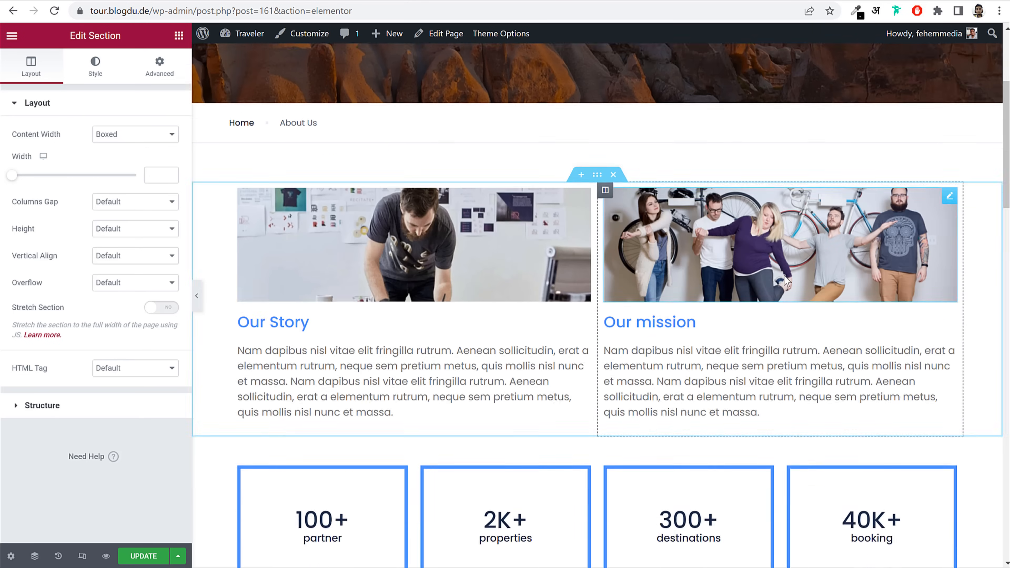
pyautogui.scroll(-20, 783, 275)
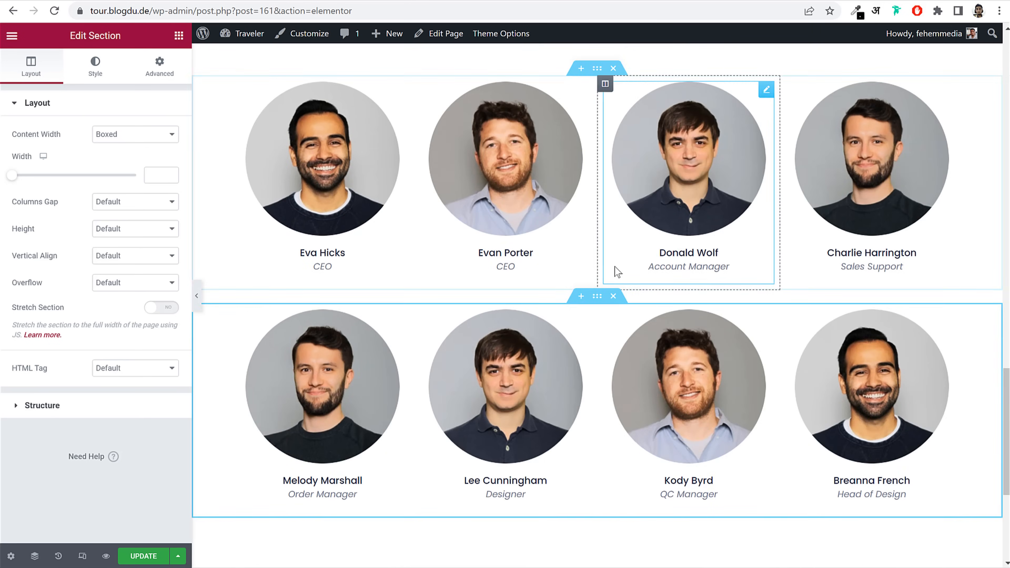
pyautogui.scroll(-5, 406, 267)
pyautogui.scroll(8, 401, 286)
# - Review the first Leadership Team card's avatar and CEO position, then save the page
pyautogui.click(357, 297)
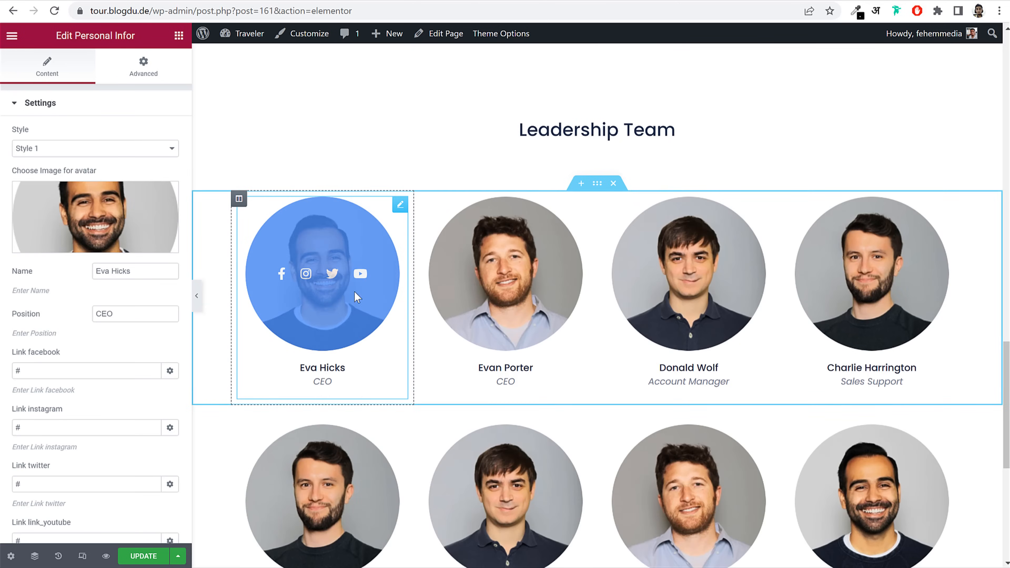
pyautogui.click(87, 211)
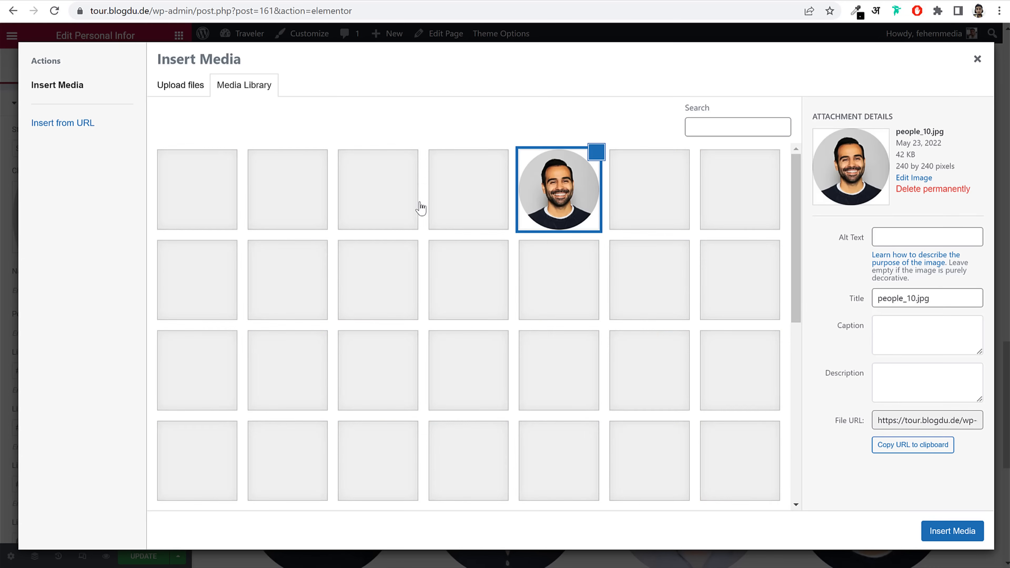
pyautogui.click(376, 195)
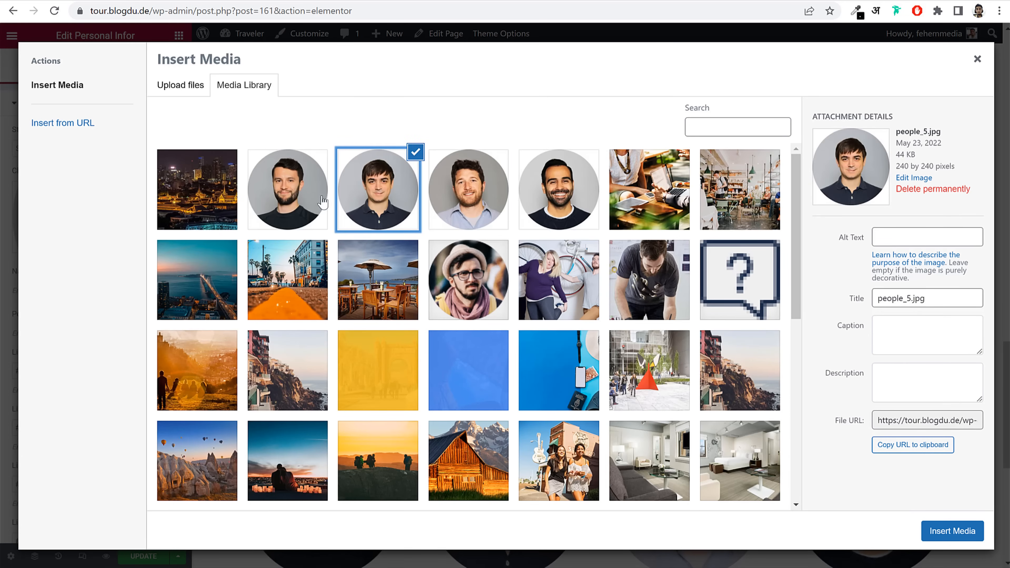
pyautogui.click(496, 297)
pyautogui.click(977, 59)
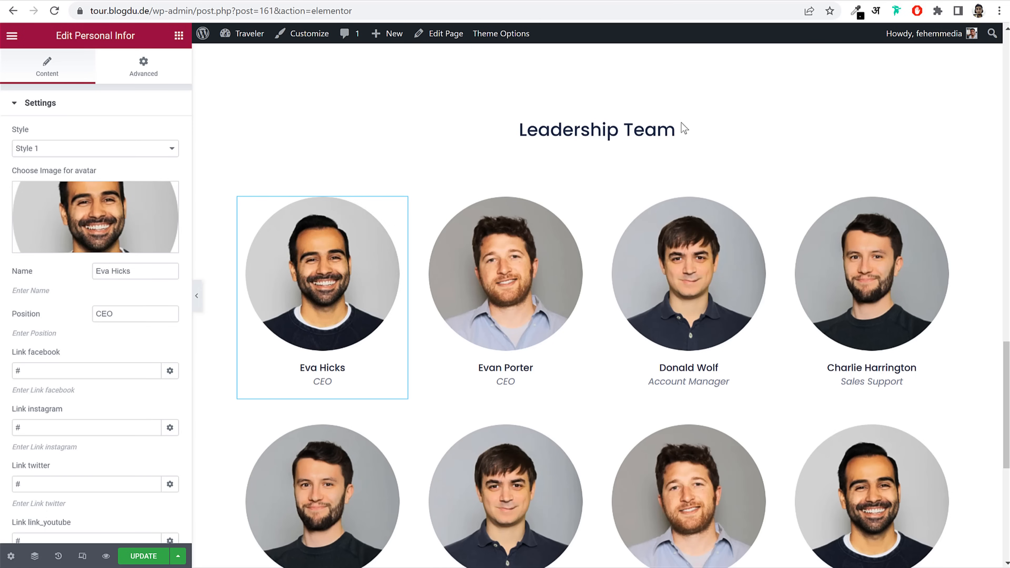
pyautogui.doubleClick(125, 320)
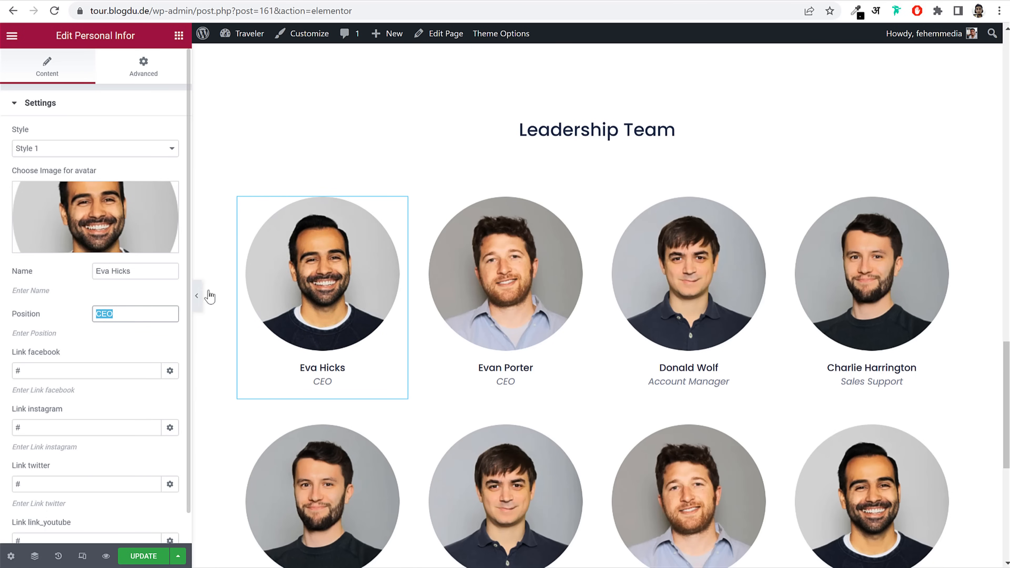
pyautogui.scroll(15, 603, 345)
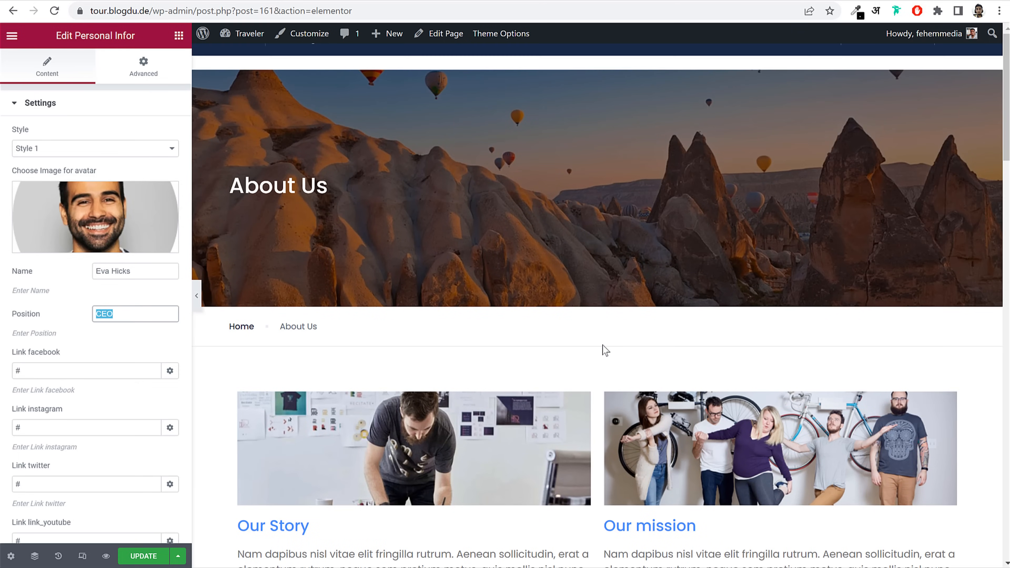
pyautogui.click(156, 558)
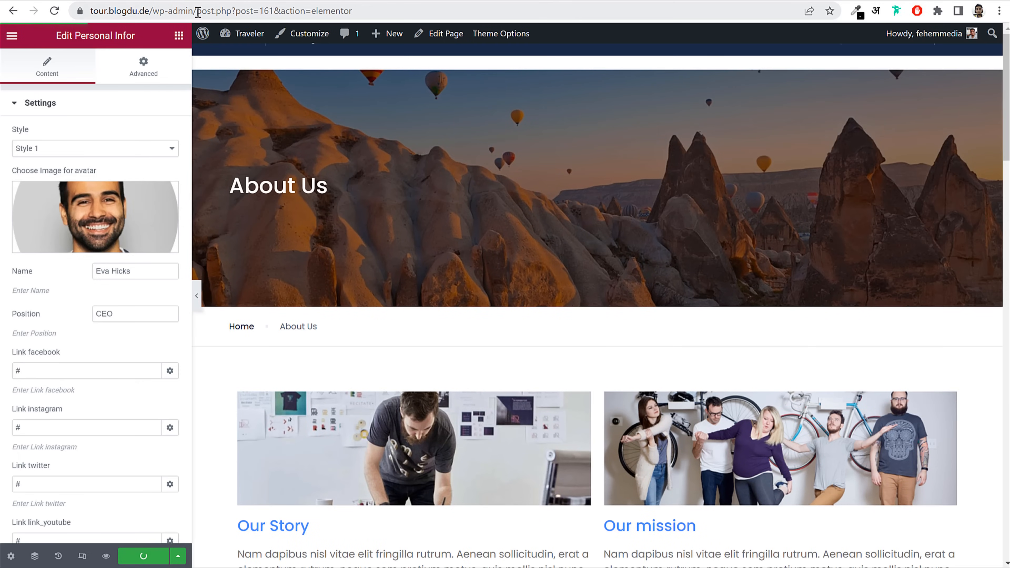
pyautogui.moveTo(235, 11); pyautogui.dragTo(582, 38)
# - Create a new 'Contact us' page with the Fullwidth template
pyautogui.press('BackSpace')
pyautogui.press('Return')
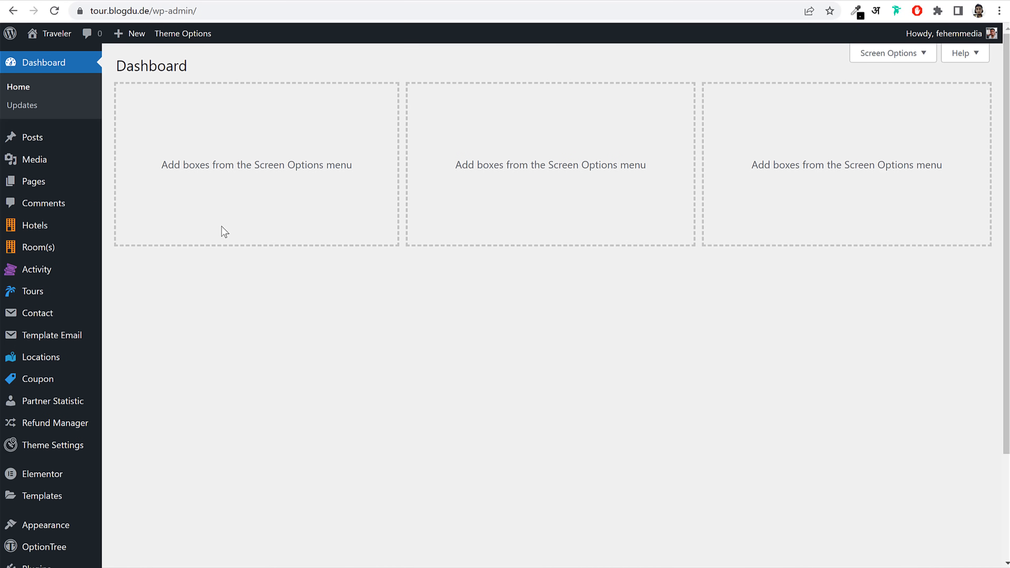
pyautogui.click(70, 185)
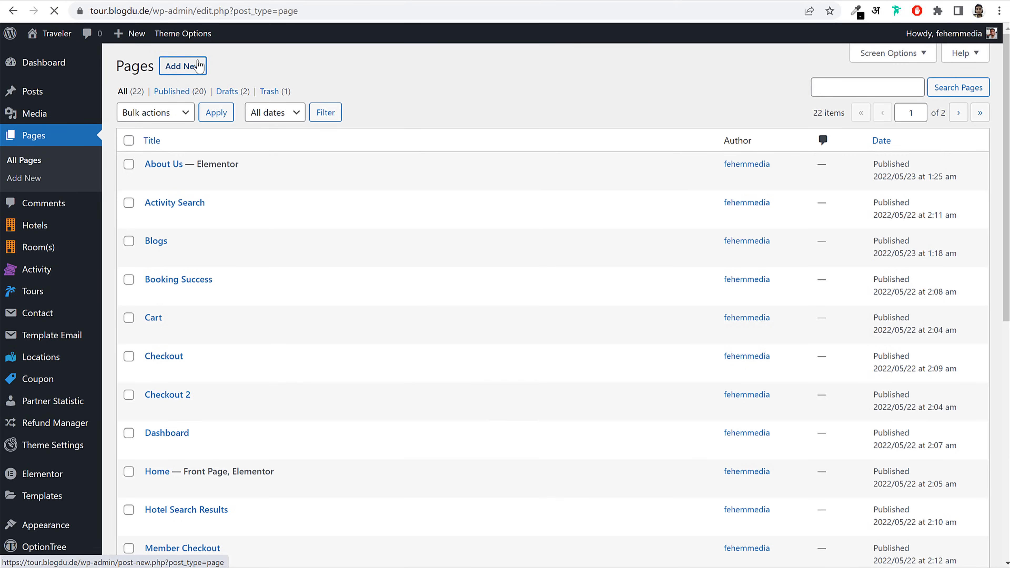
pyautogui.click(198, 65)
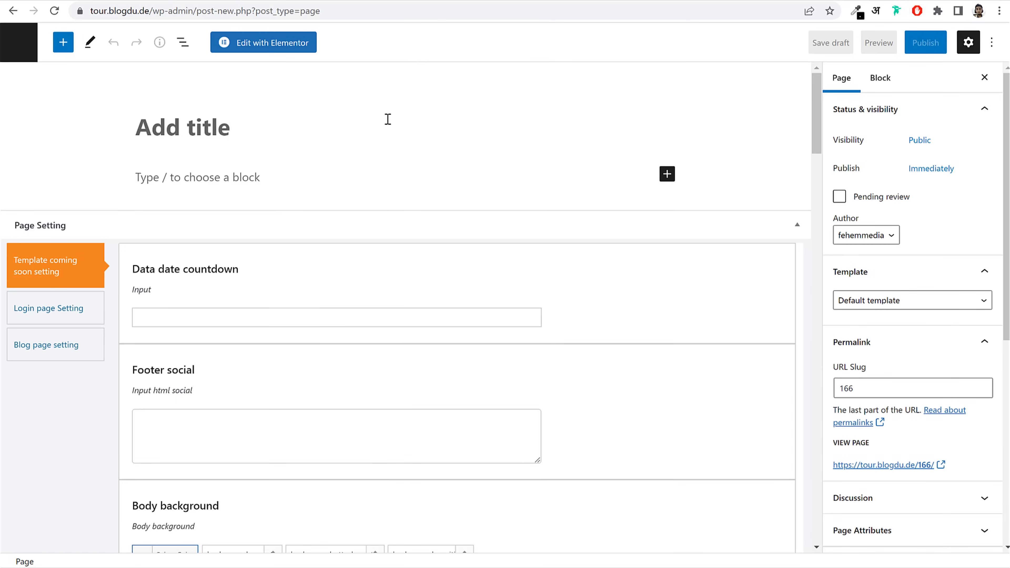
pyautogui.write('Contact us')
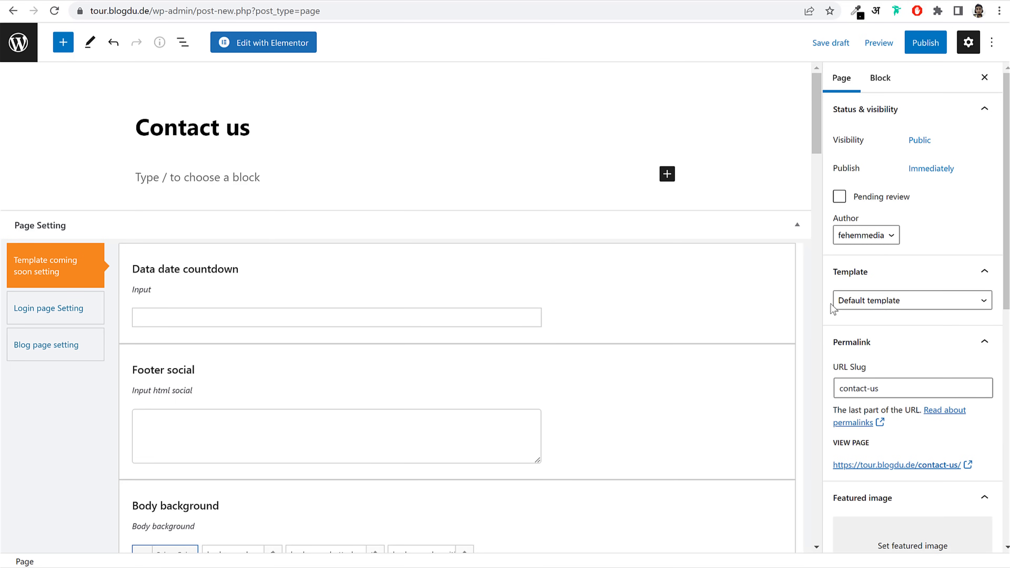
pyautogui.click(871, 307)
pyautogui.press('f')
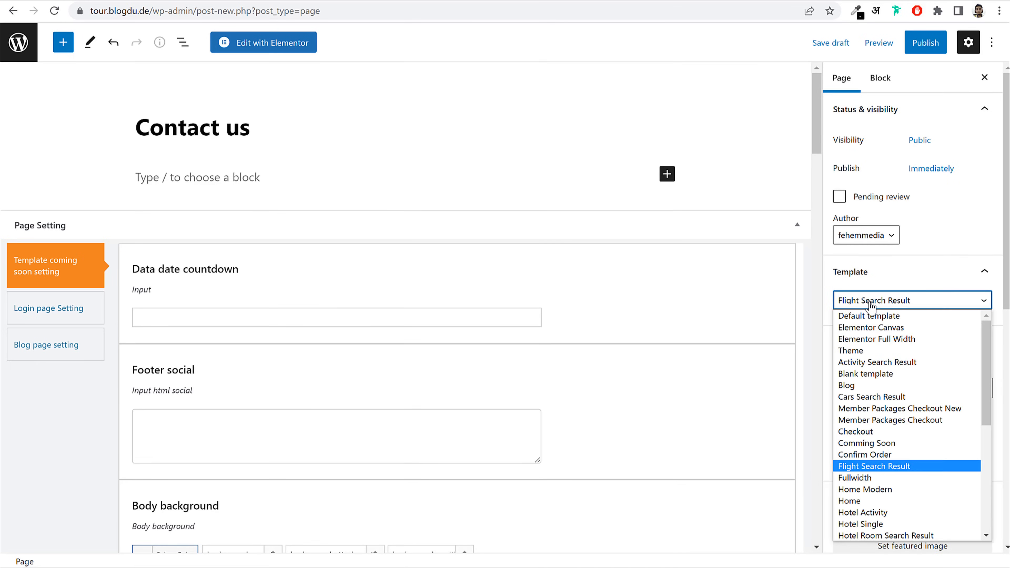
pyautogui.press('u')
pyautogui.press('Return')
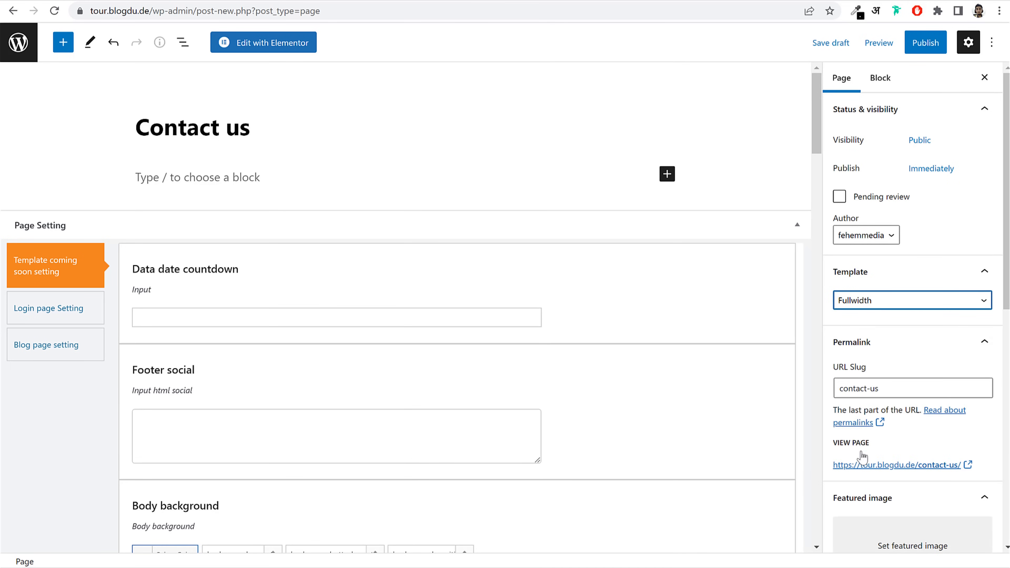
# - Set the sky-and-palm image as the Contact us featured image
pyautogui.scroll(-3, 875, 437)
pyautogui.click(915, 413)
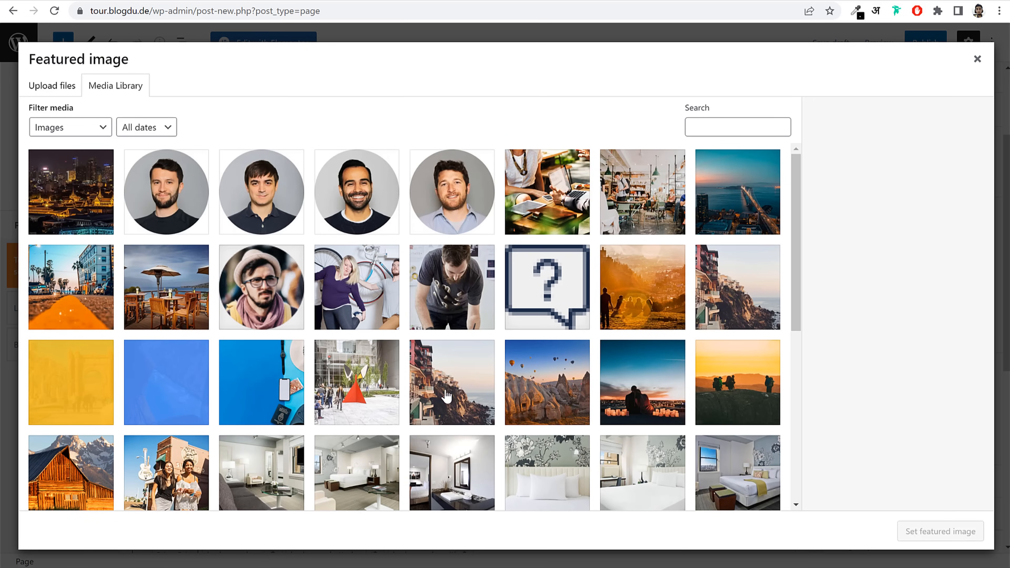
pyautogui.scroll(-5, 503, 395)
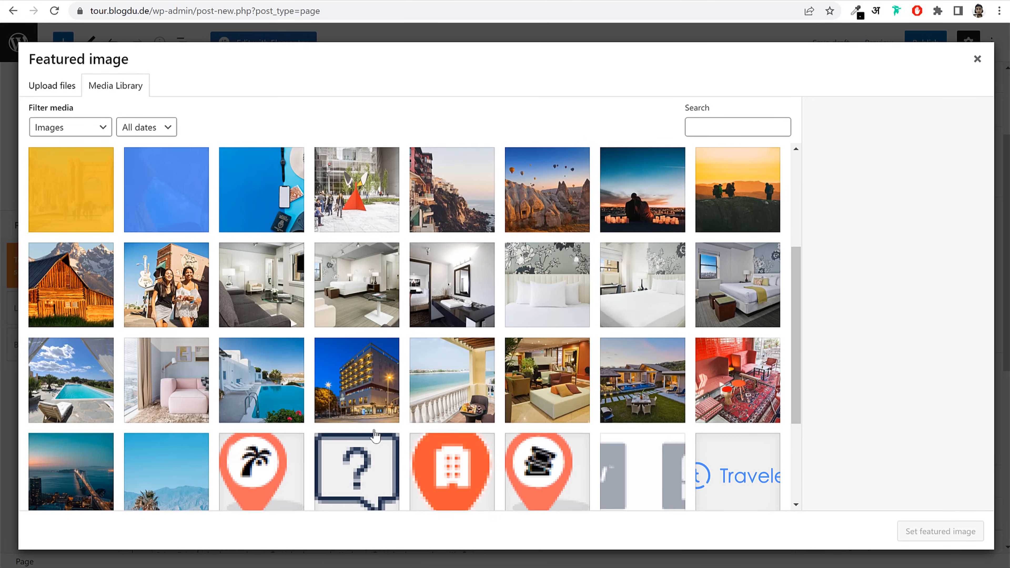
pyautogui.click(181, 474)
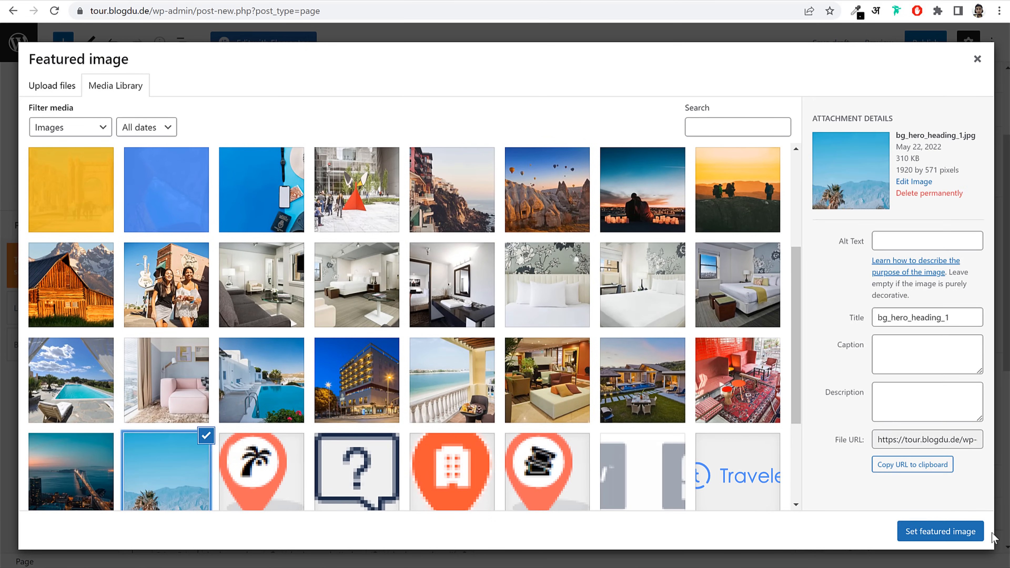
pyautogui.click(957, 531)
# - Publish the Contact us page and open it in Elementor
pyautogui.scroll(-5, 948, 463)
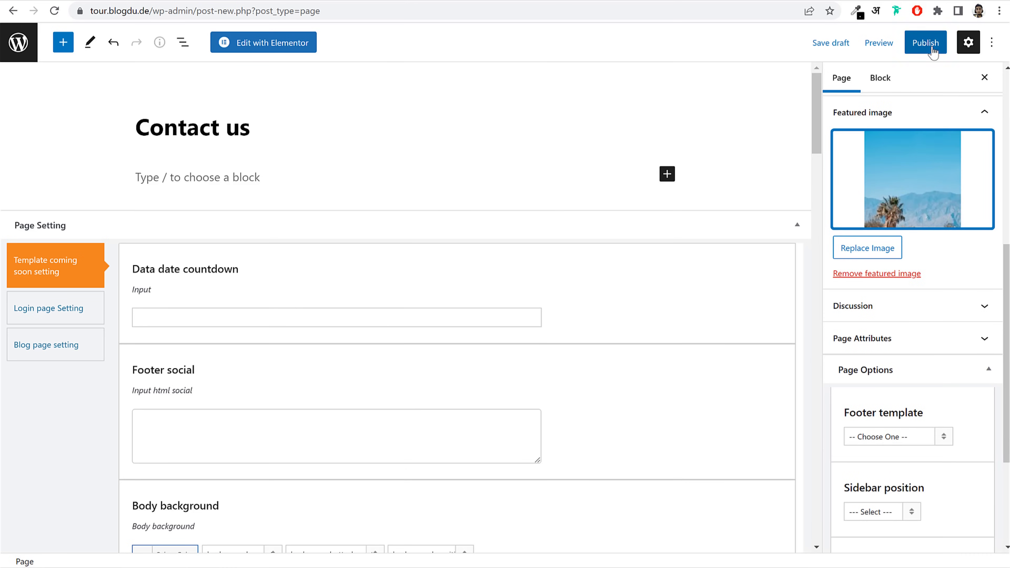
pyautogui.click(915, 43)
pyautogui.click(913, 46)
pyautogui.click(273, 47)
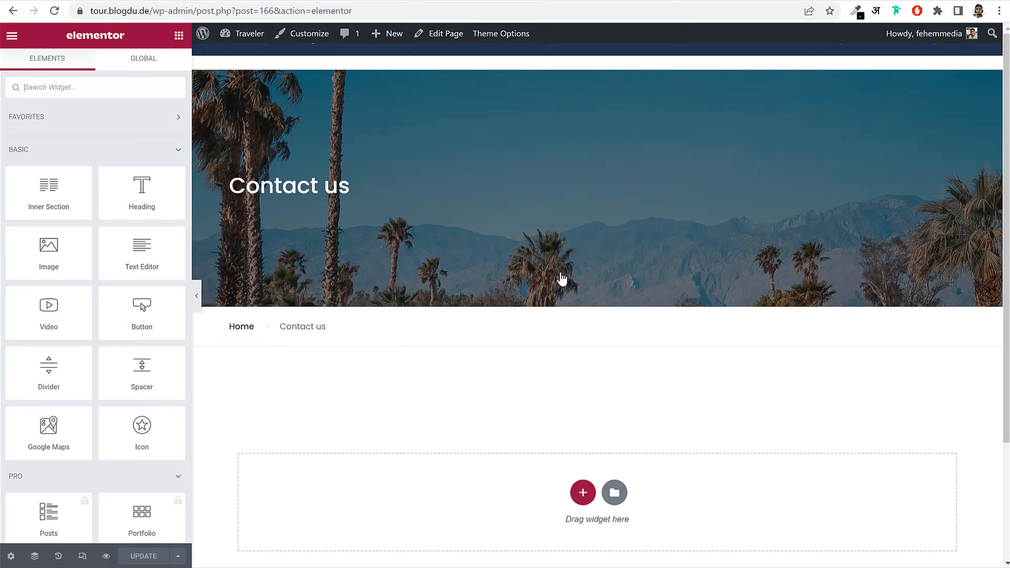
# - Insert the saved 'Traveler - Contact Us Page' template from My Templates
pyautogui.scroll(-4, 562, 280)
pyautogui.click(614, 336)
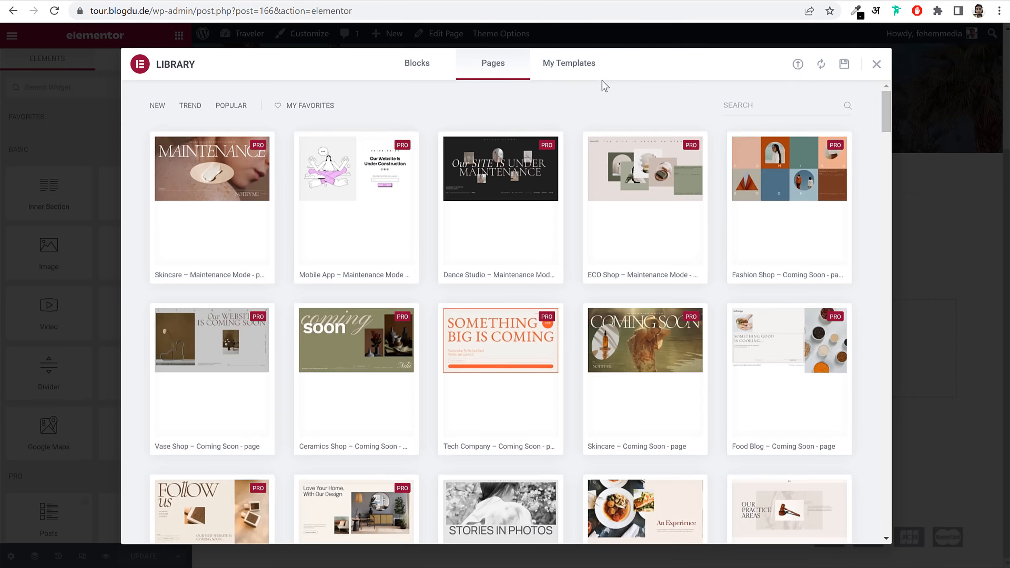
pyautogui.click(583, 68)
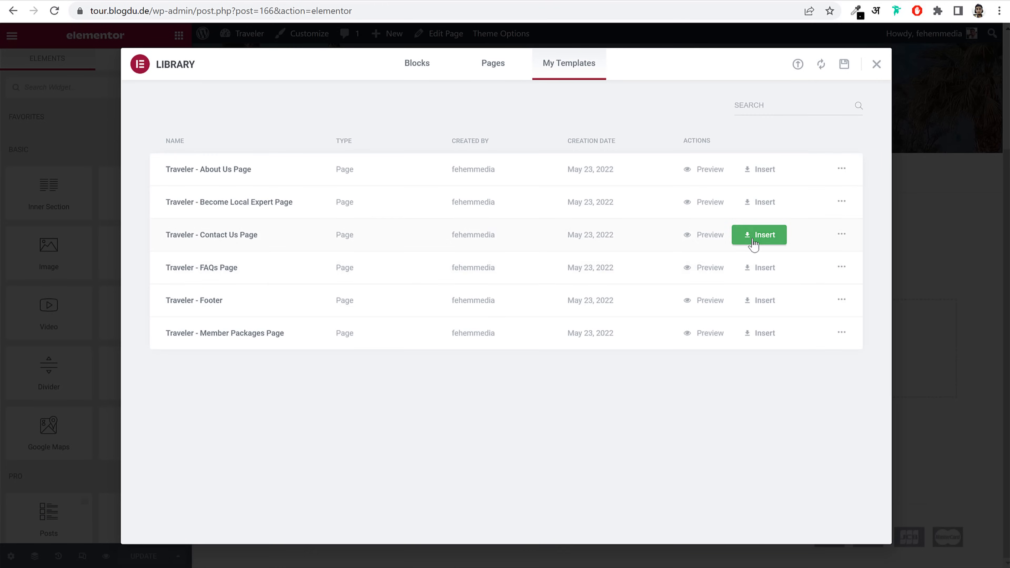
pyautogui.click(750, 238)
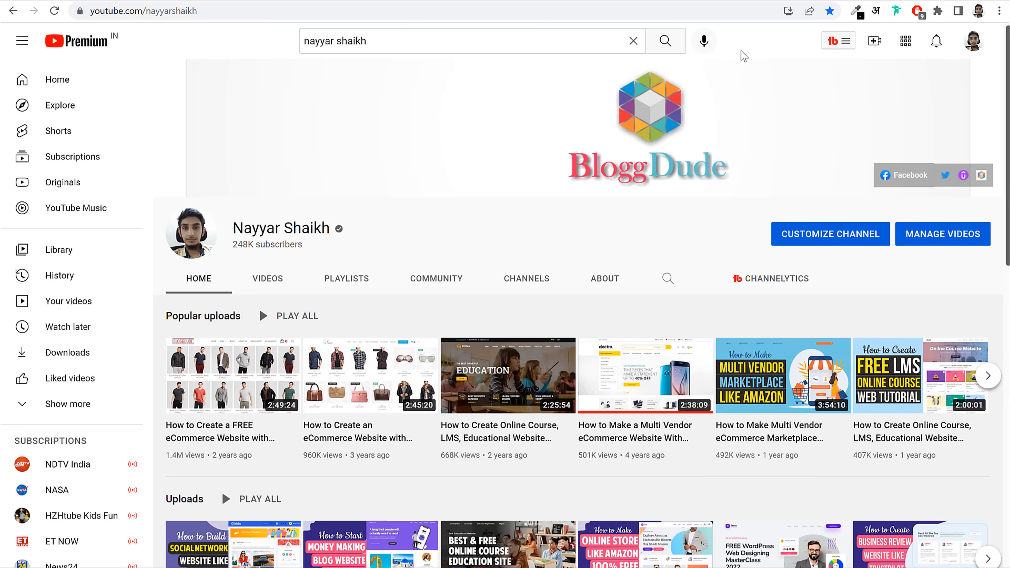
# - Search the YouTube channel for 'elementor 2022' videos
pyautogui.scroll(-6, 764, 152)
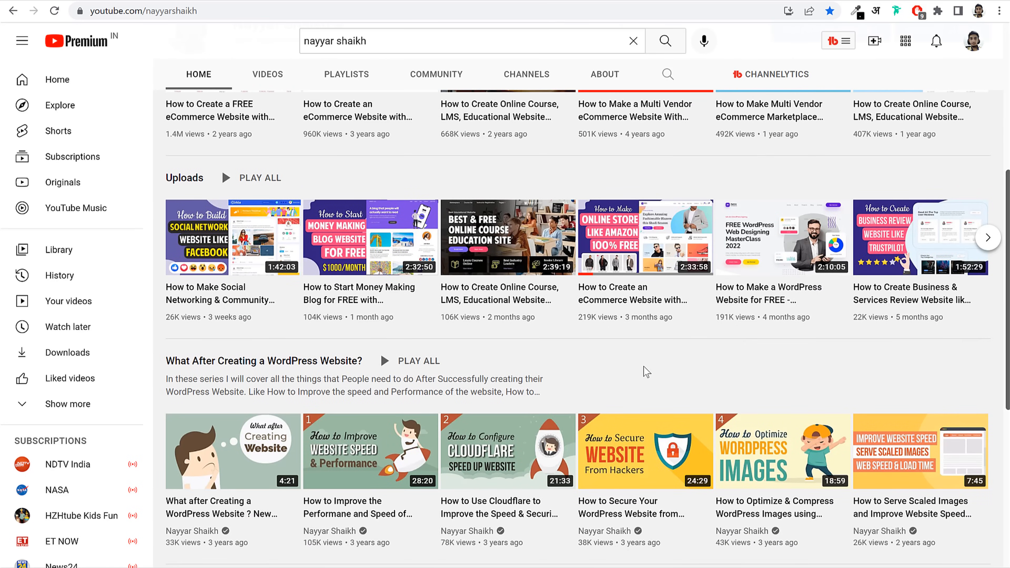
pyautogui.moveTo(756, 309)
pyautogui.click(492, 44)
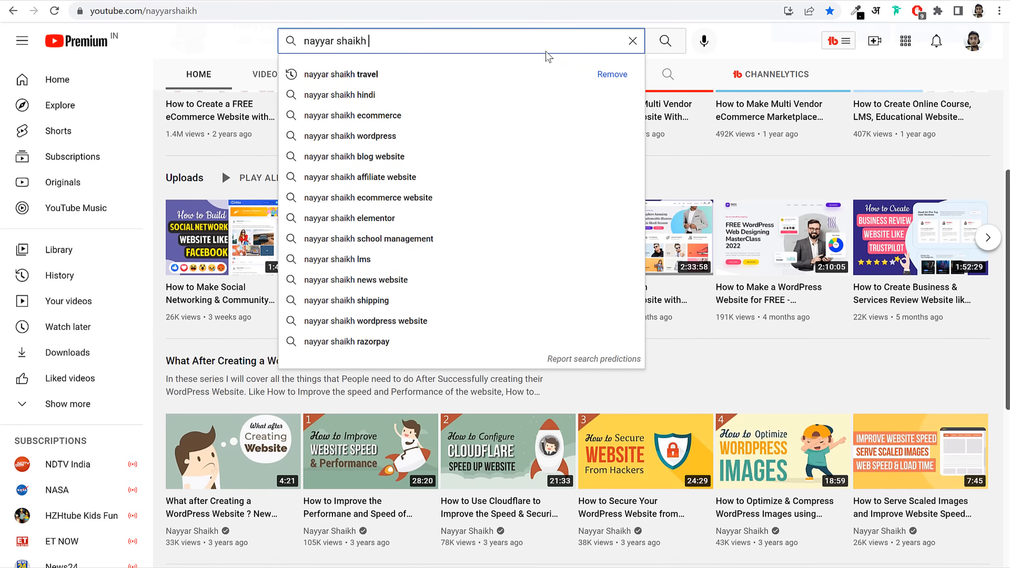
pyautogui.write('elementor ')
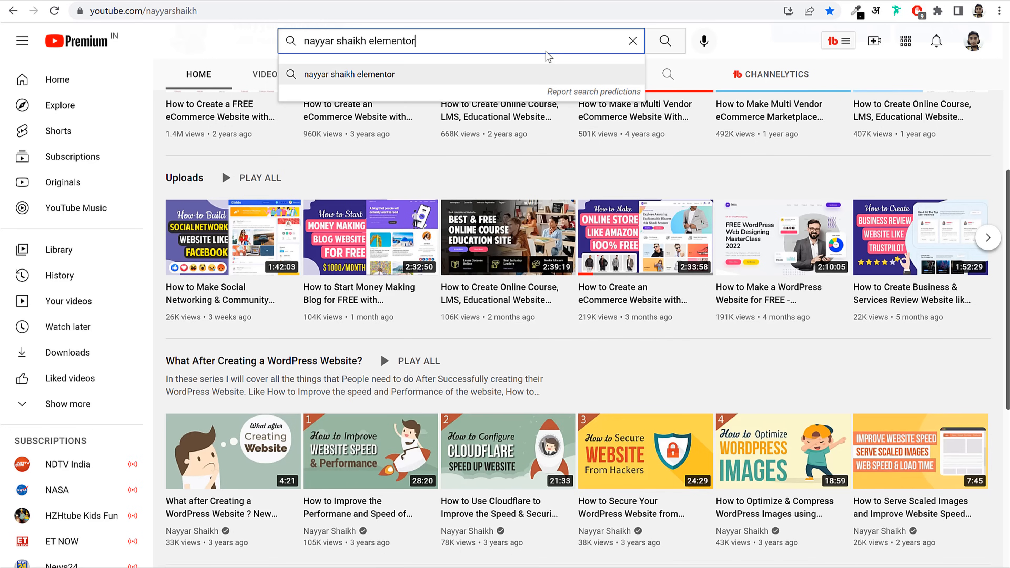
pyautogui.write('2022')
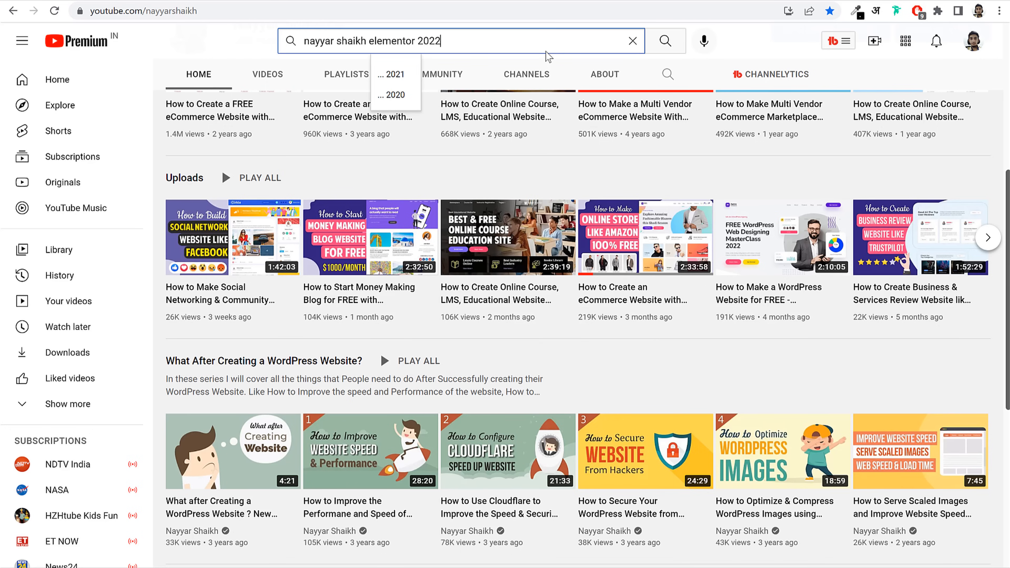
pyautogui.press('Return')
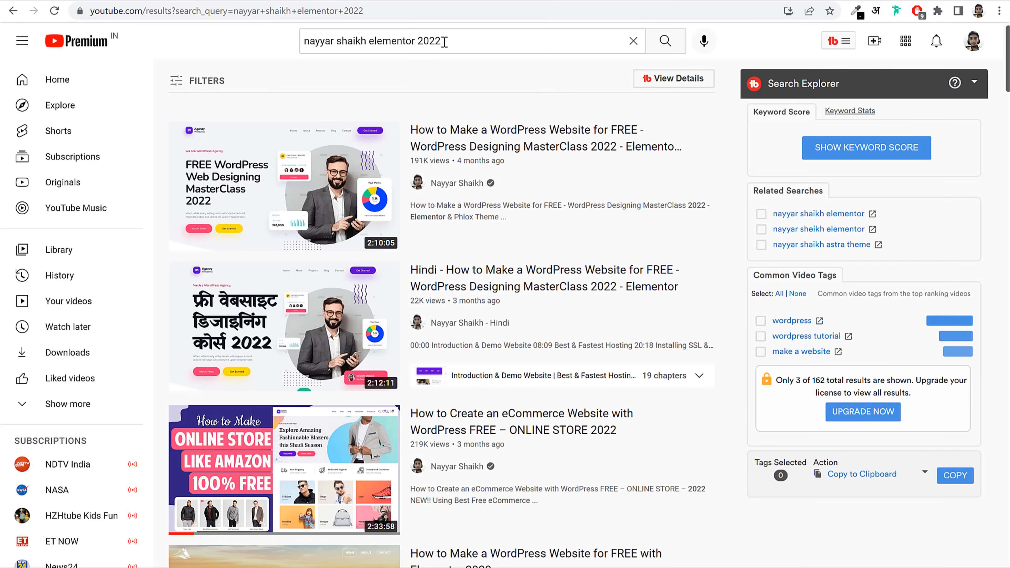
# - Dismiss the search suggestions and return to the Traveler site tab
pyautogui.moveTo(444, 42); pyautogui.dragTo(437, 42)
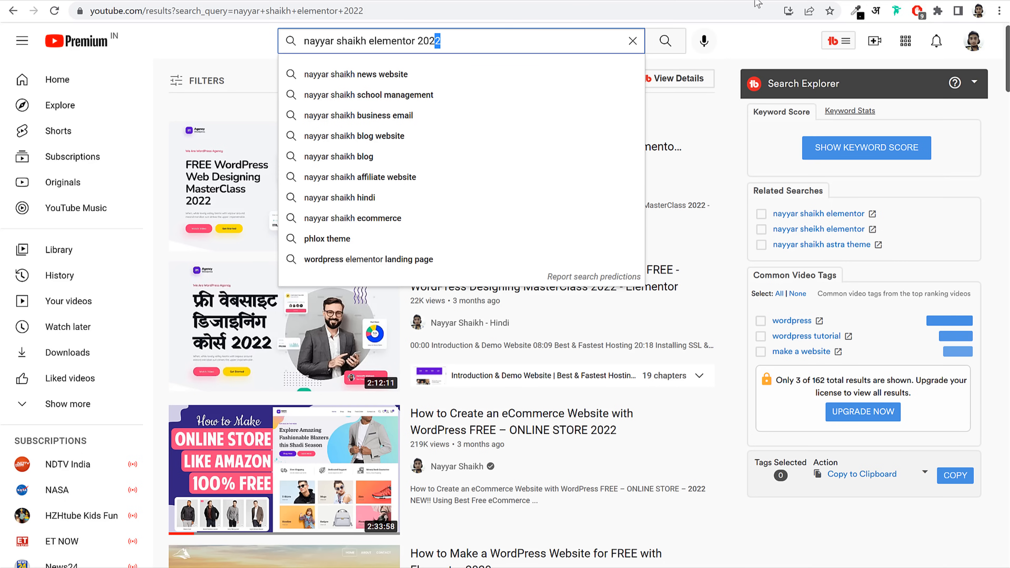
pyautogui.click(764, 47)
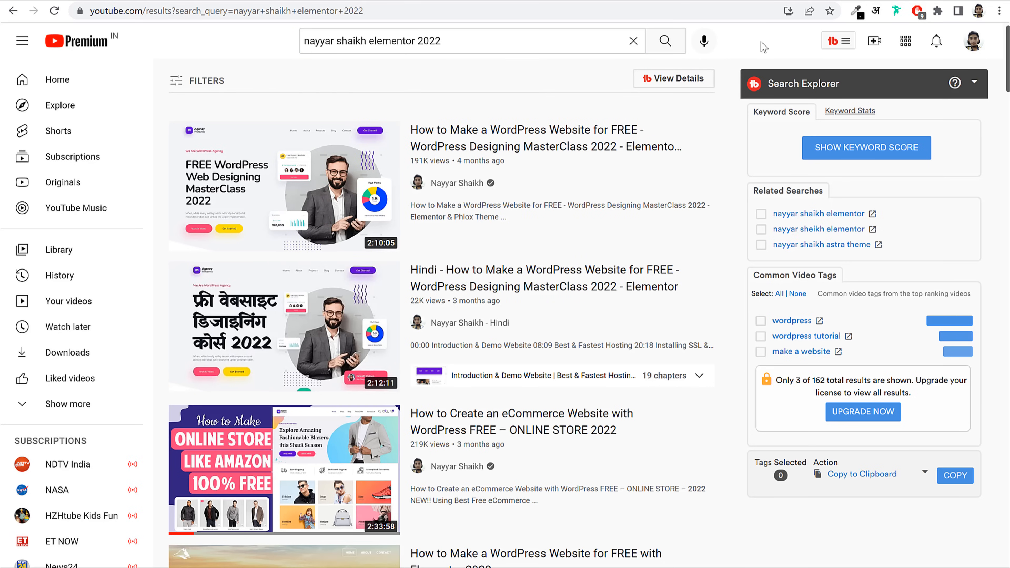
pyautogui.click(382, 1)
# - Change the contact box phone digits to 5251 and replace the email with a Gmail address
pyautogui.click(266, 1)
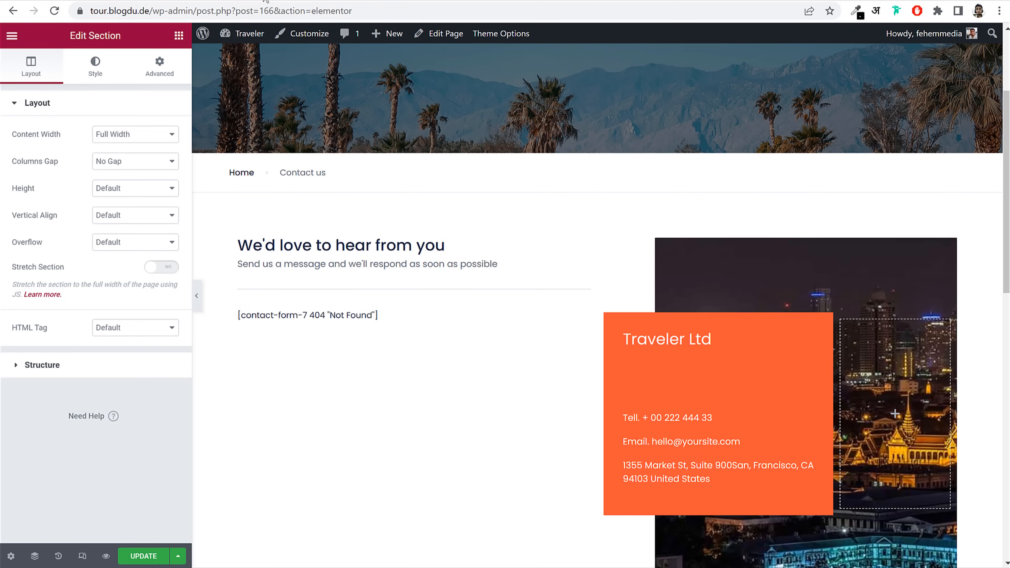
pyautogui.scroll(-4, 664, 231)
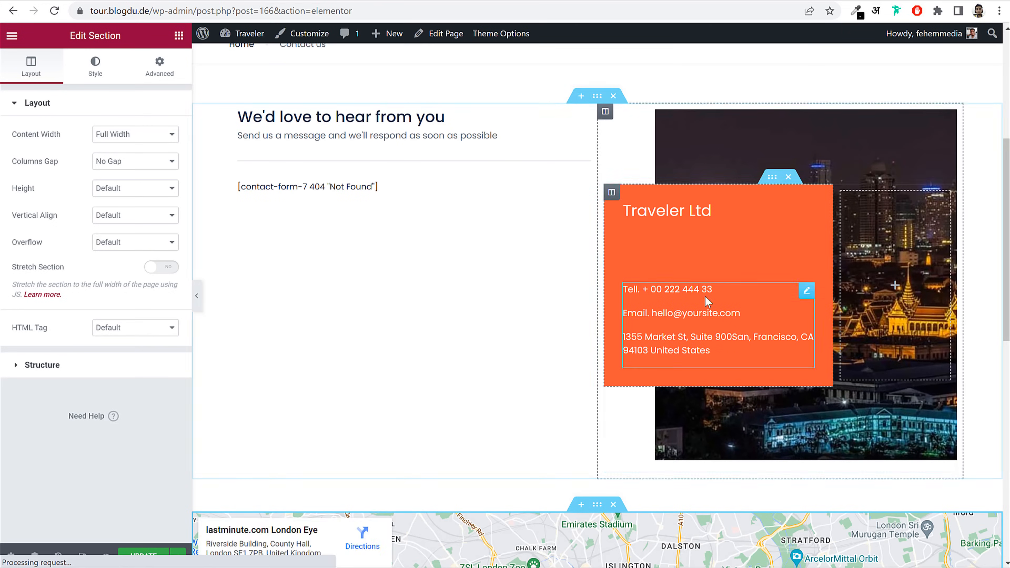
pyautogui.click(707, 294)
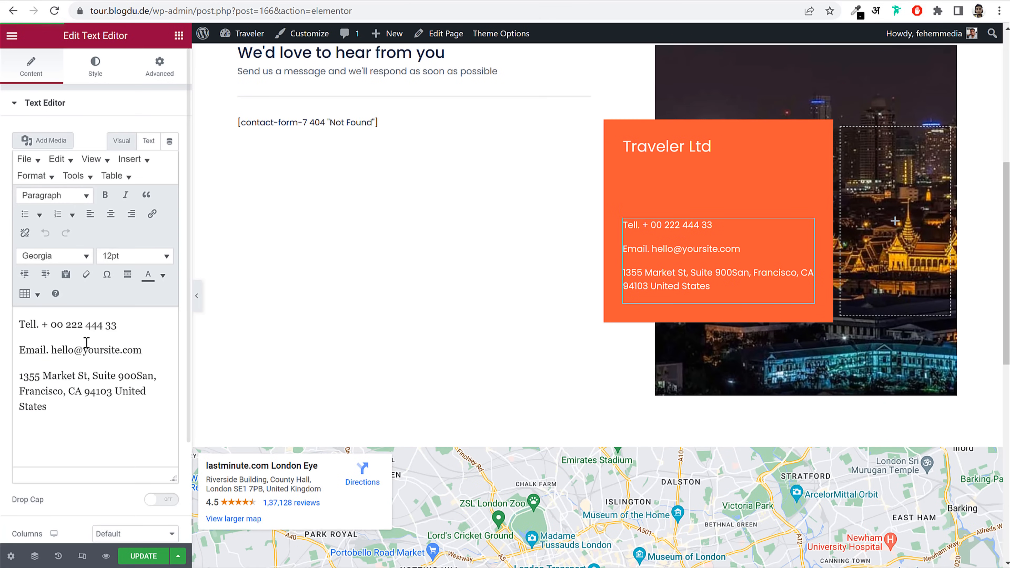
pyautogui.moveTo(118, 325); pyautogui.dragTo(56, 326)
pyautogui.write('5251')
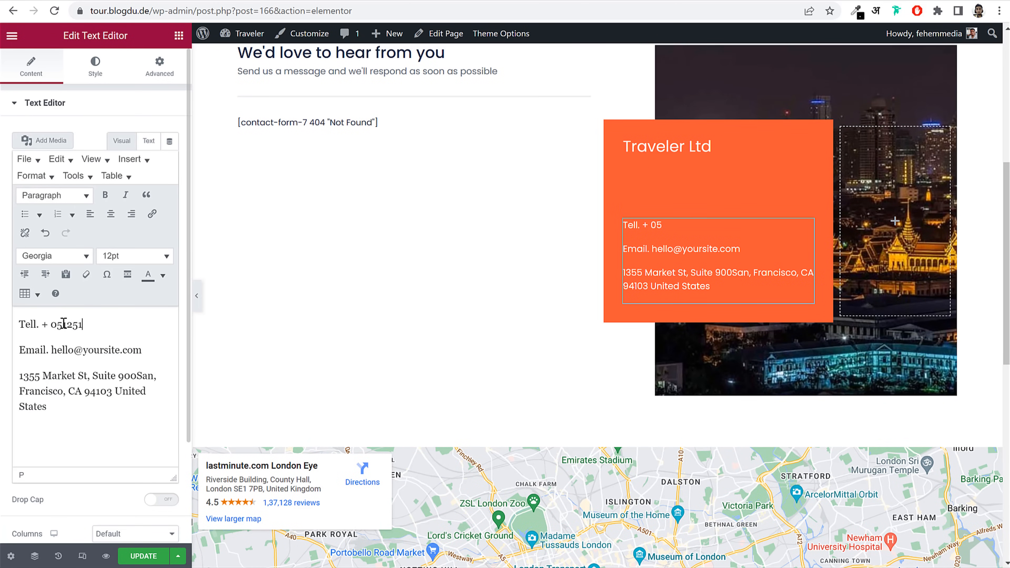
pyautogui.moveTo(148, 356); pyautogui.dragTo(73, 350)
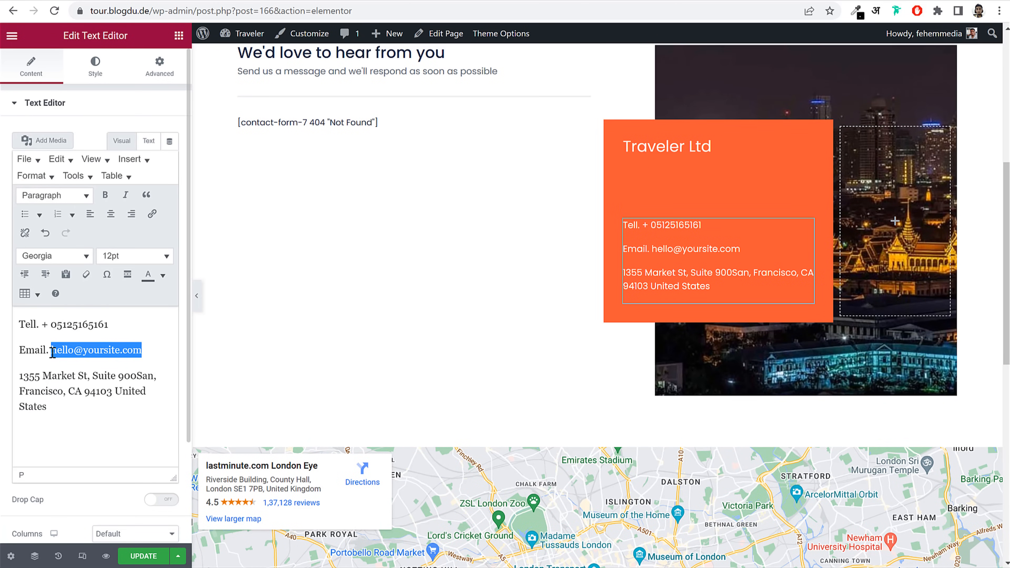
pyautogui.write('email@g')
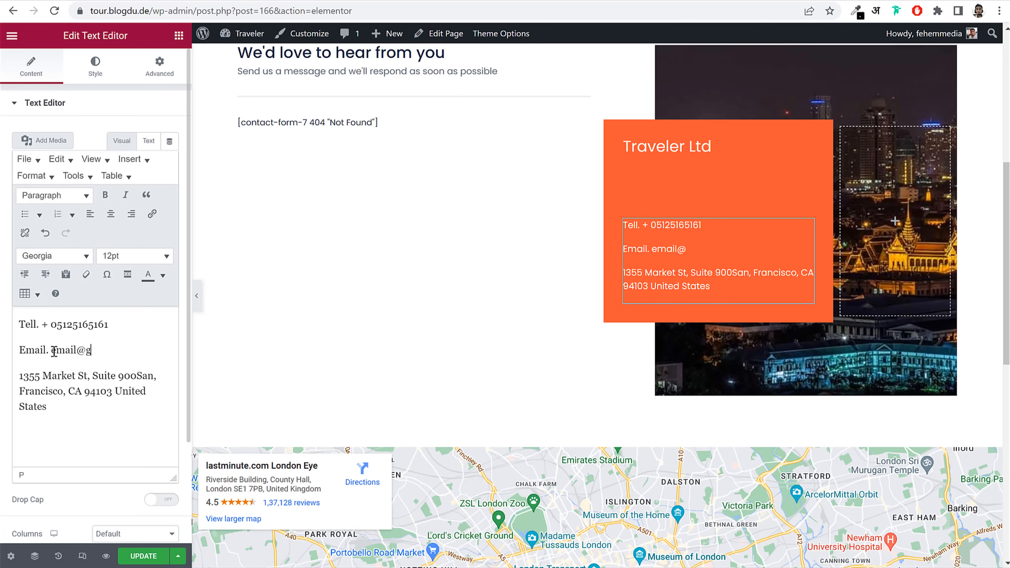
pyautogui.write('mail.com')
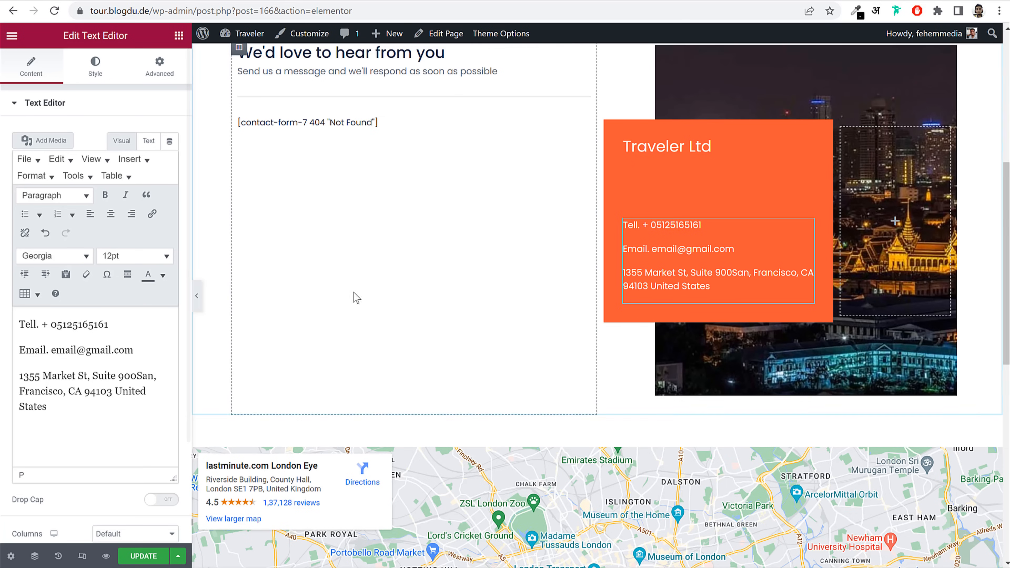
# - Check the Google Maps location, save the page, and open Contact > Contact Forms
pyautogui.scroll(2, 791, 267)
pyautogui.scroll(-12, 811, 259)
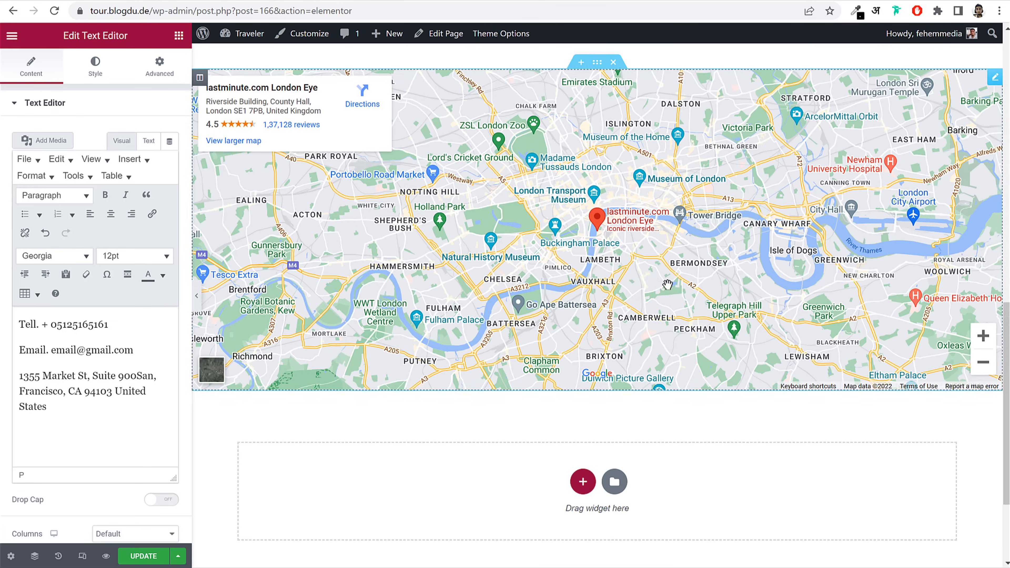
pyautogui.click(996, 71)
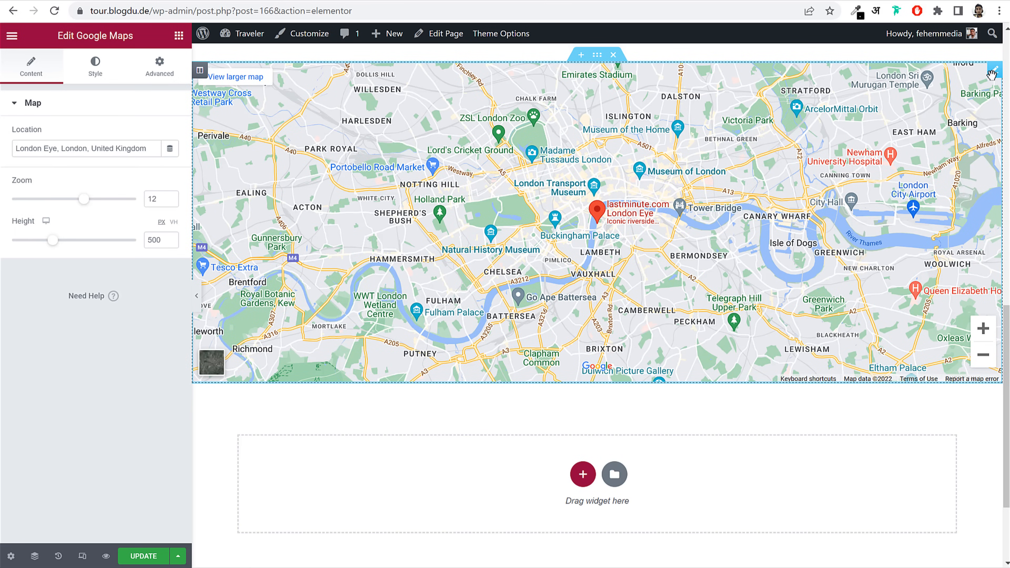
pyautogui.tripleClick(123, 148)
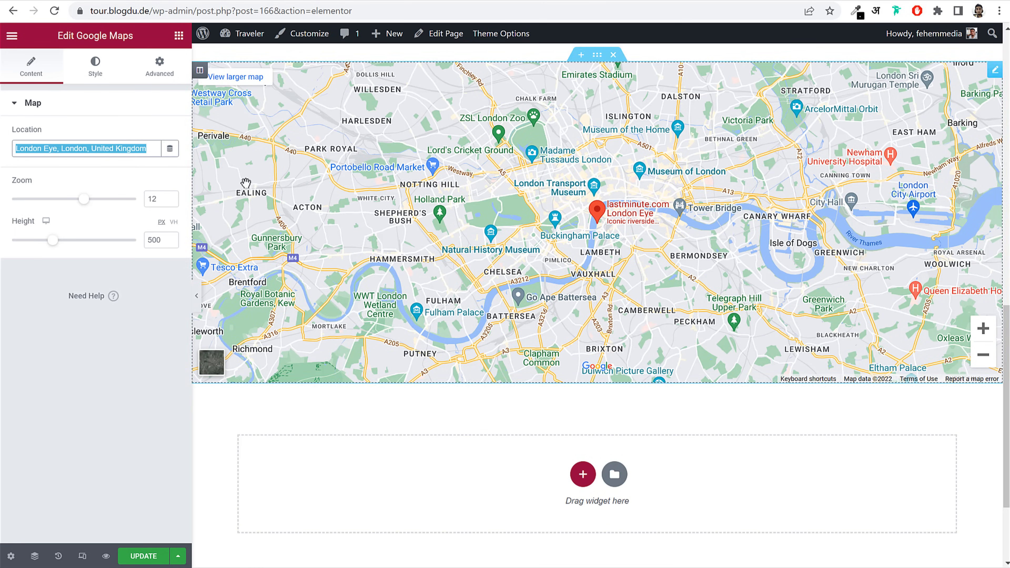
pyautogui.scroll(15, 498, 295)
pyautogui.scroll(-2, 500, 296)
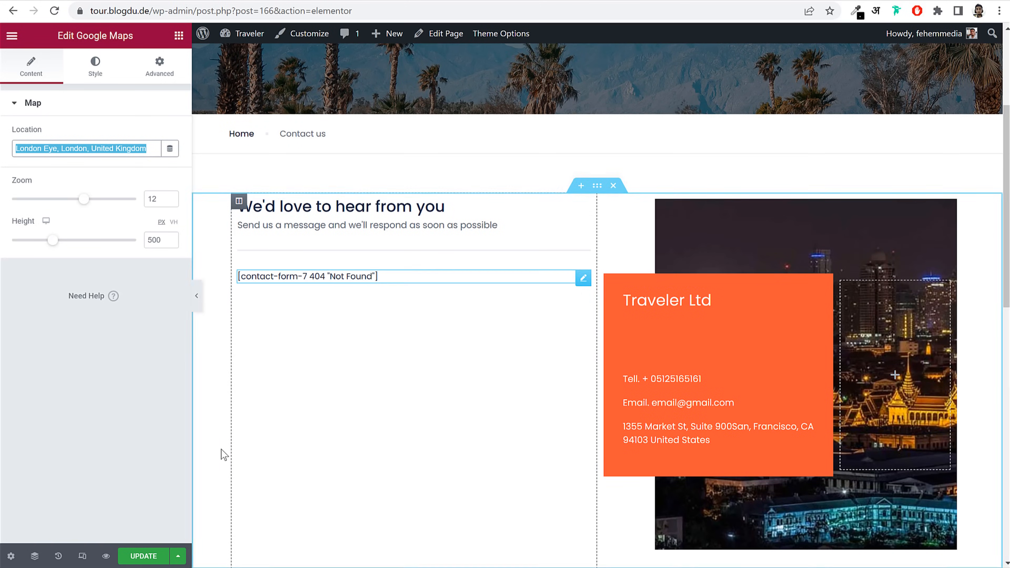
pyautogui.click(129, 558)
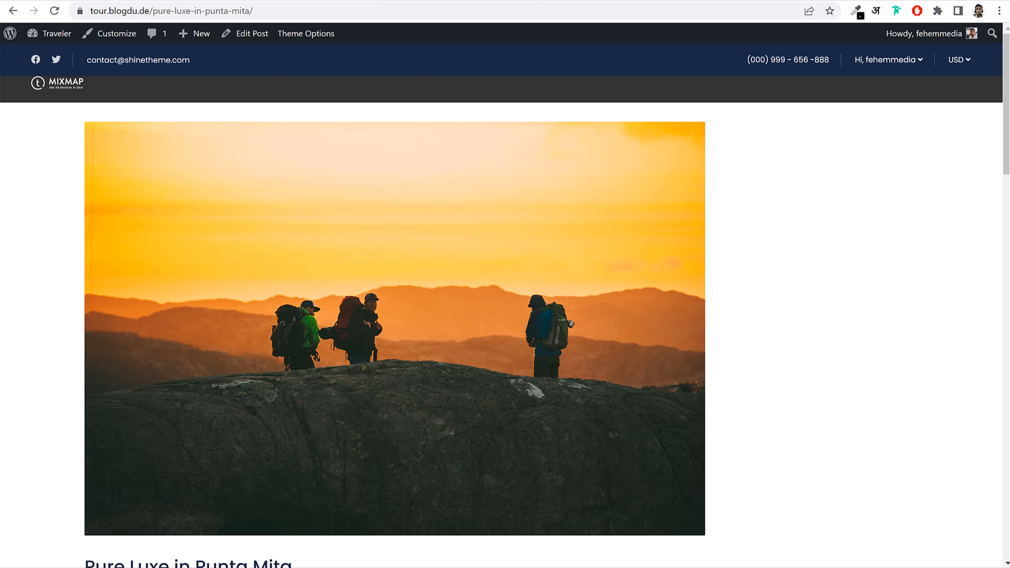
pyautogui.click(54, 36)
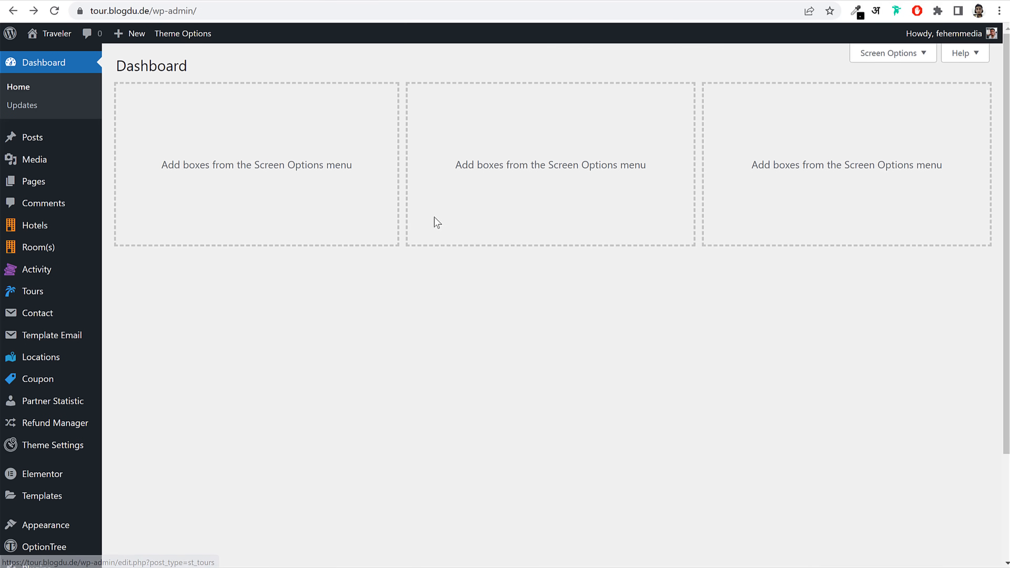
pyautogui.click(43, 314)
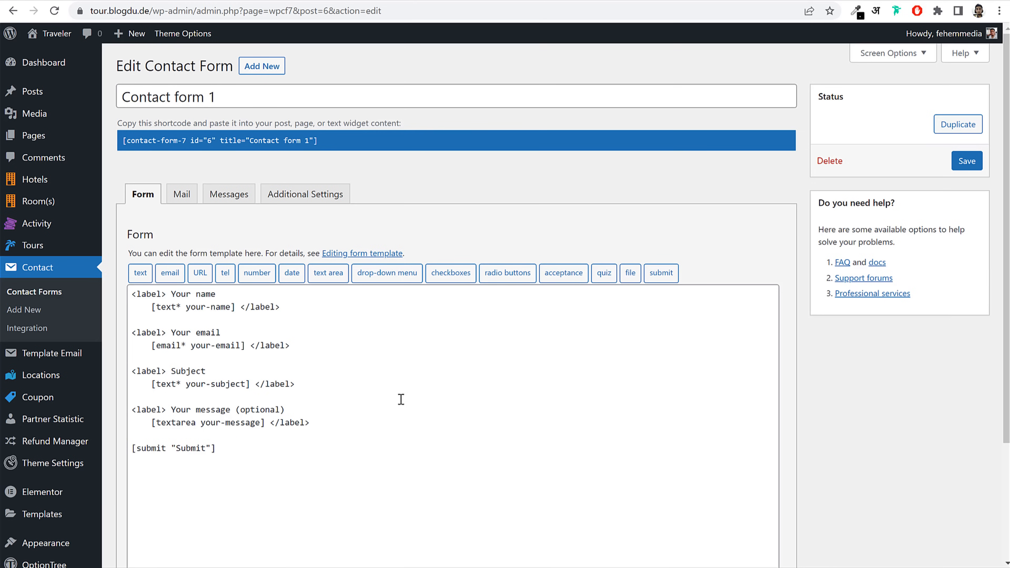
# - Clear the existing template of Contact form 1
pyautogui.scroll(-2, 345, 316)
pyautogui.click(346, 317)
pyautogui.hotkey('ctrl', 'a')
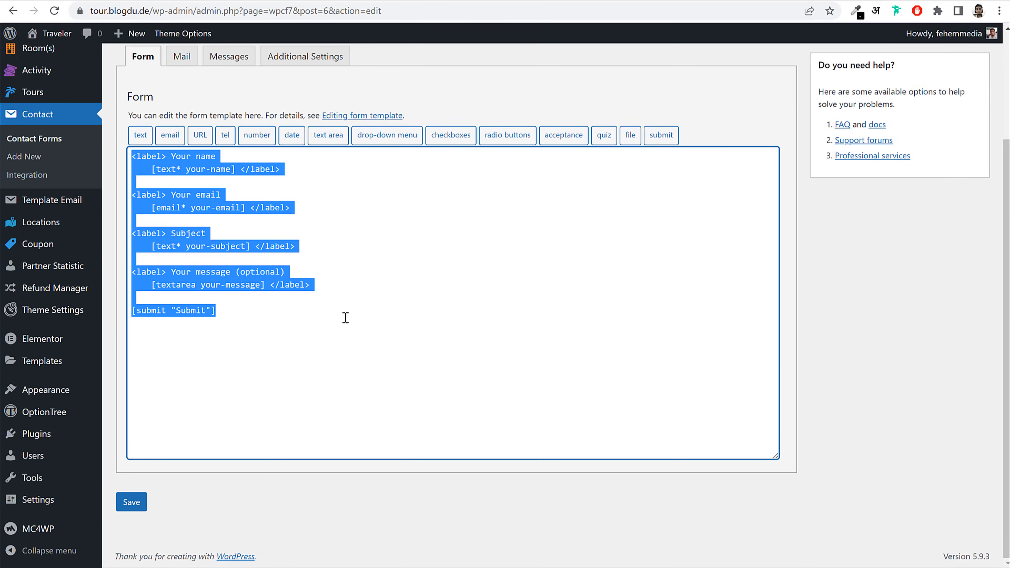
pyautogui.press('BackSpace')
# - Copy all the code from Contact Form.txt in the Pages folder
pyautogui.hotkey('alt', 'Tab')
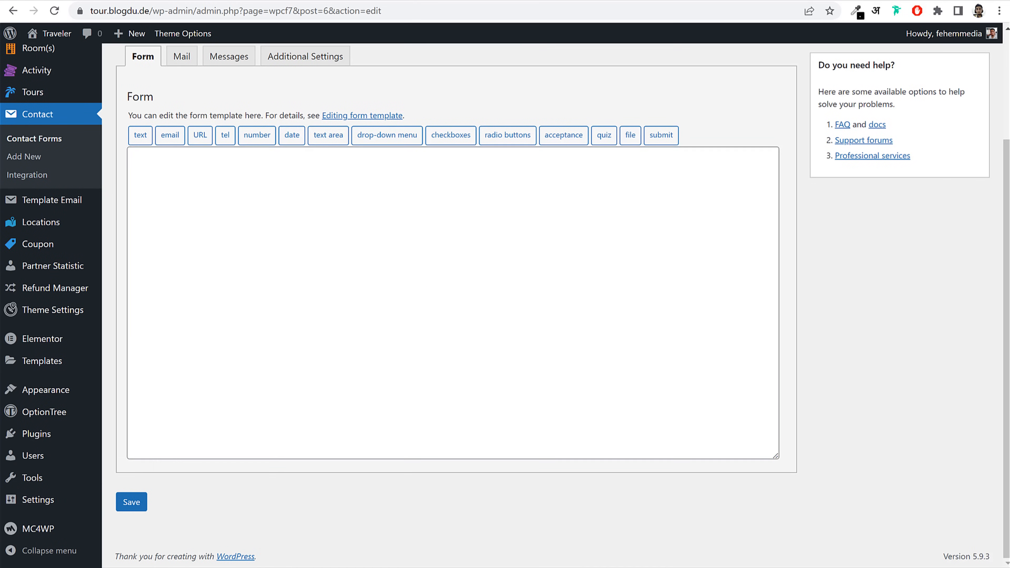
pyautogui.click(429, 106)
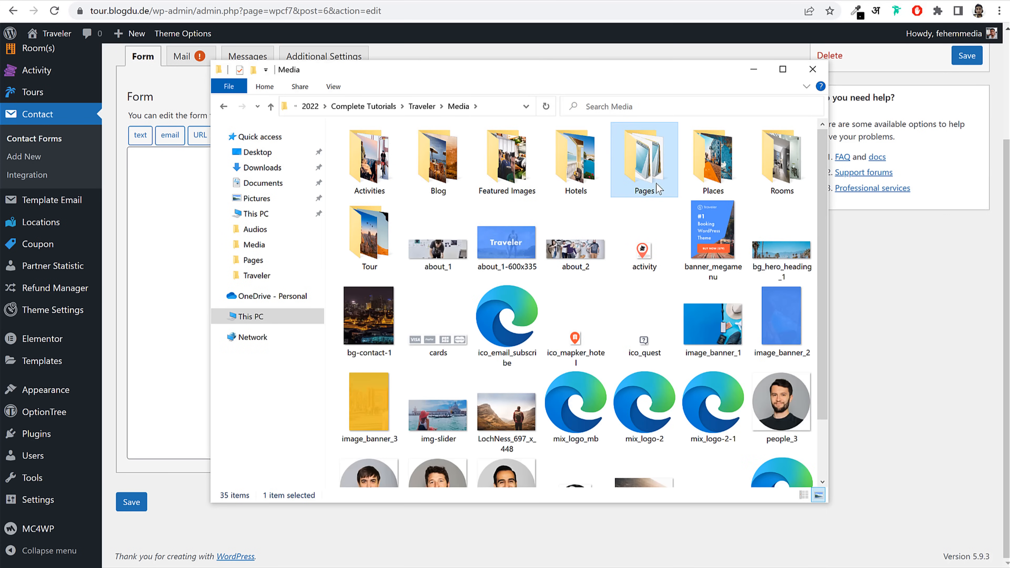
pyautogui.doubleClick(647, 172)
pyautogui.click(382, 153)
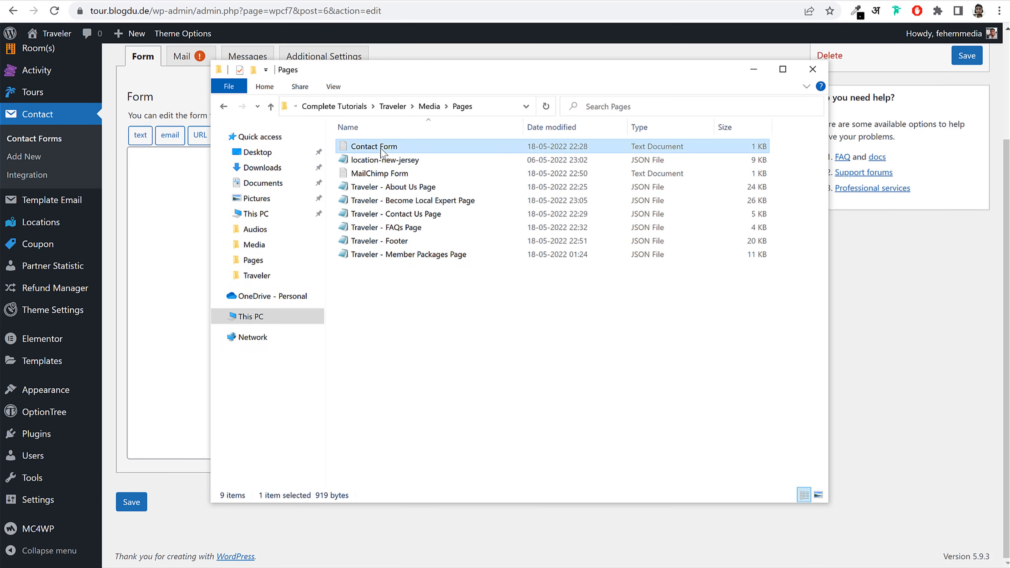
pyautogui.doubleClick(391, 150)
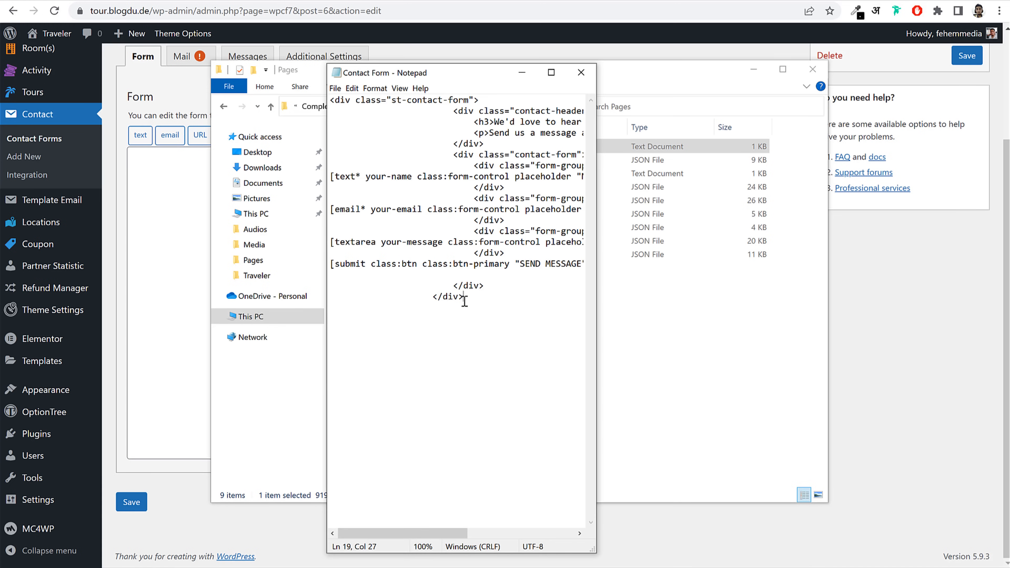
pyautogui.hotkey('ctrl', 'a')
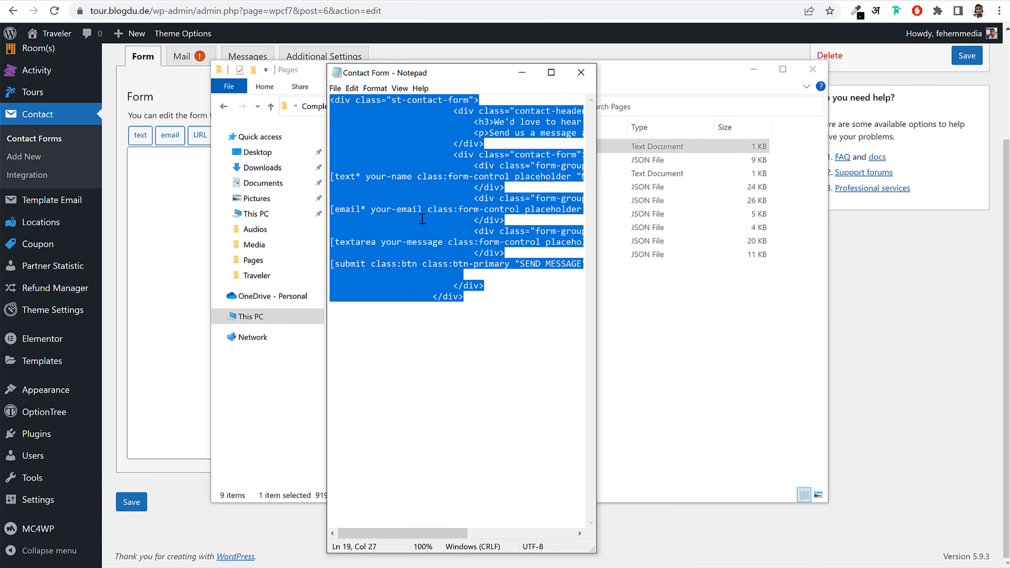
pyautogui.click(582, 73)
# - Paste the contact form code into the template and save the form
pyautogui.click(900, 297)
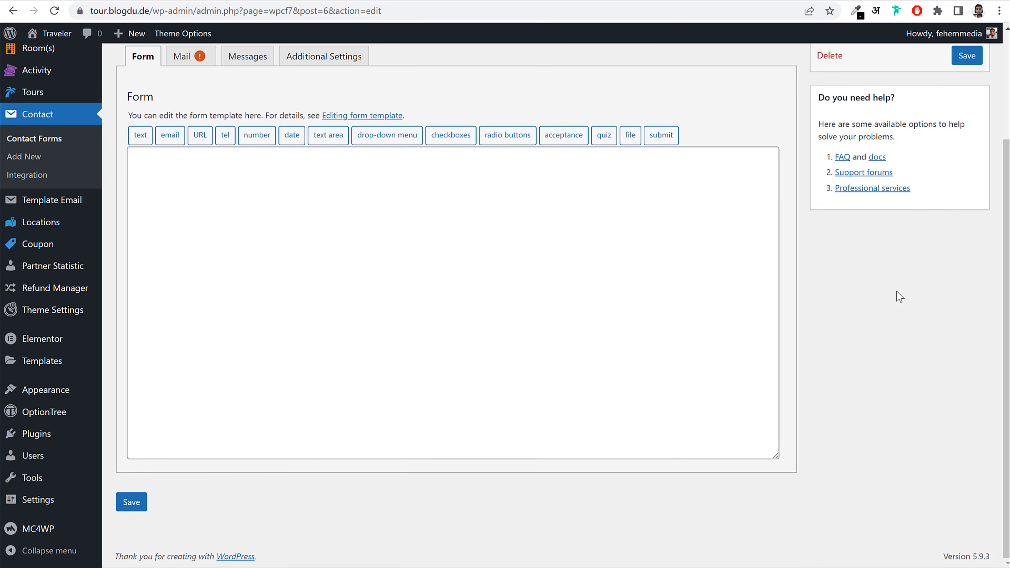
pyautogui.click(313, 275)
pyautogui.hotkey('ctrl', 'v')
pyautogui.click(133, 502)
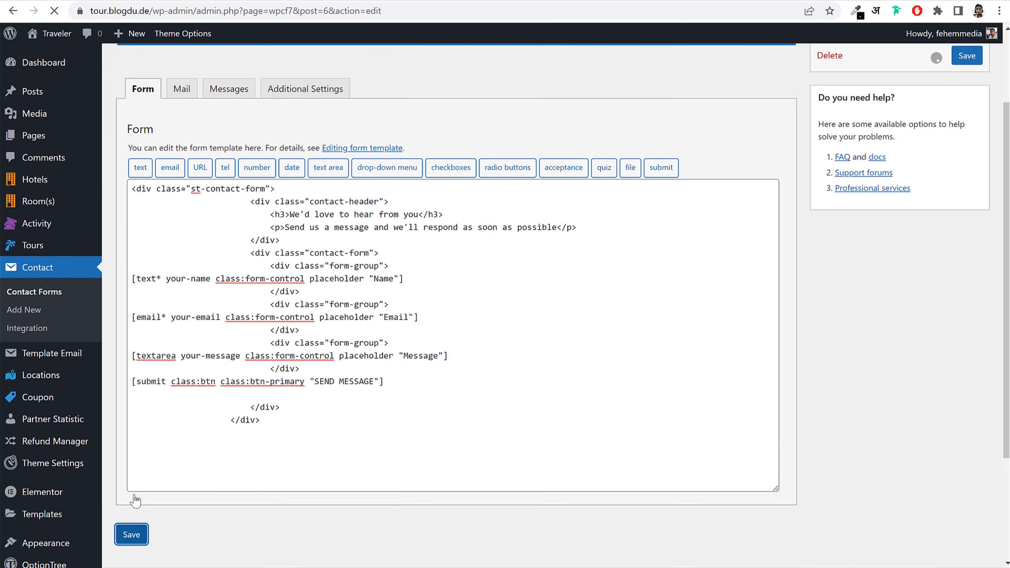
# - Copy the Contact form 1 shortcode
pyautogui.moveTo(327, 190); pyautogui.dragTo(257, 185)
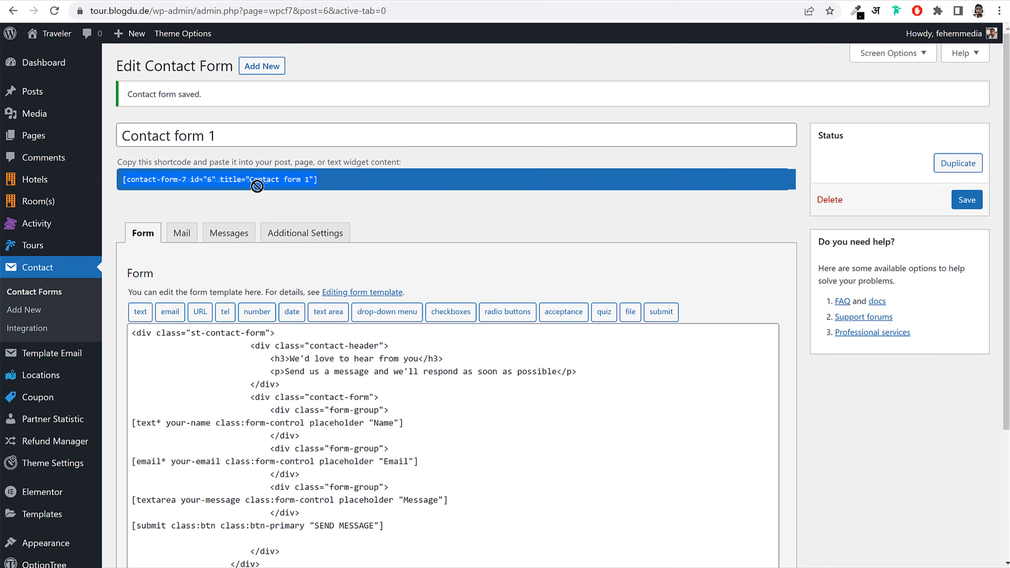
pyautogui.rightClick(251, 183)
pyautogui.click(279, 192)
# - Replace the Contact us page's shortcode with the Contact form 1 shortcode and save the page
pyautogui.click(289, 1)
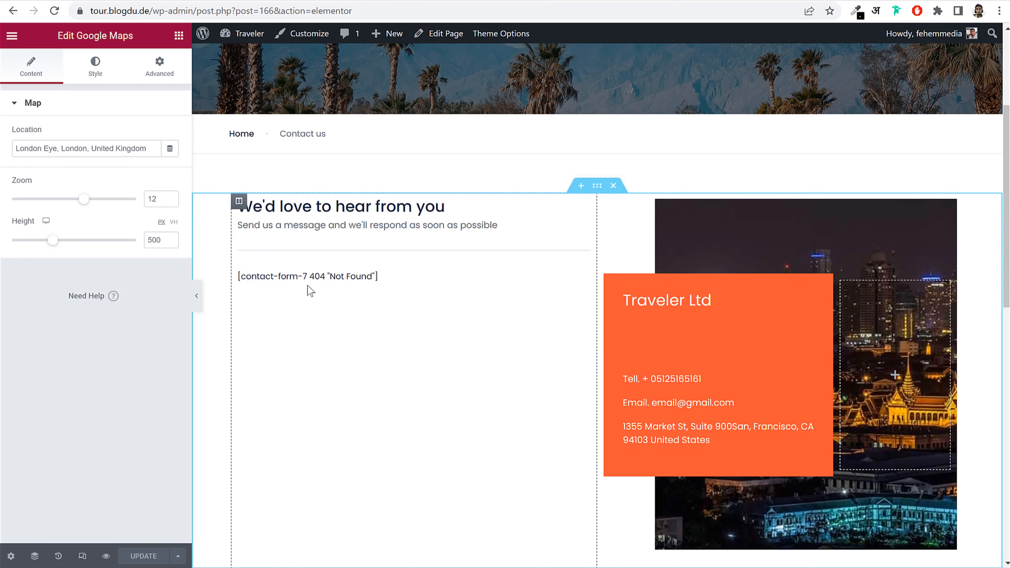
pyautogui.click(317, 278)
pyautogui.click(51, 195)
pyautogui.hotkey('ctrl', 'a')
pyautogui.hotkey('ctrl', 'v')
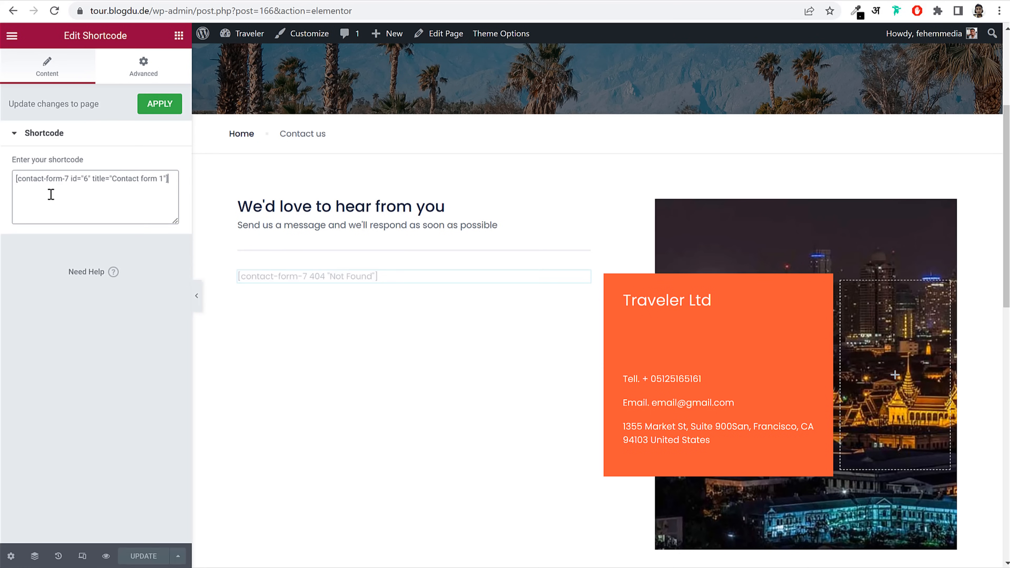
pyautogui.scroll(-5, 461, 322)
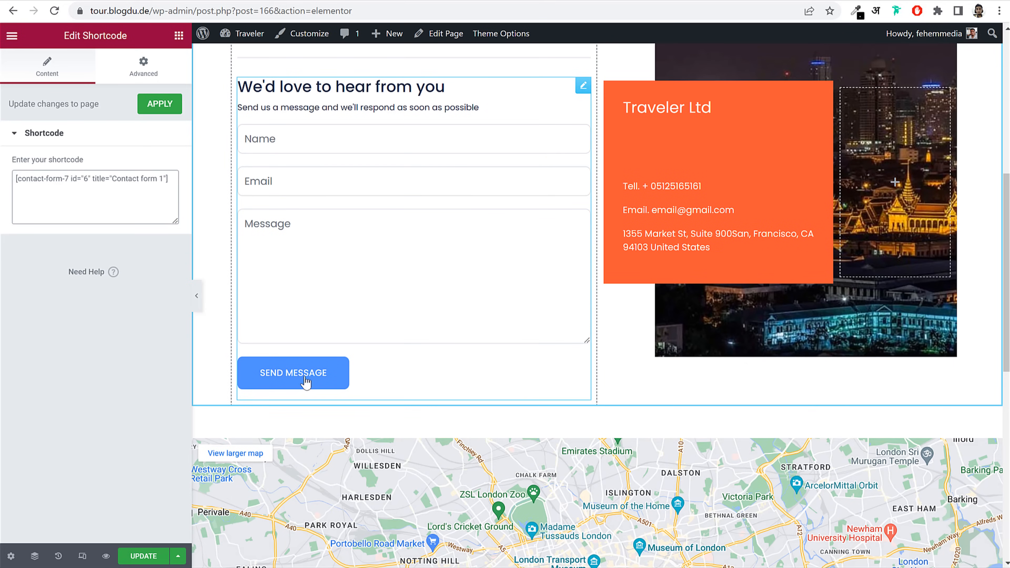
pyautogui.click(170, 555)
# - Trim the address to /wp-admin/ and show the admin list of all pages
pyautogui.scroll(10, 412, 447)
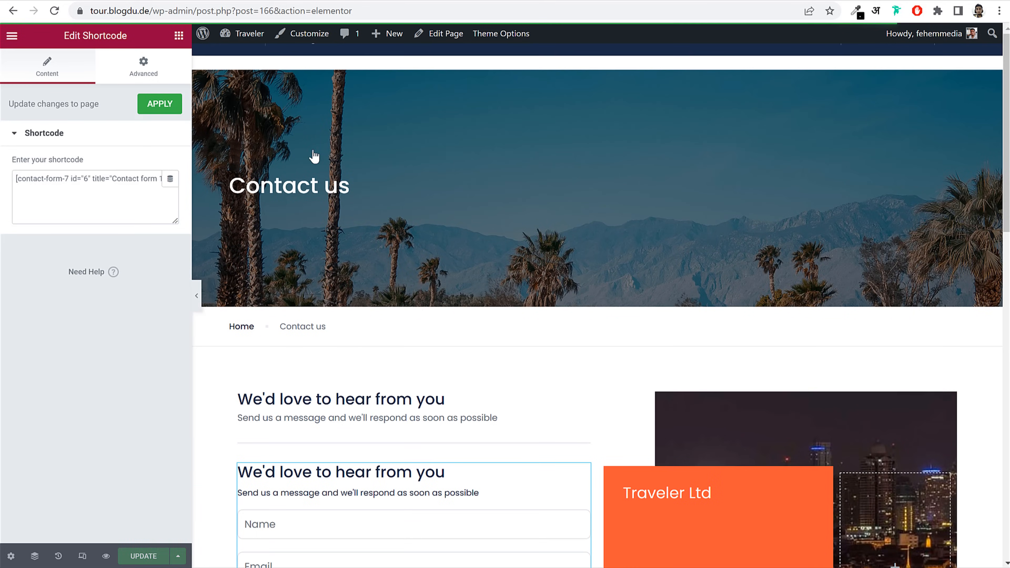
pyautogui.moveTo(196, 7); pyautogui.dragTo(588, 61)
pyautogui.press('BackSpace')
pyautogui.press('Return')
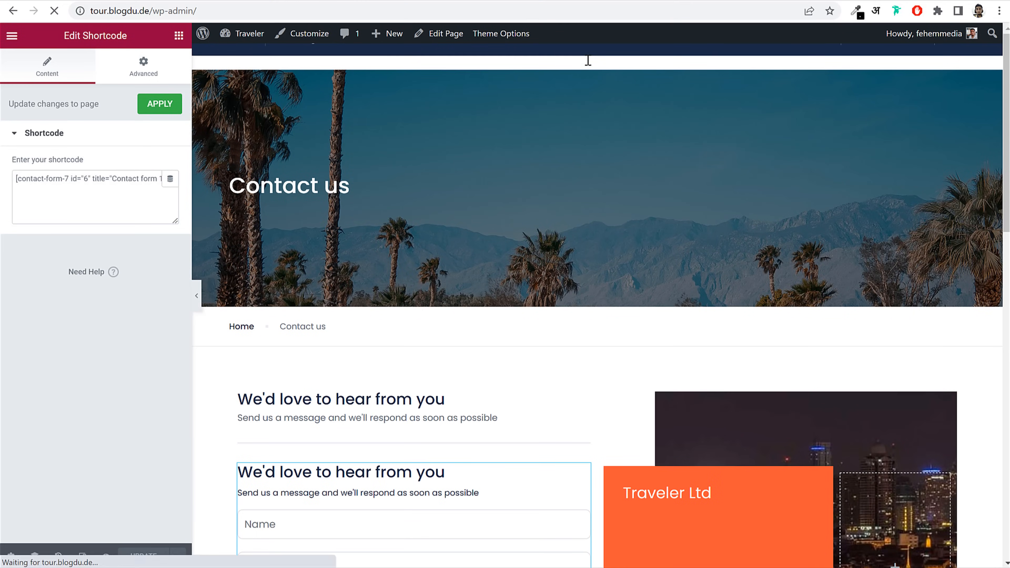
pyautogui.click(37, 190)
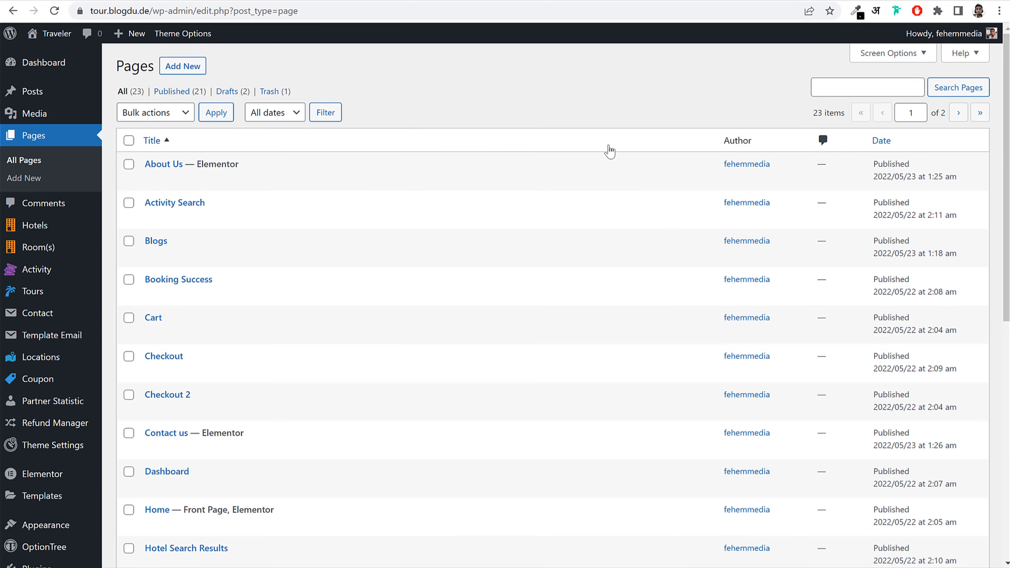
# - Create a new page titled FAQs using the Fullwidth template
pyautogui.click(182, 69)
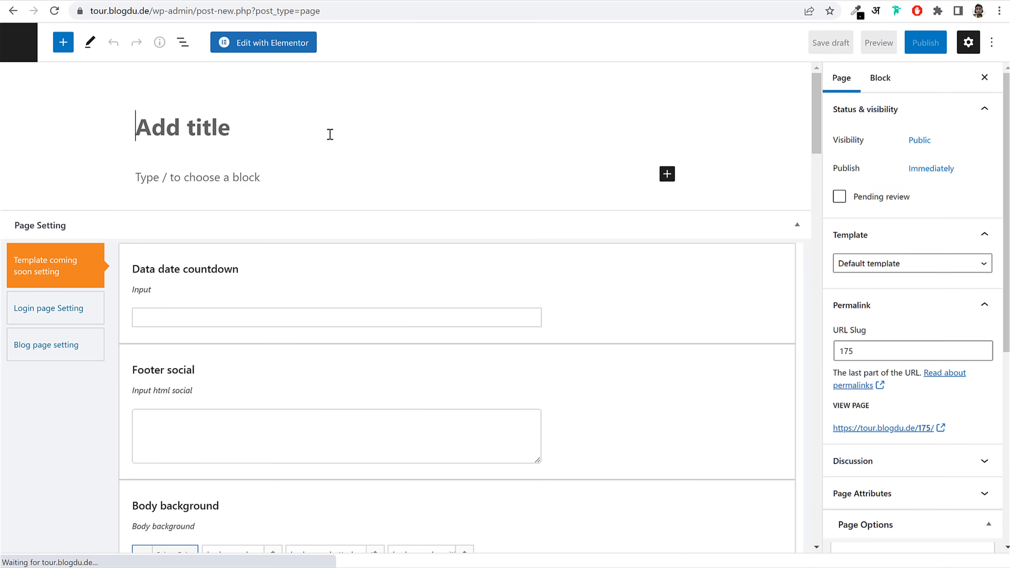
pyautogui.write('FAQs')
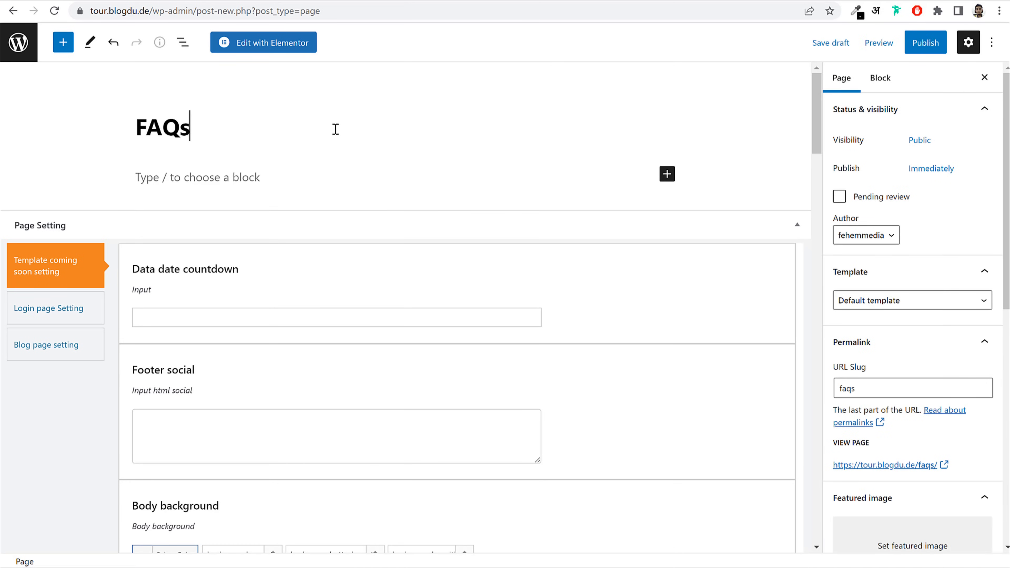
pyautogui.click(883, 304)
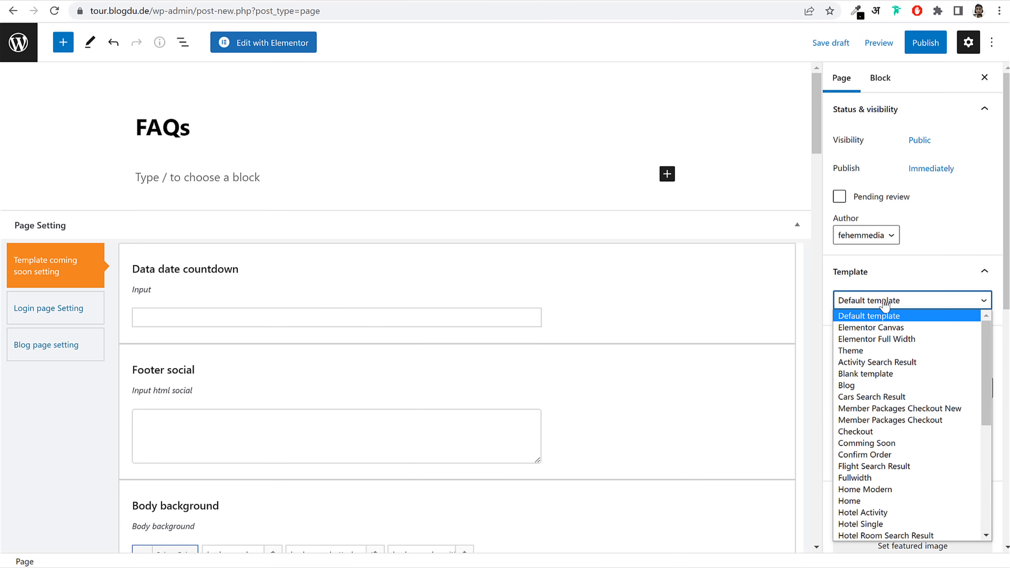
pyautogui.click(899, 364)
pyautogui.click(890, 299)
pyautogui.write('fu')
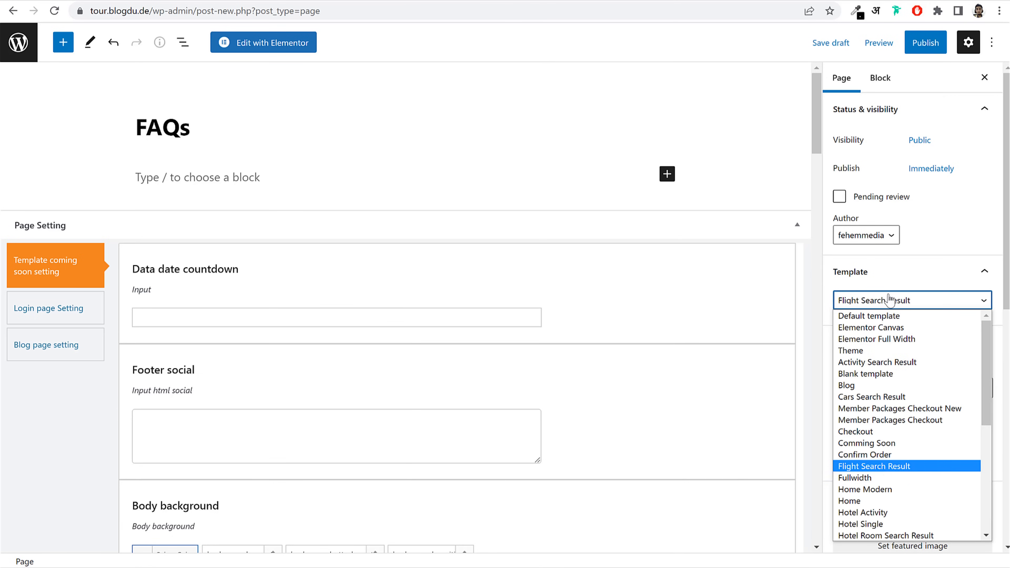
pyautogui.press('Return')
# - Set the city-bridge photo as the FAQs page's featured image
pyautogui.scroll(-5, 920, 345)
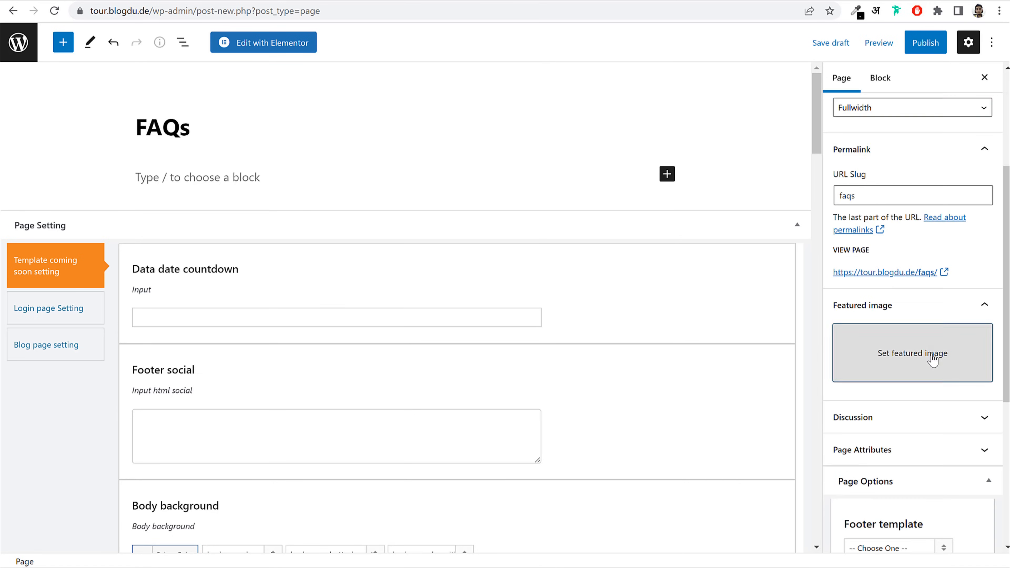
pyautogui.click(931, 357)
pyautogui.scroll(-10, 439, 335)
pyautogui.click(197, 450)
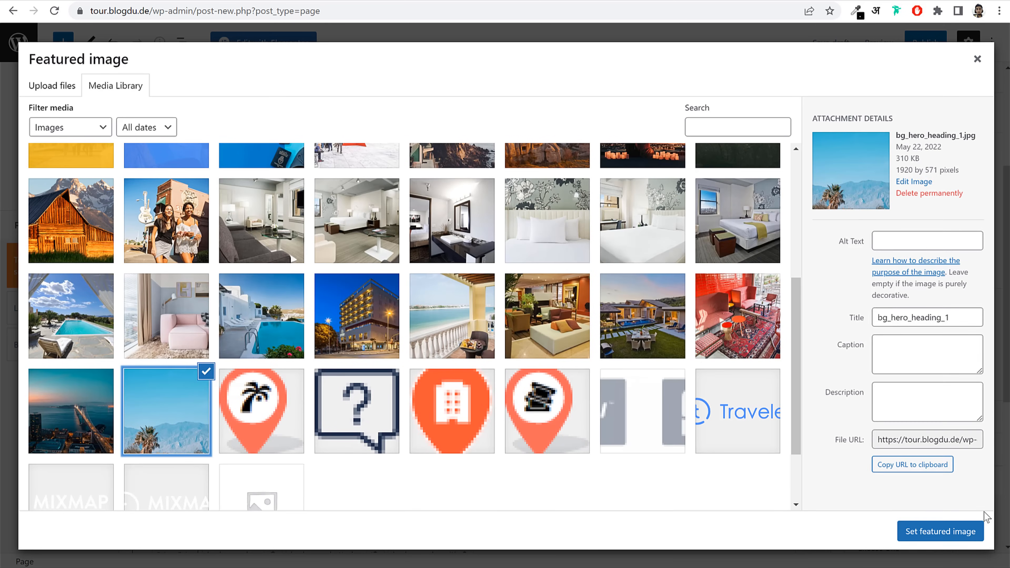
pyautogui.click(106, 451)
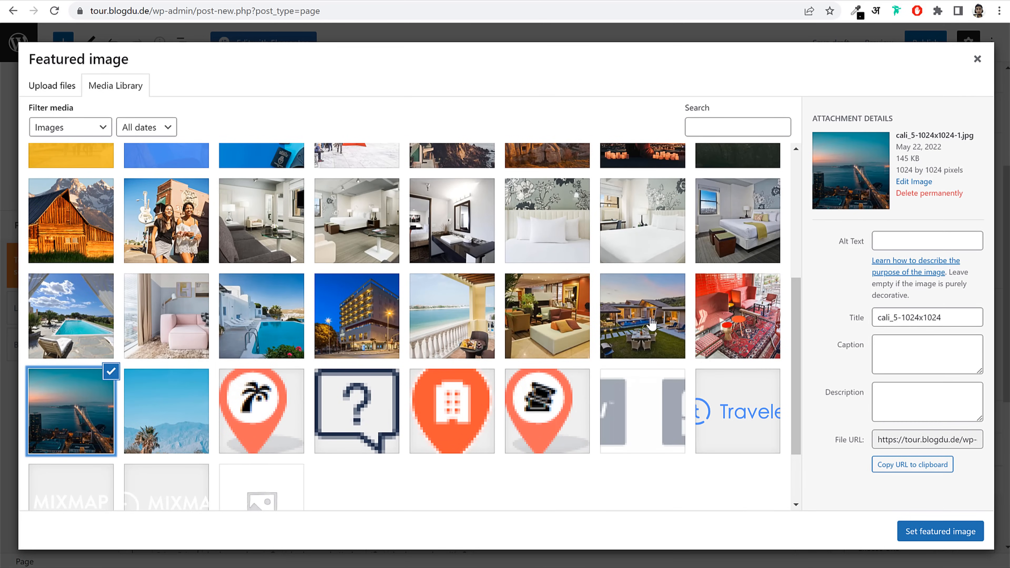
pyautogui.click(961, 535)
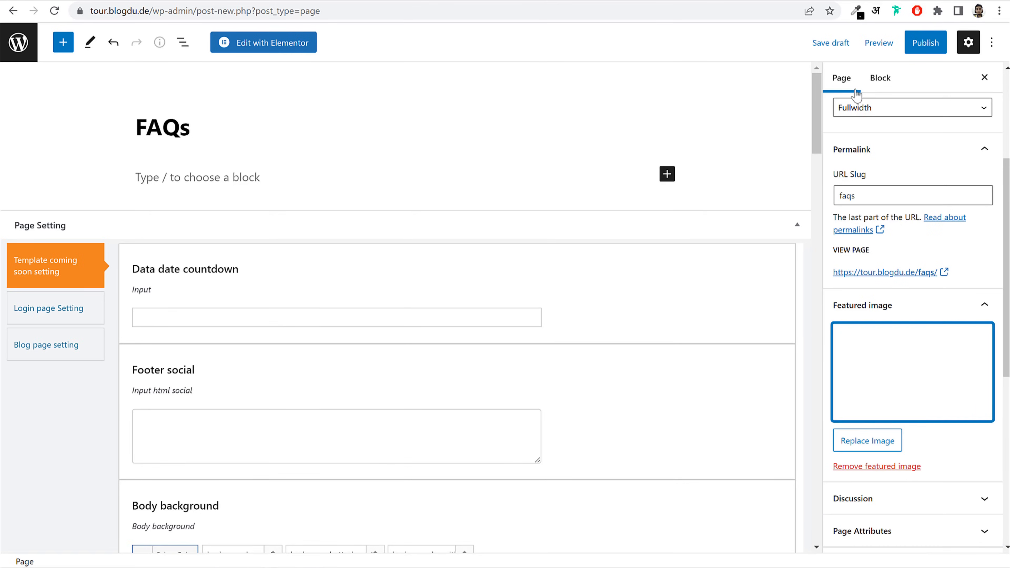
# - Publish the FAQs page and open it in Elementor
pyautogui.click(911, 50)
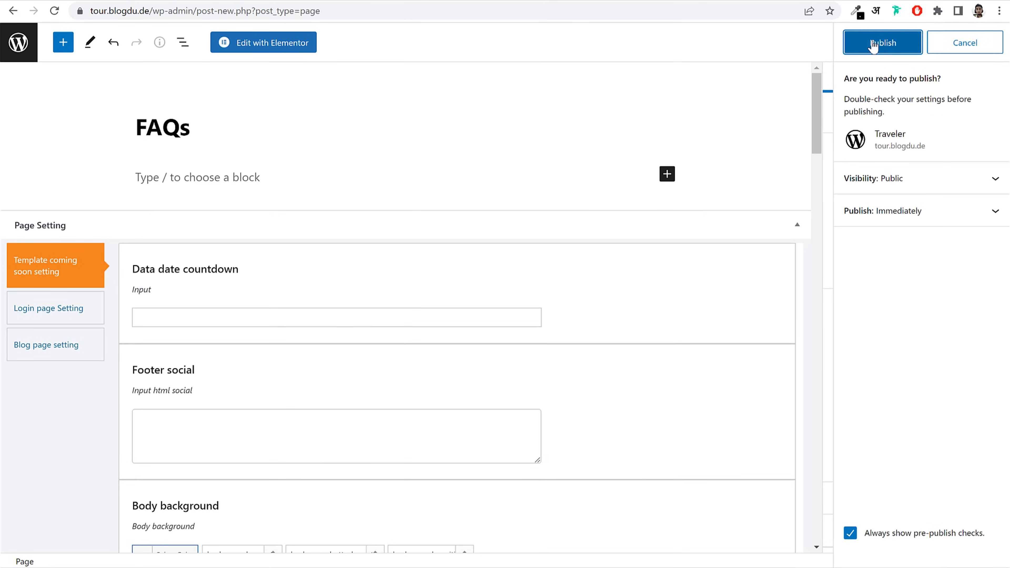
pyautogui.click(875, 43)
pyautogui.click(255, 48)
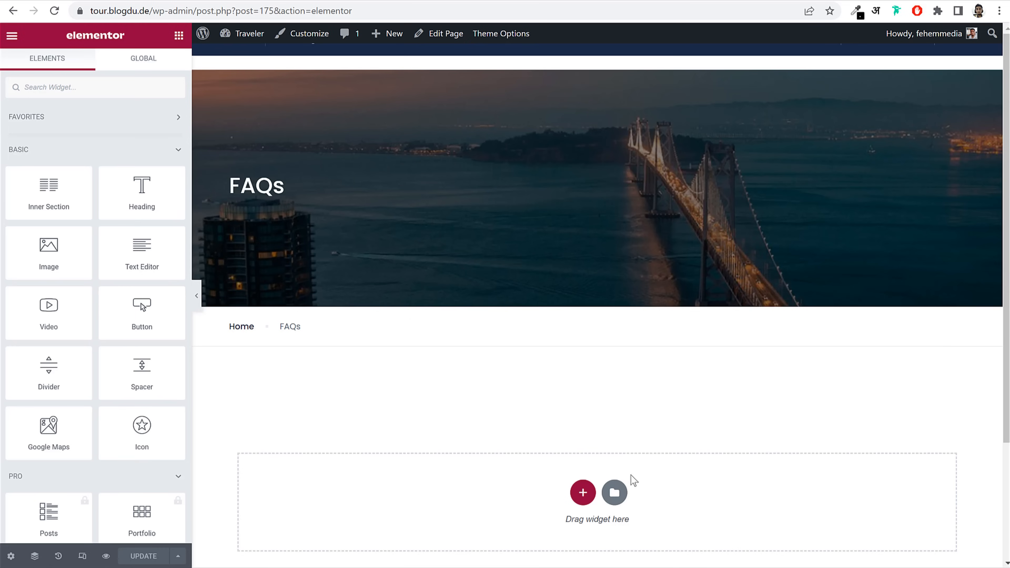
# - Insert the saved 'Traveler - FAQs Page' template from My Templates
pyautogui.click(614, 492)
pyautogui.click(580, 62)
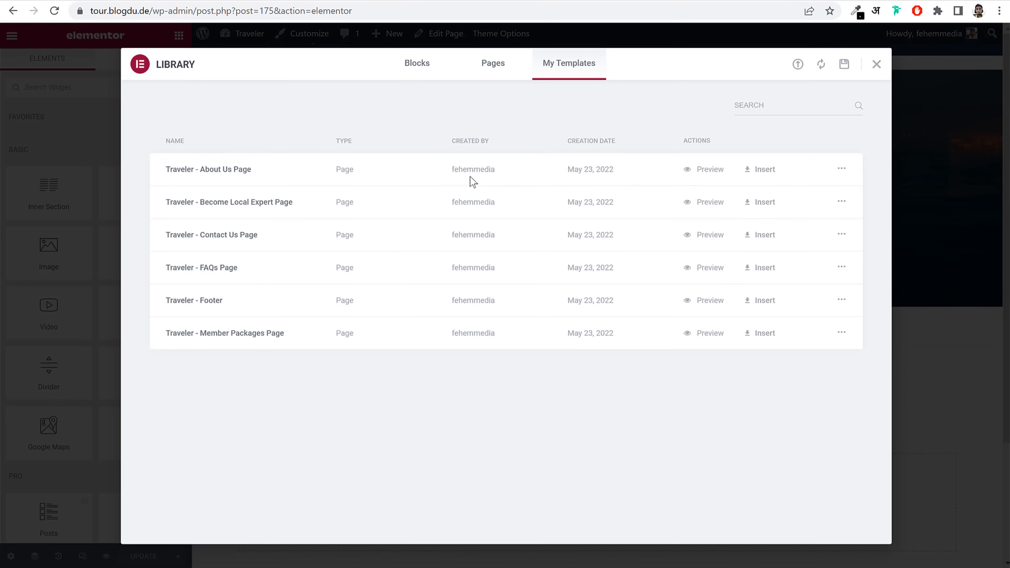
pyautogui.click(771, 276)
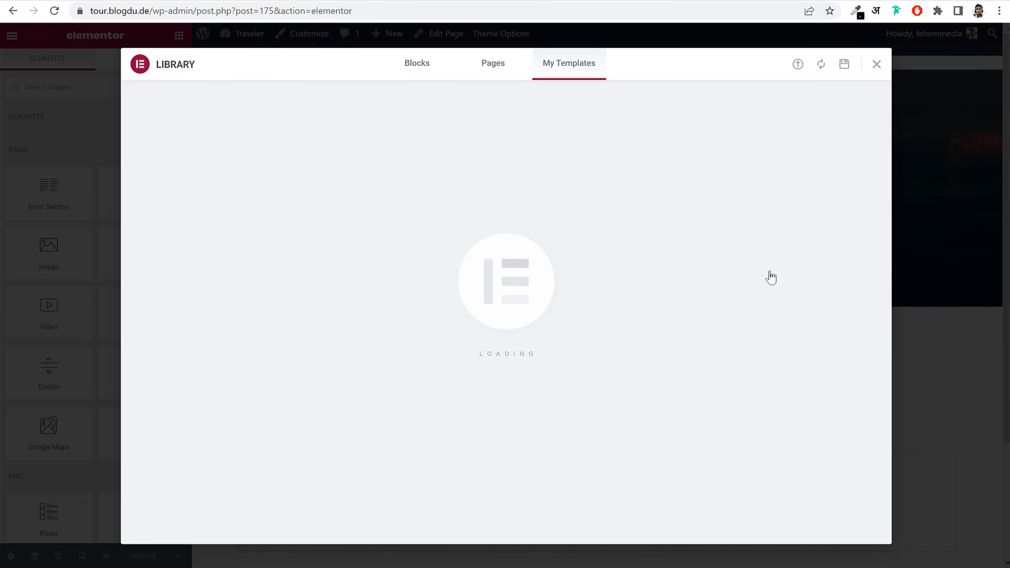
# - Inspect the first FAQ toggle item's question and answer, then go to the dashboard
pyautogui.scroll(-4, 734, 279)
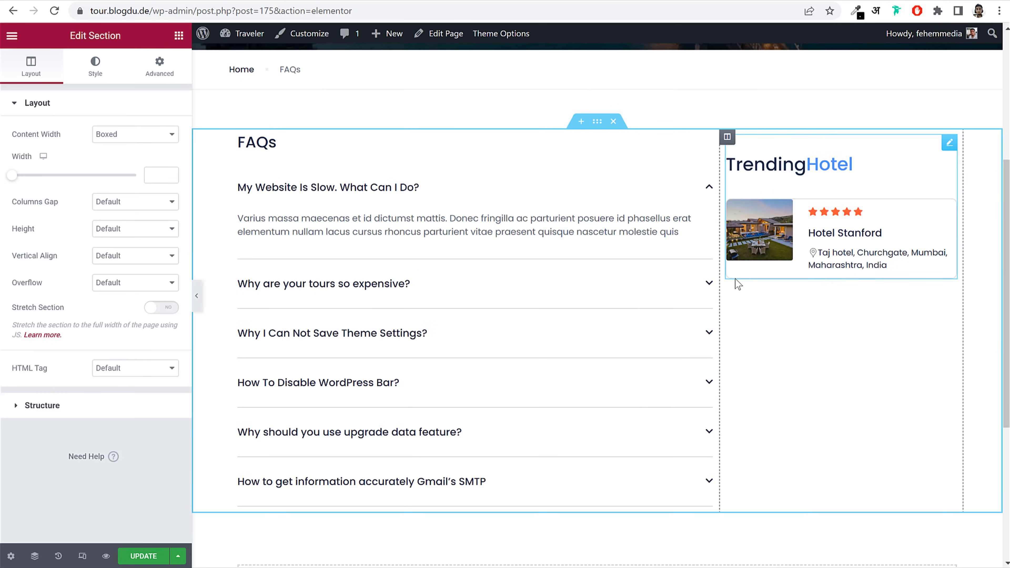
pyautogui.click(349, 287)
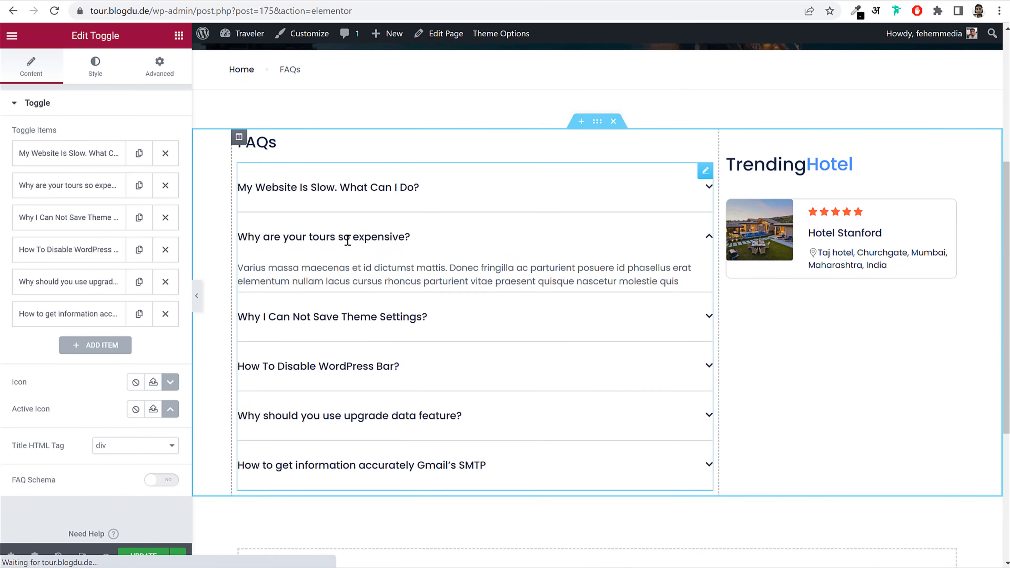
pyautogui.click(63, 155)
pyautogui.doubleClick(80, 197)
pyautogui.tripleClick(81, 196)
pyautogui.scroll(-2, 98, 313)
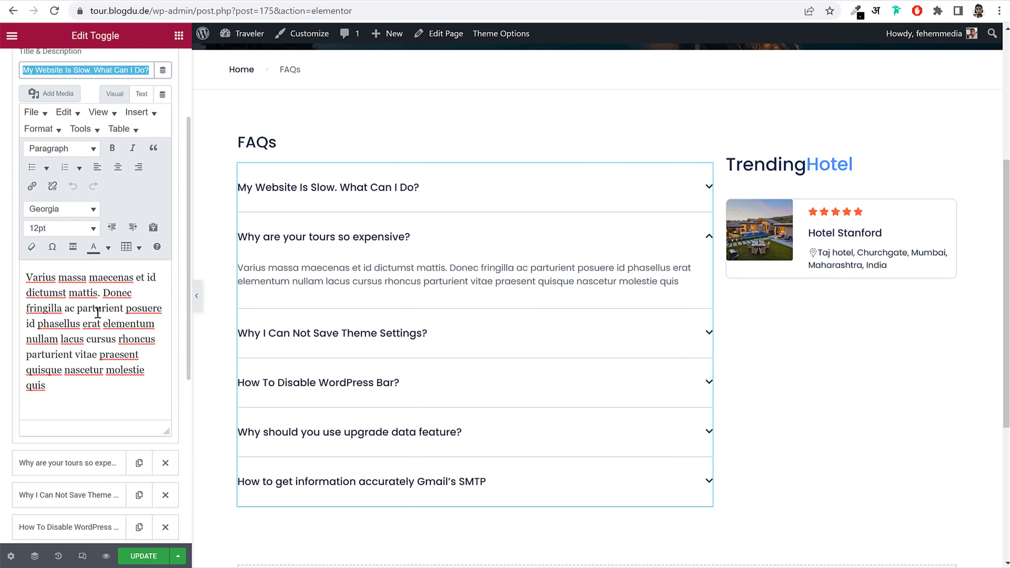
pyautogui.tripleClick(98, 312)
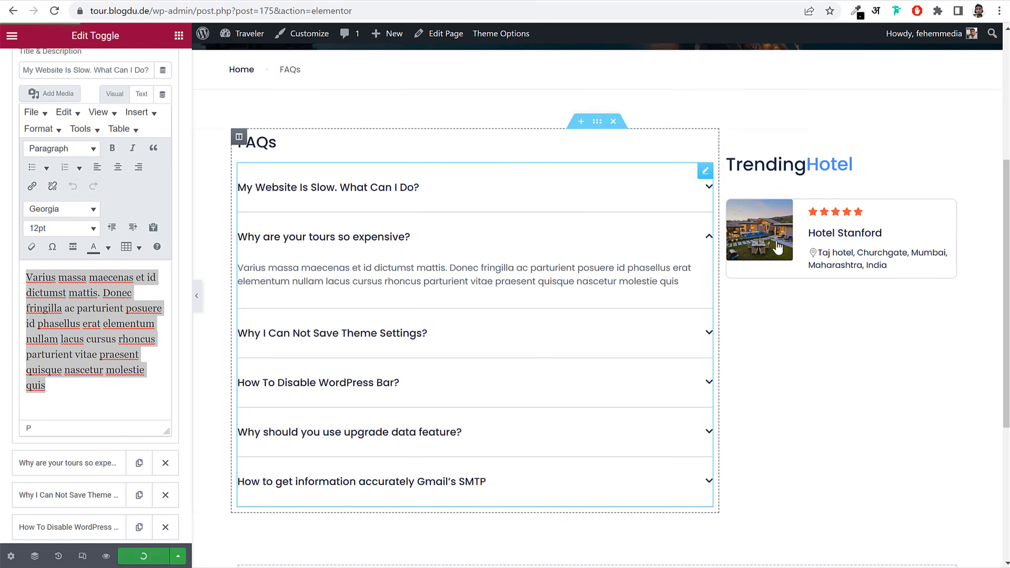
pyautogui.scroll(5, 714, 236)
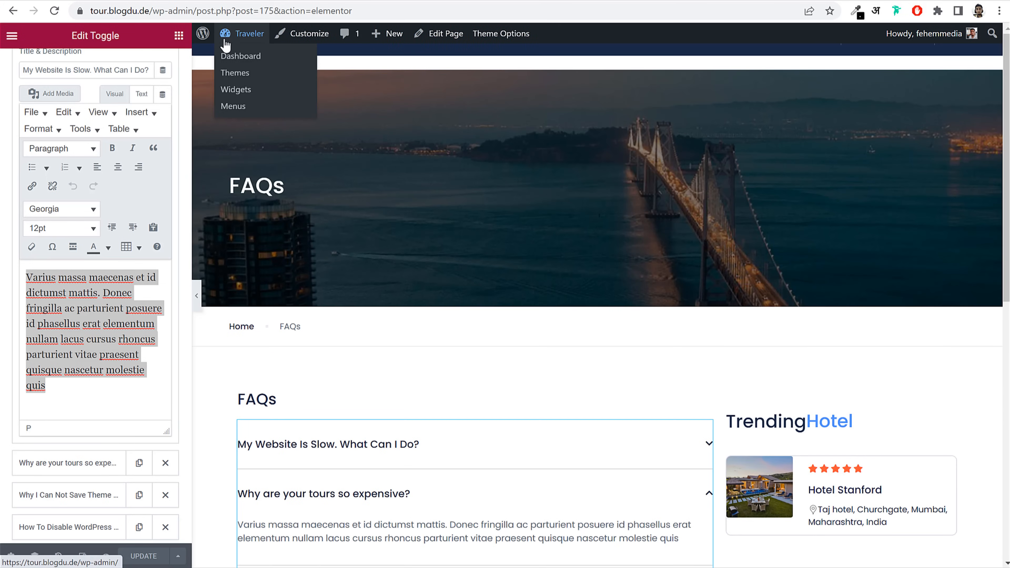
pyautogui.click(225, 44)
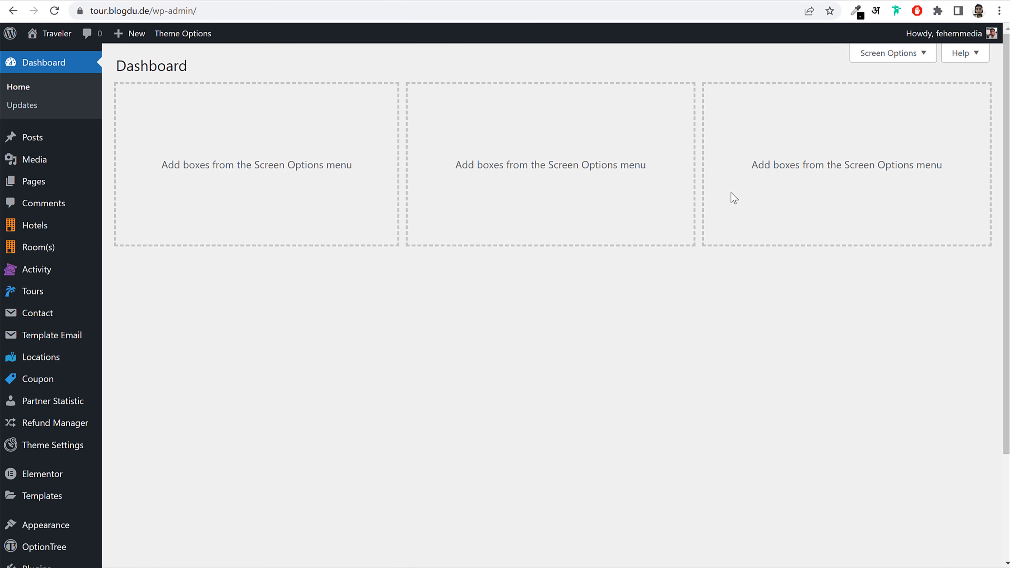
# - Start a new page from the Pages list and title it Footer
pyautogui.scroll(-3, 748, 214)
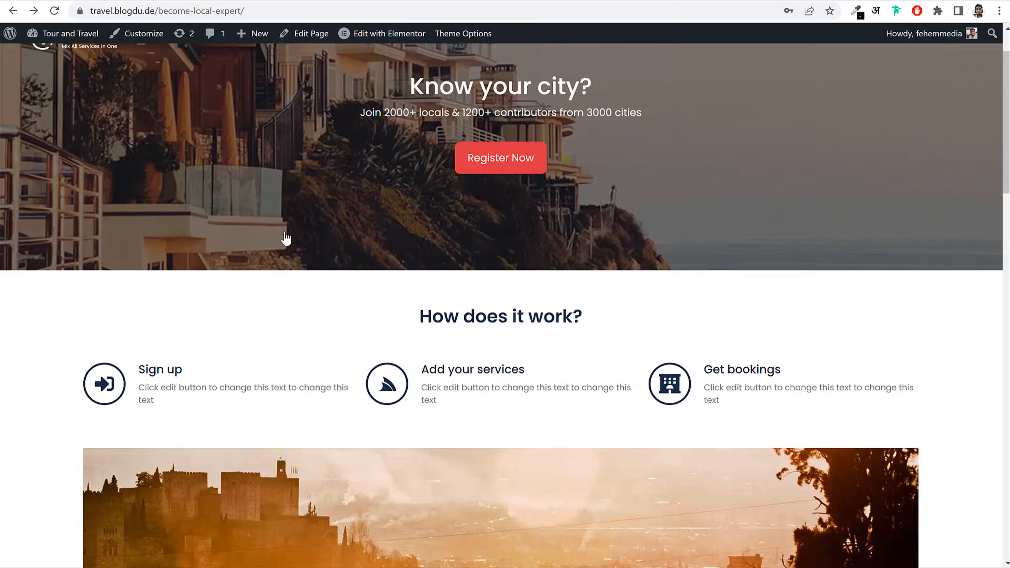
pyautogui.scroll(-15, 287, 237)
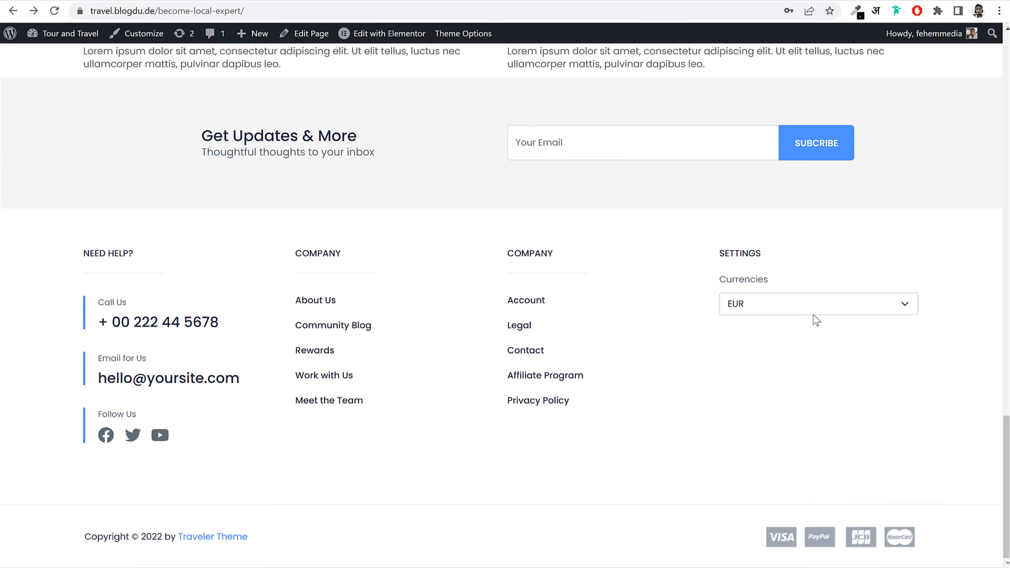
pyautogui.scroll(2, 813, 315)
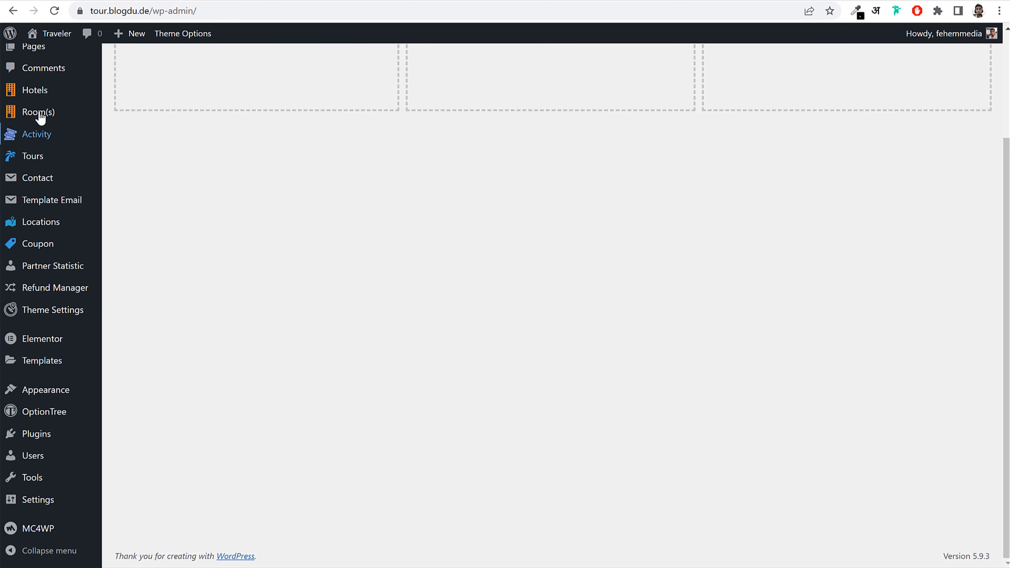
pyautogui.scroll(3, 47, 119)
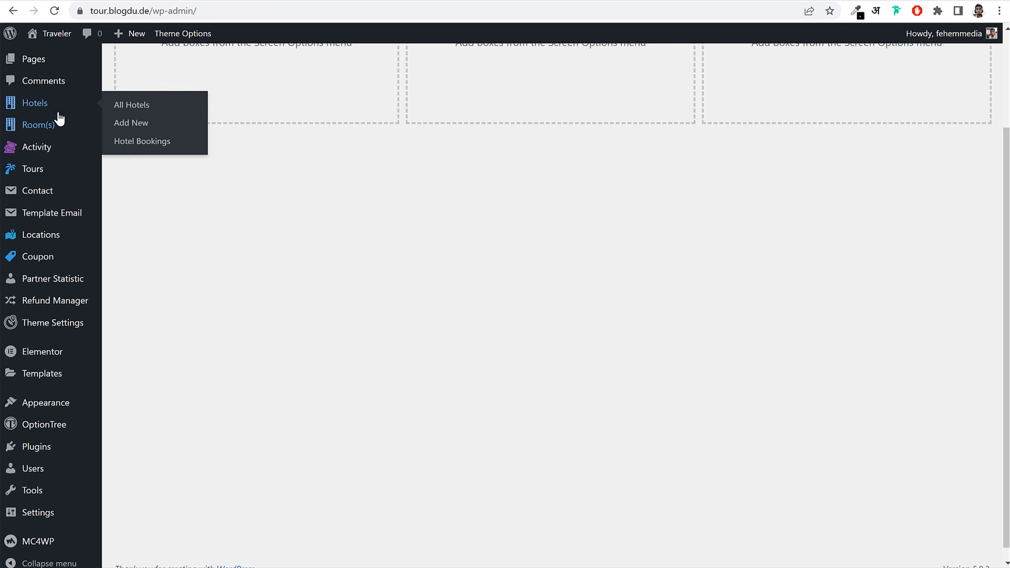
pyautogui.click(38, 183)
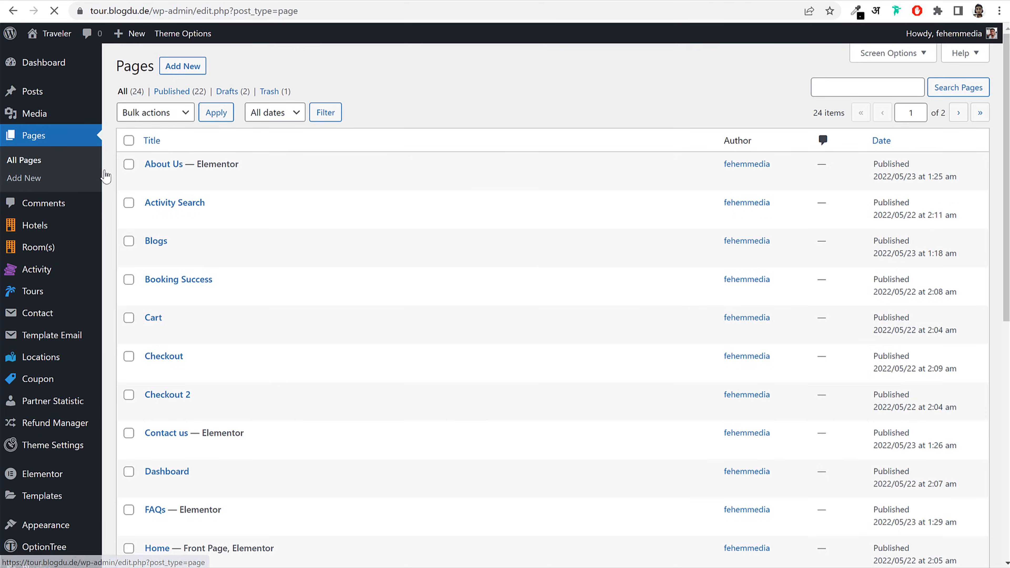
pyautogui.click(195, 70)
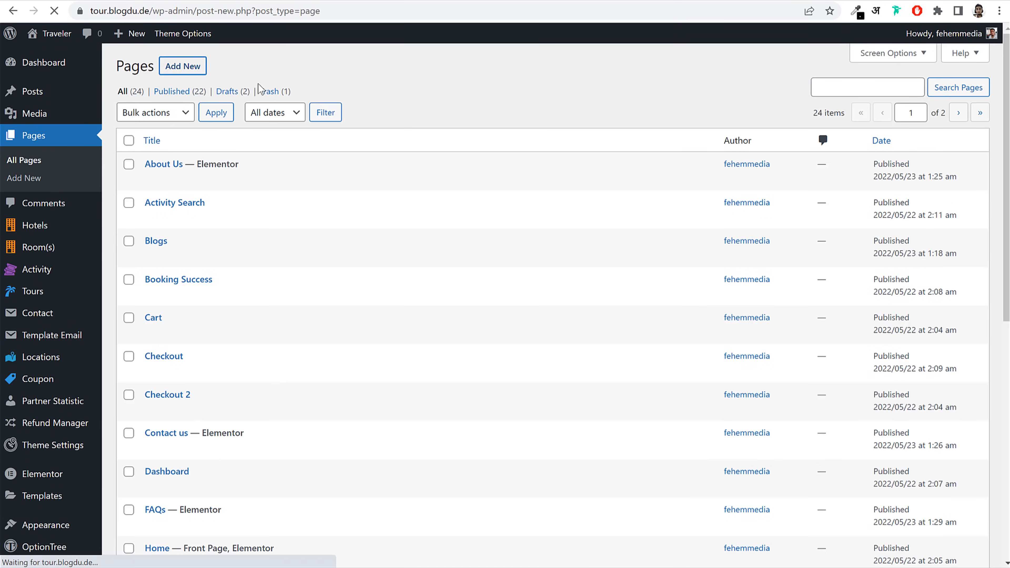
pyautogui.write('ter')
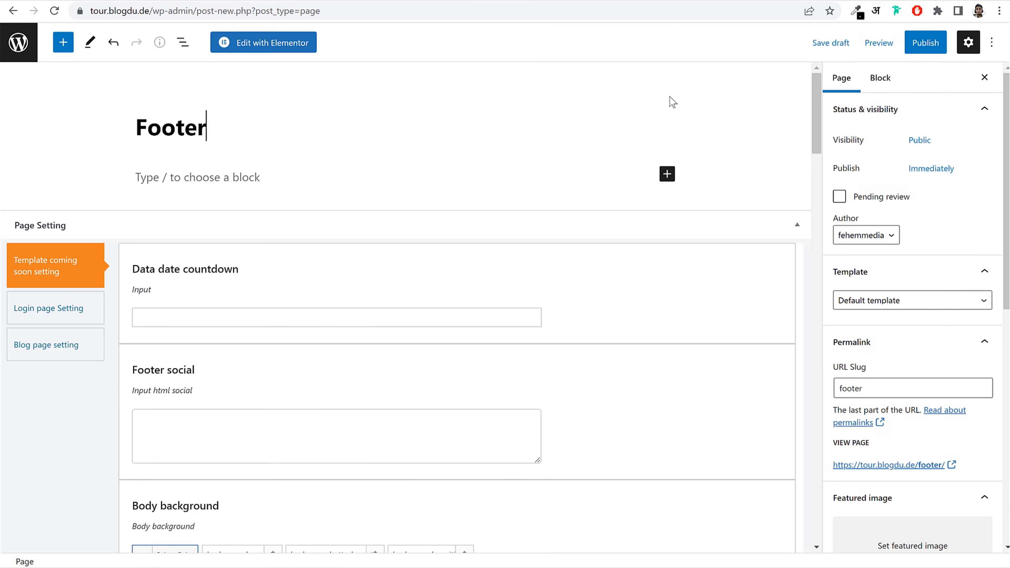
# - Apply the Blank template, publish the Footer page, and open it in Elementor
pyautogui.click(889, 302)
pyautogui.press('b')
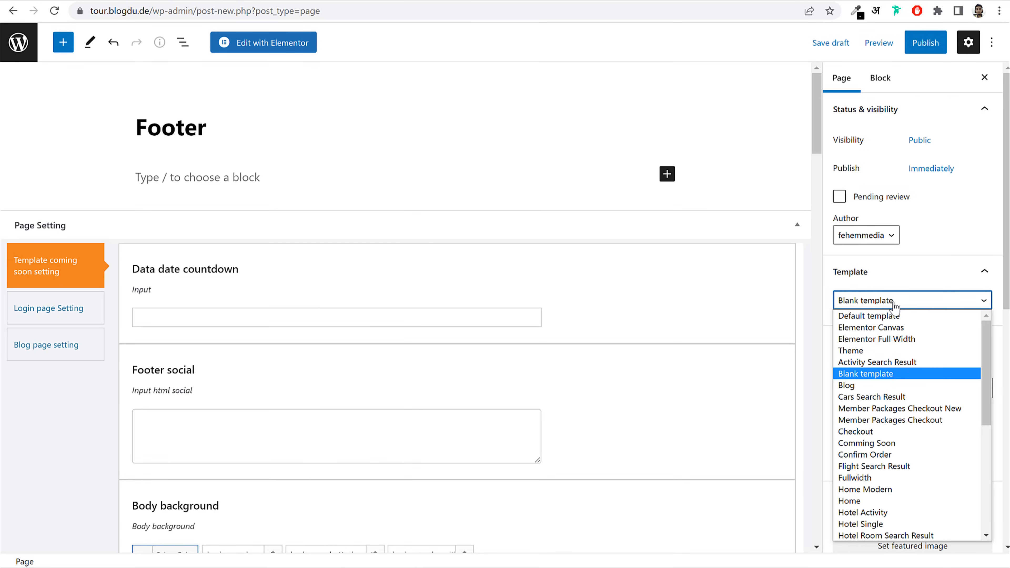
pyautogui.press('Return')
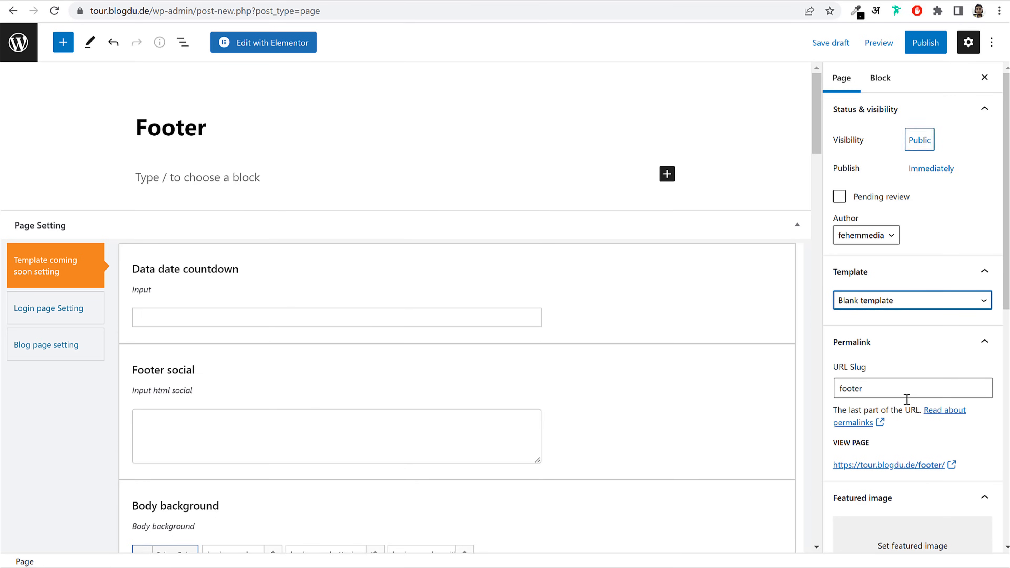
pyautogui.click(908, 44)
pyautogui.click(894, 48)
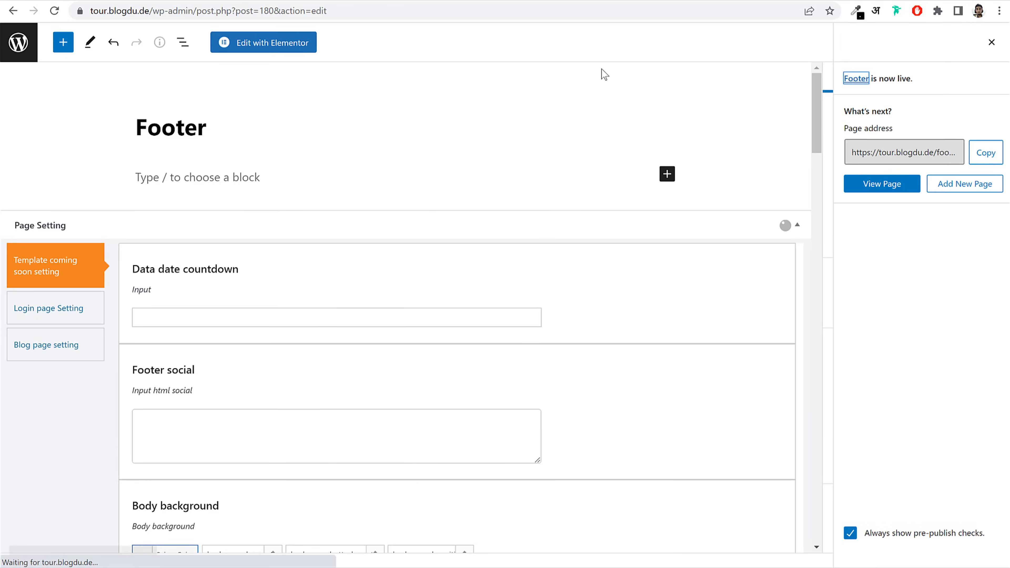
pyautogui.click(247, 57)
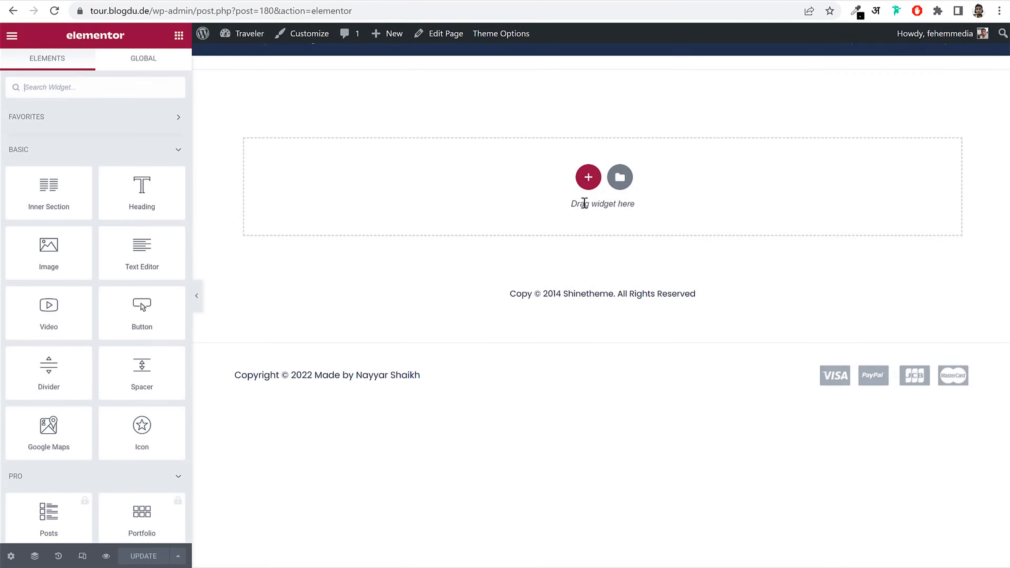
# - Insert the saved 'Traveler - Footer' template from My Templates
pyautogui.click(614, 186)
pyautogui.click(574, 74)
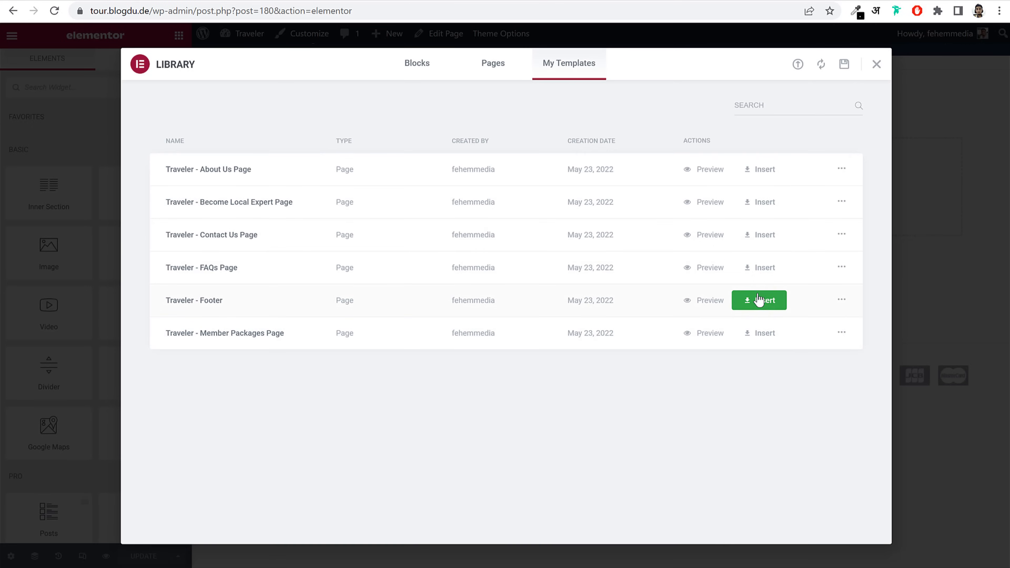
pyautogui.click(766, 305)
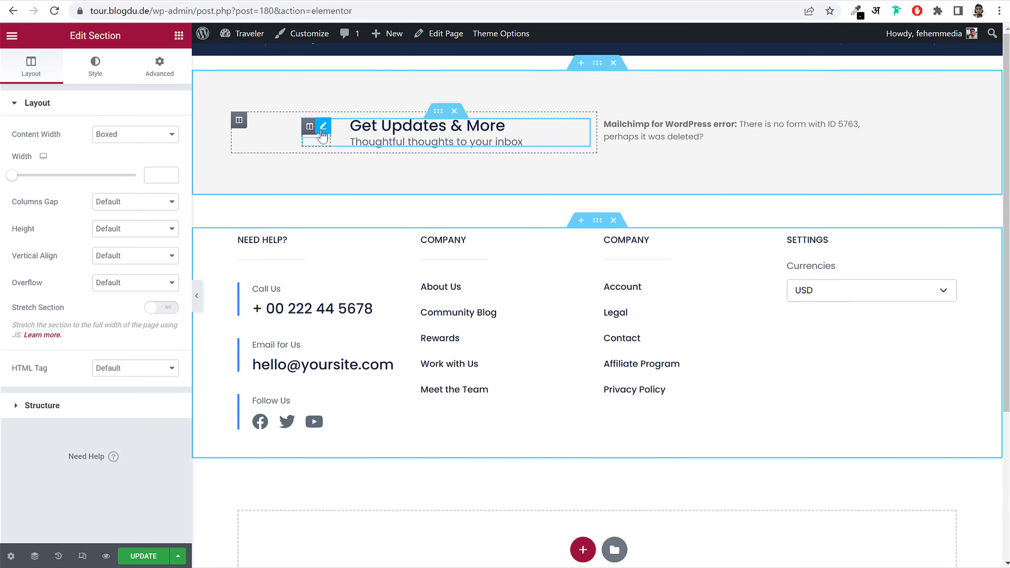
# - Replace the image beside Get Updates & More with the uploaded ico_email_subscribe icon
pyautogui.click(324, 126)
pyautogui.click(152, 164)
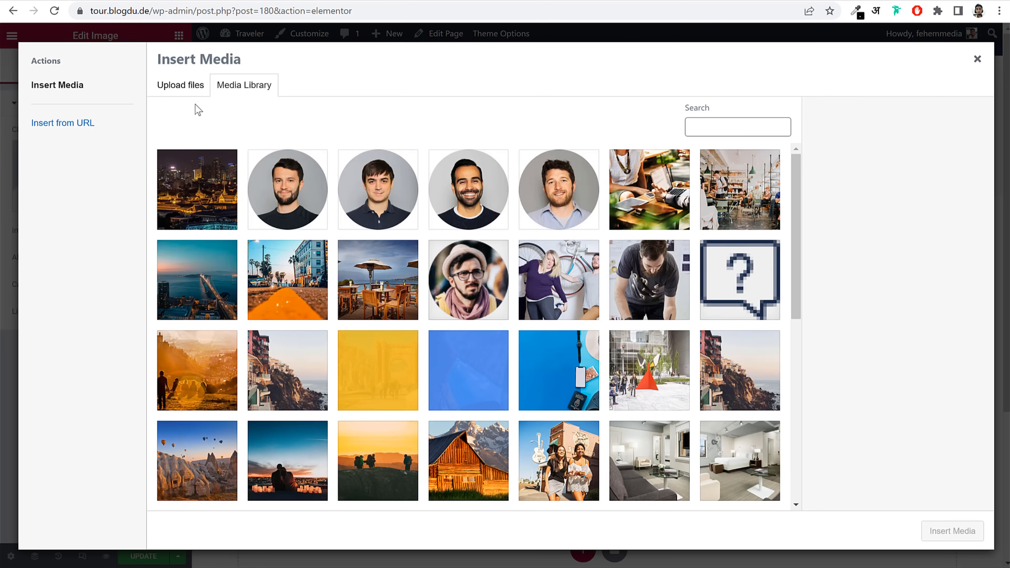
pyautogui.click(188, 92)
pyautogui.click(549, 279)
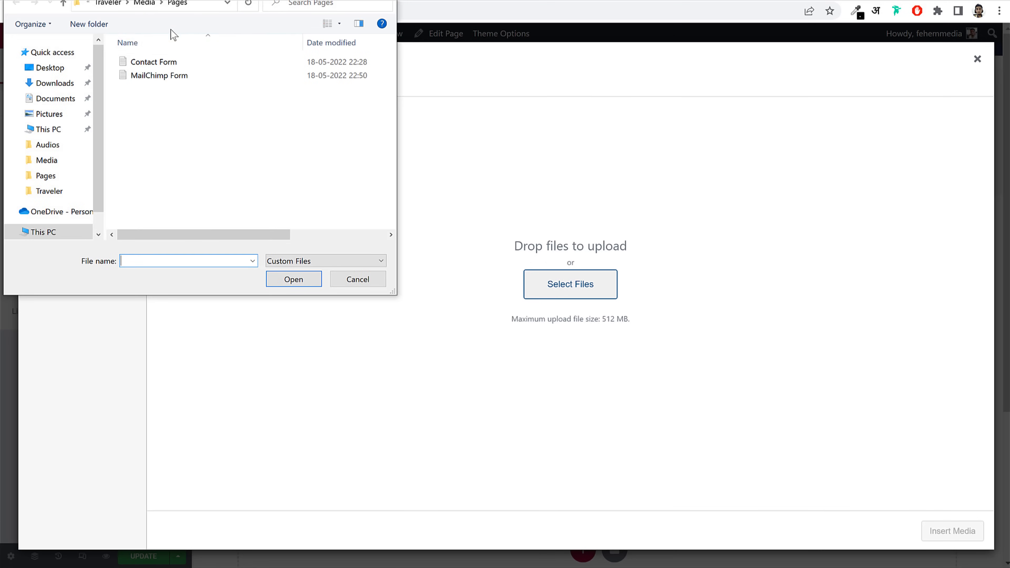
pyautogui.click(144, 4)
pyautogui.scroll(-8, 325, 157)
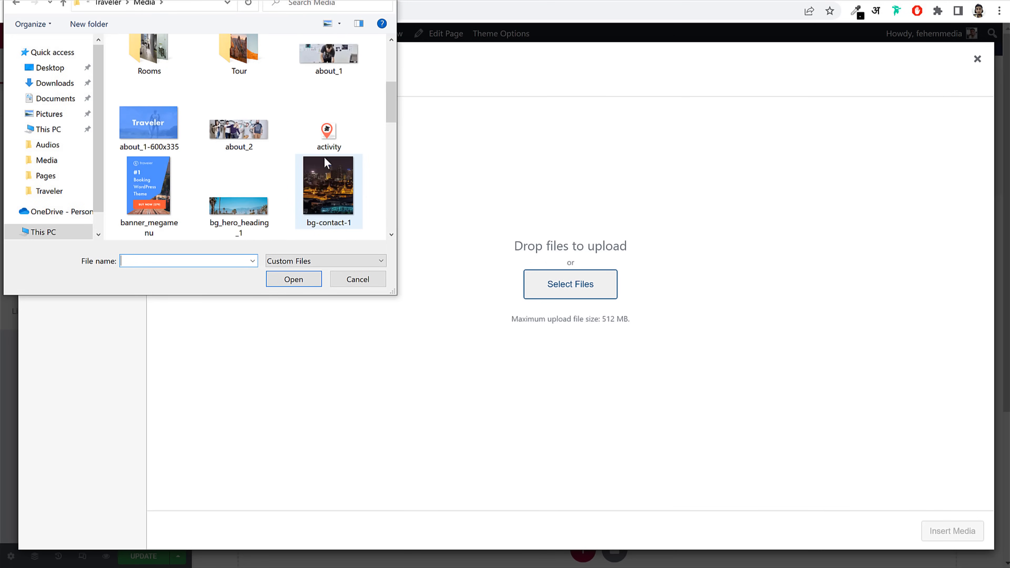
pyautogui.click(226, 143)
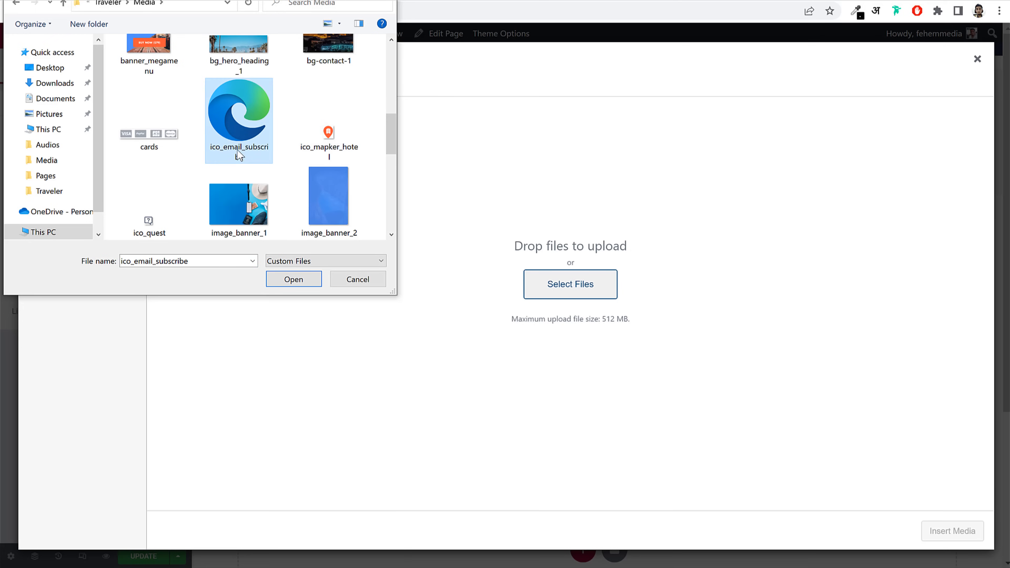
pyautogui.click(295, 280)
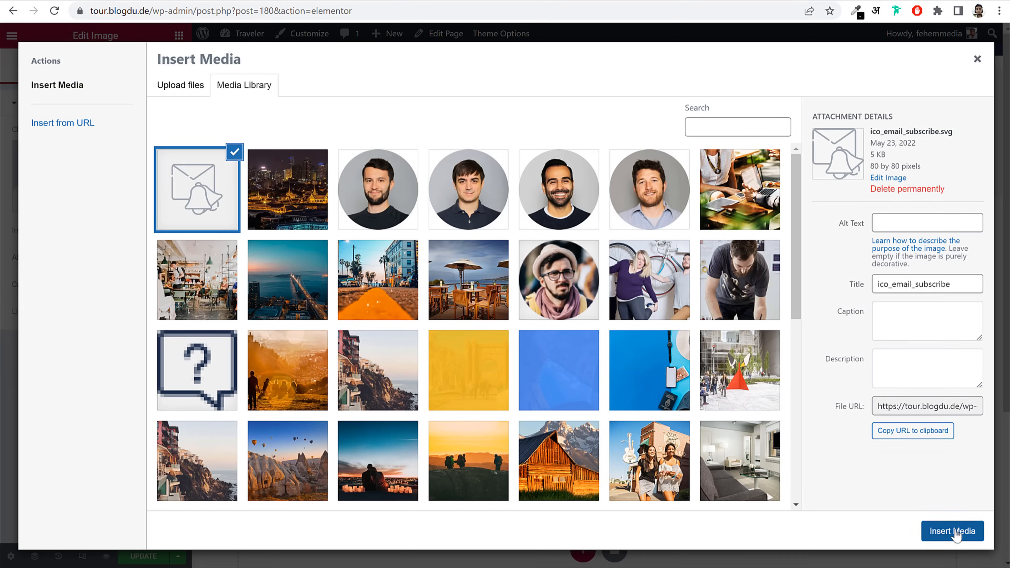
pyautogui.click(961, 531)
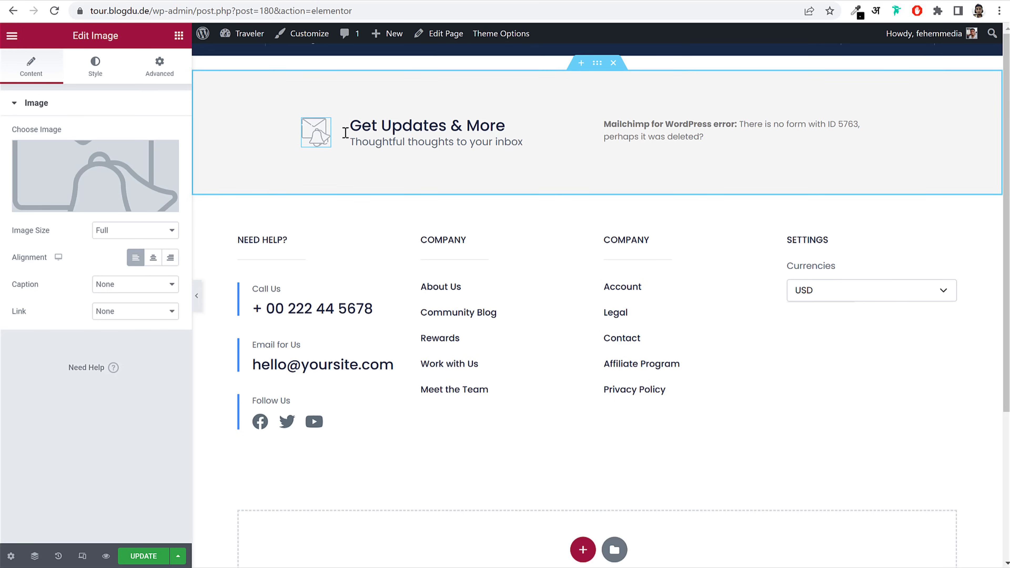
# - Check the phone, email, About Us, currency and newsletter widgets, then save the footer page
pyautogui.scroll(-3, 592, 218)
pyautogui.click(343, 180)
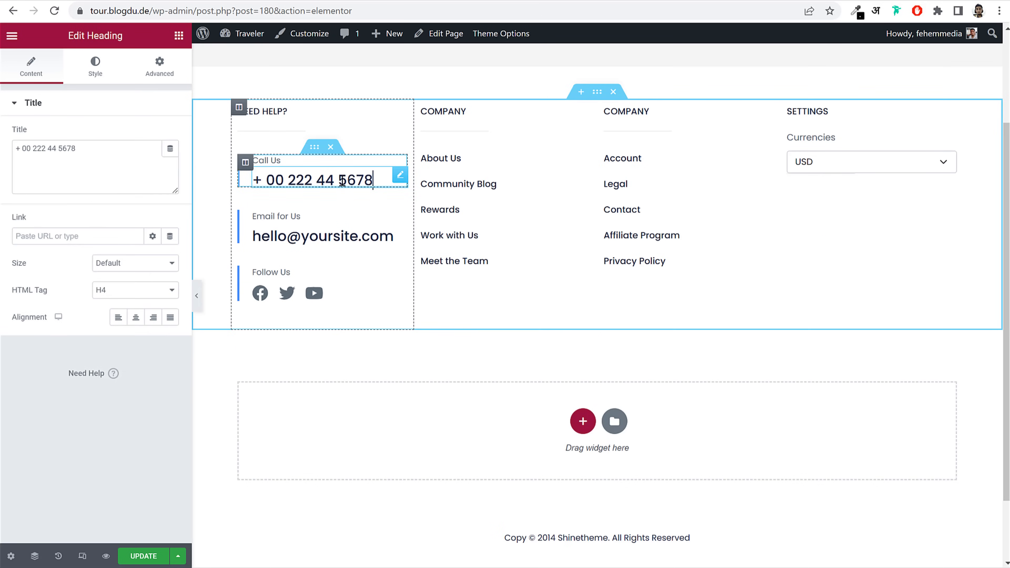
pyautogui.click(331, 238)
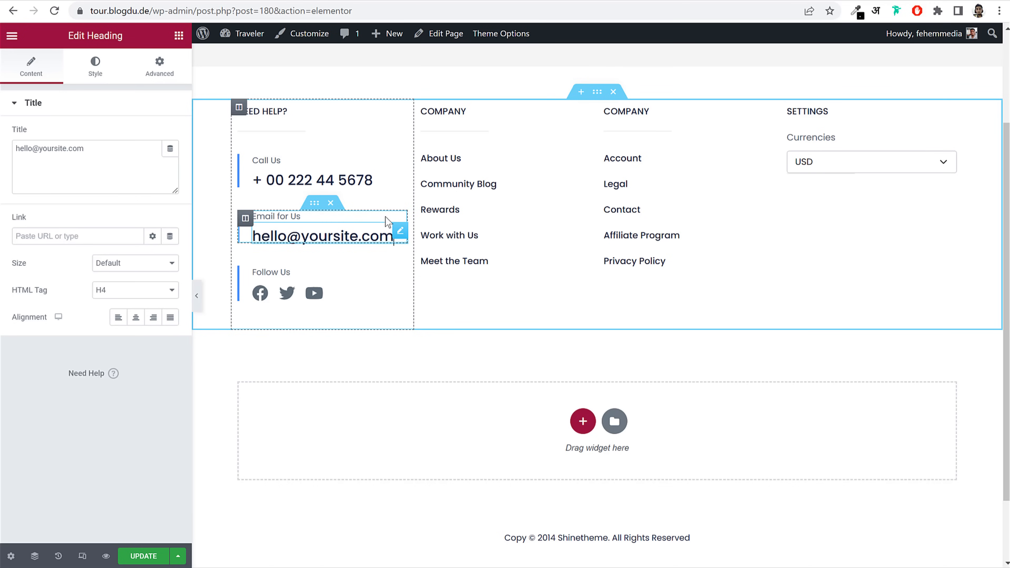
pyautogui.click(442, 166)
pyautogui.doubleClick(79, 235)
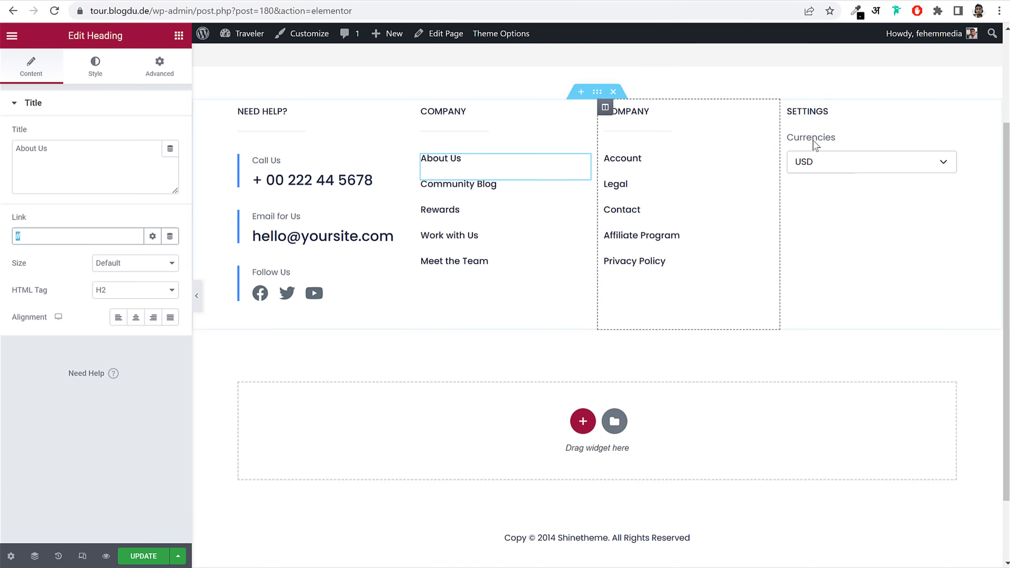
pyautogui.click(882, 166)
pyautogui.scroll(3, 864, 242)
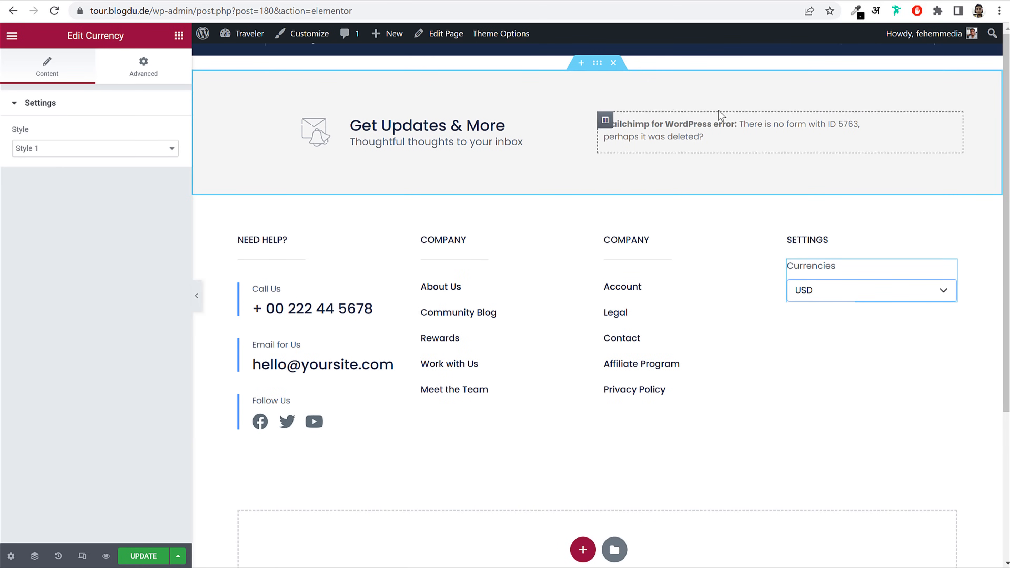
pyautogui.click(724, 123)
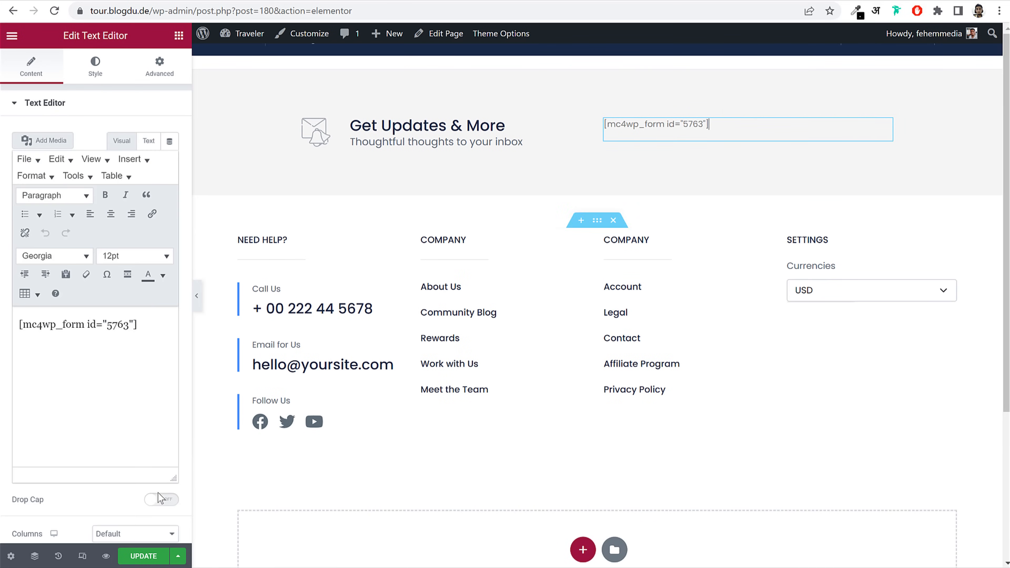
pyautogui.click(157, 556)
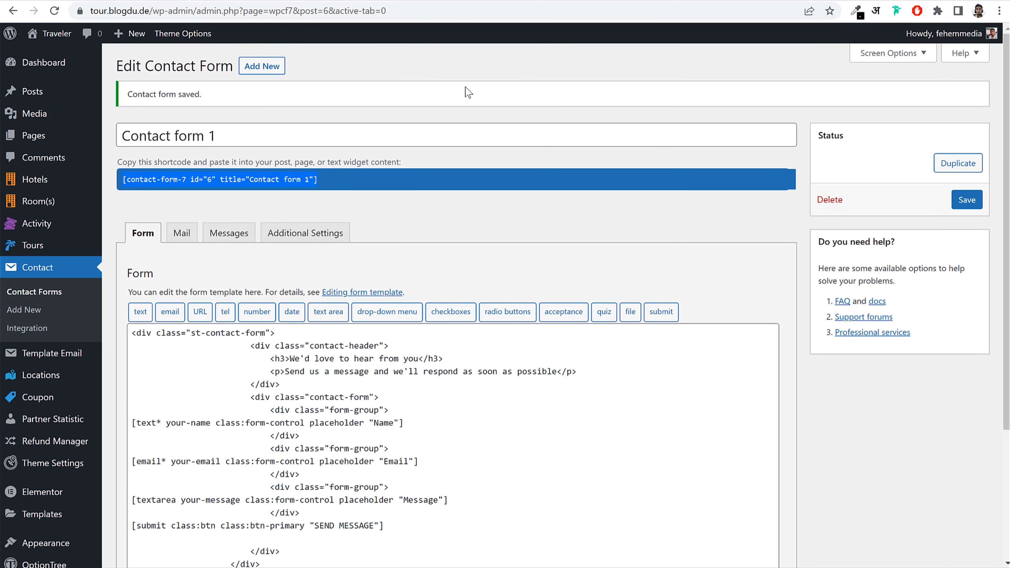
# - Go from the Edit Contact Form page to the MC4WP Mailchimp API settings page
pyautogui.scroll(-4, 684, 211)
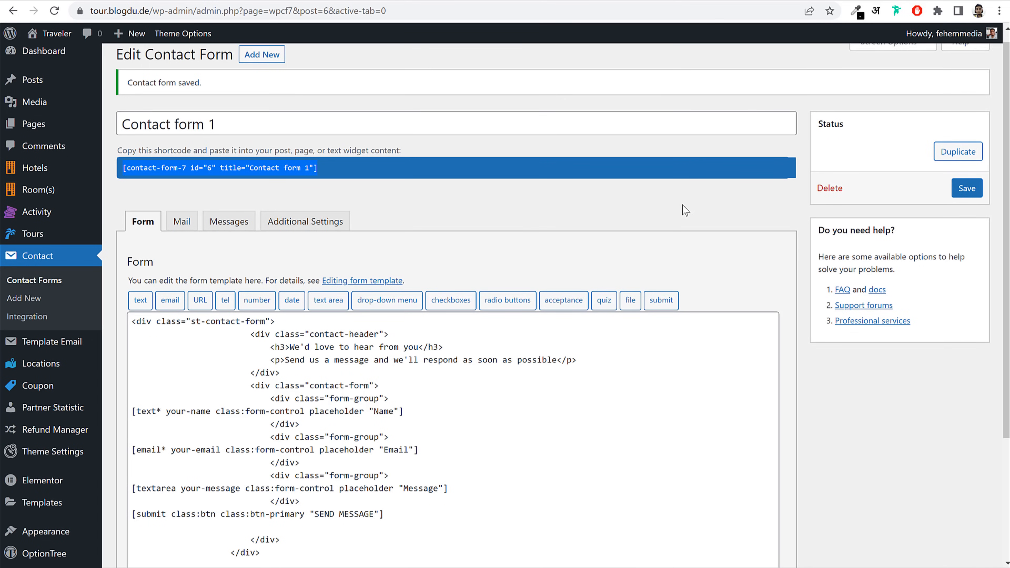
pyautogui.moveTo(41, 537)
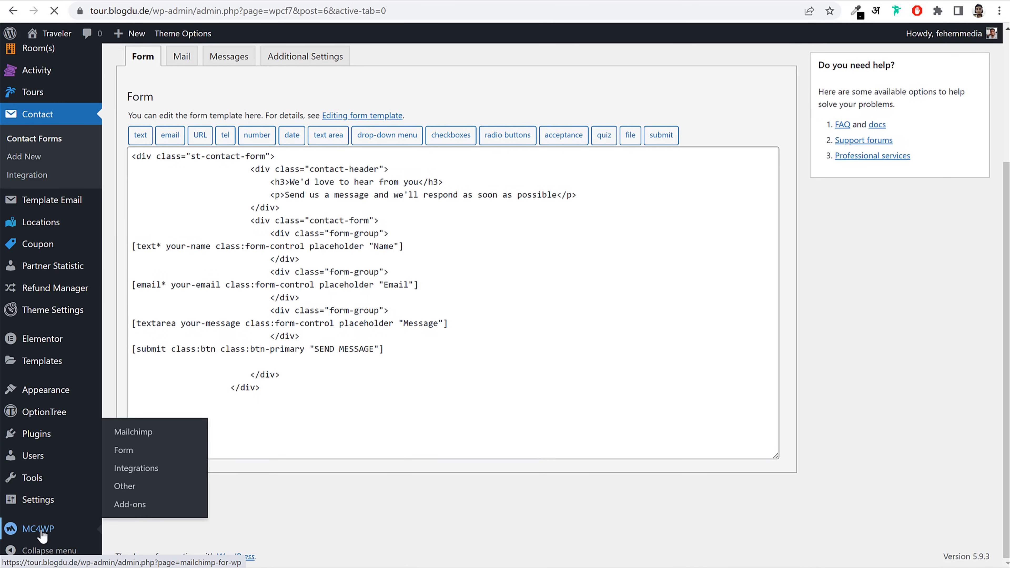
pyautogui.scroll(-5, 32, 498)
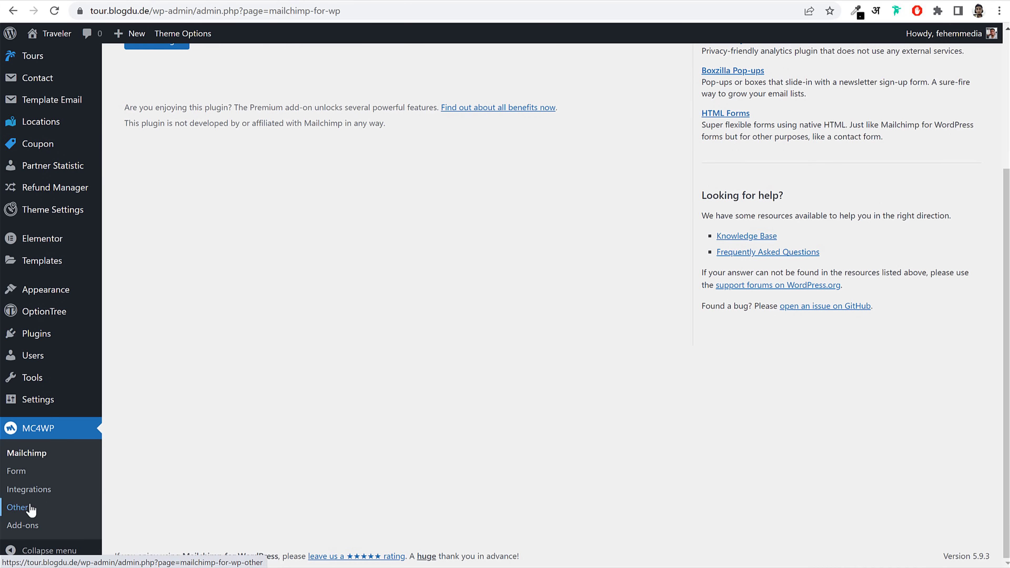
pyautogui.scroll(5, 280, 420)
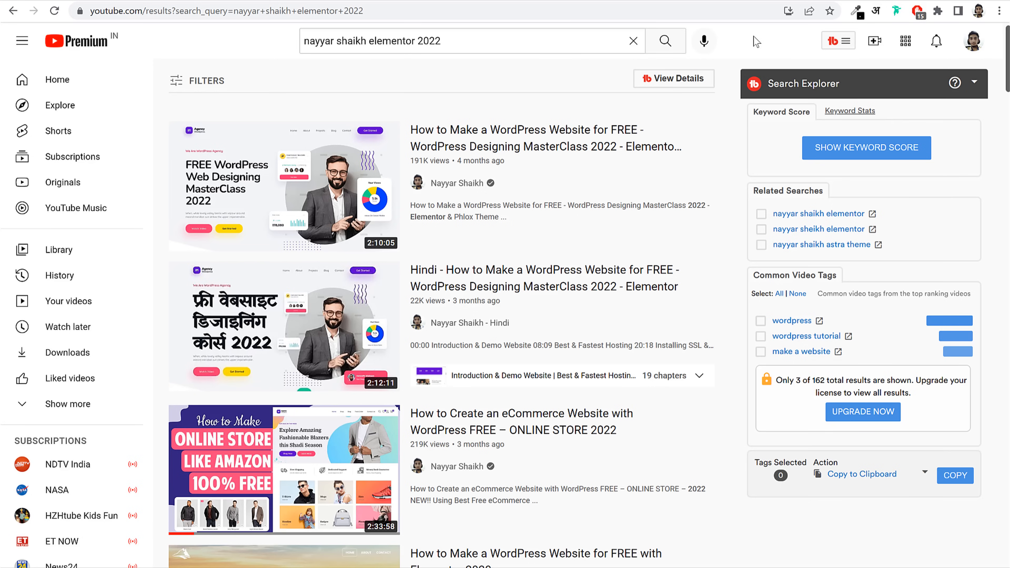
# - Change the YouTube search to Mailchimp tutorials and open a new browser tab
pyautogui.moveTo(444, 44); pyautogui.dragTo(371, 50)
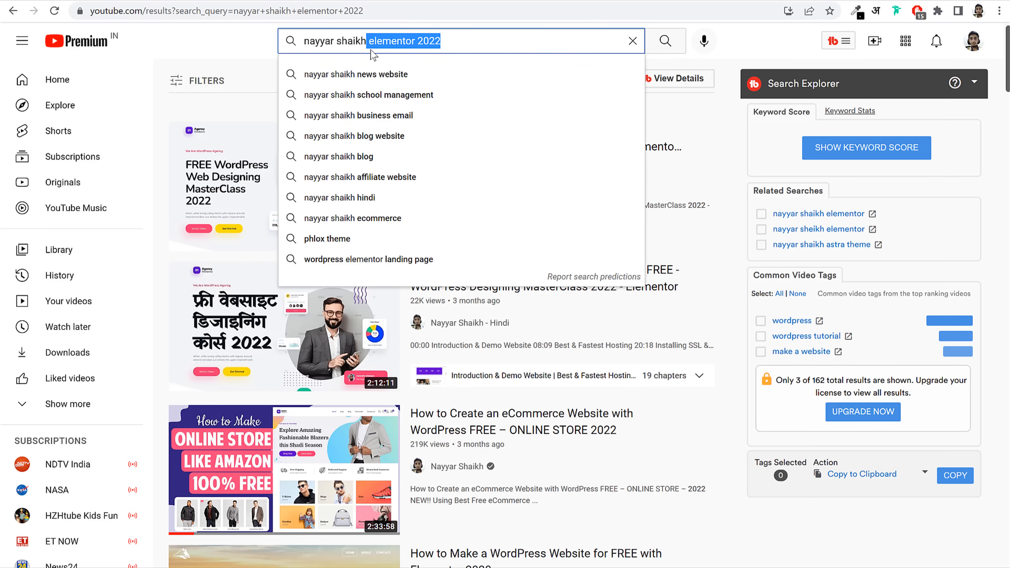
pyautogui.write('mailchimp')
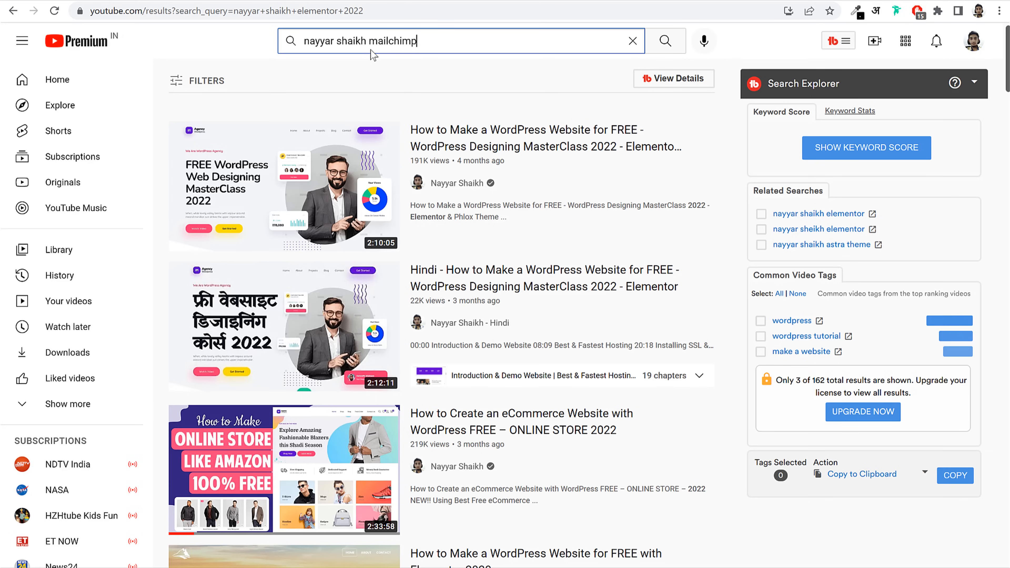
pyautogui.press('Return')
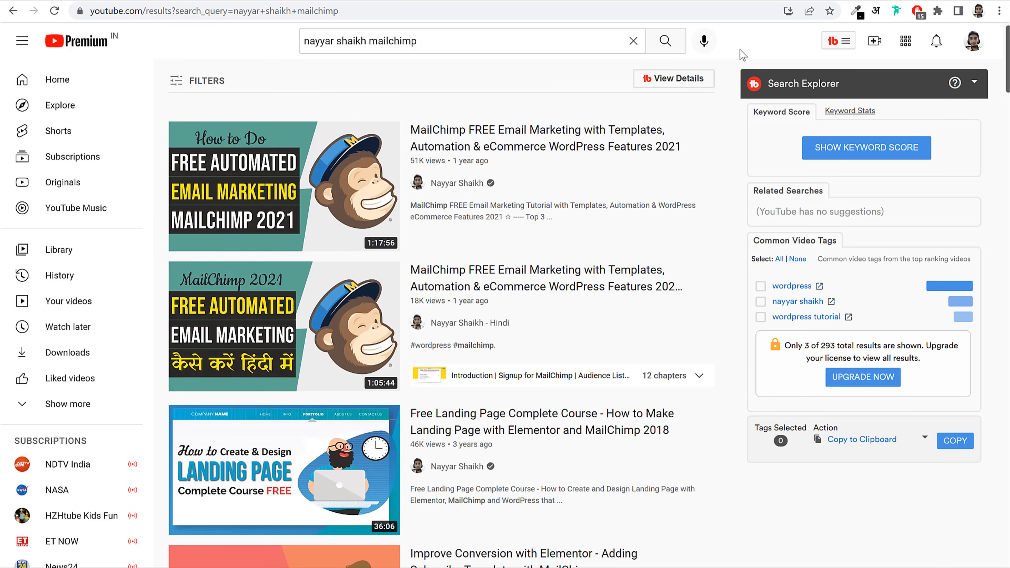
pyautogui.hotkey('ctrl', 't')
# - Log in at mailchimp.com and copy the account's API key from Profile > Extras > API keys
pyautogui.write('mailchimp.com')
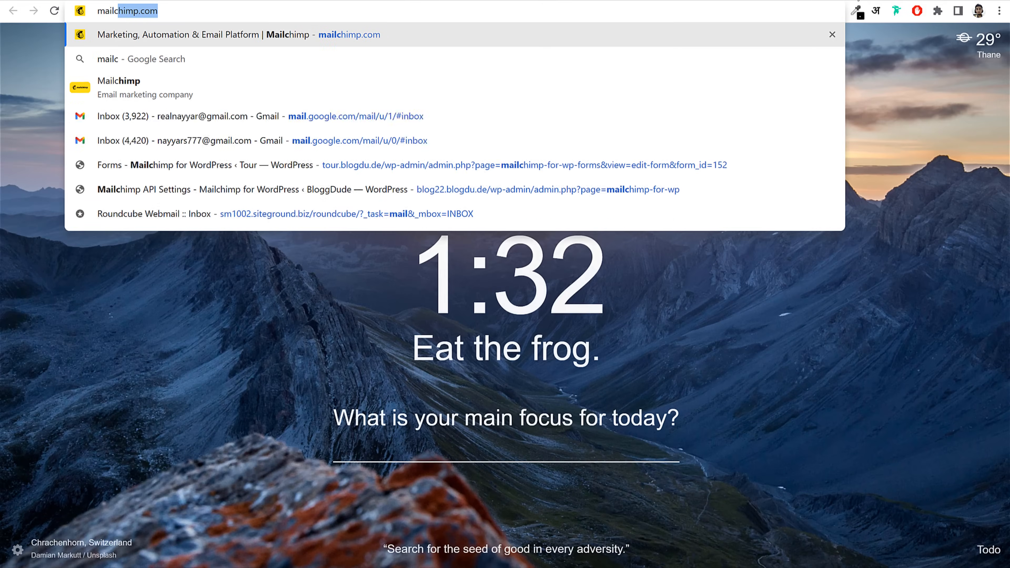
pyautogui.press('Return')
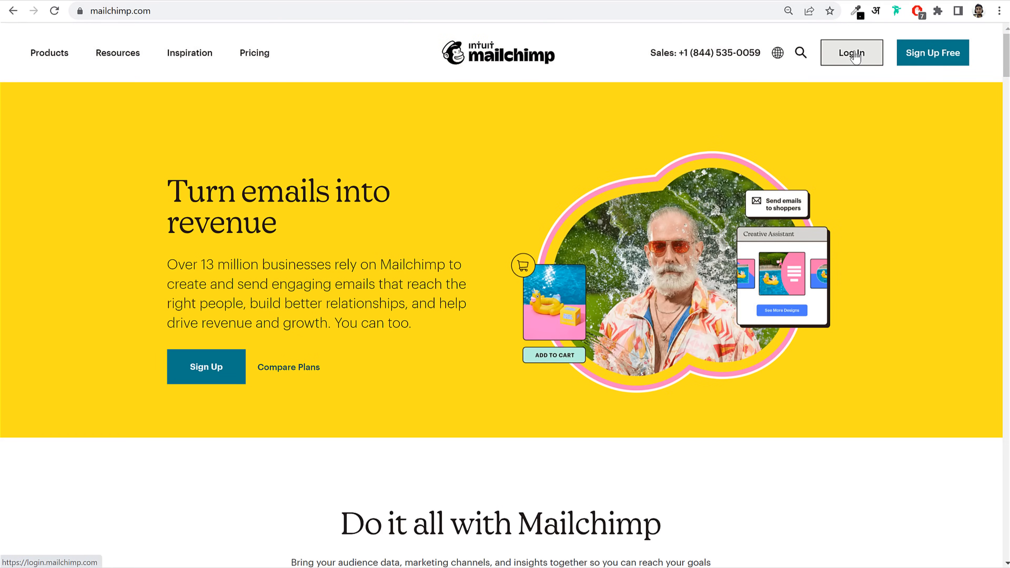
pyautogui.click(855, 55)
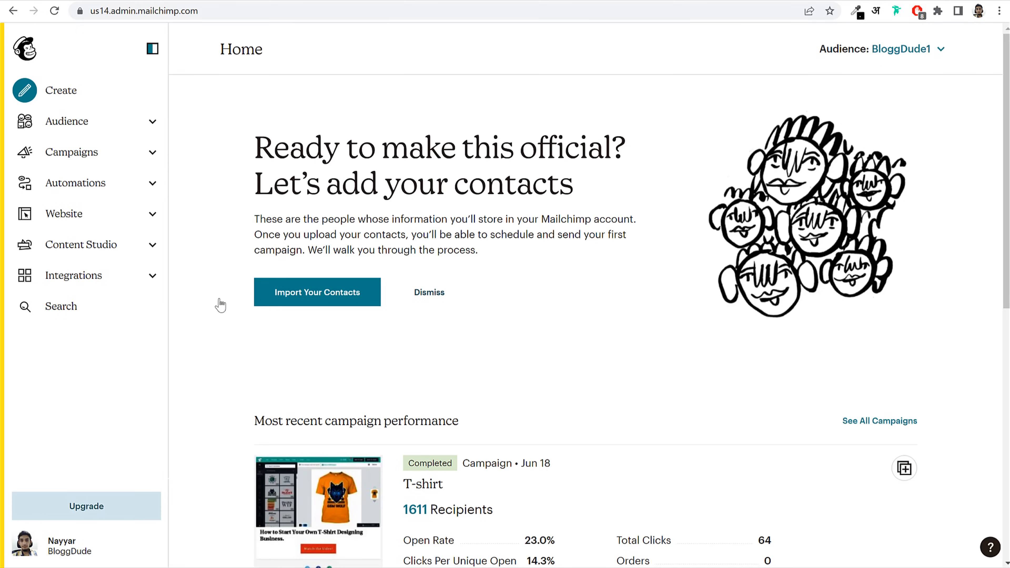
pyautogui.click(25, 558)
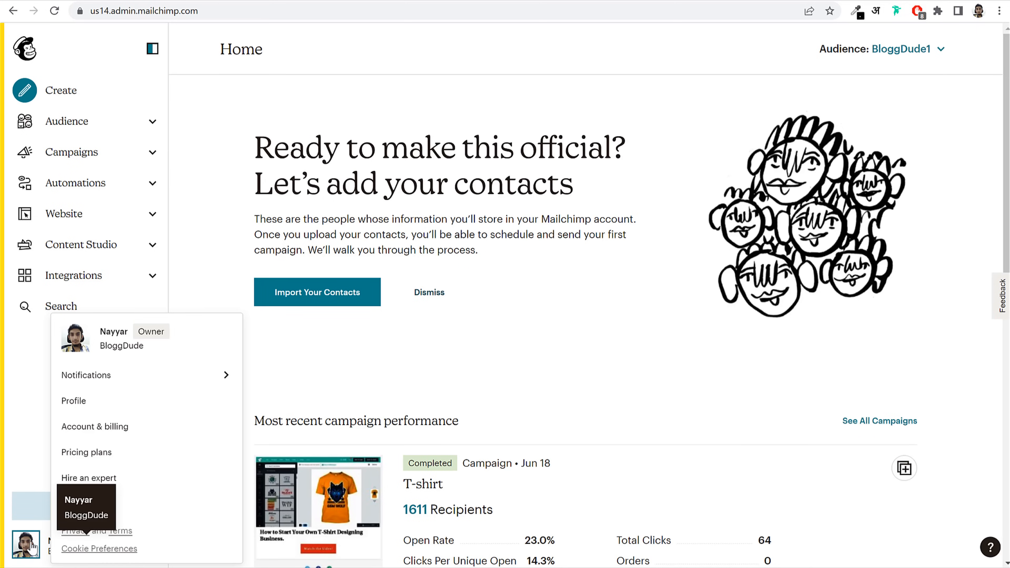
pyautogui.click(108, 401)
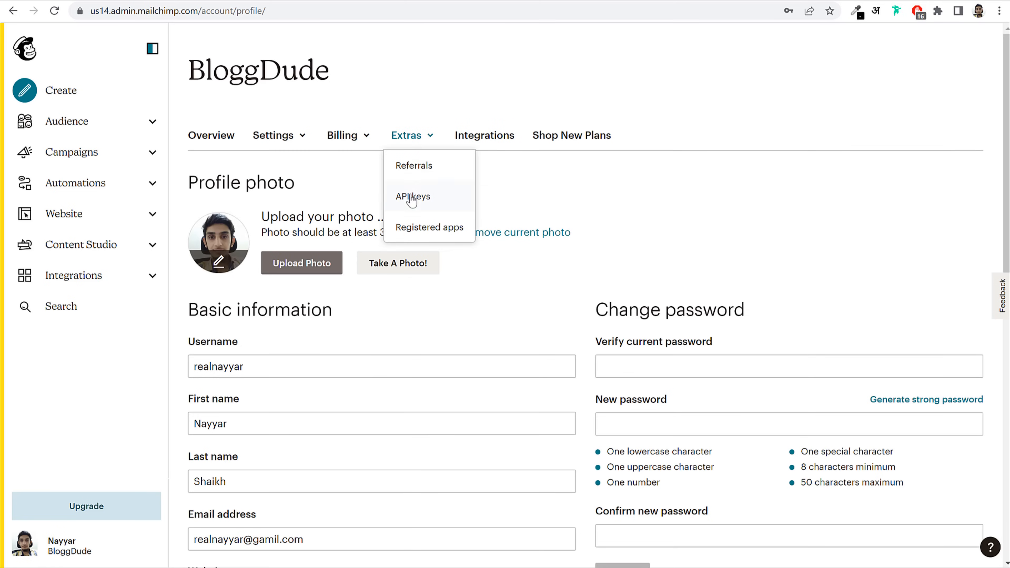
pyautogui.click(413, 196)
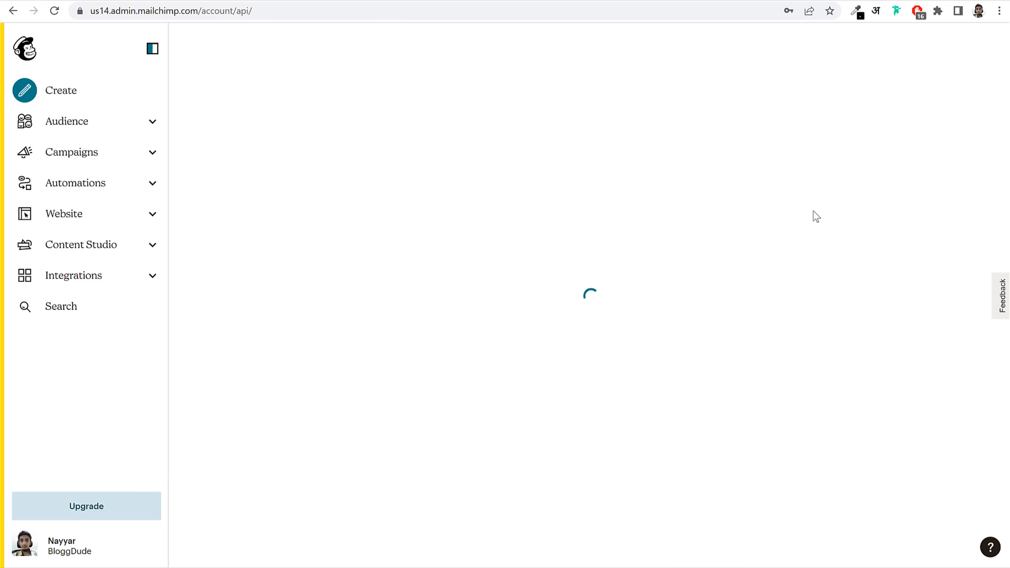
pyautogui.scroll(-4, 684, 331)
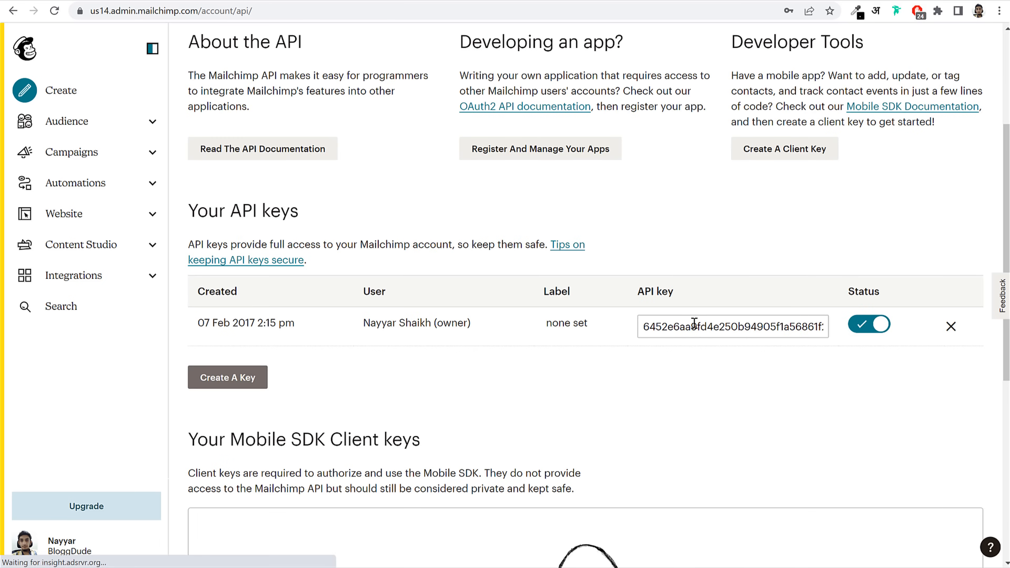
pyautogui.click(694, 323)
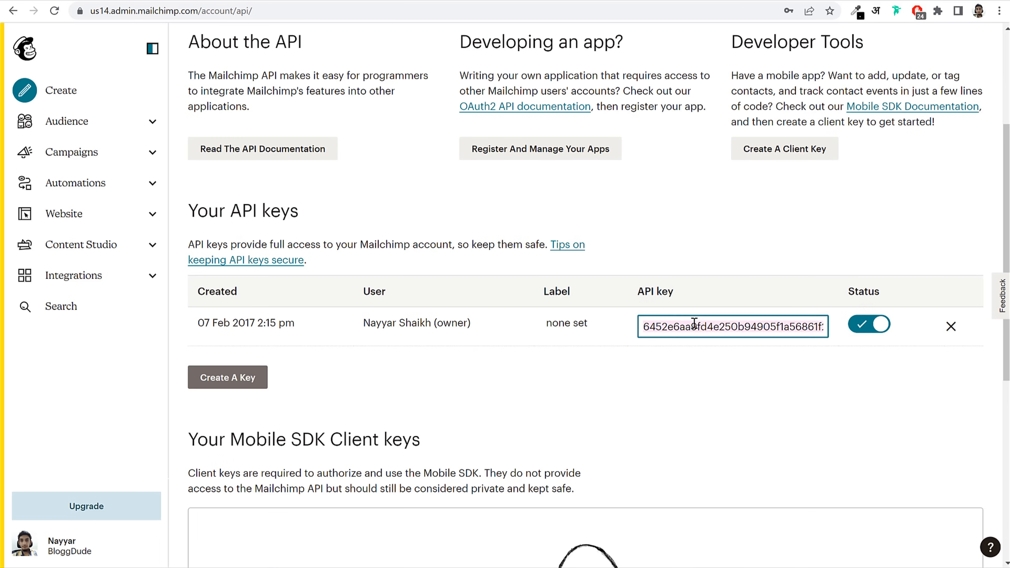
# - Paste the API key into the Mailchimp for WordPress API Key field and save
pyautogui.click(278, 0)
pyautogui.click(329, 173)
pyautogui.hotkey('ctrl', 'v')
pyautogui.click(143, 238)
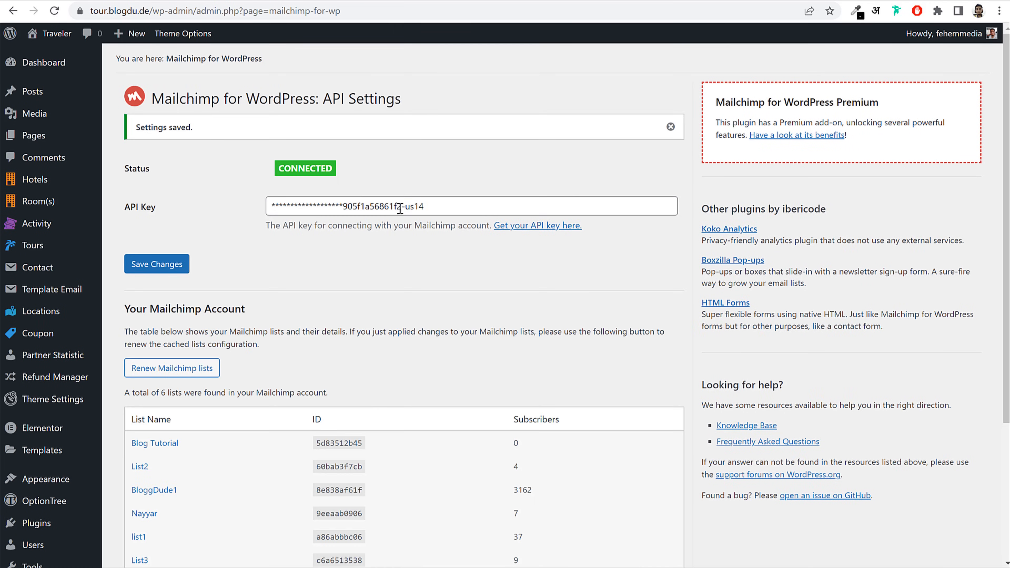
# - Open the theme's Advance Options and clear the API key mistakenly pasted into MailChimp Shortcode Form
pyautogui.scroll(-5, 400, 208)
pyautogui.scroll(5, 191, 176)
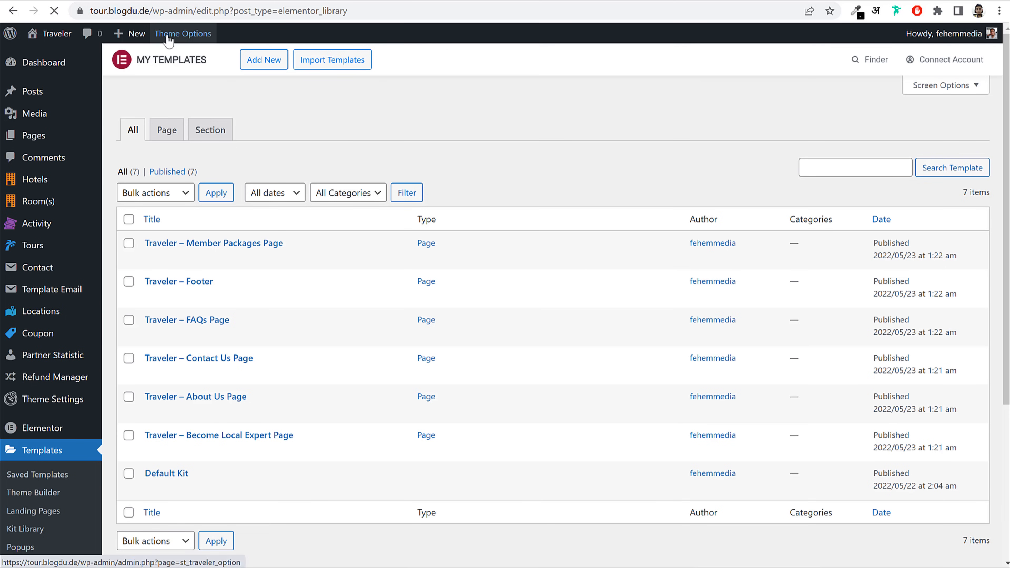
pyautogui.click(184, 36)
pyautogui.scroll(-10, 280, 240)
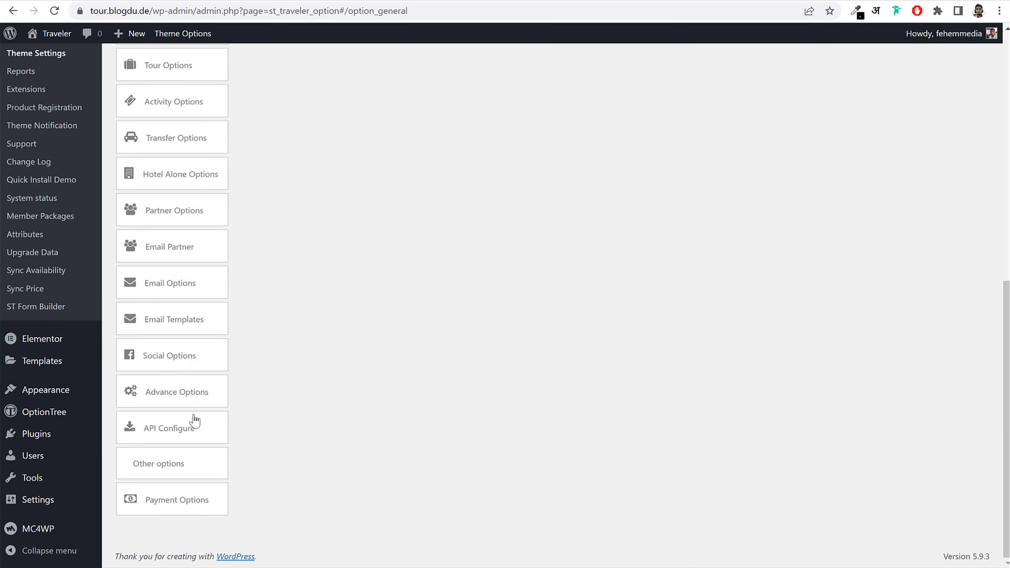
pyautogui.click(187, 407)
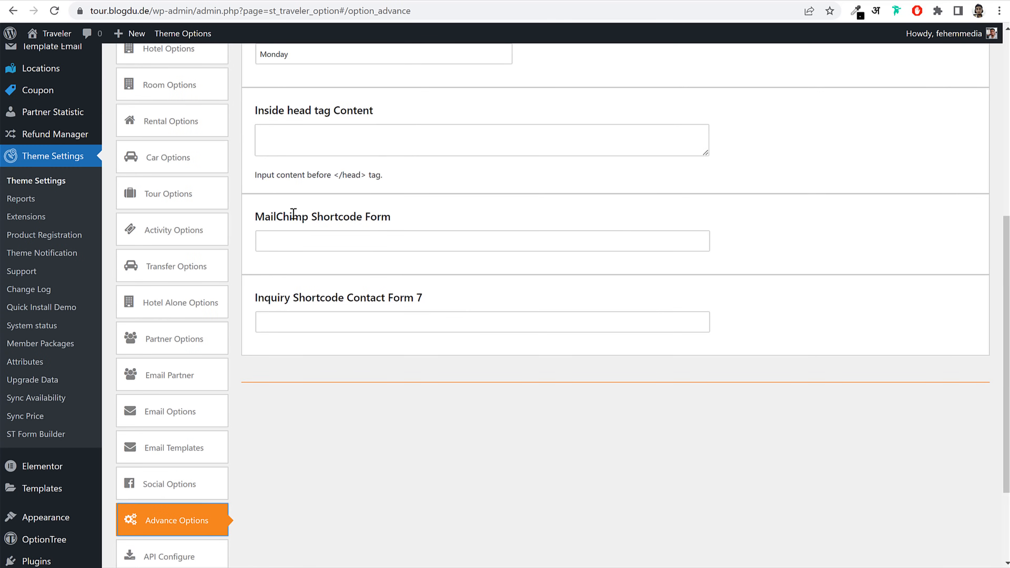
pyautogui.moveTo(262, 216); pyautogui.dragTo(414, 217)
pyautogui.click(352, 244)
pyautogui.hotkey('ctrl', 'v')
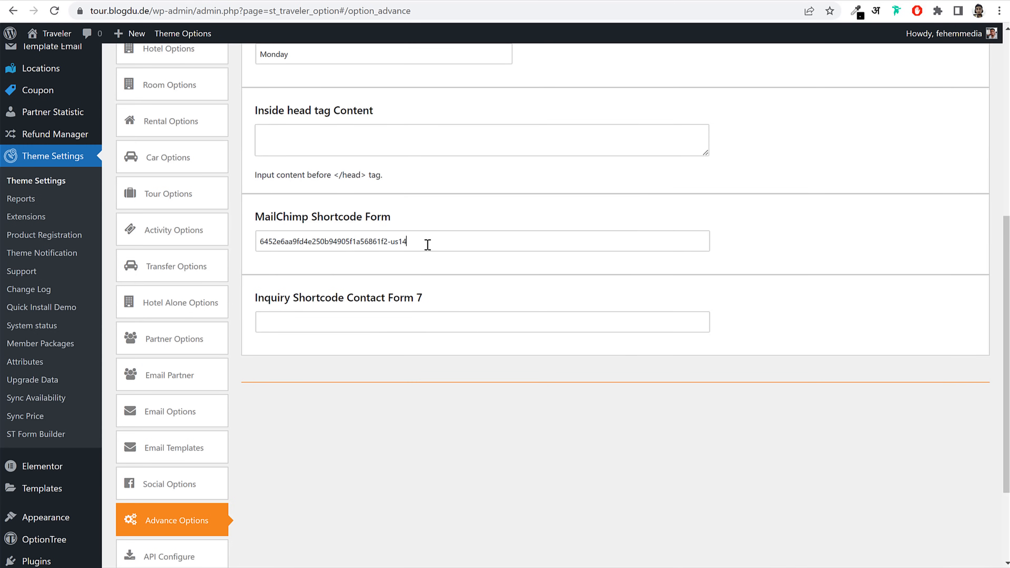
pyautogui.hotkey('ctrl', 'a')
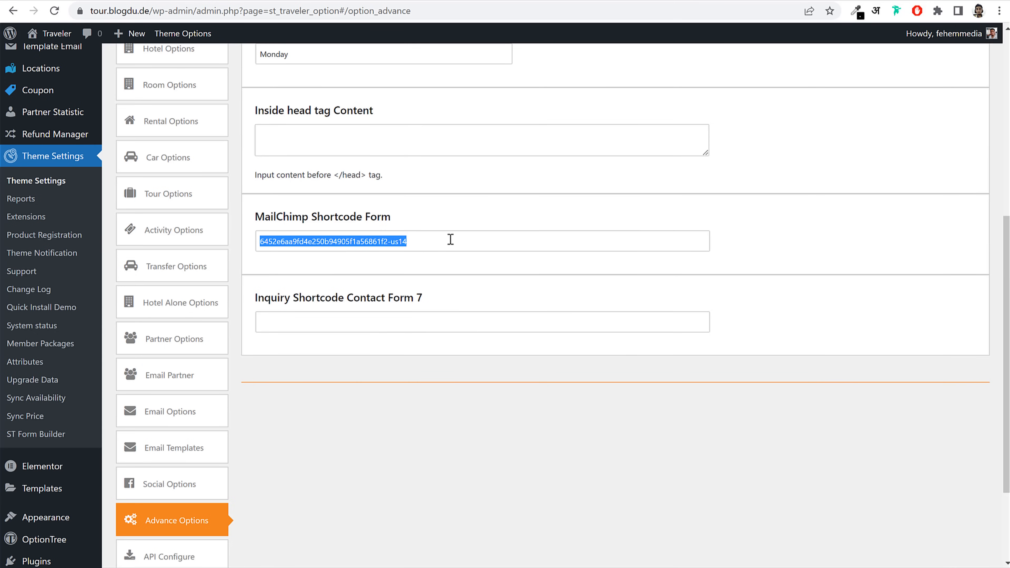
pyautogui.press('BackSpace')
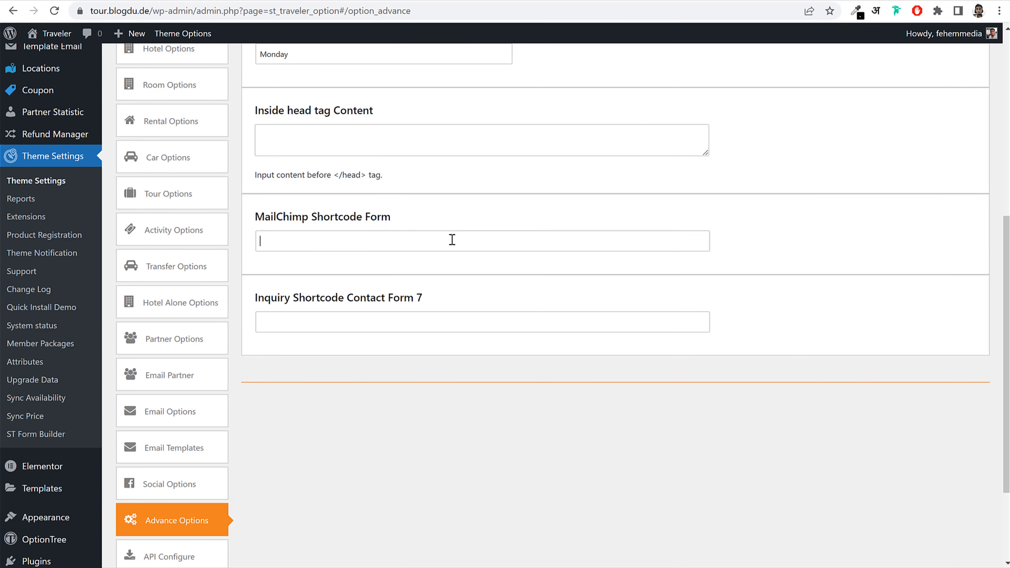
pyautogui.moveTo(311, 217); pyautogui.dragTo(392, 216)
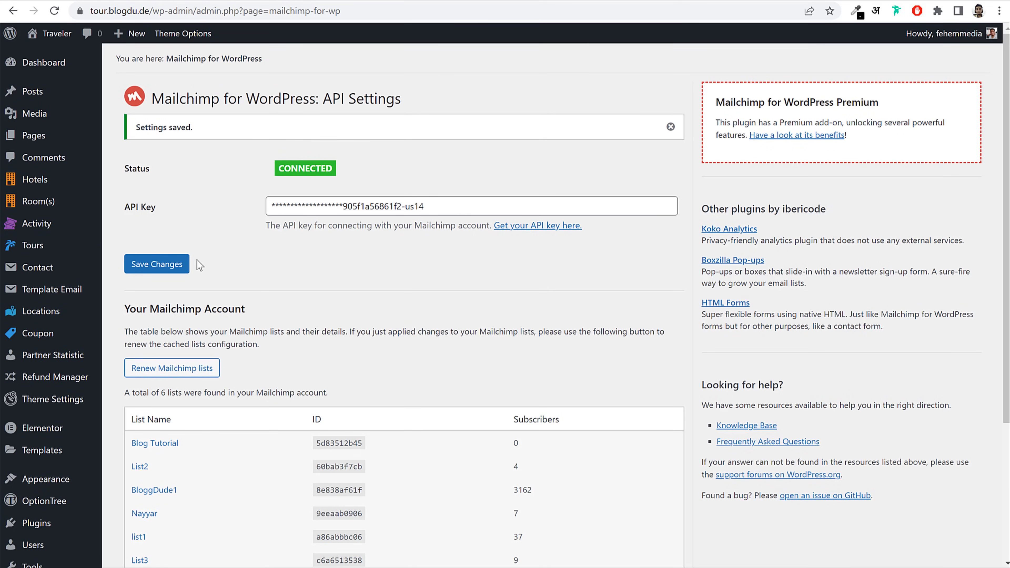
pyautogui.click(181, 264)
# - Create a Mailchimp form named Form1 subscribed to List3
pyautogui.scroll(-5, 344, 293)
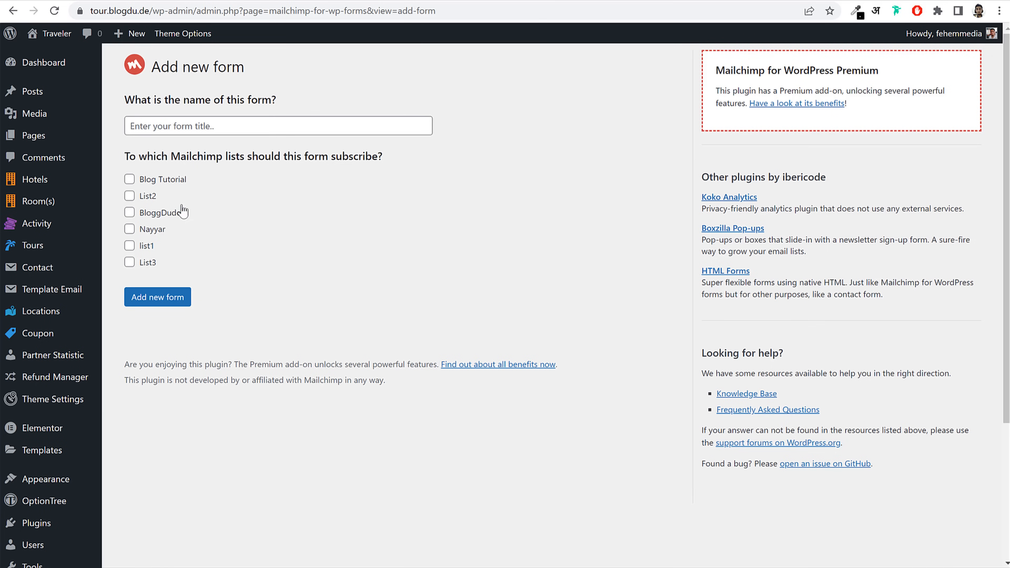
pyautogui.click(207, 124)
pyautogui.write('Form')
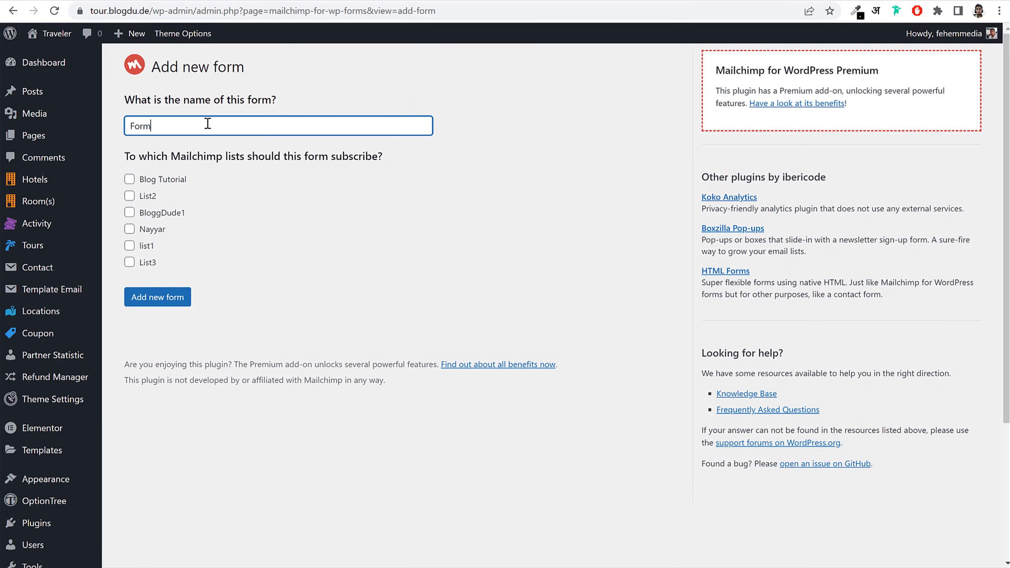
pyautogui.write('1')
pyautogui.click(129, 263)
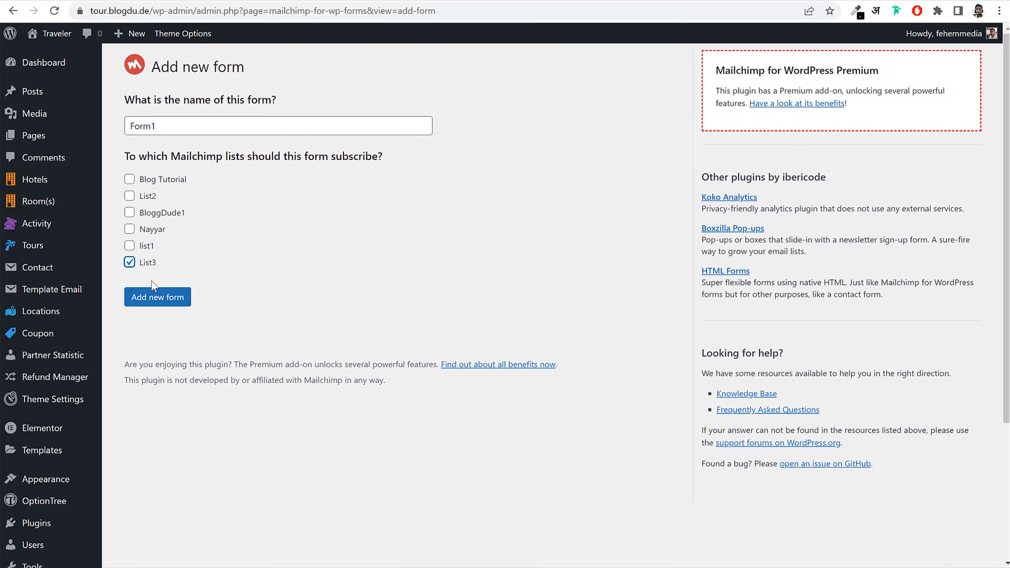
pyautogui.click(158, 297)
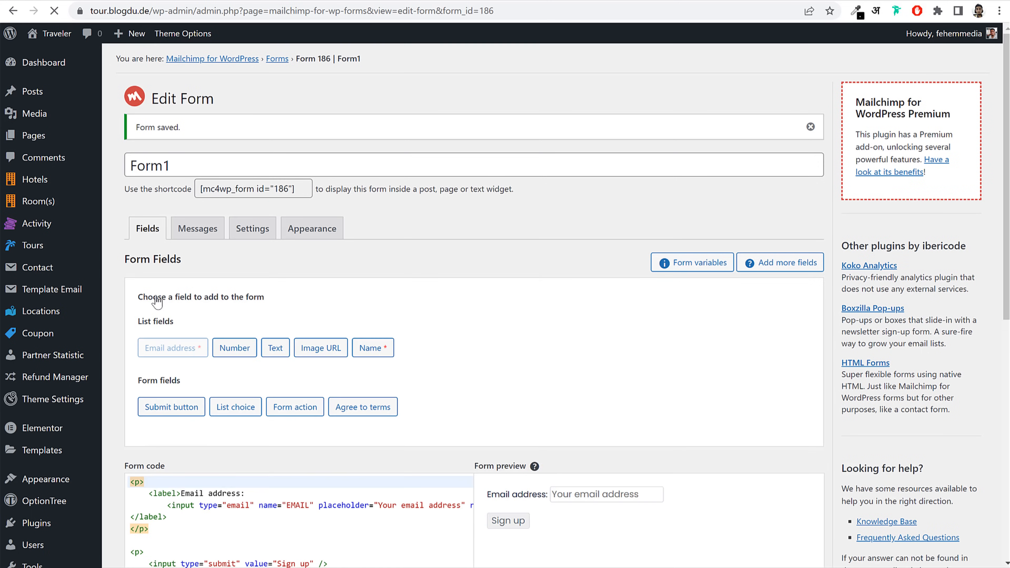
# - Replace Form1's default code with the code from the MailChimp Form text file and save
pyautogui.scroll(-5, 222, 329)
pyautogui.click(260, 280)
pyautogui.hotkey('ctrl', 'a')
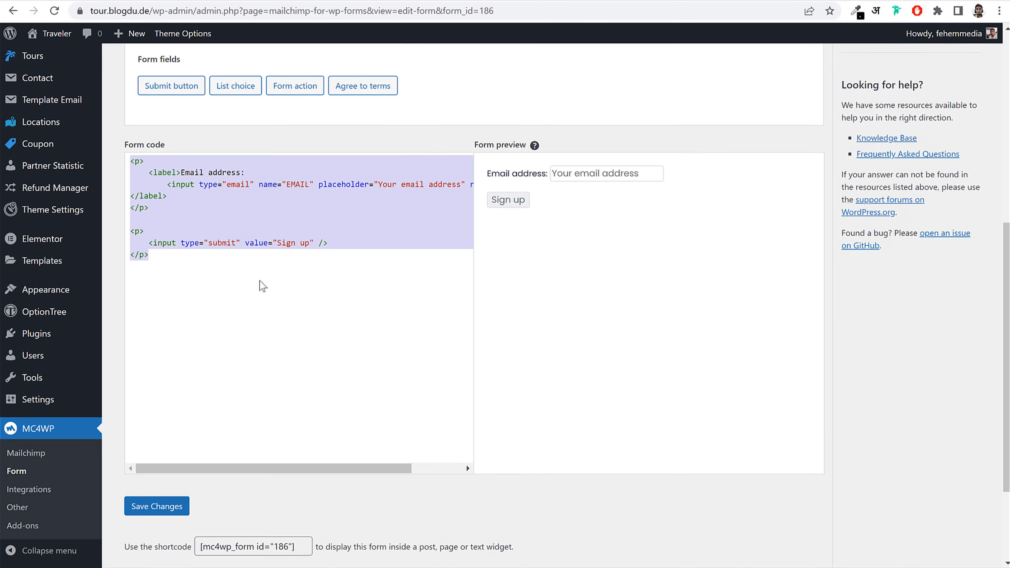
pyautogui.press('Delete')
pyautogui.hotkey('alt', 'Tab')
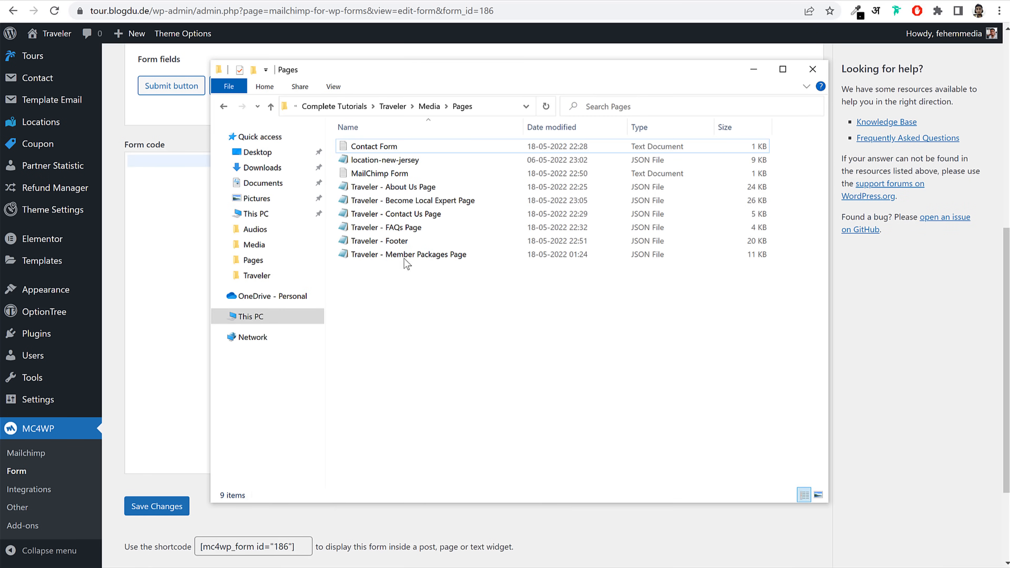
pyautogui.click(376, 173)
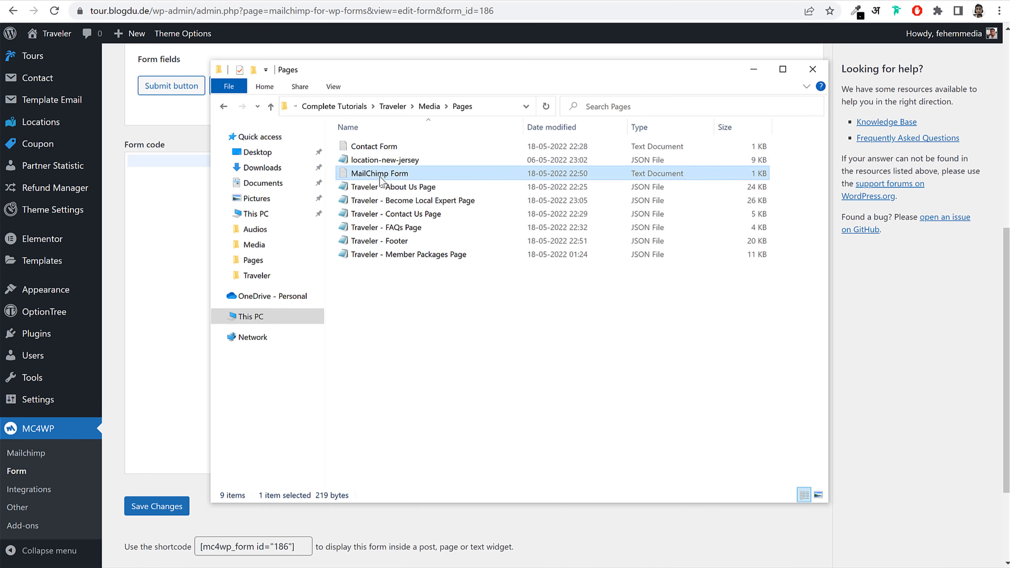
pyautogui.doubleClick(379, 175)
pyautogui.hotkey('ctrl', 'a')
pyautogui.hotkey('ctrl', 'c')
pyautogui.click(165, 220)
pyautogui.hotkey('ctrl', 'v')
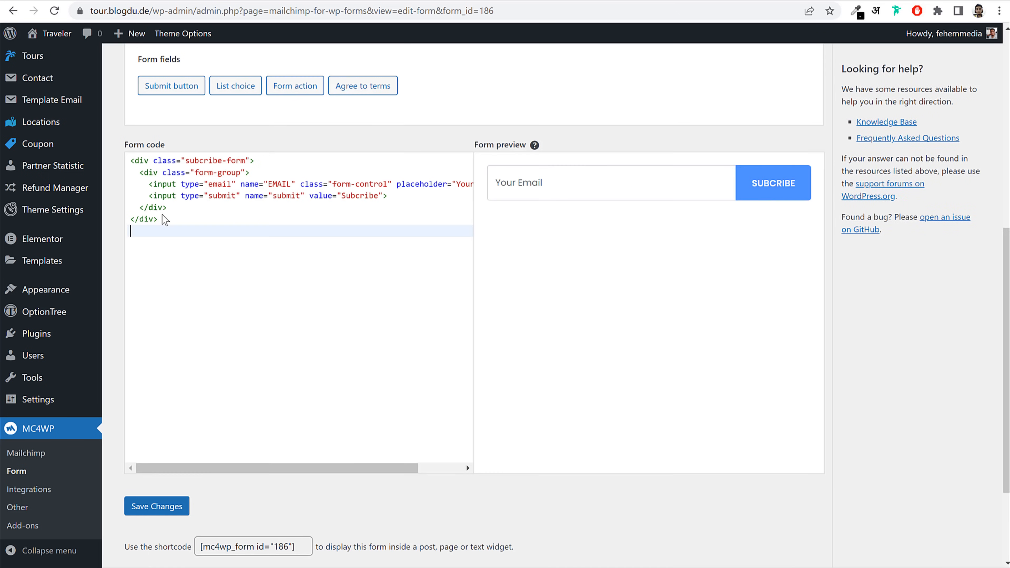
pyautogui.click(168, 513)
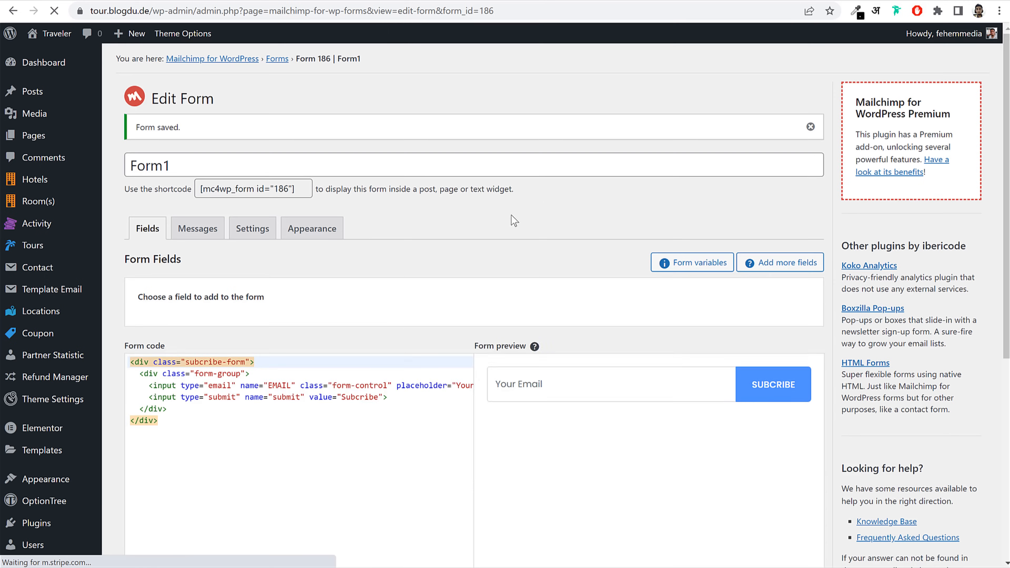
# - Put the form's shortcode into the theme's MailChimp Shortcode Form setting and save
pyautogui.click(286, 189)
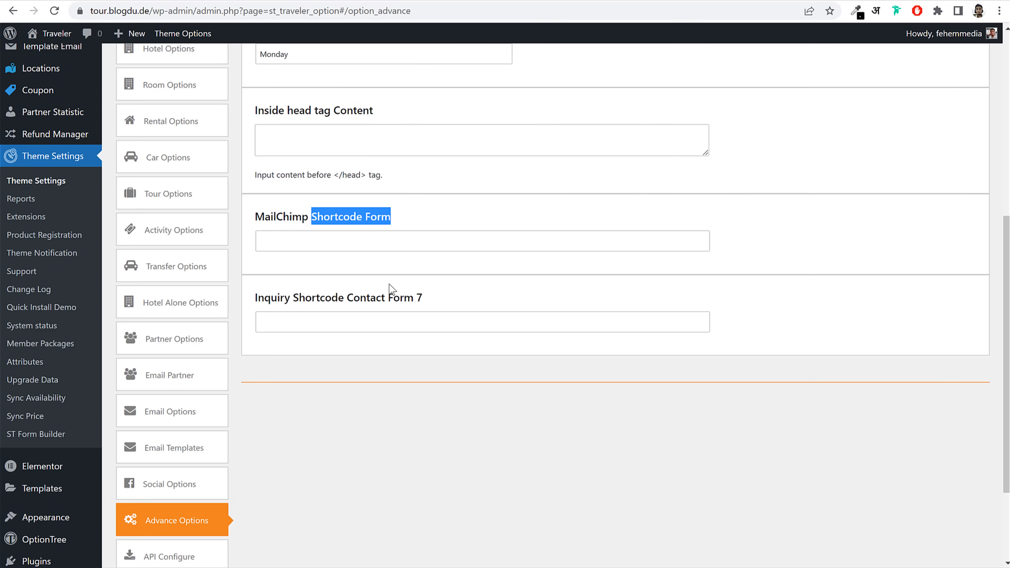
pyautogui.click(388, 242)
pyautogui.hotkey('ctrl', 'v')
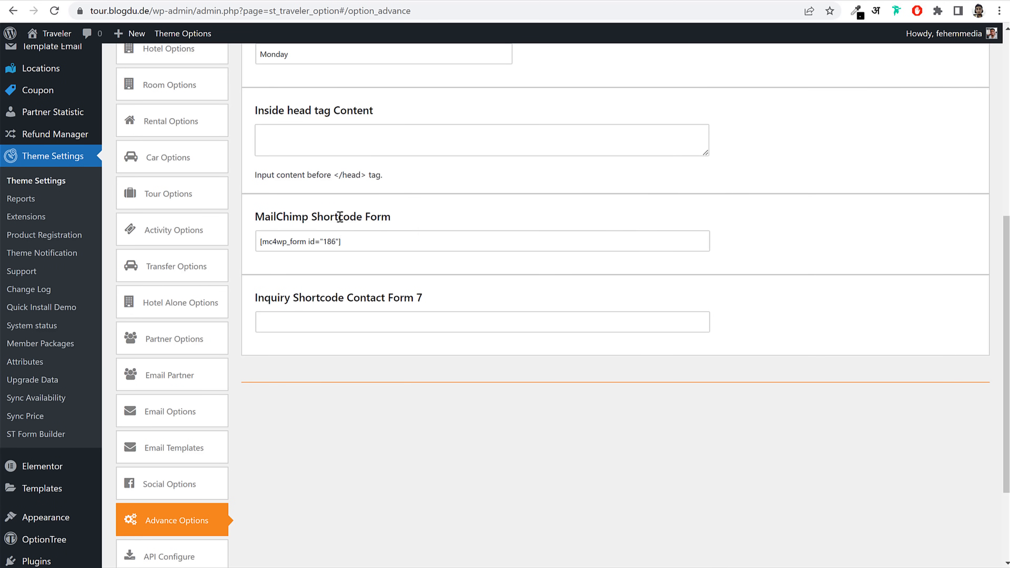
pyautogui.scroll(8, 279, 374)
pyautogui.click(939, 84)
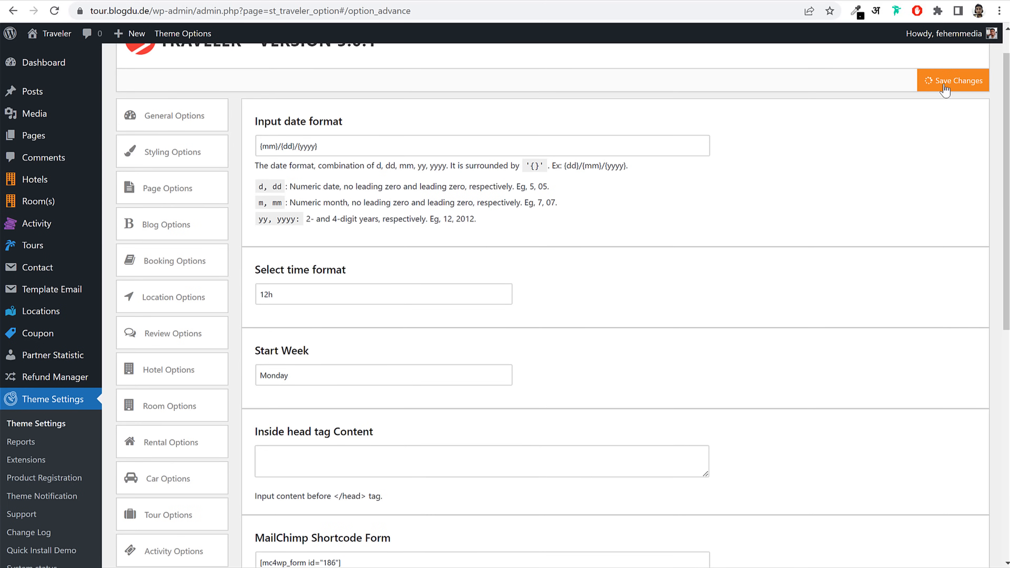
pyautogui.click(179, 1)
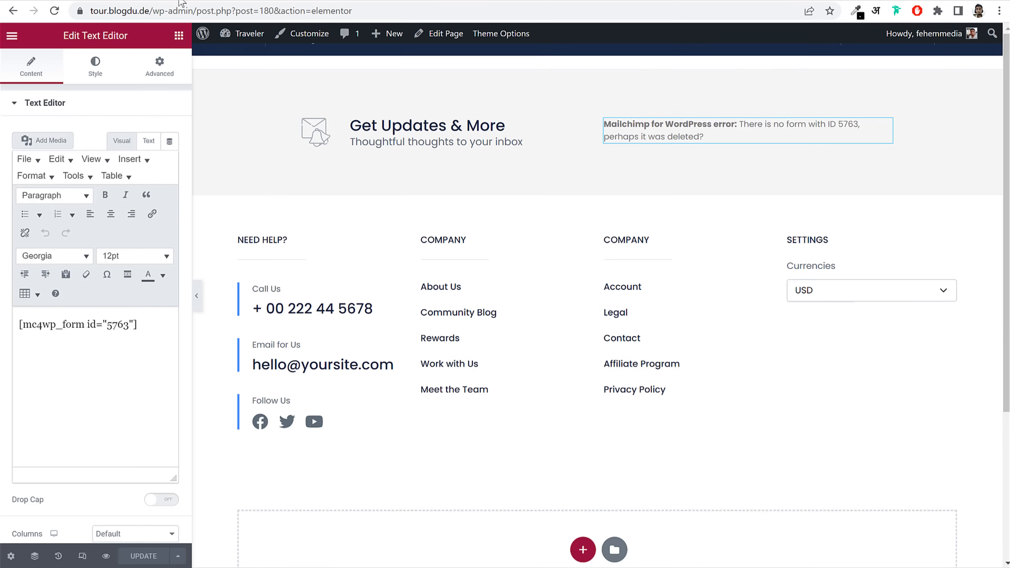
# - Reload Elementor and replace the newsletter widget's shortcode with [mc4wp_form id="186"]
pyautogui.click(57, 12)
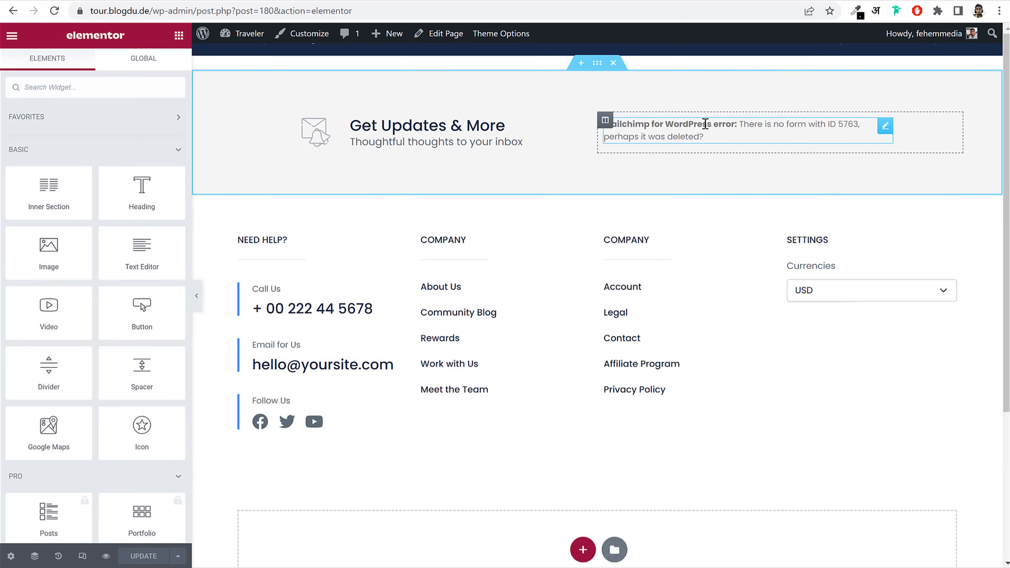
pyautogui.click(671, 126)
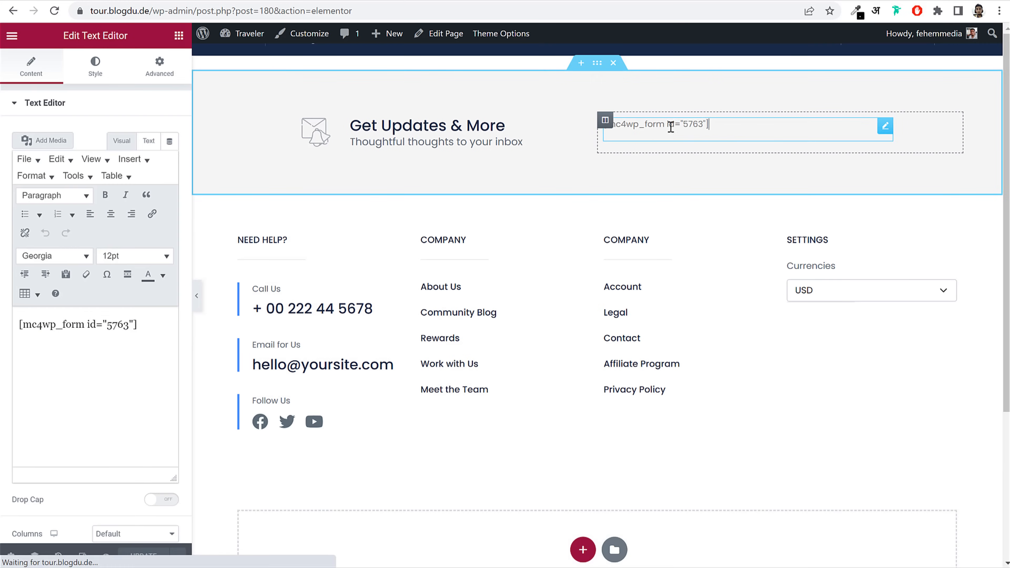
pyautogui.tripleClick(98, 320)
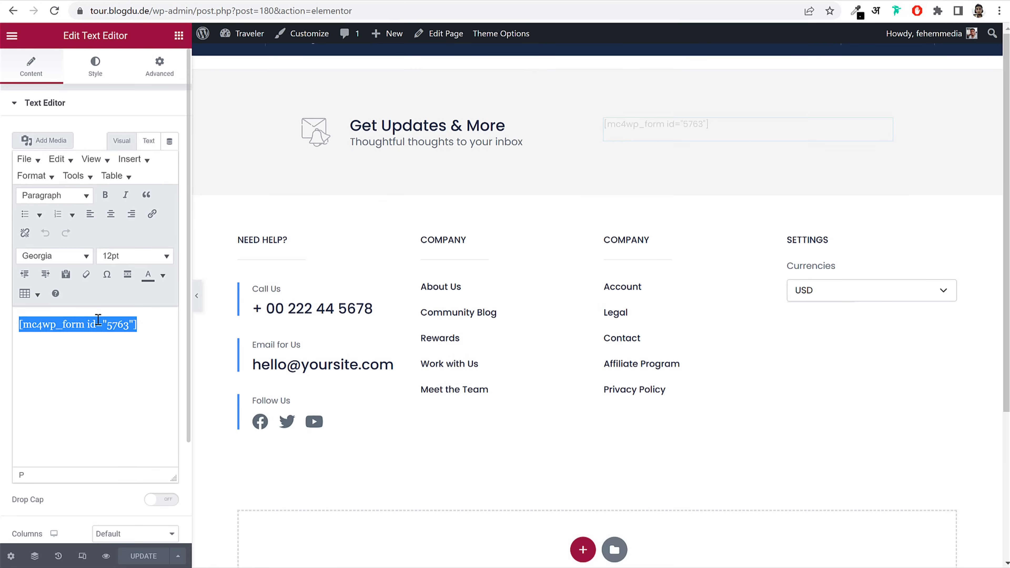
pyautogui.hotkey('ctrl', 'v')
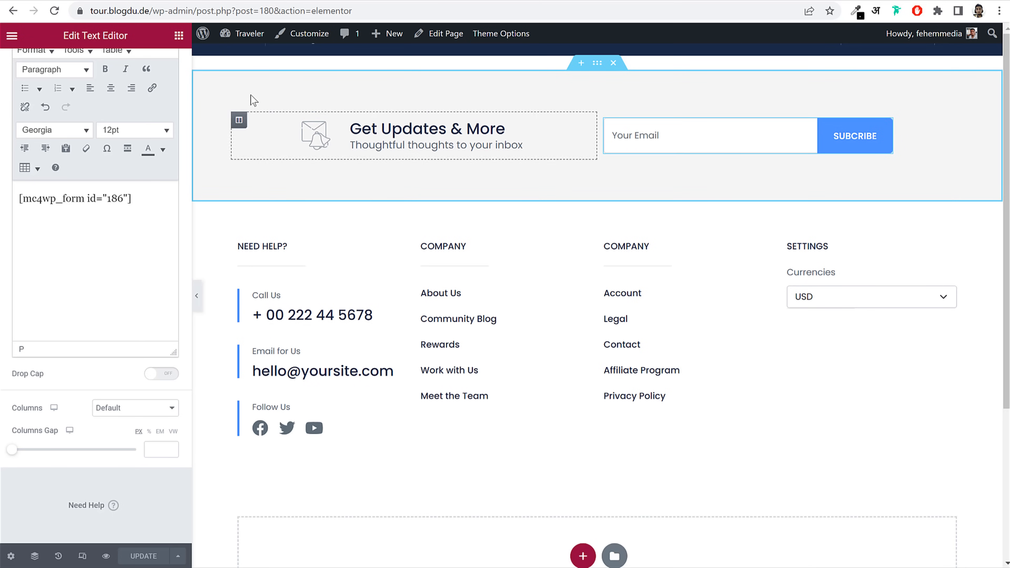
# - Trim the editor address down to /wp-admin/ to load the WordPress Dashboard
pyautogui.click(199, 10)
pyautogui.hotkey('shift', 'End')
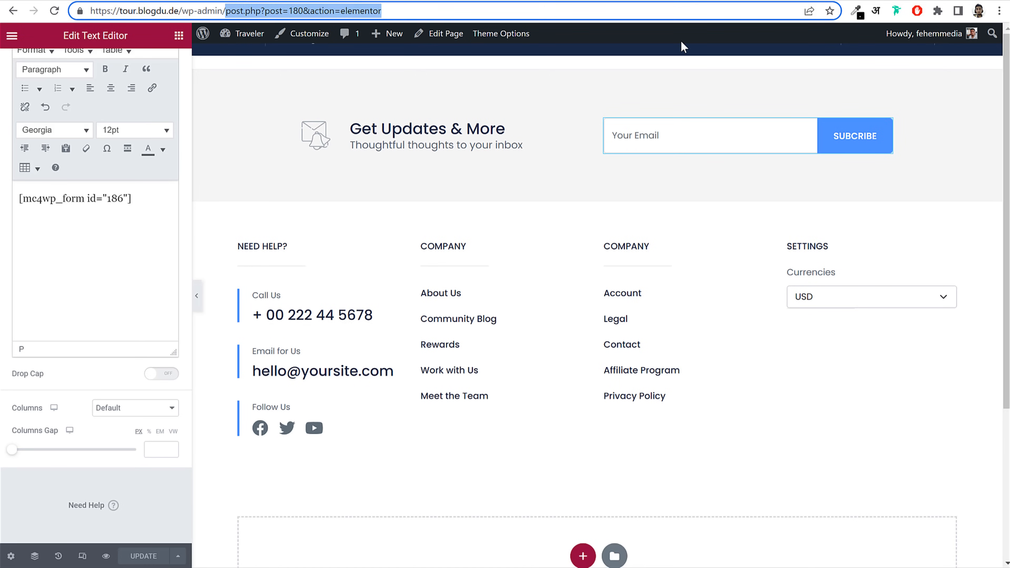
pyautogui.press('BackSpace')
pyautogui.press('Return')
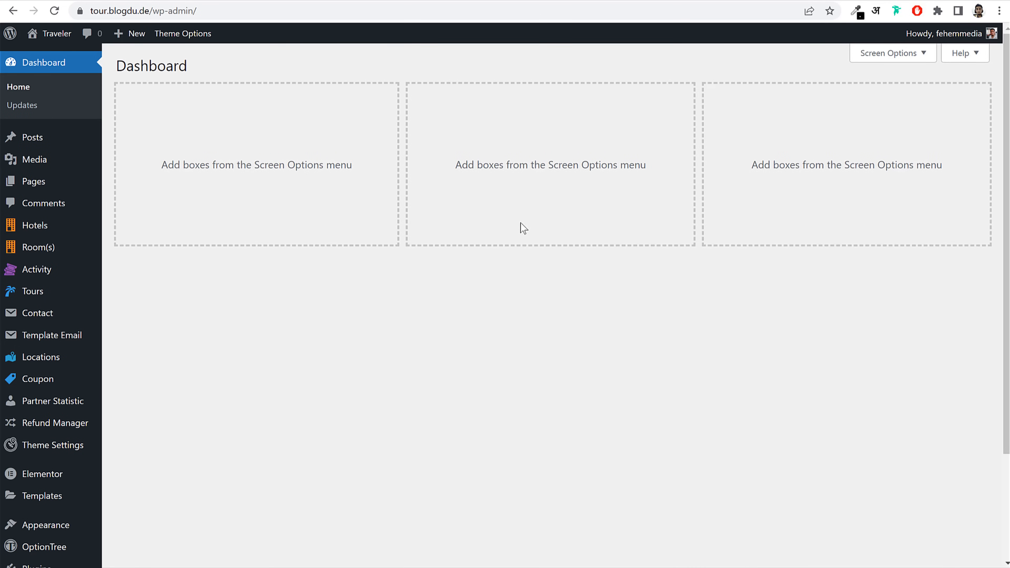
# - In Appearance > Menus, create Menu 1 containing the site's pages
pyautogui.scroll(-3, 520, 222)
pyautogui.moveTo(42, 396)
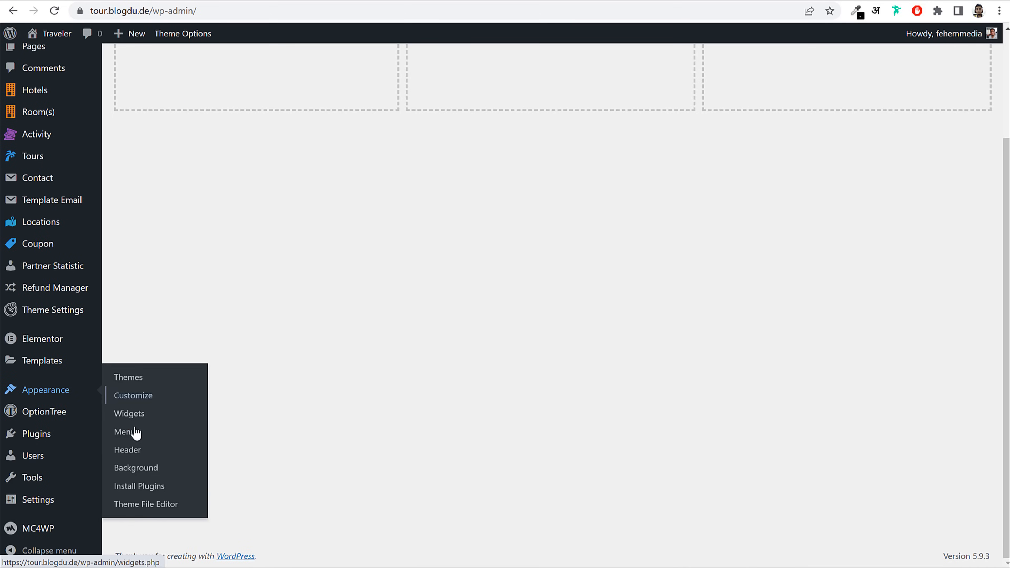
pyautogui.click(133, 429)
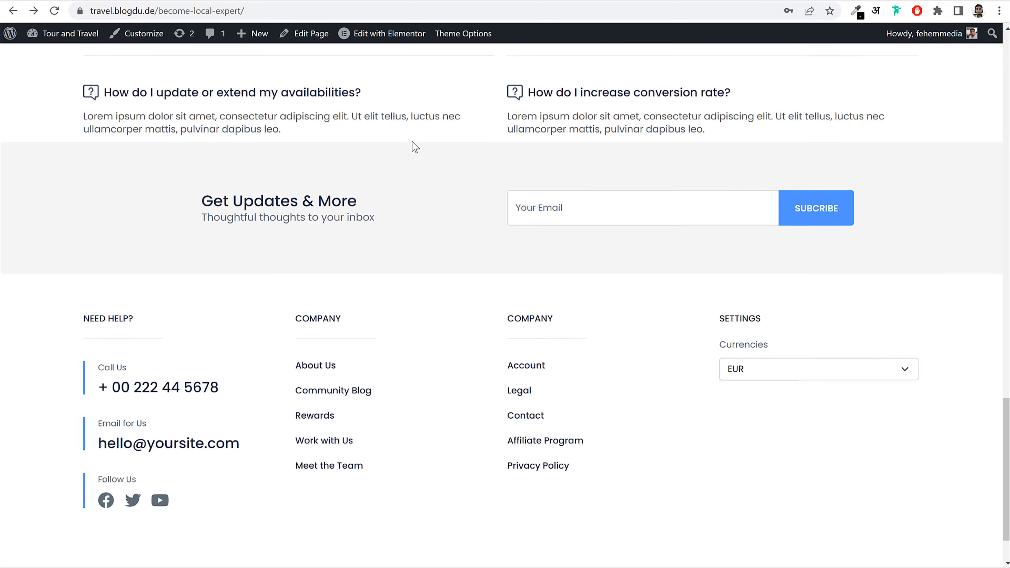
pyautogui.scroll(15, 413, 154)
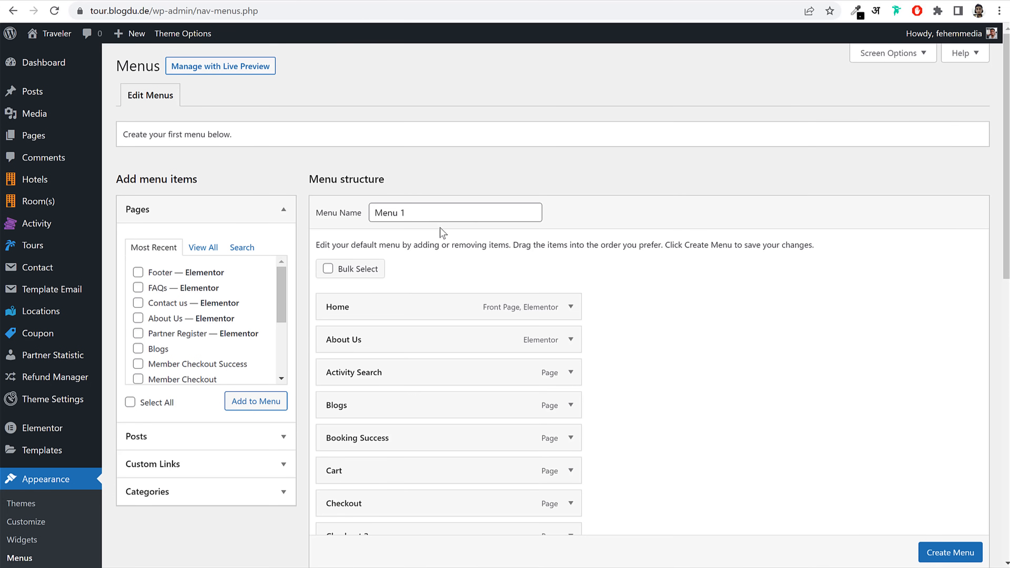
pyautogui.scroll(-15, 519, 248)
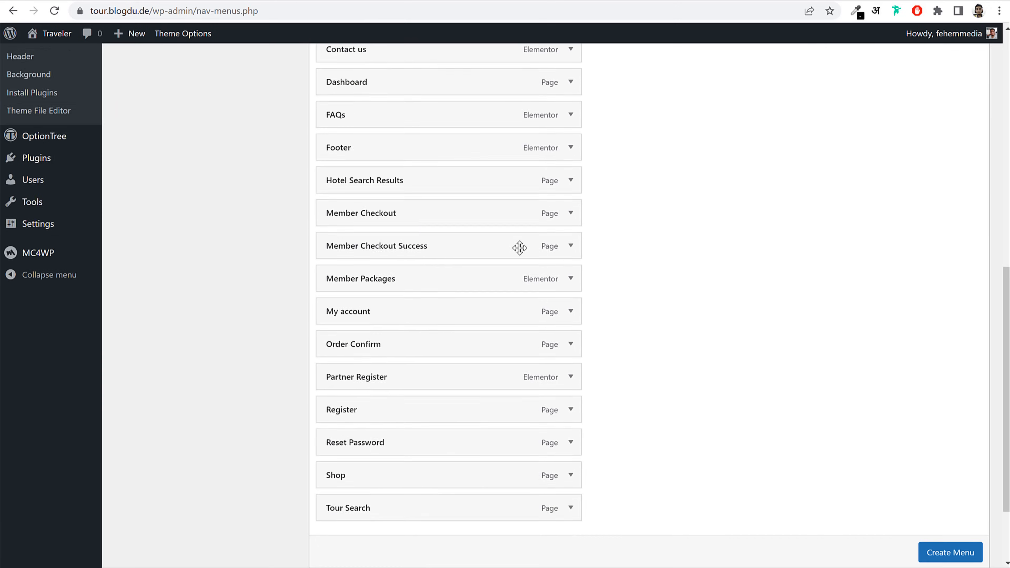
pyautogui.scroll(15, 385, 299)
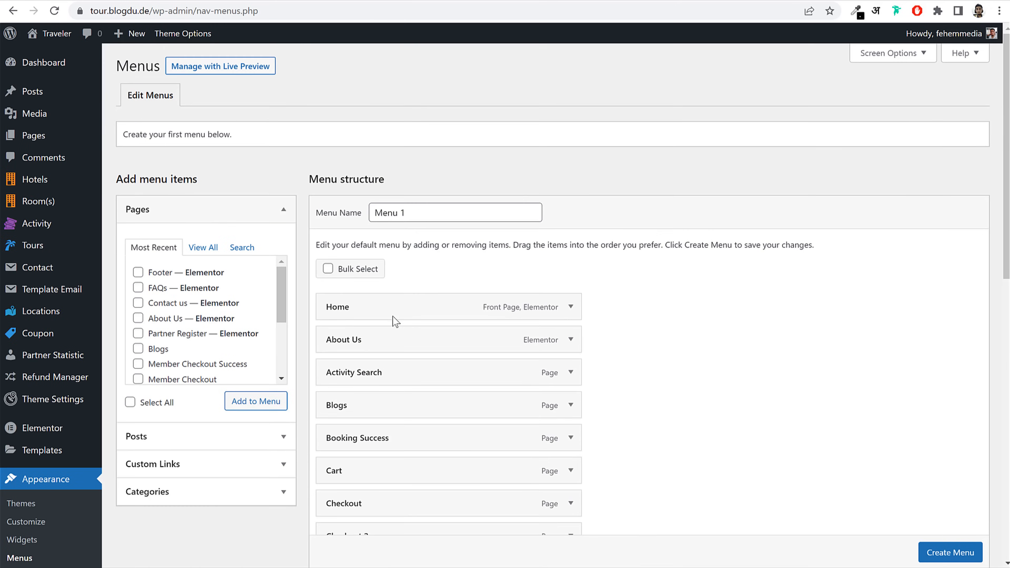
pyautogui.scroll(-3, 489, 287)
pyautogui.scroll(3, 496, 319)
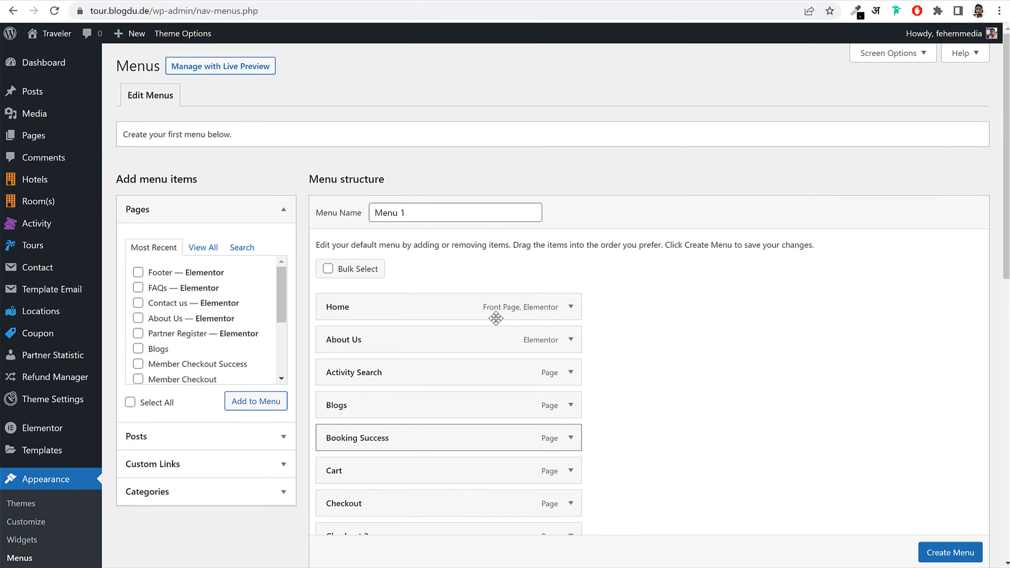
pyautogui.scroll(-15, 496, 358)
pyautogui.click(952, 505)
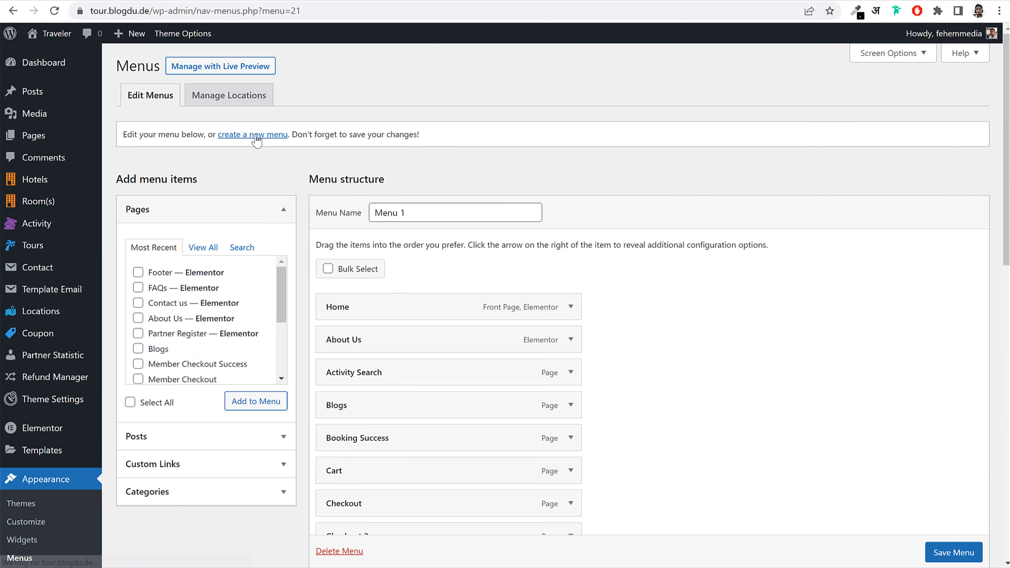
# - Start another new menu and create it with the name Main Menu
pyautogui.moveTo(194, 134); pyautogui.dragTo(298, 136)
pyautogui.click(232, 155)
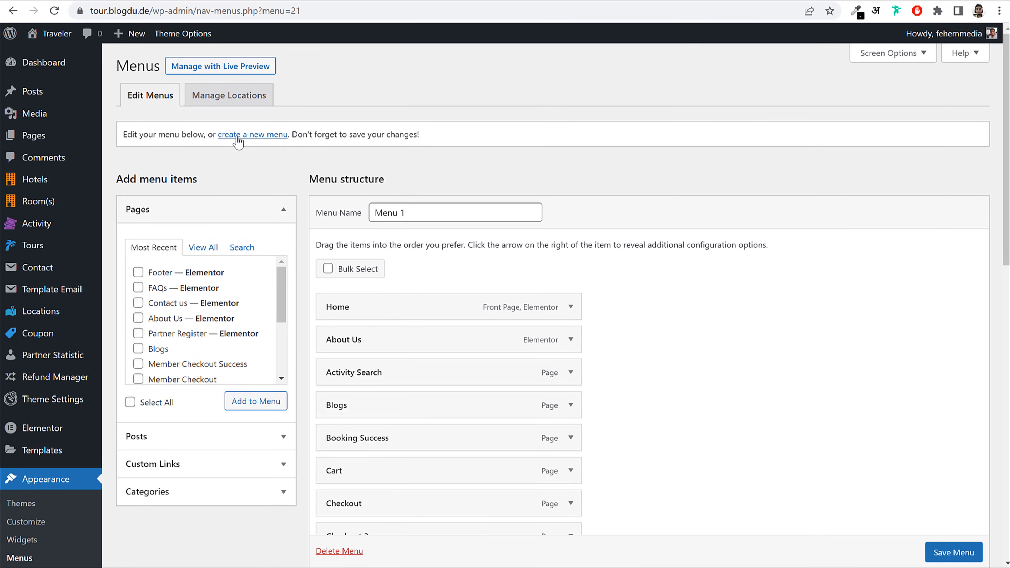
pyautogui.click(243, 136)
pyautogui.click(449, 211)
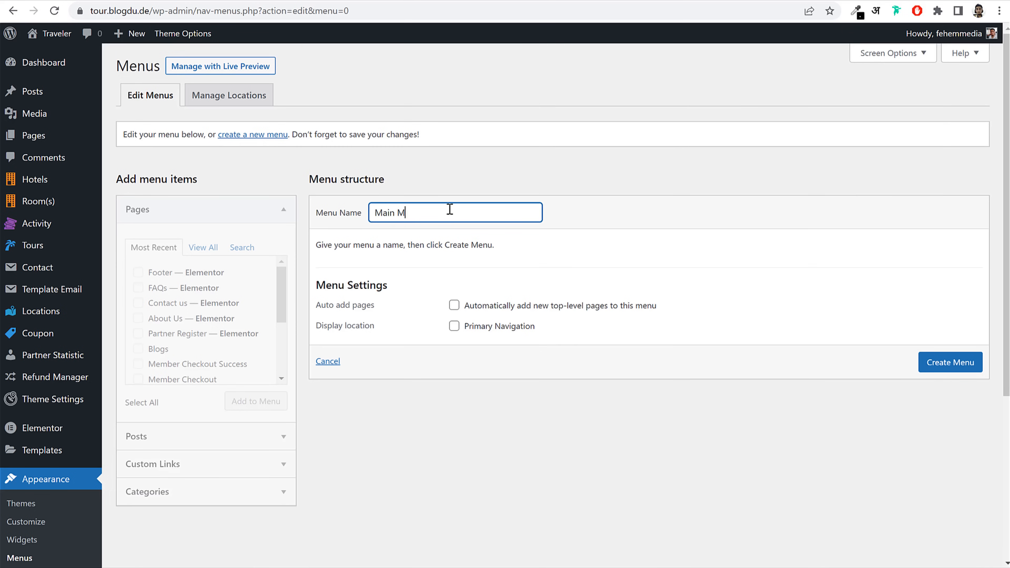
pyautogui.click(926, 363)
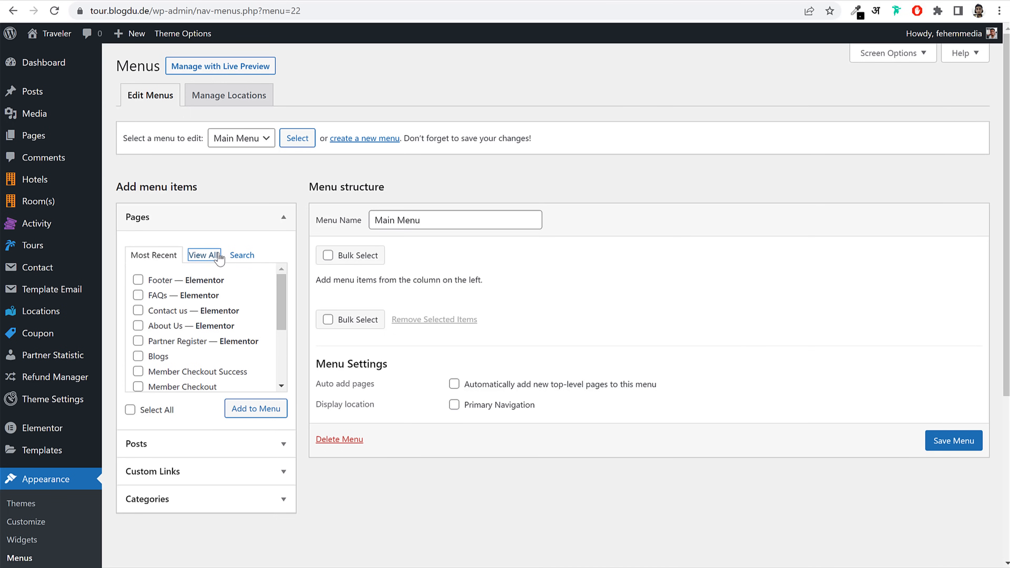
# - In Pages > View All, tick Home, About Us and the page below it
pyautogui.click(203, 255)
pyautogui.click(163, 284)
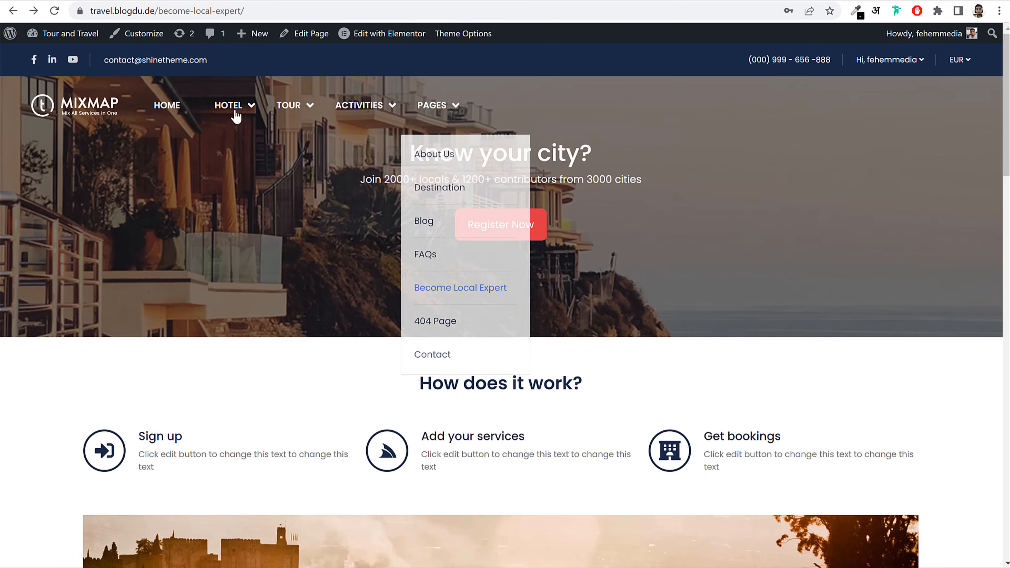
pyautogui.moveTo(366, 115)
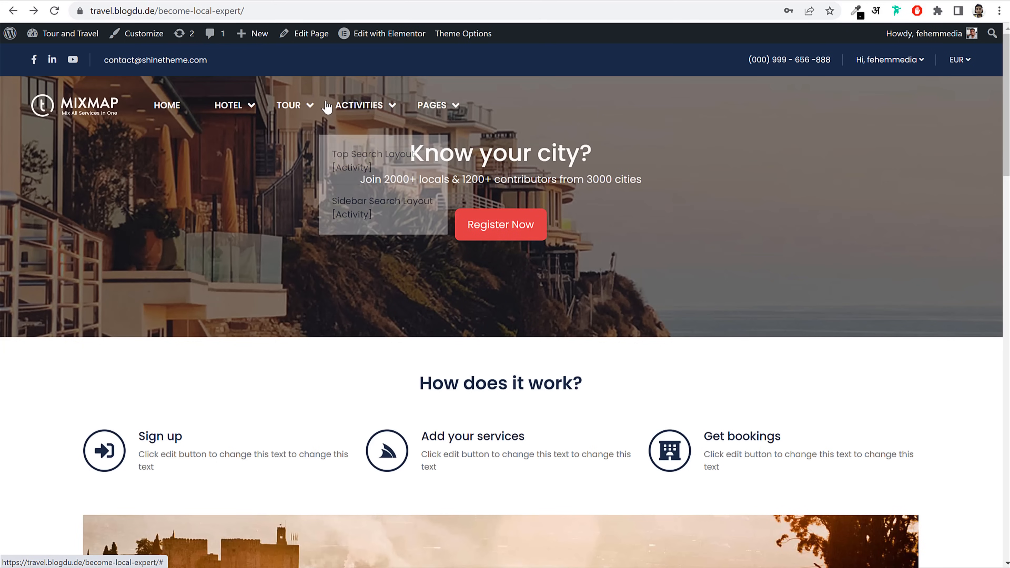
pyautogui.moveTo(441, 121)
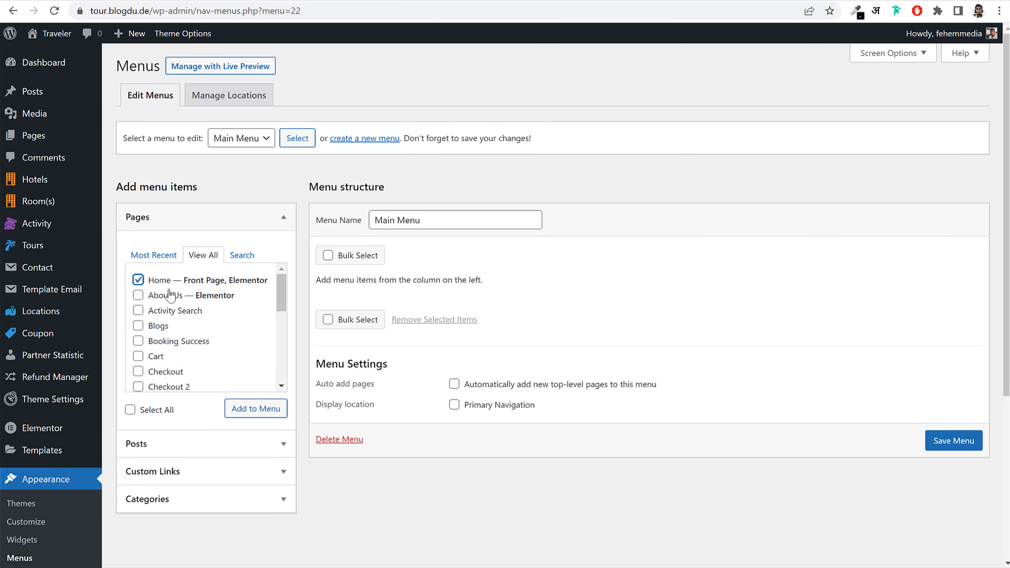
pyautogui.click(149, 297)
pyautogui.click(156, 326)
# - Also tick FAQs, Hotel Search Results, Member Packages, Partner Register and Tour Search, and add all to Main Menu
pyautogui.scroll(-2, 169, 321)
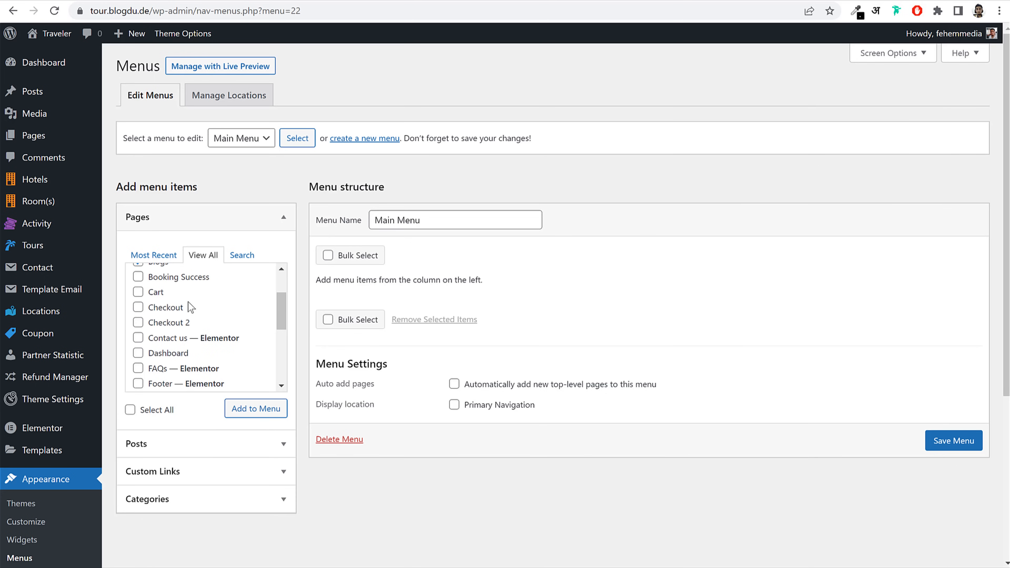
pyautogui.scroll(-2, 234, 318)
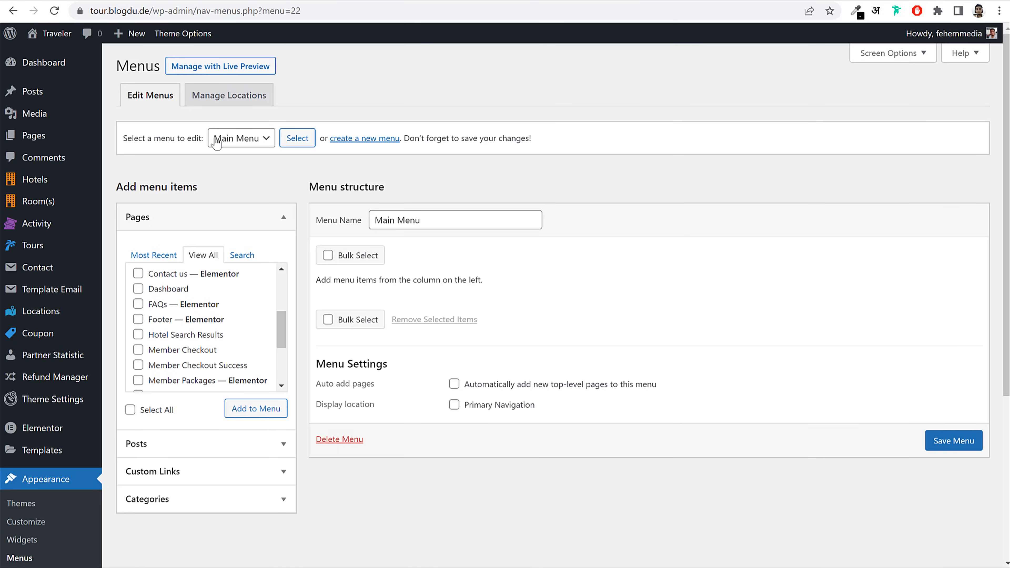
pyautogui.click(154, 306)
pyautogui.click(185, 337)
pyautogui.scroll(-2, 204, 322)
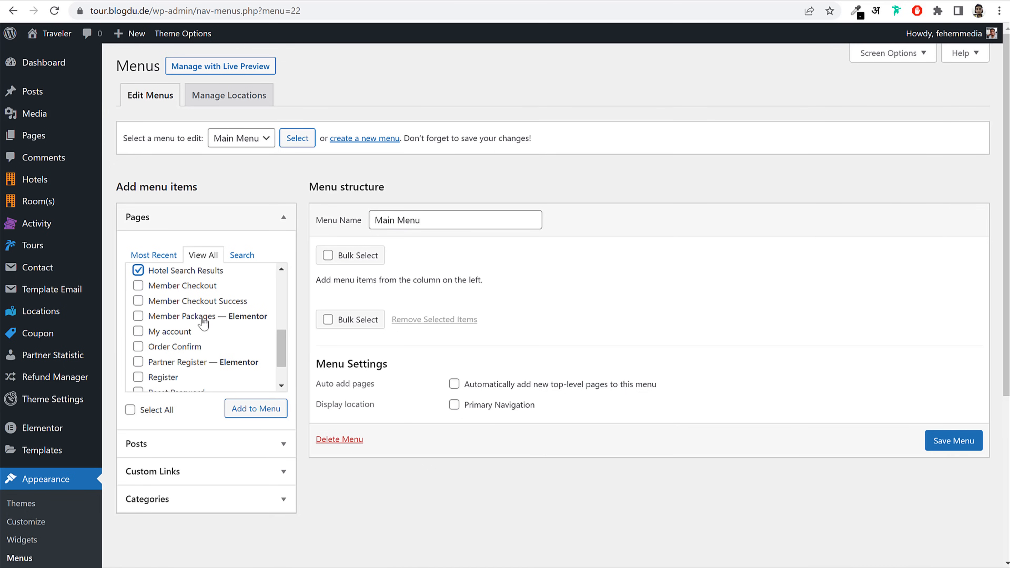
pyautogui.click(179, 319)
pyautogui.scroll(-2, 240, 332)
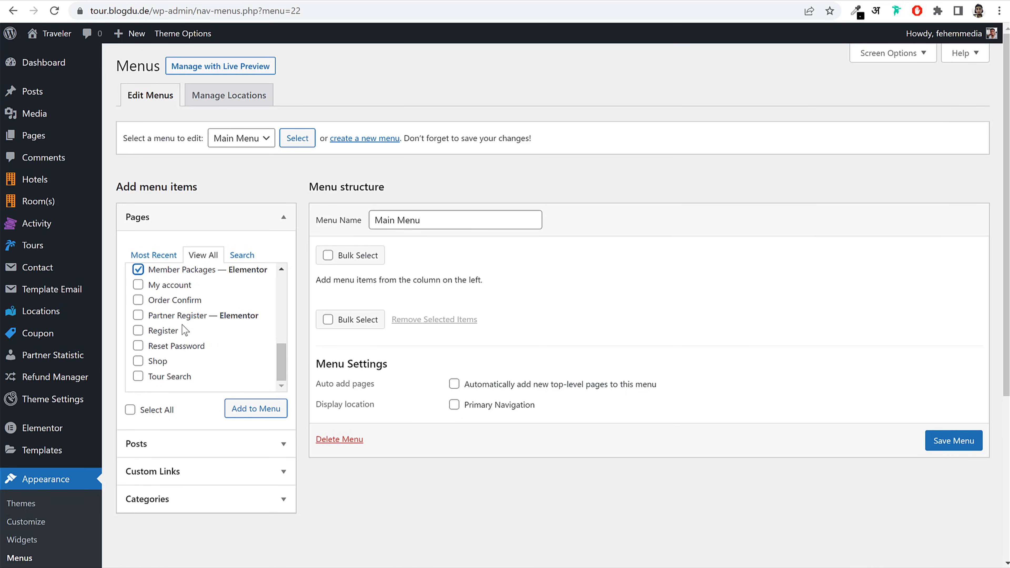
pyautogui.click(181, 320)
pyautogui.scroll(-2, 203, 338)
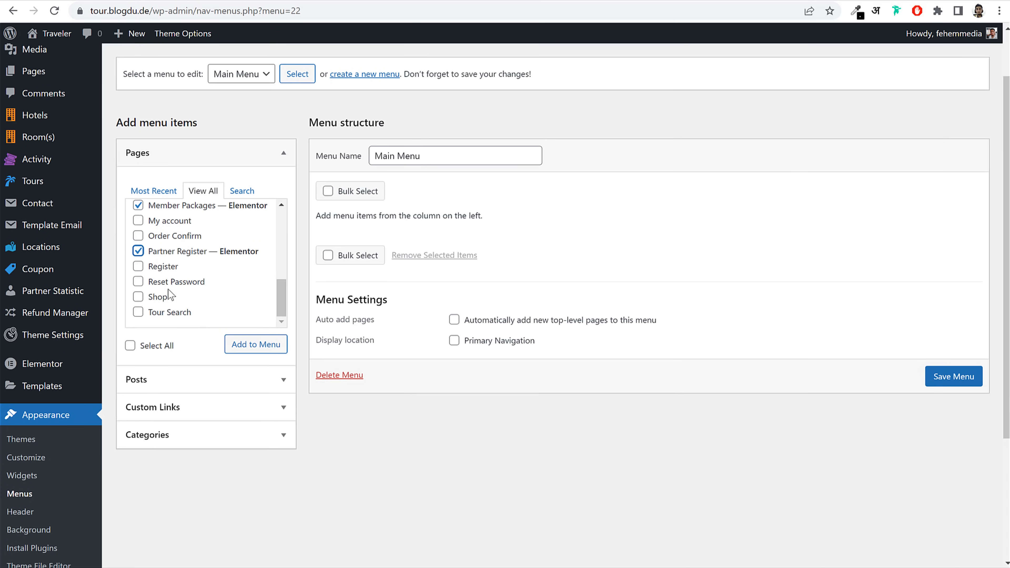
pyautogui.click(169, 315)
pyautogui.click(279, 350)
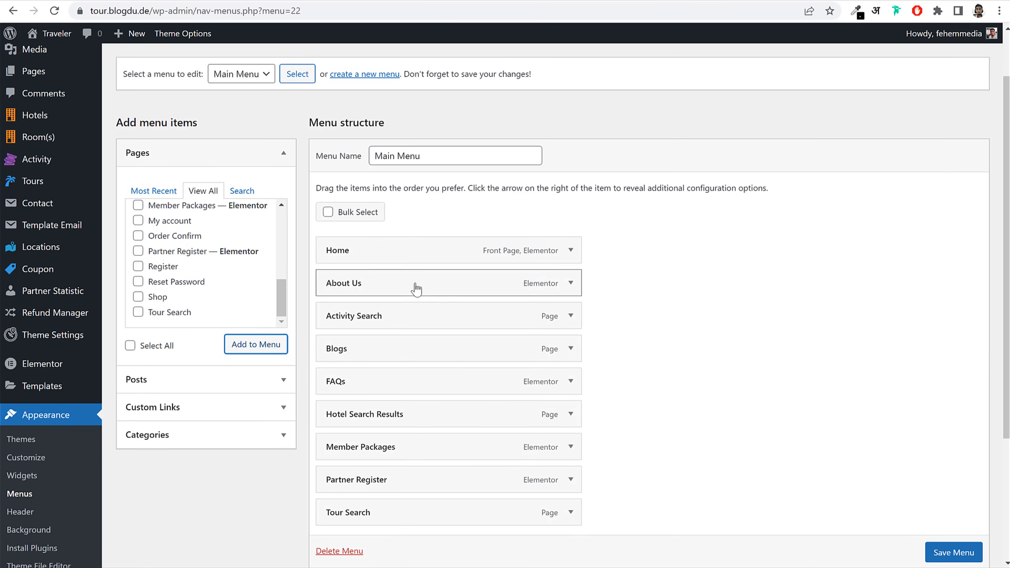
# - Reorder the menu so Tour Search, Hotel Search Results and Activity Search follow Home
pyautogui.moveTo(418, 415); pyautogui.dragTo(403, 285)
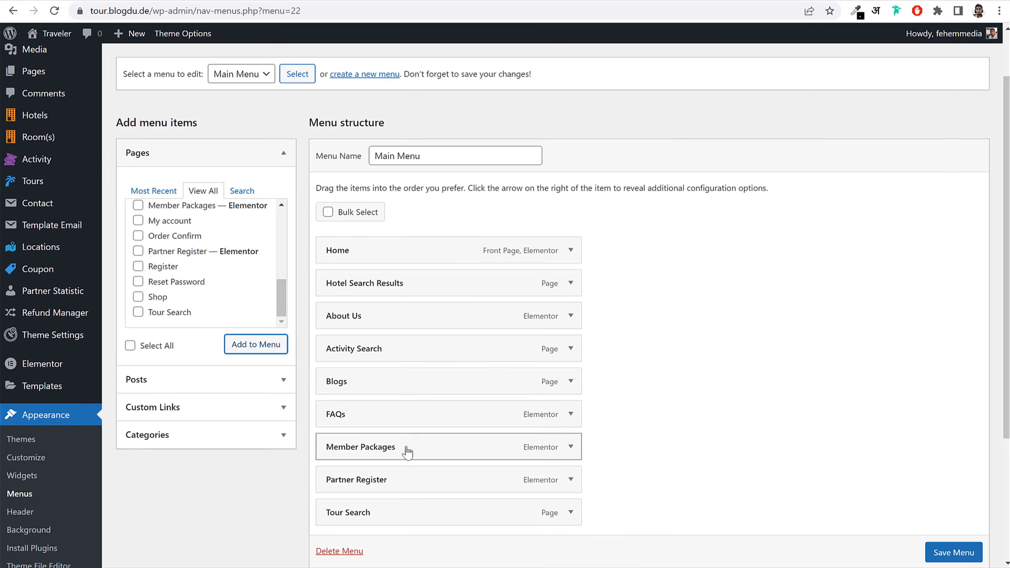
pyautogui.moveTo(393, 353); pyautogui.dragTo(398, 316)
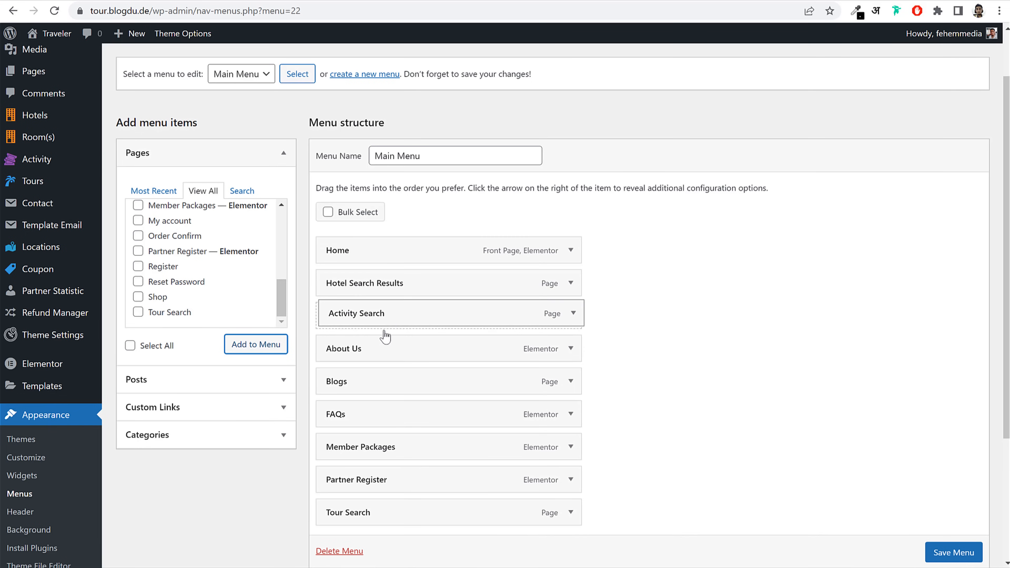
pyautogui.moveTo(374, 513); pyautogui.dragTo(402, 285)
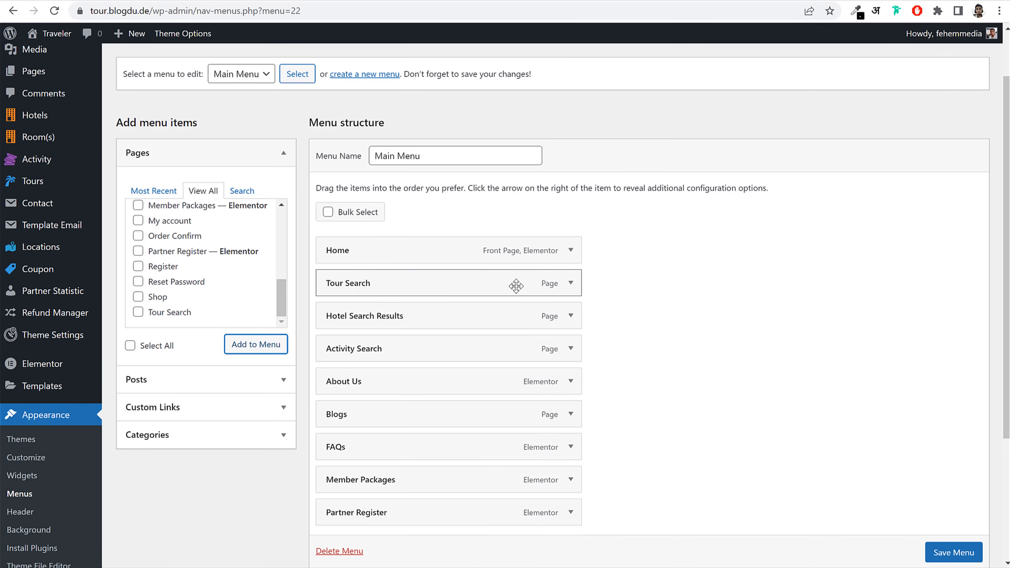
# - Shorten the three item labels to Tours, Hotels and Activityies
pyautogui.click(570, 283)
pyautogui.moveTo(496, 327); pyautogui.dragTo(350, 343)
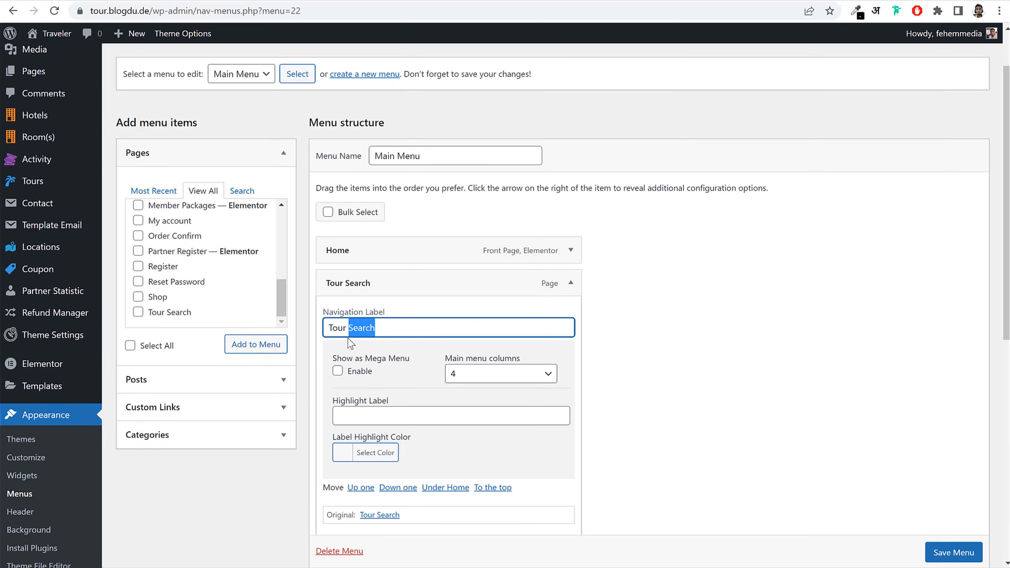
pyautogui.write('s')
pyautogui.click(571, 282)
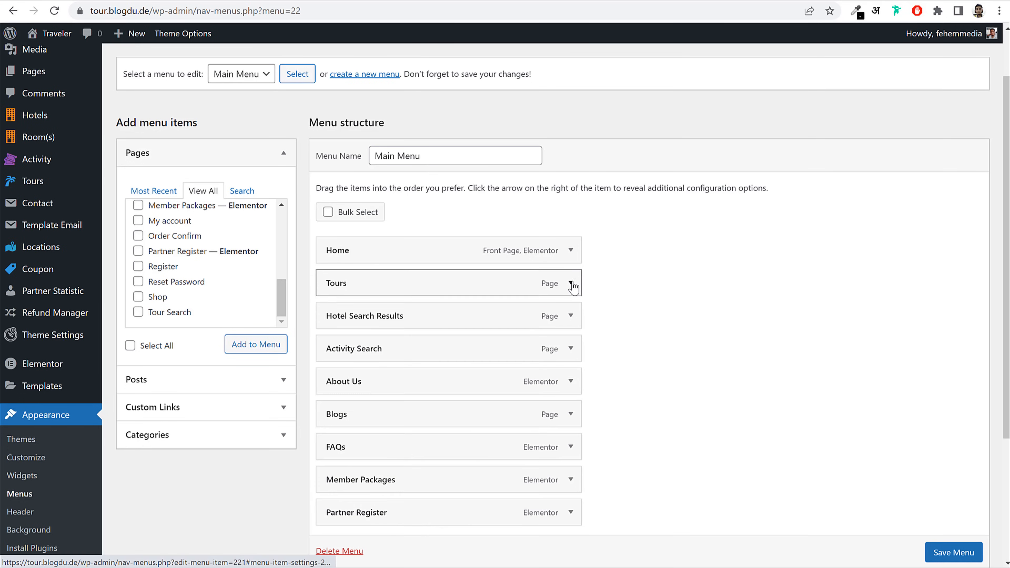
pyautogui.click(571, 316)
pyautogui.moveTo(468, 361); pyautogui.dragTo(349, 363)
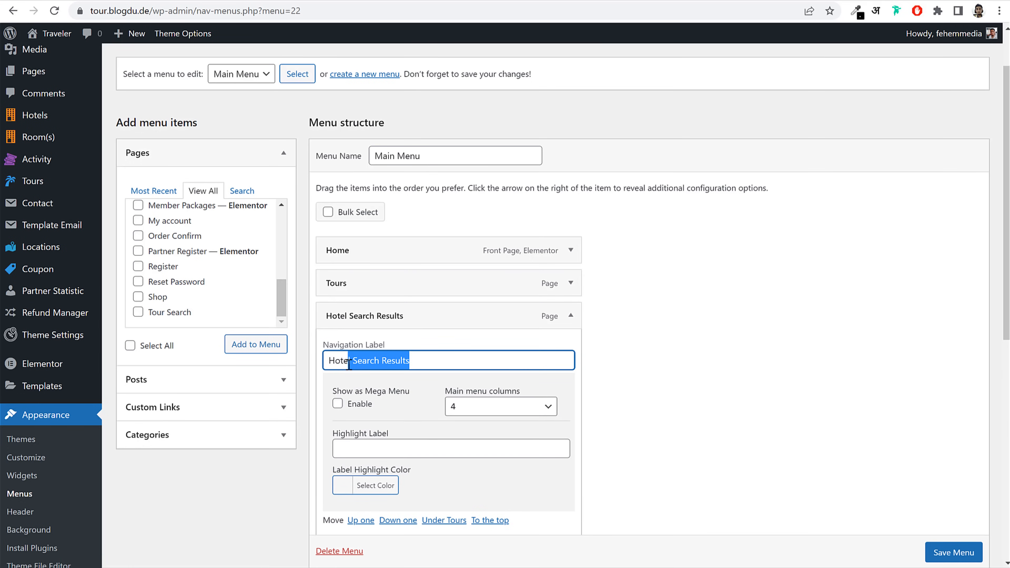
pyautogui.write('s')
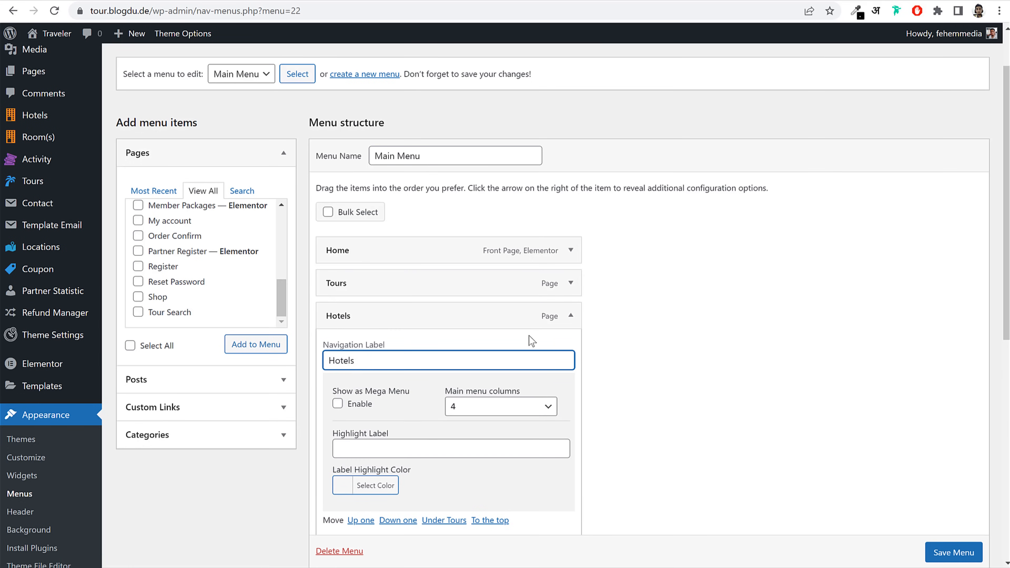
pyautogui.click(570, 315)
pyautogui.click(570, 348)
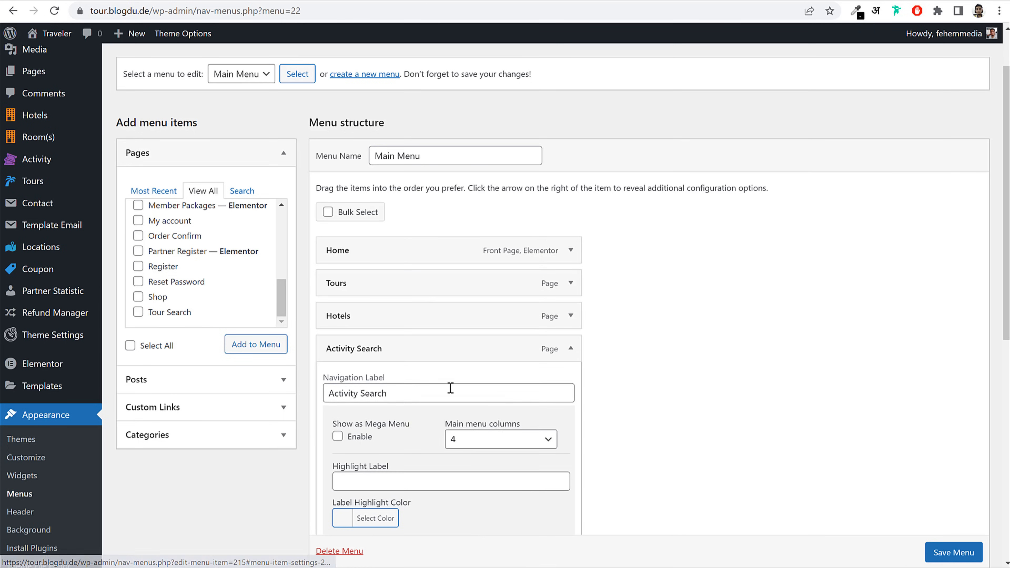
pyautogui.moveTo(451, 388); pyautogui.dragTo(356, 398)
pyautogui.write('ies')
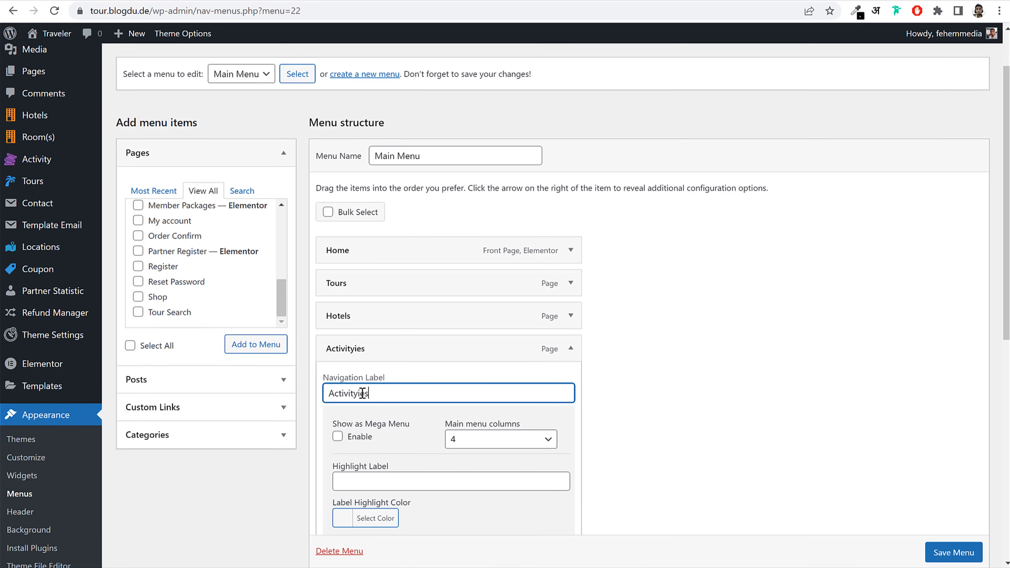
pyautogui.click(571, 348)
# - Collapse the pages list and expand the Custom Links panel
pyautogui.scroll(-2, 603, 327)
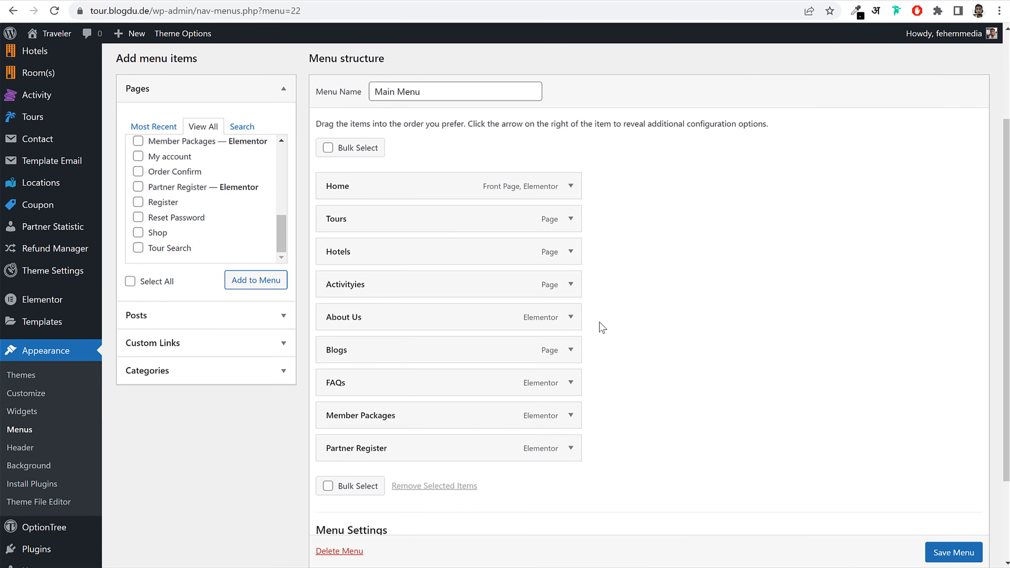
pyautogui.click(198, 343)
pyautogui.click(236, 185)
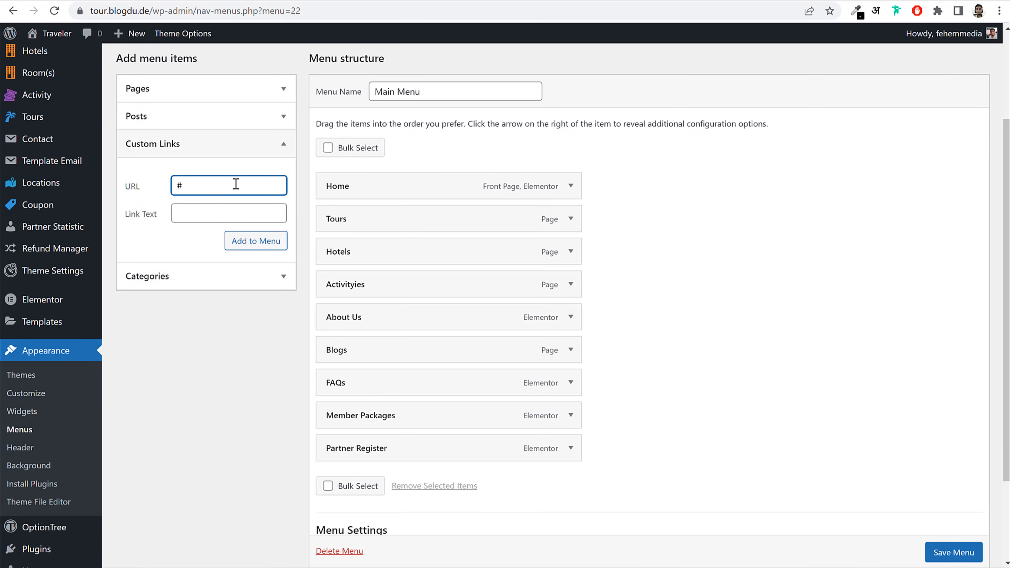
# - Add a custom link with link text Pages to Main Menu
pyautogui.press('Tab')
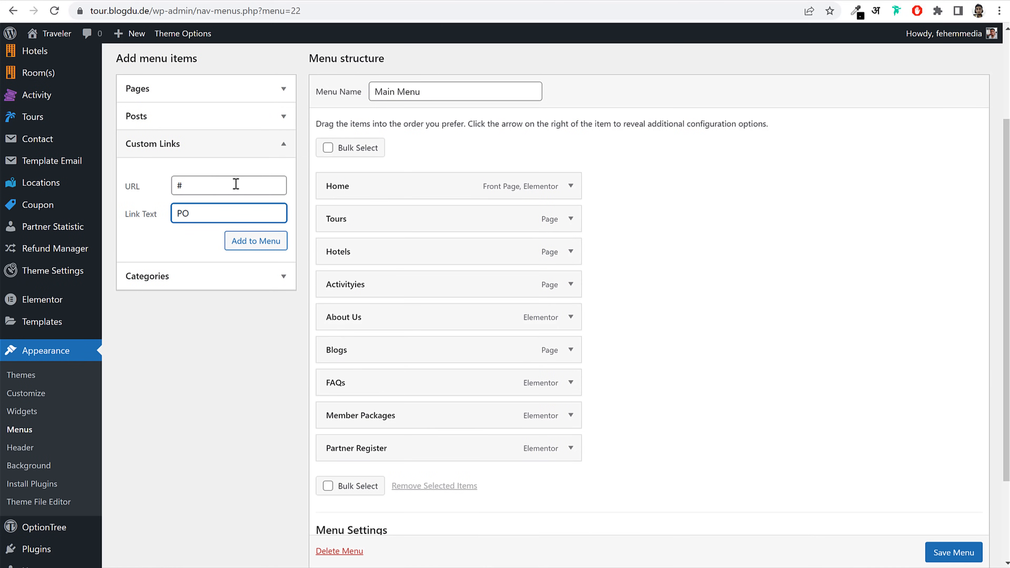
pyautogui.click(255, 241)
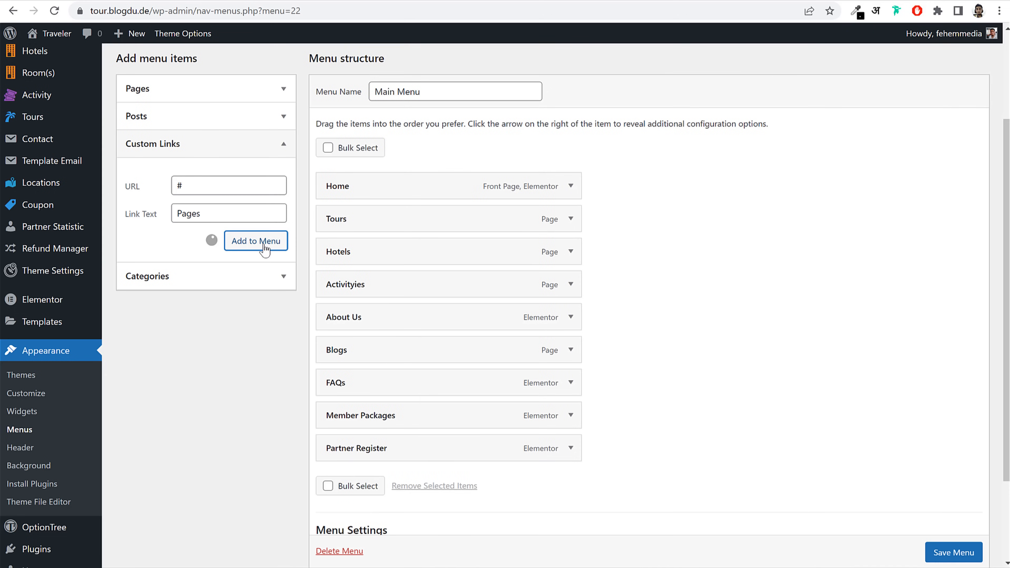
pyautogui.scroll(-2, 591, 334)
pyautogui.moveTo(404, 406); pyautogui.dragTo(404, 234)
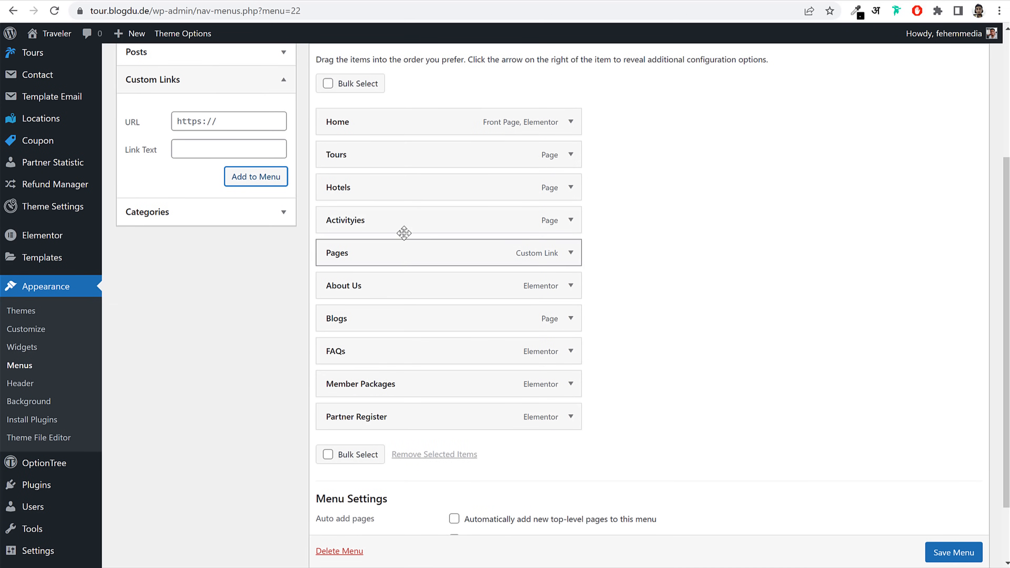
# - Correct the Activityies label to Activities using the spelling suggestion
pyautogui.click(571, 220)
pyautogui.click(354, 264)
pyautogui.rightClick(354, 265)
pyautogui.click(391, 277)
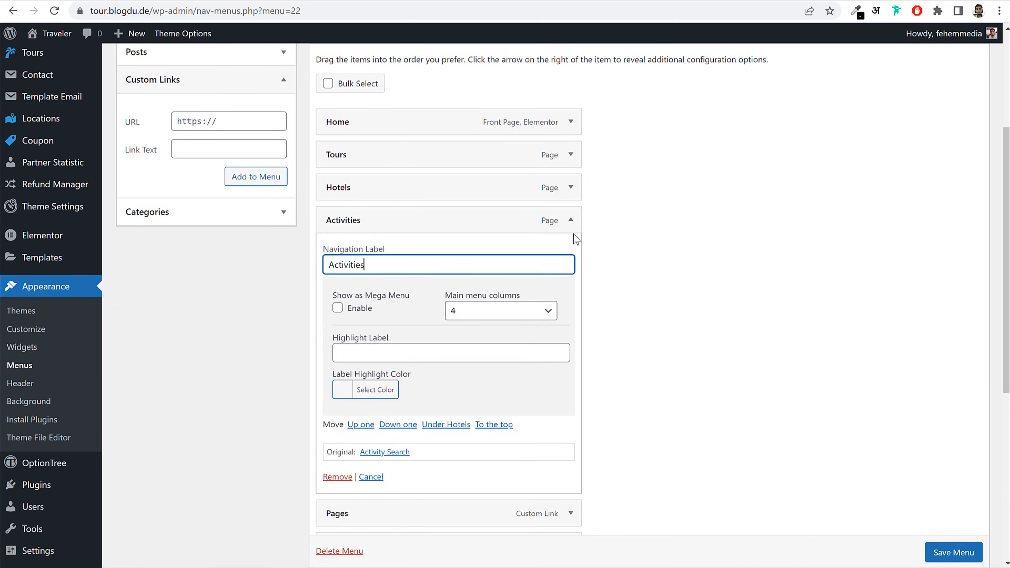
pyautogui.click(571, 220)
# - Nest the remaining pages under Pages, set Primary Navigation, and save Main Menu
pyautogui.moveTo(371, 296); pyautogui.dragTo(415, 318)
pyautogui.moveTo(397, 351); pyautogui.dragTo(413, 416)
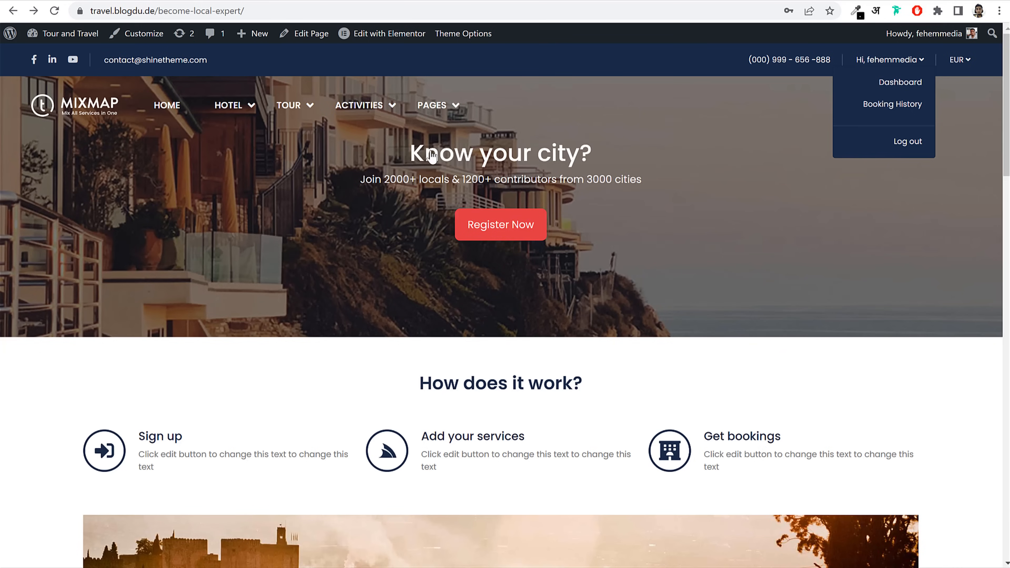
pyautogui.moveTo(437, 106)
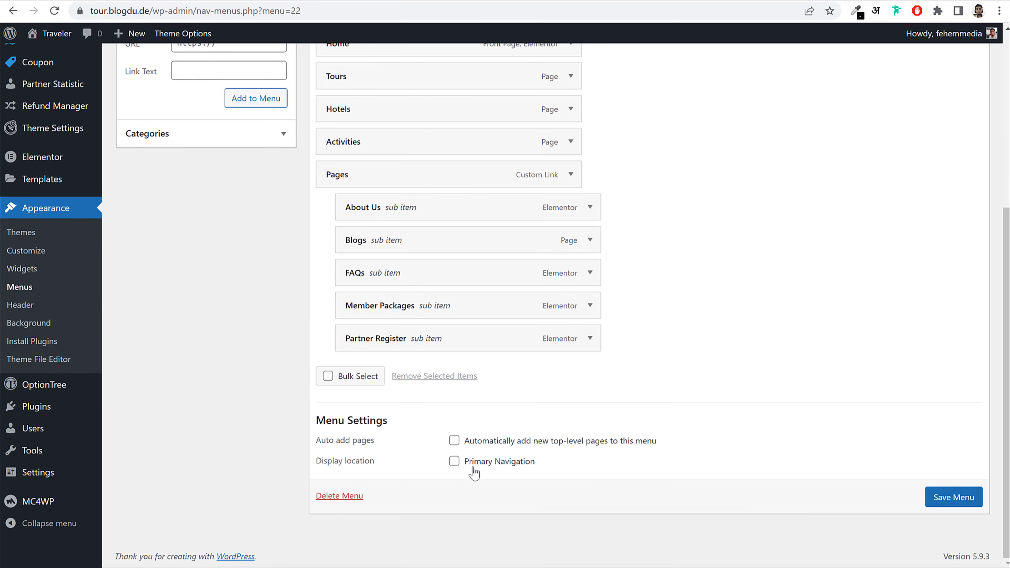
pyautogui.click(516, 469)
pyautogui.moveTo(549, 465); pyautogui.dragTo(469, 466)
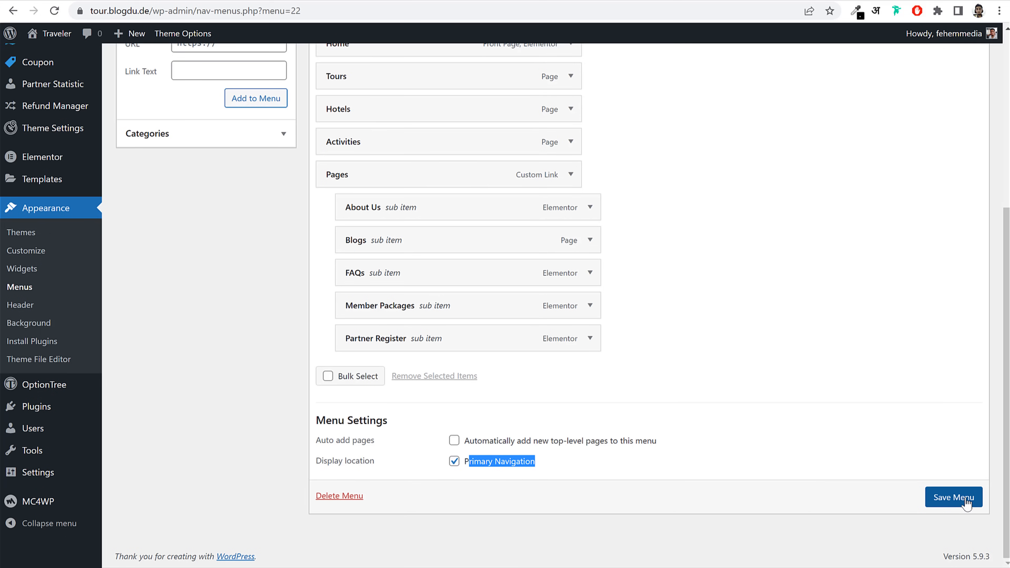
pyautogui.click(953, 497)
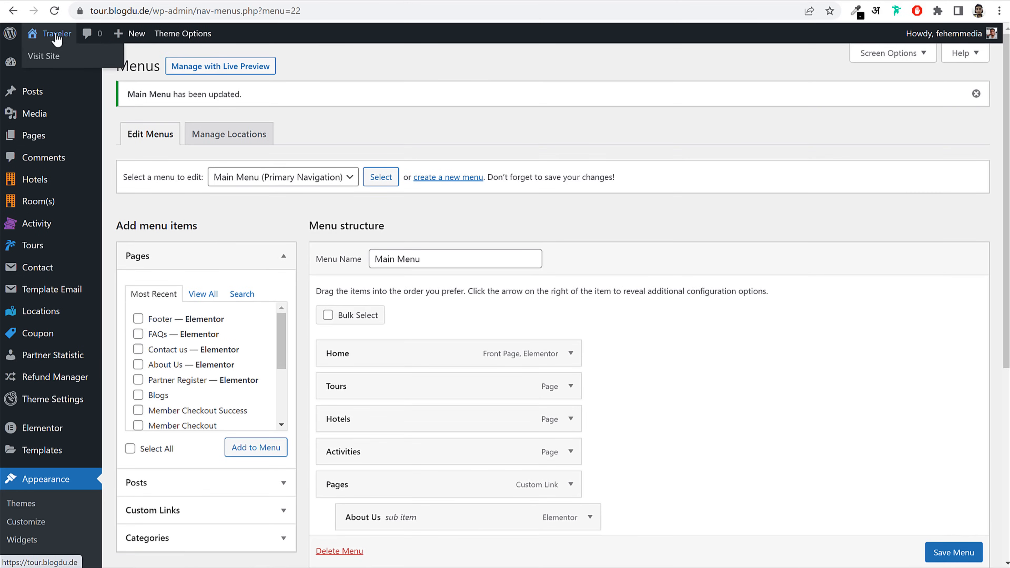
# - Browse the live site's Tours and Hotels pages, then open Tour Search in the editor
pyautogui.click(51, 33)
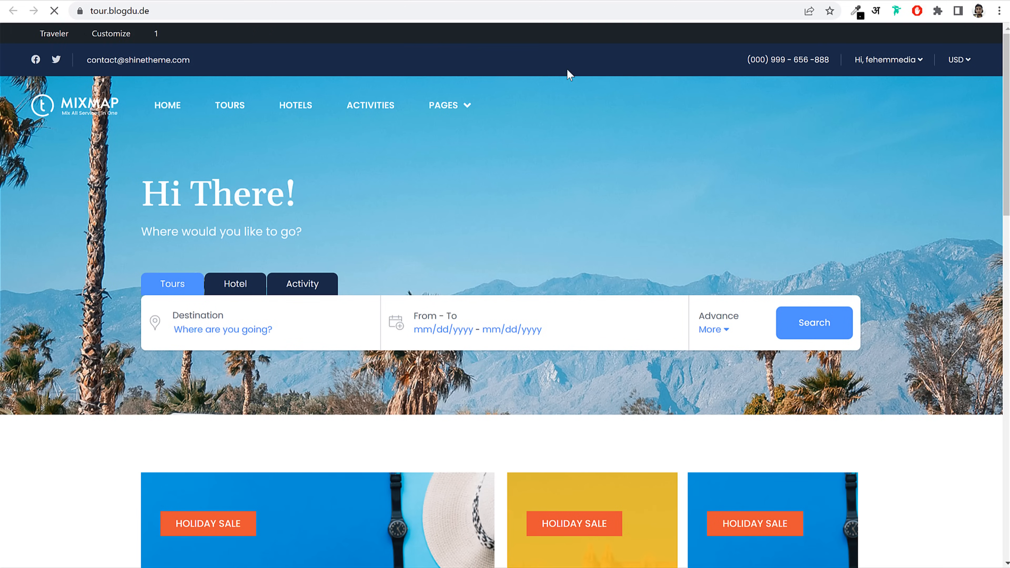
pyautogui.moveTo(453, 117)
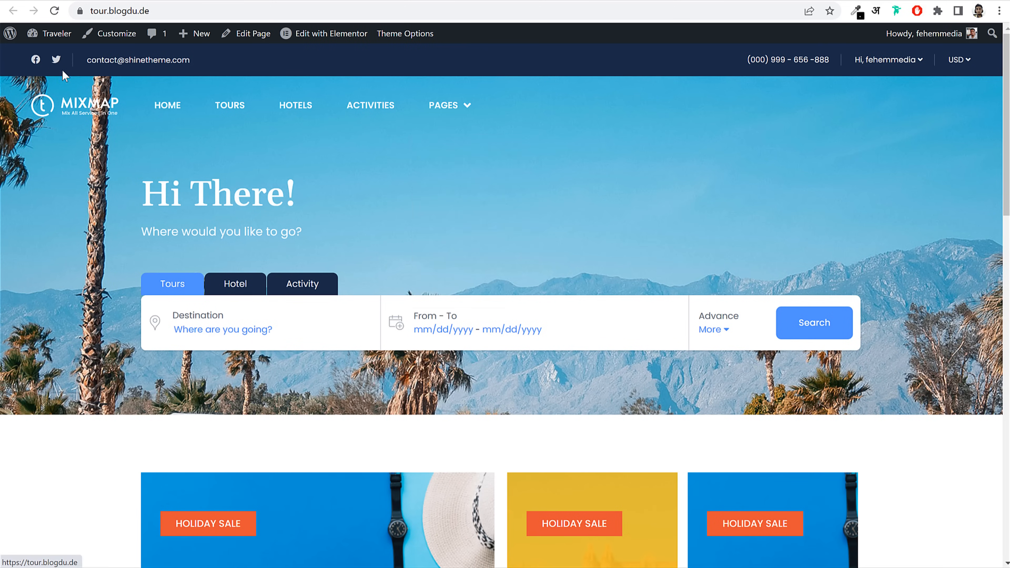
pyautogui.scroll(-5, 187, 171)
pyautogui.scroll(5, 193, 183)
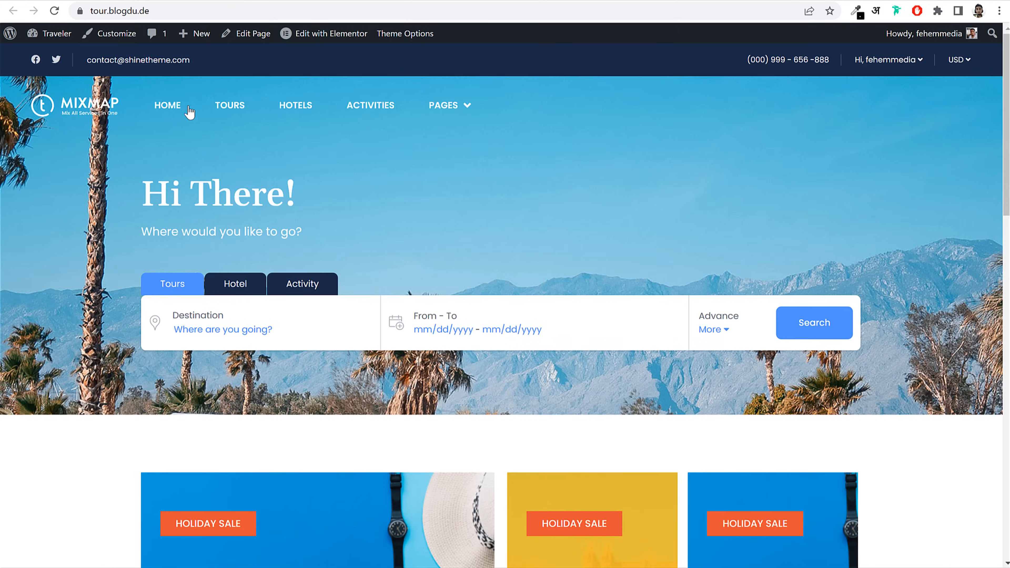
pyautogui.click(231, 108)
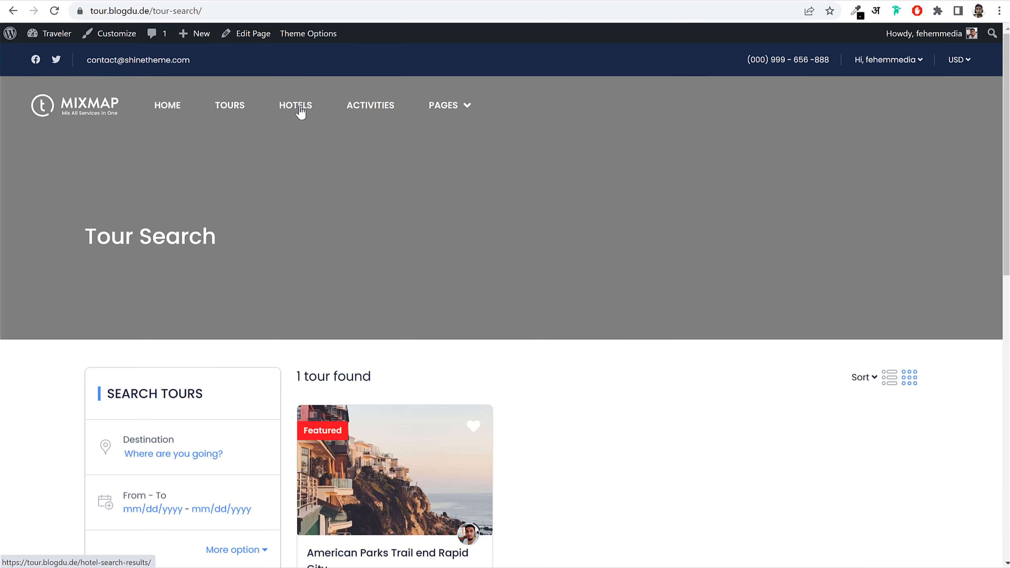
pyautogui.click(303, 110)
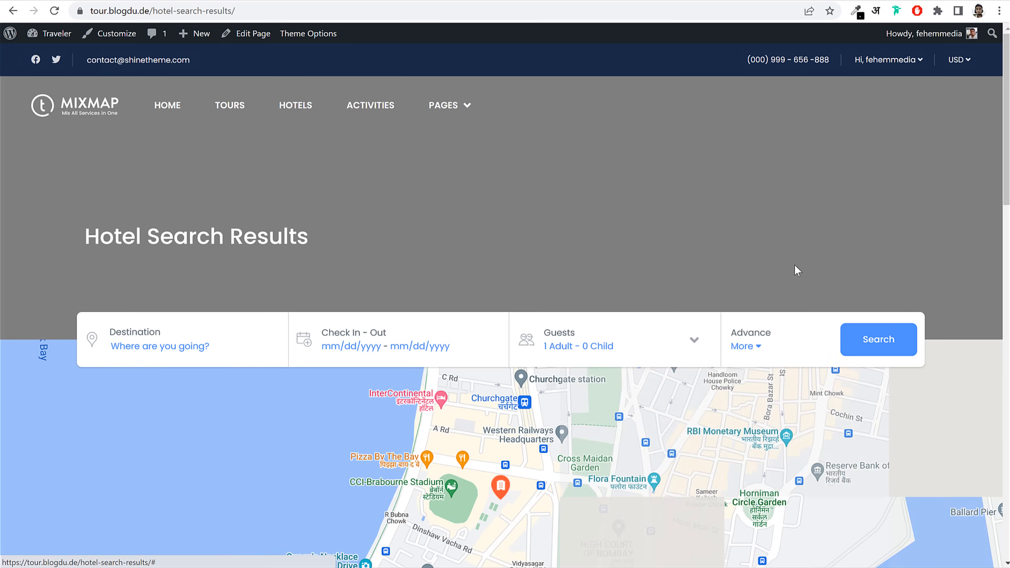
pyautogui.scroll(-10, 791, 269)
pyautogui.scroll(10, 195, 160)
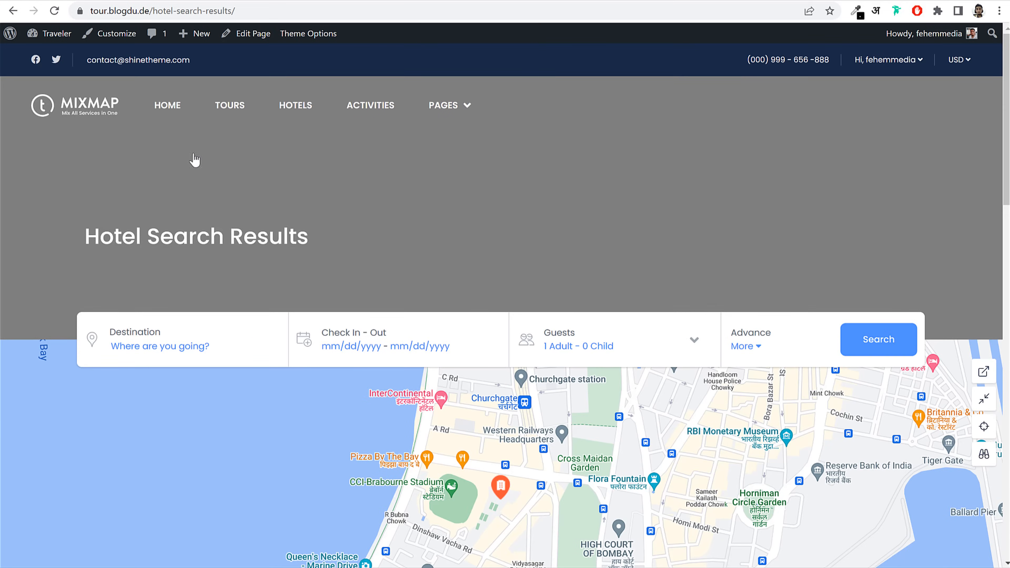
pyautogui.click(239, 108)
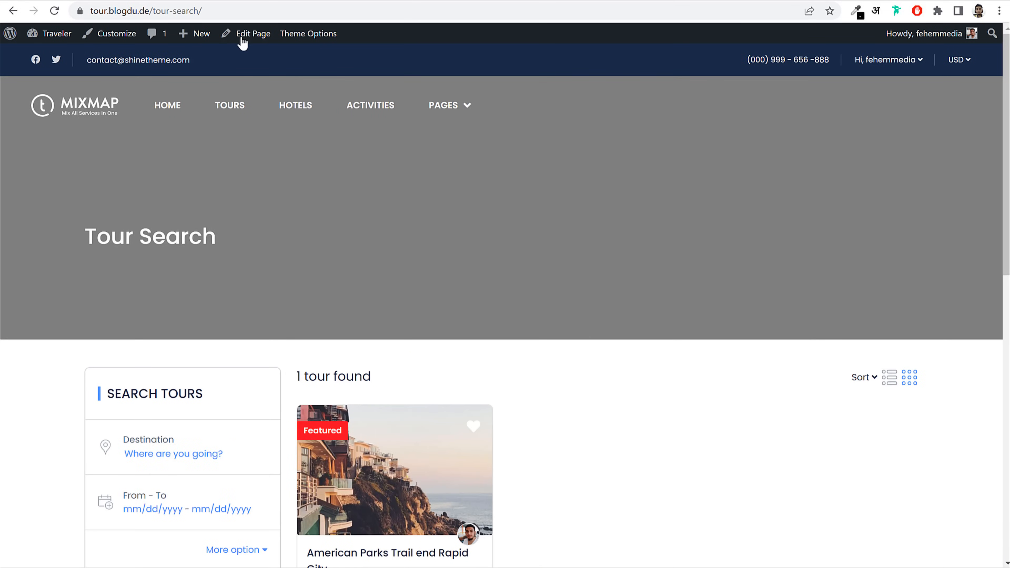
pyautogui.click(243, 38)
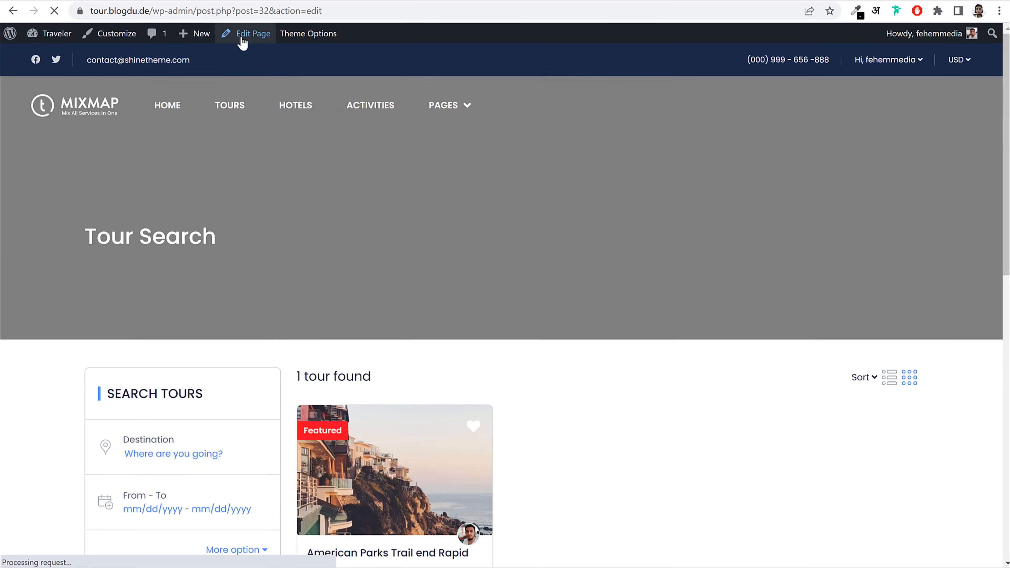
# - Set the palm-and-mountain photo as Tour Search's featured image and update the page
pyautogui.scroll(-5, 908, 317)
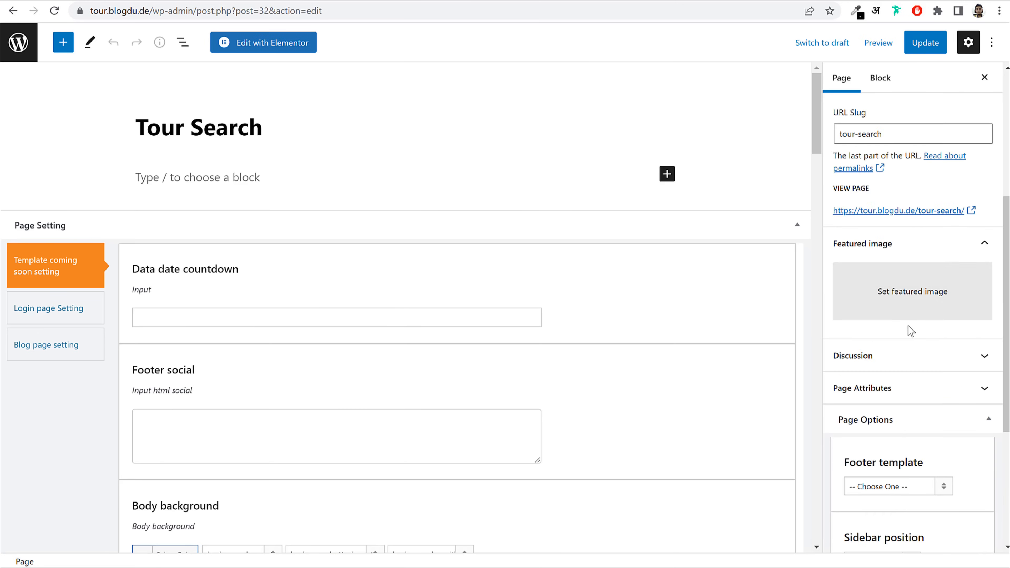
pyautogui.click(909, 304)
pyautogui.scroll(-10, 182, 449)
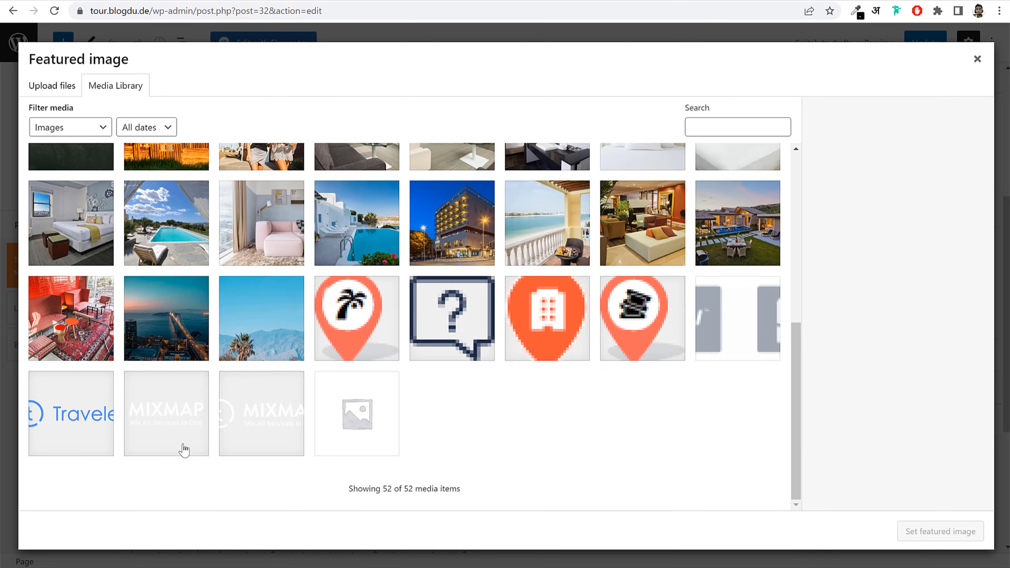
pyautogui.click(154, 336)
pyautogui.click(261, 318)
pyautogui.click(941, 532)
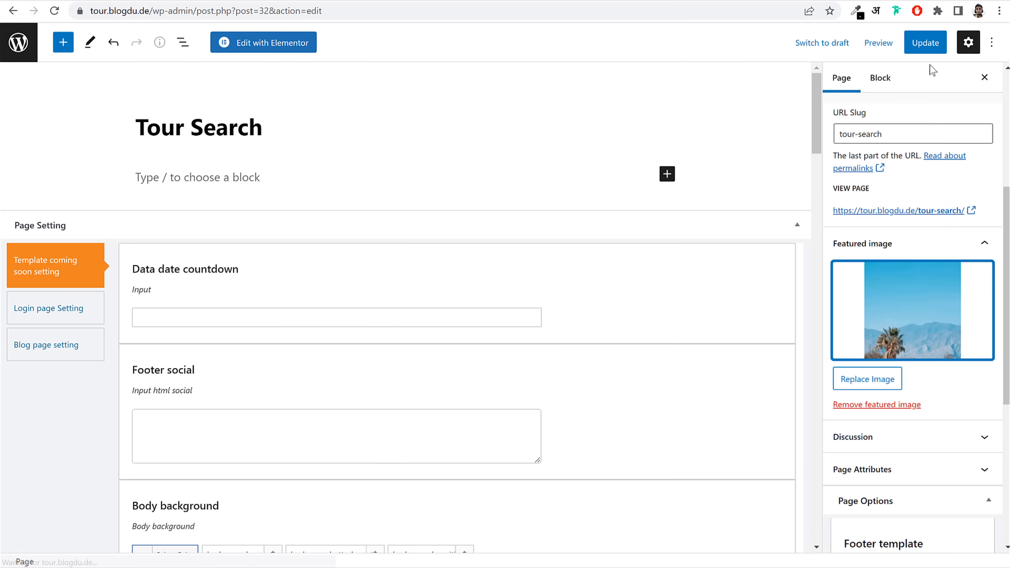
pyautogui.click(926, 43)
# - View the updated Tour Search page, then go to Member Packages from the Pages menu
pyautogui.click(131, 529)
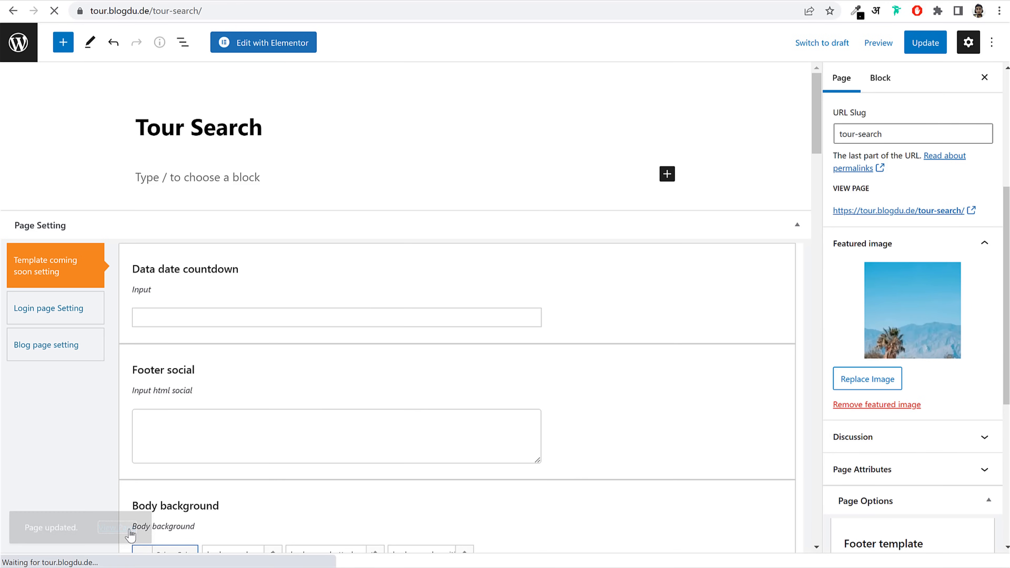
pyautogui.scroll(-10, 735, 252)
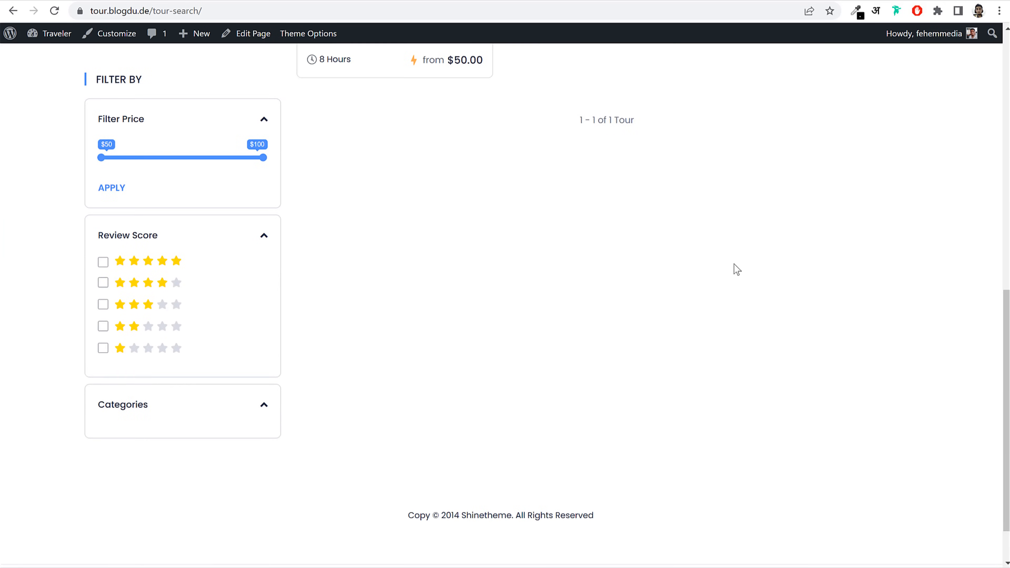
pyautogui.scroll(10, 736, 269)
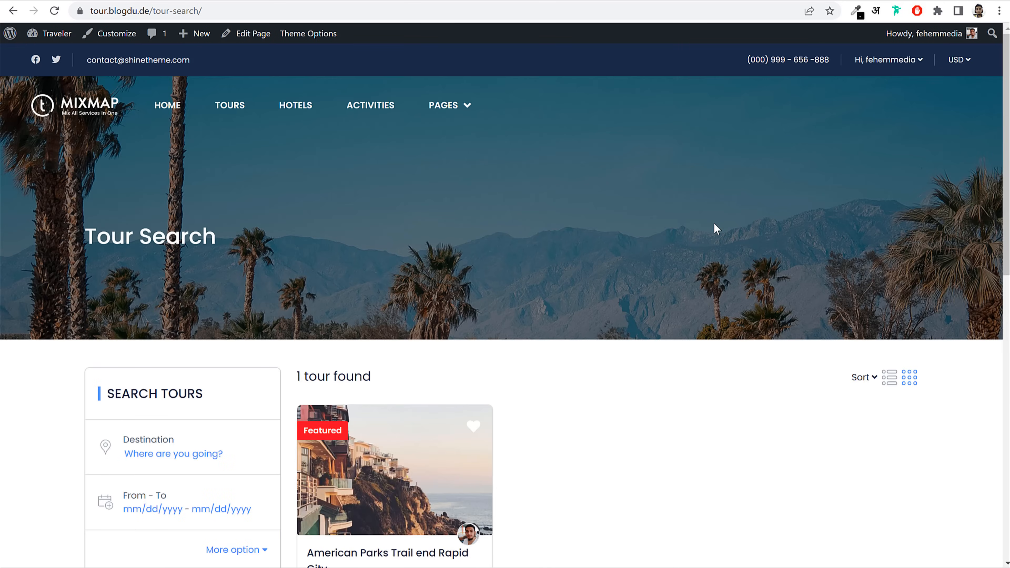
pyautogui.moveTo(444, 105)
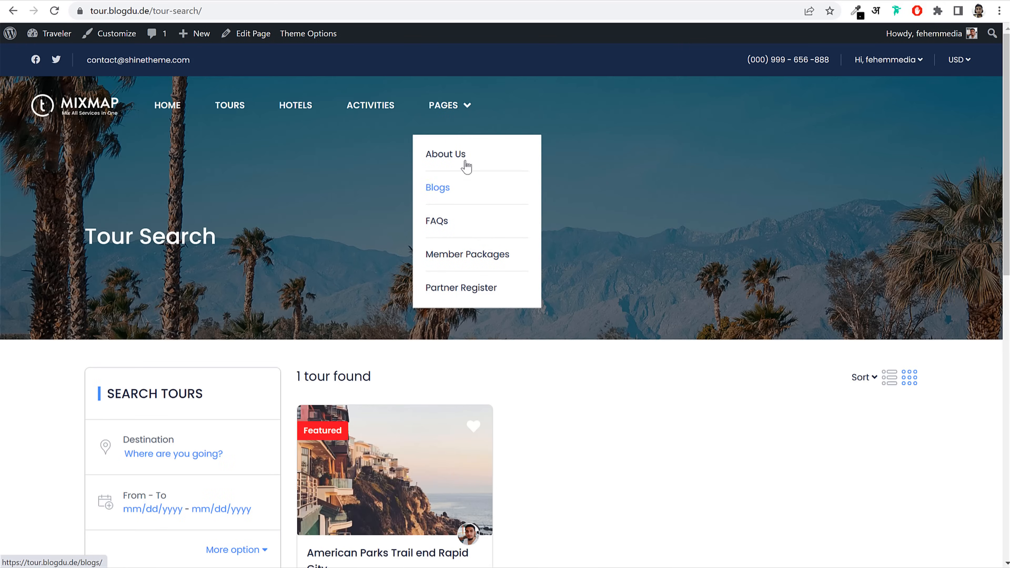
pyautogui.click(477, 262)
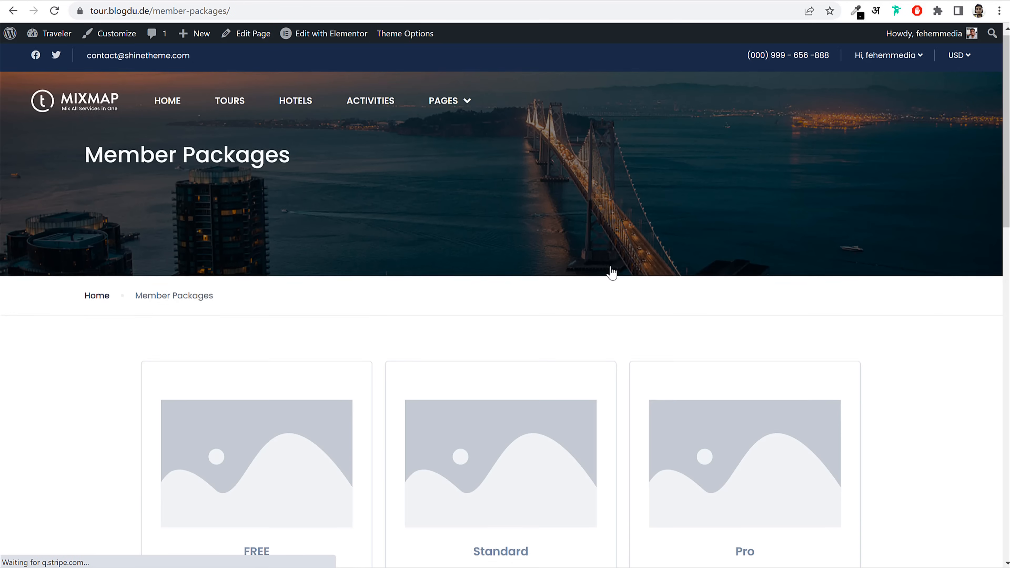
# - In Traveler Theme Settings > Page Options, set Modern Footer Page to Footer and save
pyautogui.scroll(-7, 611, 272)
pyautogui.scroll(-10, 613, 273)
pyautogui.scroll(15, 609, 276)
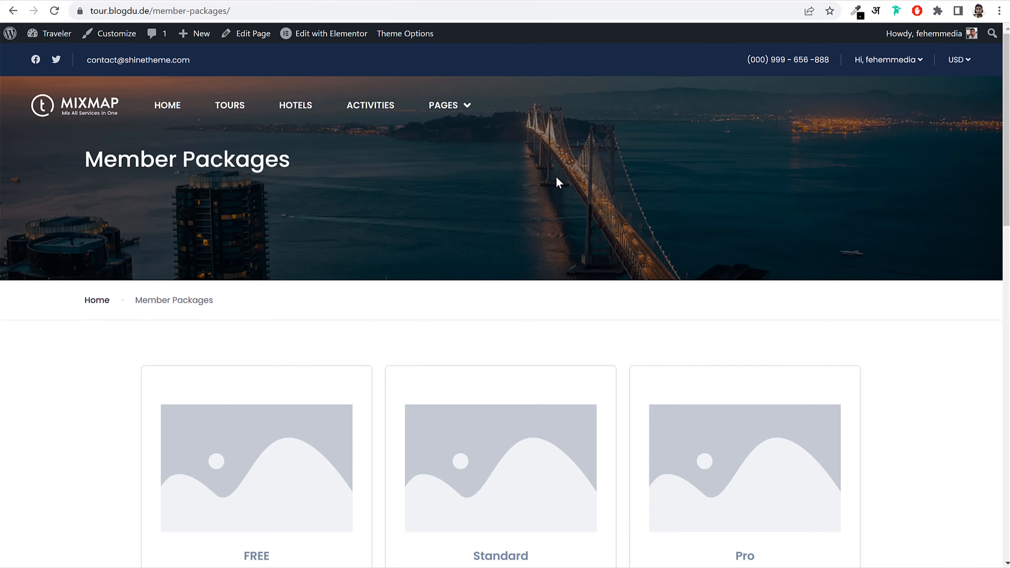
pyautogui.scroll(-15, 557, 181)
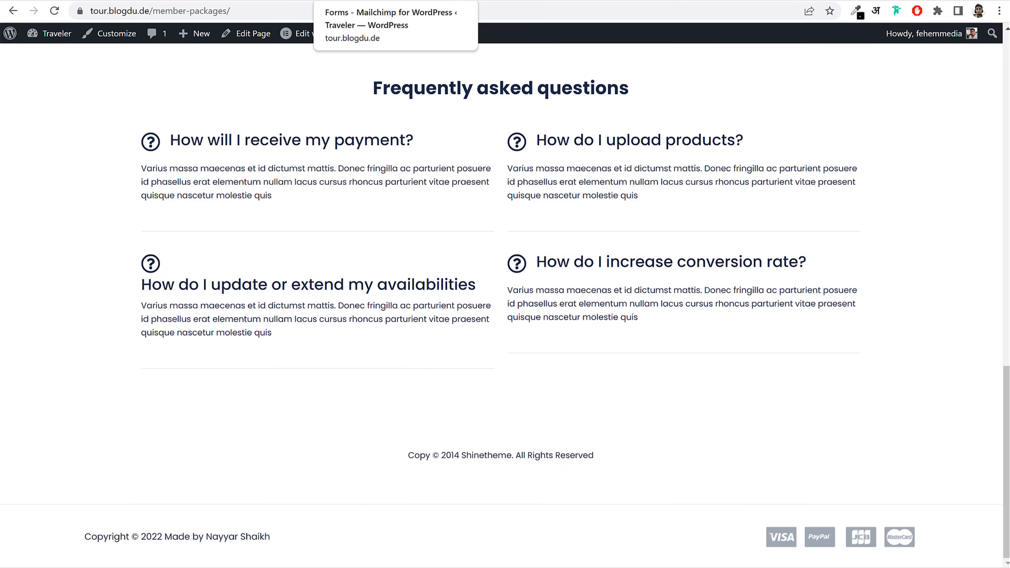
pyautogui.click(392, 2)
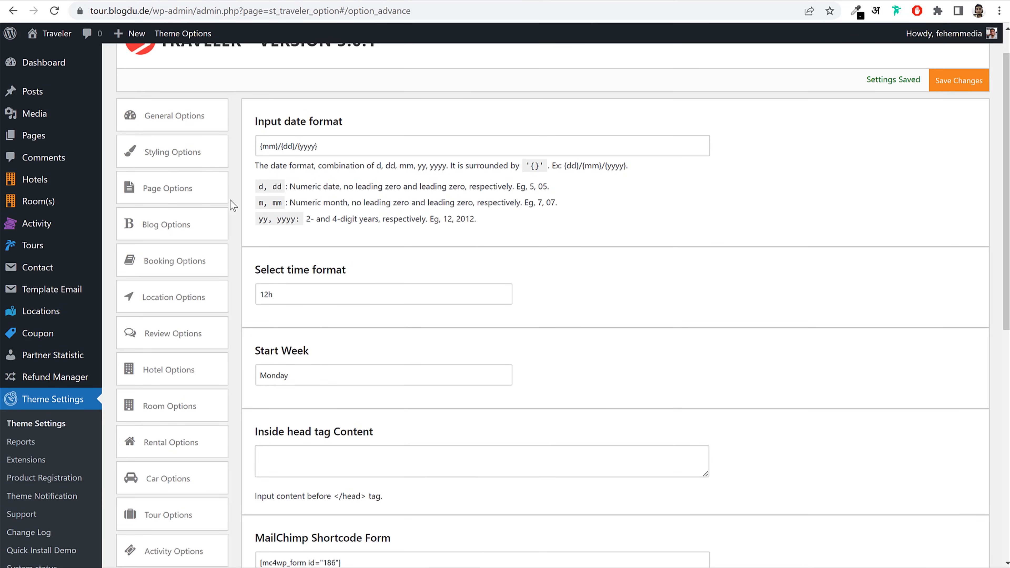
pyautogui.click(199, 199)
pyautogui.scroll(-10, 807, 306)
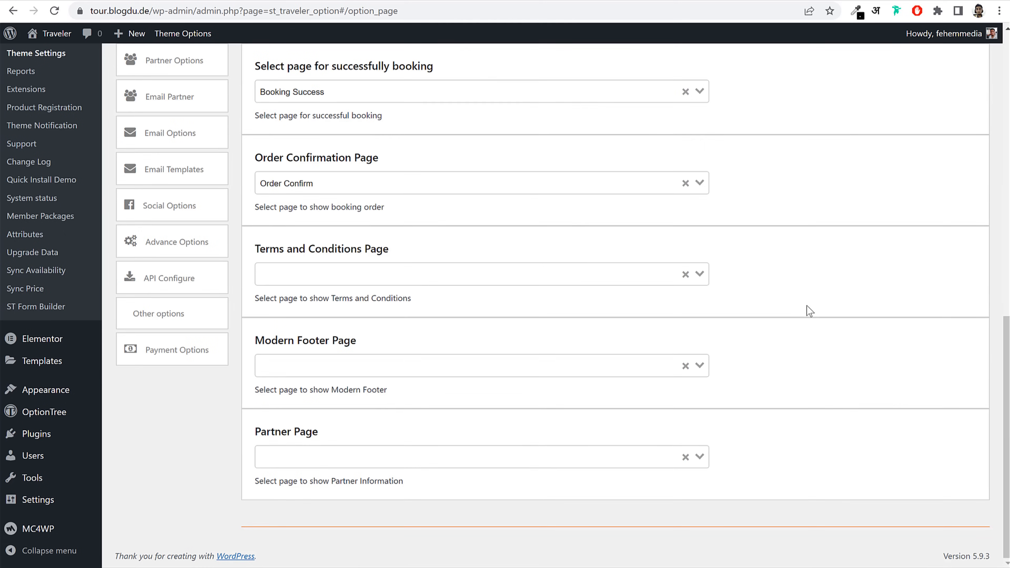
pyautogui.tripleClick(374, 340)
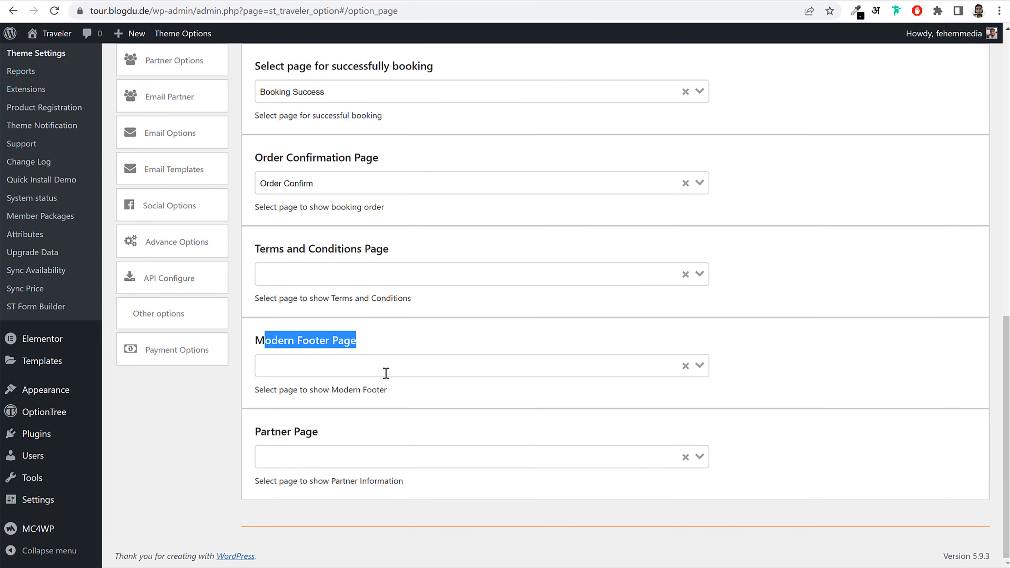
pyautogui.click(386, 372)
pyautogui.write('foo')
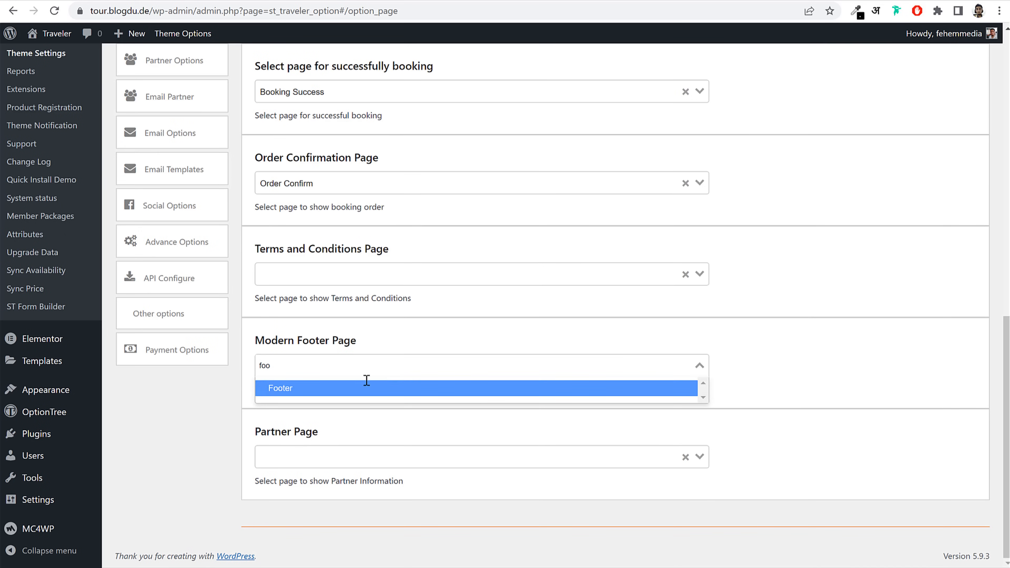
pyautogui.click(366, 388)
pyautogui.scroll(10, 872, 361)
pyautogui.click(973, 119)
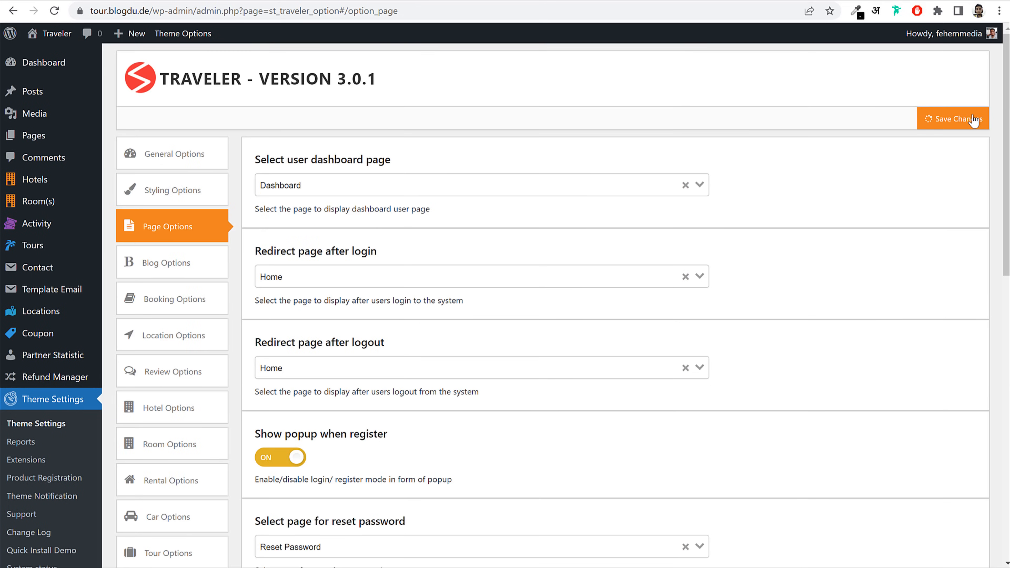
# - Reload Member Packages to check the footer, visit the homepage, then return to Appearance > Menus
pyautogui.click(305, 1)
pyautogui.click(293, 6)
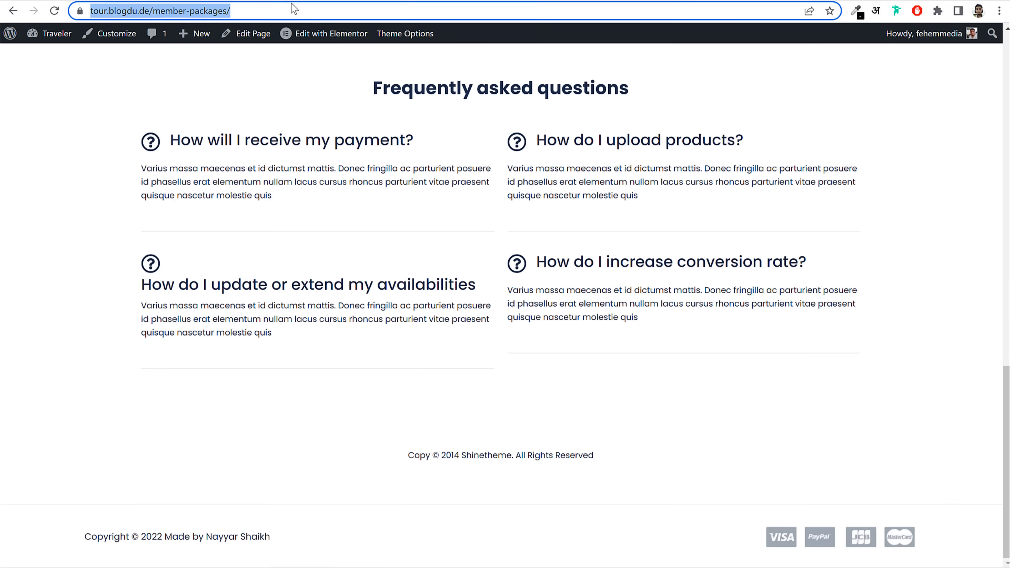
pyautogui.press('Return')
pyautogui.scroll(-10, 460, 346)
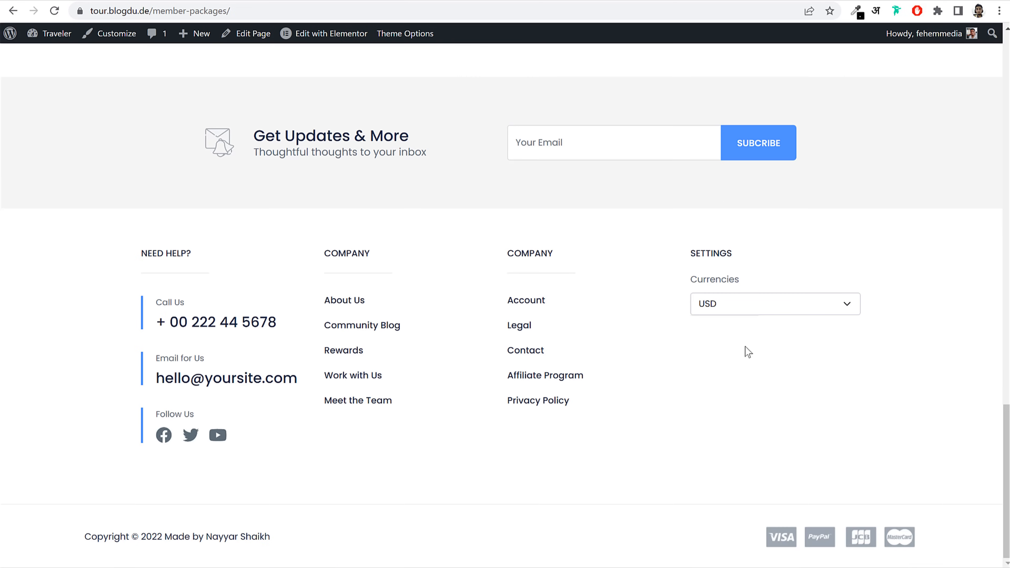
pyautogui.scroll(8, 516, 329)
pyautogui.scroll(15, 332, 92)
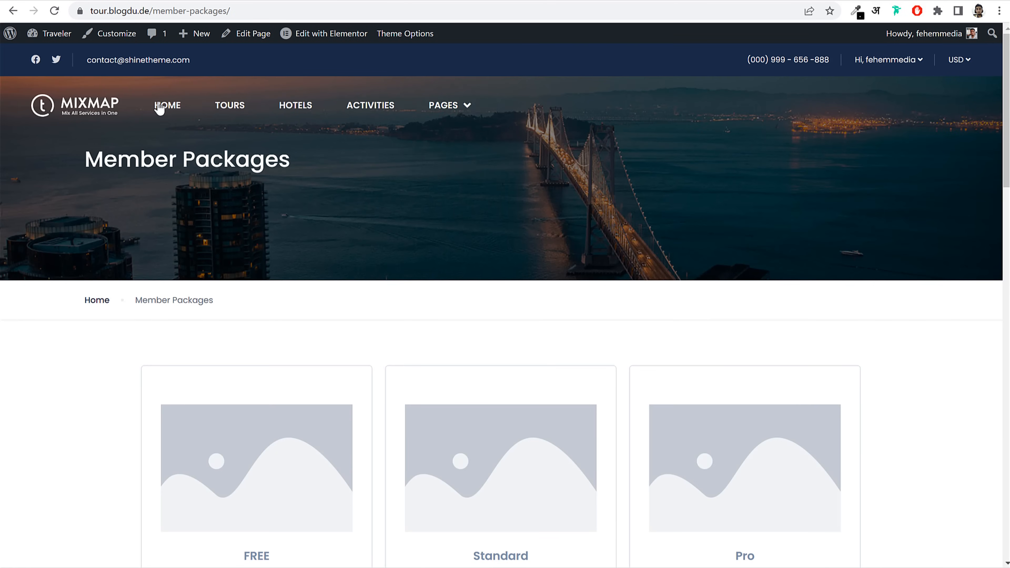
pyautogui.click(159, 107)
pyautogui.scroll(-15, 221, 239)
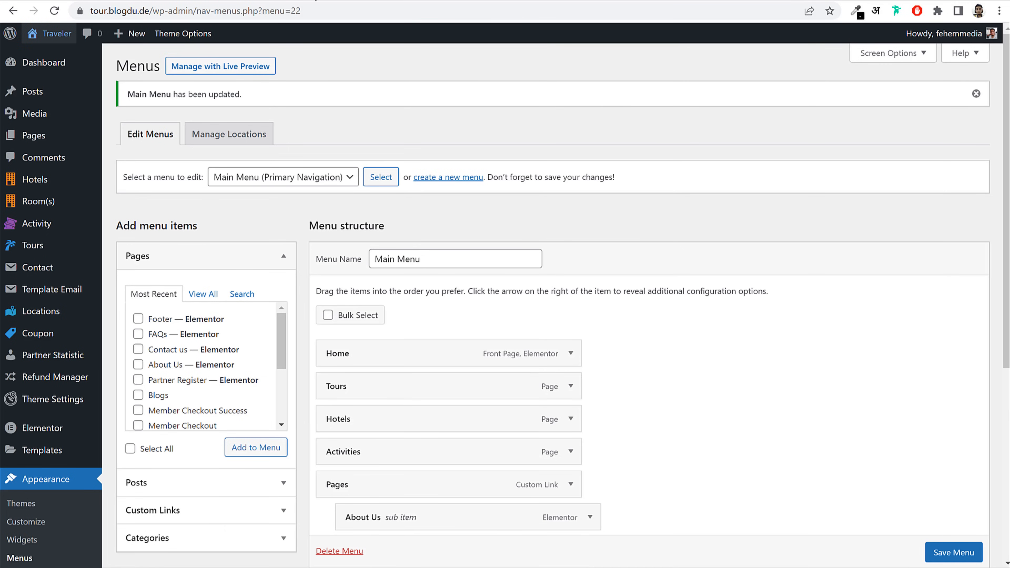
pyautogui.click(161, 11)
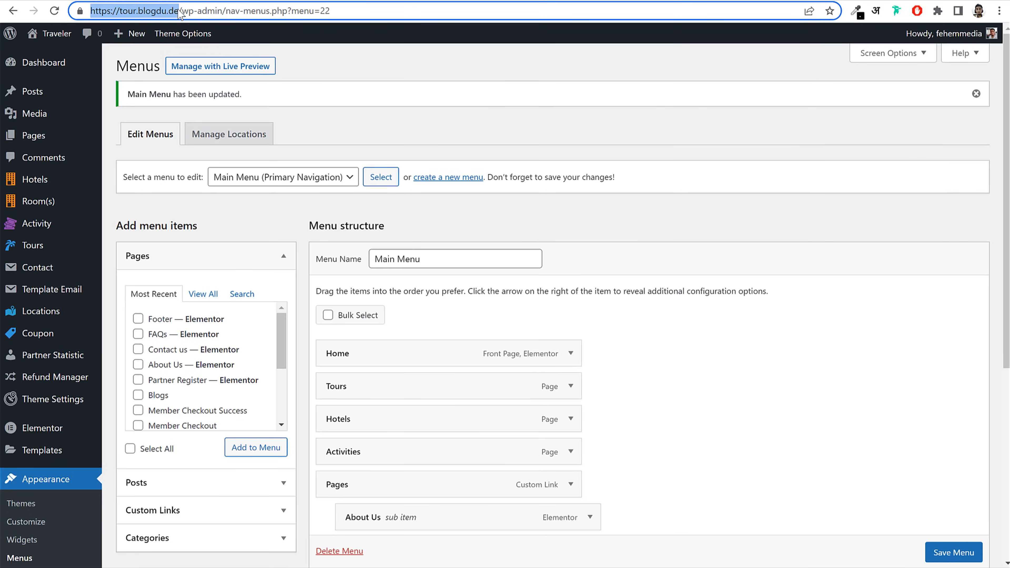
# - Open the Traveler site at tour.blogdu.de in a new incognito window
pyautogui.click(1000, 11)
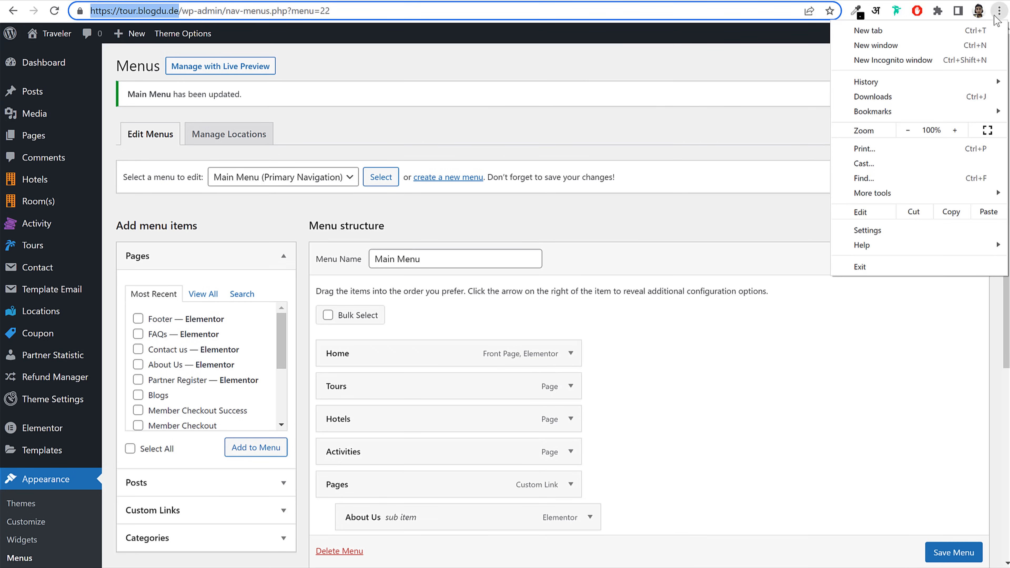
pyautogui.click(946, 61)
pyautogui.write('tour.blogdu.de')
pyautogui.press('Return')
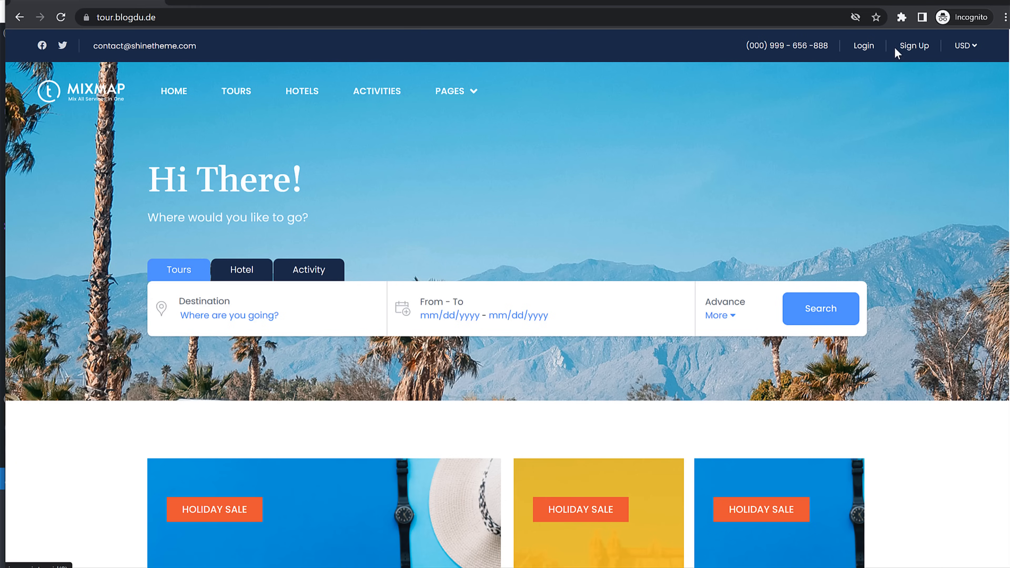
# - Try the sign-up form's partner option, then go to the Partner Register page
pyautogui.click(922, 50)
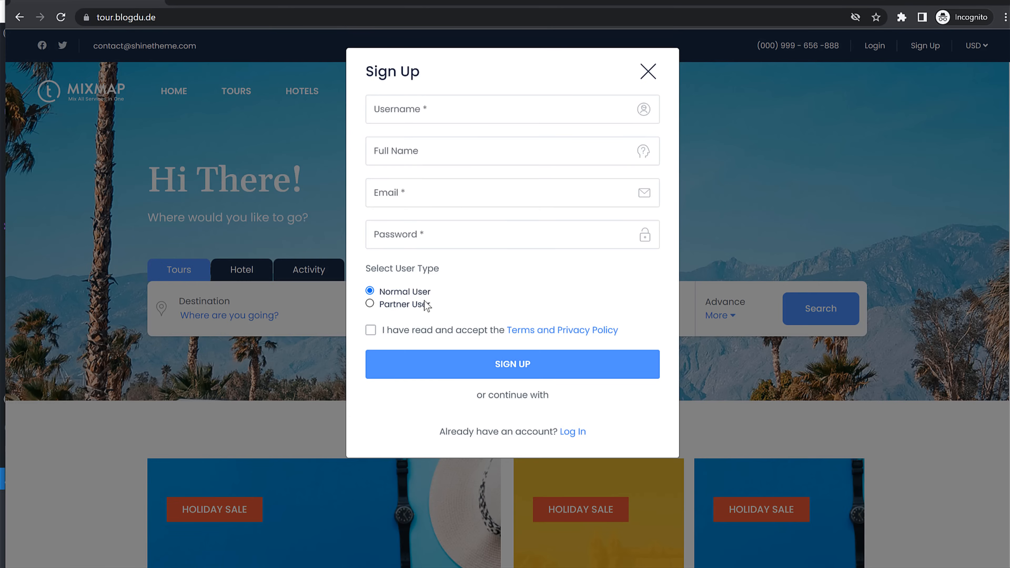
pyautogui.click(419, 306)
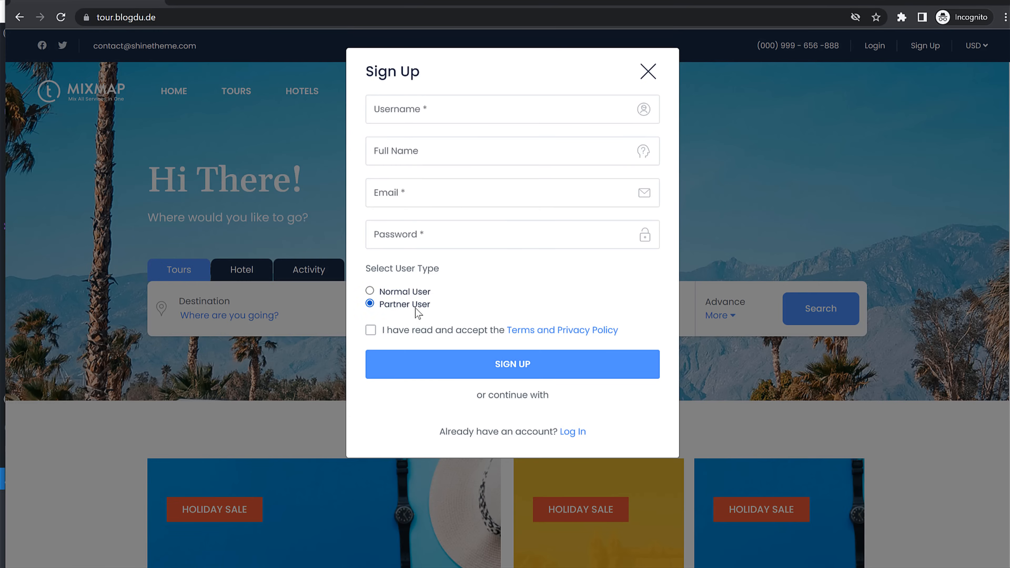
pyautogui.click(644, 75)
pyautogui.moveTo(449, 91)
pyautogui.click(480, 277)
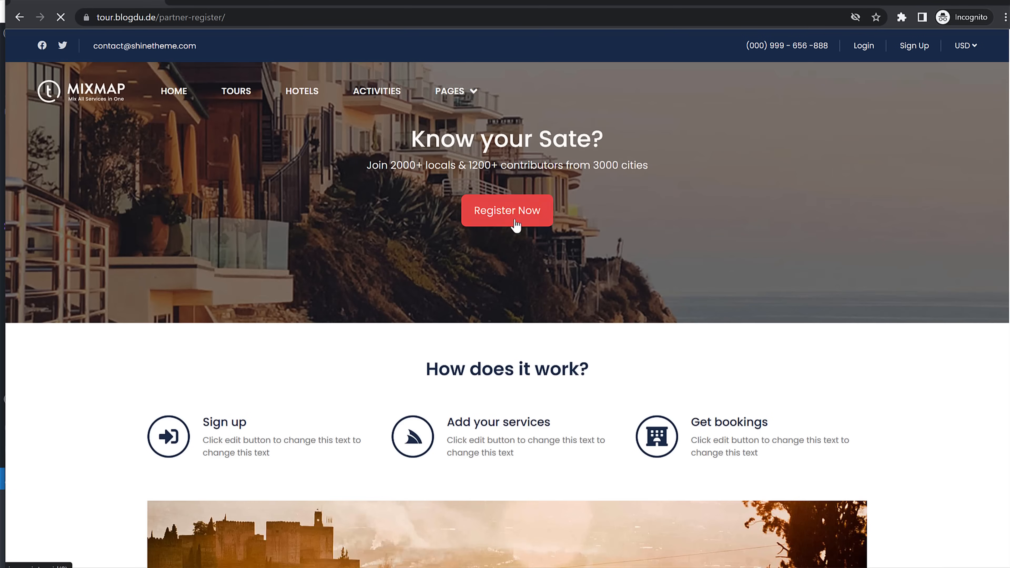
# - Fill the partner Sign Up form with a username, full name, e-mail address and password
pyautogui.click(515, 226)
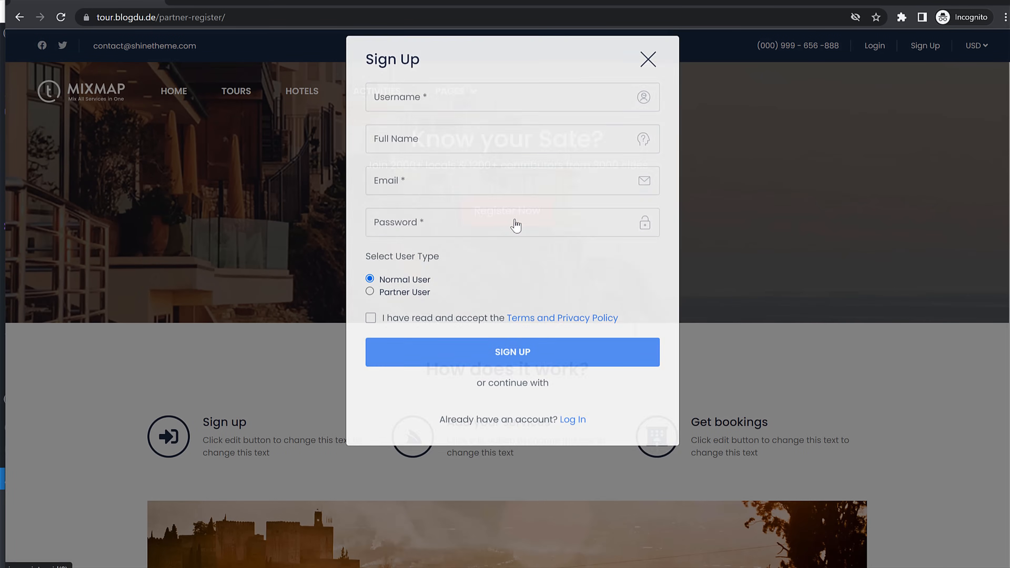
pyautogui.click(414, 304)
pyautogui.click(442, 100)
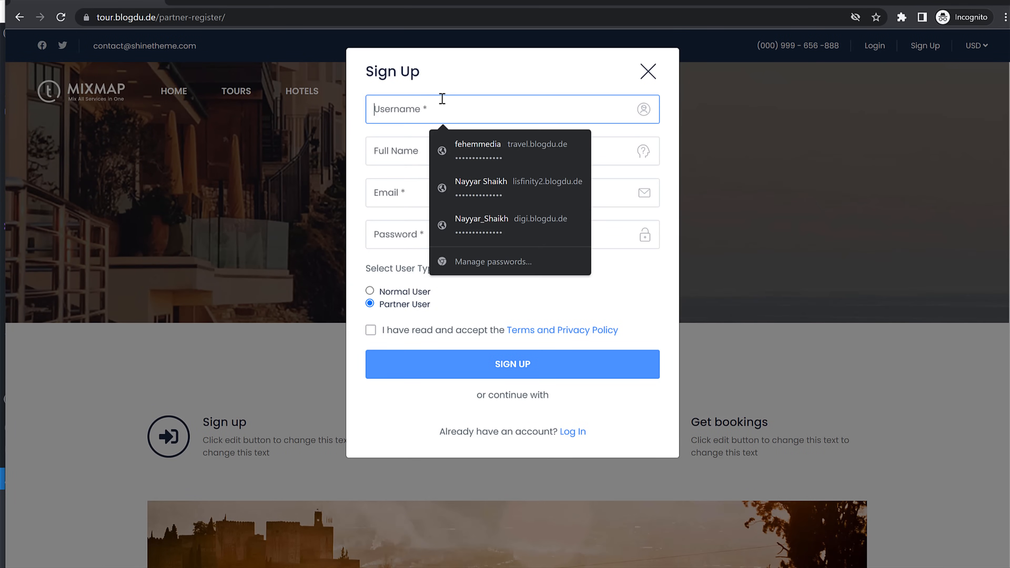
pyautogui.write('nnnnn')
pyautogui.press('BackSpace')
pyautogui.press('BackSpace')
pyautogui.press('BackSpace')
pyautogui.press('BackSpace')
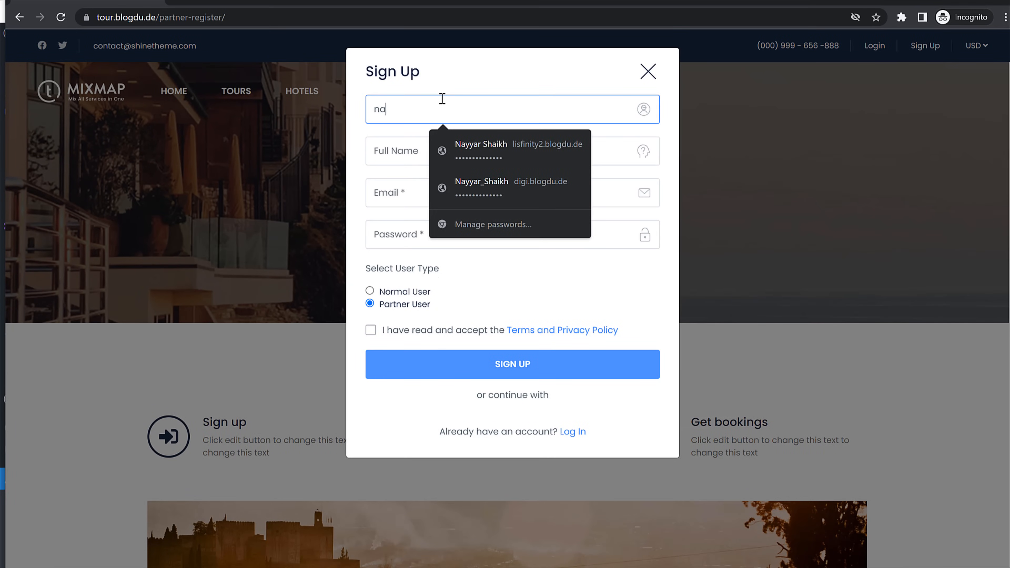
pyautogui.write('ayyars777')
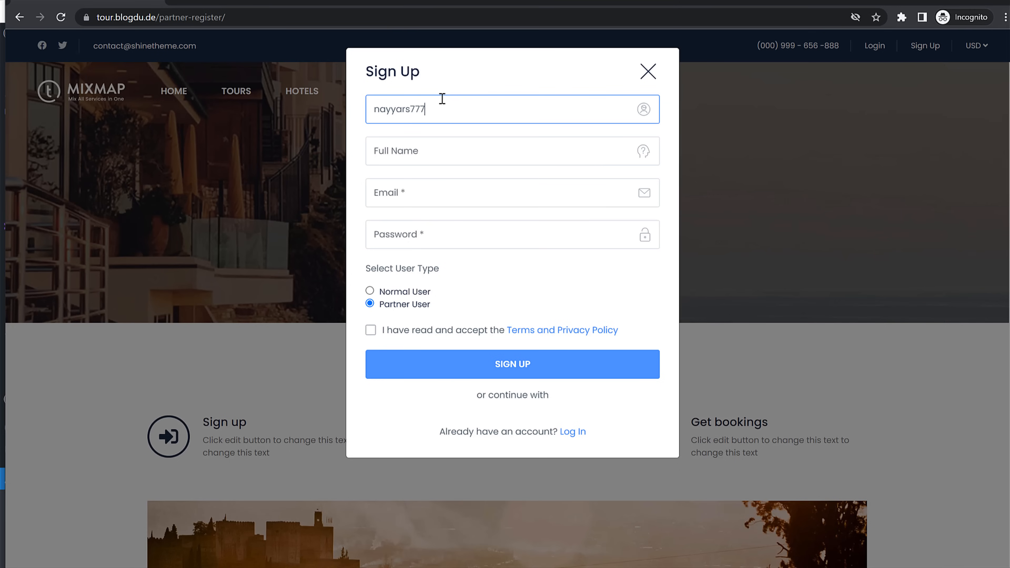
pyautogui.press('Tab')
pyautogui.write('J')
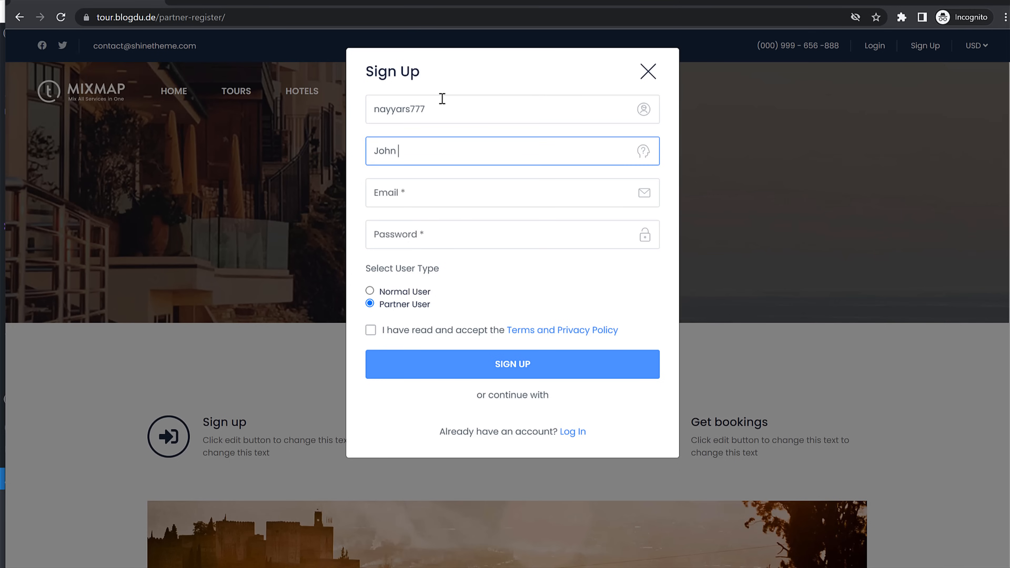
pyautogui.press('Tab')
pyautogui.write('n')
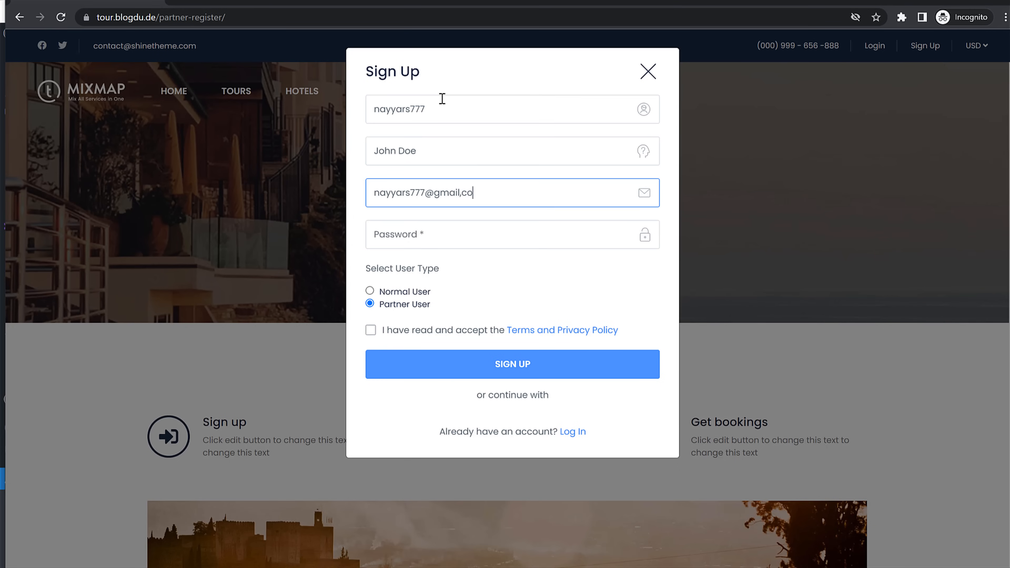
pyautogui.press('Tab')
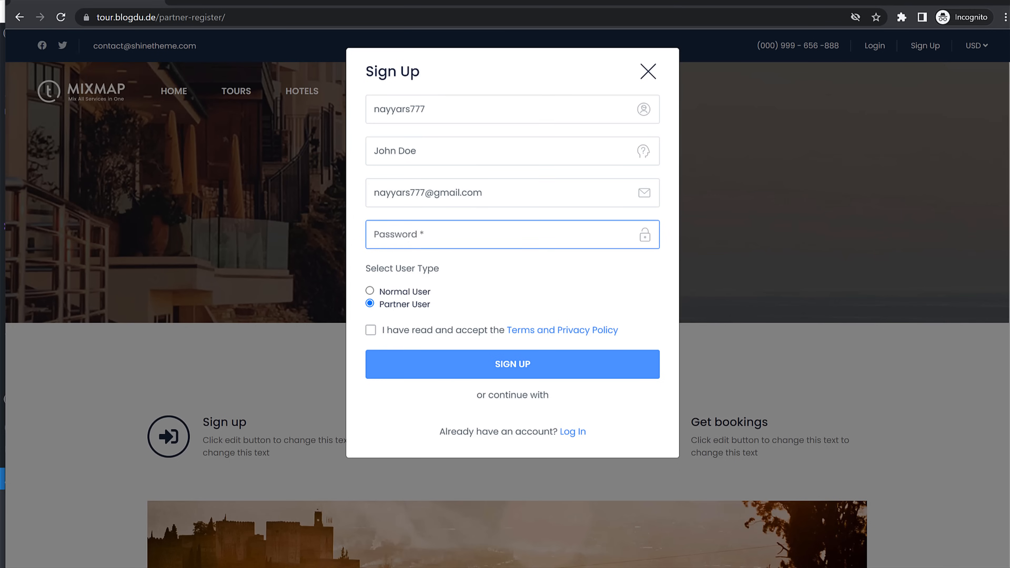
pyautogui.write('•••')
# - Accept the terms, submit the partner registration and copy the new username
pyautogui.click(370, 330)
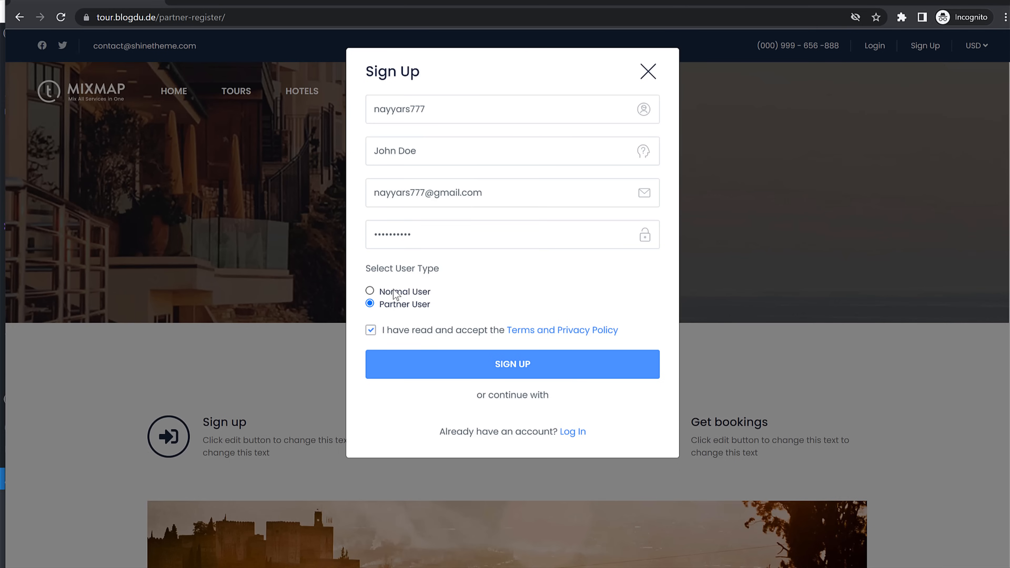
pyautogui.click(472, 371)
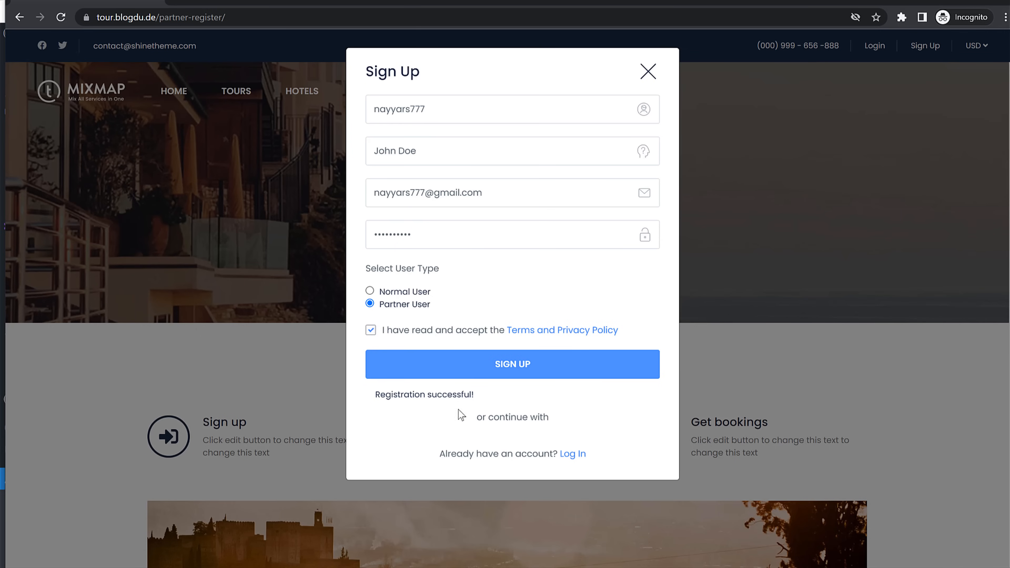
pyautogui.moveTo(377, 395); pyautogui.dragTo(494, 399)
pyautogui.click(591, 295)
pyautogui.doubleClick(481, 109)
pyautogui.hotkey('ctrl', 'c')
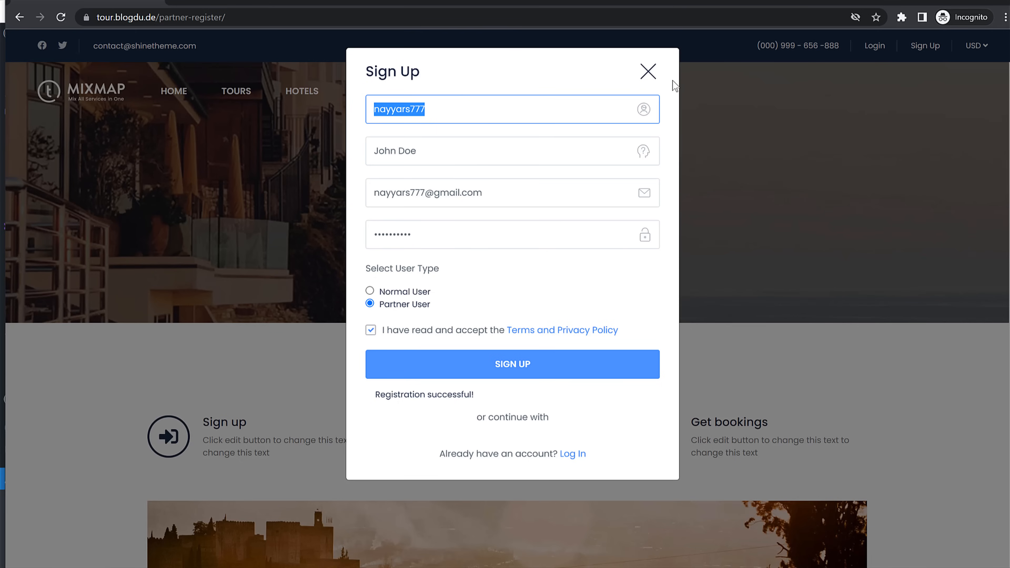
pyautogui.click(648, 72)
# - Log in with the new partner account's username and password
pyautogui.click(873, 46)
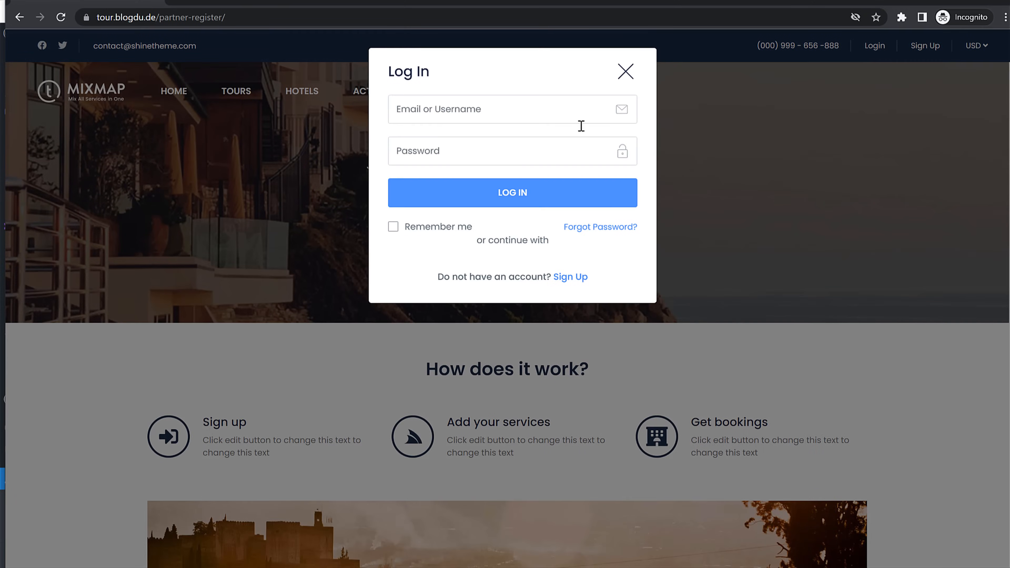
pyautogui.click(495, 116)
pyautogui.hotkey('ctrl', 'v')
pyautogui.click(440, 152)
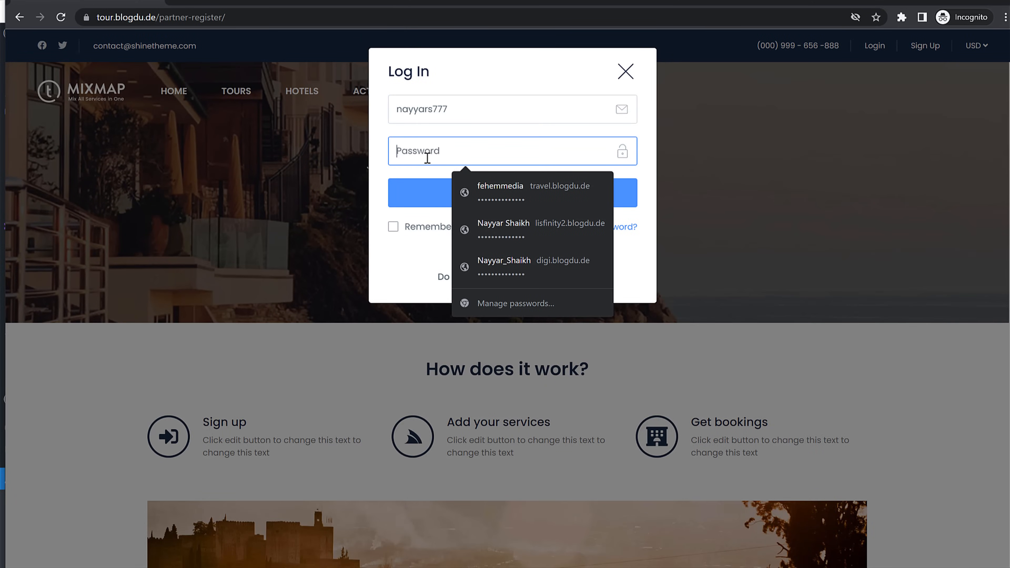
pyautogui.write('•••')
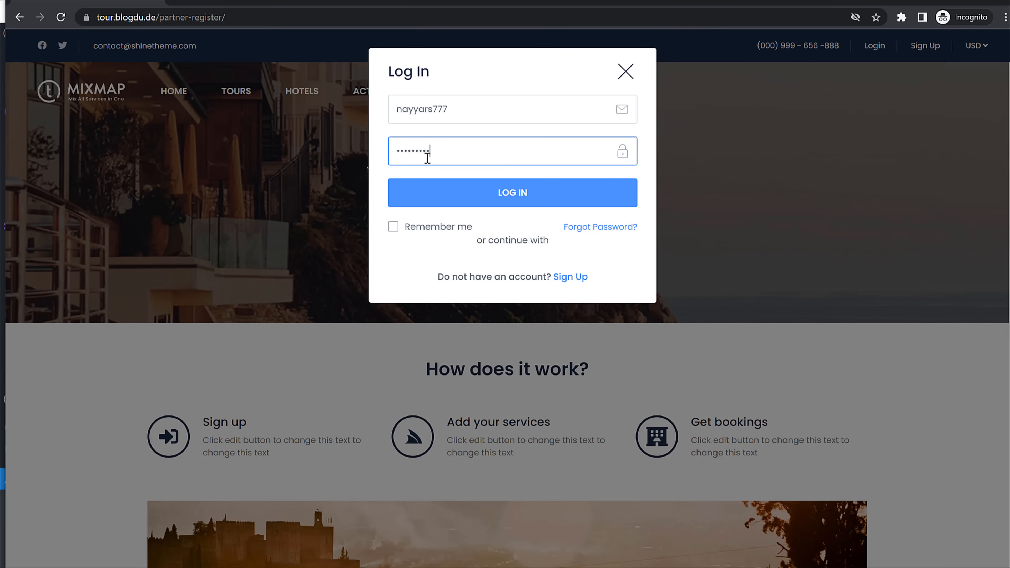
pyautogui.click(476, 204)
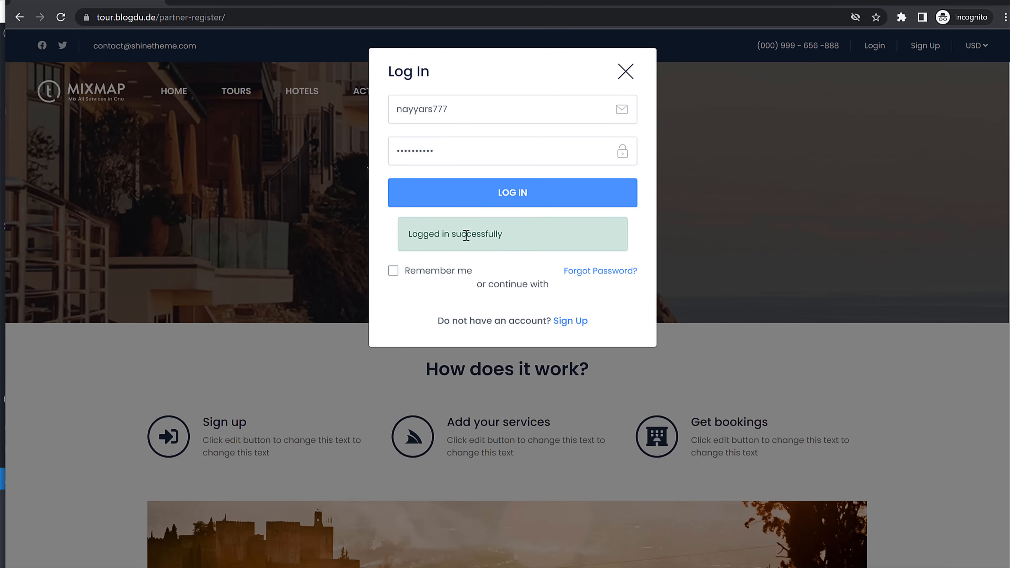
pyautogui.moveTo(412, 232); pyautogui.dragTo(520, 235)
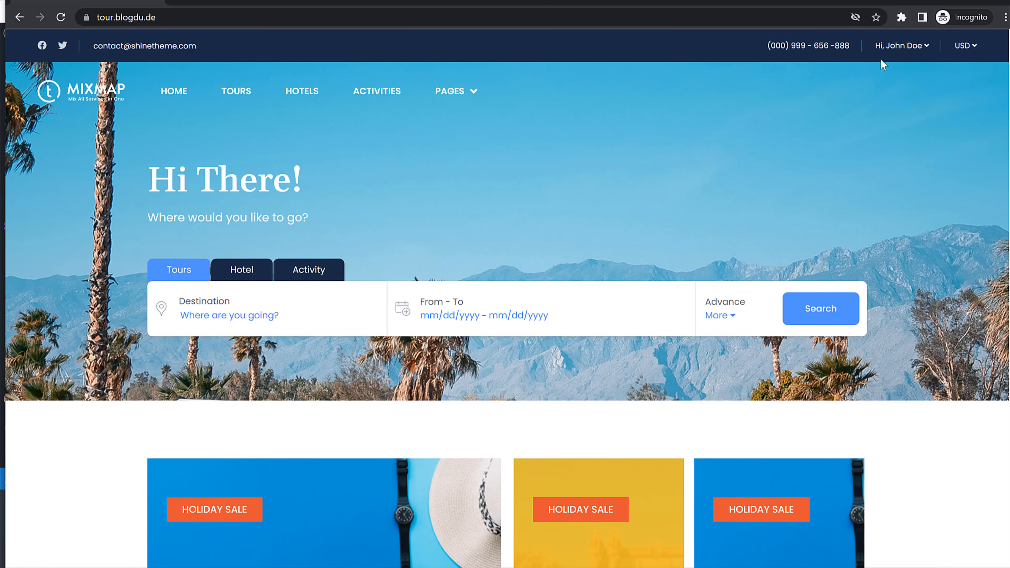
# - From the account Dashboard, follow the membership Package Register link to Member Packages
pyautogui.click(899, 72)
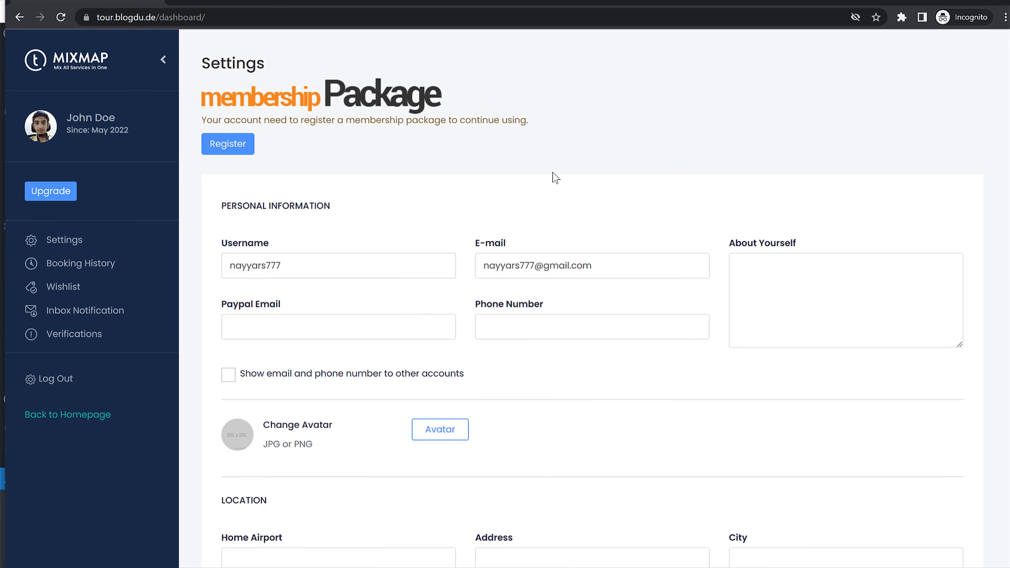
pyautogui.scroll(-15, 570, 278)
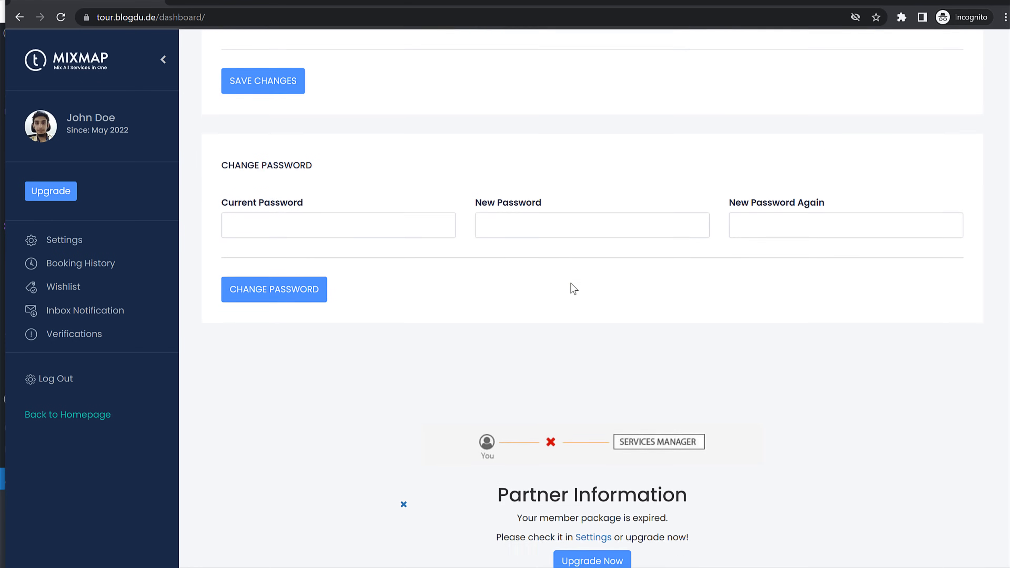
pyautogui.scroll(15, 570, 284)
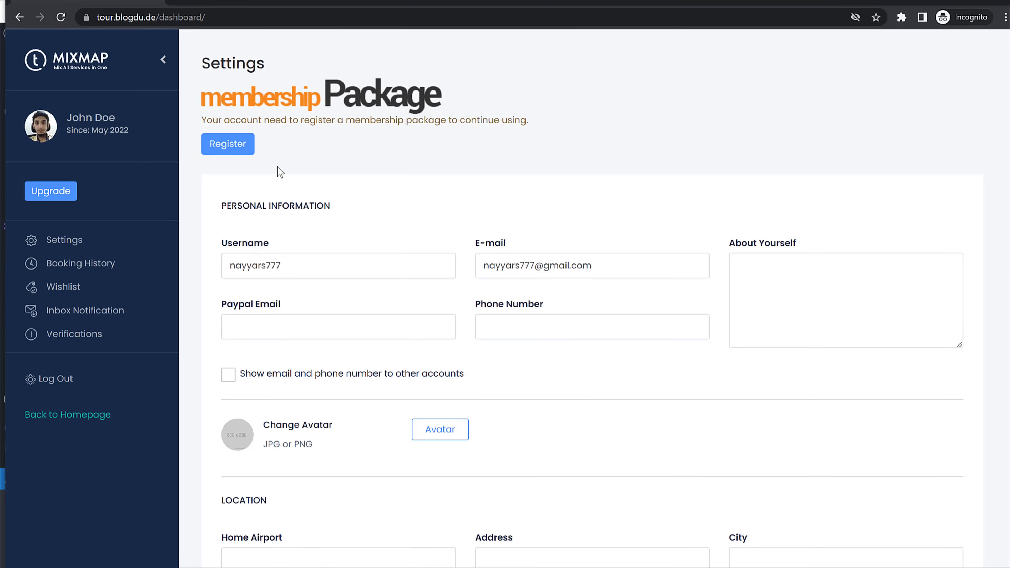
pyautogui.click(232, 151)
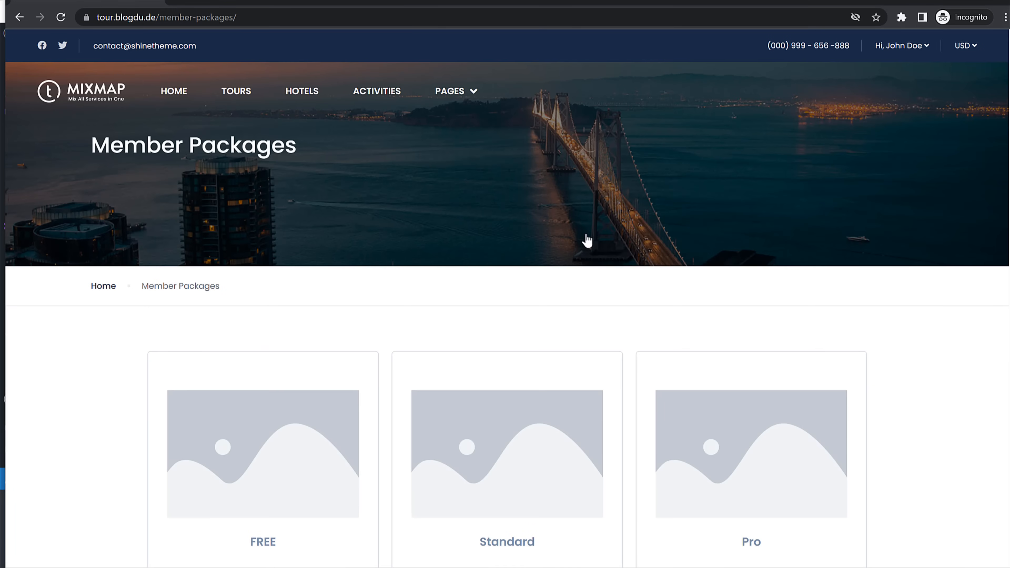
# - Compare the membership plans and start checkout with the FREE package
pyautogui.scroll(-10, 586, 239)
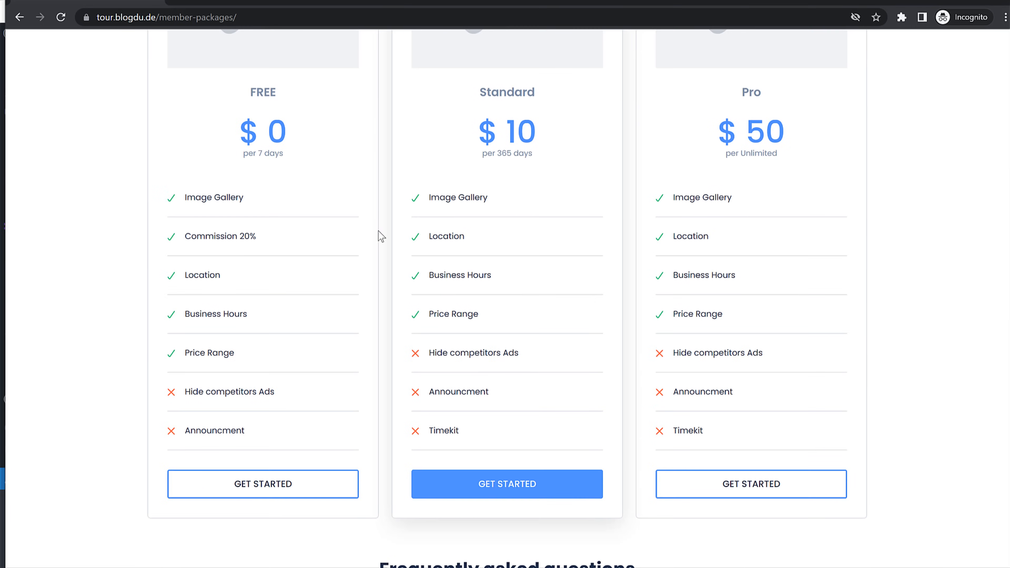
pyautogui.scroll(-5, 905, 321)
pyautogui.scroll(8, 882, 350)
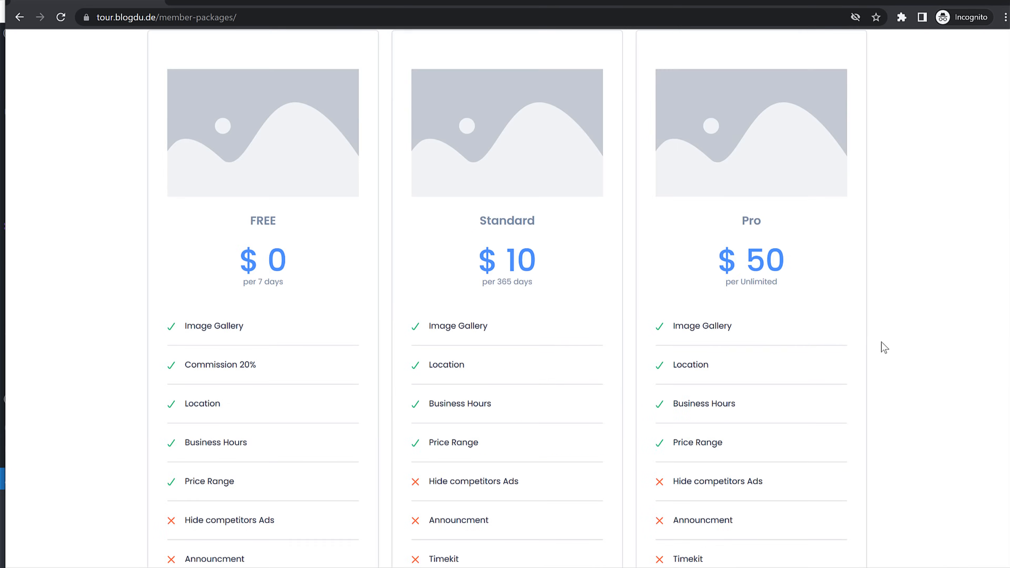
pyautogui.scroll(-3, 882, 345)
pyautogui.scroll(-1, 883, 334)
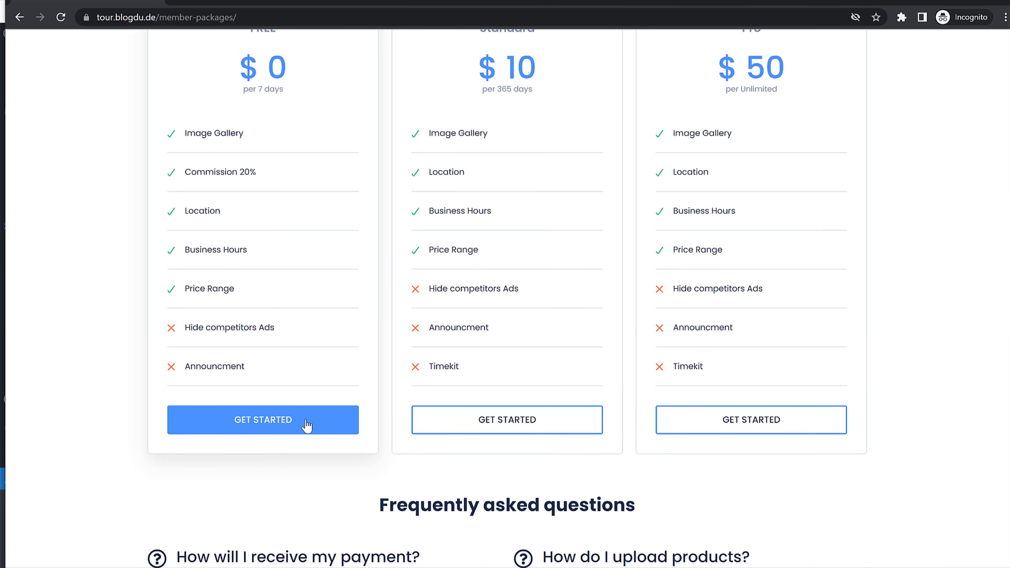
pyautogui.scroll(4, 308, 424)
pyautogui.scroll(-4, 305, 372)
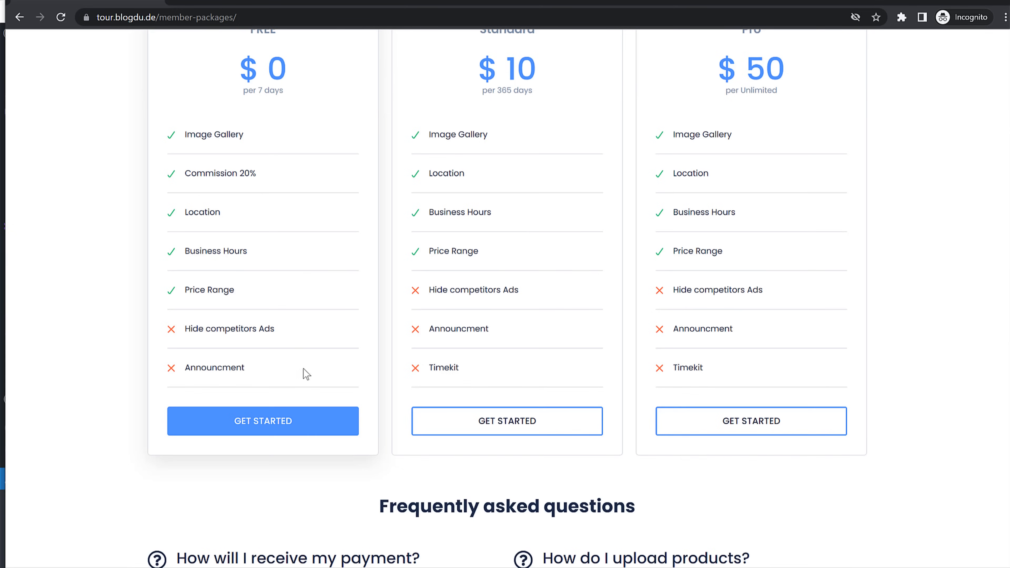
pyautogui.click(305, 429)
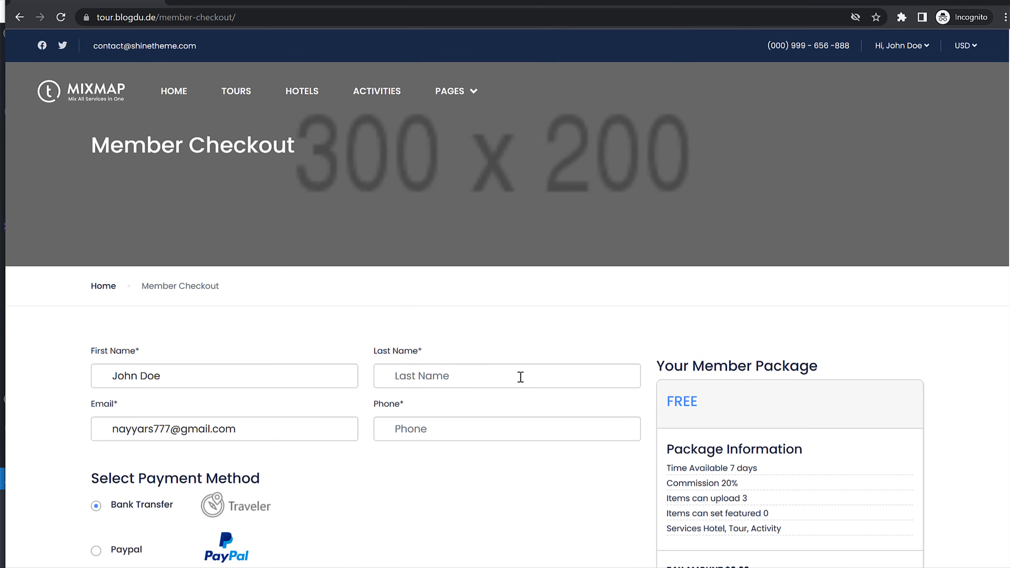
# - Move the surname from First Name into Last Name and enter a phone number
pyautogui.doubleClick(257, 385)
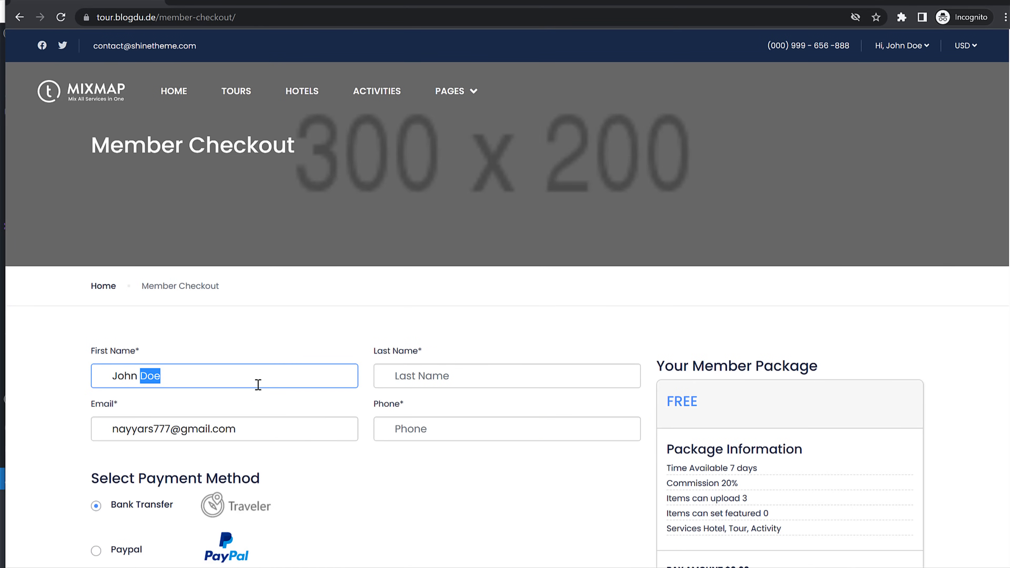
pyautogui.hotkey('ctrl', 'x')
pyautogui.click(424, 377)
pyautogui.hotkey('ctrl', 'v')
pyautogui.click(453, 440)
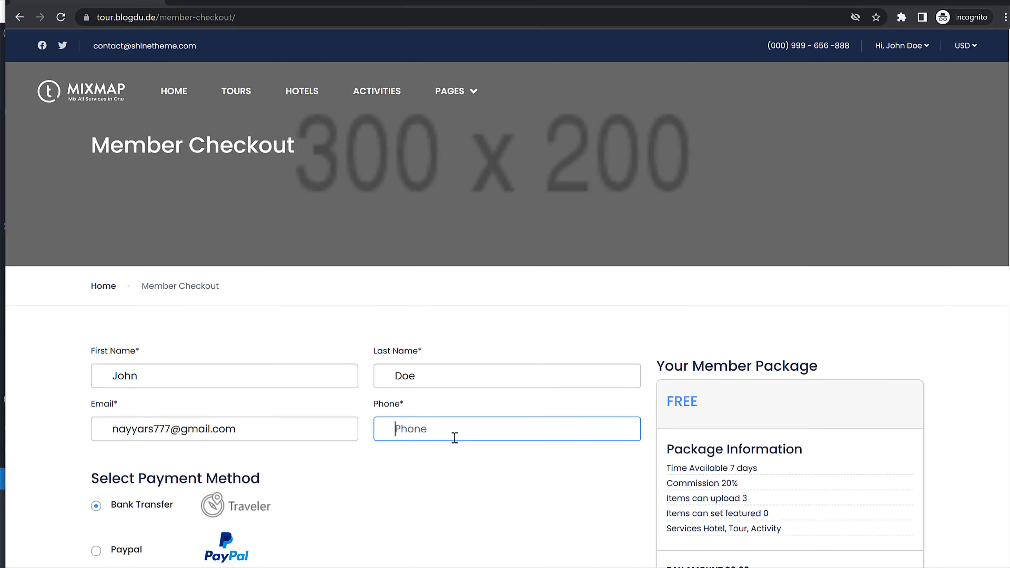
# - Accept the terms, keep Bank Transfer after trying Stripe and PayPal, and submit
pyautogui.scroll(-8, 455, 436)
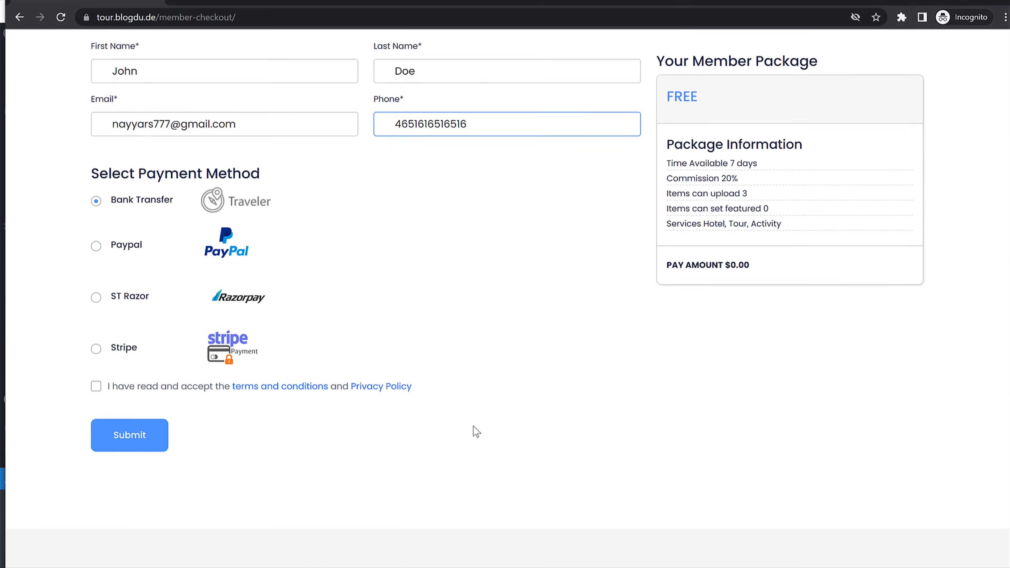
pyautogui.click(97, 370)
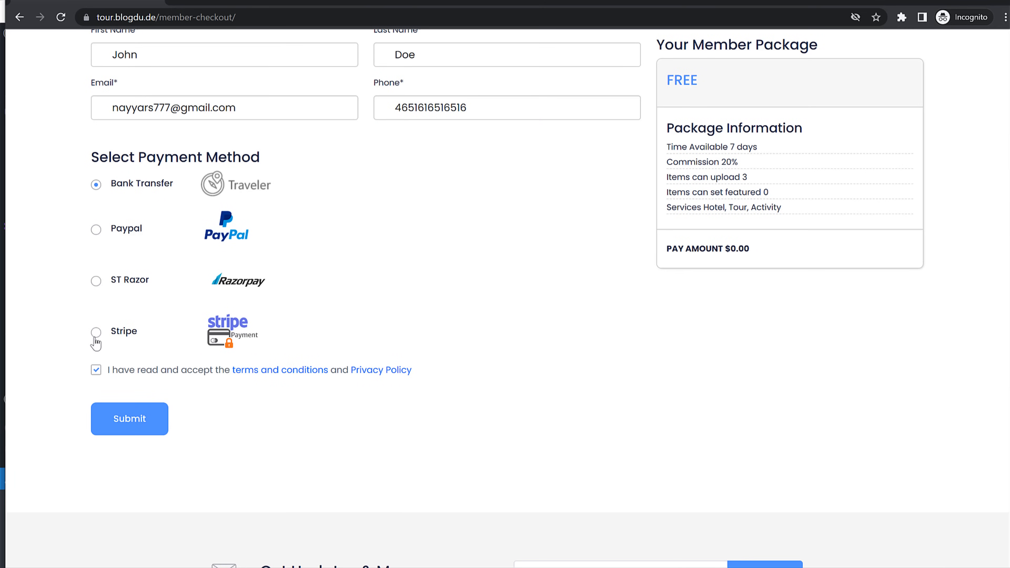
pyautogui.click(96, 333)
pyautogui.click(97, 229)
pyautogui.click(97, 184)
pyautogui.scroll(7, 622, 408)
pyautogui.scroll(-6, 623, 408)
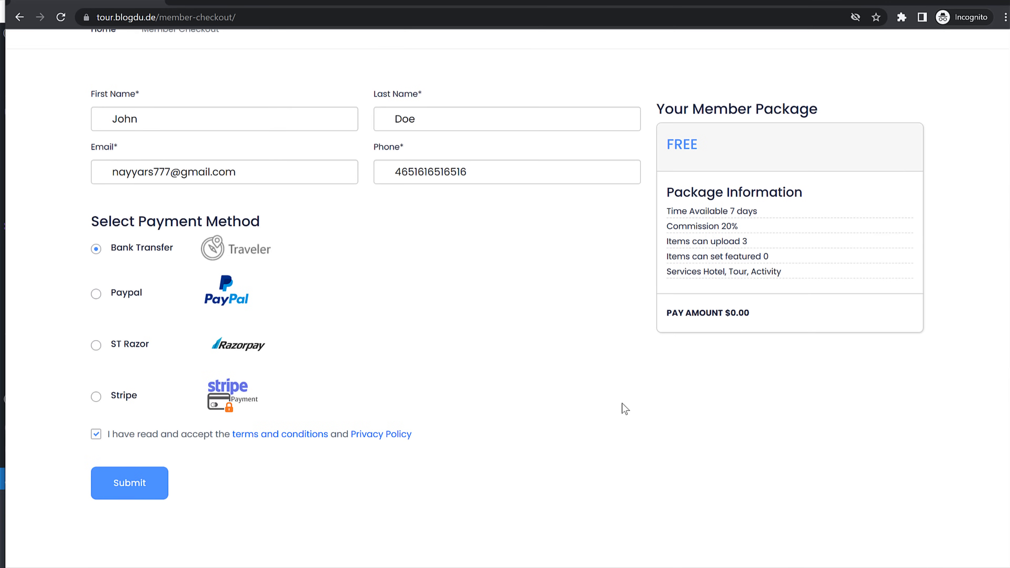
pyautogui.click(118, 494)
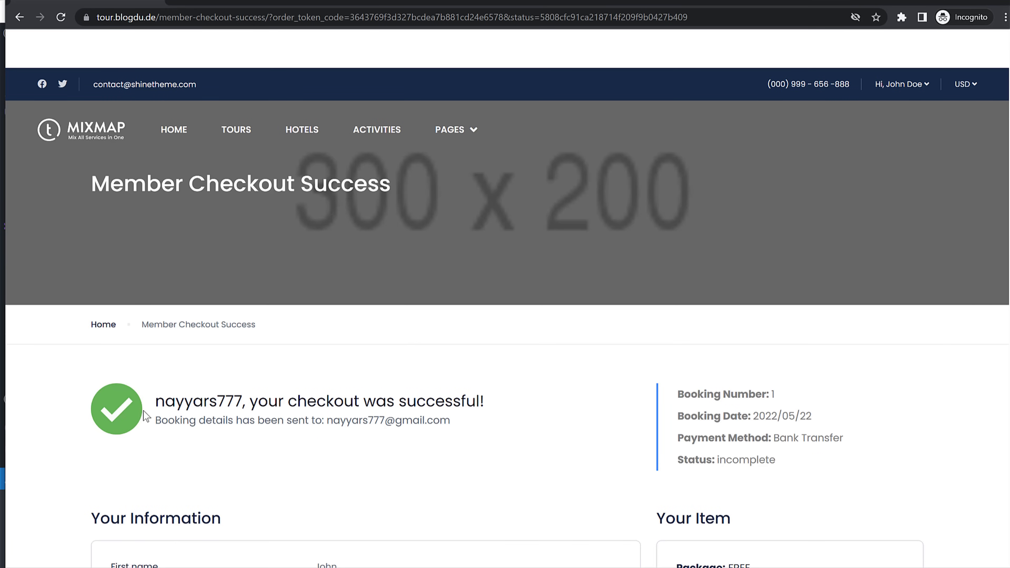
# - Review the checkout success details, including the 20% commission, then open Dashboard from the account menu
pyautogui.moveTo(168, 17); pyautogui.dragTo(294, 17)
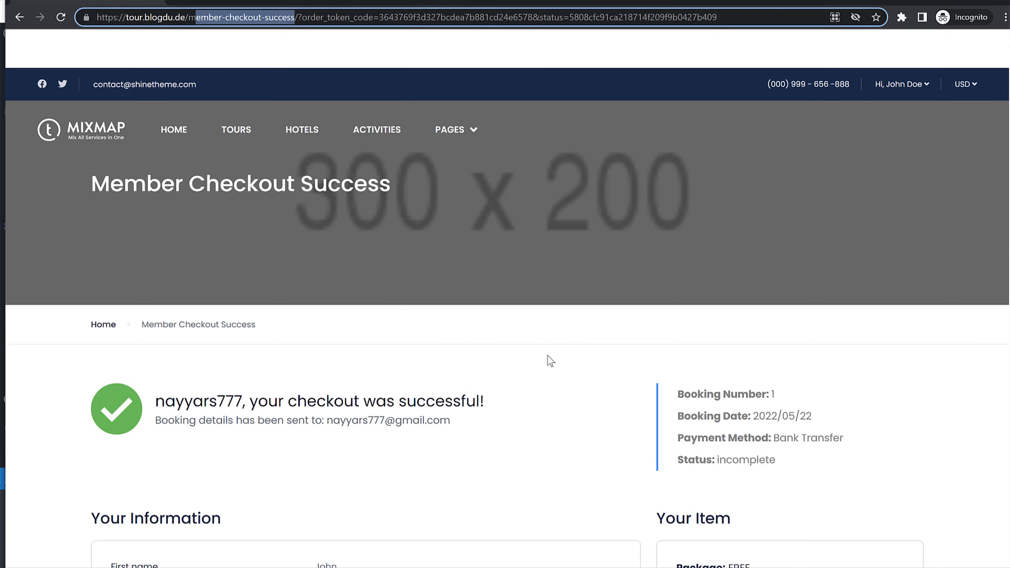
pyautogui.click(455, 181)
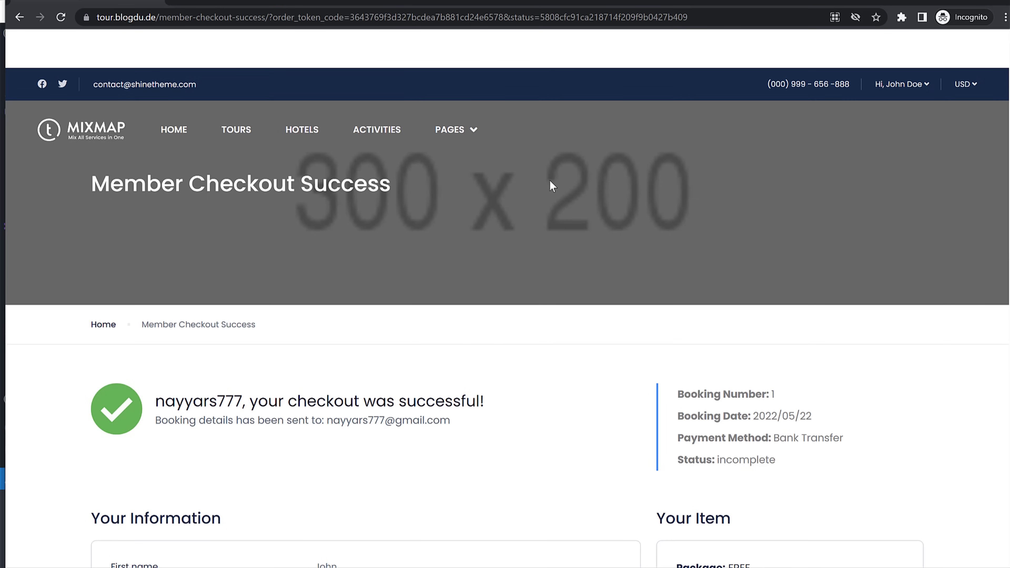
pyautogui.scroll(-8, 624, 244)
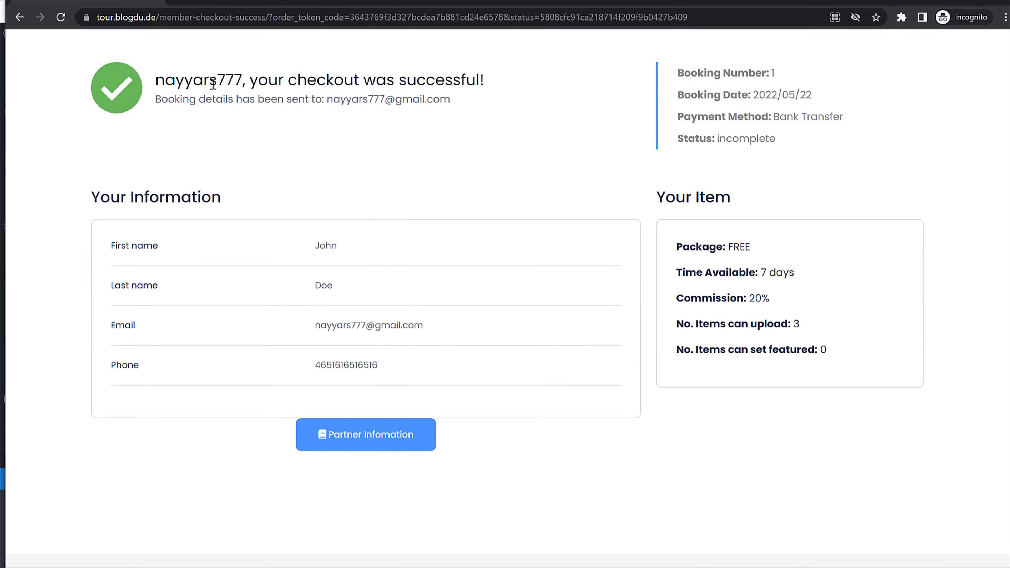
pyautogui.moveTo(257, 79); pyautogui.dragTo(453, 80)
pyautogui.click(438, 132)
pyautogui.tripleClick(716, 298)
pyautogui.click(721, 273)
pyautogui.moveTo(677, 247); pyautogui.dragTo(830, 353)
pyautogui.click(832, 352)
pyautogui.scroll(6, 772, 279)
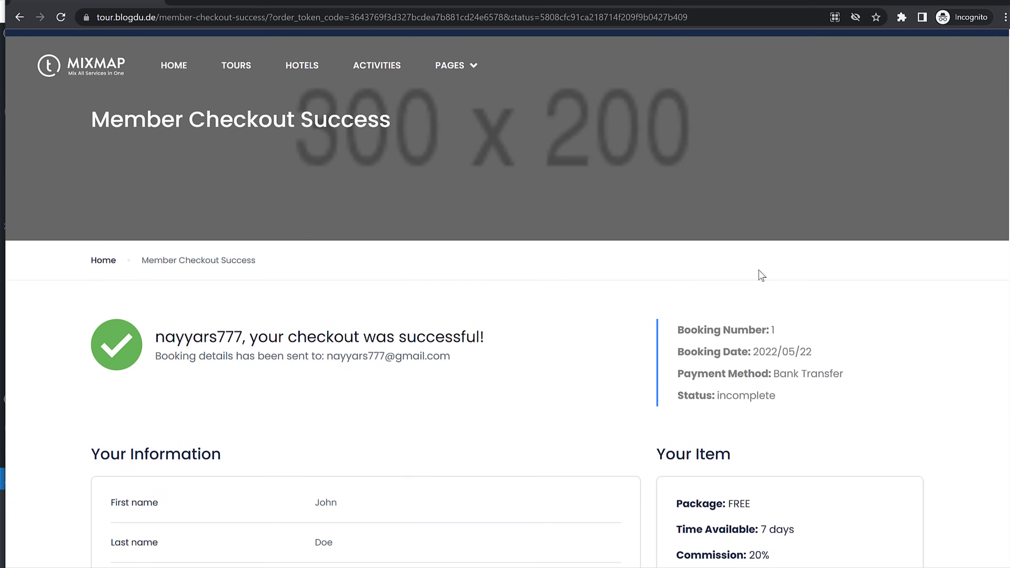
pyautogui.scroll(2, 758, 270)
pyautogui.moveTo(905, 92)
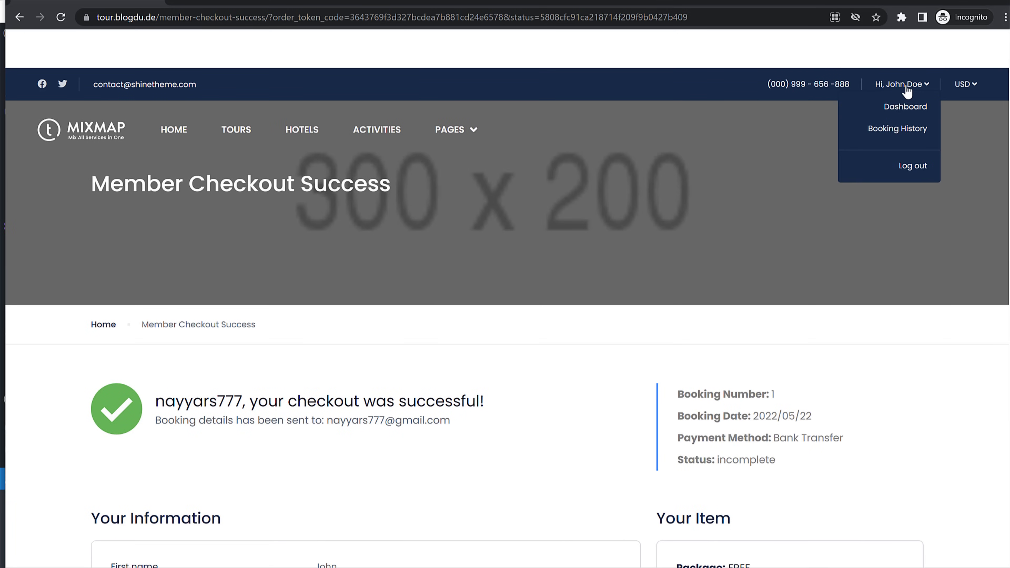
pyautogui.click(898, 113)
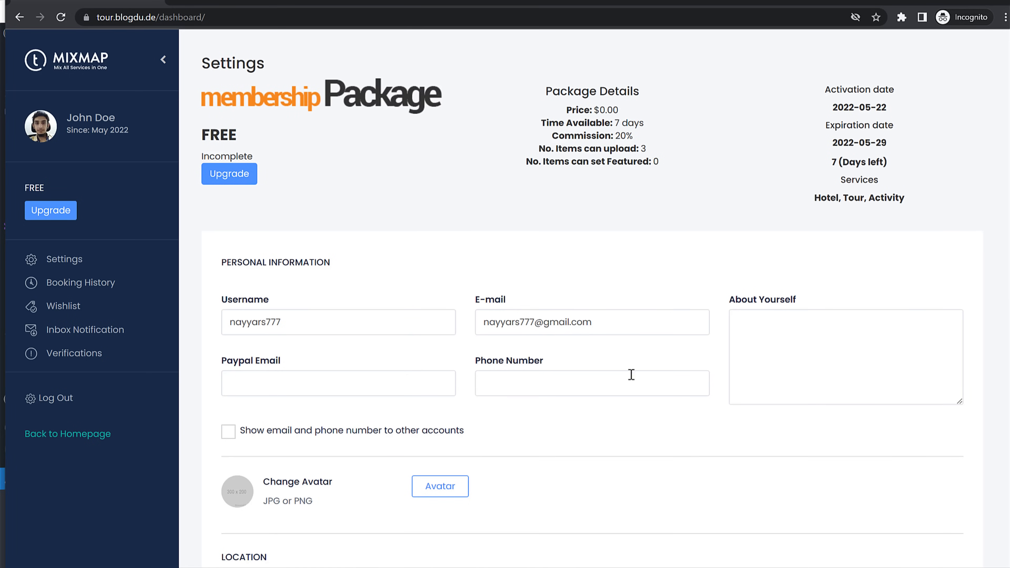
# - Review the partner dashboard's Package Details showing the FREE package as Incomplete
pyautogui.moveTo(574, 84); pyautogui.dragTo(669, 156)
pyautogui.click(669, 155)
pyautogui.moveTo(202, 137)
pyautogui.mouseDown()
pyautogui.moveTo(242, 138)
pyautogui.moveTo(204, 157)
pyautogui.mouseUp()
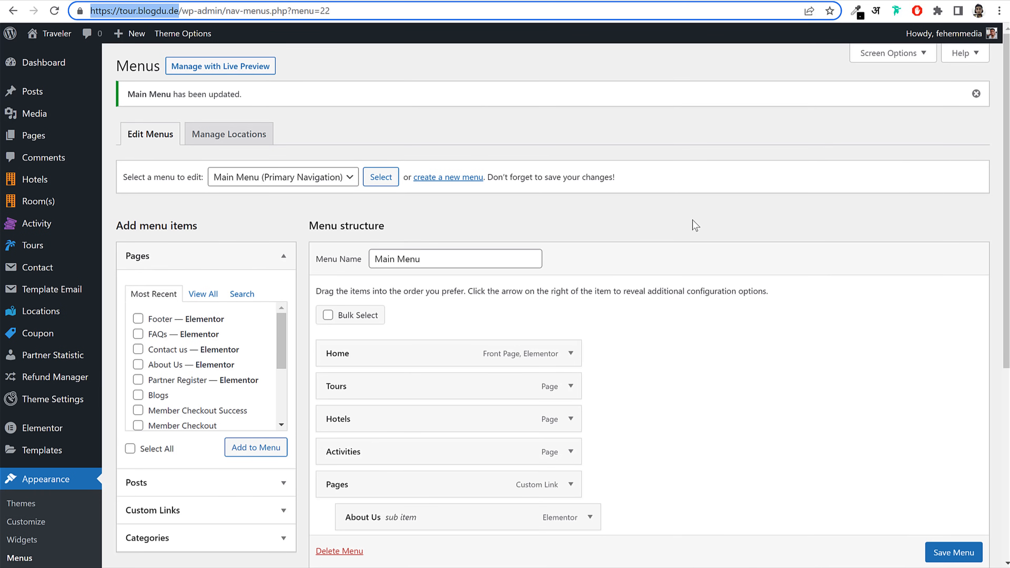
# - Open Partner Statistic > List Partner and inspect the new partner's verification details
pyautogui.click(53, 355)
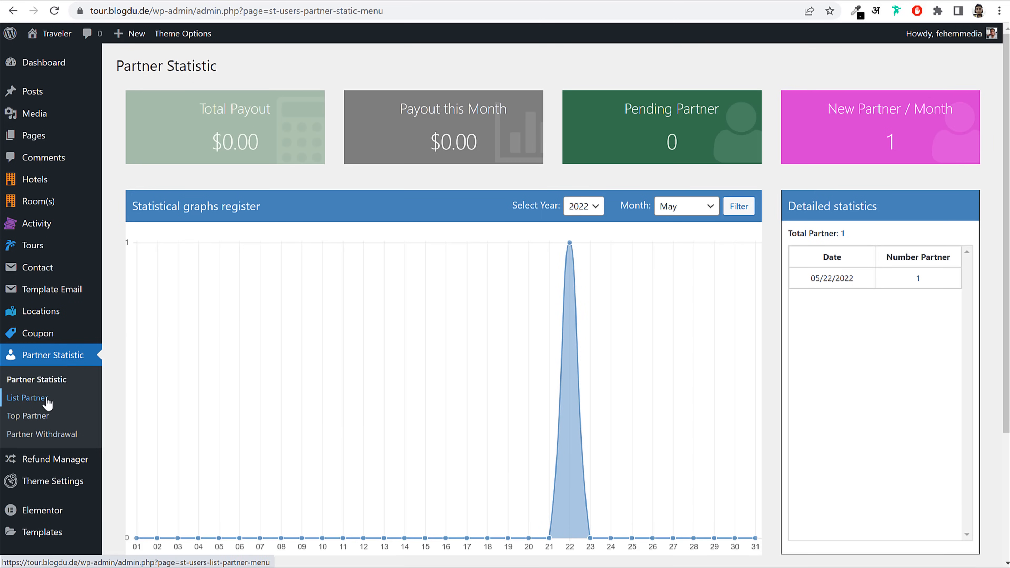
pyautogui.click(46, 399)
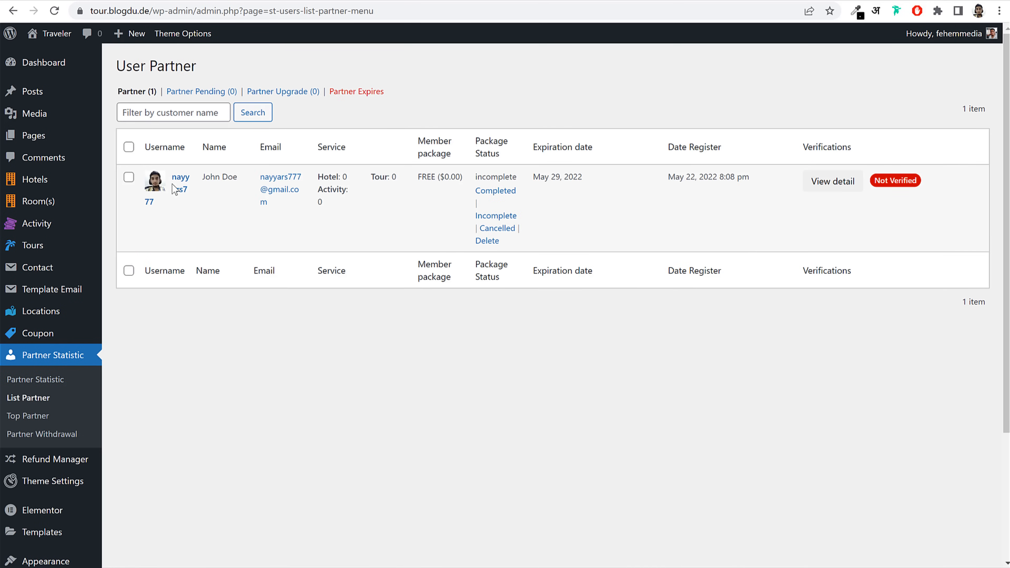
pyautogui.moveTo(193, 174); pyautogui.dragTo(198, 197)
pyautogui.click(198, 197)
pyautogui.click(829, 184)
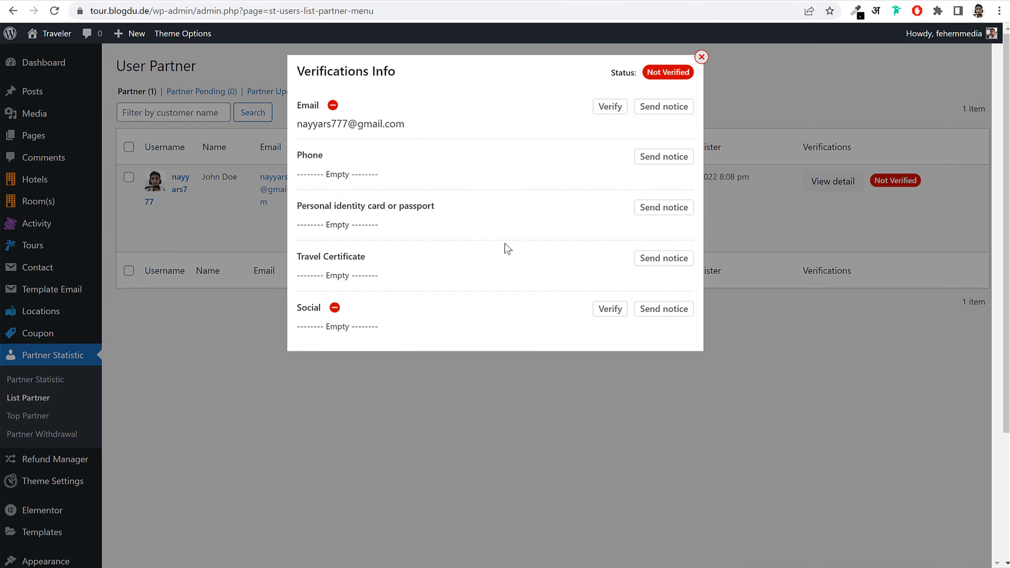
pyautogui.scroll(-5, 505, 243)
pyautogui.scroll(5, 510, 244)
pyautogui.click(701, 57)
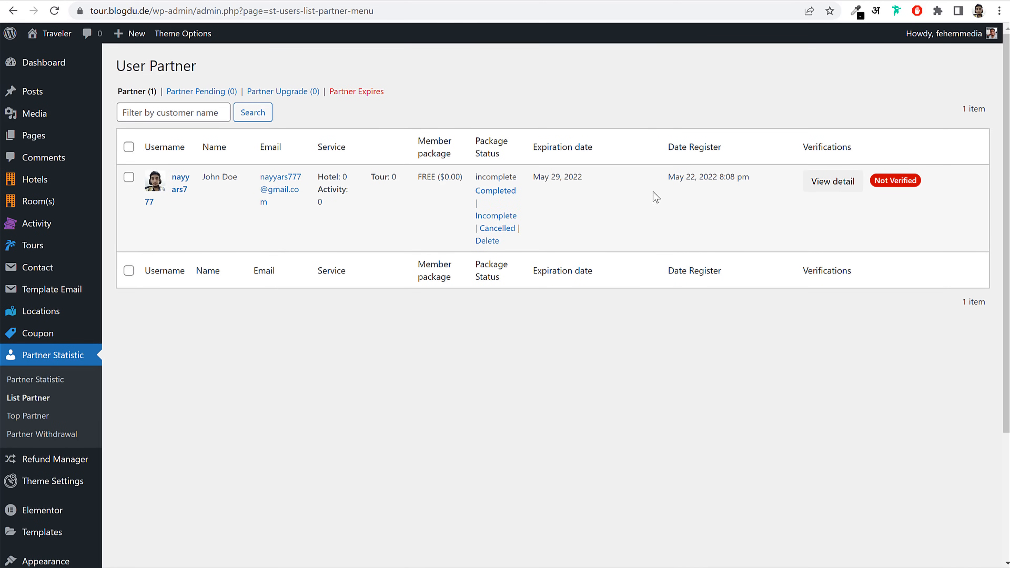
# - Set the partner's package status to Completed and return to the partner dashboard window
pyautogui.moveTo(525, 190); pyautogui.dragTo(477, 191)
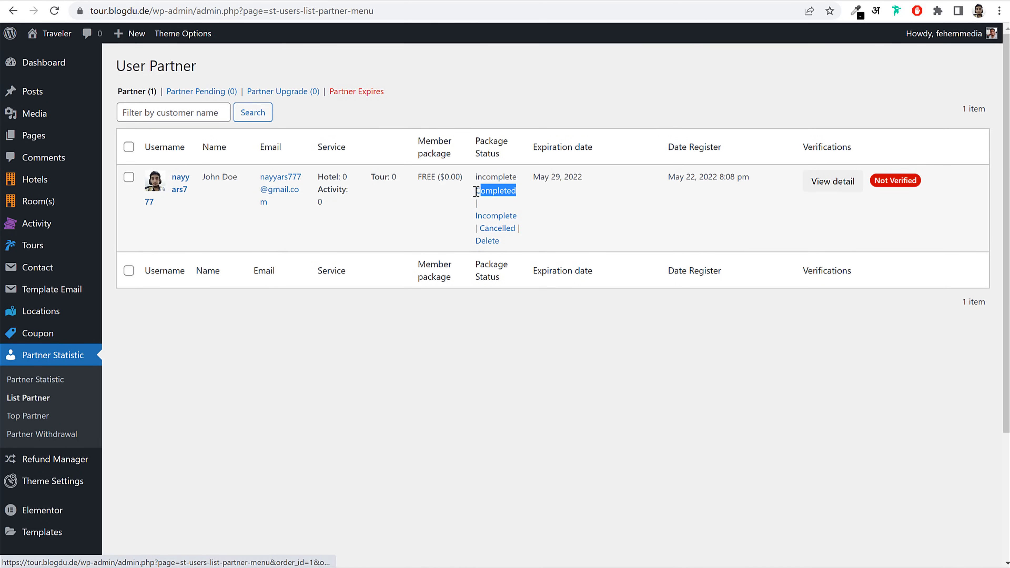
pyautogui.click(494, 191)
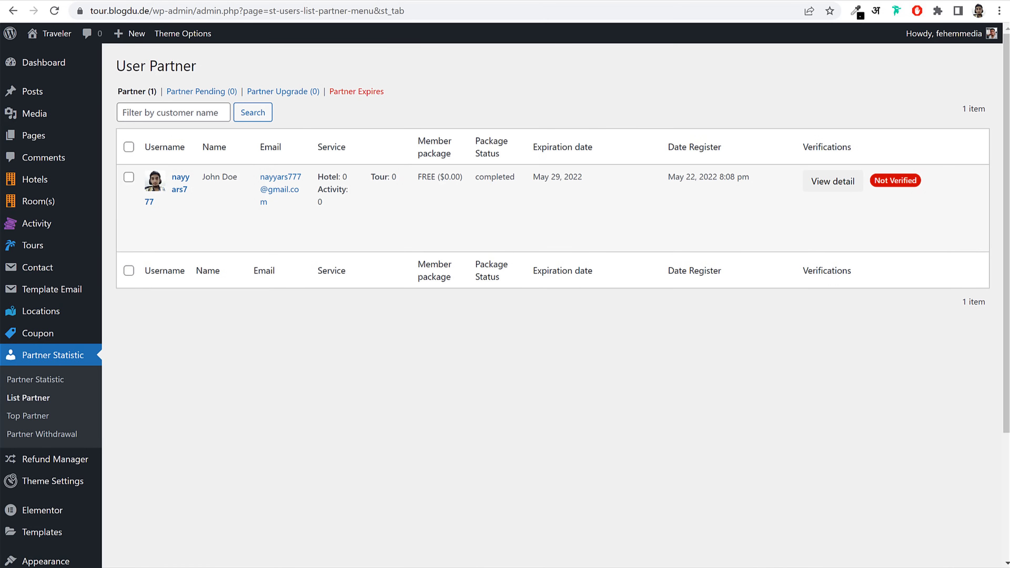
pyautogui.moveTo(198, 567)
pyautogui.click(265, 561)
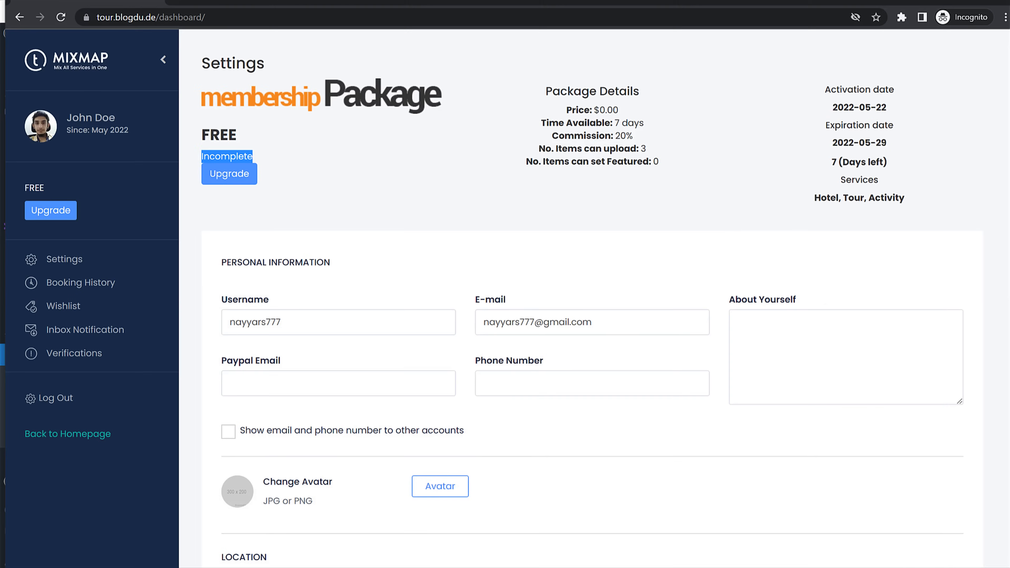
# - Reload the partner dashboard and start adding a new hotel from the hotel list
pyautogui.click(60, 17)
pyautogui.scroll(-6, 534, 301)
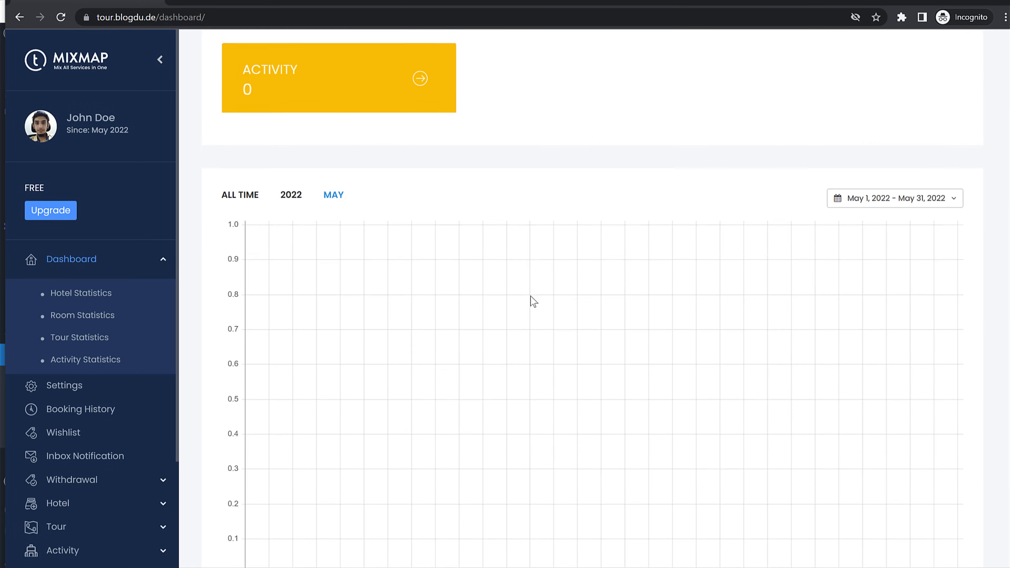
pyautogui.scroll(-4, 533, 301)
pyautogui.scroll(-3, 97, 294)
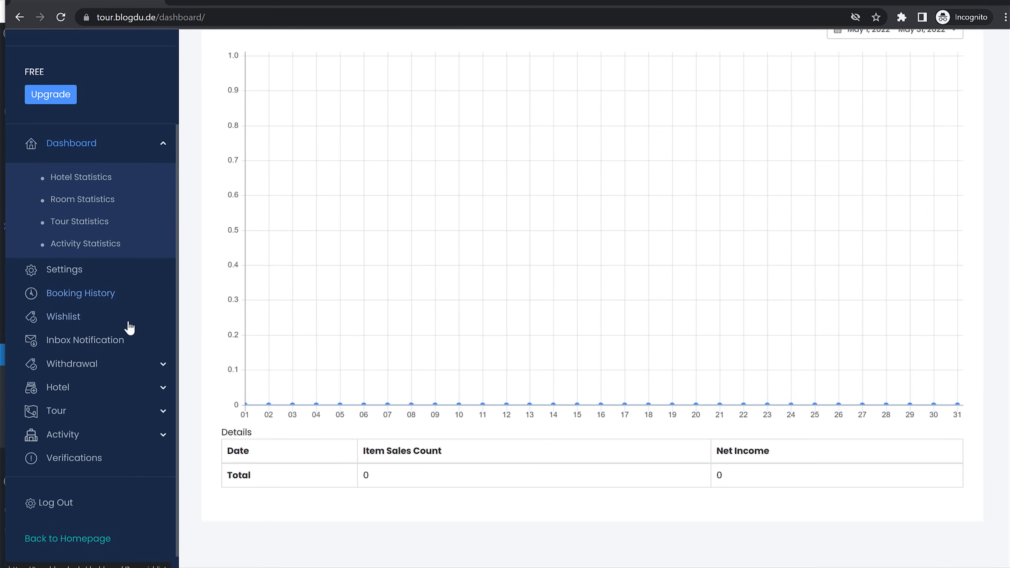
pyautogui.click(141, 385)
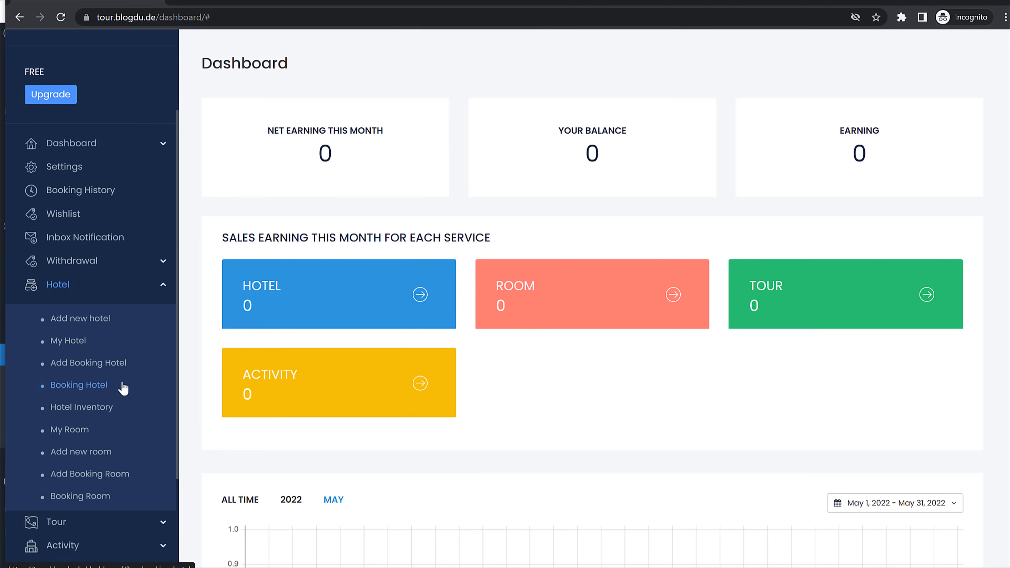
pyautogui.click(79, 342)
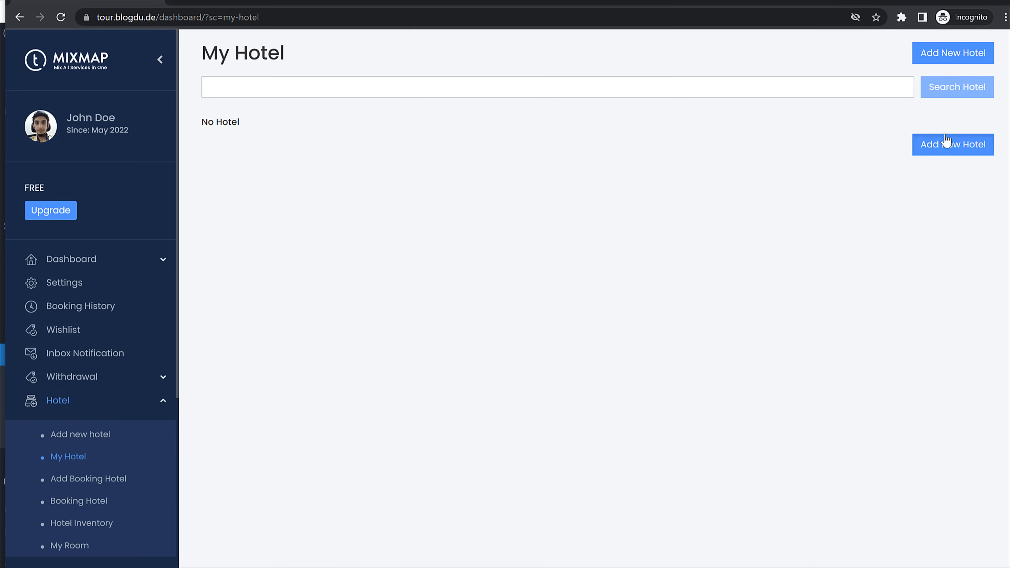
pyautogui.click(929, 145)
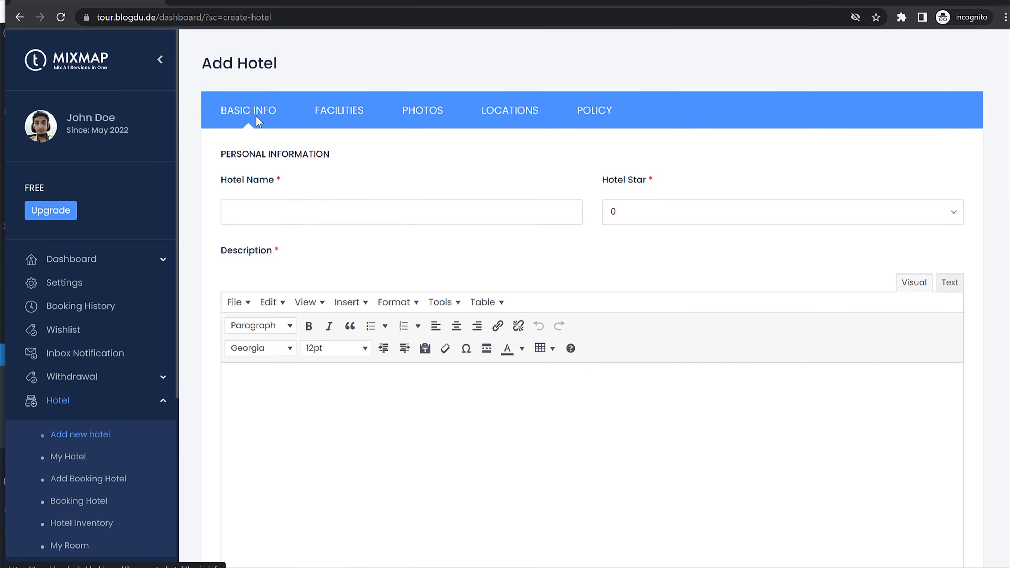
# - Try the Add Hotel Facilities step, then open Tour > Verifications in the sidebar
pyautogui.scroll(-5, 389, 353)
pyautogui.scroll(-8, 388, 352)
pyautogui.scroll(15, 388, 370)
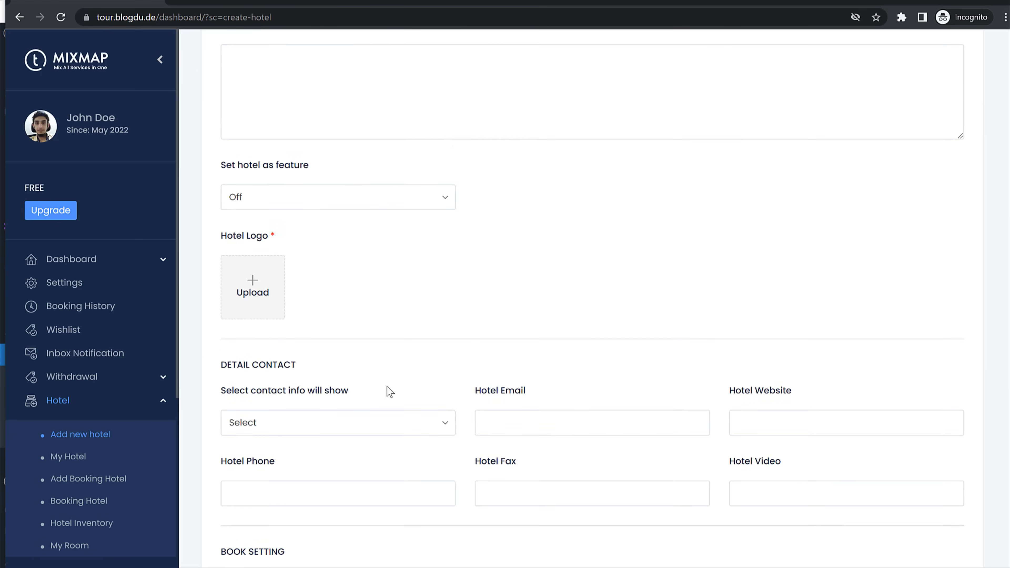
pyautogui.click(345, 119)
pyautogui.scroll(-3, 419, 122)
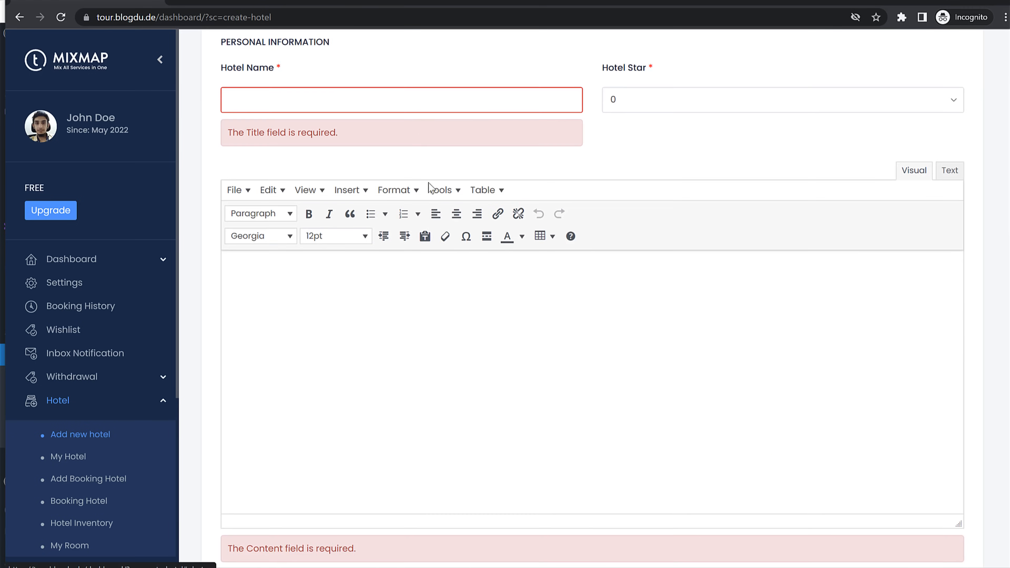
pyautogui.scroll(3, 430, 188)
pyautogui.scroll(-20, 683, 401)
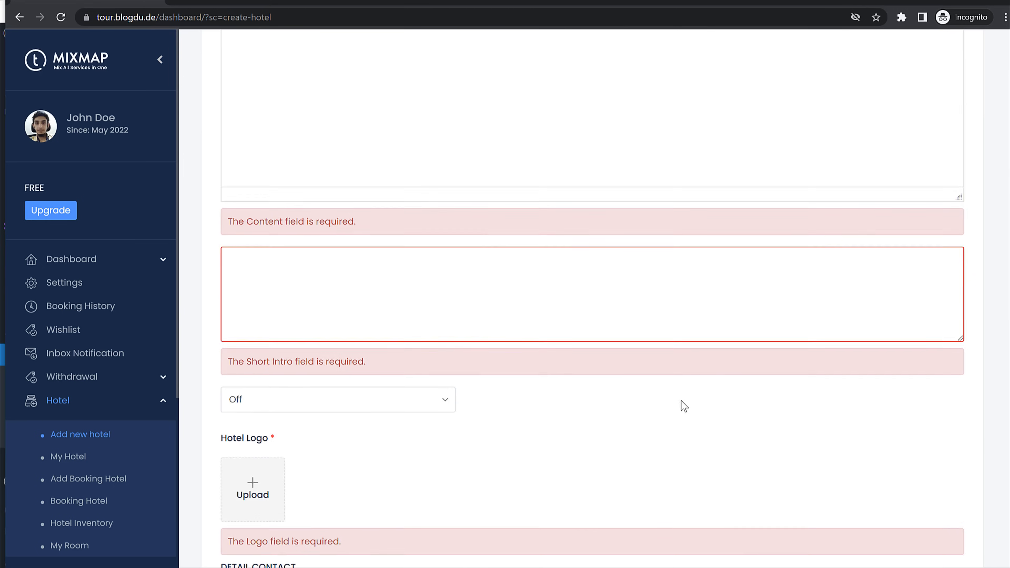
pyautogui.scroll(-5, 475, 426)
pyautogui.scroll(-5, 129, 440)
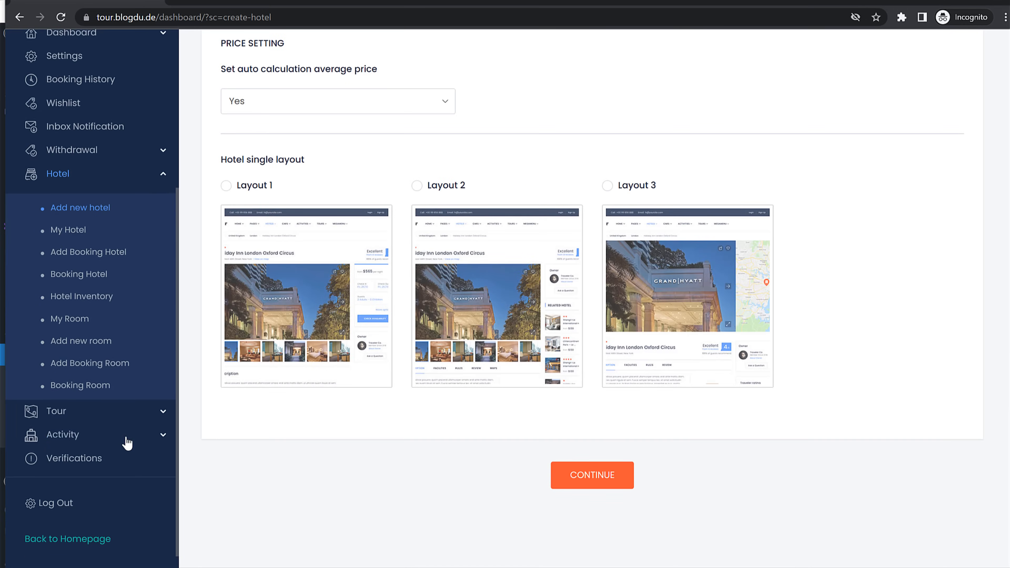
pyautogui.click(97, 416)
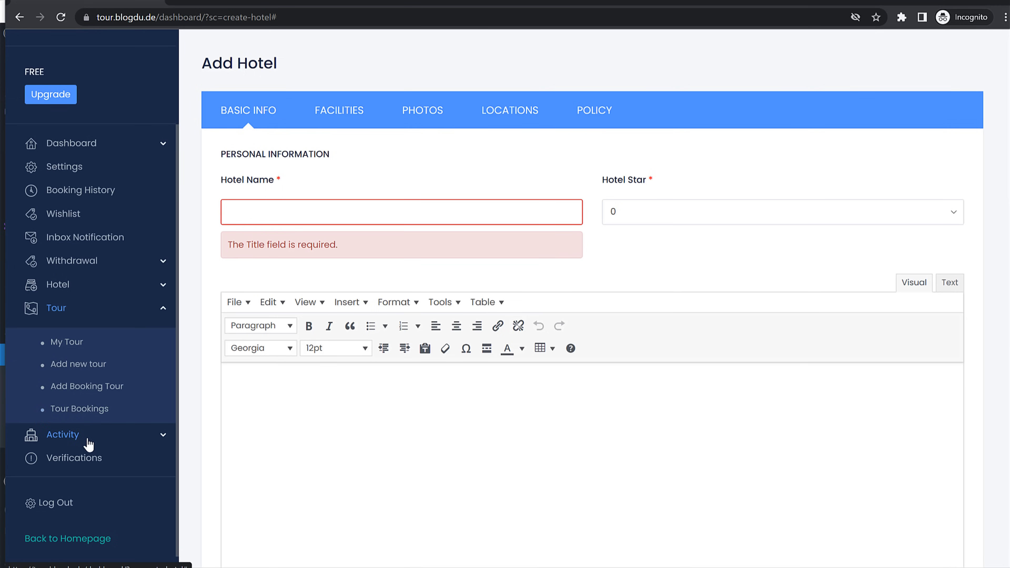
pyautogui.click(81, 459)
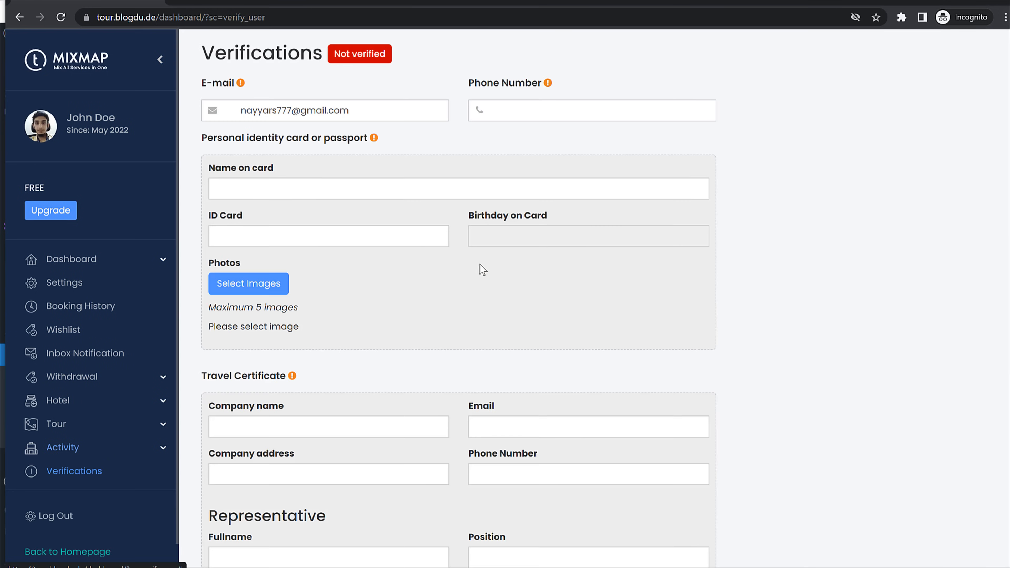
pyautogui.scroll(-5, 504, 370)
pyautogui.scroll(5, 518, 345)
pyautogui.click(260, 184)
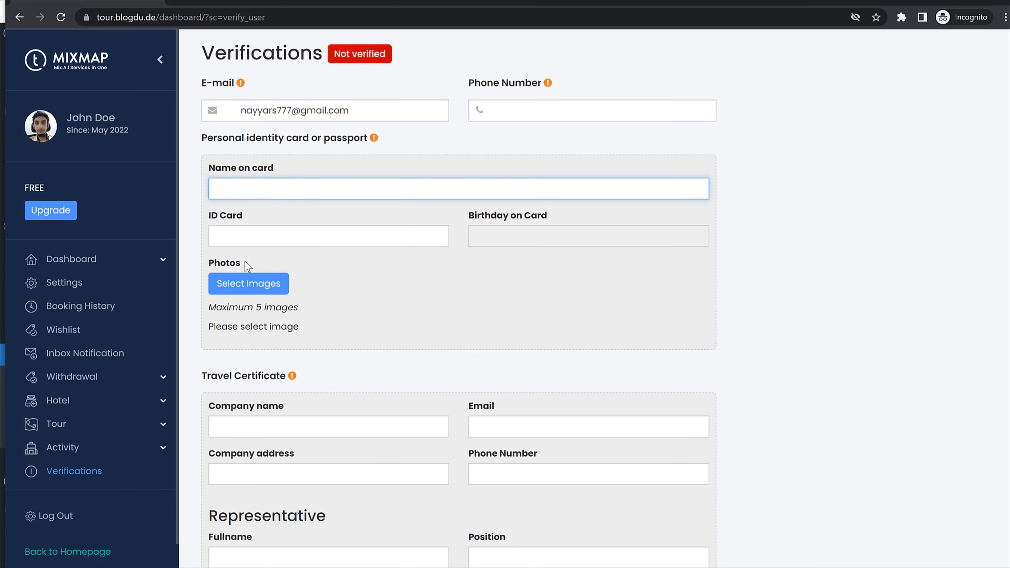
pyautogui.scroll(-2, 283, 231)
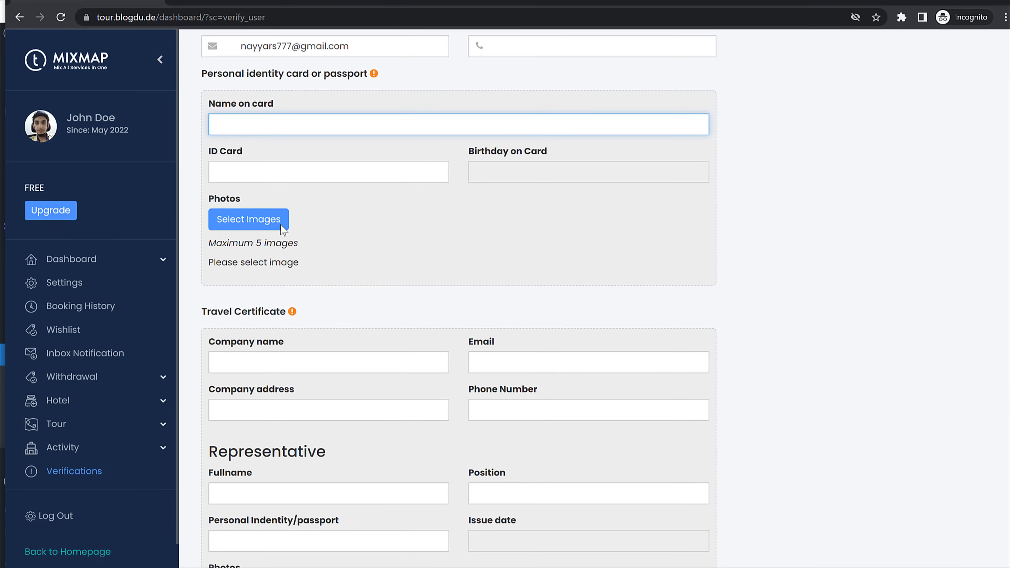
pyautogui.scroll(2, 282, 232)
pyautogui.scroll(-3, 282, 277)
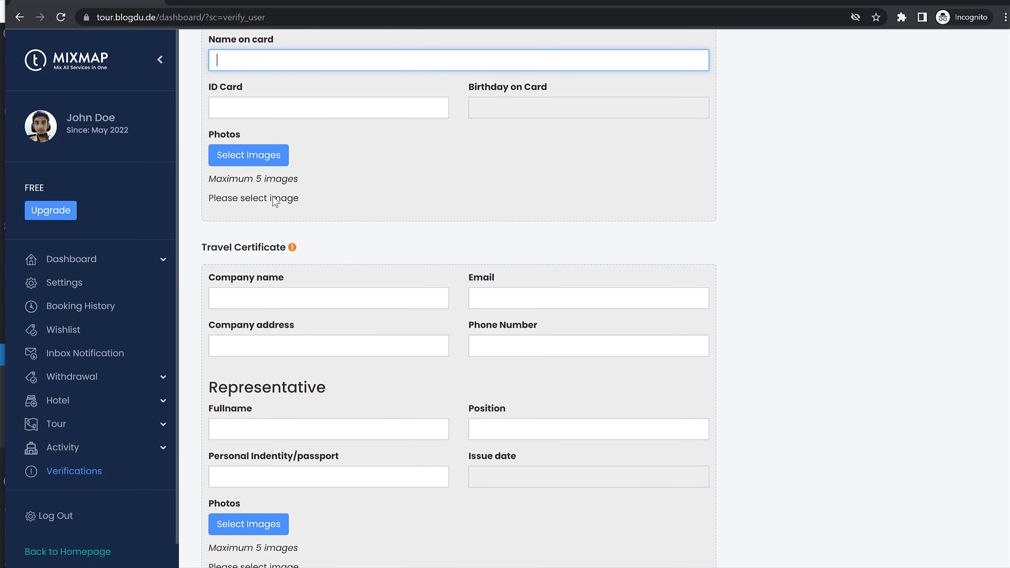
pyautogui.scroll(-4, 764, 283)
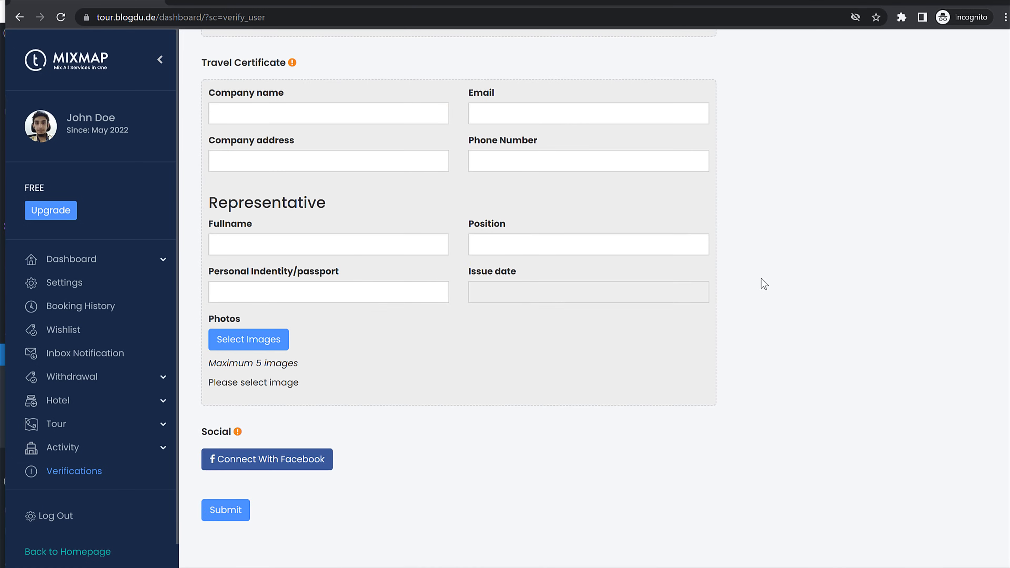
pyautogui.scroll(7, 764, 283)
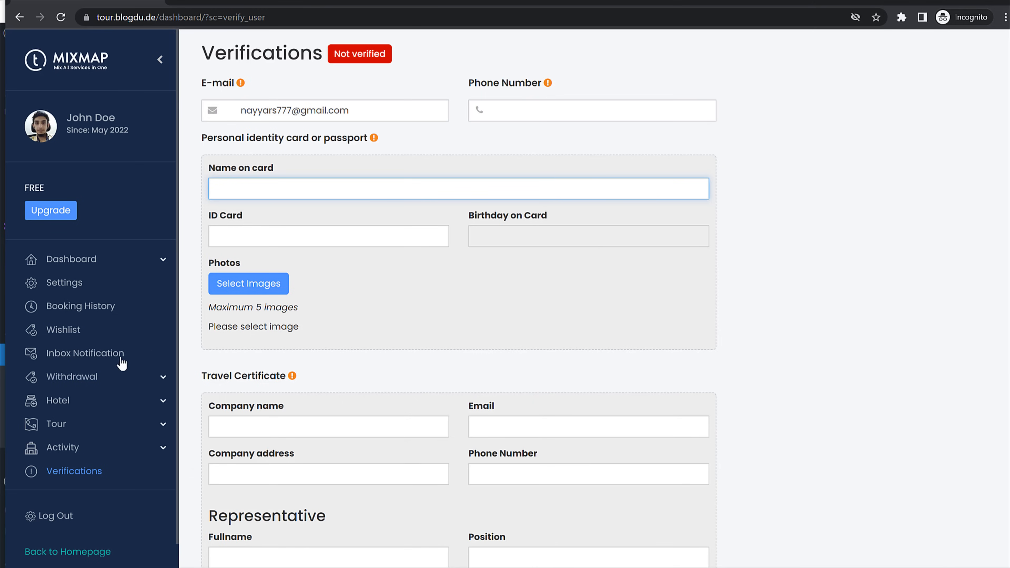
# - On the Withdrawal page, enter 'Bank Accounr Details' as the bank information
pyautogui.click(114, 379)
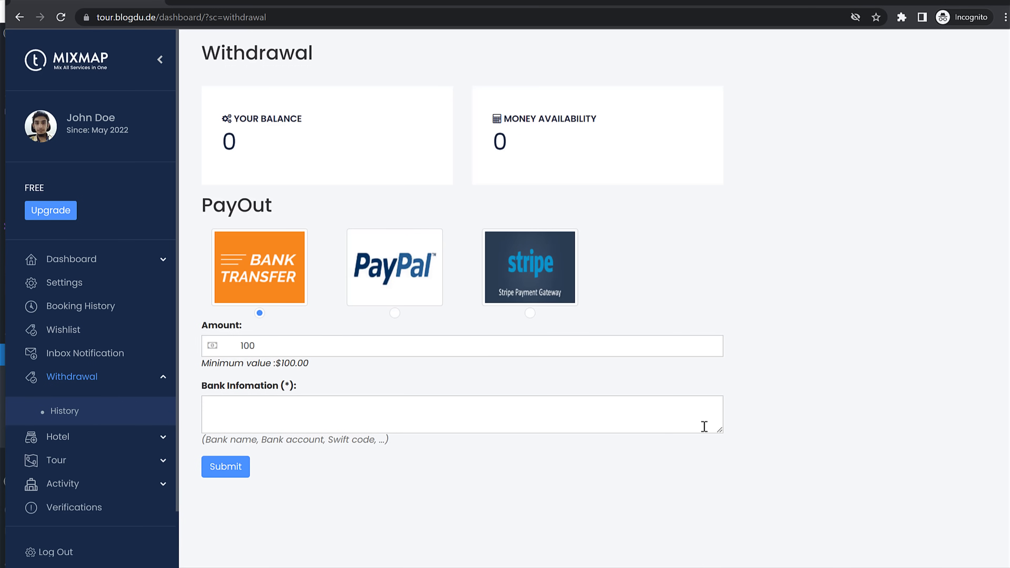
pyautogui.moveTo(720, 430); pyautogui.dragTo(730, 480)
pyautogui.click(409, 446)
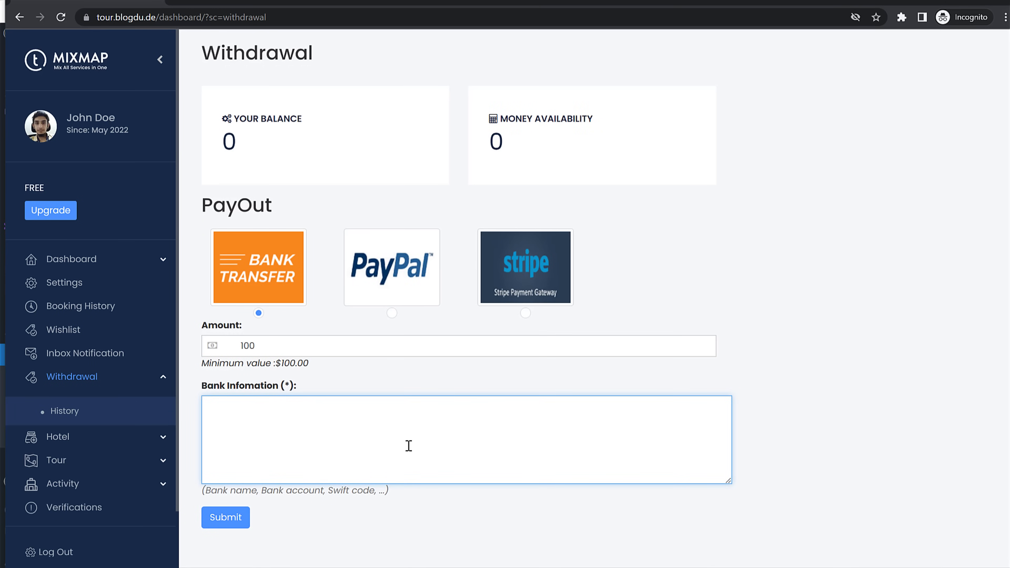
pyautogui.write('Bank Accounr Details')
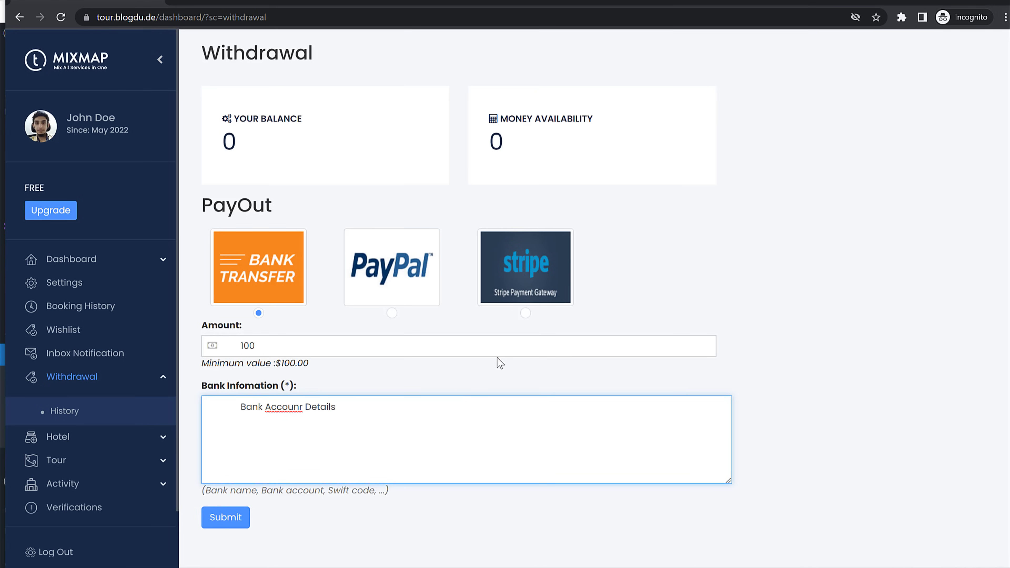
pyautogui.click(390, 317)
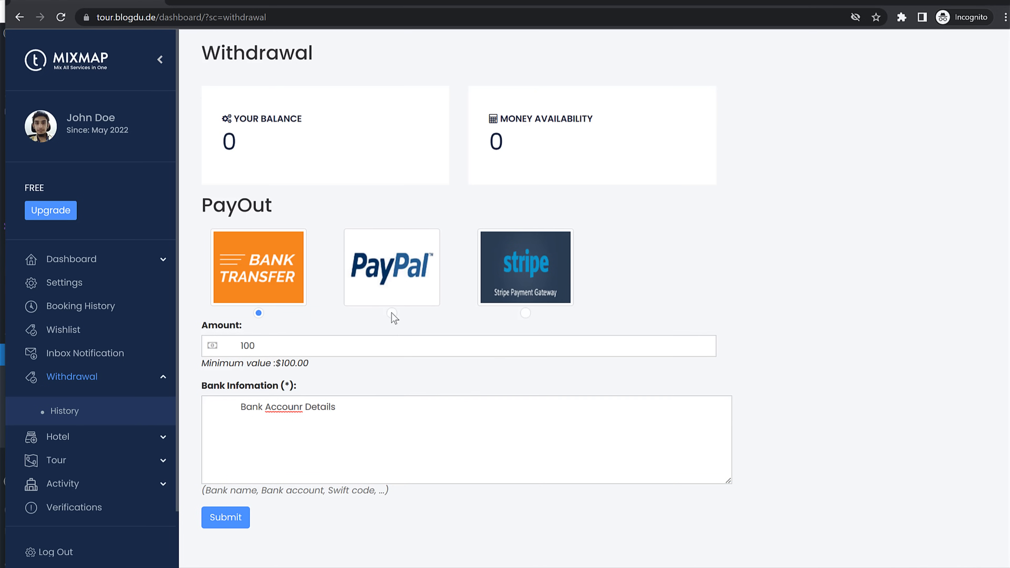
# - Choose PayPal, enter and confirm the PayPal e-mail address, and submit the withdrawal
pyautogui.click(406, 273)
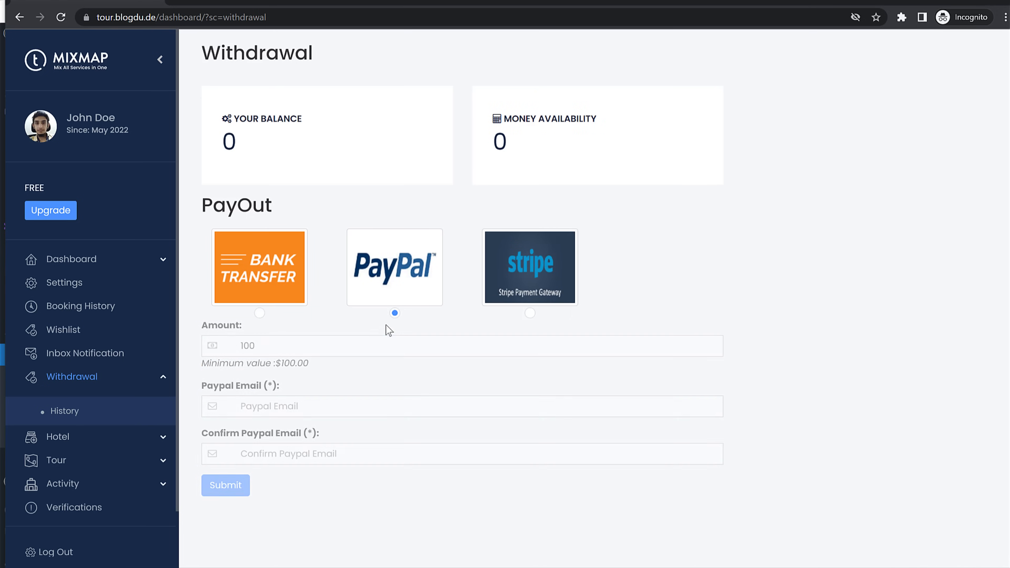
pyautogui.click(368, 350)
pyautogui.click(344, 403)
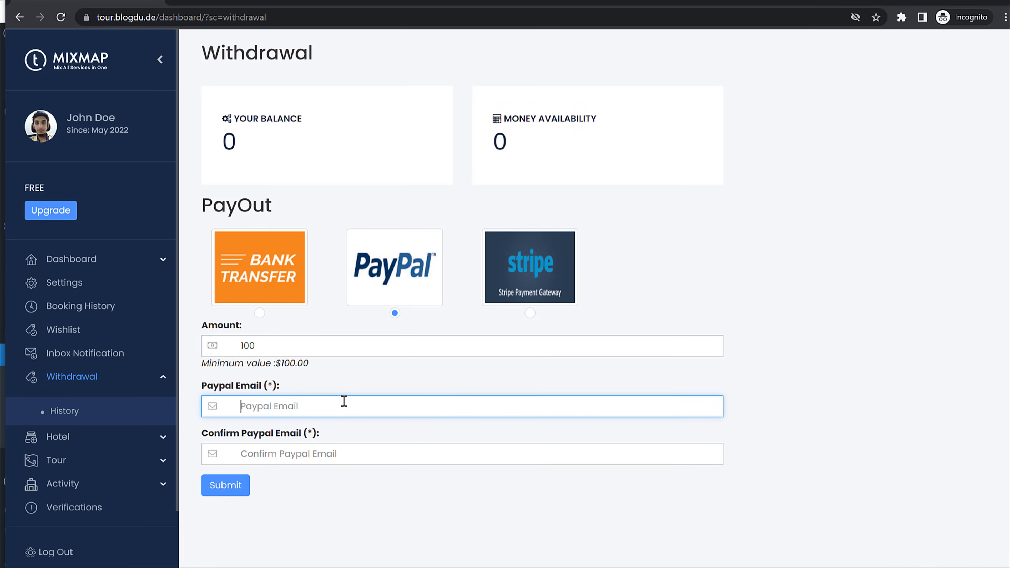
pyautogui.hotkey('ctrl', 'a')
pyautogui.write('Doe')
pyautogui.hotkey('ctrl', 'z')
pyautogui.hotkey('ctrl', 'c')
pyautogui.click(343, 434)
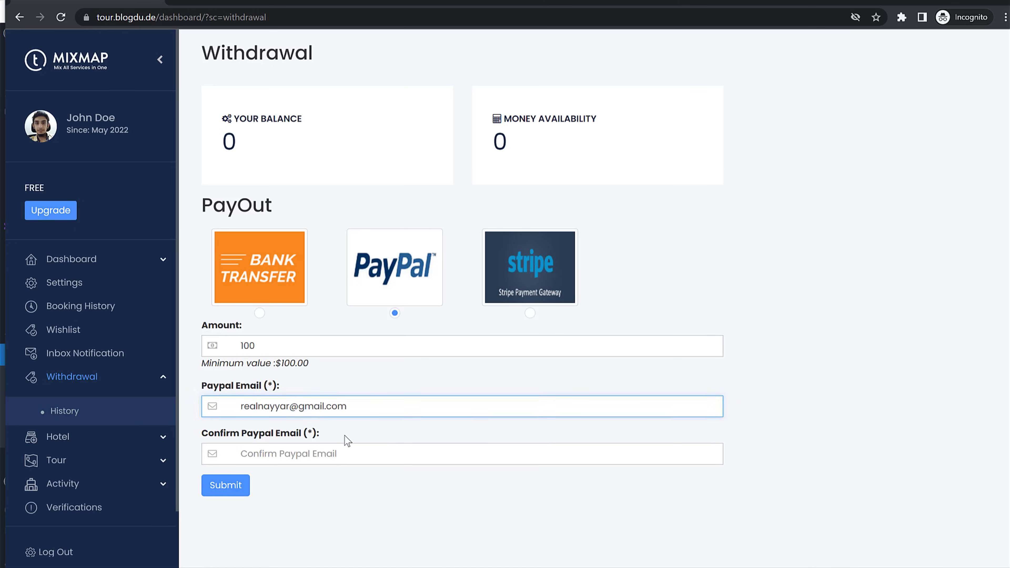
pyautogui.click(336, 457)
pyautogui.hotkey('ctrl', 'v')
pyautogui.click(221, 485)
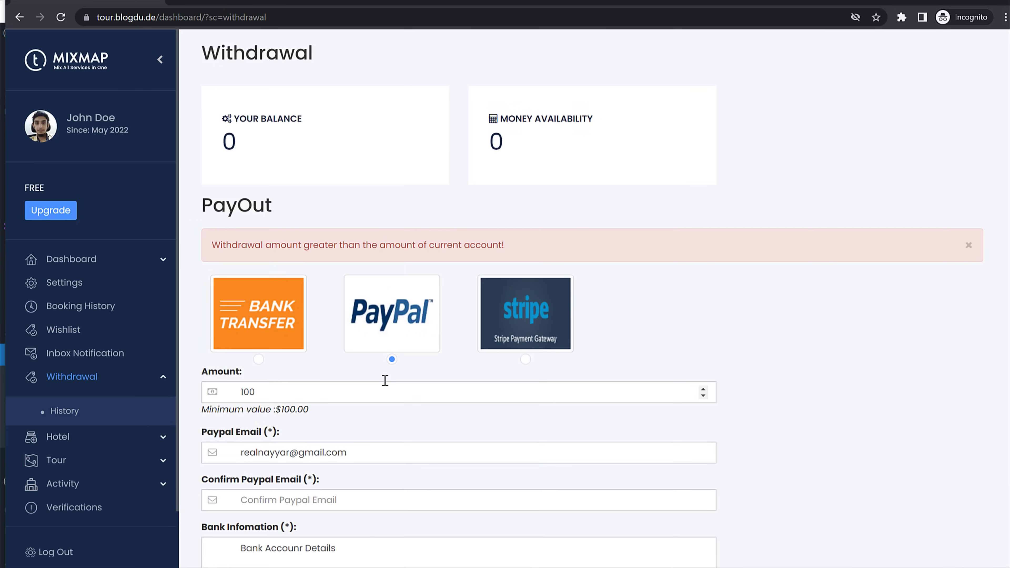
# - Compare the 100 withdrawal amount with the 0 balance, try Stripe and Bank Transfer, then minimize
pyautogui.moveTo(238, 395); pyautogui.dragTo(383, 372)
pyautogui.moveTo(244, 138); pyautogui.dragTo(228, 137)
pyautogui.click(313, 394)
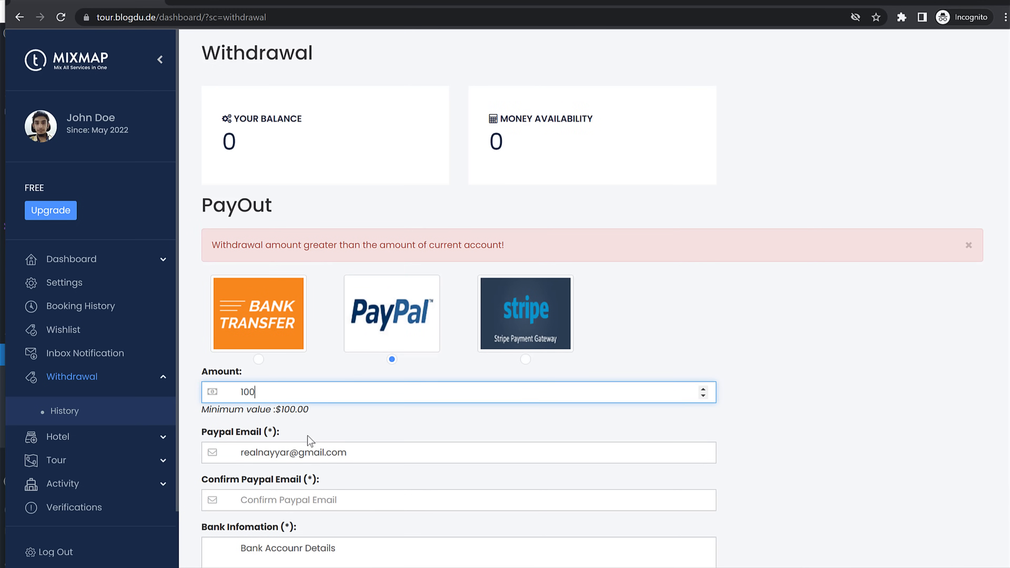
pyautogui.scroll(-2, 311, 439)
pyautogui.click(517, 233)
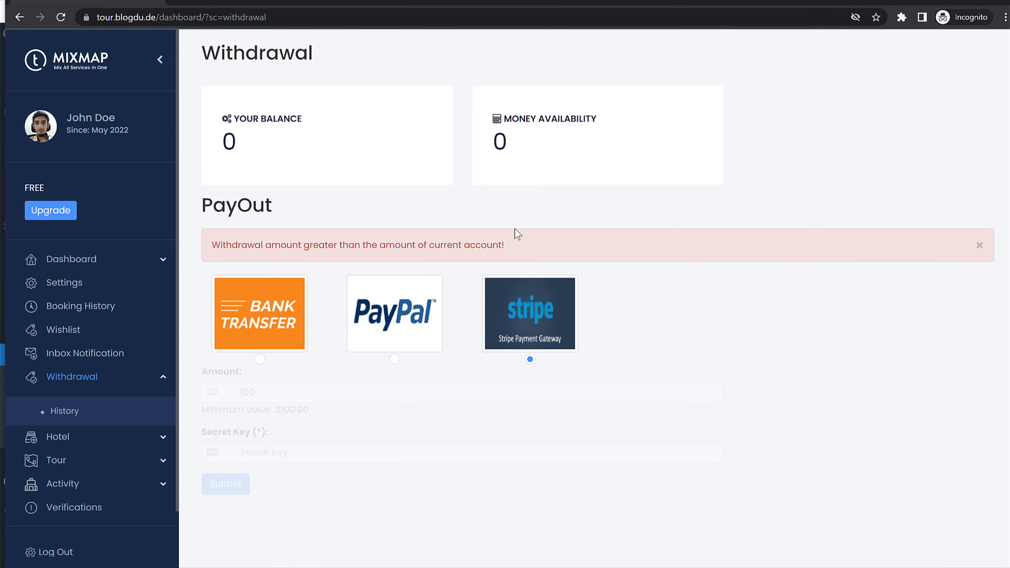
pyautogui.click(259, 338)
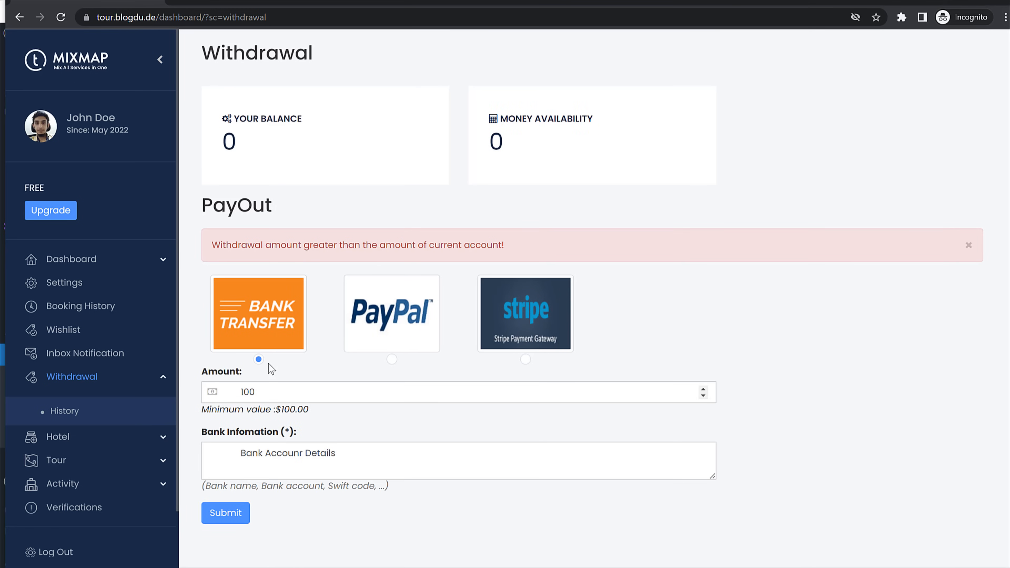
pyautogui.click(318, 464)
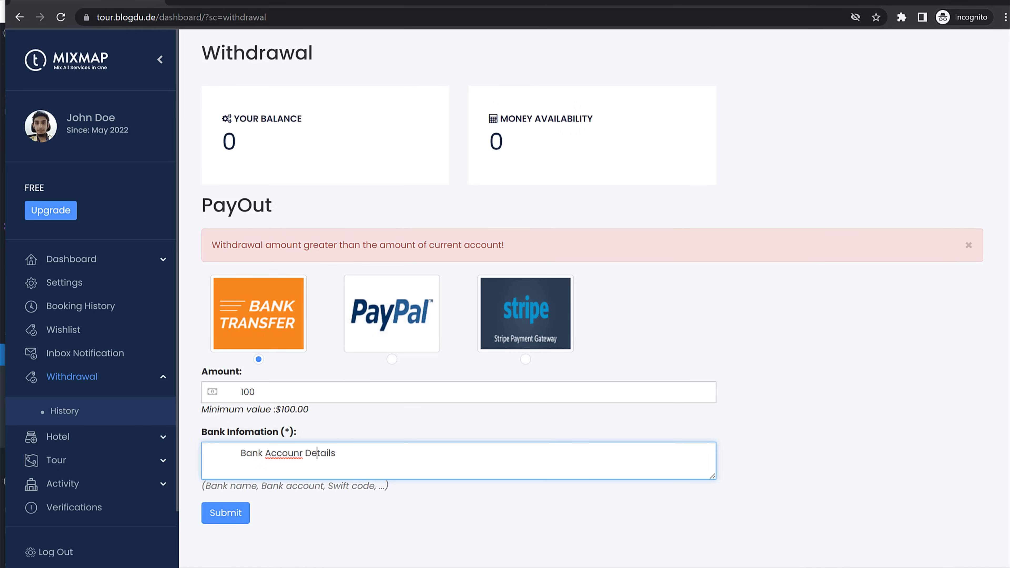
pyautogui.click(947, 1)
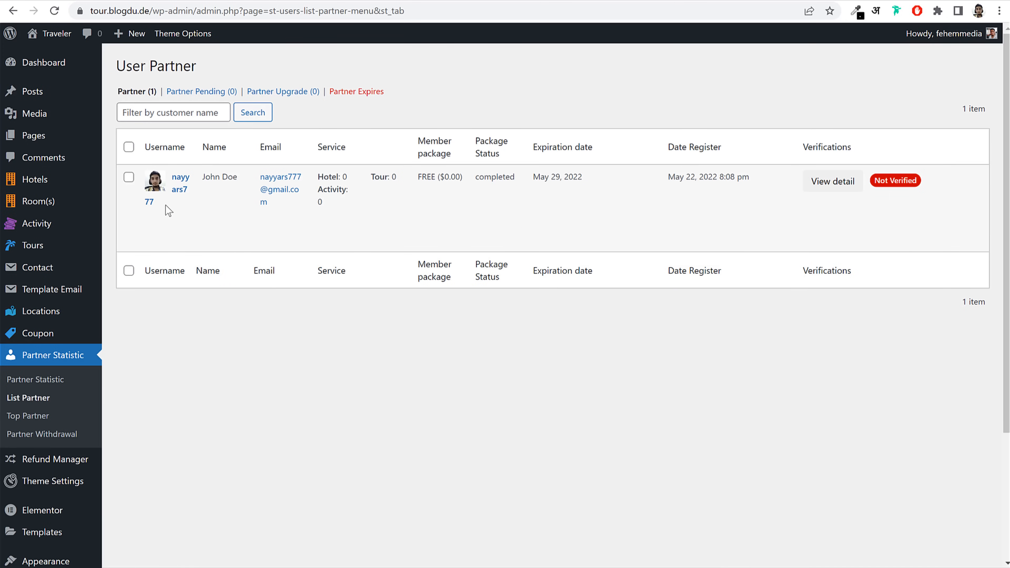
# - Check the empty Partner Withdrawal list, then visit the Traveler site front end
pyautogui.click(50, 434)
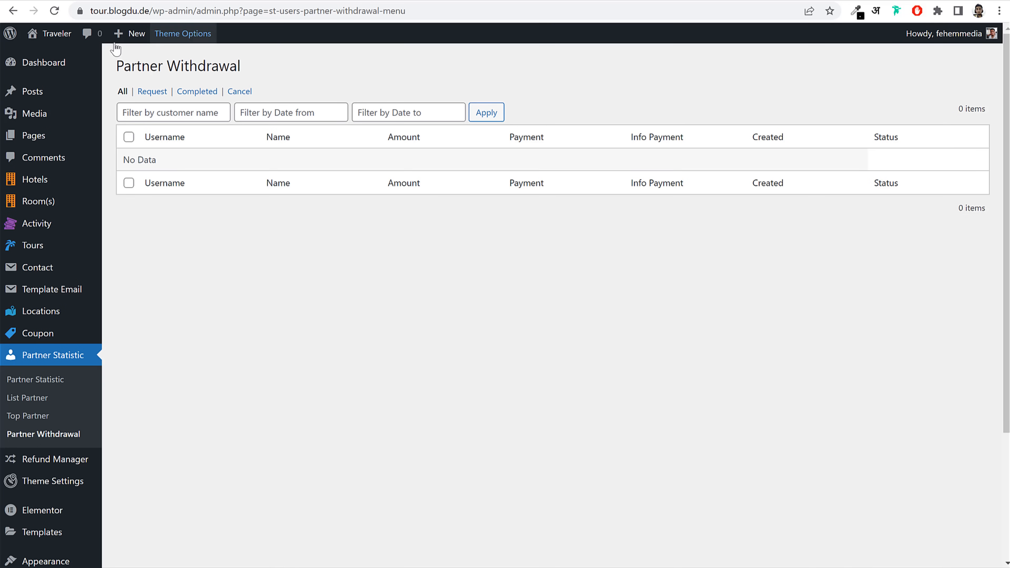
pyautogui.click(47, 34)
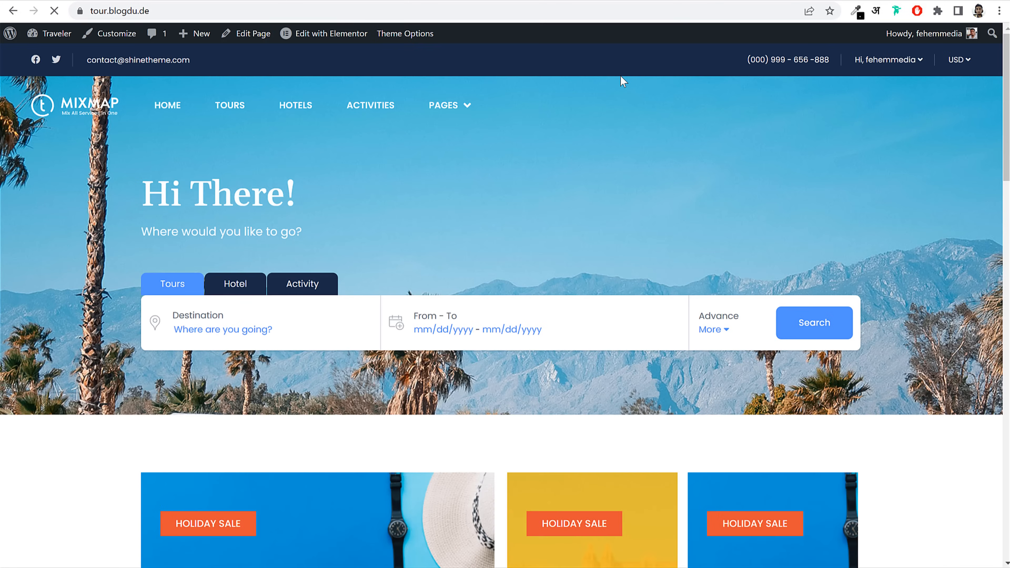